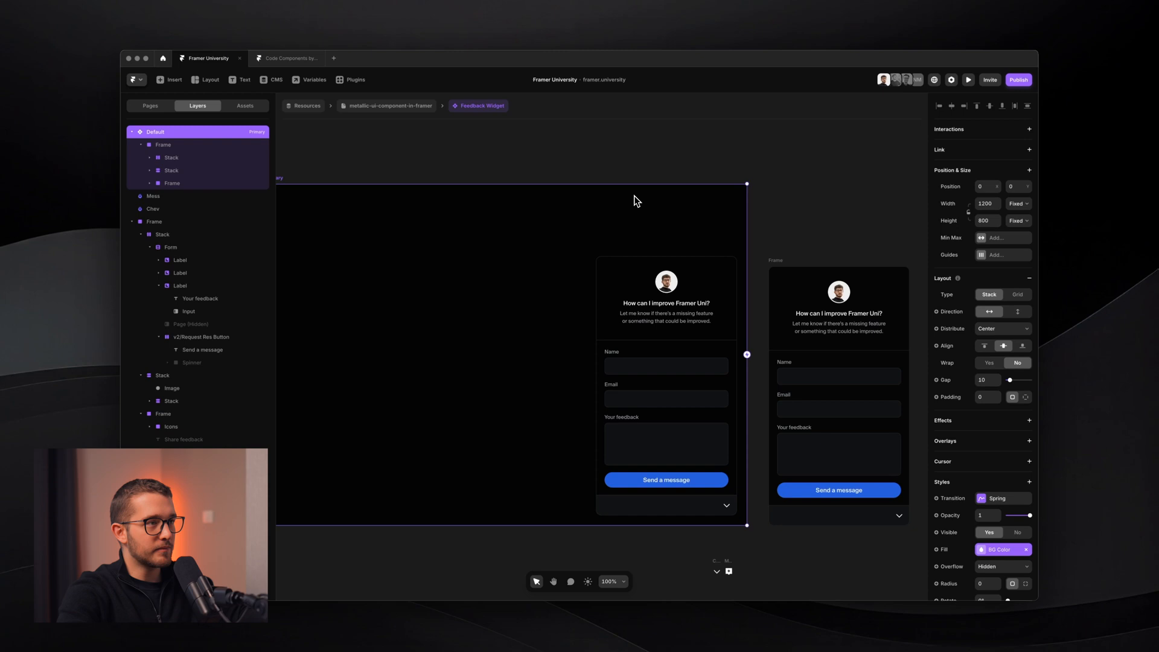
- Try enlarging the right-hand widget frame, then undo the resize
{"action": "scroll", "coordinate": [755, 256], "scroll_direction": "right", "scroll_amount": 2}
{"action": "left_click", "coordinate": [725, 246]}
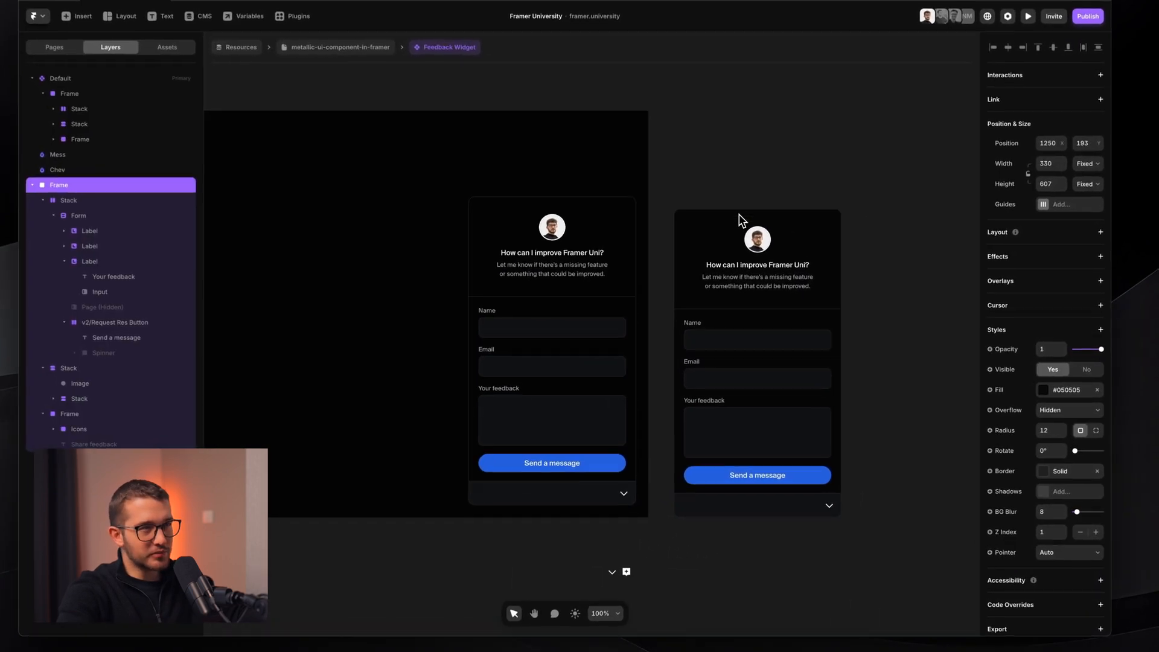
{"action": "scroll", "coordinate": [700, 265], "scroll_direction": "up", "scroll_amount": 3}
{"action": "scroll", "coordinate": [697, 253], "scroll_direction": "down", "scroll_amount": 3}
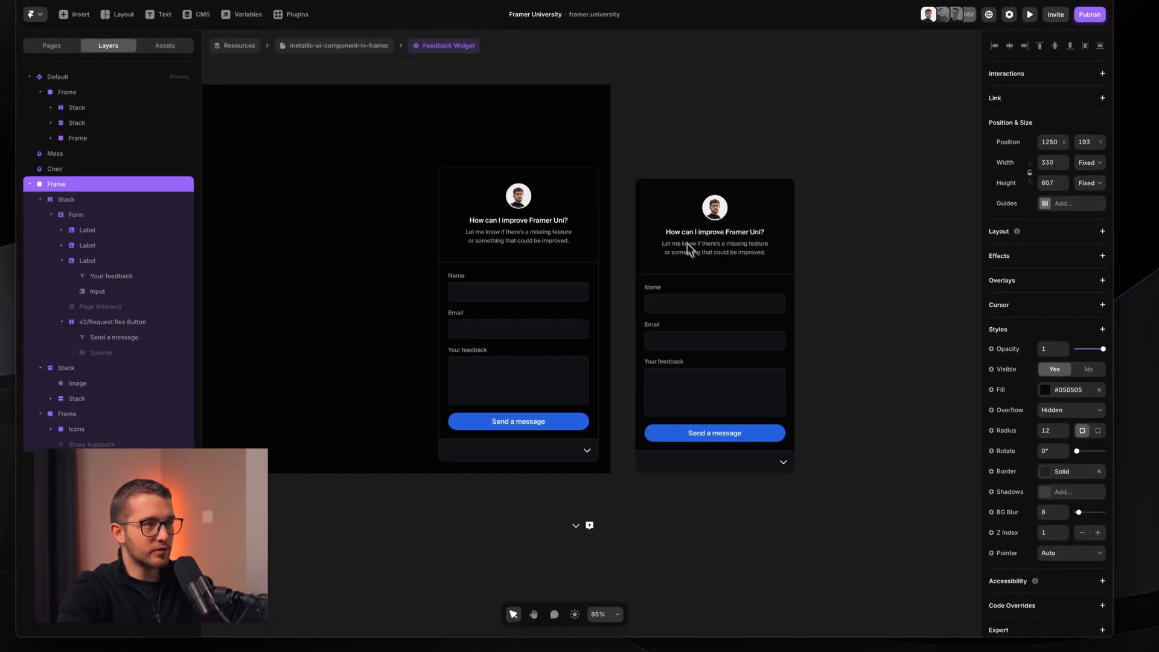
{"action": "left_click_drag", "start_coordinate": [794, 473], "coordinate": [835, 486]}
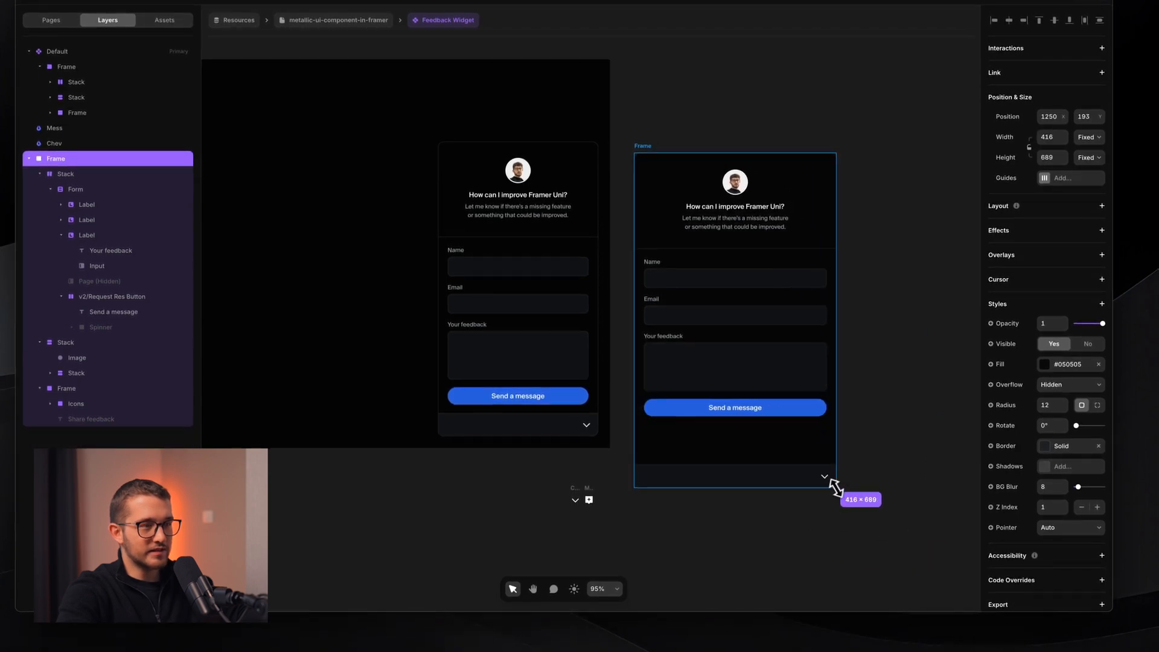
{"action": "key", "text": "ctrl+z"}
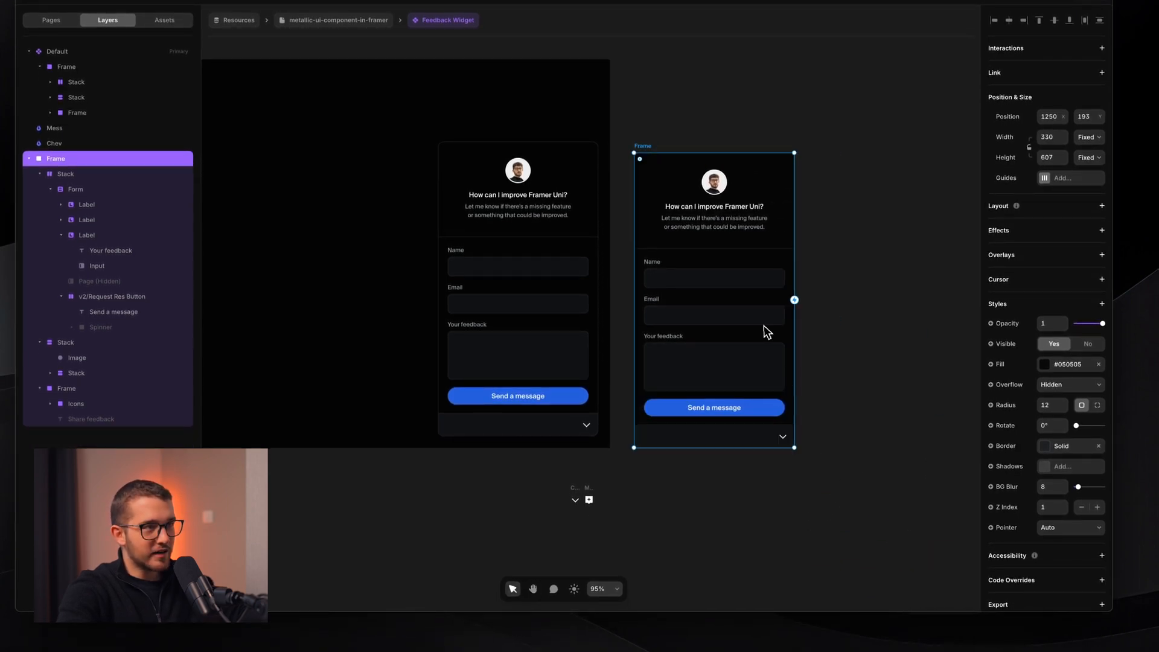
- Delete the old Frame from the Default variant and switch to the browser
{"action": "scroll", "coordinate": [763, 325], "scroll_direction": "left", "scroll_amount": 2}
{"action": "double_click", "coordinate": [499, 158]}
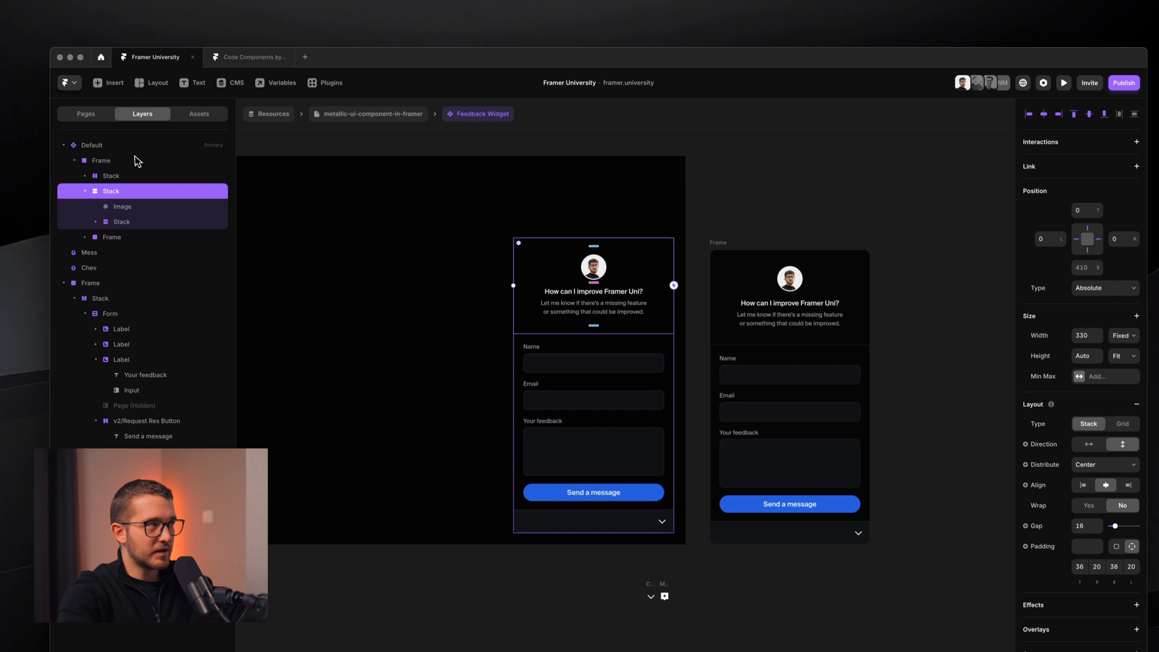
{"action": "left_click", "coordinate": [134, 161]}
{"action": "key", "text": "Delete"}
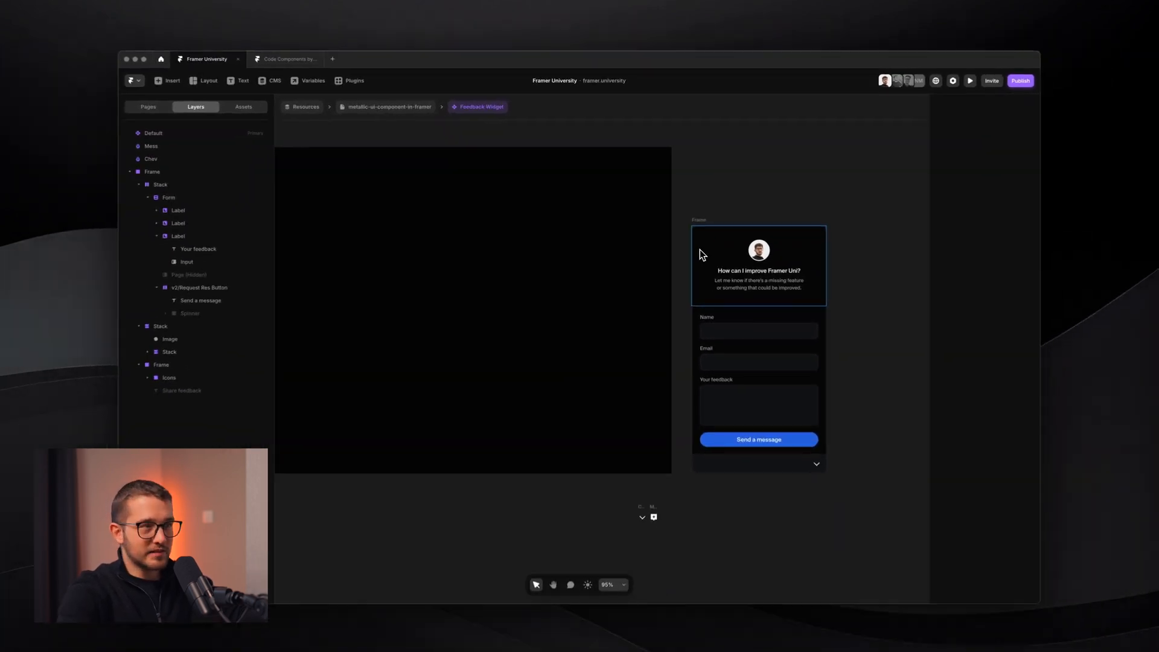
{"action": "scroll", "coordinate": [699, 248], "scroll_direction": "left", "scroll_amount": 2}
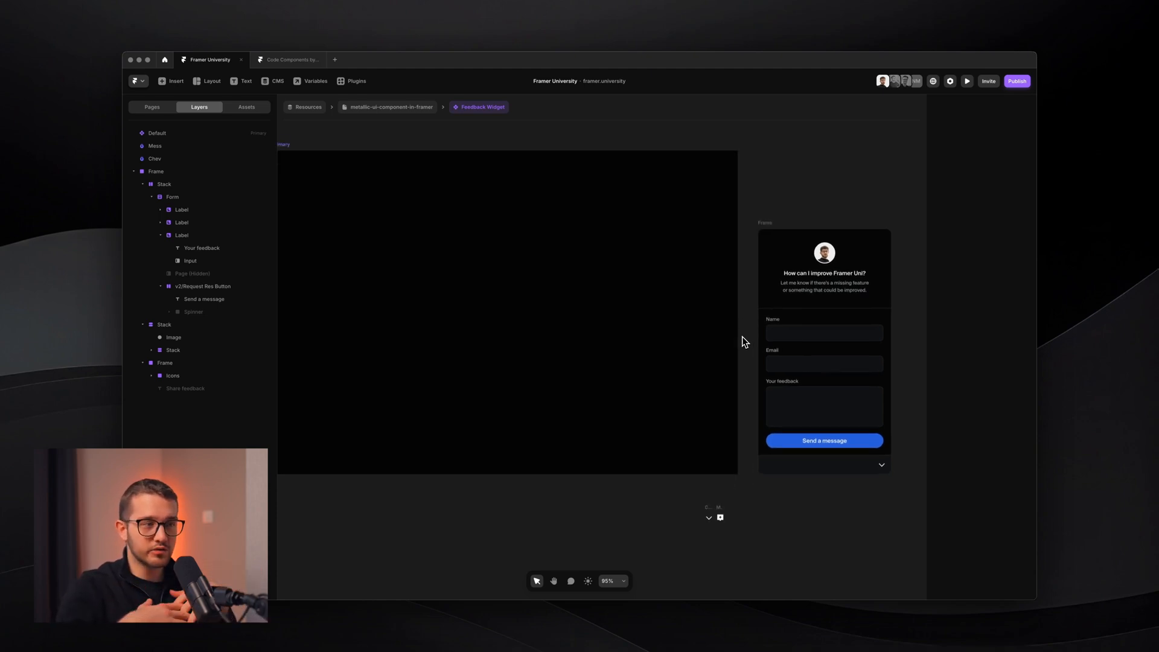
{"action": "key", "text": "super+Tab"}
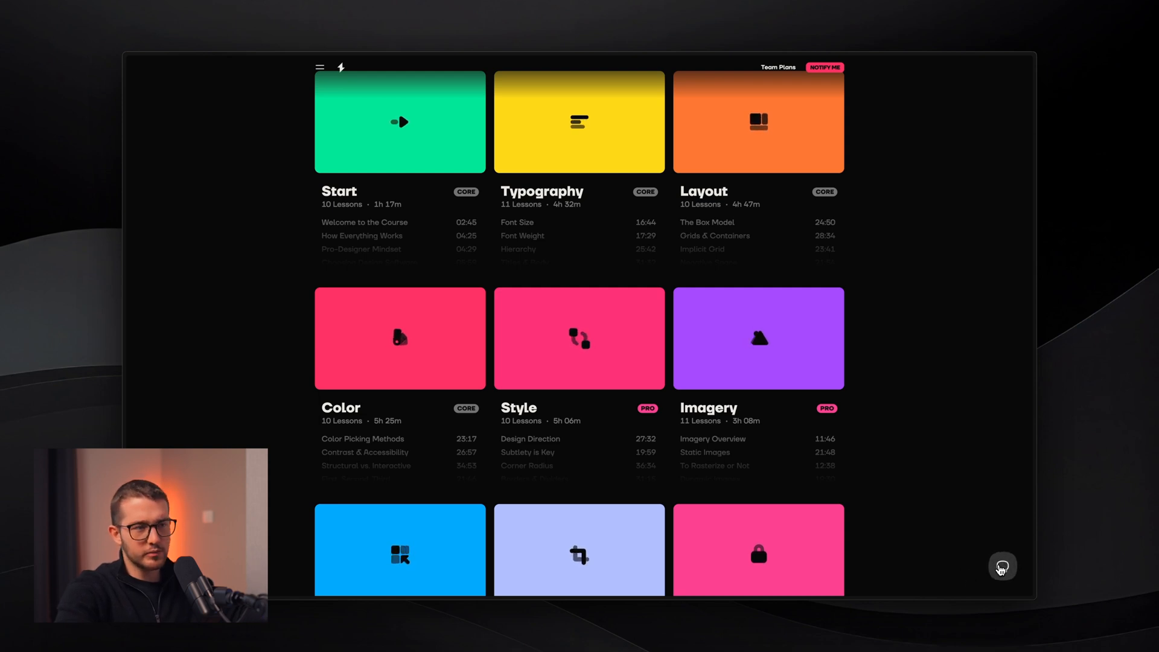
- Open and close the site's Send a message chat panel several times to preview it
{"action": "left_click", "coordinate": [1002, 569]}
{"action": "left_click", "coordinate": [1001, 569]}
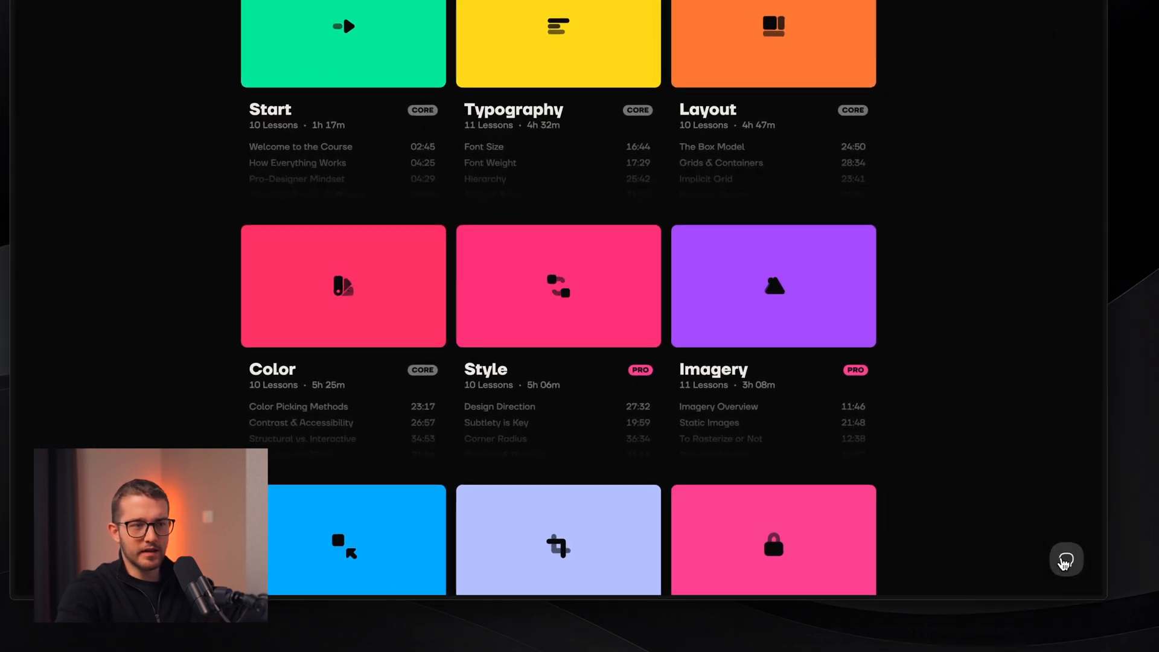
{"action": "left_click", "coordinate": [1064, 561]}
{"action": "left_click", "coordinate": [1064, 561]}
{"action": "left_click", "coordinate": [1064, 561]}
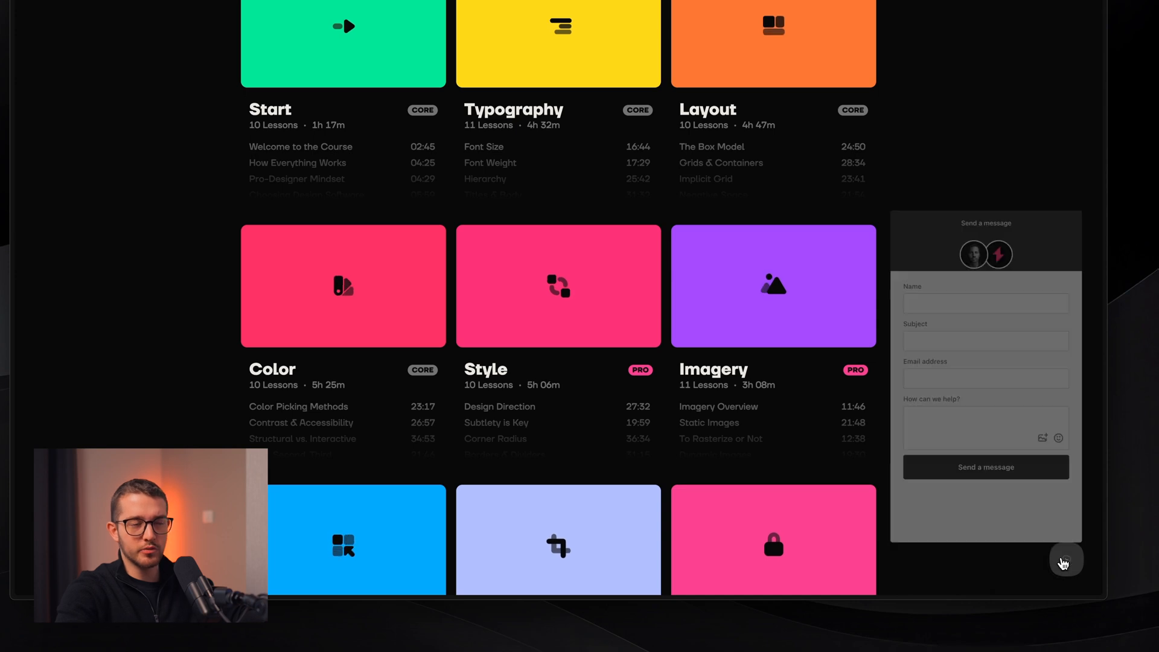
{"action": "left_click", "coordinate": [1063, 561]}
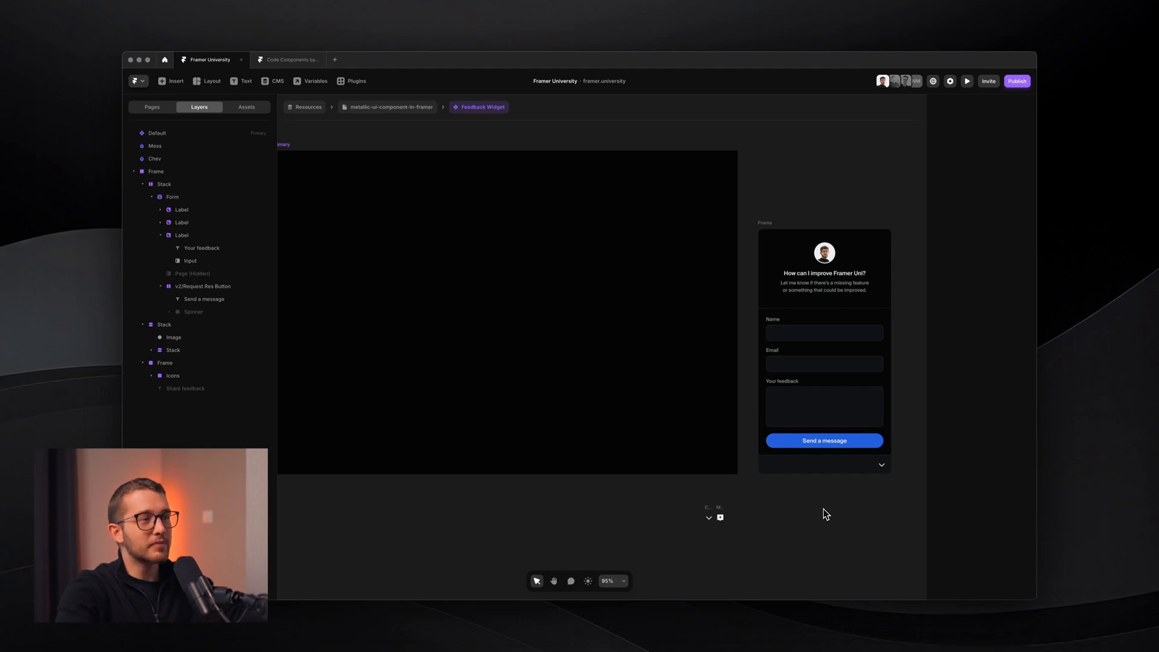
- Draw a new 48×48 frame inside the Default variant
{"action": "left_click_drag", "start_coordinate": [739, 500], "coordinate": [643, 553]}
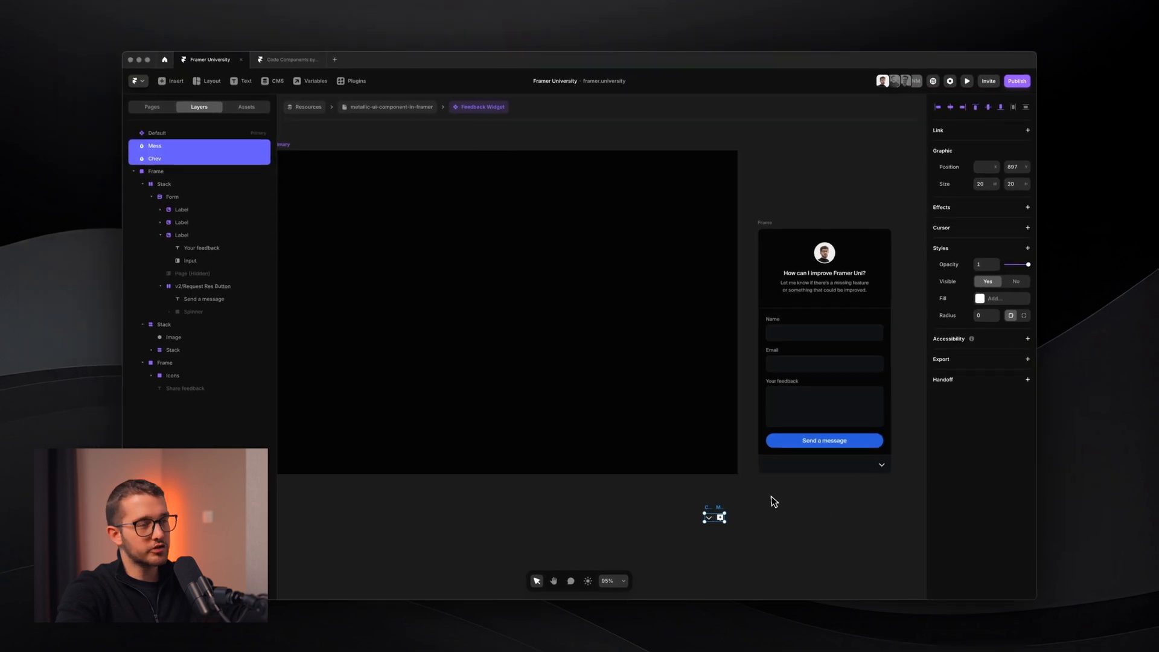
{"action": "left_click", "coordinate": [646, 392]}
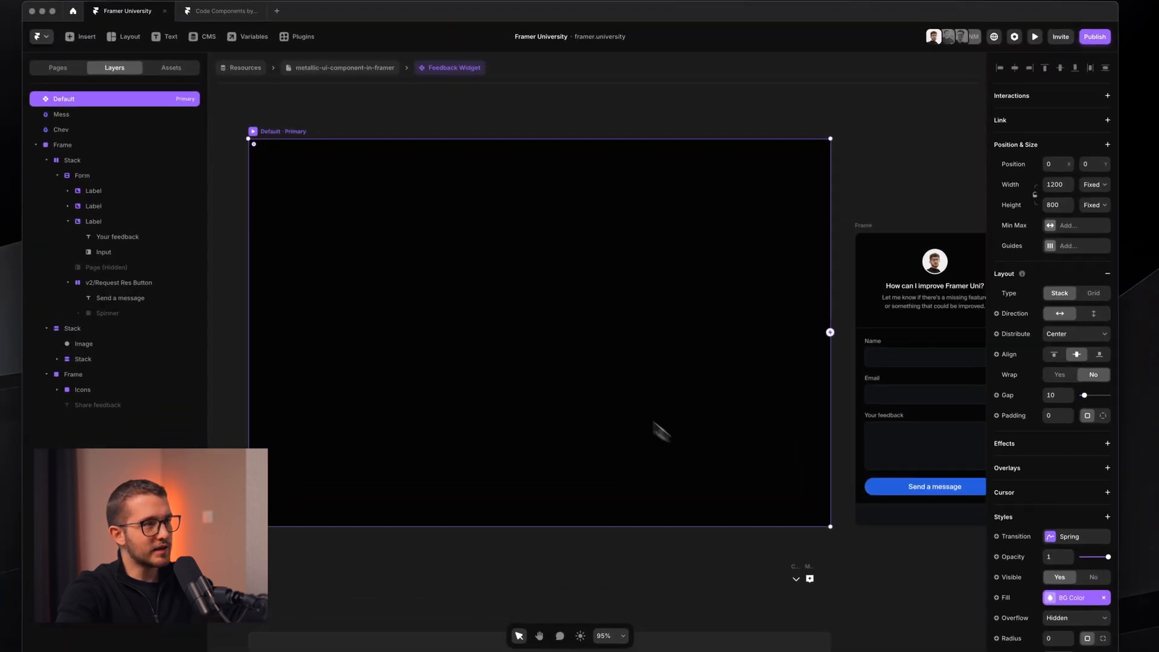
{"action": "key", "text": "f"}
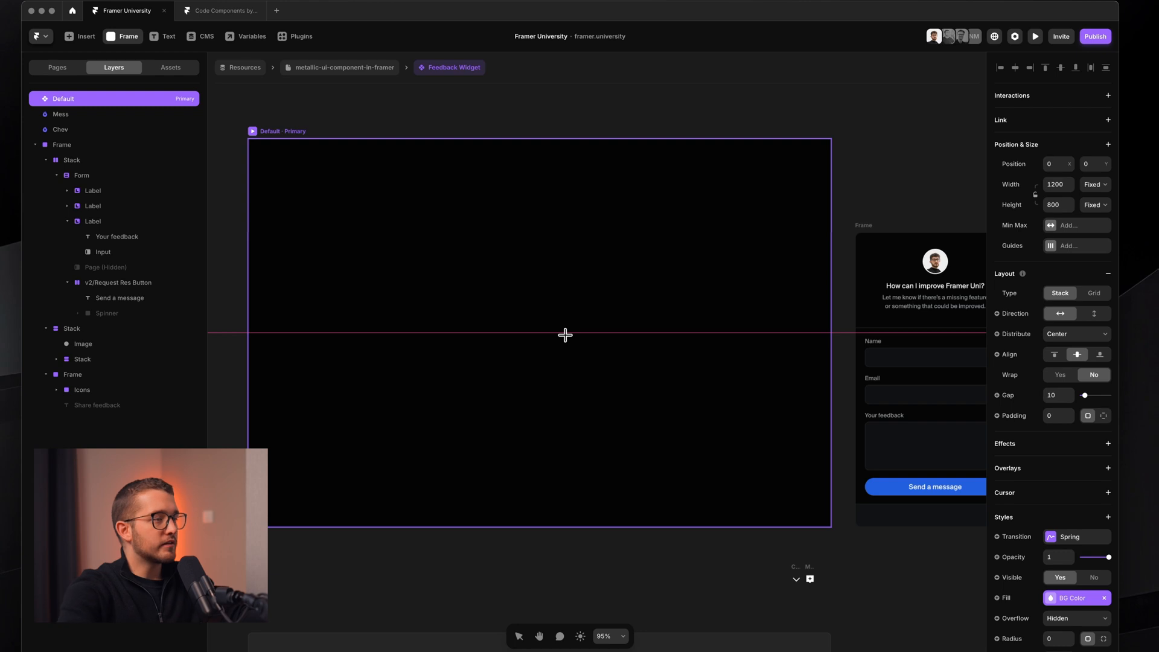
{"action": "mouse_move", "coordinate": [524, 317]}
{"action": "left_mouse_down"}
{"action": "mouse_move", "coordinate": [592, 386]}
{"action": "mouse_move", "coordinate": [554, 347]}
{"action": "left_mouse_up"}
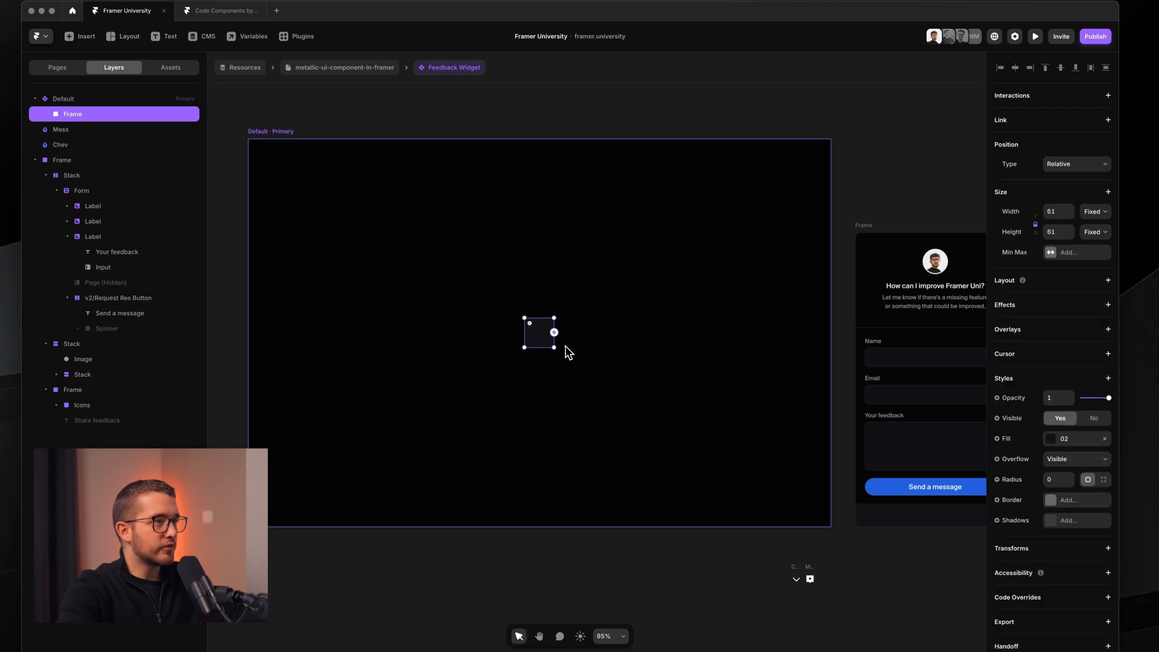
{"action": "scroll", "coordinate": [565, 345], "scroll_direction": "up", "scroll_amount": 5}
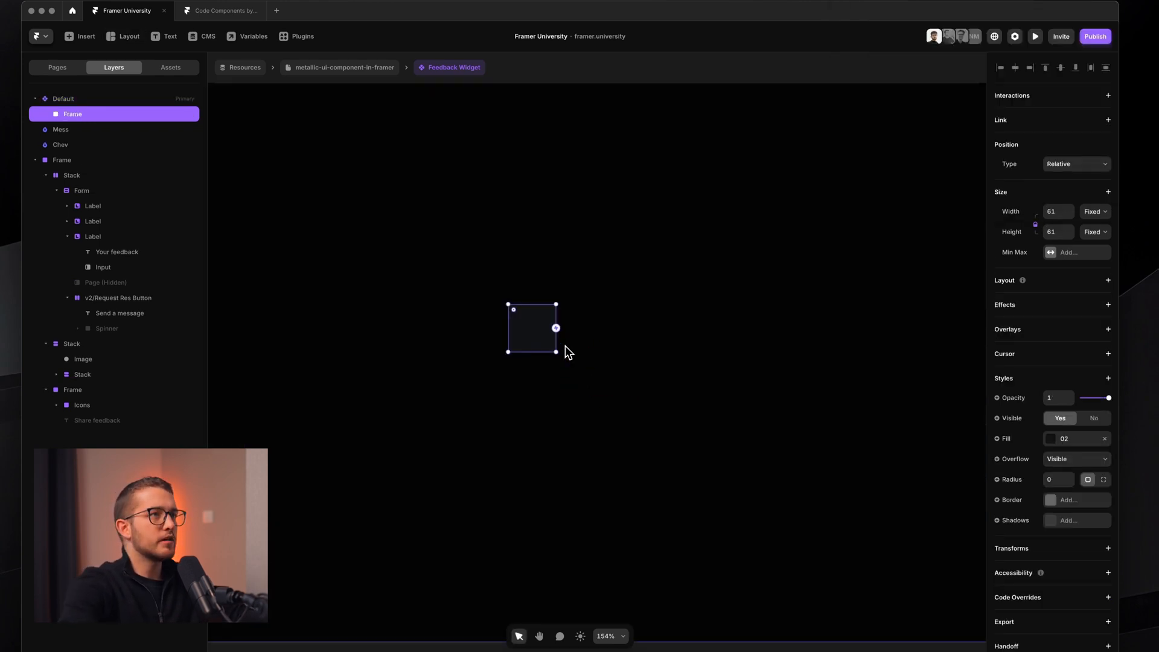
{"action": "left_click", "coordinate": [468, 172]}
{"action": "key", "text": "shift"}
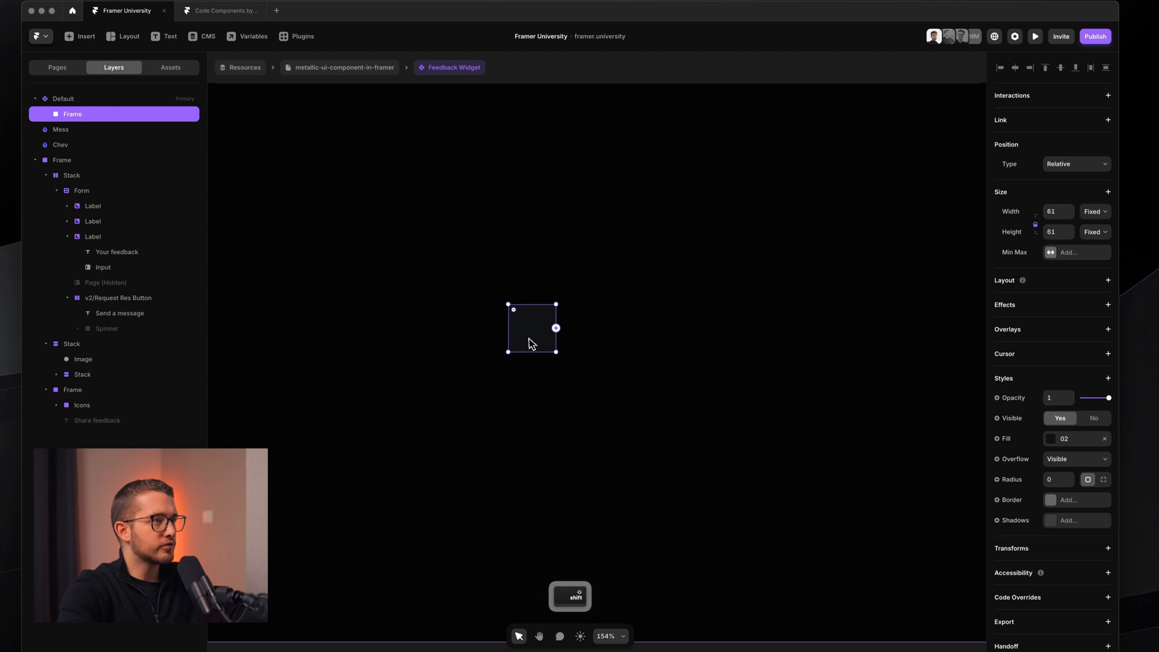
{"action": "left_click", "coordinate": [1056, 209]}
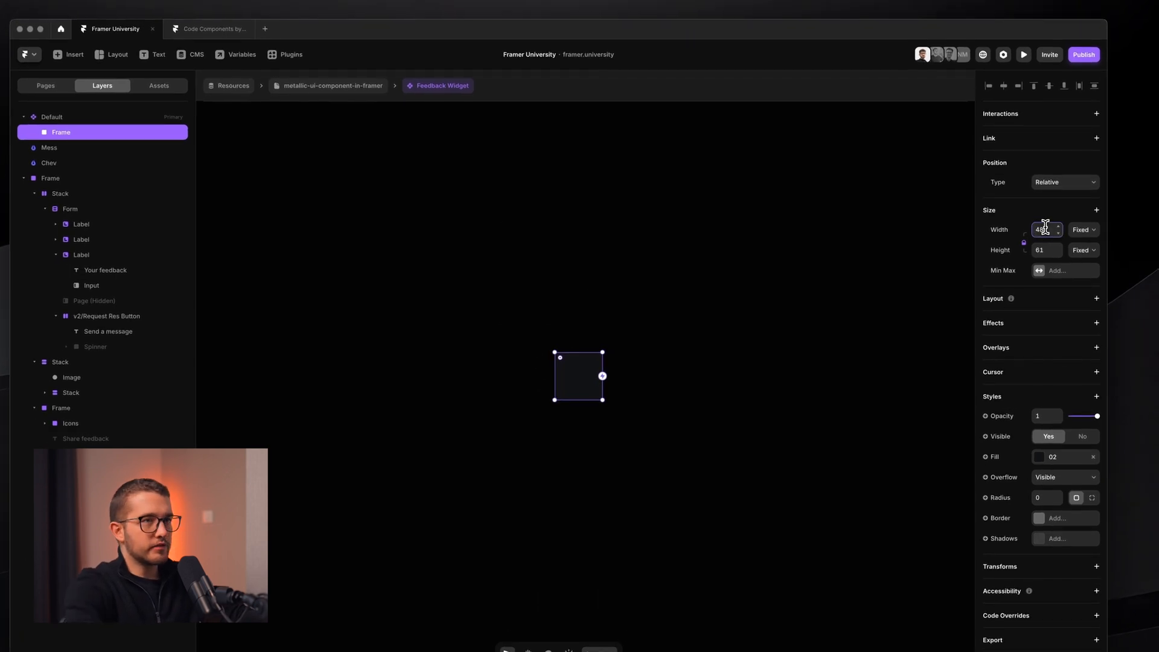
{"action": "key", "text": "Return"}
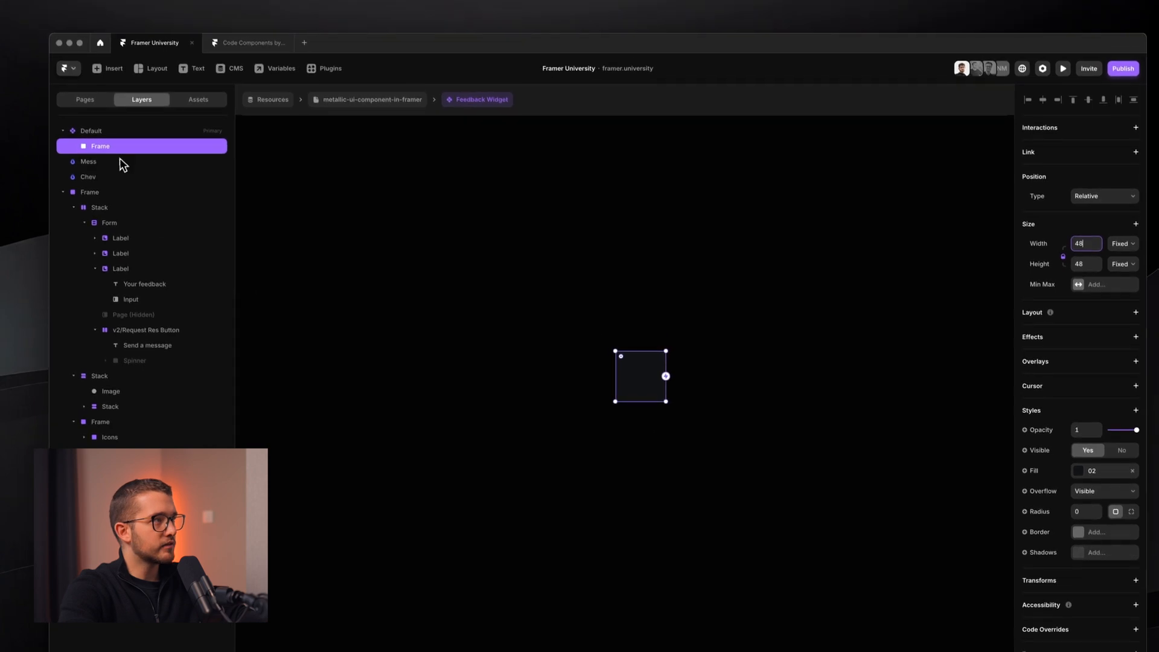
- Rename the frame to Button and give it a 1000 corner radius
{"action": "double_click", "coordinate": [124, 145]}
{"action": "type", "text": "B"}
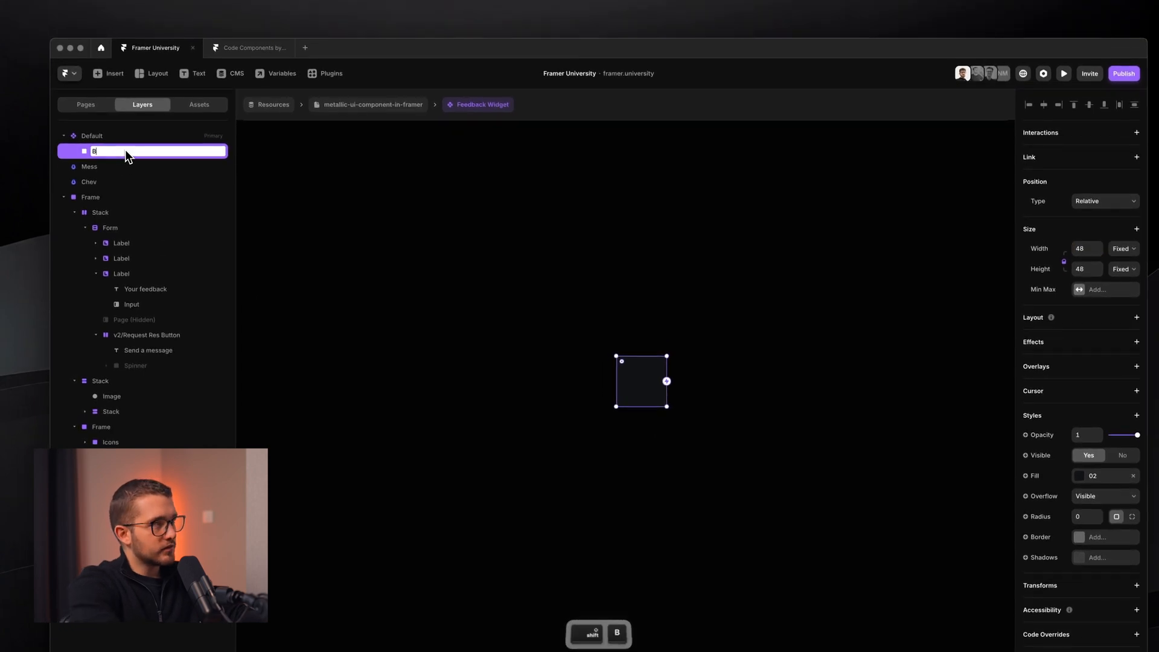
{"action": "type", "text": "utton"}
{"action": "key", "text": "Return"}
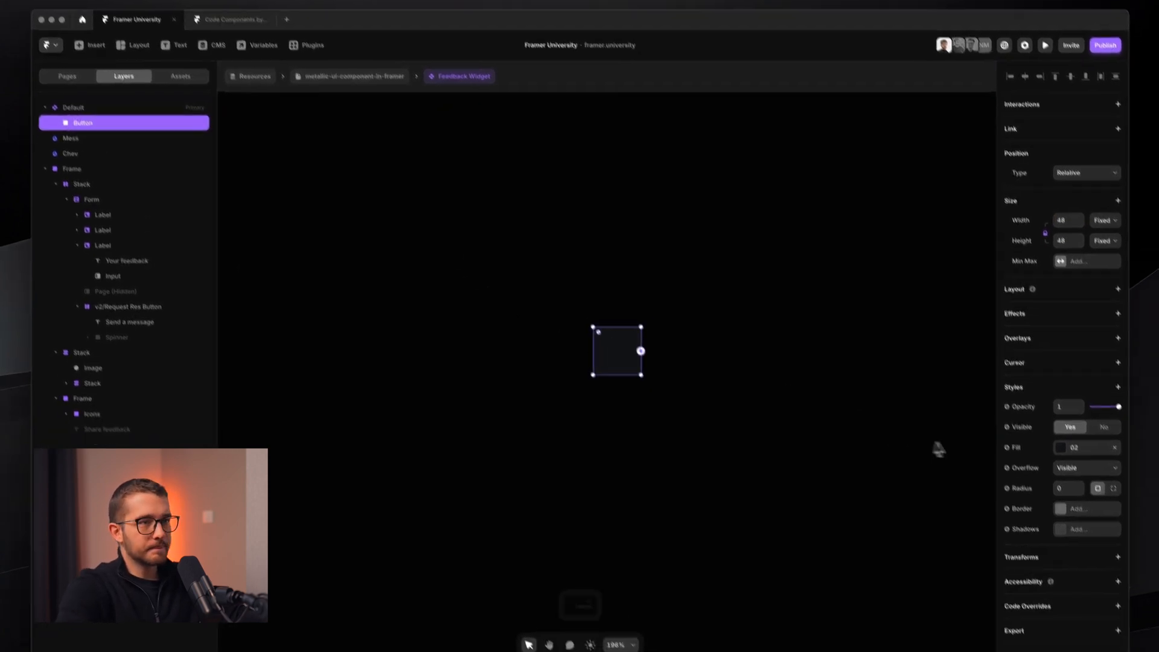
{"action": "left_click", "coordinate": [1045, 432]}
{"action": "type", "text": "1000"}
{"action": "key", "text": "Return"}
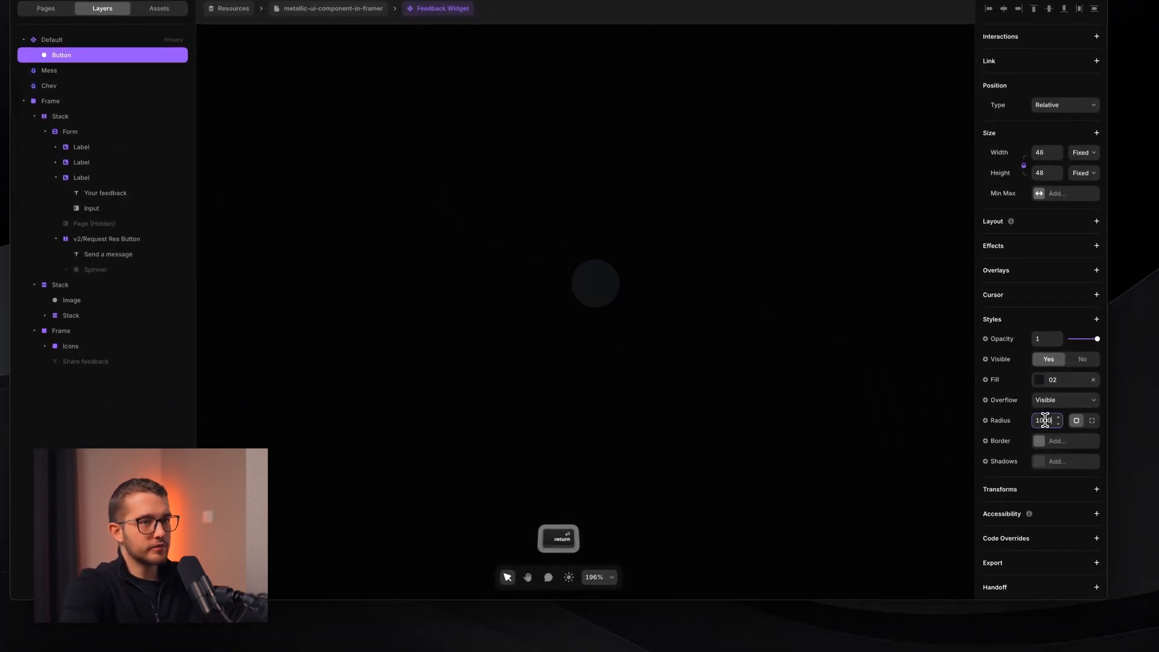
- Fill the Button with the 06 colour style
{"action": "left_click", "coordinate": [1050, 379]}
{"action": "scroll", "coordinate": [897, 498], "scroll_direction": "down", "scroll_amount": 2}
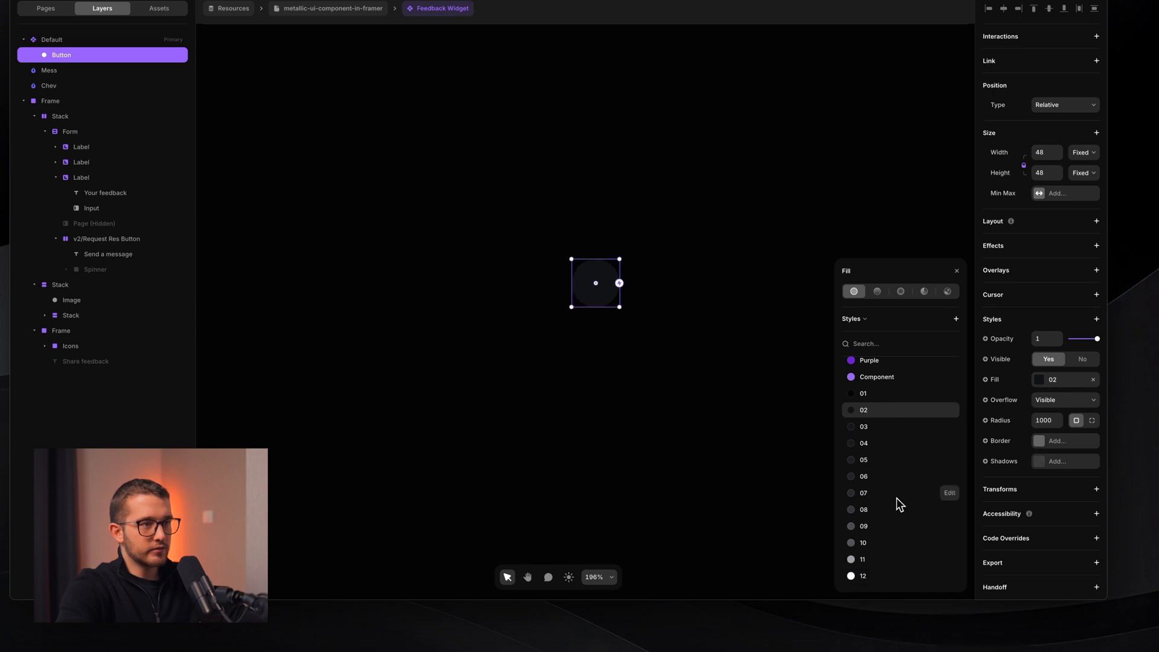
{"action": "left_click", "coordinate": [885, 476]}
{"action": "left_click", "coordinate": [694, 451]}
{"action": "scroll", "coordinate": [694, 452], "scroll_direction": "down", "scroll_amount": 2}
{"action": "scroll", "coordinate": [694, 452], "scroll_direction": "right", "scroll_amount": 2}
{"action": "scroll", "coordinate": [694, 451], "scroll_direction": "down", "scroll_amount": 5}
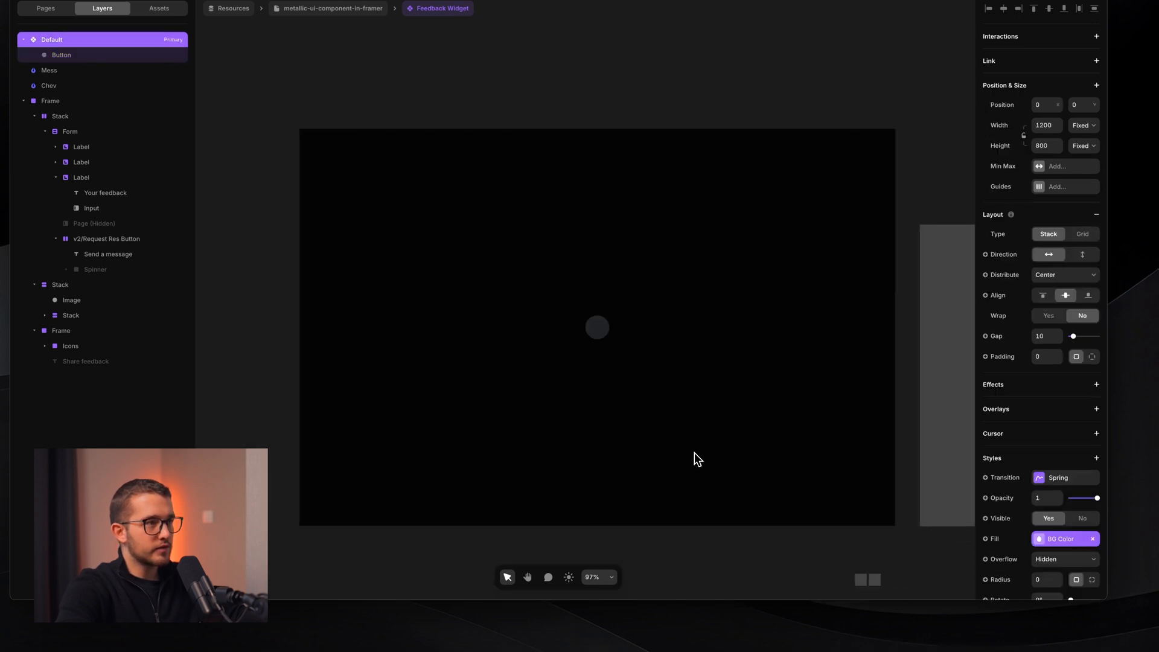
{"action": "scroll", "coordinate": [712, 462], "scroll_direction": "down", "scroll_amount": 2}
{"action": "scroll", "coordinate": [712, 462], "scroll_direction": "right", "scroll_amount": 1}
{"action": "scroll", "coordinate": [835, 503], "scroll_direction": "right", "scroll_amount": 1}
{"action": "scroll", "coordinate": [835, 503], "scroll_direction": "down", "scroll_amount": 1}
{"action": "scroll", "coordinate": [834, 503], "scroll_direction": "up", "scroll_amount": 2}
{"action": "scroll", "coordinate": [826, 498], "scroll_direction": "down", "scroll_amount": 1}
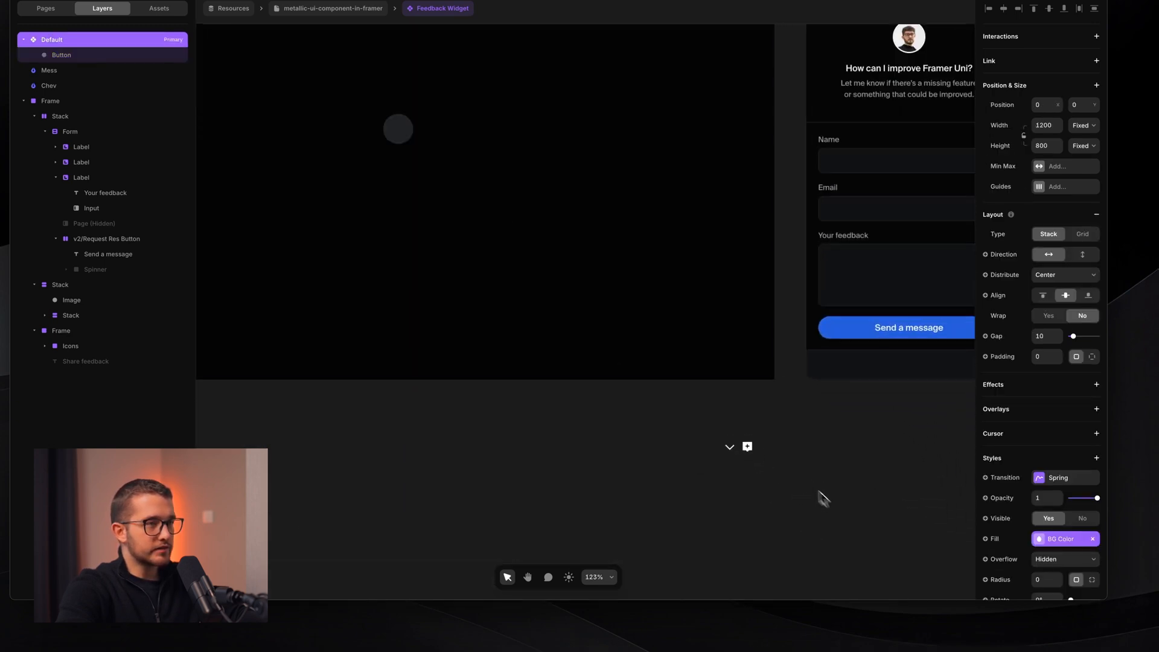
{"action": "left_click_drag", "start_coordinate": [796, 422], "coordinate": [654, 516]}
{"action": "key", "text": "super+x"}
{"action": "left_click", "coordinate": [505, 76]}
{"action": "key", "text": "super+v"}
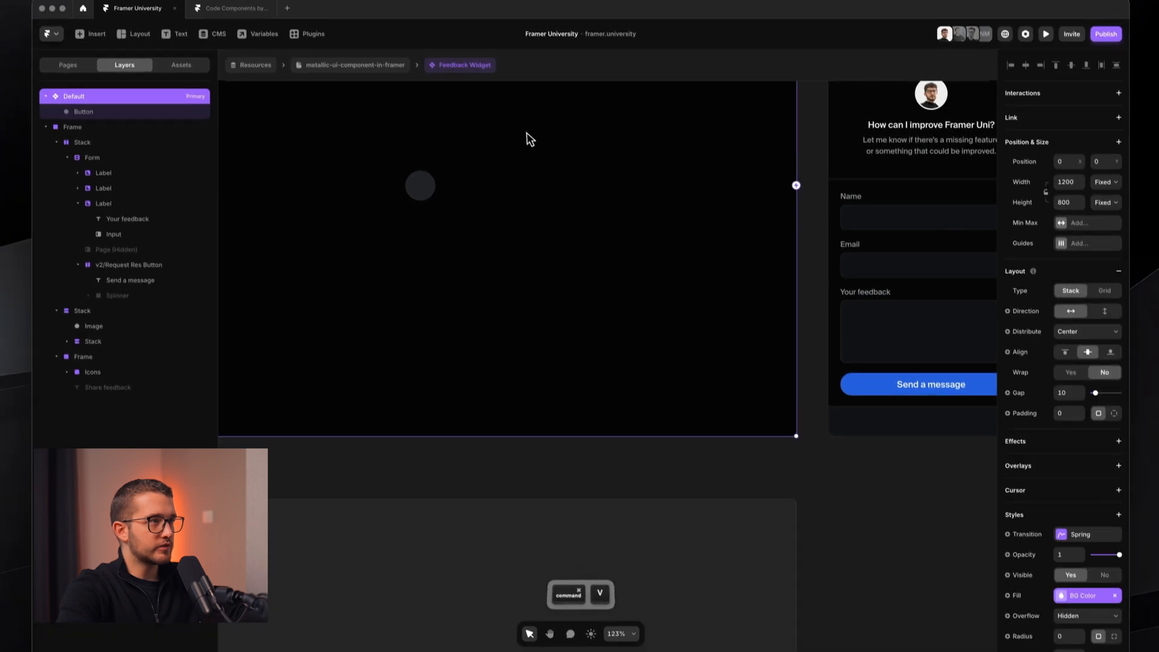
{"action": "scroll", "coordinate": [567, 206], "scroll_direction": "left", "scroll_amount": 1}
{"action": "scroll", "coordinate": [567, 206], "scroll_direction": "up", "scroll_amount": 1}
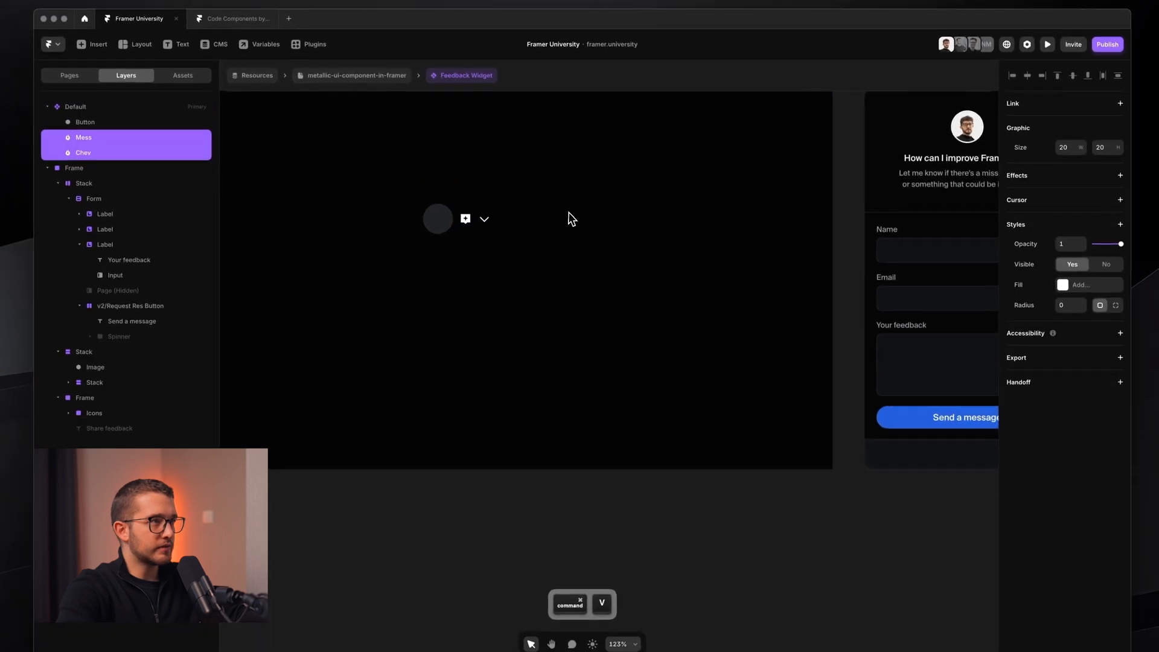
{"action": "scroll", "coordinate": [536, 217], "scroll_direction": "up", "scroll_amount": 6}
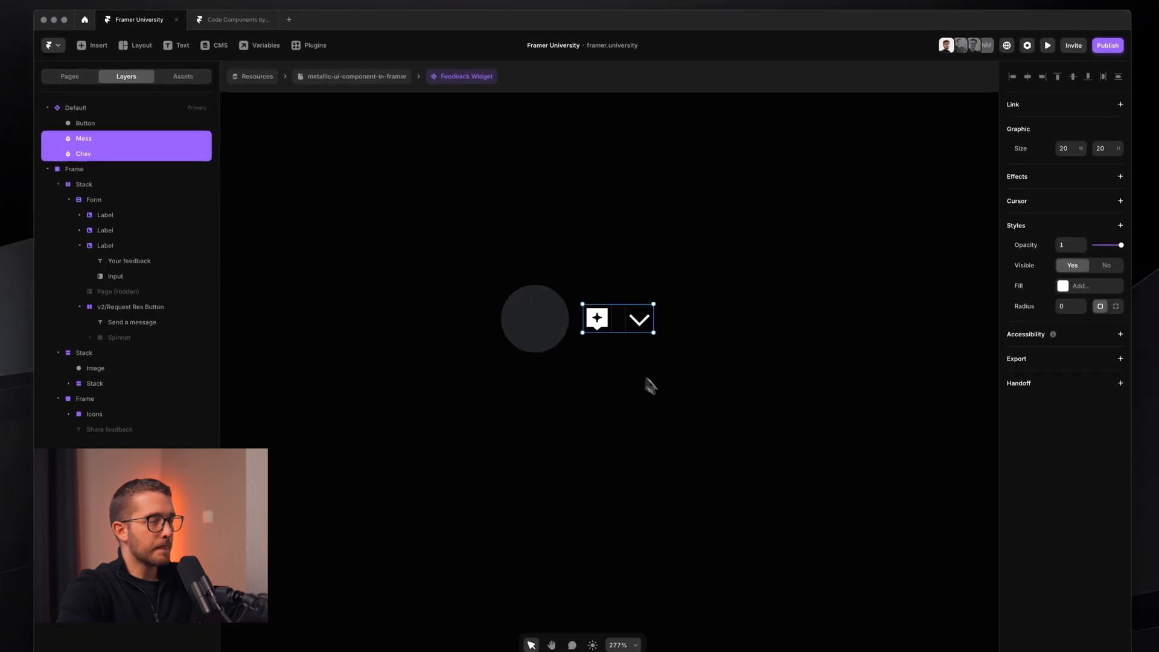
{"action": "scroll", "coordinate": [652, 387], "scroll_direction": "up", "scroll_amount": 5}
{"action": "left_click", "coordinate": [589, 387], "text": "super"}
{"action": "scroll", "coordinate": [589, 388], "scroll_direction": "down", "scroll_amount": 1}
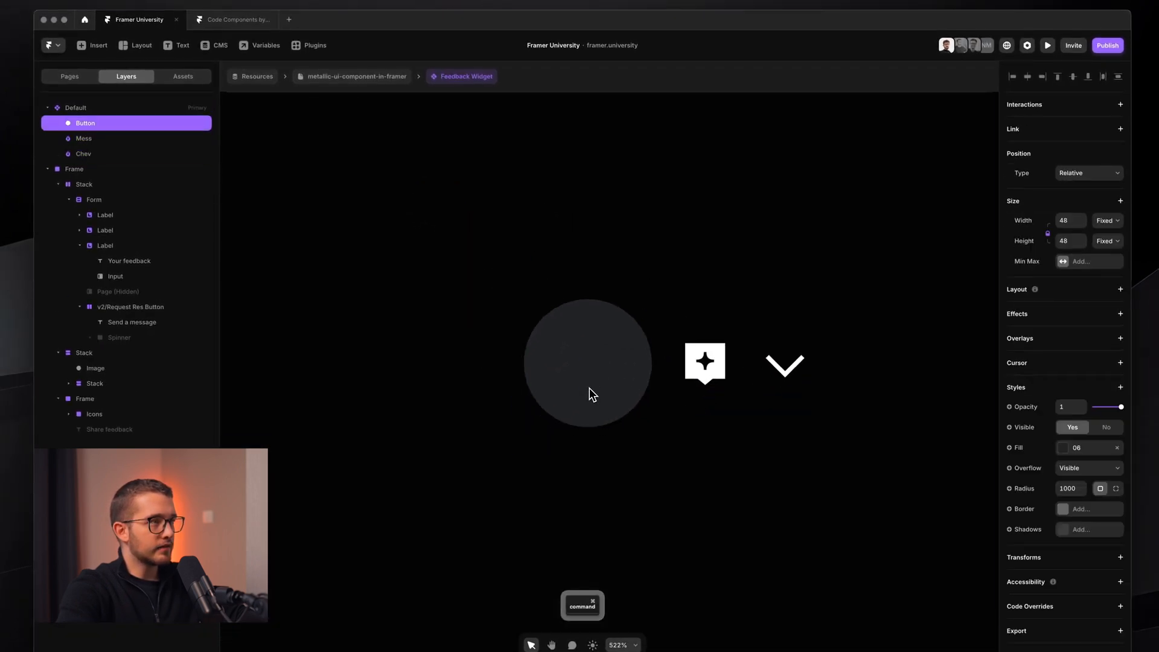
{"action": "scroll", "coordinate": [622, 436], "scroll_direction": "left", "scroll_amount": 1}
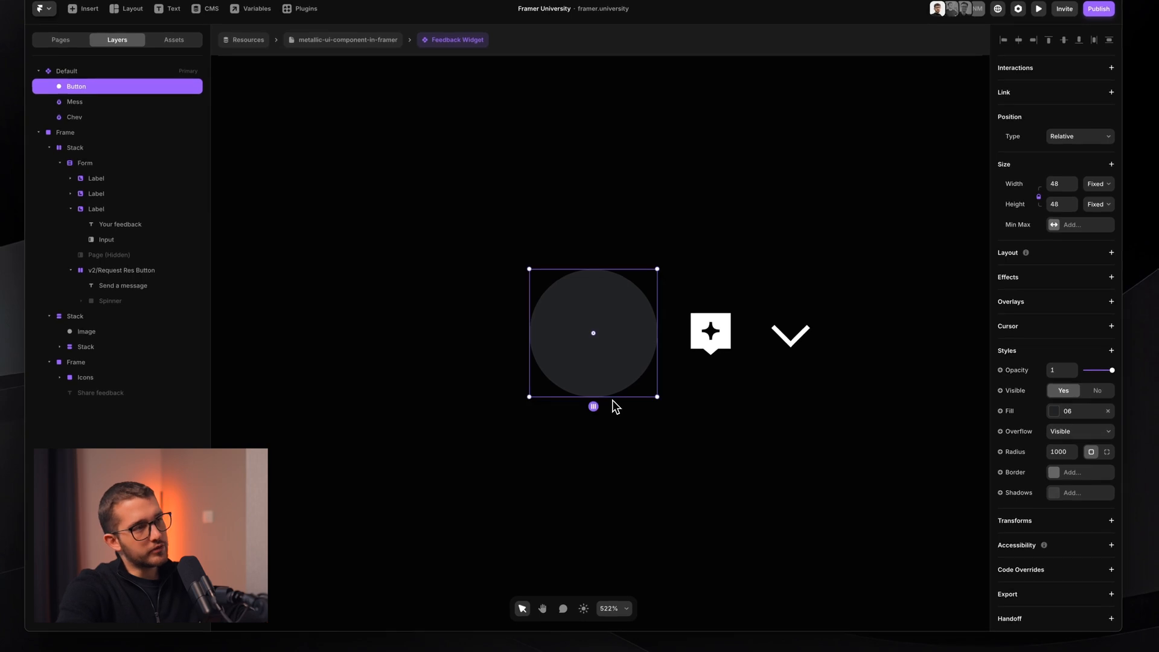
{"action": "left_click", "coordinate": [783, 338]}
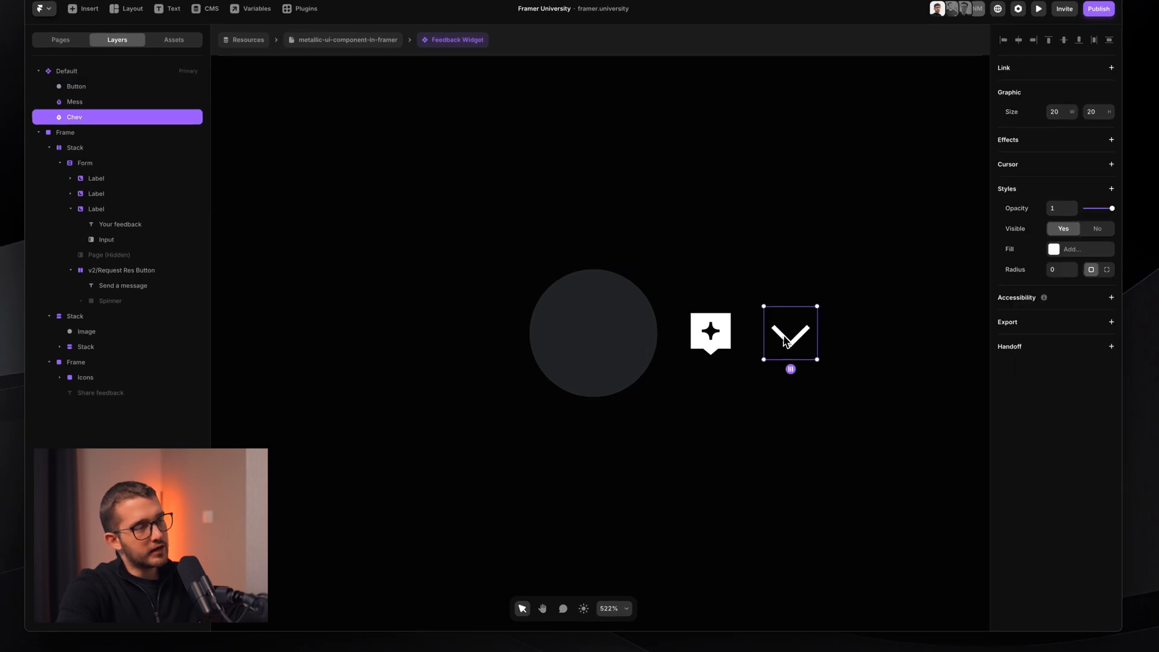
{"action": "left_click", "coordinate": [704, 334]}
{"action": "left_click", "coordinate": [779, 337]}
{"action": "left_click", "coordinate": [718, 336]}
{"action": "left_click", "coordinate": [774, 336]}
{"action": "left_click", "coordinate": [728, 342]}
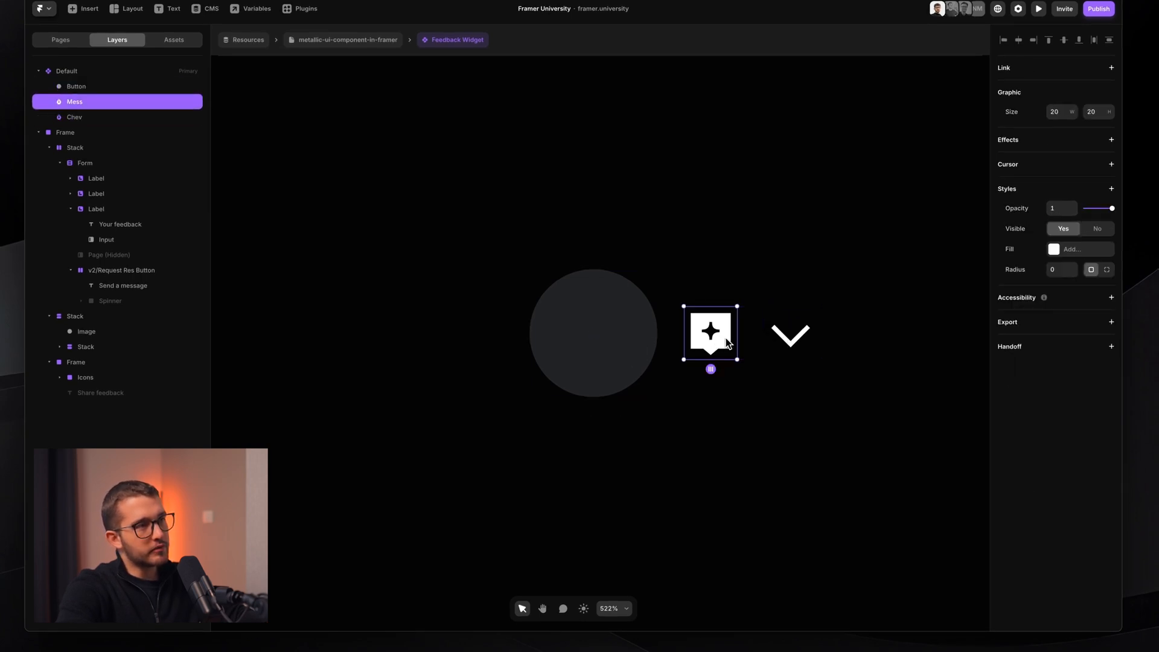
{"action": "left_click", "coordinate": [795, 342]}
{"action": "left_click", "coordinate": [720, 343]}
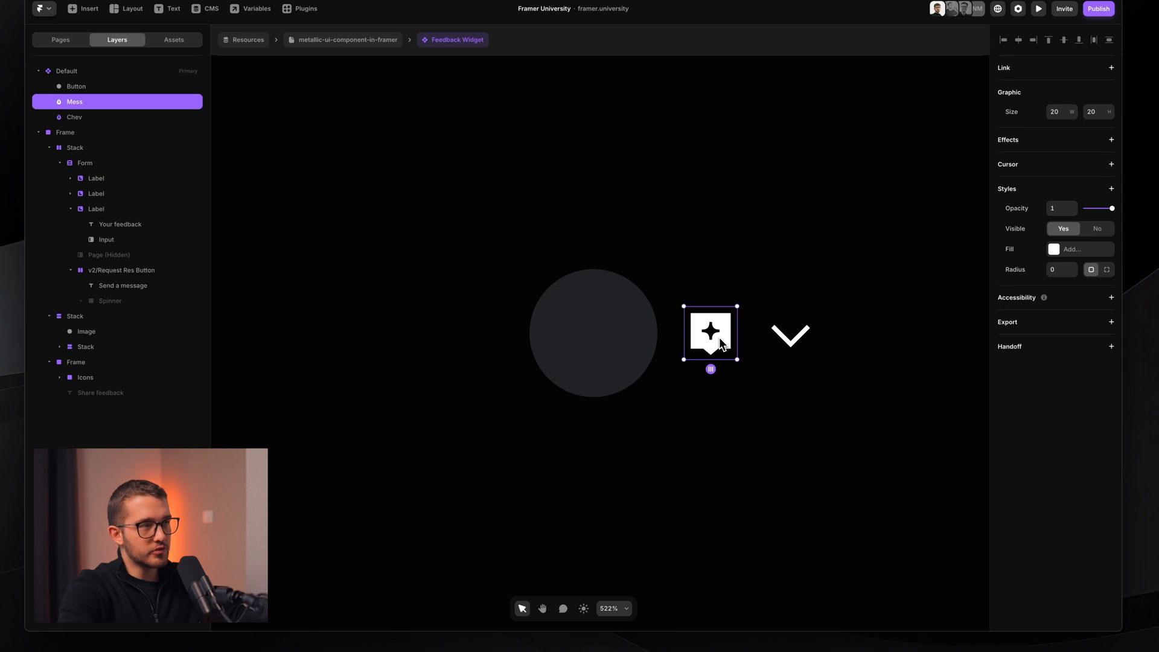
{"action": "left_click", "coordinate": [801, 341]}
{"action": "left_click", "coordinate": [727, 342]}
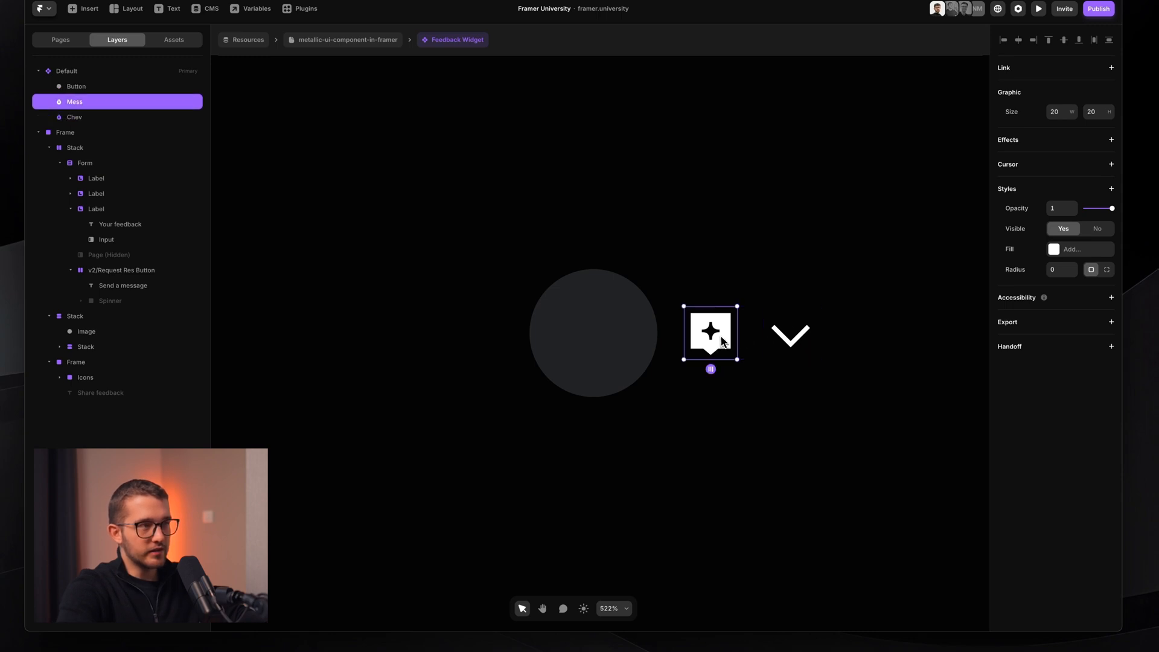
{"action": "left_click", "coordinate": [784, 343]}
{"action": "left_click", "coordinate": [737, 349]}
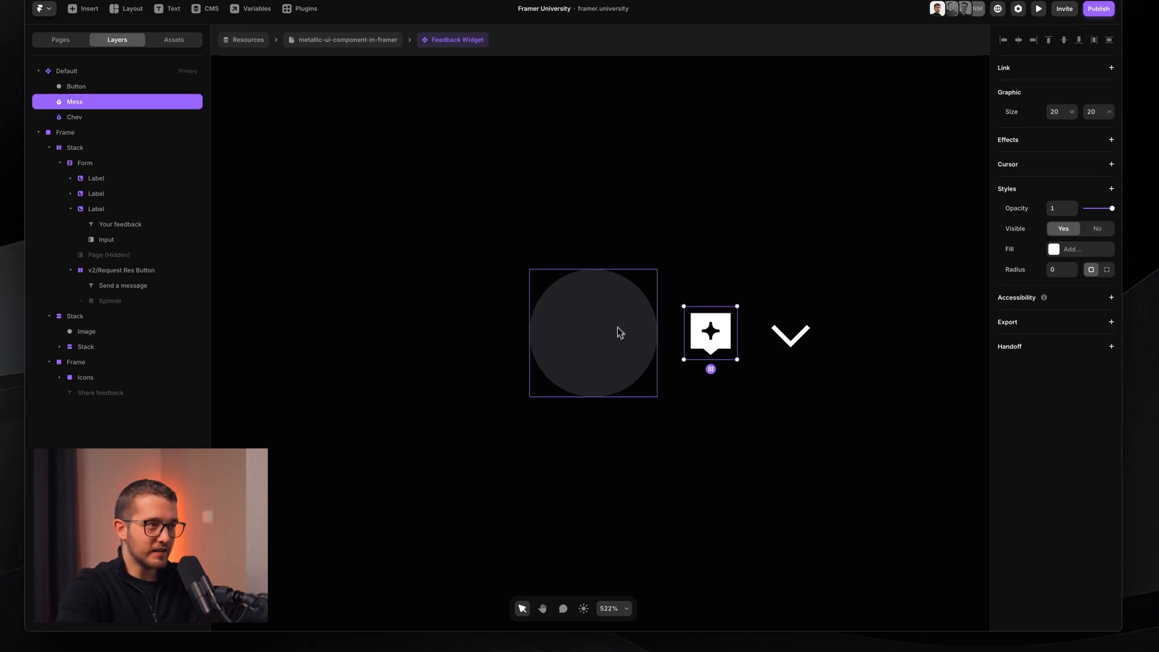
{"action": "left_click", "coordinate": [618, 333]}
{"action": "left_click", "coordinate": [706, 343]}
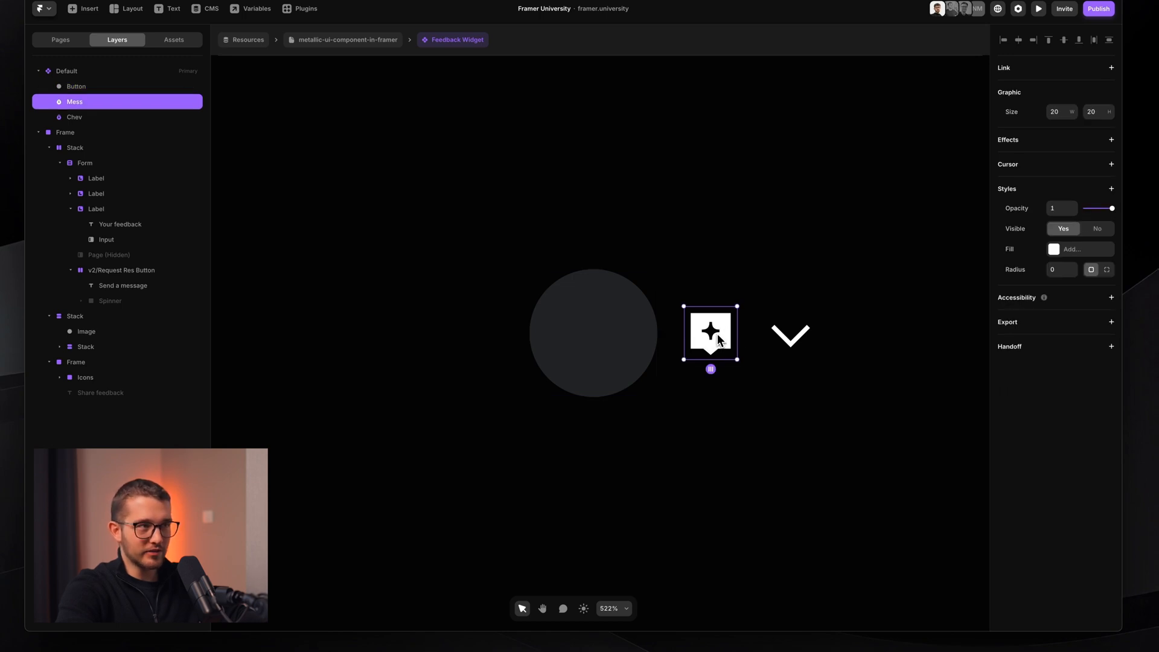
{"action": "left_click", "coordinate": [804, 338]}
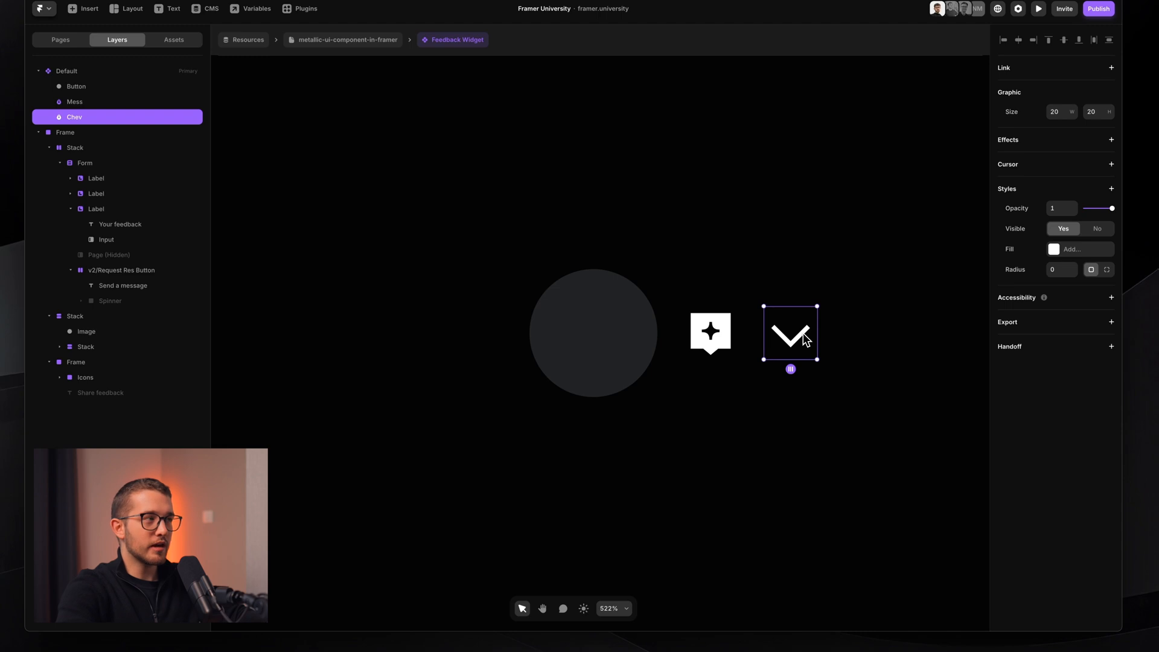
{"action": "left_click", "coordinate": [746, 334]}
{"action": "left_click", "coordinate": [714, 334], "text": "super"}
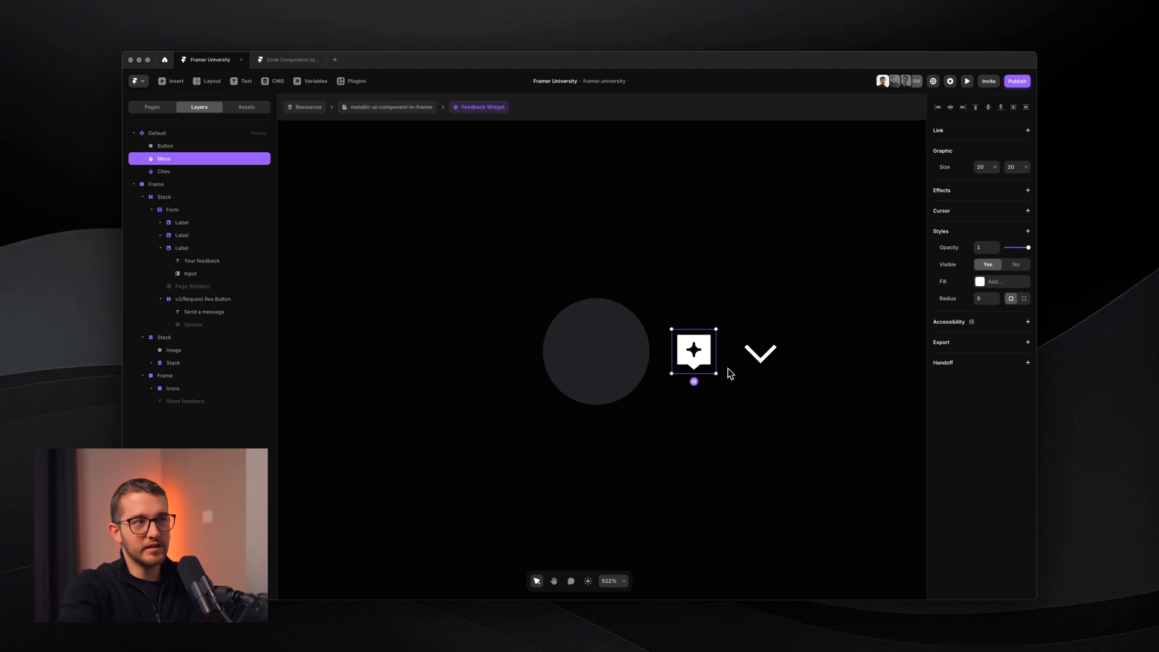
{"action": "left_click", "coordinate": [754, 354]}
{"action": "left_click", "coordinate": [696, 366]}
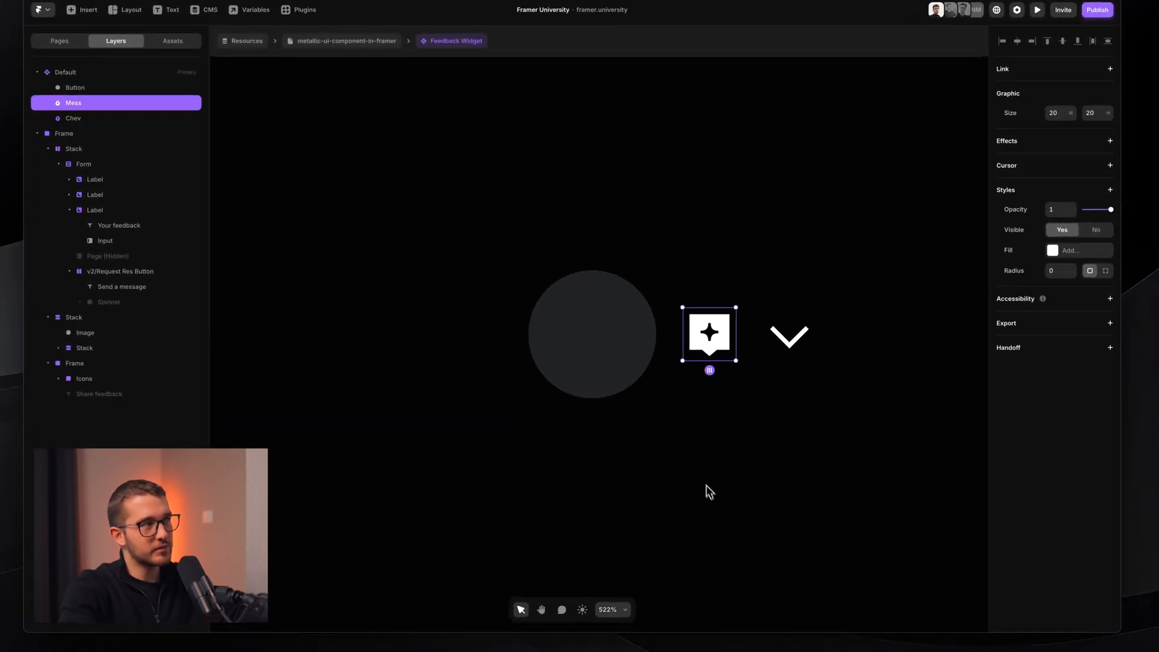
{"action": "left_click", "coordinate": [576, 307]}
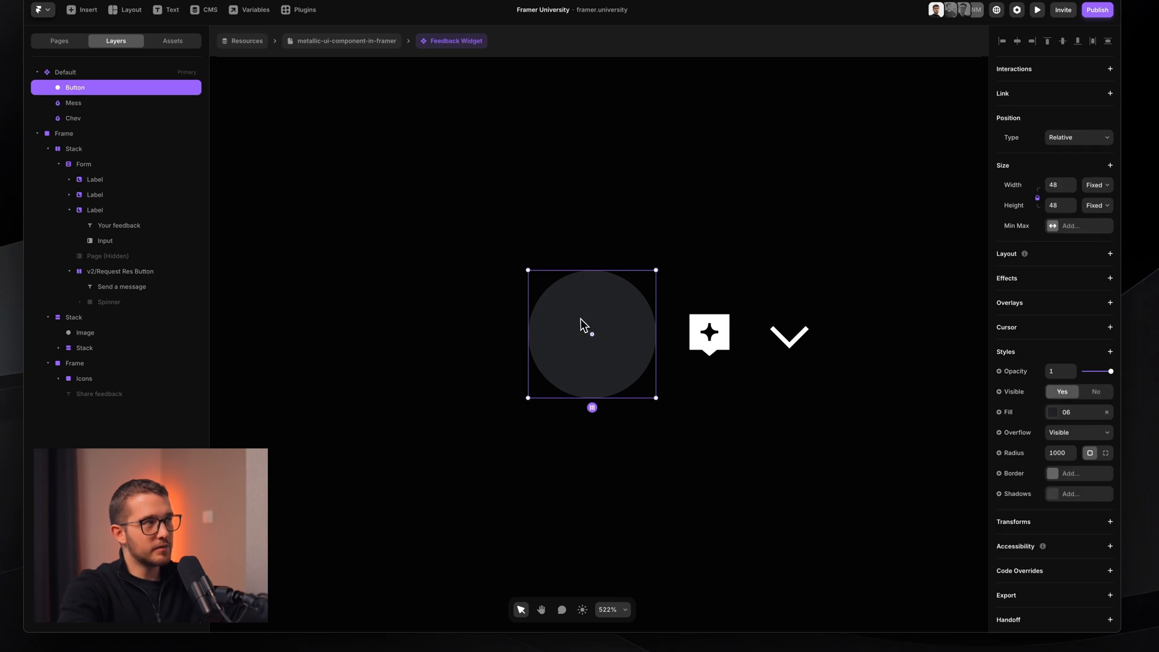
- Cut the Mess icon into the Button and centre it horizontally and vertically
{"action": "left_click", "coordinate": [715, 334]}
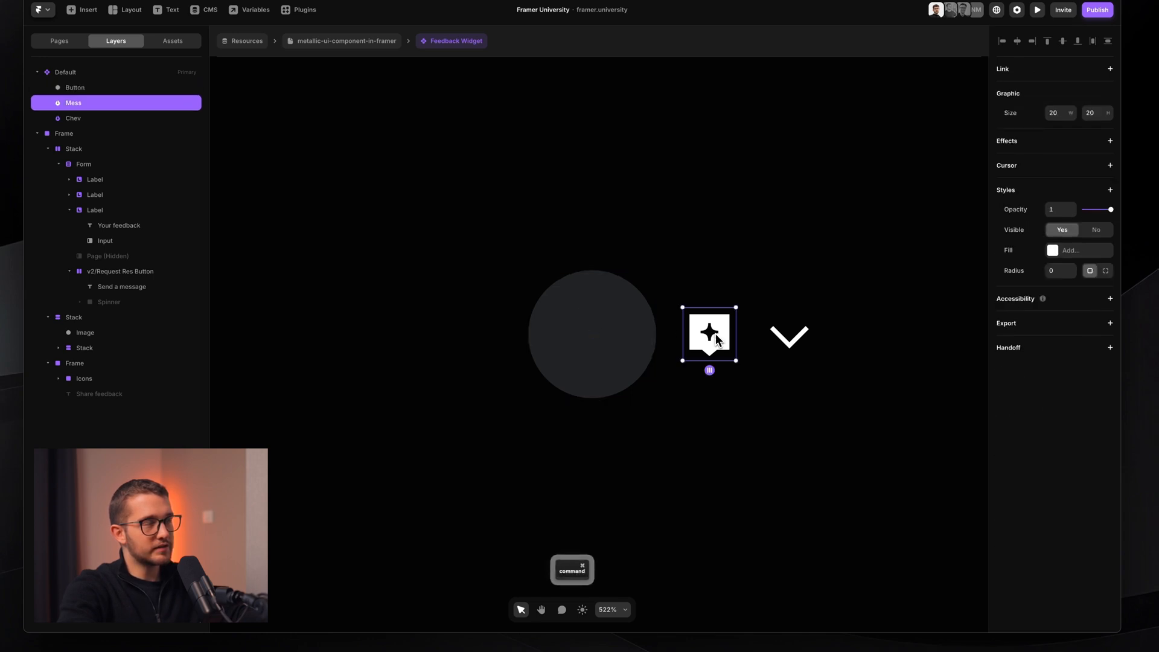
{"action": "key", "text": "super+x"}
{"action": "left_click", "coordinate": [628, 332]}
{"action": "key", "text": "super+v"}
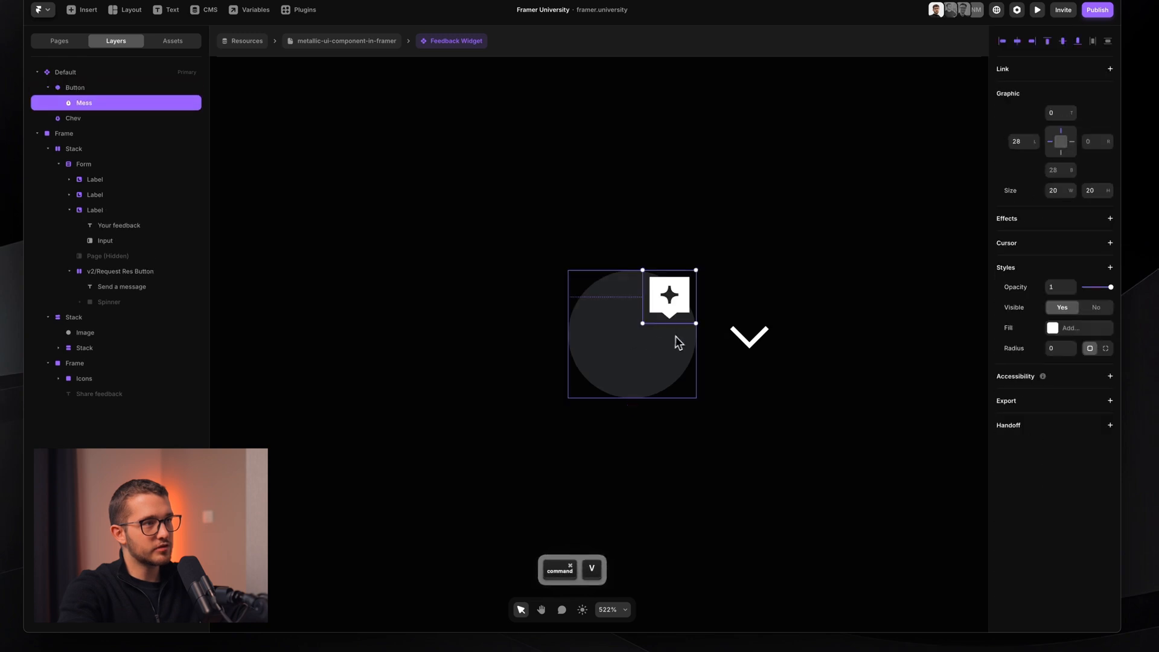
{"action": "scroll", "coordinate": [677, 335], "scroll_direction": "up", "scroll_amount": 3}
{"action": "left_click", "coordinate": [664, 312]}
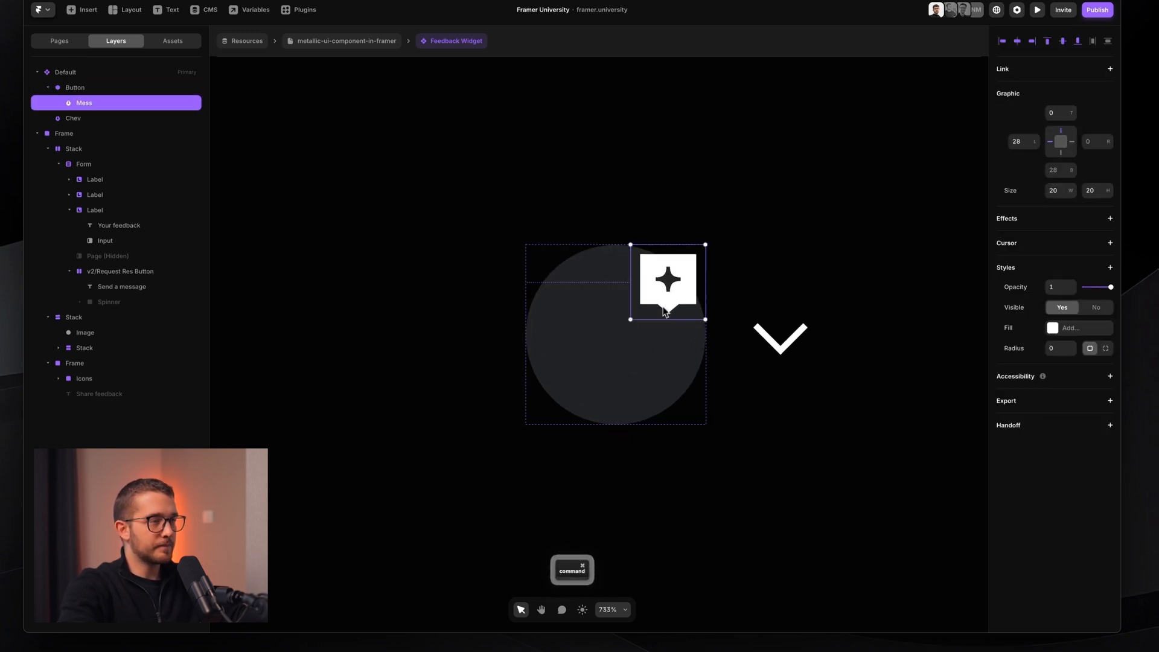
{"action": "key", "text": "alt+h"}
{"action": "key", "text": "alt+v"}
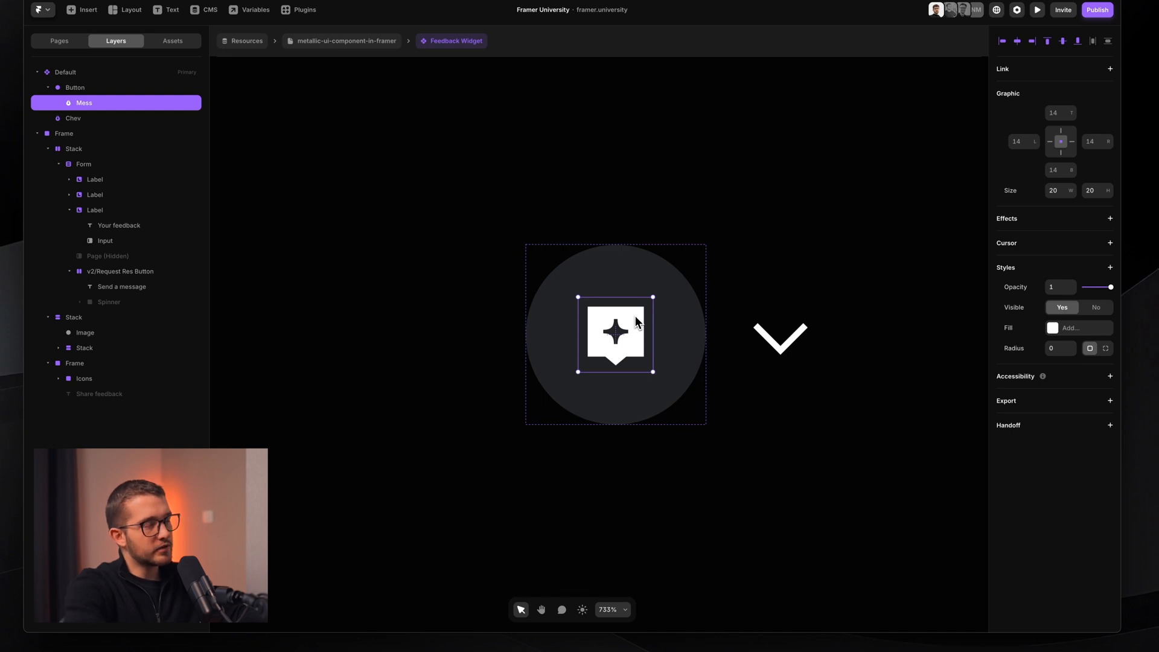
- Wrap the Mess icon in a new frame named Mess Icon
{"action": "key", "text": "super+Return"}
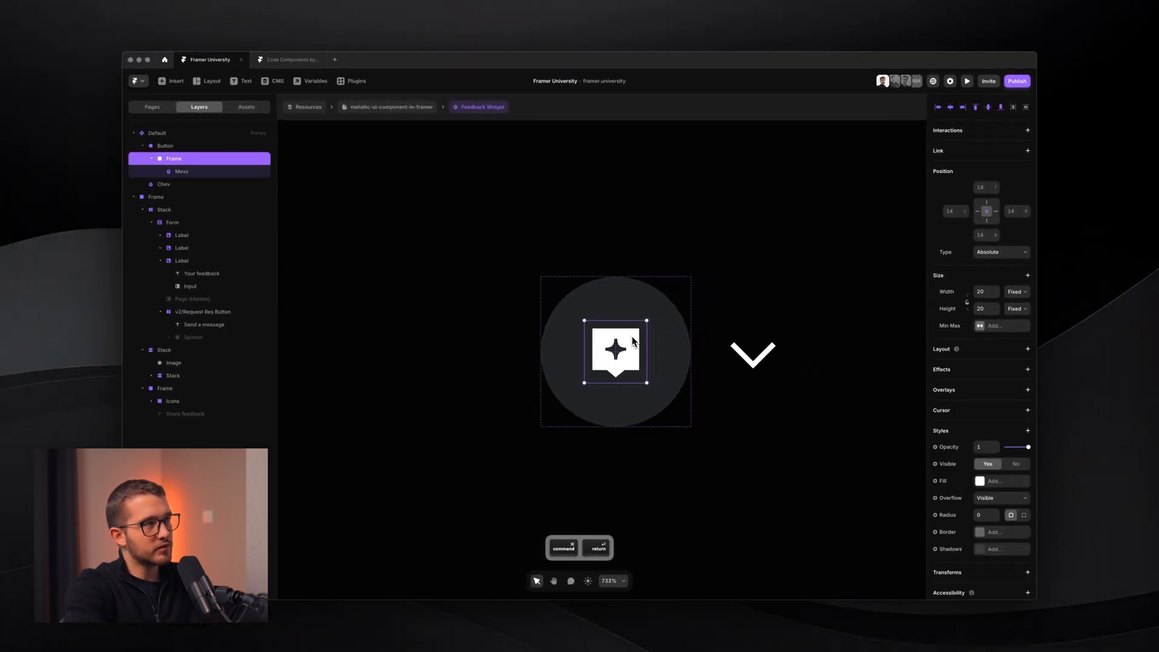
{"action": "key", "text": "super+r"}
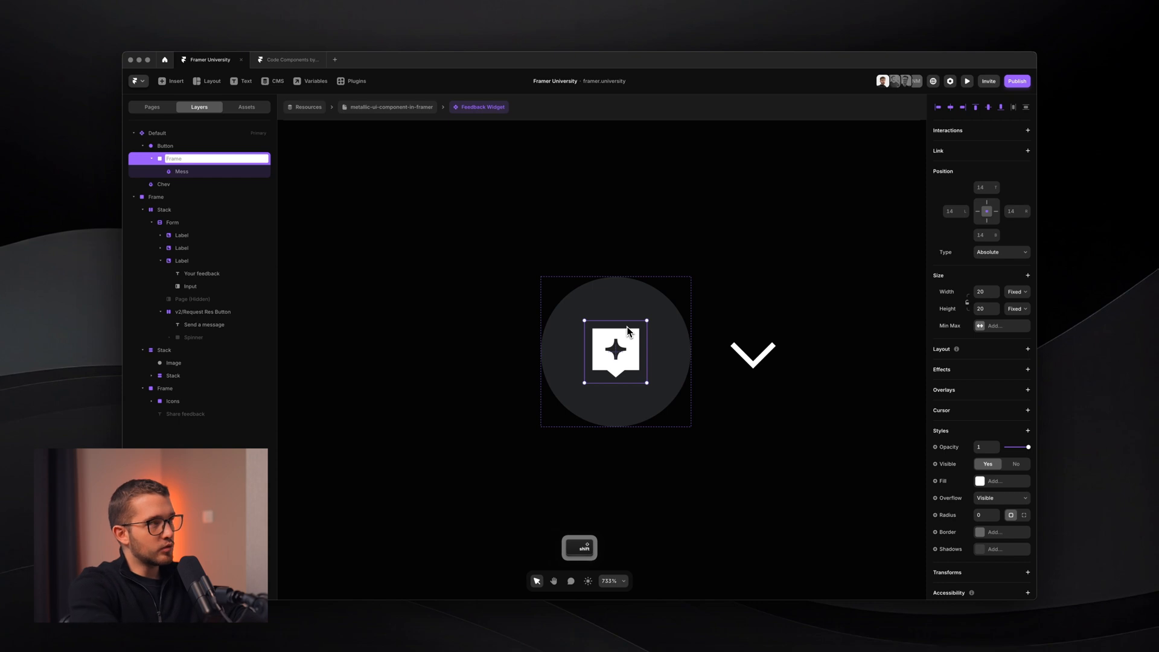
{"action": "type", "text": "Mess Icon"}
{"action": "key", "text": "Return"}
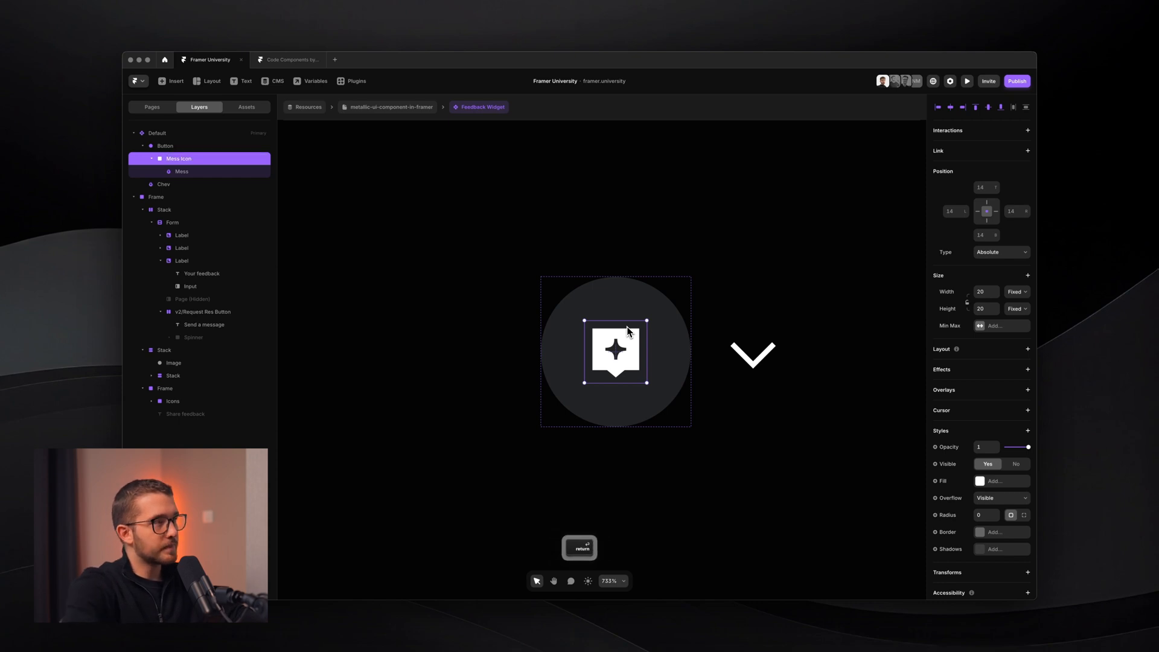
- Bring the Chev chevron into the Button and begin centring it
{"action": "left_click", "coordinate": [741, 345]}
{"action": "key", "text": "BackSpace"}
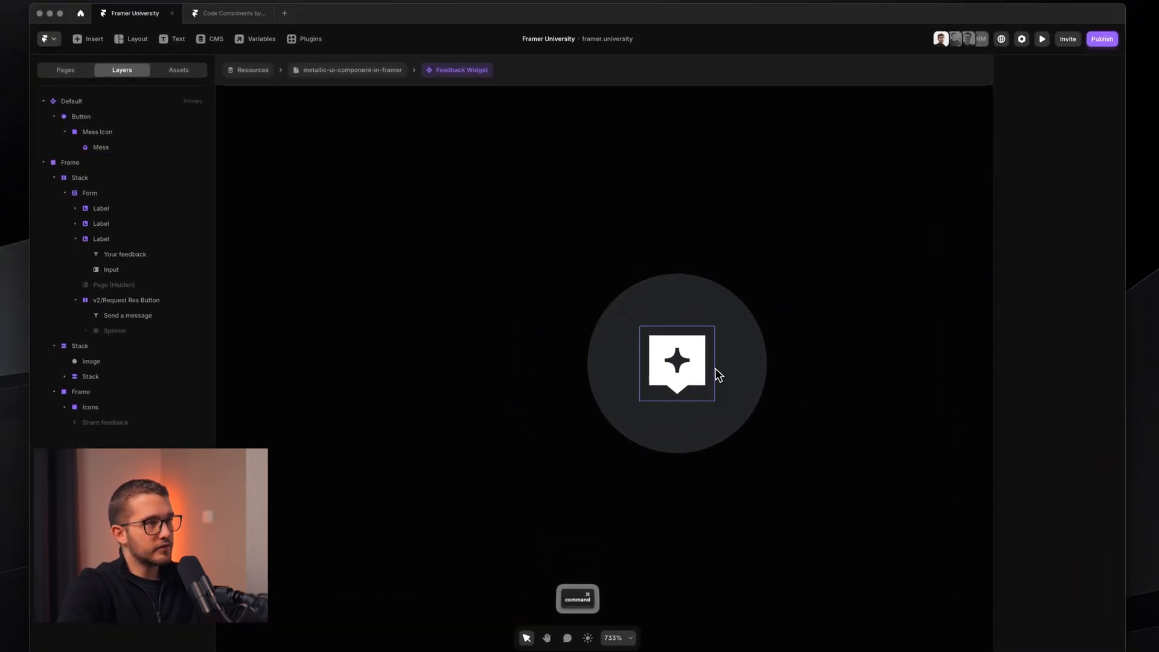
{"action": "key", "text": "super+z"}
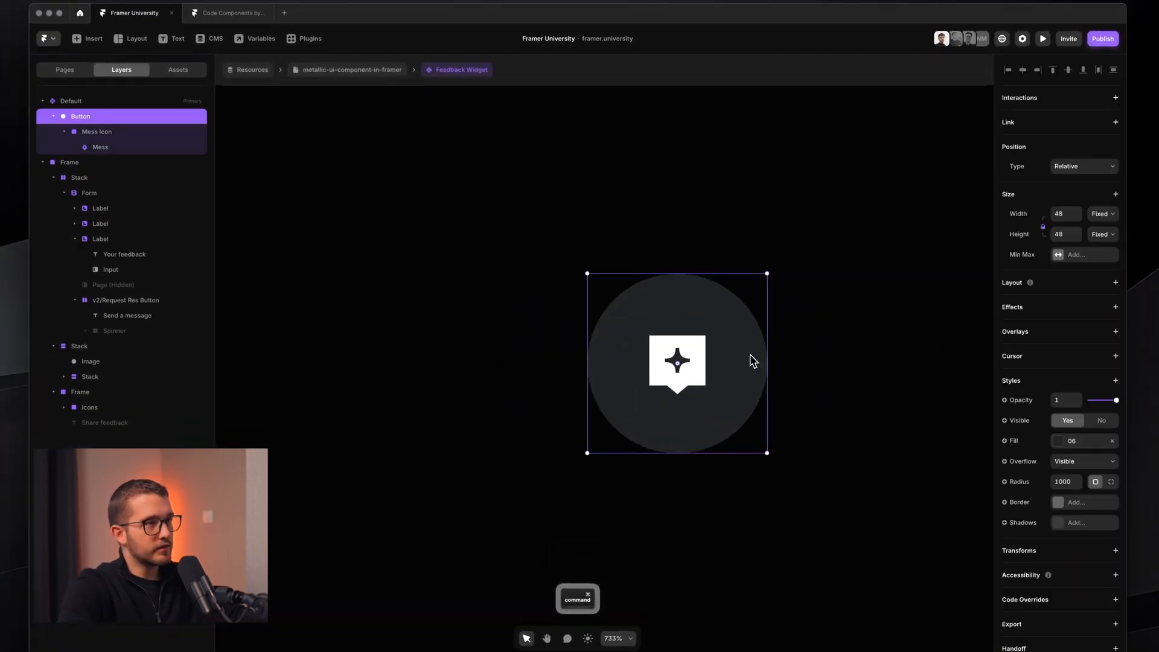
{"action": "key", "text": "super+z"}
{"action": "key", "text": "alt"}
- Centre the chevron, hide Mess Icon, and wrap Chev in a frame named Chev Icon
{"action": "key", "text": "alt+h"}
{"action": "key", "text": "alt+v"}
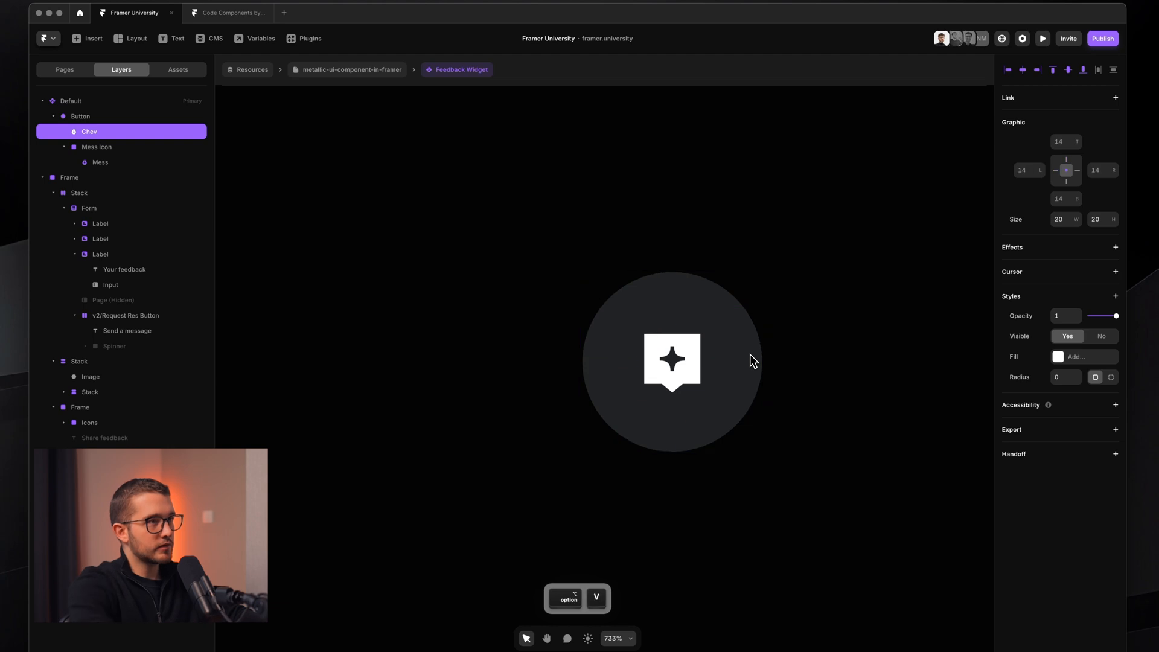
{"action": "left_click", "coordinate": [162, 177]}
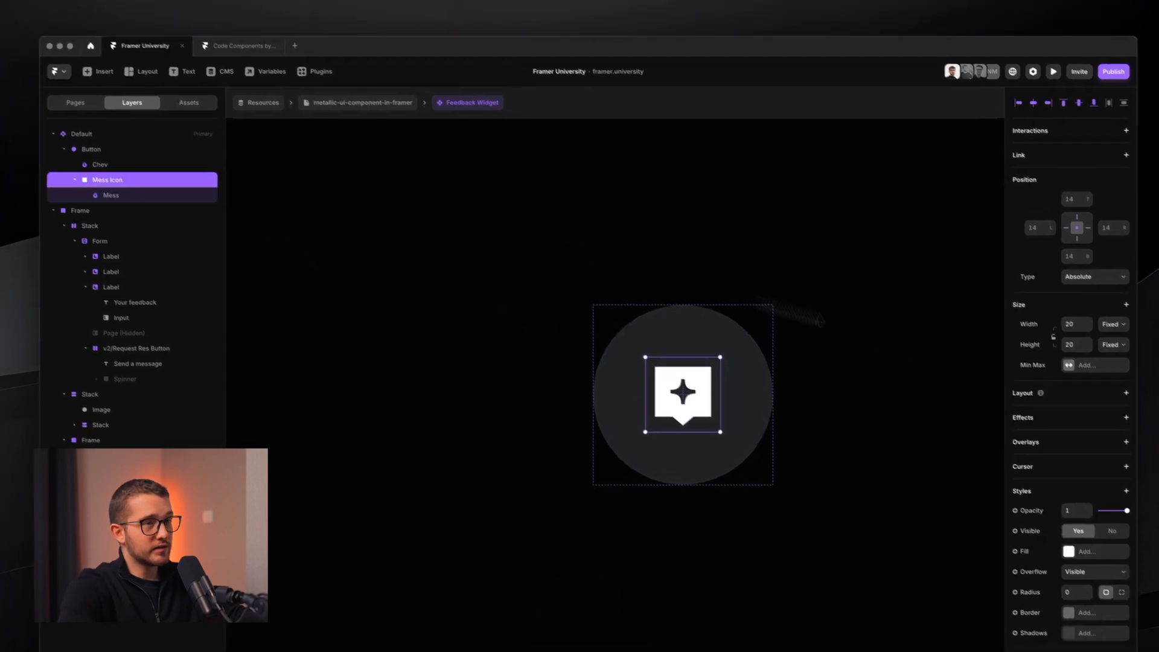
{"action": "left_click", "coordinate": [1115, 528]}
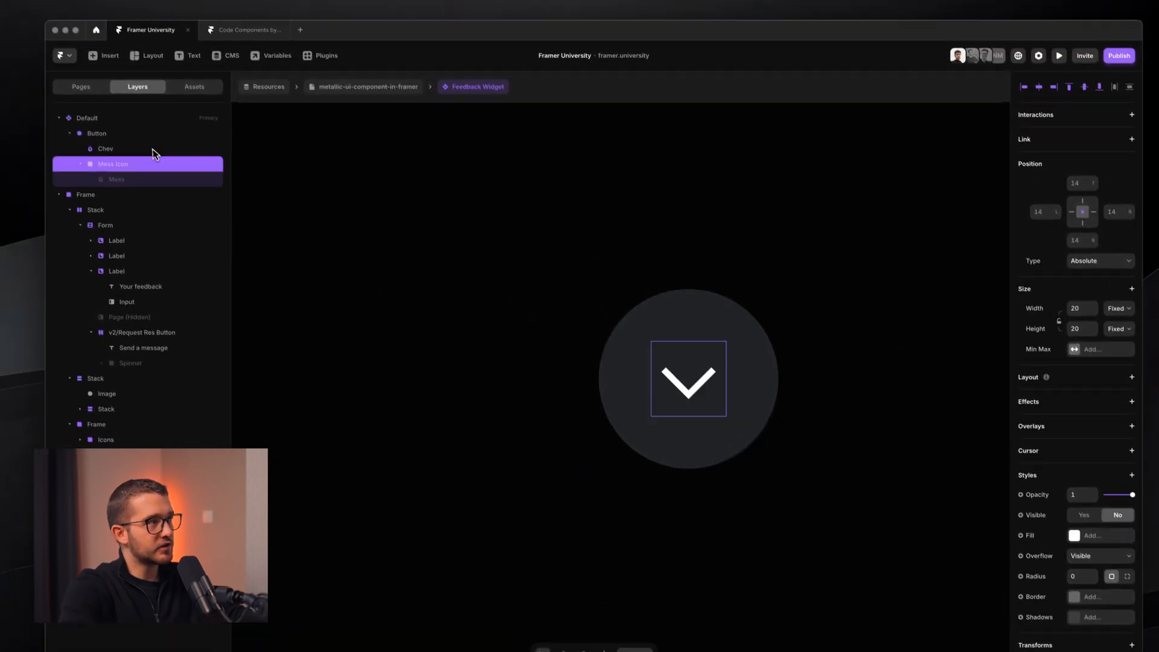
{"action": "left_click", "coordinate": [119, 98]}
{"action": "key", "text": "super+Return"}
{"action": "key", "text": "super+r"}
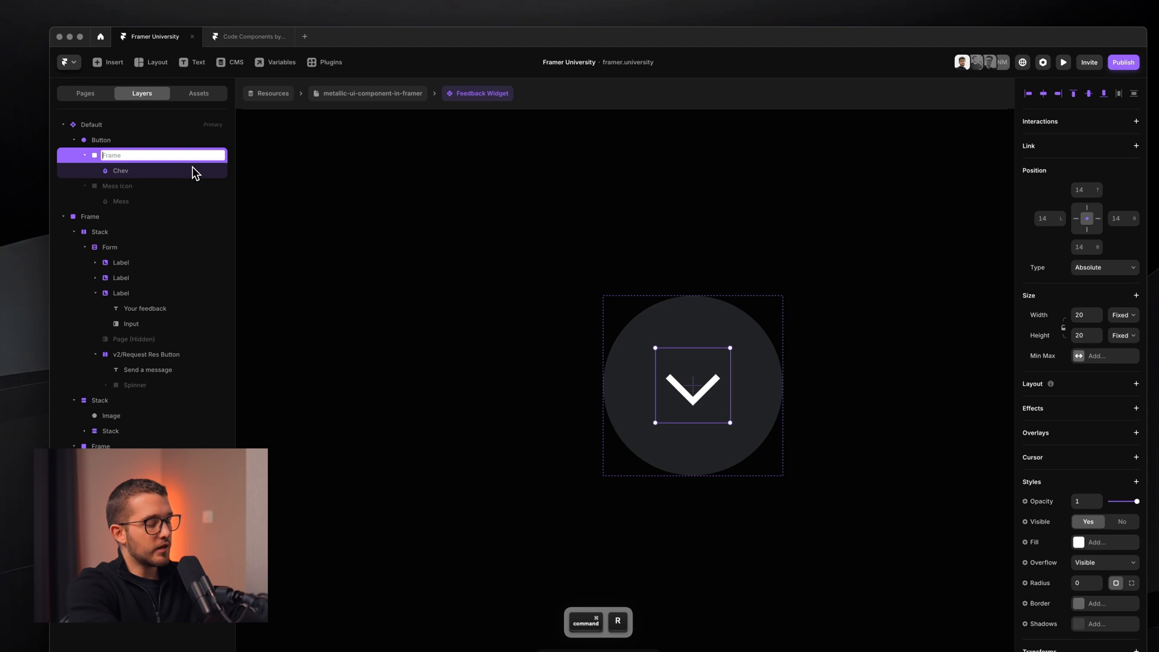
{"action": "type", "text": "Chev "}
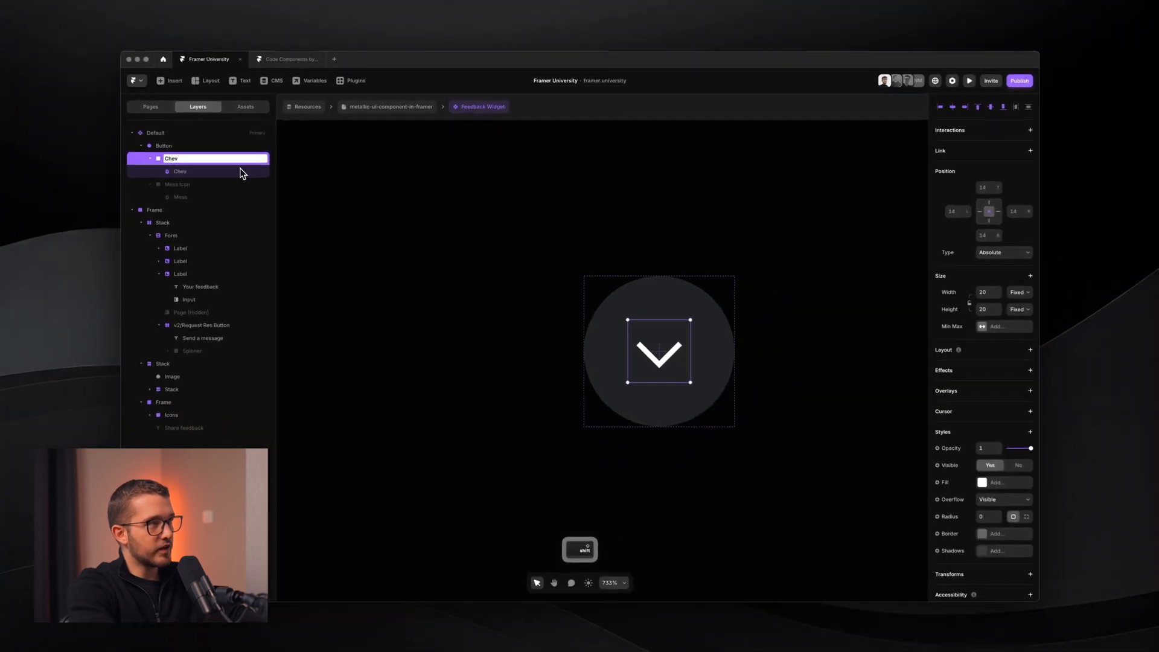
{"action": "type", "text": "Icon"}
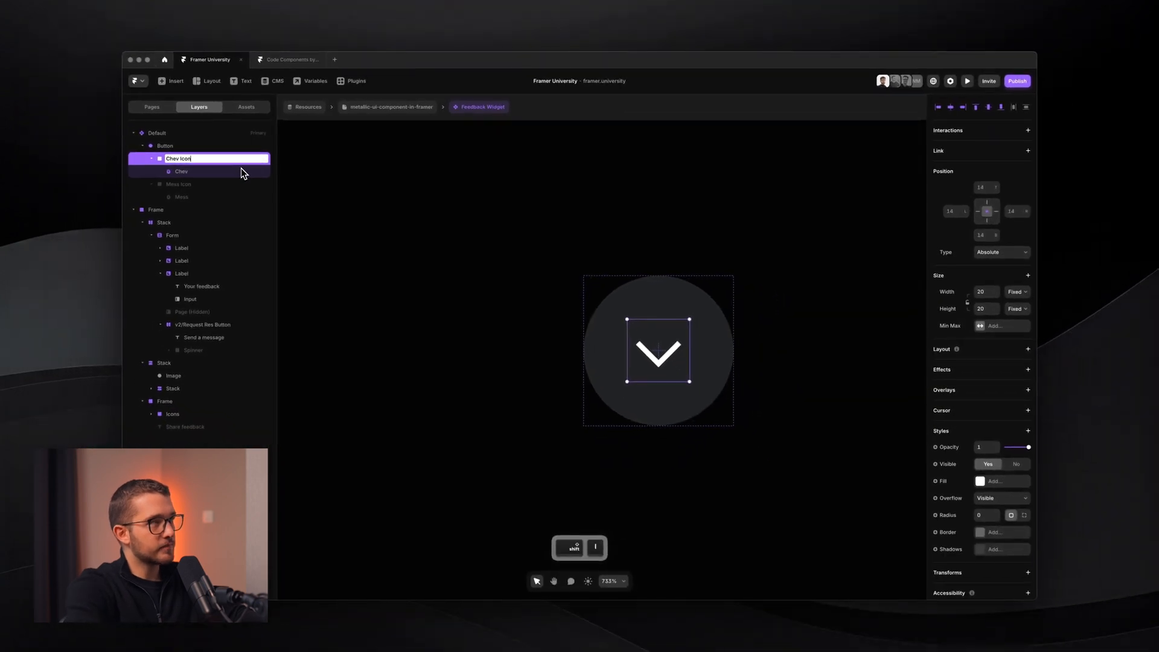
{"action": "key", "text": "Return"}
- Make Mess Icon visible again and undo a trial move of the chevron
{"action": "scroll", "coordinate": [408, 228], "scroll_direction": "right", "scroll_amount": 2}
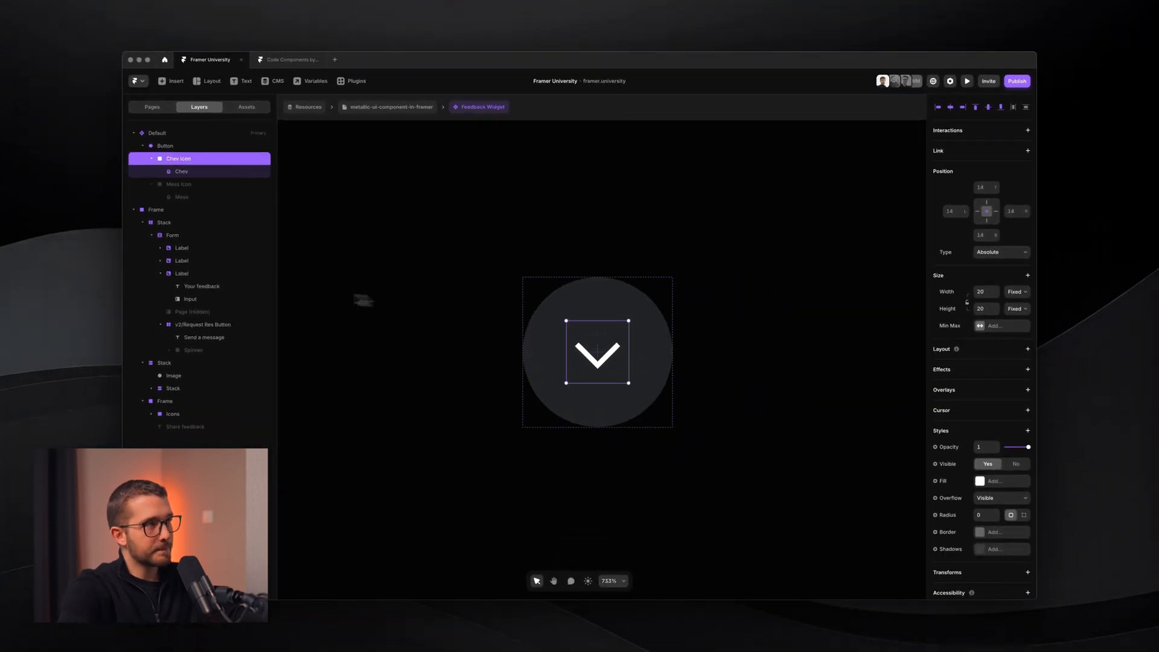
{"action": "left_click", "coordinate": [181, 184]}
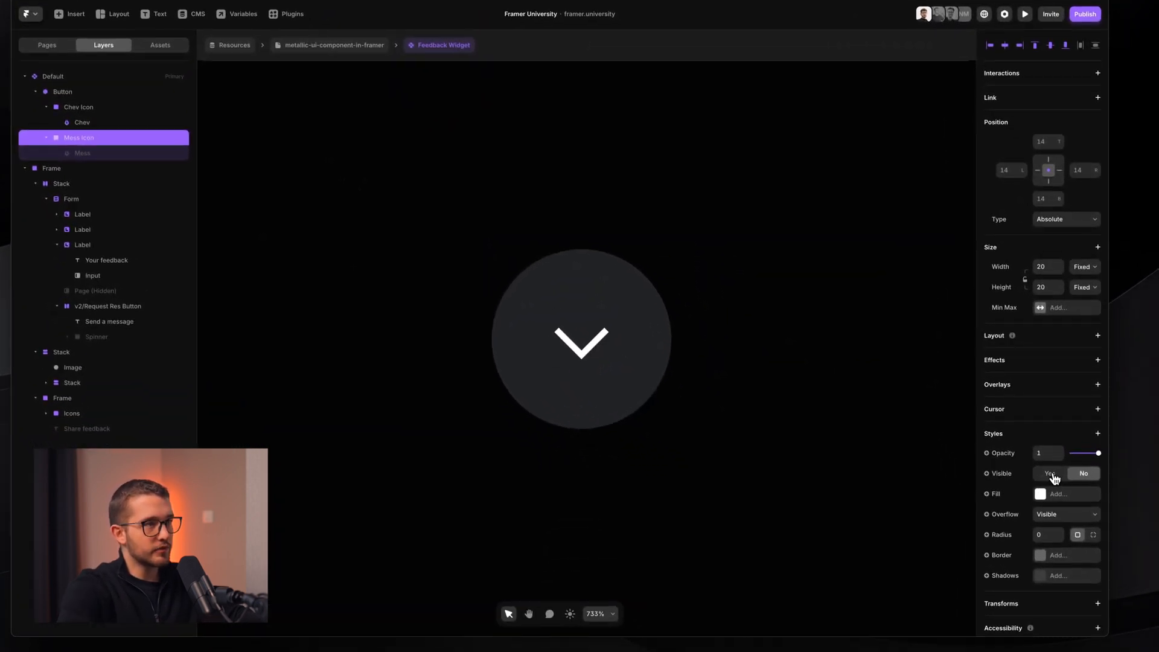
{"action": "left_click", "coordinate": [1054, 479]}
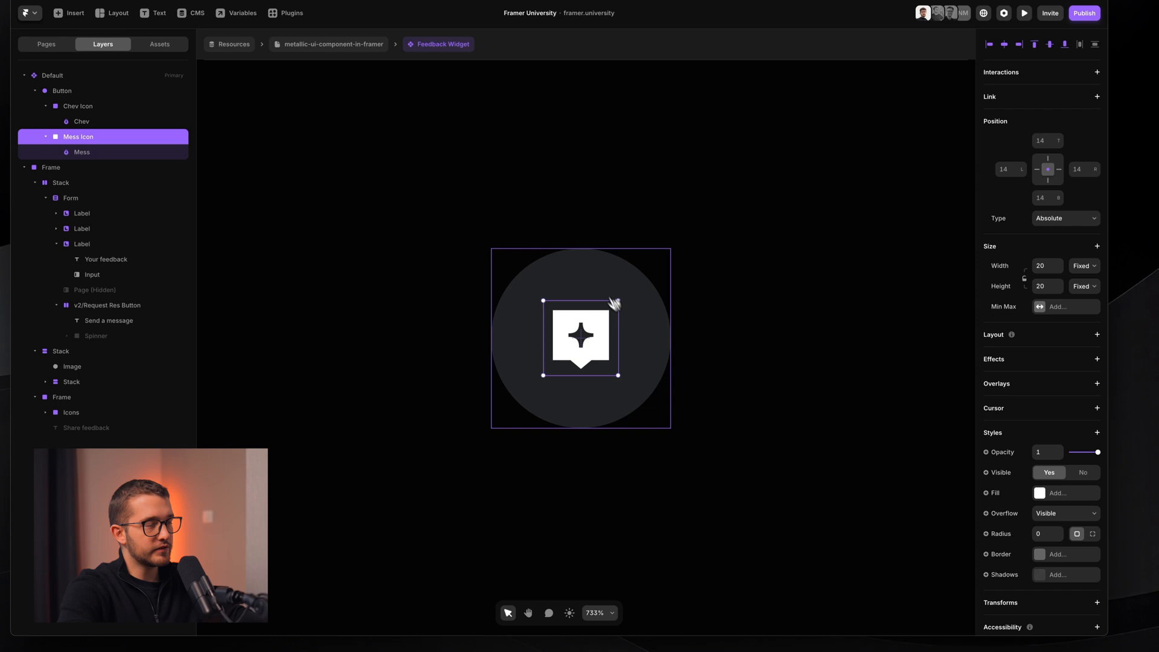
{"action": "scroll", "coordinate": [543, 396], "scroll_direction": "up", "scroll_amount": 3}
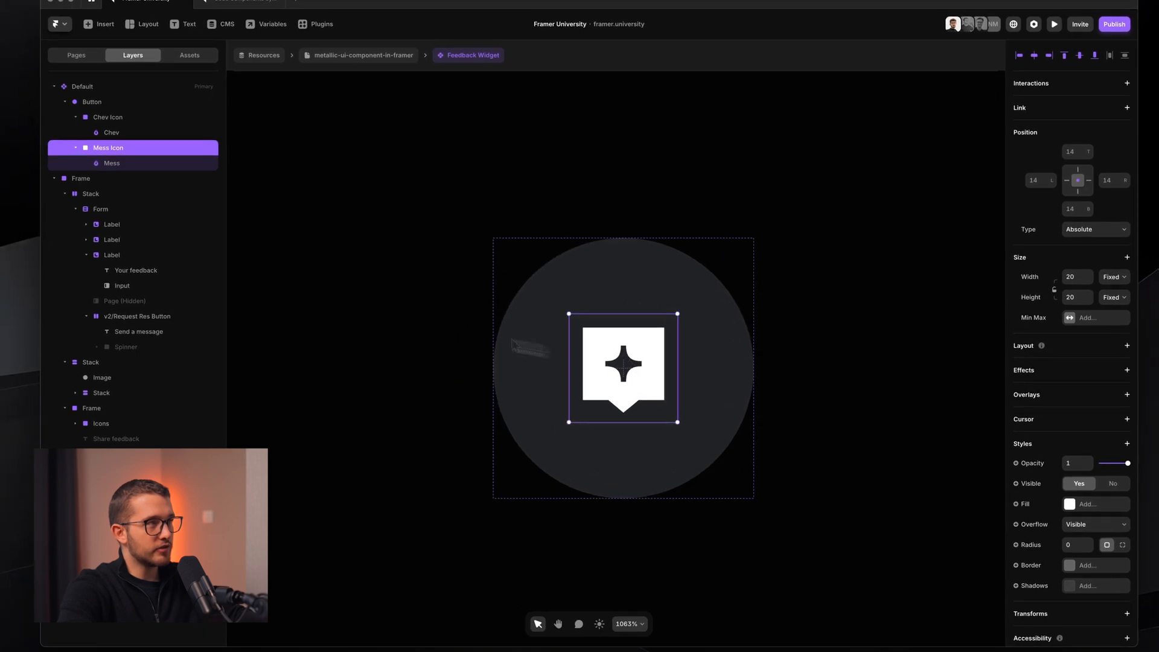
{"action": "left_click", "coordinate": [107, 117]}
{"action": "left_click_drag", "start_coordinate": [607, 346], "coordinate": [540, 310]}
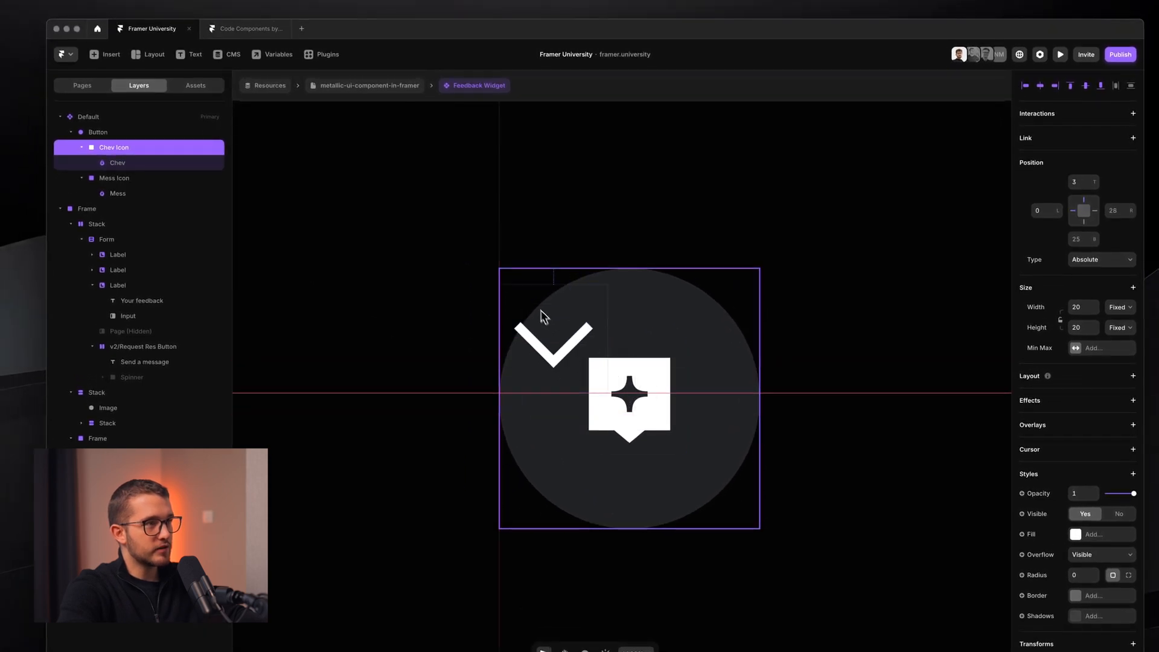
{"action": "key", "text": "super+z"}
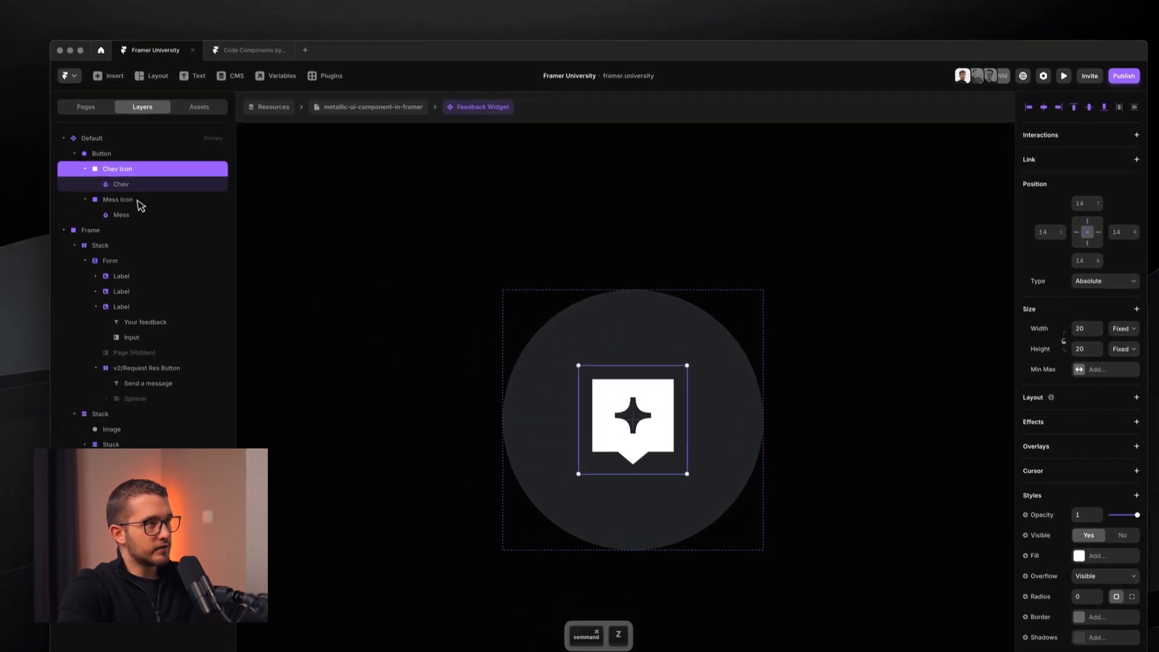
- Place Mess Icon above Chev Icon and wrap both in a frame named Icons
{"action": "left_click_drag", "start_coordinate": [137, 182], "coordinate": [124, 141]}
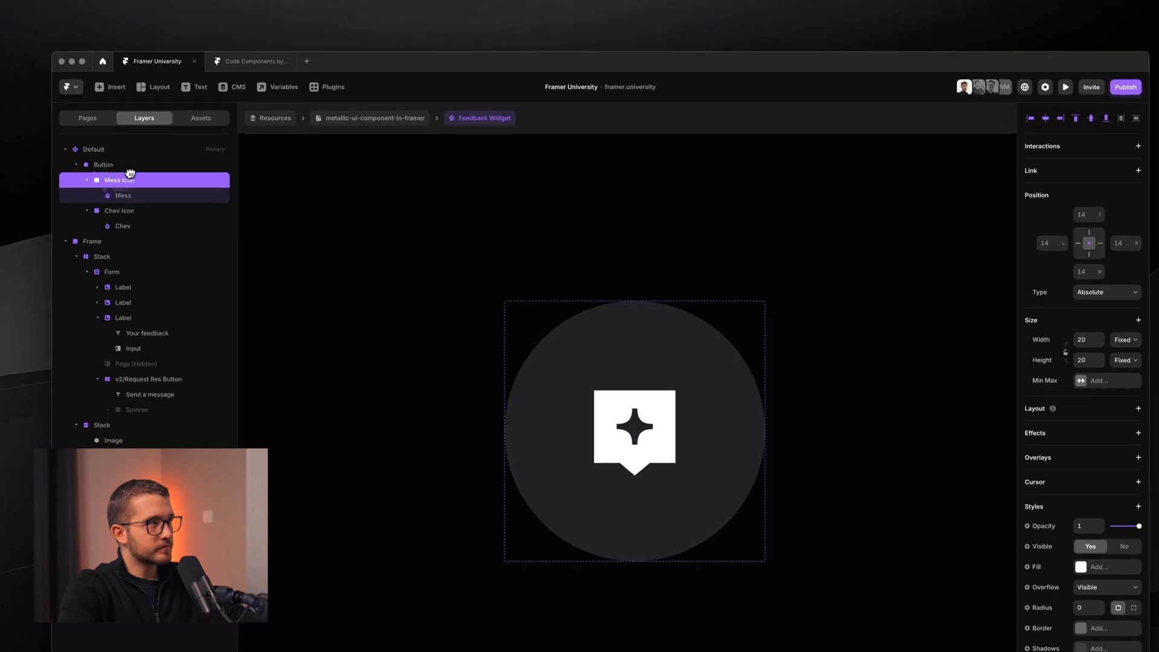
{"action": "left_click", "coordinate": [86, 180]}
{"action": "left_click", "coordinate": [87, 195]}
{"action": "left_click", "coordinate": [140, 195], "text": "shift"}
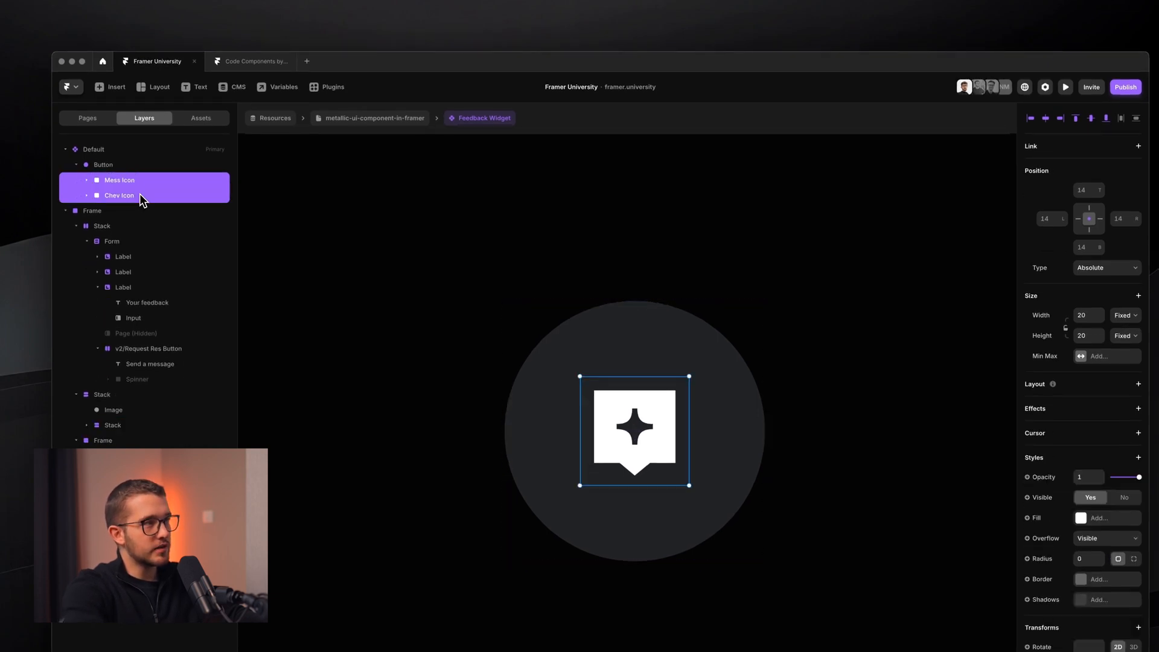
{"action": "key", "text": "super+Return"}
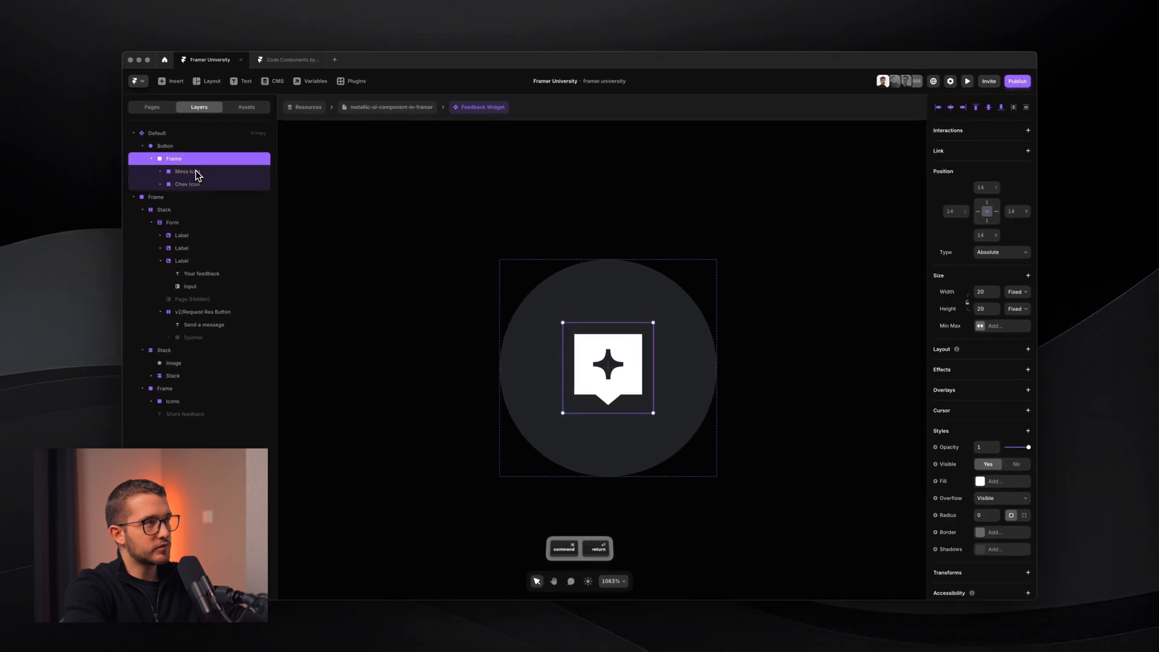
{"action": "key", "text": "super+r"}
{"action": "type", "text": "Ico"}
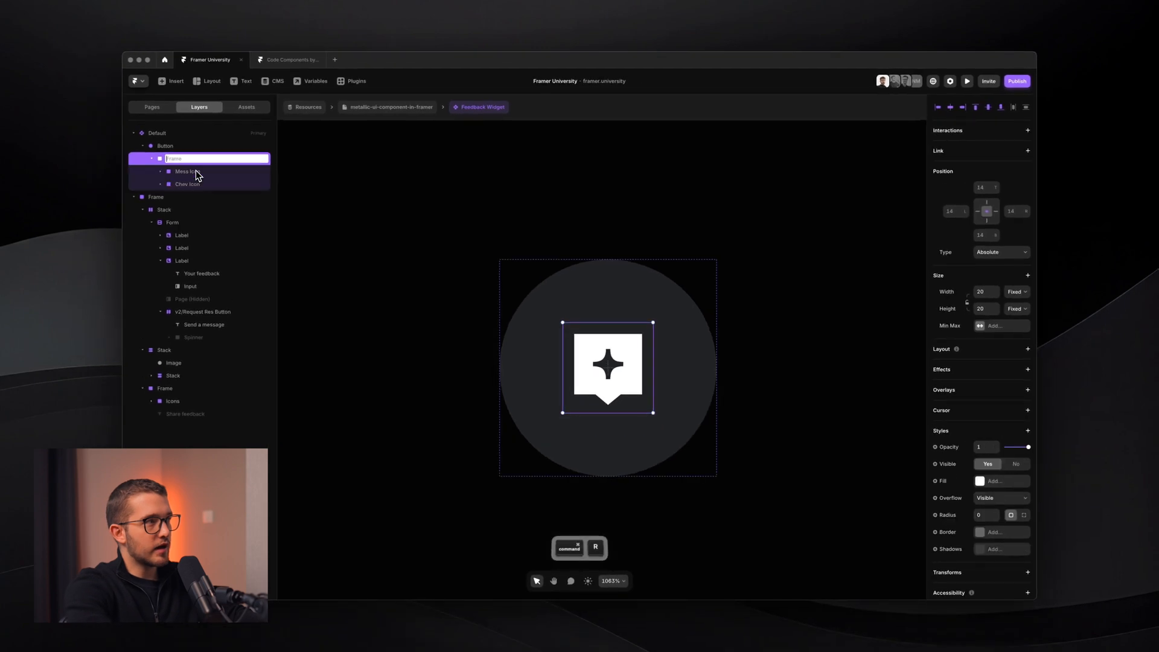
{"action": "type", "text": "n"}
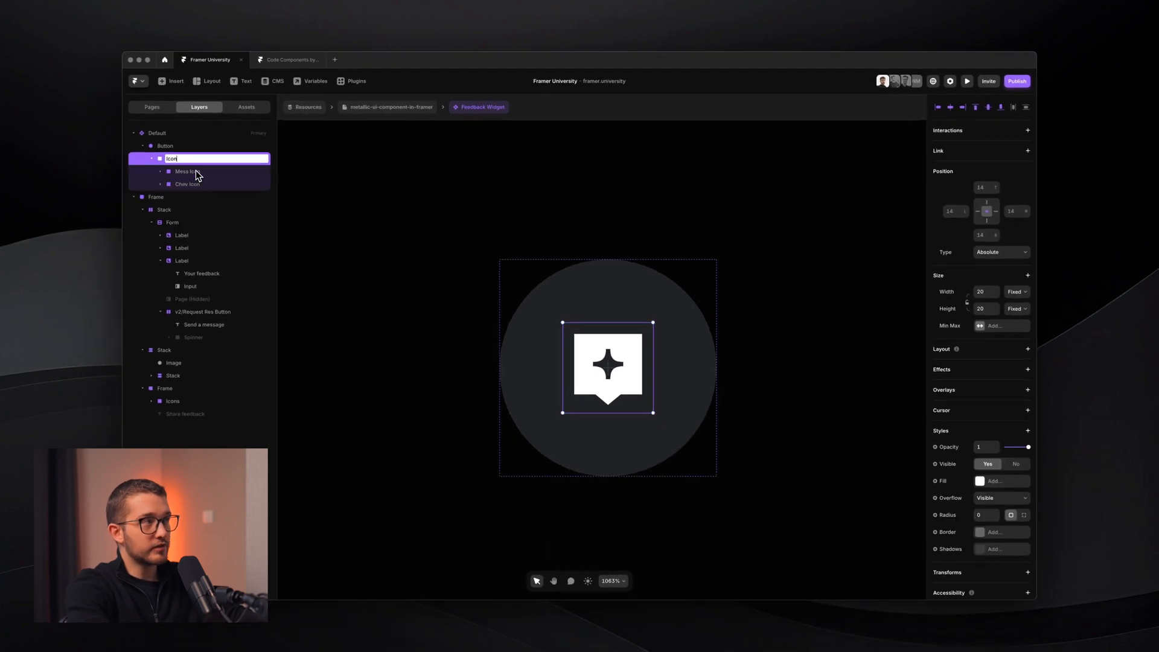
{"action": "type", "text": "s"}
{"action": "key", "text": "Return"}
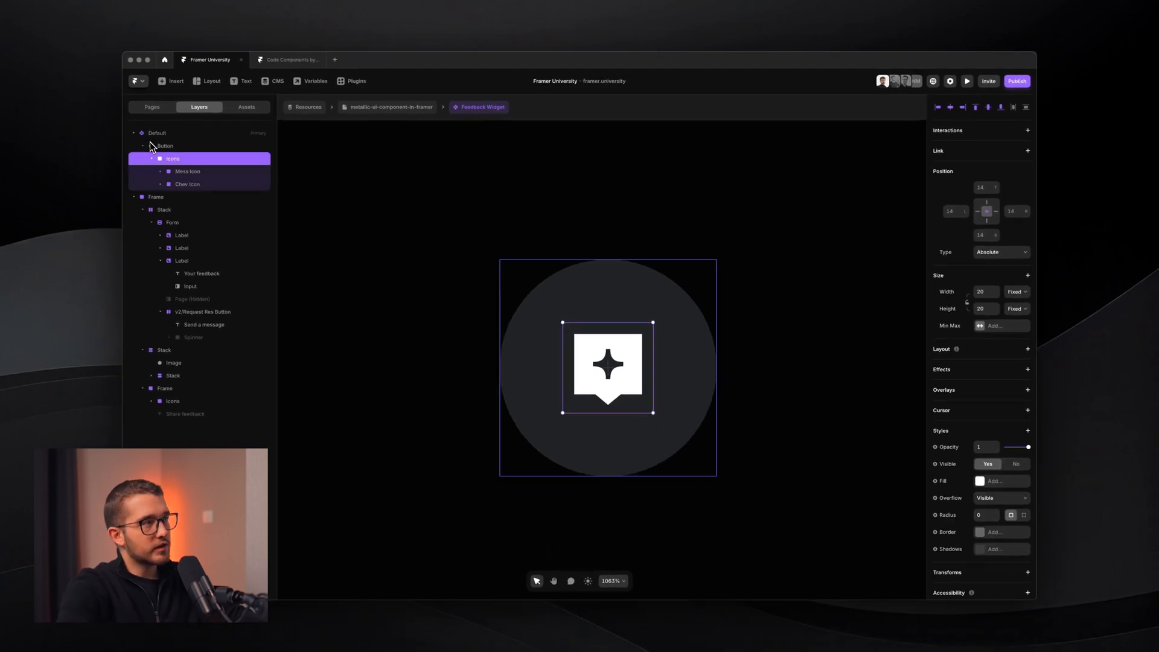
{"action": "scroll", "coordinate": [1027, 545], "scroll_direction": "down", "scroll_amount": 2}
- Add a 3D Rotate transform to Icons and tilt it about 140° on X
{"action": "left_click", "coordinate": [1027, 546]}
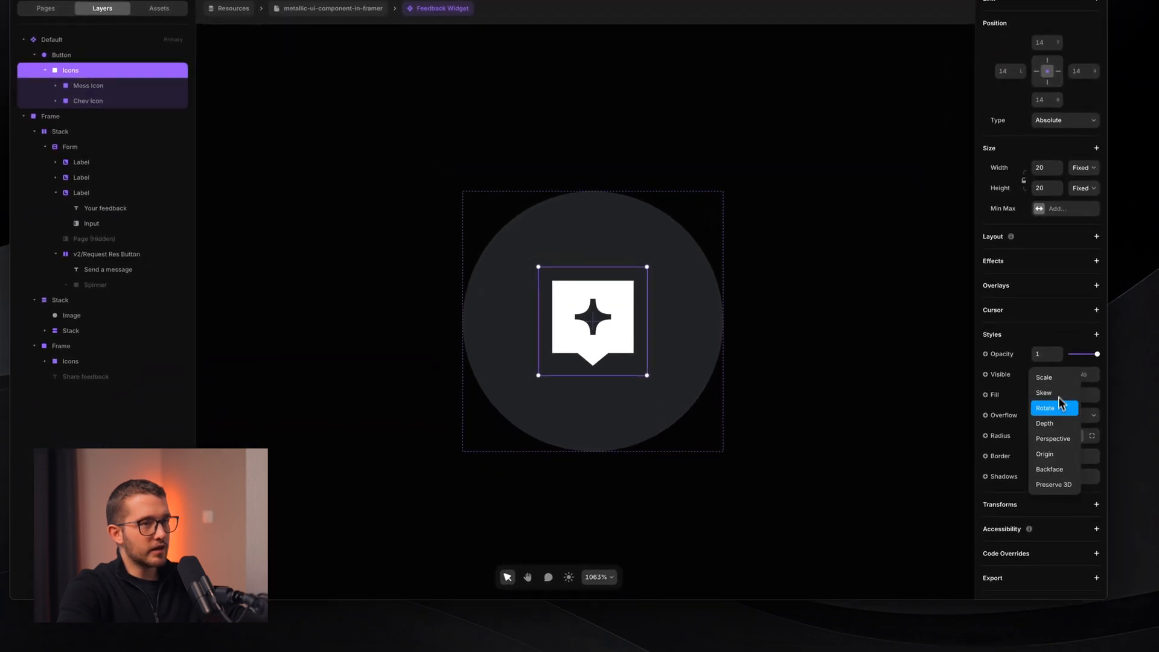
{"action": "left_click", "coordinate": [1056, 410]}
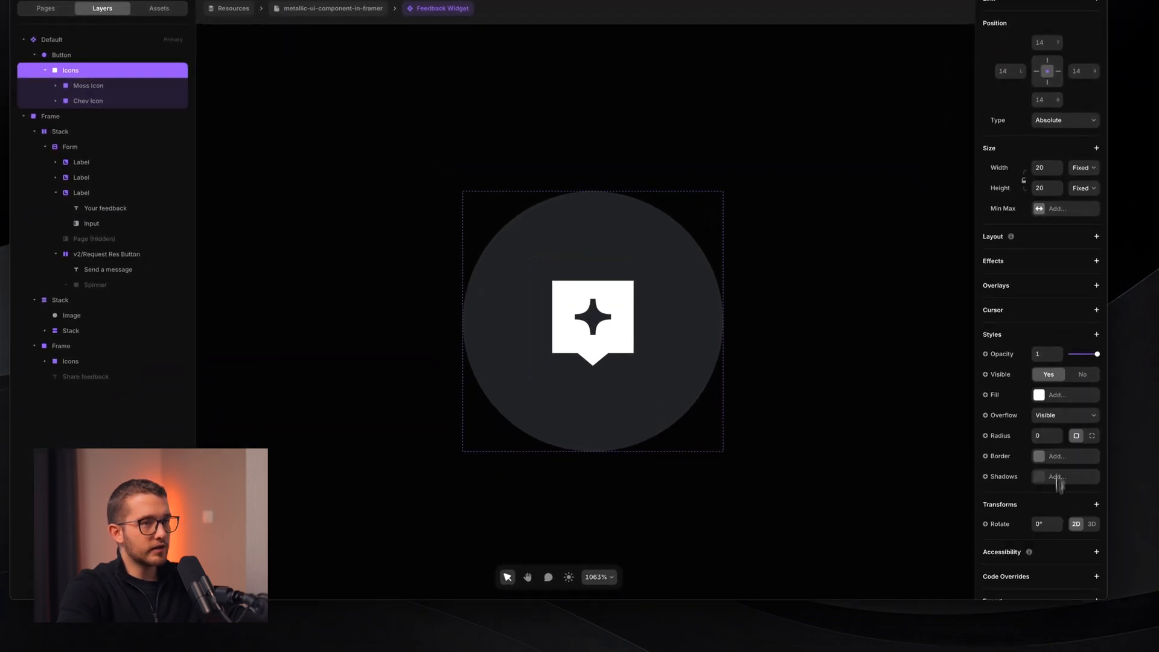
{"action": "left_click", "coordinate": [1090, 524]}
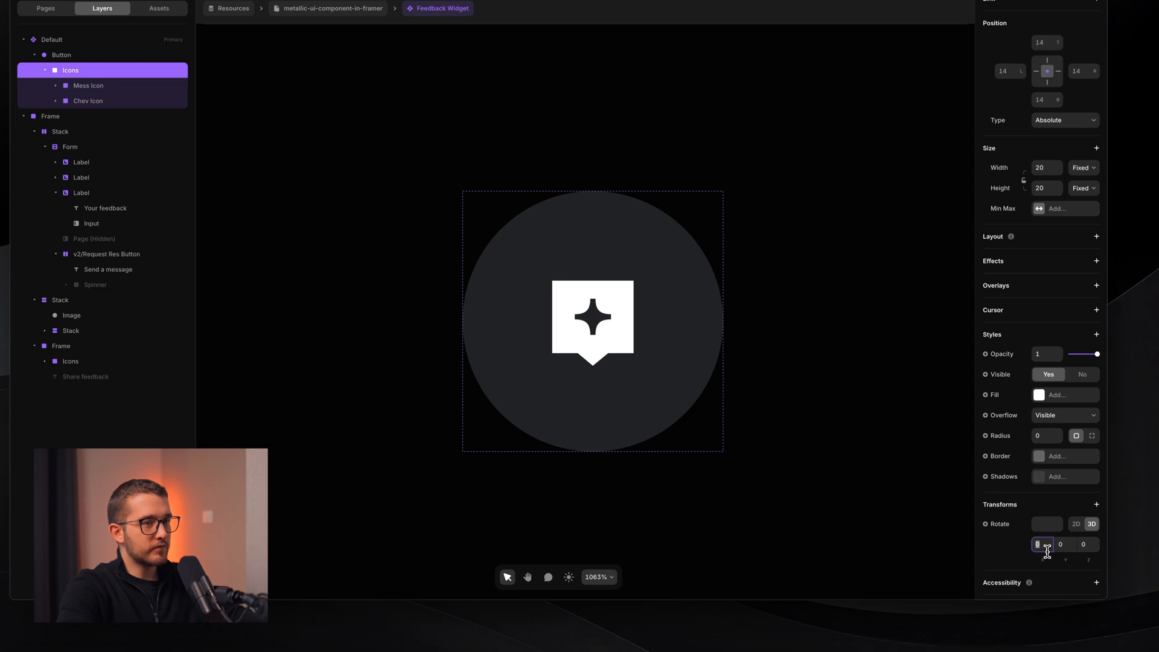
{"action": "left_click_drag", "start_coordinate": [1048, 559], "coordinate": [984, 506]}
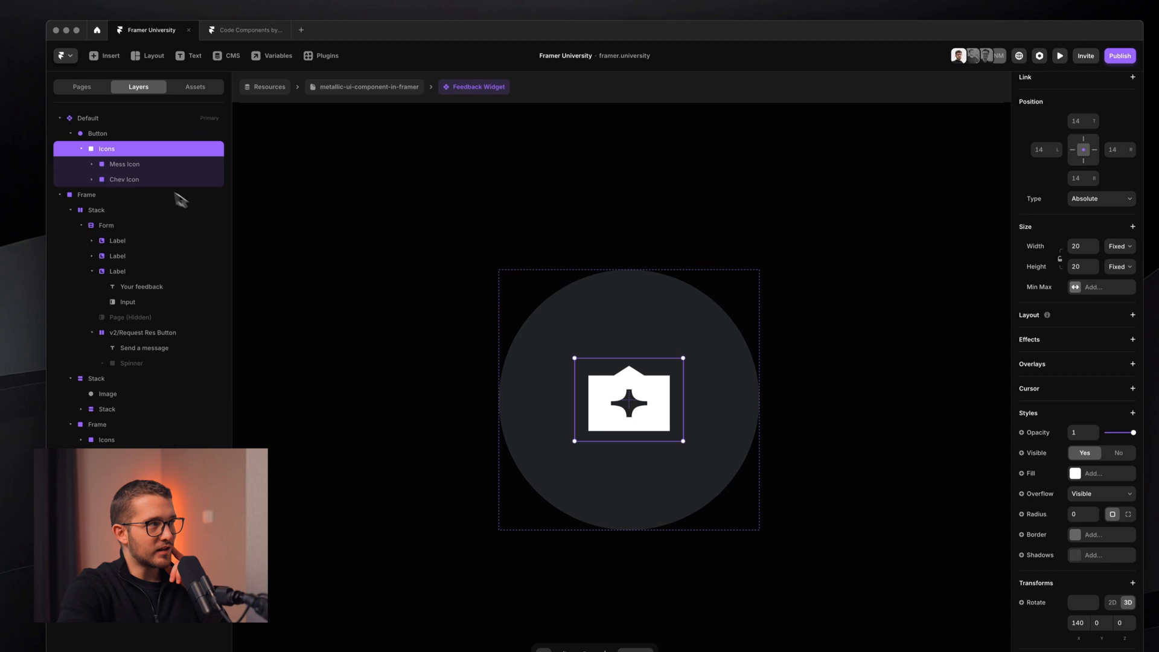
- Give Mess Icon a Backface transform set to Hidden
{"action": "left_click", "coordinate": [145, 164]}
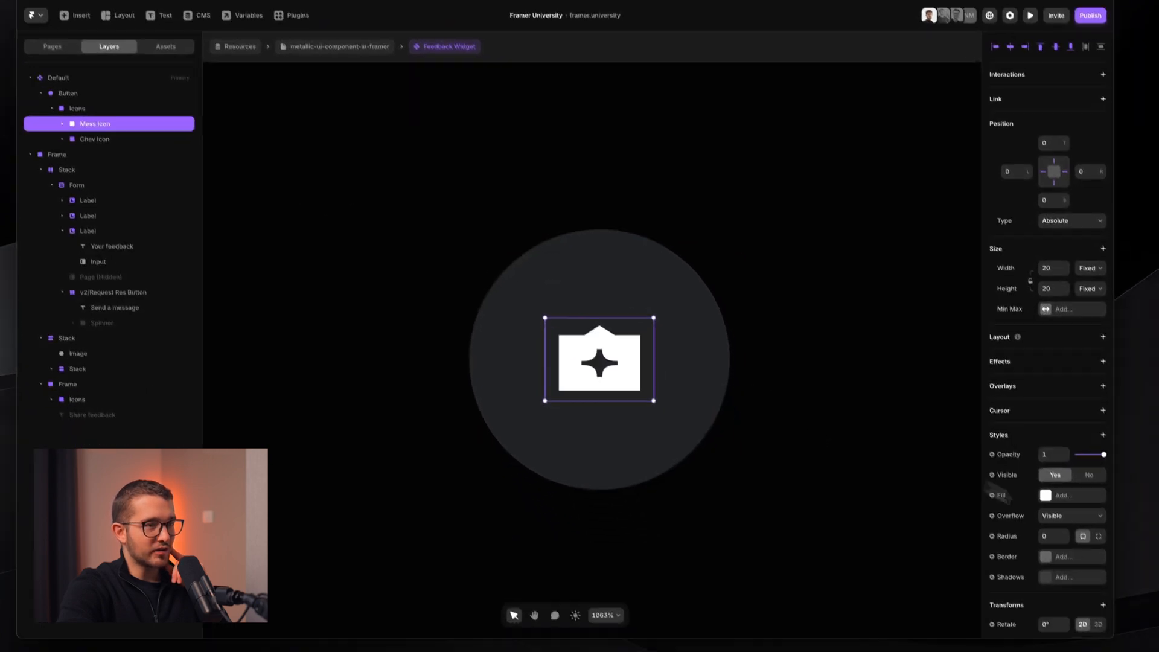
{"action": "scroll", "coordinate": [1067, 532], "scroll_direction": "down", "scroll_amount": 3}
{"action": "left_click", "coordinate": [1083, 498]}
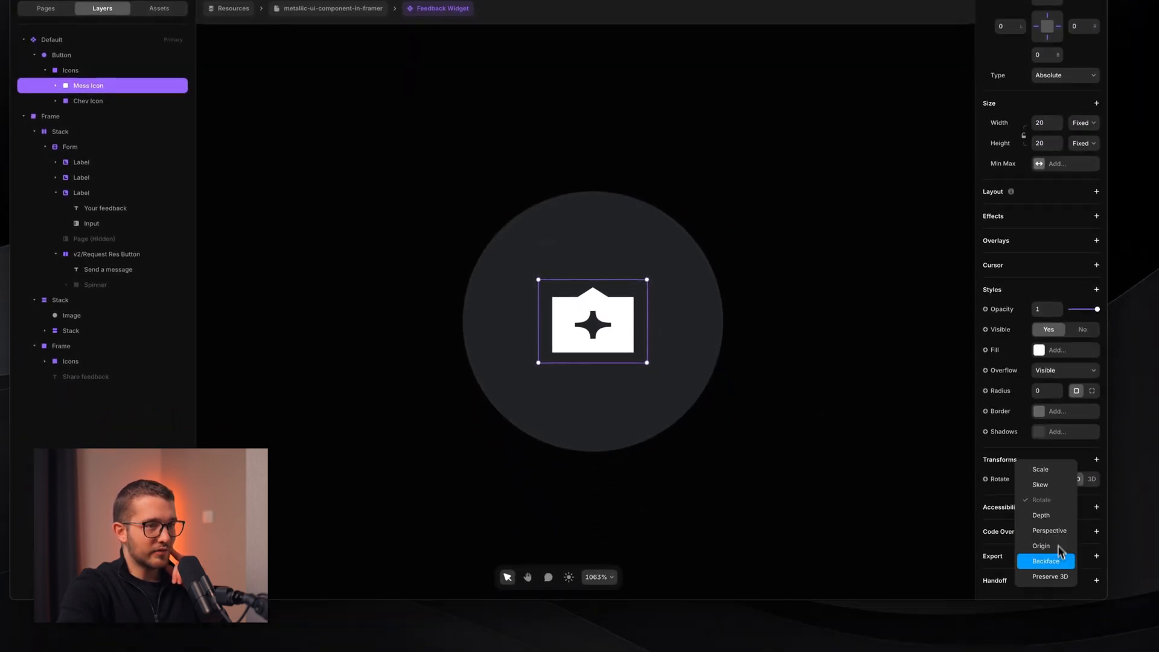
{"action": "left_click", "coordinate": [1046, 561]}
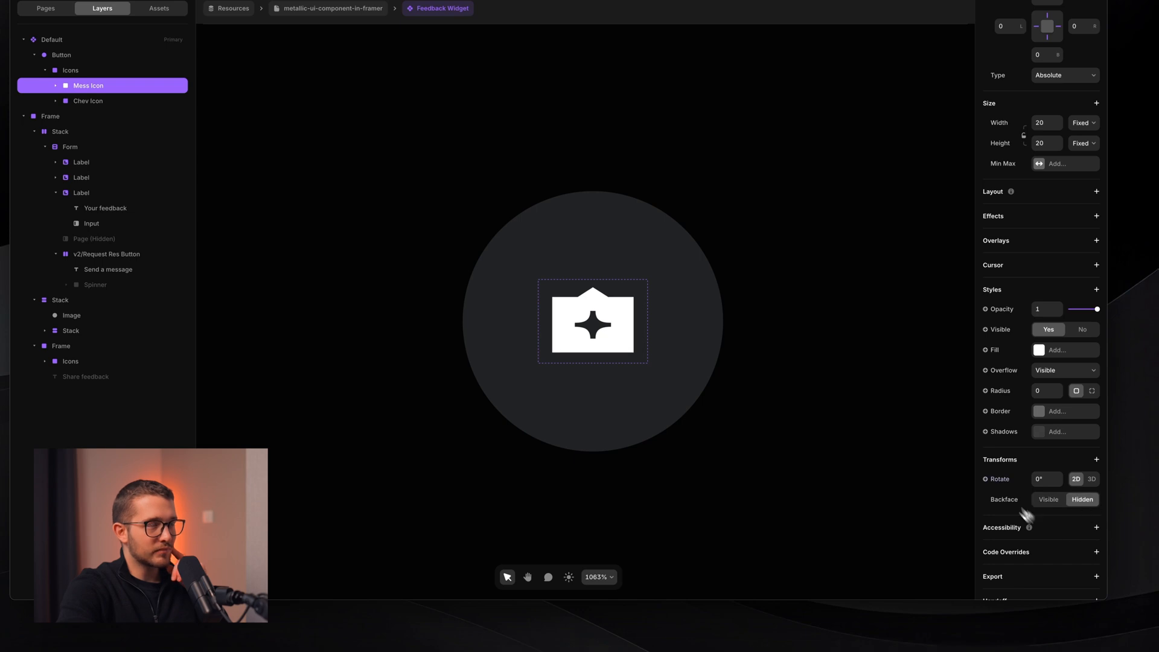
{"action": "left_click", "coordinate": [130, 72]}
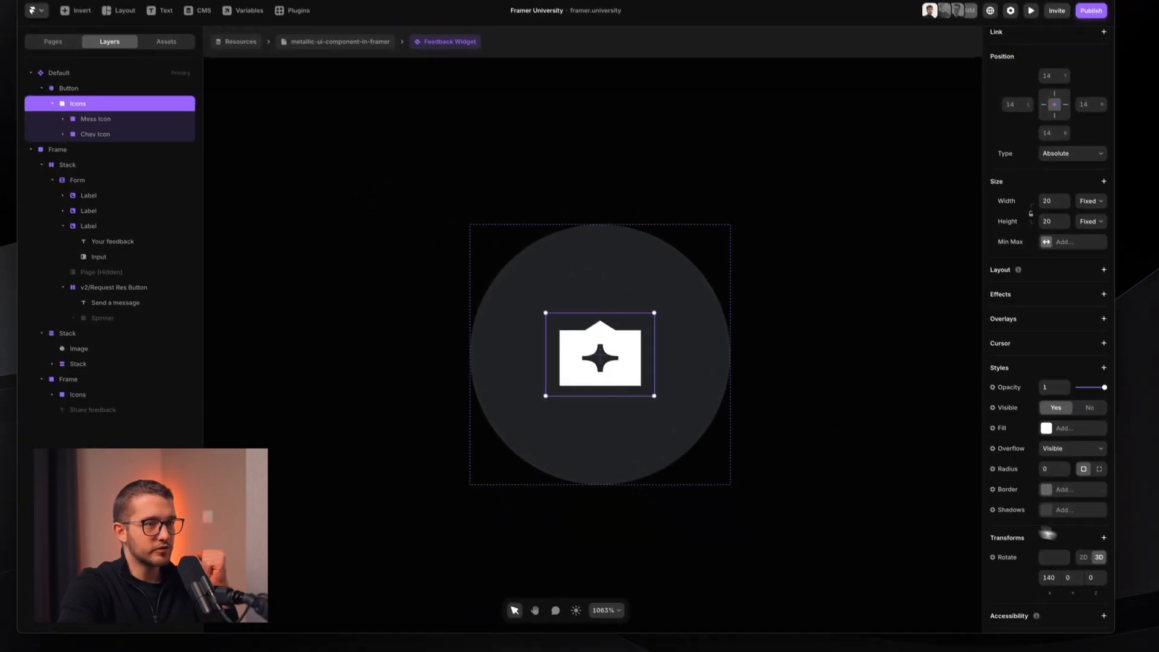
- Turn on Preserve 3D for the Icons group and scrub its X rotation to test the flip
{"action": "left_click", "coordinate": [1133, 590]}
{"action": "left_click", "coordinate": [1077, 512]}
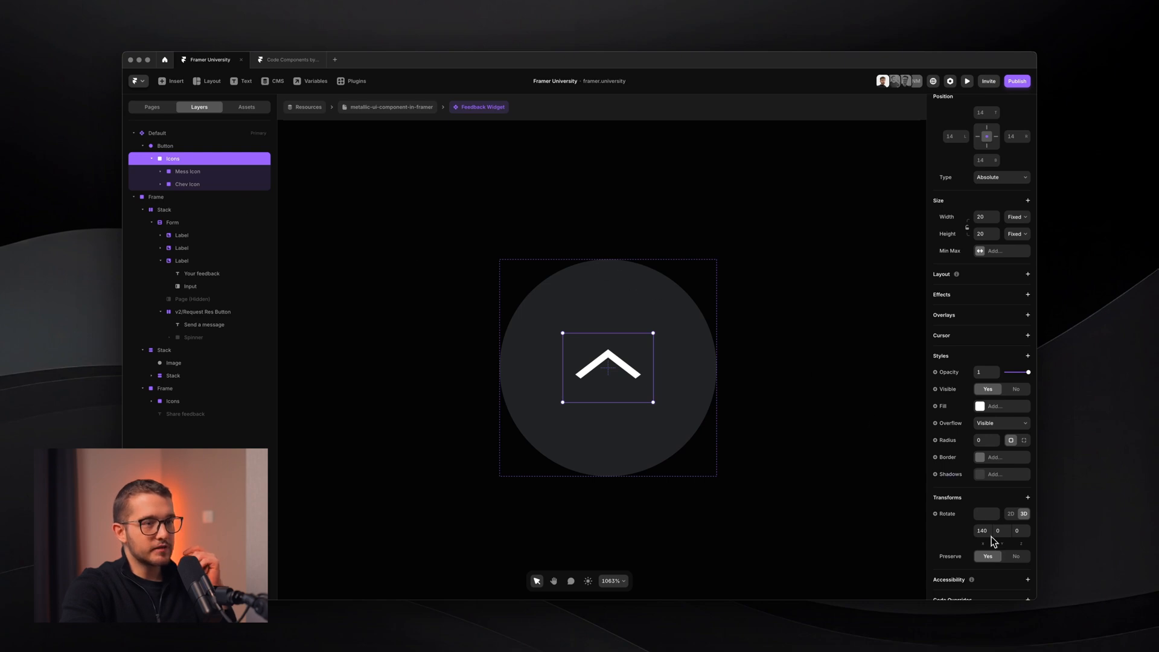
{"action": "left_click_drag", "start_coordinate": [993, 540], "coordinate": [1039, 523]}
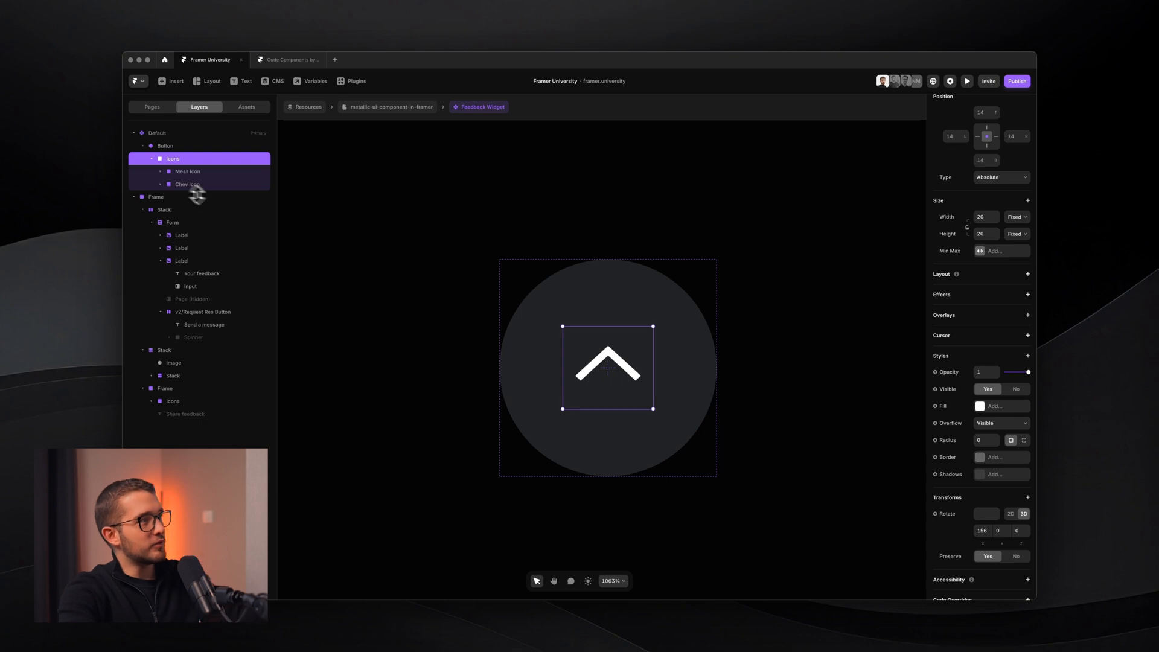
- Rotate Chev Icon 180° so the chevron points down
{"action": "left_click", "coordinate": [194, 184]}
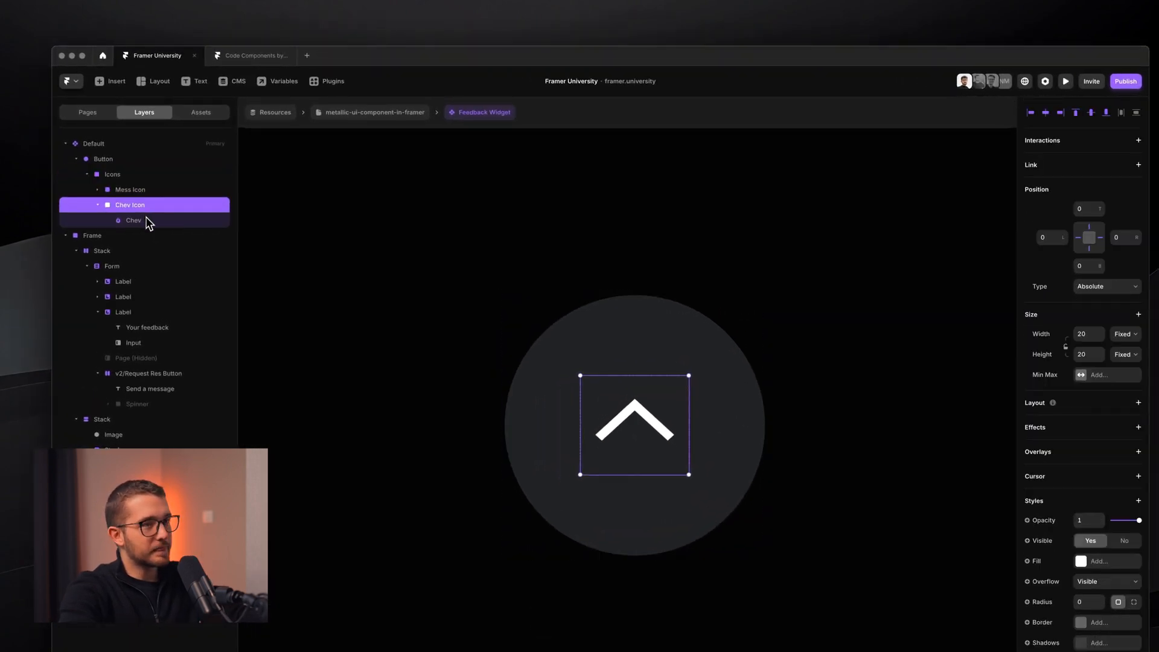
{"action": "left_click", "coordinate": [134, 220]}
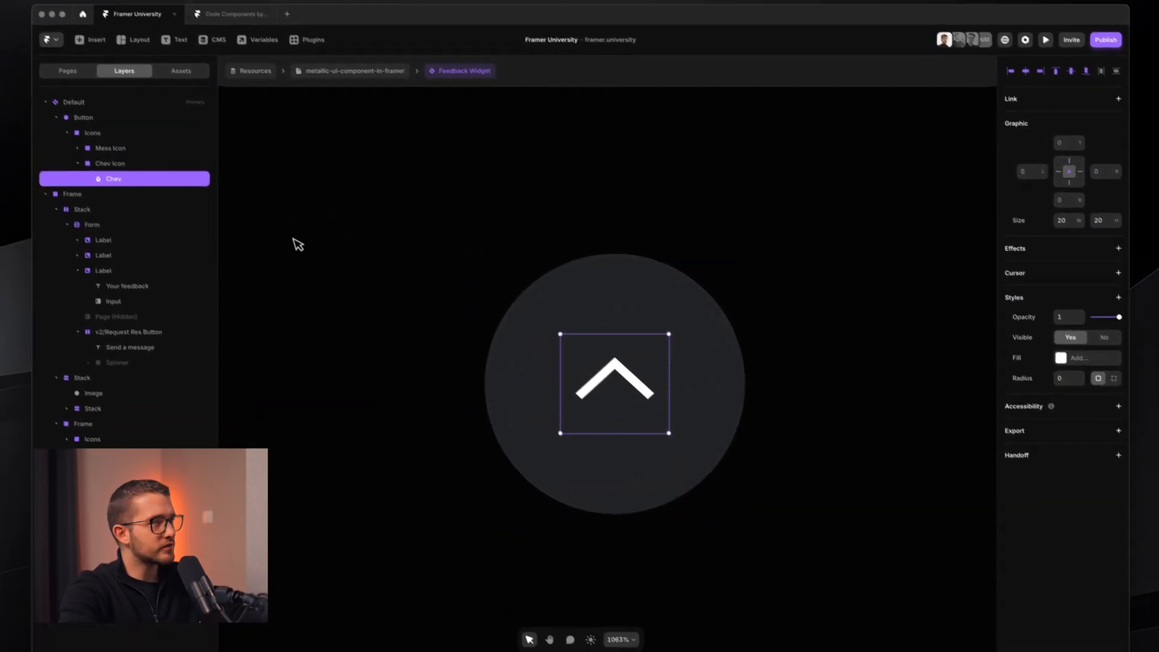
{"action": "left_click", "coordinate": [130, 163]}
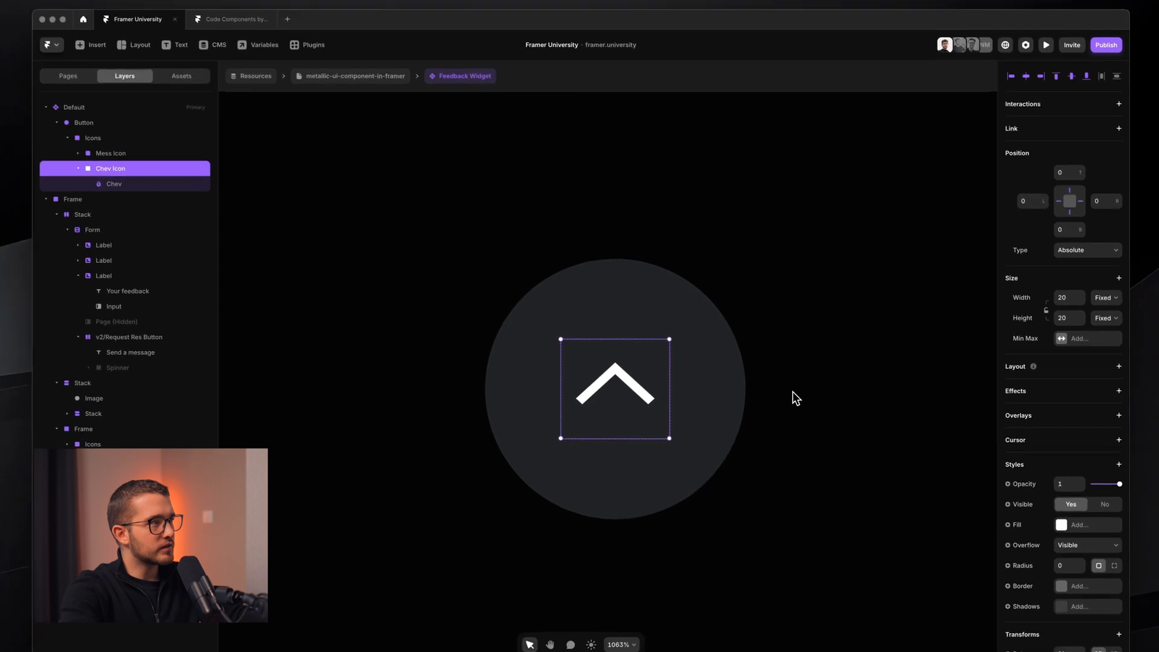
{"action": "scroll", "coordinate": [1112, 546], "scroll_direction": "down", "scroll_amount": 3}
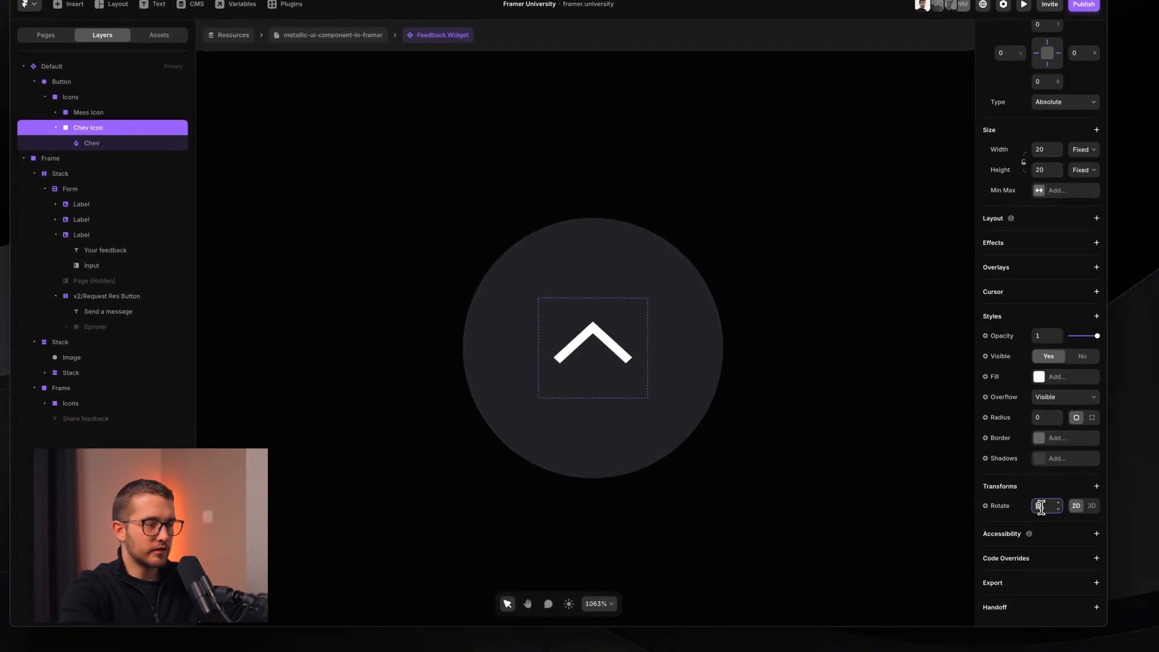
{"action": "key", "text": "Return"}
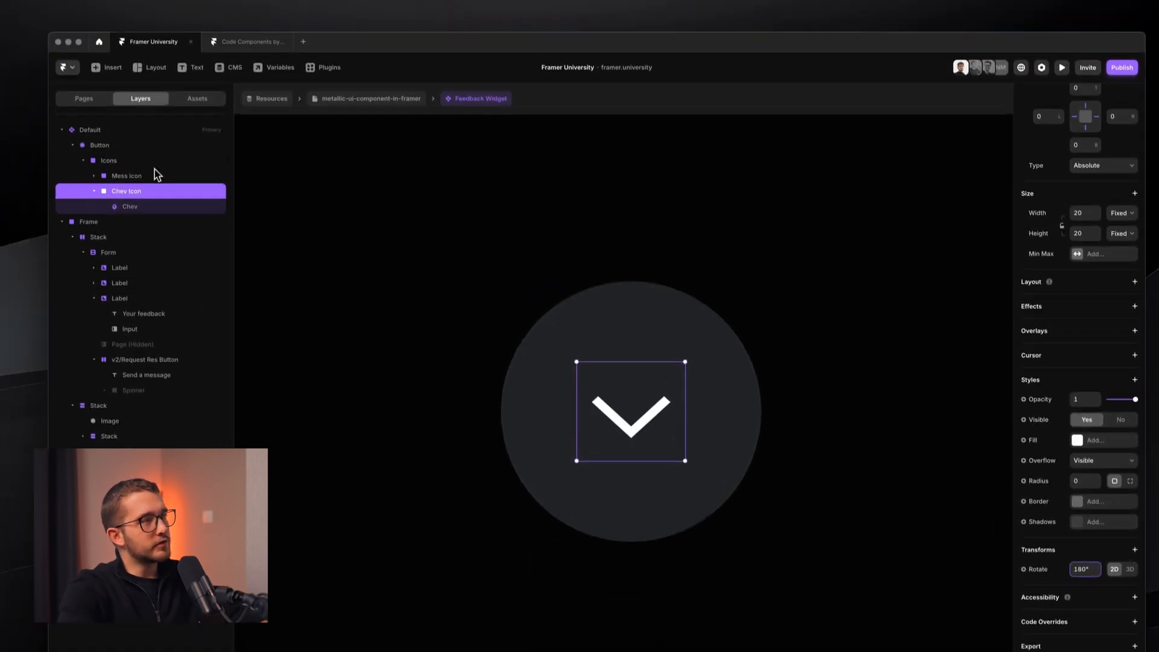
- Tilt the Icons group to about 21° on X and hide Mess Icon
{"action": "left_click", "coordinate": [71, 96]}
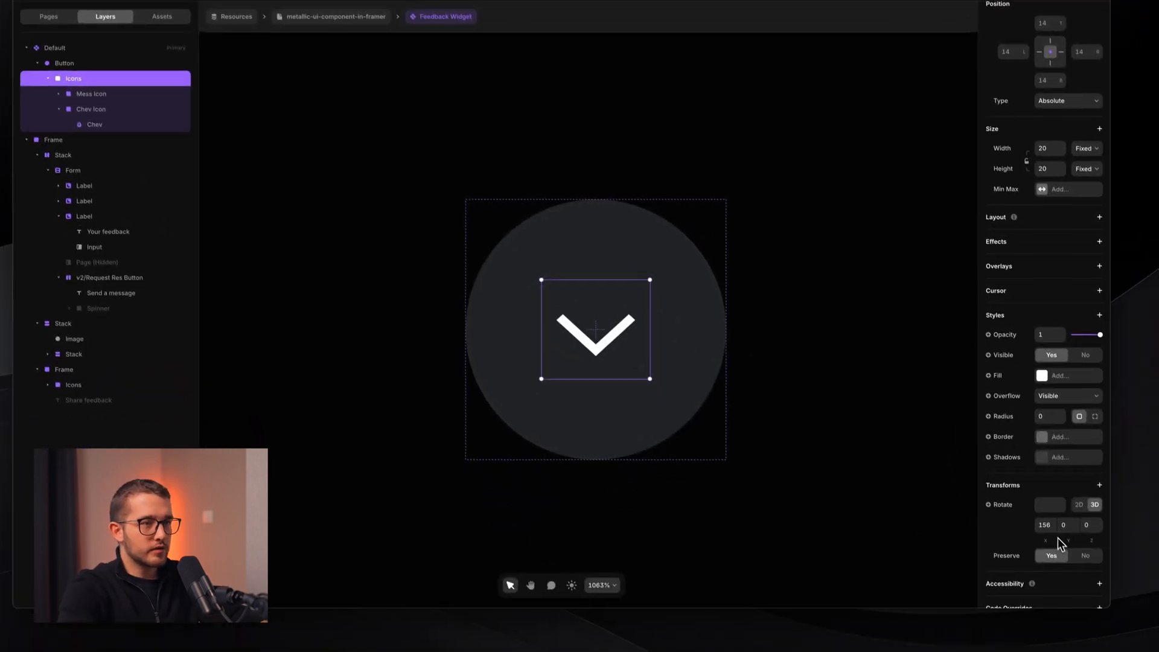
{"action": "mouse_move", "coordinate": [1045, 533]}
{"action": "left_mouse_down"}
{"action": "mouse_move", "coordinate": [1042, 615]}
{"action": "mouse_move", "coordinate": [1033, 483]}
{"action": "mouse_move", "coordinate": [1040, 516]}
{"action": "left_mouse_up"}
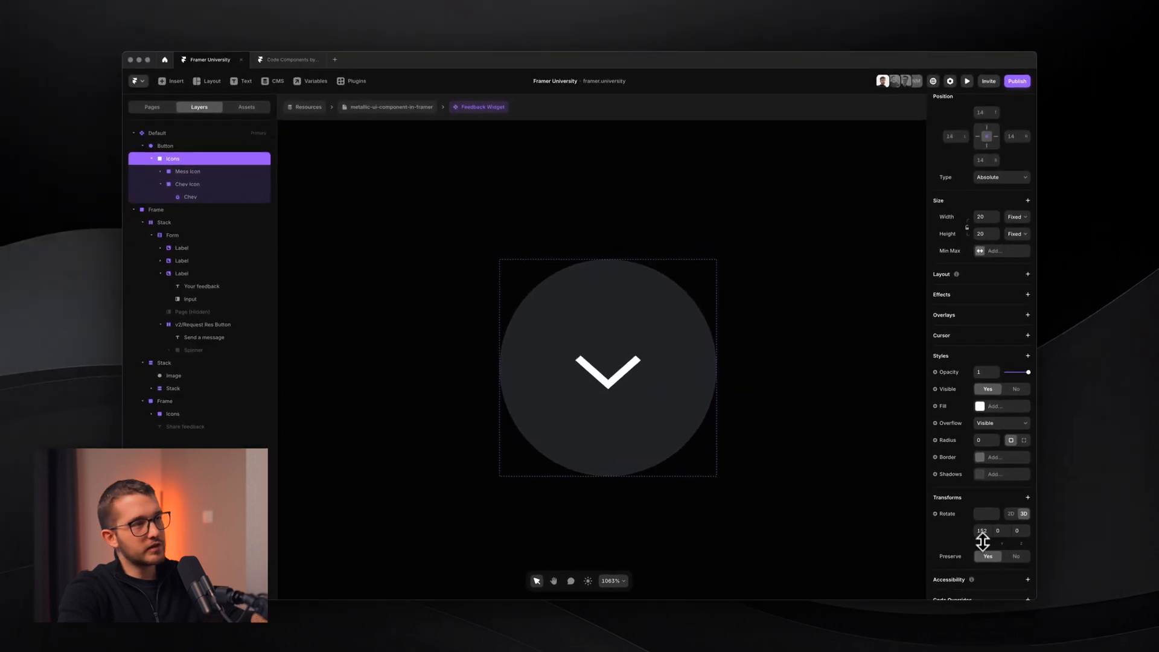
{"action": "left_click_drag", "start_coordinate": [982, 540], "coordinate": [979, 601]}
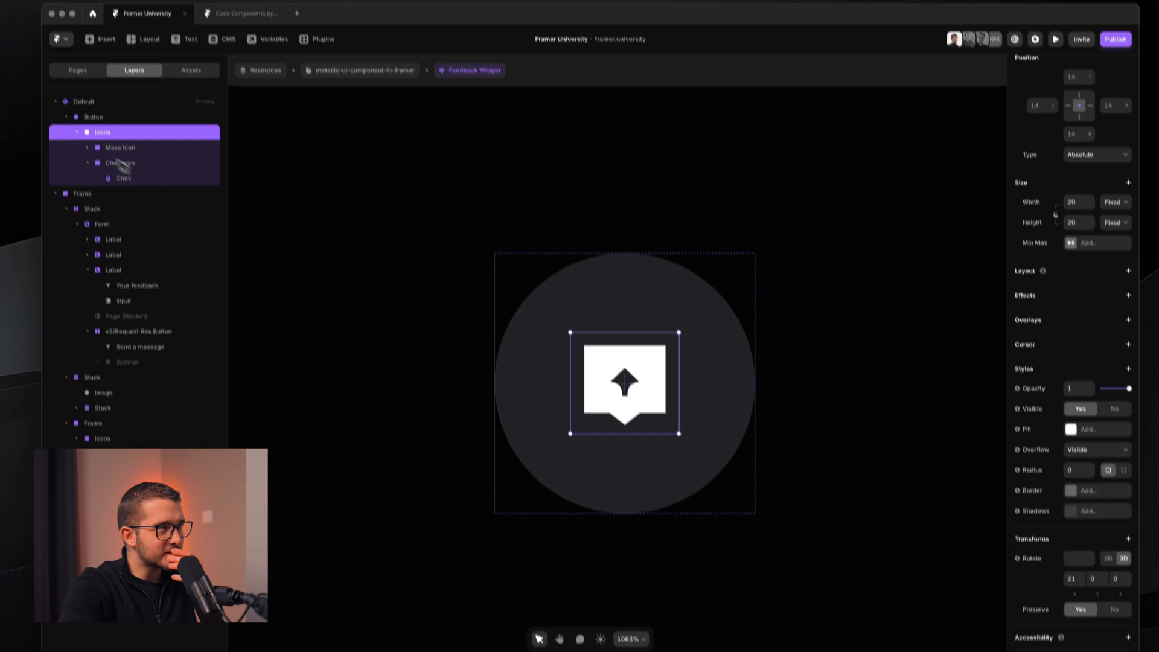
{"action": "left_click", "coordinate": [114, 121]}
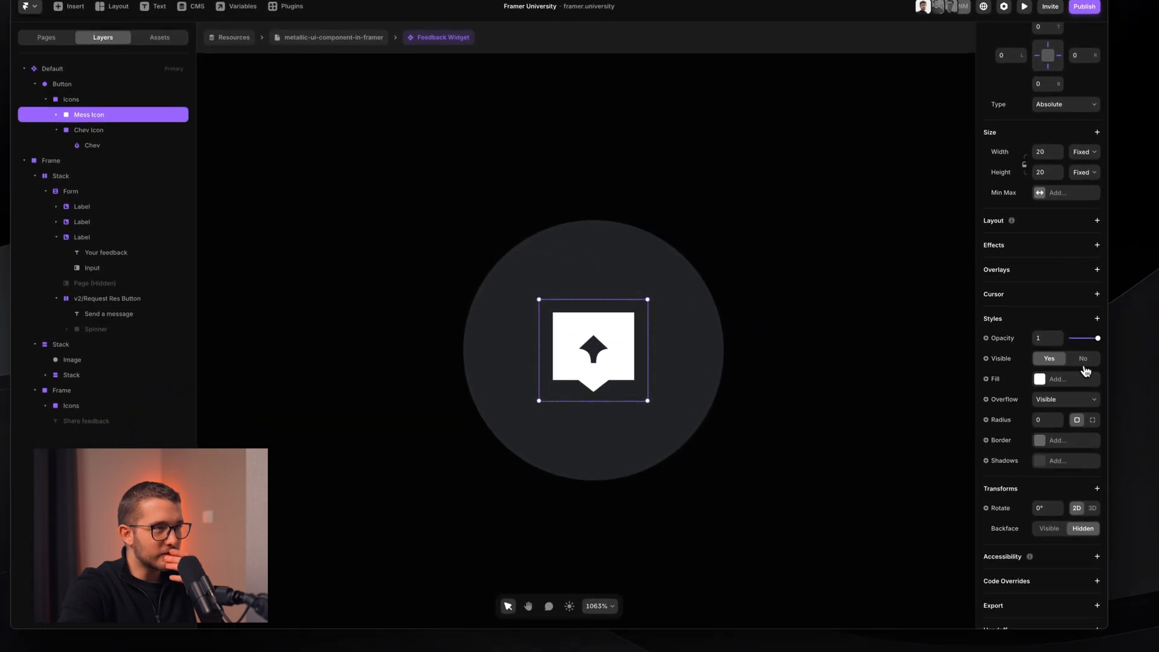
{"action": "left_click", "coordinate": [1083, 362]}
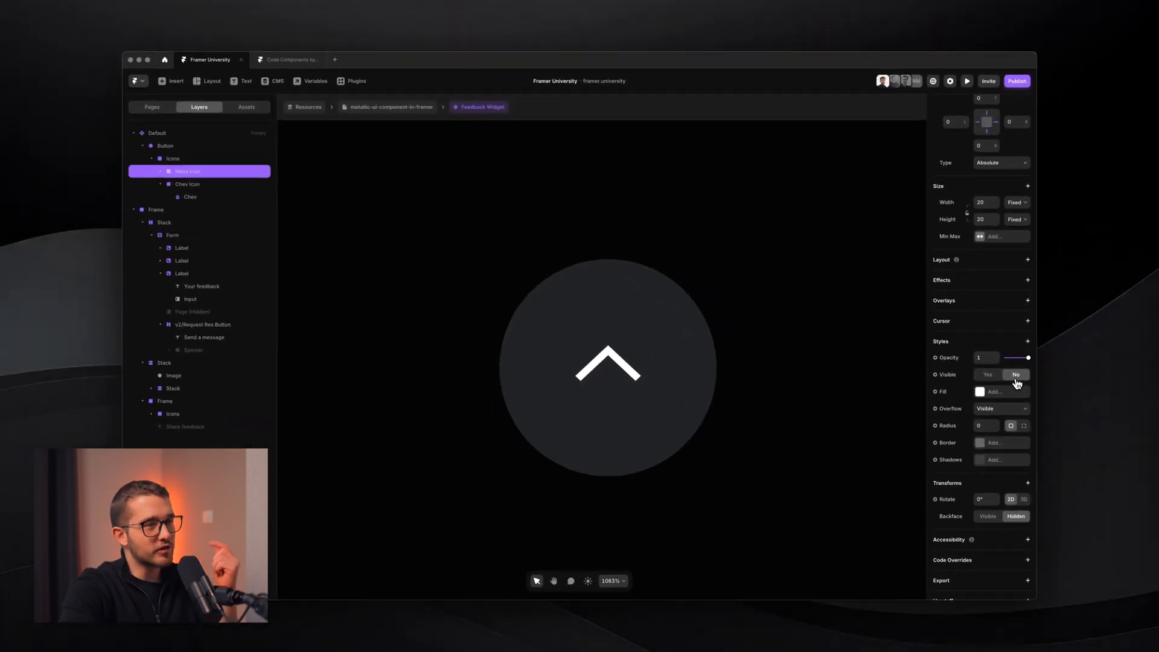
- Toggle the message icon's visibility and add a Hidden backface to Chev Icon
{"action": "left_click", "coordinate": [992, 381]}
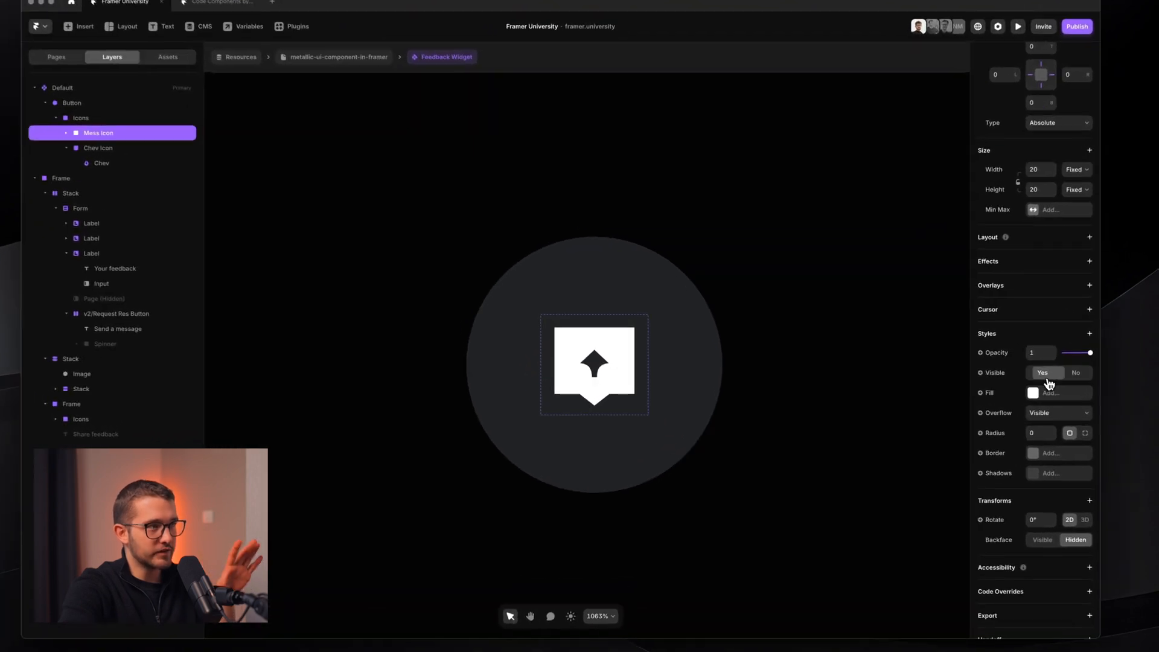
{"action": "left_click", "coordinate": [1082, 374]}
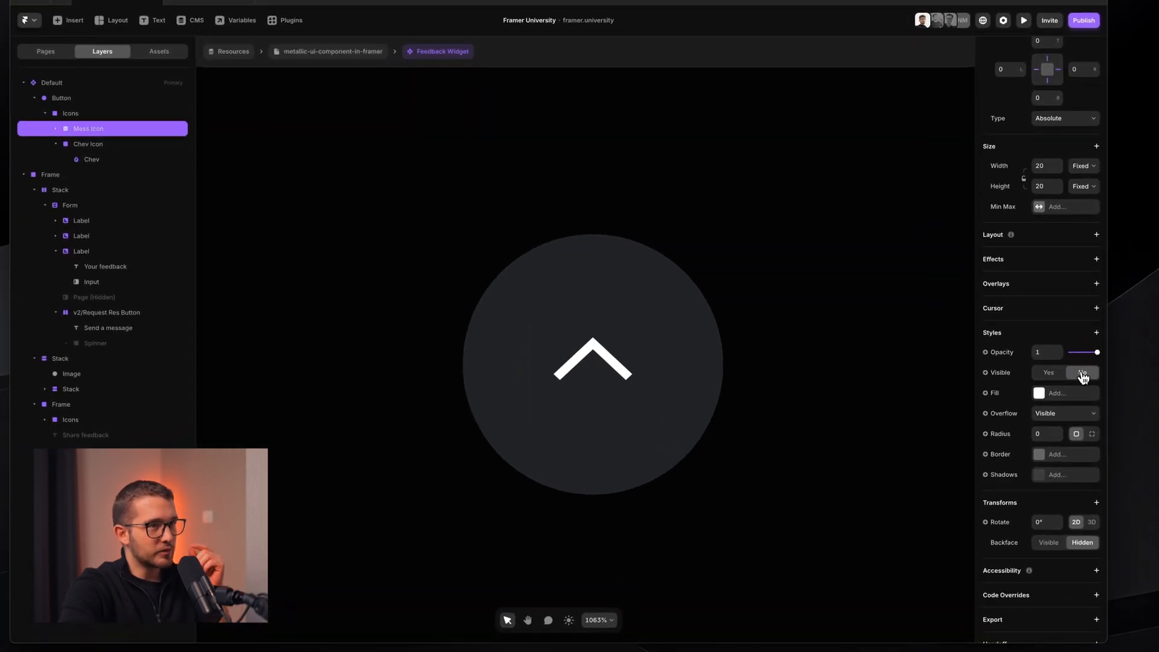
{"action": "left_click", "coordinate": [98, 144]}
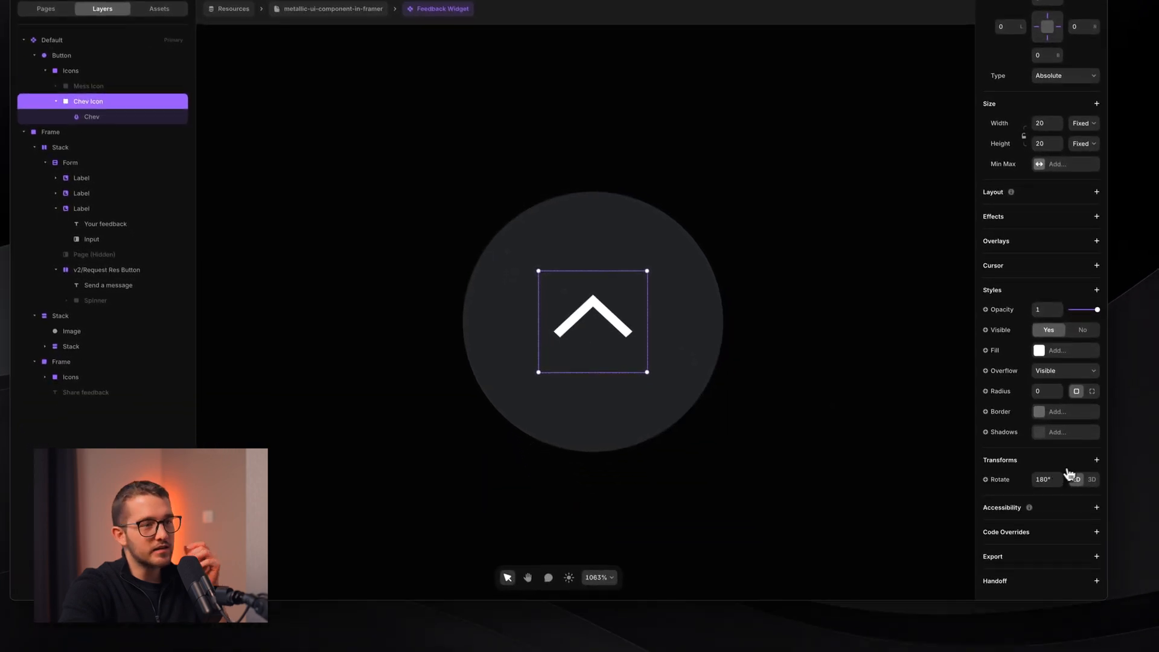
{"action": "left_click", "coordinate": [1094, 461]}
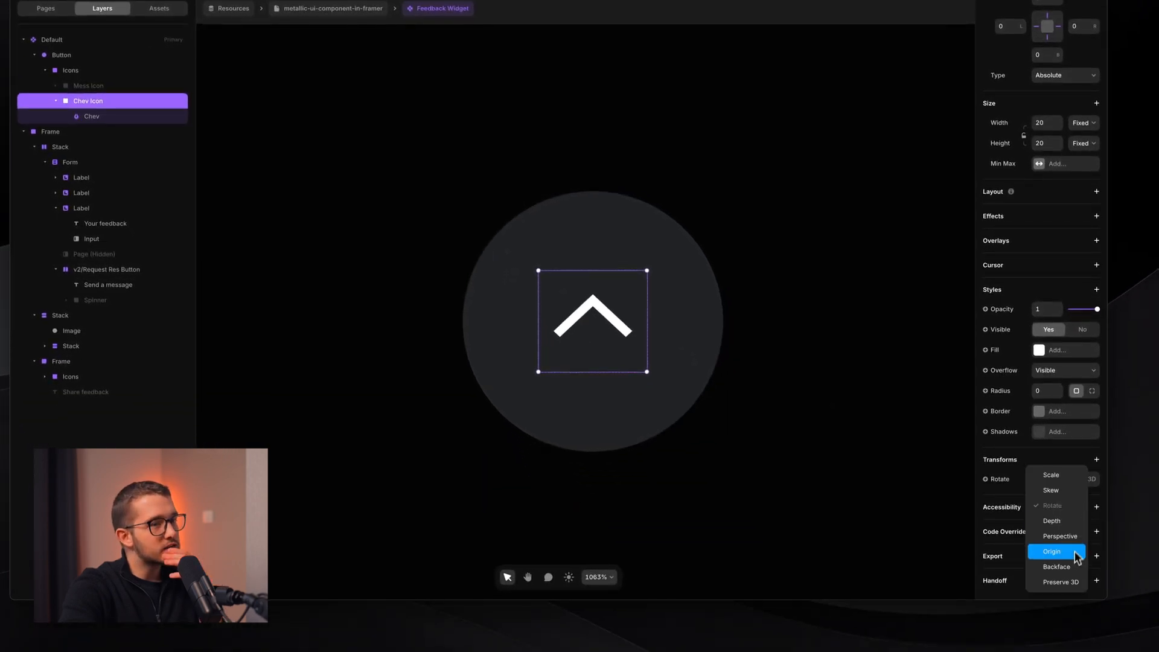
{"action": "left_click", "coordinate": [1079, 570]}
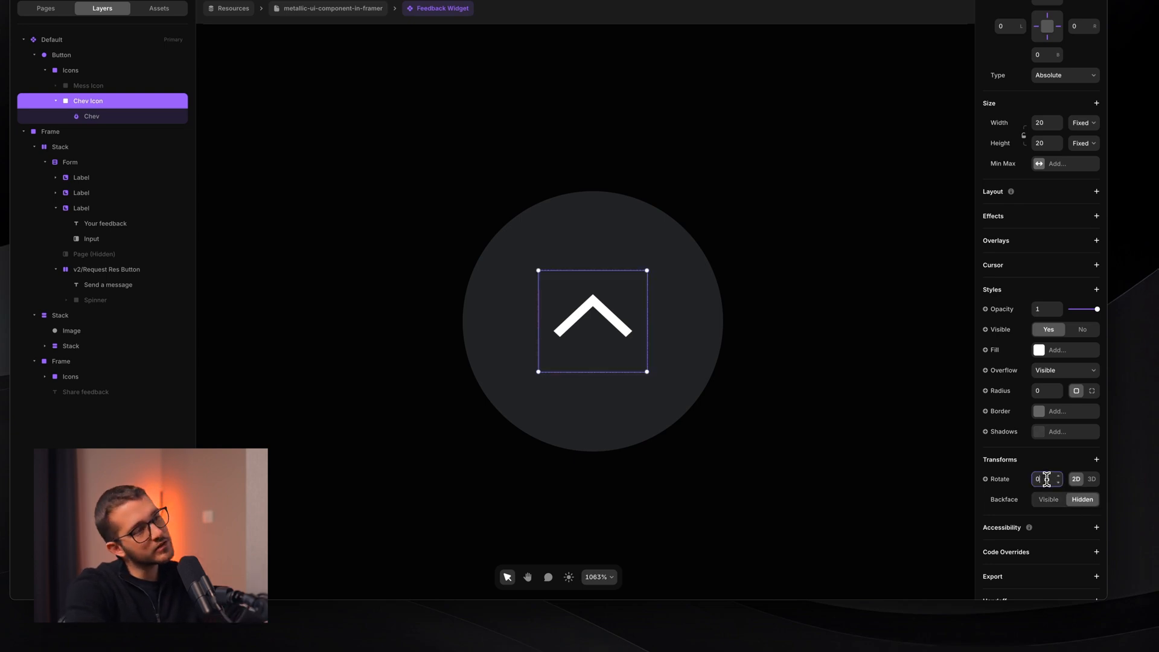
- Switch Chev Icon's rotation to 3D with X set to 180°
{"action": "key", "text": "Return"}
{"action": "left_click", "coordinate": [1092, 480]}
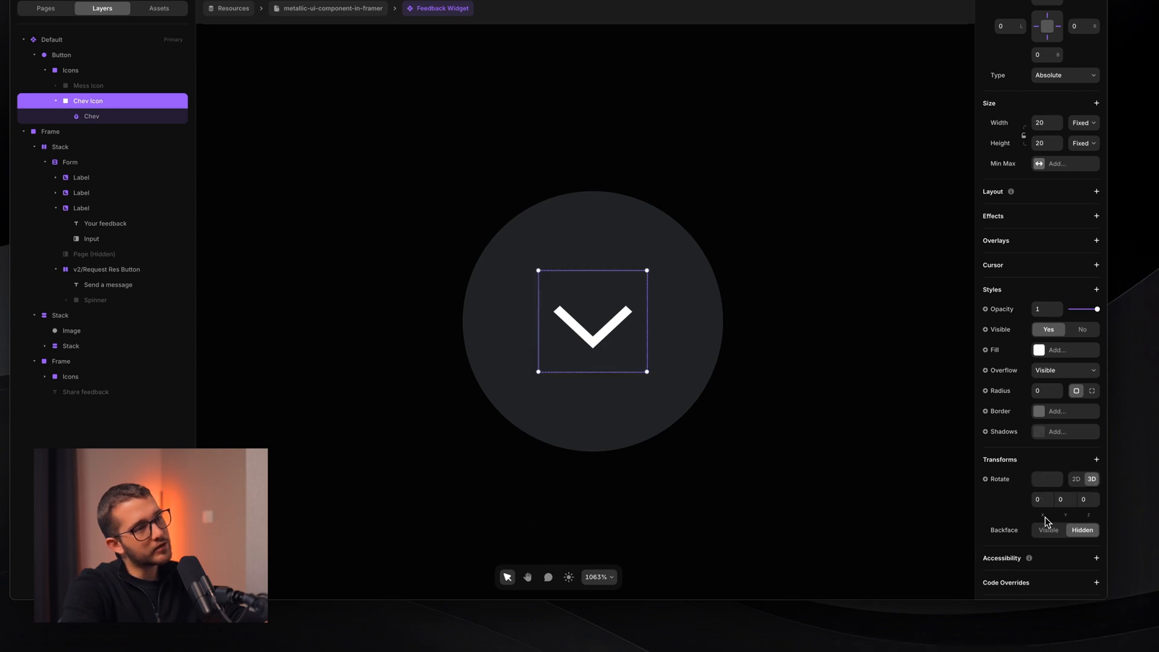
{"action": "left_click_drag", "start_coordinate": [1044, 516], "coordinate": [1044, 498]}
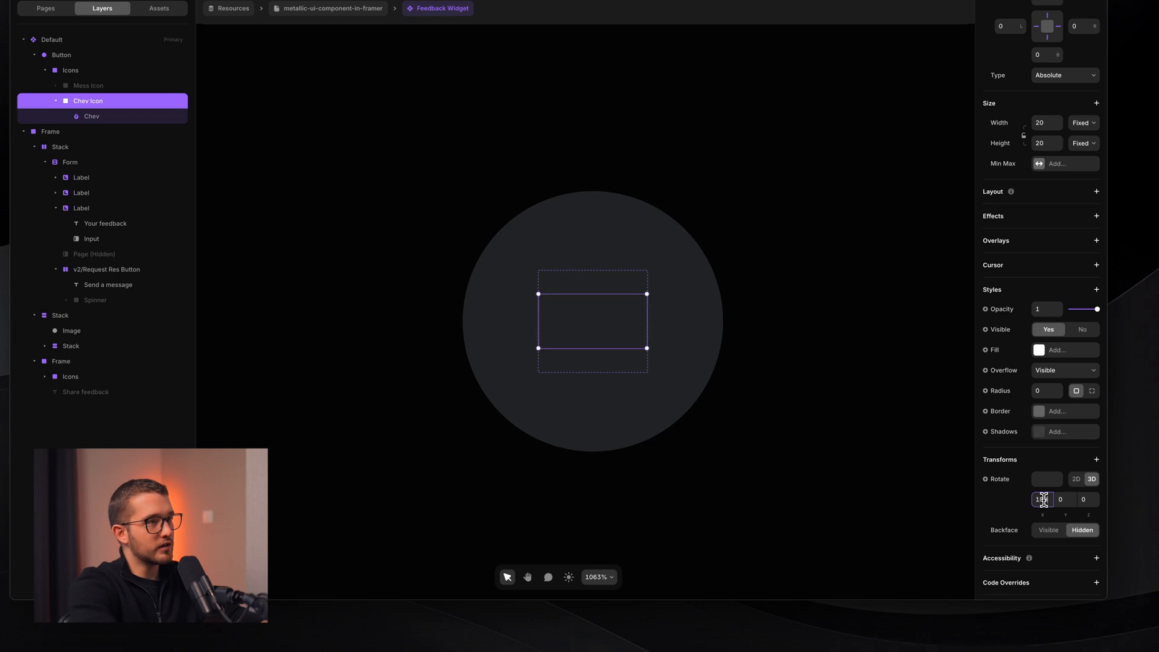
{"action": "key", "text": "Return"}
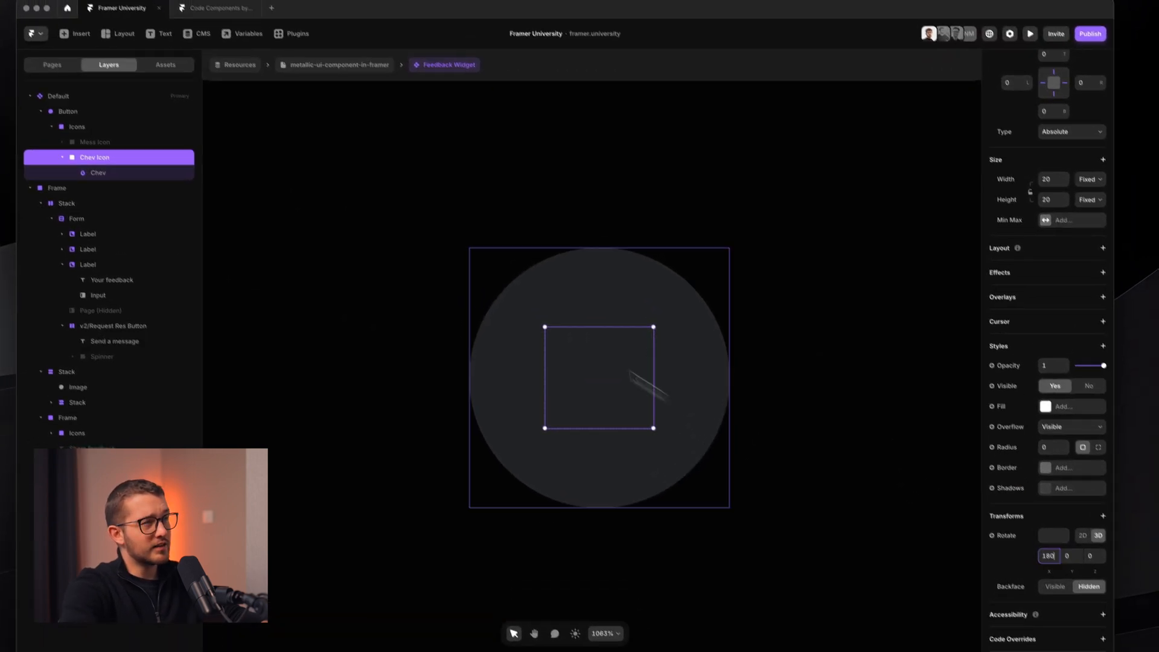
{"action": "left_click", "coordinate": [95, 142]}
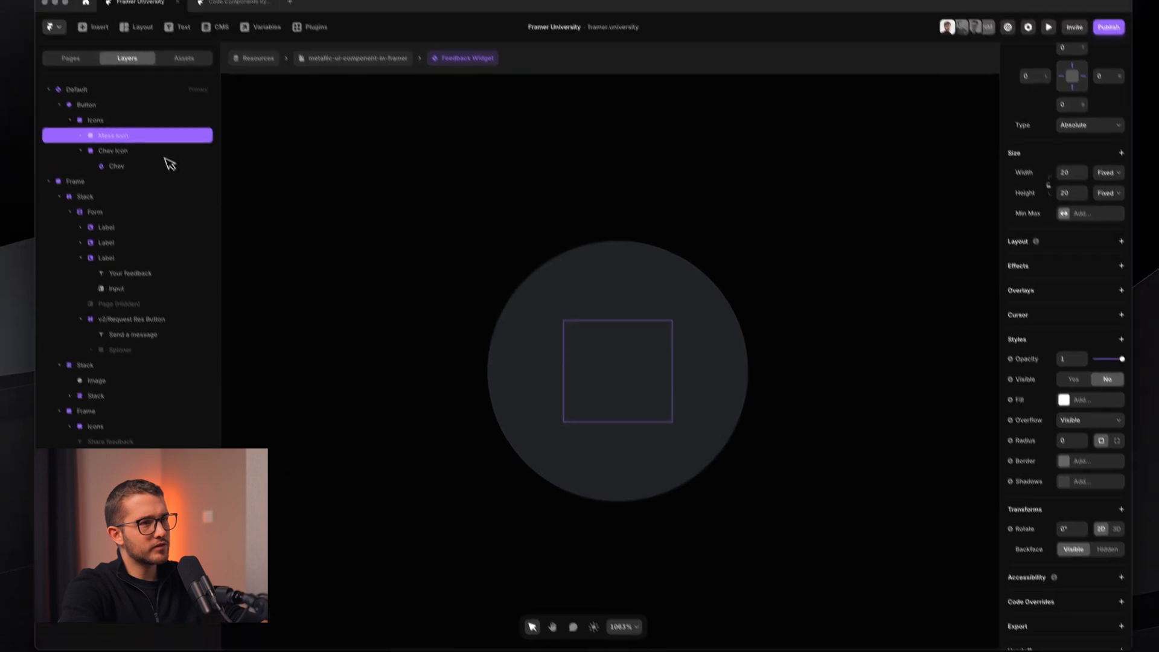
- Make the message icon visible again and set the Icons group's X rotation to 0
{"action": "left_click", "coordinate": [1050, 540]}
{"action": "left_click", "coordinate": [1049, 350]}
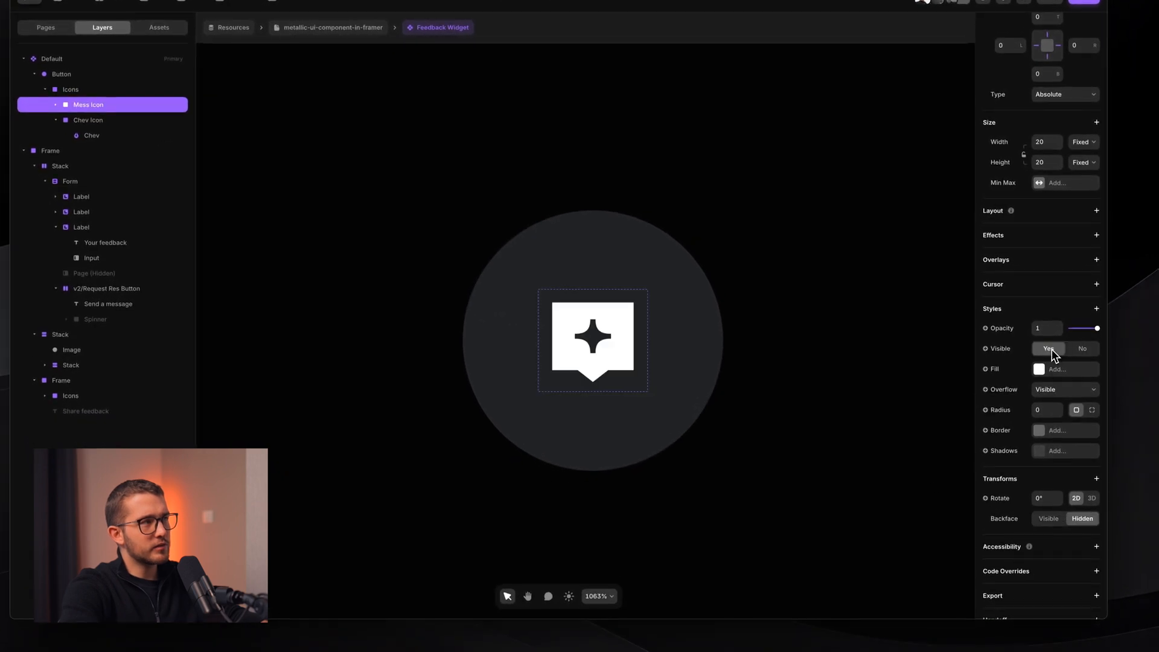
{"action": "left_click", "coordinate": [109, 96]}
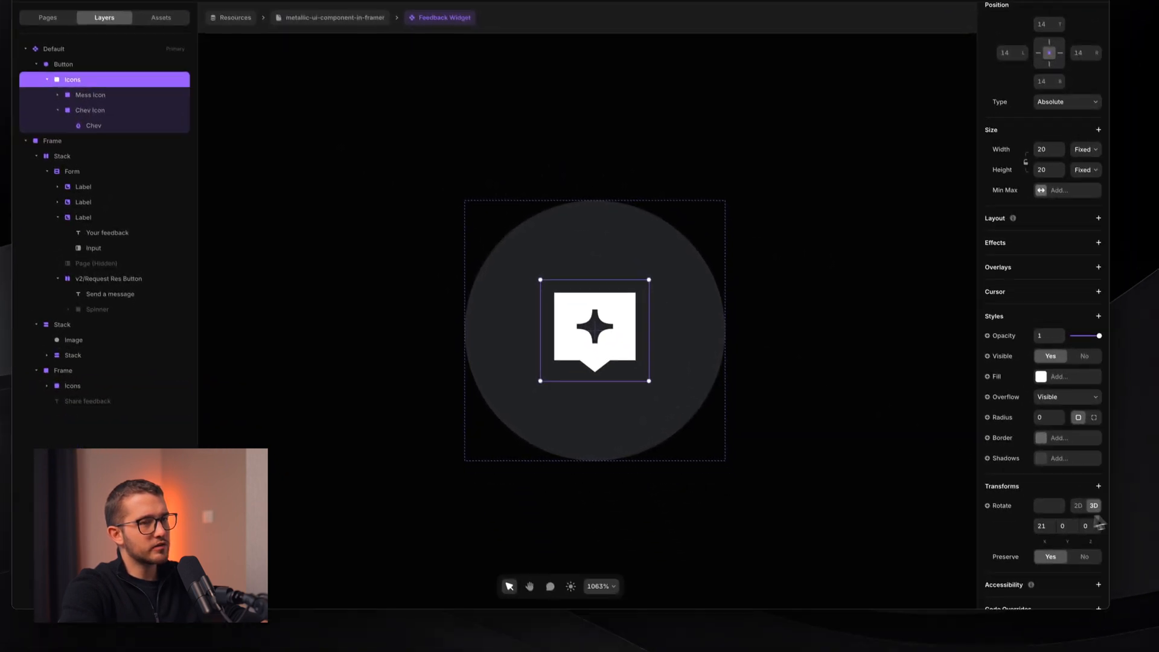
{"action": "left_click_drag", "start_coordinate": [1044, 535], "coordinate": [1057, 471]}
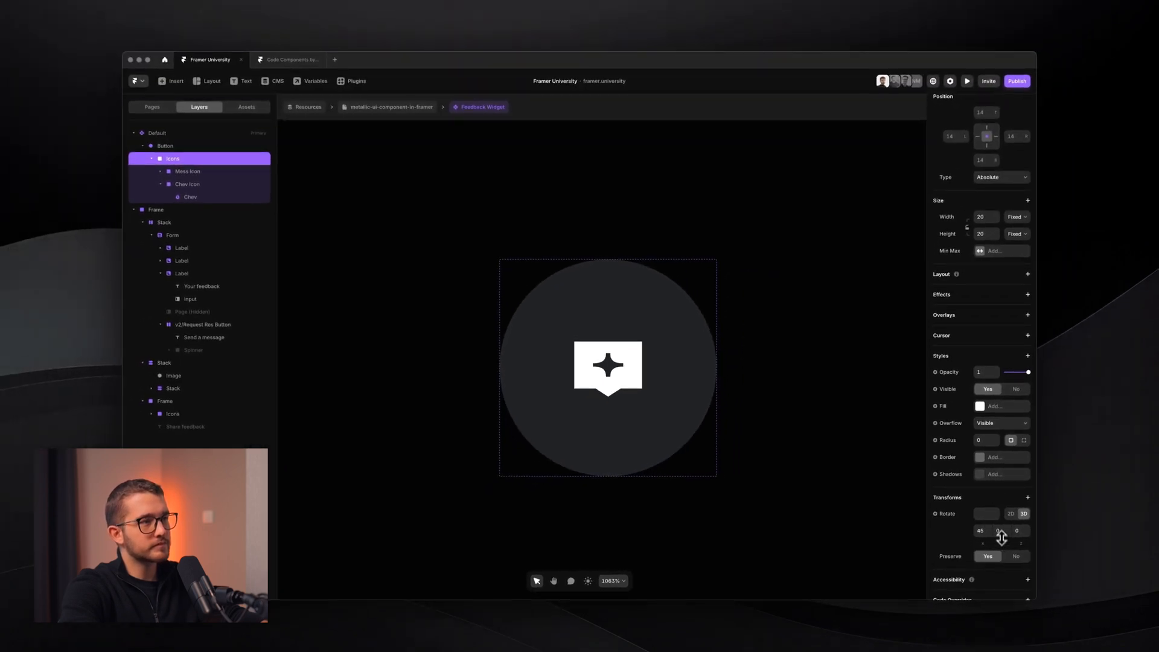
{"action": "left_click_drag", "start_coordinate": [999, 492], "coordinate": [1004, 520]}
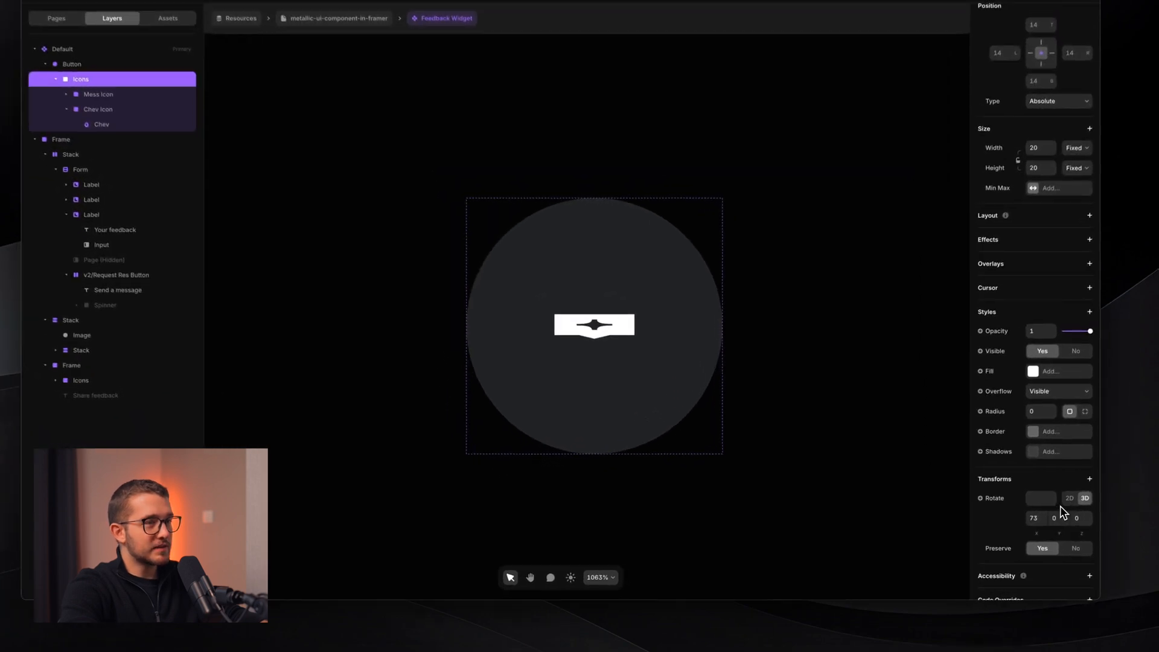
{"action": "left_click", "coordinate": [1032, 519]}
{"action": "type", "text": "0"}
{"action": "key", "text": "Return"}
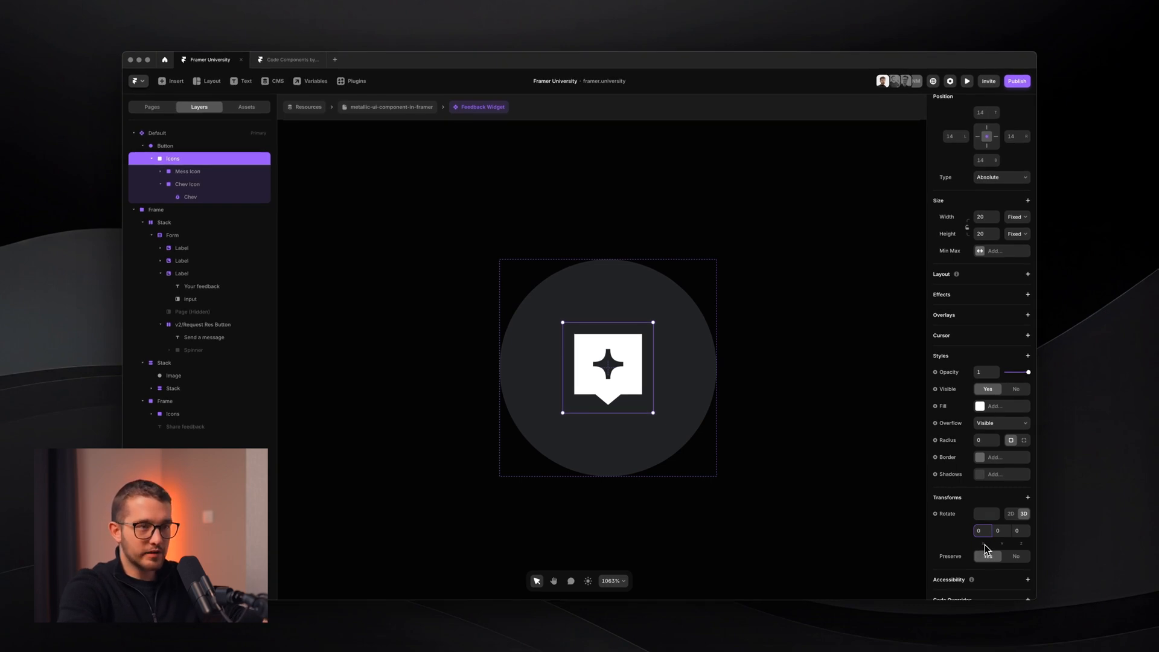
- Scrub the Icons X rotation back to 0 and select the whole round Button
{"action": "left_click_drag", "start_coordinate": [985, 548], "coordinate": [986, 508]}
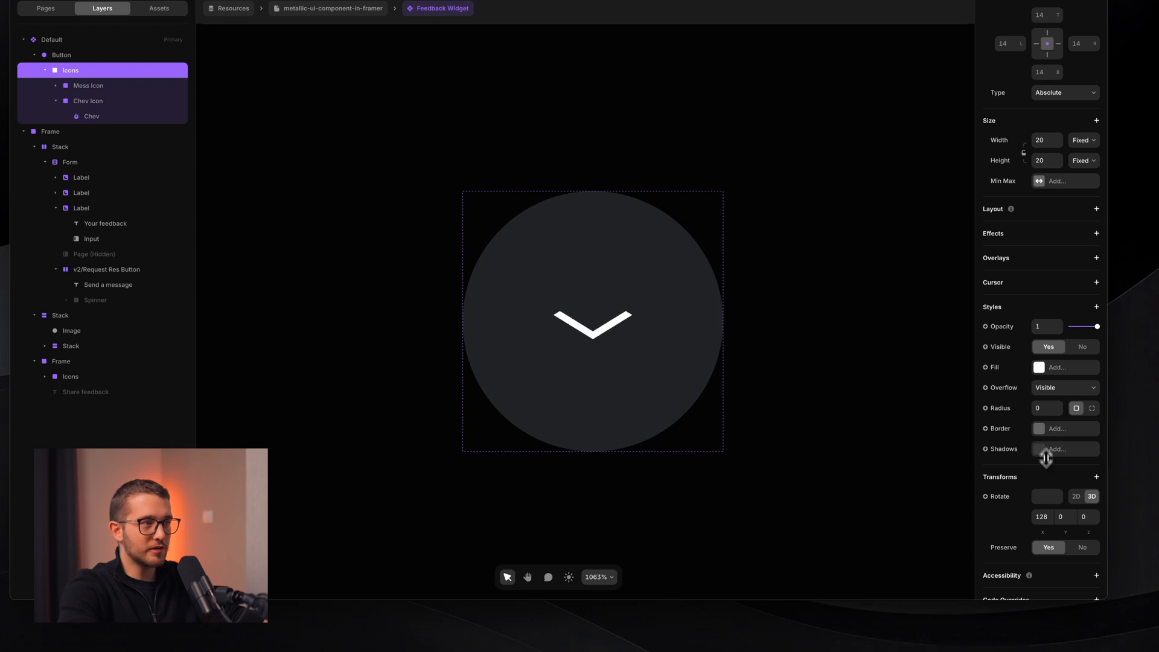
{"action": "left_click_drag", "start_coordinate": [1045, 458], "coordinate": [1046, 511]}
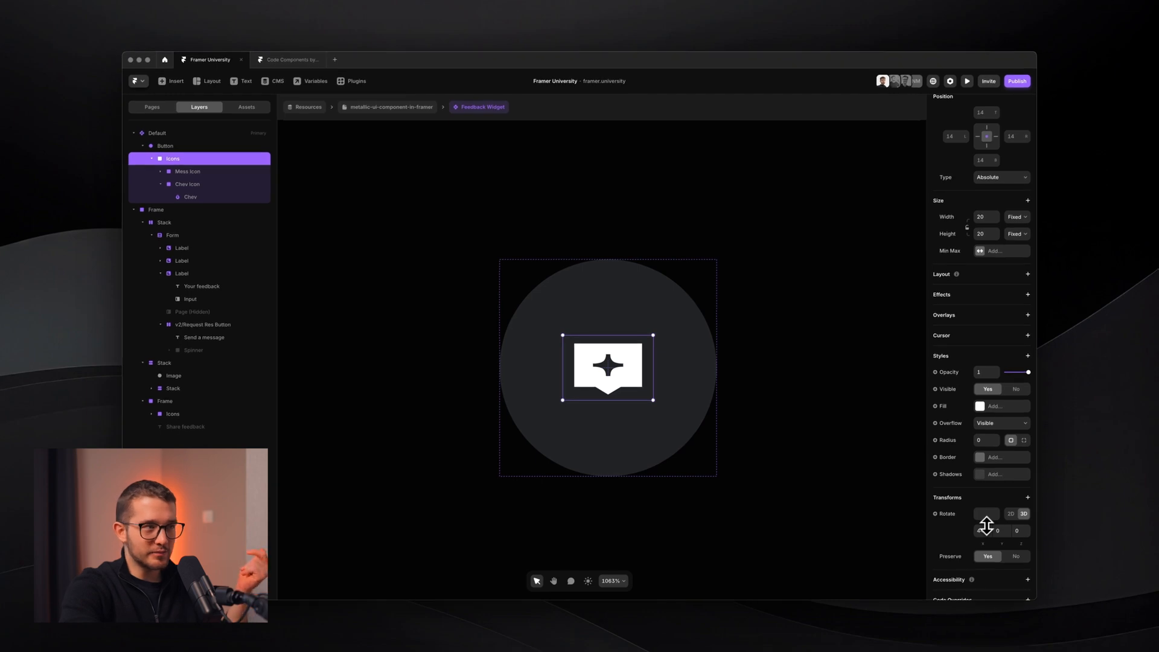
{"action": "left_click_drag", "start_coordinate": [986, 538], "coordinate": [1044, 522]}
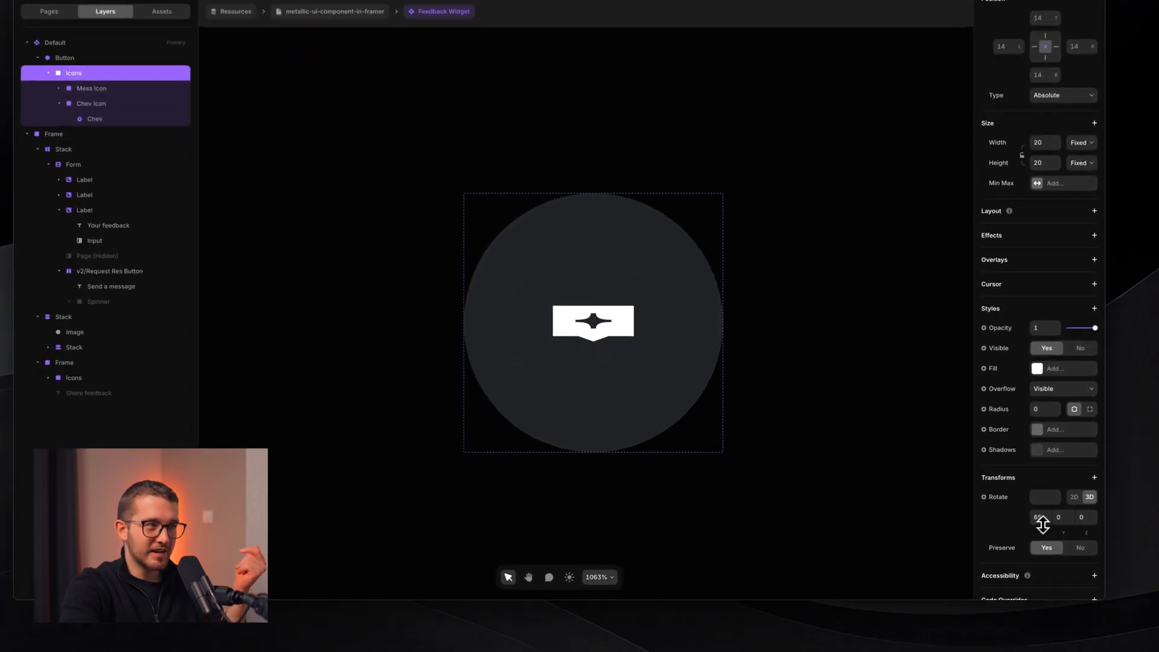
{"action": "type", "text": "0"}
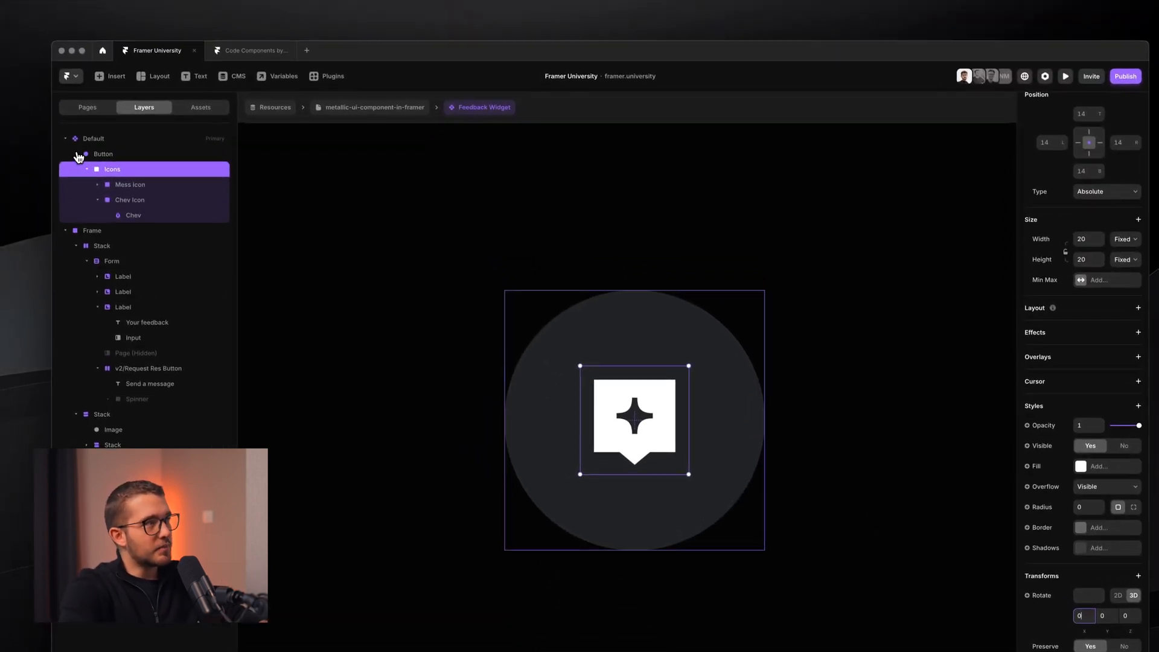
{"action": "left_click", "coordinate": [75, 146]}
{"action": "left_click", "coordinate": [548, 331]}
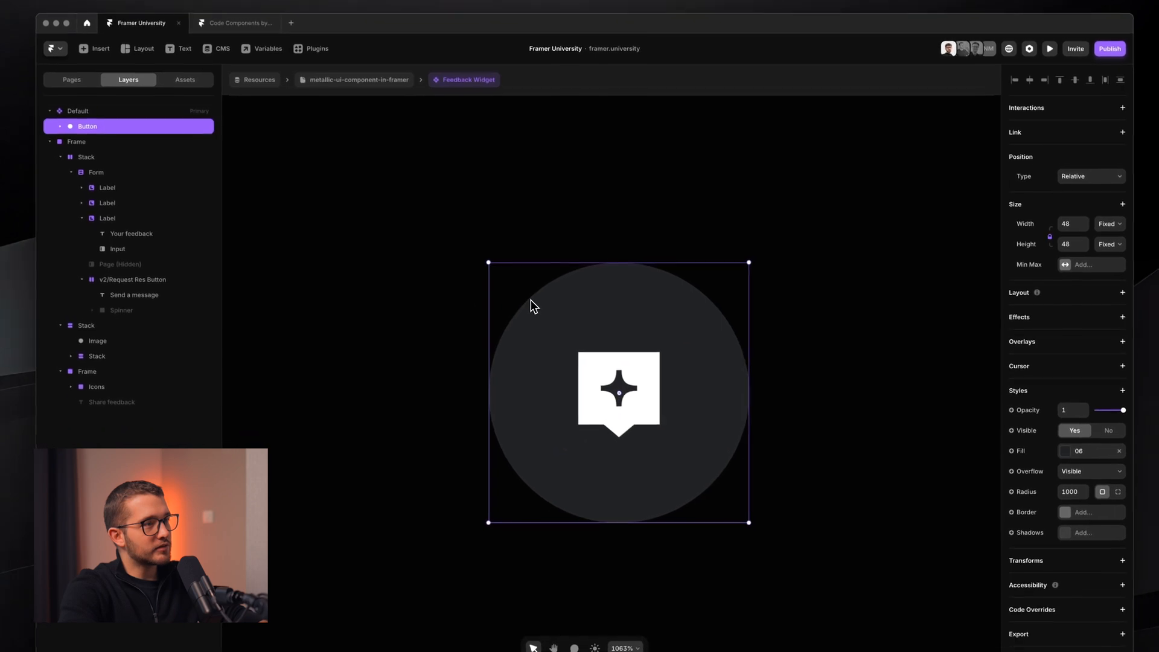
- Select the Default variant and hide the editor UI to see the circular message-icon button alone
{"action": "scroll", "coordinate": [546, 328], "scroll_direction": "down", "scroll_amount": 5}
{"action": "scroll", "coordinate": [530, 299], "scroll_direction": "down", "scroll_amount": 10}
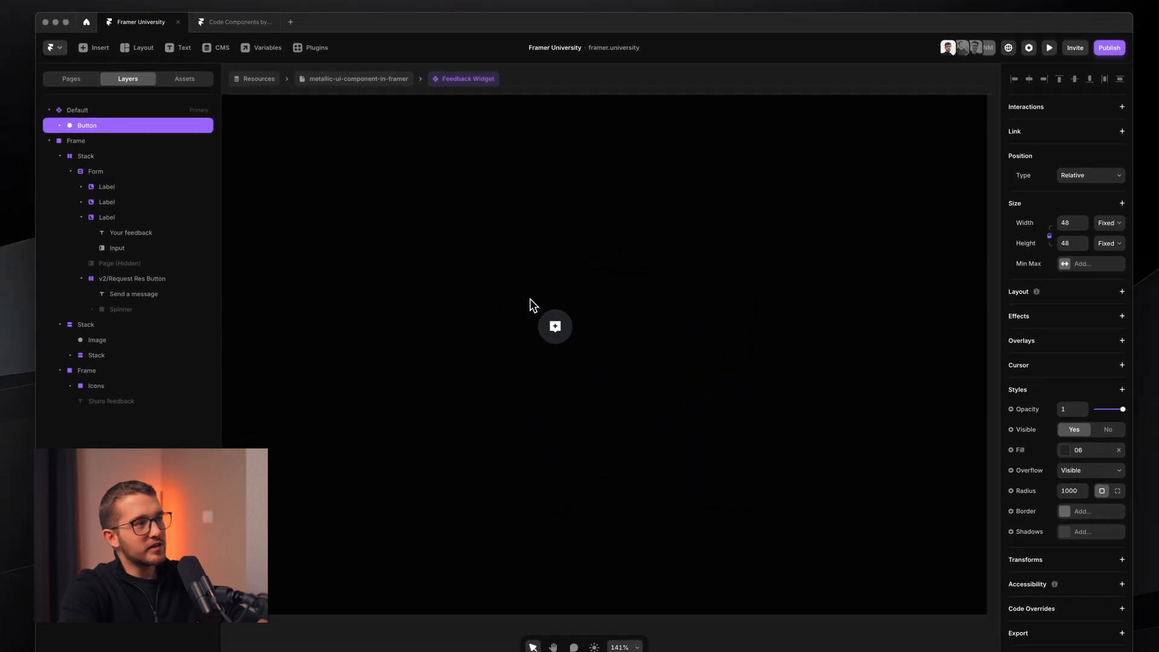
{"action": "scroll", "coordinate": [817, 440], "scroll_direction": "up", "scroll_amount": 5}
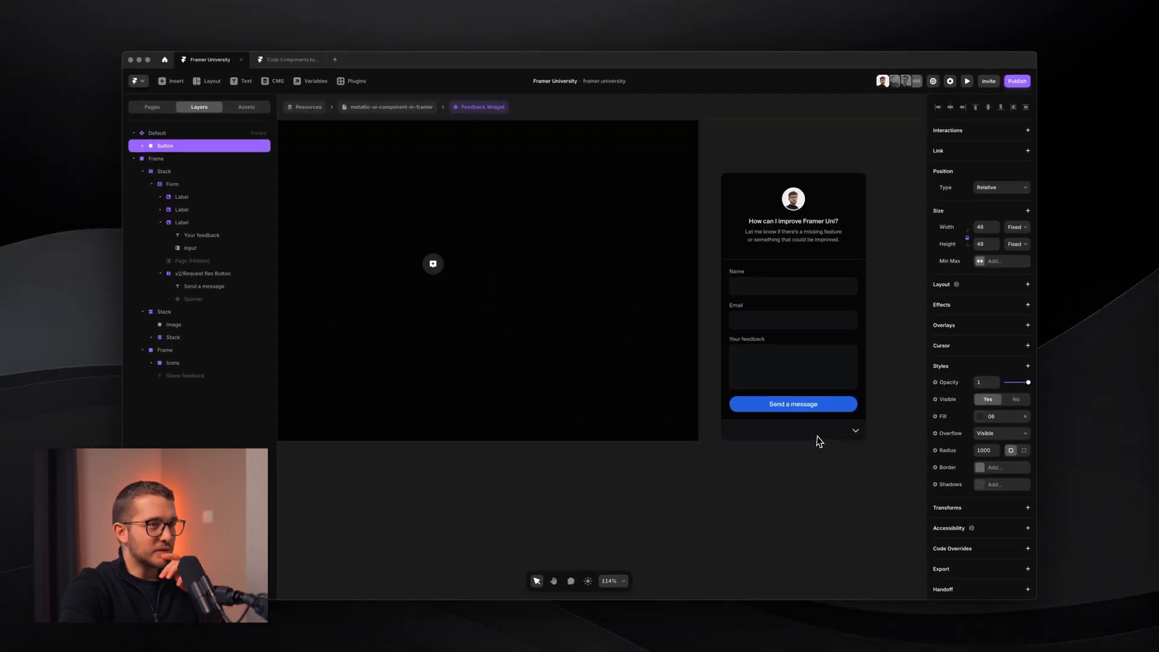
{"action": "scroll", "coordinate": [817, 440], "scroll_direction": "down", "scroll_amount": 3}
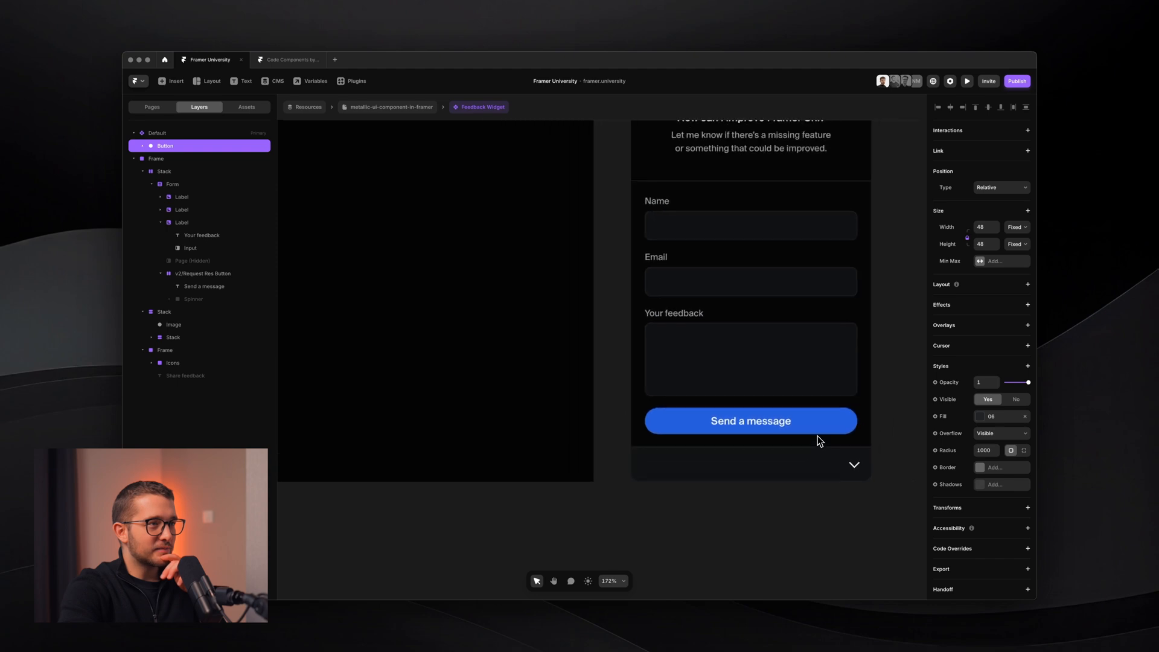
{"action": "scroll", "coordinate": [818, 440], "scroll_direction": "down", "scroll_amount": 2}
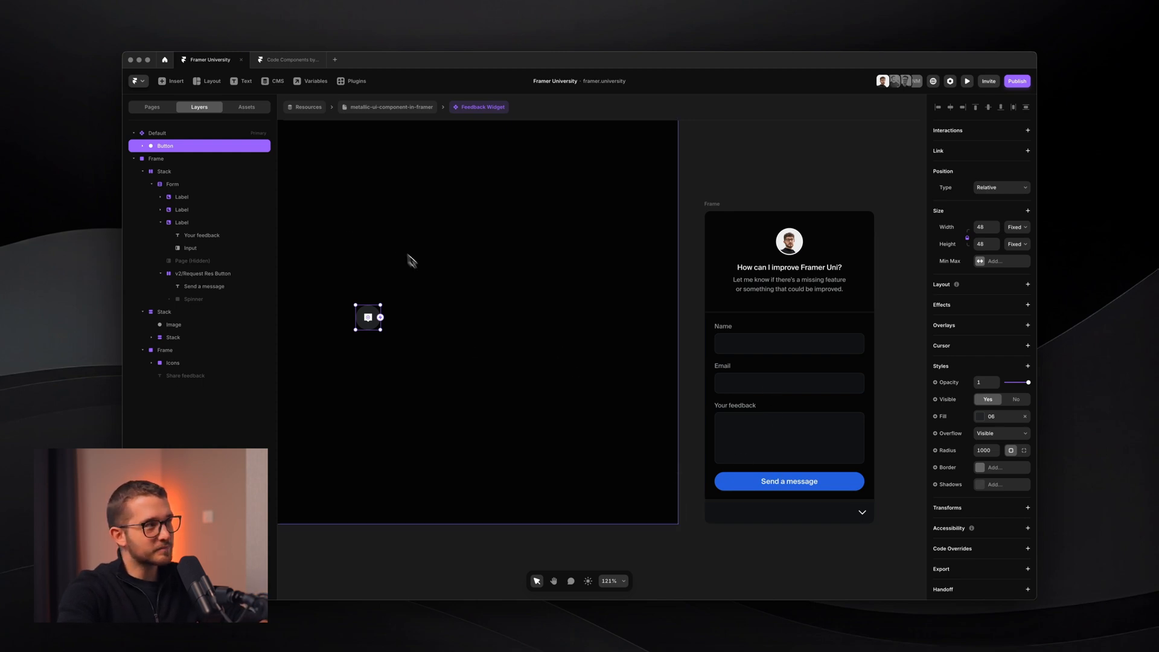
{"action": "scroll", "coordinate": [410, 260], "scroll_direction": "left", "scroll_amount": 3}
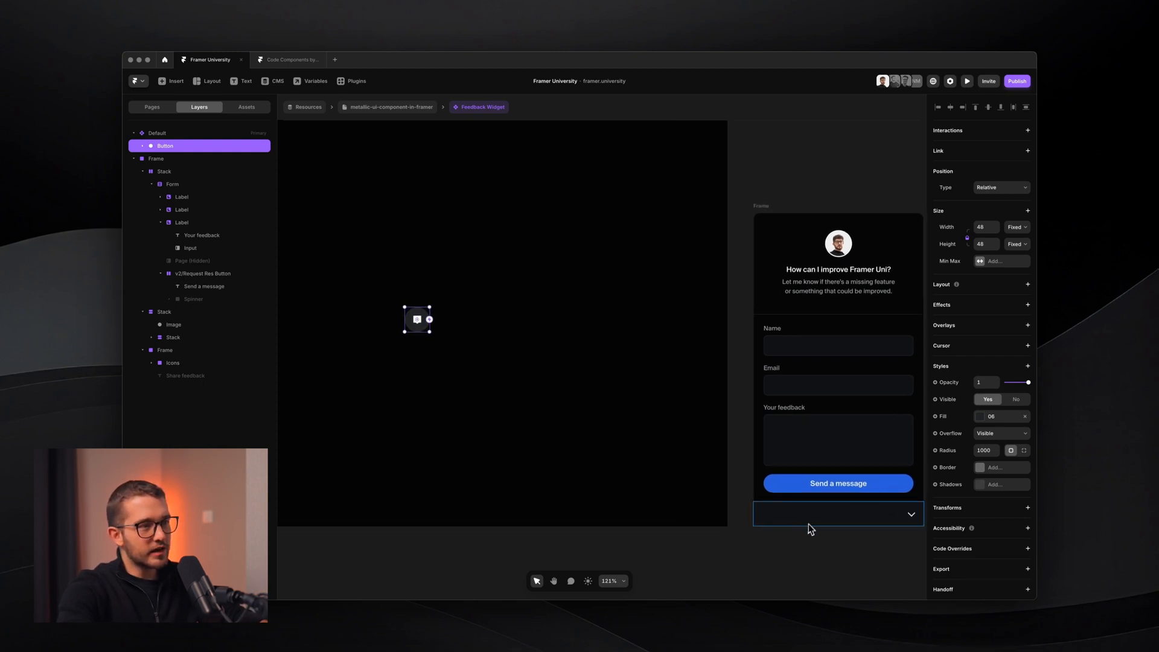
{"action": "scroll", "coordinate": [416, 301], "scroll_direction": "left", "scroll_amount": 6}
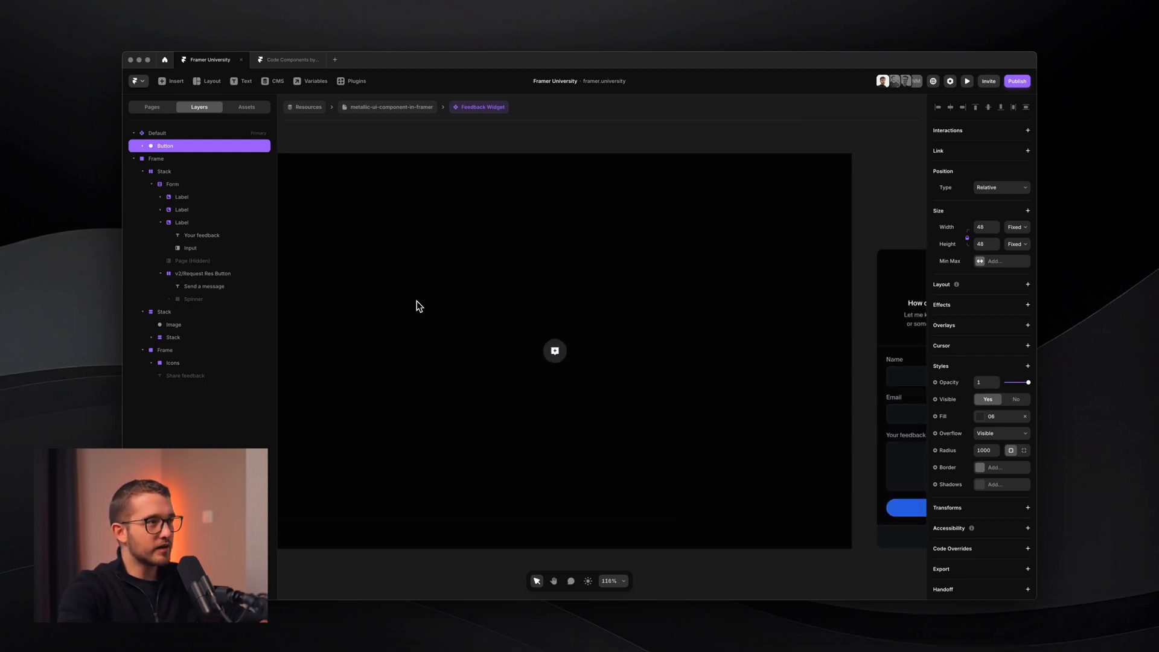
{"action": "scroll", "coordinate": [416, 300], "scroll_direction": "down", "scroll_amount": 3}
{"action": "left_click", "coordinate": [319, 186]}
{"action": "left_click", "coordinate": [306, 186]}
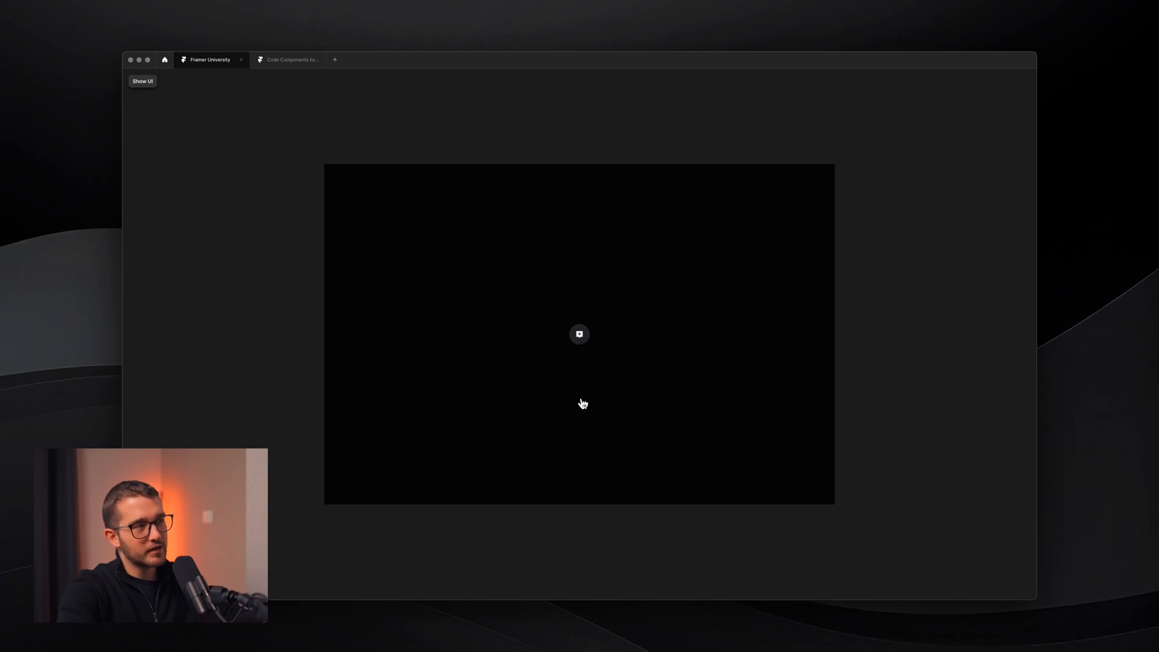
- Add a 'Share feedback' text layer beside the button styled with v2 Base - Book
{"action": "key", "text": "Escape"}
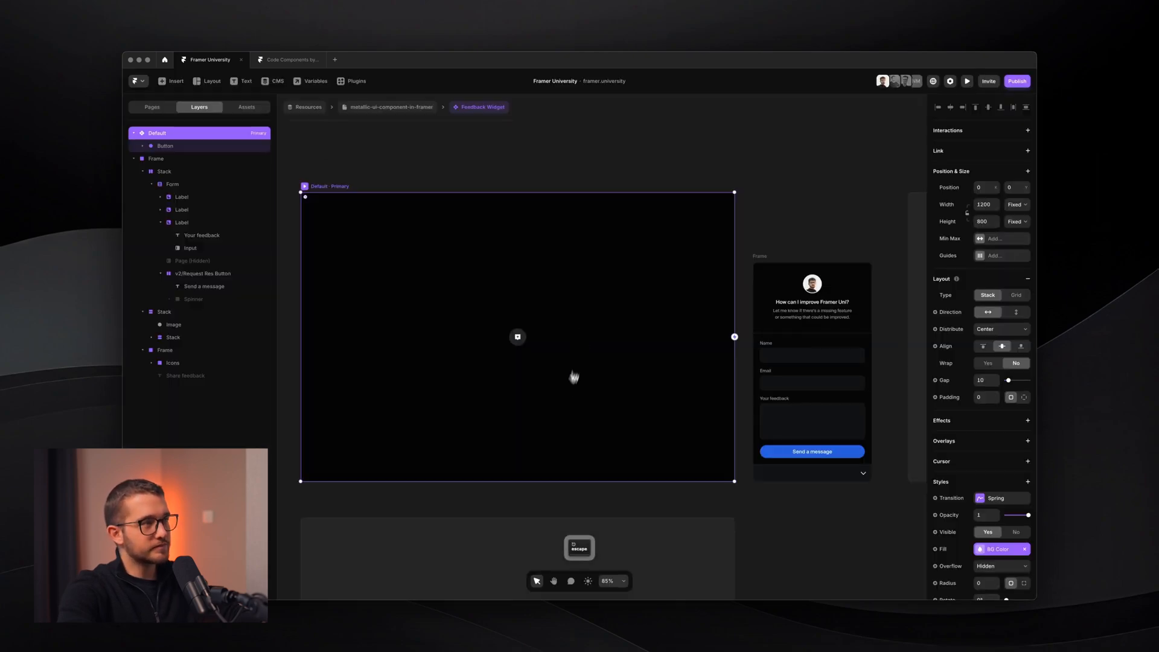
{"action": "scroll", "coordinate": [497, 298], "scroll_direction": "up", "scroll_amount": 10}
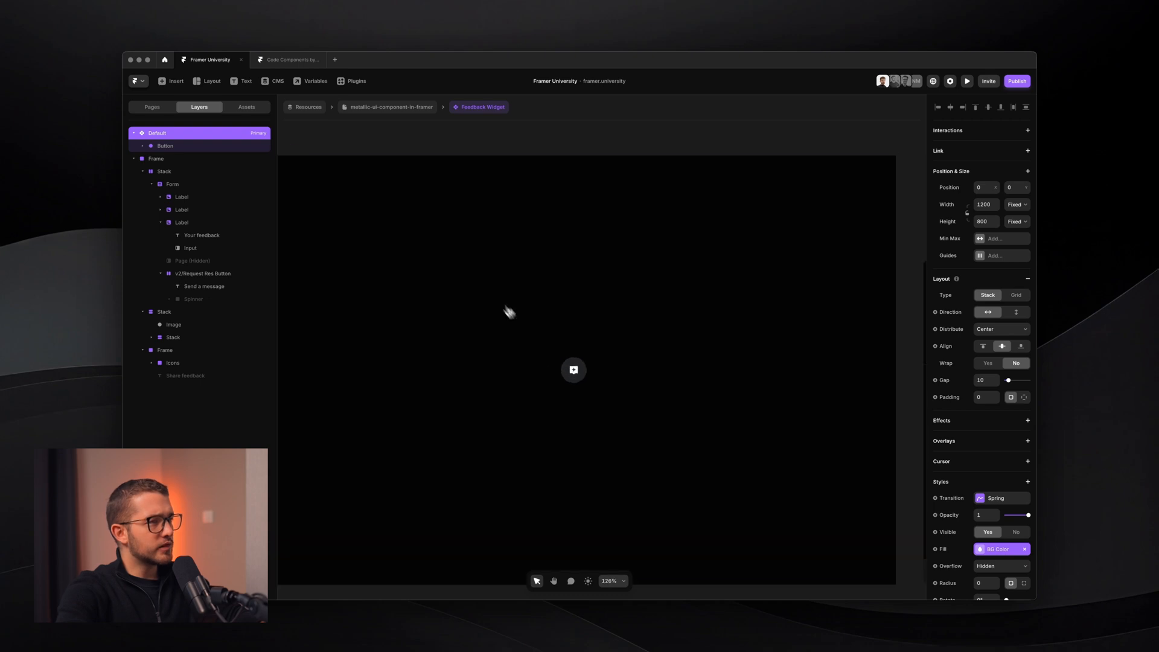
{"action": "left_click", "coordinate": [557, 370]}
{"action": "type", "text": "Share feedb"}
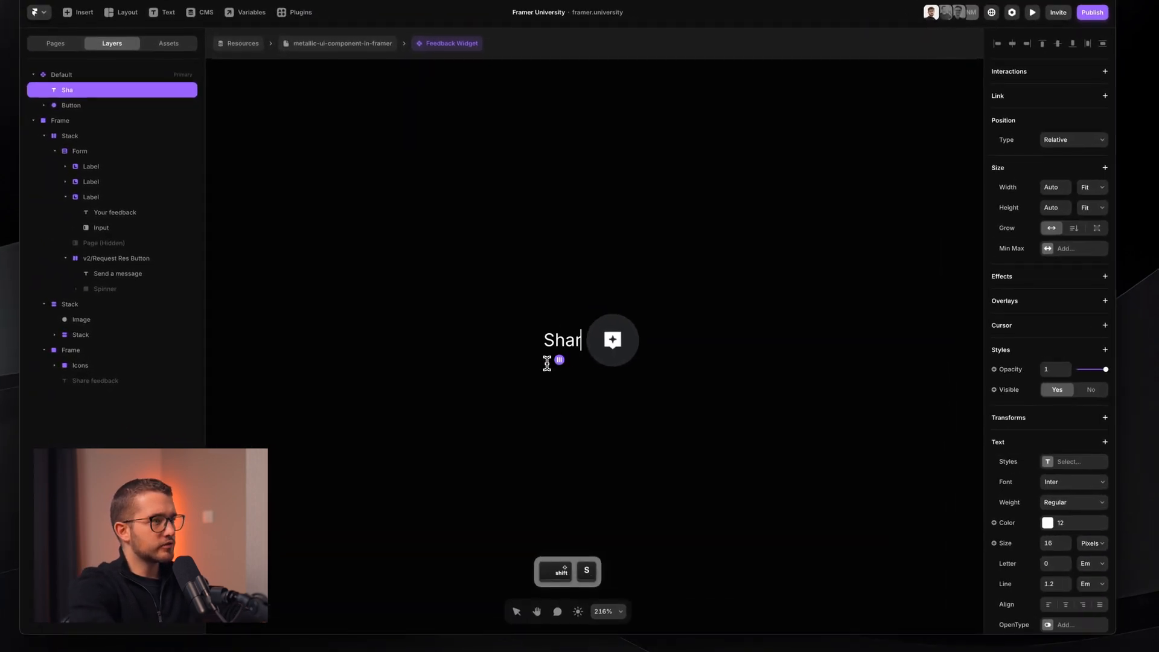
{"action": "type", "text": "ack"}
{"action": "key", "text": "super+a"}
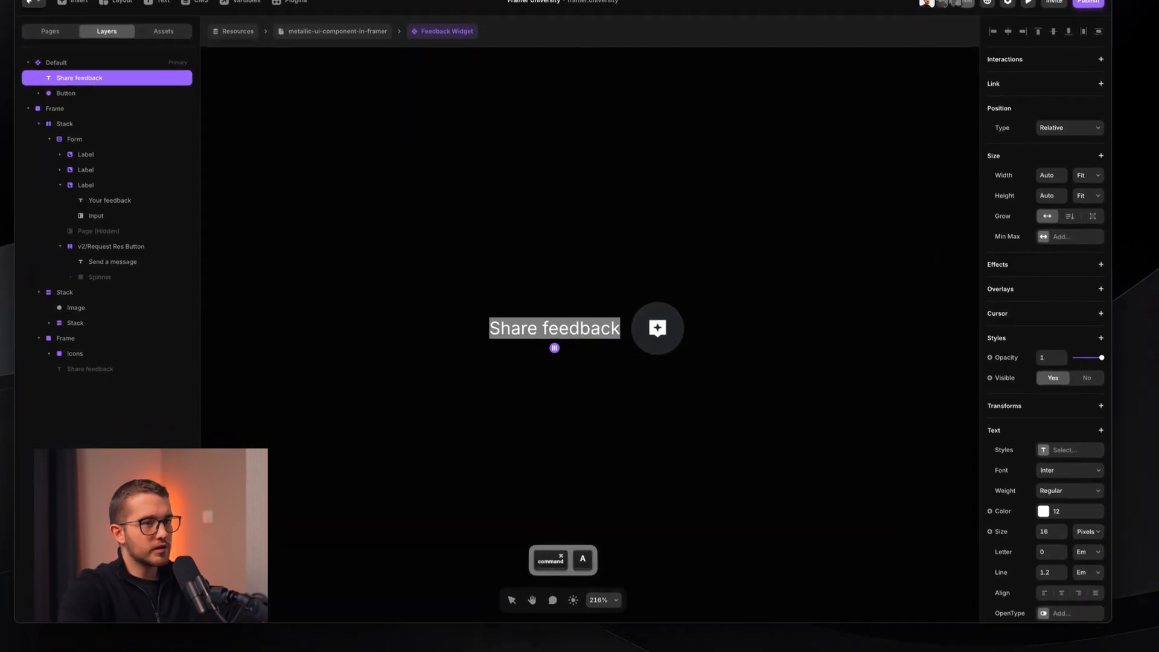
{"action": "left_click", "coordinate": [1086, 461]}
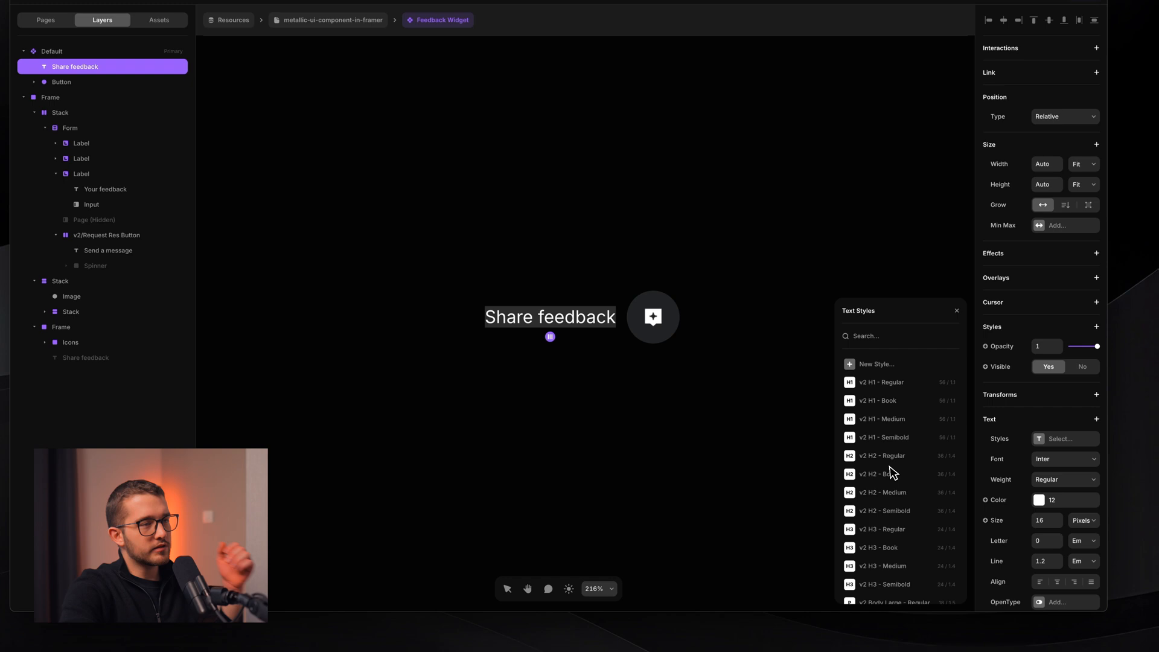
{"action": "scroll", "coordinate": [892, 472], "scroll_direction": "down", "scroll_amount": 8}
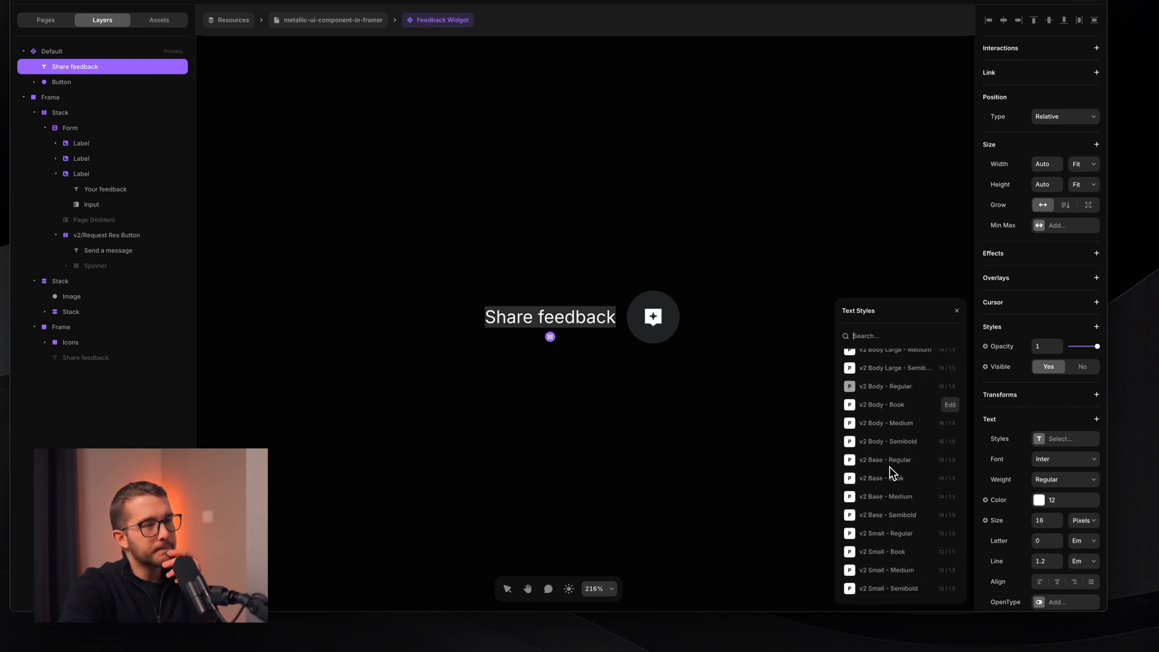
{"action": "left_click", "coordinate": [908, 480]}
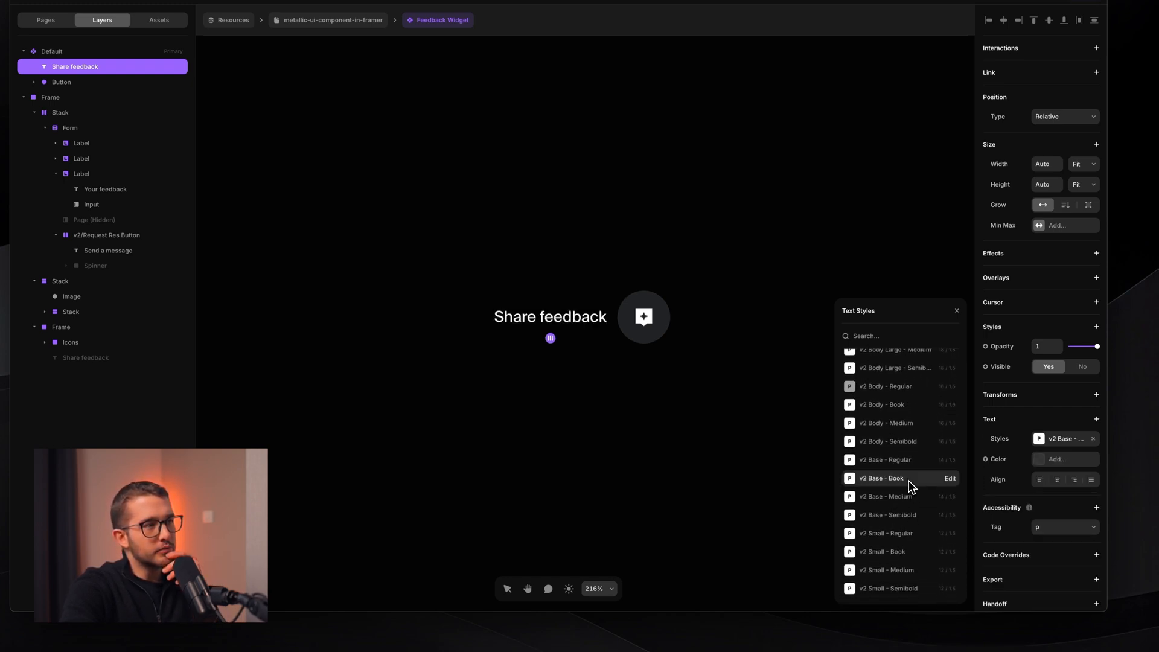
{"action": "left_click", "coordinate": [578, 317], "text": "super"}
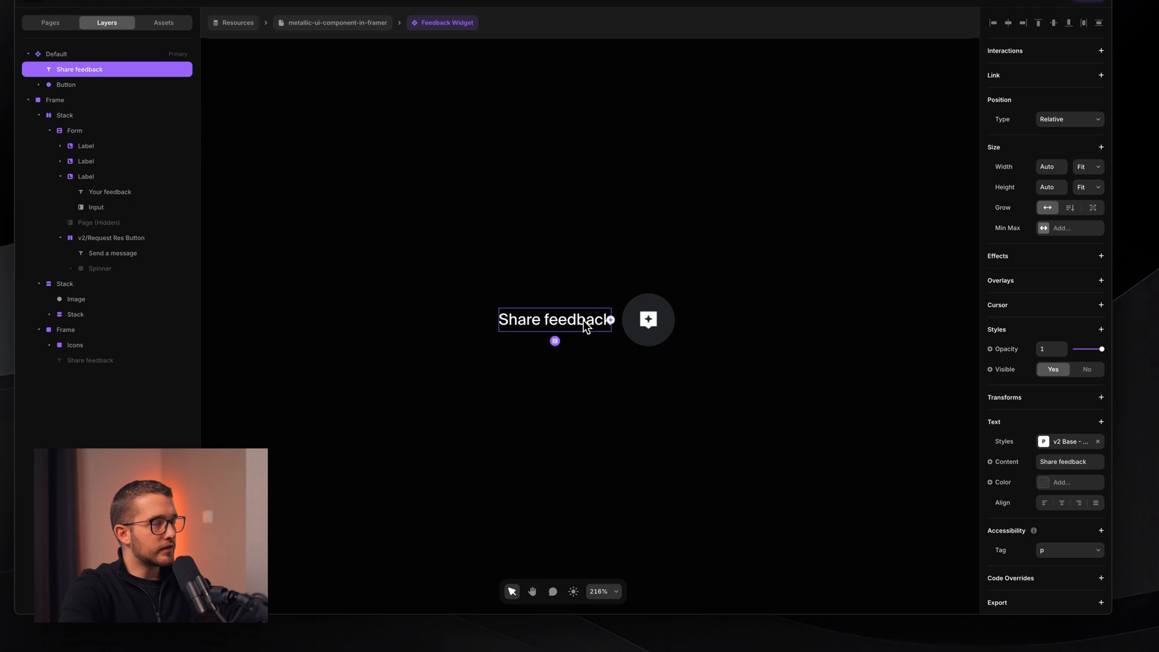
- Wrap the Share feedback label and the button together in a horizontal stack
{"action": "left_click", "coordinate": [660, 300], "text": "shift"}
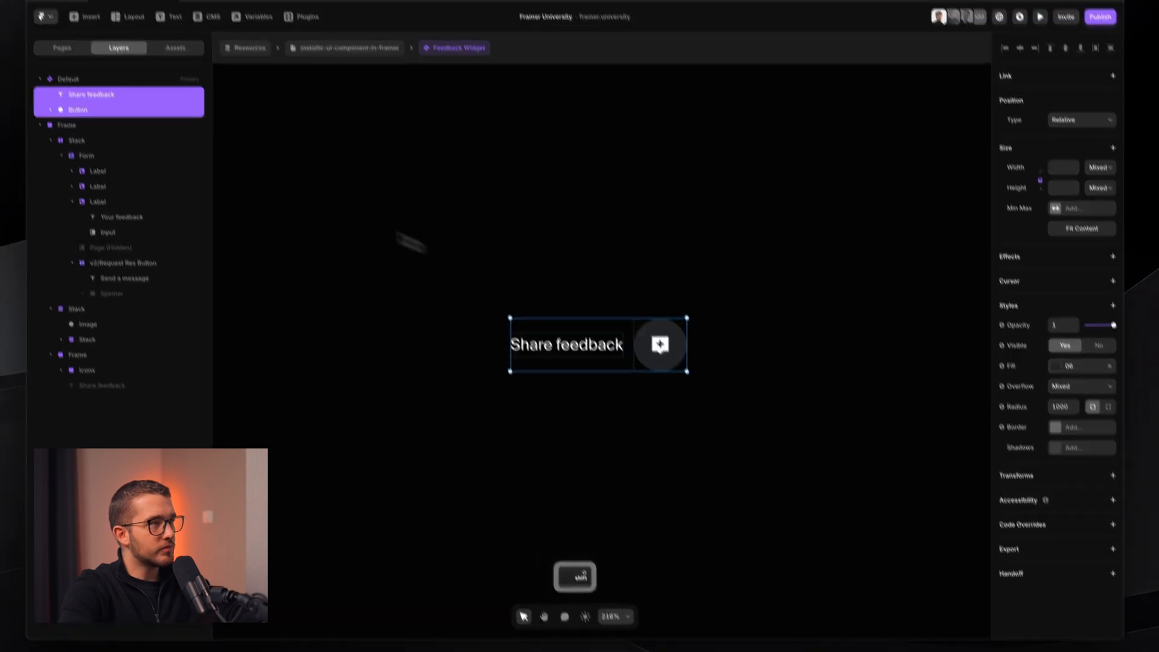
{"action": "left_click", "coordinate": [119, 144]}
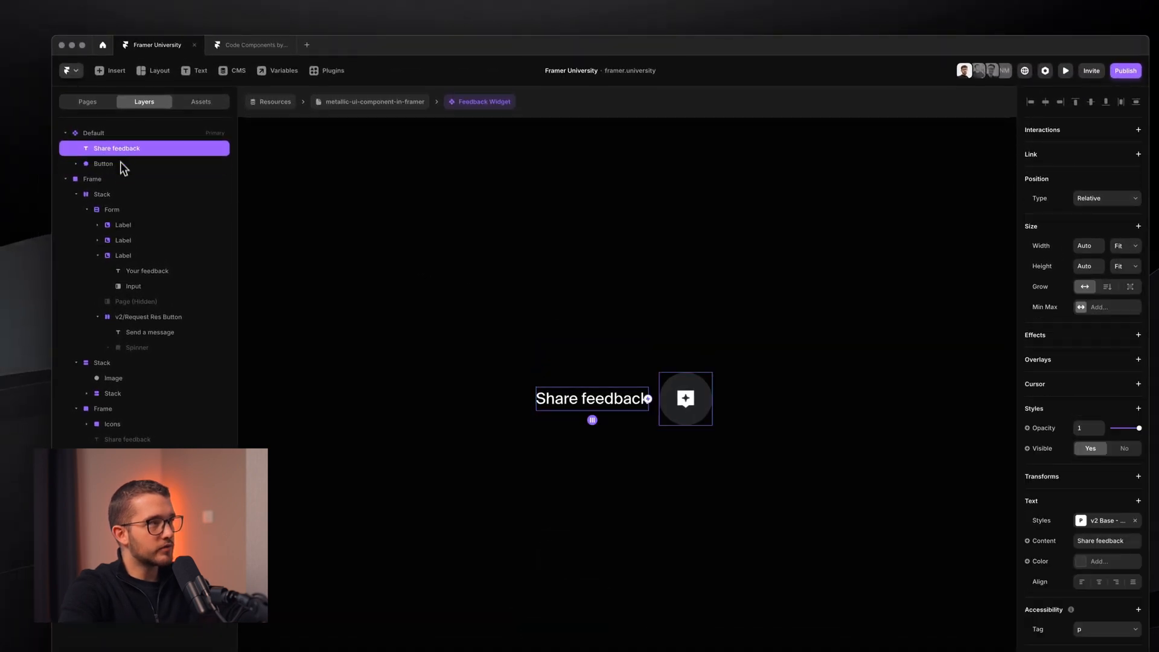
{"action": "left_click", "coordinate": [119, 162]}
{"action": "left_click", "coordinate": [611, 400], "text": "shift"}
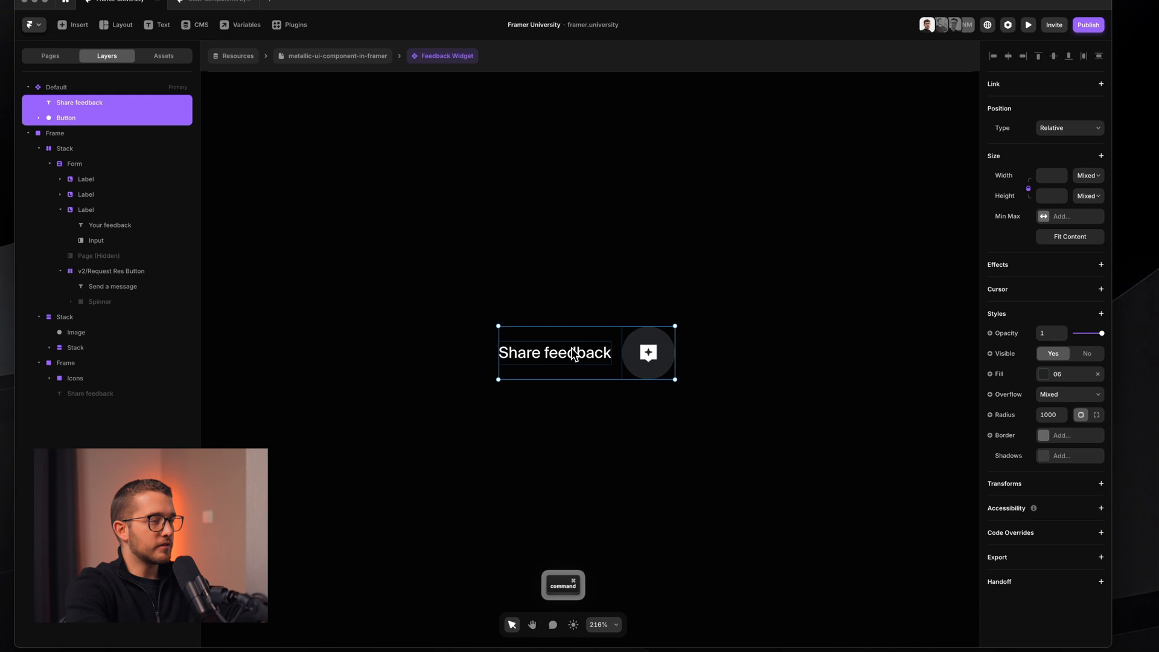
{"action": "key", "text": "shift+a"}
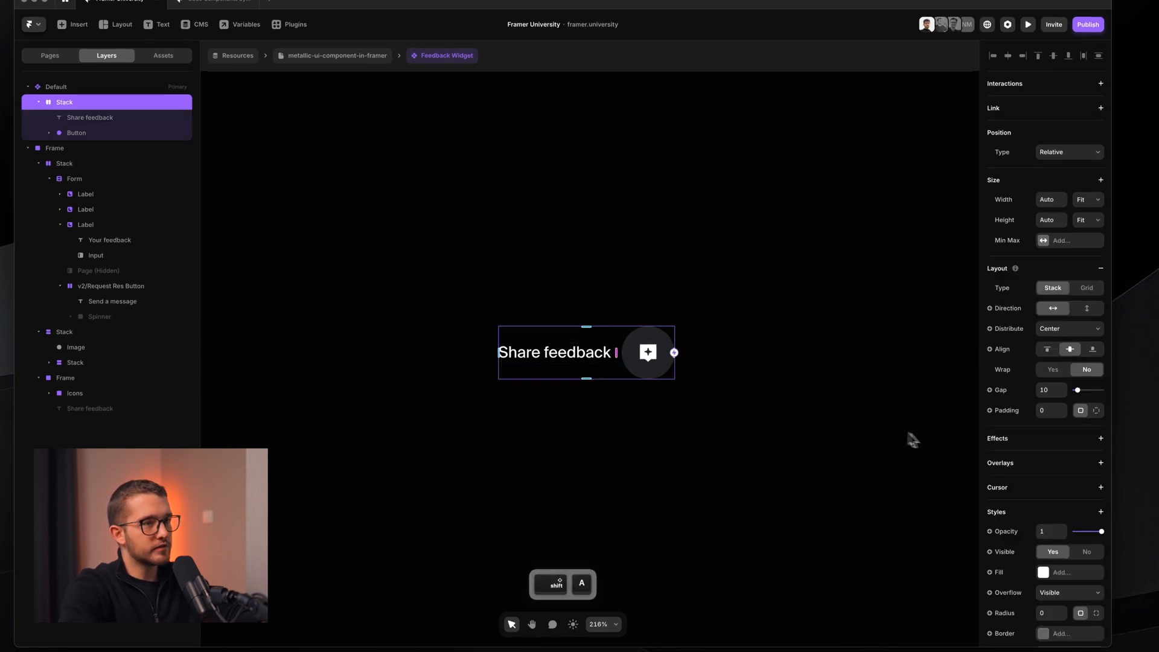
- Fill the new stack with colour style 06 and the round button with style 02
{"action": "left_click", "coordinate": [1059, 573]}
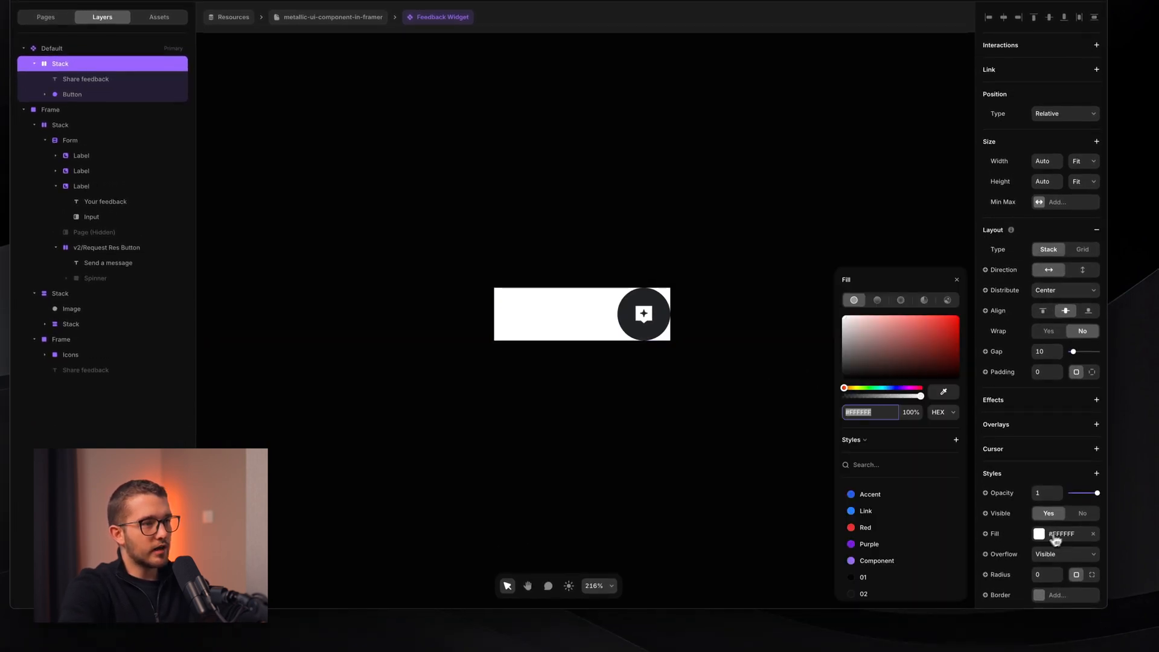
{"action": "scroll", "coordinate": [947, 551], "scroll_direction": "down", "scroll_amount": 6}
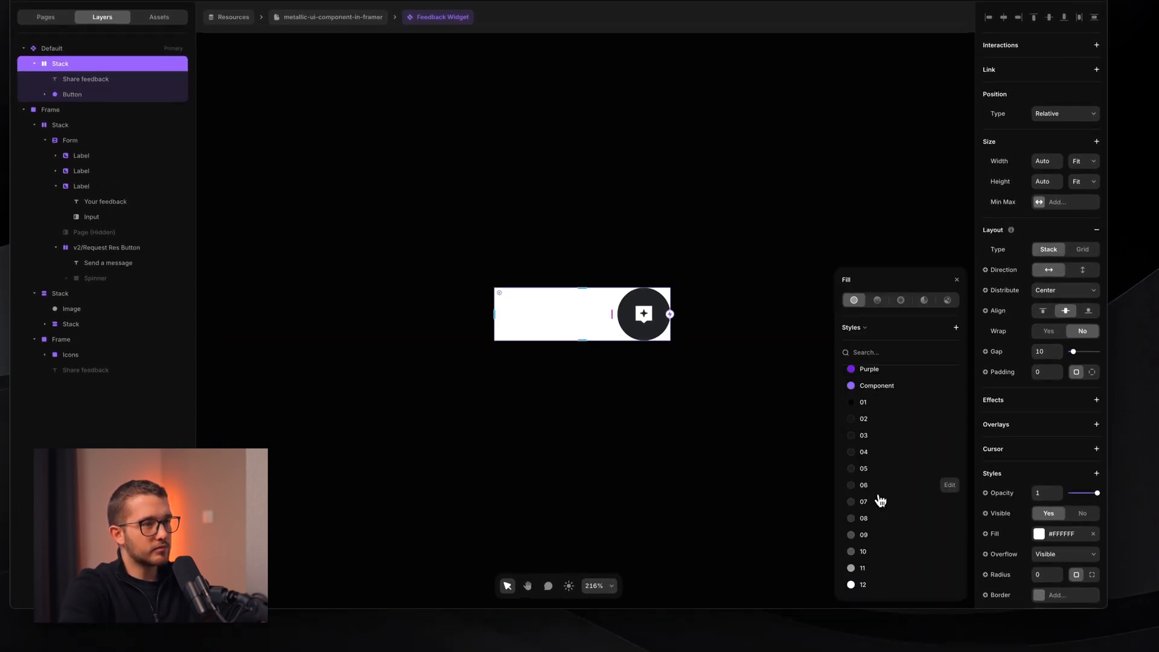
{"action": "left_click", "coordinate": [882, 485]}
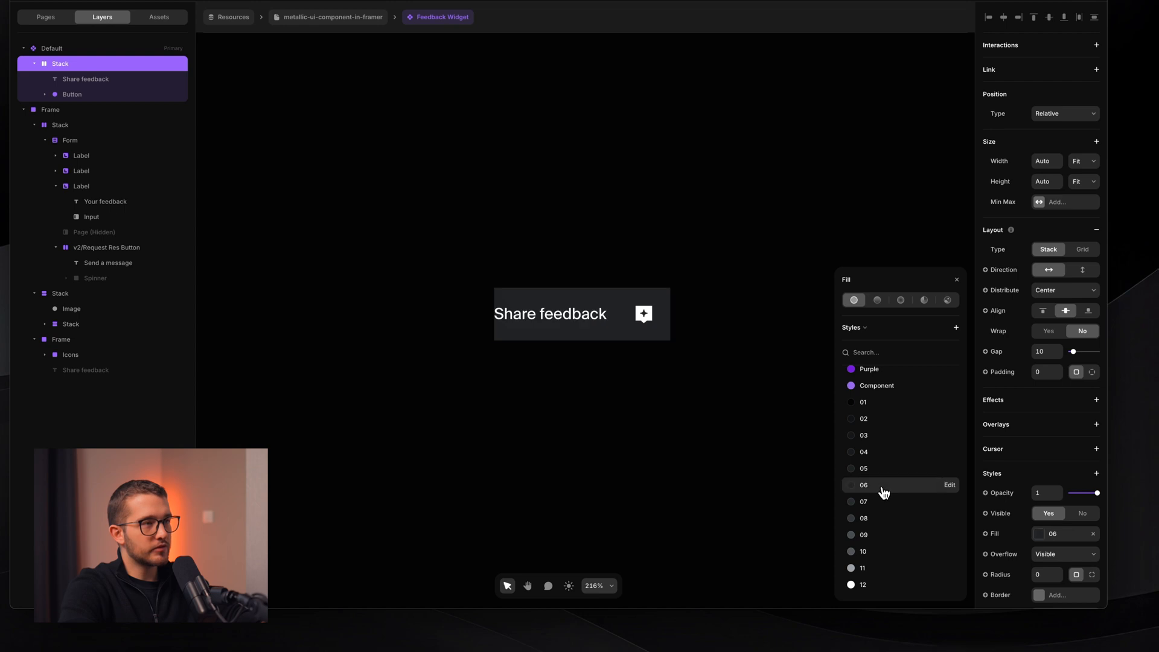
{"action": "left_click", "coordinate": [657, 322]}
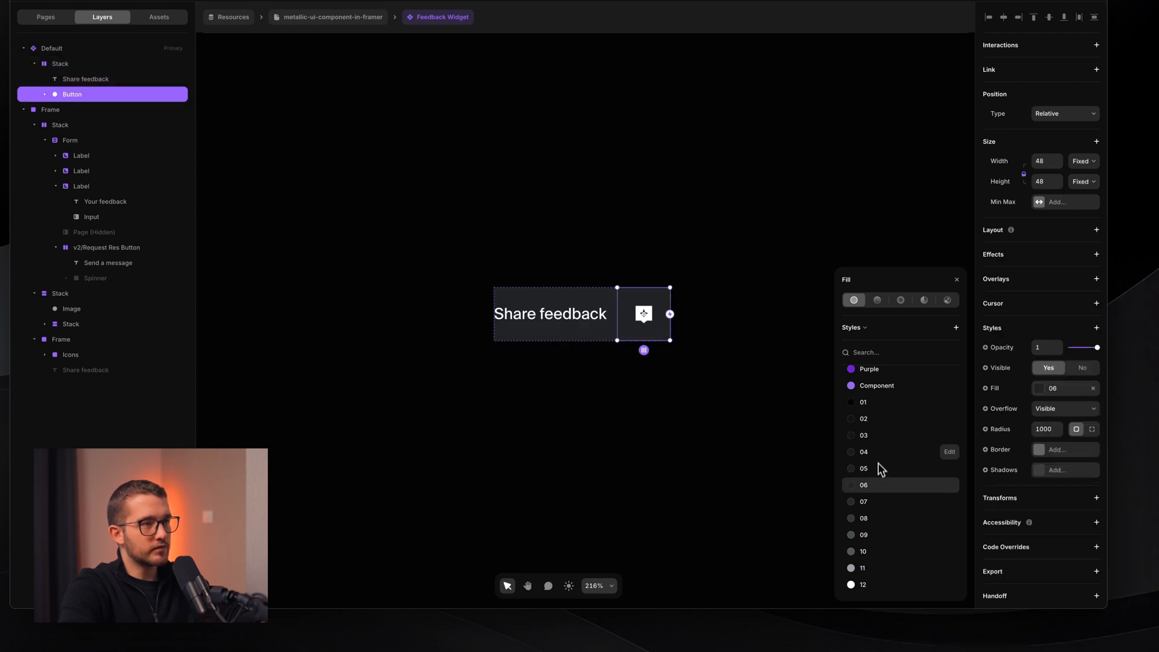
{"action": "left_click", "coordinate": [885, 419]}
{"action": "left_click", "coordinate": [956, 279]}
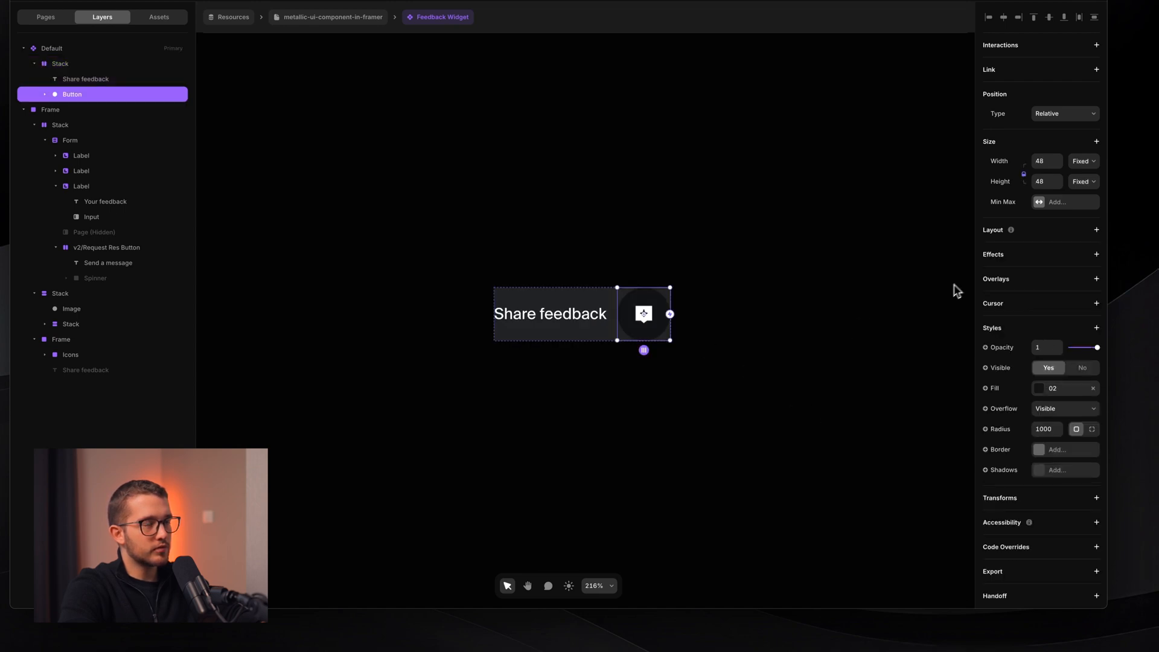
{"action": "scroll", "coordinate": [637, 362], "scroll_direction": "up", "scroll_amount": 3}
- Give the stack 4 padding on all sides, with the left padding raised to 24
{"action": "left_click", "coordinate": [584, 313]}
{"action": "left_click", "coordinate": [583, 321]}
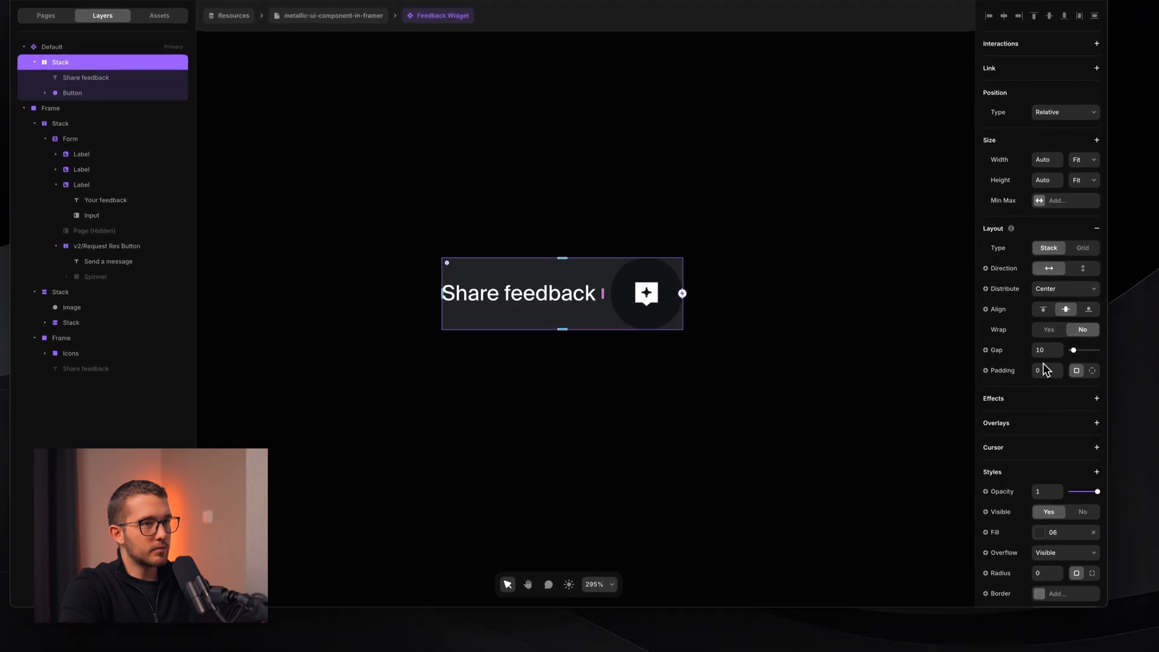
{"action": "left_click", "coordinate": [1044, 387]}
{"action": "type", "text": "1"}
{"action": "key", "text": "Return"}
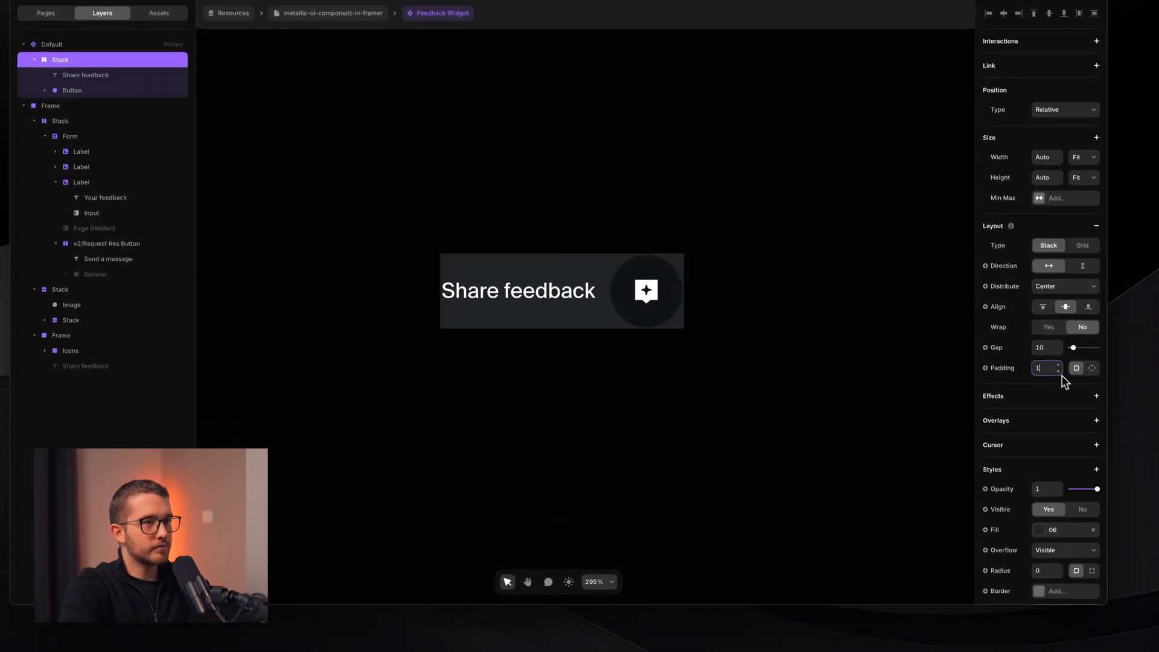
{"action": "double_click", "coordinate": [1043, 368]}
{"action": "type", "text": "4"}
{"action": "key", "text": "Return"}
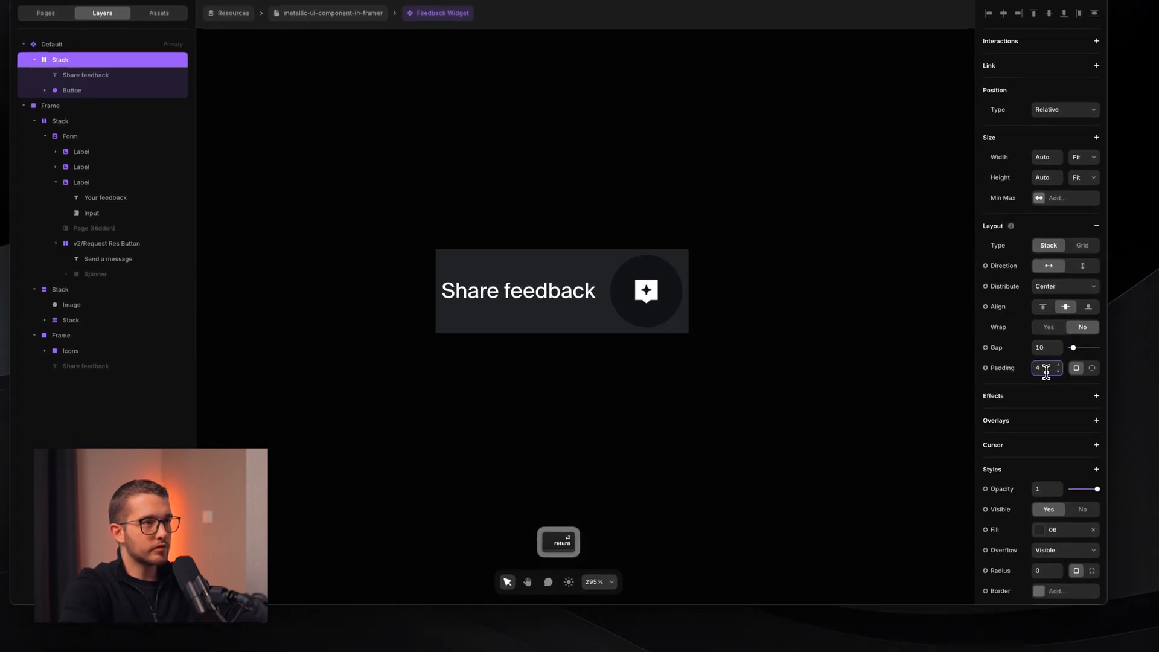
{"action": "left_click", "coordinate": [1092, 368]}
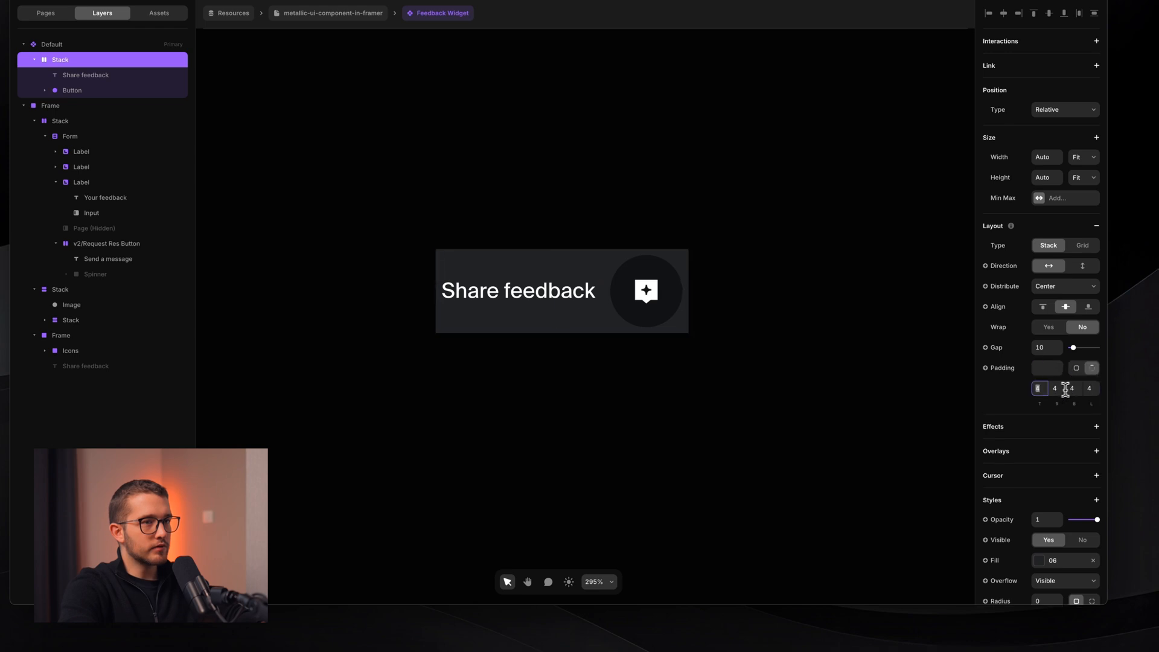
{"action": "key", "text": "shift+Up"}
{"action": "key", "text": "shift+Up"}
{"action": "key", "text": "shift+Up"}
{"action": "key", "text": "shift+Down"}
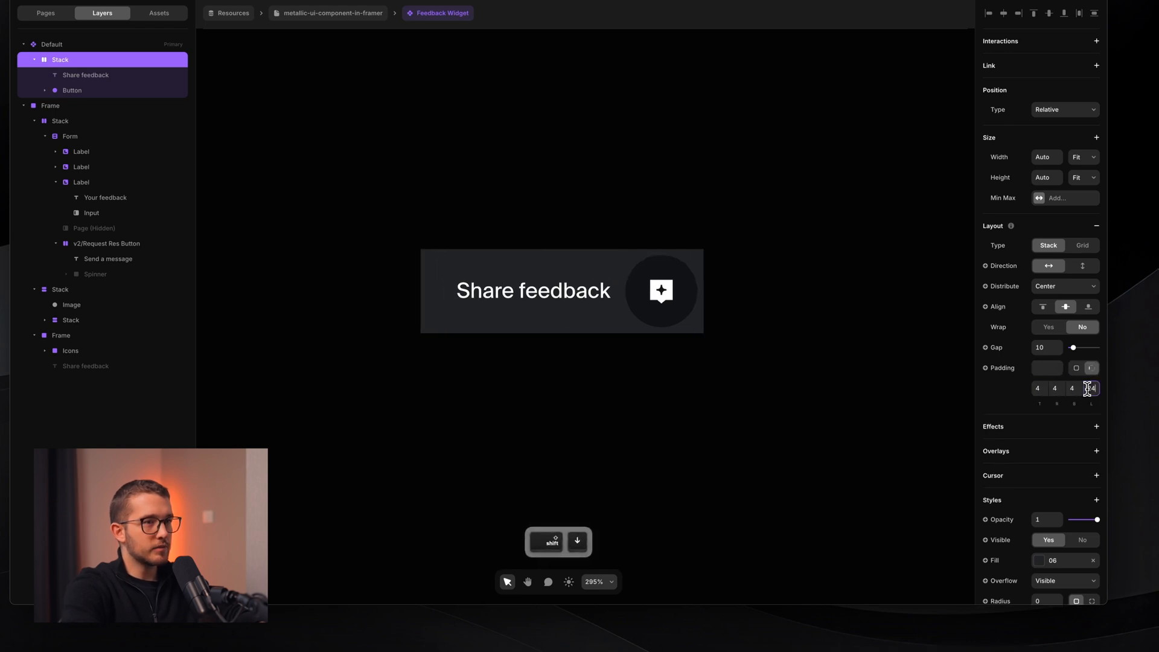
- Set the stack's corner radius to 28
{"action": "scroll", "coordinate": [1057, 490], "scroll_direction": "down", "scroll_amount": 3}
{"action": "left_click", "coordinate": [1050, 496]}
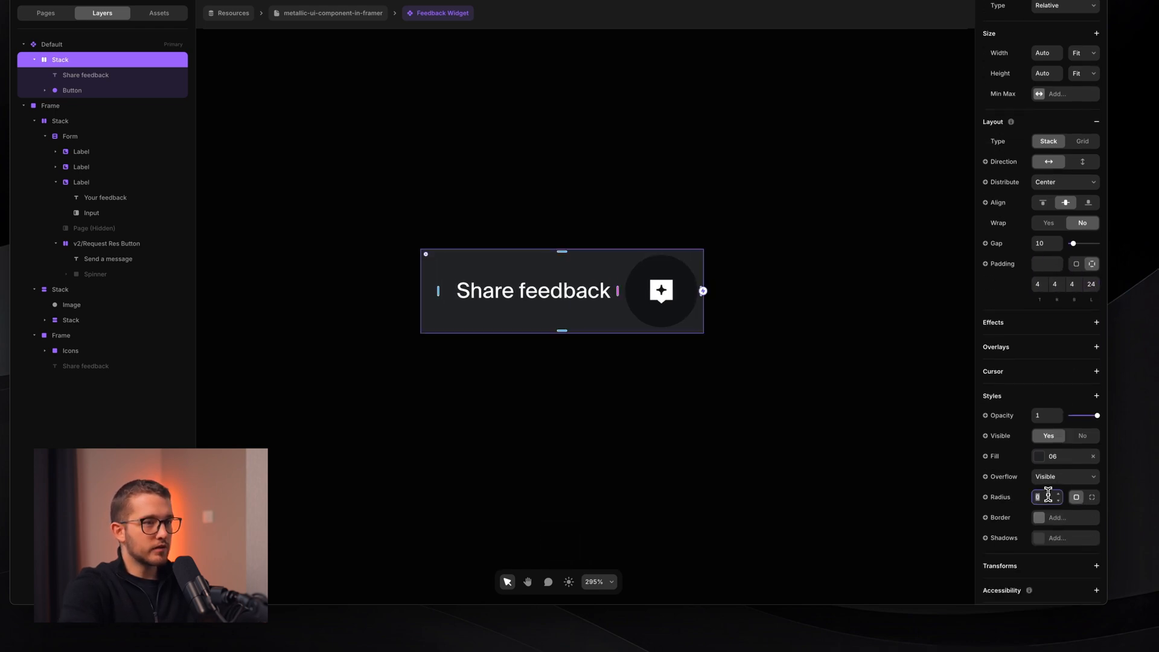
{"action": "type", "text": "25"}
{"action": "key", "text": "Return"}
{"action": "key", "text": "Up"}
{"action": "key", "text": "Up"}
{"action": "key", "text": "Up"}
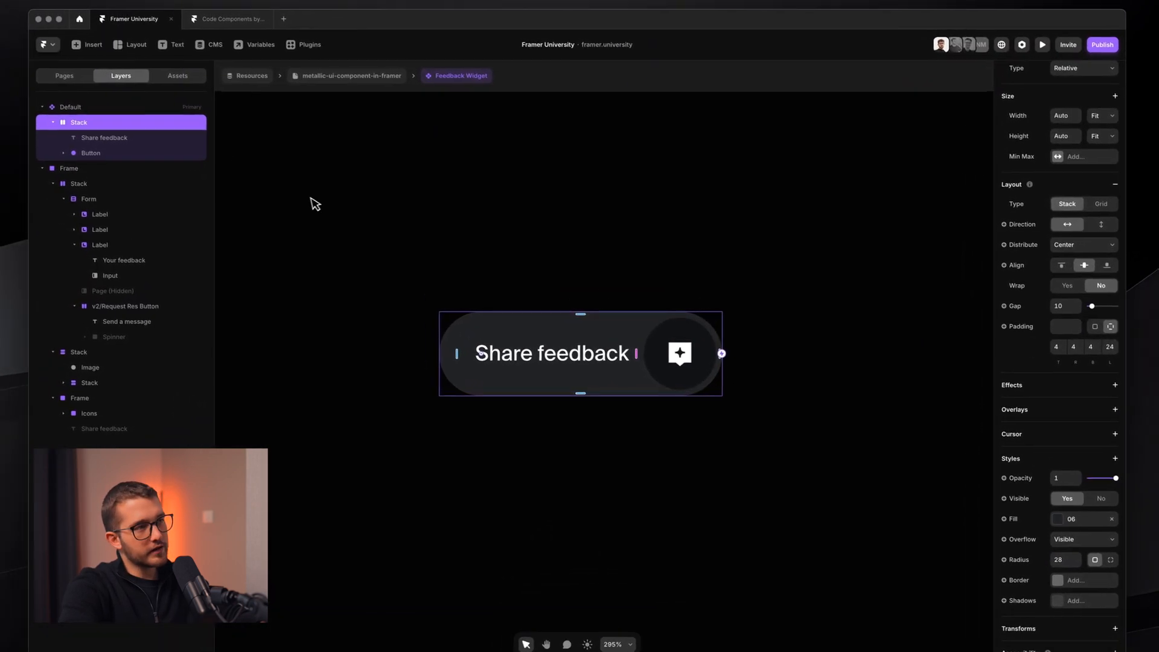
- Increase the stack's gap between items from 10 to 12
{"action": "left_click", "coordinate": [516, 405]}
{"action": "scroll", "coordinate": [515, 405], "scroll_direction": "down", "scroll_amount": 3}
{"action": "scroll", "coordinate": [515, 405], "scroll_direction": "up", "scroll_amount": 2}
{"action": "left_click", "coordinate": [590, 387], "text": "super"}
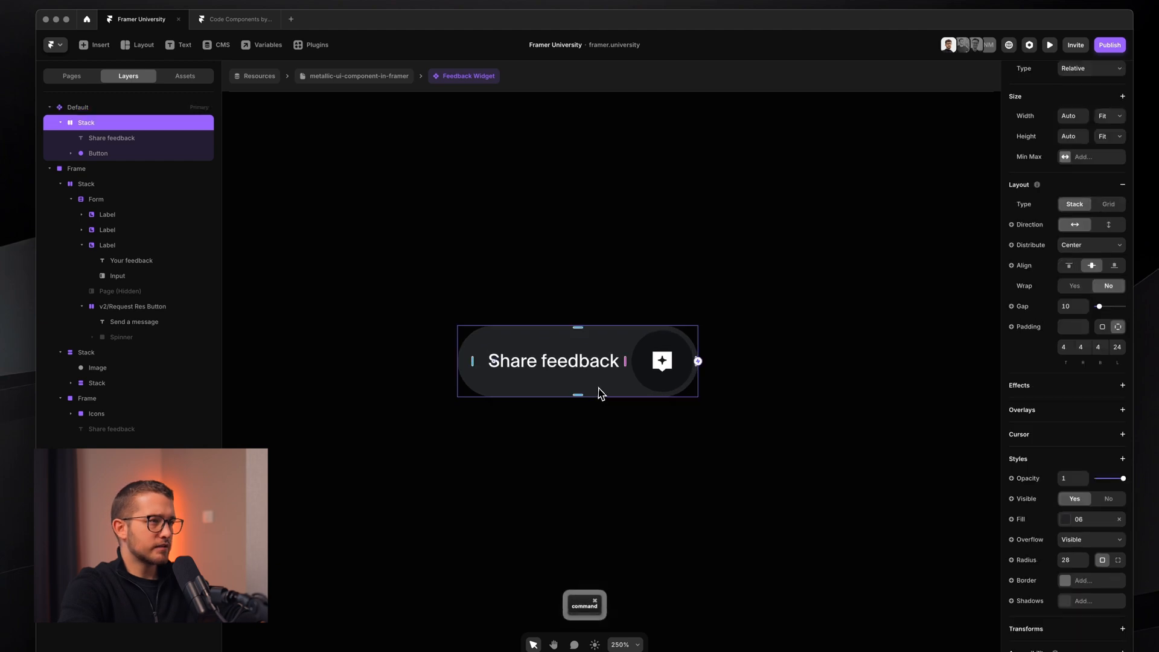
{"action": "left_click", "coordinate": [1072, 307]}
{"action": "key", "text": "Up"}
{"action": "key", "text": "Up"}
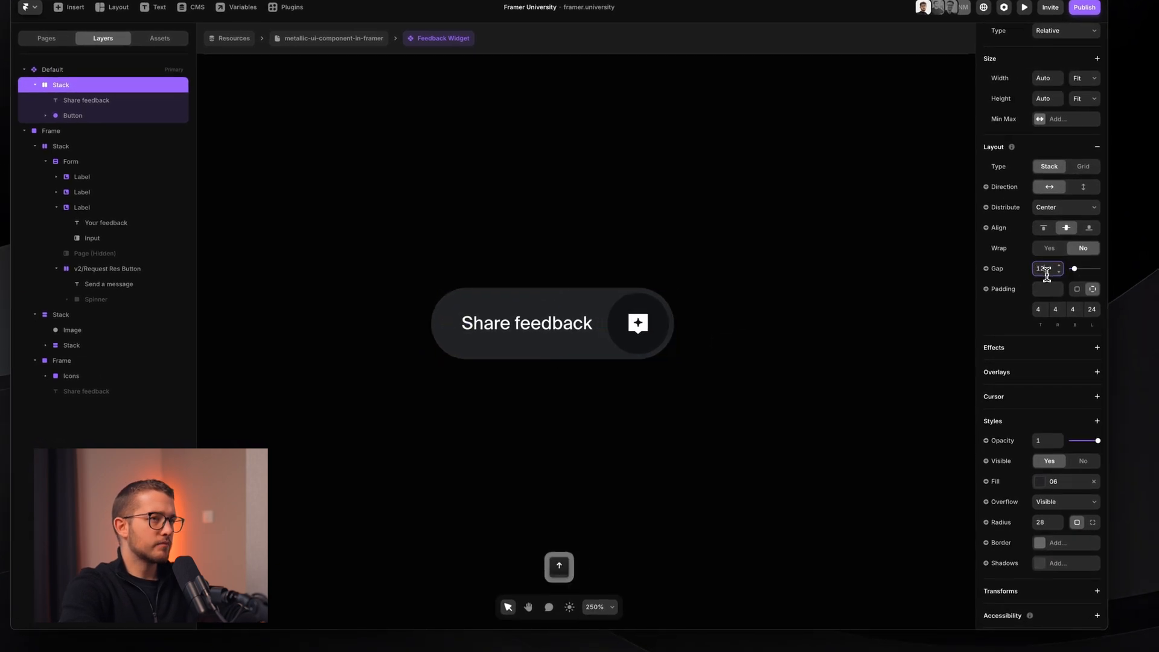
- Preview the pill, reduce its left padding to 21, and preview it again
{"action": "left_click", "coordinate": [863, 466]}
{"action": "key", "text": "super+p"}
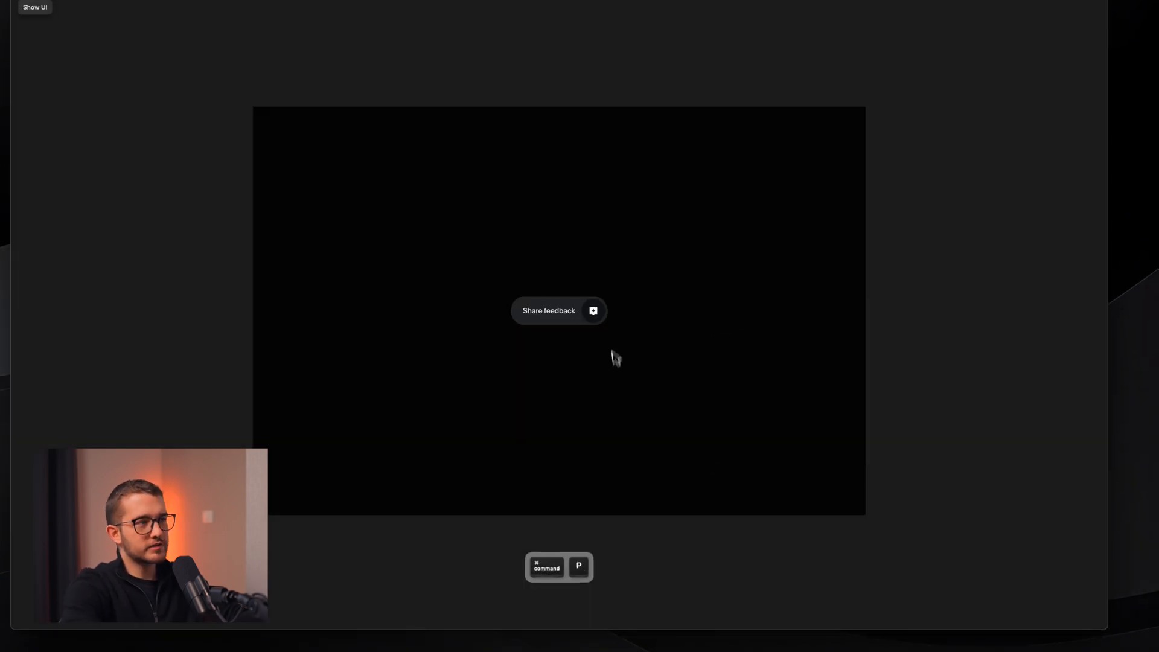
{"action": "key", "text": "super+p"}
{"action": "left_click", "coordinate": [599, 349], "text": "super"}
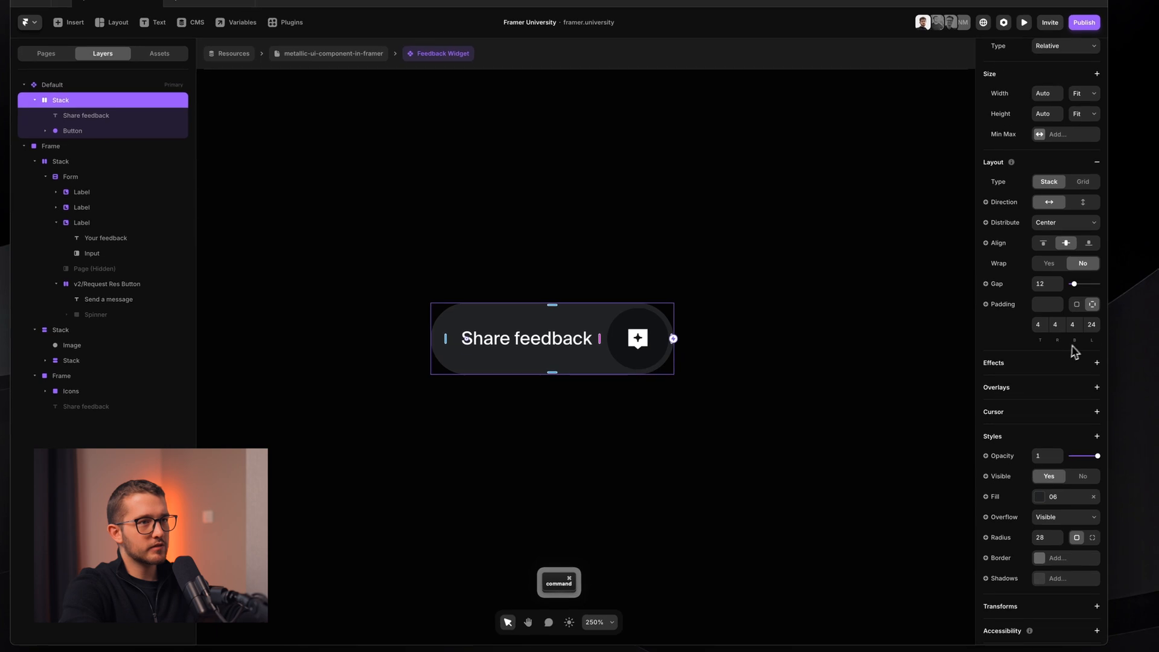
{"action": "left_click", "coordinate": [1090, 323]}
{"action": "key", "text": "Down"}
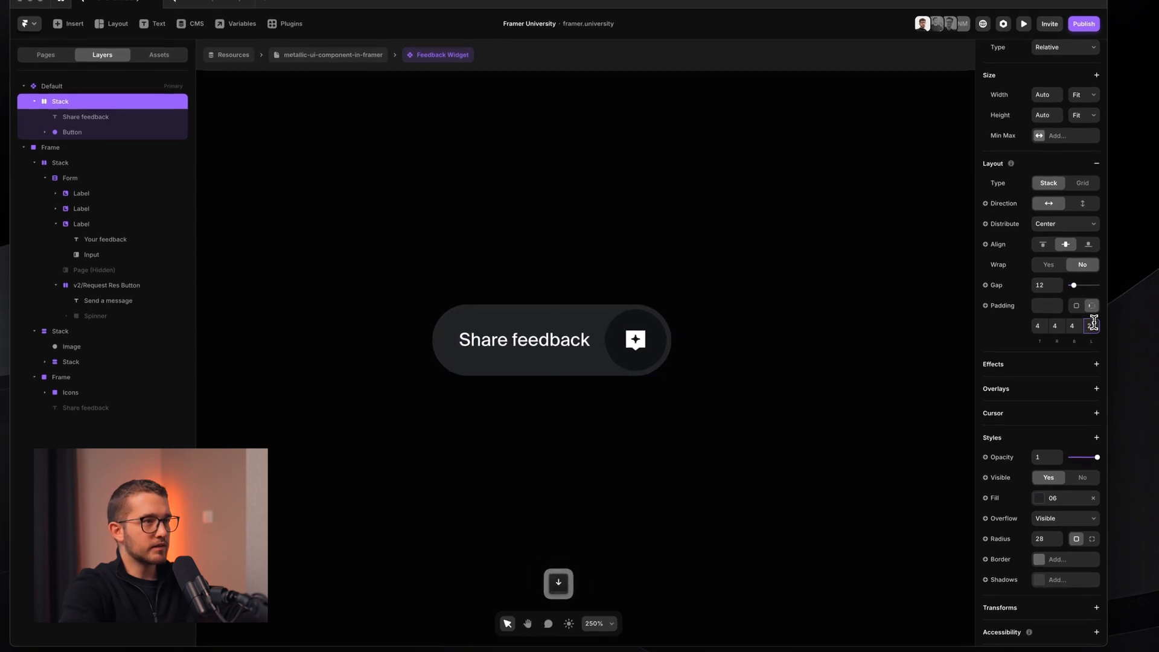
{"action": "key", "text": "super+p"}
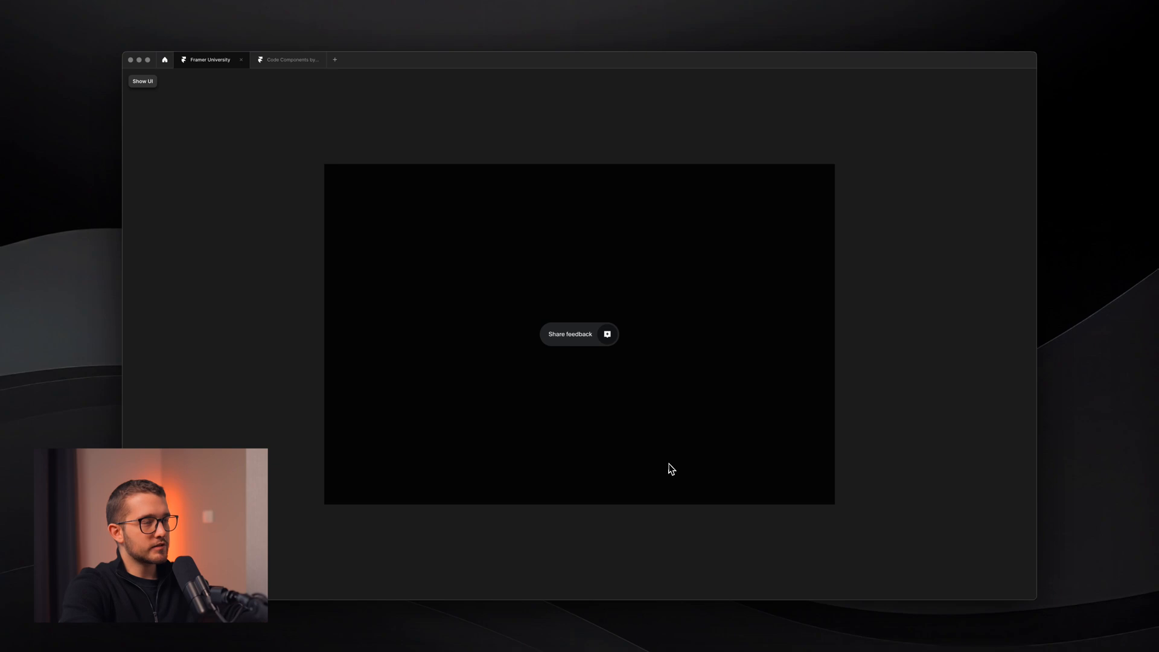
{"action": "key", "text": "Escape"}
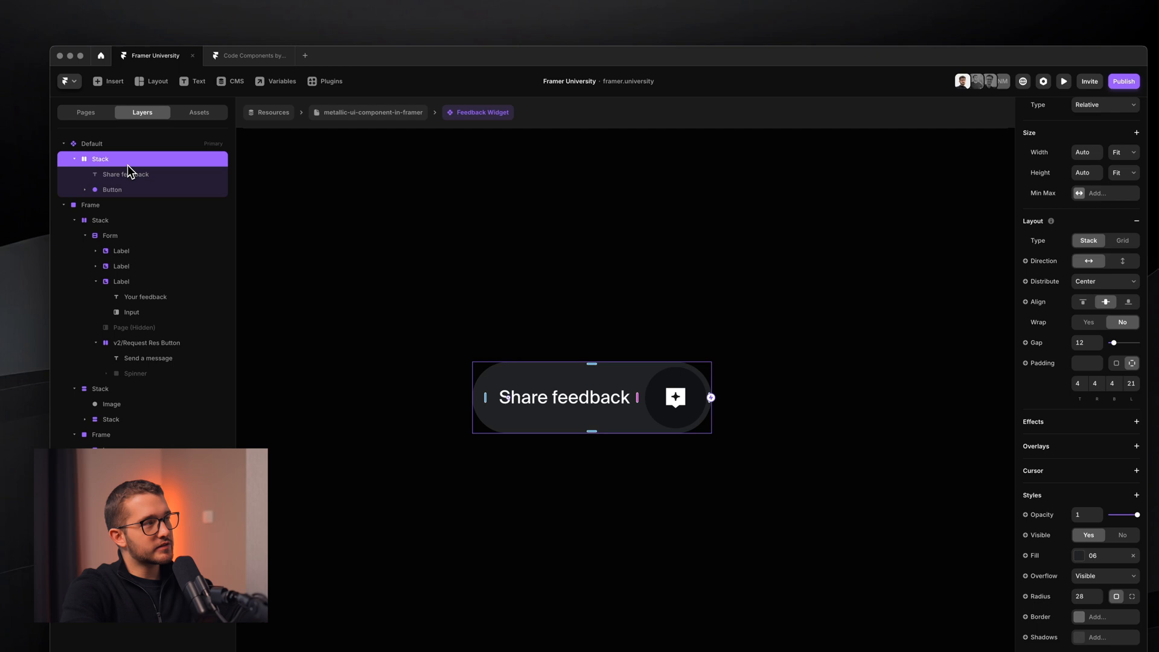
{"action": "key", "text": "shift+super+4"}
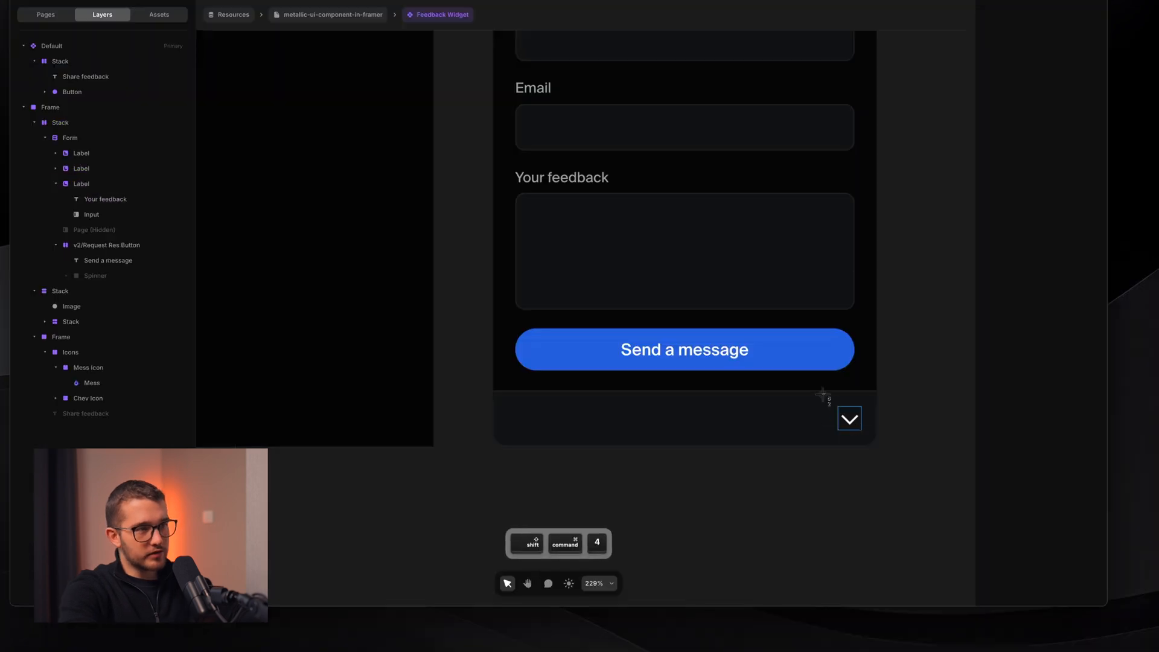
{"action": "left_click_drag", "start_coordinate": [822, 393], "coordinate": [799, 453]}
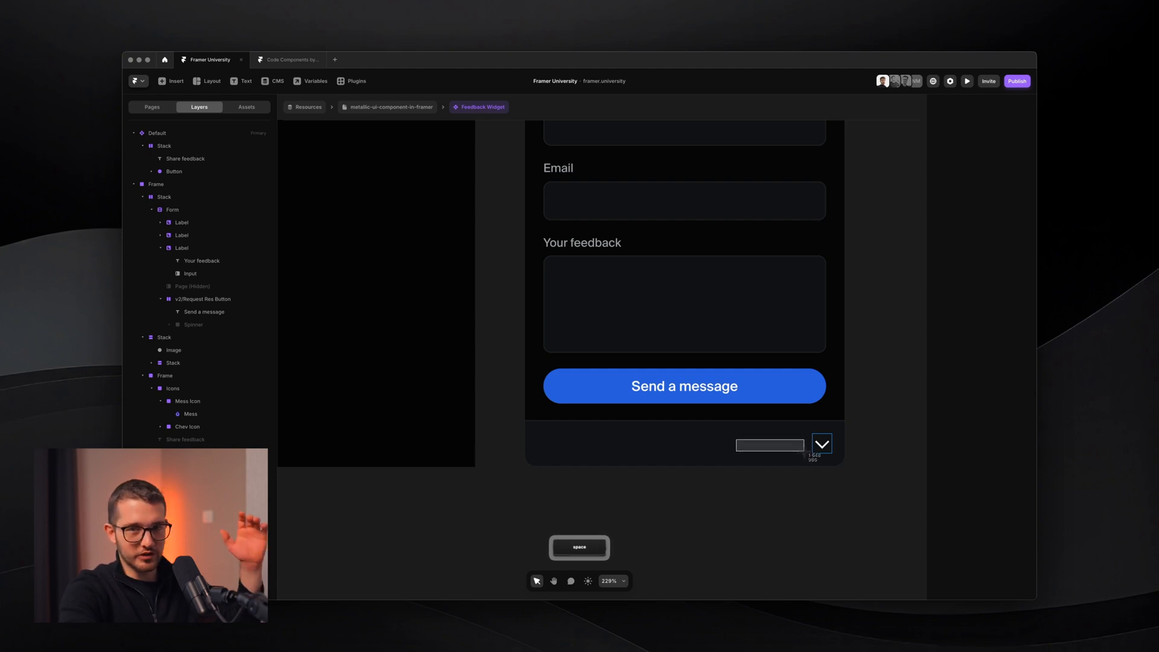
{"action": "key", "text": "Escape"}
{"action": "scroll", "coordinate": [805, 453], "scroll_direction": "up", "scroll_amount": 2}
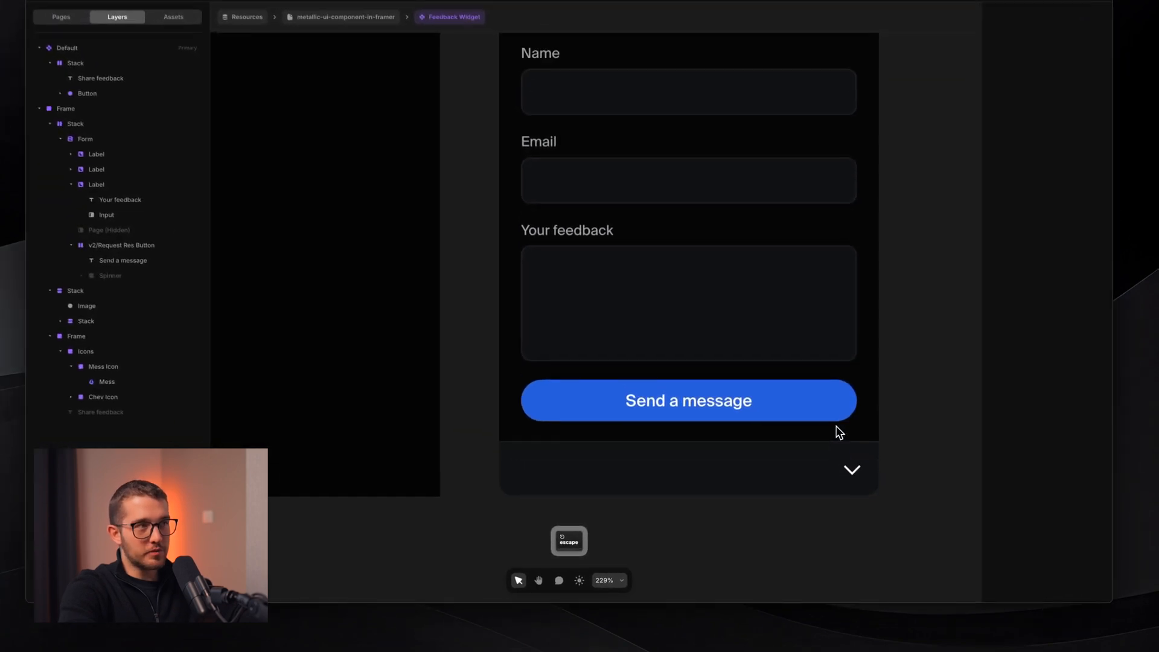
{"action": "scroll", "coordinate": [805, 453], "scroll_direction": "down", "scroll_amount": 3}
{"action": "scroll", "coordinate": [771, 413], "scroll_direction": "down", "scroll_amount": 2}
{"action": "scroll", "coordinate": [778, 423], "scroll_direction": "down", "scroll_amount": 1}
{"action": "scroll", "coordinate": [799, 465], "scroll_direction": "up", "scroll_amount": 3}
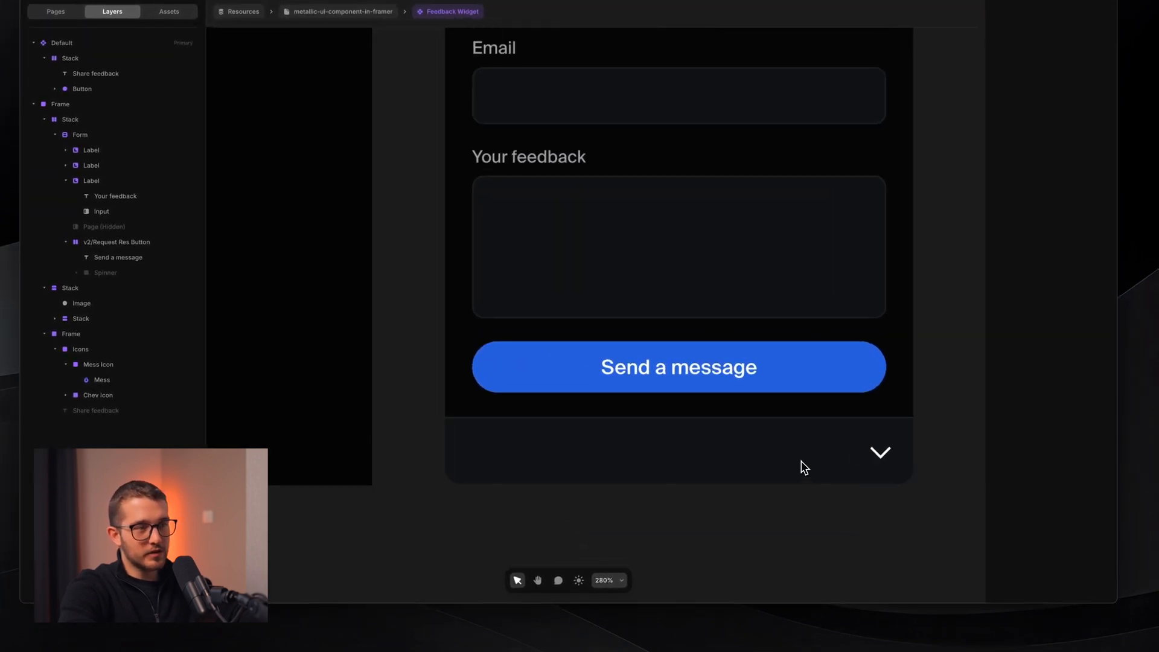
{"action": "key", "text": "shift+super+4"}
{"action": "left_click_drag", "start_coordinate": [846, 462], "coordinate": [548, 458]}
{"action": "key", "text": "space"}
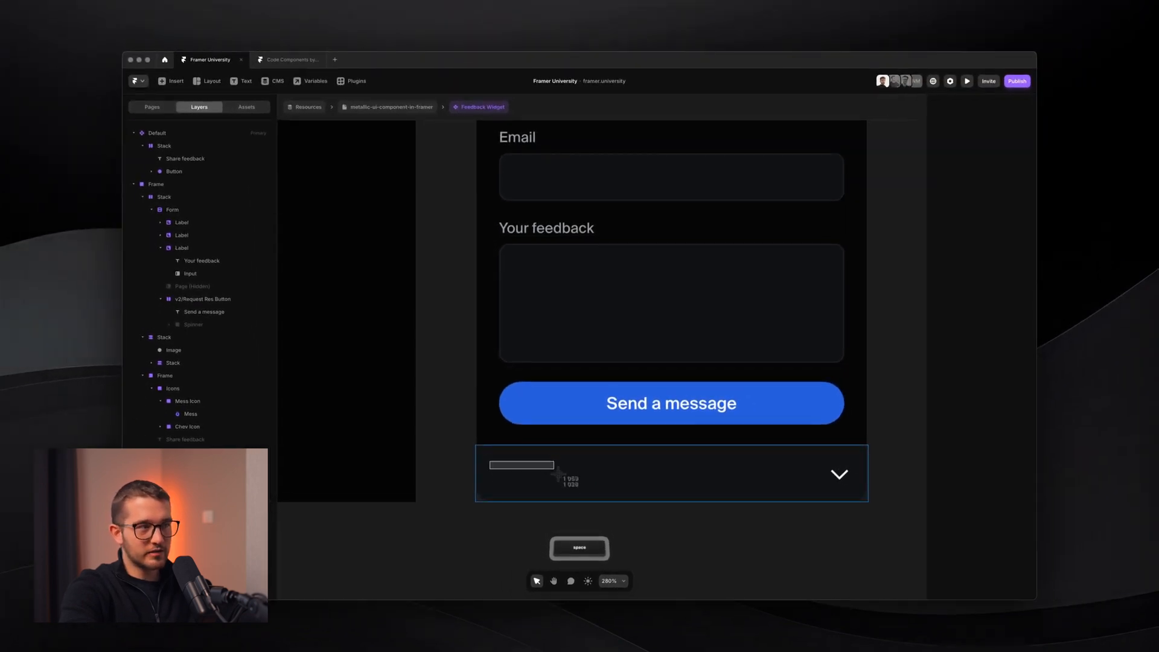
{"action": "left_click_drag", "start_coordinate": [558, 476], "coordinate": [871, 501]}
{"action": "scroll", "coordinate": [781, 442], "scroll_direction": "down", "scroll_amount": 5}
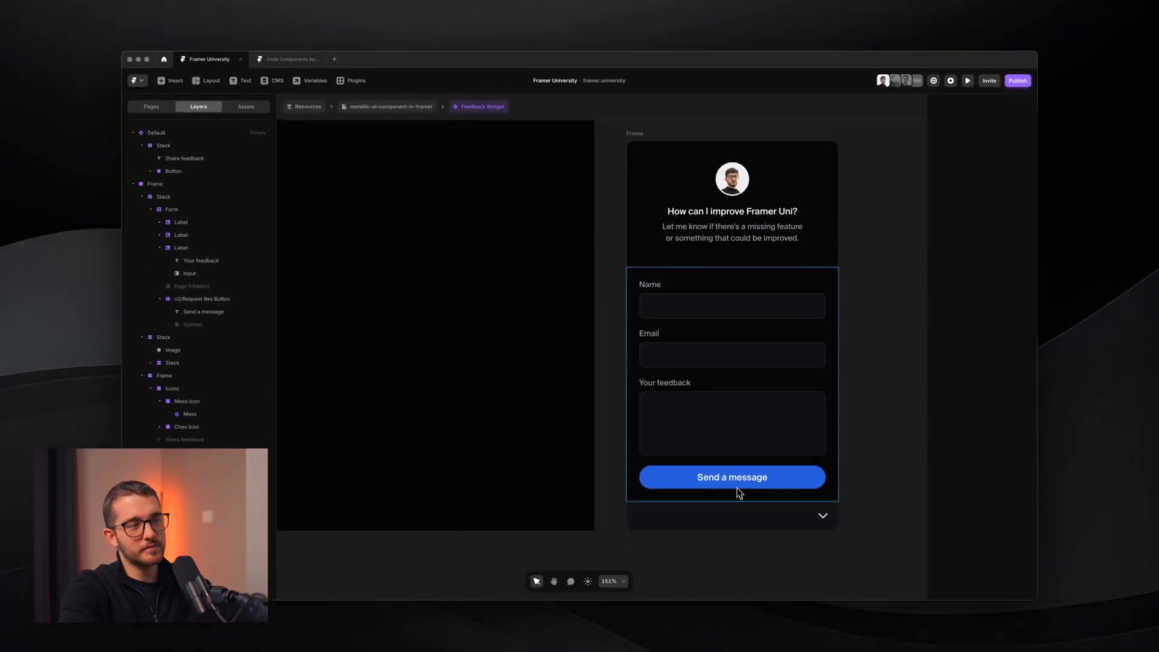
{"action": "left_click", "coordinate": [736, 489]}
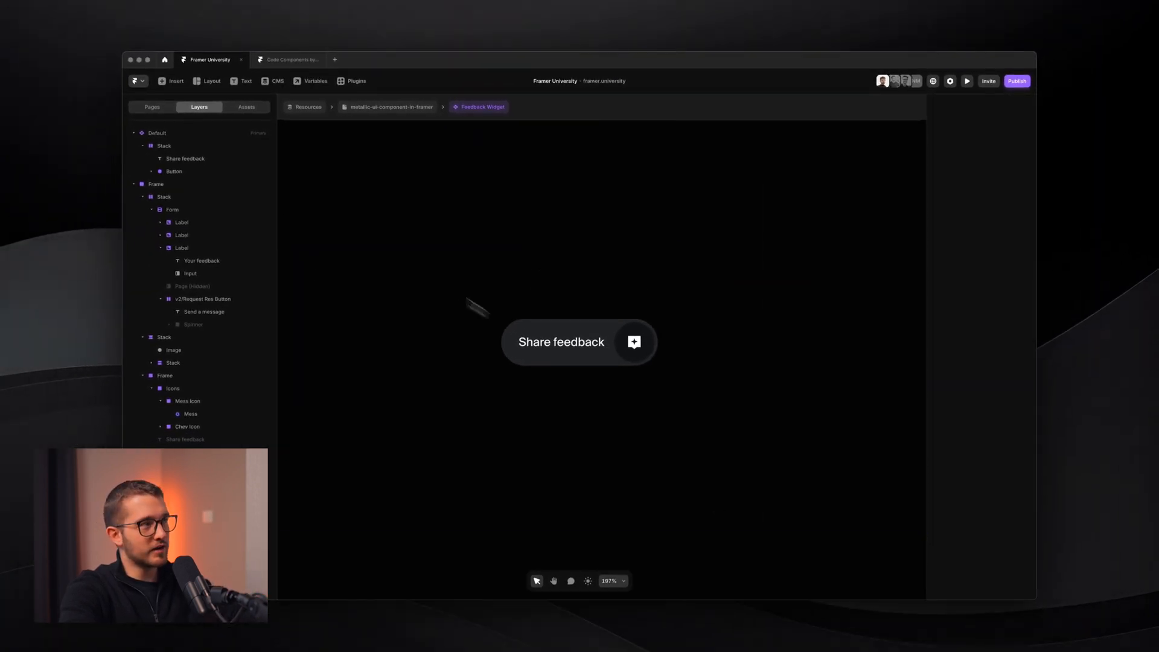
{"action": "left_click", "coordinate": [177, 158]}
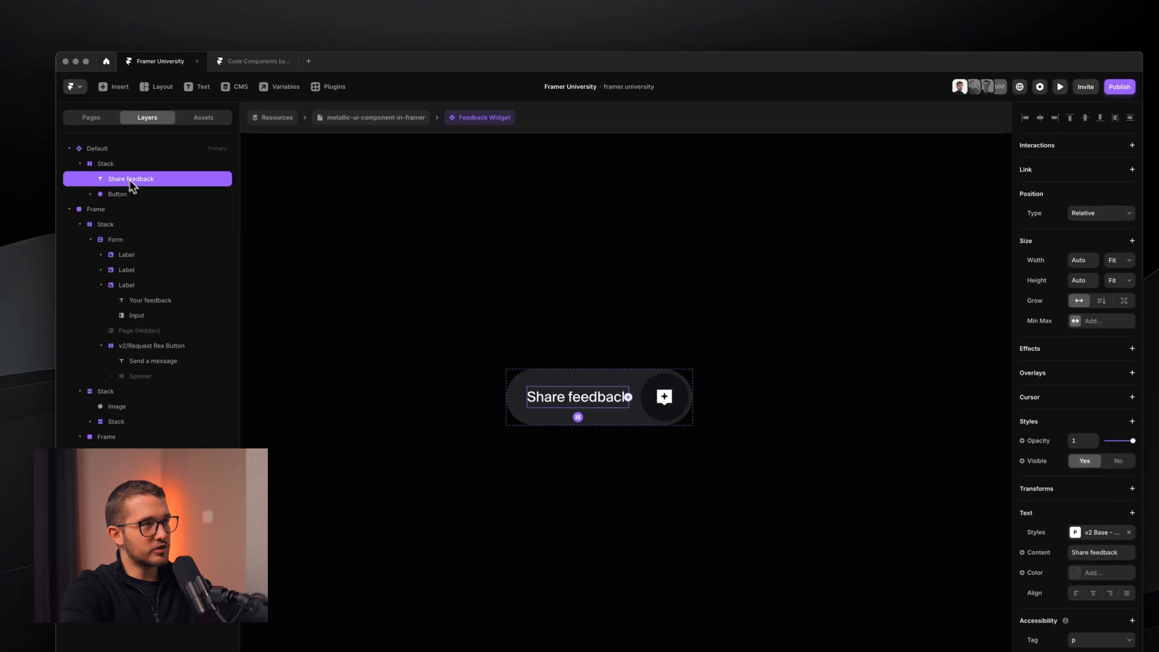
{"action": "left_click", "coordinate": [151, 196], "text": "shift"}
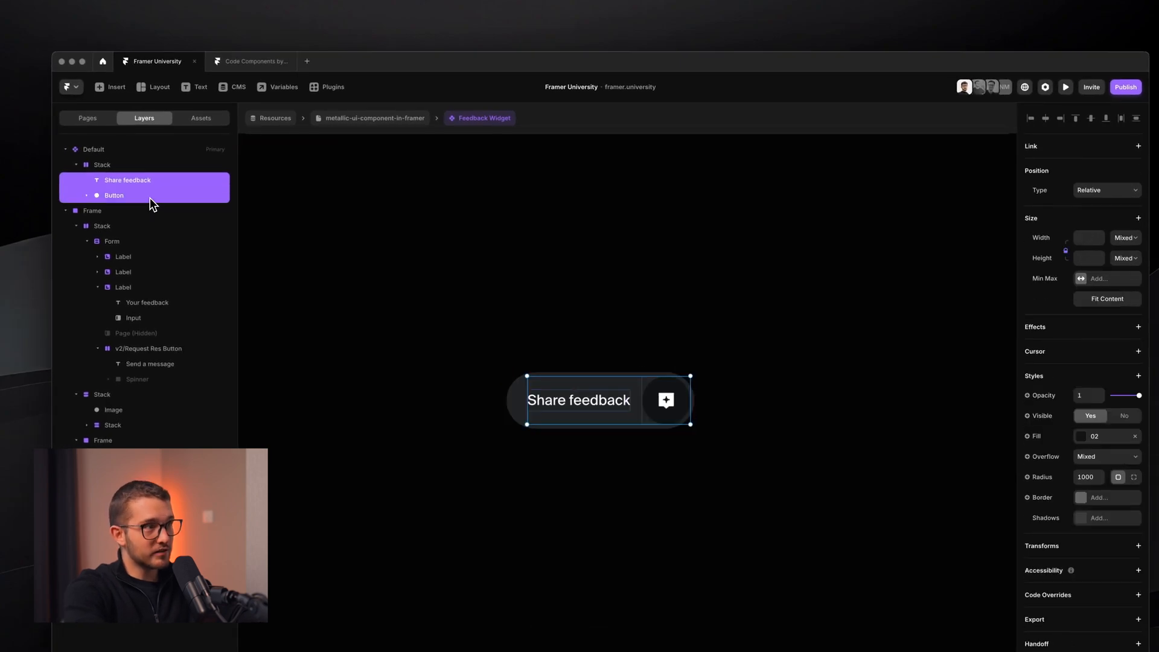
- Wrap the text and button in a fit-to-content stack named Bottom with gap 12
{"action": "key", "text": "alt+super"}
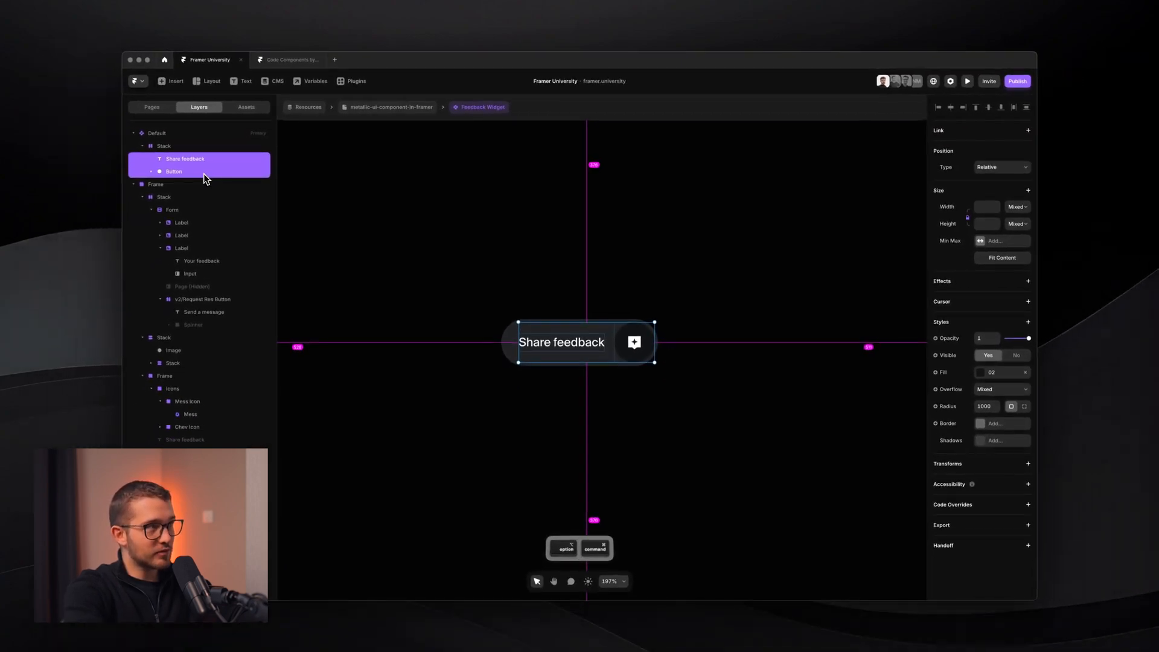
{"action": "key", "text": "super+Return"}
{"action": "key", "text": "super+r"}
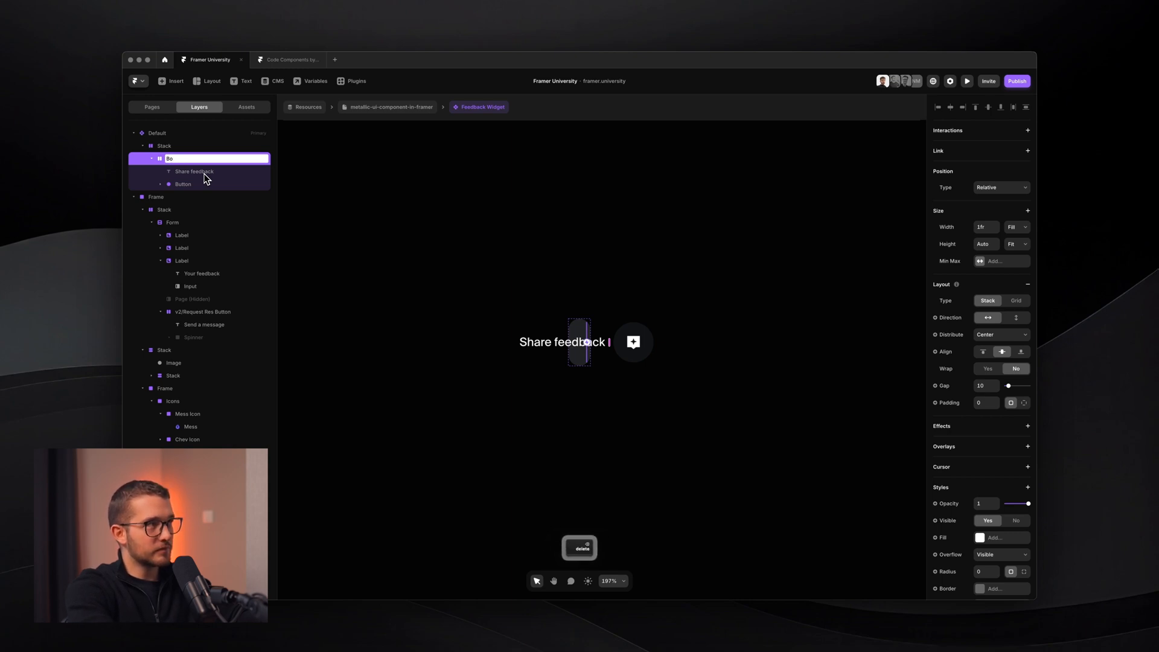
{"action": "type", "text": "Bottom"}
{"action": "key", "text": "Return"}
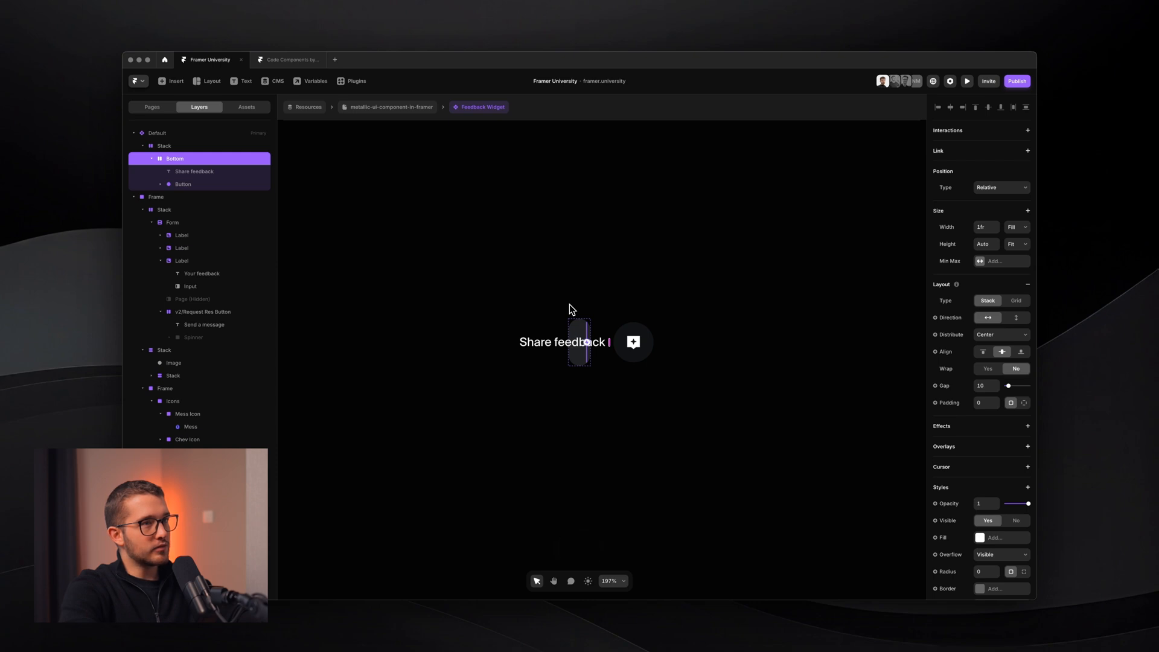
{"action": "key", "text": "shift+a"}
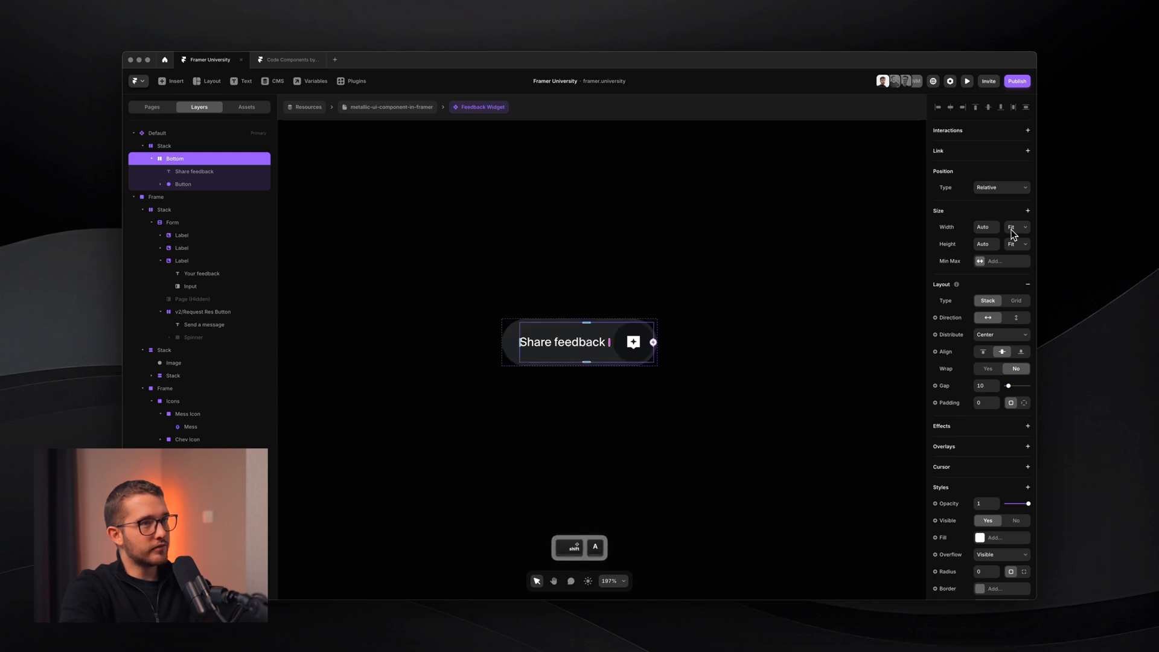
{"action": "scroll", "coordinate": [591, 341], "scroll_direction": "up", "scroll_amount": 5}
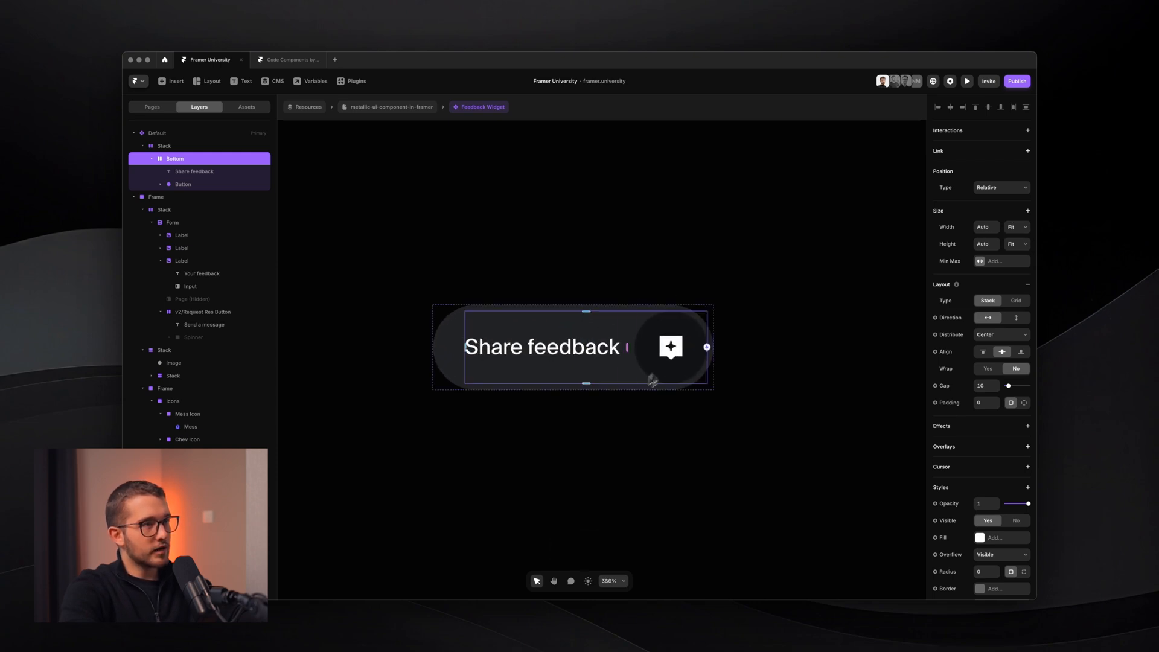
{"action": "left_click", "coordinate": [986, 385]}
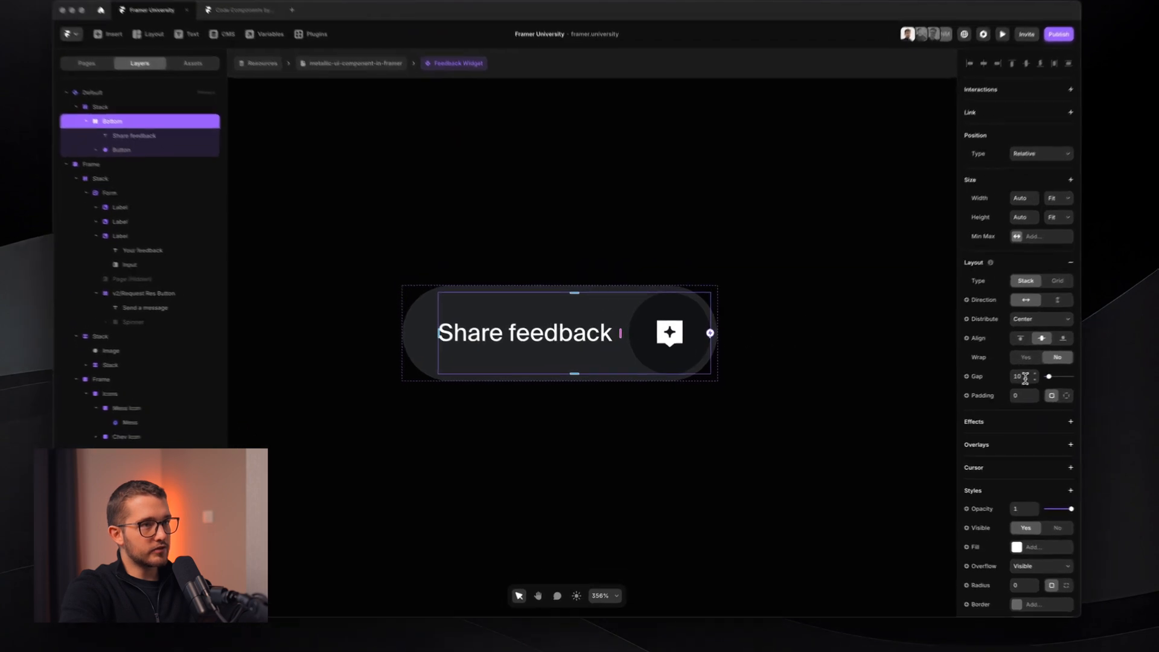
{"action": "type", "text": "12"}
{"action": "key", "text": "Return"}
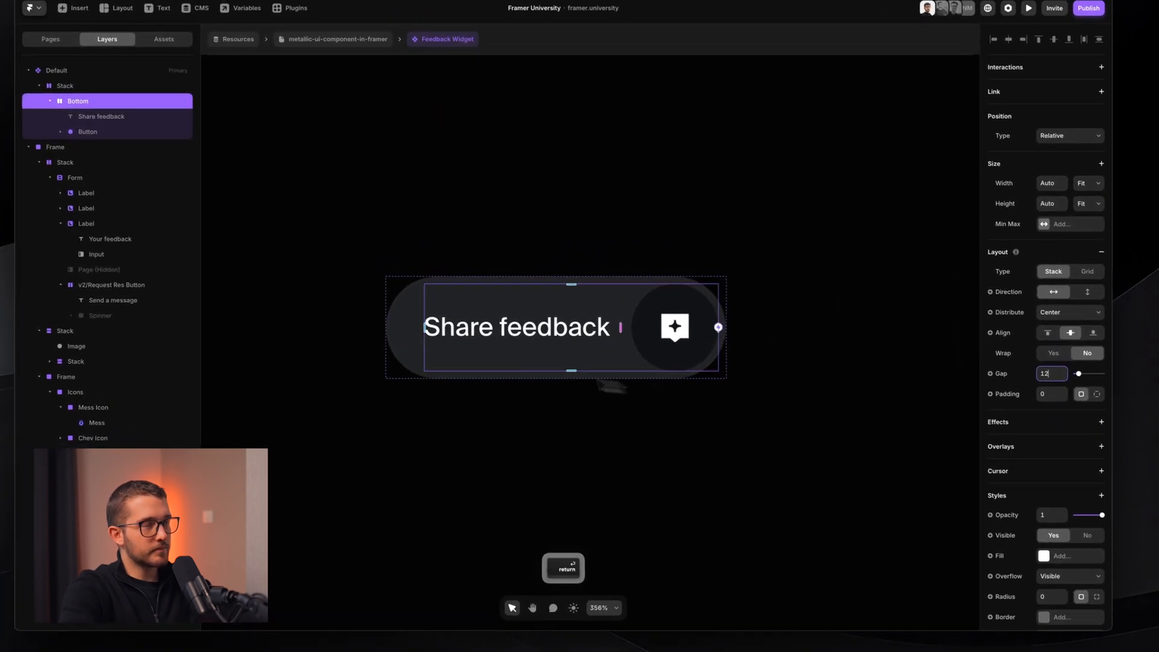
- Set the outer pill stack's gap to 0, then reselect Bottom and collapse its layers
{"action": "left_click", "coordinate": [396, 310]}
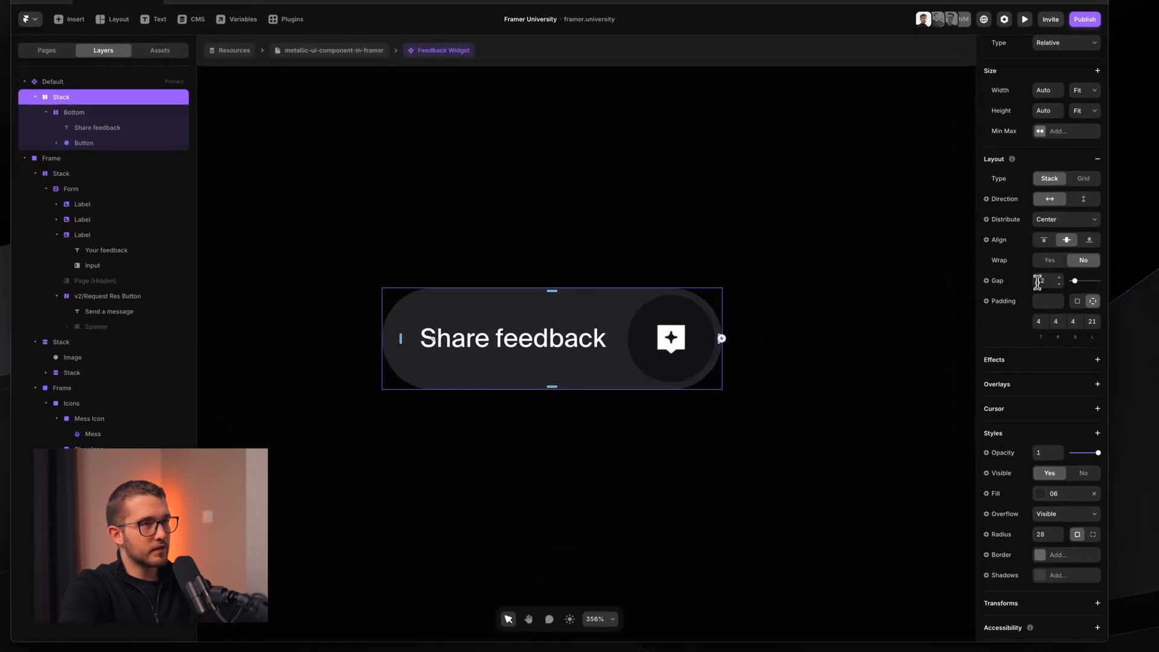
{"action": "left_click", "coordinate": [1046, 280]}
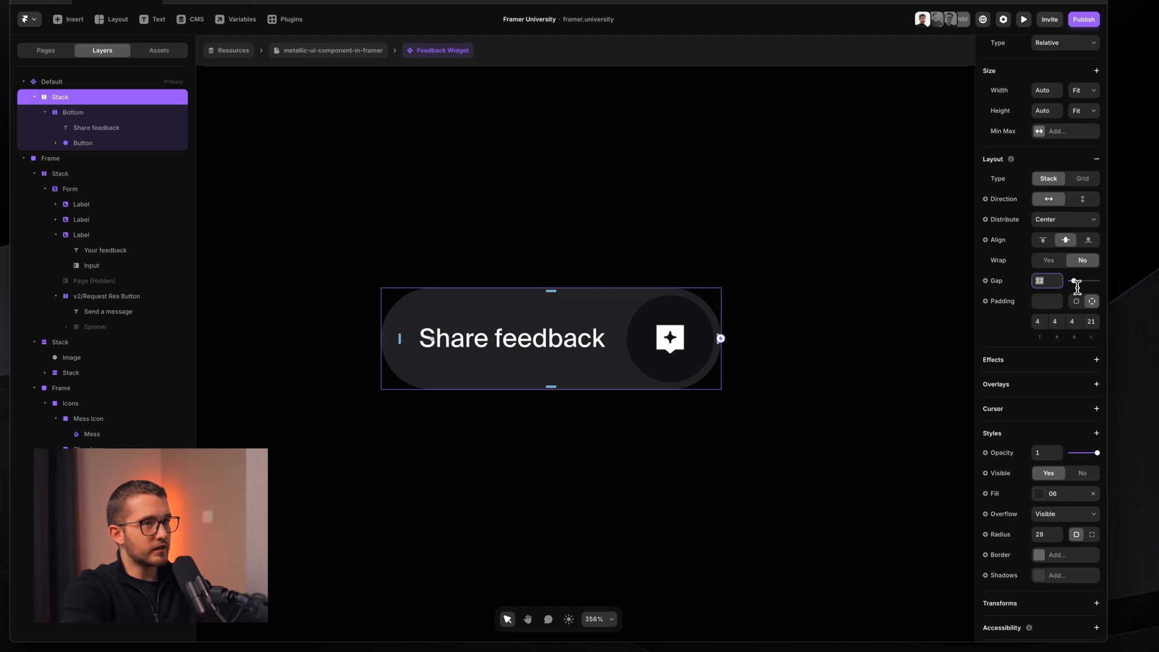
{"action": "type", "text": "0"}
{"action": "key", "text": "Return"}
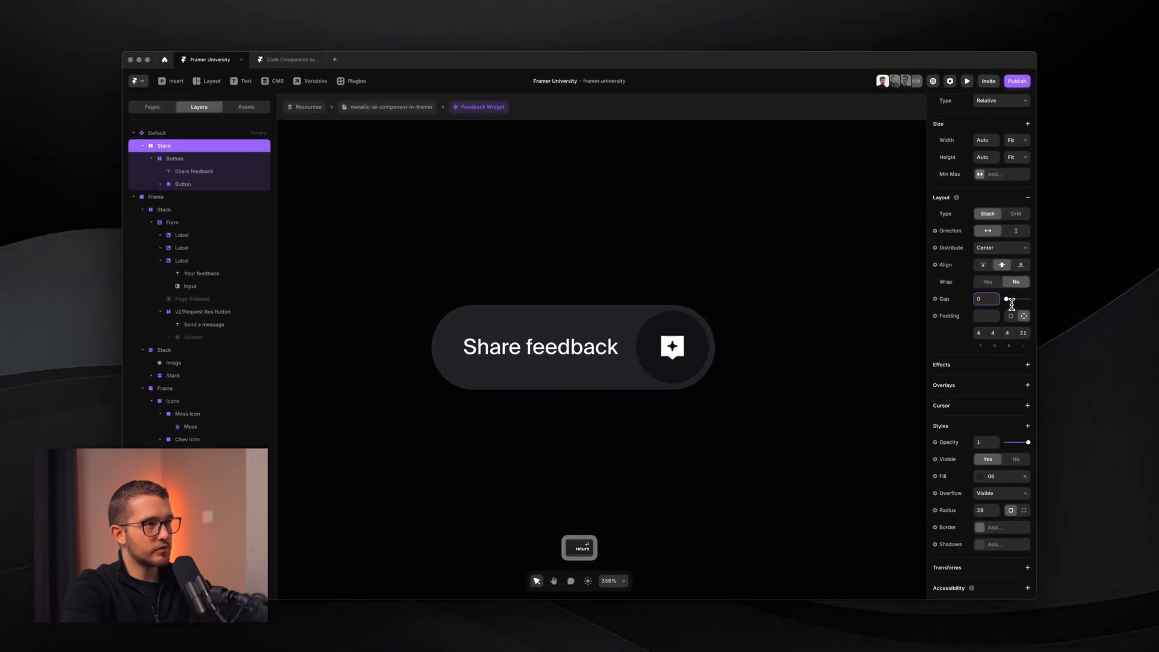
{"action": "left_click", "coordinate": [630, 359], "text": "super"}
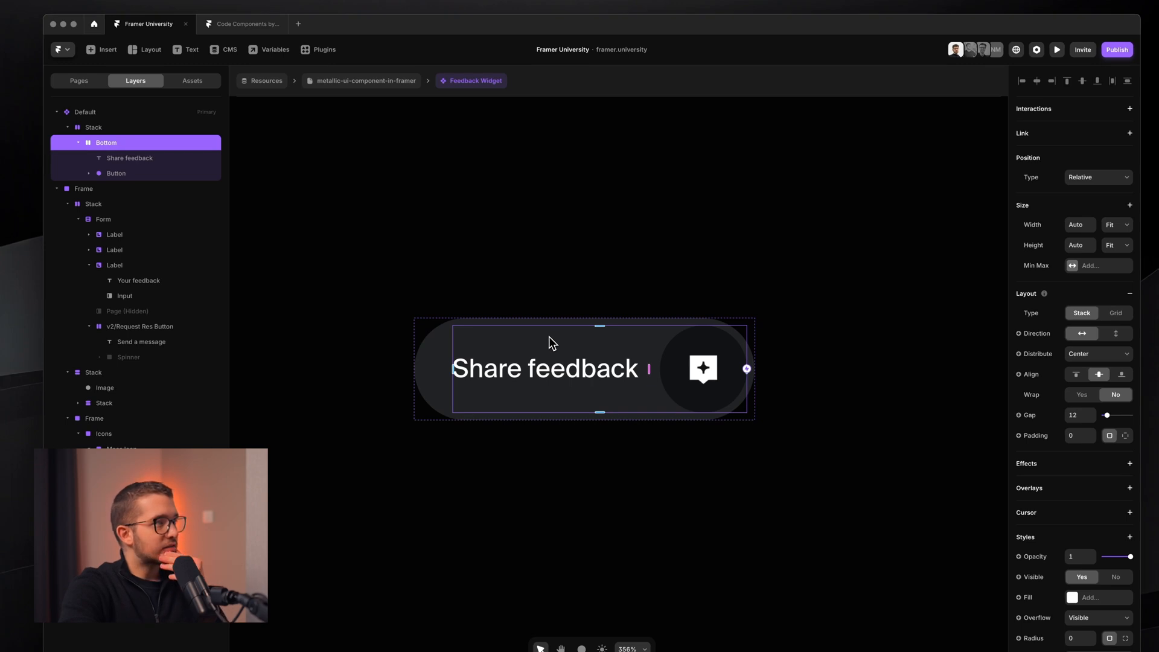
{"action": "left_click", "coordinate": [79, 143]}
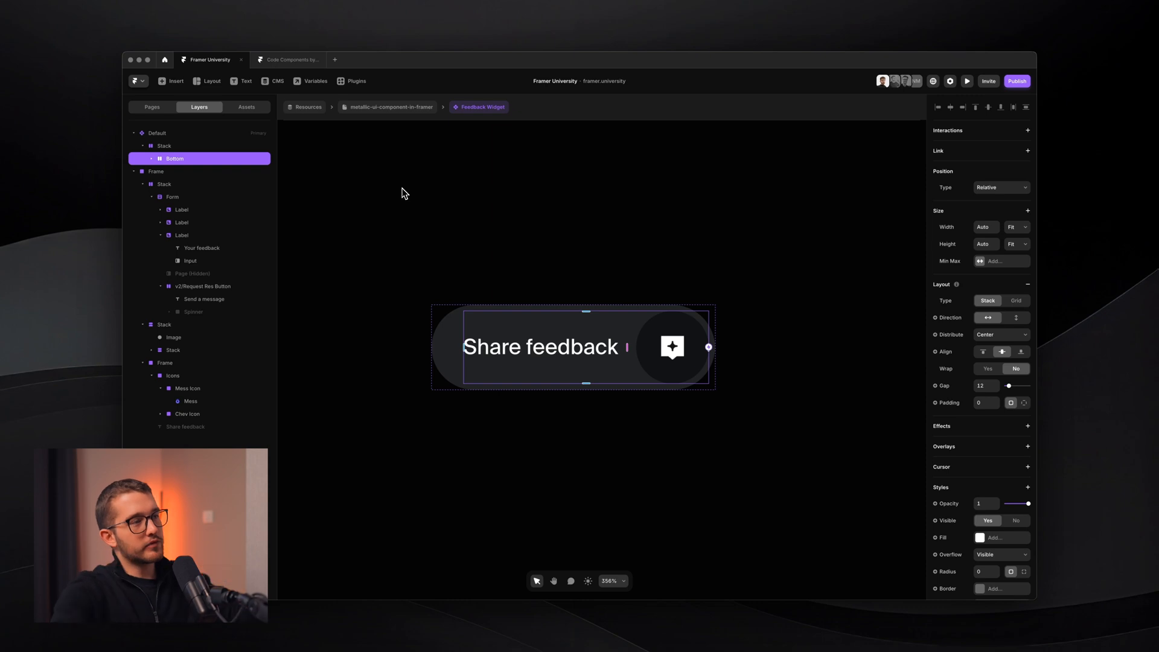
- Inspect the form card's bottom bar, form-fields stack and header stack
{"action": "scroll", "coordinate": [403, 188], "scroll_direction": "down", "scroll_amount": 5}
{"action": "scroll", "coordinate": [543, 275], "scroll_direction": "right", "scroll_amount": 4}
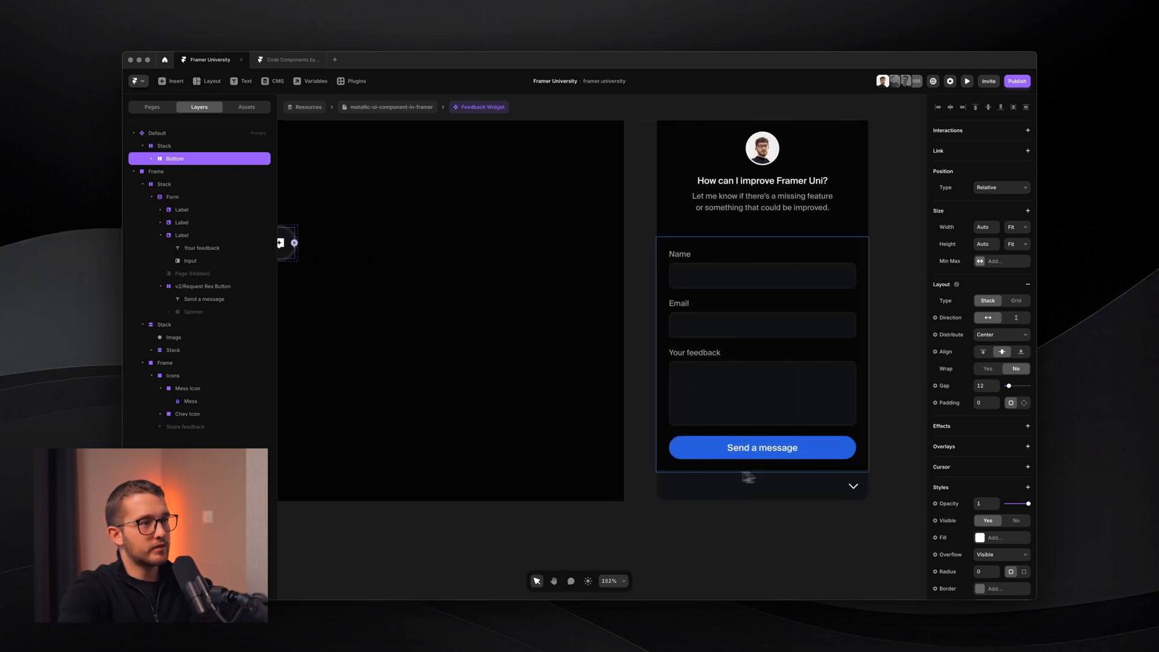
{"action": "left_click", "coordinate": [762, 495]}
{"action": "scroll", "coordinate": [792, 491], "scroll_direction": "up", "scroll_amount": 3}
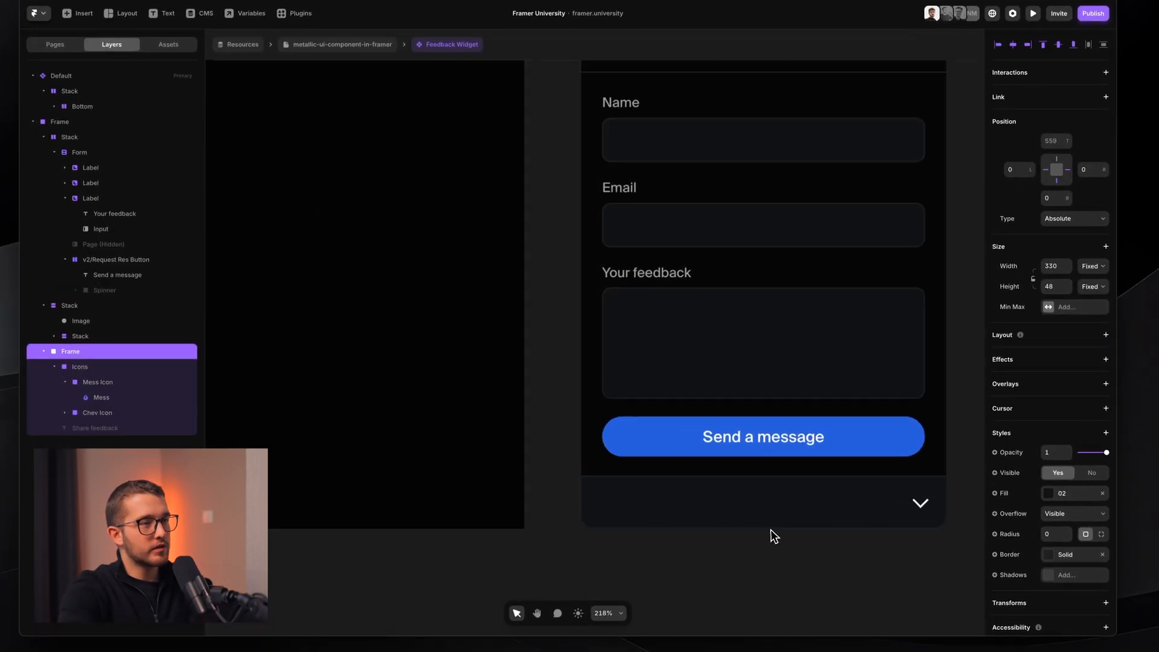
{"action": "scroll", "coordinate": [770, 531], "scroll_direction": "down", "scroll_amount": 3}
{"action": "left_click", "coordinate": [827, 512]}
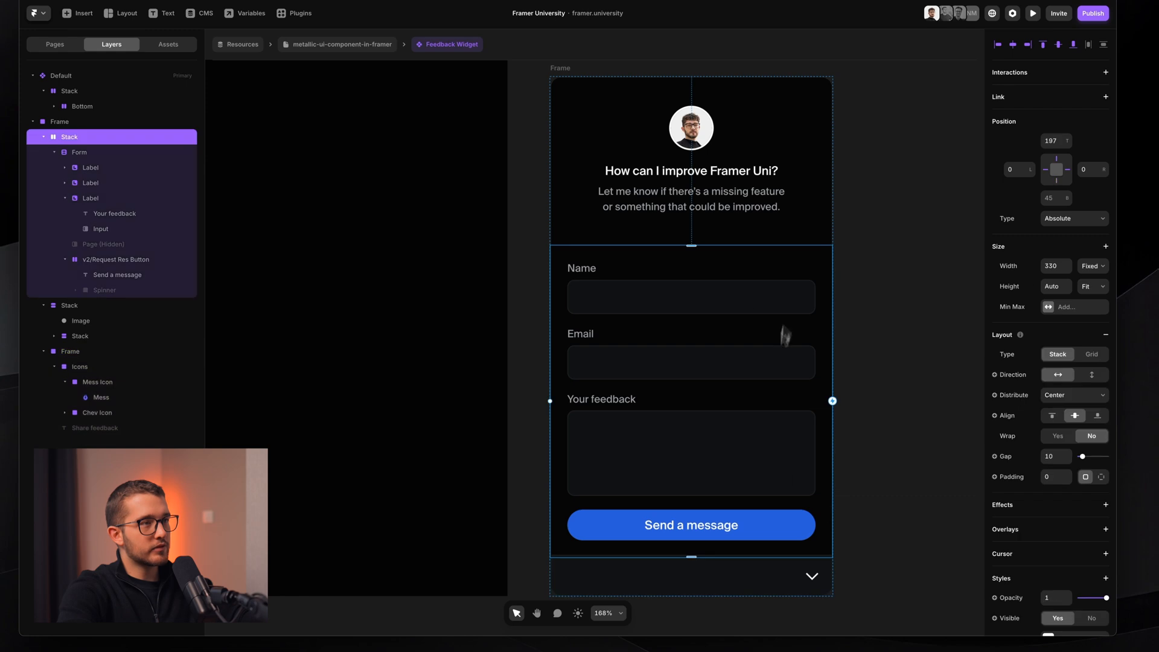
{"action": "left_click", "coordinate": [635, 211]}
{"action": "scroll", "coordinate": [635, 212], "scroll_direction": "down", "scroll_amount": 1}
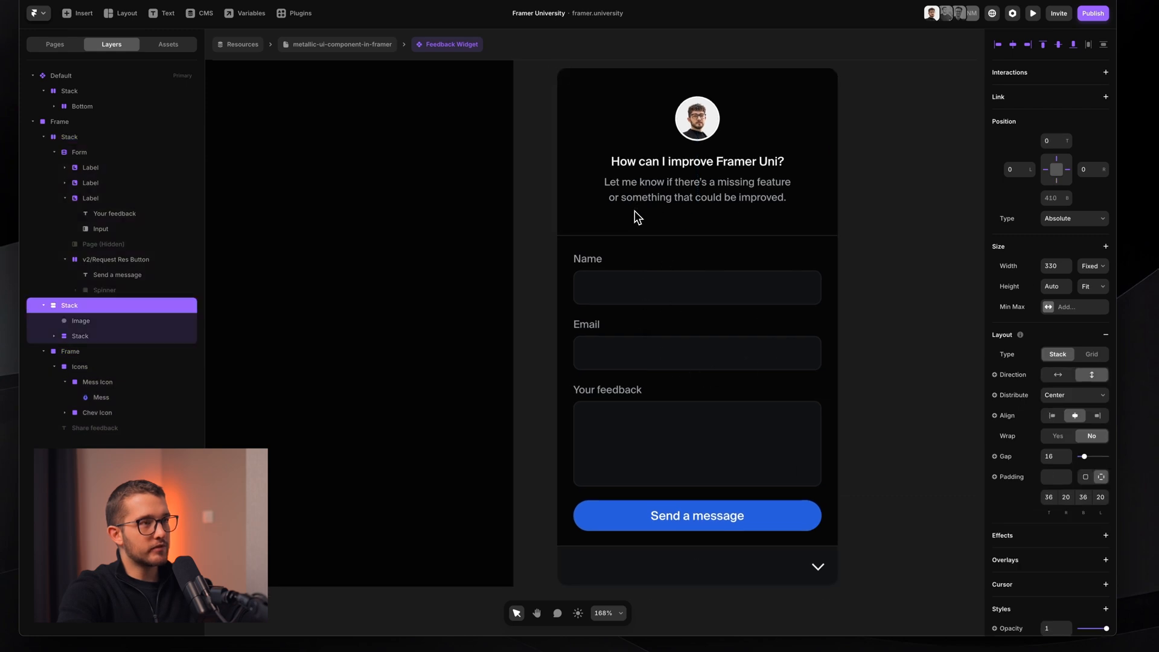
{"action": "left_click", "coordinate": [668, 258]}
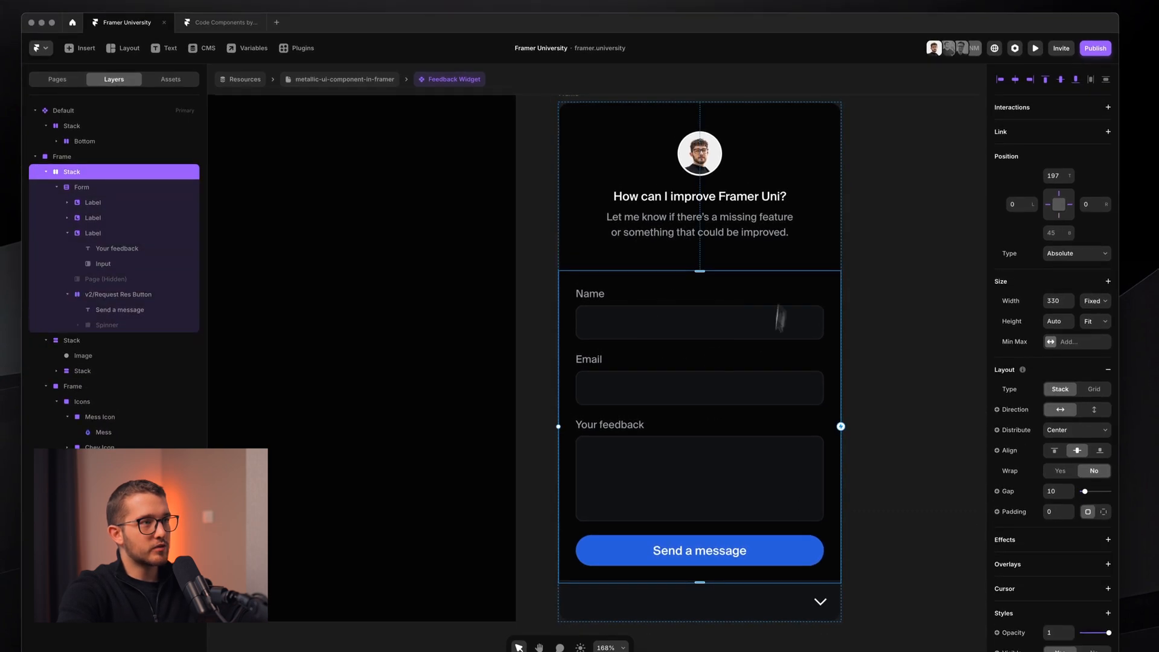
- Move over to the Share feedback pill and select the whole Default variant
{"action": "scroll", "coordinate": [706, 305], "scroll_direction": "left", "scroll_amount": 6}
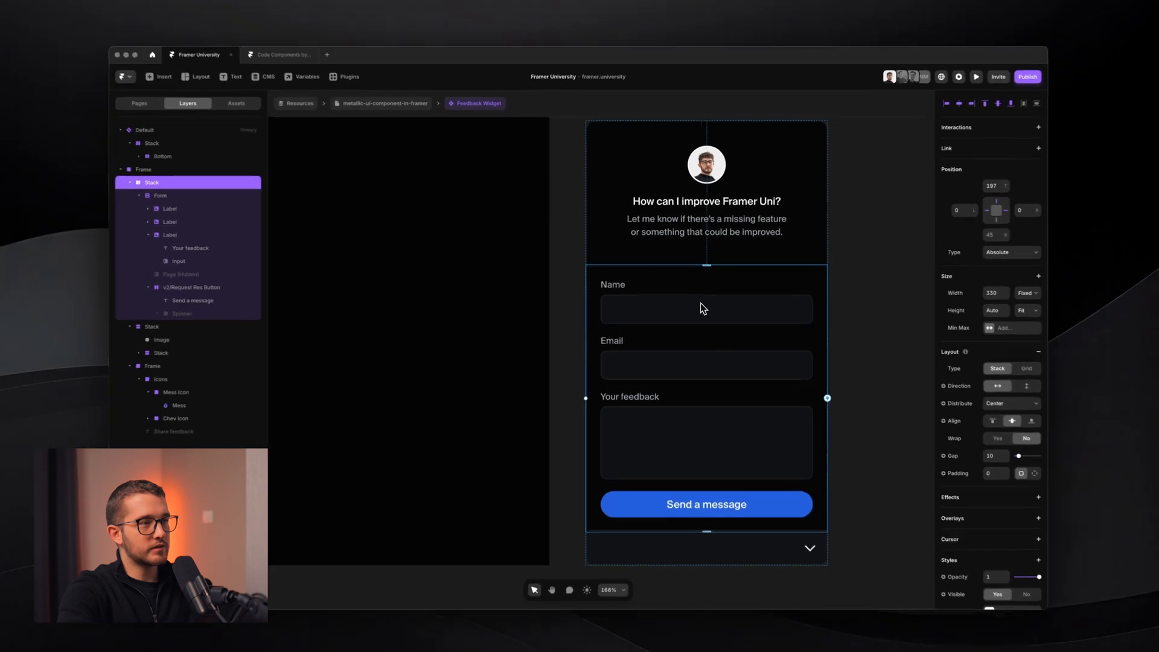
{"action": "scroll", "coordinate": [585, 310], "scroll_direction": "up", "scroll_amount": 5}
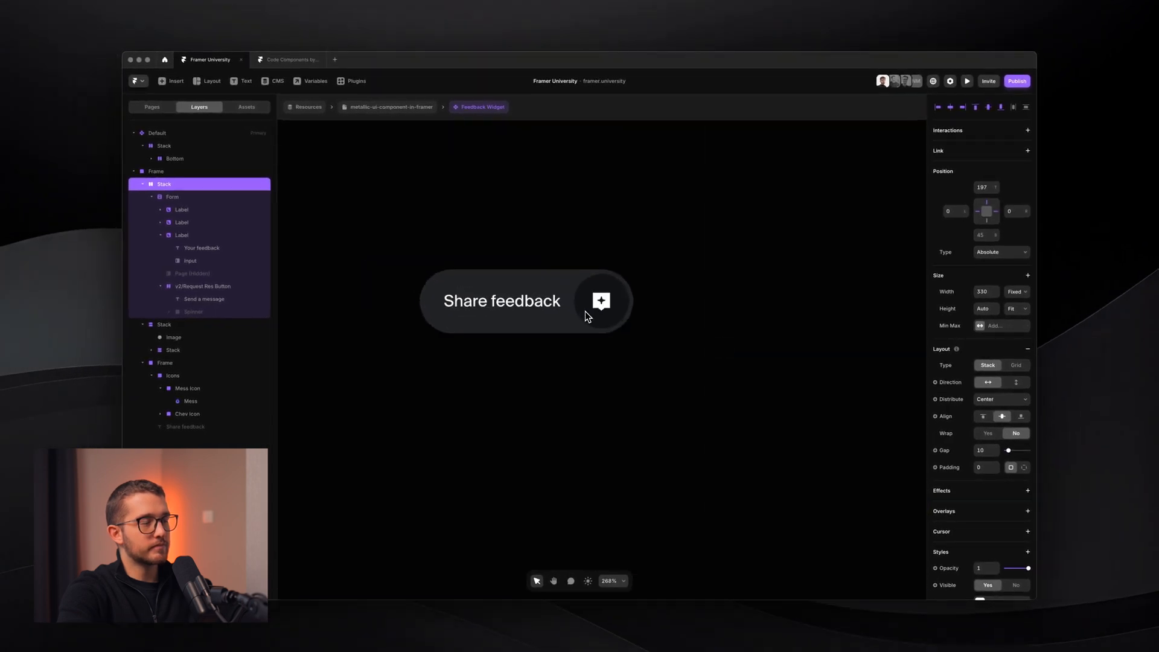
{"action": "left_click", "coordinate": [619, 301], "text": "super"}
{"action": "left_click", "coordinate": [585, 304], "text": "super"}
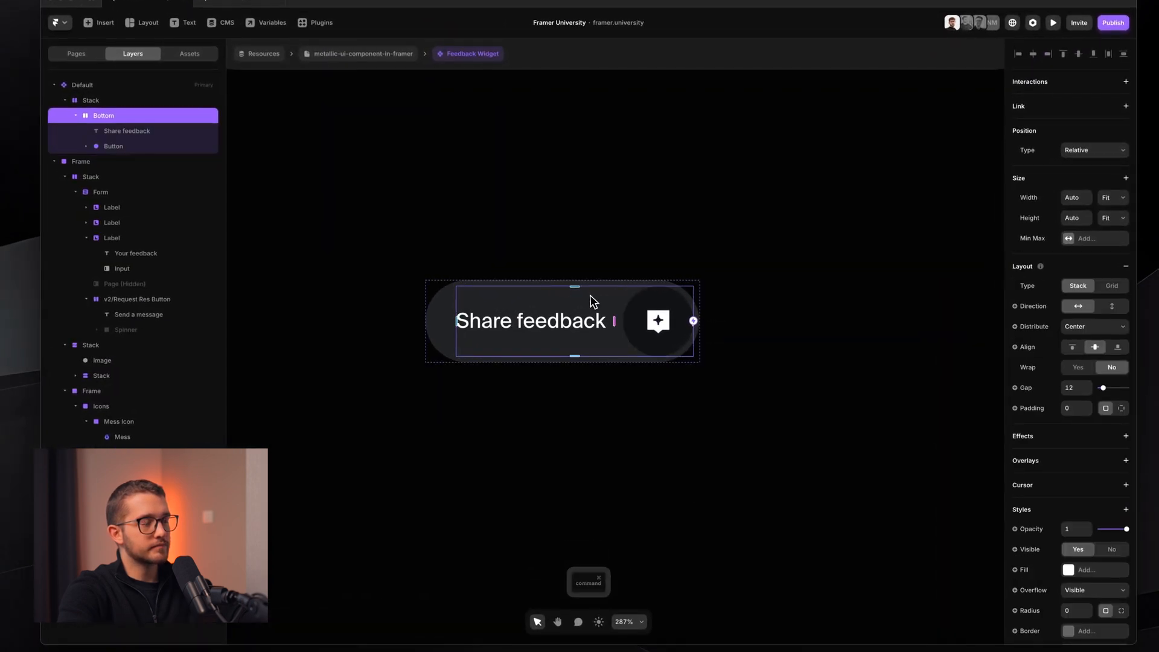
{"action": "left_click", "coordinate": [675, 449]}
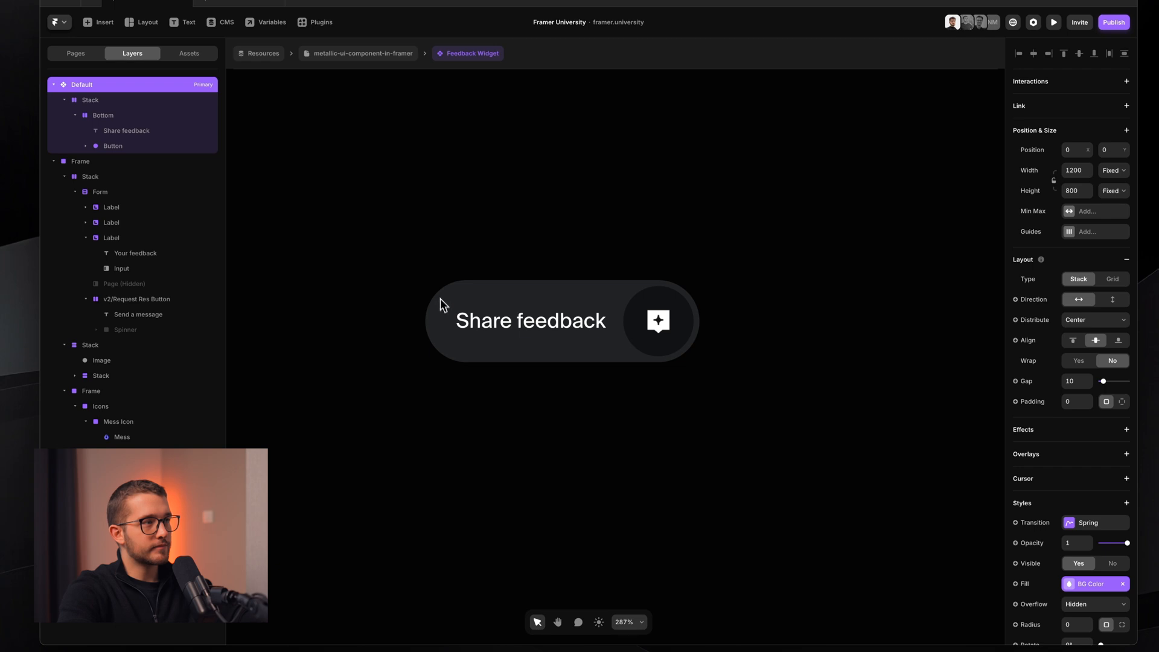
- Paste the copied frame into the pill and move it ahead of the Bottom row
{"action": "key", "text": "f"}
{"action": "left_click_drag", "start_coordinate": [501, 429], "coordinate": [631, 505]}
{"action": "key", "text": "super+z"}
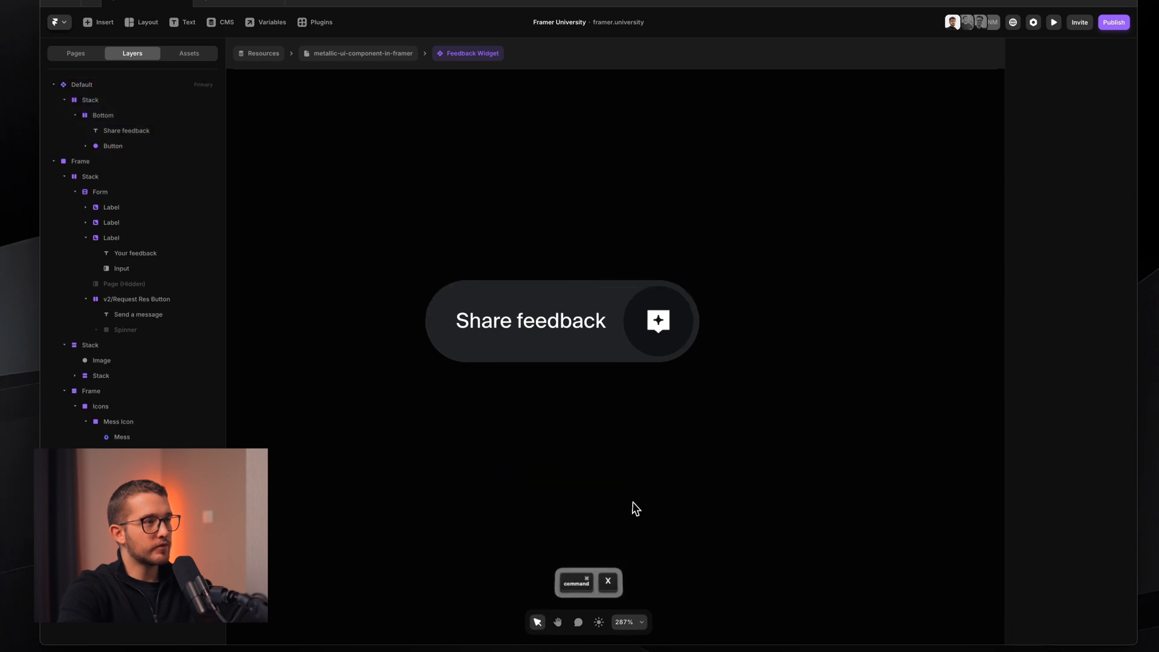
{"action": "left_click", "coordinate": [633, 287], "text": "super"}
{"action": "key", "text": "super+v"}
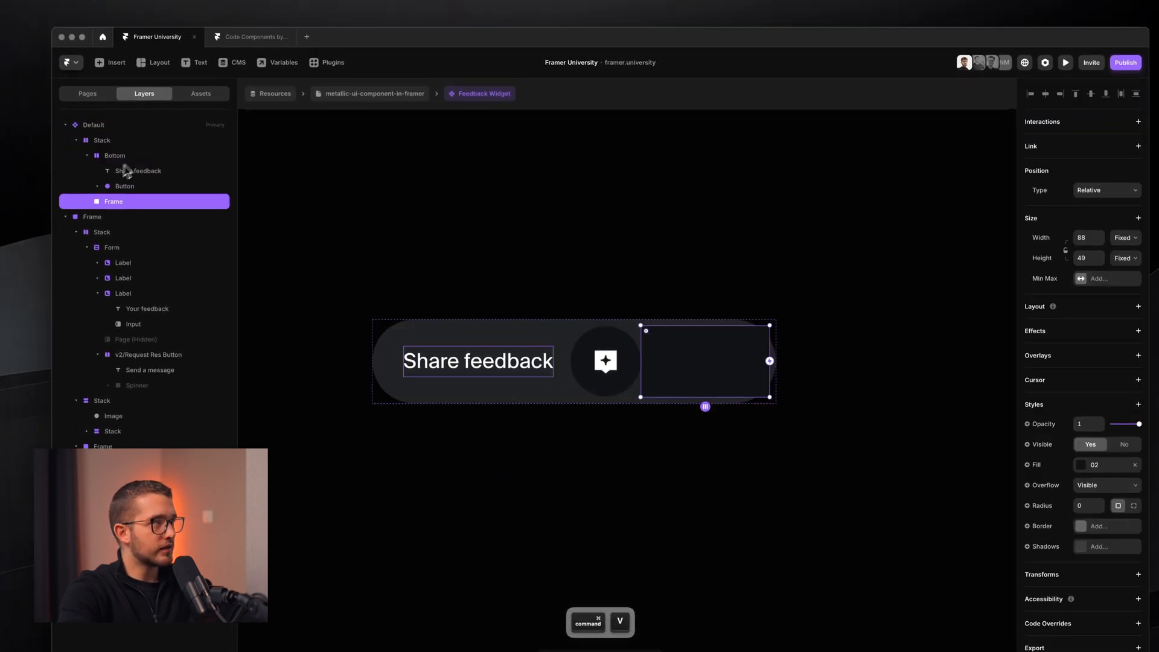
{"action": "left_click", "coordinate": [87, 156]}
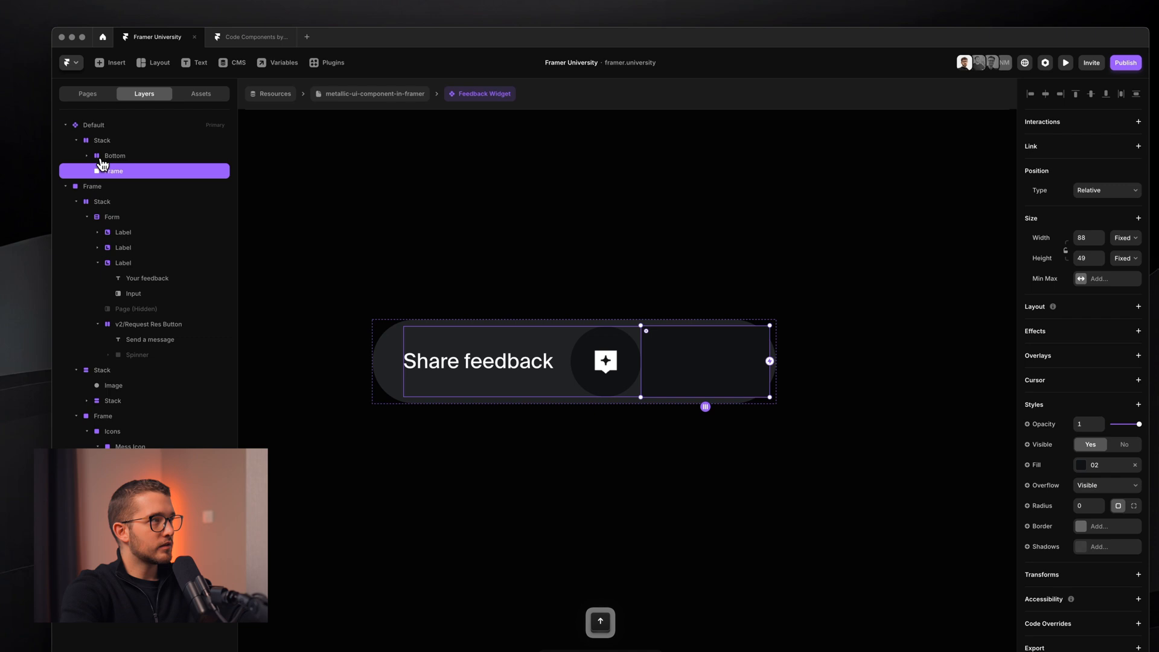
{"action": "key", "text": "Left"}
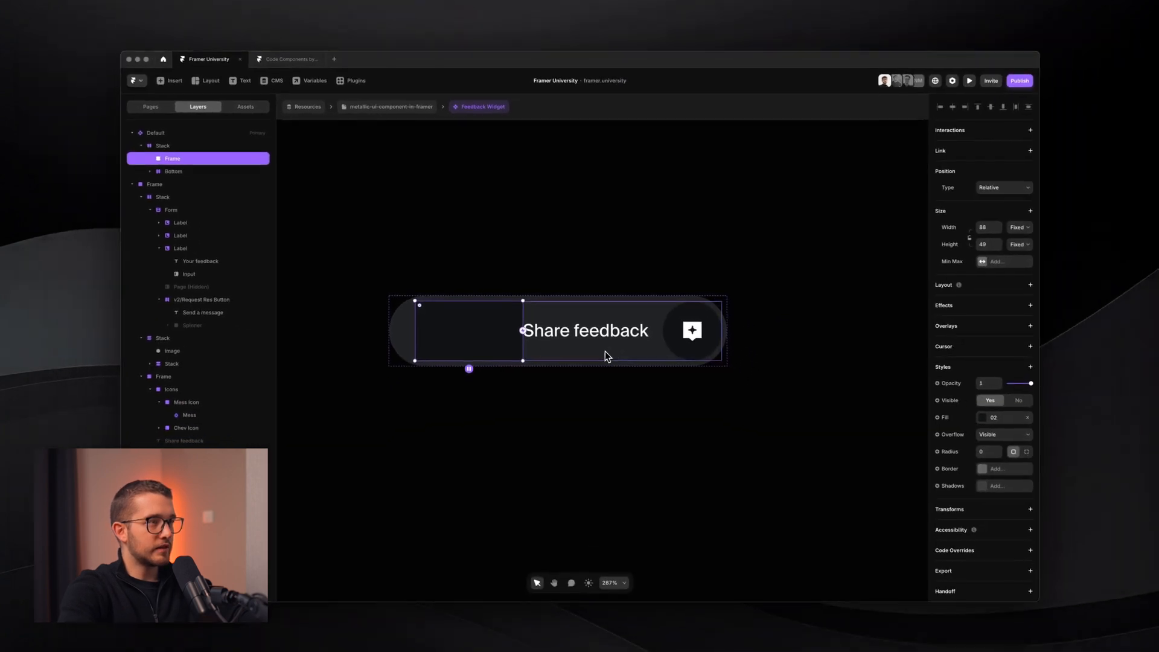
- Set the outer stack holding Frame and Bottom to a vertical direction
{"action": "left_click", "coordinate": [163, 145]}
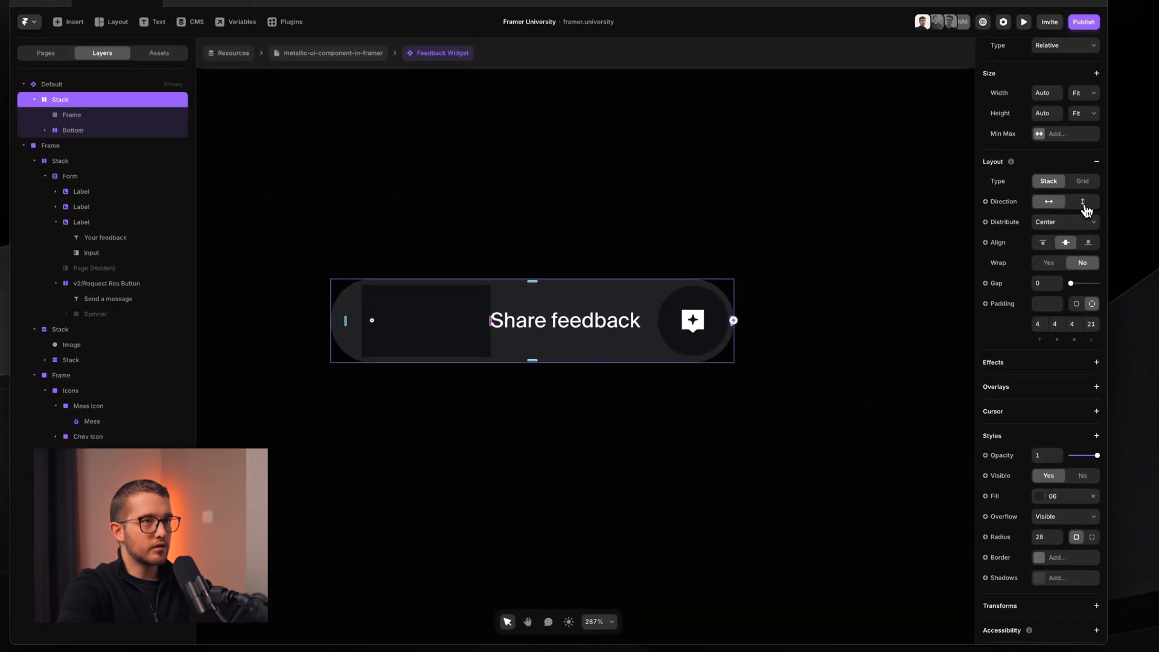
{"action": "left_click", "coordinate": [1081, 203]}
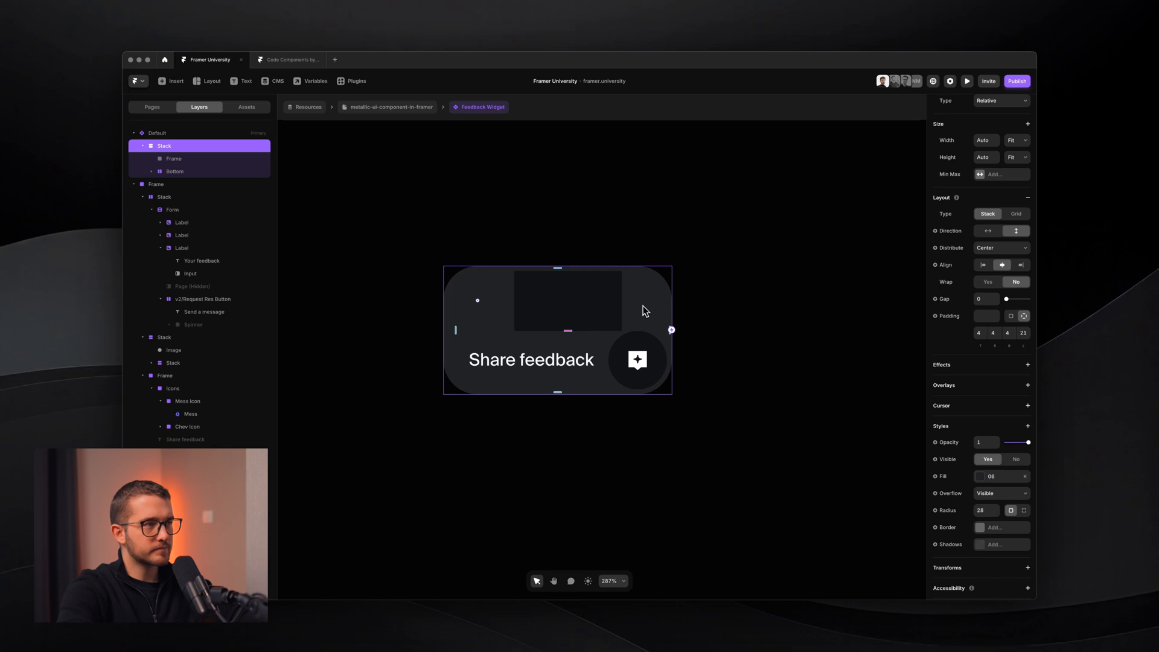
{"action": "scroll", "coordinate": [642, 303], "scroll_direction": "down", "scroll_amount": 5}
- Check the feedback form frame's corner radius, which is 12
{"action": "scroll", "coordinate": [642, 304], "scroll_direction": "right", "scroll_amount": 8}
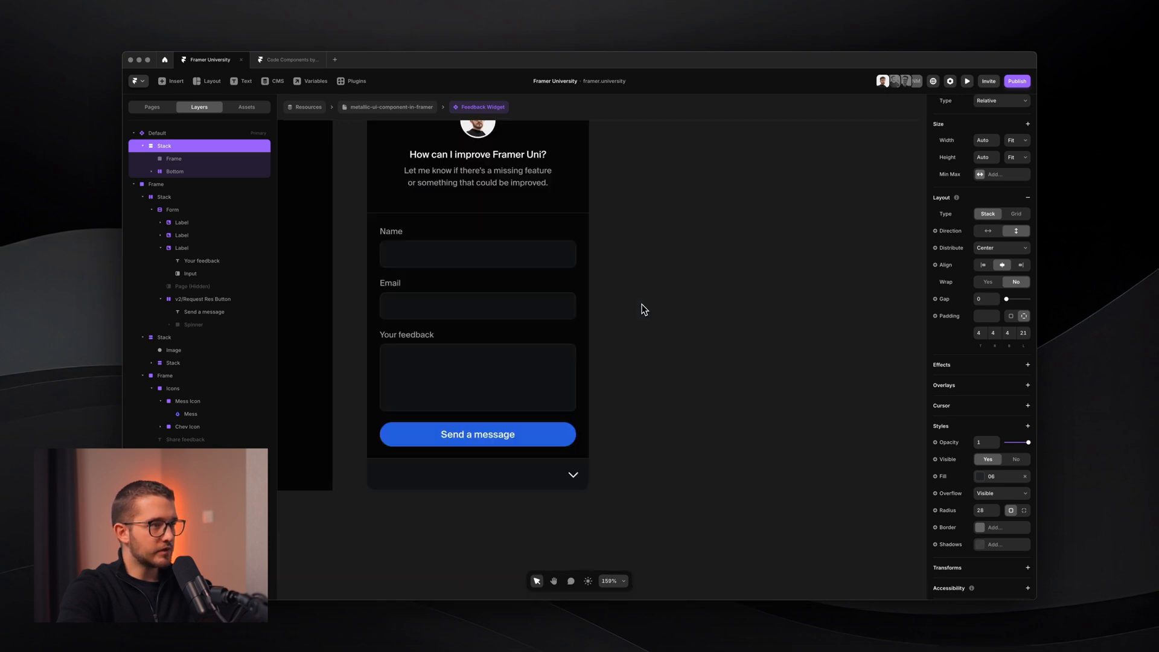
{"action": "scroll", "coordinate": [642, 303], "scroll_direction": "left", "scroll_amount": 3}
{"action": "scroll", "coordinate": [641, 303], "scroll_direction": "down", "scroll_amount": 3}
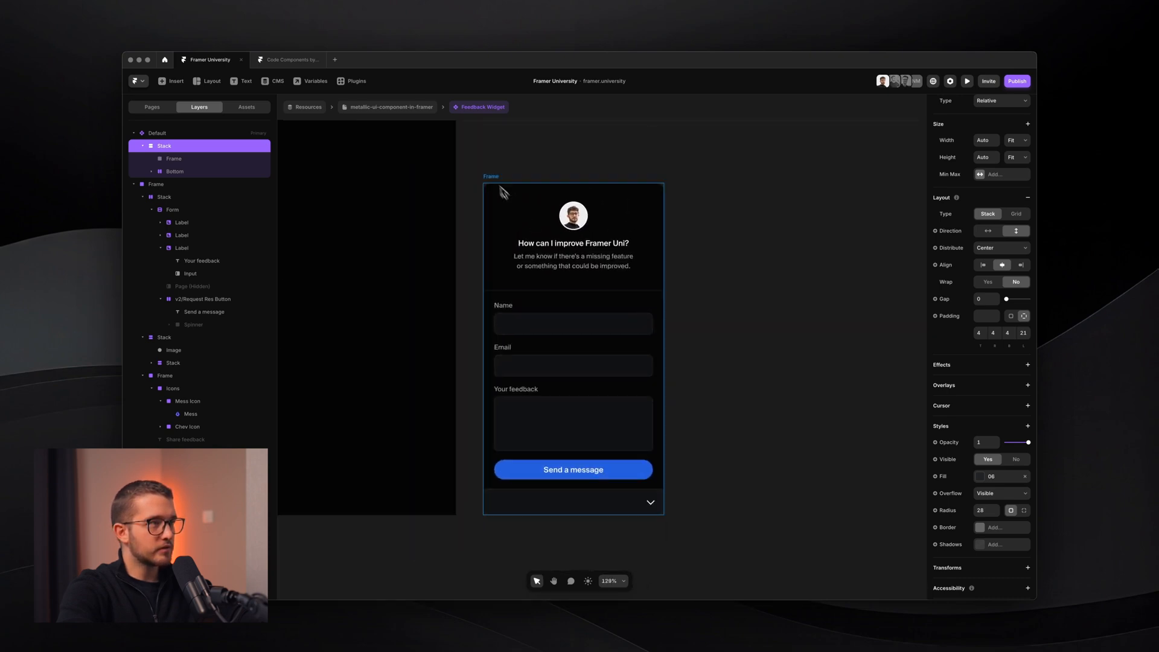
{"action": "left_click", "coordinate": [490, 188]}
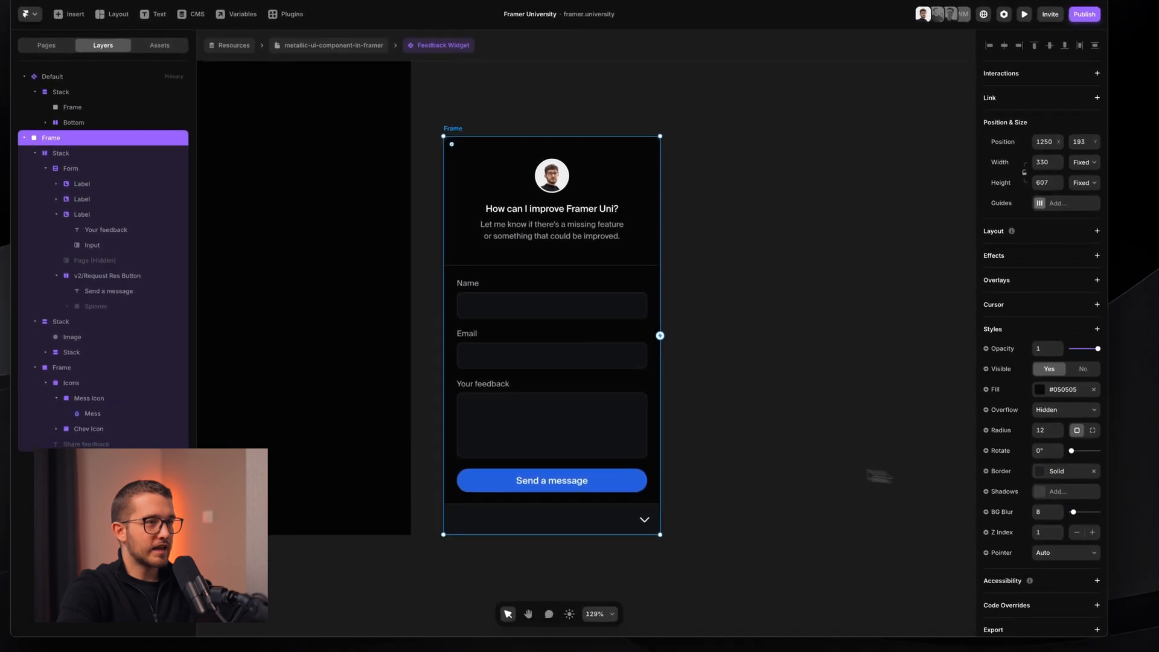
{"action": "left_click", "coordinate": [816, 467]}
{"action": "left_click", "coordinate": [454, 136]}
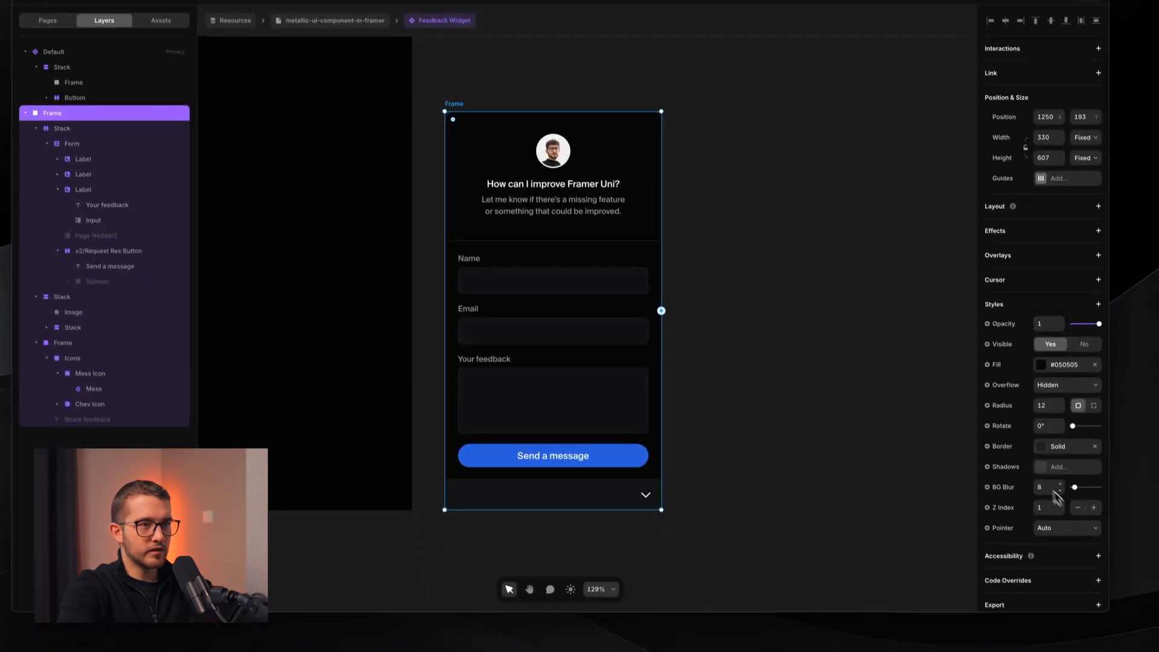
{"action": "left_click", "coordinate": [836, 407]}
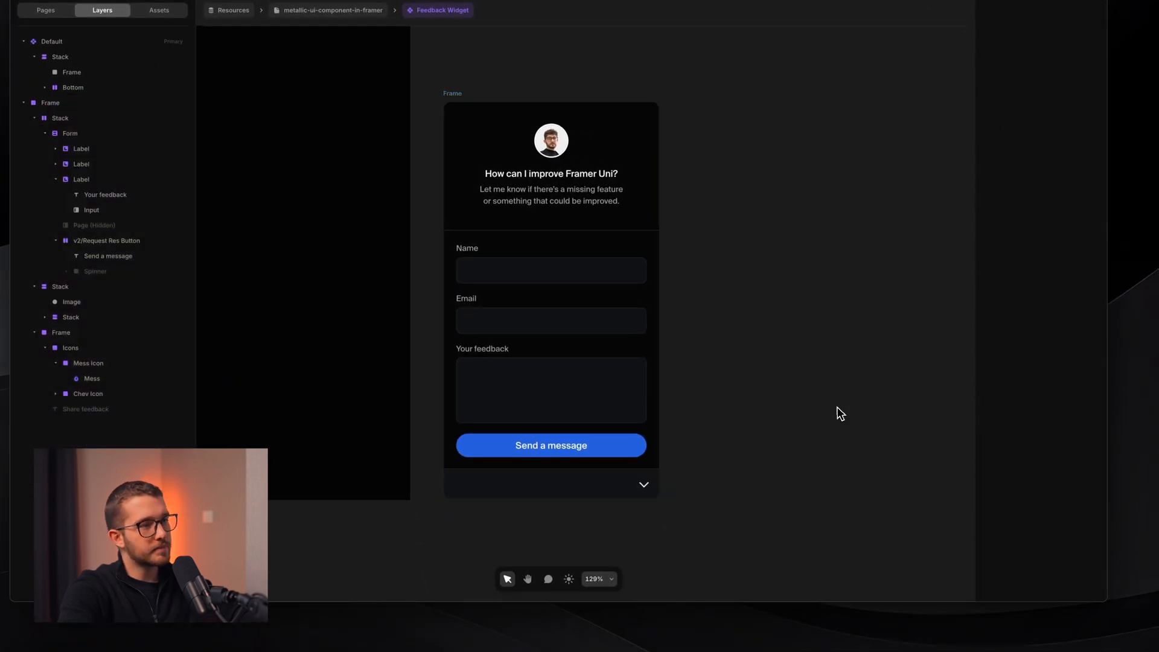
- Change the Share feedback widget stack's corner radius from 28 to 12
{"action": "scroll", "coordinate": [836, 407], "scroll_direction": "left", "scroll_amount": 2}
{"action": "scroll", "coordinate": [836, 408], "scroll_direction": "down", "scroll_amount": 2}
{"action": "scroll", "coordinate": [724, 442], "scroll_direction": "left", "scroll_amount": 2}
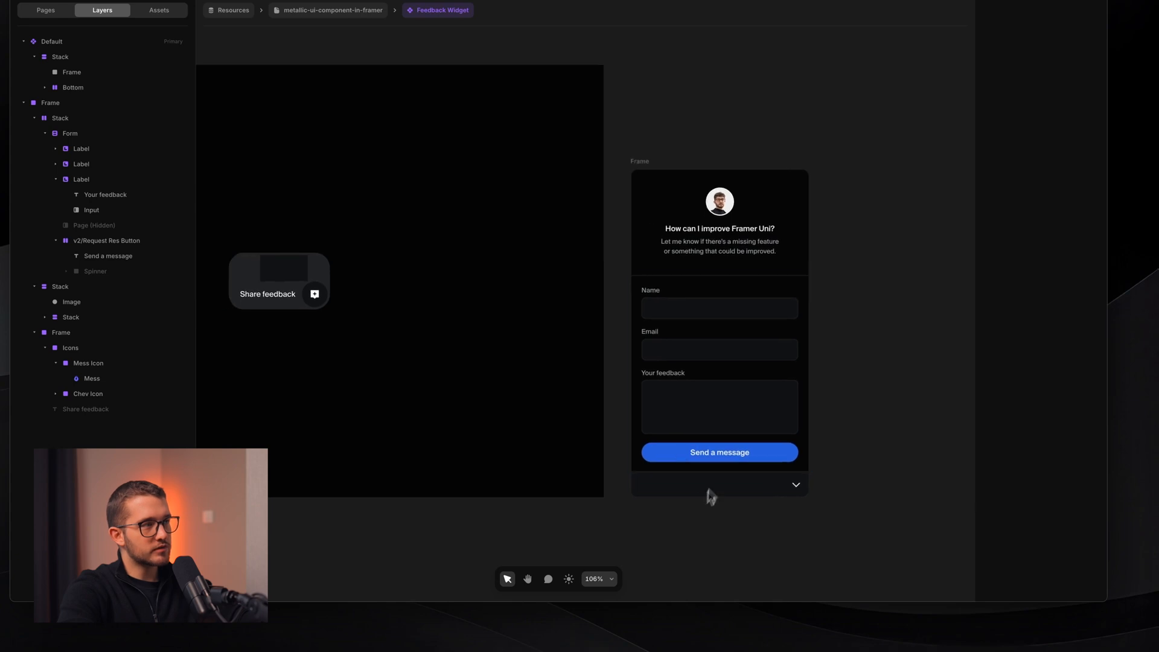
{"action": "scroll", "coordinate": [407, 440], "scroll_direction": "left", "scroll_amount": 3}
{"action": "scroll", "coordinate": [407, 441], "scroll_direction": "up", "scroll_amount": 3}
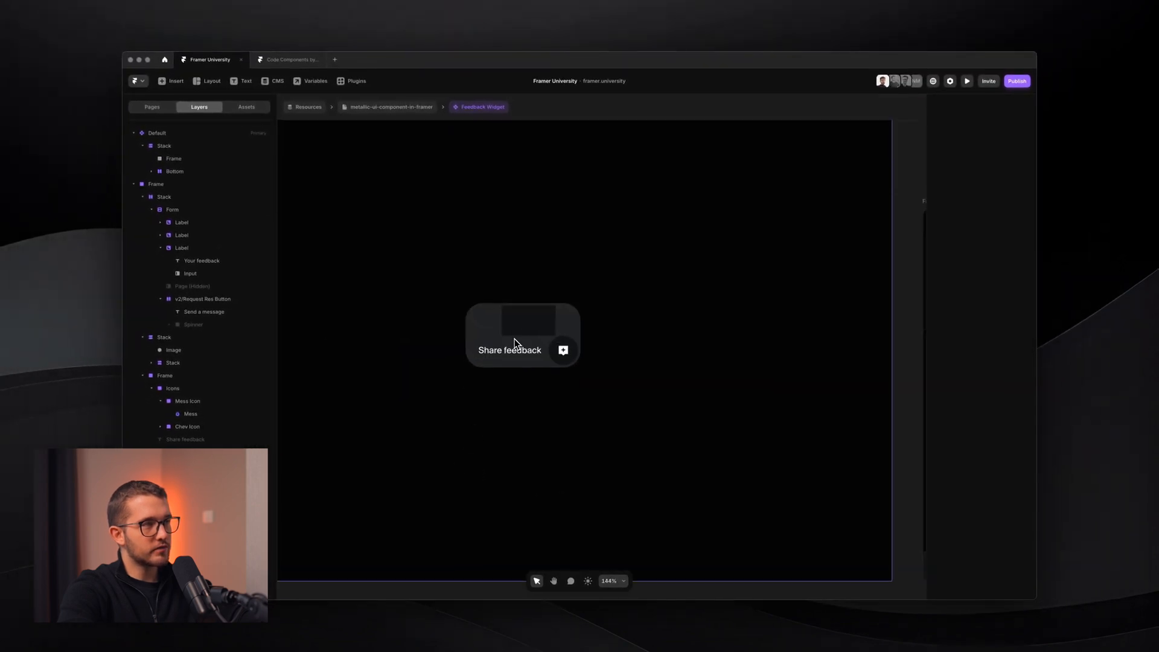
{"action": "scroll", "coordinate": [514, 343], "scroll_direction": "up", "scroll_amount": 5}
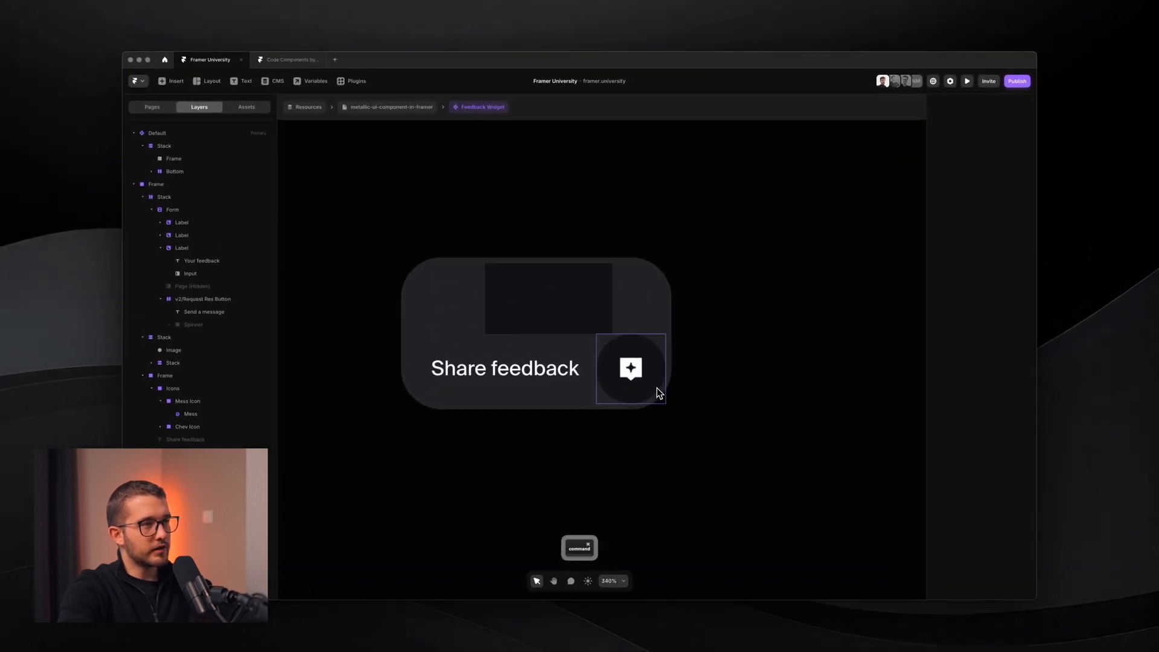
{"action": "left_click", "coordinate": [625, 401]}
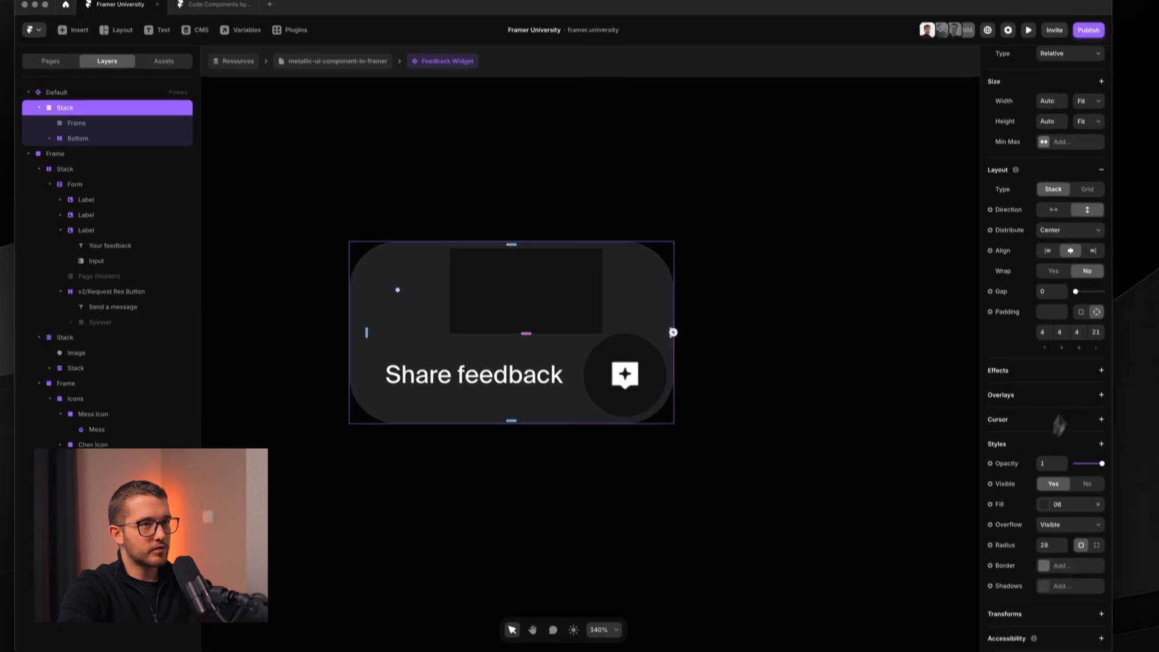
{"action": "left_click", "coordinate": [1054, 542]}
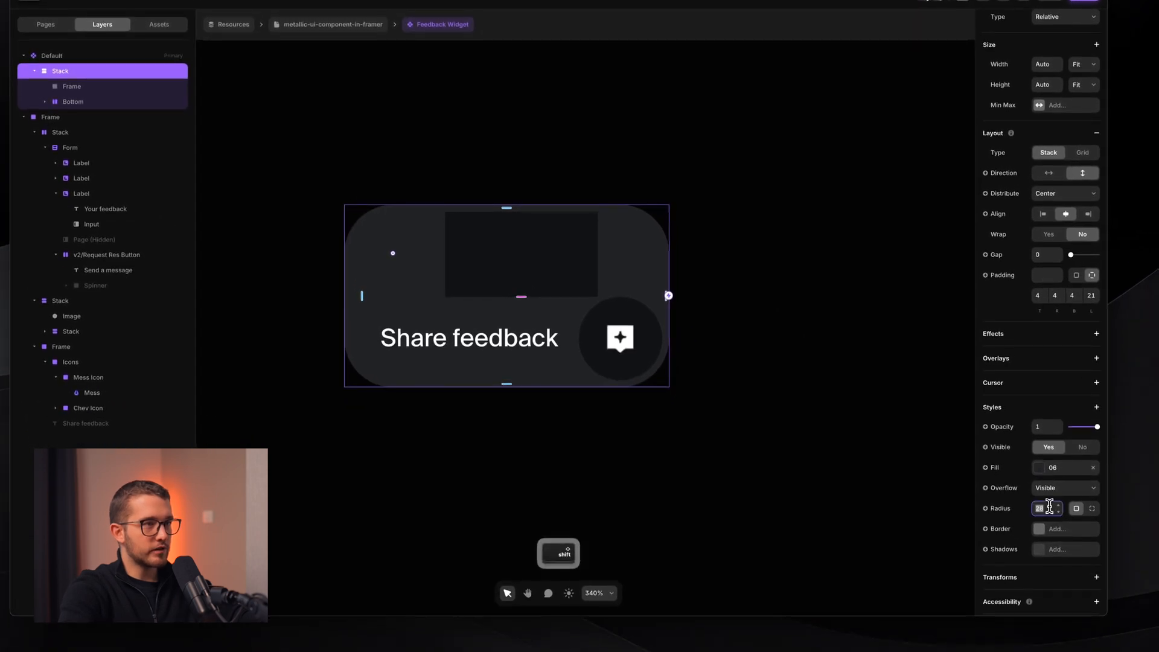
{"action": "key", "text": "shift+Down"}
{"action": "key", "text": "shift+Down"}
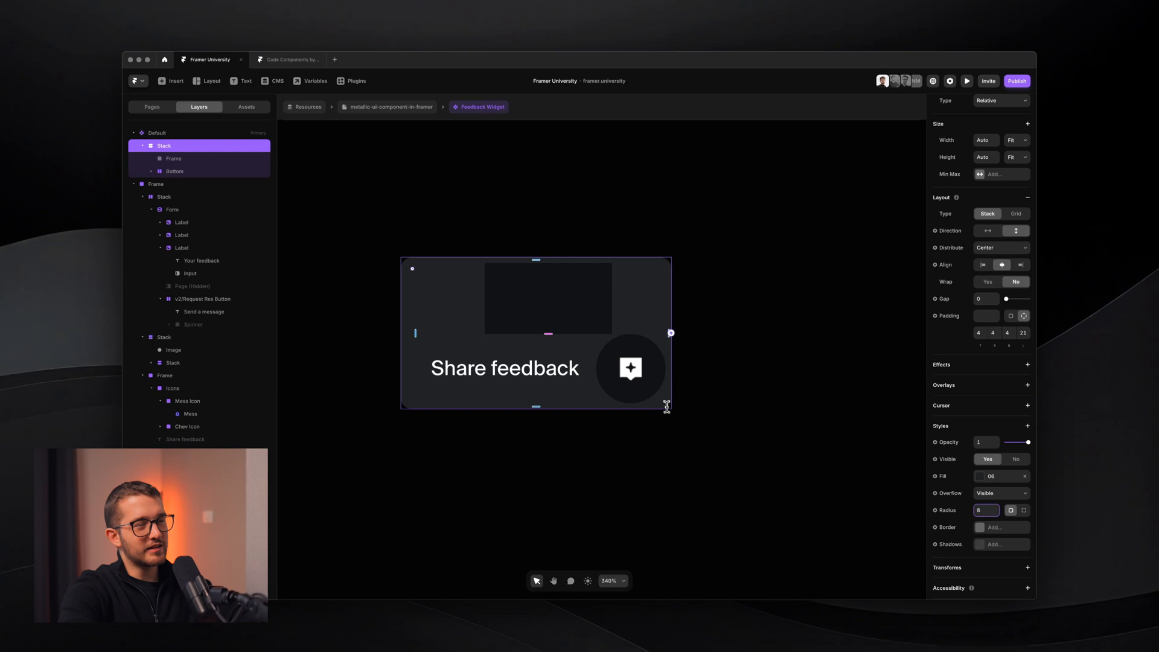
{"action": "scroll", "coordinate": [664, 399], "scroll_direction": "up", "scroll_amount": 5}
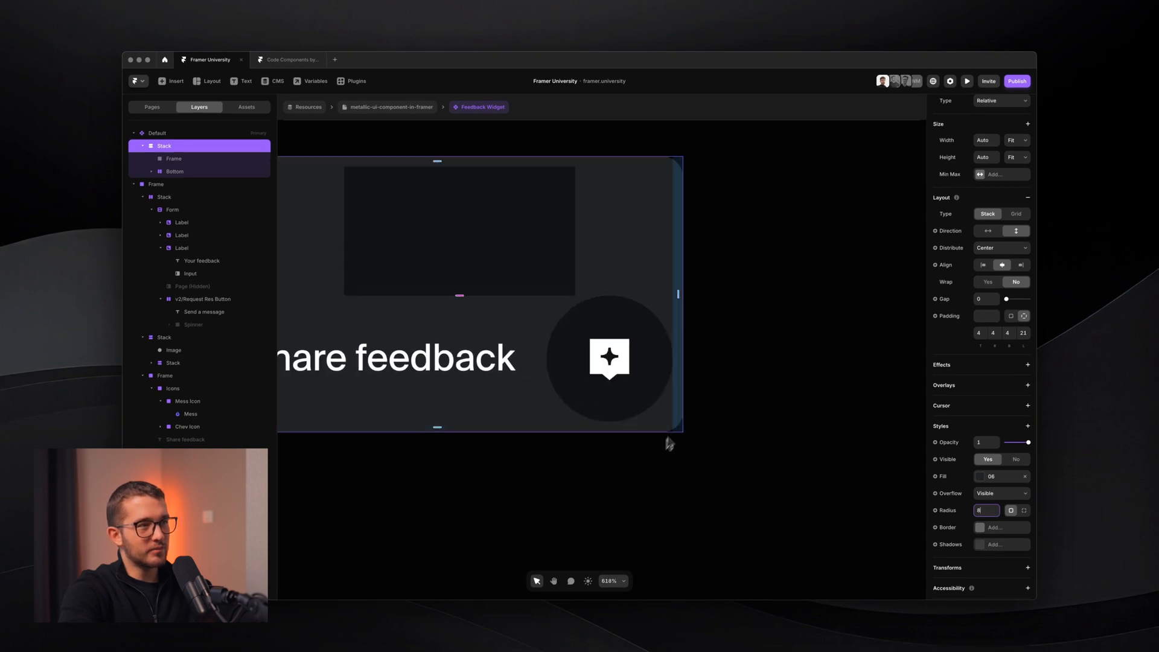
{"action": "scroll", "coordinate": [626, 434], "scroll_direction": "down", "scroll_amount": 4}
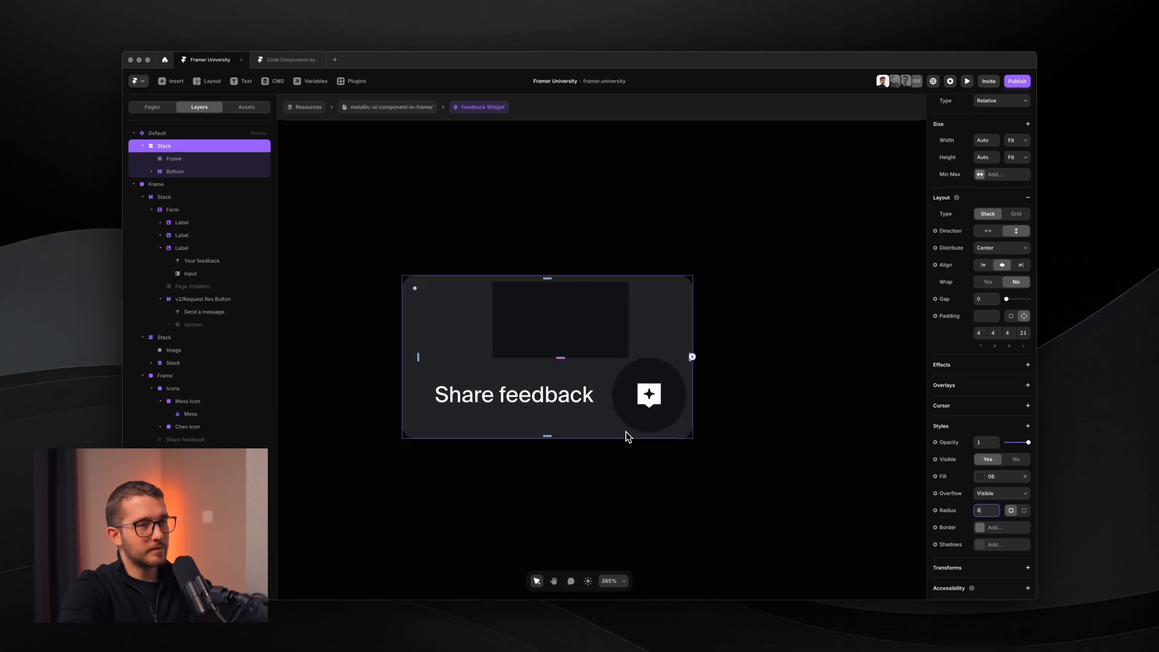
{"action": "key", "text": "BackSpace"}
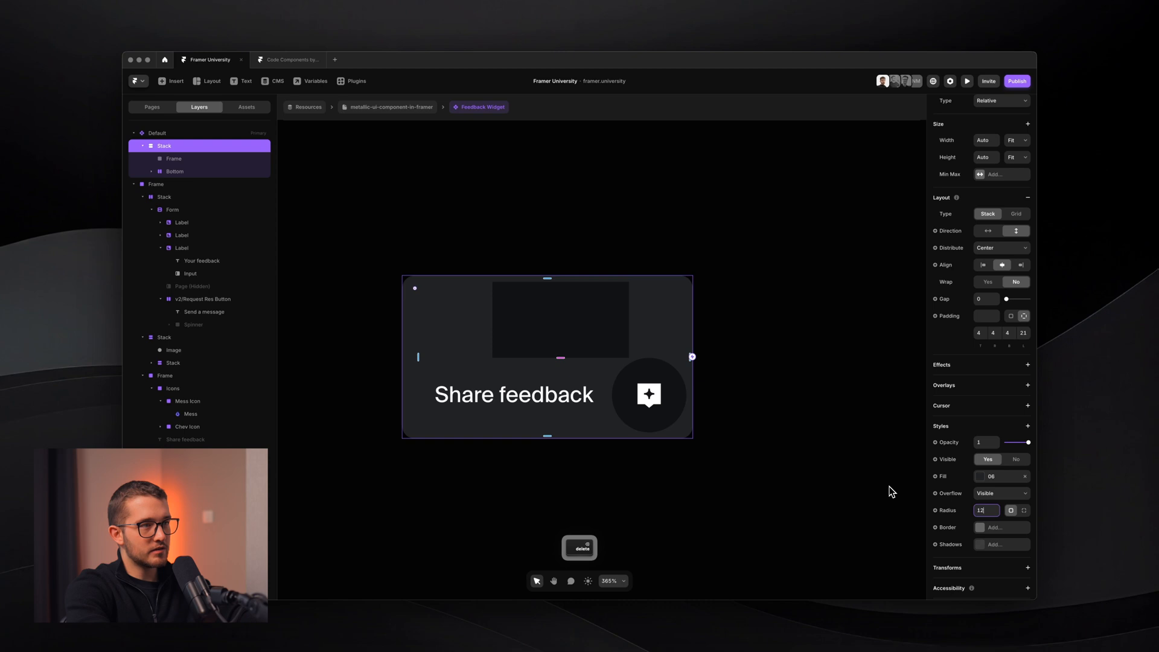
{"action": "type", "text": "12"}
{"action": "key", "text": "Return"}
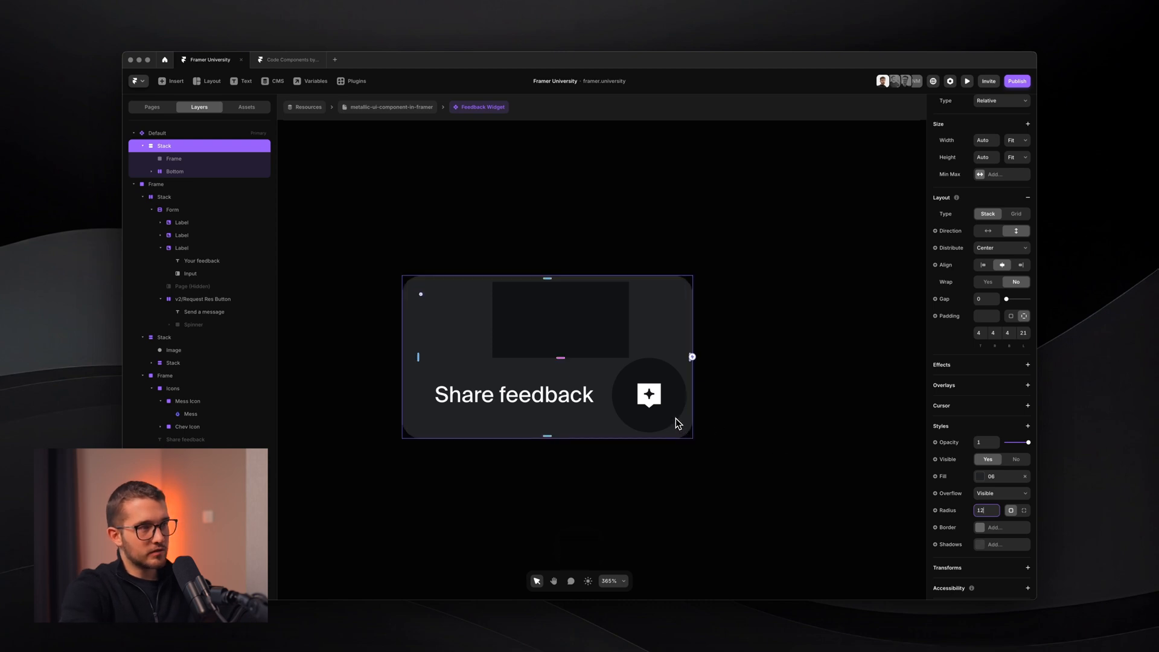
{"action": "key", "text": "Return"}
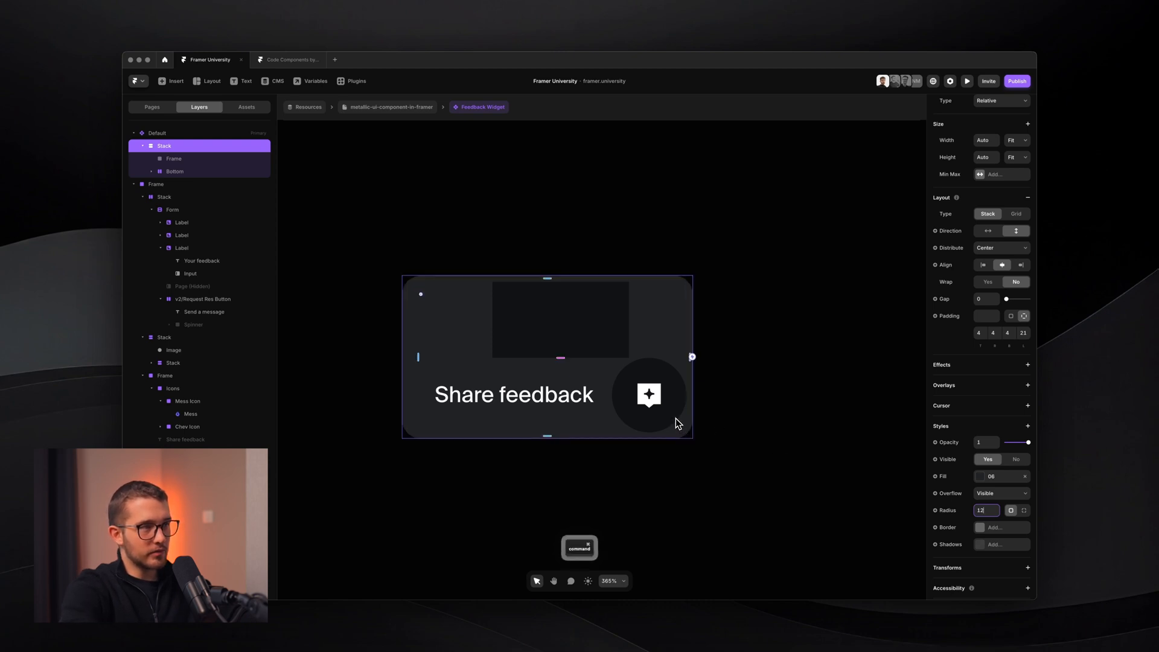
{"action": "left_click", "coordinate": [675, 408]}
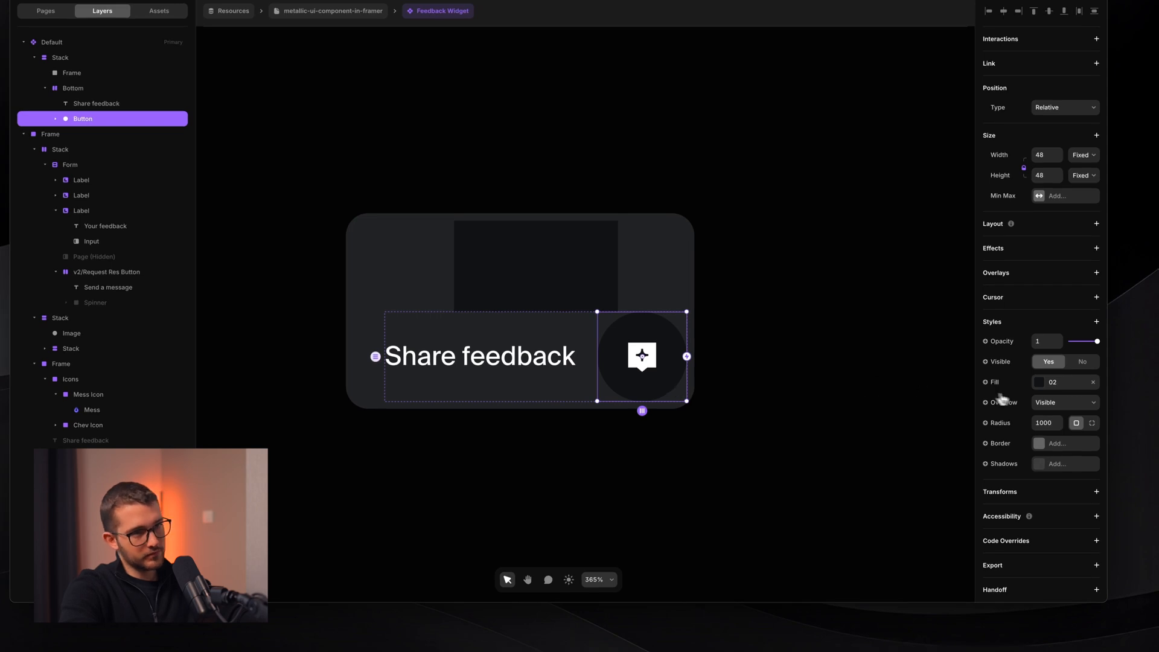
- Swap the whole card stack's fill from style 06 to the darker 02, matching its button
{"action": "left_click", "coordinate": [1060, 384]}
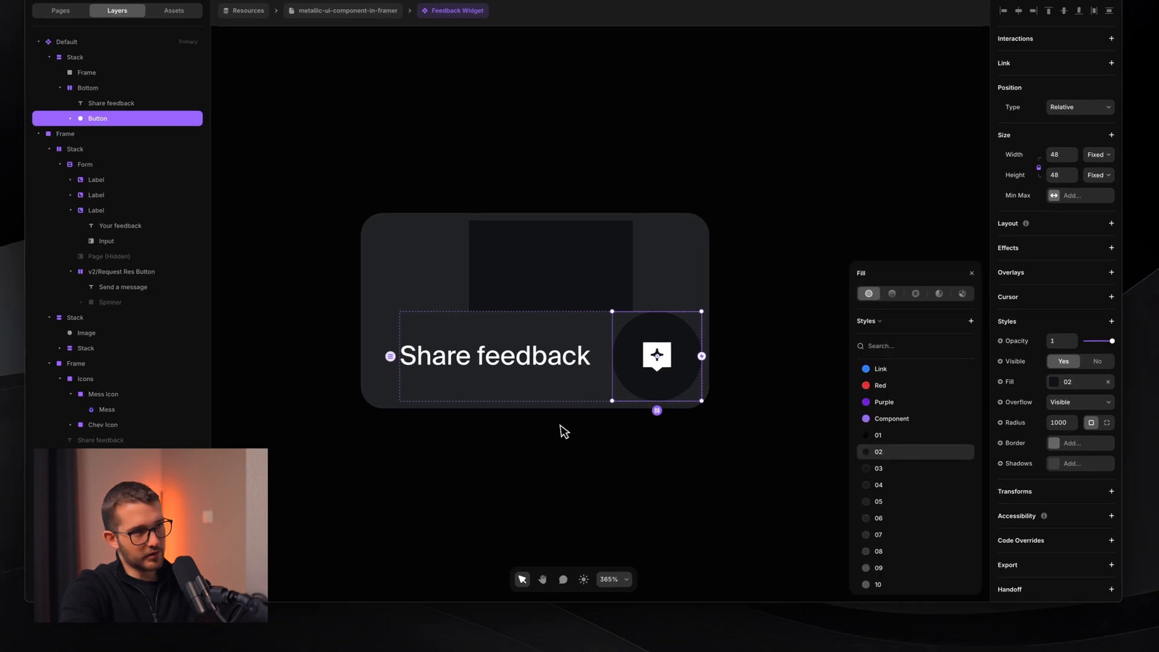
{"action": "left_click", "coordinate": [359, 398], "text": "super"}
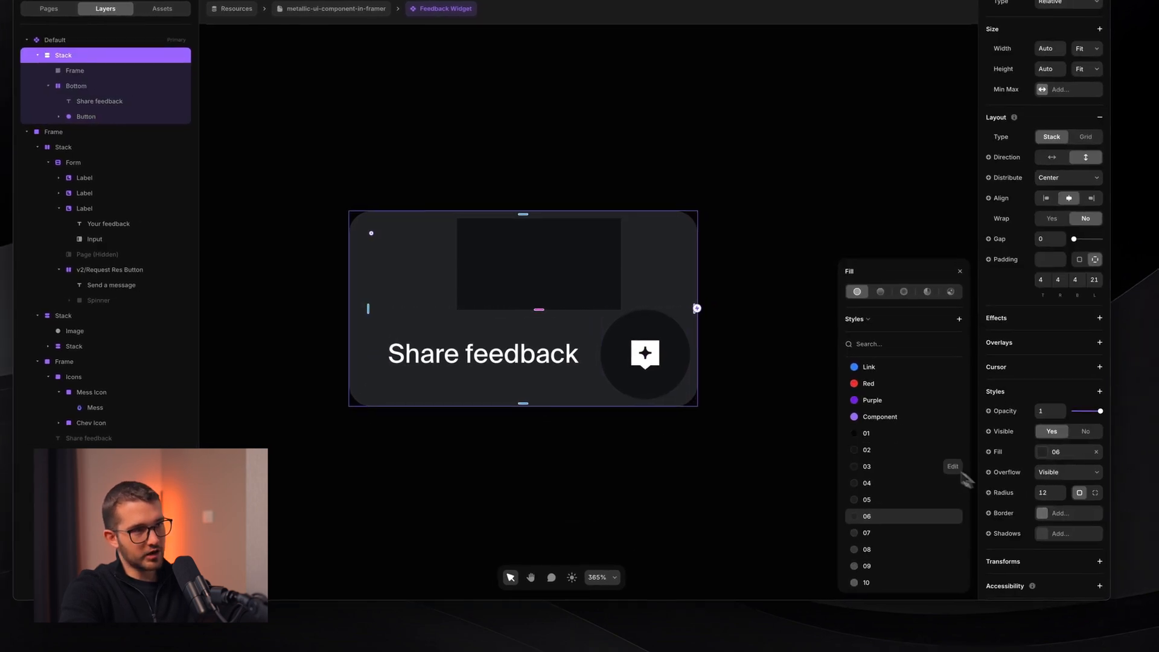
{"action": "left_click", "coordinate": [890, 452]}
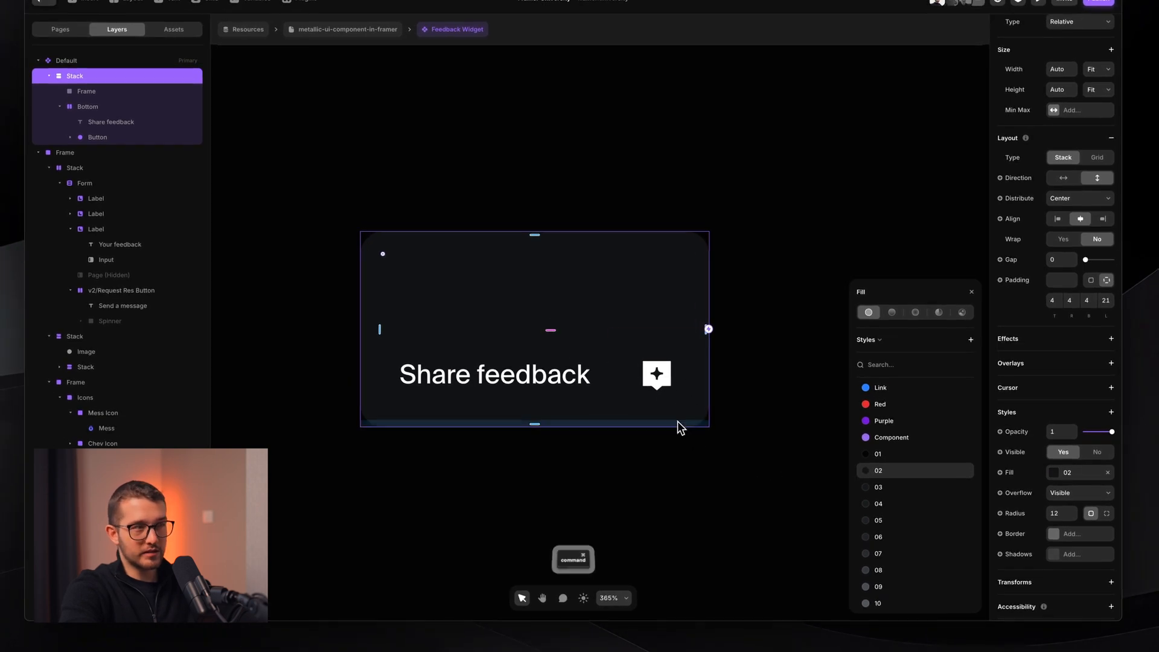
{"action": "left_click", "coordinate": [679, 406], "text": "super"}
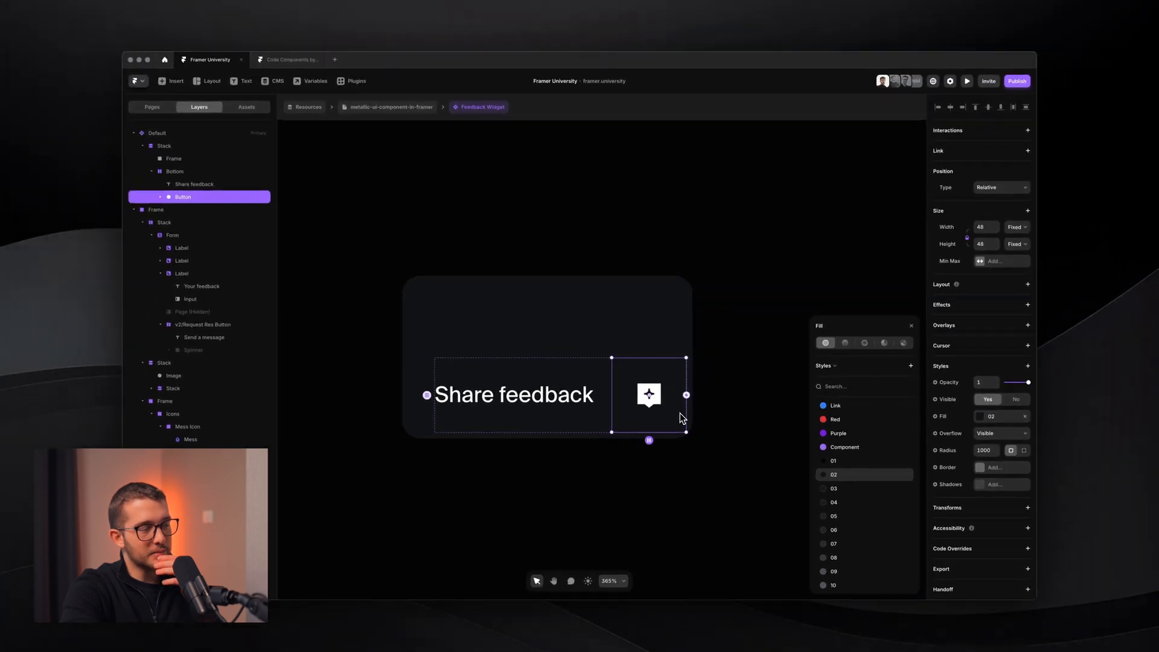
{"action": "scroll", "coordinate": [617, 362], "scroll_direction": "down", "scroll_amount": 3}
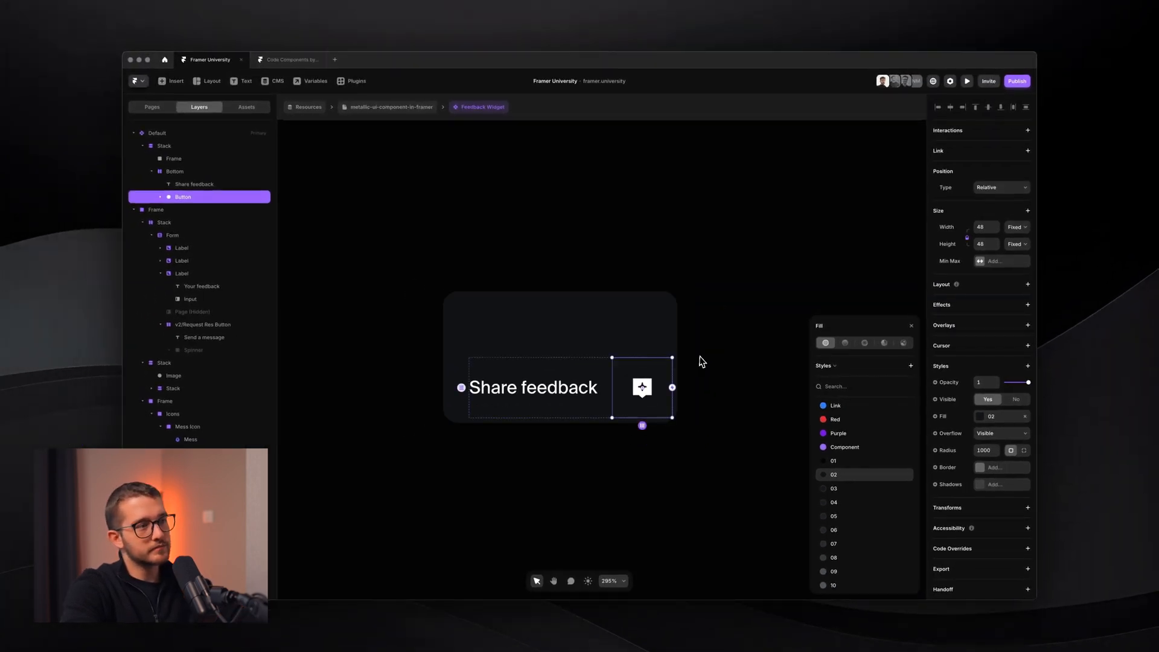
{"action": "left_click", "coordinate": [699, 356]}
- Widen the empty card frame evenly and compare it with the existing form's width
{"action": "left_click", "coordinate": [669, 333], "text": "super"}
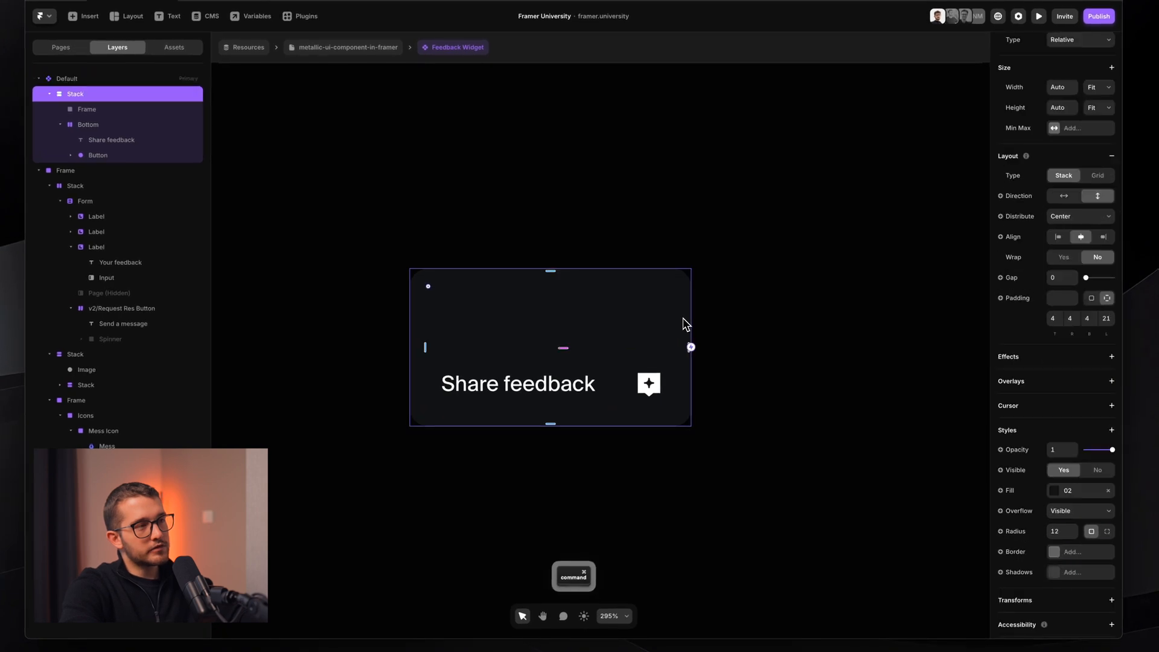
{"action": "left_click", "coordinate": [612, 329], "text": "super"}
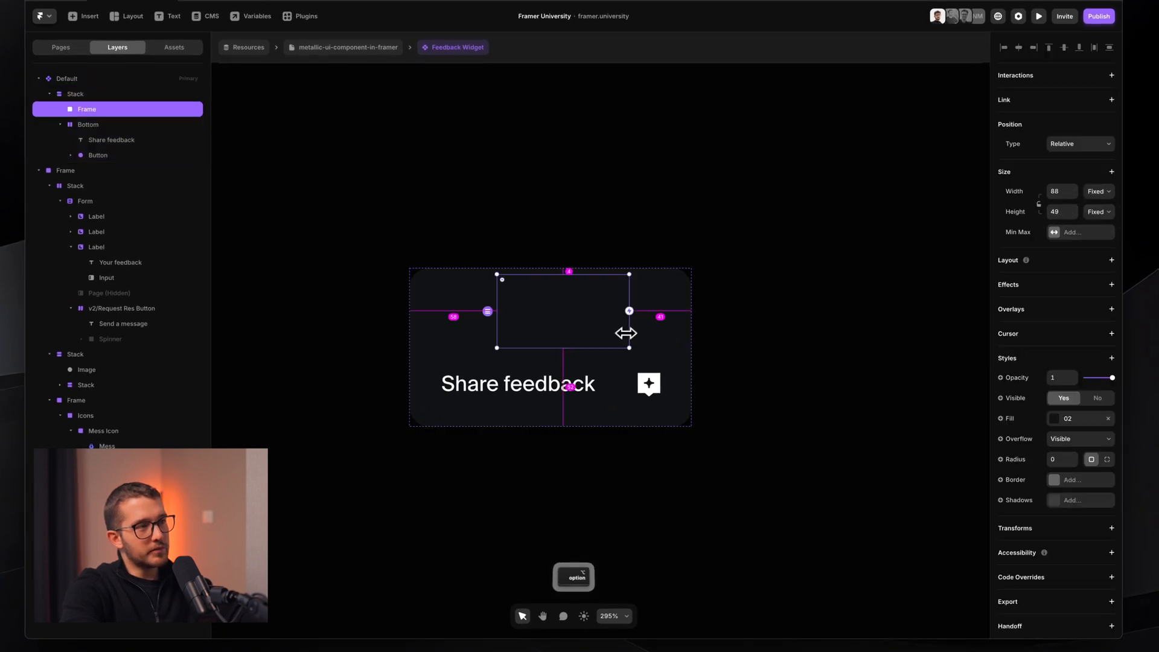
{"action": "left_click_drag", "start_coordinate": [629, 331], "coordinate": [745, 328]}
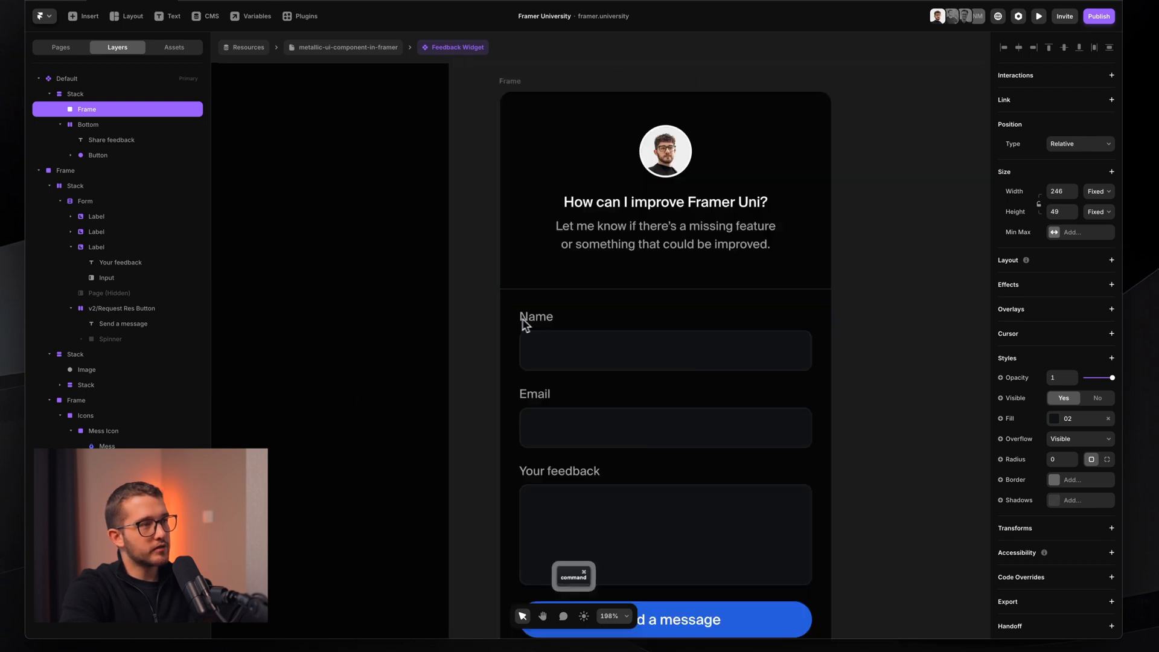
{"action": "left_click", "coordinate": [508, 307]}
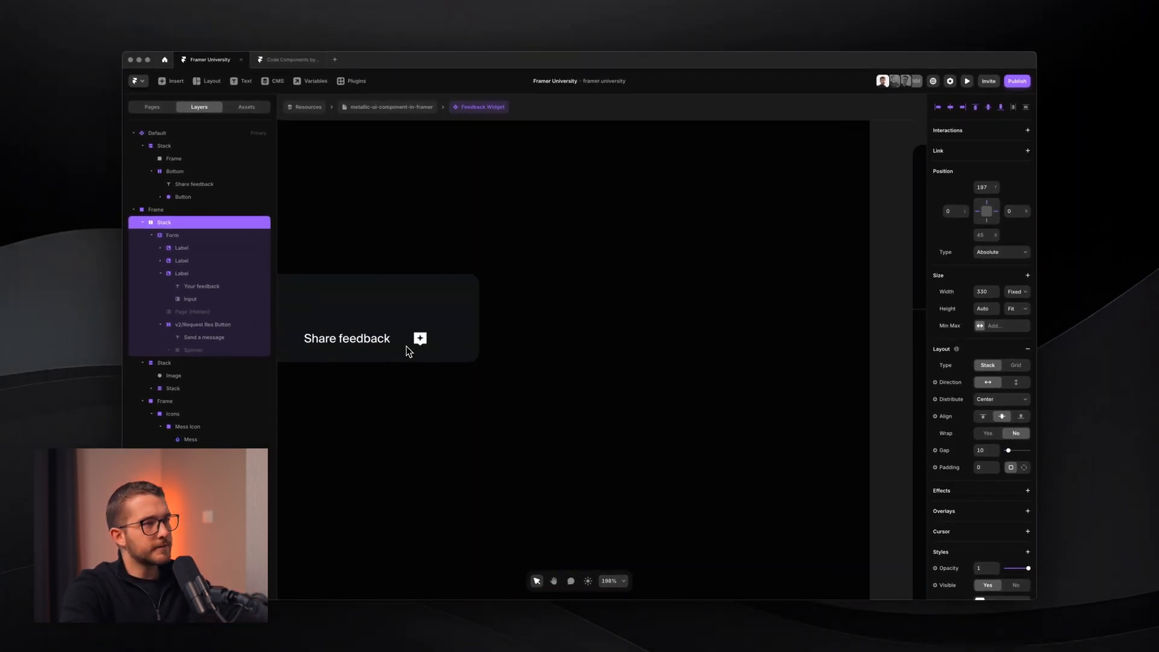
{"action": "scroll", "coordinate": [406, 346], "scroll_direction": "left", "scroll_amount": 5}
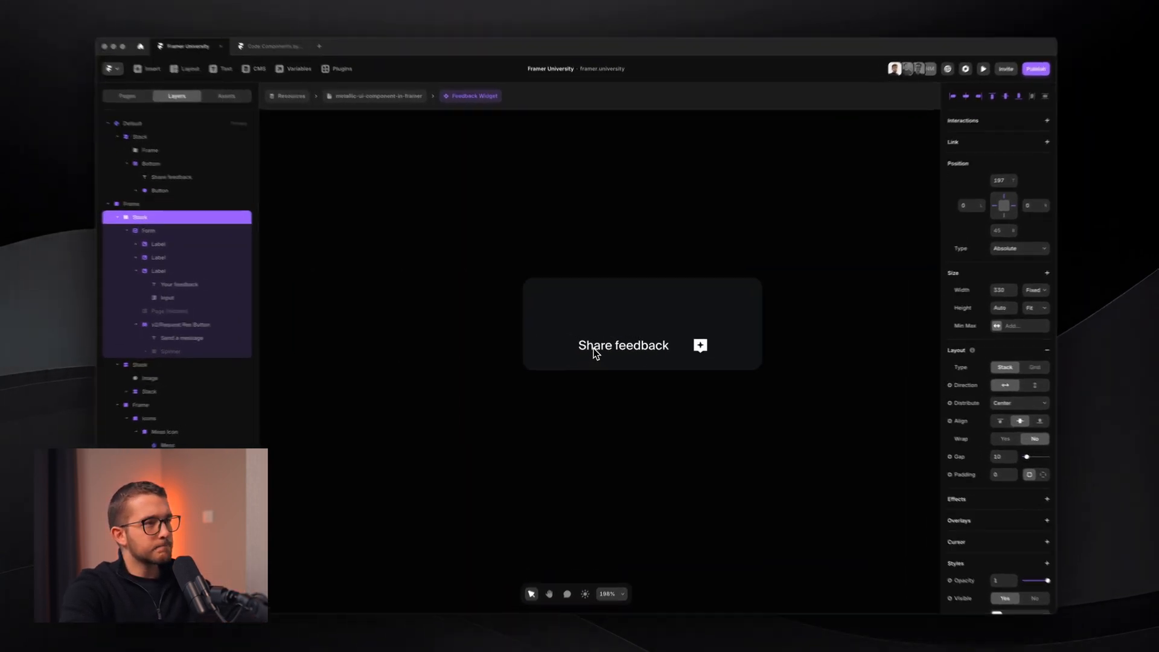
- Set the empty frame to 330 wide and stretch it upward to 281 tall
{"action": "left_click", "coordinate": [632, 299], "text": "super"}
{"action": "scroll", "coordinate": [632, 300], "scroll_direction": "up", "scroll_amount": 3}
{"action": "scroll", "coordinate": [631, 297], "scroll_direction": "down", "scroll_amount": 3}
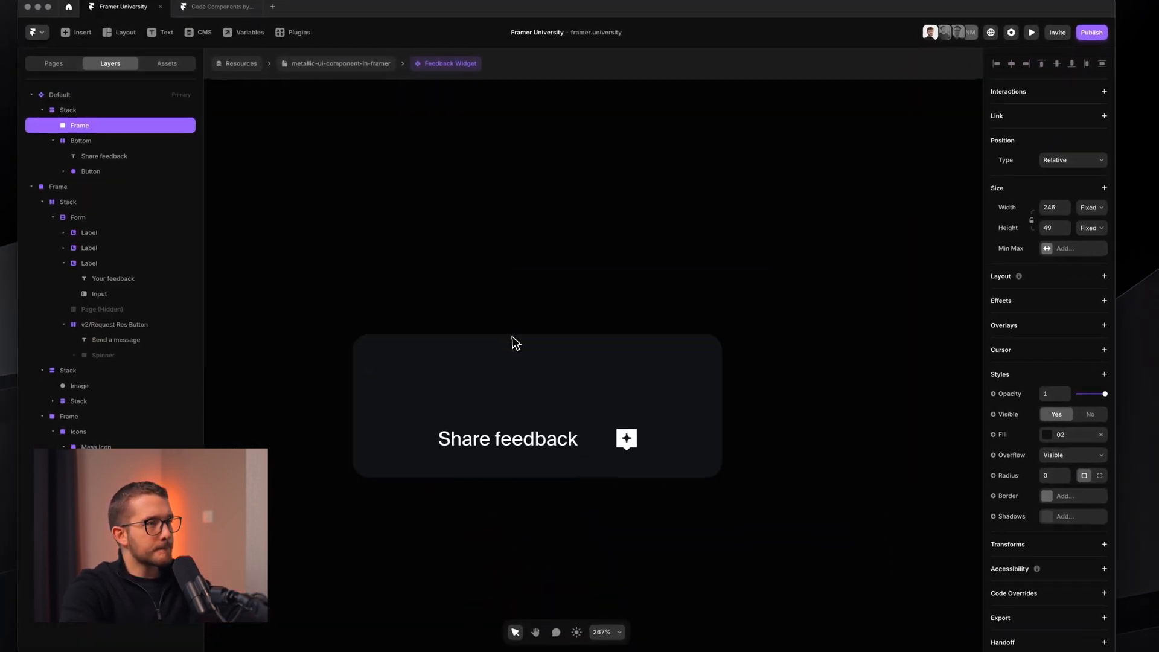
{"action": "left_click", "coordinate": [1050, 247]}
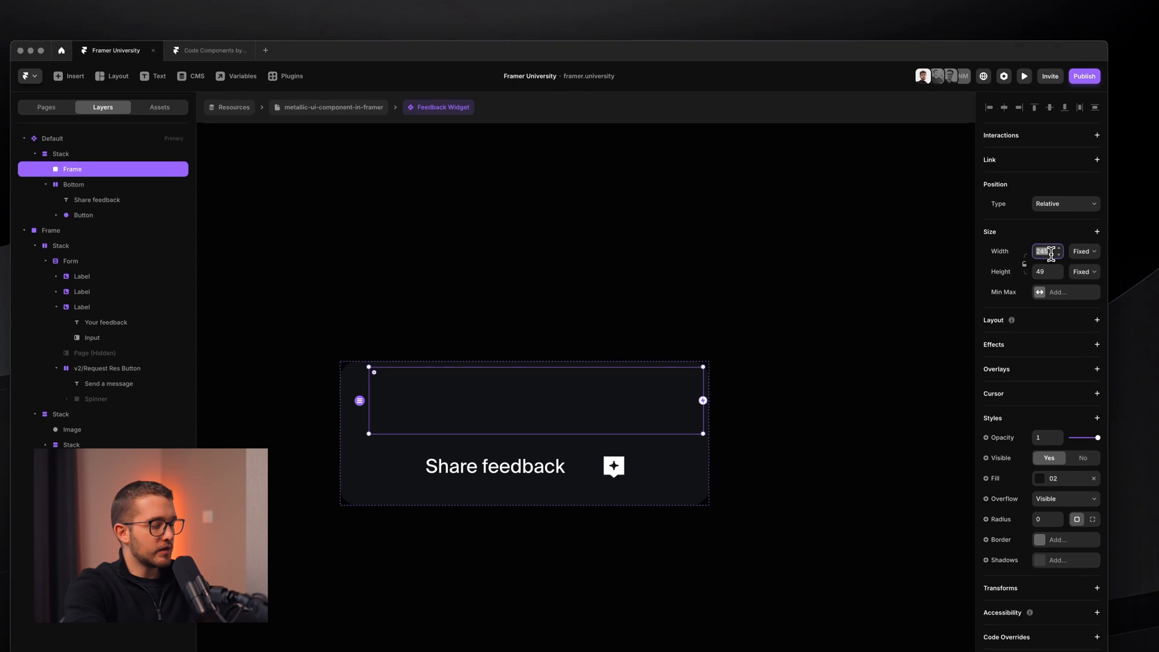
{"action": "key", "text": "Return"}
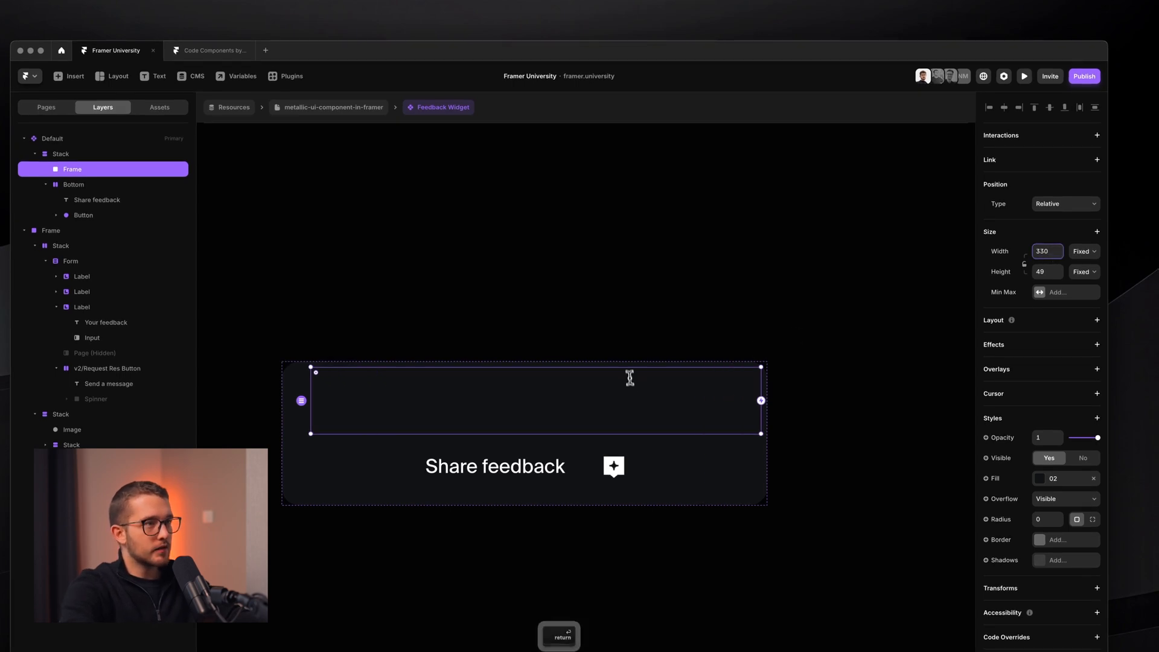
{"action": "left_click_drag", "start_coordinate": [628, 369], "coordinate": [650, 68]}
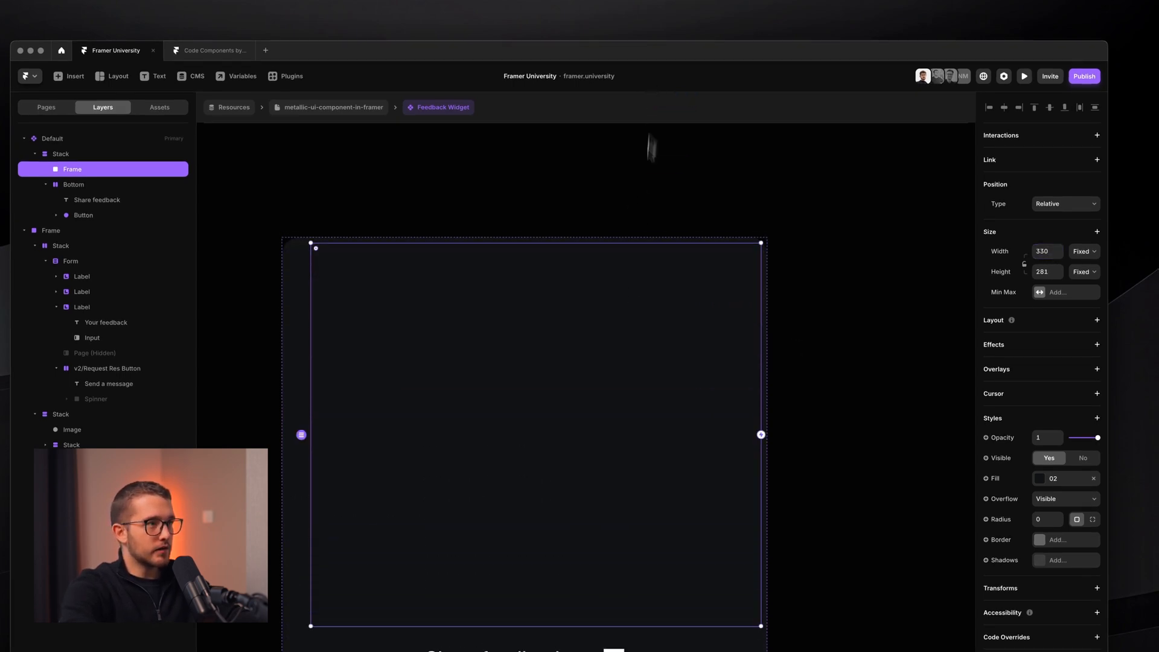
{"action": "scroll", "coordinate": [603, 367], "scroll_direction": "down", "scroll_amount": 3}
{"action": "scroll", "coordinate": [601, 365], "scroll_direction": "down", "scroll_amount": 2}
- Make the Bottom row Fill the card width with Space Between distribution
{"action": "left_click", "coordinate": [338, 456]}
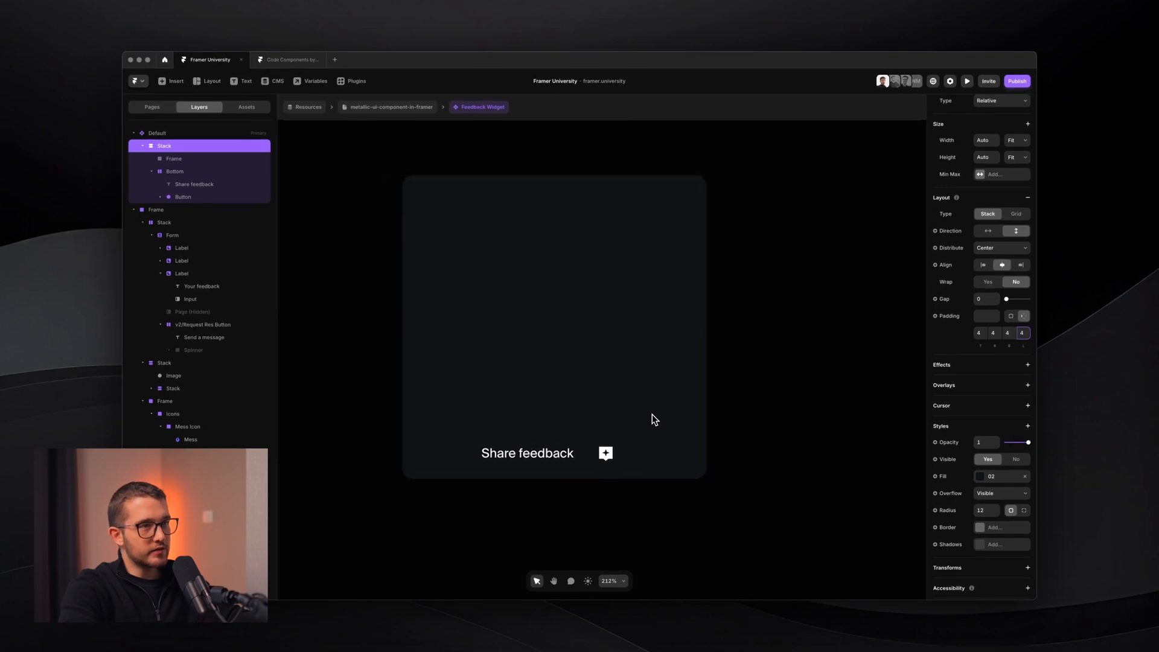
{"action": "key", "text": "super"}
{"action": "left_click", "coordinate": [599, 467], "text": "super"}
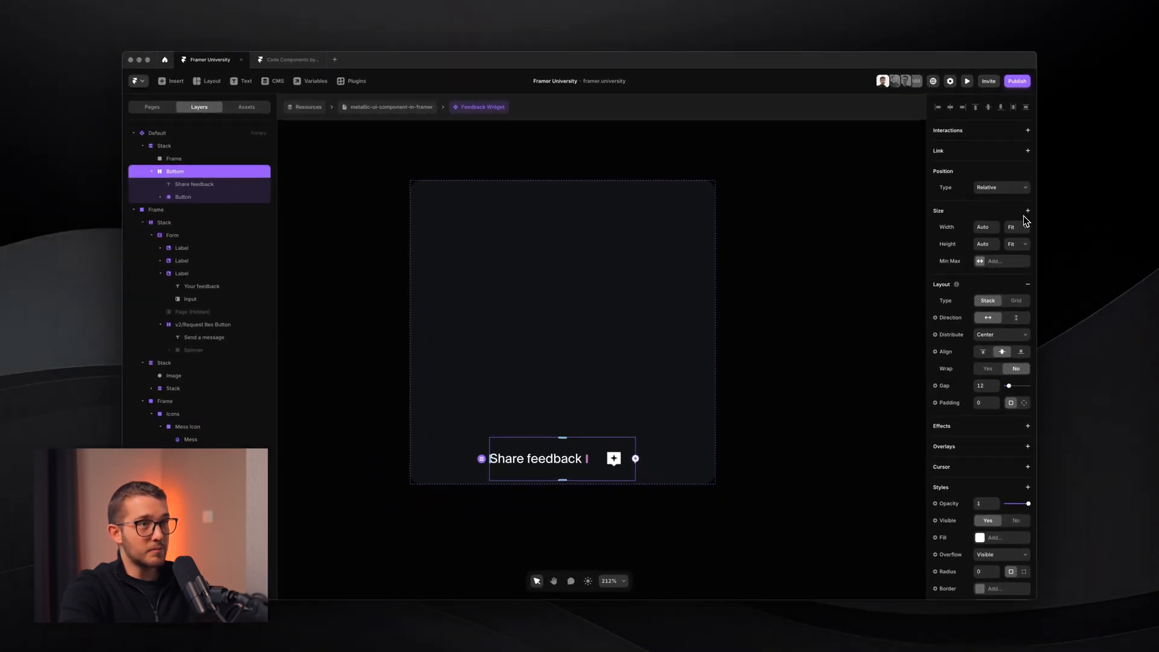
{"action": "left_click", "coordinate": [1018, 227]}
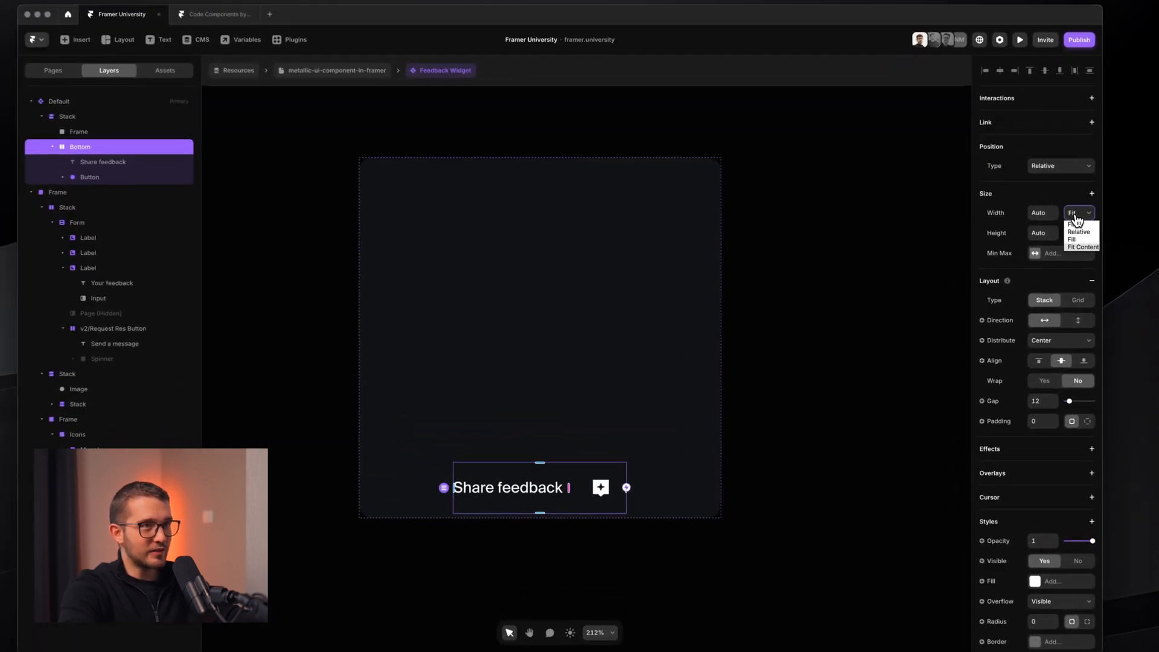
{"action": "left_click", "coordinate": [1084, 239]}
{"action": "left_click", "coordinate": [1067, 342]}
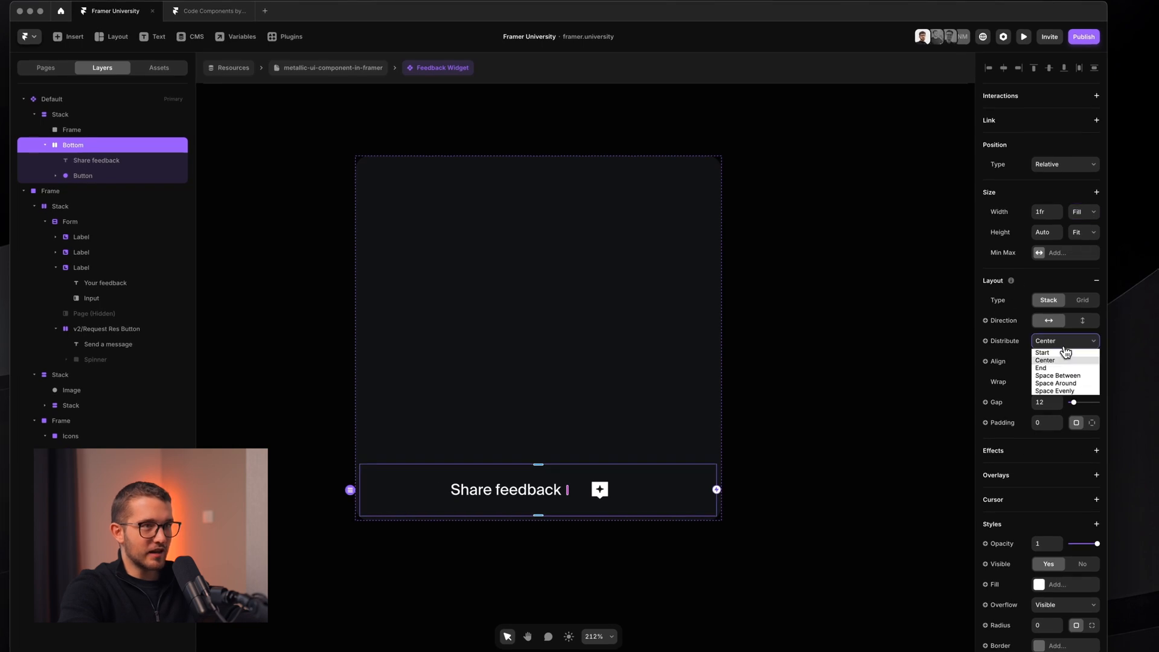
{"action": "left_click", "coordinate": [1059, 375]}
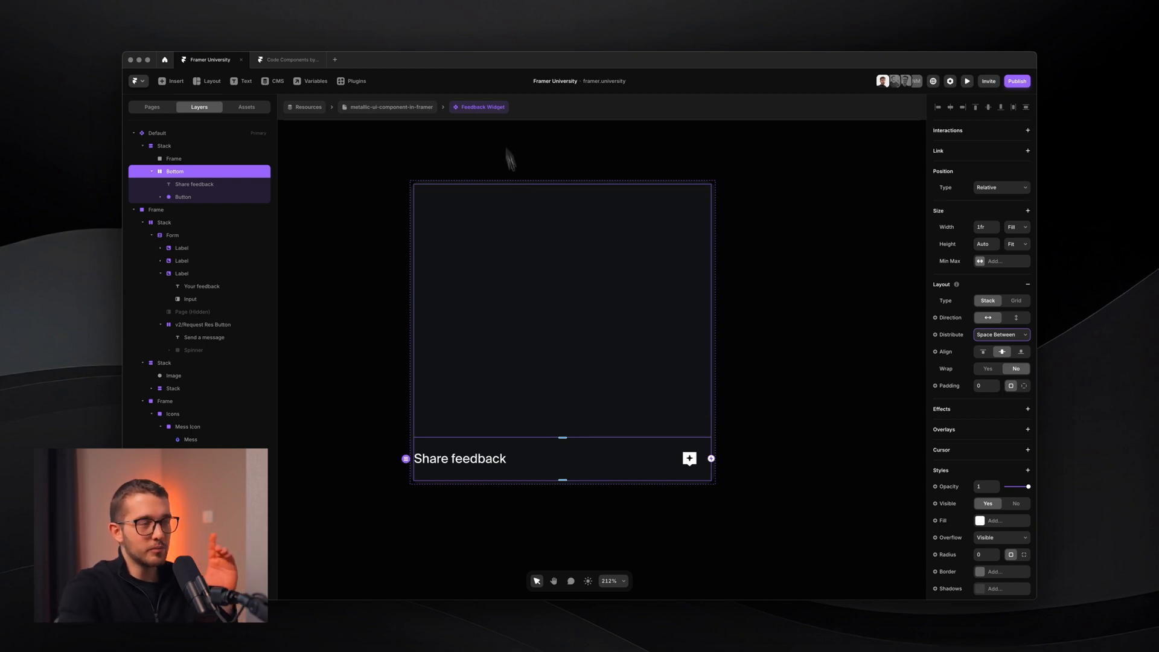
{"action": "scroll", "coordinate": [519, 206], "scroll_direction": "down", "scroll_amount": 3}
{"action": "scroll", "coordinate": [576, 283], "scroll_direction": "up", "scroll_amount": 2}
{"action": "key", "text": "super+shift+4"}
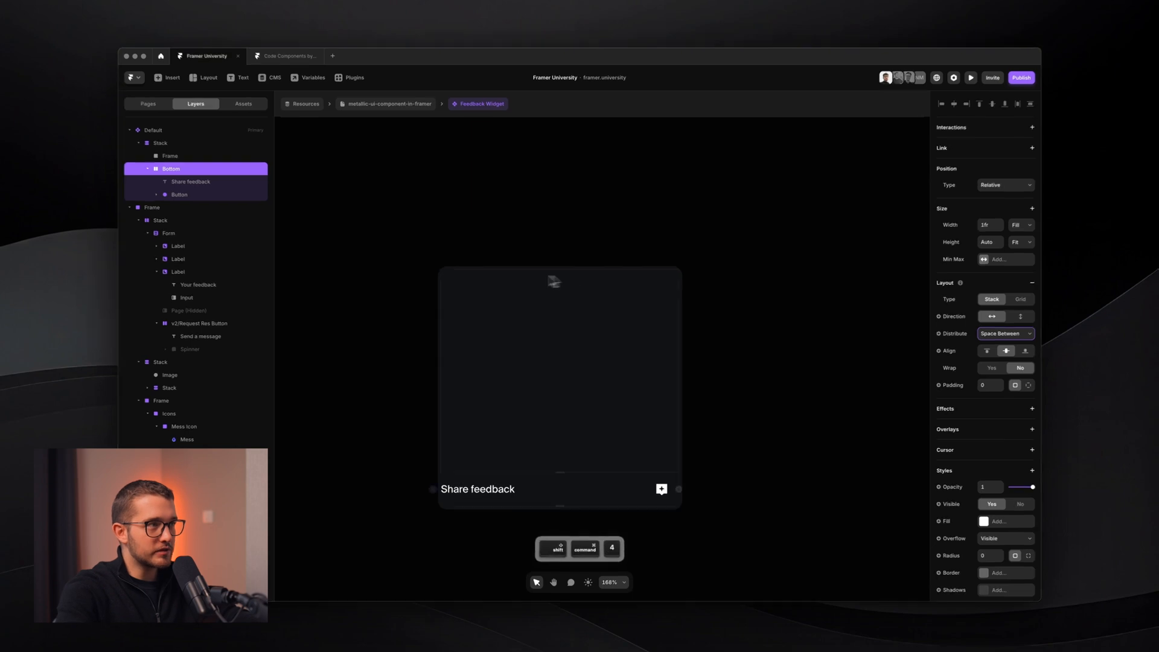
{"action": "left_click_drag", "start_coordinate": [422, 248], "coordinate": [694, 521]}
{"action": "key", "text": "Escape"}
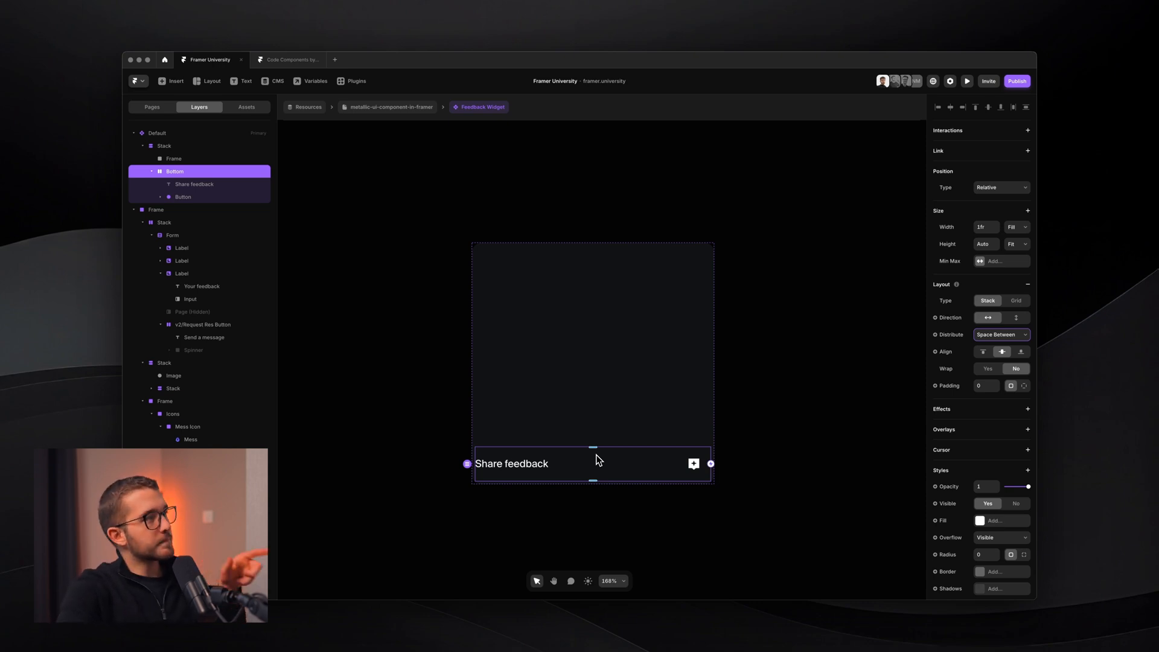
{"action": "scroll", "coordinate": [600, 494], "scroll_direction": "up", "scroll_amount": 3}
- Set the Share feedback text's opacity to 0
{"action": "left_click", "coordinate": [477, 449]}
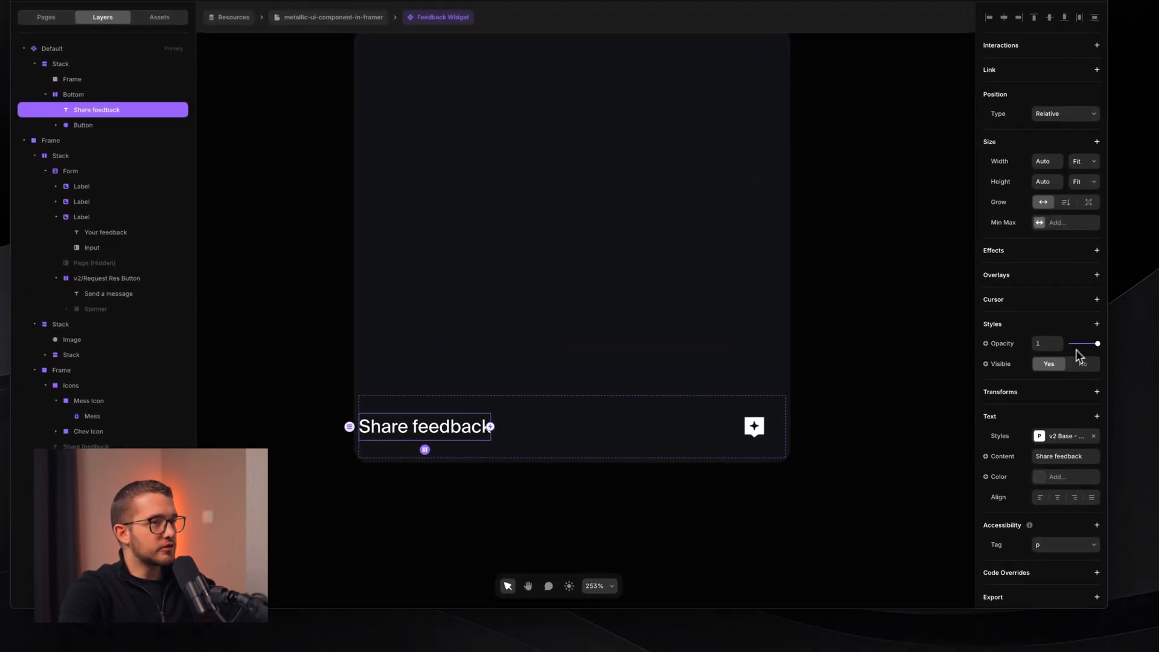
{"action": "left_click_drag", "start_coordinate": [1087, 343], "coordinate": [870, 369]}
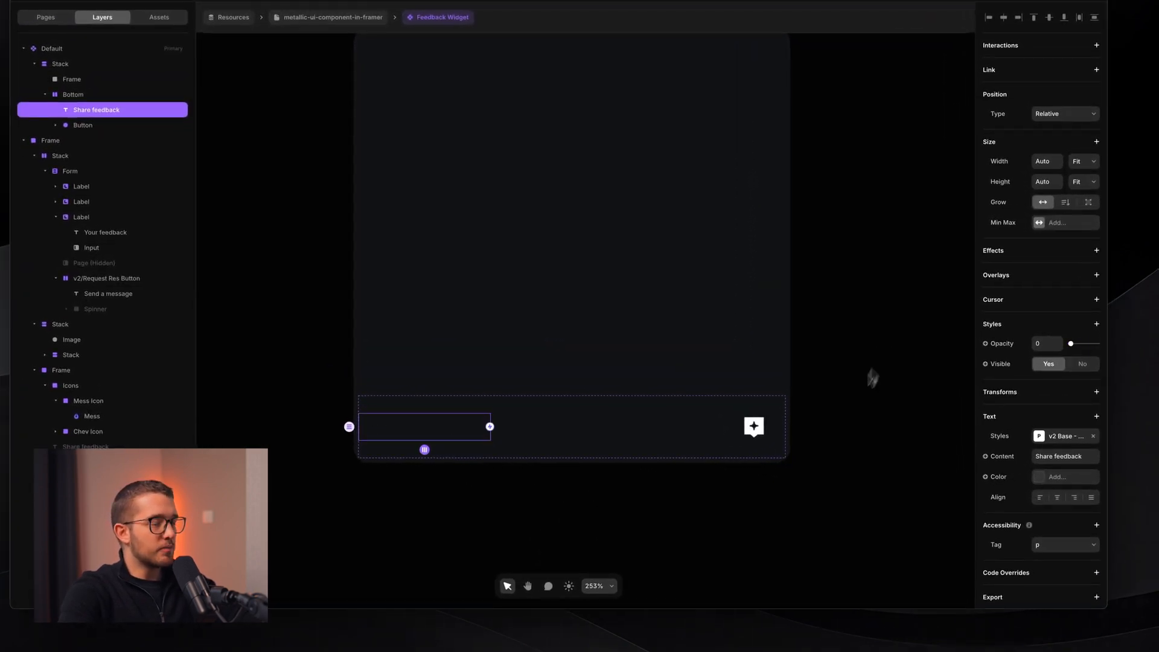
{"action": "left_click", "coordinate": [835, 423]}
{"action": "scroll", "coordinate": [691, 414], "scroll_direction": "down", "scroll_amount": 3}
{"action": "scroll", "coordinate": [675, 412], "scroll_direction": "up", "scroll_amount": 3}
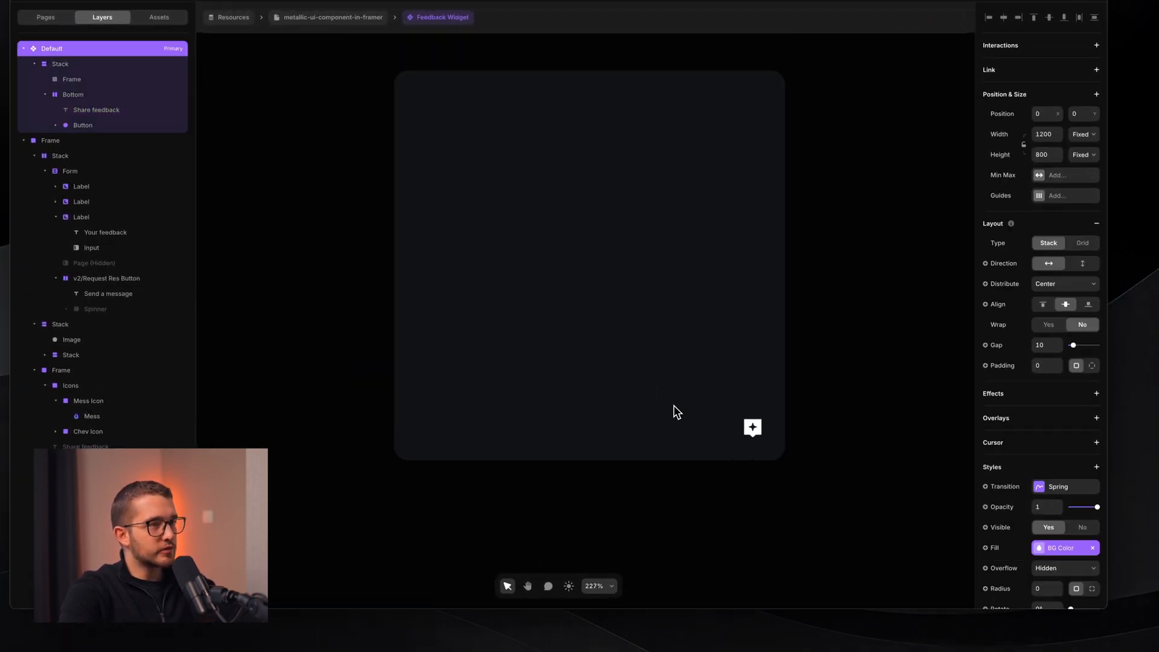
- Compare the card's Bottom row with the original form's bottom bar
{"action": "left_click", "coordinate": [688, 445], "text": "super"}
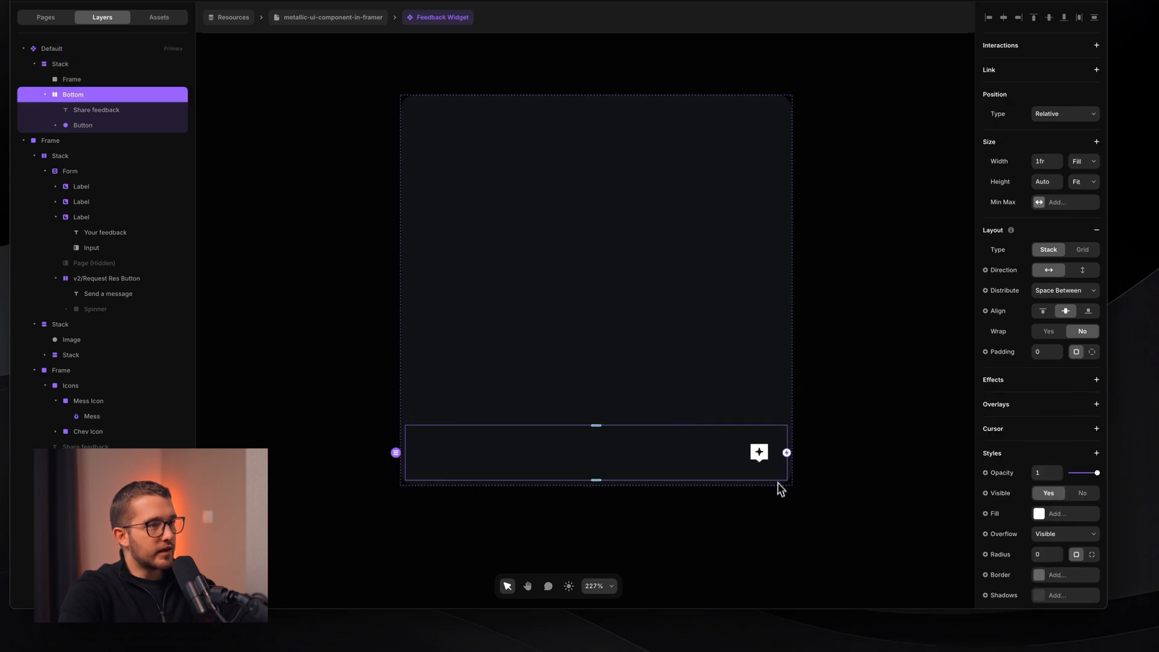
{"action": "scroll", "coordinate": [455, 428], "scroll_direction": "down", "scroll_amount": 3}
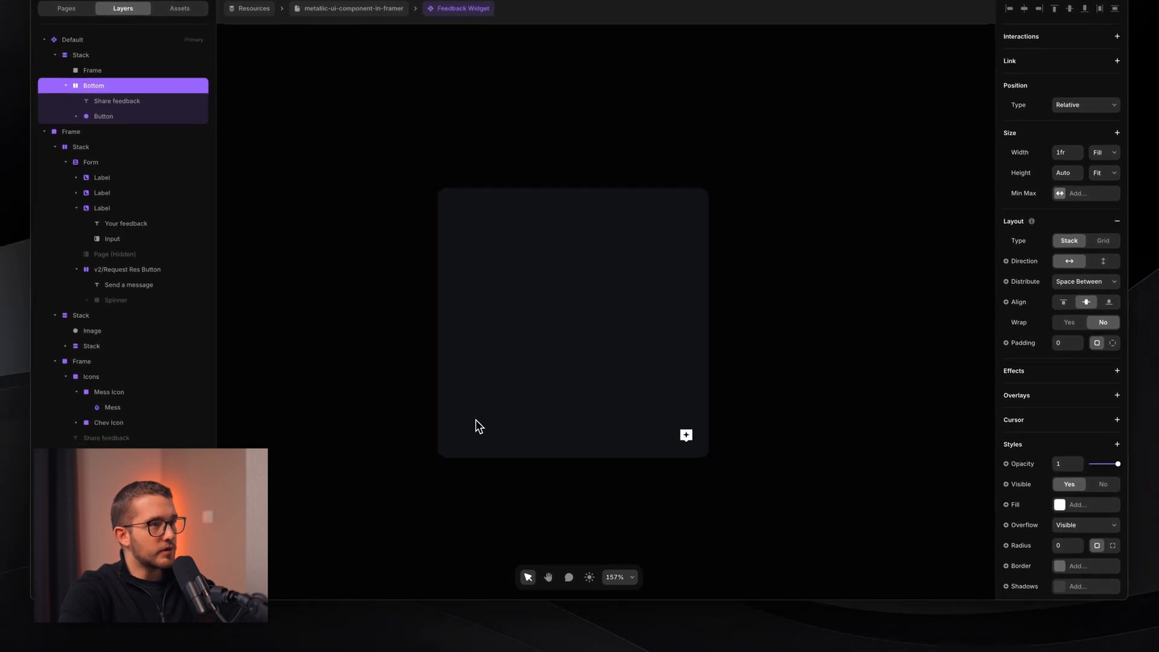
{"action": "scroll", "coordinate": [475, 418], "scroll_direction": "right", "scroll_amount": 5}
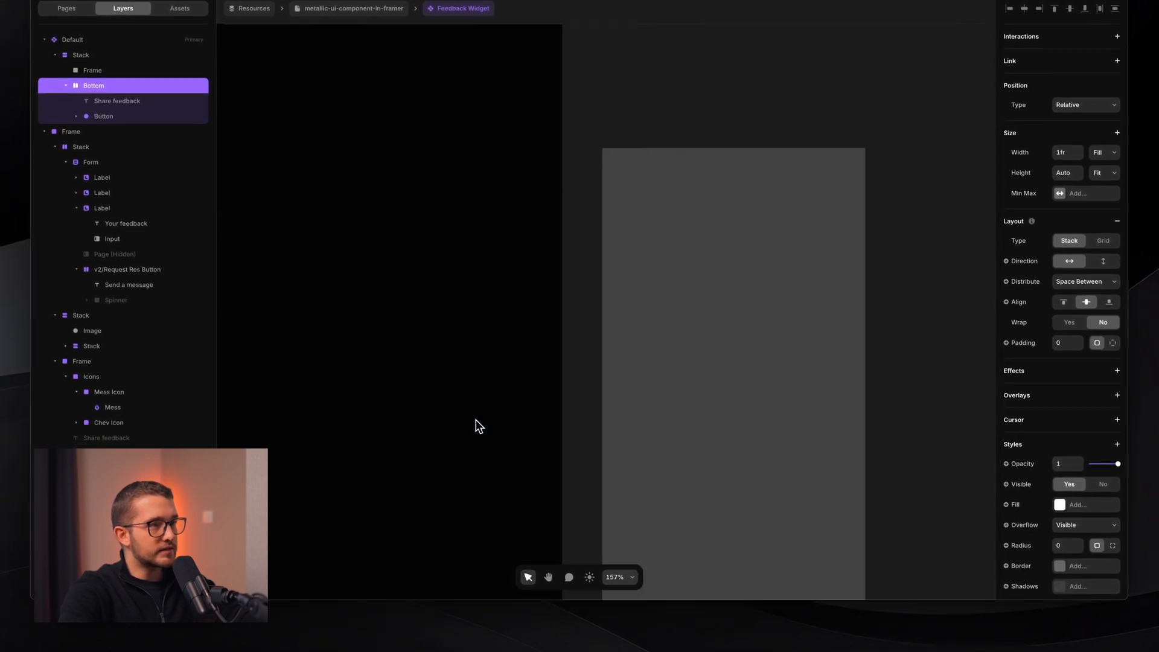
{"action": "scroll", "coordinate": [589, 405], "scroll_direction": "up", "scroll_amount": 5}
{"action": "scroll", "coordinate": [589, 405], "scroll_direction": "down", "scroll_amount": 3}
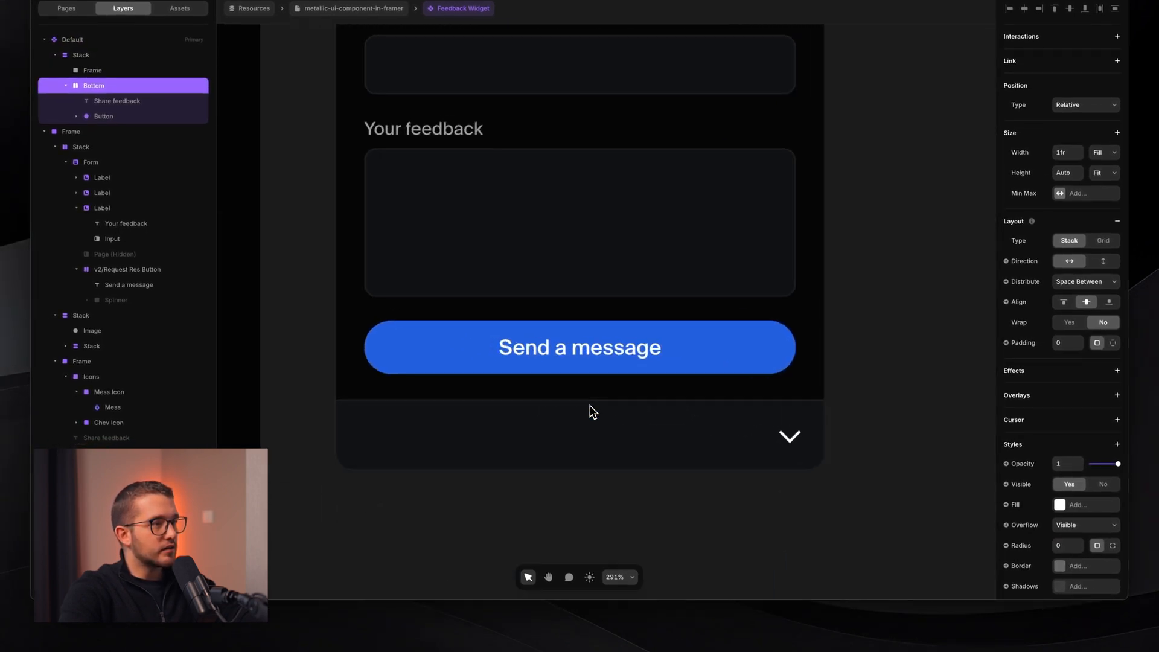
{"action": "left_click", "coordinate": [369, 419]}
{"action": "left_click", "coordinate": [603, 508]}
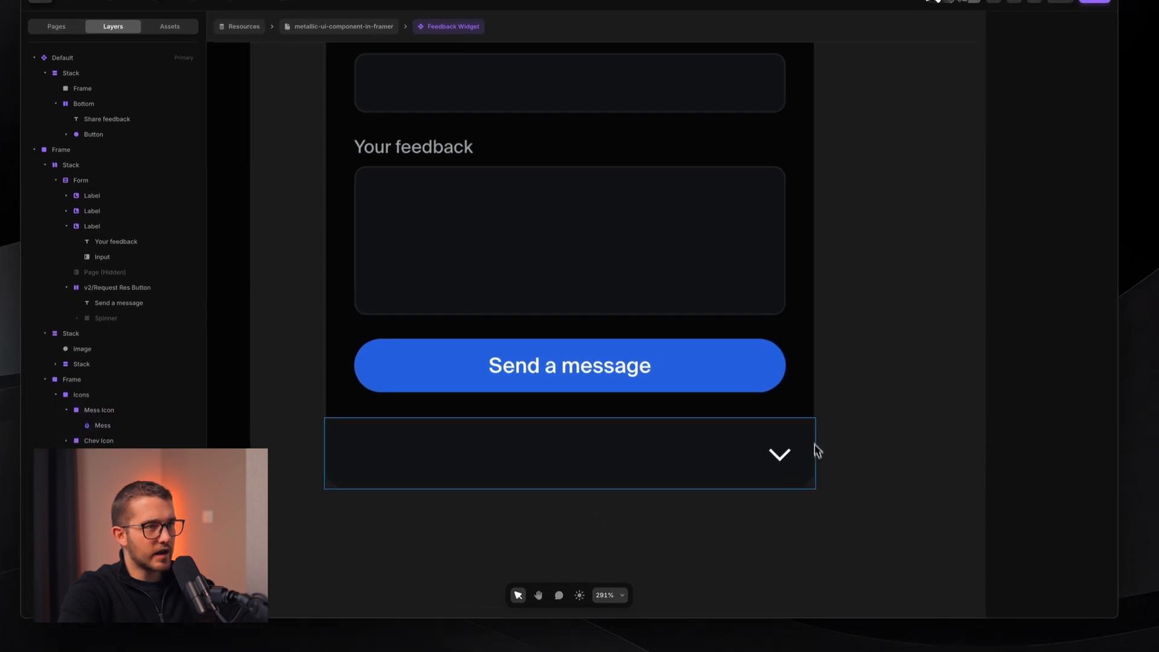
{"action": "scroll", "coordinate": [805, 552], "scroll_direction": "down", "scroll_amount": 5}
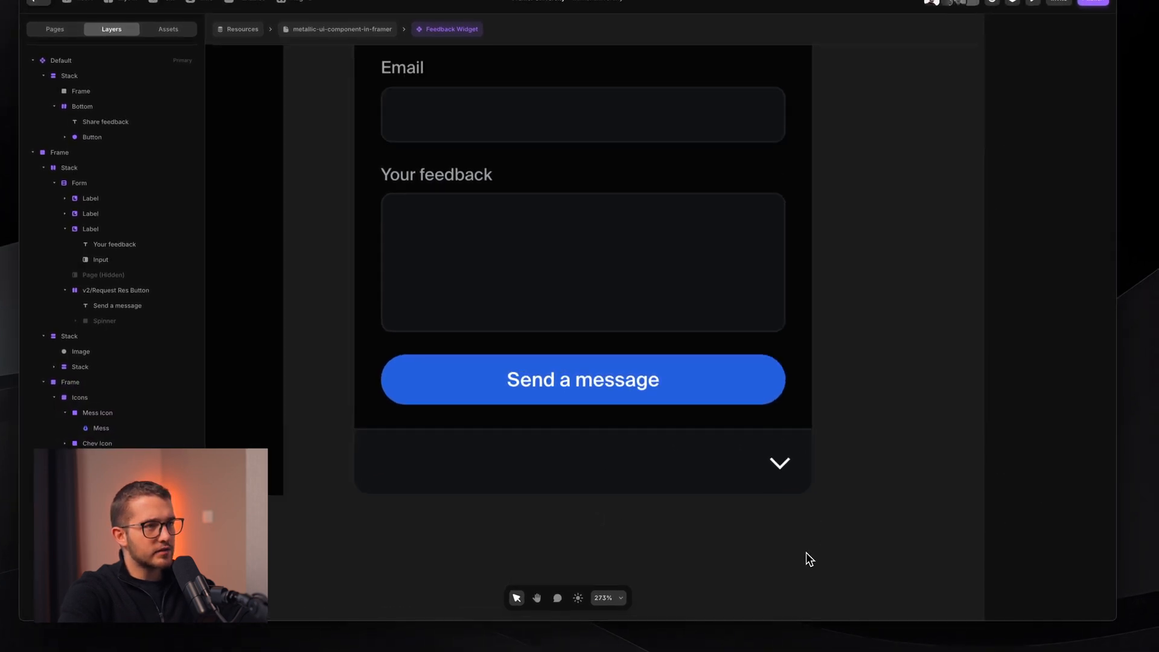
{"action": "scroll", "coordinate": [806, 552], "scroll_direction": "right", "scroll_amount": 5}
{"action": "scroll", "coordinate": [806, 553], "scroll_direction": "down", "scroll_amount": 2}
{"action": "scroll", "coordinate": [595, 223], "scroll_direction": "up", "scroll_amount": 5}
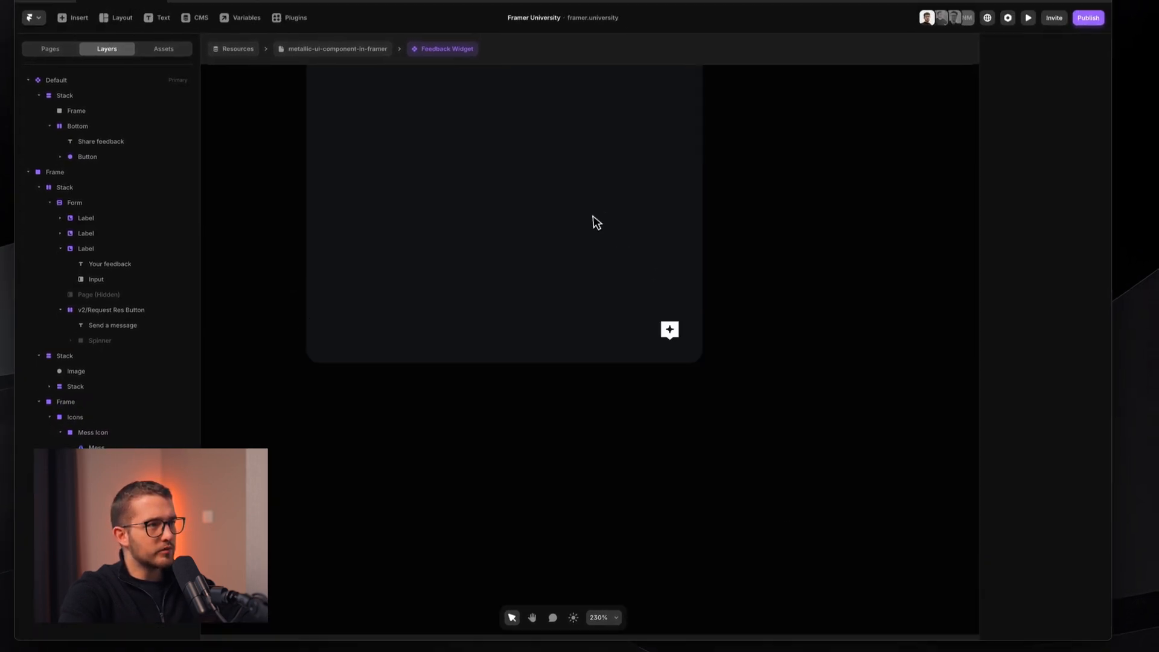
- Zoom in on the Bottom bar and give its parent Stack the 01 fill style
{"action": "left_click", "coordinate": [658, 416], "text": "super"}
{"action": "left_click", "coordinate": [758, 374]}
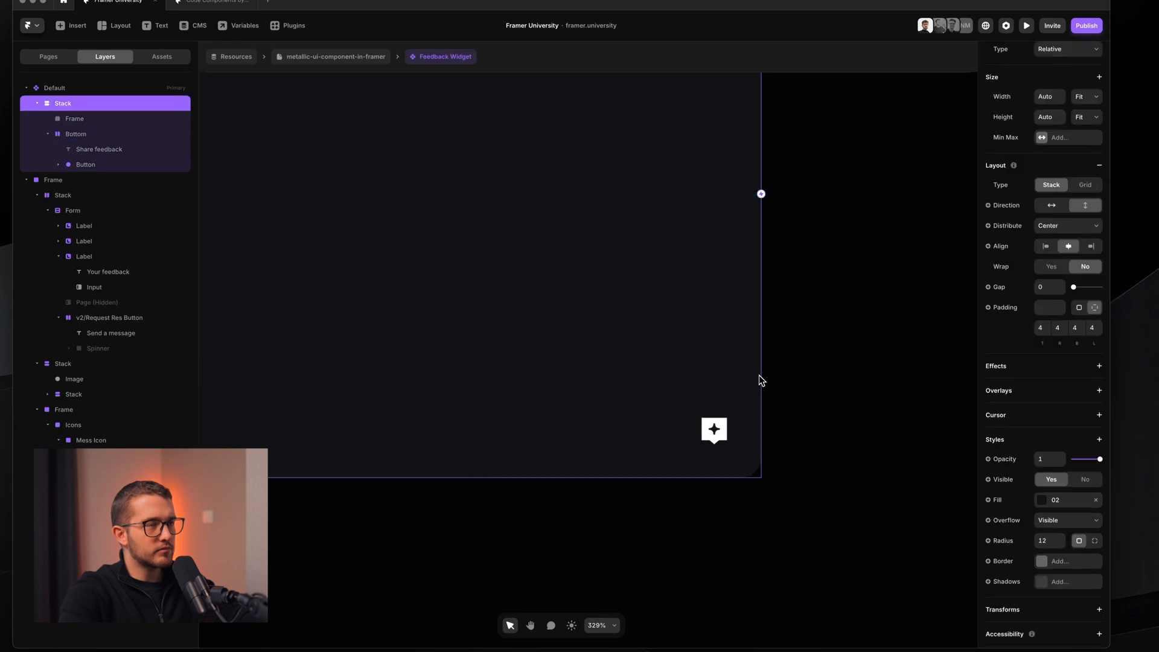
{"action": "scroll", "coordinate": [758, 374], "scroll_direction": "left", "scroll_amount": 2}
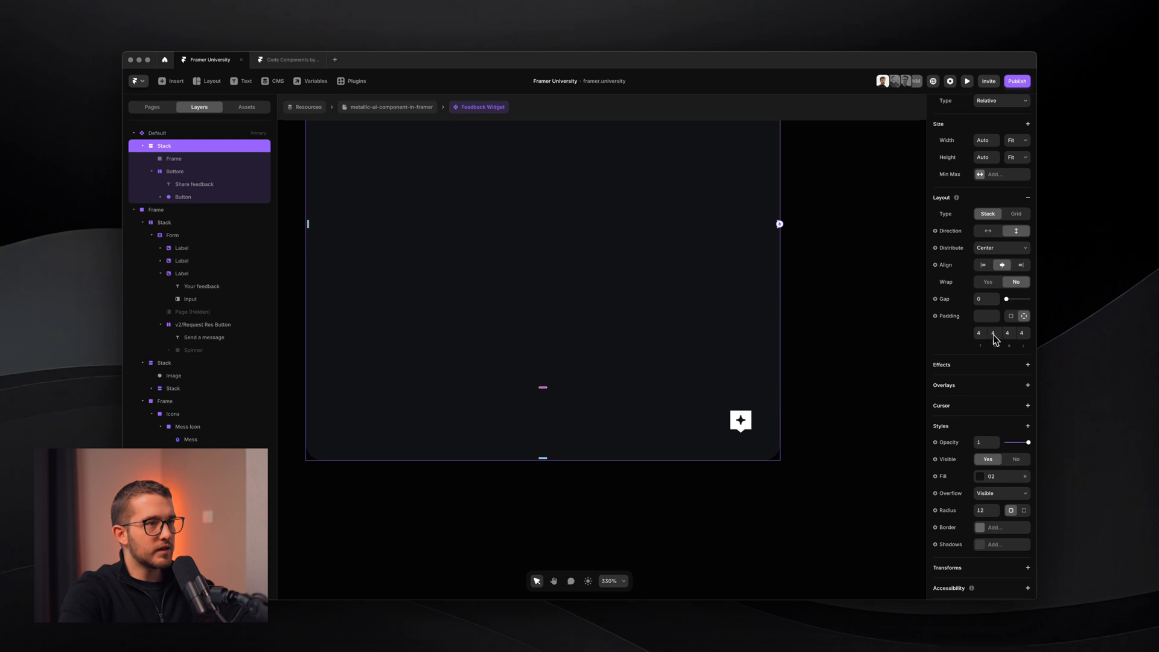
{"action": "left_click", "coordinate": [670, 440], "text": "super"}
{"action": "scroll", "coordinate": [783, 399], "scroll_direction": "up", "scroll_amount": 5}
{"action": "key", "text": "super+shift+4"}
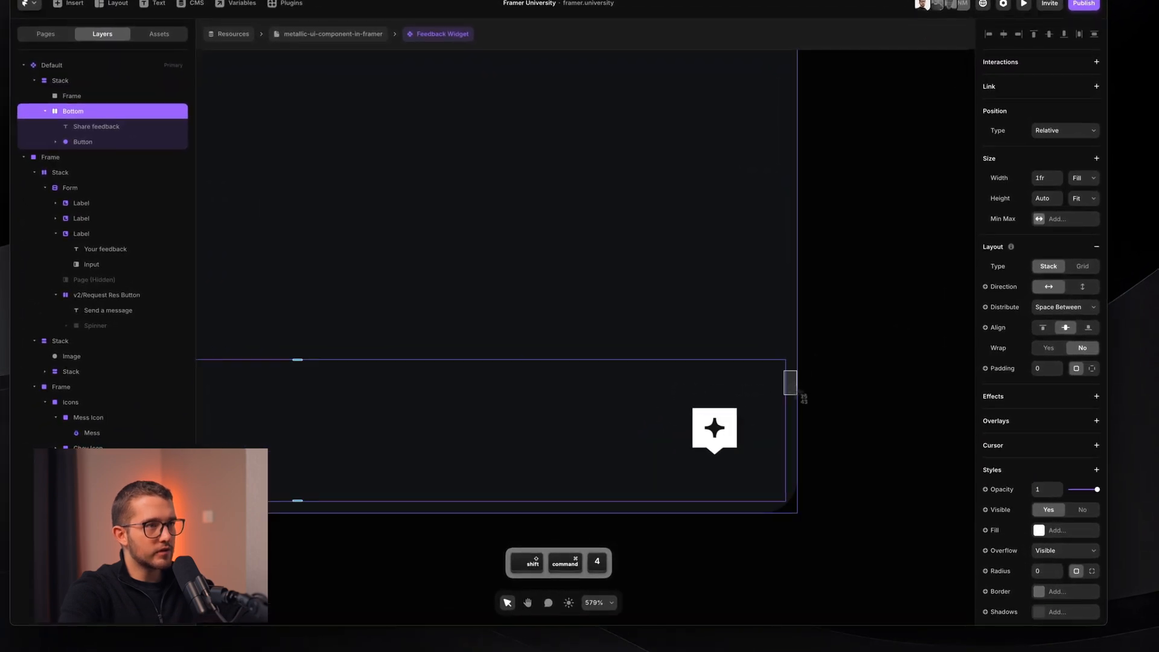
{"action": "key", "text": "Escape"}
{"action": "scroll", "coordinate": [796, 393], "scroll_direction": "down", "scroll_amount": 4}
{"action": "scroll", "coordinate": [797, 396], "scroll_direction": "down", "scroll_amount": 3}
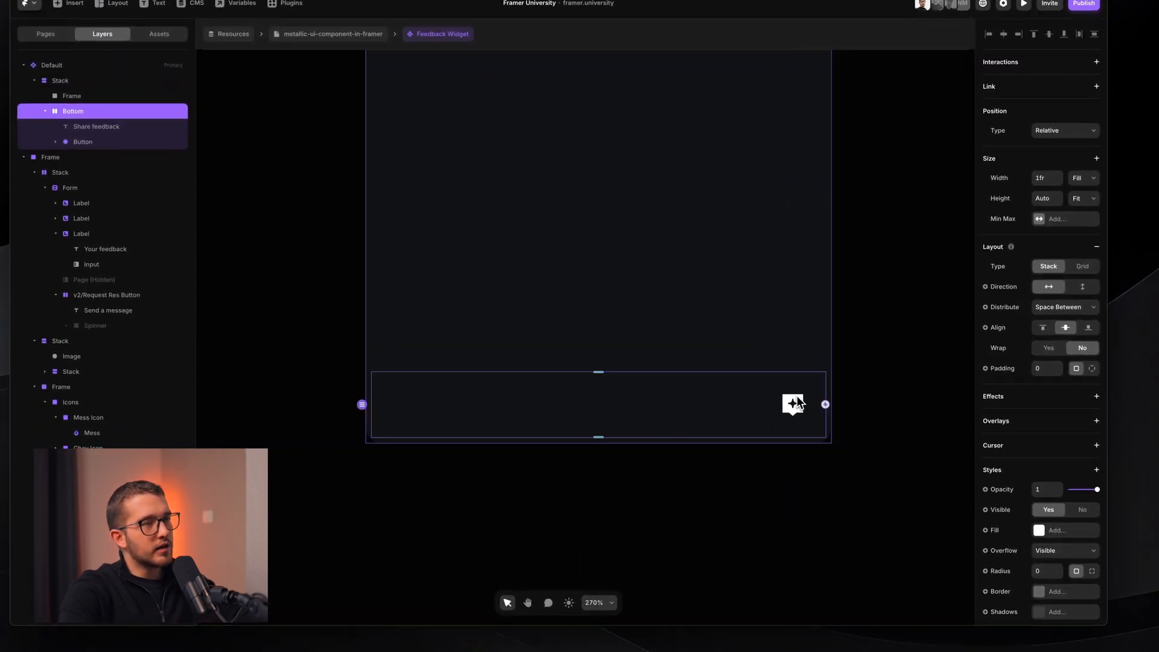
{"action": "left_click", "coordinate": [833, 326]}
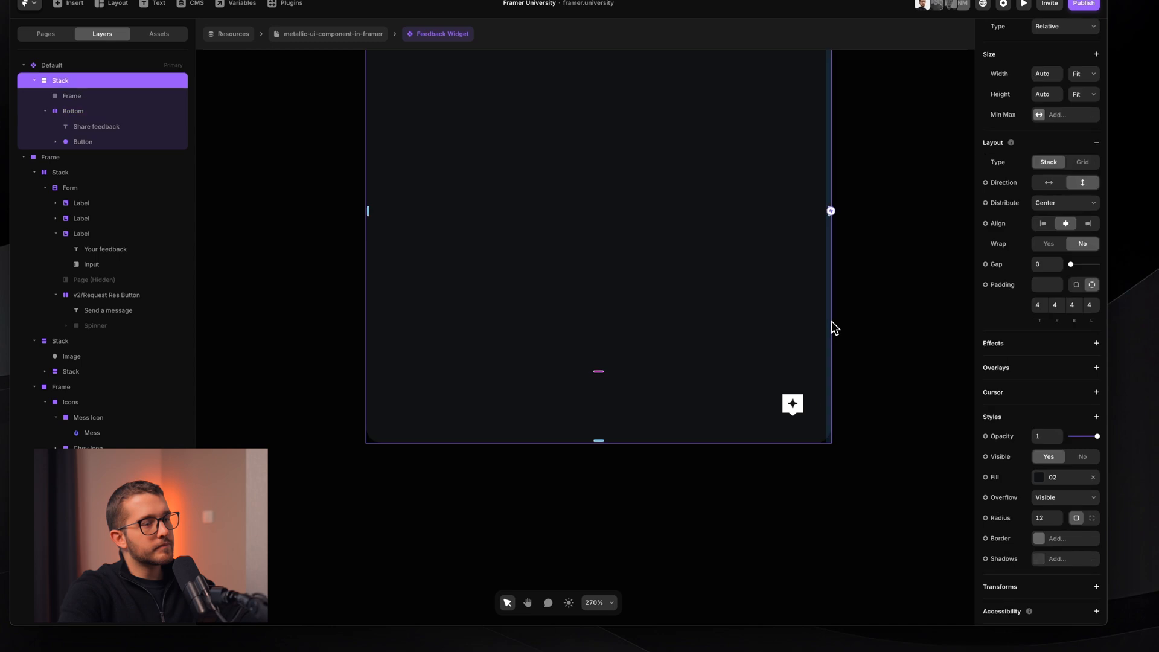
{"action": "left_click", "coordinate": [1047, 479]}
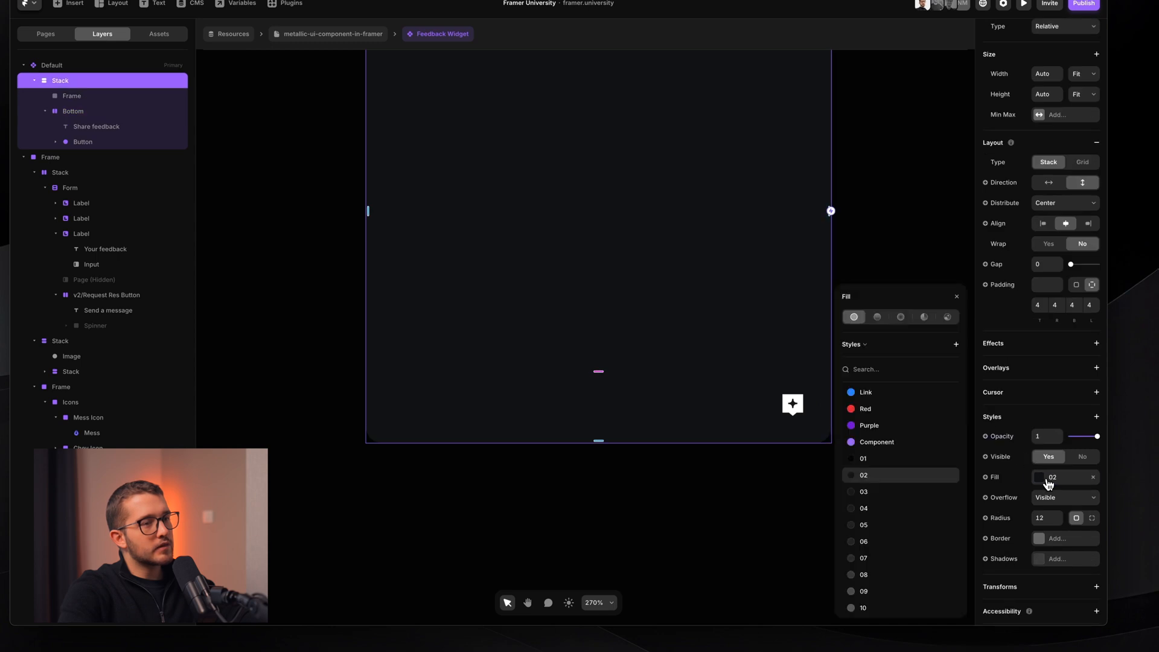
{"action": "left_click", "coordinate": [872, 459]}
- Remove the upper Frame's fill and reselect the Bottom bar
{"action": "left_click", "coordinate": [736, 410], "text": "super"}
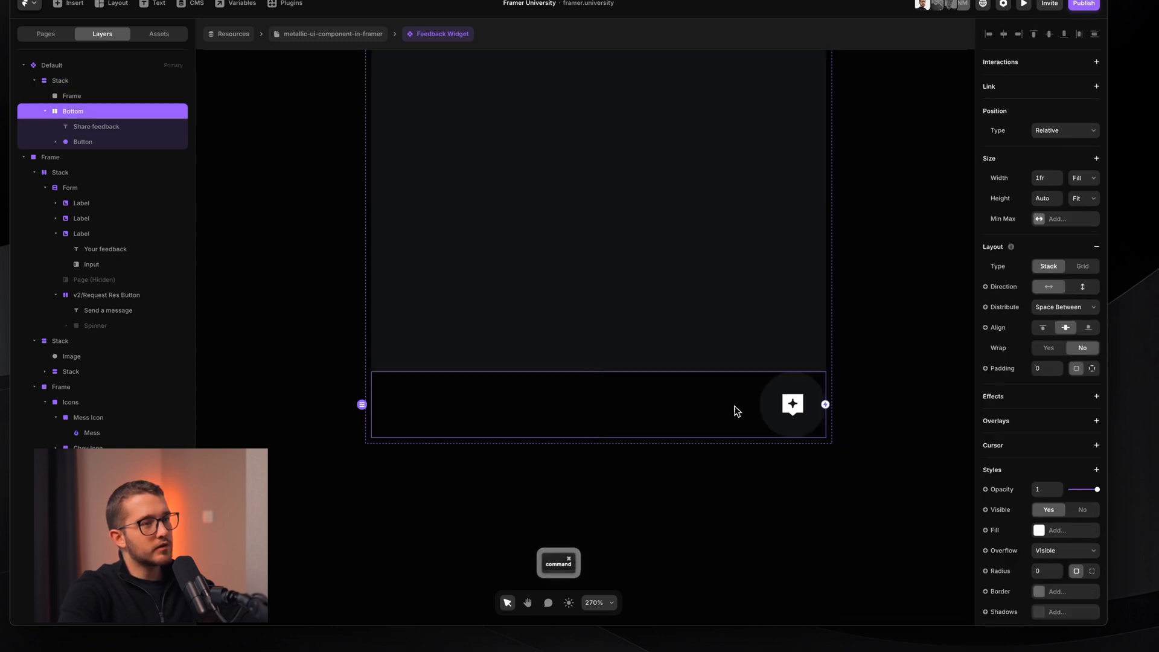
{"action": "left_click", "coordinate": [794, 246], "text": "super"}
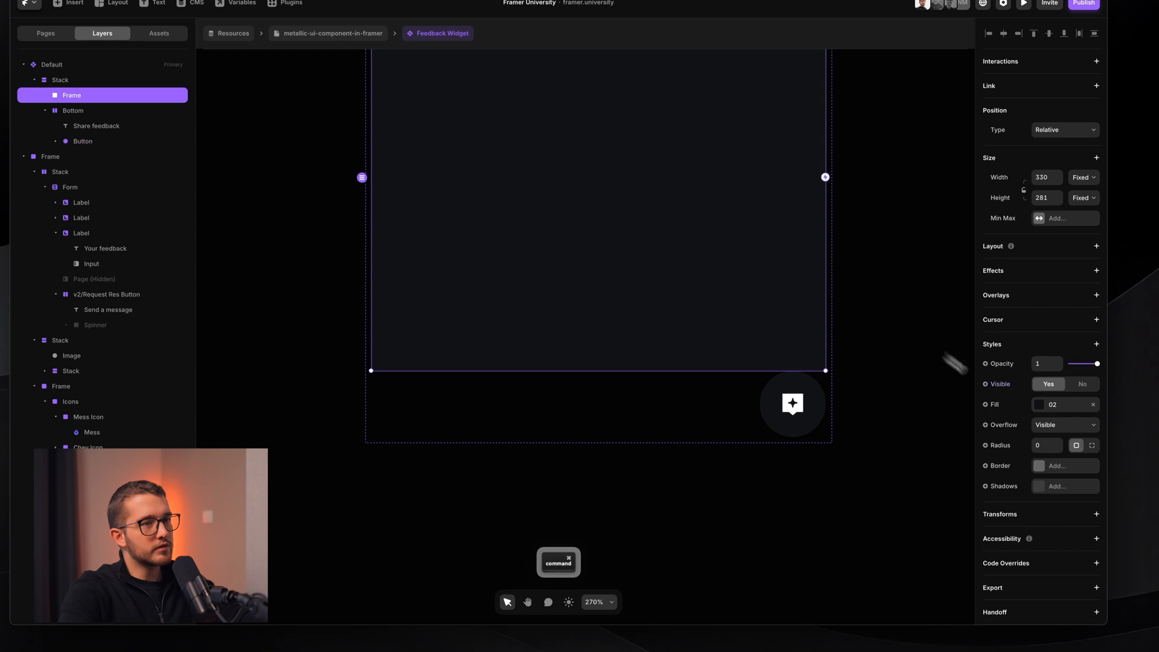
{"action": "left_click", "coordinate": [1092, 404]}
{"action": "scroll", "coordinate": [807, 380], "scroll_direction": "down", "scroll_amount": 3}
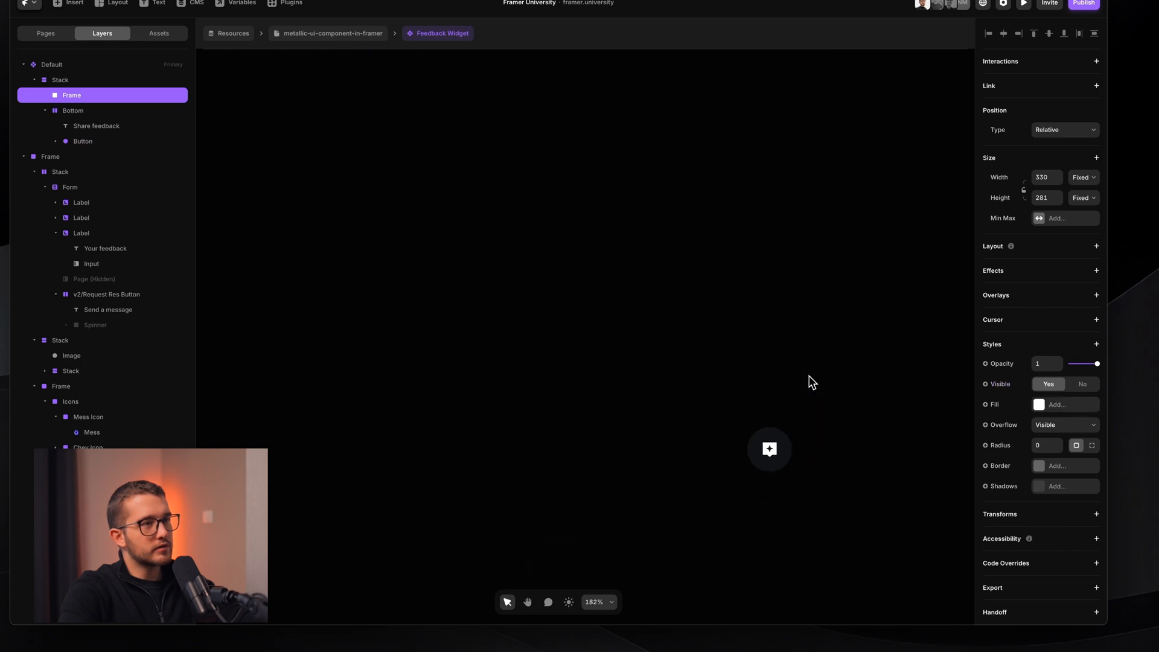
{"action": "left_click", "coordinate": [716, 444], "text": "super"}
{"action": "scroll", "coordinate": [716, 444], "scroll_direction": "up", "scroll_amount": 5}
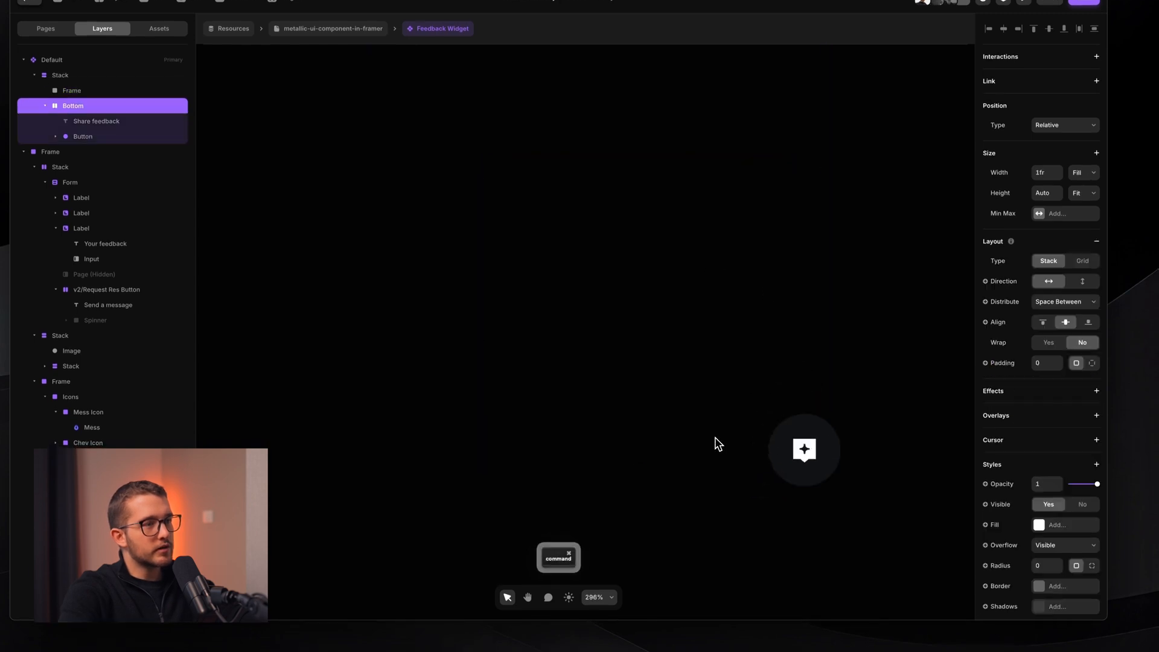
{"action": "scroll", "coordinate": [669, 396], "scroll_direction": "down", "scroll_amount": 2}
{"action": "scroll", "coordinate": [667, 393], "scroll_direction": "down", "scroll_amount": 3}
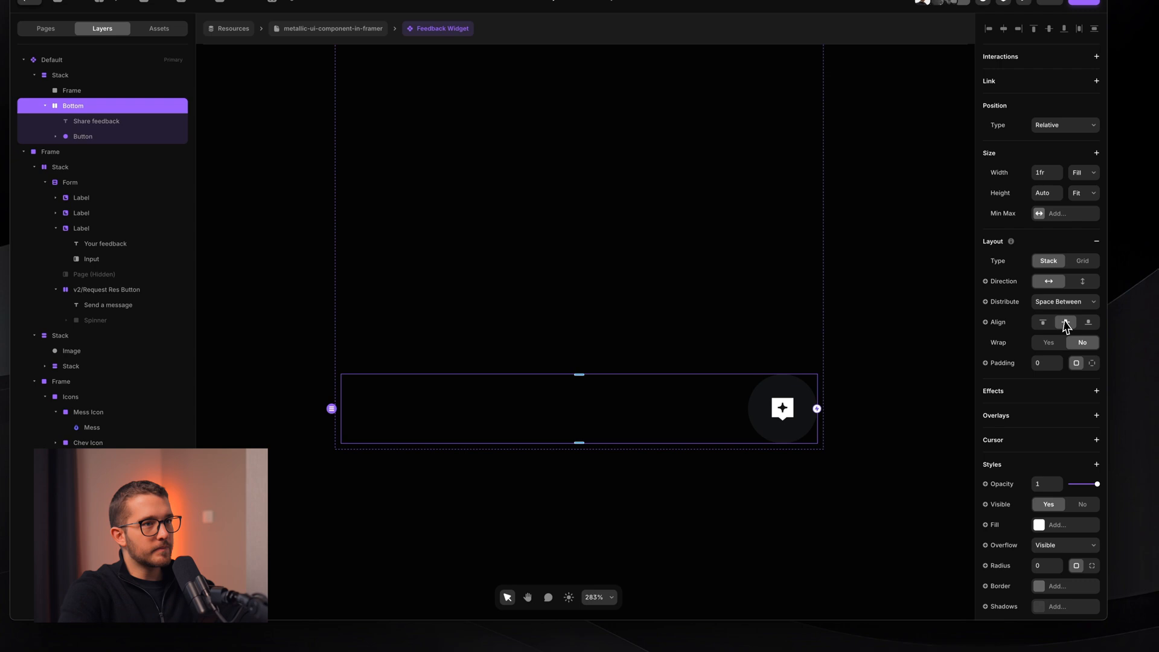
- Give the Bottom bar a fill using the 02 colour style
{"action": "left_click", "coordinate": [1056, 525]}
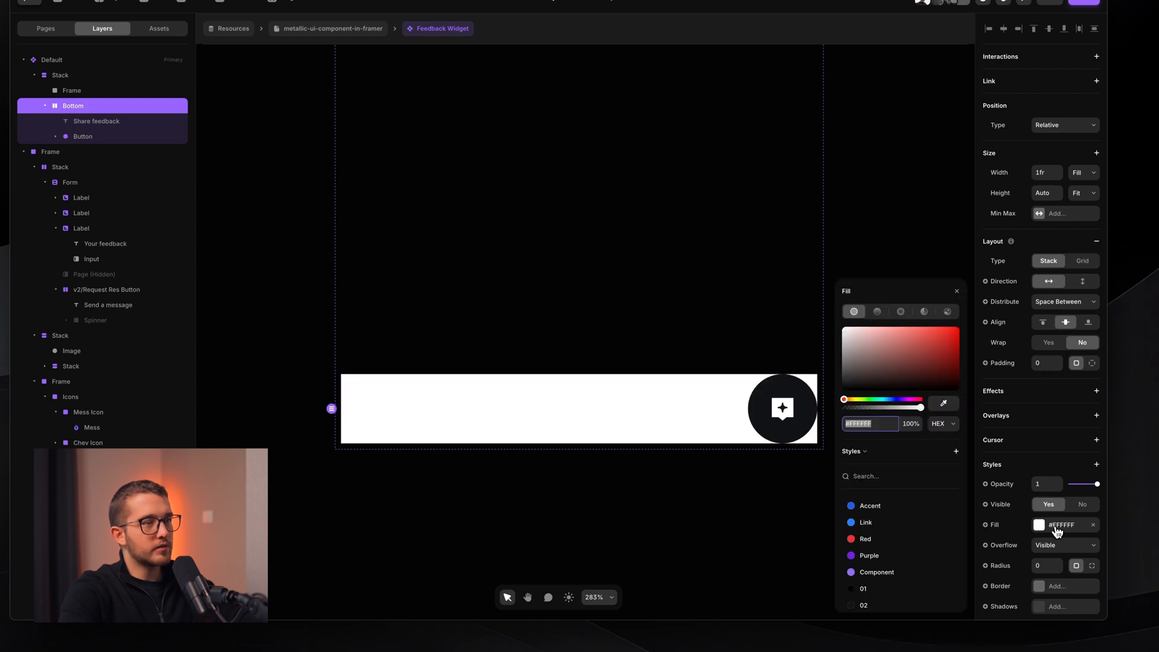
{"action": "scroll", "coordinate": [880, 557], "scroll_direction": "down", "scroll_amount": 2}
{"action": "left_click", "coordinate": [864, 551]}
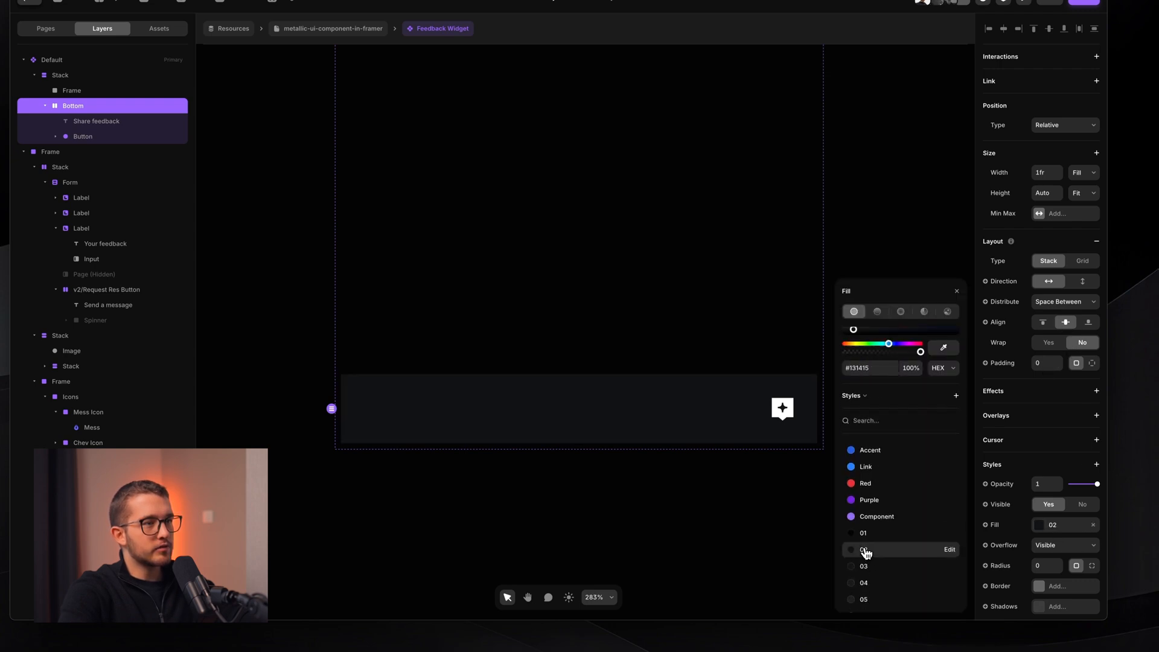
{"action": "left_click", "coordinate": [709, 548]}
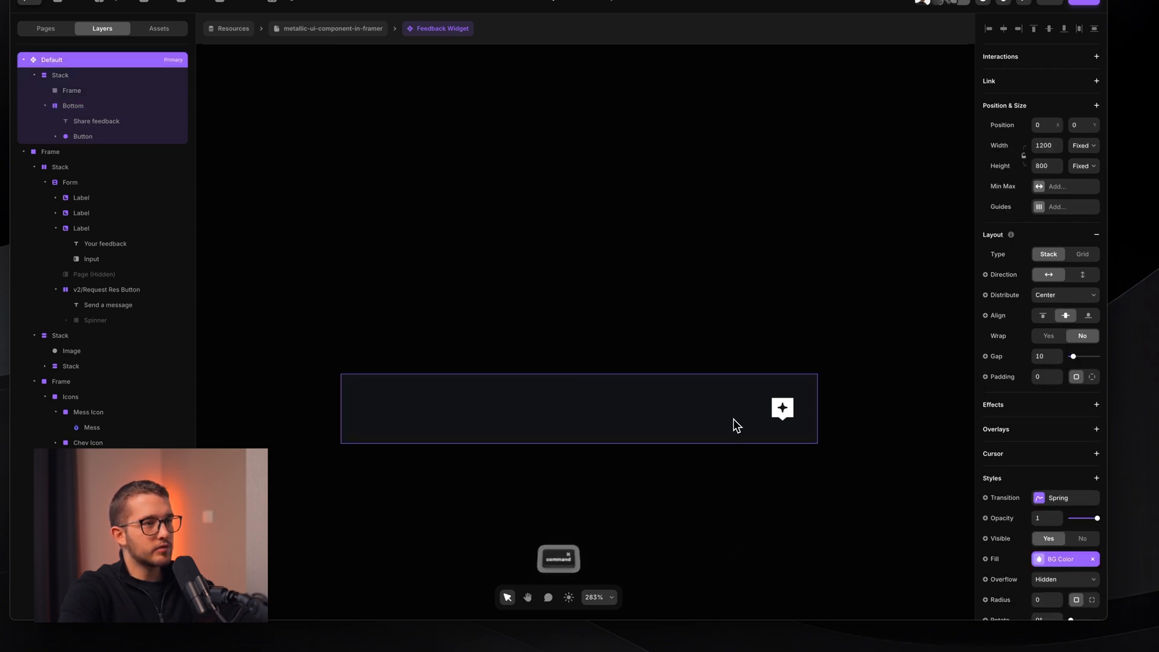
{"action": "left_click", "coordinate": [718, 430], "text": "super"}
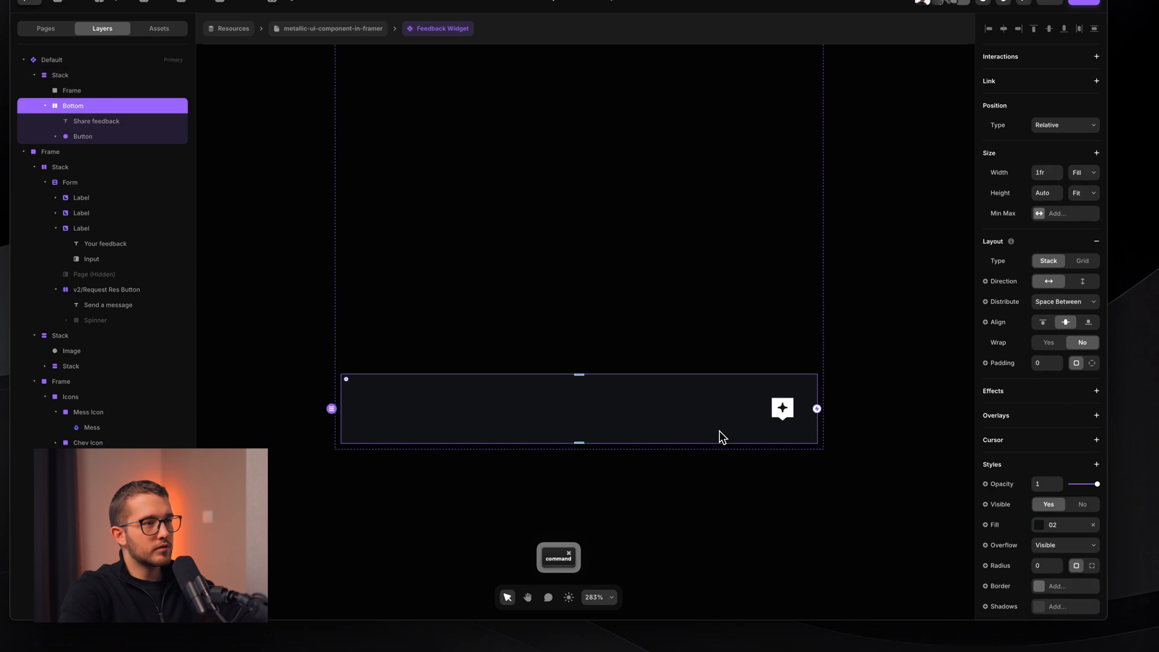
- Set the parent Stack's padding to 0 on all sides
{"action": "left_click", "coordinate": [823, 446]}
{"action": "type", "text": "0"}
{"action": "left_click", "coordinate": [1059, 300]}
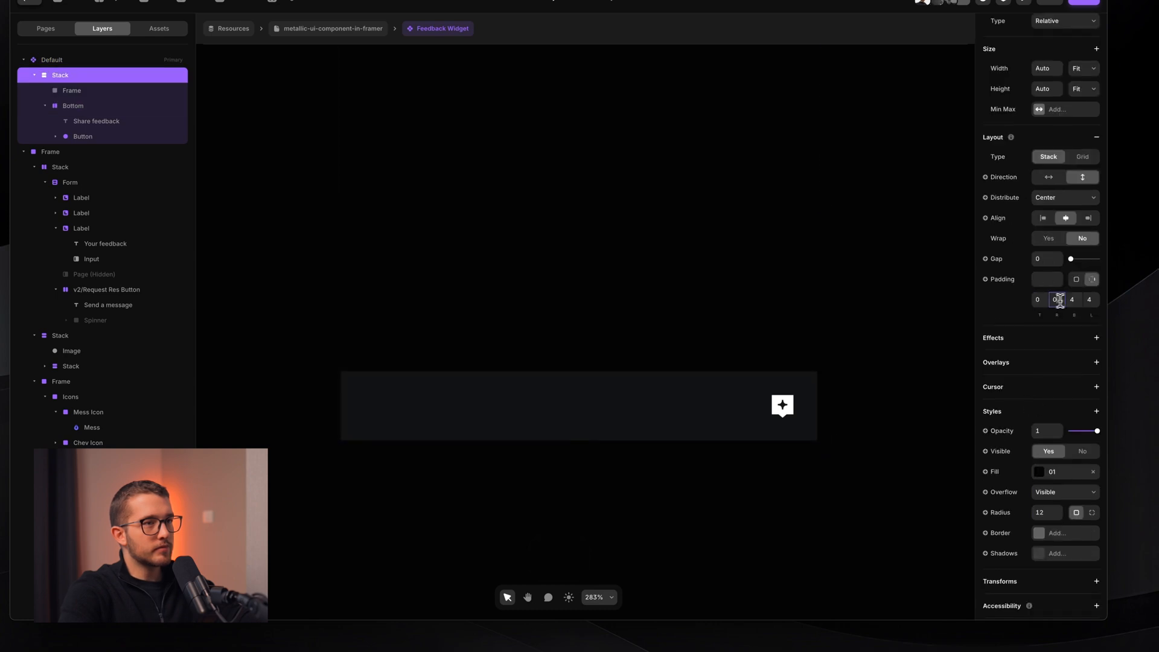
{"action": "type", "text": "0"}
{"action": "left_click", "coordinate": [1073, 299]}
{"action": "type", "text": "0"}
{"action": "left_click", "coordinate": [1088, 299]}
{"action": "type", "text": "0"}
{"action": "key", "text": "Return"}
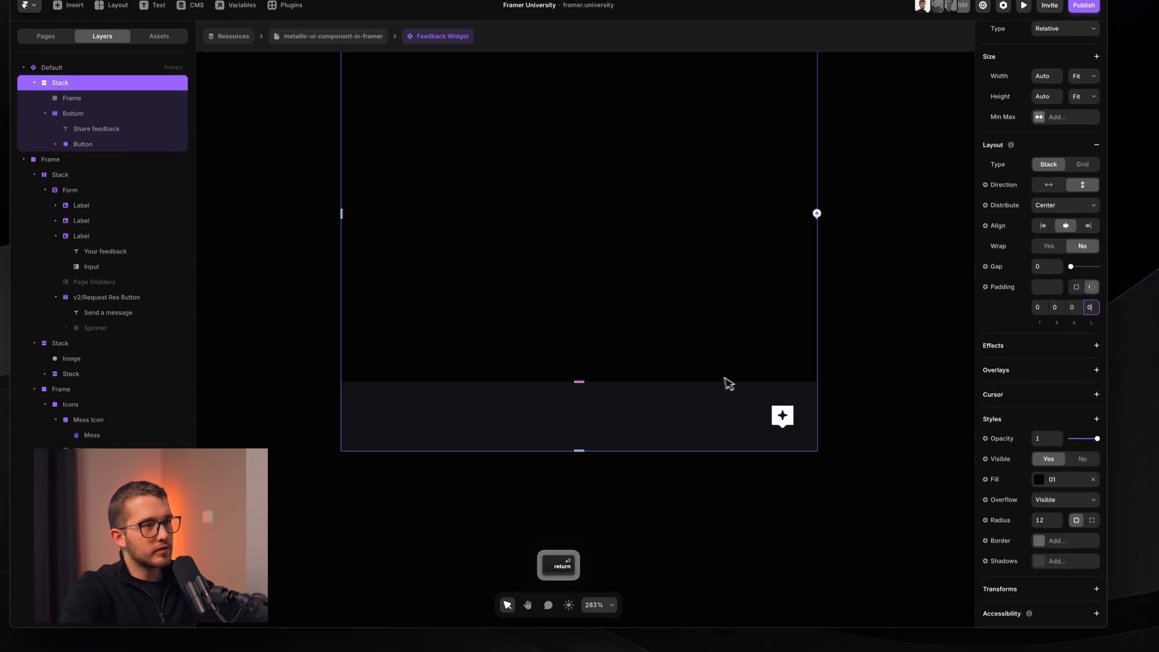
- Set the card Stack's overflow to Hidden so content clips to its rounded corners
{"action": "left_click", "coordinate": [726, 415], "text": "super"}
{"action": "left_click", "coordinate": [854, 415]}
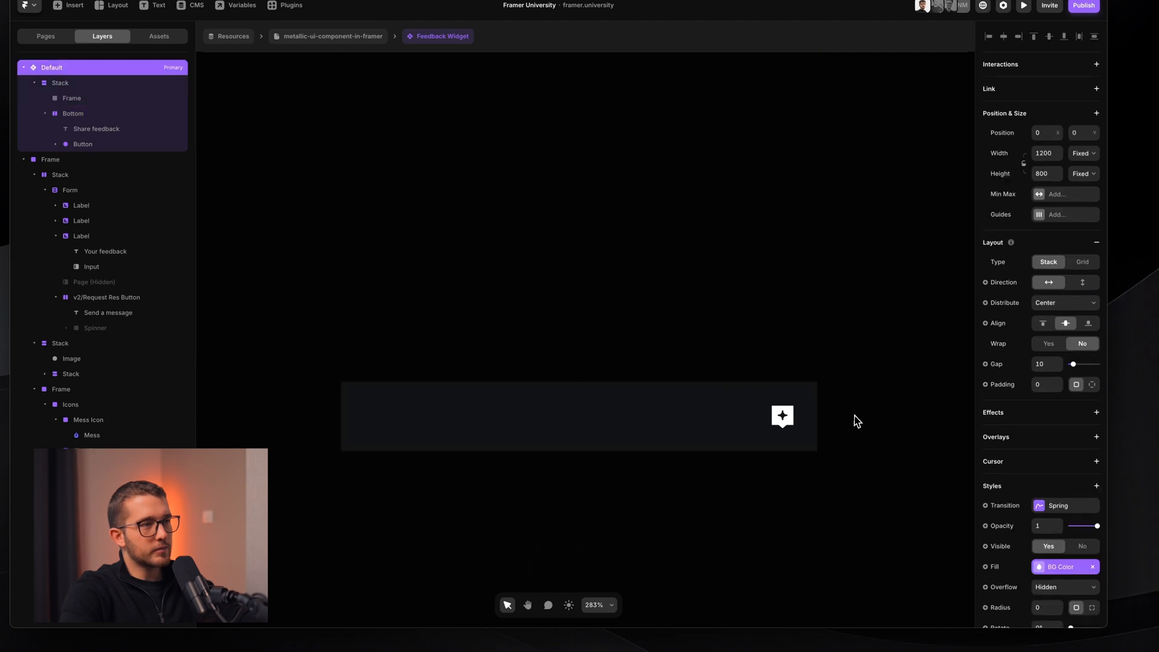
{"action": "scroll", "coordinate": [853, 415], "scroll_direction": "up", "scroll_amount": 1}
{"action": "scroll", "coordinate": [853, 414], "scroll_direction": "down", "scroll_amount": 3}
{"action": "scroll", "coordinate": [854, 415], "scroll_direction": "up", "scroll_amount": 1}
{"action": "key", "text": "Return"}
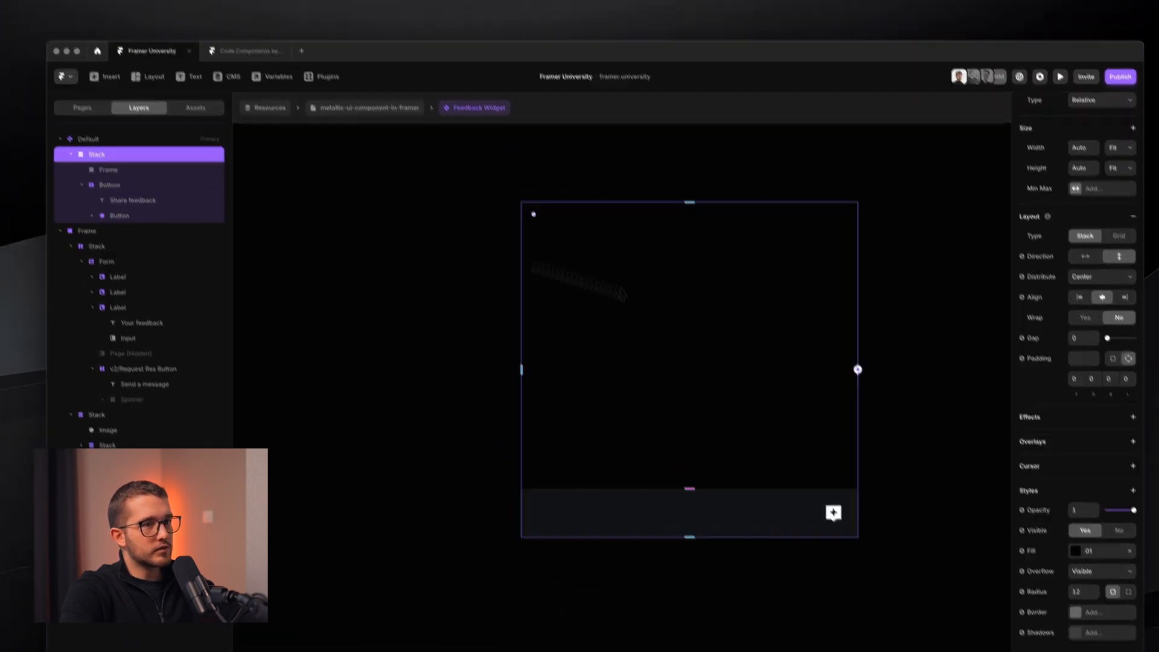
{"action": "left_click", "coordinate": [1098, 571]}
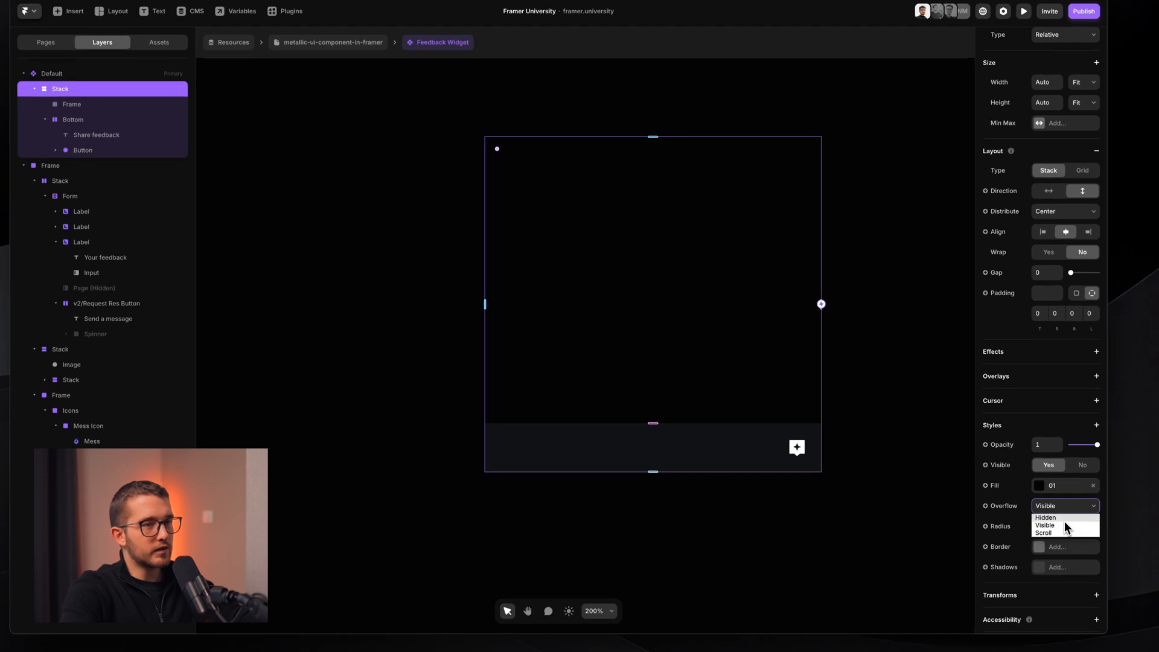
{"action": "left_click", "coordinate": [1050, 517]}
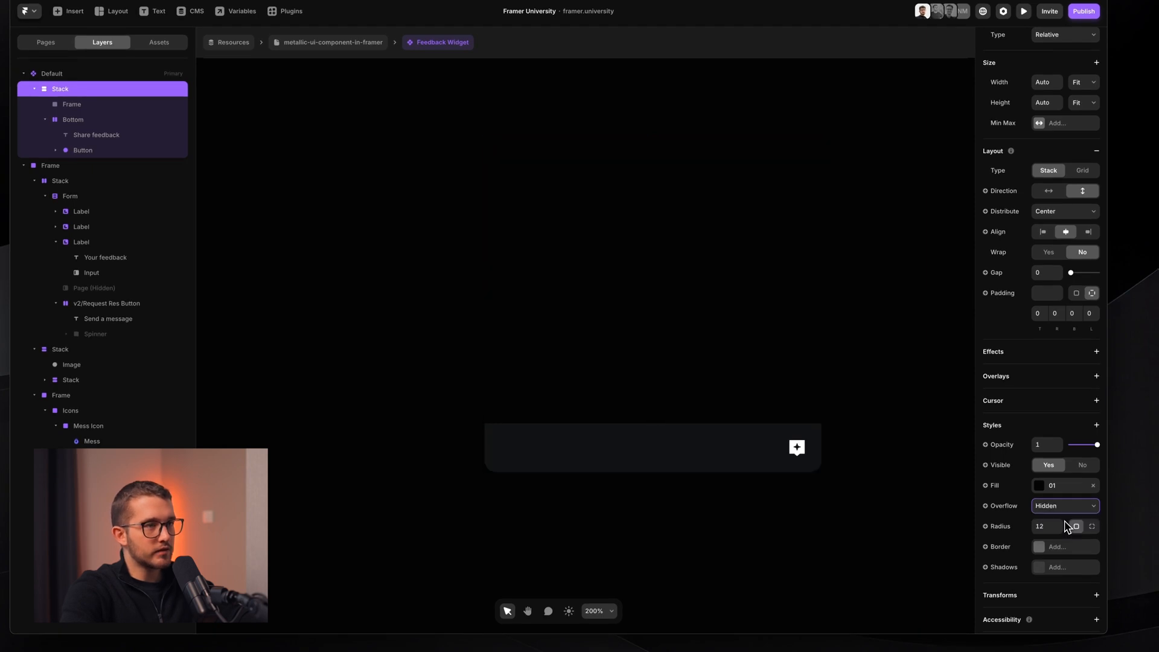
{"action": "scroll", "coordinate": [768, 399], "scroll_direction": "up", "scroll_amount": 3}
{"action": "scroll", "coordinate": [867, 500], "scroll_direction": "up", "scroll_amount": 3}
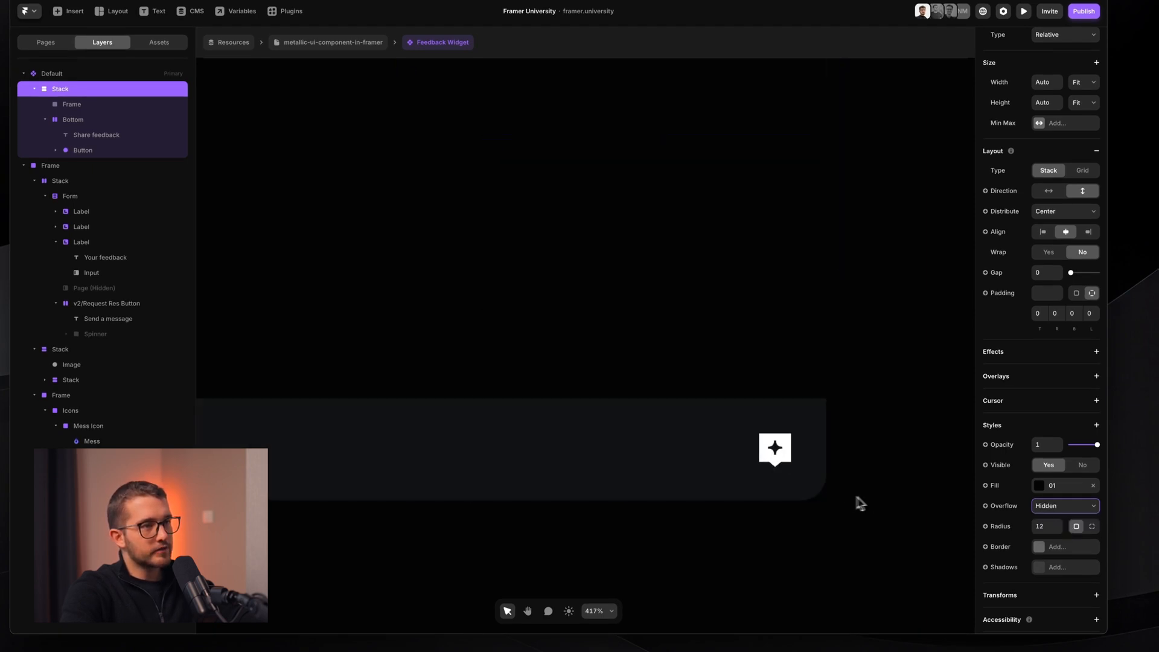
{"action": "left_click", "coordinate": [815, 506]}
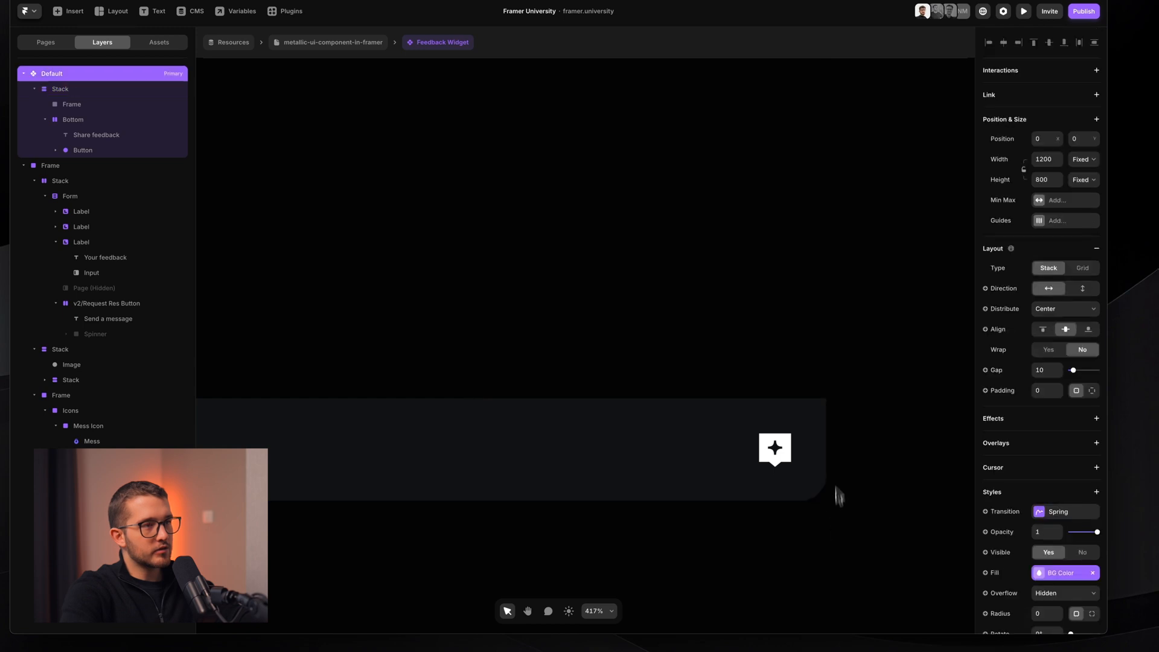
{"action": "scroll", "coordinate": [799, 525], "scroll_direction": "down", "scroll_amount": 5}
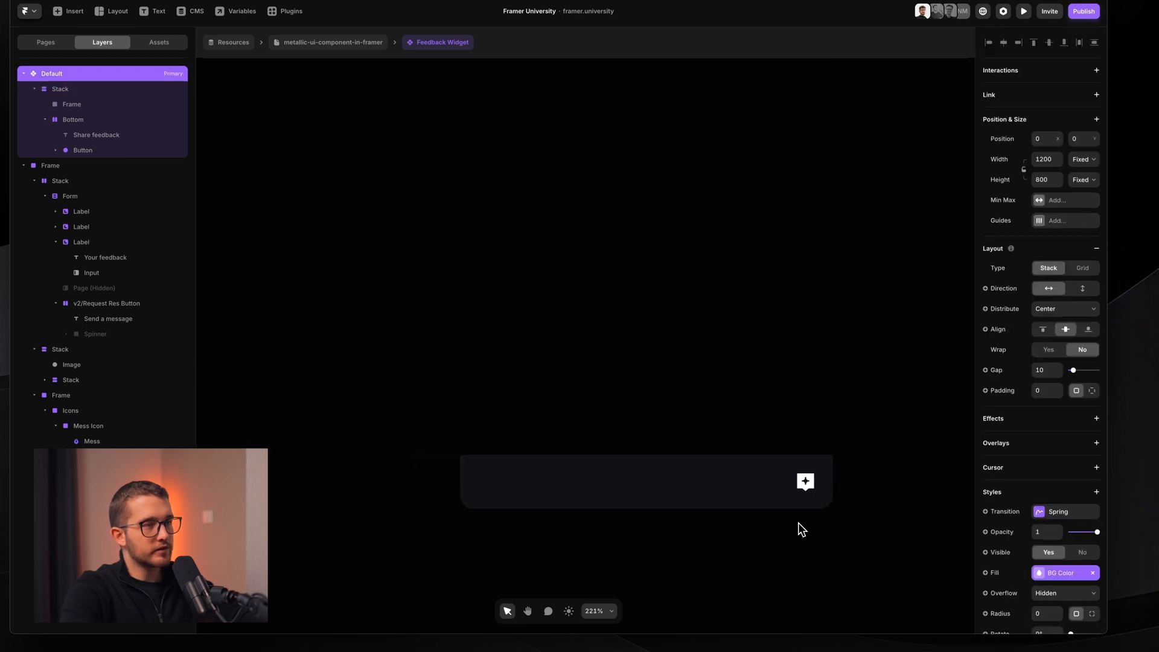
{"action": "scroll", "coordinate": [797, 523], "scroll_direction": "up", "scroll_amount": 1}
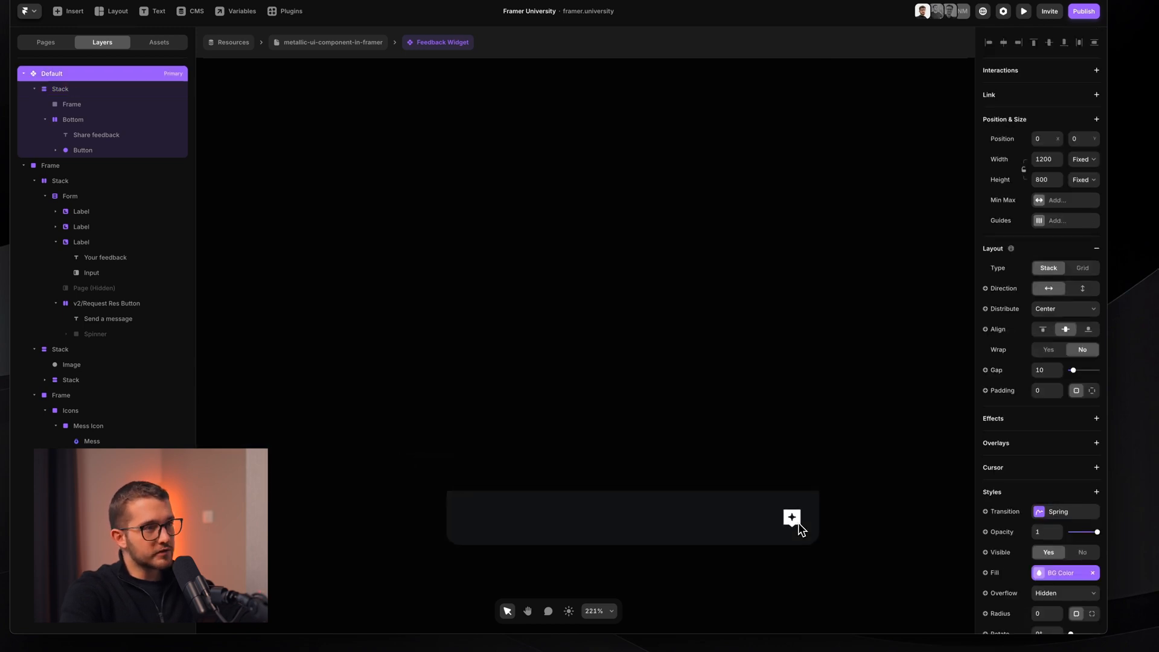
{"action": "left_click", "coordinate": [652, 383], "text": "super"}
{"action": "scroll", "coordinate": [651, 382], "scroll_direction": "down", "scroll_amount": 2}
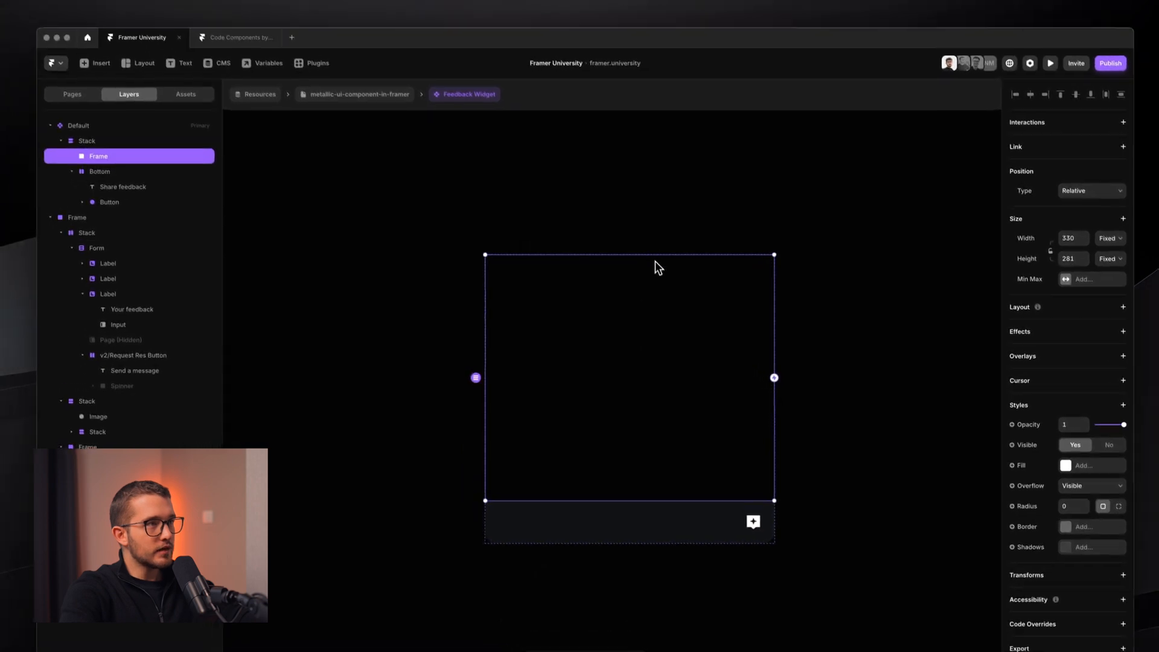
- Make the upper Frame 362 tall and rename it 'Form Content'
{"action": "left_click_drag", "start_coordinate": [628, 199], "coordinate": [630, 111]}
{"action": "left_click_drag", "start_coordinate": [661, 170], "coordinate": [665, 192]}
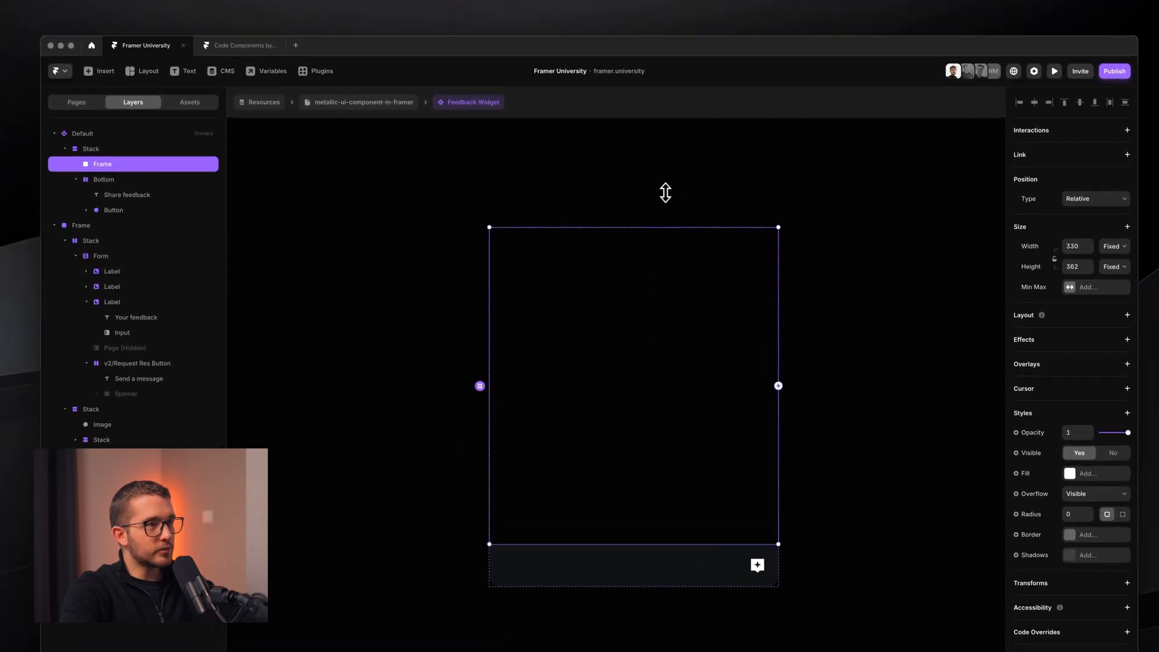
{"action": "double_click", "coordinate": [110, 167]}
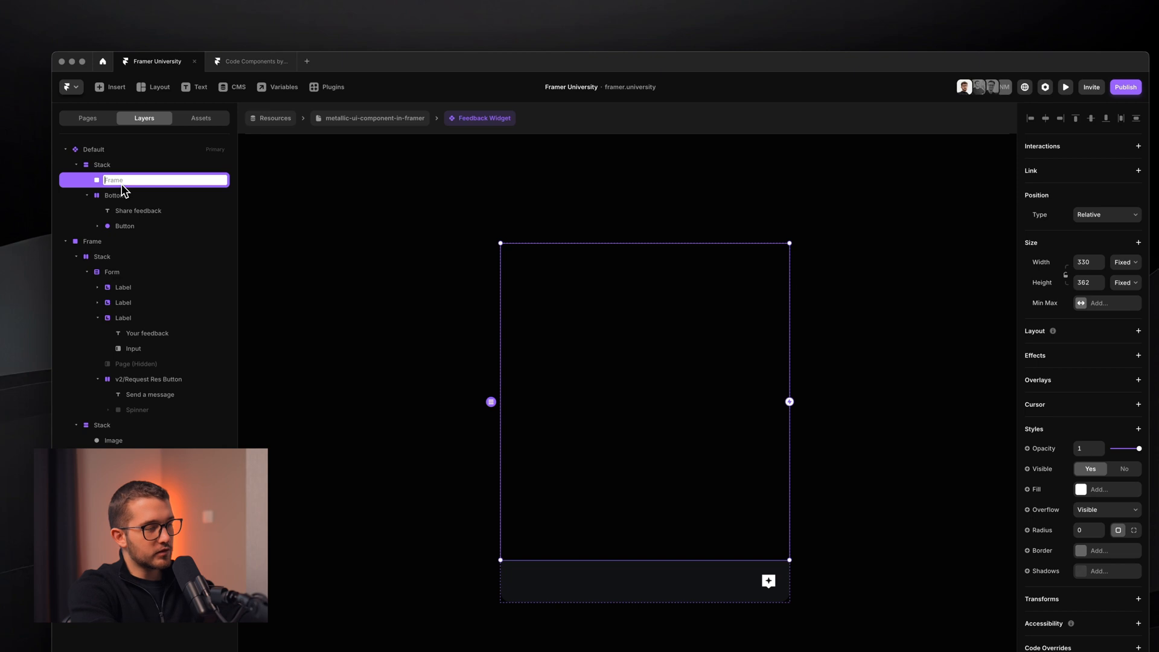
{"action": "type", "text": "Form Co"}
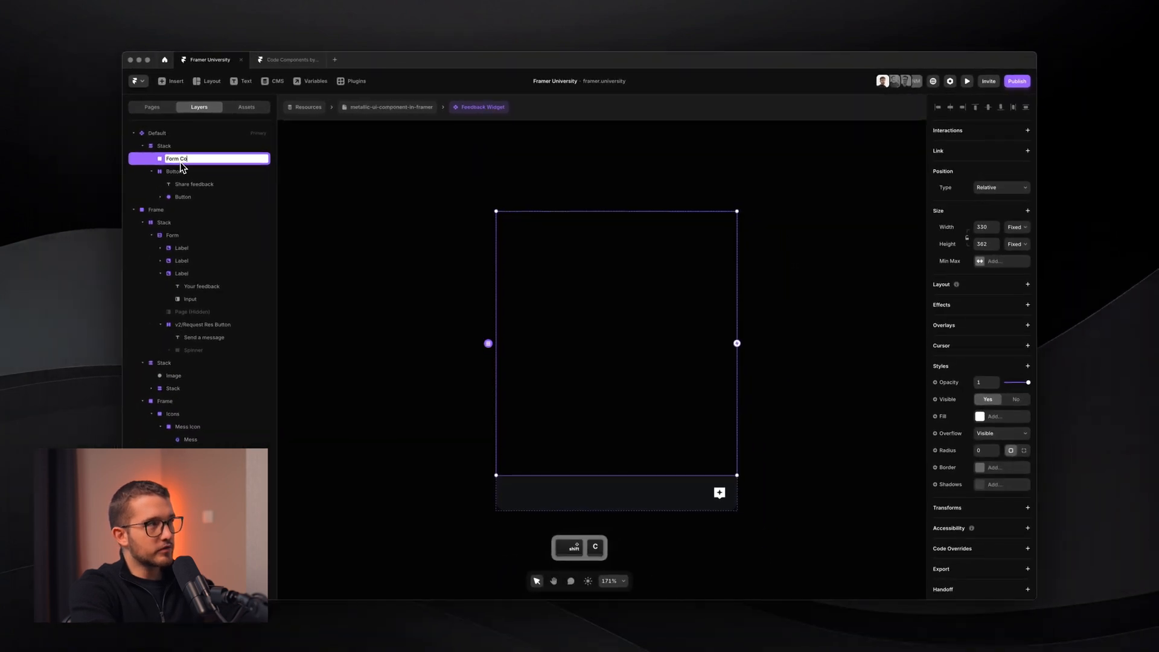
{"action": "type", "text": "ntent"}
- Rename the parent Stack layer to 'Widget'
{"action": "double_click", "coordinate": [179, 149]}
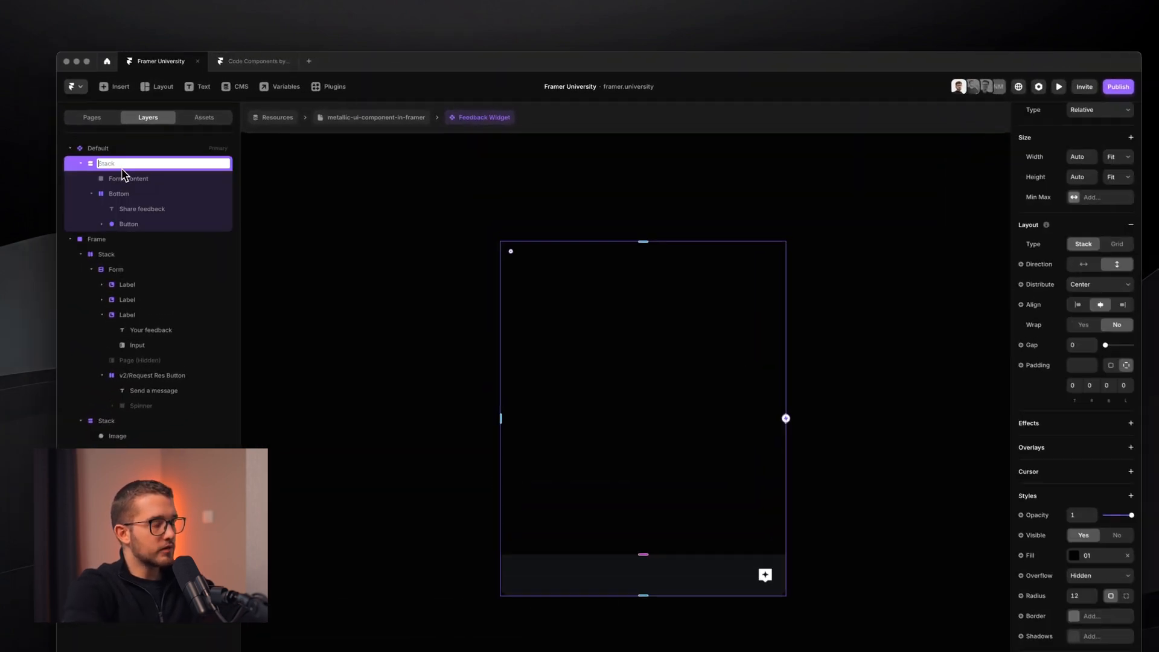
{"action": "type", "text": "Widge"}
{"action": "key", "text": "BackSpace"}
{"action": "key", "text": "BackSpace"}
{"action": "key", "text": "BackSpace"}
{"action": "key", "text": "BackSpace"}
{"action": "key", "text": "BackSpace"}
{"action": "type", "text": "Feedb"}
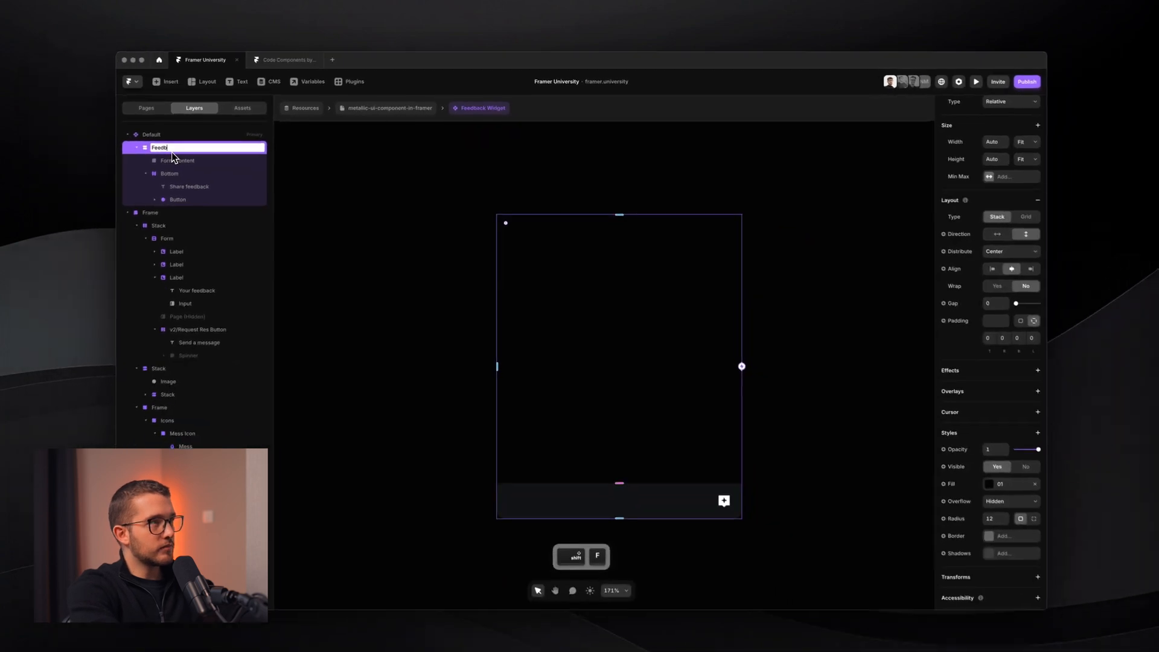
{"action": "key", "text": "BackSpace"}
{"action": "key", "text": "BackSpace"}
{"action": "key", "text": "BackSpace"}
{"action": "key", "text": "BackSpace"}
{"action": "key", "text": "BackSpace"}
{"action": "type", "text": "We"}
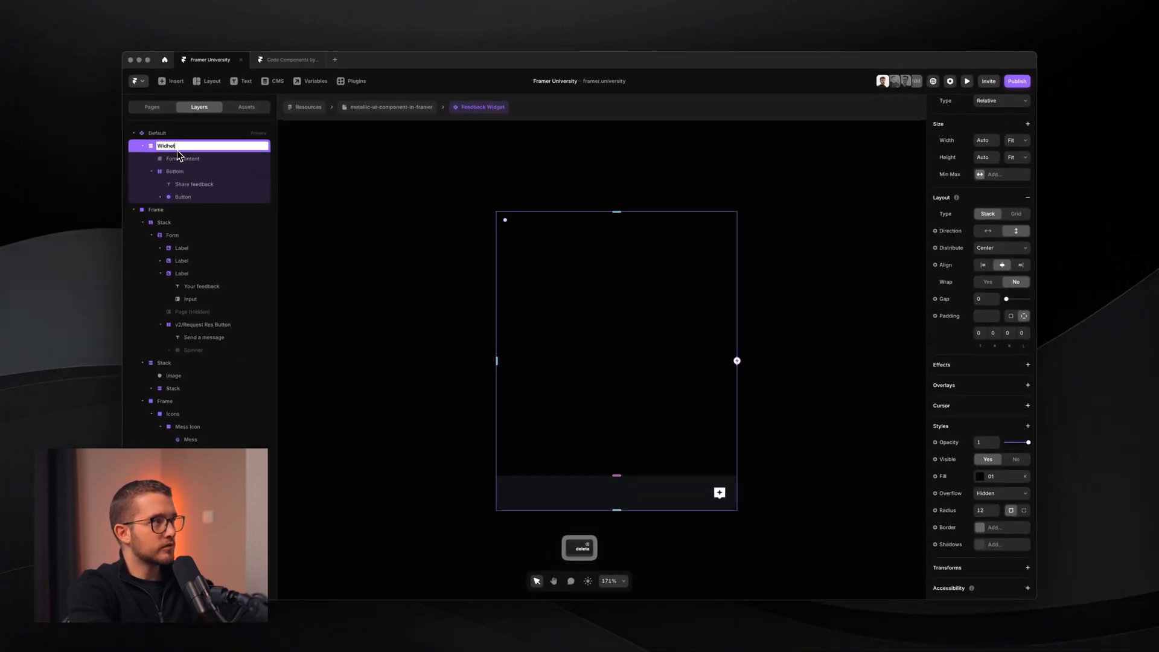
{"action": "type", "text": "idget"}
{"action": "key", "text": "Return"}
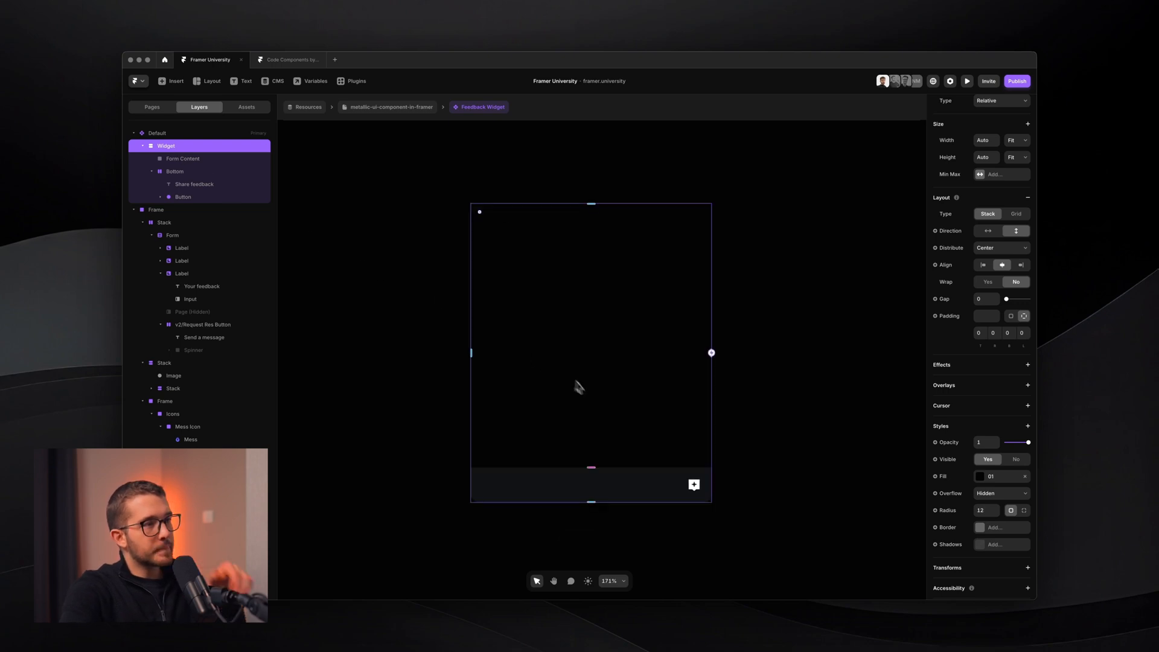
{"action": "scroll", "coordinate": [582, 385], "scroll_direction": "down", "scroll_amount": 4}
- Paste the form's avatar-and-heading header into Form Content, stacked vertically from the Start
{"action": "scroll", "coordinate": [581, 385], "scroll_direction": "right", "scroll_amount": 4}
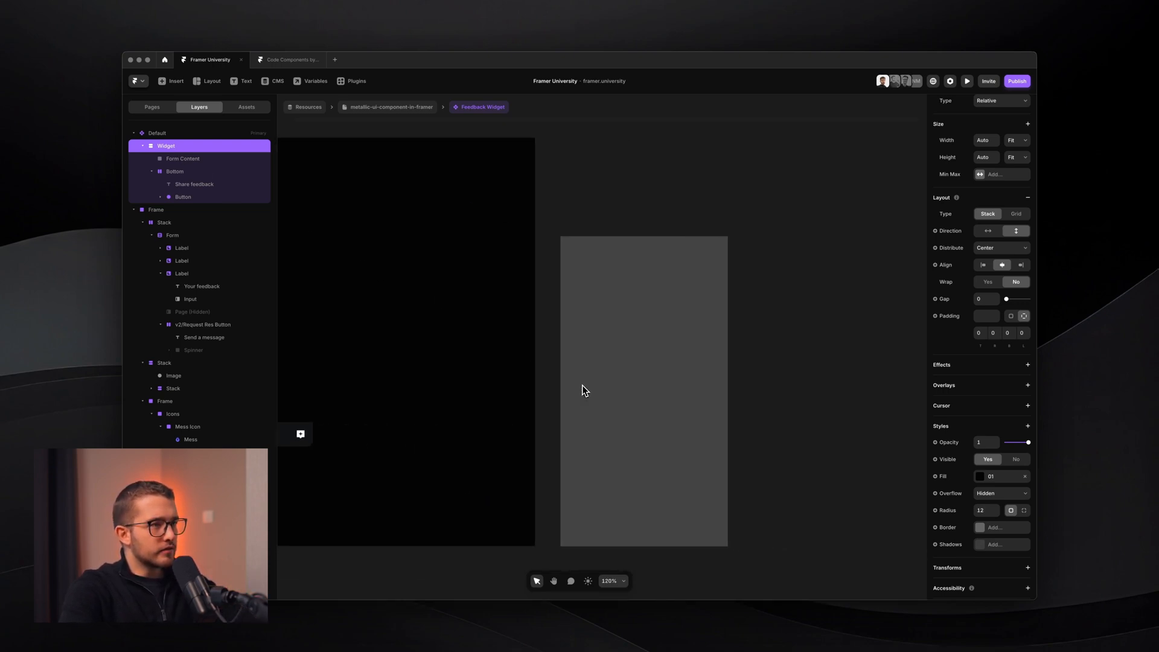
{"action": "scroll", "coordinate": [633, 461], "scroll_direction": "up", "scroll_amount": 4}
{"action": "scroll", "coordinate": [633, 461], "scroll_direction": "down", "scroll_amount": 2}
{"action": "scroll", "coordinate": [633, 461], "scroll_direction": "down", "scroll_amount": 2}
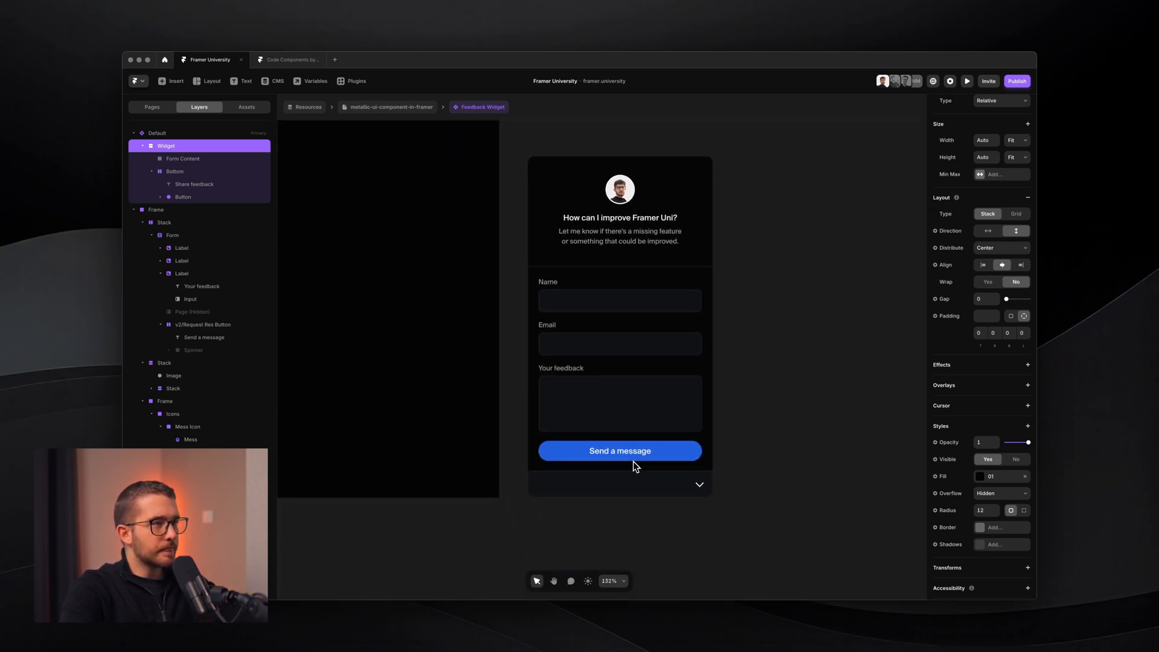
{"action": "left_click", "coordinate": [607, 341], "text": "super"}
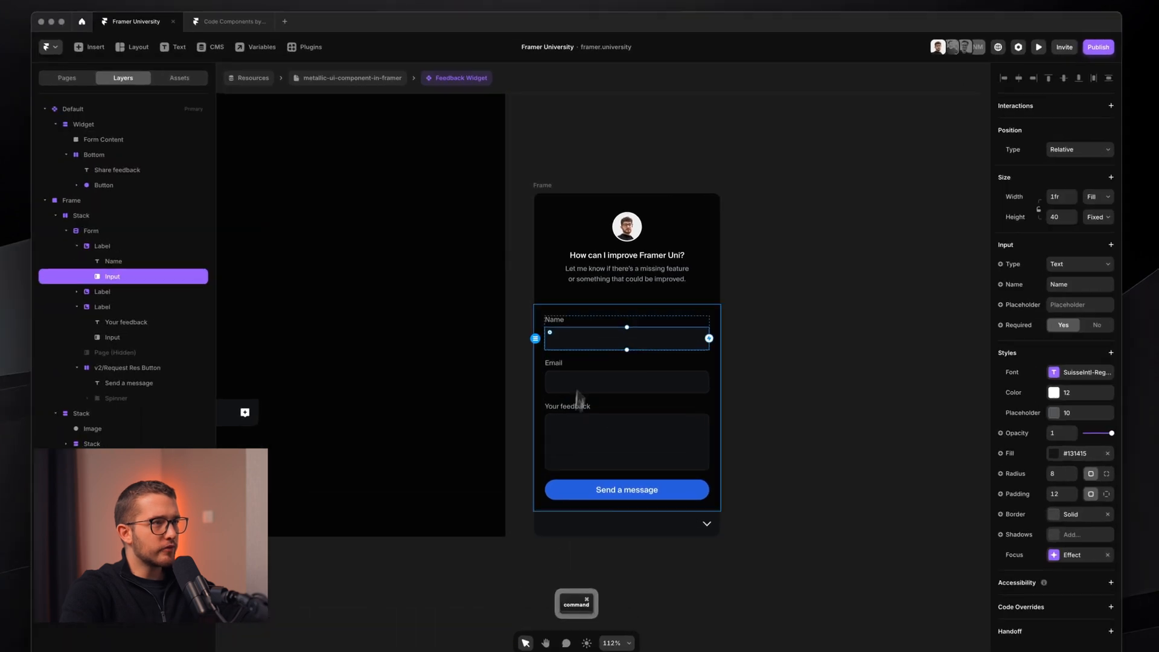
{"action": "scroll", "coordinate": [596, 357], "scroll_direction": "left", "scroll_amount": 3}
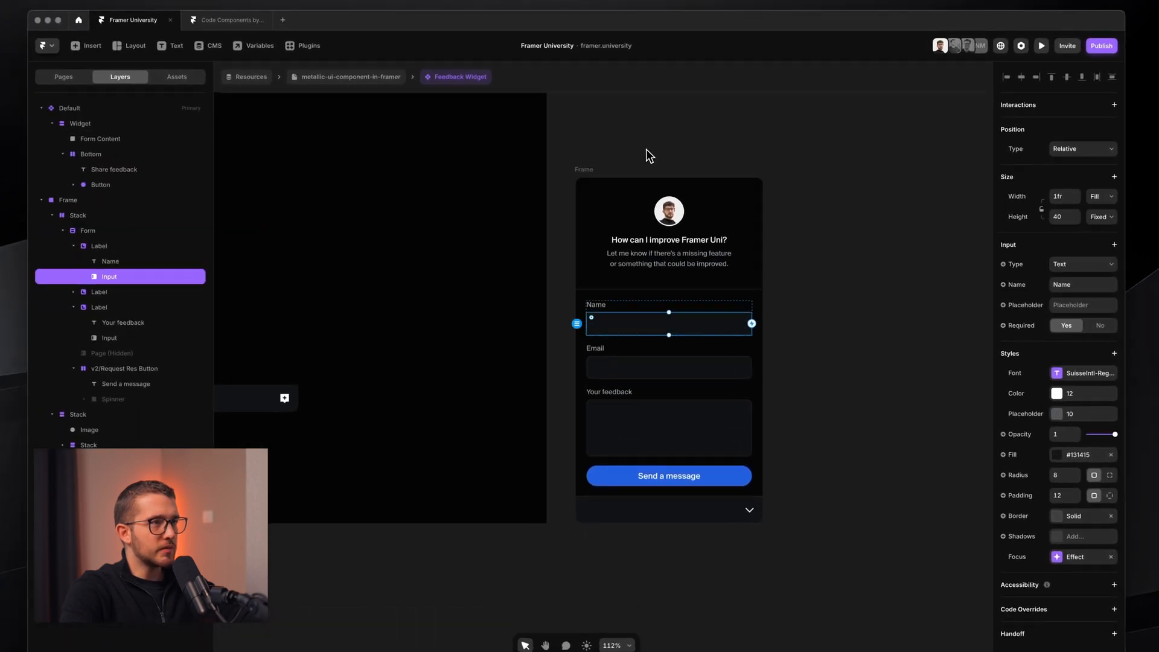
{"action": "left_click", "coordinate": [614, 237]}
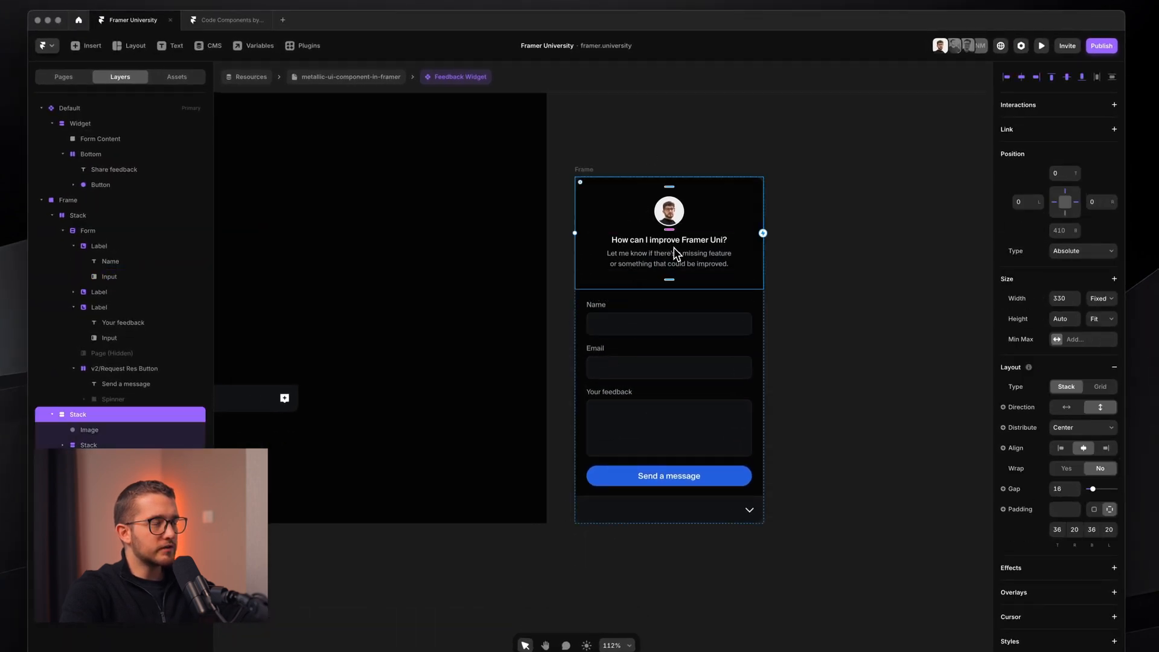
{"action": "scroll", "coordinate": [673, 248], "scroll_direction": "left", "scroll_amount": 5}
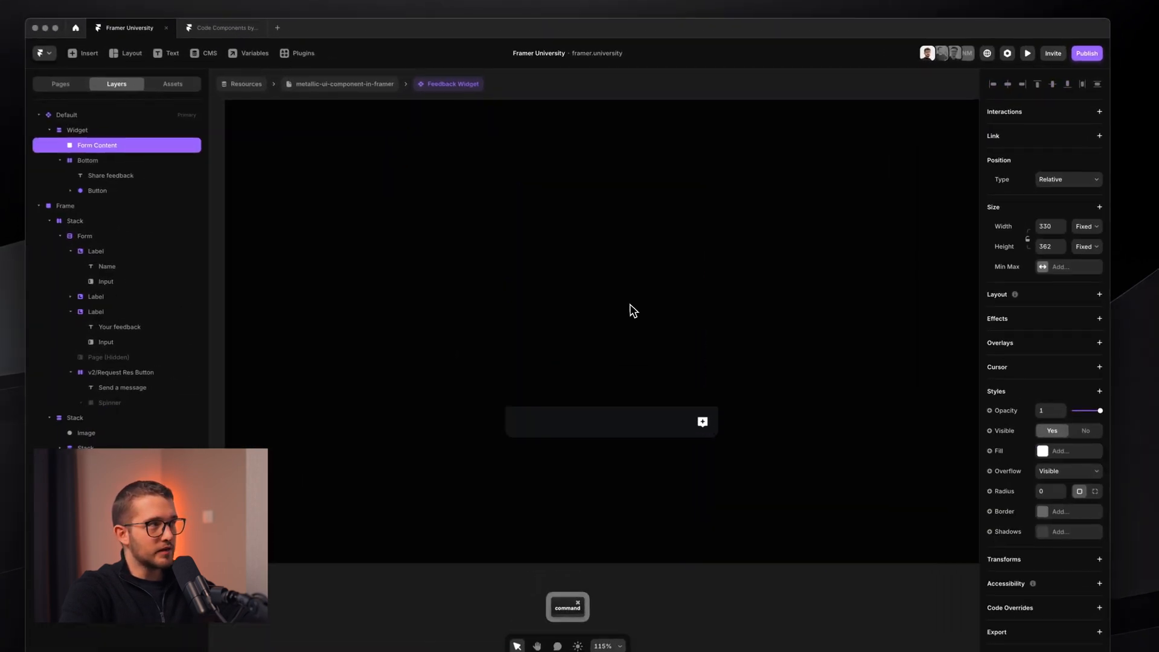
{"action": "scroll", "coordinate": [633, 310], "scroll_direction": "up", "scroll_amount": 5}
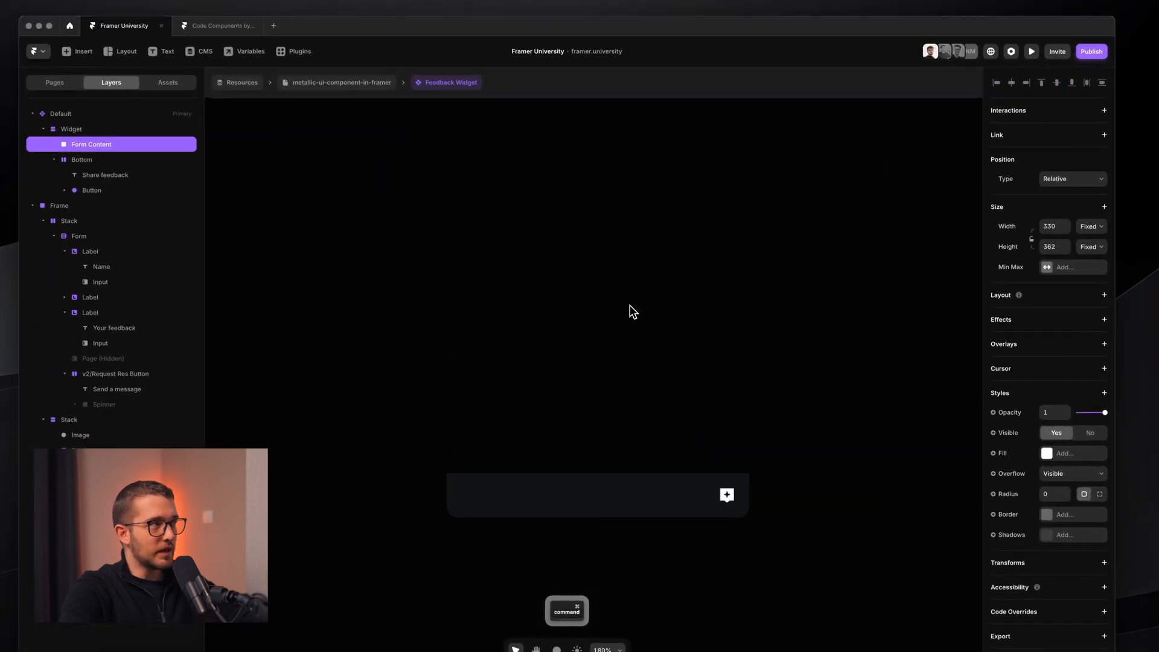
{"action": "key", "text": "super+v"}
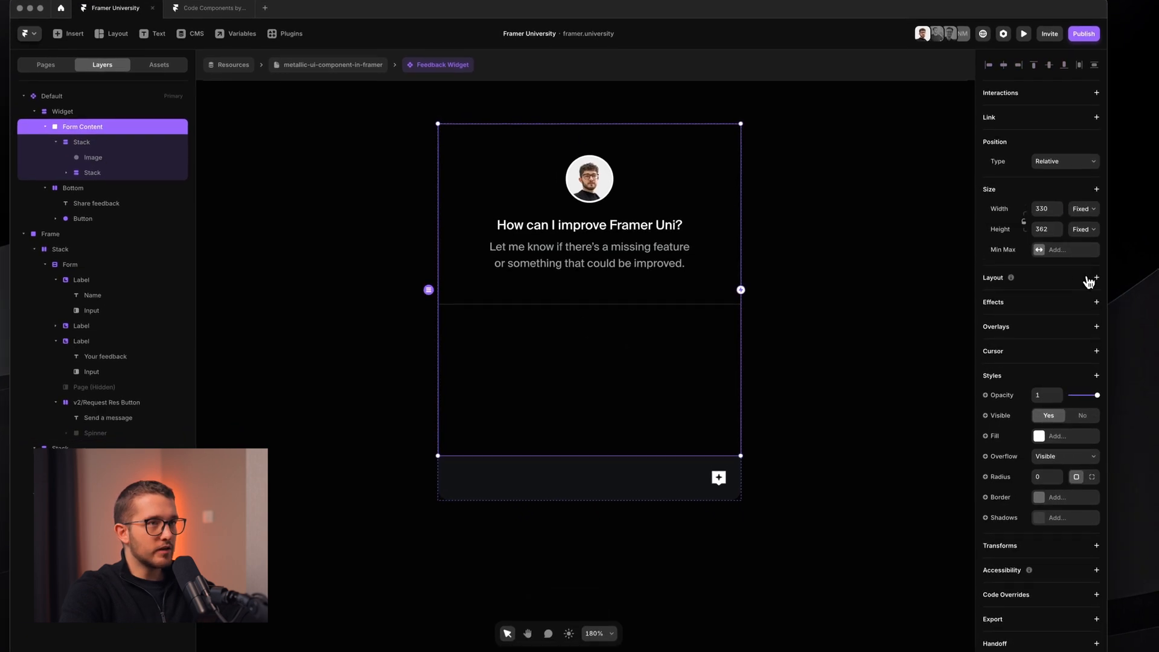
{"action": "left_click", "coordinate": [1095, 277]}
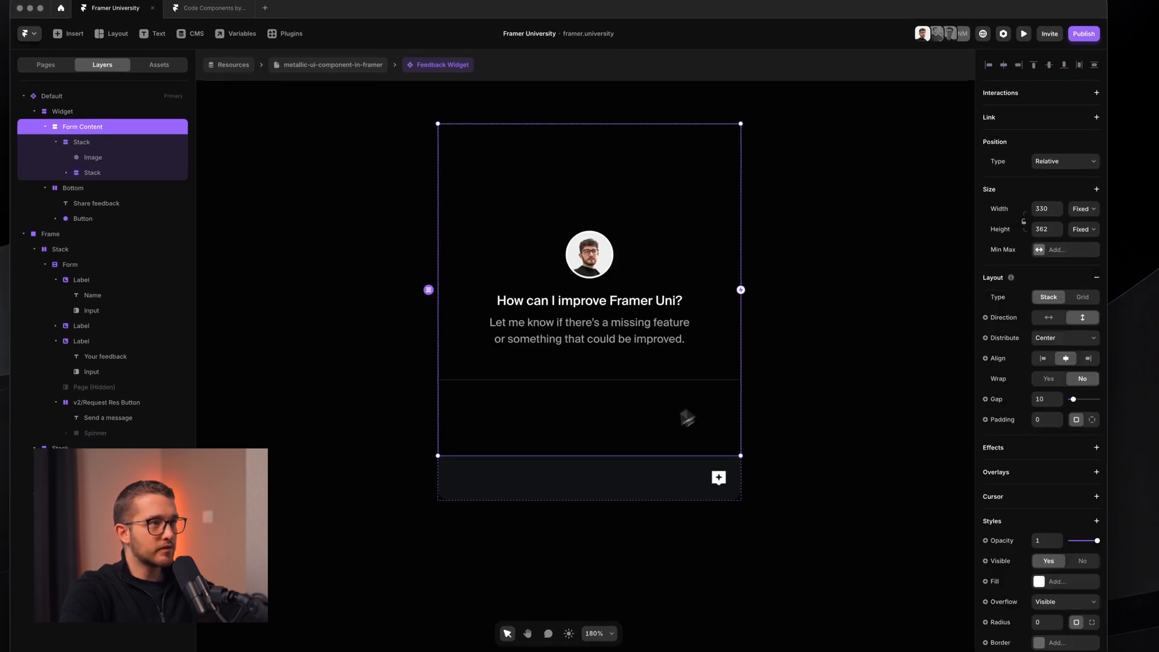
{"action": "left_click", "coordinate": [1073, 337]}
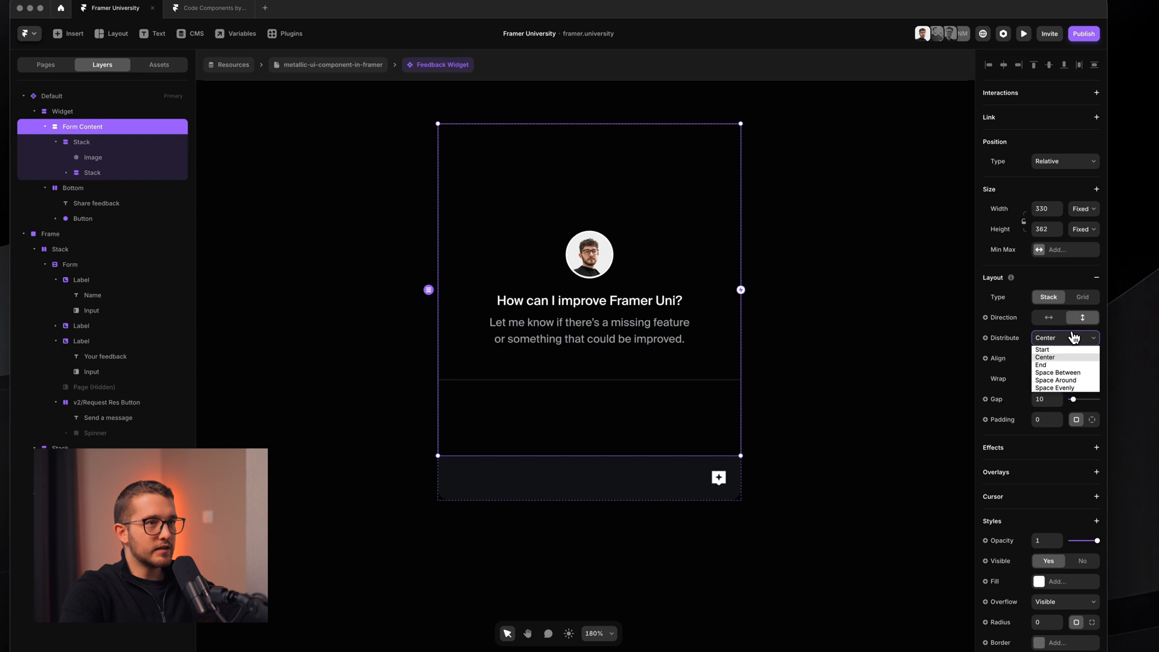
{"action": "left_click", "coordinate": [1053, 349]}
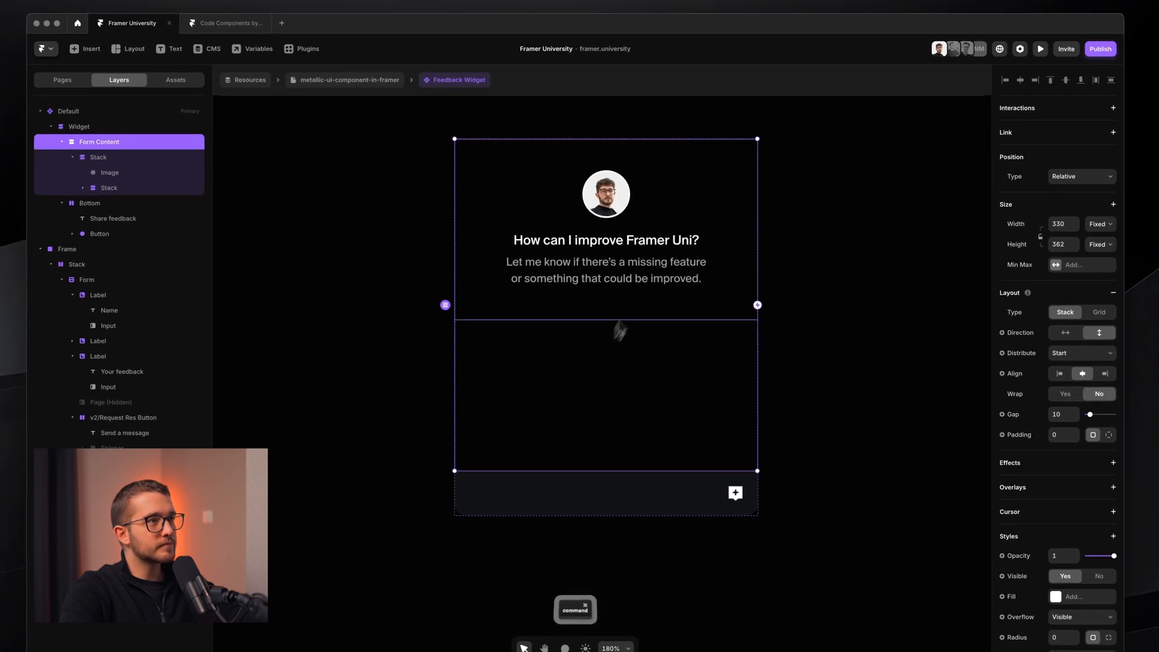
- Rename the header's heading-and-description group to 'Text'
{"action": "left_click", "coordinate": [635, 281], "text": "super"}
{"action": "left_click", "coordinate": [653, 298], "text": "super"}
{"action": "left_click", "coordinate": [669, 242], "text": "super"}
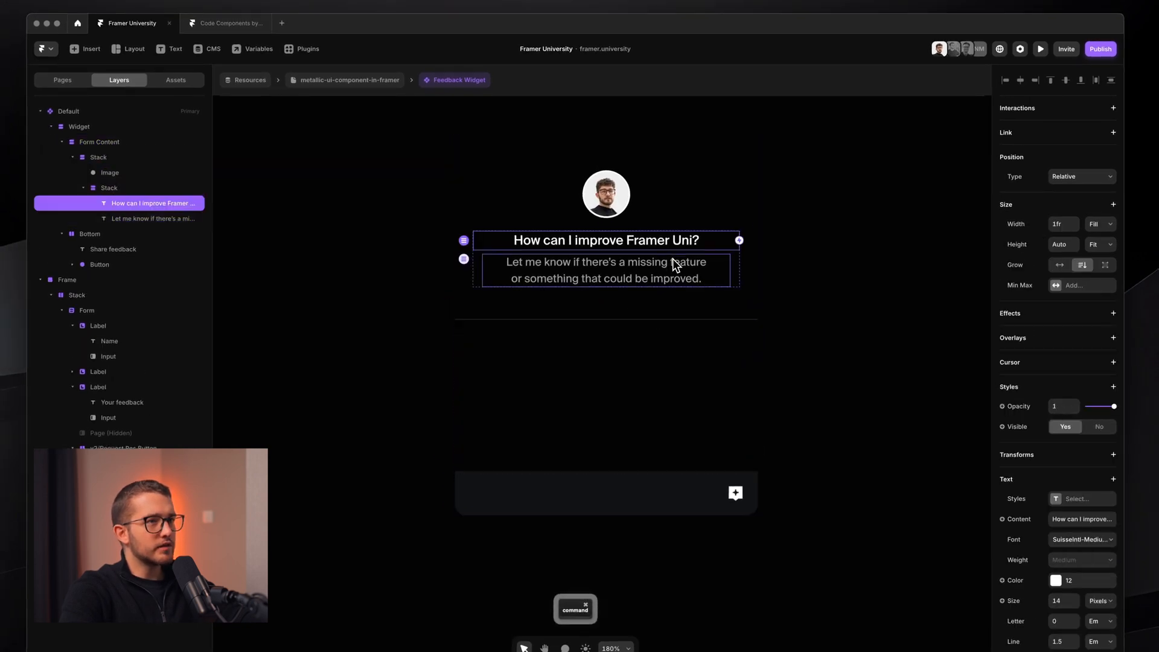
{"action": "left_click", "coordinate": [672, 260], "text": "super"}
{"action": "left_click", "coordinate": [687, 256]}
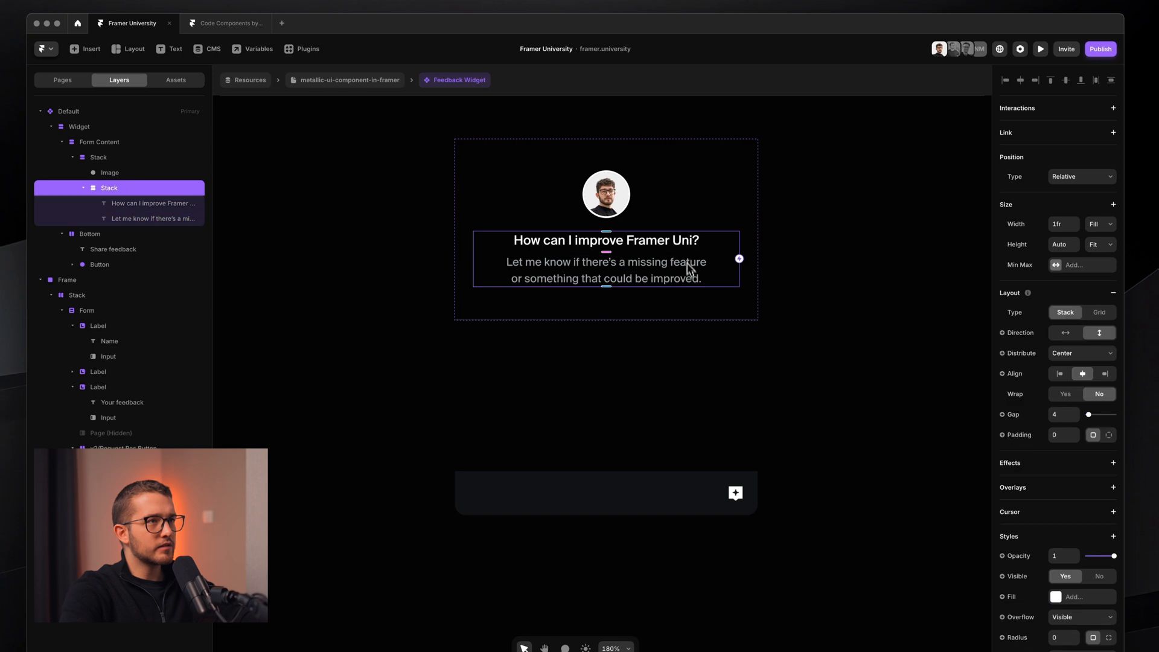
{"action": "left_click", "coordinate": [647, 216], "text": "super"}
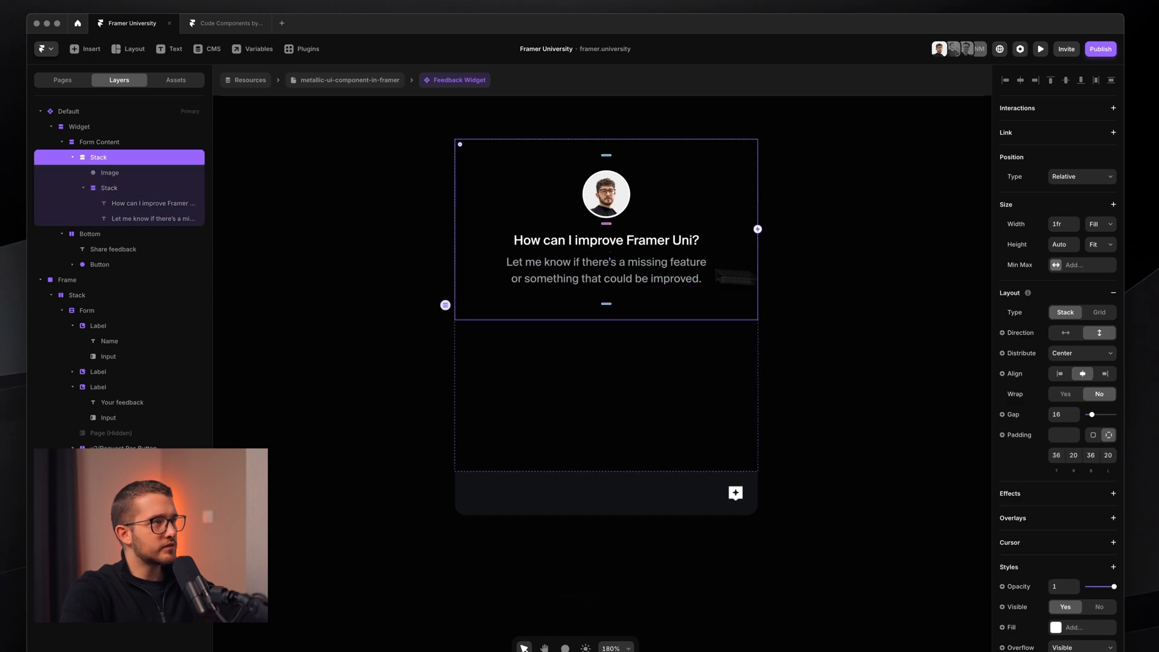
{"action": "double_click", "coordinate": [134, 192]}
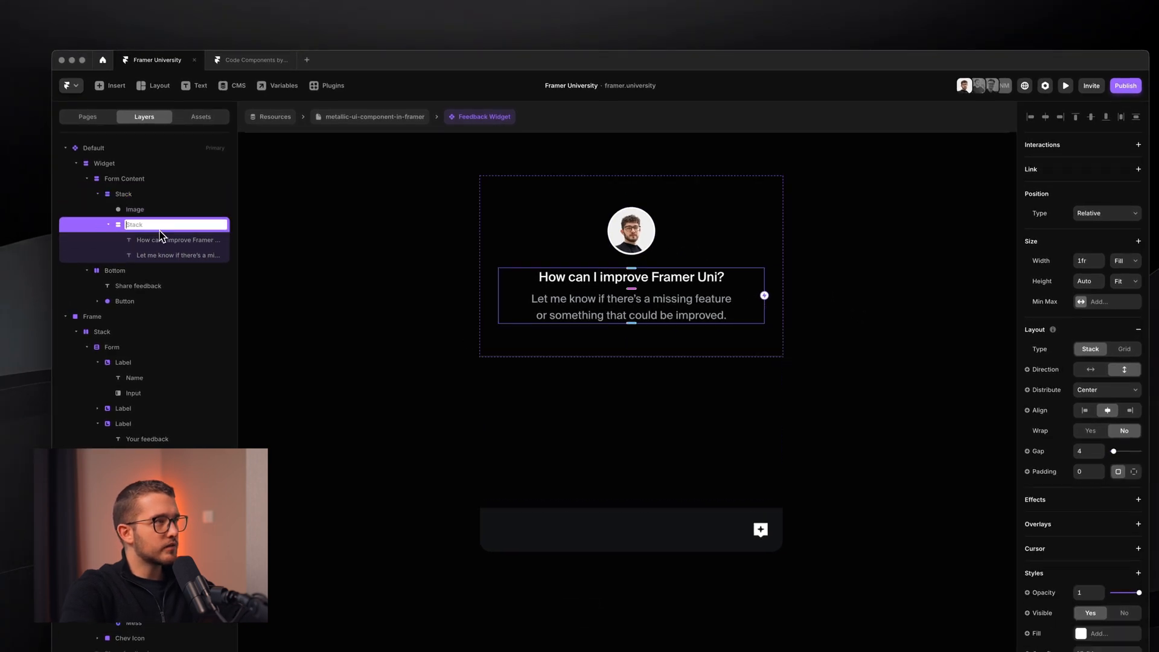
{"action": "type", "text": "Text"}
{"action": "key", "text": "Return"}
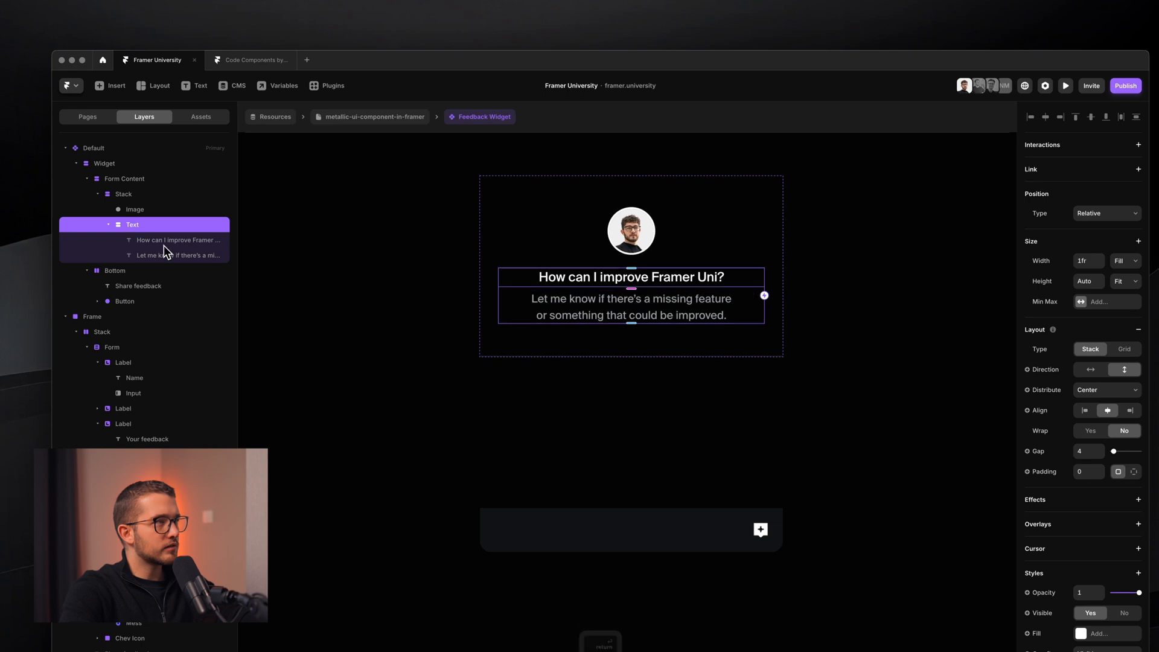
- Rename the whole avatar header group to 'Top'
{"action": "left_click", "coordinate": [98, 194]}
{"action": "double_click", "coordinate": [135, 195]}
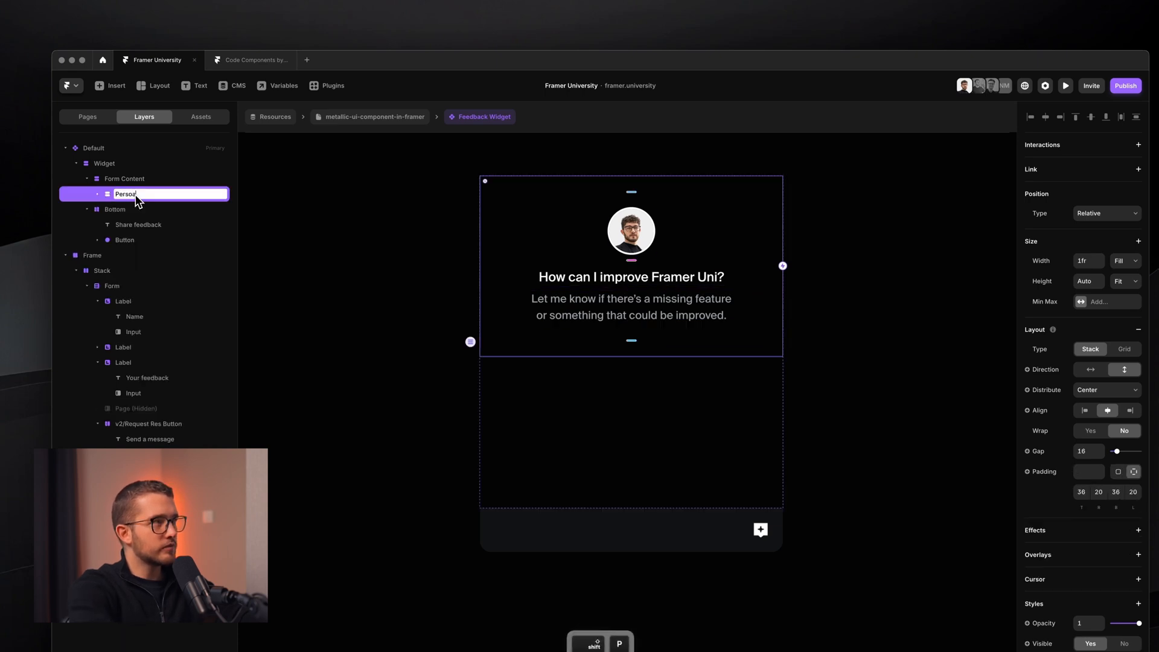
{"action": "type", "text": "Persoa"}
{"action": "key", "text": "BackSpace"}
{"action": "key", "text": "BackSpace"}
{"action": "key", "text": "BackSpace"}
{"action": "key", "text": "BackSpace"}
{"action": "key", "text": "BackSpace"}
{"action": "key", "text": "BackSpace"}
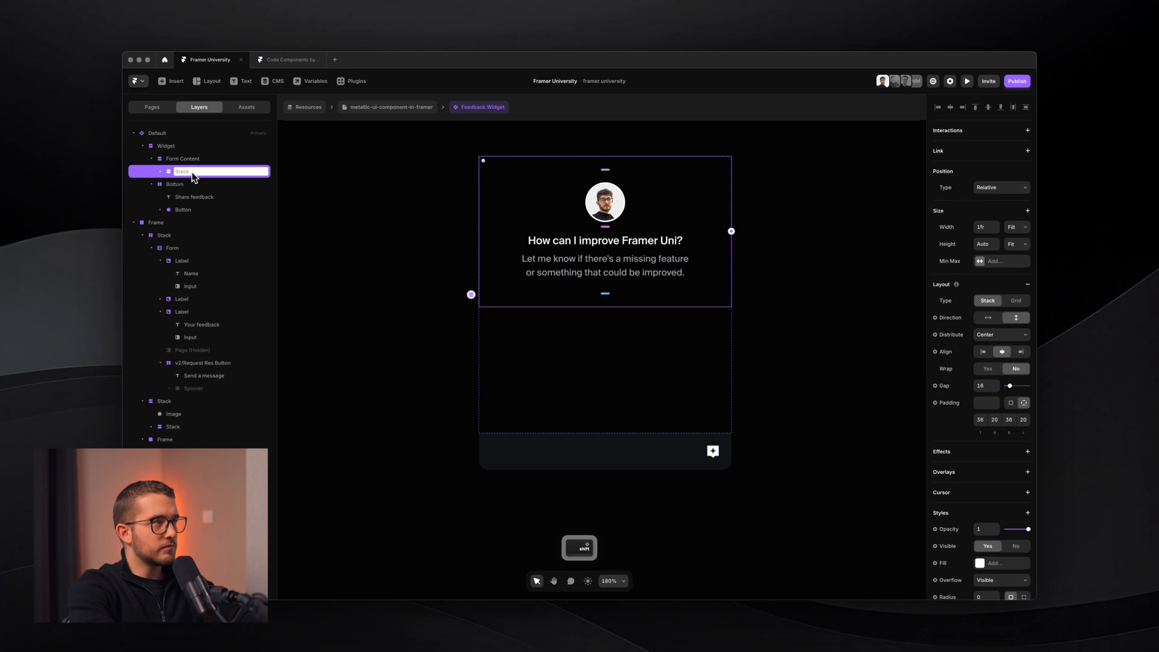
{"action": "type", "text": "To"}
{"action": "key", "text": "BackSpace"}
{"action": "key", "text": "BackSpace"}
{"action": "key", "text": "Return"}
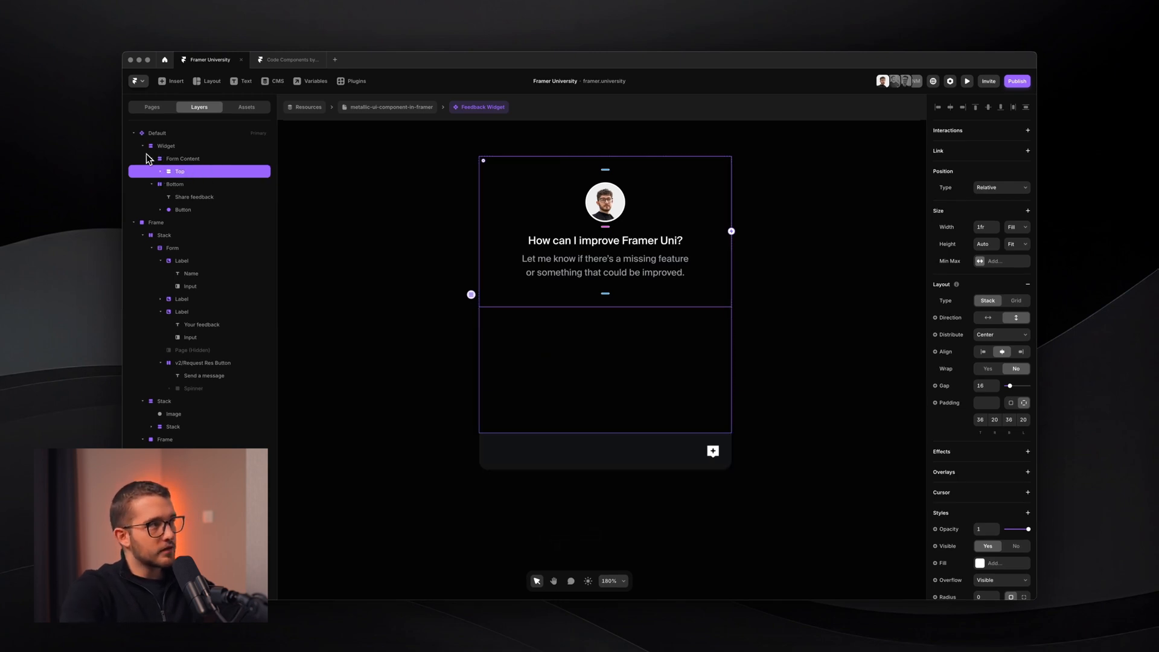
{"action": "left_click", "coordinate": [622, 411]}
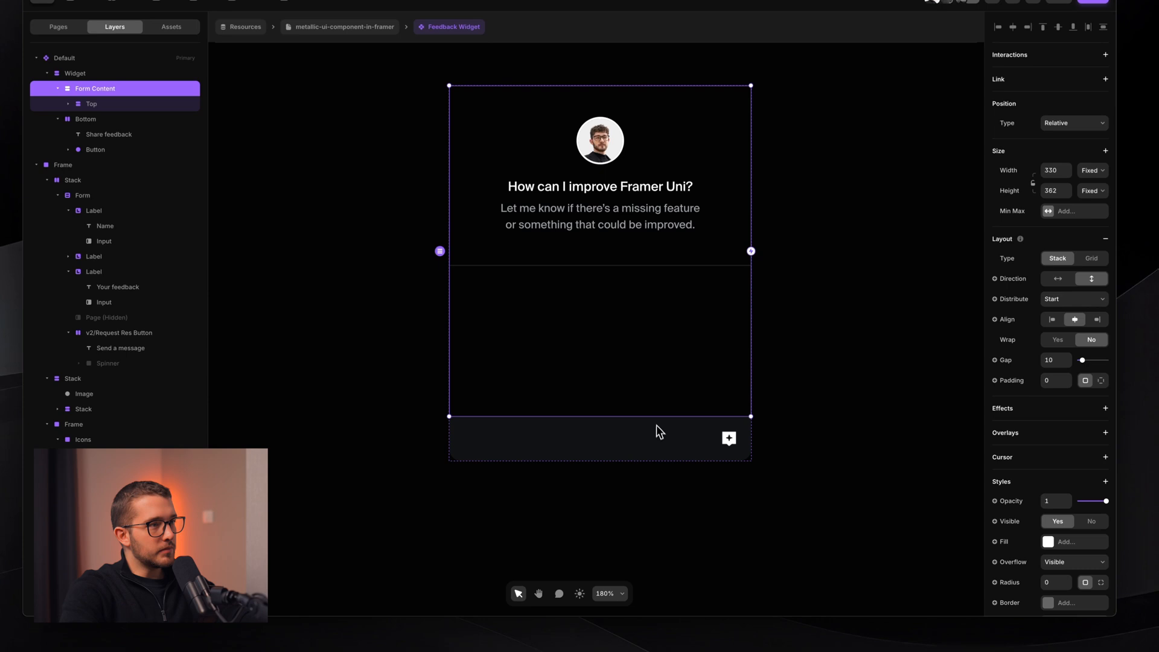
- Stretch Form Content to 439 tall, then bring up the Insert element list
{"action": "left_click_drag", "start_coordinate": [648, 433], "coordinate": [654, 477]}
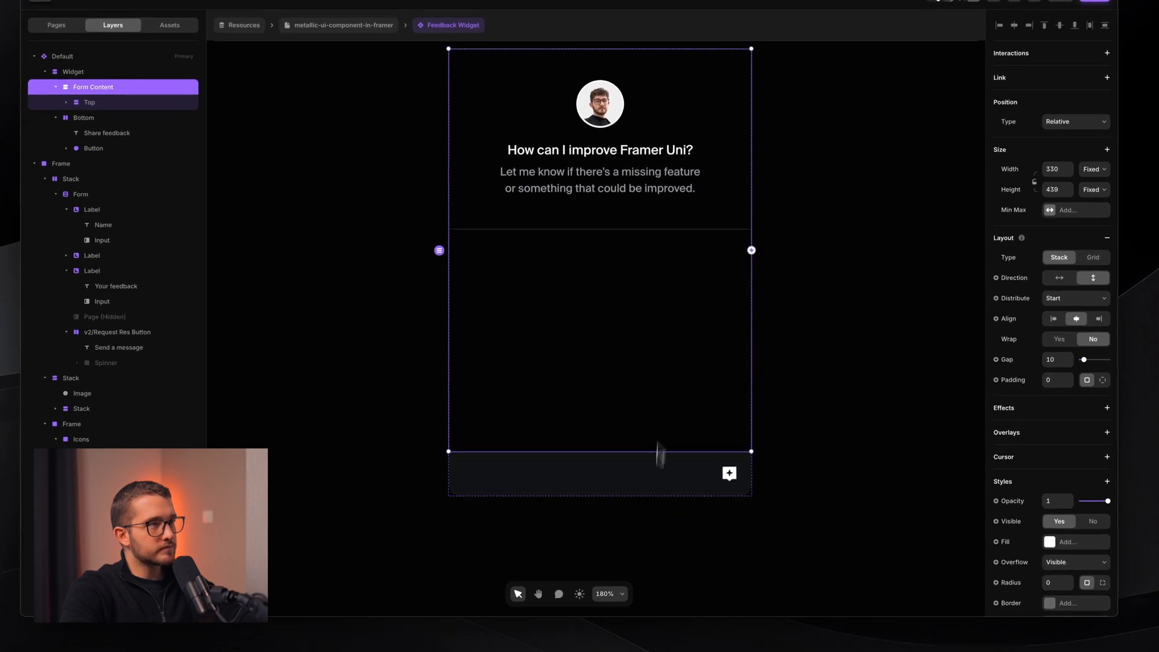
{"action": "scroll", "coordinate": [664, 332], "scroll_direction": "down", "scroll_amount": 3}
{"action": "scroll", "coordinate": [664, 332], "scroll_direction": "right", "scroll_amount": 5}
{"action": "scroll", "coordinate": [664, 332], "scroll_direction": "right", "scroll_amount": 2}
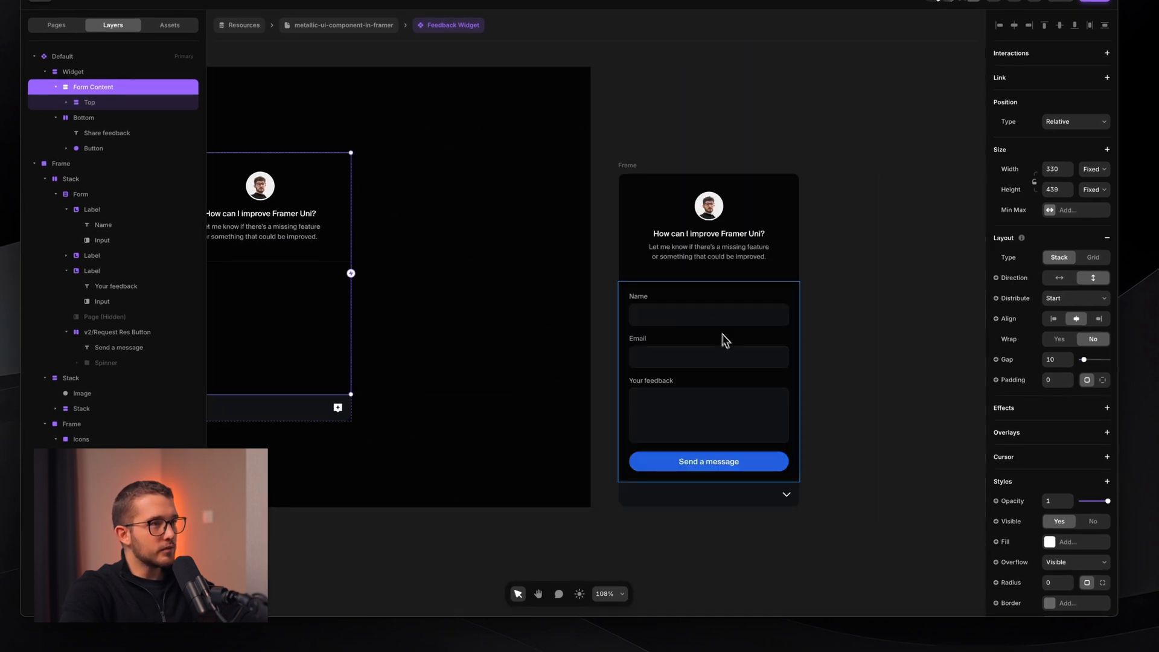
{"action": "left_click", "coordinate": [689, 315]}
{"action": "scroll", "coordinate": [689, 314], "scroll_direction": "left", "scroll_amount": 1}
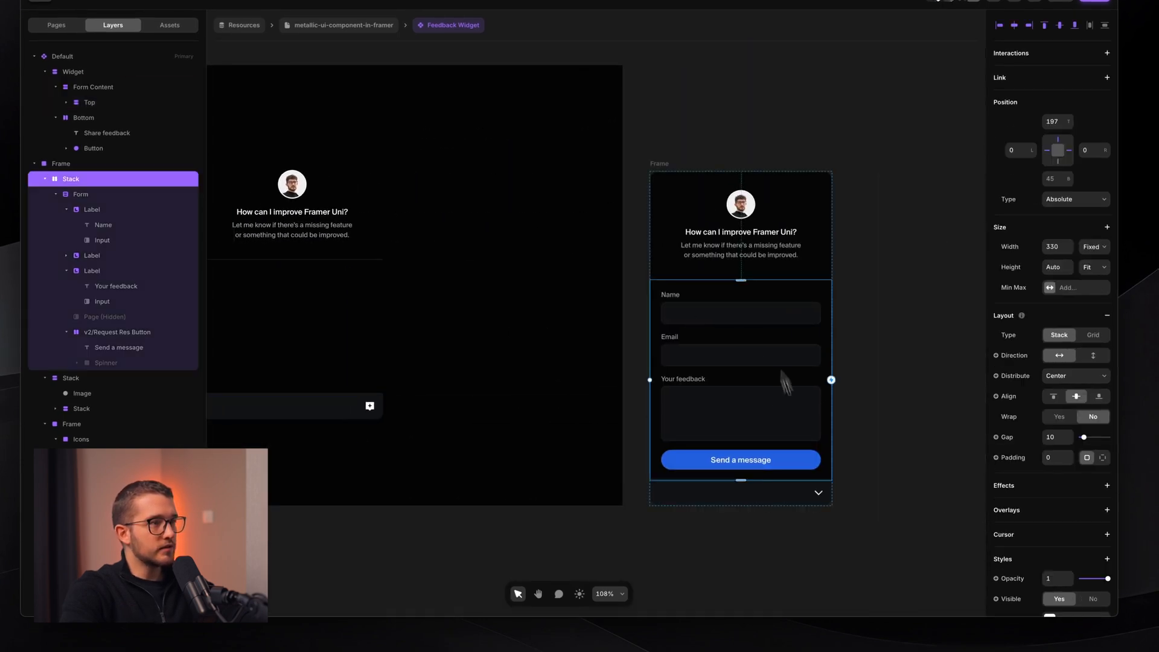
{"action": "scroll", "coordinate": [750, 321], "scroll_direction": "down", "scroll_amount": 1}
{"action": "scroll", "coordinate": [740, 341], "scroll_direction": "left", "scroll_amount": 2}
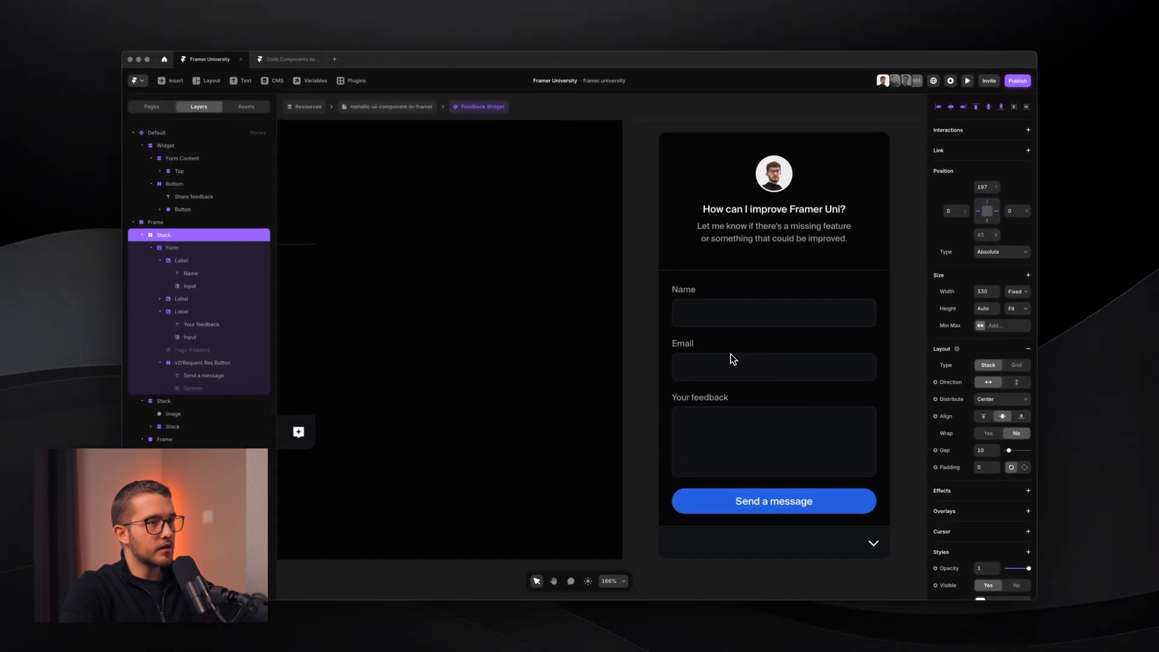
{"action": "scroll", "coordinate": [730, 355], "scroll_direction": "left", "scroll_amount": 2}
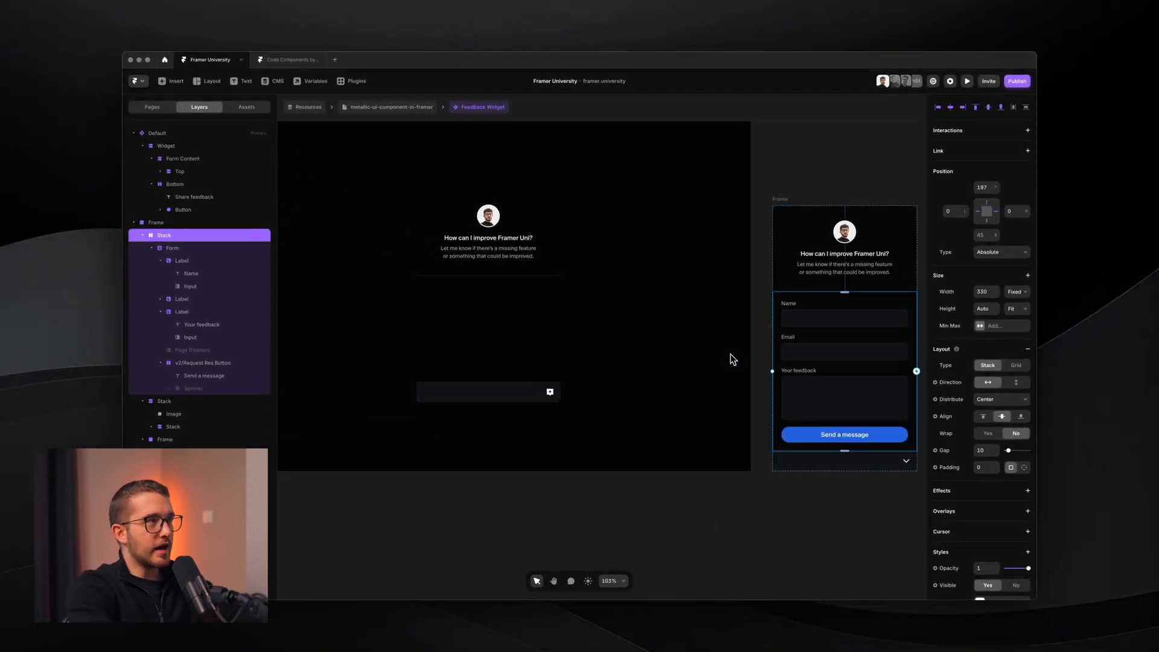
{"action": "key", "text": "i"}
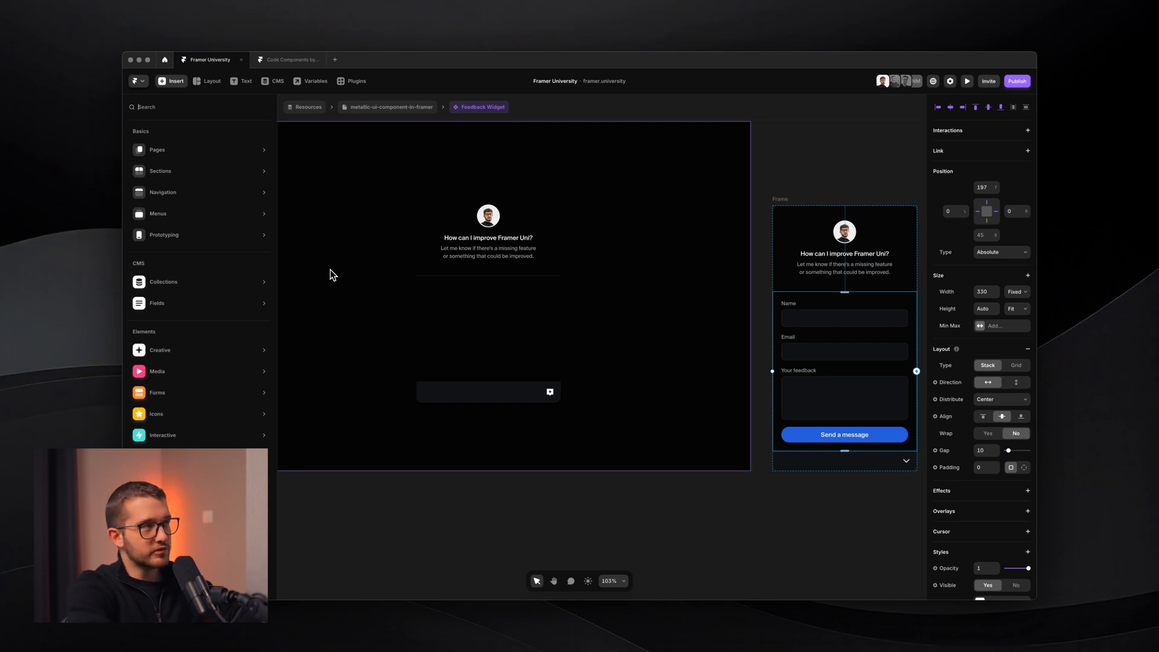
- Add a Form Builder form with Name, Email and Location fields below the avatar header, then select its Name input
{"action": "type", "text": "form"}
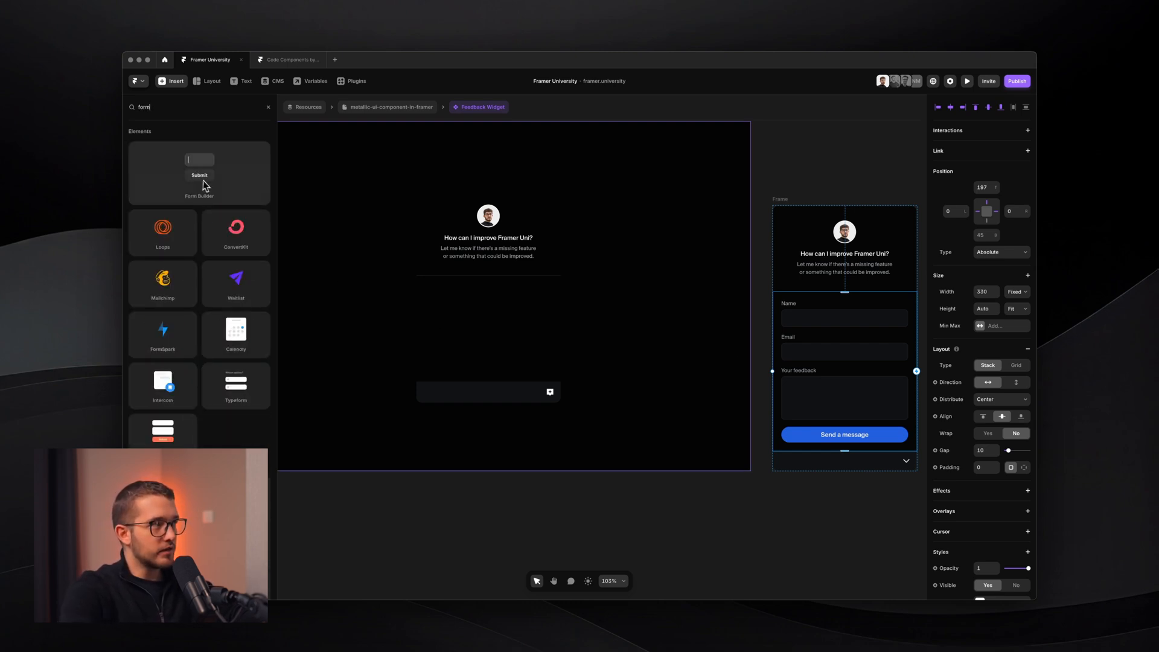
{"action": "left_click_drag", "start_coordinate": [205, 186], "coordinate": [492, 320]}
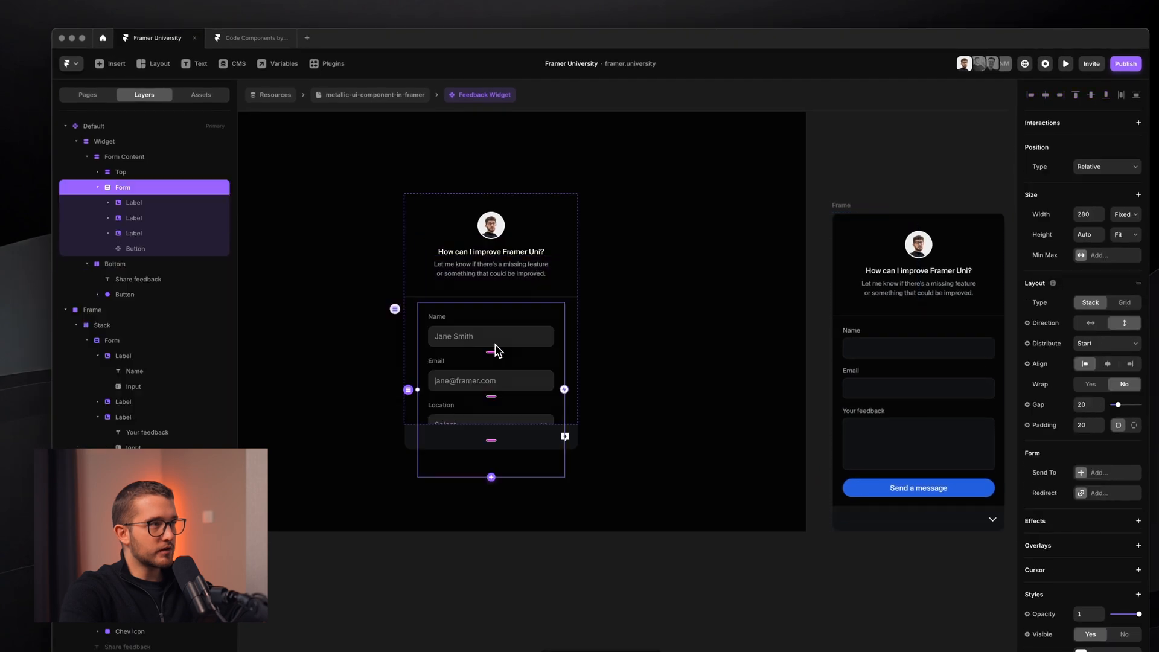
{"action": "scroll", "coordinate": [487, 325], "scroll_direction": "up", "scroll_amount": 3}
{"action": "scroll", "coordinate": [487, 324], "scroll_direction": "left", "scroll_amount": 2}
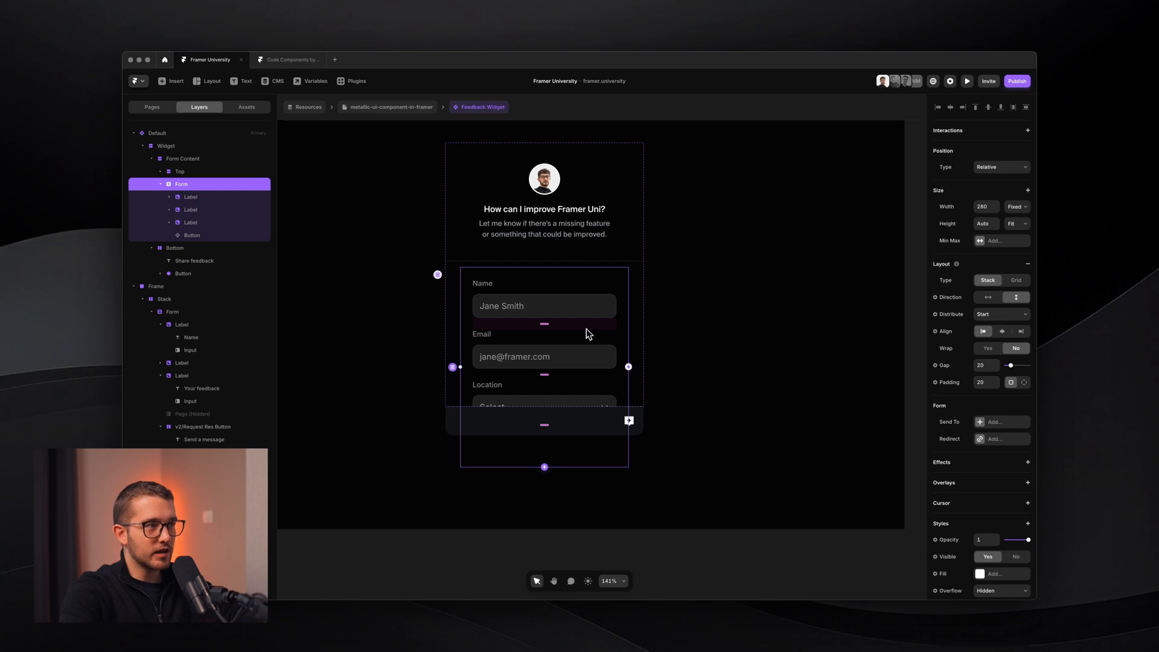
{"action": "left_click", "coordinate": [592, 312], "text": "super"}
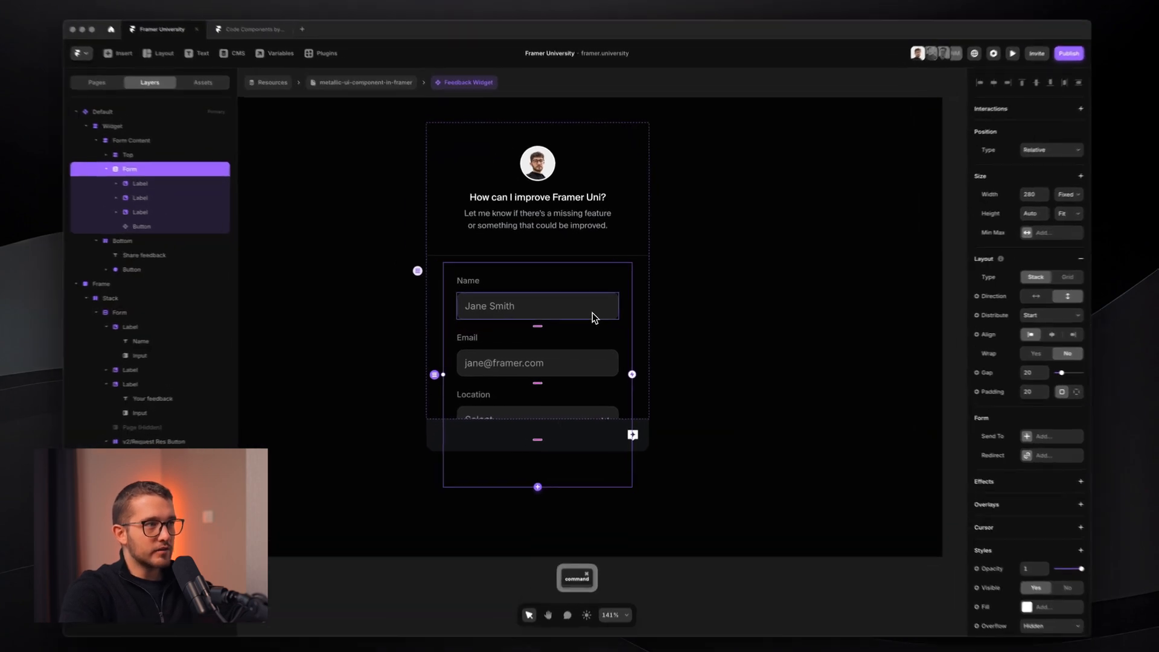
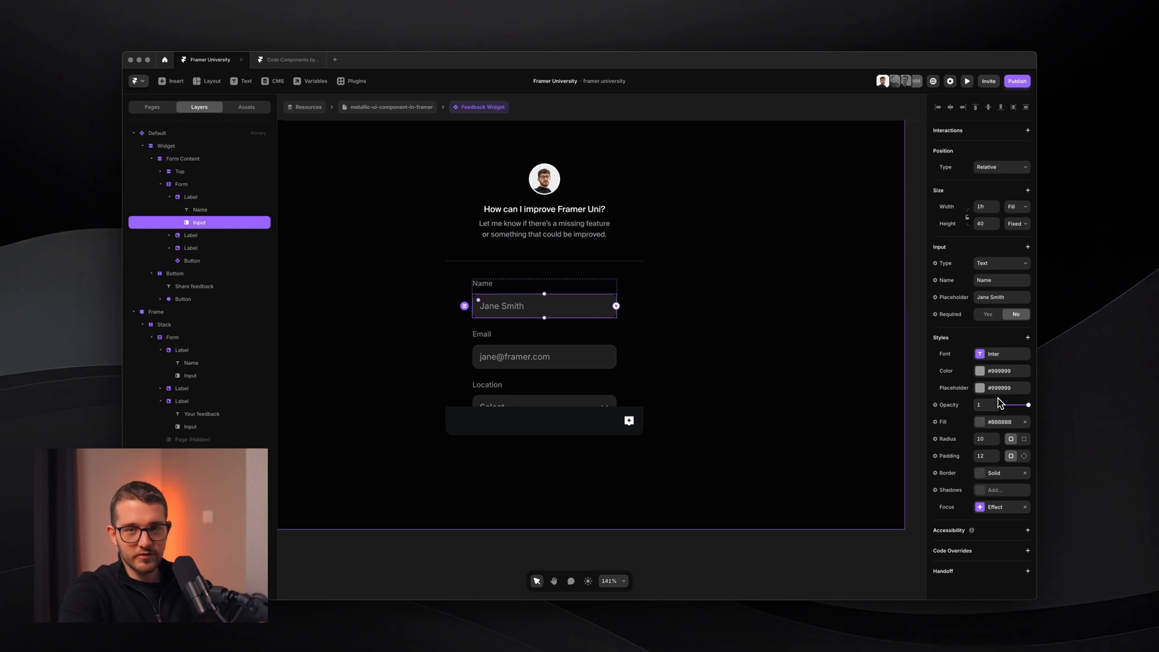
- Inspect the Name field's input type options and the reference form's Name input
{"action": "left_click", "coordinate": [1001, 265]}
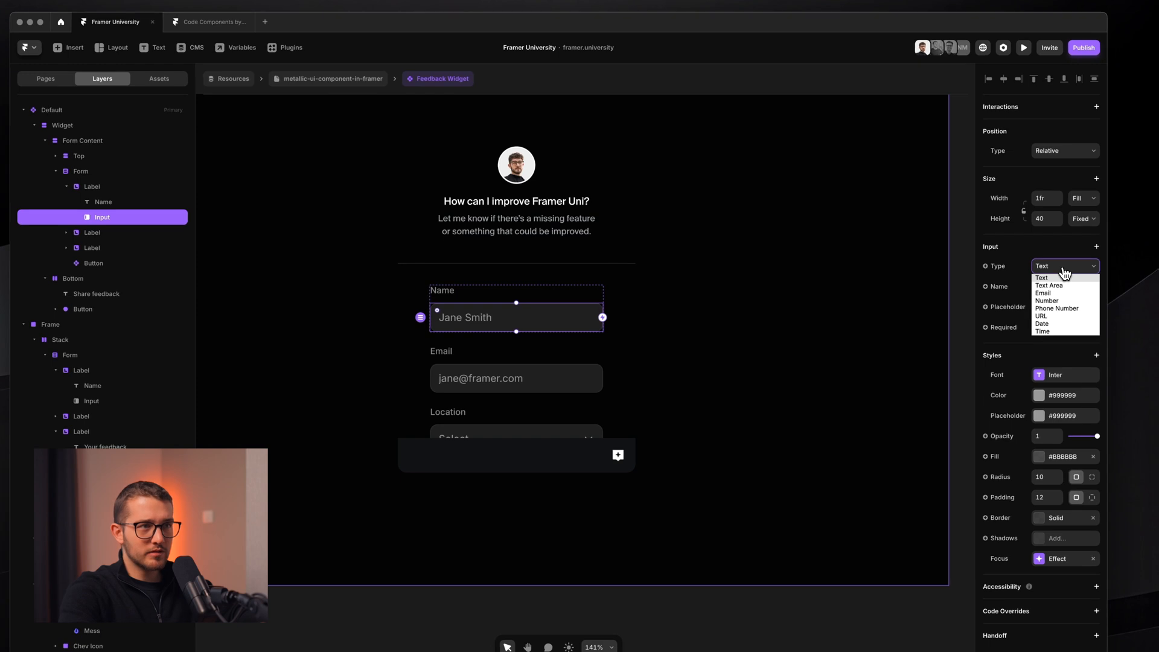
{"action": "left_click", "coordinate": [1075, 258]}
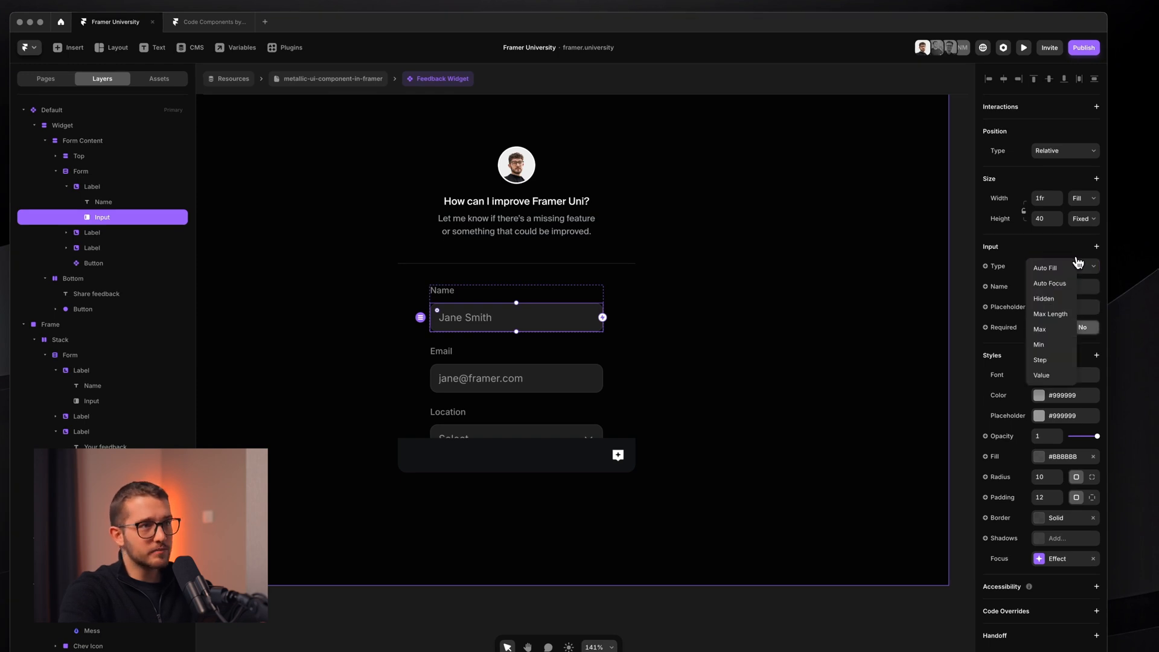
{"action": "left_click", "coordinate": [990, 298]}
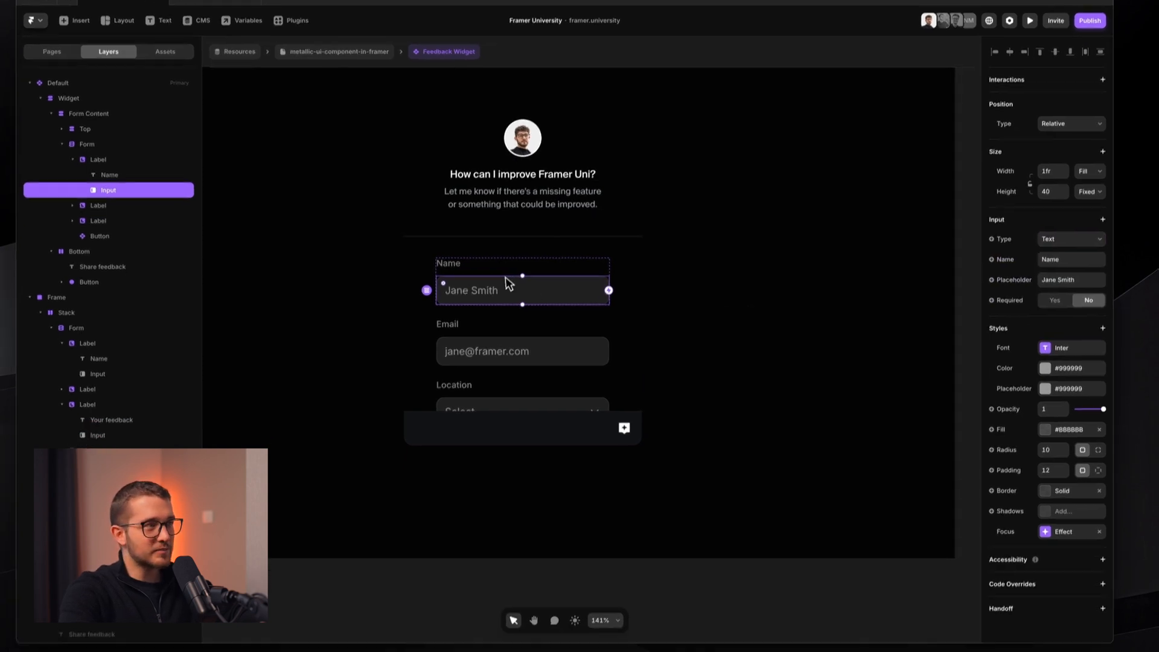
{"action": "scroll", "coordinate": [506, 348], "scroll_direction": "down", "scroll_amount": 1}
{"action": "scroll", "coordinate": [516, 306], "scroll_direction": "down", "scroll_amount": 2}
{"action": "scroll", "coordinate": [516, 307], "scroll_direction": "right", "scroll_amount": 5}
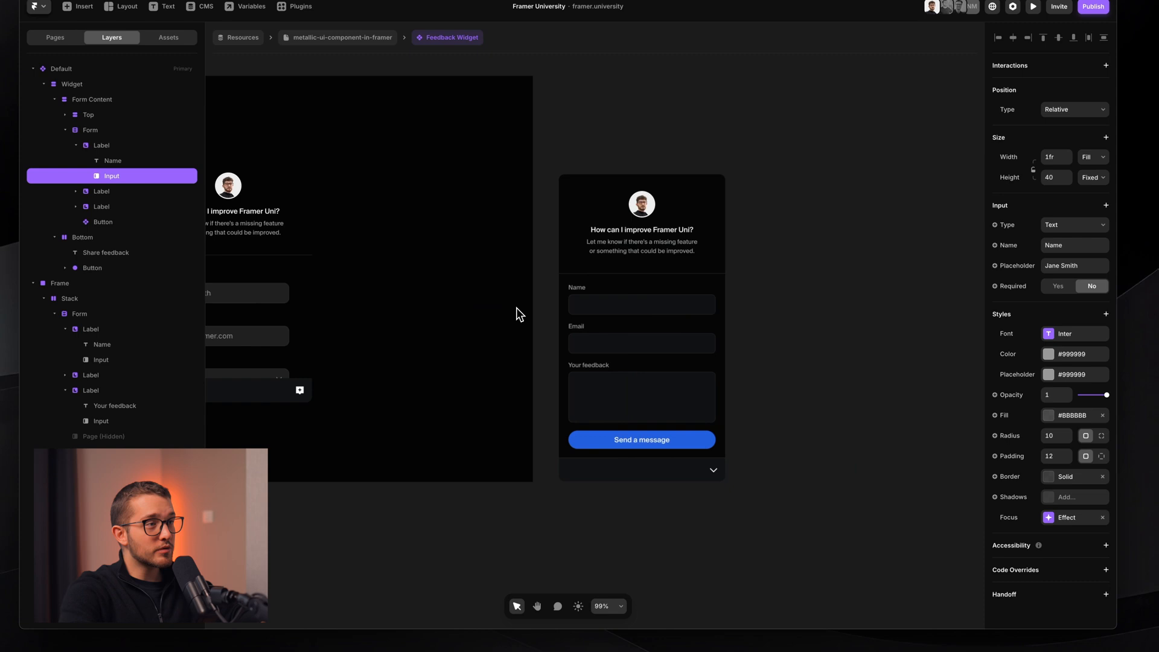
{"action": "scroll", "coordinate": [643, 324], "scroll_direction": "up", "scroll_amount": 3}
{"action": "left_click", "coordinate": [589, 301], "text": "super"}
{"action": "scroll", "coordinate": [583, 296], "scroll_direction": "up", "scroll_amount": 2}
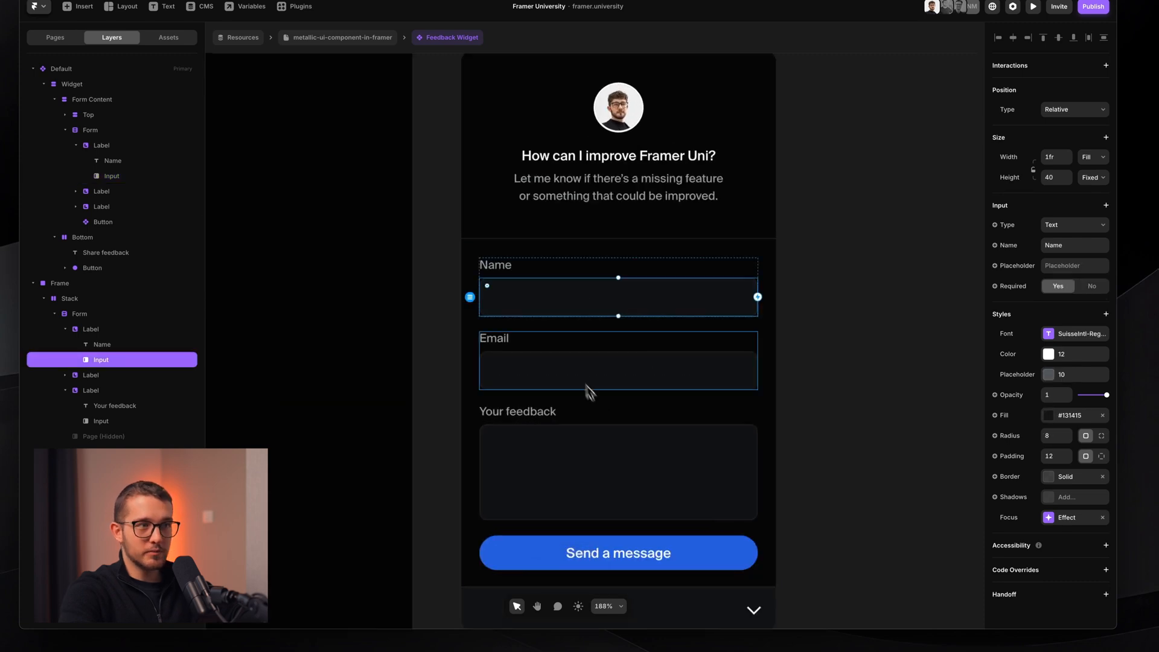
{"action": "scroll", "coordinate": [582, 374], "scroll_direction": "down", "scroll_amount": 3}
{"action": "scroll", "coordinate": [582, 374], "scroll_direction": "left", "scroll_amount": 10}
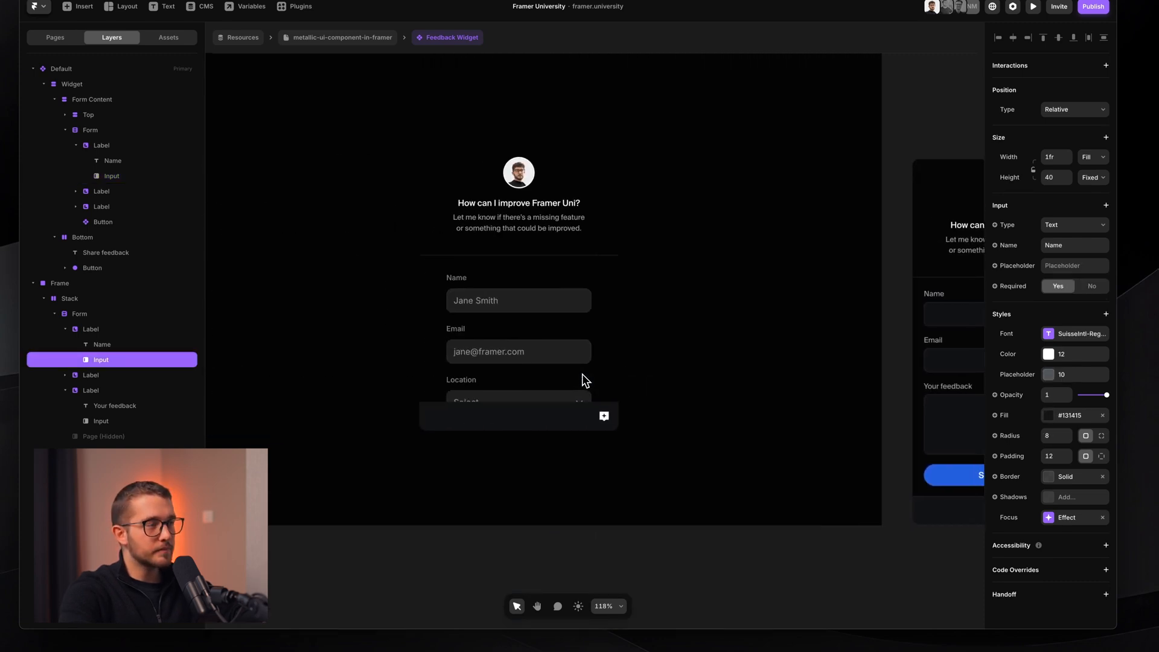
- Extend Form Content downward so the Submit button fits inside it
{"action": "left_click", "coordinate": [578, 335]}
{"action": "scroll", "coordinate": [578, 334], "scroll_direction": "up", "scroll_amount": 3}
{"action": "key", "text": "Return"}
{"action": "key", "text": "Return"}
{"action": "scroll", "coordinate": [633, 326], "scroll_direction": "down", "scroll_amount": 2}
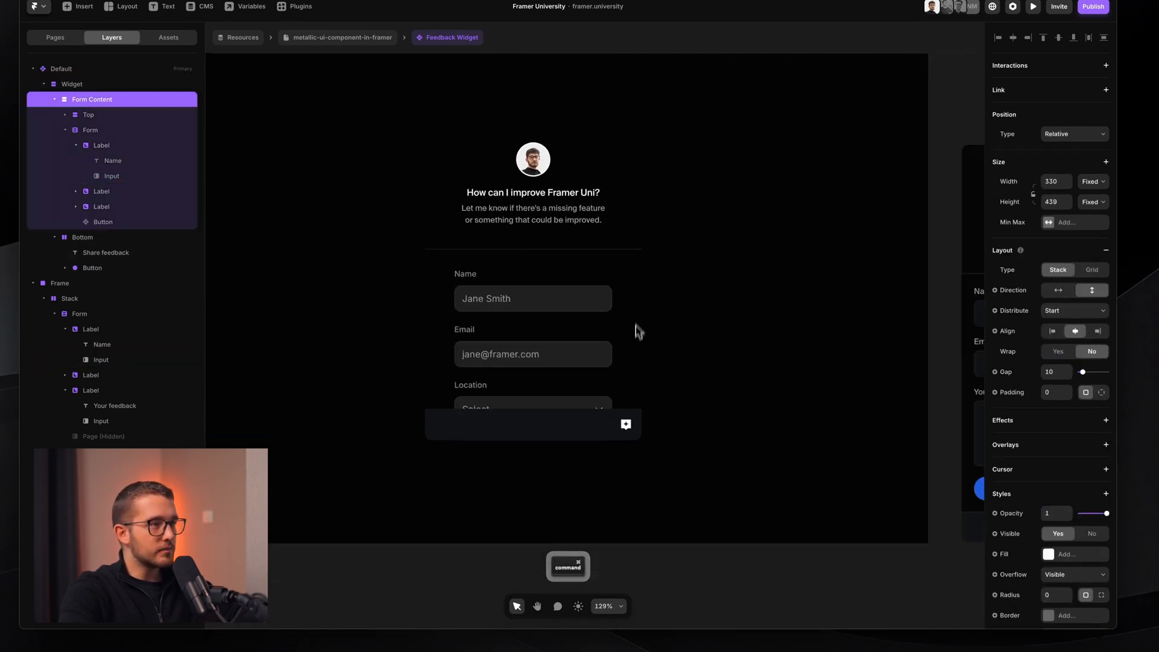
{"action": "left_click_drag", "start_coordinate": [614, 408], "coordinate": [624, 481]}
{"action": "scroll", "coordinate": [623, 481], "scroll_direction": "up", "scroll_amount": 2}
- Set the Form to Fill width, keep padding at 20, and set the field gap to 16
{"action": "left_click", "coordinate": [545, 396], "text": "super"}
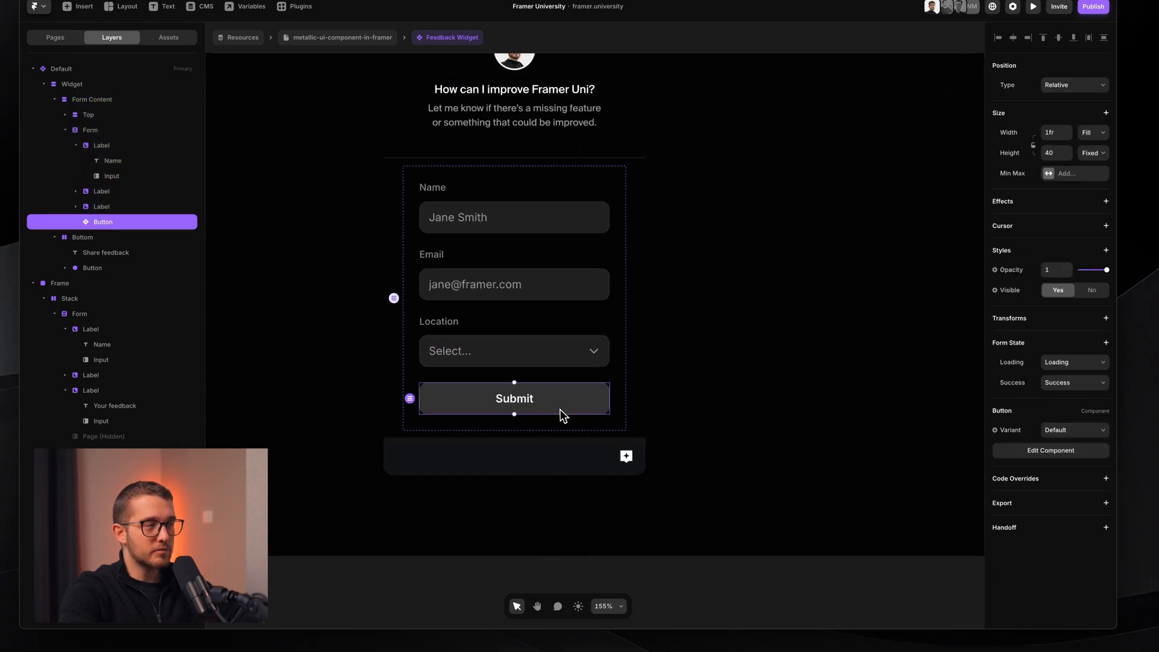
{"action": "left_click", "coordinate": [562, 374]}
{"action": "scroll", "coordinate": [562, 375], "scroll_direction": "down", "scroll_amount": 2}
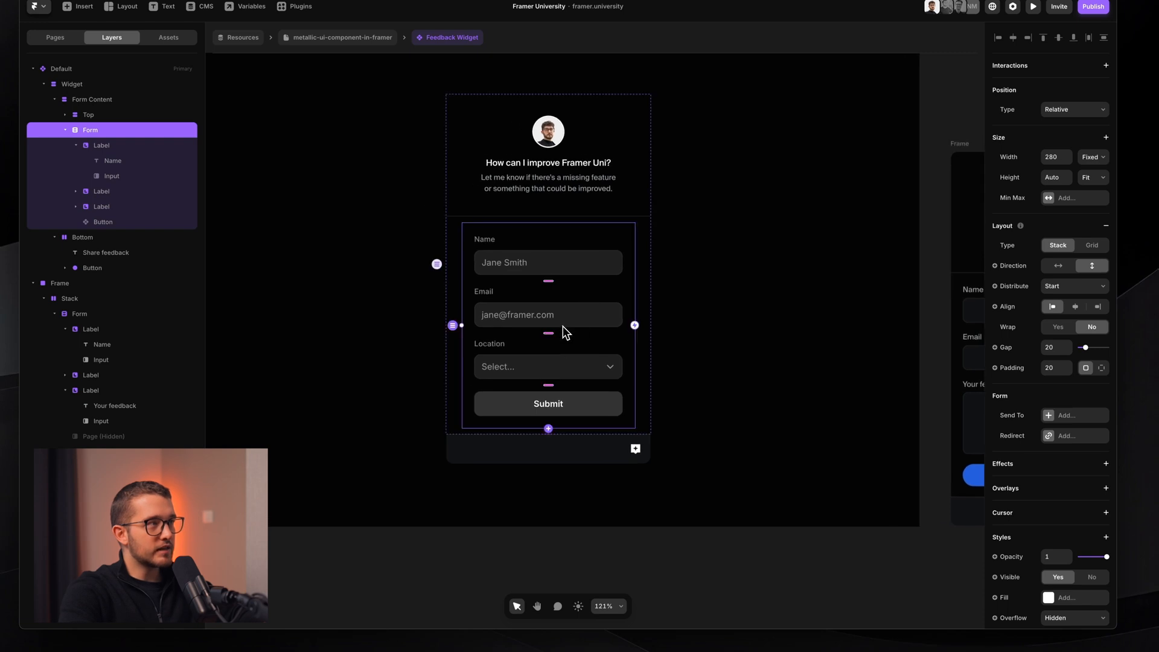
{"action": "left_click", "coordinate": [1092, 157]}
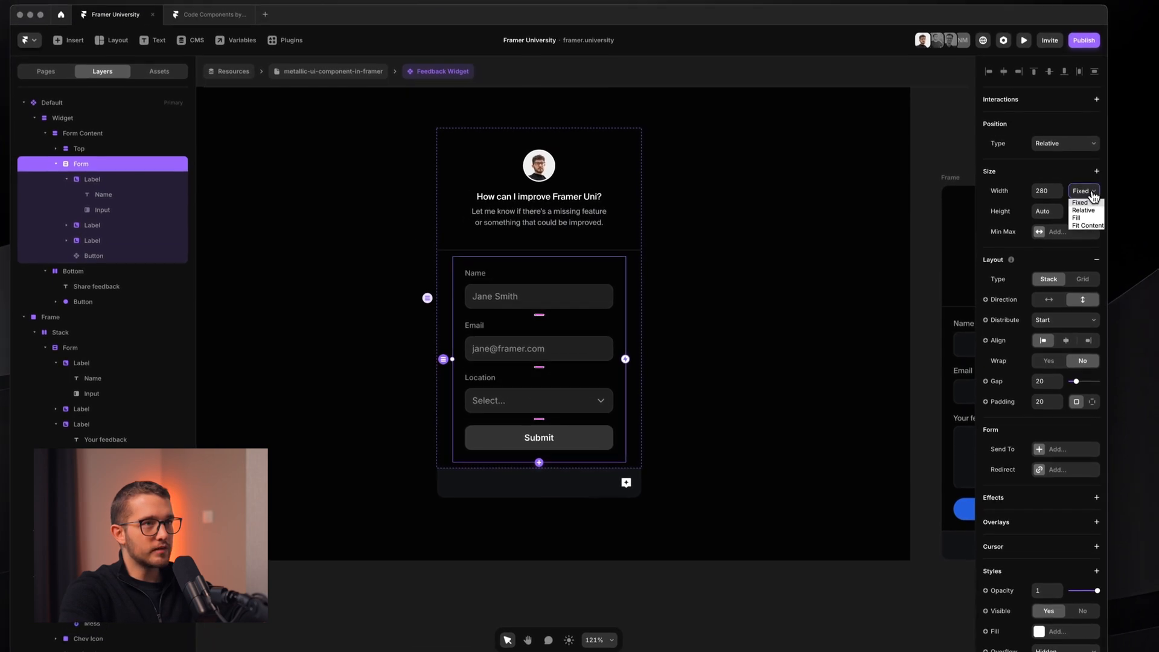
{"action": "left_click", "coordinate": [1086, 218]}
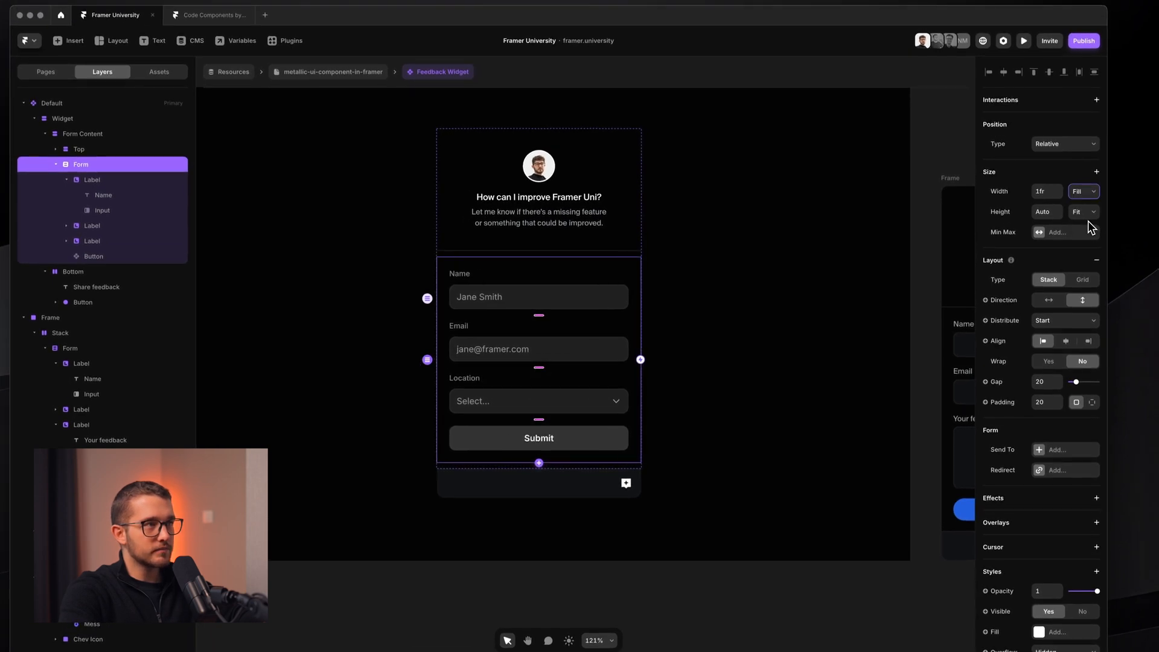
{"action": "left_click", "coordinate": [1045, 409]}
{"action": "type", "text": "0"}
{"action": "key", "text": "Return"}
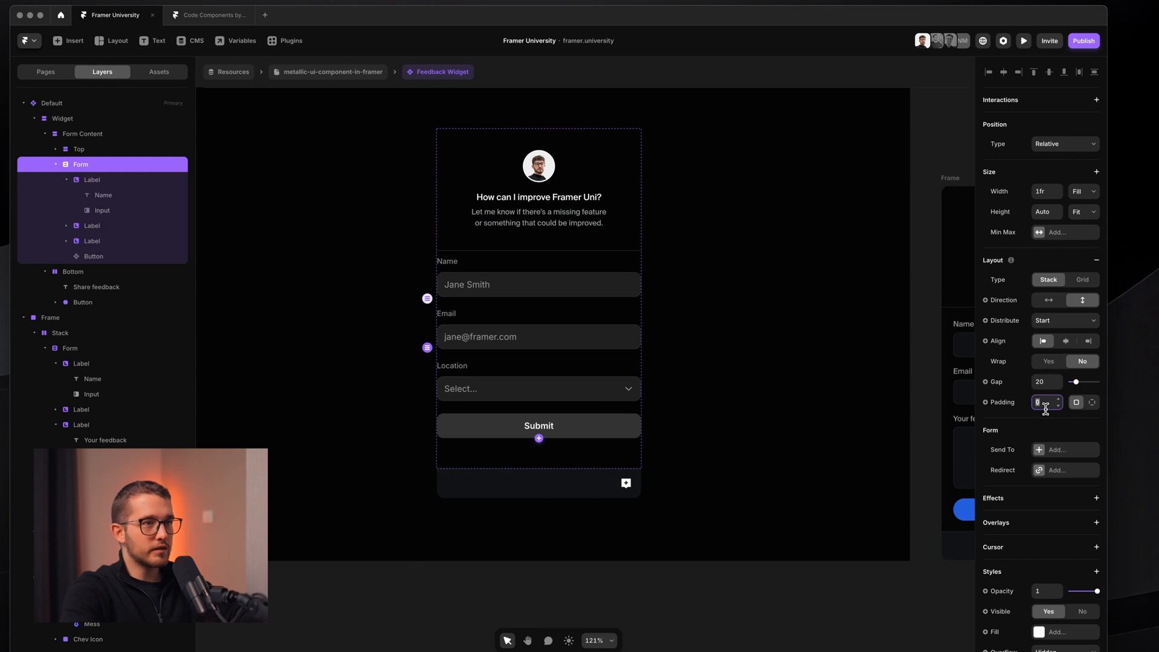
{"action": "key", "text": "Return"}
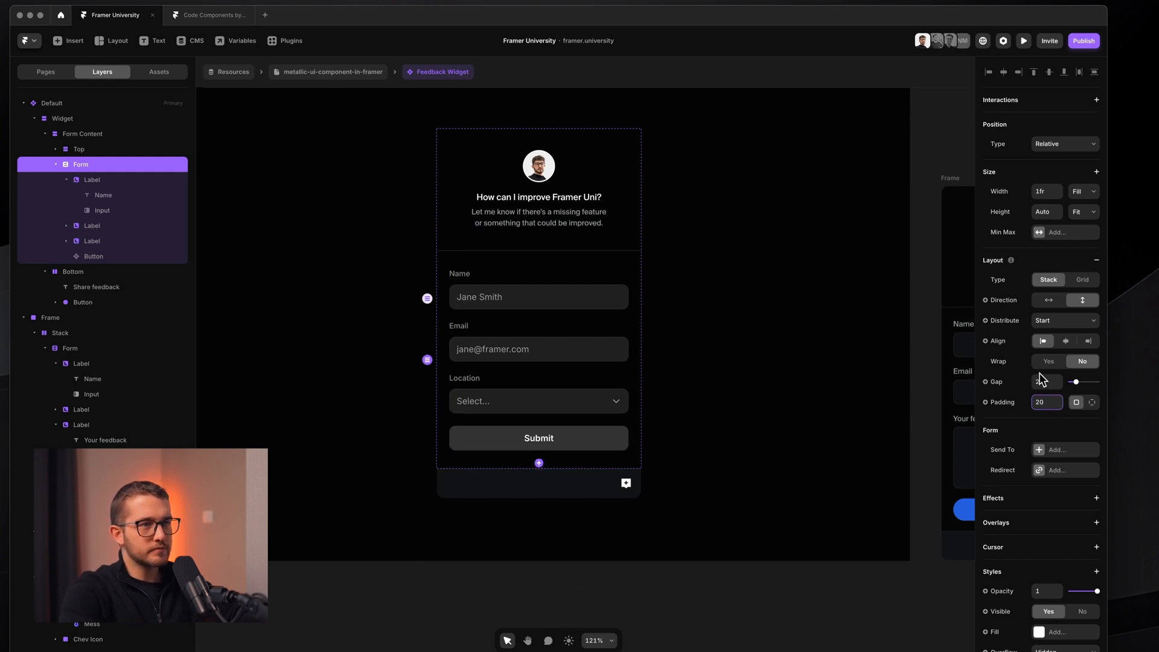
{"action": "left_click", "coordinate": [1038, 378]}
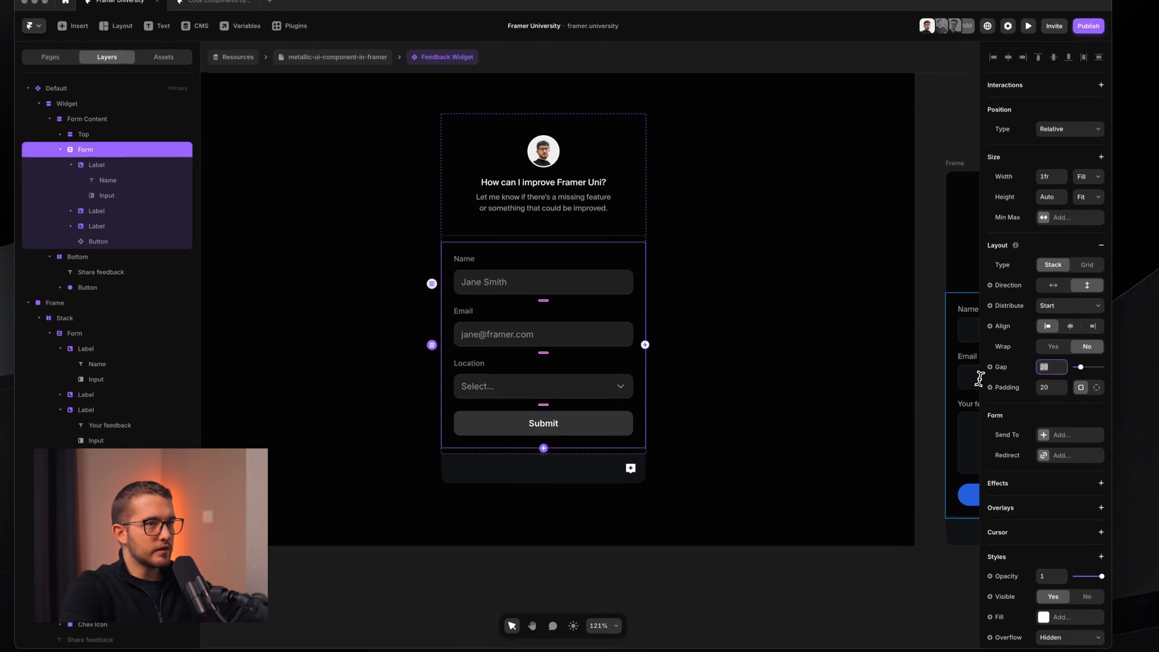
{"action": "key", "text": "Down"}
{"action": "key", "text": "Down"}
{"action": "key", "text": "Down"}
{"action": "key", "text": "Down"}
{"action": "key", "text": "Down"}
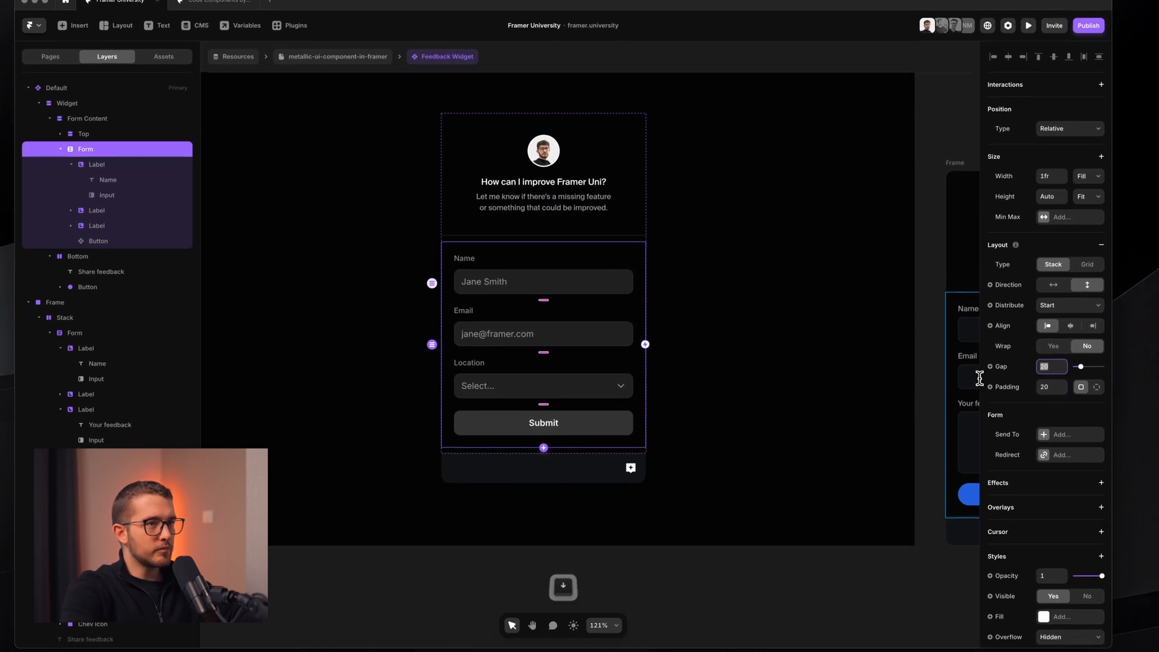
{"action": "key", "text": "Up"}
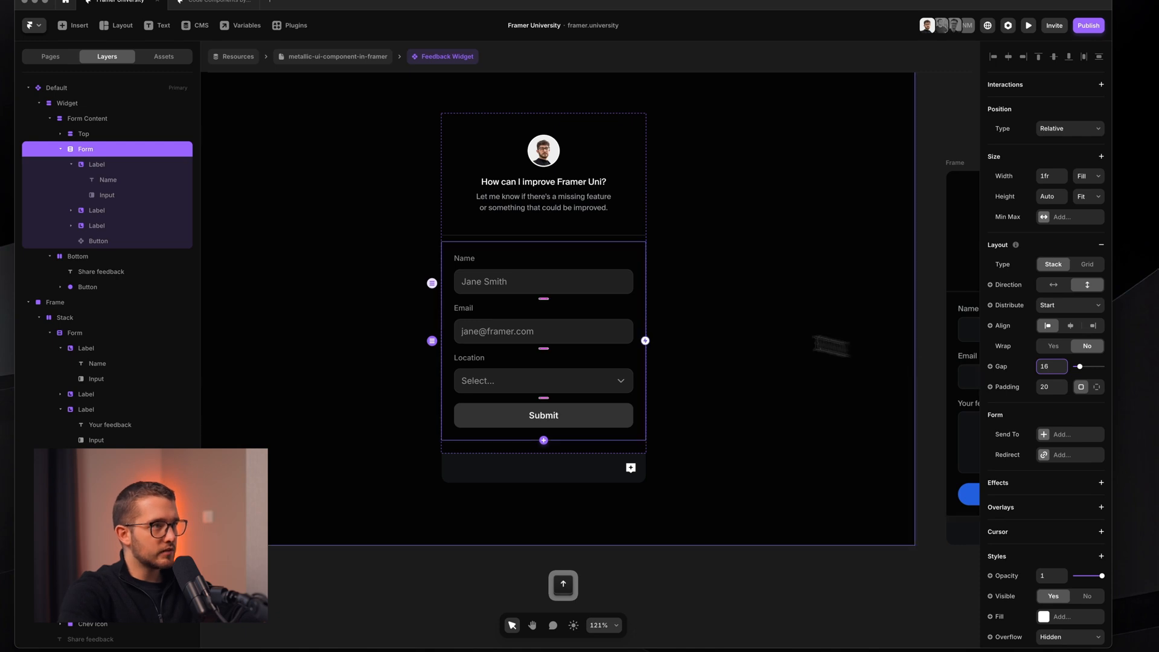
{"action": "left_click", "coordinate": [72, 164]}
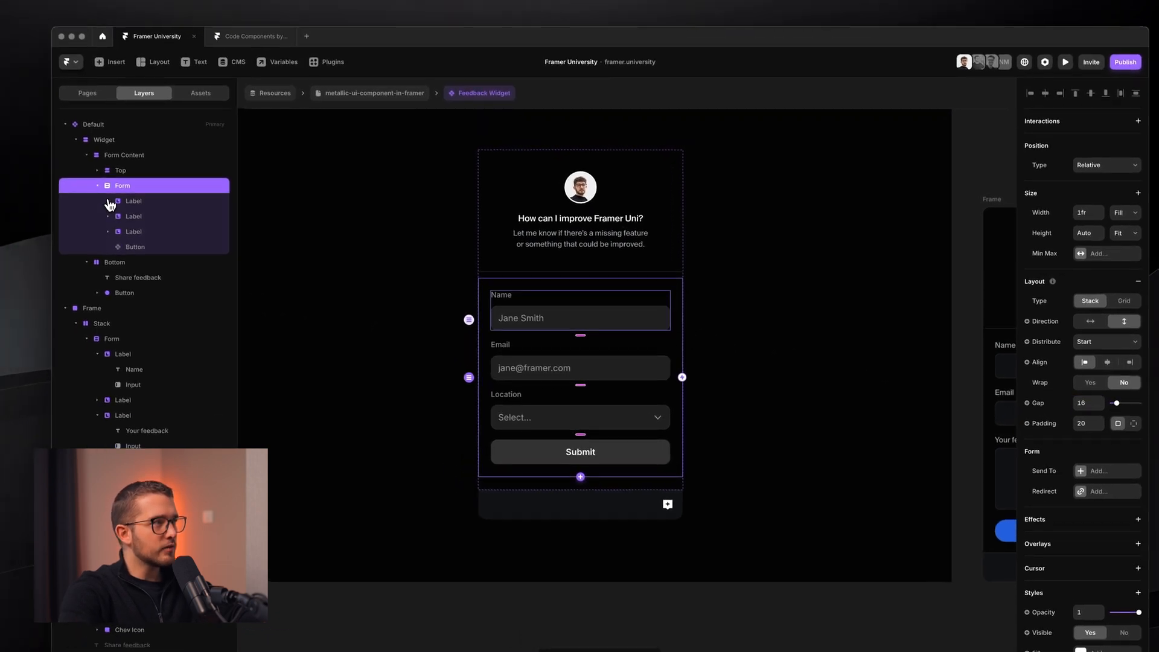
- Delete the old Labels and Submit button from the widget's Form
{"action": "left_click", "coordinate": [110, 202]}
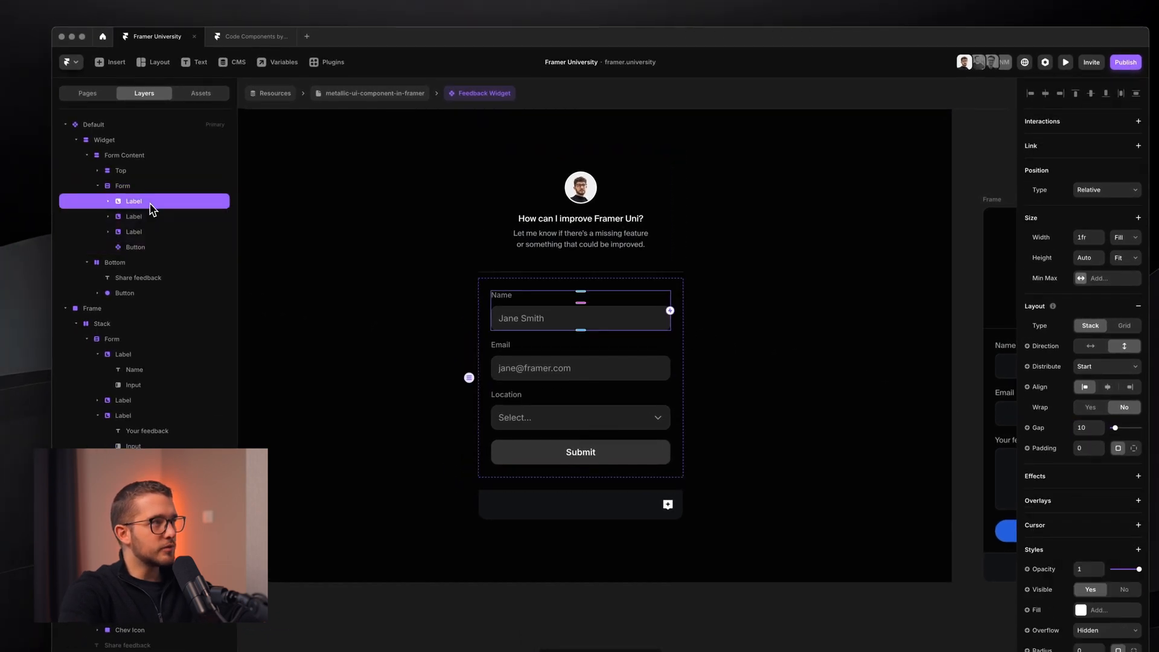
{"action": "left_click", "coordinate": [169, 247], "text": "shift"}
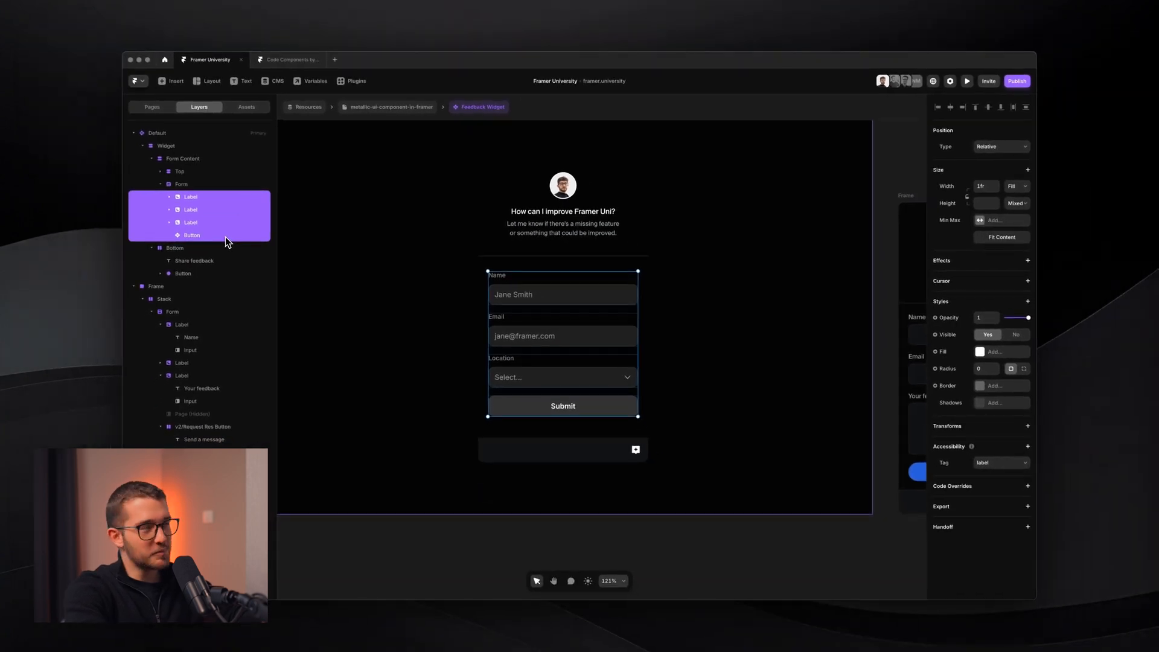
{"action": "key", "text": "BackSpace"}
{"action": "double_click", "coordinate": [185, 185]}
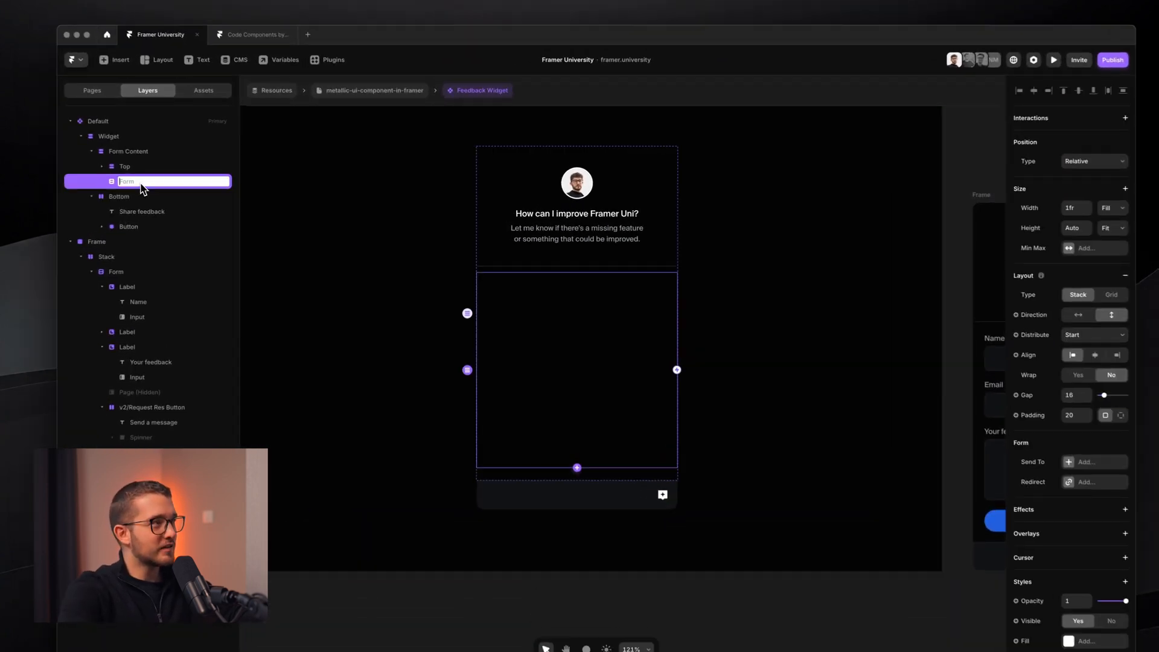
{"action": "key", "text": "Escape"}
- Paste the reference form's Name and Email fields into the widget Form
{"action": "scroll", "coordinate": [456, 353], "scroll_direction": "right", "scroll_amount": 3}
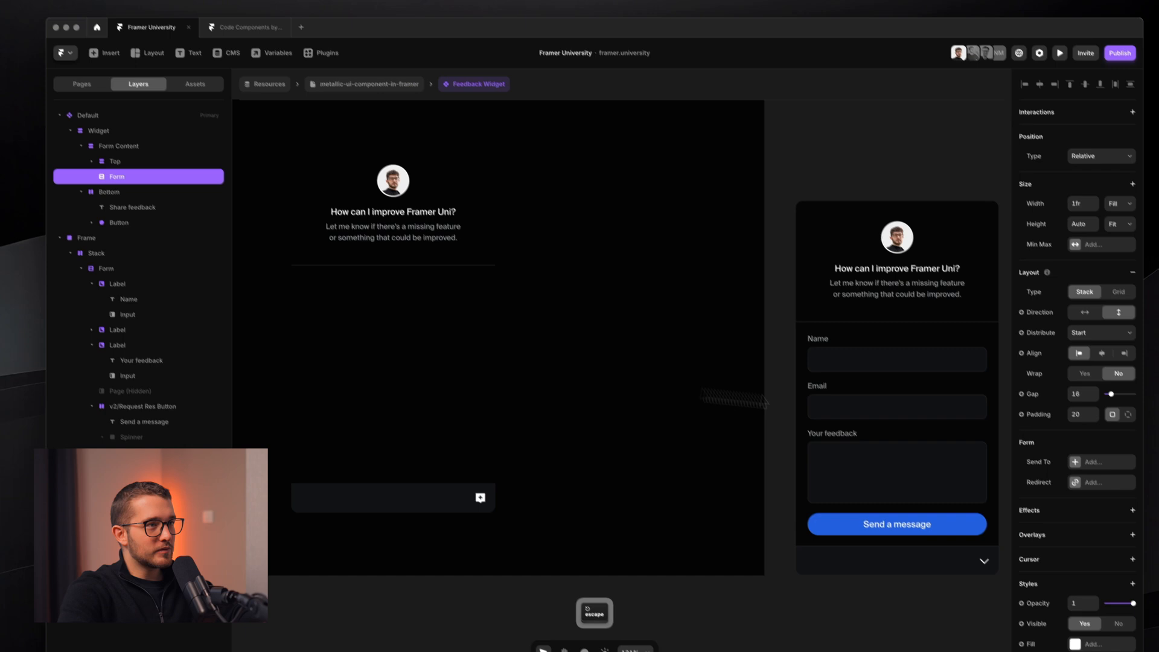
{"action": "scroll", "coordinate": [763, 399], "scroll_direction": "right", "scroll_amount": 2}
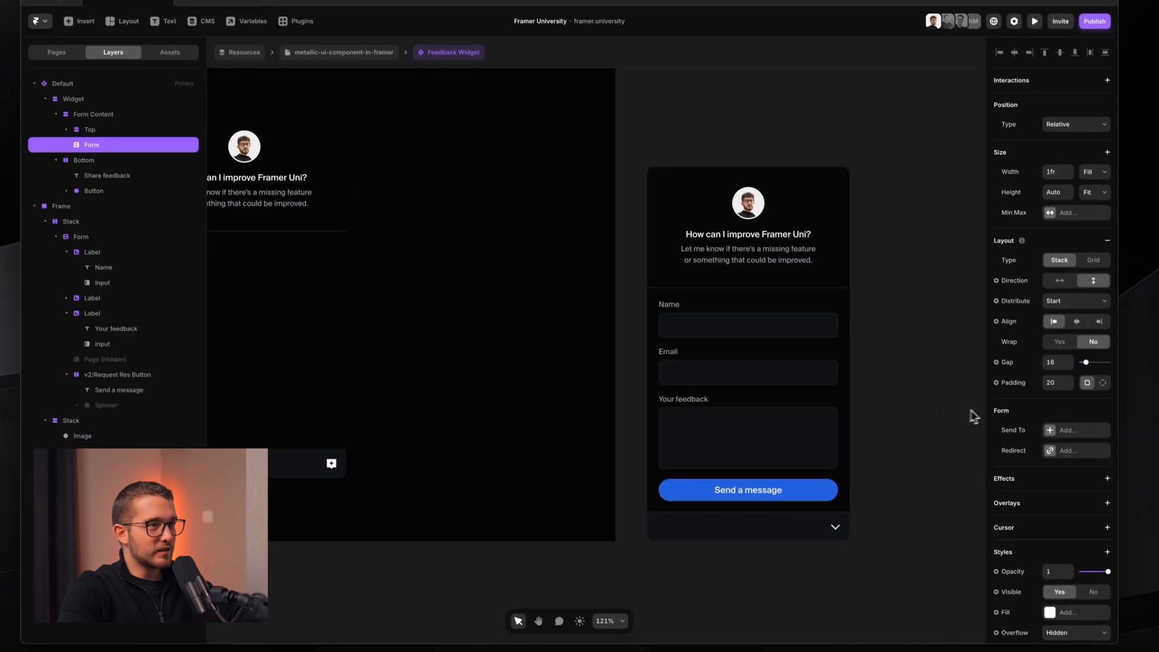
{"action": "left_click", "coordinate": [817, 466]}
{"action": "left_click", "coordinate": [754, 344], "text": "super"}
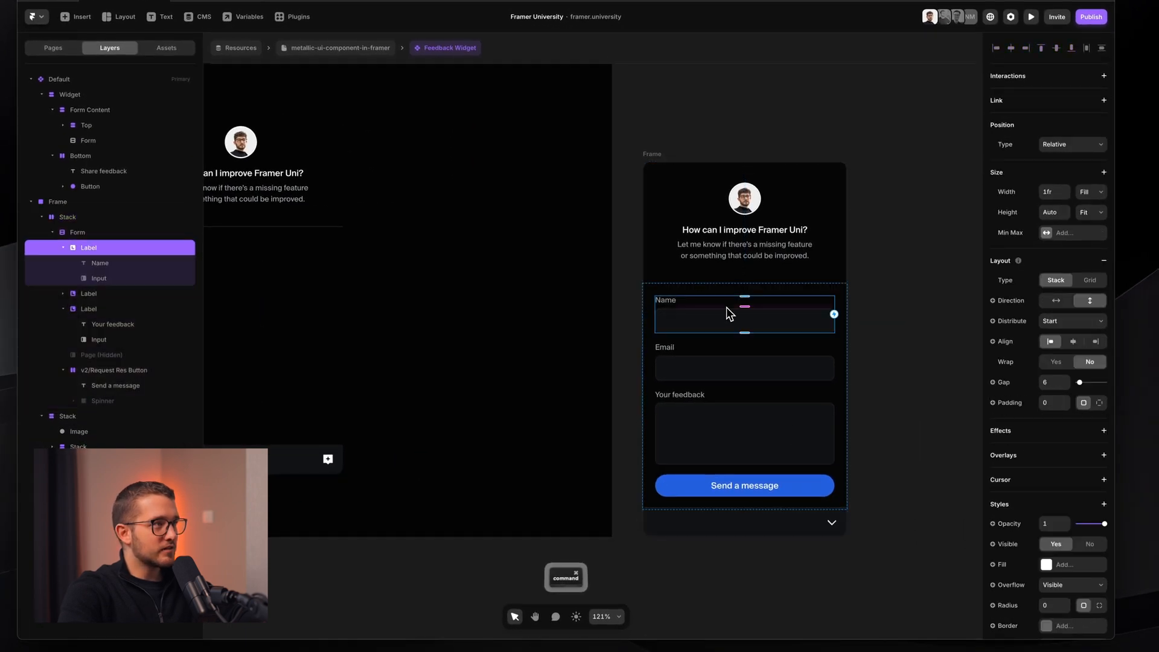
{"action": "scroll", "coordinate": [730, 311], "scroll_direction": "left", "scroll_amount": 5}
{"action": "left_click", "coordinate": [623, 307]}
{"action": "key", "text": "super+v"}
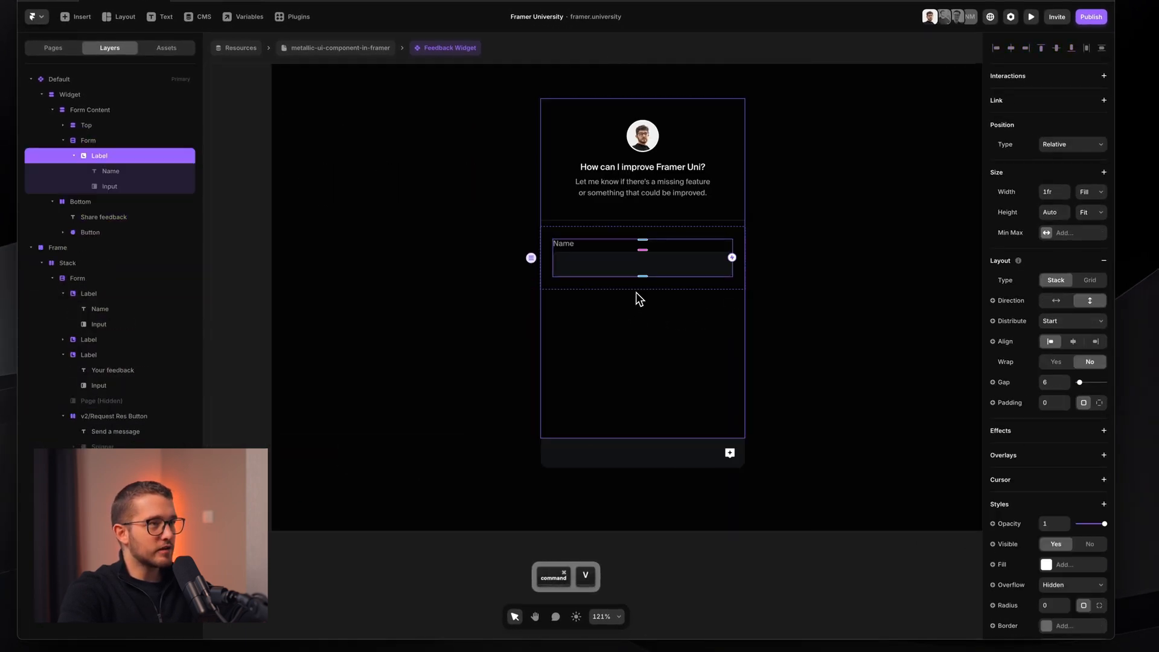
{"action": "scroll", "coordinate": [630, 292], "scroll_direction": "right", "scroll_amount": 6}
{"action": "left_click", "coordinate": [708, 356], "text": "super"}
{"action": "scroll", "coordinate": [434, 277], "scroll_direction": "left", "scroll_amount": 3}
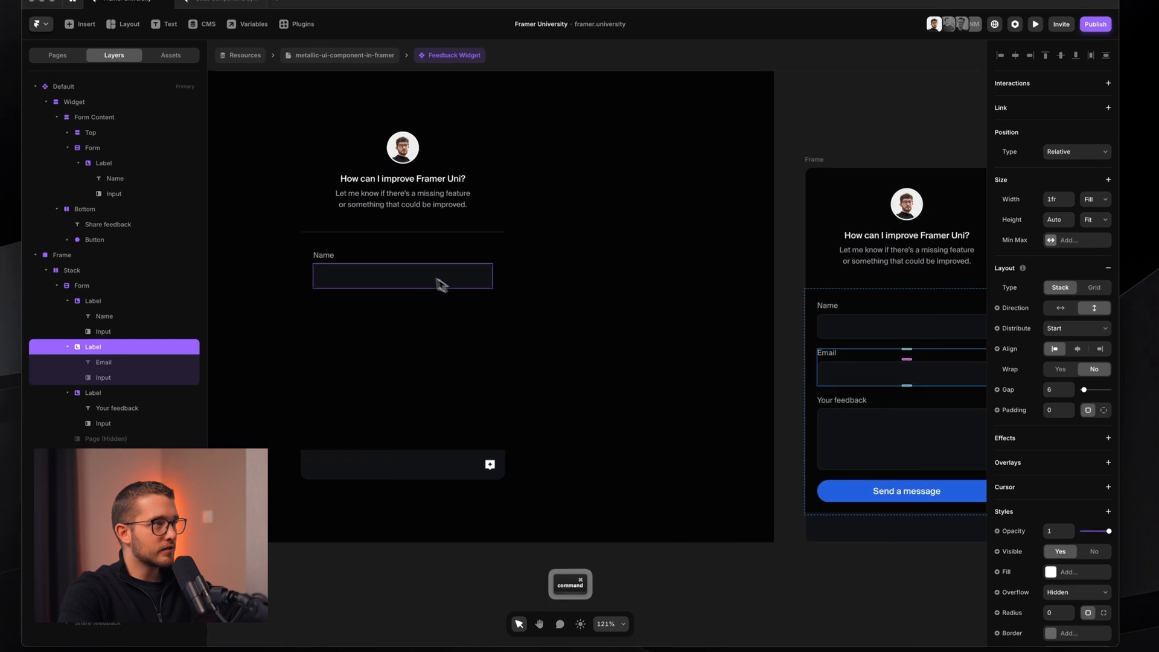
{"action": "left_click", "coordinate": [398, 248], "text": "super"}
{"action": "key", "text": "super+v"}
- Copy the Your feedback field and the Send a message button into the widget Form
{"action": "left_click", "coordinate": [947, 447], "text": "super"}
{"action": "key", "text": "super+c"}
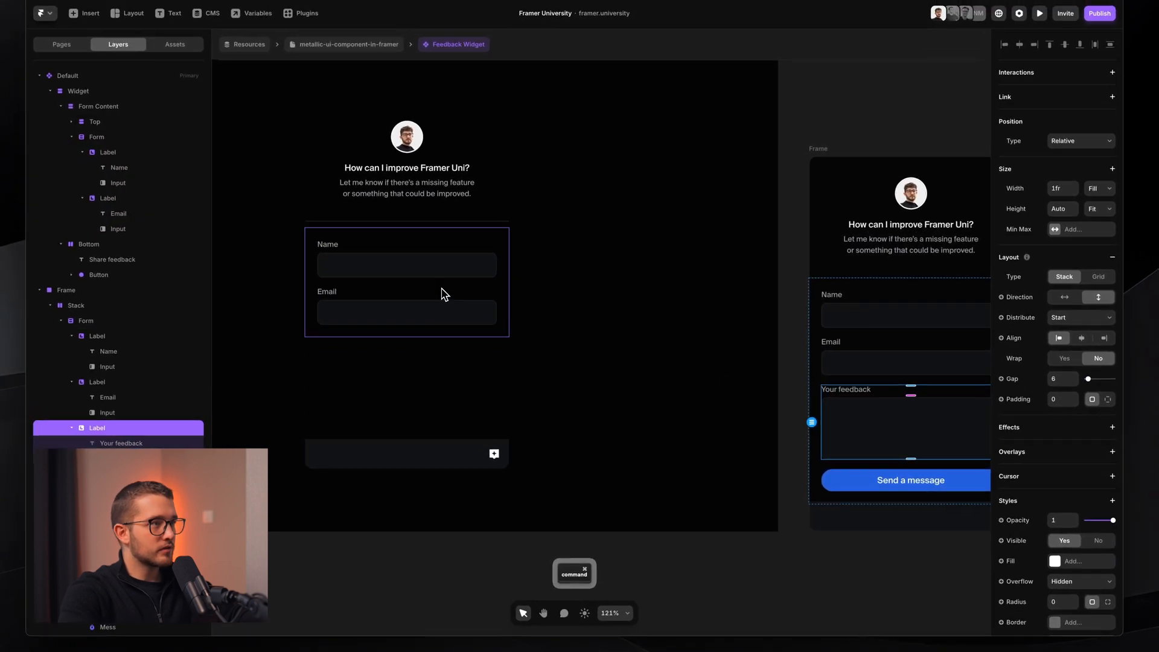
{"action": "left_click", "coordinate": [445, 312], "text": "super"}
{"action": "key", "text": "super+v"}
{"action": "left_click", "coordinate": [844, 480], "text": "super"}
{"action": "key", "text": "super+c"}
{"action": "left_click", "coordinate": [465, 339], "text": "super"}
{"action": "key", "text": "super+v"}
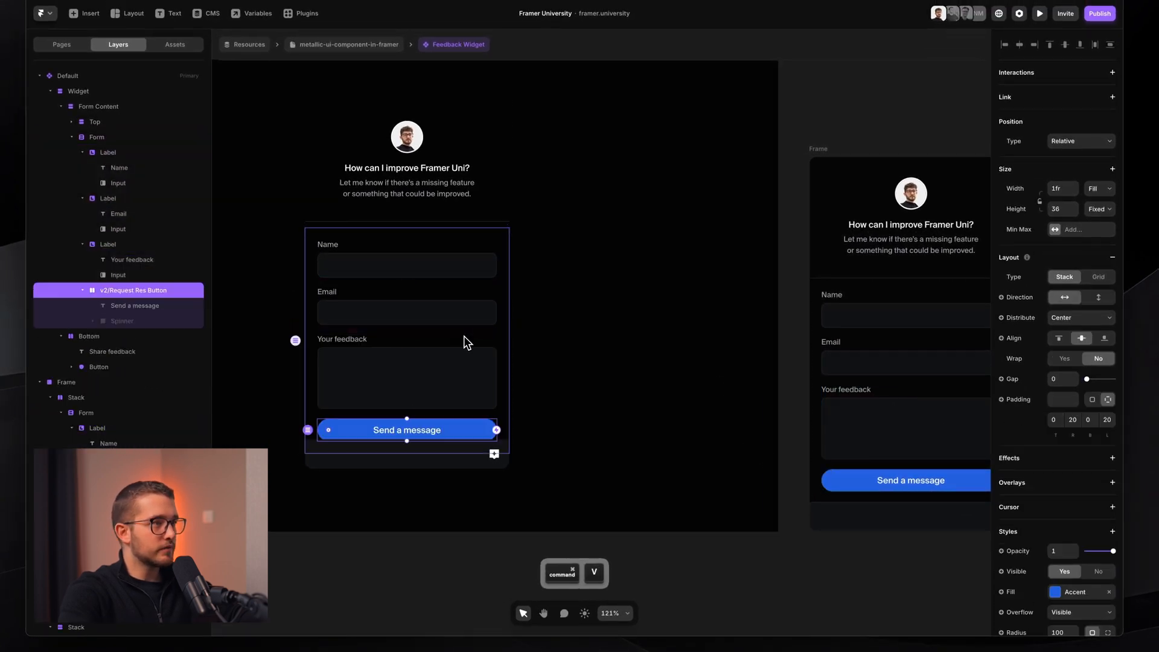
{"action": "scroll", "coordinate": [464, 338], "scroll_direction": "left", "scroll_amount": 2}
{"action": "scroll", "coordinate": [463, 338], "scroll_direction": "up", "scroll_amount": 2}
{"action": "left_click", "coordinate": [566, 352]}
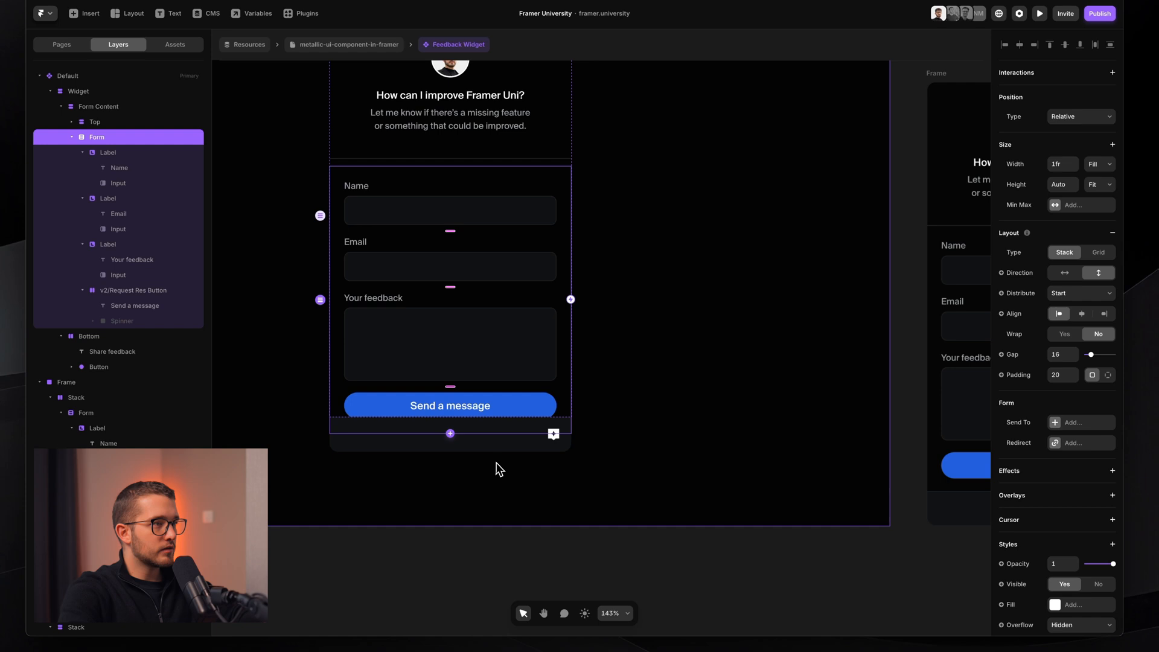
- Stretch Form Content to 601 tall, then switch its height to Fit so it hugs the fields
{"action": "left_click", "coordinate": [172, 121]}
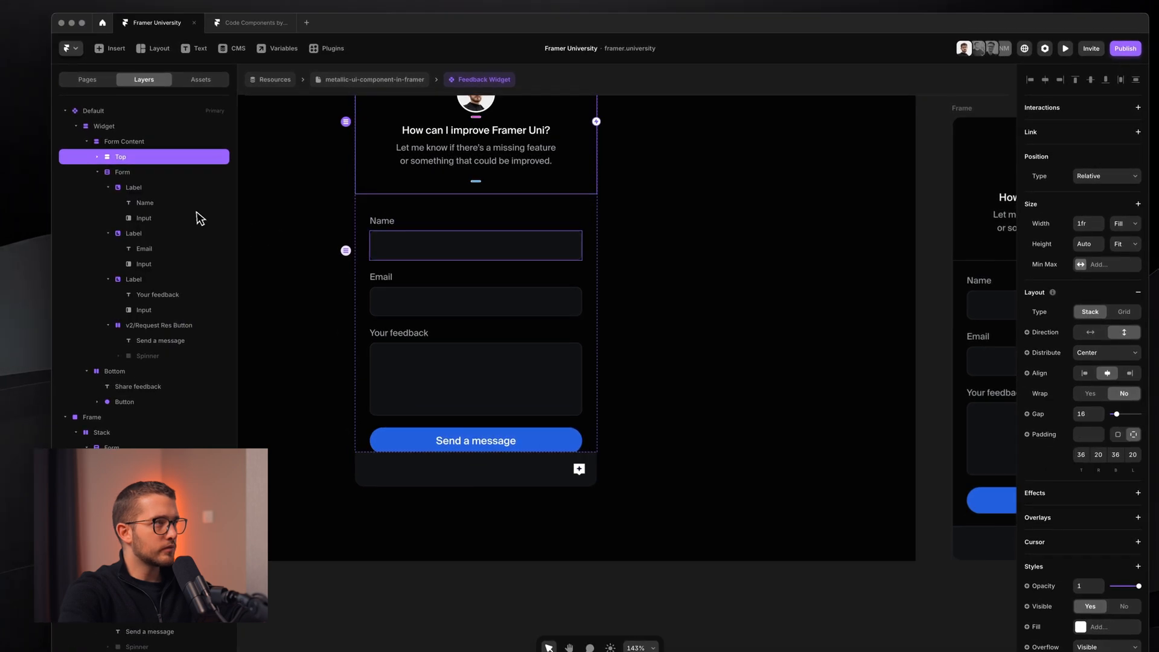
{"action": "left_click", "coordinate": [96, 97]}
{"action": "left_click", "coordinate": [120, 139]}
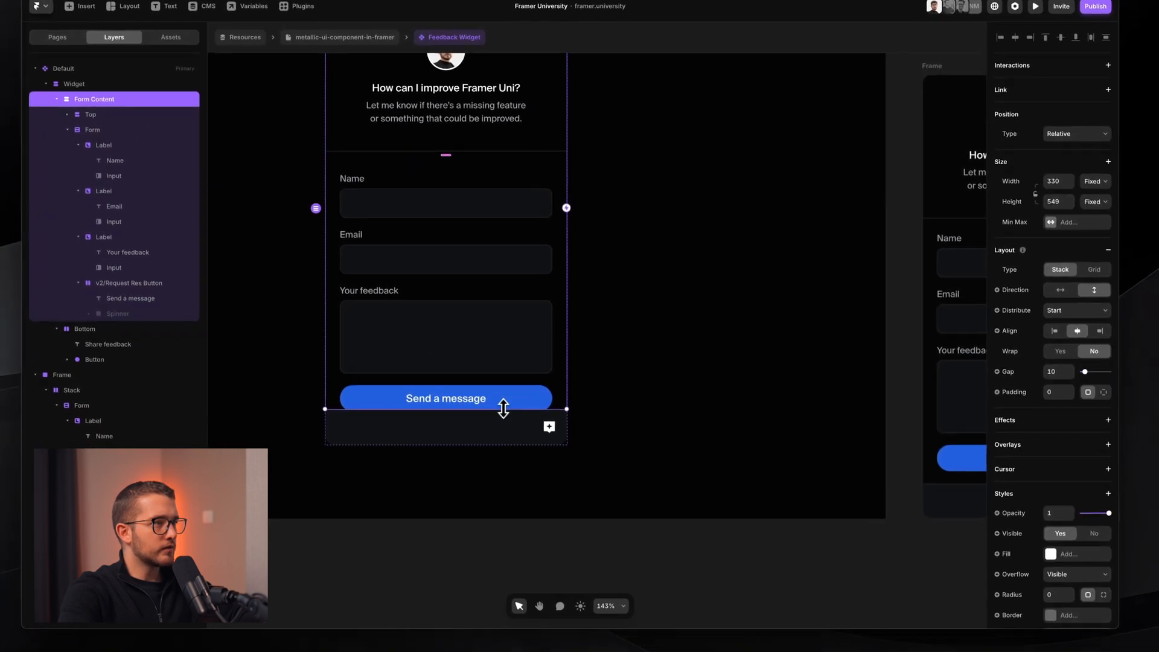
{"action": "left_click_drag", "start_coordinate": [533, 449], "coordinate": [533, 507]}
{"action": "left_click_drag", "start_coordinate": [502, 463], "coordinate": [500, 445]}
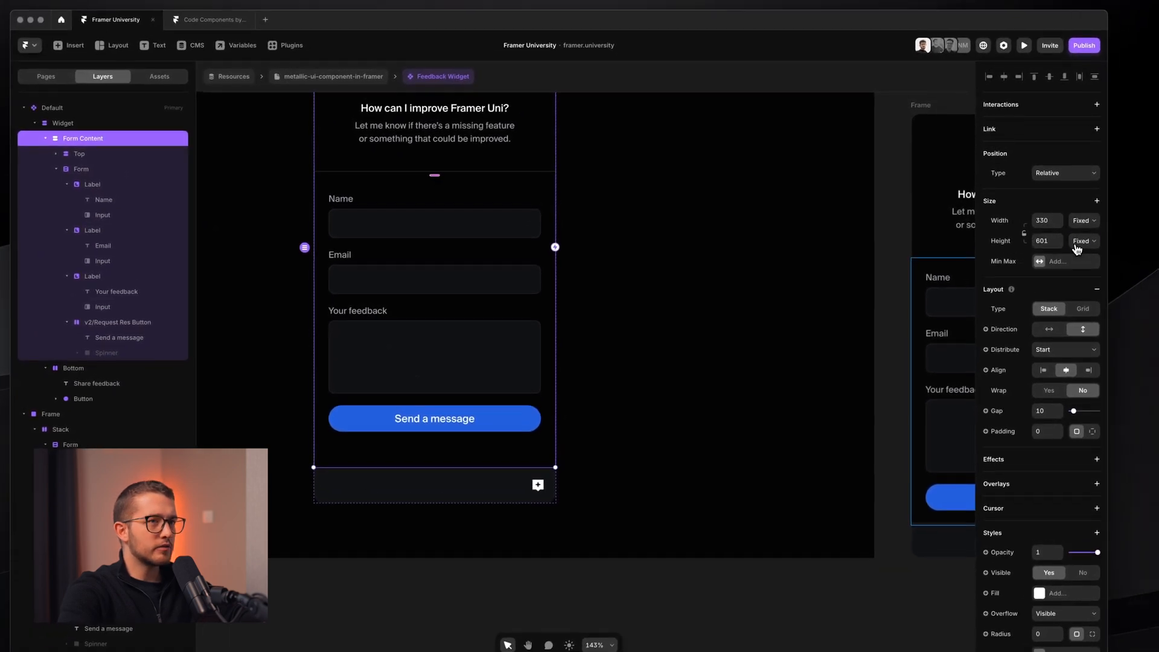
{"action": "left_click", "coordinate": [1093, 201]}
{"action": "left_click", "coordinate": [1090, 277]}
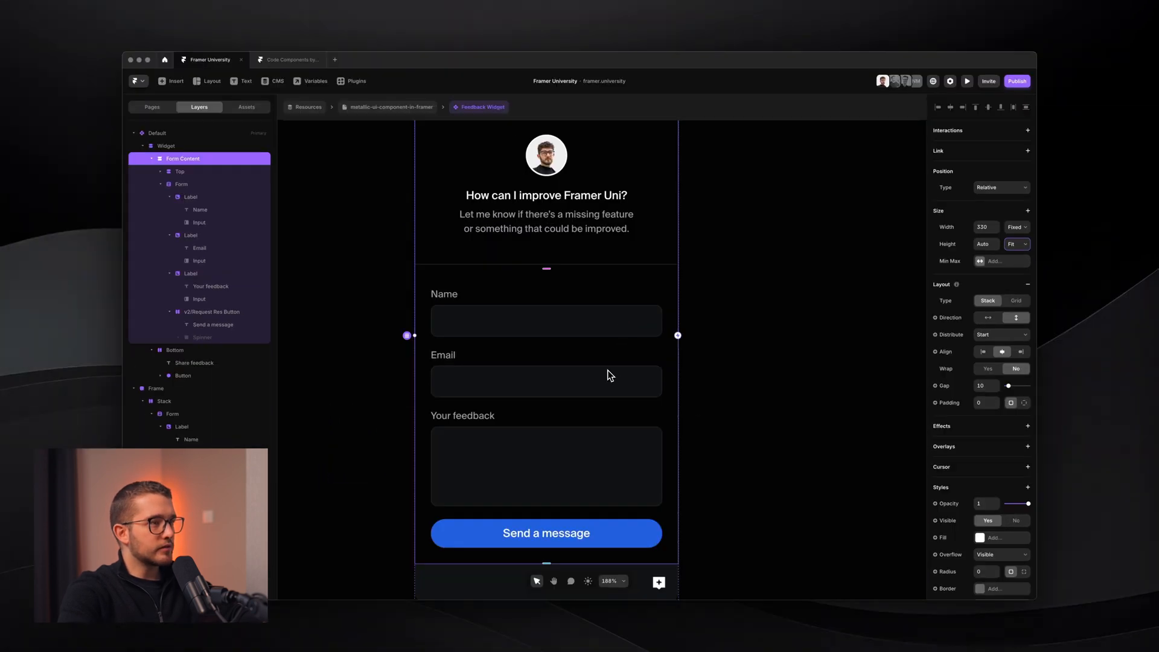
{"action": "scroll", "coordinate": [608, 371], "scroll_direction": "down", "scroll_amount": 2}
{"action": "scroll", "coordinate": [609, 373], "scroll_direction": "down", "scroll_amount": 3}
{"action": "scroll", "coordinate": [586, 377], "scroll_direction": "left", "scroll_amount": 2}
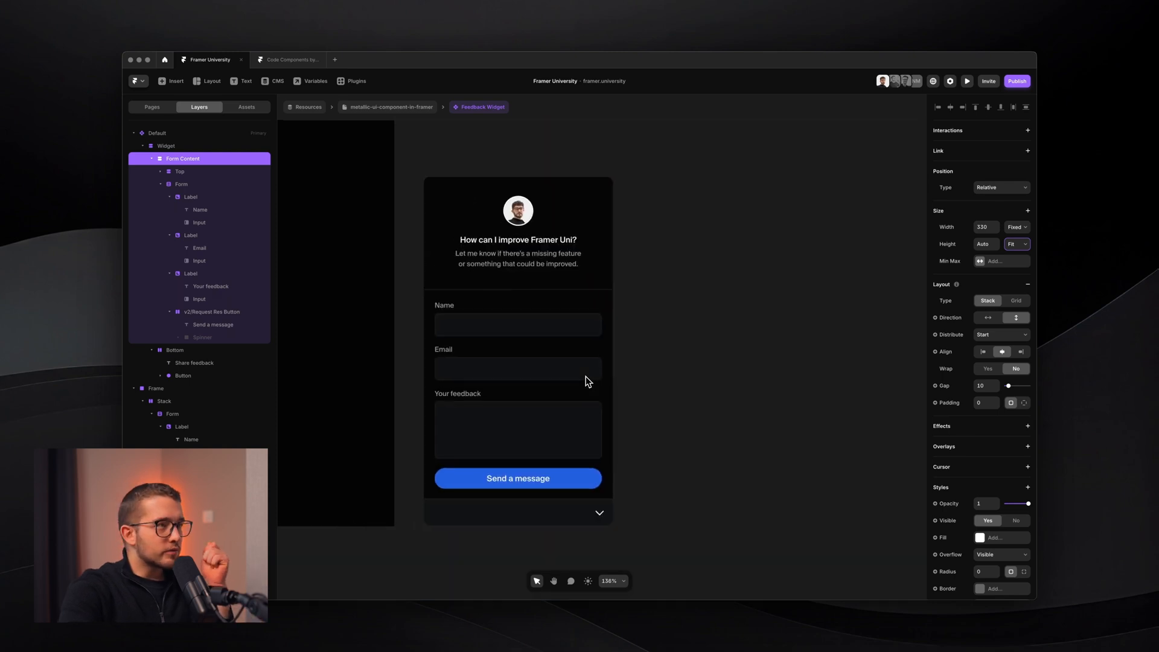
{"action": "scroll", "coordinate": [585, 375], "scroll_direction": "left", "scroll_amount": 5}
- Copy the Frame form and paste it beside the Default widget
{"action": "right_click", "coordinate": [586, 375]}
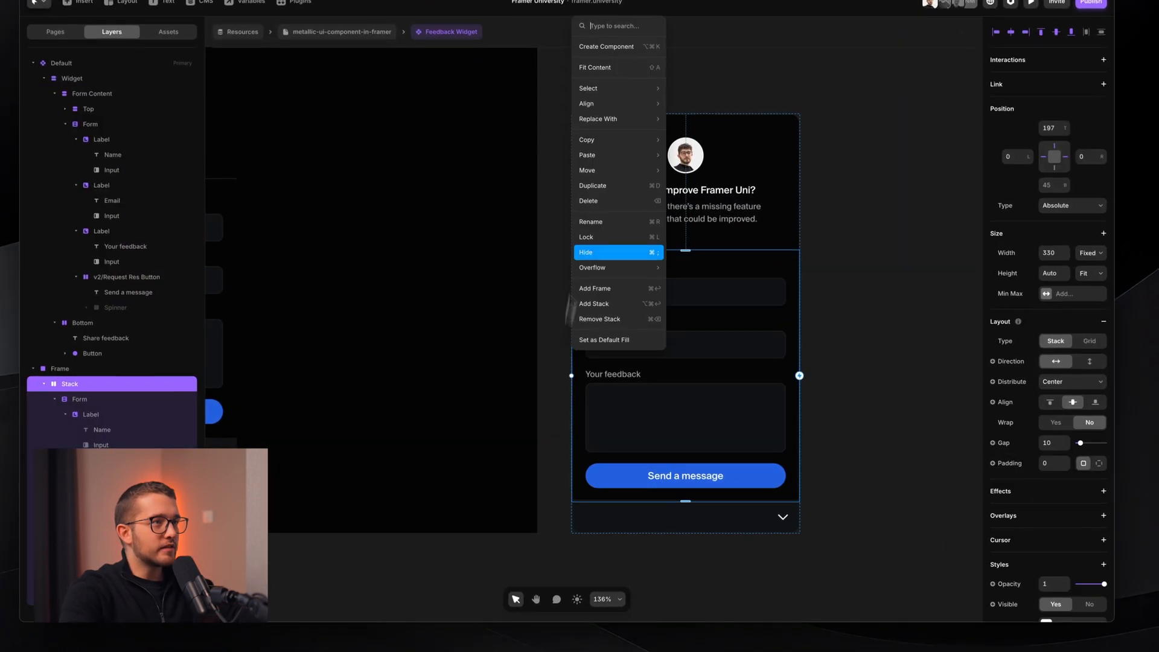
{"action": "left_click", "coordinate": [929, 251]}
{"action": "left_click", "coordinate": [577, 107]}
{"action": "key", "text": "super+c"}
{"action": "scroll", "coordinate": [577, 108], "scroll_direction": "down", "scroll_amount": 2}
{"action": "scroll", "coordinate": [577, 107], "scroll_direction": "left", "scroll_amount": 8}
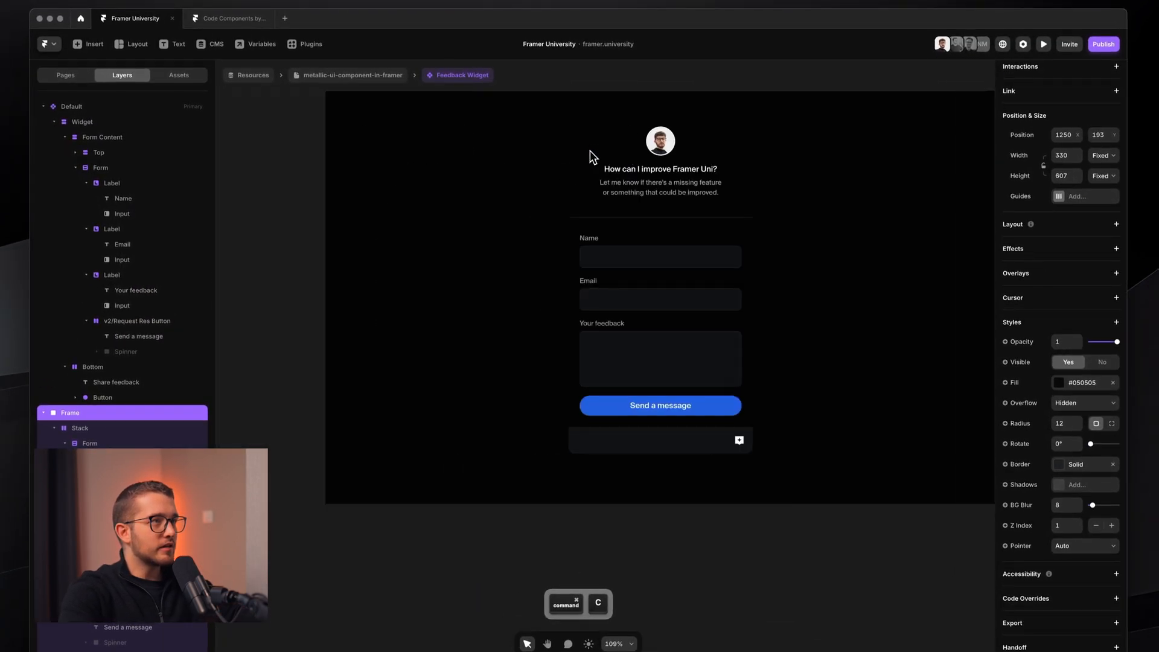
{"action": "left_click", "coordinate": [398, 163]}
{"action": "key", "text": "super+v"}
{"action": "scroll", "coordinate": [458, 212], "scroll_direction": "right", "scroll_amount": 3}
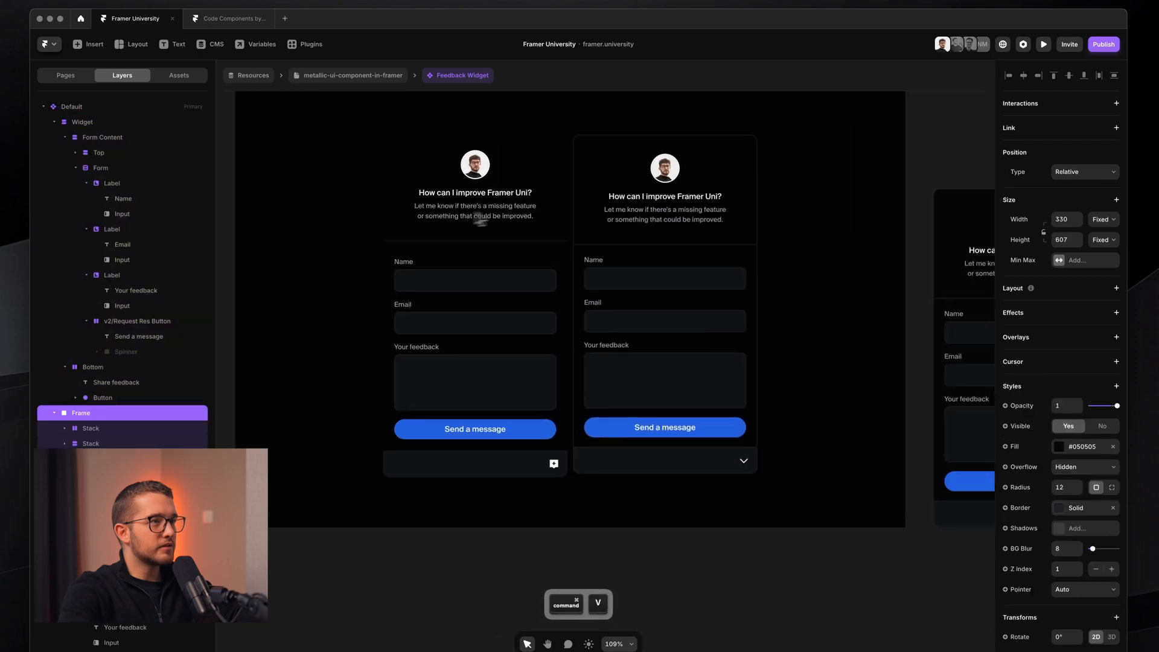
{"action": "scroll", "coordinate": [776, 306], "scroll_direction": "up", "scroll_amount": 3}
{"action": "scroll", "coordinate": [769, 362], "scroll_direction": "up", "scroll_amount": 3}
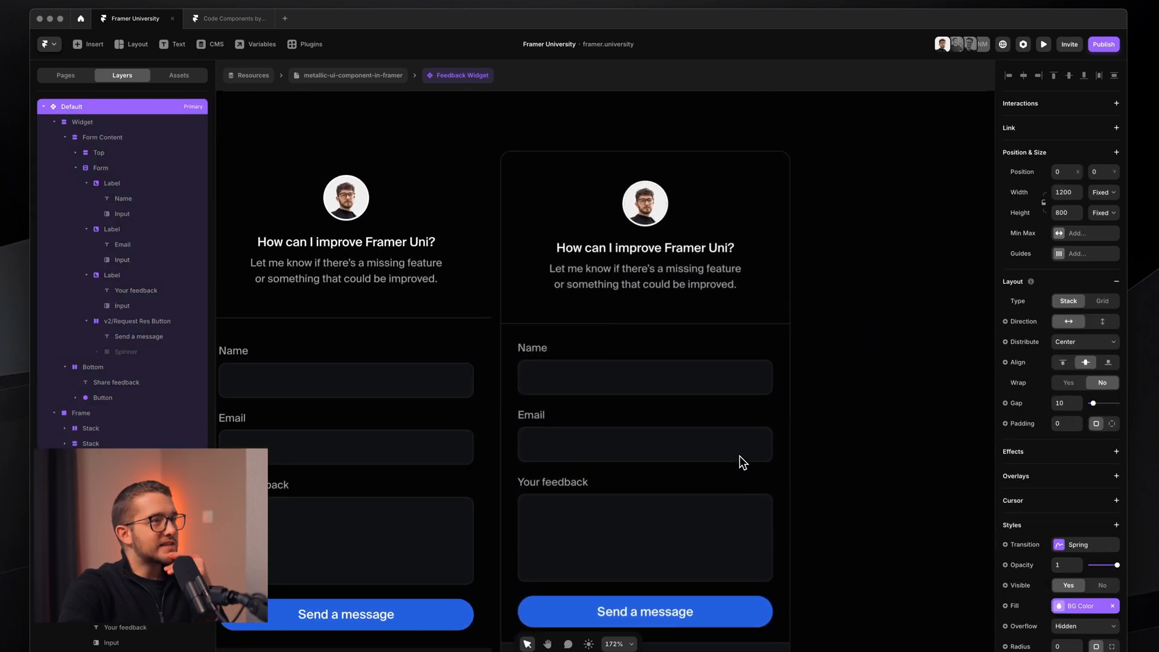
- Compare the right widget and the feedback icon, with both screen captures cancelled
{"action": "key", "text": "shift+super+4"}
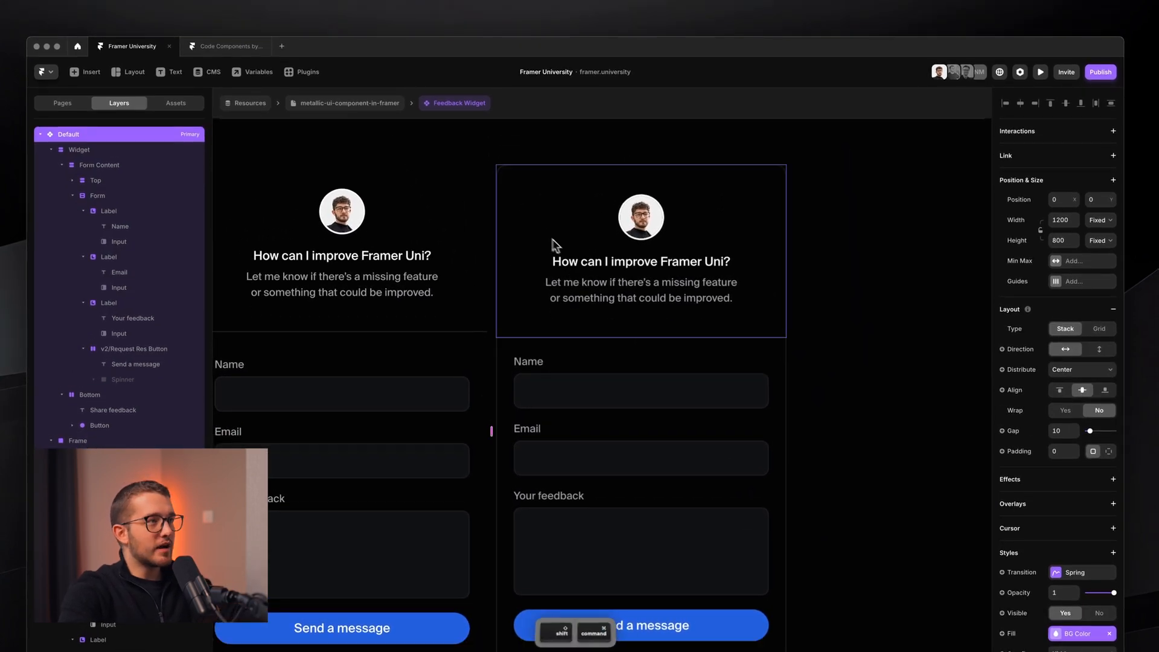
{"action": "left_click_drag", "start_coordinate": [489, 159], "coordinate": [753, 615]}
{"action": "key", "text": "Escape"}
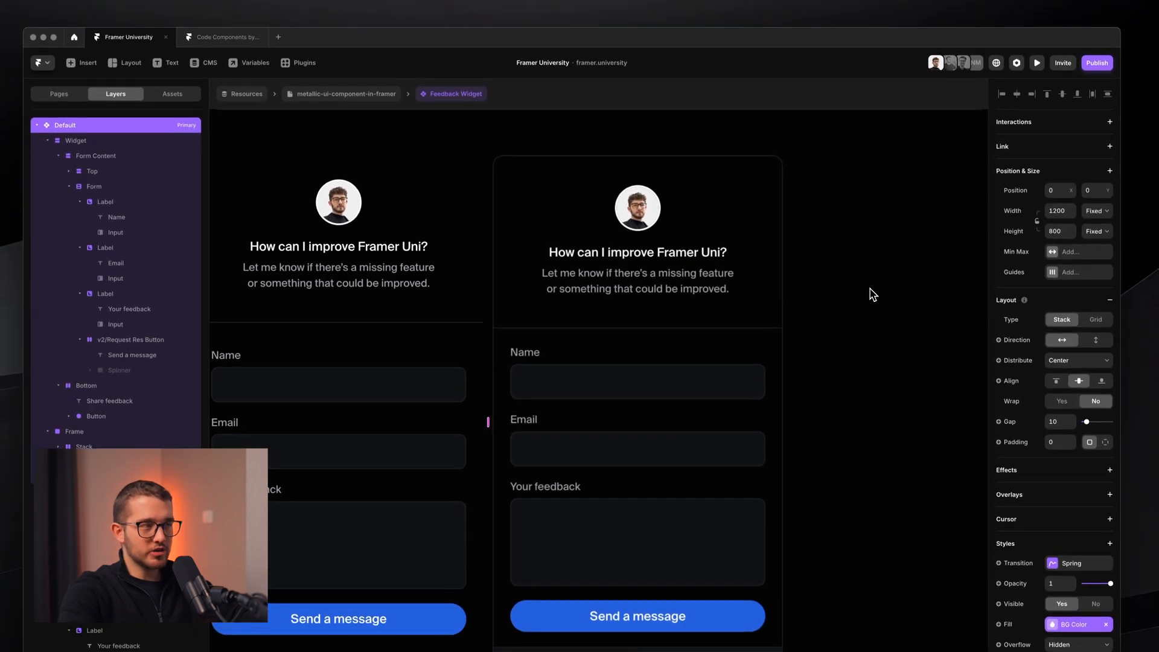
{"action": "scroll", "coordinate": [869, 287], "scroll_direction": "down", "scroll_amount": 3}
{"action": "scroll", "coordinate": [869, 287], "scroll_direction": "left", "scroll_amount": 3}
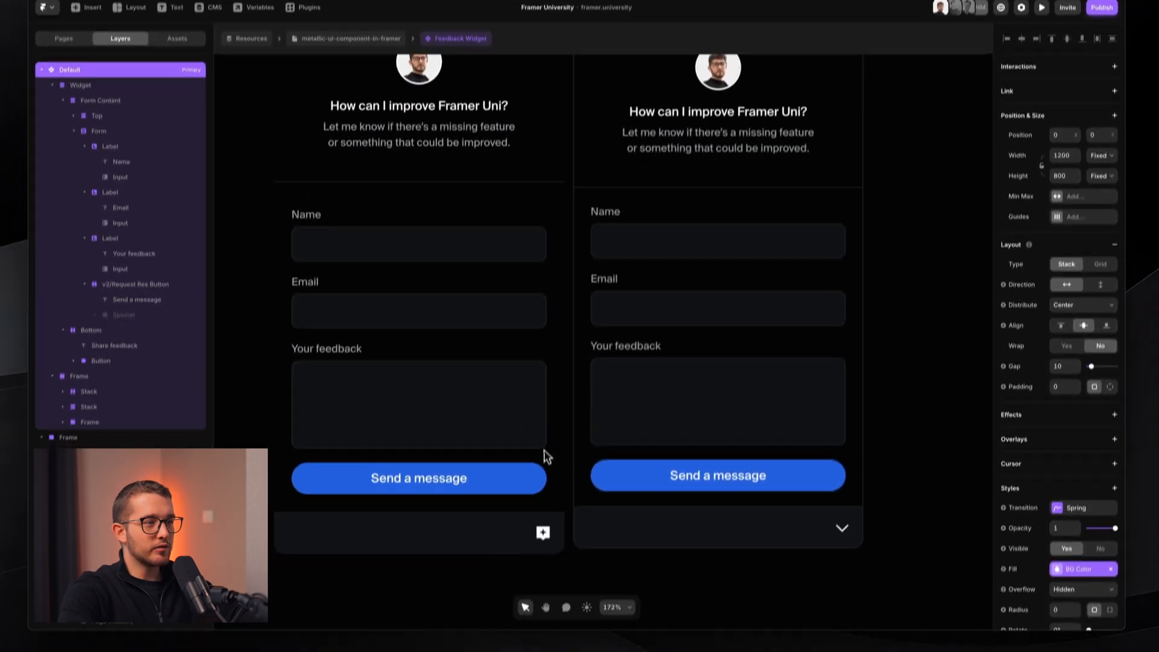
{"action": "scroll", "coordinate": [546, 432], "scroll_direction": "up", "scroll_amount": 6}
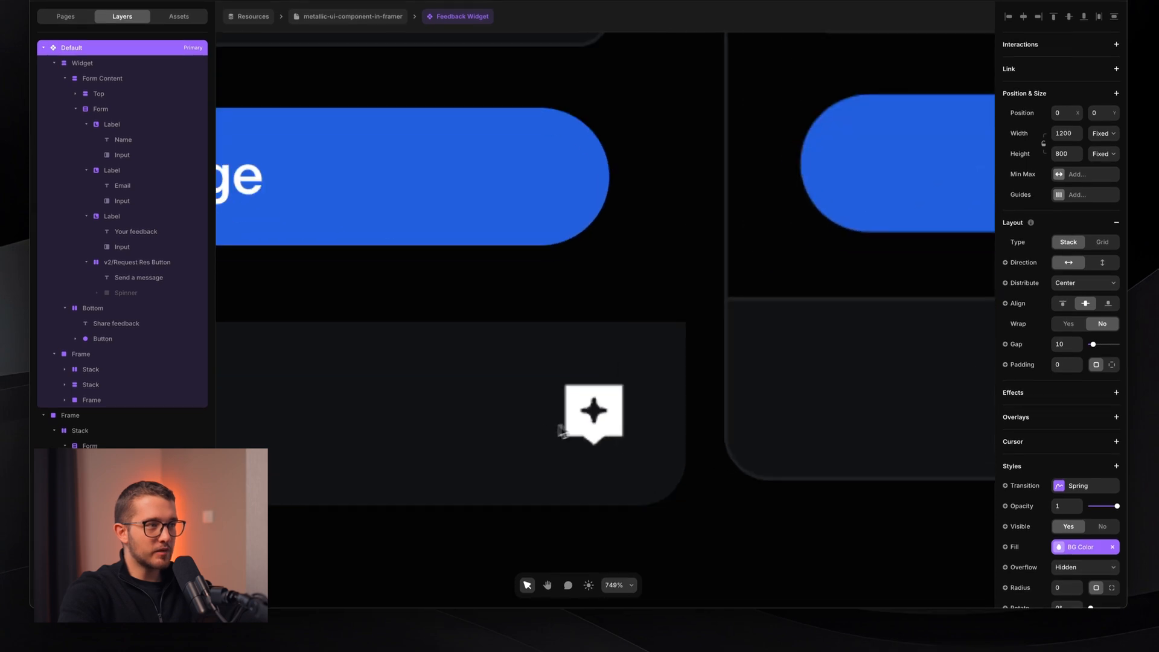
{"action": "key", "text": "shift+super+4"}
{"action": "left_click_drag", "start_coordinate": [498, 324], "coordinate": [683, 510]}
{"action": "key", "text": "Escape"}
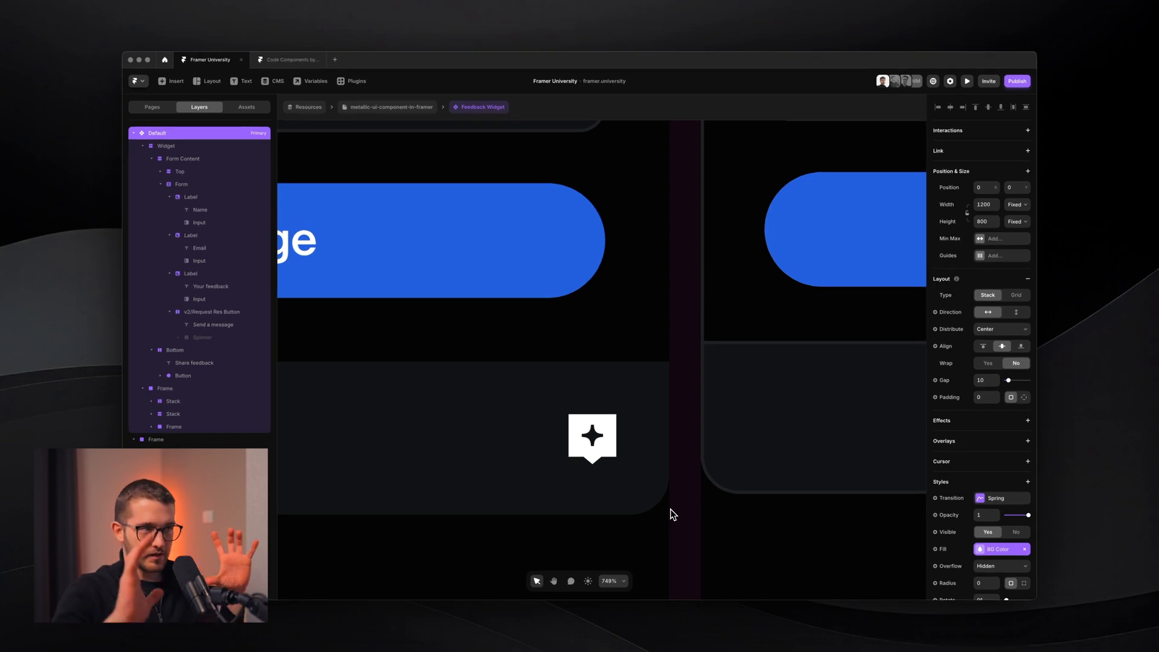
{"action": "scroll", "coordinate": [671, 508], "scroll_direction": "down", "scroll_amount": 10}
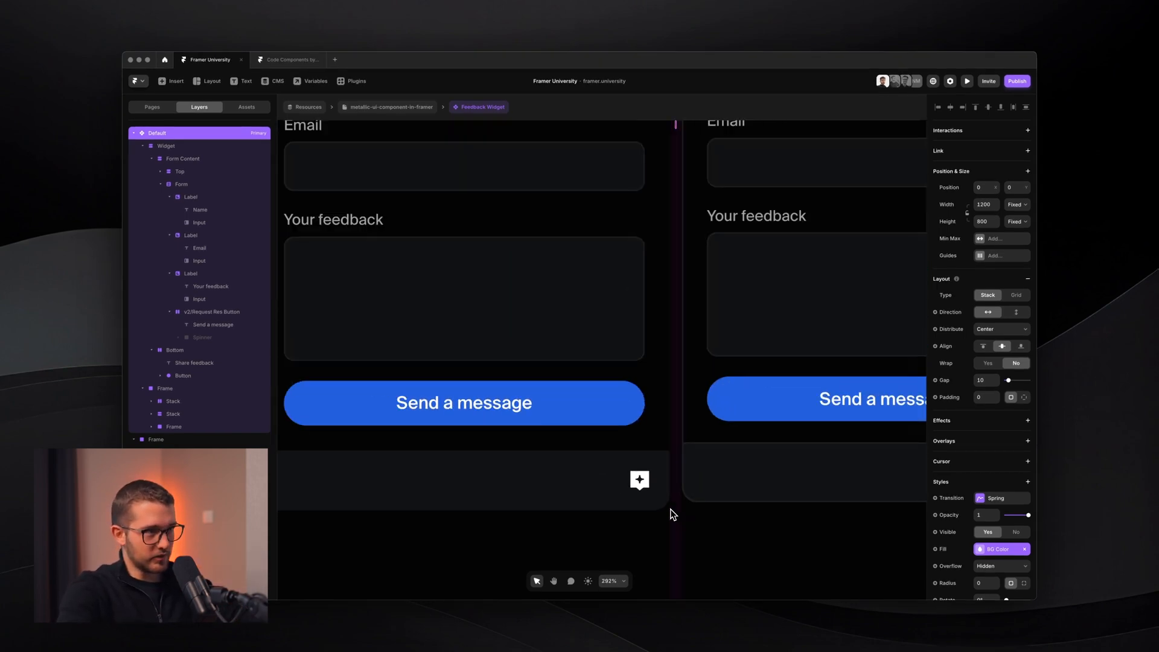
- Delete the pasted copy of the form and select the Name field's input
{"action": "left_click", "coordinate": [605, 258]}
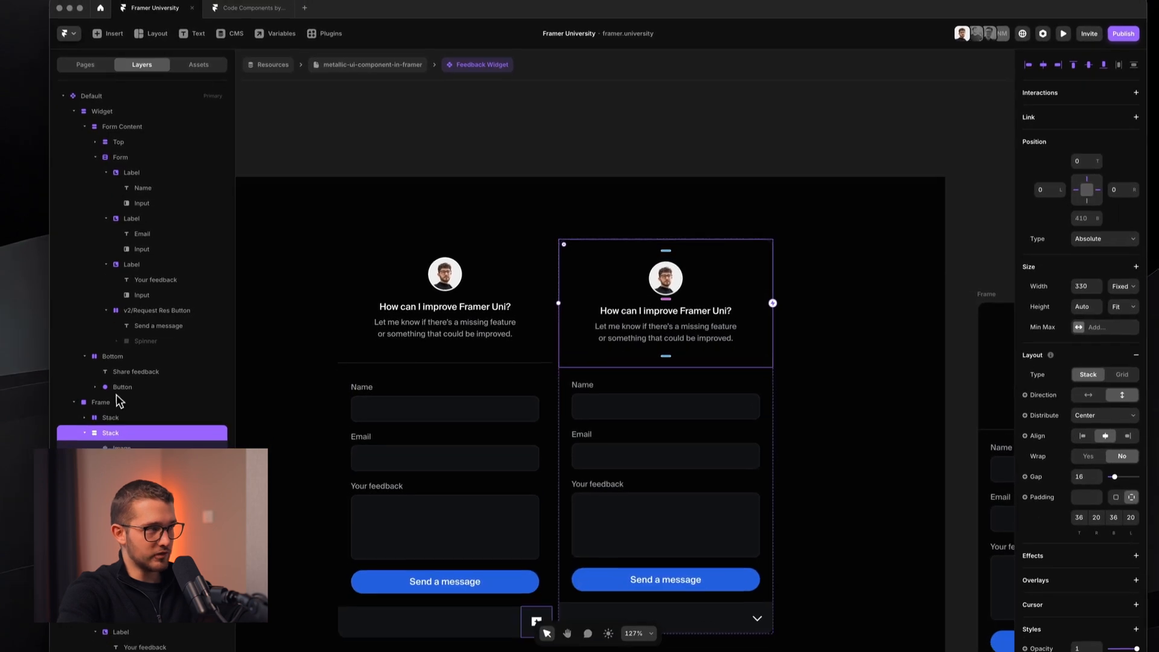
{"action": "left_click", "coordinate": [117, 402]}
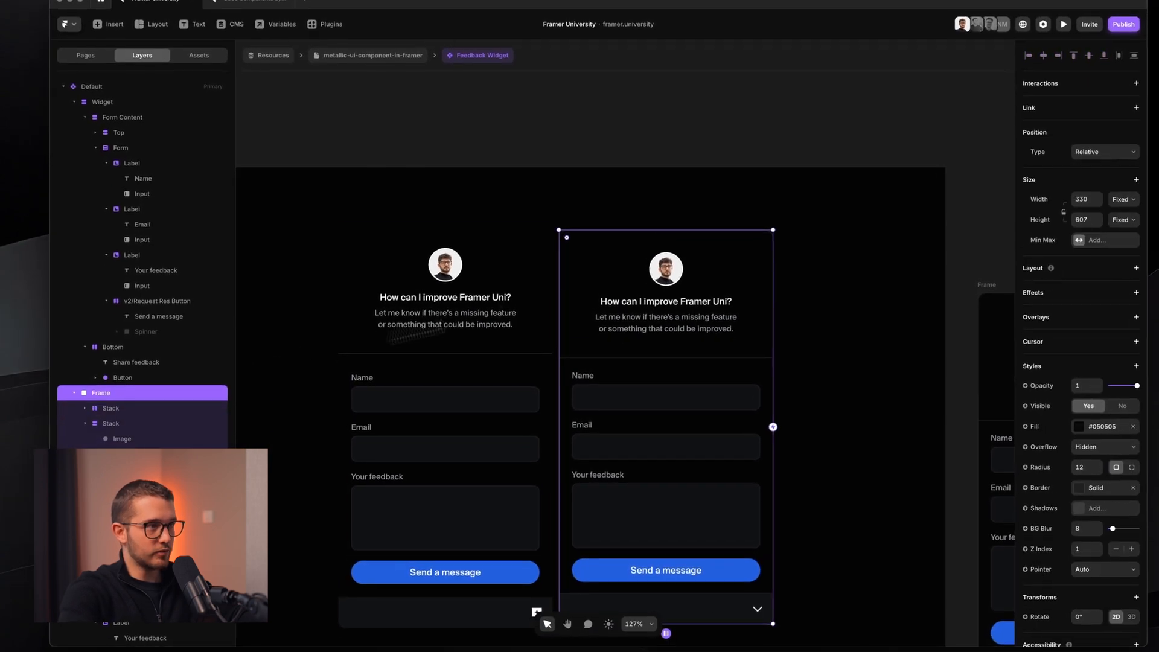
{"action": "key", "text": "Delete"}
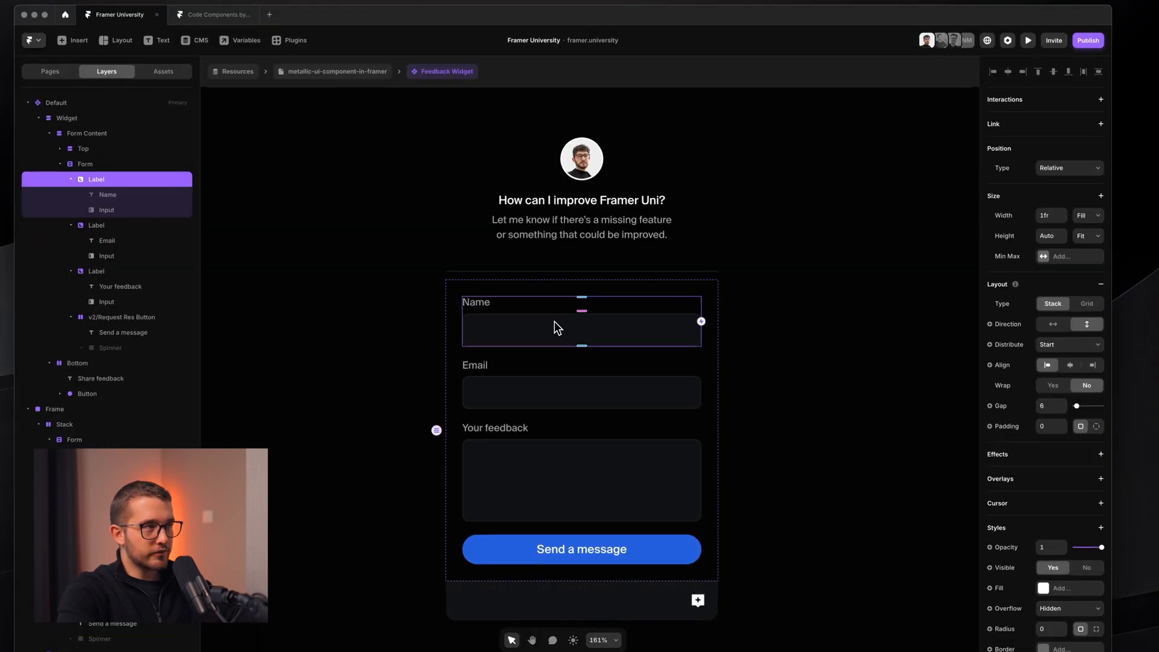
{"action": "scroll", "coordinate": [572, 309], "scroll_direction": "down", "scroll_amount": 1}
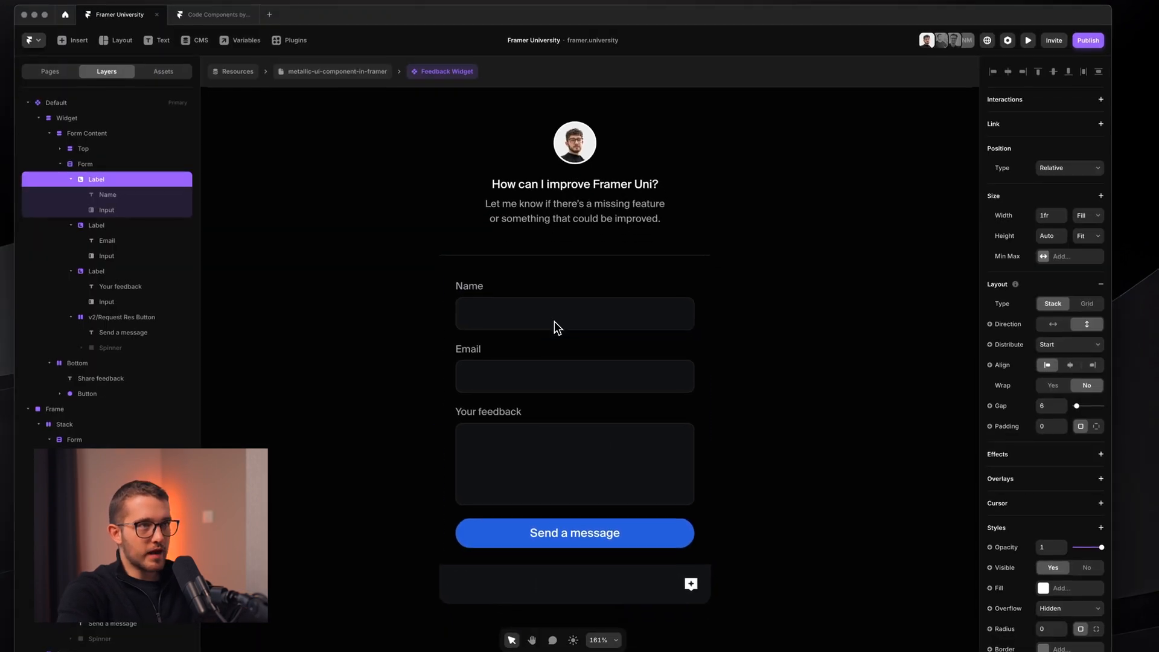
{"action": "left_click", "coordinate": [579, 320], "text": "super"}
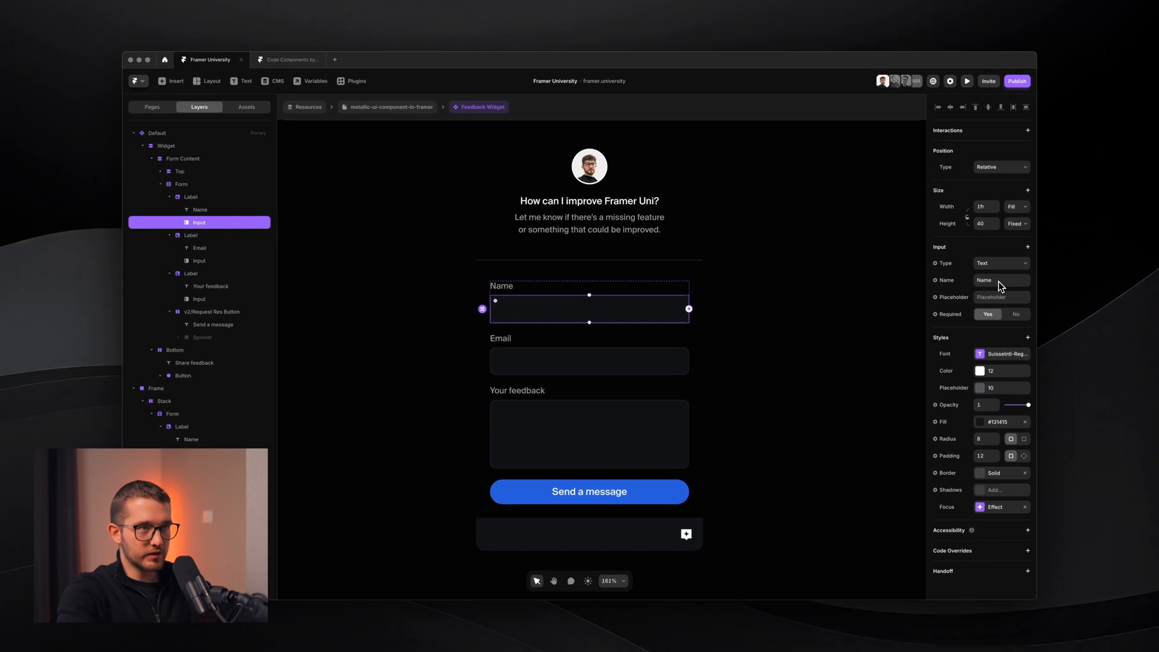
- Confirm the Email input uses Email type, check the feedback Text Area, then select the Frame's form
{"action": "left_click", "coordinate": [595, 361], "text": "super"}
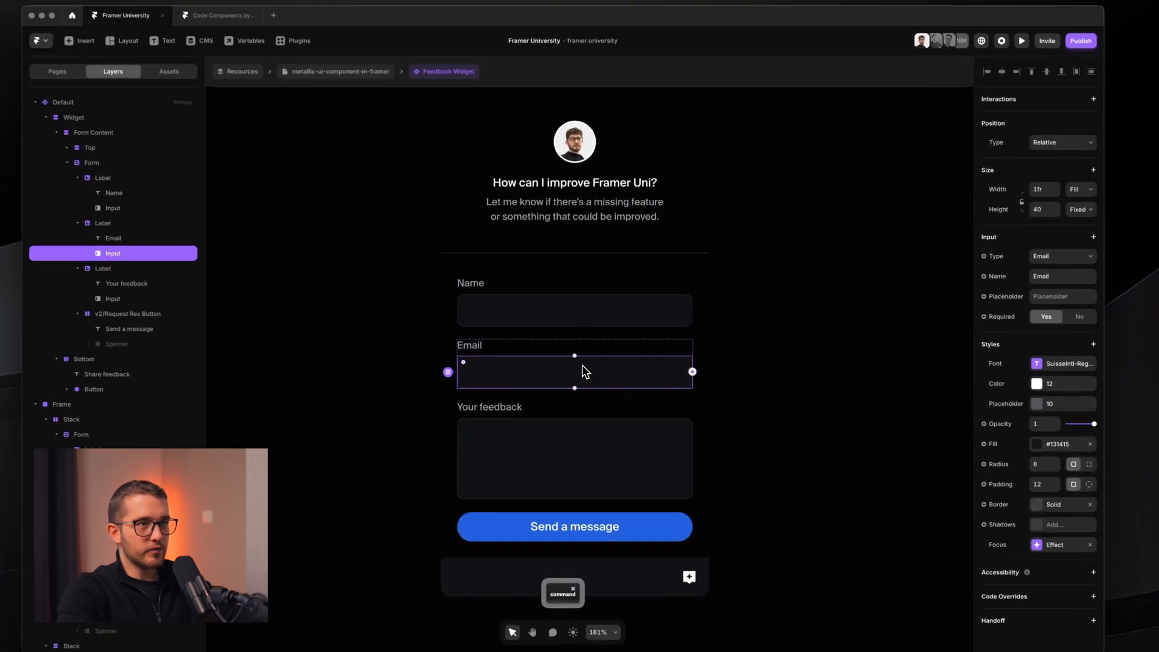
{"action": "left_click", "coordinate": [1042, 258]}
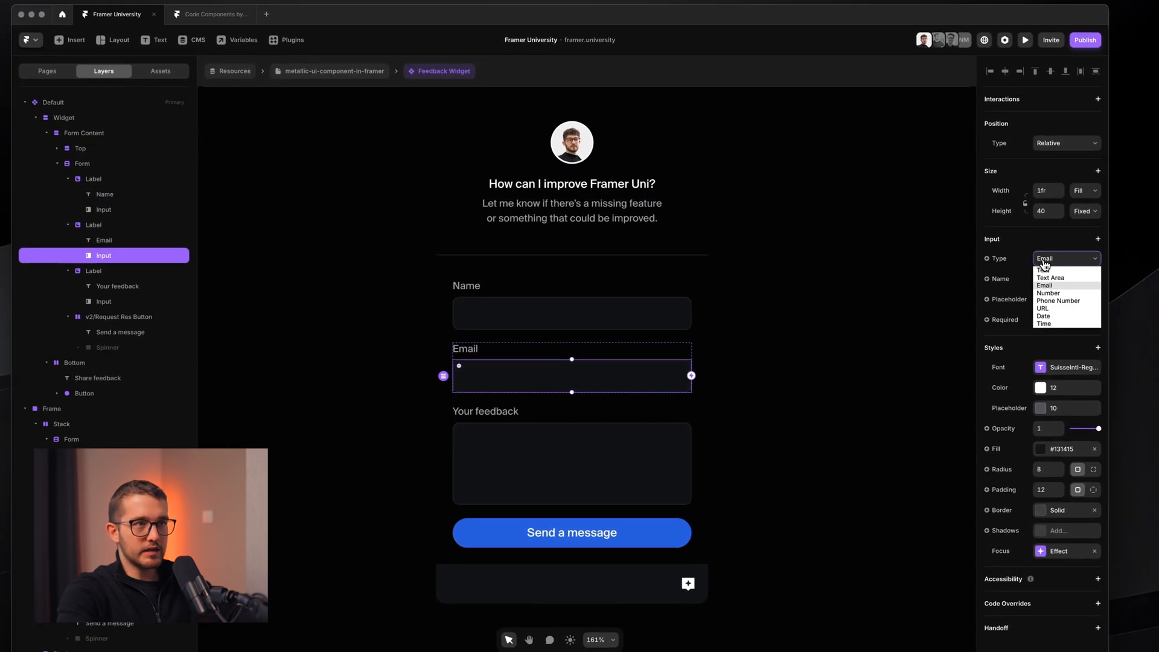
{"action": "left_click", "coordinate": [1042, 259]}
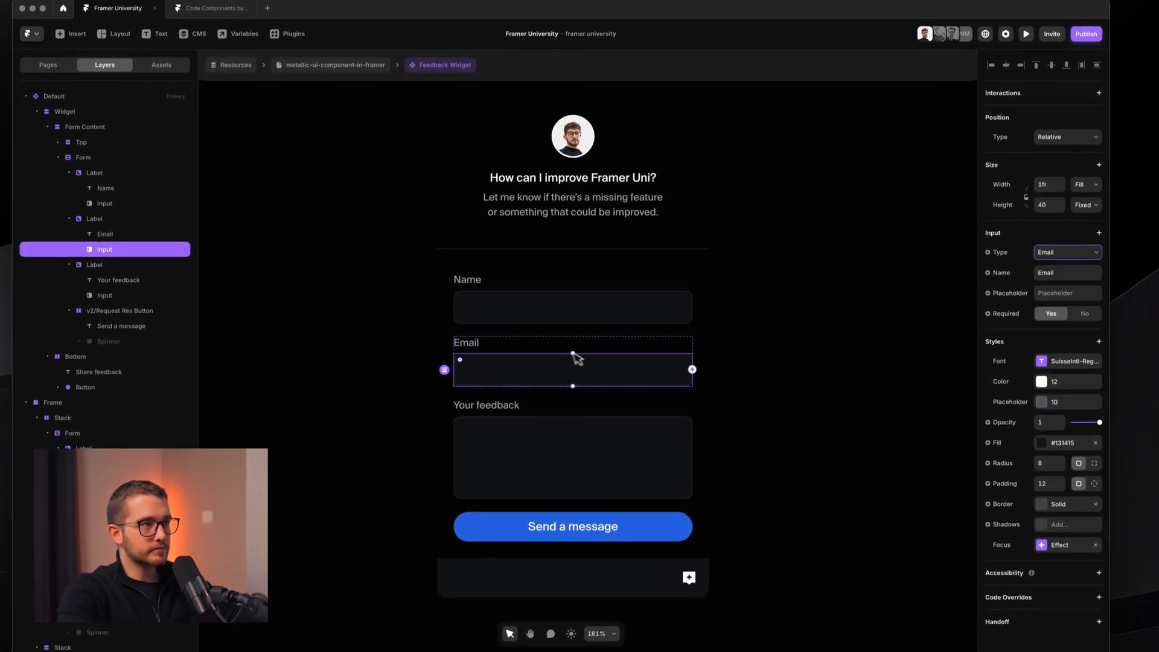
{"action": "left_click", "coordinate": [569, 480], "text": "super"}
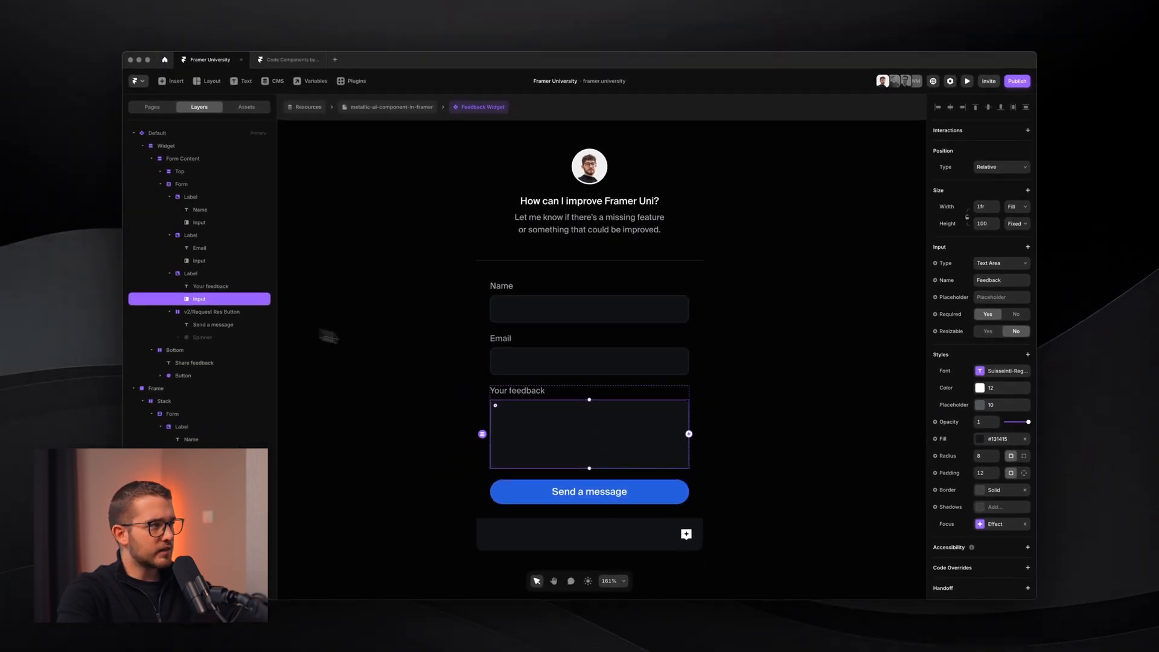
{"action": "scroll", "coordinate": [350, 347], "scroll_direction": "down", "scroll_amount": 4}
{"action": "scroll", "coordinate": [587, 409], "scroll_direction": "right", "scroll_amount": 2}
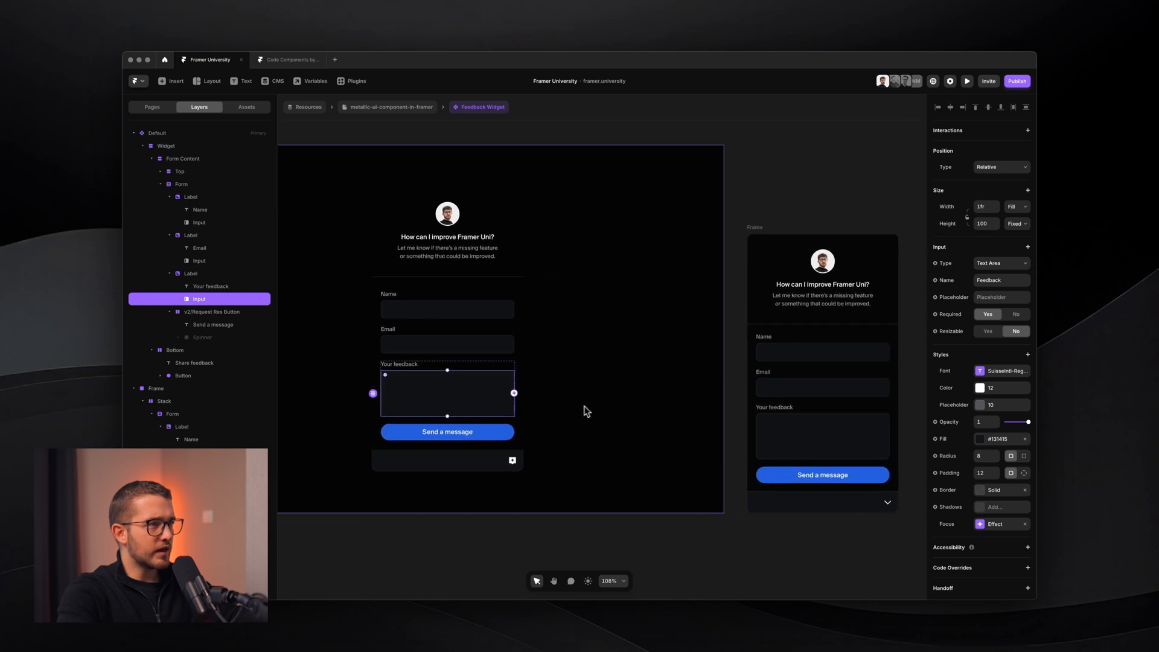
{"action": "left_click", "coordinate": [868, 404]}
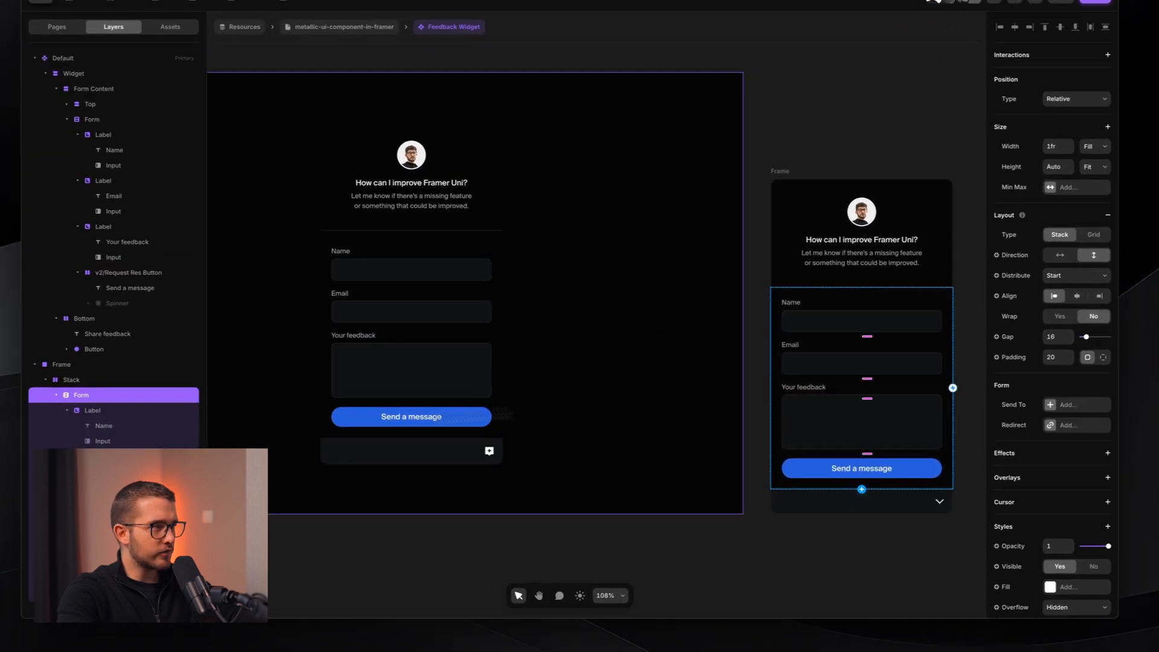
- Paste the Page (Hidden) input into the Default form, set Hidden to No, move it above Send a message
{"action": "scroll", "coordinate": [113, 363], "scroll_direction": "down", "scroll_amount": 3}
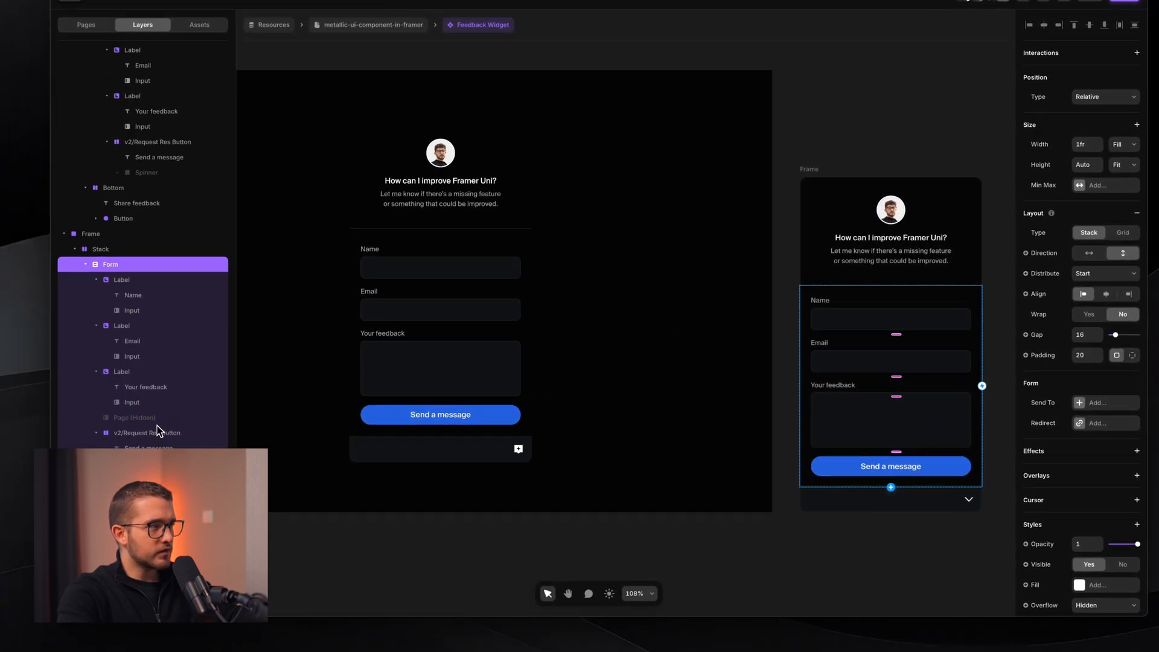
{"action": "left_click", "coordinate": [158, 422]}
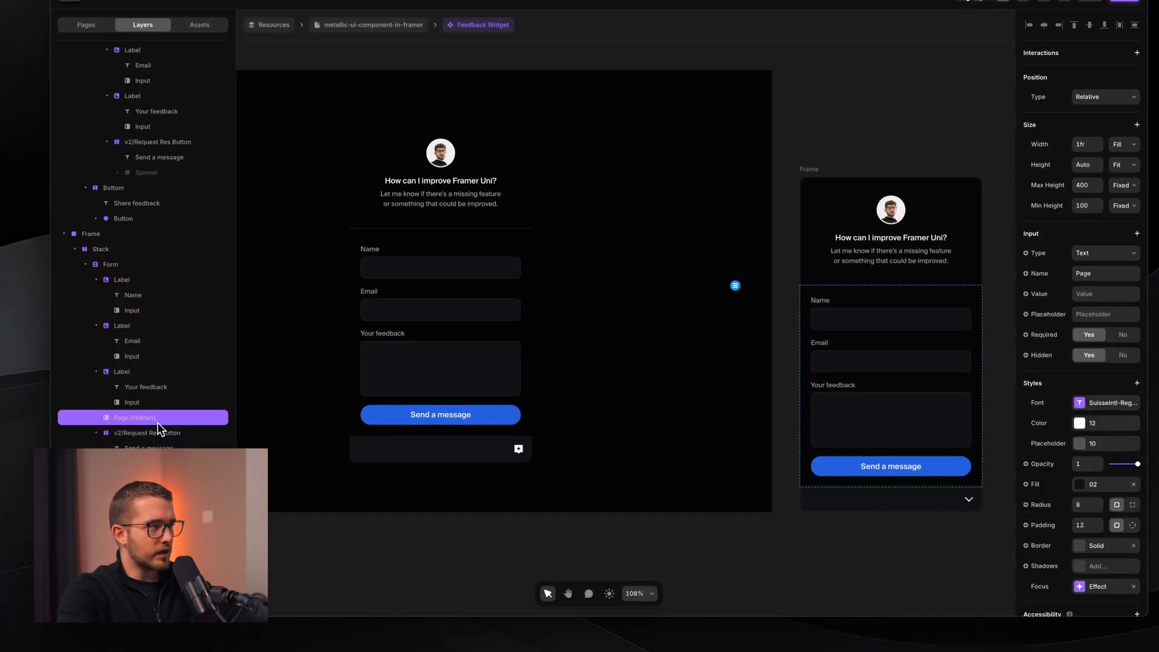
{"action": "left_click", "coordinate": [483, 325]}
{"action": "key", "text": "super+v"}
{"action": "scroll", "coordinate": [482, 325], "scroll_direction": "up", "scroll_amount": 3}
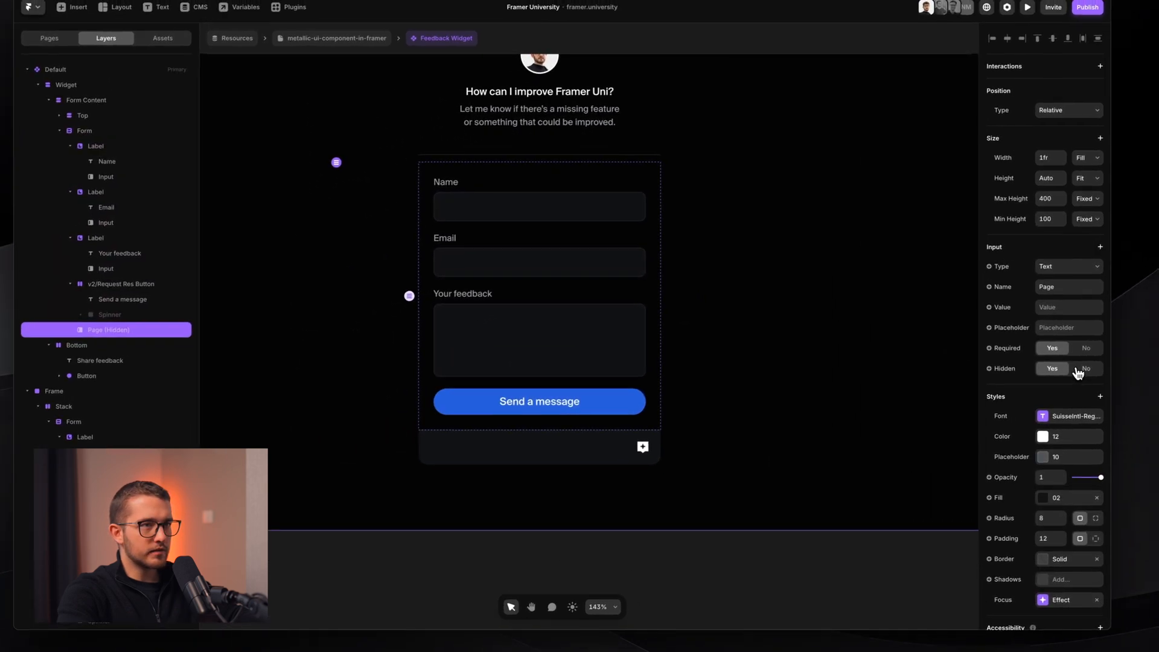
{"action": "left_click", "coordinate": [1112, 363]}
{"action": "scroll", "coordinate": [604, 414], "scroll_direction": "up", "scroll_amount": 3}
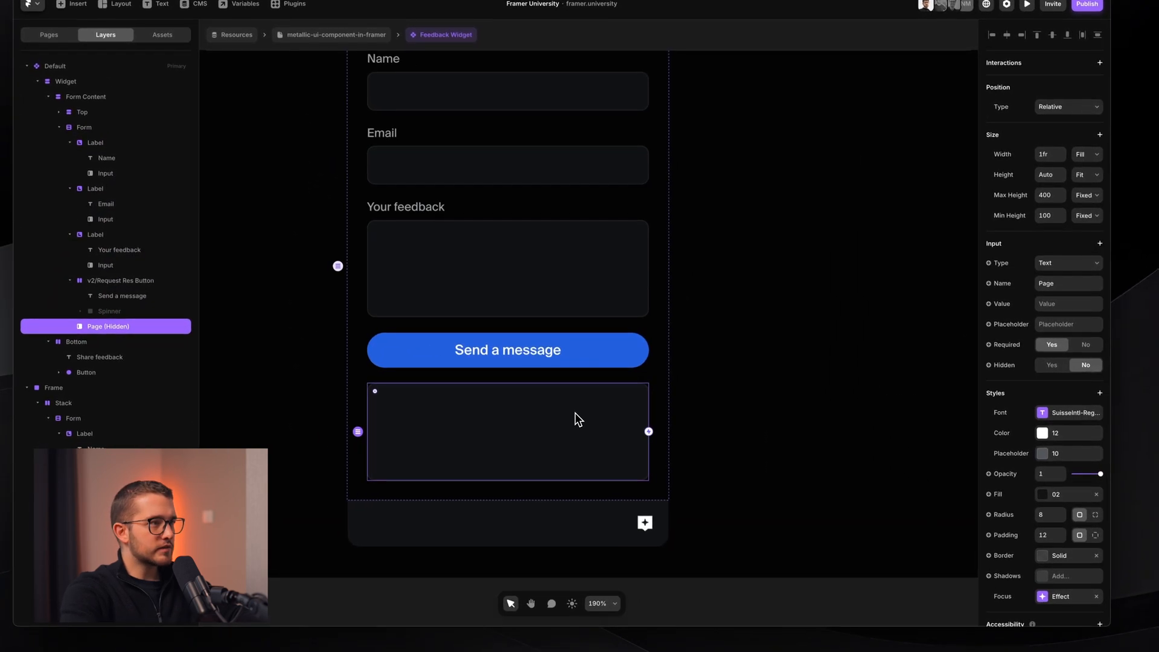
{"action": "key", "text": "Up"}
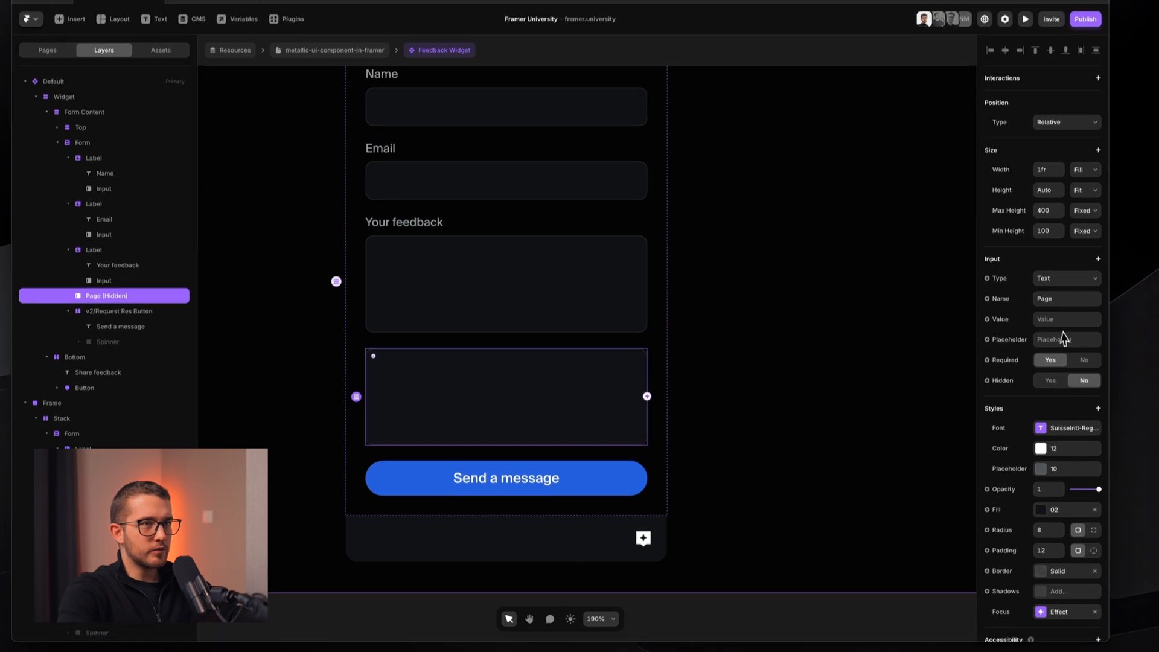
- Keep the Page input's Text type, remove its Max and Min Height, and edit its value
{"action": "left_click", "coordinate": [1066, 264]}
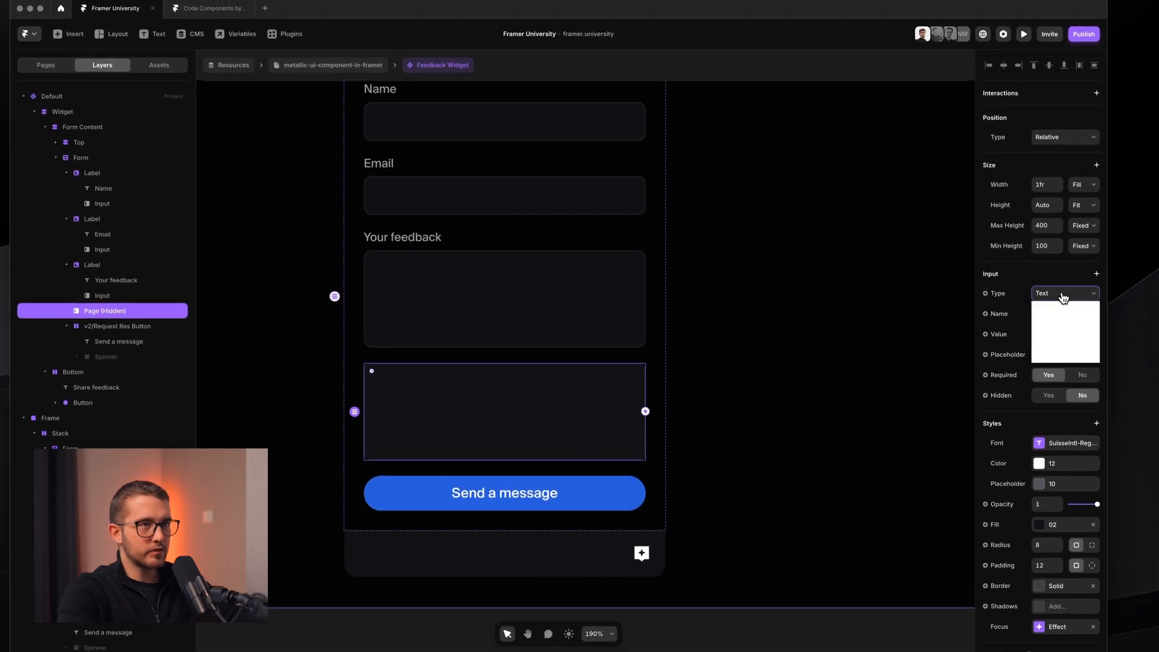
{"action": "left_click", "coordinate": [1062, 305]}
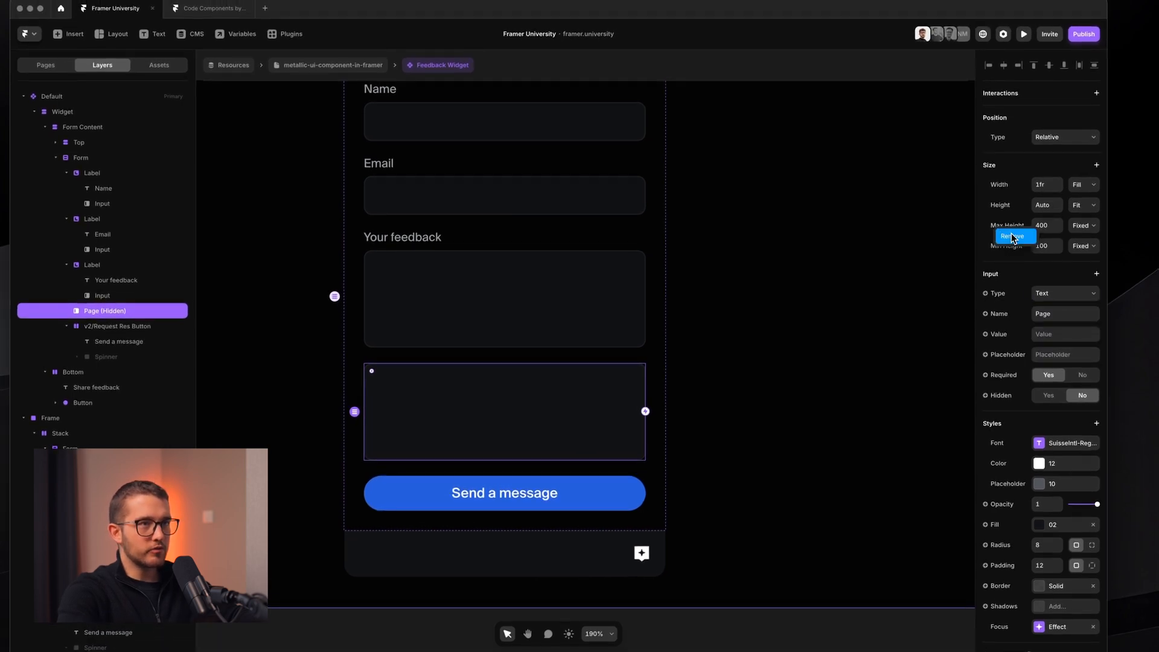
{"action": "left_click", "coordinate": [1012, 237]}
{"action": "left_click", "coordinate": [1026, 235]}
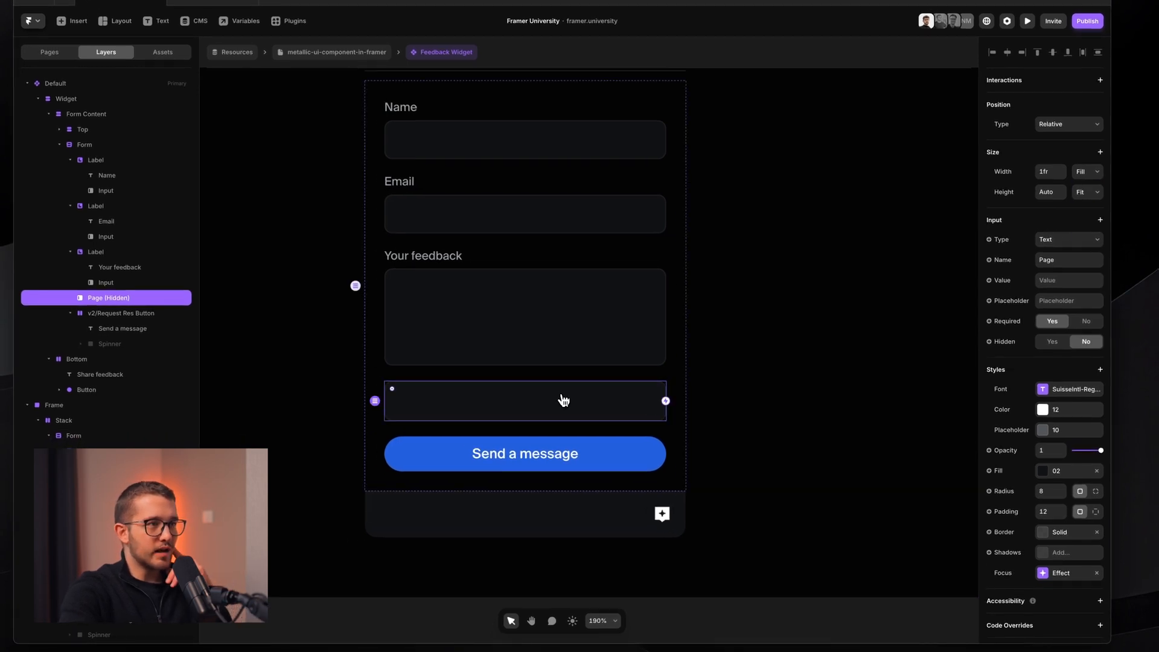
{"action": "left_click", "coordinate": [1046, 285]}
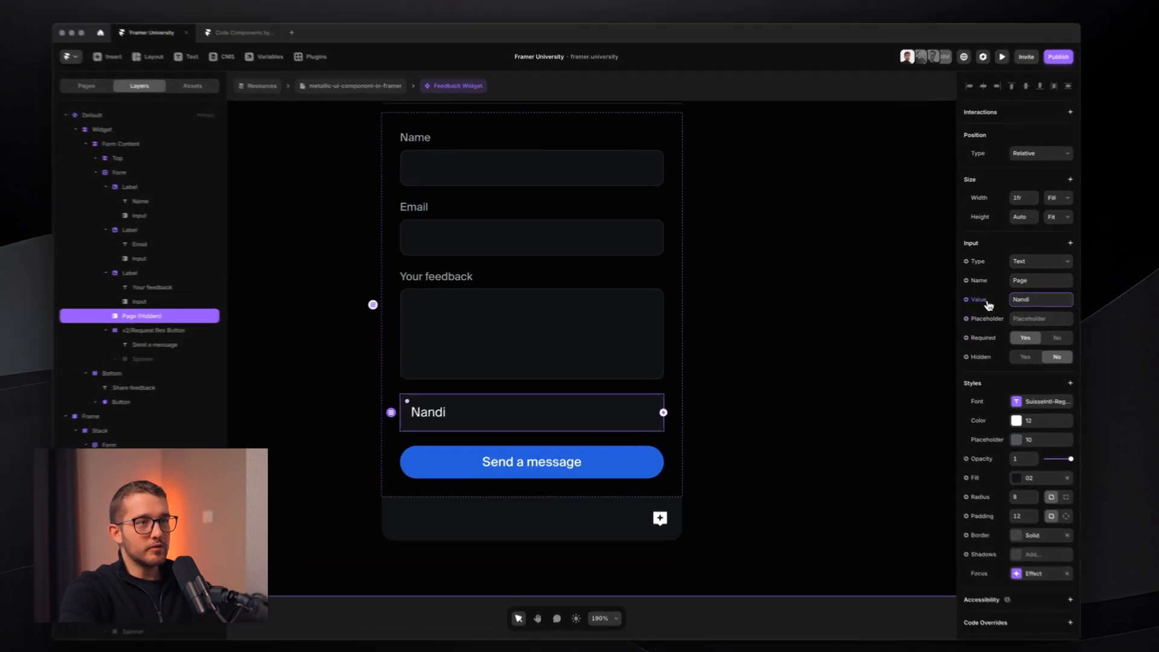
- Bind the Page input's value to a new variable named 'Page', then return to the resource page
{"action": "left_click", "coordinate": [945, 297]}
{"action": "left_click", "coordinate": [953, 313]}
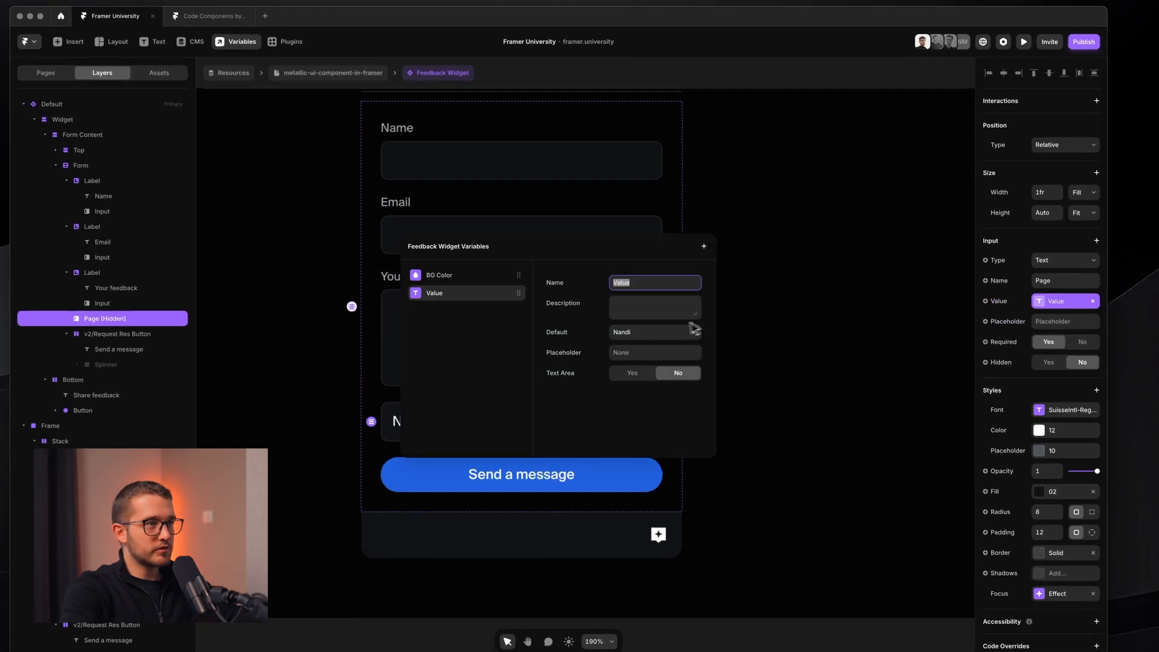
{"action": "type", "text": "Page"}
{"action": "key", "text": "Return"}
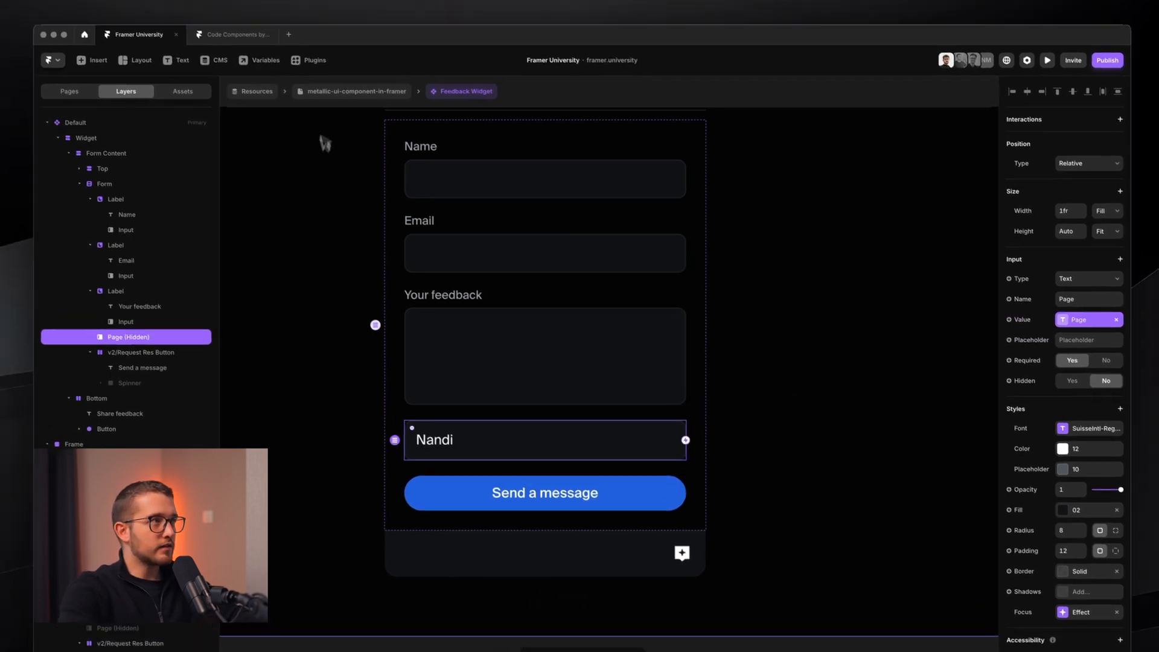
{"action": "left_click", "coordinate": [306, 73]}
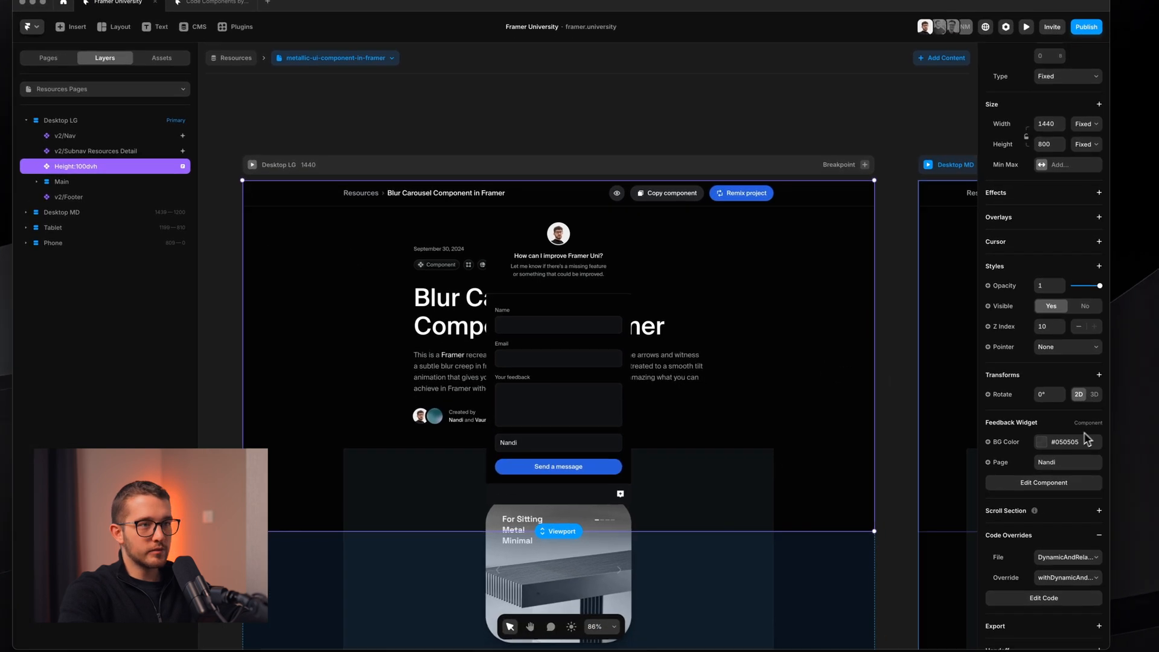
- Set the widget's Page property to the CMS Title field
{"action": "left_click", "coordinate": [1028, 468]}
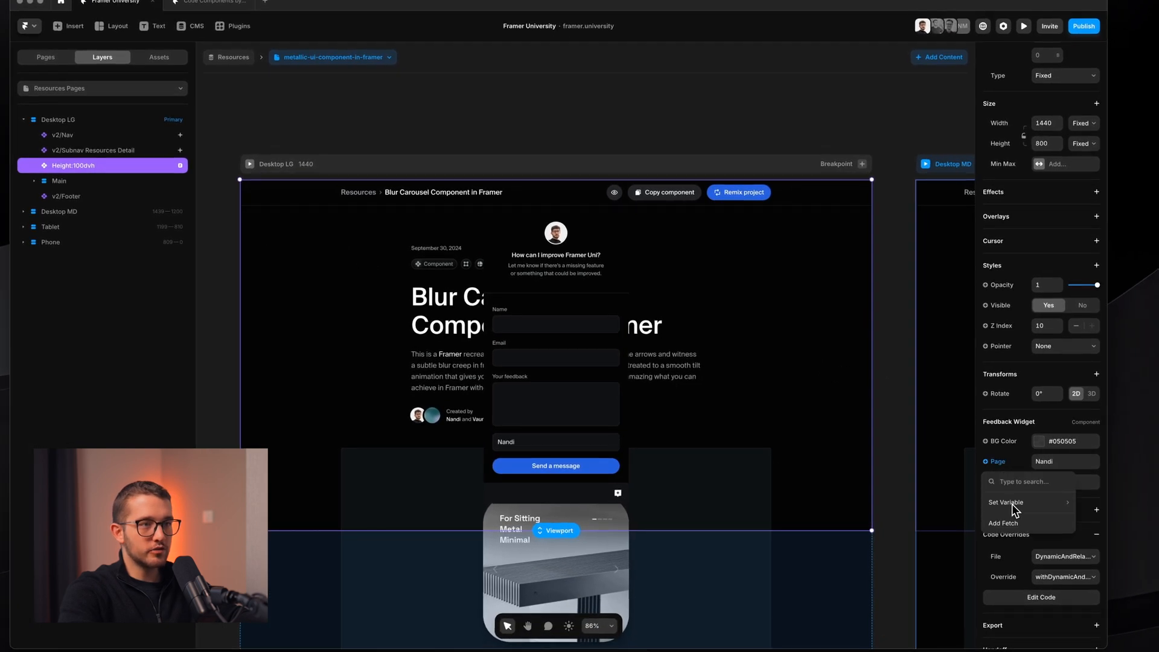
{"action": "mouse_move", "coordinate": [1042, 505]}
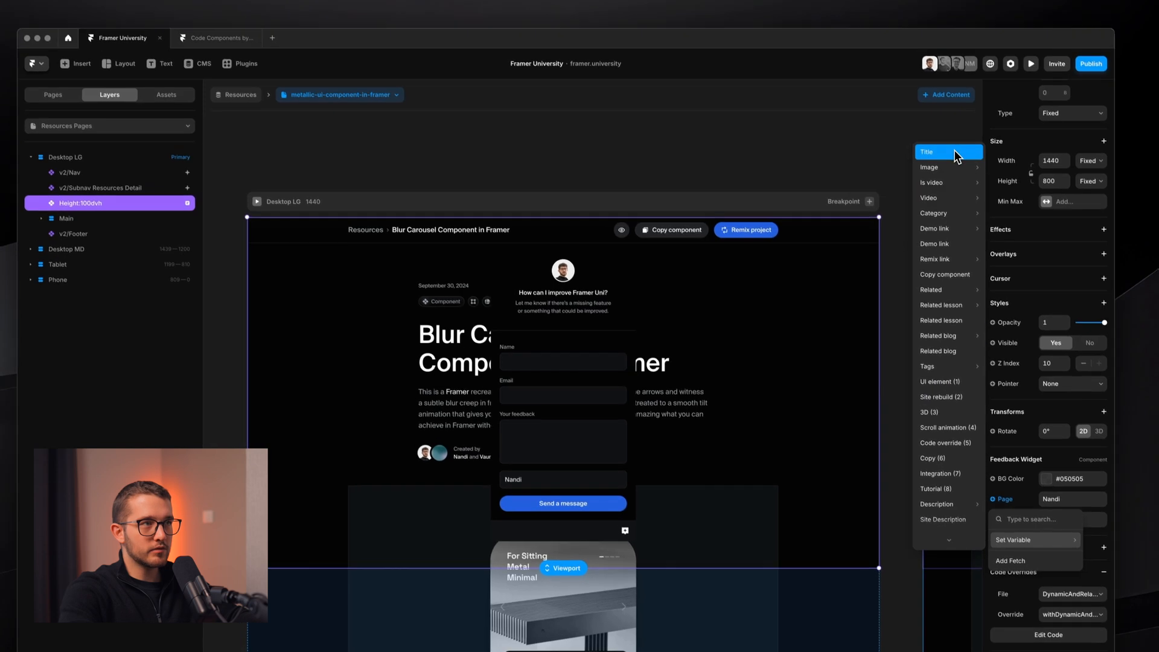
{"action": "left_click", "coordinate": [953, 160]}
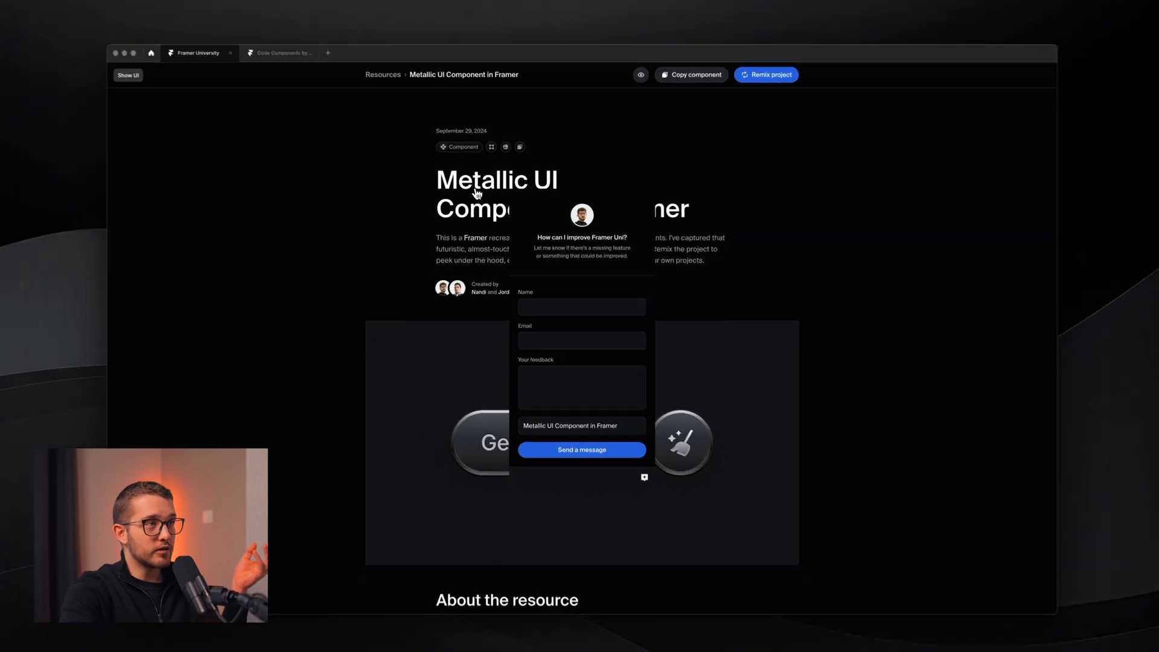
{"action": "scroll", "coordinate": [501, 307], "scroll_direction": "down", "scroll_amount": 2}
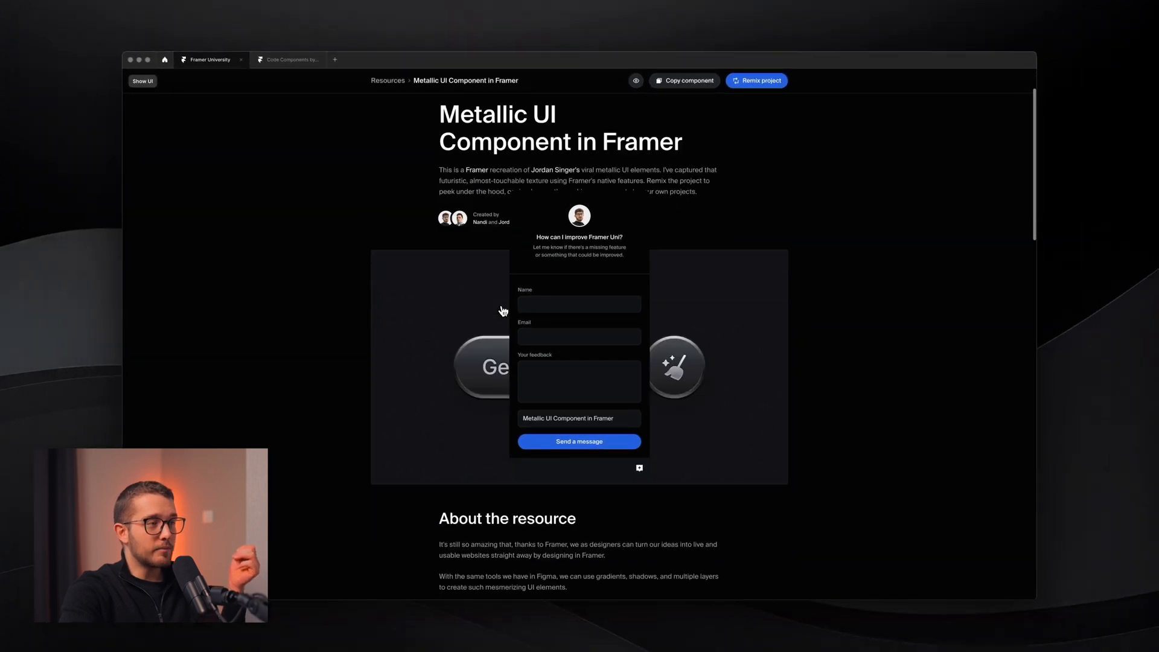
{"action": "scroll", "coordinate": [486, 449], "scroll_direction": "up", "scroll_amount": 3}
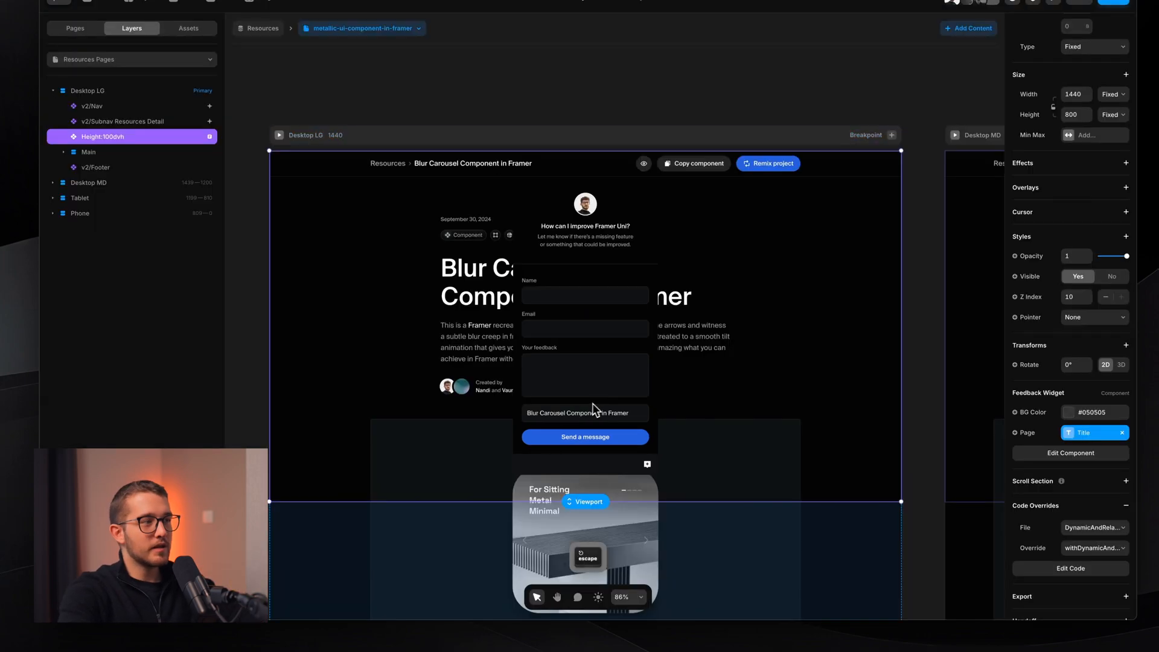
- Reopen the Feedback Widget component and select its page-title input
{"action": "double_click", "coordinate": [602, 388]}
{"action": "left_click", "coordinate": [682, 438], "text": "super"}
{"action": "scroll", "coordinate": [675, 443], "scroll_direction": "up", "scroll_amount": 5}
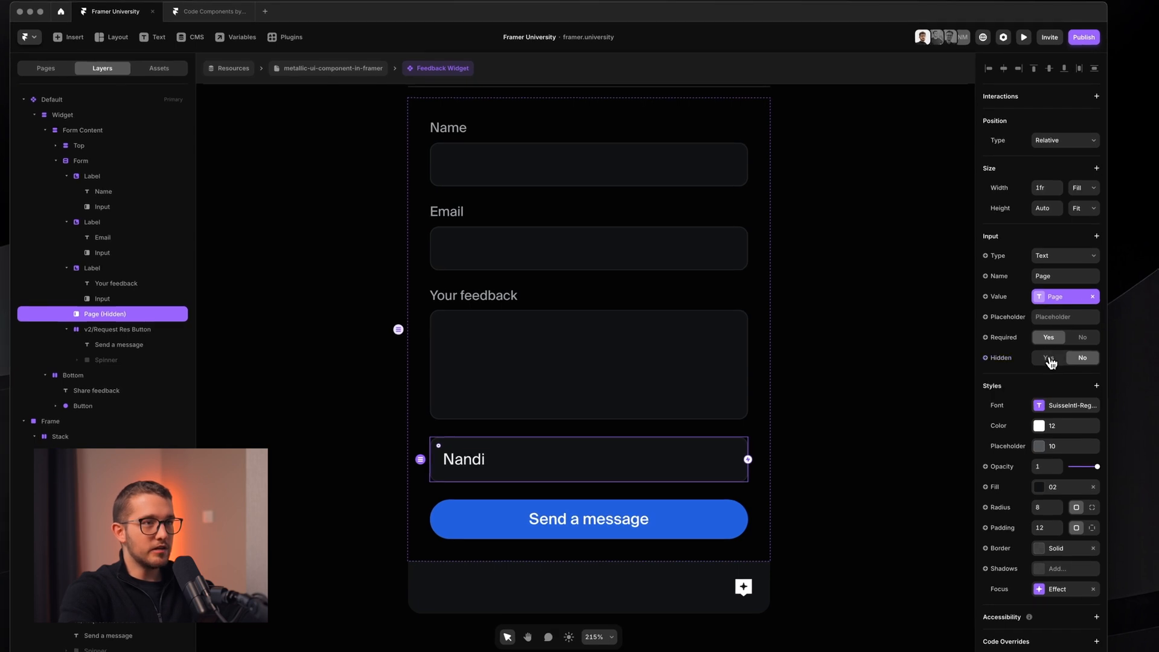
- Set the Page input's Hidden to Yes, return to the metallic-ui resource page and preview it
{"action": "left_click", "coordinate": [1048, 358]}
{"action": "scroll", "coordinate": [530, 360], "scroll_direction": "down", "scroll_amount": 3}
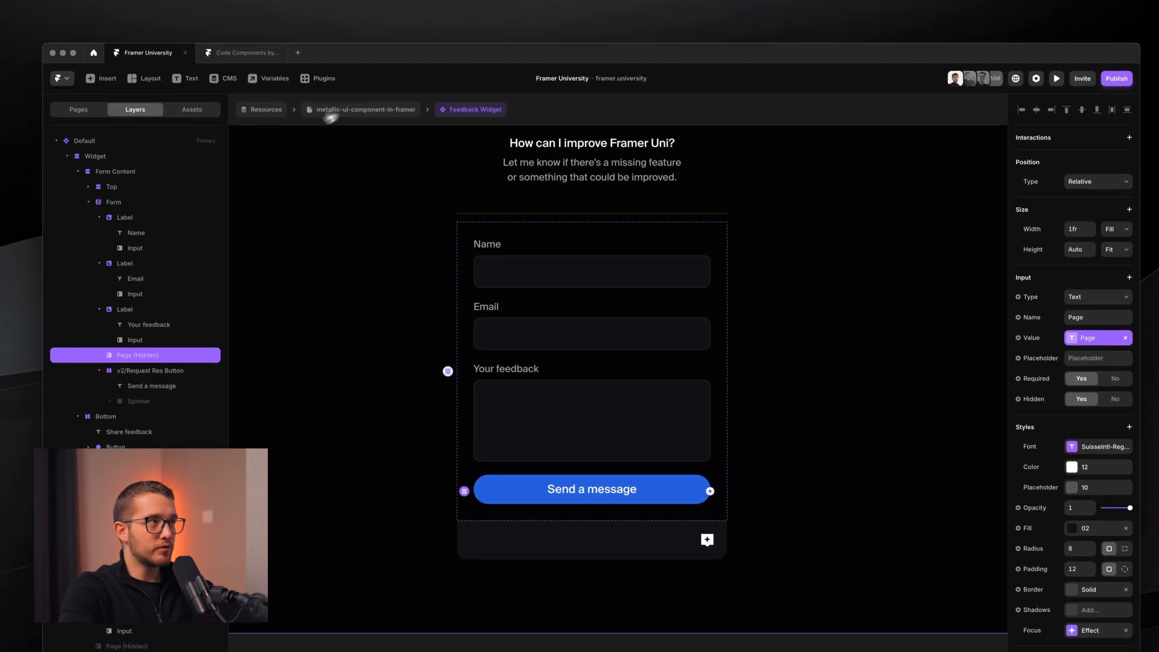
{"action": "left_click", "coordinate": [286, 112]}
{"action": "left_click", "coordinate": [346, 116]}
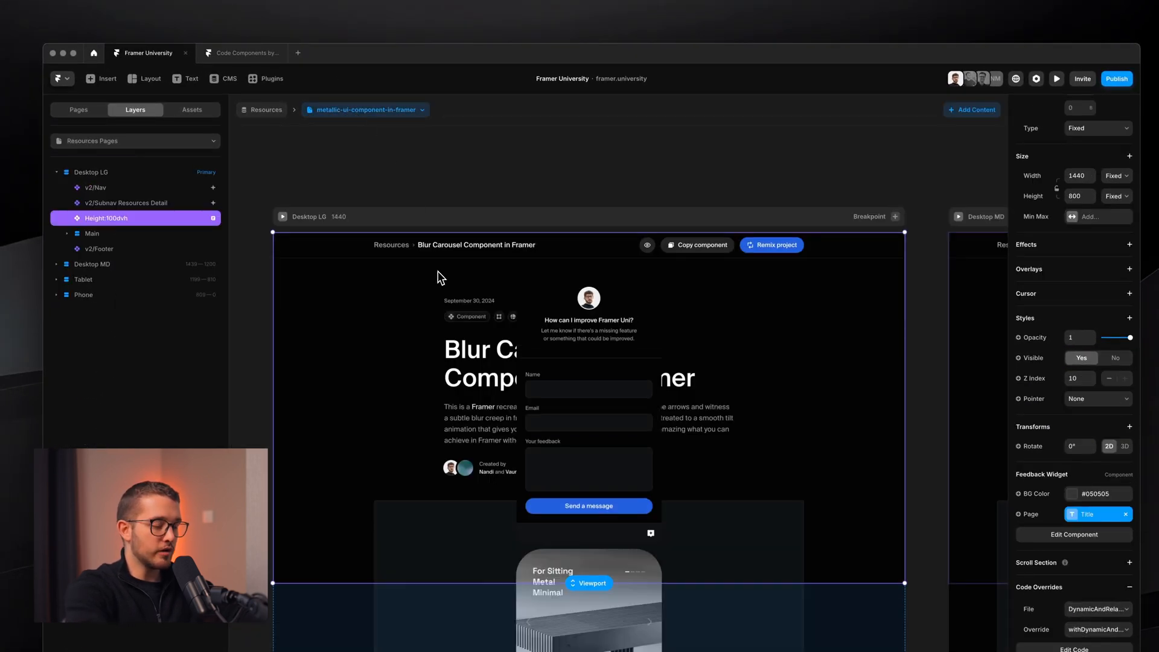
{"action": "key", "text": "super+p"}
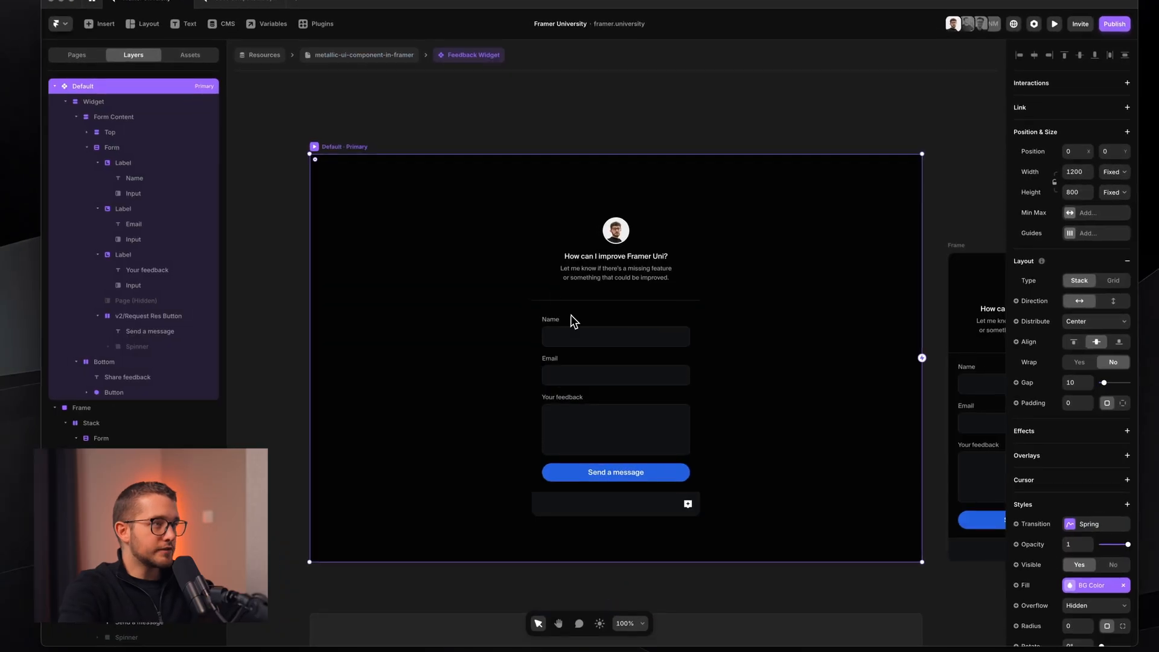
- Clear the Page variable's default value in Feedback Widget Variables, leaving it empty
{"action": "left_click", "coordinate": [597, 375], "text": "super"}
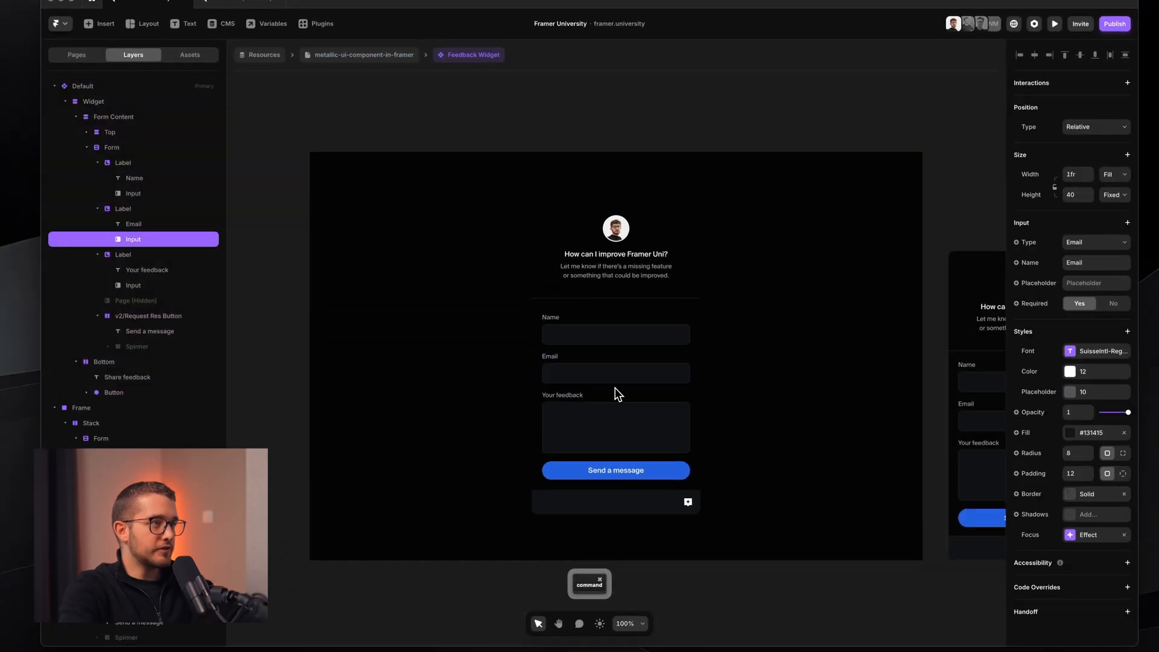
{"action": "scroll", "coordinate": [614, 388], "scroll_direction": "up", "scroll_amount": 3}
{"action": "left_click", "coordinate": [610, 450], "text": "super"}
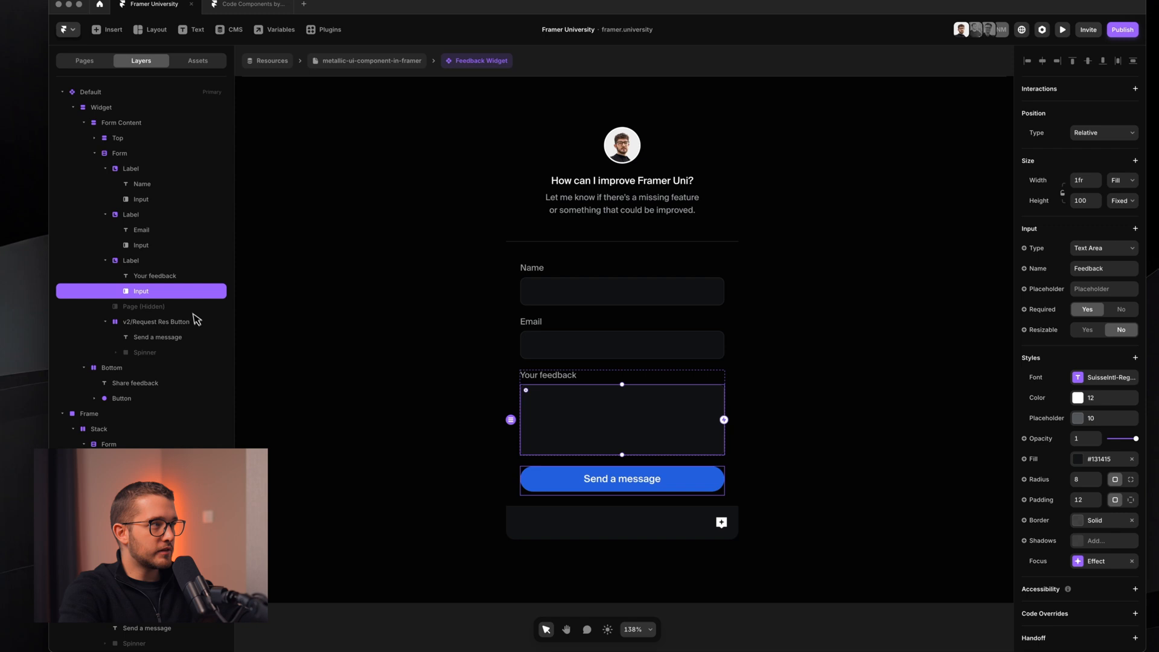
{"action": "left_click", "coordinate": [181, 300]}
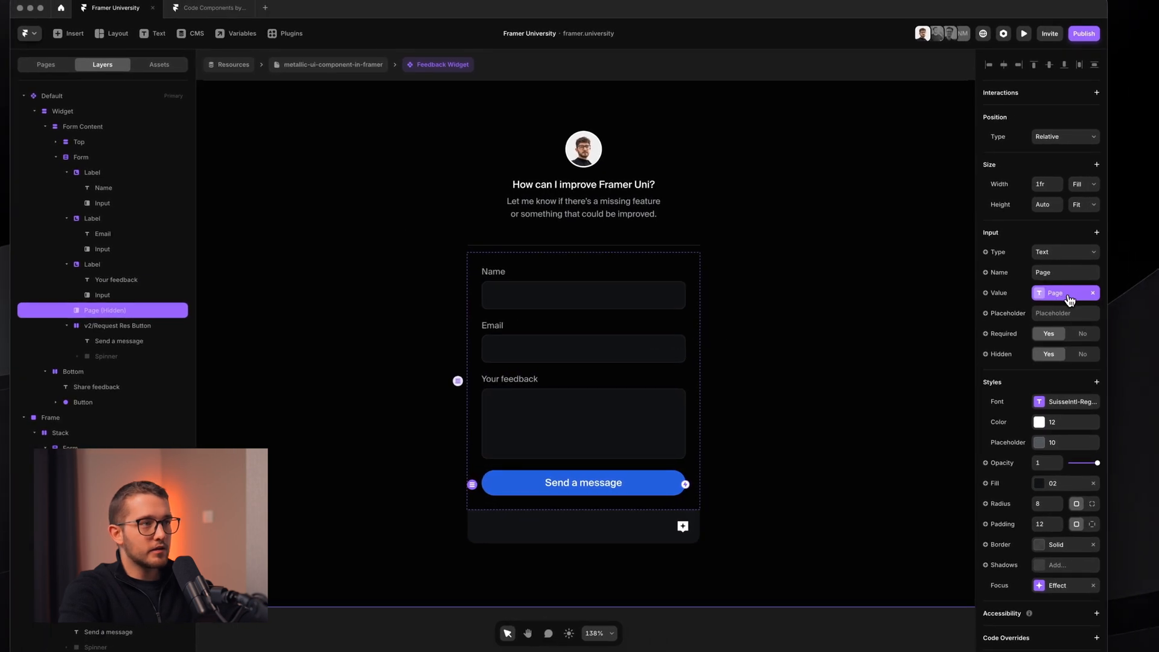
{"action": "left_click", "coordinate": [1078, 292]}
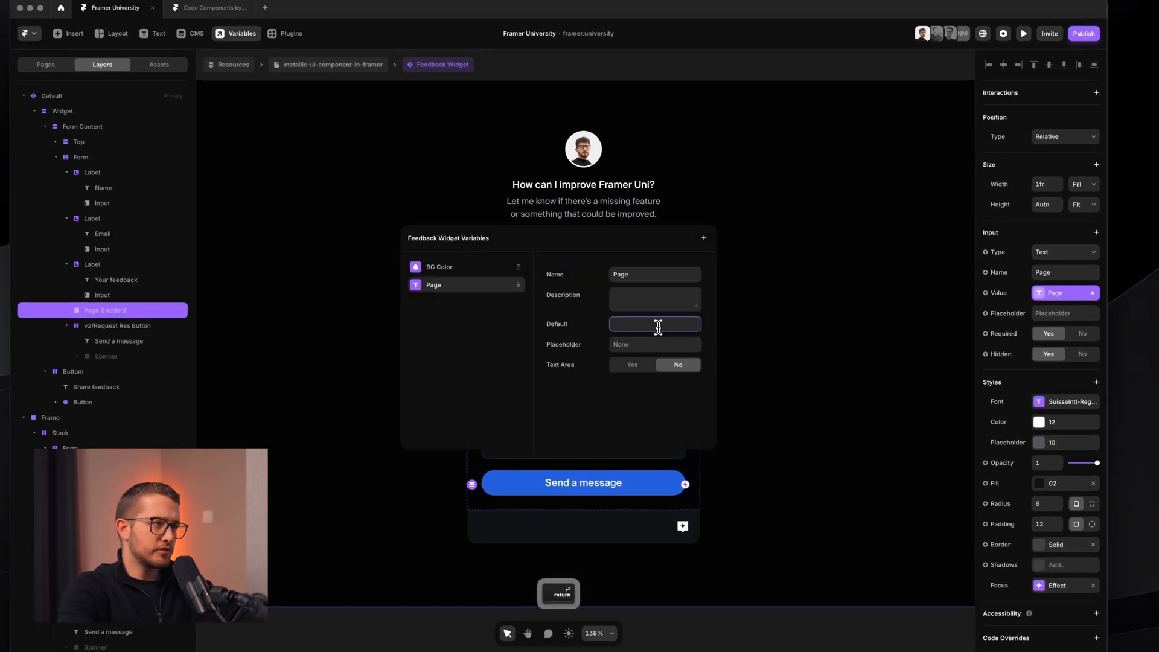
{"action": "key", "text": "Return"}
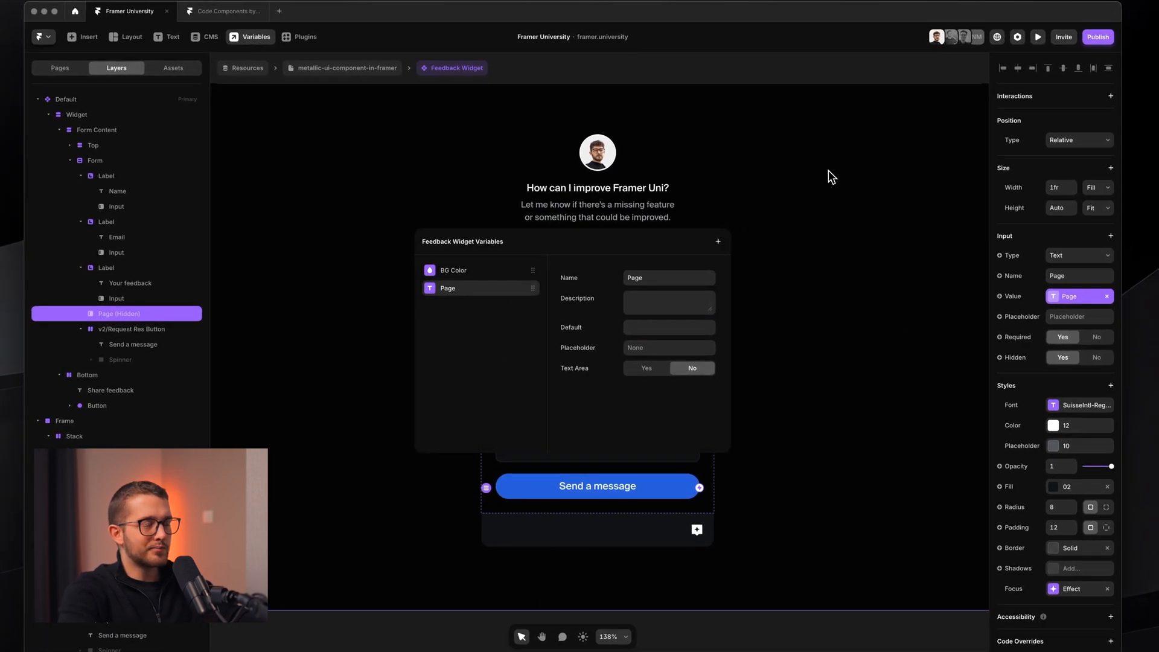
{"action": "left_click", "coordinate": [828, 170]}
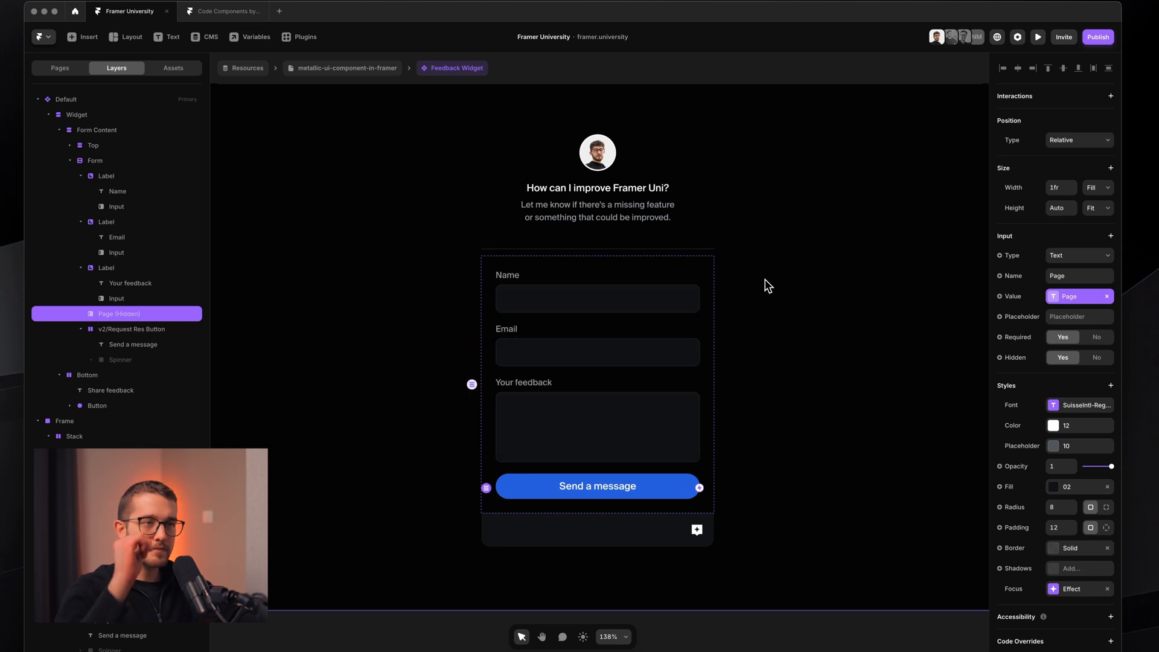
- Reselect the whole Default variant after checking its Form group and Bottom bar
{"action": "left_click", "coordinate": [748, 391]}
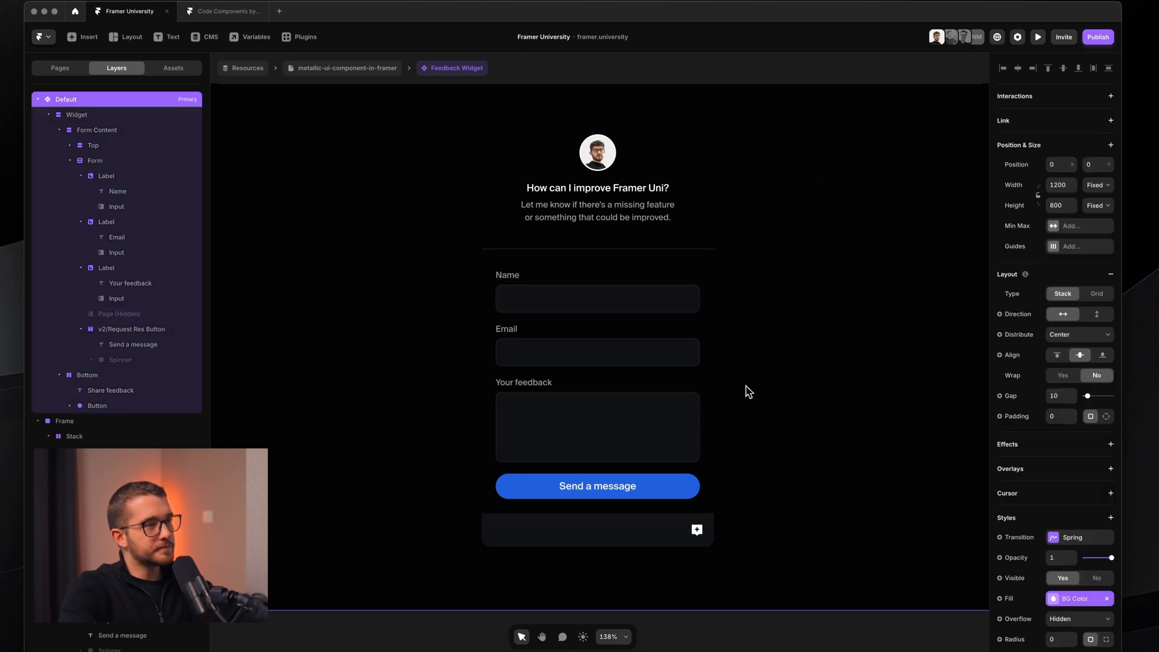
{"action": "left_click", "coordinate": [707, 391]}
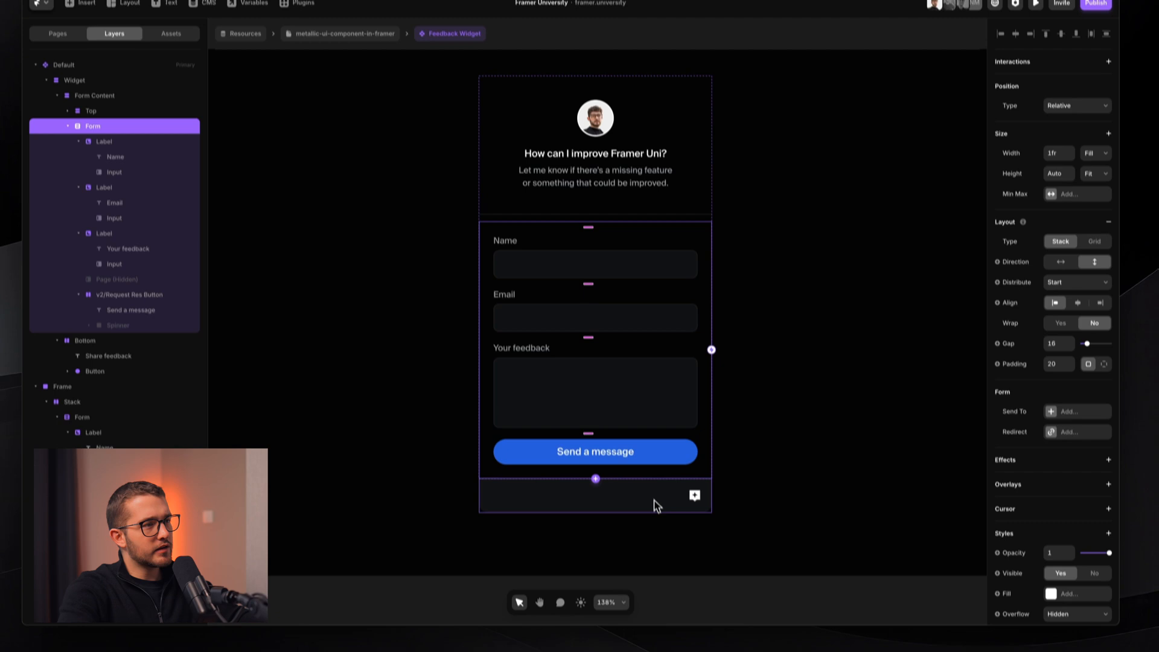
{"action": "left_click", "coordinate": [658, 536]}
{"action": "left_click", "coordinate": [756, 456]}
{"action": "scroll", "coordinate": [754, 452], "scroll_direction": "down", "scroll_amount": 3}
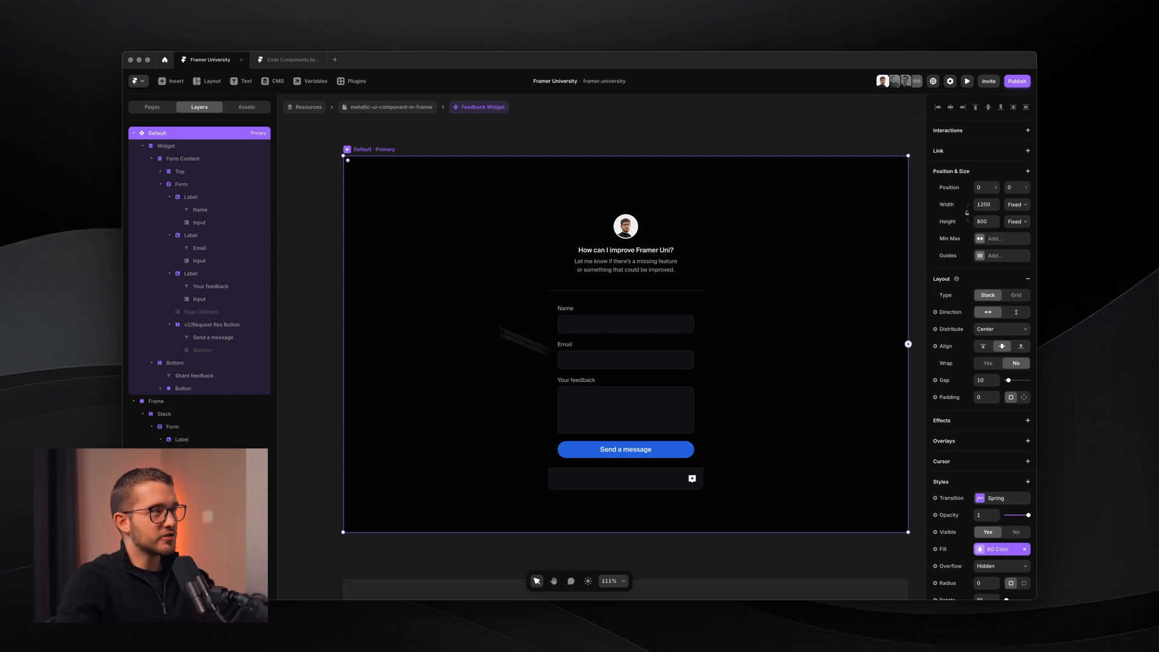
- Resize the Widget container to a smaller fixed size and zoom in on it
{"action": "left_click", "coordinate": [182, 146]}
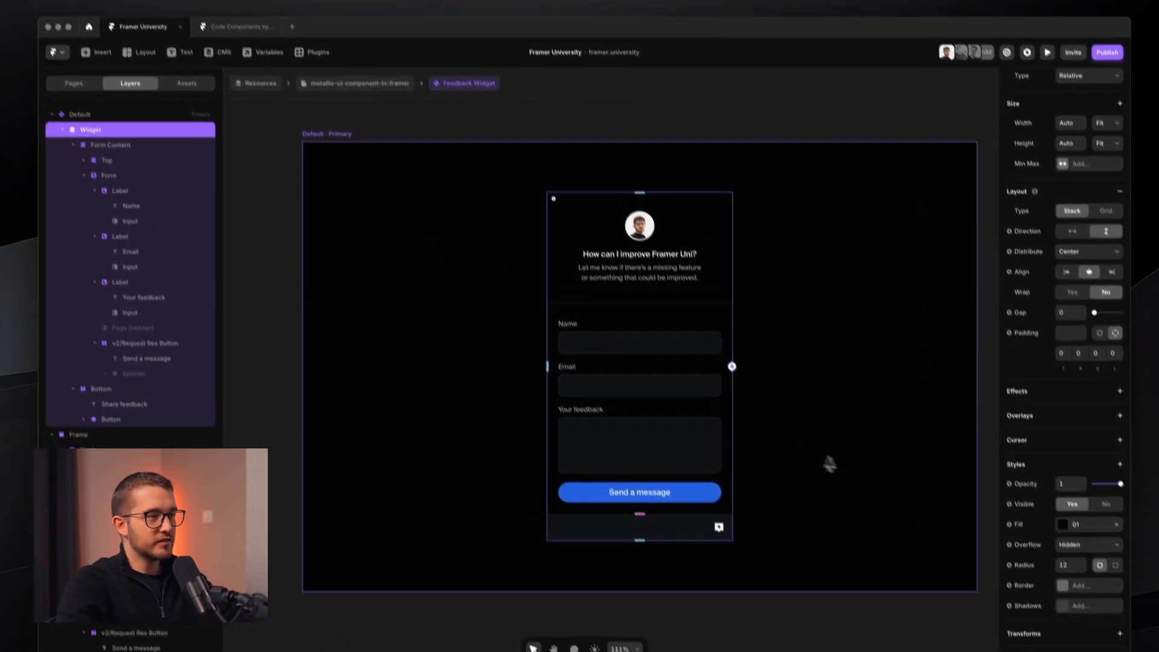
{"action": "scroll", "coordinate": [710, 509], "scroll_direction": "down", "scroll_amount": 1}
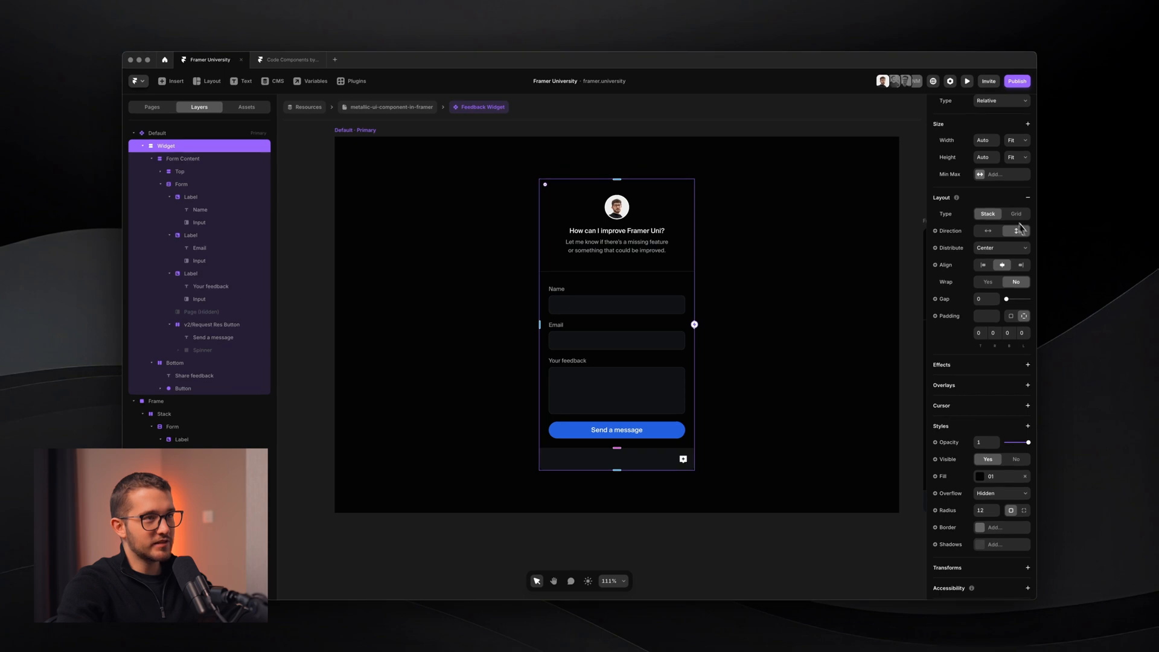
{"action": "left_click", "coordinate": [1019, 141]}
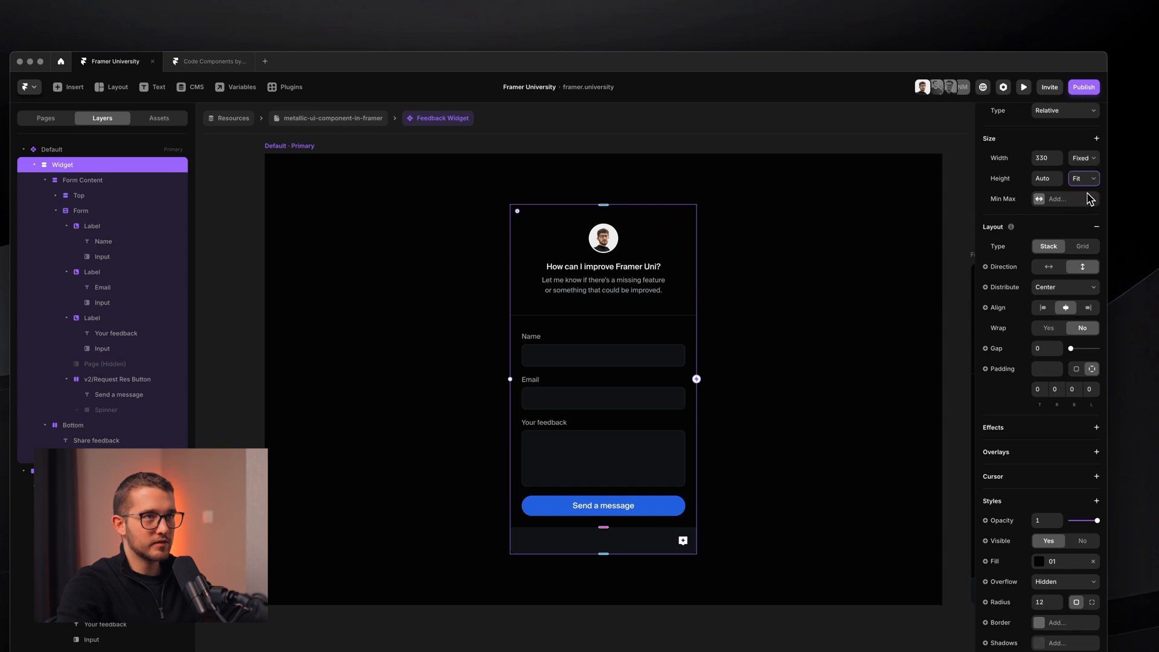
{"action": "left_click_drag", "start_coordinate": [510, 206], "coordinate": [693, 374]}
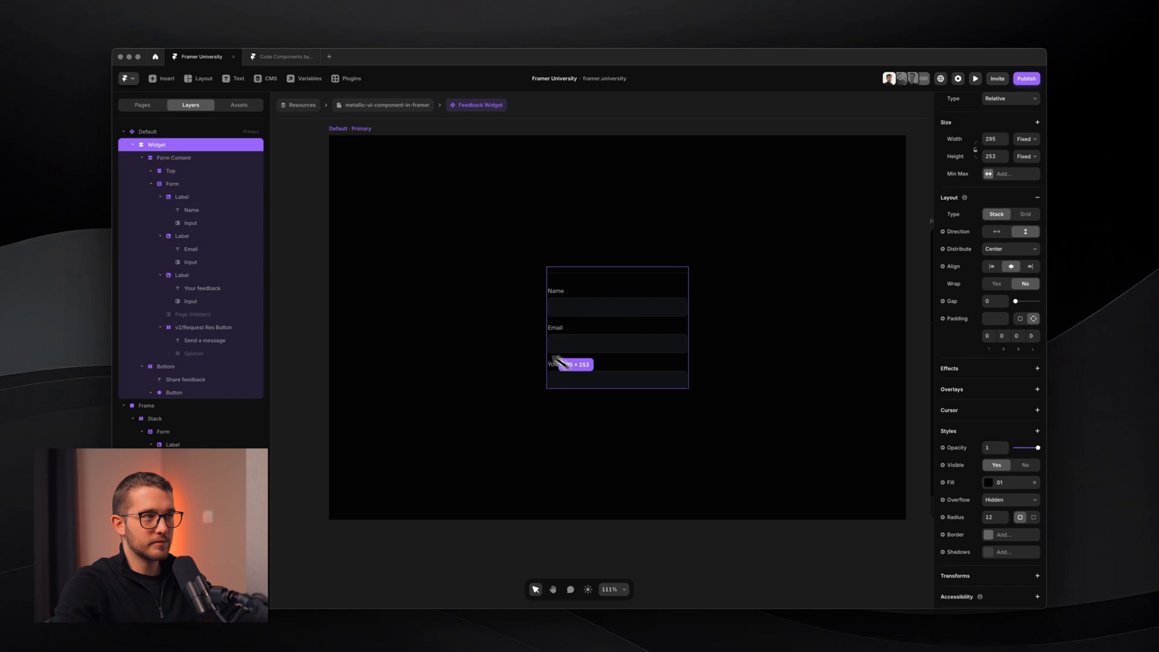
{"action": "left_click_drag", "start_coordinate": [560, 362], "coordinate": [618, 398]}
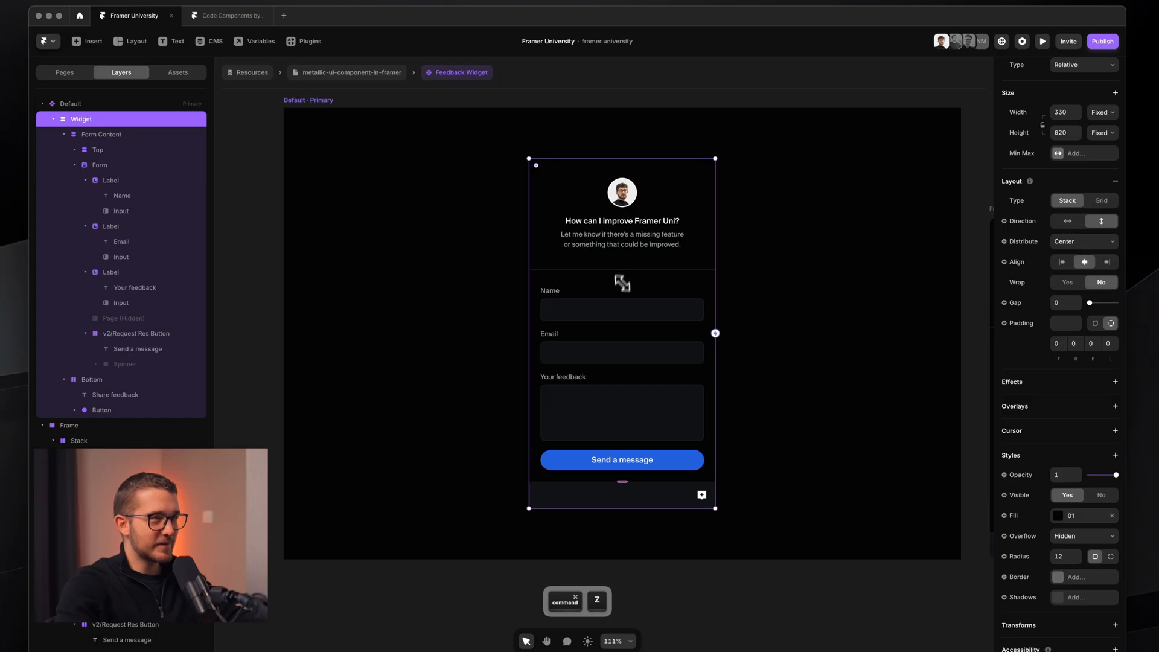
{"action": "key", "text": "shift+2"}
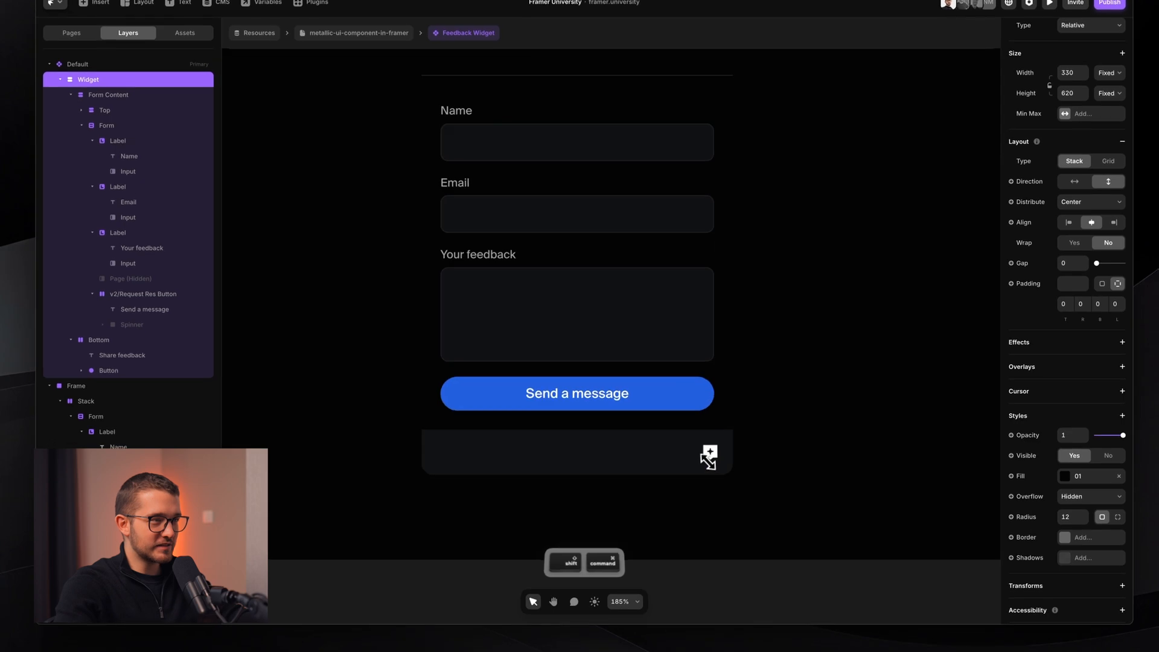
{"action": "key", "text": "Escape"}
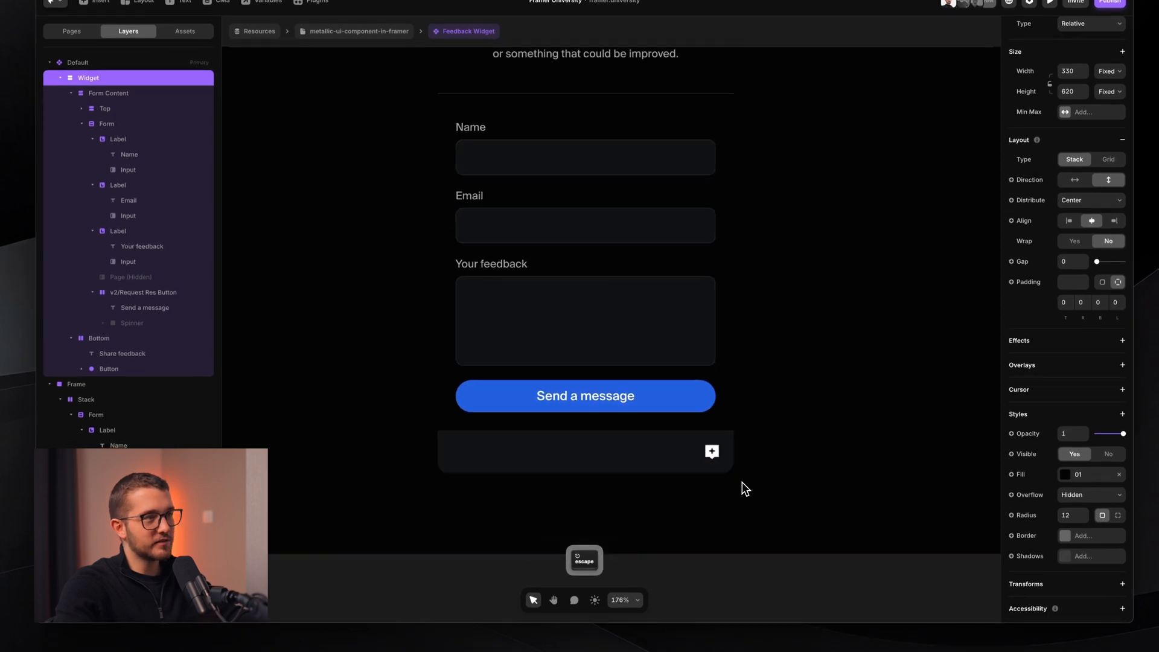
{"action": "scroll", "coordinate": [741, 481], "scroll_direction": "down", "scroll_amount": 5}
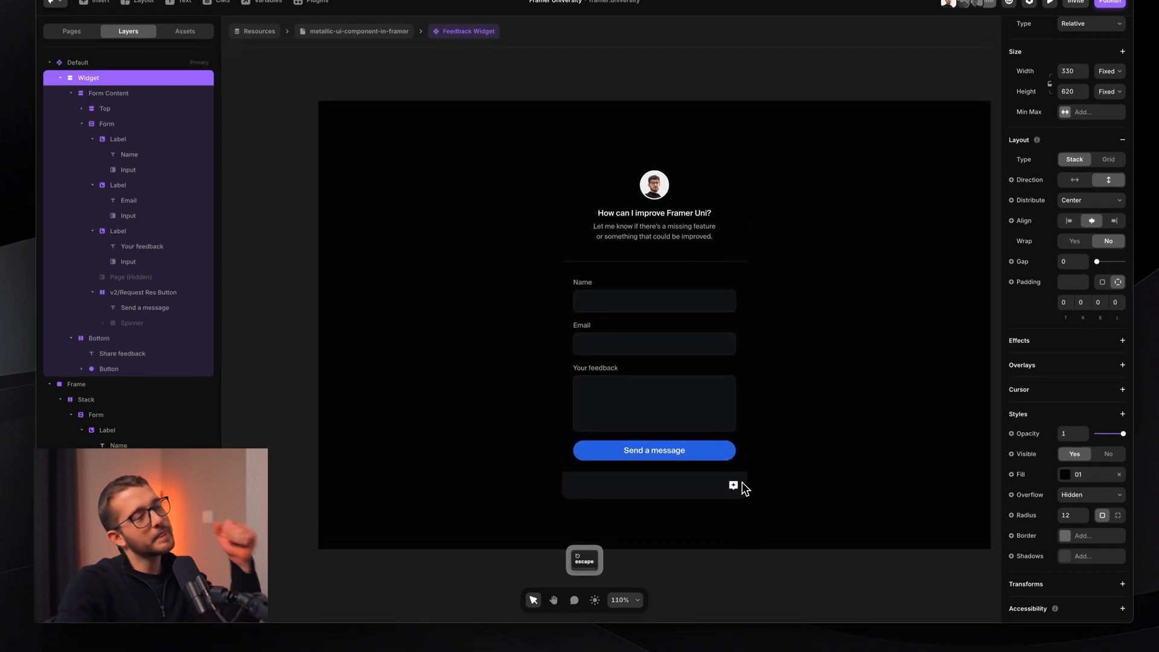
{"action": "scroll", "coordinate": [741, 482], "scroll_direction": "down", "scroll_amount": 1}
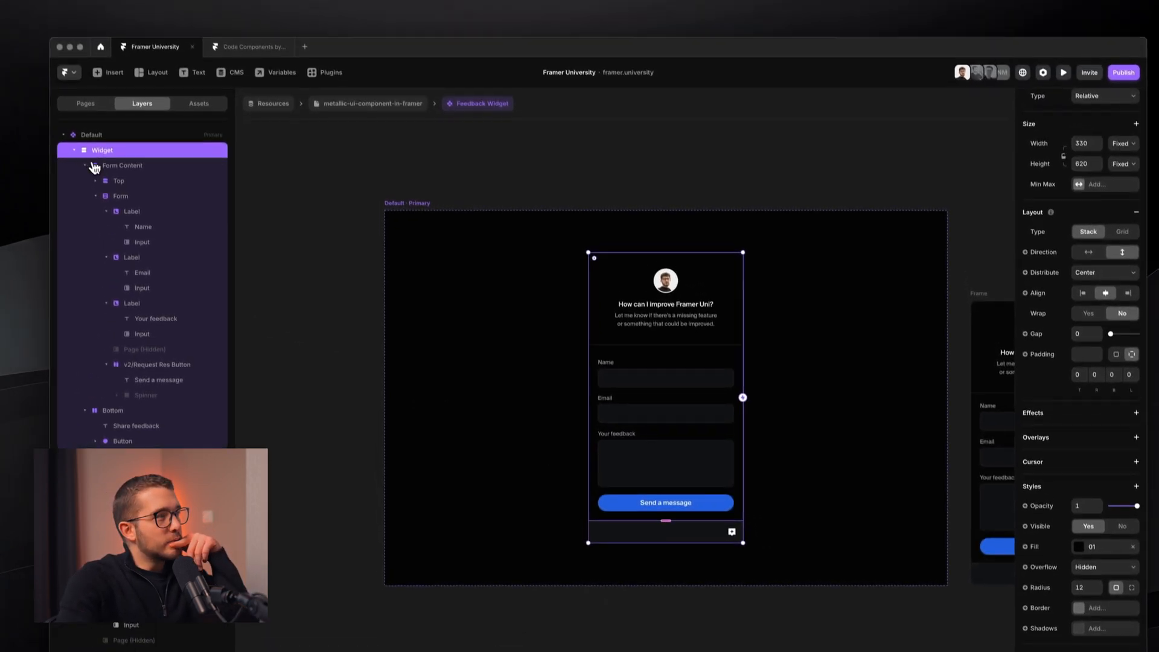
- Push the Widget's stacked contents to the bottom, align them right, and shrink the widget
{"action": "left_click", "coordinate": [72, 93]}
{"action": "left_click", "coordinate": [113, 180]}
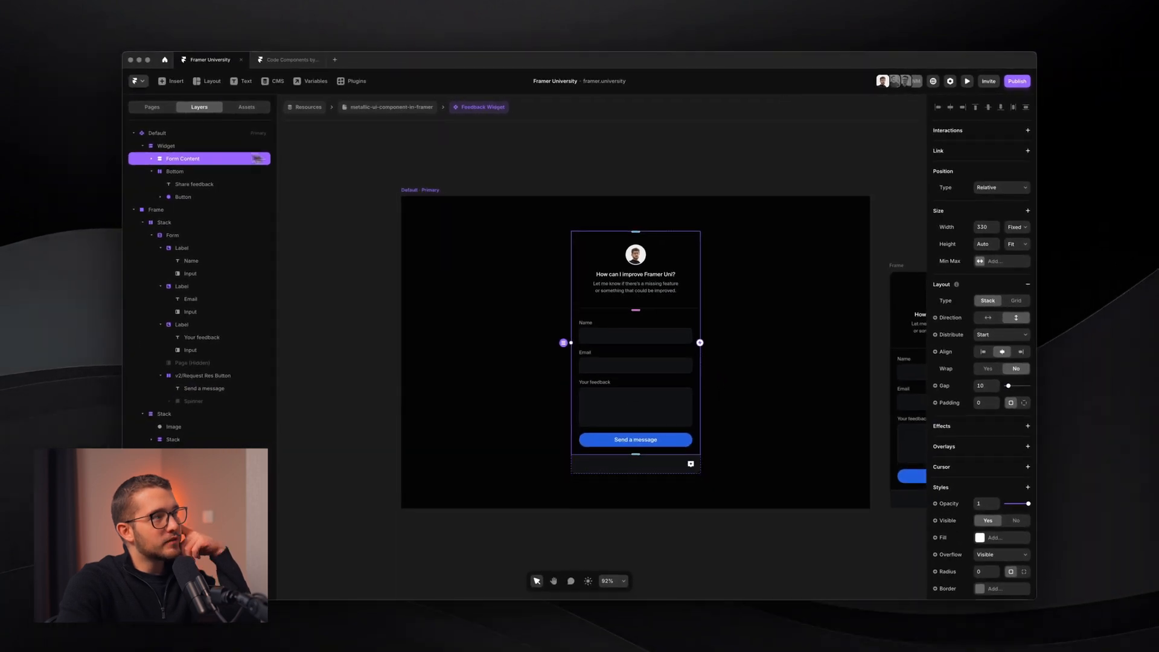
{"action": "left_click", "coordinate": [219, 145]}
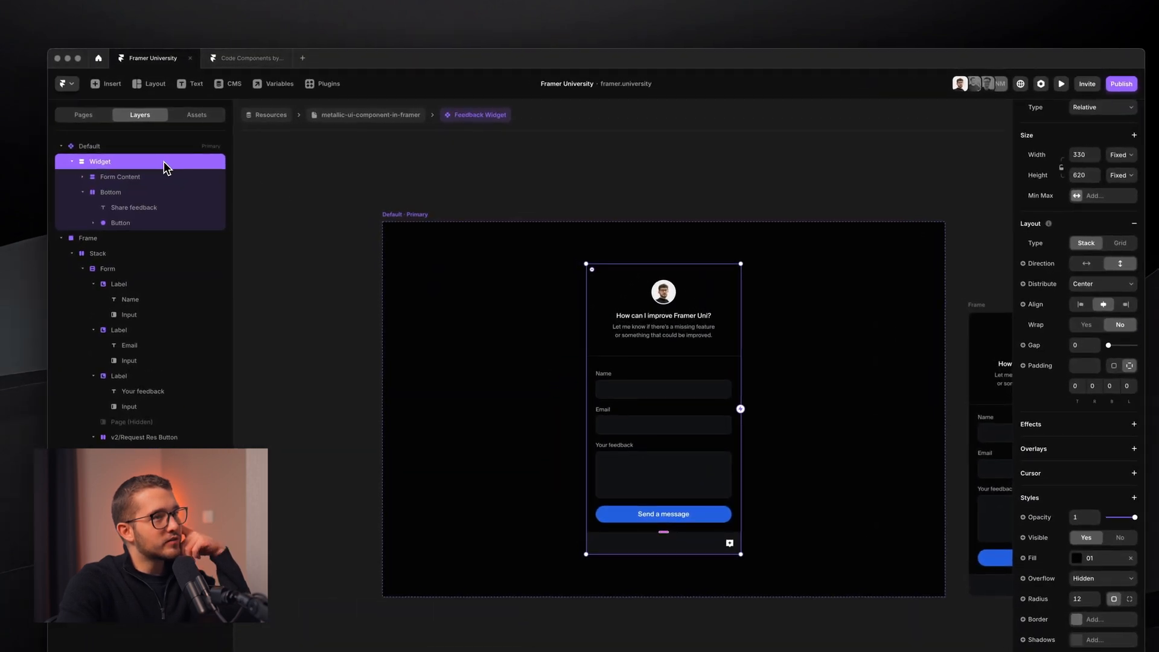
{"action": "left_click", "coordinate": [1099, 283]}
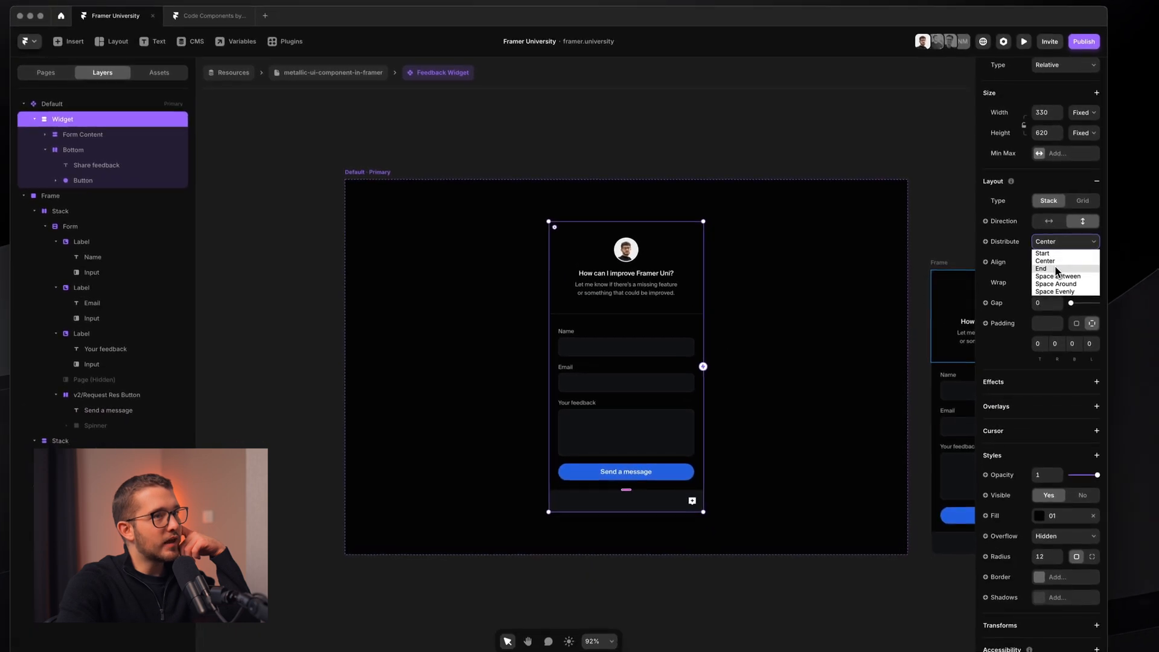
{"action": "left_click", "coordinate": [1056, 268]}
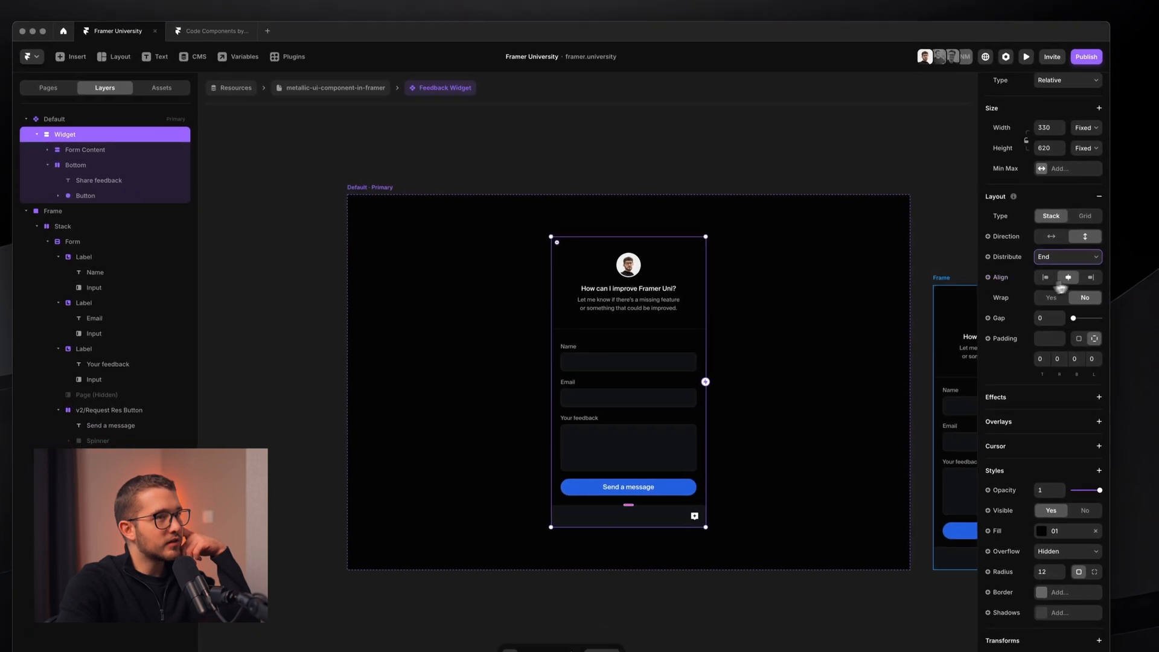
{"action": "left_click", "coordinate": [1090, 278]}
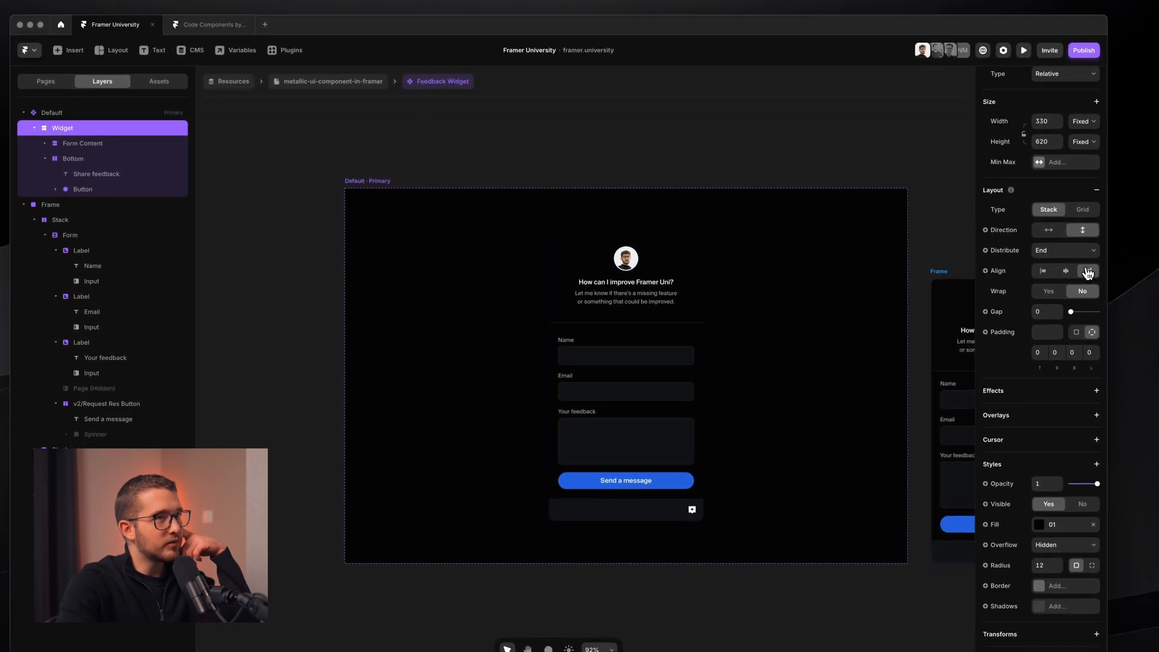
{"action": "left_click_drag", "start_coordinate": [549, 239], "coordinate": [639, 445]}
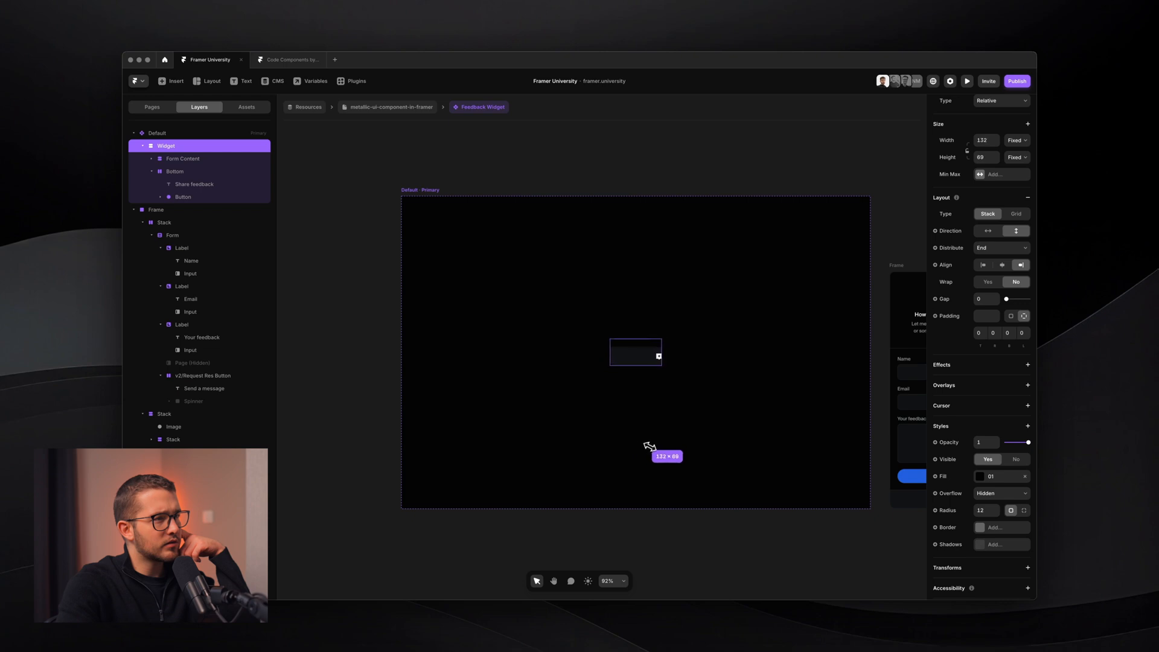
{"action": "scroll", "coordinate": [642, 334], "scroll_direction": "up", "scroll_amount": 5}
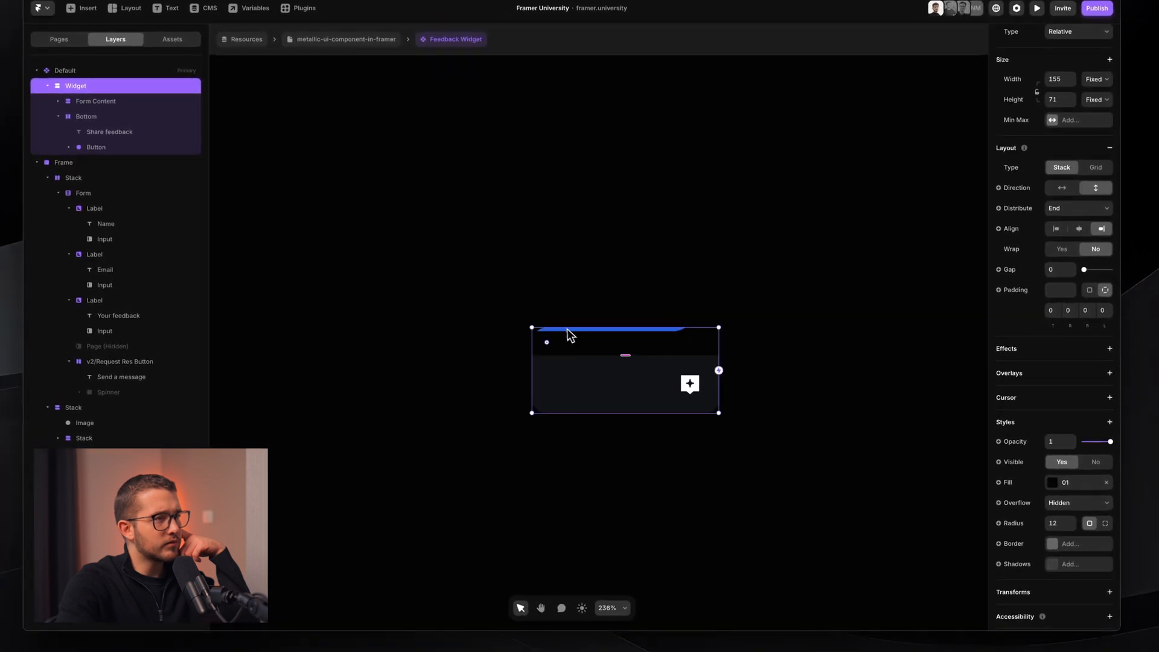
{"action": "mouse_move", "coordinate": [531, 327]}
{"action": "left_mouse_down"}
{"action": "mouse_move", "coordinate": [556, 328]}
{"action": "mouse_move", "coordinate": [484, 313]}
{"action": "mouse_move", "coordinate": [519, 313]}
{"action": "left_mouse_up"}
- Adjust the Share feedback text's opacity, then check the Form Content and Bottom frames
{"action": "left_click", "coordinate": [588, 391], "text": "super"}
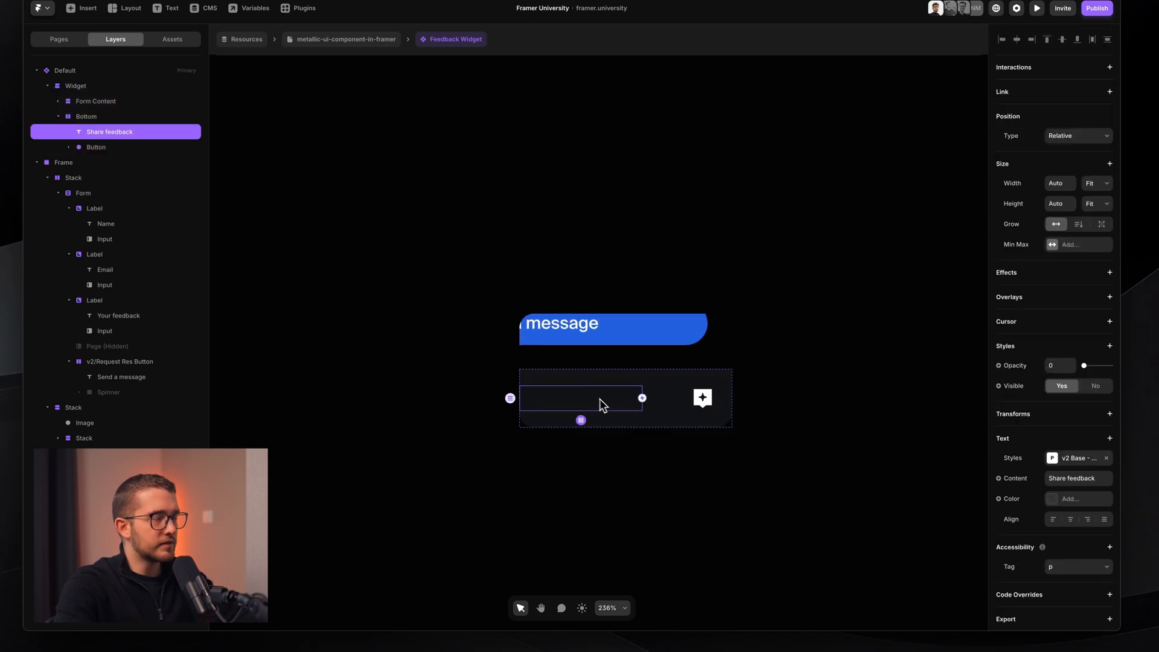
{"action": "left_click_drag", "start_coordinate": [1084, 366], "coordinate": [1158, 372]}
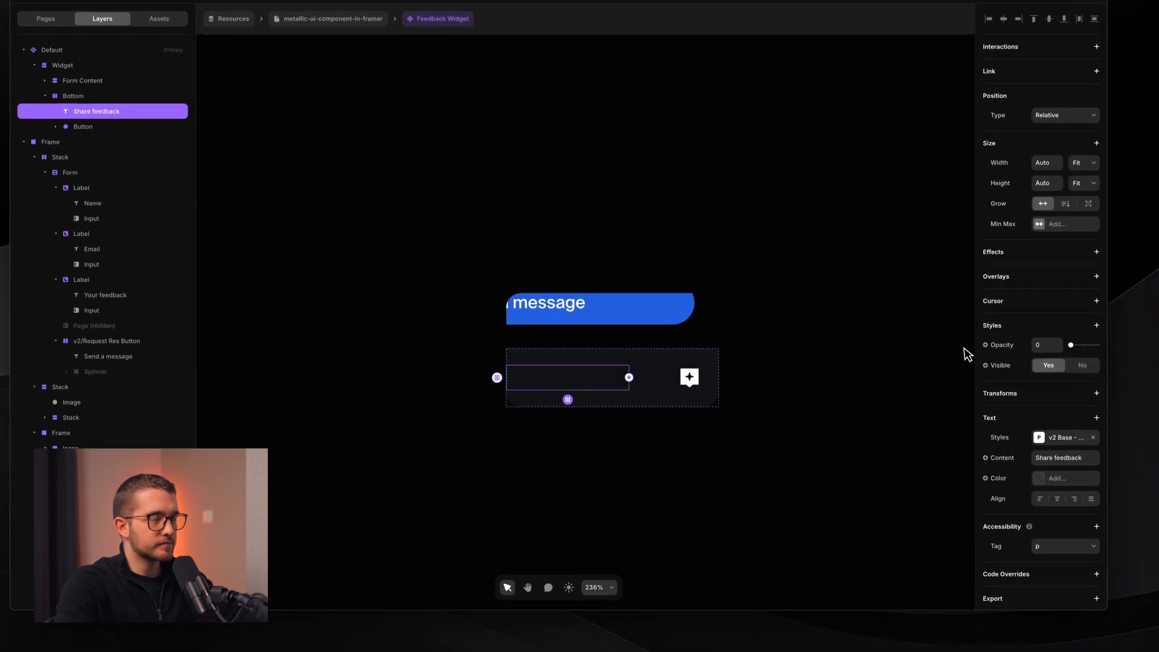
{"action": "scroll", "coordinate": [657, 375], "scroll_direction": "down", "scroll_amount": 3}
{"action": "left_click", "coordinate": [654, 361]}
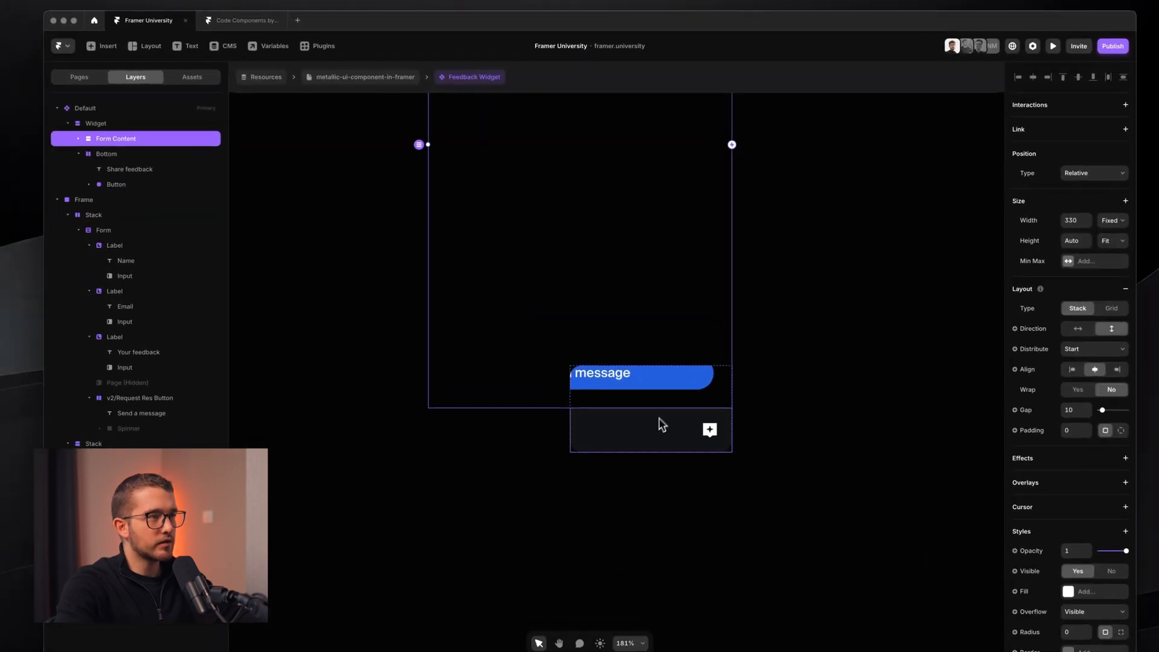
{"action": "scroll", "coordinate": [658, 422], "scroll_direction": "down", "scroll_amount": 3}
{"action": "scroll", "coordinate": [657, 398], "scroll_direction": "up", "scroll_amount": 5}
{"action": "left_click", "coordinate": [654, 430]}
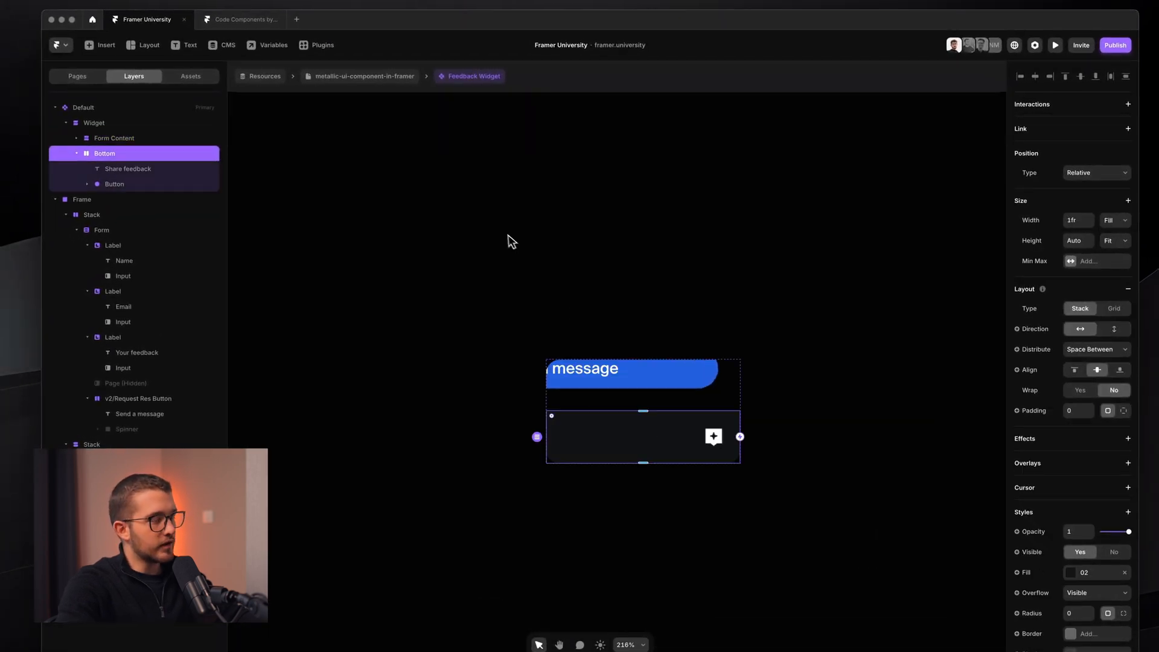
- Set the Widget's width and height to Fit Content
{"action": "left_click", "coordinate": [122, 123]}
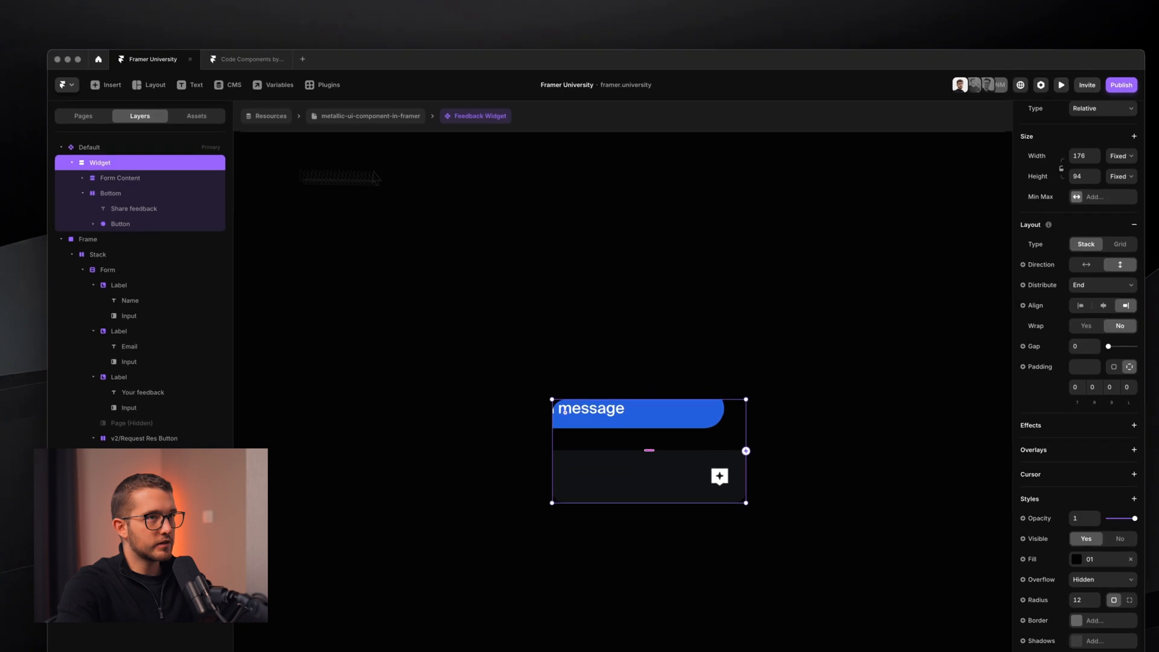
{"action": "left_click", "coordinate": [1108, 120]}
{"action": "left_click", "coordinate": [1086, 166]}
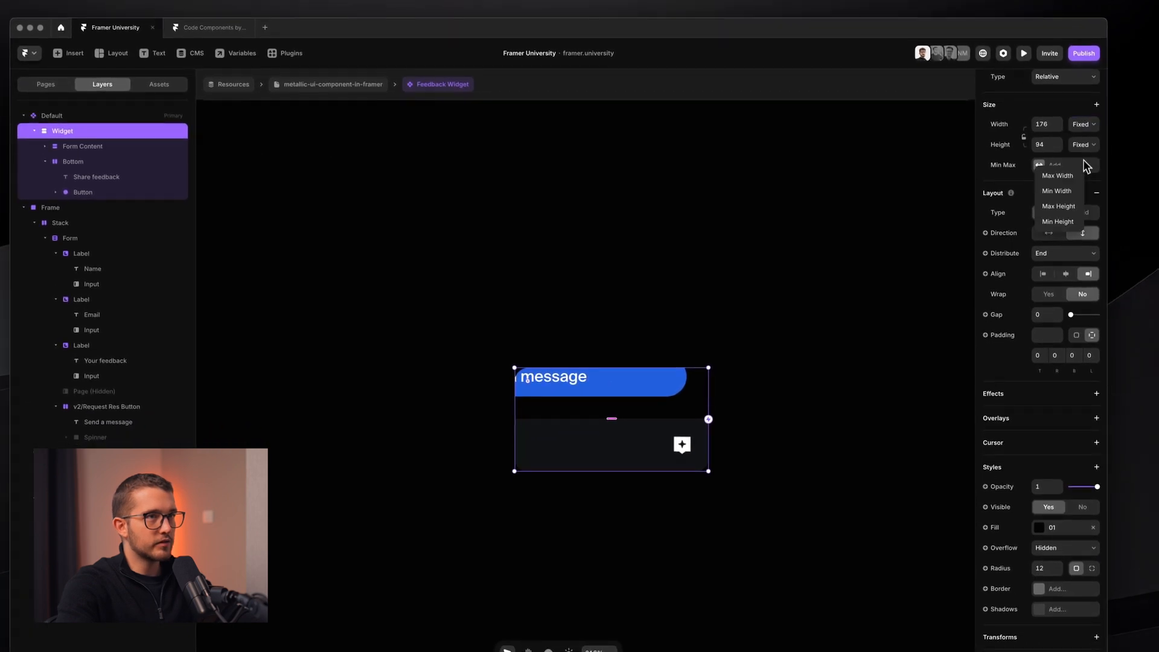
{"action": "left_click", "coordinate": [1085, 129]}
{"action": "left_click", "coordinate": [1084, 158]}
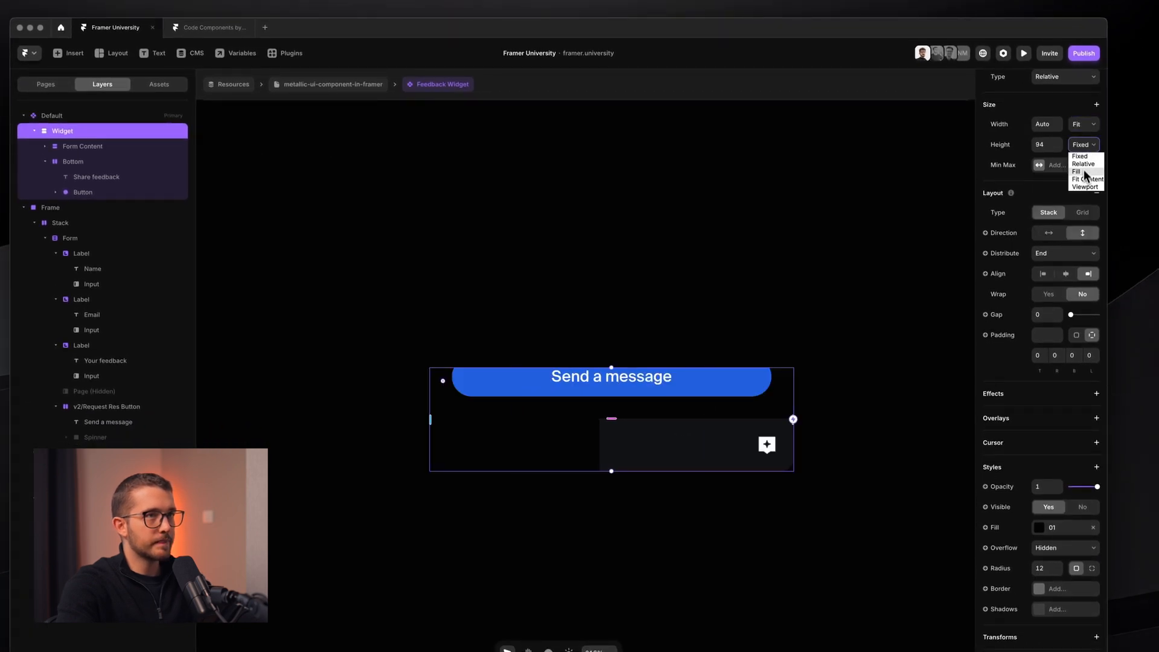
{"action": "left_click", "coordinate": [1085, 179]}
{"action": "scroll", "coordinate": [859, 270], "scroll_direction": "down", "scroll_amount": 3}
- Set the Bottom frame's width to Fill across the full widget
{"action": "left_click", "coordinate": [734, 562], "text": "super"}
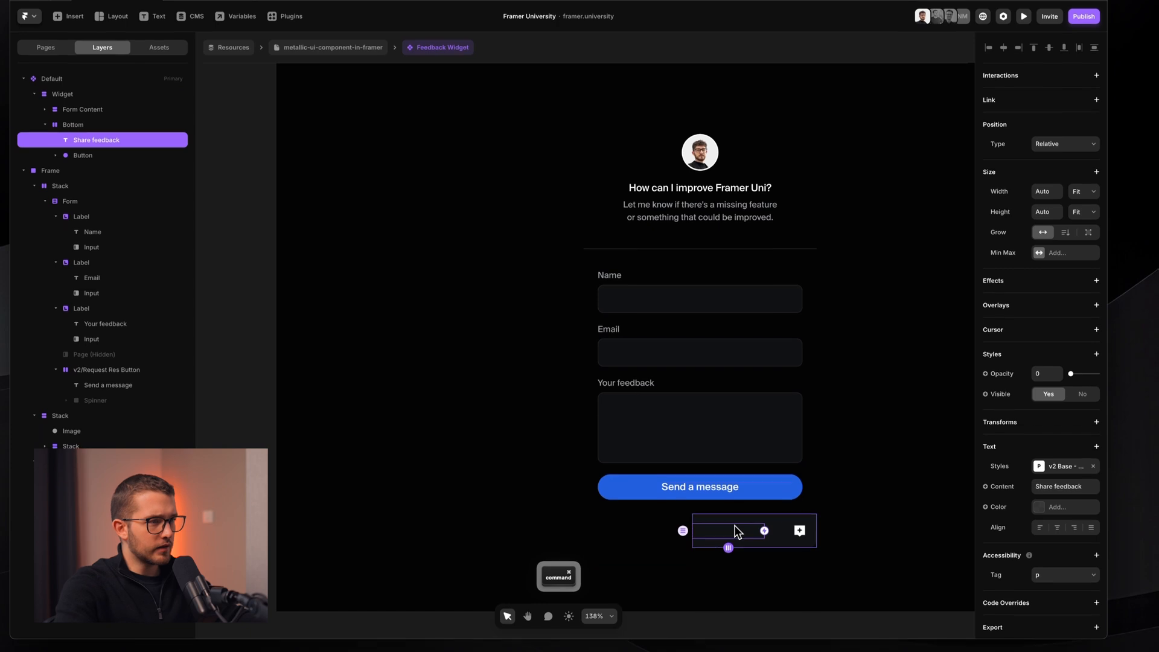
{"action": "left_click", "coordinate": [735, 531]}
{"action": "left_click", "coordinate": [1084, 191]}
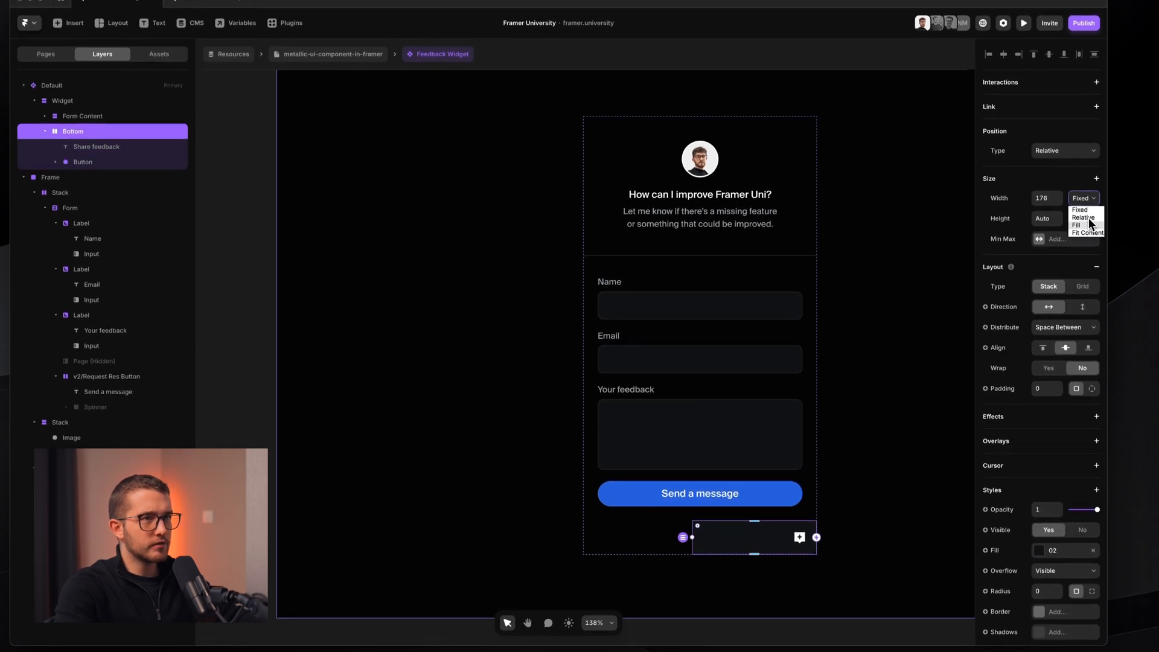
{"action": "left_click", "coordinate": [1089, 225]}
{"action": "scroll", "coordinate": [736, 482], "scroll_direction": "down", "scroll_amount": 3}
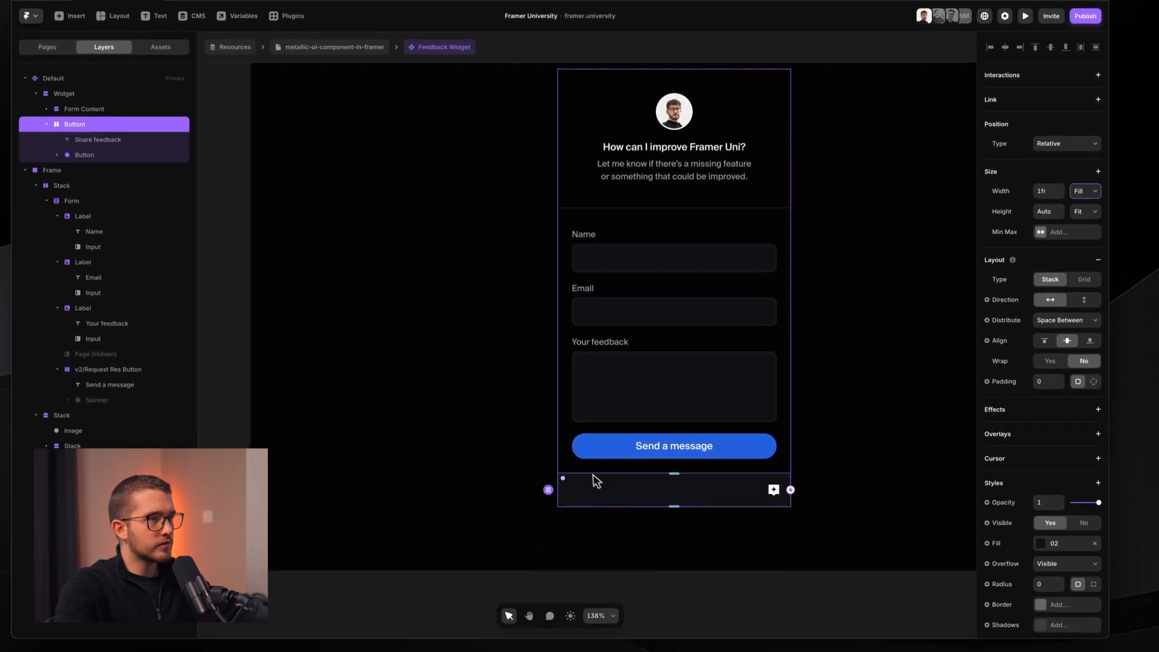
{"action": "left_click", "coordinate": [609, 498], "text": "super"}
{"action": "scroll", "coordinate": [613, 487], "scroll_direction": "up", "scroll_amount": 3}
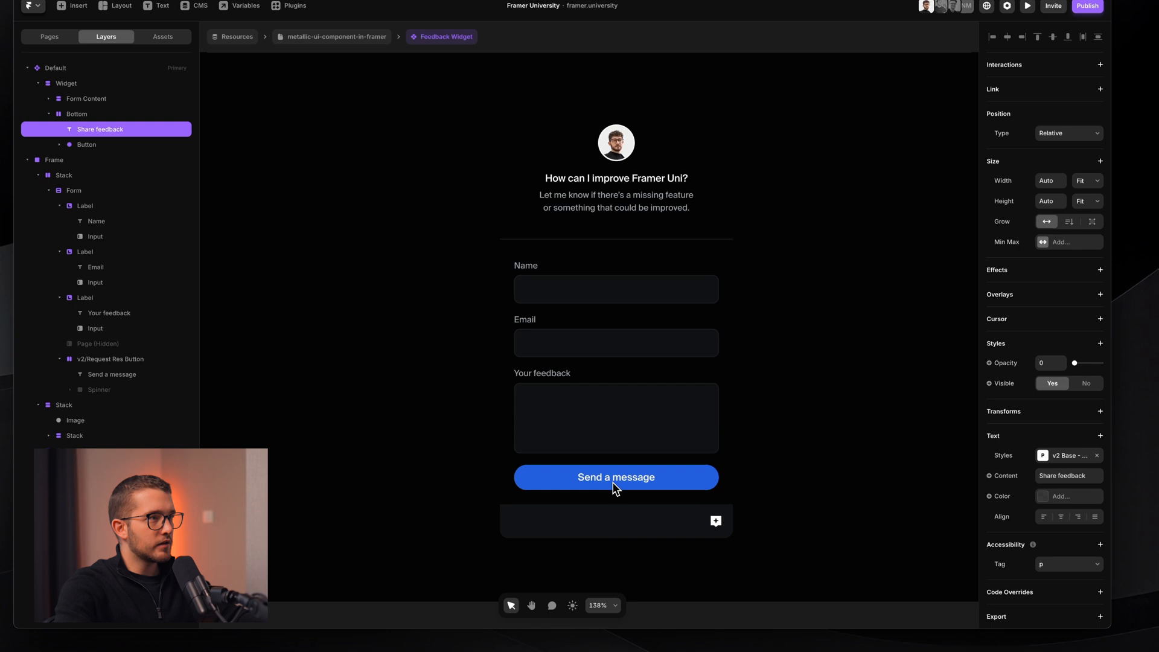
- Set the Form Content gap to 0
{"action": "left_click", "coordinate": [562, 296], "text": "super"}
{"action": "left_click", "coordinate": [564, 289]}
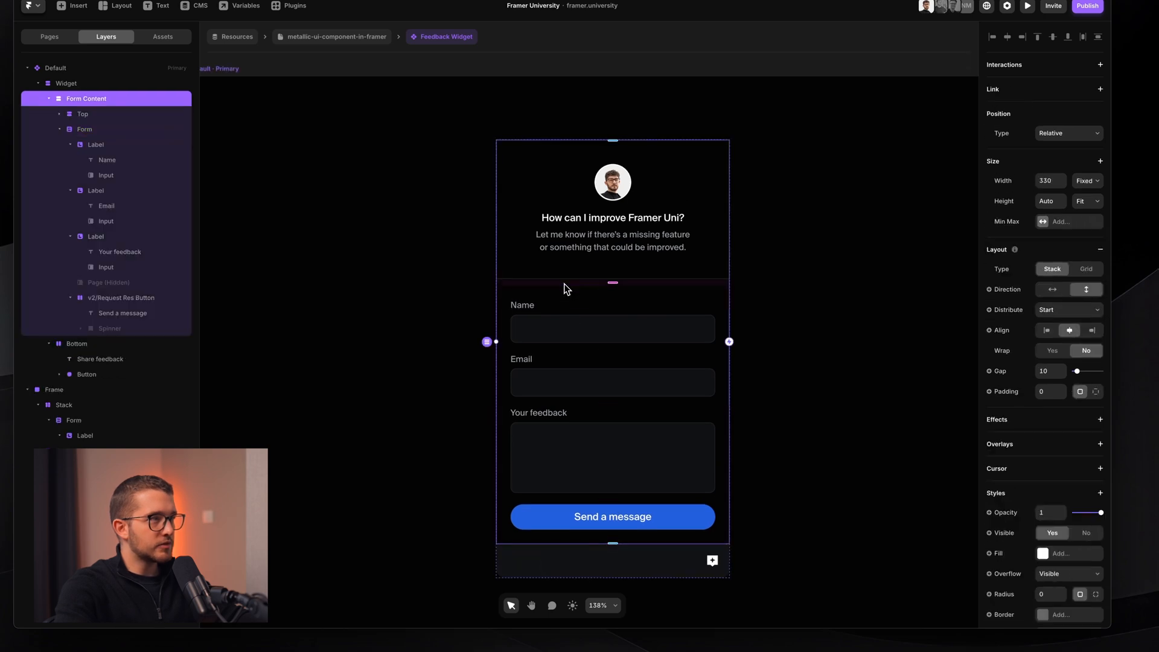
{"action": "left_click", "coordinate": [1050, 372]}
{"action": "type", "text": "0"}
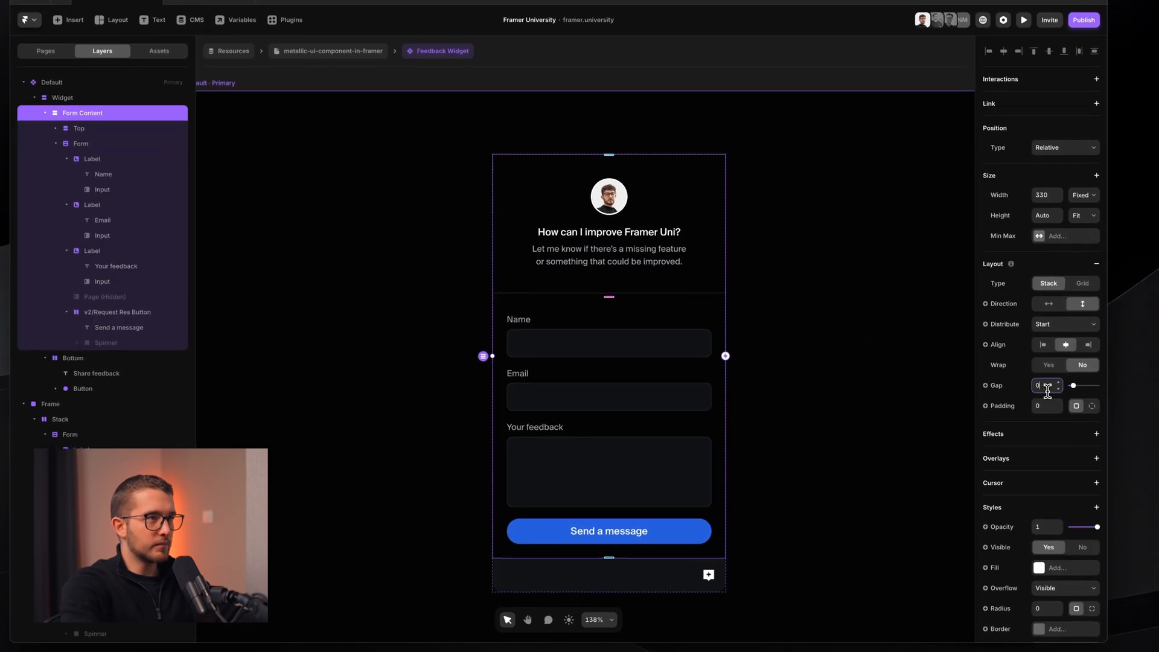
{"action": "key", "text": "Return"}
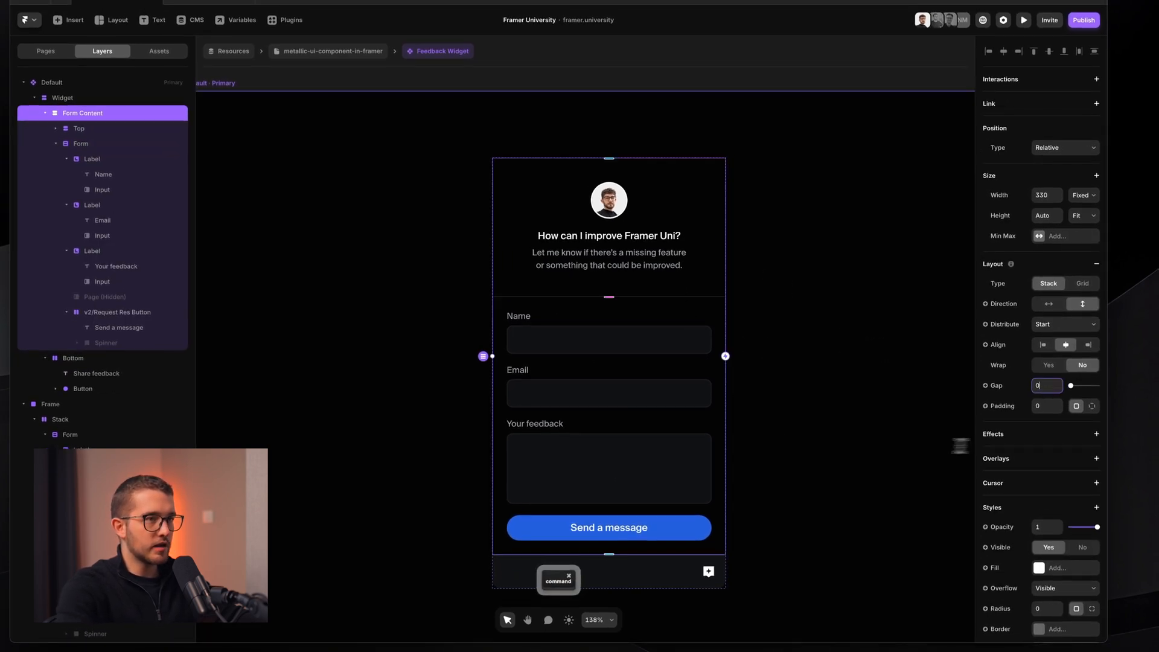
- Add a border in colour 05 to the Widget frame
{"action": "left_click", "coordinate": [75, 101]}
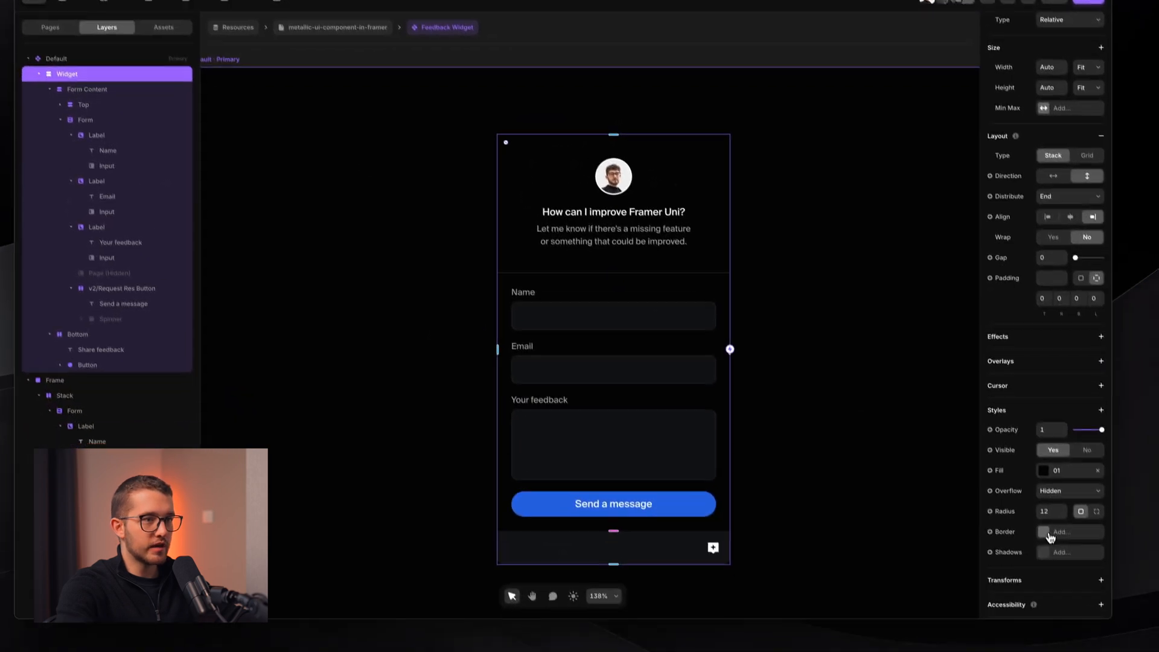
{"action": "left_click", "coordinate": [1053, 558]}
{"action": "left_click", "coordinate": [917, 545]}
{"action": "scroll", "coordinate": [902, 549], "scroll_direction": "down", "scroll_amount": 3}
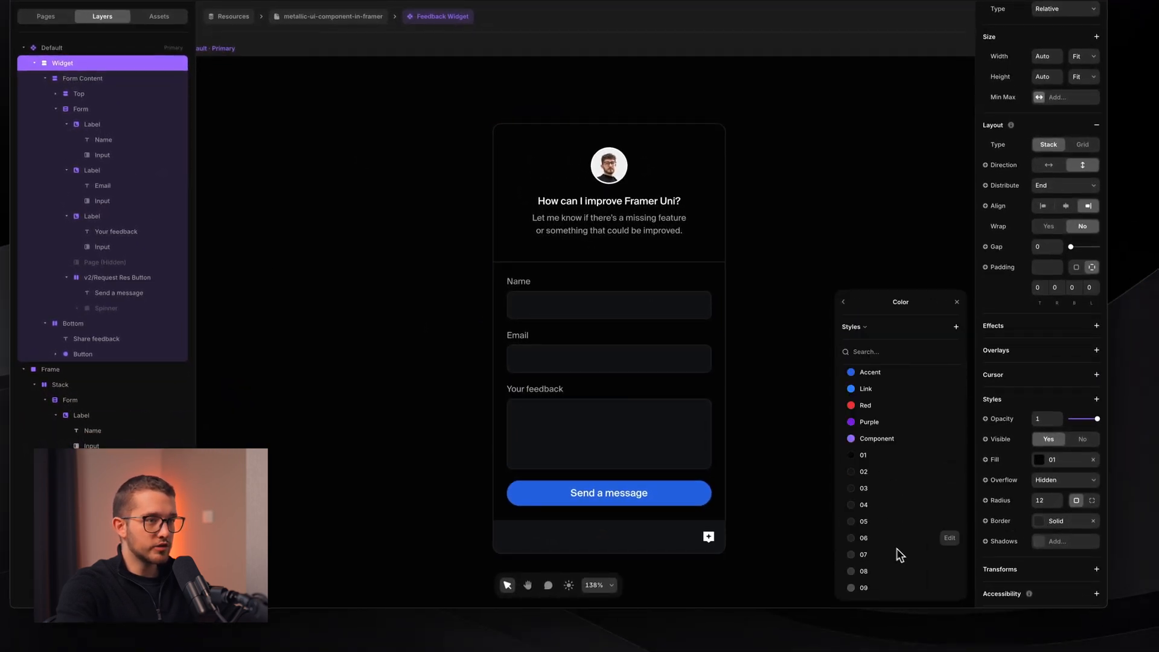
{"action": "left_click", "coordinate": [884, 524]}
{"action": "left_click", "coordinate": [843, 301]}
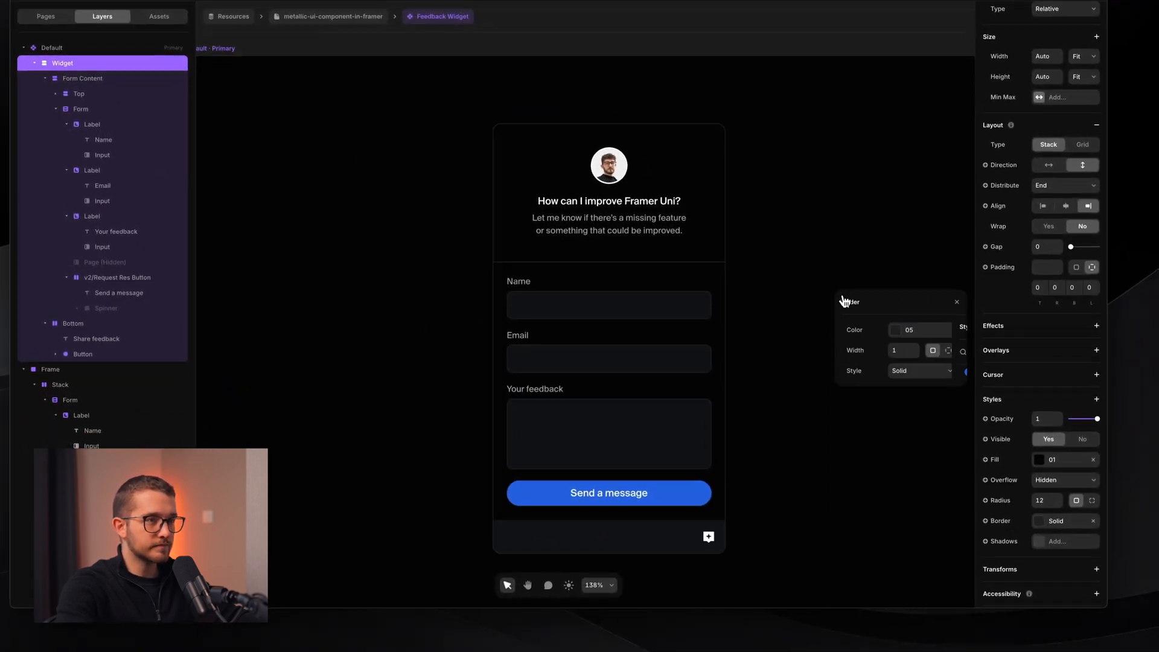
{"action": "left_click", "coordinate": [739, 399]}
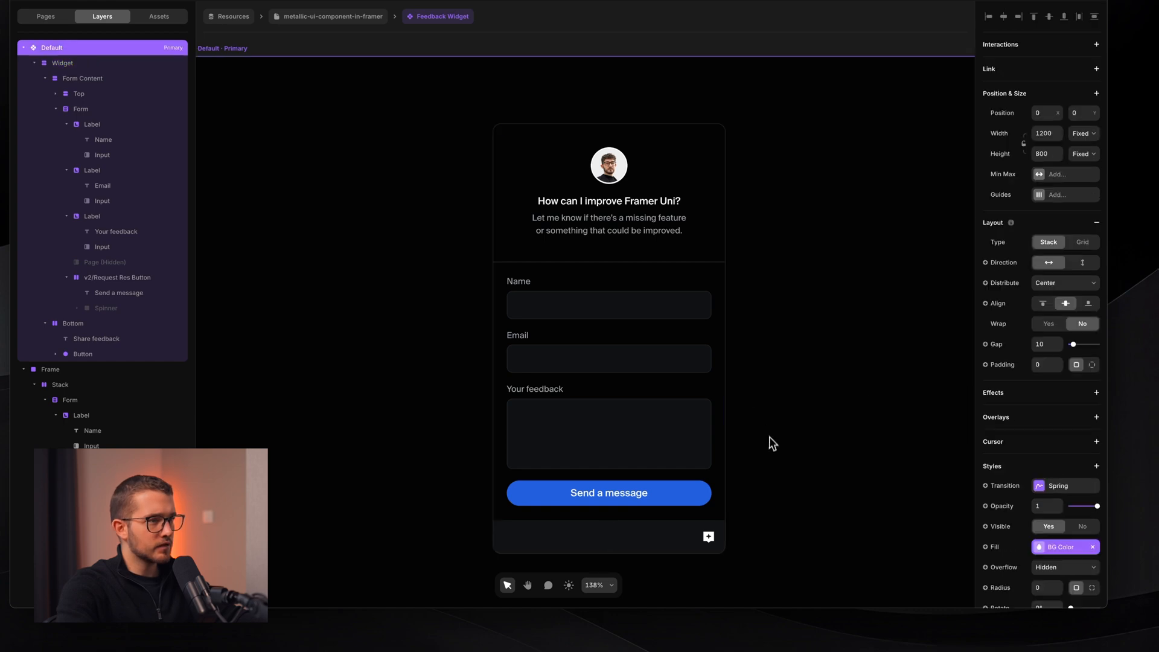
- Add a solid colour 05 border to the Bottom frame and switch to per-side widths
{"action": "left_click", "coordinate": [642, 517], "text": "super"}
{"action": "left_click", "coordinate": [640, 527], "text": "super"}
{"action": "scroll", "coordinate": [640, 527], "scroll_direction": "up", "scroll_amount": 5}
{"action": "scroll", "coordinate": [639, 526], "scroll_direction": "down", "scroll_amount": 2}
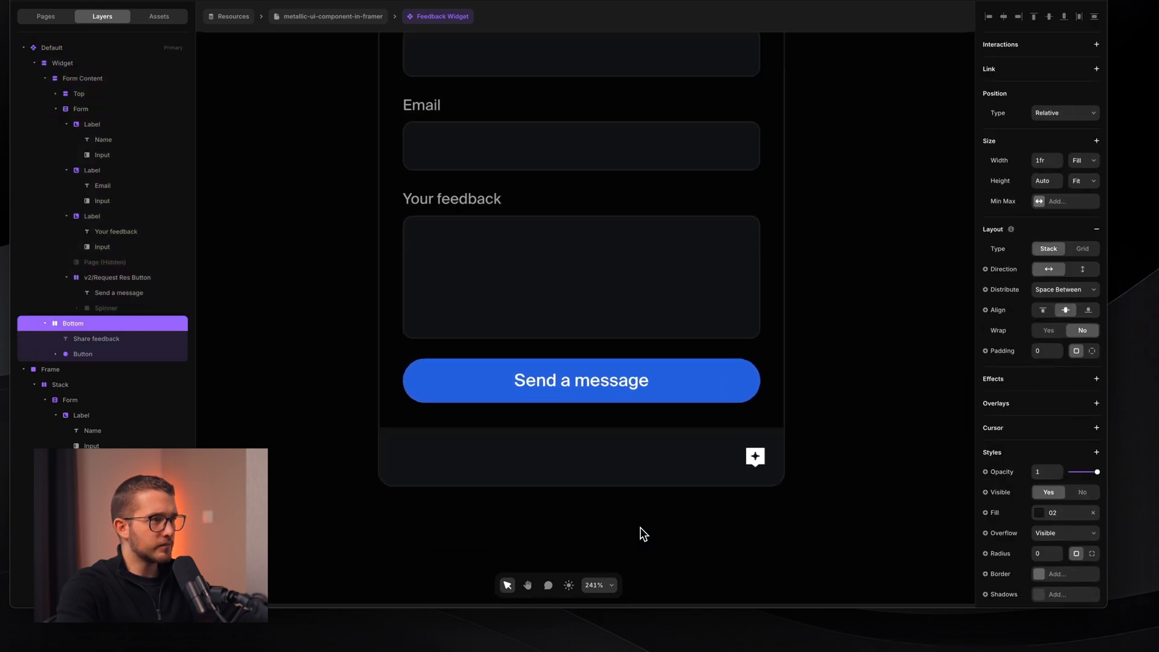
{"action": "scroll", "coordinate": [640, 527], "scroll_direction": "up", "scroll_amount": 3}
{"action": "scroll", "coordinate": [1084, 545], "scroll_direction": "down", "scroll_amount": 1}
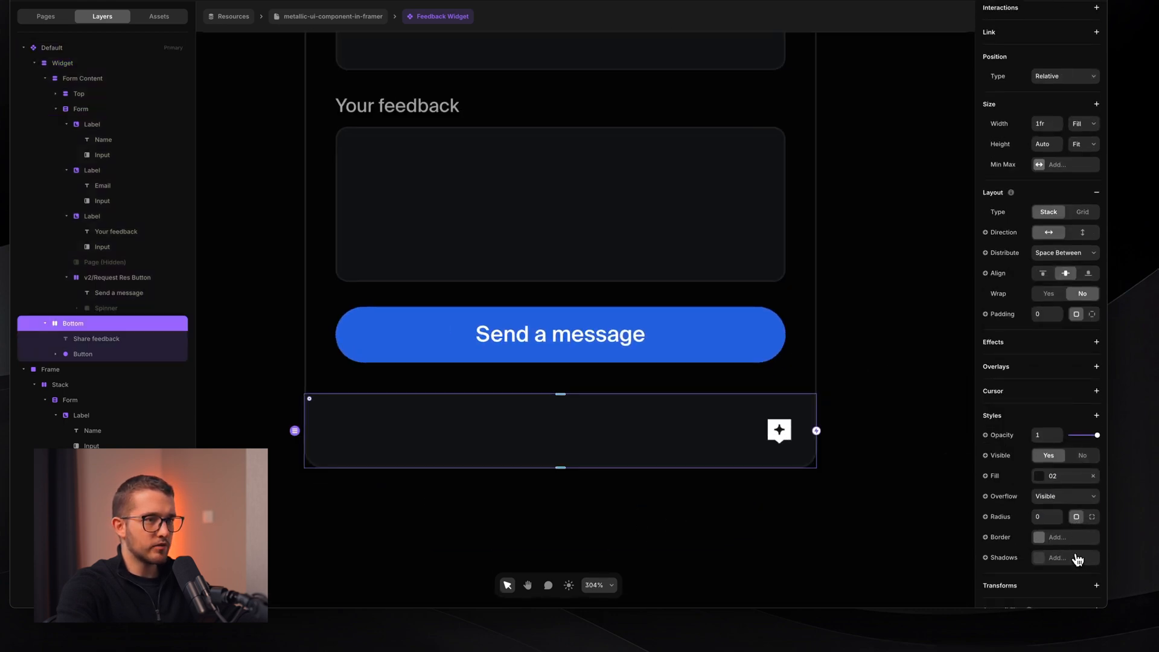
{"action": "left_click", "coordinate": [1074, 538]}
{"action": "left_click", "coordinate": [918, 543]}
{"action": "scroll", "coordinate": [905, 540], "scroll_direction": "down", "scroll_amount": 3}
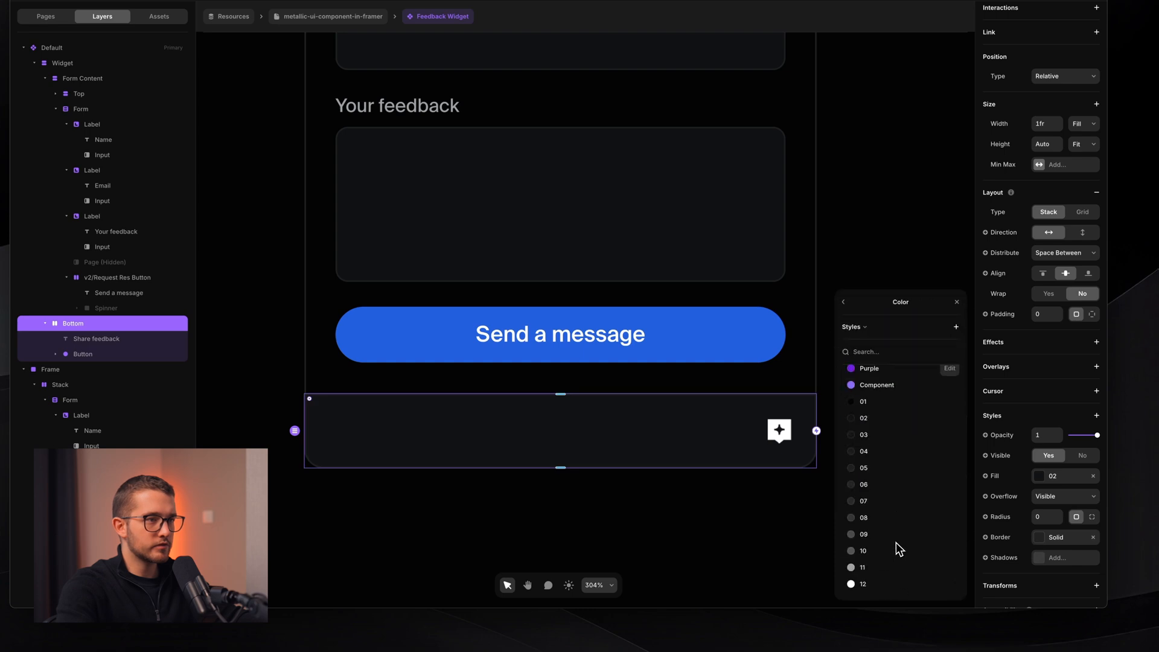
{"action": "left_click", "coordinate": [882, 471]}
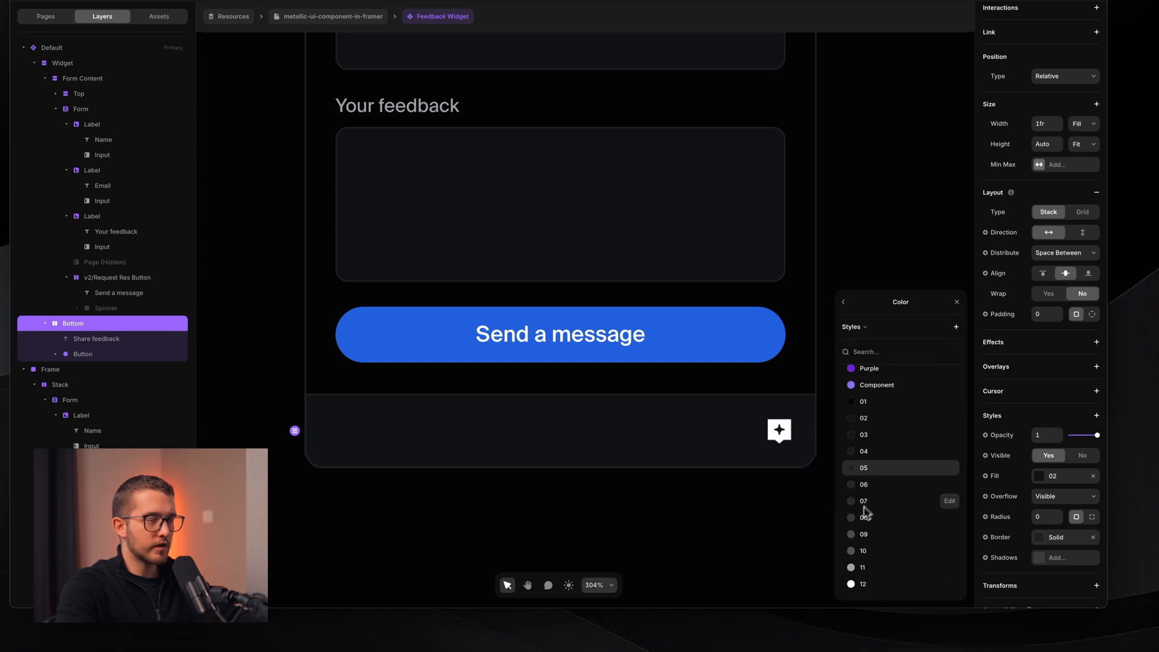
{"action": "left_click", "coordinate": [847, 302]}
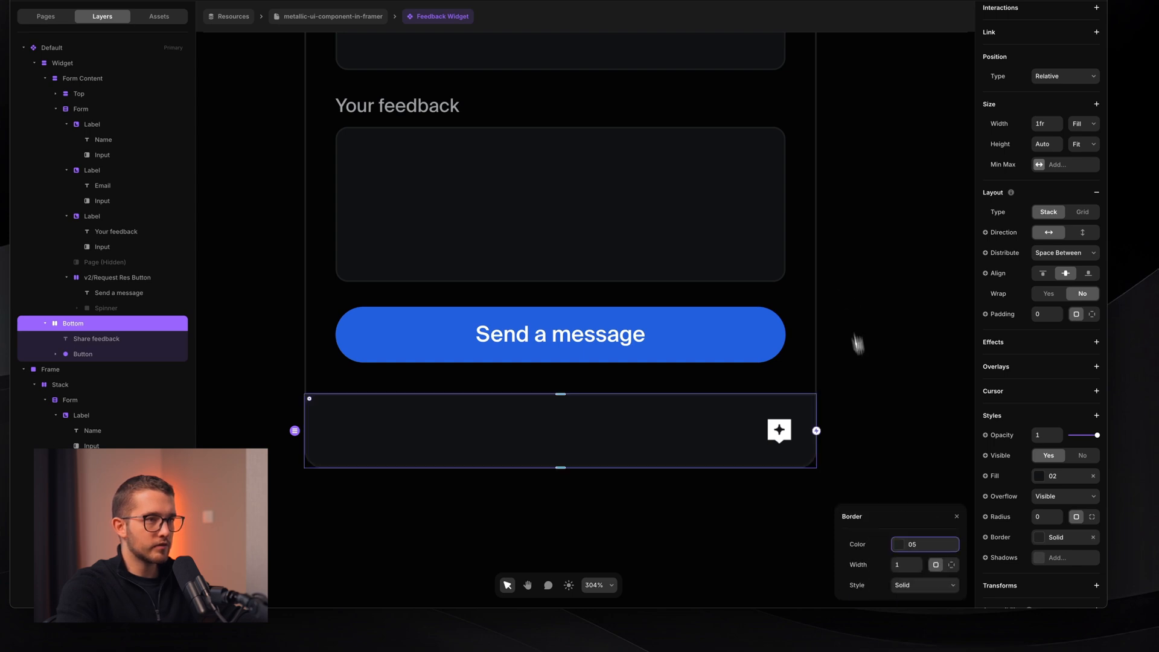
{"action": "left_click", "coordinate": [952, 566]}
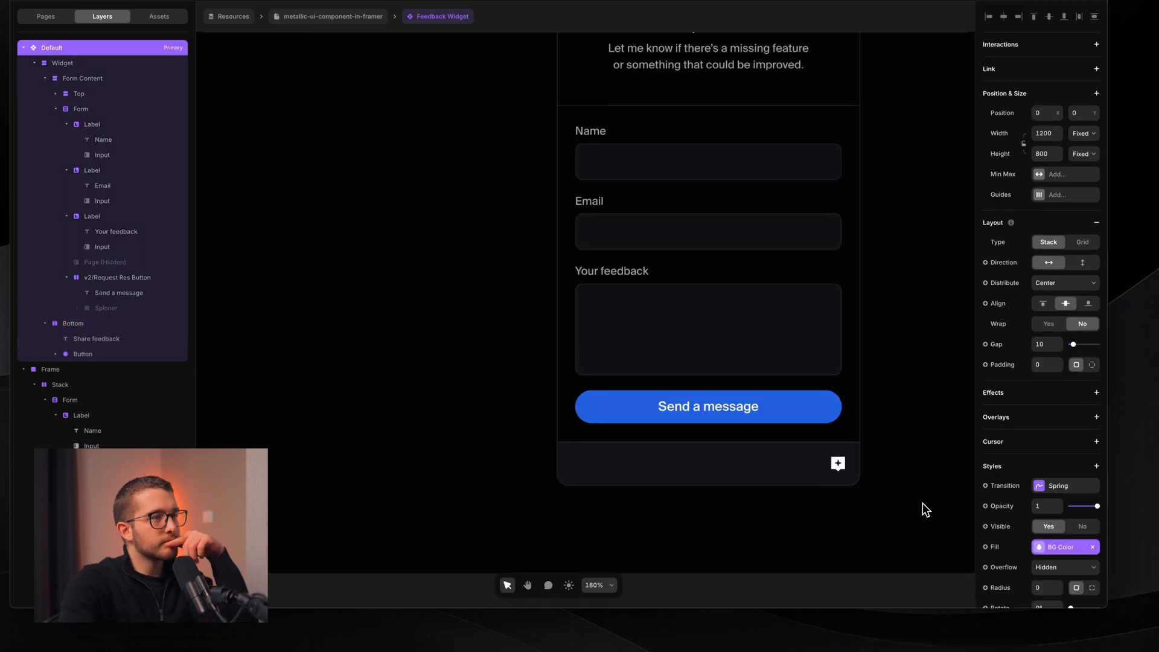
- Set the widget's #050505 fill to 90% opacity
{"action": "scroll", "coordinate": [922, 503], "scroll_direction": "down", "scroll_amount": 3}
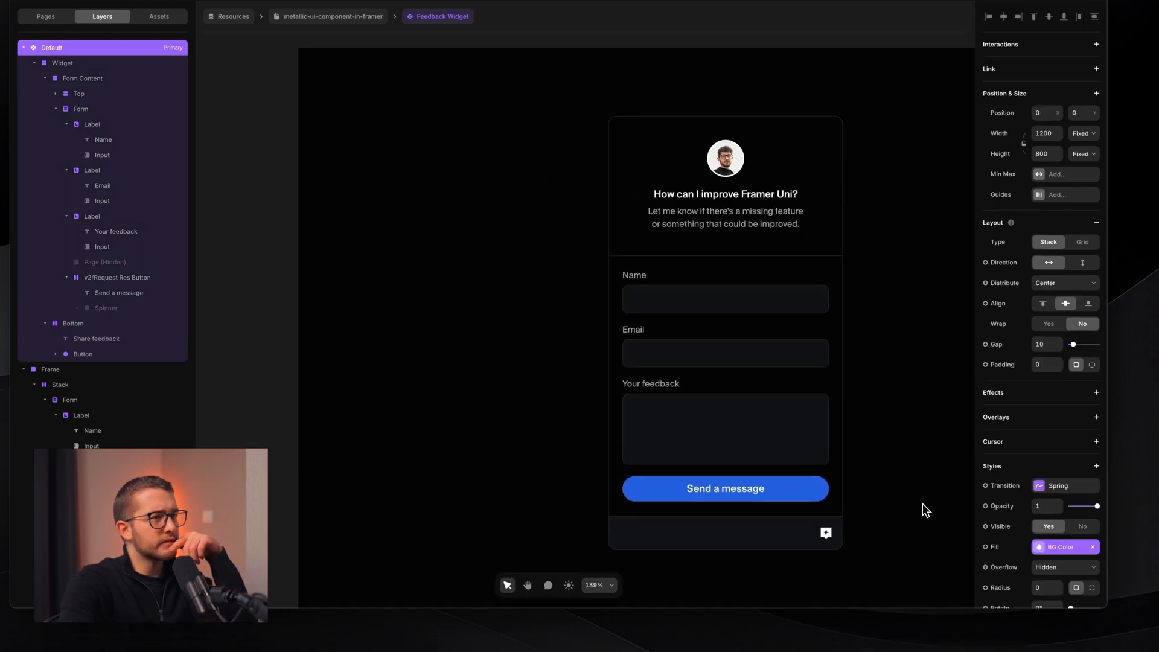
{"action": "scroll", "coordinate": [922, 504], "scroll_direction": "up", "scroll_amount": 2}
{"action": "scroll", "coordinate": [922, 503], "scroll_direction": "down", "scroll_amount": 3}
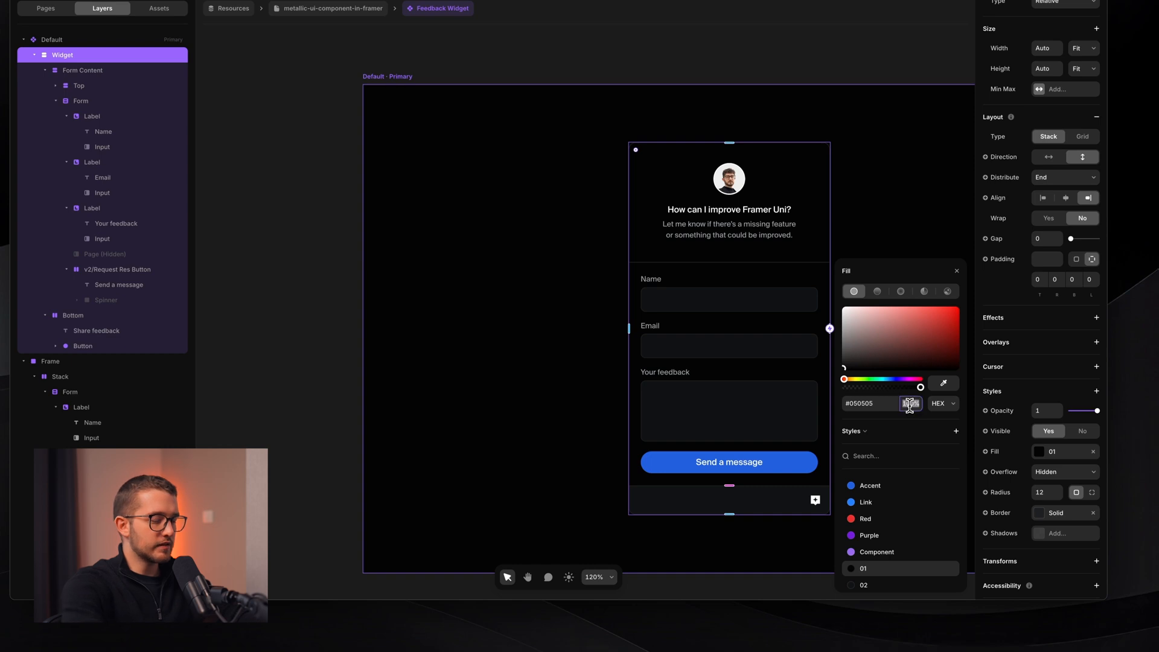
{"action": "type", "text": "0"}
{"action": "key", "text": "Return"}
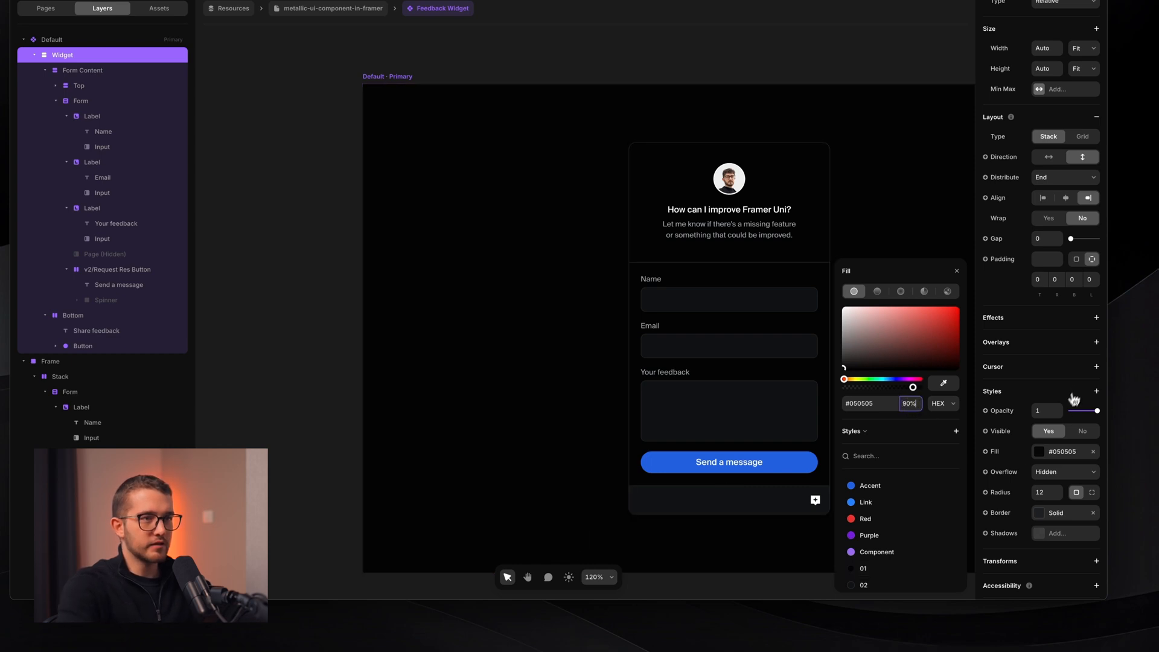
- Add a background blur of 8 to the widget
{"action": "left_click", "coordinate": [1094, 390]}
{"action": "mouse_move", "coordinate": [1025, 438]}
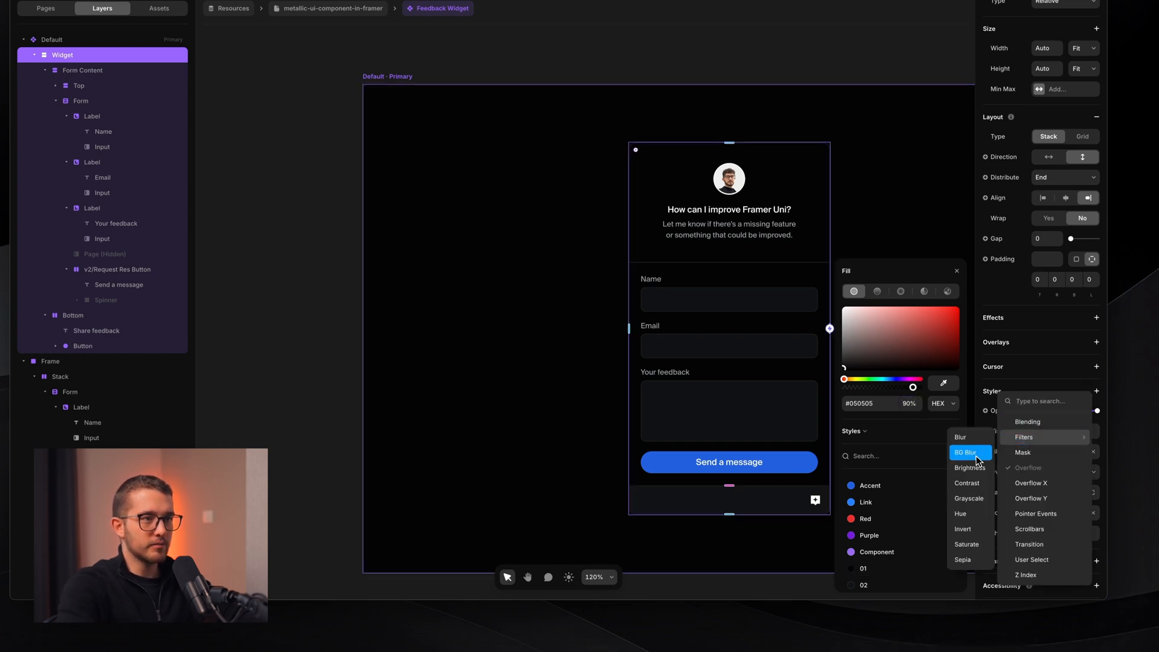
{"action": "left_click", "coordinate": [965, 453]}
{"action": "left_click", "coordinate": [1044, 552]}
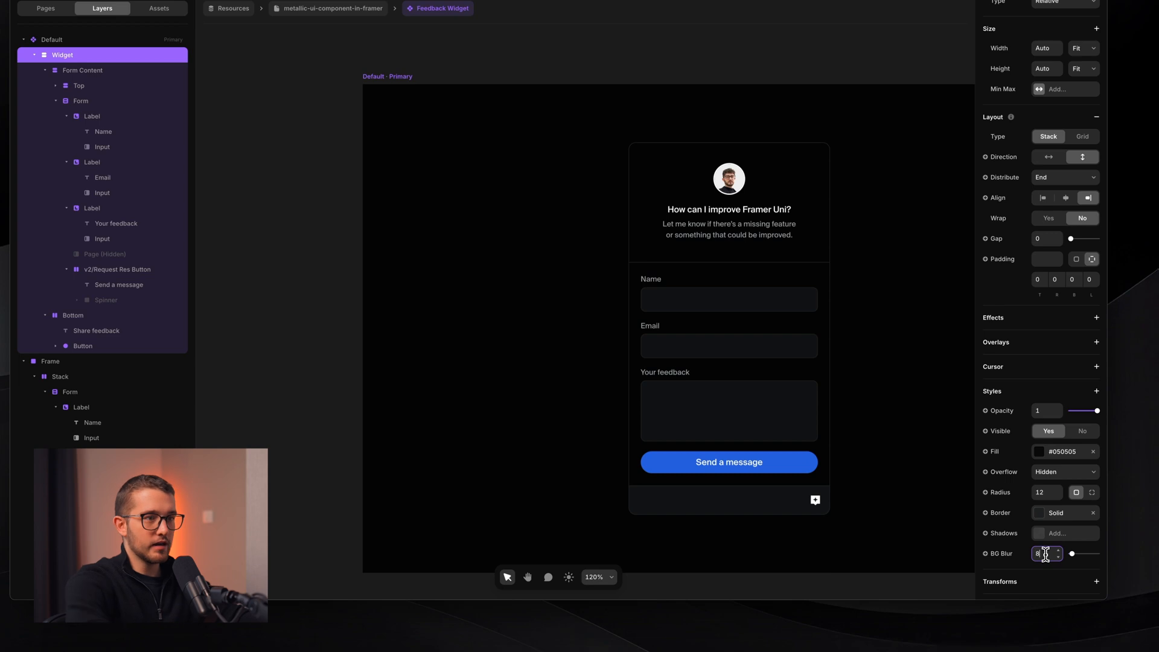
{"action": "left_click", "coordinate": [667, 308]}
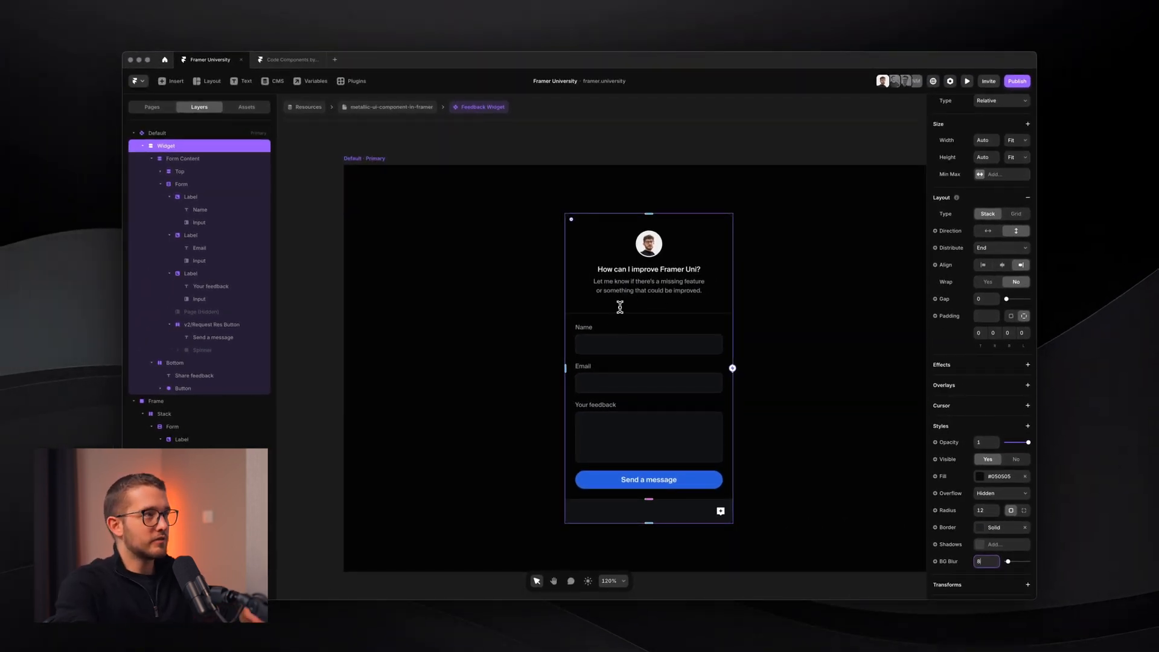
- Go back to the metallic-ui-component-in-framer page and preview it with Cmd+P, scrolling through
{"action": "left_click", "coordinate": [389, 107]}
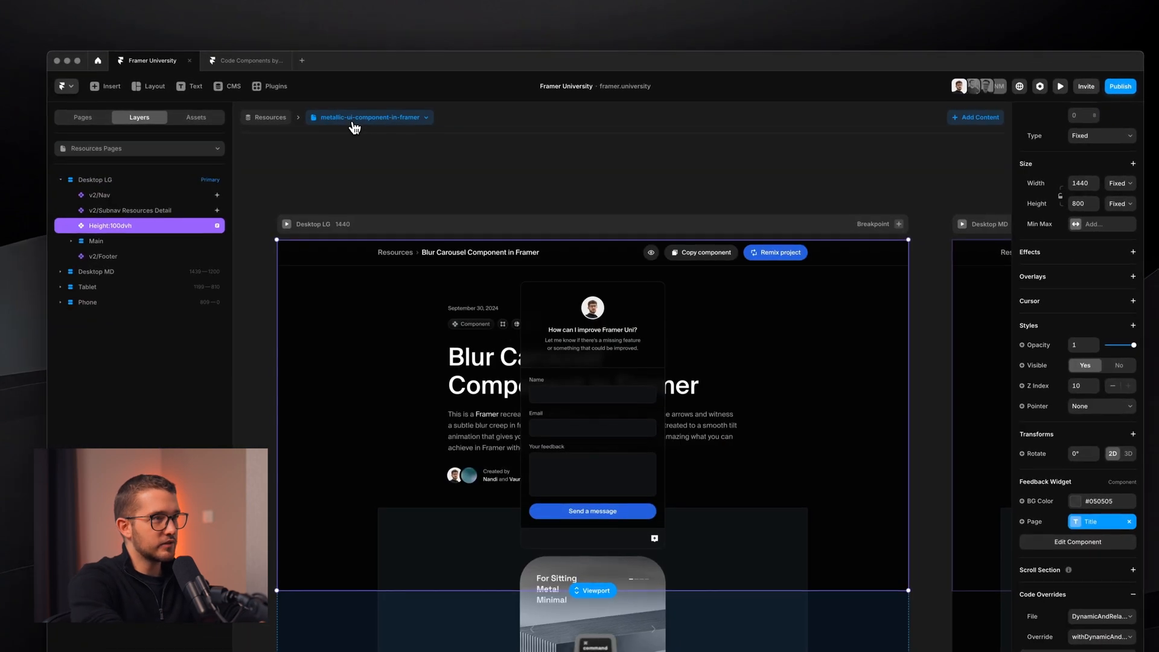
{"action": "key", "text": "super+p"}
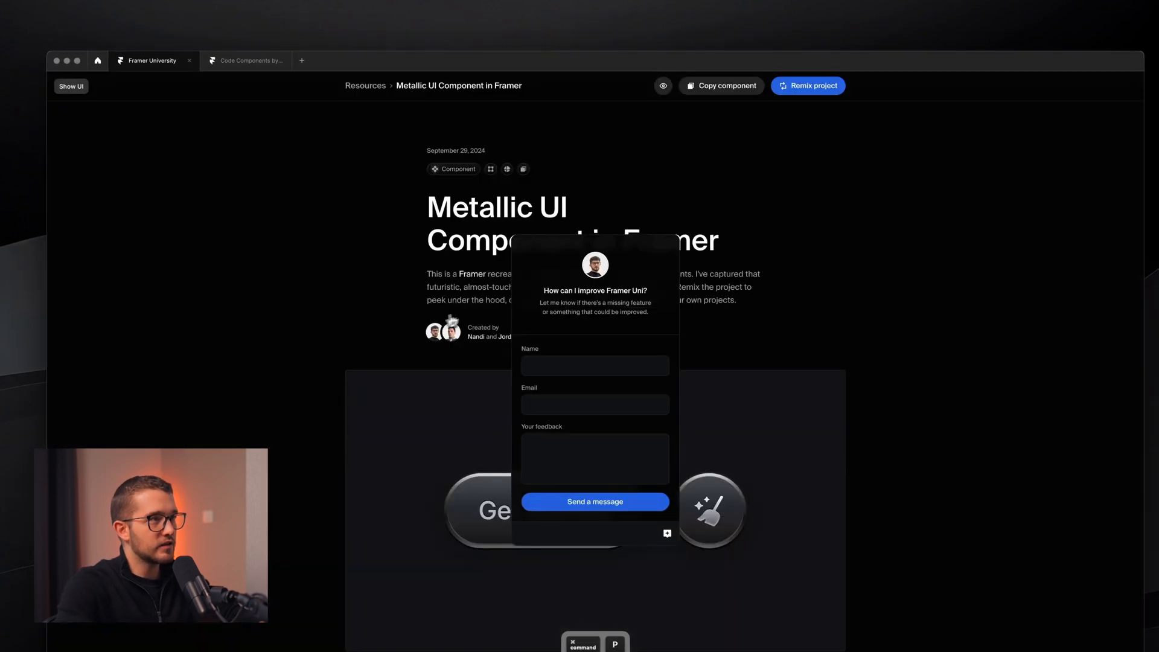
{"action": "scroll", "coordinate": [452, 320], "scroll_direction": "down", "scroll_amount": 5}
{"action": "scroll", "coordinate": [448, 284], "scroll_direction": "up", "scroll_amount": 2}
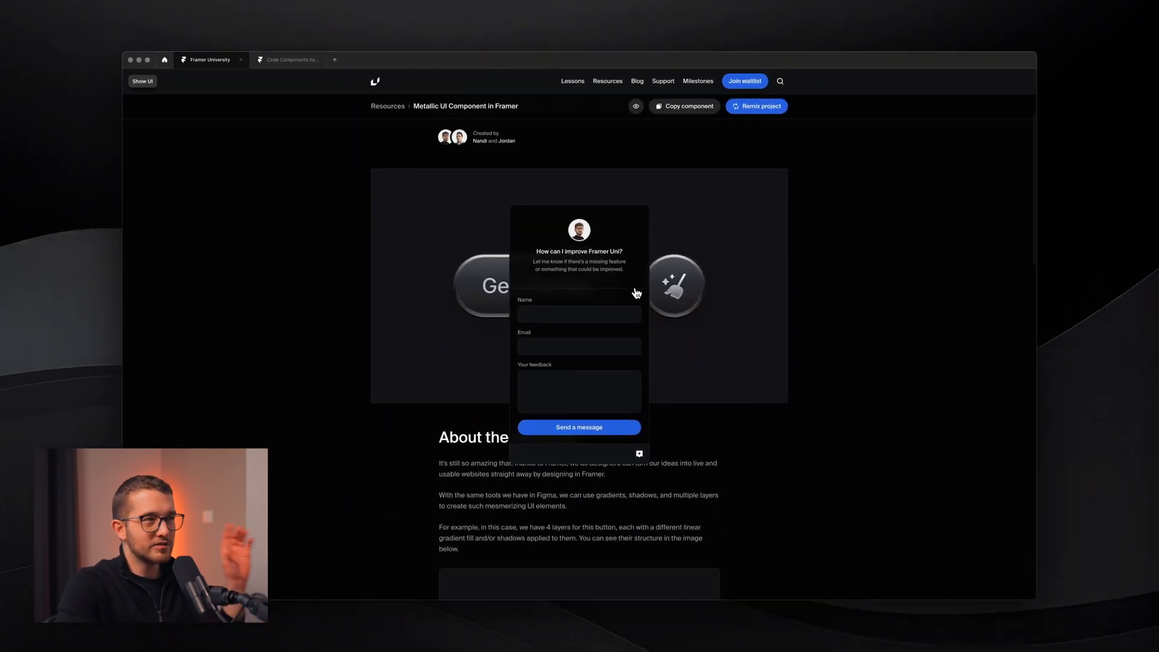
{"action": "scroll", "coordinate": [637, 293], "scroll_direction": "down", "scroll_amount": 8}
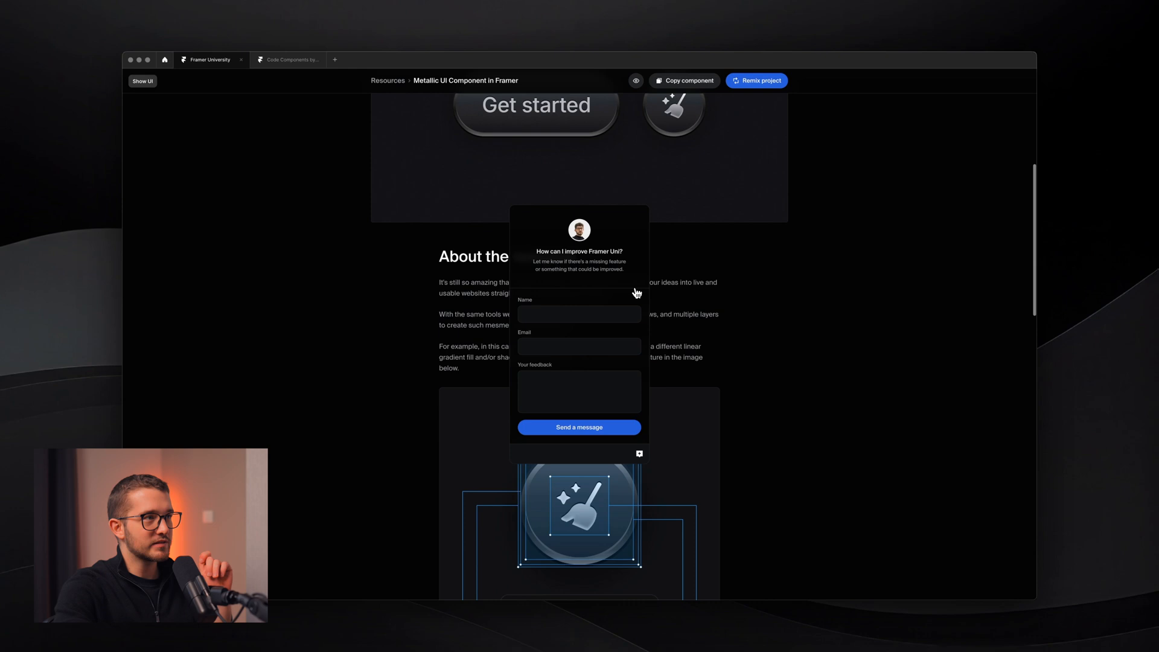
{"action": "scroll", "coordinate": [633, 338], "scroll_direction": "down", "scroll_amount": 2}
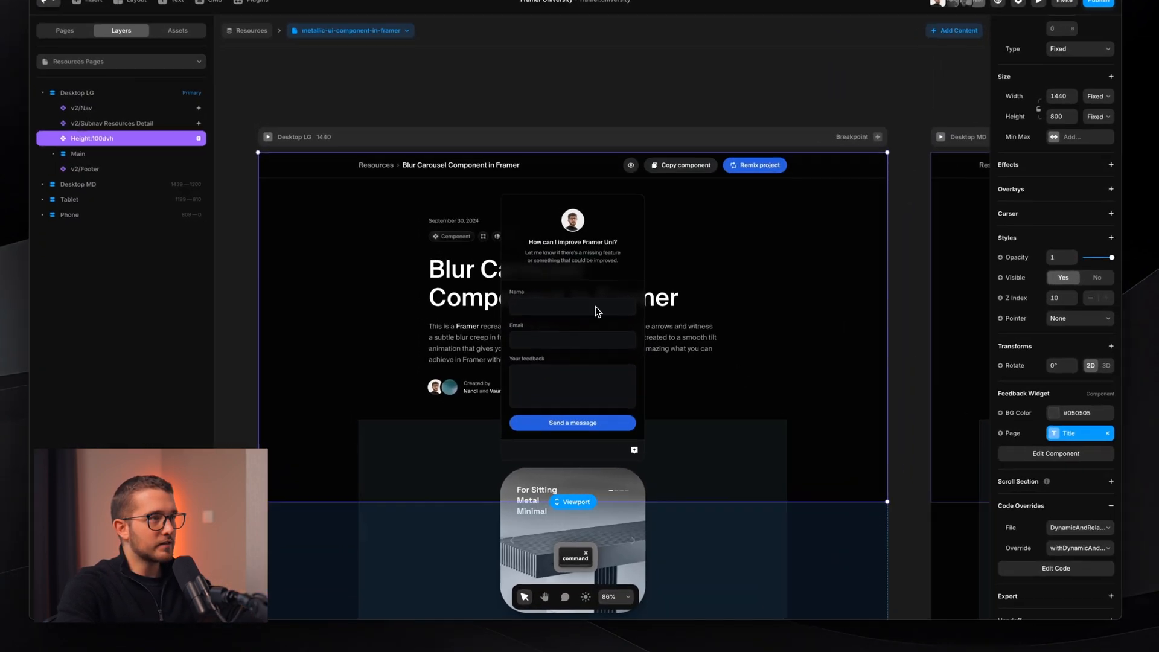
- Open the Feedback Widget and inspect its heading, form fields and round button layers
{"action": "double_click", "coordinate": [595, 306]}
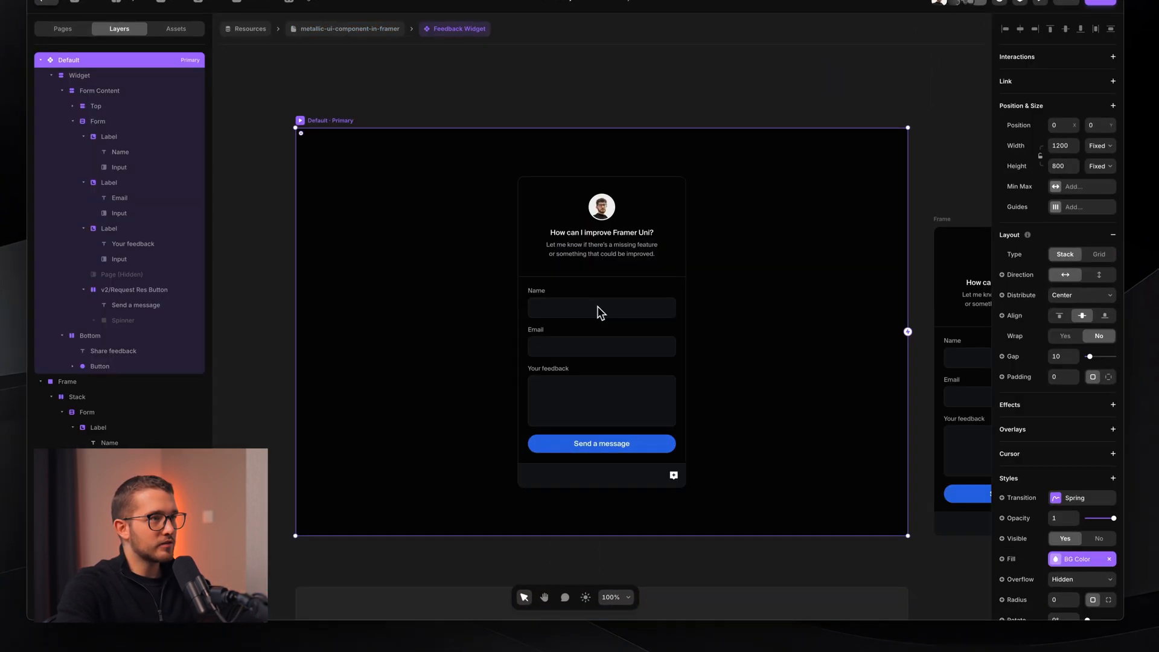
{"action": "left_click", "coordinate": [628, 336]}
{"action": "scroll", "coordinate": [628, 336], "scroll_direction": "up", "scroll_amount": 3}
{"action": "left_click", "coordinate": [649, 262]}
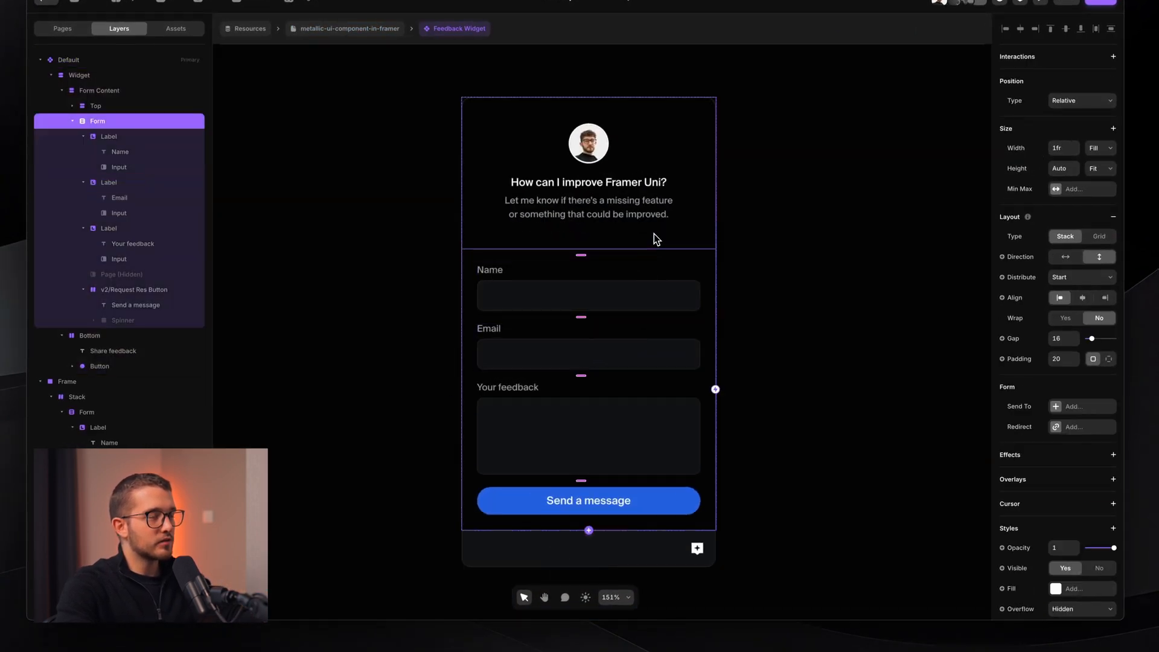
{"action": "left_click", "coordinate": [654, 234]}
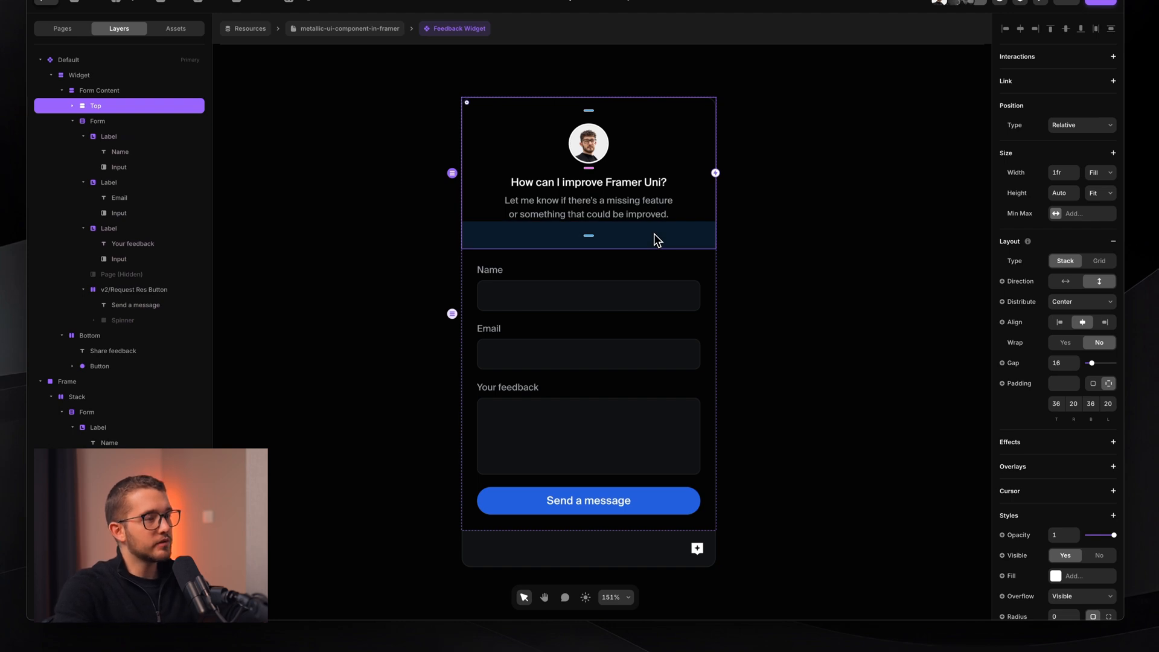
{"action": "scroll", "coordinate": [679, 257], "scroll_direction": "down", "scroll_amount": 1}
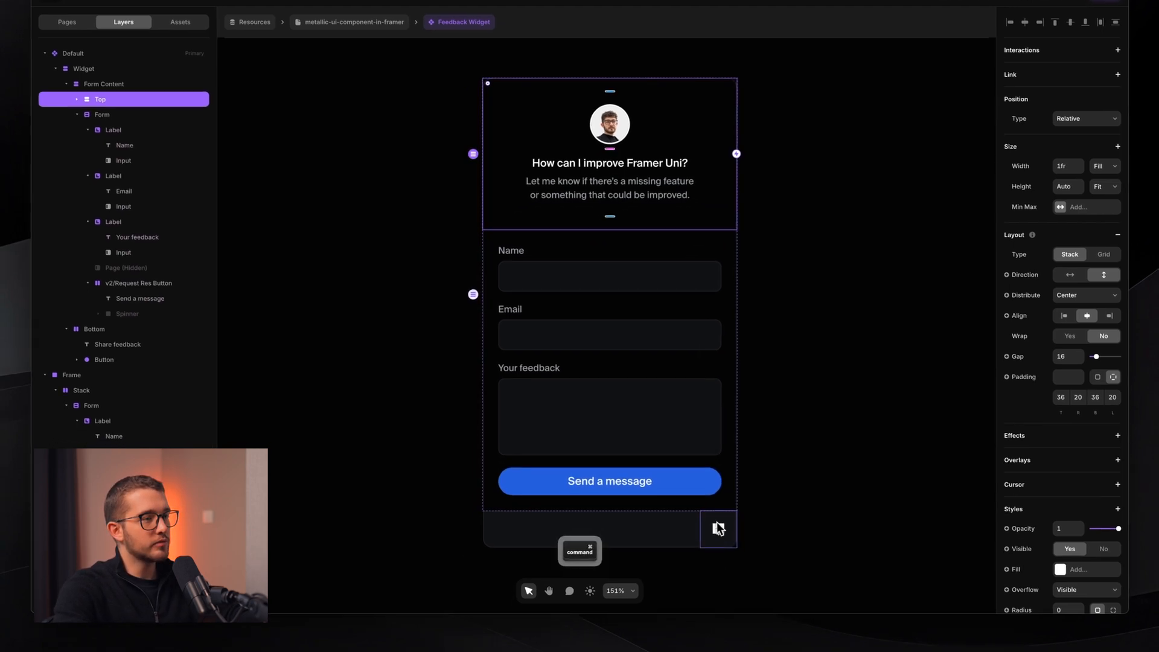
{"action": "left_click", "coordinate": [718, 529], "text": "super"}
{"action": "left_click", "coordinate": [736, 543]}
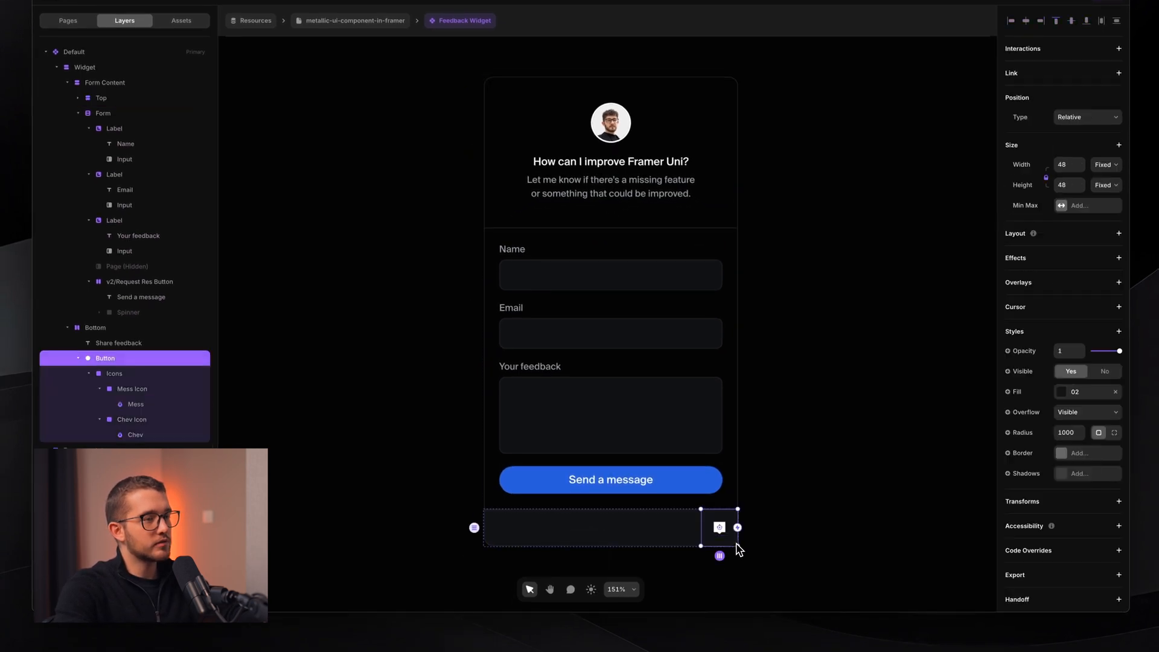
{"action": "left_click", "coordinate": [790, 576]}
{"action": "scroll", "coordinate": [694, 529], "scroll_direction": "down", "scroll_amount": 3}
- Turn the Widget layer into its own component with Option+Cmd+K
{"action": "left_click", "coordinate": [99, 68]}
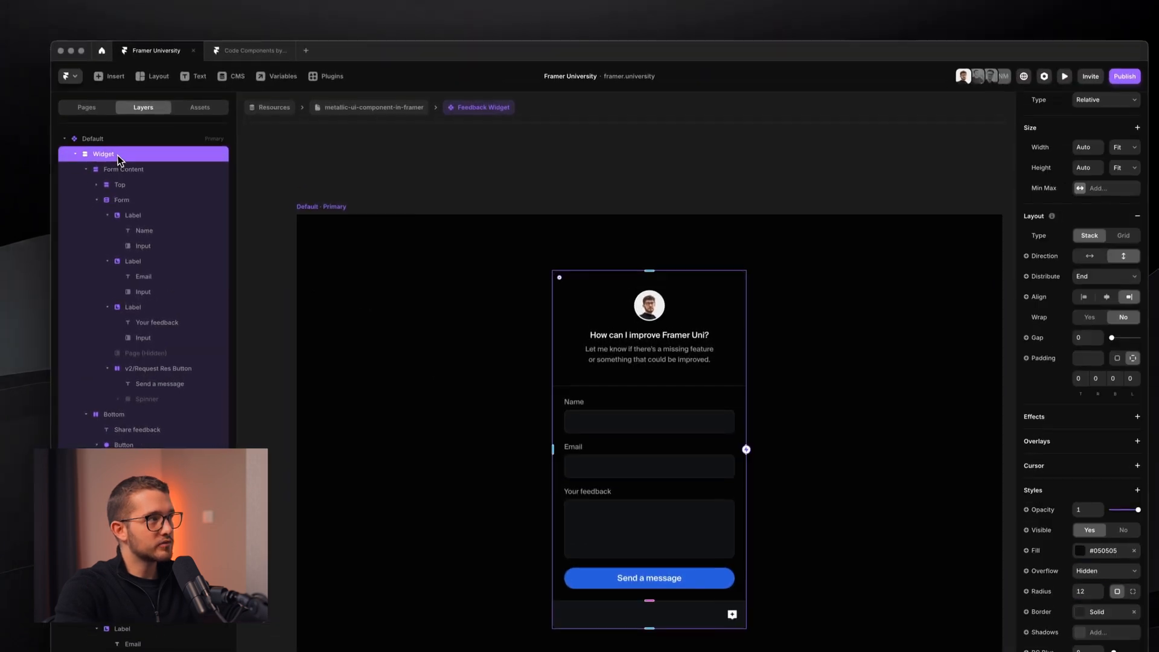
{"action": "left_click", "coordinate": [76, 159]}
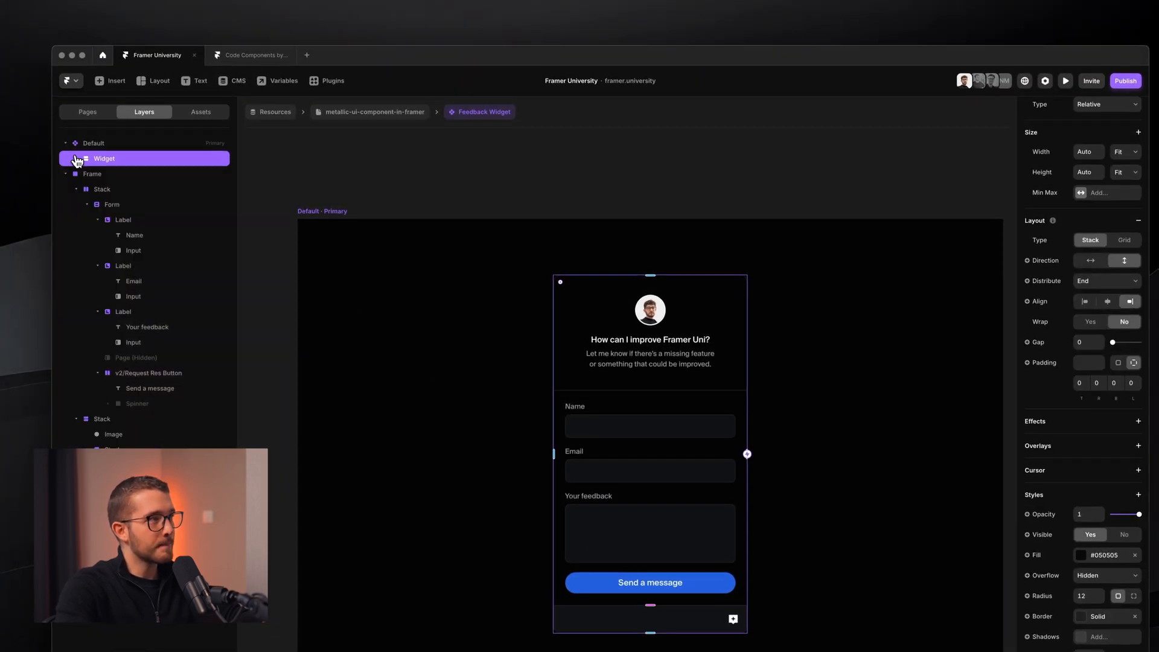
{"action": "key", "text": "alt+super+k"}
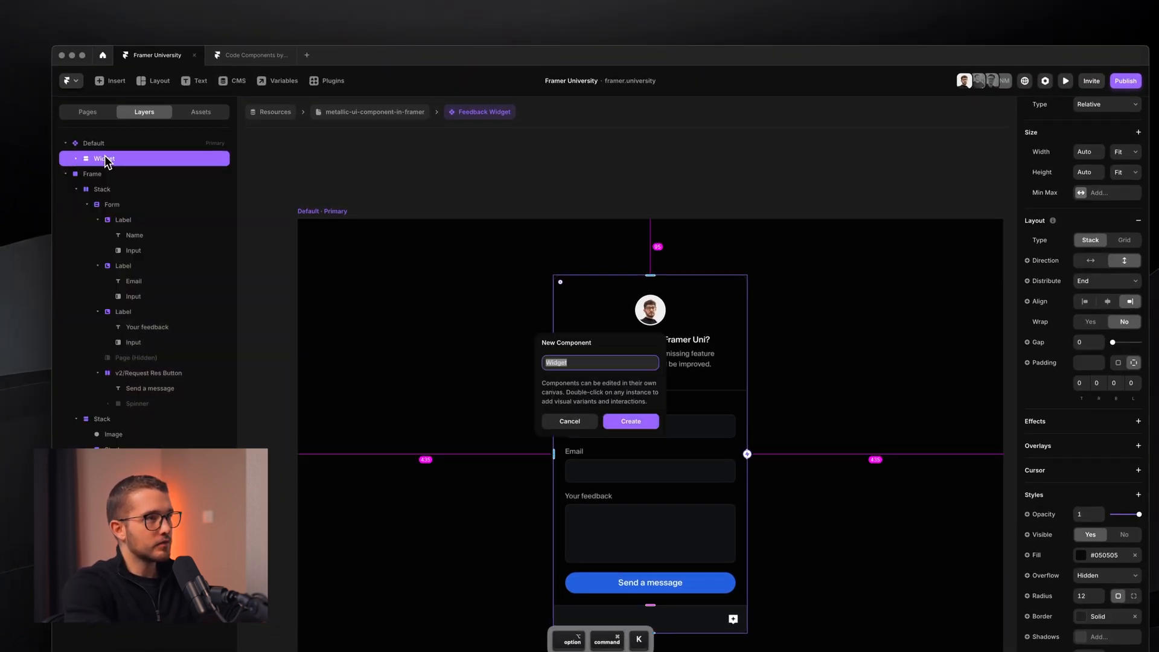
{"action": "key", "text": "Return"}
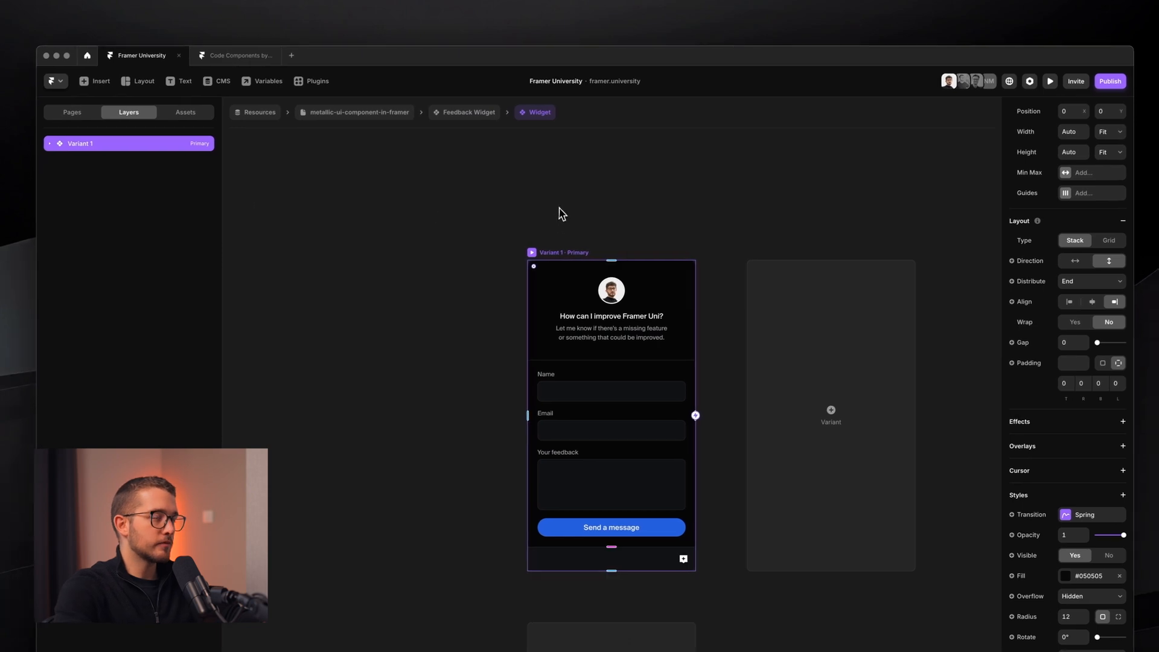
{"action": "key", "text": "super+r"}
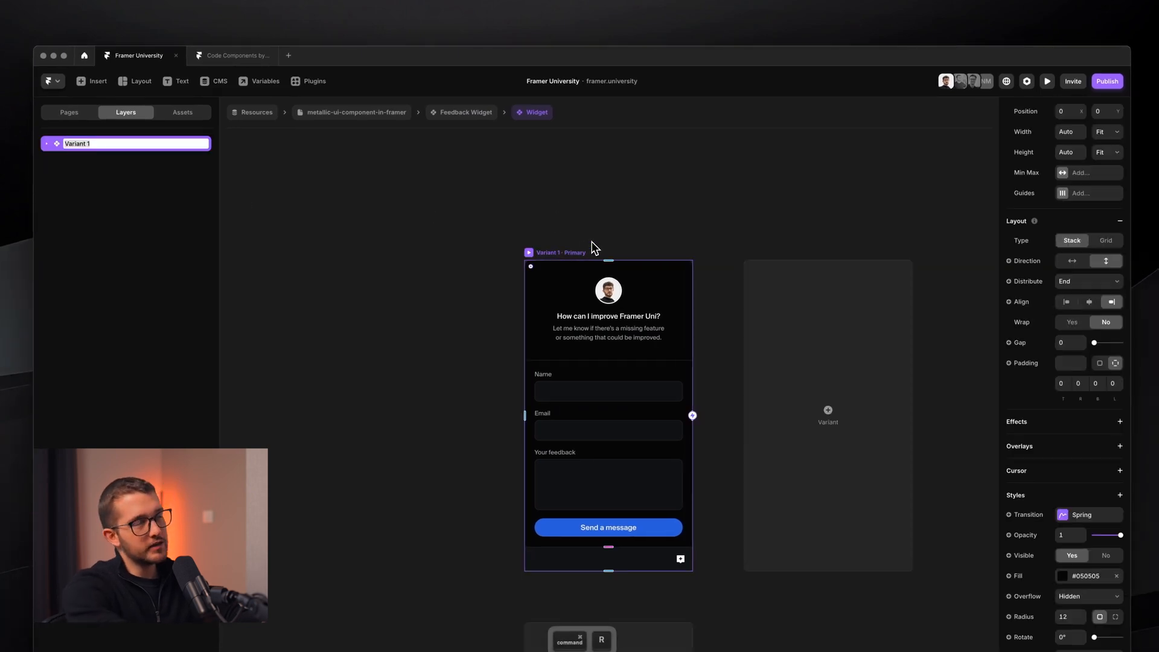
- Rename Variant 1 to 'Opened' and add a duplicate Variant 2 on the canvas
{"action": "type", "text": "Opened"}
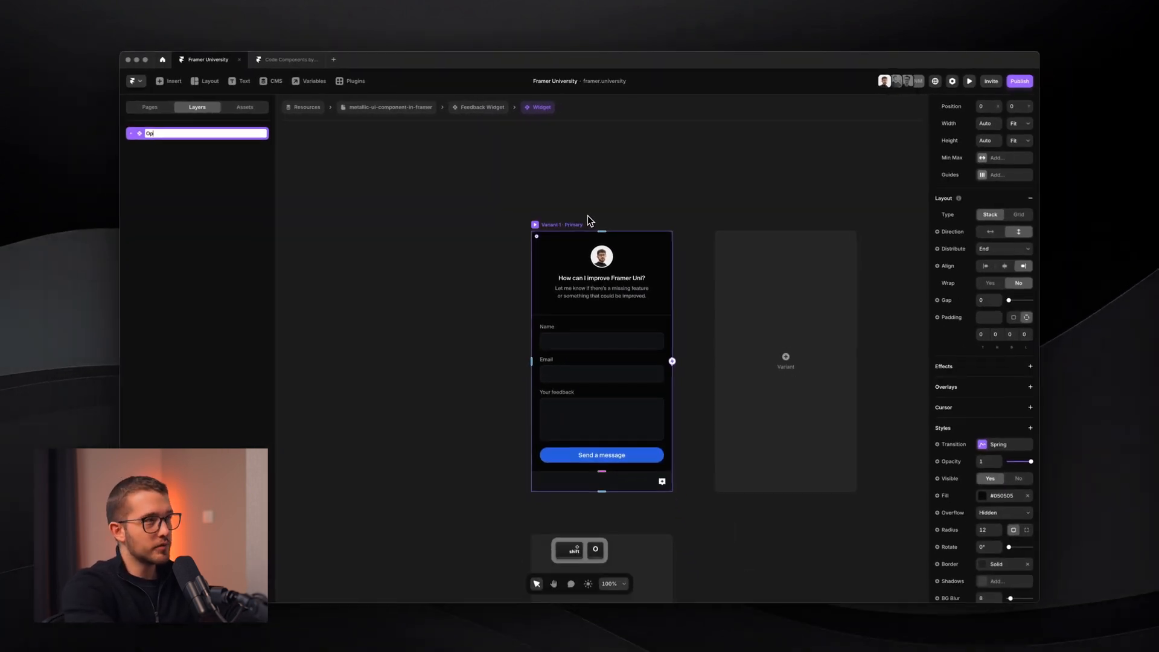
{"action": "key", "text": "Return"}
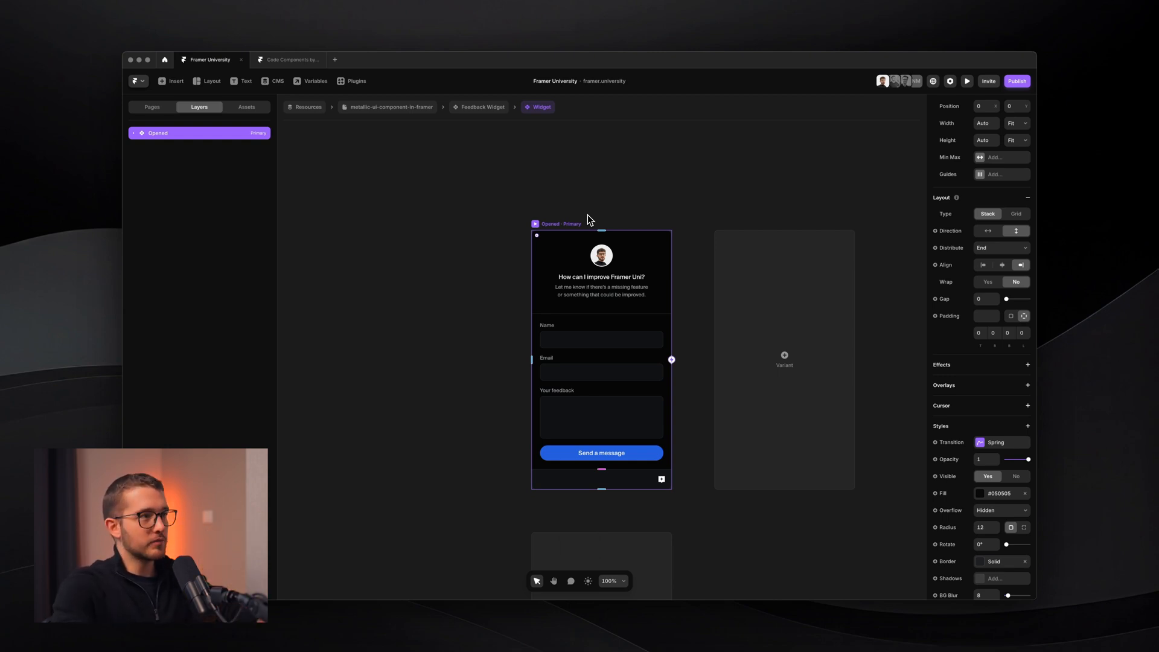
{"action": "scroll", "coordinate": [653, 271], "scroll_direction": "up", "scroll_amount": 5}
{"action": "scroll", "coordinate": [626, 186], "scroll_direction": "down", "scroll_amount": 3}
{"action": "scroll", "coordinate": [628, 191], "scroll_direction": "down", "scroll_amount": 5}
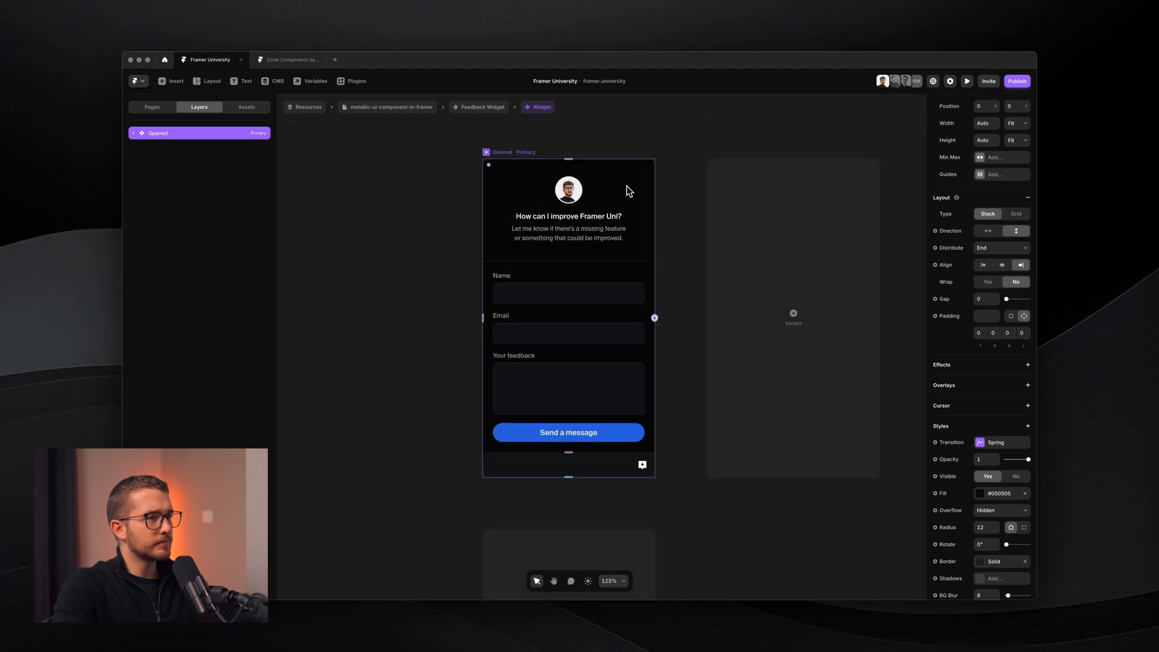
{"action": "scroll", "coordinate": [627, 191], "scroll_direction": "up", "scroll_amount": 2}
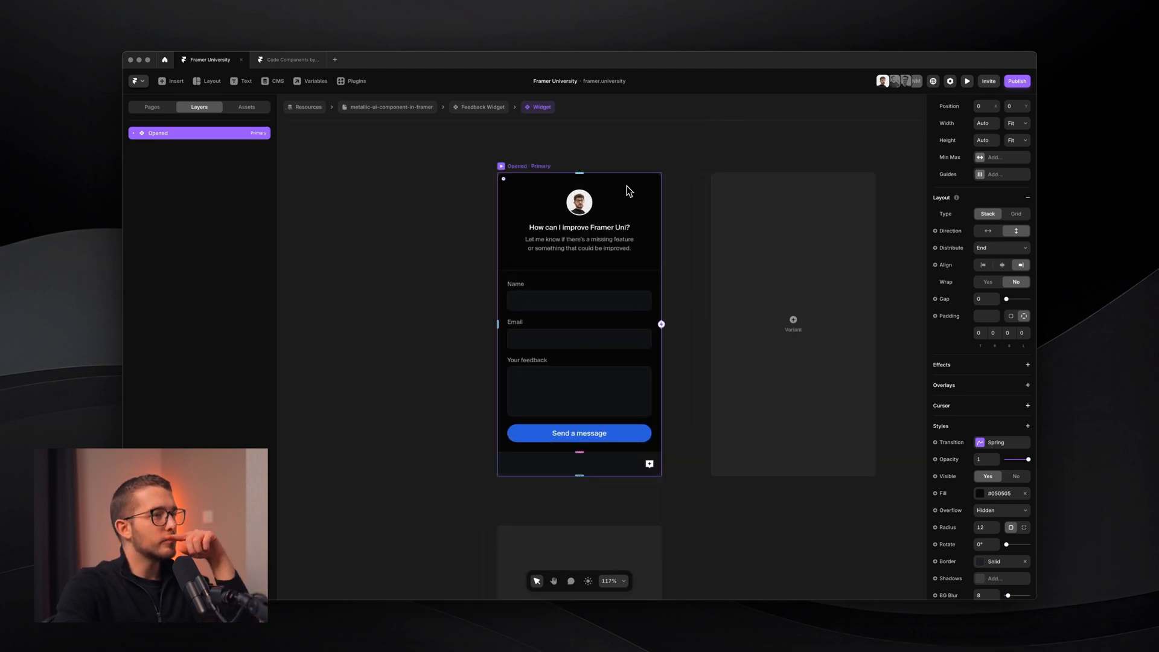
{"action": "left_click", "coordinate": [817, 253]}
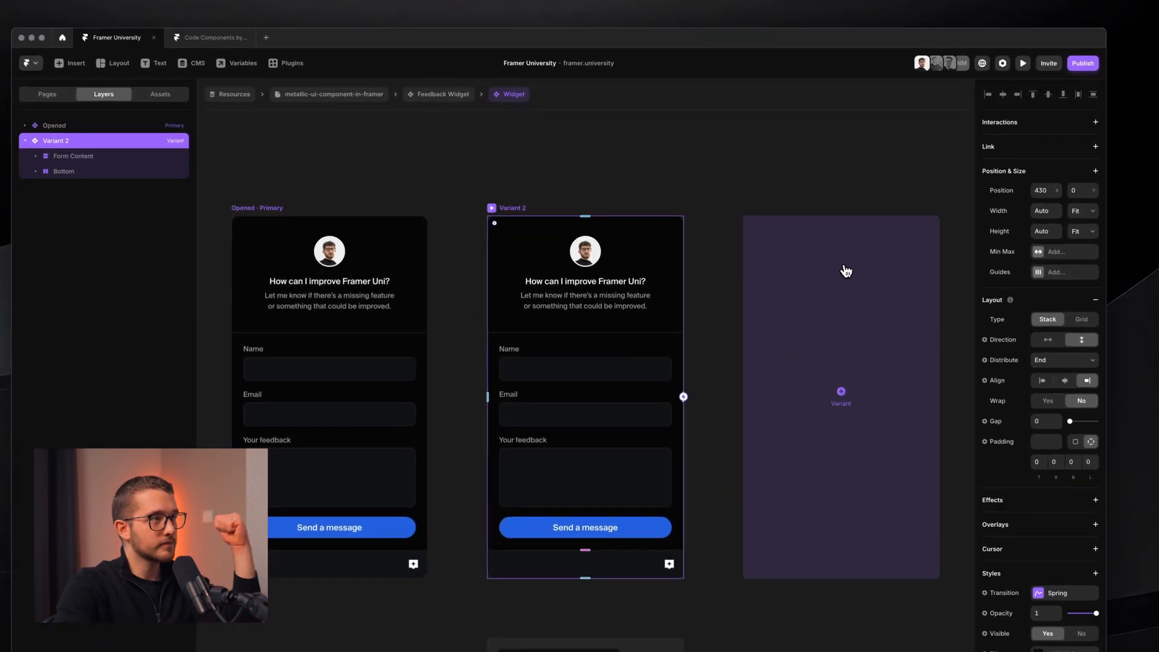
- Rename Variant 2 to 'Default'
{"action": "scroll", "coordinate": [846, 271], "scroll_direction": "left", "scroll_amount": 2}
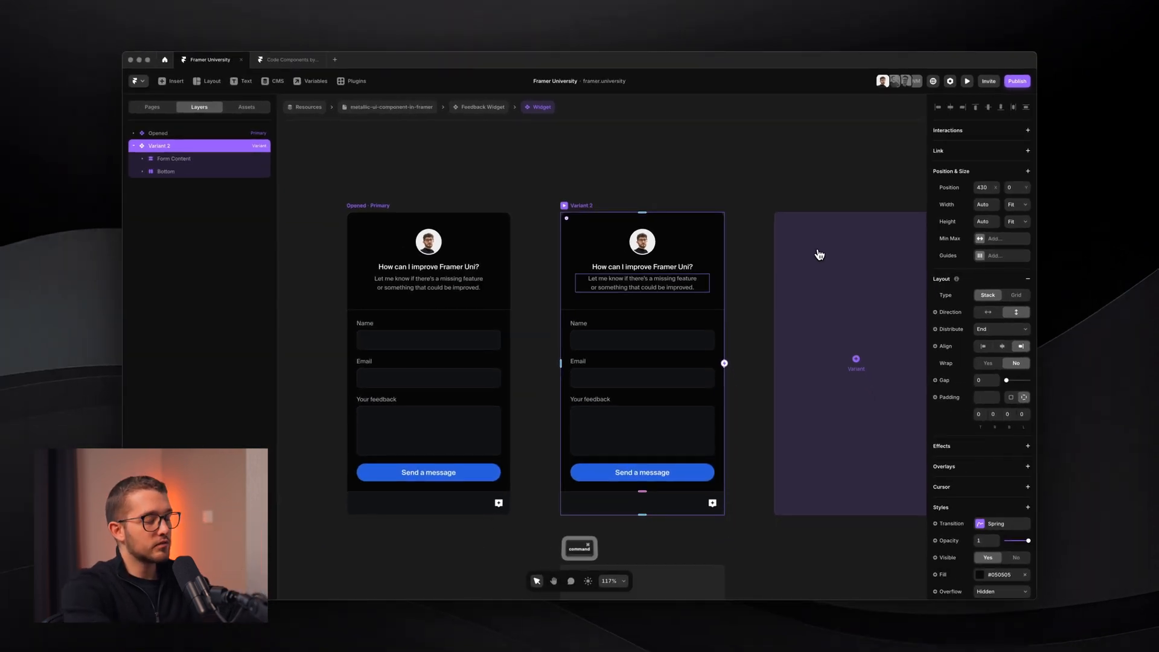
{"action": "type", "text": "Default"}
{"action": "key", "text": "Return"}
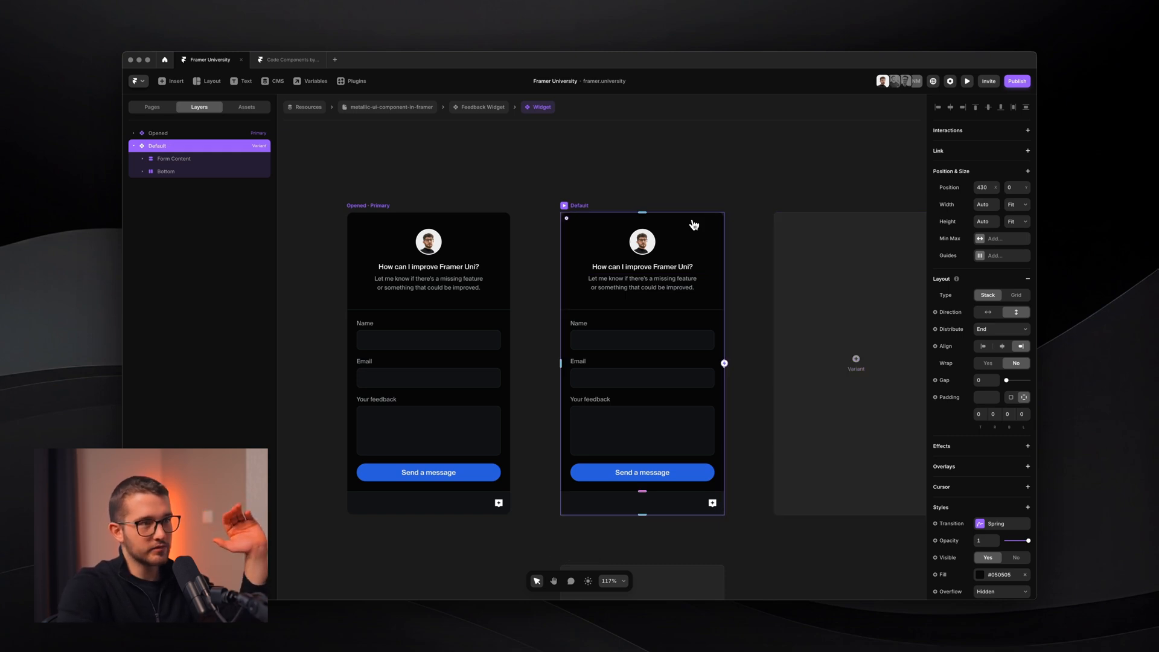
{"action": "scroll", "coordinate": [745, 507], "scroll_direction": "up", "scroll_amount": 10}
- Start a region screen capture of the widget, cancel it, and scroll the canvas
{"action": "key", "text": "shift+super+4"}
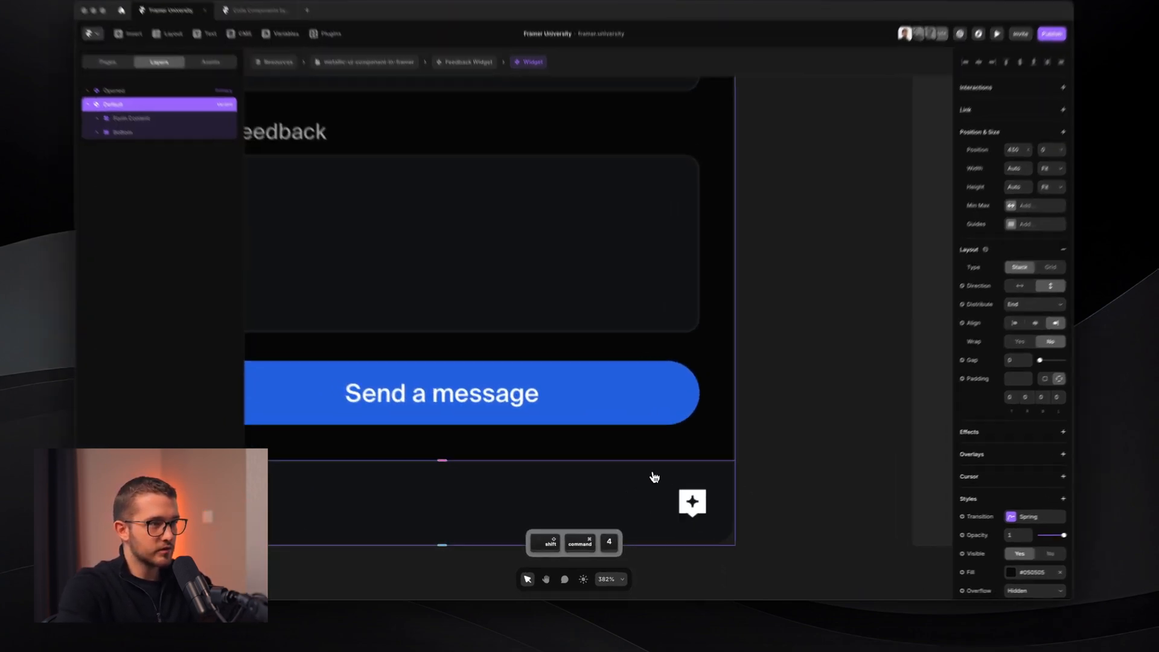
{"action": "left_click_drag", "start_coordinate": [639, 454], "coordinate": [751, 560]}
{"action": "key", "text": "Escape"}
{"action": "scroll", "coordinate": [750, 559], "scroll_direction": "down", "scroll_amount": 7}
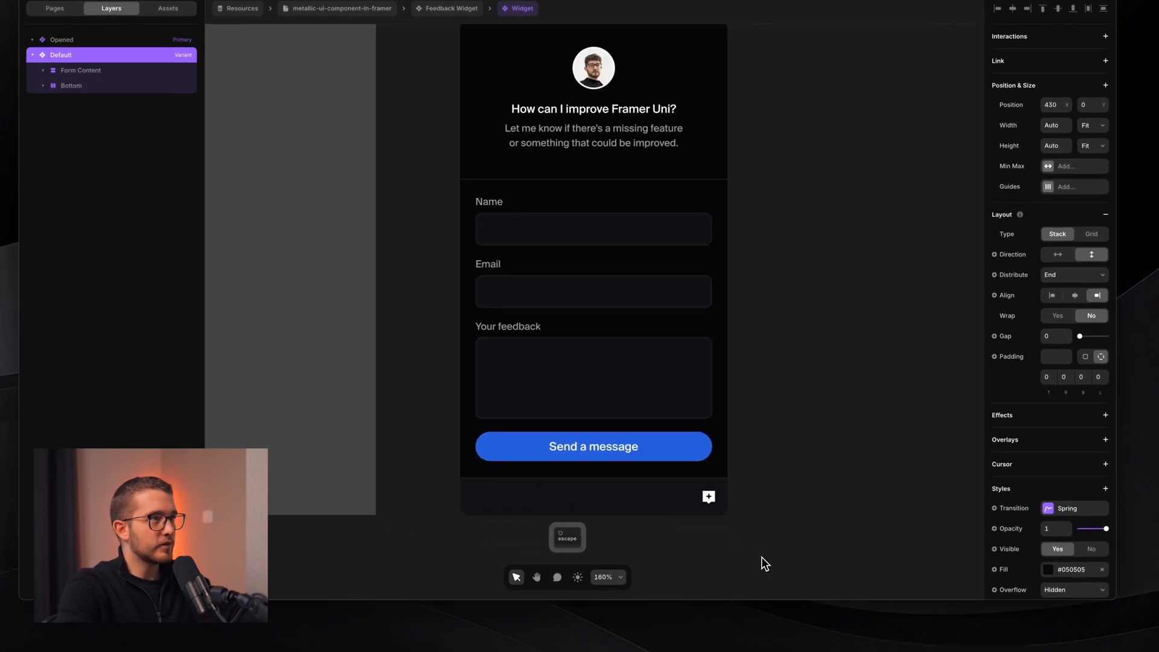
{"action": "scroll", "coordinate": [761, 557], "scroll_direction": "down", "scroll_amount": 3}
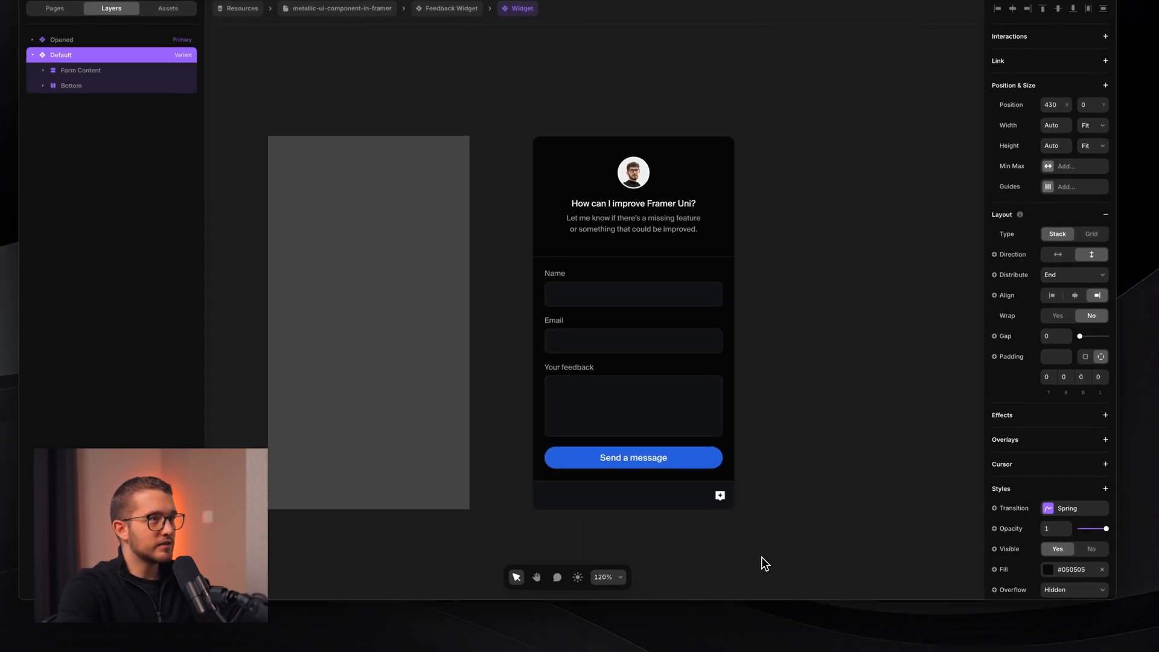
{"action": "scroll", "coordinate": [762, 556], "scroll_direction": "up", "scroll_amount": 4}
{"action": "scroll", "coordinate": [762, 556], "scroll_direction": "up", "scroll_amount": 1}
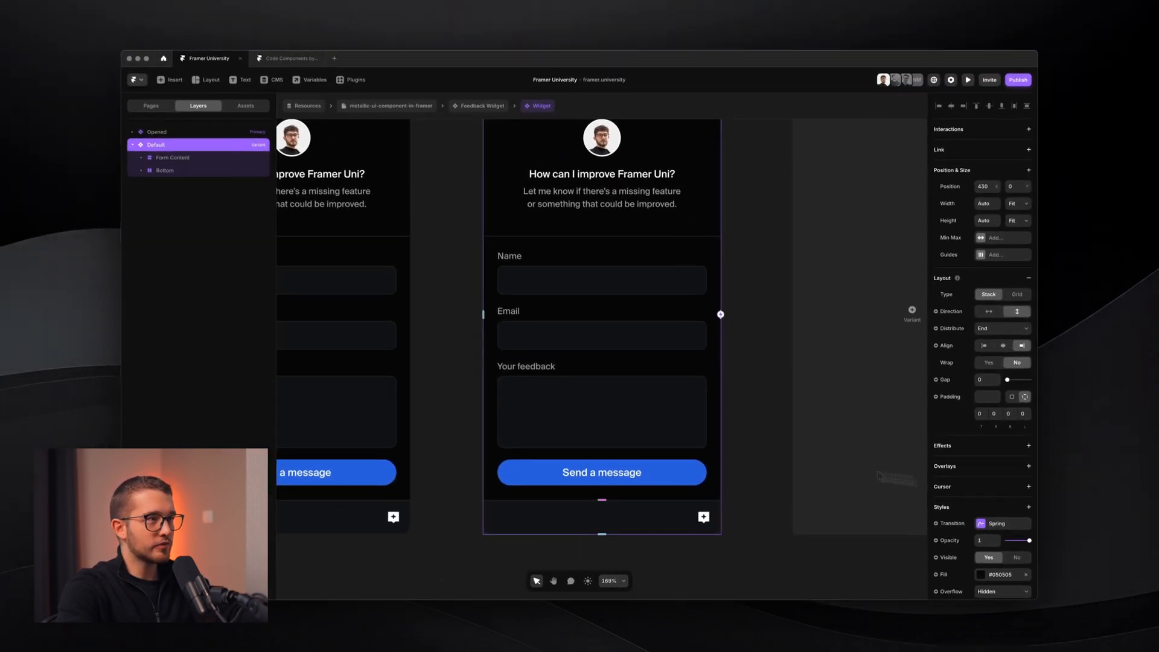
{"action": "scroll", "coordinate": [711, 446], "scroll_direction": "down", "scroll_amount": 2}
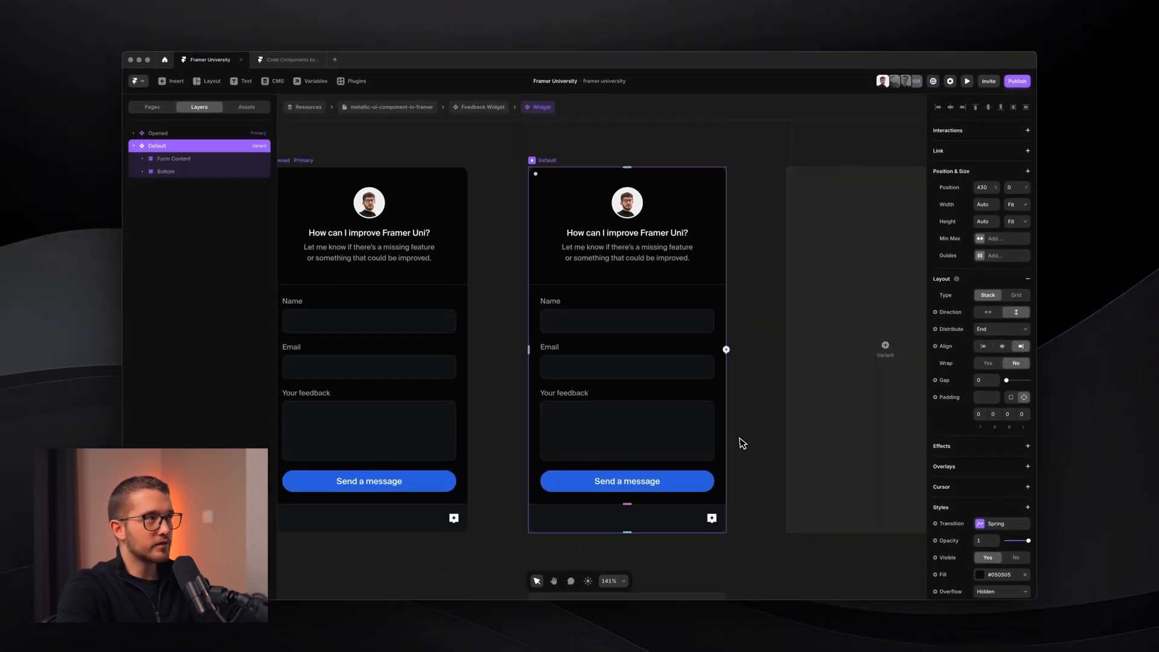
{"action": "scroll", "coordinate": [953, 463], "scroll_direction": "down", "scroll_amount": 5}
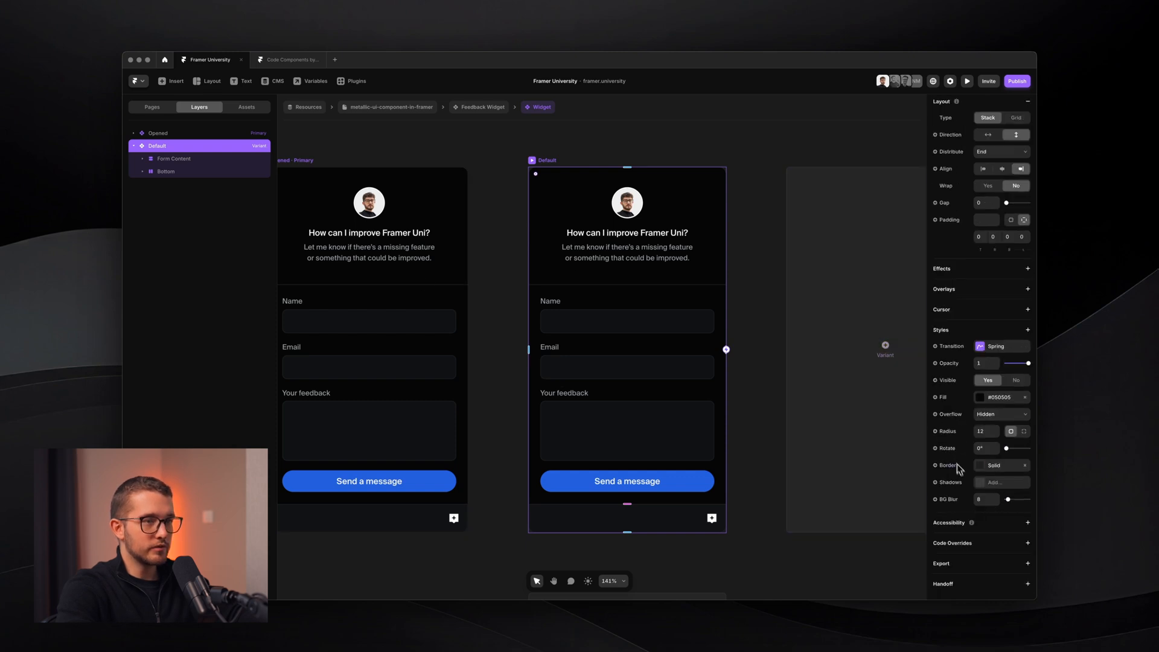
{"action": "left_click", "coordinate": [984, 466]}
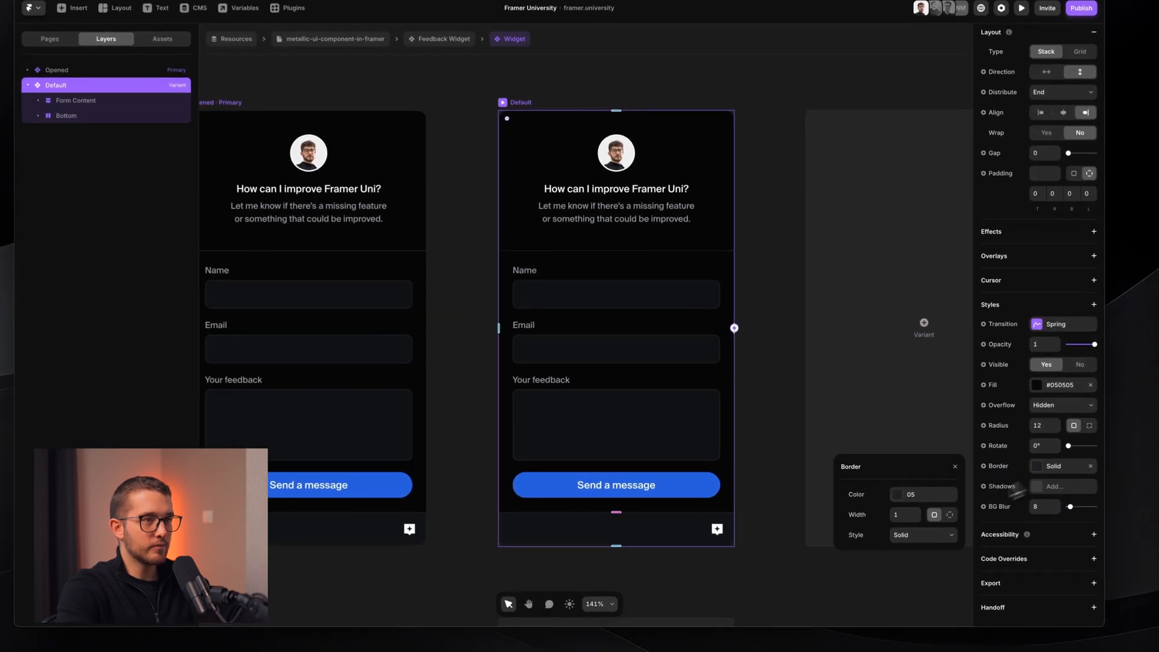
{"action": "left_click", "coordinate": [910, 494]}
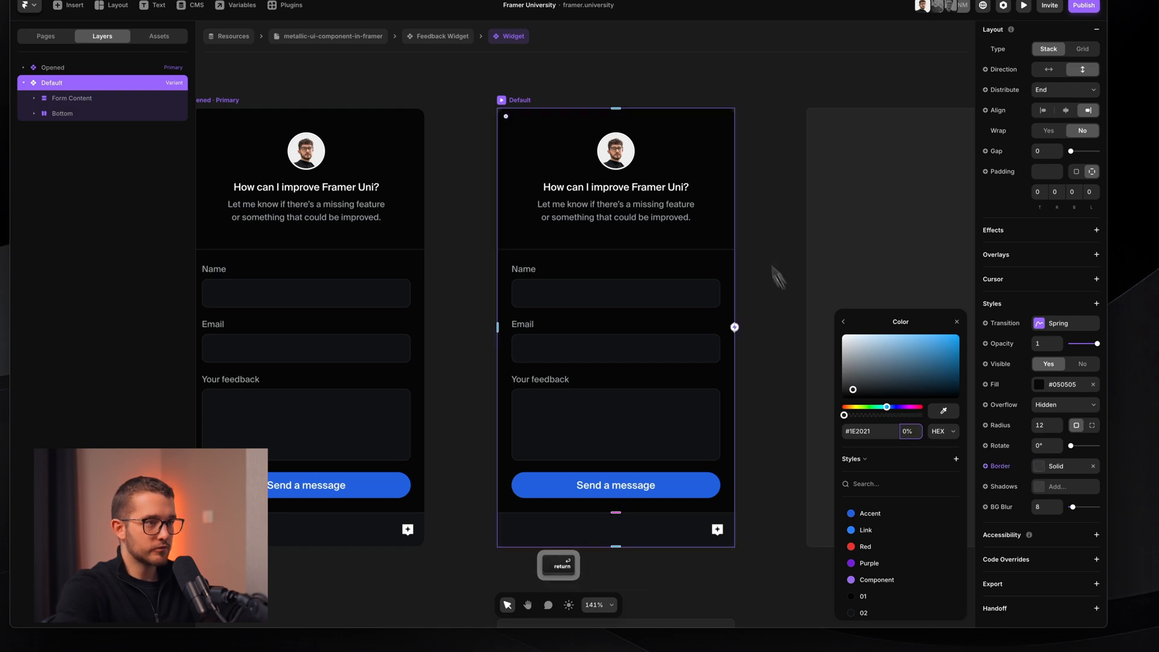
{"action": "left_click", "coordinate": [775, 247]}
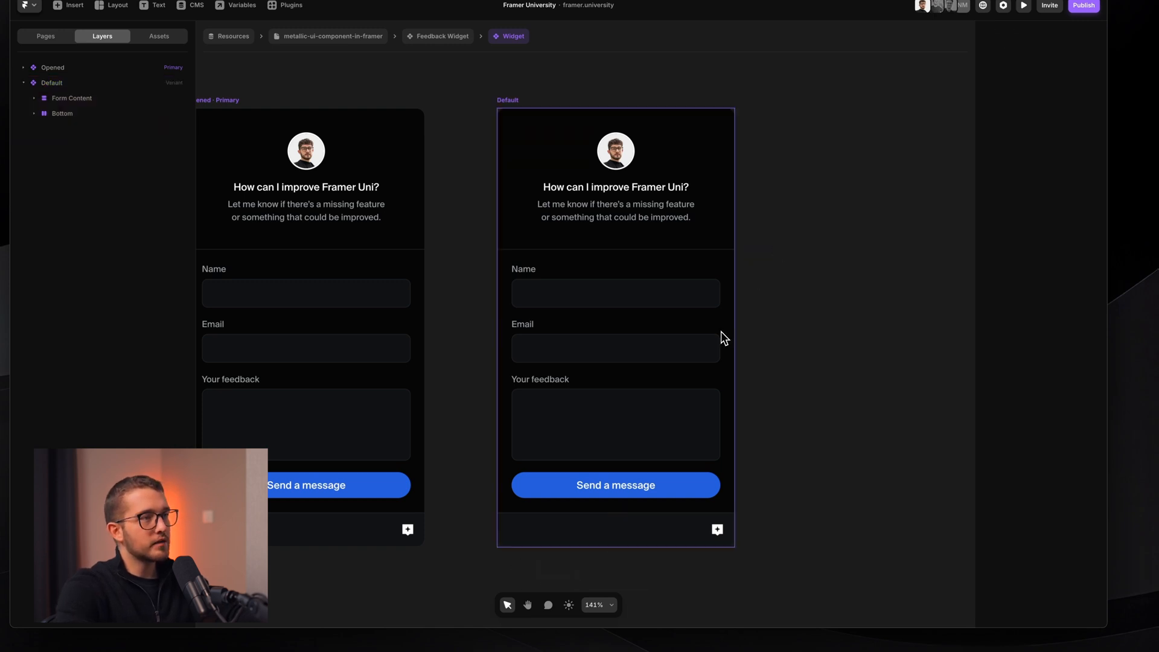
{"action": "key", "text": "super"}
{"action": "left_click", "coordinate": [722, 315], "text": "super"}
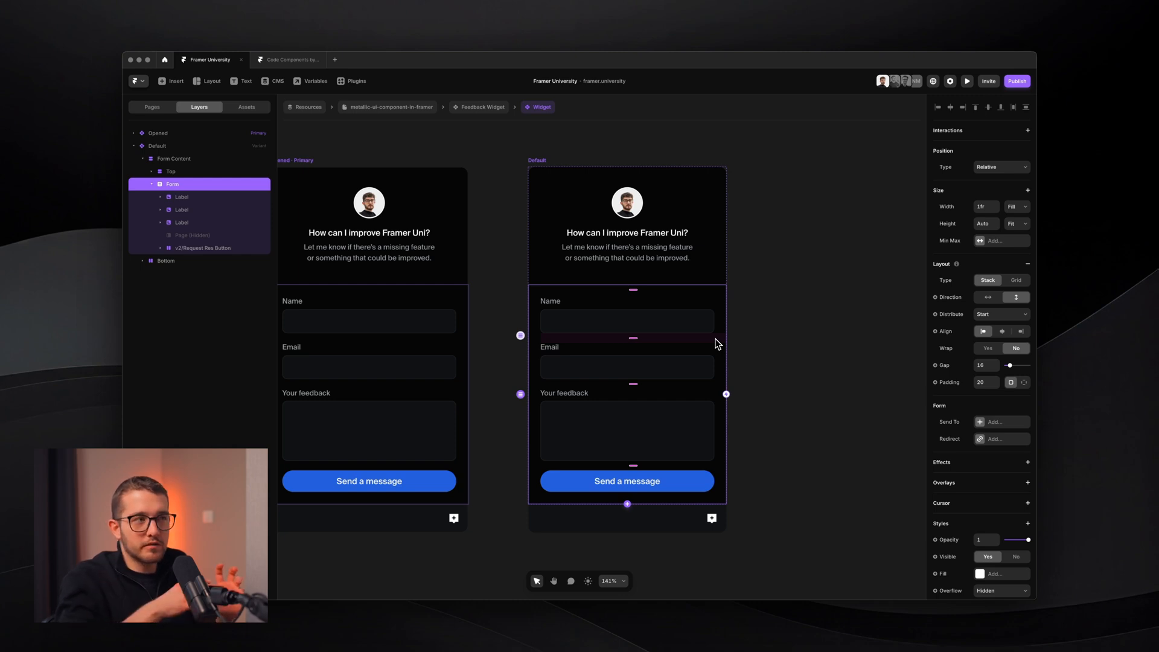
{"action": "scroll", "coordinate": [716, 344], "scroll_direction": "left", "scroll_amount": 3}
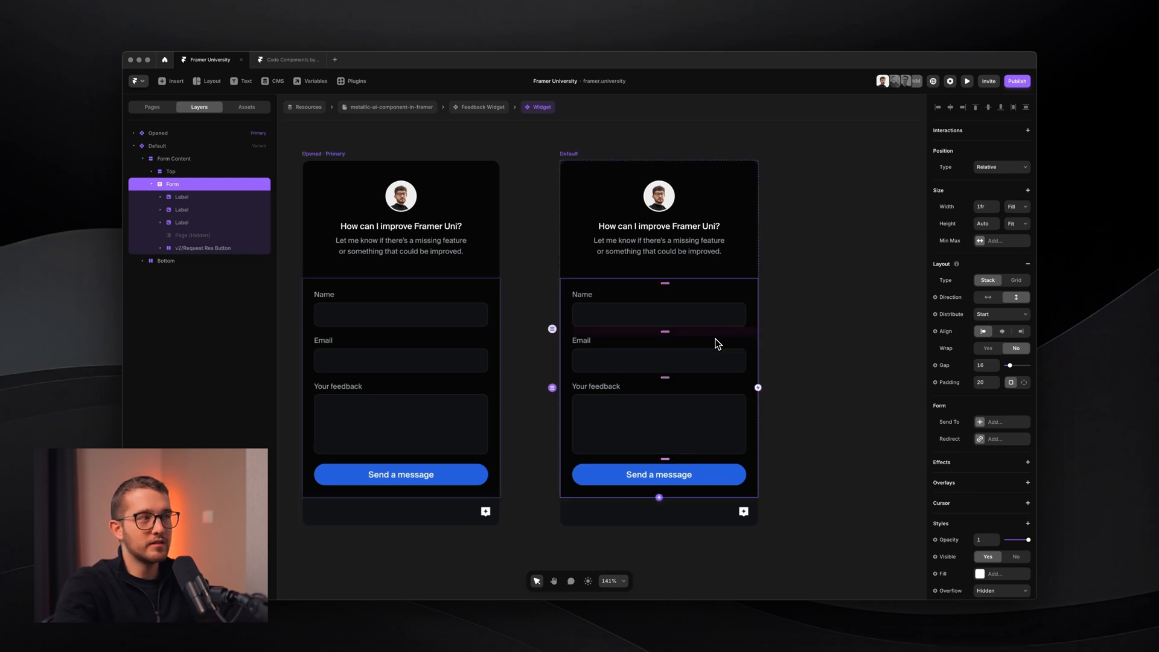
{"action": "scroll", "coordinate": [498, 241], "scroll_direction": "up", "scroll_amount": 5}
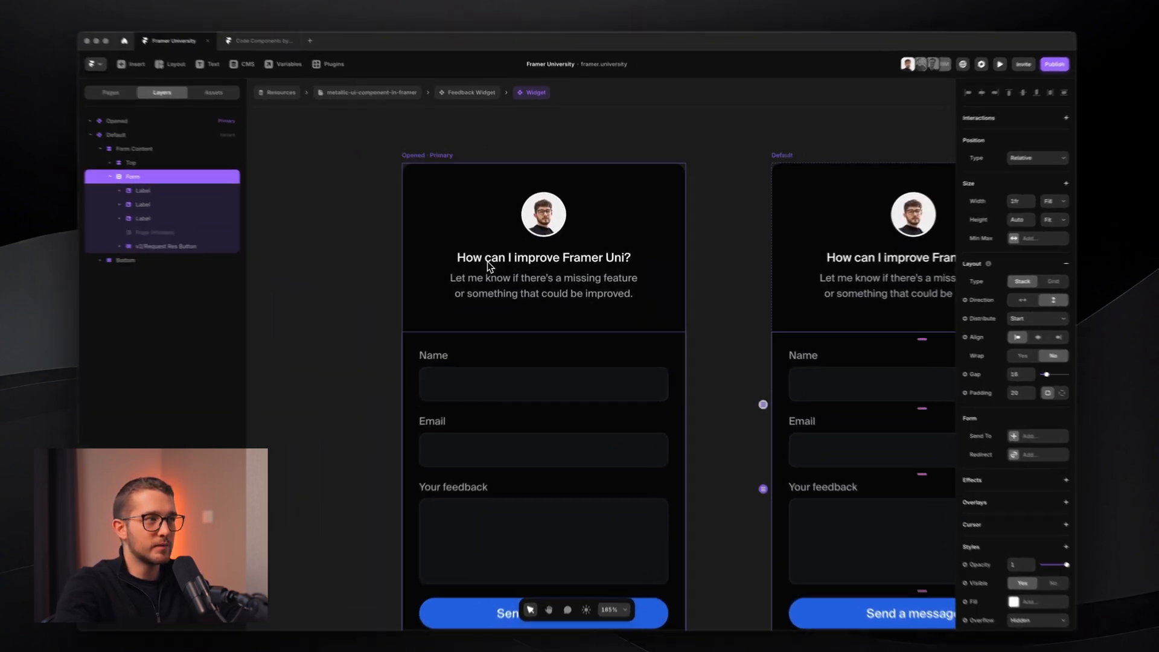
{"action": "left_click", "coordinate": [487, 262]}
- Select the Default variant's header section, trying a zero-opacity fade and undoing it
{"action": "left_click", "coordinate": [456, 222], "text": "super"}
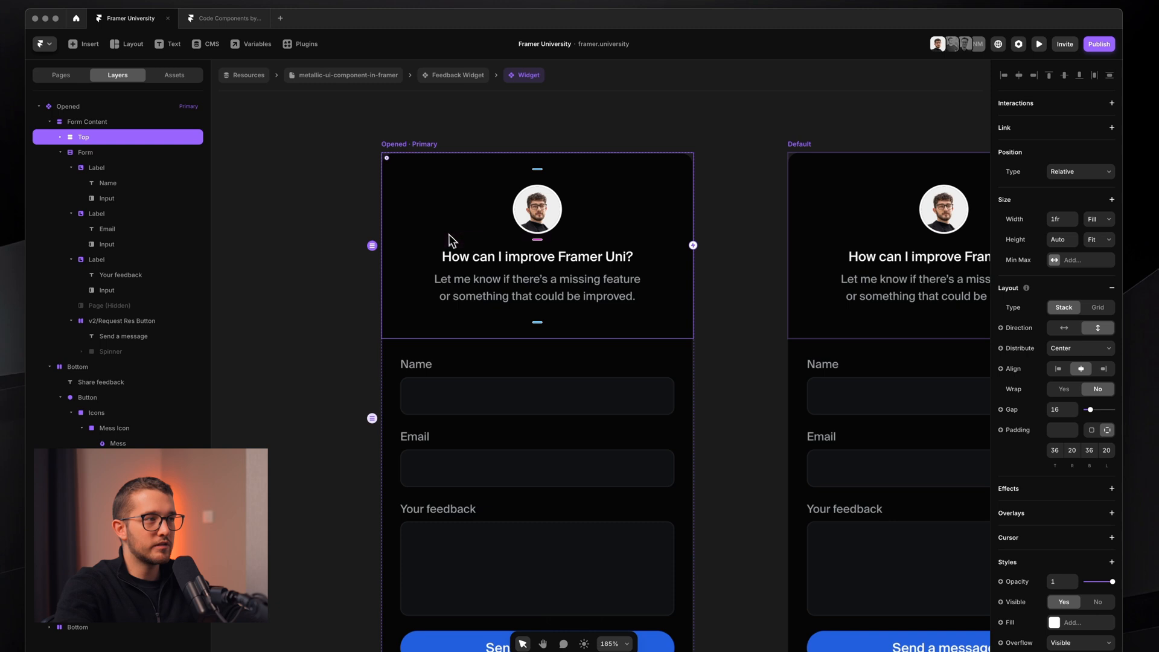
{"action": "left_click", "coordinate": [486, 370]}
{"action": "key", "text": "shift+1"}
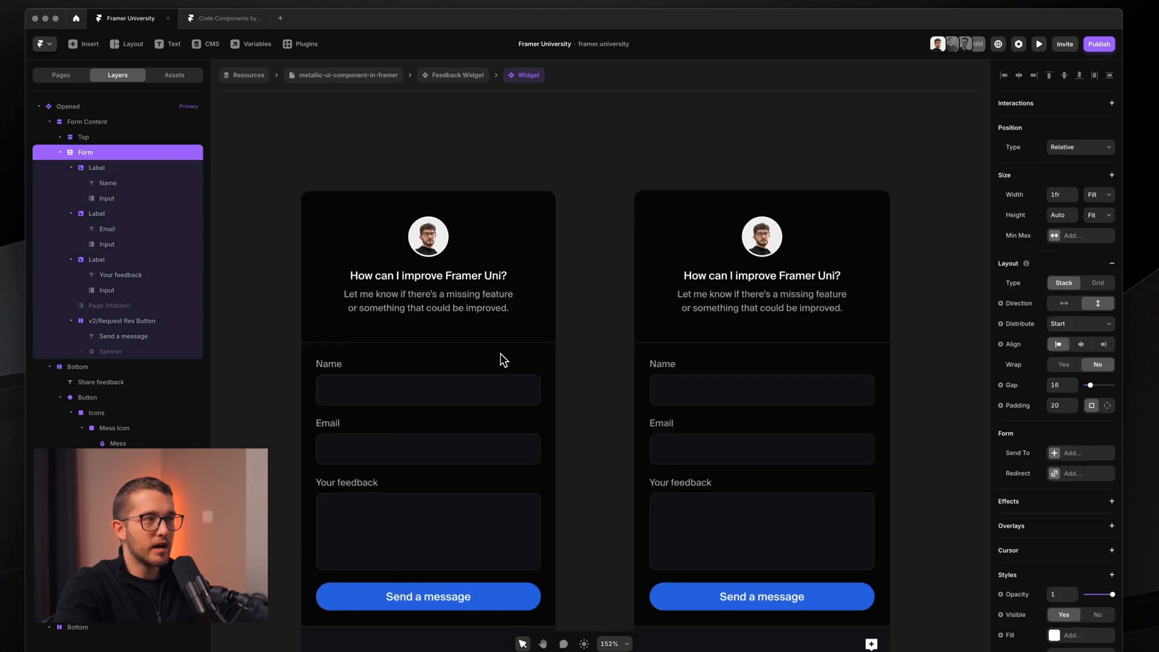
{"action": "scroll", "coordinate": [500, 360], "scroll_direction": "right", "scroll_amount": 5}
{"action": "left_click", "coordinate": [445, 266]}
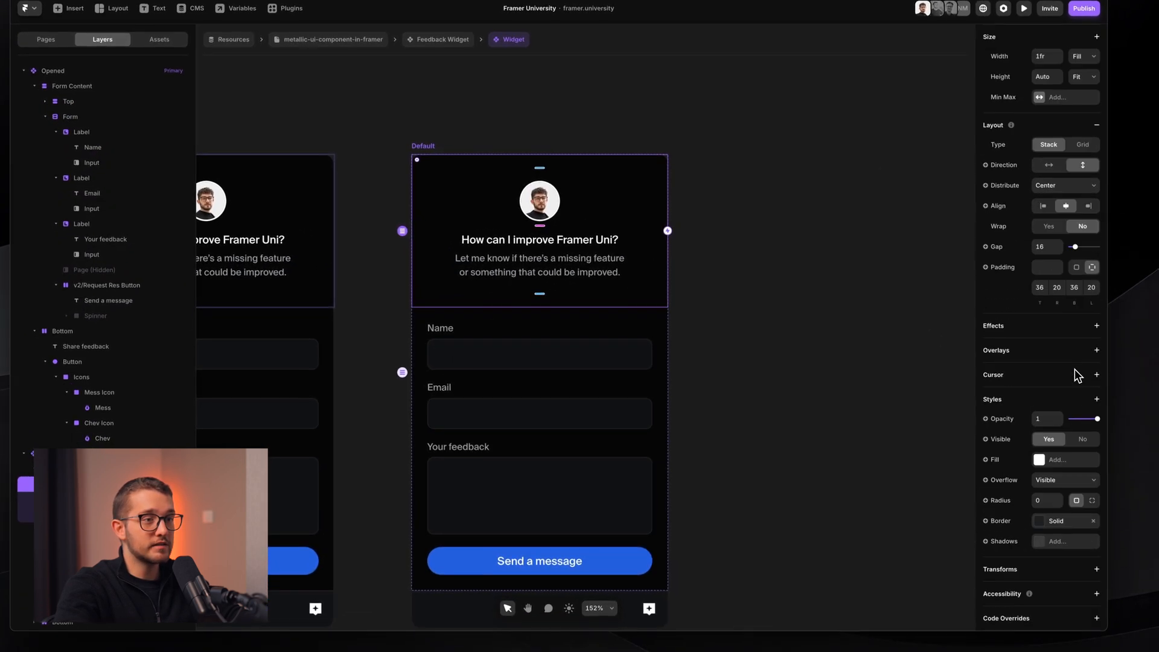
{"action": "left_click_drag", "start_coordinate": [1097, 419], "coordinate": [1073, 420]}
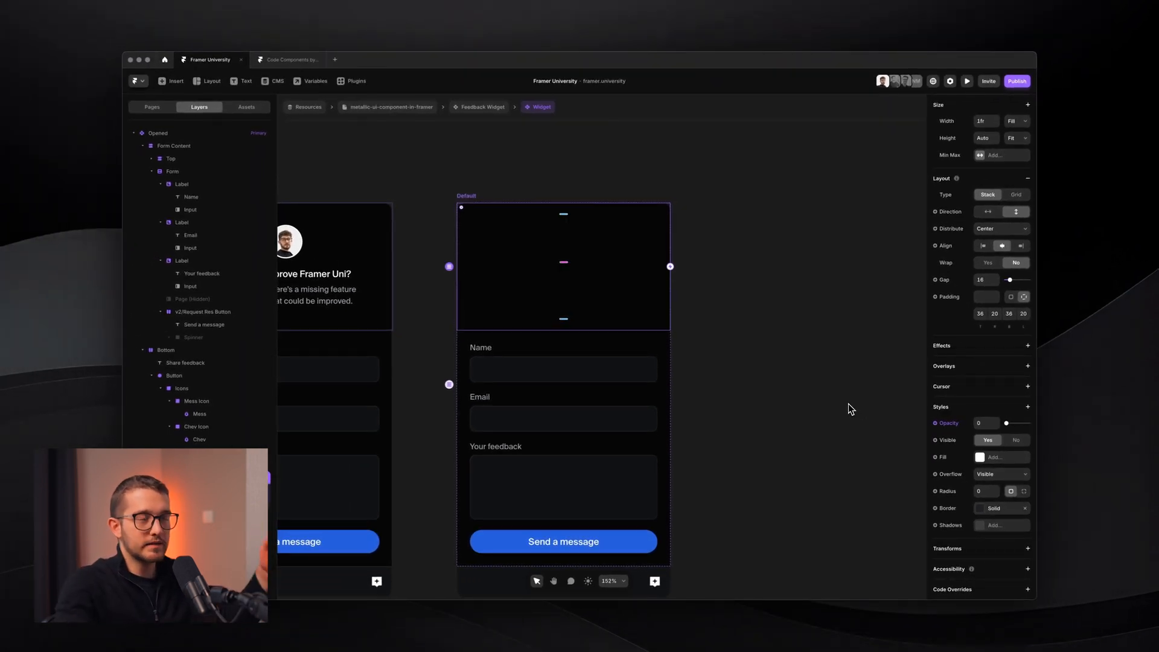
{"action": "key", "text": "super+z"}
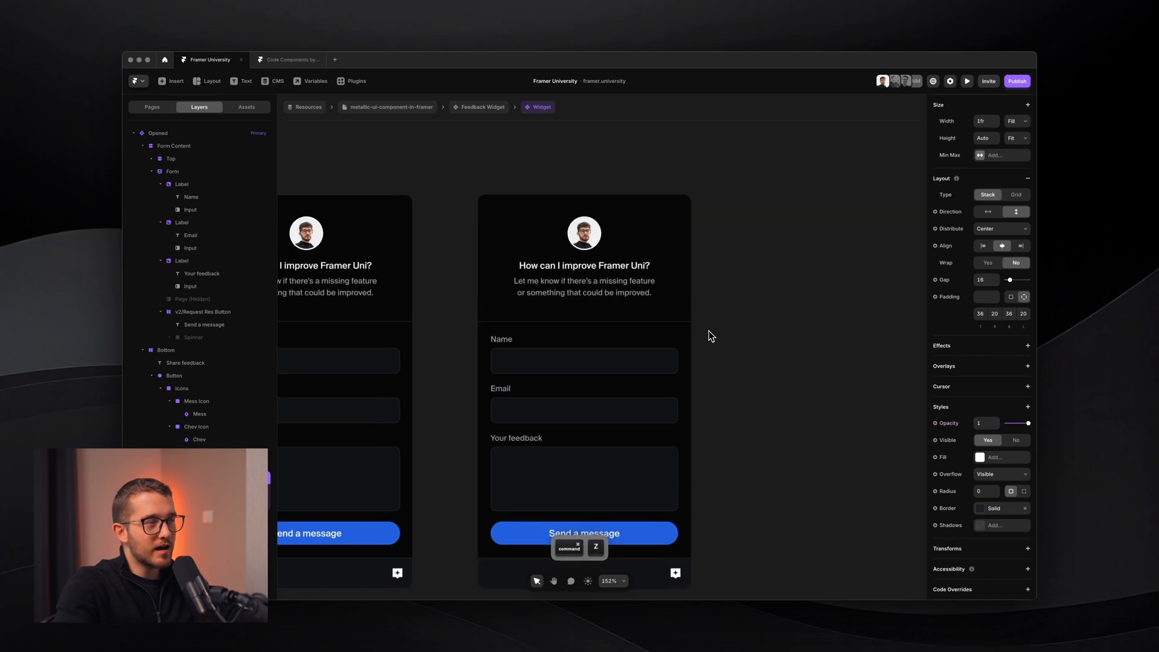
- Add a Blur filter of 4 to the Default variant's header section
{"action": "scroll", "coordinate": [708, 331], "scroll_direction": "down", "scroll_amount": 1}
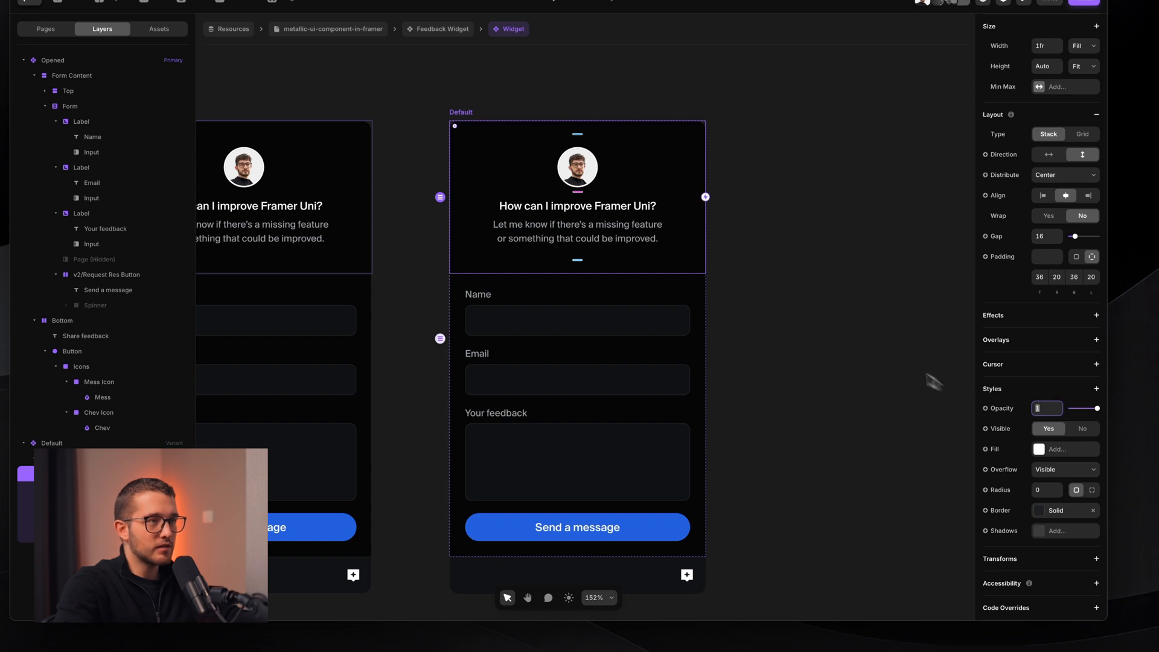
{"action": "left_click", "coordinate": [694, 294]}
{"action": "left_click", "coordinate": [696, 246]}
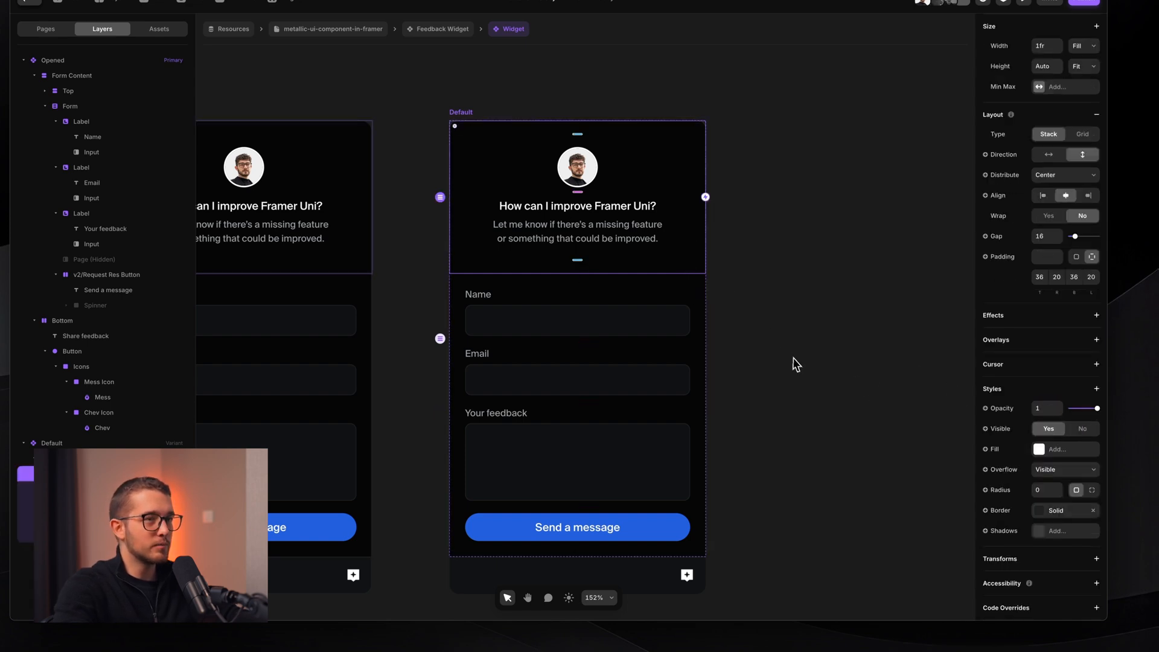
{"action": "left_click", "coordinate": [1095, 389]}
{"action": "mouse_move", "coordinate": [1035, 443]}
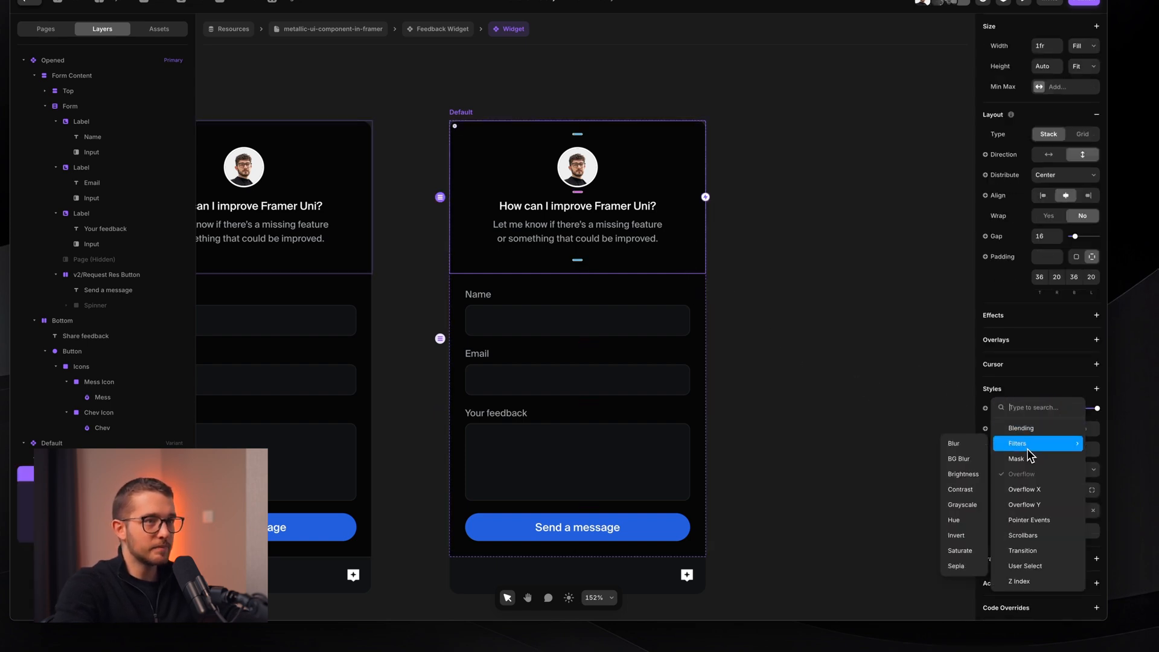
{"action": "left_click", "coordinate": [967, 447]}
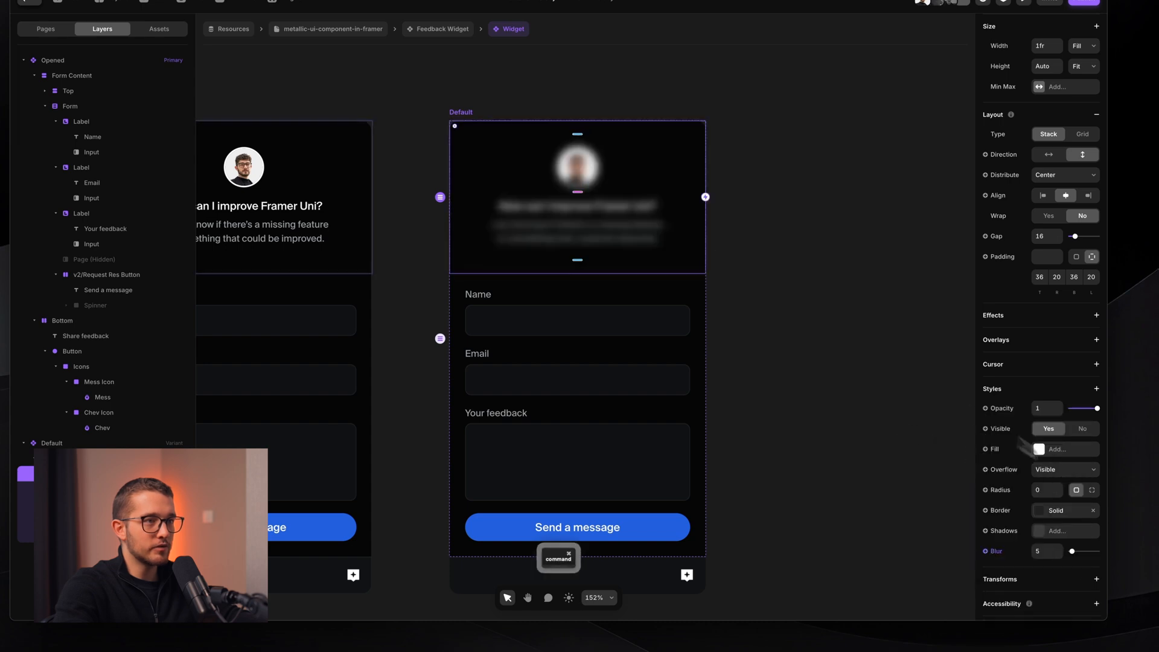
{"action": "key", "text": "Return"}
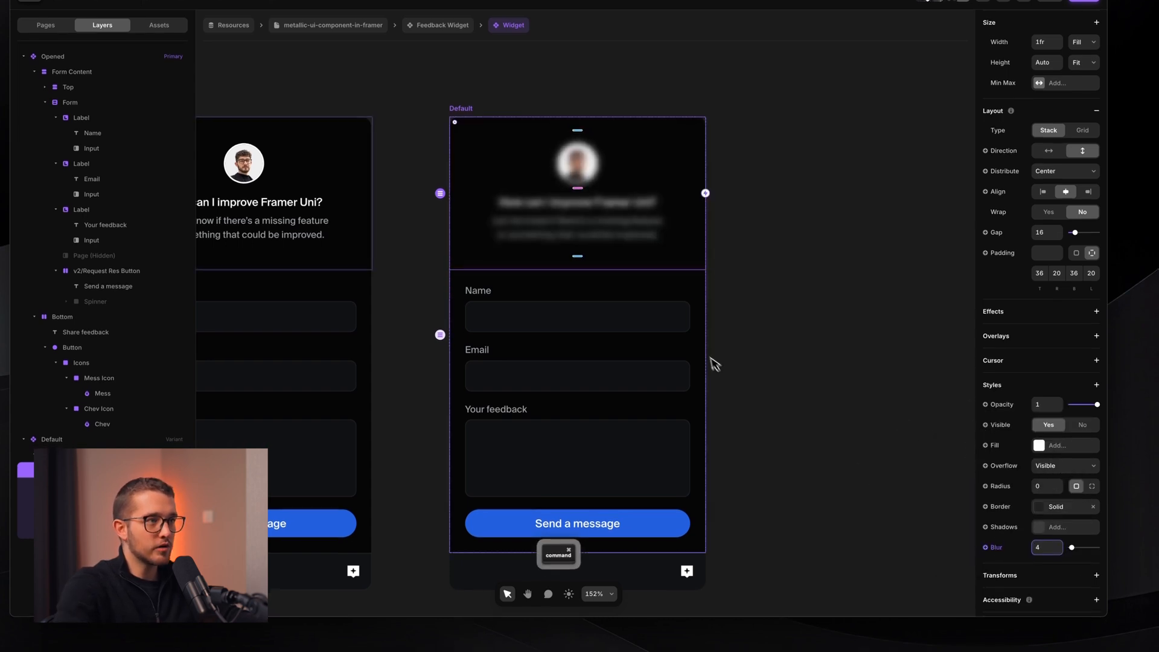
{"action": "left_click", "coordinate": [696, 323], "text": "super"}
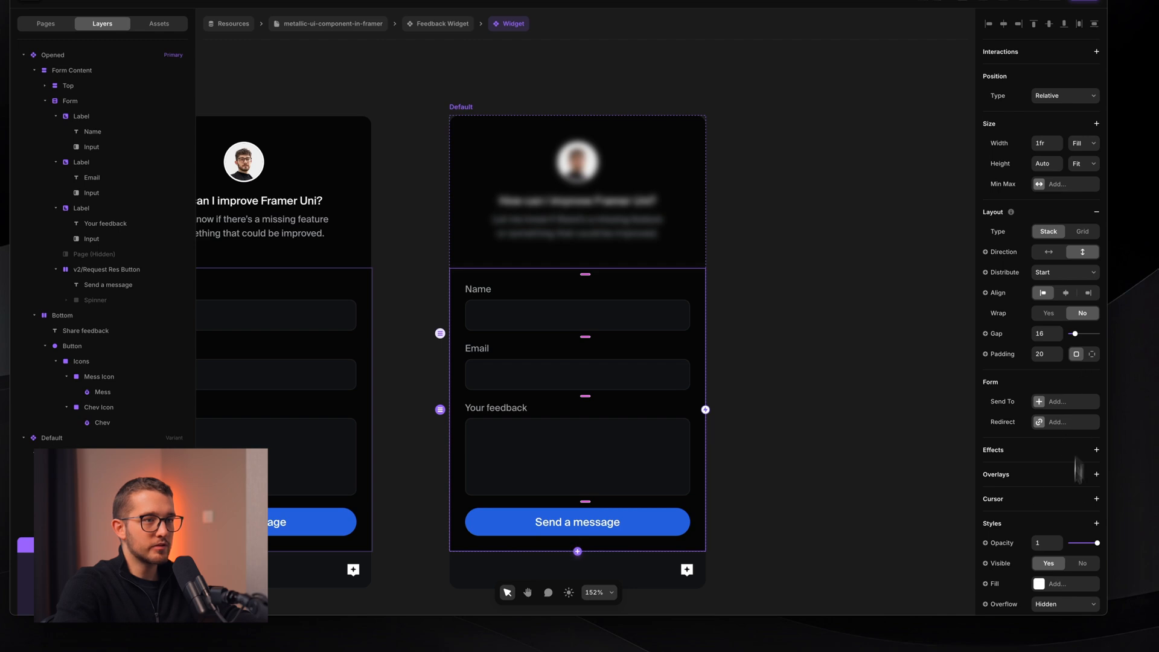
- Add a Blur filter to the Default form, copying the header's blur value of 4
{"action": "scroll", "coordinate": [1078, 470], "scroll_direction": "down", "scroll_amount": 2}
{"action": "left_click", "coordinate": [1095, 474]}
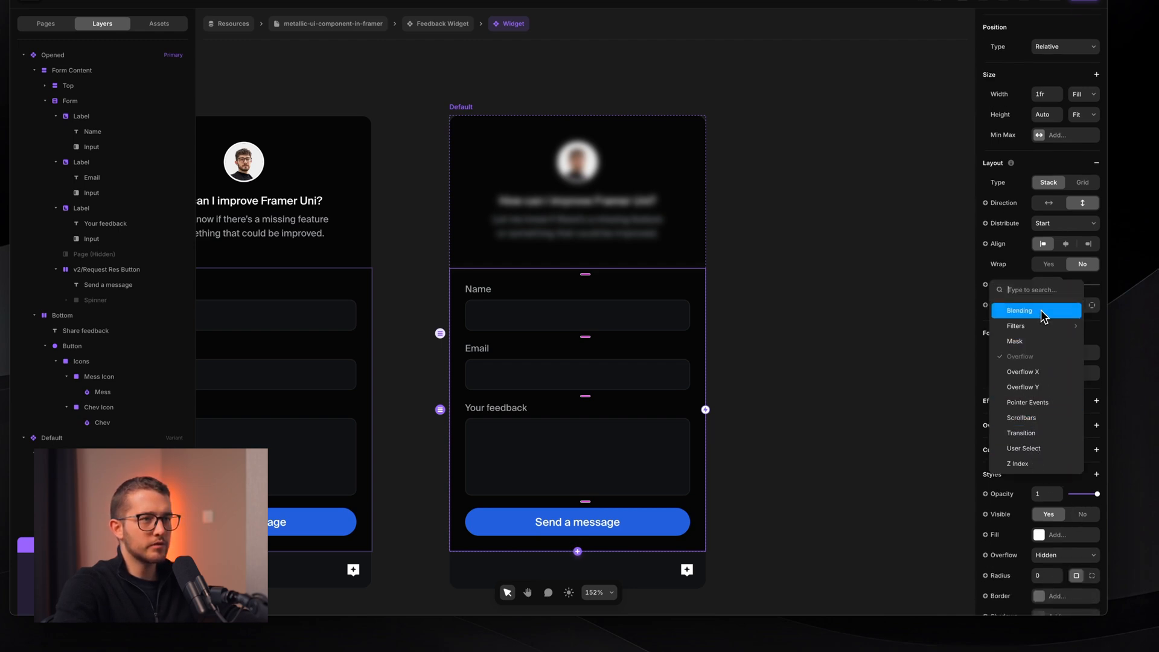
{"action": "mouse_move", "coordinate": [1029, 329]}
{"action": "left_click", "coordinate": [949, 329]}
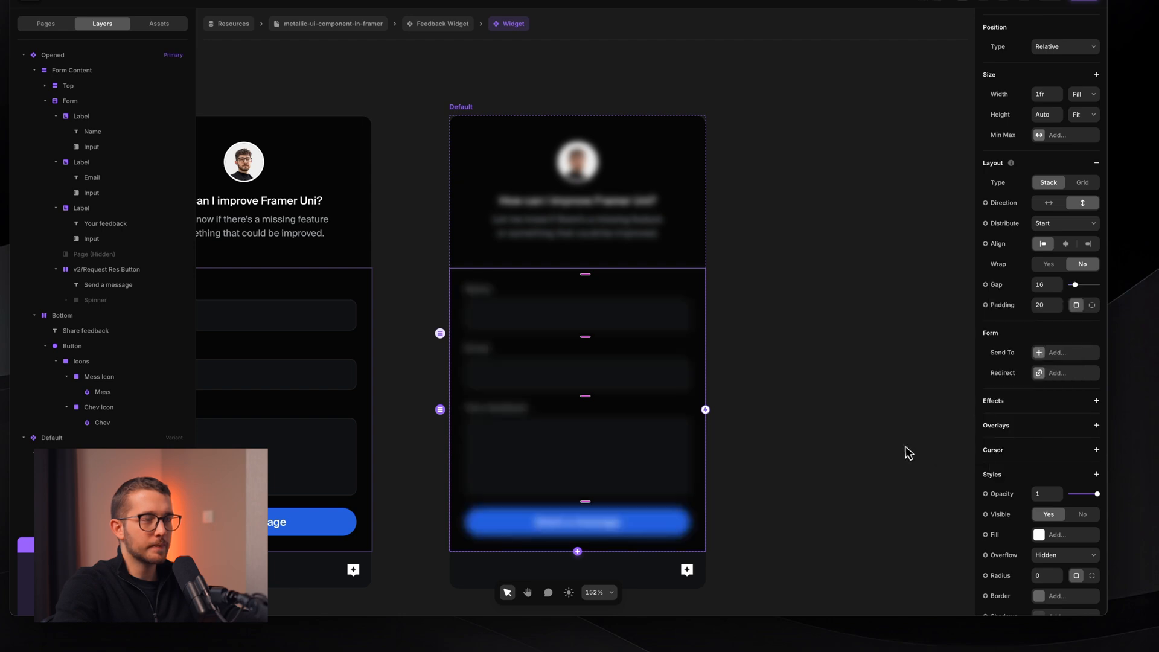
{"action": "scroll", "coordinate": [1046, 505], "scroll_direction": "down", "scroll_amount": 3}
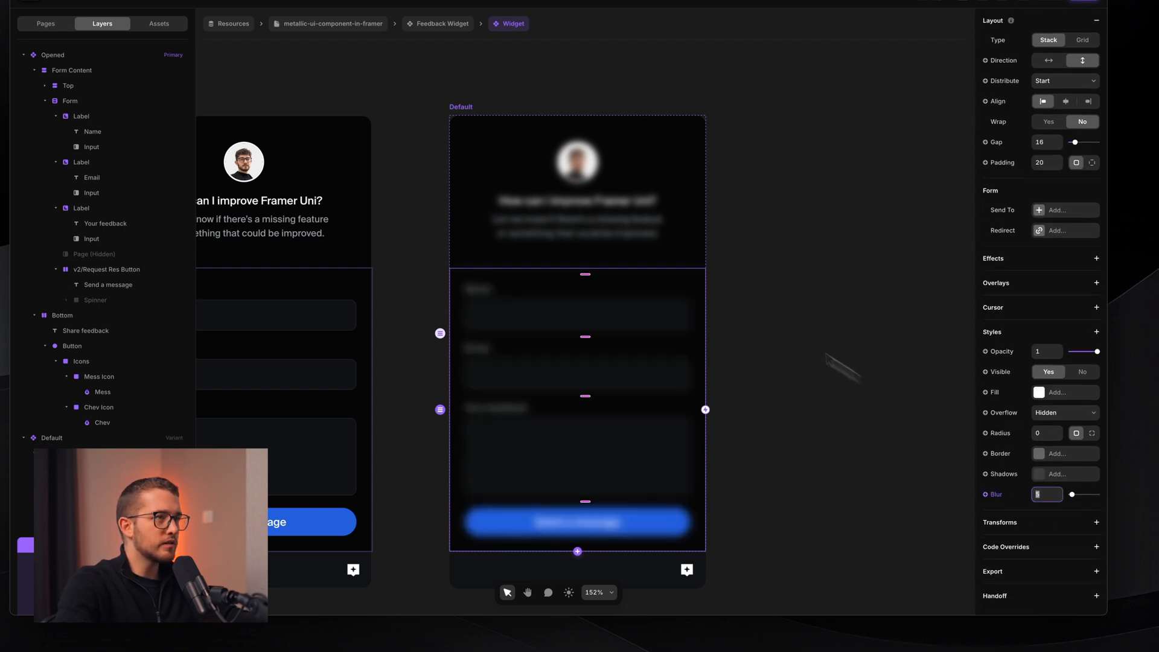
{"action": "left_click", "coordinate": [690, 249]}
{"action": "key", "text": "super+c"}
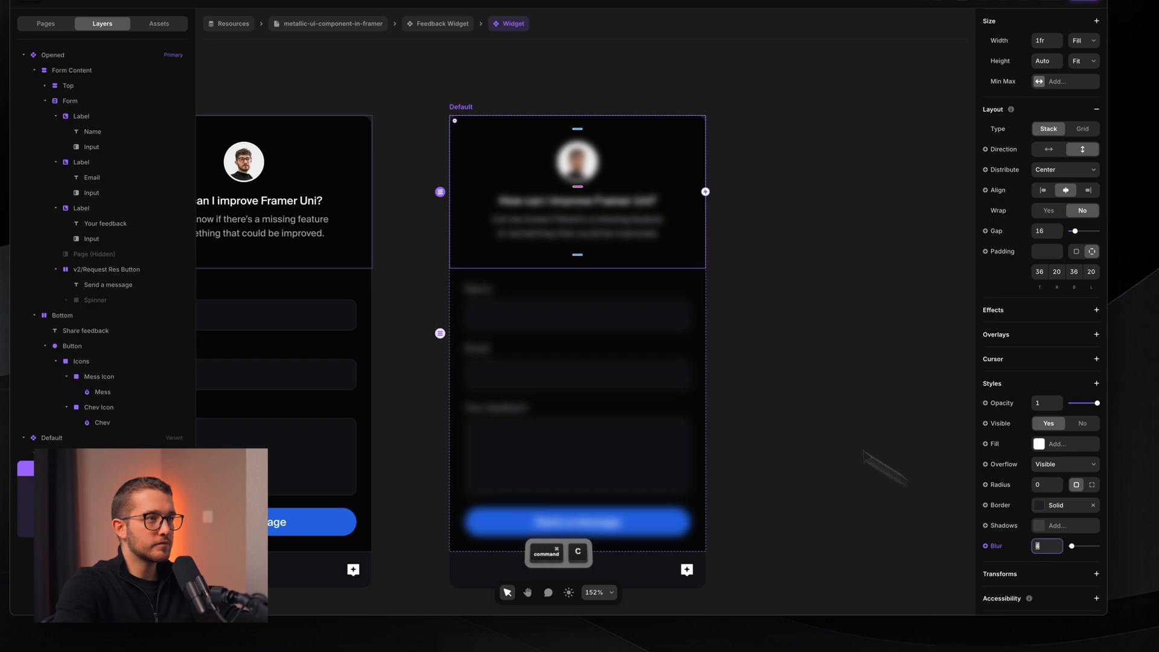
{"action": "left_click", "coordinate": [672, 286]}
{"action": "left_click", "coordinate": [1045, 493]}
{"action": "key", "text": "super+v"}
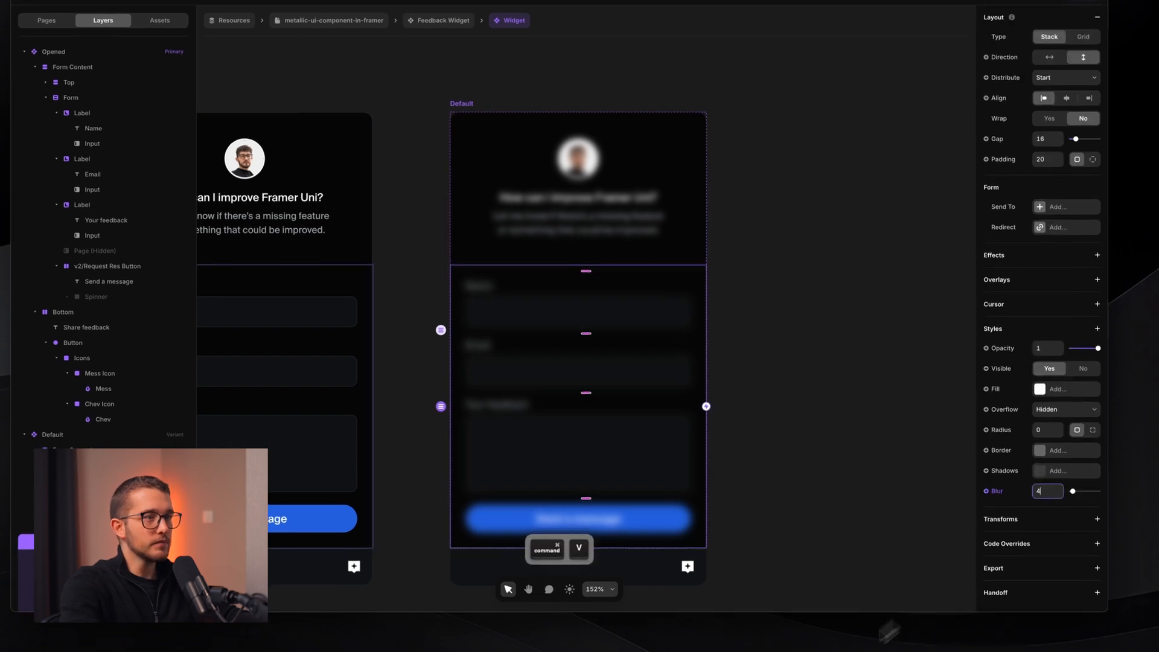
{"action": "key", "text": "Return"}
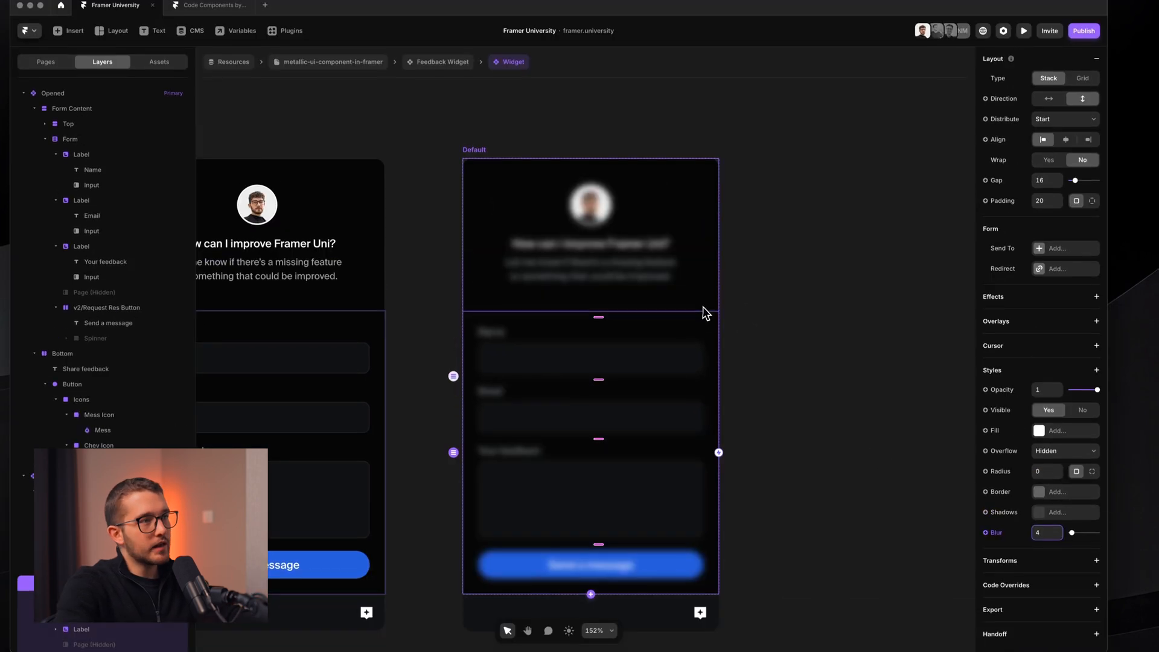
- Set Opacity to 0 on both the Default variant's header and form sections
{"action": "left_click", "coordinate": [702, 304]}
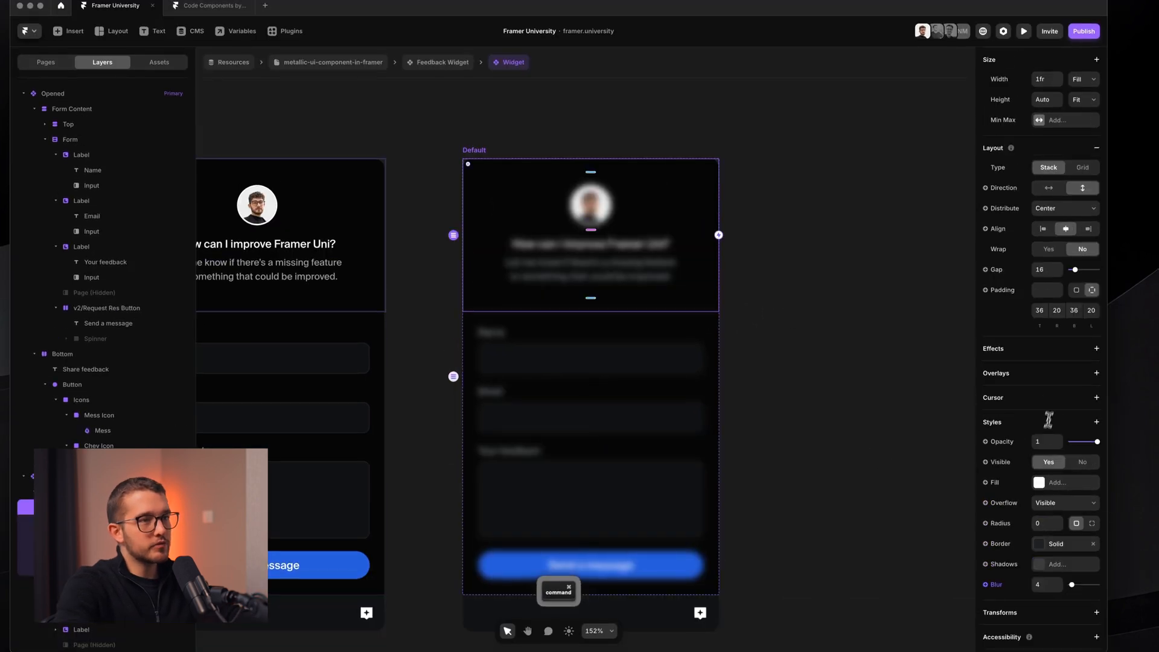
{"action": "left_click", "coordinate": [1044, 441]}
{"action": "type", "text": "0"}
{"action": "key", "text": "Return"}
{"action": "left_click", "coordinate": [716, 352]}
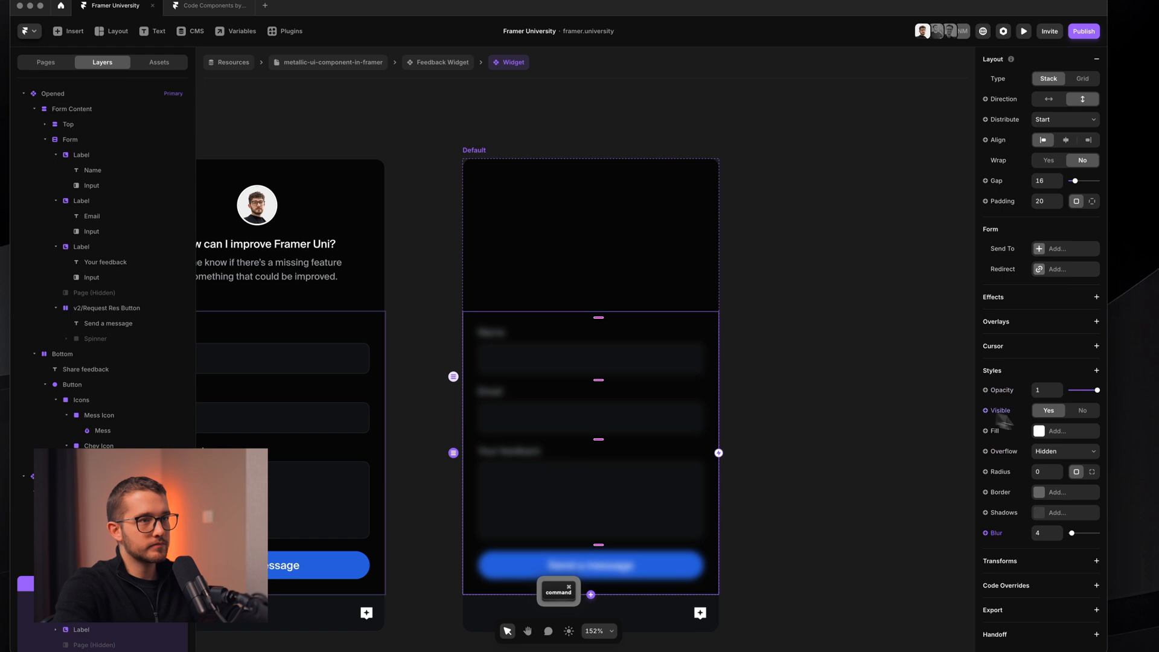
{"action": "left_click", "coordinate": [1039, 389]}
{"action": "type", "text": "0"}
{"action": "key", "text": "Return"}
{"action": "scroll", "coordinate": [827, 393], "scroll_direction": "down", "scroll_amount": 1}
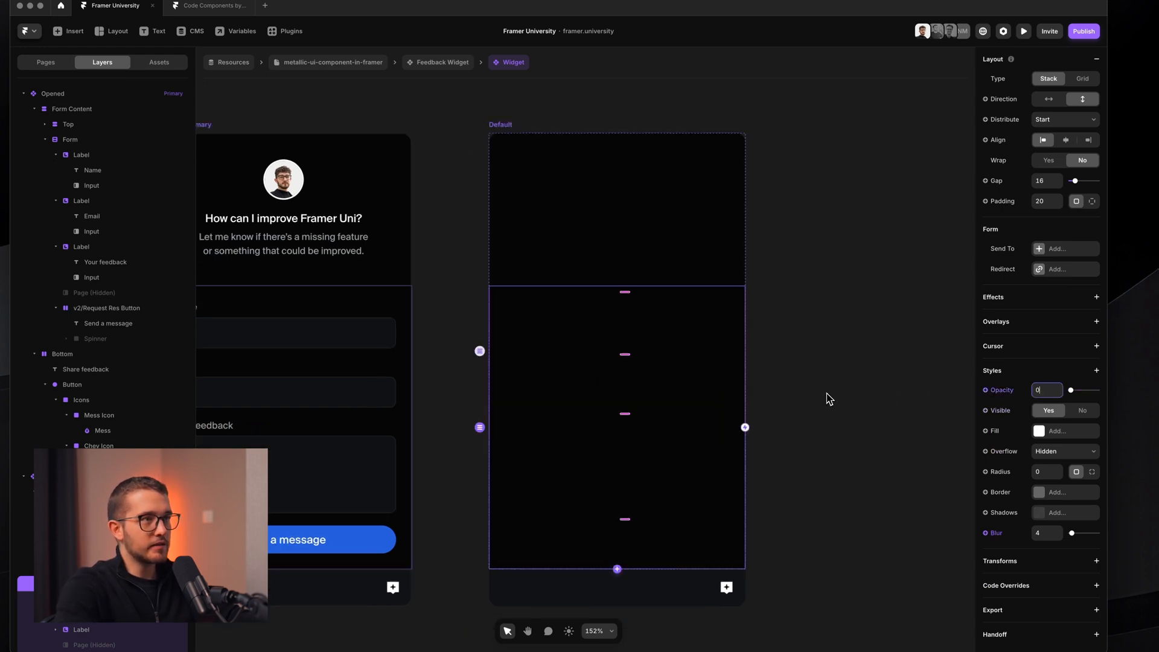
{"action": "left_click", "coordinate": [826, 394]}
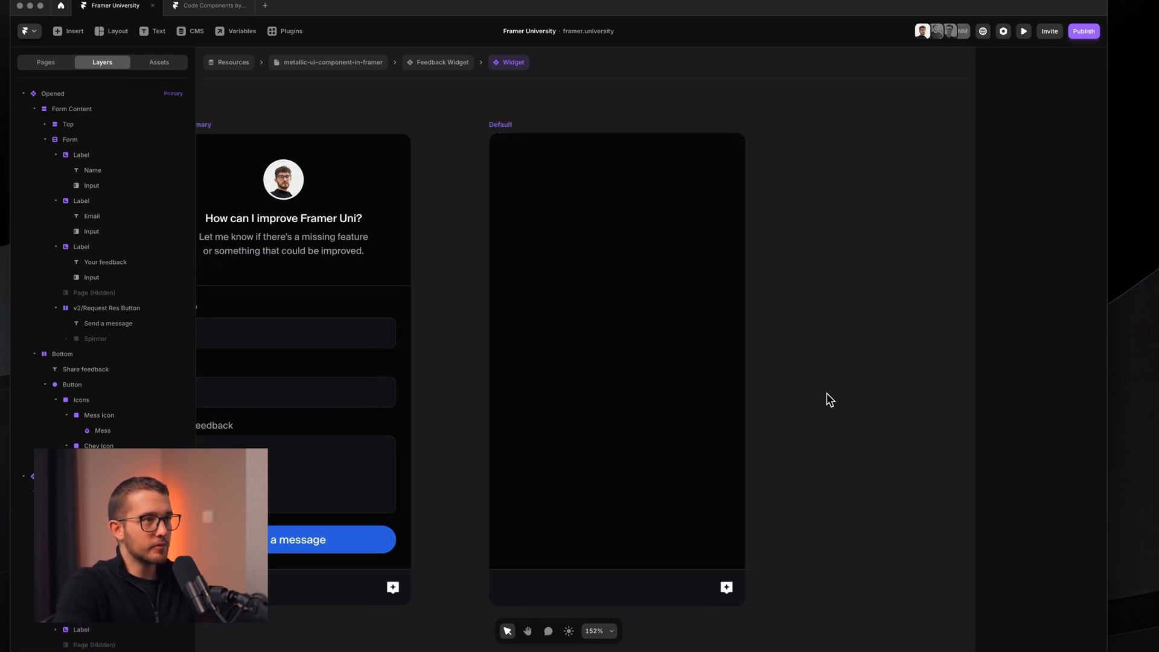
{"action": "left_click", "coordinate": [703, 313], "text": "super"}
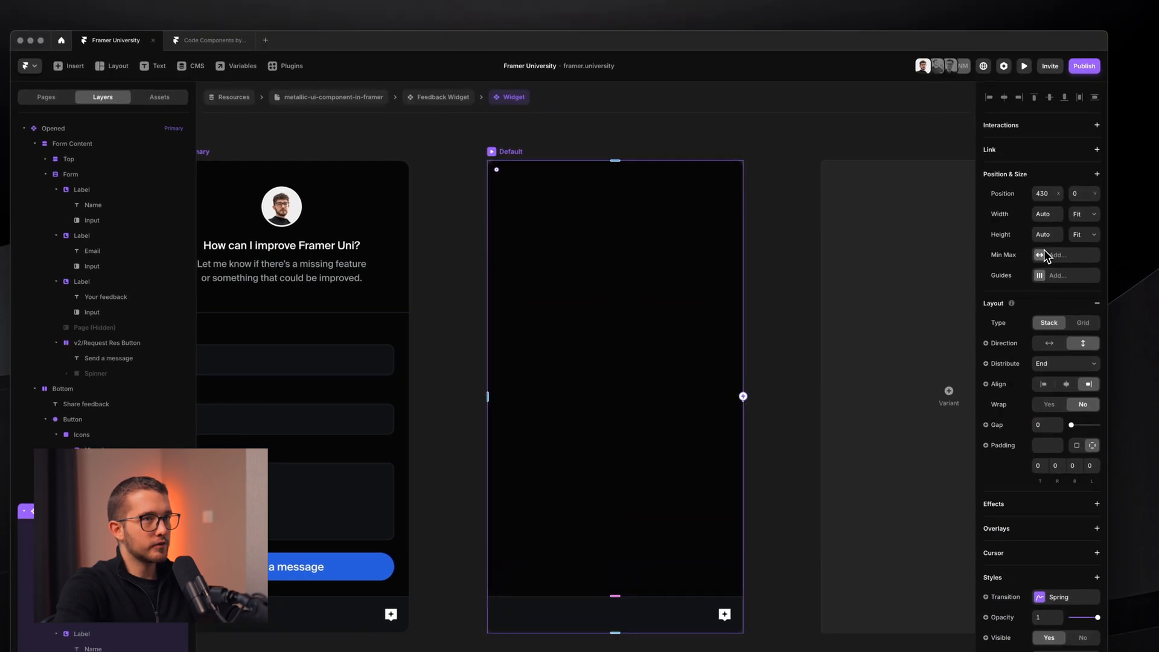
- Give the Default variant a fixed width and height, shrinking it to about 235×245
{"action": "left_click", "coordinate": [1080, 214]}
{"action": "left_click", "coordinate": [1080, 225]}
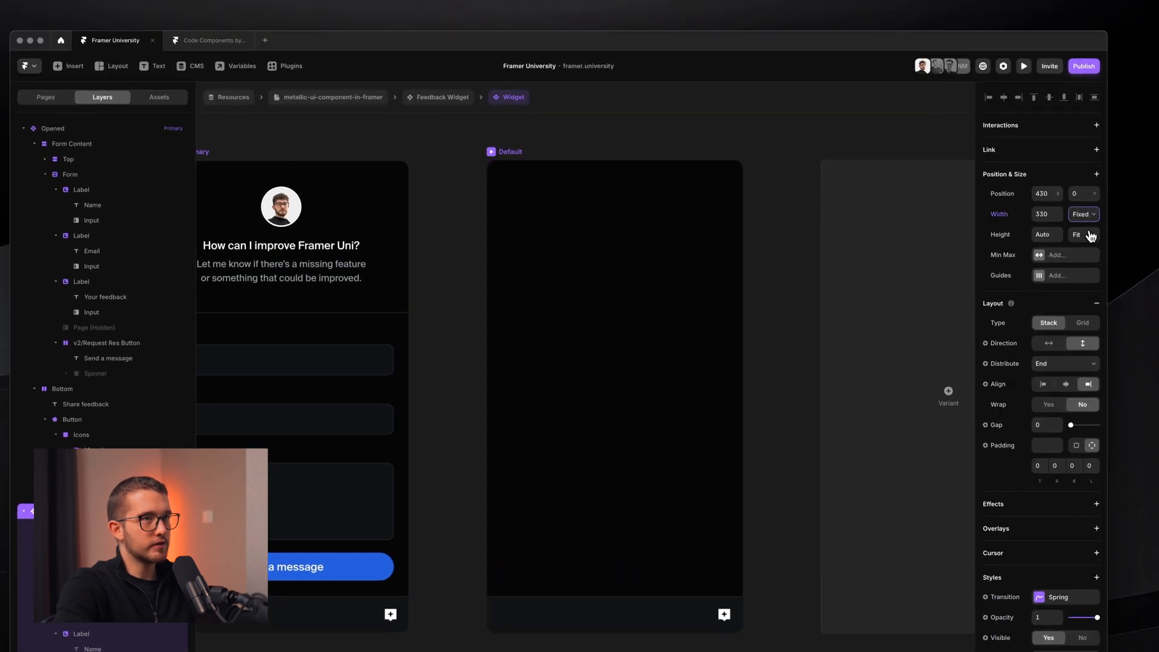
{"action": "left_click", "coordinate": [1087, 235]}
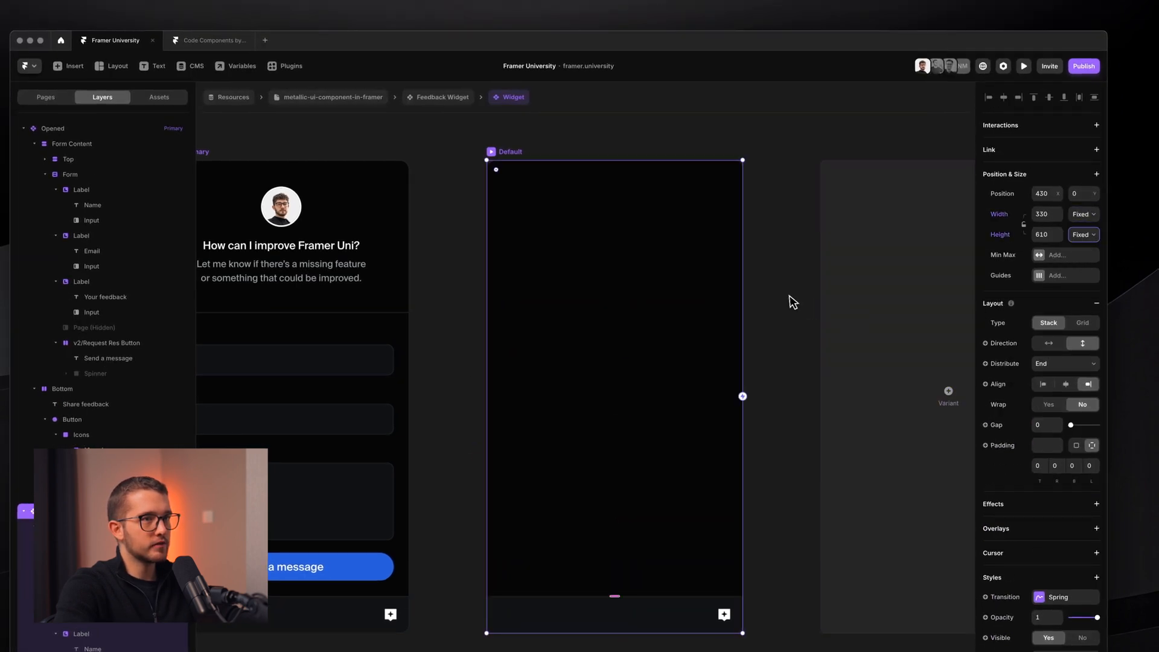
{"action": "scroll", "coordinate": [789, 295], "scroll_direction": "down", "scroll_amount": 3}
{"action": "scroll", "coordinate": [789, 295], "scroll_direction": "up", "scroll_amount": 1}
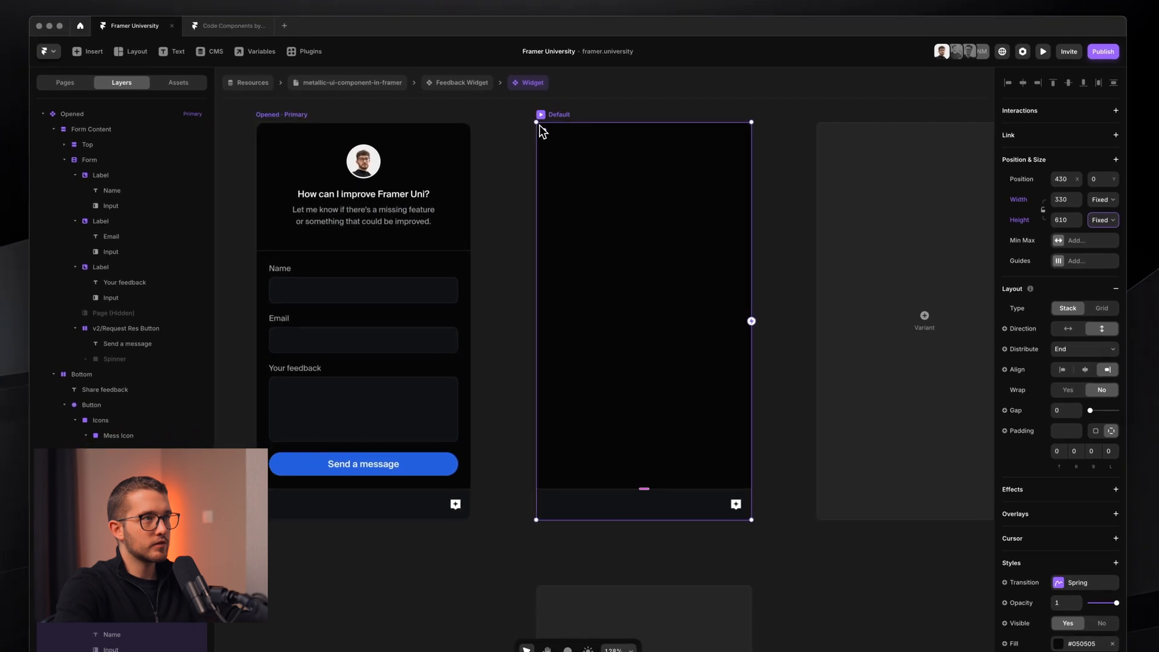
{"action": "left_click_drag", "start_coordinate": [537, 122], "coordinate": [601, 409]}
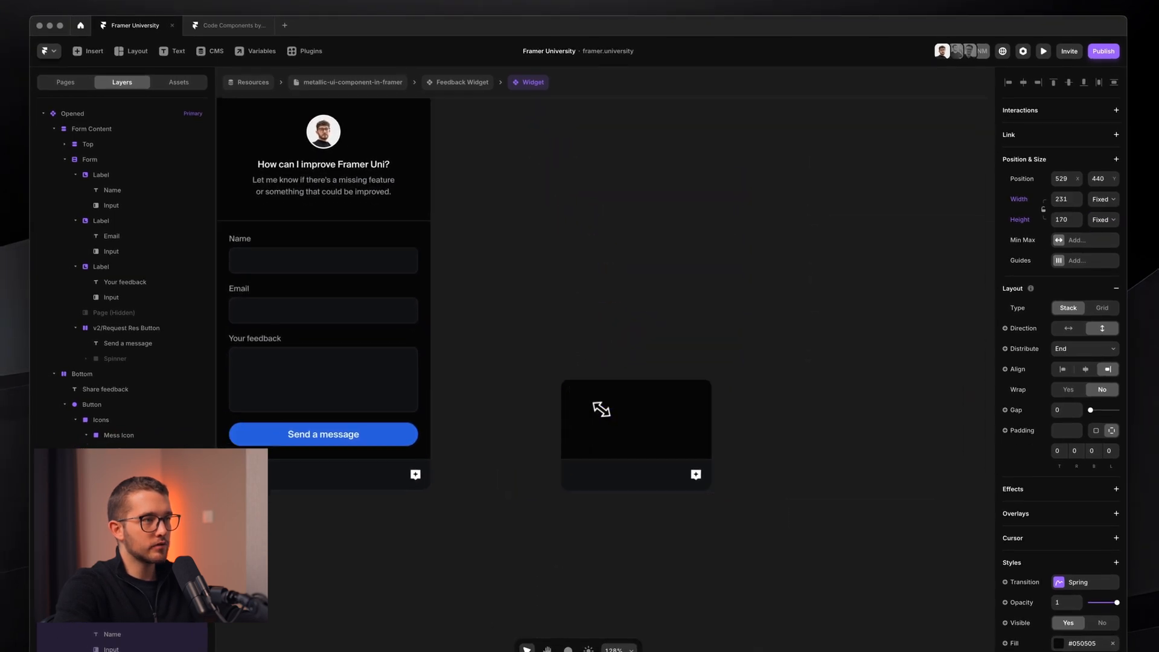
{"action": "scroll", "coordinate": [601, 409], "scroll_direction": "up", "scroll_amount": 5}
{"action": "left_click", "coordinate": [593, 483], "text": "super"}
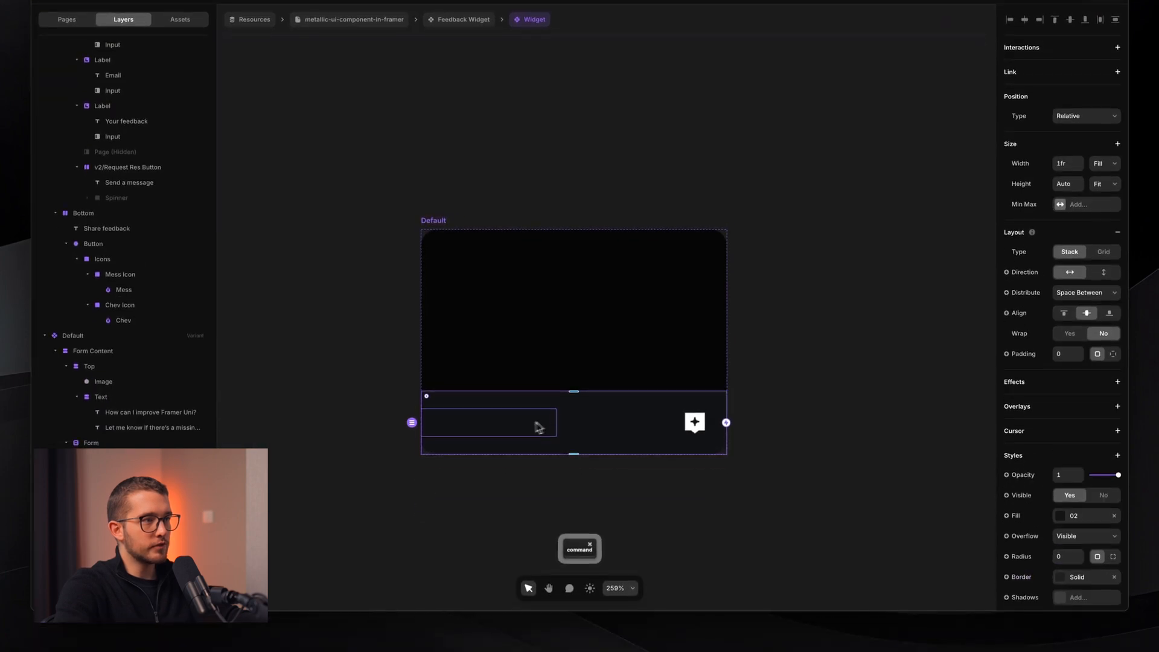
- Make the Share feedback text absolutely positioned with 0 opacity
{"action": "left_click", "coordinate": [535, 422], "text": "super"}
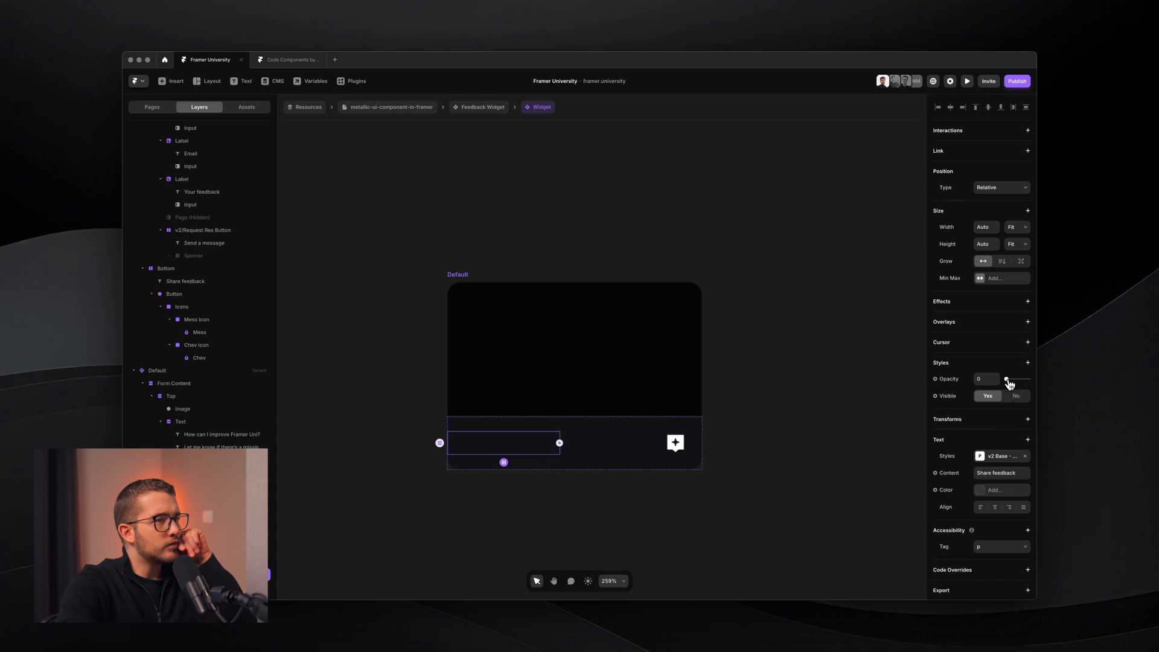
{"action": "left_click_drag", "start_coordinate": [1008, 380], "coordinate": [1030, 382]}
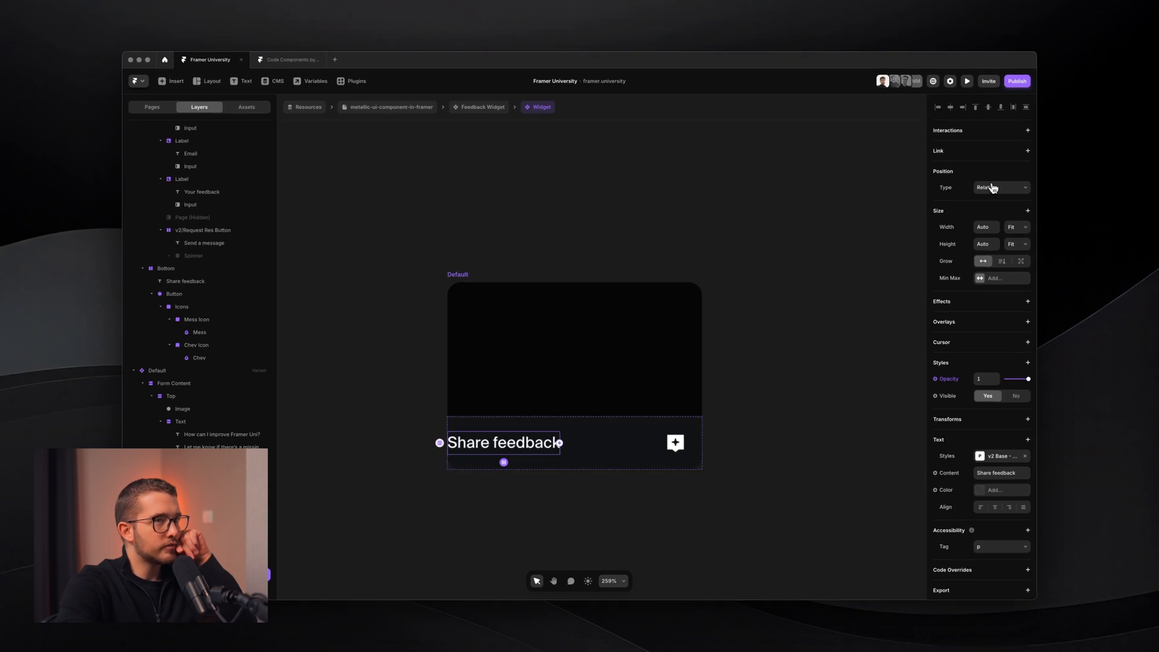
{"action": "left_click", "coordinate": [993, 188]}
{"action": "left_click", "coordinate": [998, 200]}
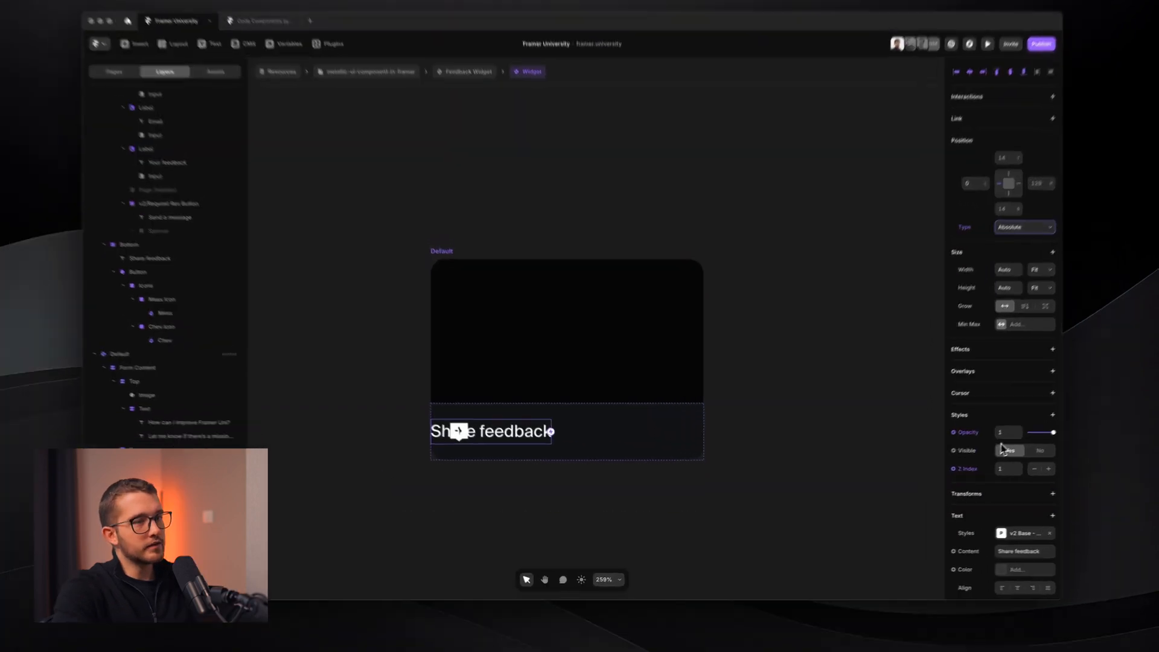
{"action": "left_click", "coordinate": [1044, 481]}
{"action": "type", "text": "0"}
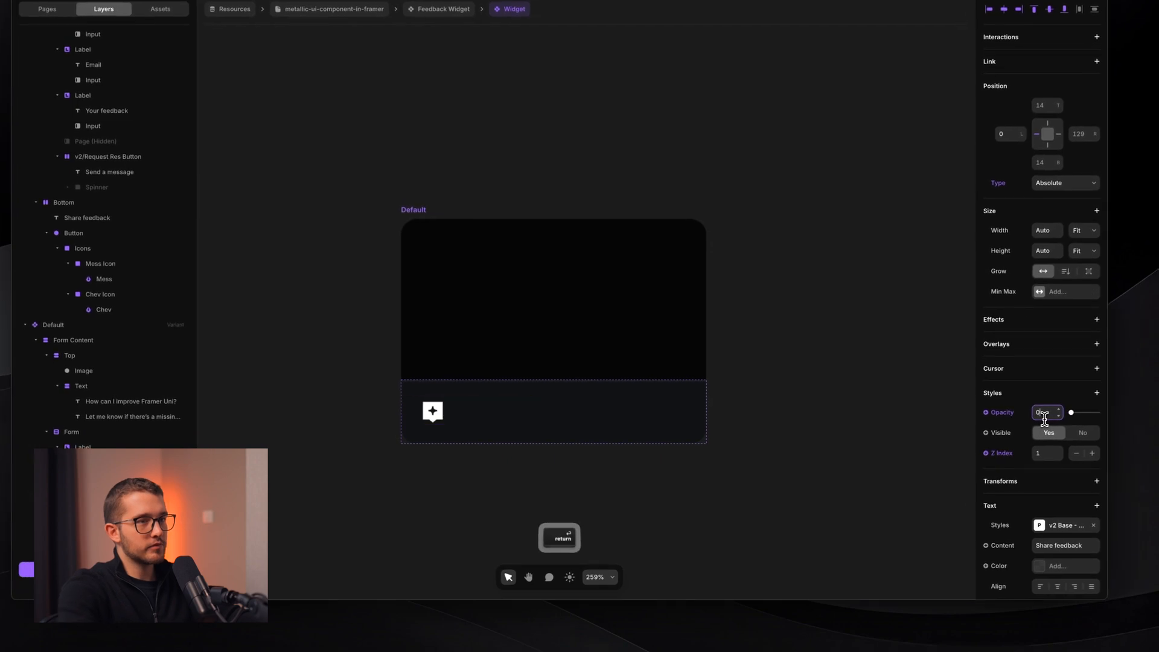
{"action": "key", "text": "Return"}
- Add Select: None and Pointer: None styles to the Share feedback text
{"action": "scroll", "coordinate": [632, 459], "scroll_direction": "left", "scroll_amount": 6}
{"action": "scroll", "coordinate": [628, 458], "scroll_direction": "down", "scroll_amount": 3}
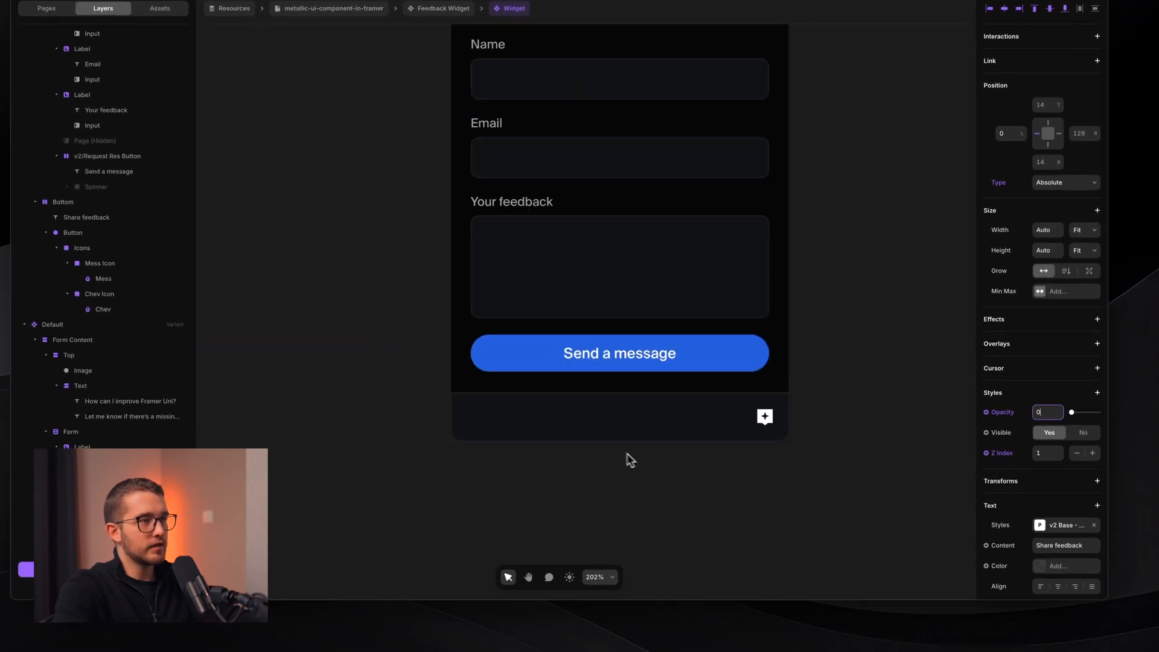
{"action": "left_click", "coordinate": [481, 418], "text": "super"}
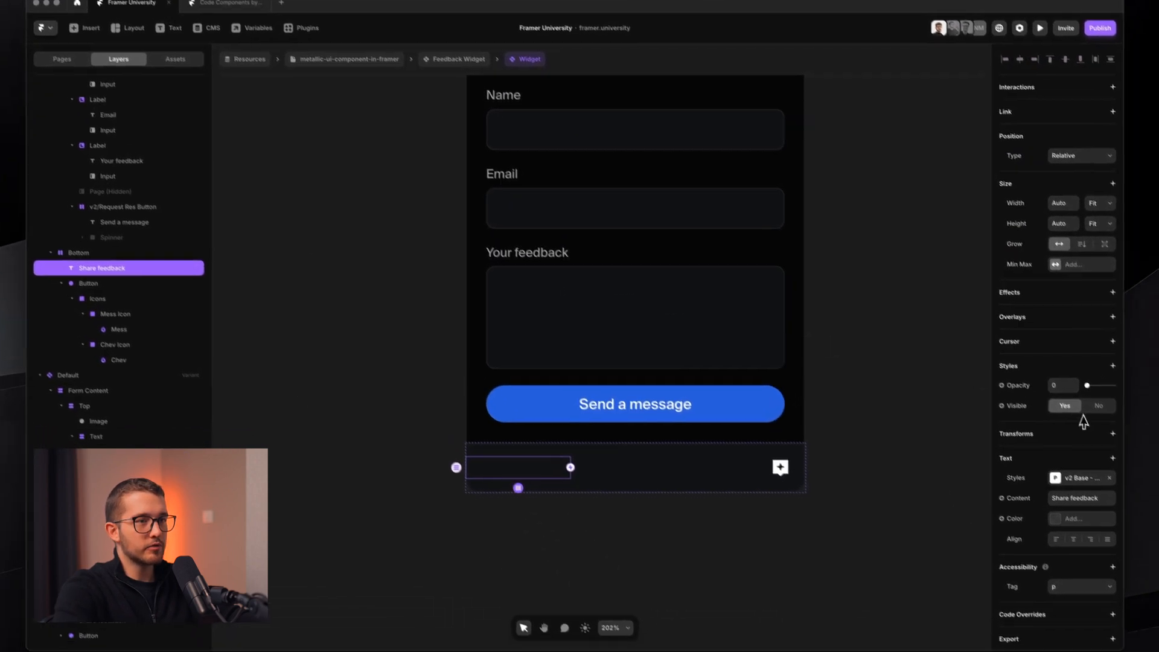
{"action": "left_click", "coordinate": [1097, 351]}
{"action": "left_click", "coordinate": [1097, 351]}
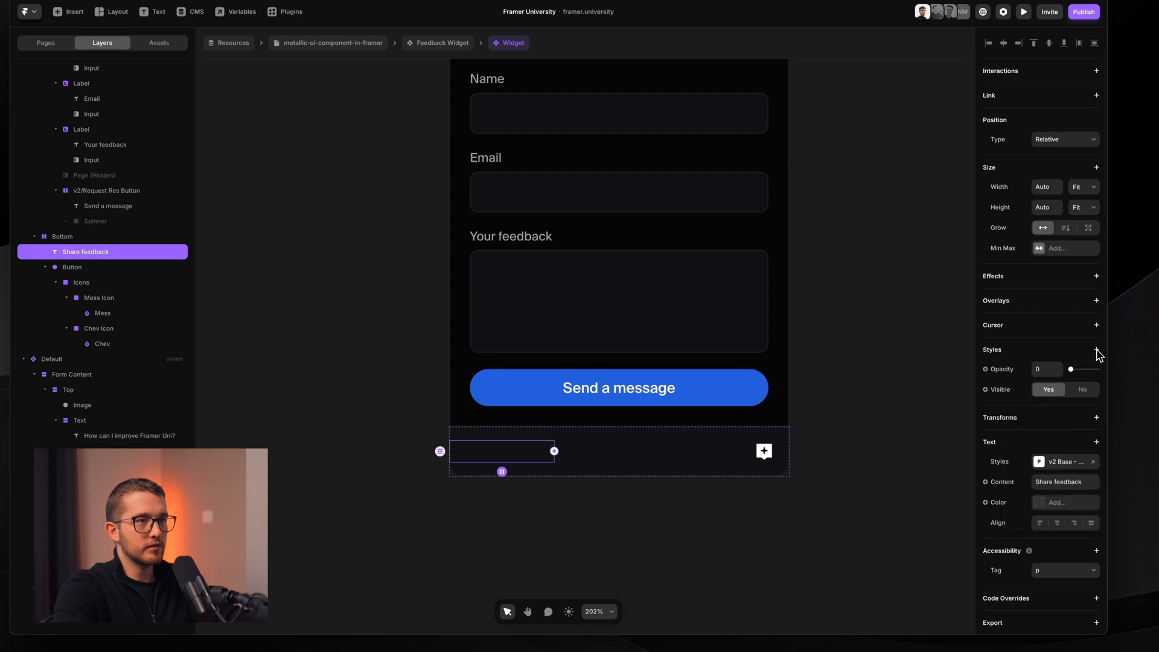
{"action": "left_click", "coordinate": [1098, 355]}
{"action": "left_click", "coordinate": [1060, 502]}
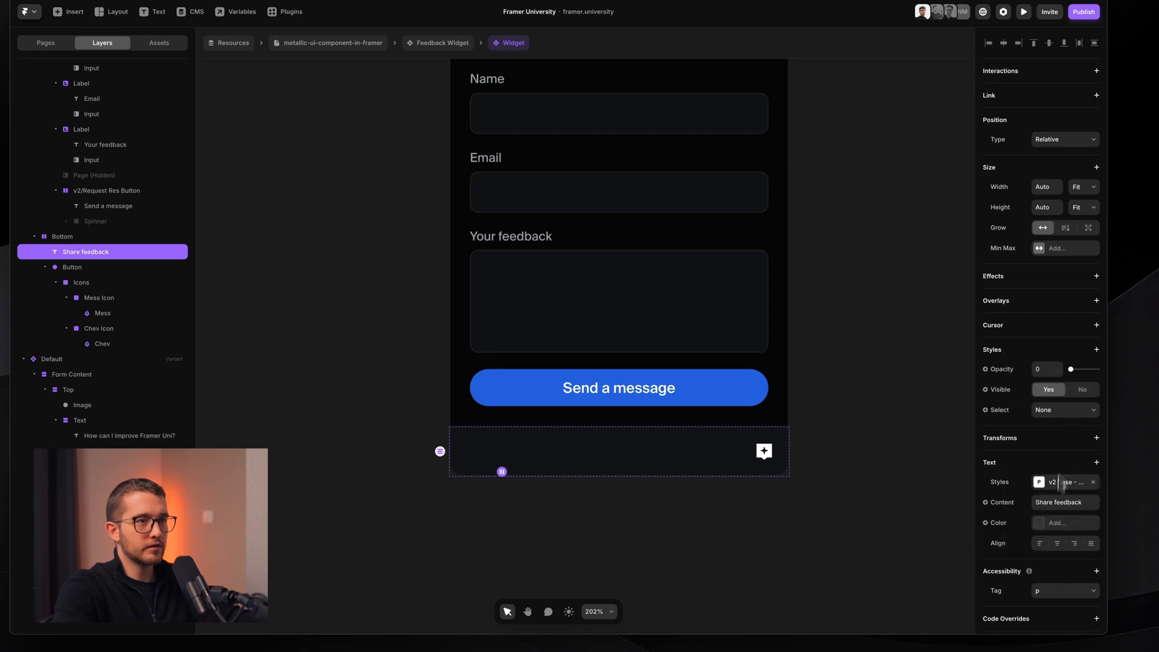
{"action": "left_click", "coordinate": [1096, 350]}
{"action": "left_click", "coordinate": [1057, 472]}
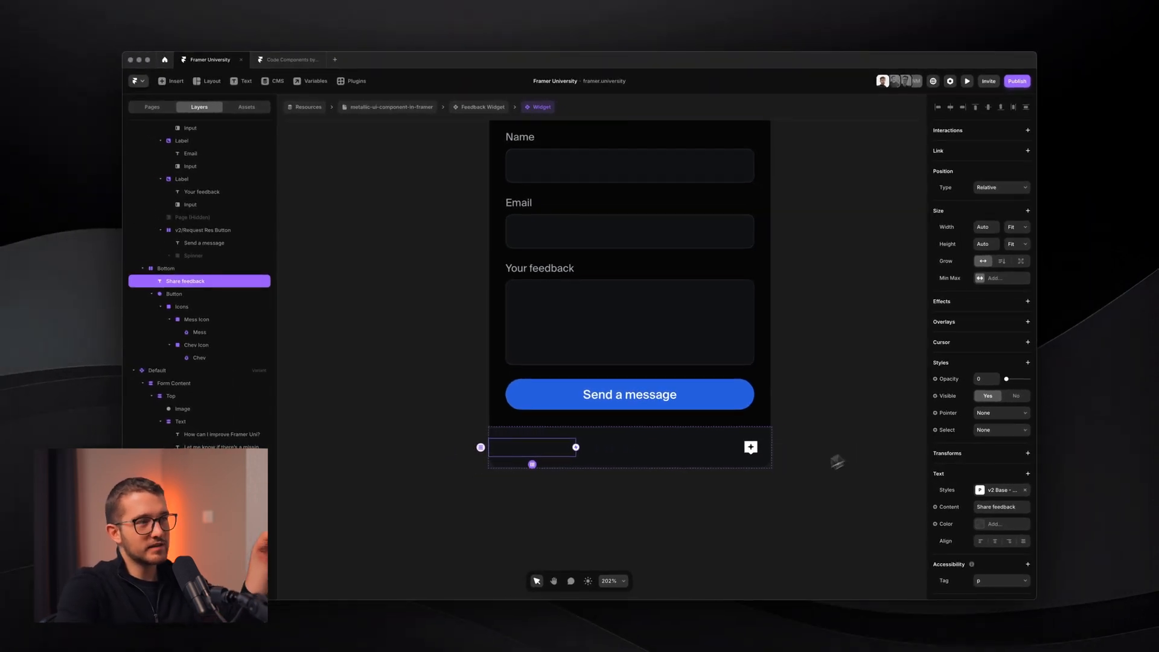
{"action": "scroll", "coordinate": [799, 479], "scroll_direction": "down", "scroll_amount": 5}
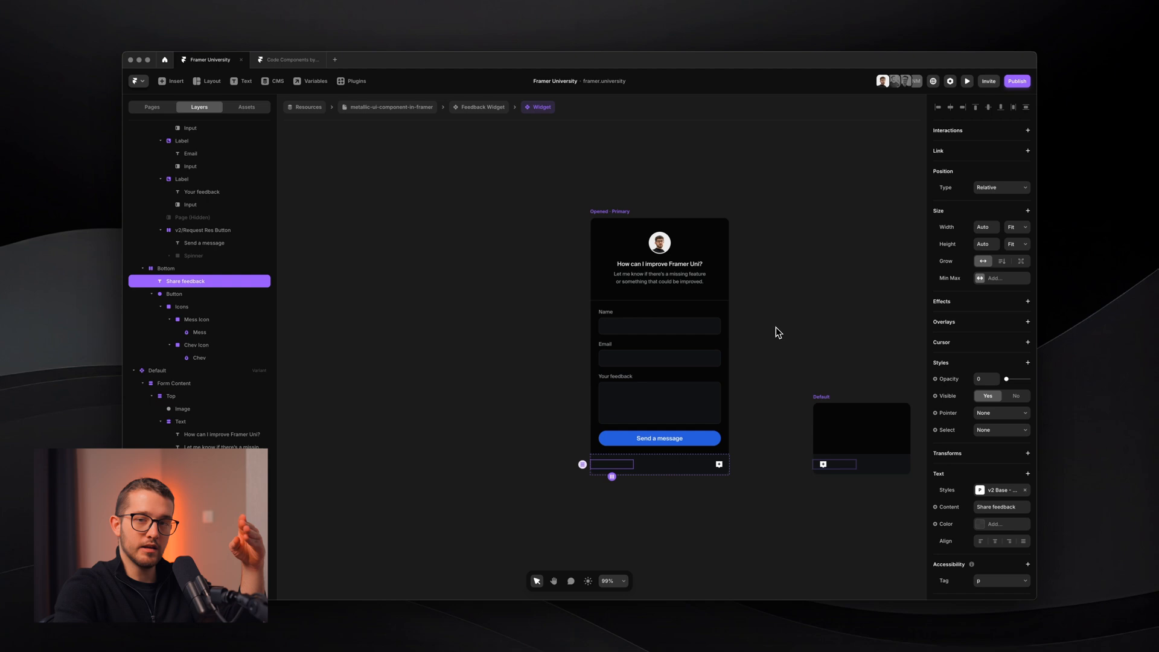
{"action": "scroll", "coordinate": [776, 327], "scroll_direction": "up", "scroll_amount": 5}
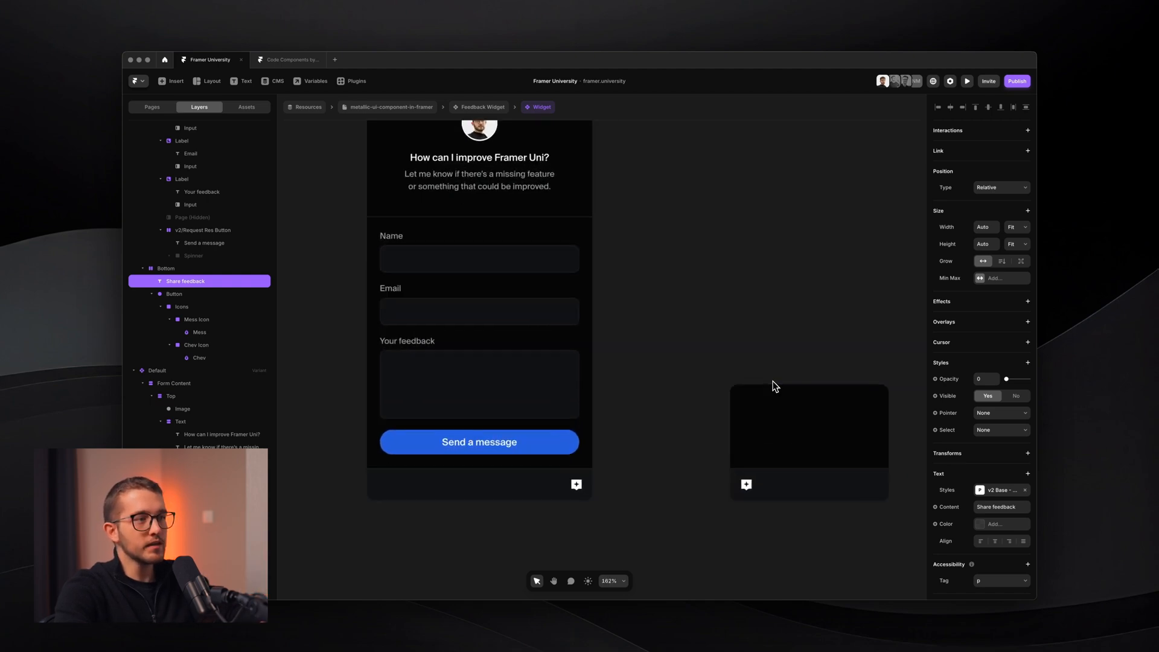
- Select the Default variant's bottom bar, trying a Start distribution and undoing it
{"action": "scroll", "coordinate": [774, 383], "scroll_direction": "up", "scroll_amount": 1}
{"action": "left_click", "coordinate": [725, 461]}
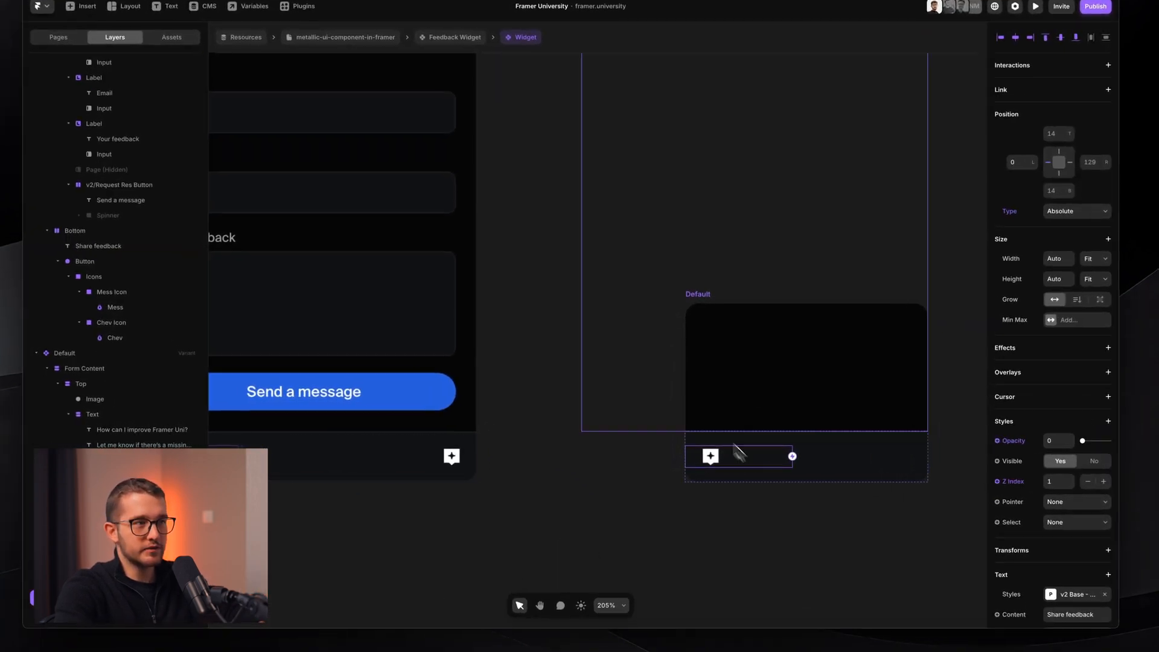
{"action": "left_click", "coordinate": [699, 296]}
{"action": "scroll", "coordinate": [711, 344], "scroll_direction": "down", "scroll_amount": 2}
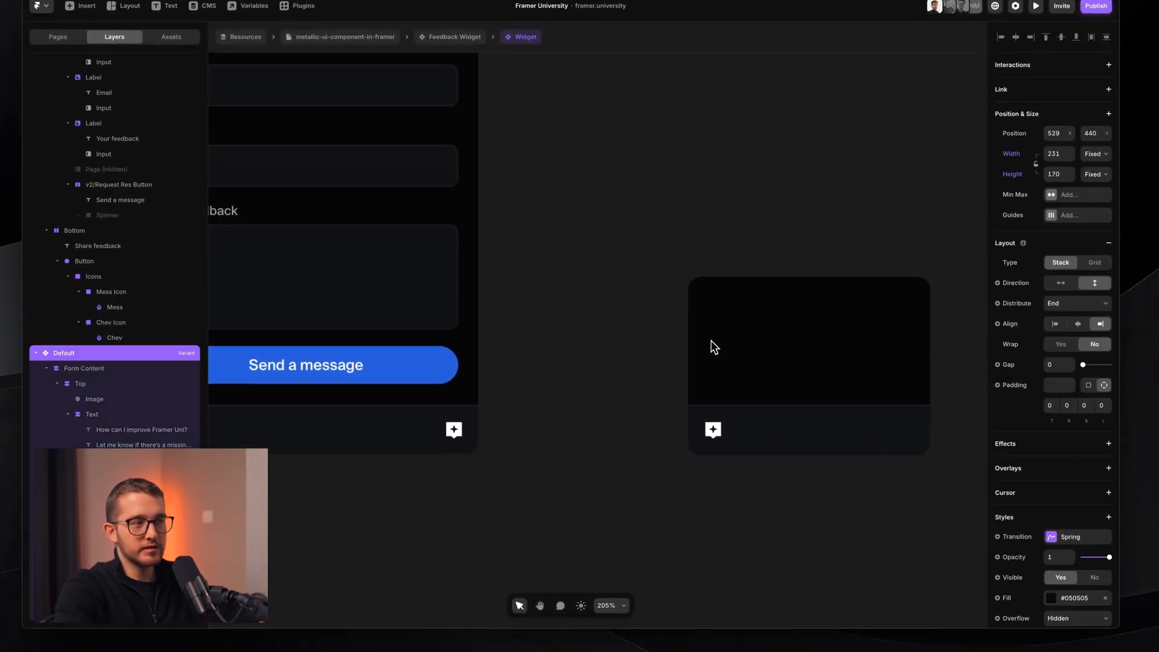
{"action": "scroll", "coordinate": [710, 347], "scroll_direction": "right", "scroll_amount": 2}
{"action": "scroll", "coordinate": [711, 347], "scroll_direction": "up", "scroll_amount": 1}
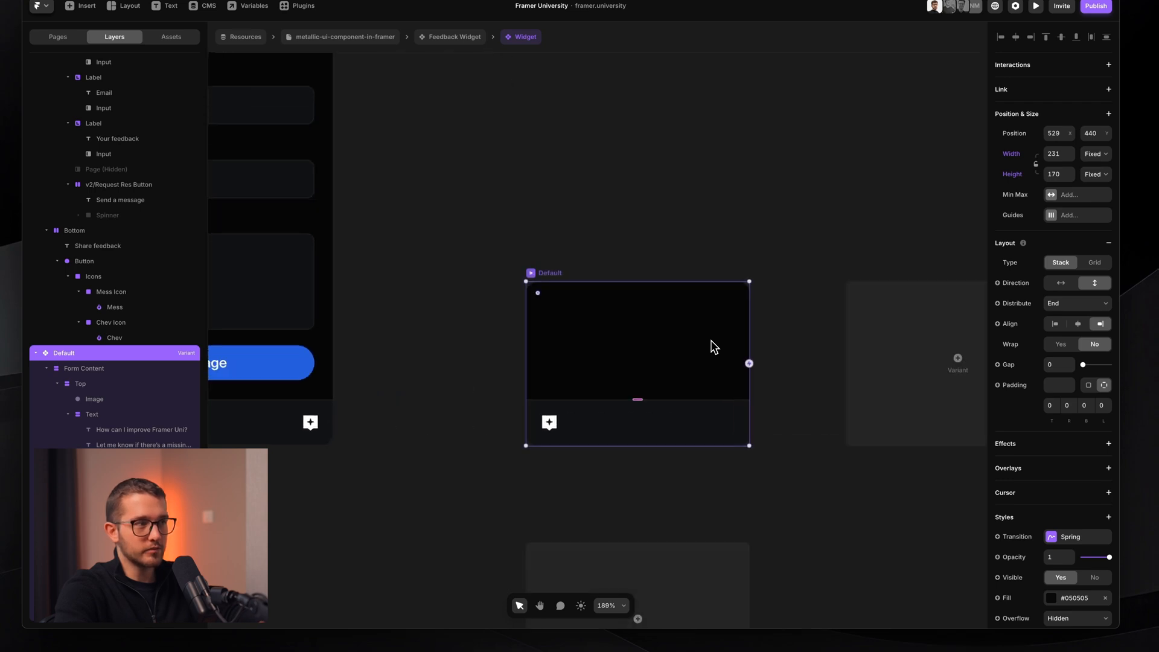
{"action": "scroll", "coordinate": [681, 408], "scroll_direction": "up", "scroll_amount": 3}
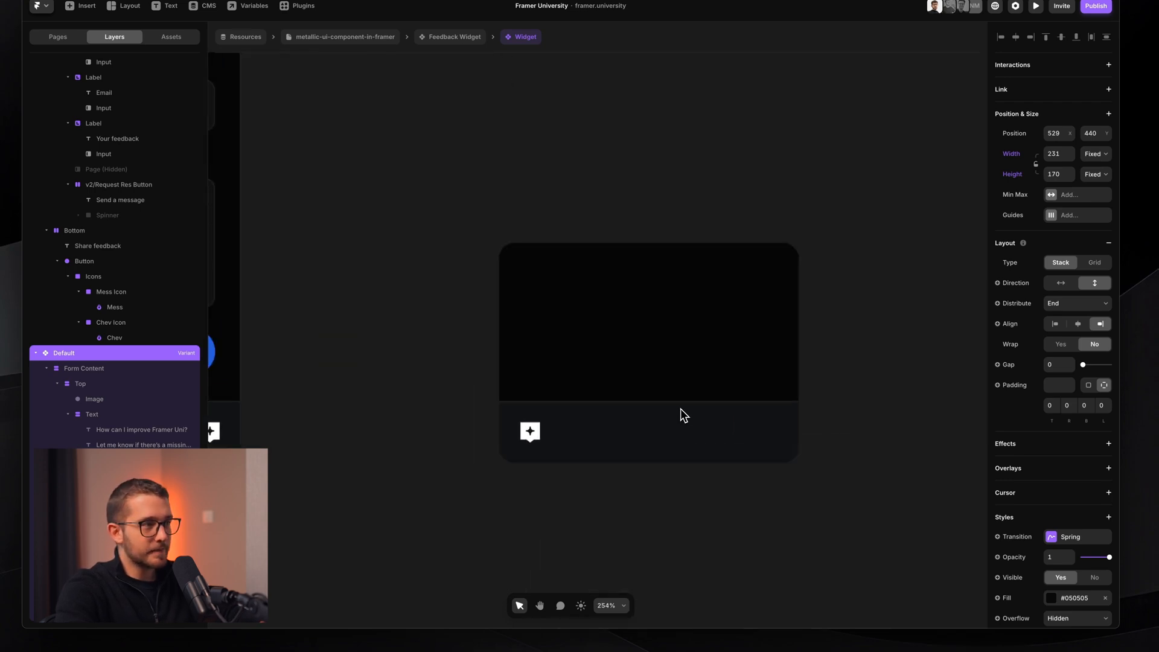
{"action": "left_click", "coordinate": [579, 439], "text": "super"}
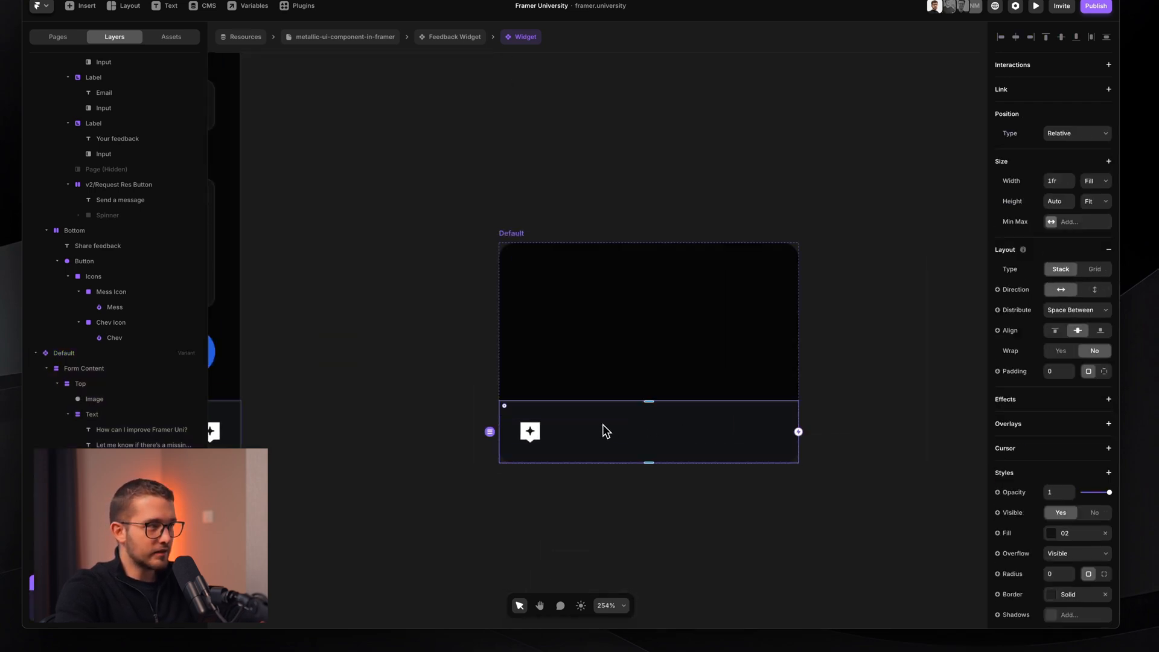
{"action": "left_click", "coordinate": [1082, 313]}
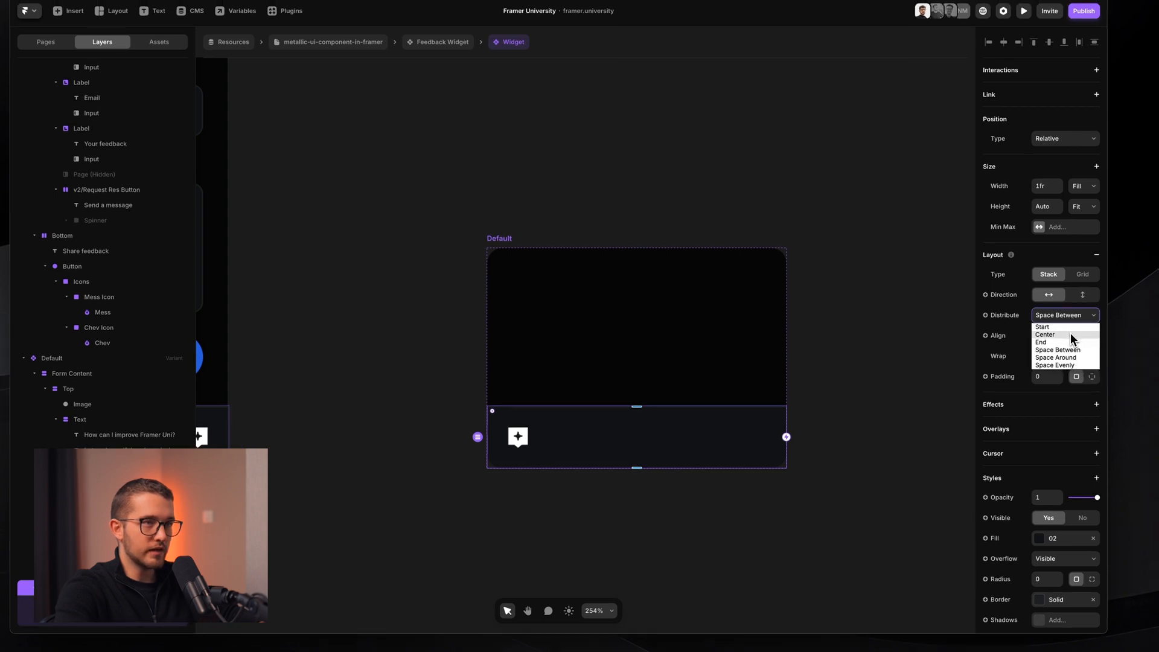
{"action": "left_click", "coordinate": [1050, 327]}
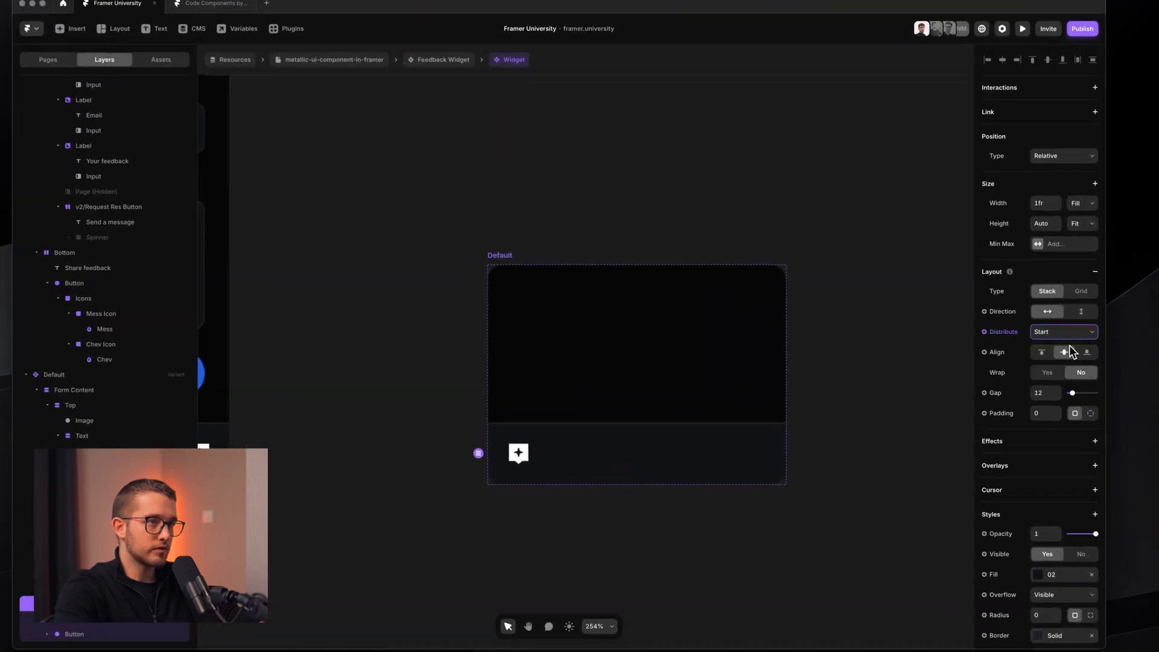
{"action": "key", "text": "super+z"}
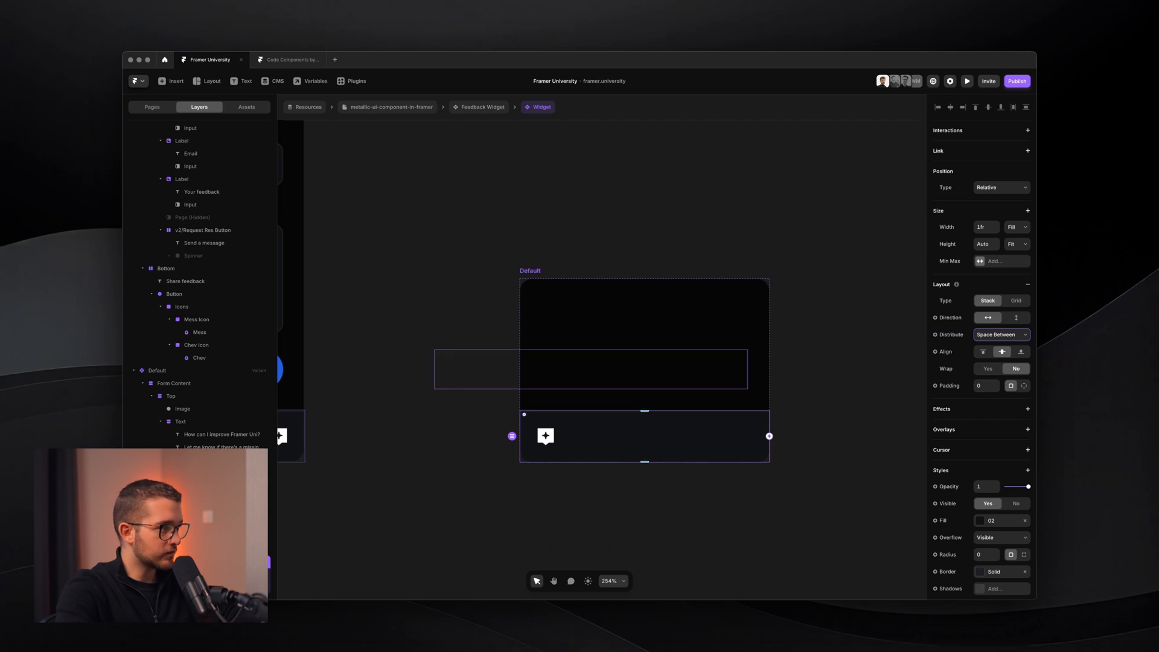
- Set the bottom bar's Distribute to End so the icon sits at the right
{"action": "left_click", "coordinate": [546, 436]}
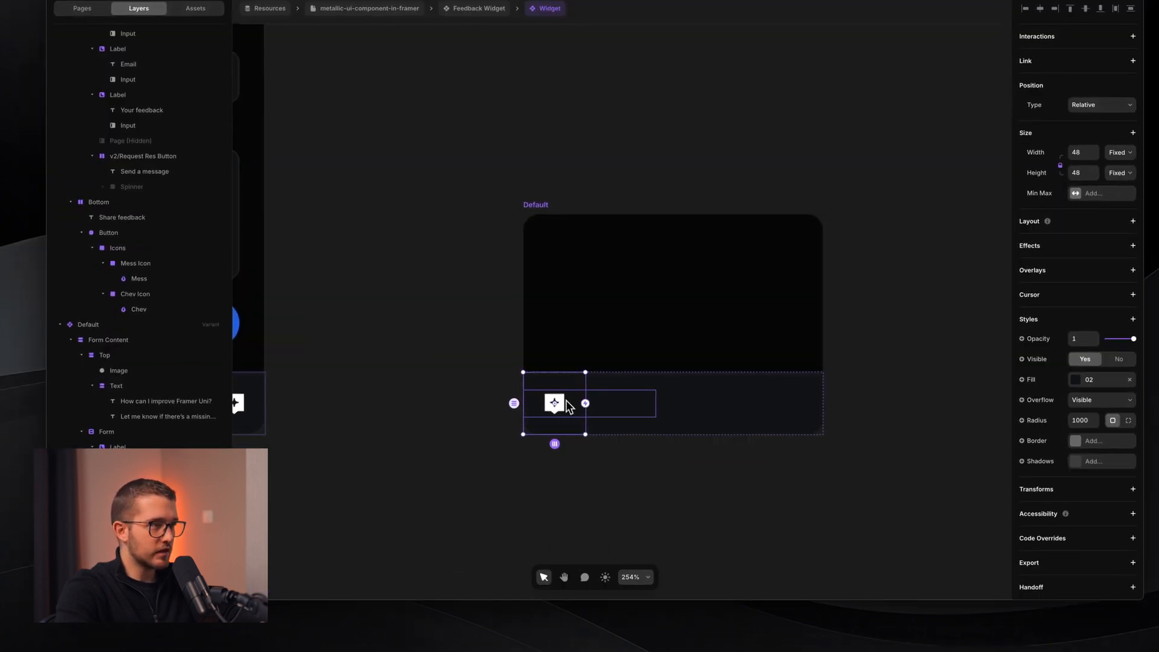
{"action": "key", "text": "Escape"}
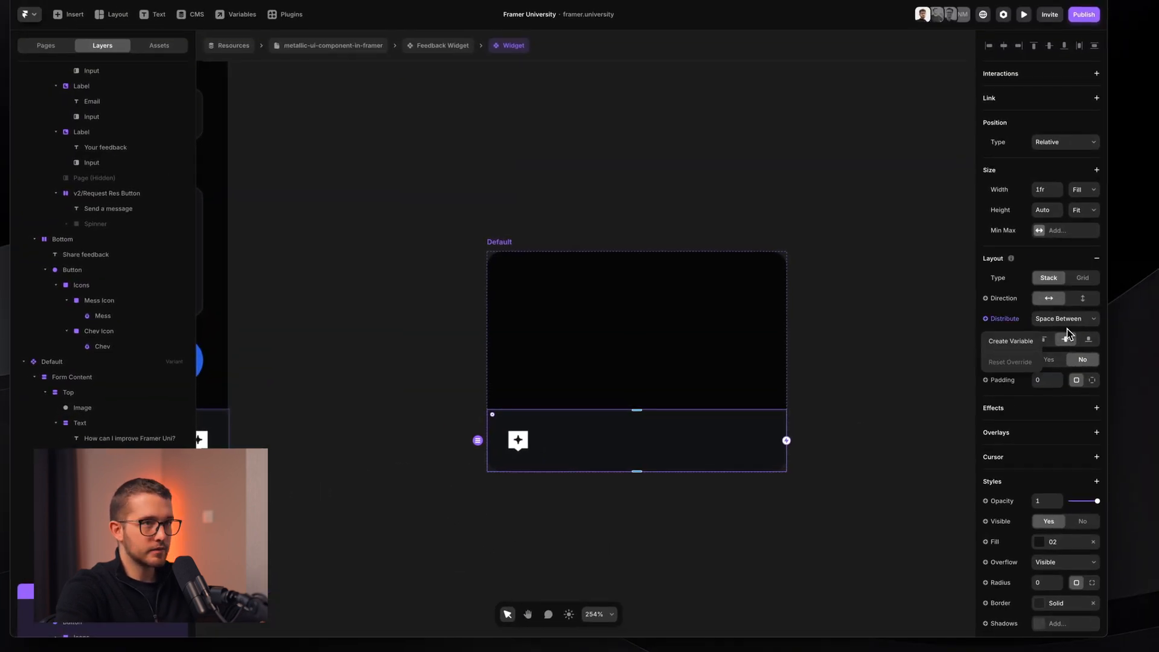
{"action": "left_click", "coordinate": [1108, 283]}
{"action": "left_click", "coordinate": [1065, 339]}
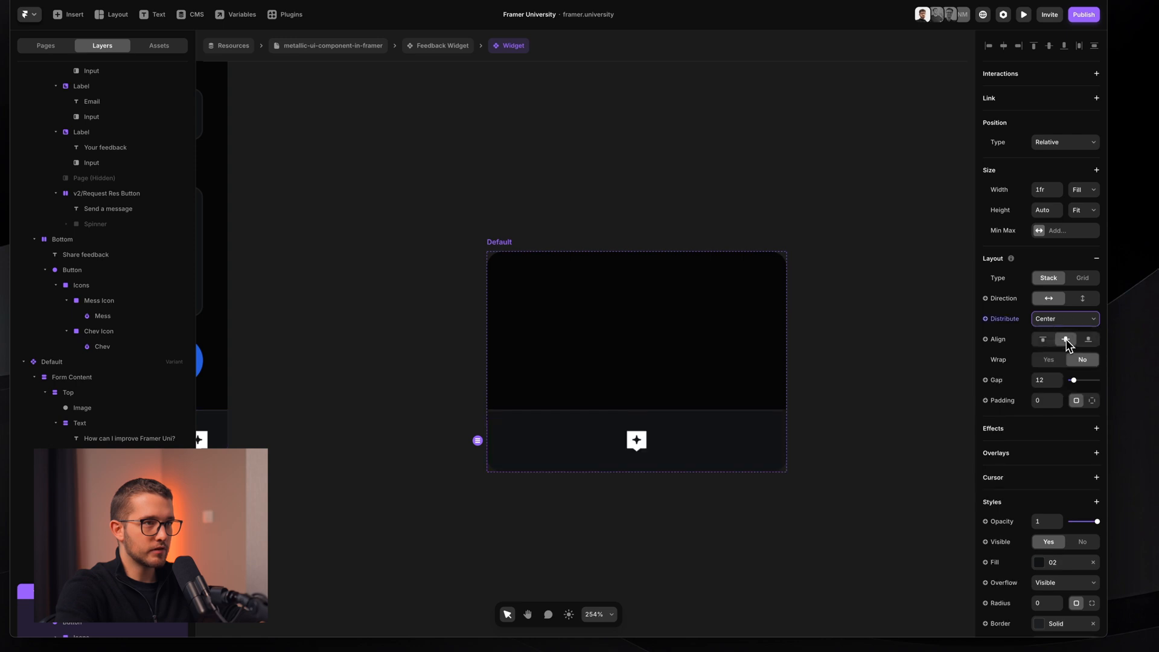
{"action": "left_click", "coordinate": [1066, 319]}
{"action": "left_click", "coordinate": [1068, 346]}
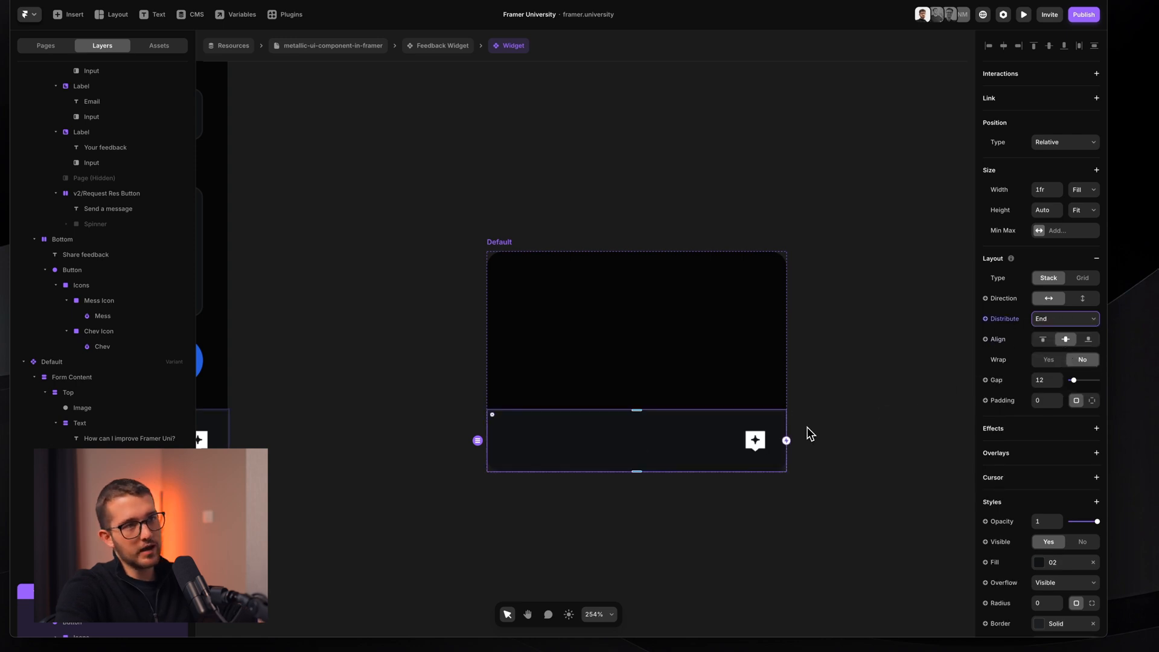
- Shrink the Default variant's height to 53 by dragging its top edge
{"action": "left_click", "coordinate": [487, 253]}
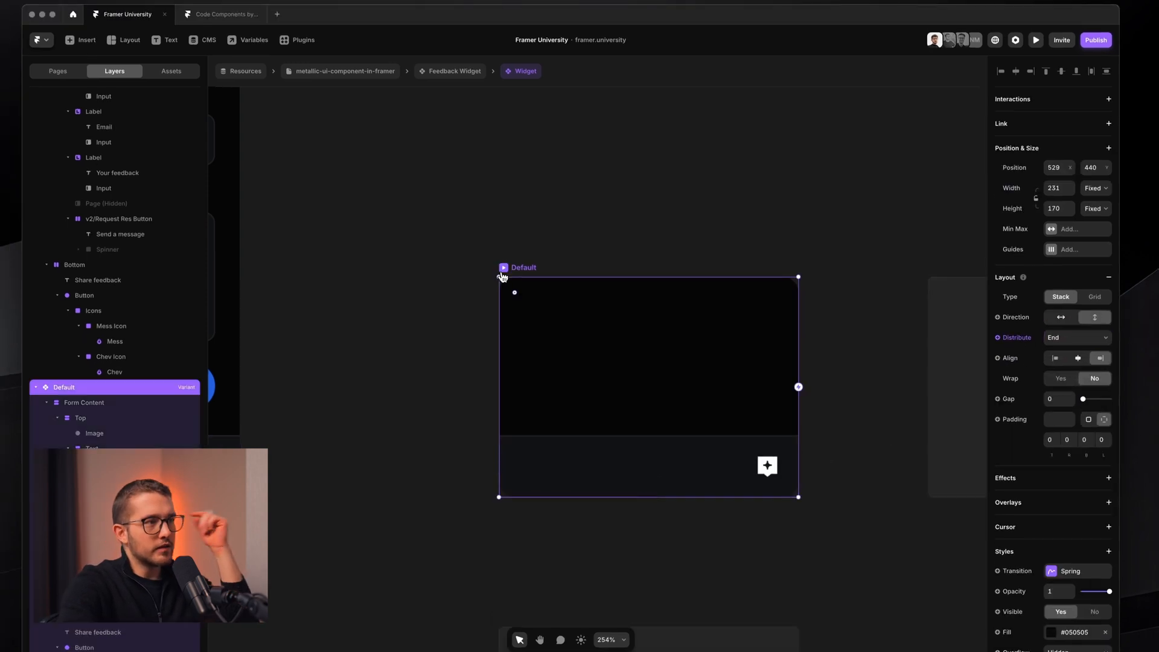
{"action": "left_click_drag", "start_coordinate": [687, 277], "coordinate": [687, 432]}
{"action": "scroll", "coordinate": [687, 434], "scroll_direction": "up", "scroll_amount": 5}
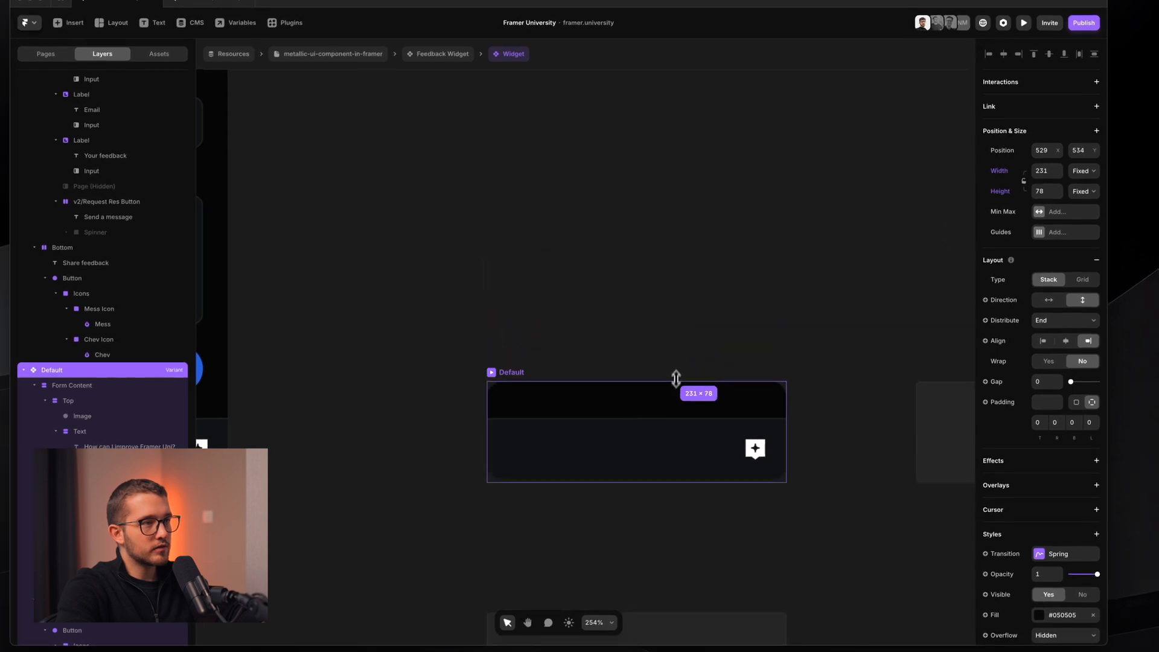
{"action": "scroll", "coordinate": [674, 411], "scroll_direction": "right", "scroll_amount": 2}
- Set the bottom bar's border colour opacity to 0%
{"action": "left_click", "coordinate": [698, 430]}
{"action": "scroll", "coordinate": [697, 428], "scroll_direction": "up", "scroll_amount": 1}
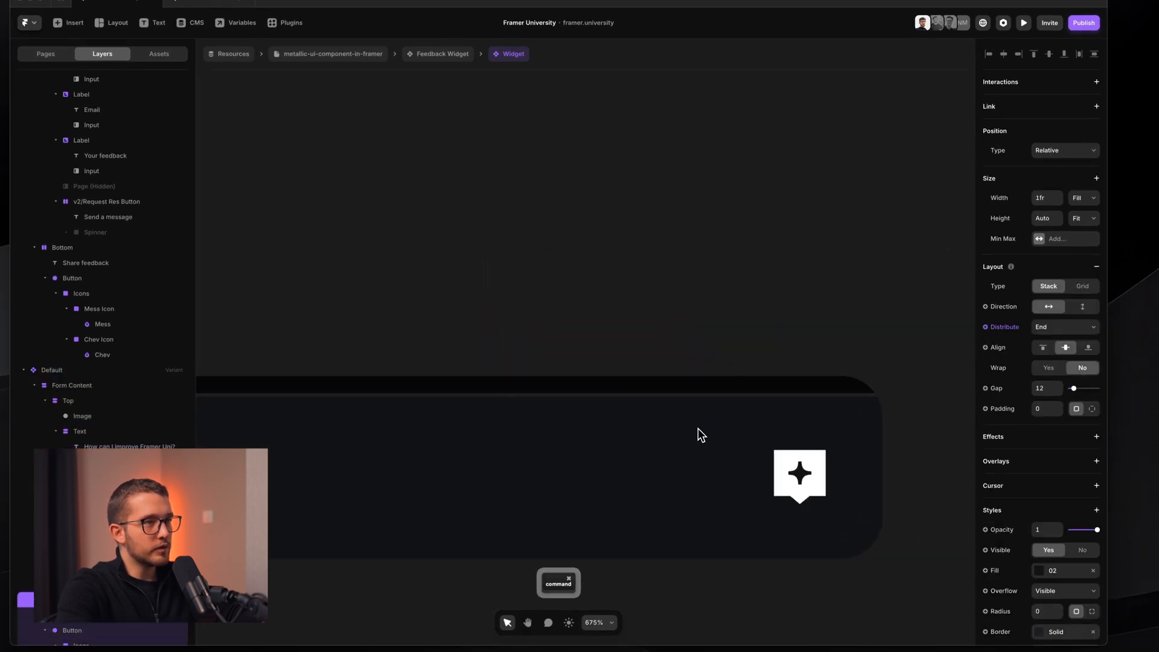
{"action": "scroll", "coordinate": [1080, 573], "scroll_direction": "down", "scroll_amount": 2}
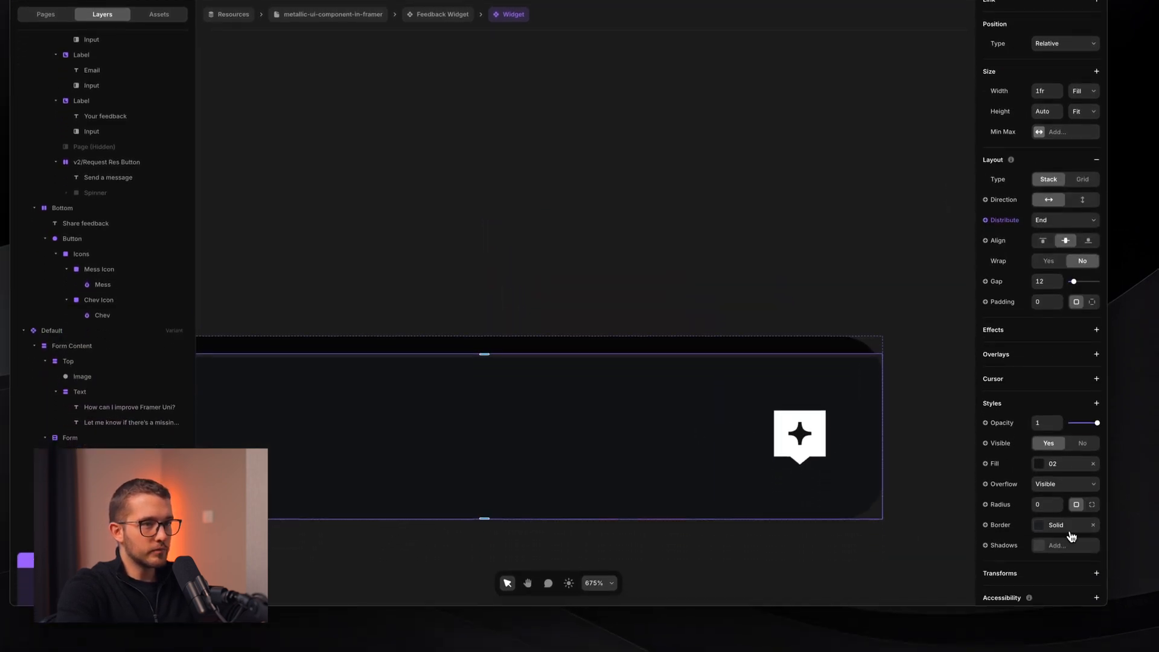
{"action": "left_click", "coordinate": [1056, 541]}
{"action": "left_click", "coordinate": [923, 512]}
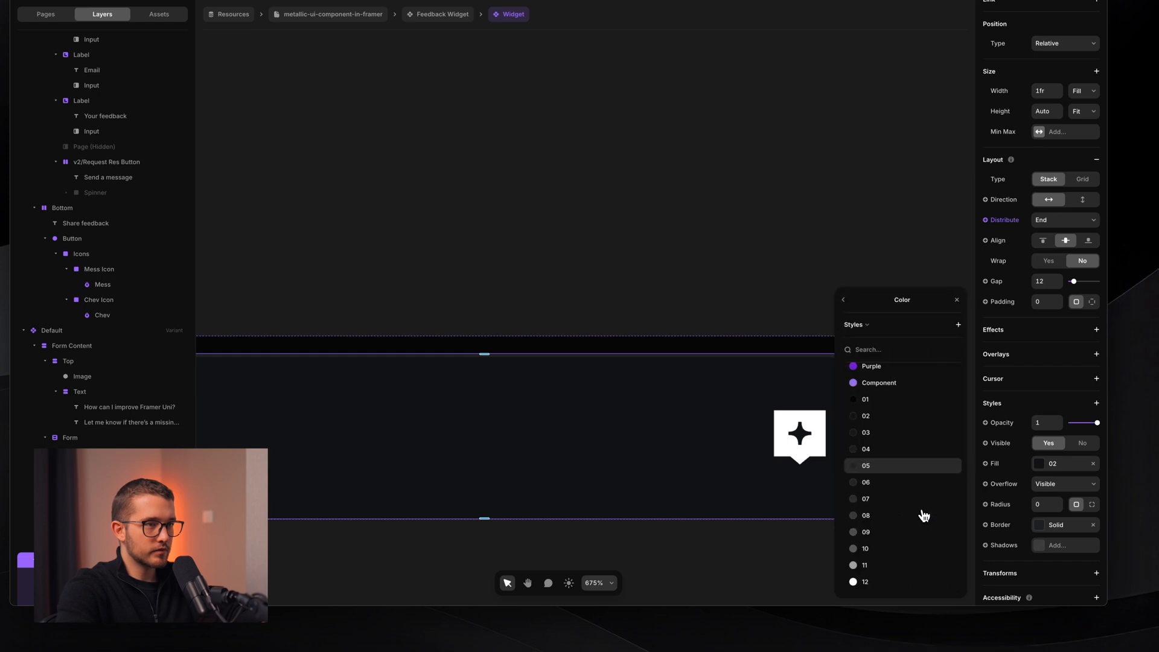
{"action": "left_click", "coordinate": [910, 409]}
{"action": "type", "text": "0"}
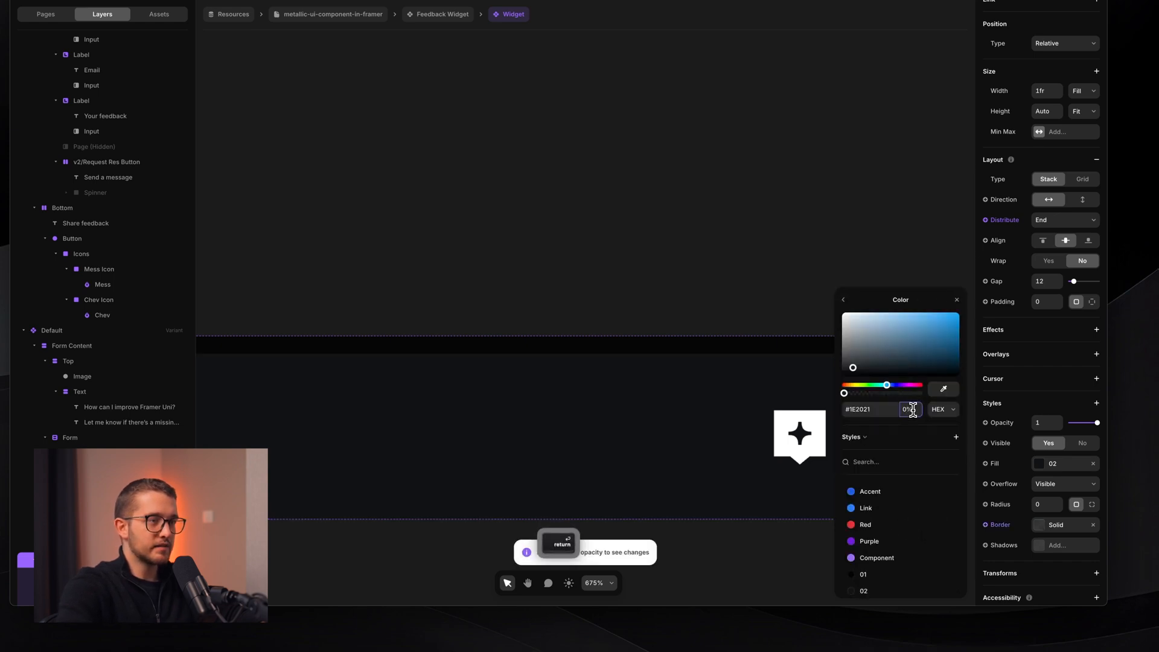
{"action": "key", "text": "Return"}
{"action": "left_click", "coordinate": [812, 290]}
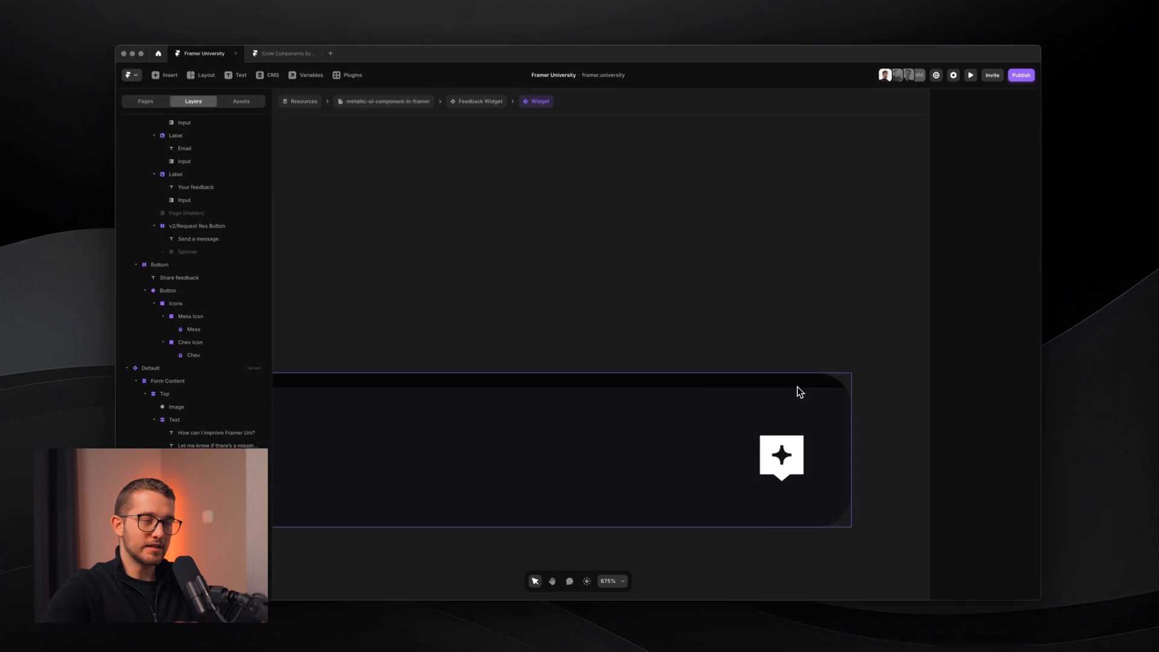
- Resize the Default variant to about 55×50 and give it a corner radius of 24
{"action": "scroll", "coordinate": [704, 380], "scroll_direction": "down", "scroll_amount": 2}
{"action": "scroll", "coordinate": [704, 380], "scroll_direction": "down", "scroll_amount": 1}
{"action": "scroll", "coordinate": [704, 380], "scroll_direction": "left", "scroll_amount": 1}
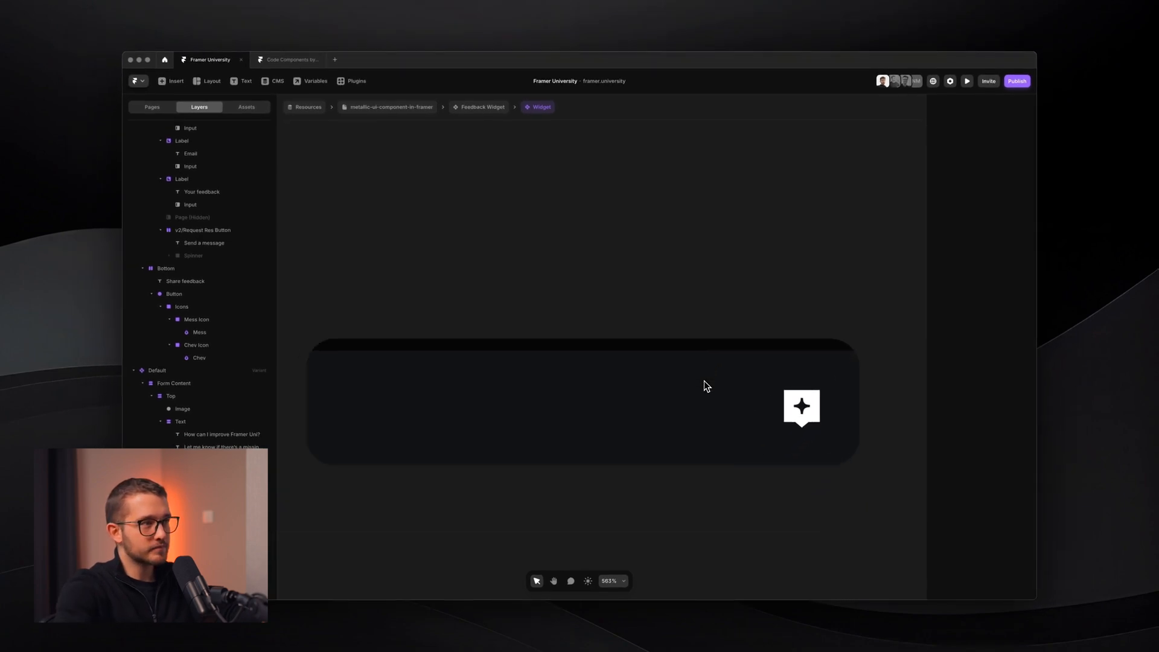
{"action": "scroll", "coordinate": [703, 380], "scroll_direction": "down", "scroll_amount": 1}
{"action": "left_click", "coordinate": [378, 334]}
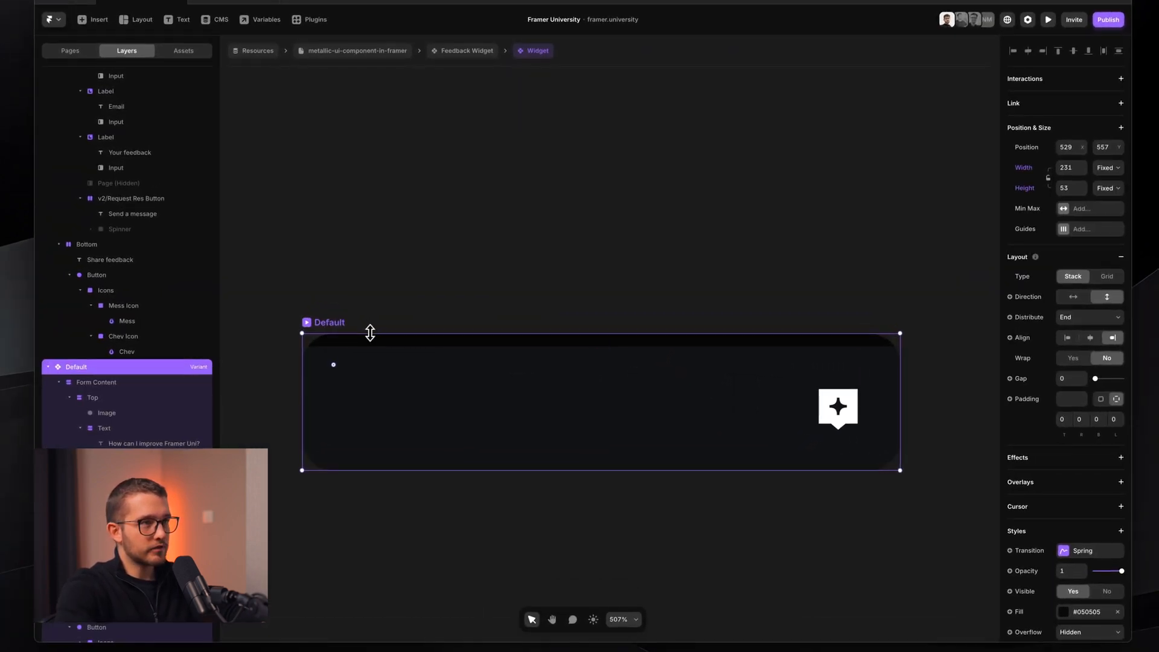
{"action": "left_click_drag", "start_coordinate": [370, 333], "coordinate": [371, 344]}
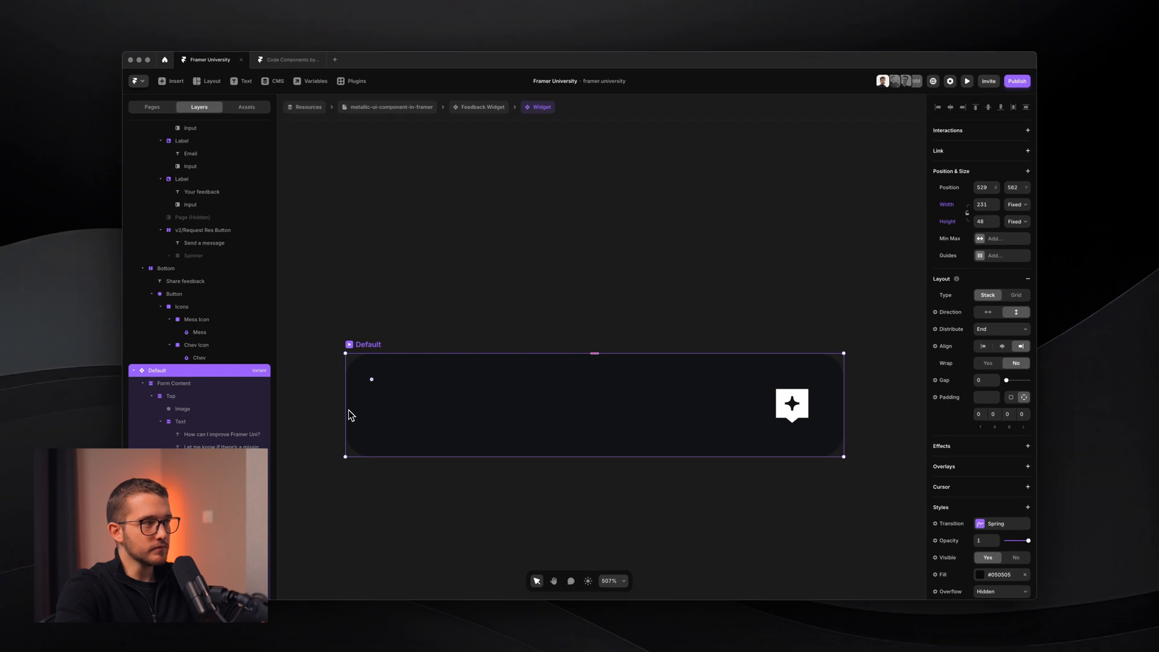
{"action": "left_click_drag", "start_coordinate": [347, 404], "coordinate": [776, 361]}
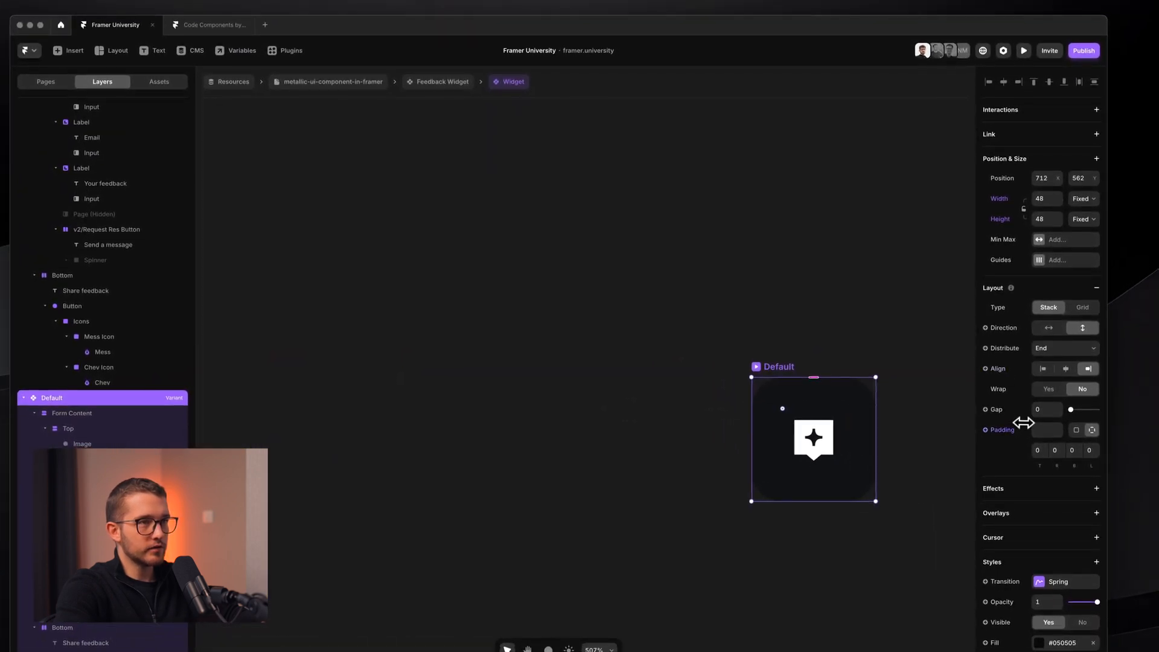
{"action": "scroll", "coordinate": [1024, 421], "scroll_direction": "down", "scroll_amount": 5}
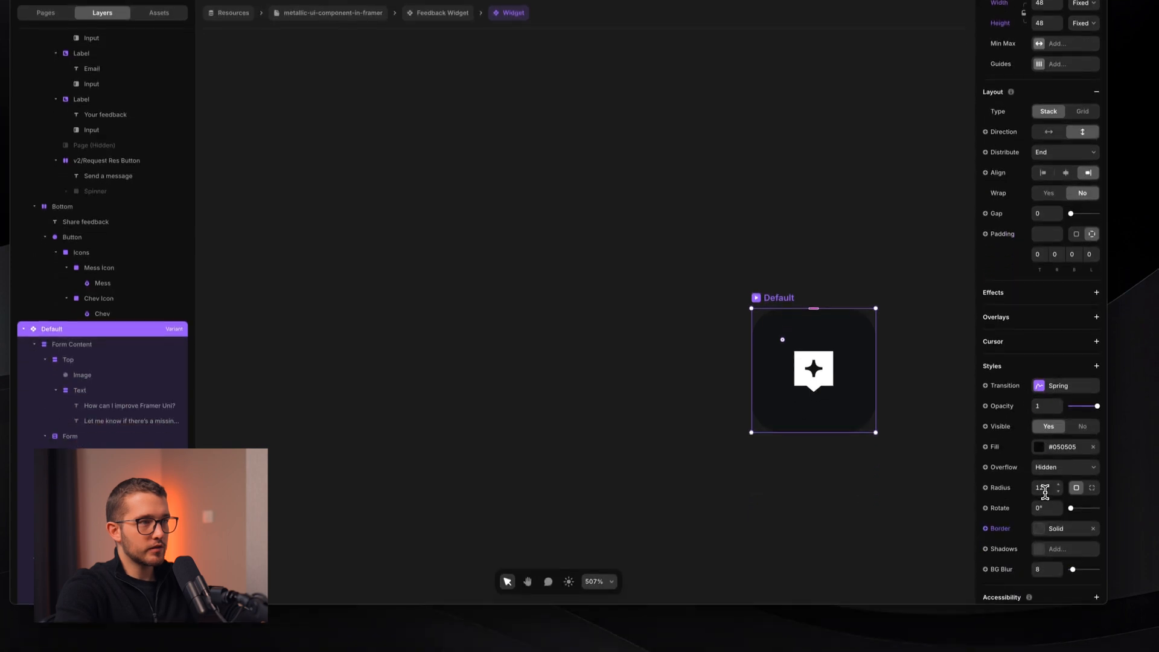
{"action": "left_click", "coordinate": [1044, 489]}
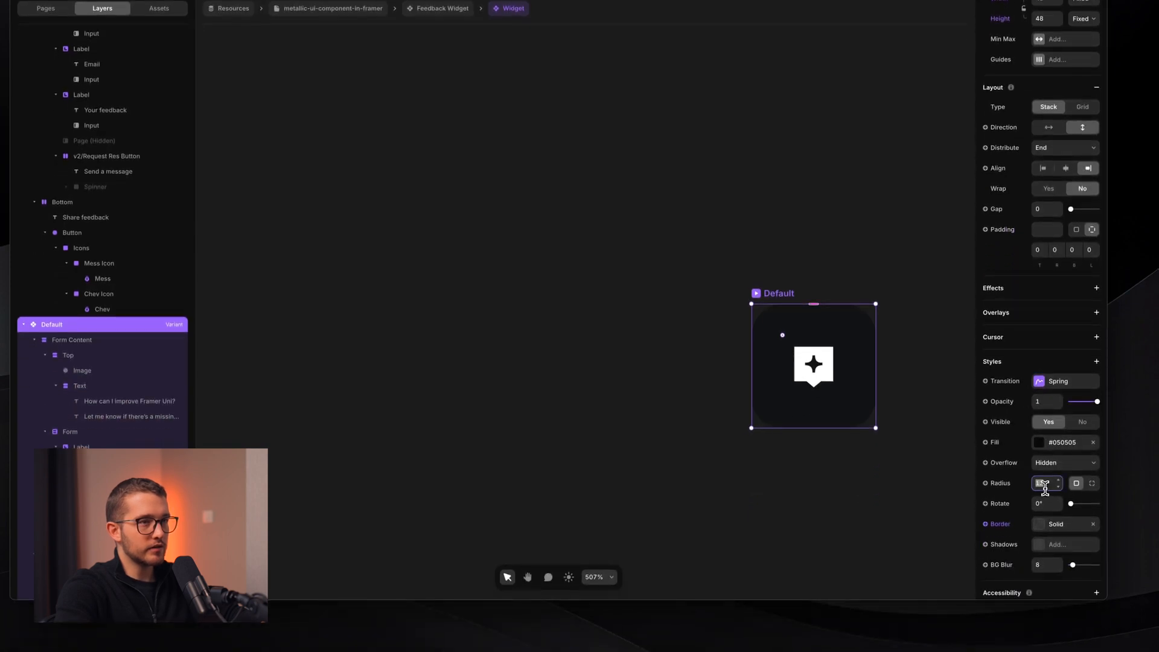
{"action": "type", "text": "24"}
{"action": "key", "text": "Return"}
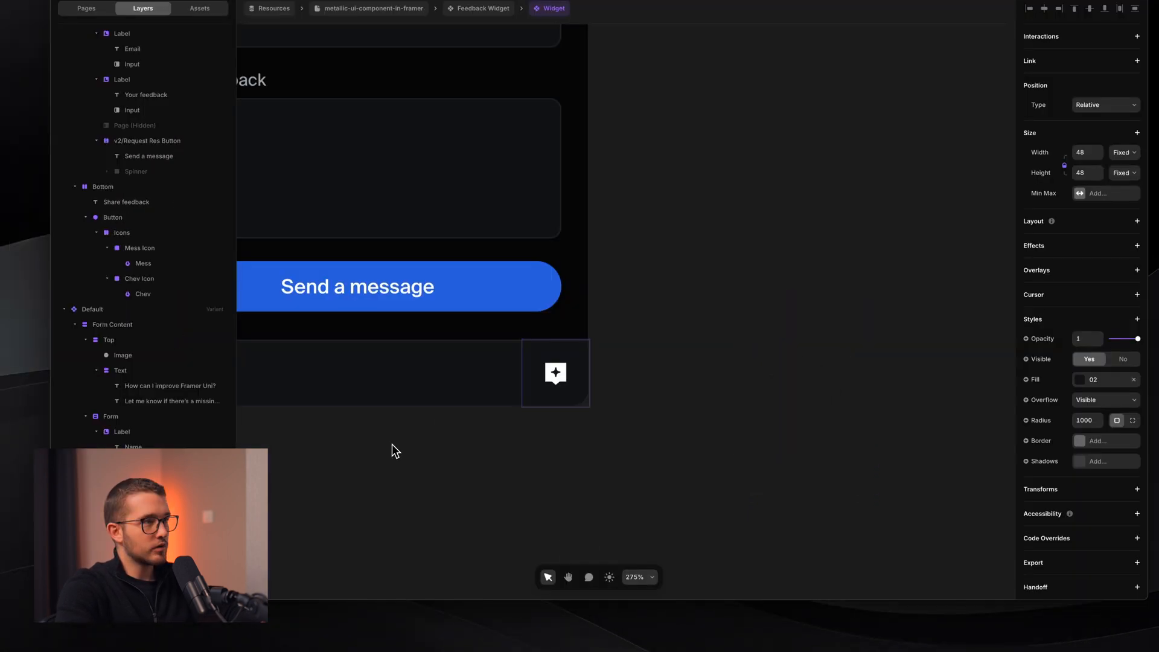
- Set the open form's Icons group Rotate X to 180 to show the chevron
{"action": "key", "text": "Escape"}
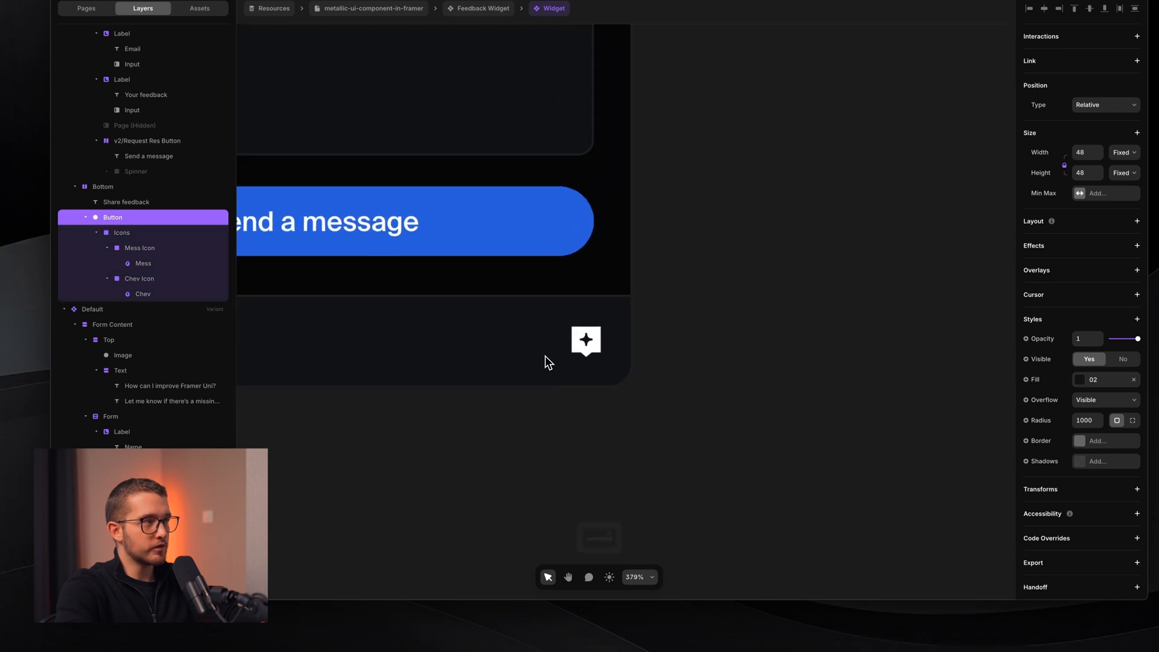
{"action": "left_click", "coordinate": [122, 232]}
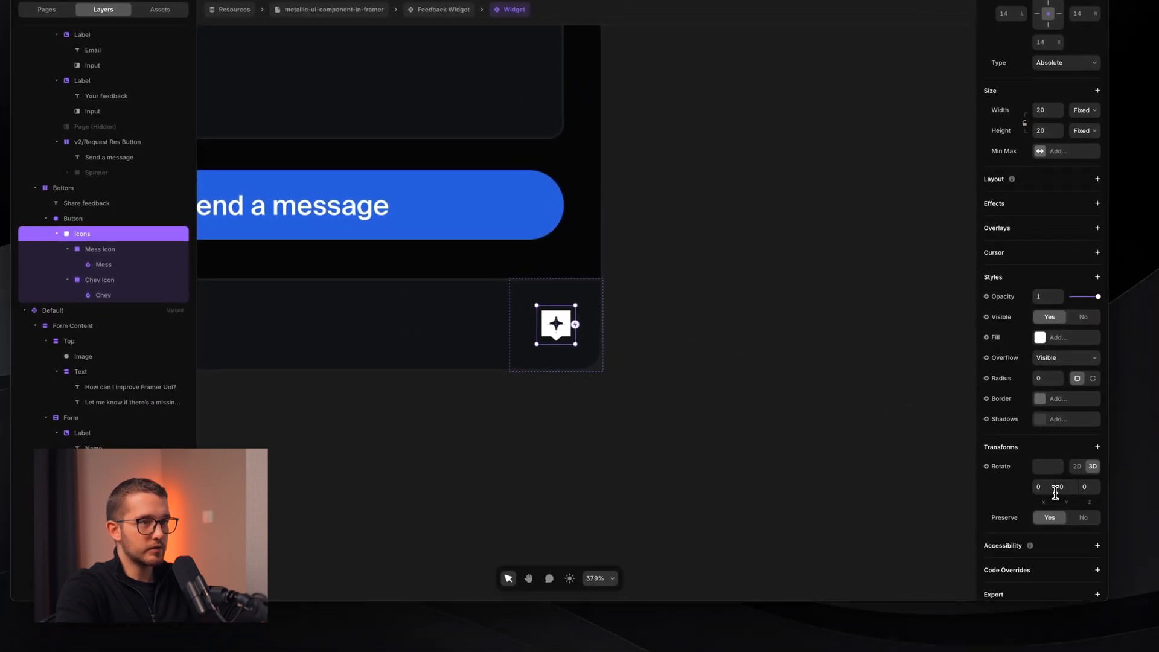
{"action": "left_click", "coordinate": [1048, 487]}
{"action": "type", "text": "180"}
{"action": "key", "text": "Return"}
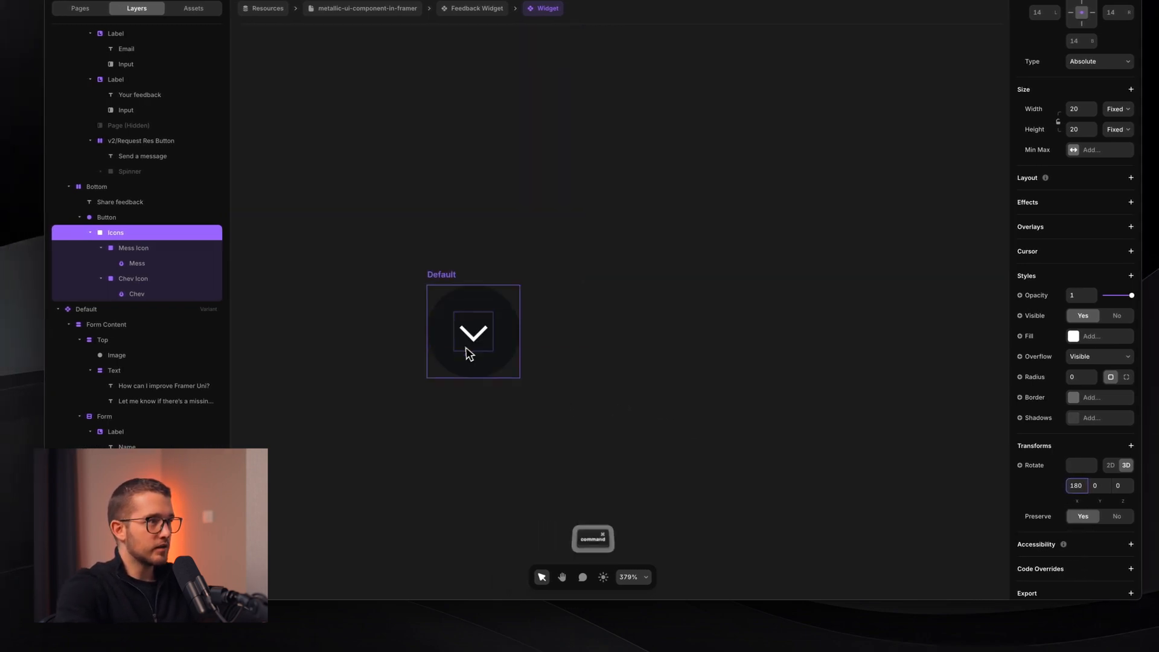
- Set the Default variant's Icons Rotate X to 0 so the message icon shows
{"action": "left_click", "coordinate": [474, 346], "text": "super"}
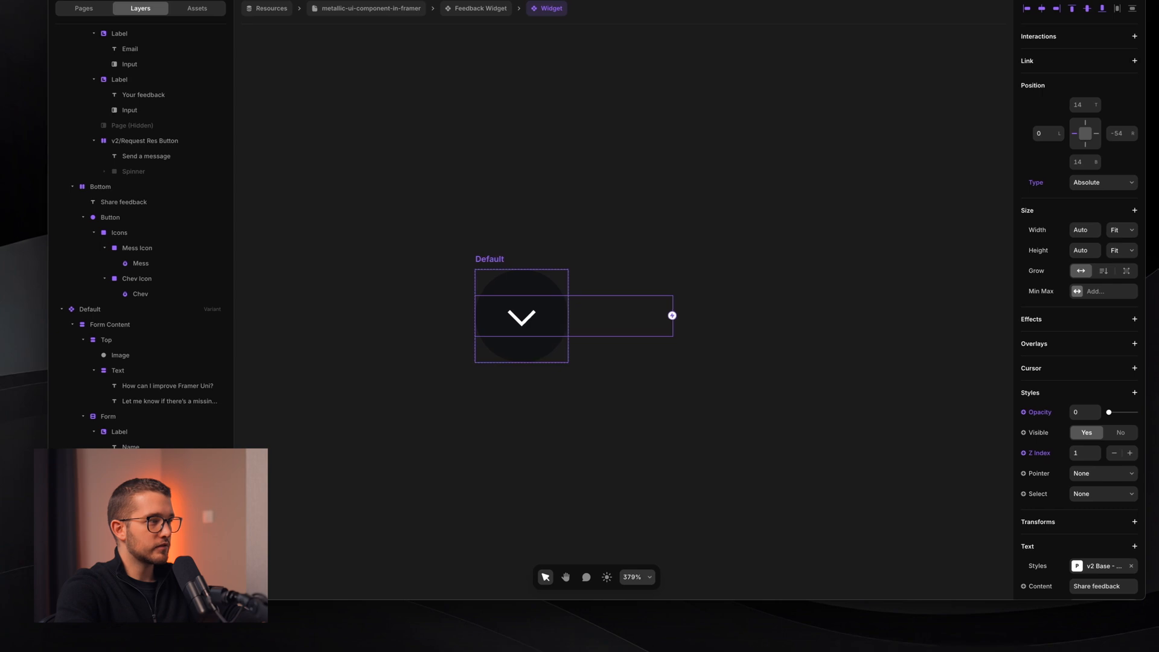
{"action": "left_click", "coordinate": [518, 315], "text": "super"}
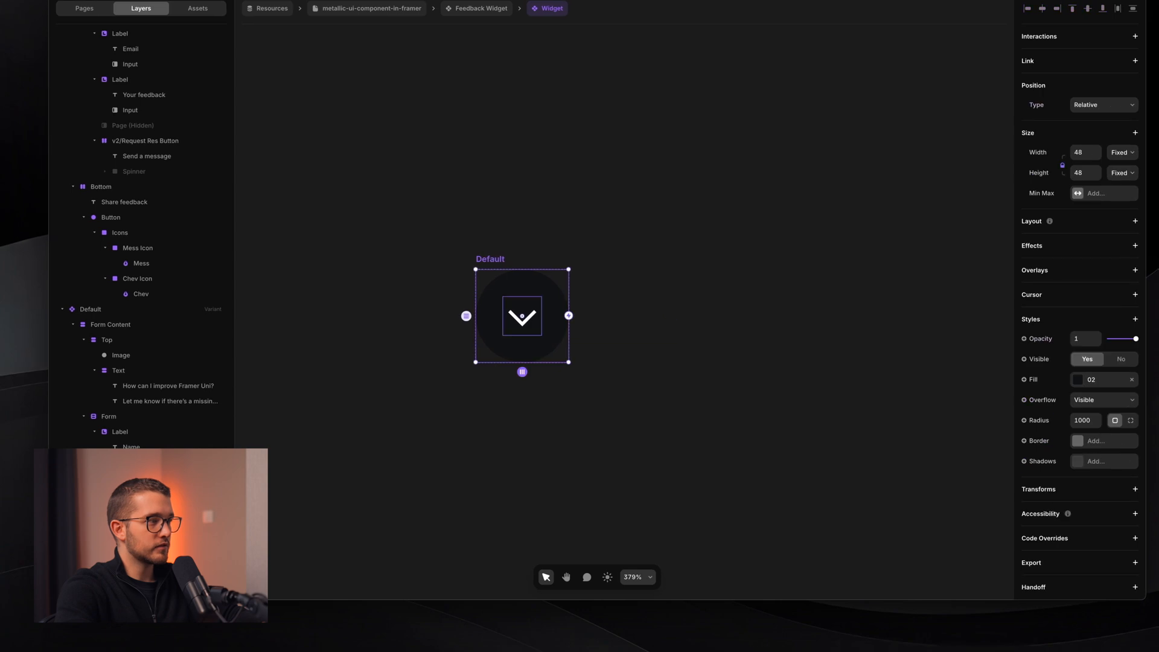
{"action": "scroll", "coordinate": [1077, 486], "scroll_direction": "down", "scroll_amount": 3}
{"action": "left_click", "coordinate": [1087, 456]}
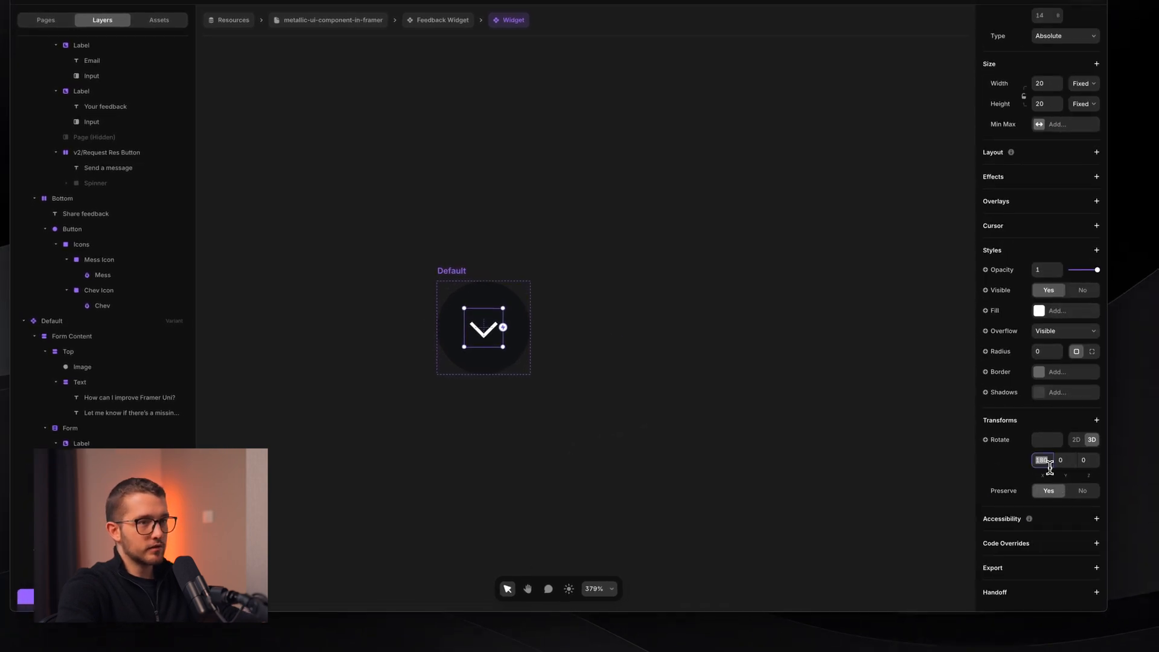
{"action": "key", "text": "Return"}
{"action": "left_click", "coordinate": [773, 453]}
{"action": "scroll", "coordinate": [772, 453], "scroll_direction": "down", "scroll_amount": 3}
{"action": "scroll", "coordinate": [771, 454], "scroll_direction": "left", "scroll_amount": 3}
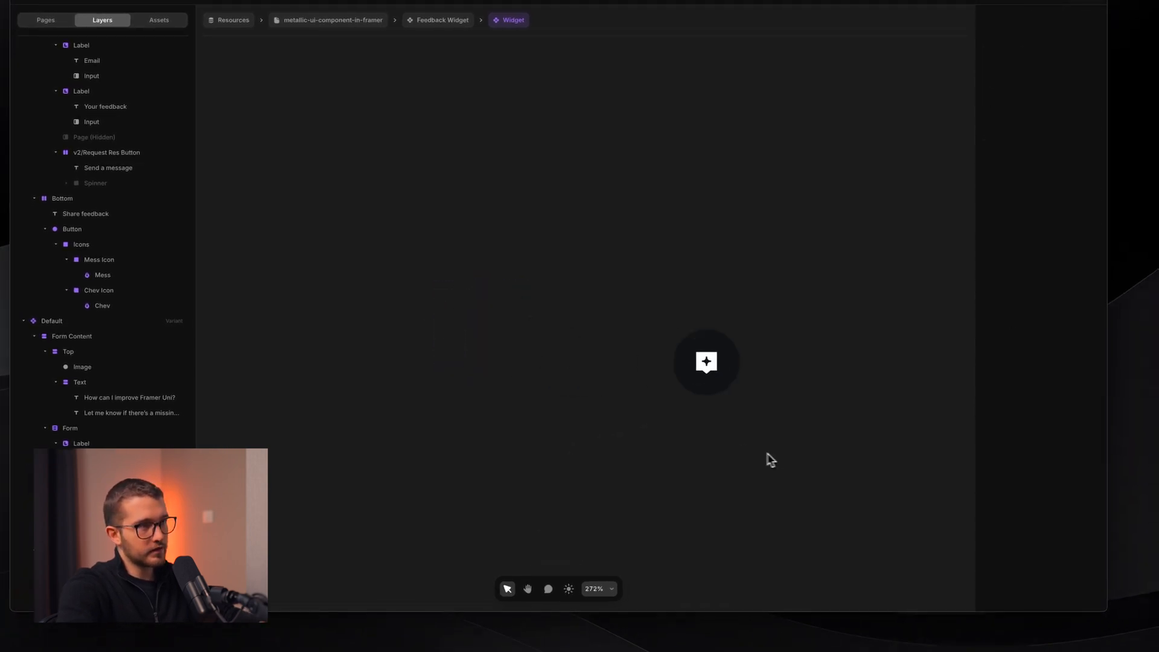
- Move Default beside the form and add a new variant to its right
{"action": "left_click", "coordinate": [709, 320]}
{"action": "scroll", "coordinate": [695, 323], "scroll_direction": "down", "scroll_amount": 2}
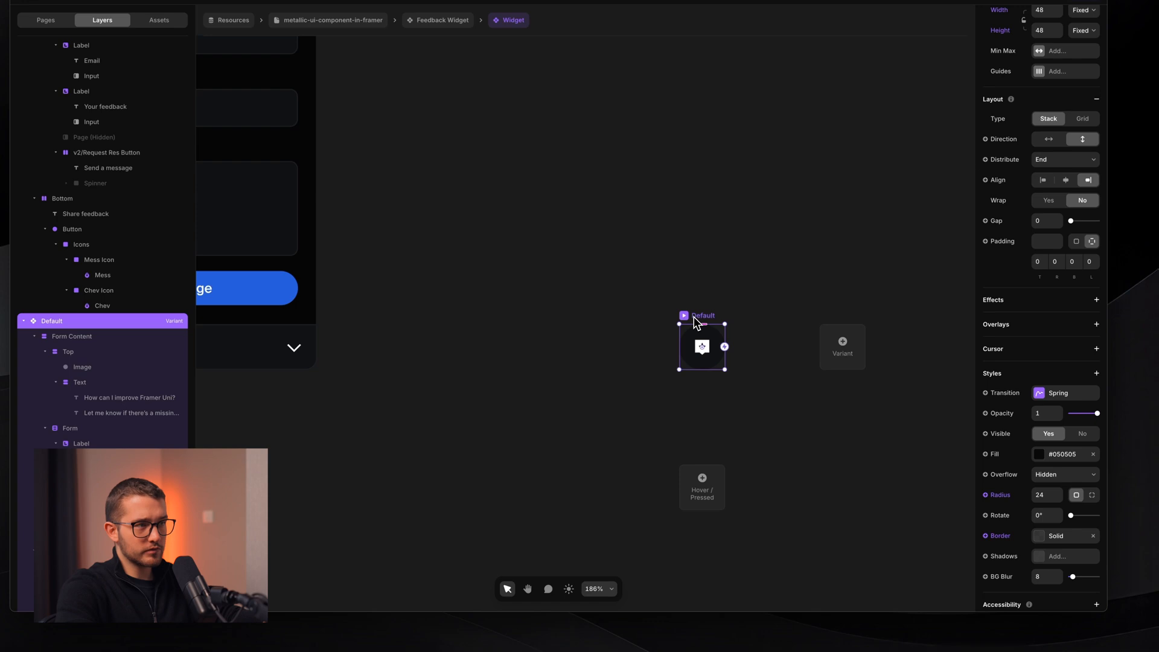
{"action": "scroll", "coordinate": [693, 317], "scroll_direction": "down", "scroll_amount": 3}
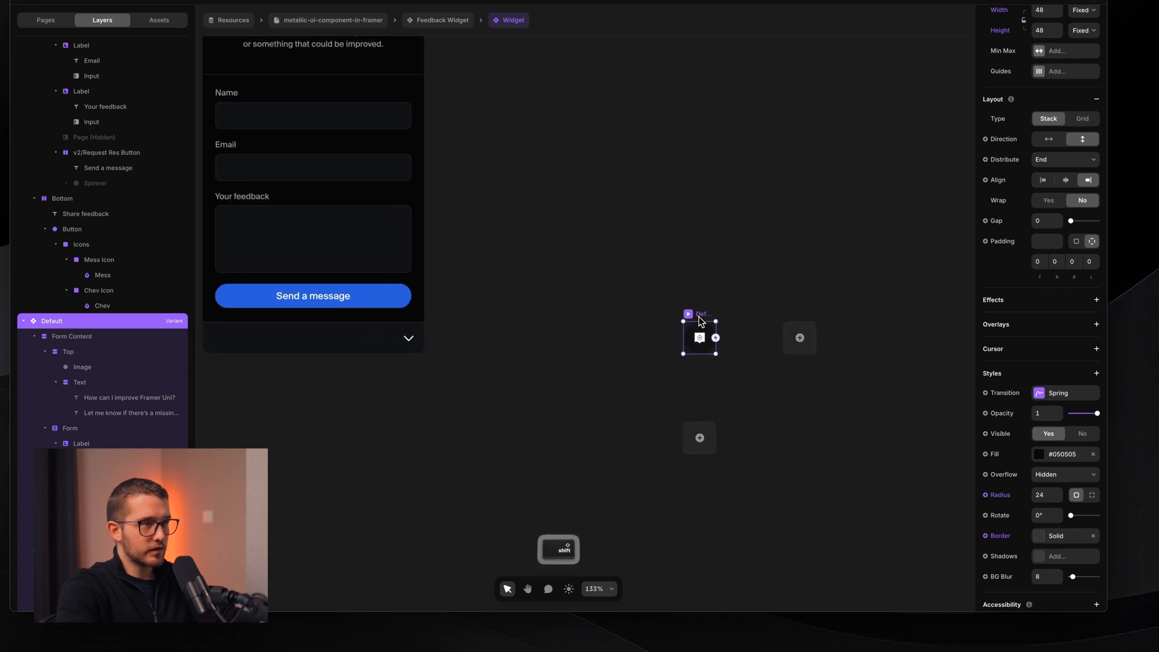
{"action": "left_click_drag", "start_coordinate": [698, 316], "coordinate": [524, 317]}
{"action": "left_click", "coordinate": [641, 370]}
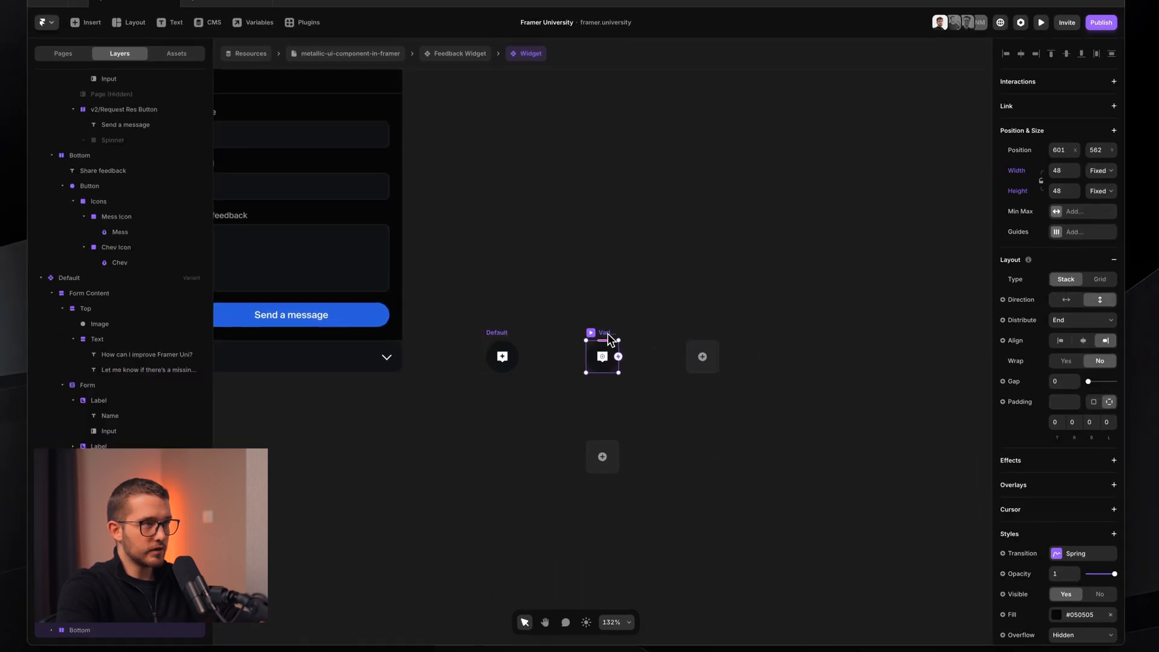
{"action": "left_click_drag", "start_coordinate": [608, 339], "coordinate": [697, 334]}
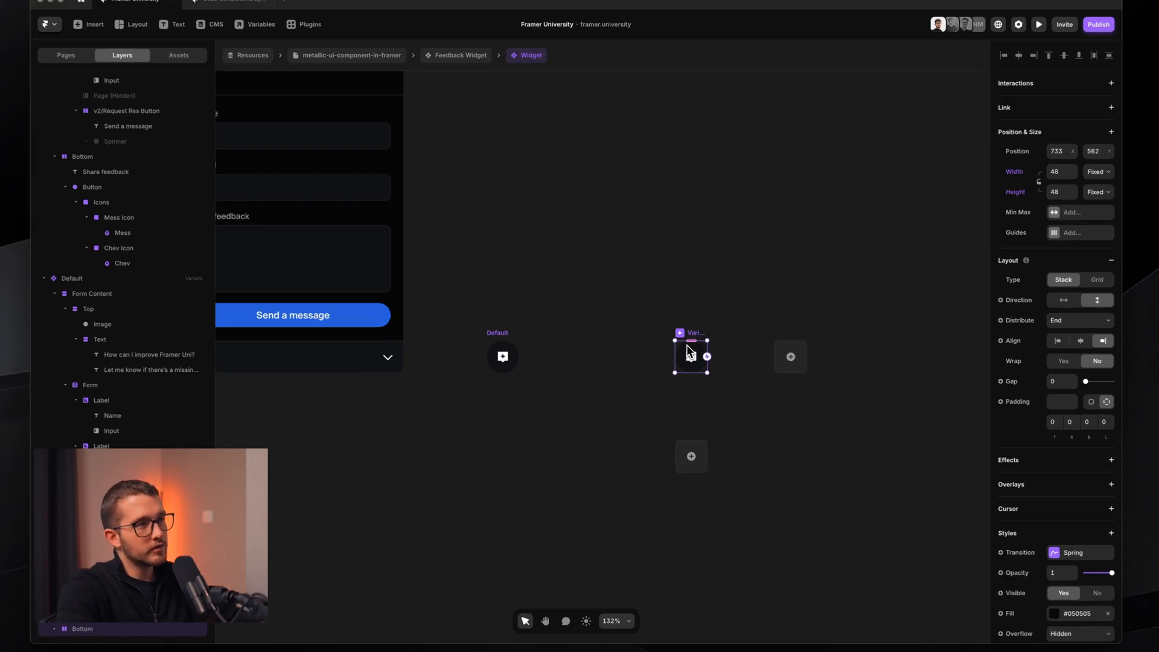
- Rename the new variant to 'Default Hover'
{"action": "scroll", "coordinate": [676, 350], "scroll_direction": "up", "scroll_amount": 3}
{"action": "scroll", "coordinate": [664, 353], "scroll_direction": "up", "scroll_amount": 1}
{"action": "key", "text": "shift+d"}
{"action": "key", "text": "shift+d"}
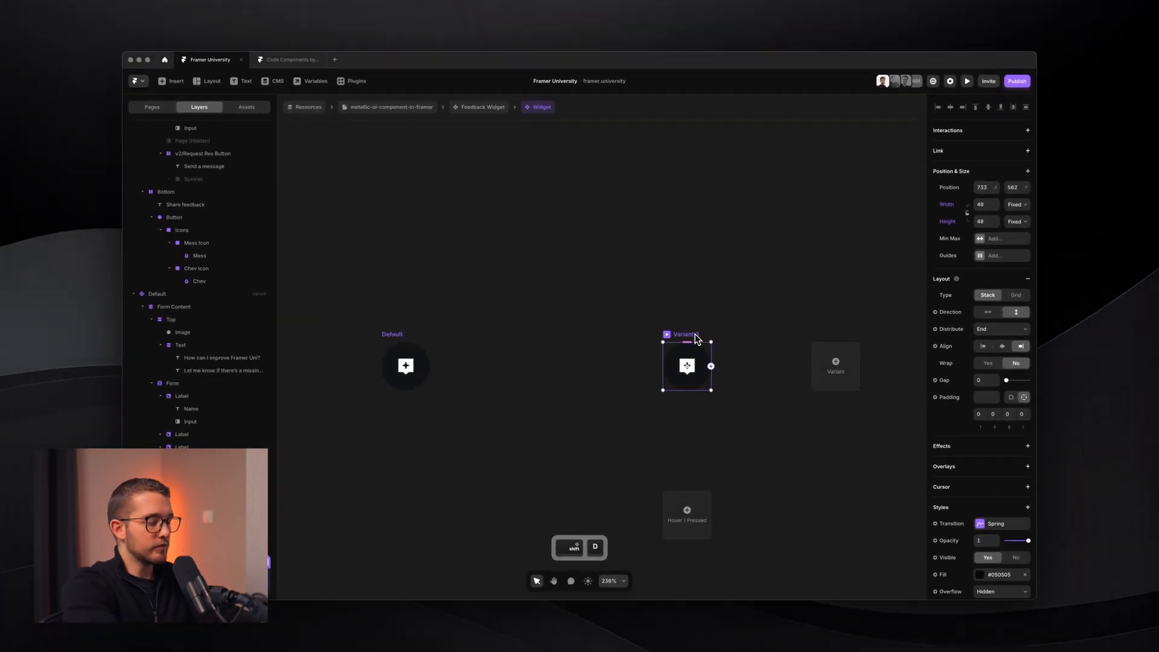
{"action": "double_click", "coordinate": [696, 337]}
{"action": "type", "text": "Default Hover"}
{"action": "key", "text": "Return"}
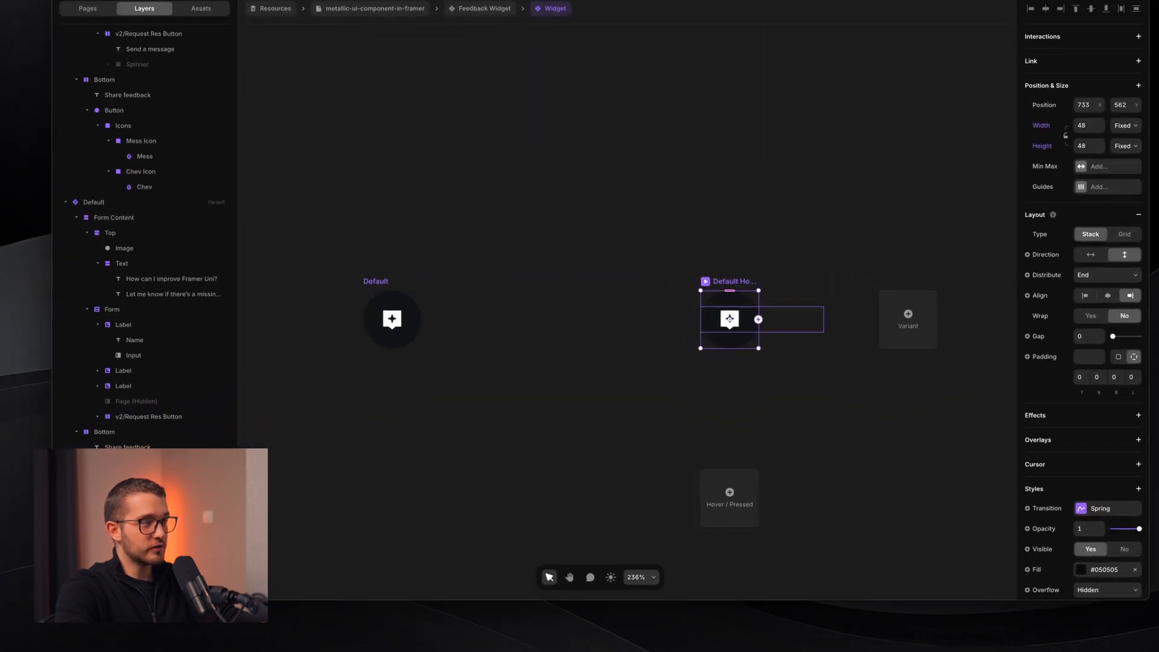
- Make the Share feedback text relative-positioned and set the Bottom stack's width to fit content
{"action": "left_click", "coordinate": [127, 569]}
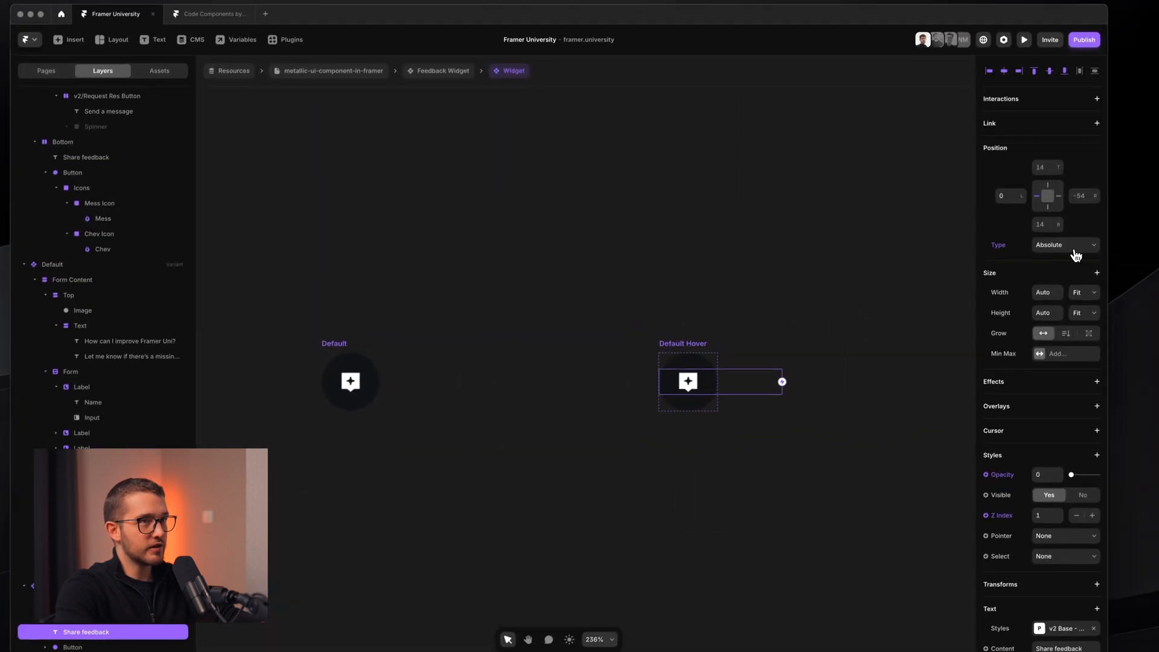
{"action": "left_click", "coordinate": [1076, 254]}
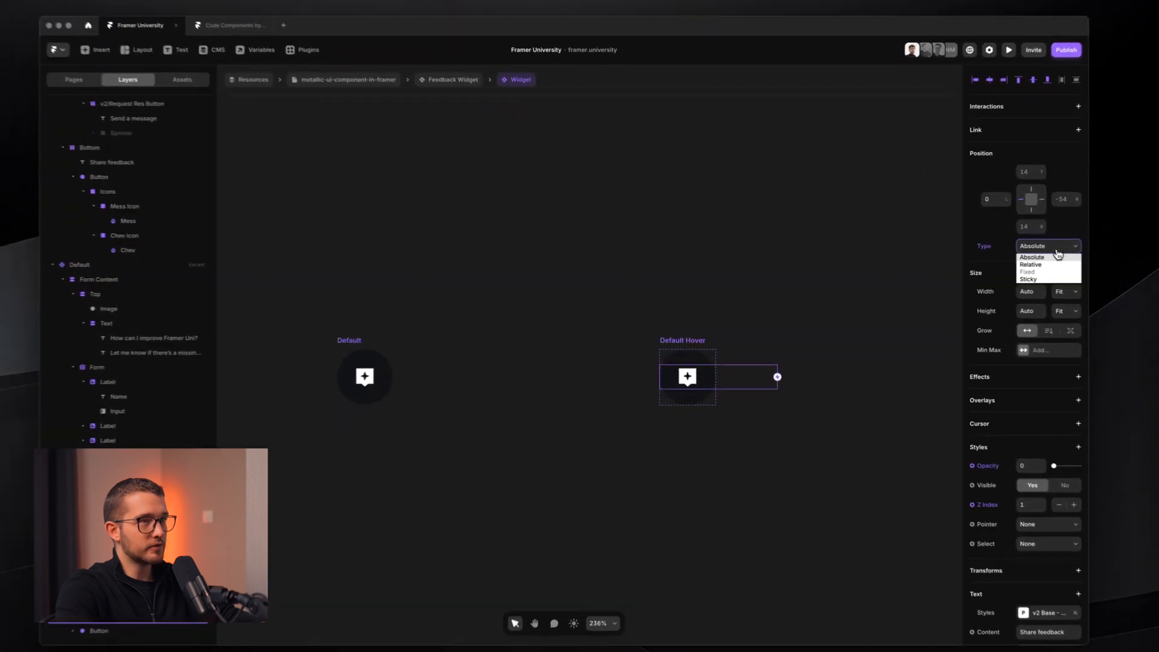
{"action": "left_click", "coordinate": [1050, 265]}
{"action": "left_click", "coordinate": [131, 606]}
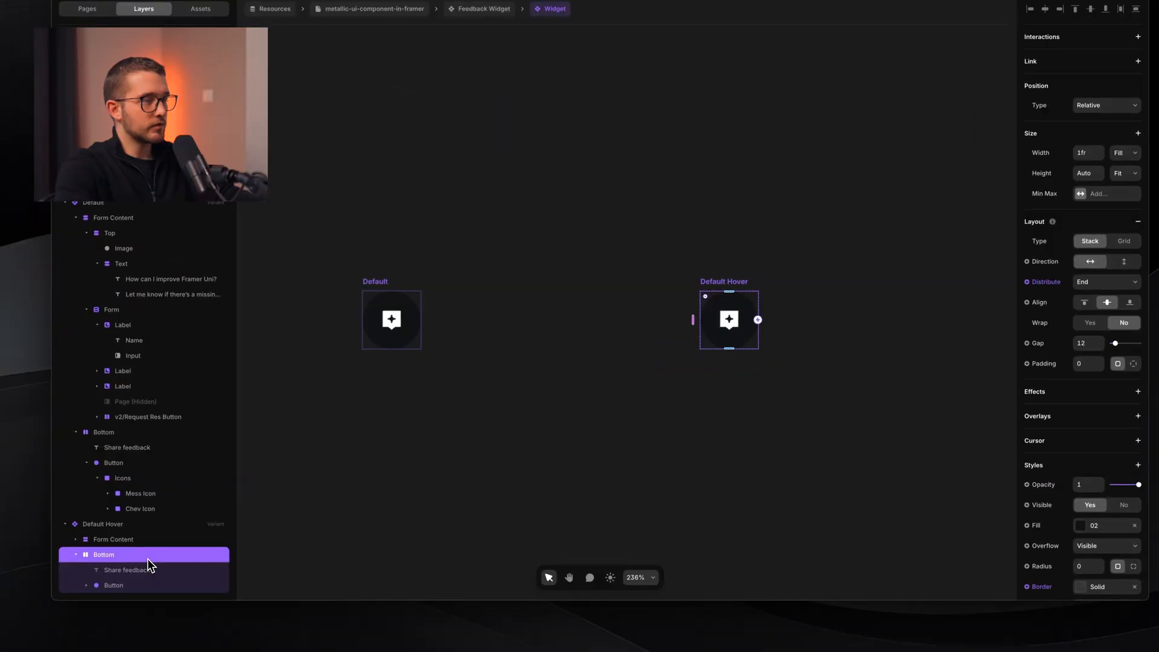
{"action": "left_click", "coordinate": [1124, 152]}
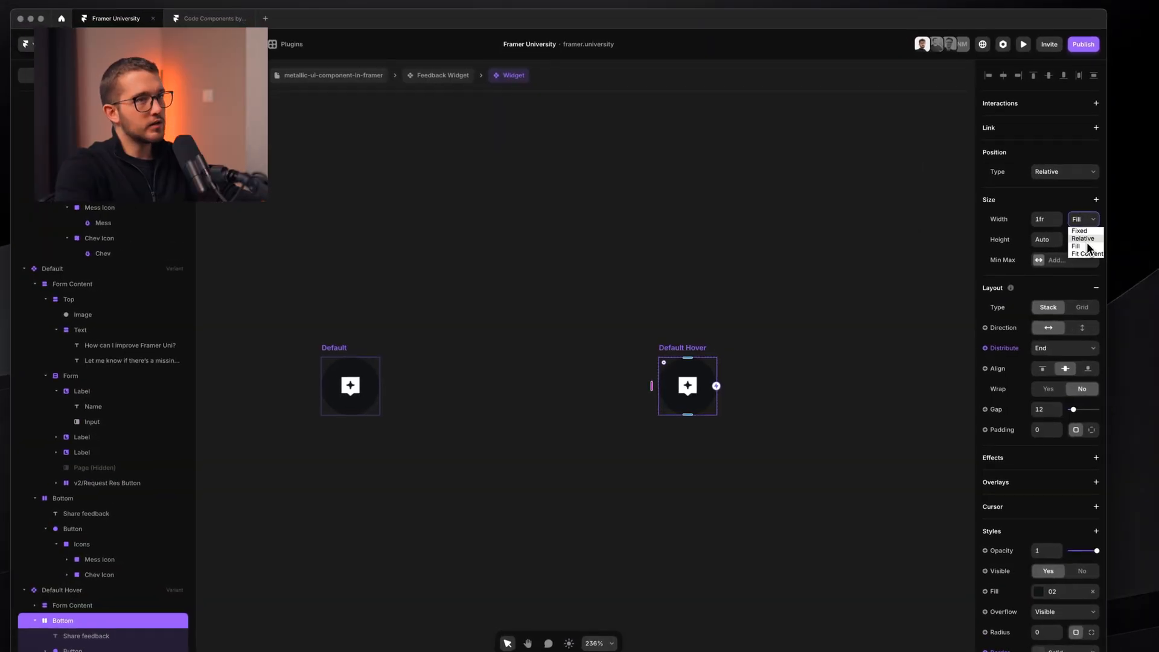
{"action": "left_click", "coordinate": [1090, 253]}
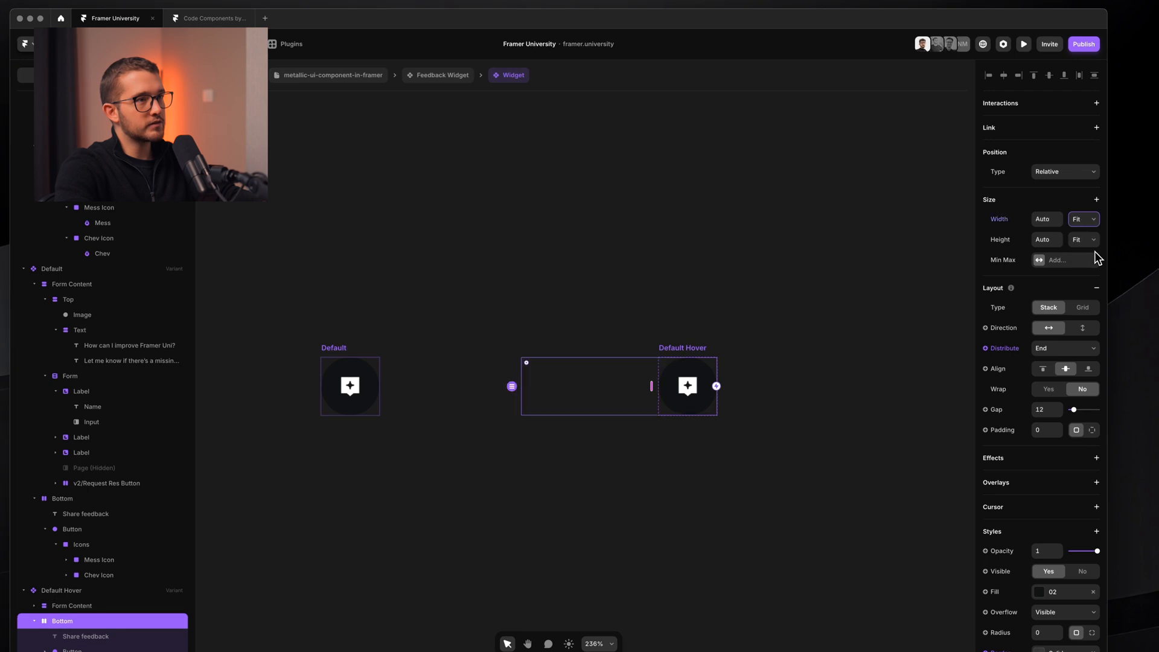
- Widen the Default Hover variant to 159 and set the Share feedback text opacity to 1
{"action": "left_click", "coordinate": [691, 350]}
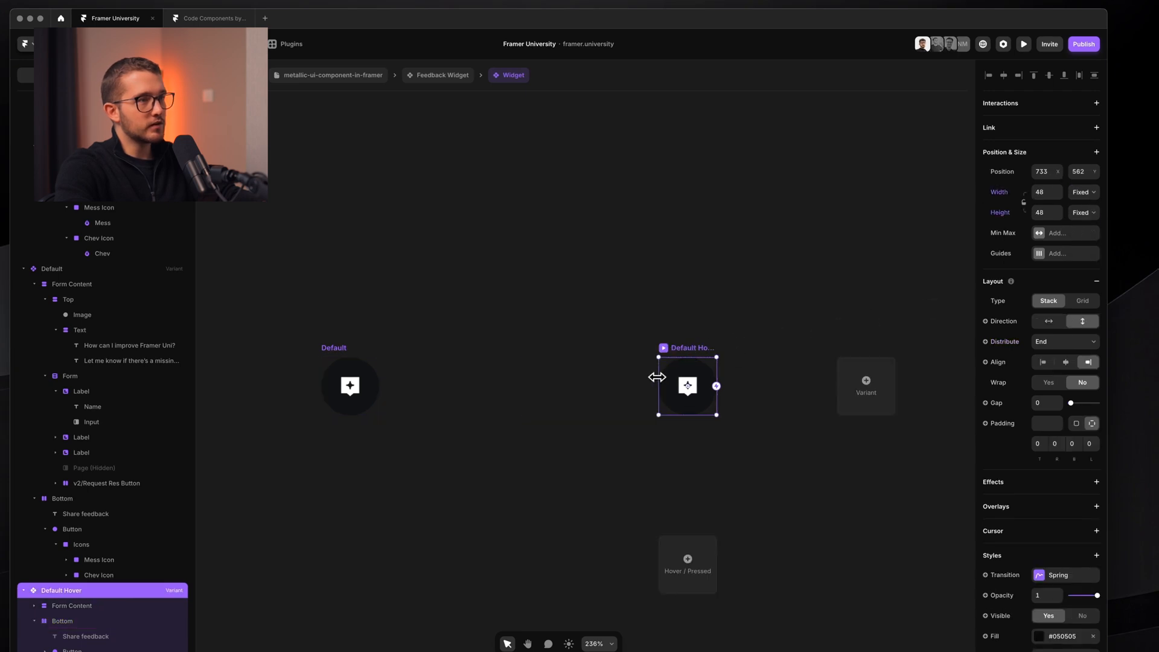
{"action": "left_click_drag", "start_coordinate": [657, 377], "coordinate": [525, 389]}
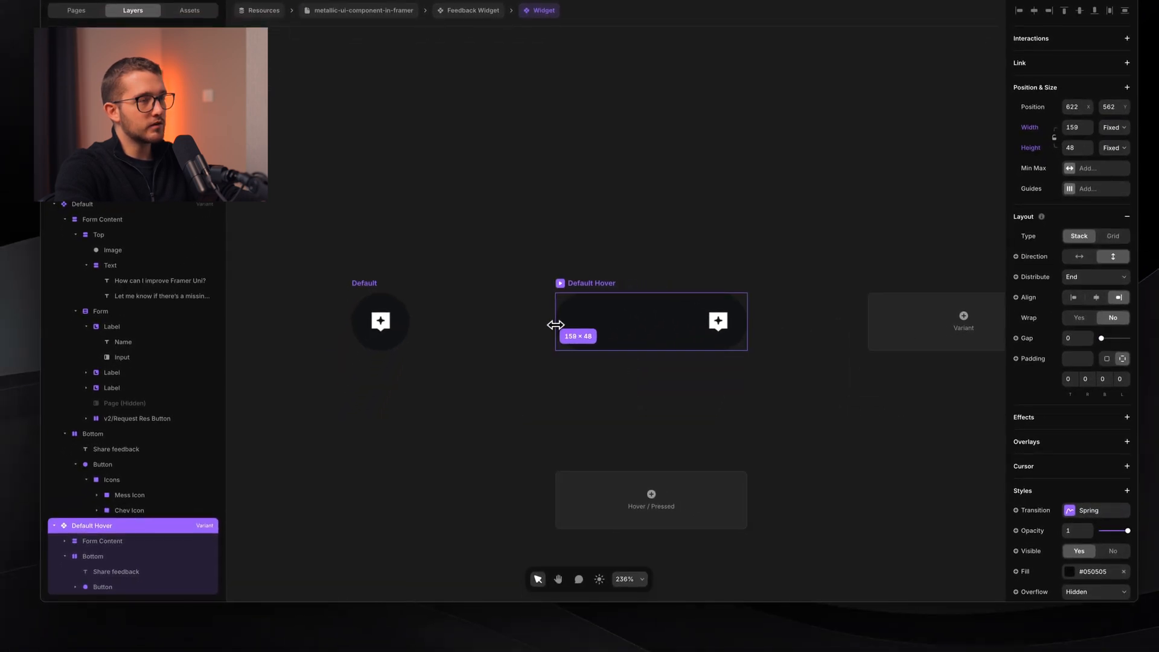
{"action": "left_click", "coordinate": [626, 331]}
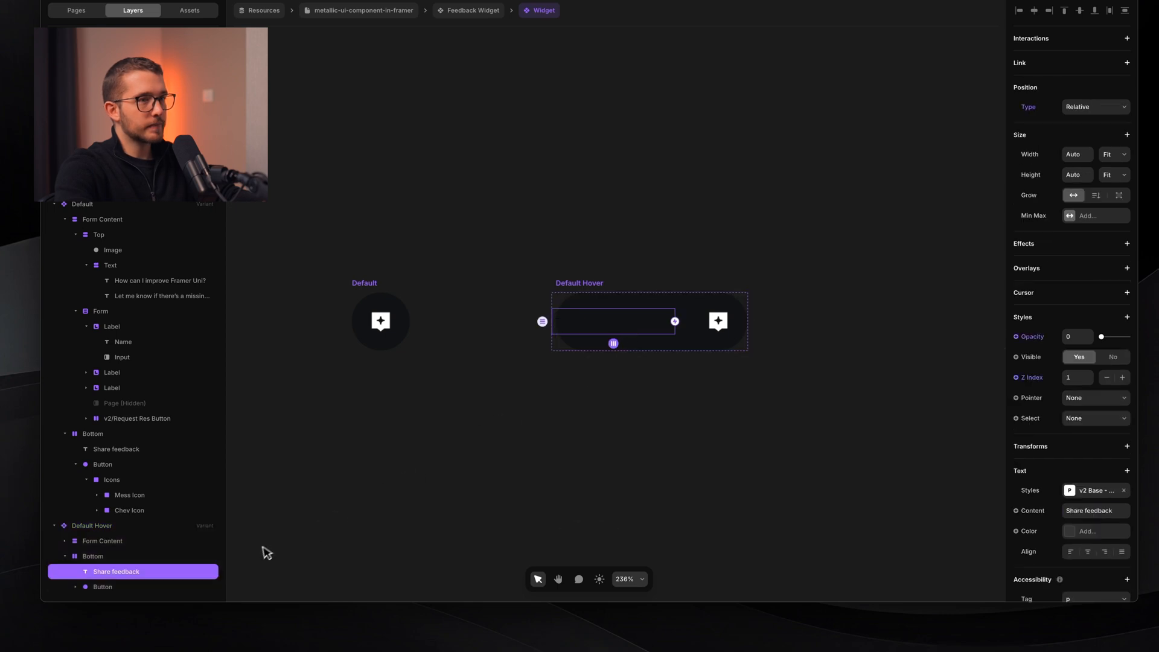
{"action": "left_click", "coordinate": [1051, 355]}
{"action": "type", "text": "1"}
{"action": "key", "text": "Return"}
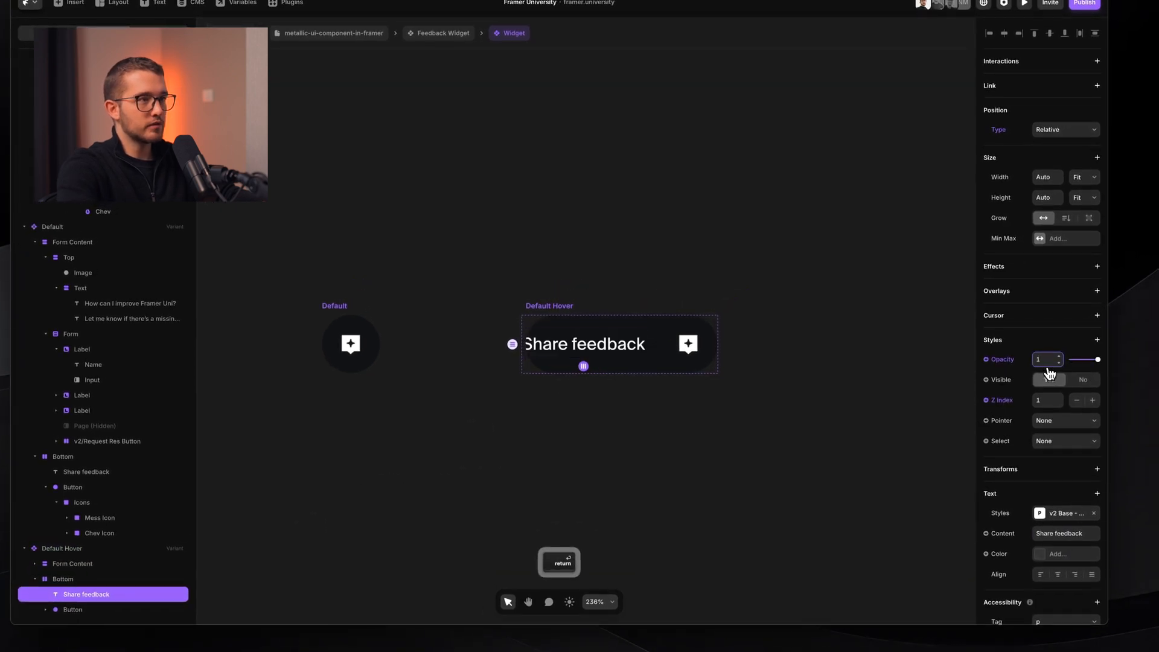
- Widen Default Hover to about 179 and nudge the Bottom stack's left padding, set per side
{"action": "left_click", "coordinate": [524, 321]}
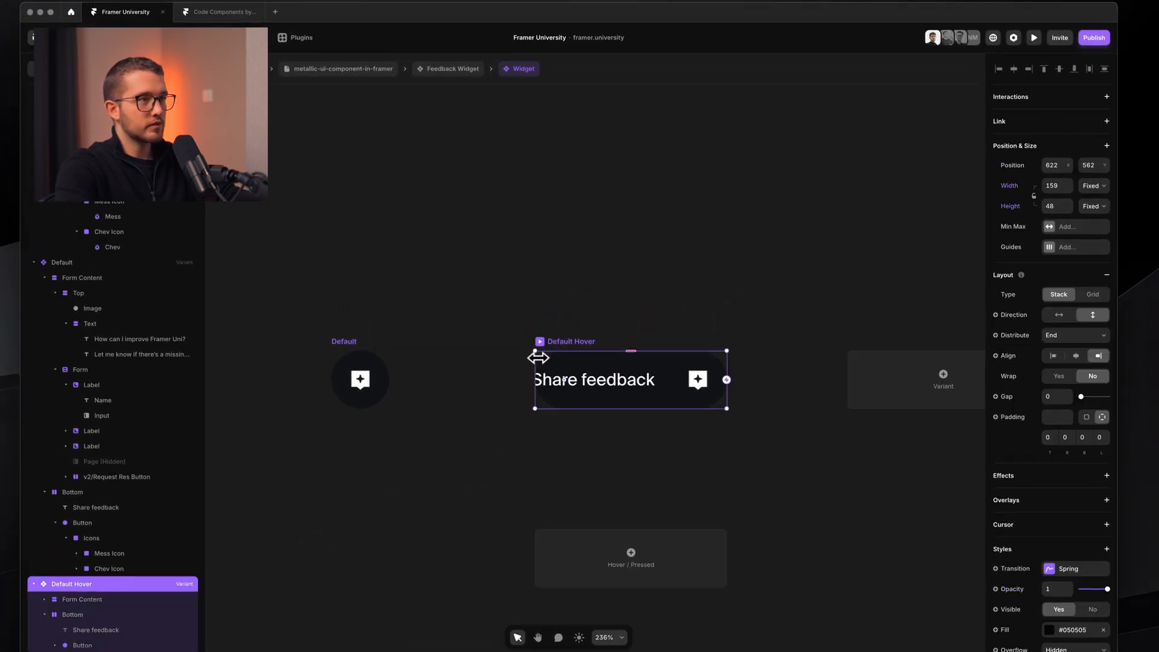
{"action": "left_click_drag", "start_coordinate": [523, 321], "coordinate": [489, 317]}
{"action": "scroll", "coordinate": [543, 395], "scroll_direction": "up", "scroll_amount": 3}
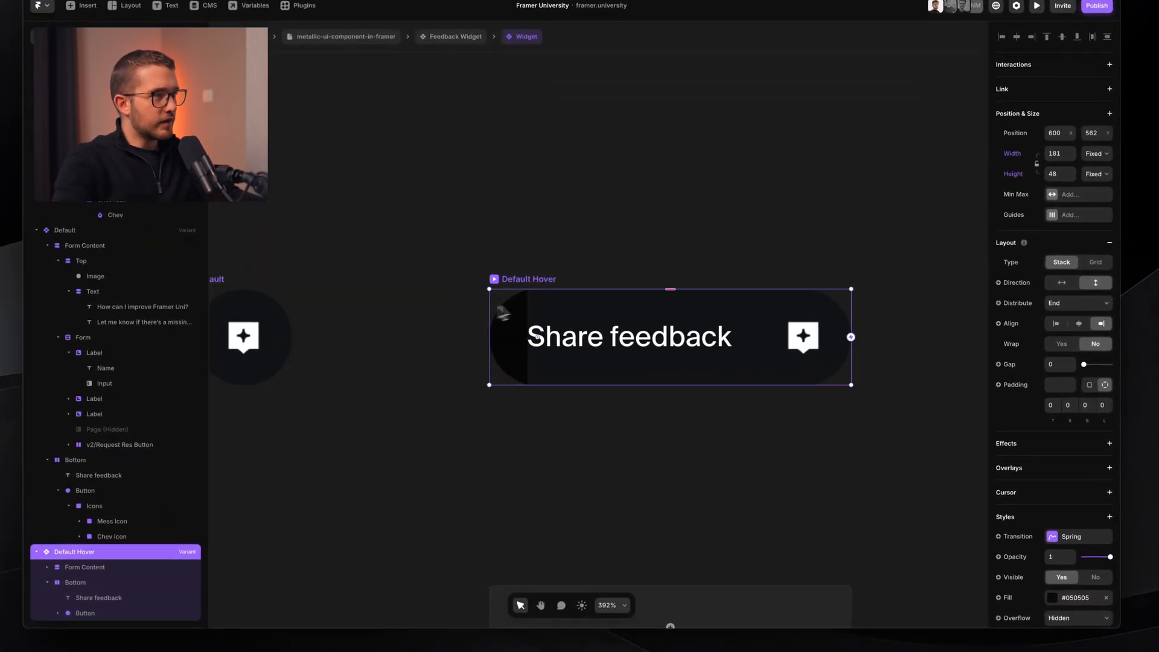
{"action": "left_click", "coordinate": [554, 309], "text": "super"}
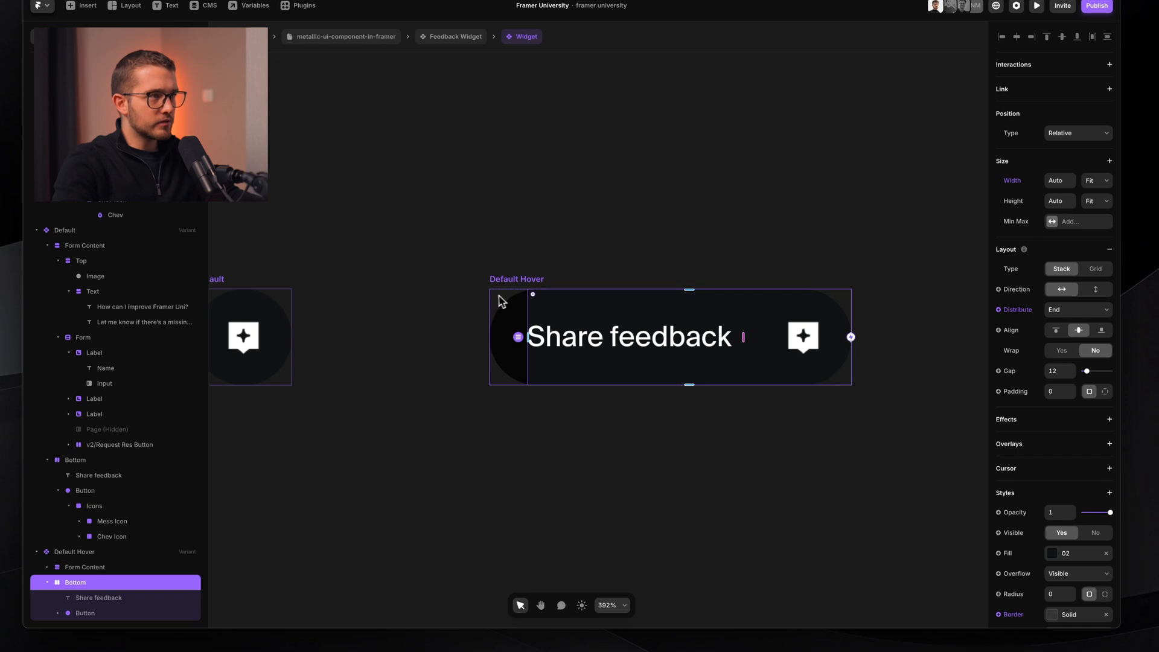
{"action": "left_click", "coordinate": [498, 296]}
{"action": "left_click", "coordinate": [569, 313], "text": "super"}
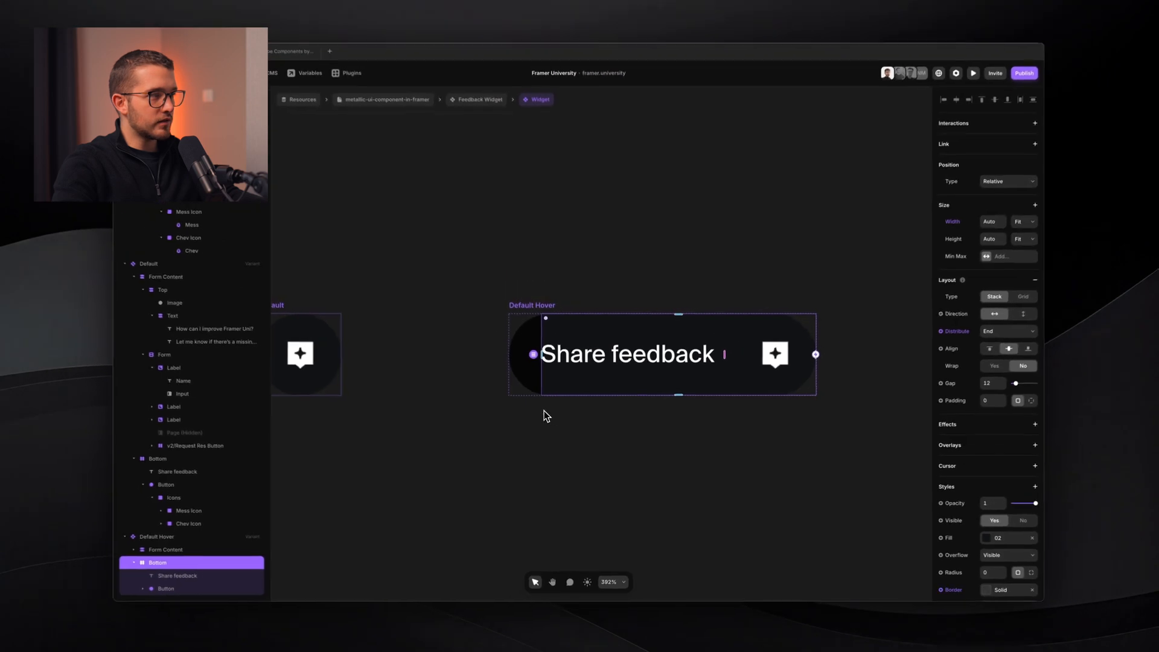
{"action": "left_click", "coordinate": [1023, 404]}
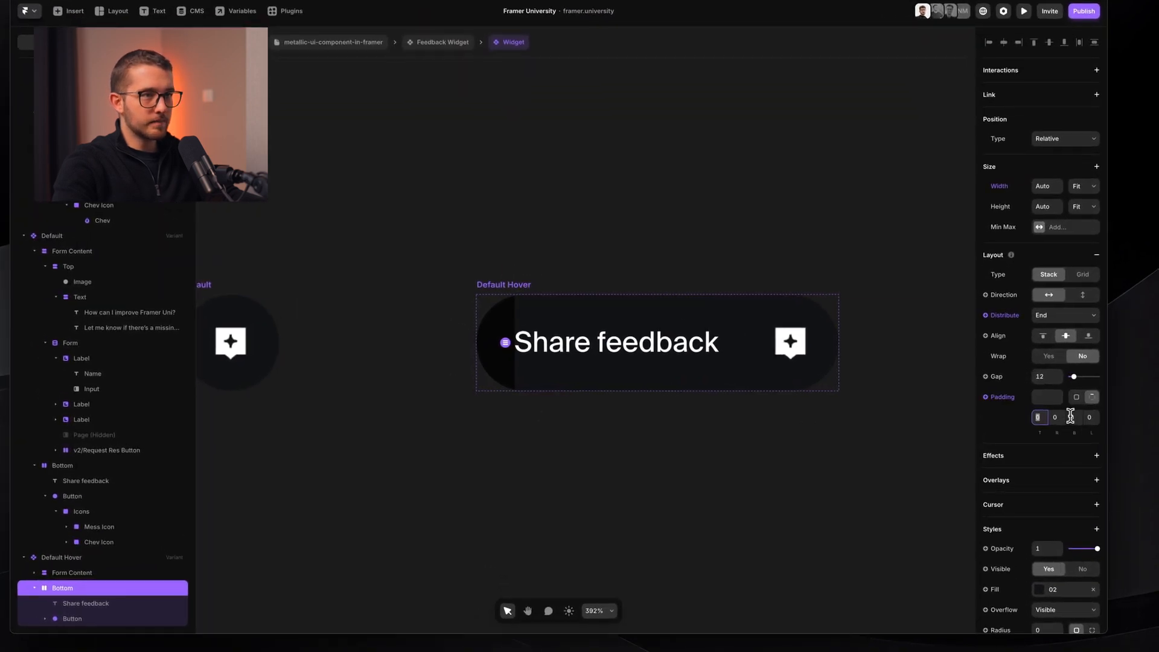
{"action": "key", "text": "Up"}
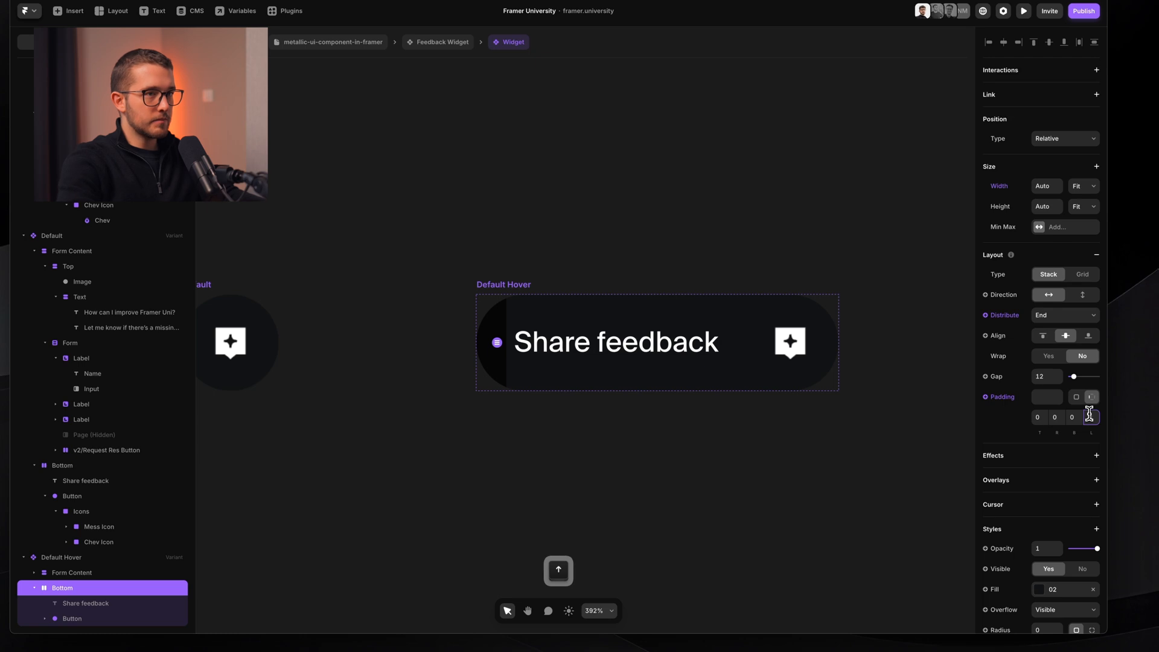
- Widen the Default Hover variant slightly leftward to about 182 px, then reselect its Bottom stack
{"action": "left_click", "coordinate": [516, 283]}
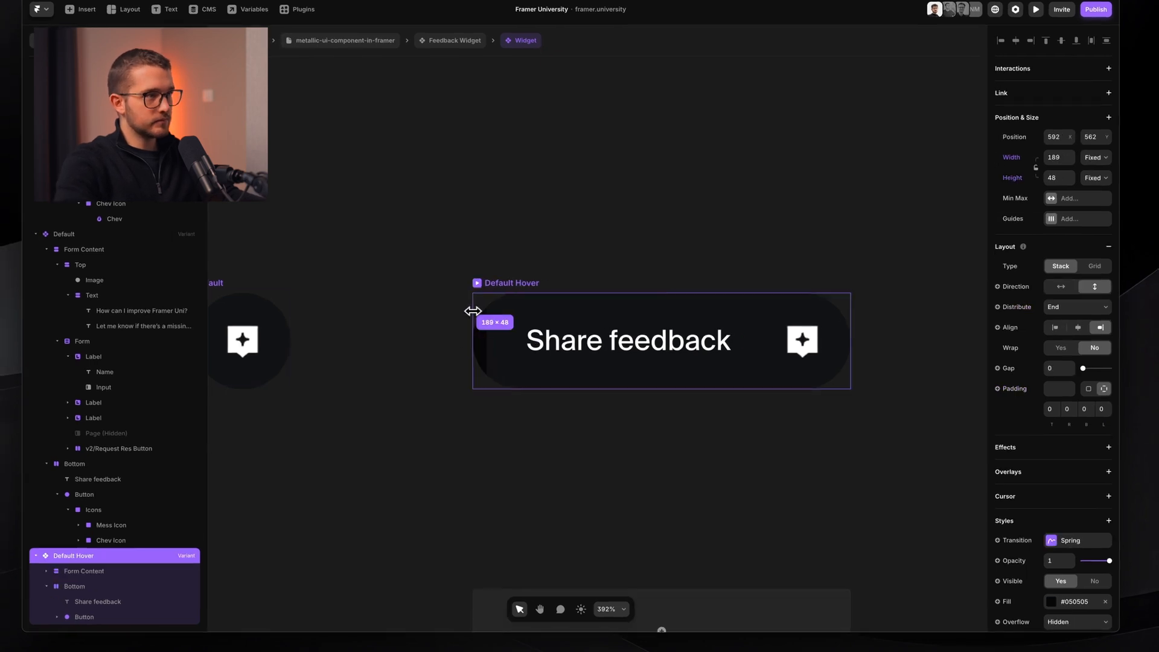
{"action": "scroll", "coordinate": [505, 345], "scroll_direction": "up", "scroll_amount": 3}
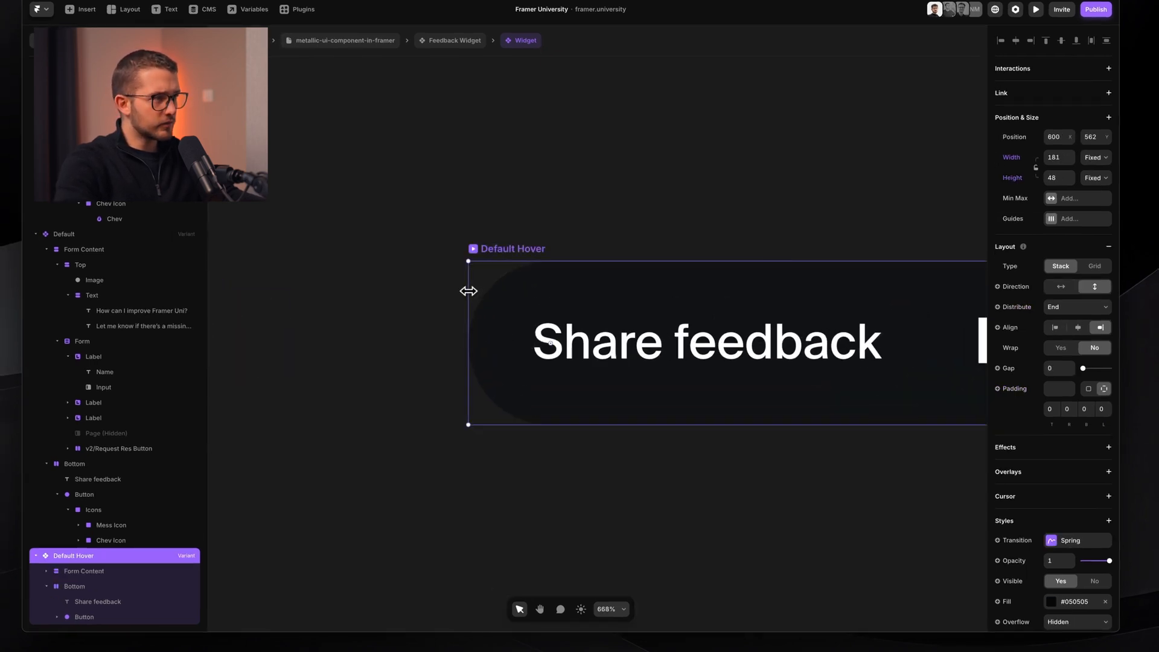
{"action": "left_click_drag", "start_coordinate": [468, 291], "coordinate": [461, 284]}
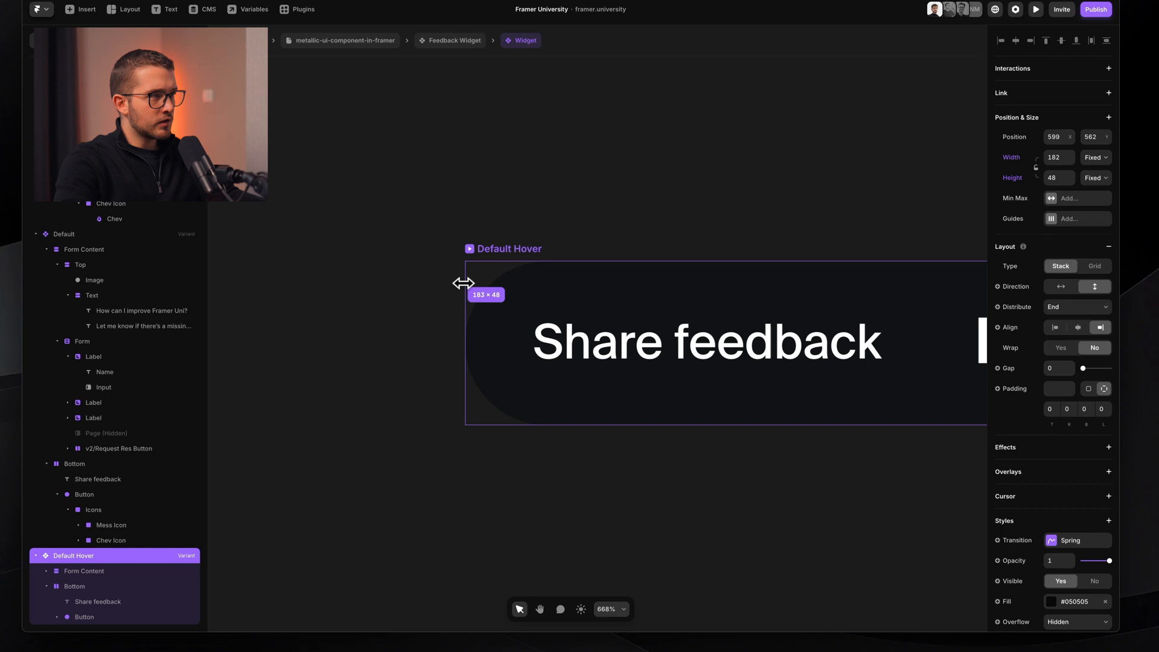
{"action": "scroll", "coordinate": [507, 336], "scroll_direction": "down", "scroll_amount": 3}
{"action": "left_click", "coordinate": [563, 468]}
{"action": "scroll", "coordinate": [563, 469], "scroll_direction": "down", "scroll_amount": 3}
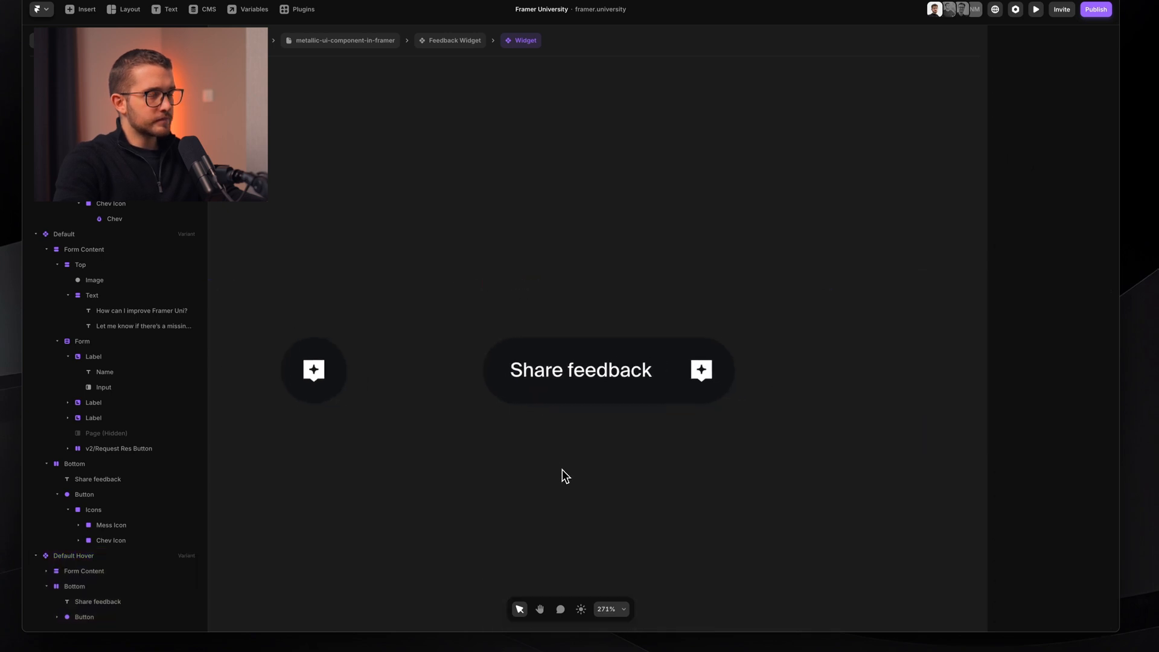
{"action": "scroll", "coordinate": [562, 469], "scroll_direction": "up", "scroll_amount": 2}
- Reduce the gap between the Share feedback label and icon to 0 in the Bottom stack
{"action": "left_click", "coordinate": [668, 360]}
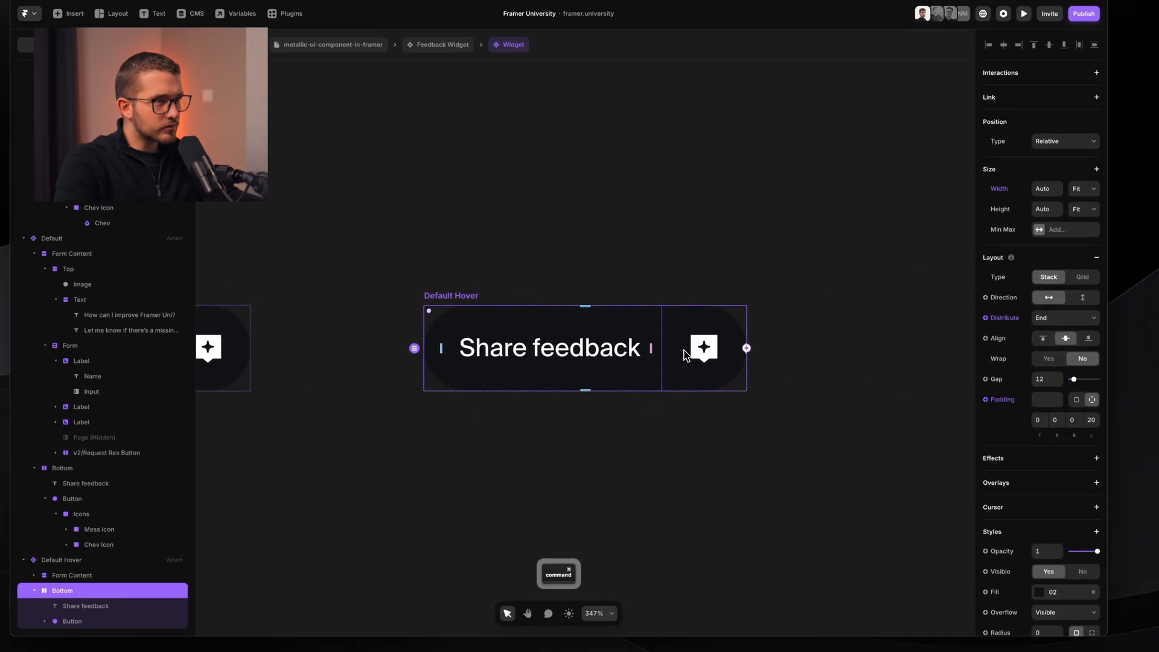
{"action": "left_click", "coordinate": [683, 350], "text": "super"}
{"action": "left_click", "coordinate": [644, 368], "text": "super"}
{"action": "scroll", "coordinate": [644, 368], "scroll_direction": "down", "scroll_amount": 3}
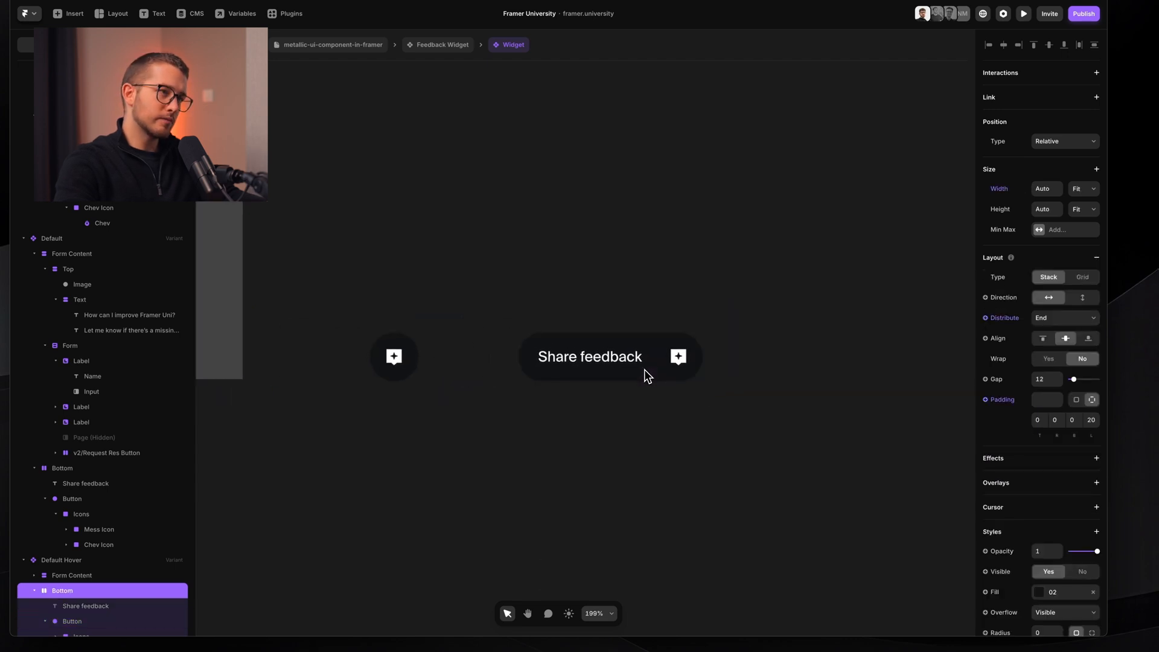
{"action": "scroll", "coordinate": [643, 370], "scroll_direction": "up", "scroll_amount": 5}
{"action": "scroll", "coordinate": [643, 369], "scroll_direction": "down", "scroll_amount": 2}
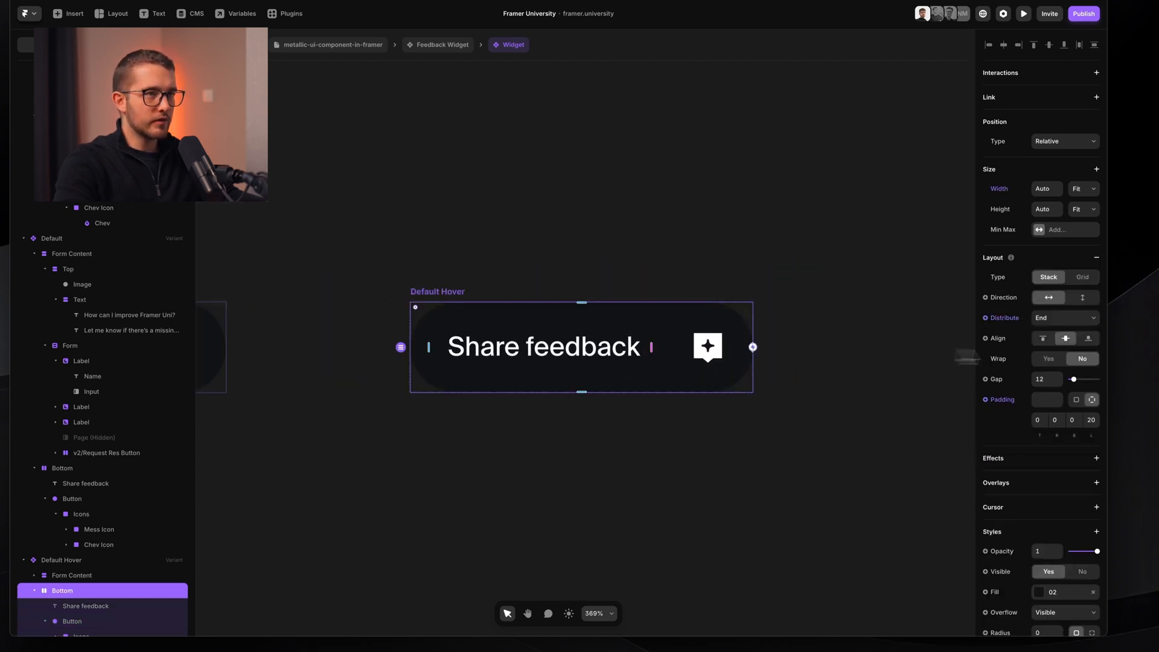
{"action": "key", "text": "shift+Down"}
{"action": "key", "text": "shift+Down"}
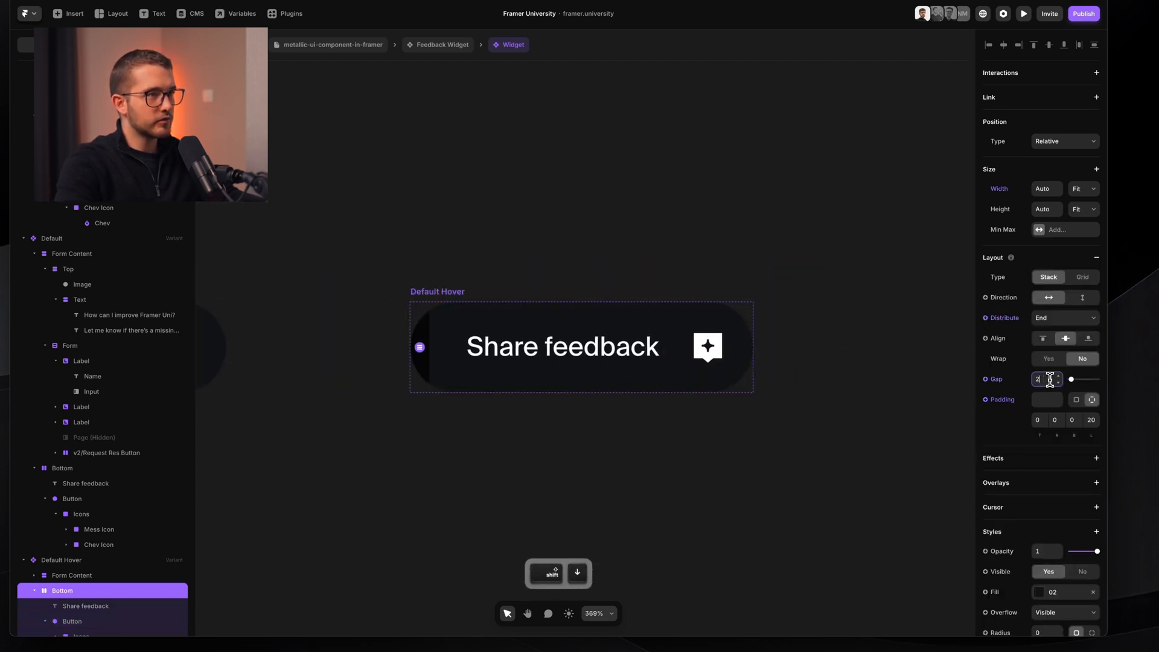
{"action": "key", "text": "Up"}
{"action": "key", "text": "Up"}
{"action": "key", "text": "Up"}
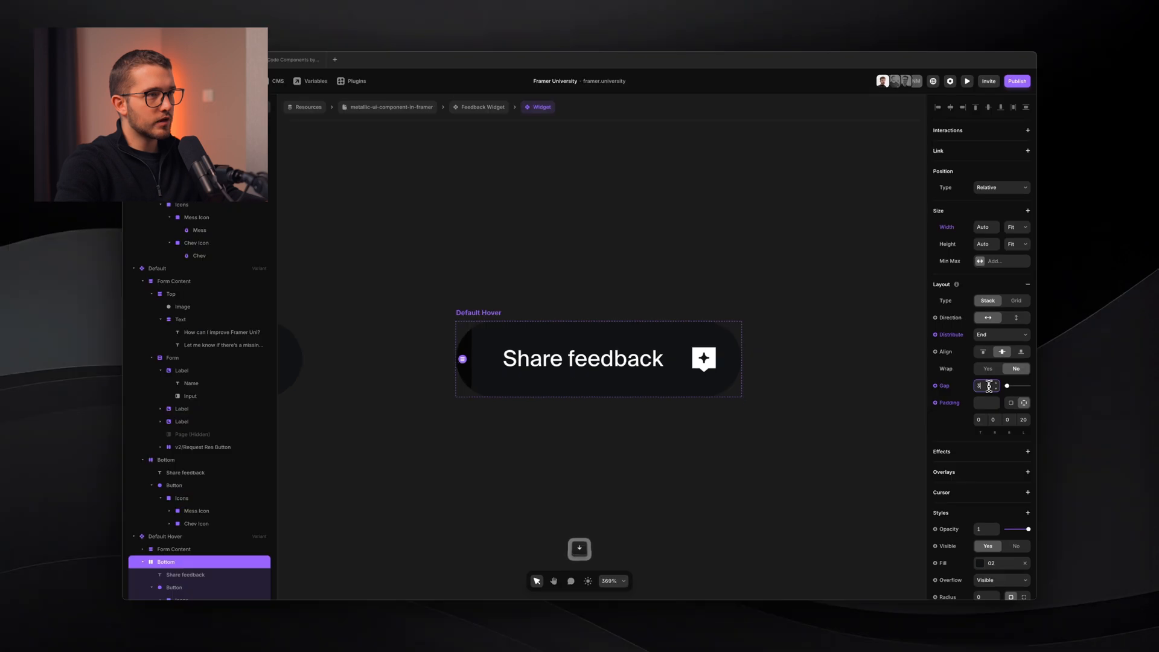
{"action": "key", "text": "Down"}
{"action": "key", "text": "Down"}
{"action": "key", "text": "Down"}
{"action": "scroll", "coordinate": [712, 516], "scroll_direction": "down", "scroll_amount": 1}
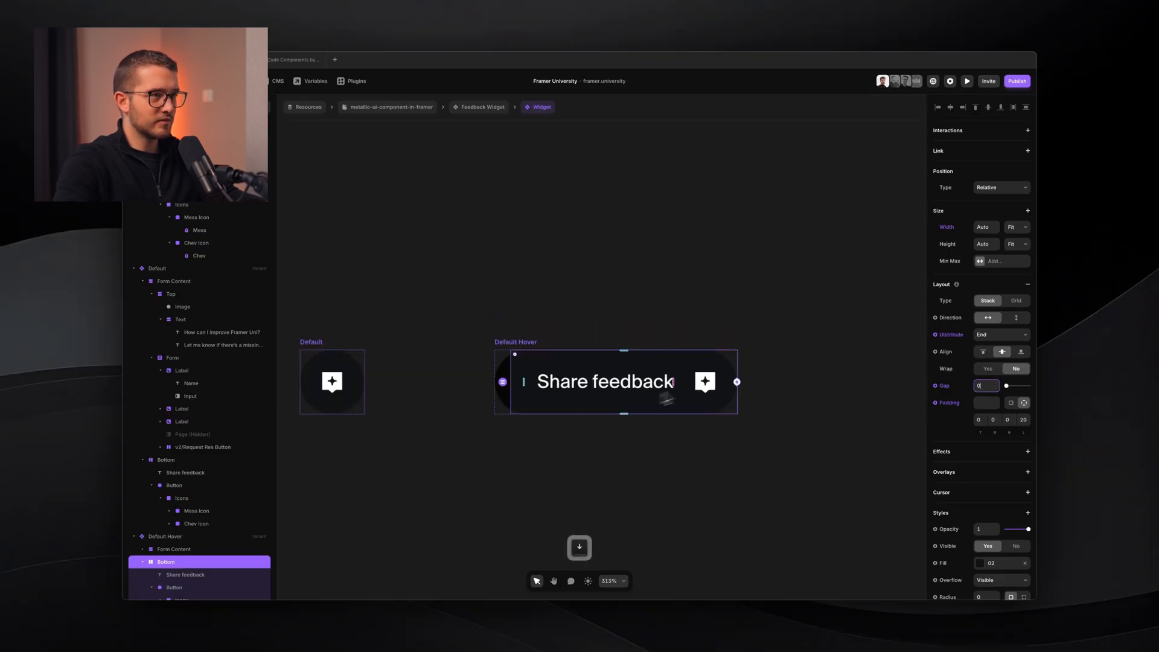
- Narrow the Default Hover variant from its left edge and inspect the pill without the editor interface
{"action": "double_click", "coordinate": [699, 399]}
{"action": "key", "text": "Escape"}
{"action": "key", "text": "Escape"}
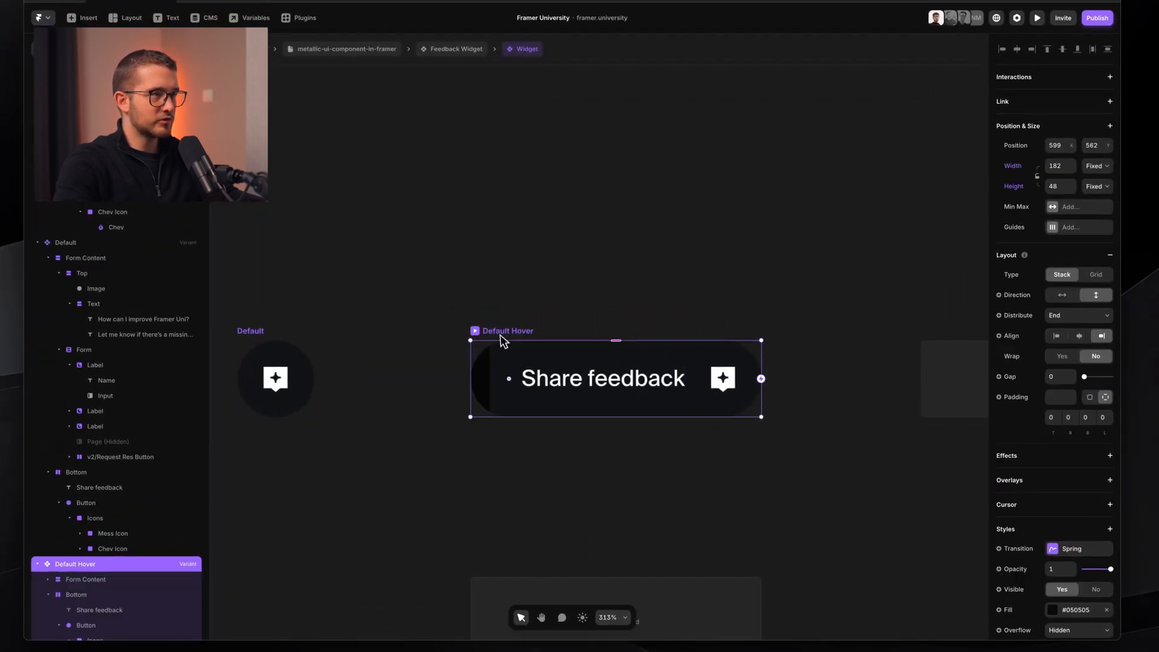
{"action": "left_click_drag", "start_coordinate": [471, 362], "coordinate": [490, 360]}
{"action": "scroll", "coordinate": [483, 360], "scroll_direction": "up", "scroll_amount": 5}
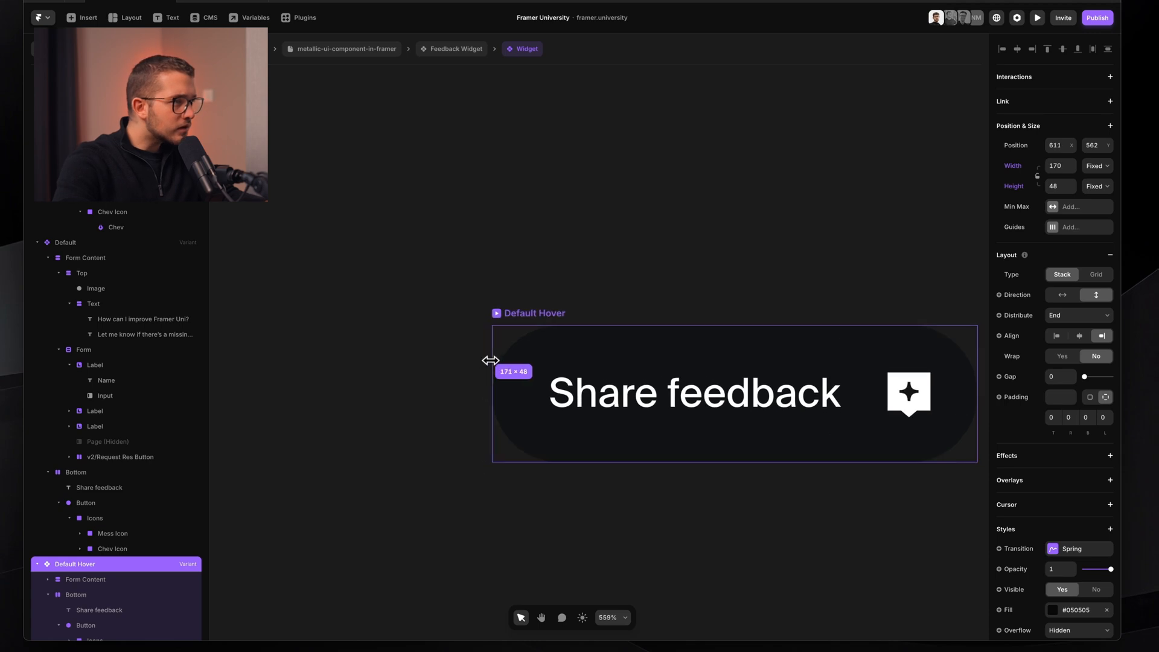
{"action": "key", "text": "ctrl+backslash"}
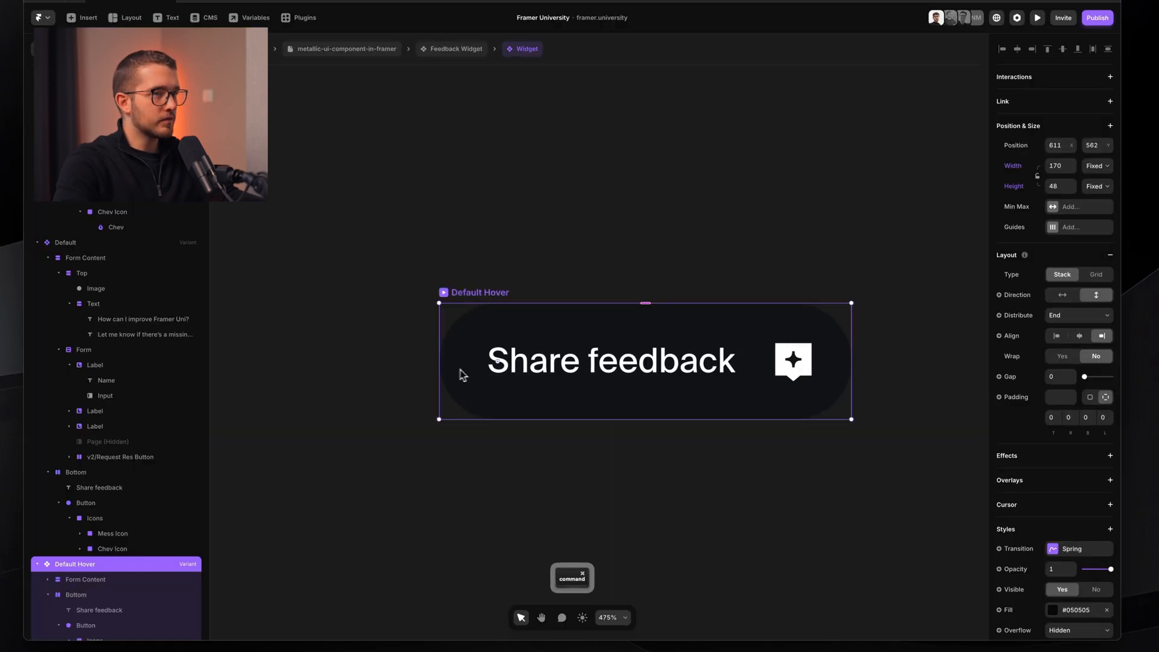
- Set the Bottom stack's left padding to 16 and narrow Default Hover to 166 px
{"action": "left_click", "coordinate": [460, 369], "text": "super"}
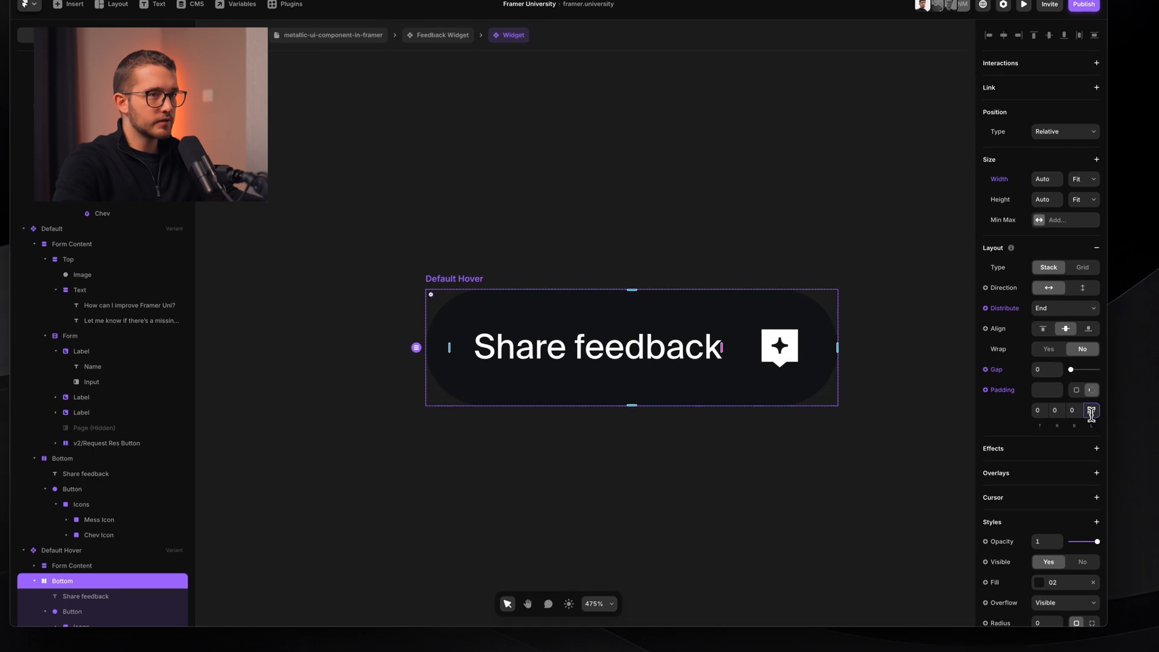
{"action": "type", "text": "16"}
{"action": "key", "text": "Return"}
{"action": "left_click", "coordinate": [433, 312]}
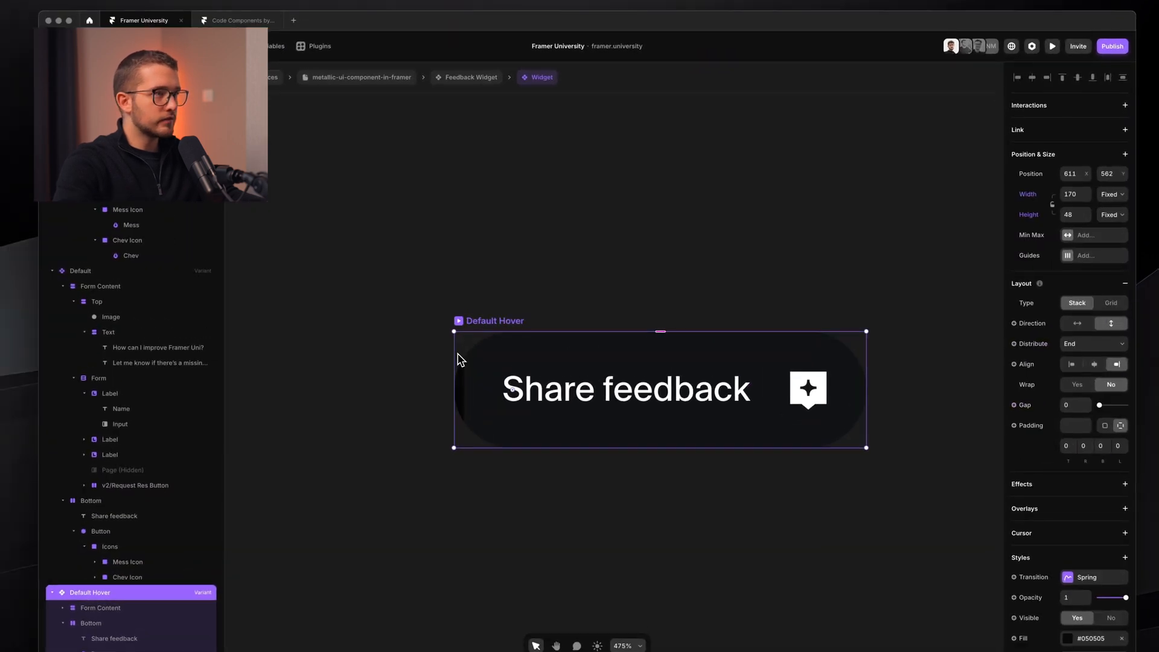
{"action": "left_click_drag", "start_coordinate": [455, 352], "coordinate": [461, 352]}
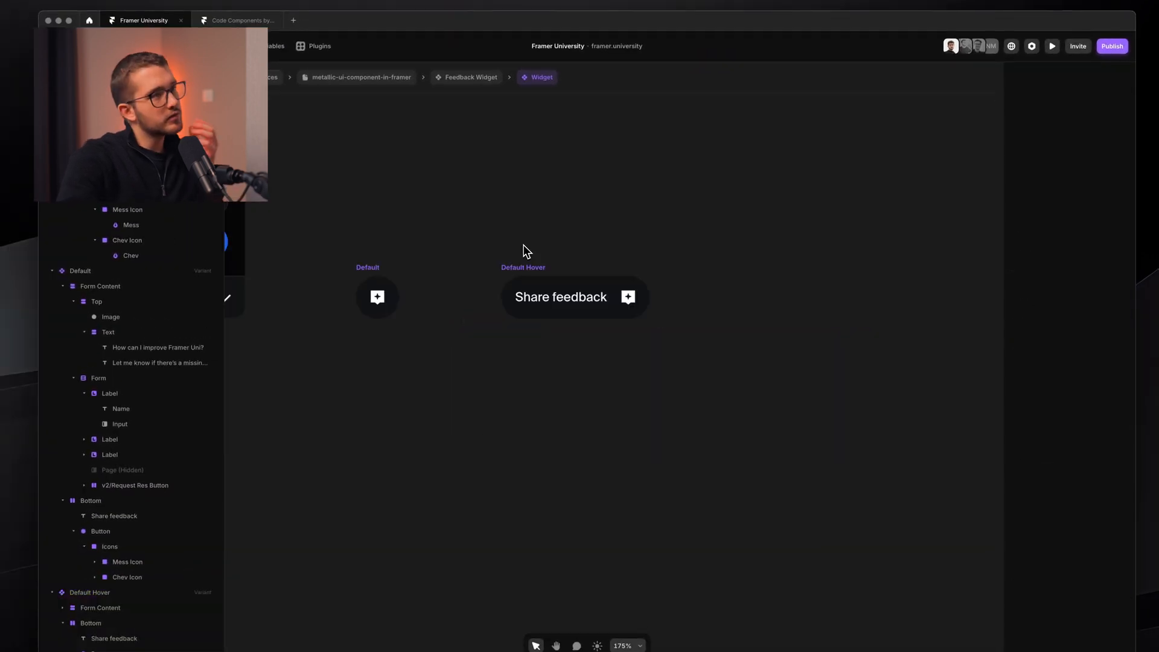
{"action": "scroll", "coordinate": [524, 247], "scroll_direction": "down", "scroll_amount": 3}
{"action": "scroll", "coordinate": [239, 597], "scroll_direction": "down", "scroll_amount": 1}
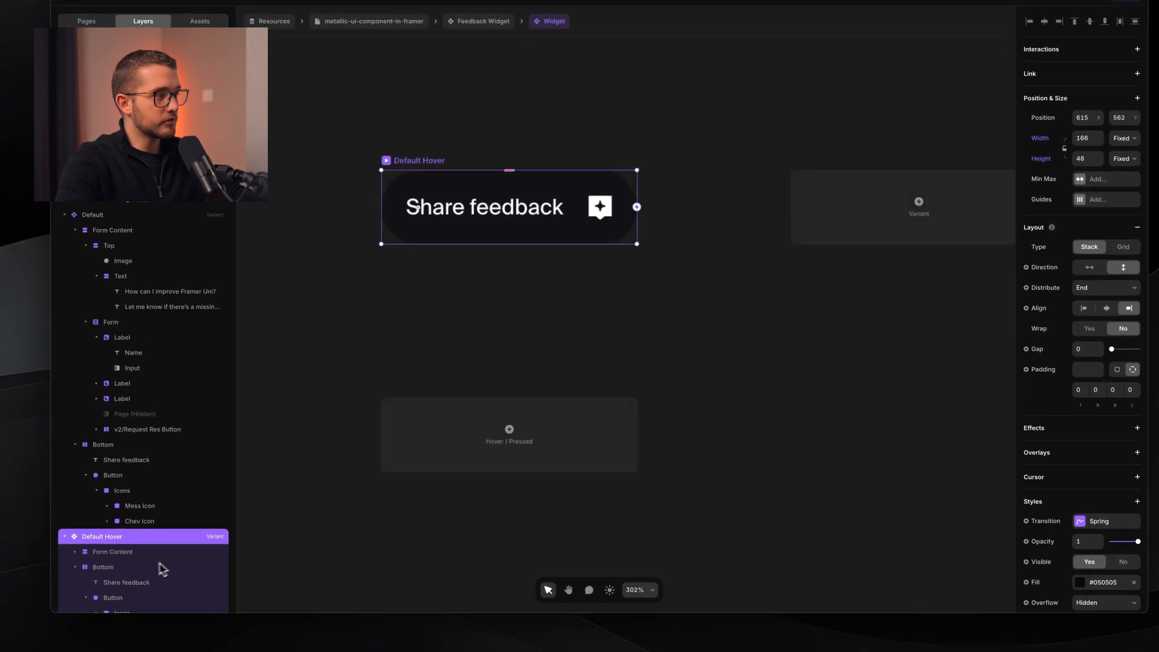
{"action": "scroll", "coordinate": [146, 619], "scroll_direction": "down", "scroll_amount": 1}
{"action": "left_click", "coordinate": [134, 562]}
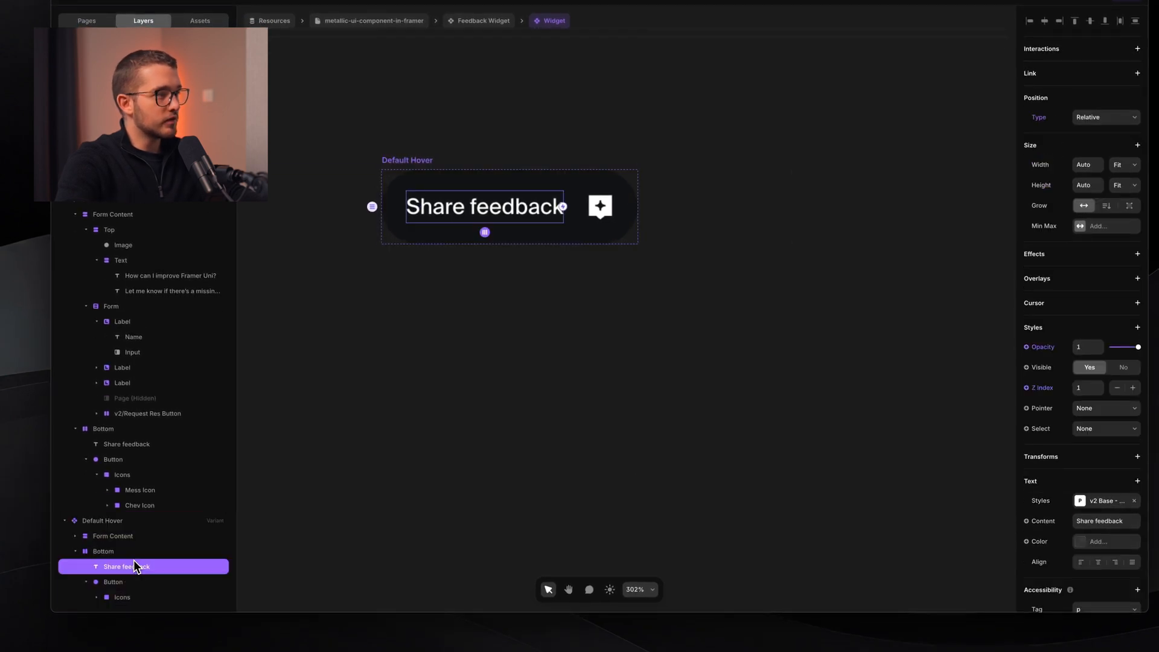
{"action": "key", "text": "Escape"}
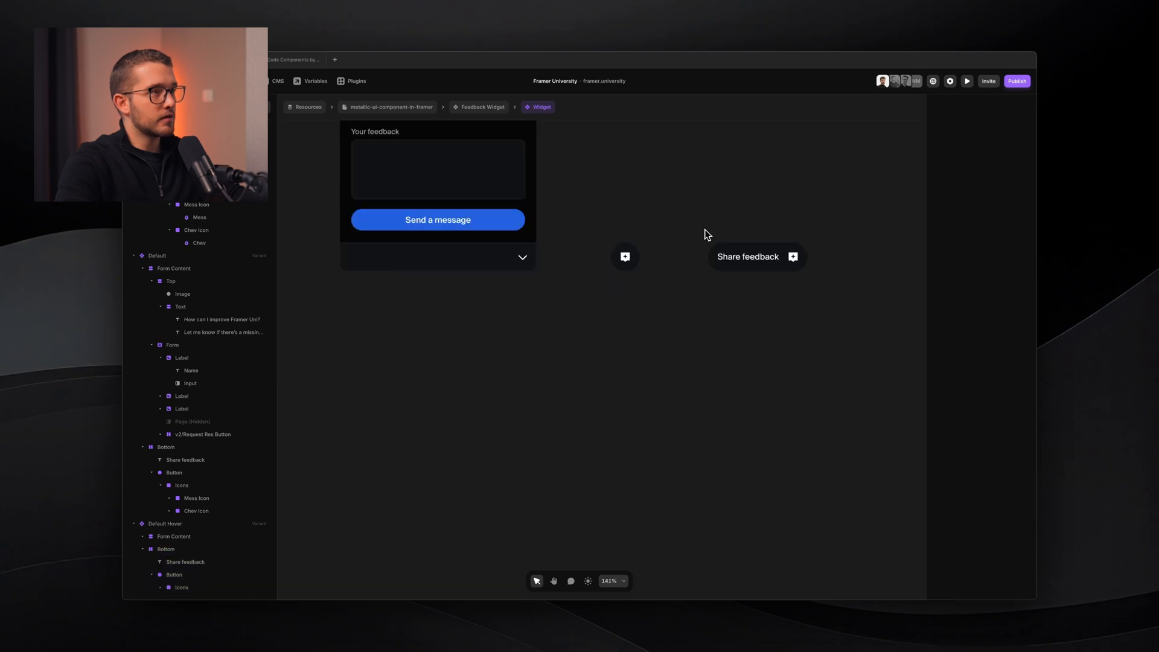
{"action": "scroll", "coordinate": [705, 230], "scroll_direction": "down", "scroll_amount": 3}
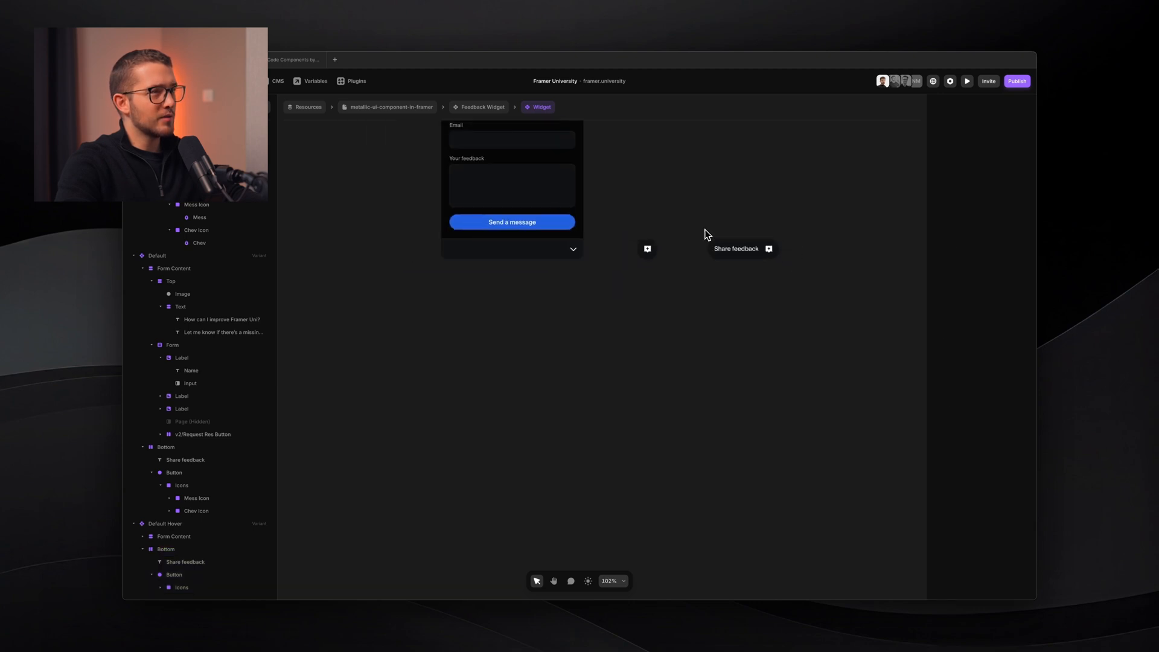
{"action": "scroll", "coordinate": [705, 230], "scroll_direction": "up", "scroll_amount": 3}
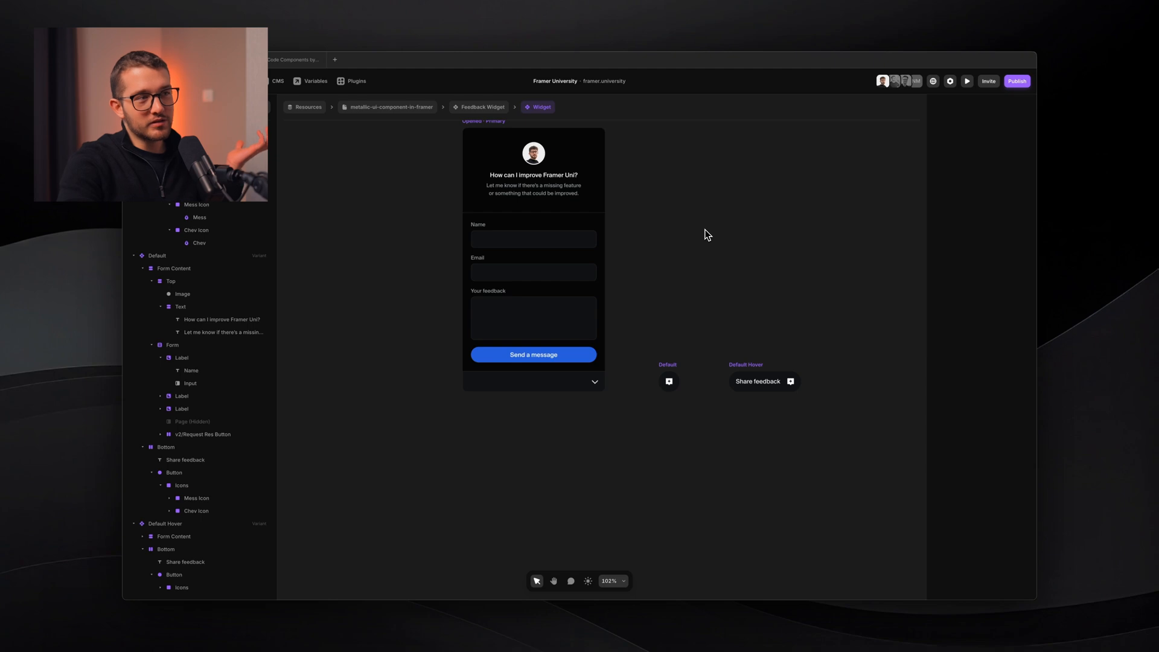
{"action": "scroll", "coordinate": [707, 234], "scroll_direction": "up", "scroll_amount": 1}
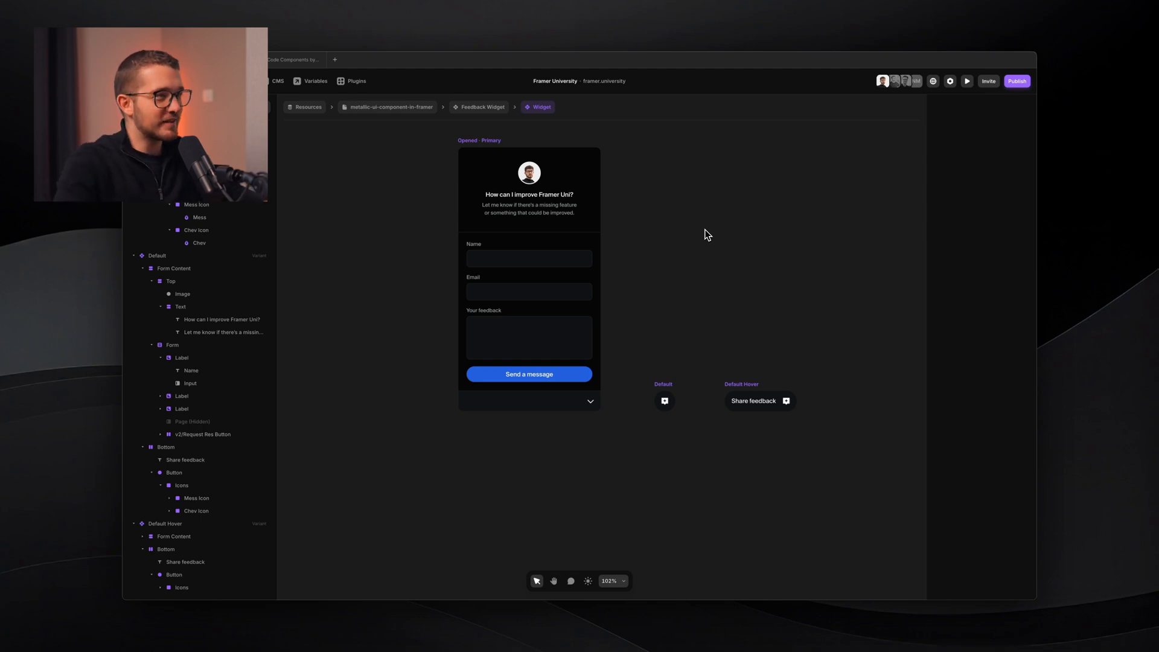
{"action": "left_click", "coordinate": [659, 383]}
{"action": "scroll", "coordinate": [660, 383], "scroll_direction": "up", "scroll_amount": 2}
{"action": "scroll", "coordinate": [659, 383], "scroll_direction": "up", "scroll_amount": 1}
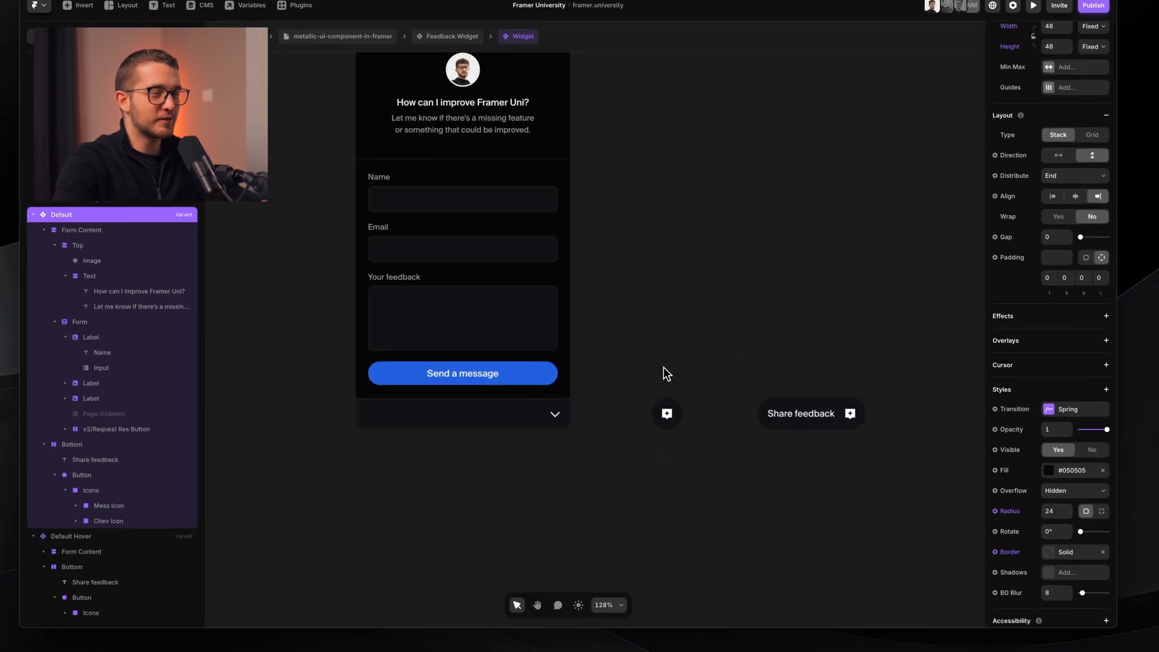
{"action": "scroll", "coordinate": [716, 324], "scroll_direction": "up", "scroll_amount": 1}
{"action": "left_click", "coordinate": [680, 423]}
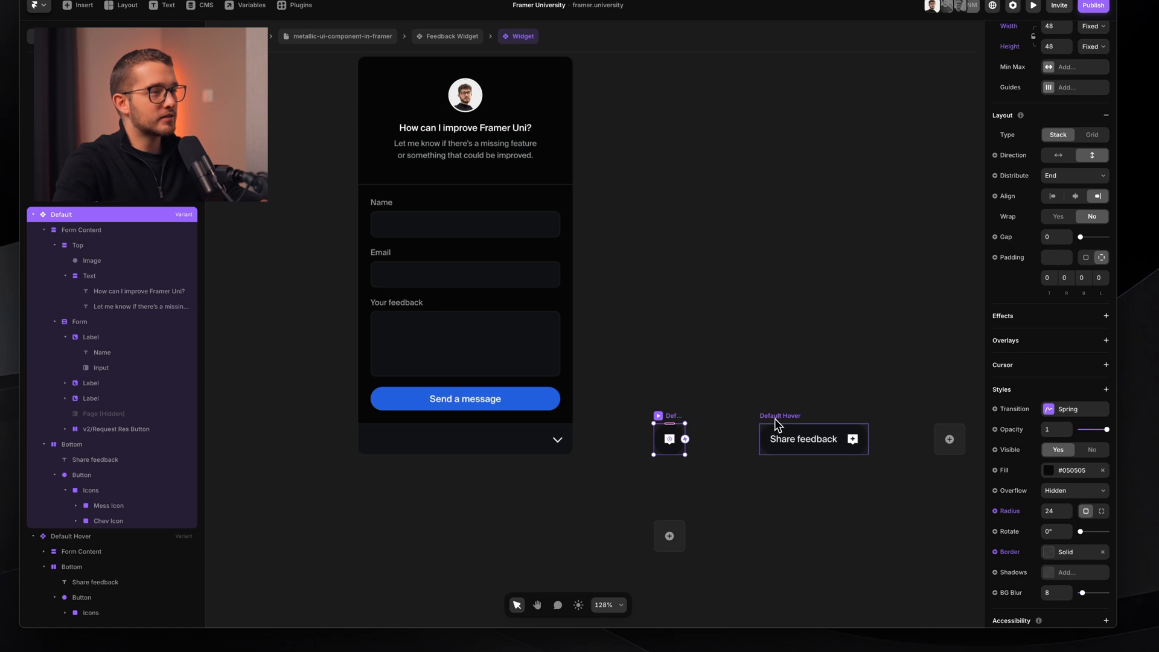
{"action": "scroll", "coordinate": [689, 424], "scroll_direction": "up", "scroll_amount": 4}
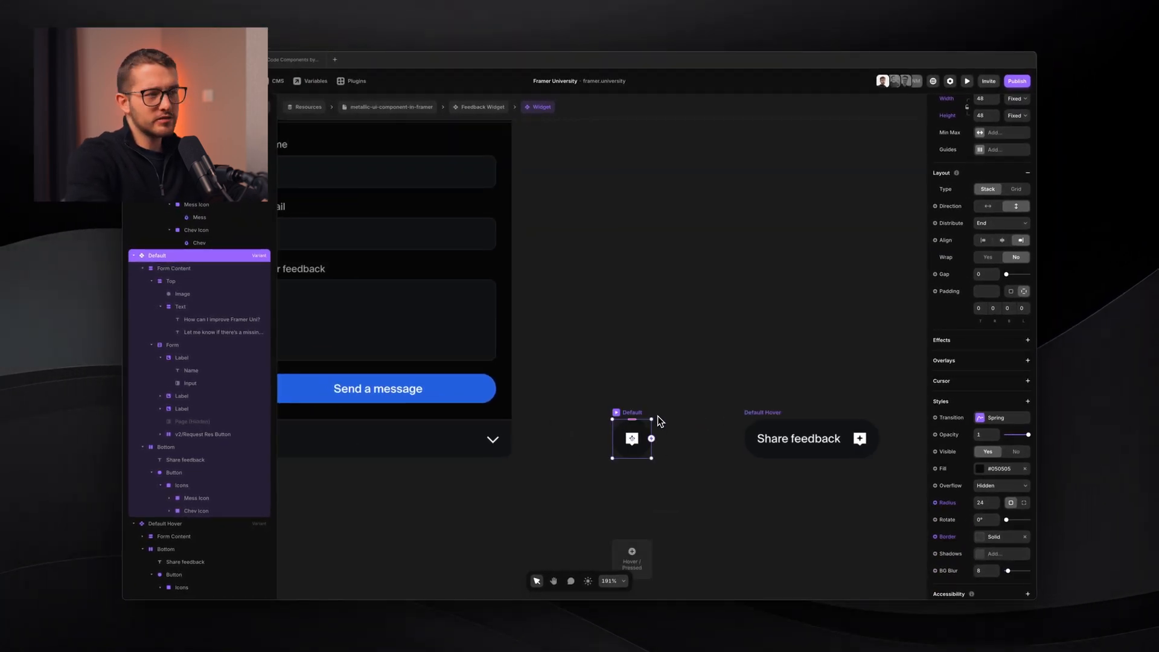
- Link Default to Default Hover with a Mouse Enter interaction
{"action": "left_click_drag", "start_coordinate": [621, 402], "coordinate": [785, 439]}
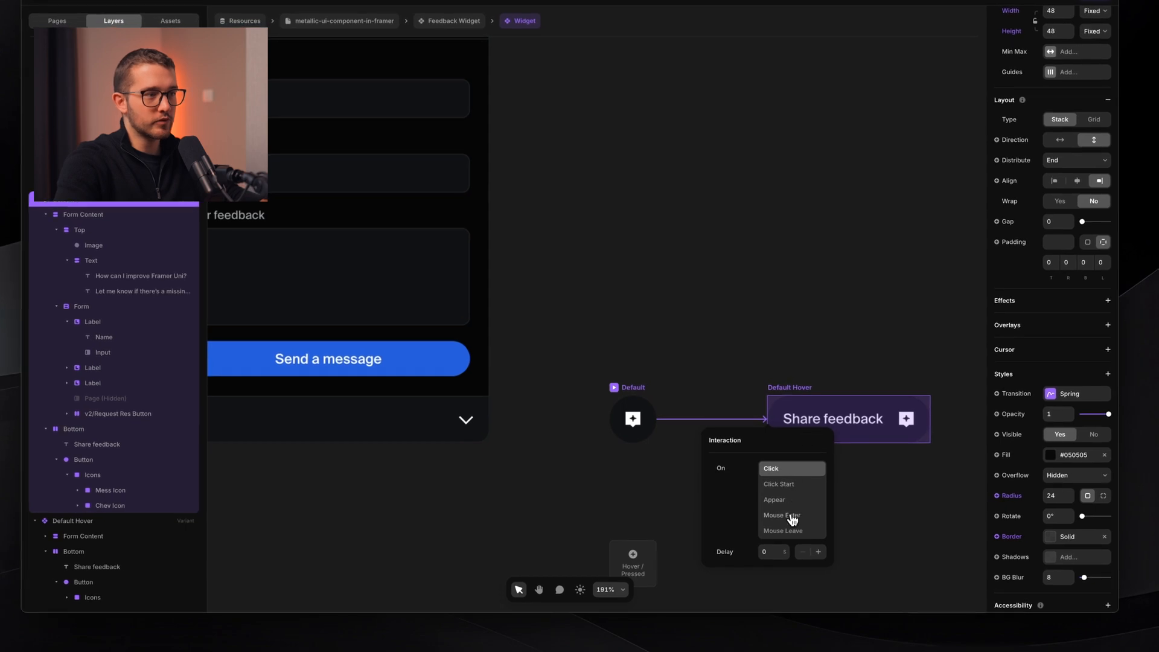
{"action": "left_click", "coordinate": [792, 516]}
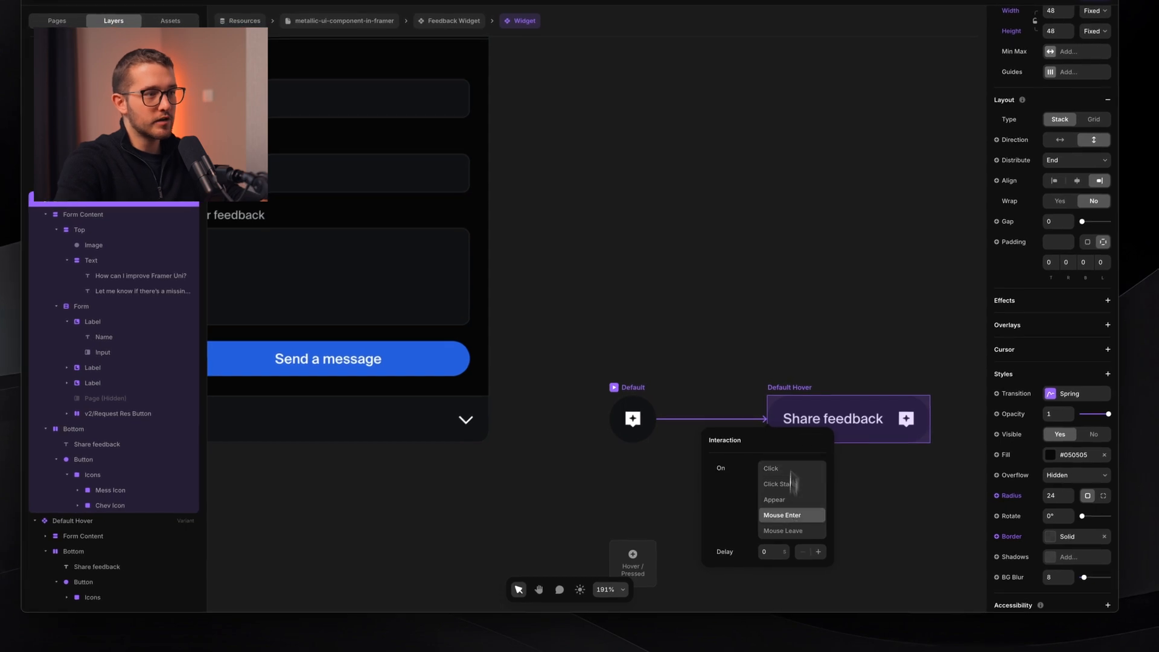
{"action": "left_click", "coordinate": [798, 337]}
- Link Default Hover back to Default on Mouse Leave and preview the hover behaviour
{"action": "left_click", "coordinate": [796, 389]}
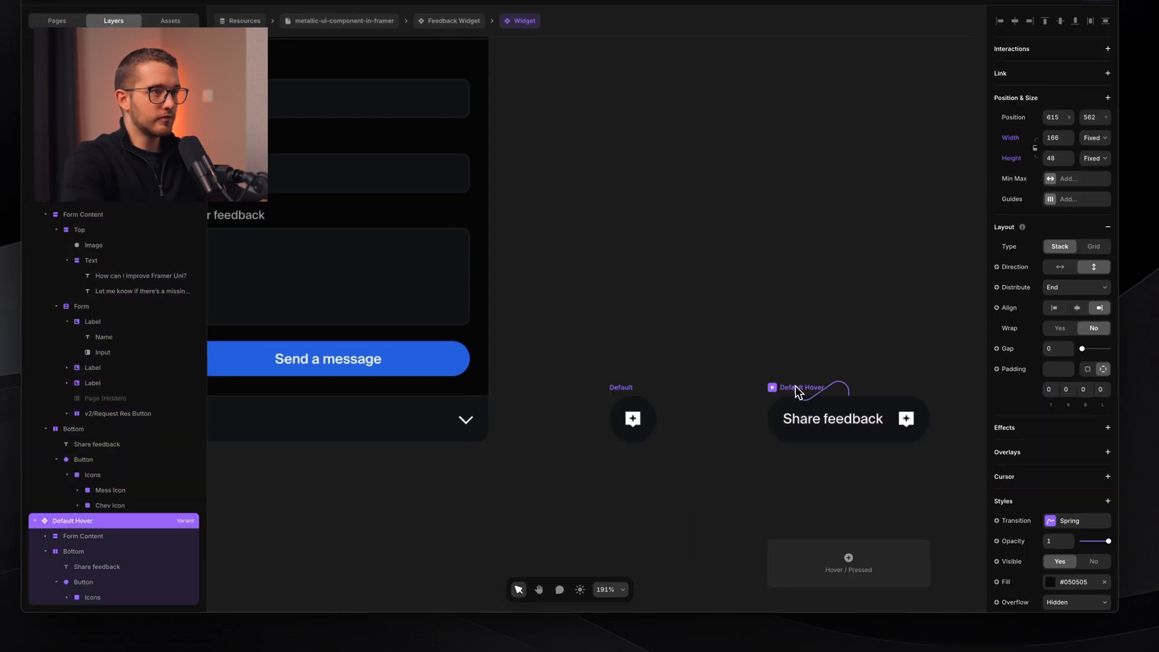
{"action": "left_click_drag", "start_coordinate": [742, 416], "coordinate": [628, 435]}
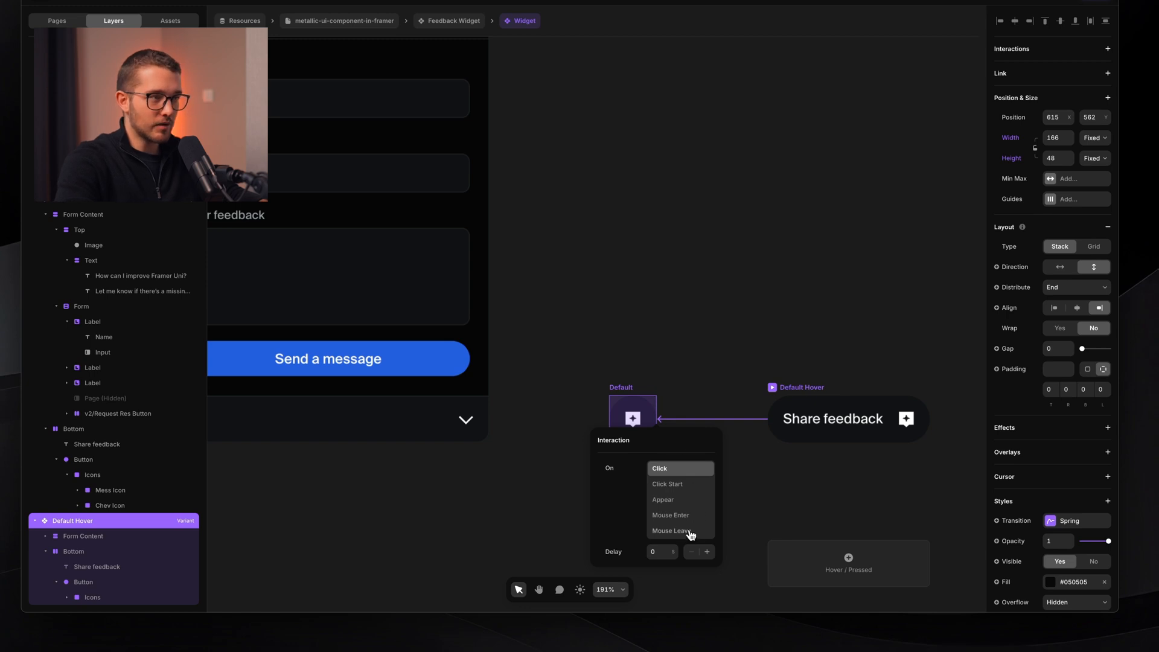
{"action": "left_click", "coordinate": [670, 530]}
{"action": "left_click", "coordinate": [627, 404]}
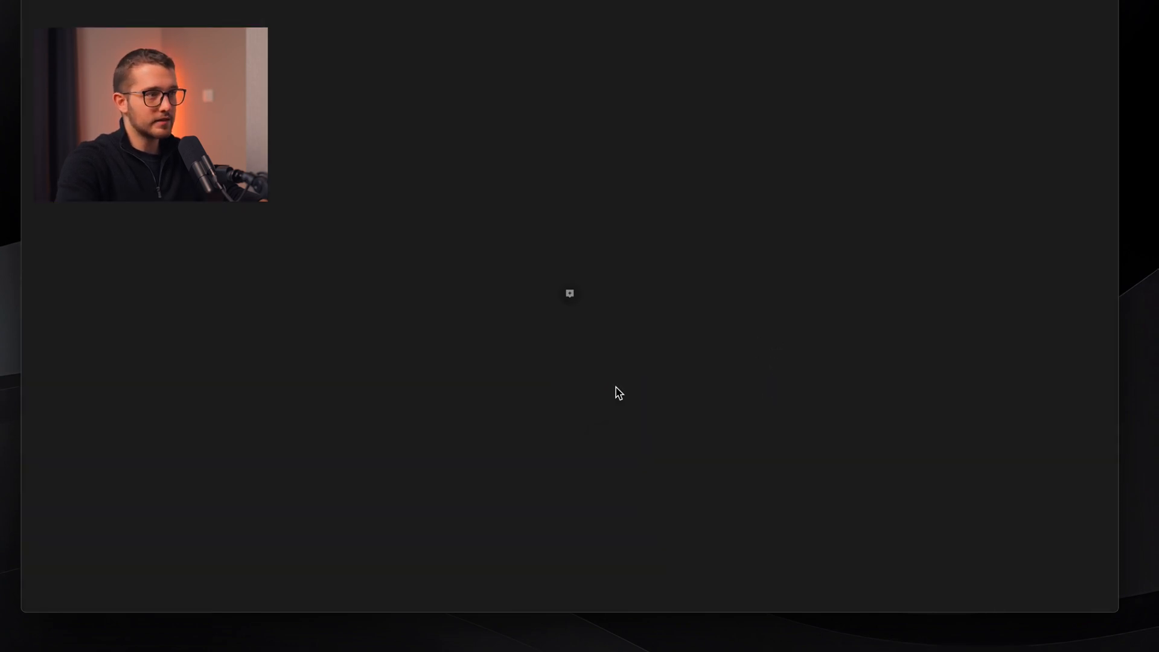
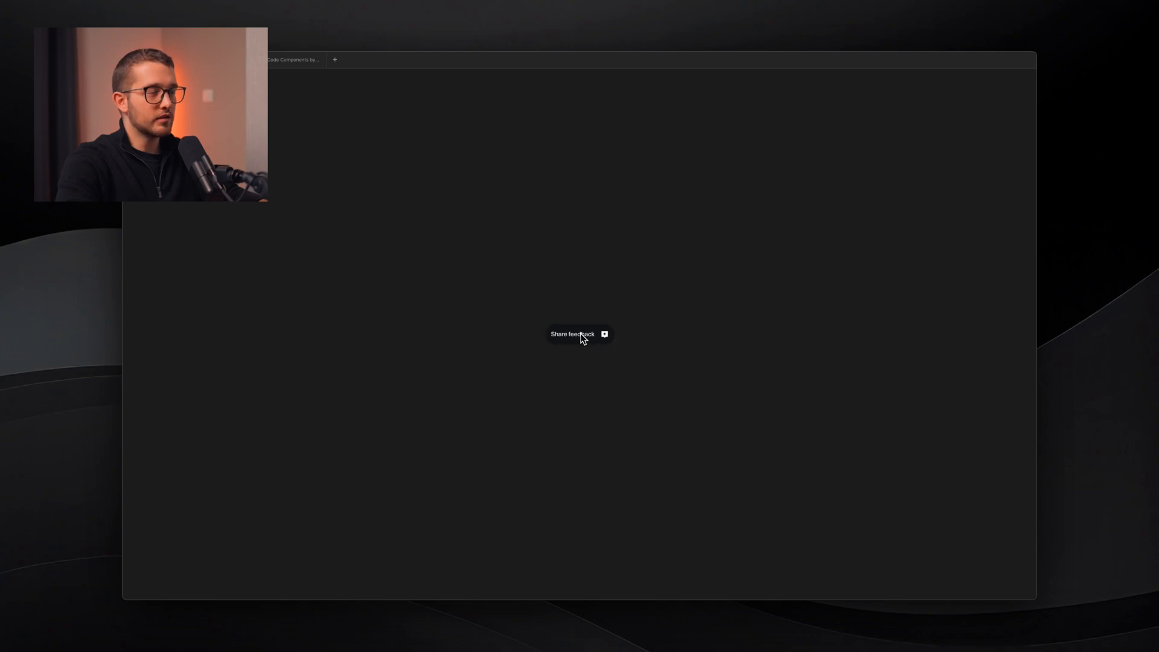
- Inspect the Default variant's Spring transition and preview the hover animation live again
{"action": "key", "text": "Escape"}
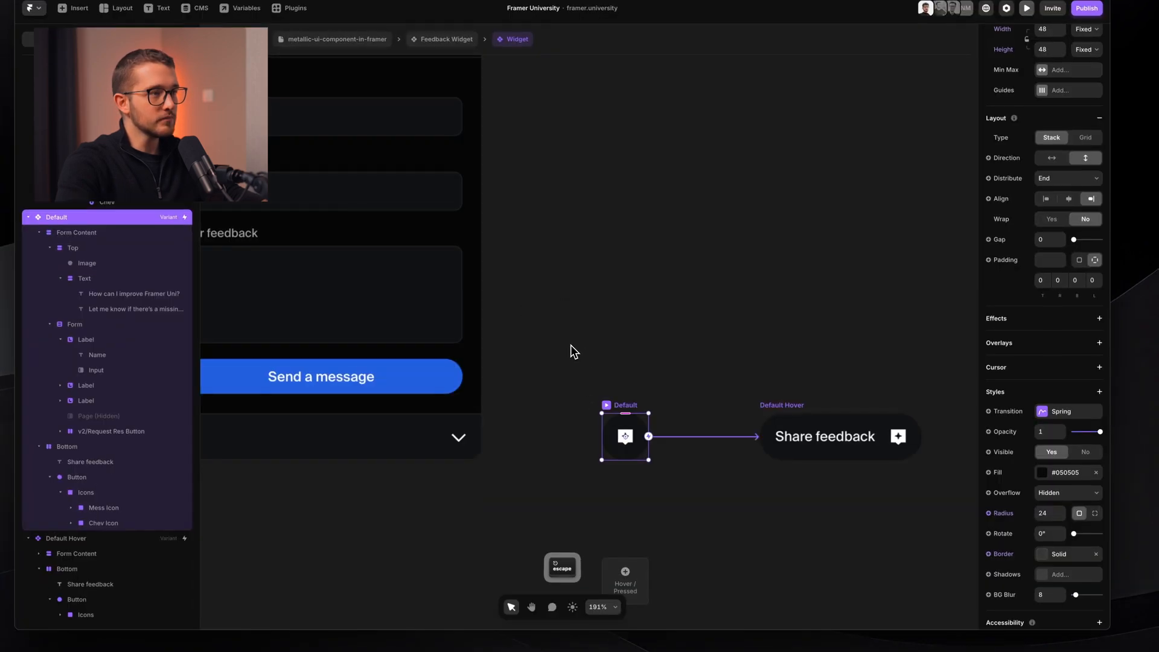
{"action": "left_click", "coordinate": [1056, 414]}
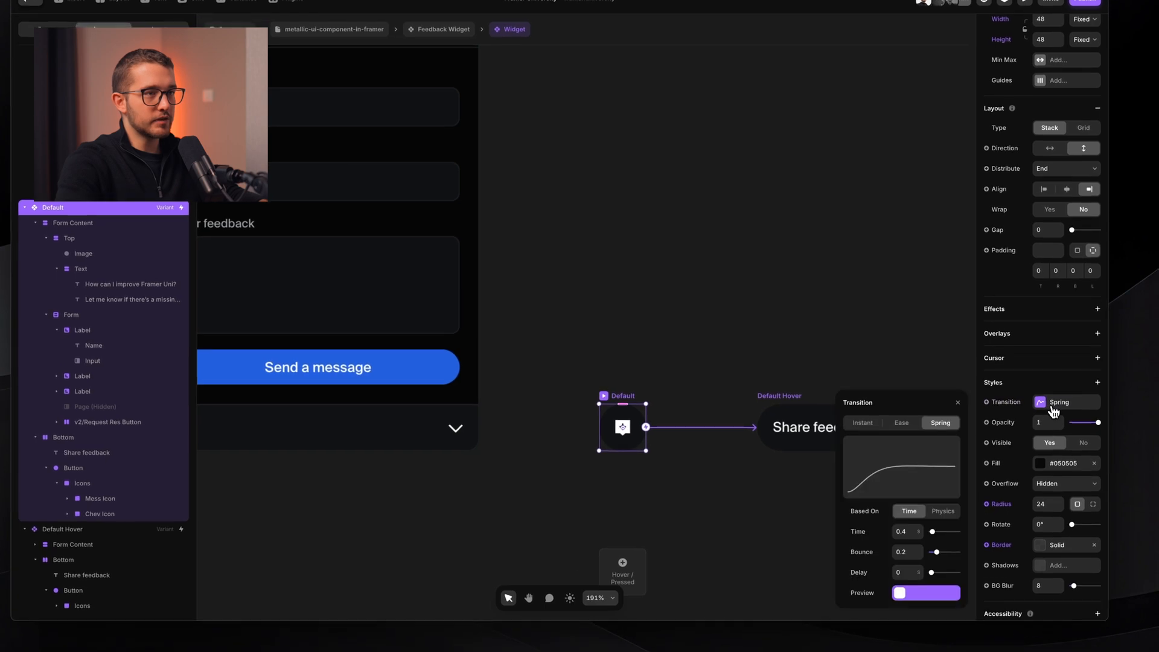
{"action": "left_click", "coordinate": [1051, 408]}
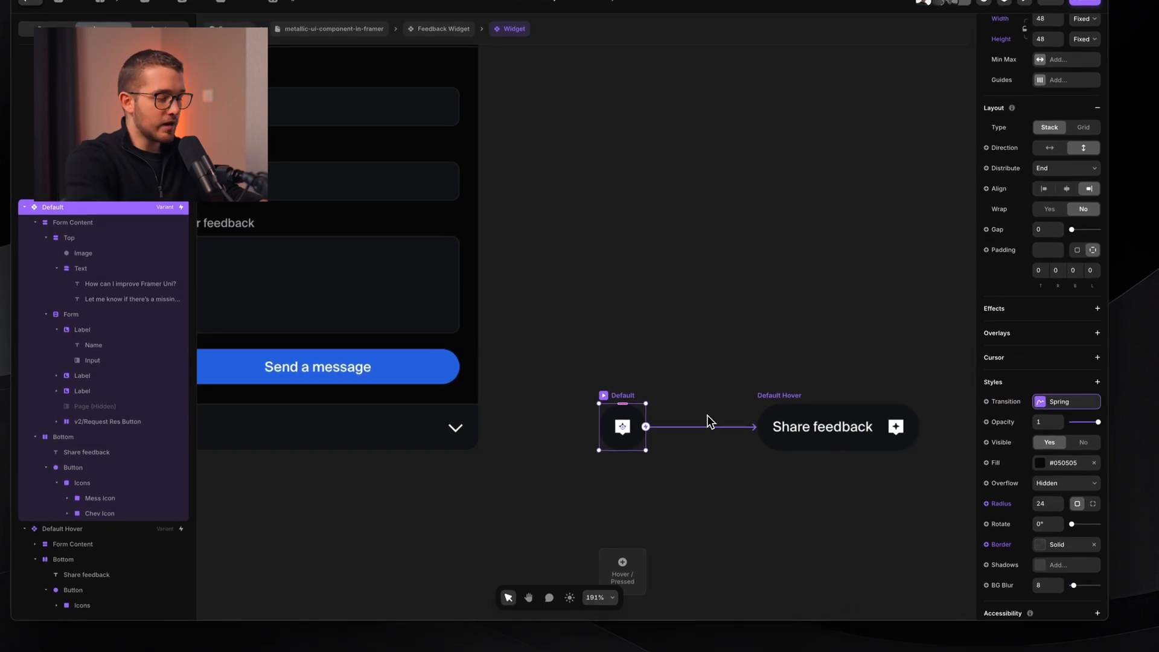
{"action": "key", "text": "super+p"}
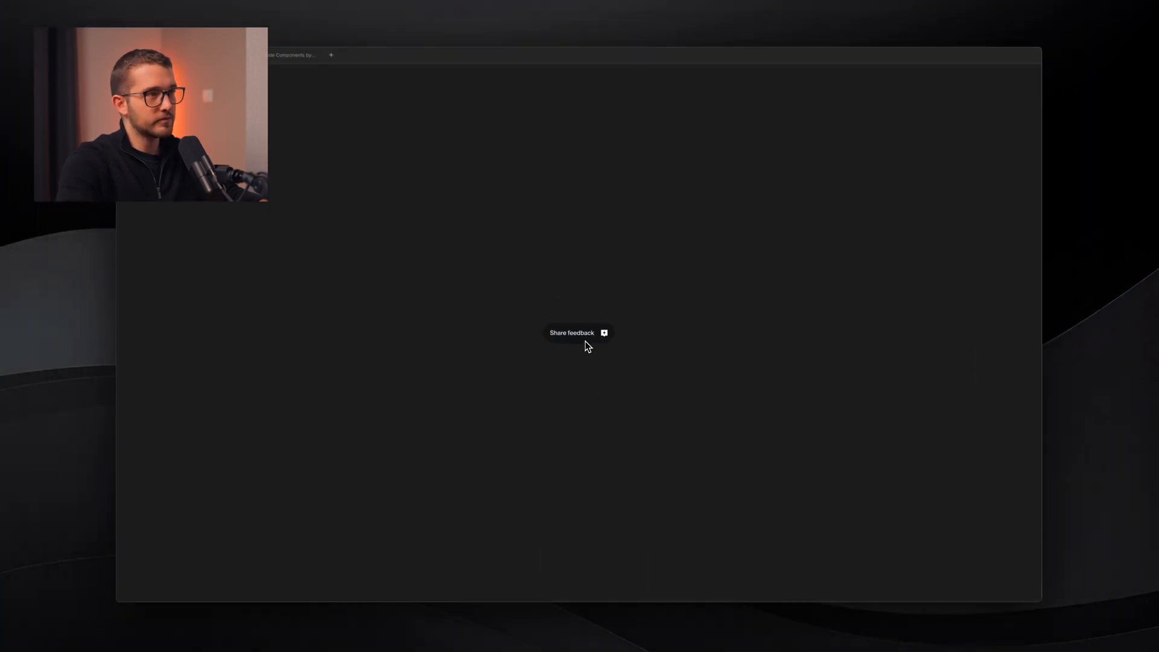
{"action": "key", "text": "Escape"}
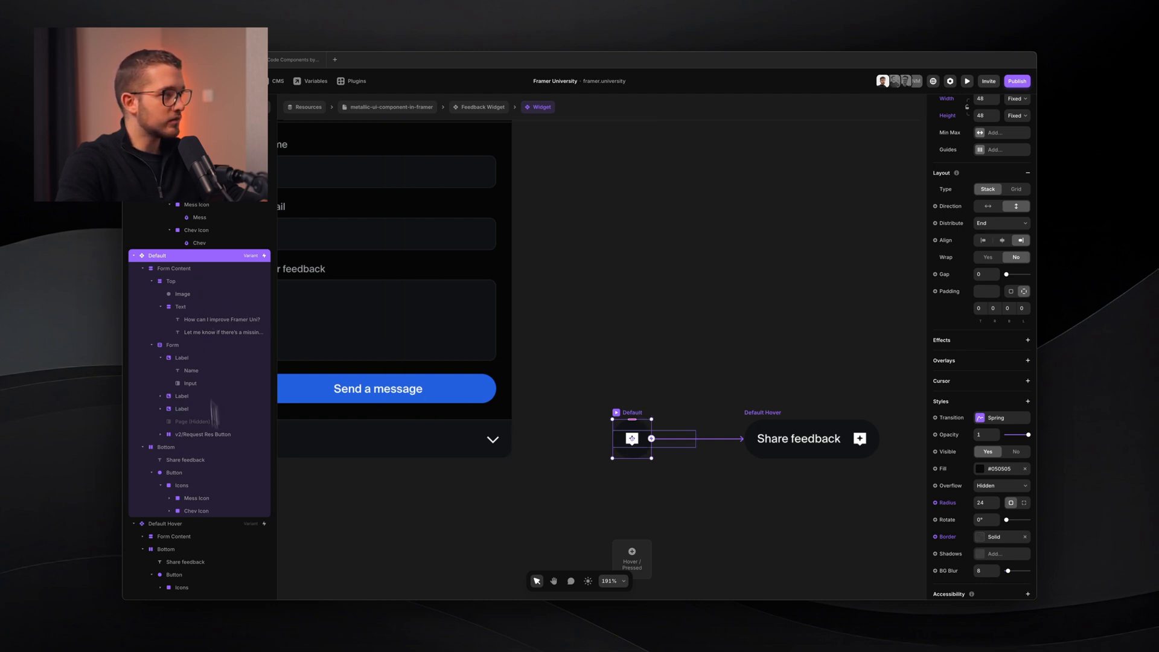
- Zoom in on the widget variants and select the Default variant's icon button
{"action": "scroll", "coordinate": [464, 320], "scroll_direction": "down", "scroll_amount": 4}
{"action": "left_click_drag", "start_coordinate": [411, 366], "coordinate": [524, 359]}
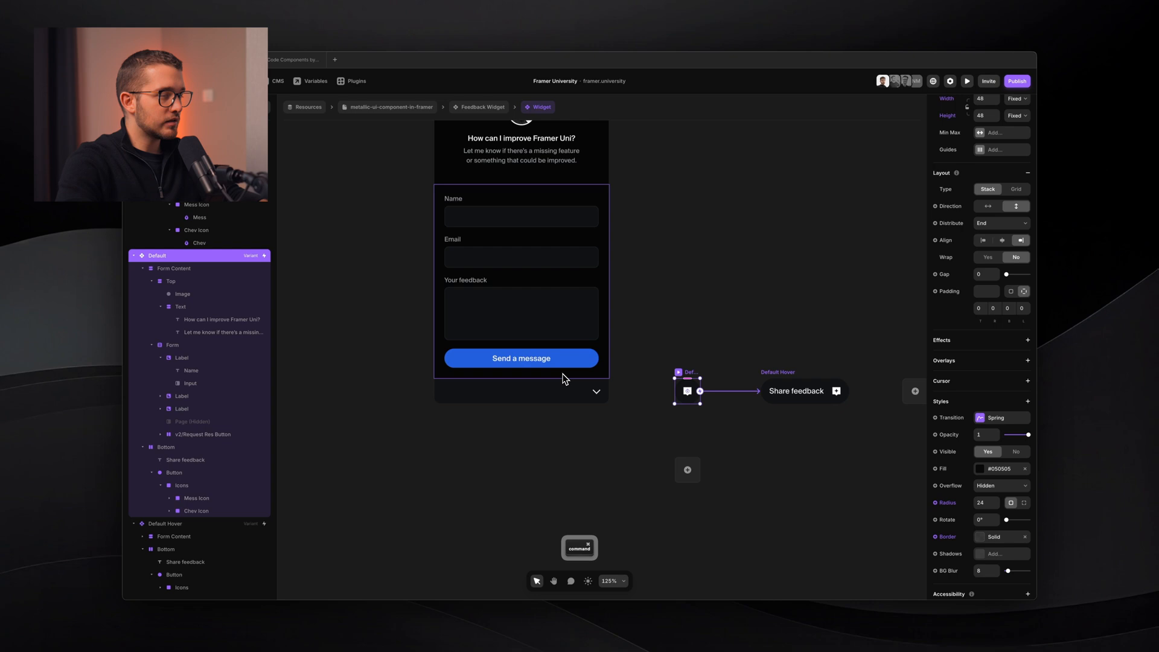
{"action": "scroll", "coordinate": [712, 391], "scroll_direction": "up", "scroll_amount": 3}
{"action": "scroll", "coordinate": [714, 395], "scroll_direction": "up", "scroll_amount": 3}
{"action": "left_click", "coordinate": [685, 393]}
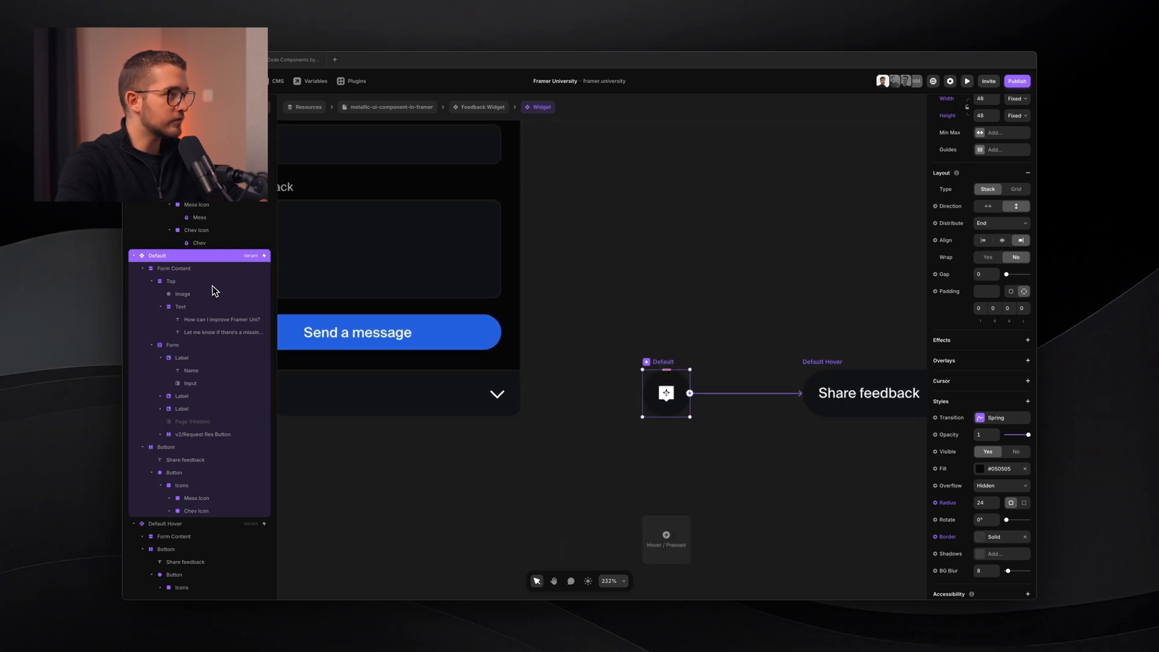
- Give the Bottom stacks of Default and Default Hover a Pointer web cursor
{"action": "left_click", "coordinate": [185, 447]}
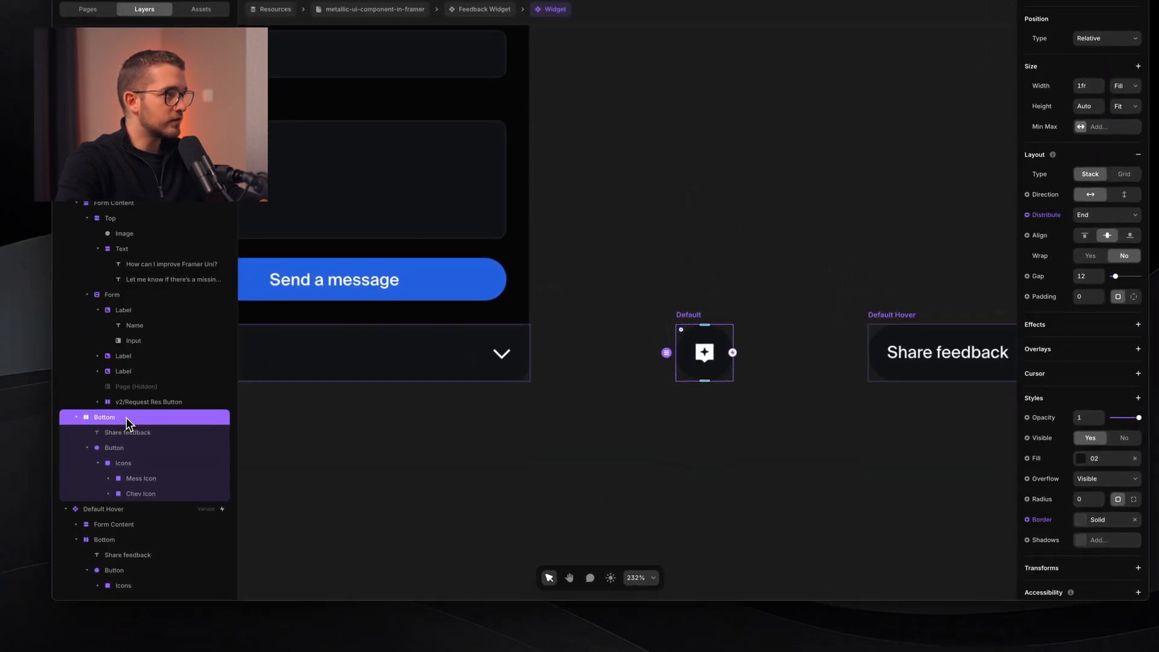
{"action": "left_click", "coordinate": [129, 447]}
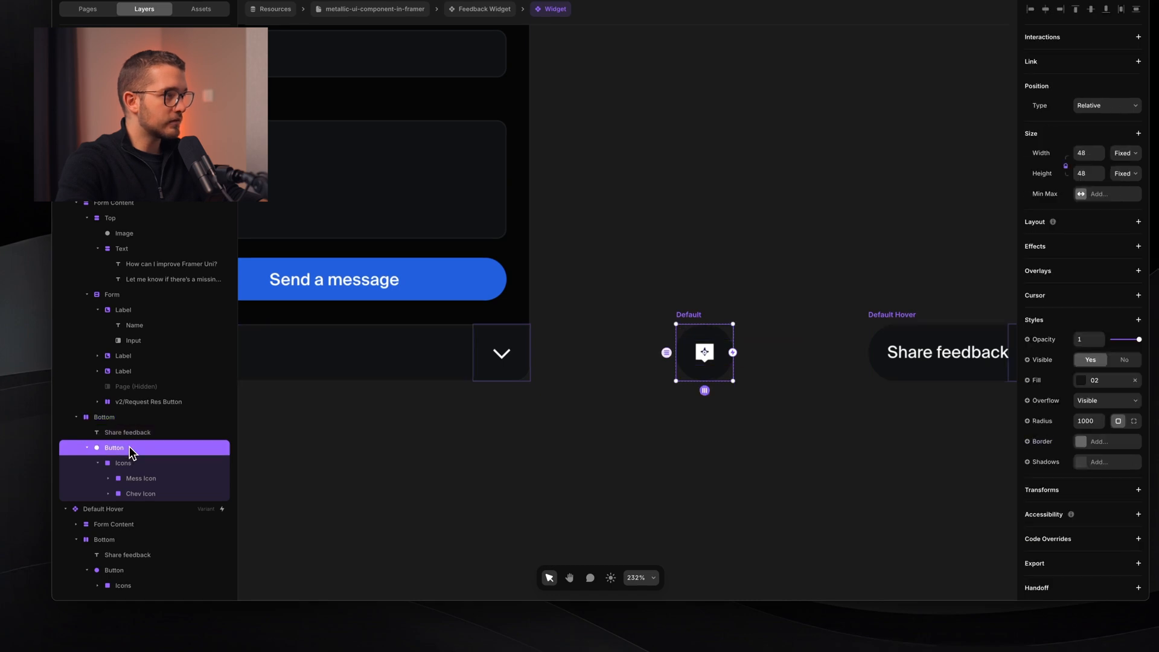
{"action": "left_click", "coordinate": [129, 418]}
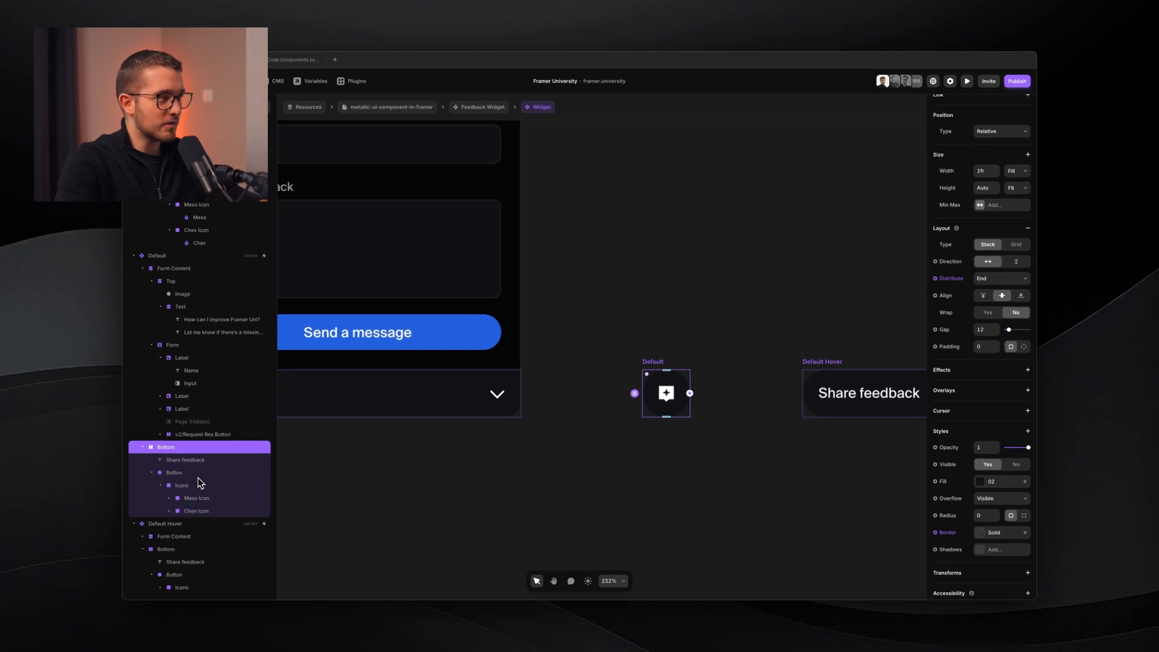
{"action": "left_click", "coordinate": [187, 548], "text": "shift"}
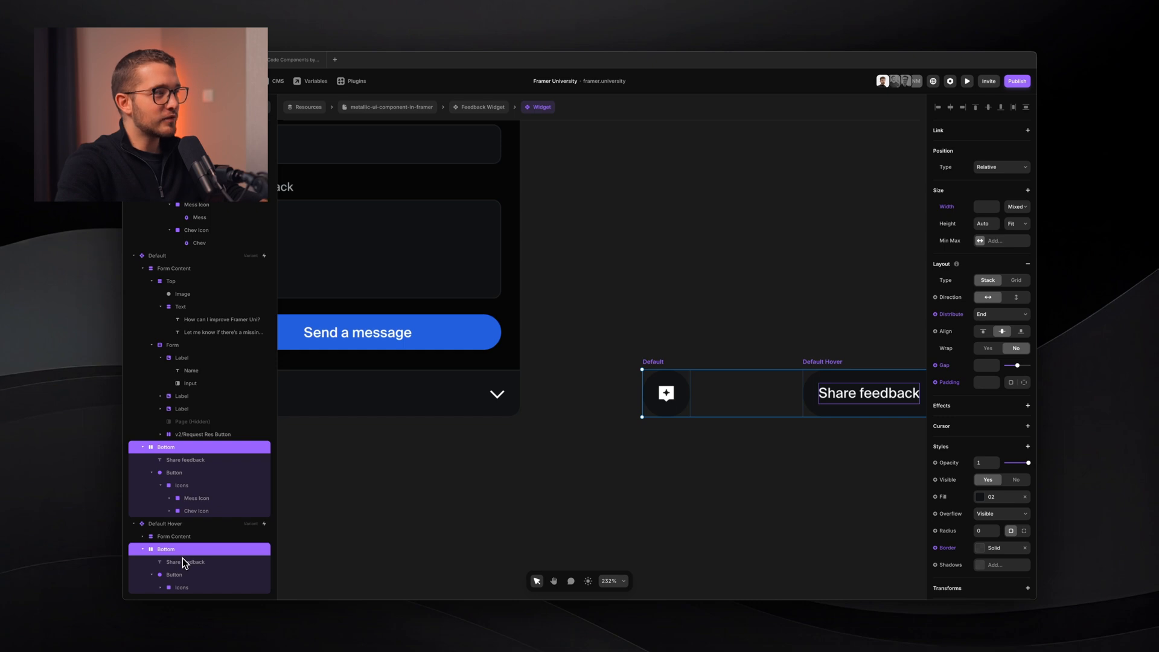
{"action": "left_click", "coordinate": [1027, 425]}
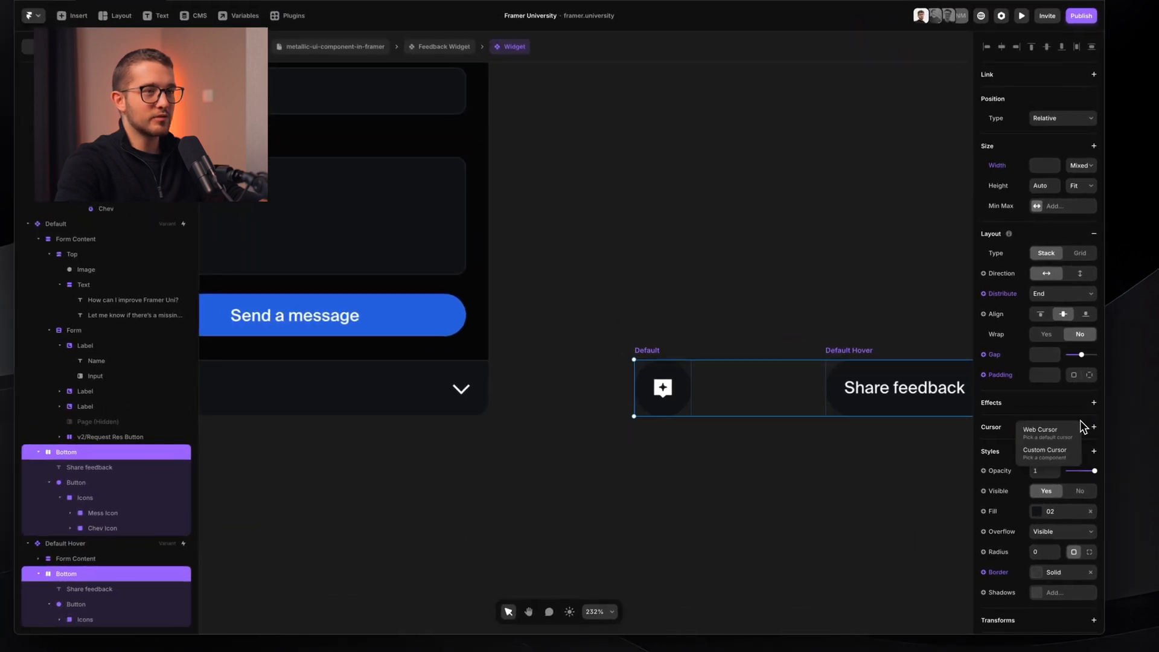
{"action": "left_click", "coordinate": [997, 432]}
{"action": "left_click", "coordinate": [747, 474]}
- Preview the large open widget frame live
{"action": "scroll", "coordinate": [747, 474], "scroll_direction": "down", "scroll_amount": 4}
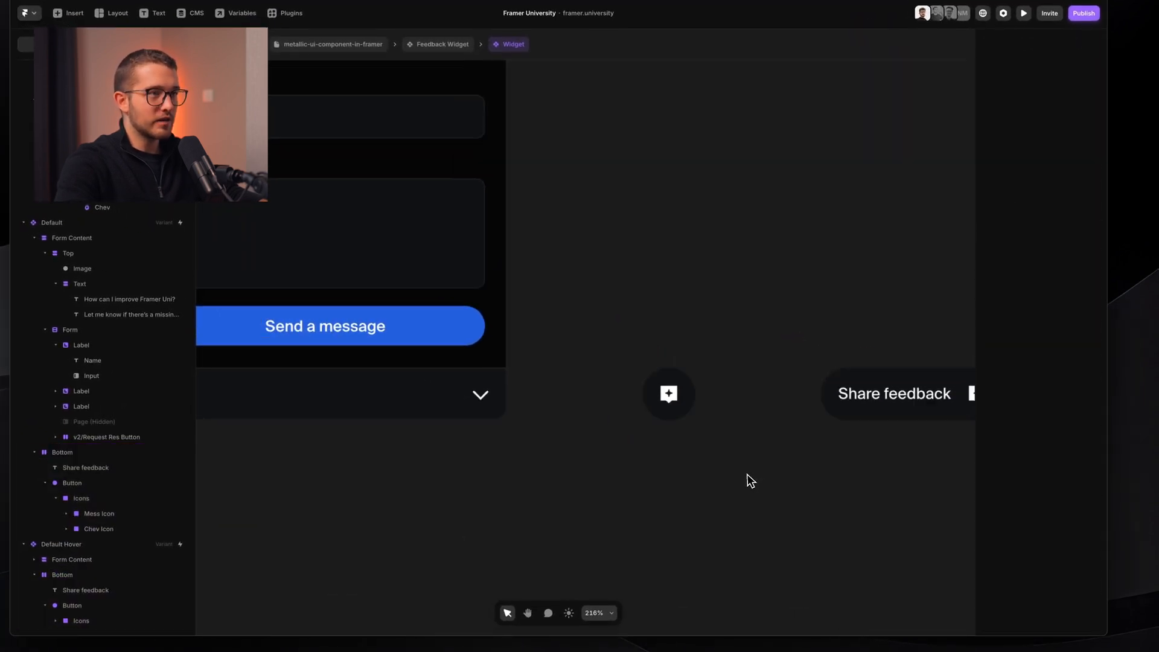
{"action": "left_click_drag", "start_coordinate": [583, 352], "coordinate": [929, 480]}
{"action": "left_click", "coordinate": [863, 473]}
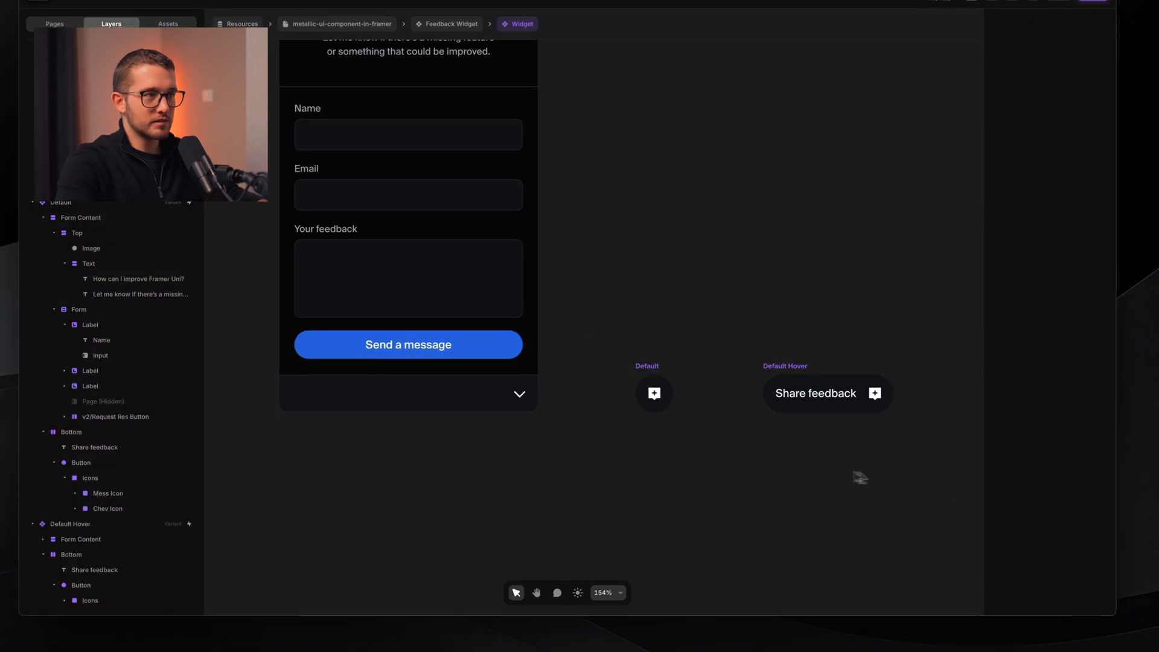
{"action": "left_click", "coordinate": [523, 399]}
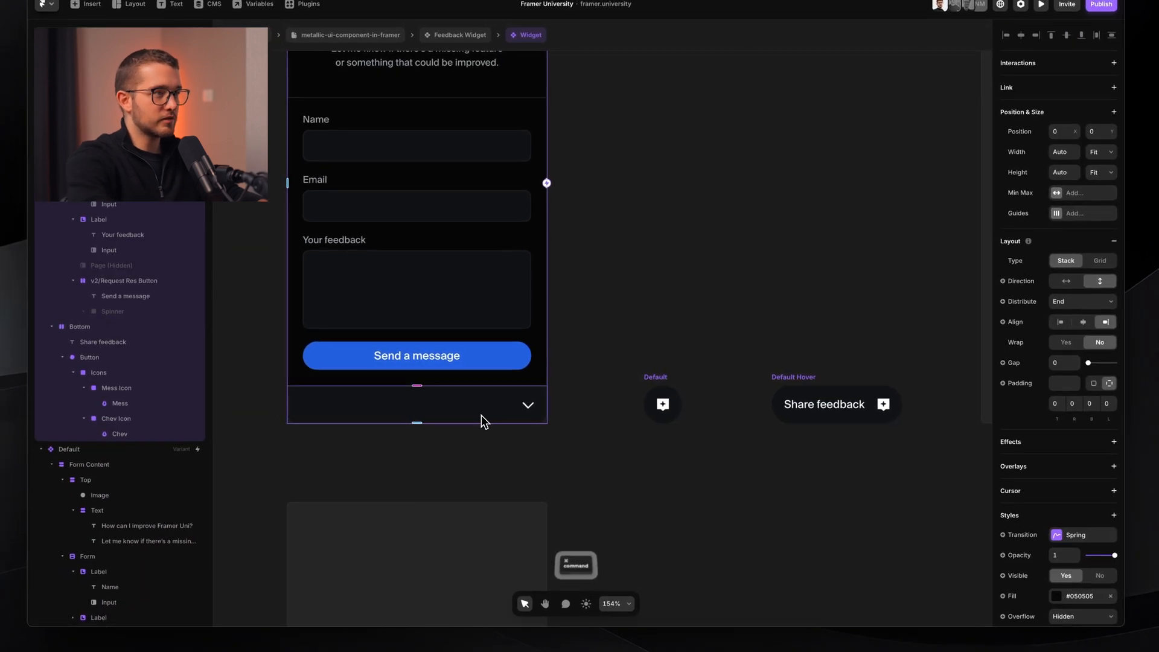
{"action": "key", "text": "super+backslash"}
{"action": "key", "text": "super+p"}
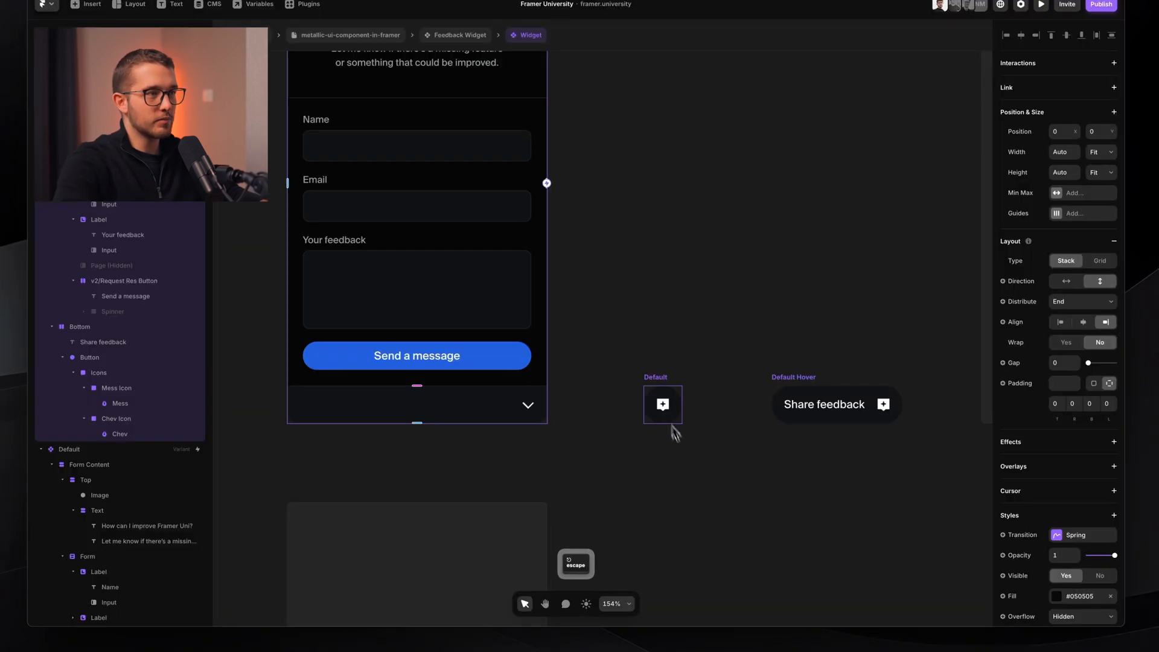
- Preview the small feedback icon variant live
{"action": "left_click", "coordinate": [665, 403]}
{"action": "key", "text": "super+p"}
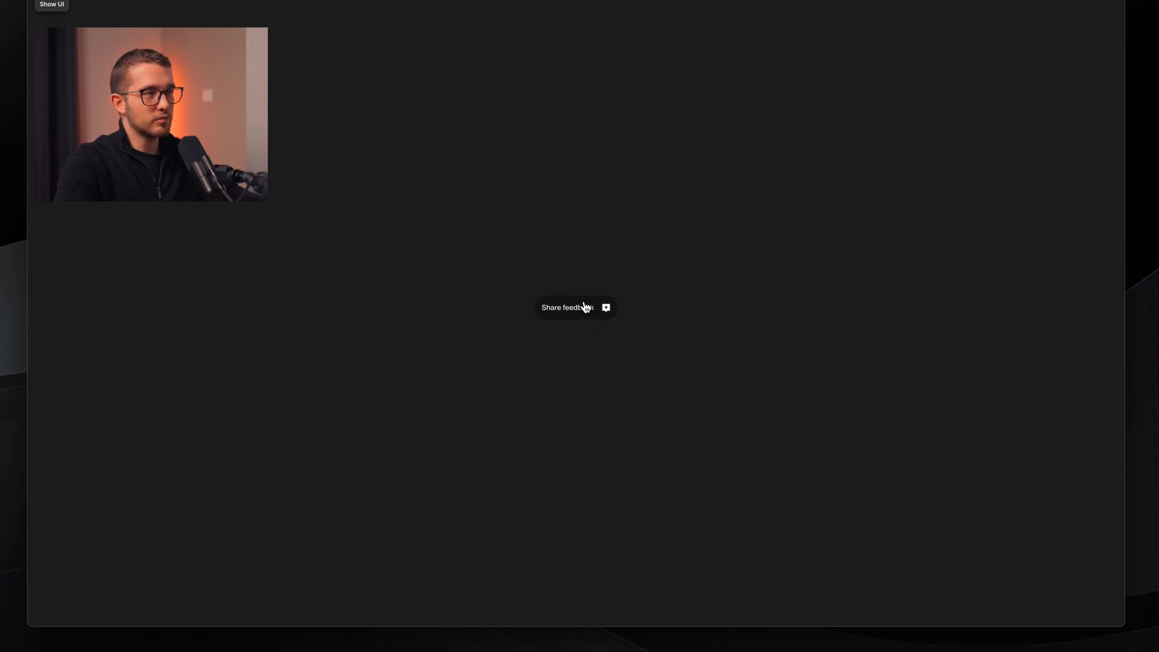
{"action": "key", "text": "Escape"}
- Give the open widget's chevron button a Pointer web cursor
{"action": "scroll", "coordinate": [714, 416], "scroll_direction": "down", "scroll_amount": 3}
{"action": "scroll", "coordinate": [593, 411], "scroll_direction": "up", "scroll_amount": 4}
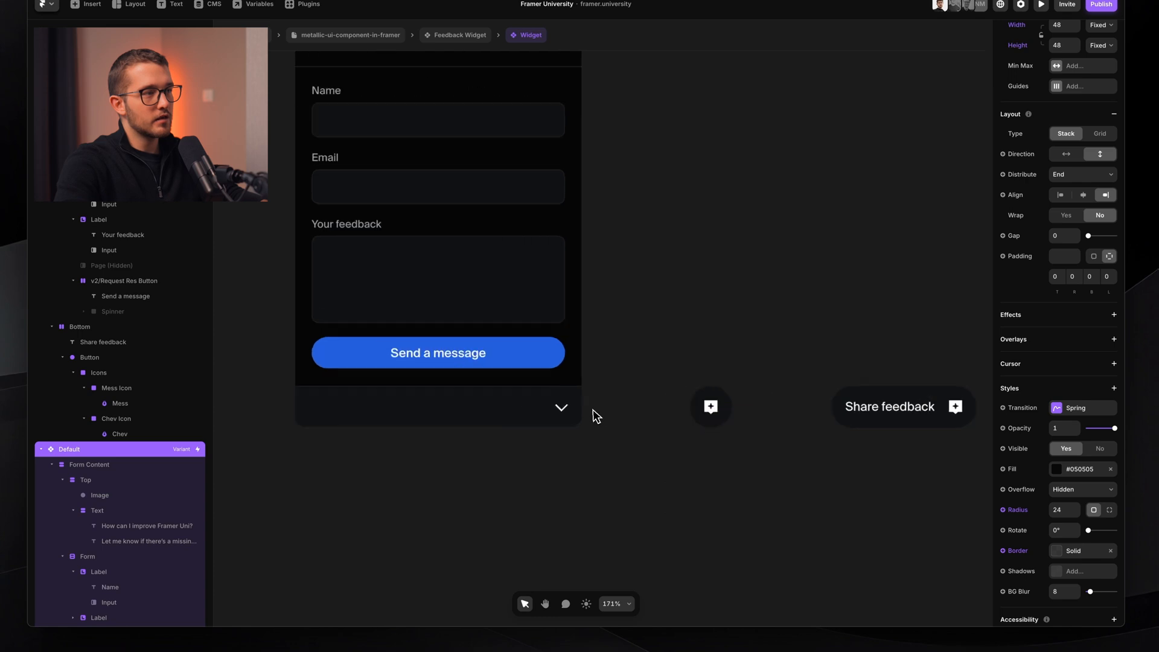
{"action": "scroll", "coordinate": [593, 415], "scroll_direction": "up", "scroll_amount": 5}
{"action": "left_click", "coordinate": [561, 409]}
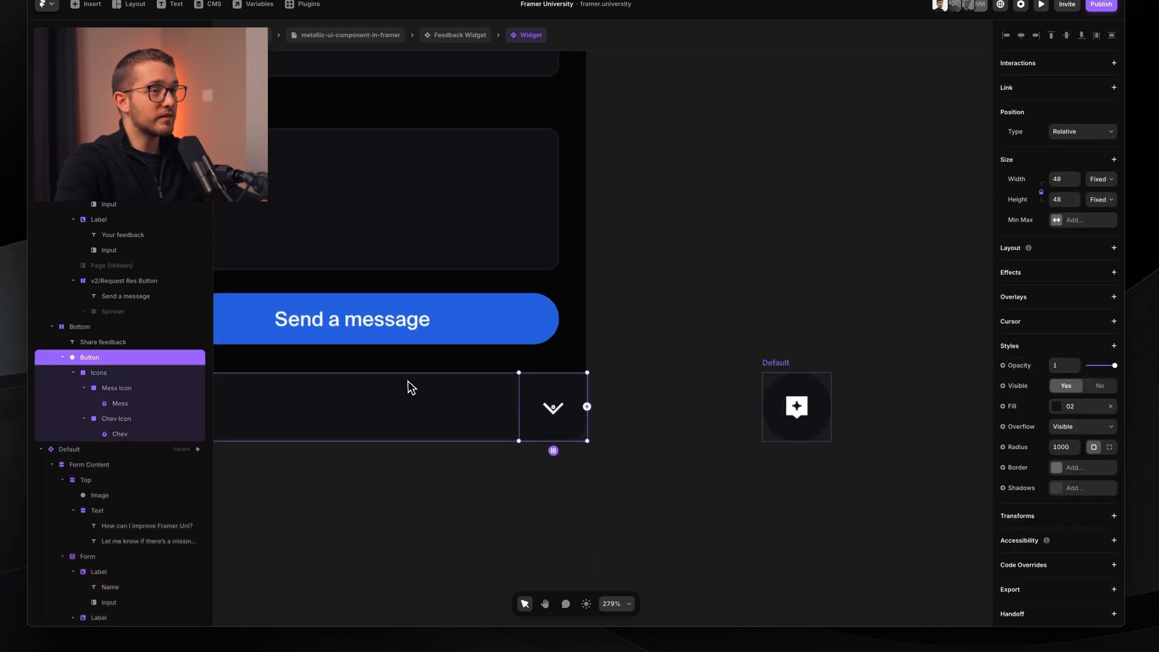
{"action": "left_click", "coordinate": [1113, 321]}
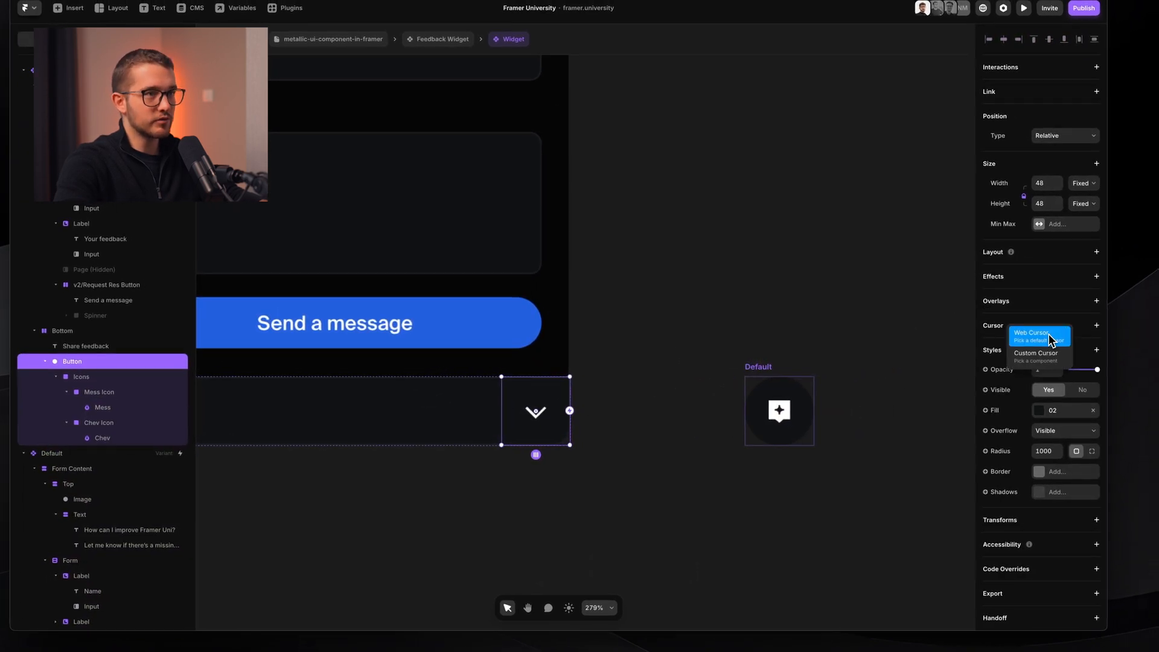
{"action": "left_click", "coordinate": [1051, 339]}
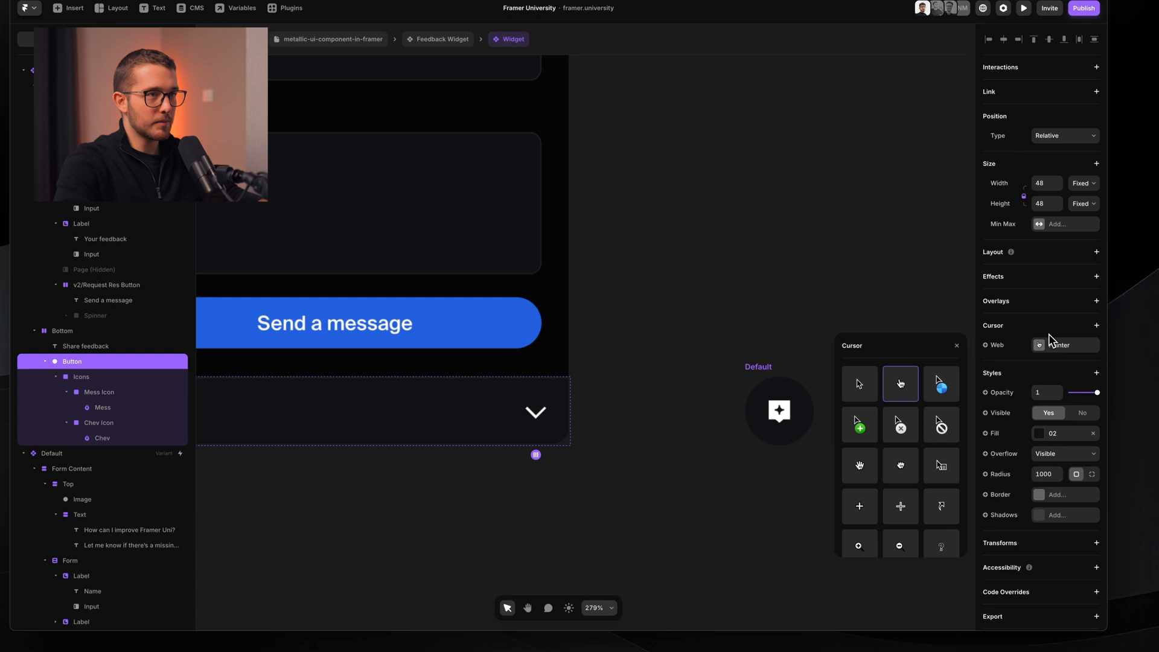
{"action": "left_click", "coordinate": [850, 279]}
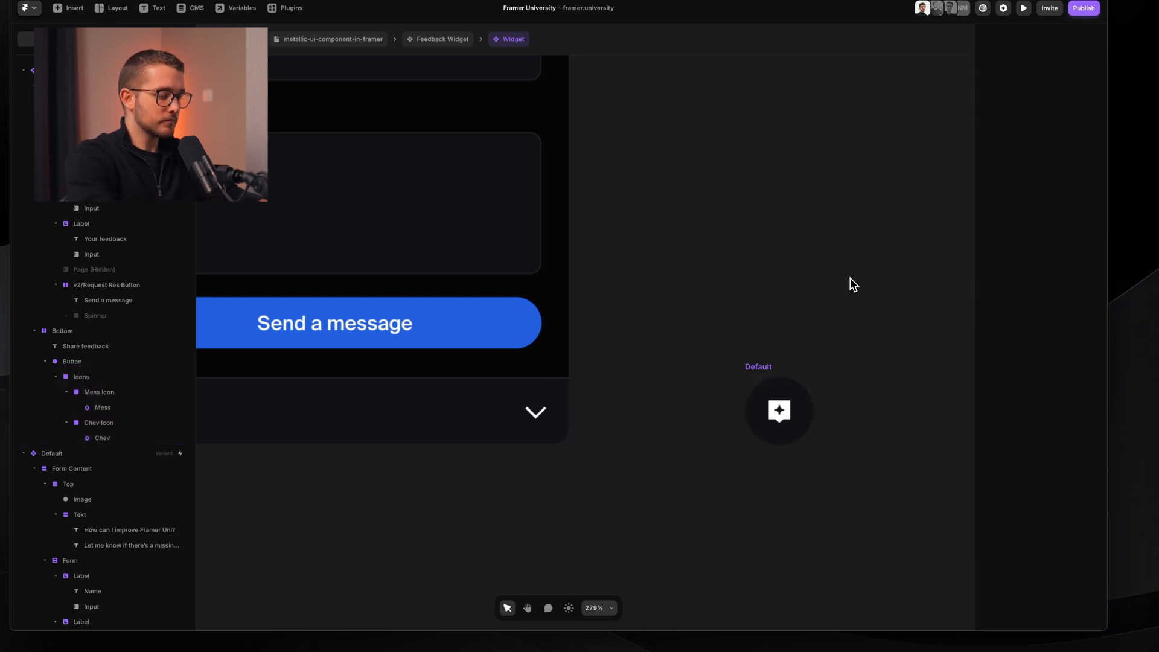
- Preview the open widget and the floating feedback button live
{"action": "key", "text": "super+p"}
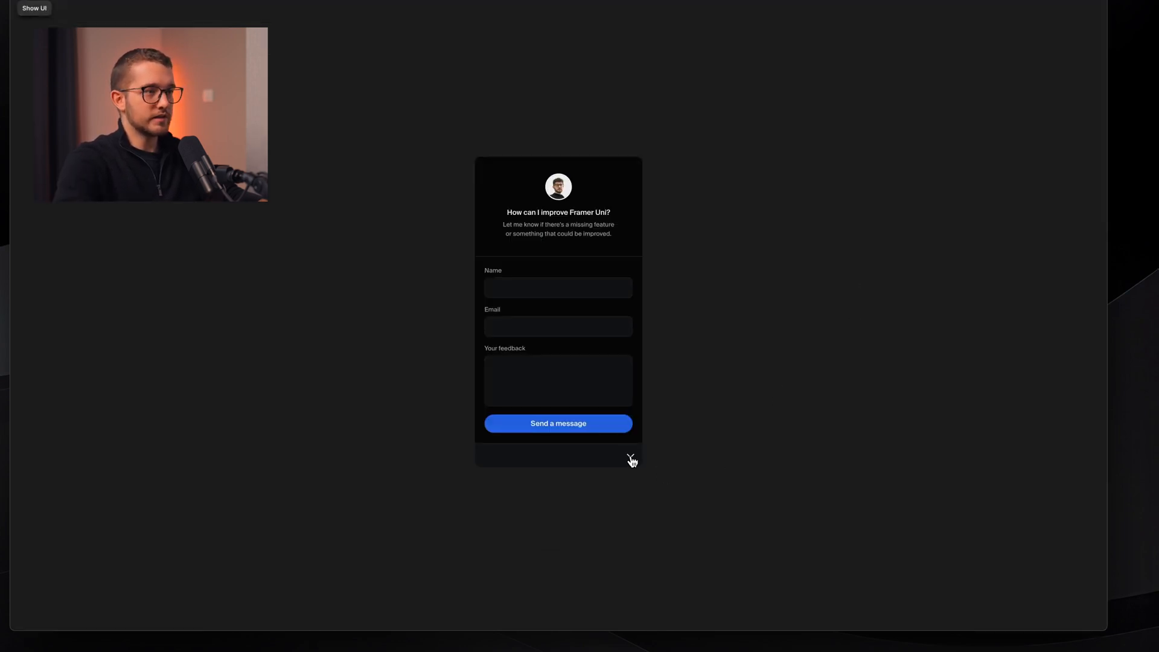
{"action": "key", "text": "super+p"}
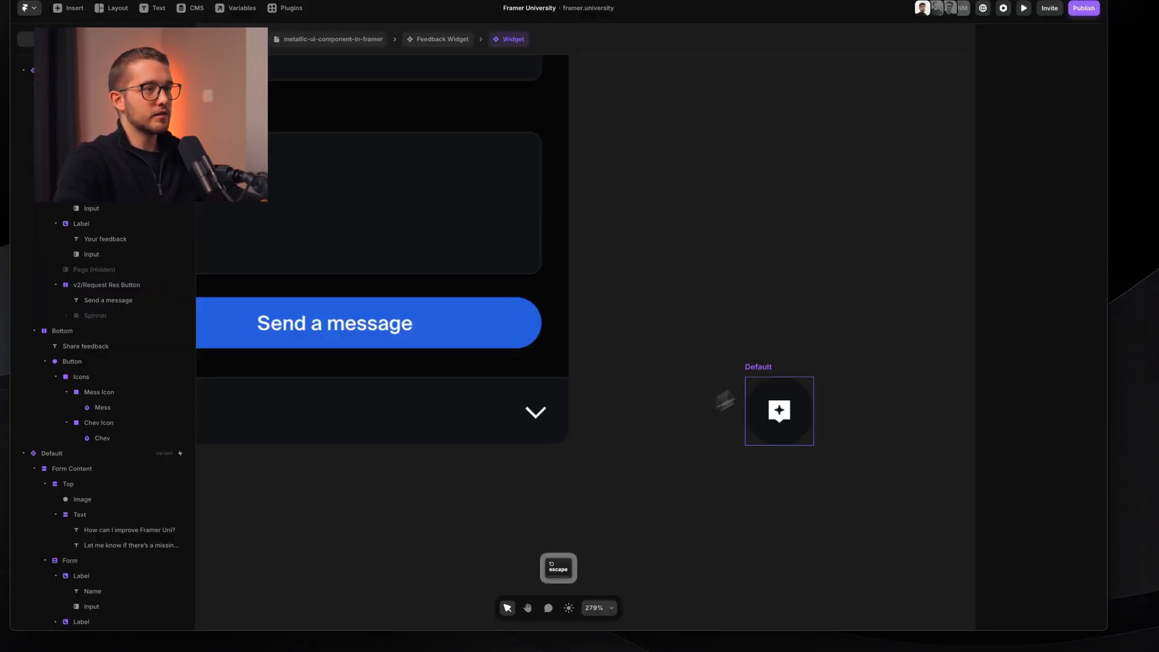
{"action": "left_click", "coordinate": [770, 369]}
{"action": "key", "text": "super+p"}
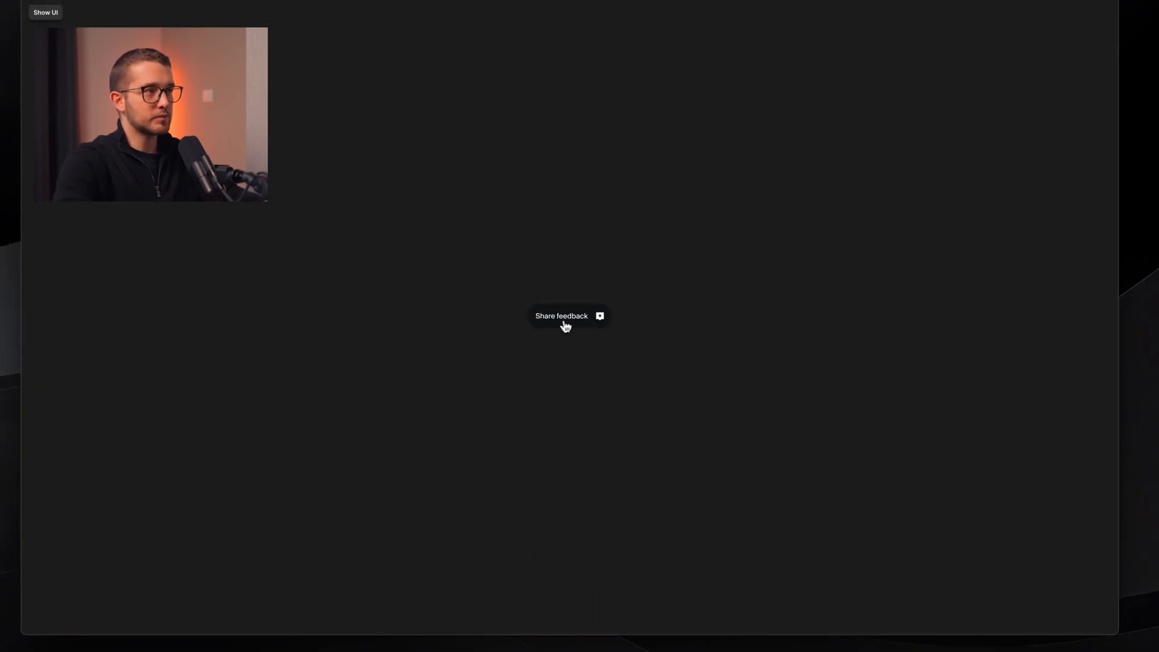
{"action": "key", "text": "super+p"}
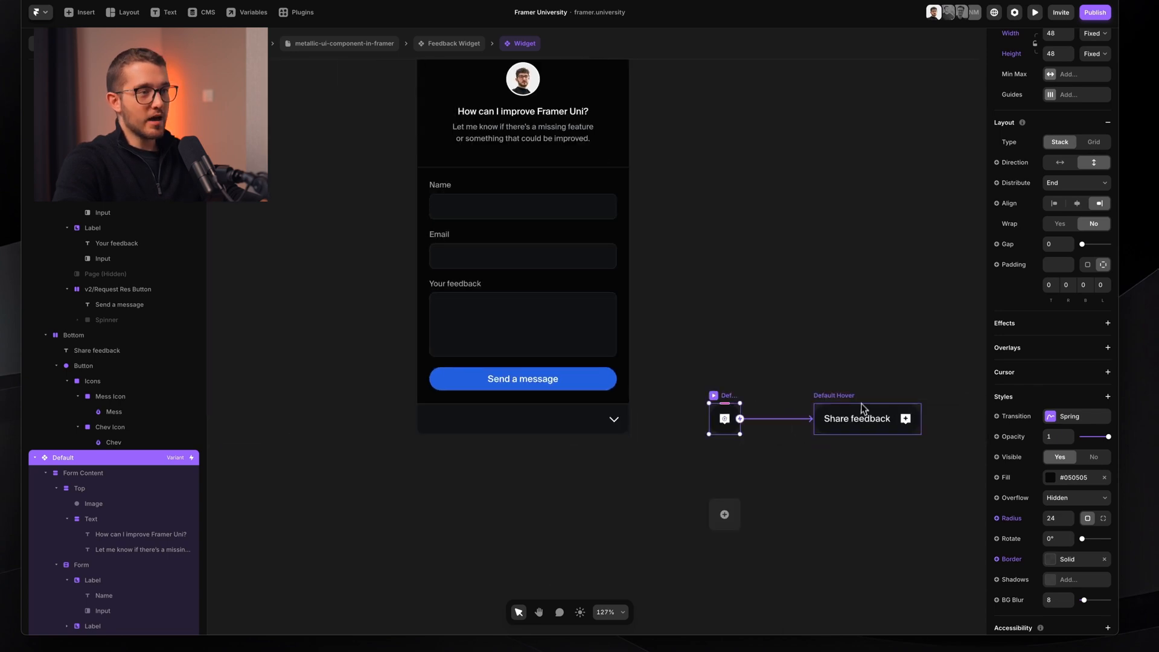
- Link Default Hover to the Opened variant with a Click interaction
{"action": "left_click", "coordinate": [862, 408]}
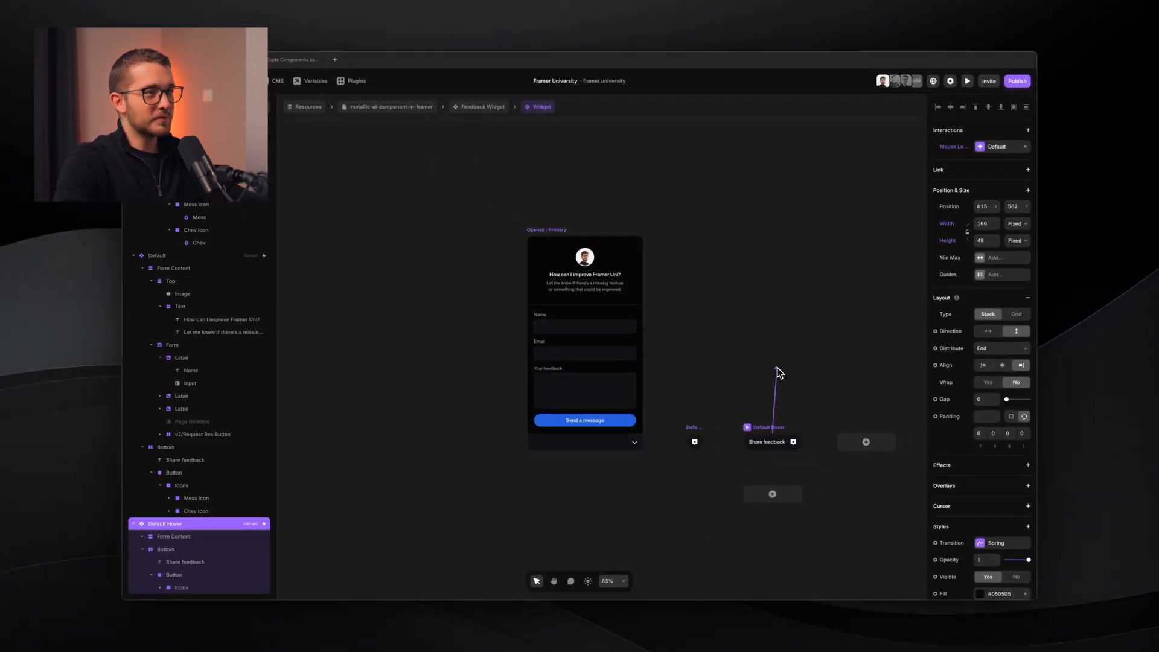
{"action": "key", "text": "Escape"}
{"action": "left_click_drag", "start_coordinate": [765, 430], "coordinate": [632, 329]}
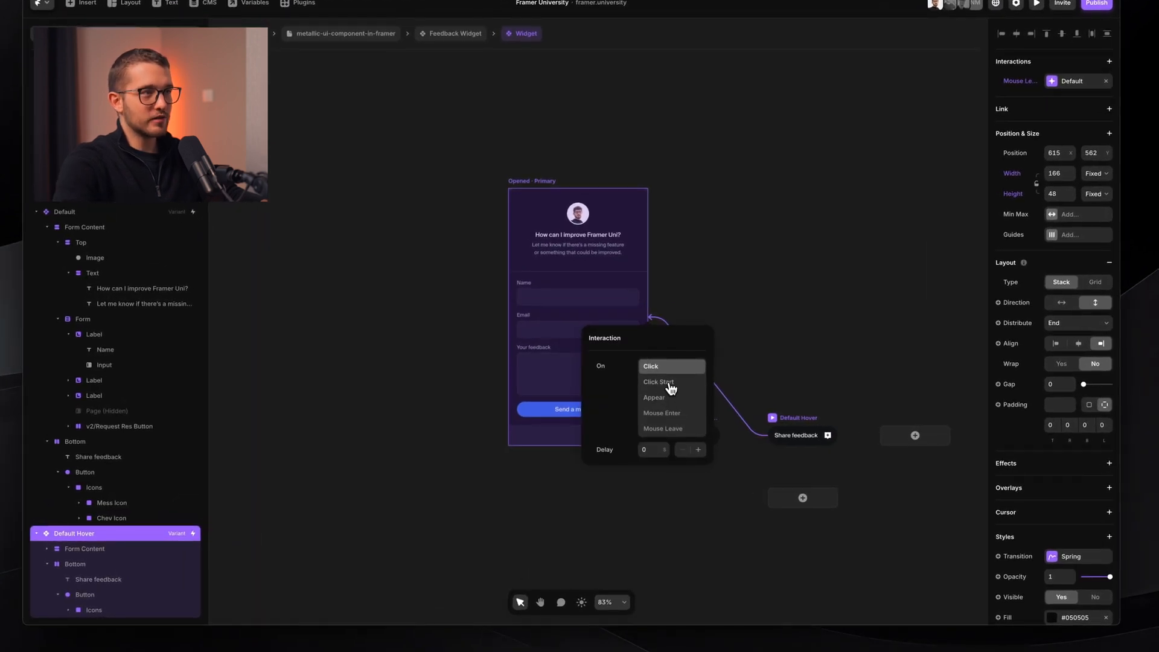
{"action": "left_click", "coordinate": [679, 367]}
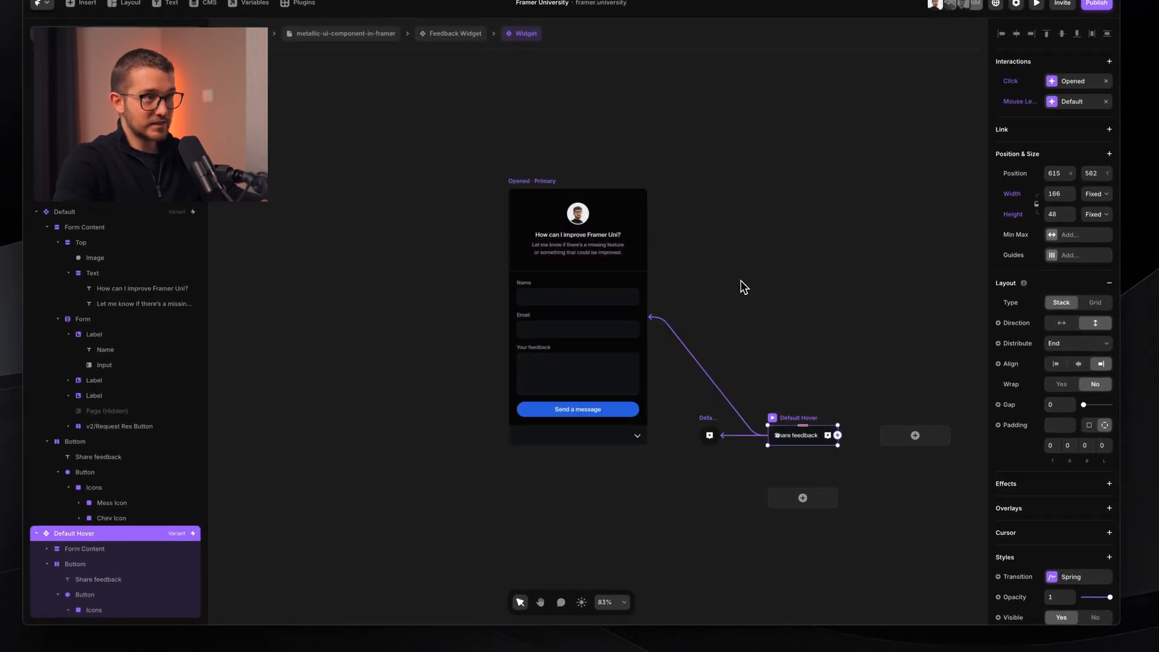
- Make clicking the open widget's chevron switch back to the Default variant
{"action": "scroll", "coordinate": [649, 435], "scroll_direction": "up", "scroll_amount": 5}
{"action": "left_click", "coordinate": [633, 434]}
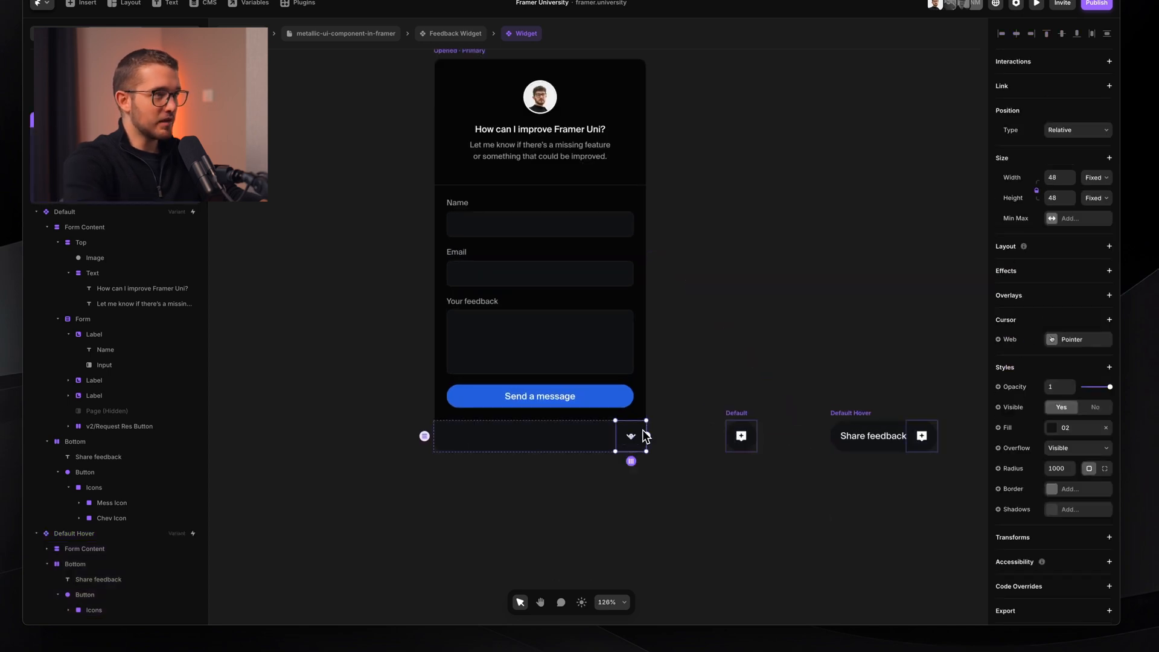
{"action": "left_click_drag", "start_coordinate": [642, 429], "coordinate": [755, 441]}
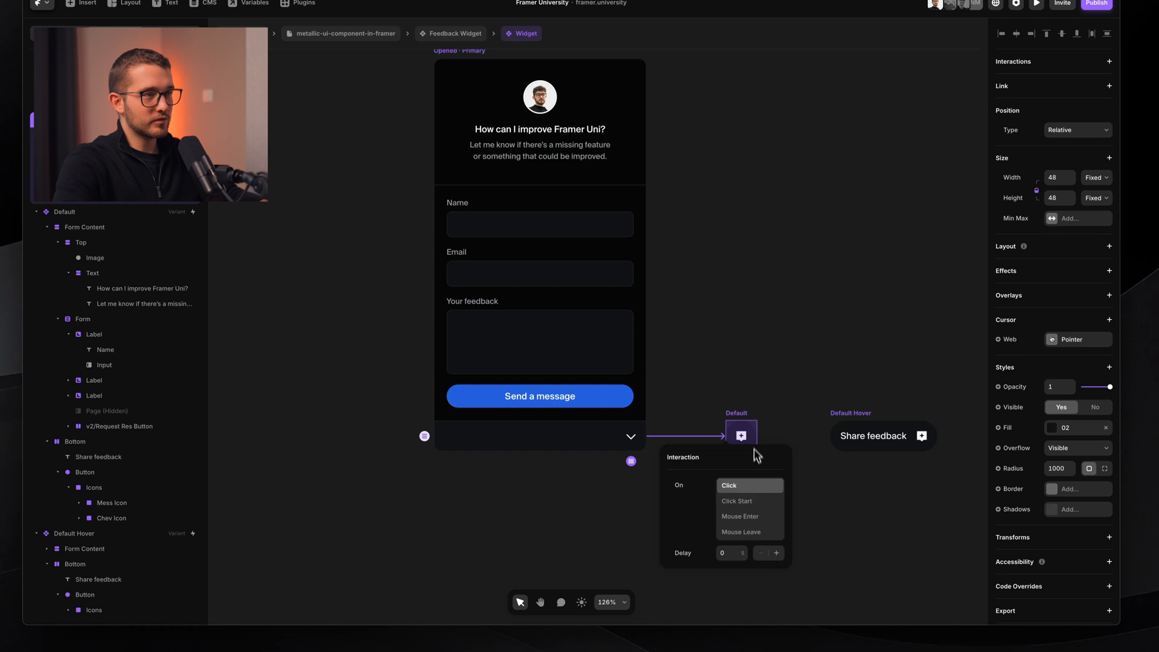
{"action": "left_click", "coordinate": [853, 490]}
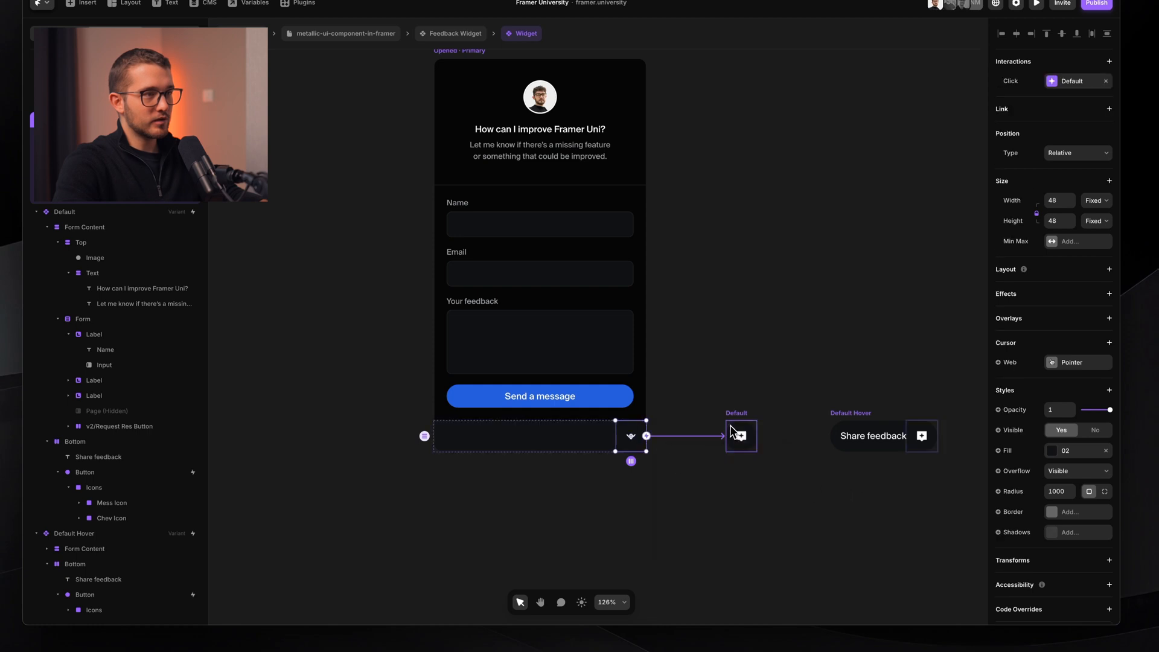
- Remove the unneeded click interaction from the Default Hover button's icon
{"action": "scroll", "coordinate": [730, 426], "scroll_direction": "up", "scroll_amount": 5}
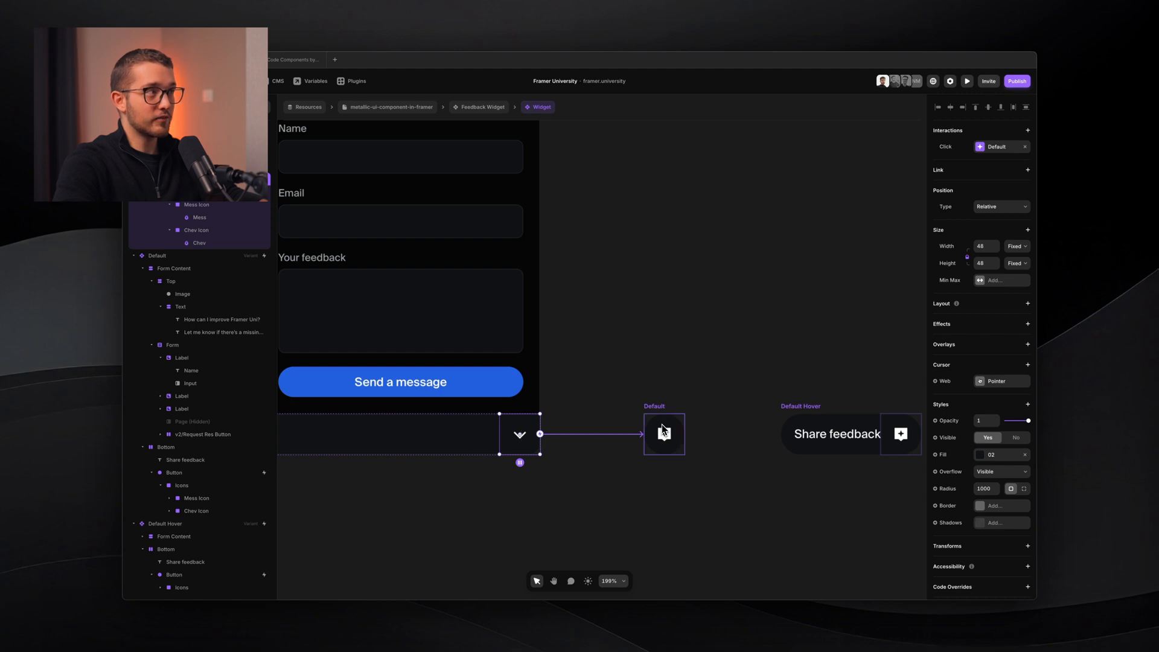
{"action": "left_click", "coordinate": [663, 429]}
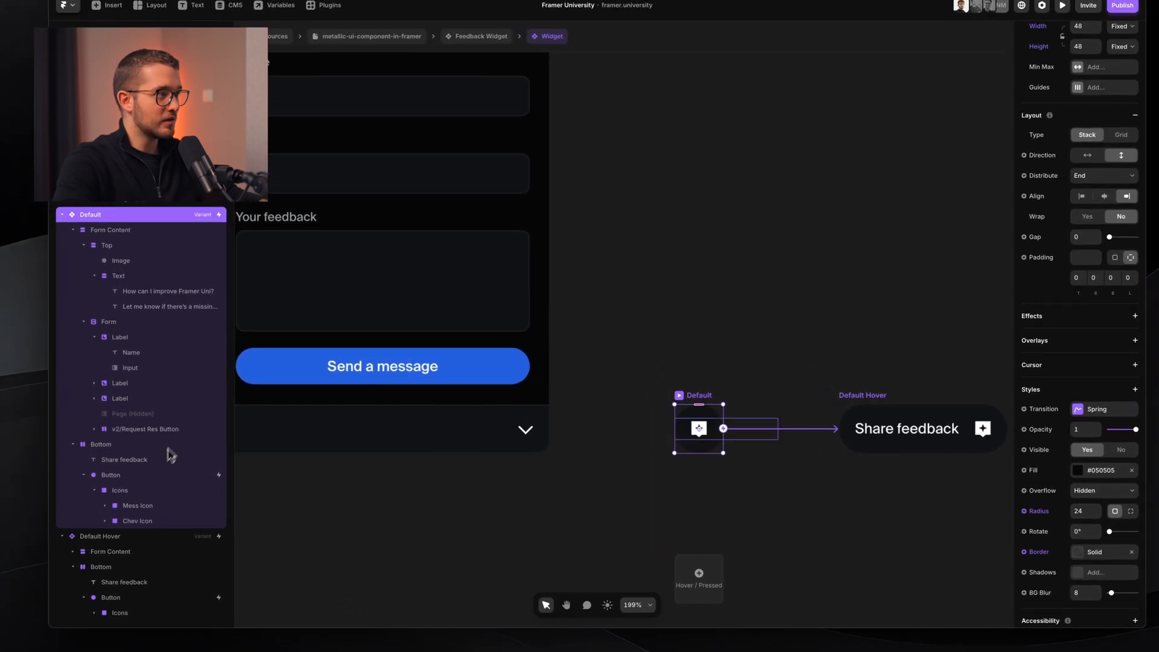
{"action": "left_click", "coordinate": [149, 475]}
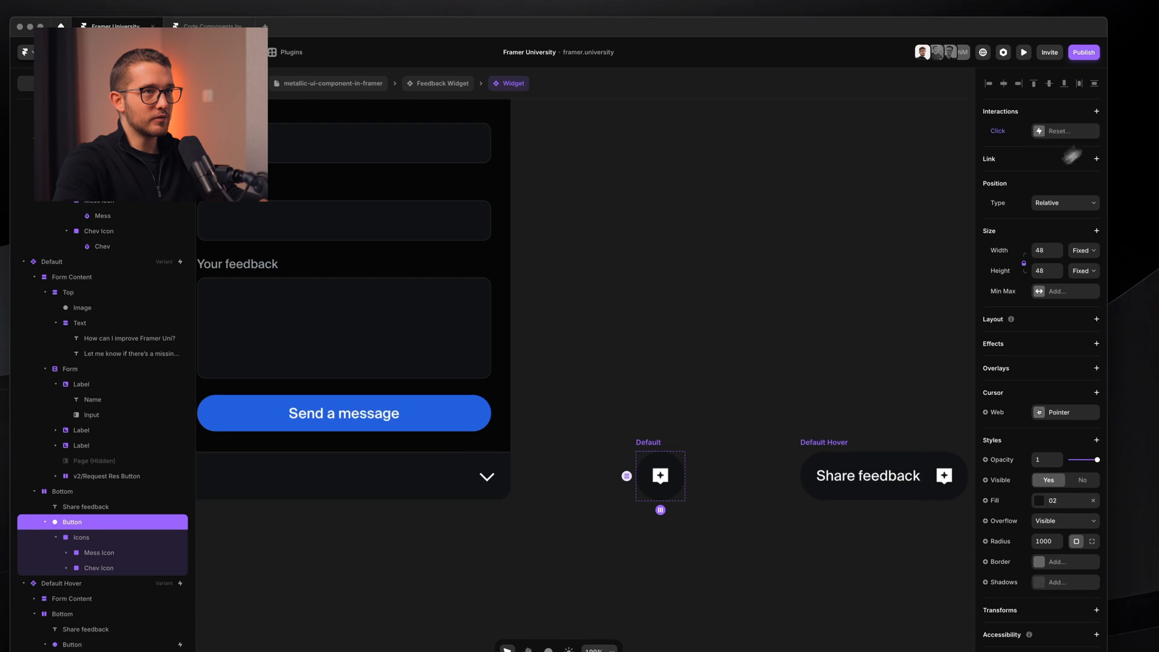
{"action": "scroll", "coordinate": [878, 263], "scroll_direction": "right", "scroll_amount": 8}
{"action": "left_click", "coordinate": [715, 470], "text": "super"}
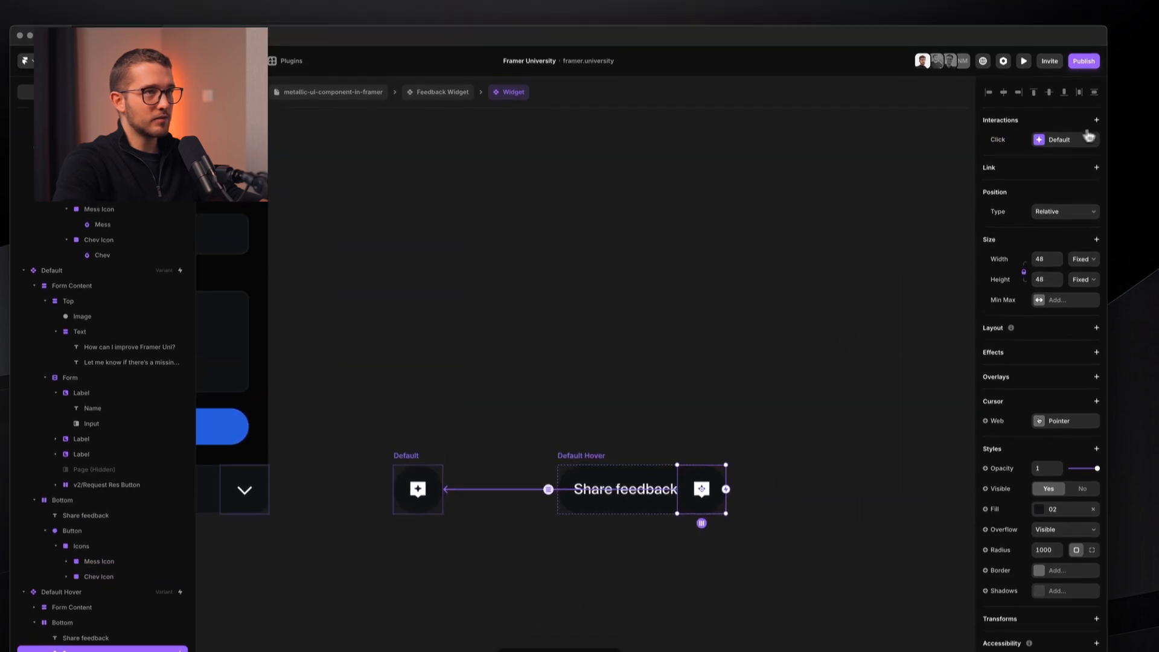
{"action": "left_click", "coordinate": [1092, 125]}
{"action": "left_click", "coordinate": [722, 274]}
{"action": "scroll", "coordinate": [721, 273], "scroll_direction": "down", "scroll_amount": 3}
- Fit the widget in view and preview collapsing and reopening the feedback form
{"action": "key", "text": "shift+1"}
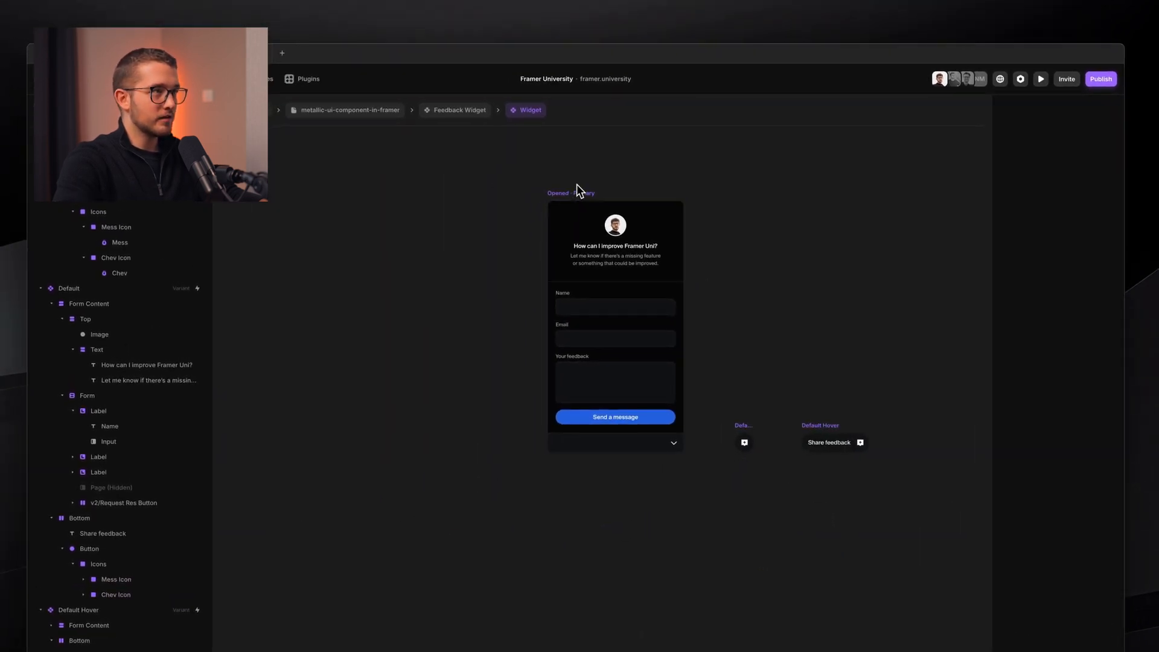
{"action": "key", "text": "super+p"}
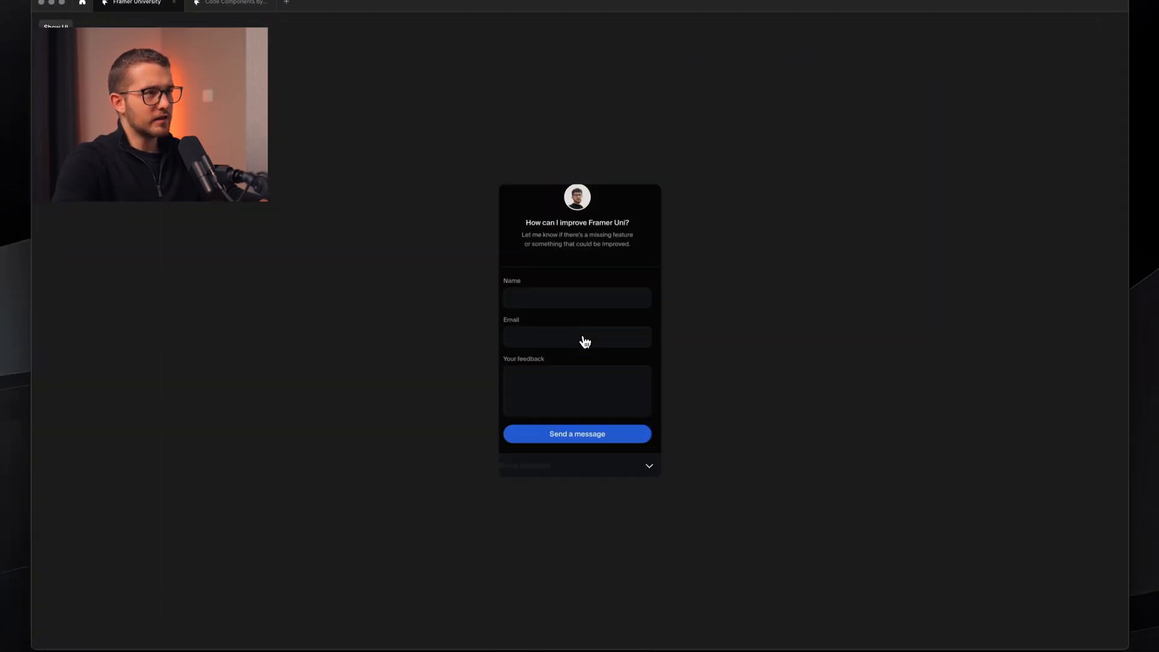
{"action": "left_click", "coordinate": [643, 481]}
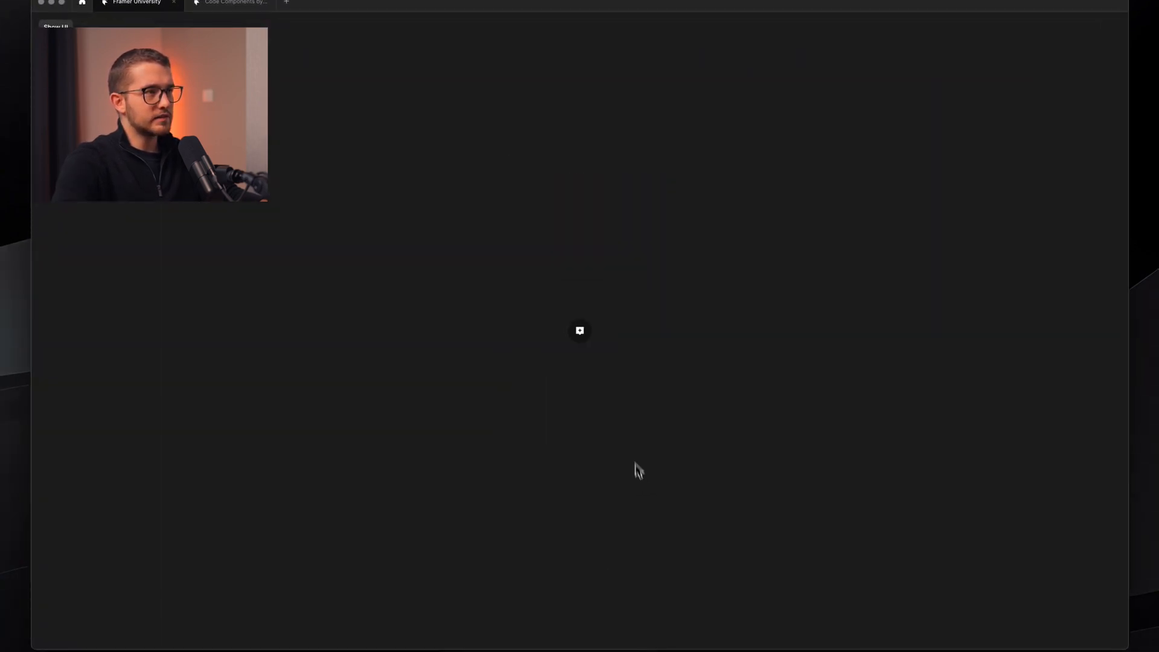
{"action": "left_click", "coordinate": [583, 335]}
- Set the Widget instance to Absolute position with 24 bottom and 24 right offsets
{"action": "key", "text": "Escape"}
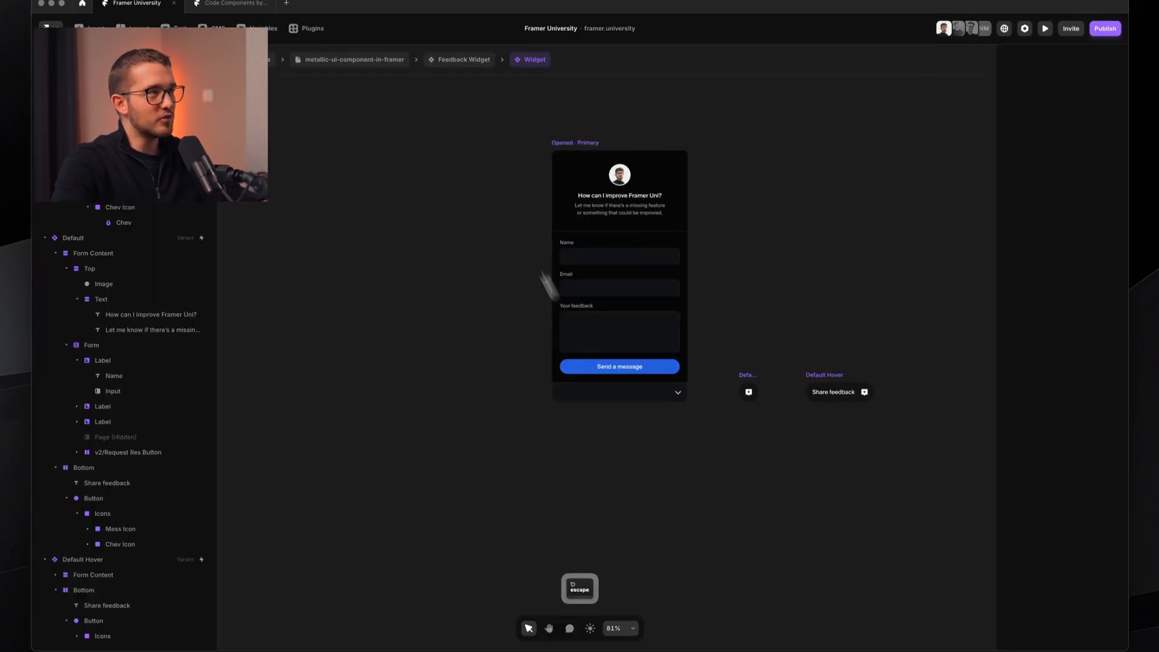
{"action": "left_click", "coordinate": [456, 98]}
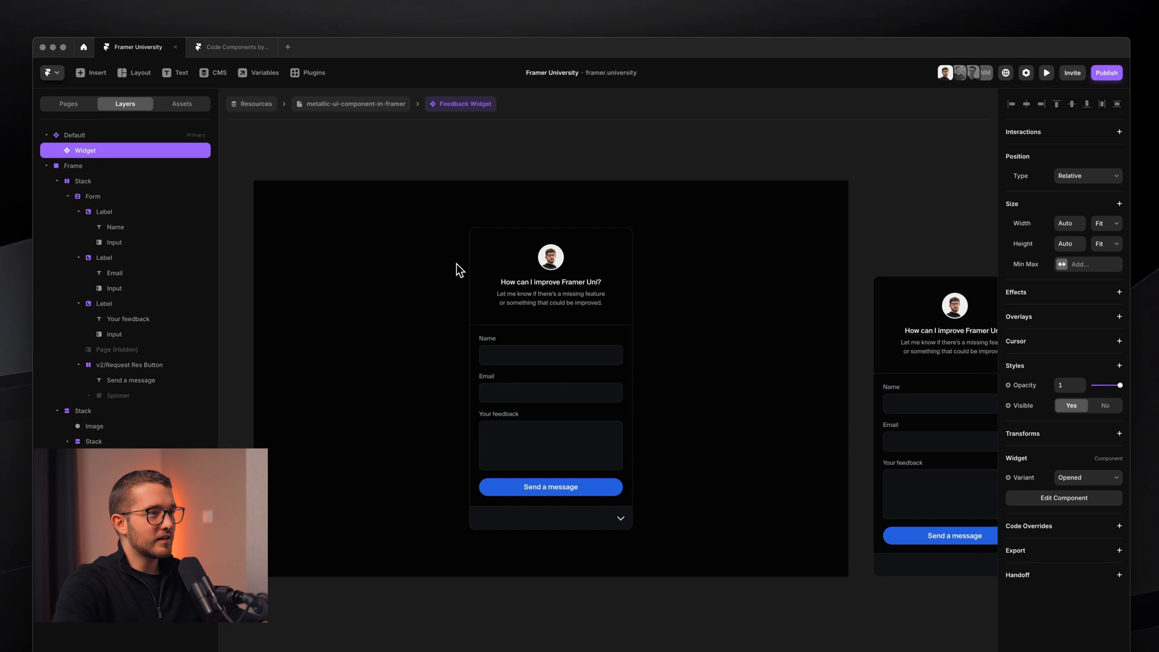
{"action": "key", "text": "space"}
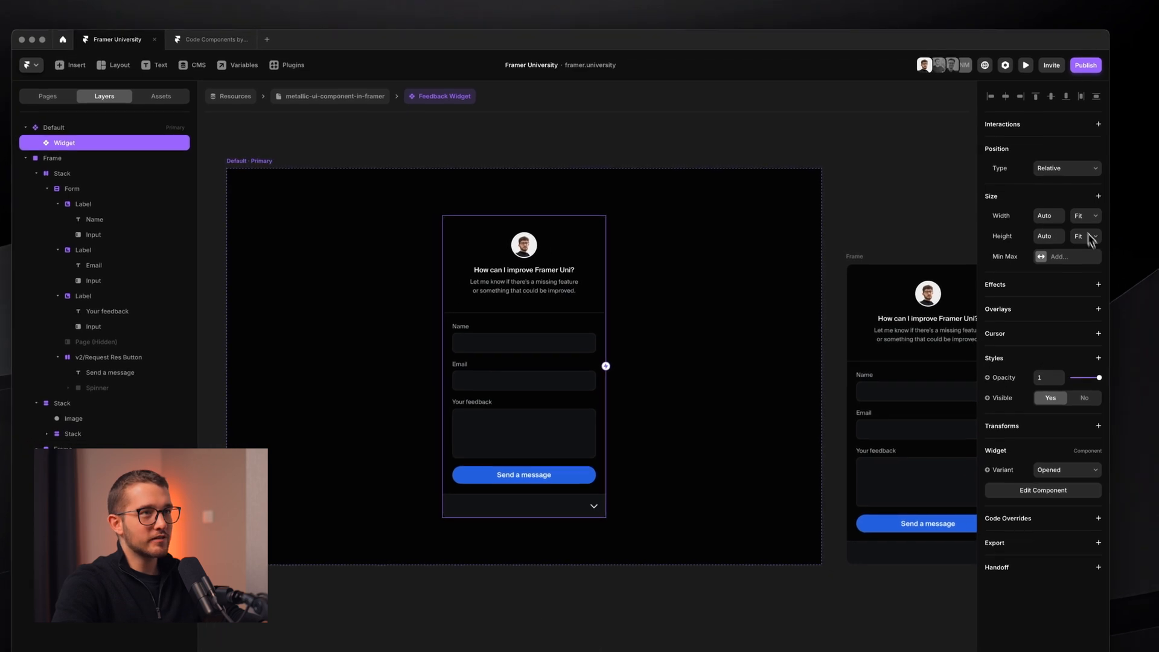
{"action": "left_click", "coordinate": [1078, 168]}
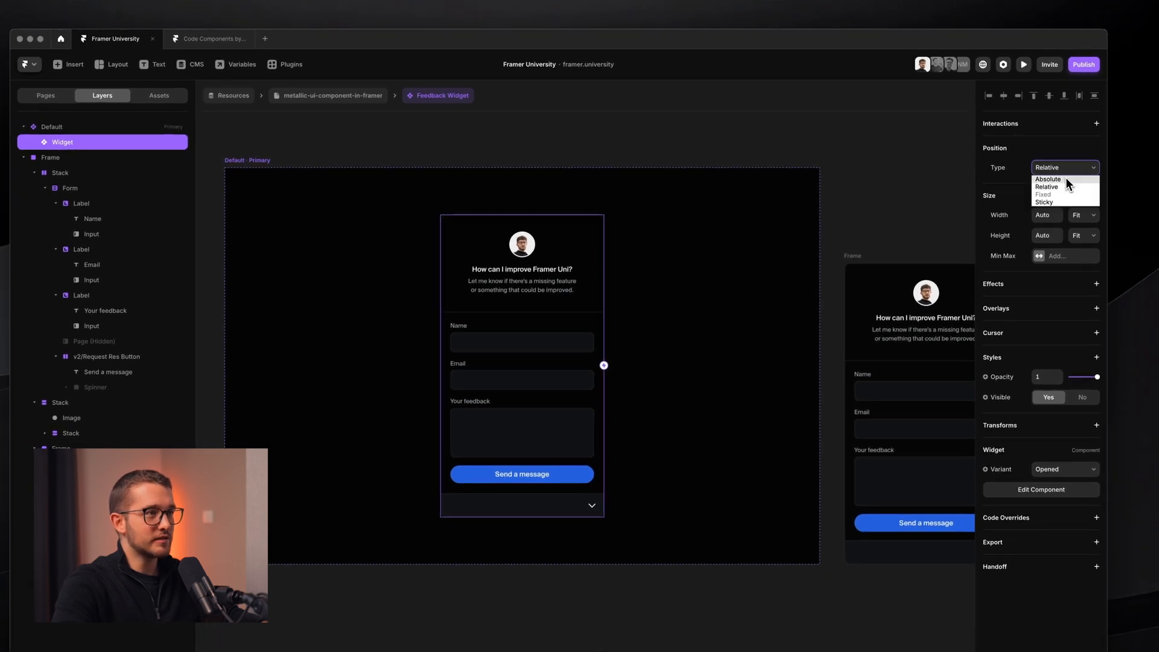
{"action": "left_click", "coordinate": [1066, 179]}
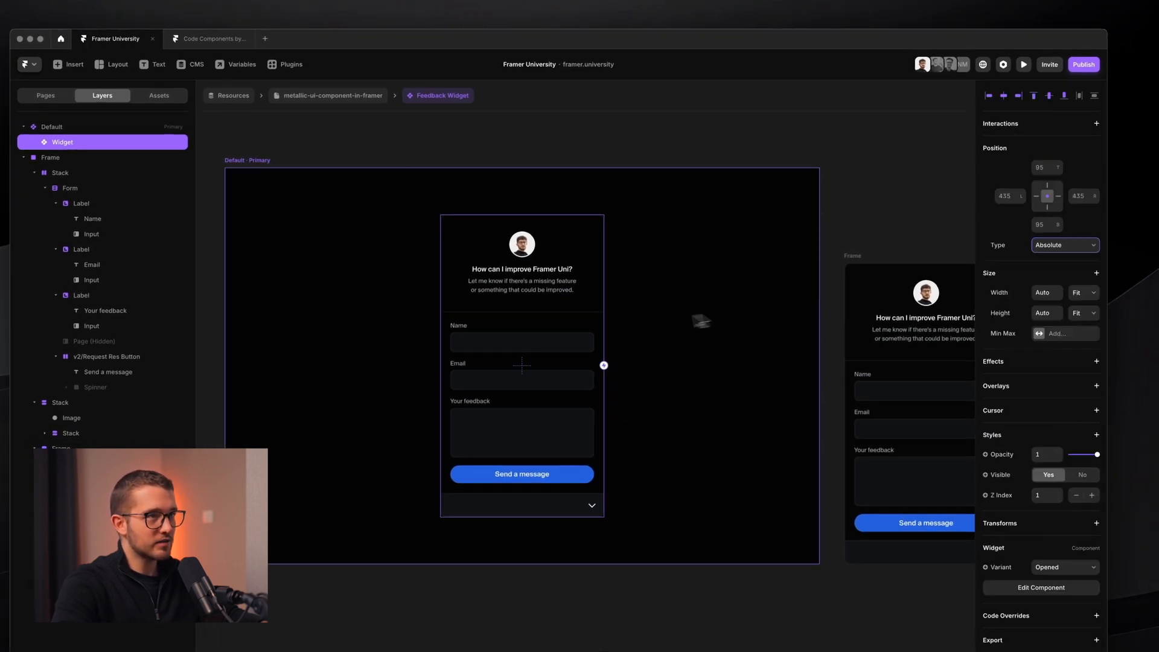
{"action": "left_click", "coordinate": [1052, 199]}
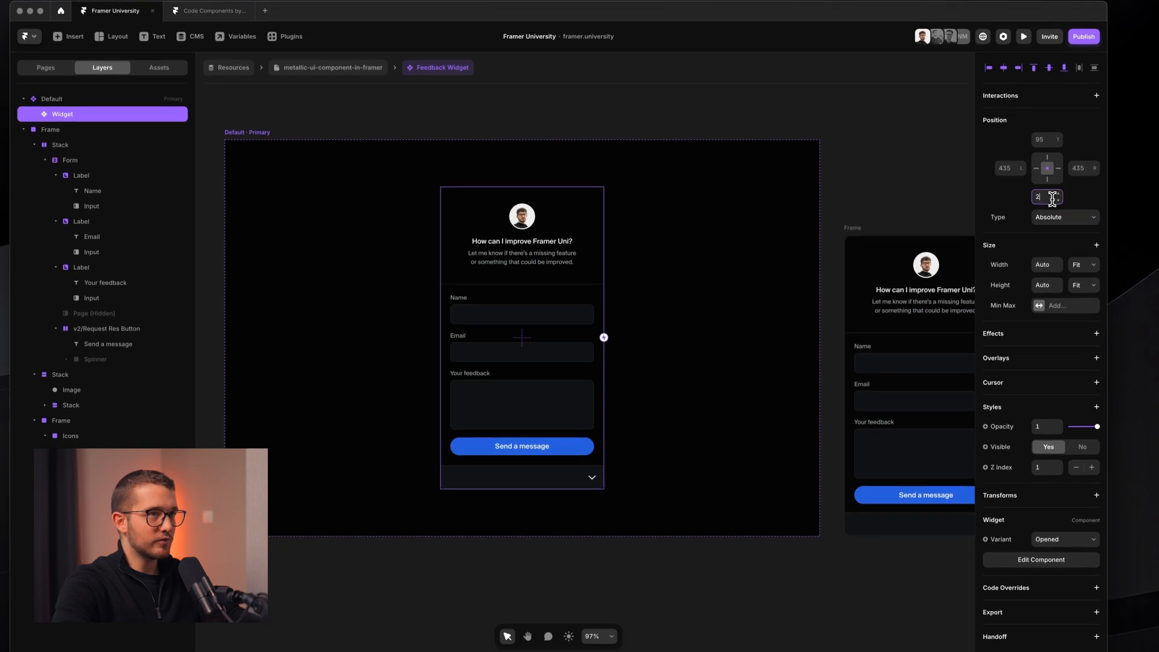
{"action": "type", "text": "24"}
{"action": "left_click", "coordinate": [1079, 169]}
{"action": "type", "text": "24"}
{"action": "key", "text": "Return"}
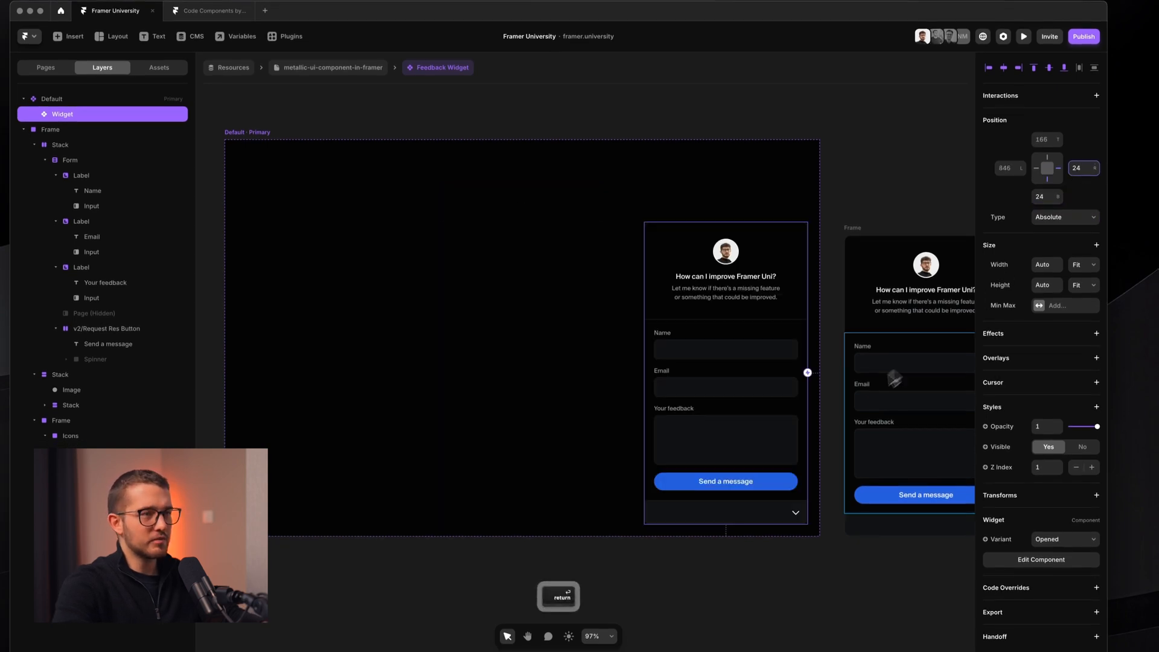
{"action": "left_click", "coordinate": [742, 427]}
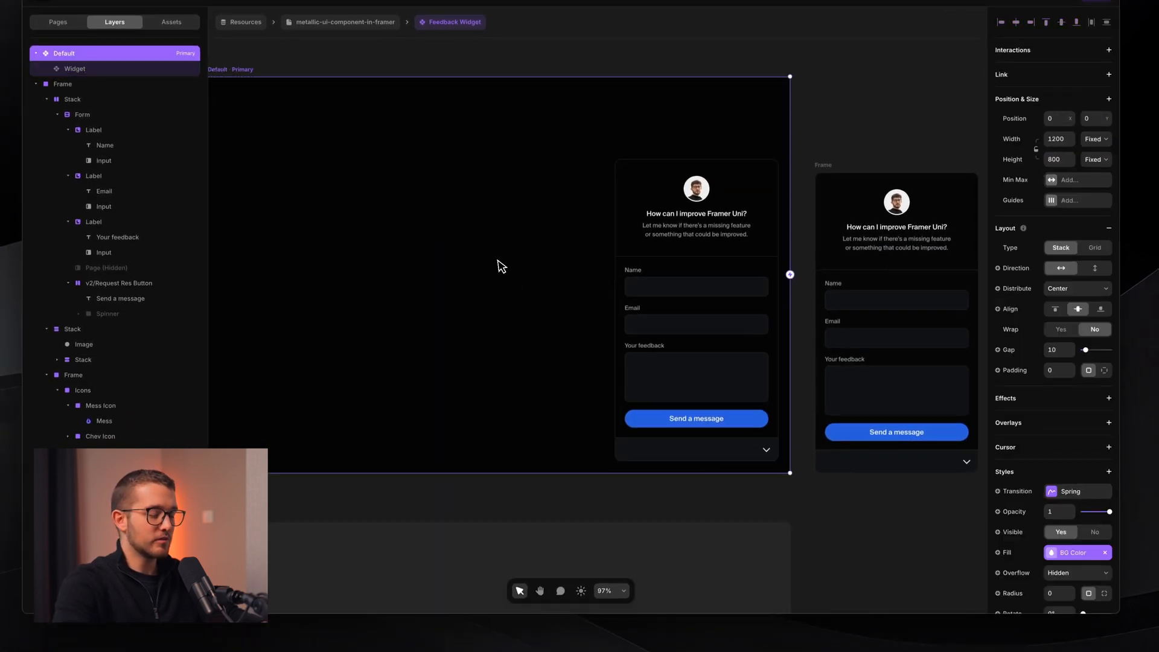
- Toggle the bottom-right widget between open form and round button repeatedly in two previews
{"action": "key", "text": "super+p"}
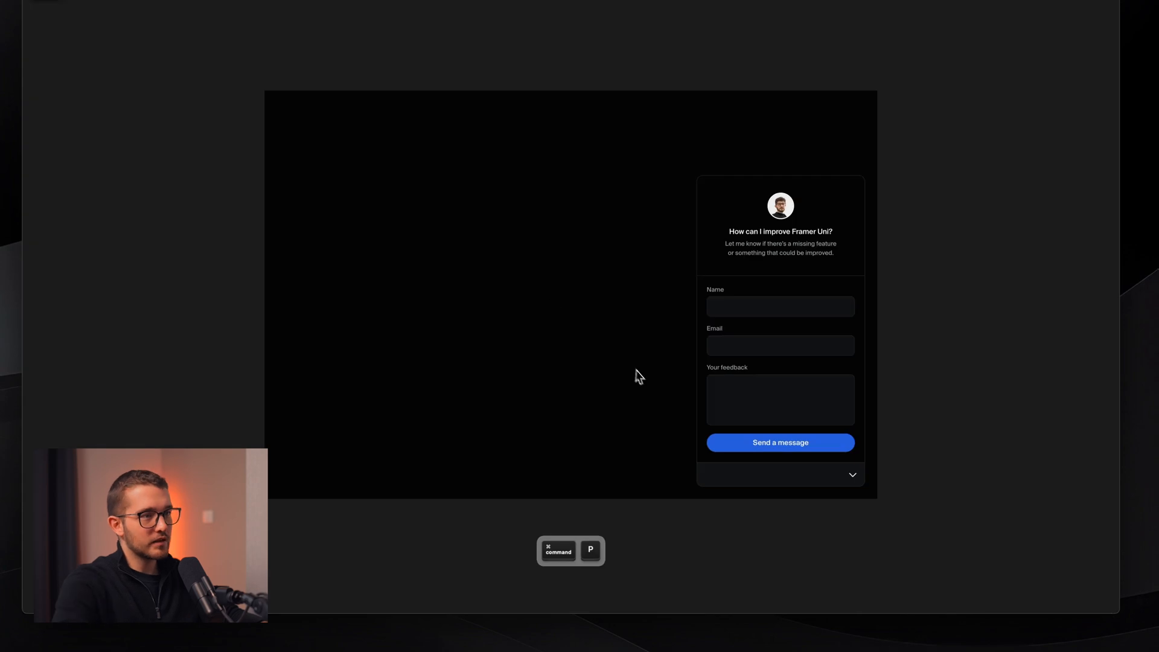
{"action": "left_click", "coordinate": [852, 475]}
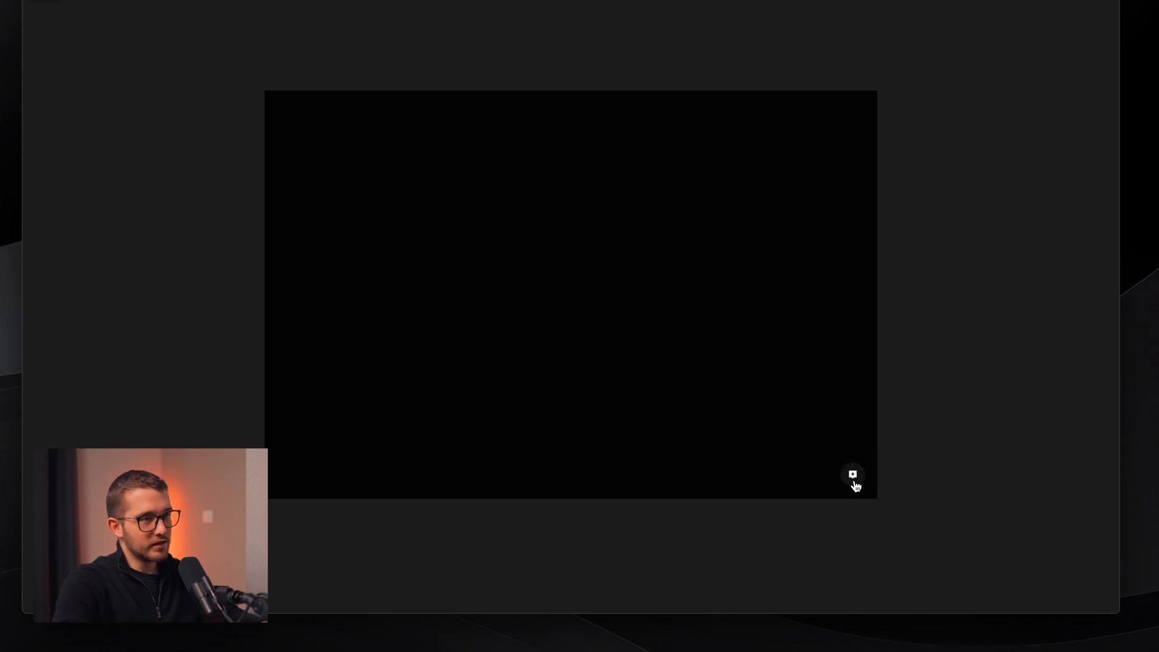
{"action": "left_click", "coordinate": [853, 476]}
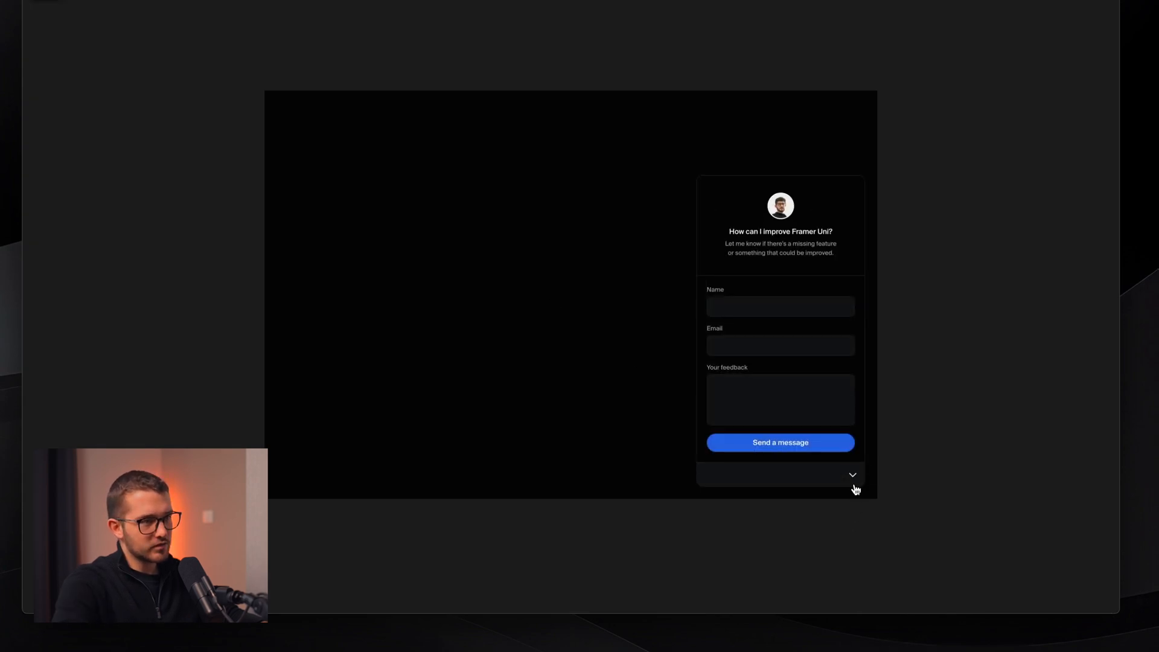
{"action": "left_click", "coordinate": [853, 483]}
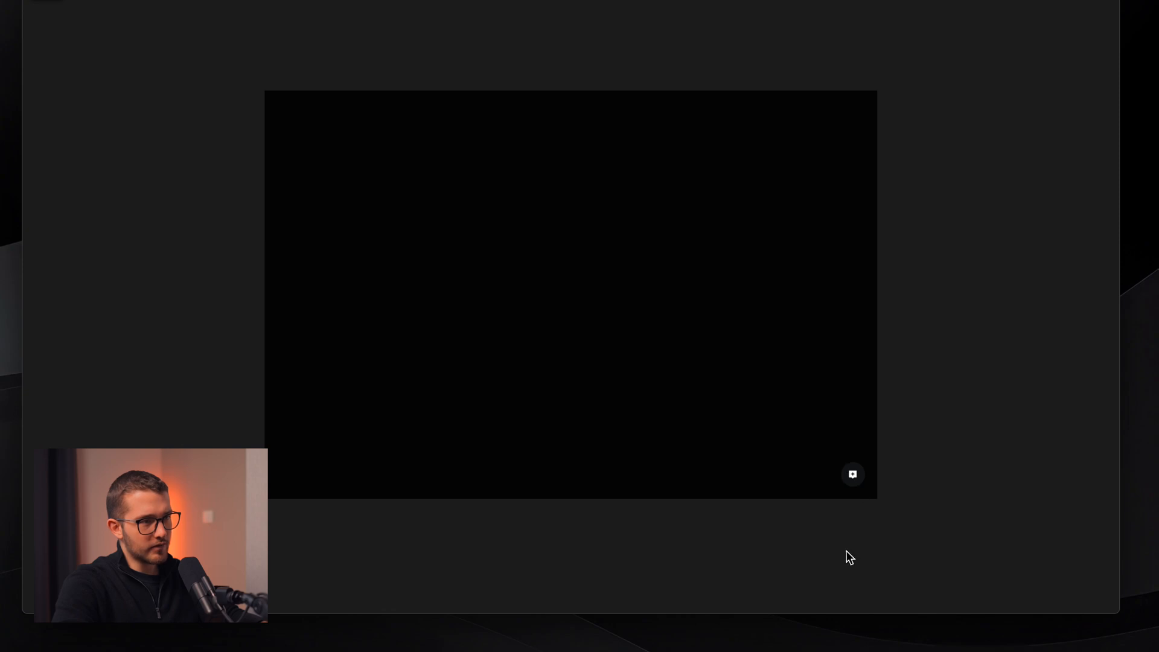
{"action": "left_click", "coordinate": [853, 477]}
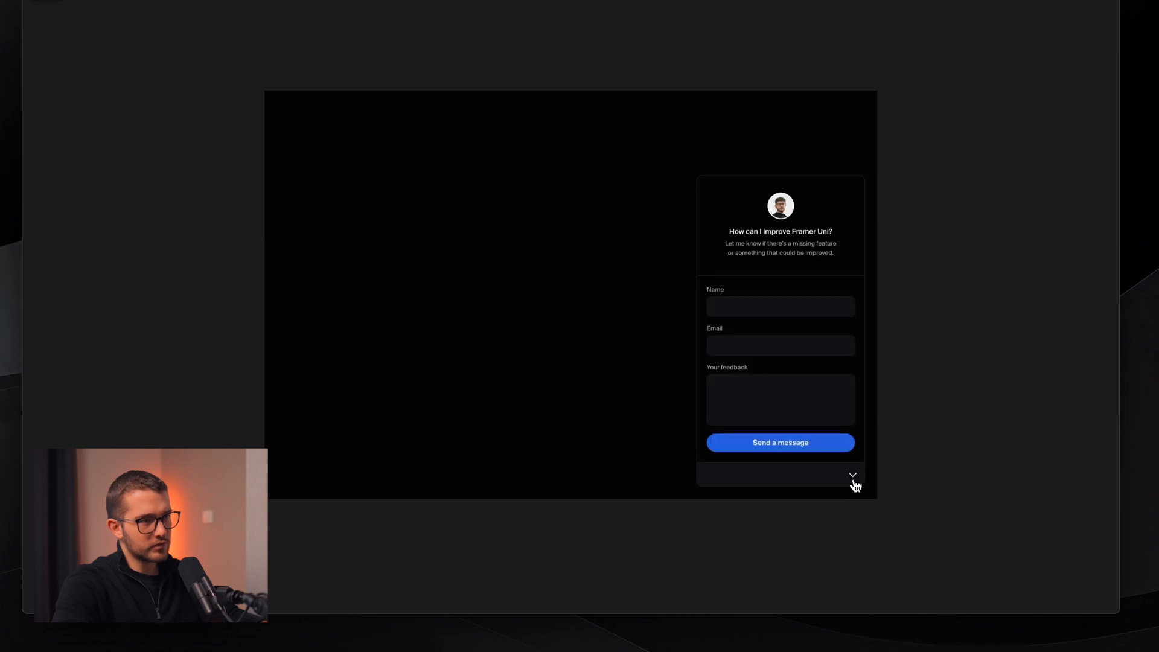
{"action": "left_click", "coordinate": [853, 482]}
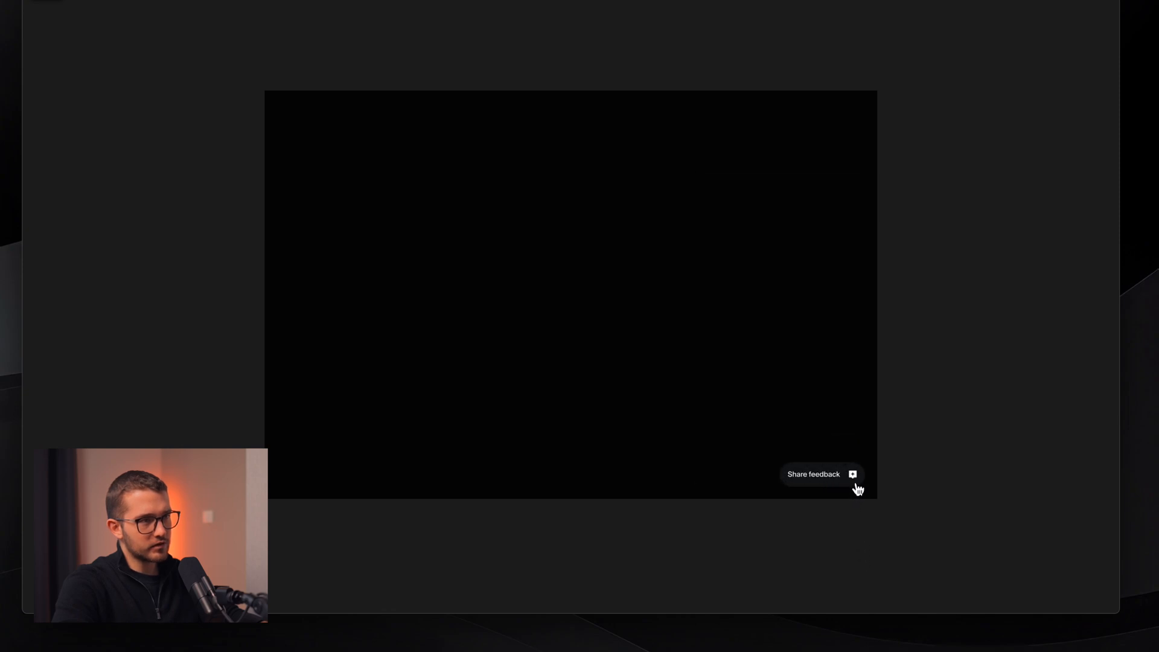
{"action": "left_click", "coordinate": [855, 478]}
{"action": "left_click", "coordinate": [856, 483]}
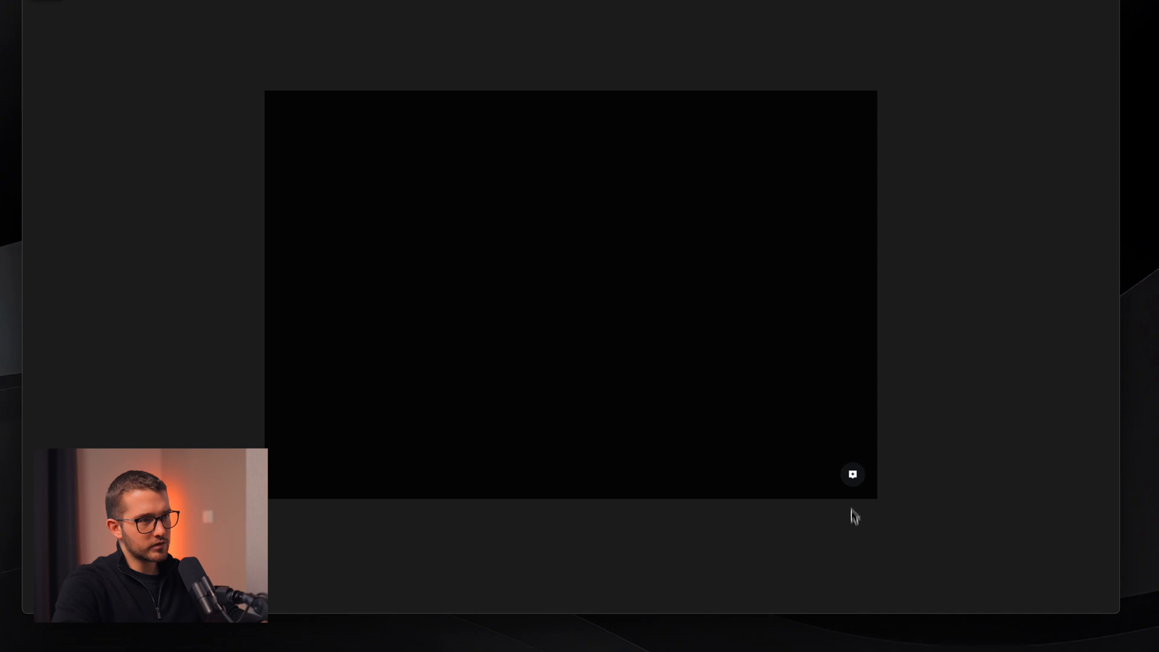
{"action": "left_click", "coordinate": [854, 481]}
{"action": "left_click", "coordinate": [856, 483]}
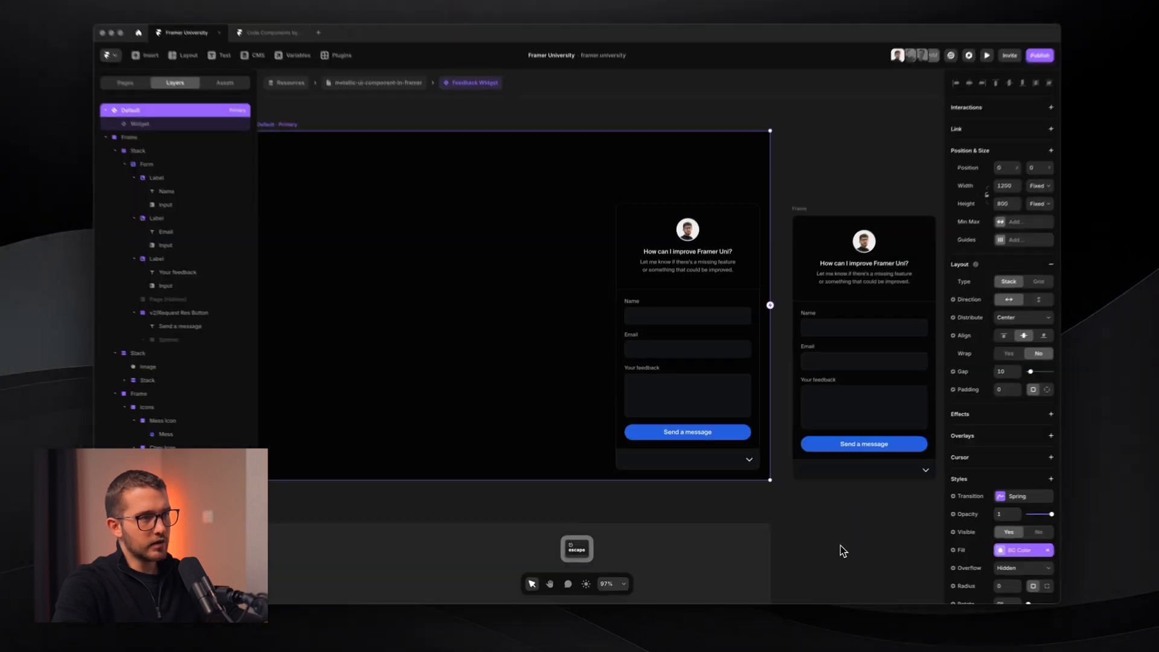
{"action": "key", "text": "super+p"}
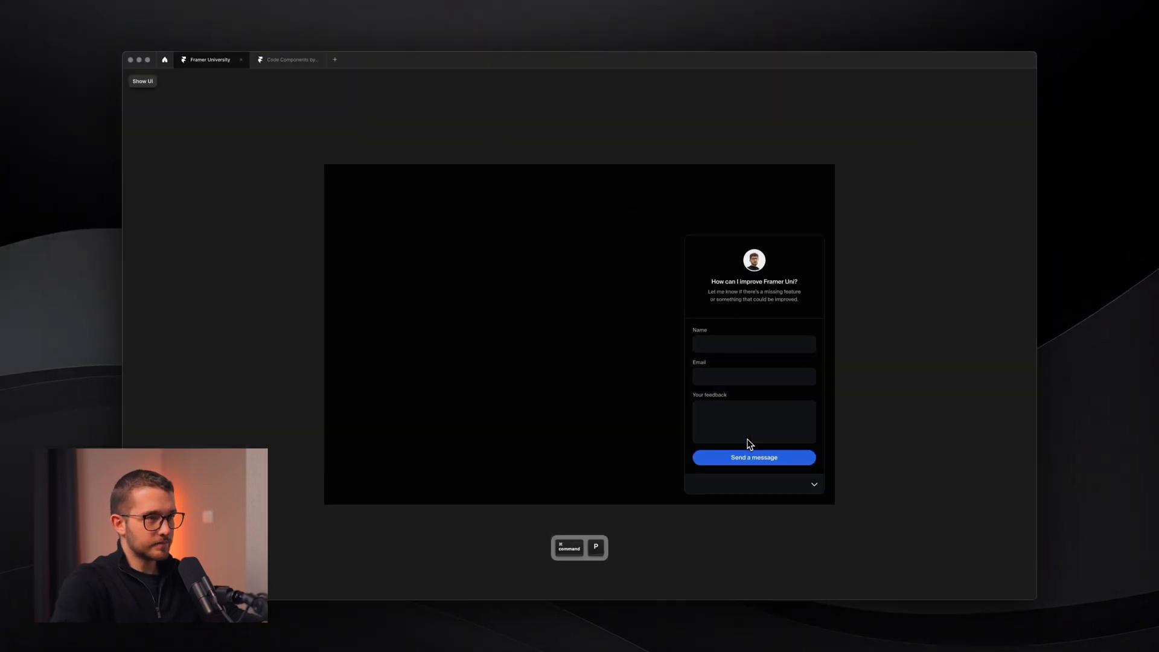
{"action": "left_click", "coordinate": [813, 484]}
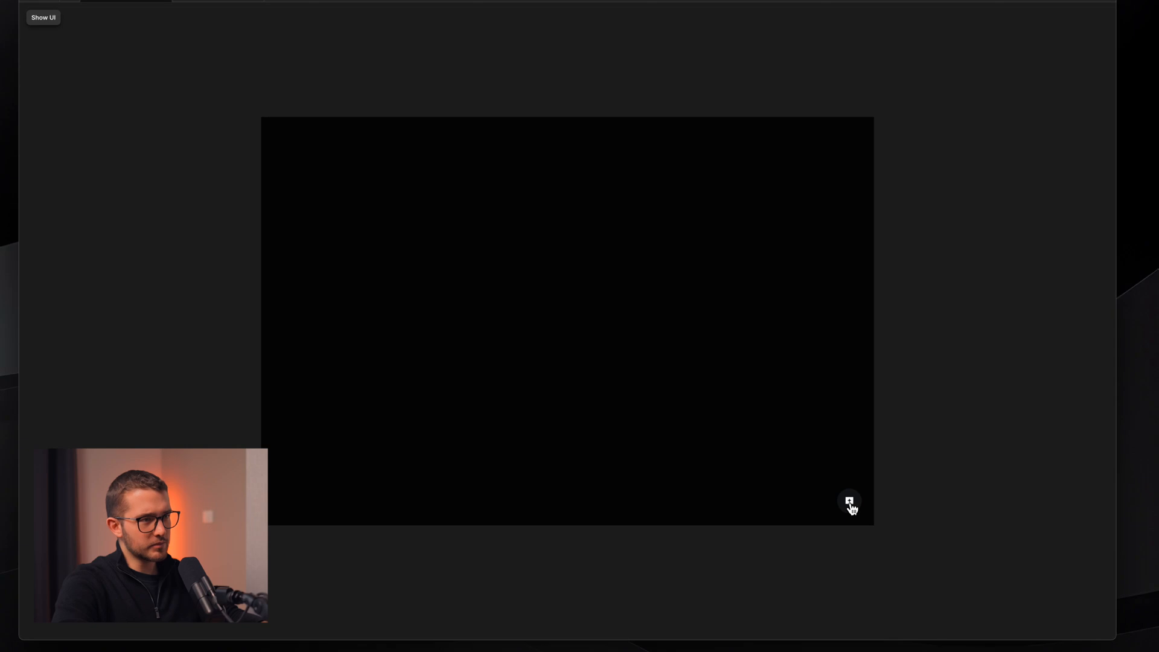
{"action": "left_click", "coordinate": [848, 505]}
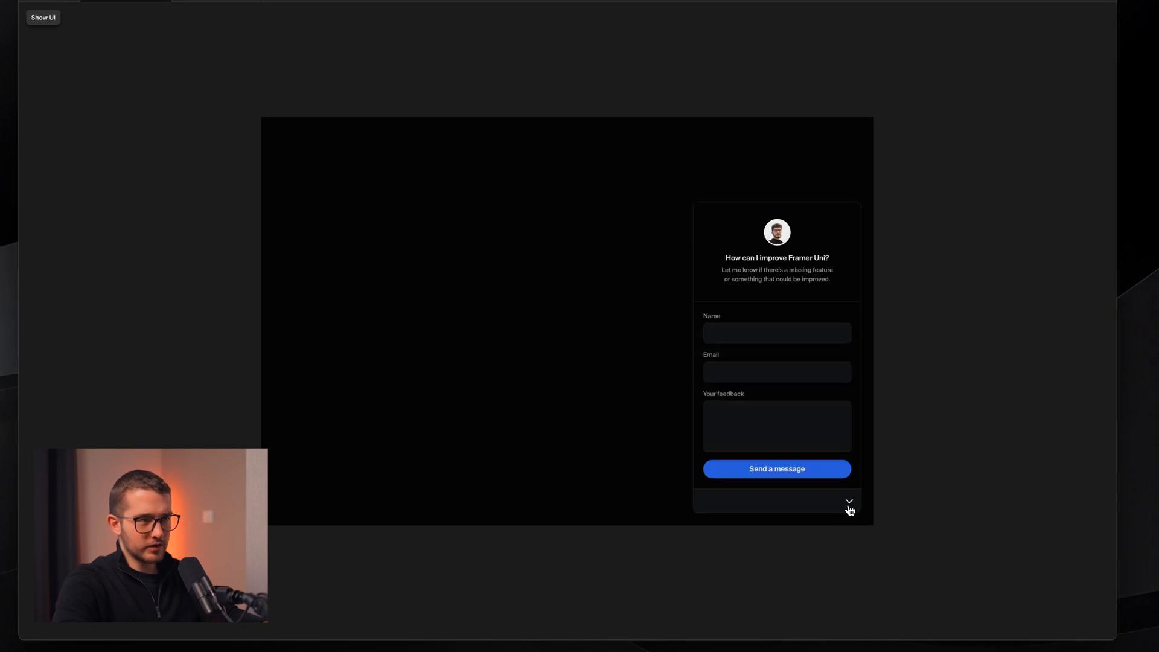
{"action": "left_click", "coordinate": [847, 507]}
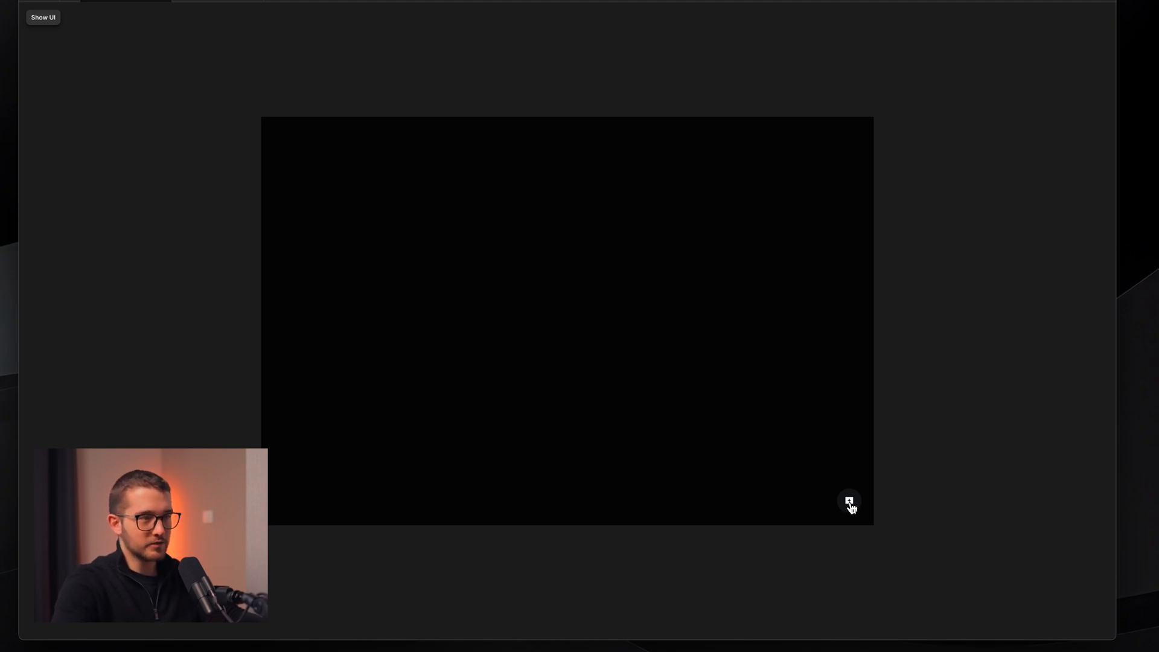
{"action": "key", "text": "Escape"}
- Inside Widget, link the Default button to the Opened variant, then return to Feedback Widget
{"action": "double_click", "coordinate": [733, 456]}
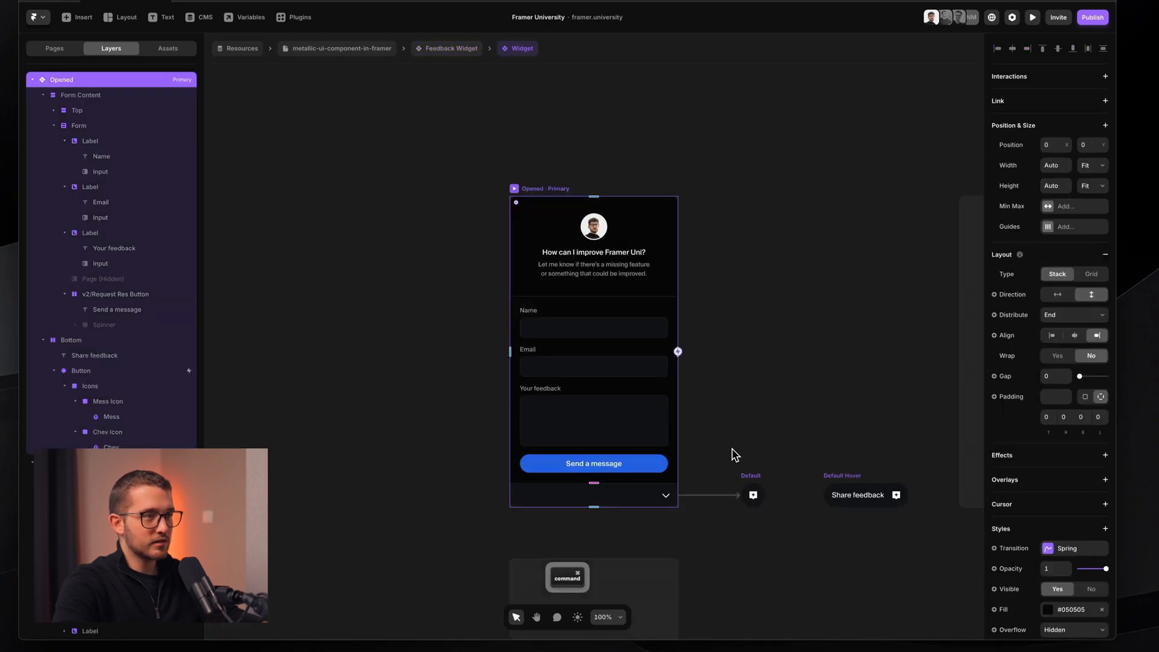
{"action": "left_click", "coordinate": [745, 476]}
{"action": "scroll", "coordinate": [744, 474], "scroll_direction": "right", "scroll_amount": 1}
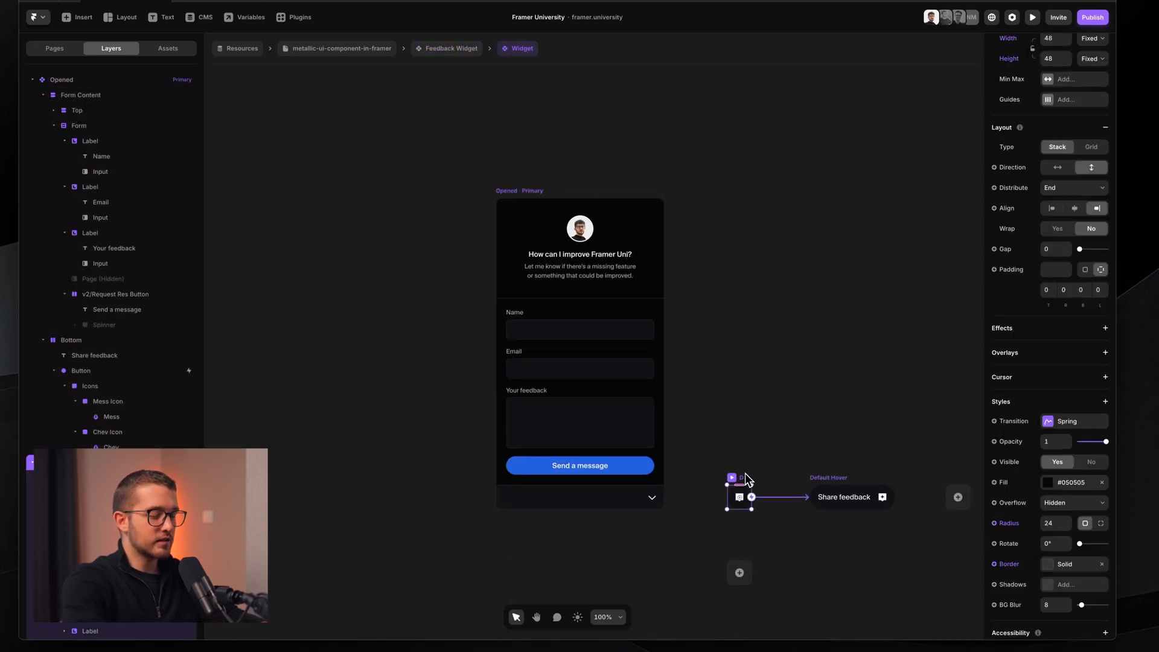
{"action": "left_click_drag", "start_coordinate": [750, 495], "coordinate": [615, 281]}
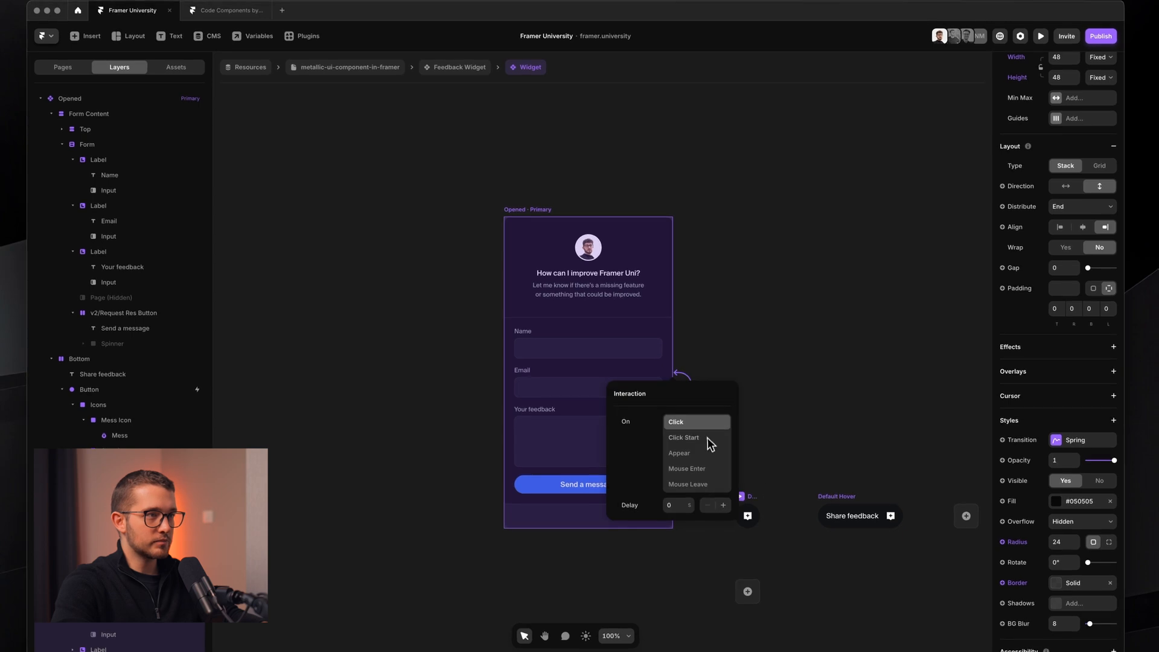
{"action": "left_click", "coordinate": [772, 365]}
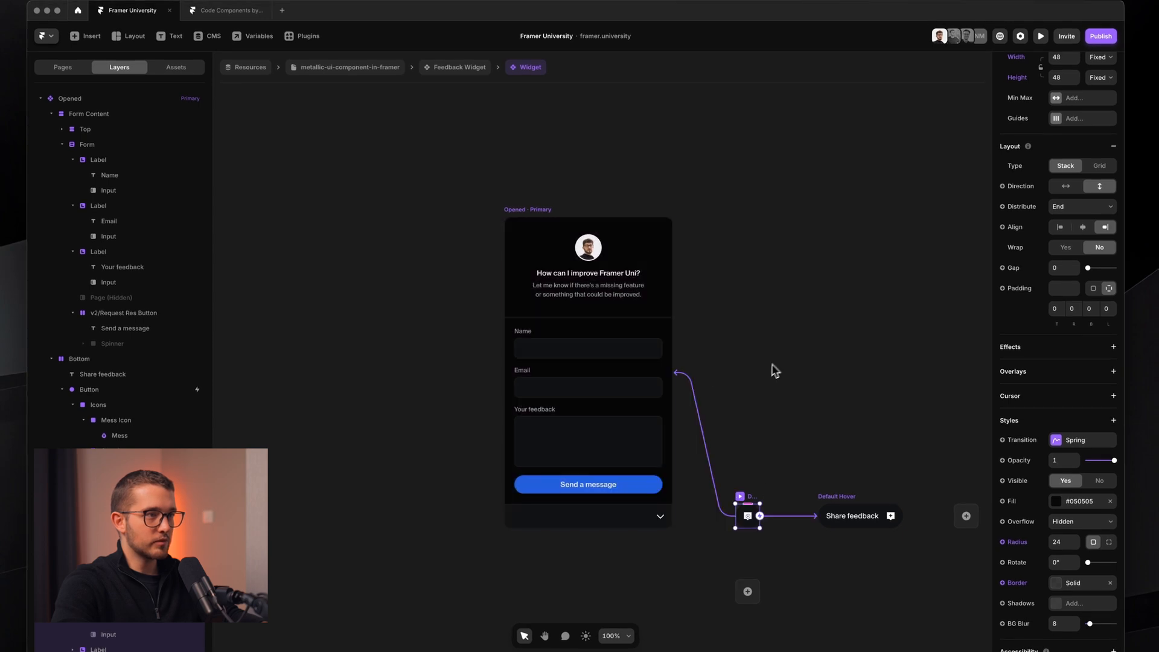
{"action": "left_click", "coordinate": [449, 67]}
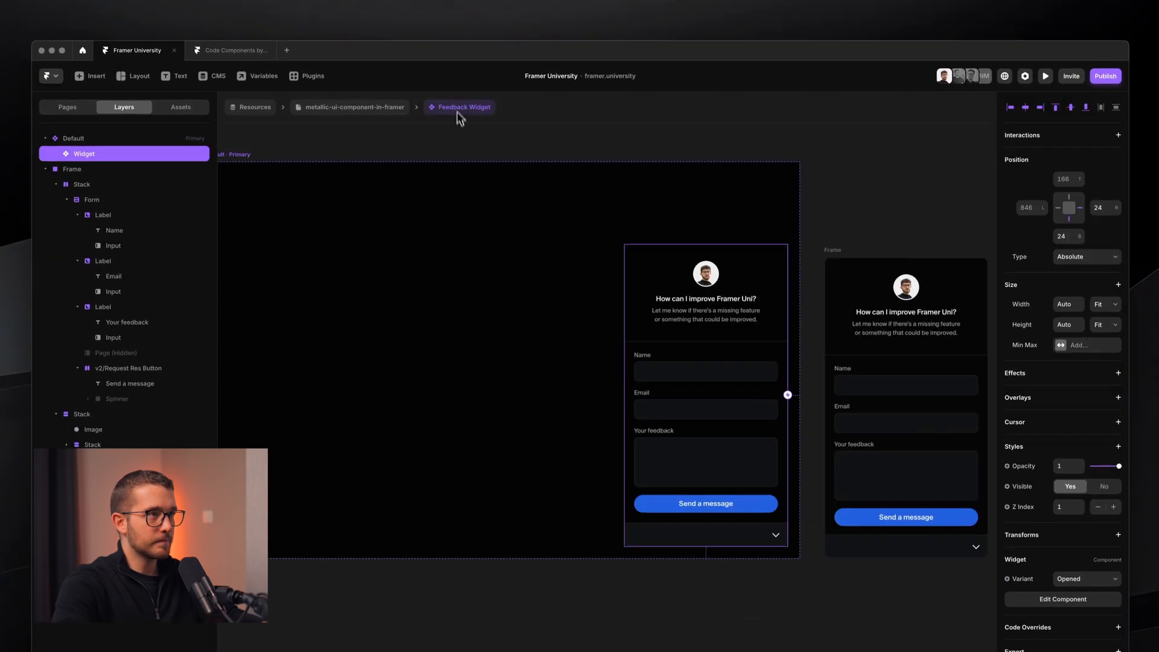
{"action": "key", "text": "super+p"}
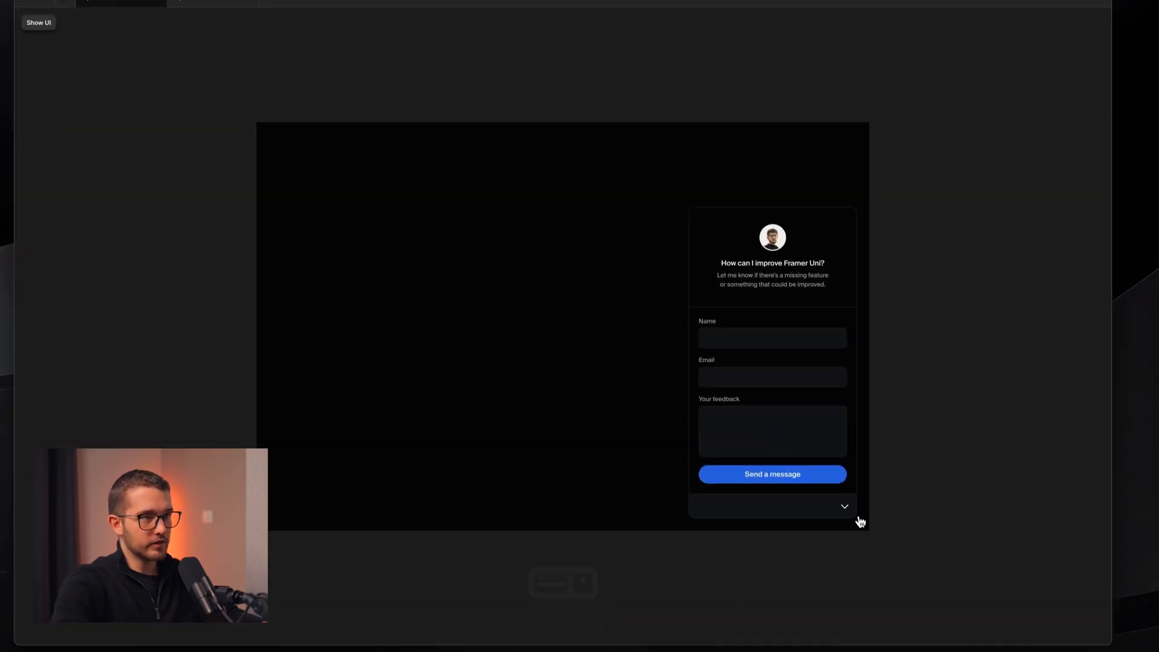
{"action": "left_click", "coordinate": [869, 564]}
{"action": "left_click", "coordinate": [852, 511]}
{"action": "left_click", "coordinate": [852, 511]}
{"action": "left_click", "coordinate": [851, 511]}
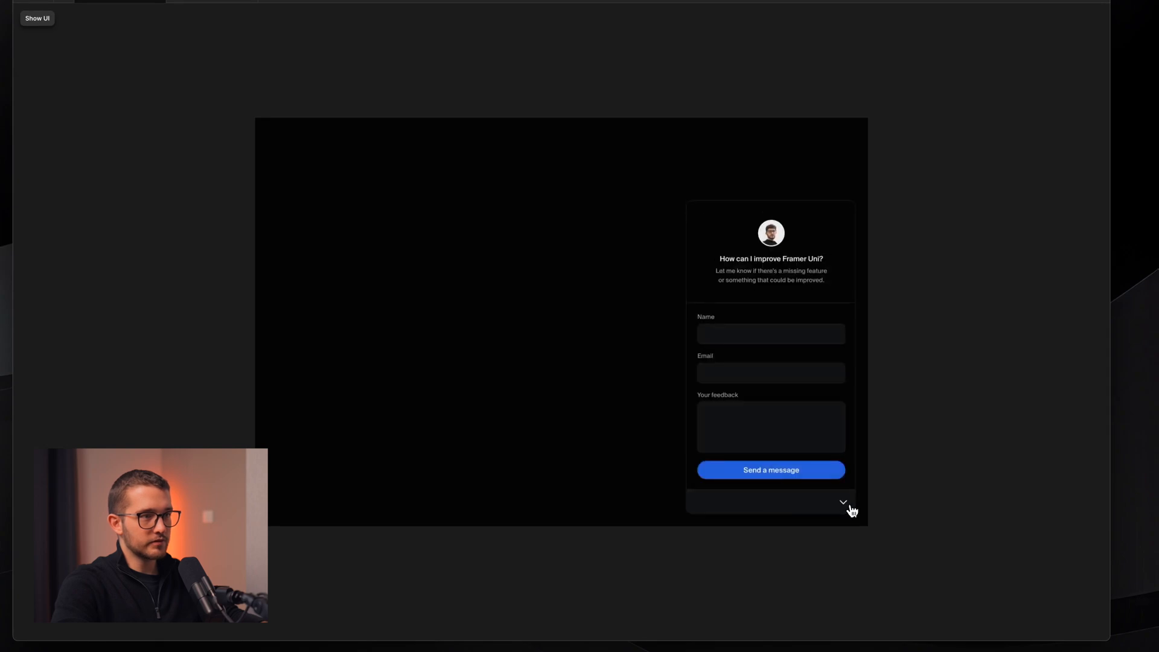
{"action": "left_click", "coordinate": [851, 510]}
{"action": "left_click", "coordinate": [851, 510]}
{"action": "left_click", "coordinate": [851, 511]}
{"action": "left_click", "coordinate": [851, 510]}
{"action": "left_click", "coordinate": [850, 511]}
{"action": "left_click", "coordinate": [851, 511]}
{"action": "left_click", "coordinate": [851, 511]}
{"action": "left_click", "coordinate": [850, 510]}
{"action": "left_click", "coordinate": [850, 510]}
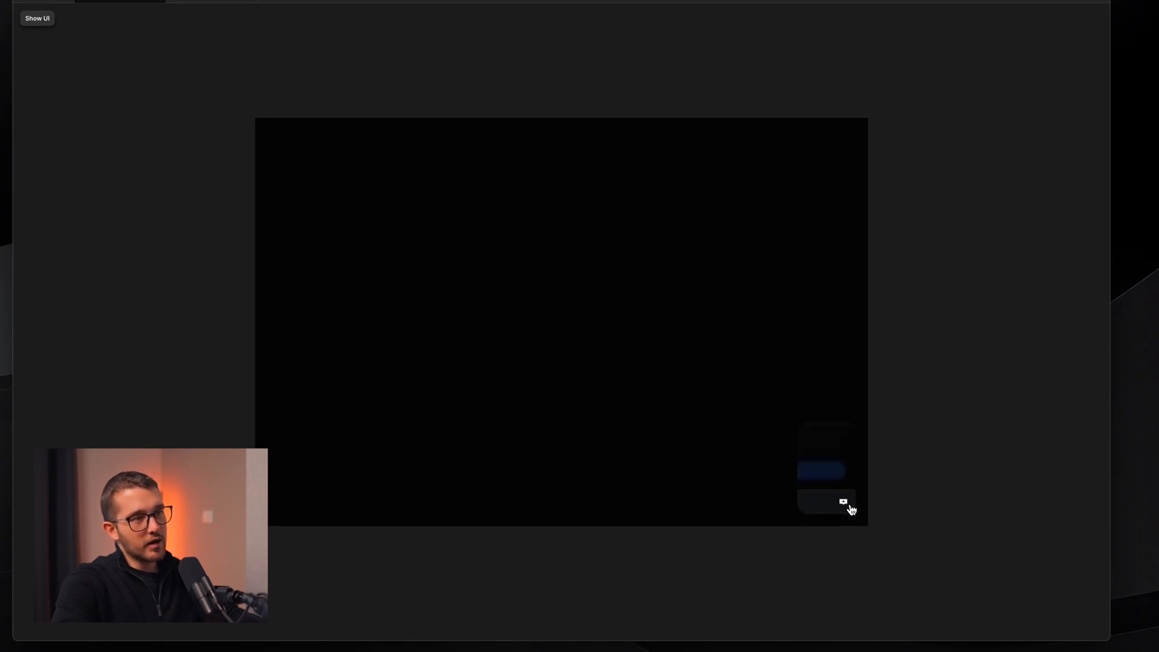
{"action": "left_click", "coordinate": [851, 511]}
{"action": "left_click", "coordinate": [851, 511]}
{"action": "left_click", "coordinate": [851, 511]}
{"action": "left_click", "coordinate": [850, 510]}
{"action": "left_click", "coordinate": [851, 511]}
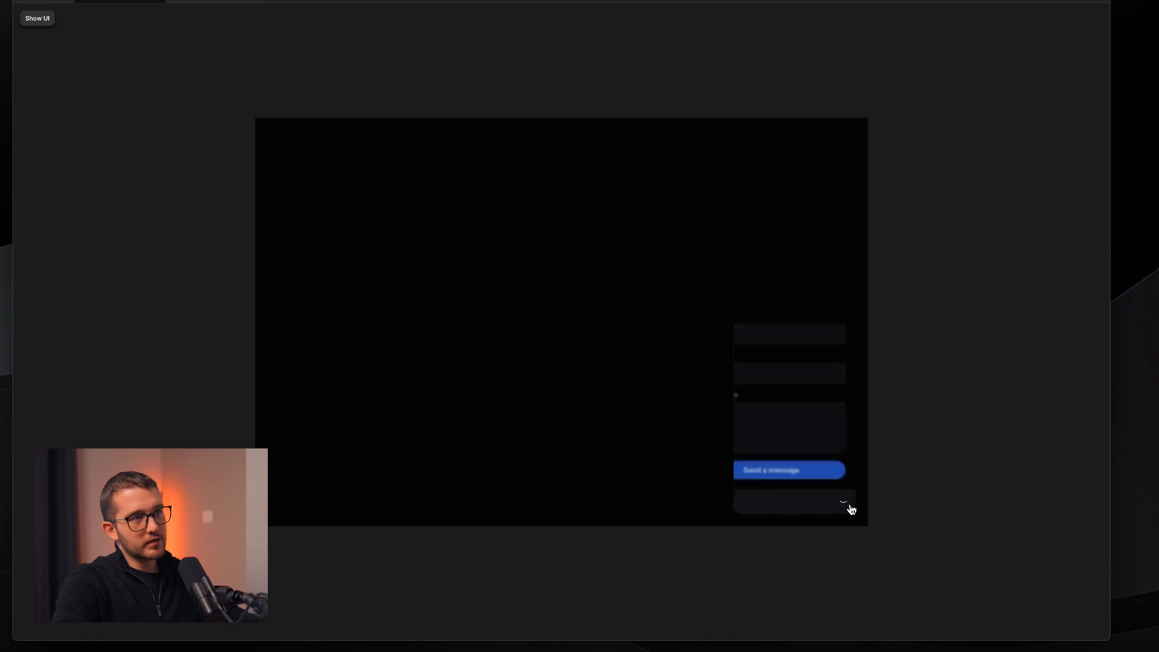
{"action": "left_click", "coordinate": [851, 511]}
{"action": "left_click", "coordinate": [851, 510]}
{"action": "left_click", "coordinate": [851, 510]}
{"action": "left_click", "coordinate": [851, 510]}
{"action": "left_click", "coordinate": [851, 511]}
{"action": "left_click", "coordinate": [851, 510]}
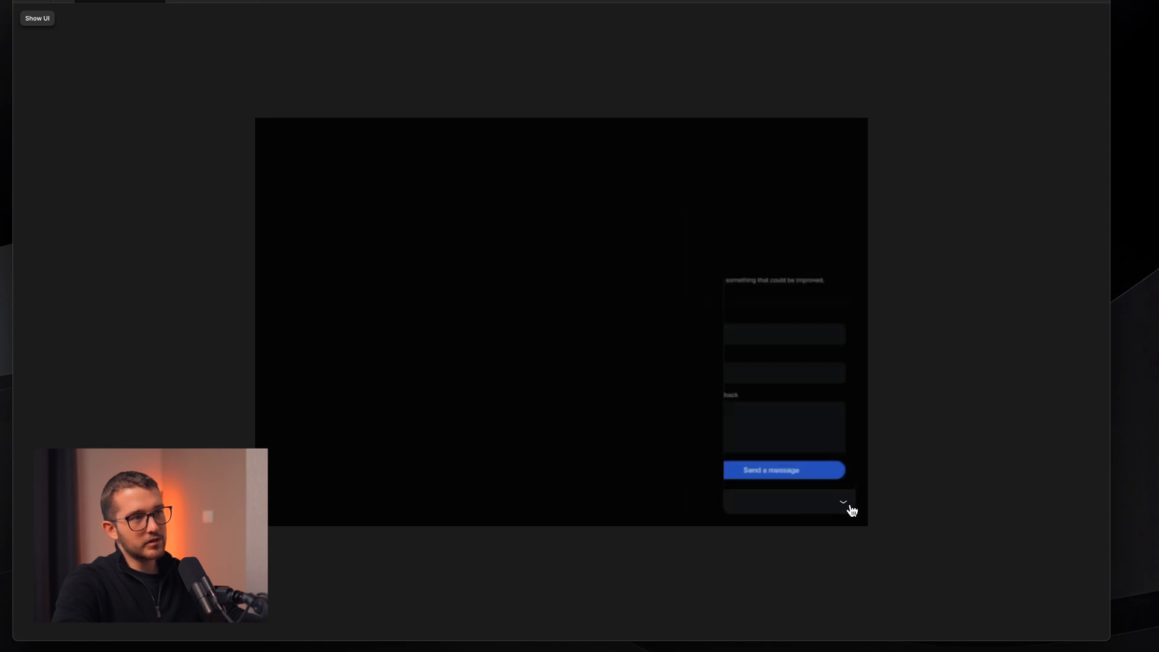
{"action": "left_click", "coordinate": [851, 510]}
{"action": "left_click", "coordinate": [851, 511]}
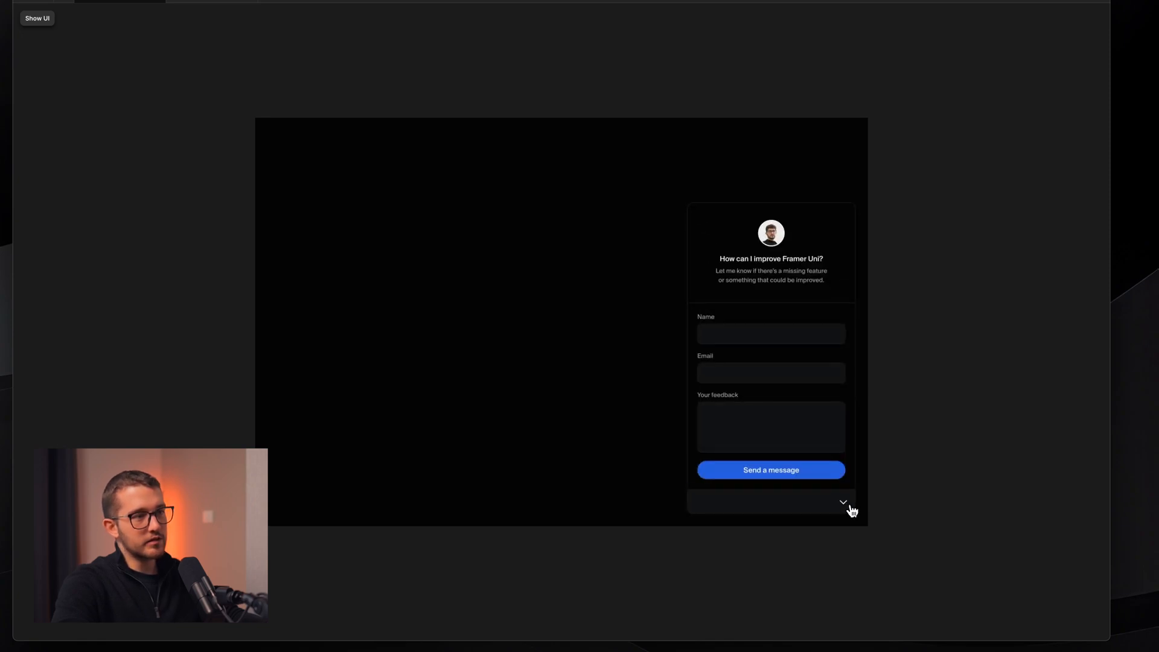
{"action": "key", "text": "shift+super"}
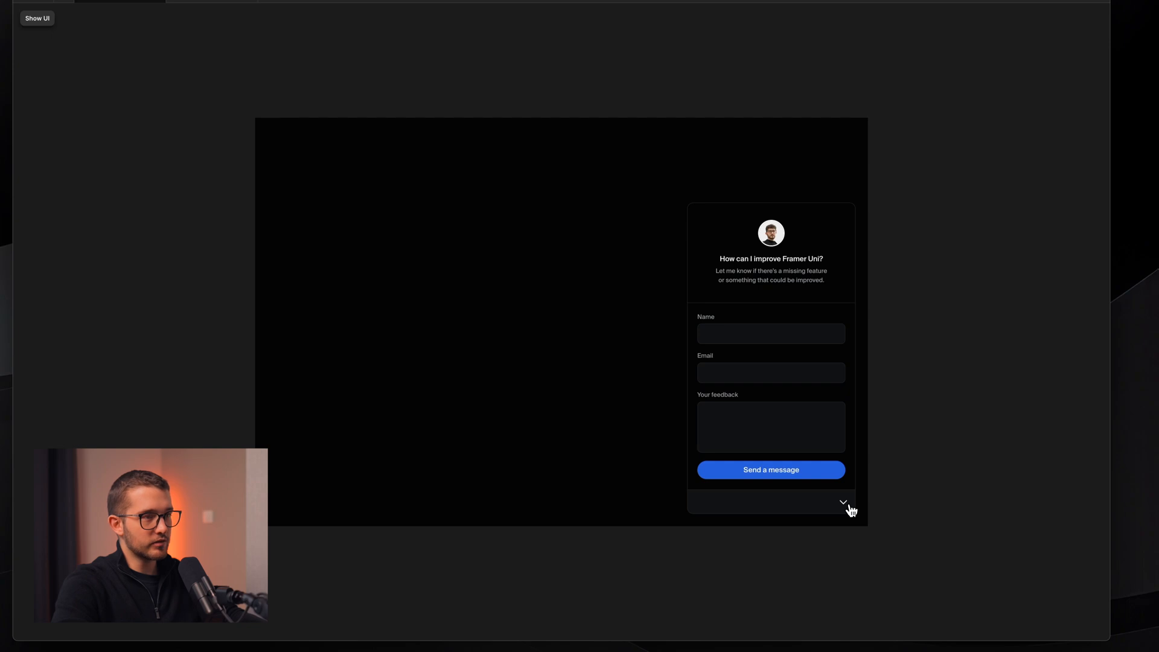
{"action": "key", "text": "shift+super+5"}
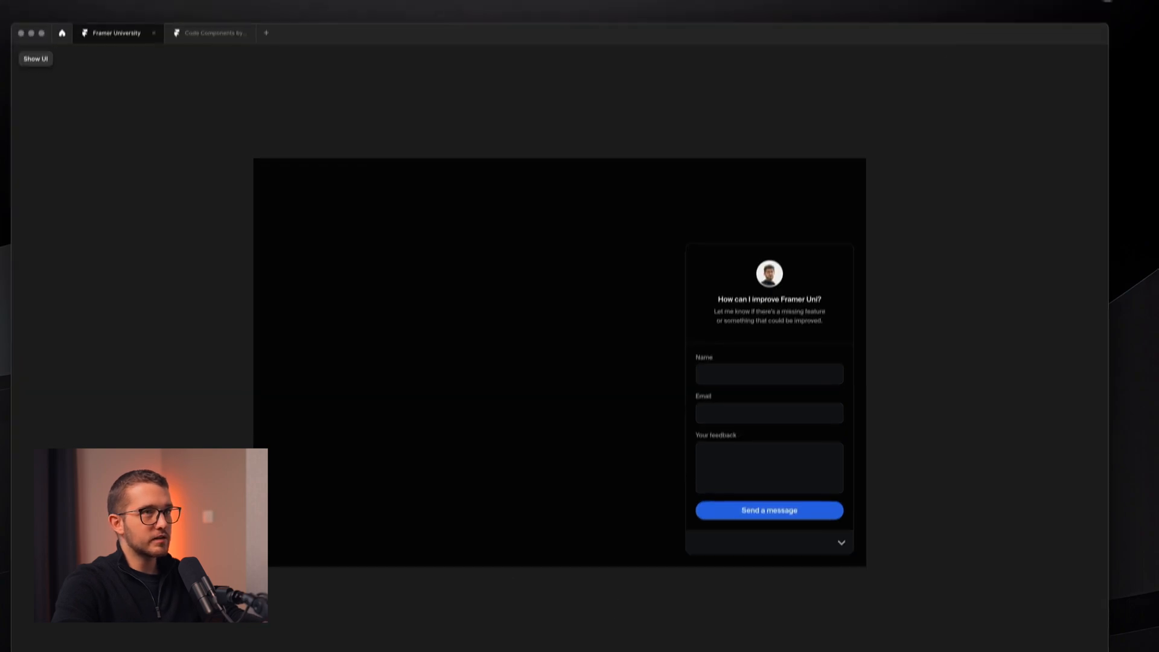
{"action": "left_click_drag", "start_coordinate": [1026, 160], "coordinate": [912, 118]}
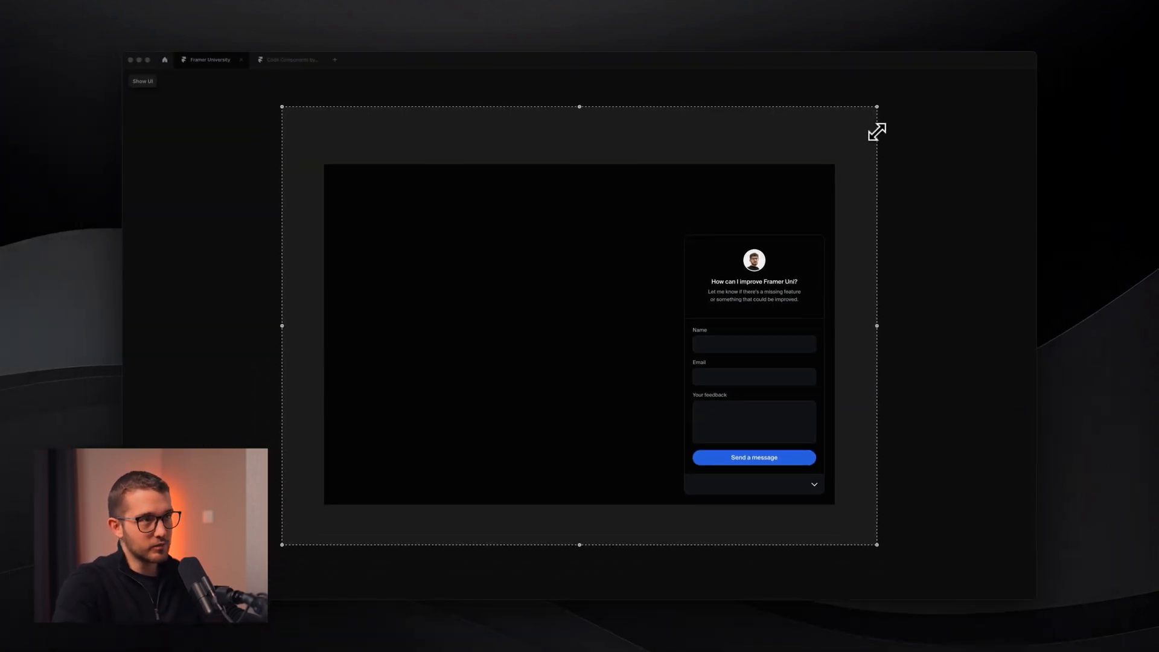
{"action": "key", "text": "Escape"}
{"action": "key", "text": "Escape"}
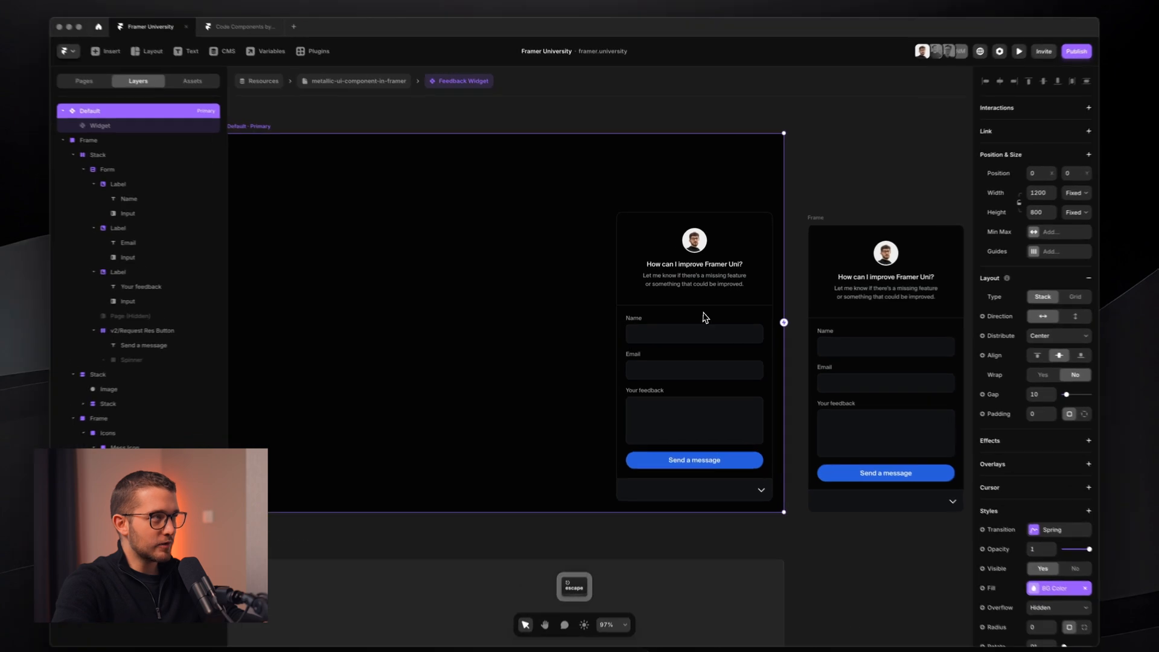
- Enter the Widget component and inspect its spring transition settings
{"action": "left_click", "coordinate": [703, 313]}
{"action": "left_click", "coordinate": [488, 218]}
{"action": "left_click", "coordinate": [684, 313], "text": "super"}
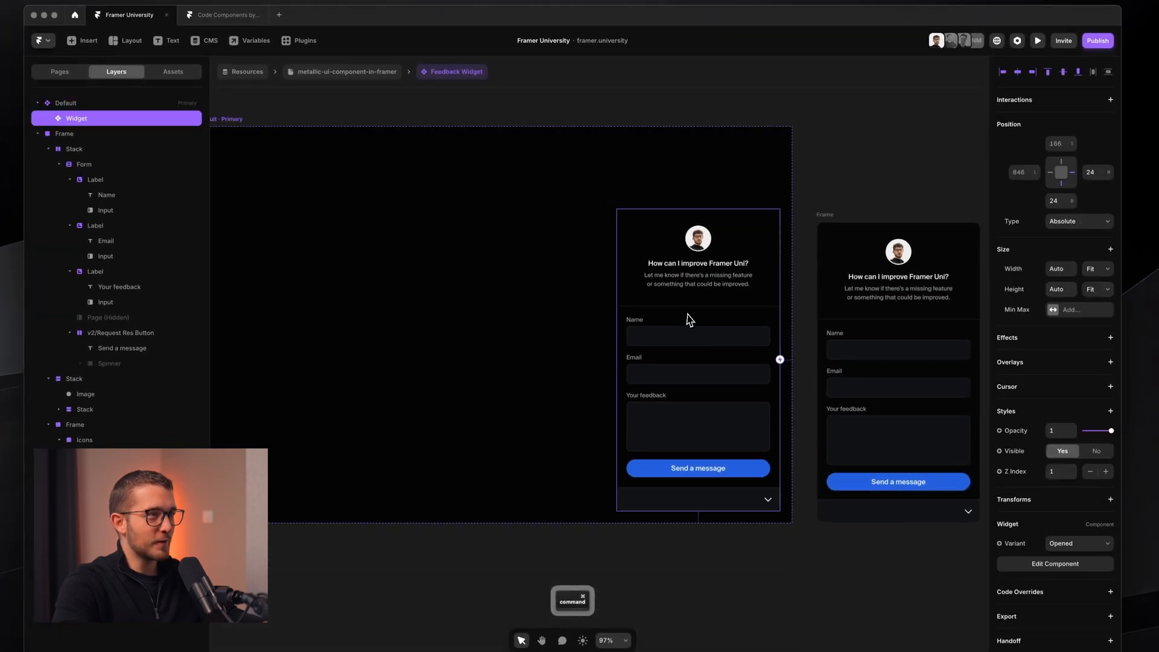
{"action": "double_click", "coordinate": [703, 314]}
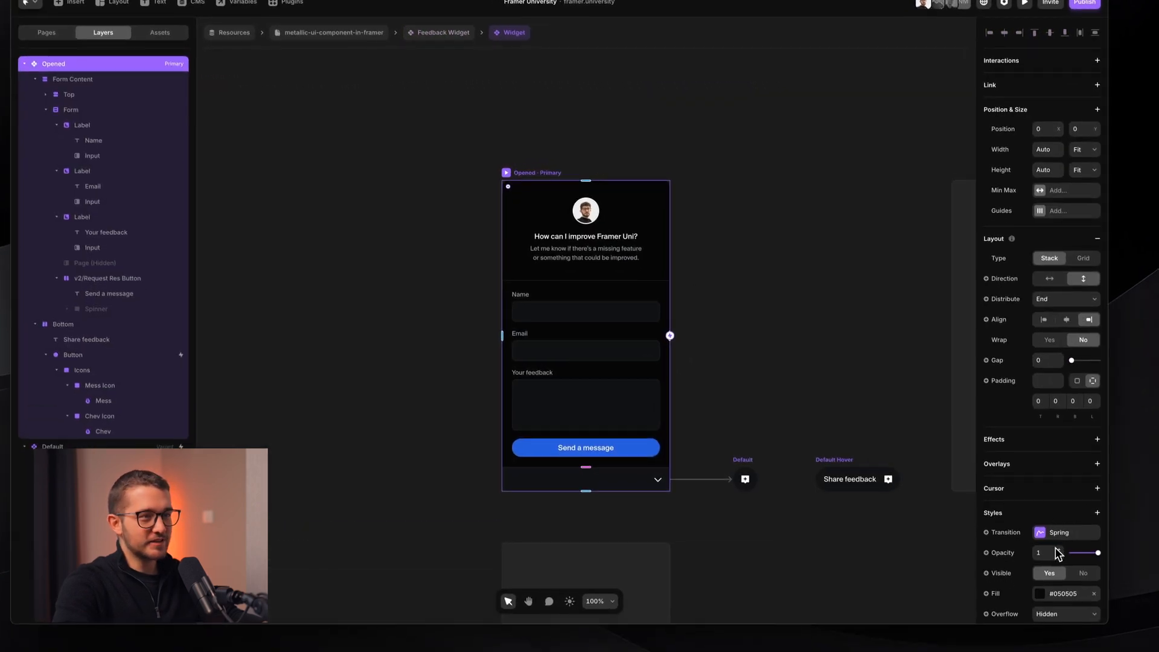
{"action": "left_click", "coordinate": [1060, 532]}
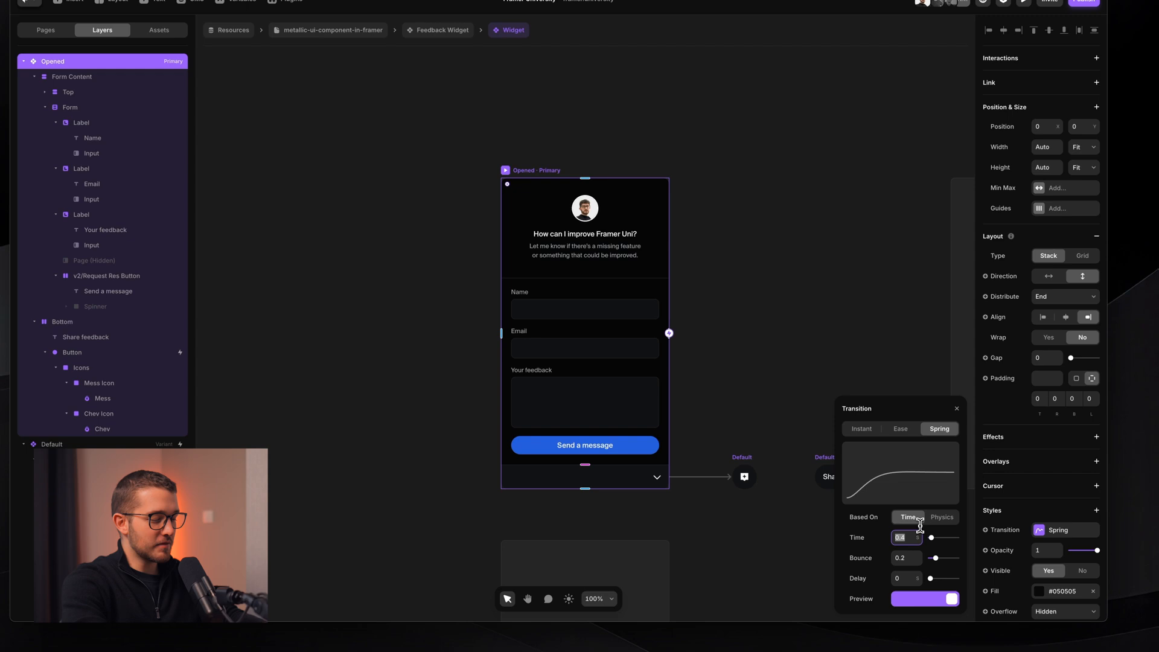
{"action": "left_click", "coordinate": [758, 323]}
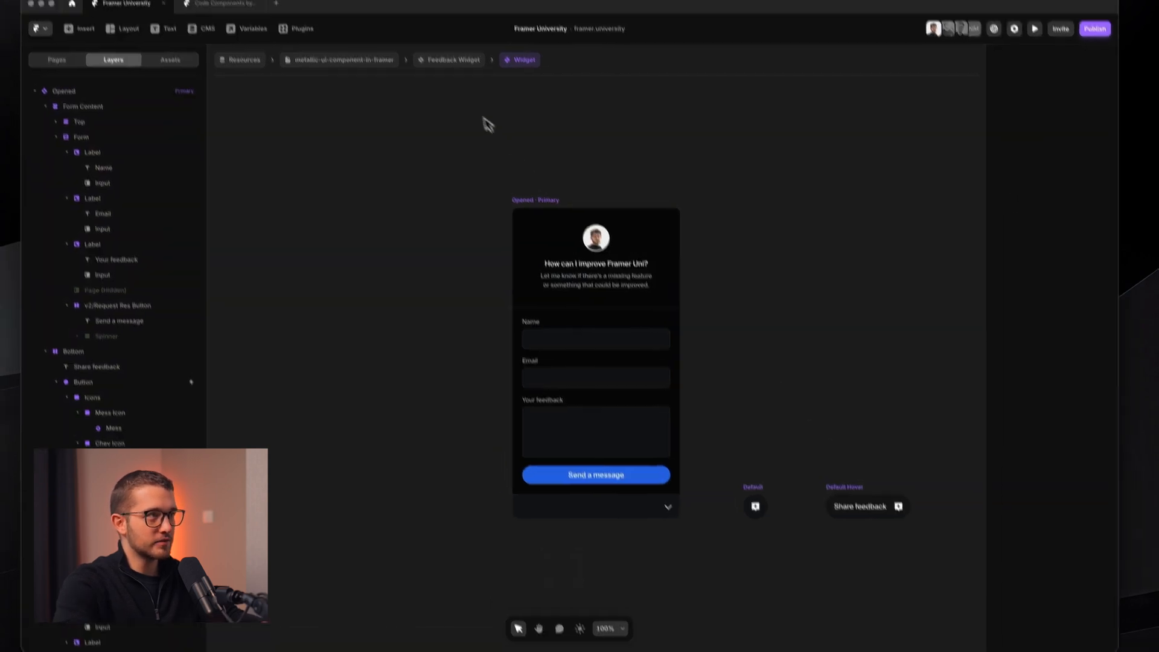
- Preview the Feedback Widget page, collapsing and expanding the feedback form
{"action": "left_click", "coordinate": [465, 97]}
{"action": "key", "text": "super+p"}
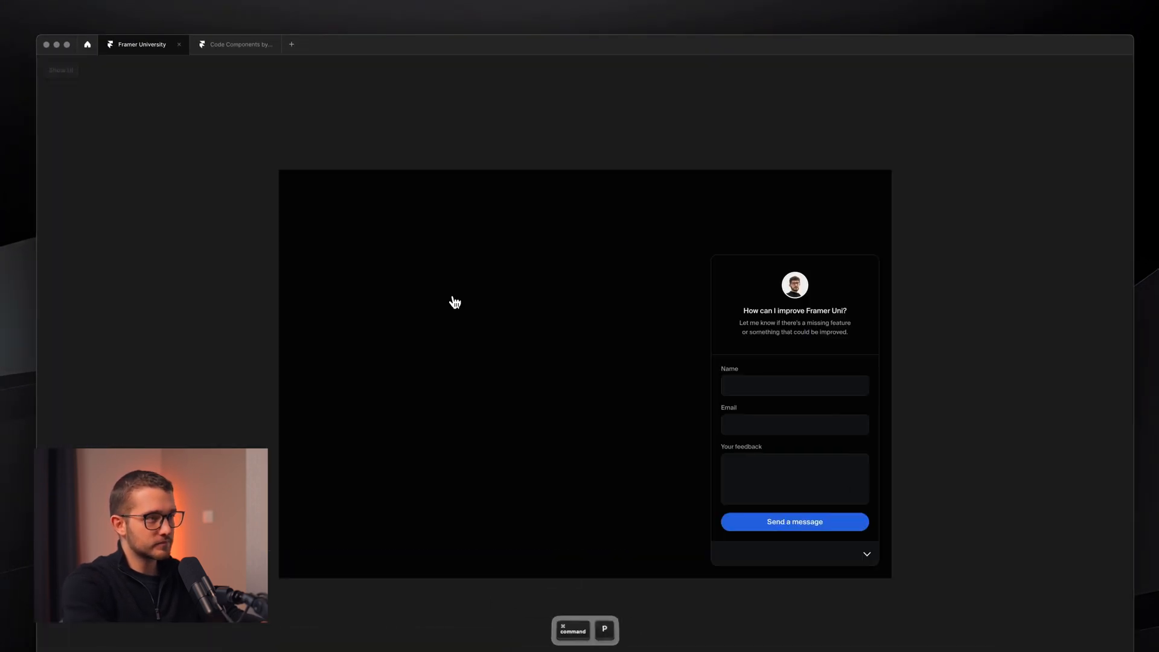
{"action": "left_click", "coordinate": [865, 550]}
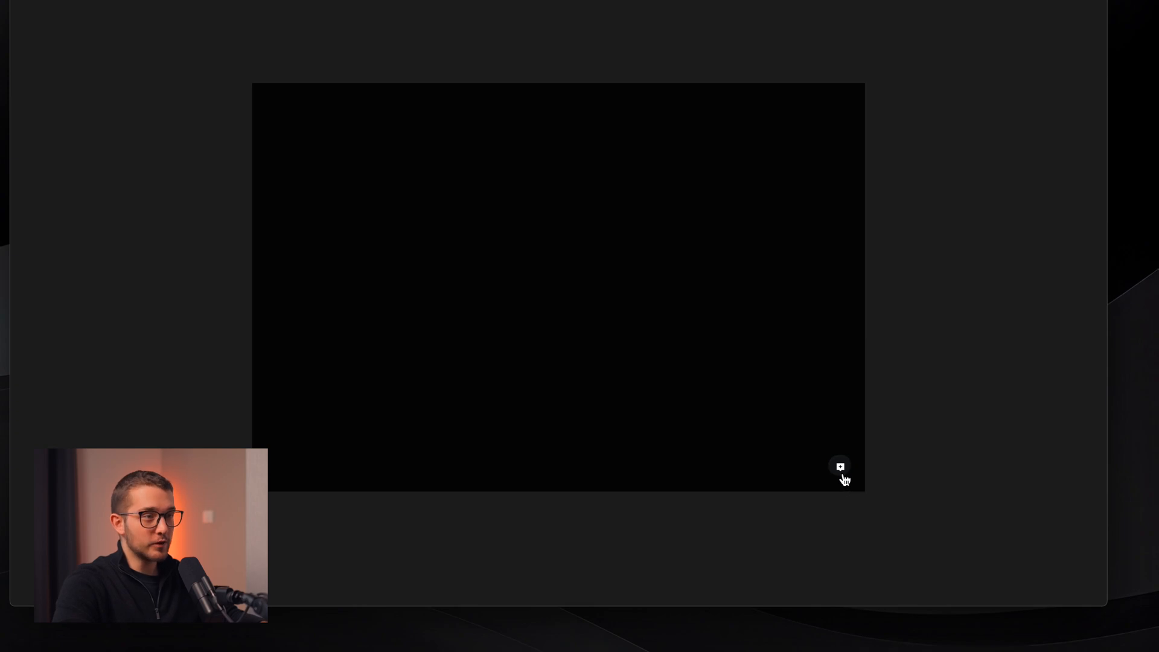
{"action": "left_click", "coordinate": [841, 473]}
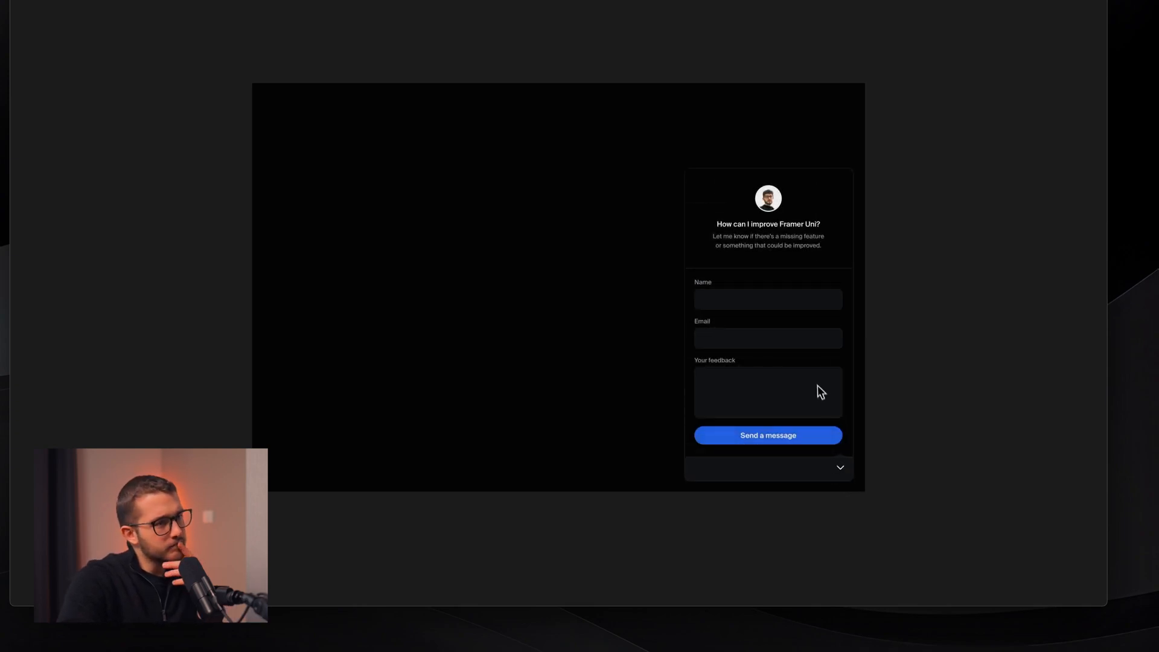
{"action": "left_click", "coordinate": [841, 470]}
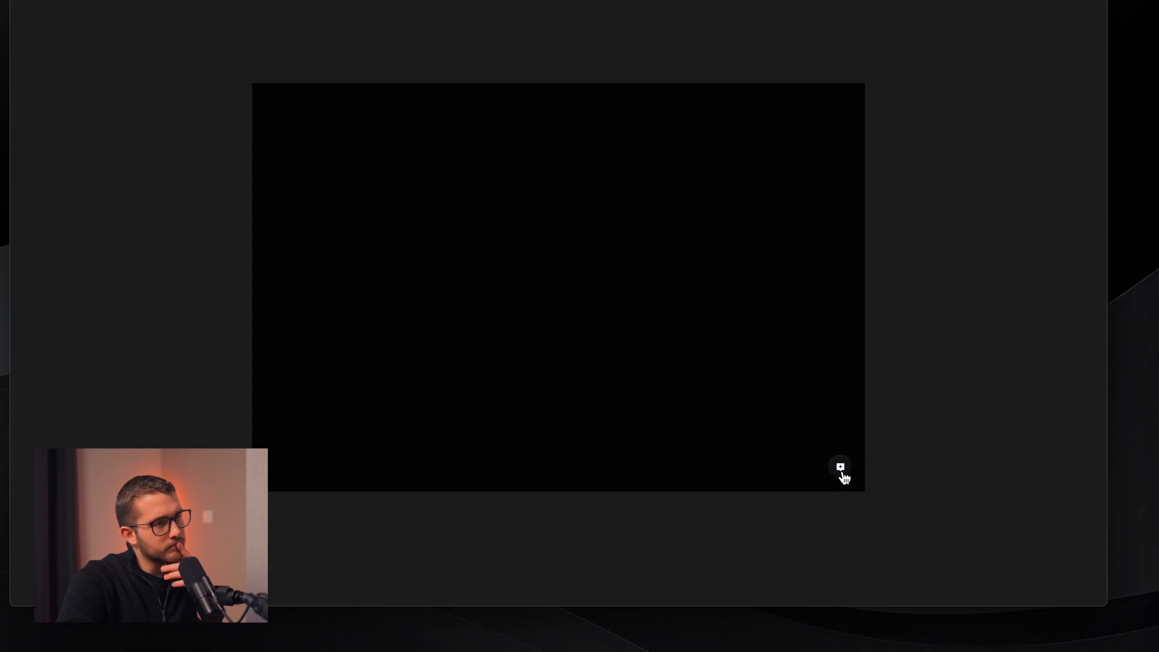
{"action": "key", "text": "Escape"}
- View the Spring transition (Time 1, Bounce 0.2) and inspect Default, Opened and Default Hover interactions
{"action": "double_click", "coordinate": [740, 397]}
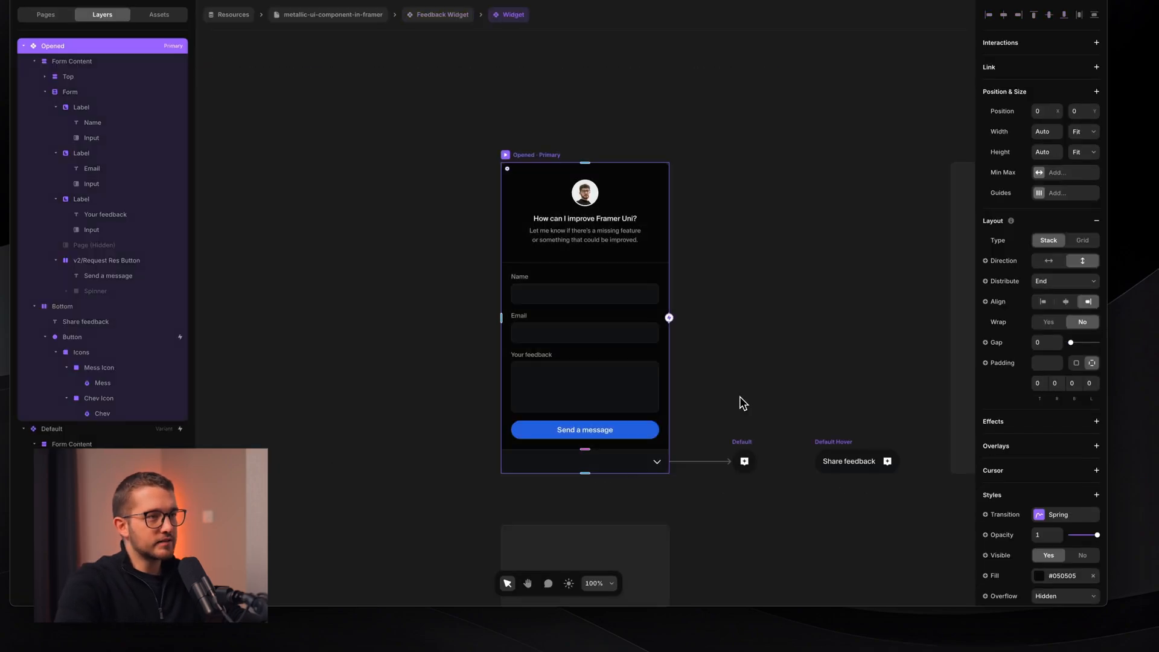
{"action": "left_click", "coordinate": [1055, 514]}
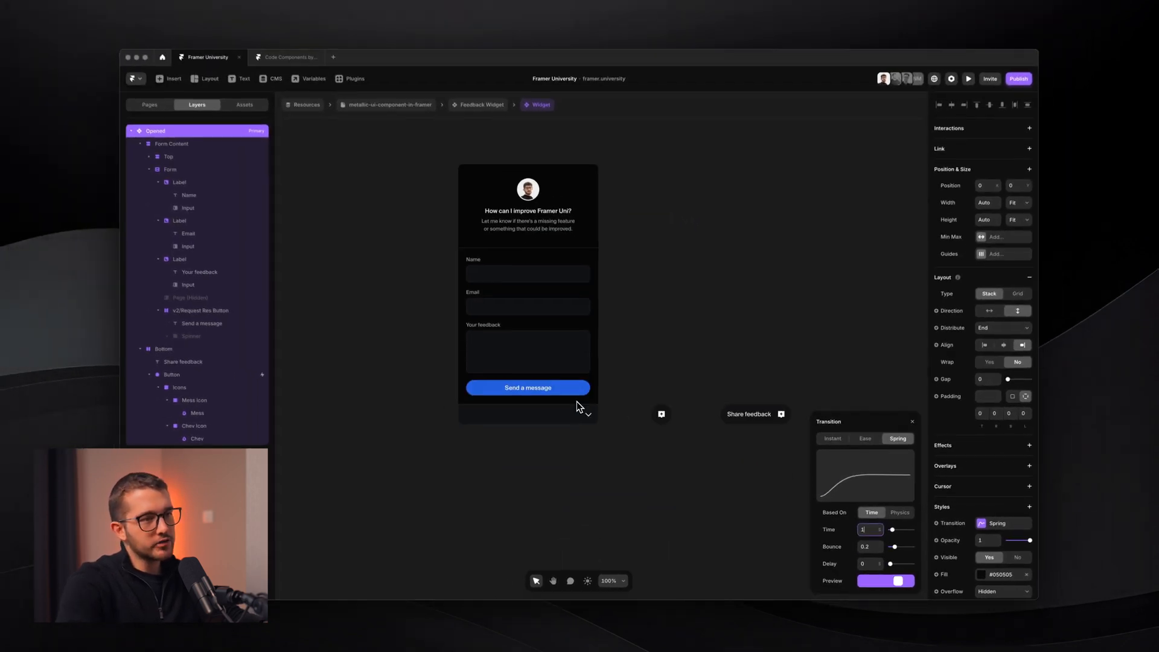
{"action": "scroll", "coordinate": [653, 395], "scroll_direction": "up", "scroll_amount": 1}
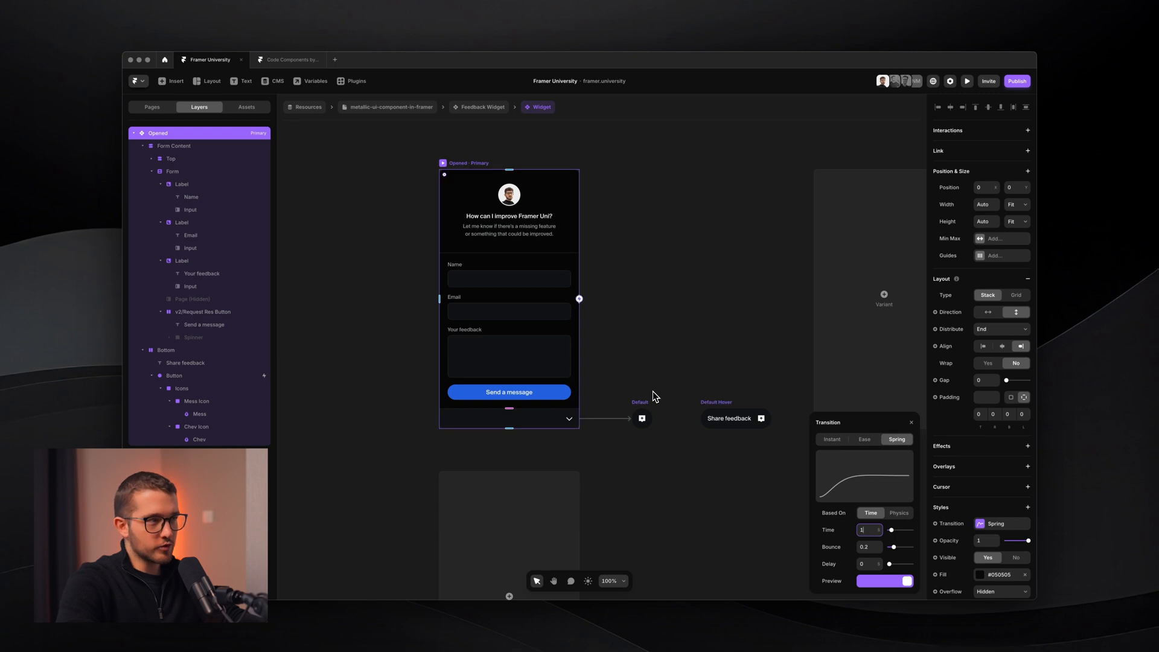
{"action": "left_click", "coordinate": [641, 417]}
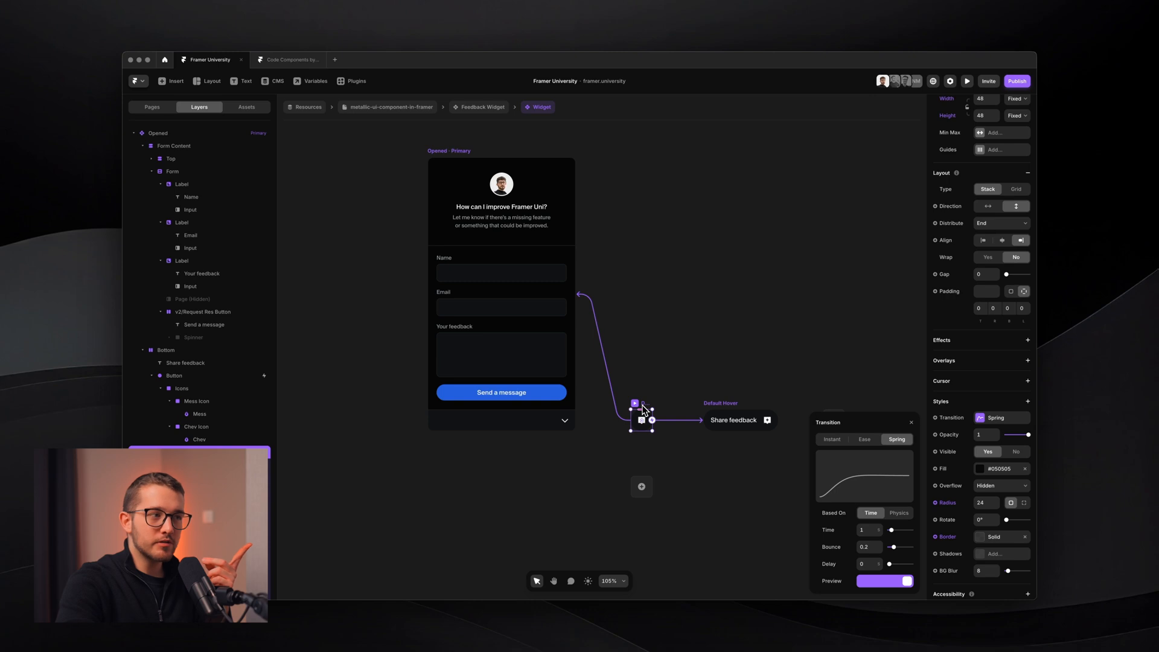
{"action": "left_click", "coordinate": [507, 232]}
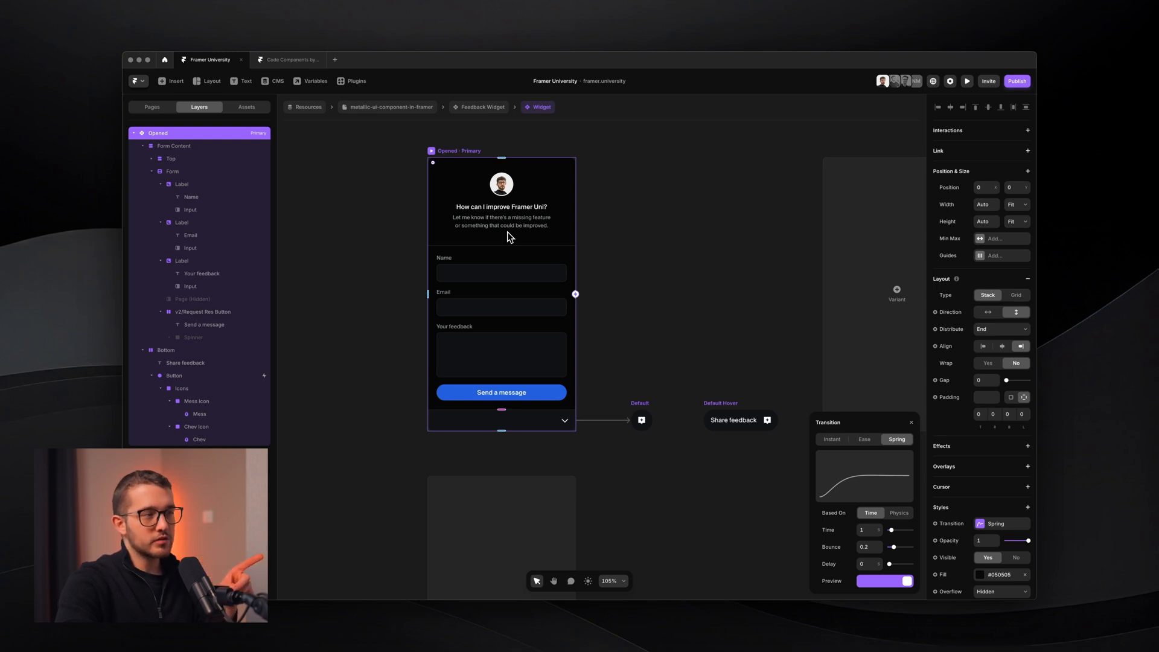
{"action": "left_click", "coordinate": [736, 420]}
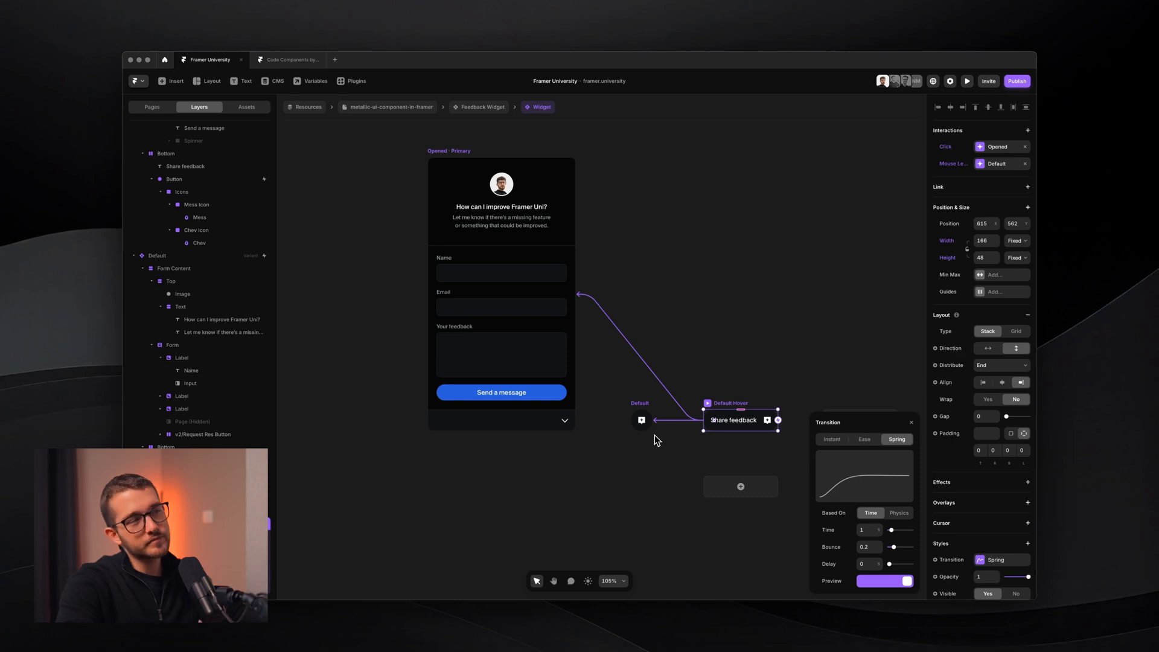
{"action": "left_click", "coordinate": [642, 420]}
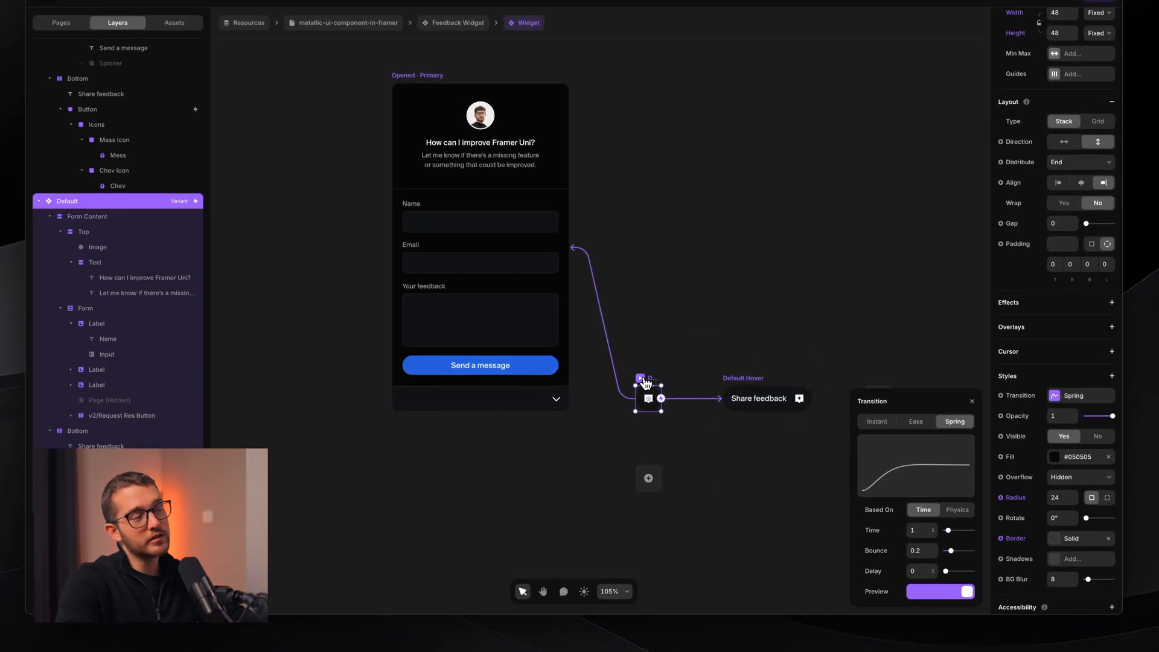
{"action": "key", "text": "alt"}
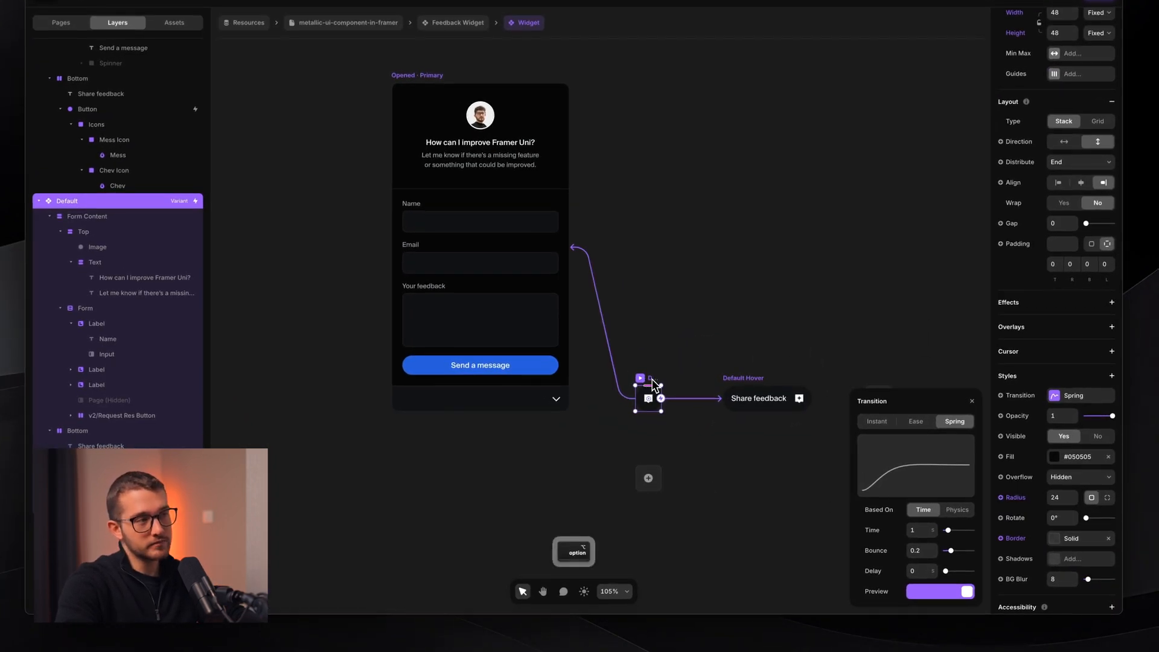
- Option-drag a copy of the Default variant and name it 'Default (From Opened)'
{"action": "key", "text": "alt"}
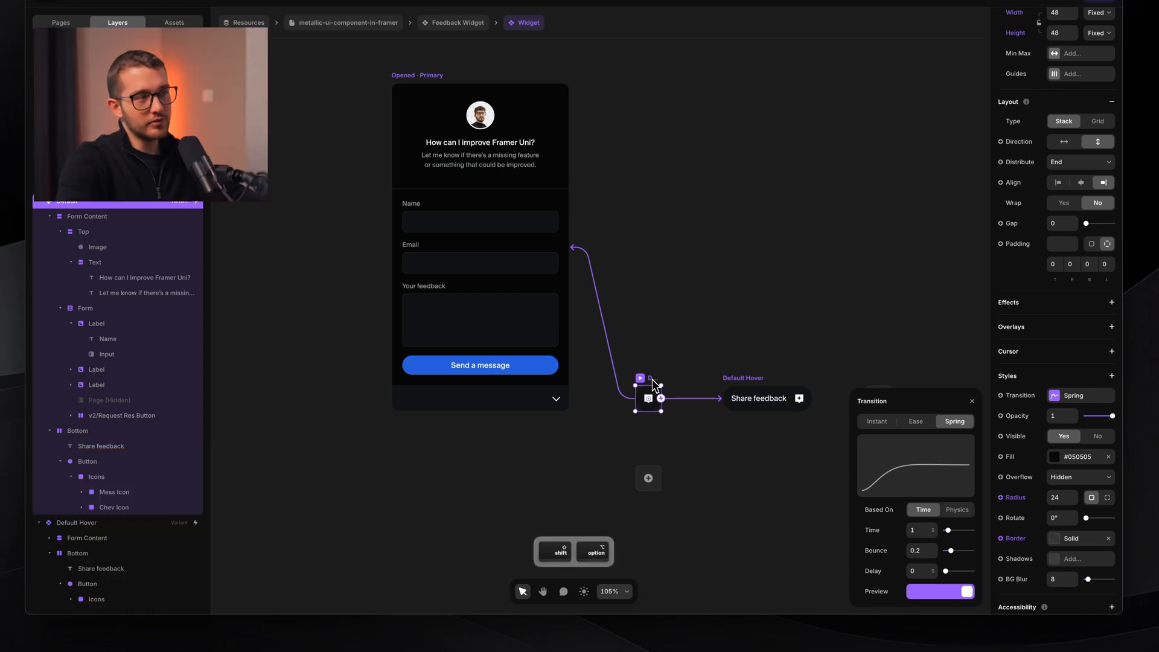
{"action": "left_click_drag", "start_coordinate": [652, 379], "coordinate": [658, 441]}
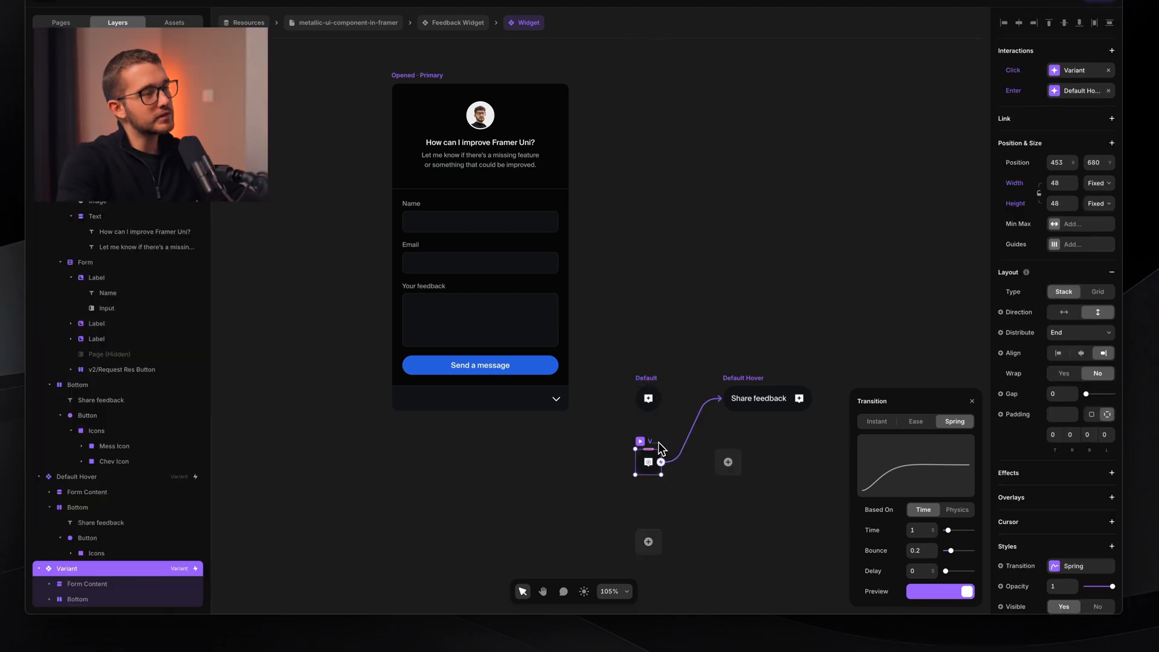
{"action": "double_click", "coordinate": [658, 441]}
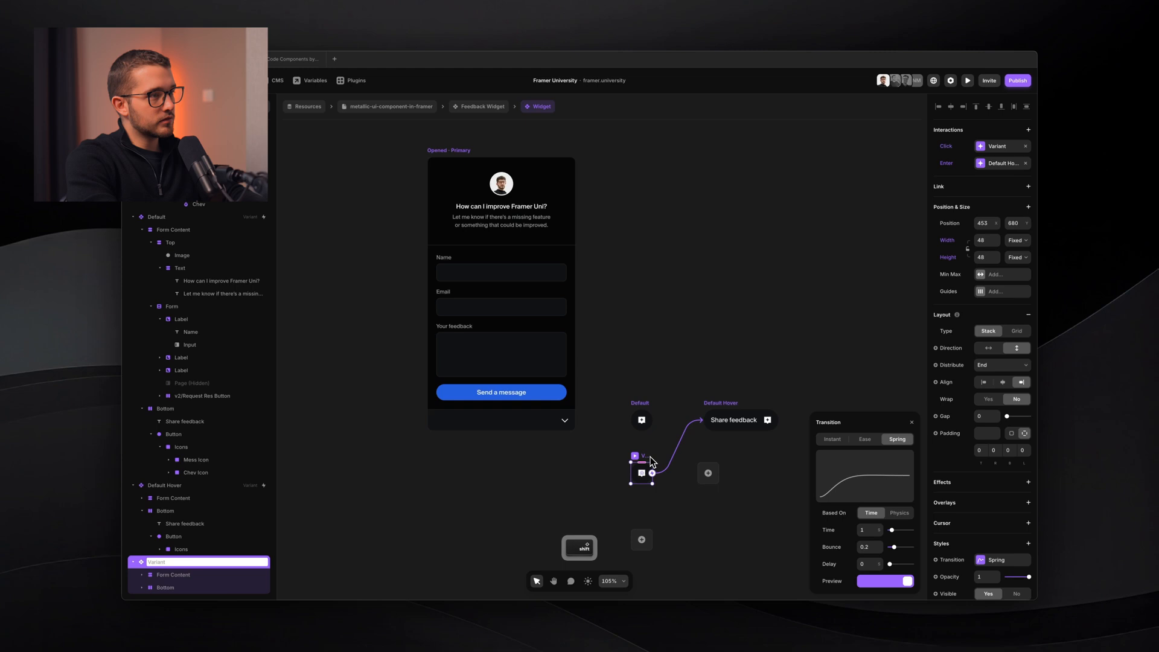
{"action": "type", "text": "Defau"}
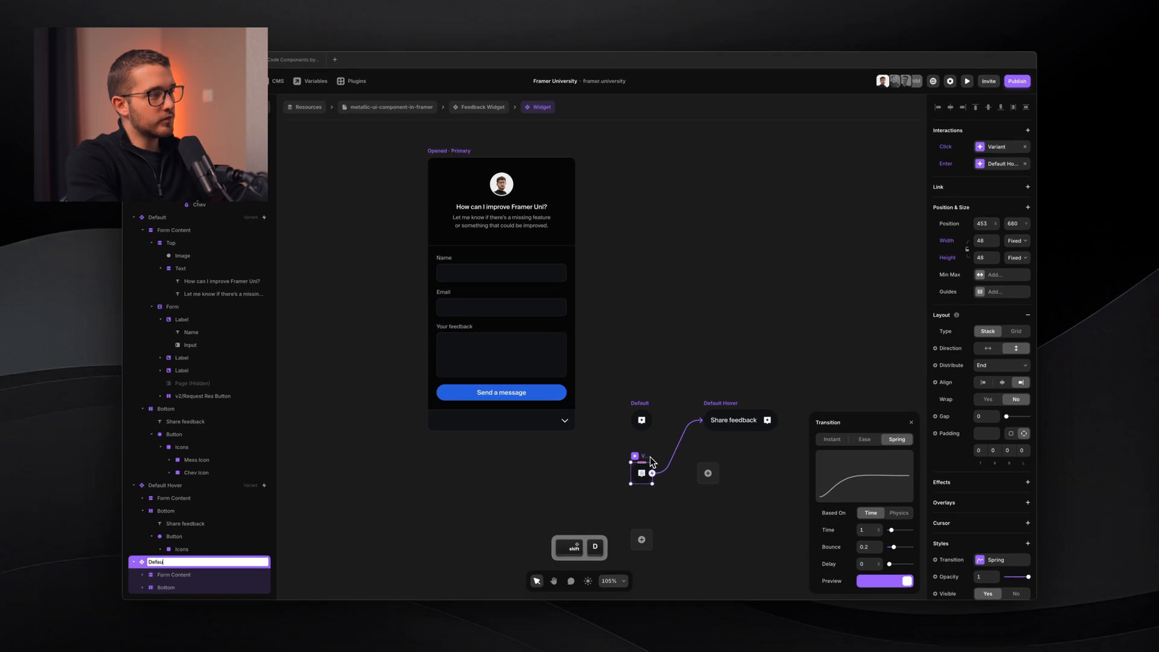
{"action": "type", "text": "lt ("}
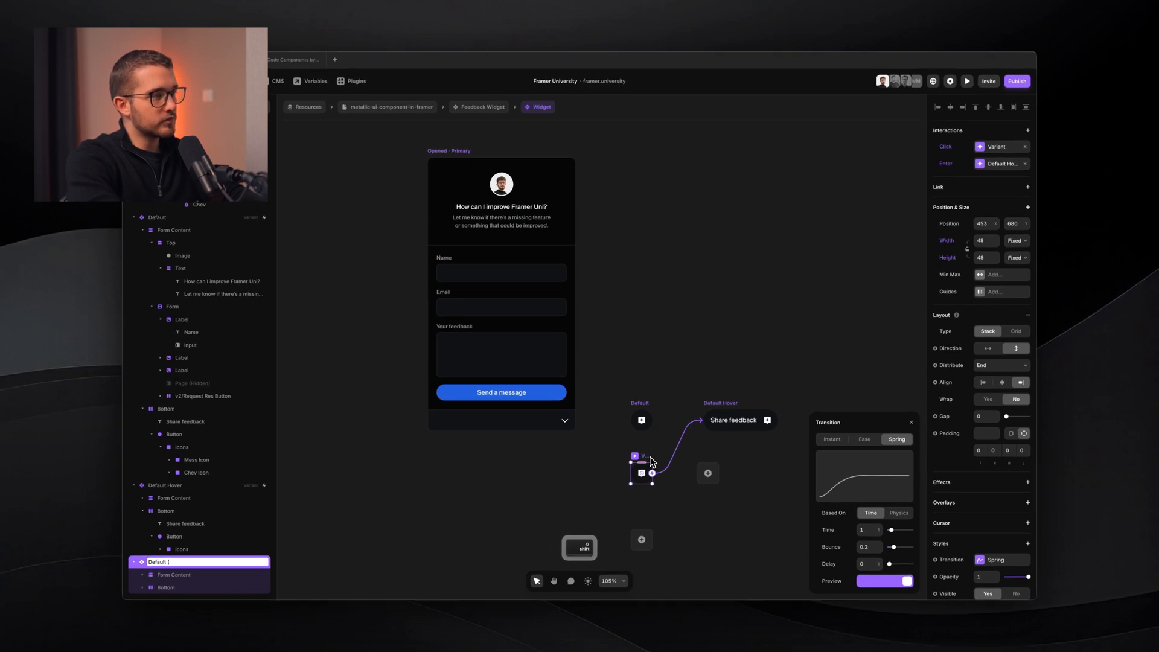
{"action": "type", "text": "From "}
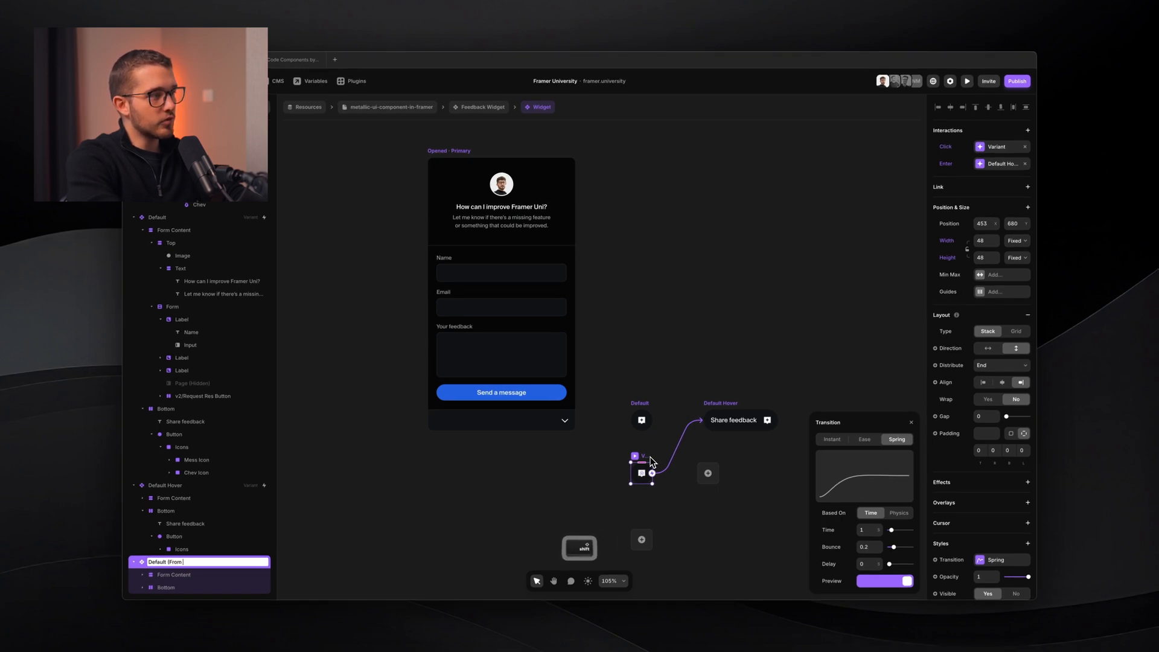
{"action": "type", "text": "Opened)"}
{"action": "key", "text": "Return"}
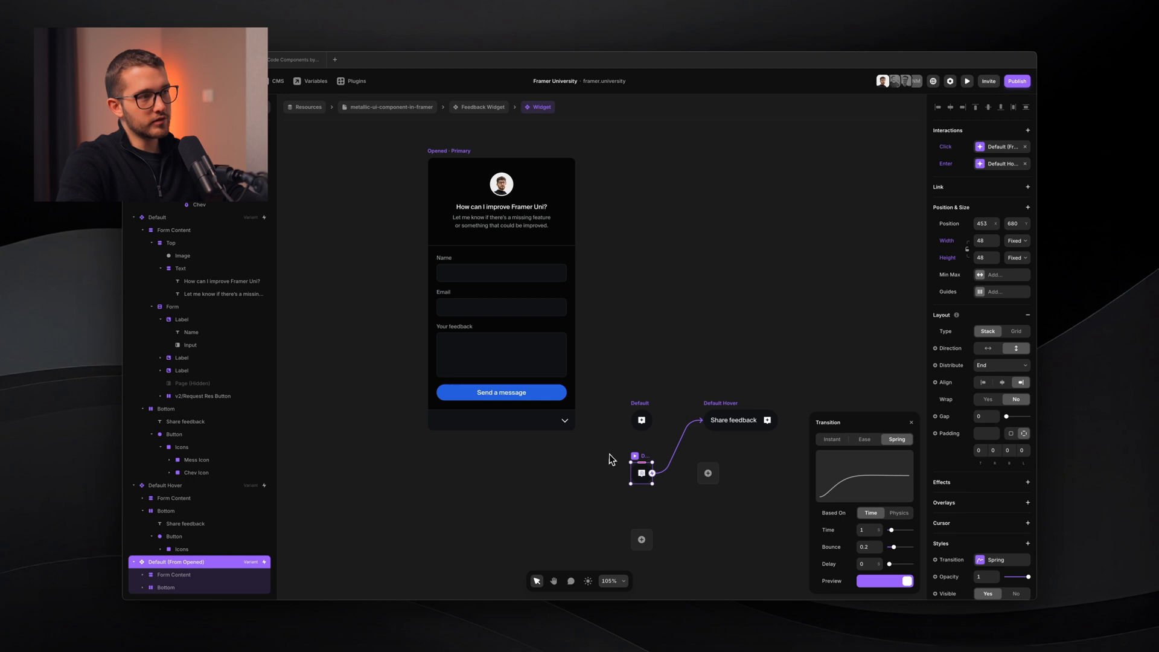
- Confirm the spring transition duration and select the form's chevron button
{"action": "scroll", "coordinate": [653, 470], "scroll_direction": "up", "scroll_amount": 5}
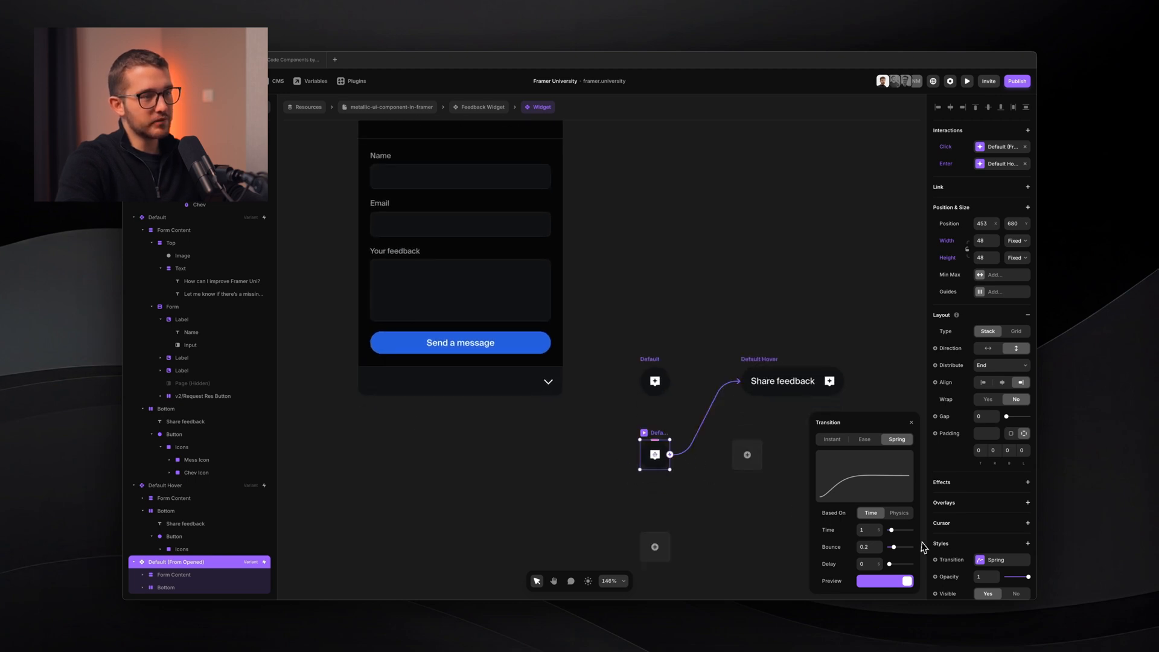
{"action": "left_click", "coordinate": [866, 531]}
{"action": "key", "text": "Return"}
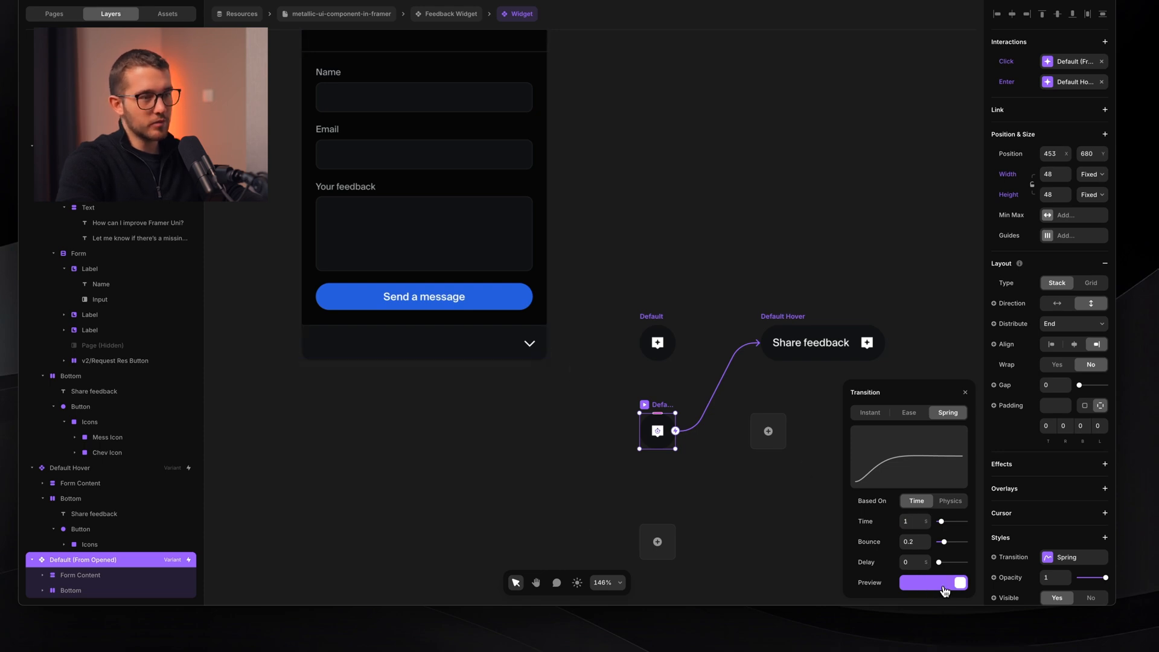
{"action": "left_click", "coordinate": [542, 356], "text": "super"}
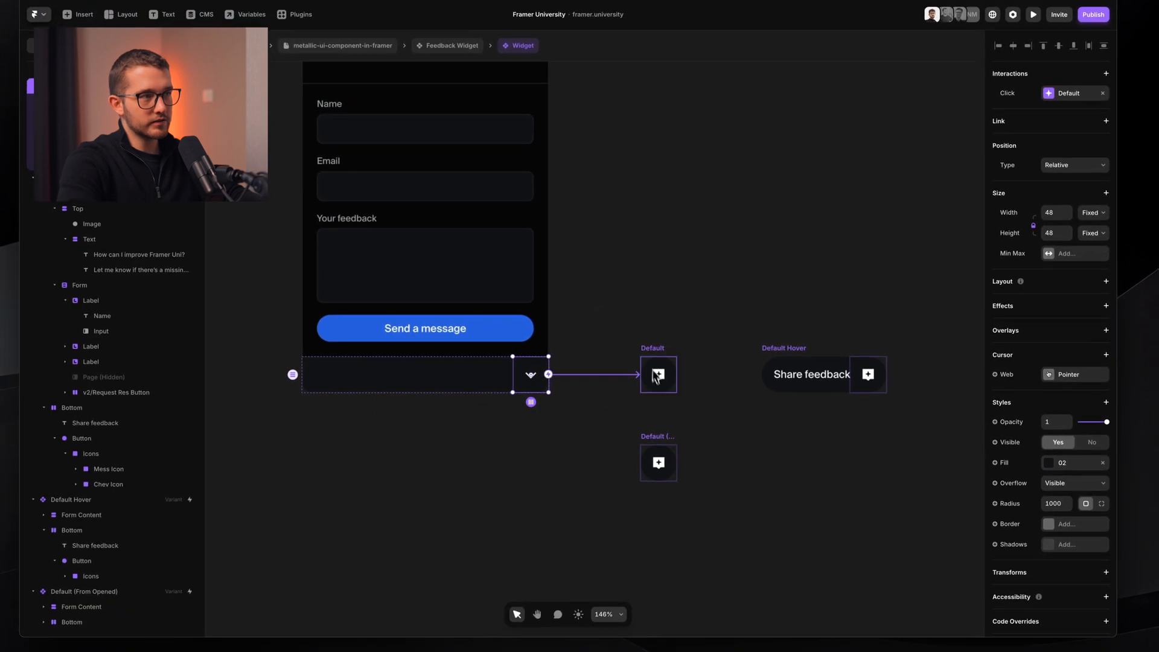
- Point the chevron's Click interaction at the Default (From Opened) variant
{"action": "left_click", "coordinate": [1068, 92]}
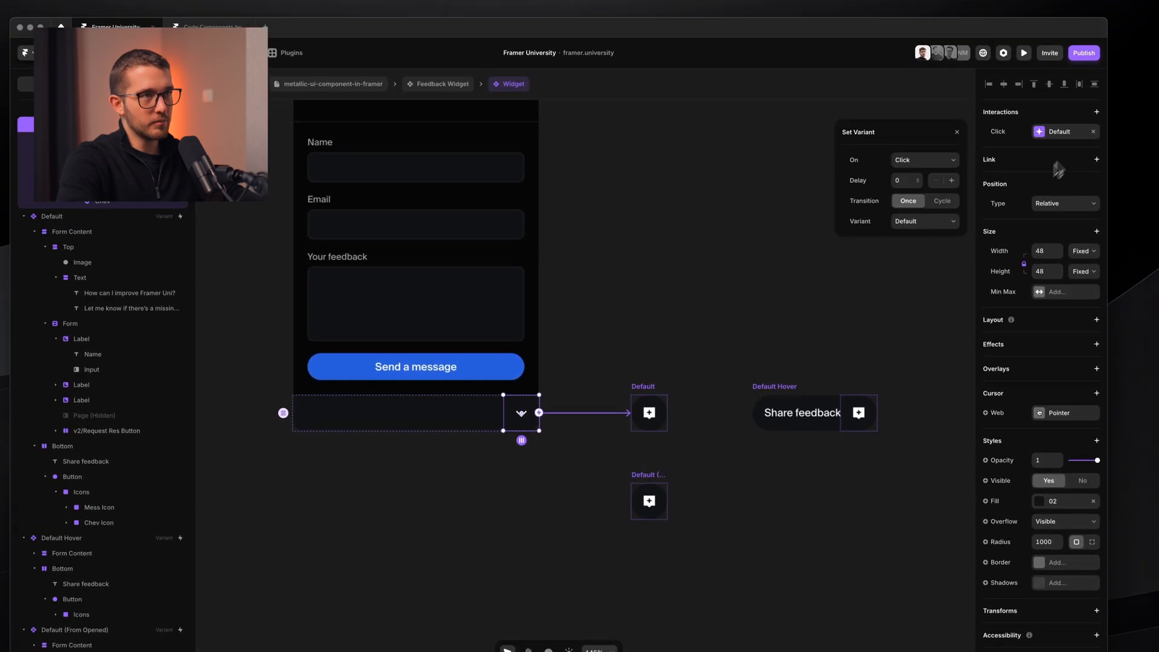
{"action": "left_click", "coordinate": [951, 223]}
{"action": "left_click", "coordinate": [943, 266]}
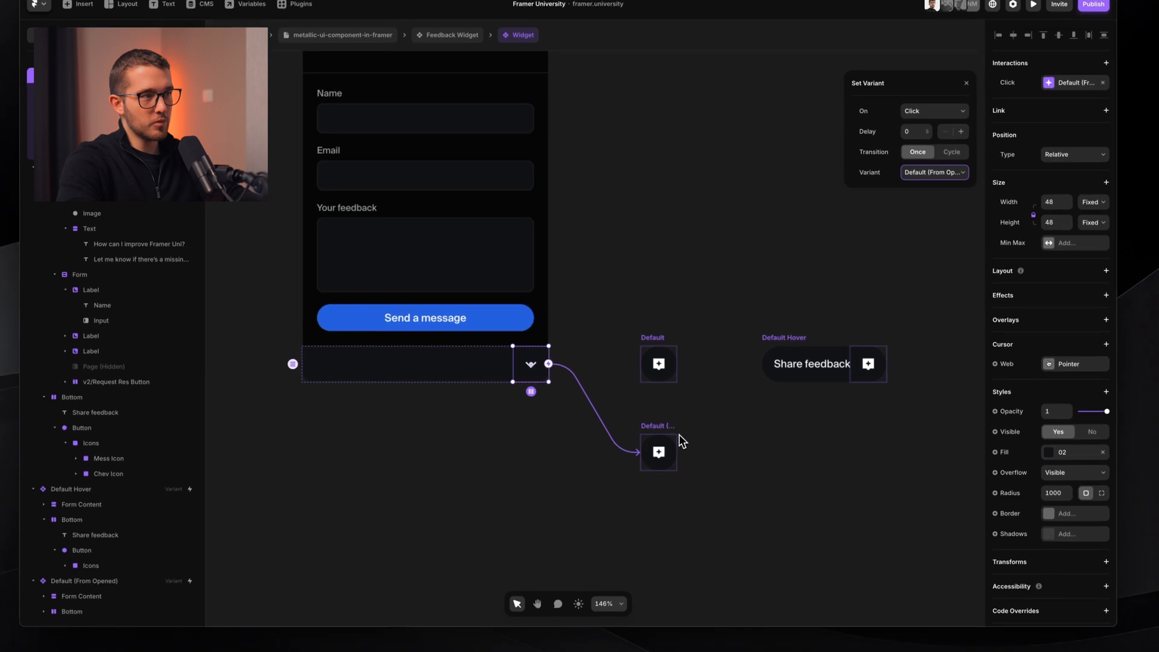
{"action": "left_click", "coordinate": [666, 434]}
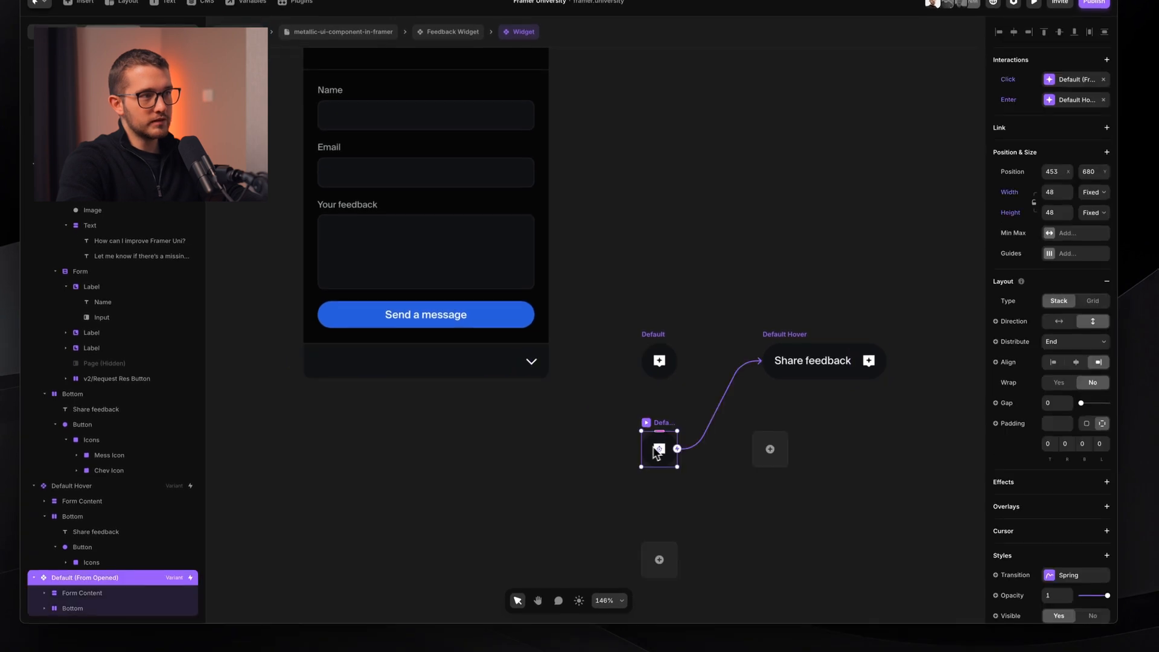
{"action": "left_click", "coordinate": [778, 335]}
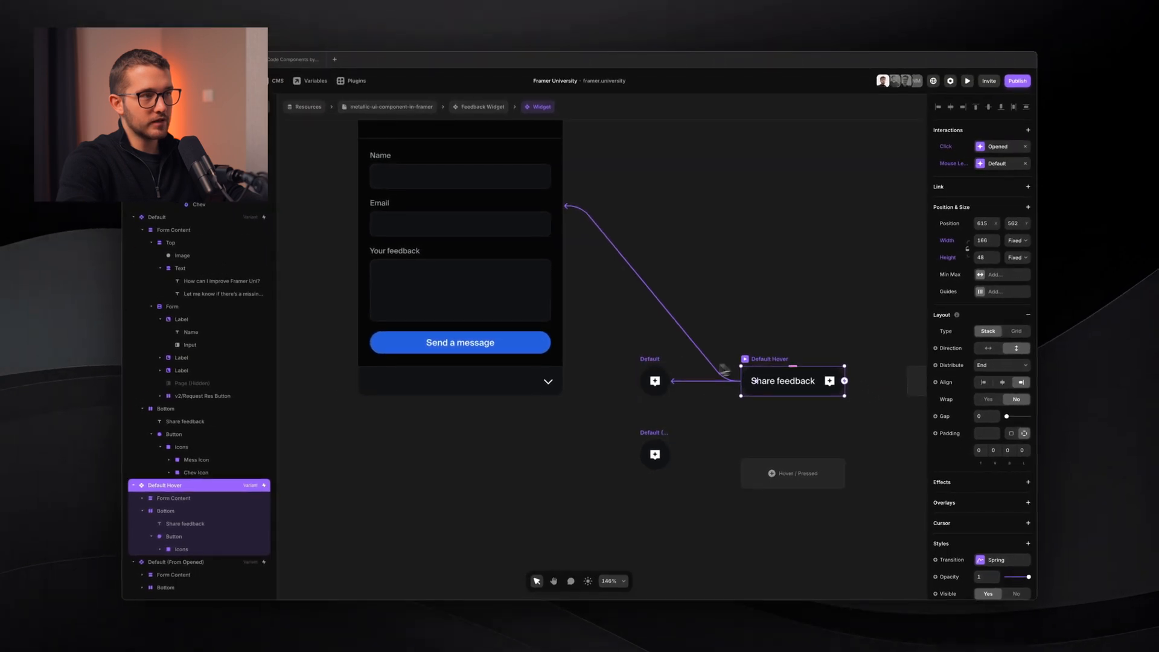
- Set the Default button's Spring transition Time to 0.4
{"action": "left_click", "coordinate": [654, 377]}
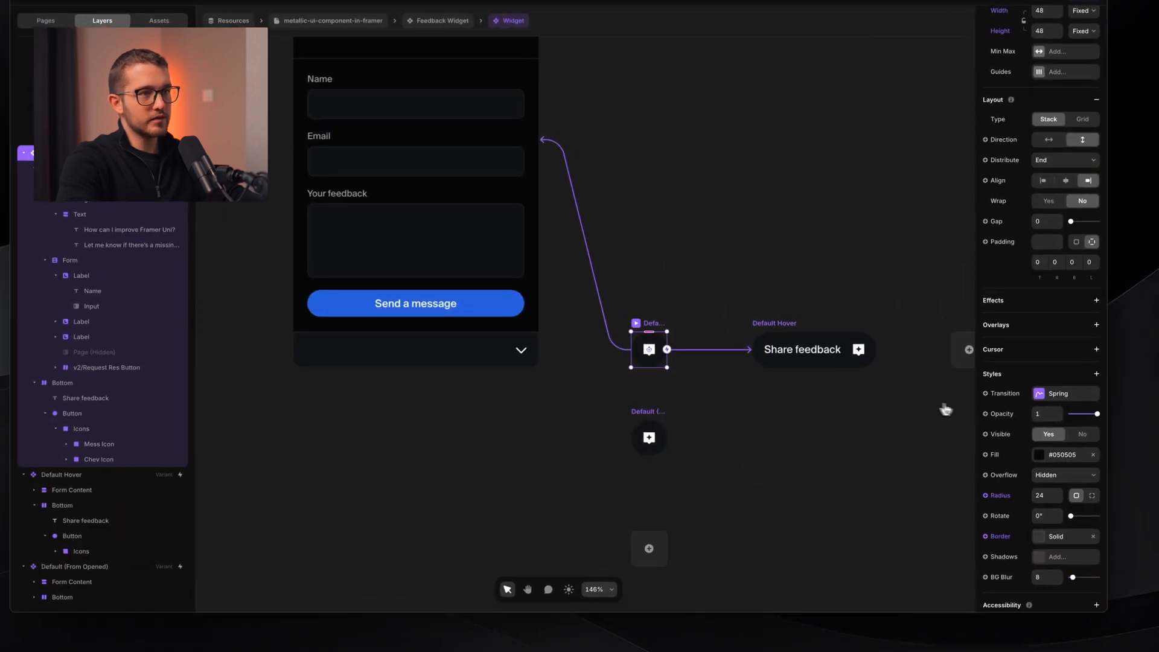
{"action": "left_click", "coordinate": [1056, 394]}
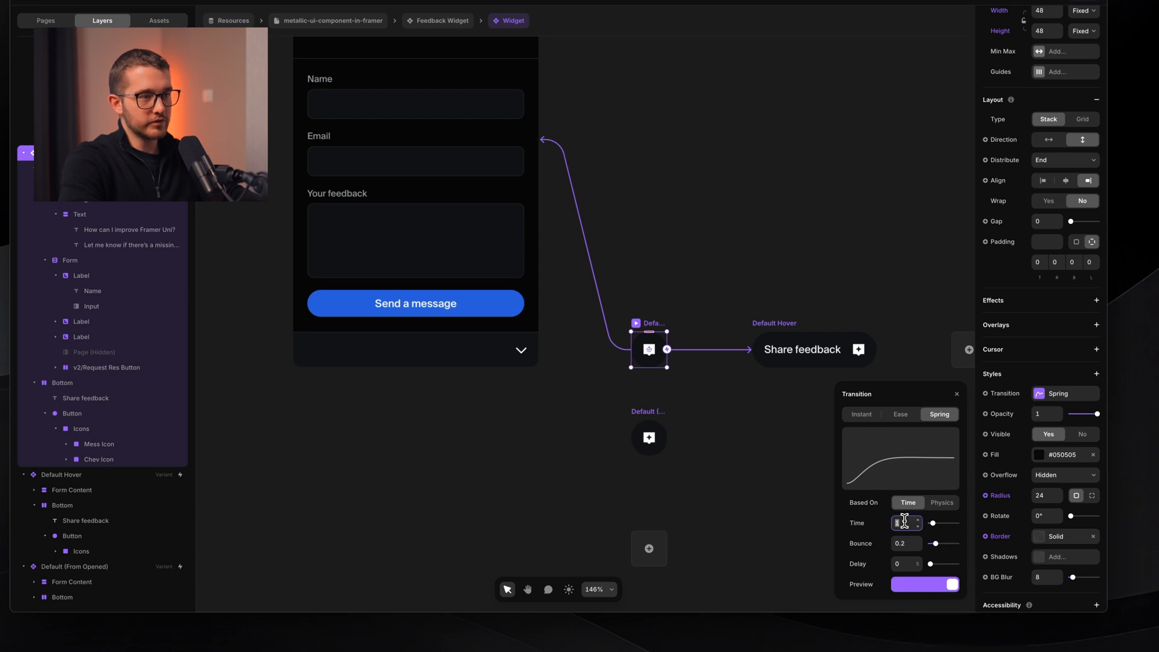
{"action": "key", "text": "Down"}
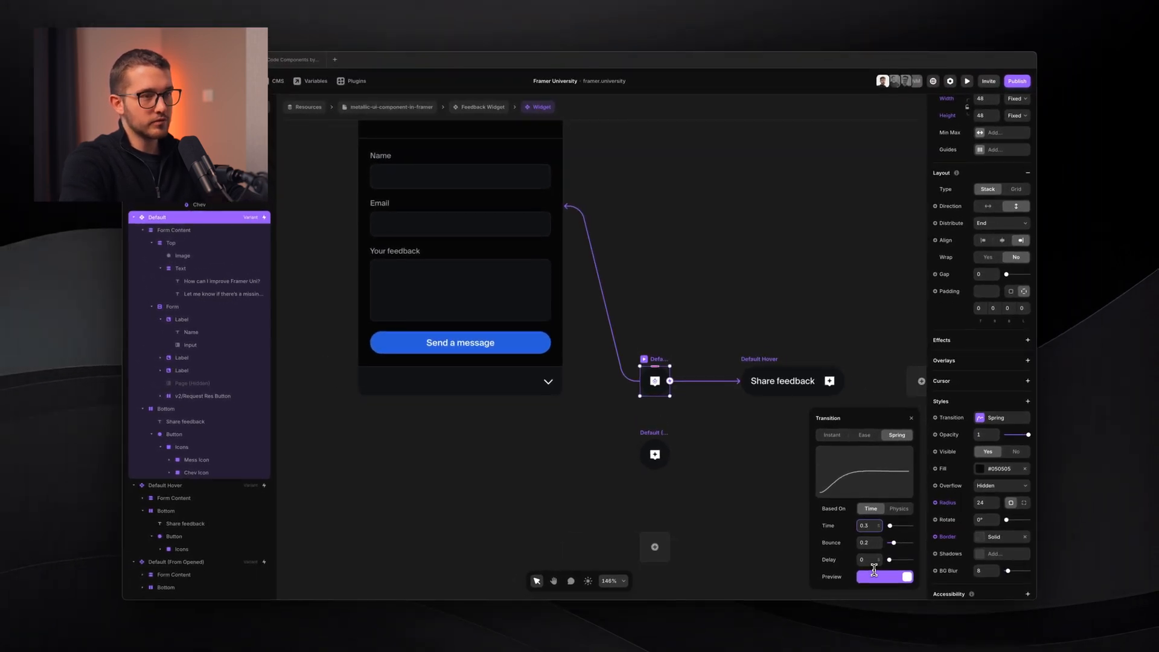
{"action": "key", "text": "Up"}
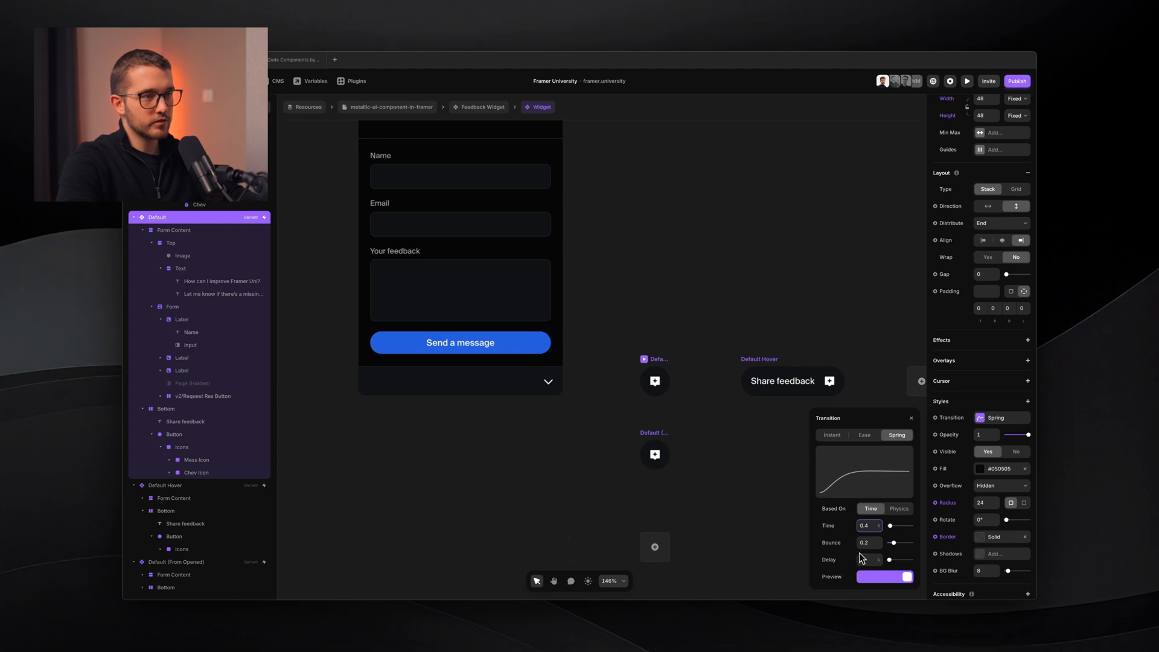
{"action": "left_click", "coordinate": [774, 359]}
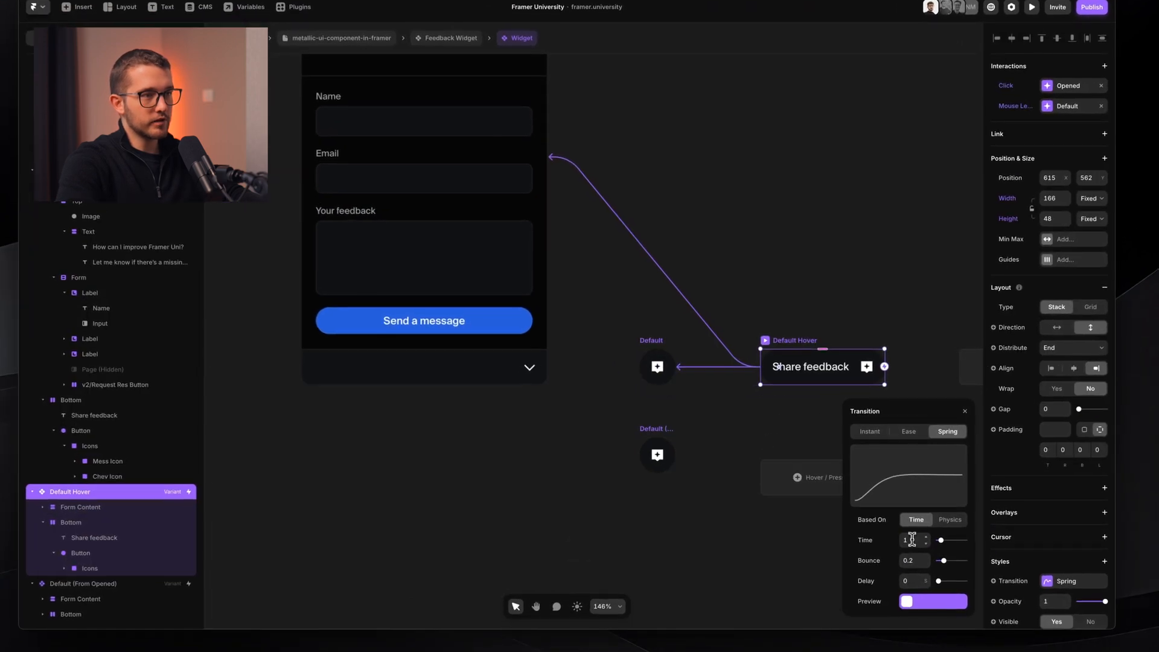
{"action": "key", "text": "Return"}
{"action": "left_click", "coordinate": [737, 241]}
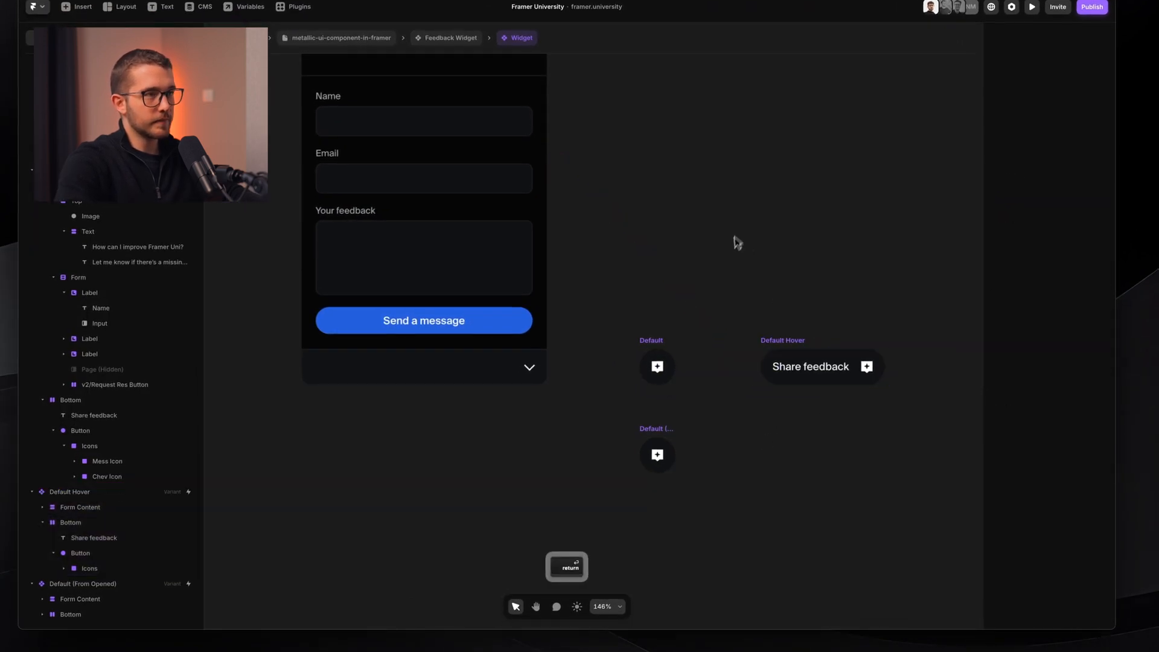
{"action": "left_click", "coordinate": [658, 362]}
{"action": "left_click", "coordinate": [644, 341]}
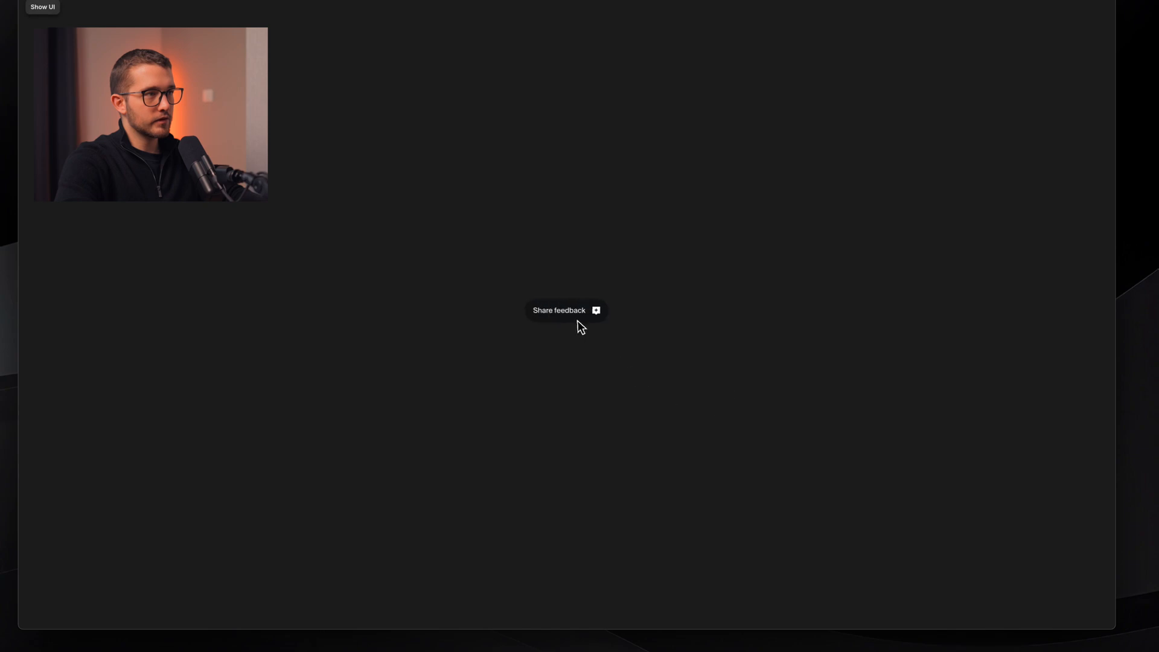
{"action": "left_click", "coordinate": [559, 315]}
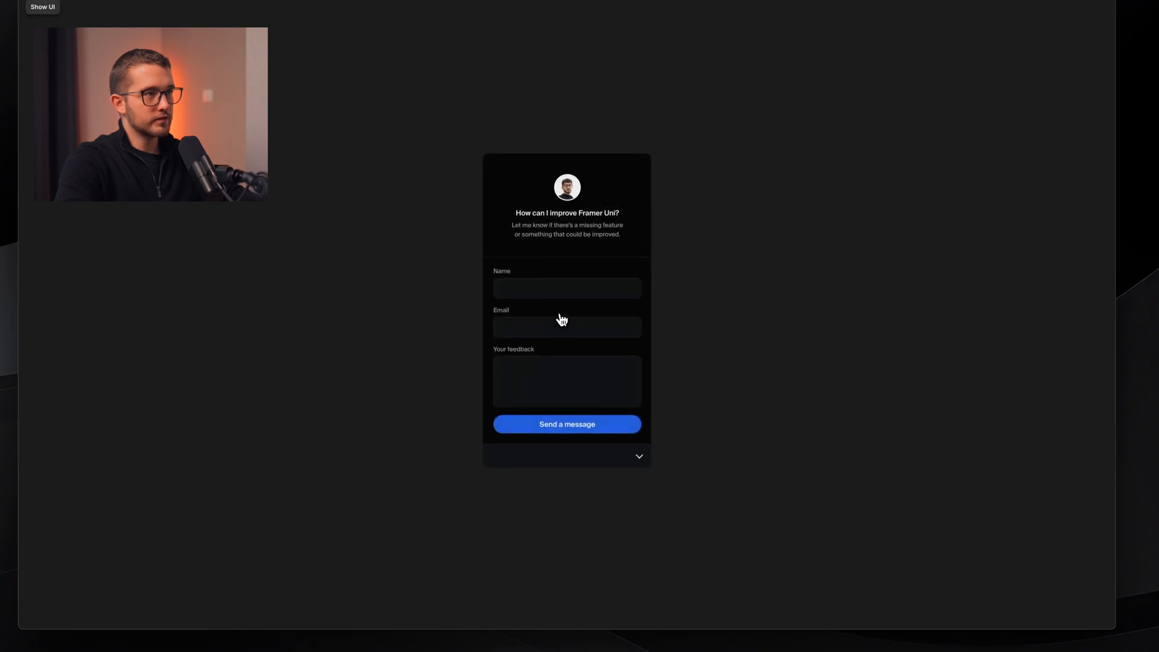
{"action": "left_click", "coordinate": [639, 455]}
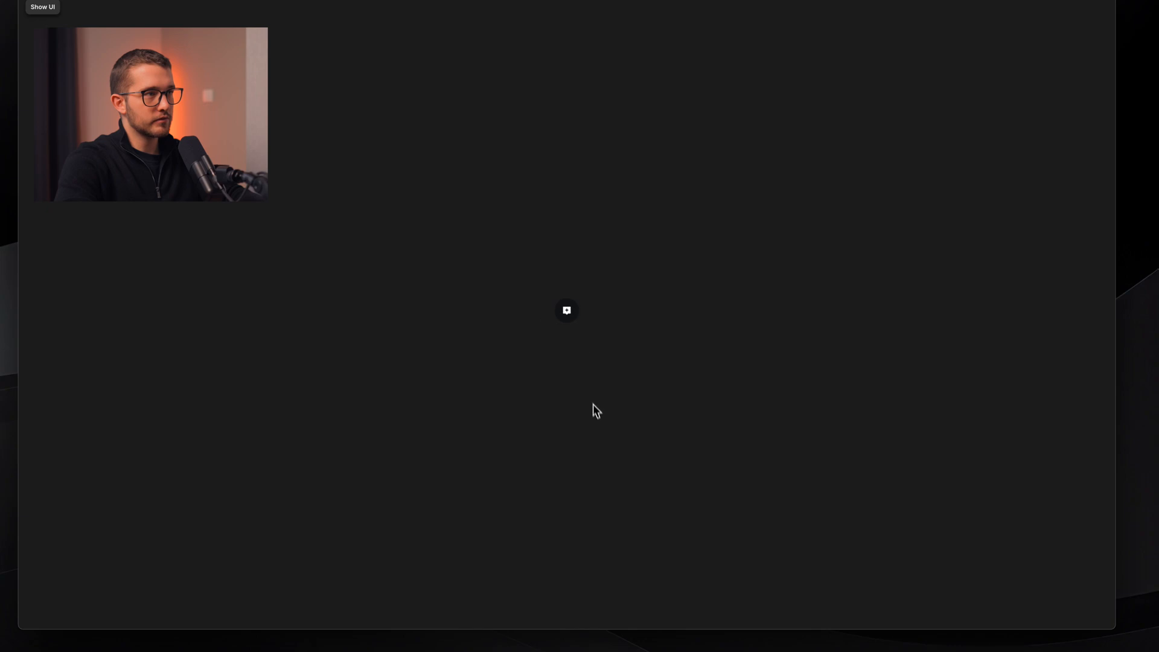
{"action": "left_click", "coordinate": [569, 320]}
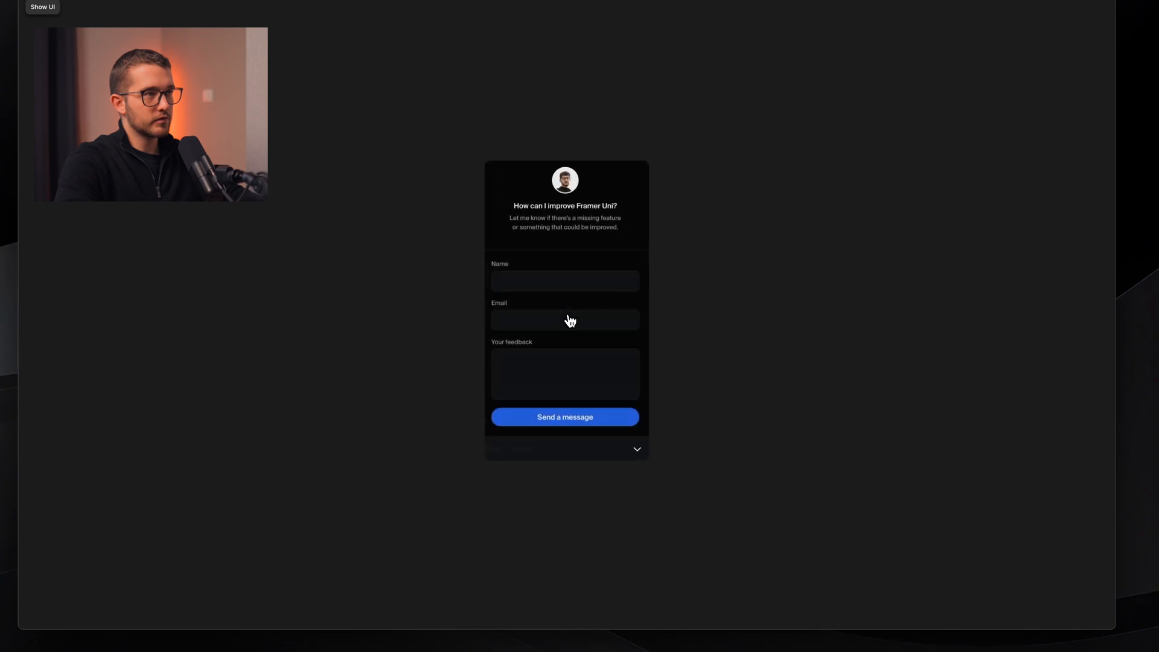
{"action": "left_click", "coordinate": [637, 454]}
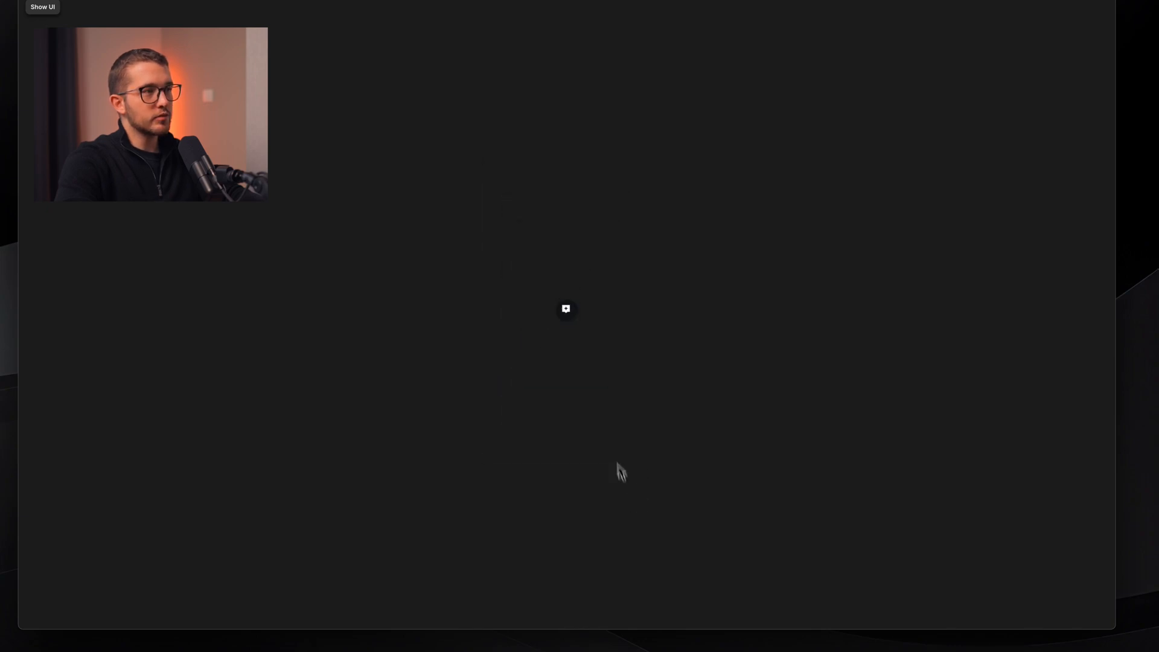
{"action": "left_click", "coordinate": [567, 319]}
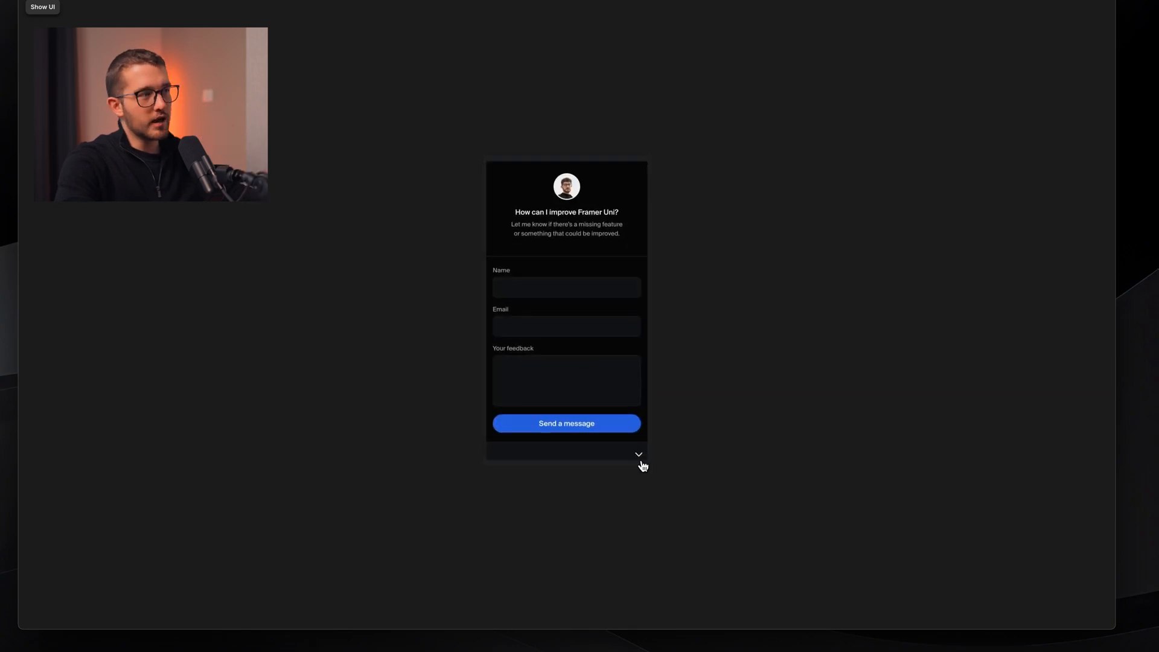
{"action": "left_click", "coordinate": [638, 461]}
{"action": "left_click", "coordinate": [571, 315]}
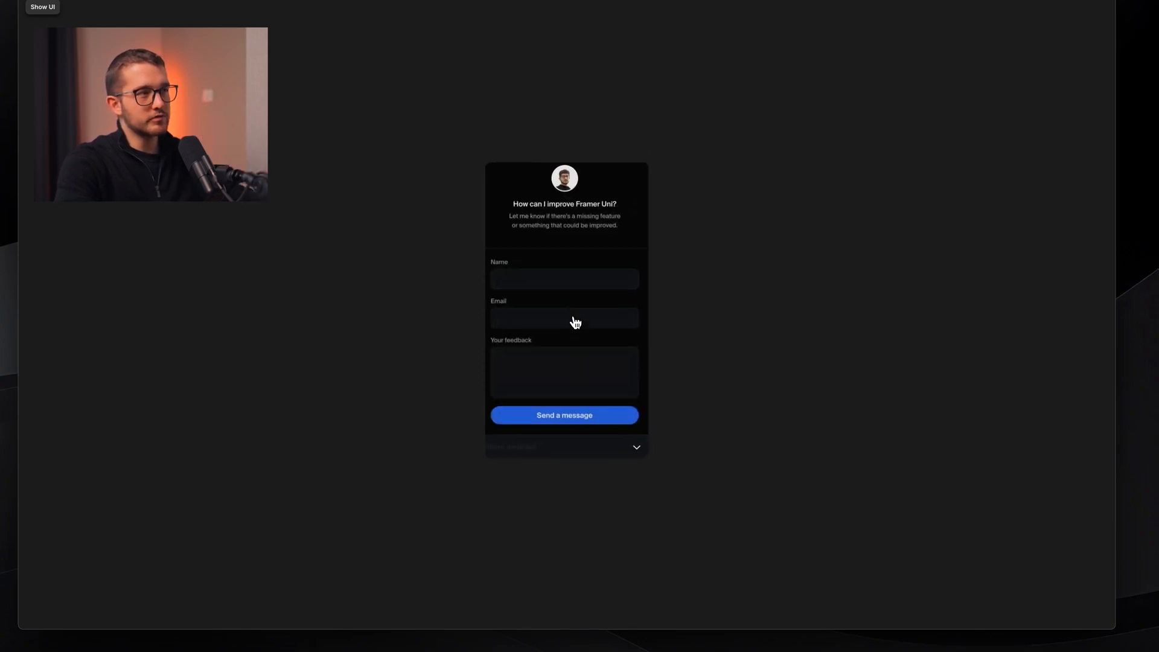
{"action": "key", "text": "Escape"}
- Select the Opened and Default variants and set their spring transition to time 0.7, bounce 0.5
{"action": "scroll", "coordinate": [642, 380], "scroll_direction": "down", "scroll_amount": 3}
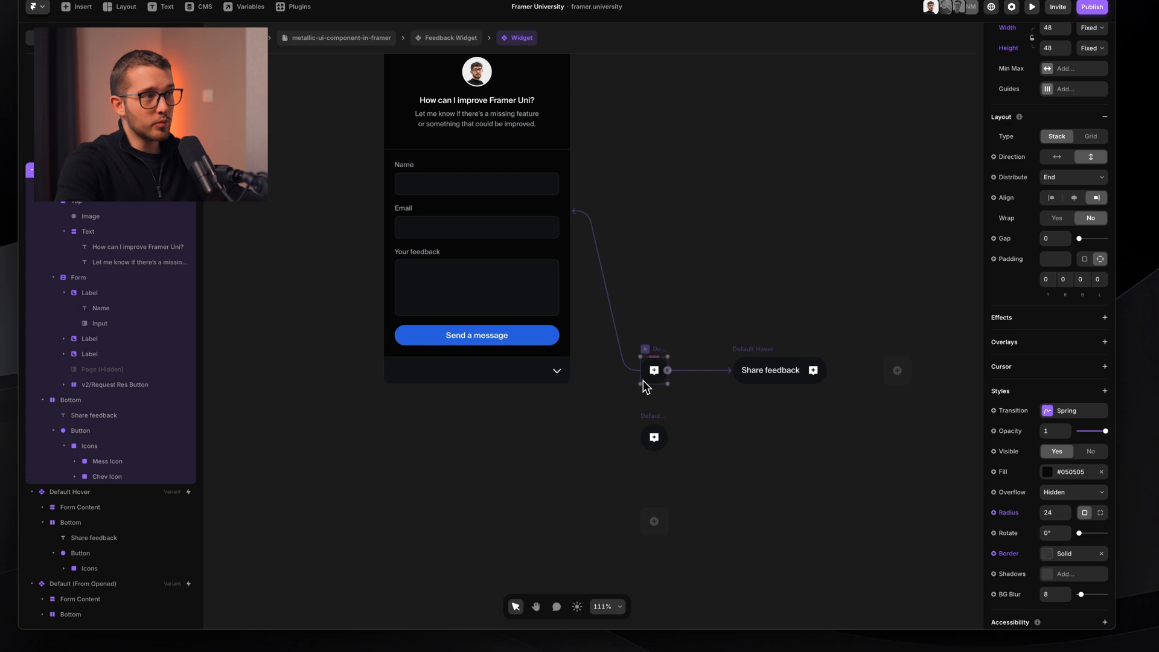
{"action": "left_click", "coordinate": [659, 431]}
{"action": "scroll", "coordinate": [658, 430], "scroll_direction": "down", "scroll_amount": 3}
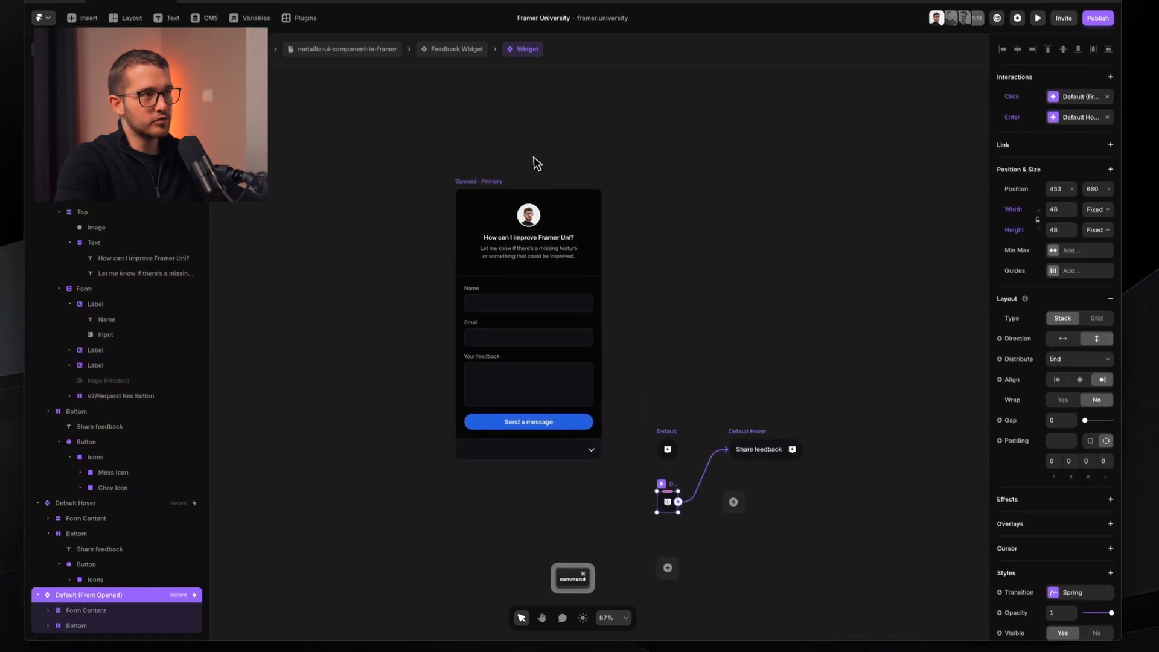
{"action": "left_click", "coordinate": [493, 182]}
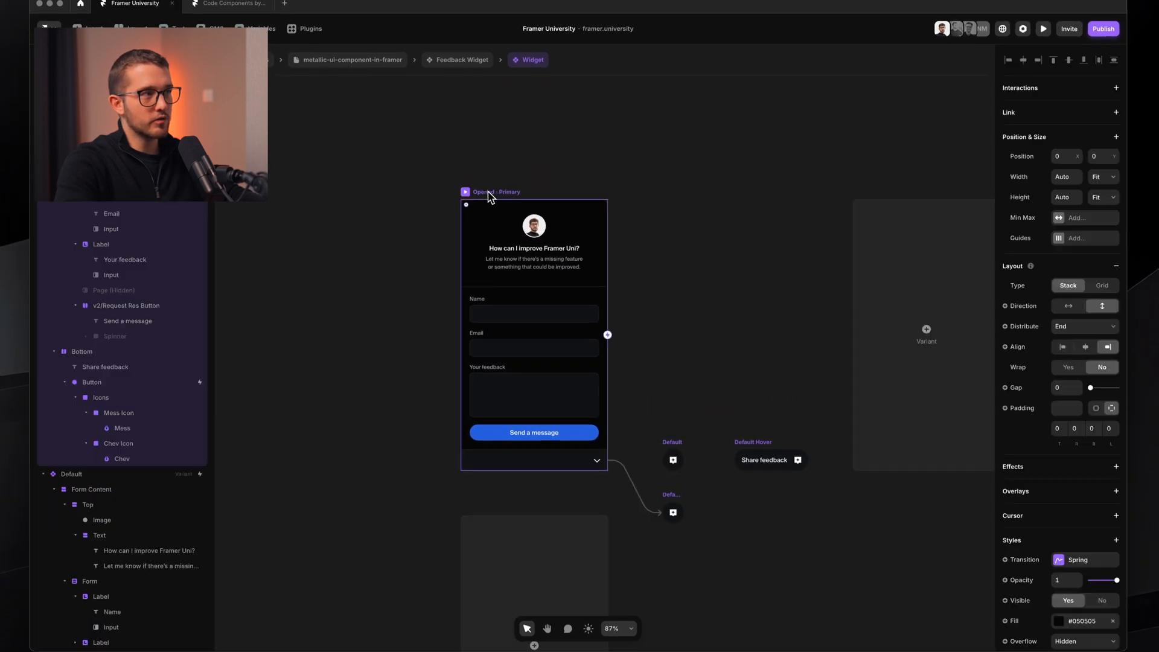
{"action": "left_click", "coordinate": [674, 500], "text": "shift"}
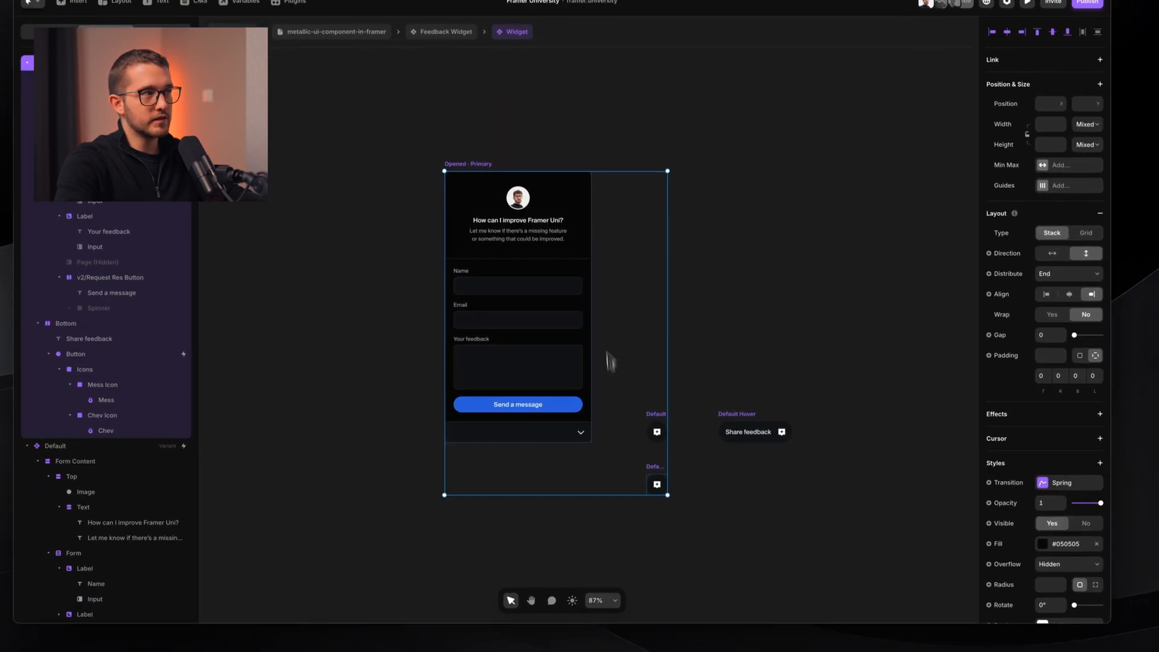
{"action": "left_click", "coordinate": [1040, 477]}
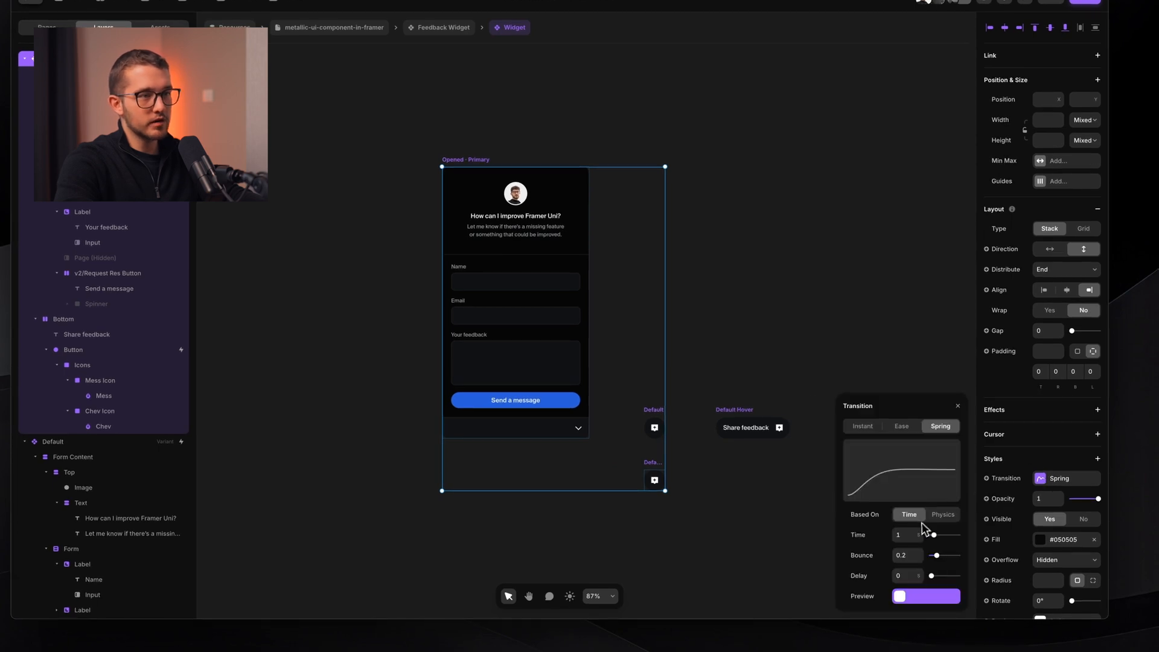
{"action": "type", "text": "0.8"}
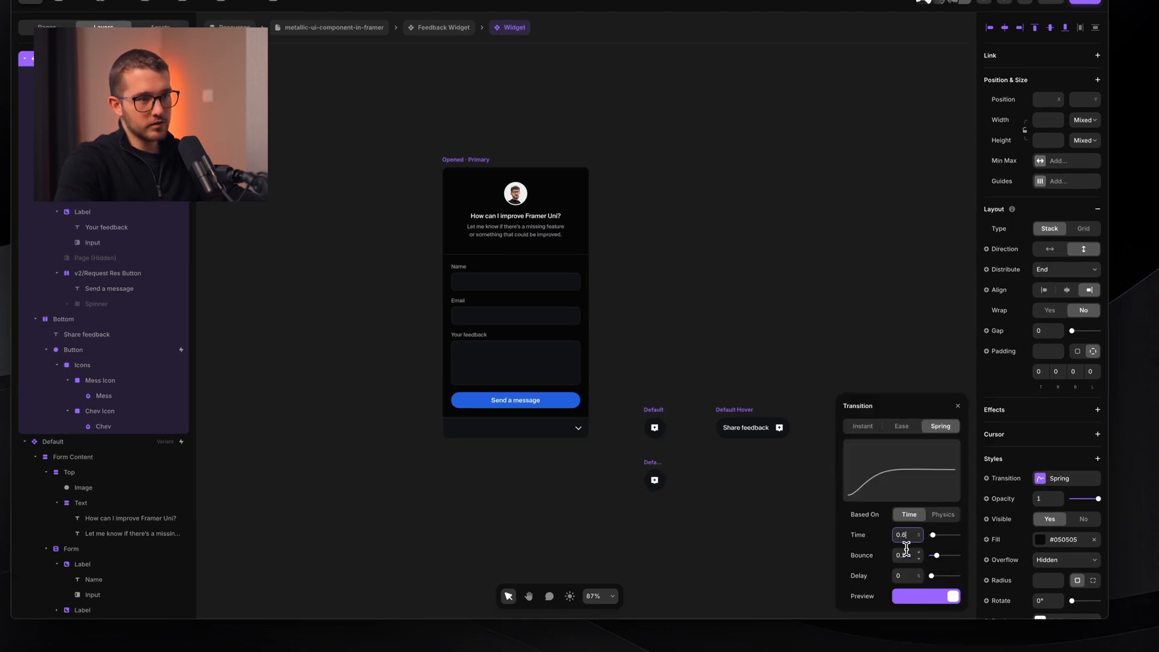
{"action": "key", "text": "Up"}
{"action": "key", "text": "Up"}
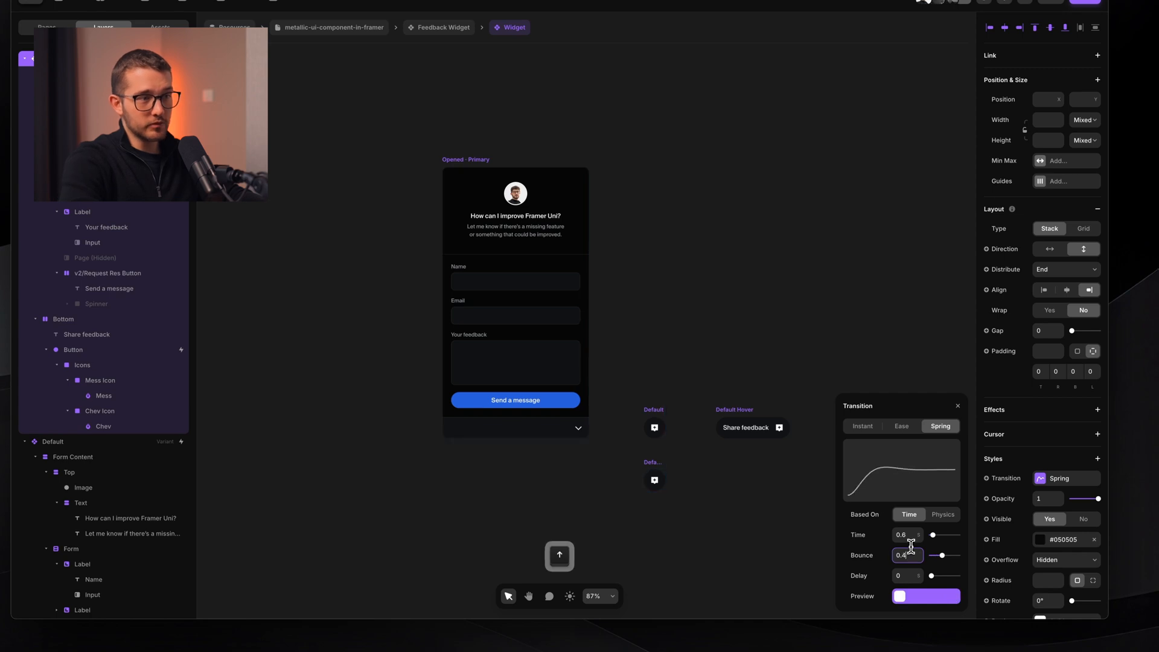
{"action": "left_click", "coordinate": [909, 534]}
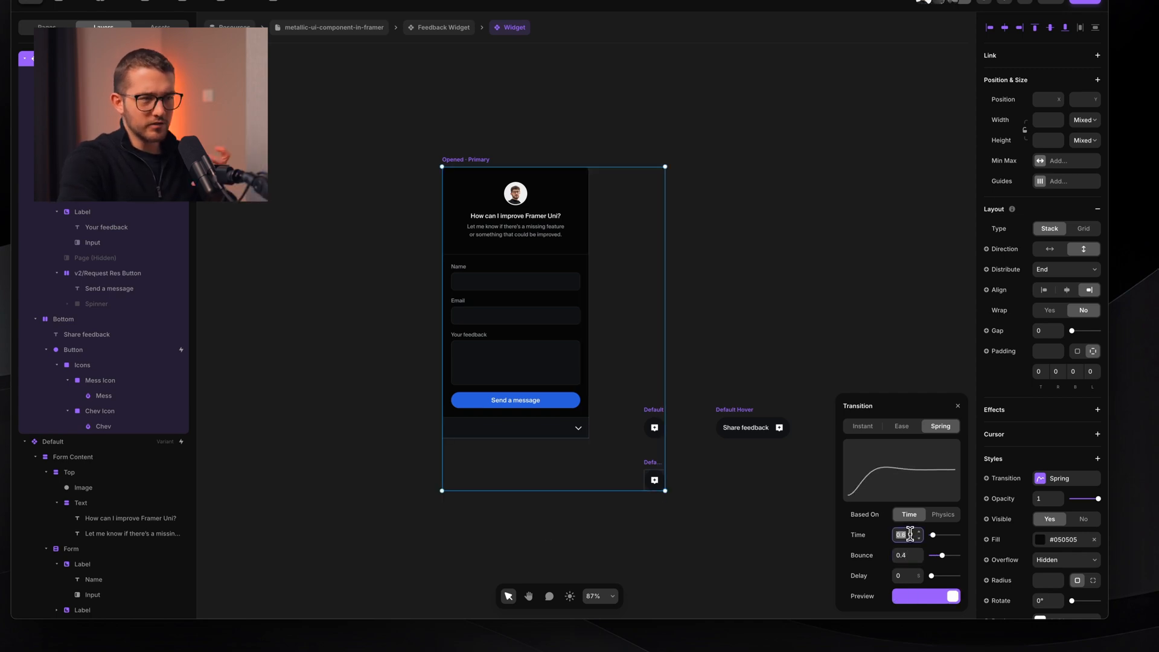
{"action": "key", "text": "Up"}
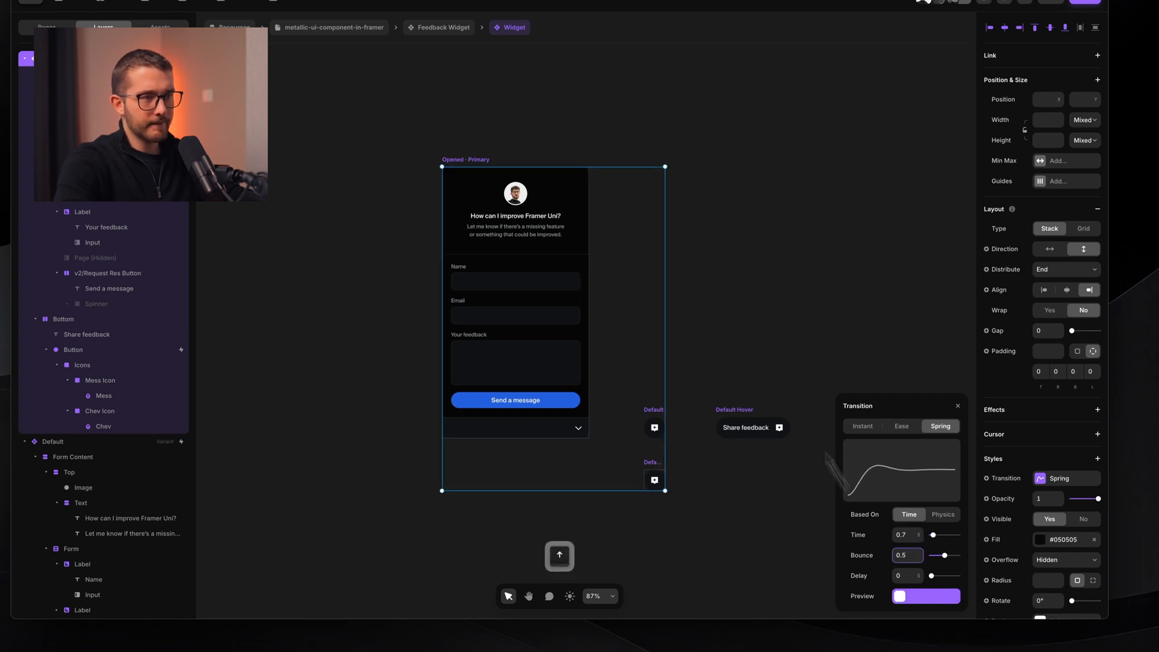
{"action": "left_click", "coordinate": [763, 247]}
- Preview the widget, collapsing and reopening the feedback form to test the new spring
{"action": "left_click", "coordinate": [477, 161]}
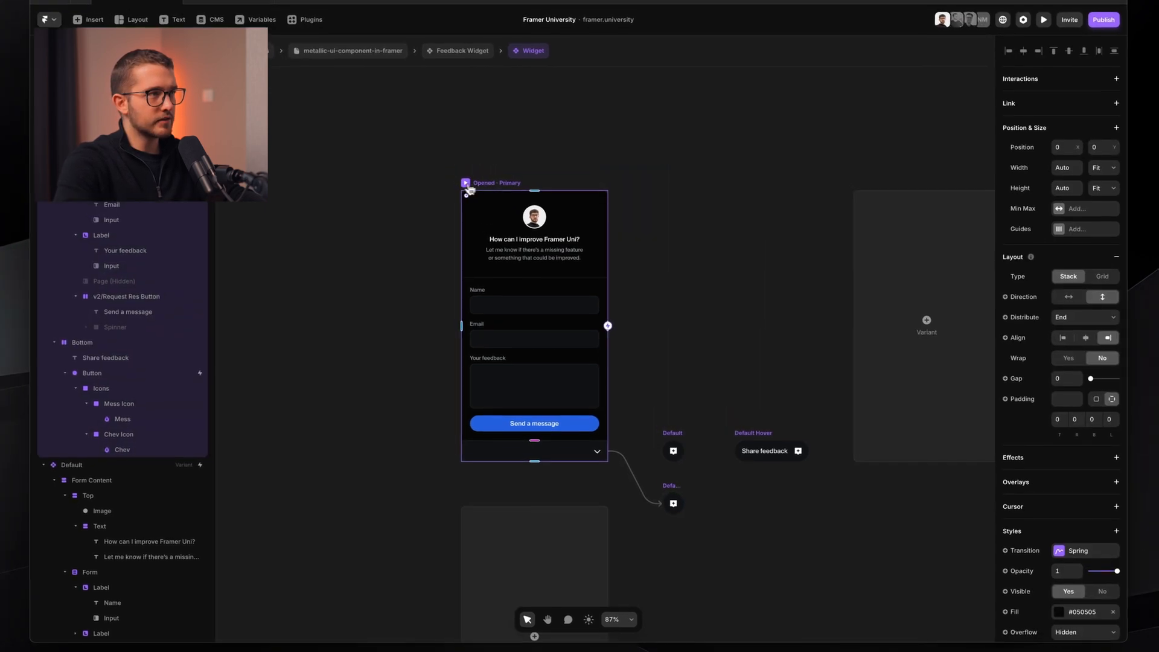
{"action": "key", "text": "super+p"}
{"action": "left_click", "coordinate": [653, 468]}
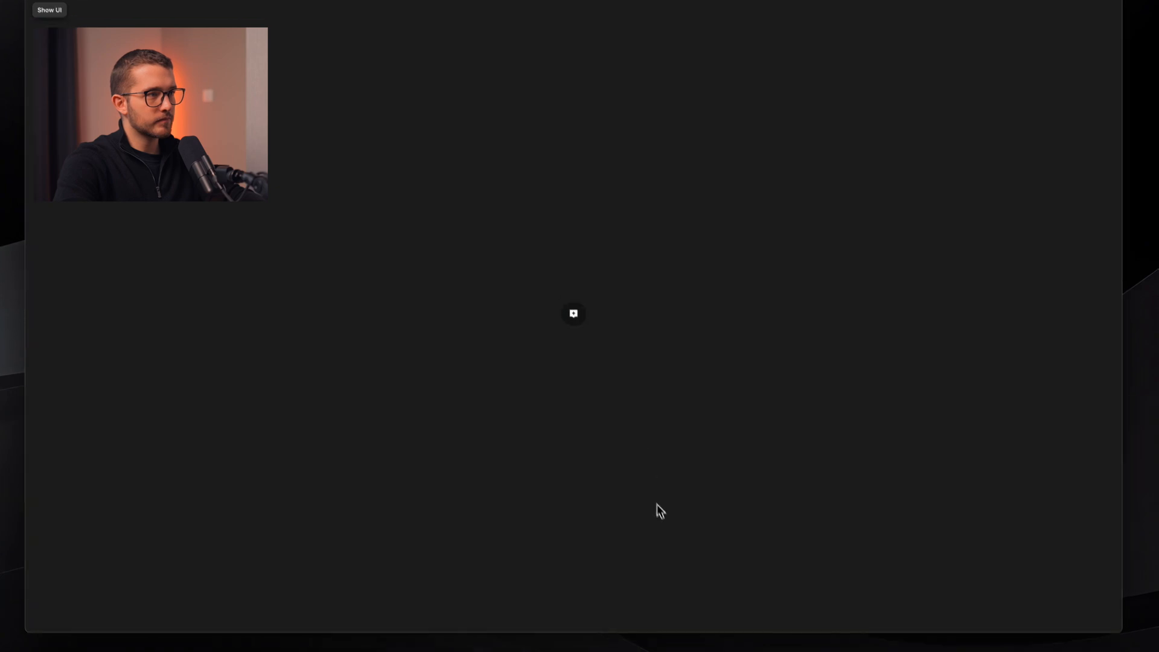
{"action": "left_click", "coordinate": [584, 329]}
{"action": "left_click", "coordinate": [631, 443]}
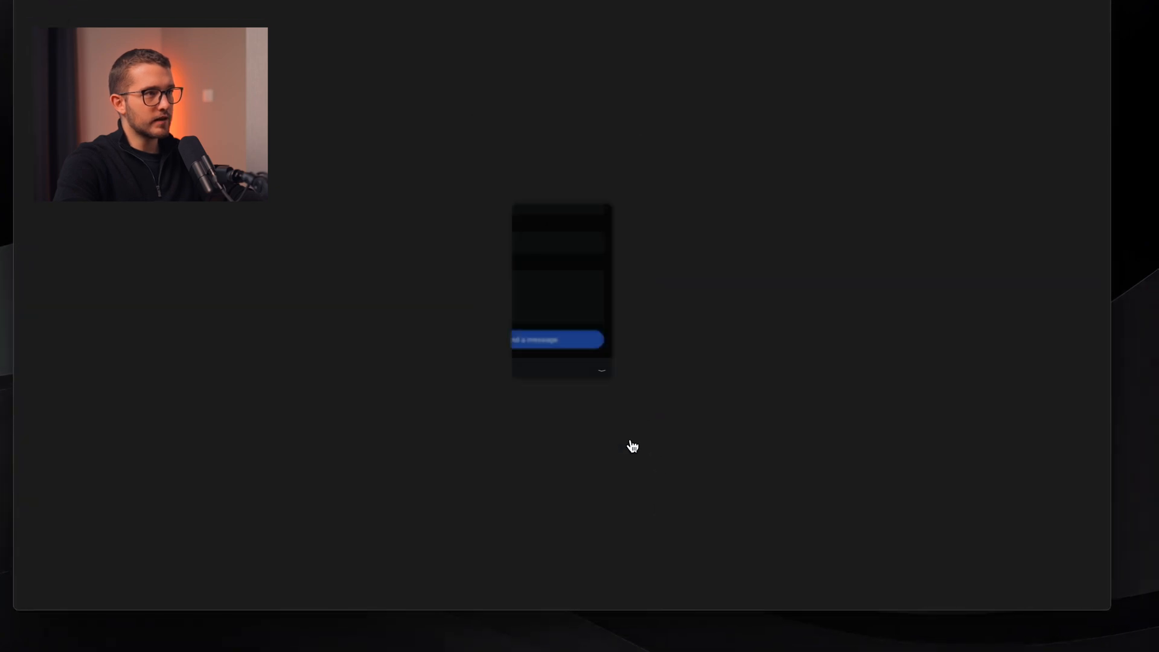
{"action": "key", "text": "Escape"}
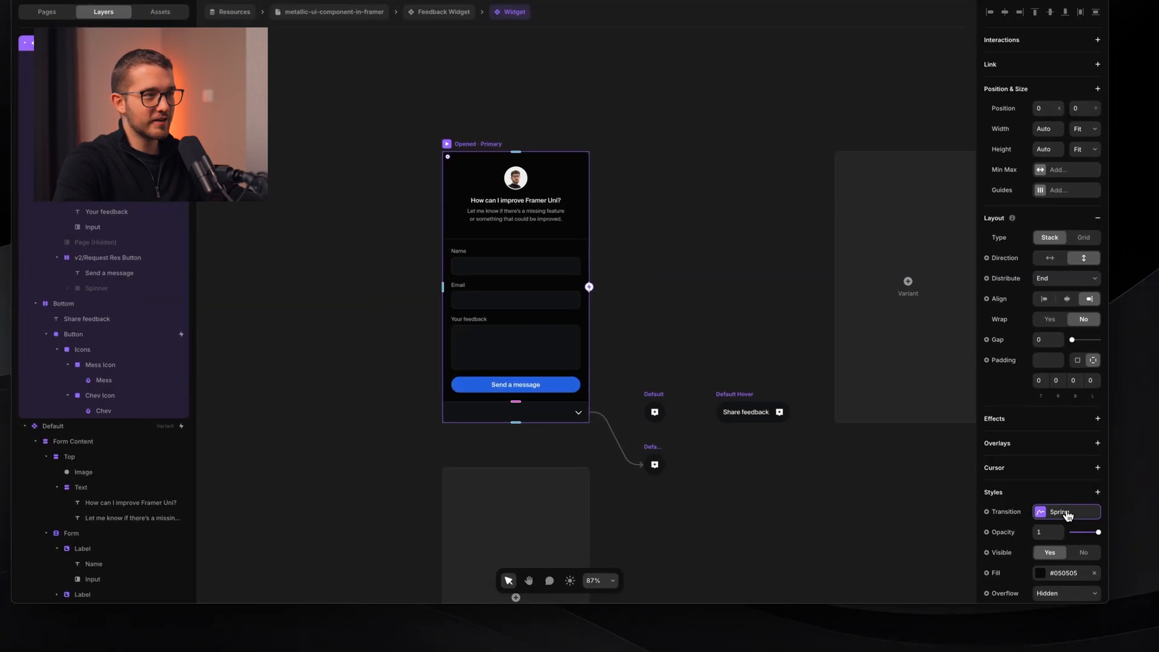
{"action": "left_click", "coordinate": [1066, 518]}
{"action": "left_click", "coordinate": [655, 453]}
- Lower the Opened · Primary variant's spring bounce to 0.3
{"action": "left_click", "coordinate": [488, 147], "text": "shift"}
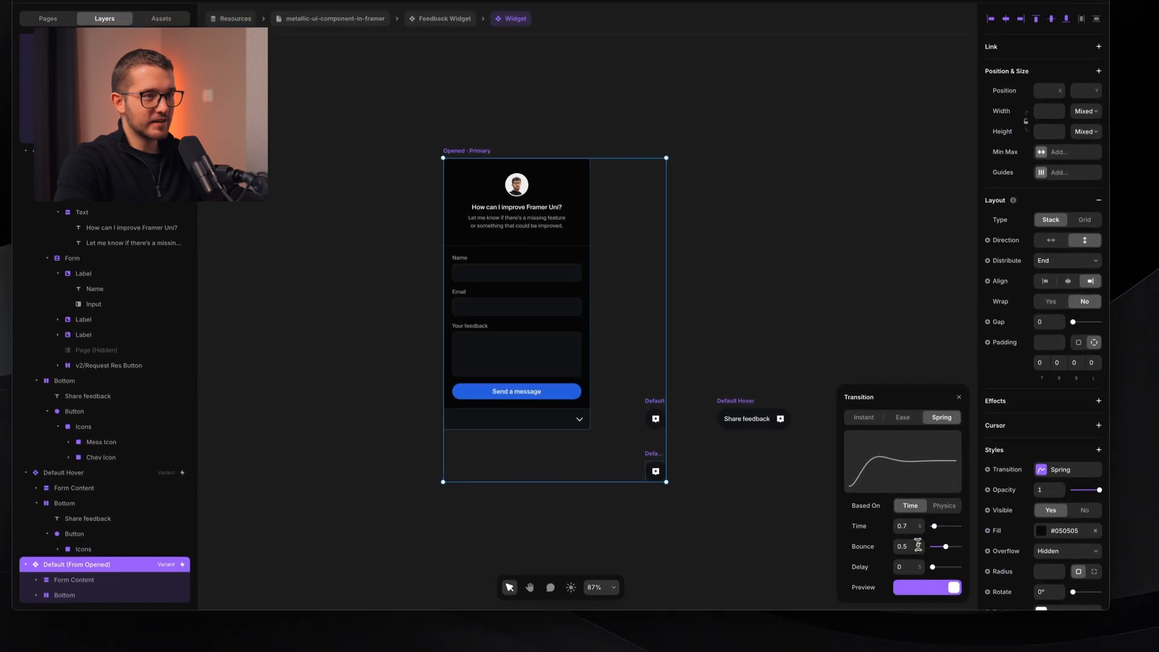
{"action": "left_click", "coordinate": [910, 546]}
{"action": "key", "text": "Down"}
{"action": "key", "text": "Down"}
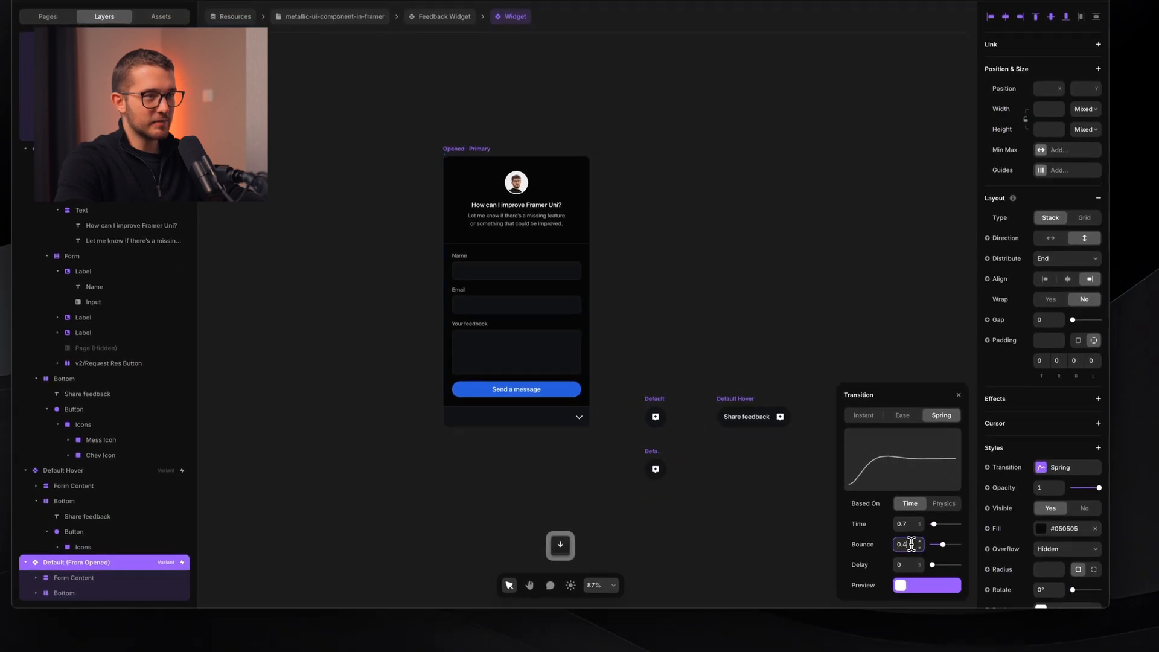
{"action": "key", "text": "Up"}
{"action": "key", "text": "Down"}
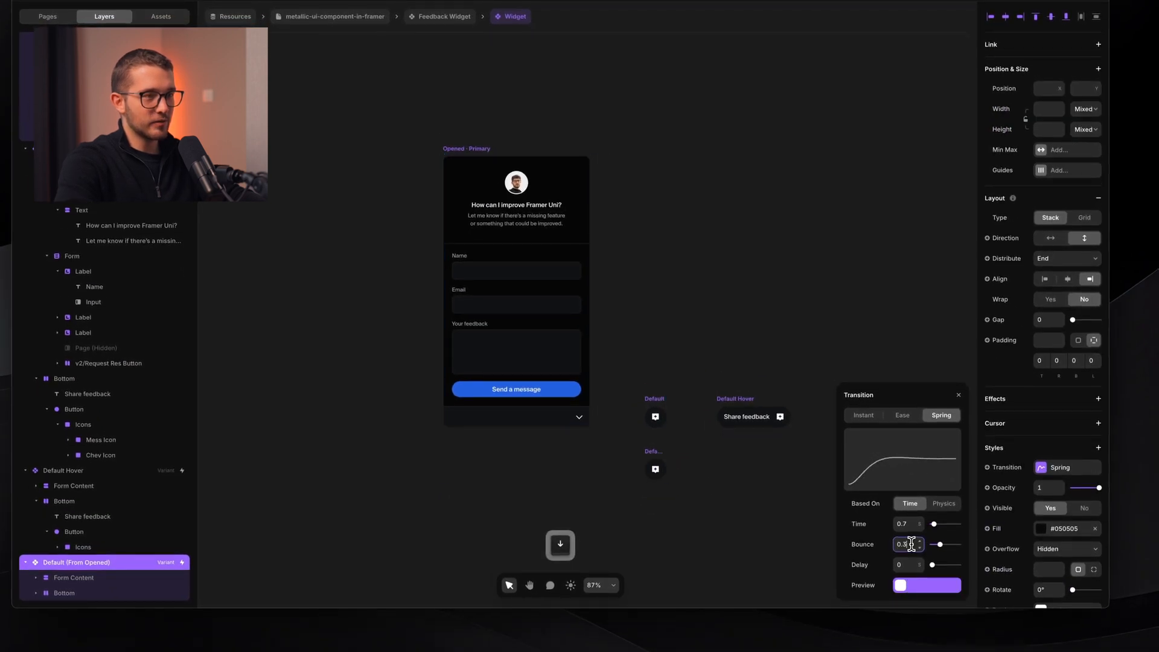
{"action": "left_click", "coordinate": [905, 525]}
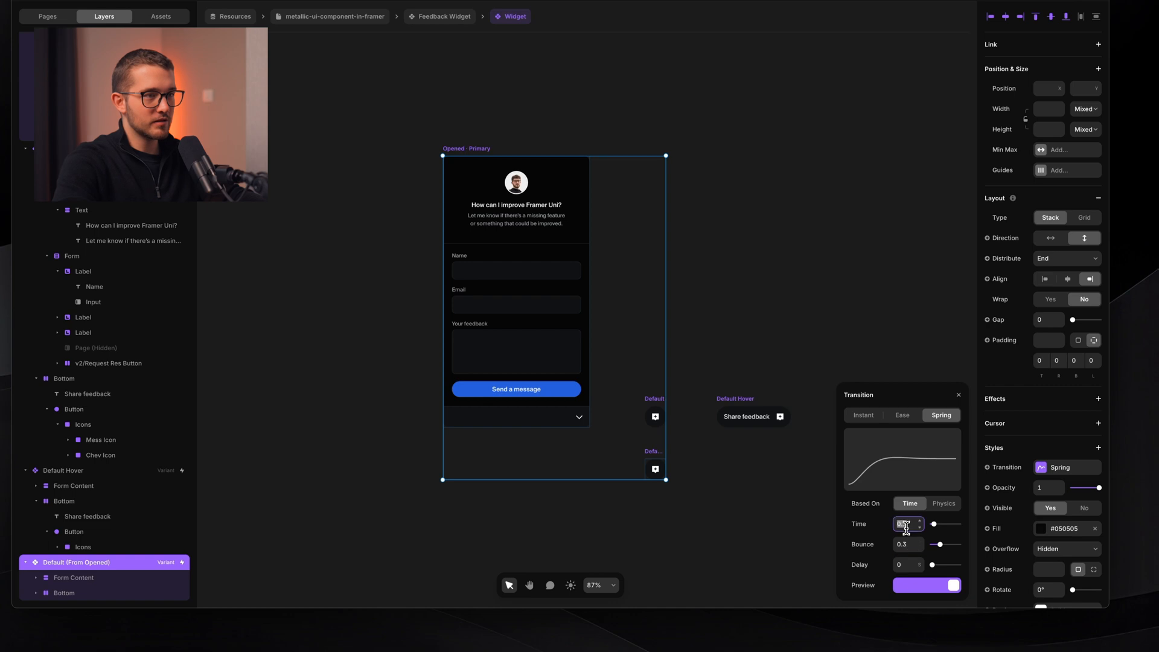
{"action": "left_click", "coordinate": [762, 344]}
- Preview the widget full window, collapsing and reopening the form three times
{"action": "left_click", "coordinate": [474, 170]}
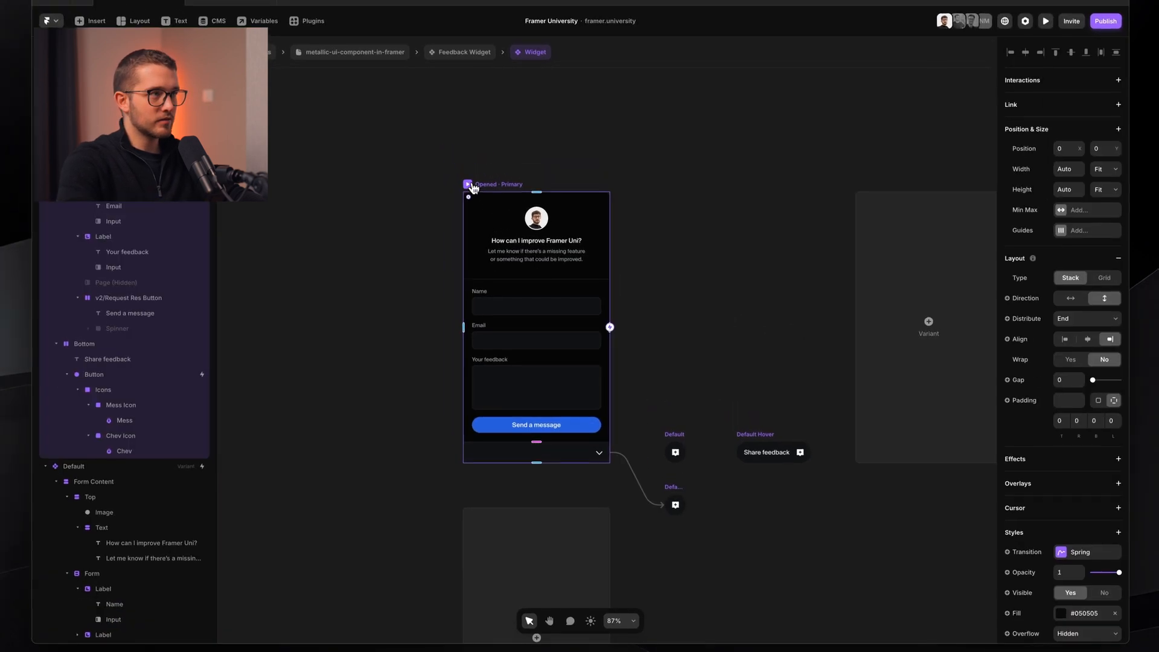
{"action": "left_click", "coordinate": [468, 184]}
{"action": "left_click", "coordinate": [655, 469]}
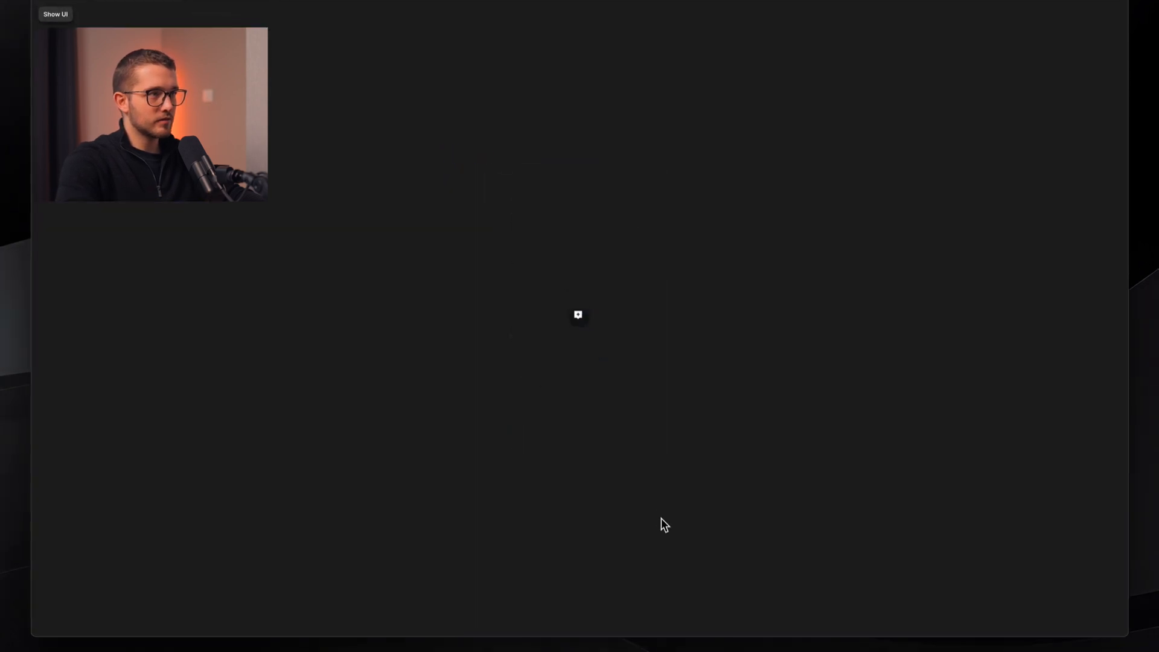
{"action": "left_click", "coordinate": [580, 332]}
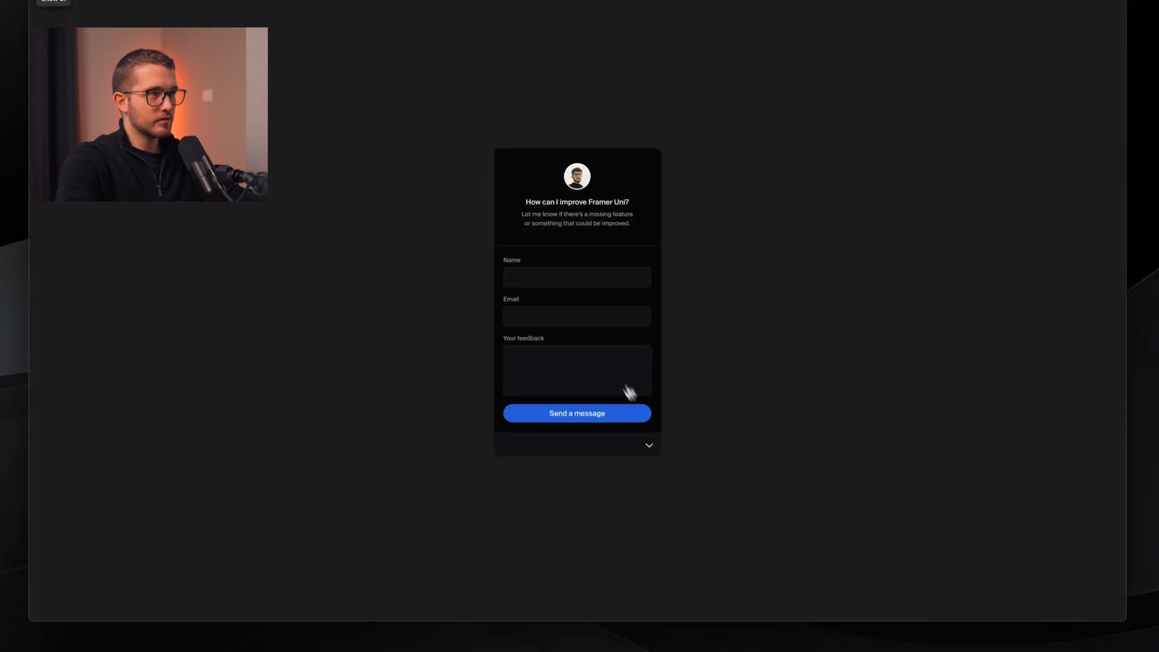
{"action": "left_click", "coordinate": [650, 448]}
{"action": "left_click", "coordinate": [582, 308]}
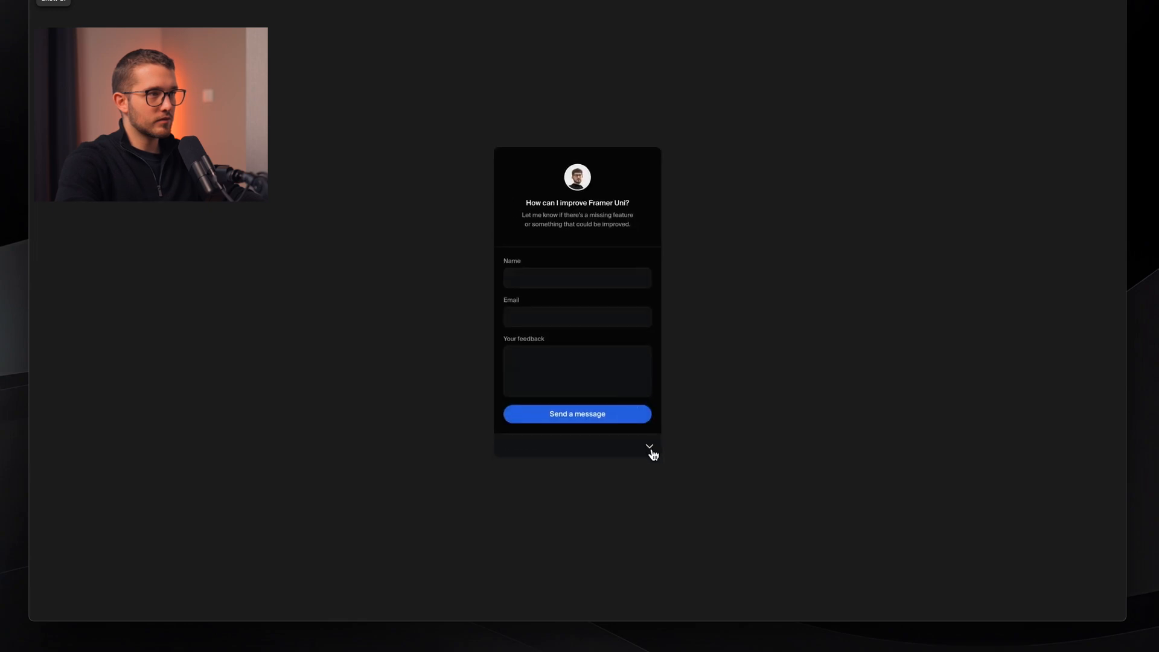
{"action": "left_click", "coordinate": [650, 448]}
{"action": "left_click", "coordinate": [577, 305]}
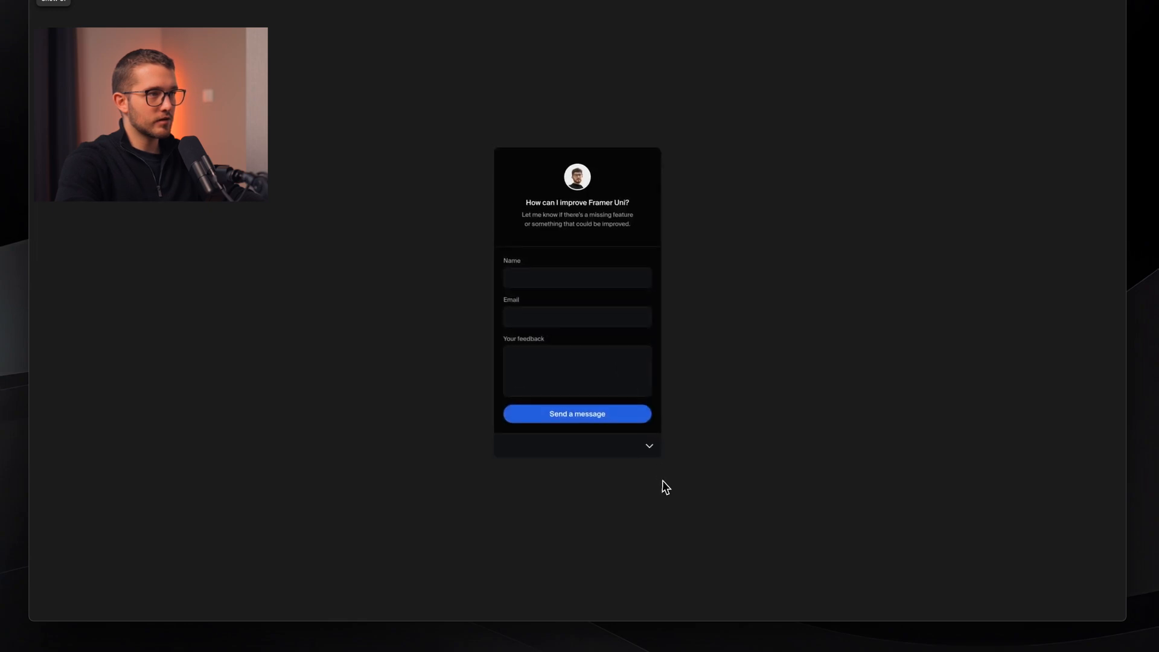
{"action": "left_click", "coordinate": [649, 448]}
{"action": "key", "text": "Escape"}
- Lower the spring bounce to 0.2 for the collapsed variant pair
{"action": "left_click", "coordinate": [658, 485], "text": "shift"}
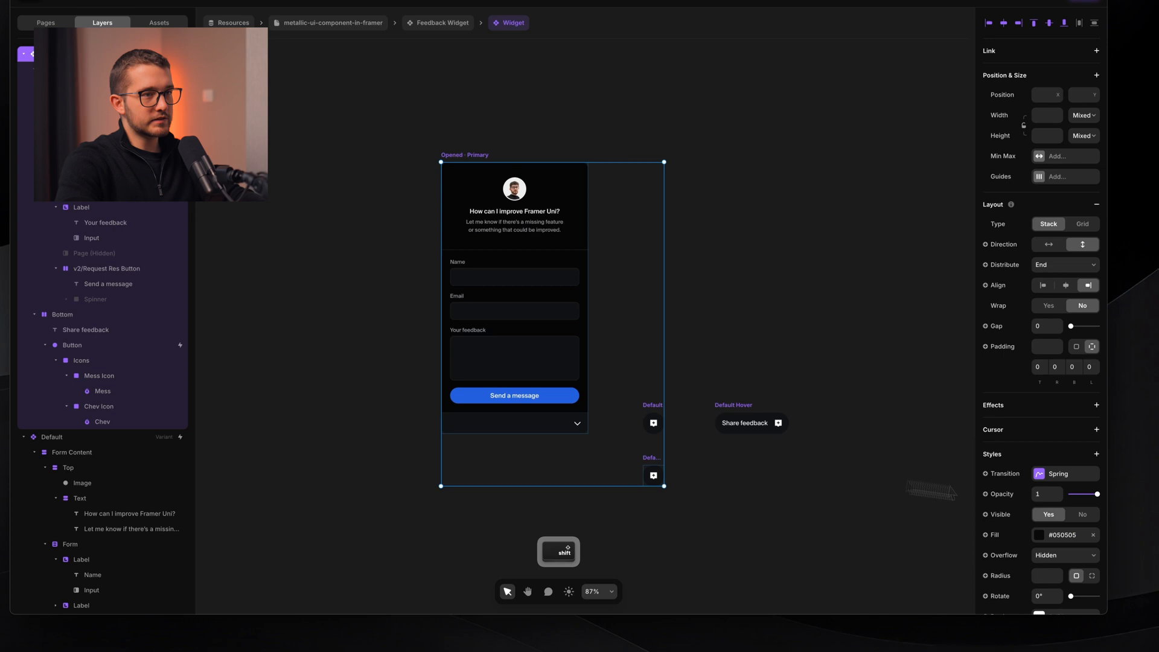
{"action": "left_click", "coordinate": [1070, 475]}
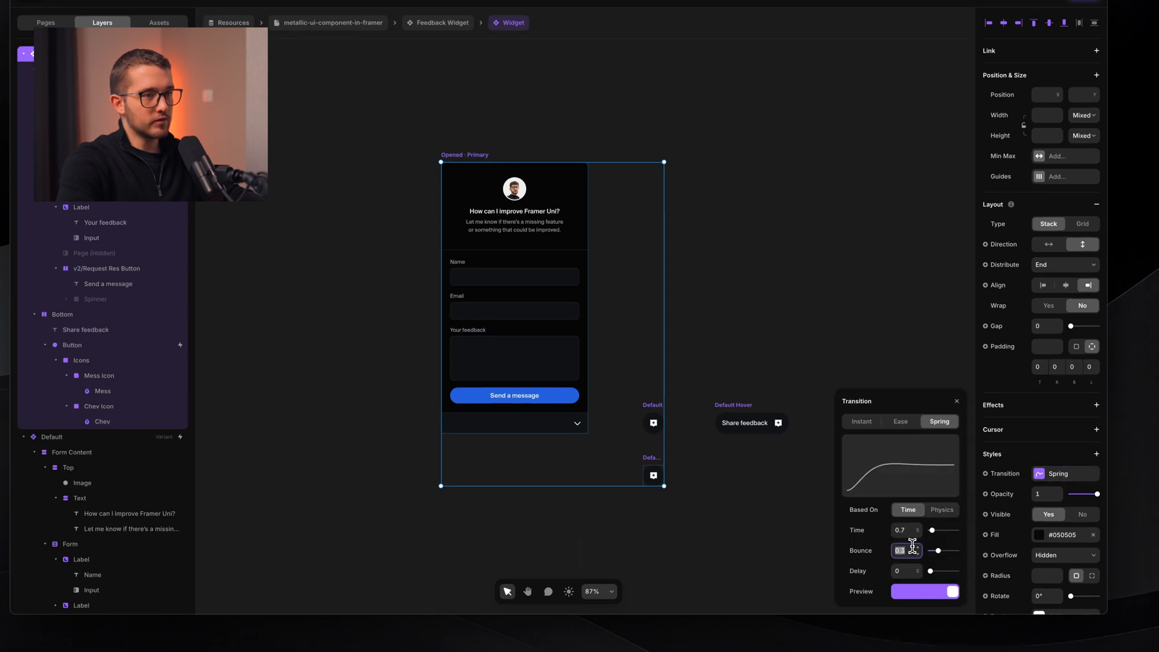
{"action": "key", "text": "Down"}
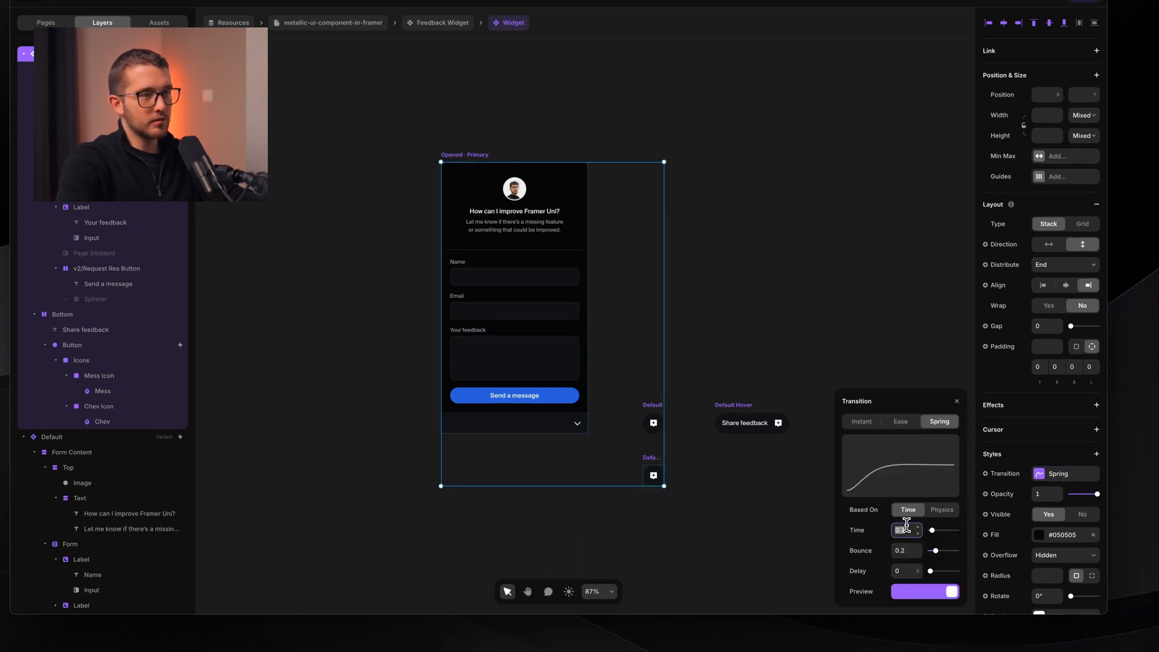
{"action": "key", "text": "Down"}
{"action": "left_click", "coordinate": [734, 270]}
- Test the 0.2-bounce spring in preview by collapsing and reopening the form
{"action": "key", "text": "super+p"}
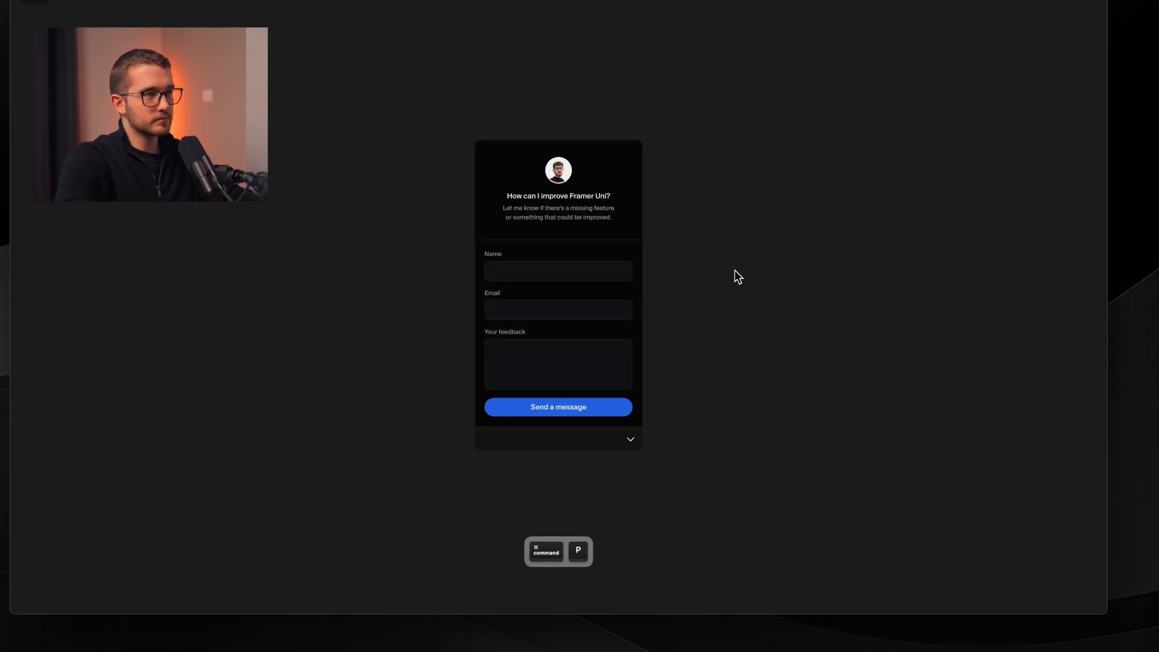
{"action": "left_click", "coordinate": [641, 440]}
{"action": "left_click", "coordinate": [562, 294]}
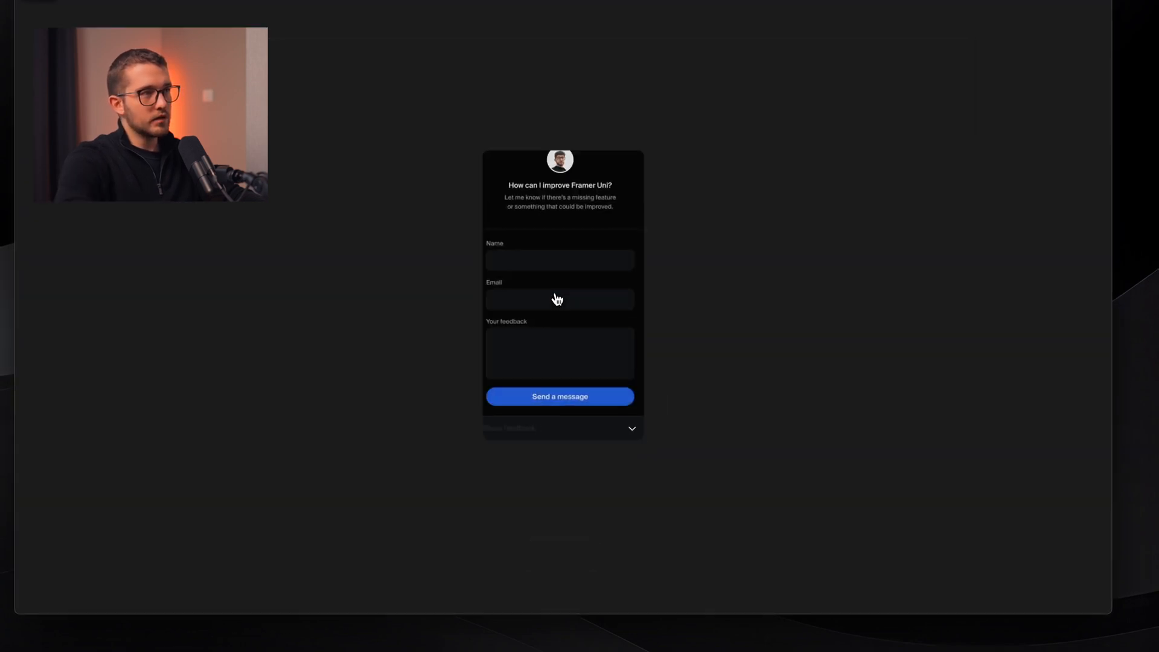
{"action": "left_click", "coordinate": [631, 442]}
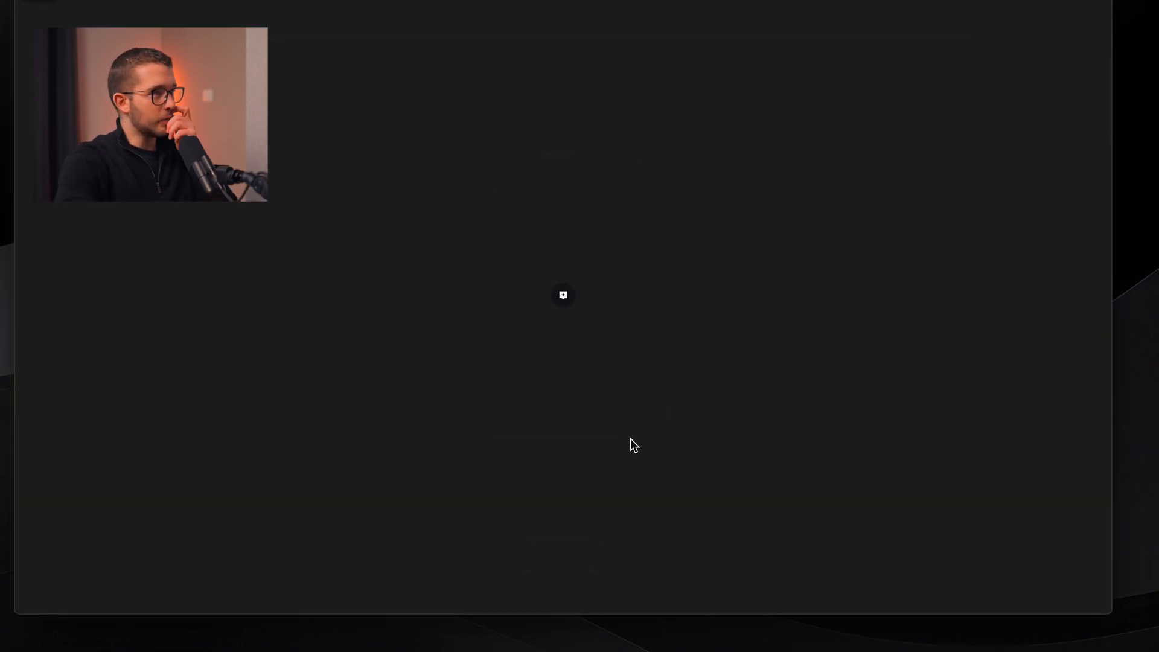
{"action": "left_click", "coordinate": [563, 296]}
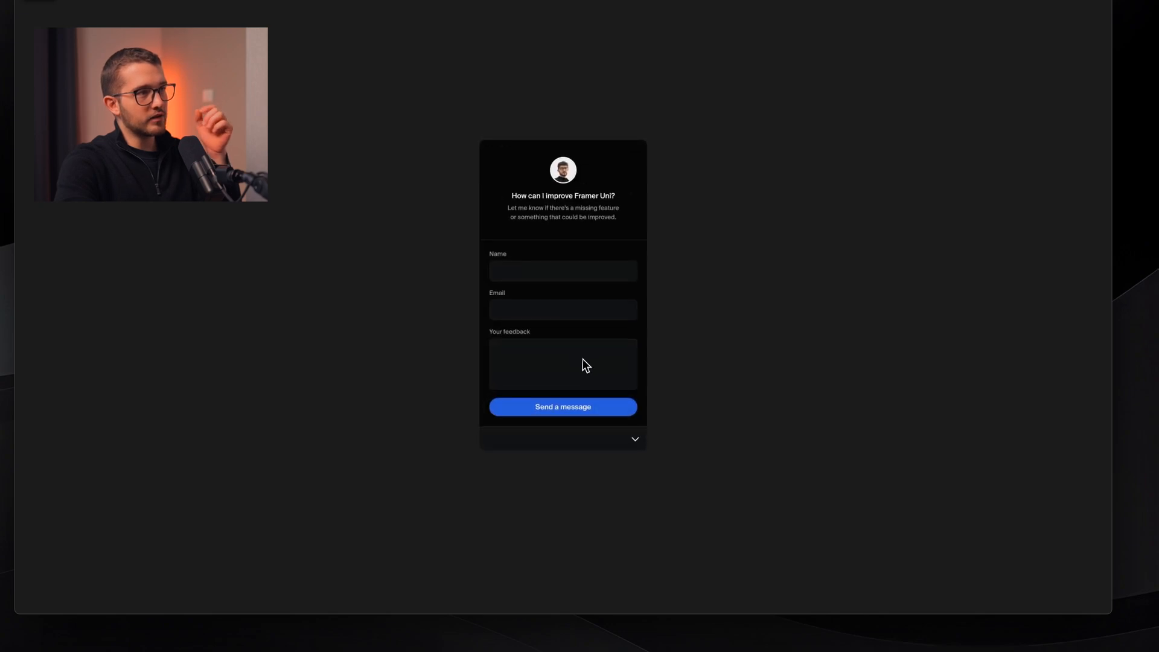
{"action": "left_click", "coordinate": [628, 441]}
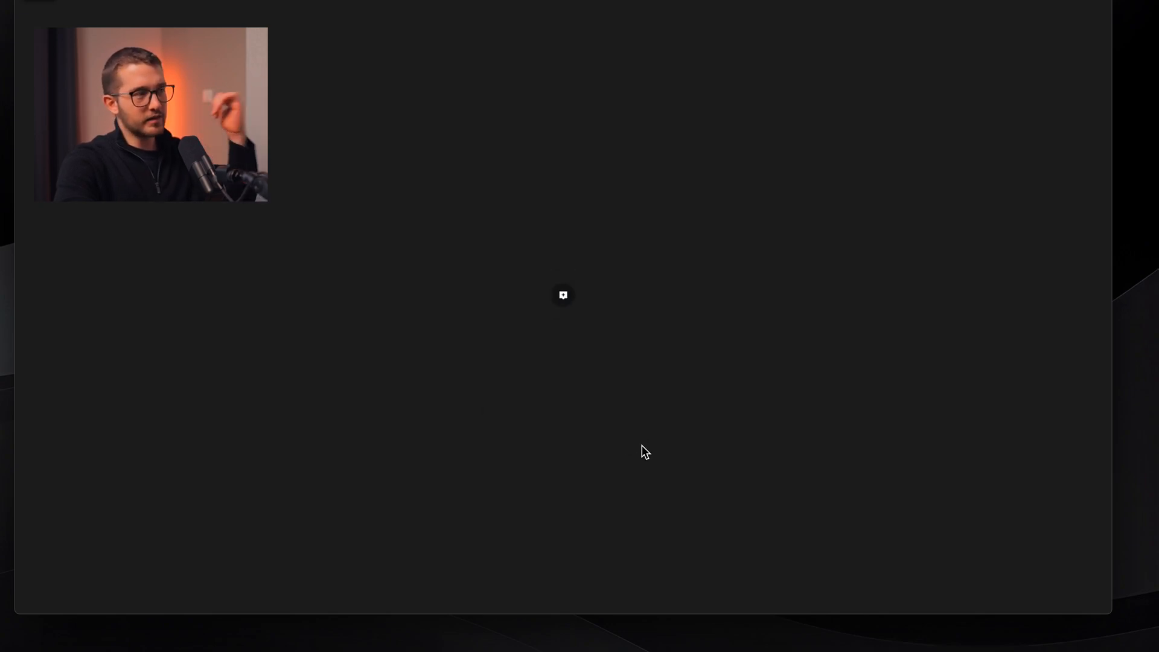
- Set the spring transition bounce to 0
{"action": "key", "text": "Escape"}
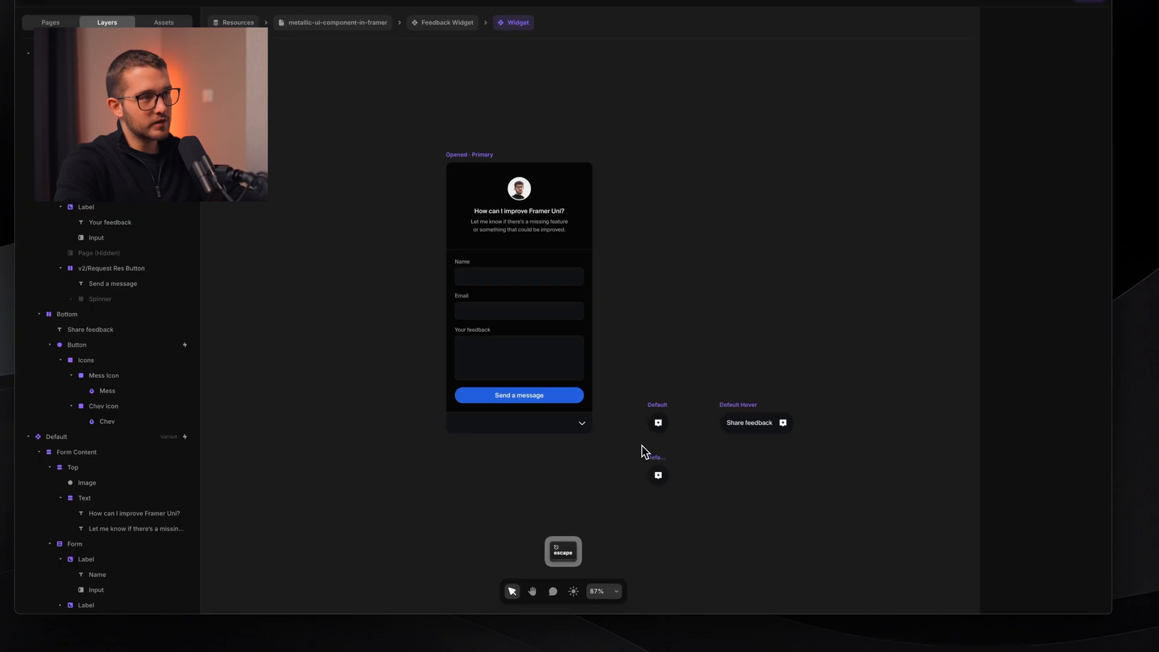
{"action": "left_click", "coordinate": [1057, 565]}
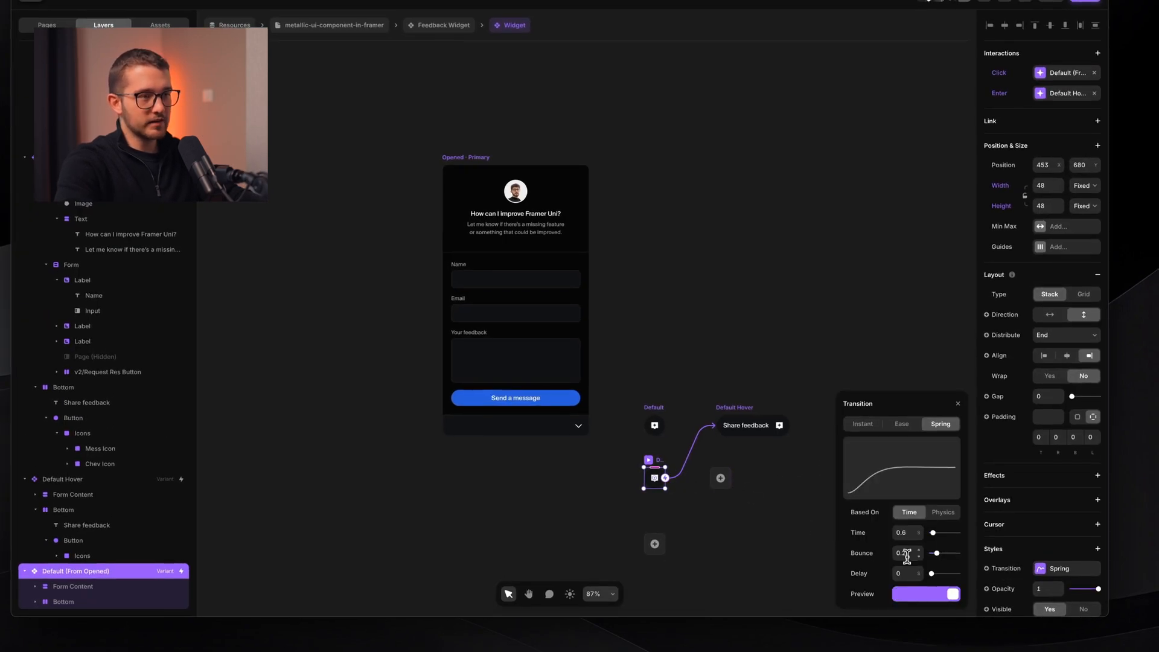
{"action": "type", "text": "0"}
{"action": "key", "text": "Return"}
{"action": "left_click", "coordinate": [707, 237]}
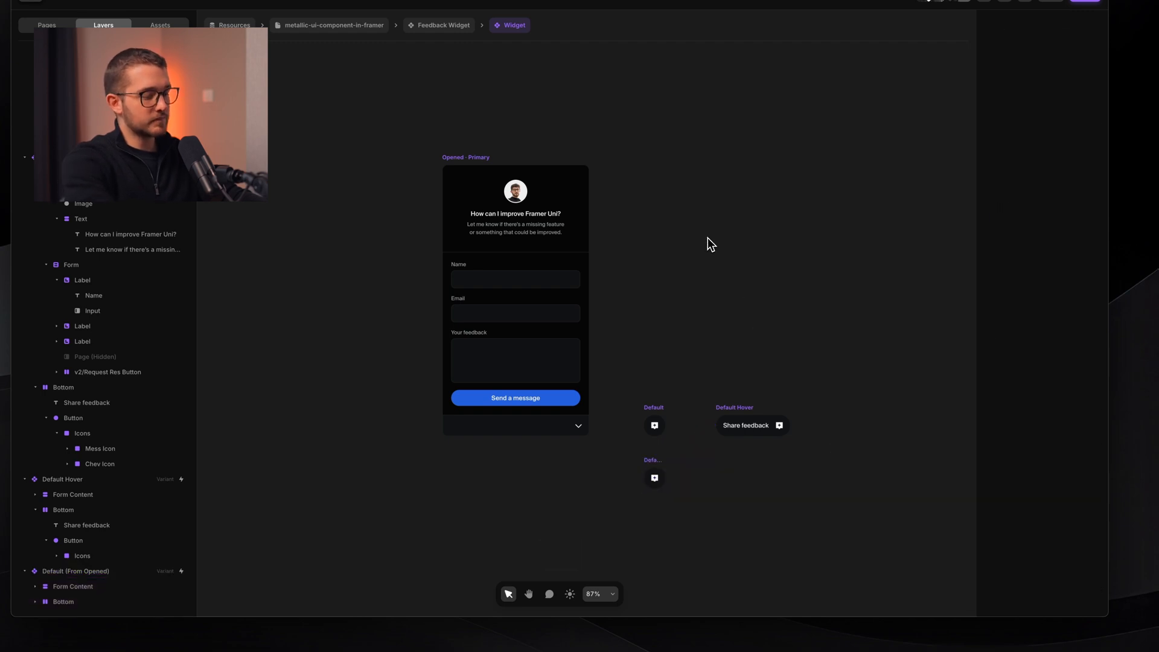
- Preview the widget, collapsing it to its small button and expanding it back twice
{"action": "key", "text": "super+p"}
{"action": "left_click", "coordinate": [634, 447]}
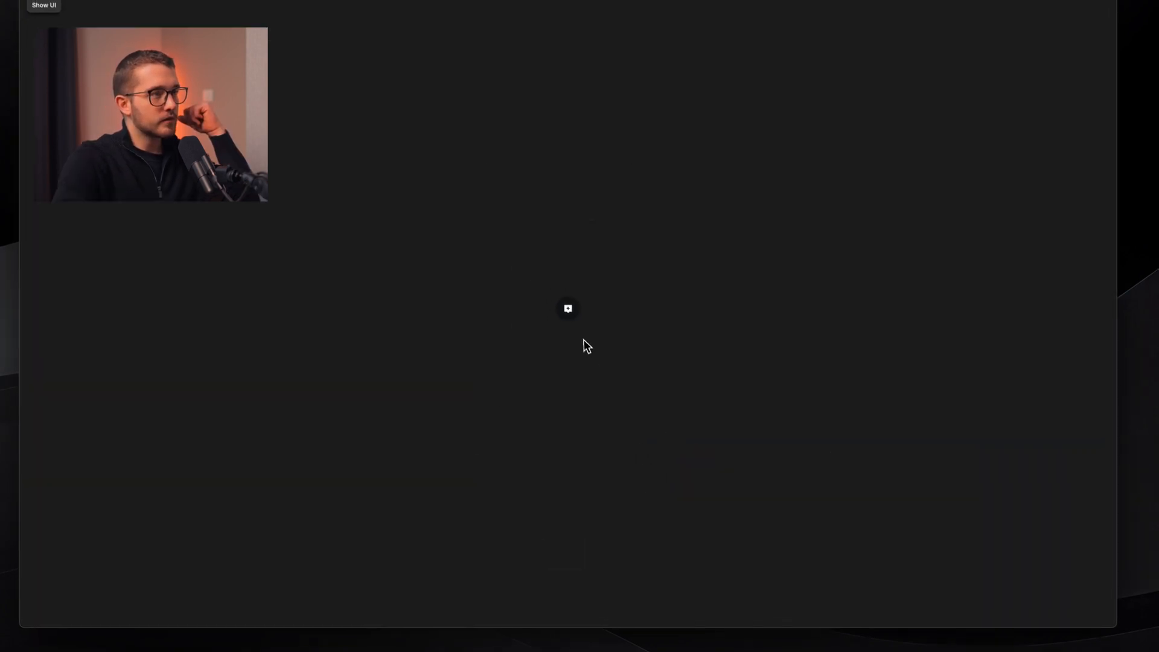
{"action": "left_click", "coordinate": [560, 300]}
{"action": "left_click", "coordinate": [647, 463]}
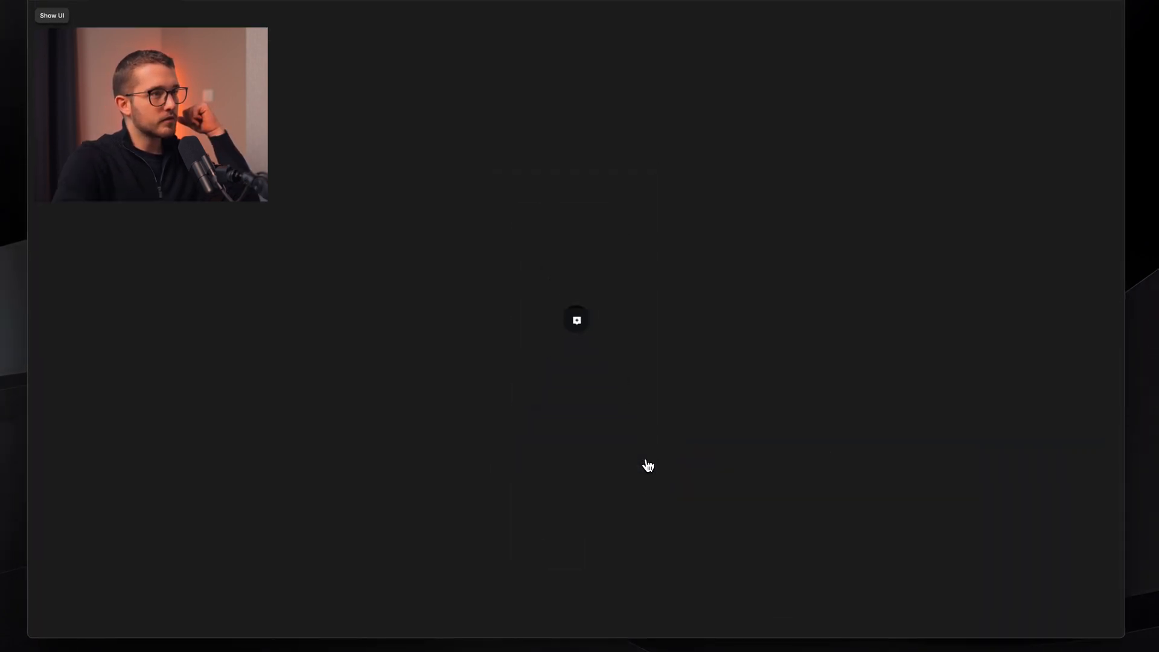
{"action": "left_click", "coordinate": [576, 319]}
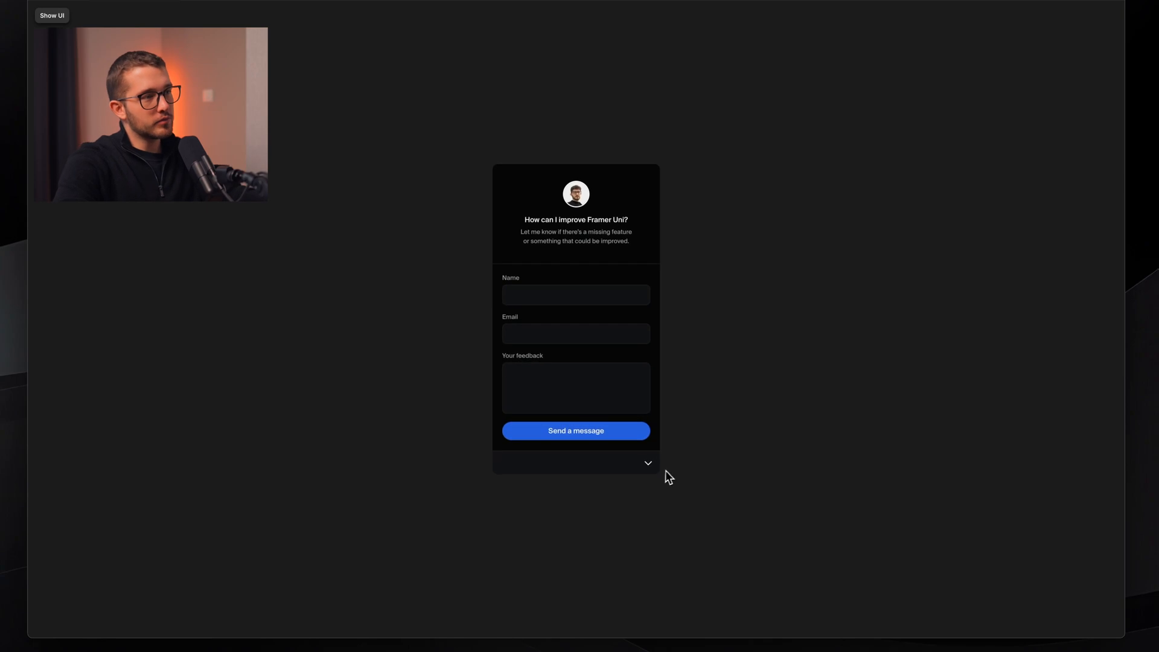
{"action": "left_click", "coordinate": [648, 464]}
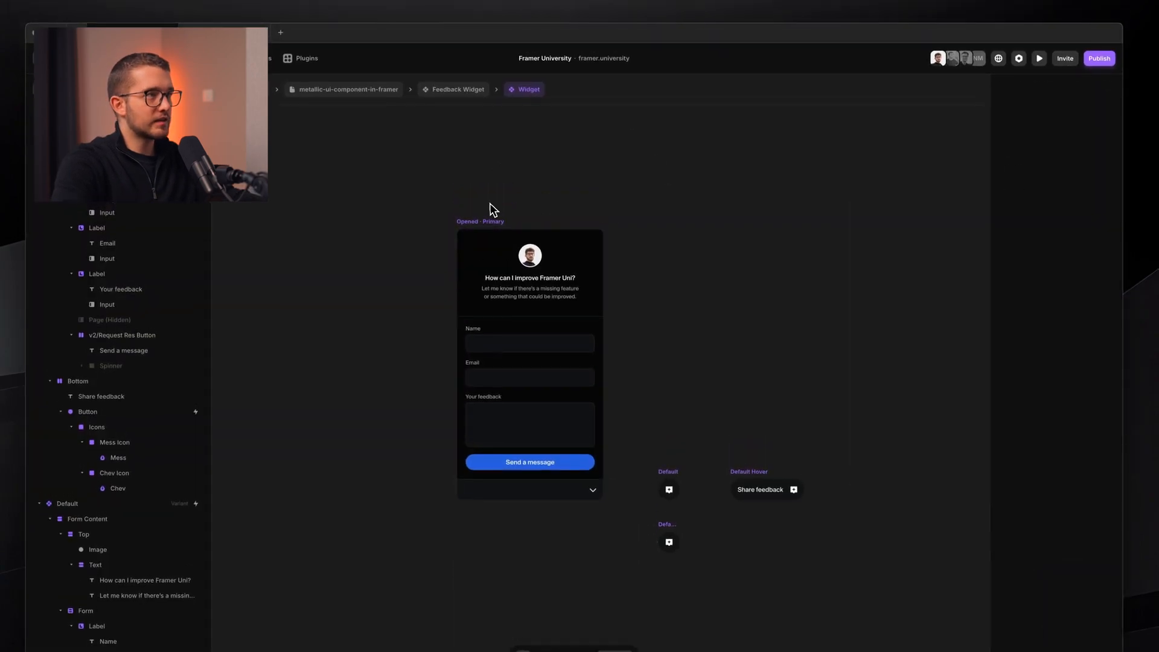
- Recheck the Opened · Primary spring transition, then preview, toggling the Share feedback pill repeatedly
{"action": "left_click", "coordinate": [490, 219]}
{"action": "left_click", "coordinate": [1091, 520]}
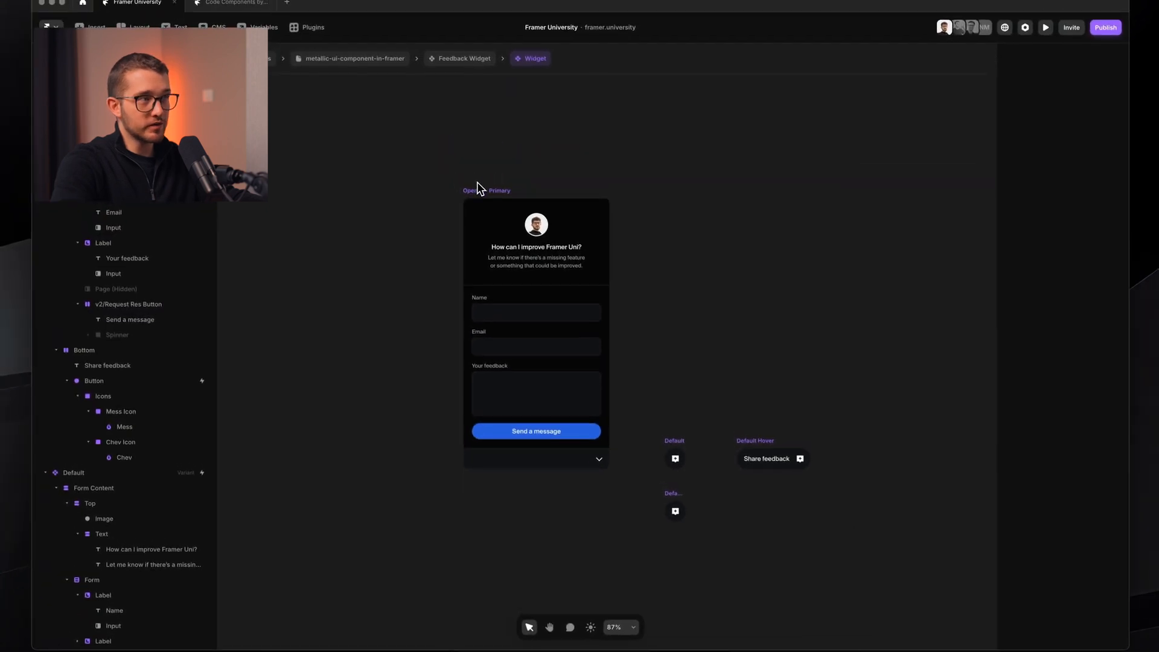
{"action": "left_click", "coordinate": [474, 186]}
{"action": "key", "text": "super+p"}
{"action": "left_click", "coordinate": [652, 474]}
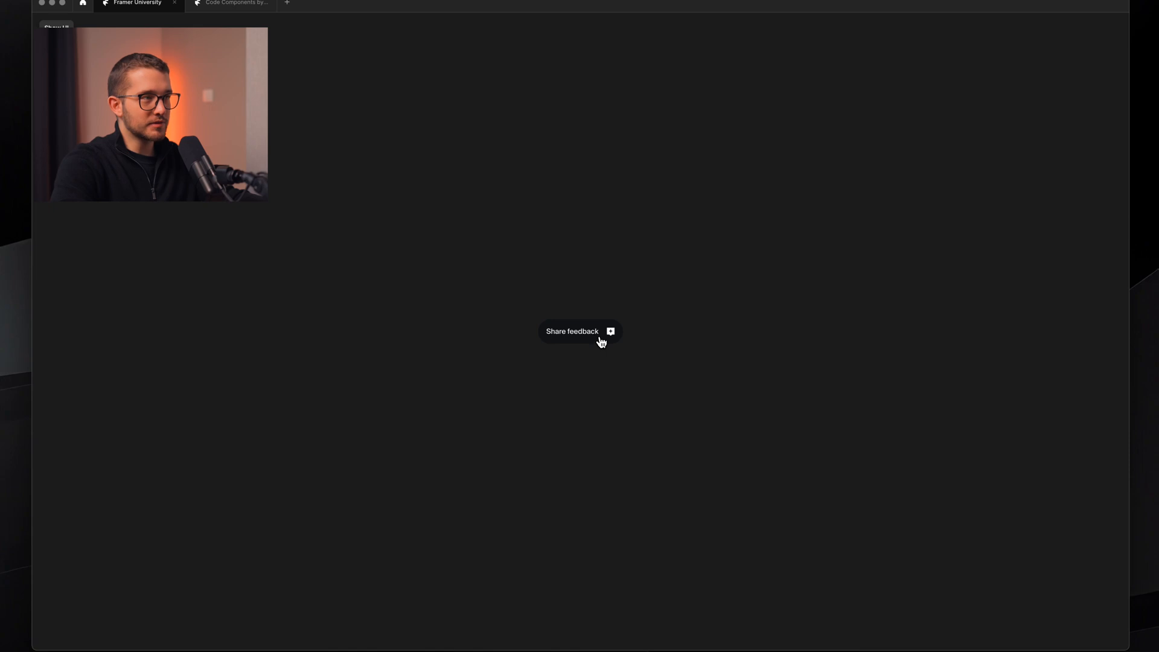
{"action": "left_click", "coordinate": [601, 341]}
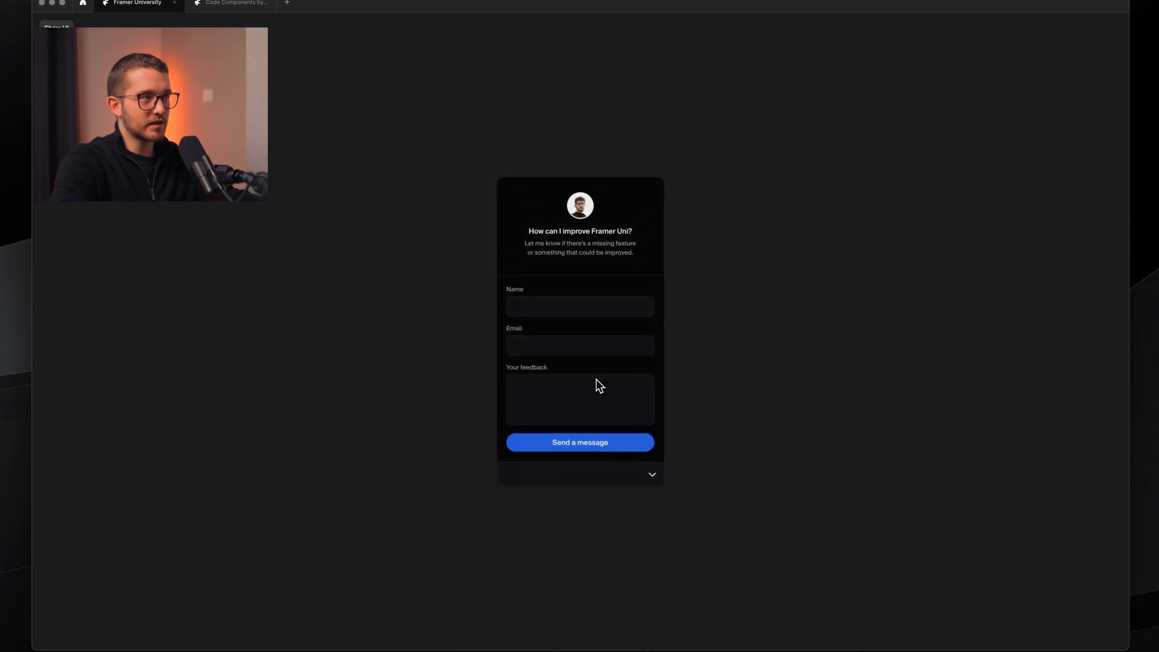
{"action": "left_click", "coordinate": [659, 484]}
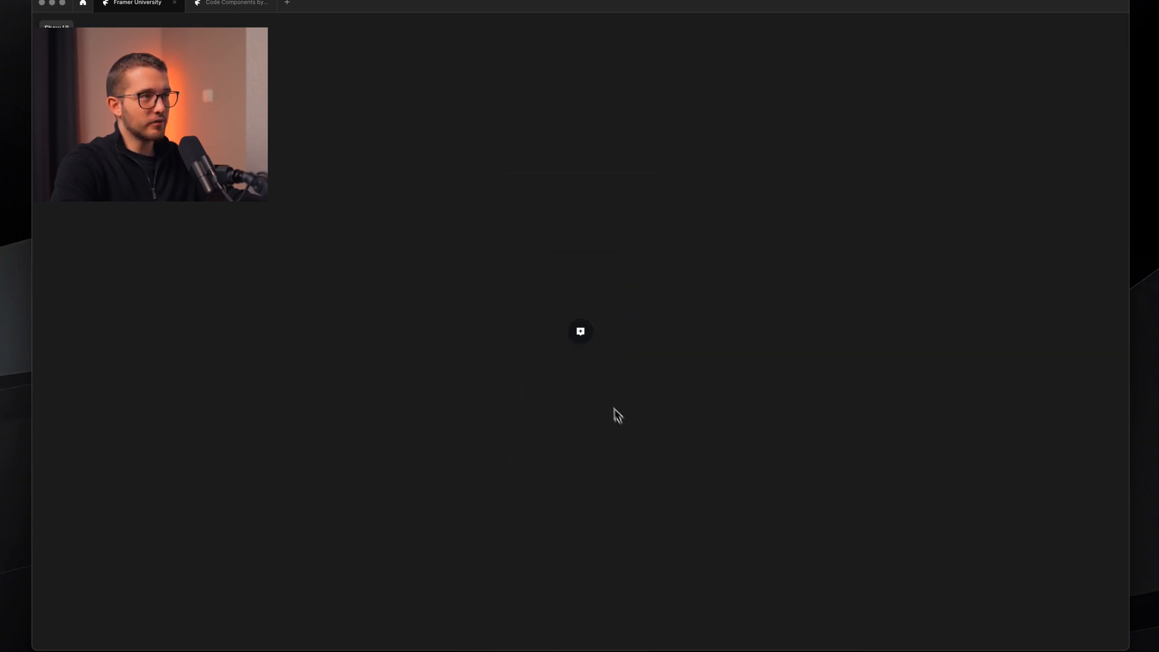
{"action": "left_click", "coordinate": [592, 336]}
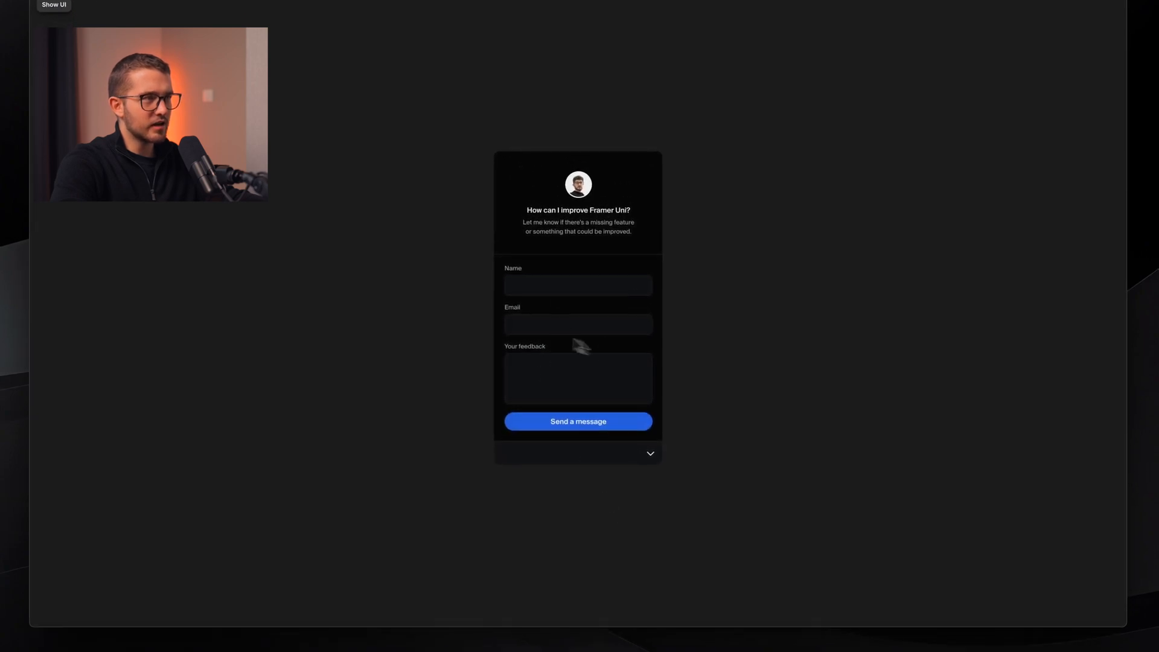
{"action": "left_click", "coordinate": [654, 460]}
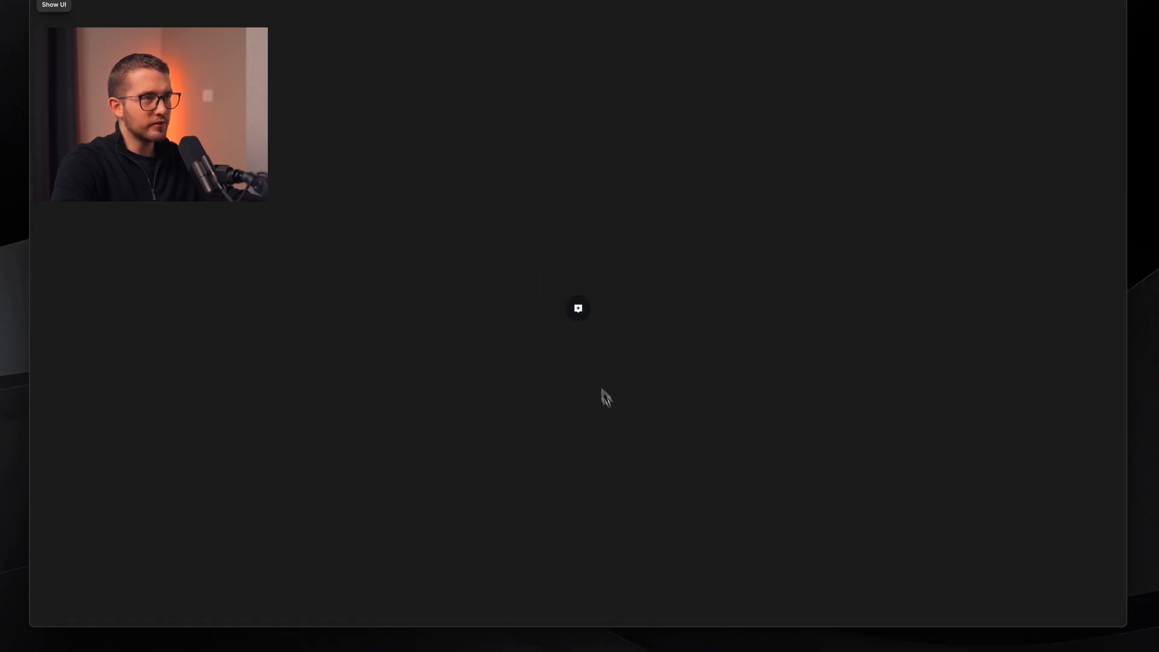
{"action": "left_click", "coordinate": [586, 315]}
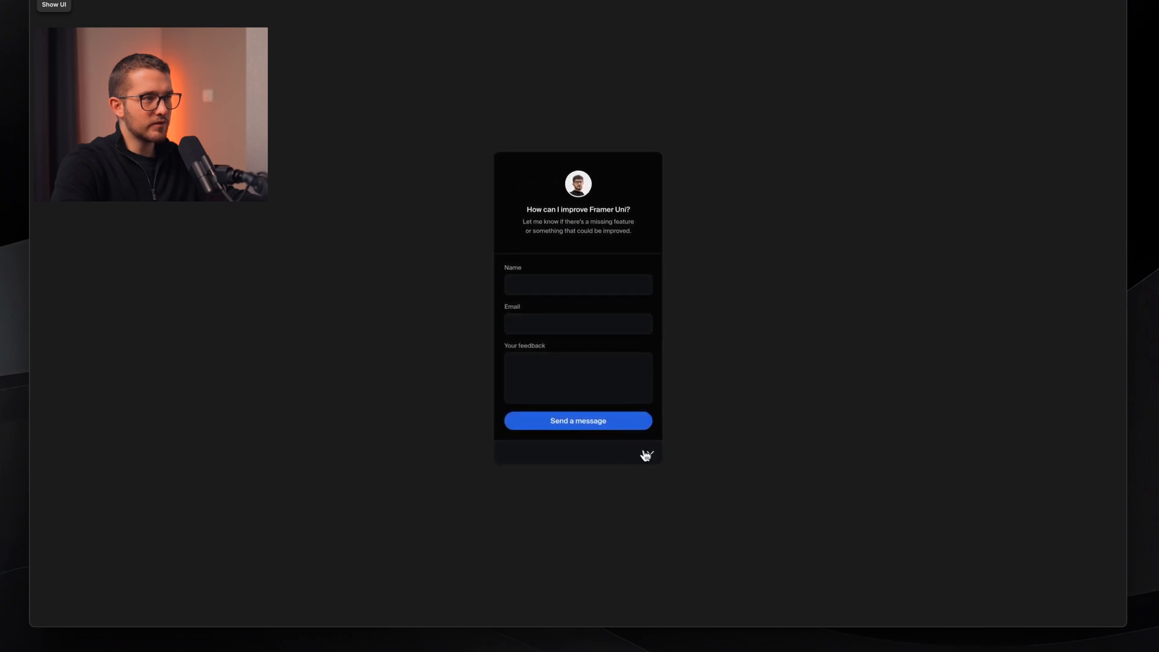
{"action": "left_click", "coordinate": [647, 457]}
{"action": "left_click", "coordinate": [585, 315]}
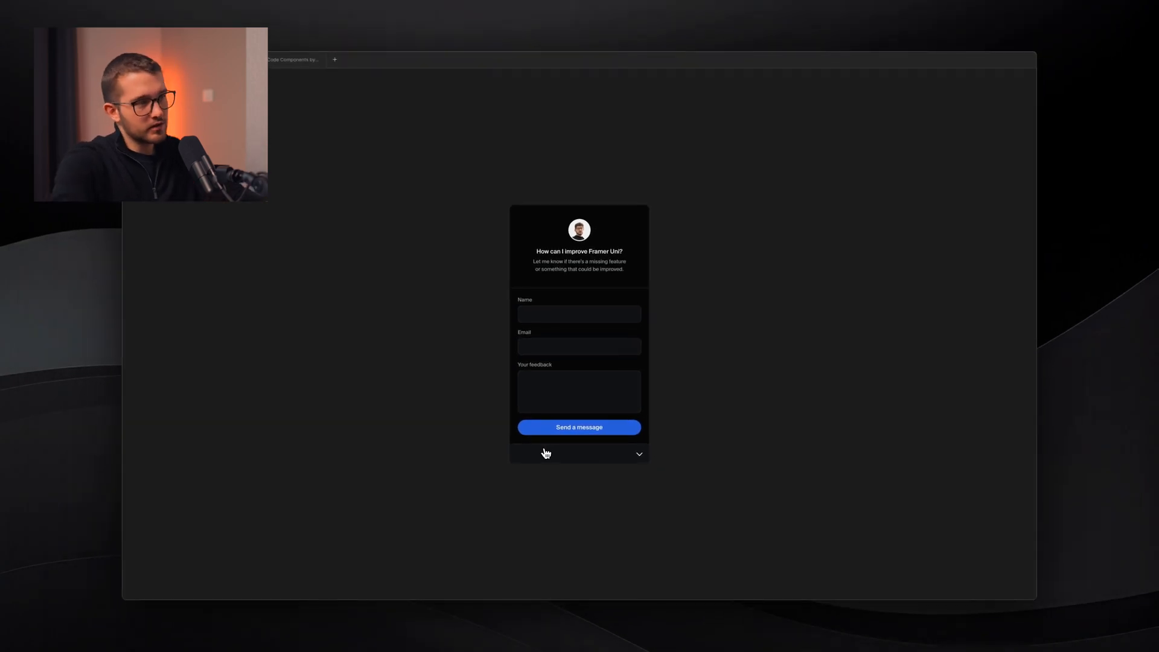
- Reset the hover bar's padding override back to 0
{"action": "key", "text": "Escape"}
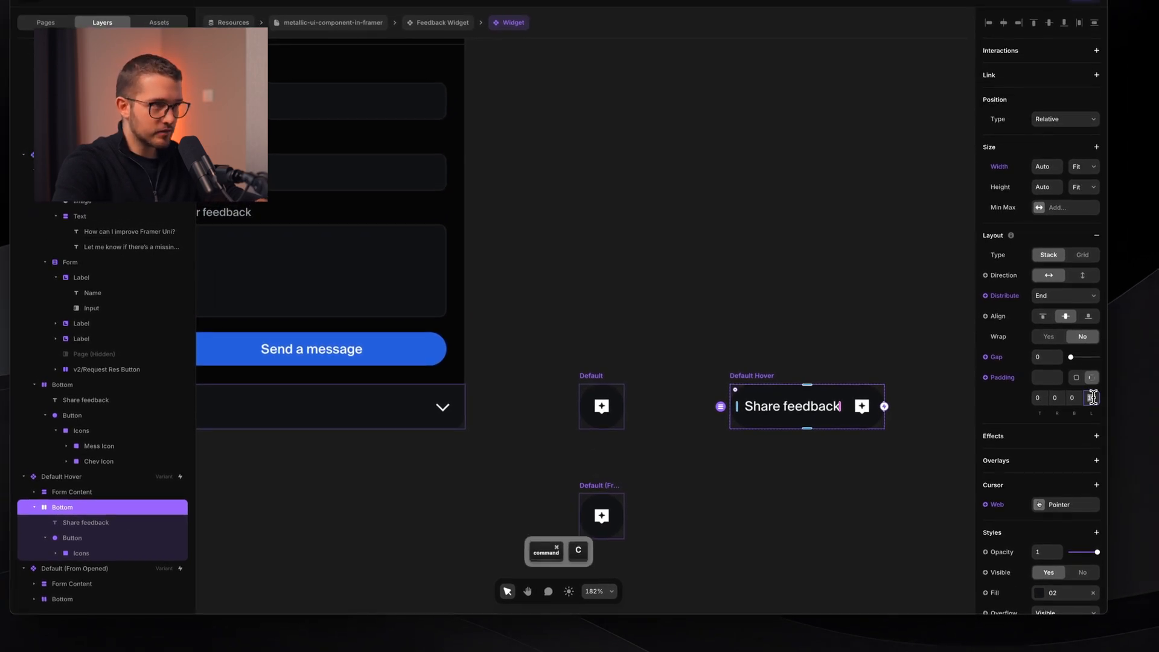
{"action": "scroll", "coordinate": [739, 411], "scroll_direction": "left", "scroll_amount": 2}
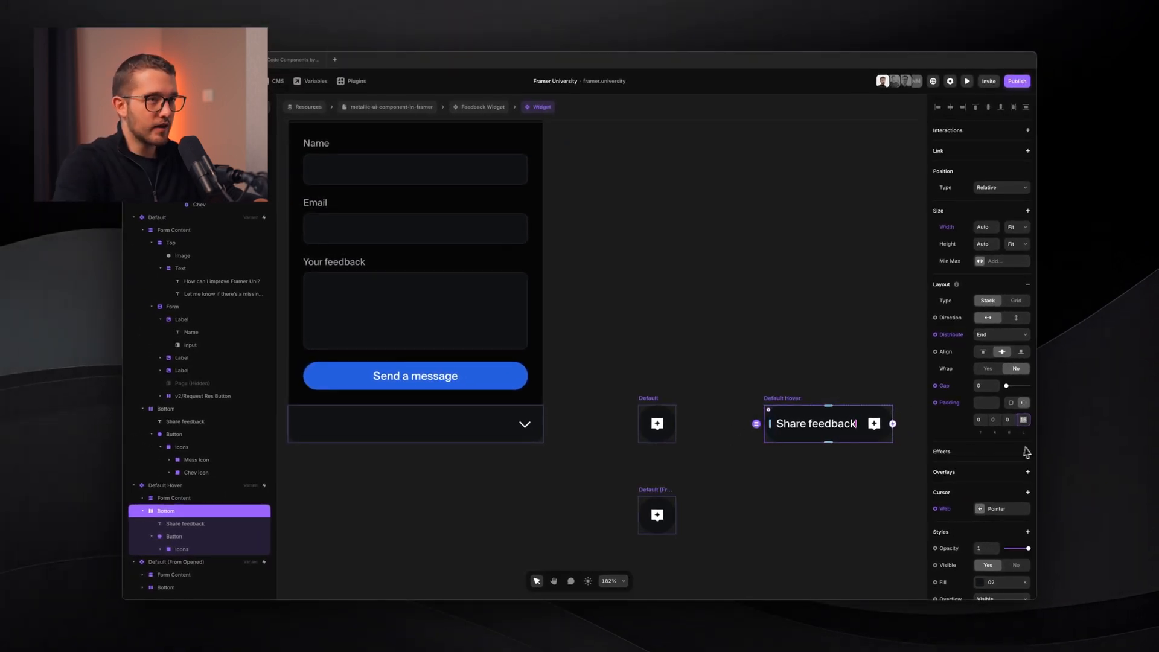
{"action": "left_click", "coordinate": [947, 403]}
{"action": "left_click", "coordinate": [958, 439]}
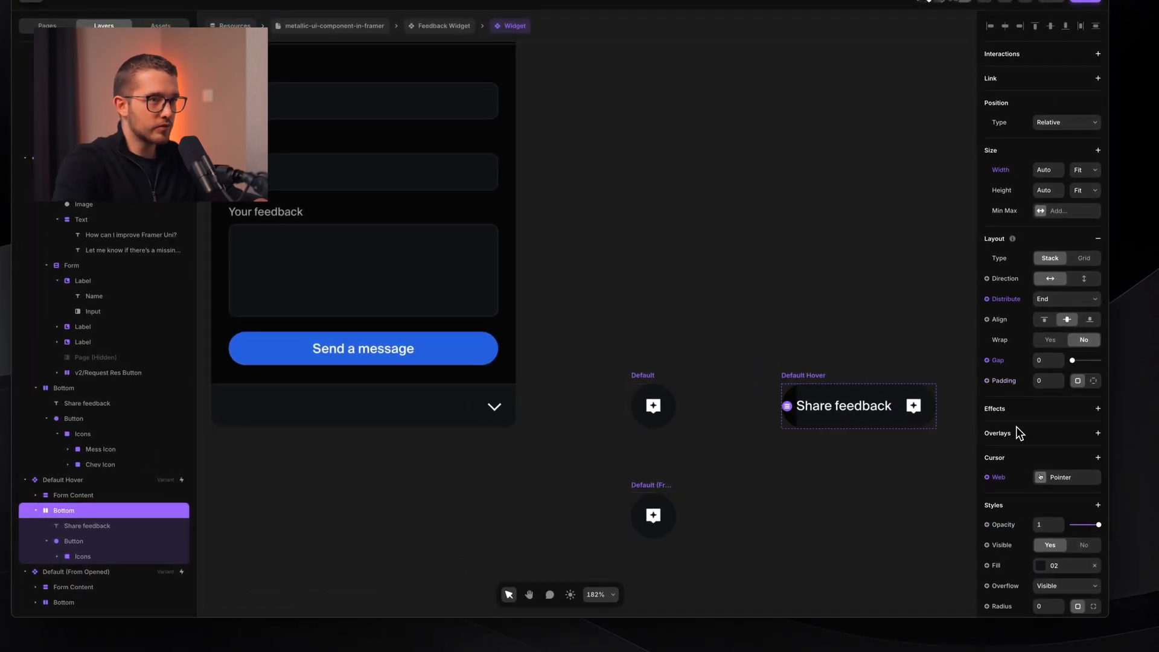
- Give the opened widget's Bottom bar per-side padding of 16, then preview it
{"action": "left_click", "coordinate": [443, 411]}
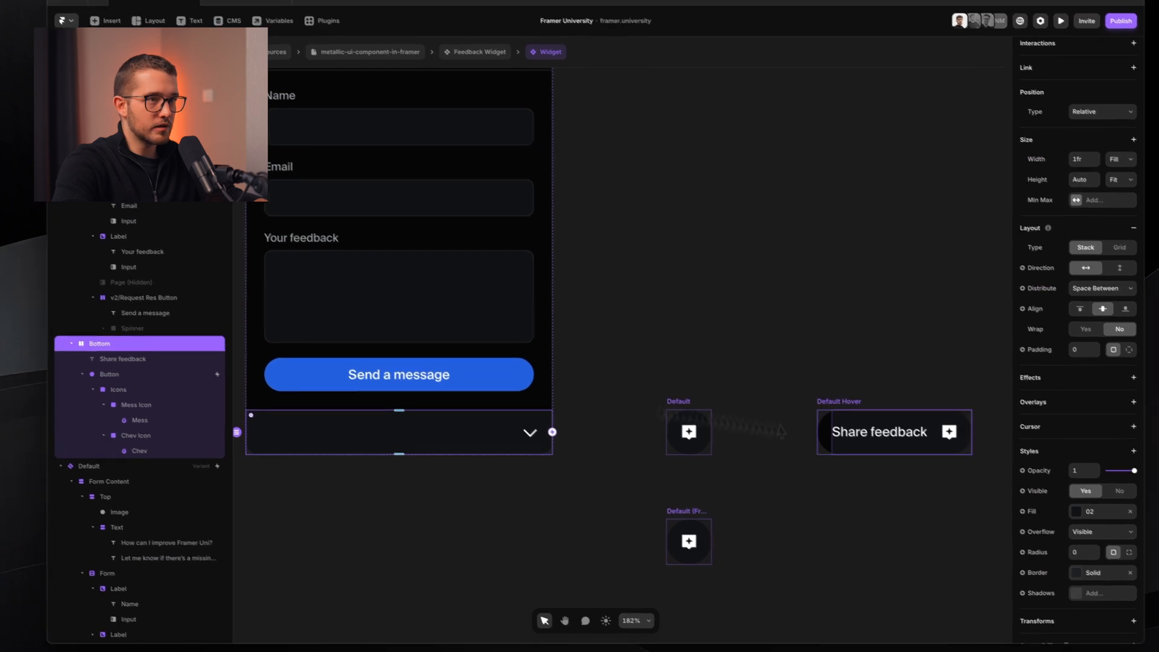
{"action": "left_click", "coordinate": [1128, 349]}
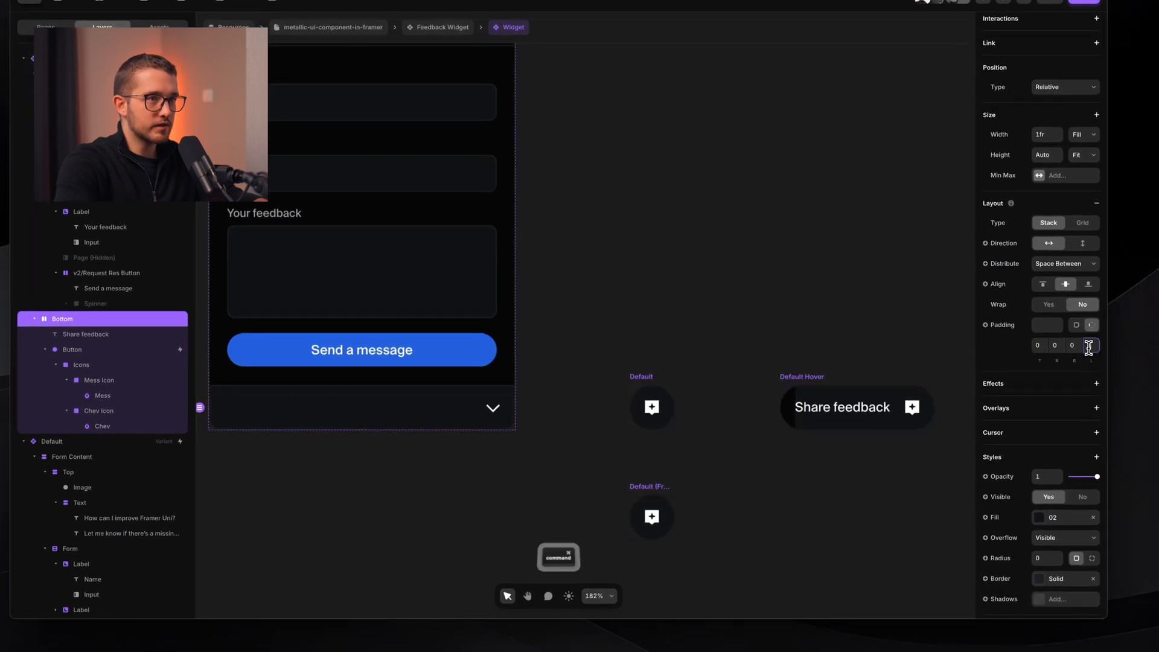
{"action": "key", "text": "Return"}
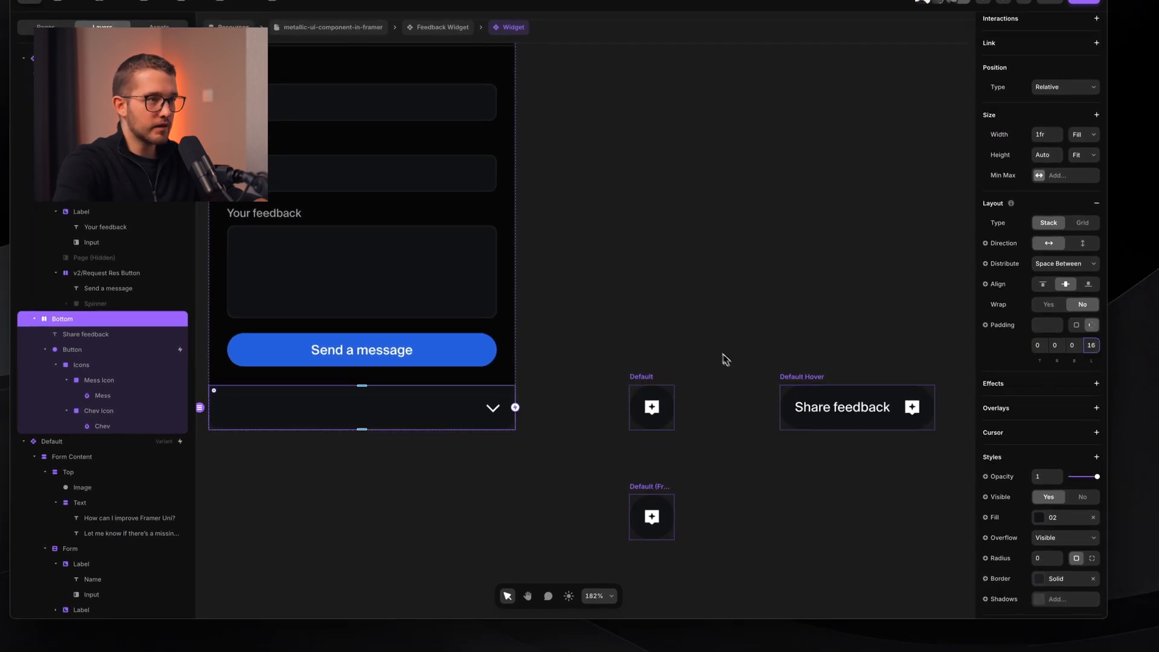
{"action": "left_click", "coordinate": [723, 354]}
{"action": "scroll", "coordinate": [720, 351], "scroll_direction": "down", "scroll_amount": 3}
{"action": "key", "text": "super+p"}
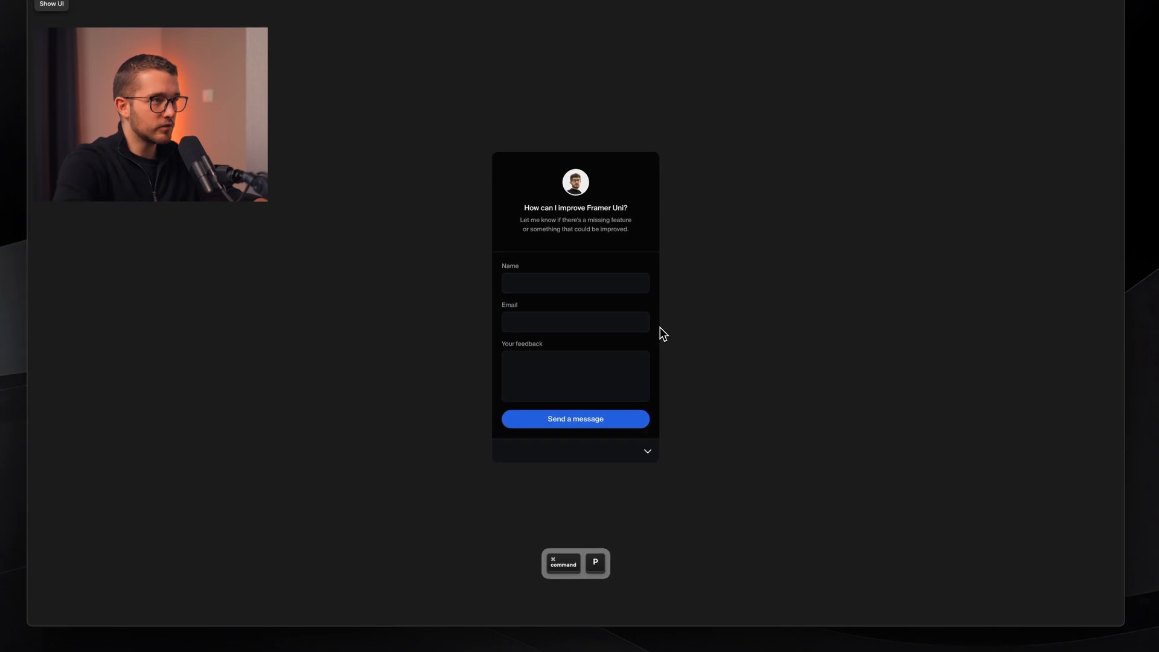
{"action": "left_click", "coordinate": [647, 451]}
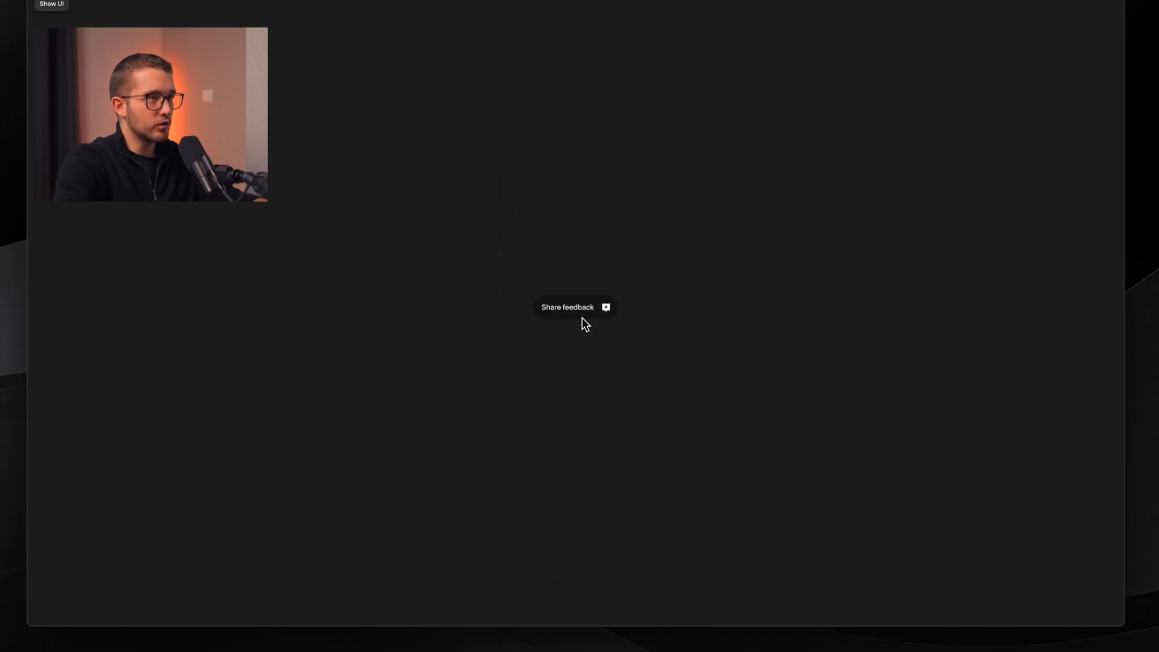
{"action": "left_click", "coordinate": [590, 315]}
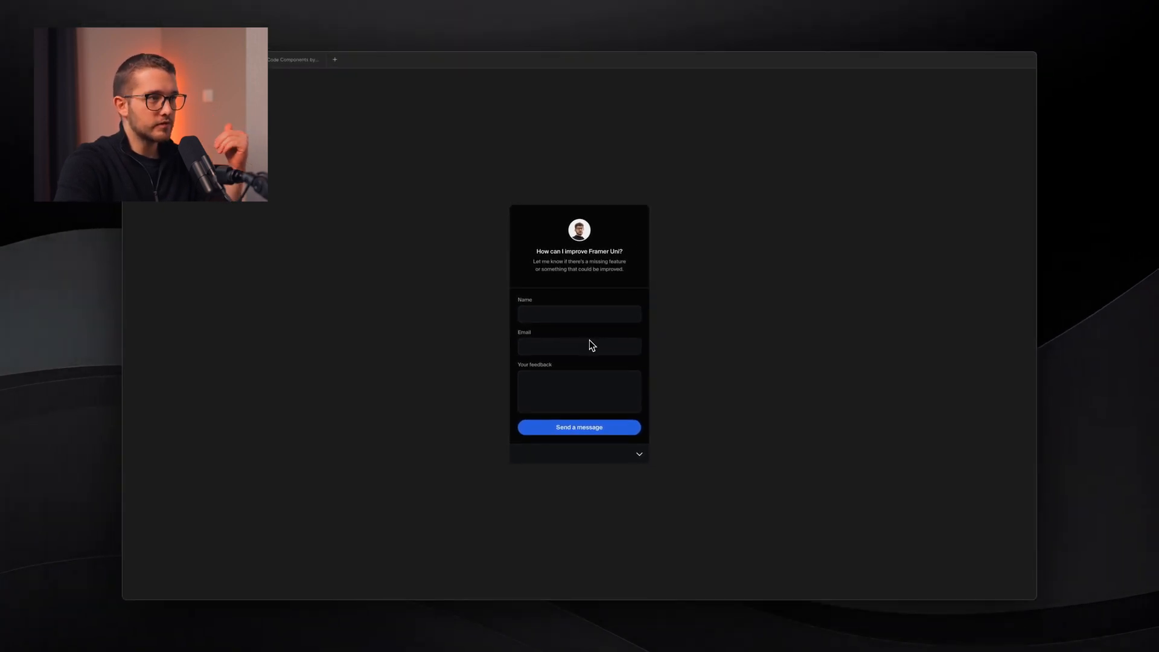
{"action": "left_click", "coordinate": [639, 453]}
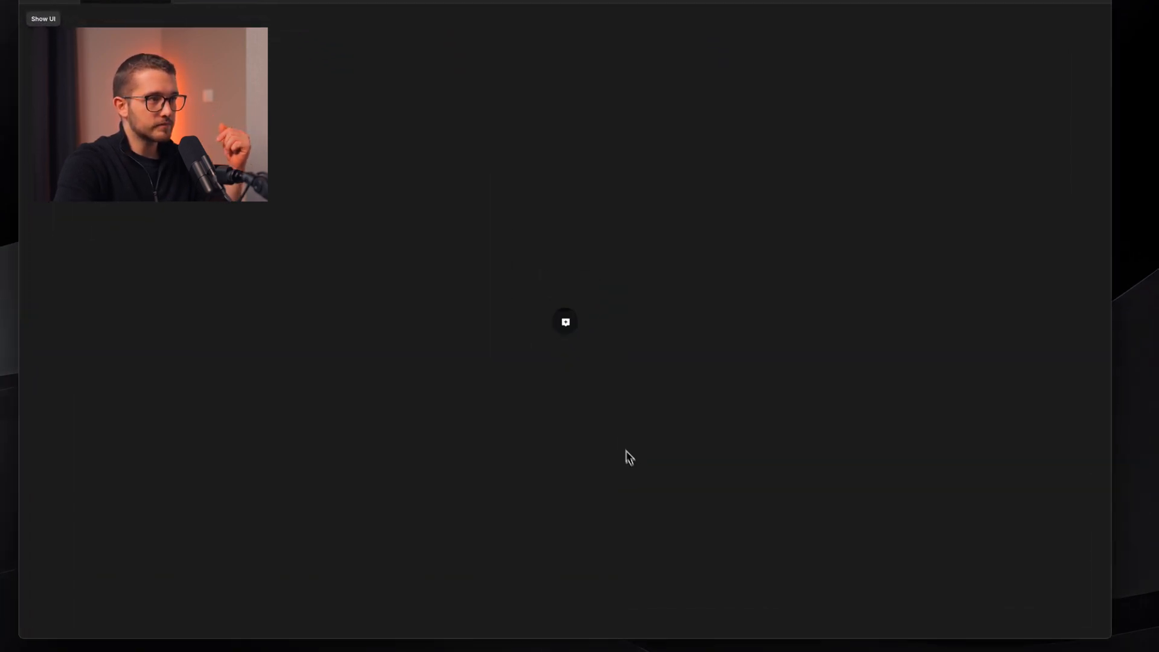
{"action": "left_click", "coordinate": [568, 324]}
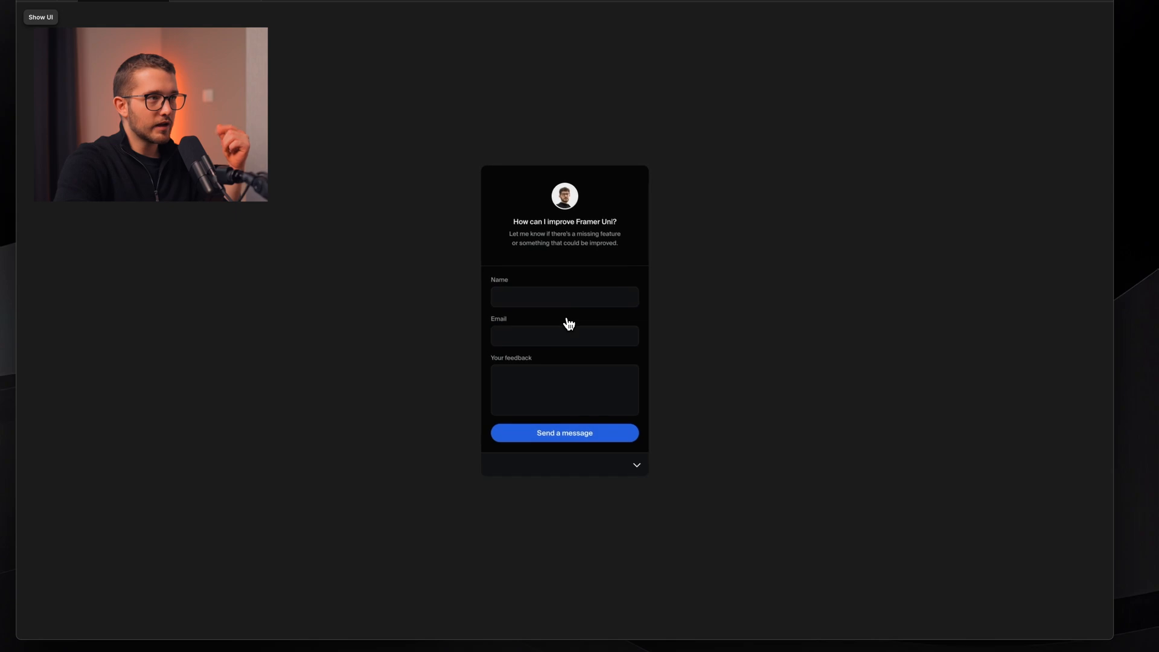
{"action": "left_click", "coordinate": [637, 466]}
- Set the spring transition time to 0.7 between Opened · Primary and Default (From Opened)
{"action": "key", "text": "Escape"}
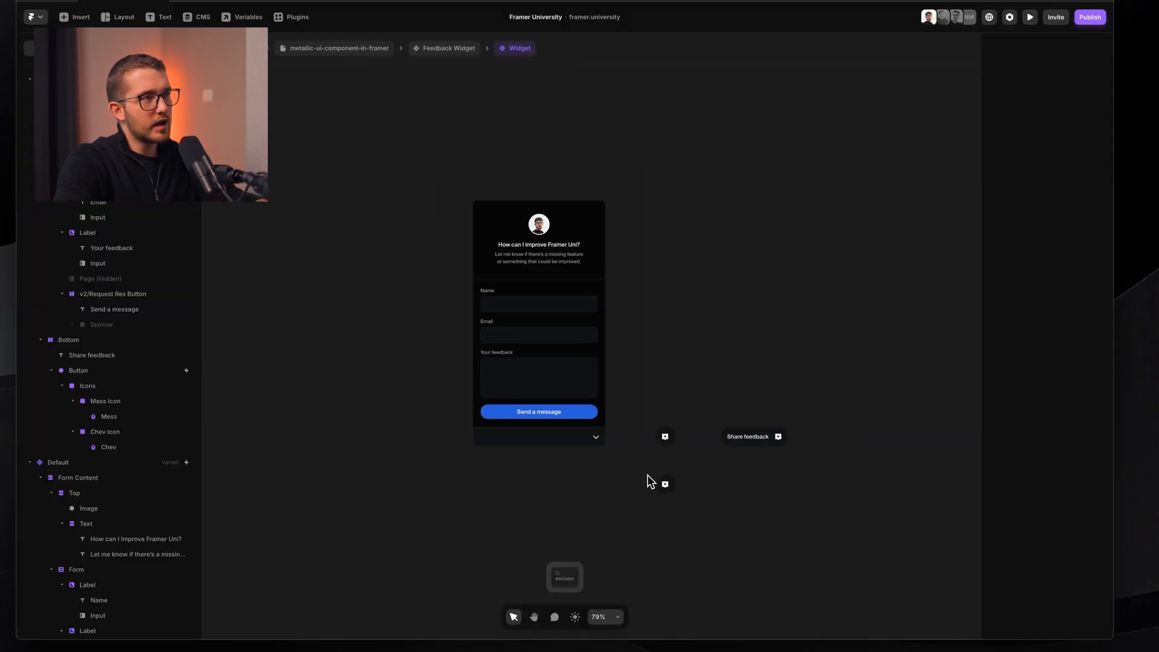
{"action": "left_click", "coordinate": [543, 199]}
{"action": "left_click", "coordinate": [1067, 547]}
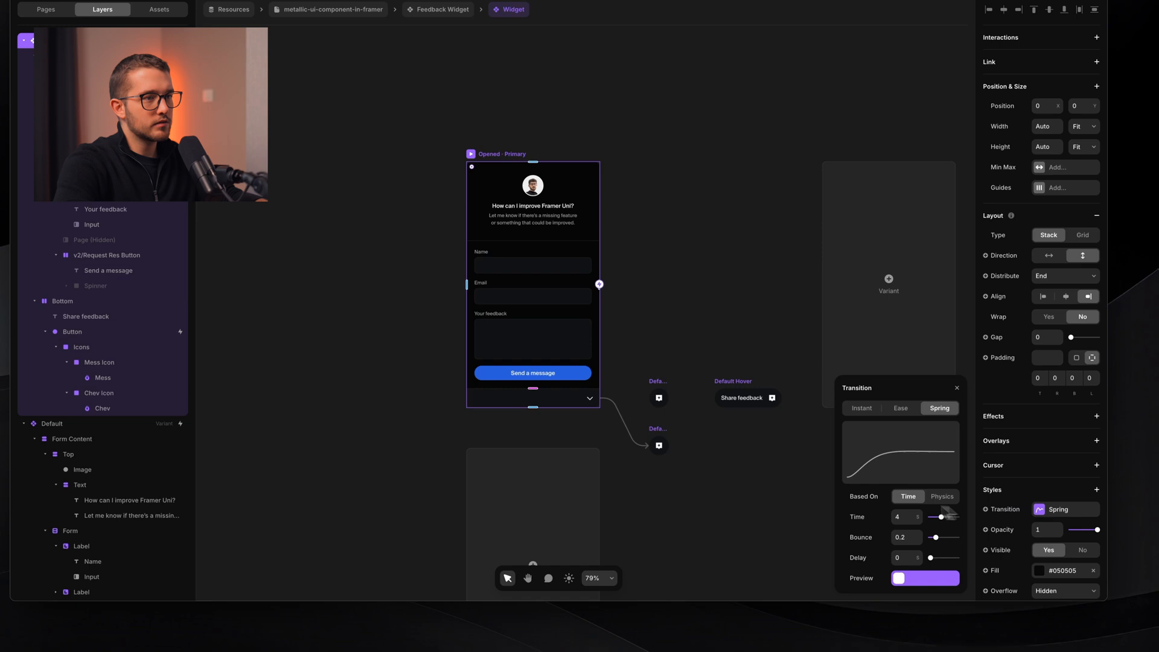
{"action": "left_click", "coordinate": [907, 517]}
{"action": "type", "text": "0.7"}
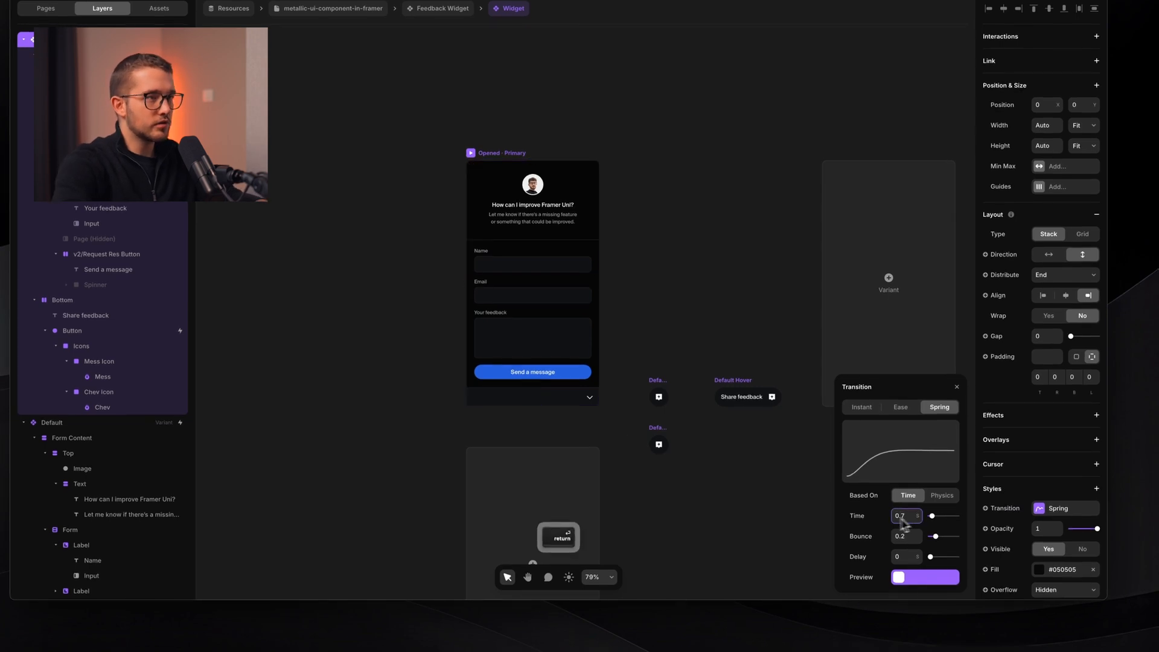
{"action": "left_click", "coordinate": [662, 444]}
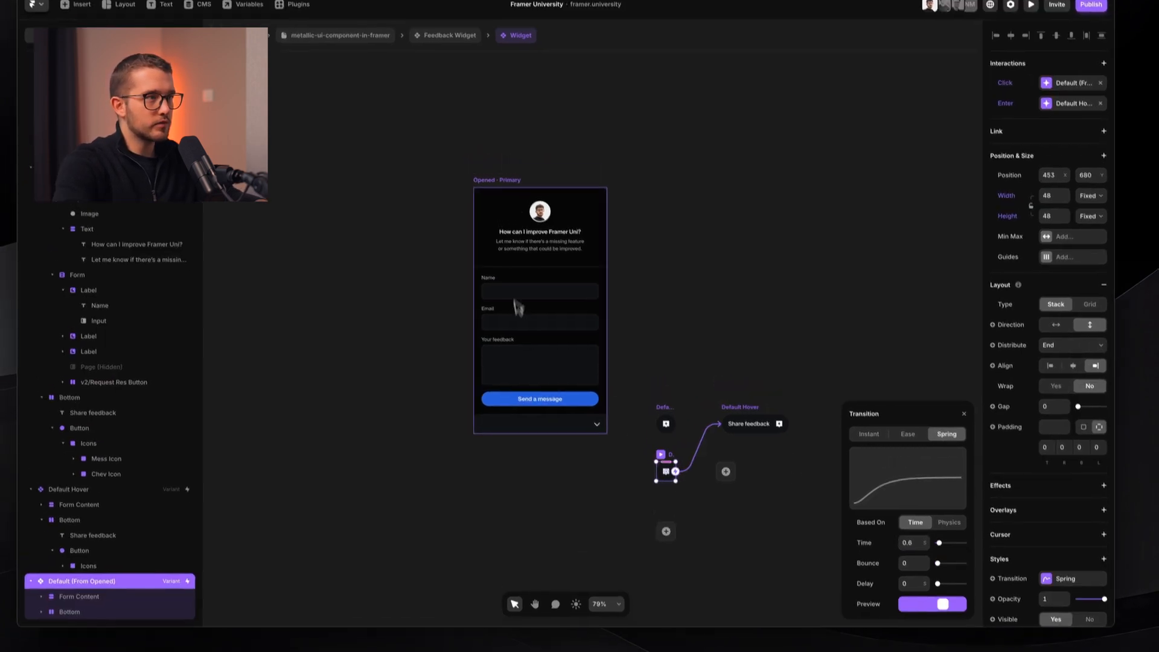
{"action": "left_click", "coordinate": [510, 155]}
{"action": "left_click", "coordinate": [908, 514]}
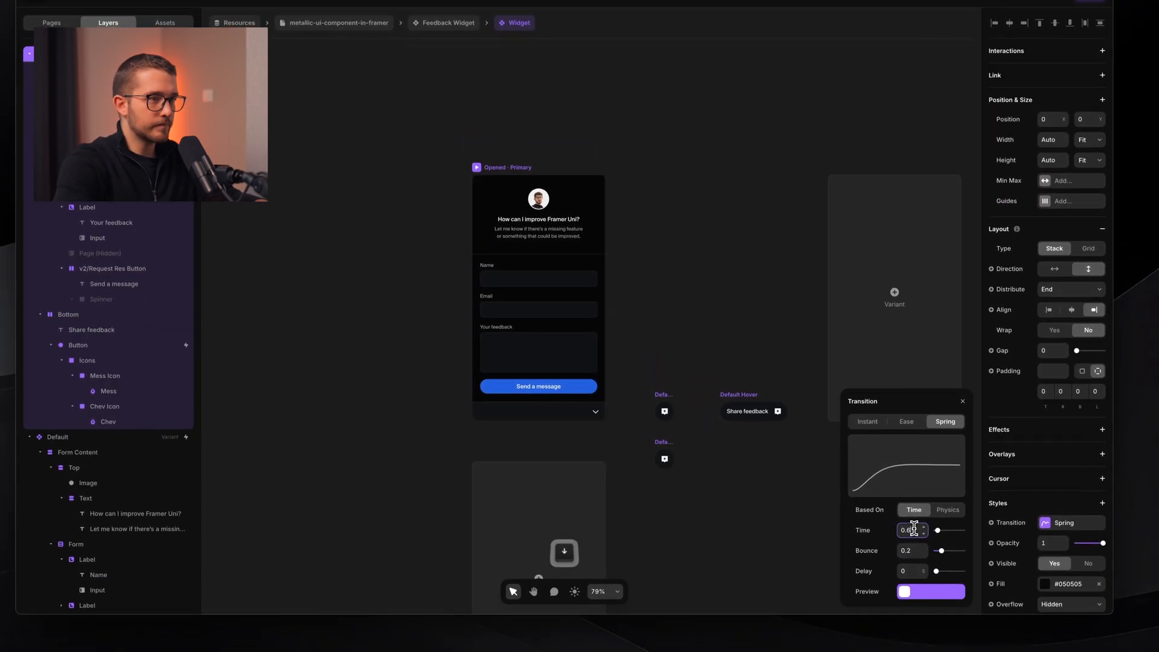
{"action": "left_click", "coordinate": [662, 449]}
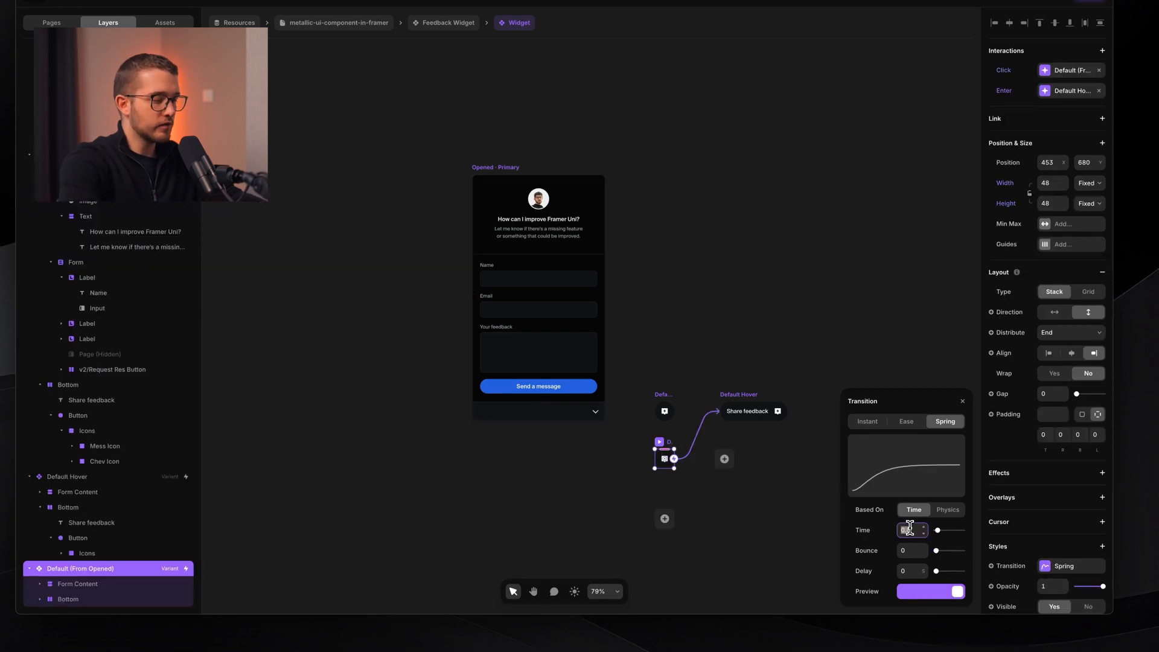
{"action": "type", "text": "0.7"}
{"action": "key", "text": "Return"}
- Preview the opened widget live and collapse the form to its launcher
{"action": "left_click", "coordinate": [803, 471]}
{"action": "left_click", "coordinate": [507, 167]}
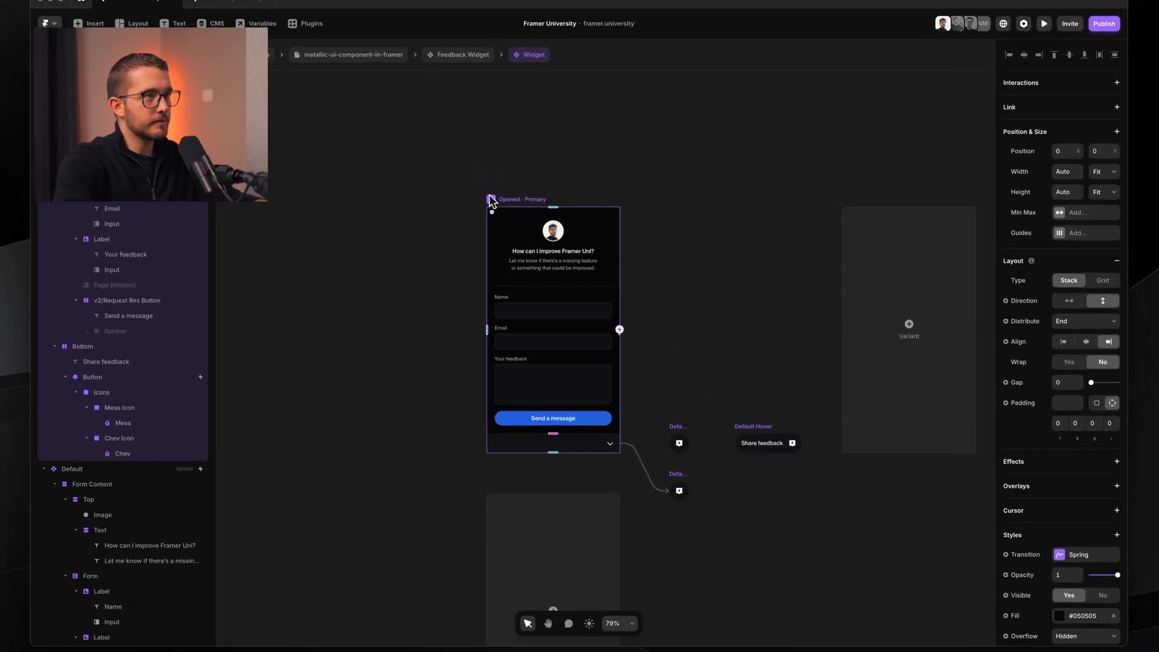
{"action": "left_click", "coordinate": [491, 198]}
{"action": "left_click", "coordinate": [654, 476]}
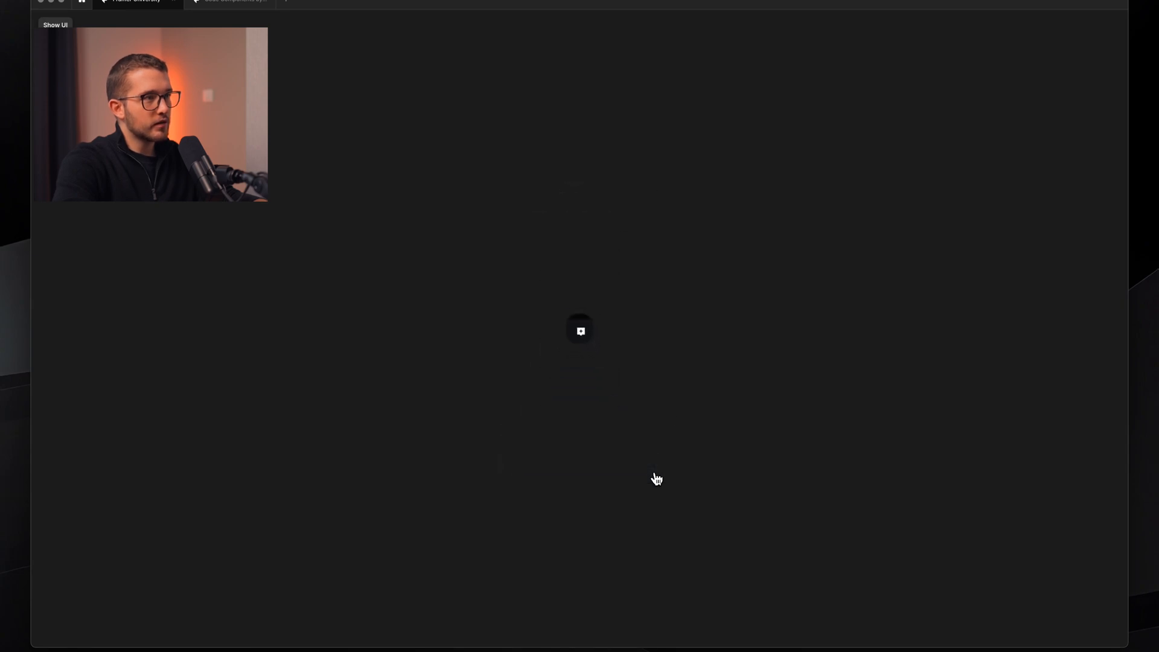
- Expand and collapse the feedback form twice in the live preview
{"action": "left_click", "coordinate": [580, 332]}
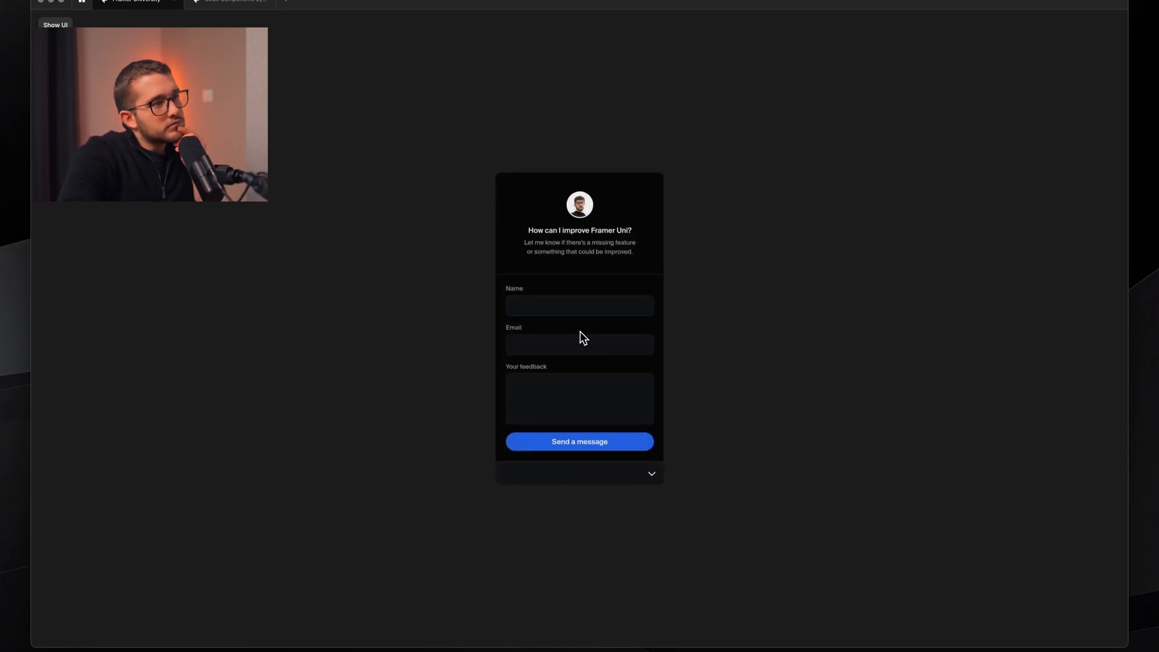
{"action": "left_click", "coordinate": [662, 474]}
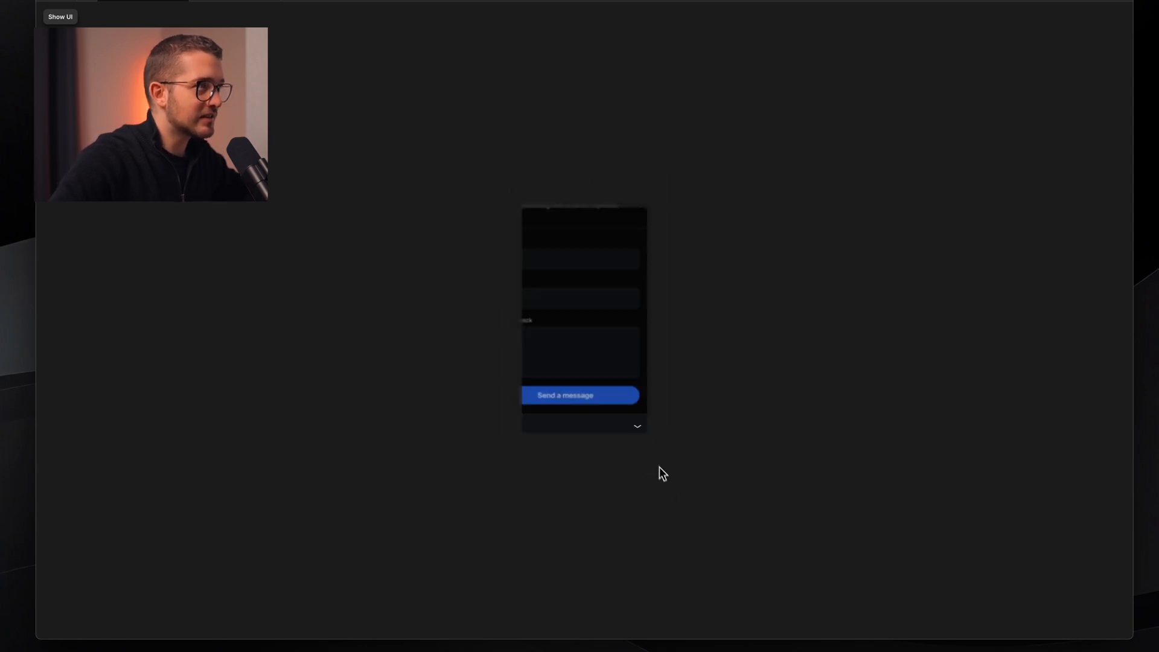
{"action": "left_click", "coordinate": [606, 333]}
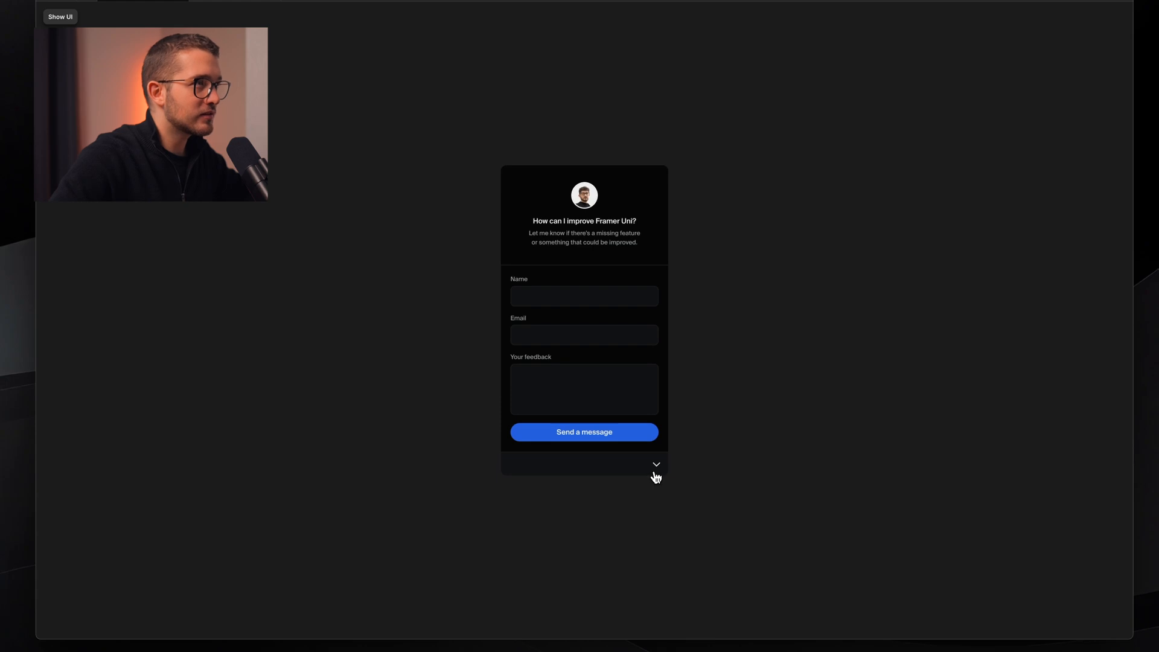
{"action": "left_click", "coordinate": [654, 473]}
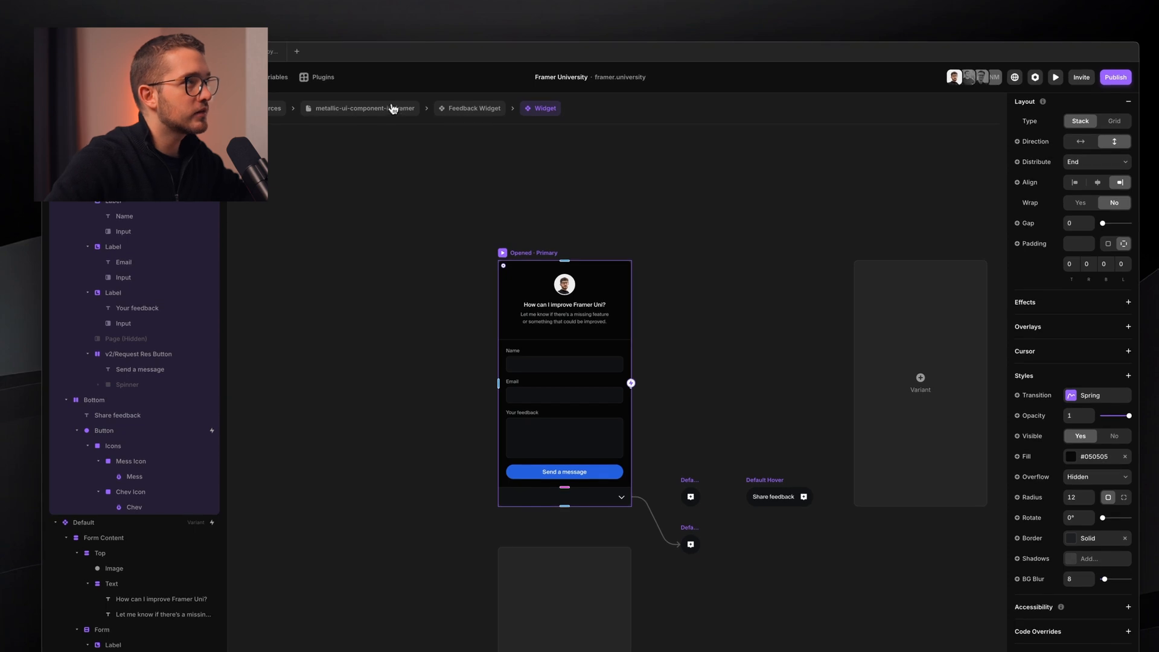
- Return to the resource page, check the widget instance's Pointer options, and preview
{"action": "left_click", "coordinate": [393, 103]}
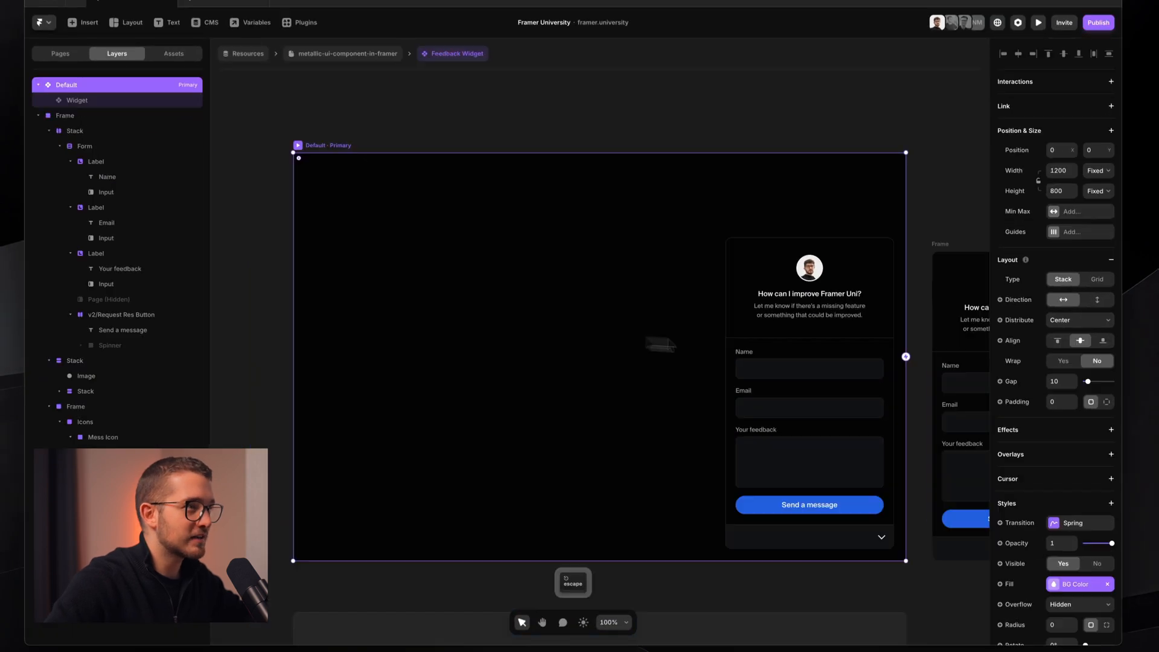
{"action": "left_click", "coordinate": [346, 58]}
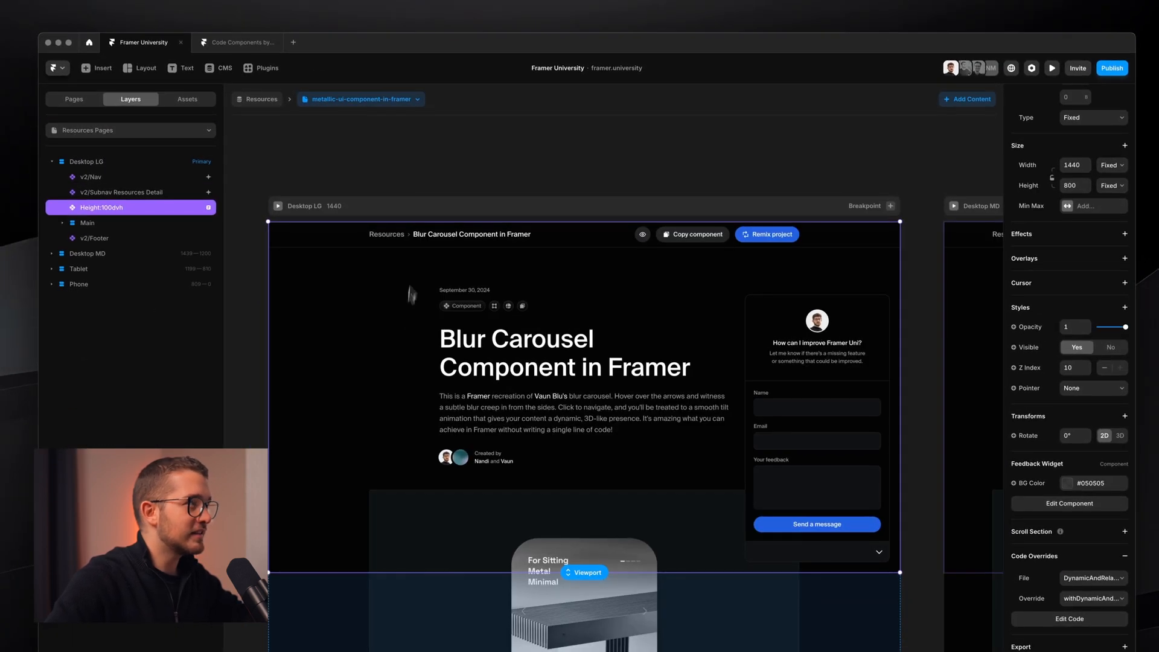
{"action": "scroll", "coordinate": [388, 303], "scroll_direction": "left", "scroll_amount": 1}
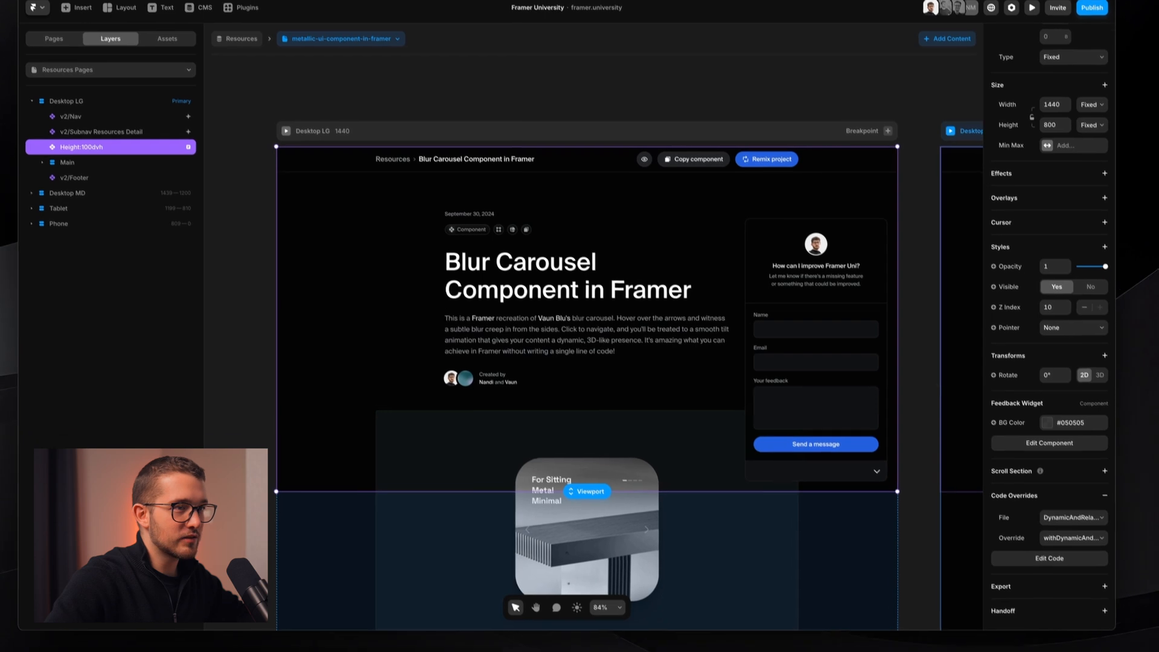
{"action": "left_click", "coordinate": [1060, 310]}
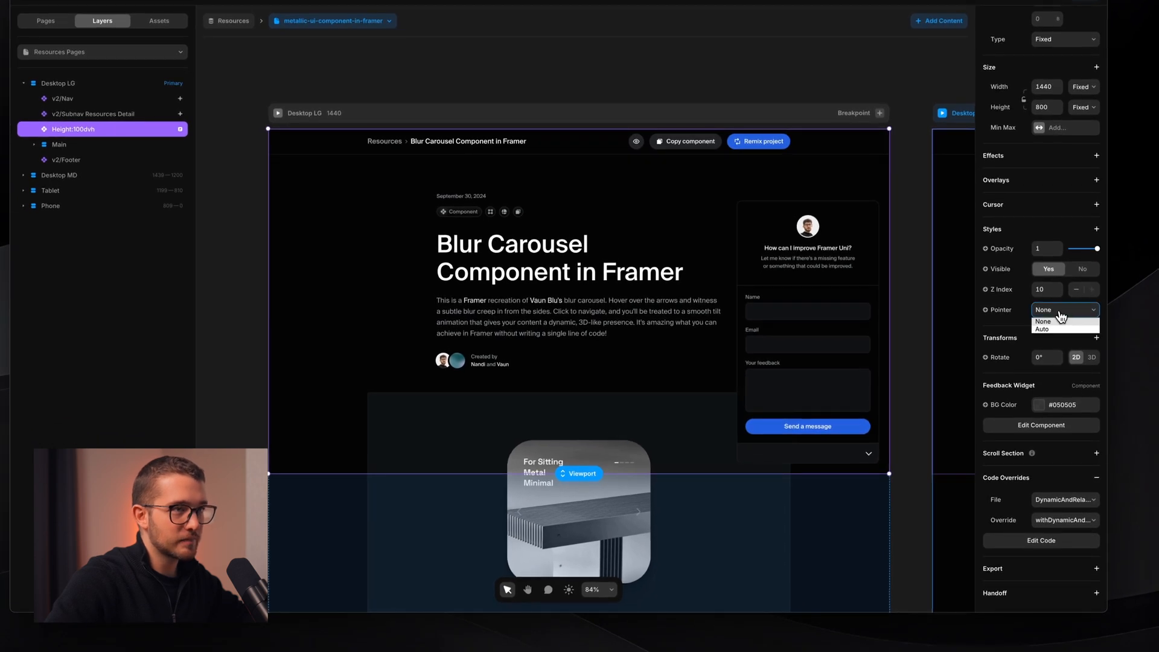
{"action": "key", "text": "super+p"}
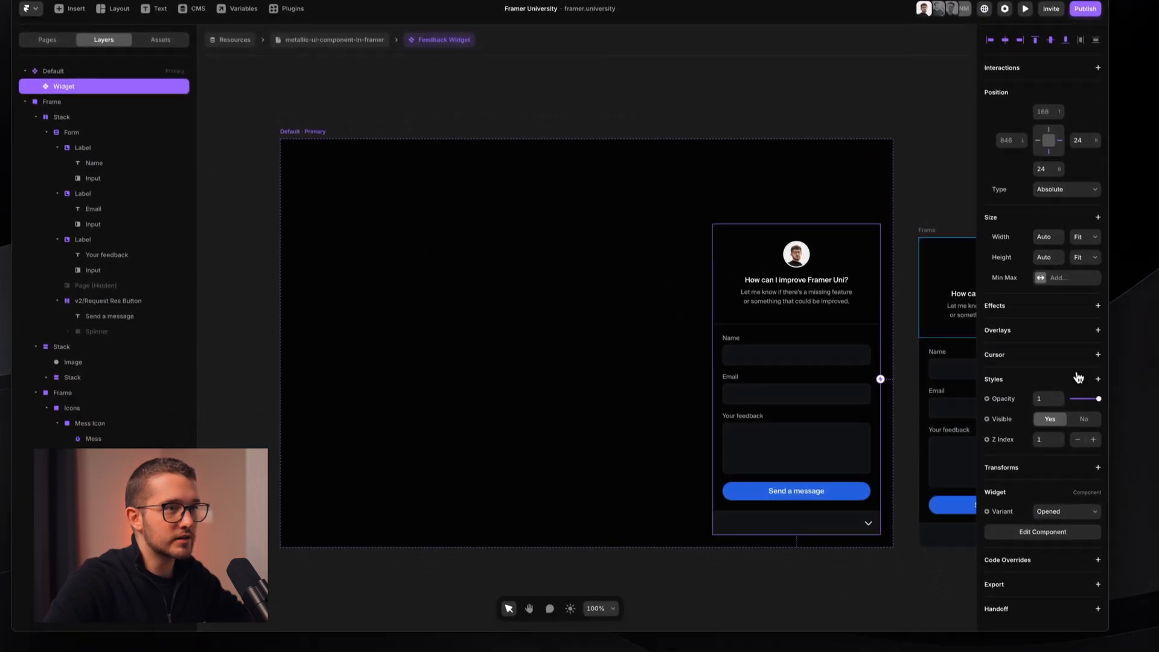
- Add a Pointer style set to Auto on the Widget and preview the Metallic UI page
{"action": "left_click", "coordinate": [1109, 424]}
{"action": "left_click", "coordinate": [1059, 503]}
{"action": "left_click", "coordinate": [1047, 454]}
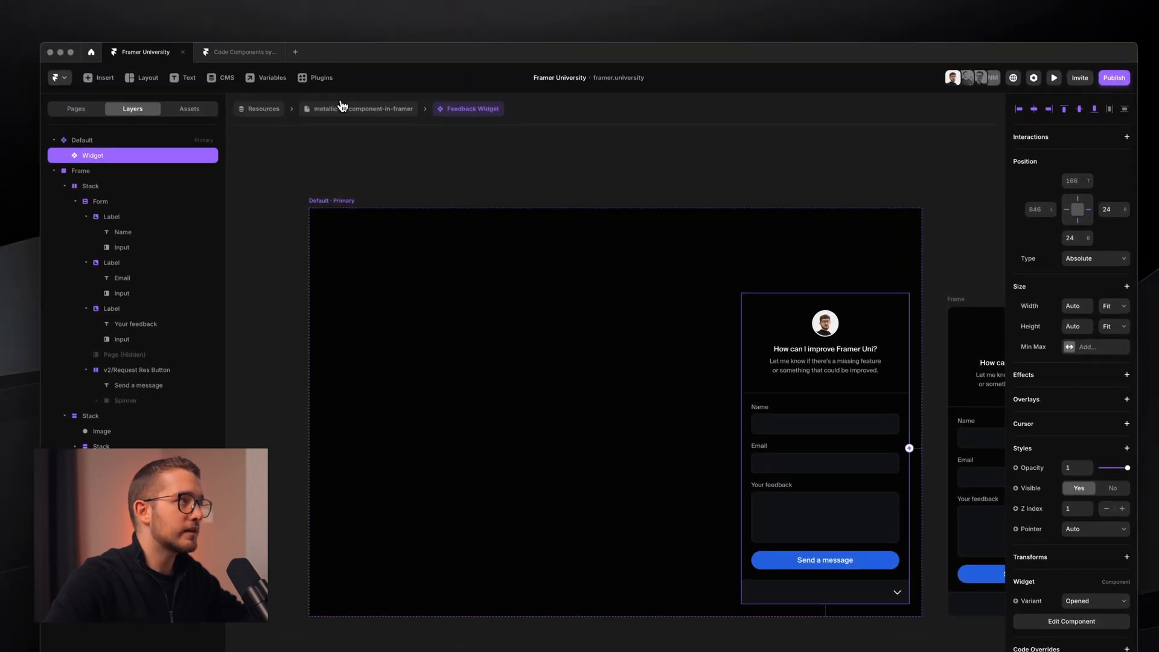
{"action": "left_click", "coordinate": [312, 35]}
{"action": "key", "text": "super+p"}
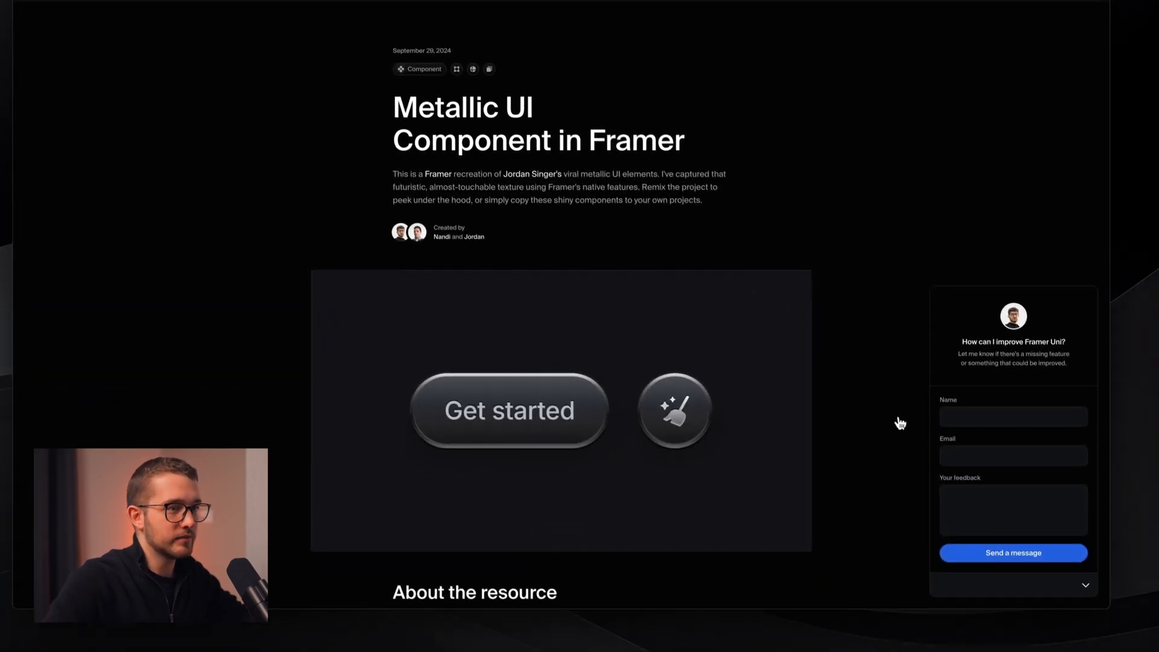
- Test the widget in the page preview, focusing Name and collapsing and reopening it
{"action": "left_click", "coordinate": [986, 408]}
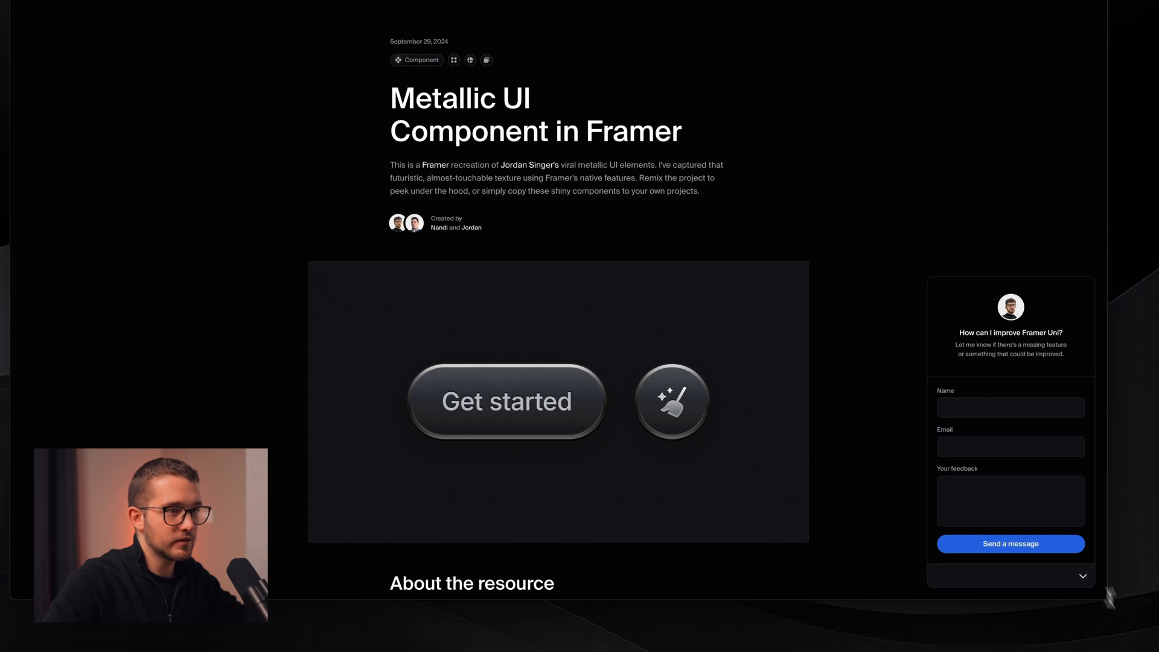
{"action": "left_click", "coordinate": [1083, 576]}
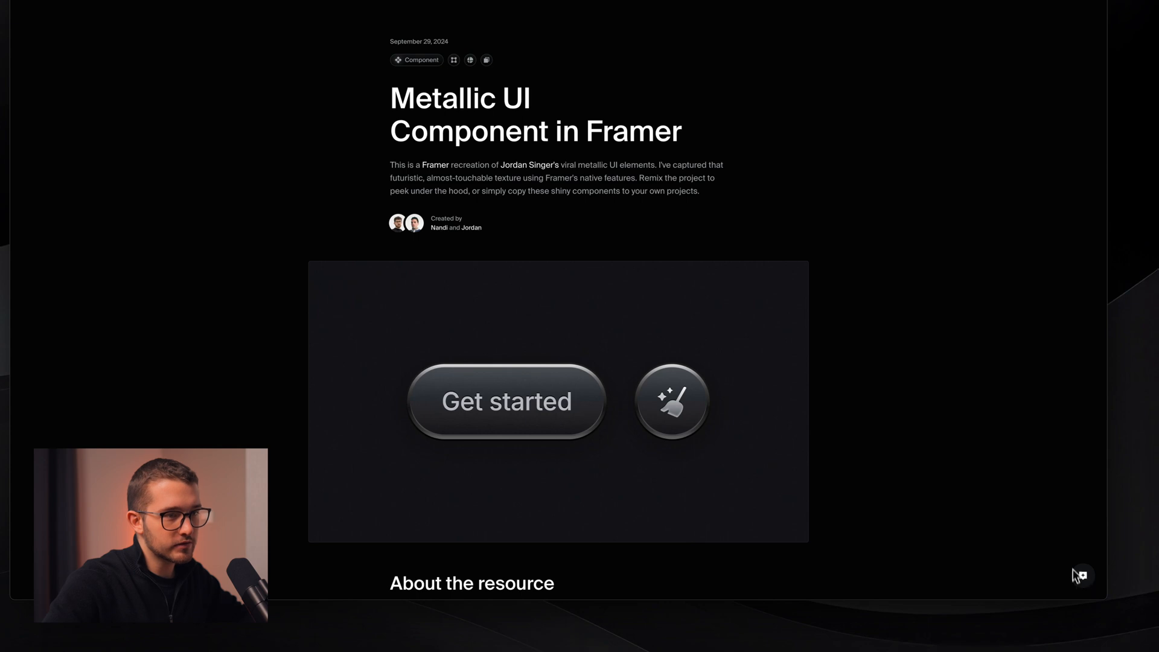
{"action": "left_click", "coordinate": [1077, 577]}
{"action": "left_click", "coordinate": [1081, 580]}
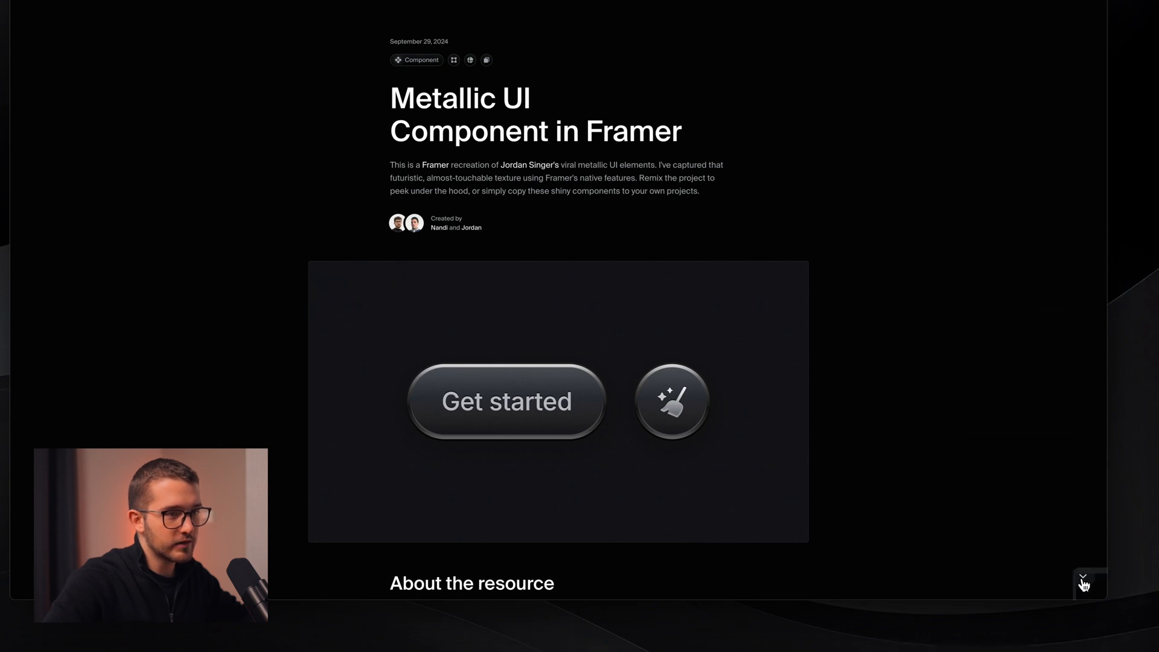
{"action": "key", "text": "Escape"}
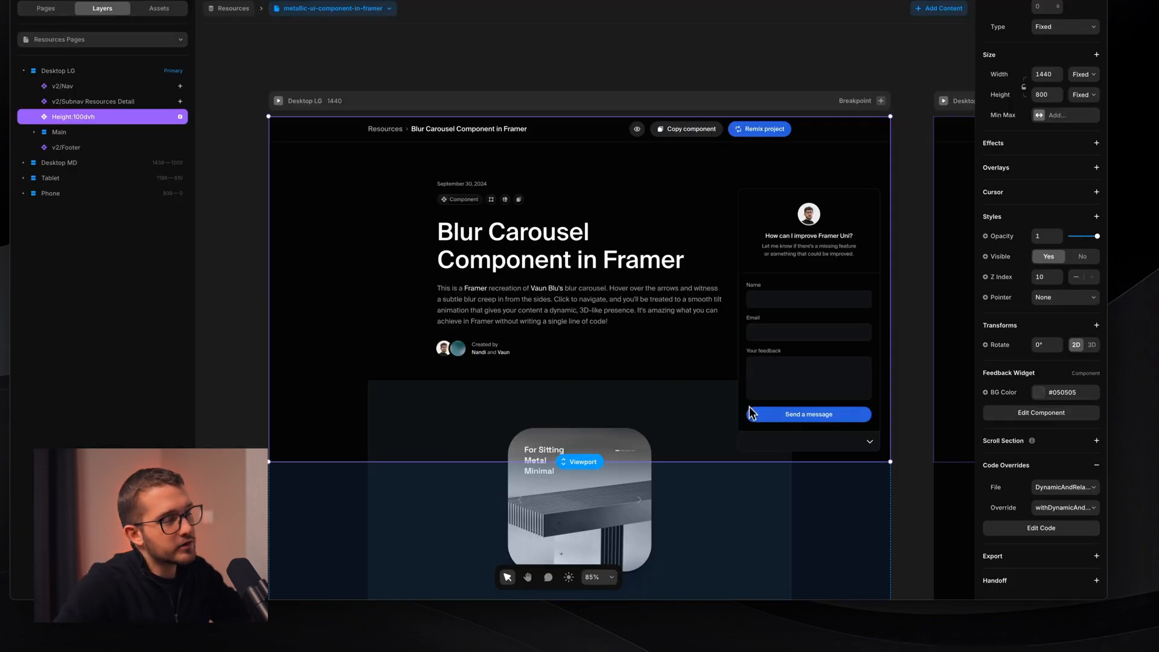
- Set the Default variant's spring time to 0.6 and recheck collapsing on the page
{"action": "double_click", "coordinate": [690, 378]}
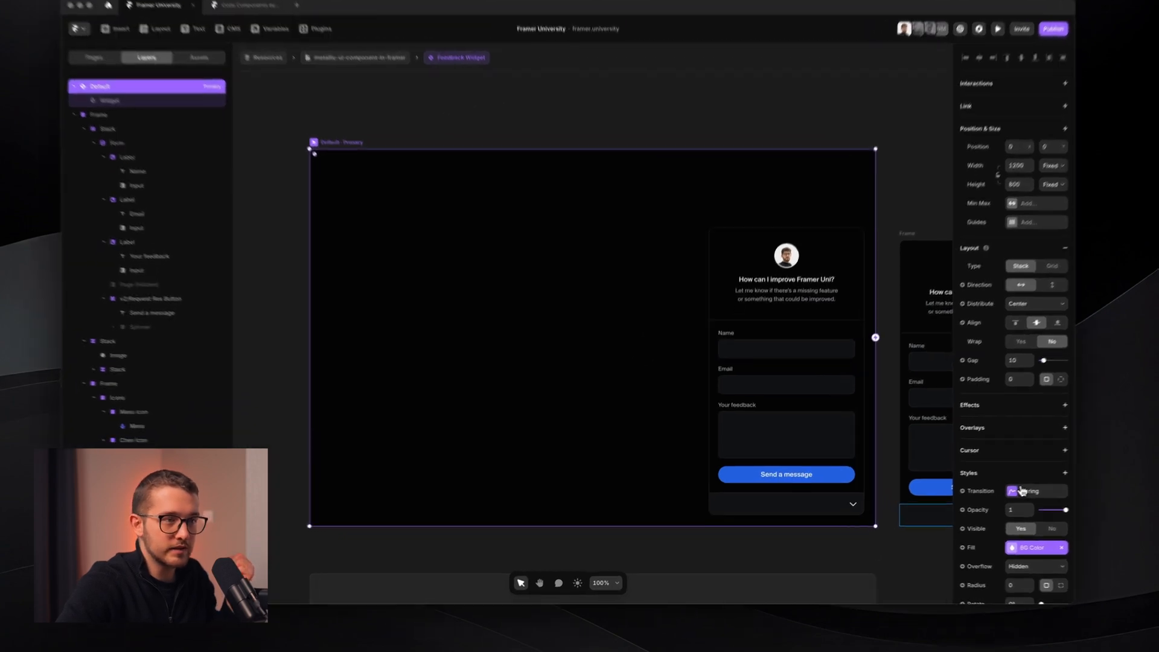
{"action": "left_click", "coordinate": [989, 498]}
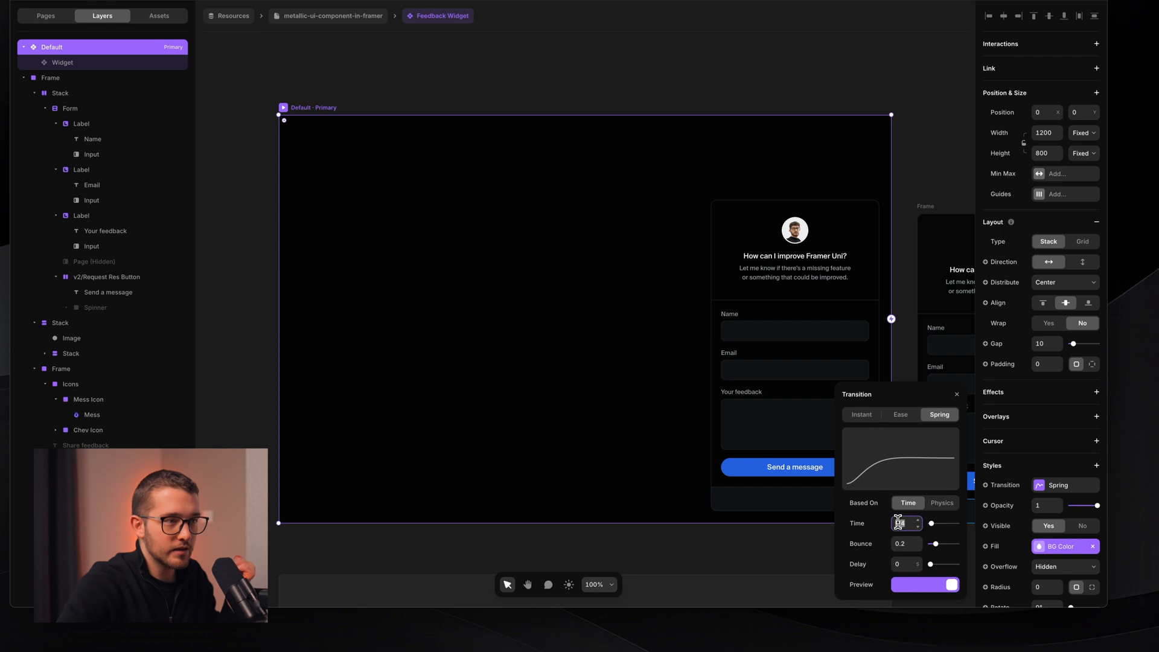
{"action": "key", "text": "Return"}
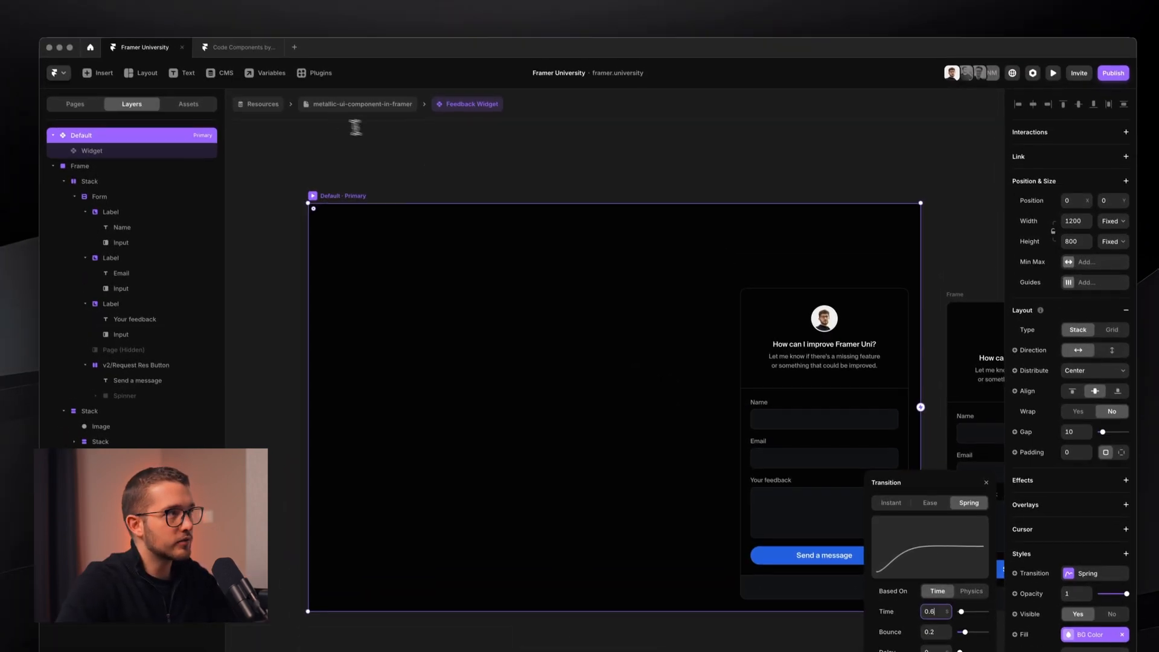
{"action": "left_click", "coordinate": [333, 16]}
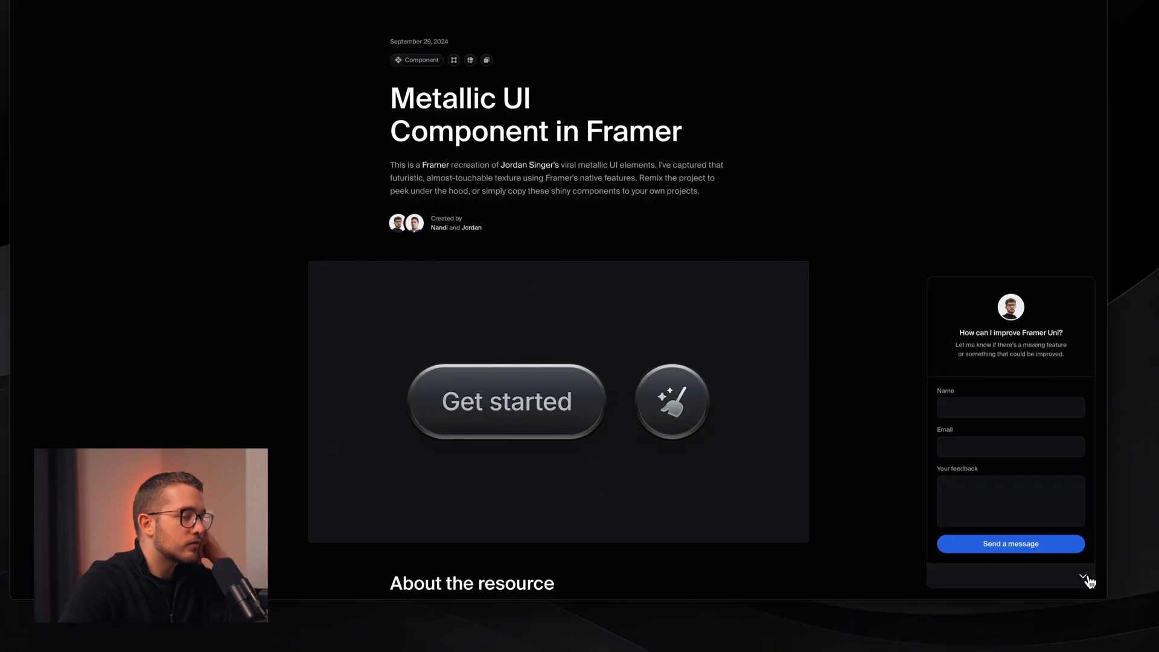
{"action": "left_click", "coordinate": [1084, 578]}
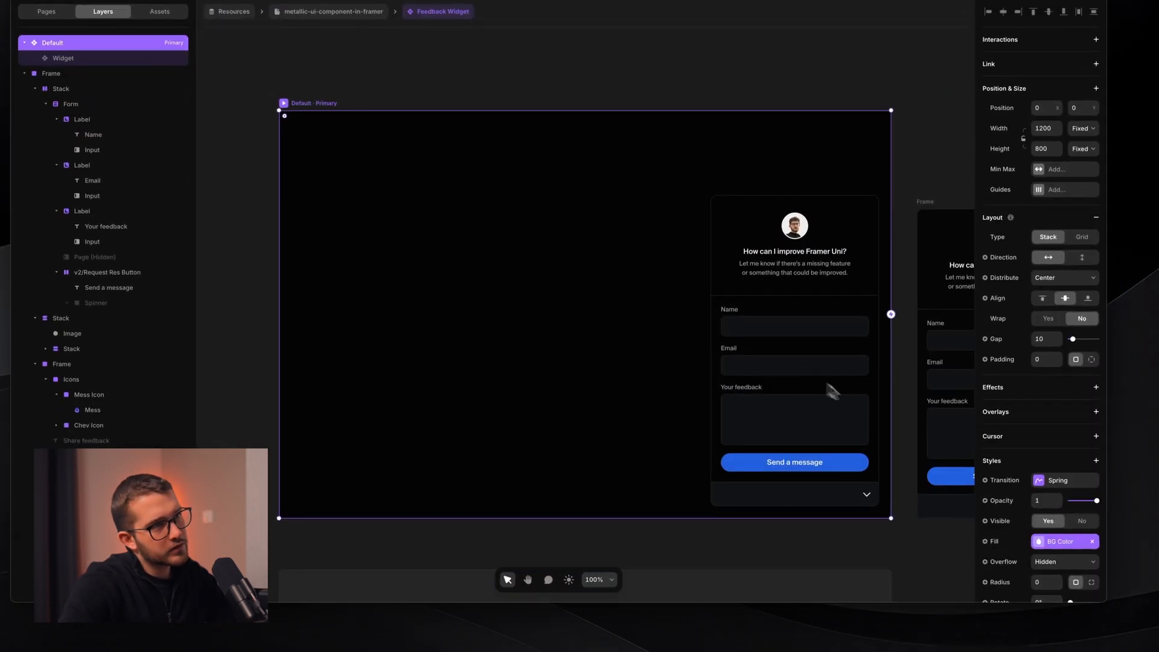
- Select the loose standalone form Frame beside the Default variant and delete it
{"action": "left_click", "coordinate": [790, 386], "text": "super"}
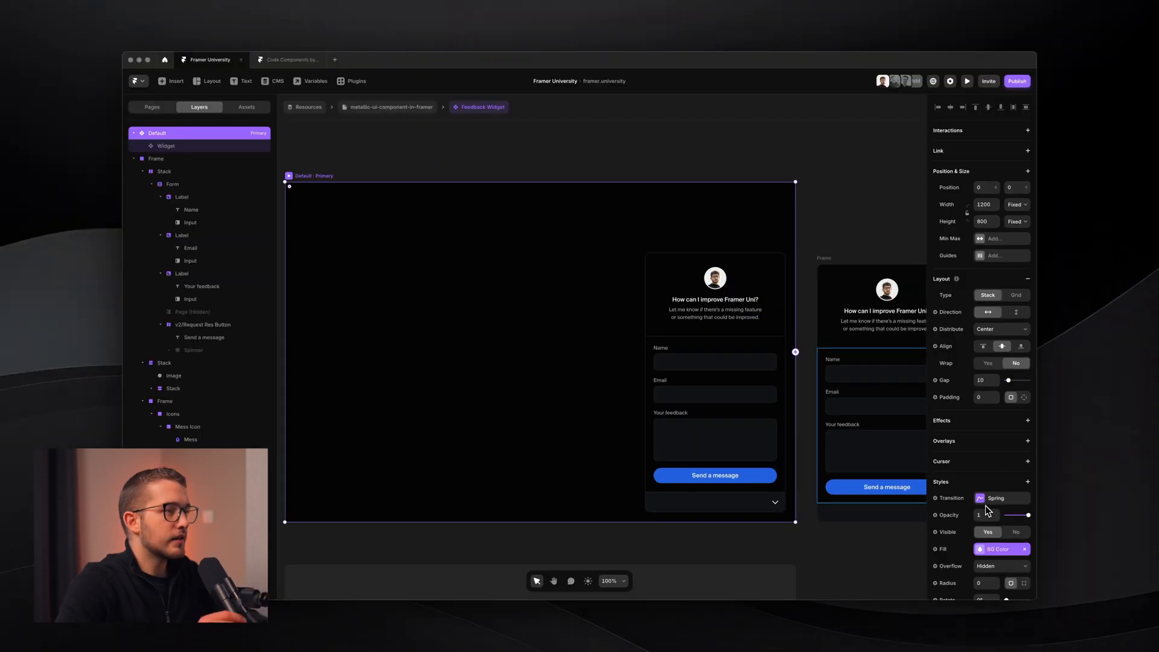
{"action": "left_click", "coordinate": [449, 156]}
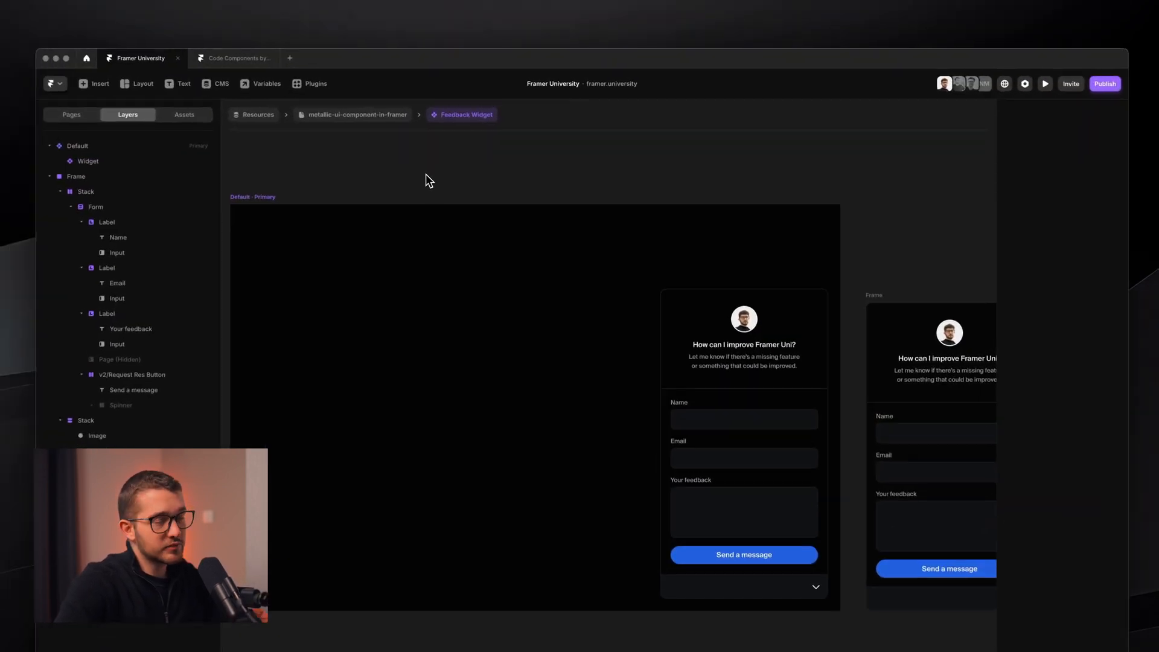
{"action": "left_click", "coordinate": [397, 228]}
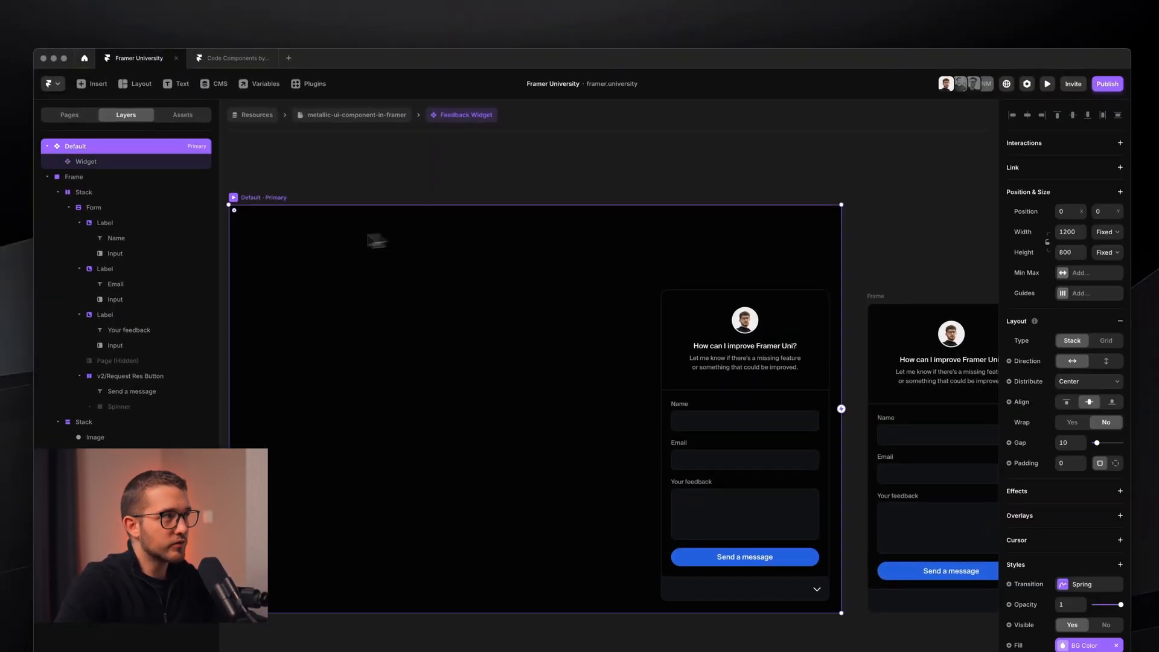
{"action": "scroll", "coordinate": [492, 274], "scroll_direction": "down", "scroll_amount": 3}
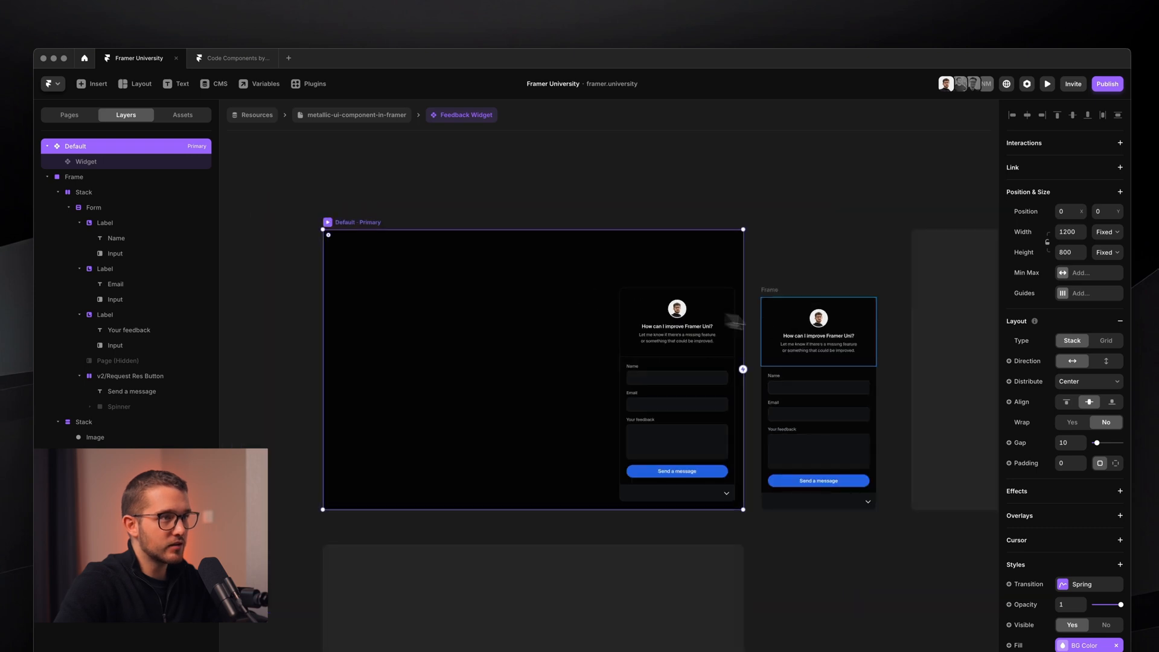
{"action": "left_click", "coordinate": [775, 292]}
{"action": "key", "text": "BackSpace"}
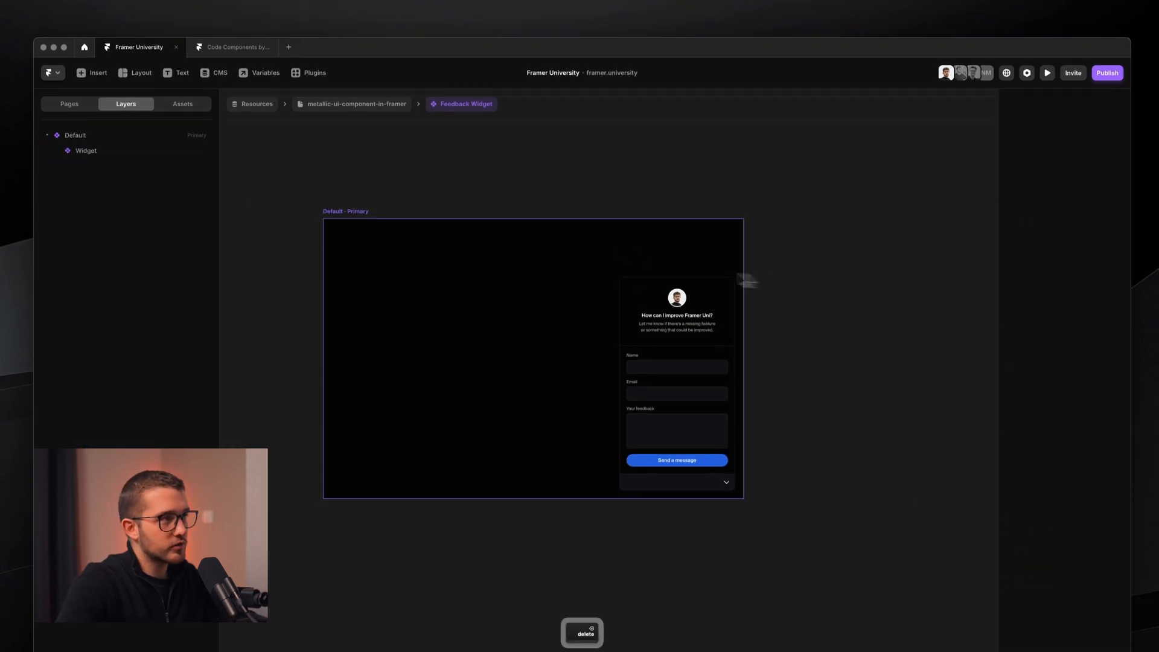
- Turn the resource page's full-height section into a stack and preview the Metallic UI page
{"action": "left_click", "coordinate": [385, 105]}
{"action": "right_click", "coordinate": [493, 326]}
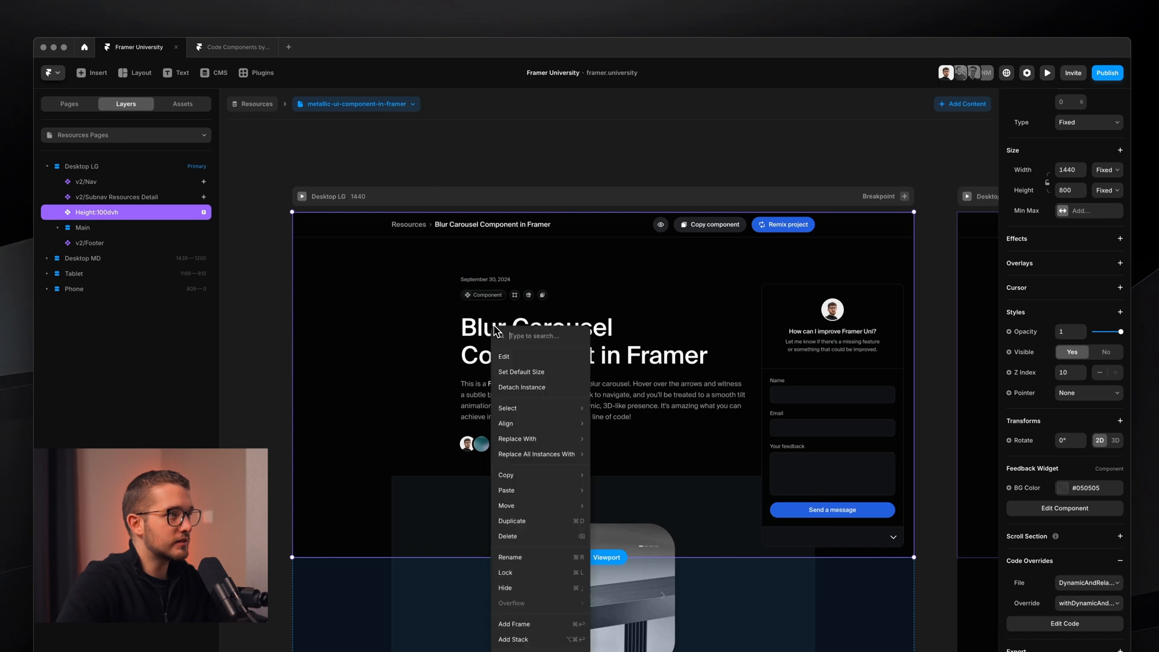
{"action": "left_click", "coordinate": [537, 387]}
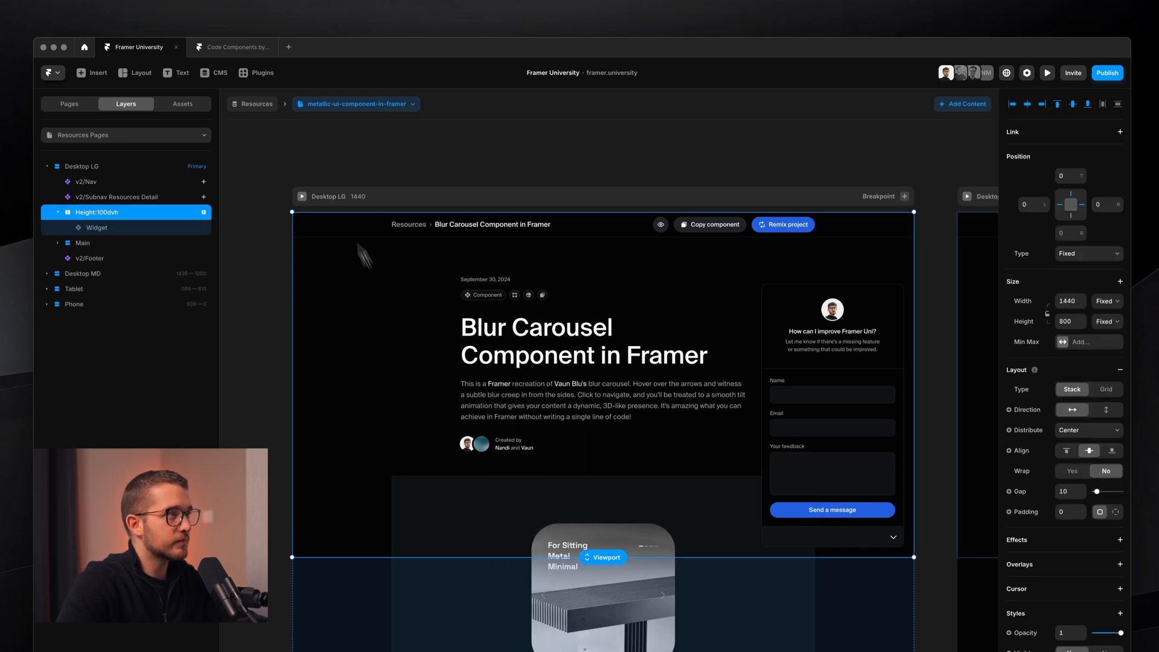
{"action": "left_click", "coordinate": [302, 196]}
{"action": "scroll", "coordinate": [856, 509], "scroll_direction": "down", "scroll_amount": 5}
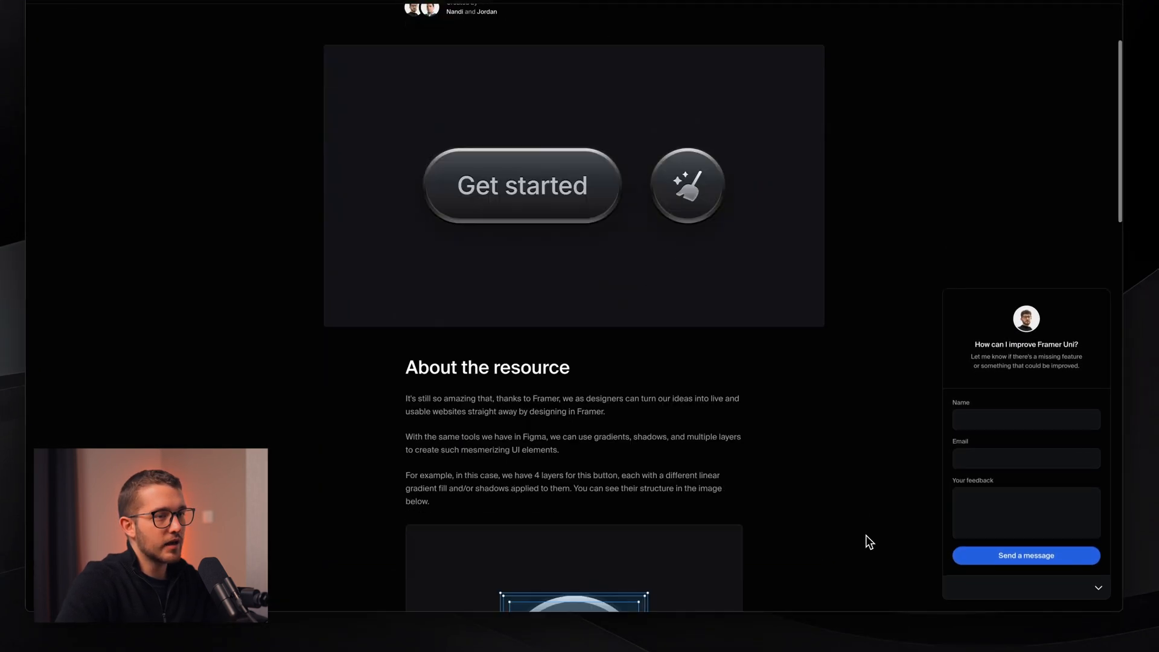
{"action": "scroll", "coordinate": [865, 535], "scroll_direction": "up", "scroll_amount": 5}
{"action": "key", "text": "Escape"}
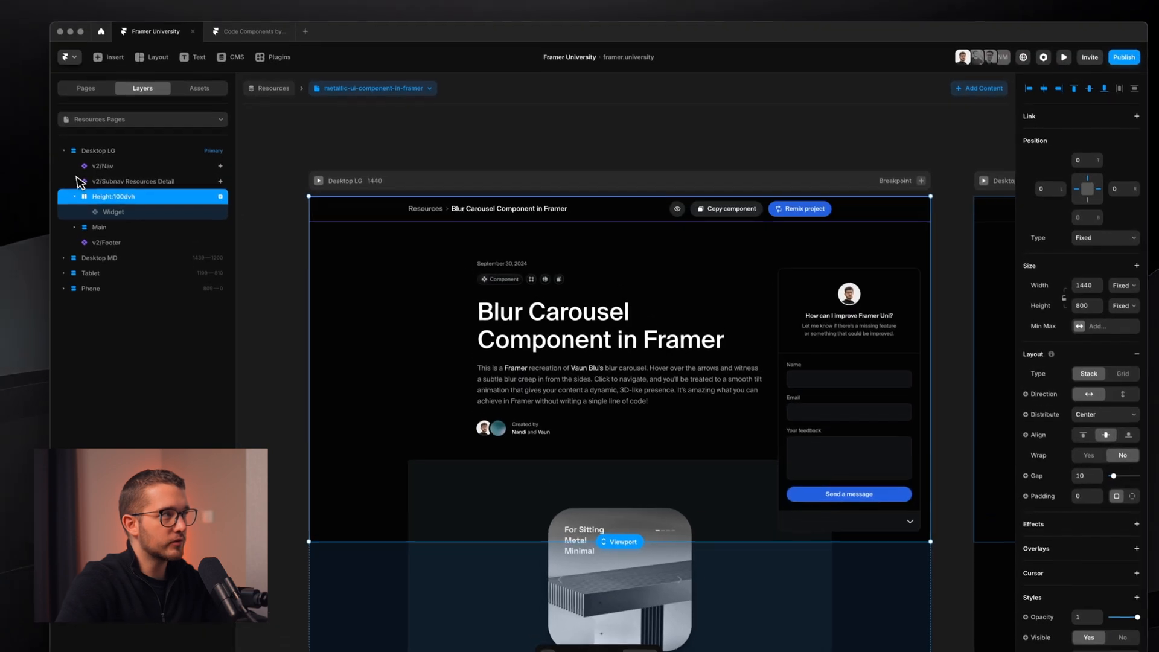
- Find the Widget layer under Height:100dvh and briefly preview the desktop page
{"action": "left_click", "coordinate": [60, 157]}
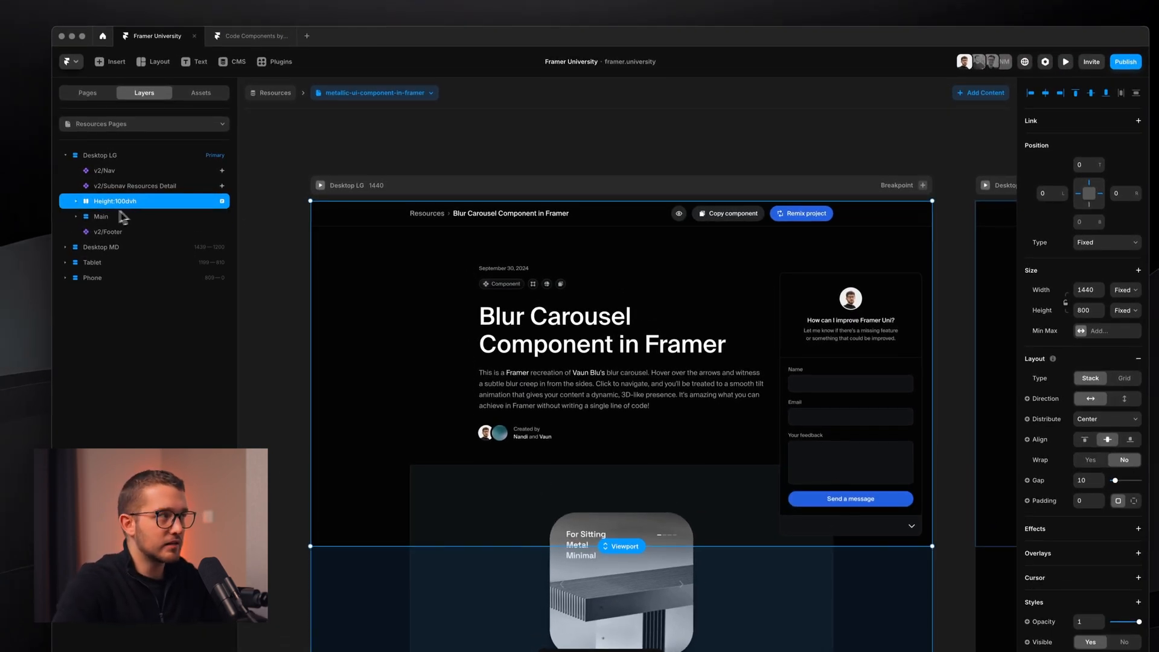
{"action": "left_click", "coordinate": [73, 201]}
{"action": "left_click", "coordinate": [74, 203]}
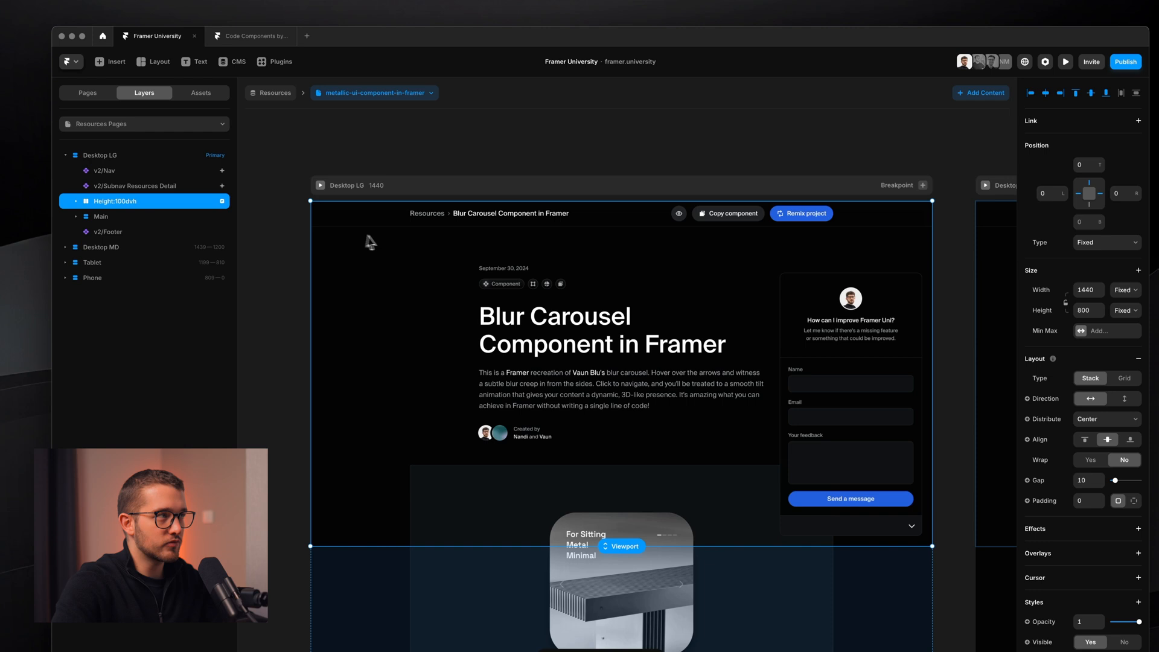
{"action": "left_click", "coordinate": [320, 186]}
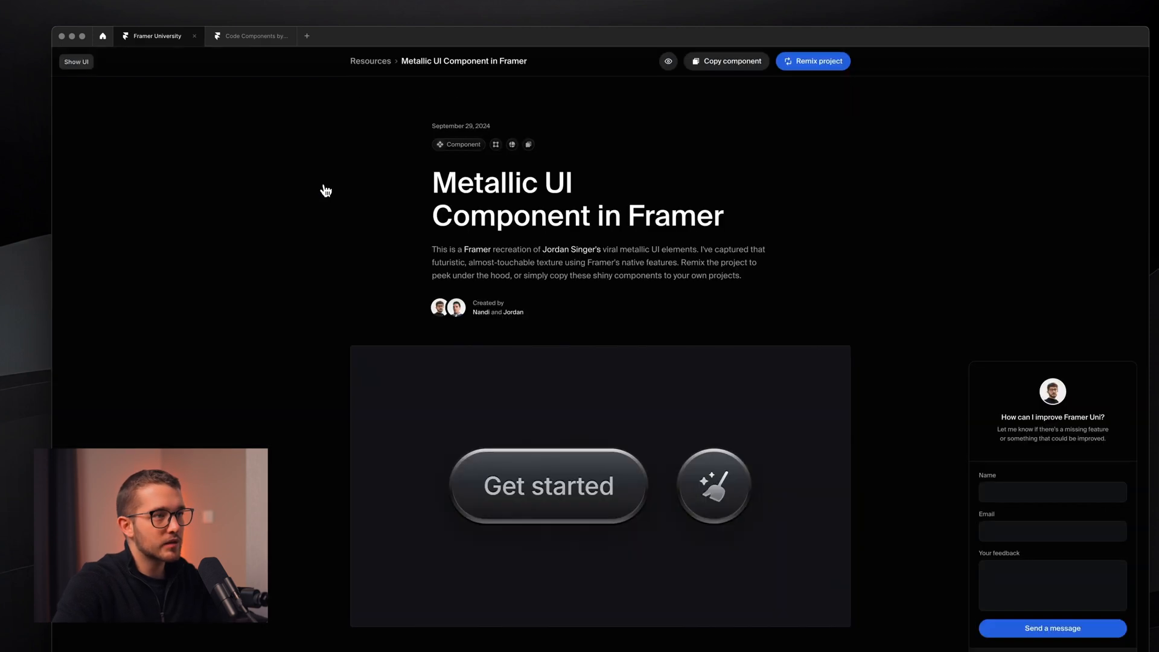
{"action": "key", "text": "Escape"}
- Select the feedback widget, preview with Cmd+P, and collapse then reopen the form
{"action": "left_click", "coordinate": [798, 411]}
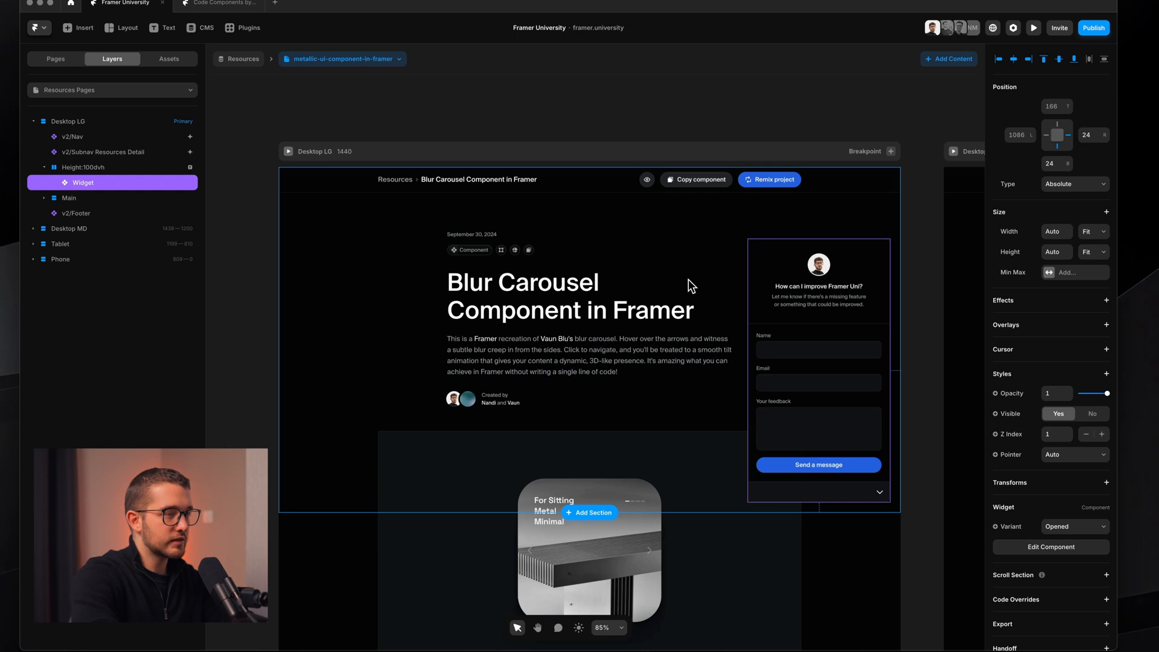
{"action": "key", "text": "super+p"}
{"action": "left_click", "coordinate": [1100, 626]}
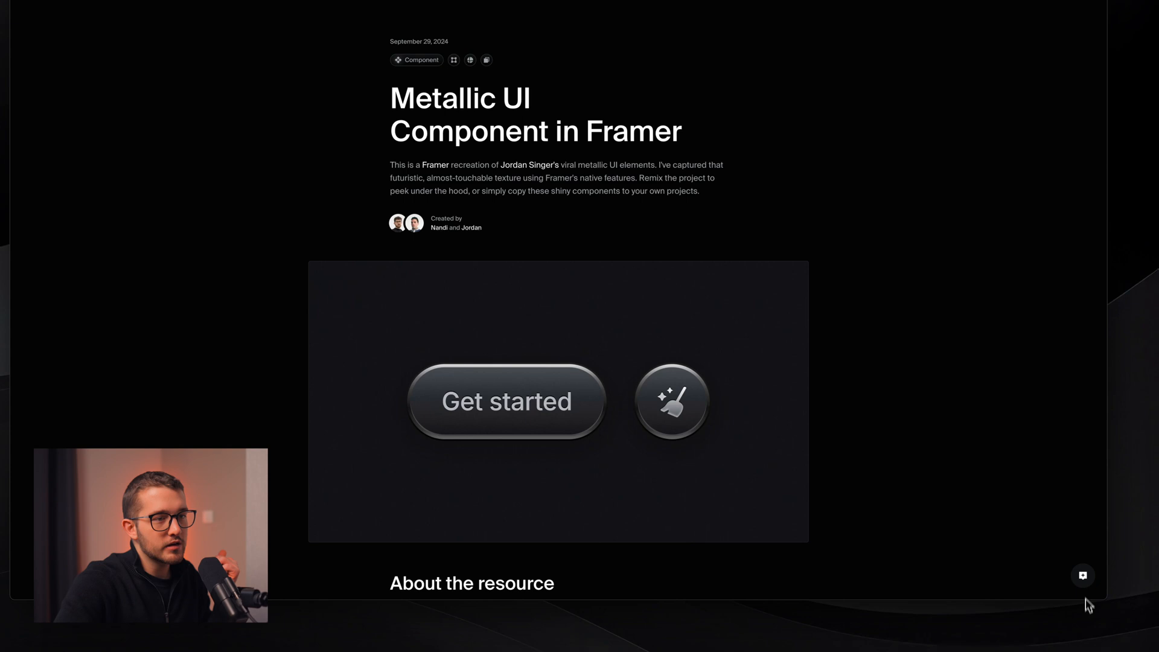
{"action": "left_click", "coordinate": [1086, 583]}
{"action": "left_click", "coordinate": [1085, 583]}
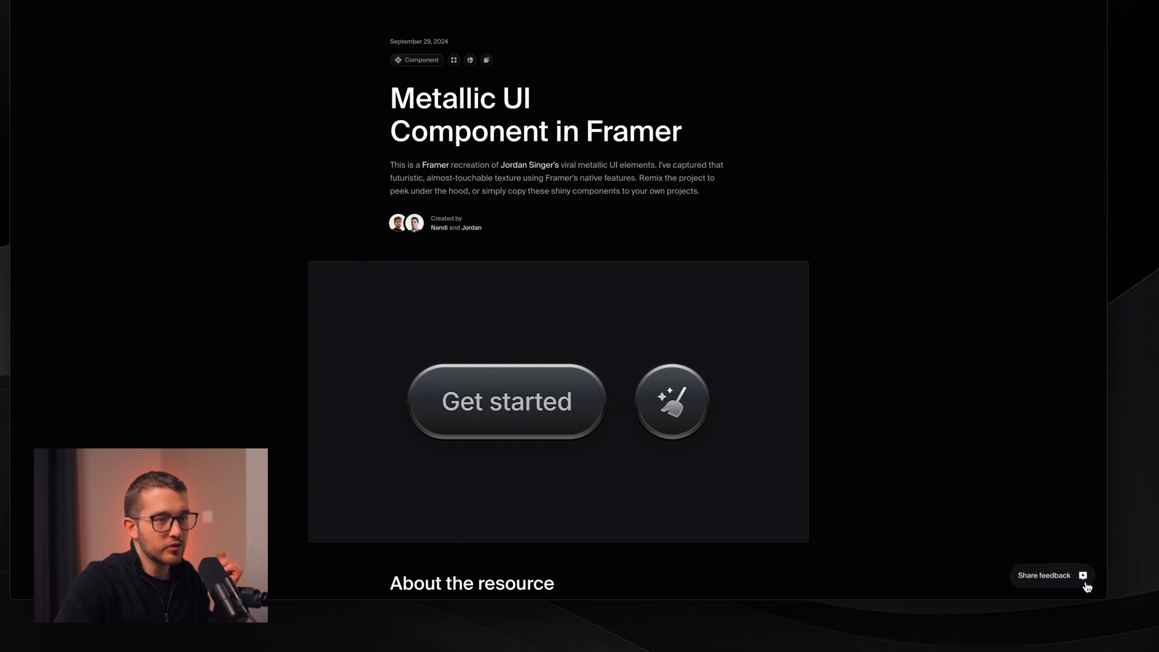
- Toggle the feedback form open and closed several more times, then edit the Widget component
{"action": "left_click", "coordinate": [1085, 586]}
{"action": "left_click", "coordinate": [1085, 579]}
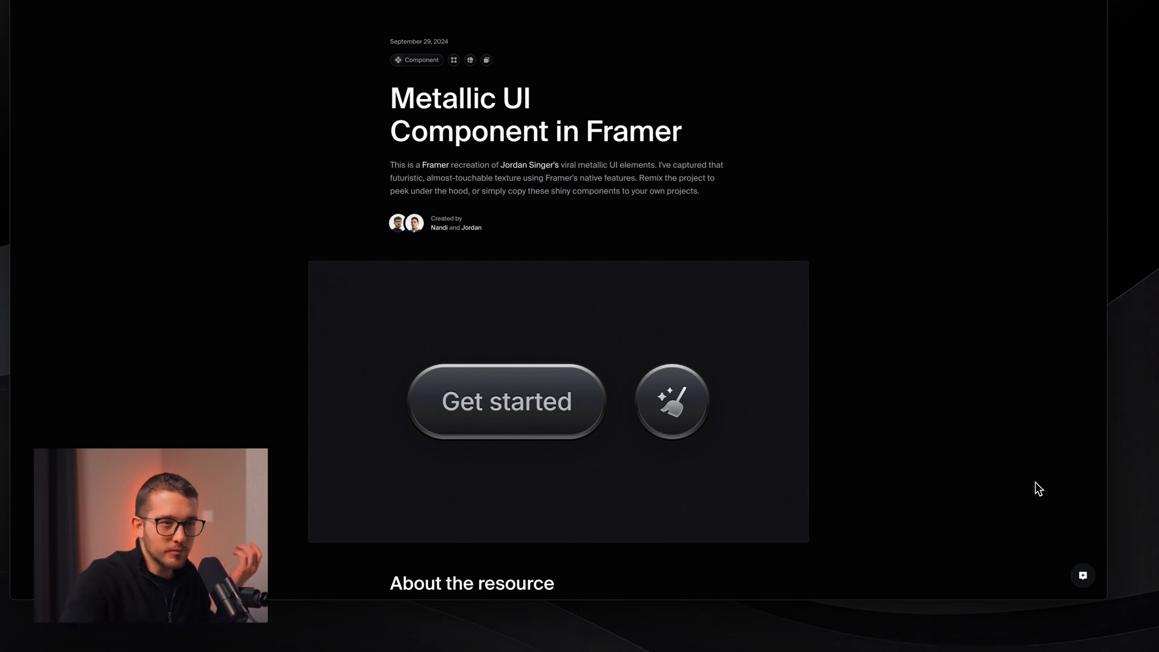
{"action": "left_click", "coordinate": [1082, 574]}
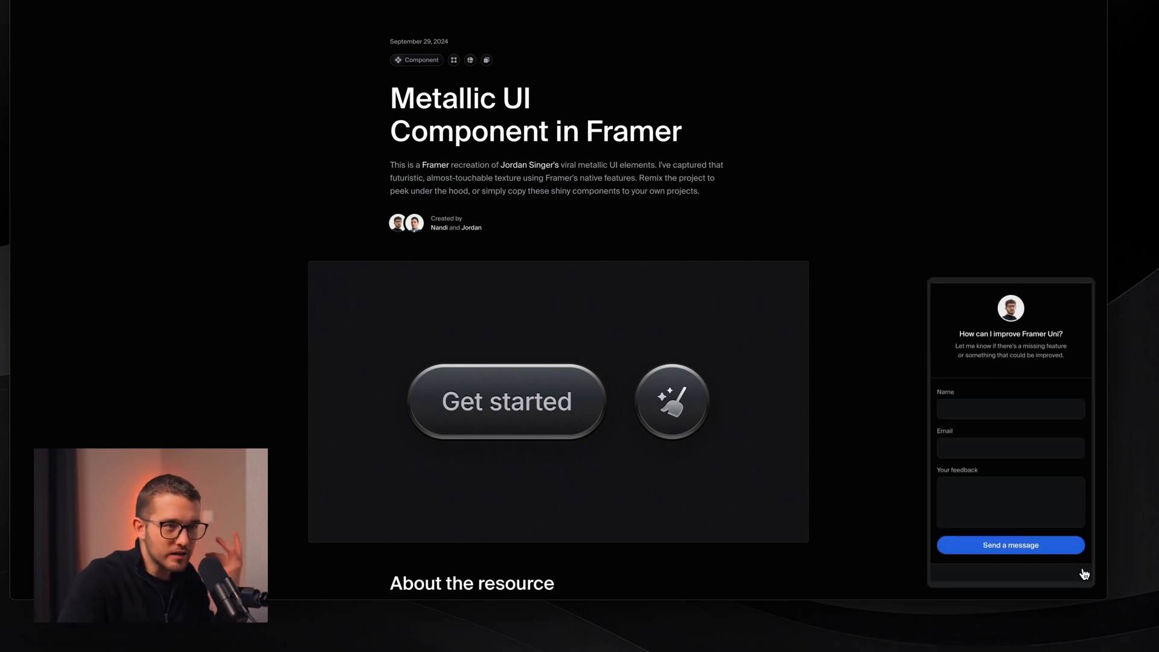
{"action": "left_click", "coordinate": [1084, 575]}
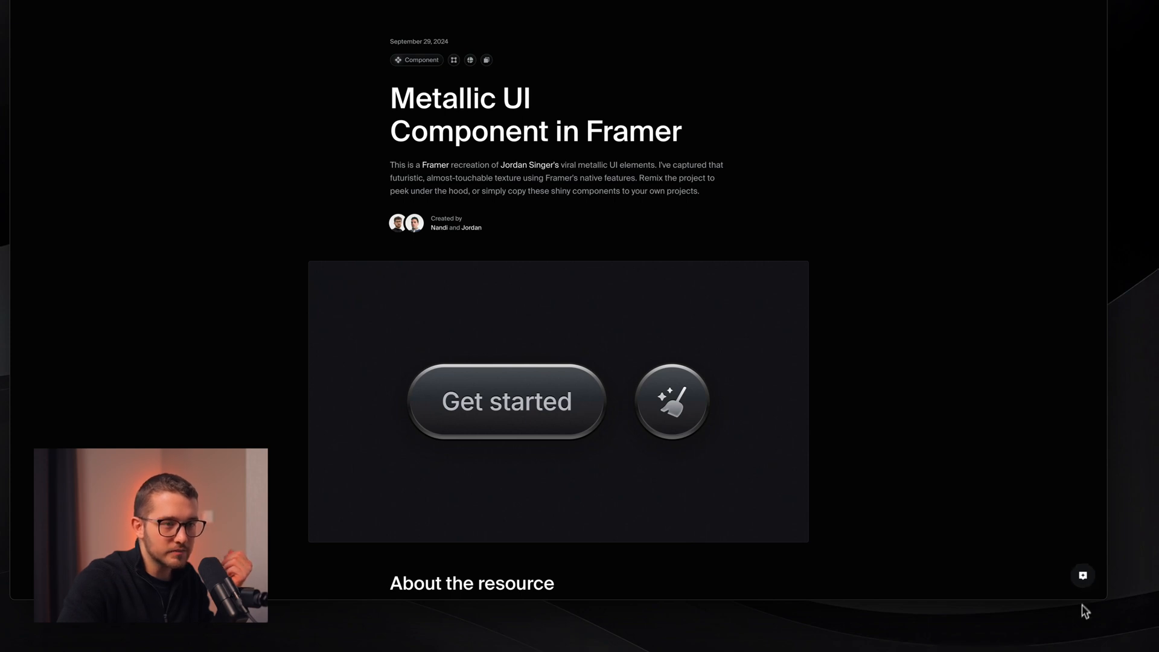
{"action": "left_click", "coordinate": [1083, 575]}
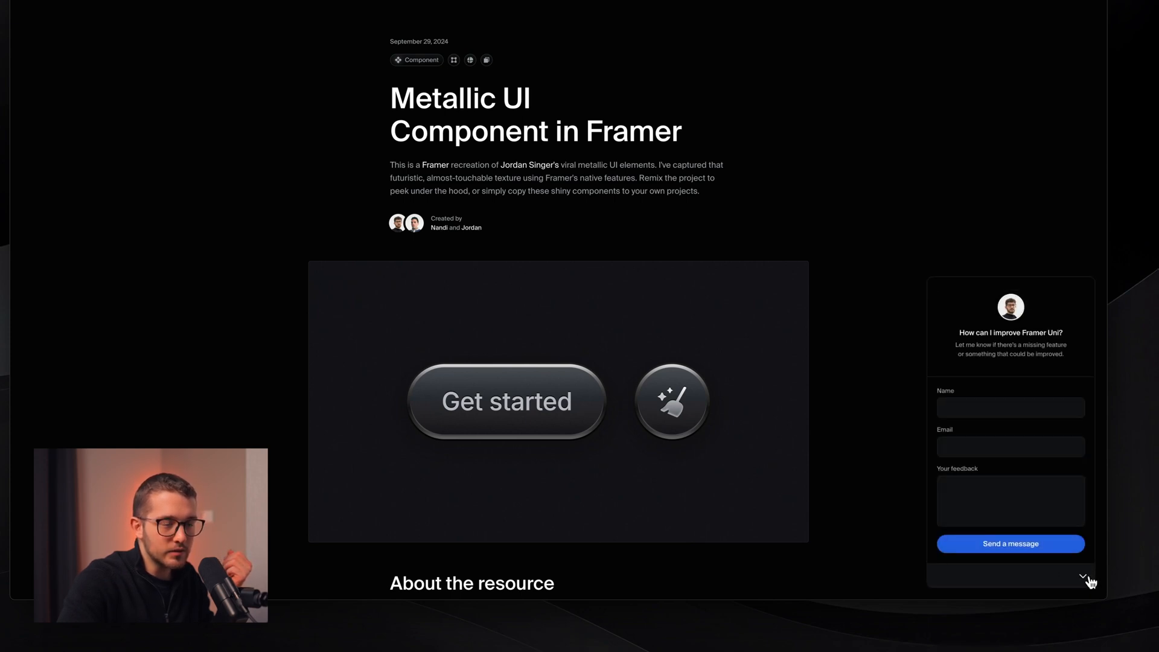
{"action": "left_click", "coordinate": [1084, 577]}
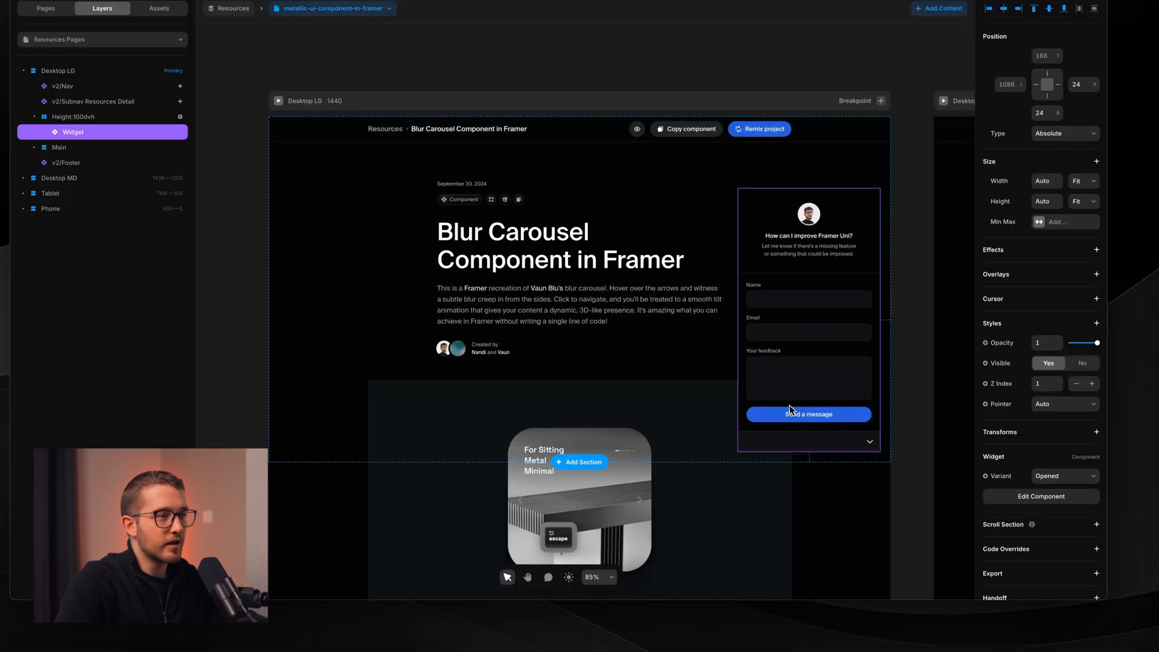
{"action": "double_click", "coordinate": [788, 404]}
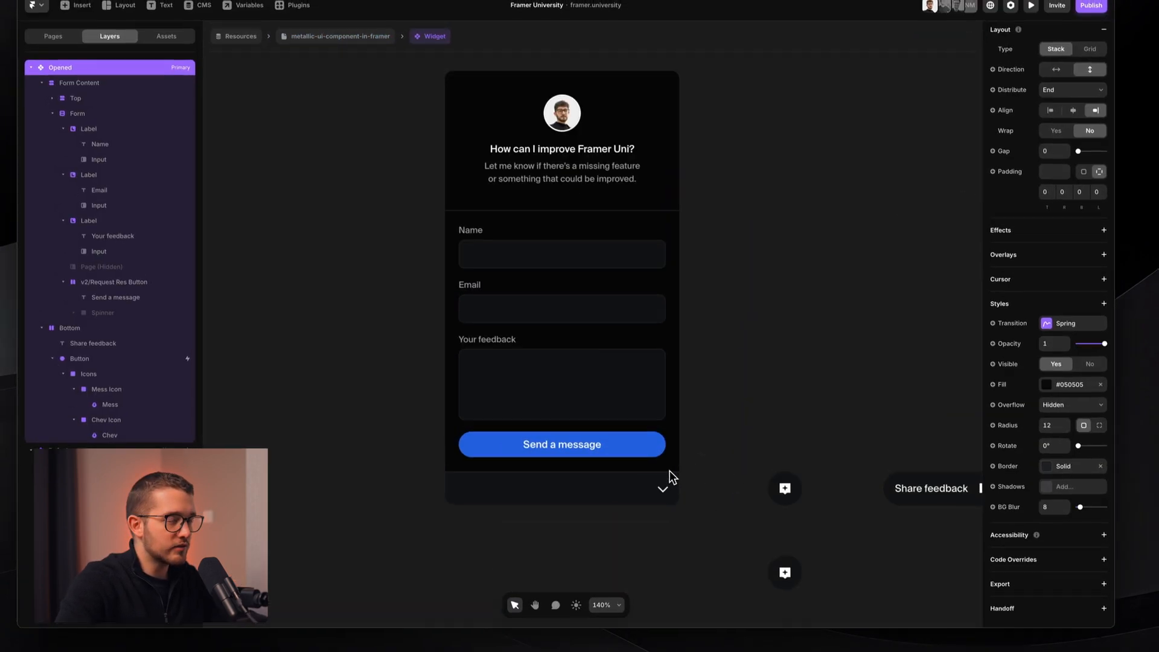
- Link the lower Default variant to the Opened variant with a Click interaction
{"action": "scroll", "coordinate": [670, 474], "scroll_direction": "down", "scroll_amount": 3}
{"action": "left_click", "coordinate": [653, 426]}
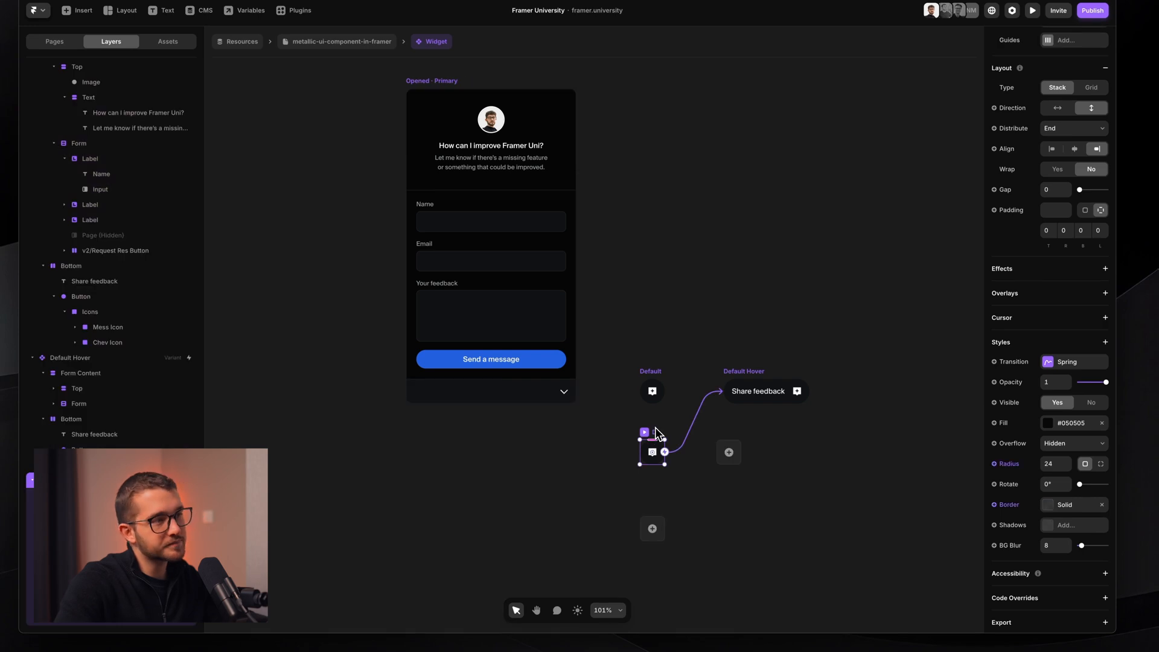
{"action": "scroll", "coordinate": [655, 428], "scroll_direction": "up", "scroll_amount": 1}
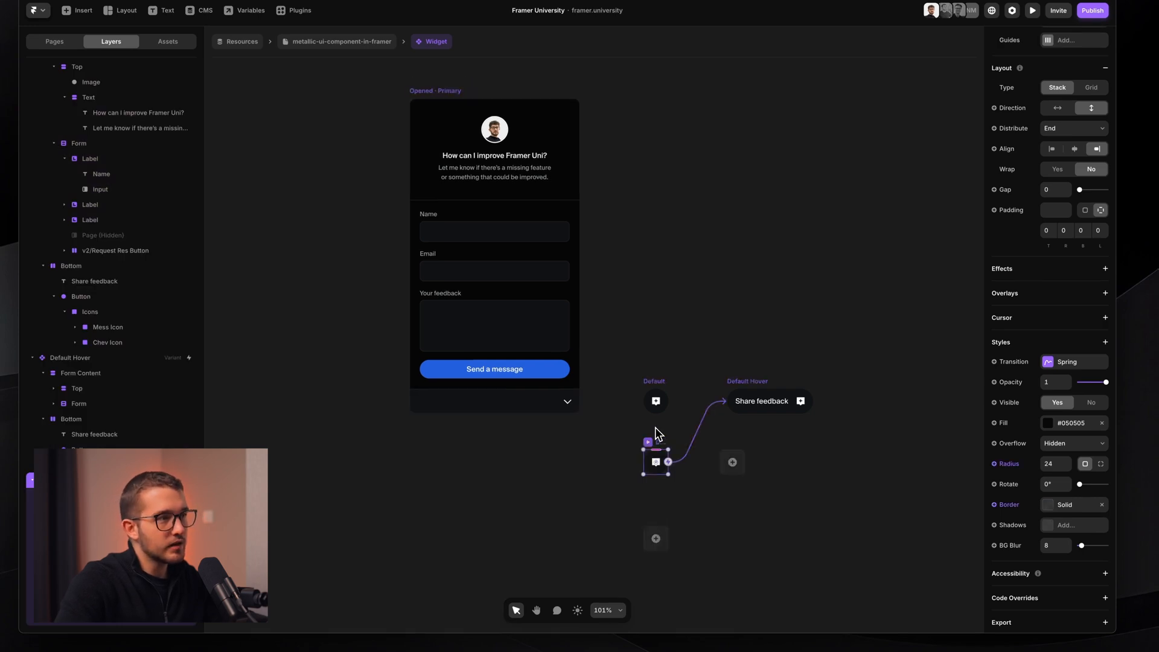
{"action": "left_click_drag", "start_coordinate": [657, 446], "coordinate": [501, 312]}
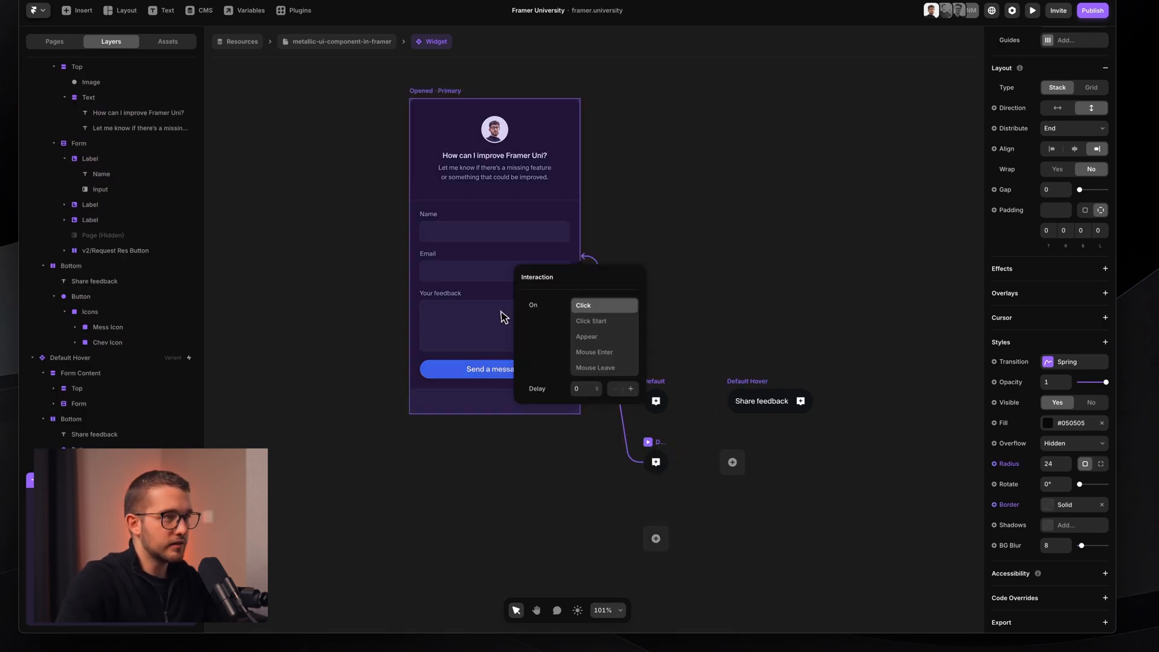
{"action": "left_click", "coordinate": [604, 305]}
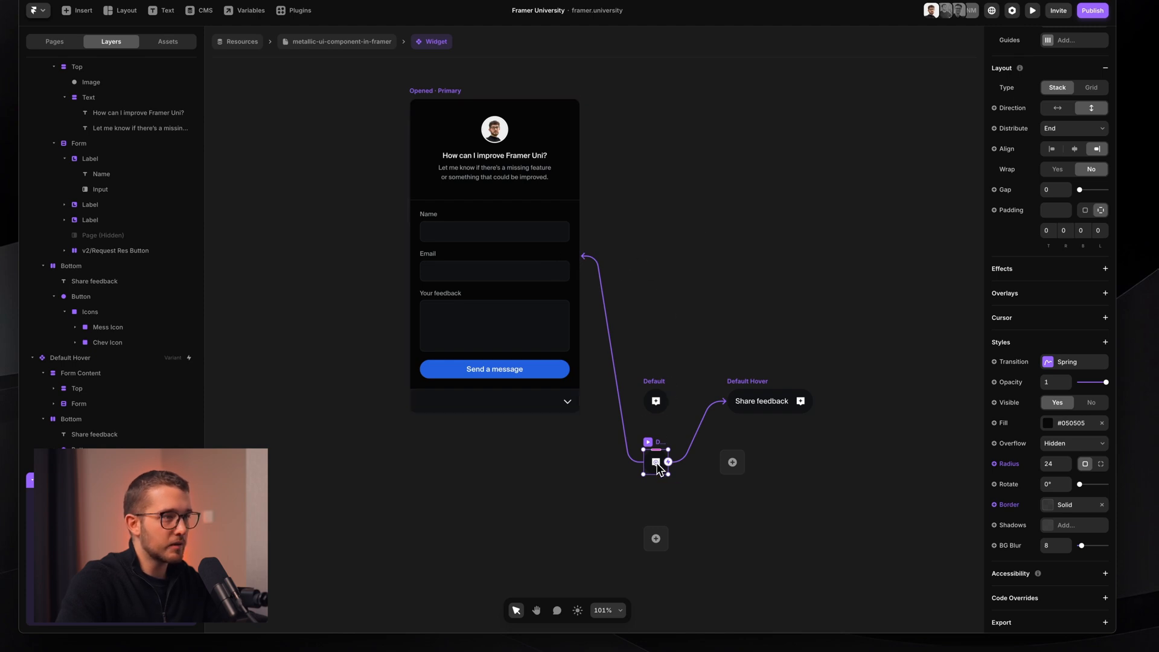
- Inspect the Opened, Default Hover and Default variants on the canvas
{"action": "left_click", "coordinate": [519, 263]}
{"action": "left_click", "coordinate": [621, 268]}
{"action": "scroll", "coordinate": [621, 268], "scroll_direction": "down", "scroll_amount": 2}
{"action": "scroll", "coordinate": [622, 268], "scroll_direction": "up", "scroll_amount": 3}
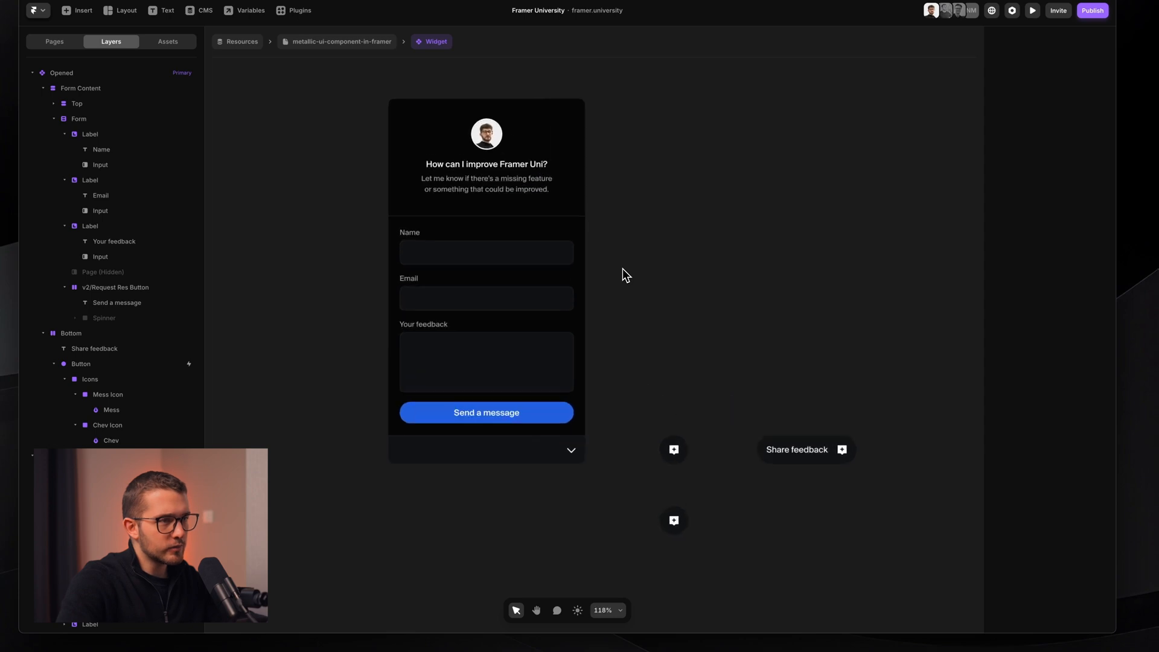
{"action": "scroll", "coordinate": [726, 365], "scroll_direction": "right", "scroll_amount": 3}
{"action": "scroll", "coordinate": [755, 481], "scroll_direction": "up", "scroll_amount": 5}
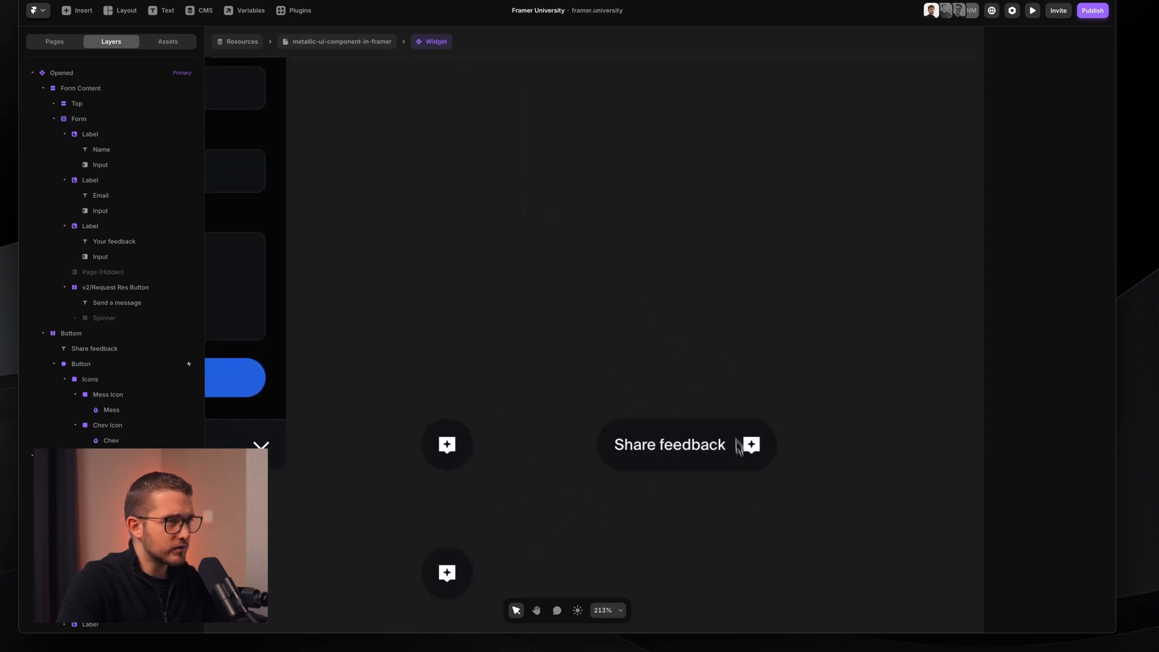
{"action": "scroll", "coordinate": [747, 483], "scroll_direction": "up", "scroll_amount": 2}
{"action": "left_click", "coordinate": [717, 425]}
{"action": "scroll", "coordinate": [716, 425], "scroll_direction": "down", "scroll_amount": 2}
{"action": "scroll", "coordinate": [717, 425], "scroll_direction": "left", "scroll_amount": 3}
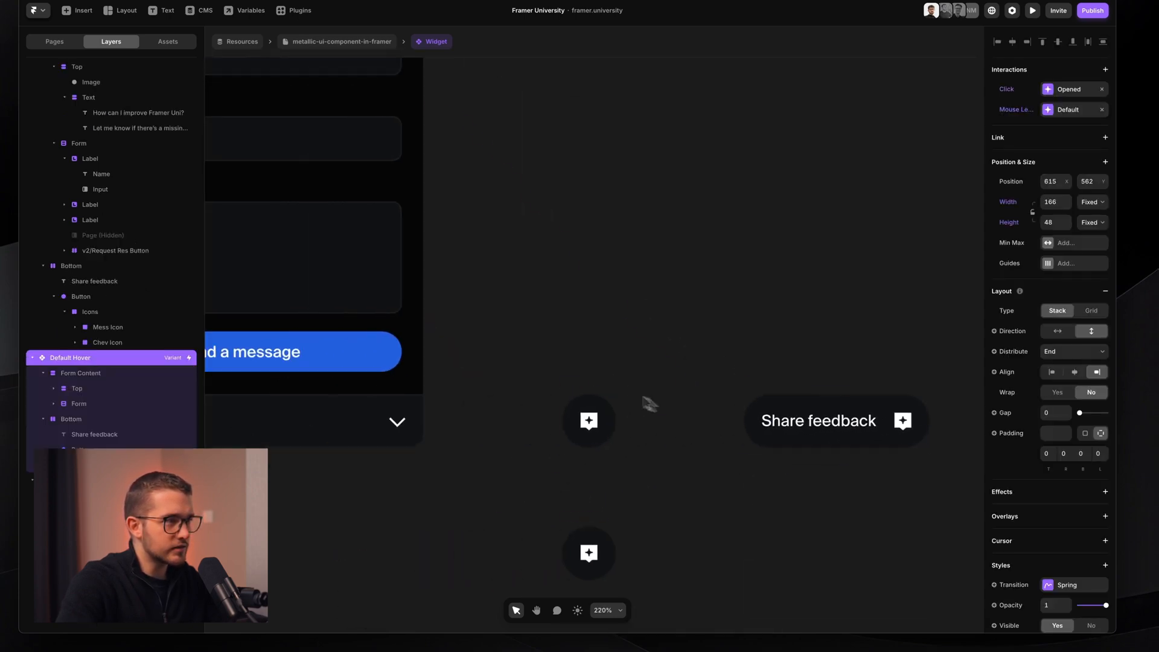
{"action": "left_click", "coordinate": [588, 420]}
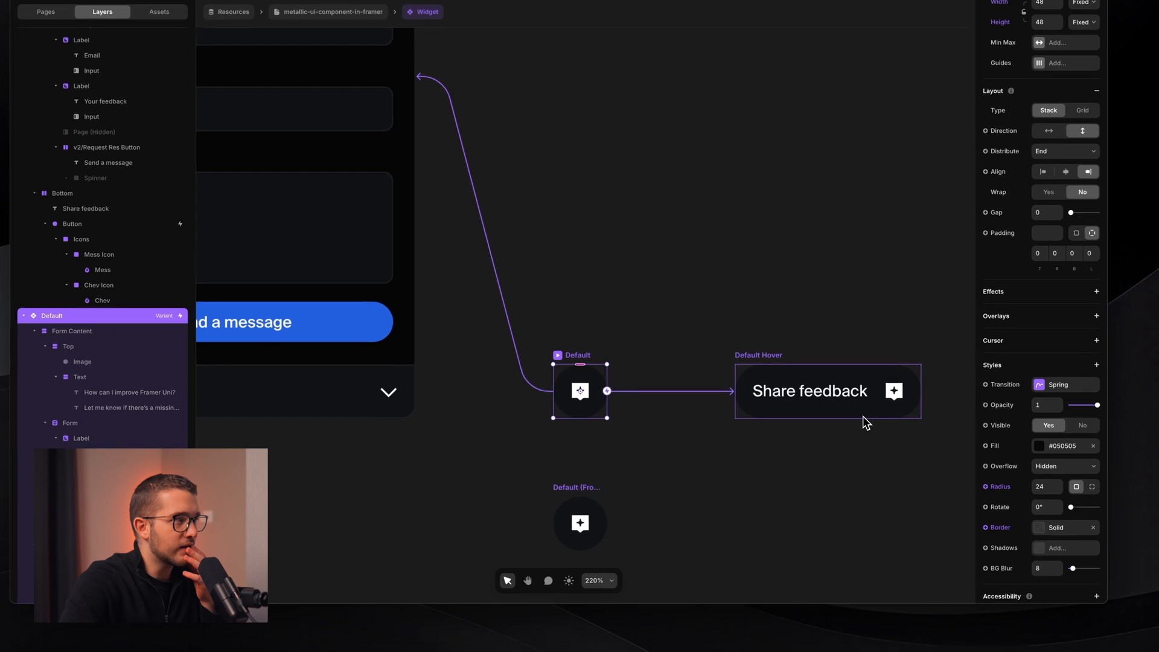
- Inspect the Form Content, Image and Bottom layers of the Default variant
{"action": "left_click", "coordinate": [143, 330]}
{"action": "left_click", "coordinate": [135, 356]}
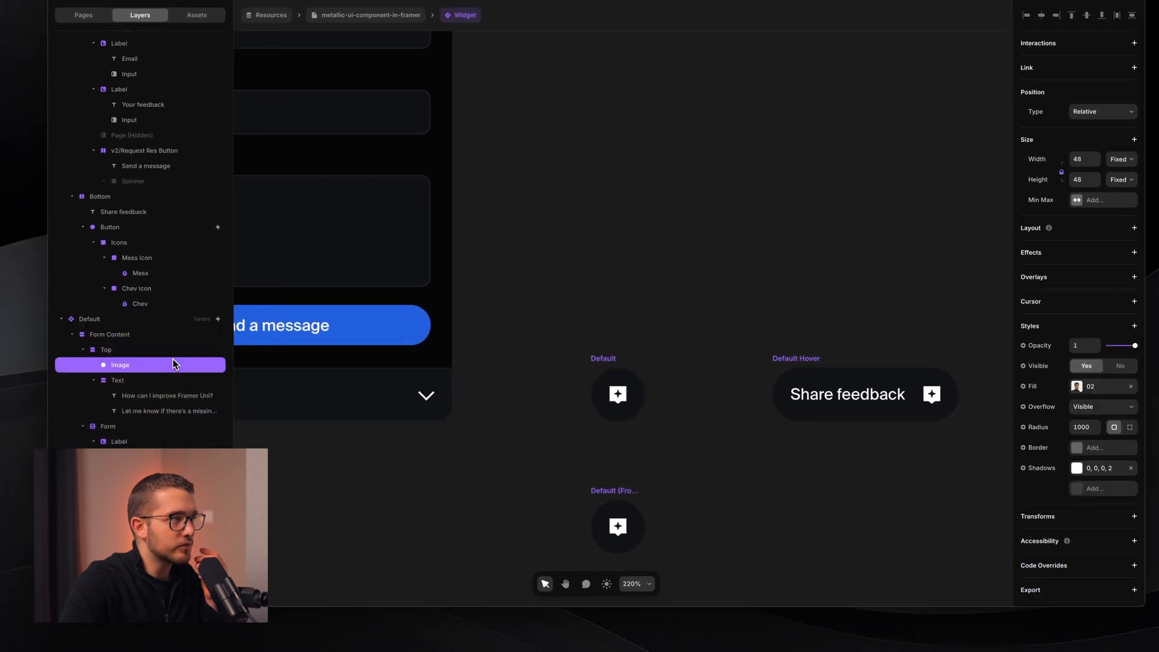
{"action": "scroll", "coordinate": [154, 386], "scroll_direction": "down", "scroll_amount": 3}
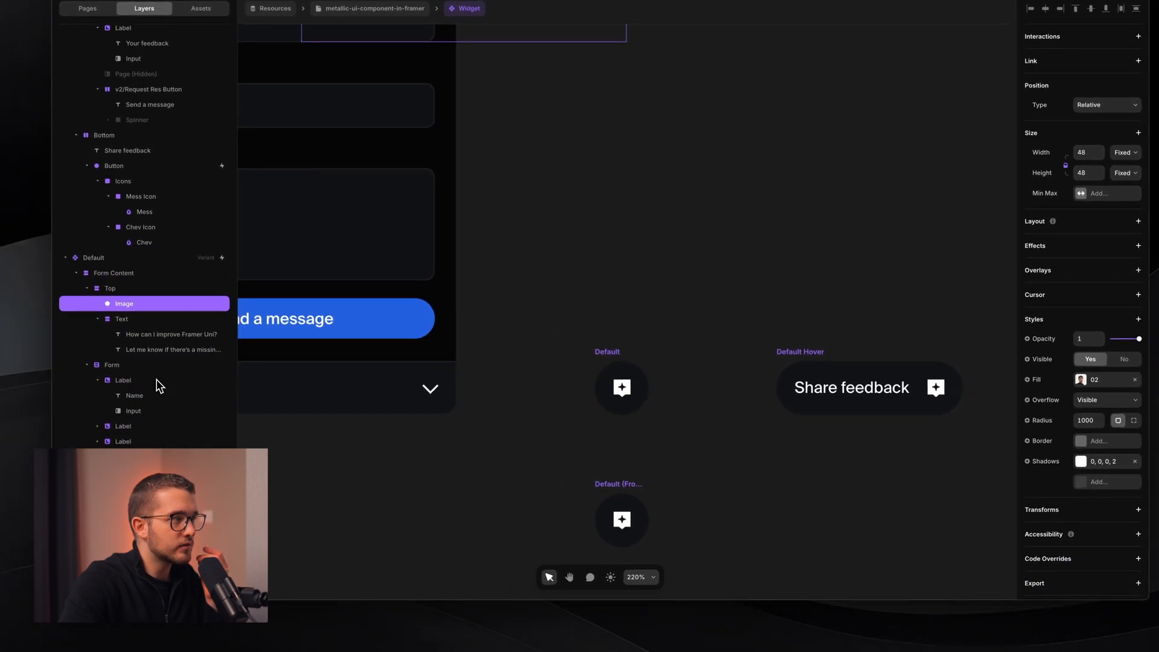
{"action": "scroll", "coordinate": [159, 385], "scroll_direction": "down", "scroll_amount": 4}
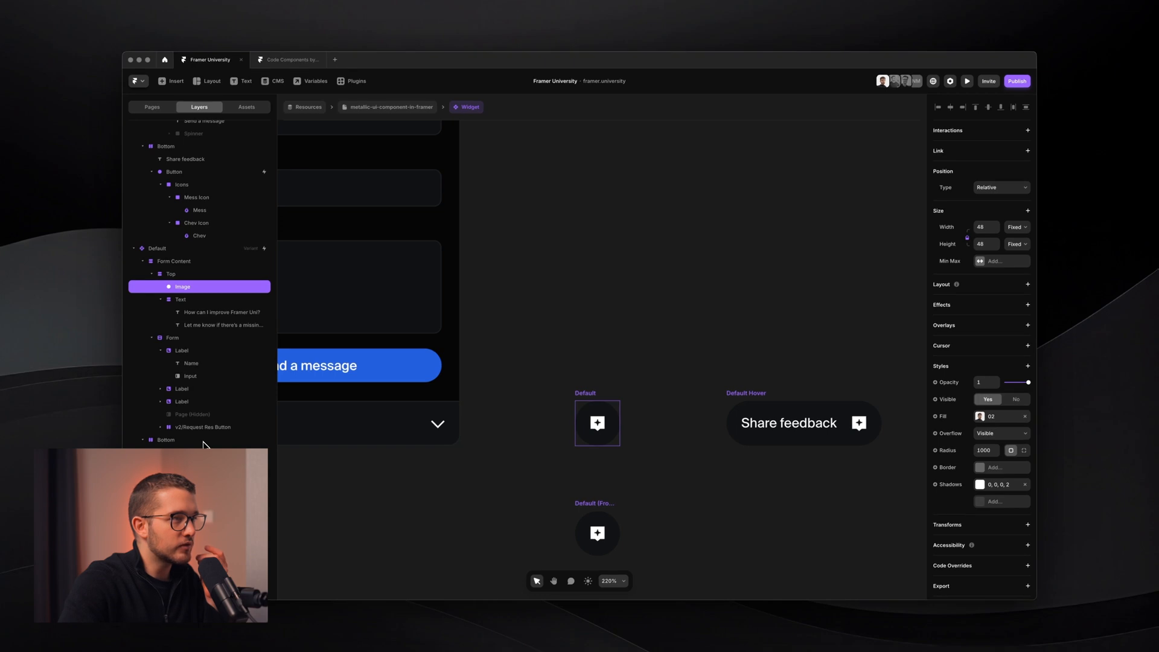
{"action": "left_click", "coordinate": [203, 440]}
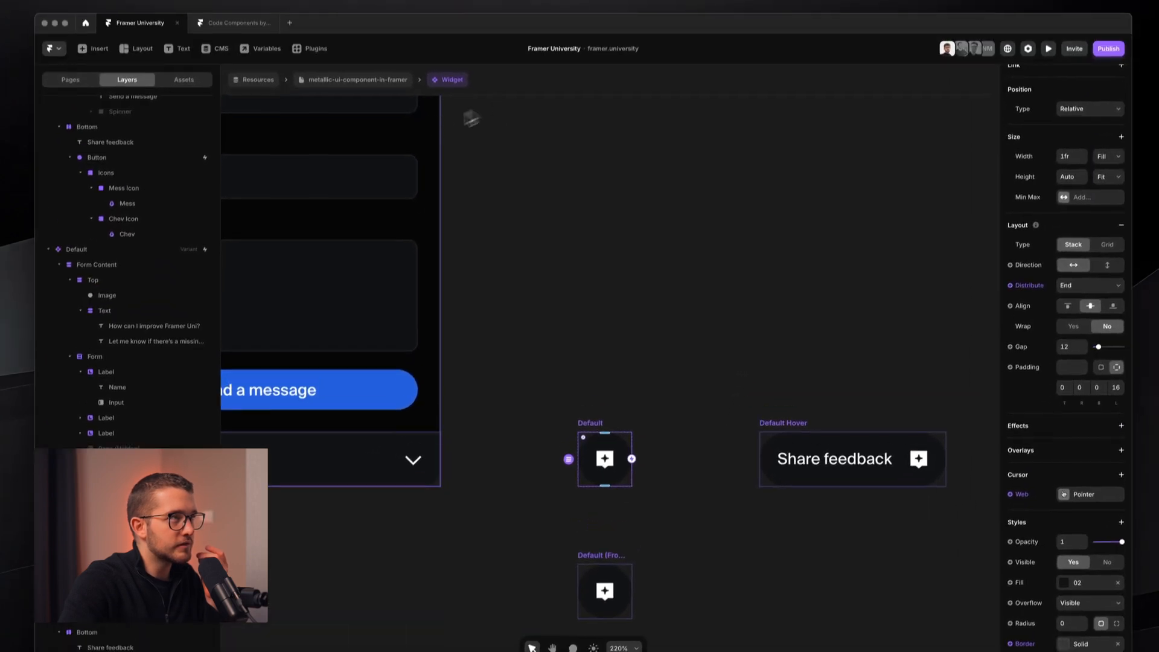
- Check the form collapsing on the page, then select Default's hidden Share feedback text
{"action": "left_click", "coordinate": [364, 34]}
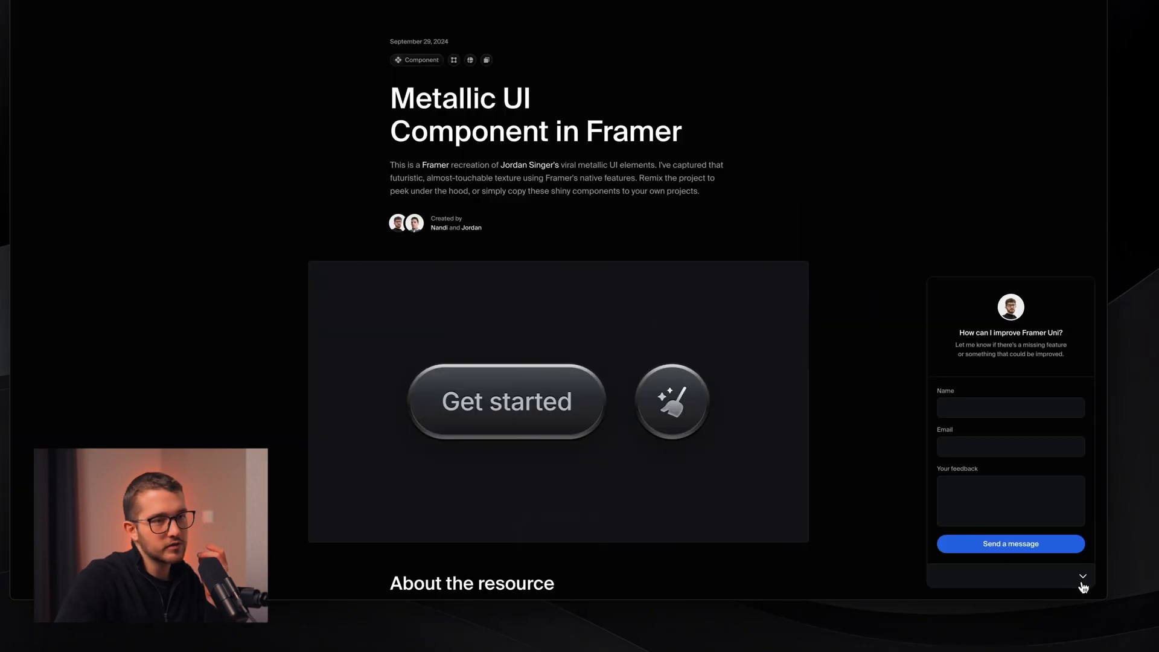
{"action": "left_click", "coordinate": [1081, 579]}
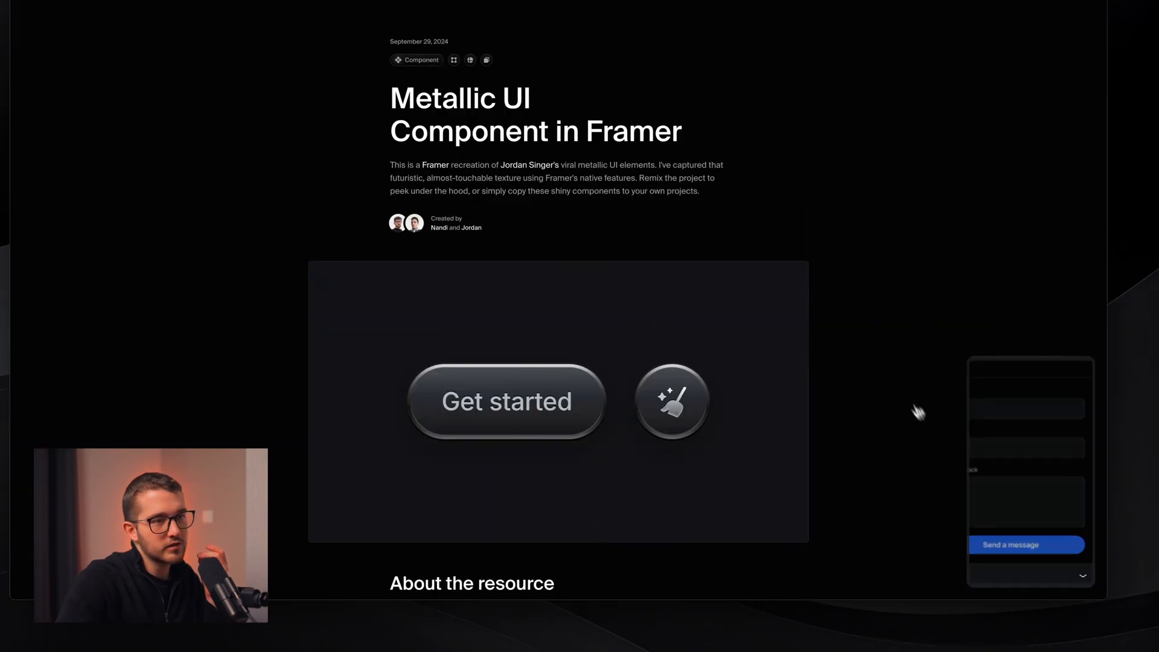
{"action": "scroll", "coordinate": [733, 414], "scroll_direction": "down", "scroll_amount": 4}
{"action": "scroll", "coordinate": [735, 414], "scroll_direction": "down", "scroll_amount": 3}
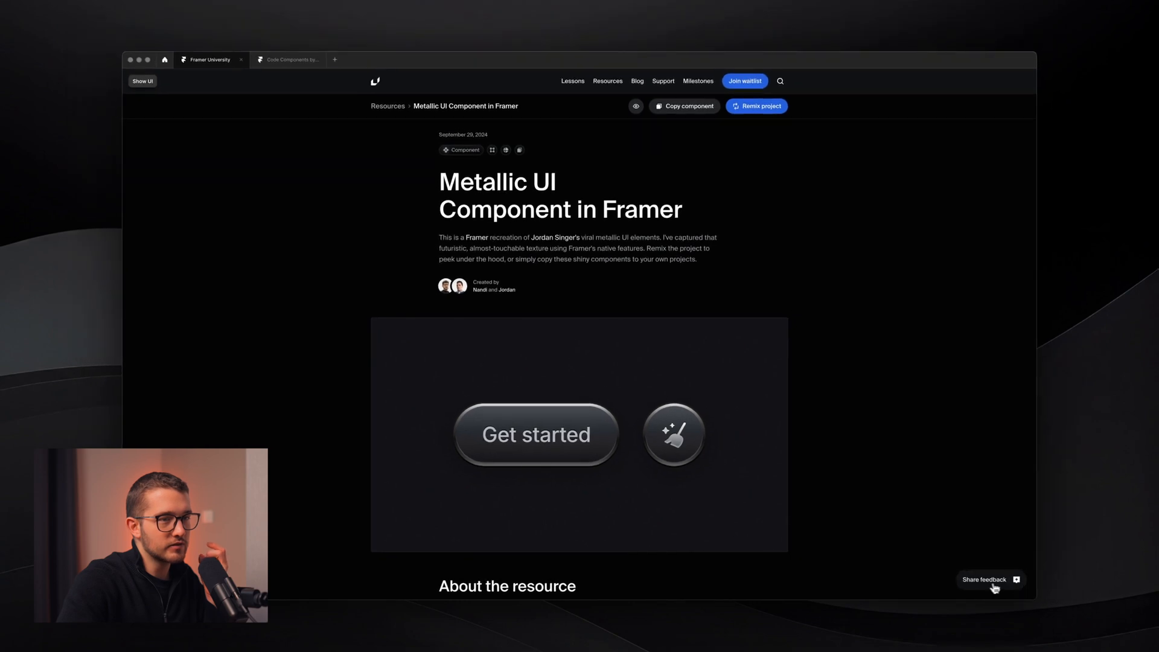
{"action": "key", "text": "Escape"}
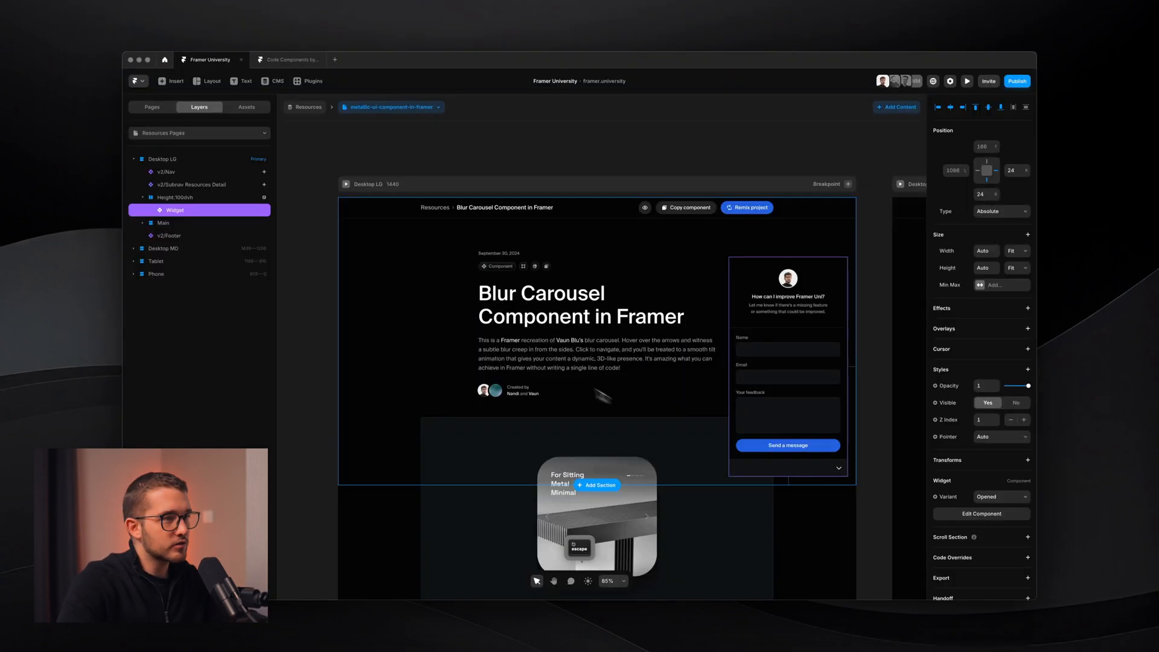
{"action": "scroll", "coordinate": [781, 409], "scroll_direction": "up", "scroll_amount": 5}
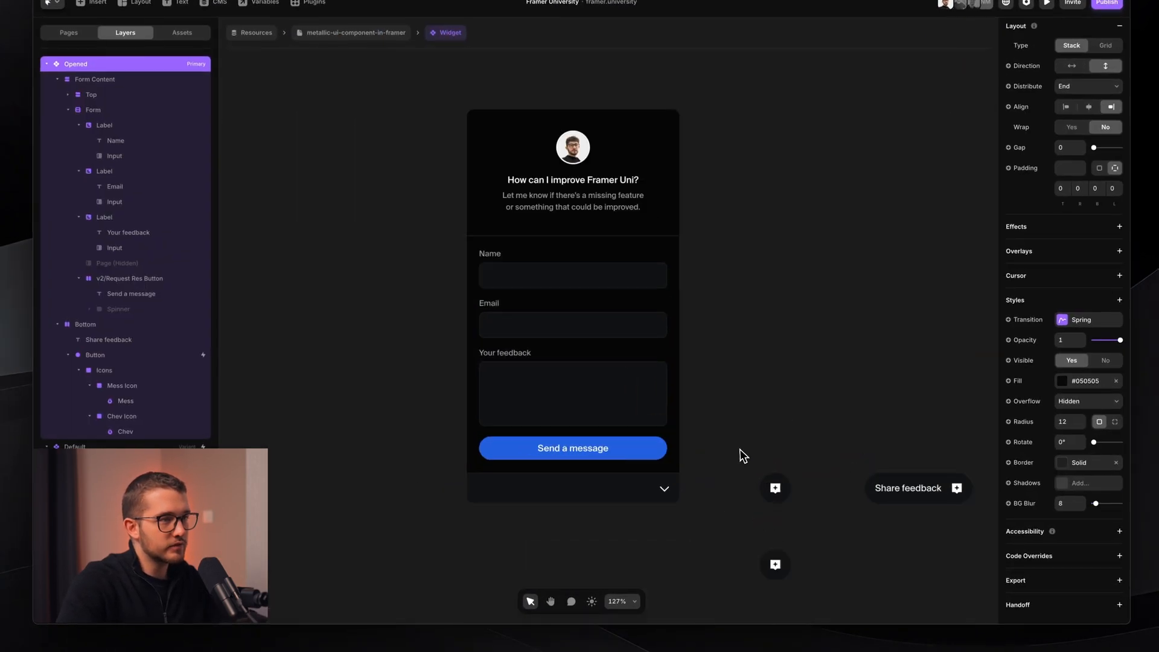
{"action": "left_click", "coordinate": [701, 407], "text": "super"}
- Change the Default variant's icon button fill to style 03, then 04
{"action": "scroll", "coordinate": [701, 408], "scroll_direction": "up", "scroll_amount": 1}
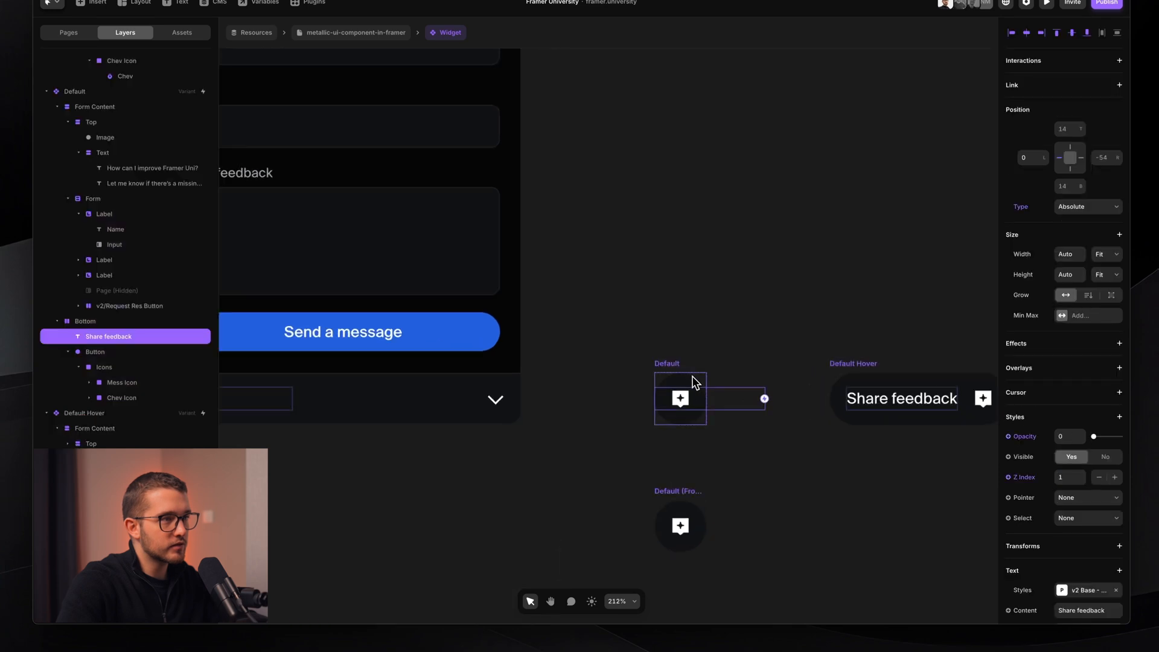
{"action": "left_click", "coordinate": [685, 388]}
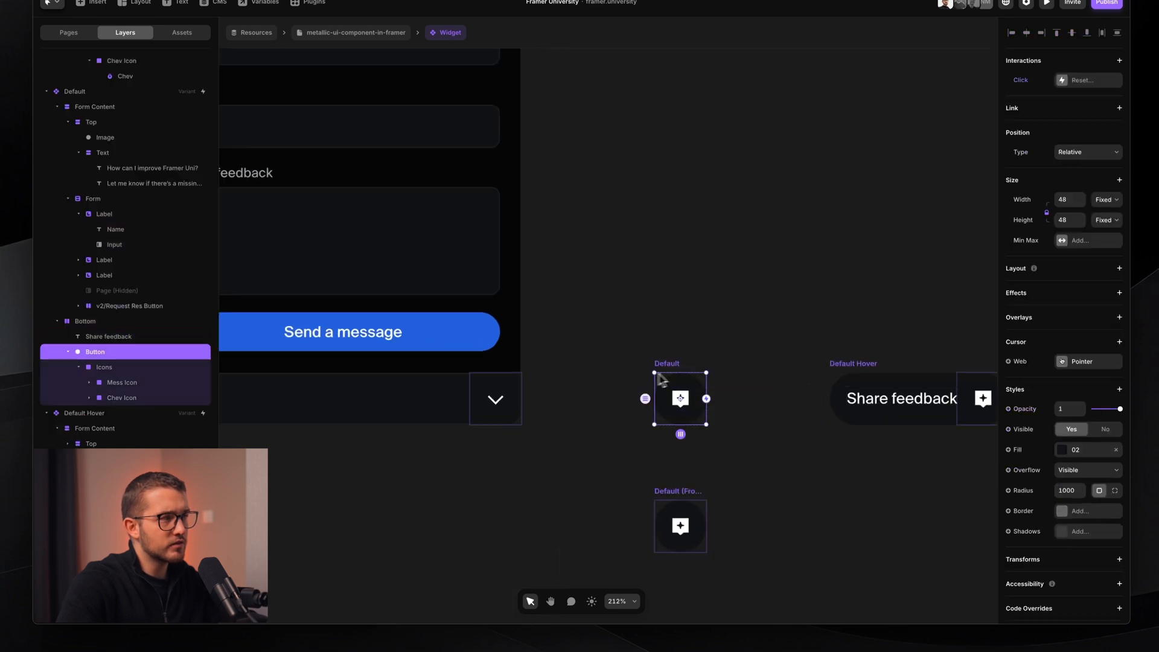
{"action": "left_click", "coordinate": [1076, 450]}
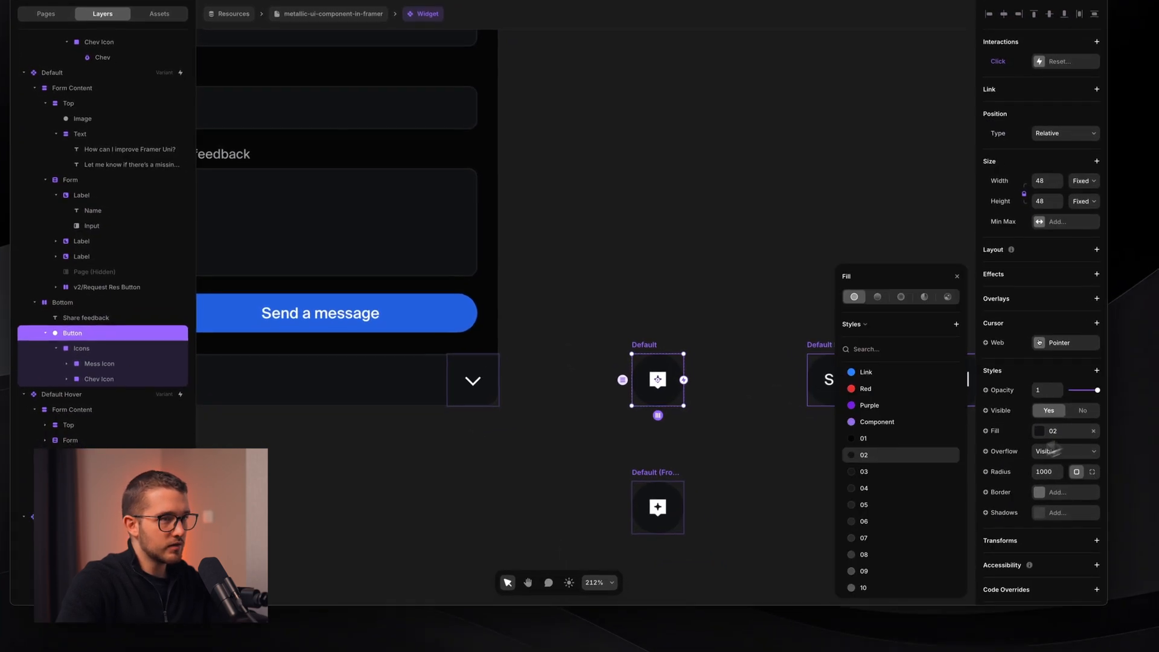
{"action": "left_click", "coordinate": [892, 476]}
{"action": "left_click", "coordinate": [892, 488]}
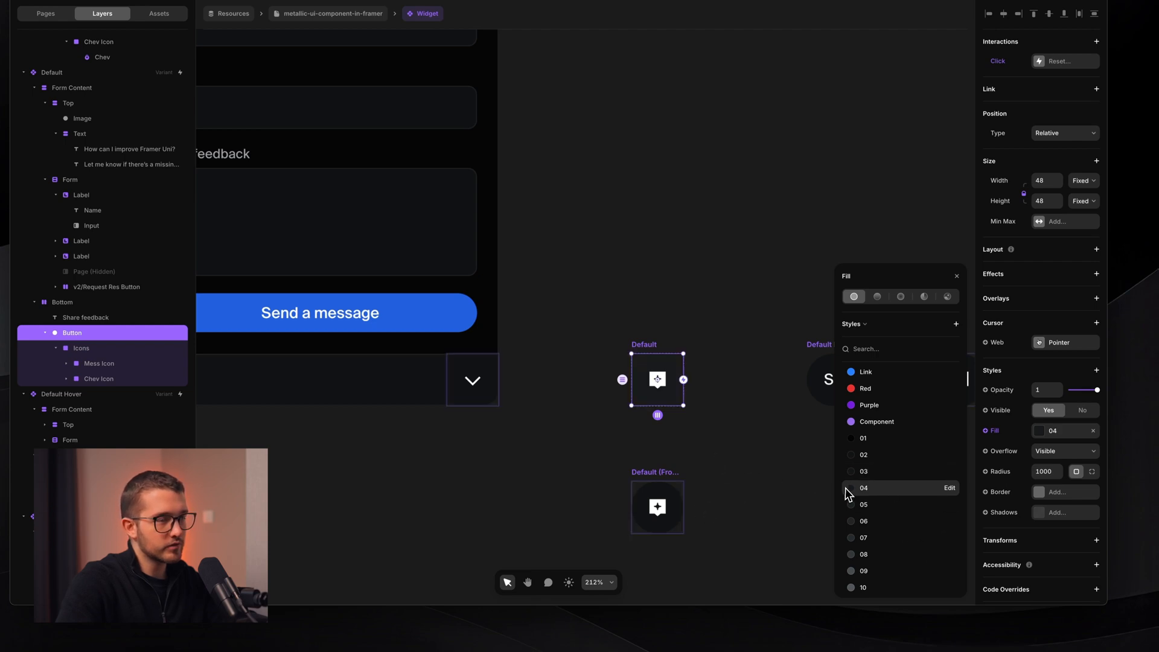
- Compare the icon button fills in Default (From Opened) and Default Hover
{"action": "scroll", "coordinate": [668, 543], "scroll_direction": "down", "scroll_amount": 1}
{"action": "left_click", "coordinate": [664, 474]}
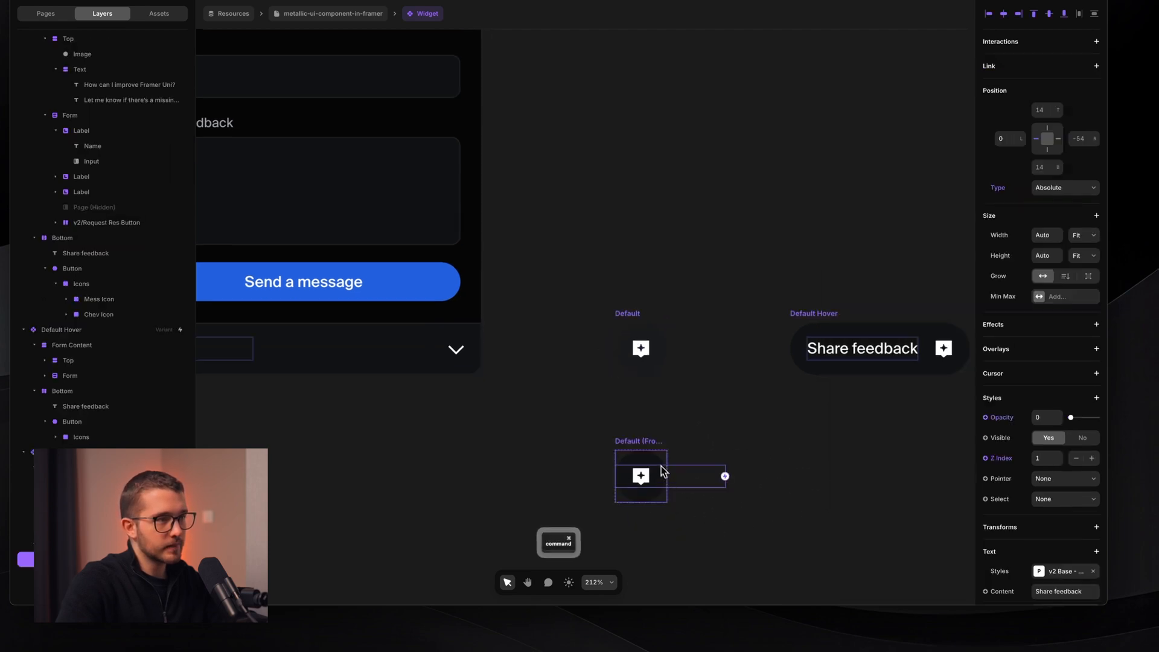
{"action": "left_click", "coordinate": [1064, 432]}
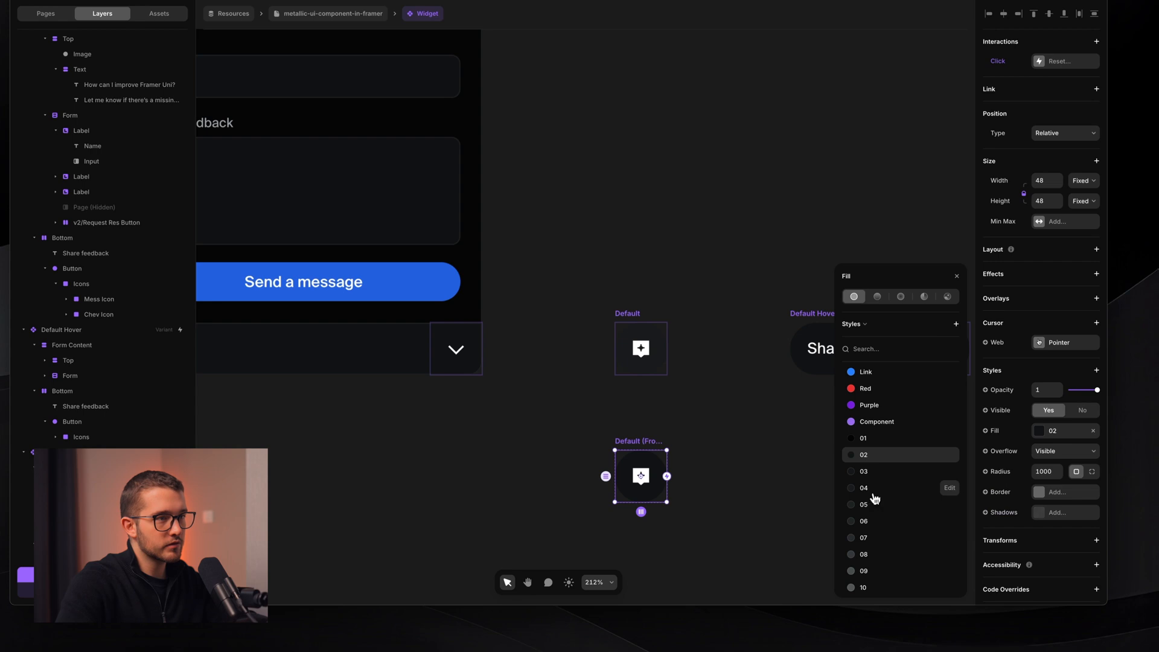
{"action": "scroll", "coordinate": [778, 443], "scroll_direction": "right", "scroll_amount": 5}
{"action": "scroll", "coordinate": [779, 443], "scroll_direction": "up", "scroll_amount": 1}
{"action": "left_click", "coordinate": [697, 425], "text": "super"}
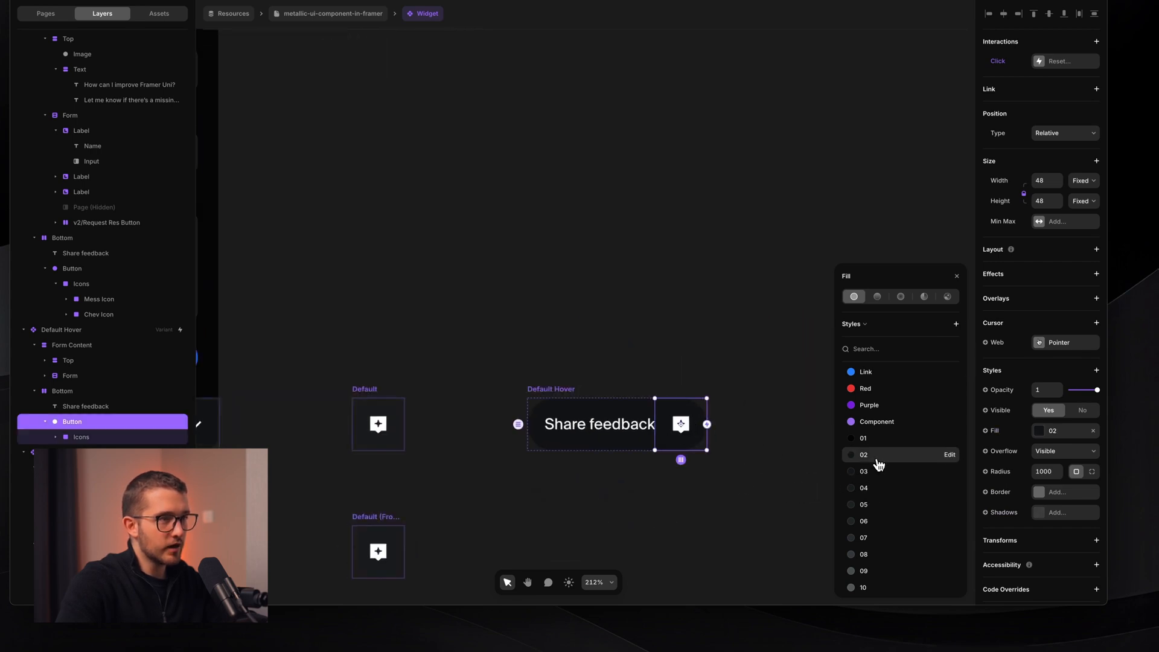
{"action": "left_click", "coordinate": [546, 388]}
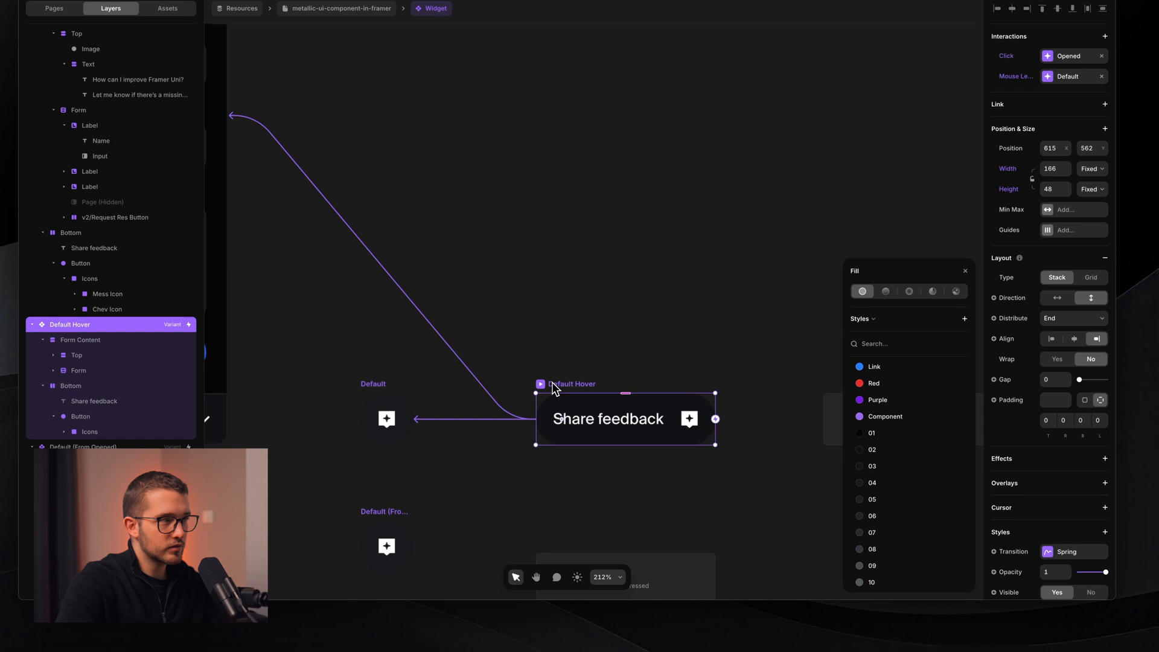
{"action": "scroll", "coordinate": [932, 521], "scroll_direction": "down", "scroll_amount": 1}
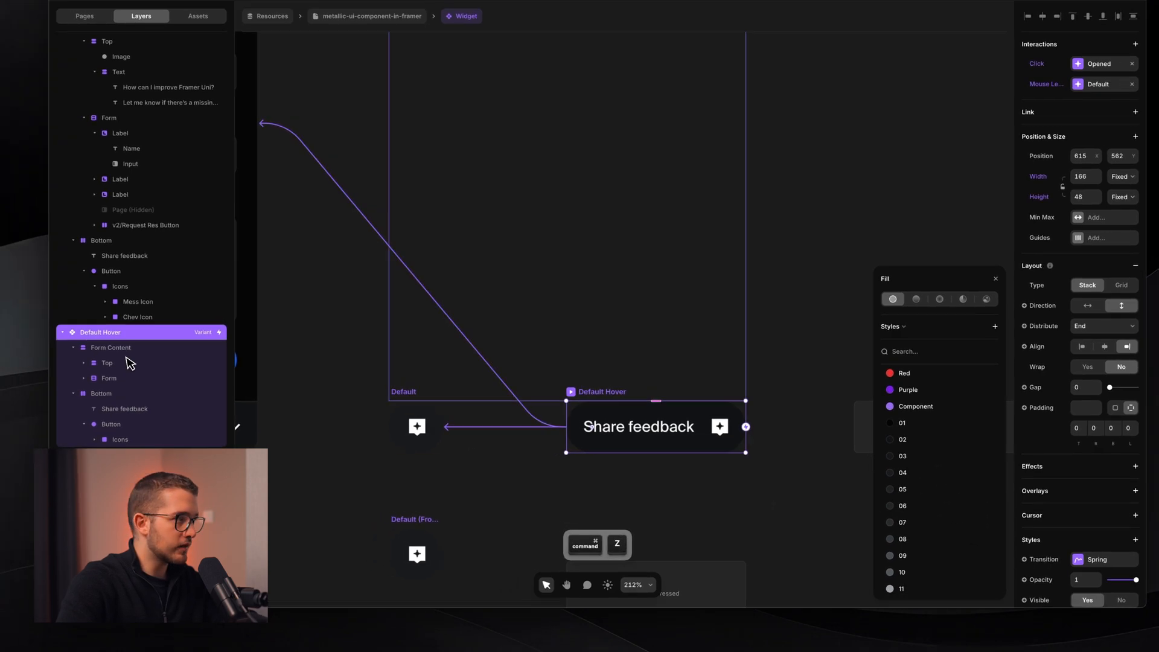
- Give Default Hover's Bottom stack fill style 06 and 4/4/4/16 padding
{"action": "left_click", "coordinate": [121, 393]}
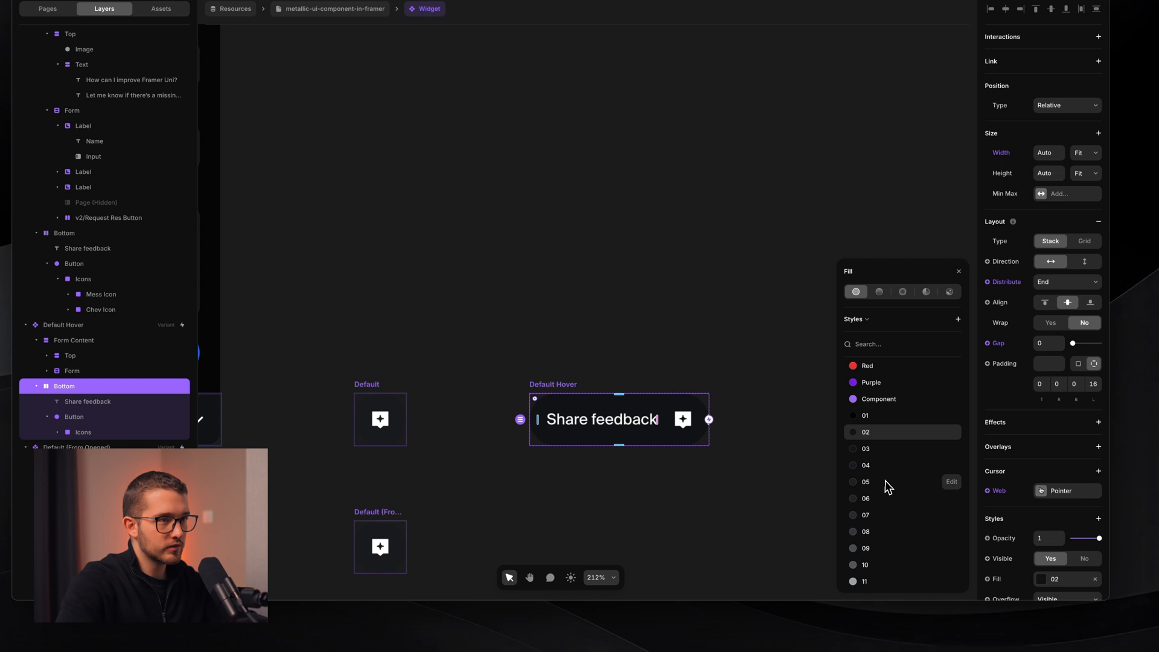
{"action": "left_click", "coordinate": [878, 503]}
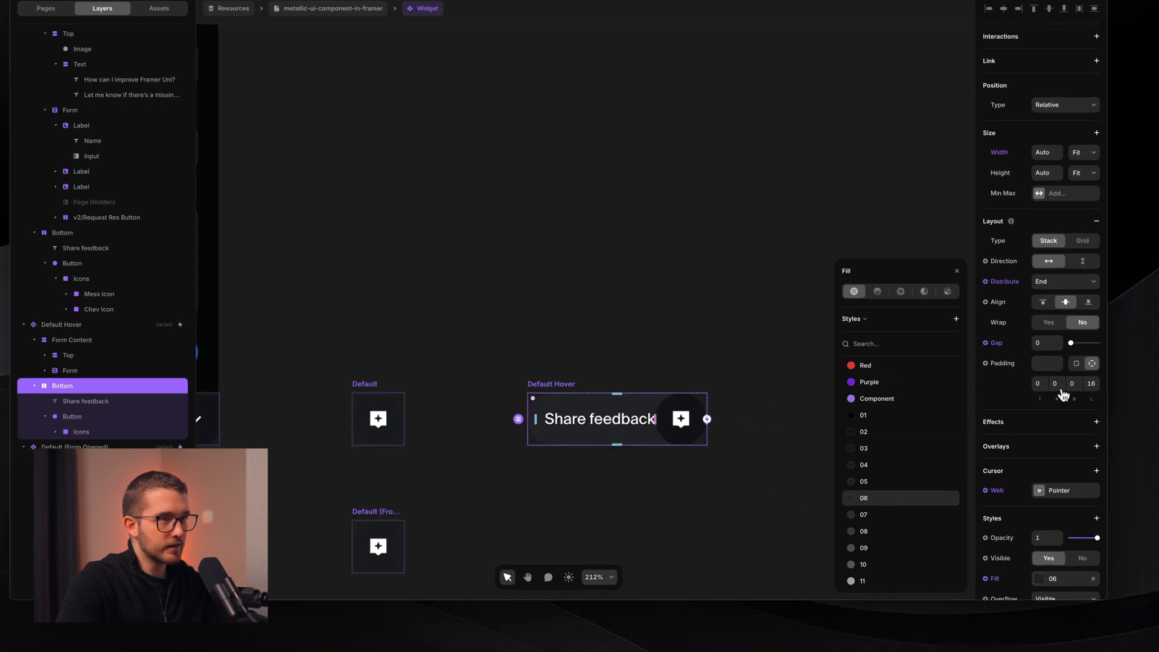
{"action": "left_click", "coordinate": [1039, 383]}
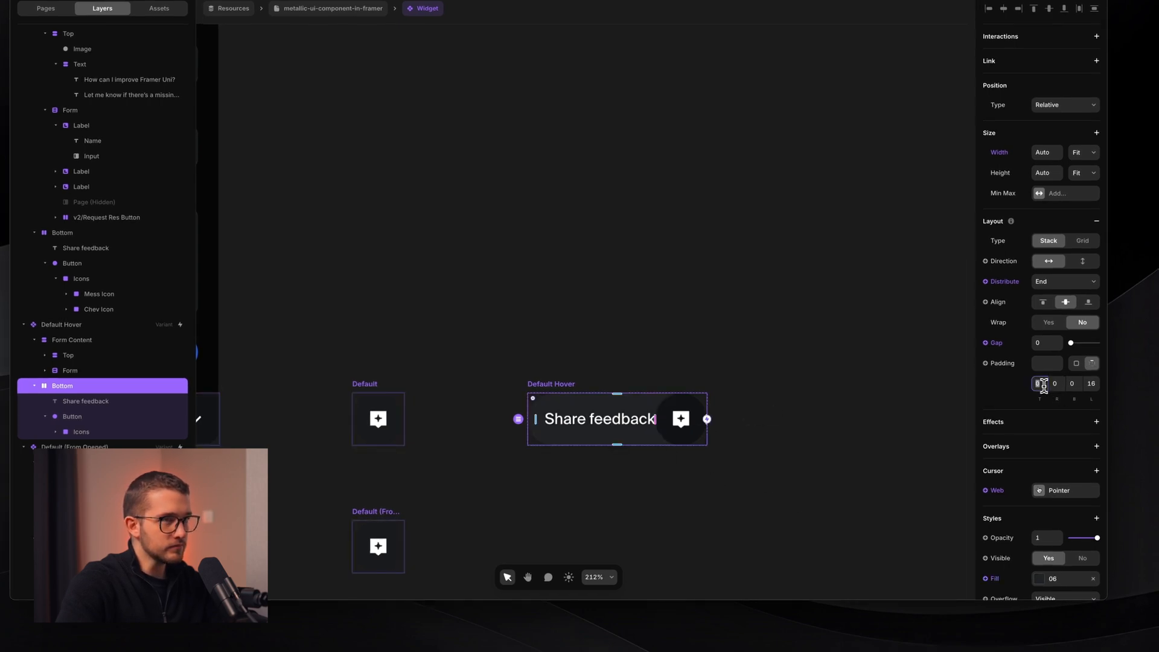
{"action": "type", "text": "4"}
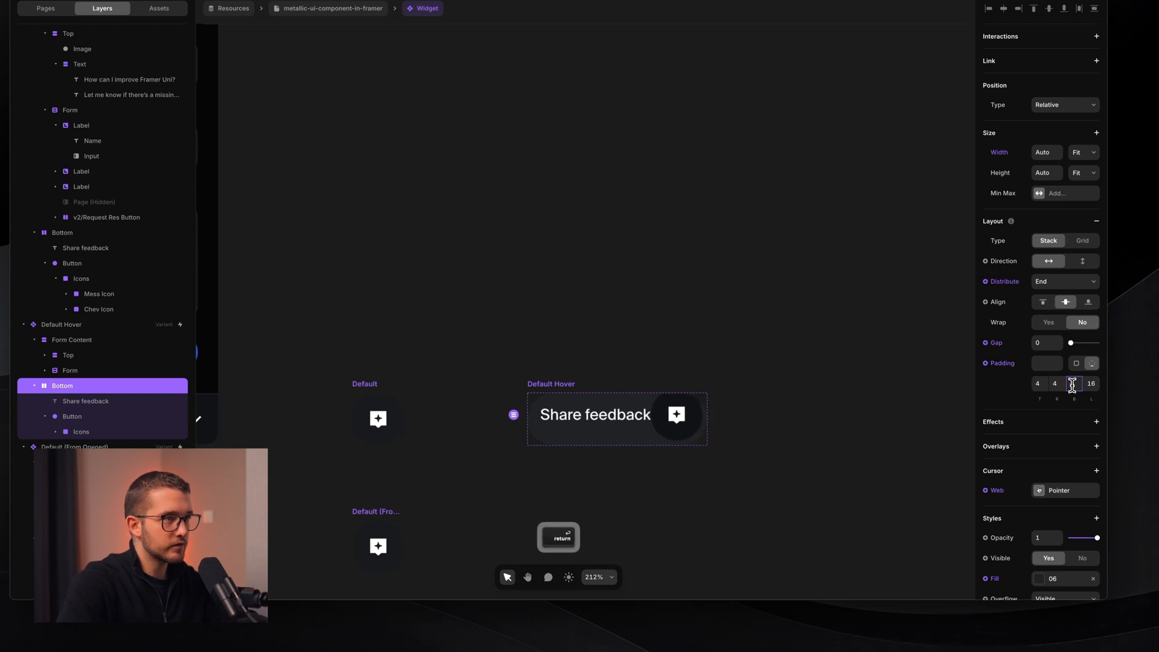
- Make the Default Hover variant 56 high
{"action": "left_click", "coordinate": [531, 394]}
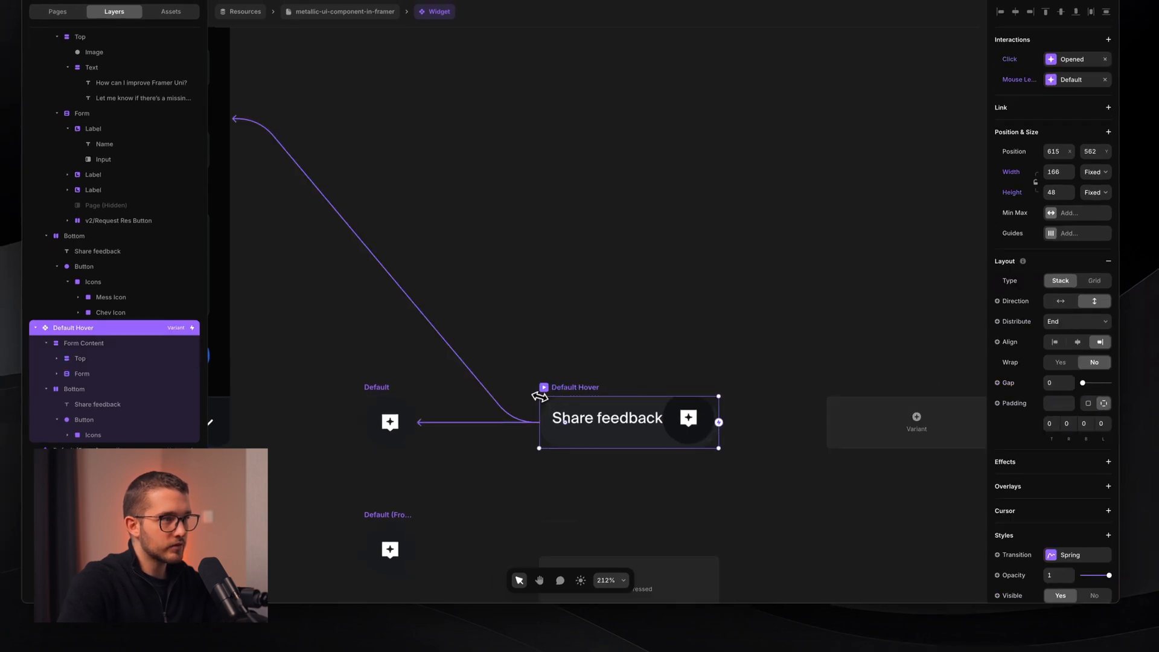
{"action": "left_click_drag", "start_coordinate": [570, 395], "coordinate": [573, 383]}
{"action": "scroll", "coordinate": [574, 383], "scroll_direction": "up", "scroll_amount": 5}
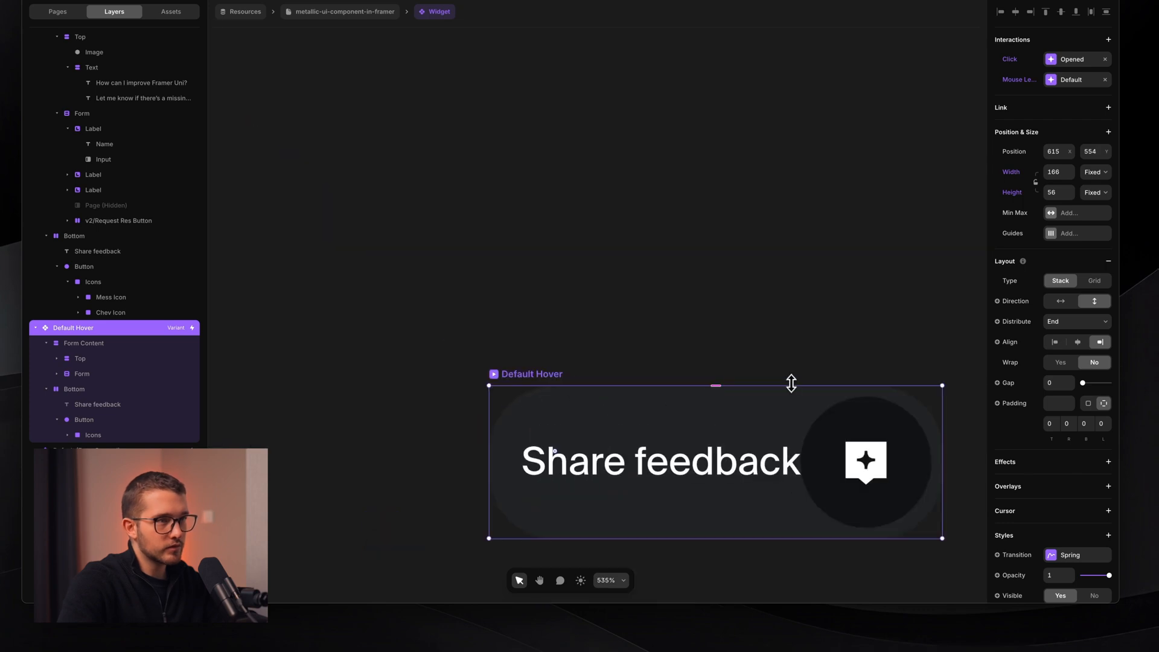
{"action": "left_click_drag", "start_coordinate": [488, 471], "coordinate": [478, 475]}
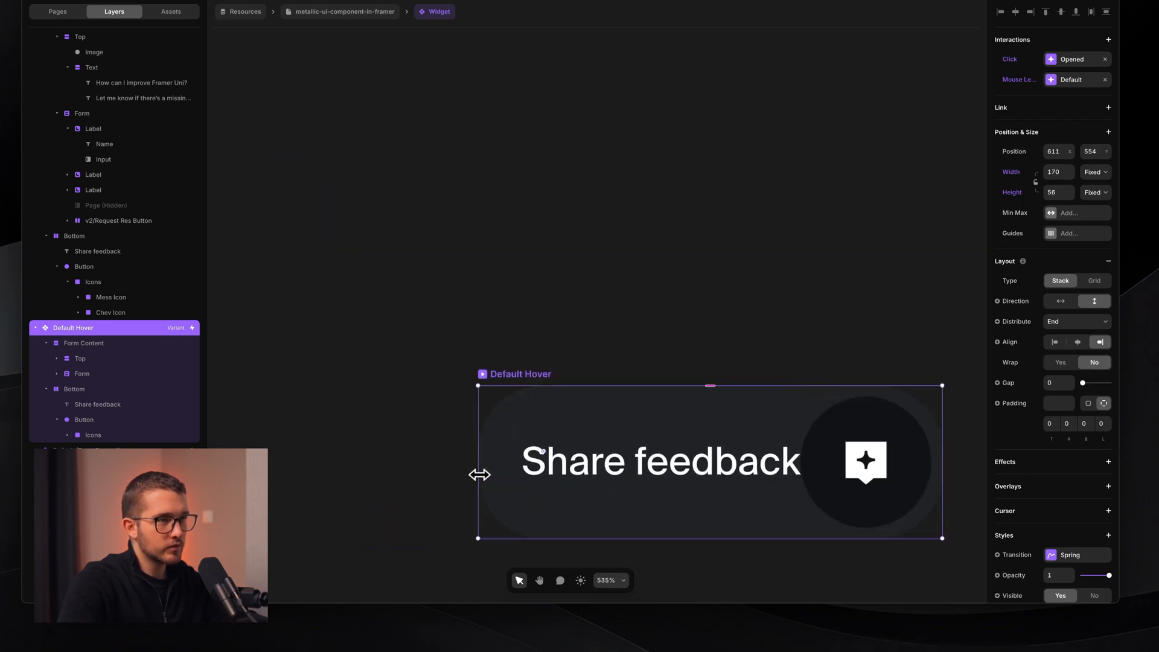
{"action": "scroll", "coordinate": [478, 475], "scroll_direction": "right", "scroll_amount": 2}
{"action": "scroll", "coordinate": [1065, 410], "scroll_direction": "down", "scroll_amount": 4}
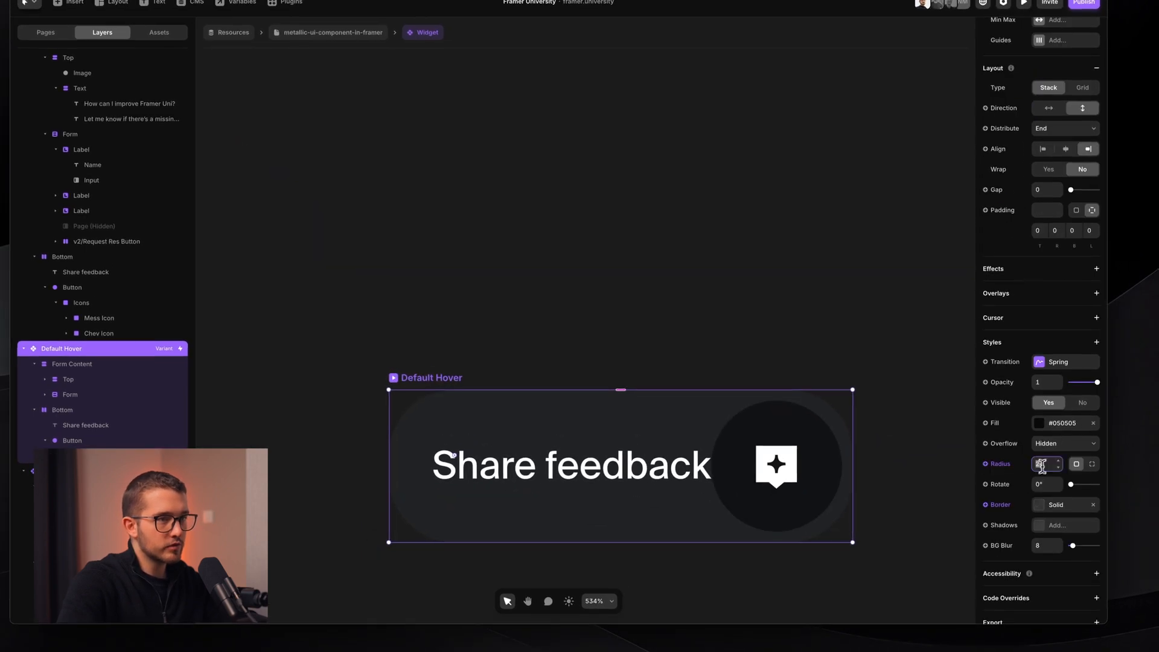
{"action": "key", "text": "shift"}
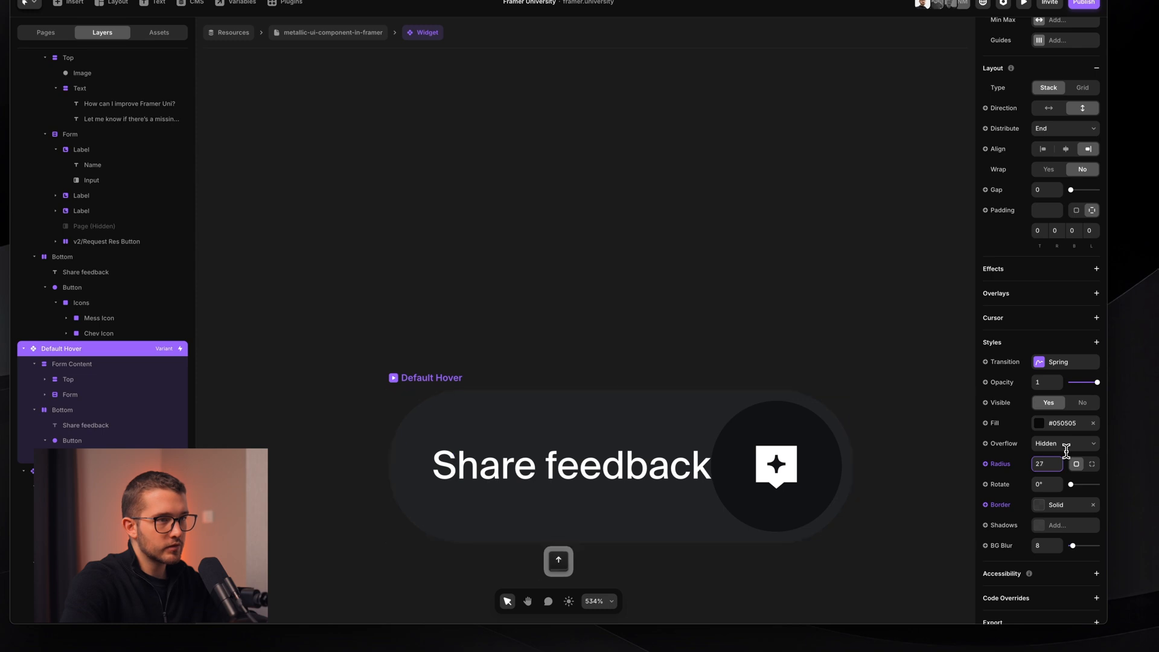
{"action": "scroll", "coordinate": [642, 411], "scroll_direction": "down", "scroll_amount": 2}
- Set the Bottom stack gap to 12 and widen the variant to fit the pill
{"action": "left_click", "coordinate": [654, 410], "text": "super"}
{"action": "left_click", "coordinate": [658, 403]}
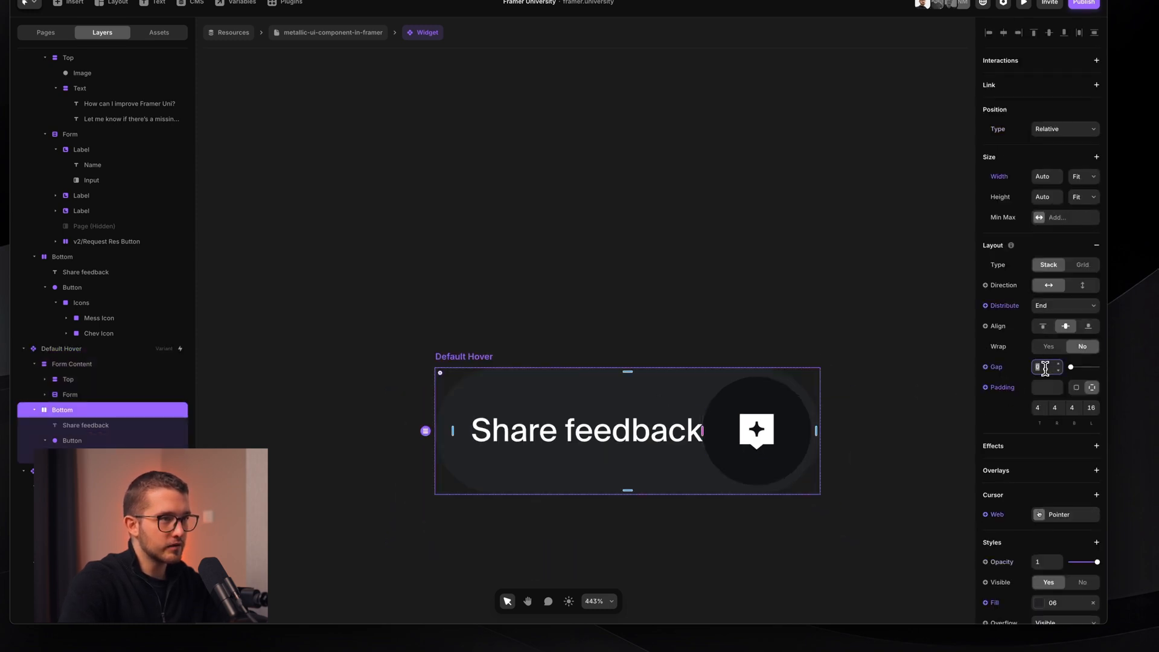
{"action": "key", "text": "Up"}
{"action": "key", "text": "Up"}
{"action": "key", "text": "Up"}
{"action": "key", "text": "Up"}
{"action": "key", "text": "Up"}
{"action": "key", "text": "Up"}
{"action": "key", "text": "Up"}
{"action": "key", "text": "Up"}
{"action": "key", "text": "Up"}
{"action": "key", "text": "Up"}
{"action": "key", "text": "Up"}
{"action": "key", "text": "Up"}
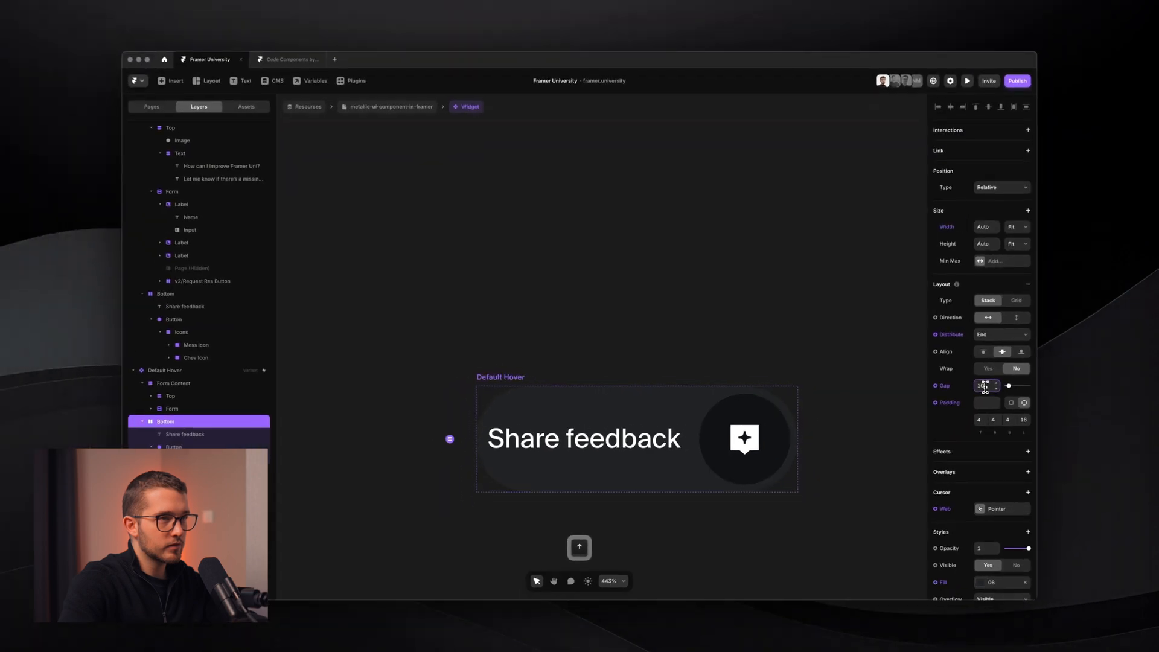
{"action": "left_click", "coordinate": [511, 377]}
{"action": "left_click_drag", "start_coordinate": [476, 402], "coordinate": [454, 402]}
{"action": "left_click", "coordinate": [508, 316]}
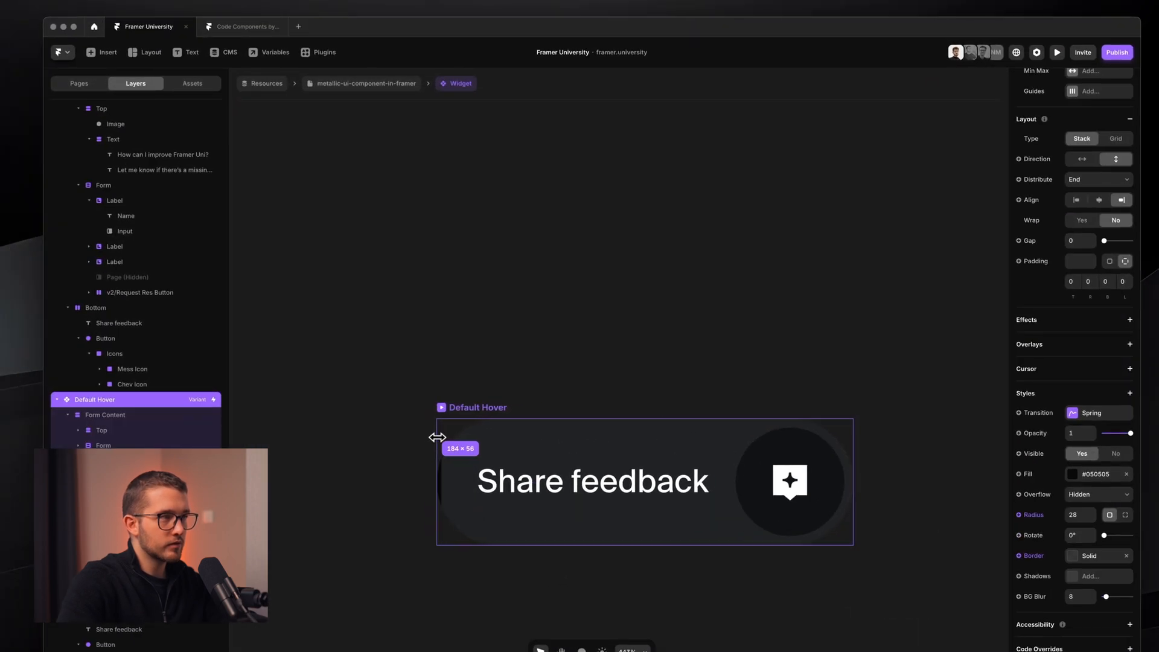
{"action": "scroll", "coordinate": [505, 334], "scroll_direction": "down", "scroll_amount": 5}
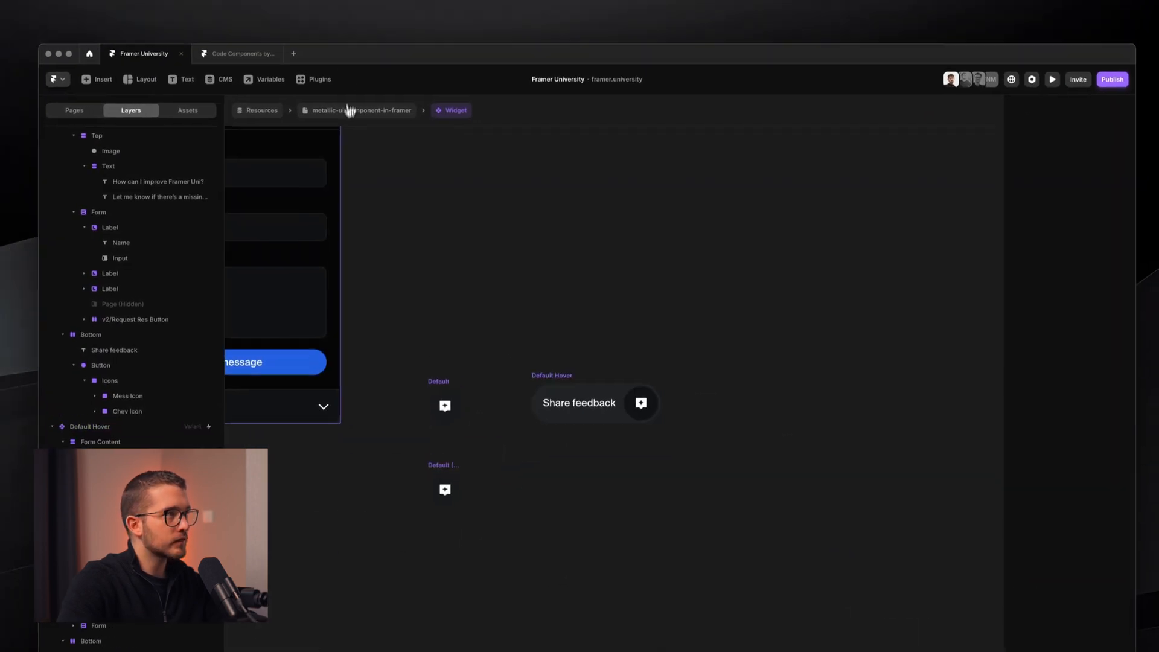
{"action": "left_click", "coordinate": [315, 119]}
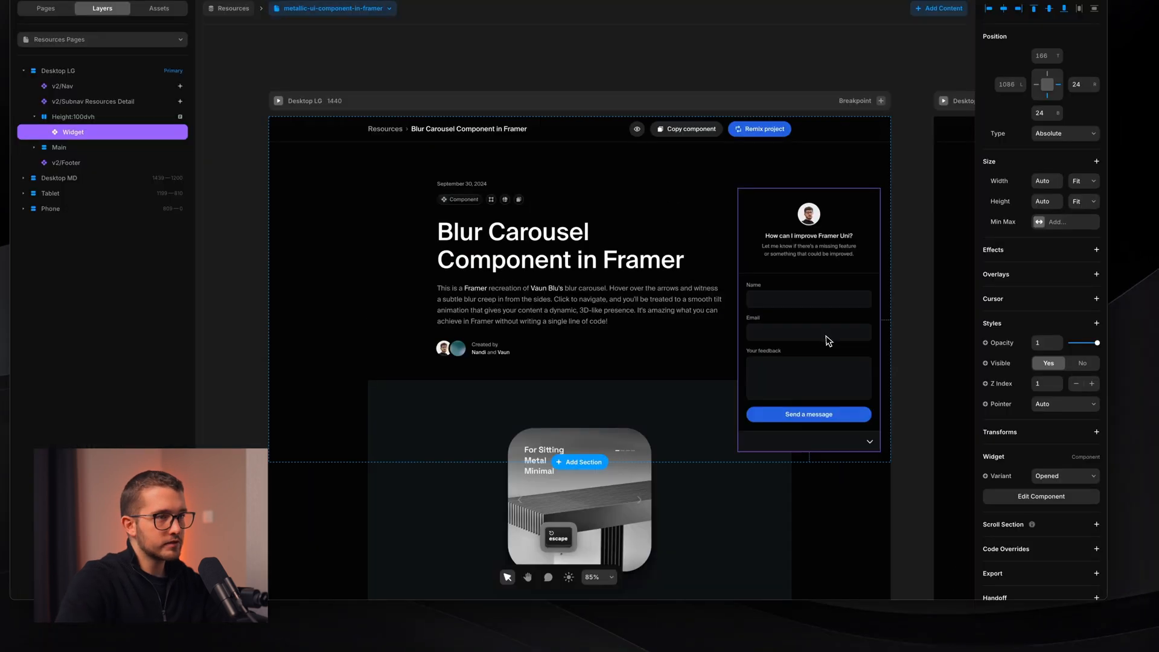
{"action": "double_click", "coordinate": [830, 338]}
{"action": "scroll", "coordinate": [869, 426], "scroll_direction": "up", "scroll_amount": 5}
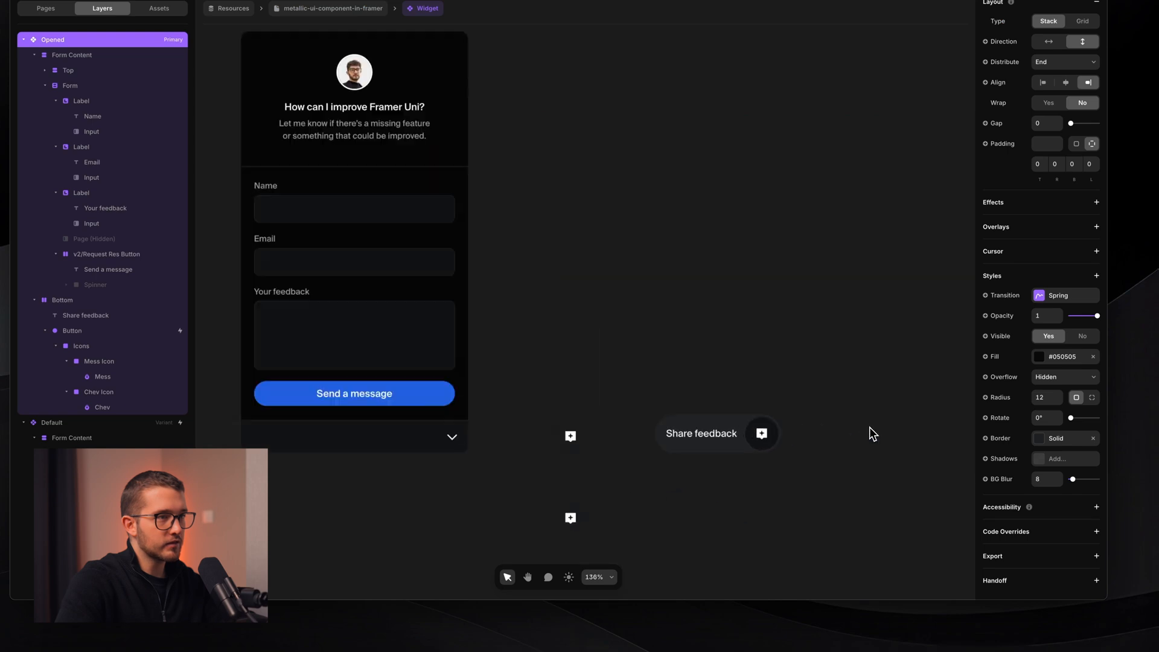
{"action": "left_click", "coordinate": [726, 445], "text": "super"}
{"action": "scroll", "coordinate": [722, 447], "scroll_direction": "down", "scroll_amount": 1}
{"action": "scroll", "coordinate": [720, 447], "scroll_direction": "down", "scroll_amount": 1}
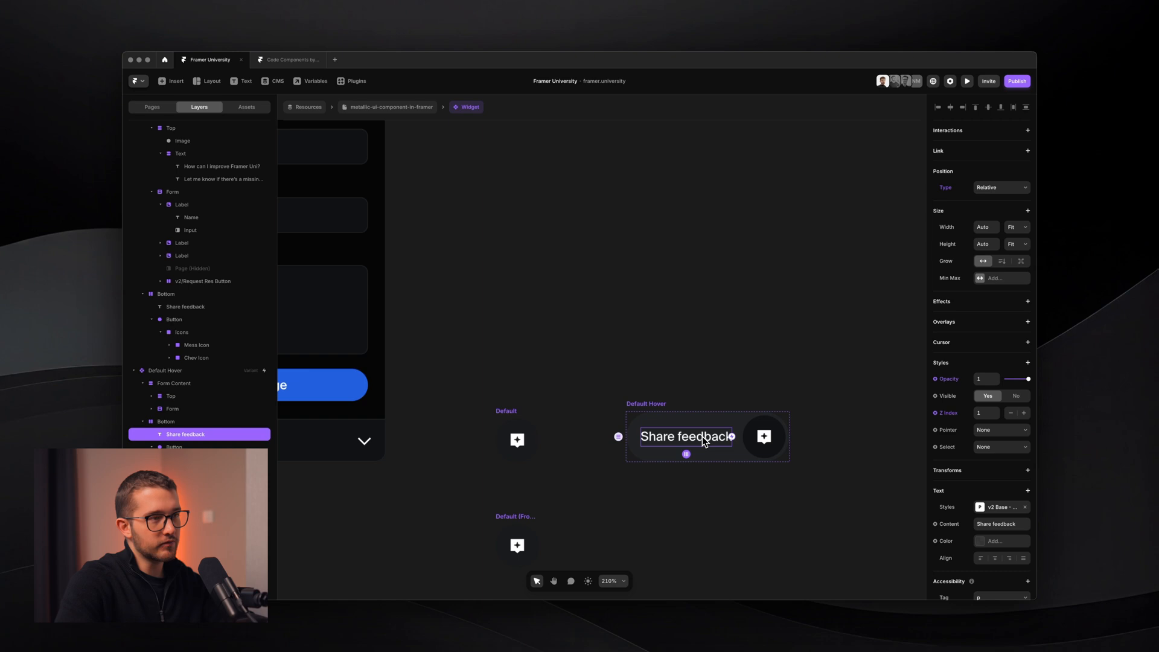
{"action": "left_click", "coordinate": [497, 411]}
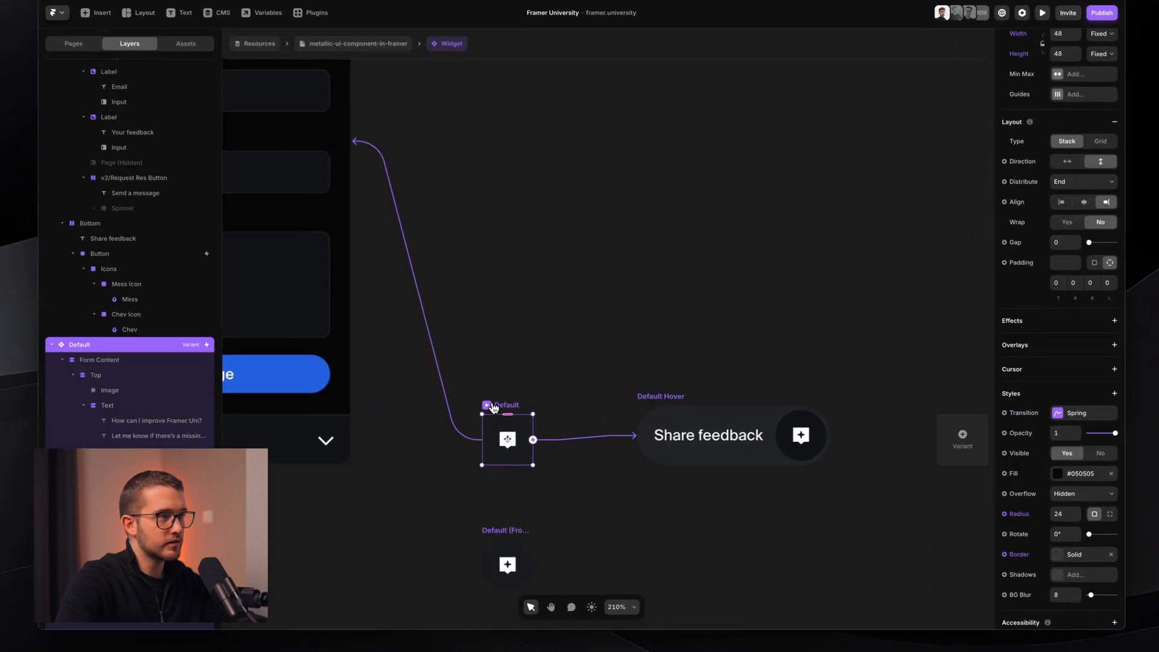
{"action": "left_click", "coordinate": [491, 405]}
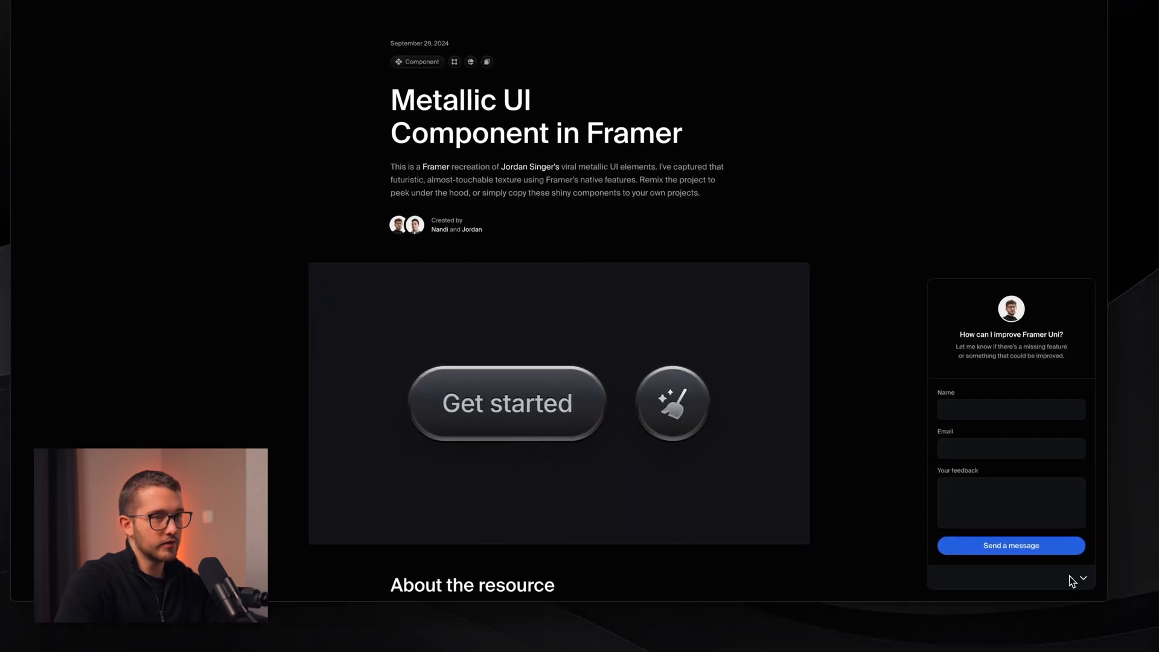
{"action": "left_click", "coordinate": [1081, 579]}
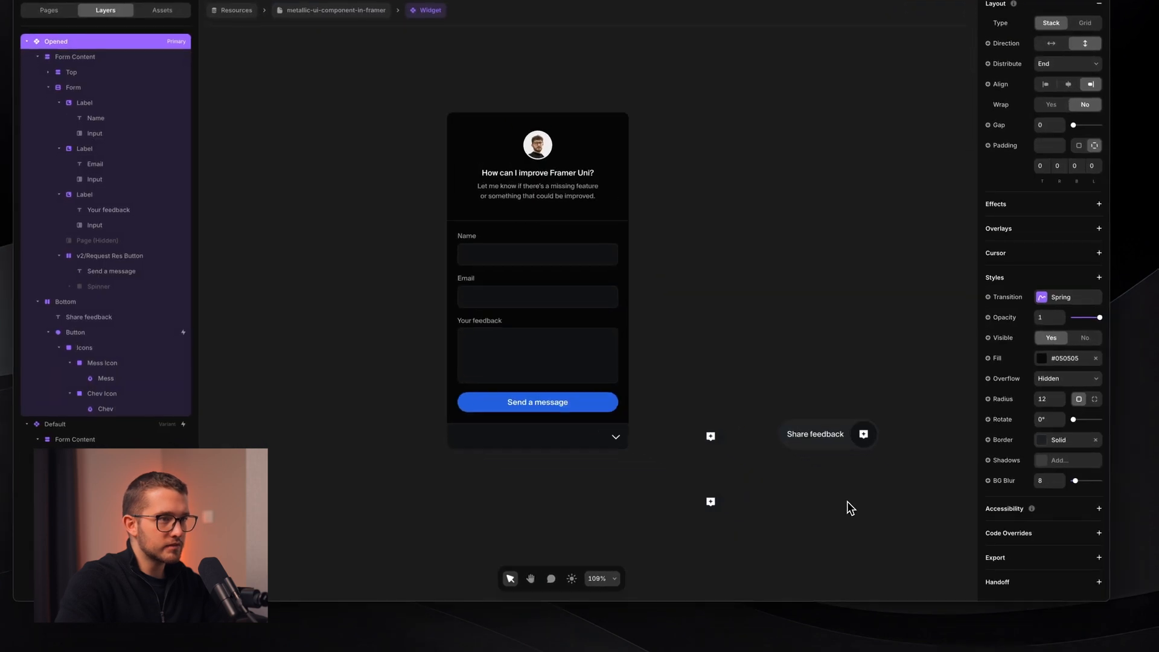
{"action": "scroll", "coordinate": [842, 403], "scroll_direction": "up", "scroll_amount": 6}
- Add a Z Index of 1 to the form's round toggle button
{"action": "left_click", "coordinate": [657, 444], "text": "super"}
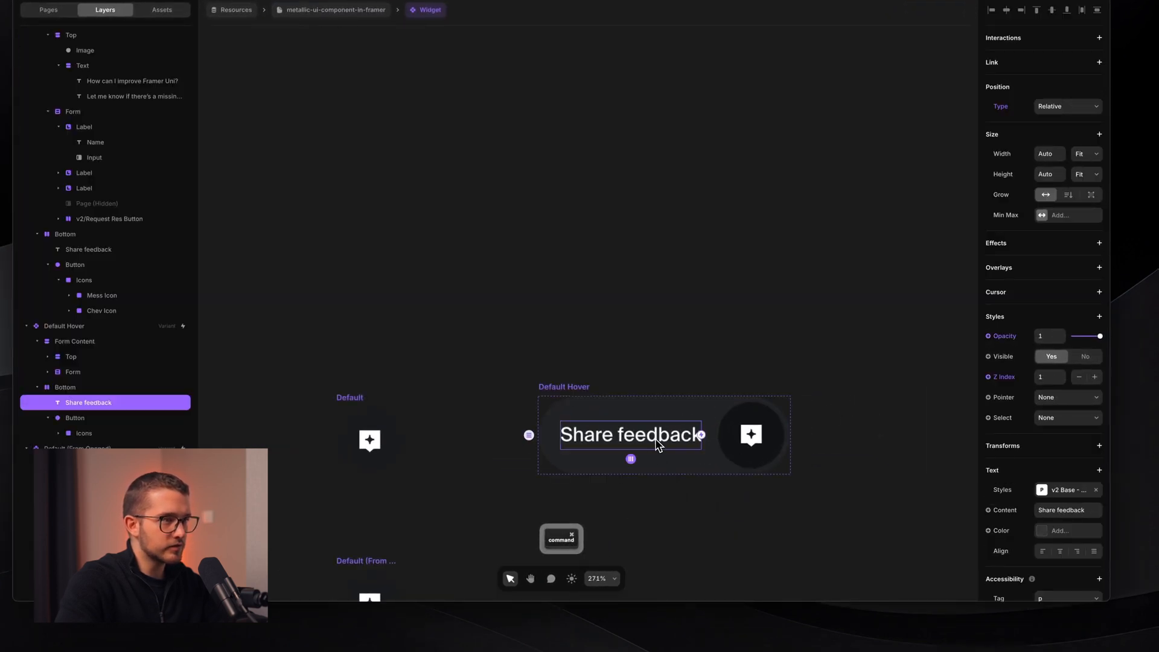
{"action": "left_click", "coordinate": [741, 424]}
{"action": "scroll", "coordinate": [844, 367], "scroll_direction": "down", "scroll_amount": 3}
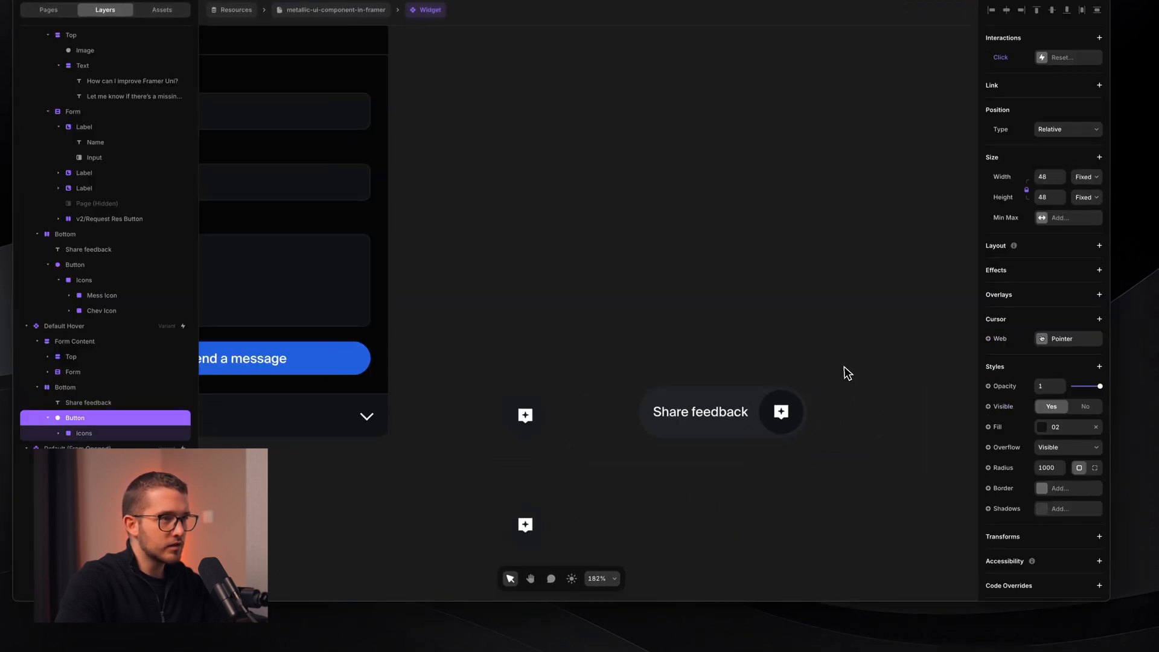
{"action": "left_click", "coordinate": [465, 410], "text": "super"}
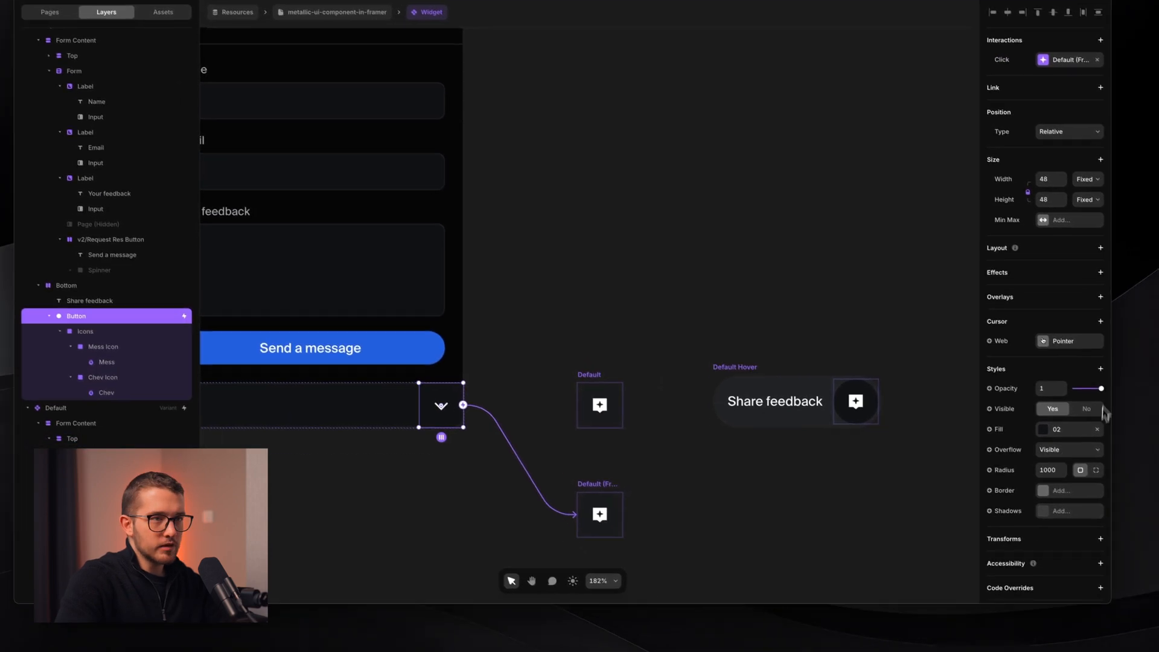
{"action": "left_click", "coordinate": [1100, 368]}
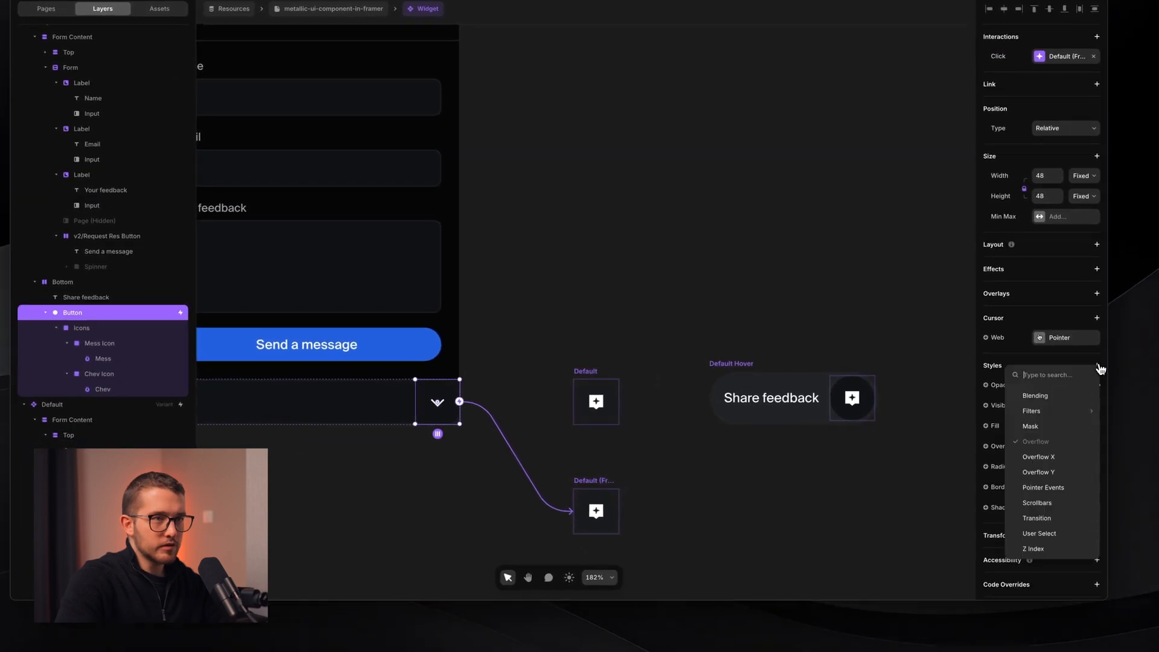
{"action": "left_click", "coordinate": [1058, 549]}
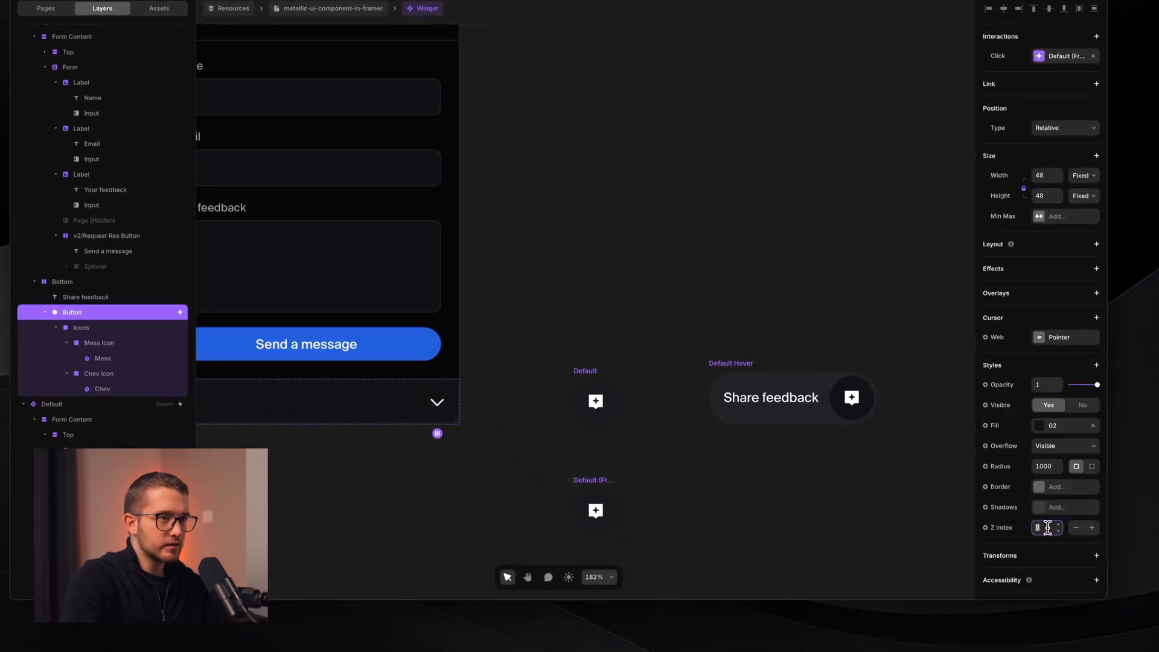
{"action": "key", "text": "Return"}
- Preview the page live, collapse the widget, and reopen the Widget component
{"action": "left_click", "coordinate": [147, 313]}
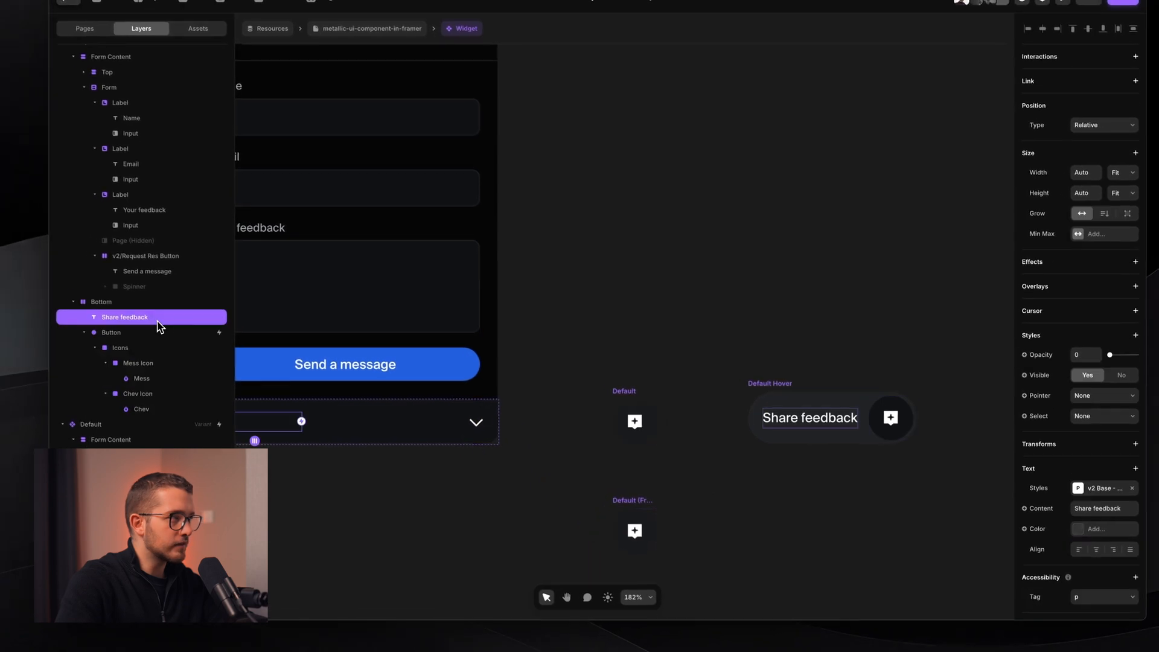
{"action": "left_click", "coordinate": [905, 335]}
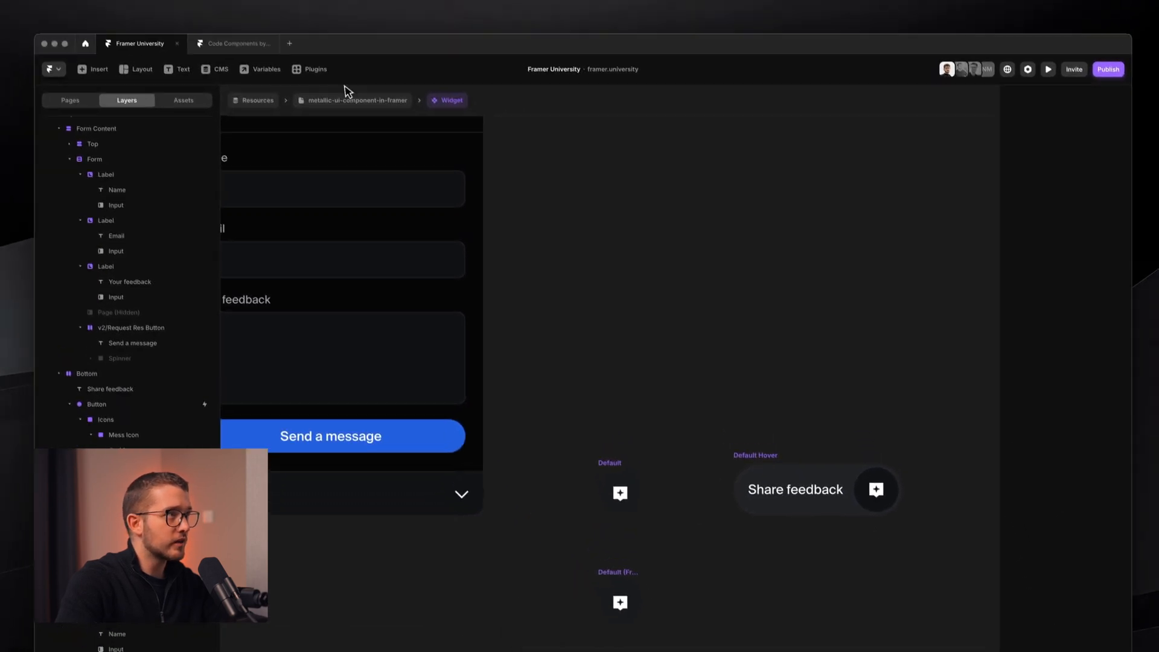
{"action": "left_click", "coordinate": [338, 55]}
{"action": "left_click", "coordinate": [305, 199]}
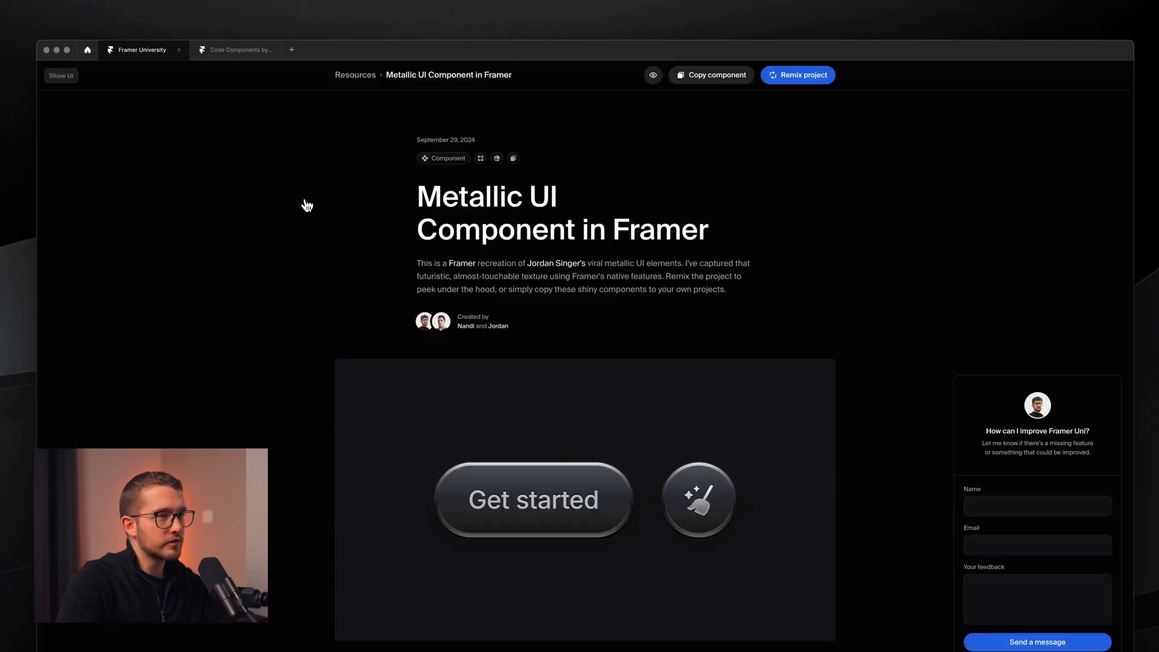
{"action": "left_click", "coordinate": [1082, 580]}
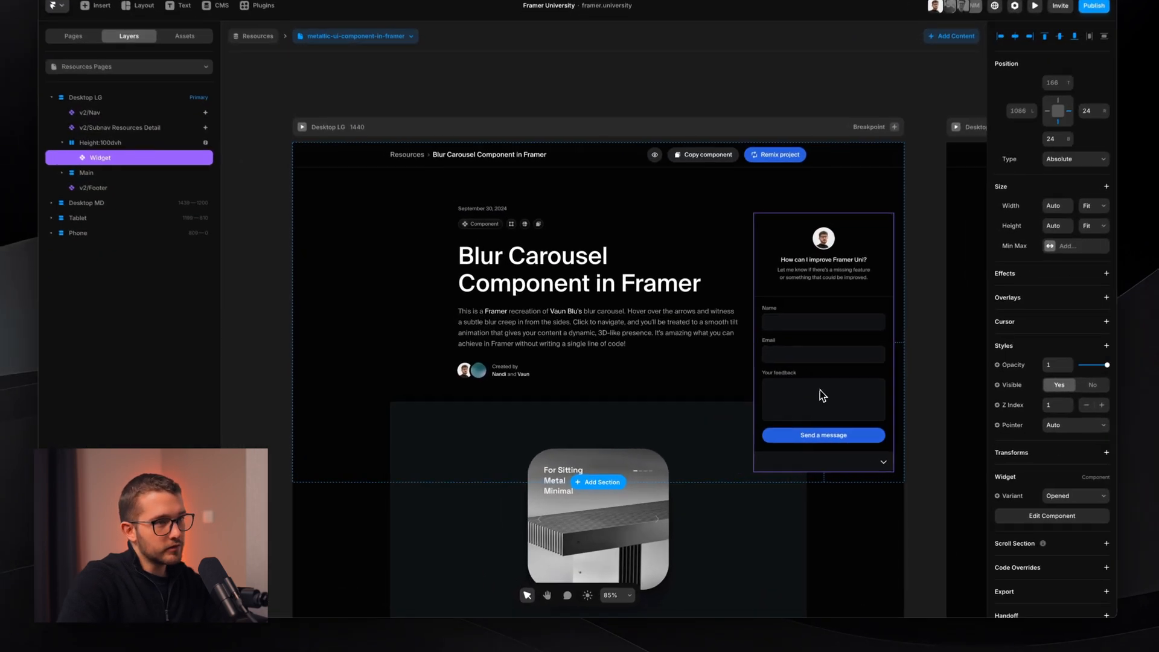
{"action": "double_click", "coordinate": [820, 390]}
{"action": "scroll", "coordinate": [755, 452], "scroll_direction": "up", "scroll_amount": 5}
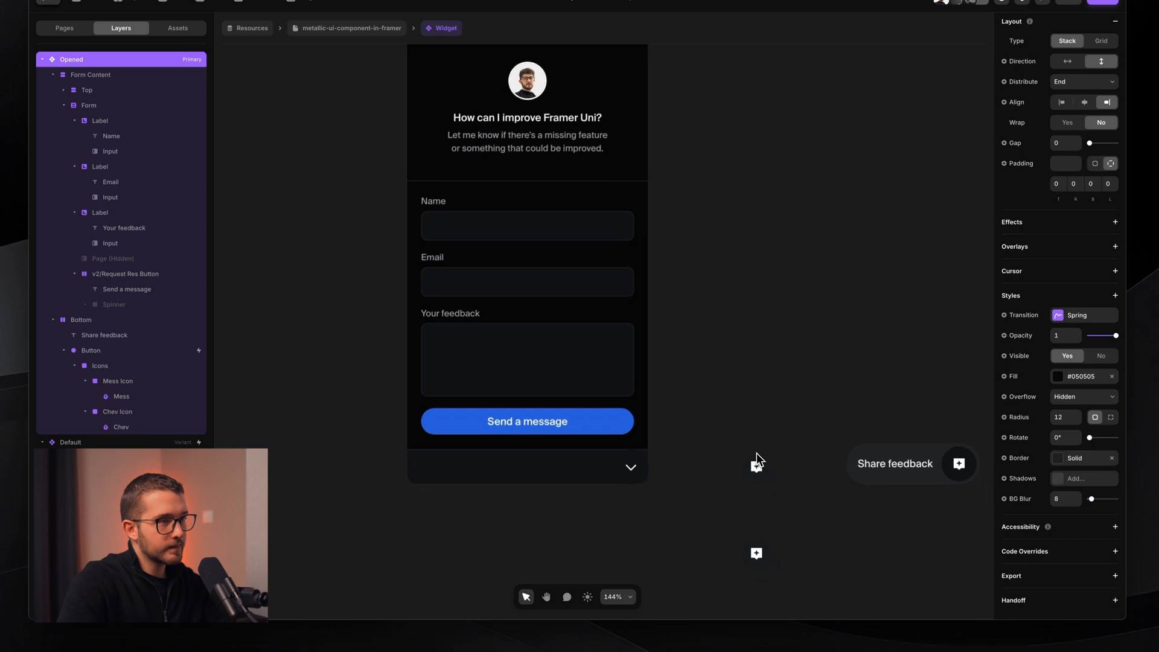
- Nudge the Share feedback labels in Default Hover and Default (From Opened) sideways
{"action": "left_click", "coordinate": [751, 408], "text": "super"}
{"action": "key", "text": "space"}
{"action": "left_click_drag", "start_coordinate": [750, 408], "coordinate": [680, 409]}
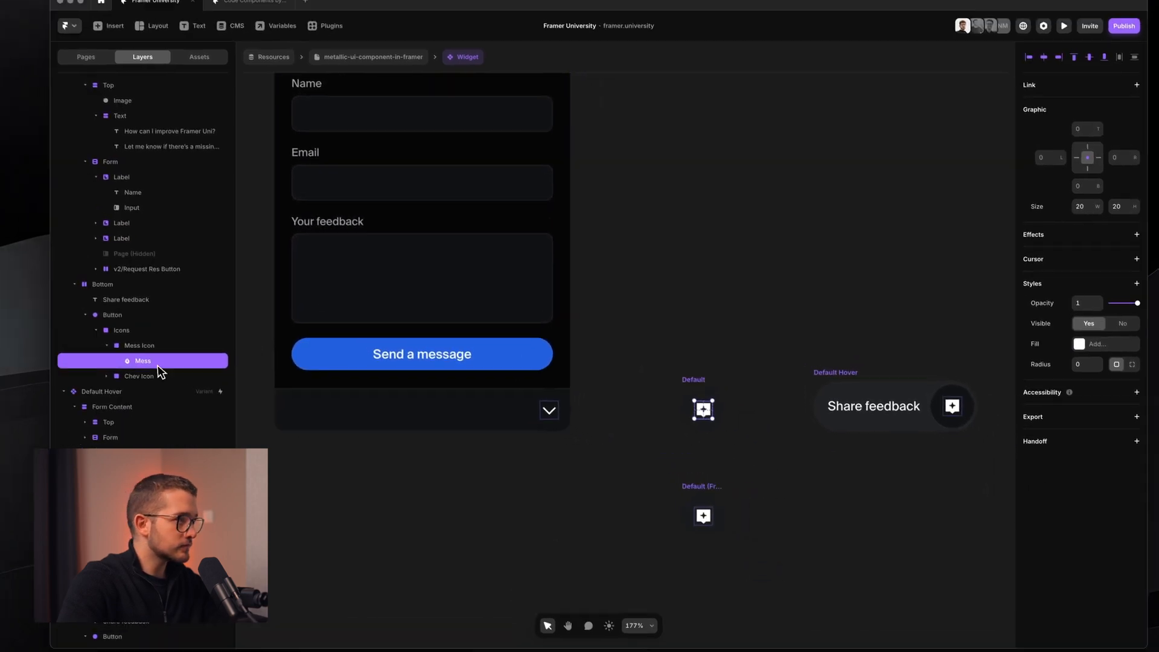
{"action": "left_click", "coordinate": [694, 380]}
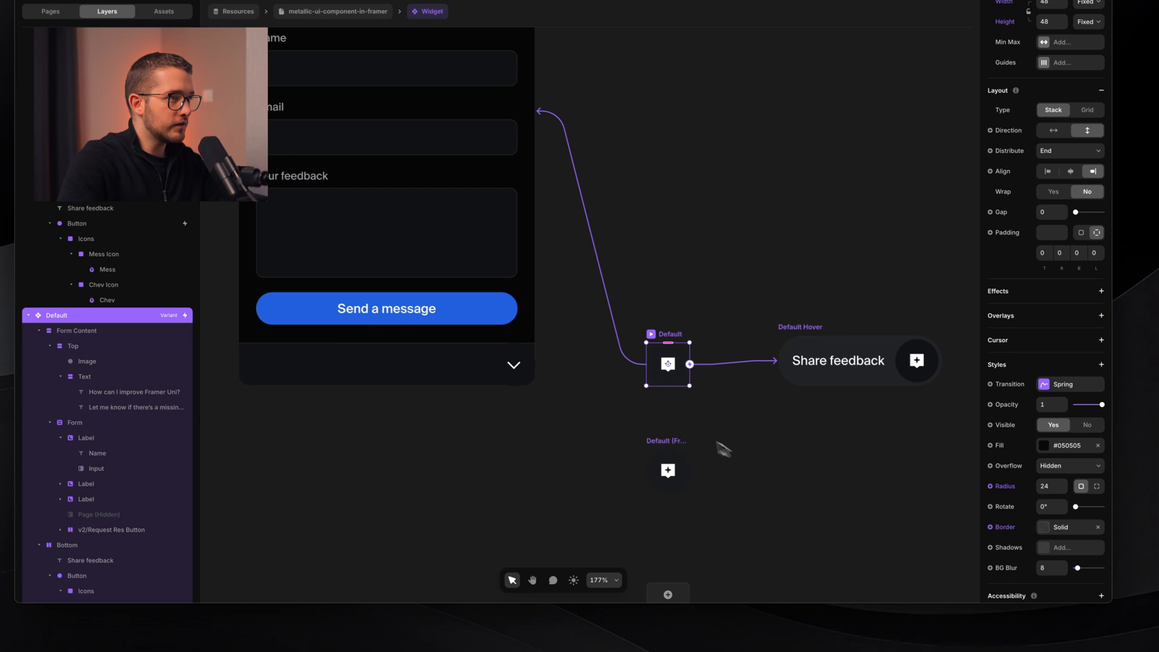
{"action": "left_click", "coordinate": [694, 495]}
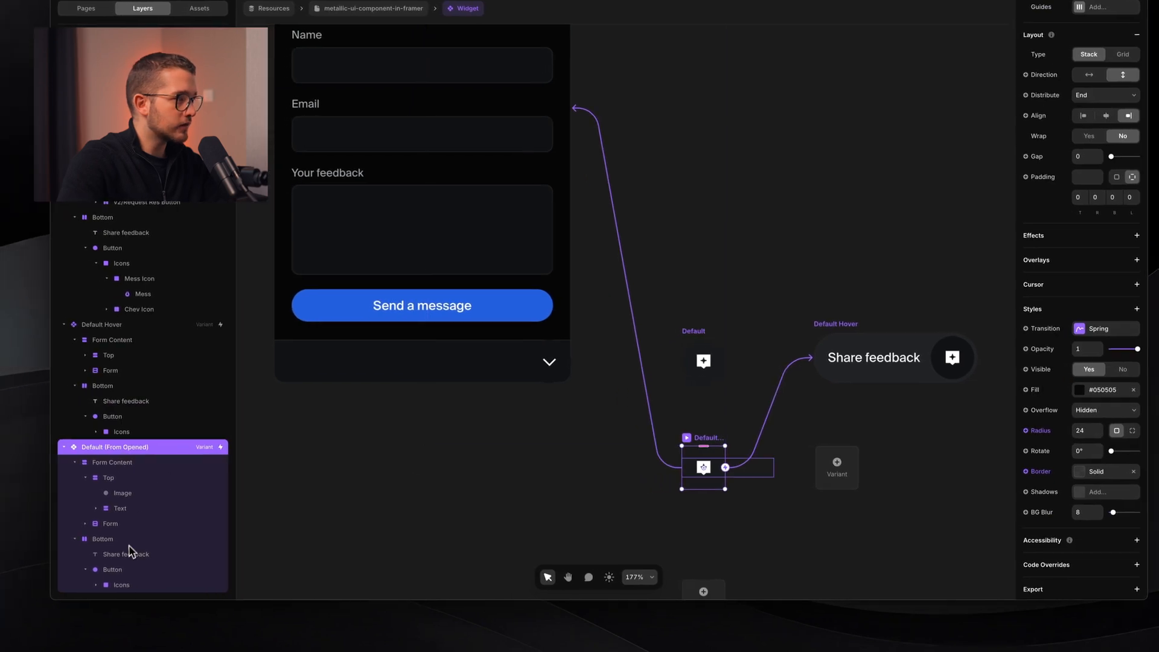
{"action": "left_click", "coordinate": [124, 553]}
{"action": "left_click", "coordinate": [152, 402], "text": "super"}
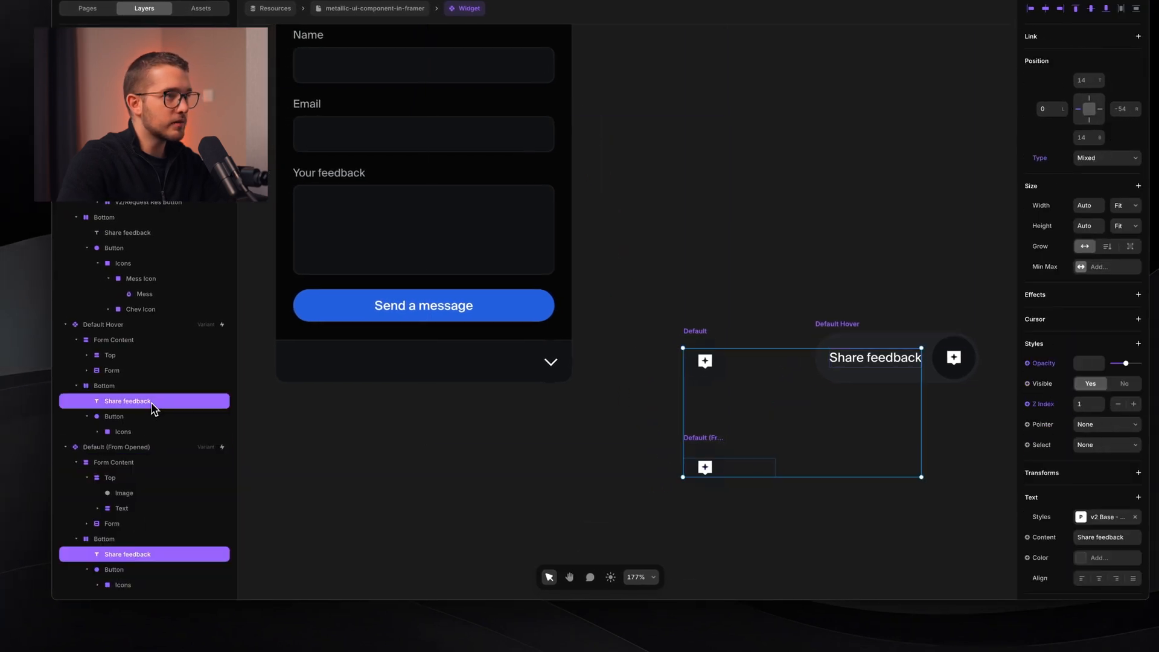
{"action": "key", "text": "shift+Left"}
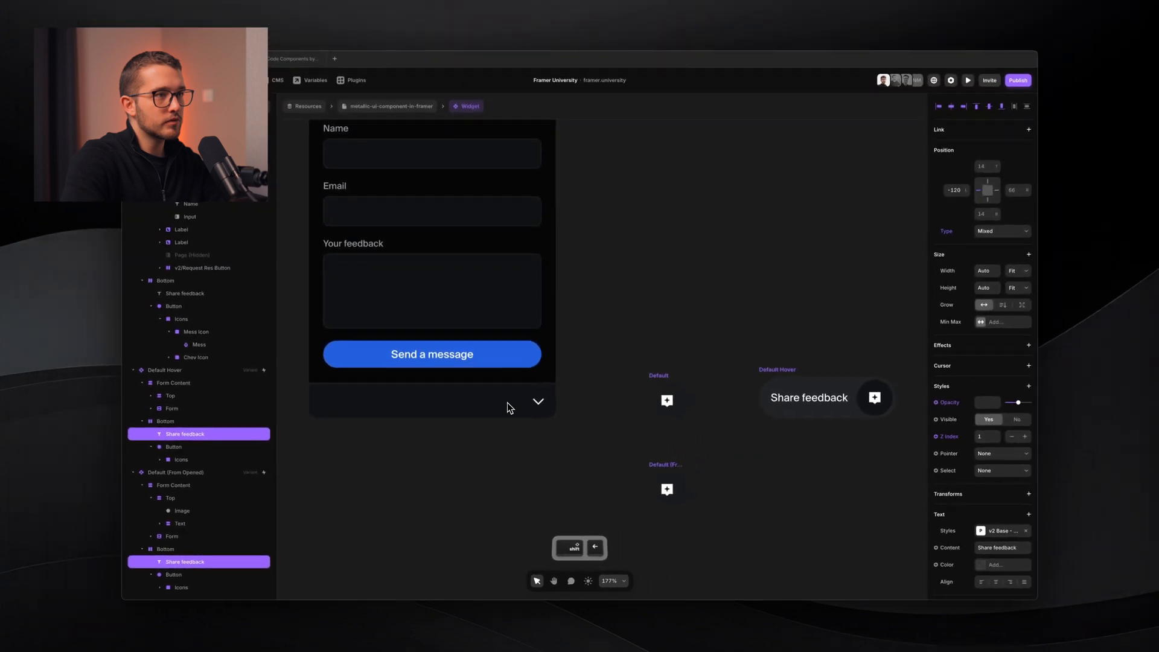
{"action": "key", "text": "shift+Right"}
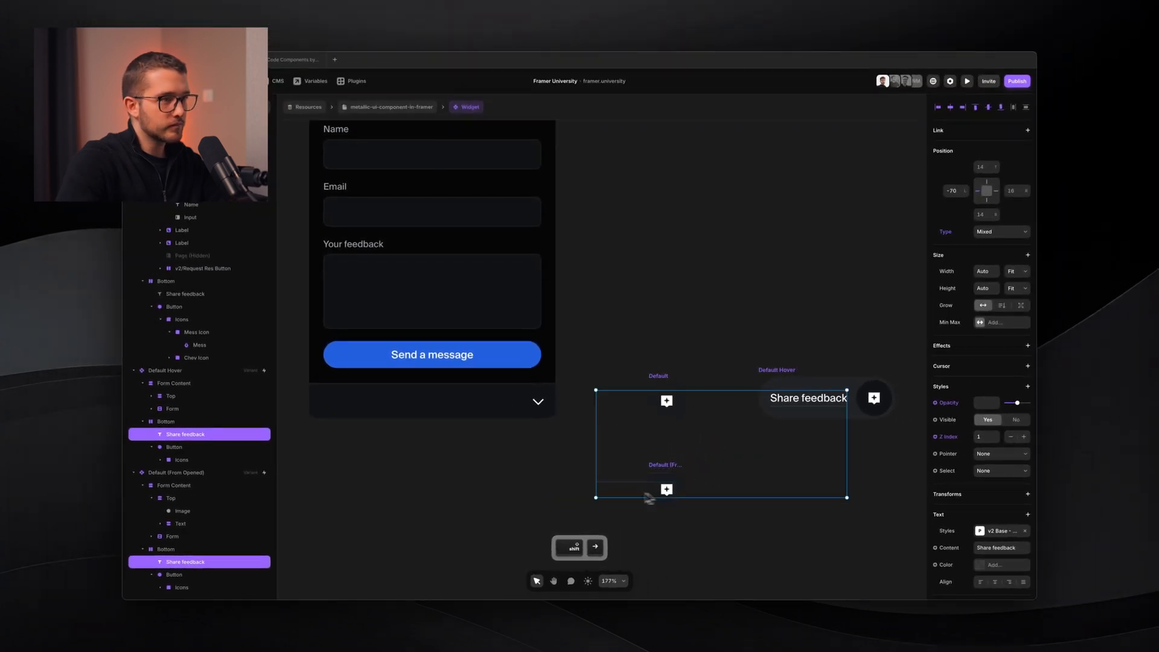
- Nudge the Default (From Opened) Share feedback text 2 px left
{"action": "scroll", "coordinate": [661, 474], "scroll_direction": "up", "scroll_amount": 5}
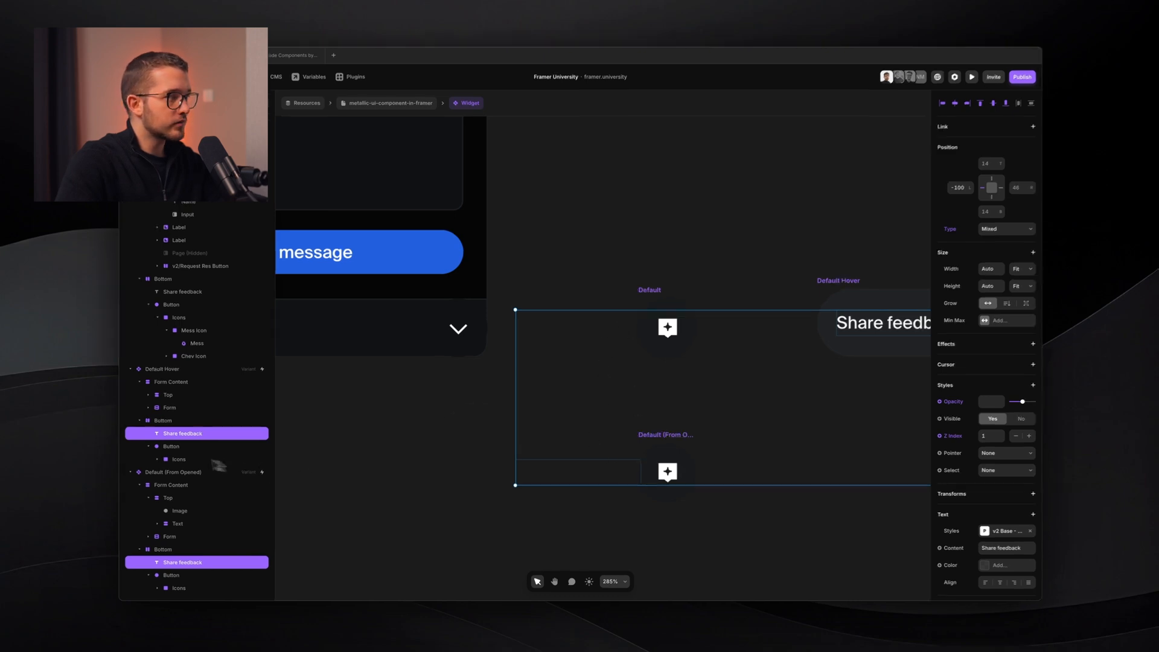
{"action": "left_click", "coordinate": [202, 436]}
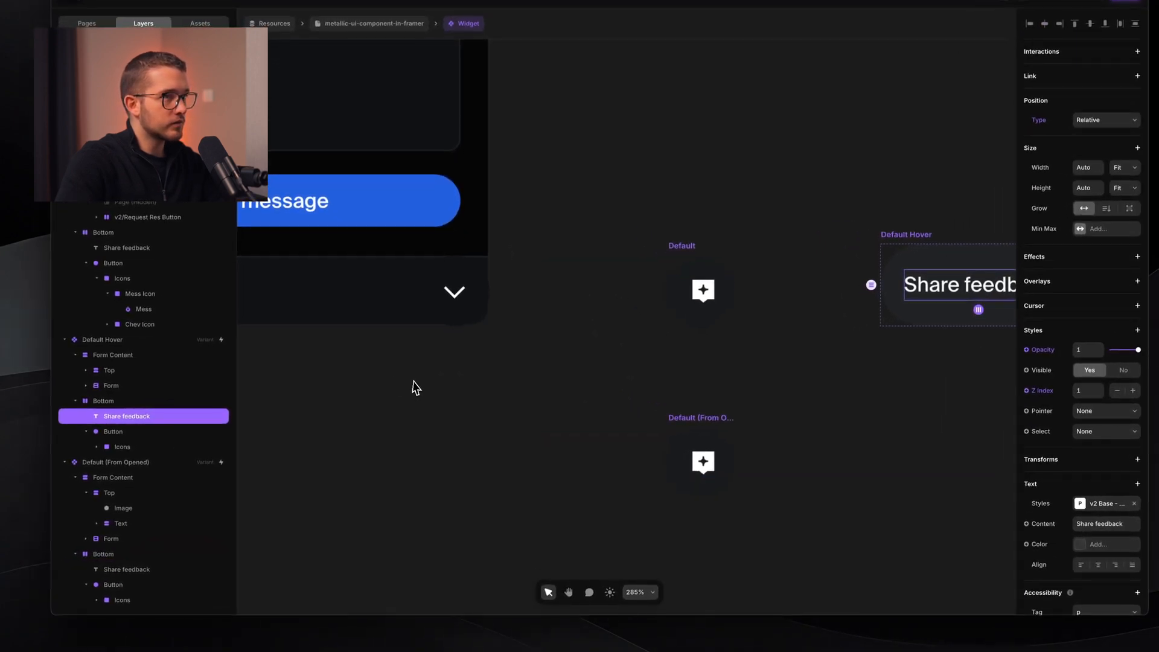
{"action": "left_click", "coordinate": [699, 301]}
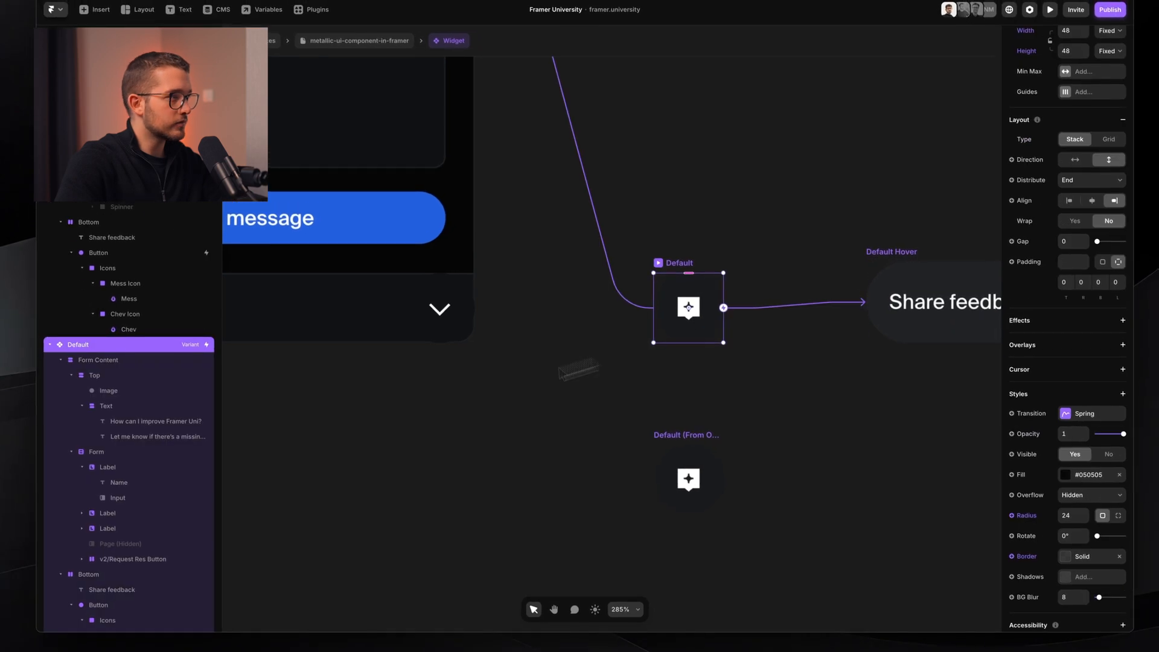
{"action": "scroll", "coordinate": [120, 365], "scroll_direction": "down", "scroll_amount": 4}
{"action": "left_click", "coordinate": [153, 362]}
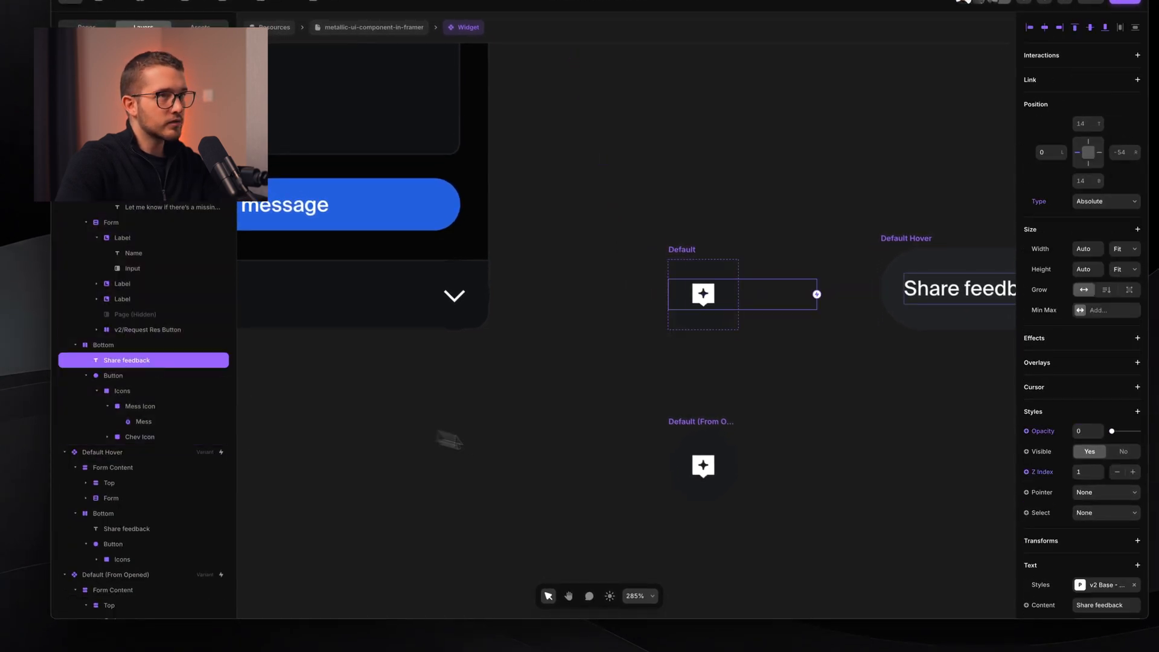
{"action": "left_click", "coordinate": [679, 464], "text": "super"}
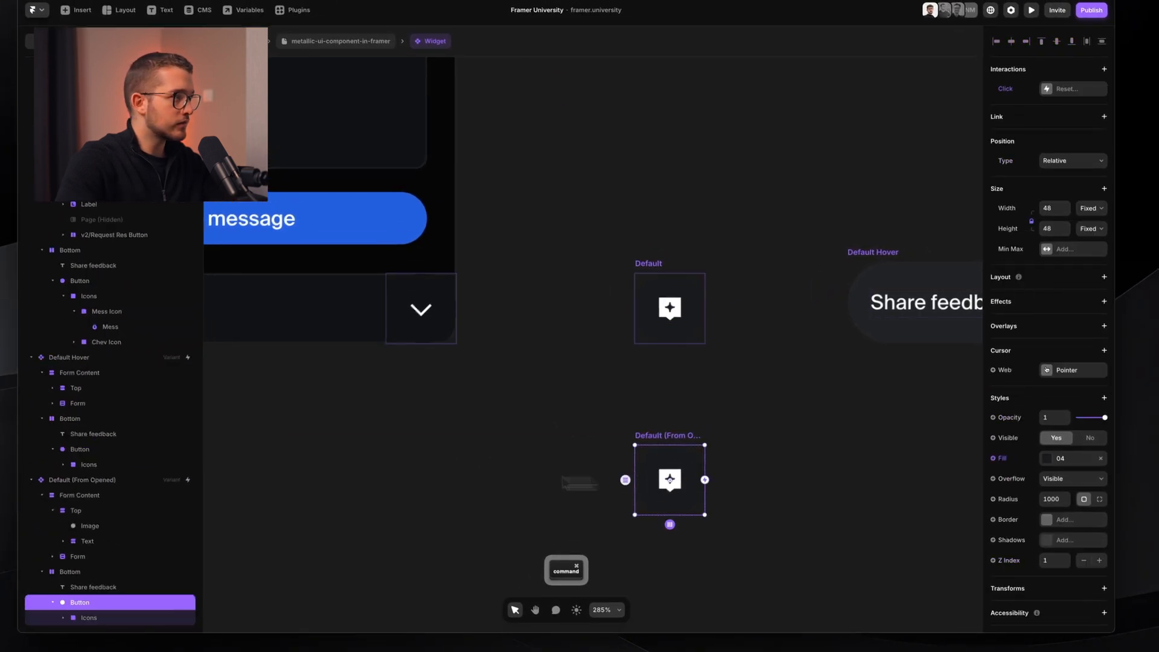
{"action": "left_click", "coordinate": [181, 586]}
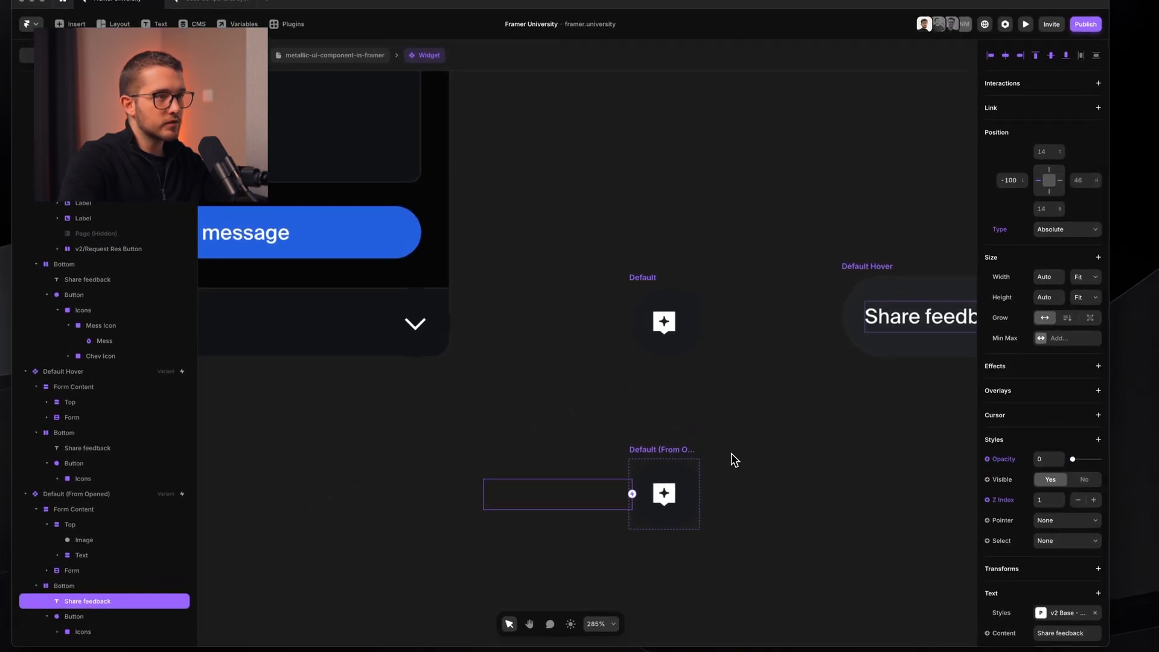
{"action": "key", "text": "Left"}
{"action": "key", "text": "Left"}
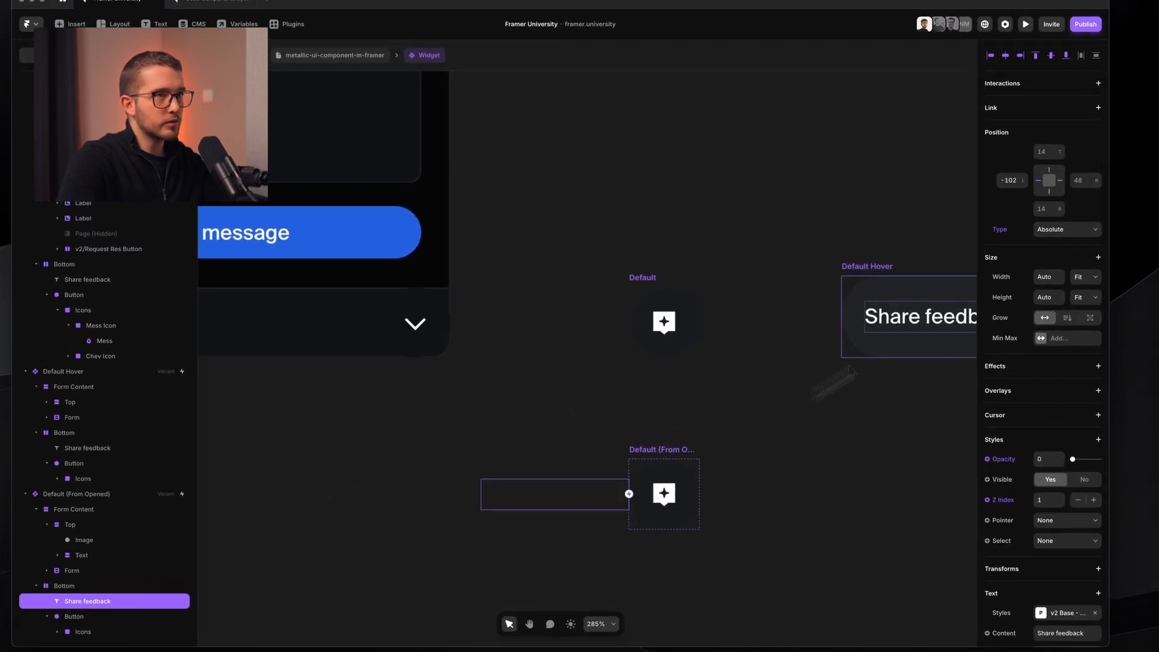
- Paste the Share feedback label into Default with a right offset of 48
{"action": "left_click", "coordinate": [613, 313]}
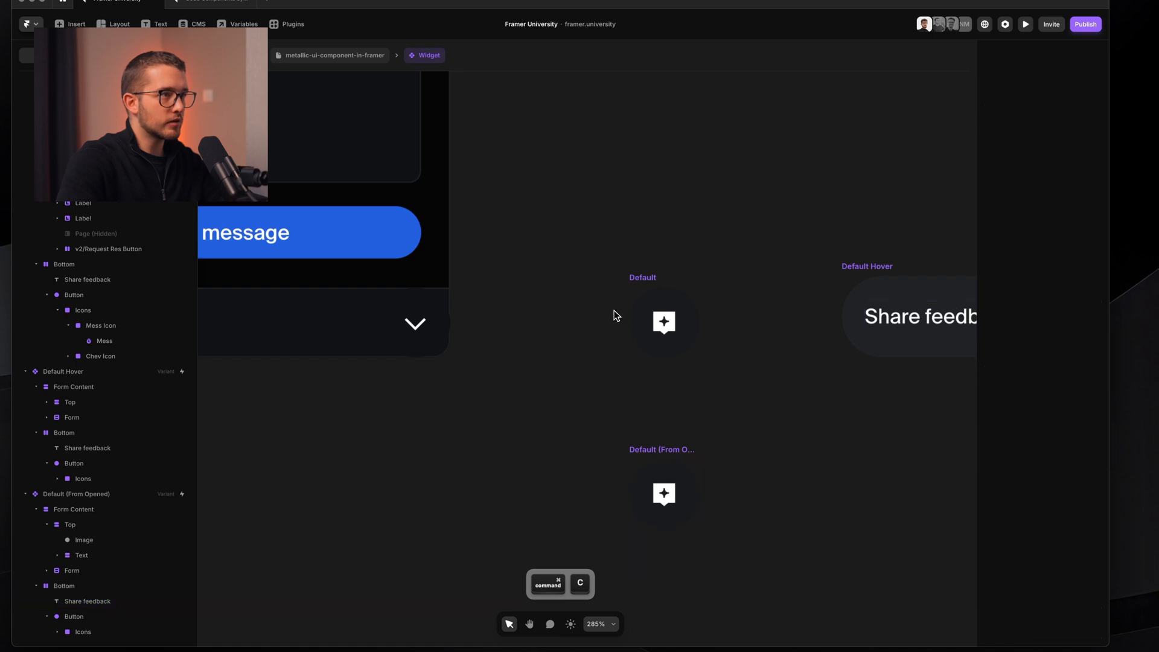
{"action": "left_click", "coordinate": [663, 318]}
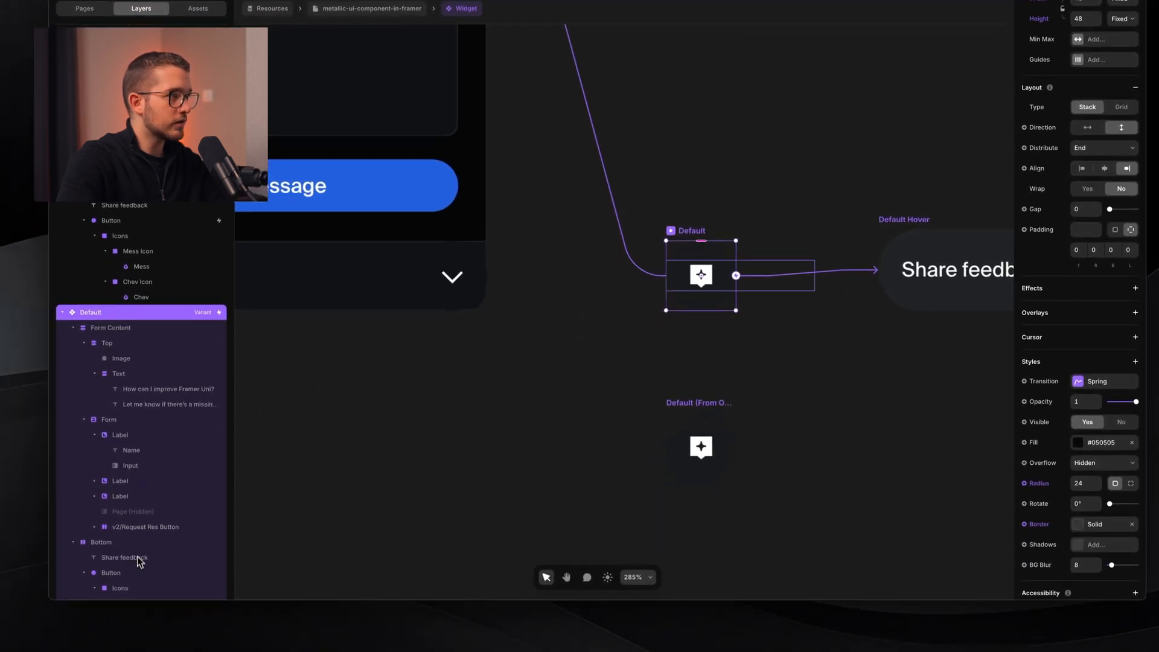
{"action": "key", "text": "super+v"}
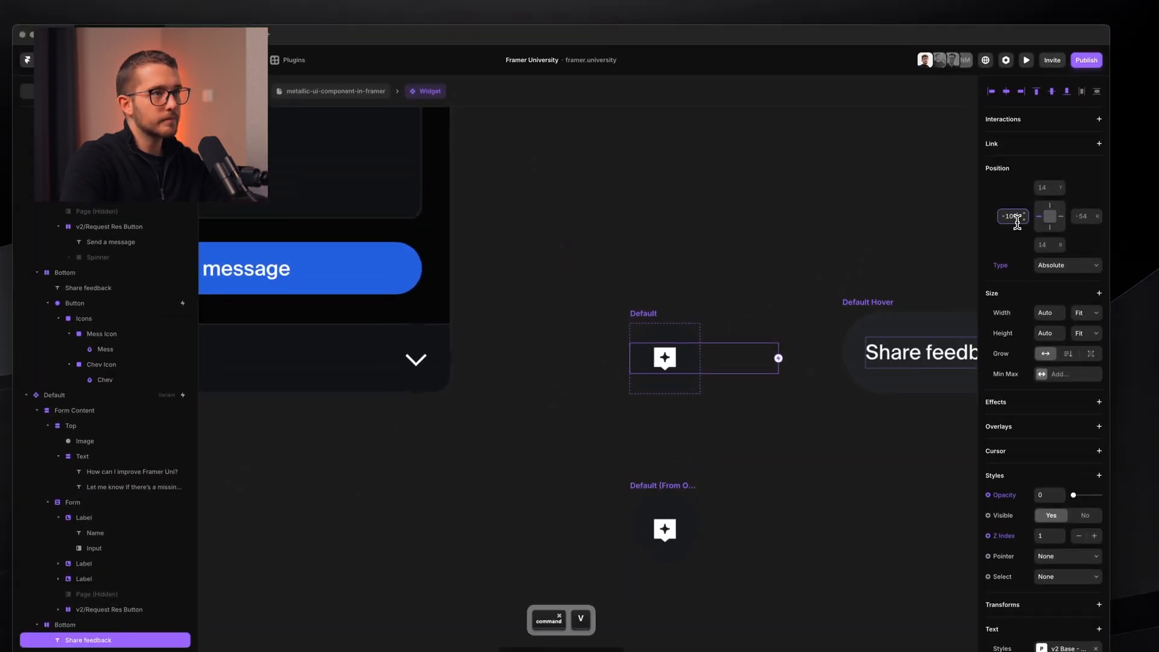
{"action": "key", "text": "Return"}
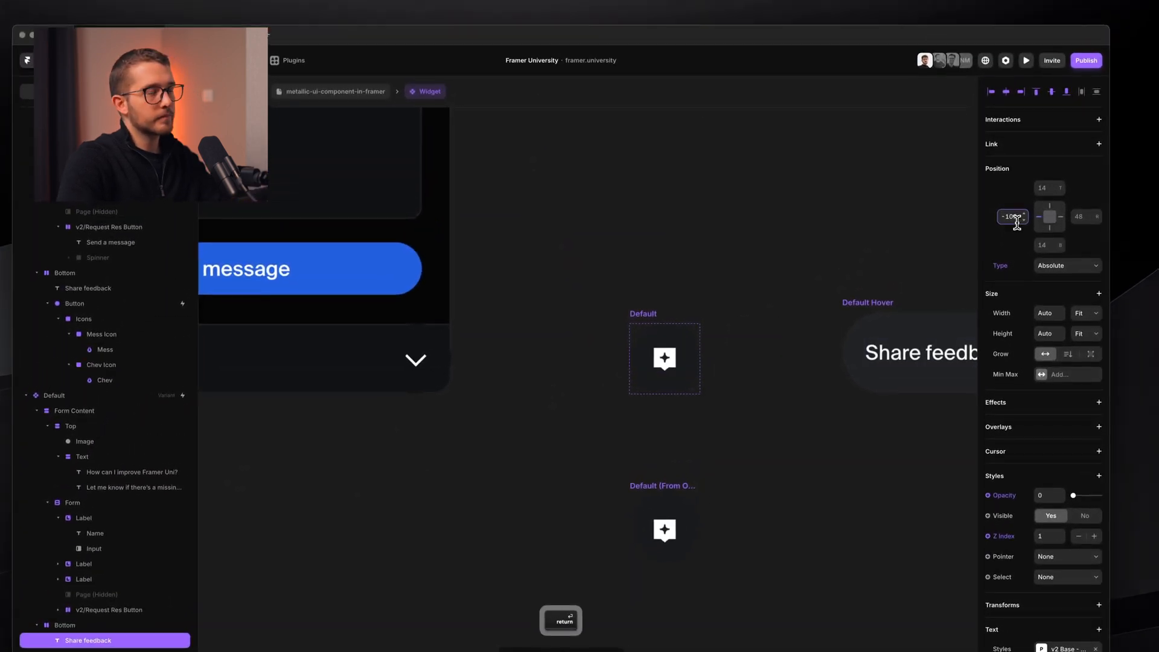
{"action": "left_click", "coordinate": [332, 94]}
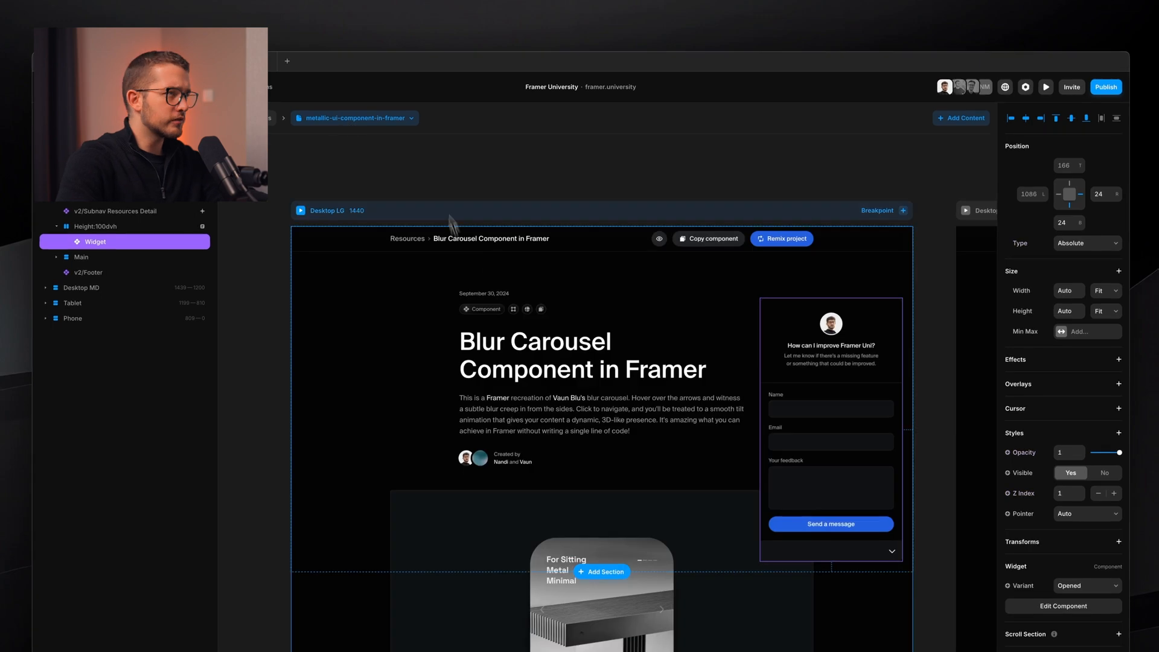
- Play the page preview and shrink the feedback form to its Share feedback pill via the chevron
{"action": "left_click", "coordinate": [422, 138]}
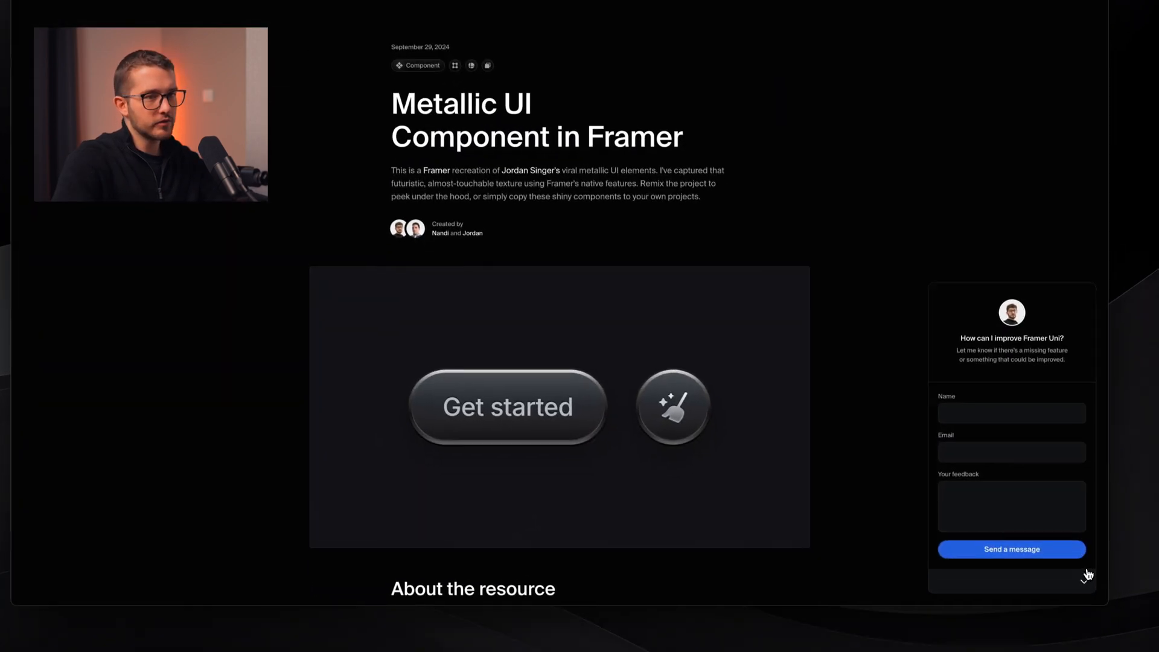
{"action": "left_click", "coordinate": [1085, 576]}
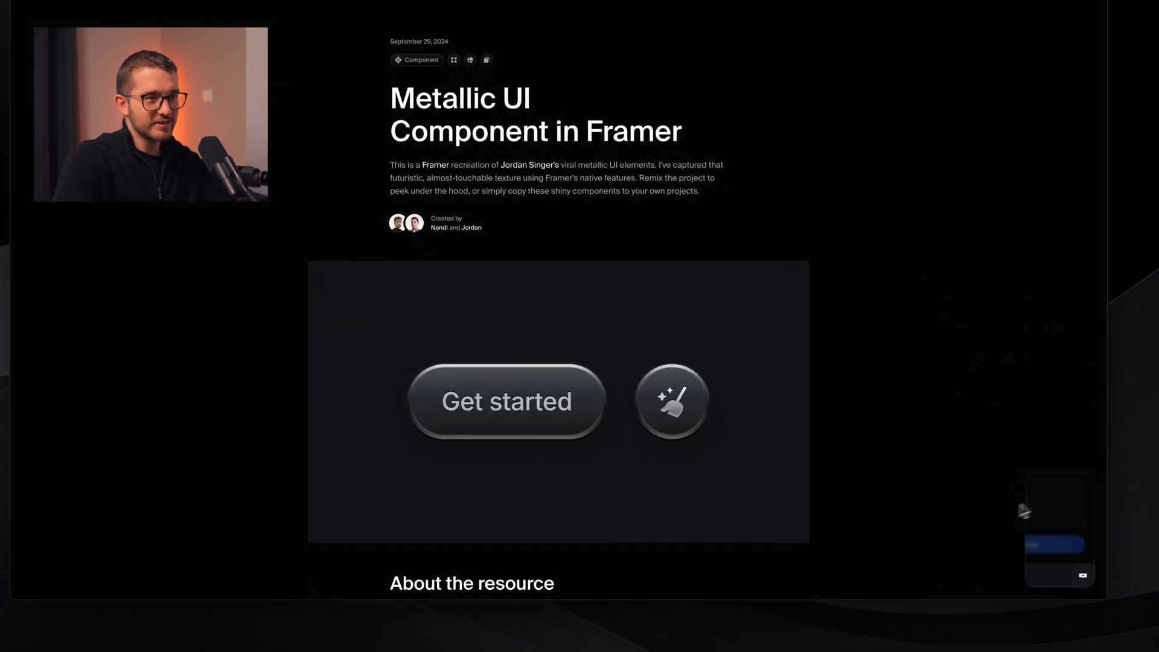
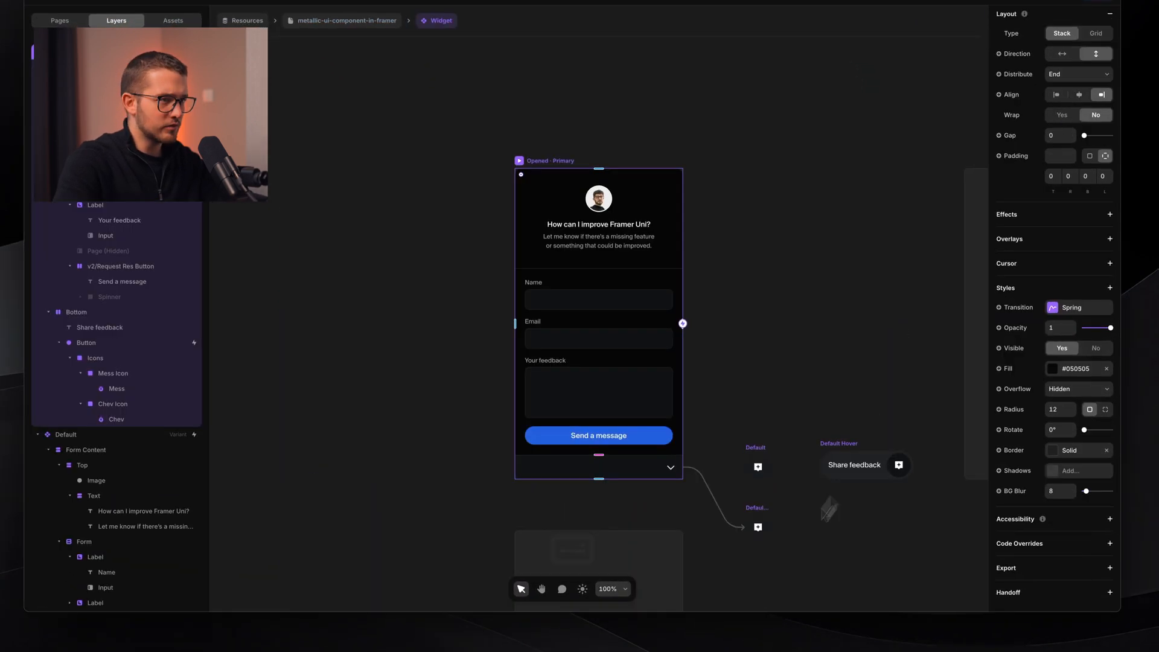
- Widen the Default Hover Share feedback bar to about 192 wide
{"action": "scroll", "coordinate": [738, 448], "scroll_direction": "down", "scroll_amount": 2}
{"action": "scroll", "coordinate": [738, 452], "scroll_direction": "up", "scroll_amount": 5}
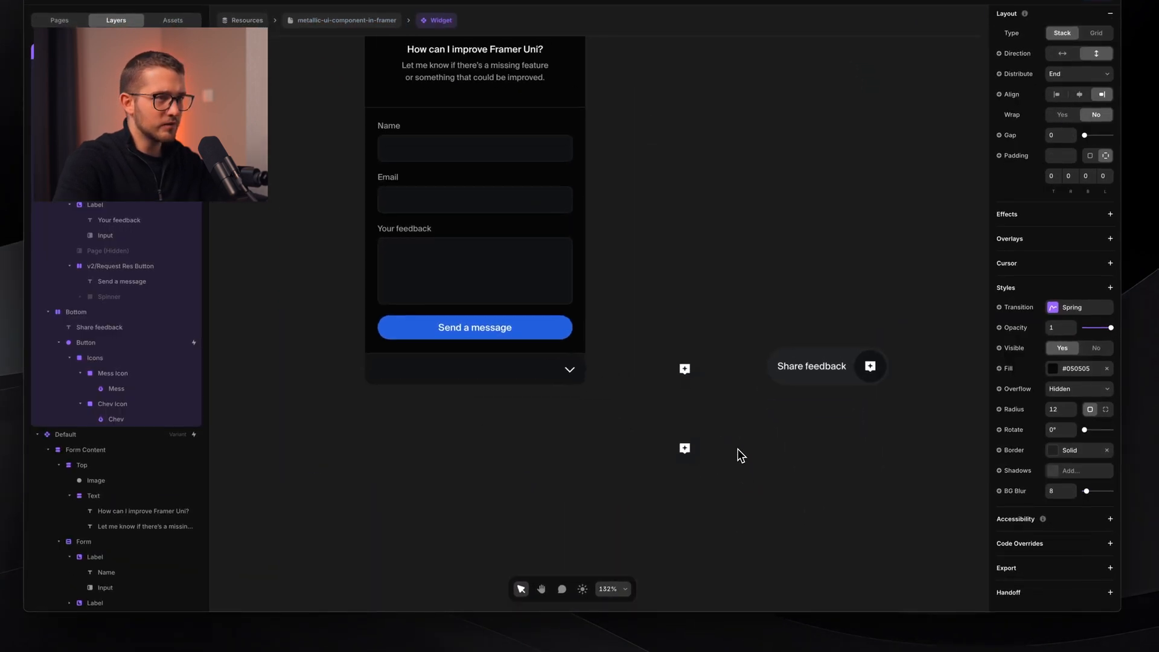
{"action": "scroll", "coordinate": [738, 451], "scroll_direction": "right", "scroll_amount": 4}
{"action": "left_click", "coordinate": [549, 306]}
{"action": "scroll", "coordinate": [549, 307], "scroll_direction": "up", "scroll_amount": 3}
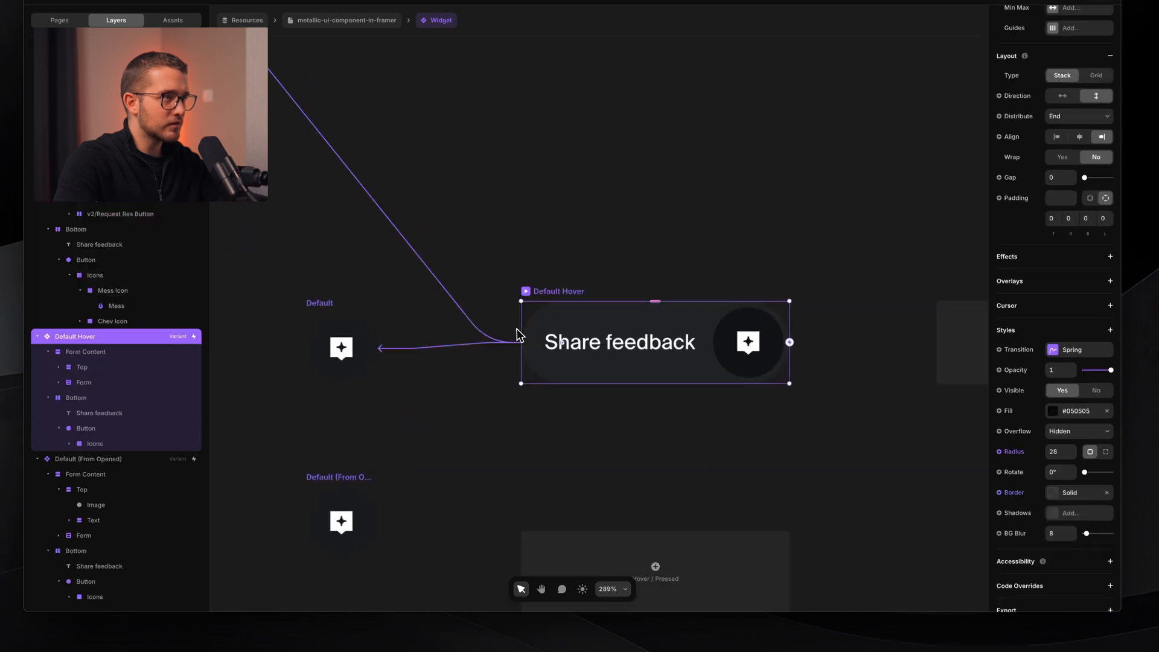
{"action": "mouse_move", "coordinate": [518, 328]}
{"action": "left_mouse_down"}
{"action": "mouse_move", "coordinate": [505, 327]}
{"action": "mouse_move", "coordinate": [516, 325]}
{"action": "left_mouse_up"}
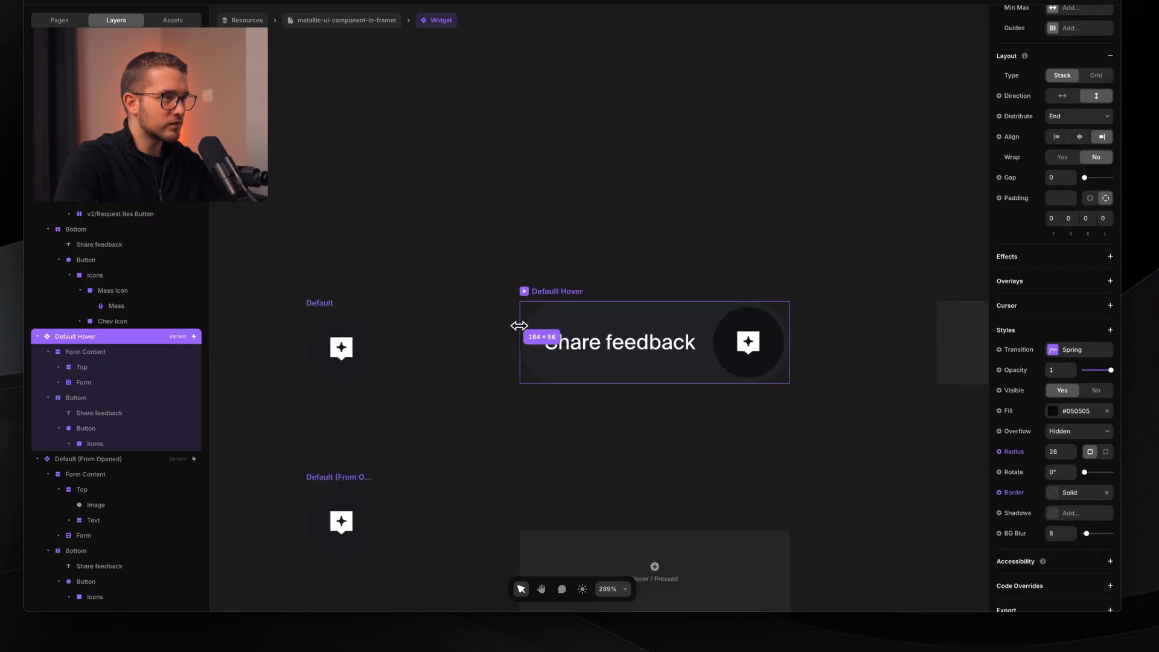
- Set the bar's Bottom stack left padding to 20 instead of 16
{"action": "left_click", "coordinate": [624, 317], "text": "super"}
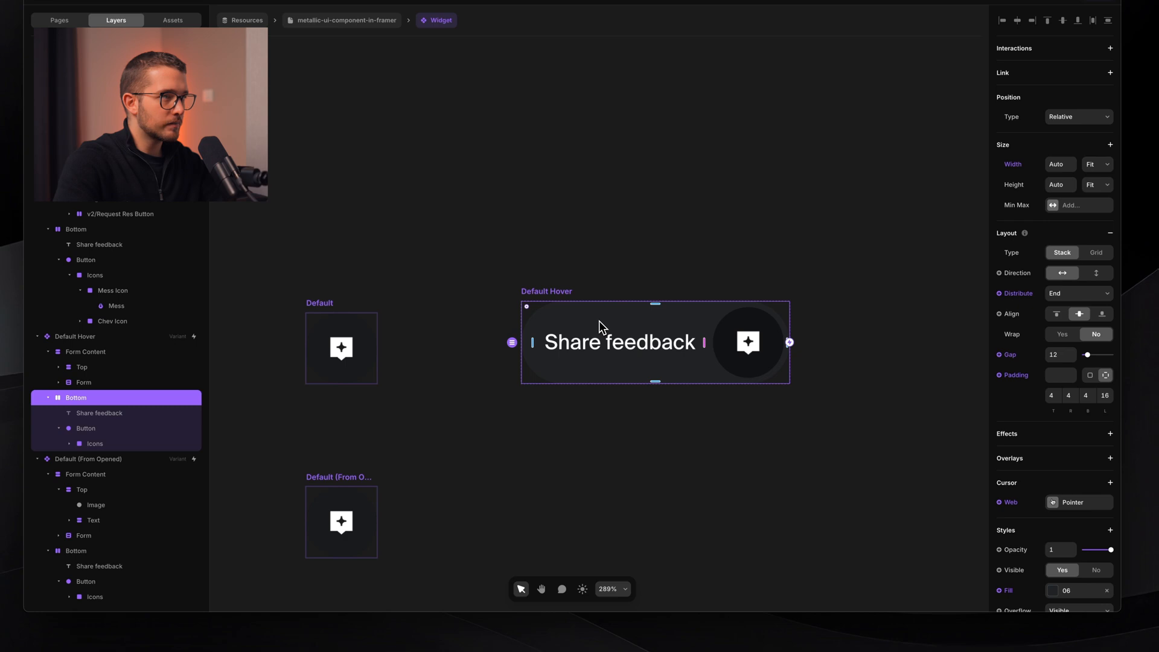
{"action": "scroll", "coordinate": [599, 321], "scroll_direction": "down", "scroll_amount": 5}
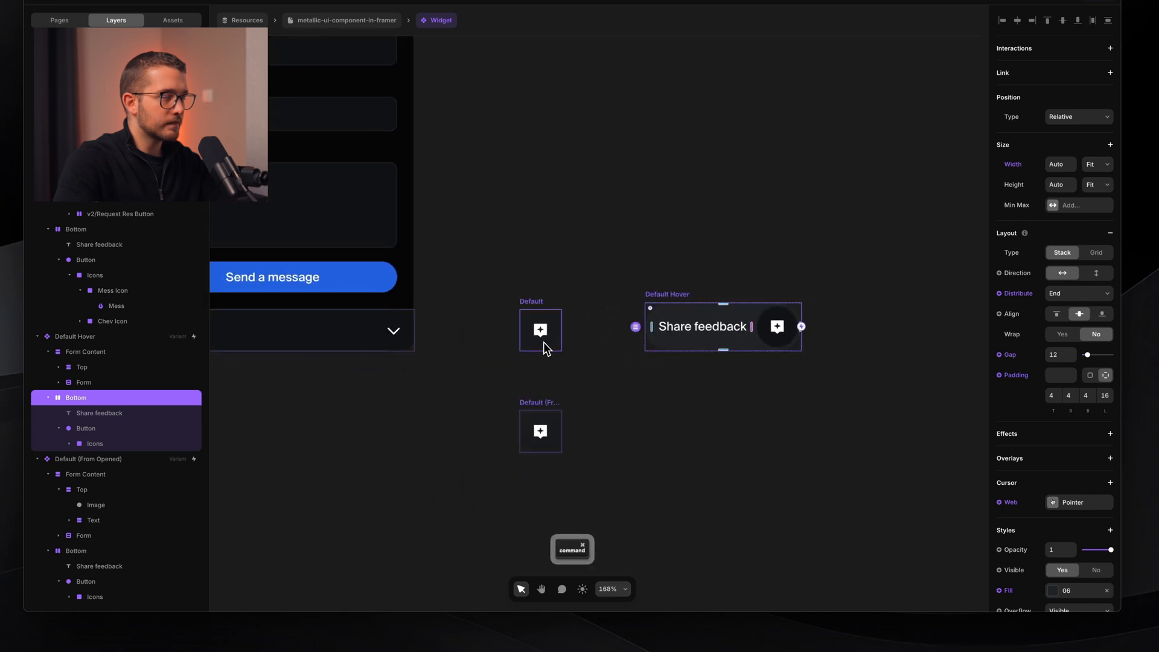
{"action": "left_click", "coordinate": [295, 337], "text": "super"}
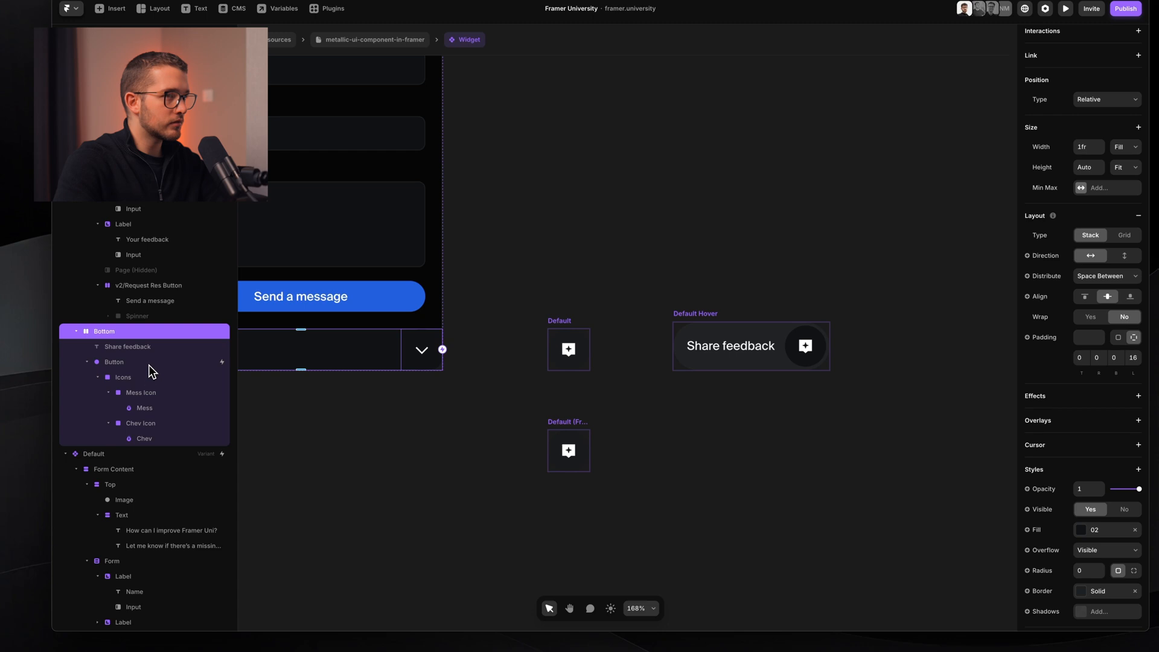
{"action": "left_click", "coordinate": [1136, 360]}
{"action": "type", "text": "20"}
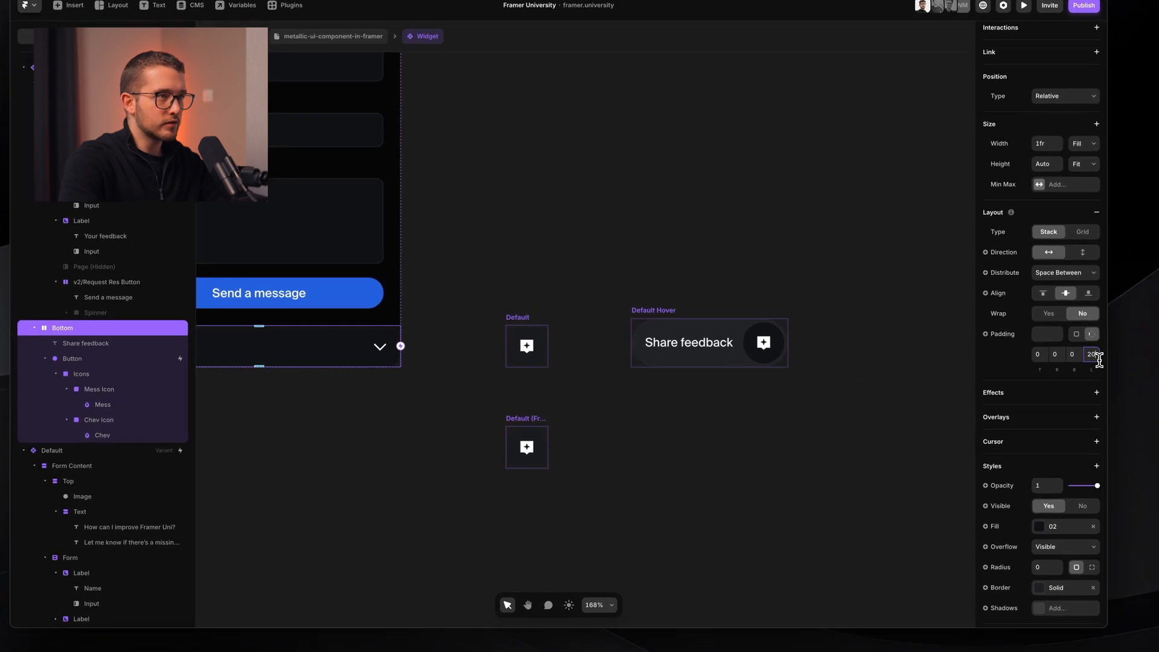
- Check the Default Hover and Opened variants, then return to the resource page
{"action": "left_click", "coordinate": [728, 363], "text": "super"}
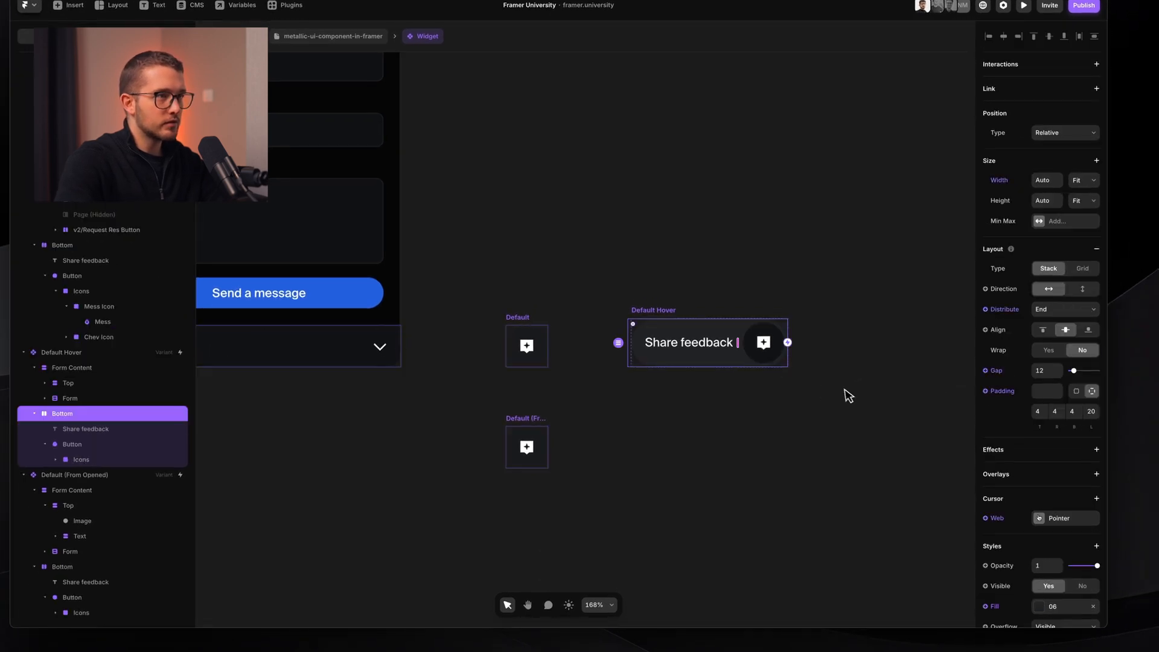
{"action": "scroll", "coordinate": [629, 344], "scroll_direction": "up", "scroll_amount": 3}
{"action": "left_click", "coordinate": [648, 302]}
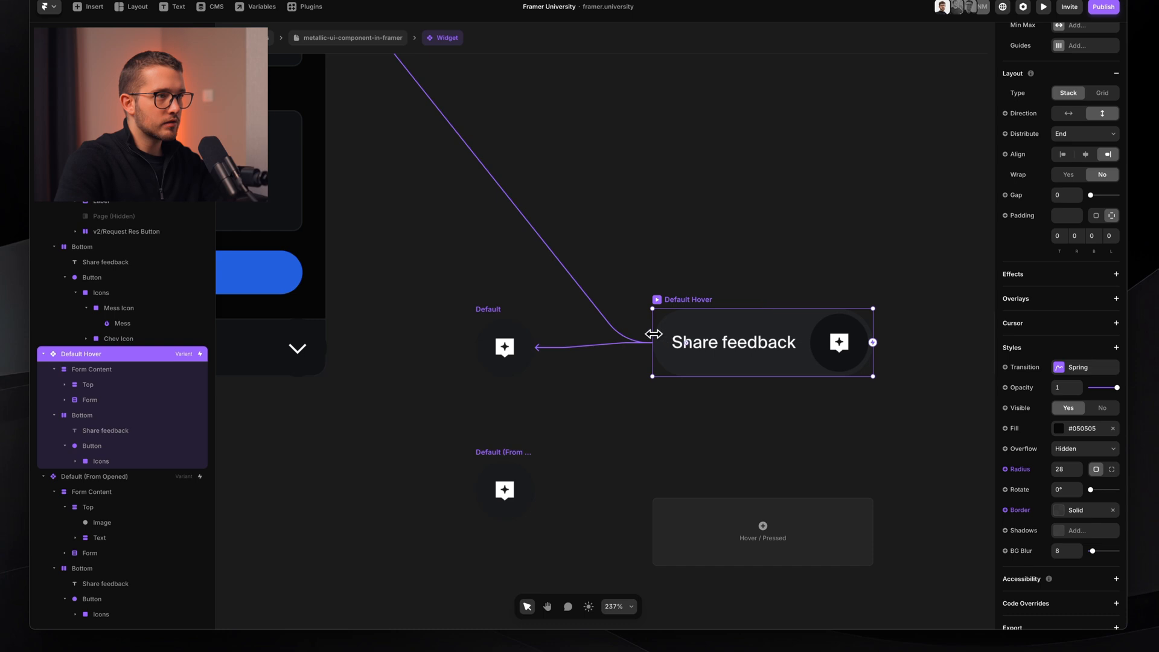
{"action": "scroll", "coordinate": [653, 334], "scroll_direction": "up", "scroll_amount": 5}
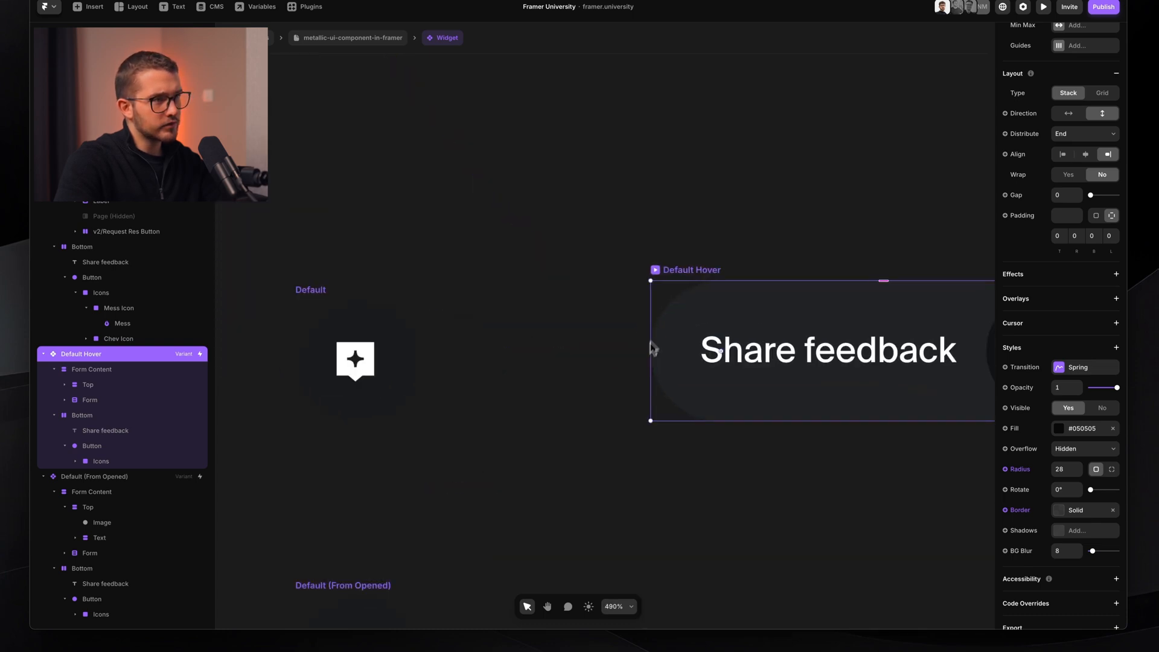
{"action": "left_click", "coordinate": [628, 395]}
{"action": "scroll", "coordinate": [628, 395], "scroll_direction": "down", "scroll_amount": 10}
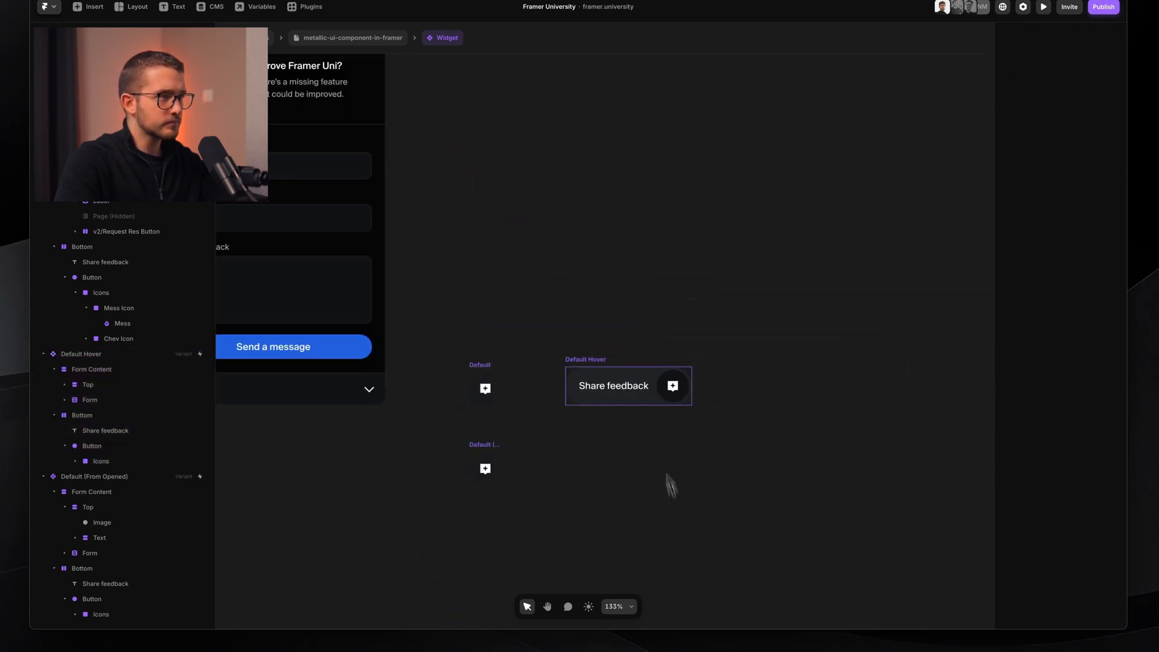
{"action": "scroll", "coordinate": [712, 393], "scroll_direction": "down", "scroll_amount": 3}
{"action": "scroll", "coordinate": [712, 393], "scroll_direction": "left", "scroll_amount": 3}
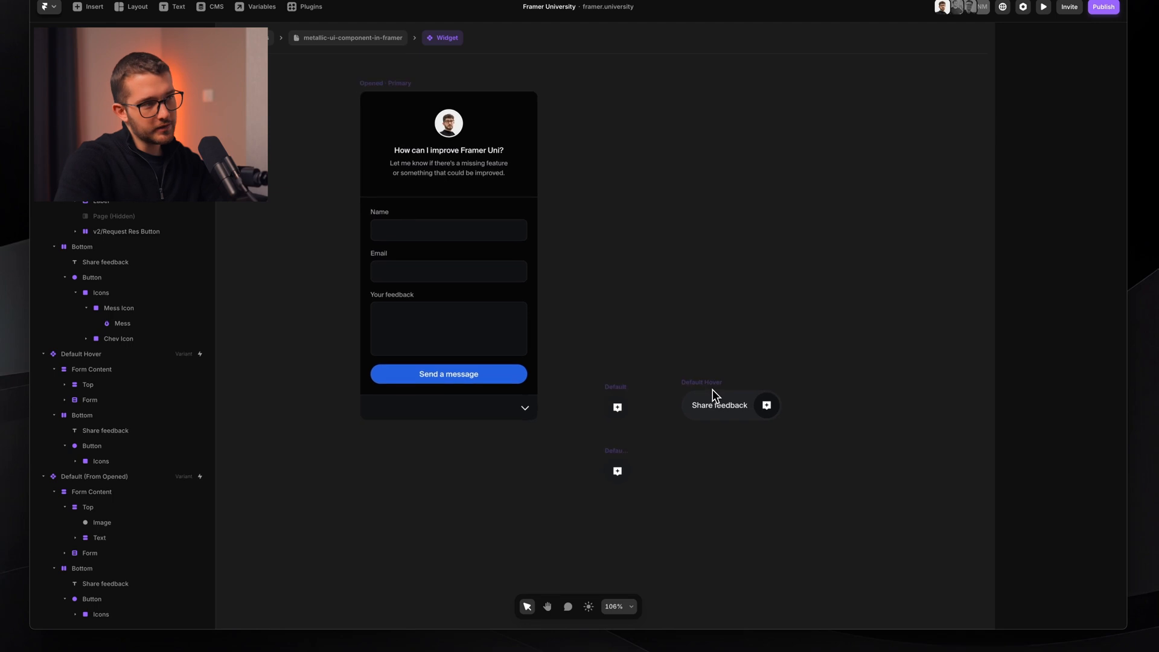
{"action": "left_click", "coordinate": [408, 85]}
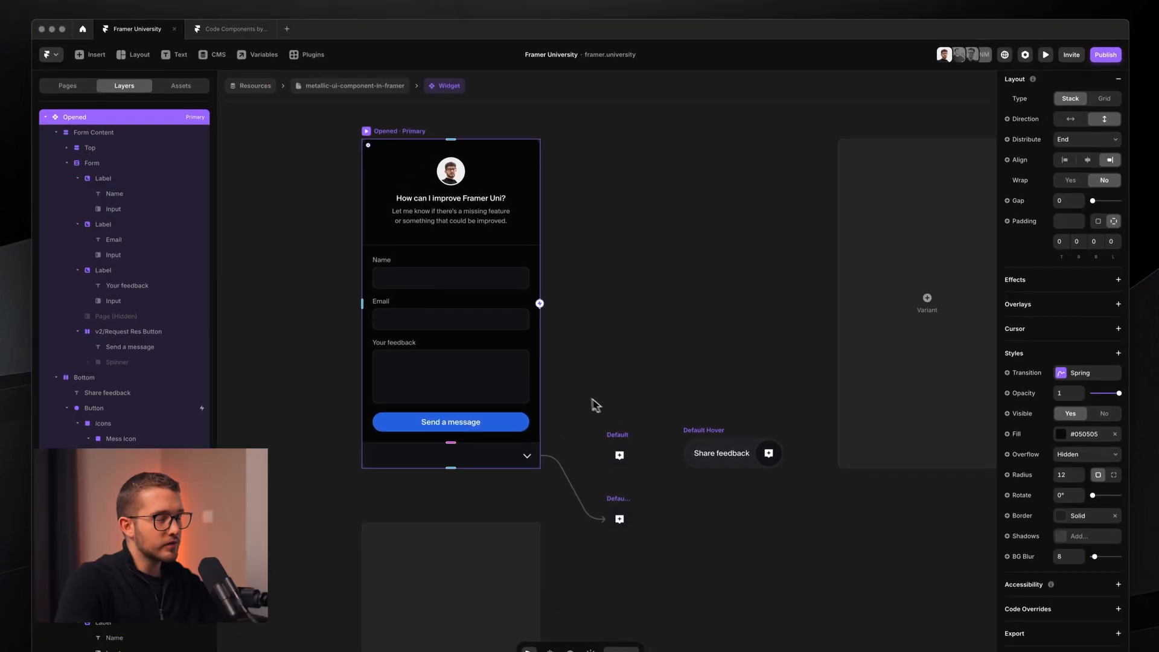
{"action": "scroll", "coordinate": [590, 358], "scroll_direction": "up", "scroll_amount": 1}
{"action": "left_click", "coordinate": [348, 89]}
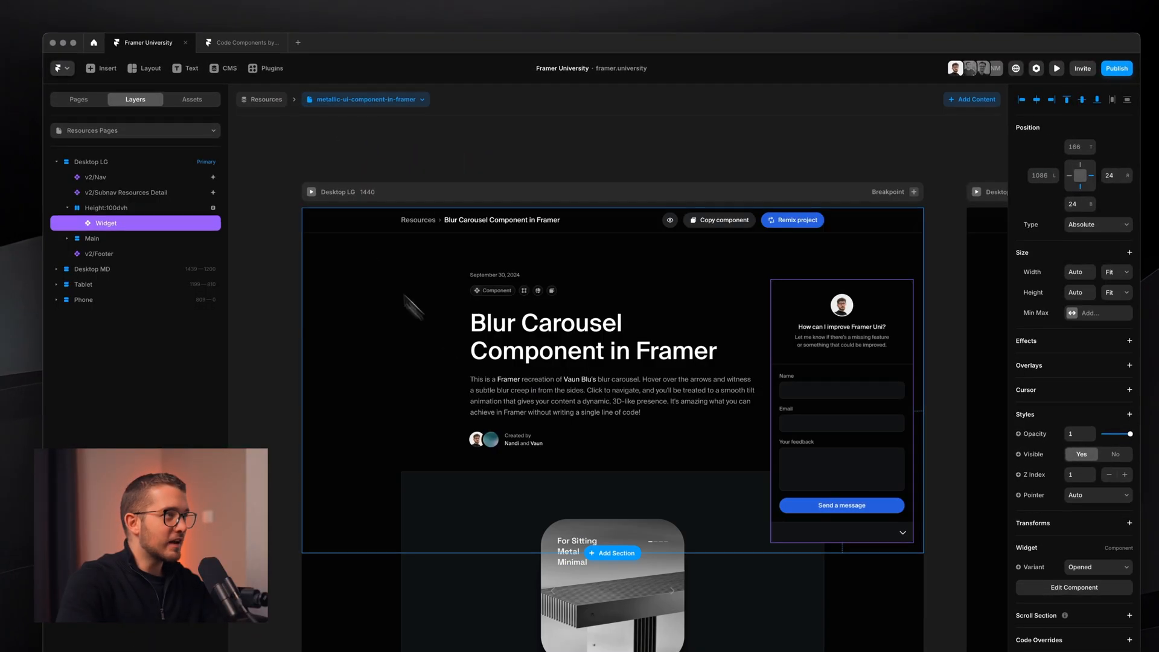
- Preview the page and toggle the feedback form closed and open three times
{"action": "left_click", "coordinate": [312, 192]}
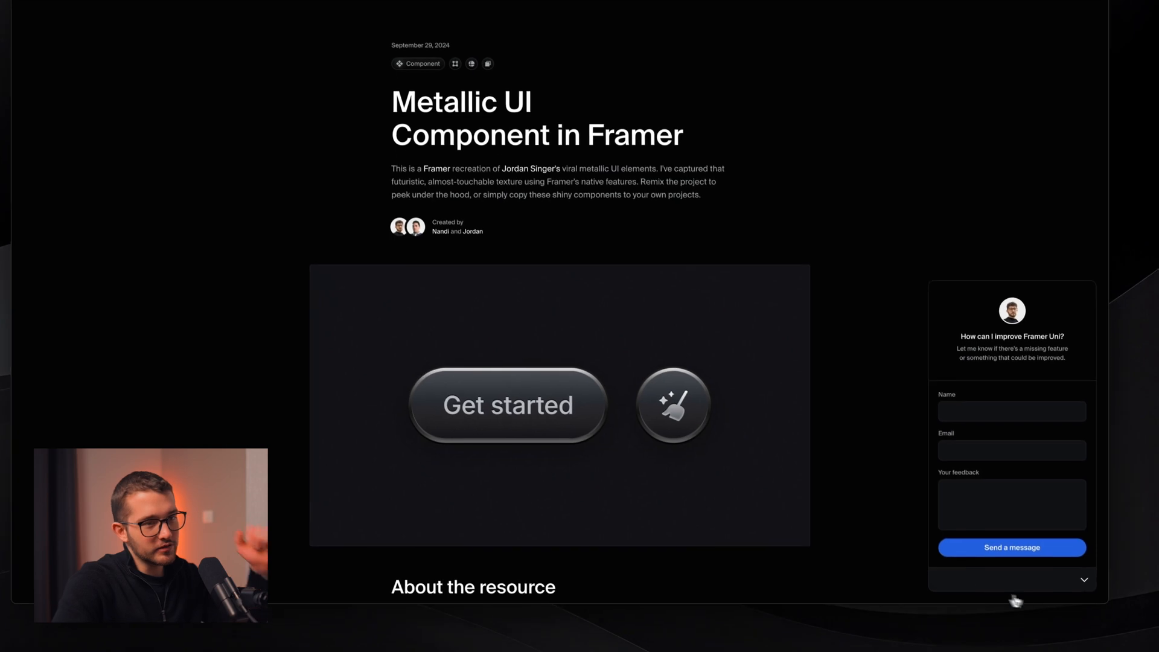
{"action": "left_click", "coordinate": [1083, 576]}
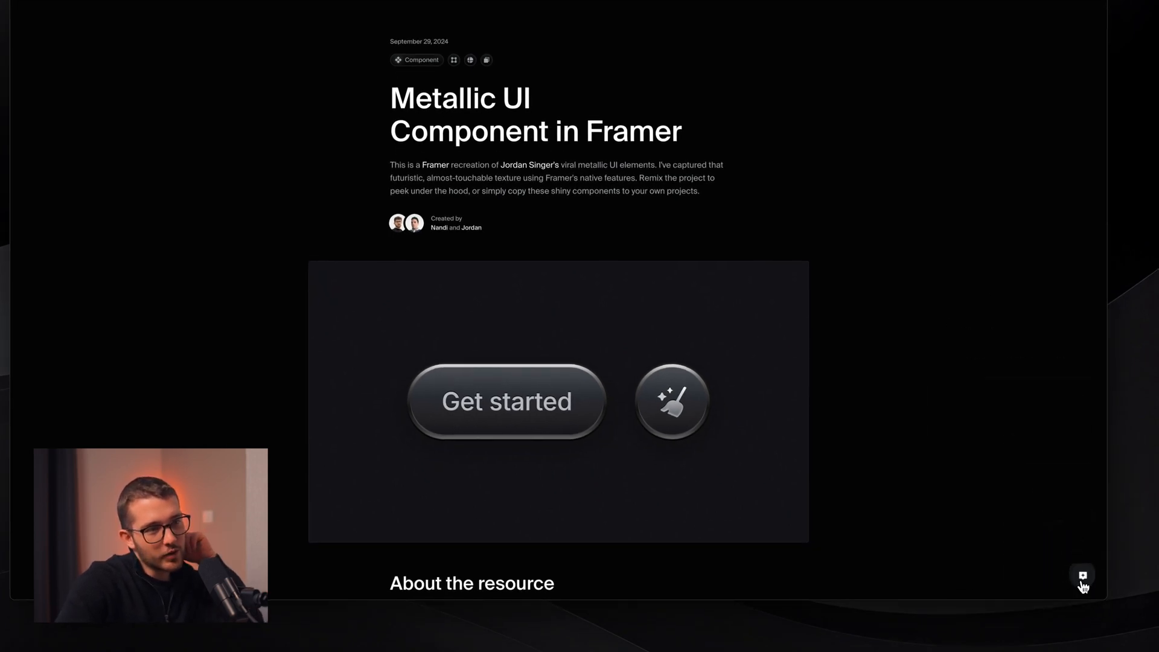
{"action": "left_click", "coordinate": [1082, 577]}
{"action": "left_click", "coordinate": [1081, 581]}
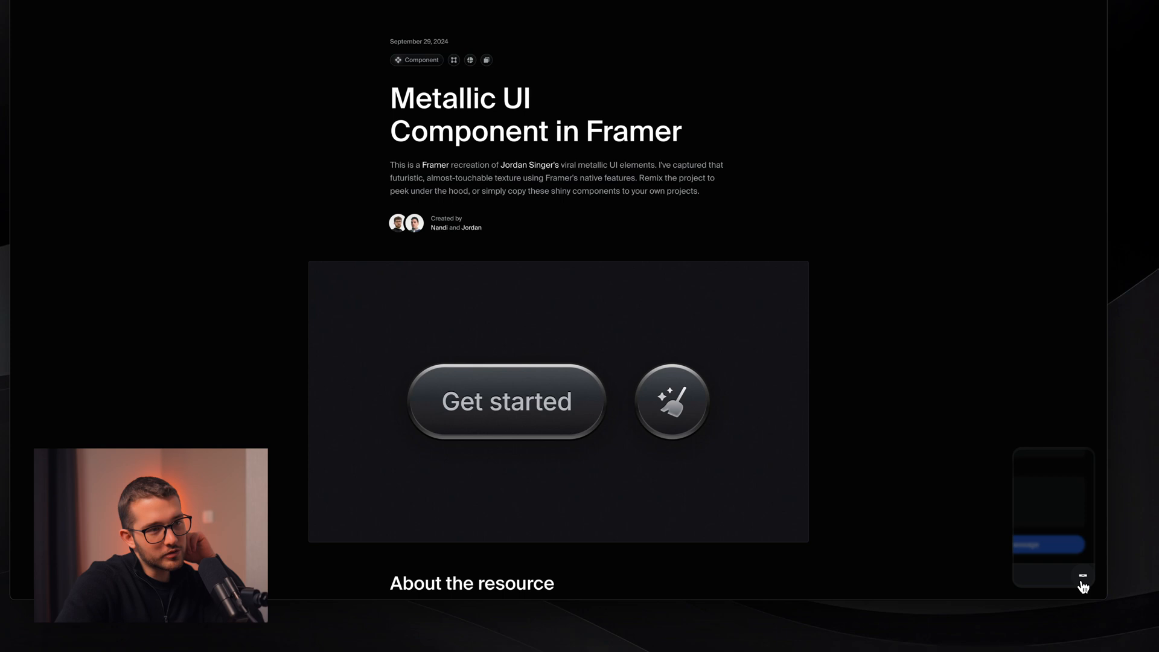
{"action": "left_click", "coordinate": [1082, 579]}
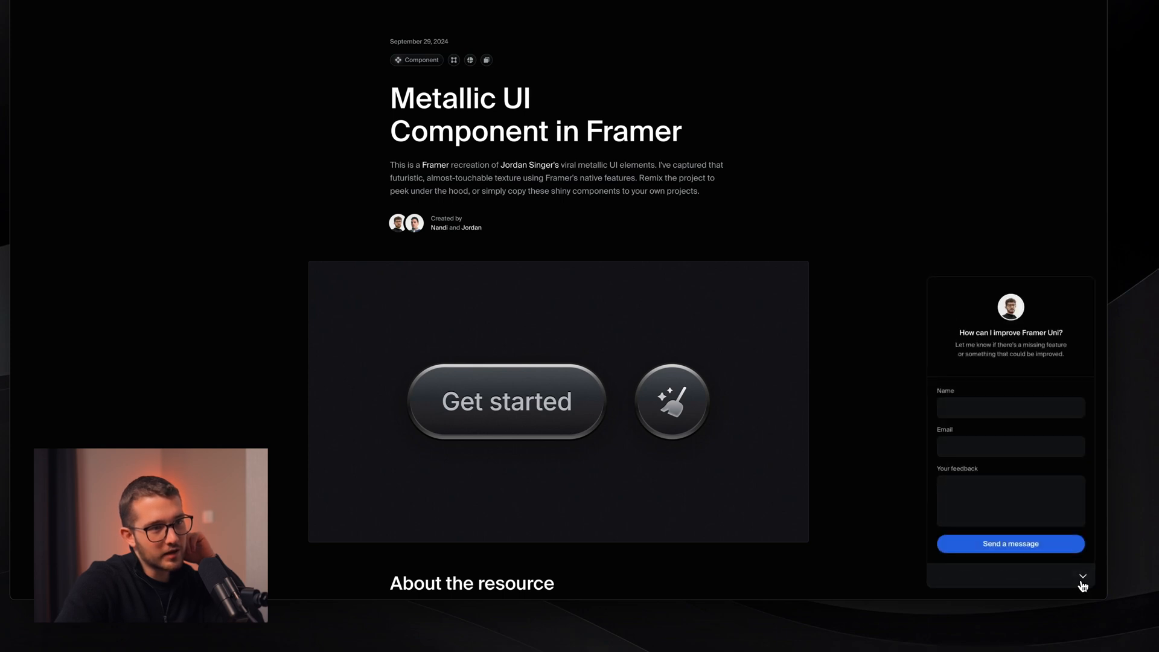
{"action": "left_click", "coordinate": [1082, 580]}
{"action": "left_click", "coordinate": [1083, 580]}
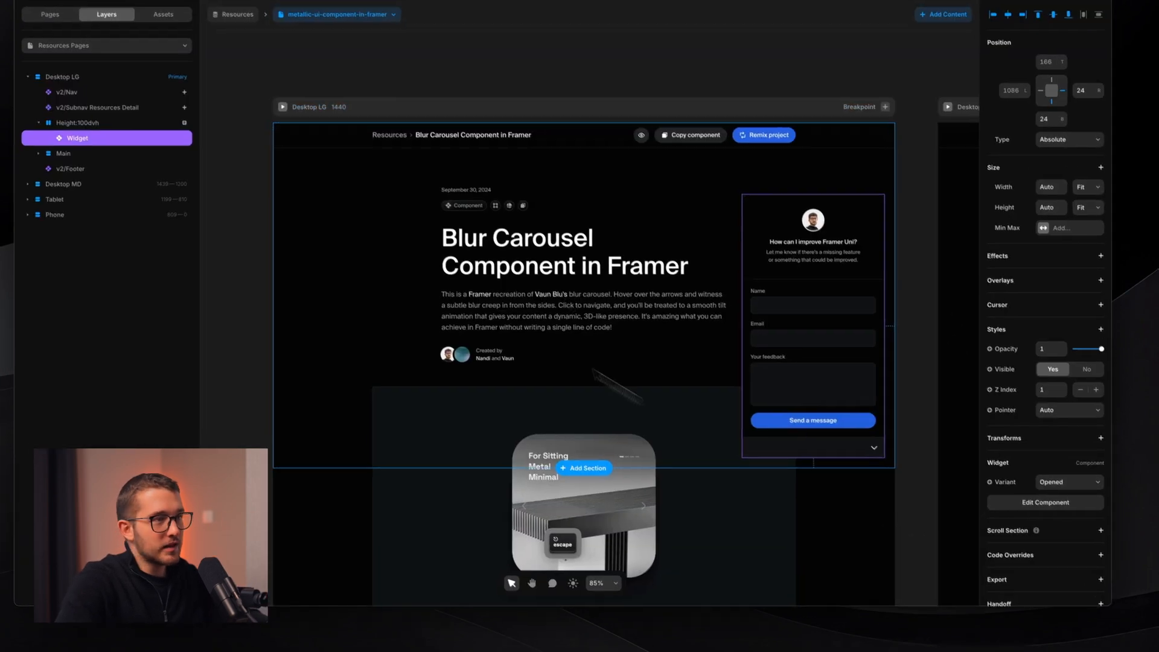
- Clear the border on the Widget's Opened variant and return to the page
{"action": "double_click", "coordinate": [771, 333]}
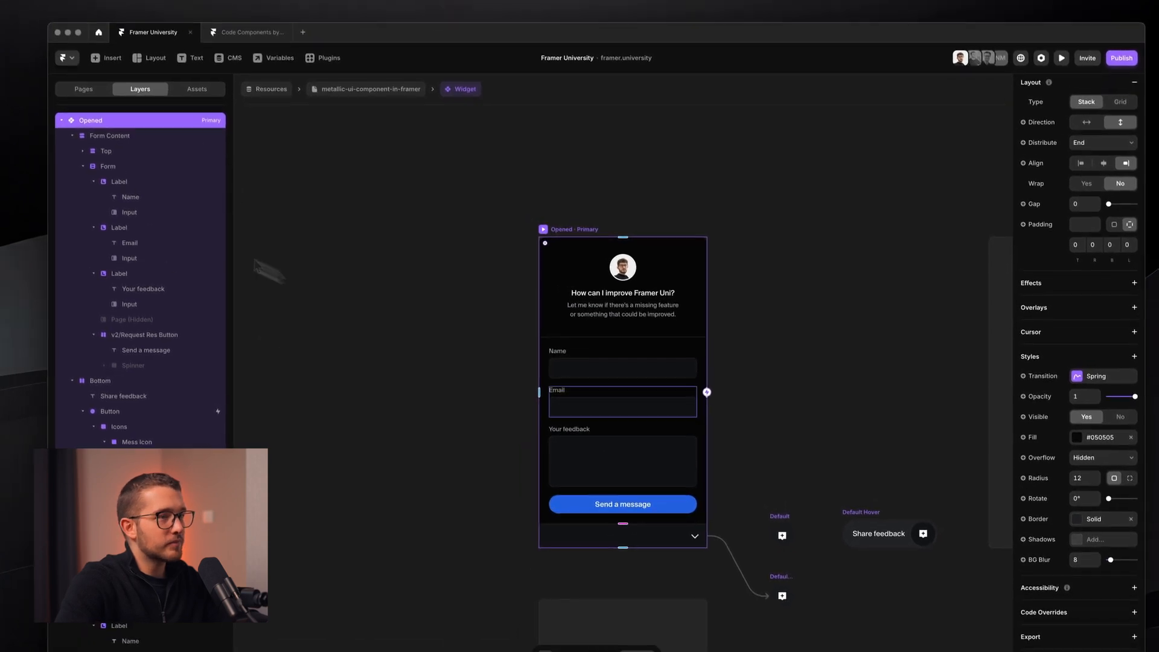
{"action": "left_click", "coordinate": [1093, 484]}
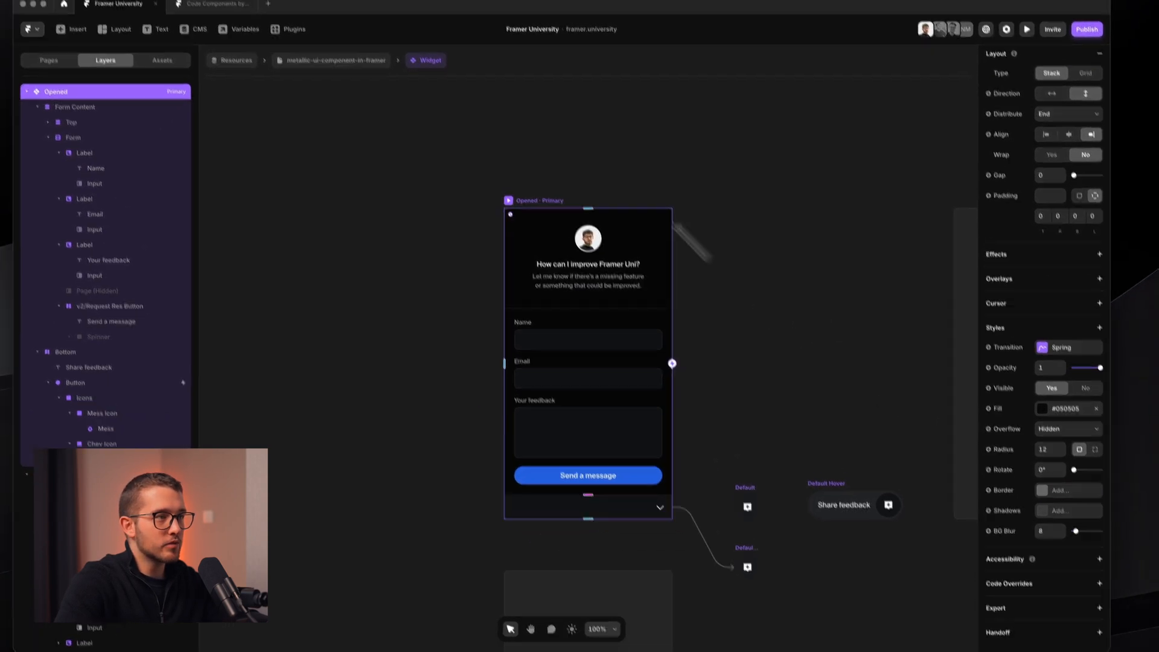
{"action": "left_click", "coordinate": [311, 110]}
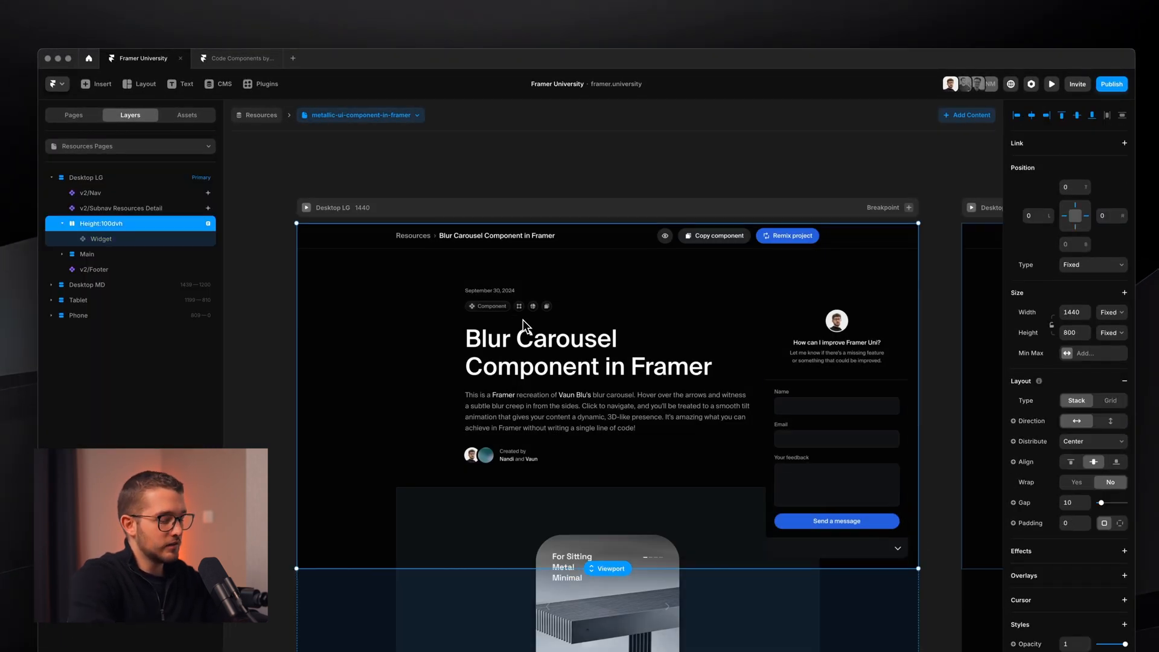
- Re-preview the borderless form, toggling it three times, then reopen the Widget component
{"action": "key", "text": "super+p"}
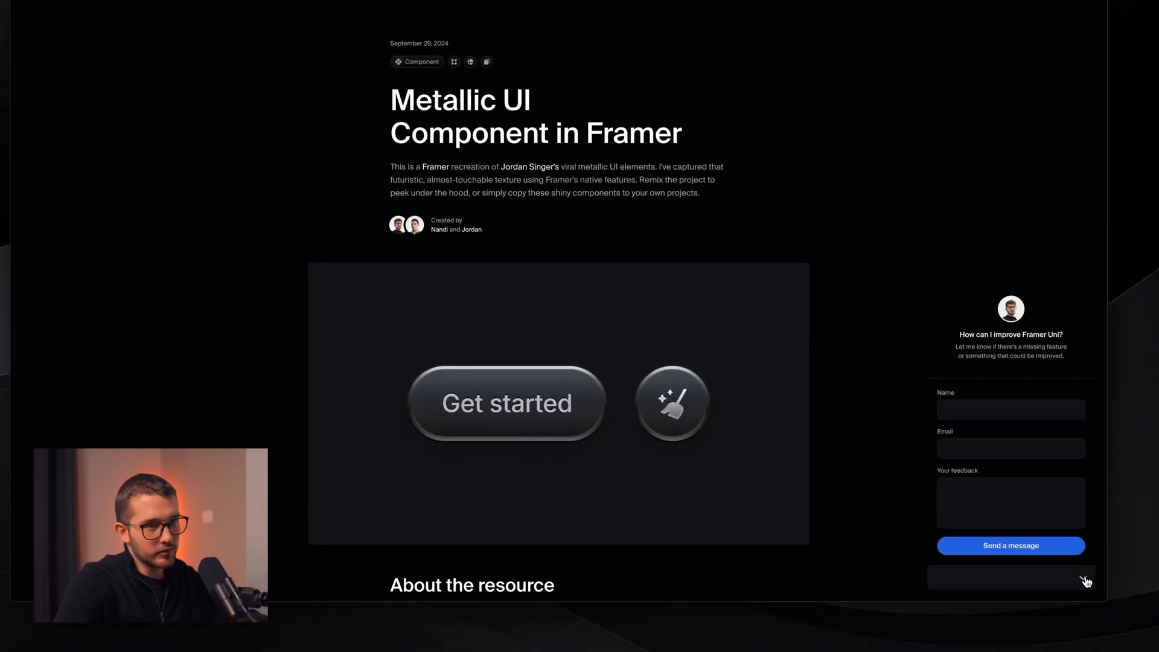
{"action": "left_click", "coordinate": [1102, 648]}
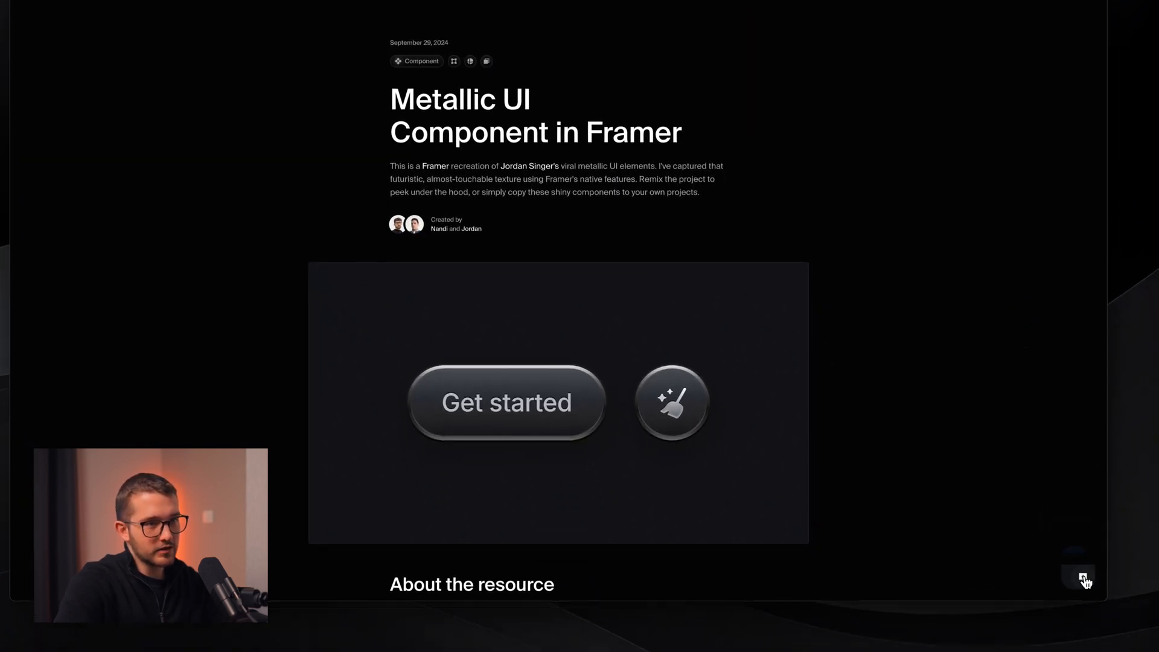
{"action": "left_click", "coordinate": [1084, 580]}
{"action": "left_click", "coordinate": [1084, 580]}
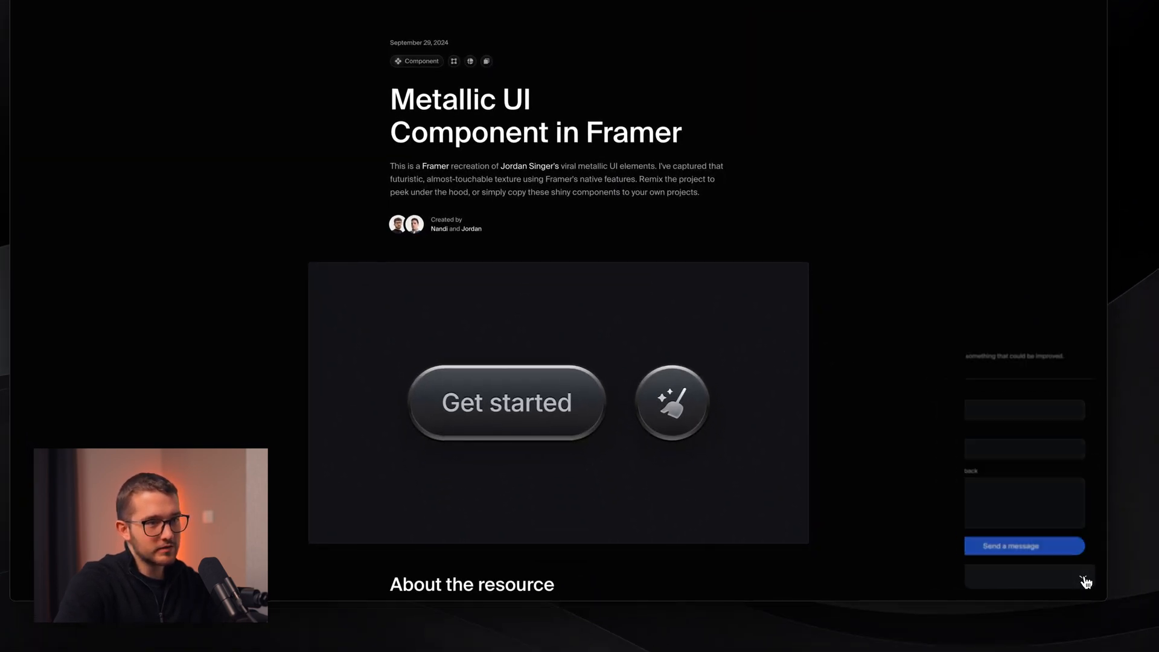
{"action": "left_click", "coordinate": [1084, 580]}
{"action": "left_click", "coordinate": [1084, 580]}
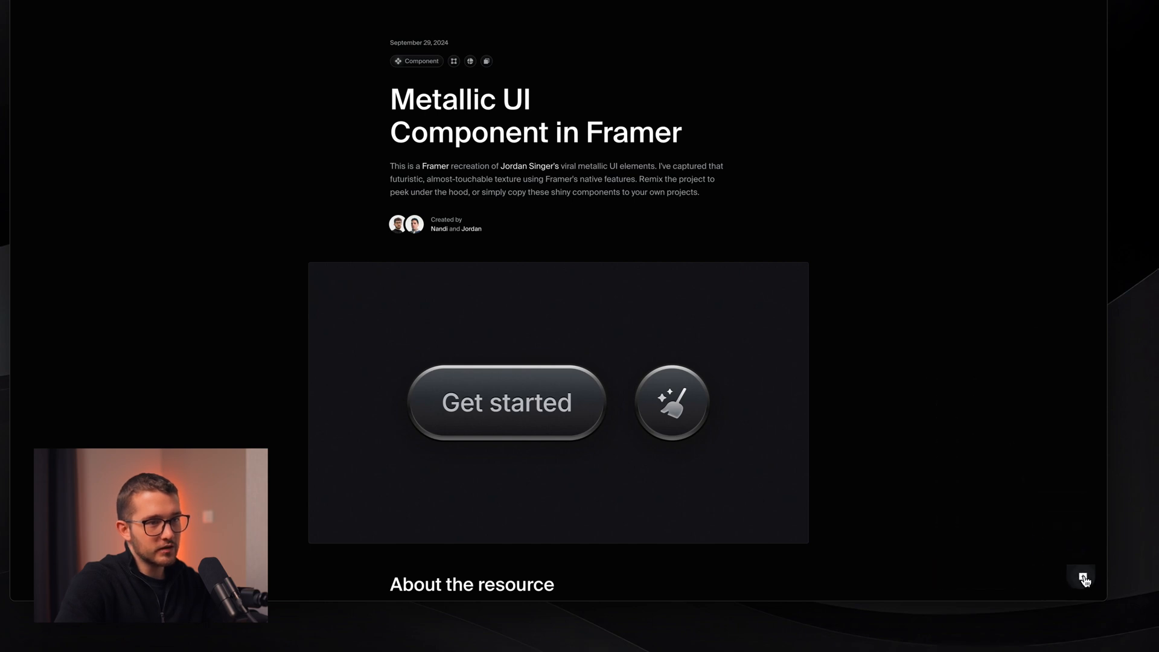
{"action": "left_click", "coordinate": [1085, 580]}
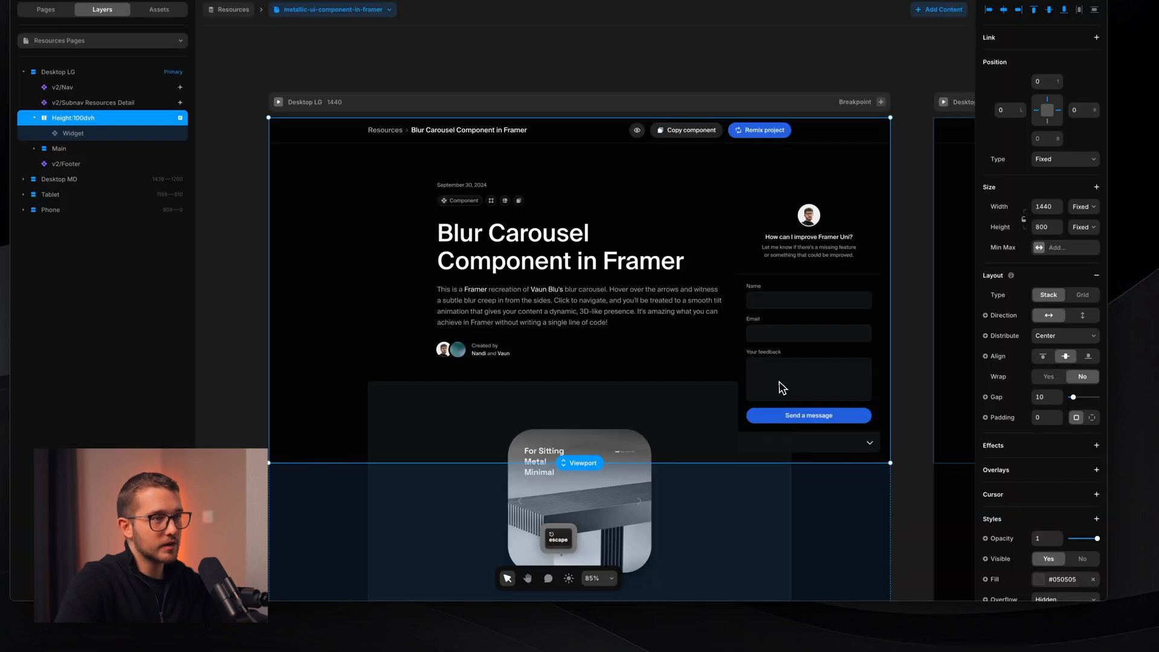
{"action": "left_click", "coordinate": [782, 388]}
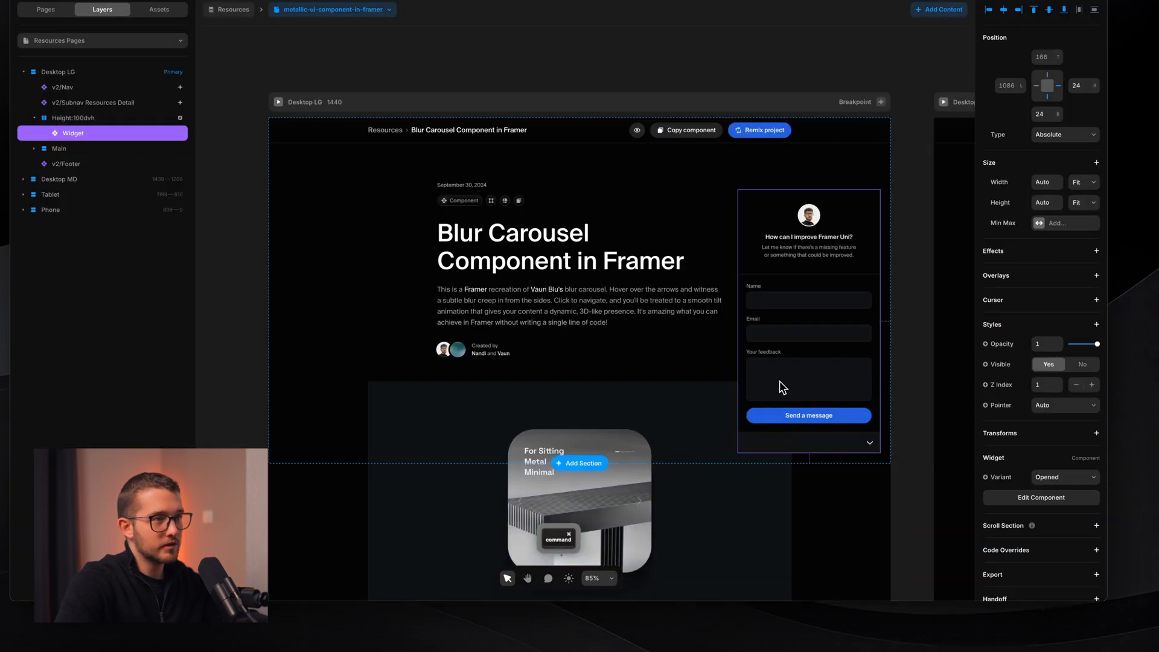
{"action": "double_click", "coordinate": [783, 388]}
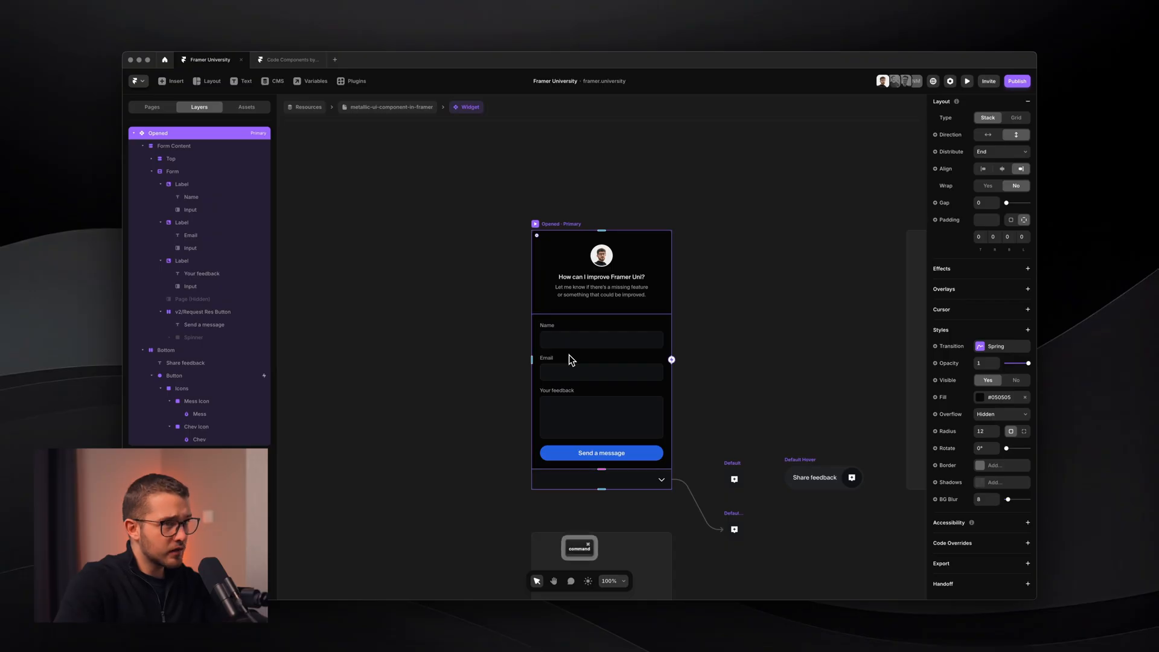
- Undo the border removal so the Opened form keeps its Solid border
{"action": "key", "text": "super+z"}
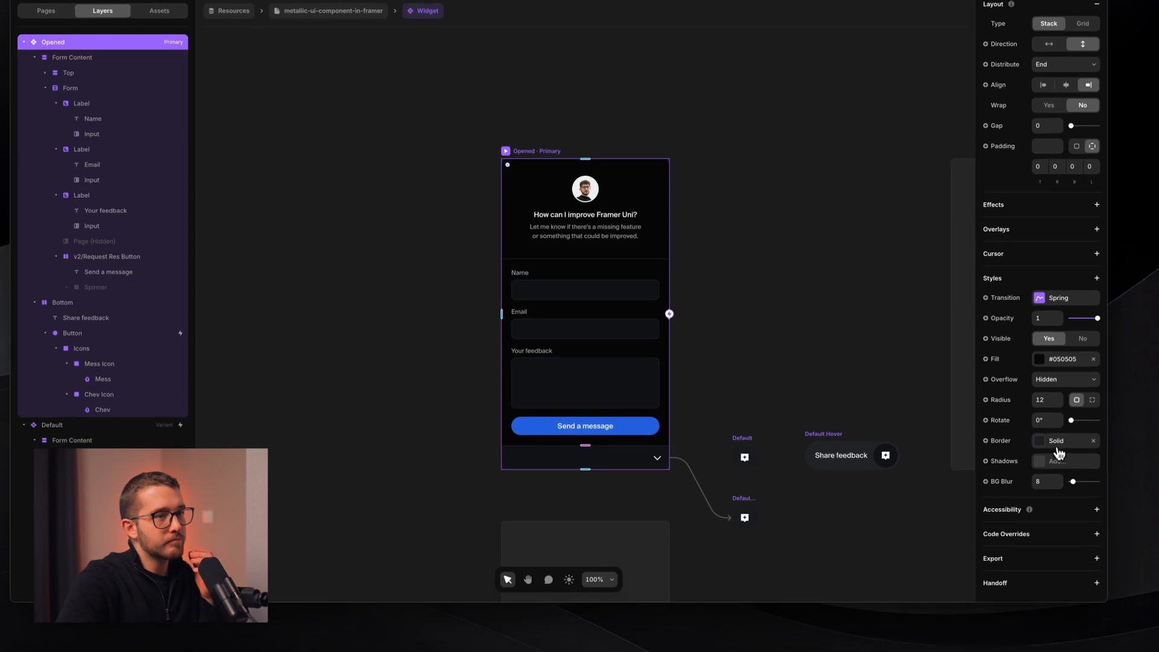
- Revert the first variant's border colour override to the primary variant's colour
{"action": "left_click", "coordinate": [1068, 439]}
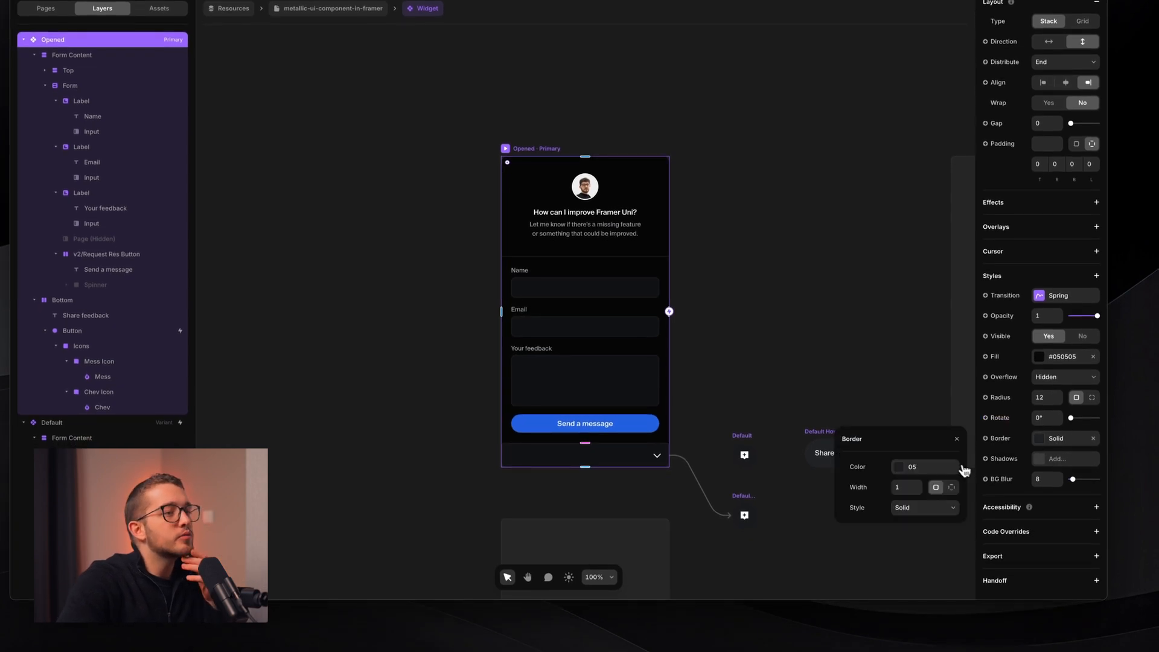
{"action": "left_click", "coordinate": [744, 514]}
{"action": "left_click", "coordinate": [921, 468]}
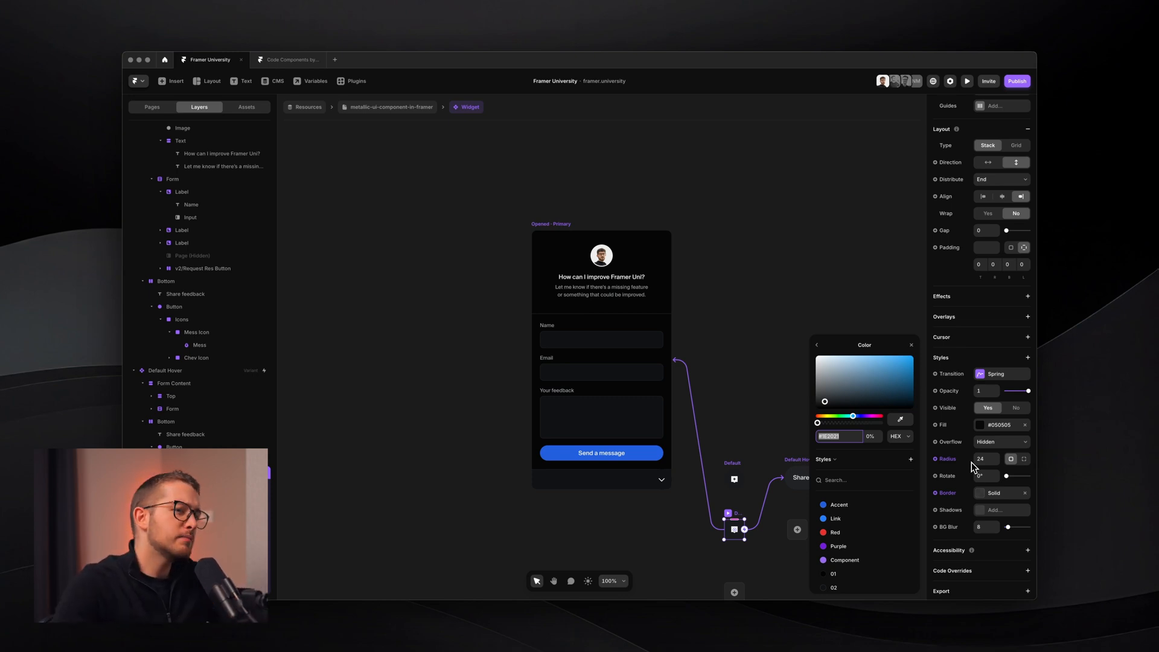
{"action": "left_click", "coordinate": [986, 494]}
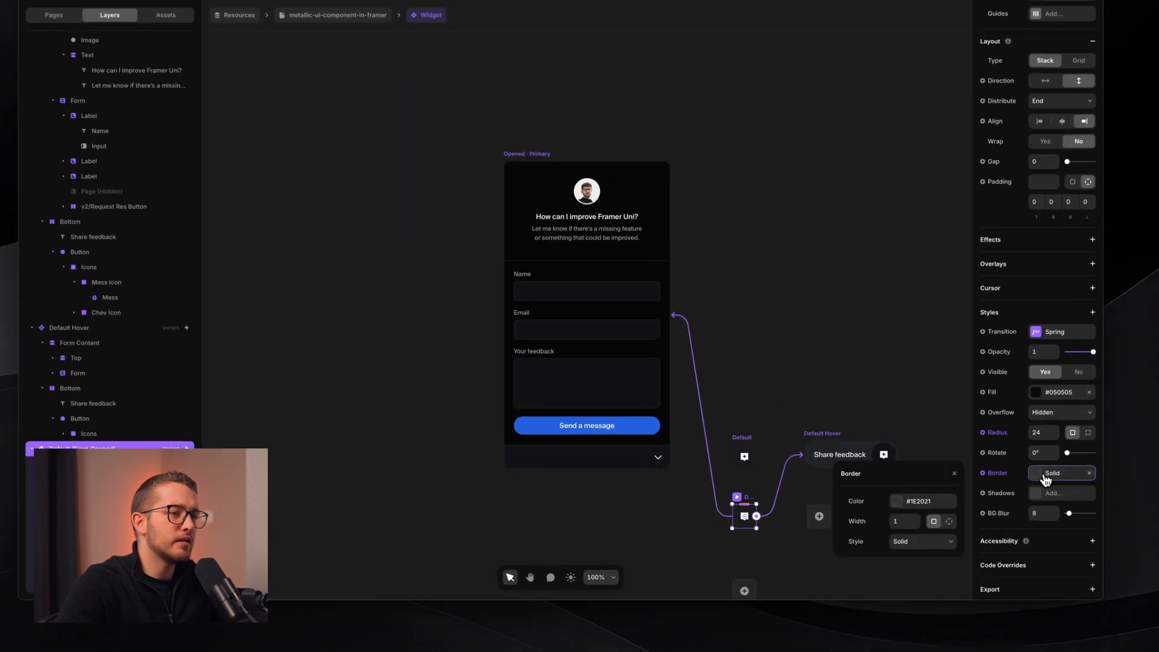
{"action": "left_click", "coordinate": [1006, 474]}
{"action": "left_click", "coordinate": [1009, 516]}
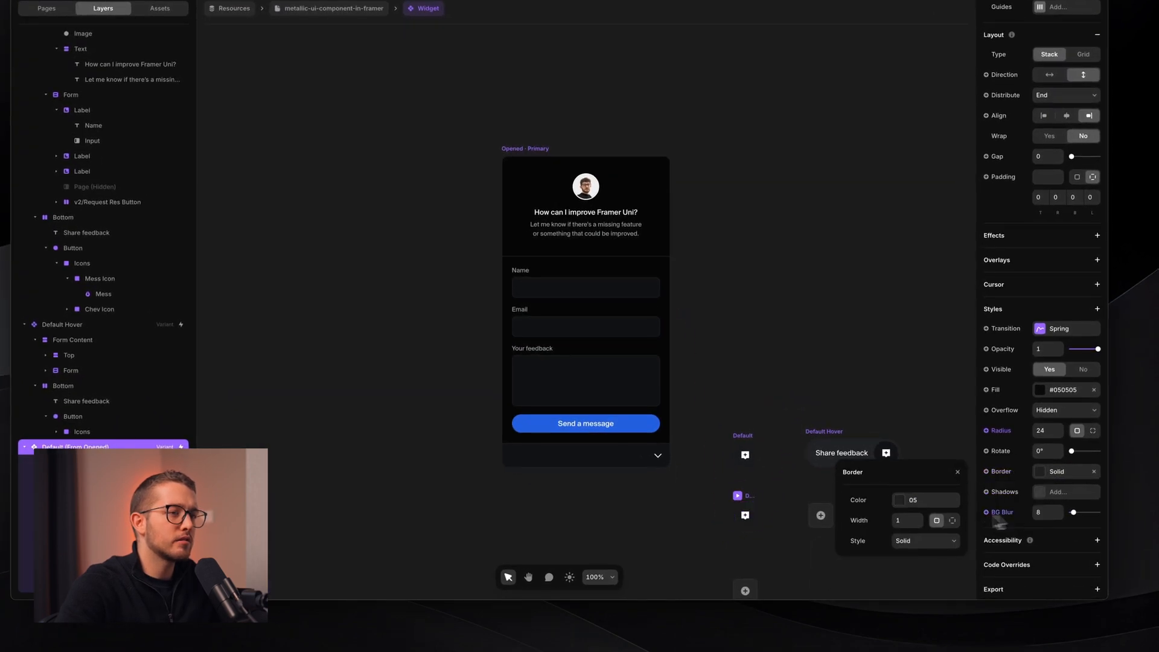
- Reset the Default and Default Hover border overrides, then go back to the page
{"action": "left_click", "coordinate": [755, 447]}
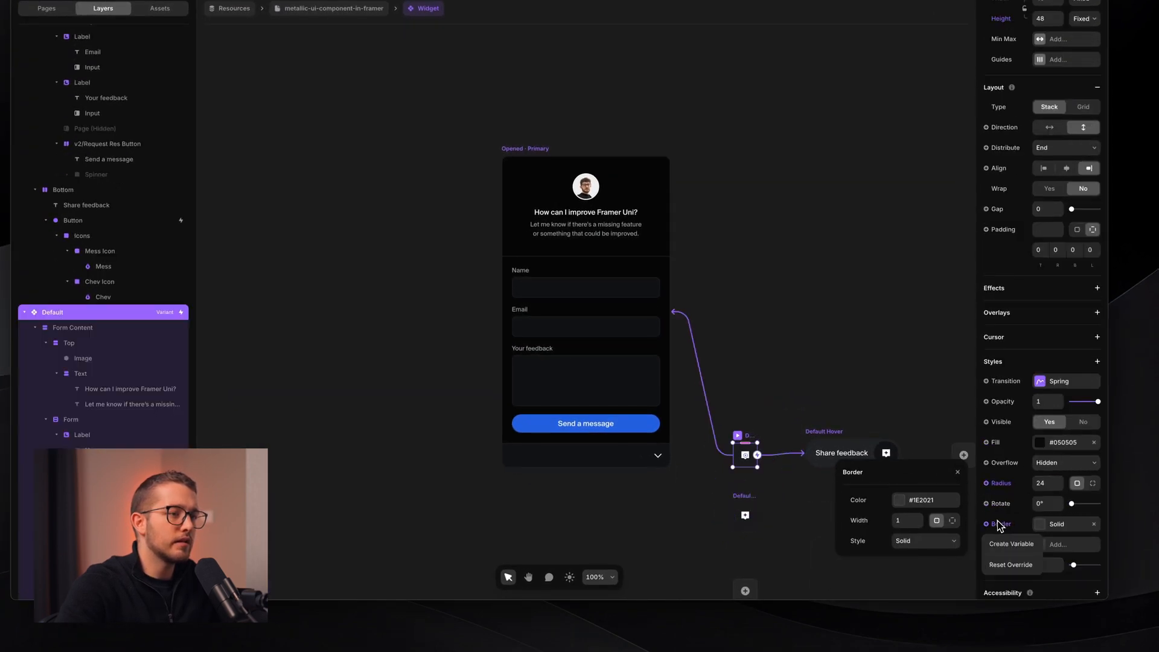
{"action": "left_click", "coordinate": [1012, 561]}
{"action": "left_click", "coordinate": [853, 448]}
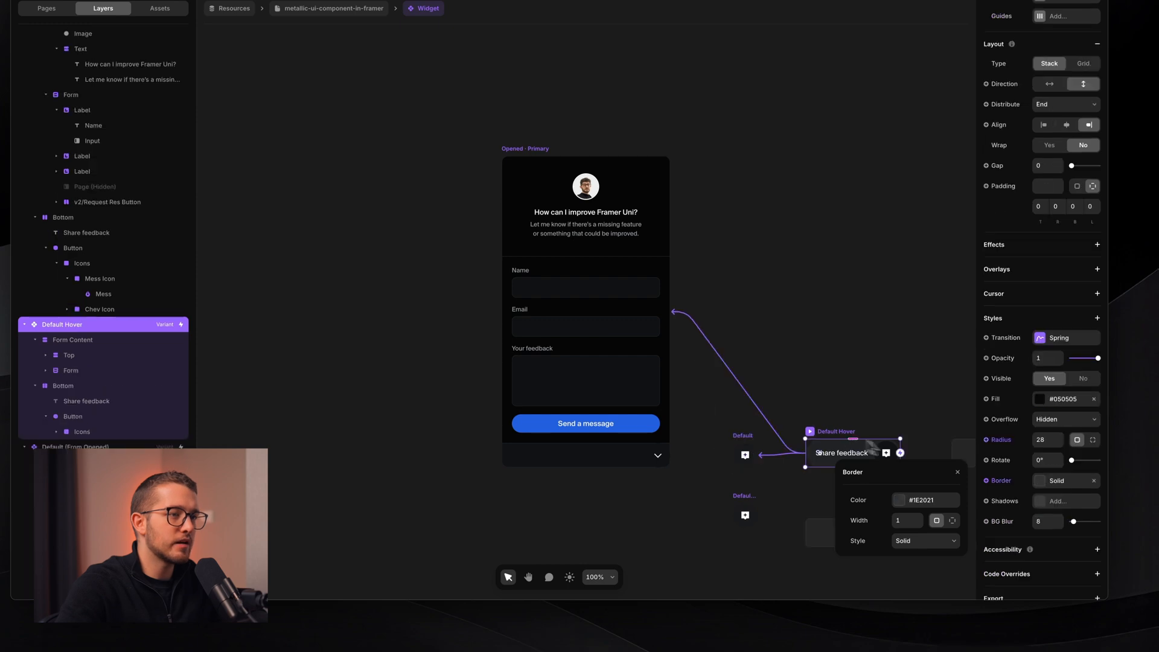
{"action": "left_click", "coordinate": [1010, 481]}
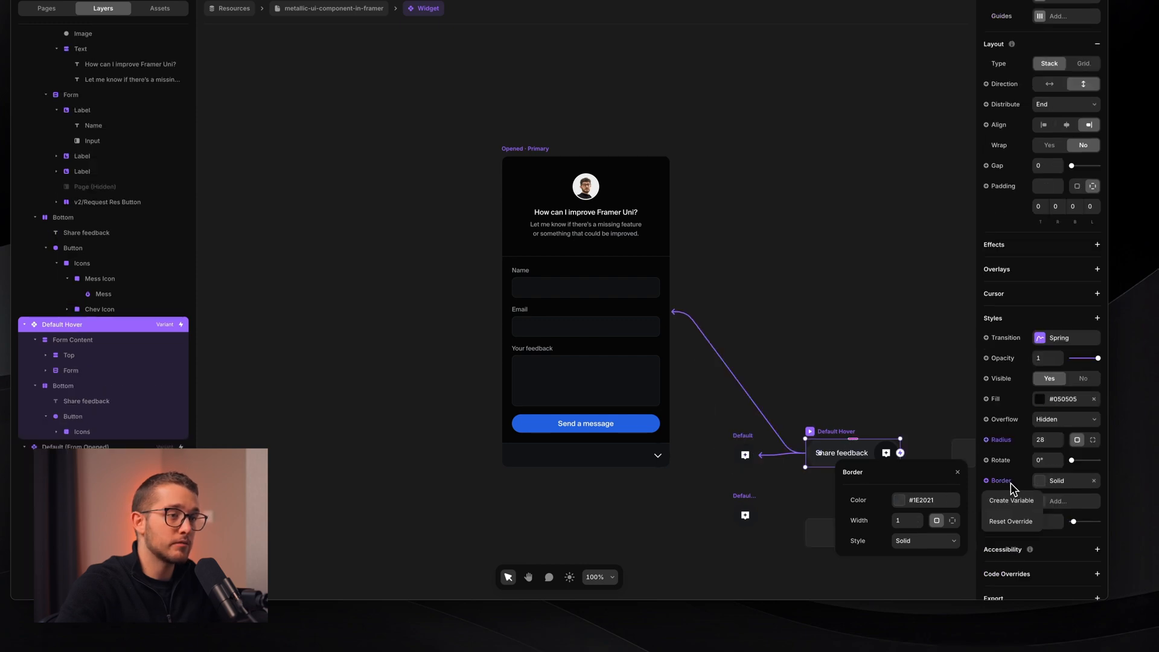
{"action": "left_click", "coordinate": [1015, 518]}
{"action": "left_click", "coordinate": [449, 121]}
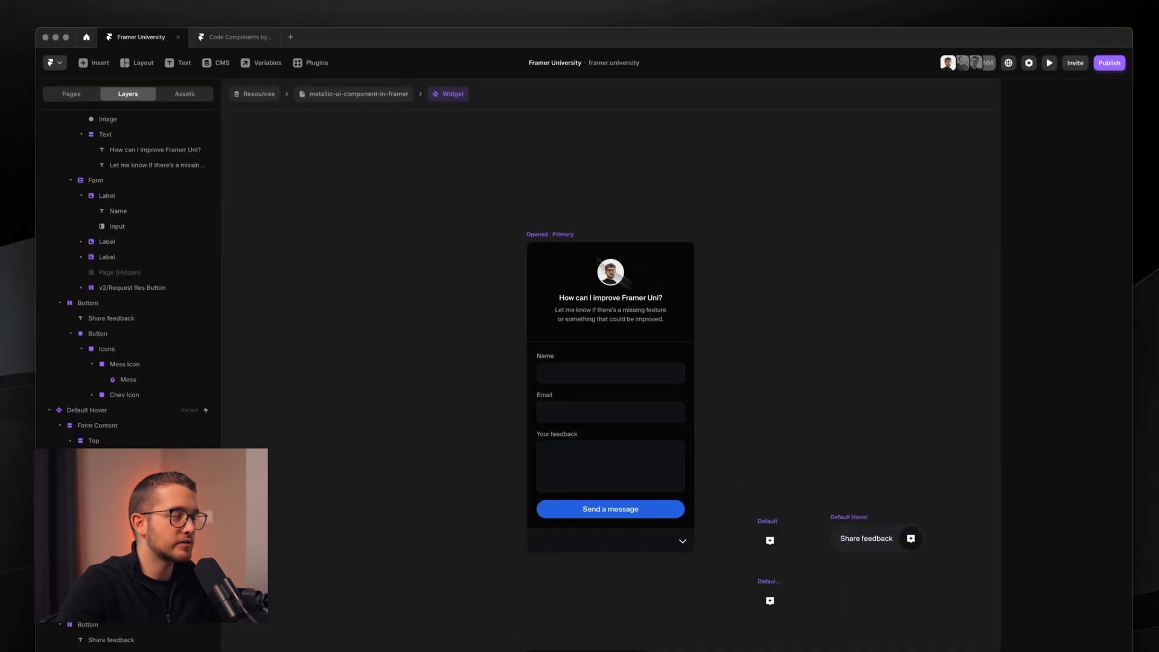
{"action": "left_click", "coordinate": [339, 98]}
{"action": "key", "text": "super+p"}
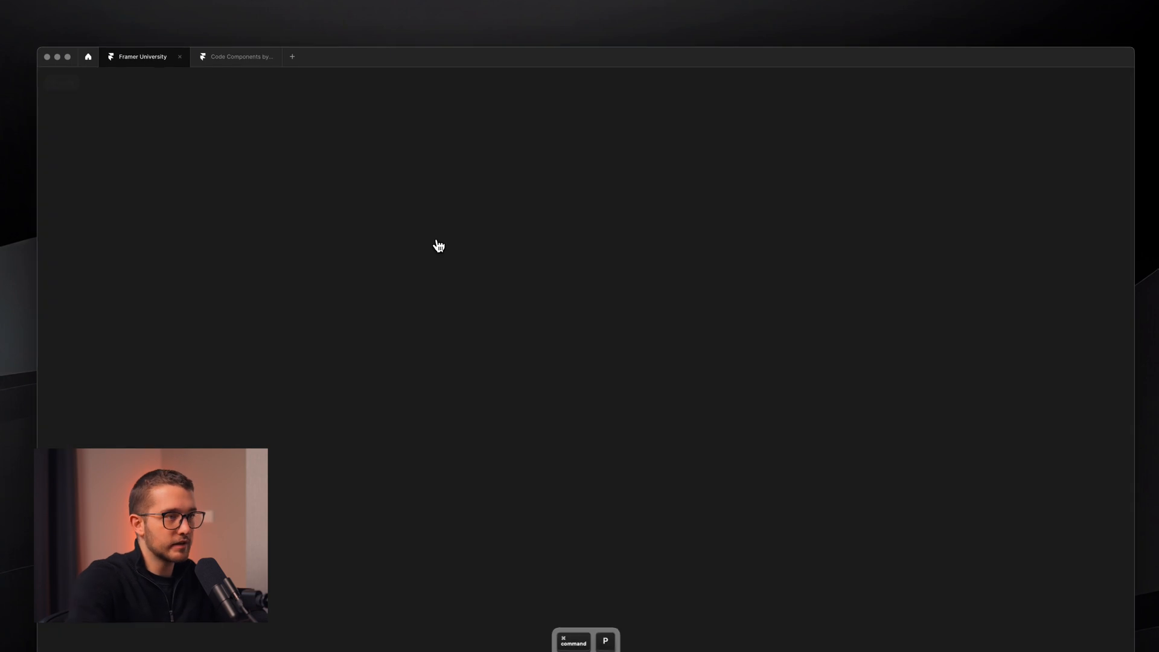
{"action": "left_click", "coordinate": [1087, 576]}
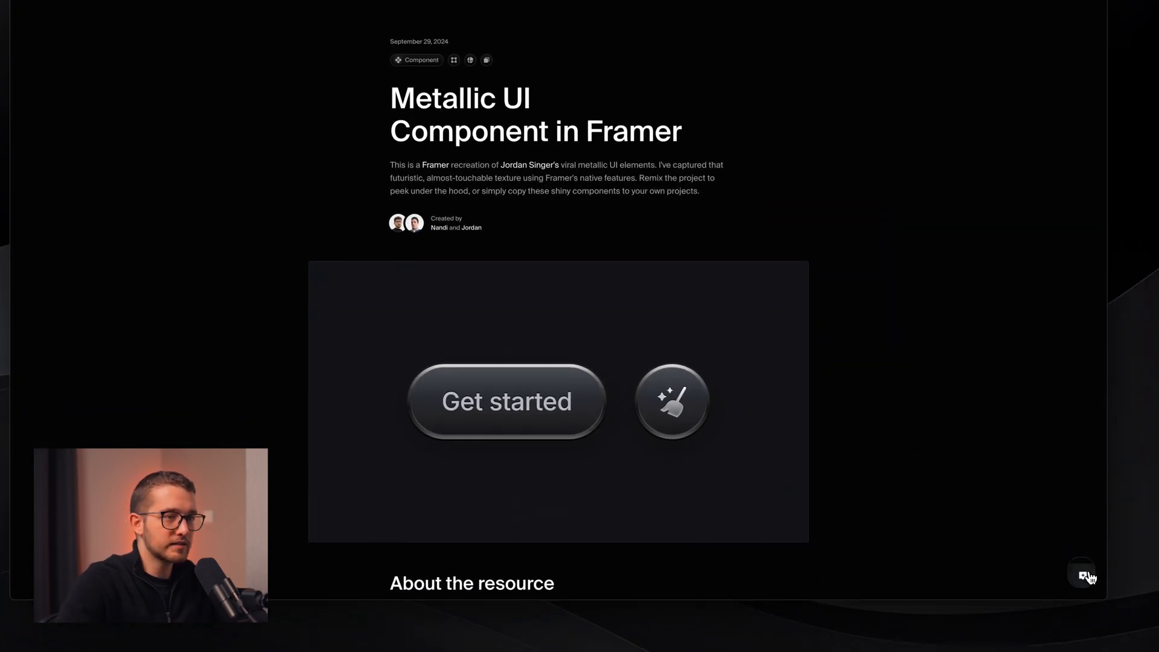
{"action": "left_click", "coordinate": [1086, 576]}
{"action": "left_click", "coordinate": [1090, 577]}
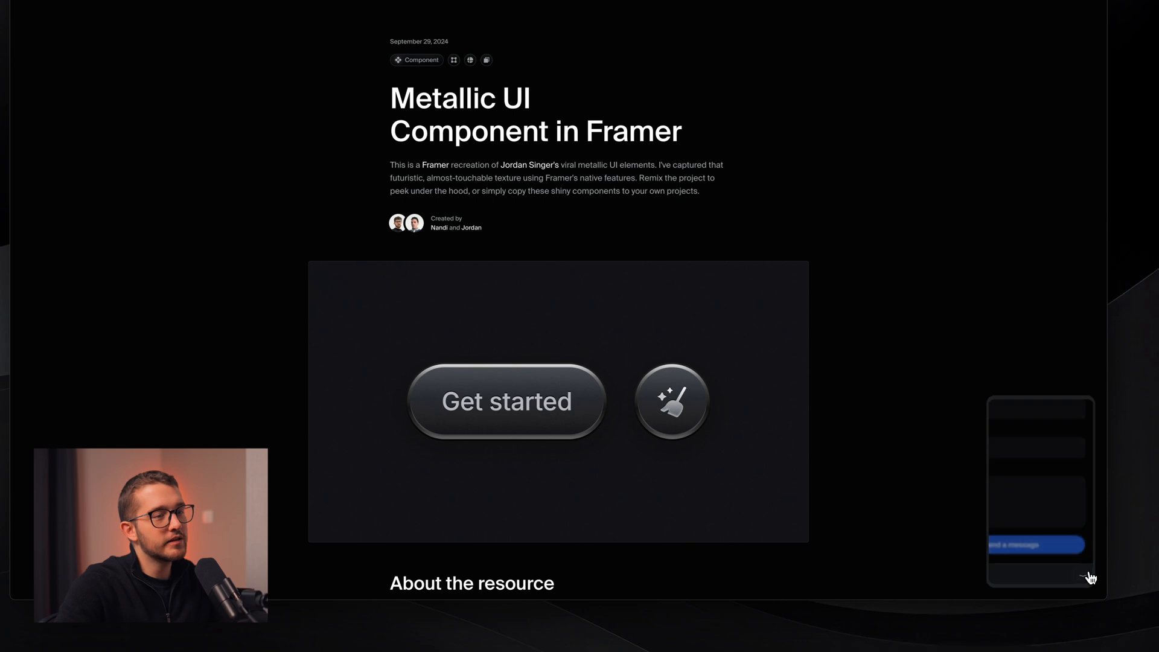
{"action": "left_click", "coordinate": [1087, 577]}
{"action": "left_click", "coordinate": [1089, 578]}
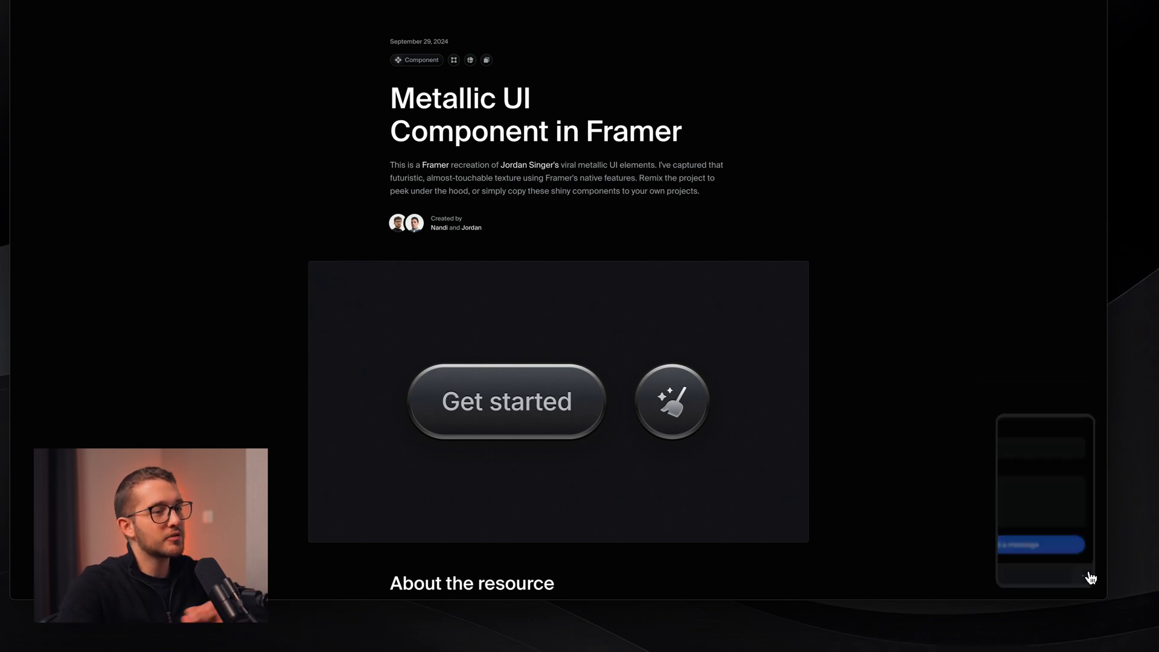
{"action": "left_click", "coordinate": [1087, 577]}
{"action": "left_click", "coordinate": [1089, 577]}
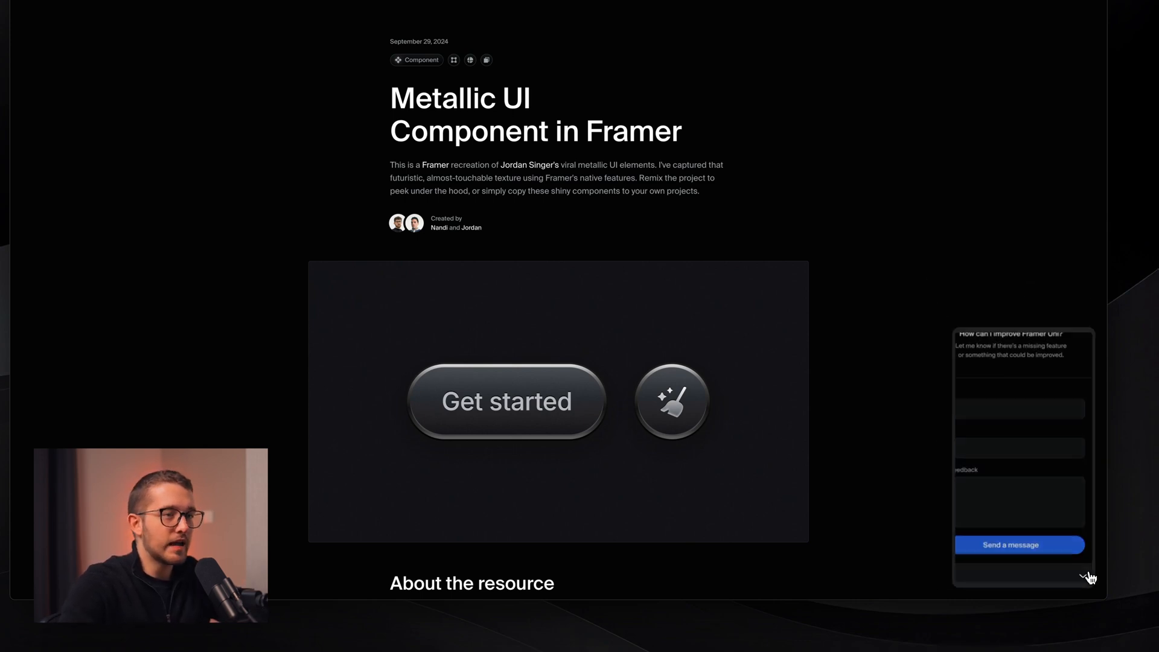
{"action": "left_click", "coordinate": [1090, 577]}
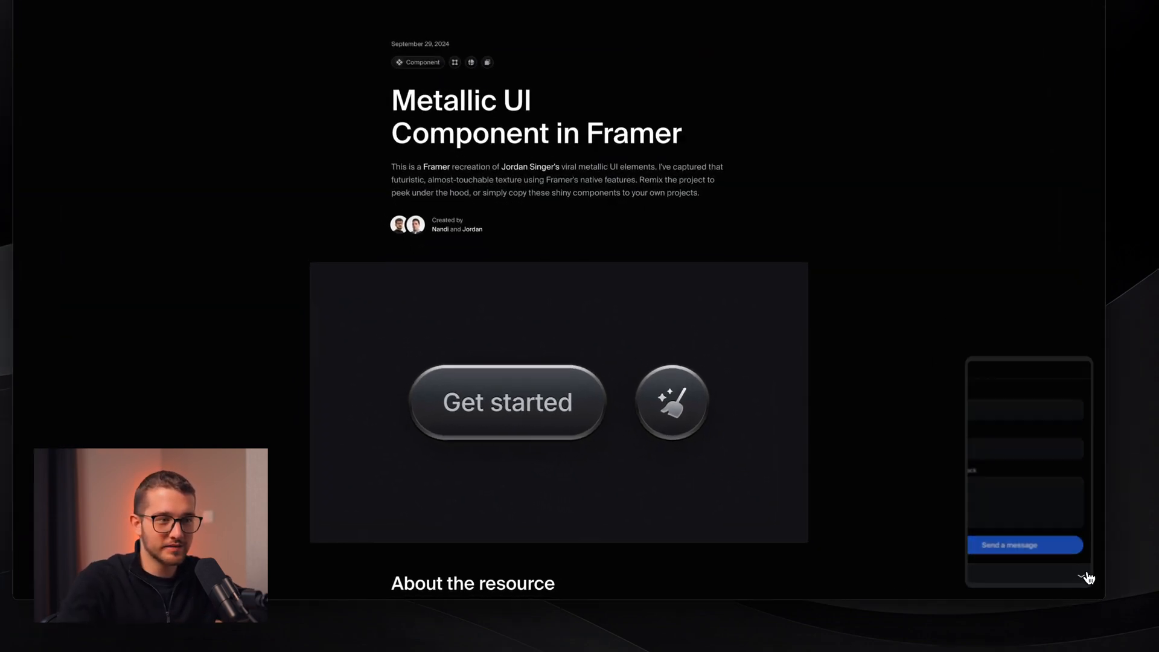
{"action": "left_click", "coordinate": [1089, 576]}
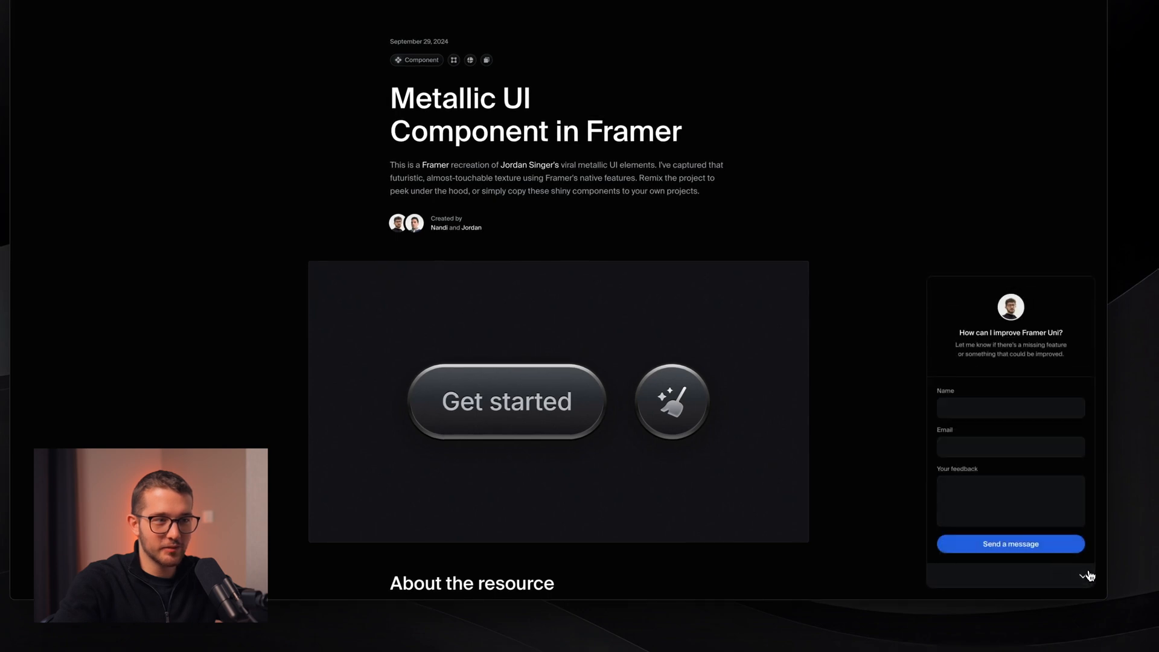
{"action": "left_click", "coordinate": [1089, 576]}
{"action": "left_click", "coordinate": [1089, 577]}
{"action": "left_click", "coordinate": [1089, 577]}
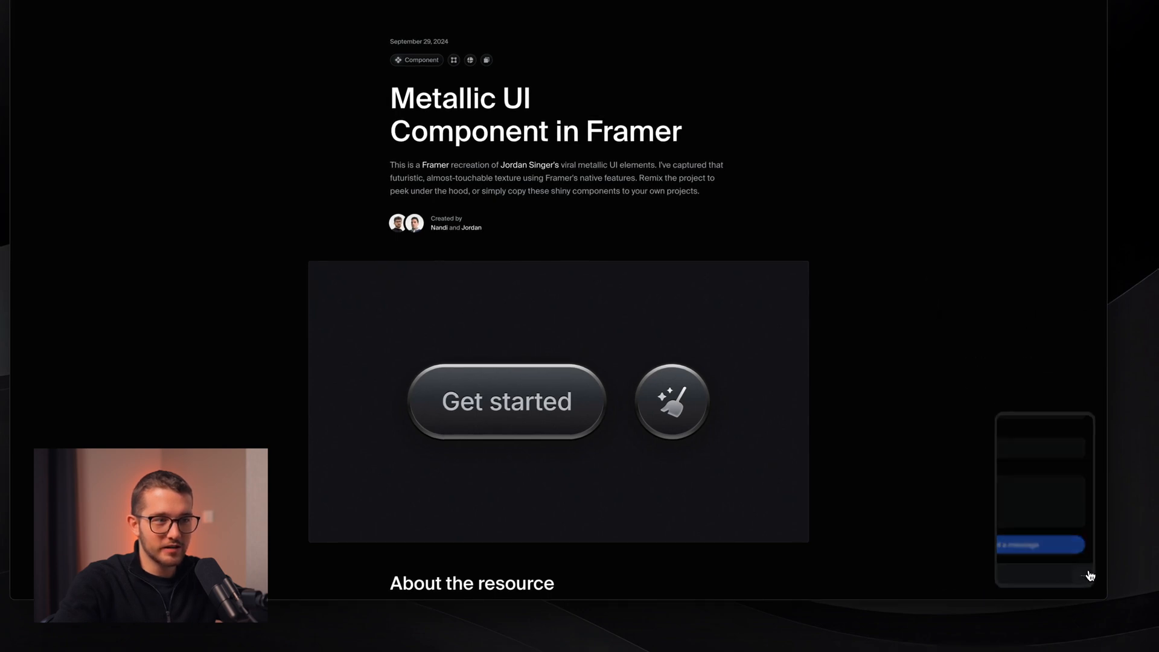
{"action": "left_click", "coordinate": [1089, 576]}
{"action": "left_click", "coordinate": [1089, 576]}
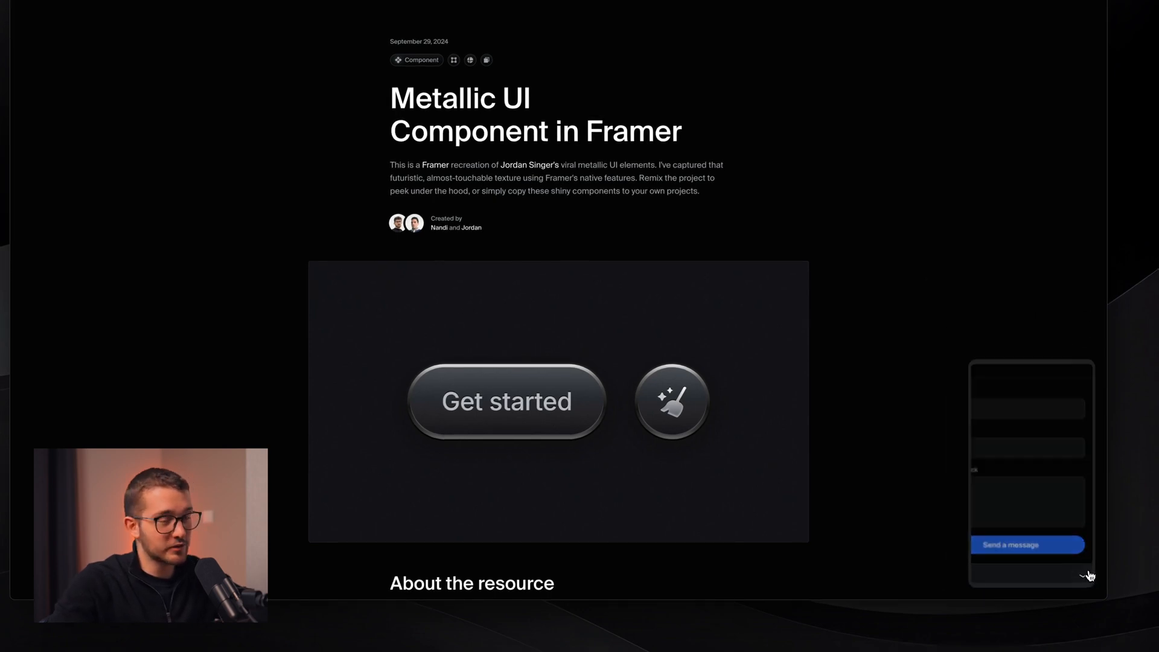
{"action": "left_click", "coordinate": [1089, 576]}
{"action": "left_click", "coordinate": [1089, 577]}
{"action": "left_click", "coordinate": [1090, 575]}
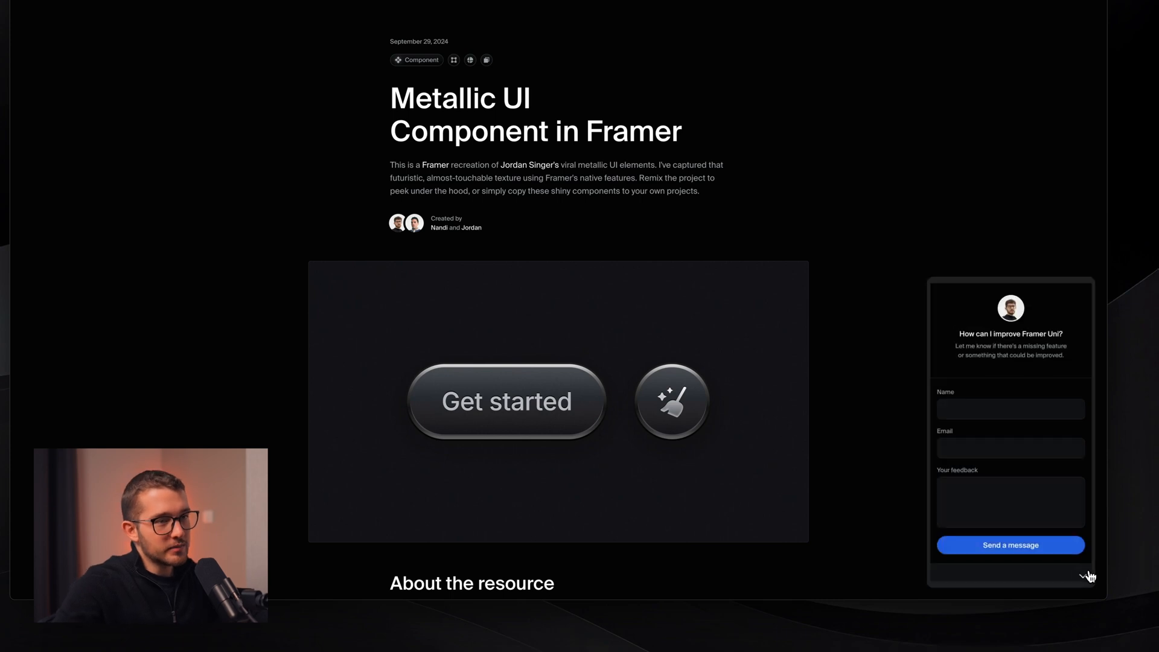
{"action": "left_click", "coordinate": [1089, 575]}
{"action": "left_click", "coordinate": [1089, 575]}
{"action": "left_click", "coordinate": [1089, 575]}
{"action": "left_click", "coordinate": [1090, 575]}
{"action": "left_click", "coordinate": [1089, 575]}
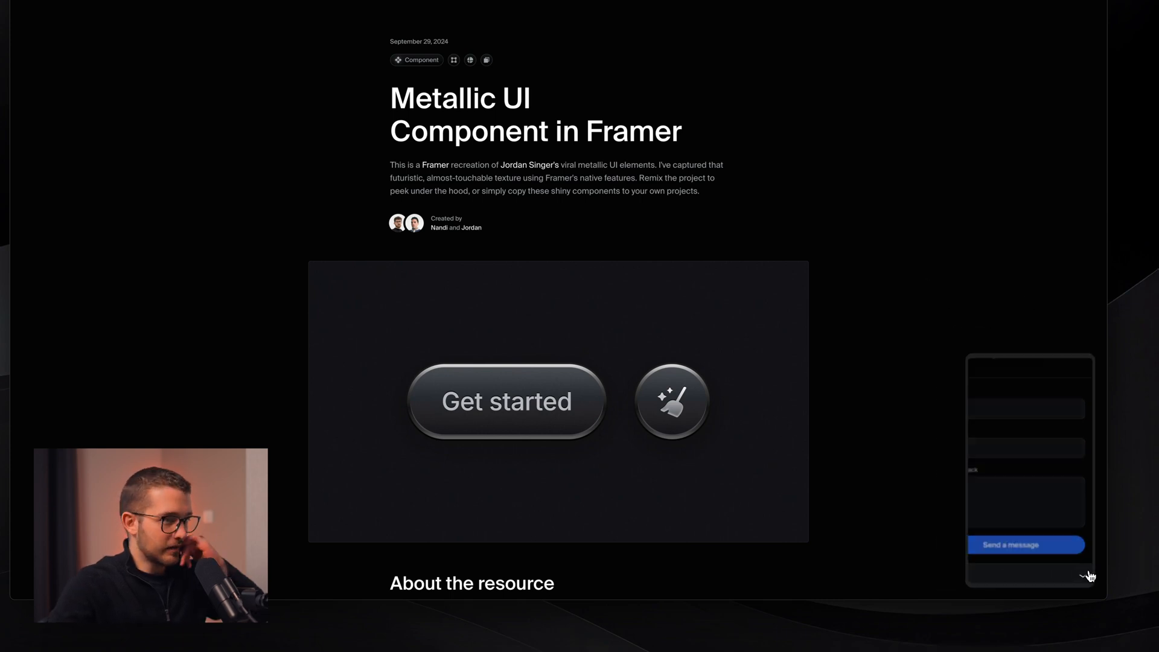
{"action": "left_click", "coordinate": [1089, 576]}
{"action": "left_click", "coordinate": [1089, 576]}
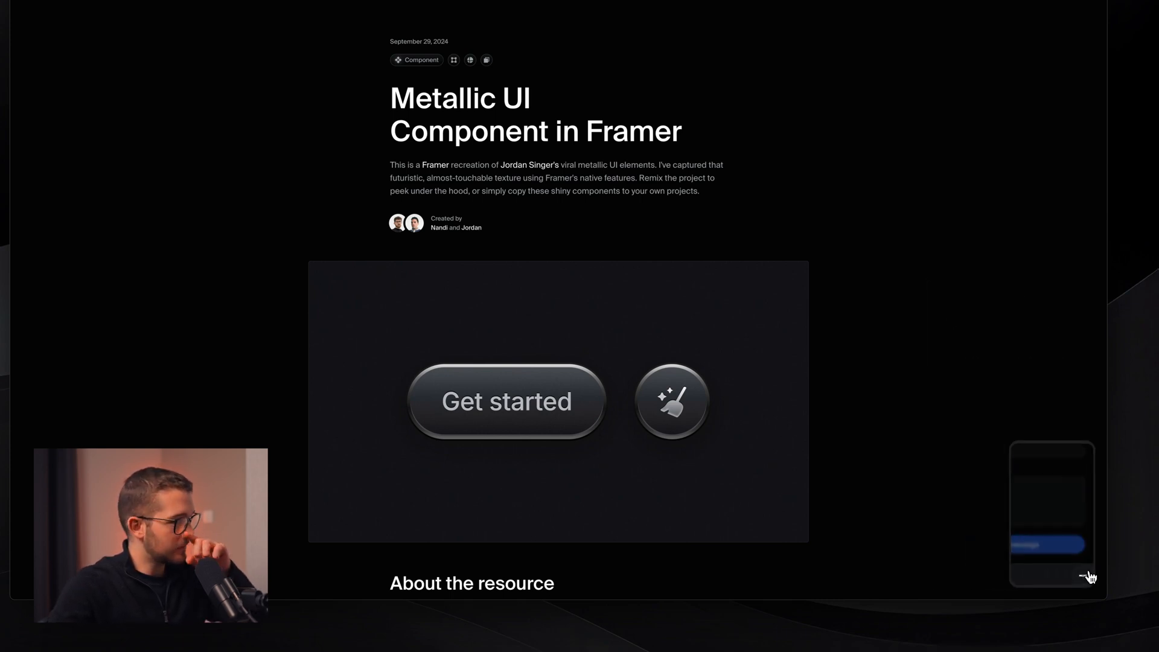
{"action": "left_click", "coordinate": [1089, 576]}
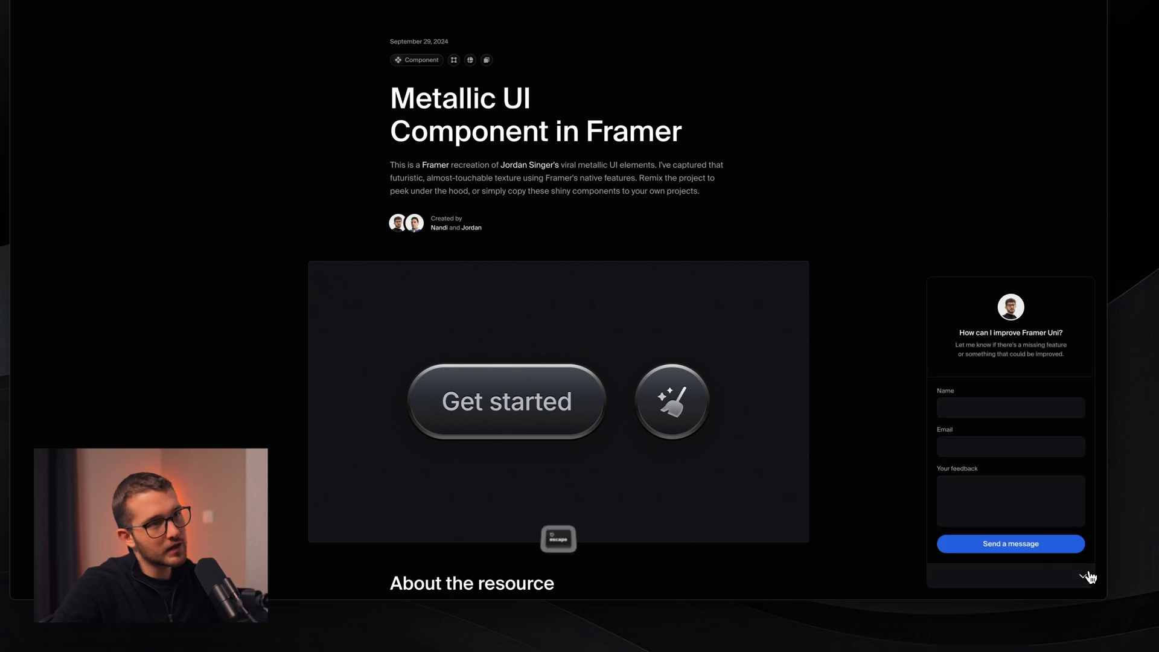
{"action": "key", "text": "Escape"}
{"action": "double_click", "coordinate": [757, 380]}
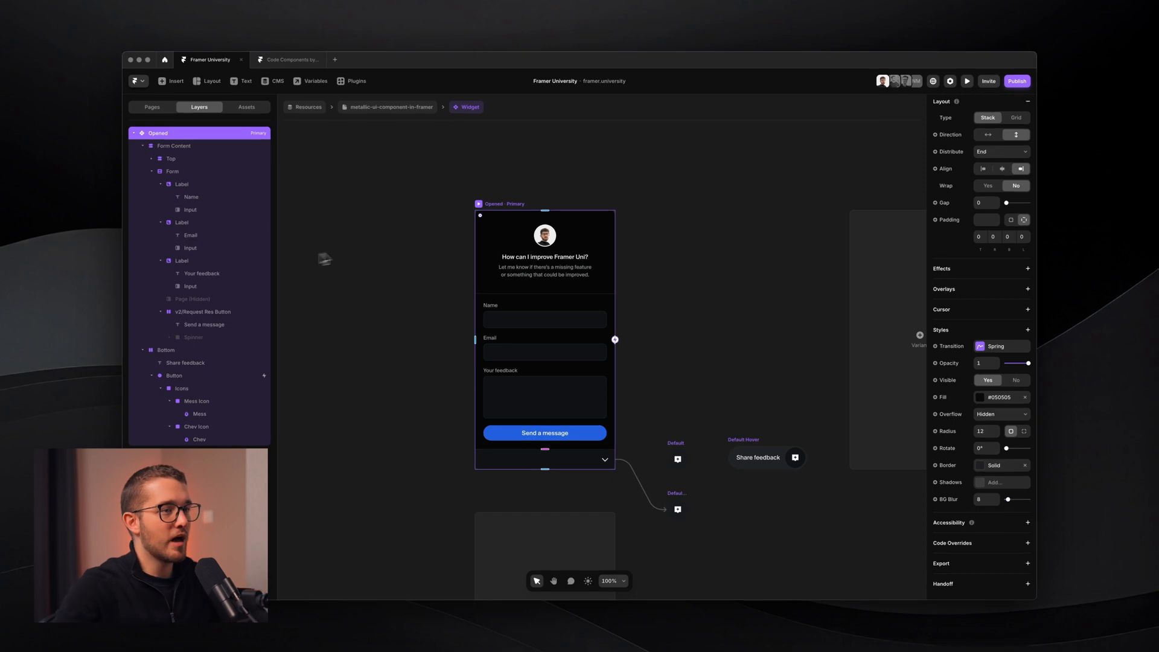
- Cut a frame from Default and paste it at the top of the Opened variant
{"action": "right_click", "coordinate": [1000, 478]}
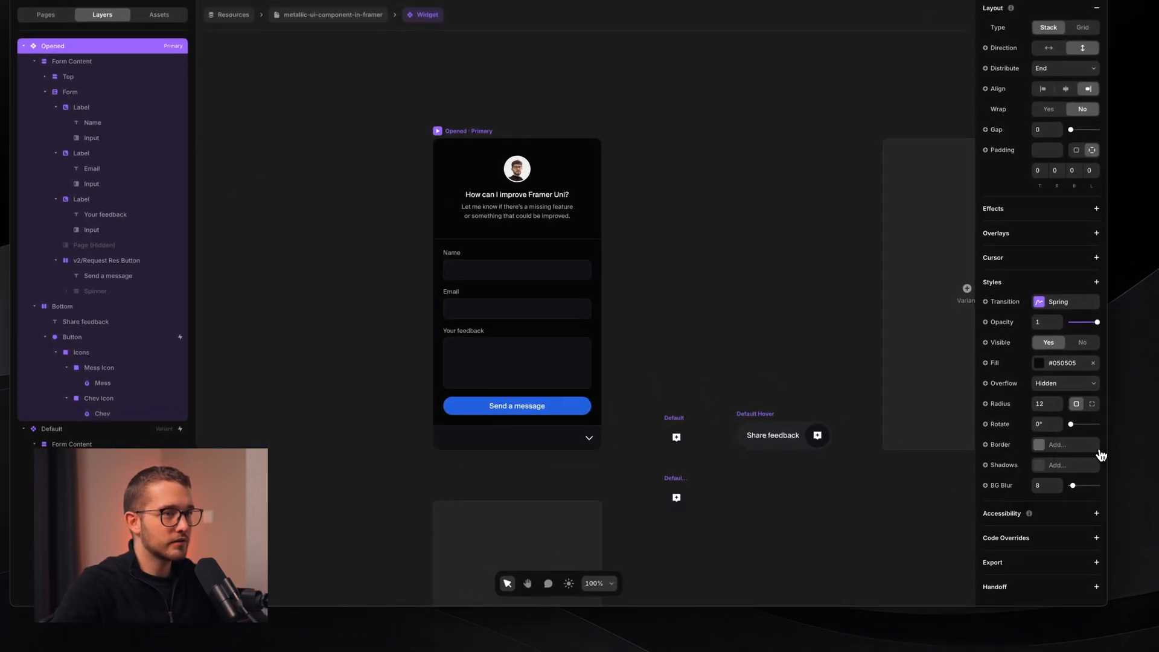
{"action": "left_click", "coordinate": [685, 430]}
{"action": "key", "text": "super+x"}
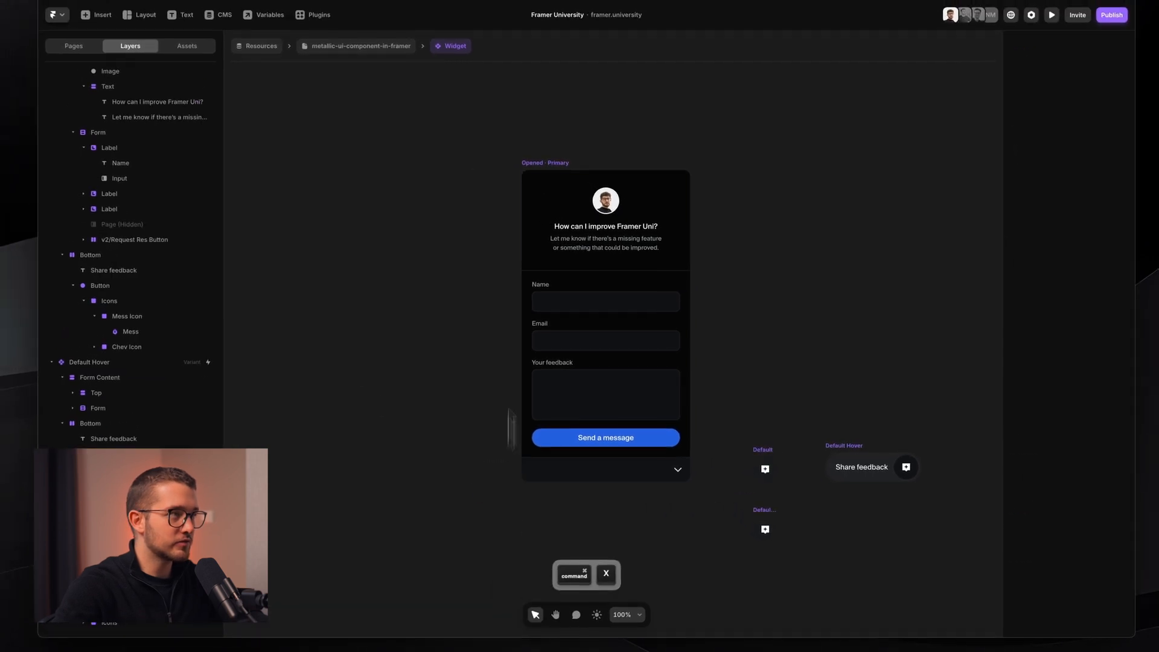
{"action": "key", "text": "super+v"}
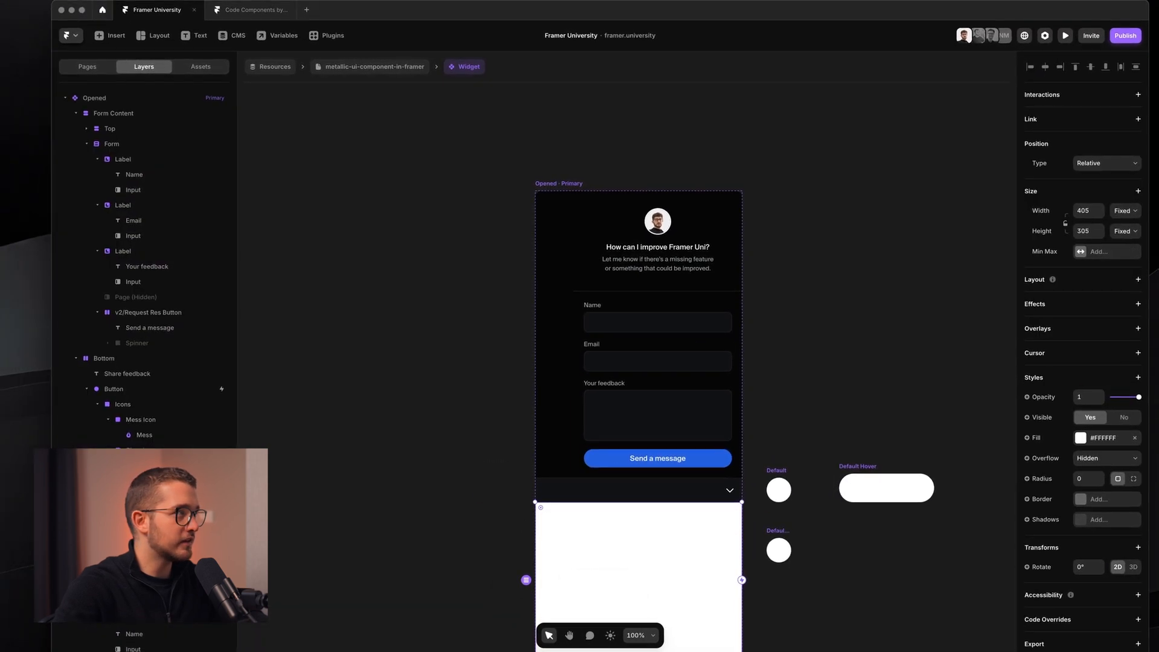
{"action": "left_click_drag", "start_coordinate": [133, 480], "coordinate": [115, 112]}
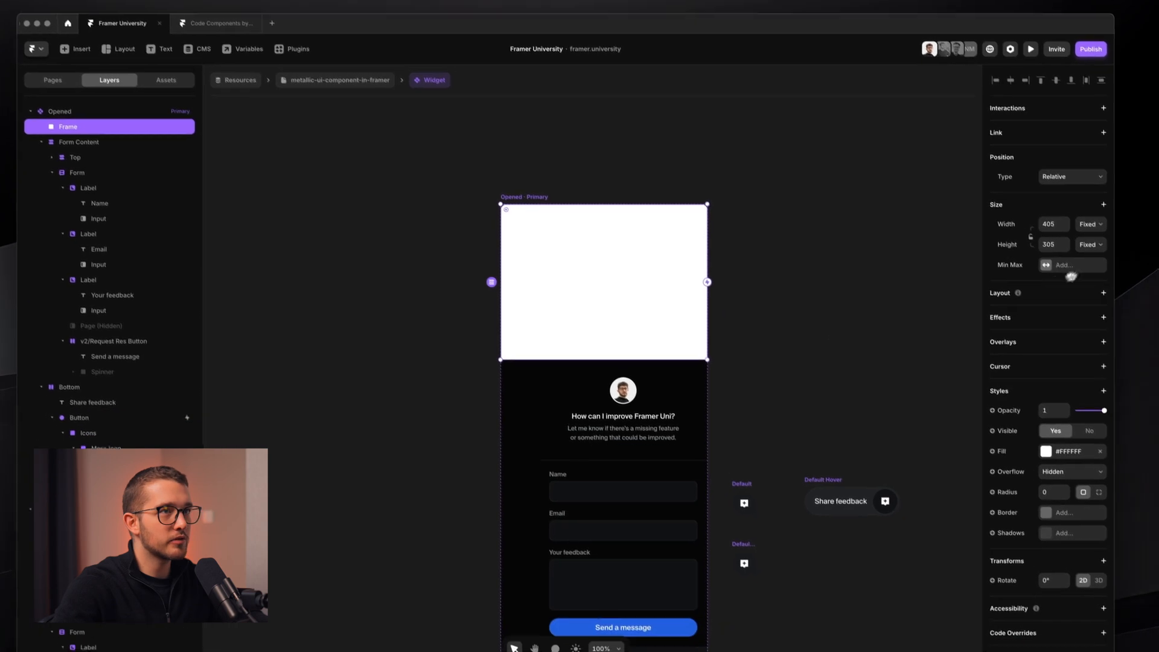
- Make the frame absolutely positioned and pinned to all edges, with bottom offset 0
{"action": "left_click", "coordinate": [1092, 213]}
{"action": "left_click", "coordinate": [1091, 225]}
{"action": "left_click", "coordinate": [1041, 218]}
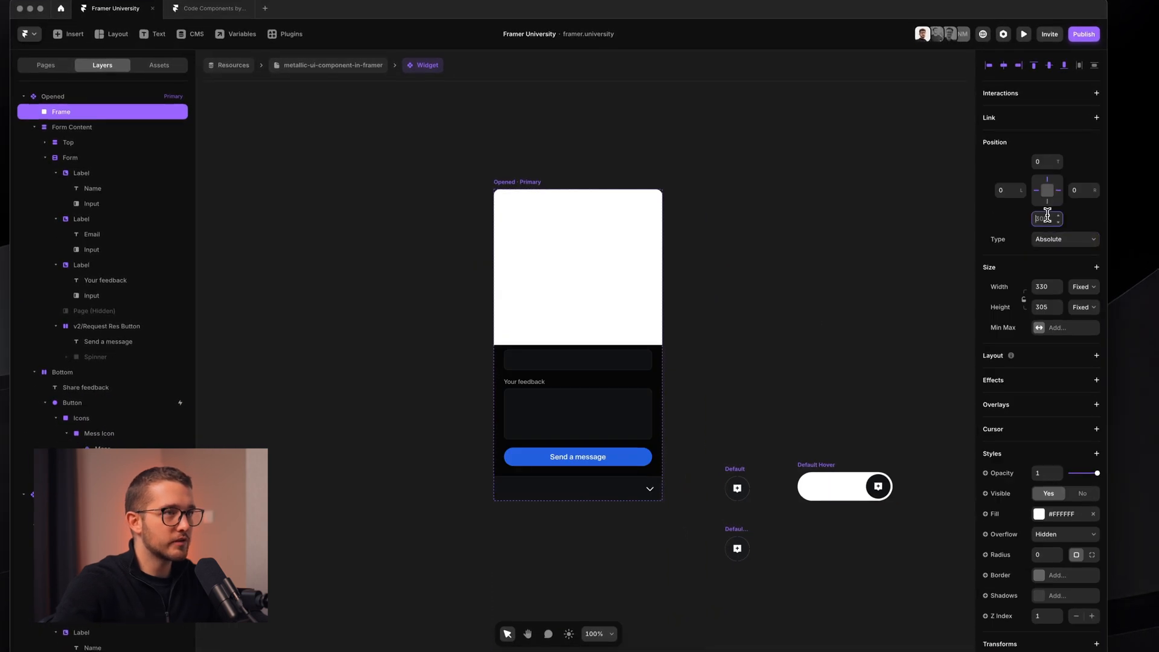
{"action": "type", "text": "0"}
{"action": "key", "text": "Return"}
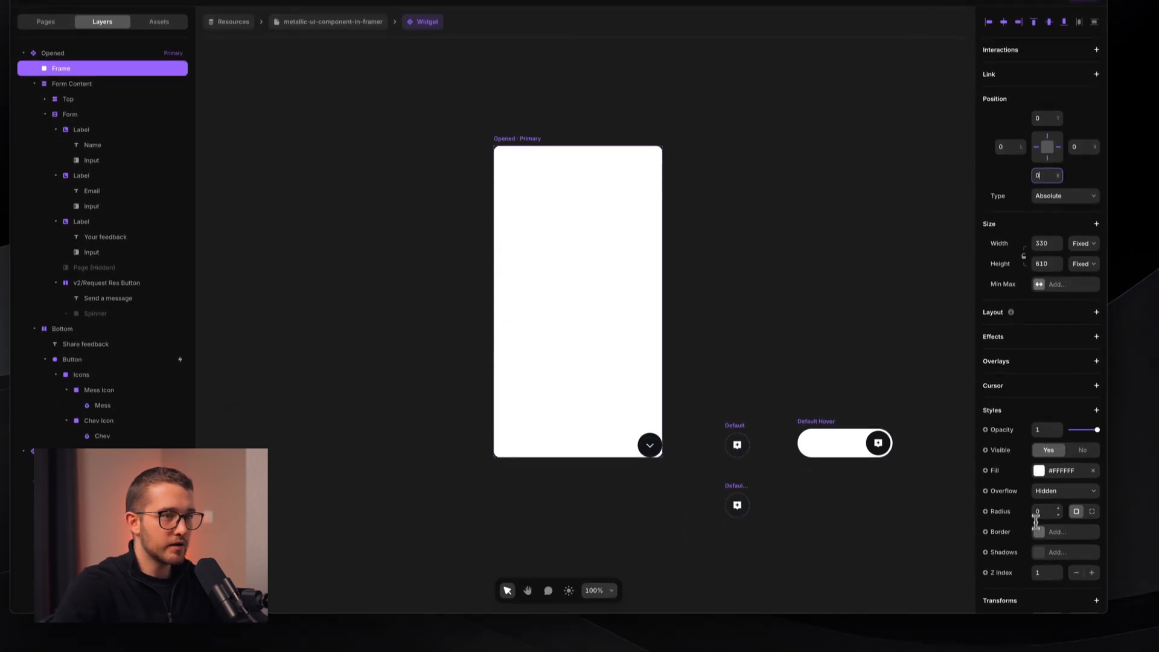
- Adjust the frame's radius, remove its white fill, and set Pointer Events and User Select to None
{"action": "left_click", "coordinate": [1041, 554]}
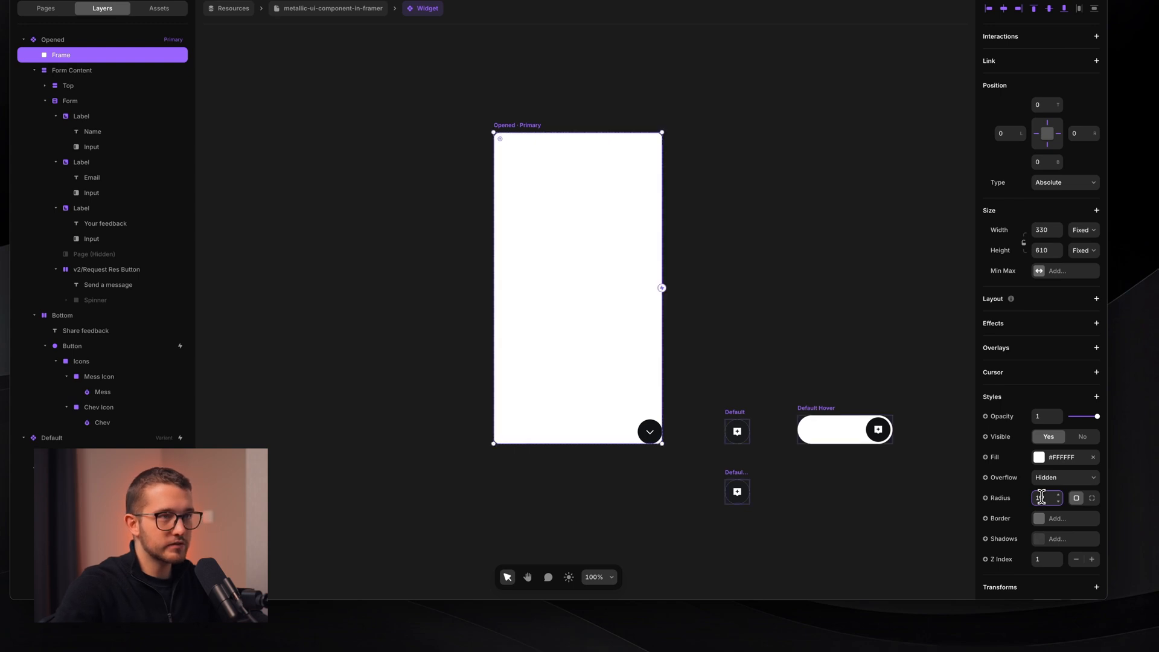
{"action": "left_click", "coordinate": [1094, 459]}
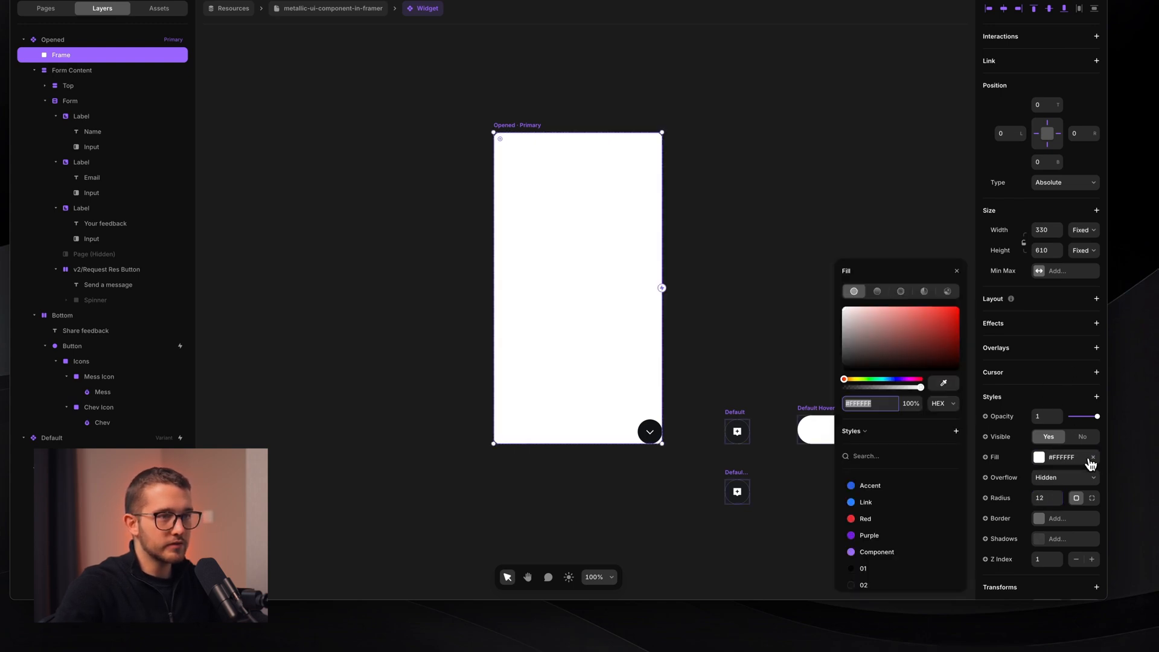
{"action": "left_click", "coordinate": [1092, 458]}
{"action": "left_click", "coordinate": [1096, 396]}
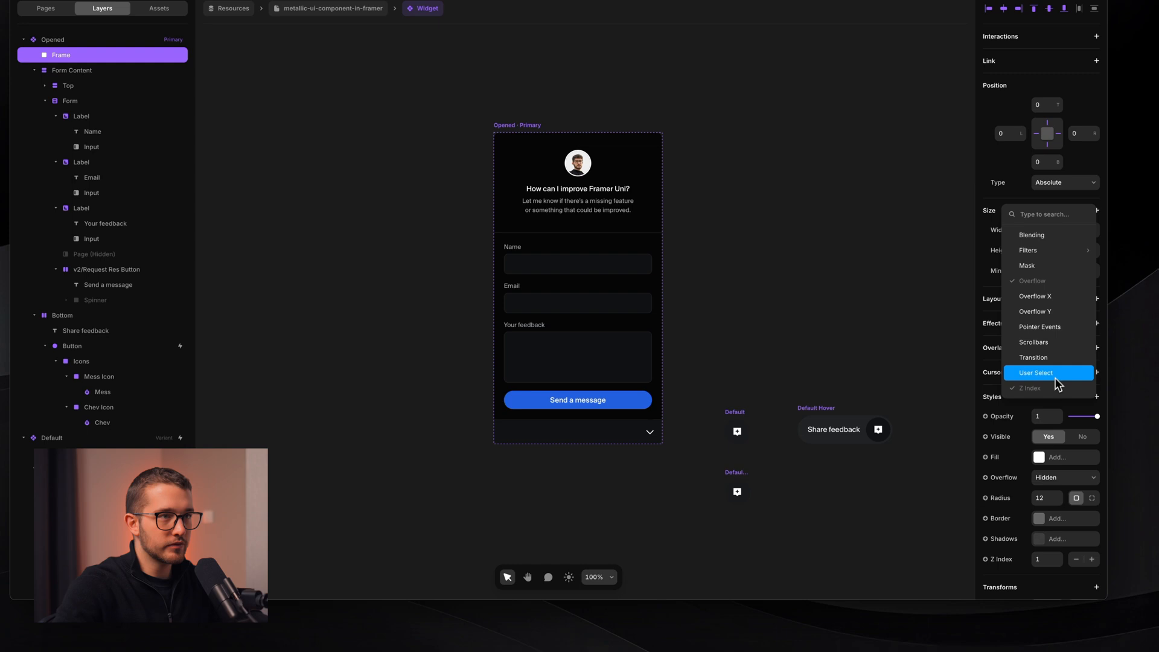
{"action": "left_click", "coordinate": [1040, 327]}
{"action": "left_click", "coordinate": [1096, 396]}
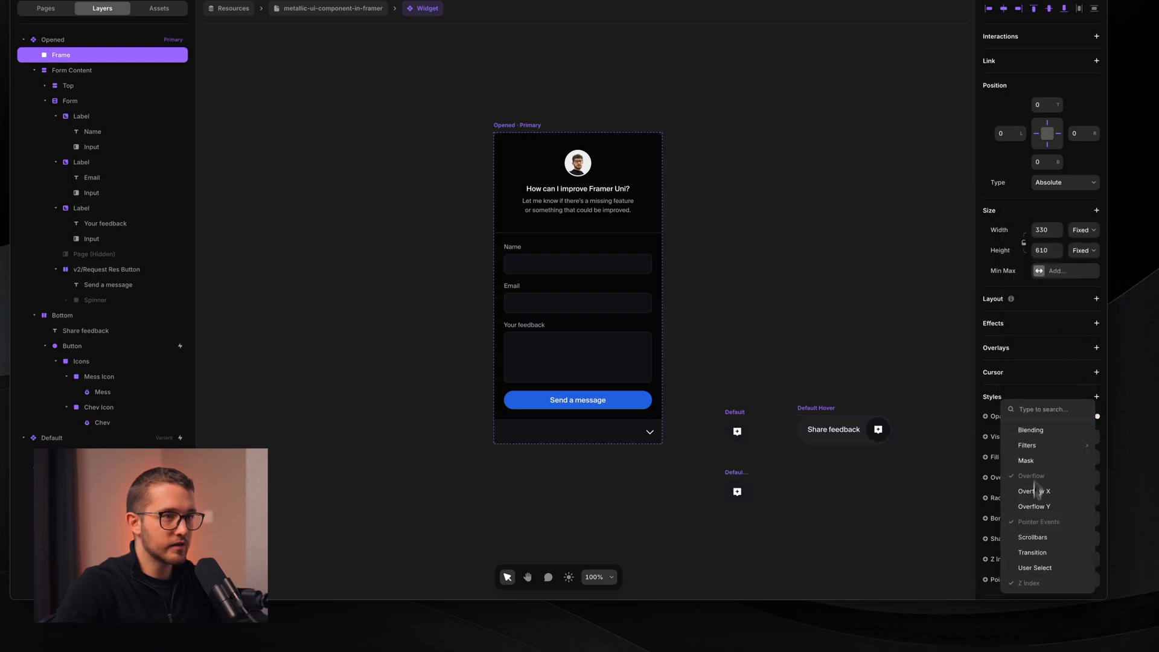
{"action": "left_click", "coordinate": [1039, 568]}
- Rename the frame Border and give it a solid 1px #222222 outline
{"action": "scroll", "coordinate": [1042, 517], "scroll_direction": "down", "scroll_amount": 2}
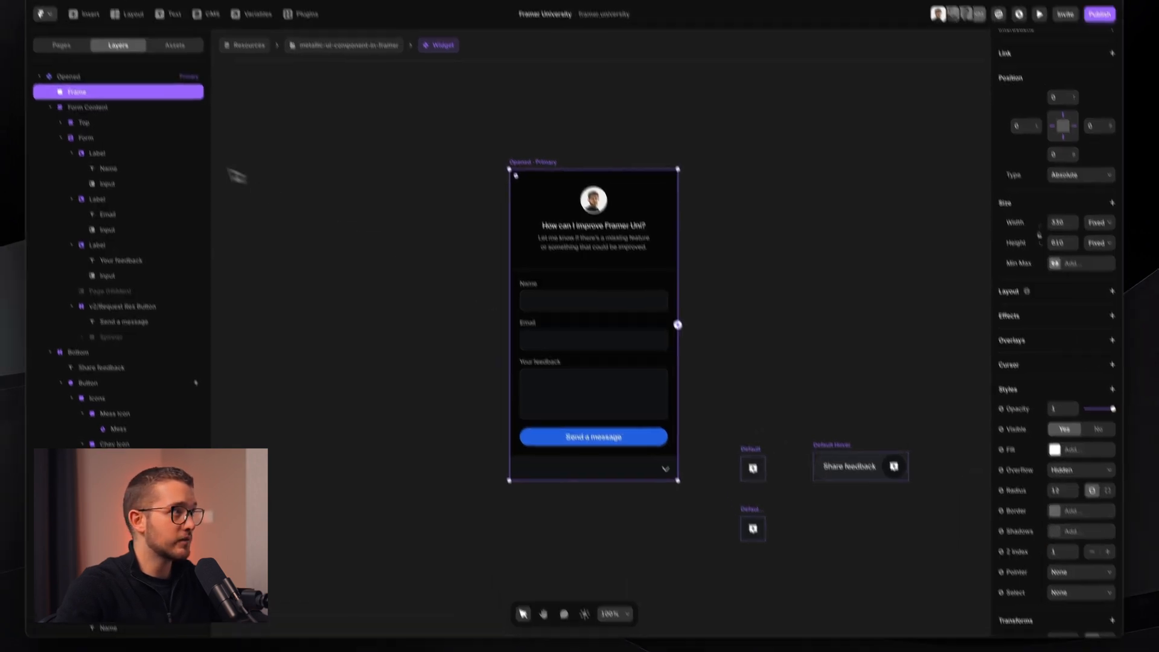
{"action": "double_click", "coordinate": [147, 140]}
{"action": "type", "text": "Border"}
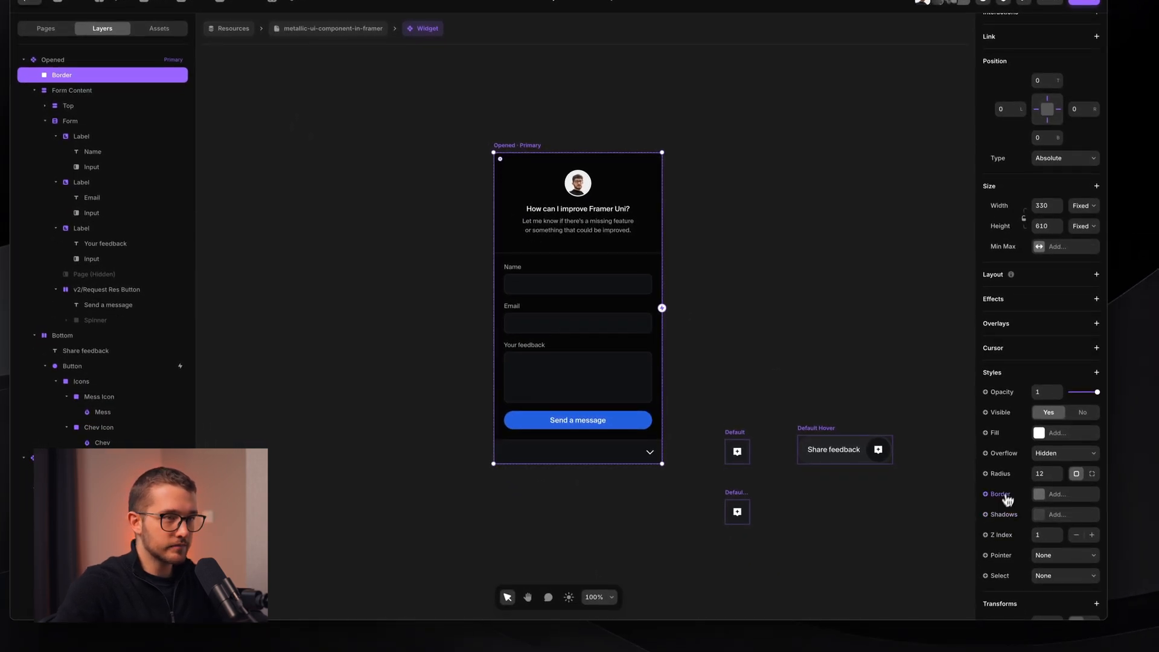
{"action": "left_click", "coordinate": [1024, 536]}
{"action": "scroll", "coordinate": [605, 202], "scroll_direction": "up", "scroll_amount": 5}
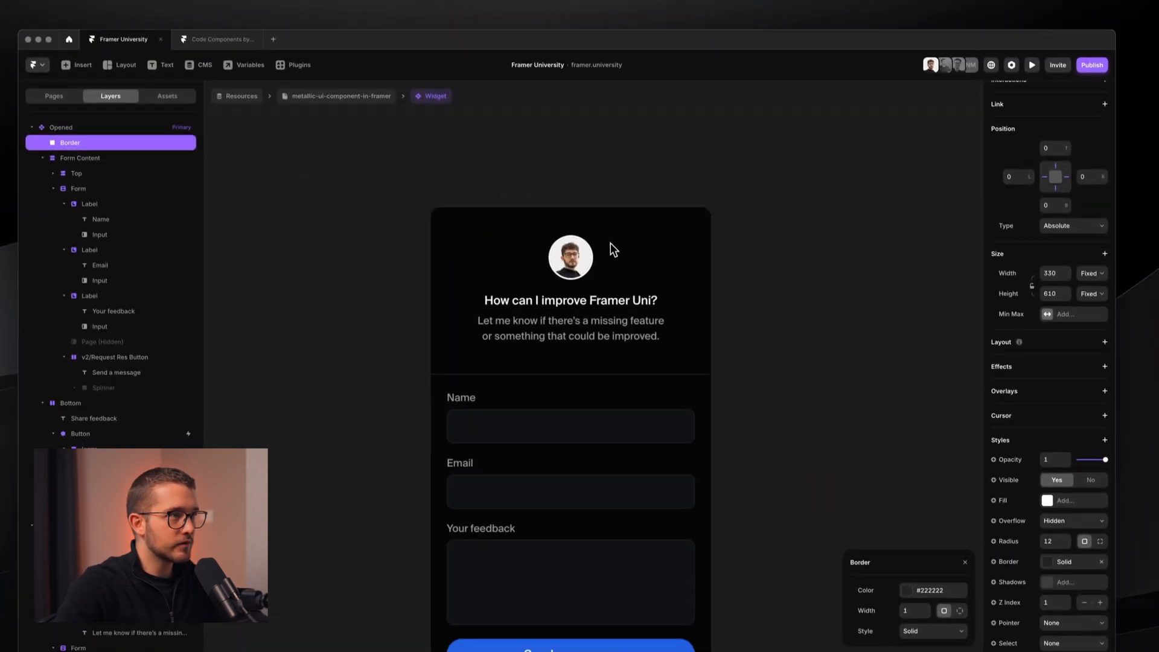
{"action": "scroll", "coordinate": [807, 201], "scroll_direction": "up", "scroll_amount": 5}
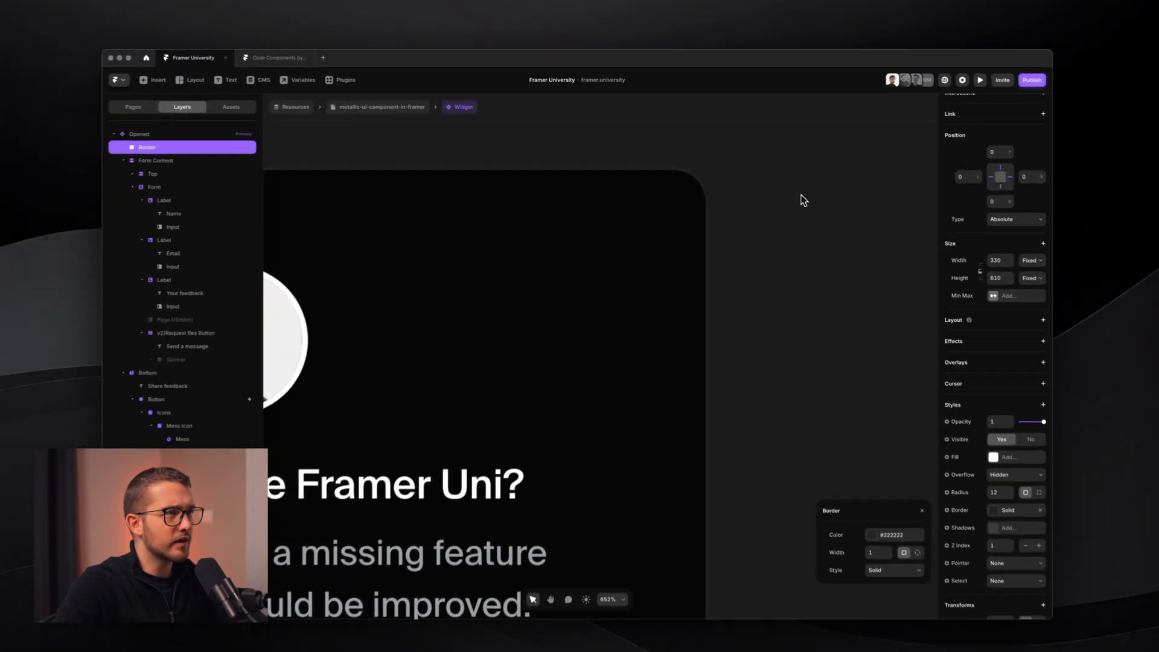
{"action": "scroll", "coordinate": [822, 206], "scroll_direction": "down", "scroll_amount": 7}
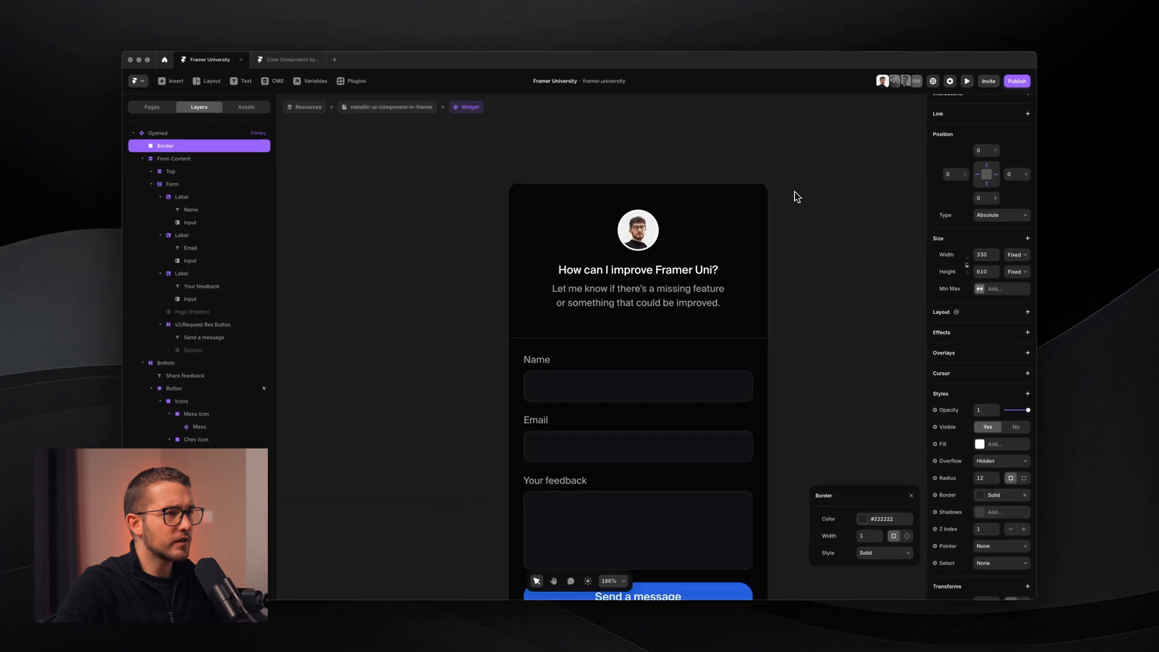
{"action": "scroll", "coordinate": [794, 192], "scroll_direction": "down", "scroll_amount": 5}
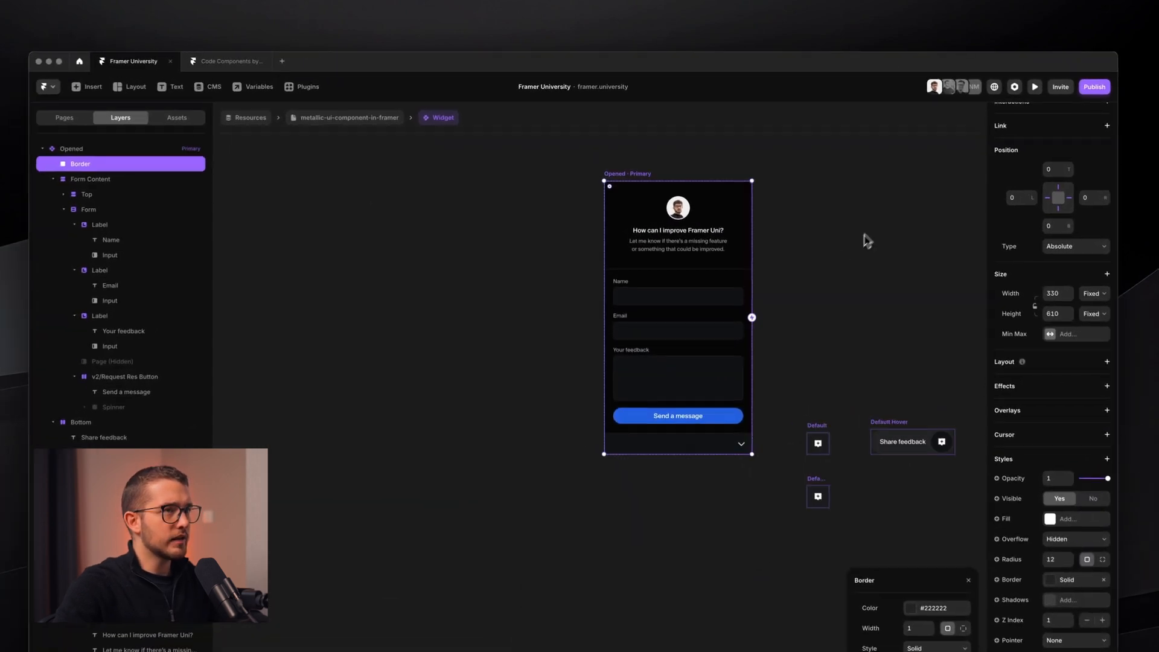
{"action": "left_click", "coordinate": [349, 117]}
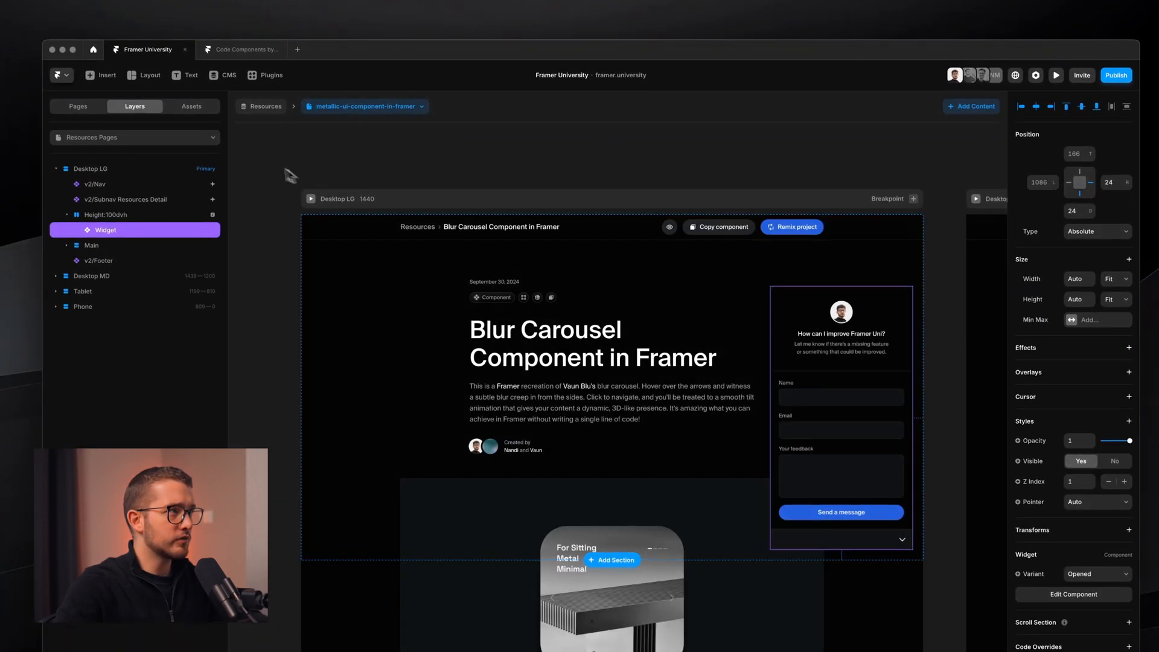
- Preview Desktop LG, collapse the bordered widget, then reopen the Widget component editor
{"action": "left_click", "coordinate": [312, 200]}
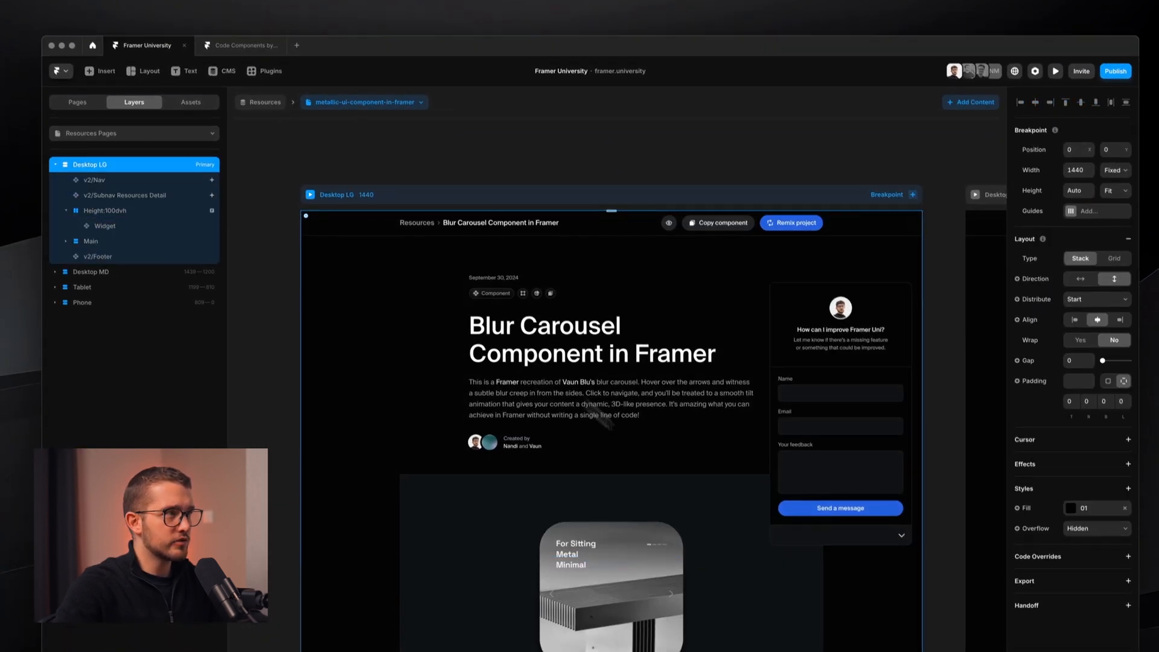
{"action": "left_click", "coordinate": [305, 164]}
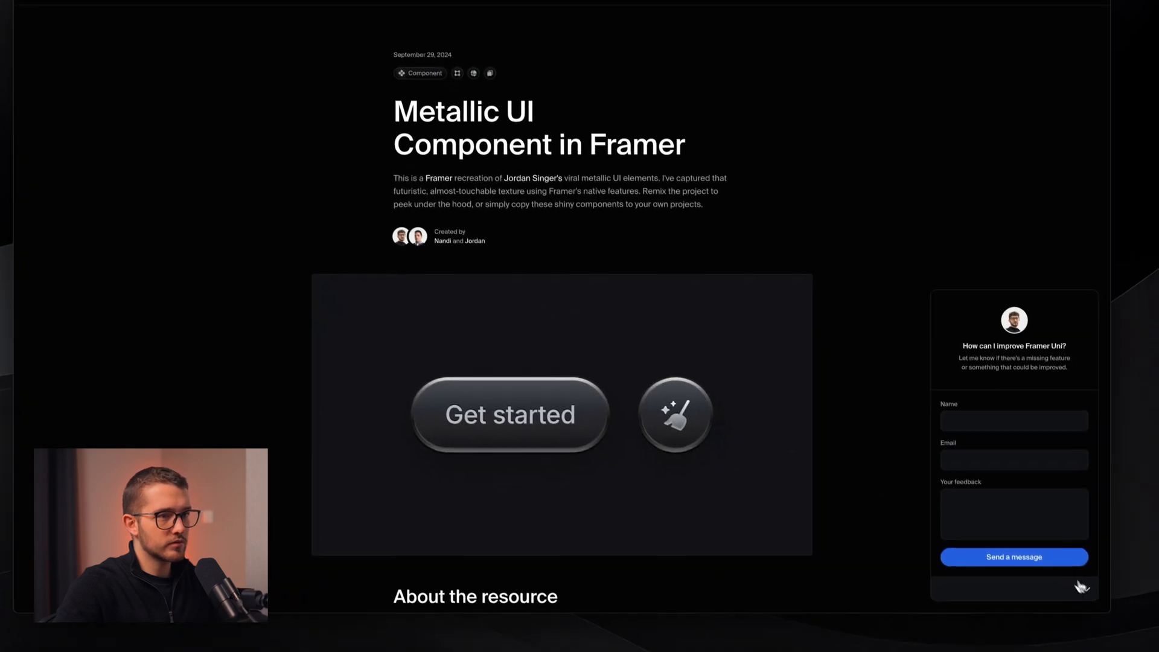
{"action": "left_click", "coordinate": [1091, 590]}
{"action": "key", "text": "Escape"}
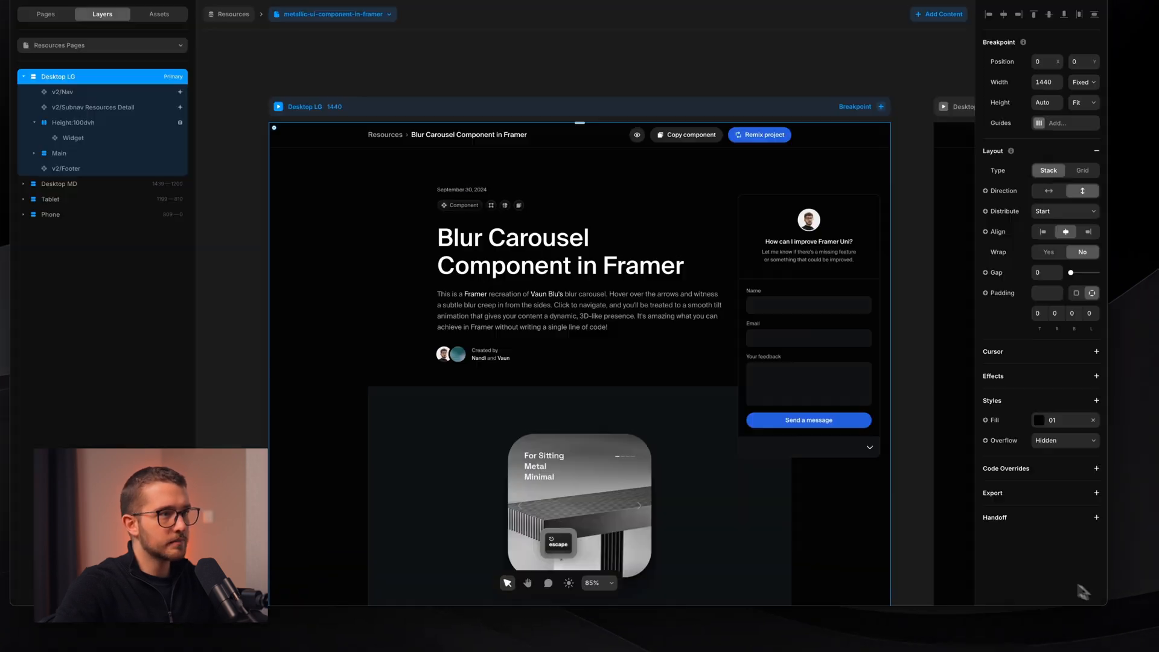
{"action": "left_click", "coordinate": [797, 285]}
{"action": "double_click", "coordinate": [821, 284]}
{"action": "double_click", "coordinate": [821, 284]}
{"action": "scroll", "coordinate": [759, 272], "scroll_direction": "right", "scroll_amount": 1}
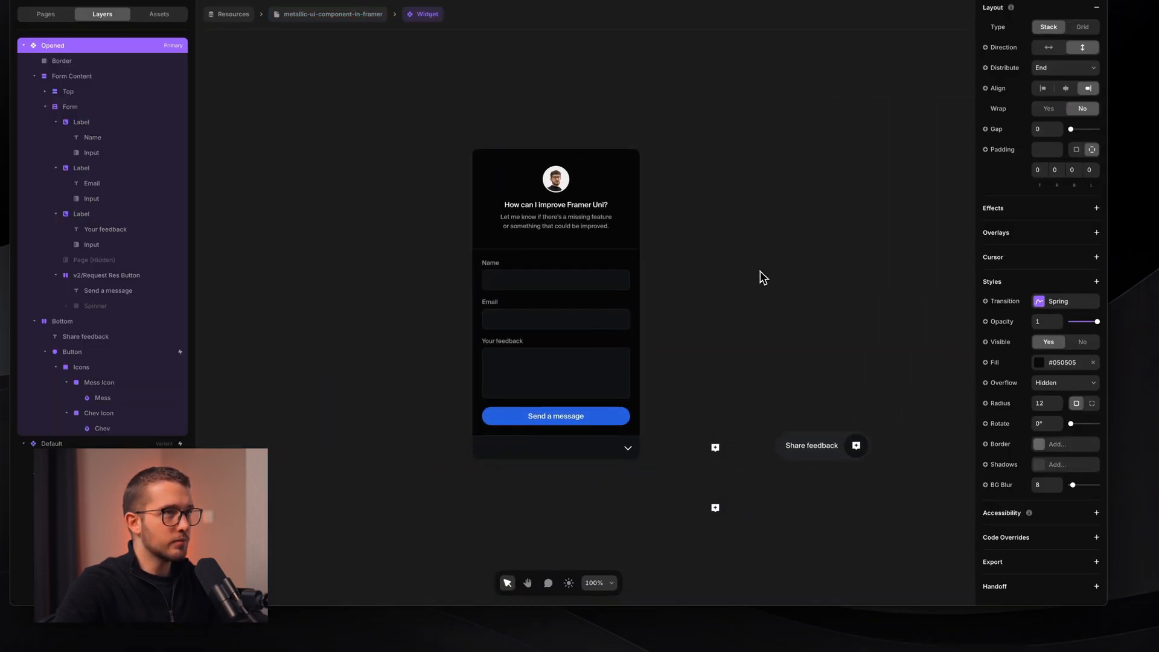
{"action": "scroll", "coordinate": [759, 271], "scroll_direction": "up", "scroll_amount": 2}
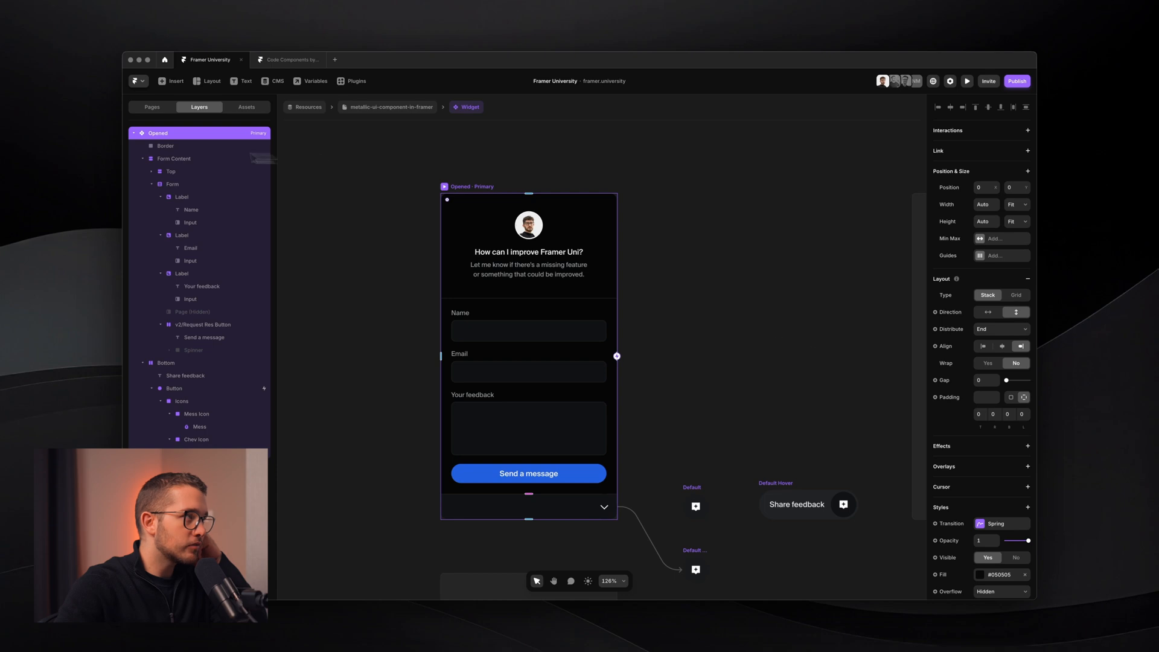
- Pin the Opened variant's Border layer to the bottom edge
{"action": "left_click", "coordinate": [165, 147]}
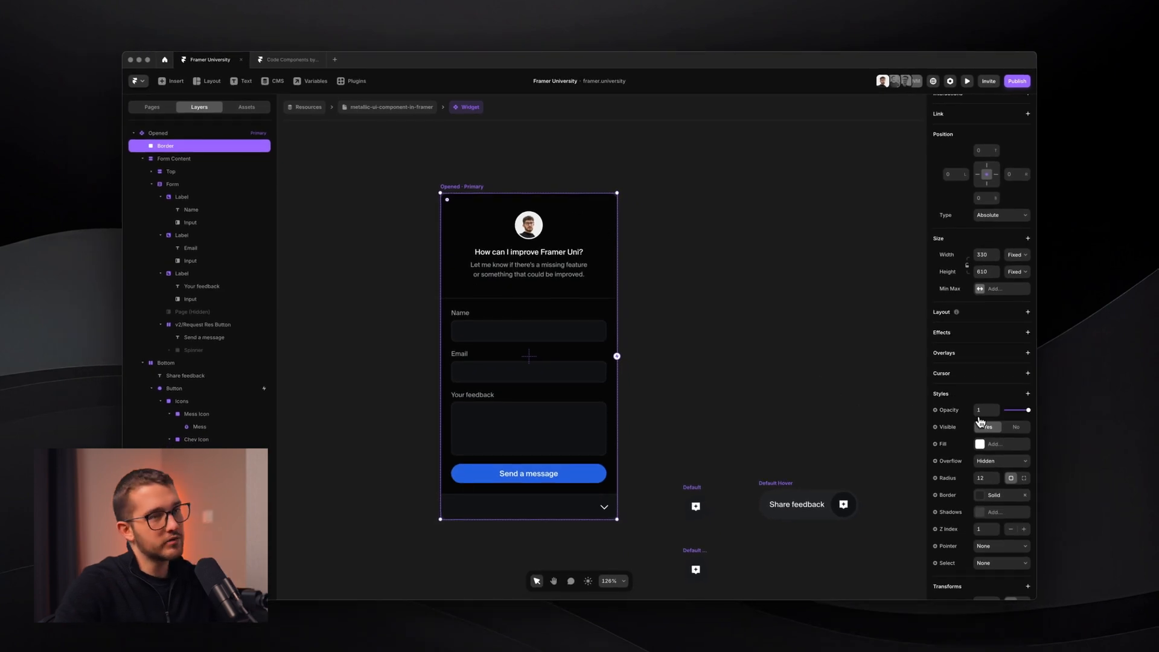
{"action": "left_click", "coordinate": [696, 506]}
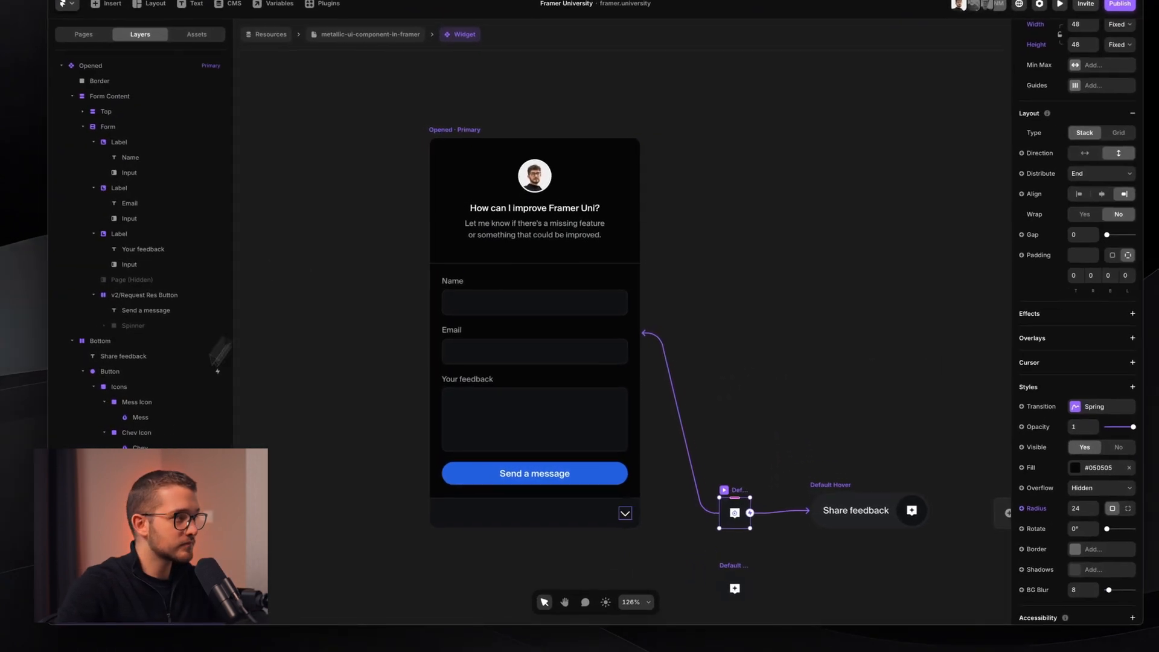
{"action": "left_click", "coordinate": [140, 511]}
{"action": "scroll", "coordinate": [353, 420], "scroll_direction": "down", "scroll_amount": 2}
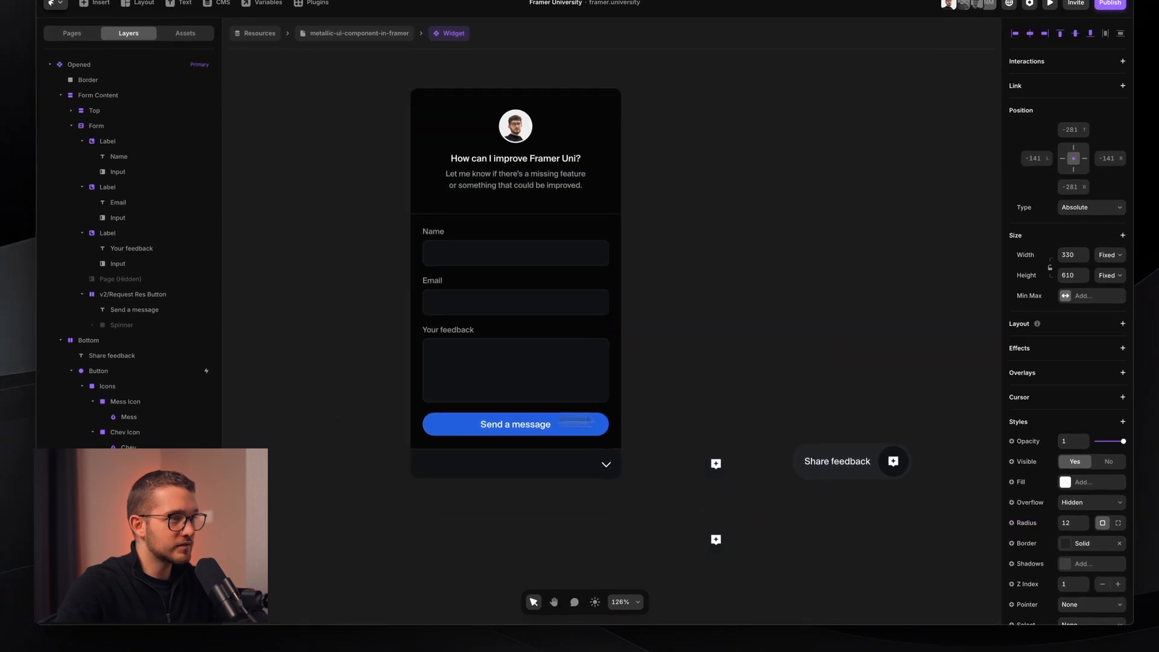
{"action": "left_click", "coordinate": [713, 173]}
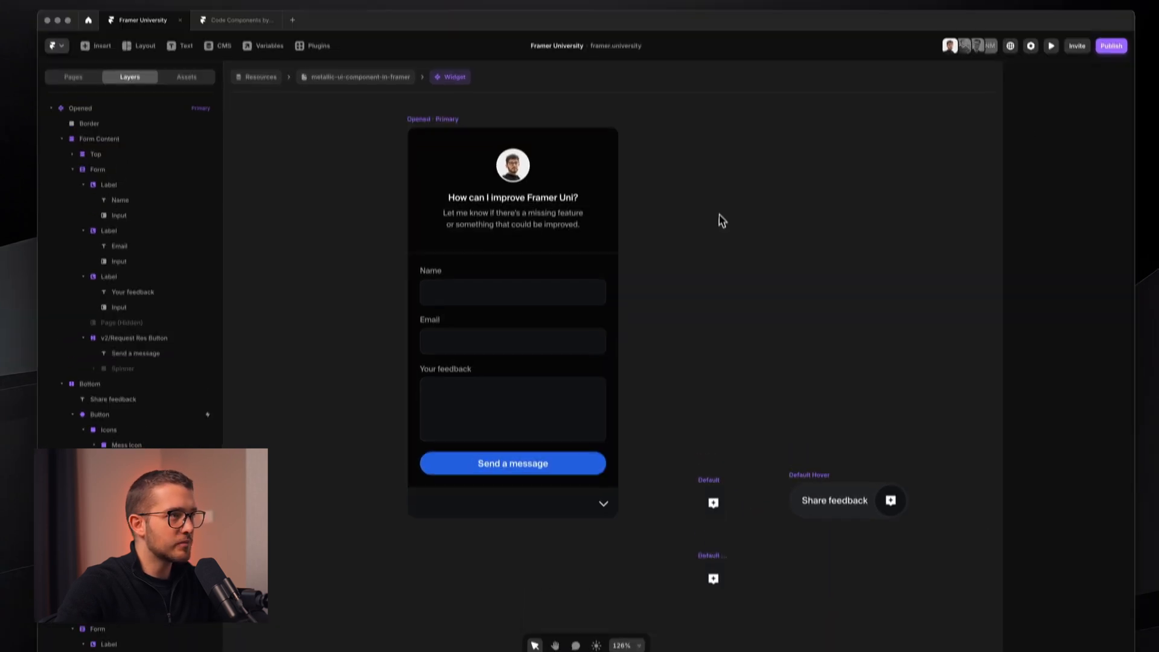
{"action": "left_click", "coordinate": [605, 198], "text": "super"}
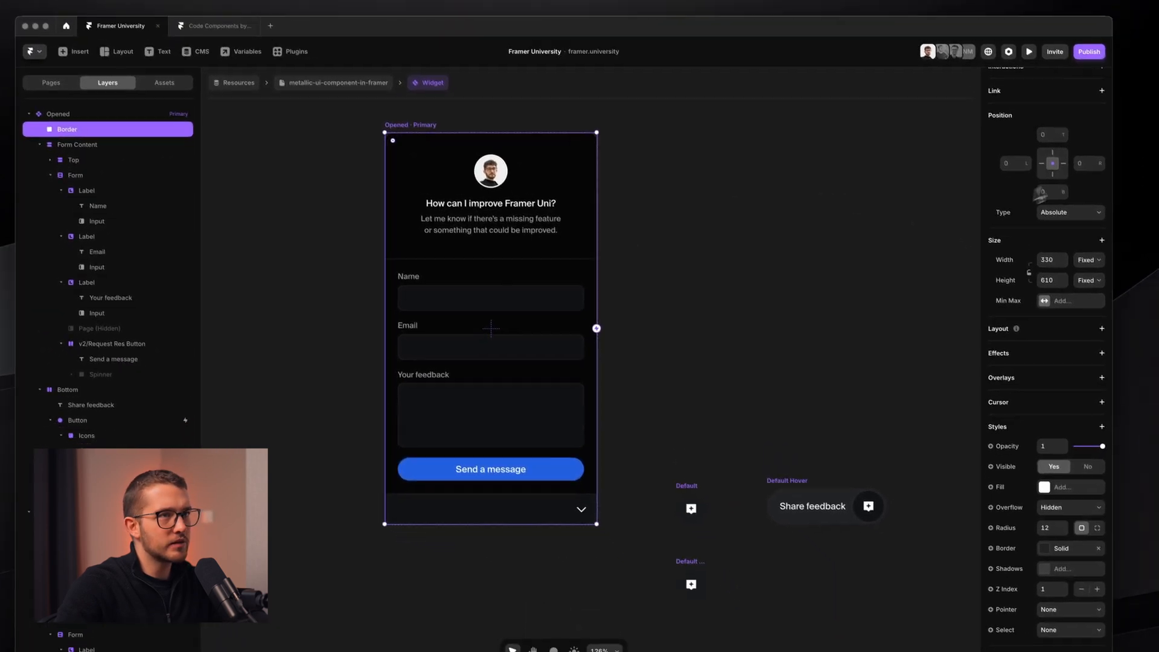
{"action": "left_click", "coordinate": [1078, 198]}
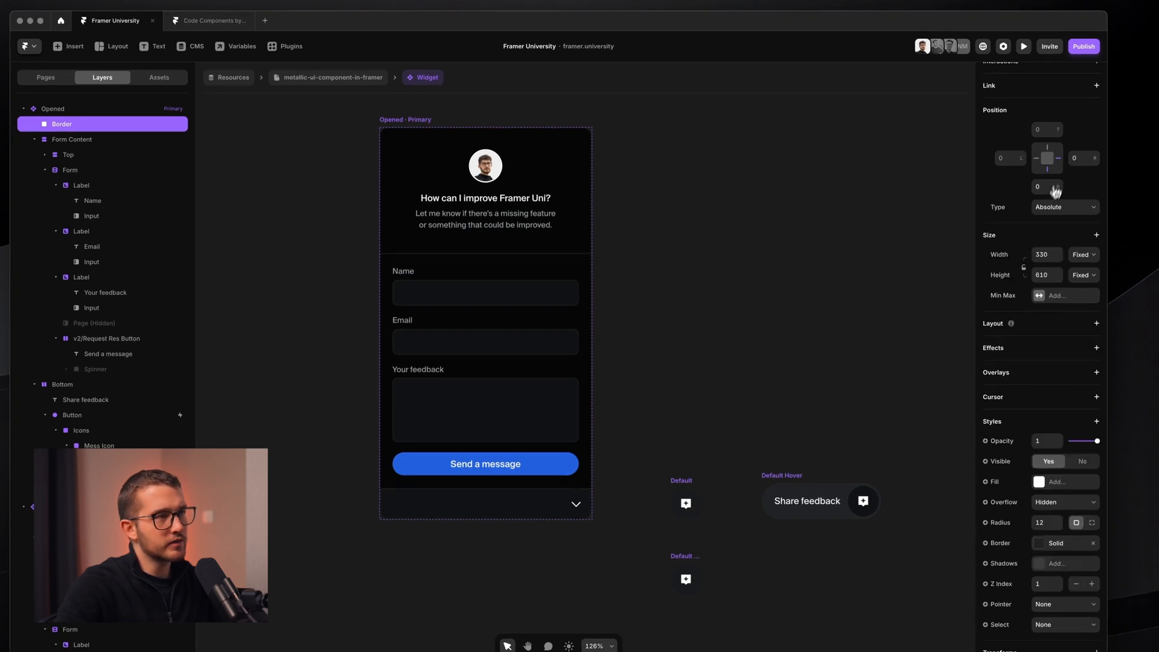
- Set the Border layers in Default and Default Hover to 0 opacity
{"action": "left_click", "coordinate": [679, 484]}
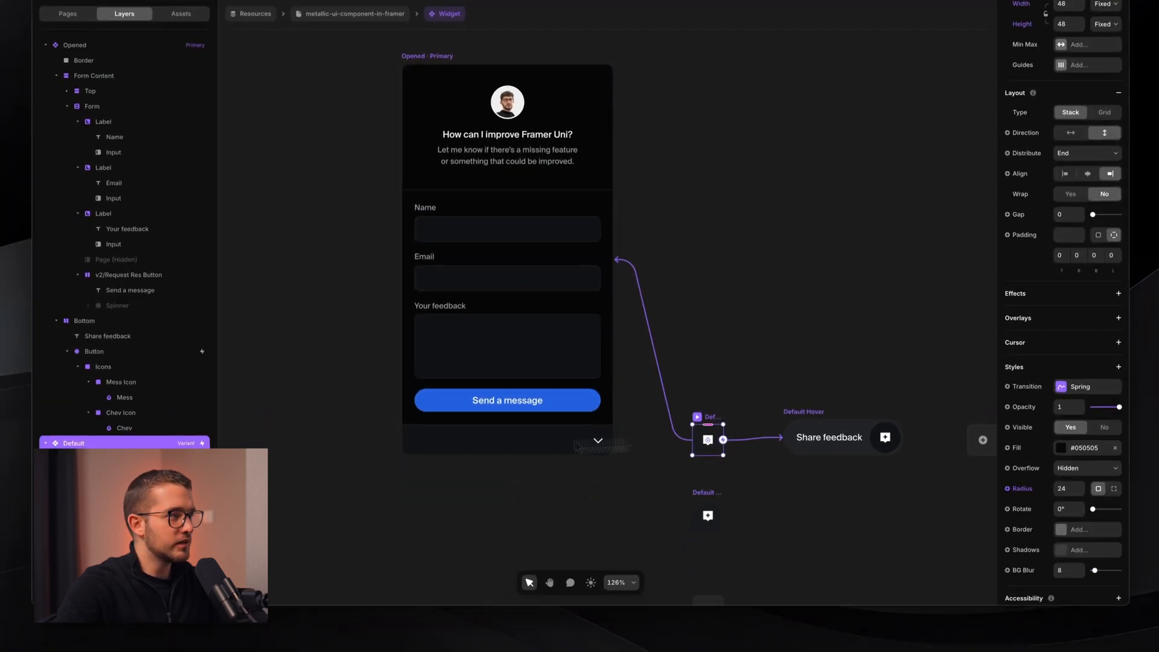
{"action": "left_click", "coordinate": [62, 522]}
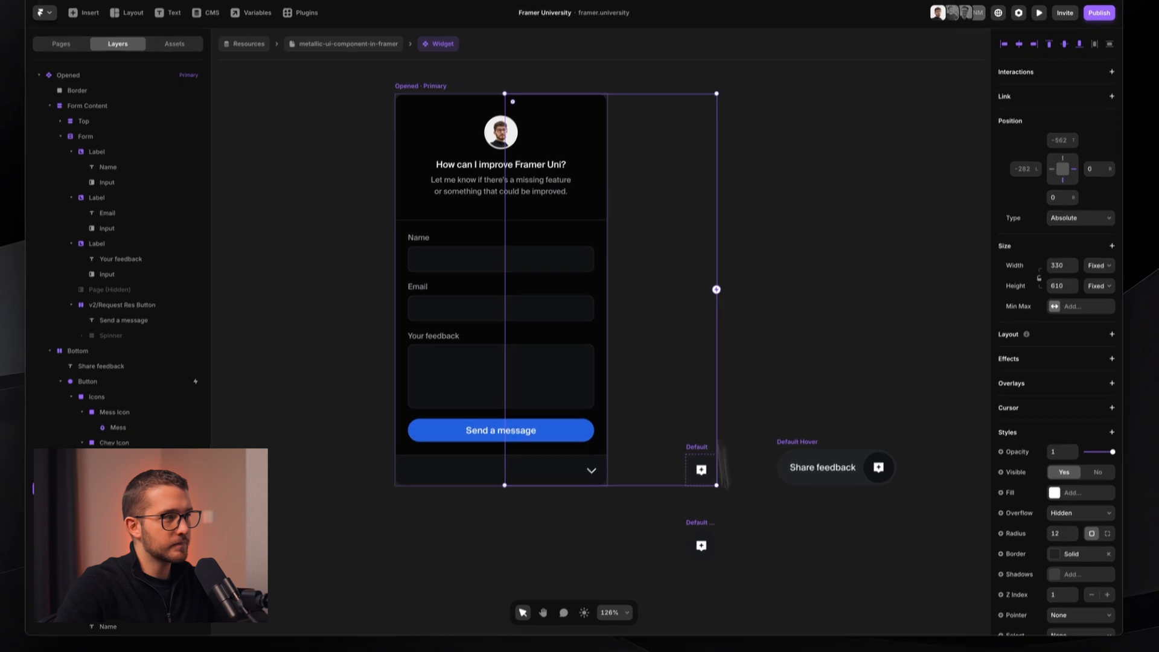
{"action": "scroll", "coordinate": [195, 259], "scroll_direction": "down", "scroll_amount": 5}
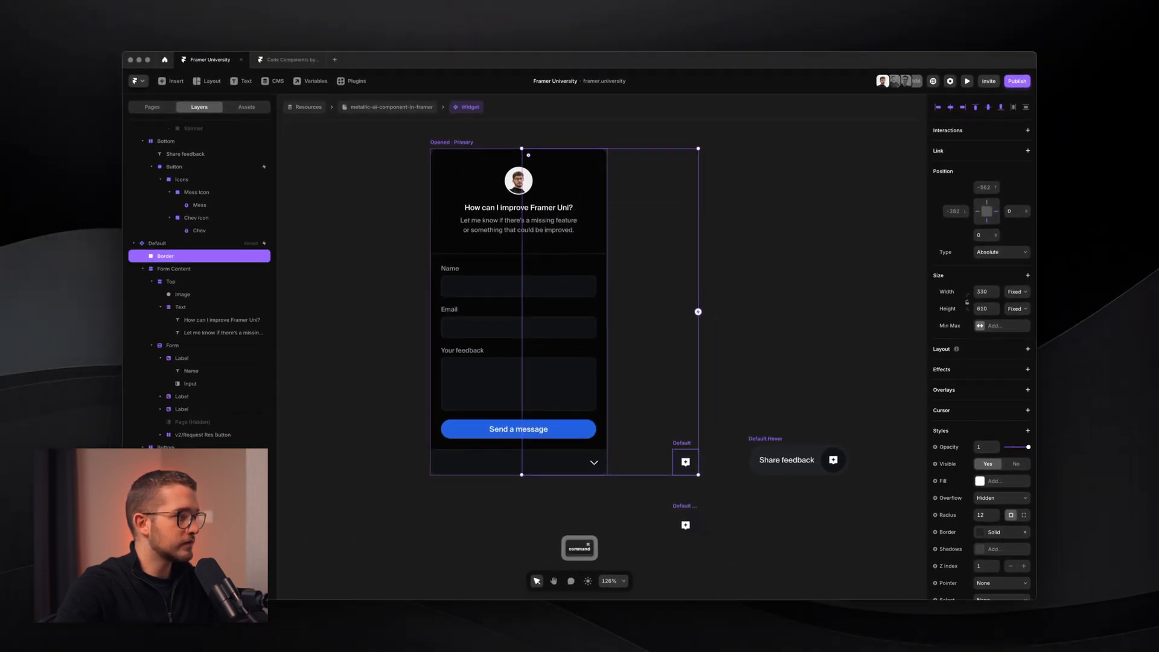
{"action": "scroll", "coordinate": [198, 301], "scroll_direction": "down", "scroll_amount": 2}
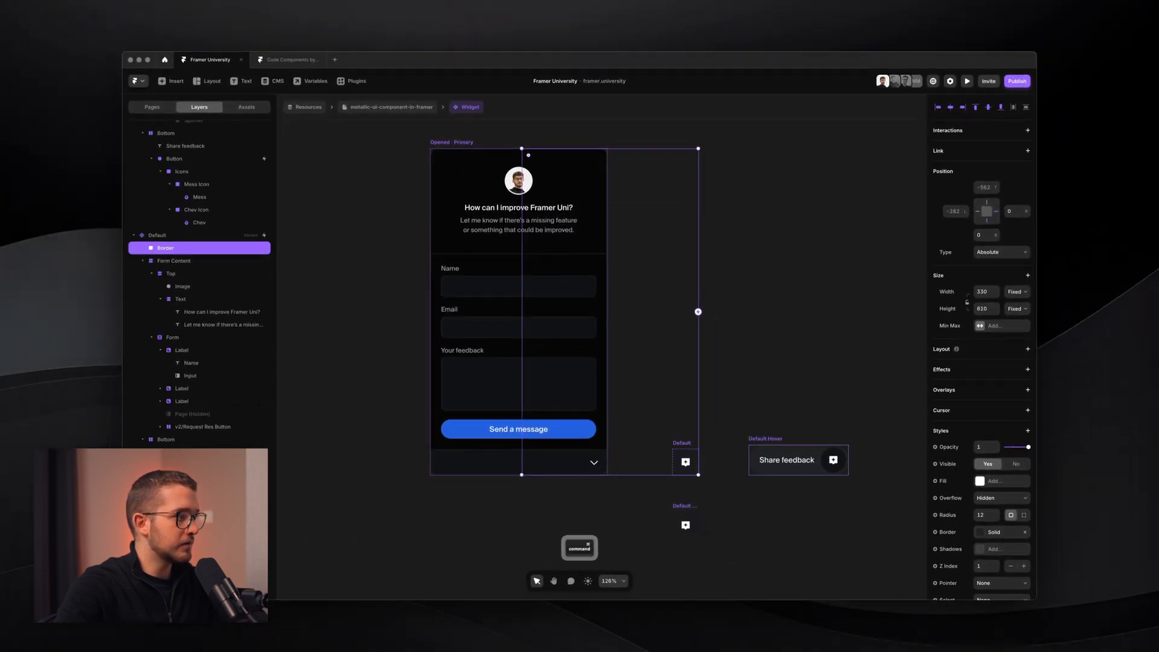
{"action": "left_click", "coordinate": [198, 505], "text": "super"}
{"action": "scroll", "coordinate": [199, 302], "scroll_direction": "down", "scroll_amount": 3}
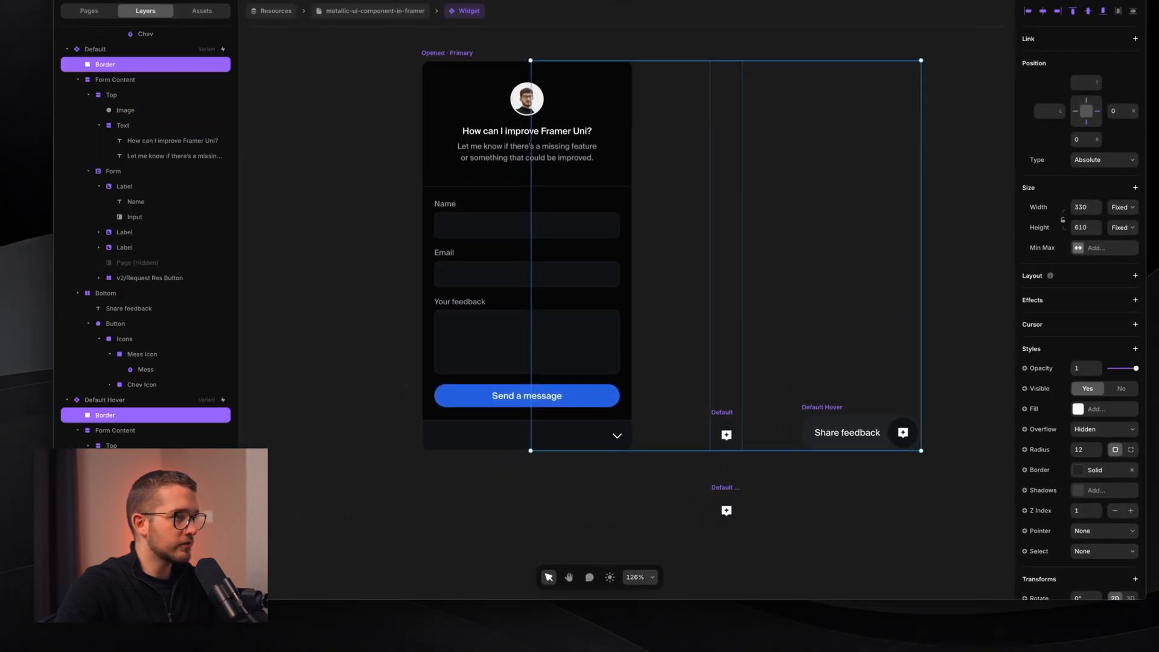
{"action": "scroll", "coordinate": [144, 241], "scroll_direction": "down", "scroll_amount": 2}
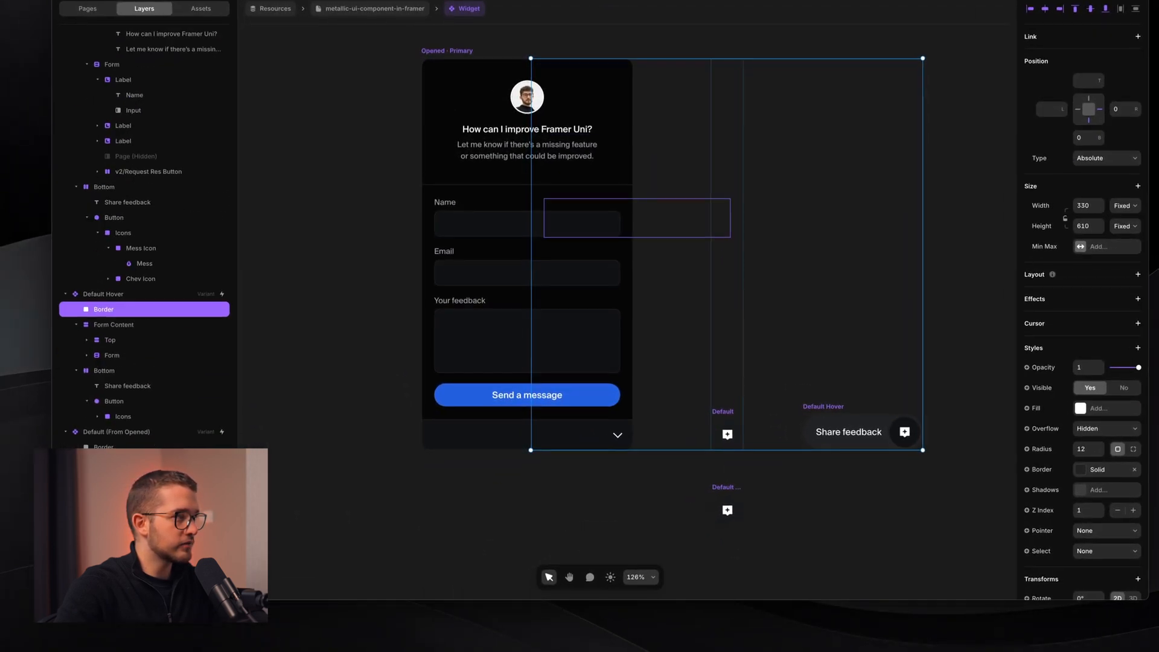
{"action": "left_click", "coordinate": [1086, 367]}
{"action": "type", "text": "0"}
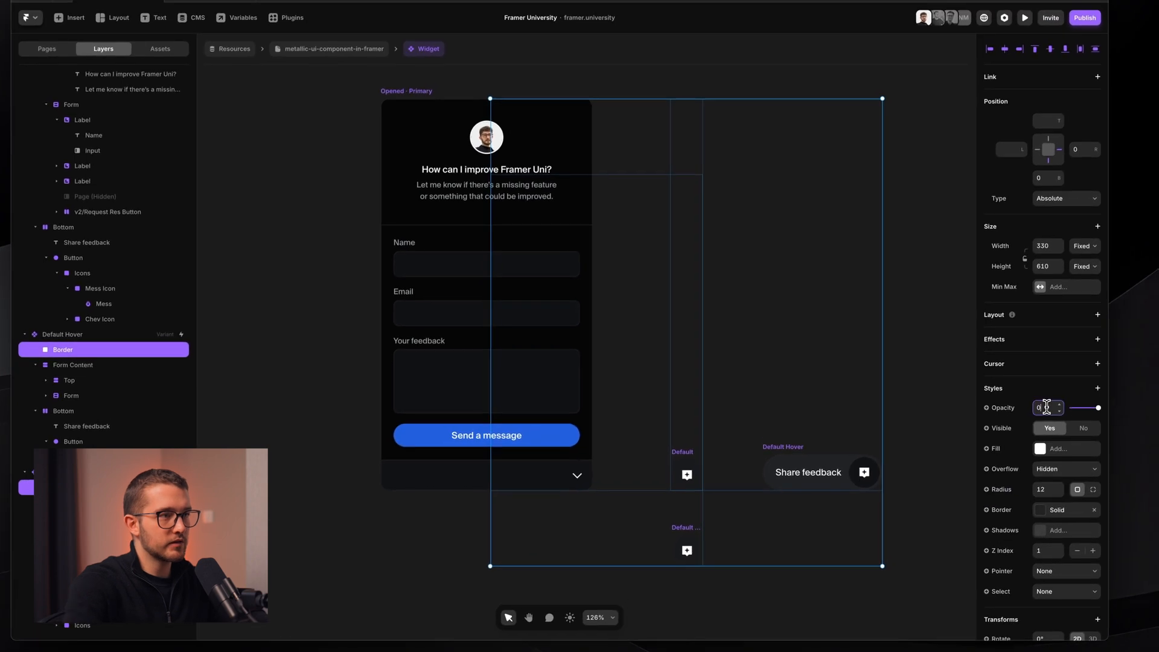
{"action": "key", "text": "Return"}
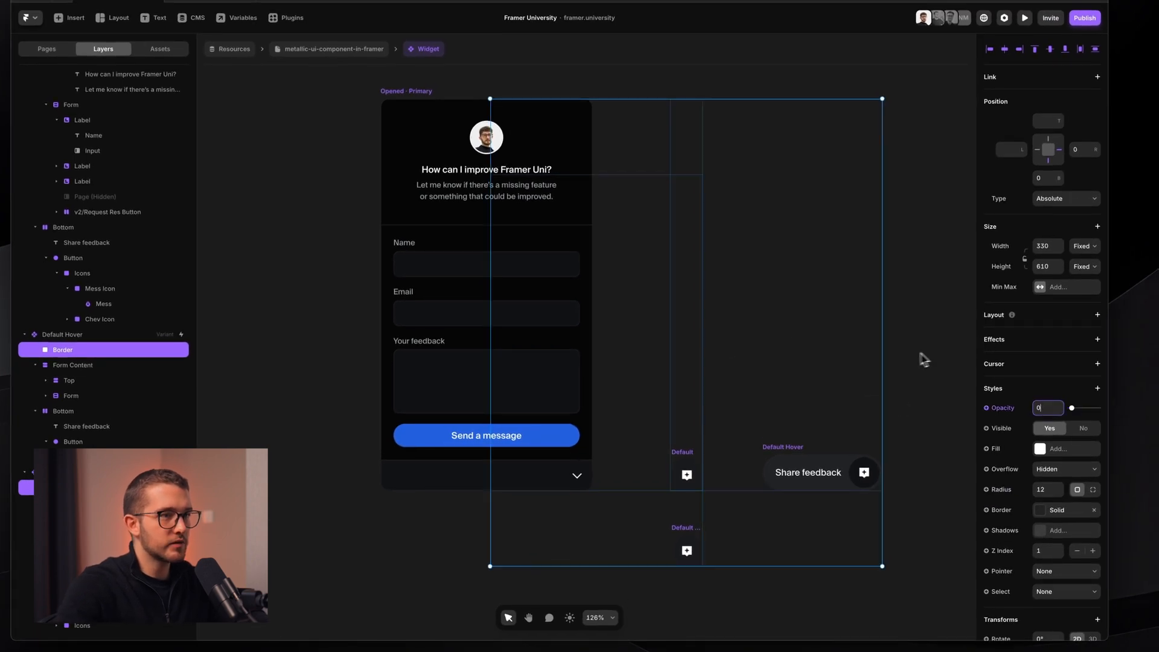
{"action": "left_click", "coordinate": [913, 353]}
- Preview the resource page and collapse, reopen, then collapse the feedback widget again
{"action": "left_click", "coordinate": [322, 49]}
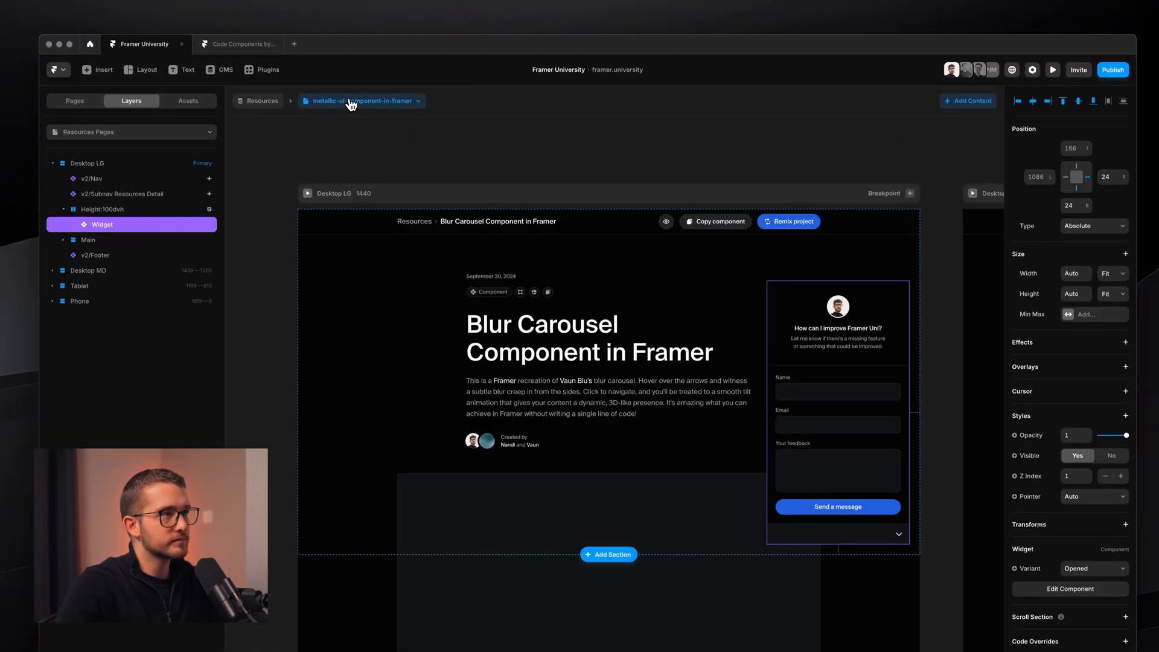
{"action": "left_click", "coordinate": [307, 193]}
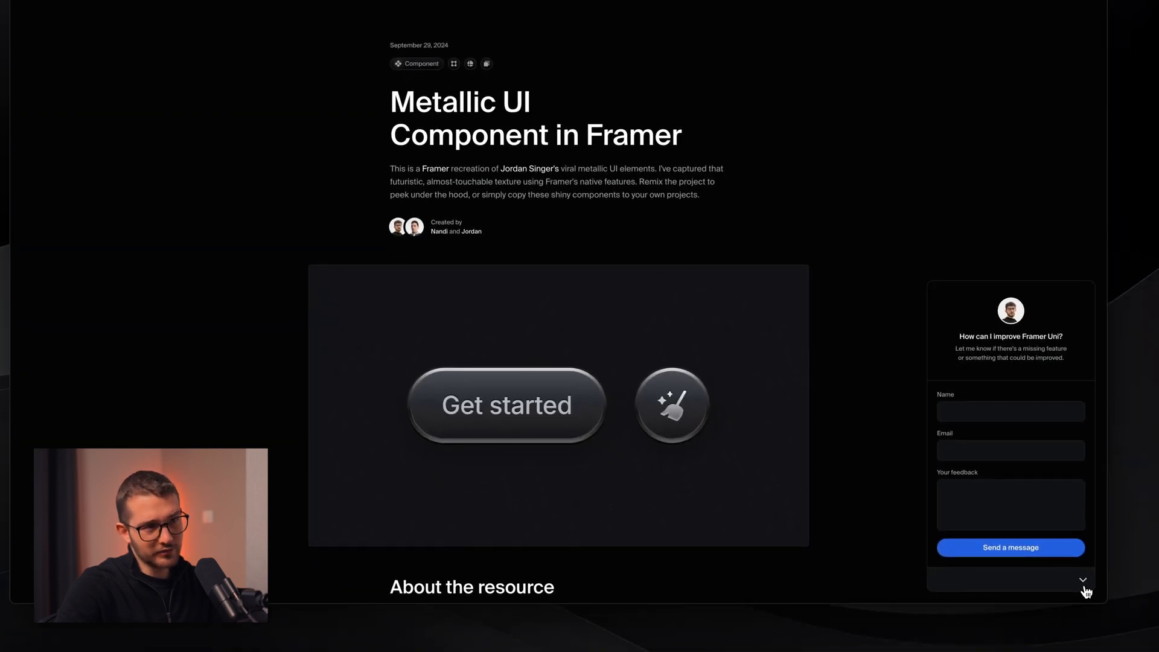
{"action": "left_click", "coordinate": [1083, 581]}
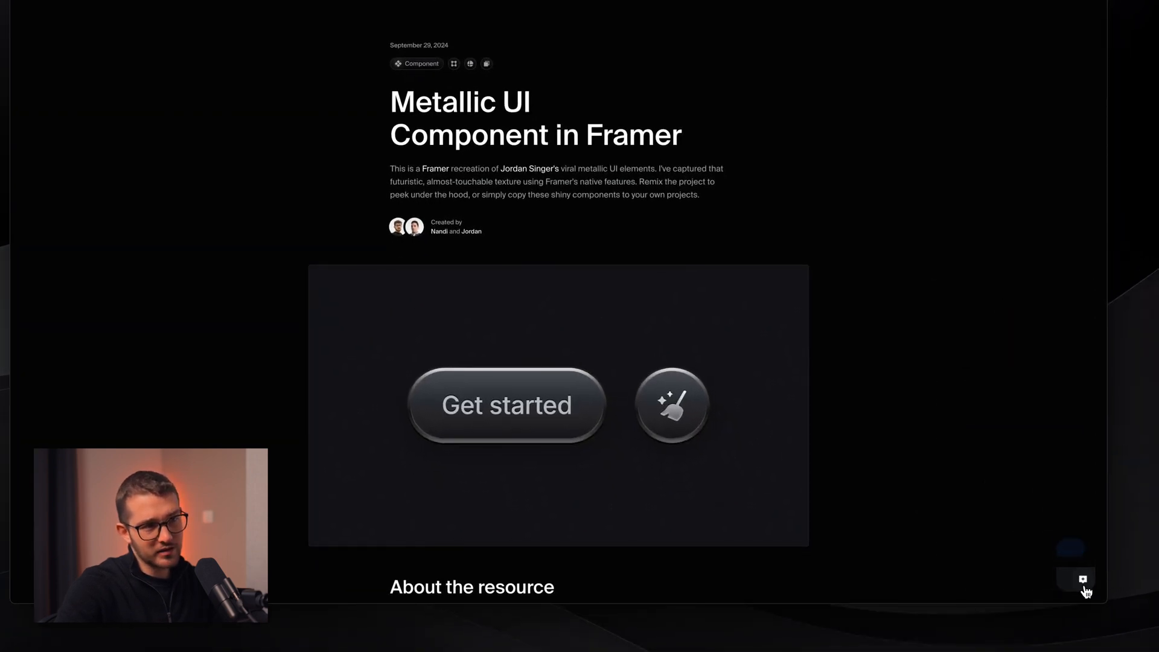
{"action": "left_click", "coordinate": [1082, 580]}
{"action": "left_click", "coordinate": [1082, 580]}
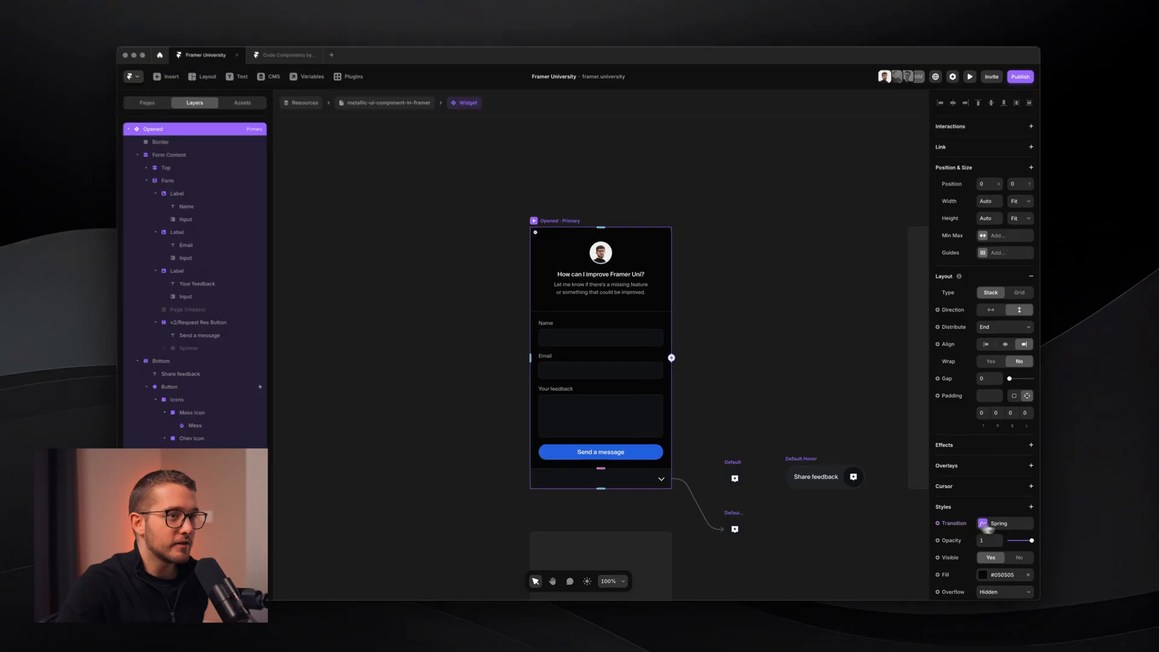
- Show the Opened variant's Spring transition with 0.6 time and 0.2 bounce
{"action": "left_click", "coordinate": [990, 519]}
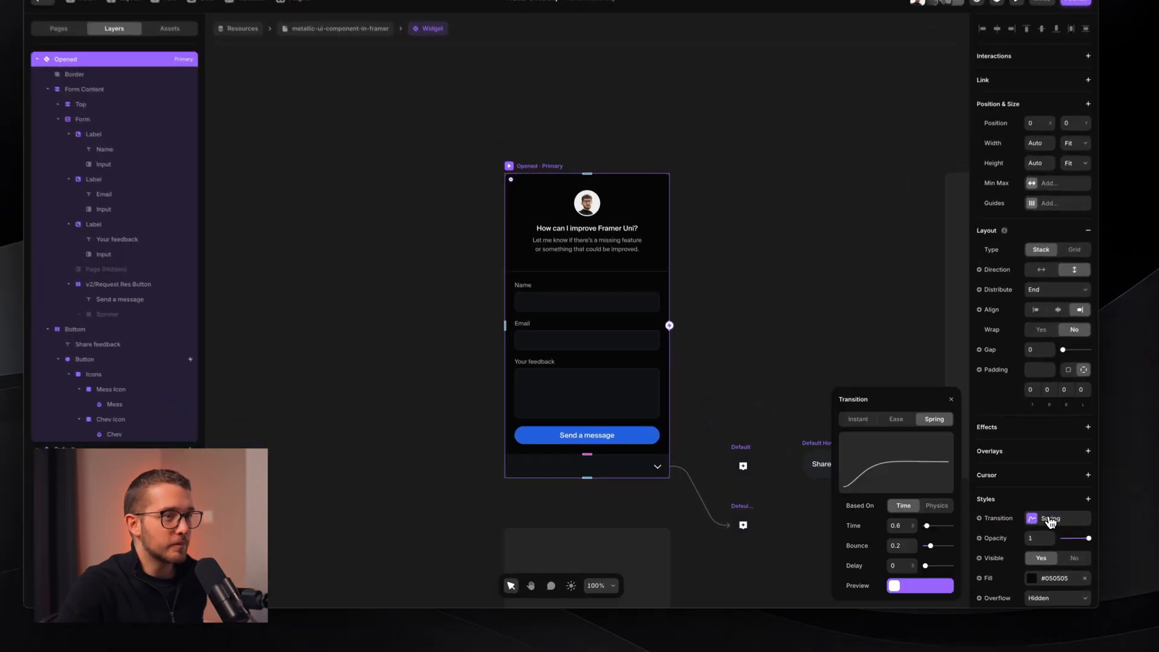
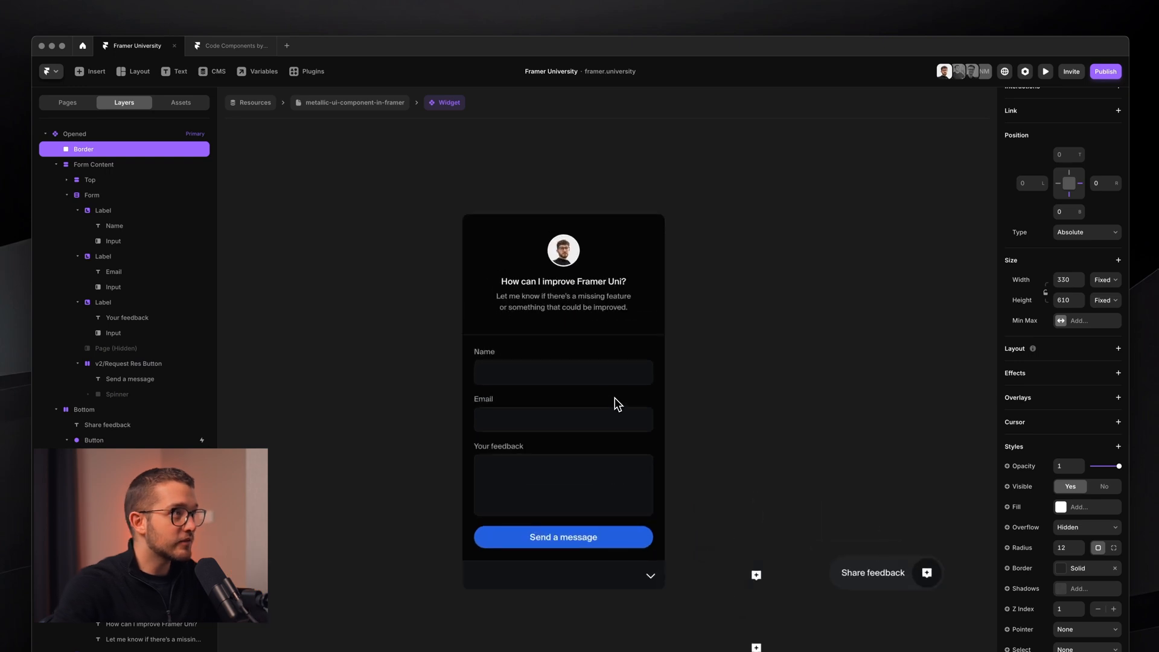
- Set the feedback widget on the resources page to its Default variant
{"action": "left_click", "coordinate": [391, 106]}
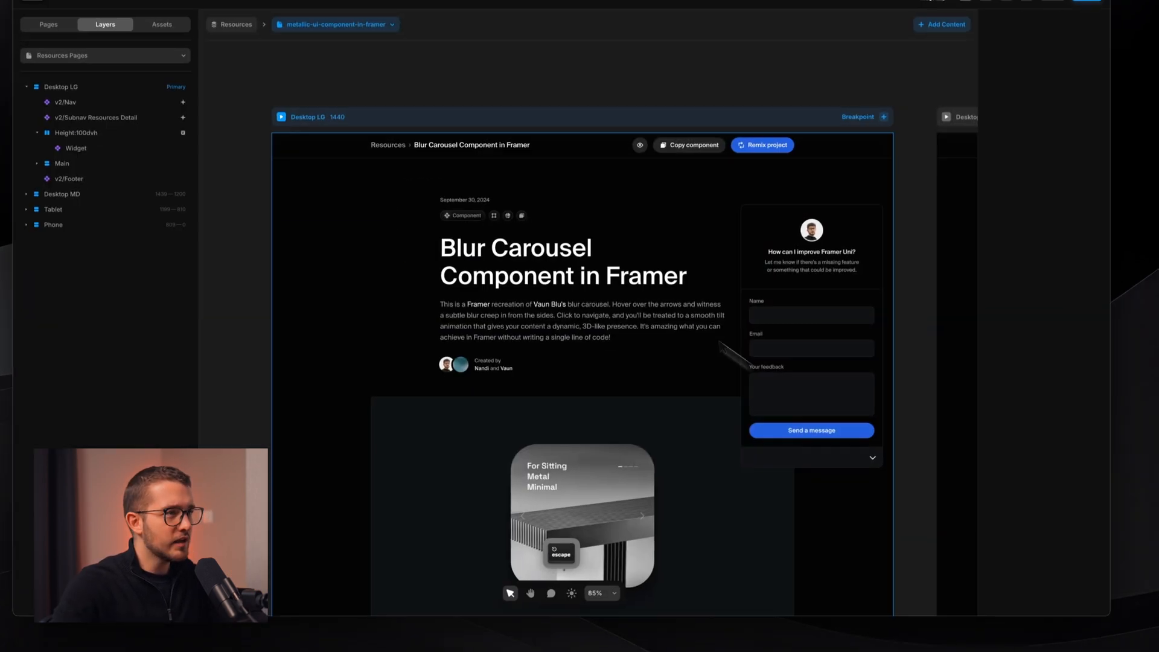
{"action": "left_click", "coordinate": [680, 376]}
{"action": "left_click", "coordinate": [824, 345]}
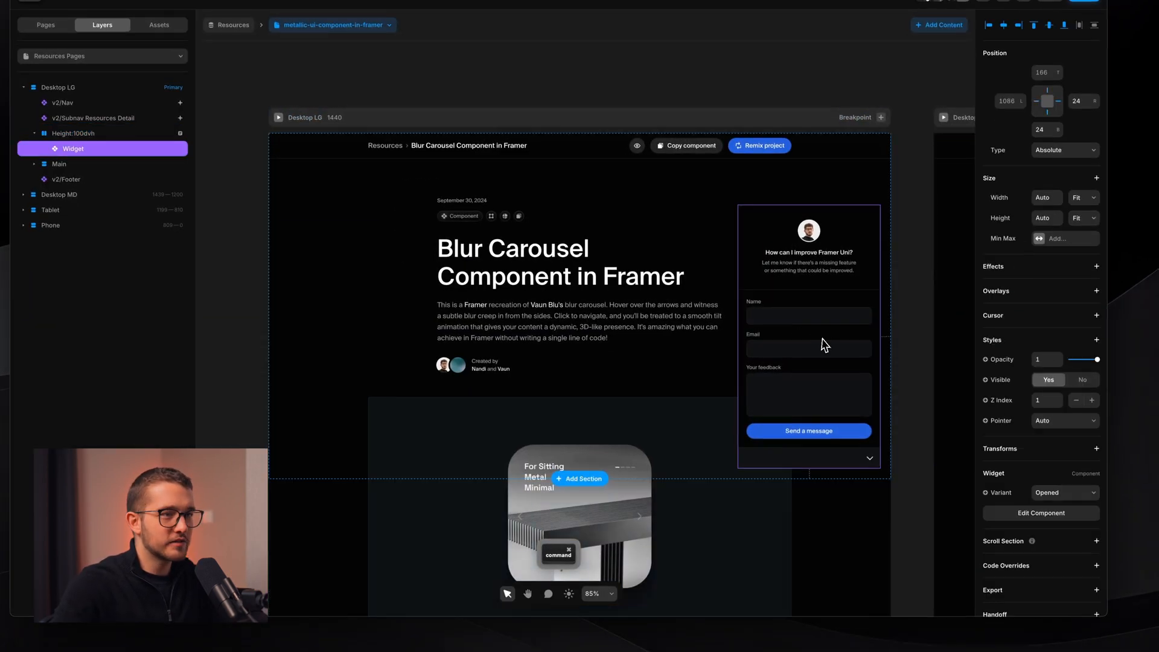
{"action": "left_click", "coordinate": [1047, 492]}
{"action": "left_click", "coordinate": [1055, 511]}
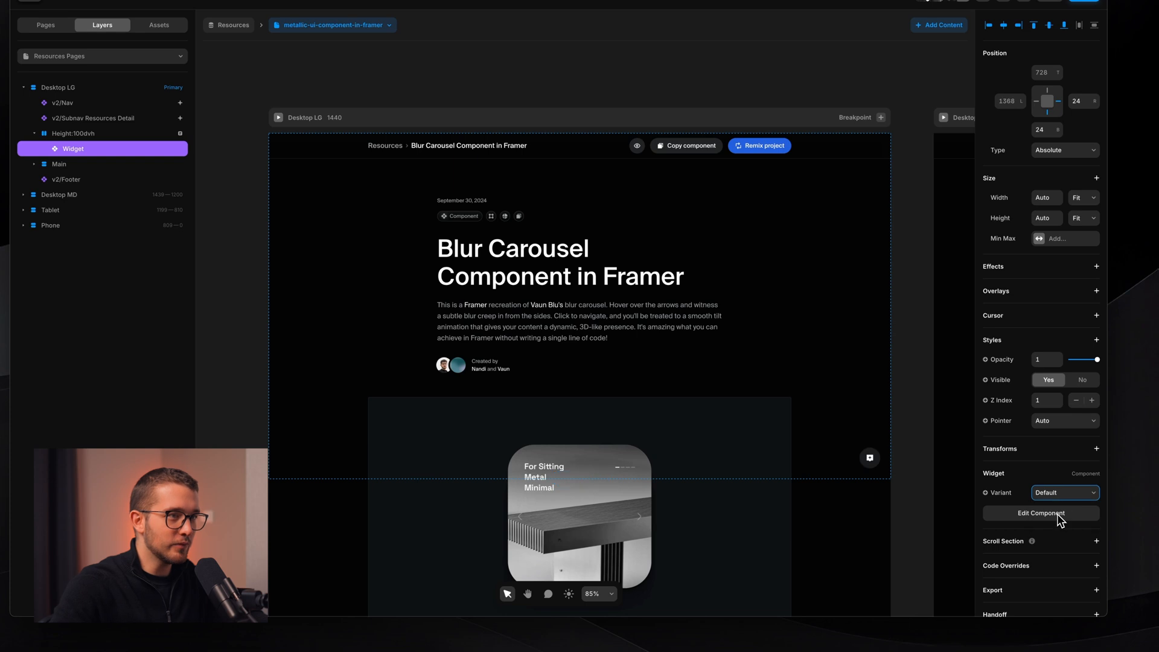
{"action": "left_click", "coordinate": [835, 382]}
- Preview the page live with Cmd+P, reload it and scroll through it
{"action": "key", "text": "super+p"}
{"action": "key", "text": "super+r"}
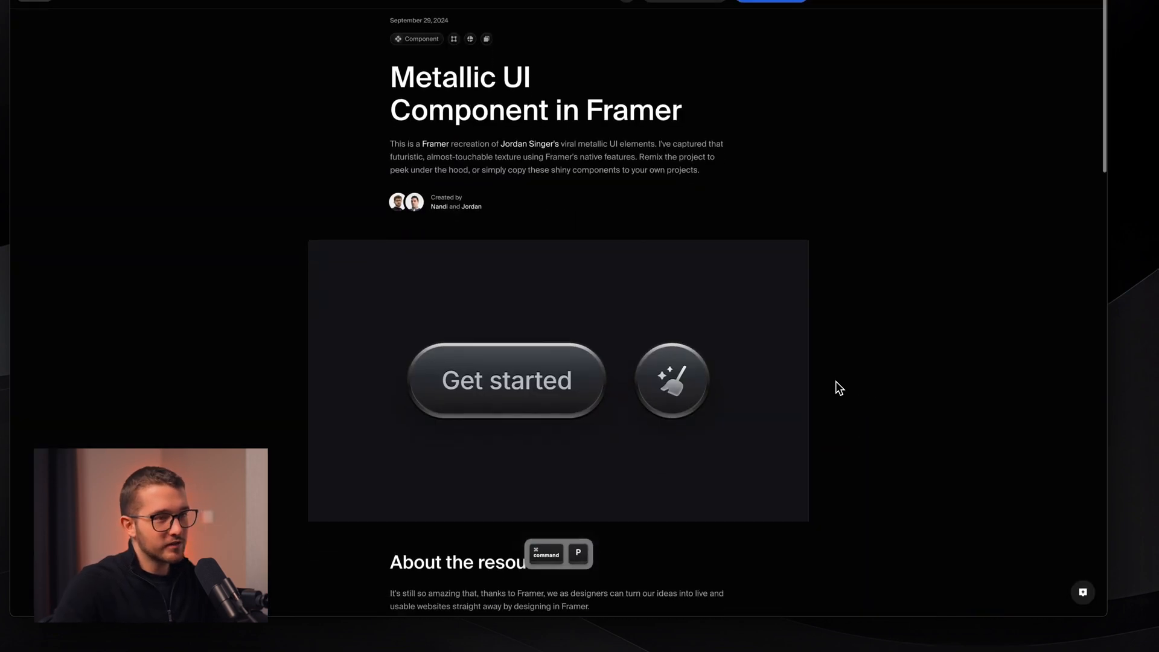
{"action": "scroll", "coordinate": [835, 382], "scroll_direction": "down", "scroll_amount": 10}
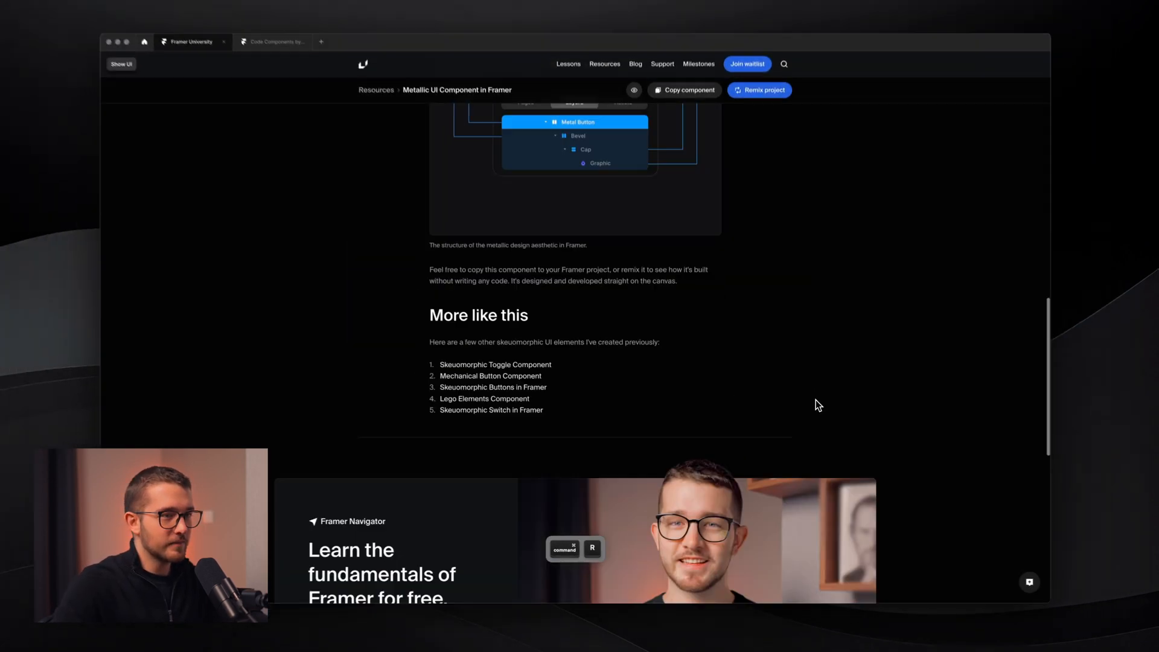
{"action": "scroll", "coordinate": [816, 405], "scroll_direction": "down", "scroll_amount": 5}
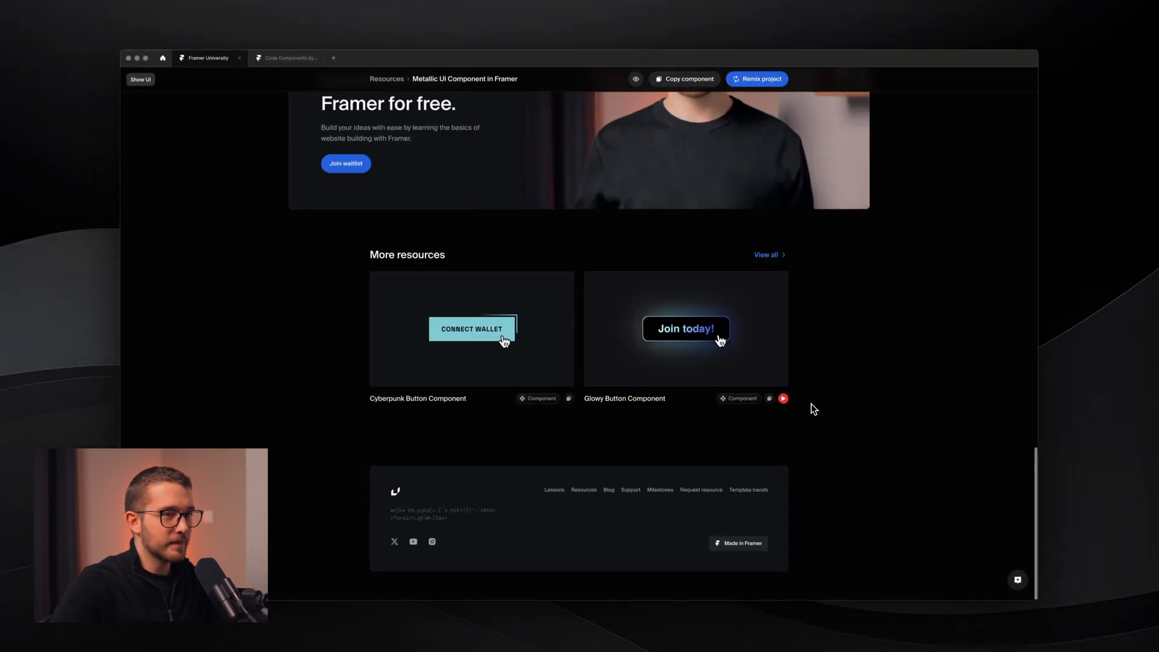
{"action": "scroll", "coordinate": [810, 406], "scroll_direction": "up", "scroll_amount": 5}
{"action": "scroll", "coordinate": [809, 405], "scroll_direction": "down", "scroll_amount": 5}
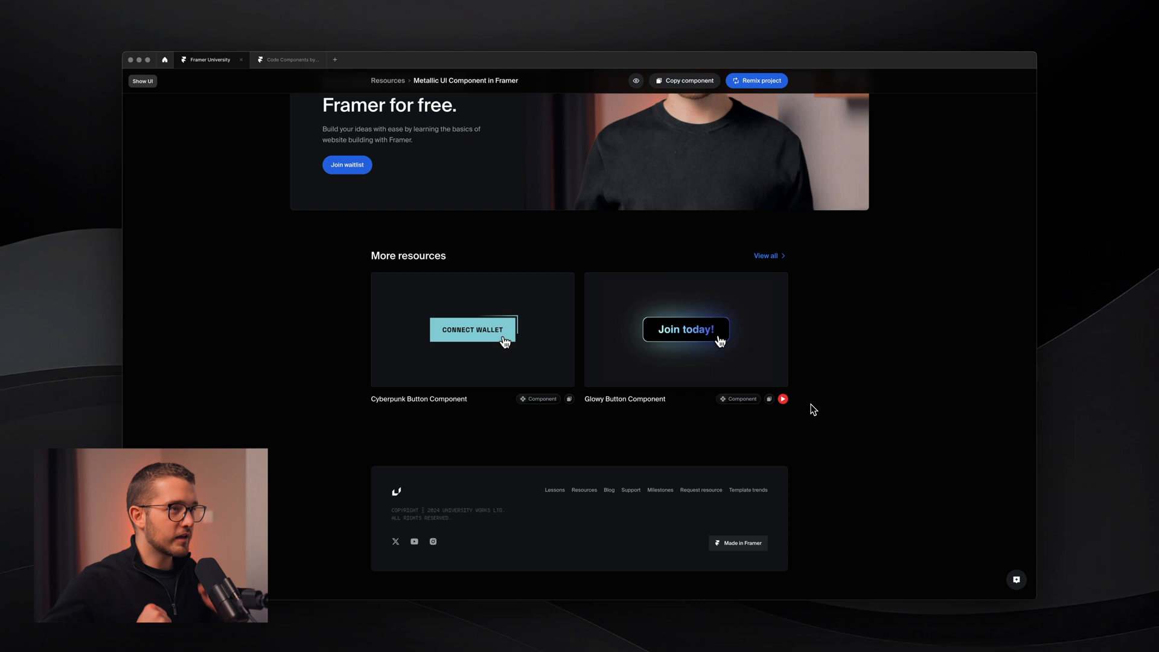
{"action": "scroll", "coordinate": [813, 409], "scroll_direction": "up", "scroll_amount": 15}
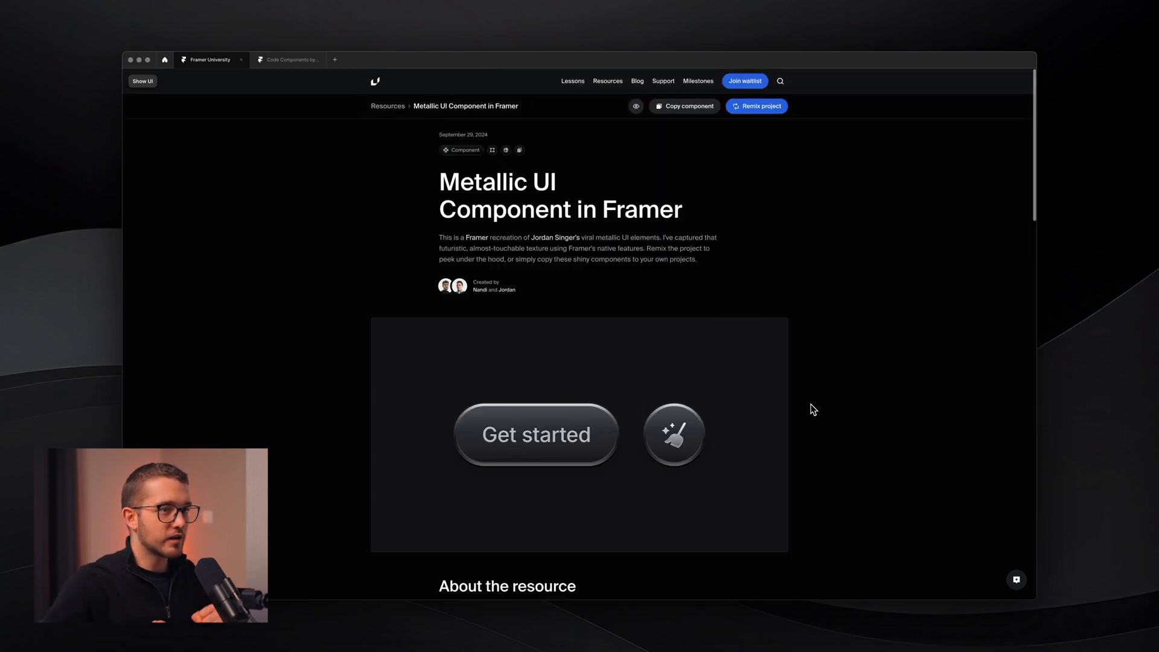
- Open the feedback form, enter 'assdasdasd' as the email and submit to trigger the validation warning
{"action": "left_click", "coordinate": [1014, 584]}
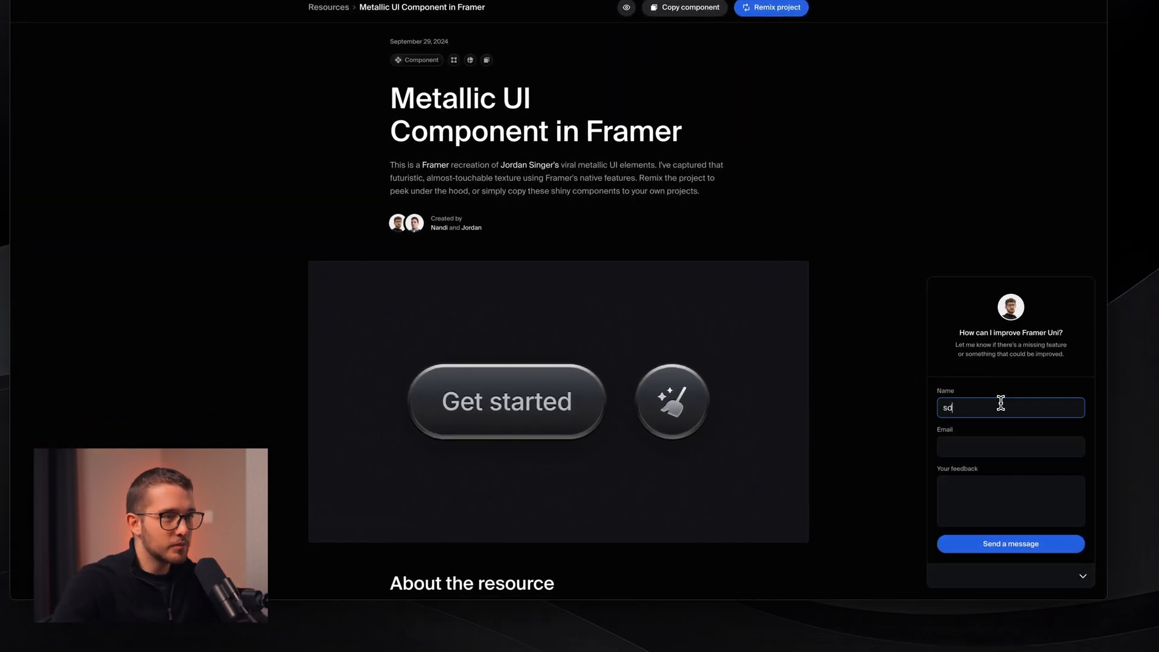
{"action": "left_click", "coordinate": [983, 442]}
{"action": "type", "text": "assdasdasd"}
{"action": "left_click", "coordinate": [983, 487]}
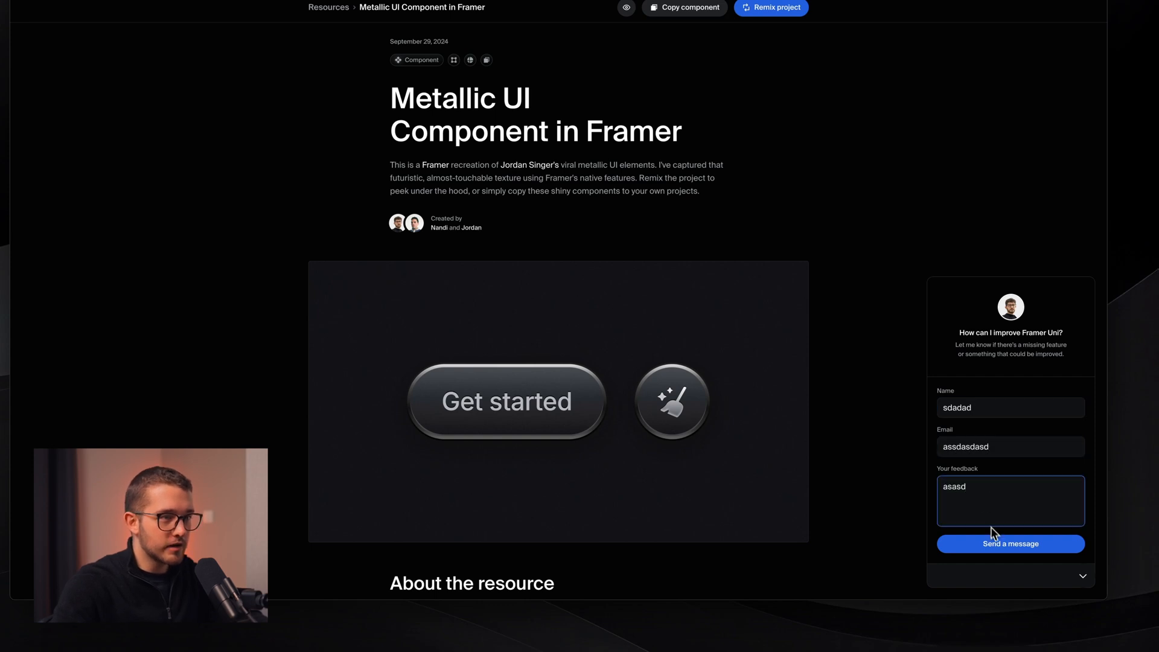
{"action": "left_click", "coordinate": [993, 545]}
{"action": "left_click", "coordinate": [993, 546]}
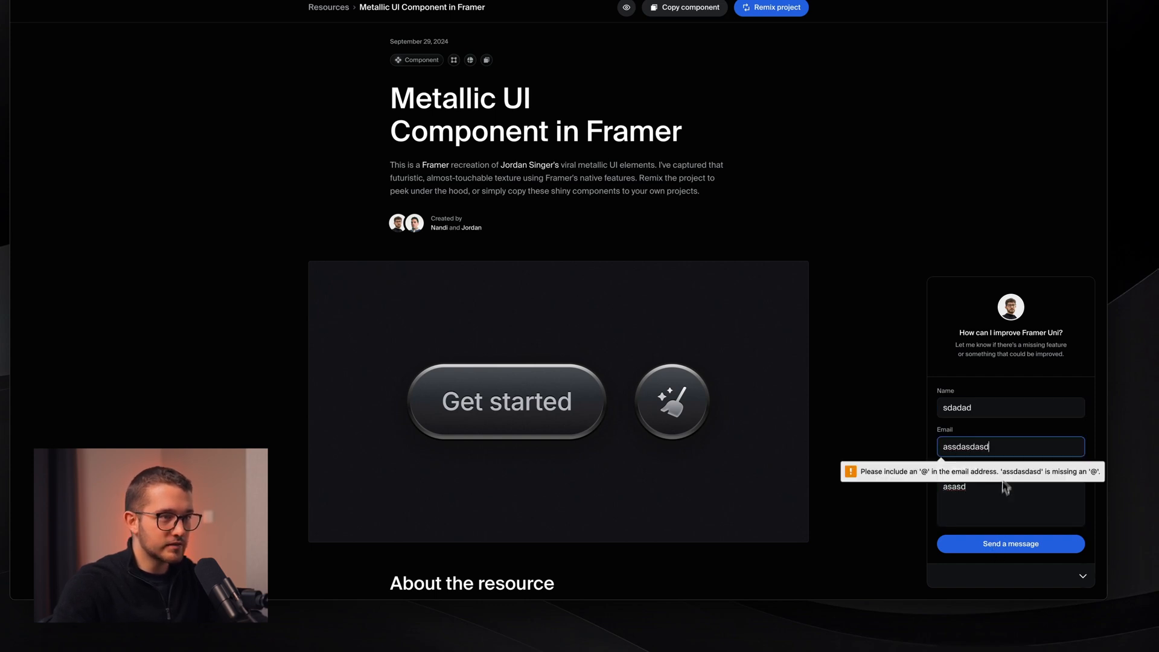
{"action": "left_click", "coordinate": [1010, 549]}
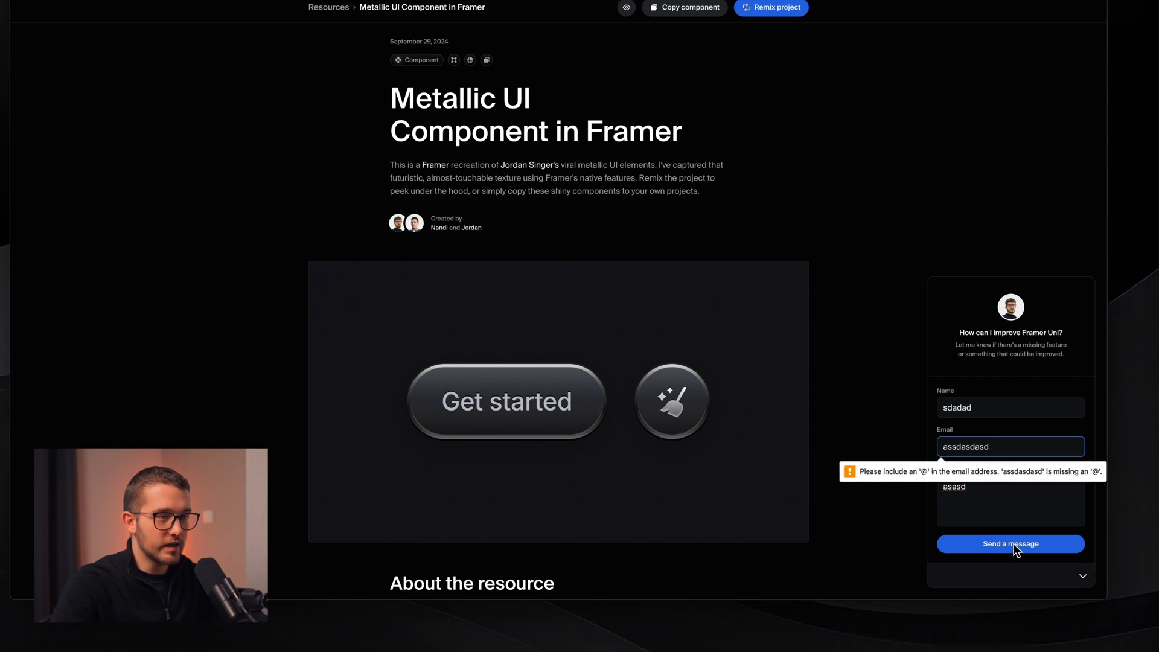
{"action": "left_click", "coordinate": [1014, 544]}
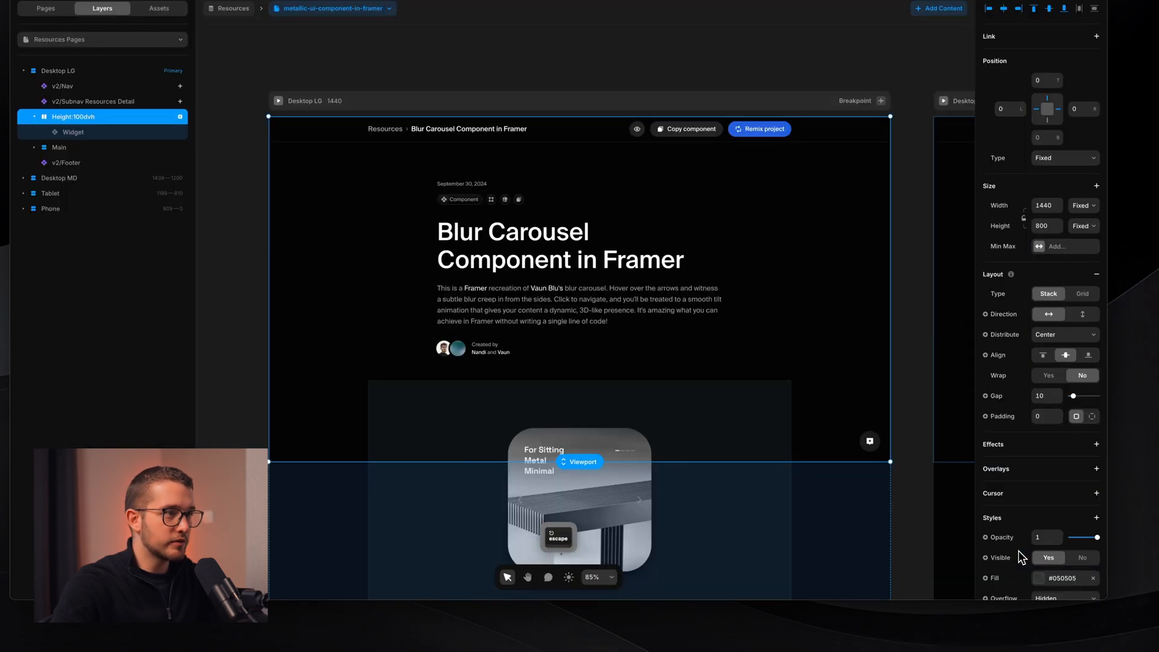
- Open the Widget component and rename the send button layer to 'Form Send Button'
{"action": "left_click", "coordinate": [864, 449]}
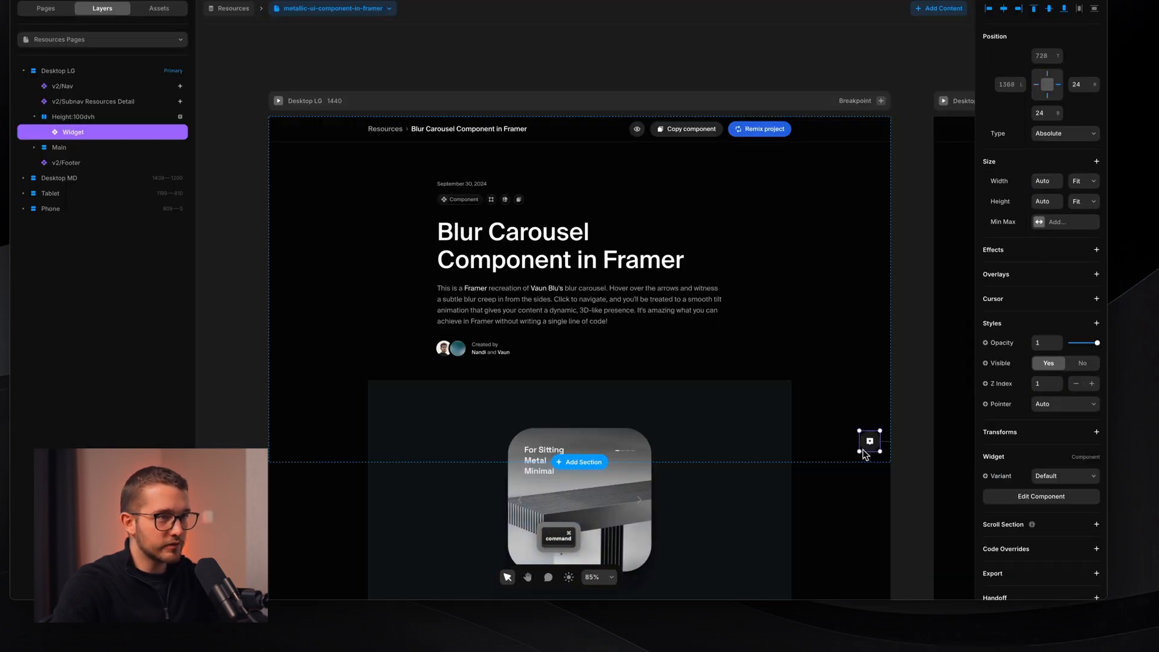
{"action": "double_click", "coordinate": [866, 443]}
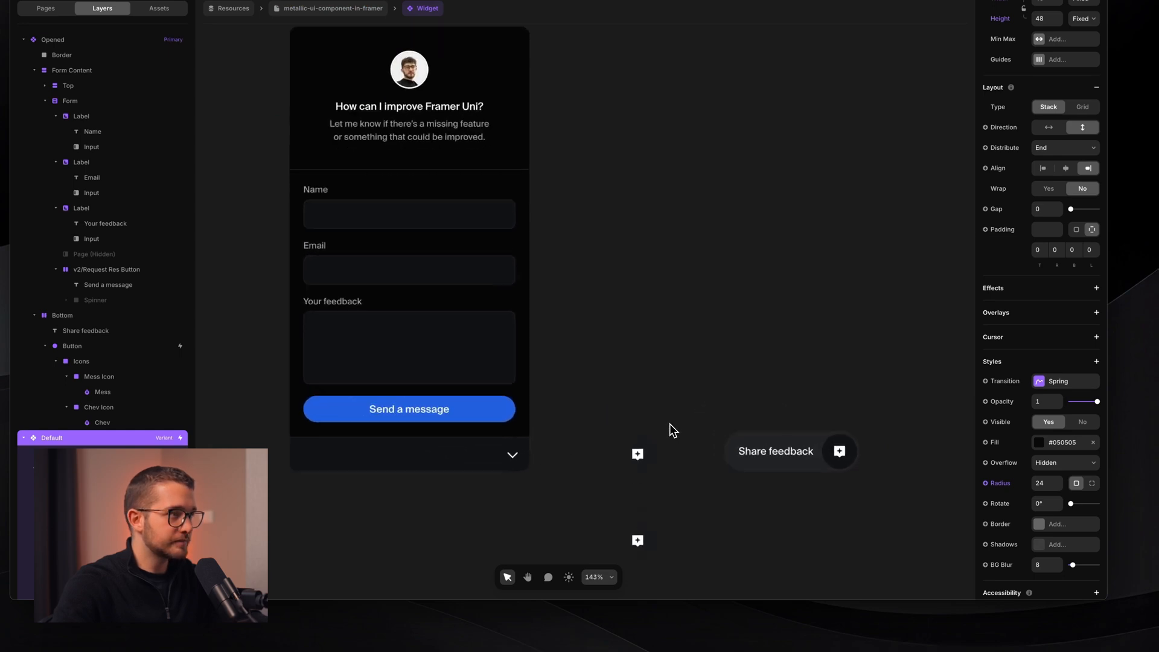
{"action": "left_click", "coordinate": [577, 296], "text": "super"}
{"action": "scroll", "coordinate": [576, 296], "scroll_direction": "up", "scroll_amount": 3}
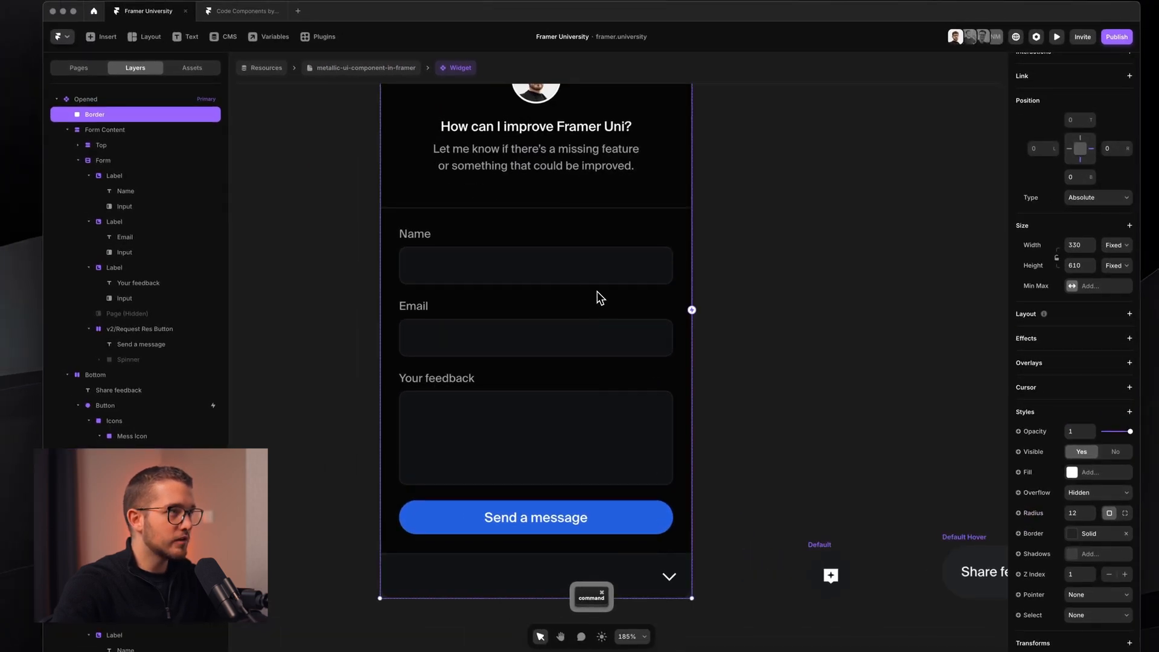
{"action": "scroll", "coordinate": [565, 240], "scroll_direction": "down", "scroll_amount": 3}
{"action": "left_click", "coordinate": [91, 161]}
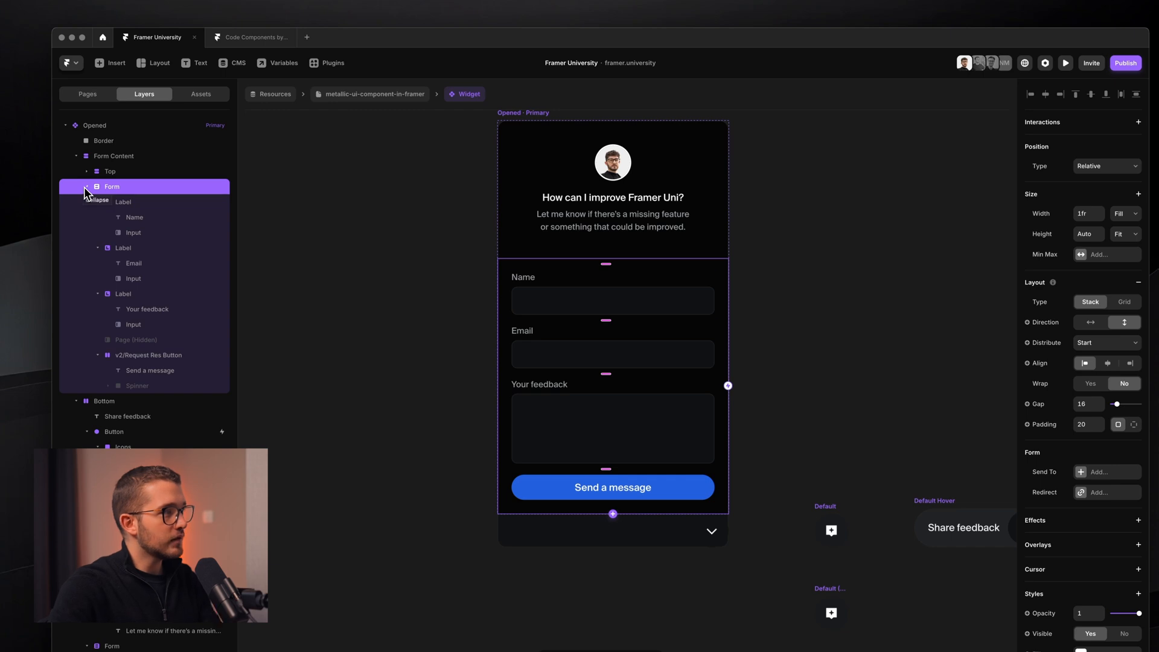
{"action": "left_click", "coordinate": [150, 360]}
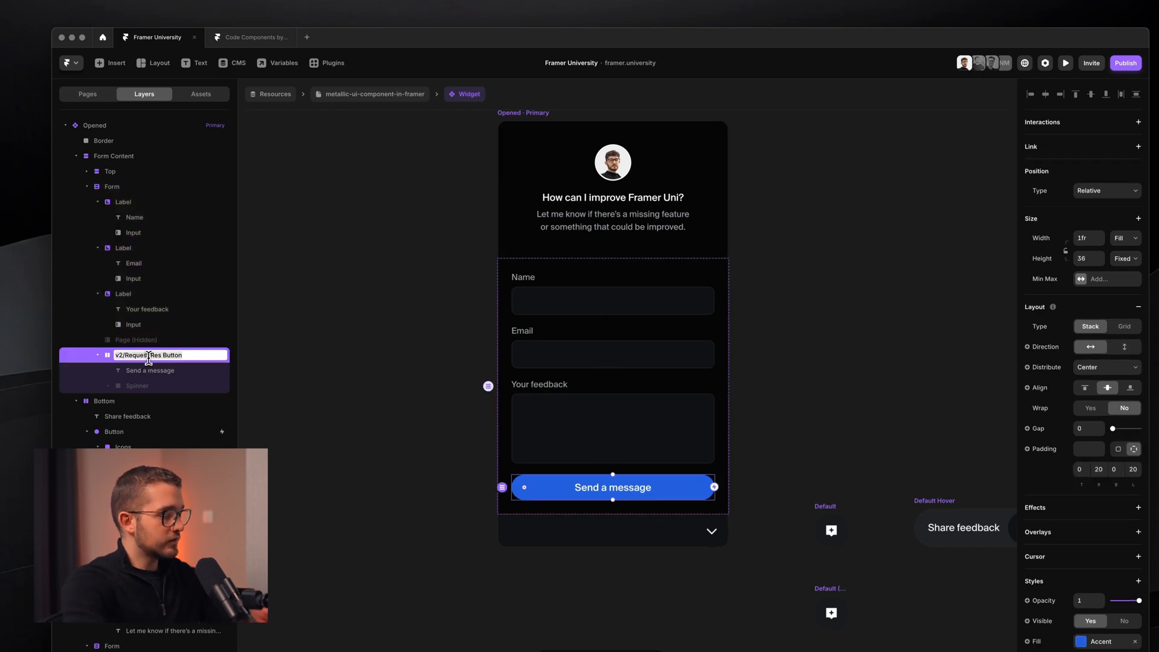
{"action": "type", "text": "Form Send Butto"}
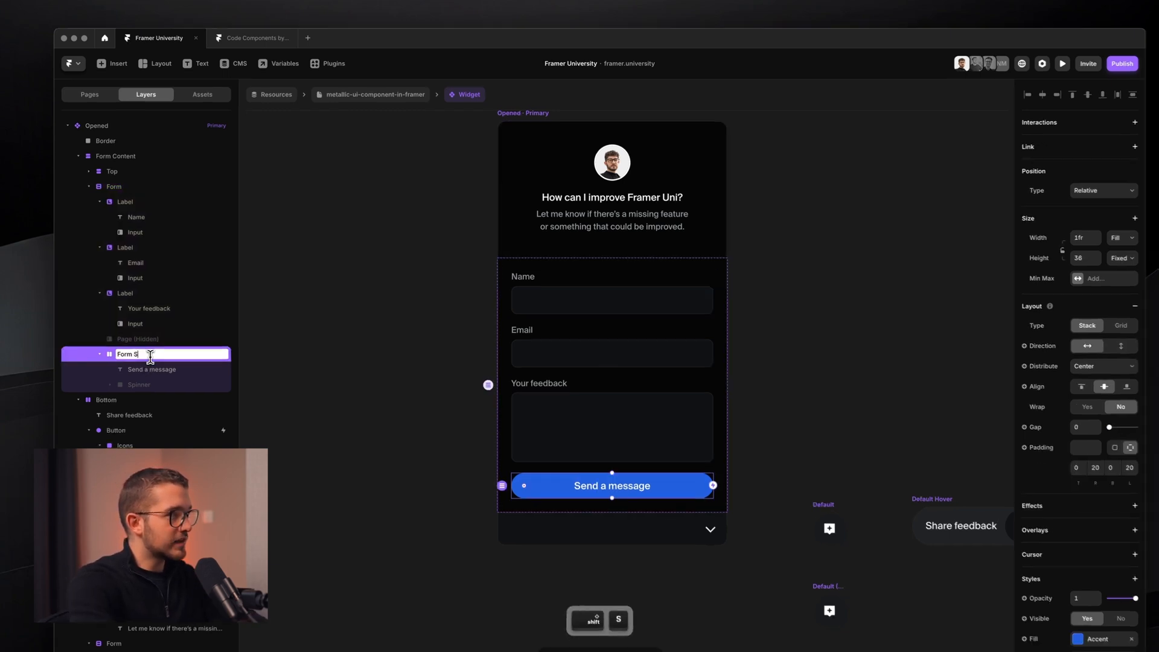
{"action": "type", "text": "n"}
{"action": "key", "text": "Return"}
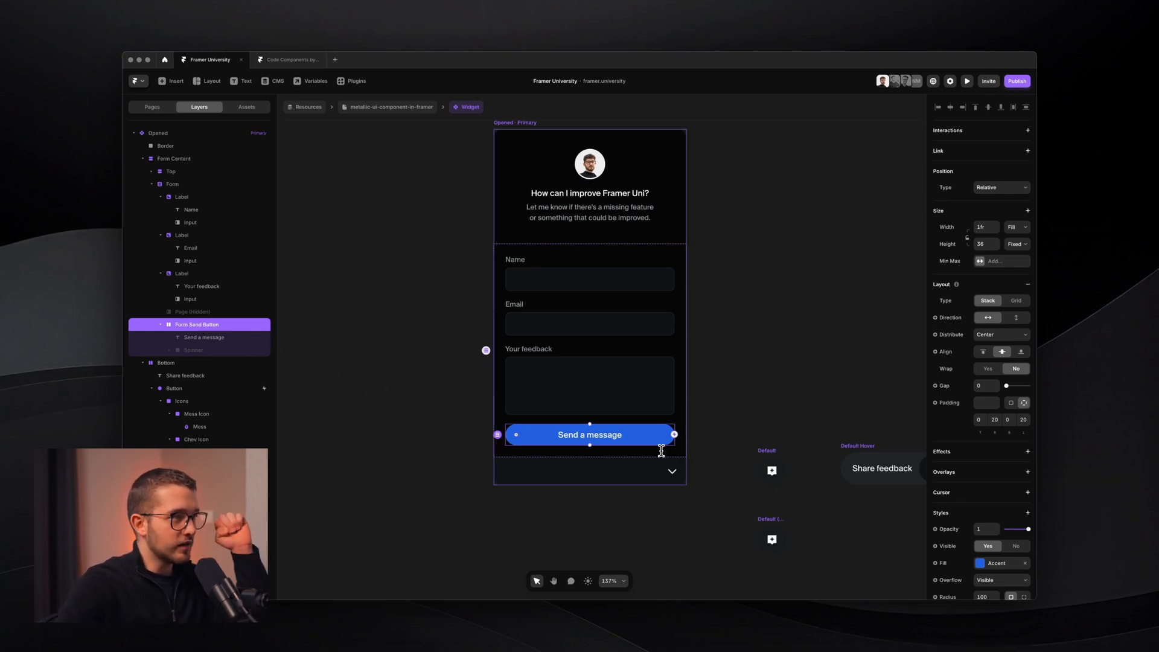
- Select the Border and Form layers, collapsing the Form layer's children
{"action": "scroll", "coordinate": [661, 450], "scroll_direction": "up", "scroll_amount": 5}
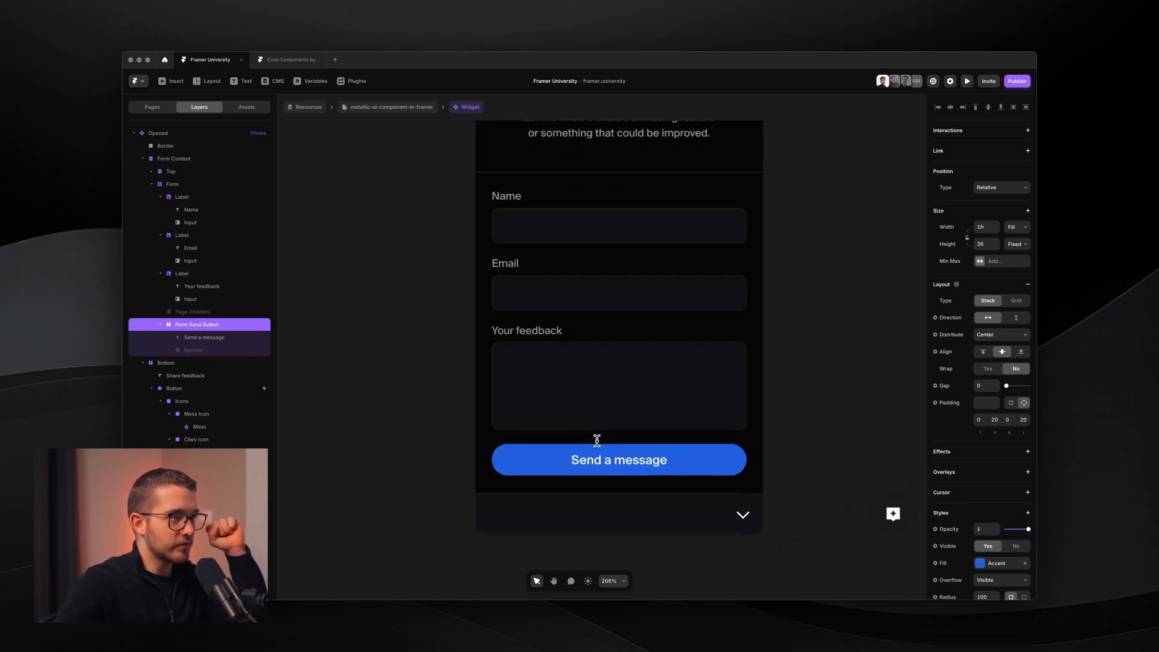
{"action": "scroll", "coordinate": [597, 439], "scroll_direction": "up", "scroll_amount": 1}
{"action": "scroll", "coordinate": [625, 469], "scroll_direction": "down", "scroll_amount": 3}
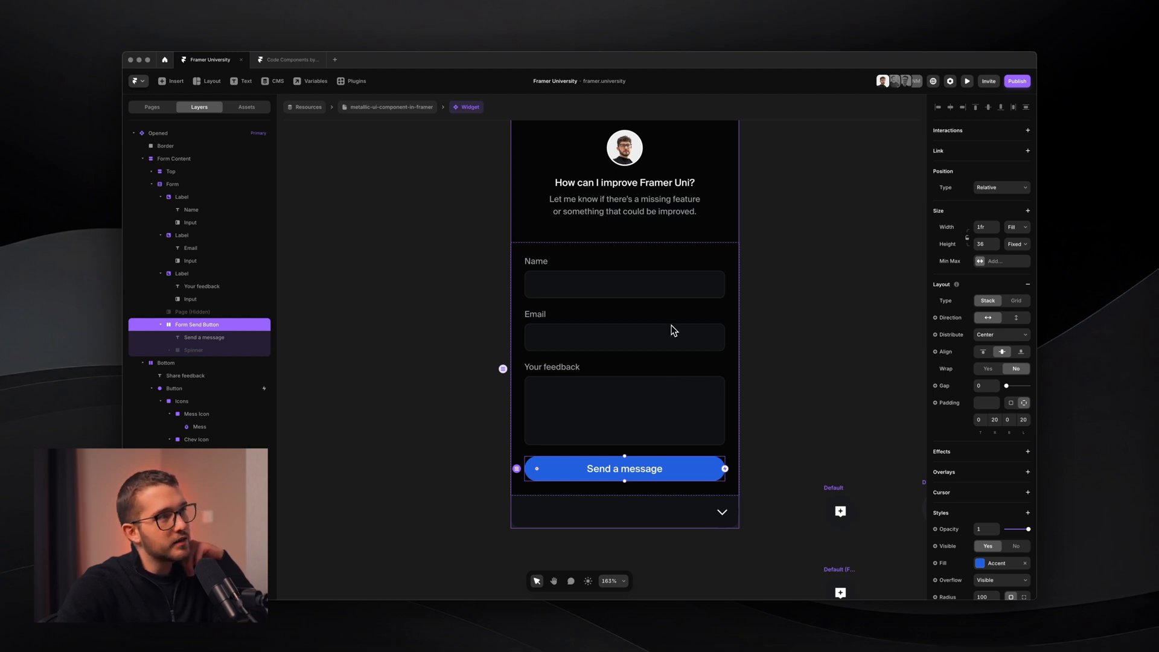
{"action": "left_click", "coordinate": [663, 265]}
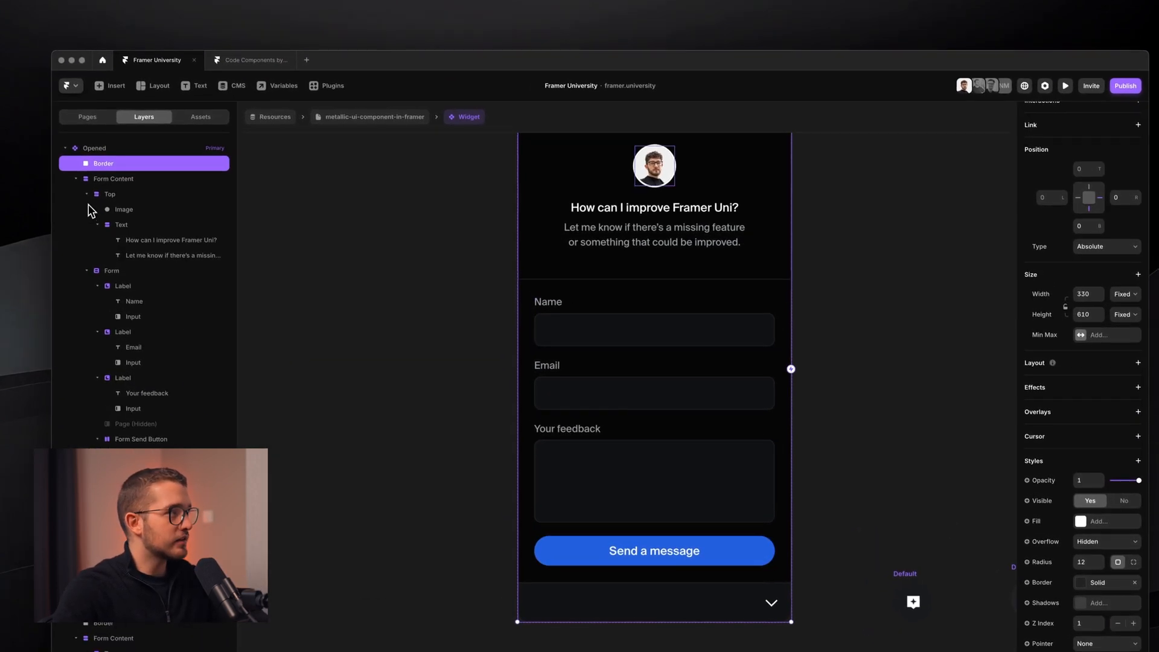
{"action": "left_click", "coordinate": [84, 205]}
{"action": "left_click", "coordinate": [111, 211]}
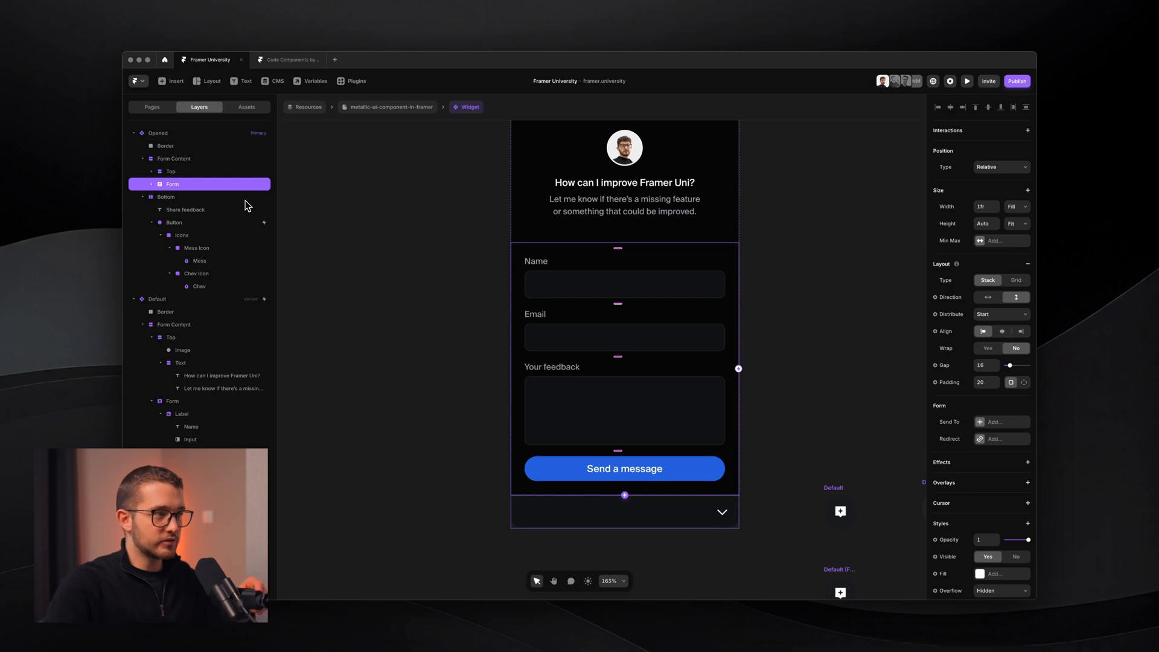
{"action": "scroll", "coordinate": [763, 552], "scroll_direction": "up", "scroll_amount": 5}
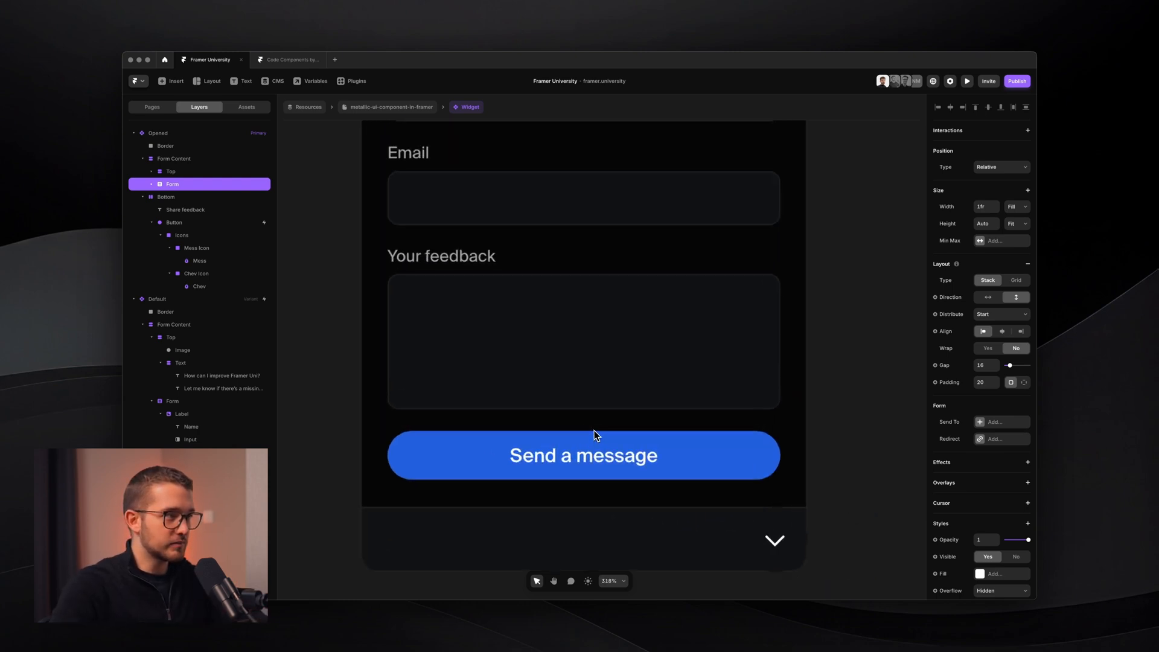
{"action": "left_click", "coordinate": [578, 456], "text": "super"}
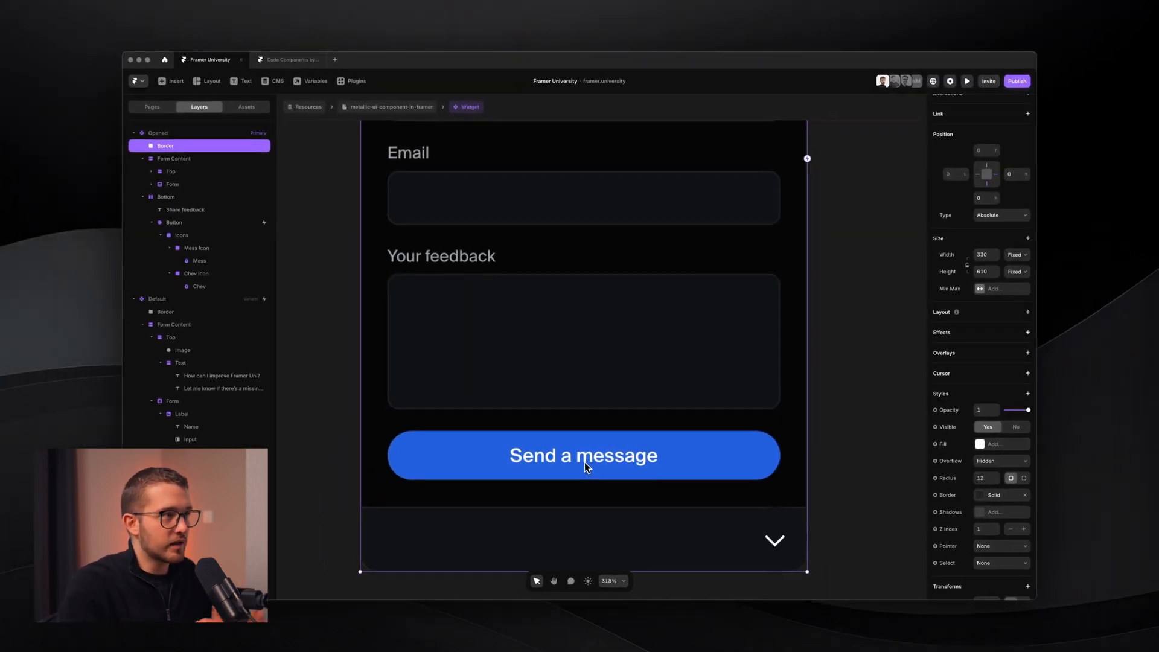
{"action": "scroll", "coordinate": [584, 462], "scroll_direction": "down", "scroll_amount": 4}
{"action": "scroll", "coordinate": [584, 462], "scroll_direction": "up", "scroll_amount": 1}
- Start a region screenshot of the form, cancel it, then select and deselect the Opened frame
{"action": "key", "text": "shift+super+4"}
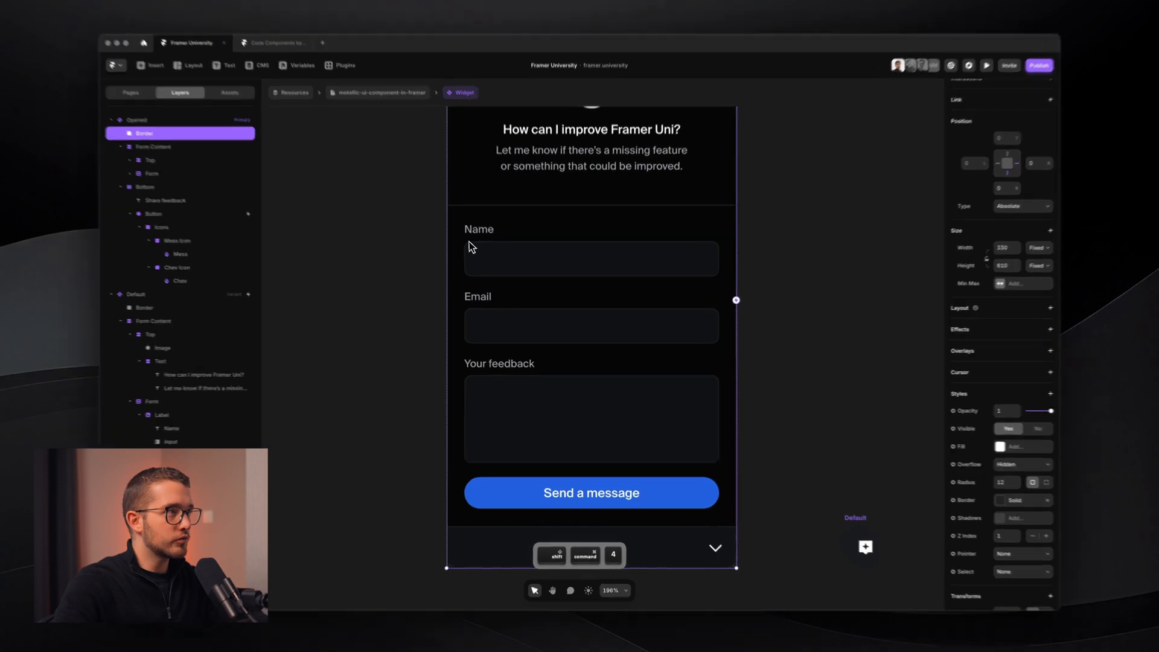
{"action": "left_click_drag", "start_coordinate": [454, 216], "coordinate": [727, 526]}
{"action": "key", "text": "Escape"}
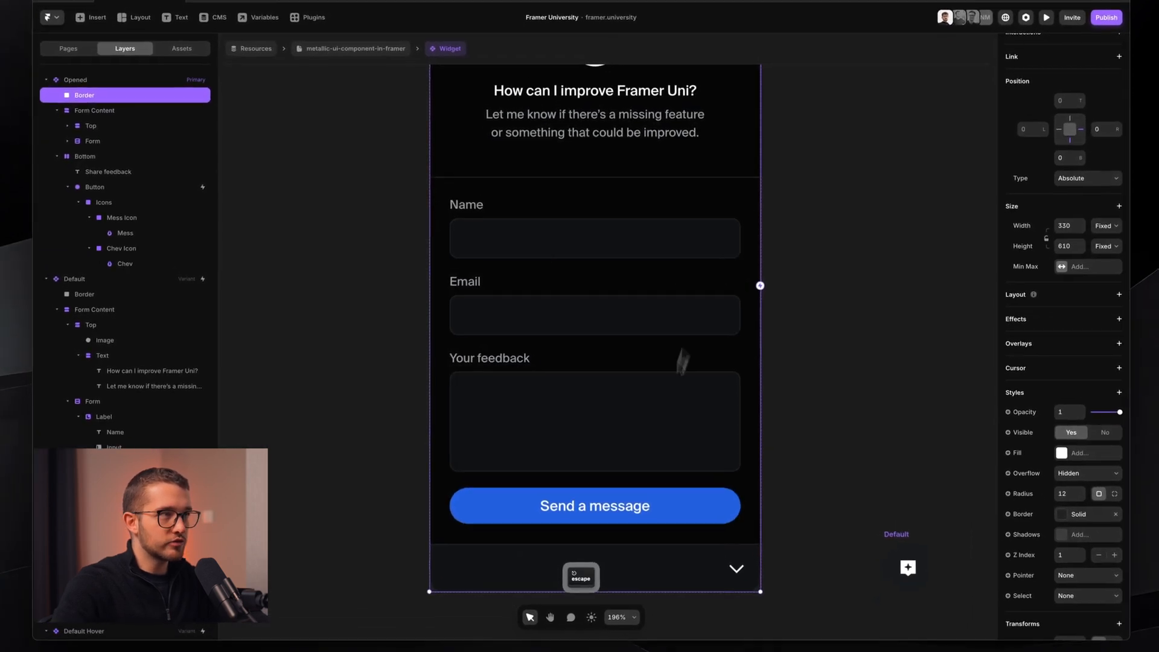
{"action": "scroll", "coordinate": [616, 418], "scroll_direction": "up", "scroll_amount": 2}
{"action": "scroll", "coordinate": [623, 433], "scroll_direction": "down", "scroll_amount": 3}
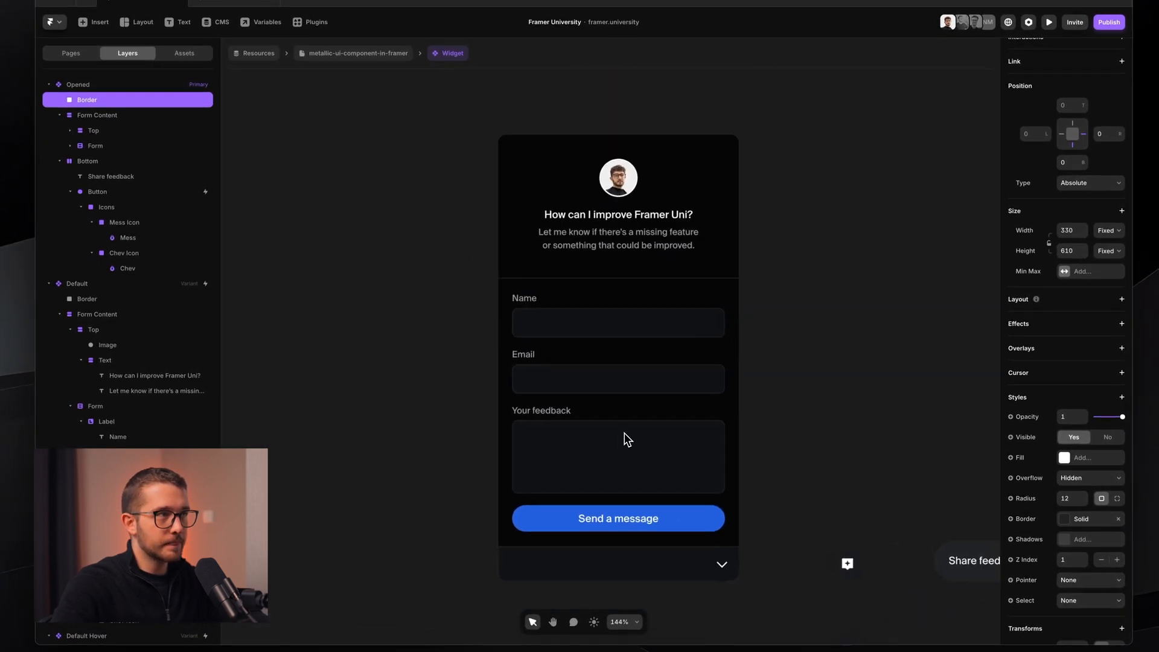
{"action": "left_click", "coordinate": [429, 202]}
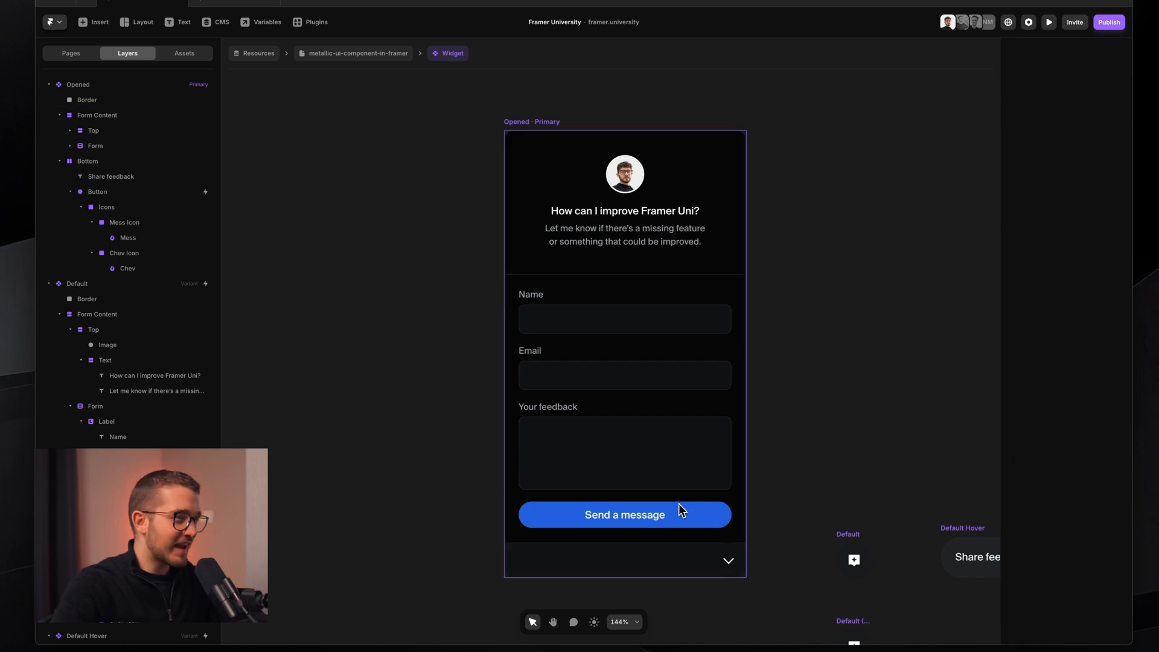
{"action": "left_click", "coordinate": [690, 450]}
{"action": "left_click", "coordinate": [388, 303]}
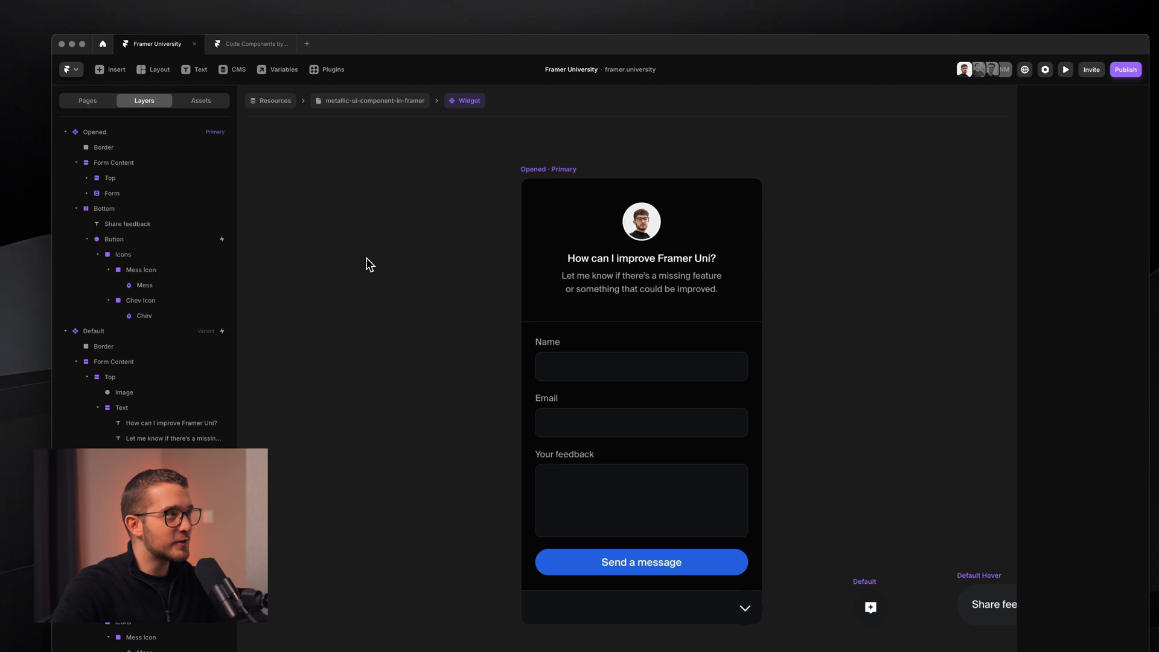
- Preview the waitlist page and submit an email address to its signup form
{"action": "left_click", "coordinate": [95, 102]}
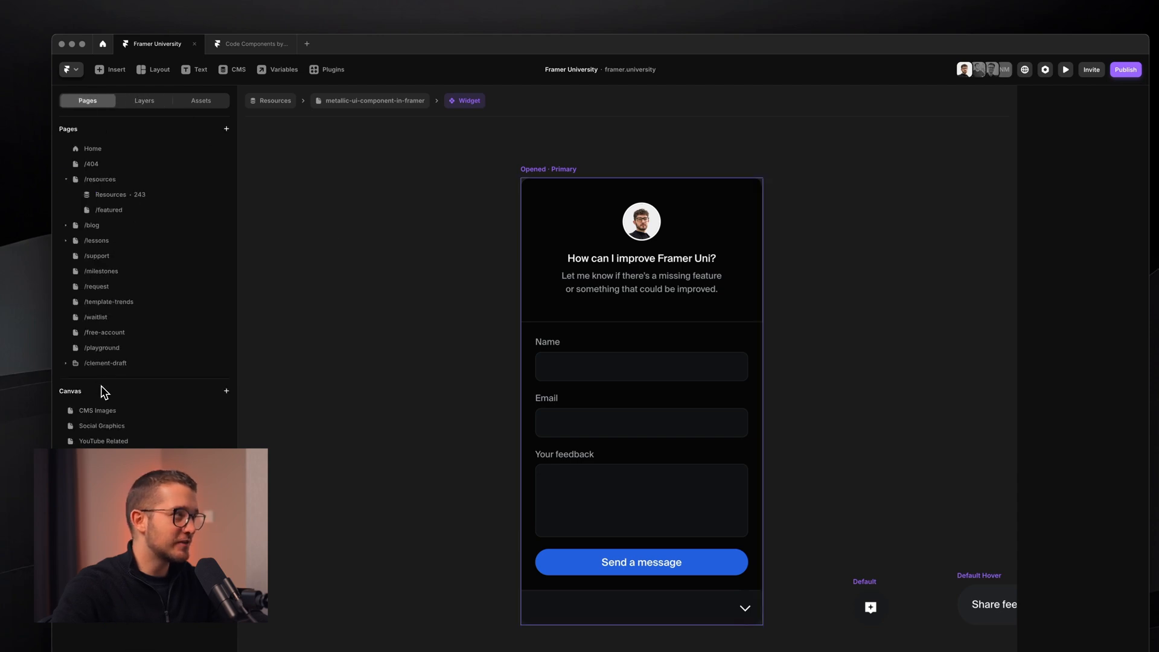
{"action": "left_click", "coordinate": [106, 325]}
{"action": "key", "text": "super+p"}
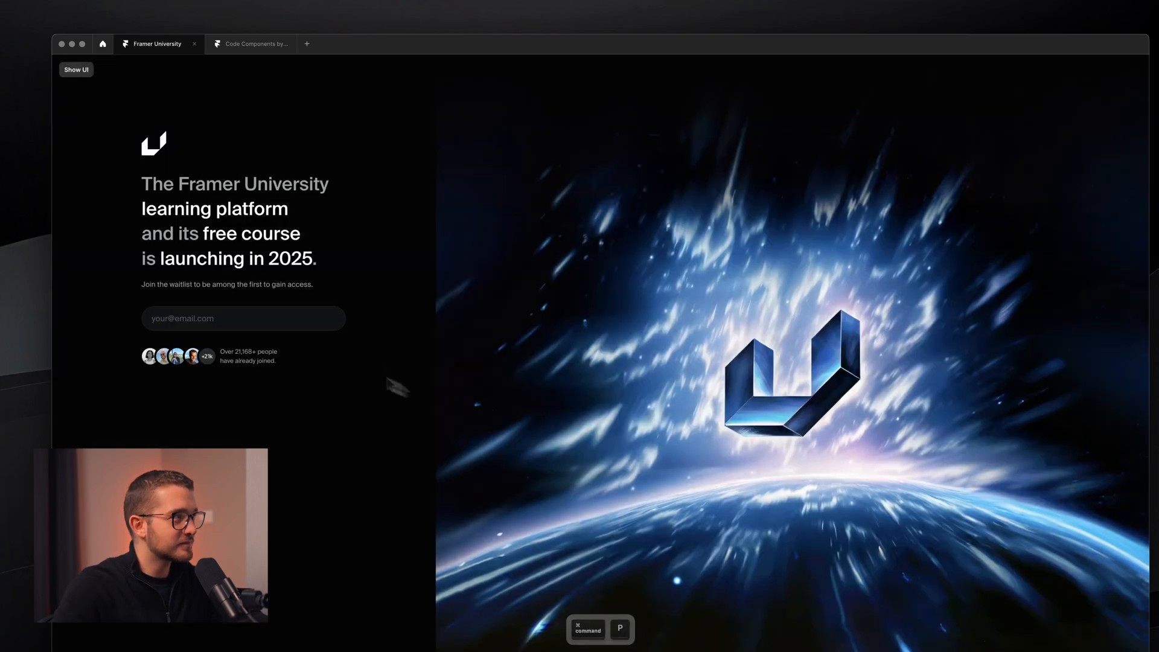
{"action": "left_click", "coordinate": [275, 327]}
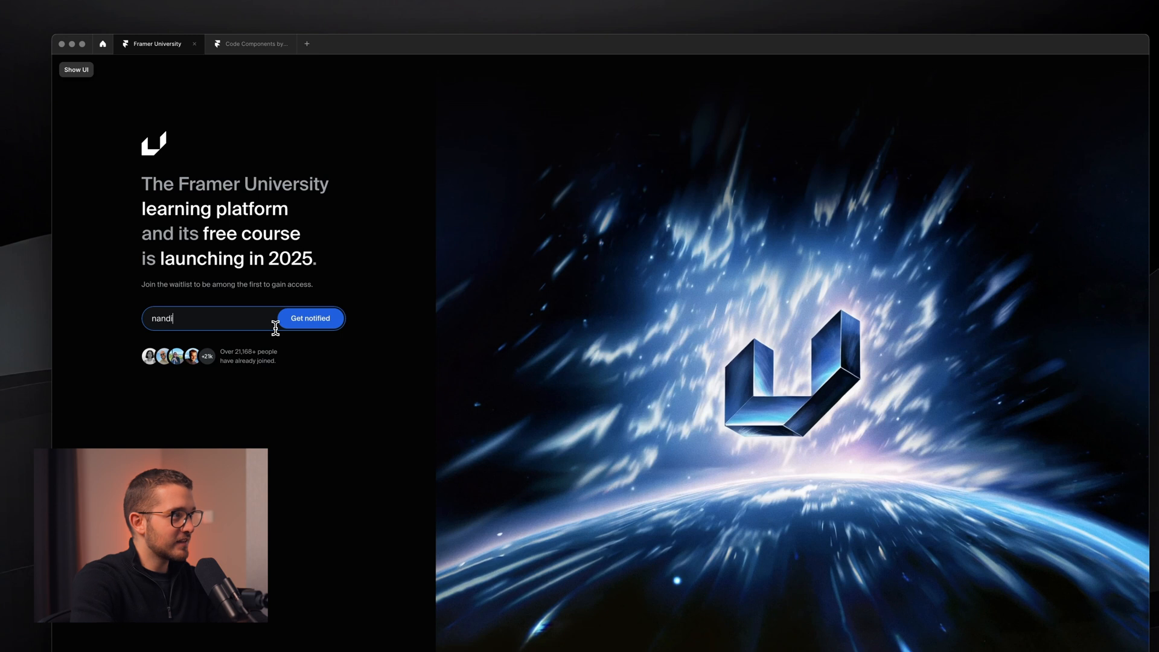
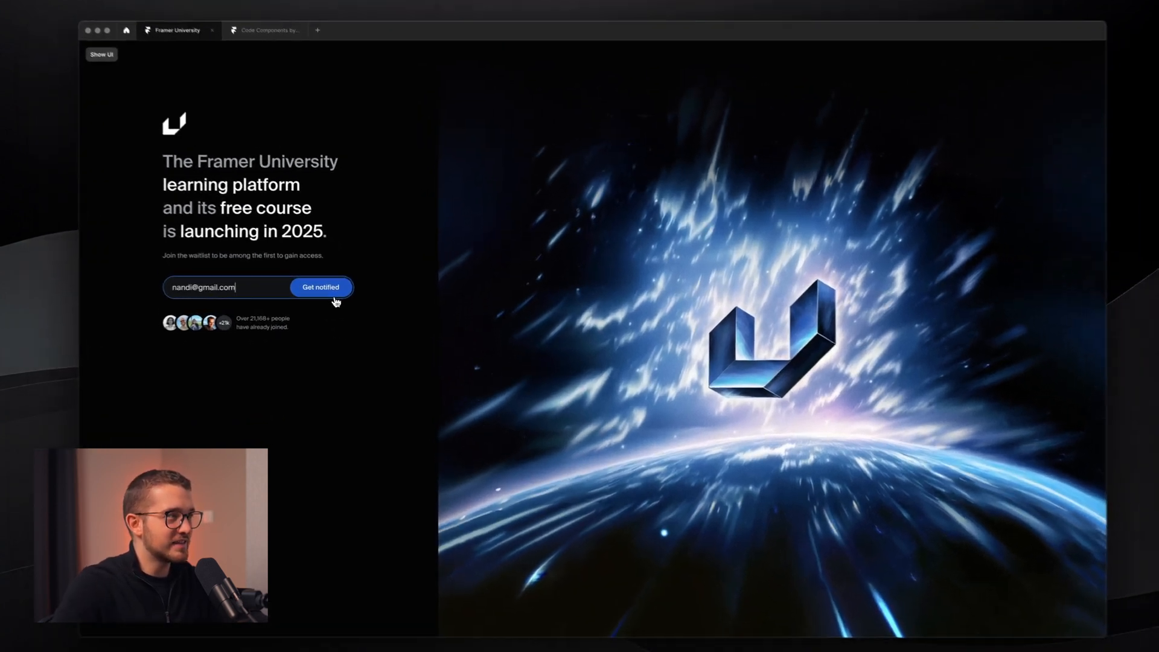
{"action": "left_click", "coordinate": [349, 296]}
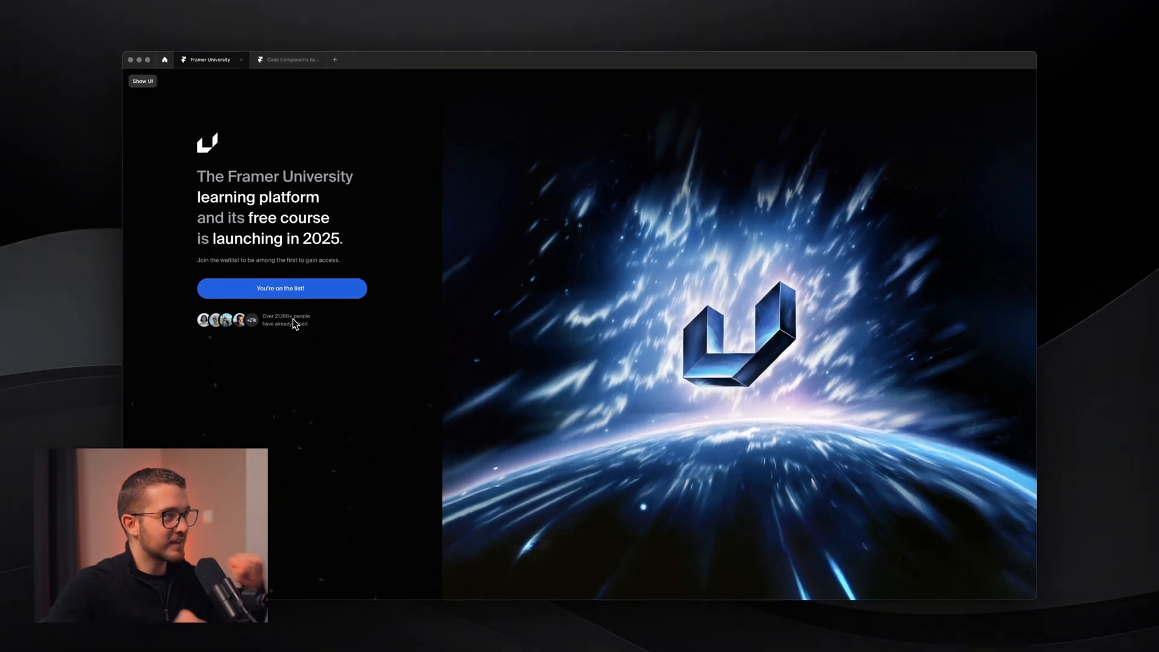
- Restore the editor interface and go to the Resources page
{"action": "key", "text": "super+backslash"}
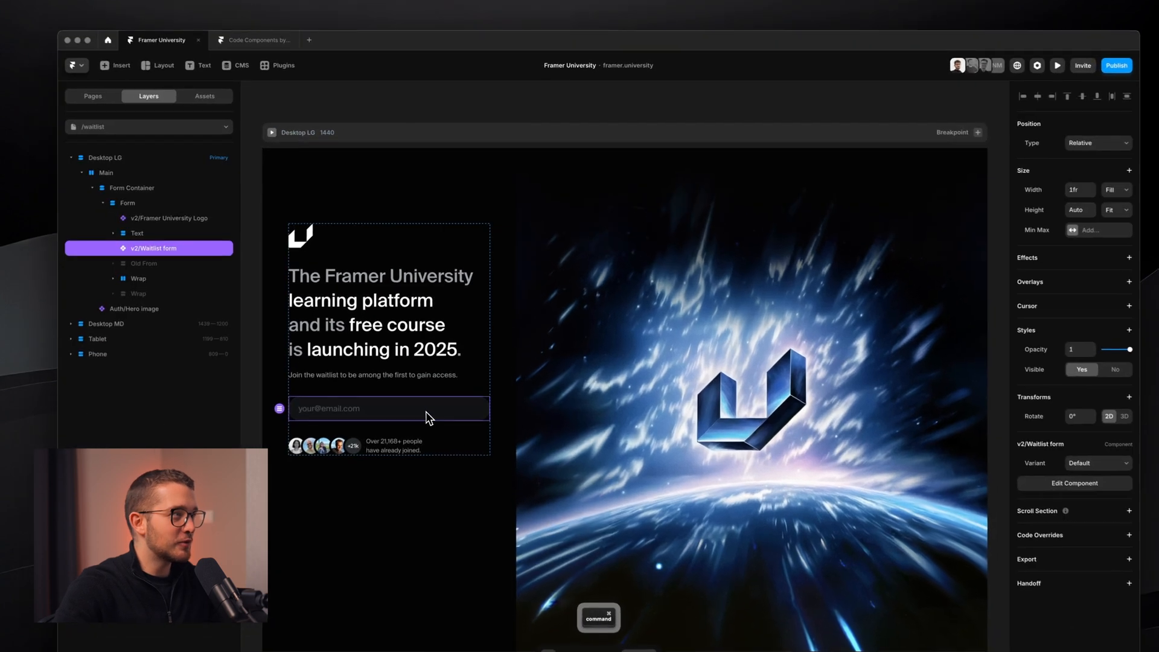
{"action": "left_click", "coordinate": [92, 97]}
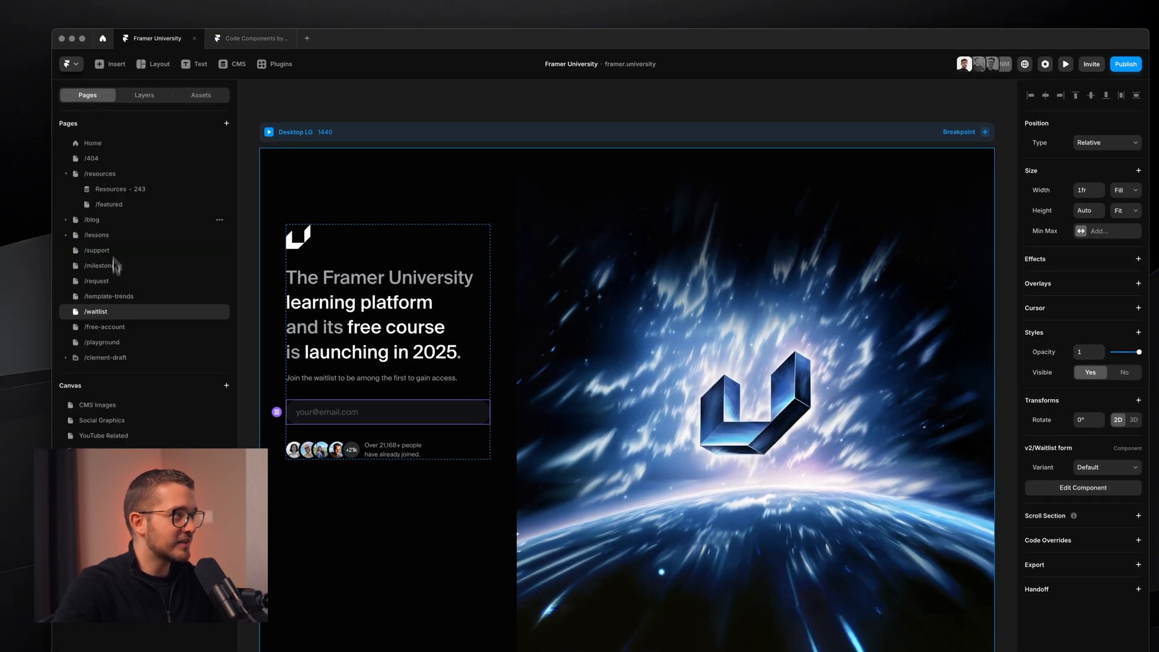
{"action": "left_click", "coordinate": [113, 191]}
- Open the Widget component, then select and collapse the form's Bottom layer
{"action": "double_click", "coordinate": [910, 524]}
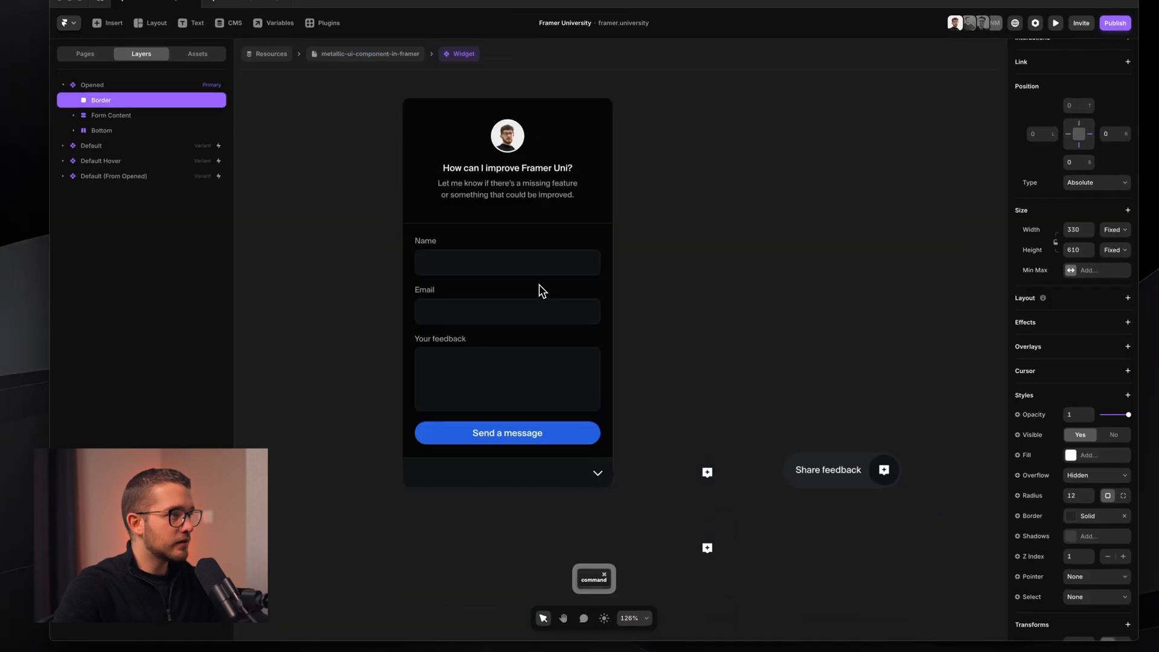
{"action": "scroll", "coordinate": [544, 329], "scroll_direction": "up", "scroll_amount": 2}
{"action": "scroll", "coordinate": [544, 329], "scroll_direction": "down", "scroll_amount": 1}
{"action": "scroll", "coordinate": [538, 284], "scroll_direction": "up", "scroll_amount": 3}
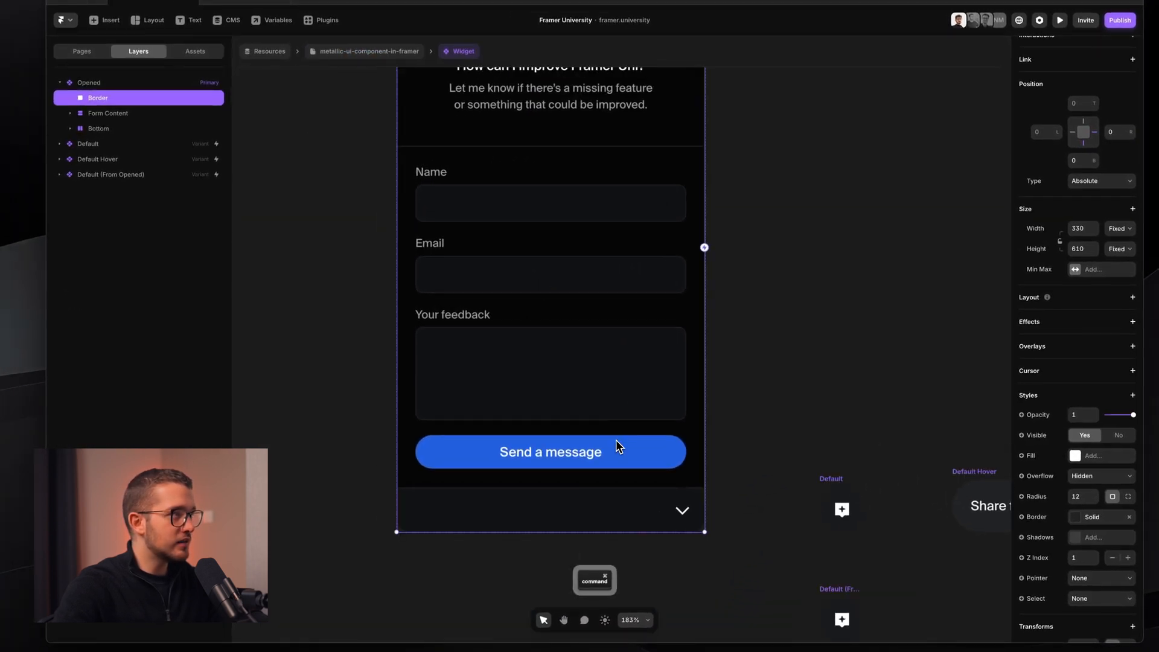
{"action": "left_click", "coordinate": [123, 130]}
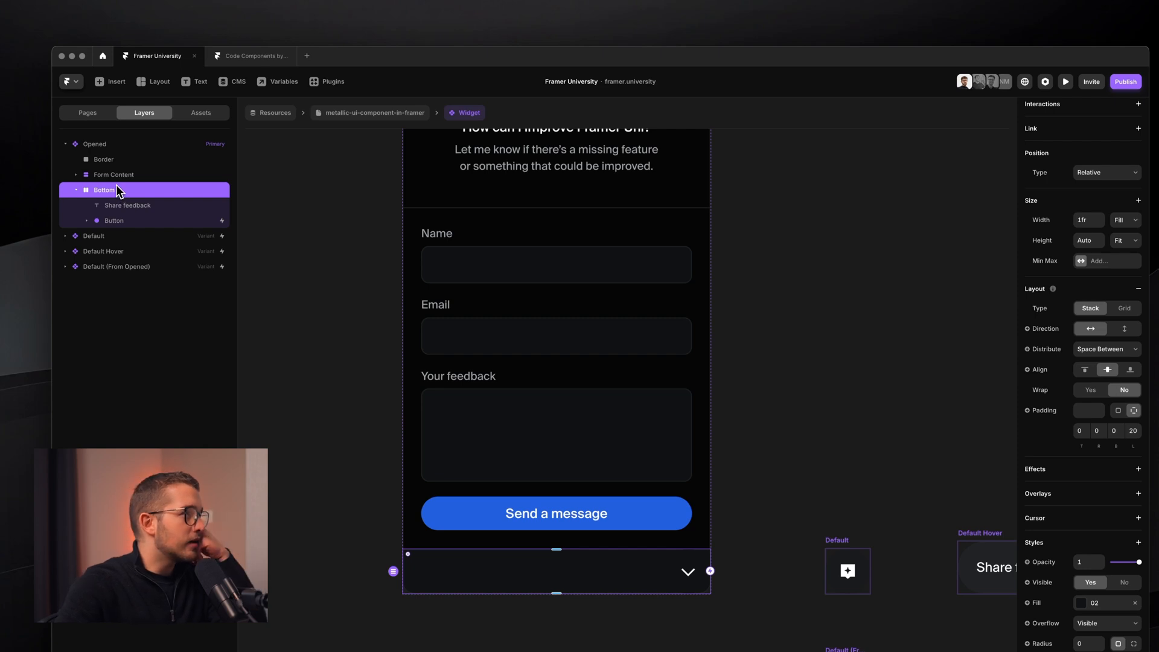
{"action": "left_click", "coordinate": [76, 190]}
- Expand Form Content and Form, inspect Form Send Button, then select the Border layer
{"action": "left_click", "coordinate": [75, 174]}
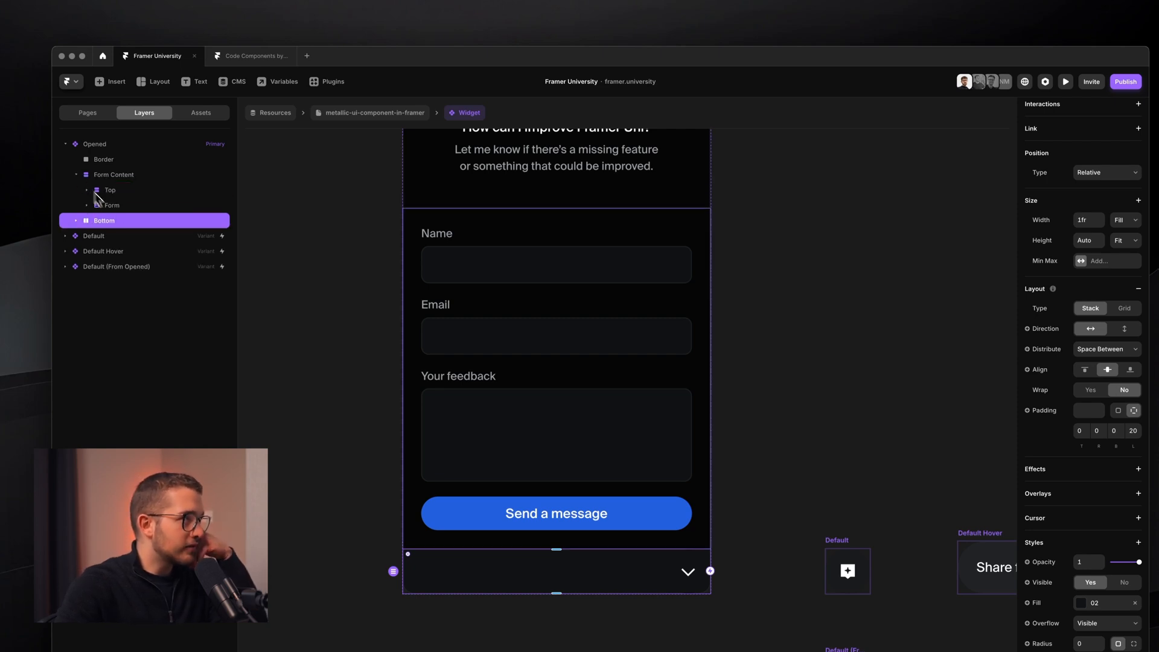
{"action": "left_click", "coordinate": [86, 206]}
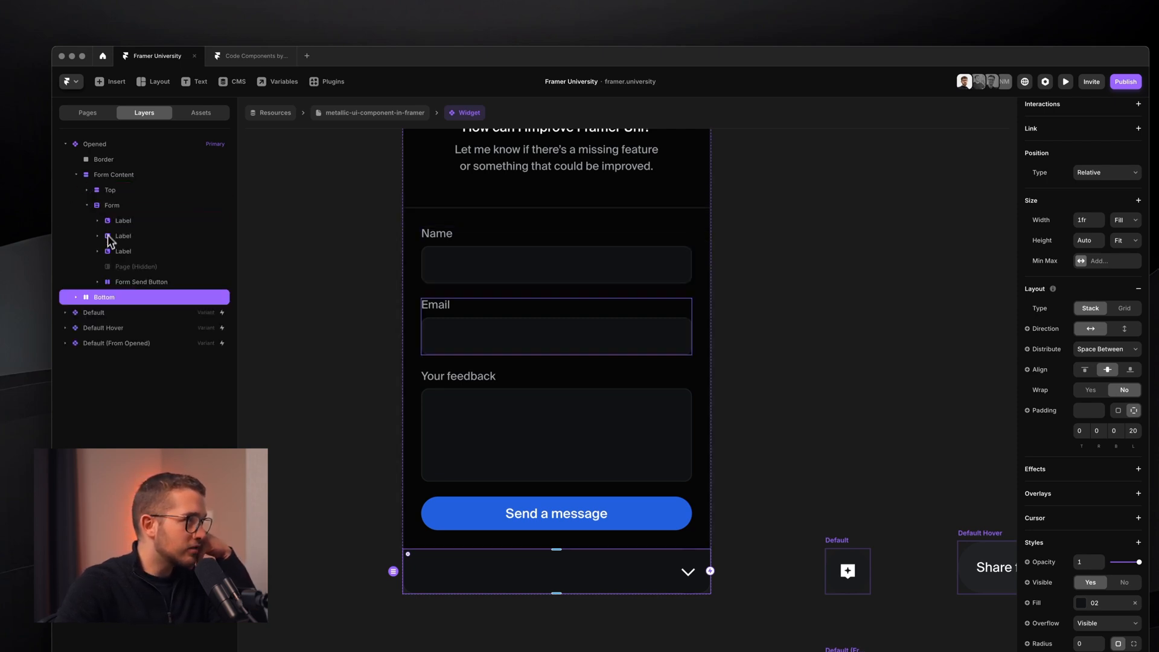
{"action": "left_click", "coordinate": [98, 282]}
{"action": "left_click", "coordinate": [98, 282]}
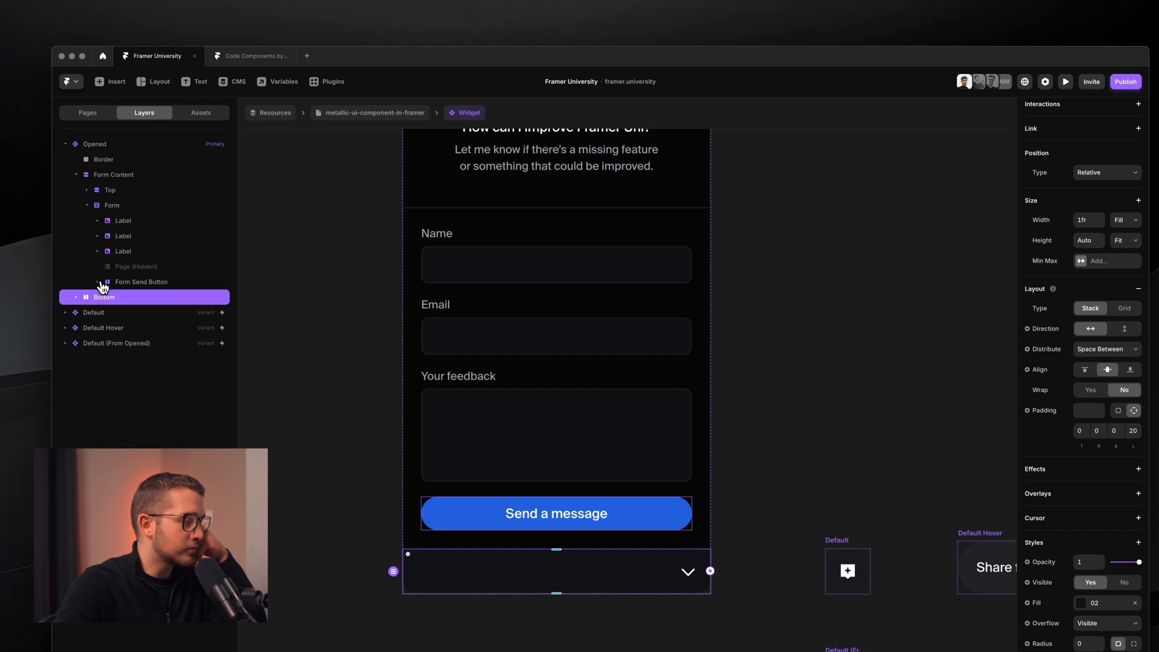
{"action": "left_click", "coordinate": [143, 283]}
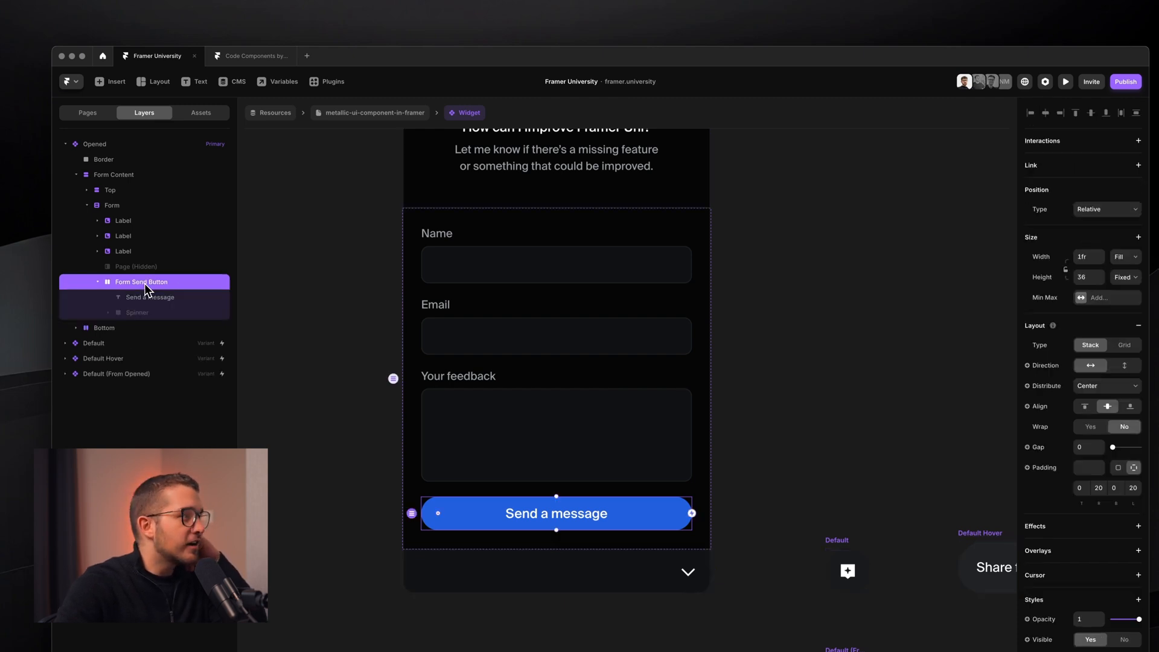
{"action": "left_click", "coordinate": [99, 282]}
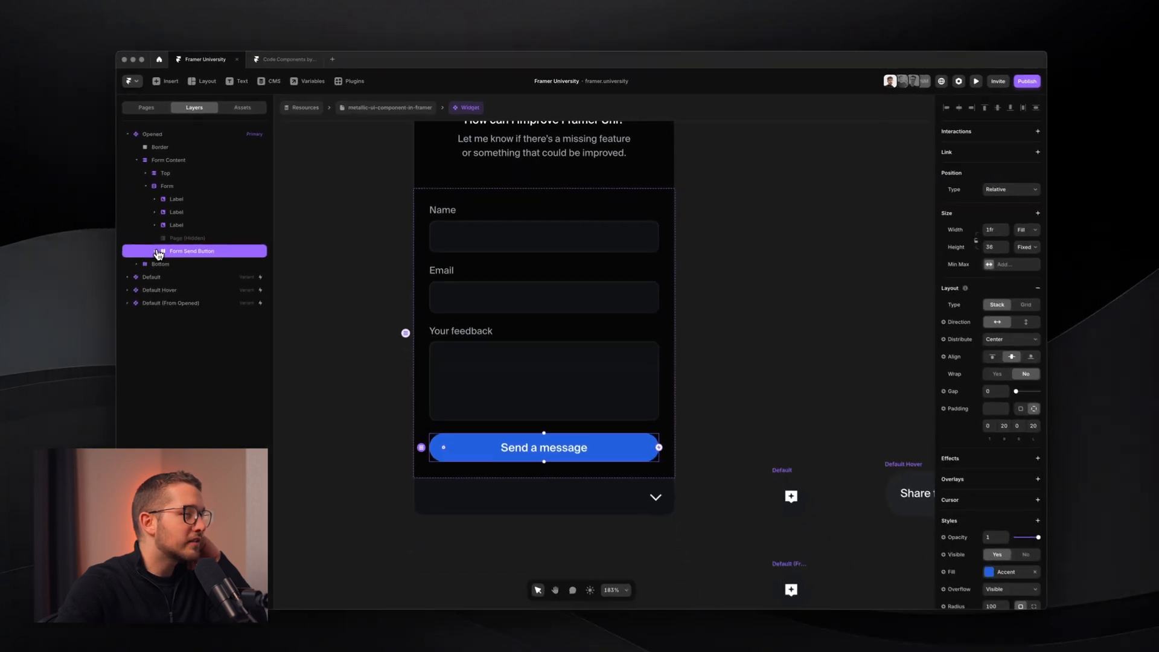
{"action": "scroll", "coordinate": [689, 457], "scroll_direction": "up", "scroll_amount": 1}
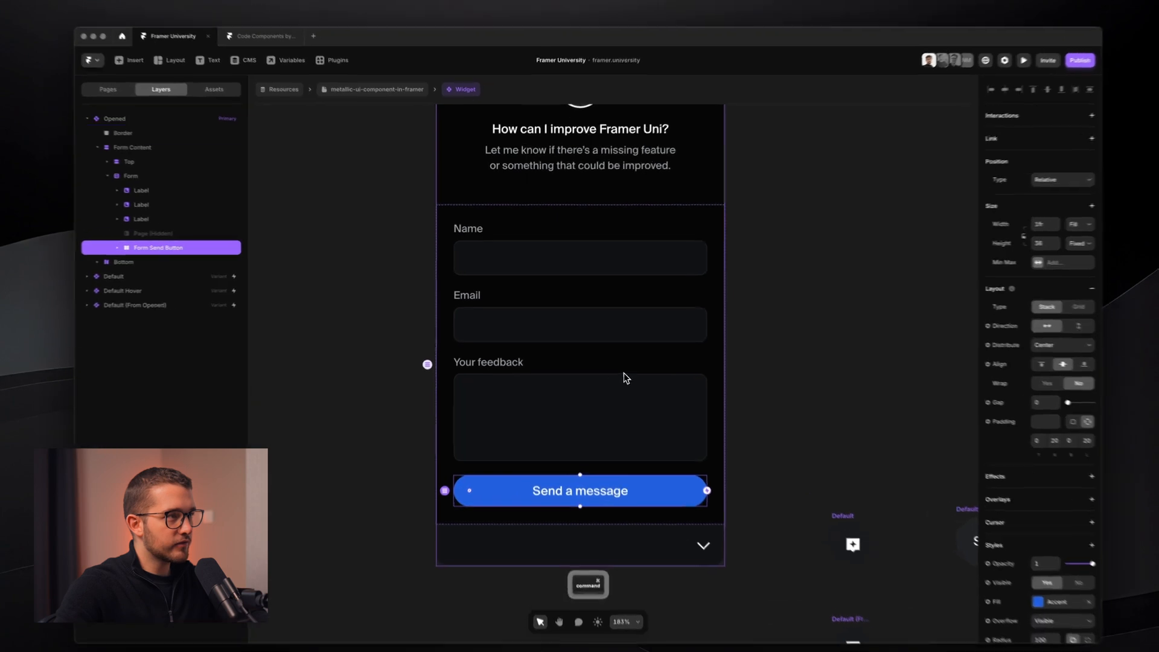
{"action": "left_click", "coordinate": [624, 386]}
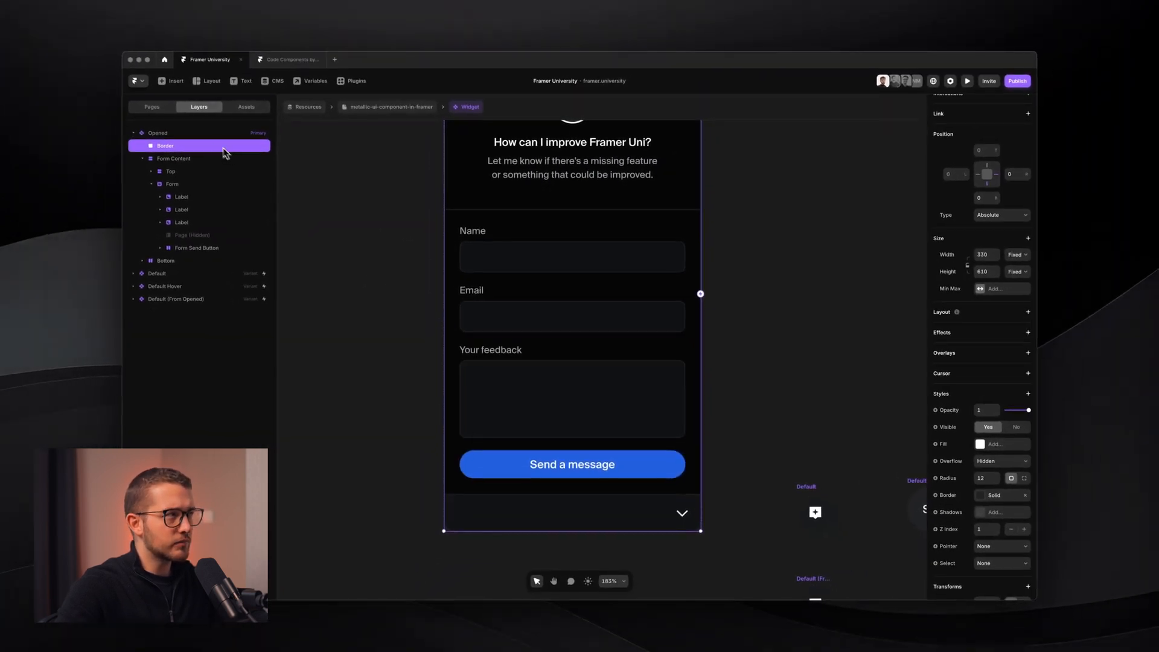
{"action": "scroll", "coordinate": [480, 297], "scroll_direction": "up", "scroll_amount": 2}
- Lock the Opened variant's Border layer
{"action": "scroll", "coordinate": [478, 293], "scroll_direction": "up", "scroll_amount": 1}
{"action": "left_click", "coordinate": [902, 422]}
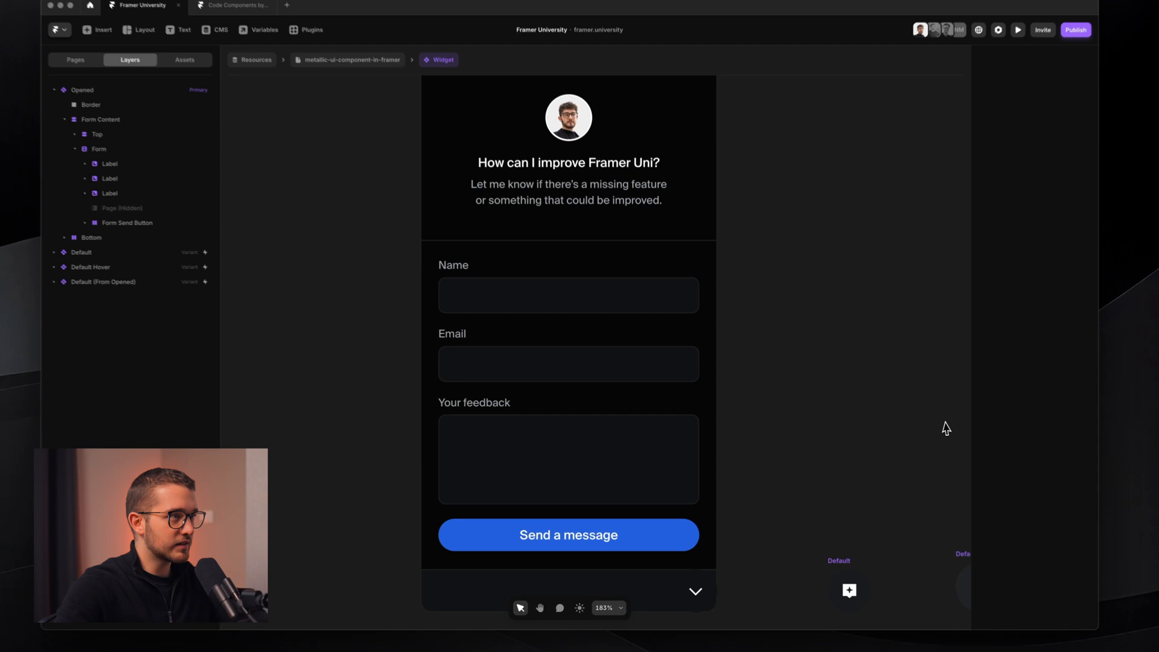
{"action": "left_click", "coordinate": [623, 333]}
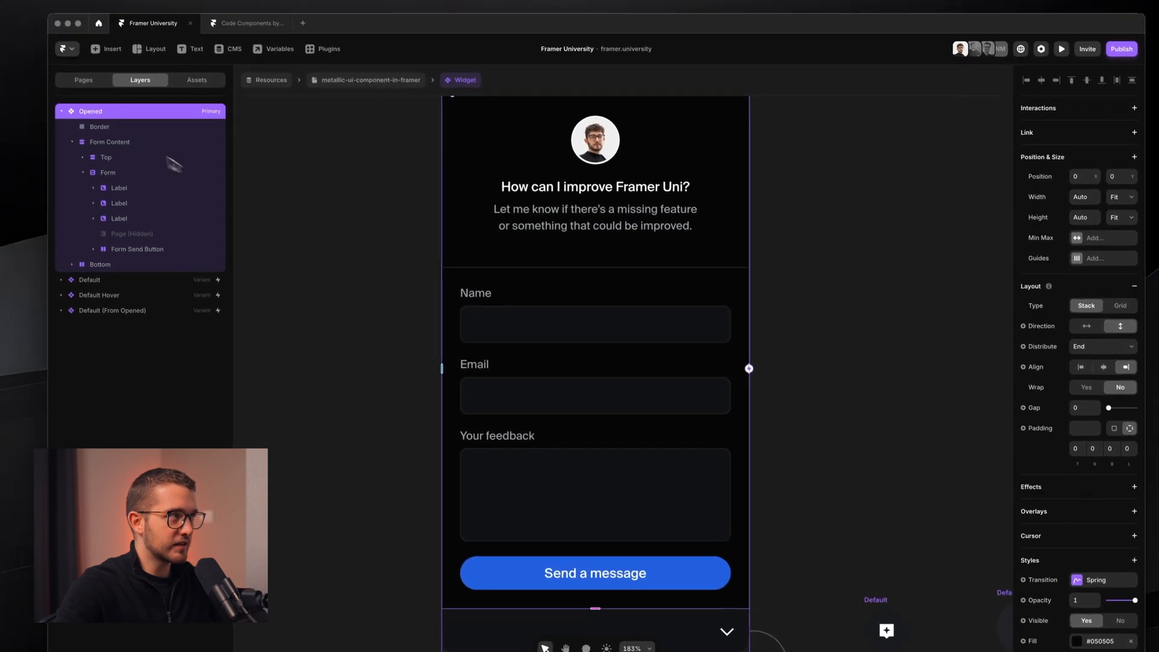
{"action": "left_click", "coordinate": [152, 130]}
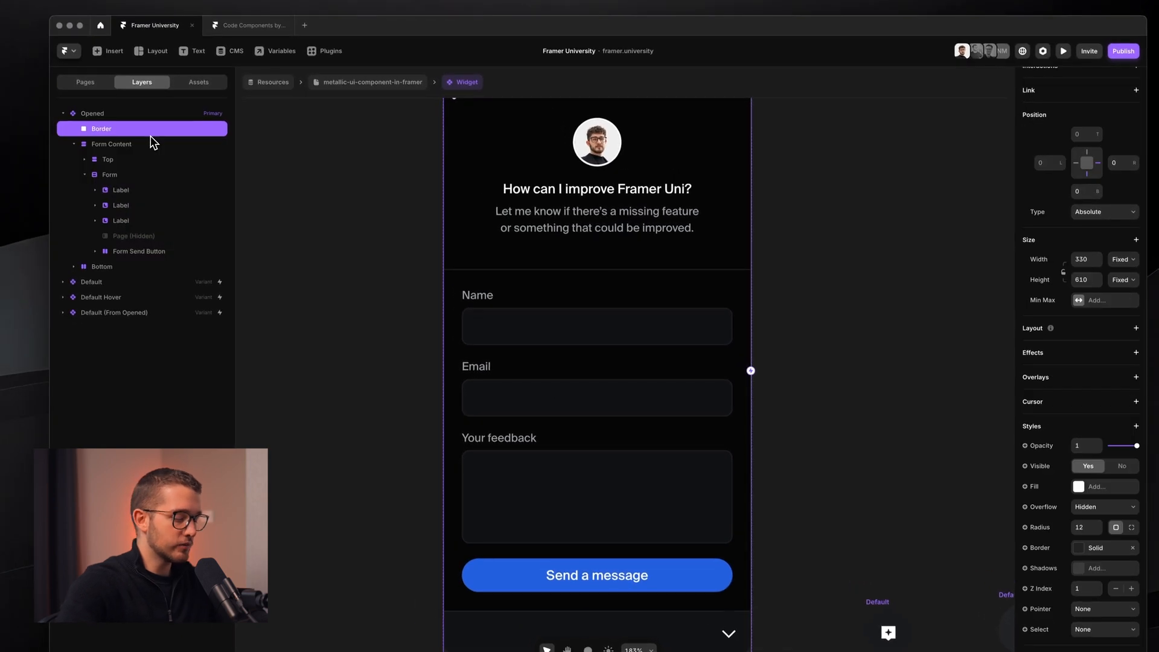
{"action": "key", "text": "super+l"}
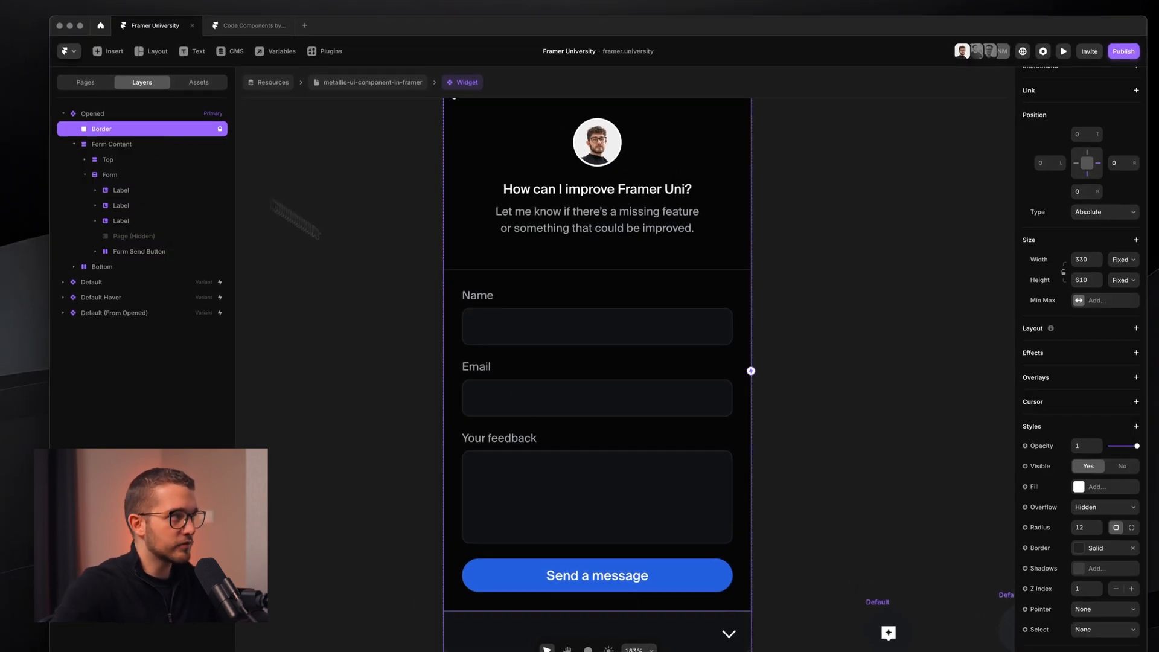
- Hide the Name, Email and feedback labels by setting Visible to No
{"action": "scroll", "coordinate": [541, 422], "scroll_direction": "down", "scroll_amount": 2}
{"action": "left_click", "coordinate": [563, 439], "text": "super"}
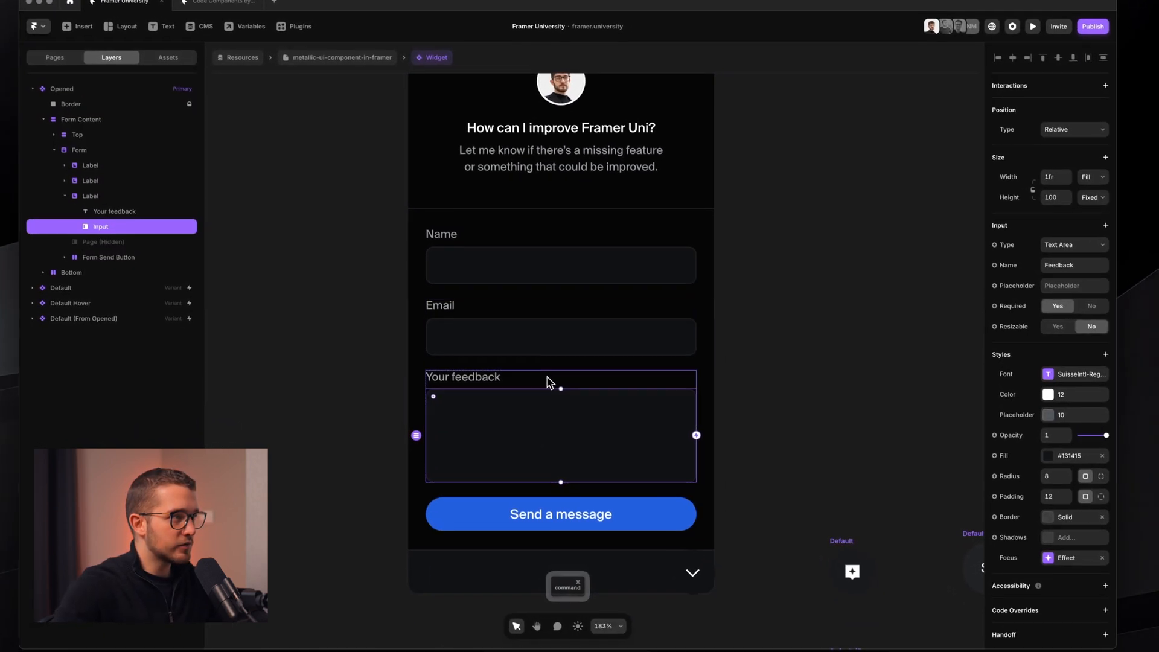
{"action": "left_click", "coordinate": [550, 383]}
{"action": "left_click", "coordinate": [560, 321], "text": "shift"}
{"action": "left_click", "coordinate": [572, 258], "text": "shift"}
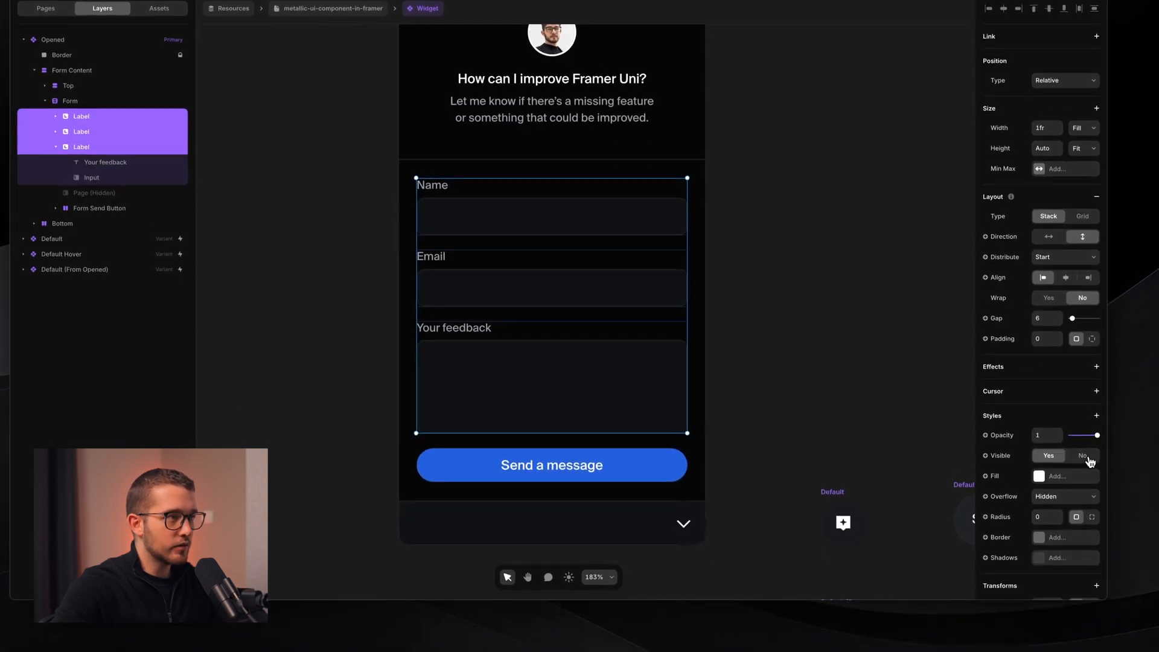
{"action": "left_click", "coordinate": [1089, 461]}
{"action": "key", "text": "super+z"}
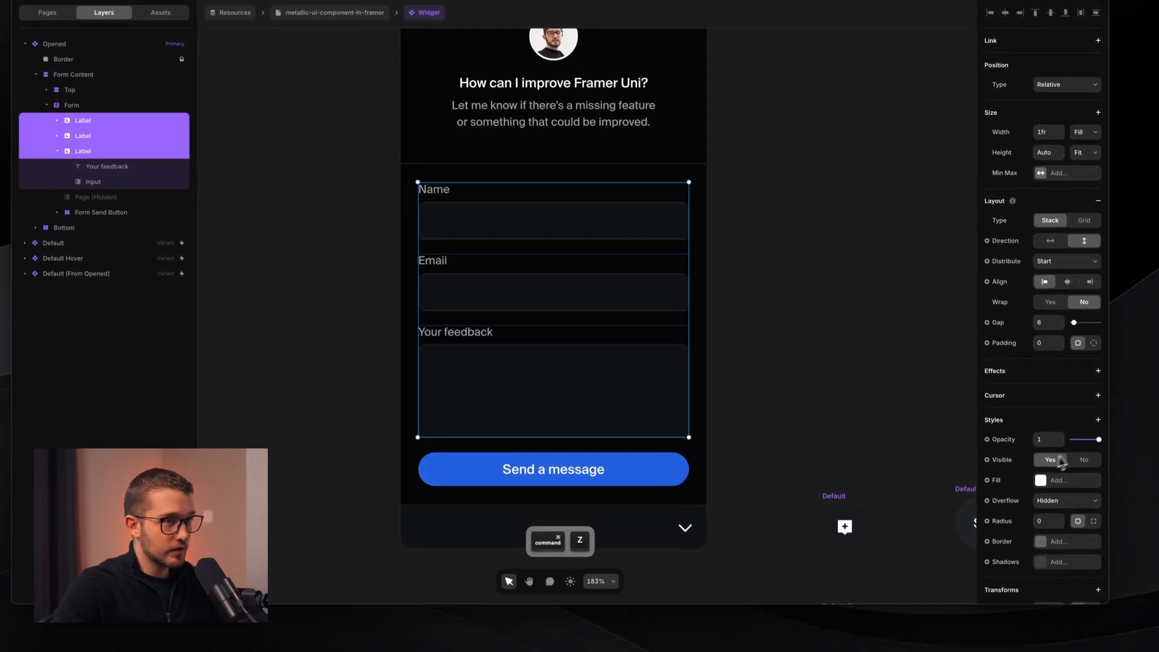
{"action": "left_click", "coordinate": [1083, 459]}
- Make Form Send Button absolutely positioned and stretch it to 290×276 over the form area
{"action": "left_click", "coordinate": [581, 464], "text": "super"}
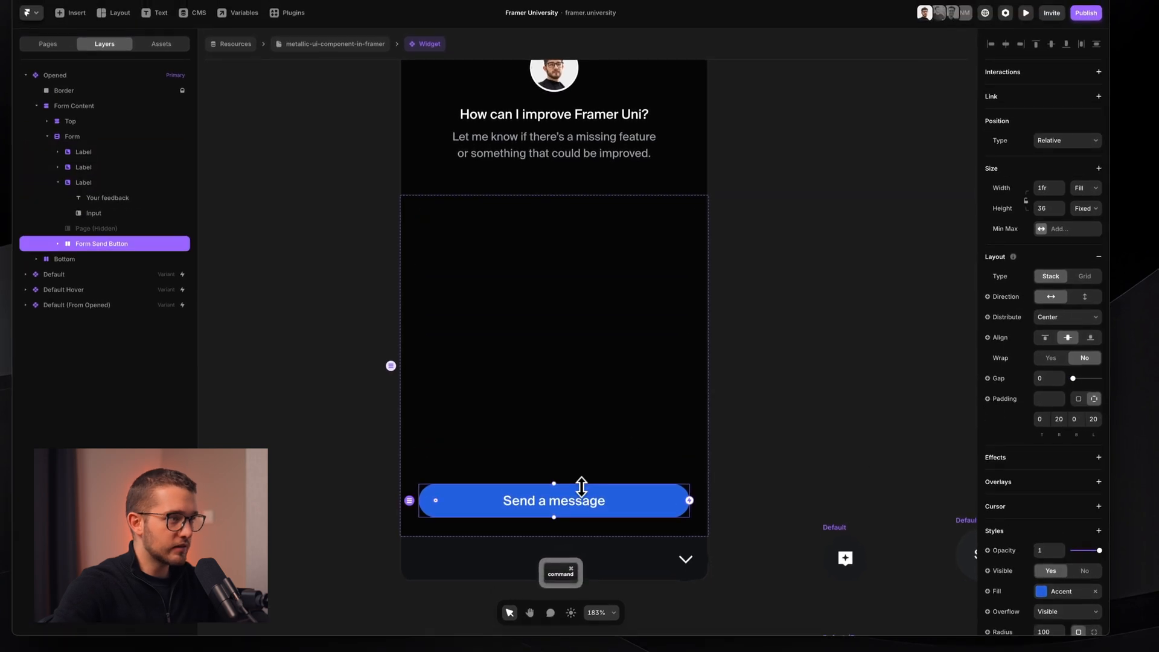
{"action": "left_click_drag", "start_coordinate": [581, 486], "coordinate": [592, 307]}
{"action": "key", "text": "super+z"}
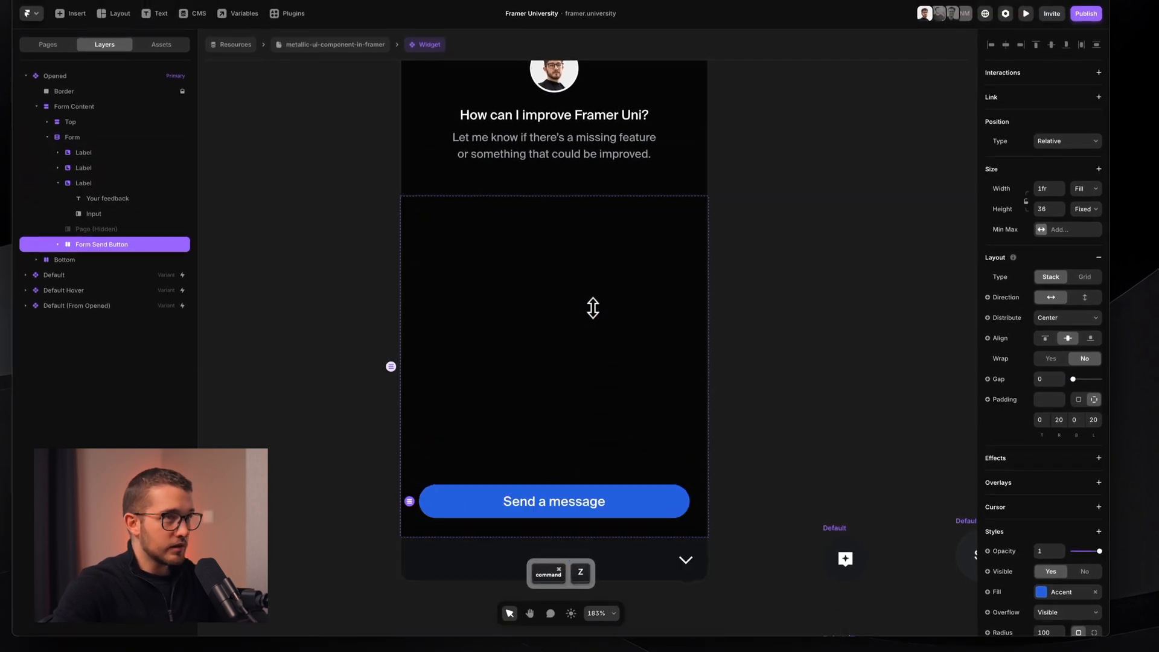
{"action": "left_click", "coordinate": [1078, 143]}
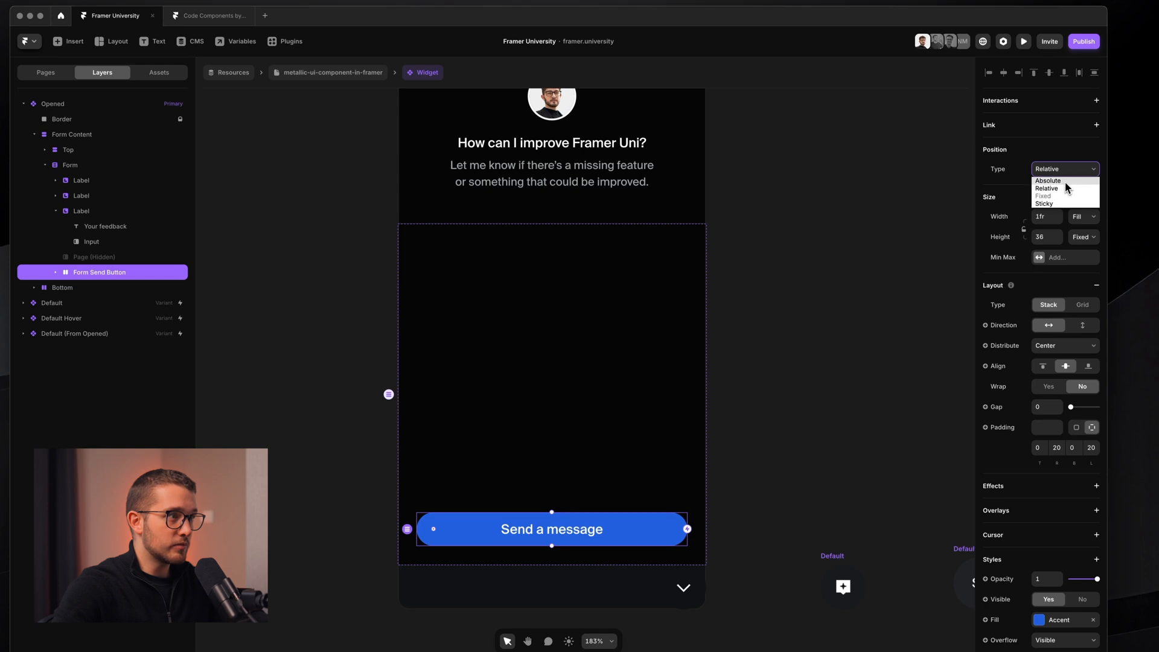
{"action": "left_click", "coordinate": [1050, 180]}
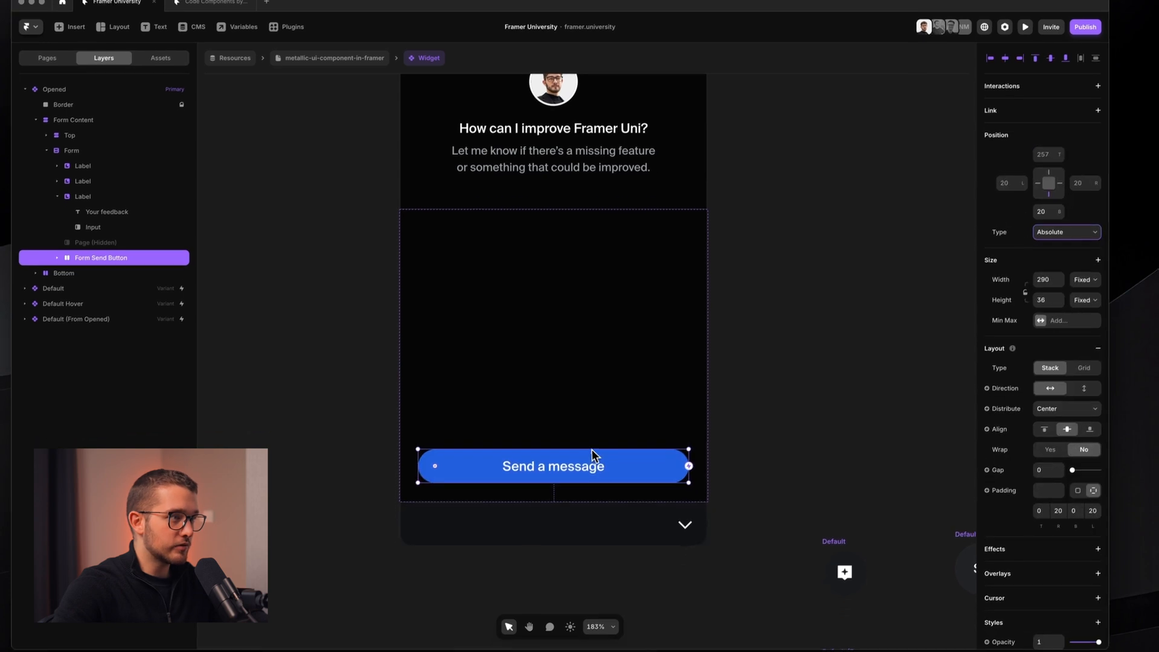
{"action": "left_click_drag", "start_coordinate": [586, 466], "coordinate": [612, 215]}
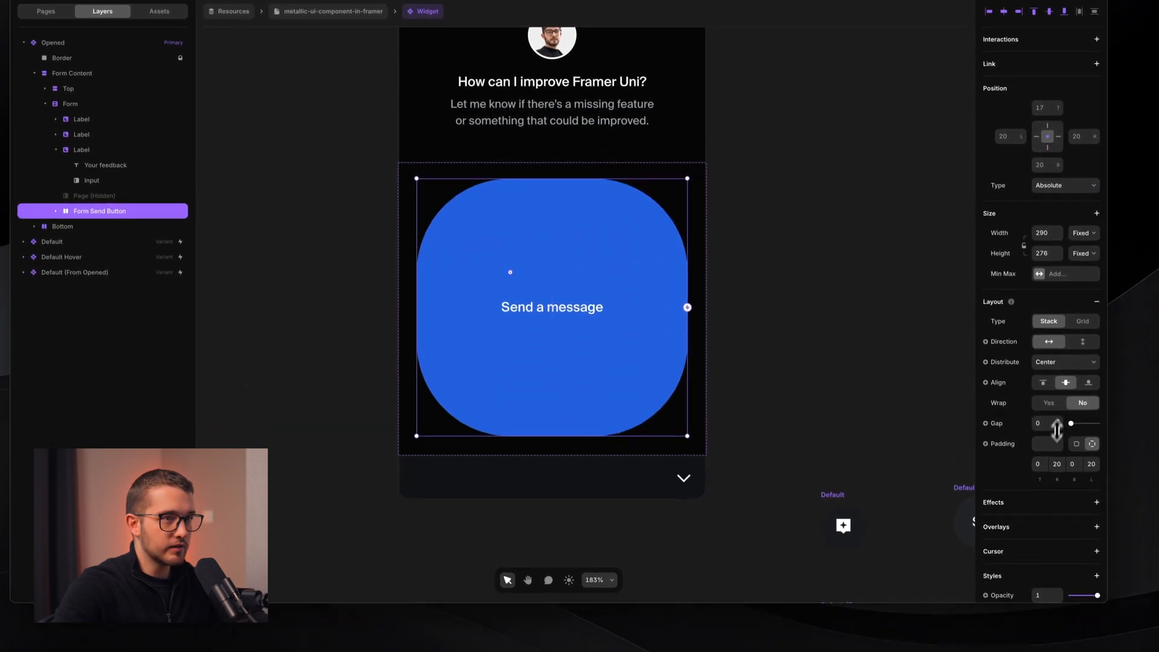
- Set the send button's corner radius to 16
{"action": "scroll", "coordinate": [1029, 426], "scroll_direction": "down", "scroll_amount": 5}
{"action": "left_click_drag", "start_coordinate": [1062, 511], "coordinate": [1058, 588]}
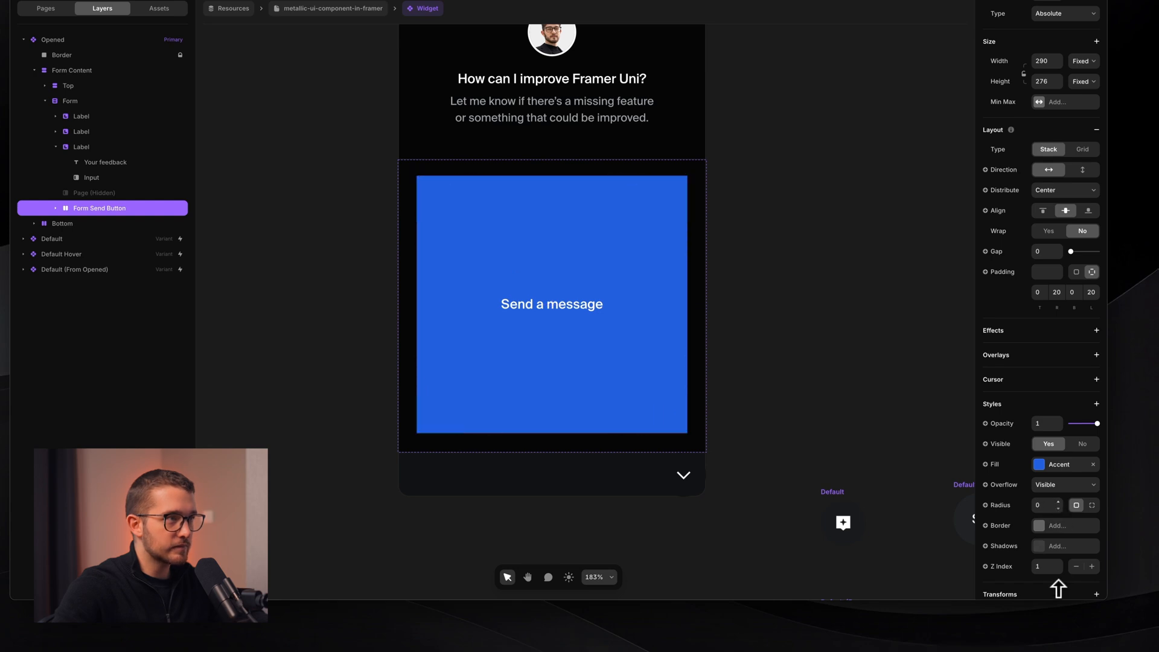
{"action": "left_click_drag", "start_coordinate": [1057, 549], "coordinate": [1057, 549]}
{"action": "scroll", "coordinate": [740, 432], "scroll_direction": "down", "scroll_amount": 4}
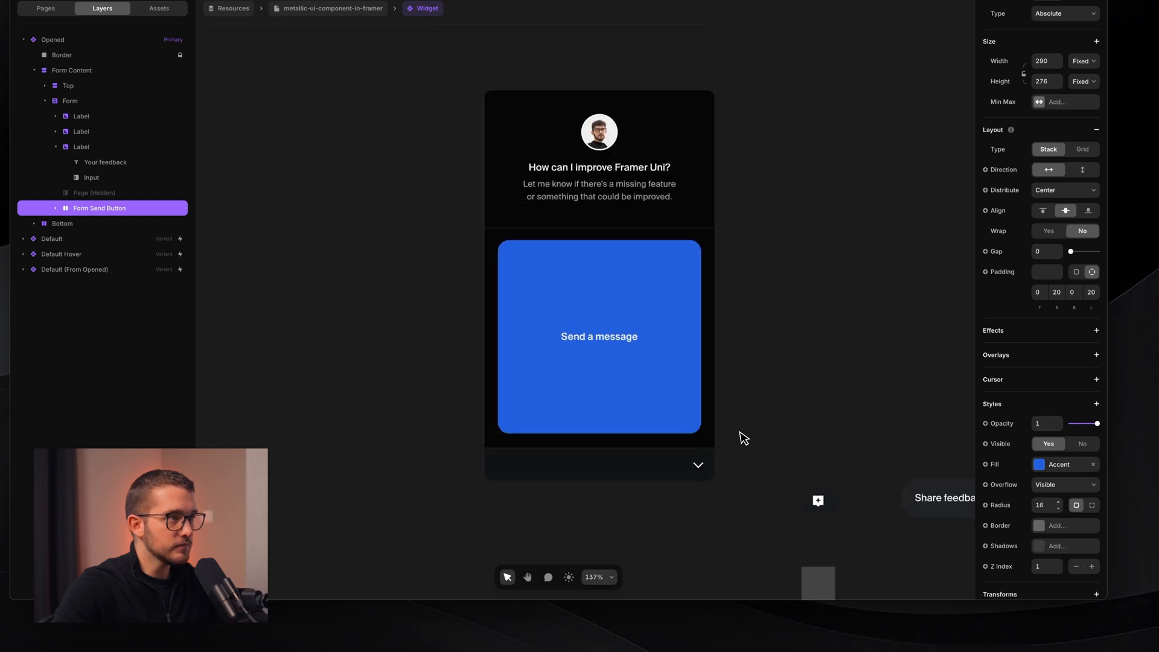
{"action": "scroll", "coordinate": [740, 432], "scroll_direction": "down", "scroll_amount": 1}
{"action": "scroll", "coordinate": [740, 432], "scroll_direction": "up", "scroll_amount": 3}
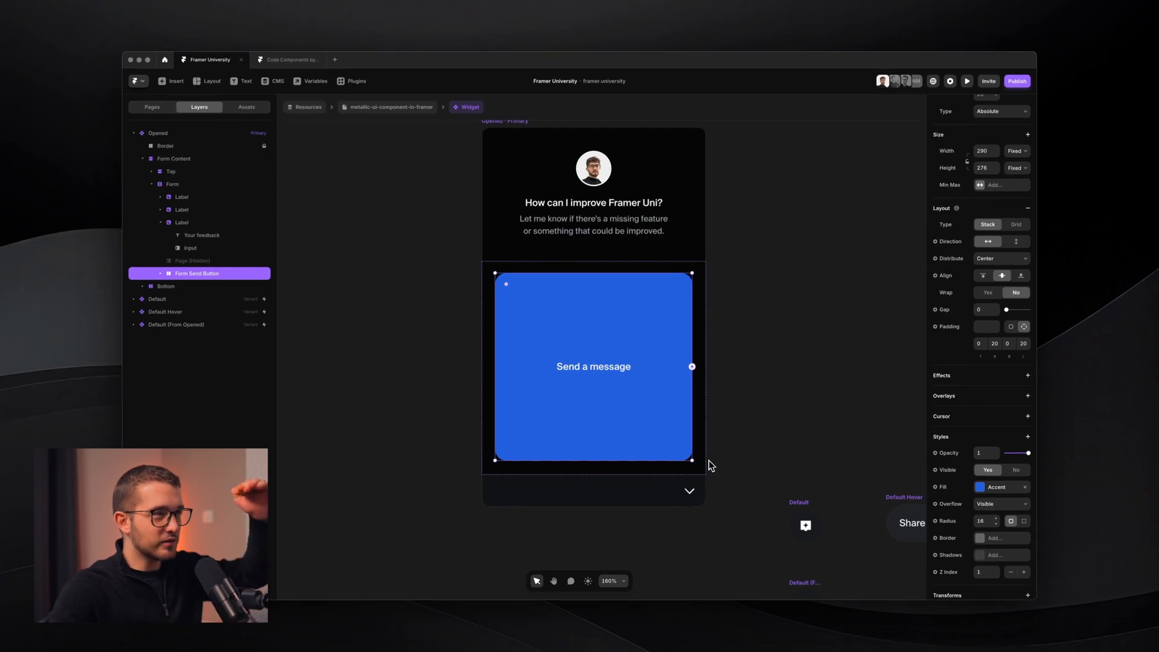
- Make the hidden Spinner visible, try an Accent fill on its ring, then undo it
{"action": "left_click", "coordinate": [613, 370], "text": "super"}
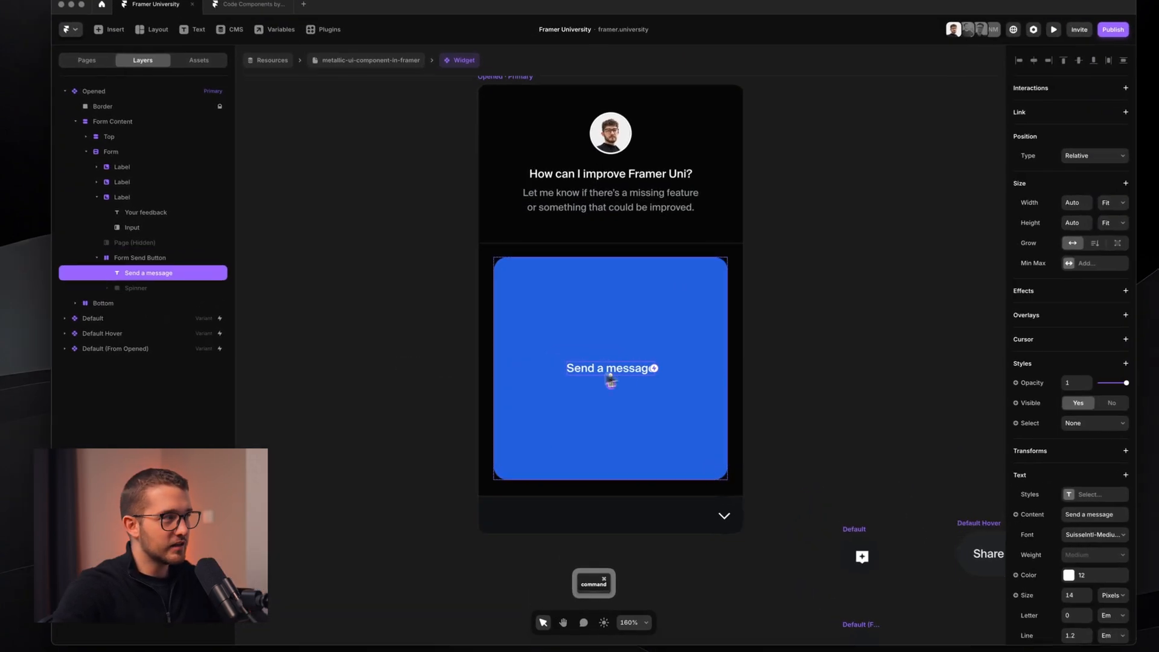
{"action": "left_click", "coordinate": [158, 290]}
{"action": "left_click", "coordinate": [1050, 362]}
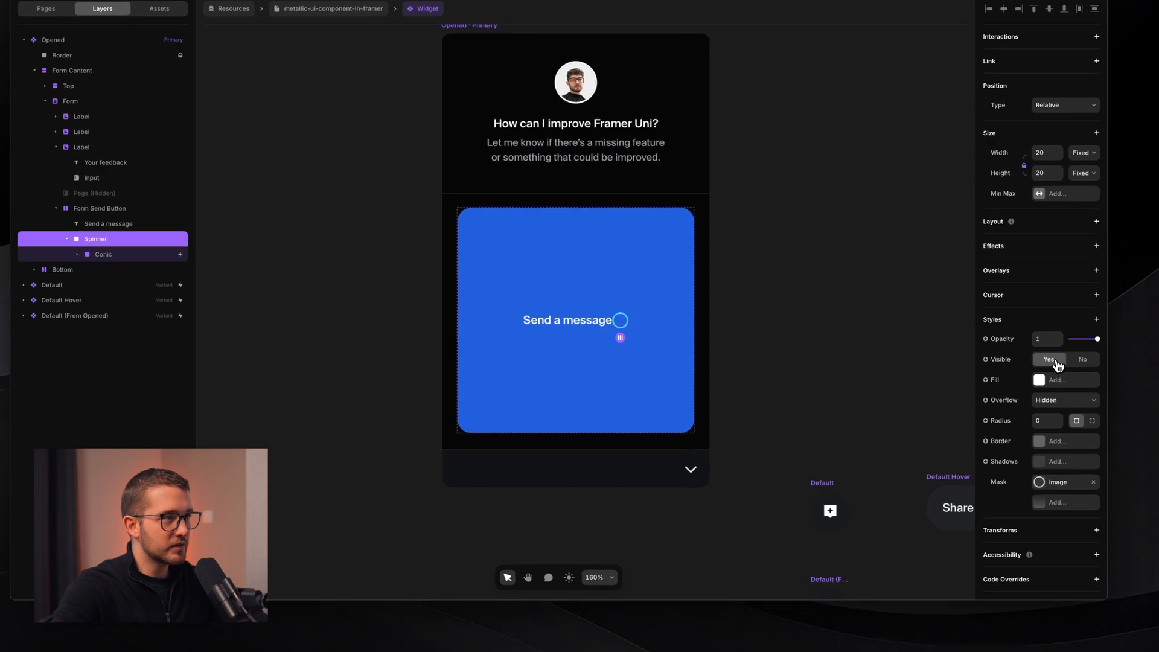
{"action": "scroll", "coordinate": [642, 308], "scroll_direction": "up", "scroll_amount": 5}
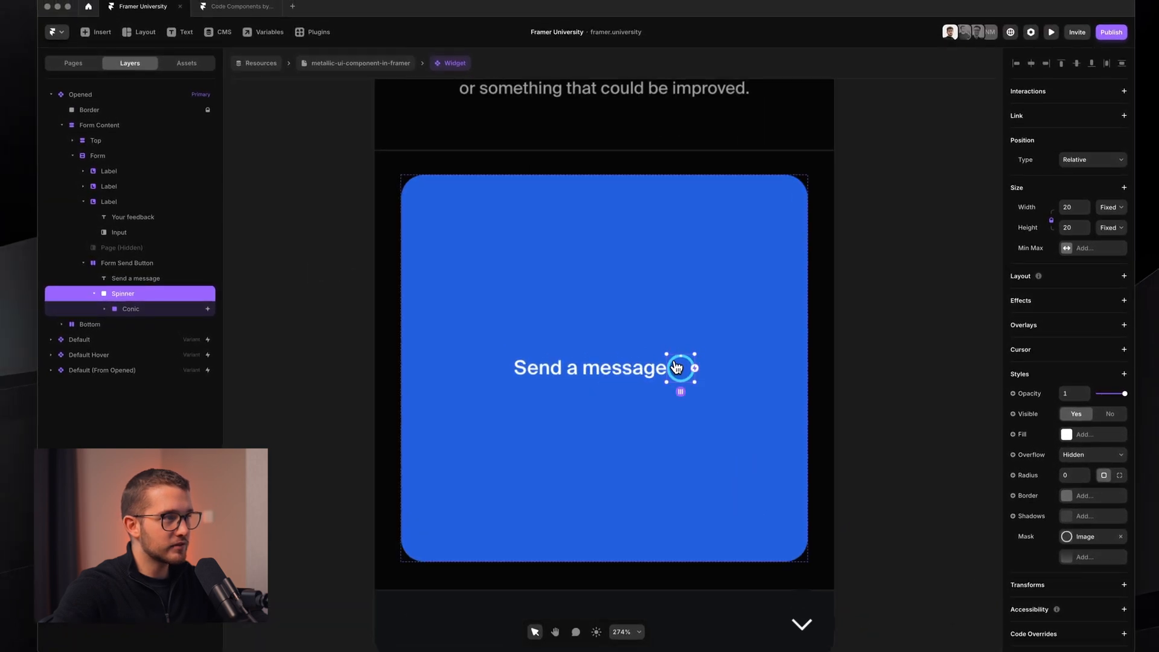
{"action": "scroll", "coordinate": [677, 367], "scroll_direction": "up", "scroll_amount": 4}
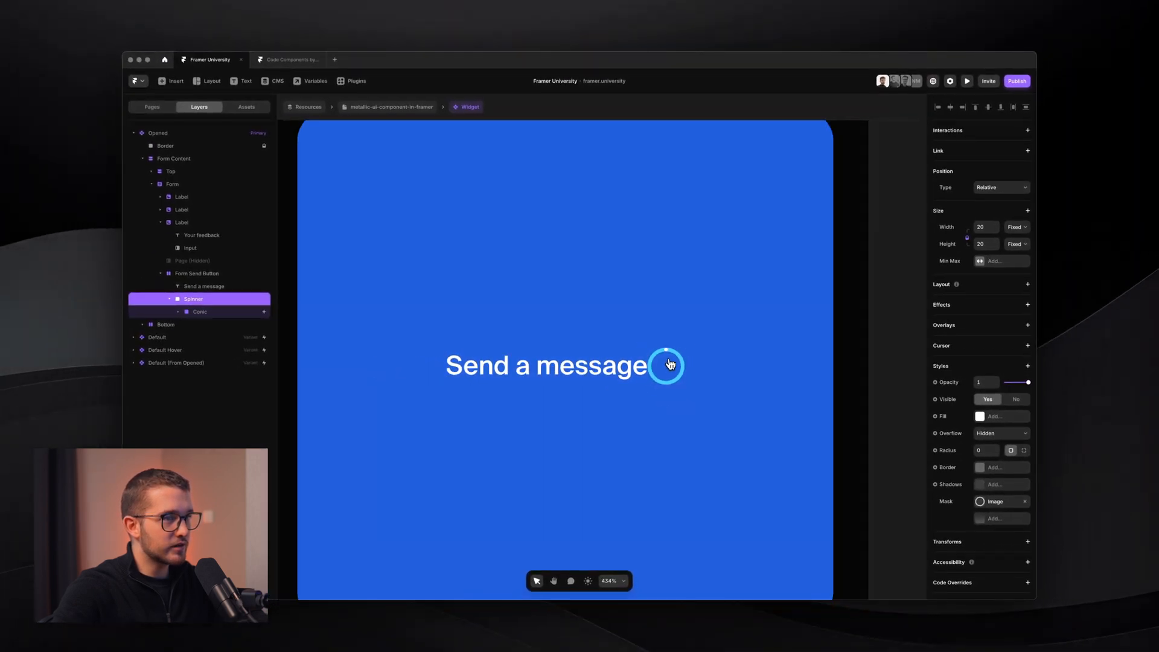
{"action": "left_click", "coordinate": [182, 312]}
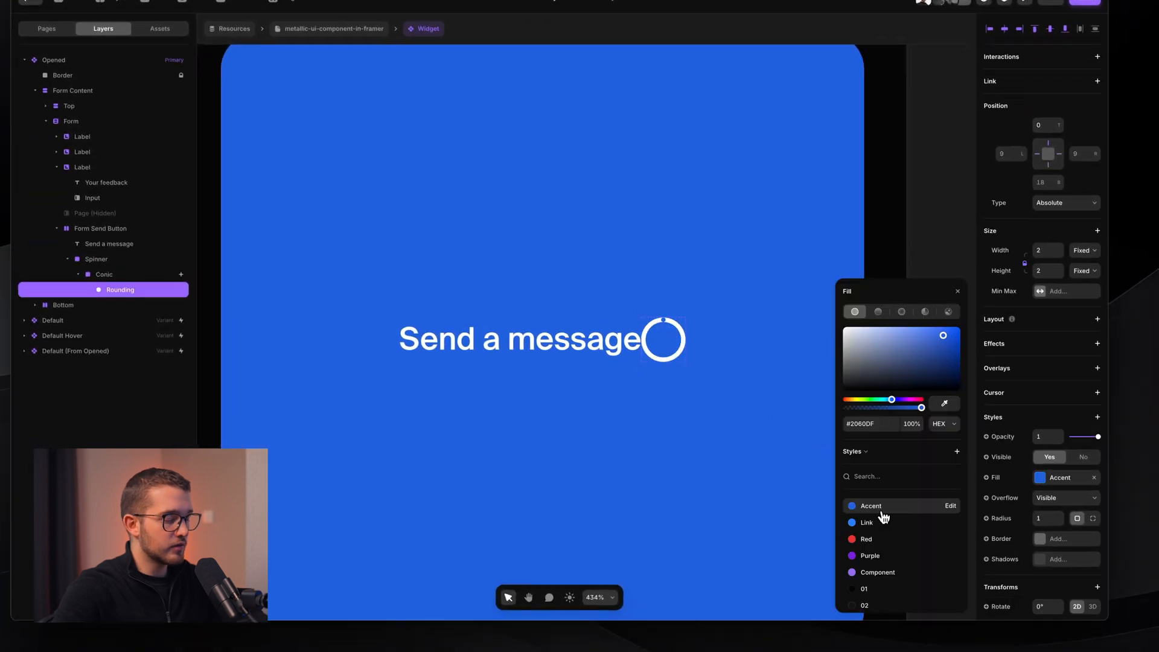
{"action": "key", "text": "ctrl+z"}
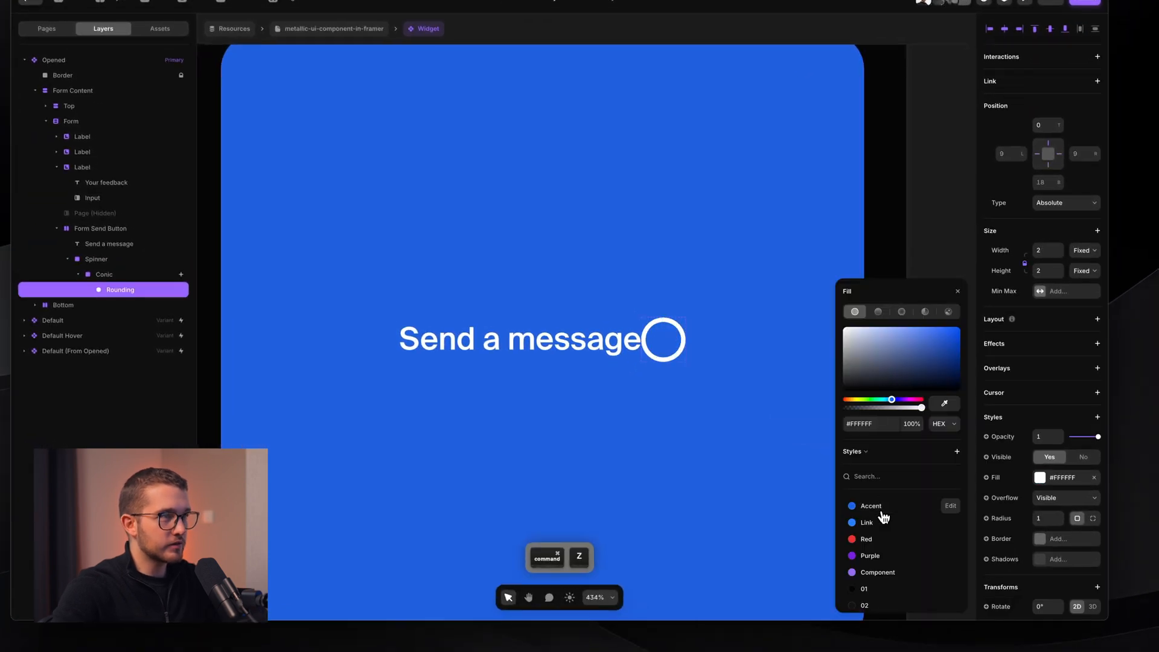
{"action": "left_click", "coordinate": [957, 291]}
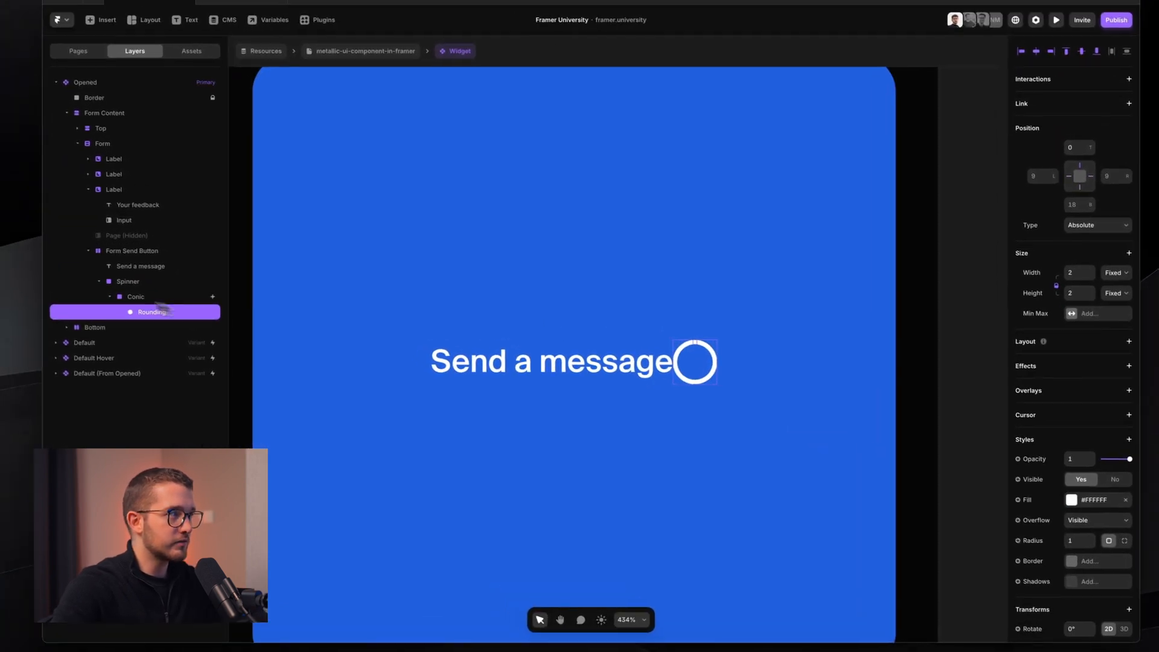
- Delete the Spinner layer from the send button
{"action": "left_click", "coordinate": [161, 282]}
{"action": "key", "text": "BackSpace"}
{"action": "scroll", "coordinate": [406, 398], "scroll_direction": "down", "scroll_amount": 3}
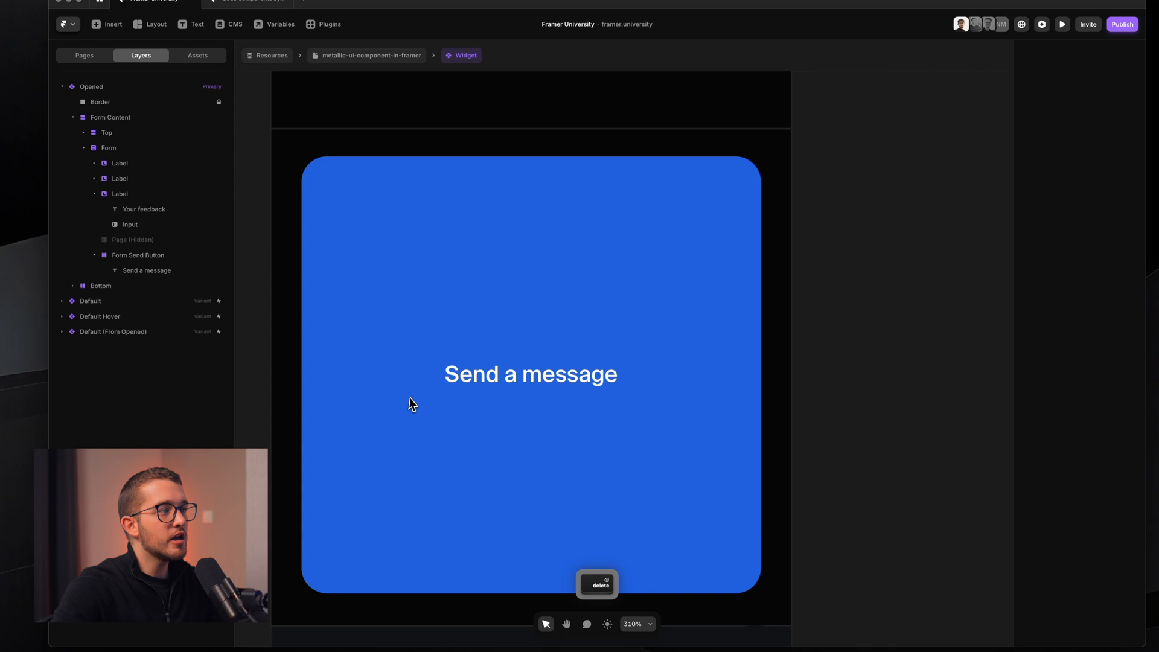
{"action": "scroll", "coordinate": [412, 403], "scroll_direction": "down", "scroll_amount": 5}
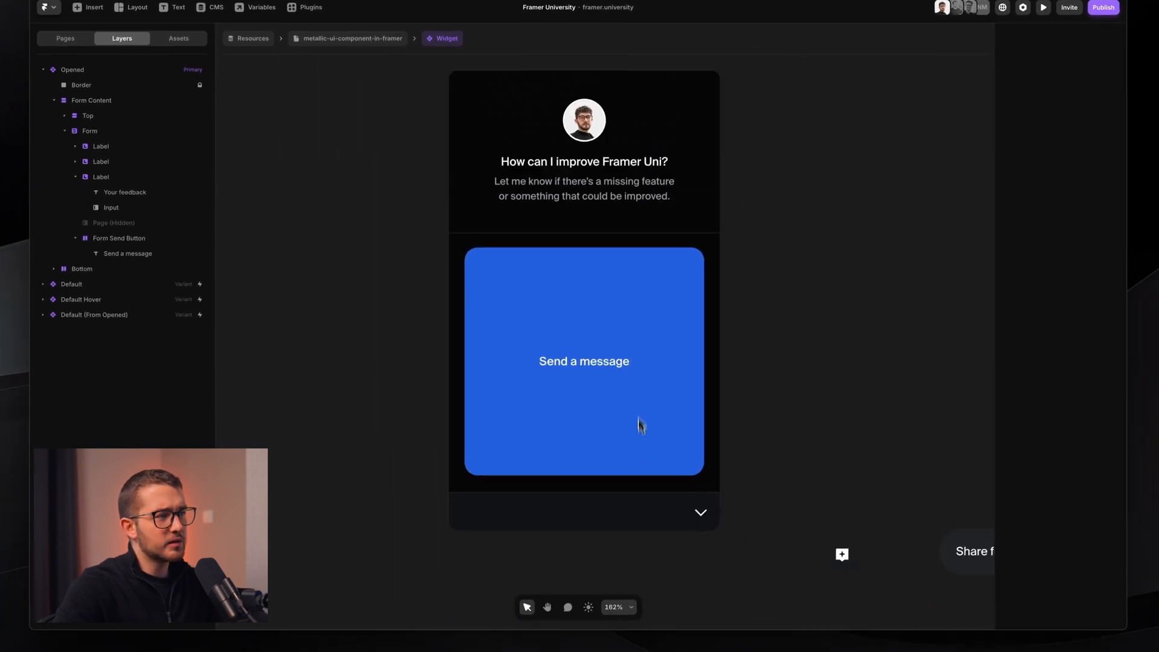
{"action": "left_click", "coordinate": [635, 438]}
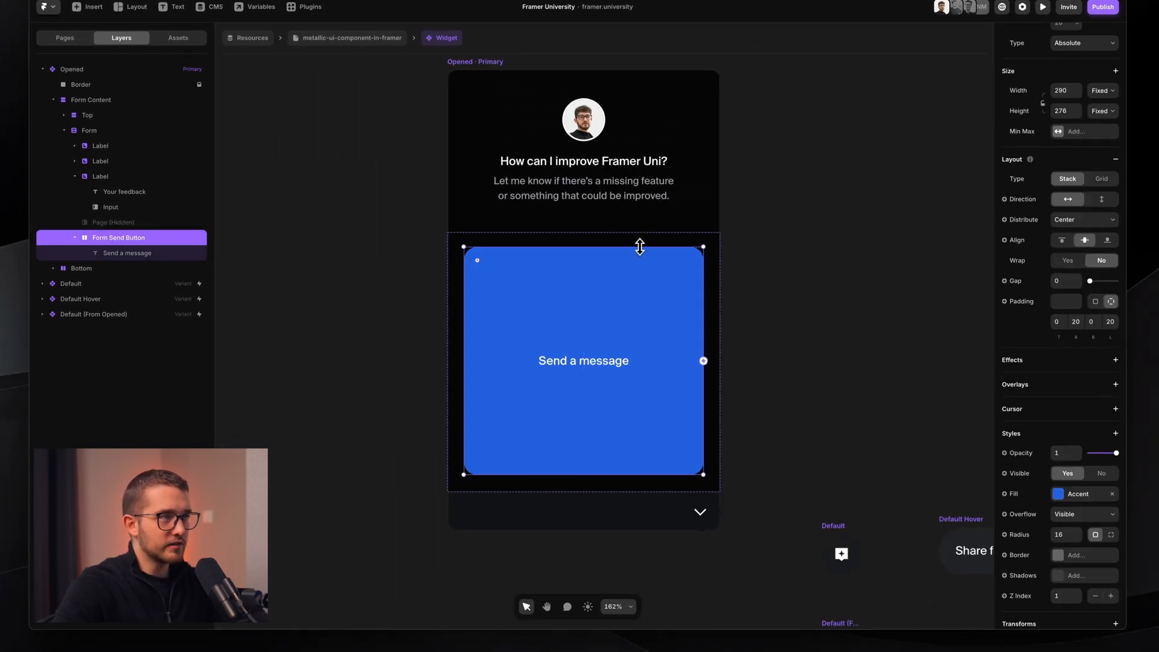
- Trim the send button height to 273 and change its label to 'Message sent!'
{"action": "left_click_drag", "start_coordinate": [640, 246], "coordinate": [639, 248]}
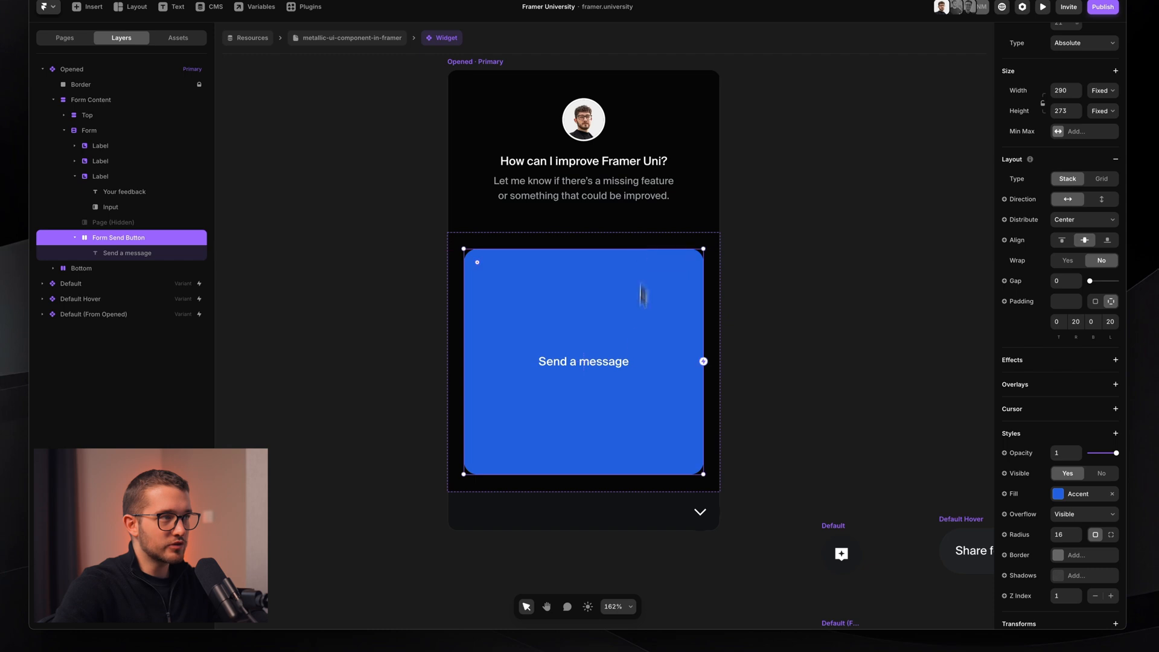
{"action": "double_click", "coordinate": [588, 369]}
{"action": "key", "text": "super+a"}
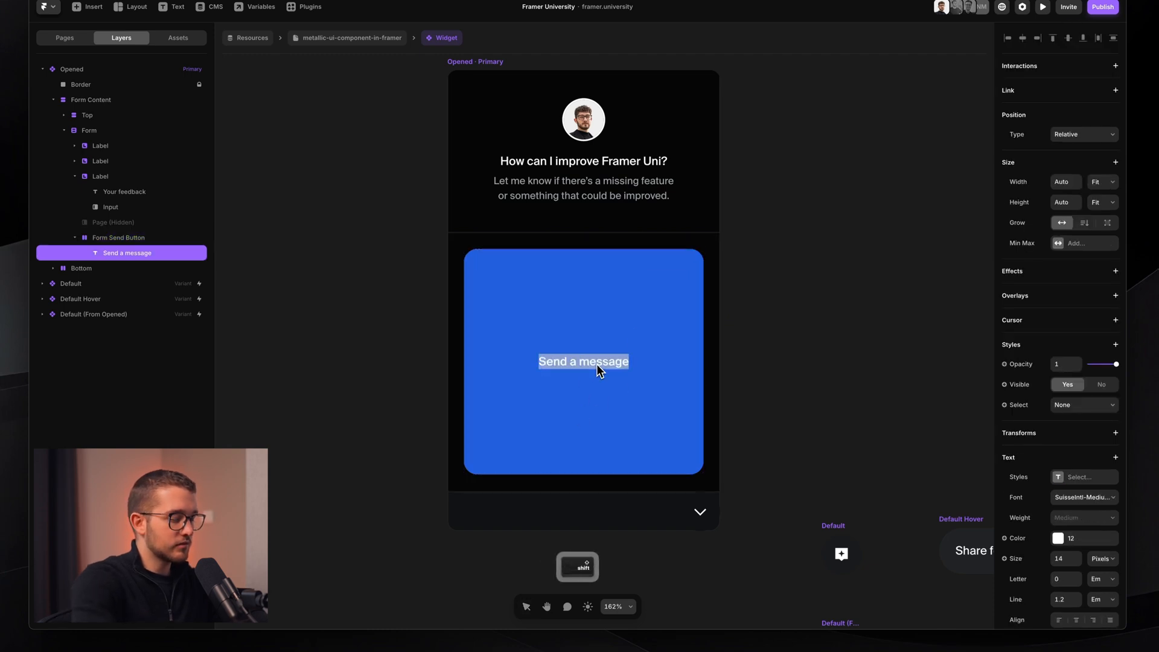
{"action": "type", "text": "Mees"}
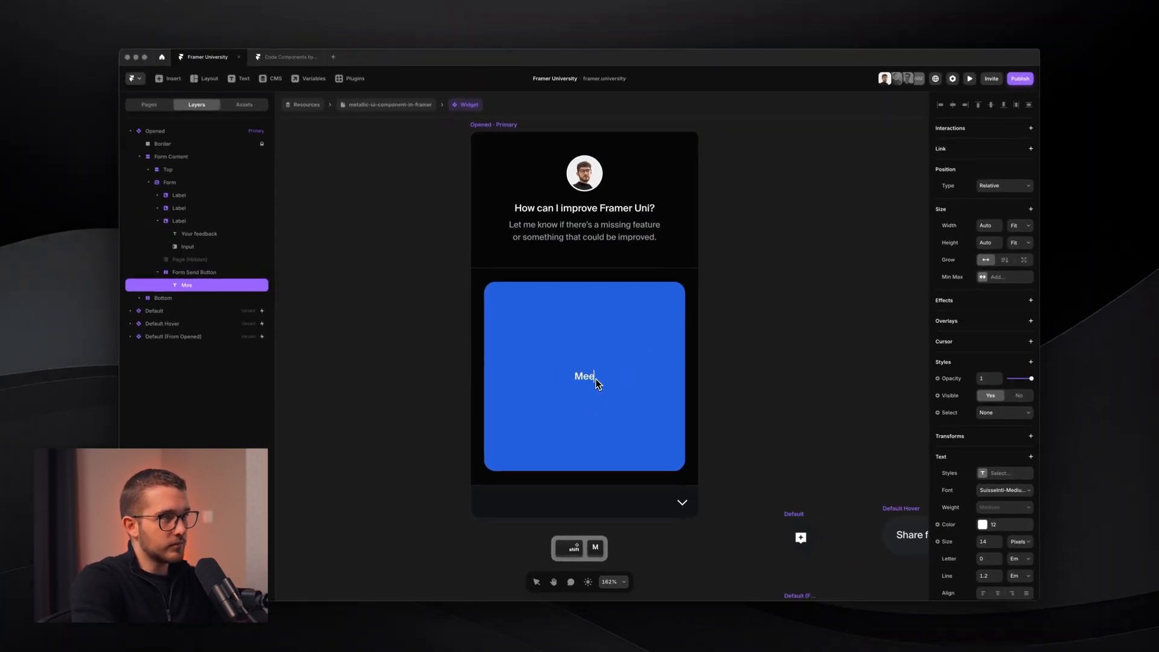
{"action": "key", "text": "BackSpace"}
{"action": "key", "text": "BackSpace"}
{"action": "type", "text": "ssage sent!"}
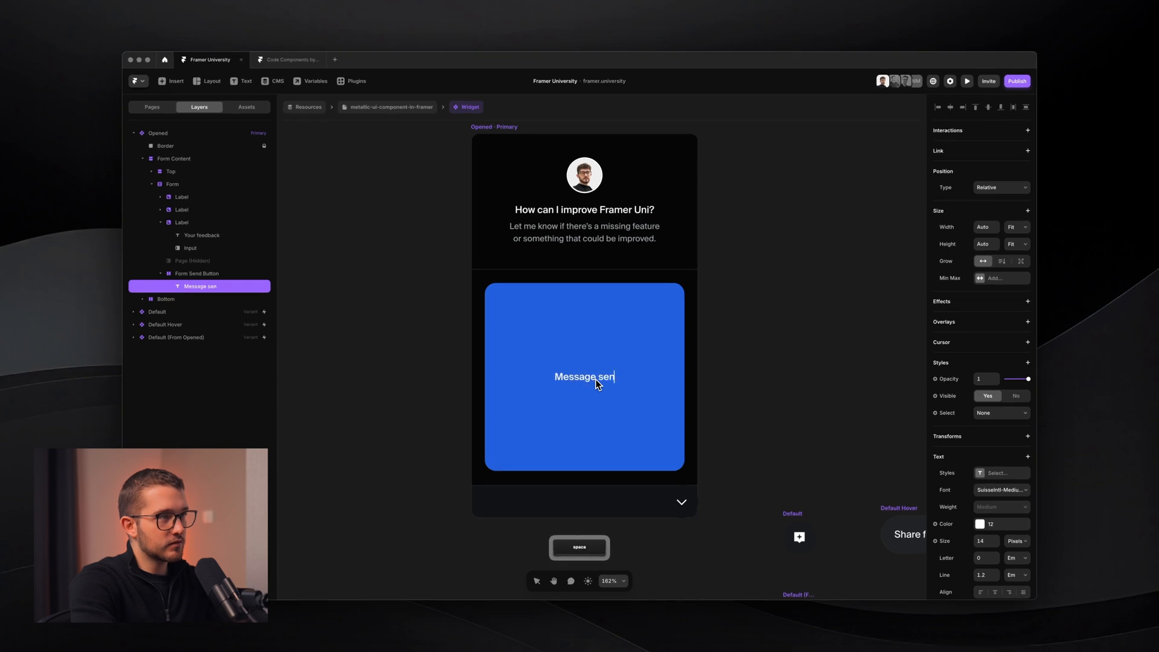
{"action": "key", "text": "Escape"}
{"action": "key", "text": "Escape"}
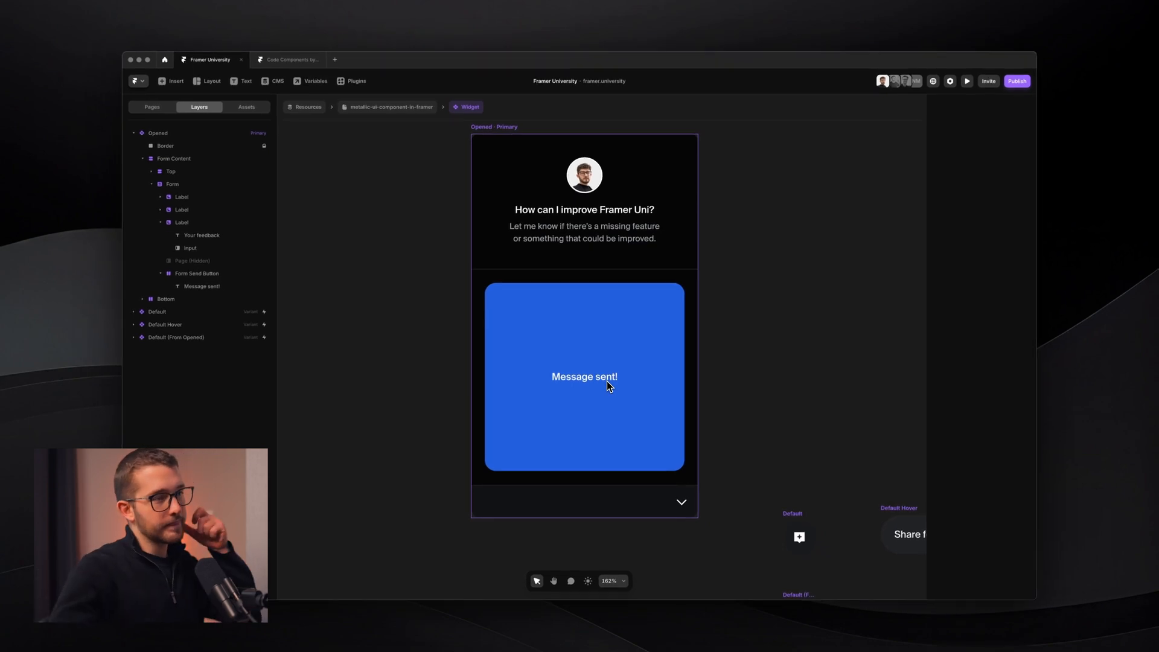
{"action": "scroll", "coordinate": [606, 382], "scroll_direction": "down", "scroll_amount": 5}
{"action": "scroll", "coordinate": [606, 381], "scroll_direction": "up", "scroll_amount": 5}
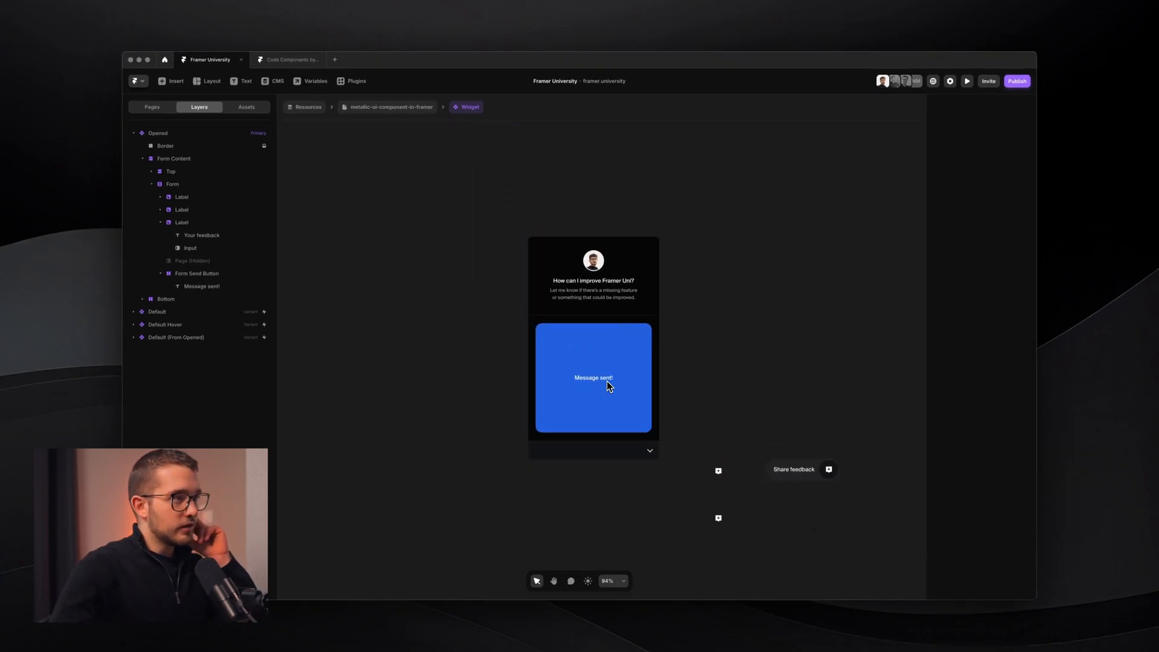
- Set the send button's corner radius to 0 and preview the widget on the live site
{"action": "left_click", "coordinate": [628, 336]}
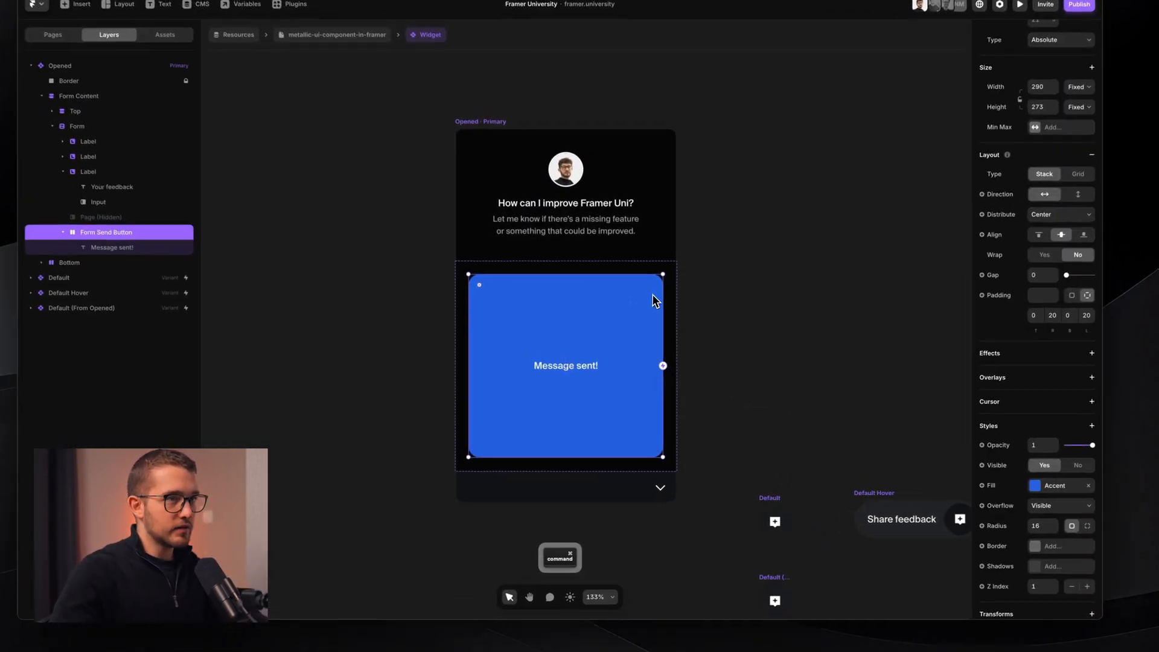
{"action": "scroll", "coordinate": [630, 335], "scroll_direction": "up", "scroll_amount": 2}
{"action": "scroll", "coordinate": [1026, 483], "scroll_direction": "down", "scroll_amount": 1}
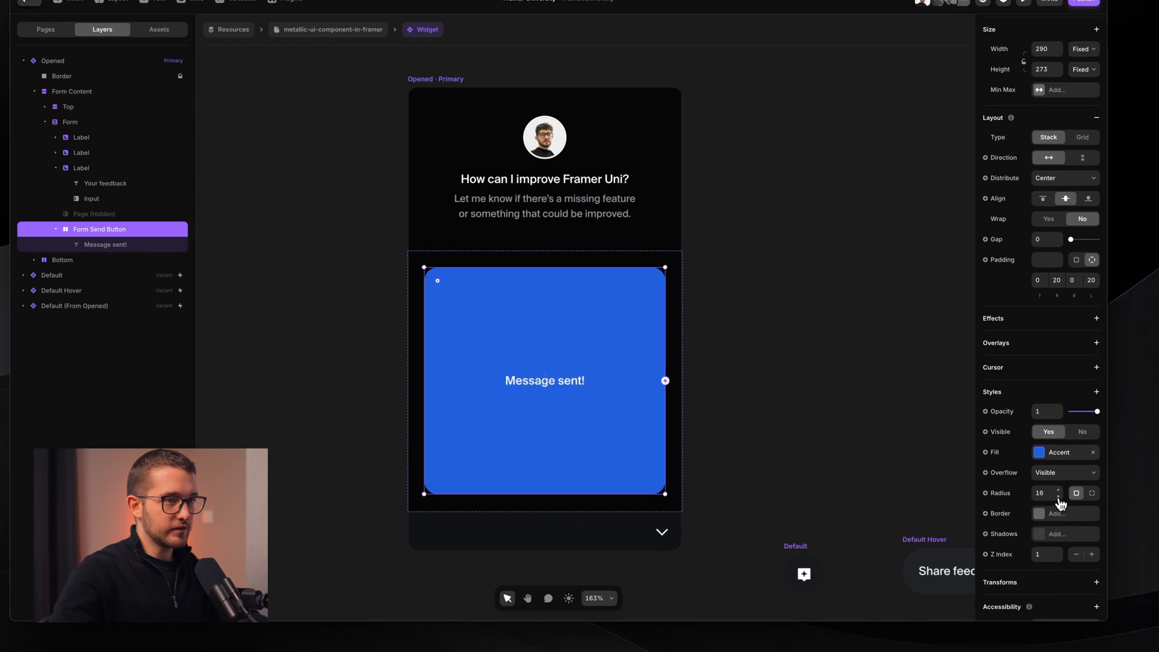
{"action": "left_click_drag", "start_coordinate": [1059, 498], "coordinate": [1060, 498]}
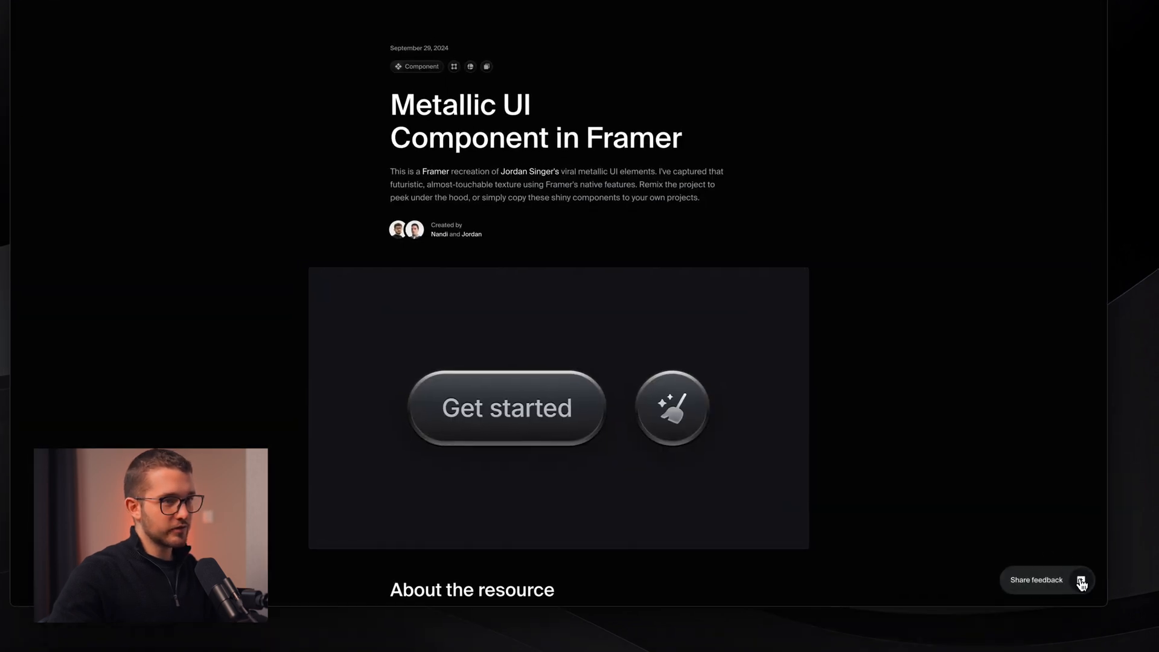
{"action": "left_click", "coordinate": [1074, 580]}
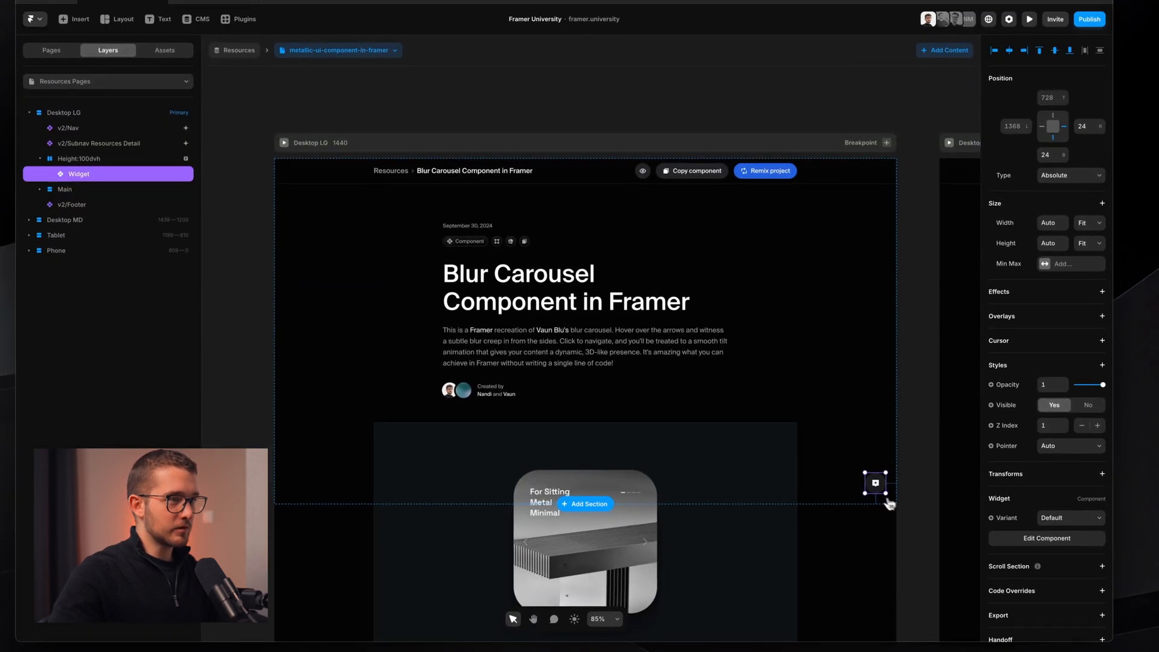
- Reopen the Widget component and undo edits to restore the 'Send a message' label and spinner
{"action": "double_click", "coordinate": [869, 447]}
{"action": "scroll", "coordinate": [568, 184], "scroll_direction": "left", "scroll_amount": 3}
{"action": "left_click", "coordinate": [569, 248]}
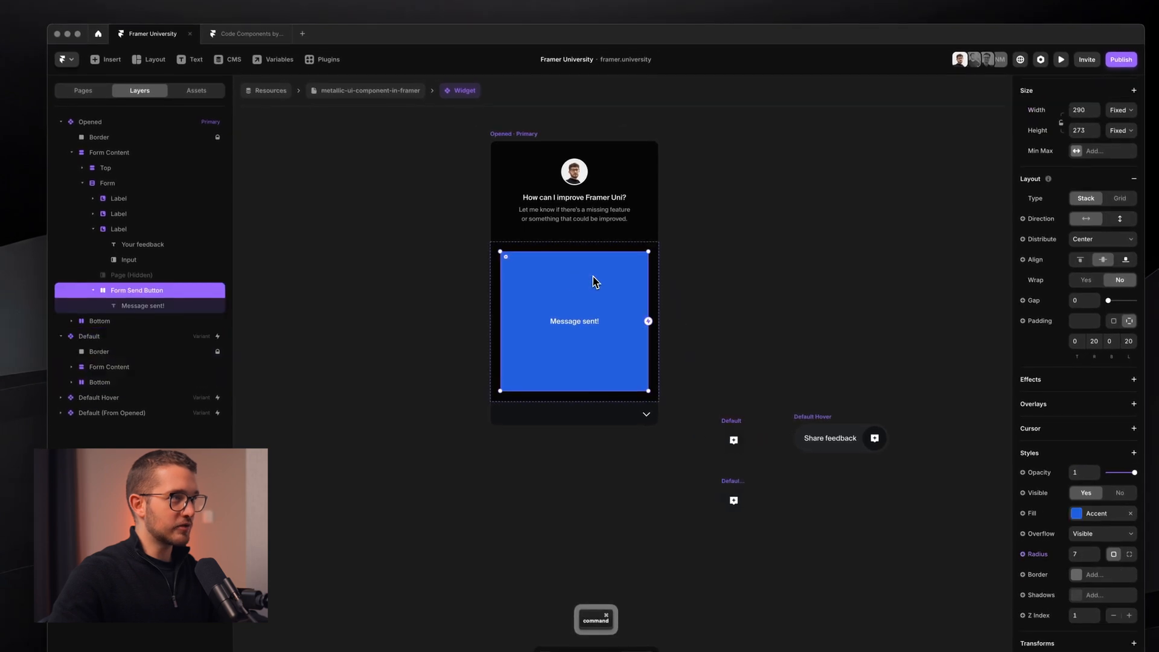
{"action": "scroll", "coordinate": [568, 246], "scroll_direction": "up", "scroll_amount": 3}
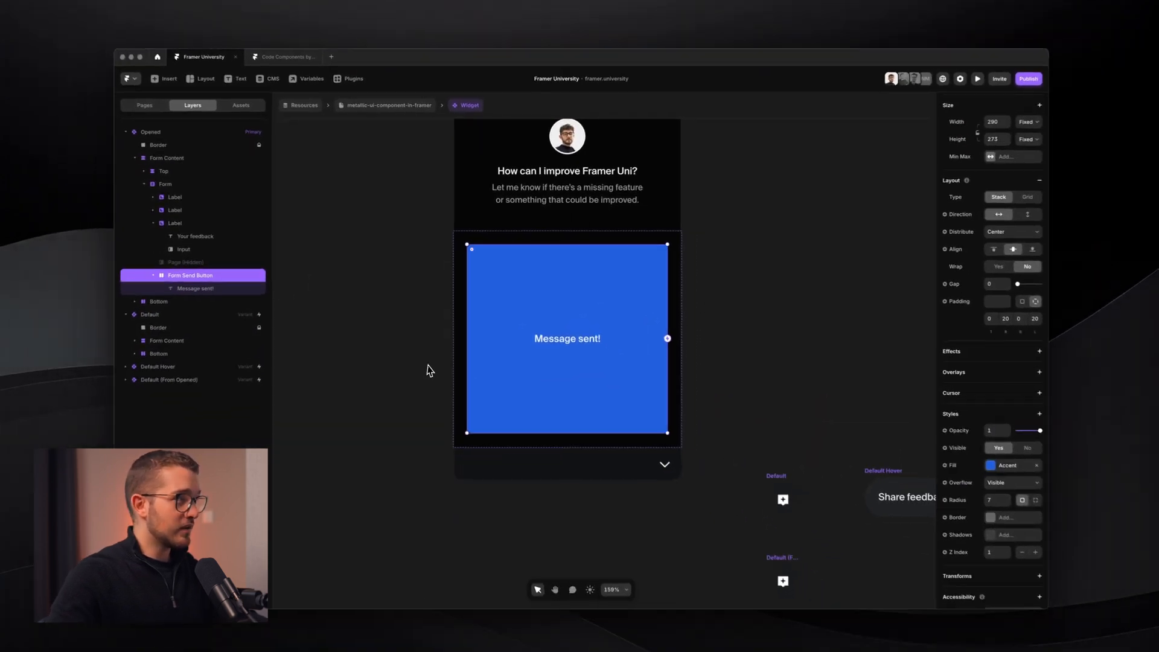
{"action": "key", "text": "super+z"}
{"action": "key", "text": "super+z"}
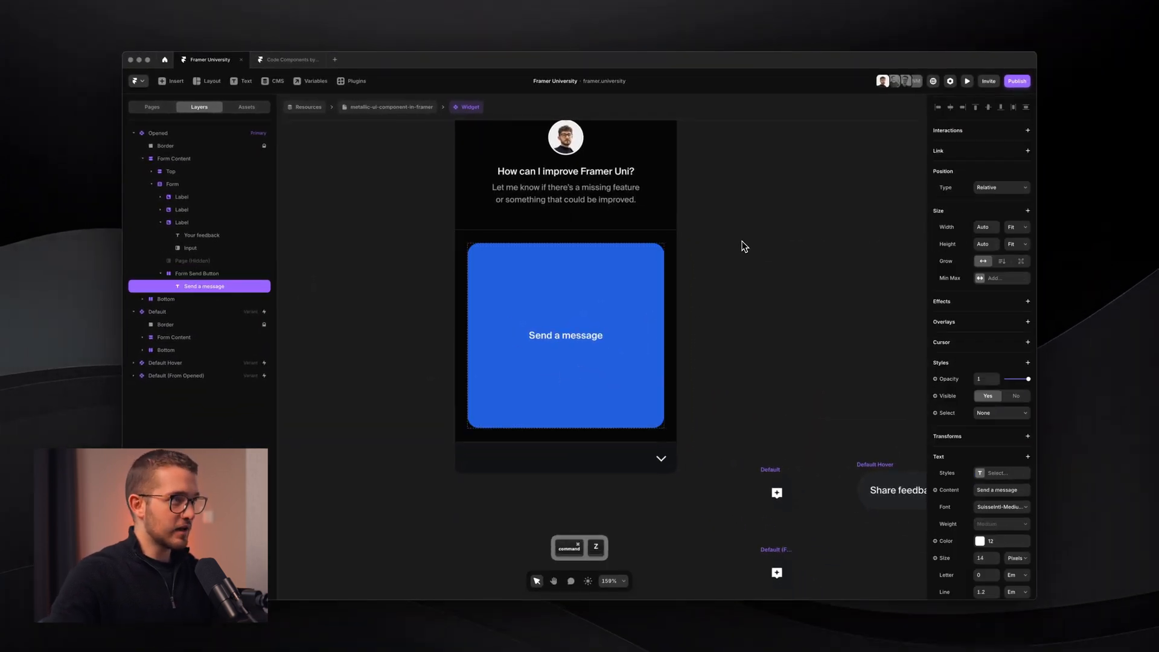
{"action": "key", "text": "super+z"}
{"action": "key", "text": "super+z"}
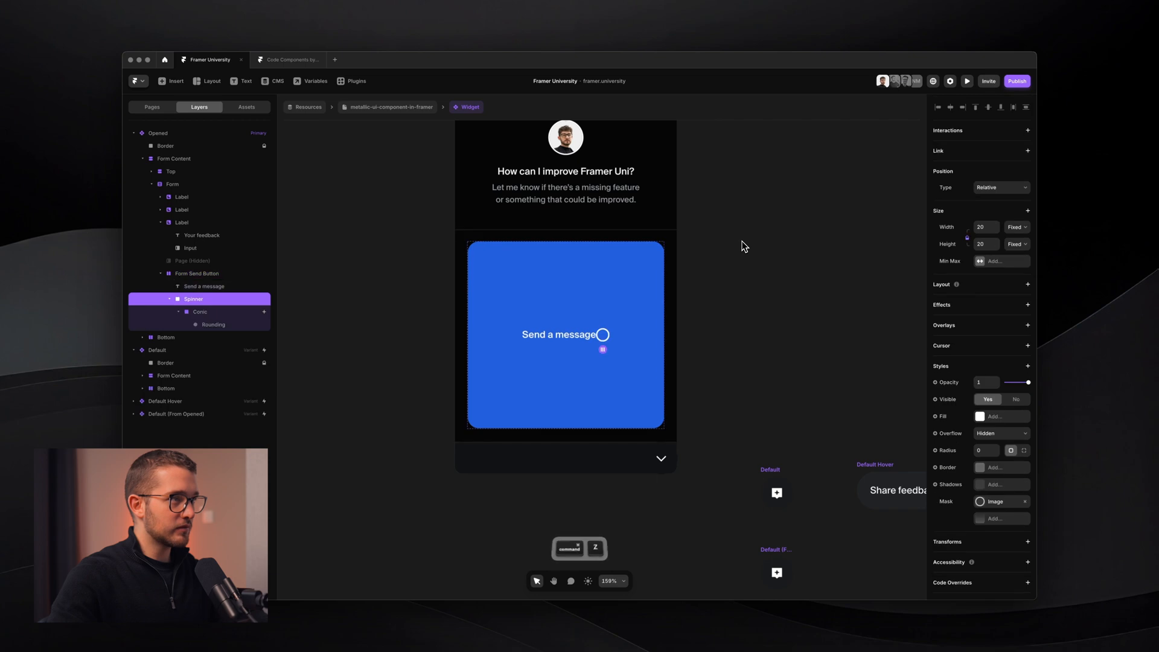
{"action": "key", "text": "super+z"}
{"action": "key", "text": "super+z"}
{"action": "key", "text": "super+z"}
{"action": "key", "text": "super+z"}
{"action": "key", "text": "super+z"}
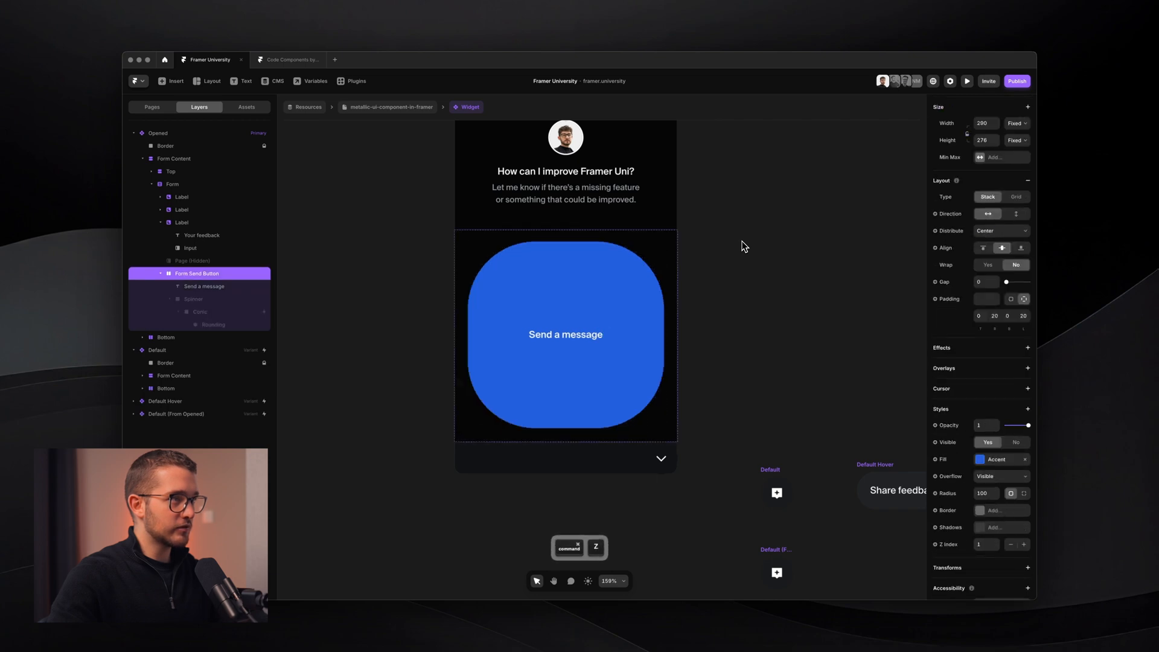
{"action": "left_click", "coordinate": [743, 241]}
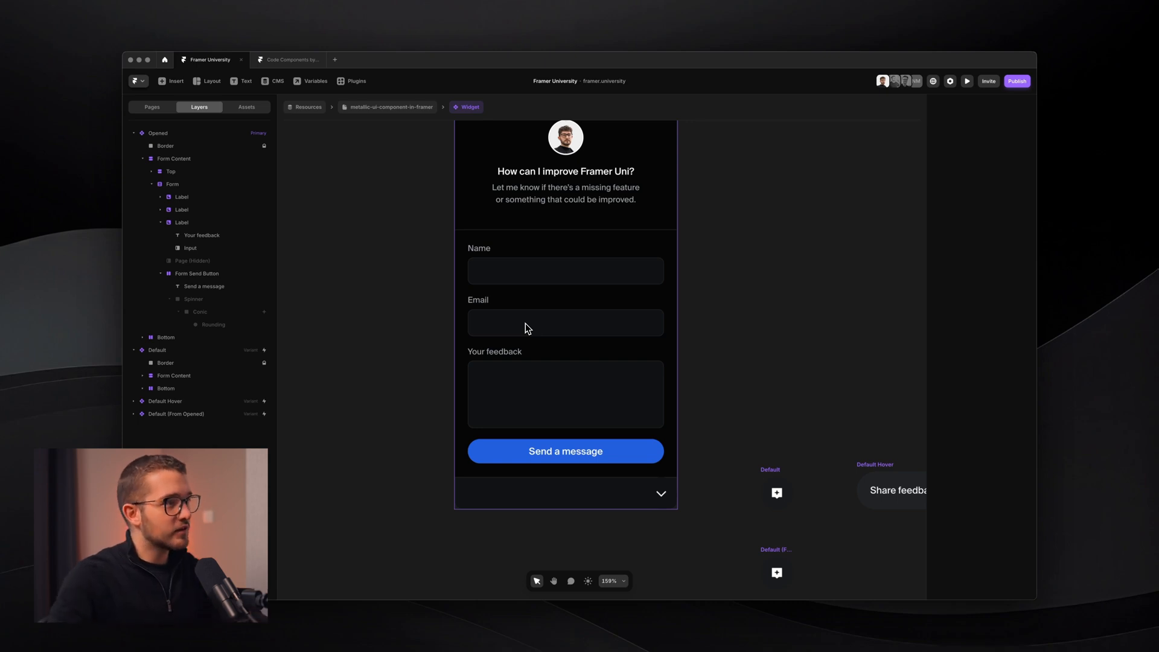
{"action": "left_click", "coordinate": [599, 446], "text": "super"}
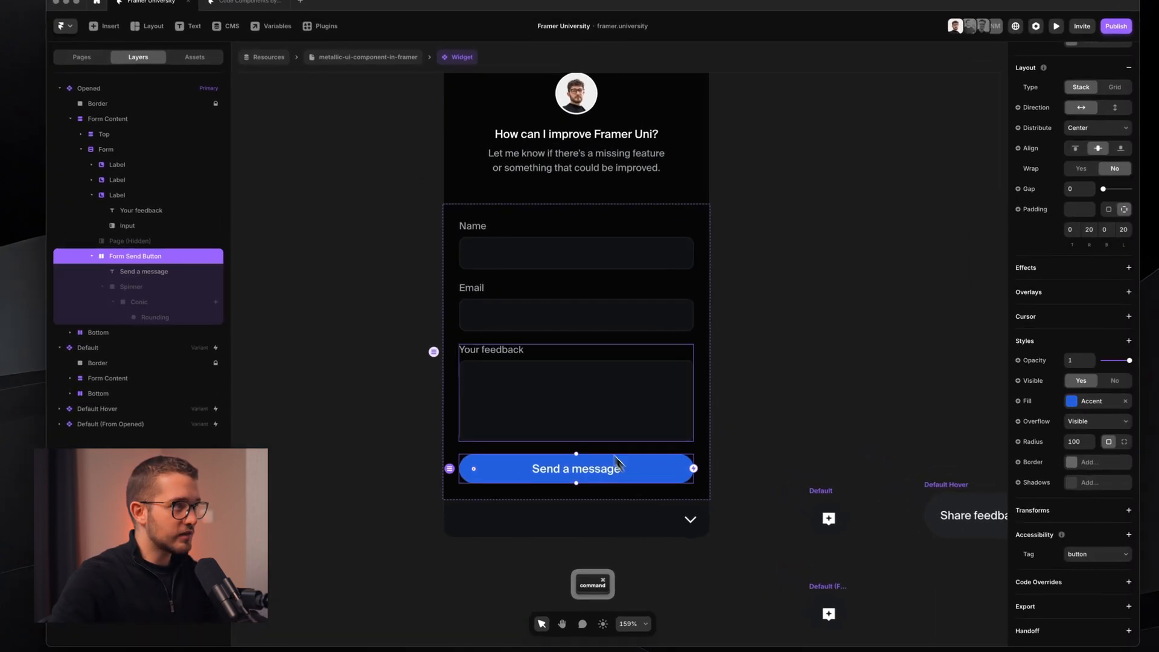
{"action": "left_click", "coordinate": [275, 187]}
{"action": "left_click", "coordinate": [644, 464], "text": "super"}
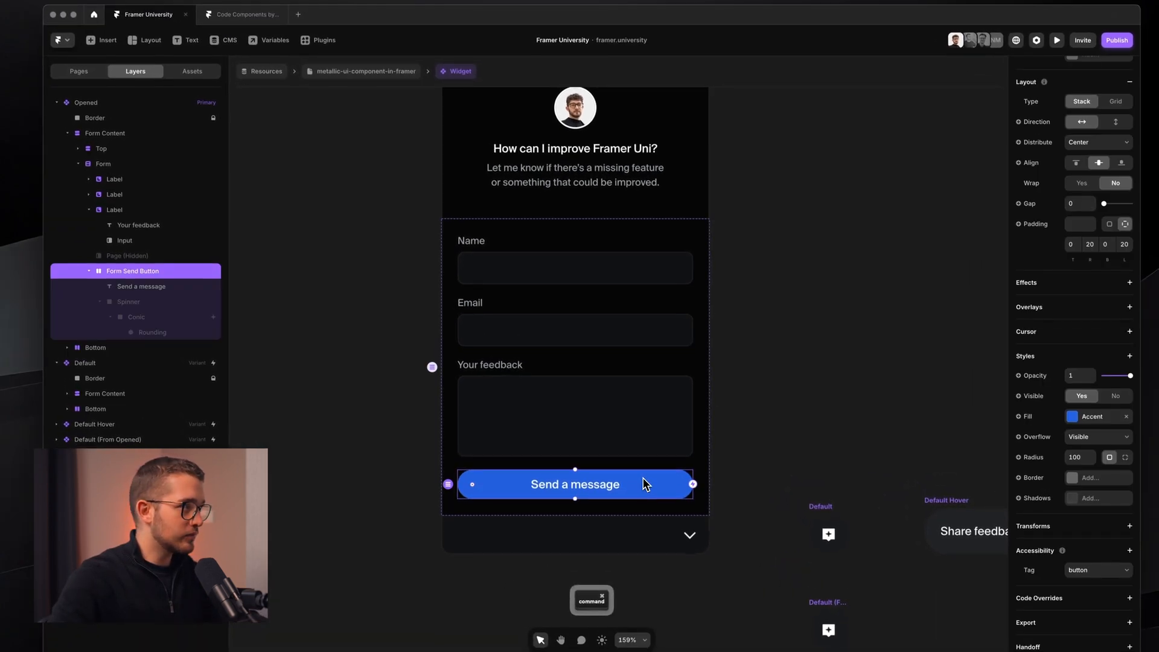
{"action": "left_click", "coordinate": [326, 331]}
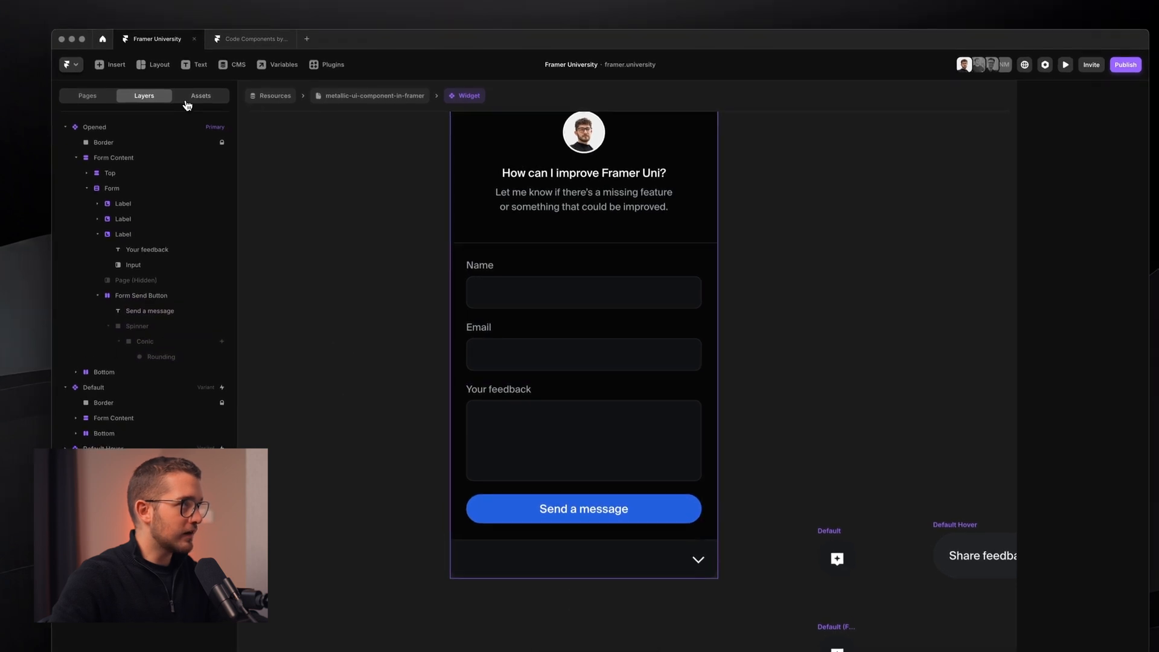
{"action": "left_click", "coordinate": [199, 97]}
{"action": "left_click", "coordinate": [88, 97]}
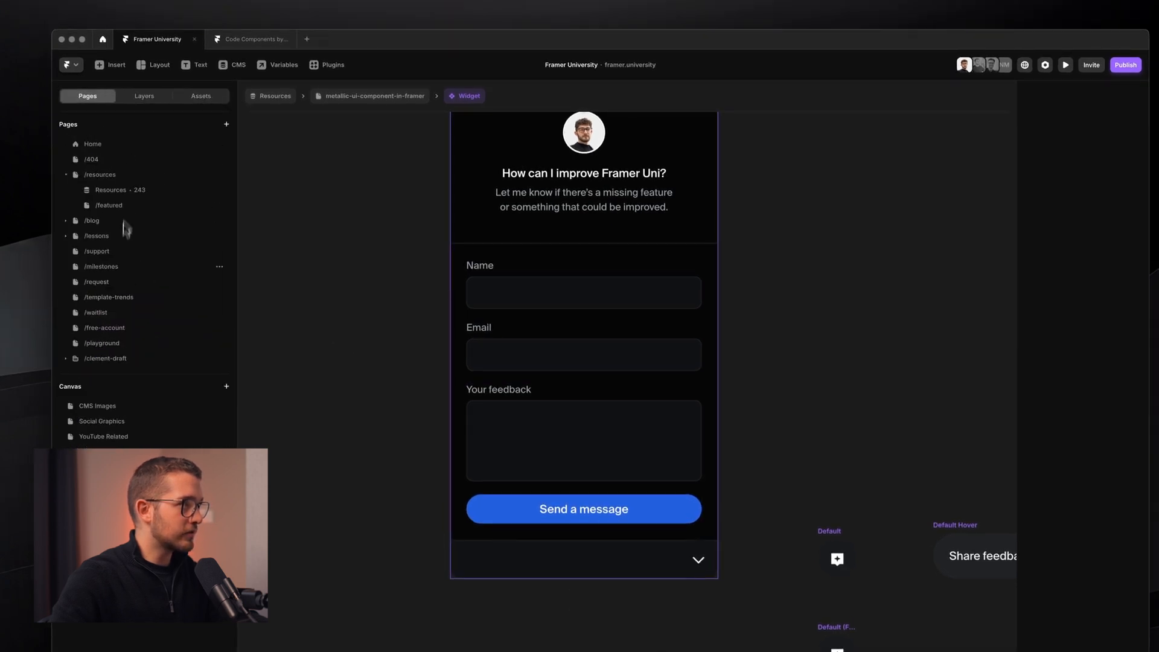
{"action": "left_click", "coordinate": [114, 317]}
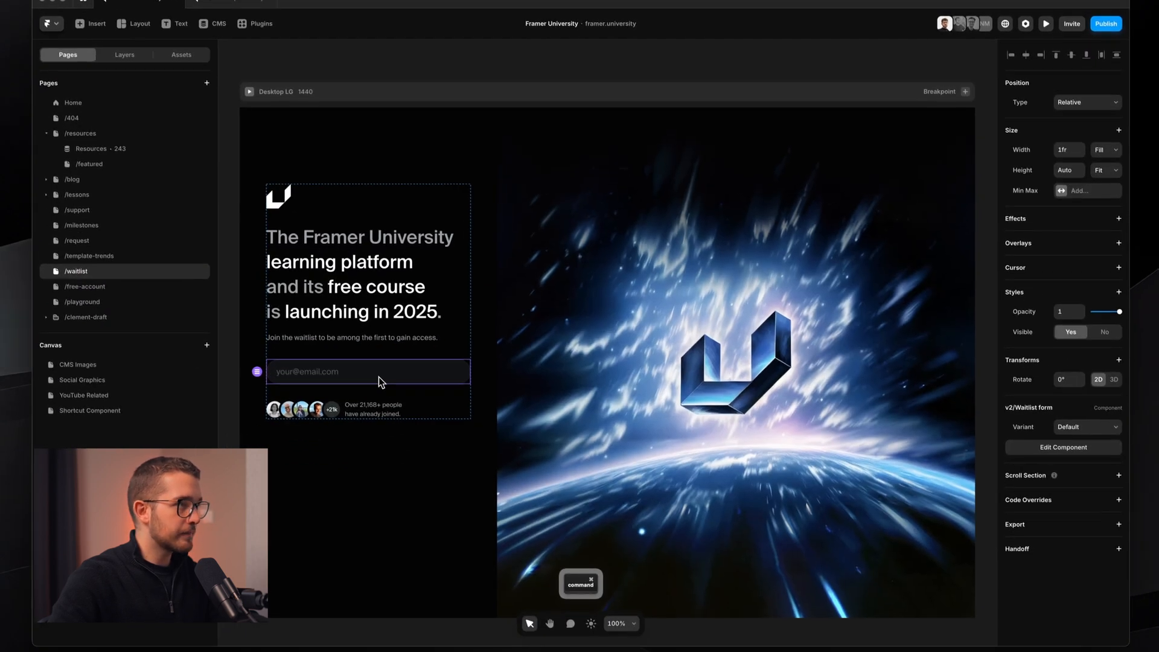
{"action": "double_click", "coordinate": [399, 417]}
{"action": "left_click", "coordinate": [664, 315], "text": "super"}
{"action": "left_click", "coordinate": [943, 322], "text": "super"}
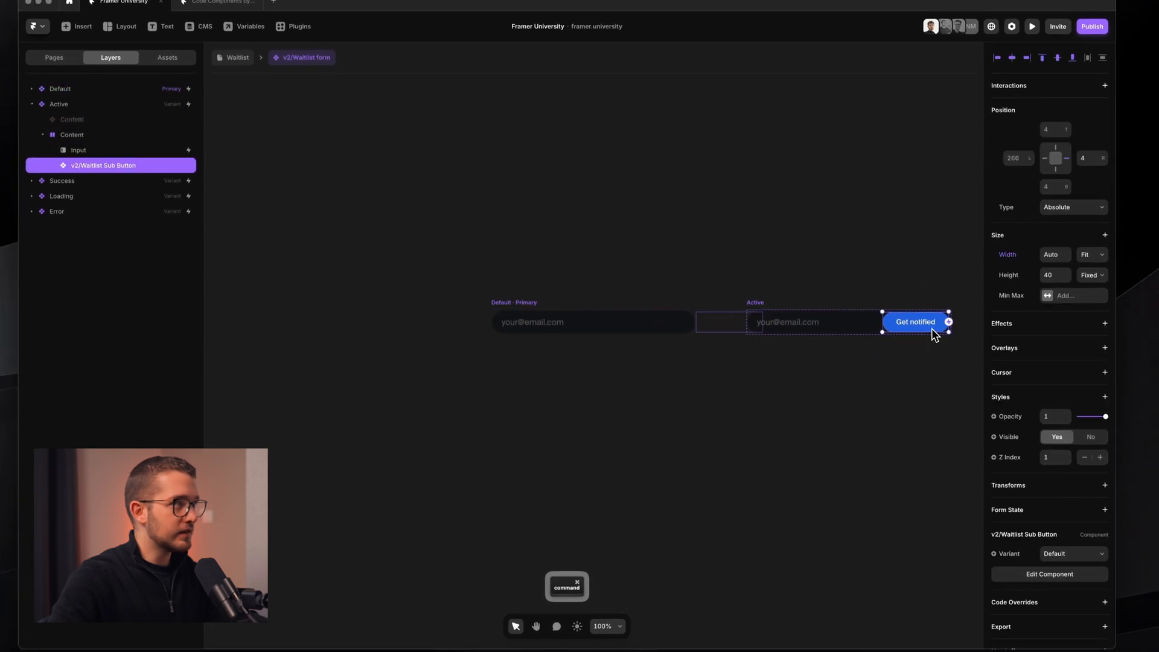
{"action": "double_click", "coordinate": [933, 332]}
{"action": "scroll", "coordinate": [778, 365], "scroll_direction": "up", "scroll_amount": 3}
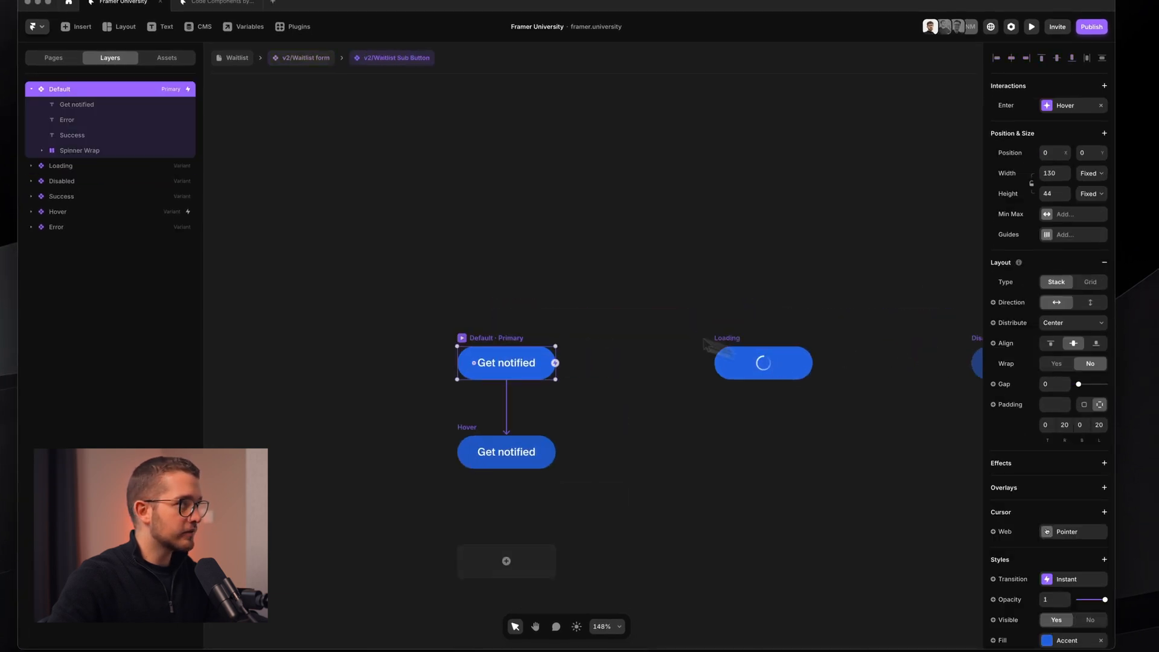
{"action": "left_click", "coordinate": [133, 150]}
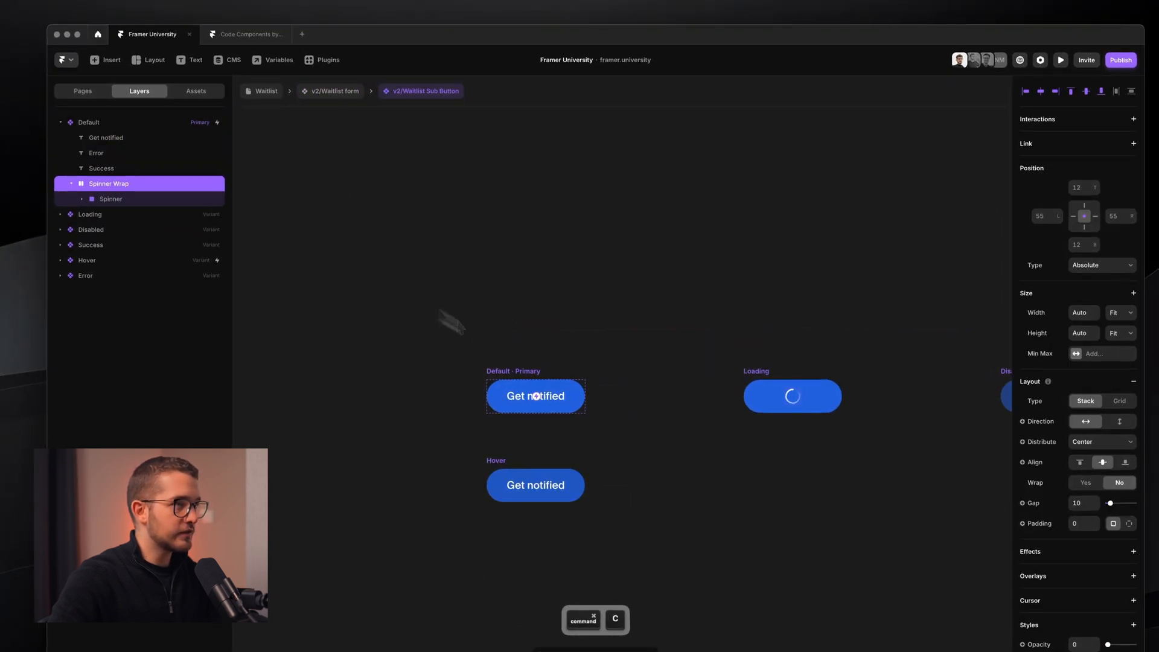
{"action": "scroll", "coordinate": [694, 373], "scroll_direction": "right", "scroll_amount": 5}
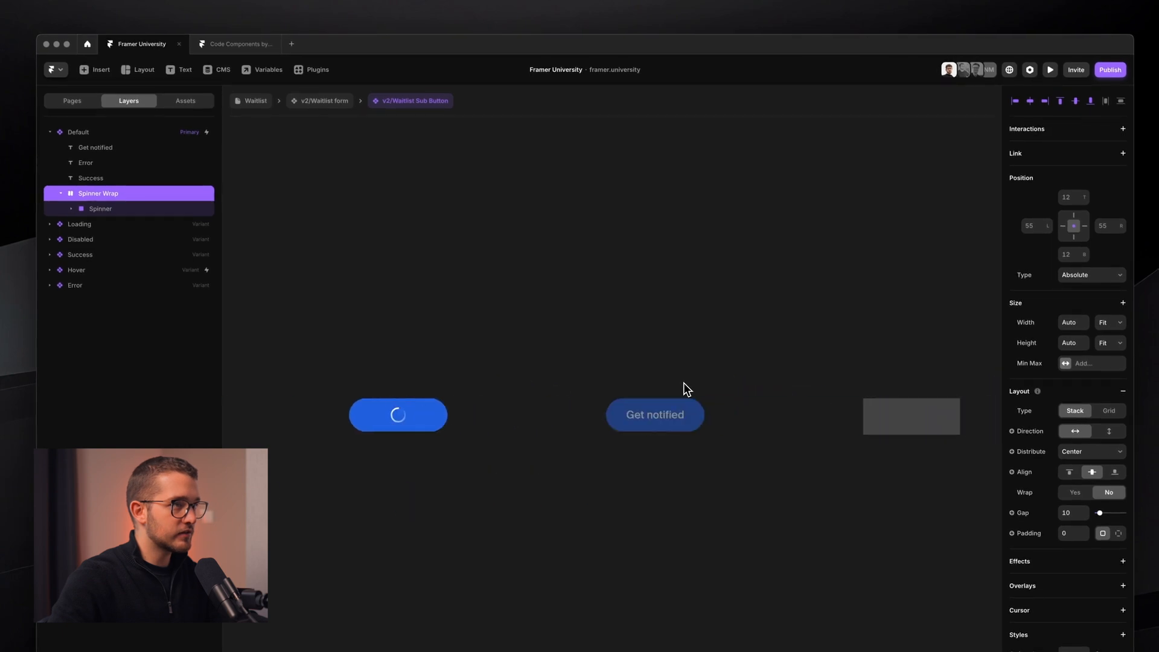
{"action": "scroll", "coordinate": [683, 383], "scroll_direction": "left", "scroll_amount": 5}
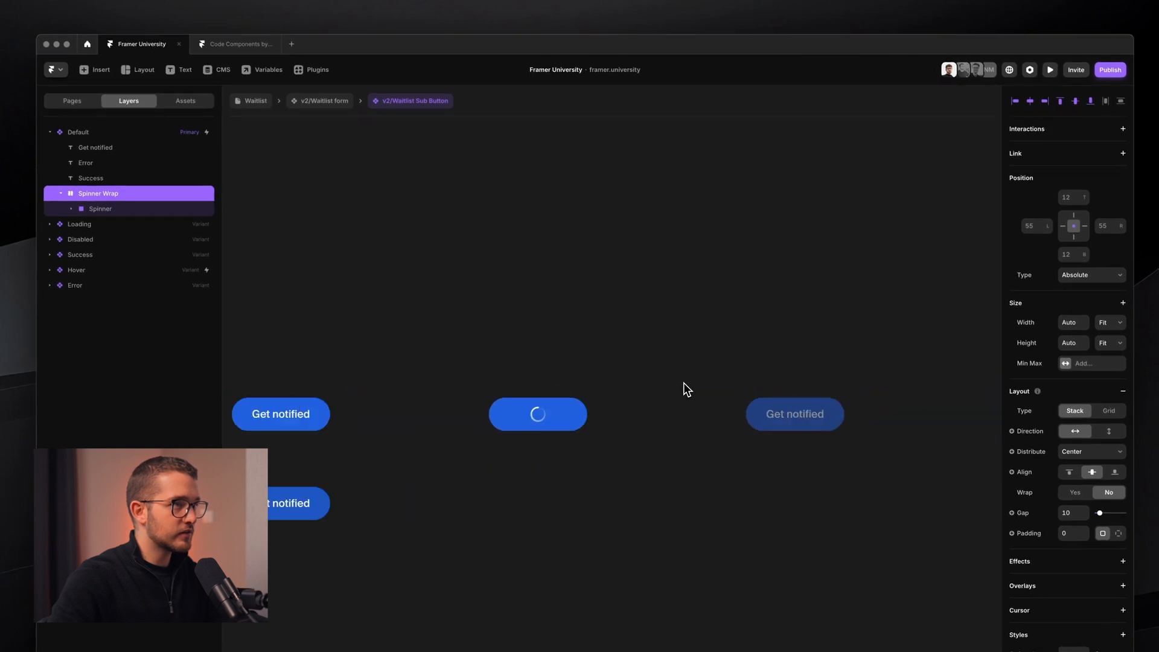
{"action": "left_click", "coordinate": [331, 112]}
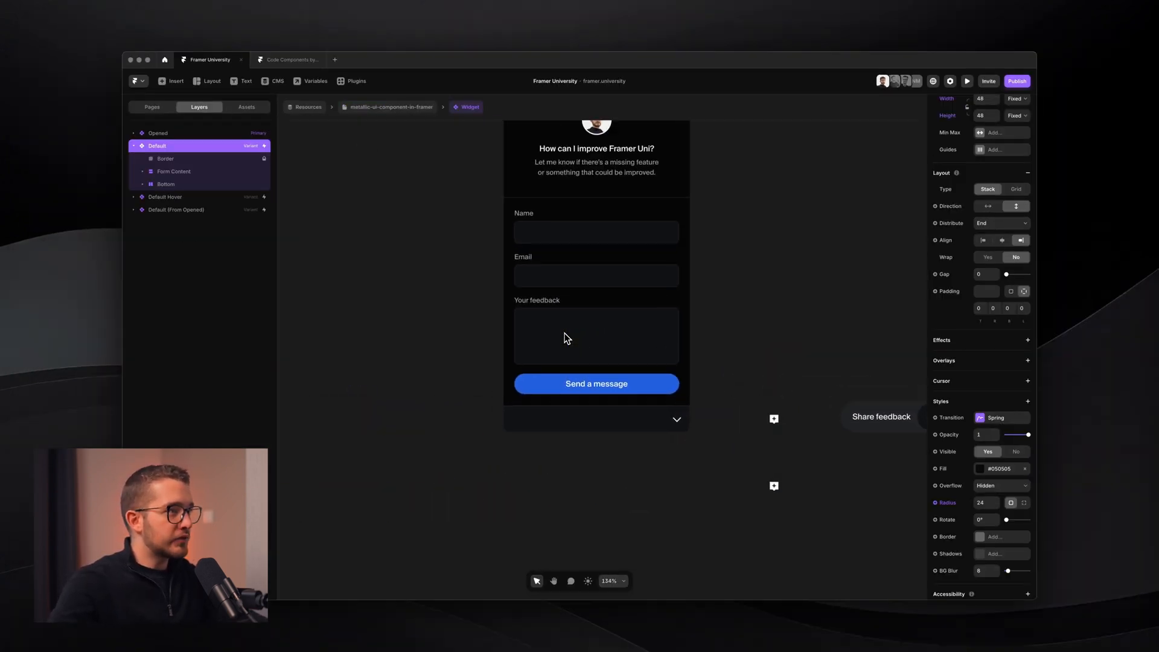
{"action": "scroll", "coordinate": [582, 331], "scroll_direction": "up", "scroll_amount": 3}
- Rename the form's send button layer to 'v2/Feedback Button'
{"action": "left_click", "coordinate": [667, 392]}
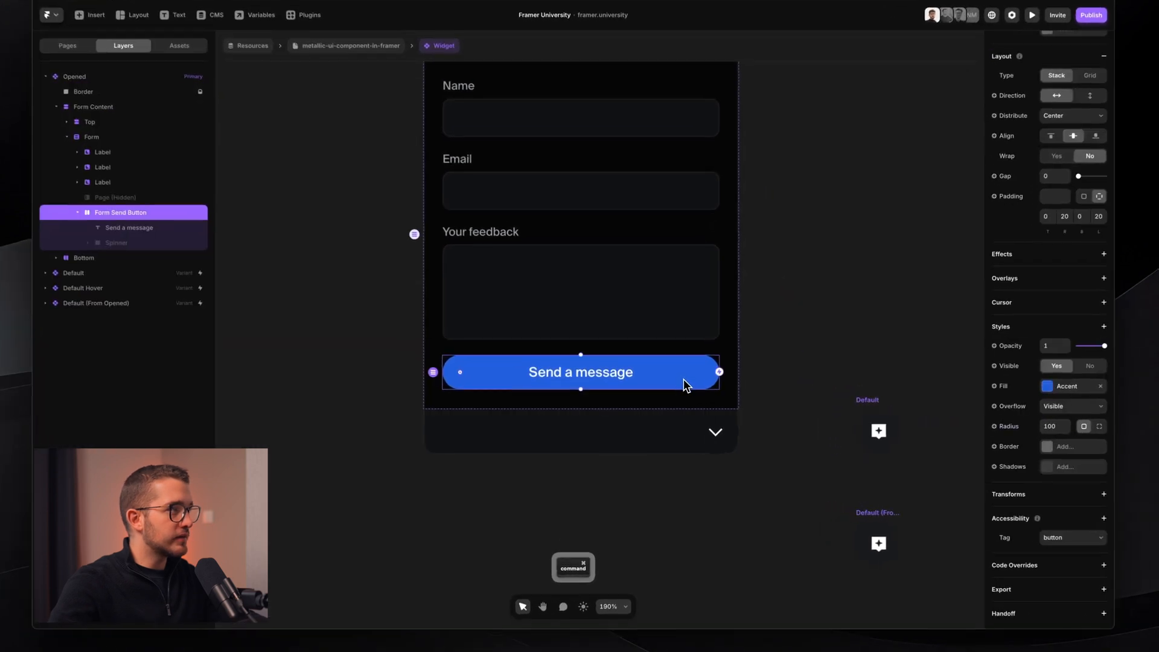
{"action": "scroll", "coordinate": [676, 392], "scroll_direction": "up", "scroll_amount": 2}
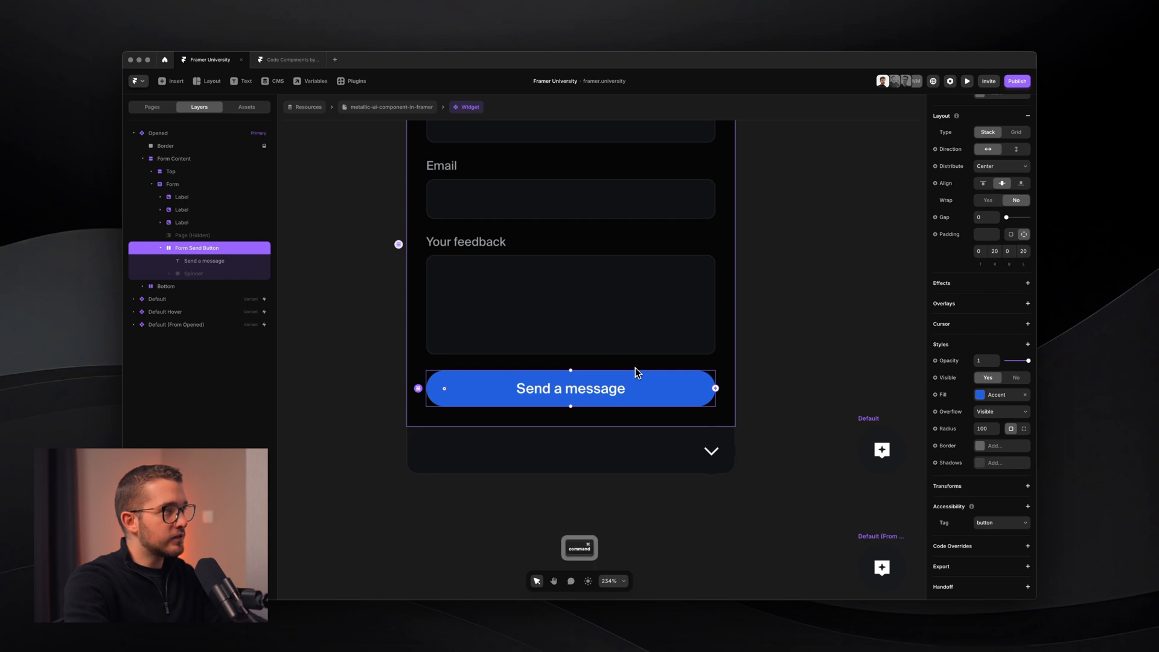
{"action": "key", "text": "super+r"}
{"action": "type", "text": "v2/"}
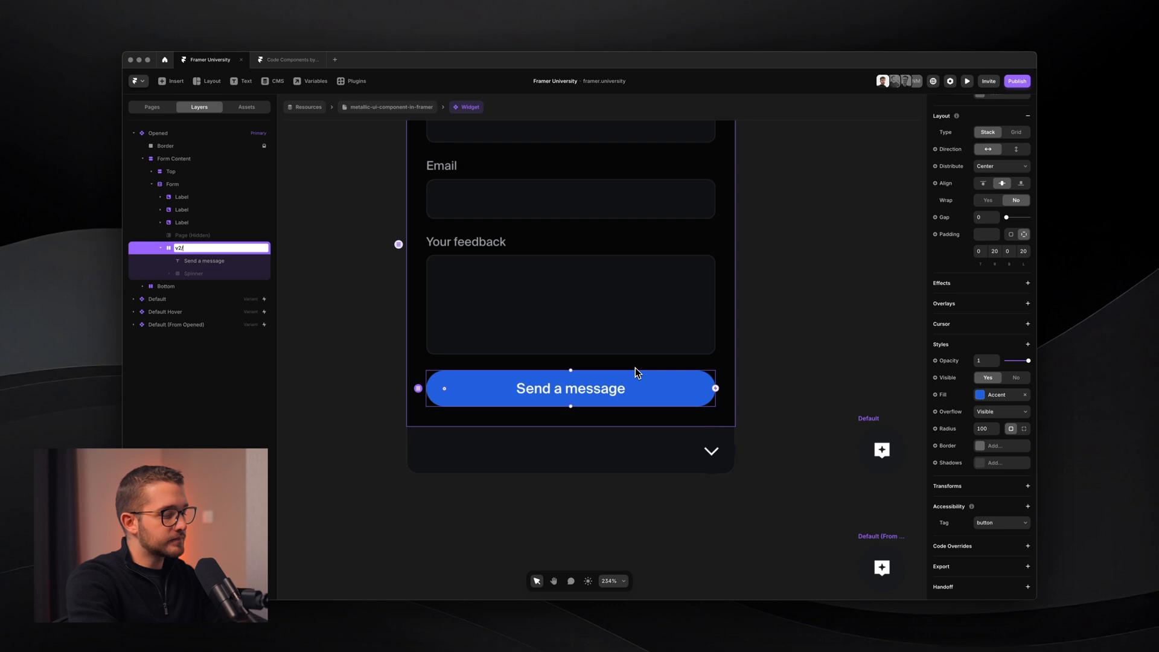
{"action": "type", "text": "Feed"}
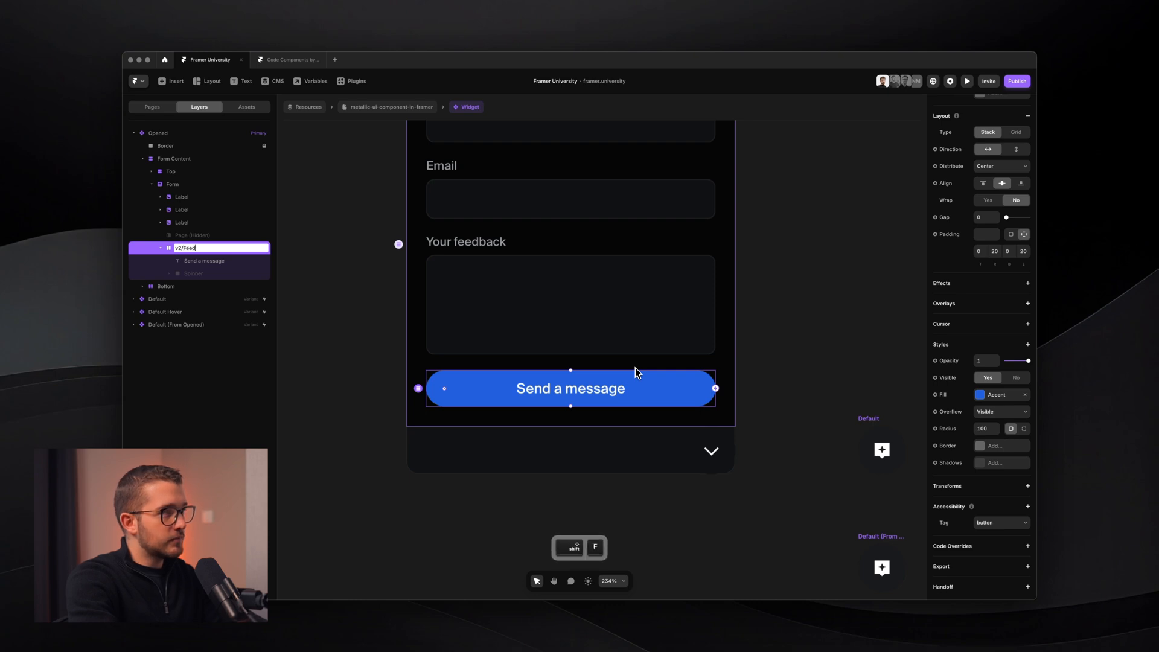
{"action": "type", "text": "back"}
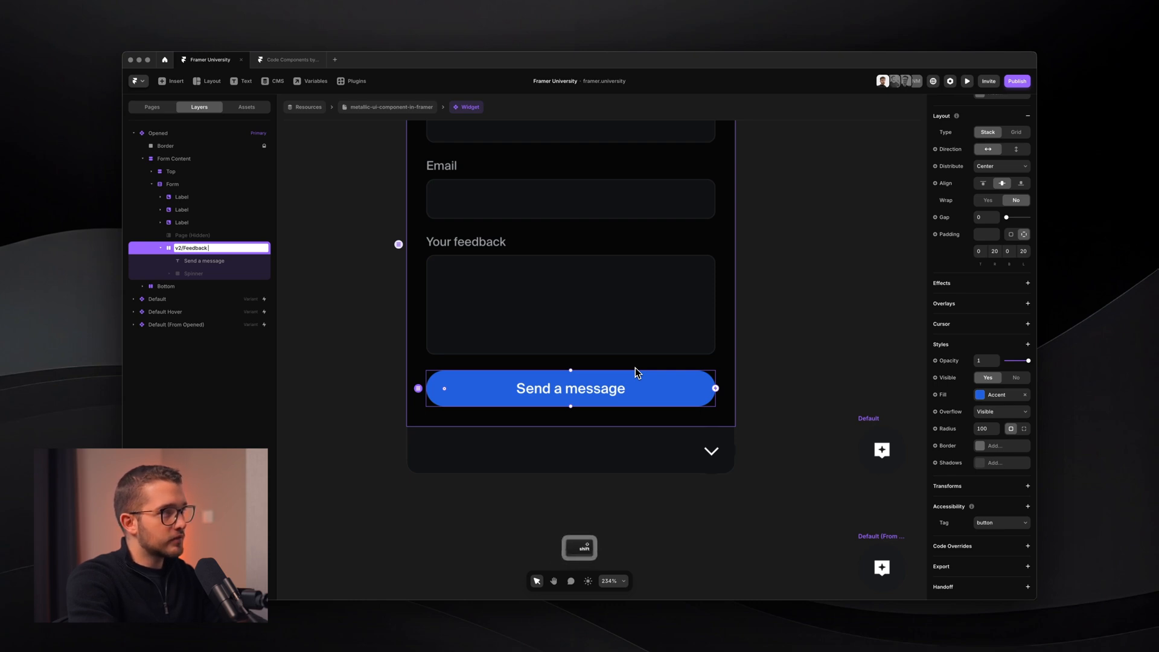
{"action": "type", "text": " Button"}
{"action": "key", "text": "Return"}
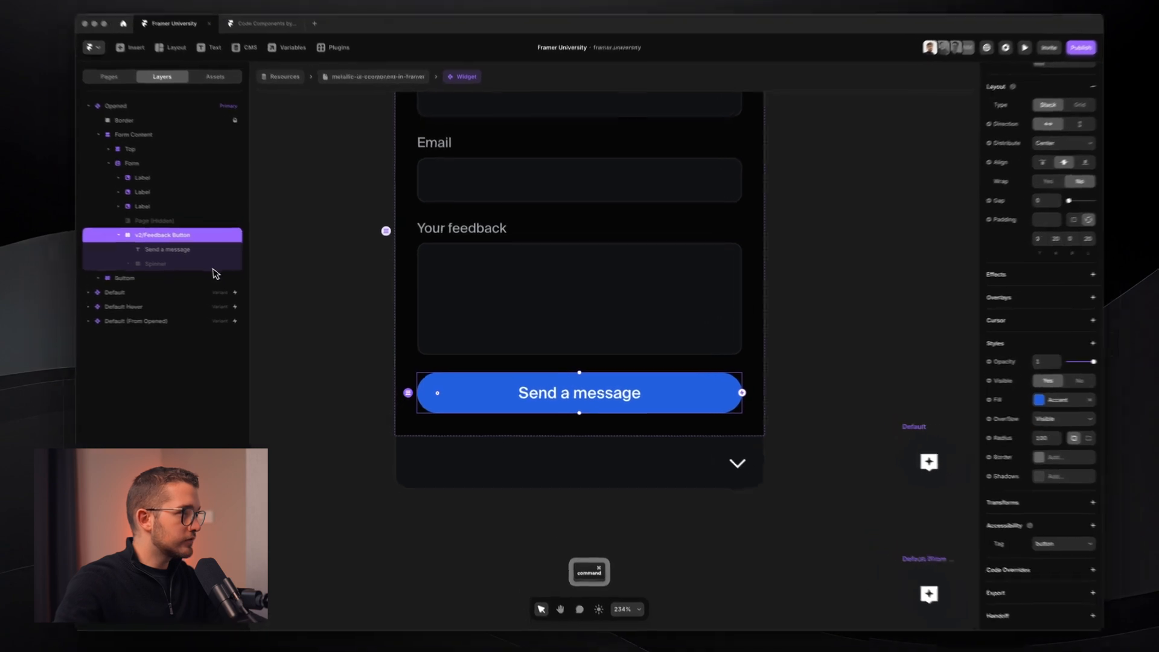
- Cut the Spinner layer out of the button and convert the button into a component
{"action": "left_click", "coordinate": [244, 273]}
{"action": "key", "text": "Delete"}
{"action": "left_click", "coordinate": [168, 228]}
{"action": "key", "text": "super+alt+k"}
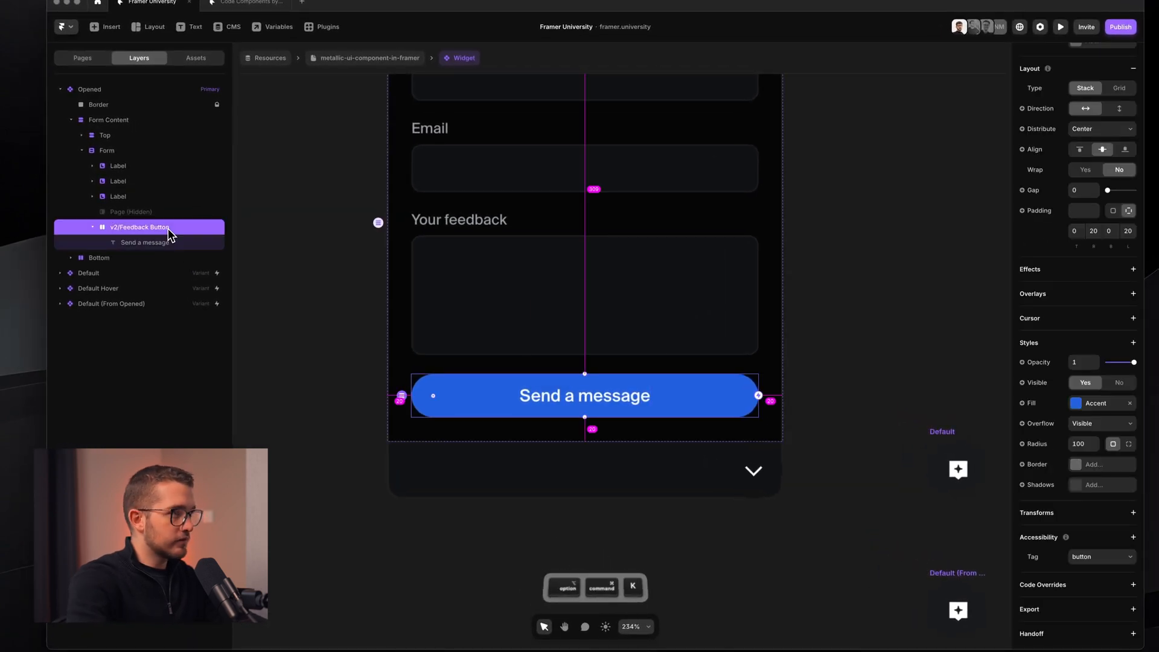
{"action": "key", "text": "Return"}
- Paste the Spinner Wrap inside Variant 1 of the new component
{"action": "key", "text": "super+v"}
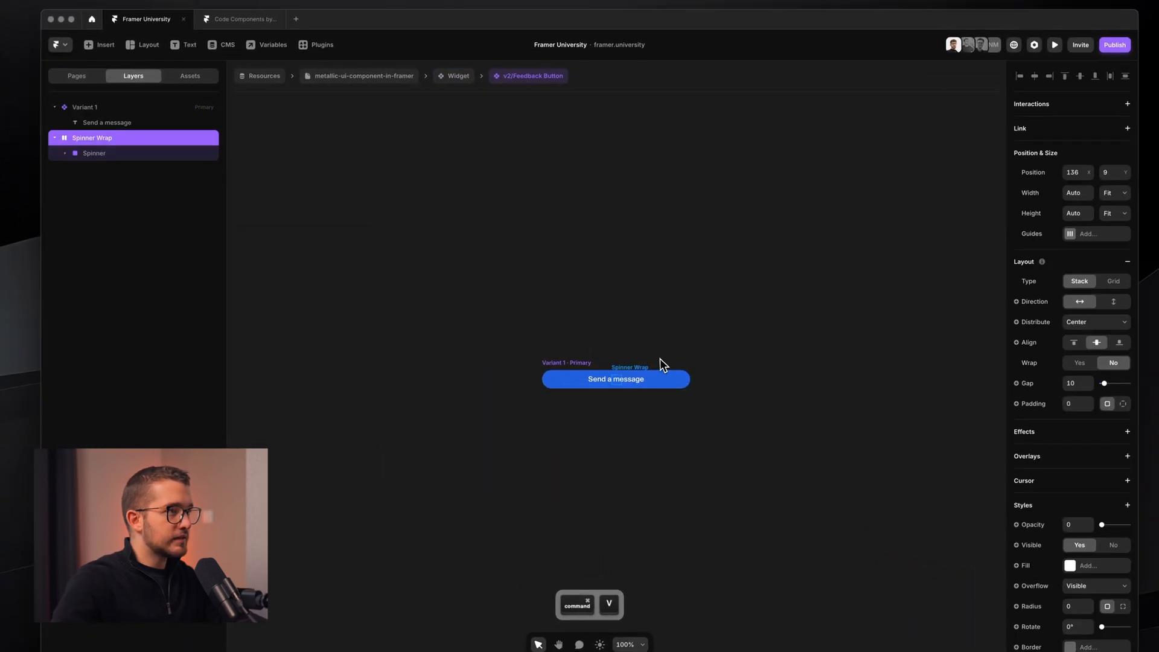
{"action": "scroll", "coordinate": [645, 345], "scroll_direction": "up", "scroll_amount": 3}
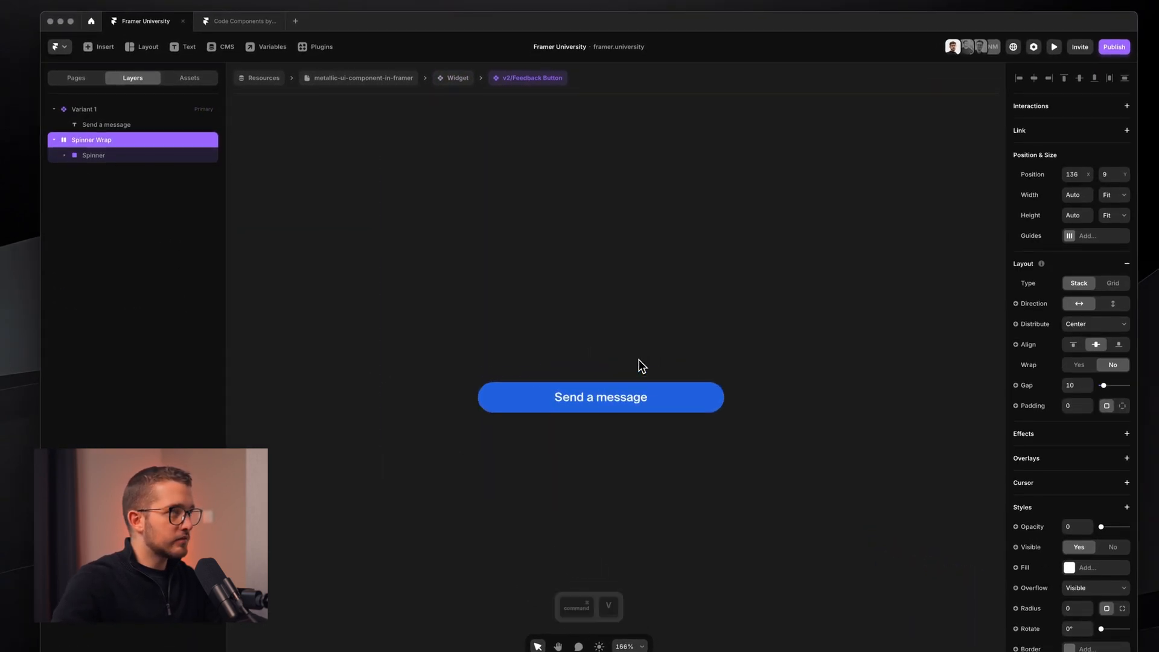
{"action": "key", "text": "super+z"}
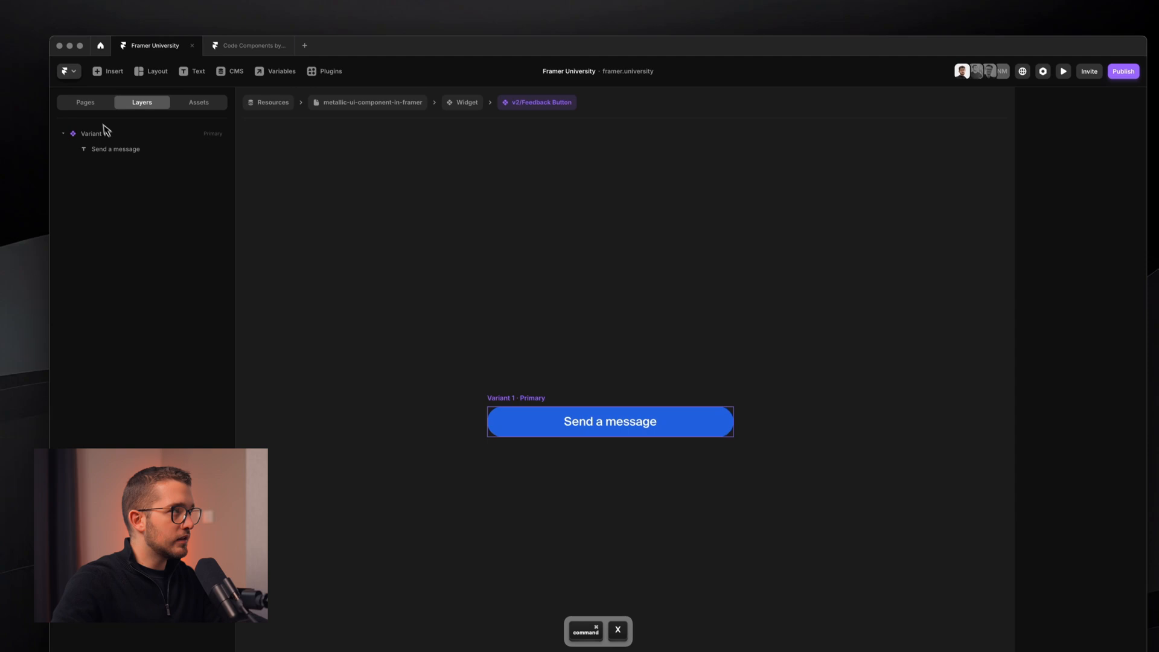
{"action": "left_click", "coordinate": [92, 108]}
{"action": "key", "text": "super+v"}
{"action": "scroll", "coordinate": [701, 467], "scroll_direction": "up", "scroll_amount": 3}
{"action": "scroll", "coordinate": [574, 298], "scroll_direction": "up", "scroll_amount": 3}
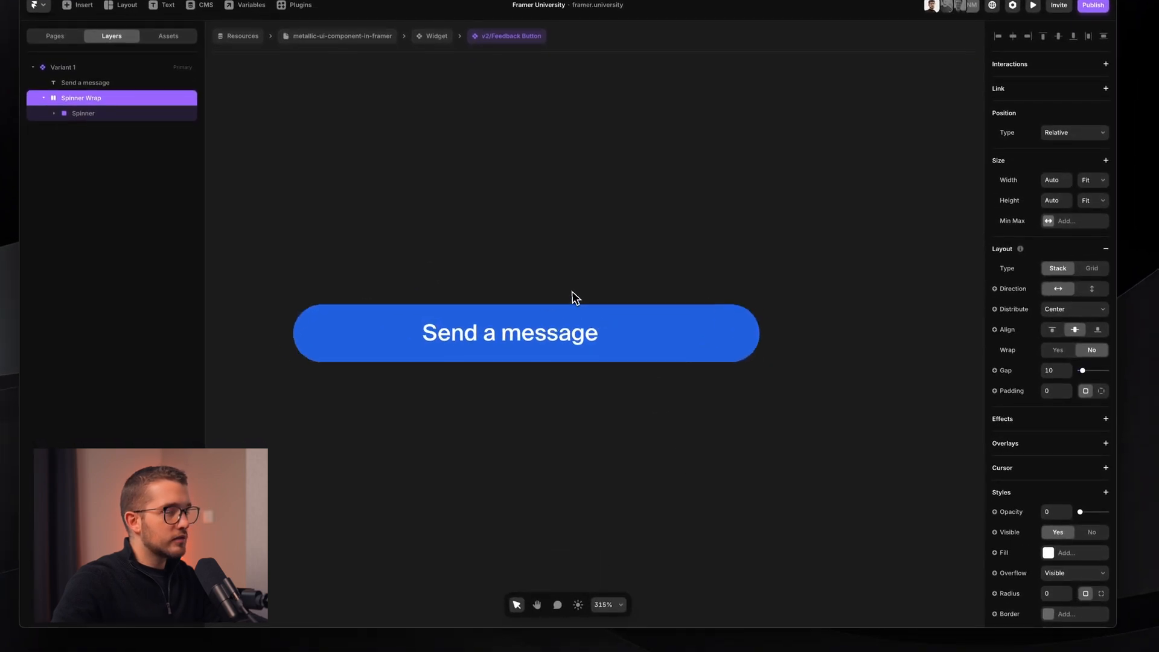
- Restore the spinner to full opacity, scale 1 and blur 0
{"action": "left_click", "coordinate": [1106, 512]}
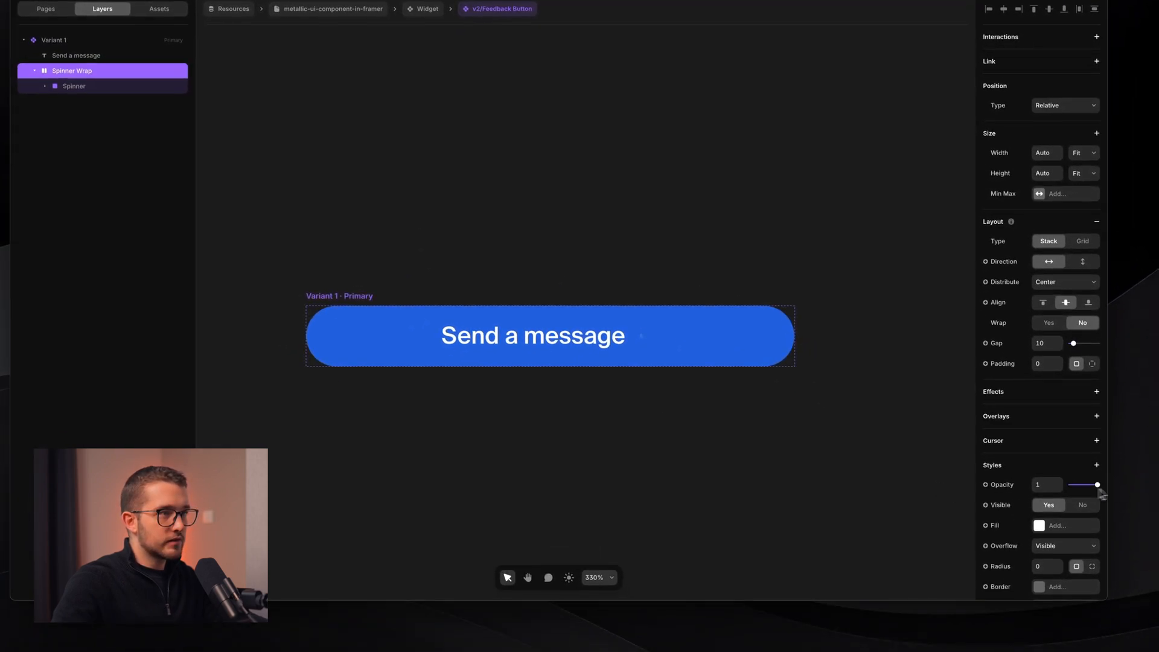
{"action": "scroll", "coordinate": [1041, 502], "scroll_direction": "down", "scroll_amount": 5}
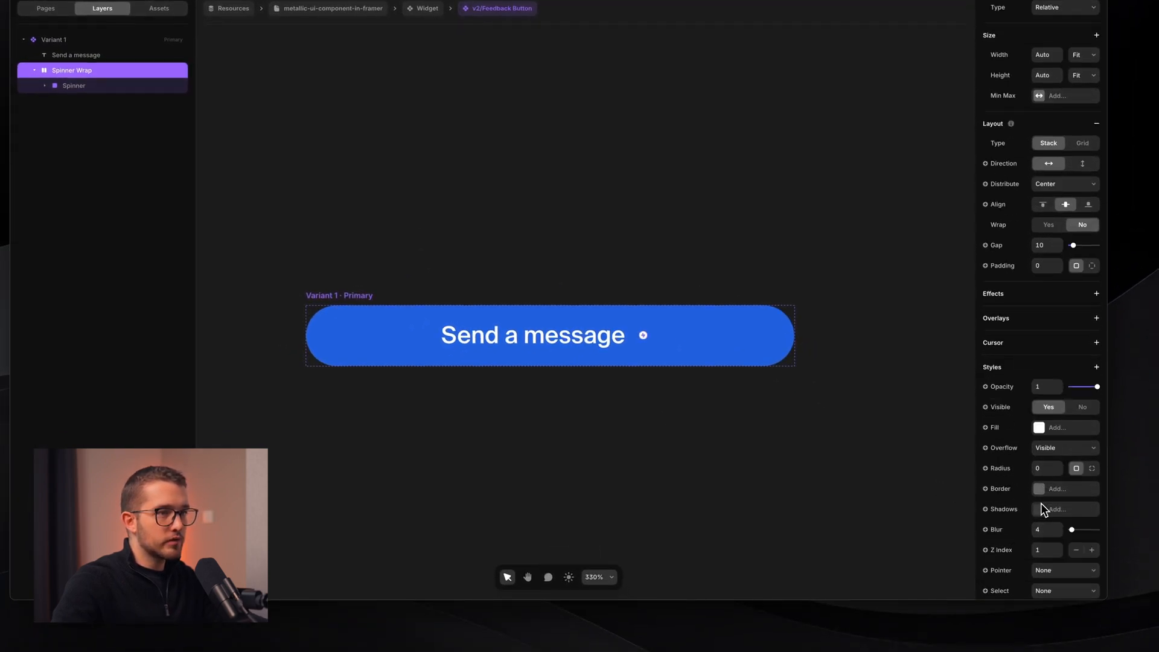
{"action": "scroll", "coordinate": [1041, 550], "scroll_direction": "down", "scroll_amount": 1}
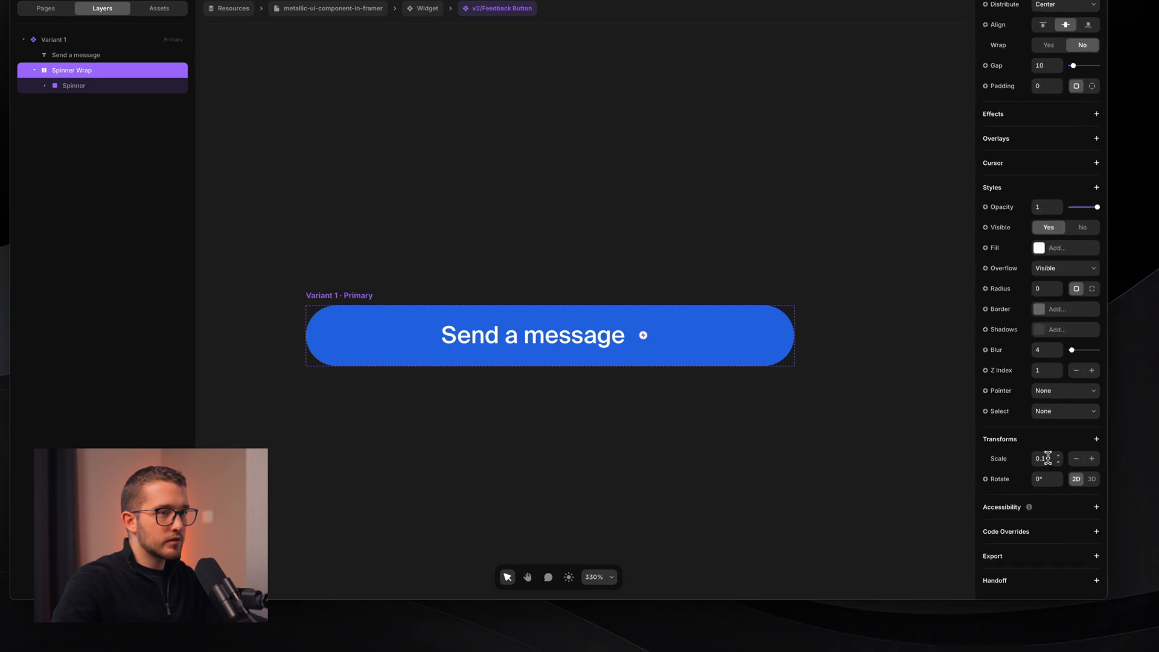
{"action": "type", "text": "1"}
{"action": "key", "text": "Return"}
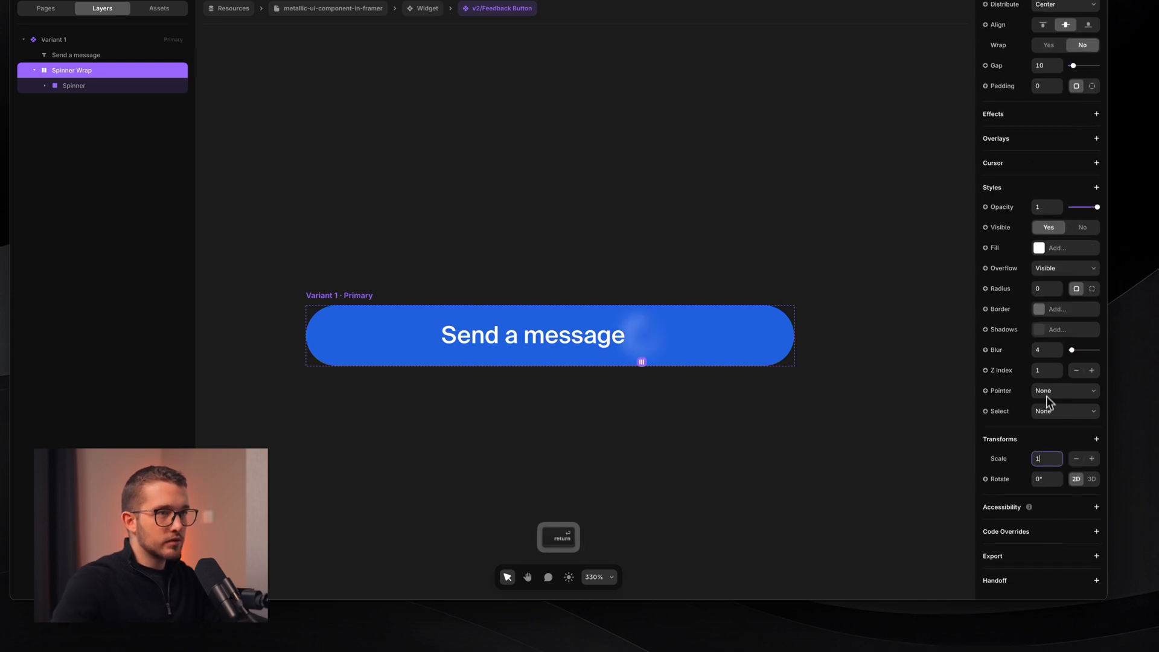
{"action": "type", "text": "0"}
{"action": "key", "text": "Return"}
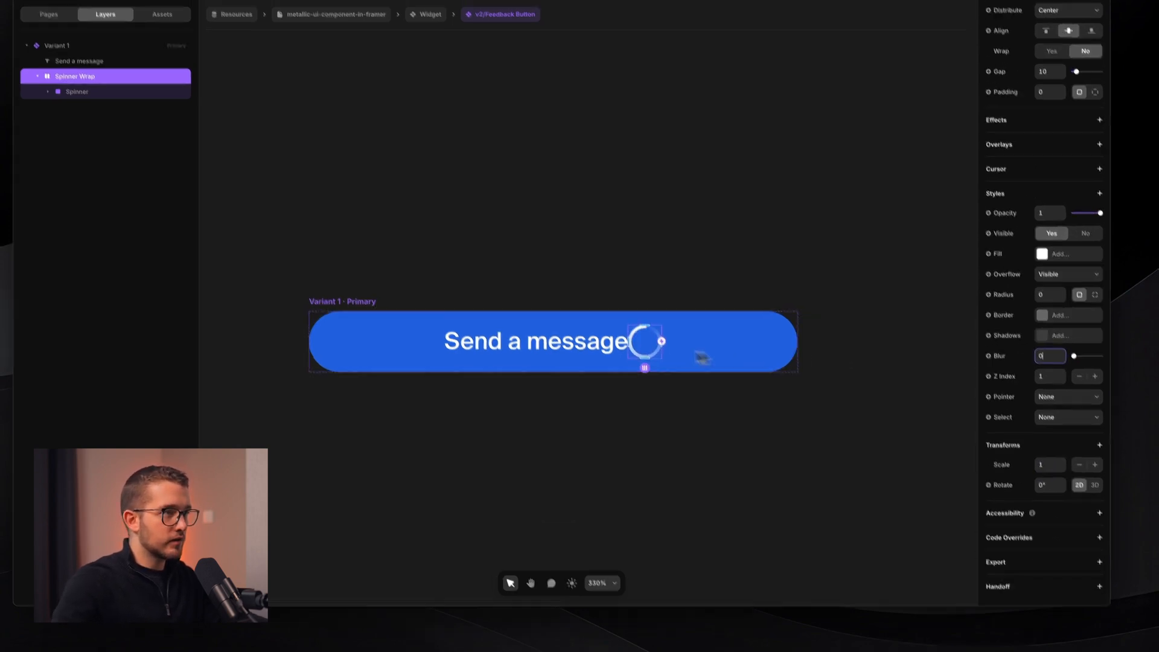
- Rename Variant 1 to 'Default'
{"action": "scroll", "coordinate": [657, 335], "scroll_direction": "up", "scroll_amount": 3}
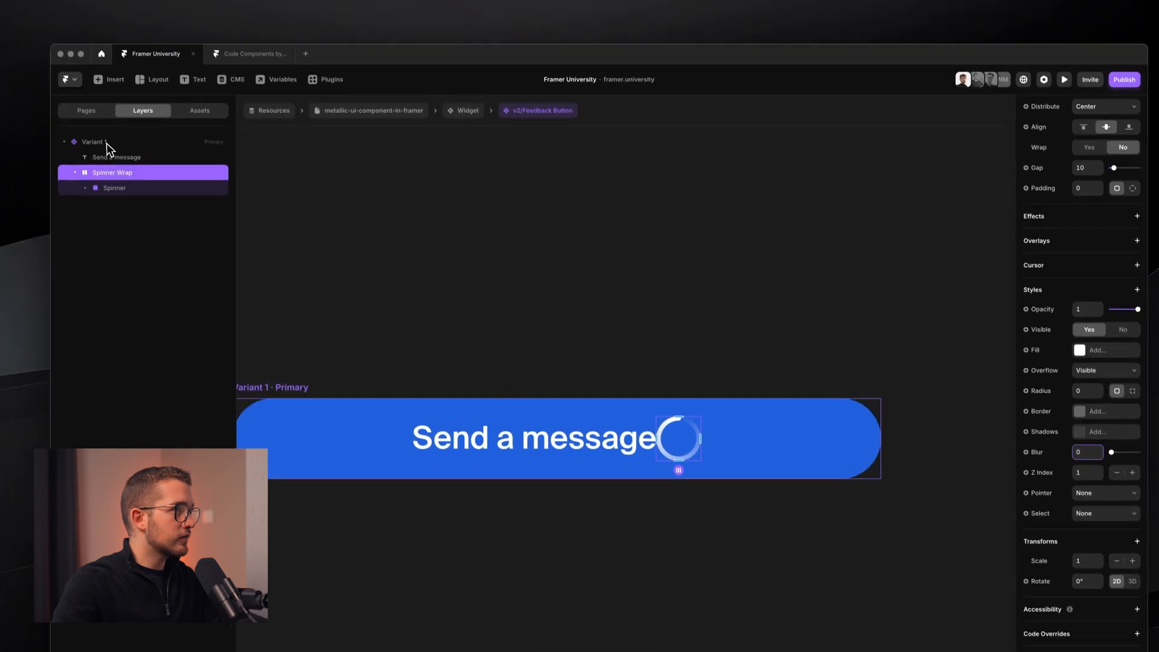
{"action": "left_click", "coordinate": [111, 142]}
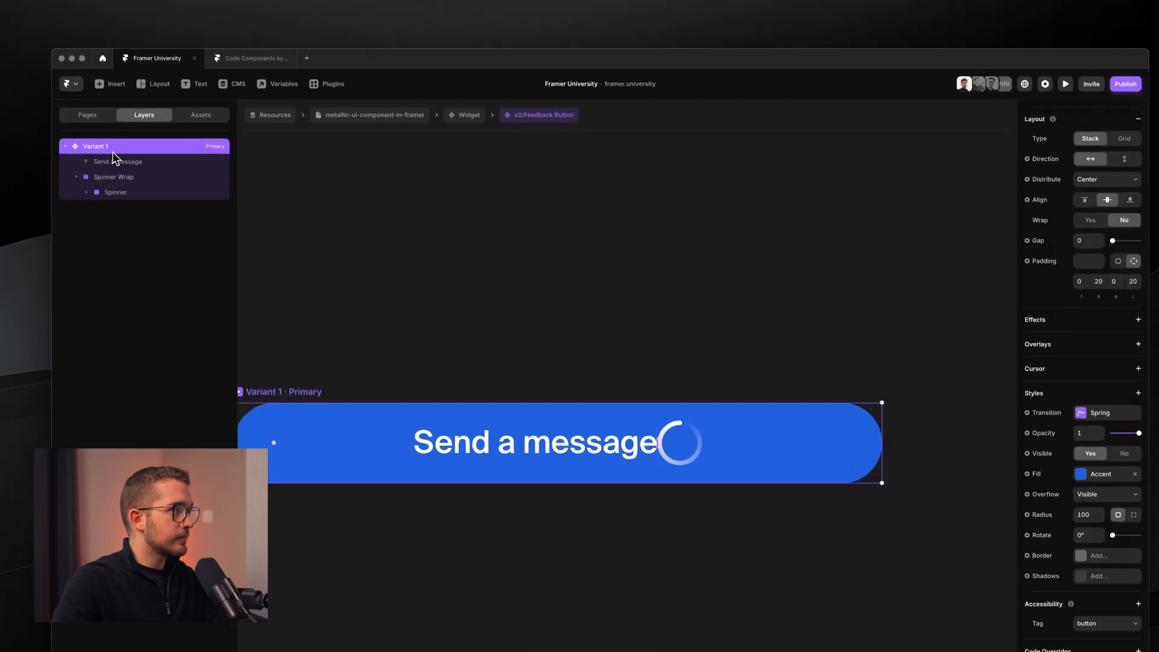
{"action": "double_click", "coordinate": [111, 142]}
{"action": "type", "text": "Defauk"}
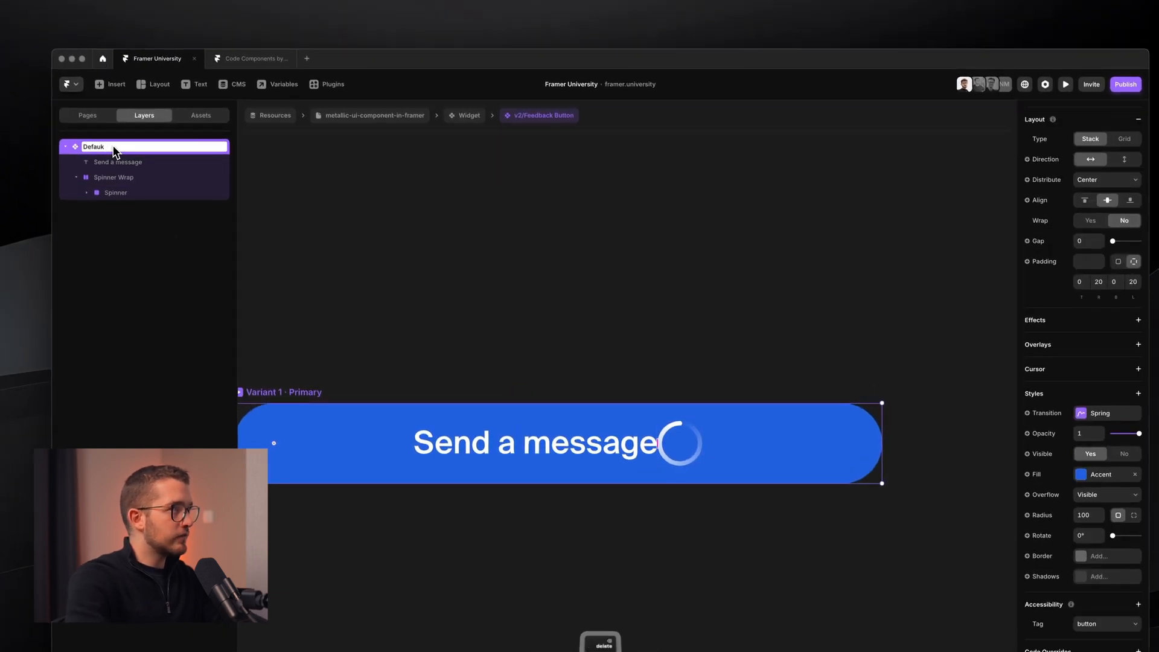
{"action": "key", "text": "BackSpace"}
{"action": "type", "text": "lt"}
{"action": "key", "text": "Return"}
- Make the Spinner Wrap absolutely positioned and centred in the button
{"action": "scroll", "coordinate": [694, 493], "scroll_direction": "down", "scroll_amount": 3}
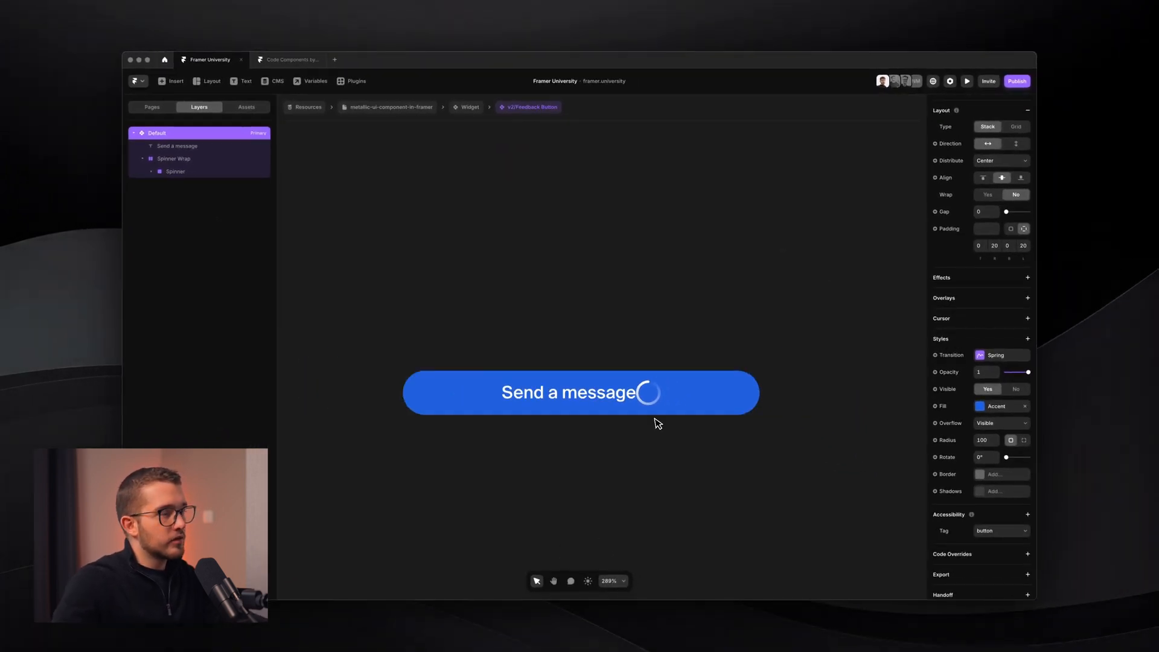
{"action": "left_click", "coordinate": [214, 159]}
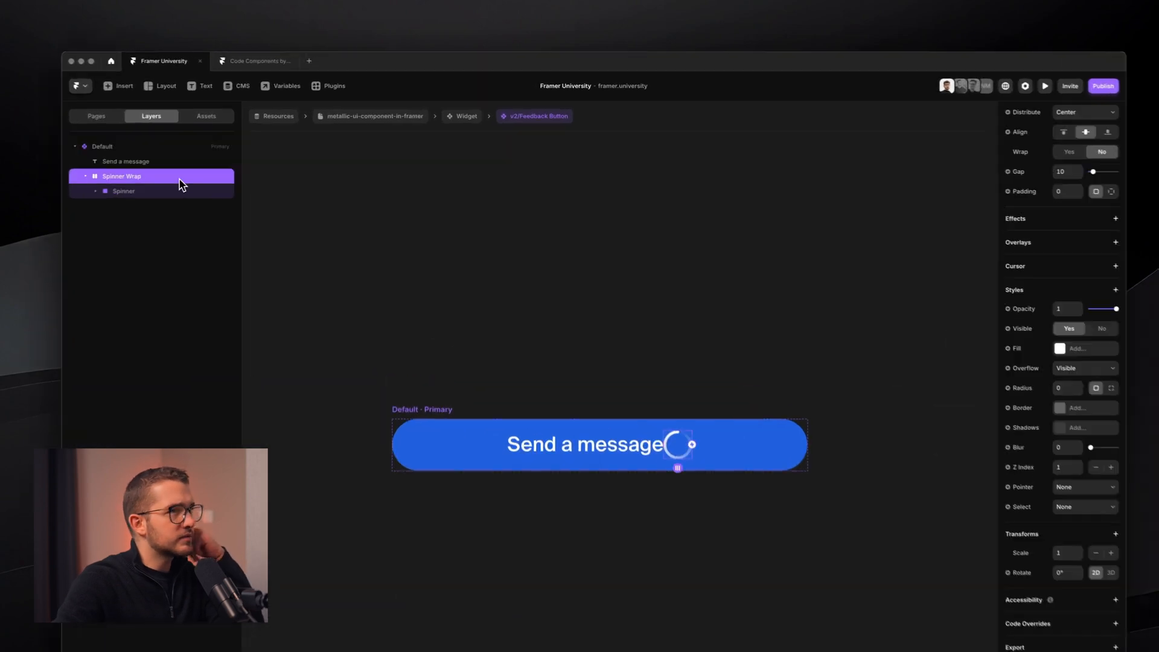
{"action": "left_click", "coordinate": [991, 190]}
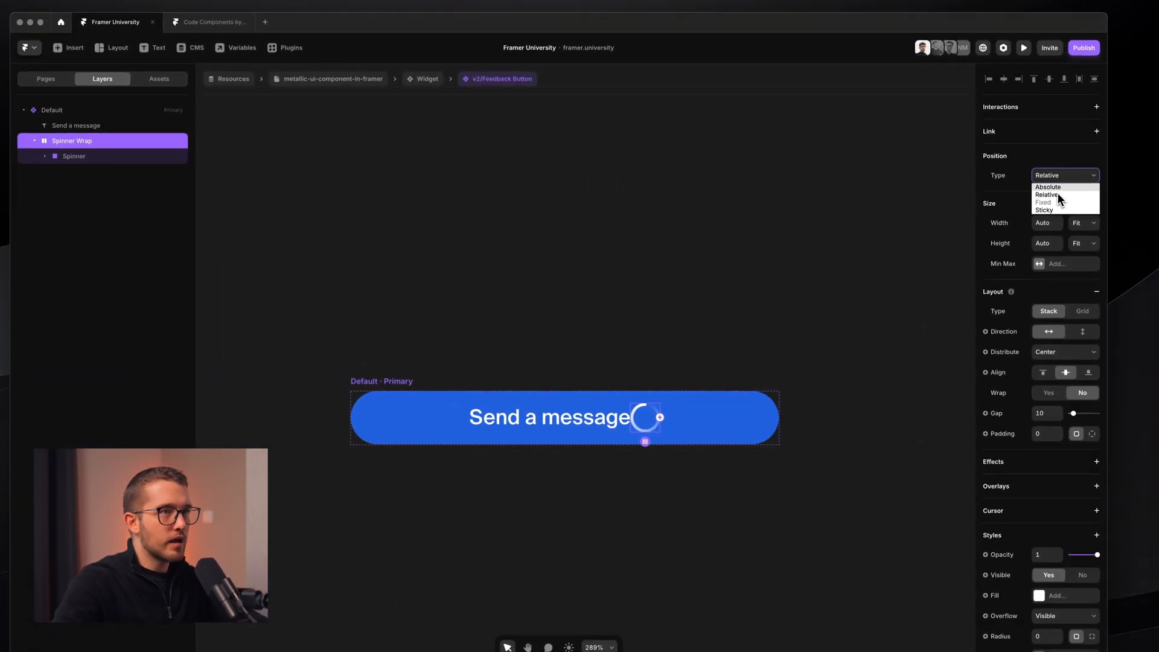
{"action": "left_click", "coordinate": [1048, 187]}
{"action": "key", "text": "alt+v"}
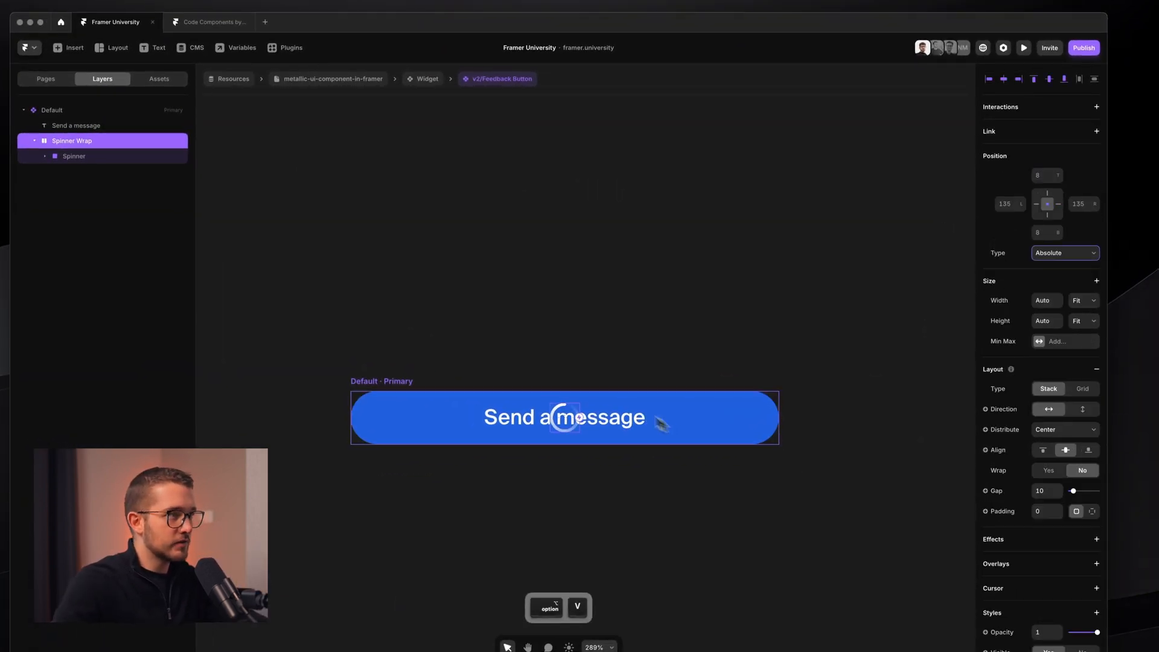
- Shrink the Spinner Wrap to scale 0.1 so only 'Send a message' shows
{"action": "scroll", "coordinate": [541, 401], "scroll_direction": "up", "scroll_amount": 3}
{"action": "scroll", "coordinate": [544, 400], "scroll_direction": "up", "scroll_amount": 2}
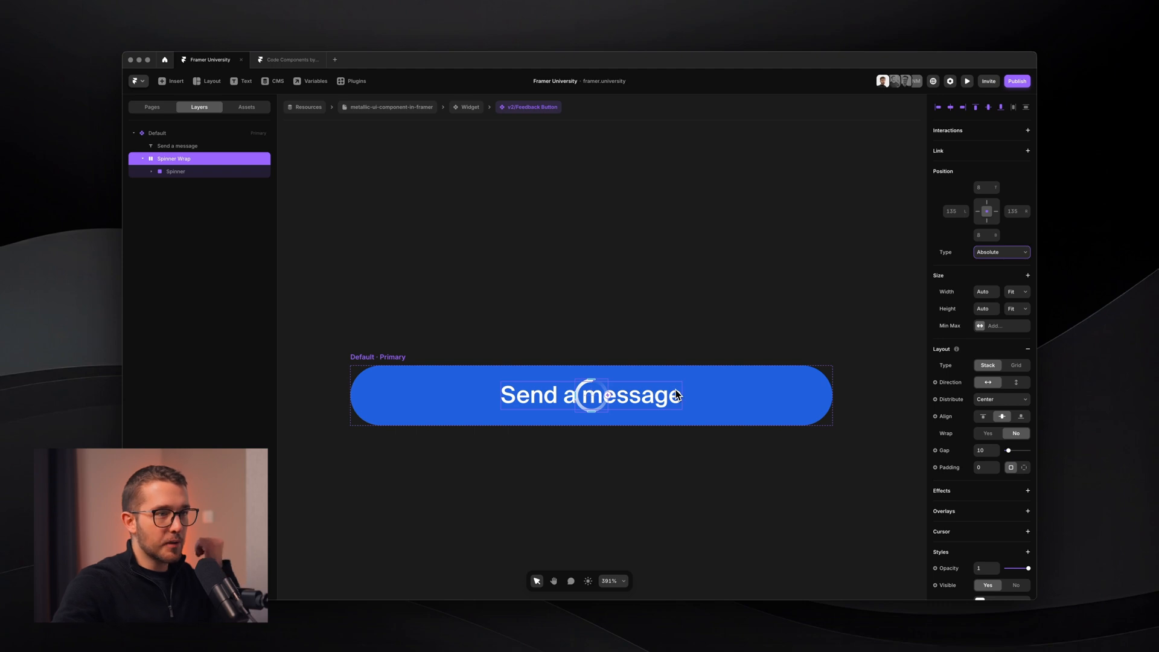
{"action": "scroll", "coordinate": [977, 534], "scroll_direction": "down", "scroll_amount": 8}
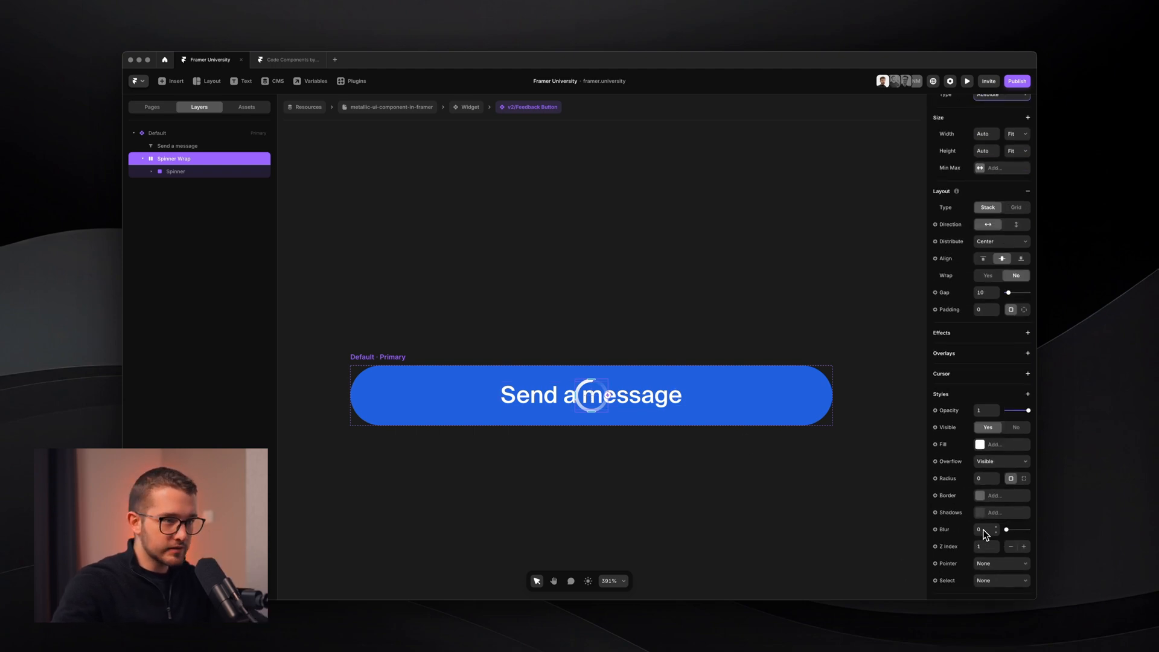
{"action": "left_click", "coordinate": [982, 528]}
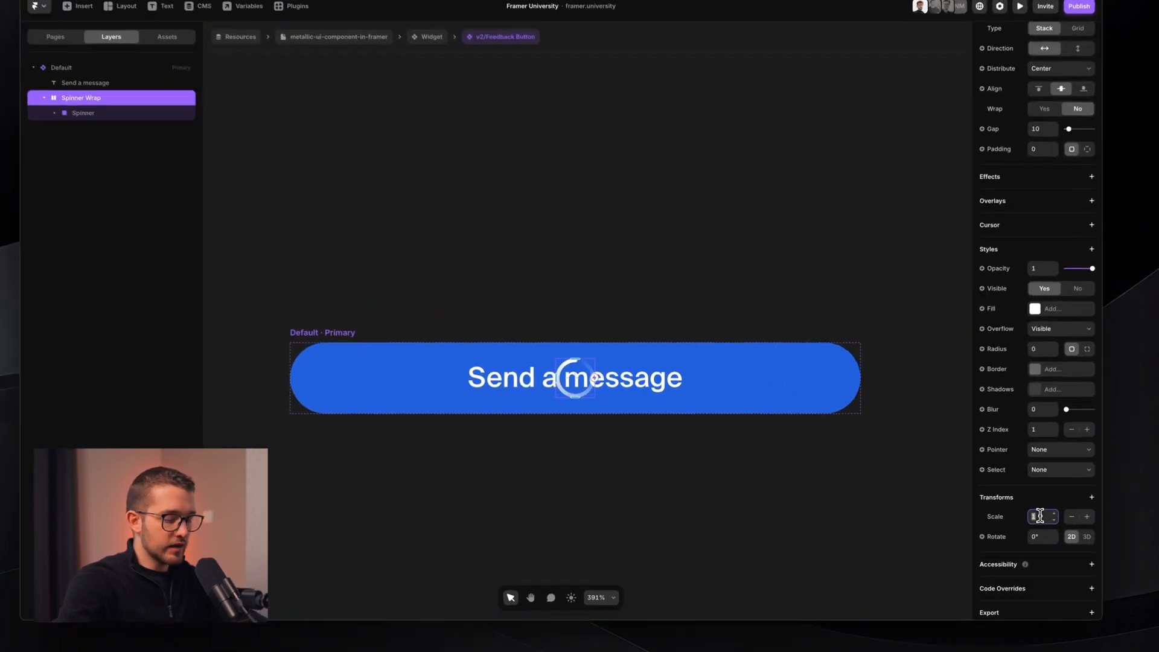
{"action": "type", "text": "0."}
{"action": "key", "text": "Return"}
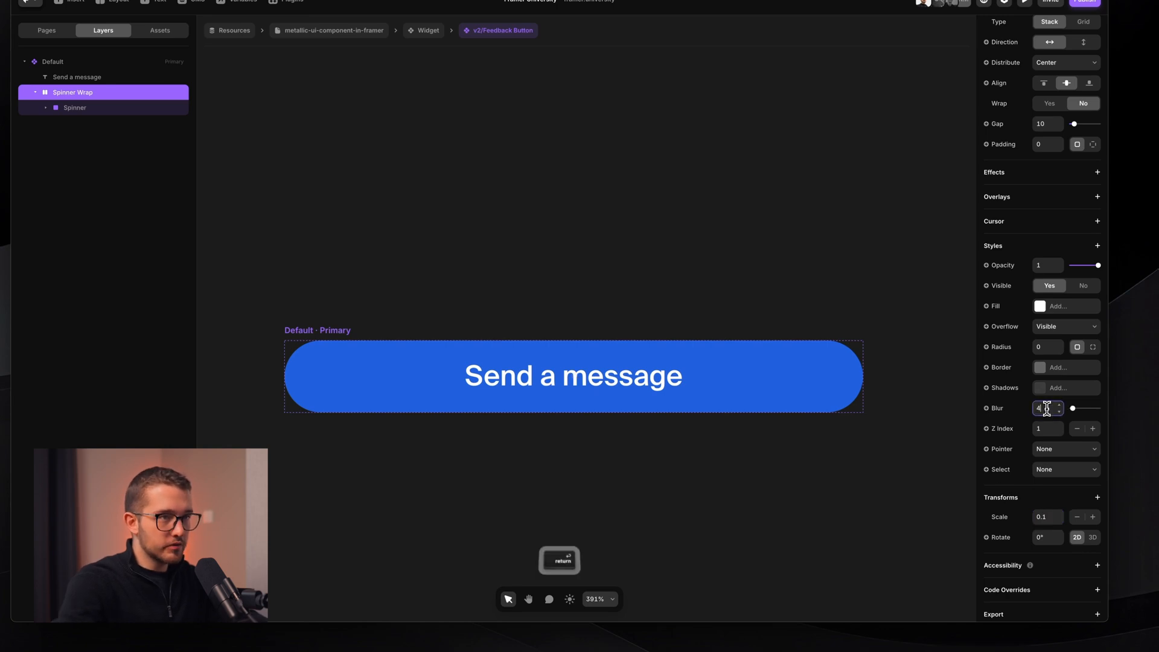
{"action": "left_click", "coordinate": [1047, 266]}
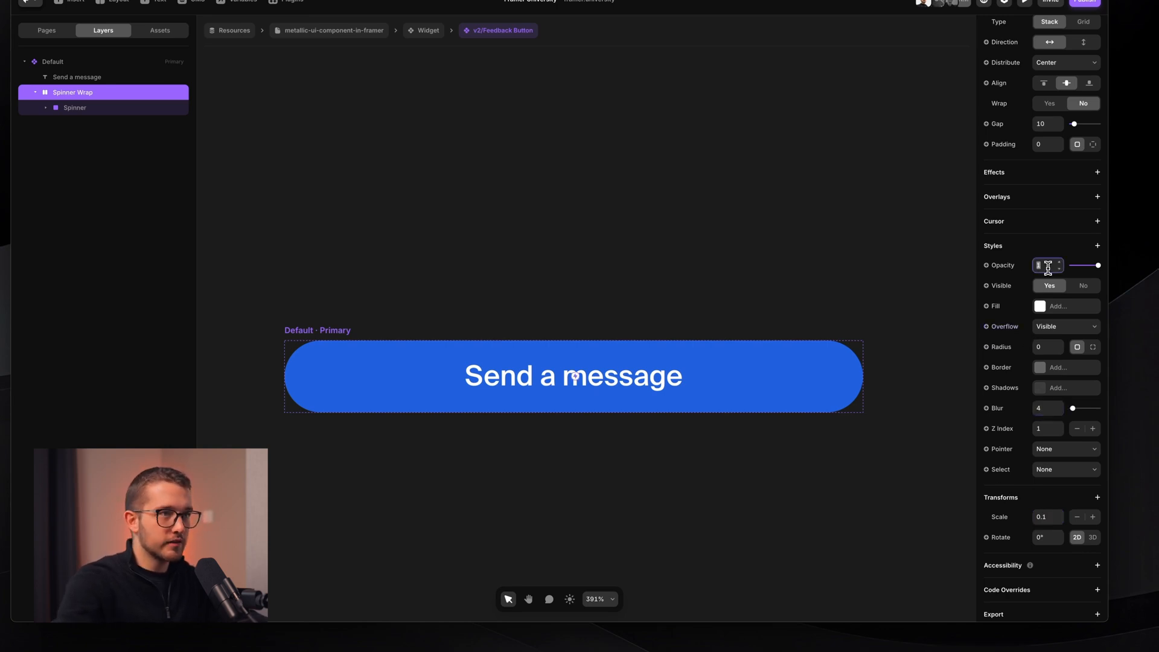
{"action": "left_click", "coordinate": [804, 271]}
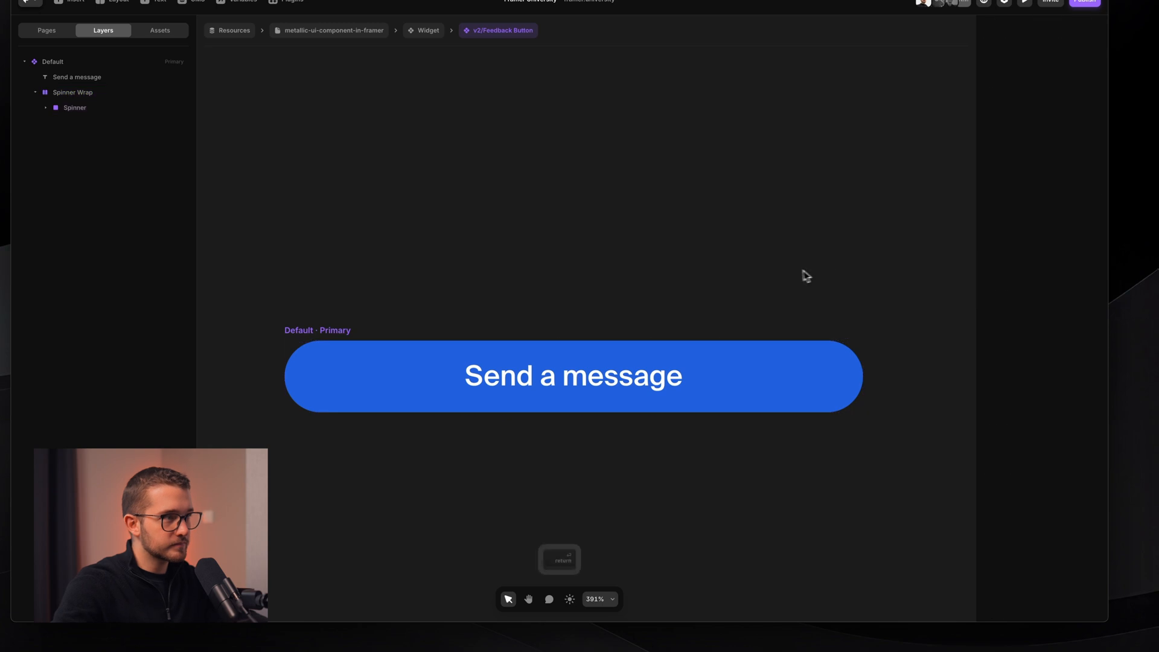
{"action": "left_click", "coordinate": [551, 366], "text": "super"}
{"action": "scroll", "coordinate": [551, 366], "scroll_direction": "down", "scroll_amount": 3}
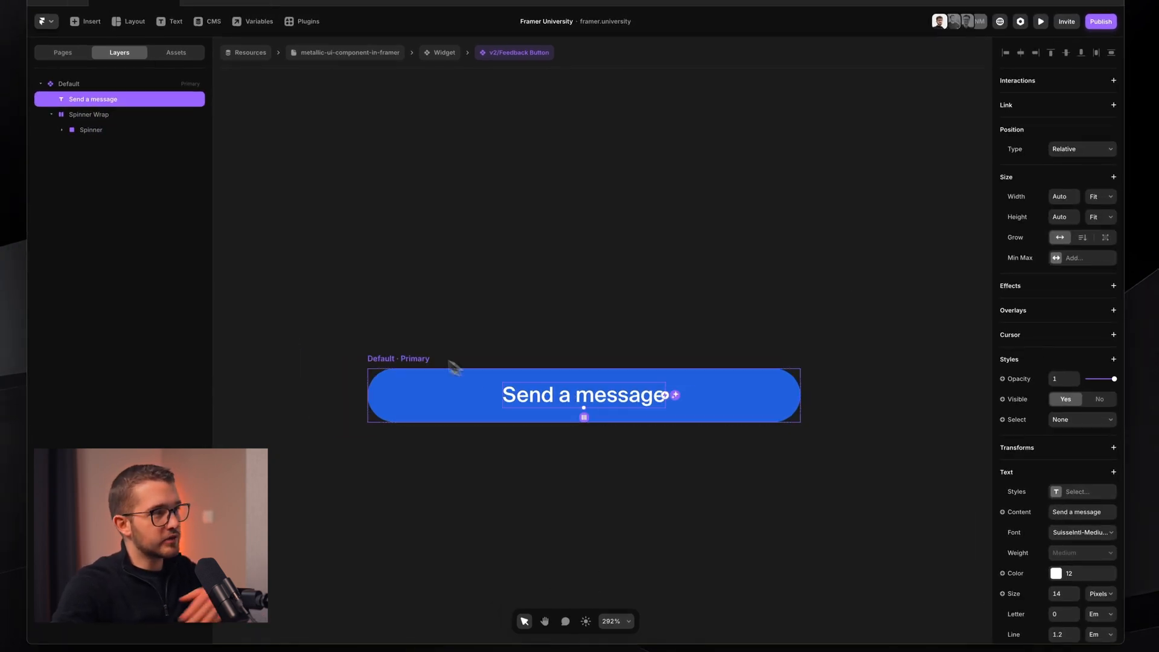
- Add a new variant beside Default and name it 'Hover'
{"action": "left_click", "coordinate": [429, 357]}
{"action": "scroll", "coordinate": [429, 351], "scroll_direction": "down", "scroll_amount": 2}
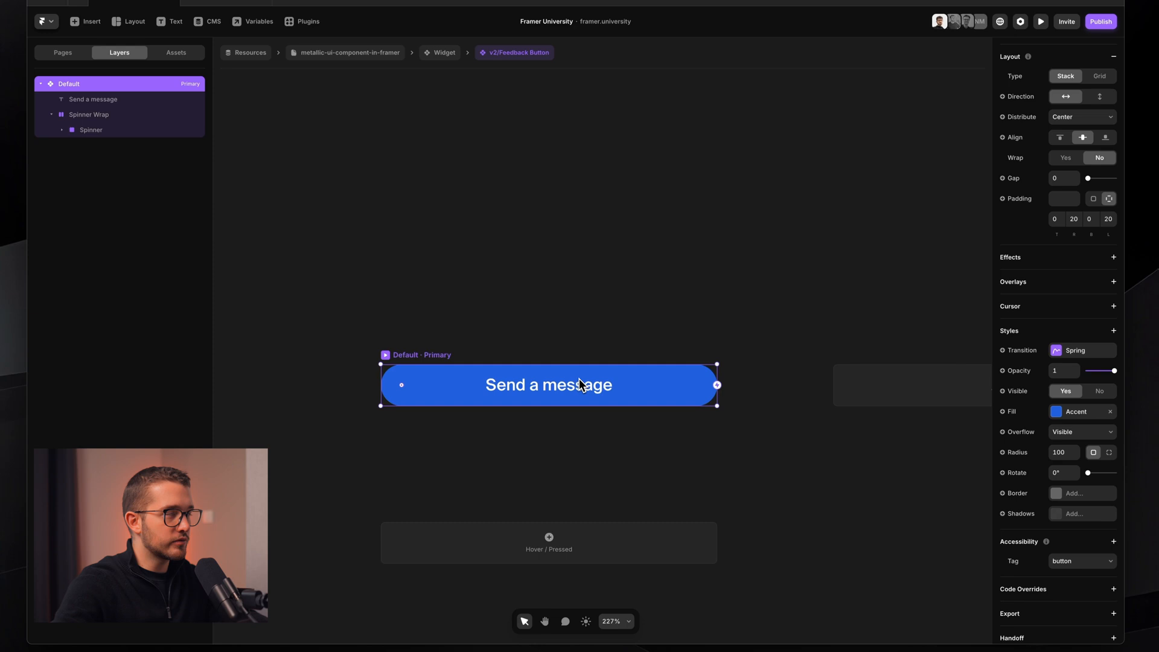
{"action": "scroll", "coordinate": [578, 378], "scroll_direction": "down", "scroll_amount": 2}
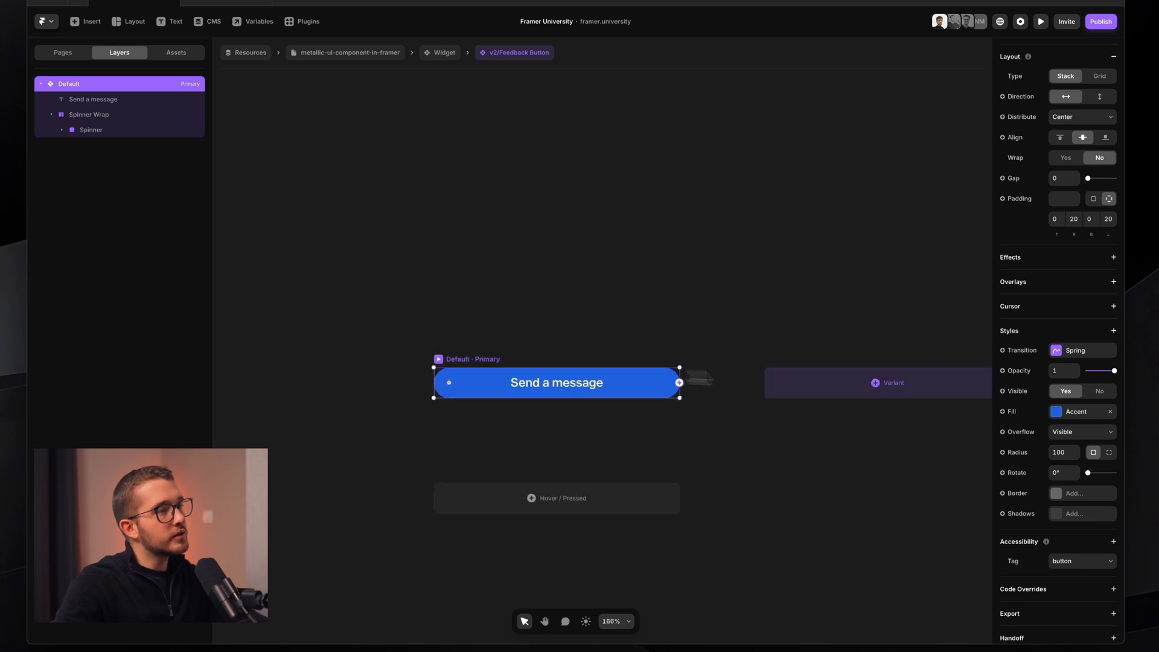
{"action": "left_click", "coordinate": [797, 395]}
{"action": "key", "text": "super+r"}
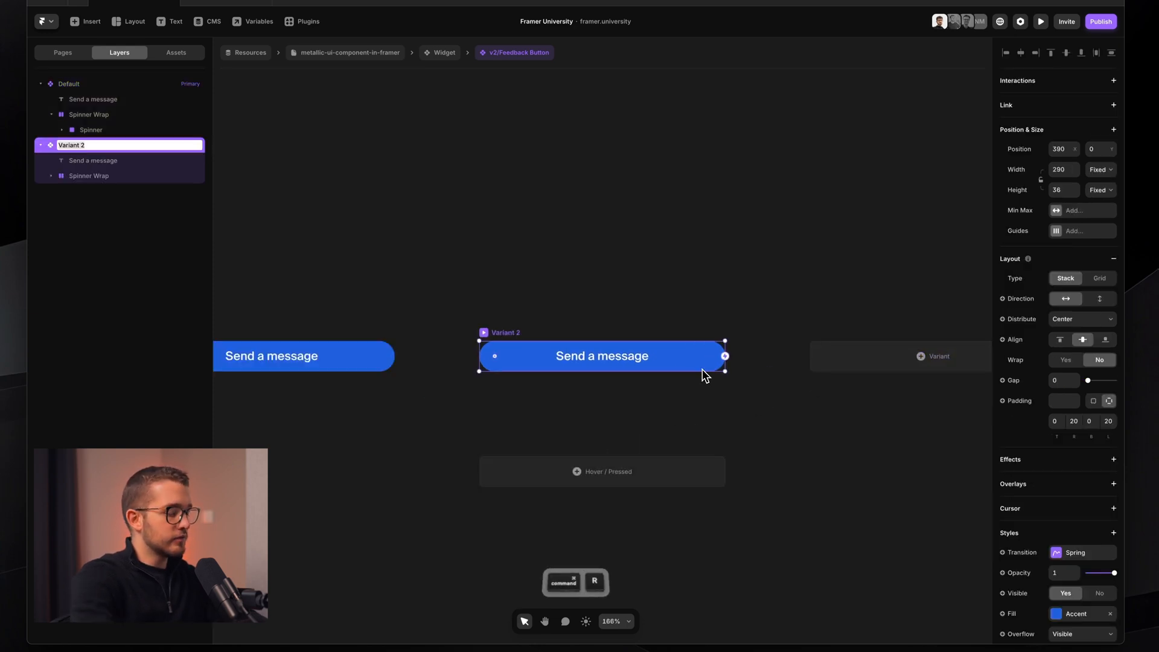
{"action": "type", "text": "Hover"}
{"action": "key", "text": "Return"}
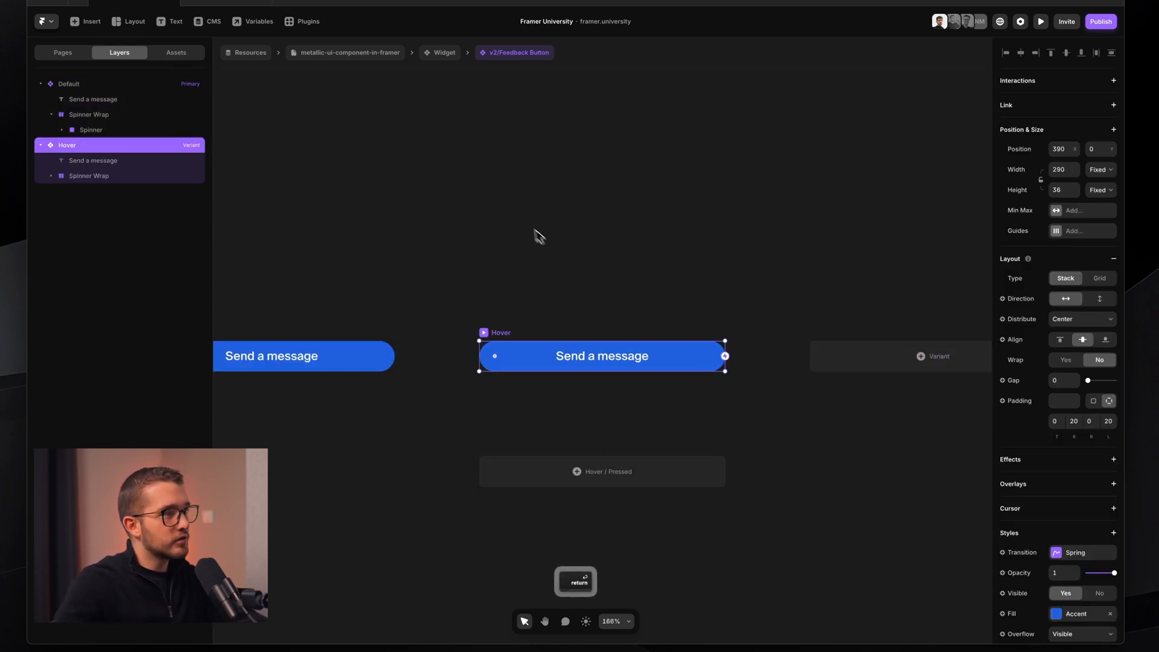
- Delete the Hover variant
{"action": "left_click", "coordinate": [533, 293]}
{"action": "left_click", "coordinate": [489, 330]}
{"action": "key", "text": "Return"}
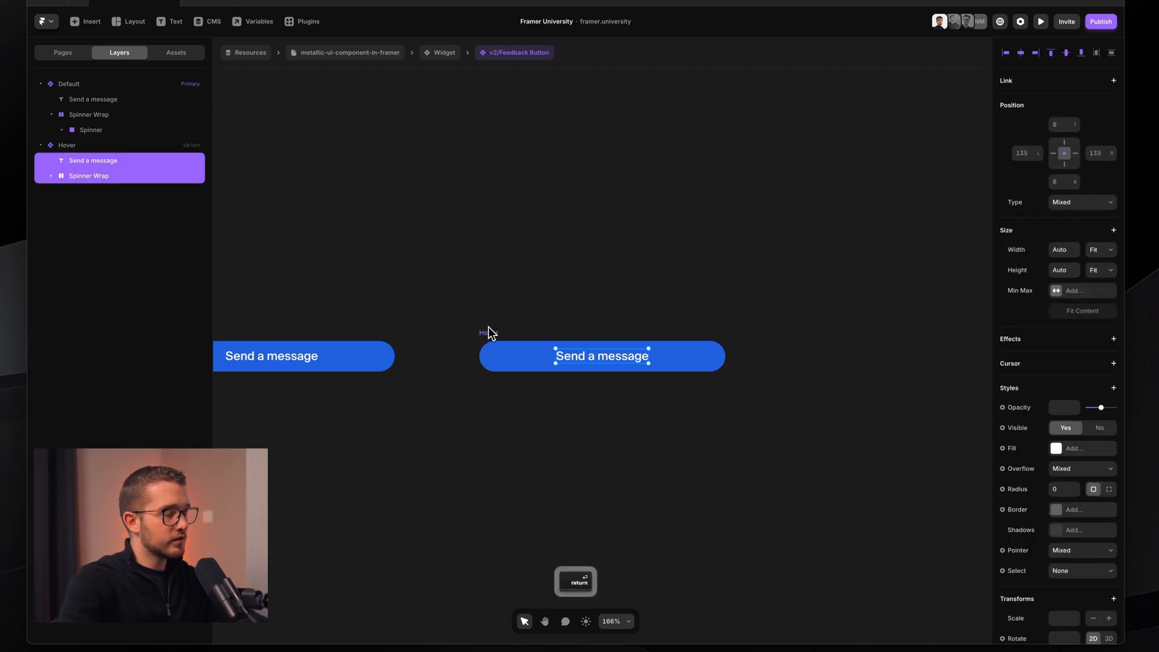
{"action": "key", "text": "shift+Return"}
{"action": "key", "text": "BackSpace"}
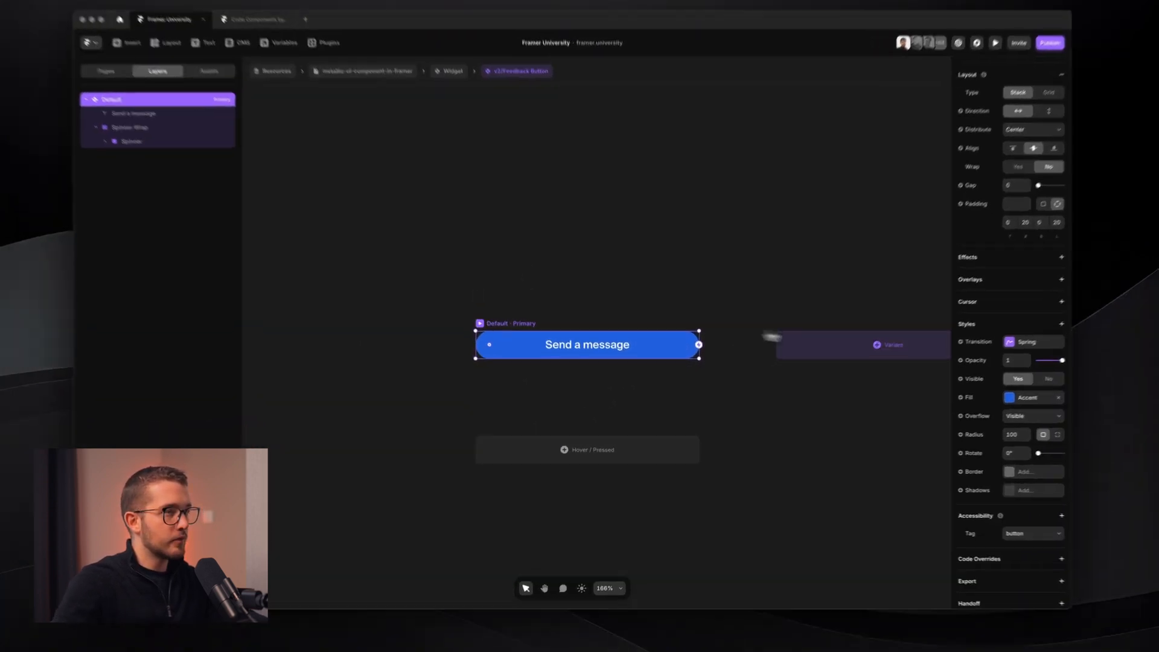
- Recreate the variant as 'Hover' and check its fill colour
{"action": "left_click", "coordinate": [809, 346]}
{"action": "key", "text": "super+r"}
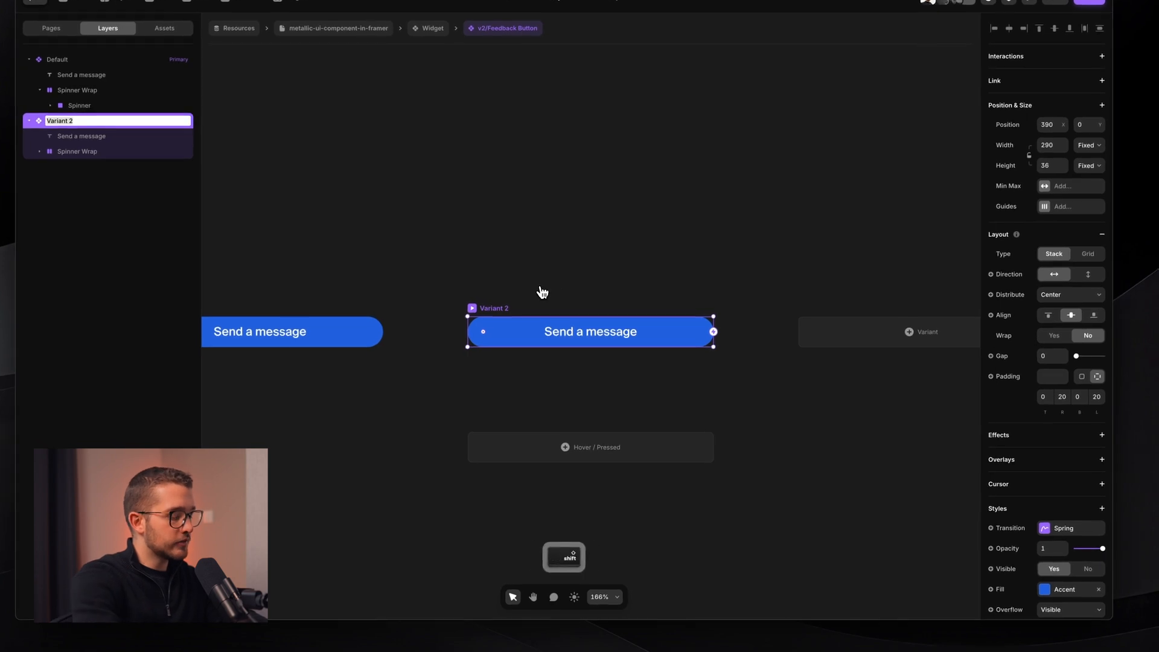
{"action": "type", "text": "Hover"}
{"action": "key", "text": "Return"}
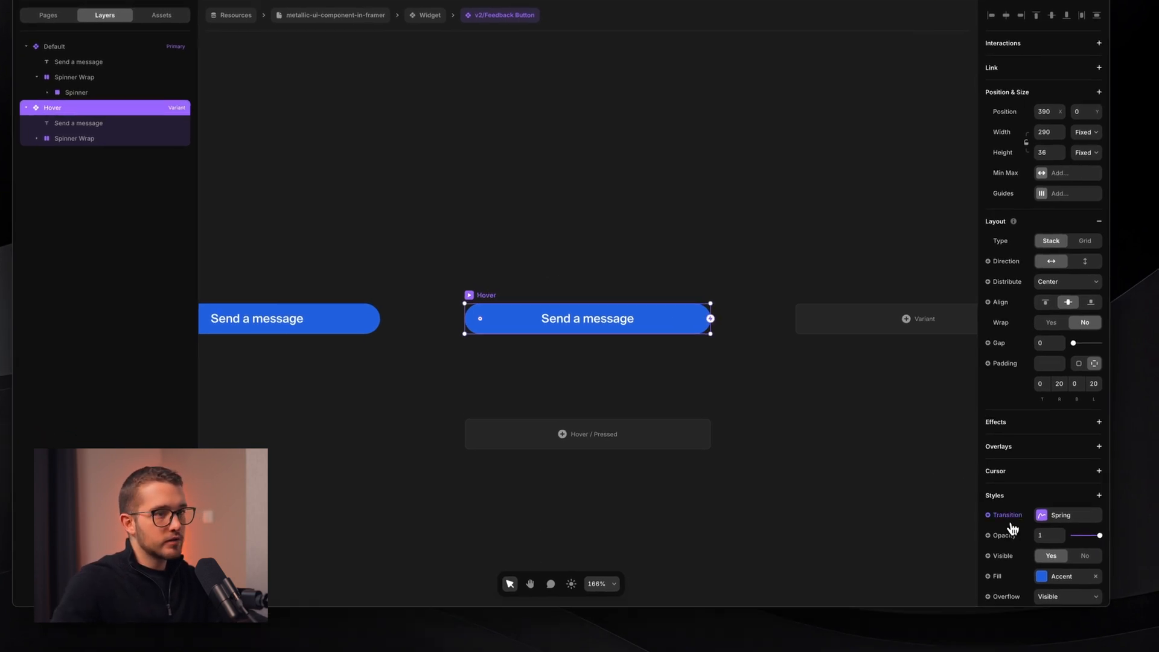
{"action": "left_click", "coordinate": [1046, 589]}
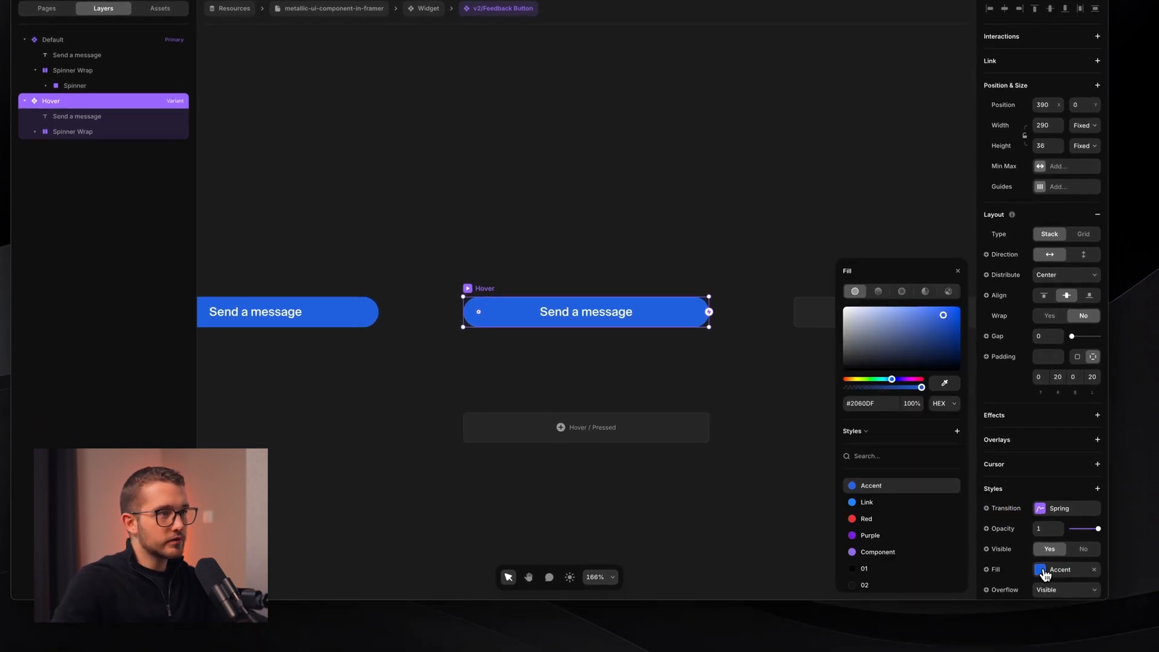
{"action": "left_click", "coordinate": [653, 354]}
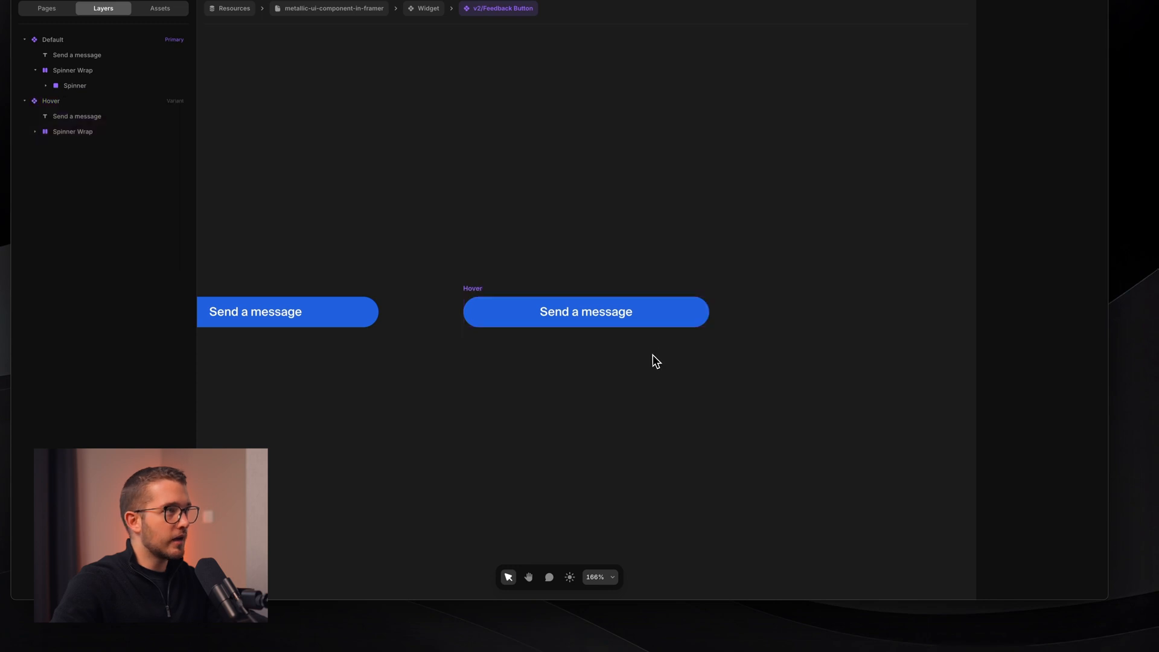
- Go to the /waitlist page and open the v2/Waitlist form component
{"action": "left_click", "coordinate": [198, 105]}
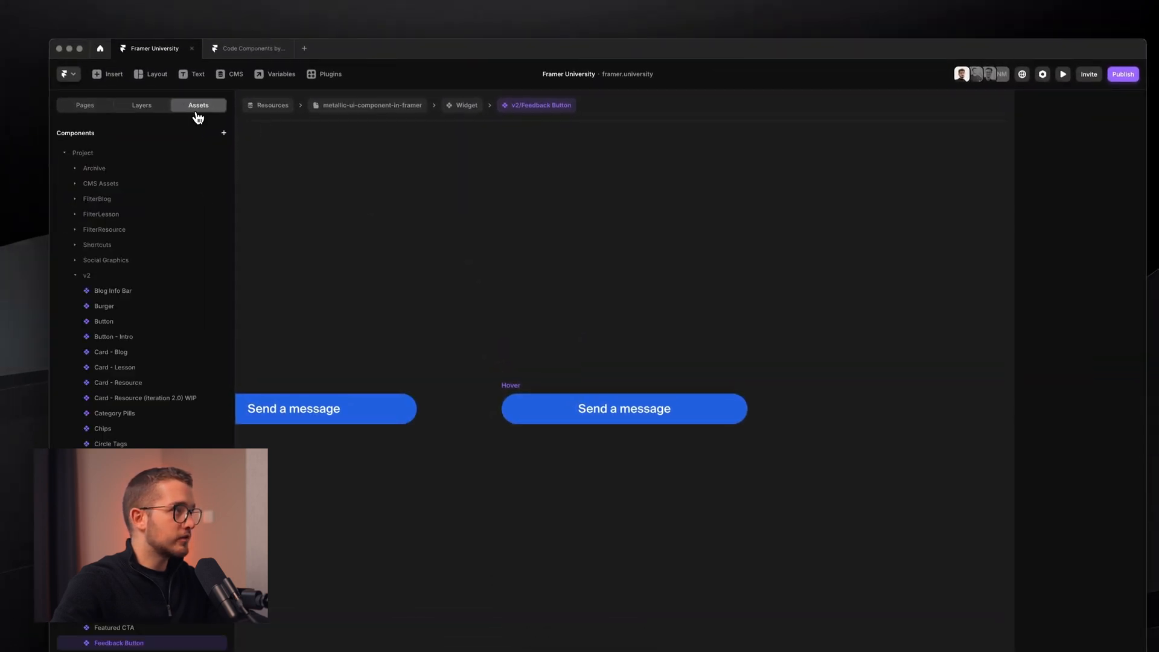
{"action": "scroll", "coordinate": [158, 443], "scroll_direction": "down", "scroll_amount": 2}
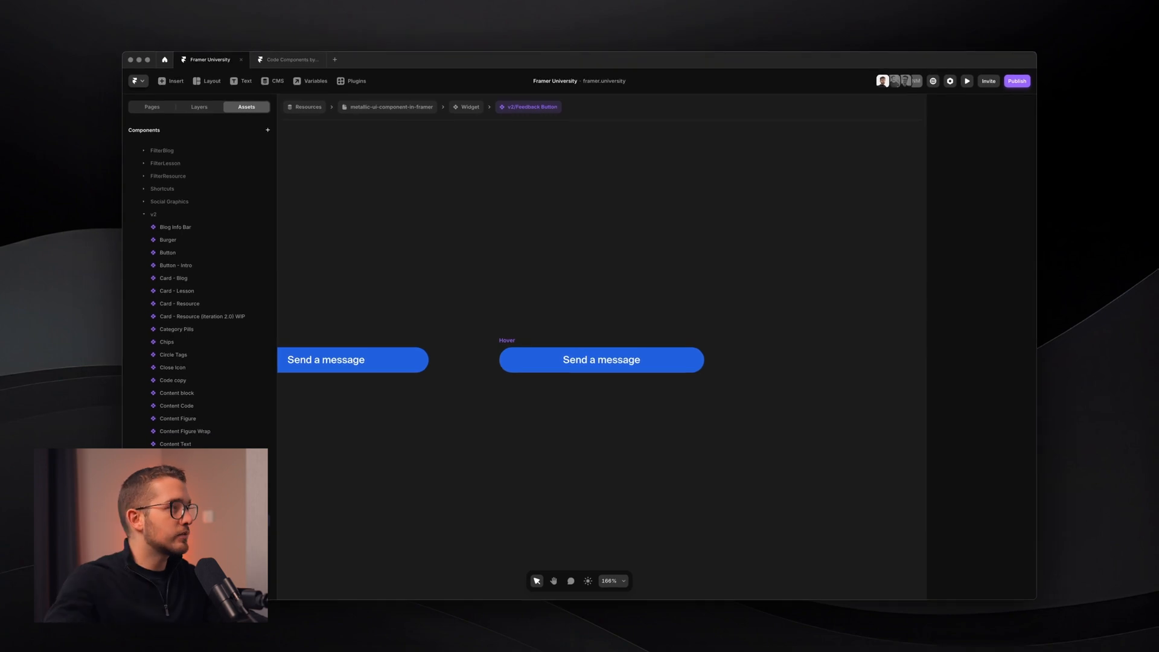
{"action": "left_click", "coordinate": [152, 107]}
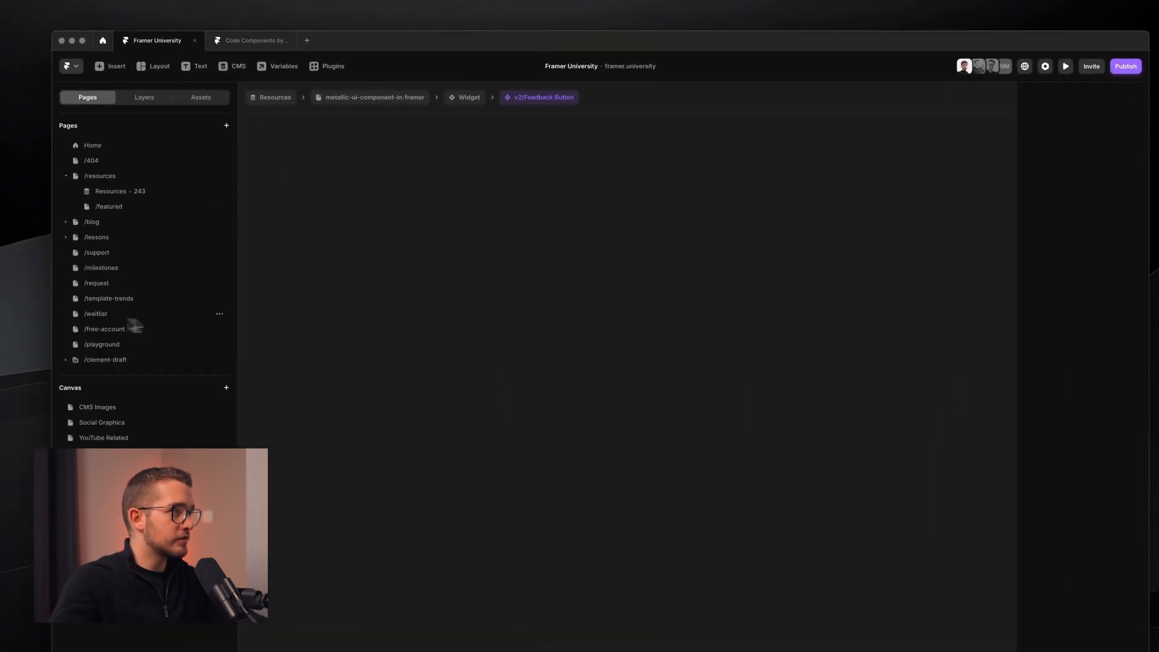
{"action": "left_click", "coordinate": [128, 319]}
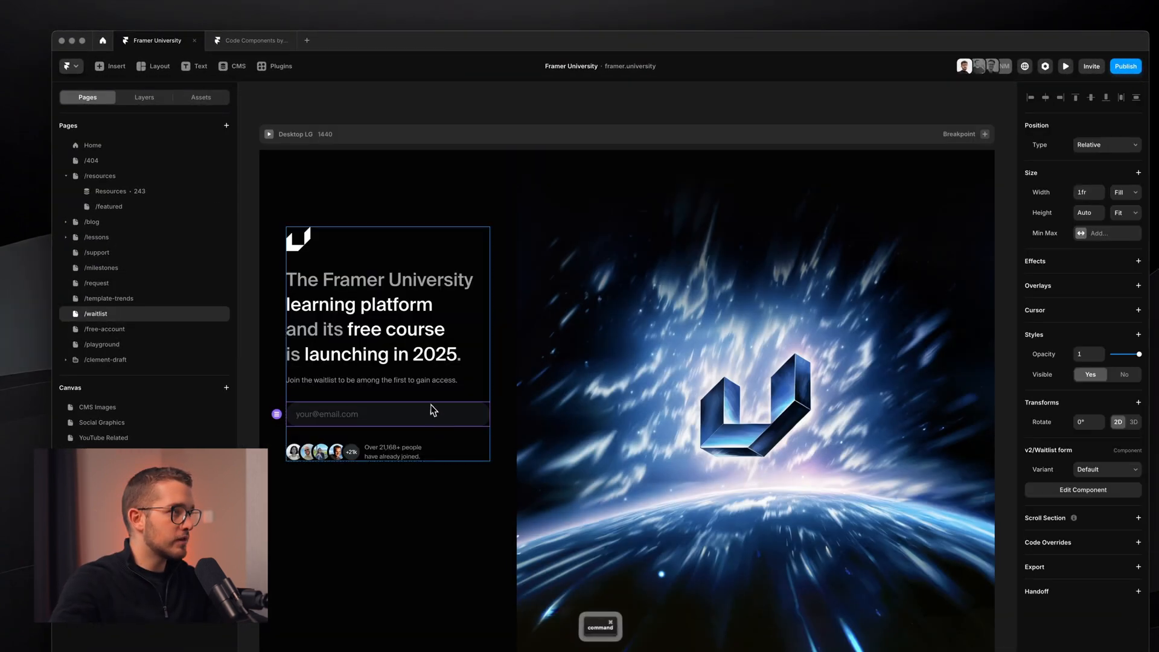
{"action": "left_click", "coordinate": [408, 414], "text": "super"}
{"action": "double_click", "coordinate": [409, 414]}
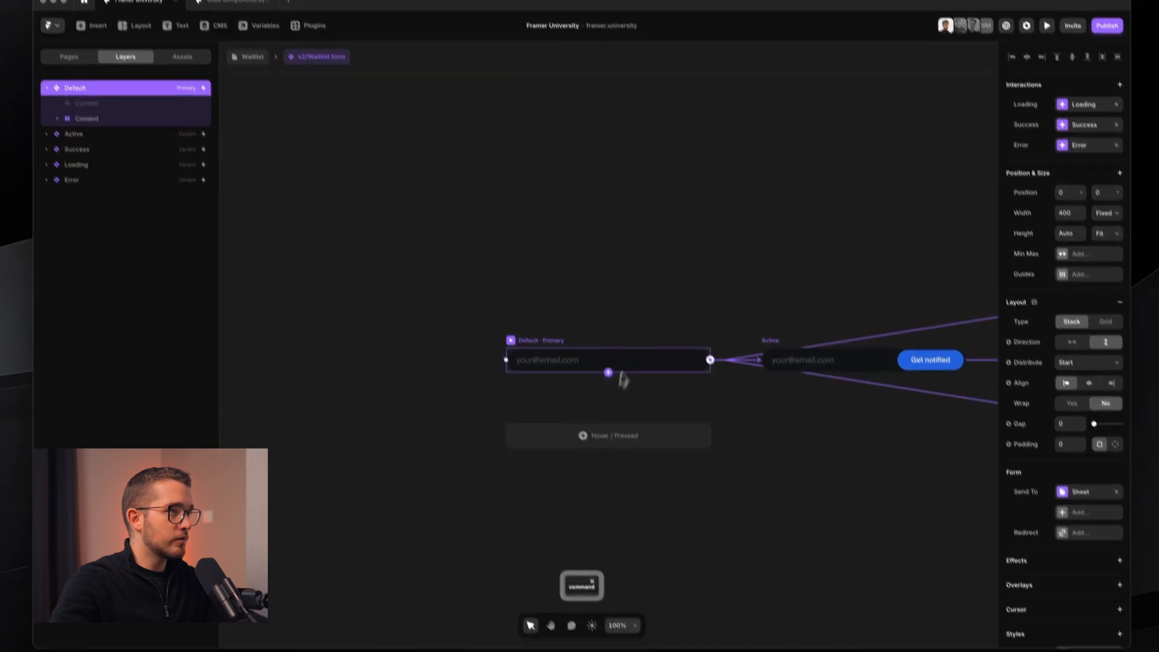
- In v2/Waitlist Sub Button, inspect the Hover variant's fill and copy its opacity
{"action": "left_click", "coordinate": [950, 401], "text": "super"}
{"action": "double_click", "coordinate": [950, 401]}
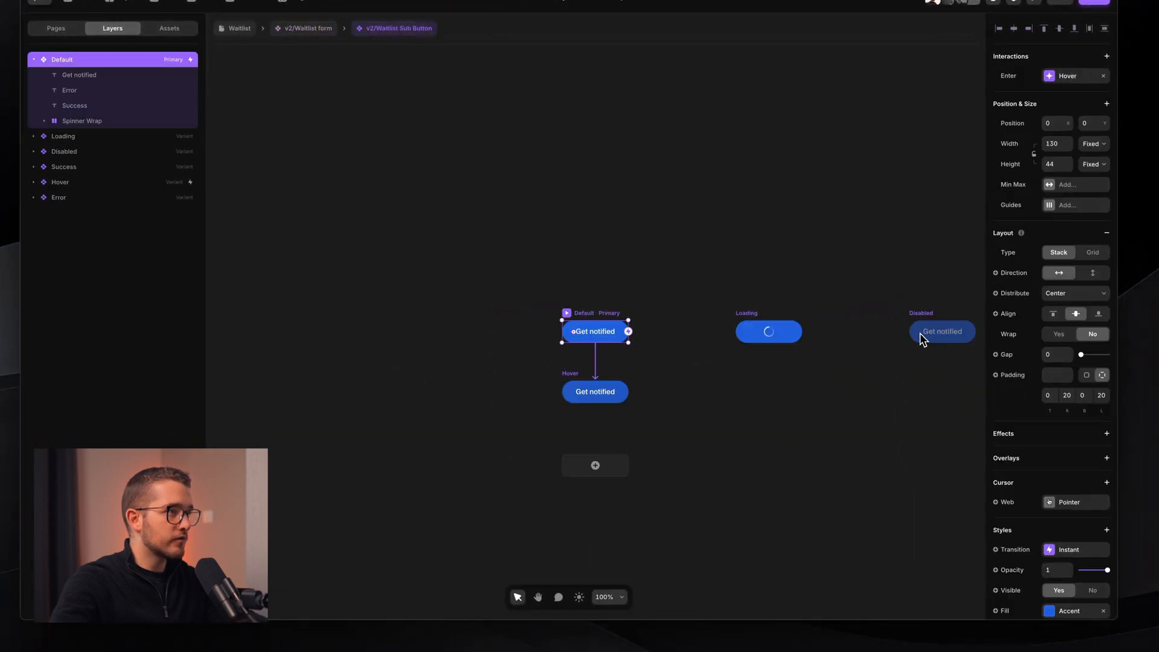
{"action": "left_click", "coordinate": [598, 396]}
{"action": "scroll", "coordinate": [594, 384], "scroll_direction": "up", "scroll_amount": 5}
{"action": "scroll", "coordinate": [1095, 462], "scroll_direction": "down", "scroll_amount": 4}
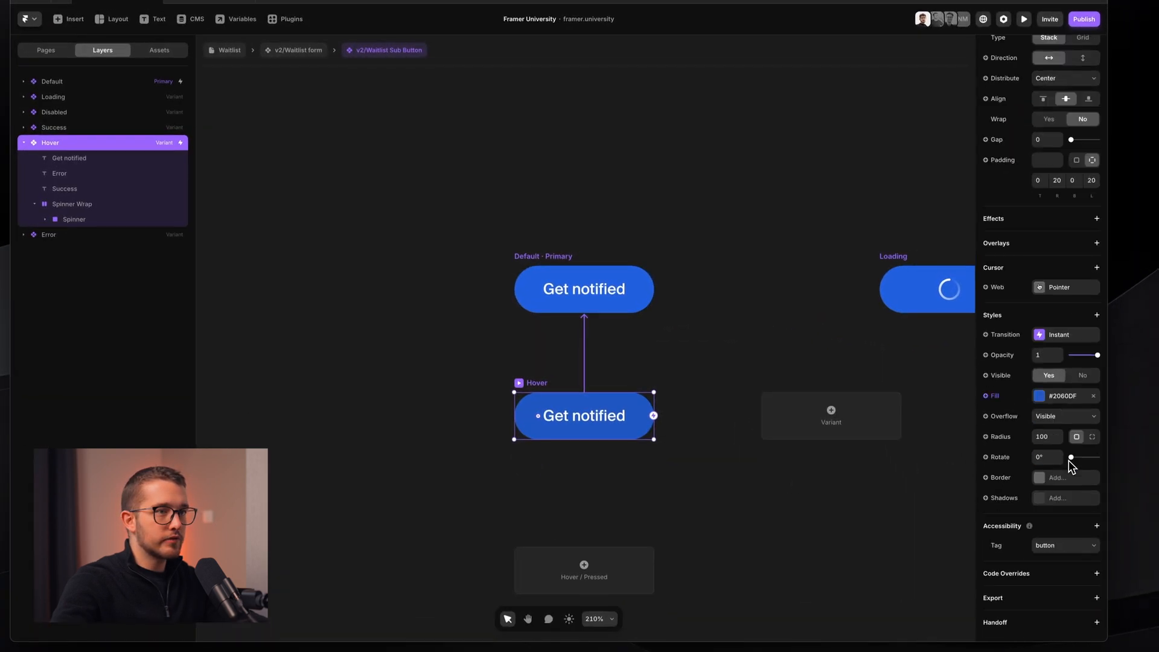
{"action": "left_click", "coordinate": [1049, 400]}
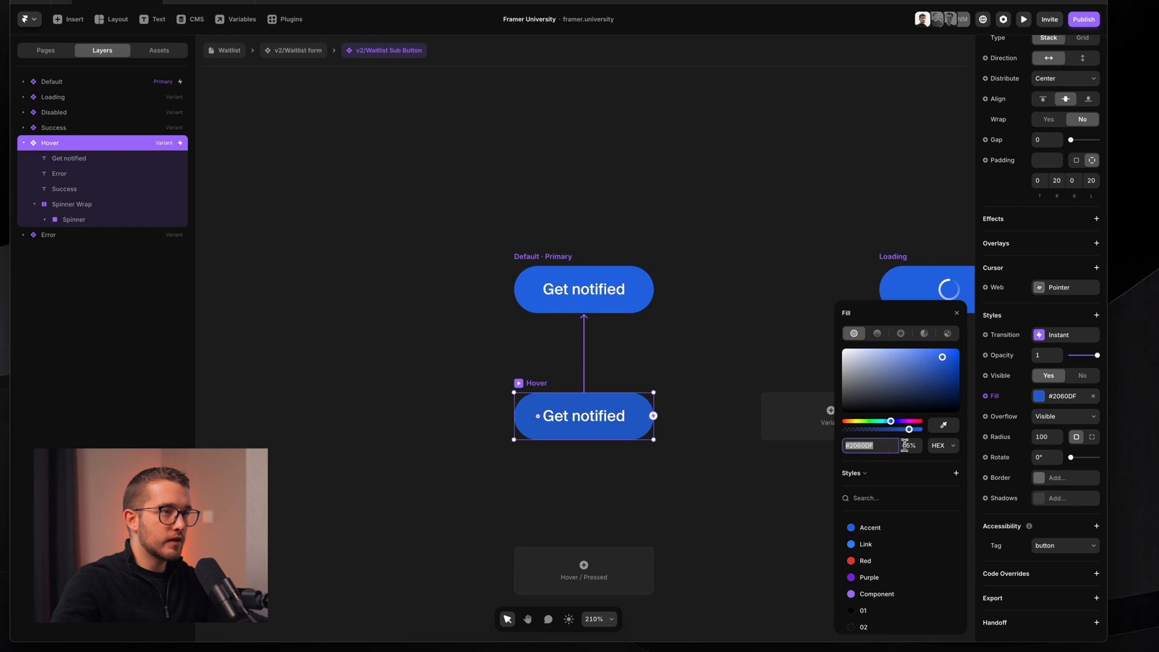
{"action": "key", "text": "super+c"}
{"action": "left_click", "coordinate": [743, 225]}
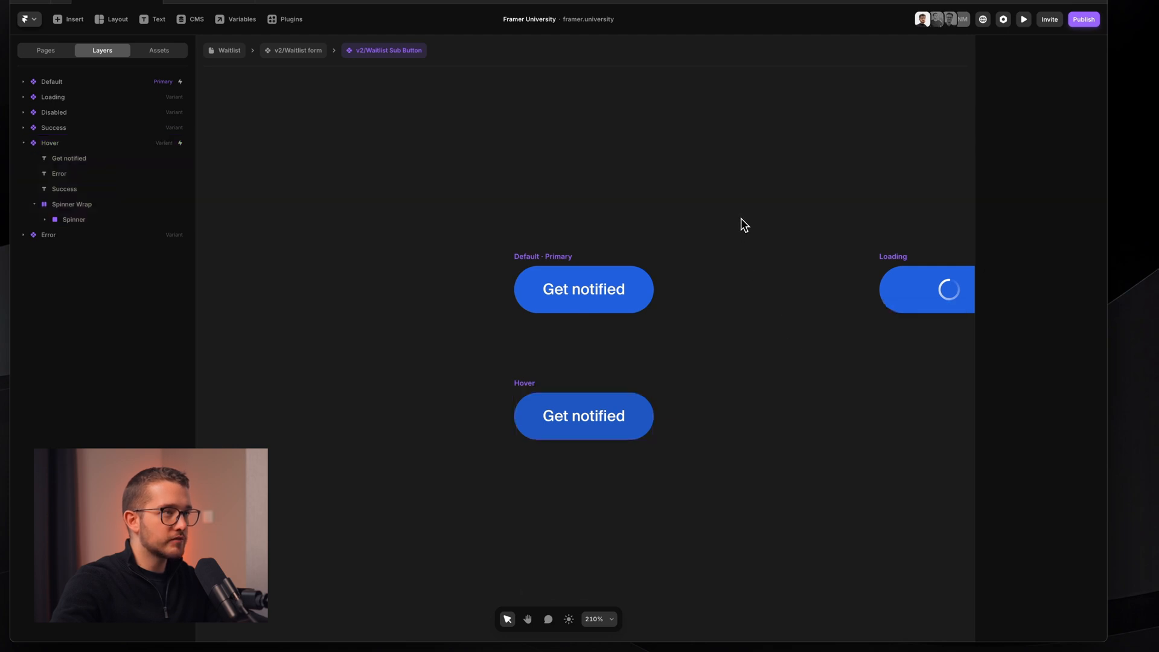
- Compare the Default and Hover variants, then return to the Resources page with the feedback widget
{"action": "left_click", "coordinate": [571, 290]}
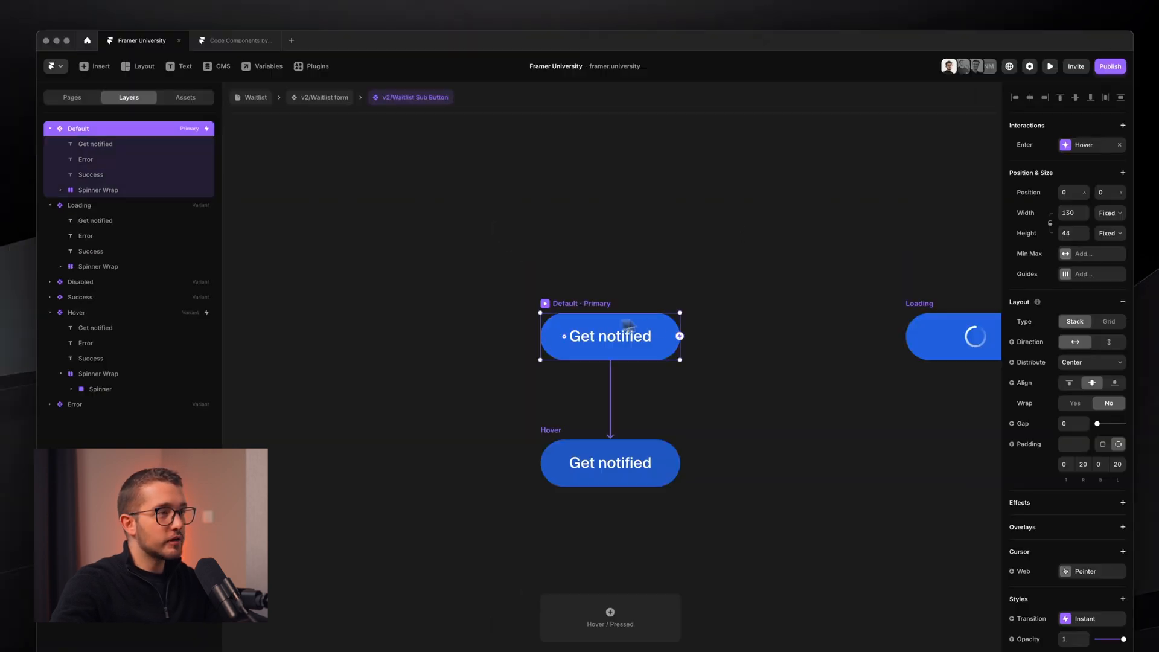
{"action": "left_click", "coordinate": [600, 443]}
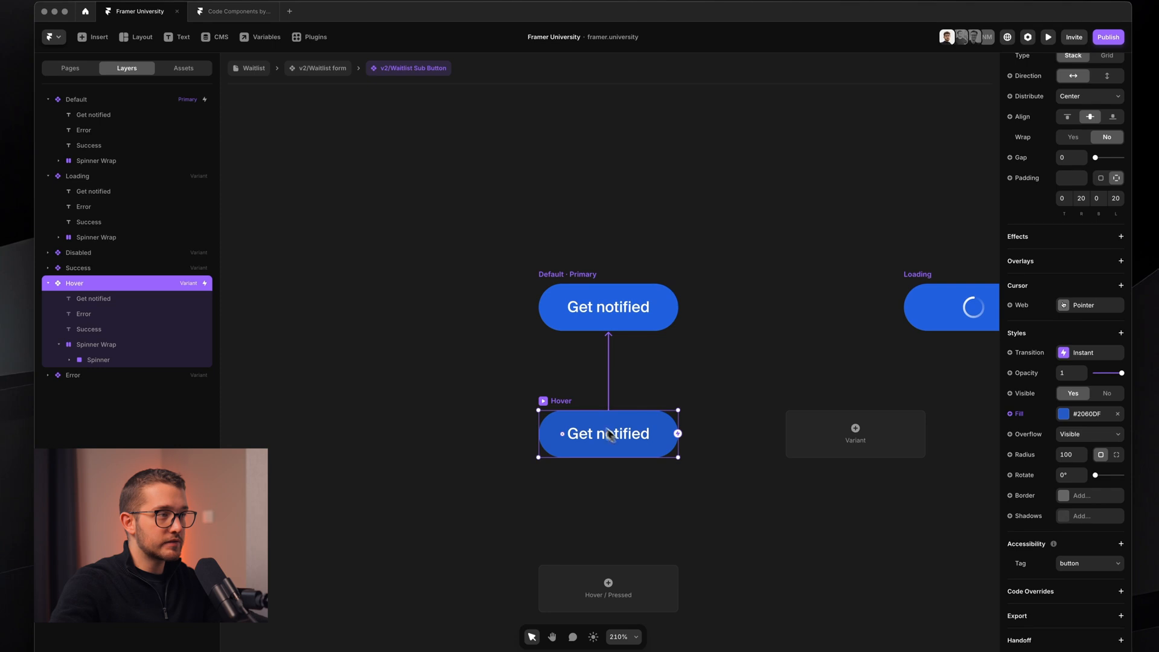
{"action": "left_click_drag", "start_coordinate": [499, 381], "coordinate": [724, 482]}
{"action": "key", "text": "Escape"}
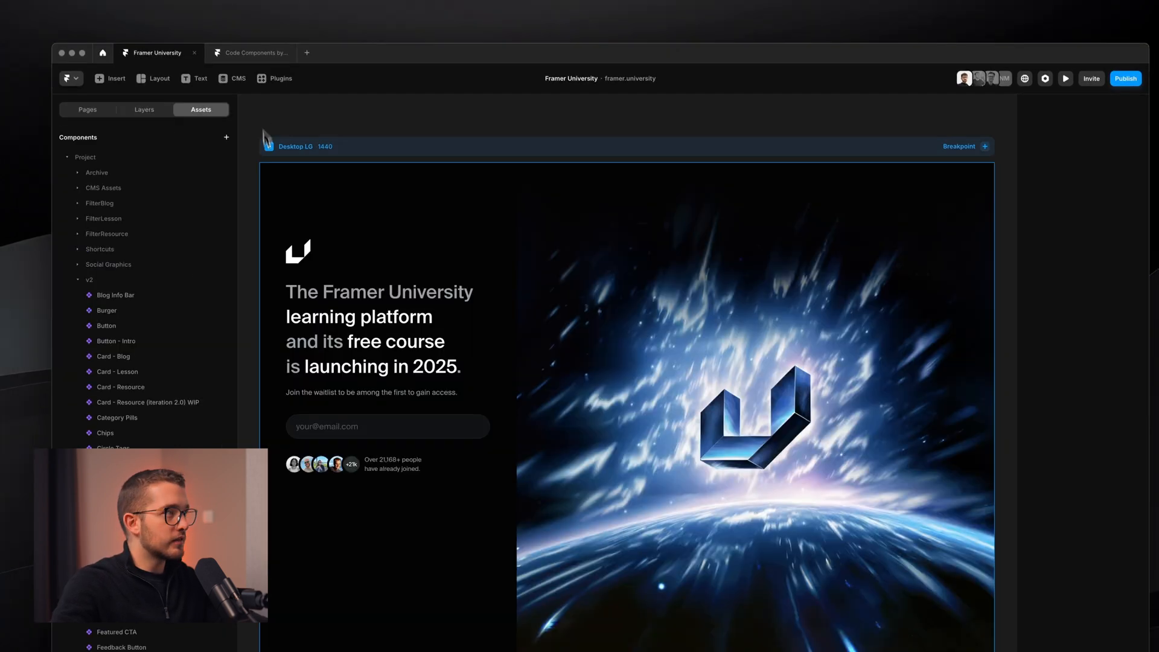
{"action": "left_click", "coordinate": [70, 68]}
{"action": "left_click", "coordinate": [112, 203]}
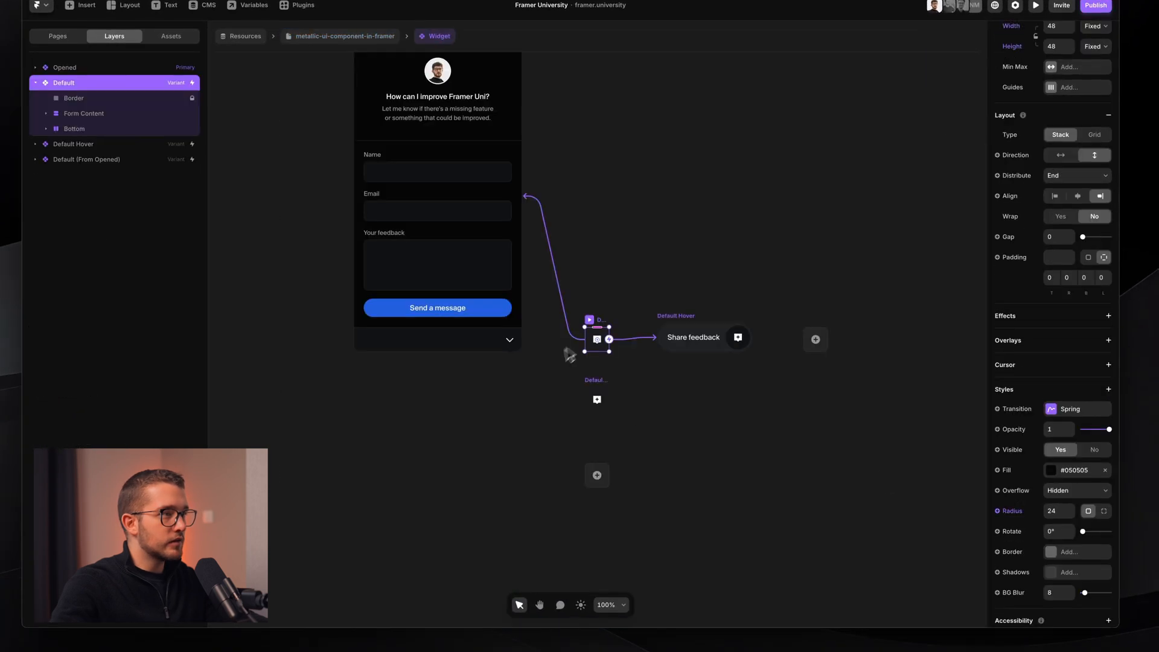
- In v2/Feedback Button, delete the old Hover variant and add a preset Hover interaction variant
{"action": "left_click", "coordinate": [465, 308], "text": "super"}
{"action": "double_click", "coordinate": [462, 309]}
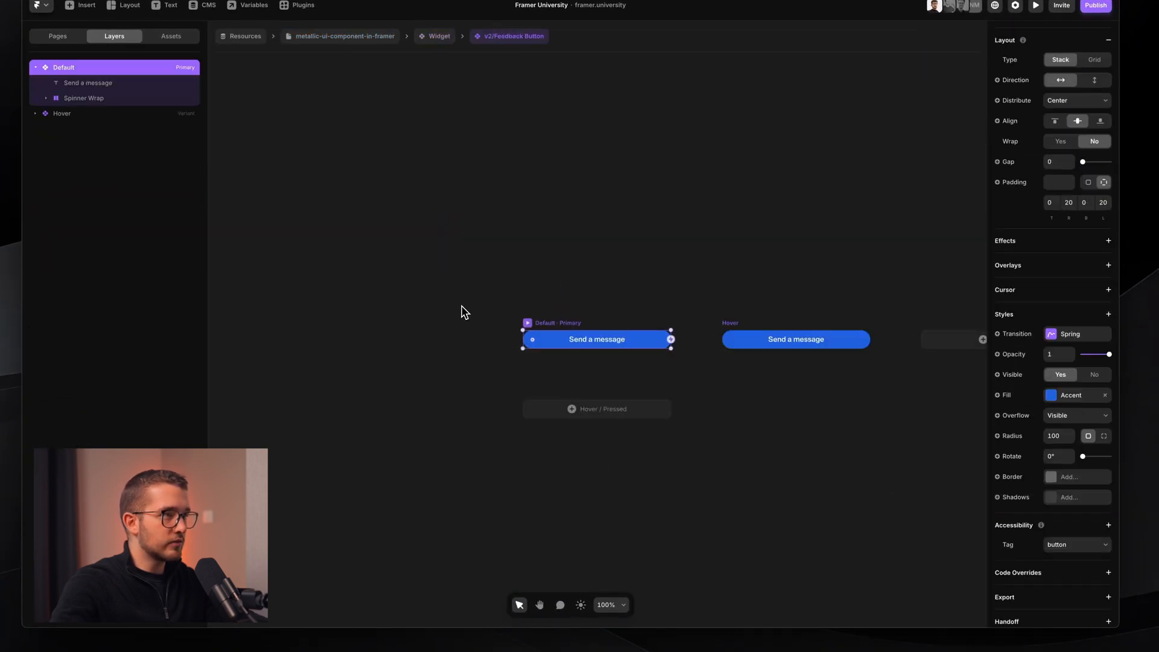
{"action": "left_click", "coordinate": [727, 324]}
{"action": "key", "text": "BackSpace"}
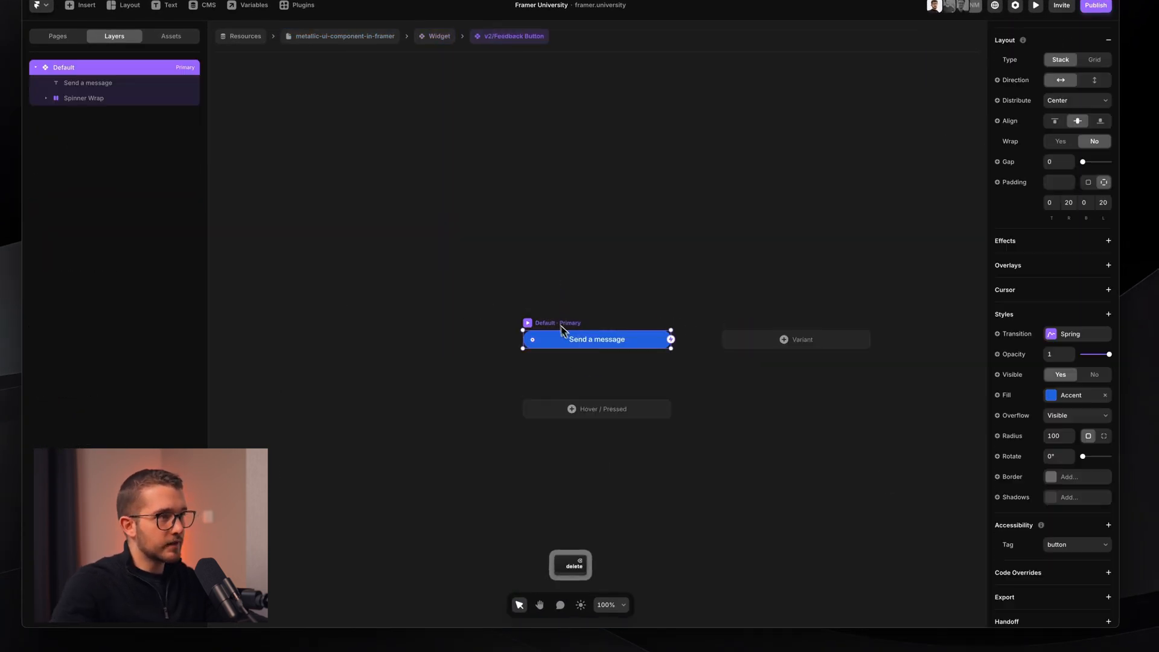
{"action": "left_click", "coordinate": [600, 410]}
{"action": "left_click", "coordinate": [619, 425]}
- Set the Hover variant's fill opacity to 85%
{"action": "scroll", "coordinate": [615, 423], "scroll_direction": "up", "scroll_amount": 5}
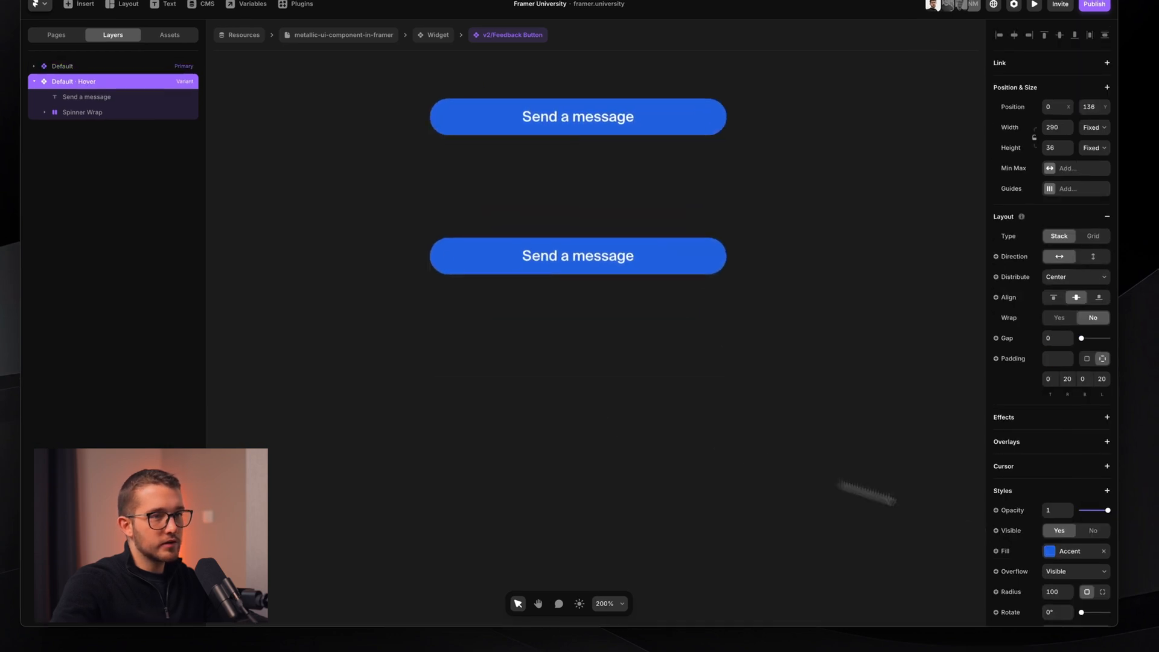
{"action": "left_click", "coordinate": [1076, 553]}
{"action": "left_click", "coordinate": [909, 424]}
{"action": "type", "text": "8"}
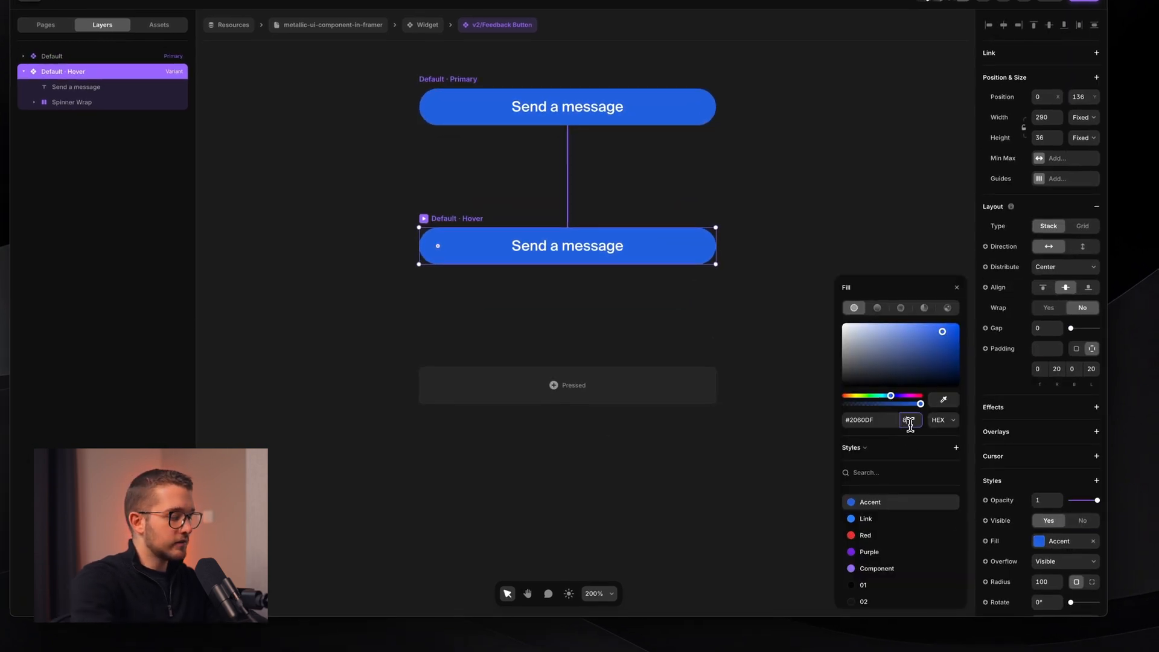
{"action": "type", "text": "5"}
{"action": "key", "text": "Return"}
{"action": "left_click", "coordinate": [770, 270]}
- Set the variant transition to Instant
{"action": "scroll", "coordinate": [770, 270], "scroll_direction": "down", "scroll_amount": 2}
{"action": "scroll", "coordinate": [769, 270], "scroll_direction": "up", "scroll_amount": 3}
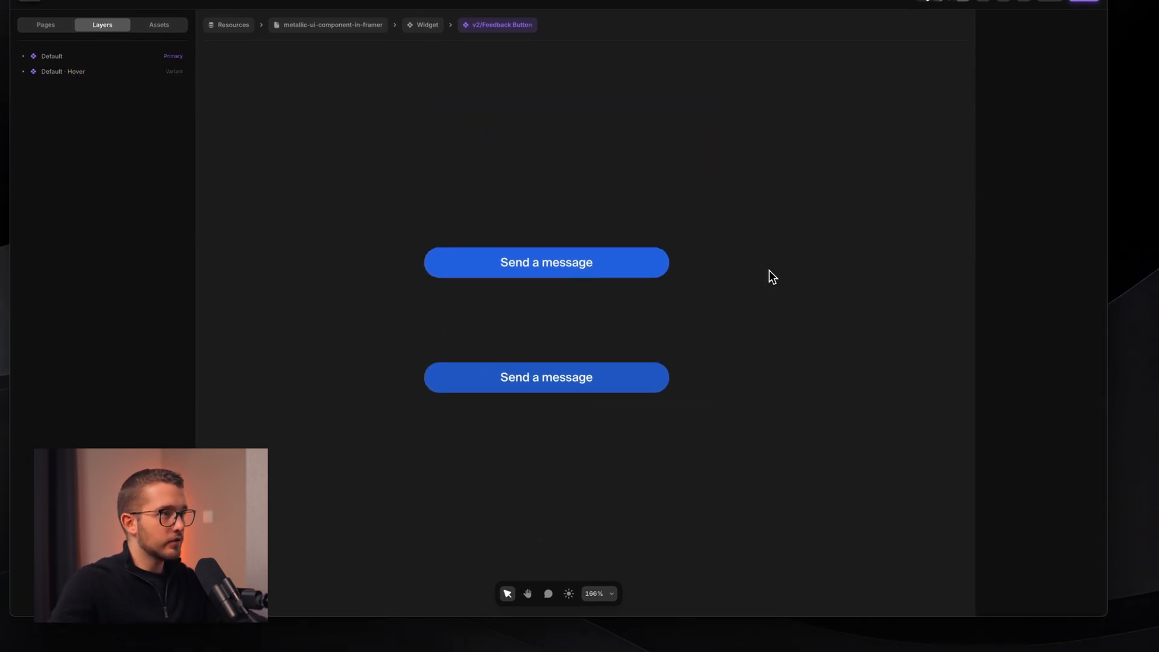
{"action": "left_click", "coordinate": [460, 250]}
{"action": "left_click", "coordinate": [1059, 325]}
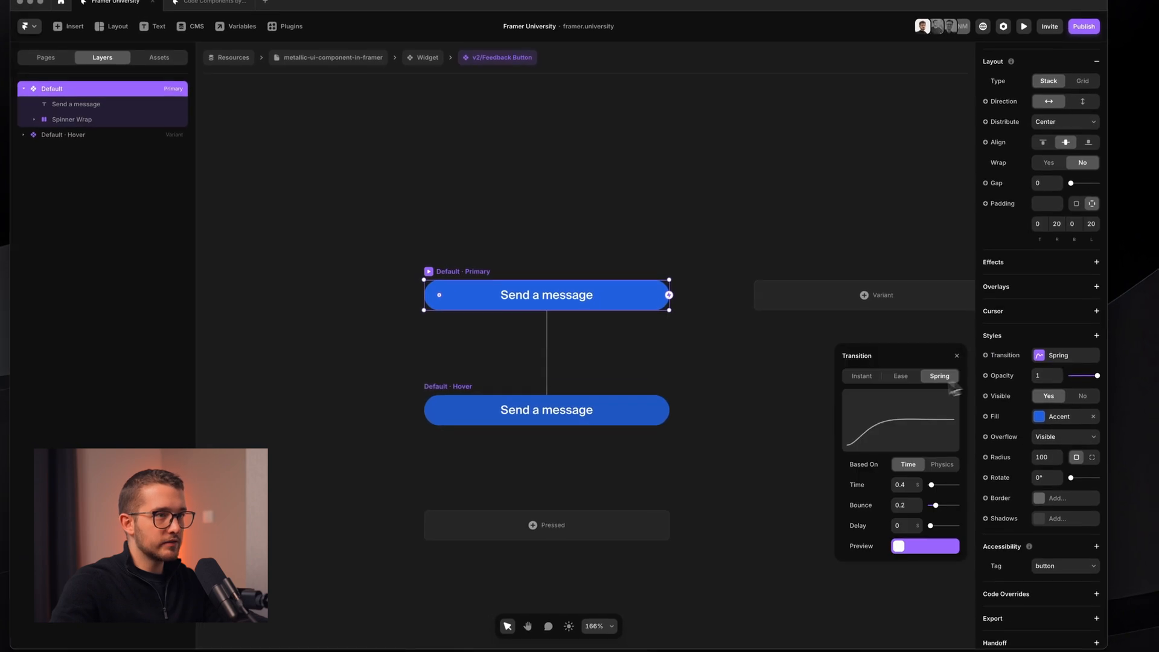
{"action": "left_click", "coordinate": [896, 376]}
{"action": "left_click", "coordinate": [848, 375]}
{"action": "left_click", "coordinate": [453, 260]}
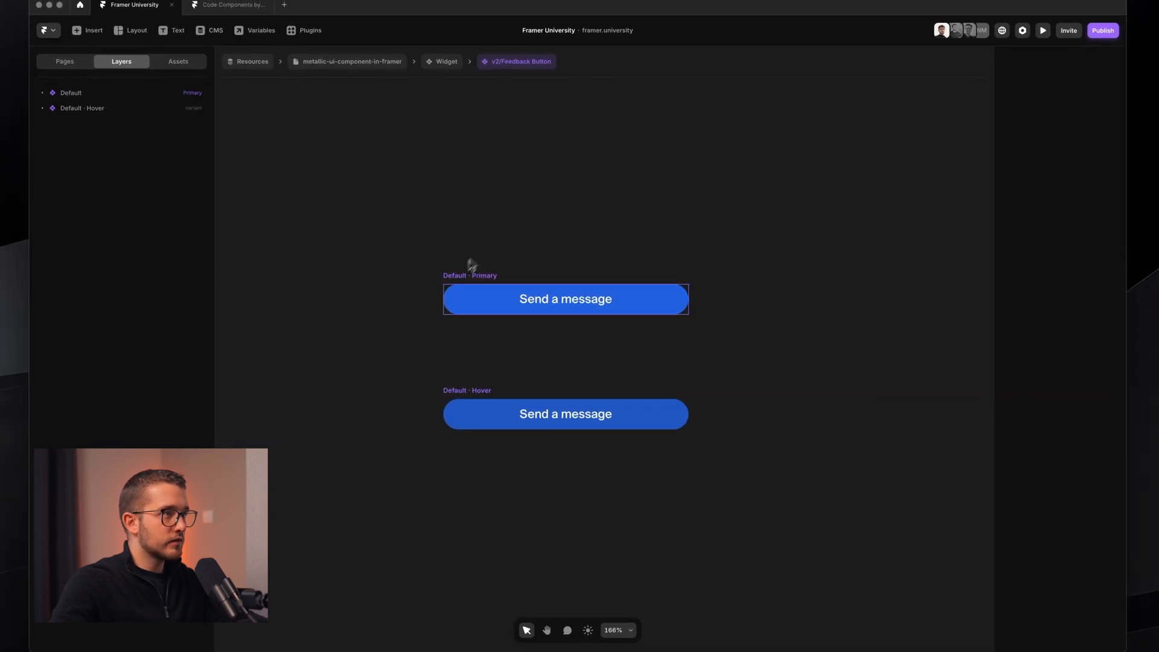
- Preview the button's hover behaviour, then add another variant to the component
{"action": "left_click", "coordinate": [449, 273]}
{"action": "key", "text": "super+p"}
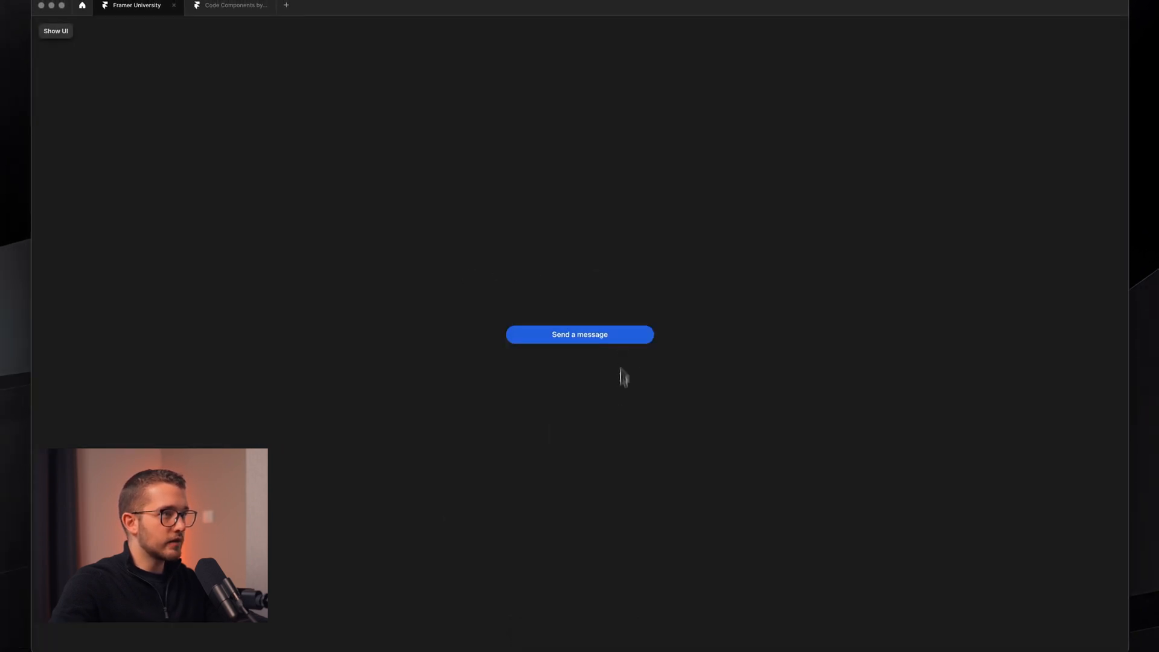
{"action": "key", "text": "Escape"}
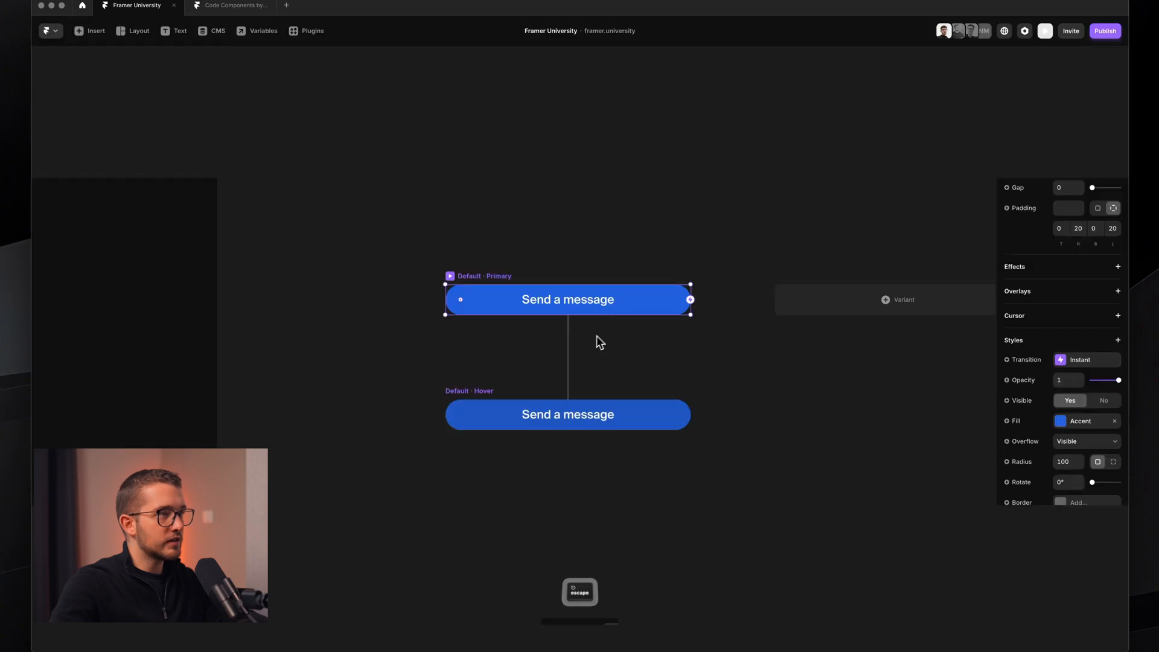
{"action": "key", "text": "Escape"}
{"action": "left_click", "coordinate": [418, 332]}
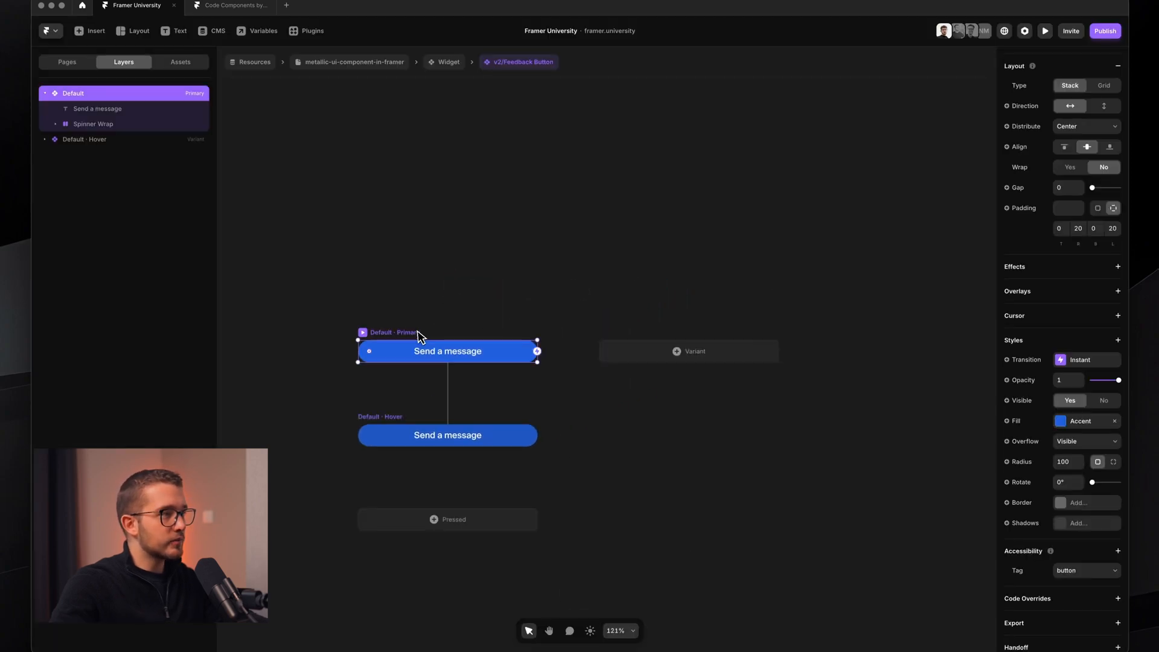
{"action": "left_click", "coordinate": [670, 352]}
- Name the variant 'Loading', stretch it to 290×197 and give it corner radius 8
{"action": "key", "text": "Return"}
{"action": "type", "text": "Loading"}
{"action": "key", "text": "Return"}
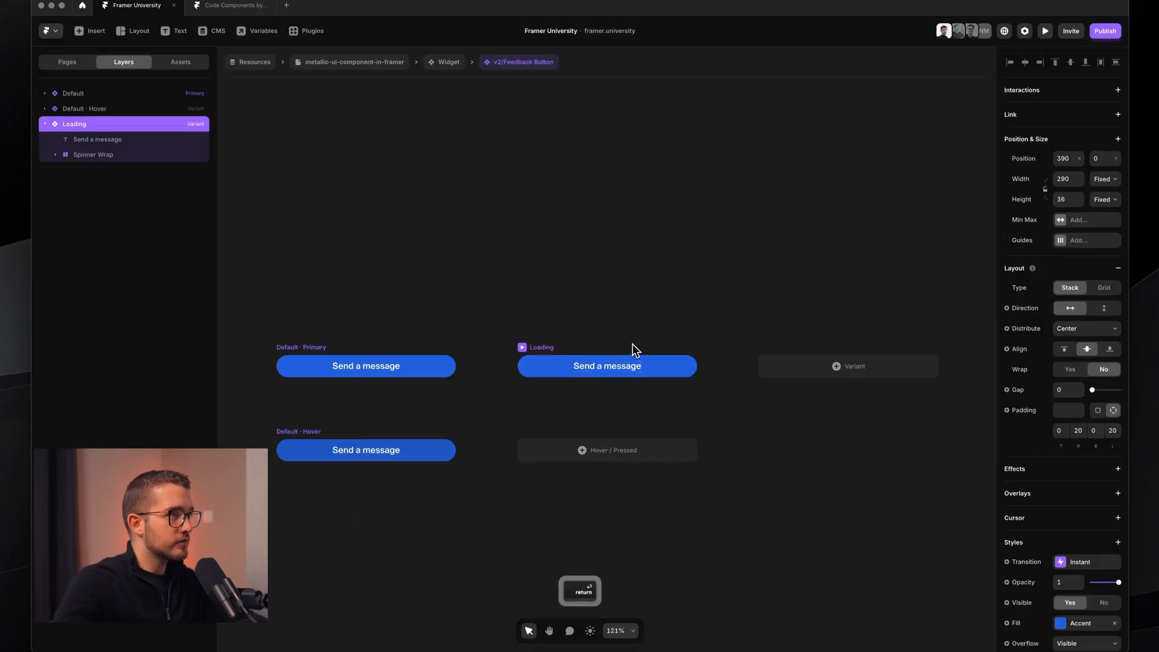
{"action": "scroll", "coordinate": [632, 342], "scroll_direction": "up", "scroll_amount": 3}
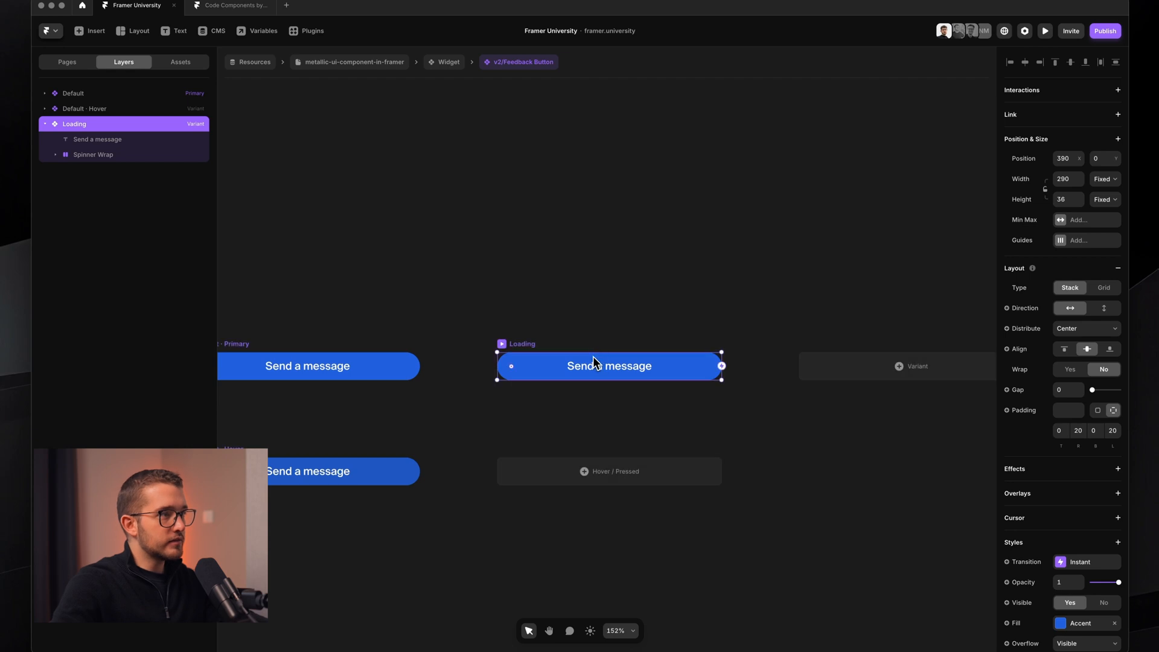
{"action": "left_click_drag", "start_coordinate": [593, 352], "coordinate": [598, 227]}
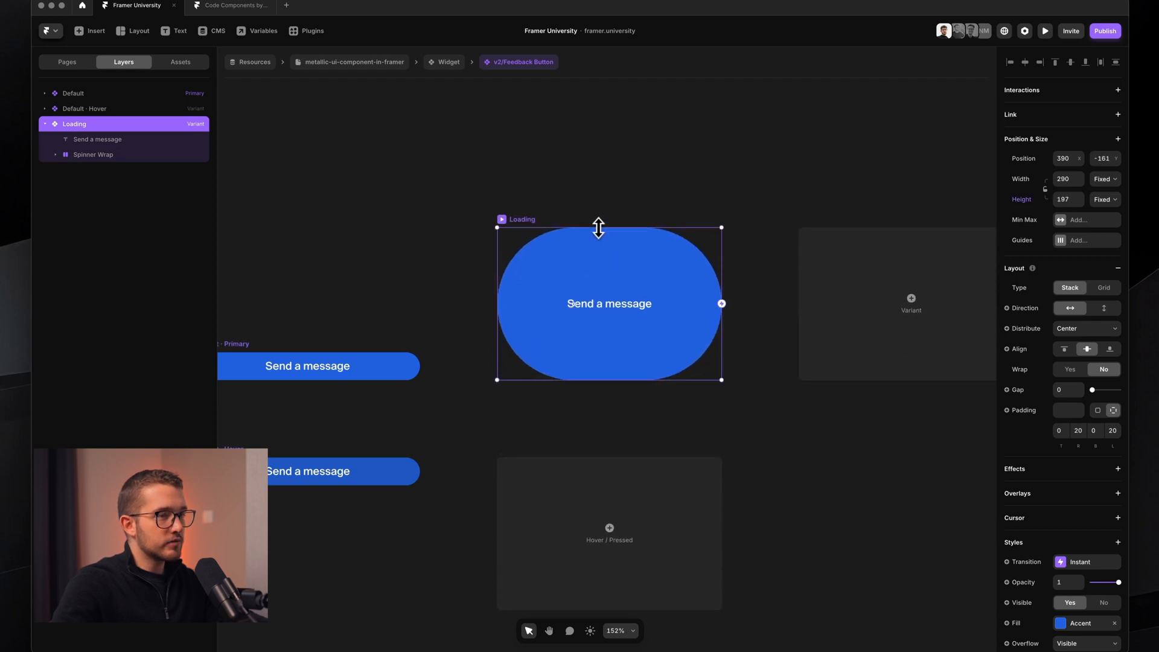
{"action": "scroll", "coordinate": [1062, 573], "scroll_direction": "down", "scroll_amount": 2}
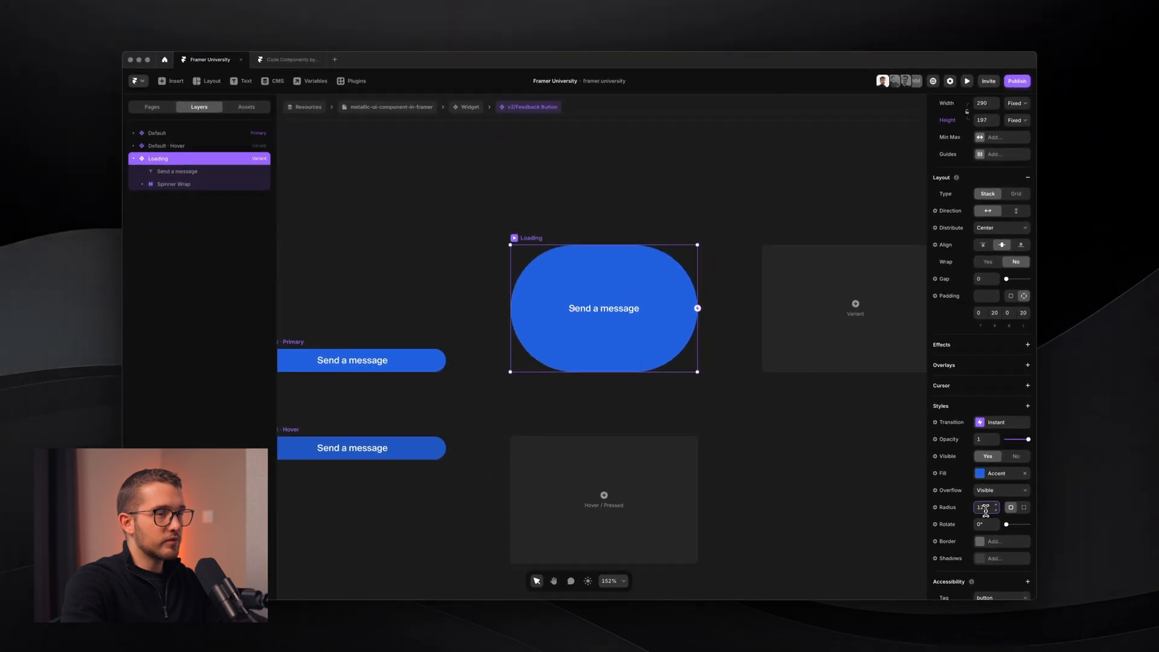
{"action": "type", "text": "8"}
{"action": "key", "text": "Return"}
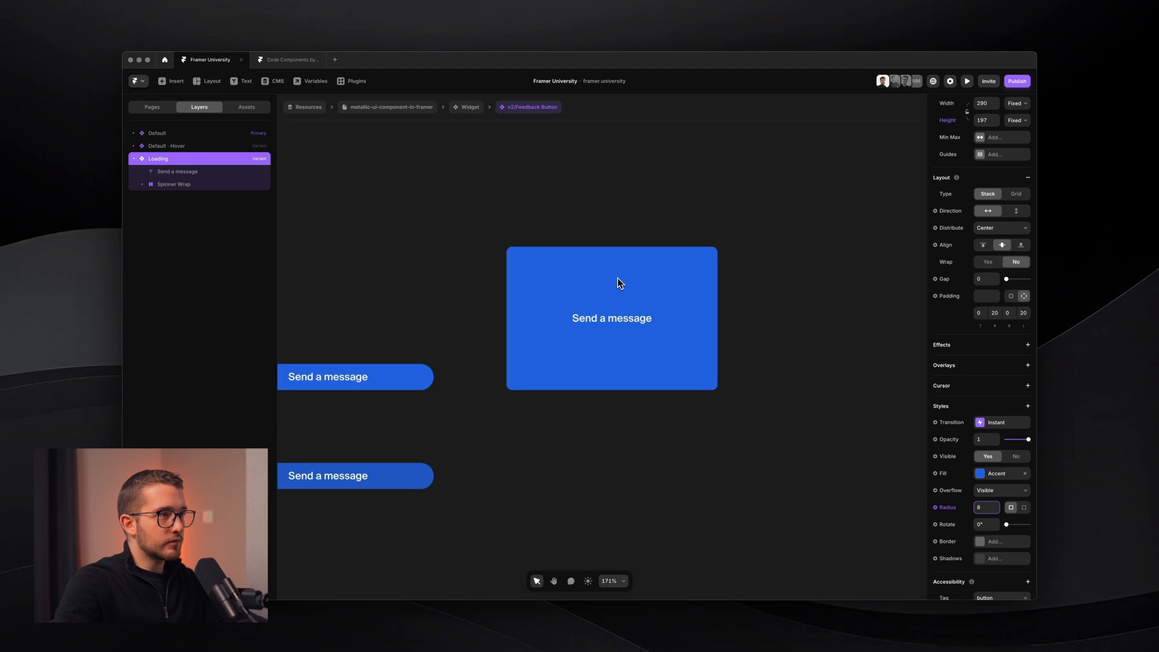
{"action": "left_click", "coordinate": [616, 309], "text": "super"}
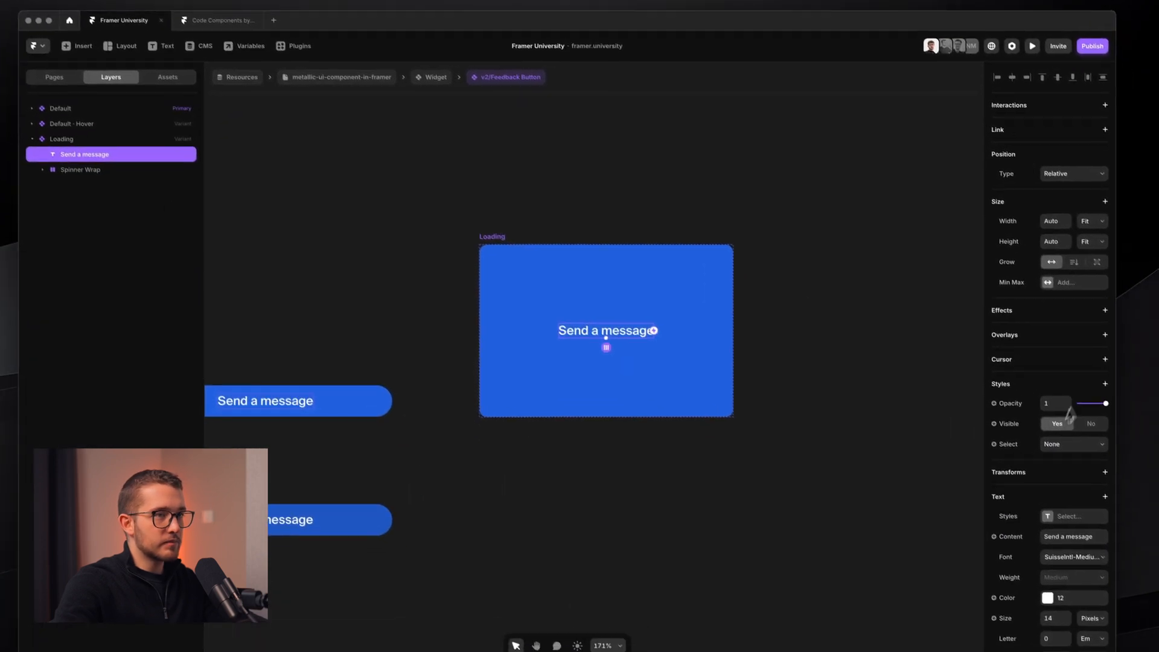
- Add a Blur filter of 4 to the 'Send a message' label, replacing an accidental background blur
{"action": "scroll", "coordinate": [1098, 449], "scroll_direction": "down", "scroll_amount": 3}
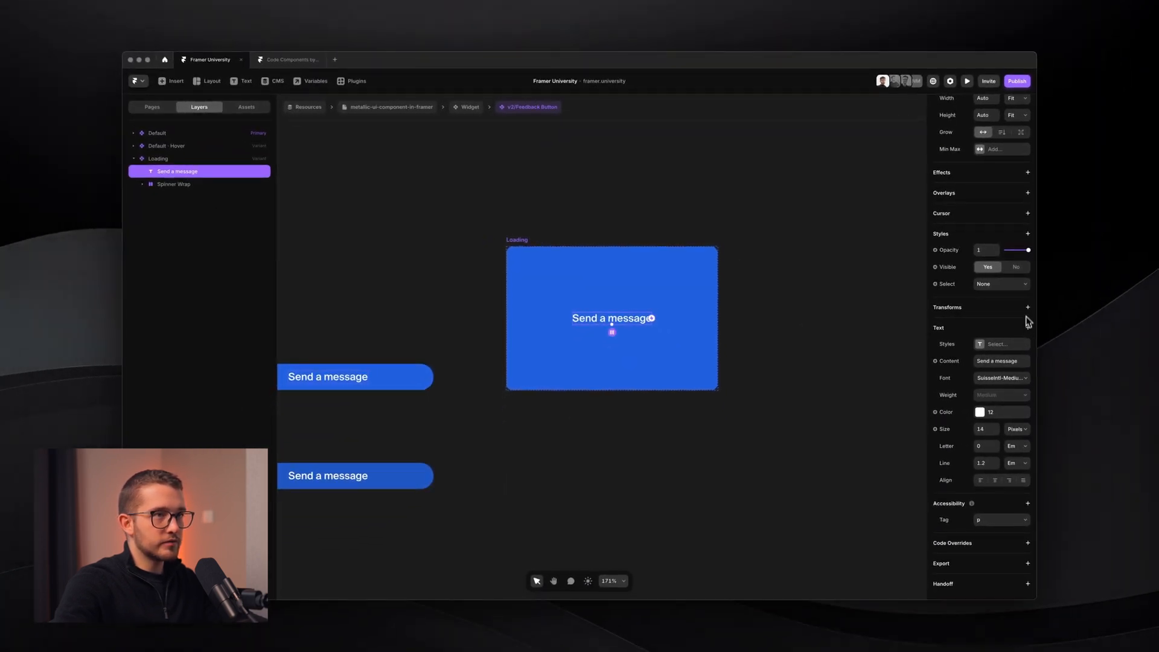
{"action": "left_click", "coordinate": [1027, 234]}
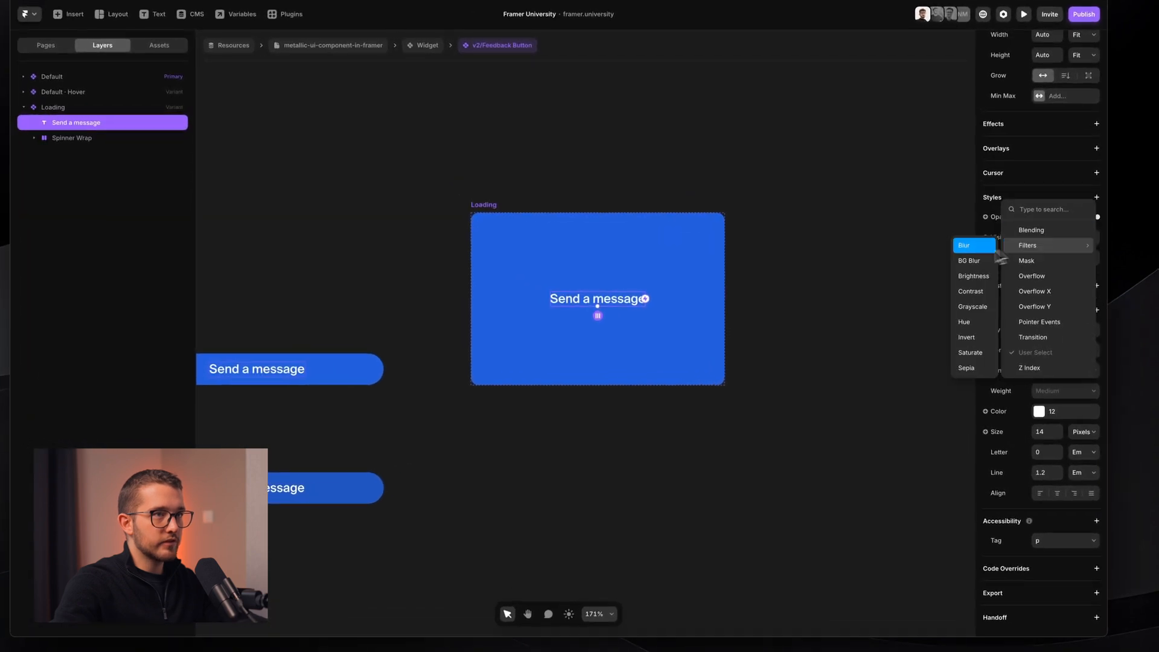
{"action": "left_click", "coordinate": [981, 261]}
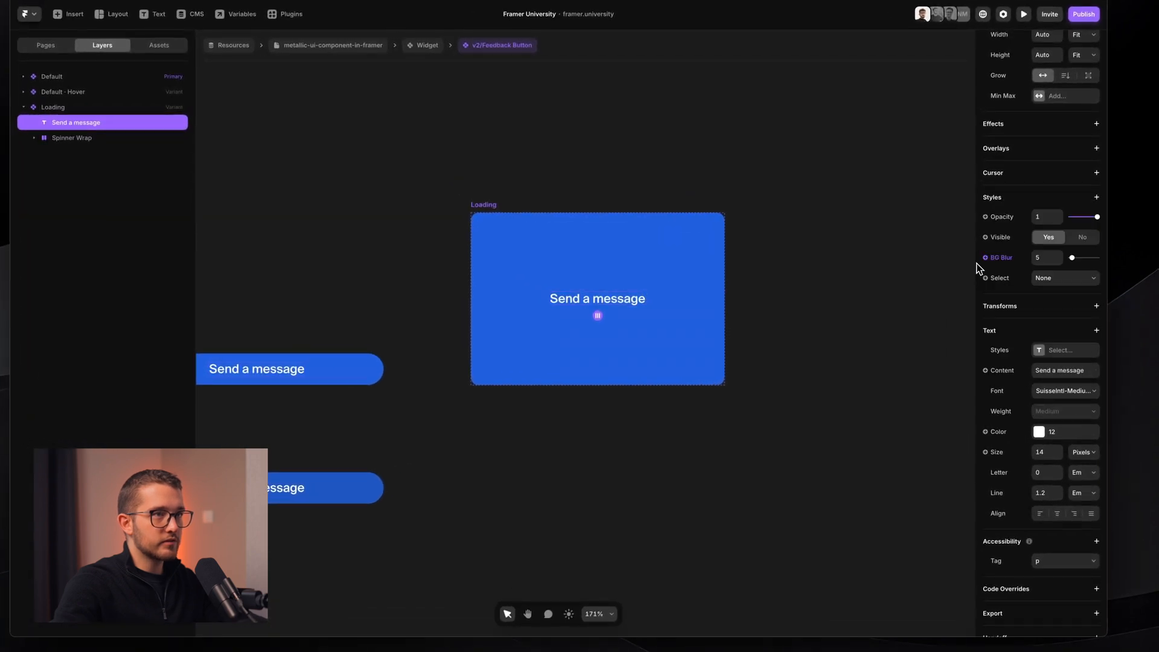
{"action": "key", "text": "ctrl+z"}
{"action": "left_click", "coordinate": [1096, 198]}
{"action": "mouse_move", "coordinate": [1063, 247]}
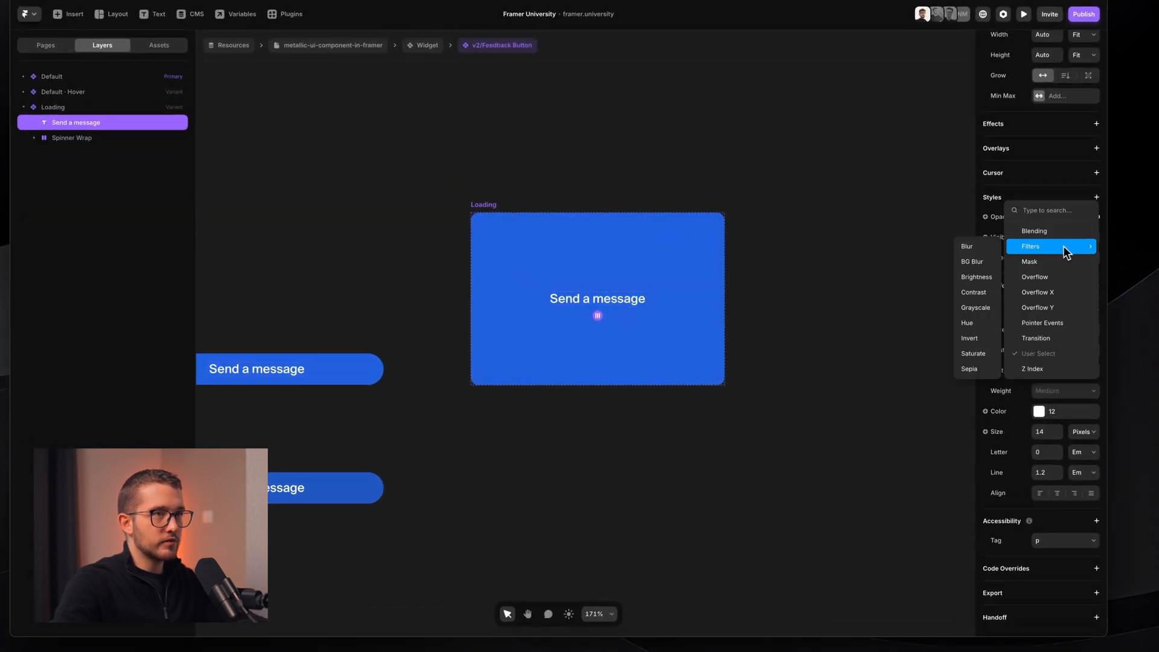
{"action": "left_click", "coordinate": [981, 248]}
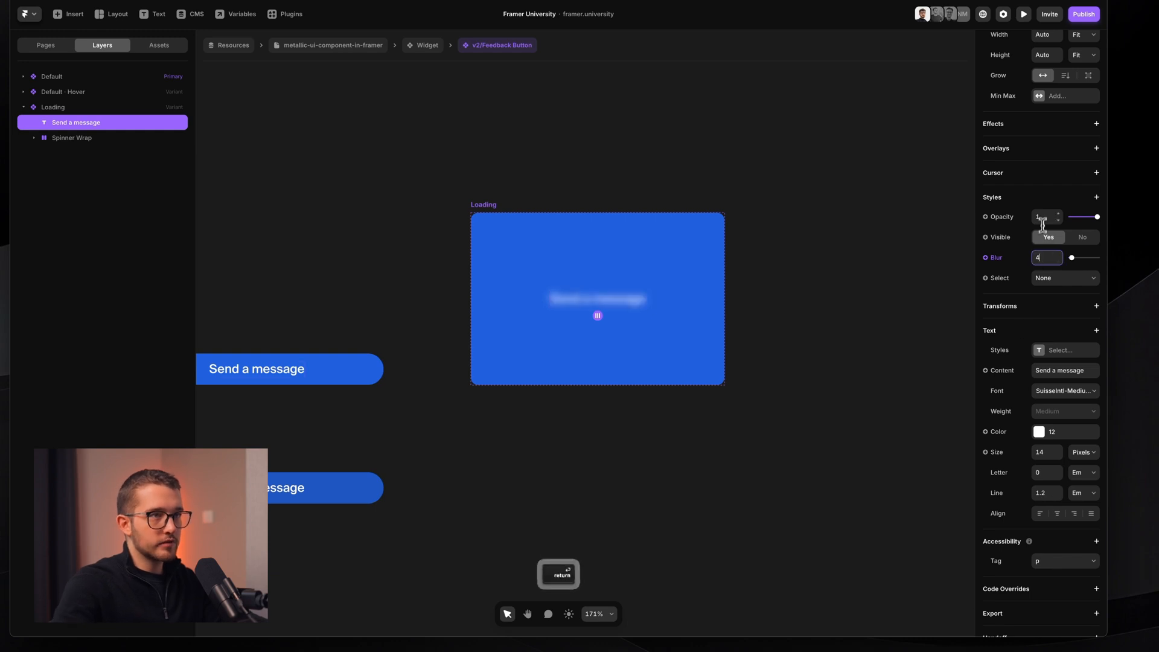
{"action": "left_click", "coordinate": [1074, 541]}
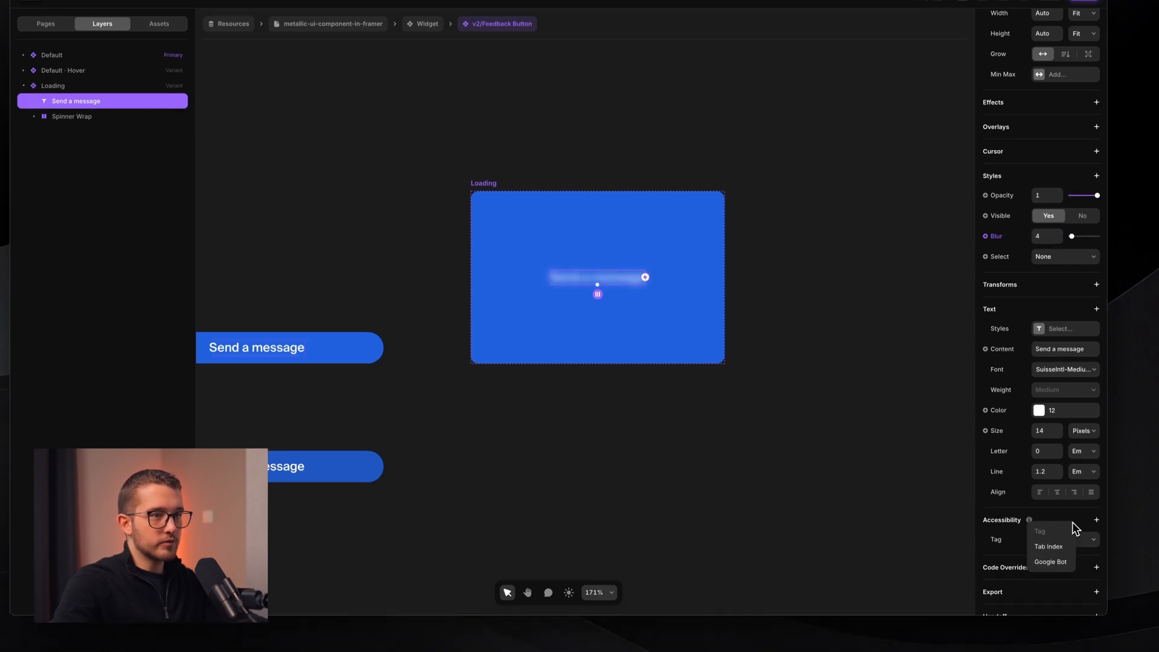
{"action": "left_click", "coordinate": [1055, 541]}
{"action": "scroll", "coordinate": [1059, 525], "scroll_direction": "down", "scroll_amount": 1}
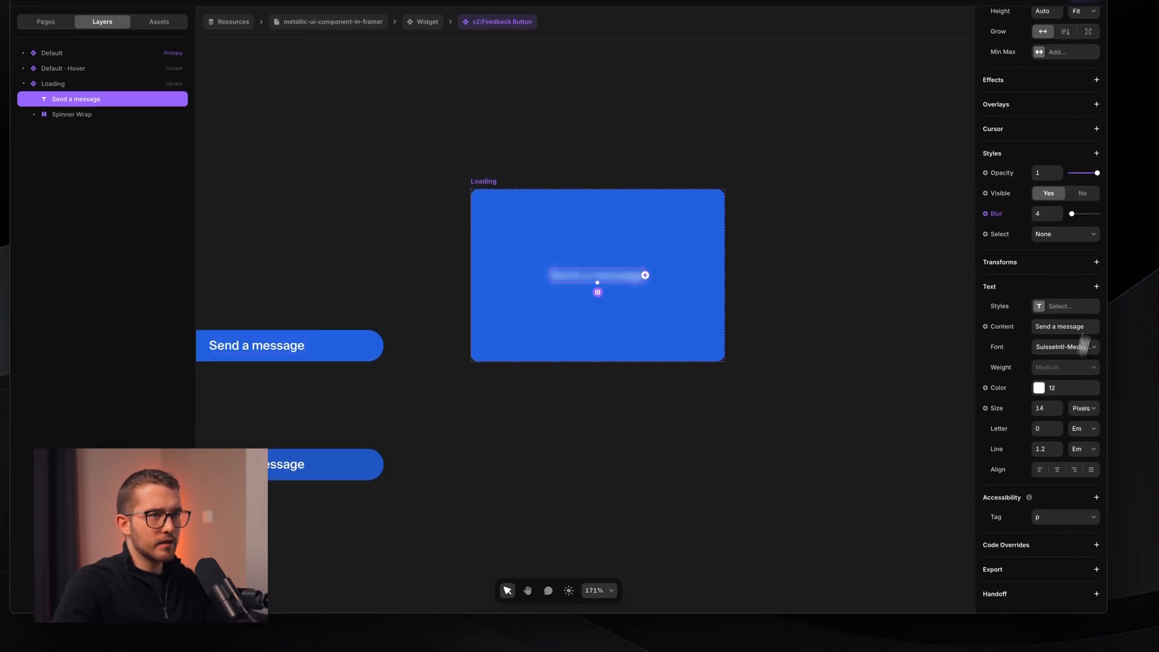
- Scale the label to 1.5 and set its opacity to 0
{"action": "left_click", "coordinate": [1095, 262]}
{"action": "left_click", "coordinate": [1054, 274]}
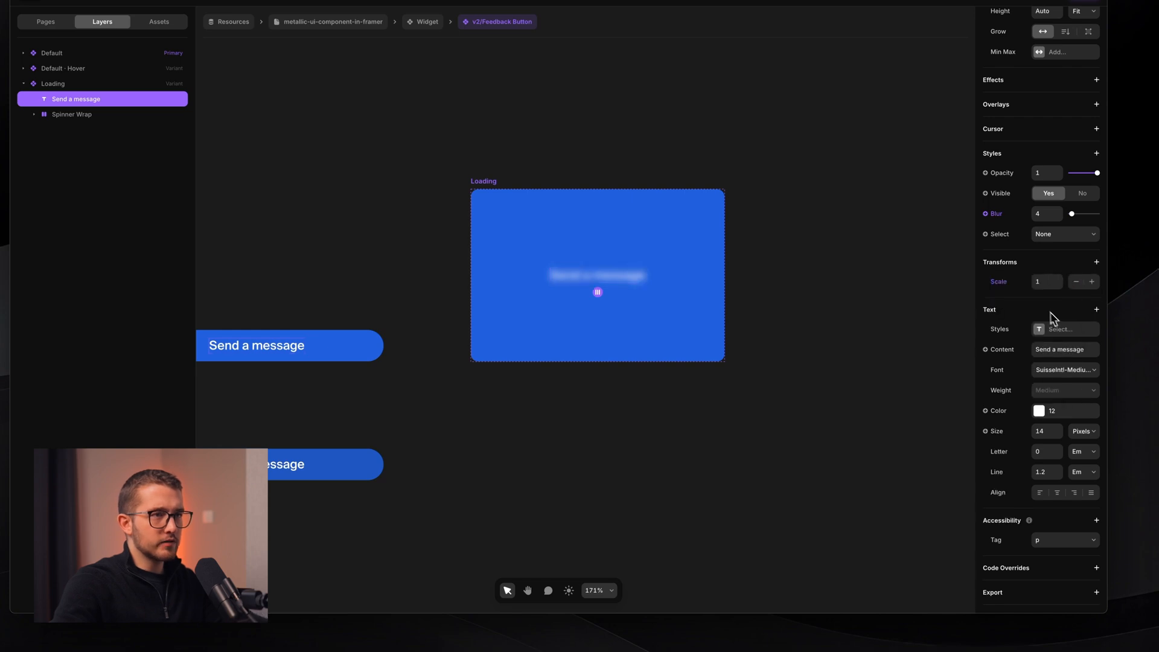
{"action": "left_click", "coordinate": [1042, 281]}
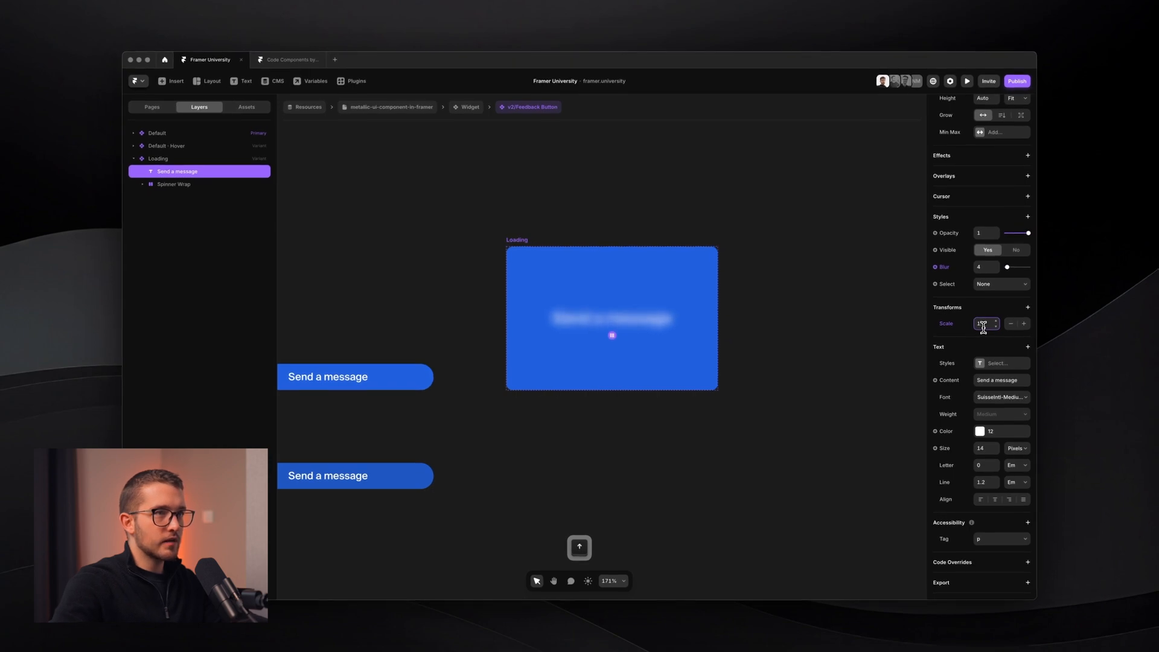
{"action": "left_click", "coordinate": [985, 233]}
{"action": "type", "text": "0"}
{"action": "key", "text": "Return"}
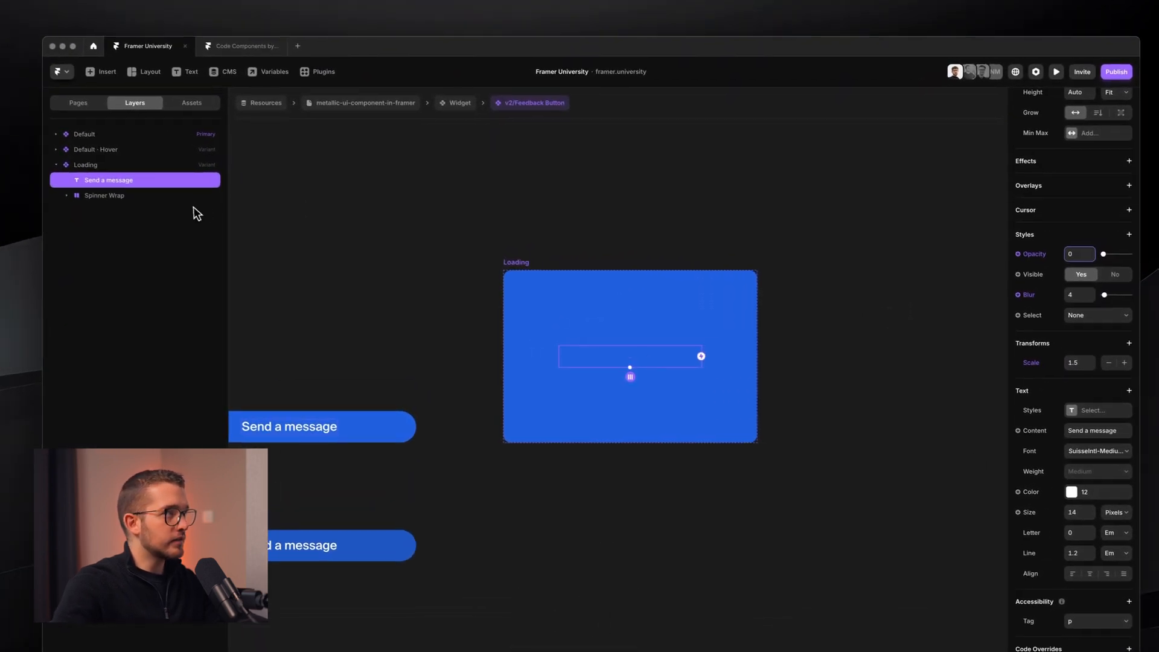
- Set the Spinner Wrap opacity to 1 so the spinner shows in the Loading variant
{"action": "left_click", "coordinate": [120, 181]}
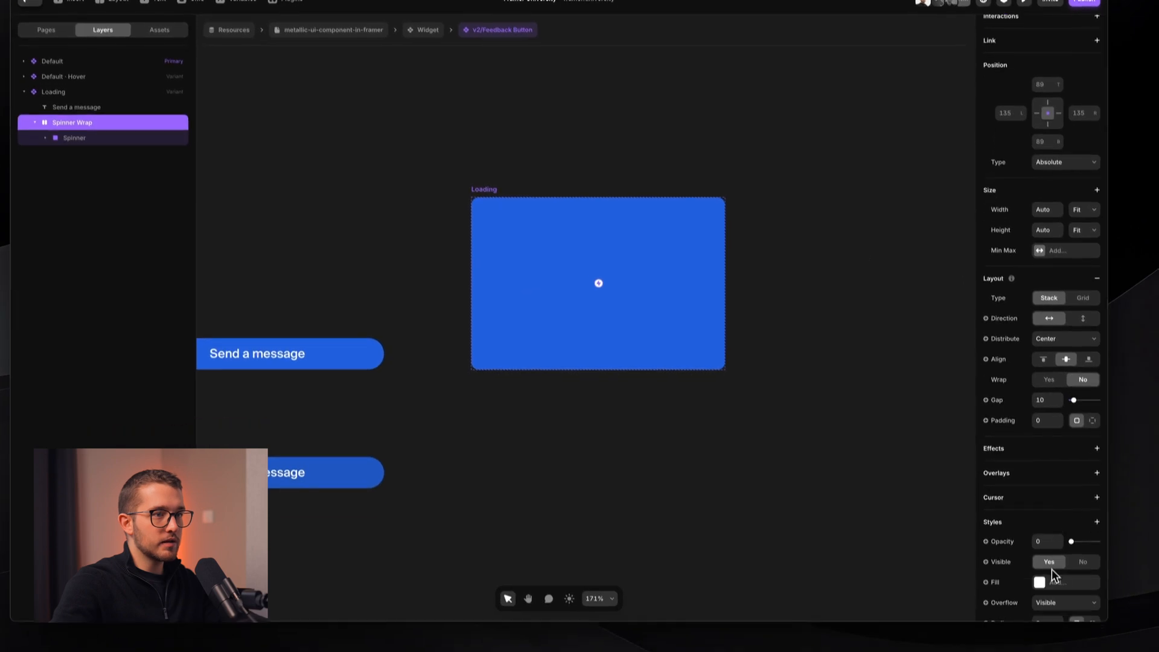
{"action": "scroll", "coordinate": [1051, 569], "scroll_direction": "down", "scroll_amount": 3}
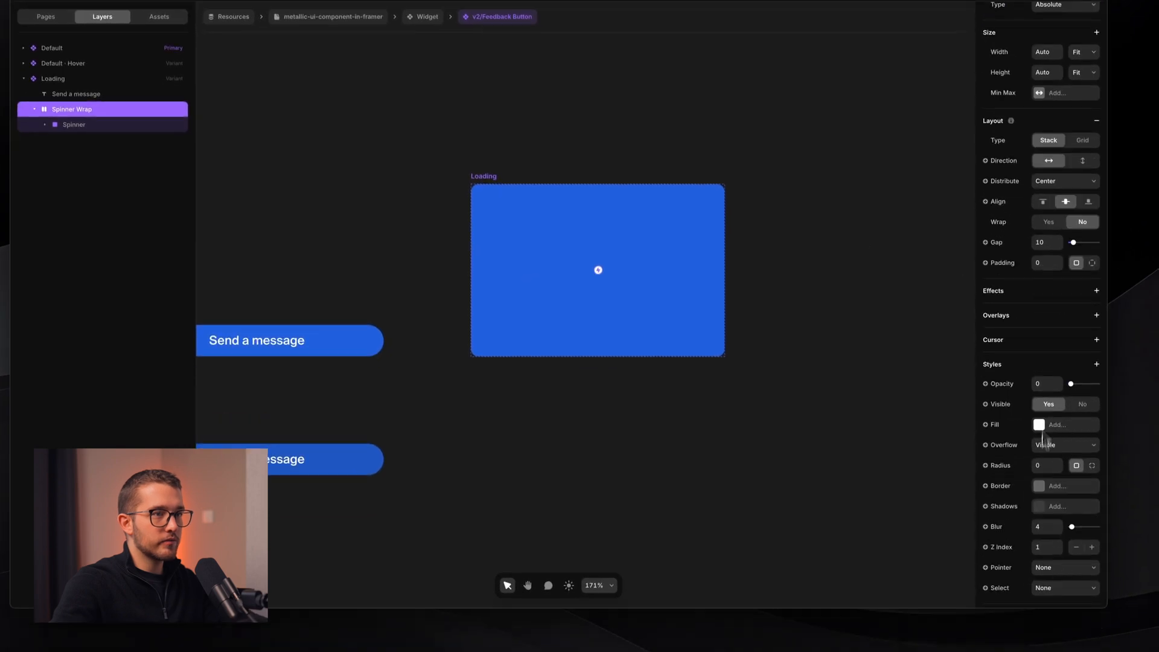
{"action": "left_click", "coordinate": [1044, 396]}
{"action": "type", "text": "1"}
{"action": "scroll", "coordinate": [1044, 386], "scroll_direction": "down", "scroll_amount": 5}
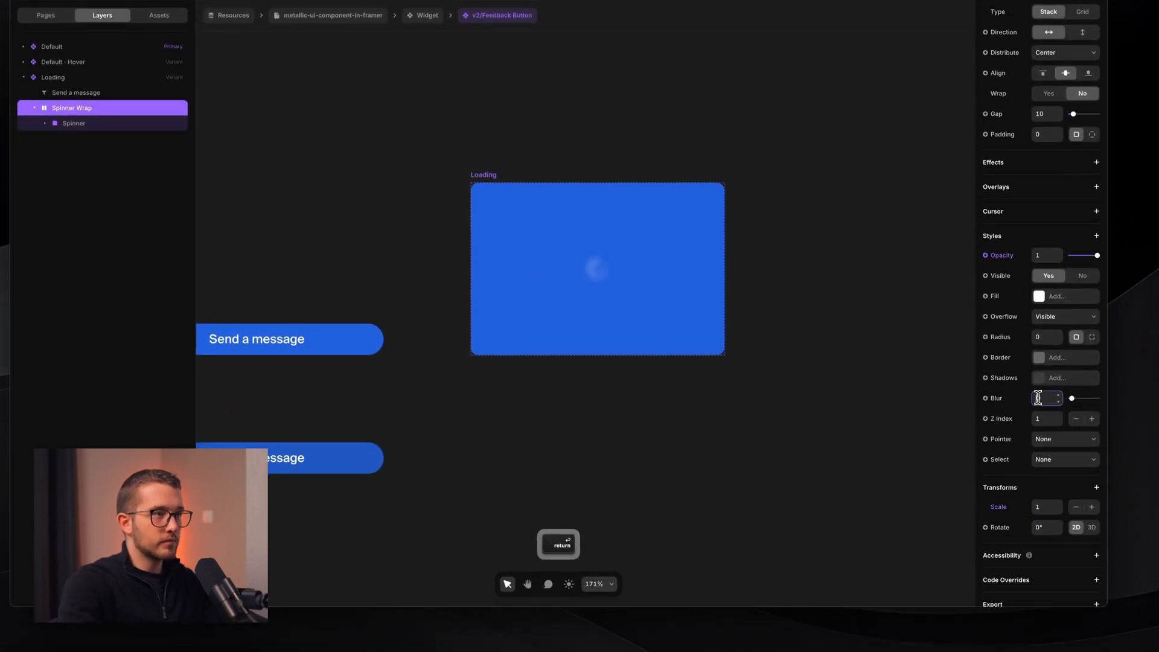
{"action": "left_click", "coordinate": [699, 293]}
{"action": "scroll", "coordinate": [700, 292], "scroll_direction": "down", "scroll_amount": 3}
{"action": "scroll", "coordinate": [700, 292], "scroll_direction": "left", "scroll_amount": 3}
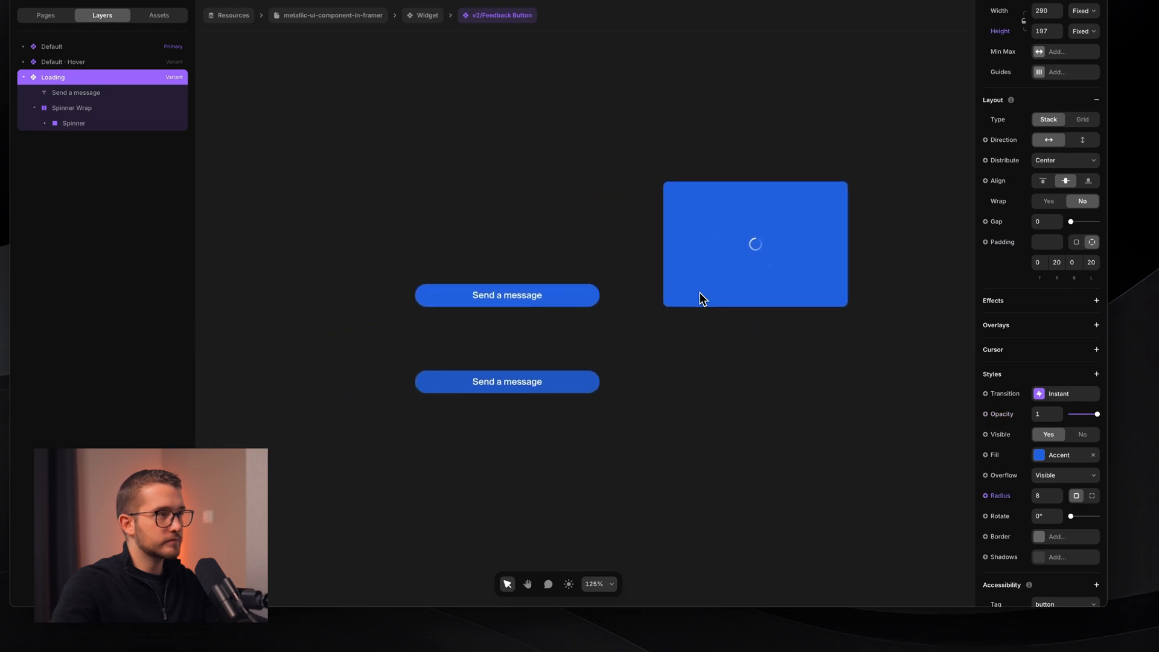
{"action": "scroll", "coordinate": [700, 292], "scroll_direction": "down", "scroll_amount": 1}
- Connect the Default variant to the Loading variant with an Appear trigger
{"action": "left_click", "coordinate": [533, 293]}
{"action": "left_click_drag", "start_coordinate": [611, 308], "coordinate": [718, 296]}
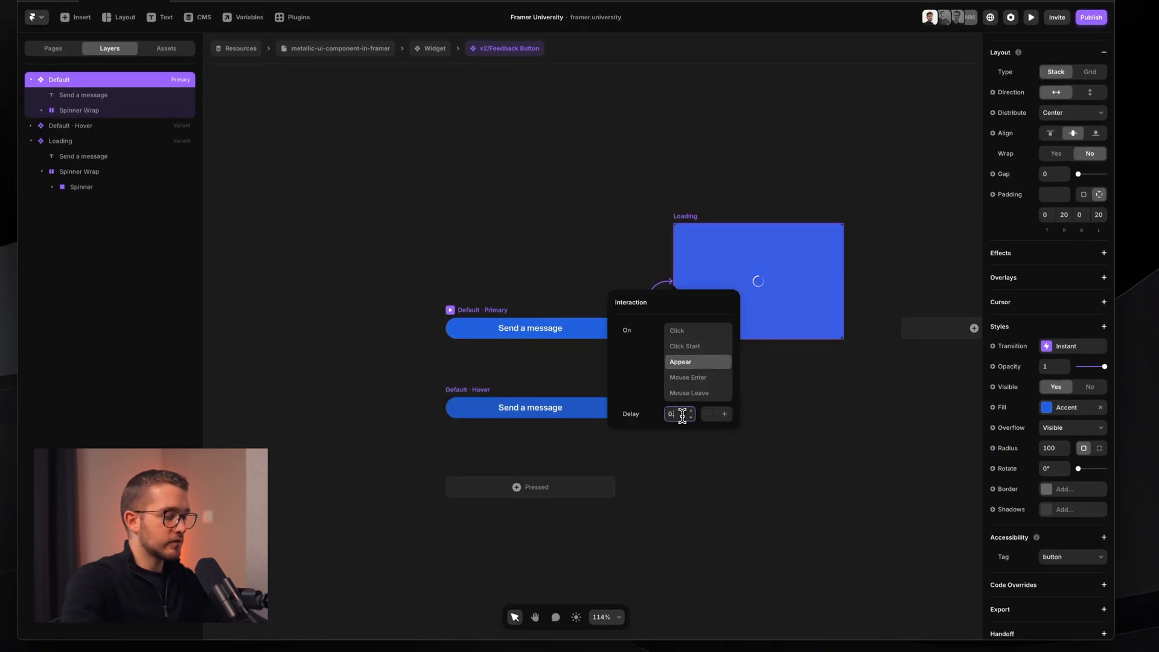
{"action": "key", "text": "super+p"}
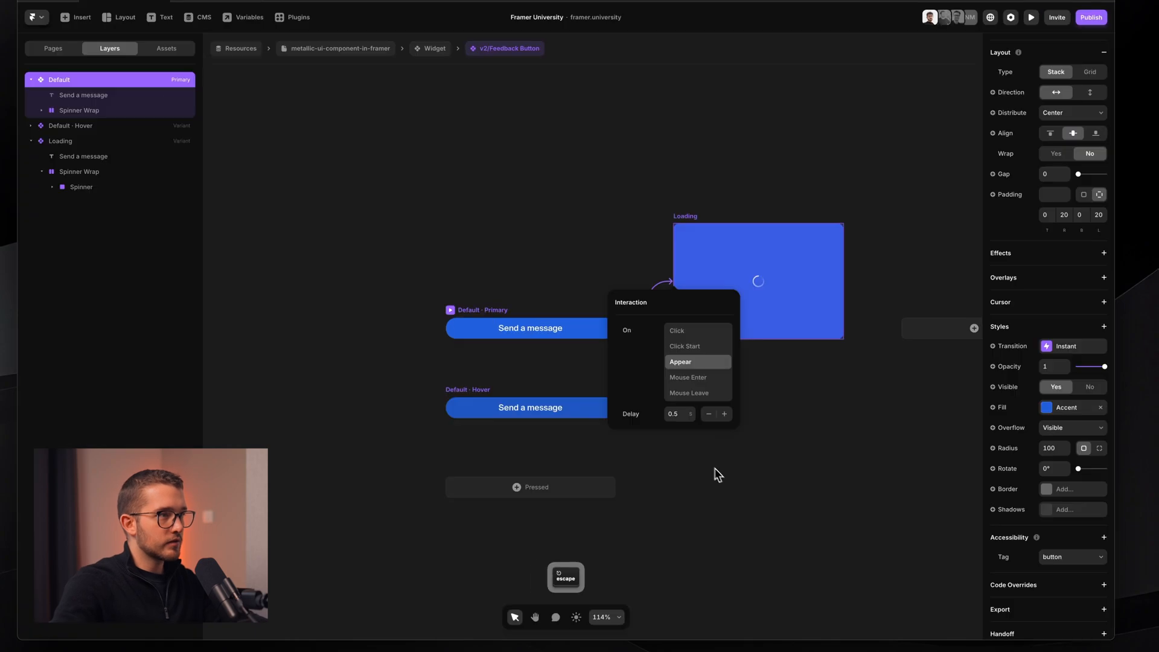
{"action": "key", "text": "Escape"}
{"action": "key", "text": "super+p"}
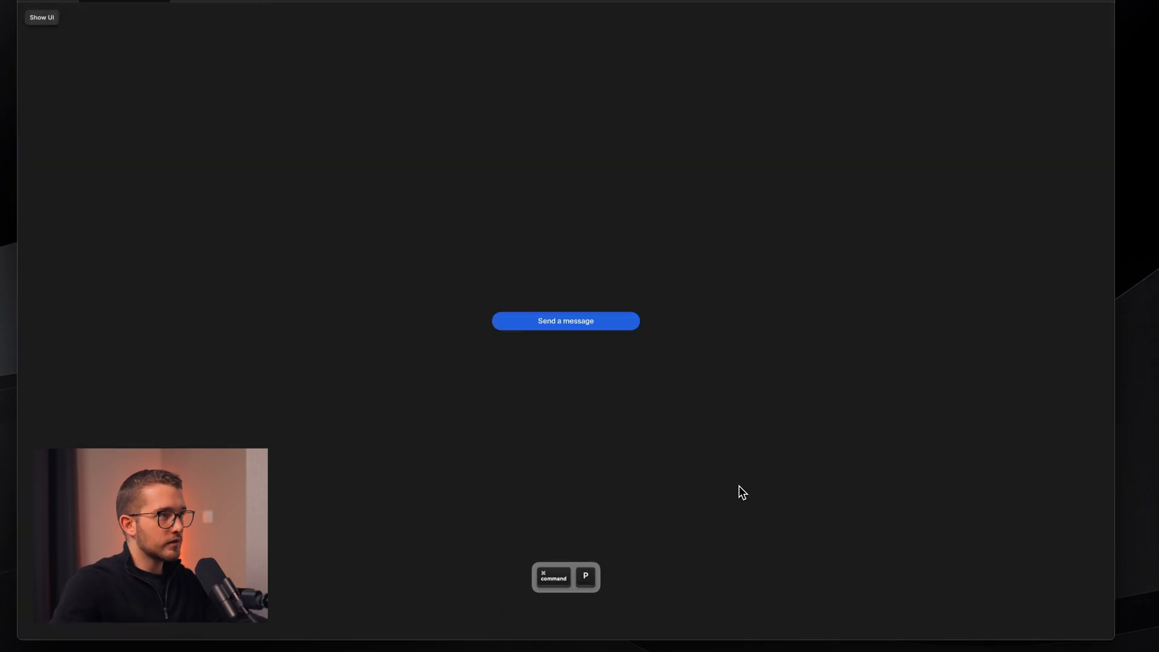
{"action": "key", "text": "Escape"}
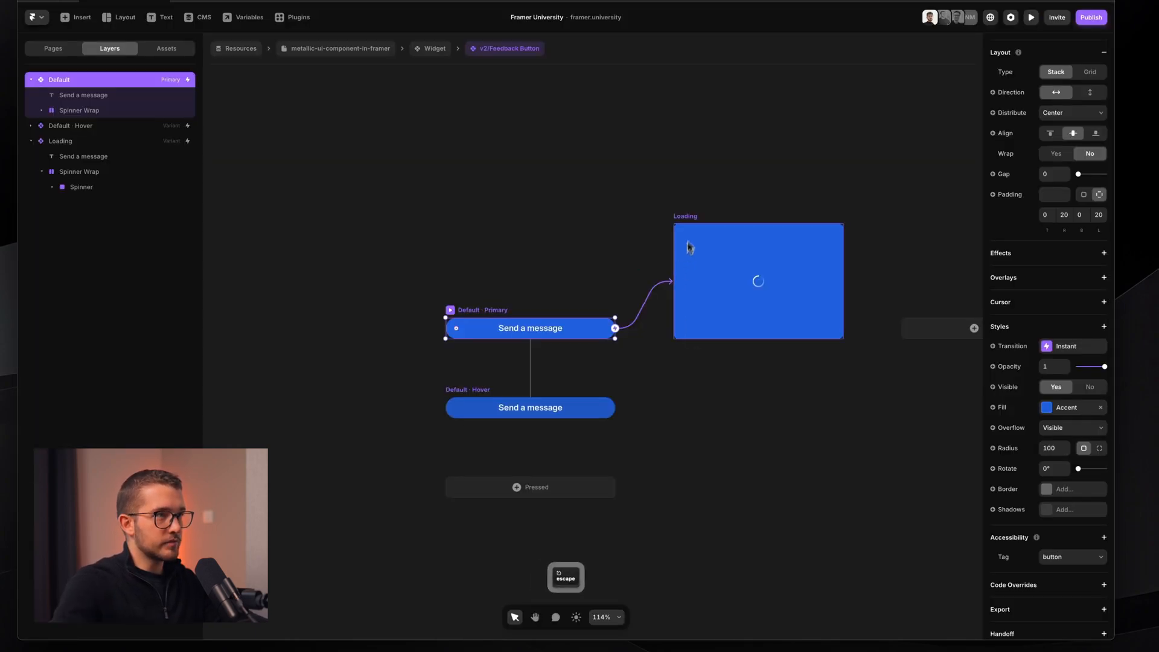
- Set the Loading variant's transition to Spring
{"action": "left_click", "coordinate": [690, 247]}
{"action": "left_click", "coordinate": [1069, 450]}
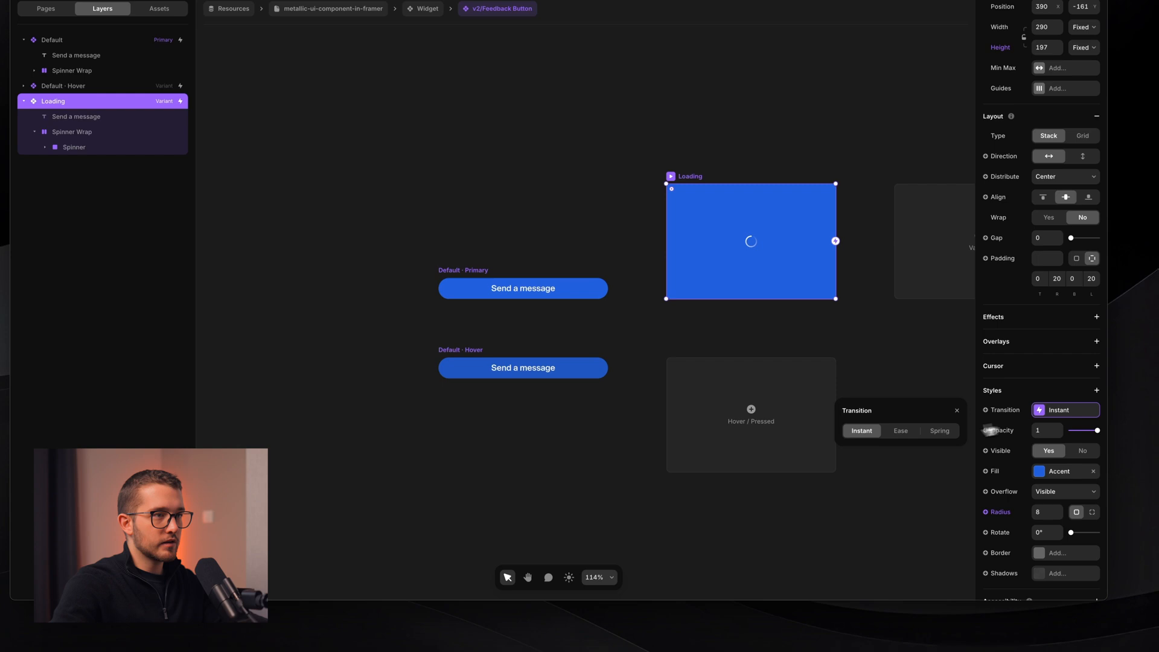
{"action": "left_click", "coordinate": [939, 431]}
{"action": "left_click", "coordinate": [655, 492]}
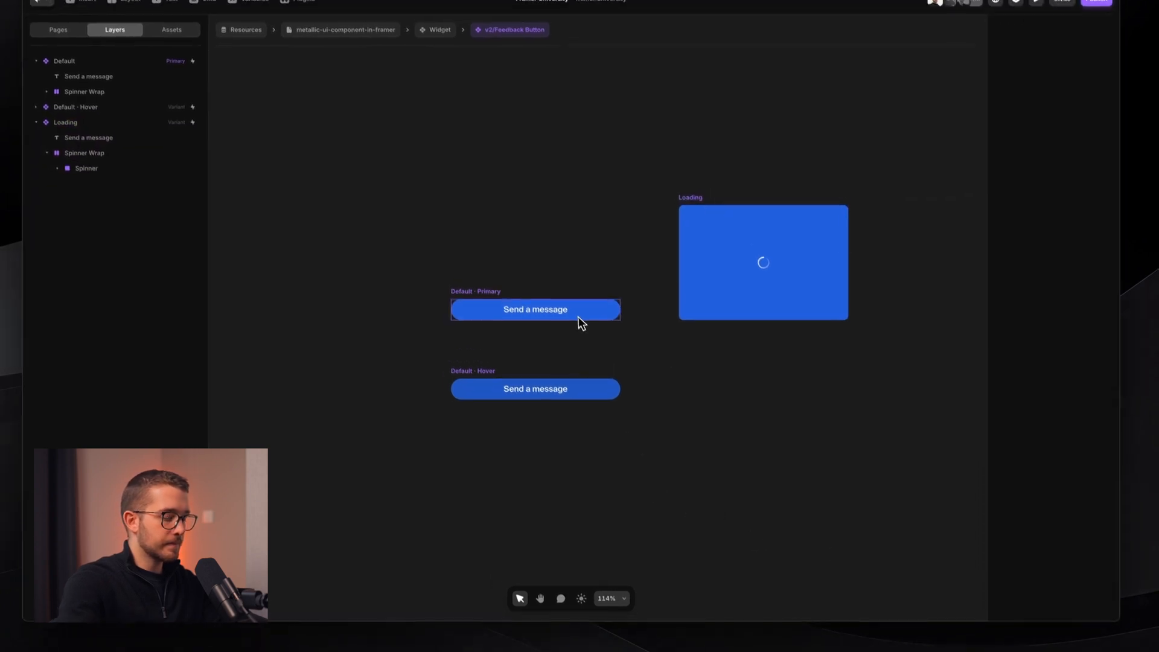
- Preview the button and reload twice to watch it animate into the Loading spinner
{"action": "key", "text": "super+p"}
{"action": "left_click", "coordinate": [584, 325]}
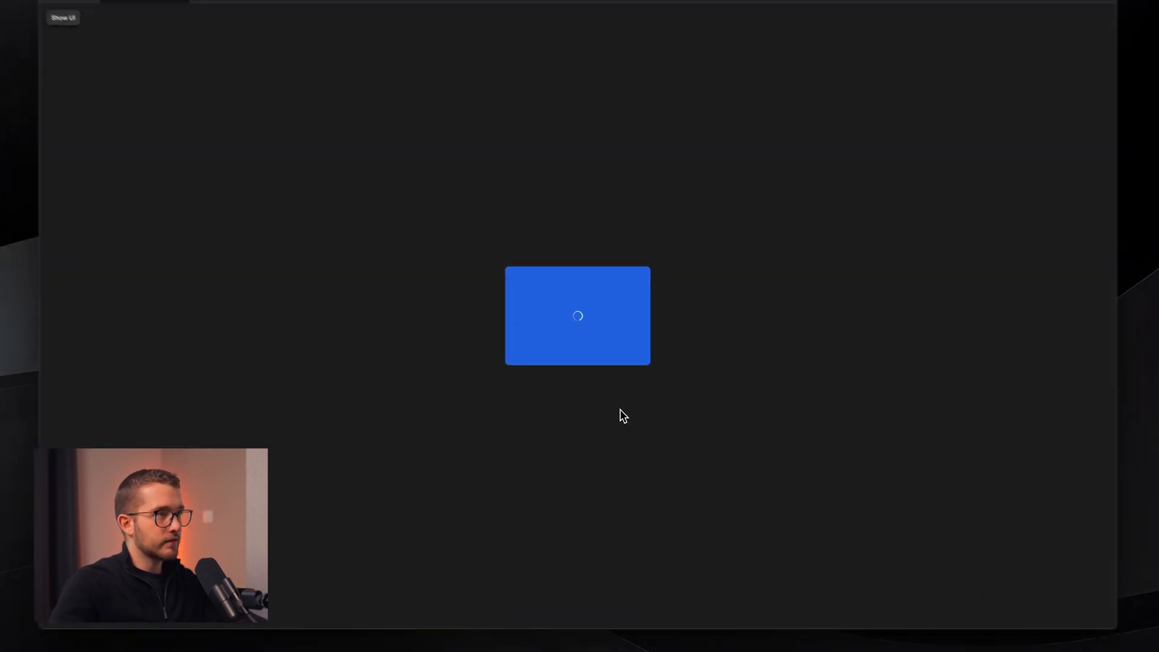
{"action": "key", "text": "super+r"}
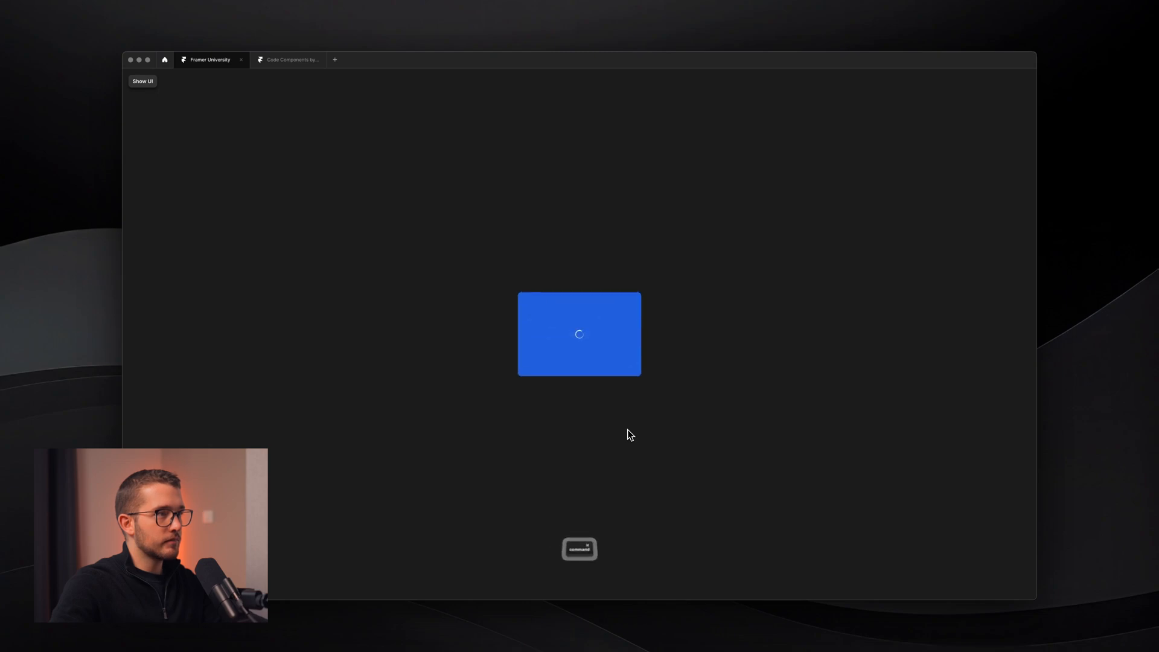
{"action": "key", "text": "super+r"}
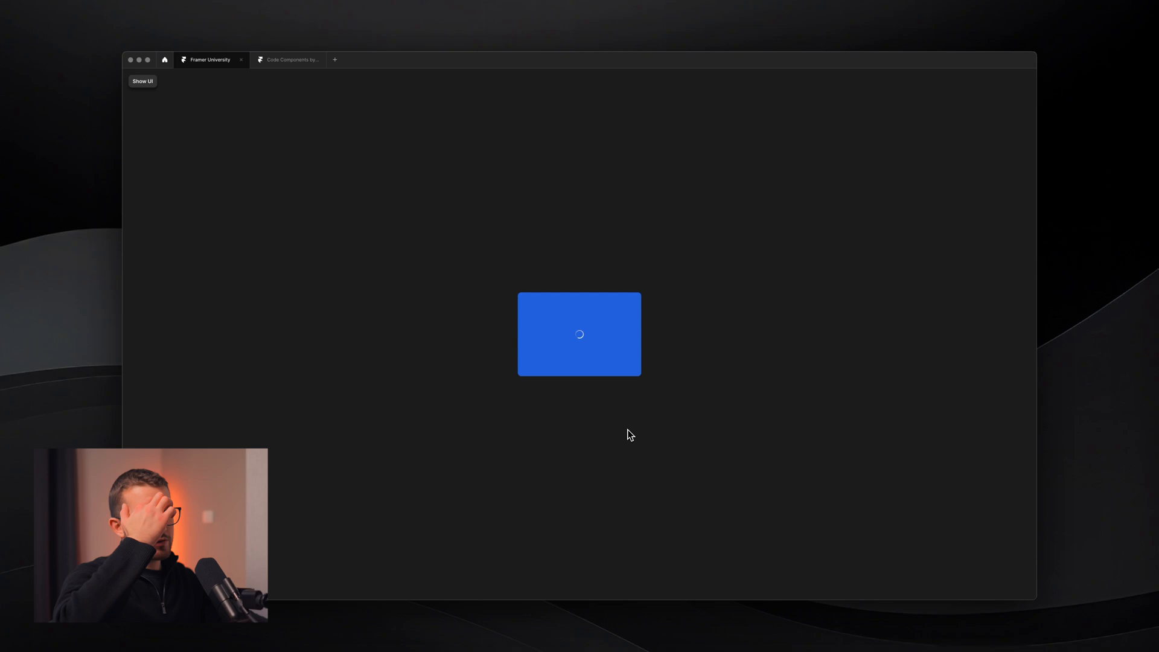
{"action": "key", "text": "Escape"}
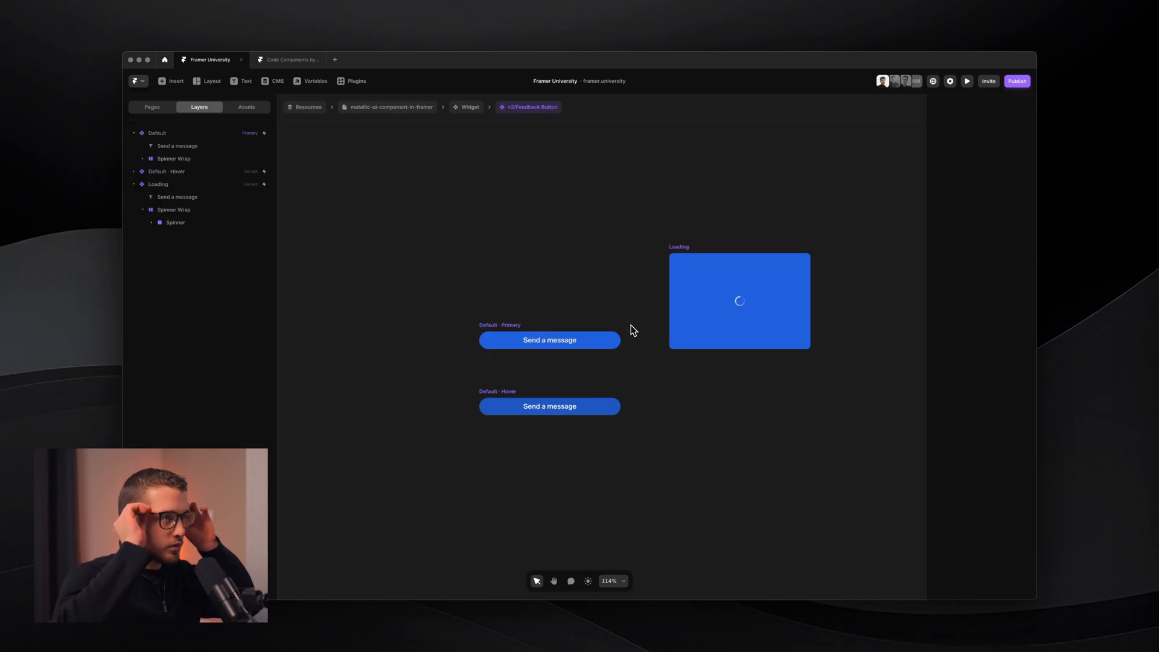
{"action": "scroll", "coordinate": [632, 330], "scroll_direction": "right", "scroll_amount": 3}
- Inspect the Loading variant and its spinner's Conic layer
{"action": "left_click", "coordinate": [718, 266]}
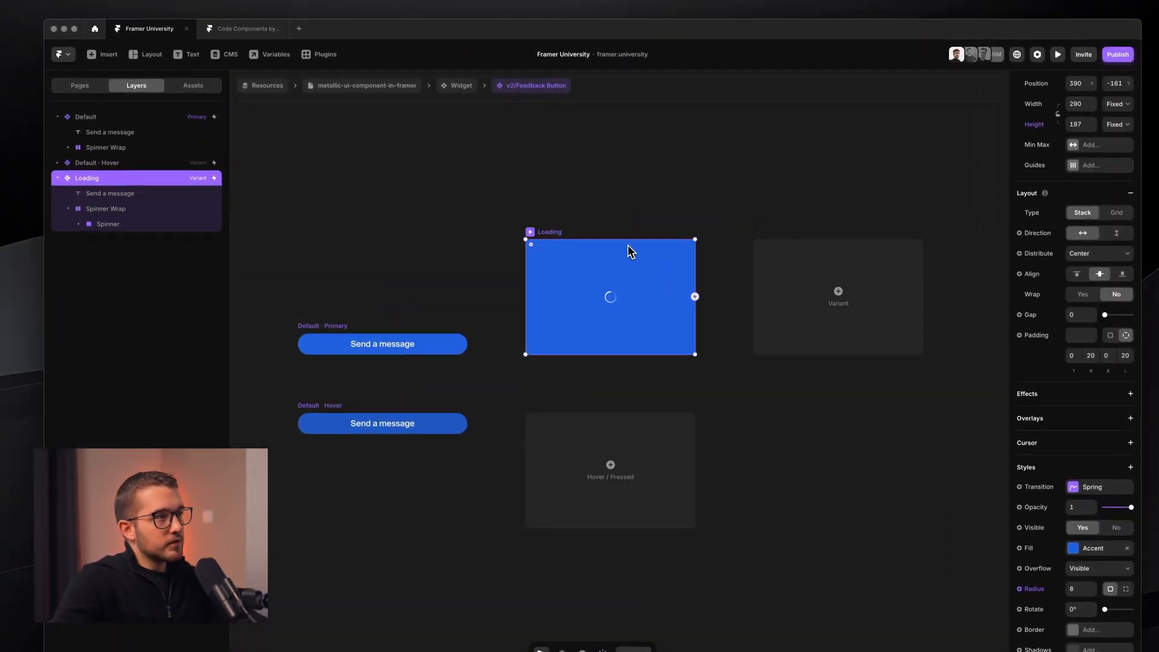
{"action": "left_click", "coordinate": [611, 300], "text": "super"}
{"action": "scroll", "coordinate": [611, 299], "scroll_direction": "up", "scroll_amount": 4}
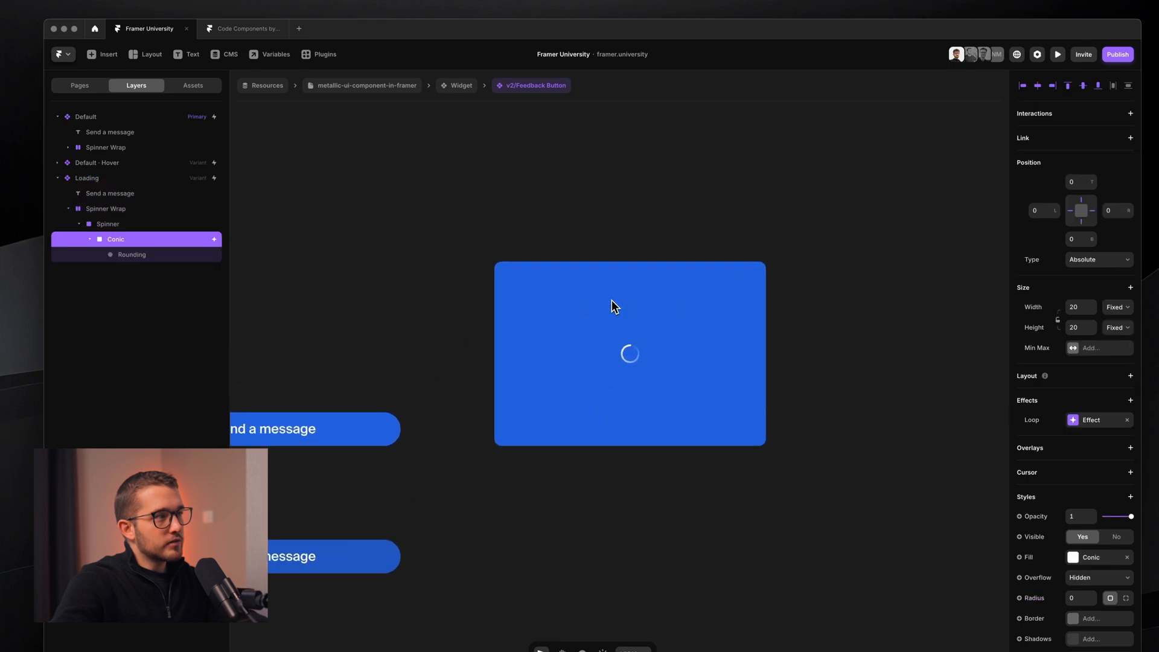
{"action": "left_click", "coordinate": [597, 279]}
{"action": "scroll", "coordinate": [597, 279], "scroll_direction": "down", "scroll_amount": 3}
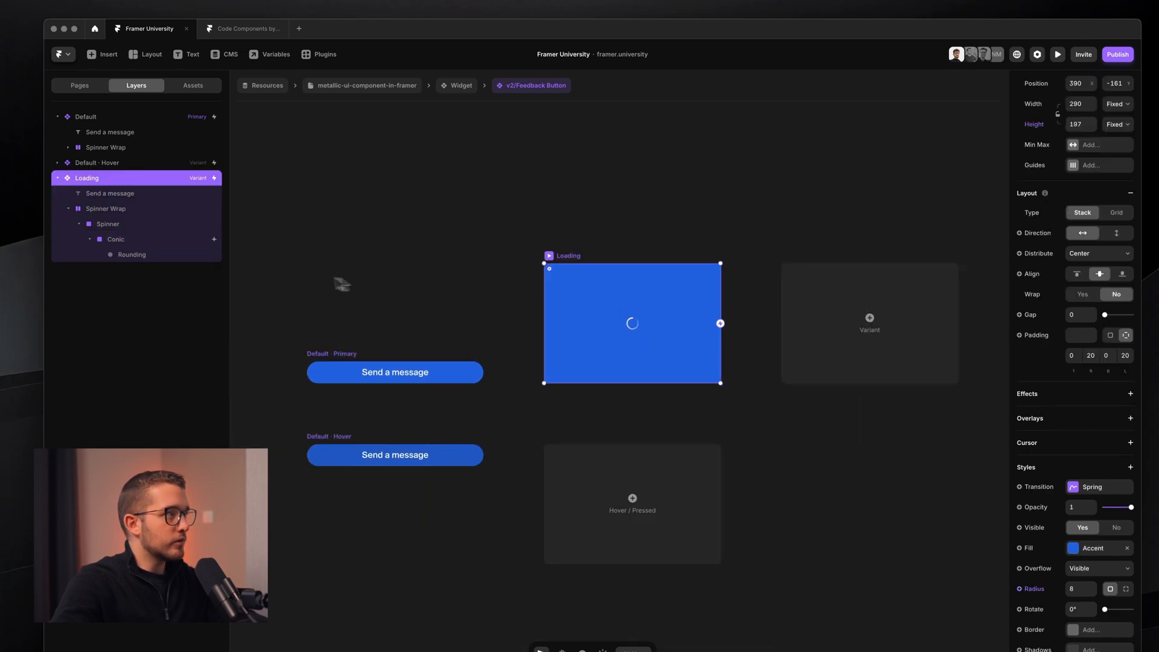
- Duplicate the Default variant's 'Send a message' label and set the copy to Absolute position
{"action": "left_click", "coordinate": [139, 133]}
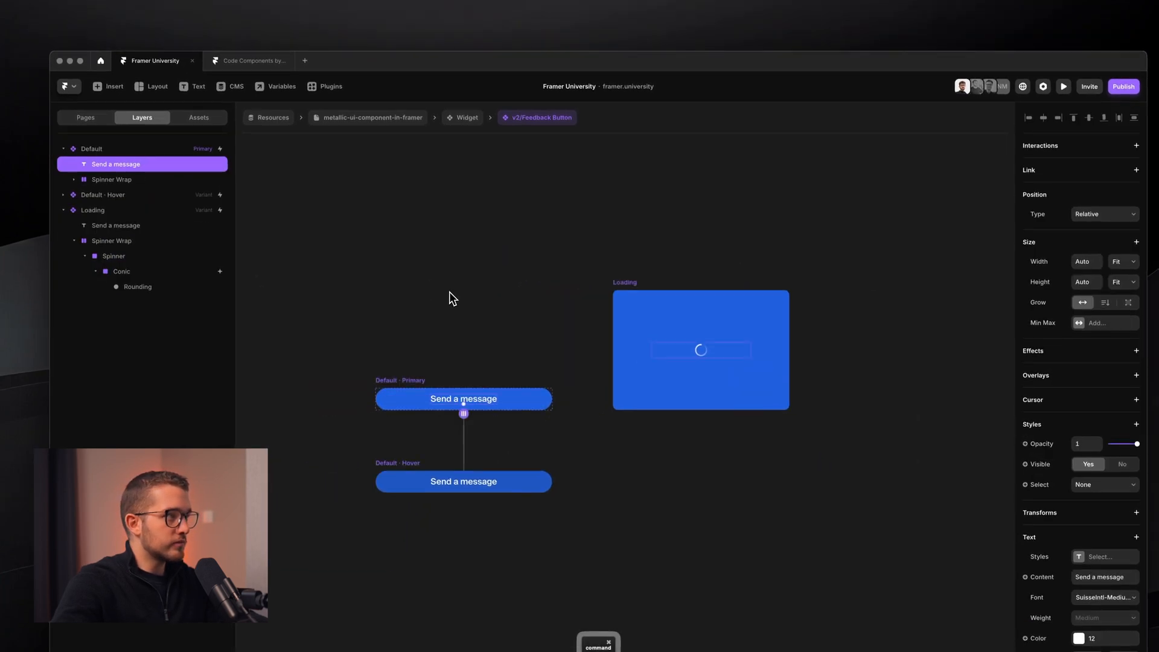
{"action": "key", "text": "super+d"}
{"action": "left_click", "coordinate": [1072, 196]}
{"action": "left_click", "coordinate": [1070, 211]}
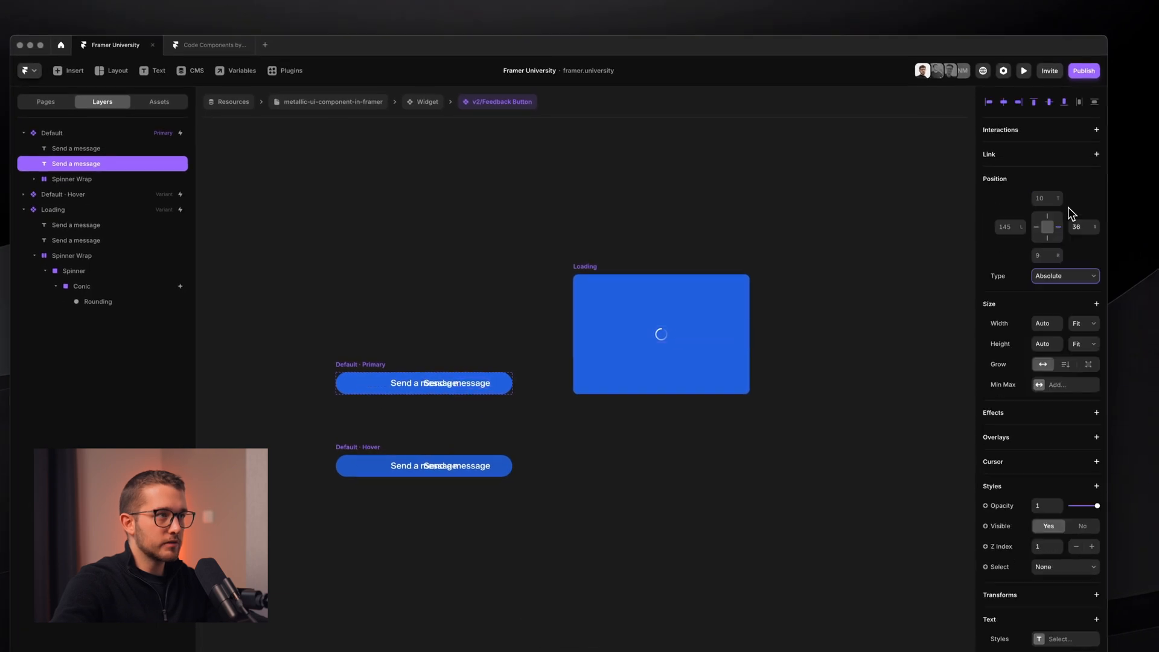
{"action": "scroll", "coordinate": [618, 338], "scroll_direction": "left", "scroll_amount": 2}
{"action": "scroll", "coordinate": [619, 334], "scroll_direction": "up", "scroll_amount": 3}
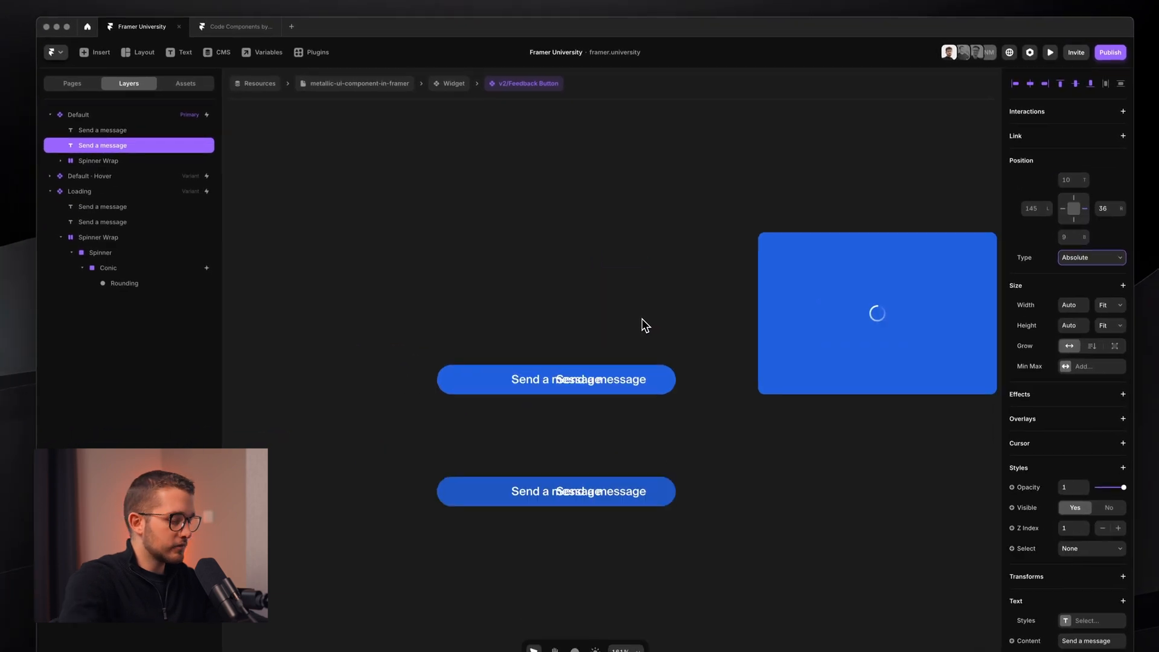
- Center the copied text horizontally and rename the layer 'Succes'
{"action": "key", "text": "alt+h"}
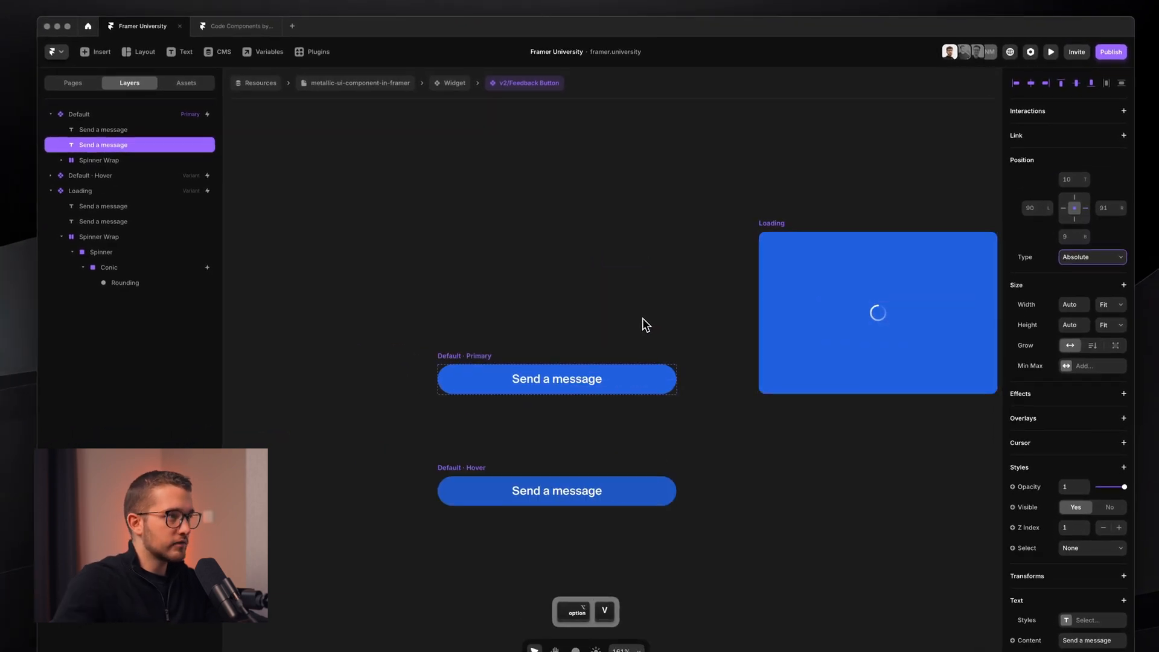
{"action": "double_click", "coordinate": [124, 145]}
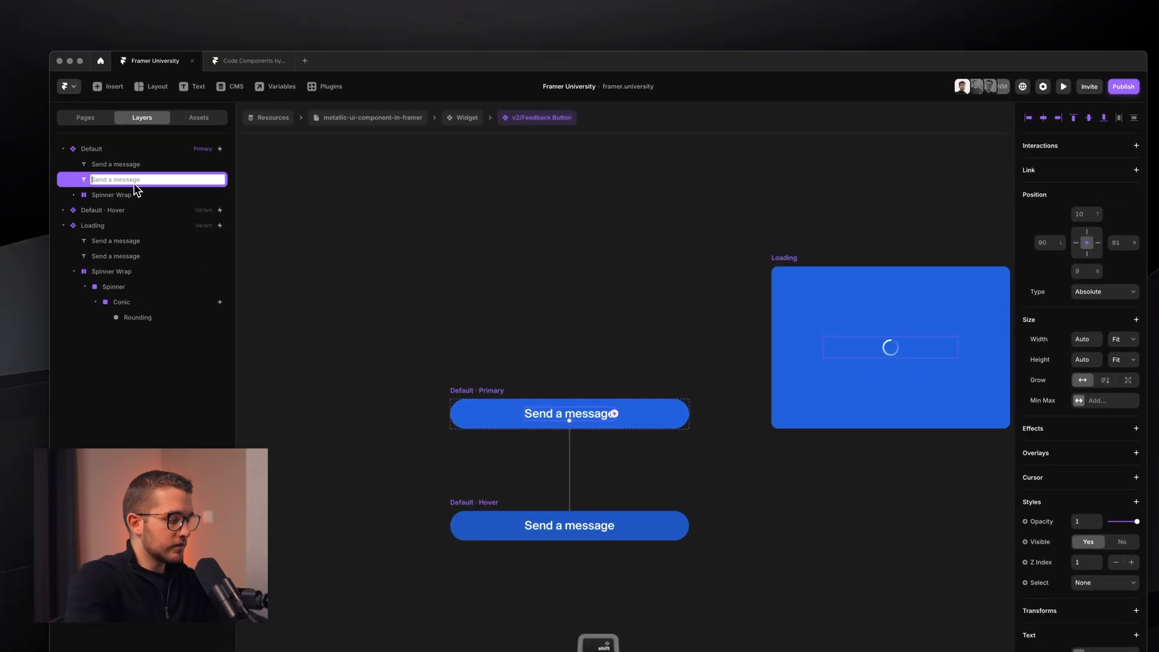
{"action": "type", "text": "Succes"}
{"action": "key", "text": "Return"}
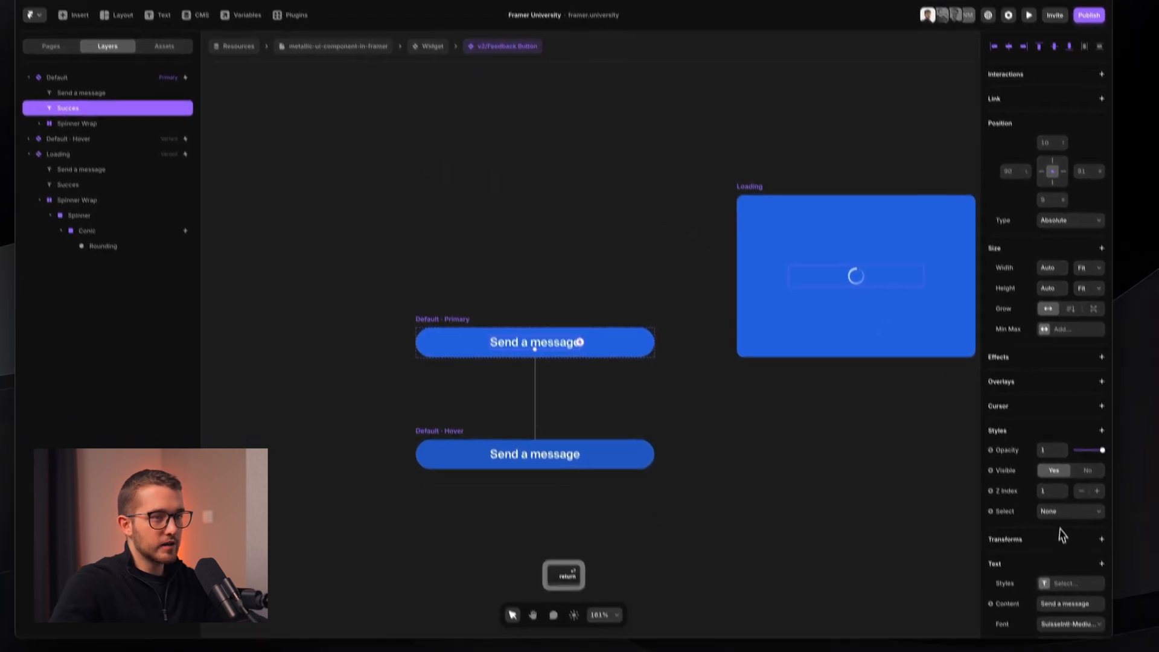
- Change the Succes layer's text content to 'Thanks for your feedback!'
{"action": "scroll", "coordinate": [1094, 605], "scroll_direction": "down", "scroll_amount": 2}
{"action": "left_click", "coordinate": [1077, 506]}
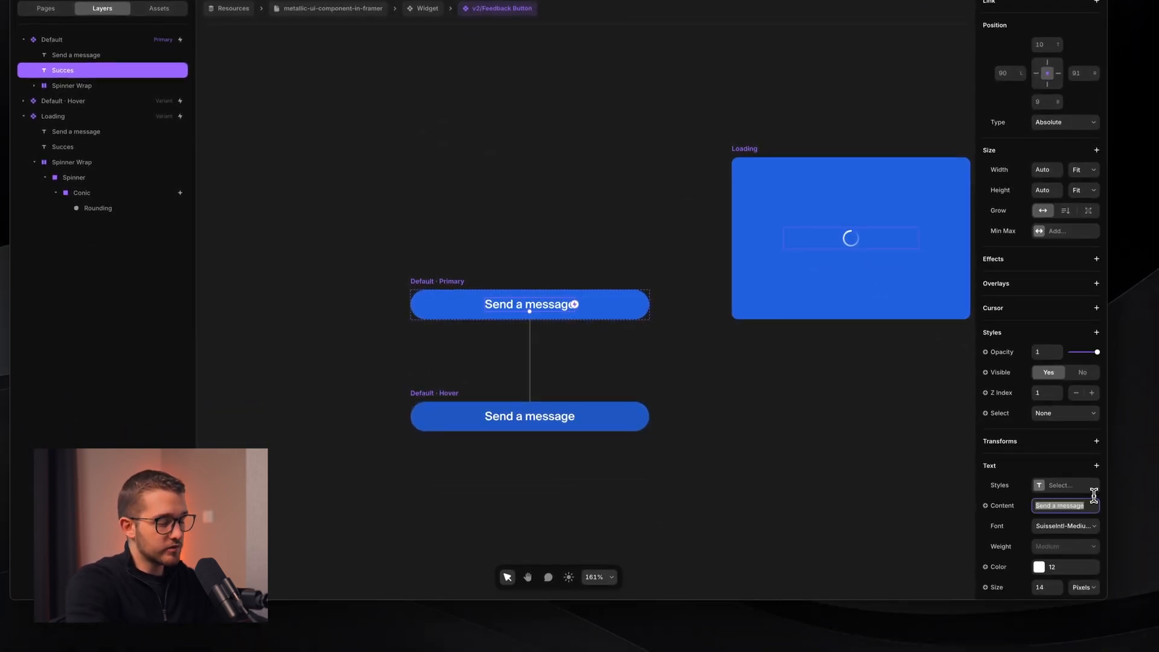
{"action": "type", "text": "Thanks for your"}
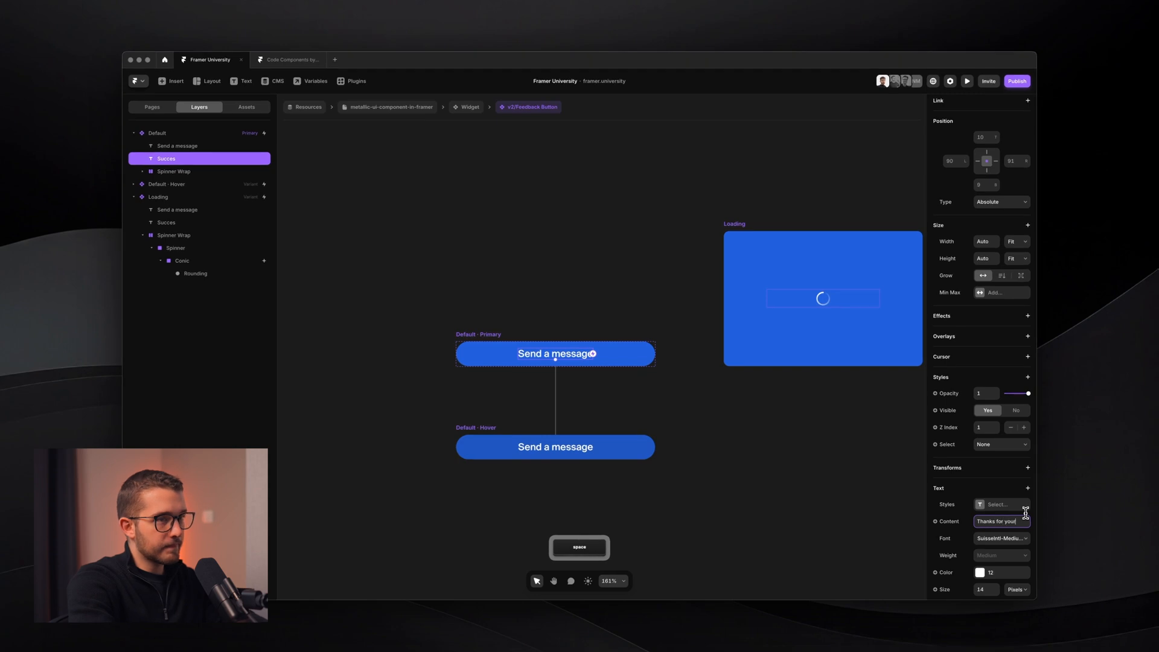
{"action": "key", "text": "Return"}
{"action": "scroll", "coordinate": [748, 328], "scroll_direction": "right", "scroll_amount": 2}
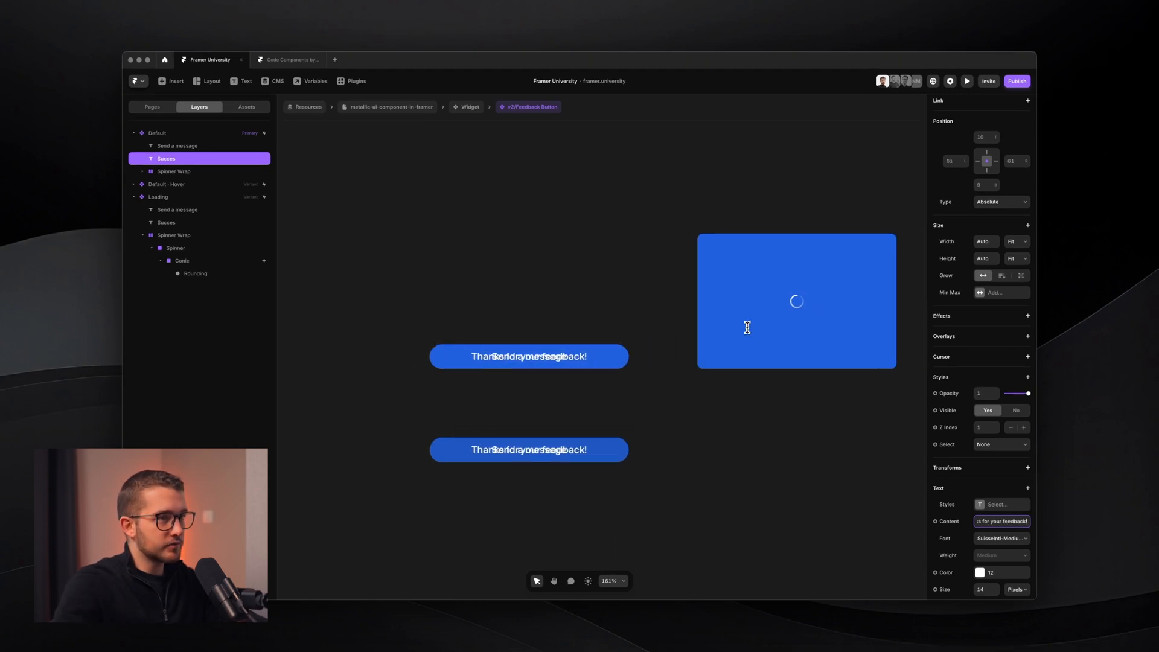
{"action": "scroll", "coordinate": [638, 386], "scroll_direction": "right", "scroll_amount": 1}
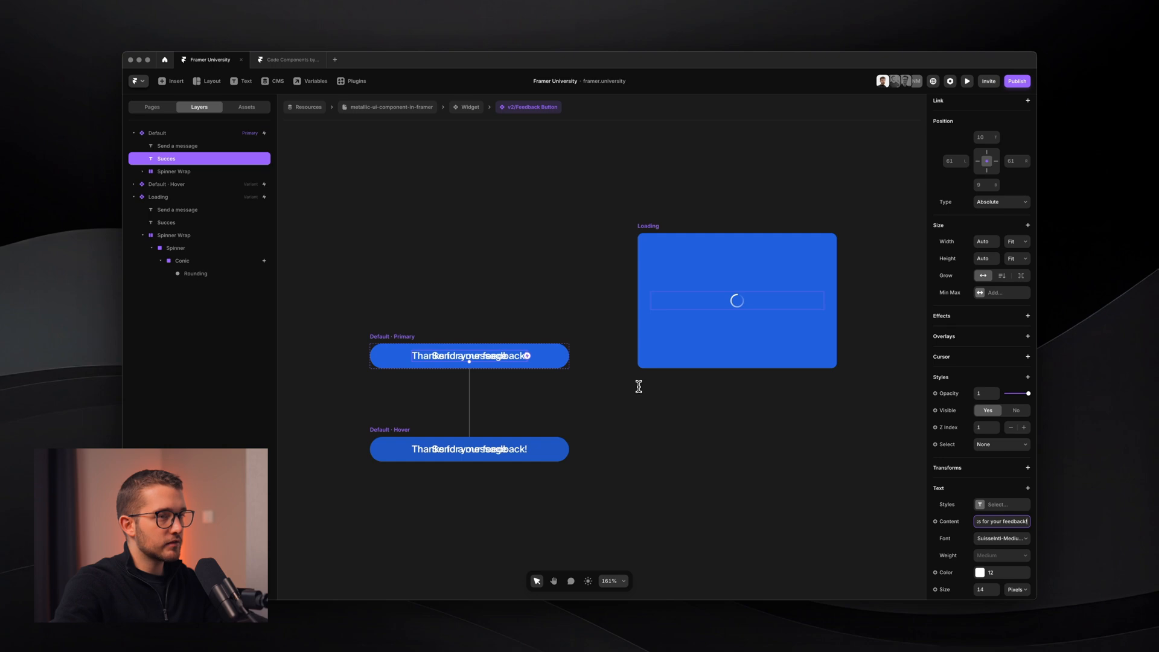
{"action": "scroll", "coordinate": [1002, 494], "scroll_direction": "down", "scroll_amount": 3}
- Add a Scale transform of 0.1 to the Succes text
{"action": "left_click", "coordinate": [1027, 307]}
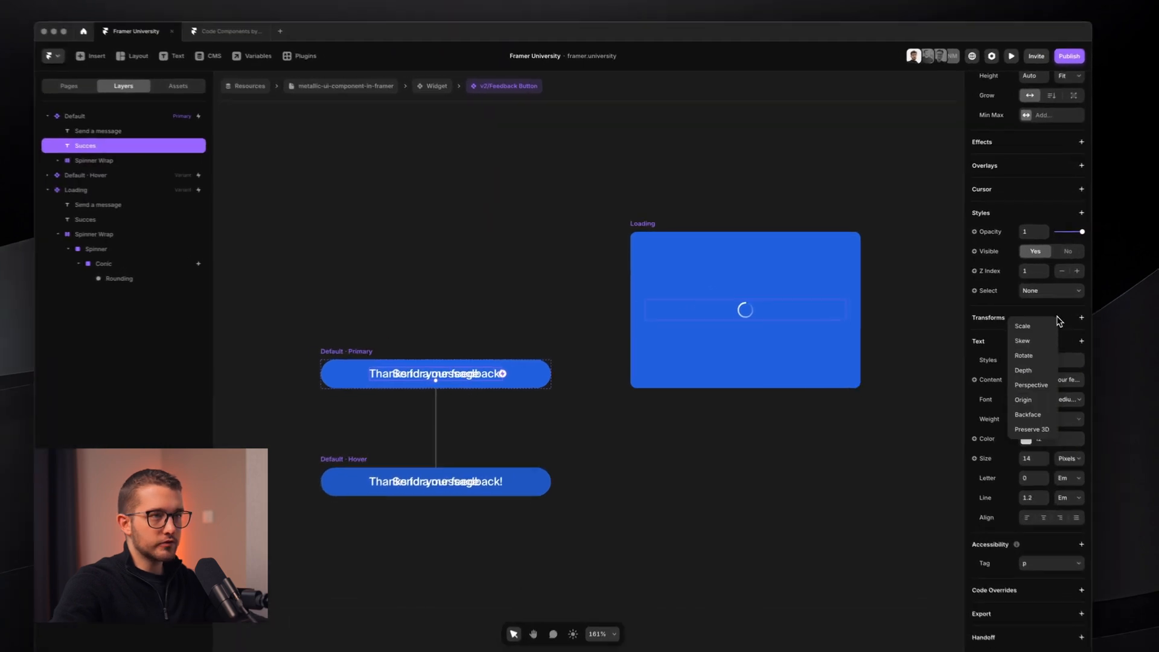
{"action": "left_click", "coordinate": [1003, 320]}
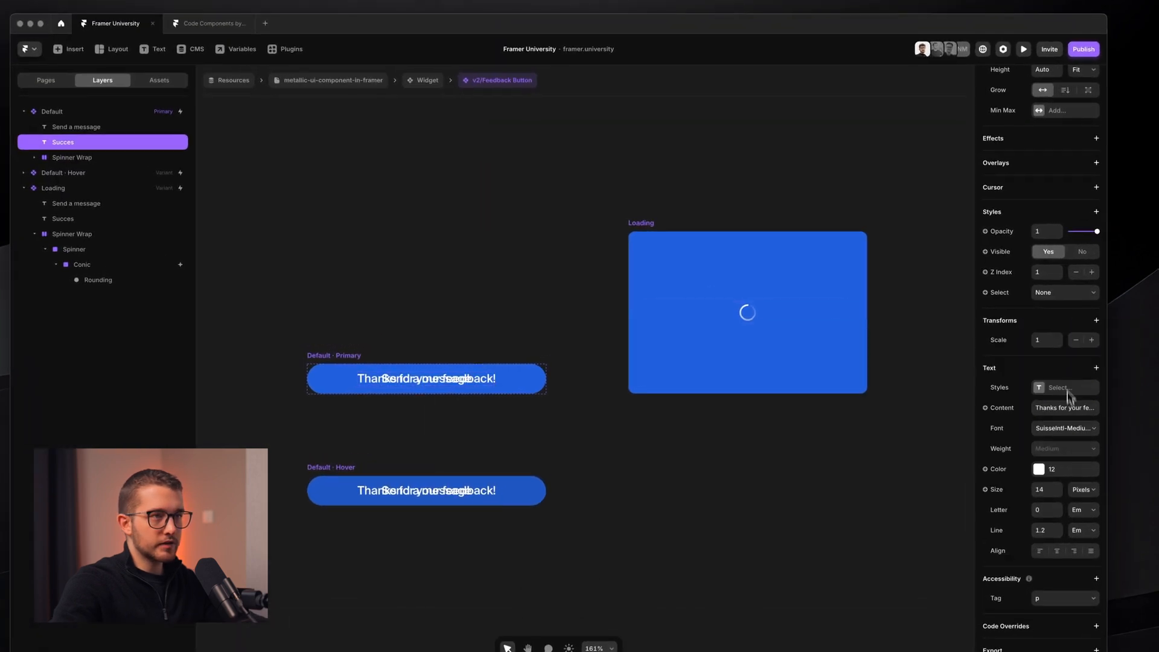
{"action": "left_click", "coordinate": [1044, 340]}
{"action": "type", "text": "0.1"}
{"action": "key", "text": "Return"}
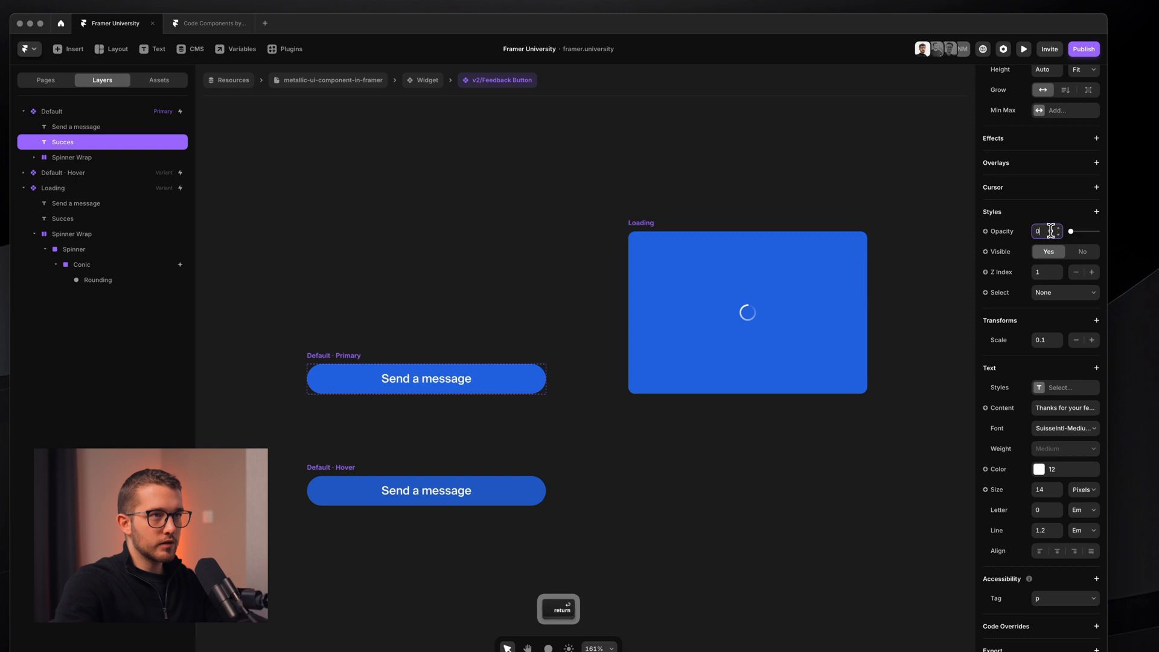
- Add a Blur filter of 4 to the Succes text and check it in the Loading variant
{"action": "left_click", "coordinate": [1096, 211]}
{"action": "mouse_move", "coordinate": [1053, 253]}
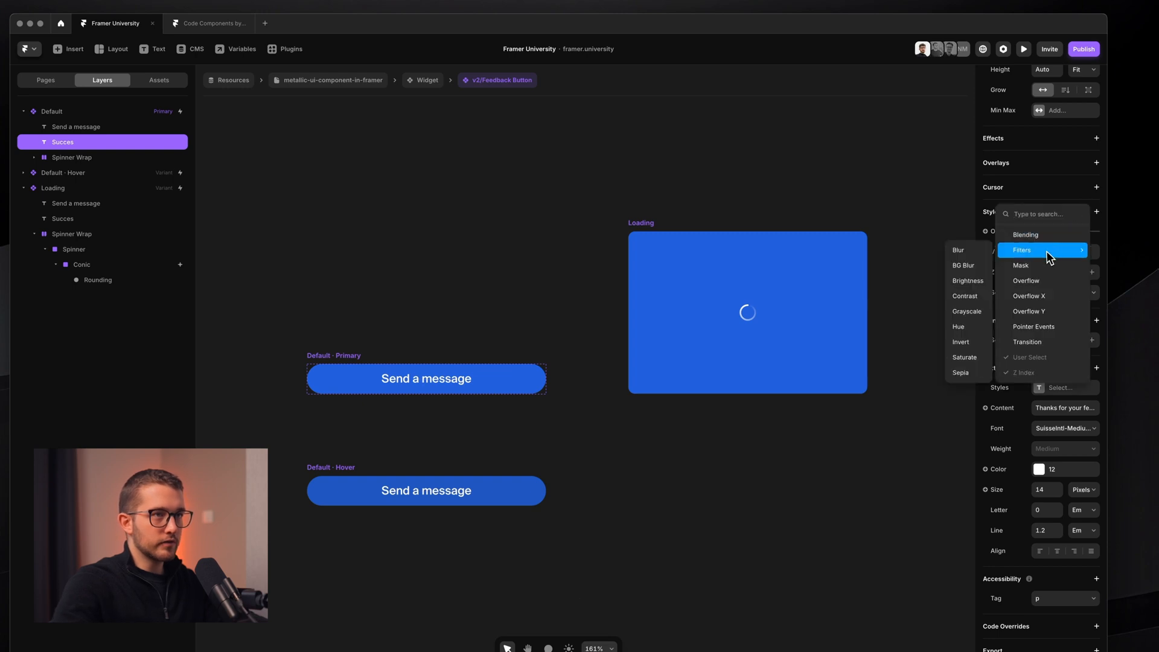
{"action": "left_click", "coordinate": [964, 261]}
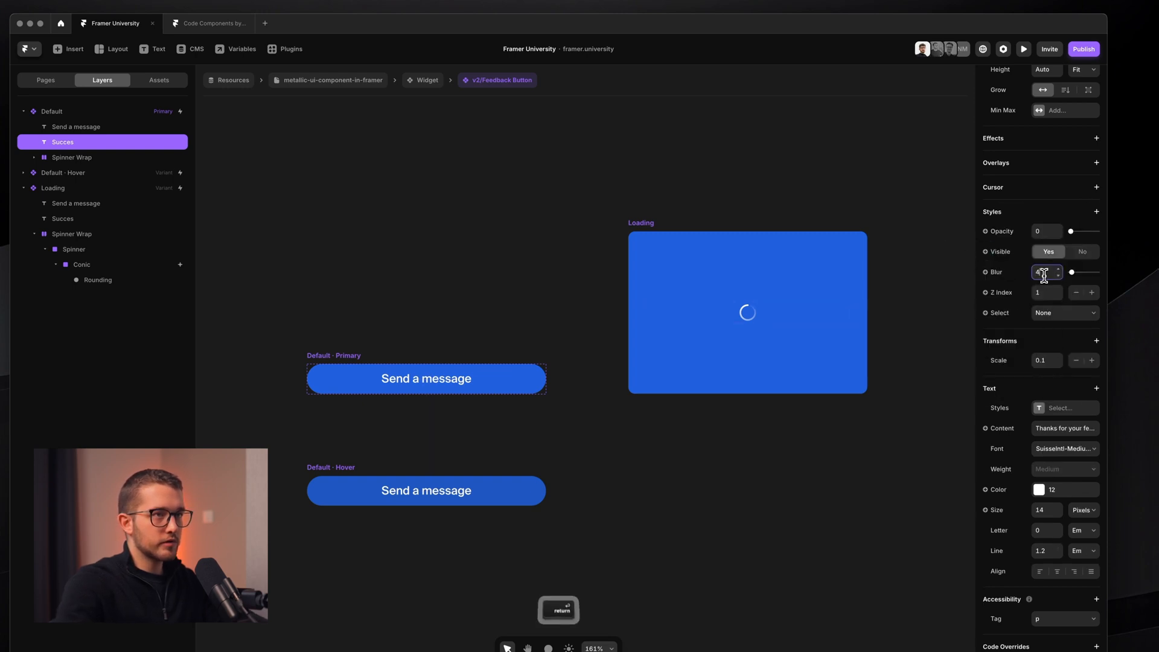
{"action": "key", "text": "Return"}
{"action": "left_click", "coordinate": [711, 313]}
{"action": "scroll", "coordinate": [717, 313], "scroll_direction": "down", "scroll_amount": 3}
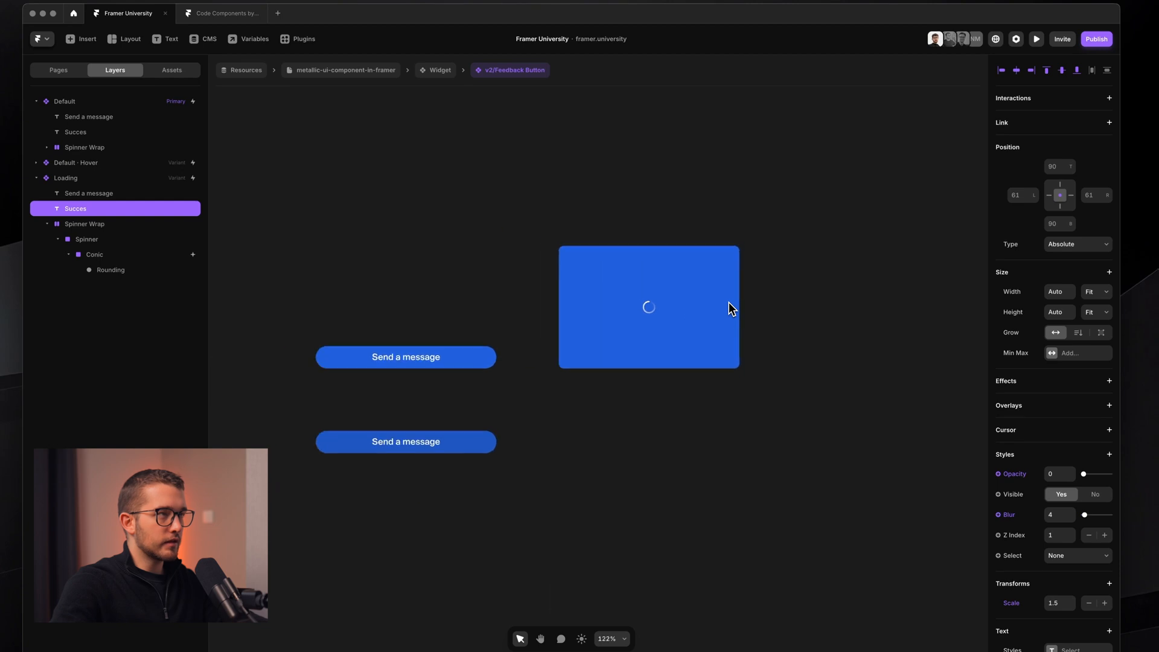
{"action": "left_click", "coordinate": [590, 233]}
- Add a new variant named 'Success' after the Loading variant
{"action": "left_click", "coordinate": [562, 236]}
{"action": "left_click", "coordinate": [875, 302]}
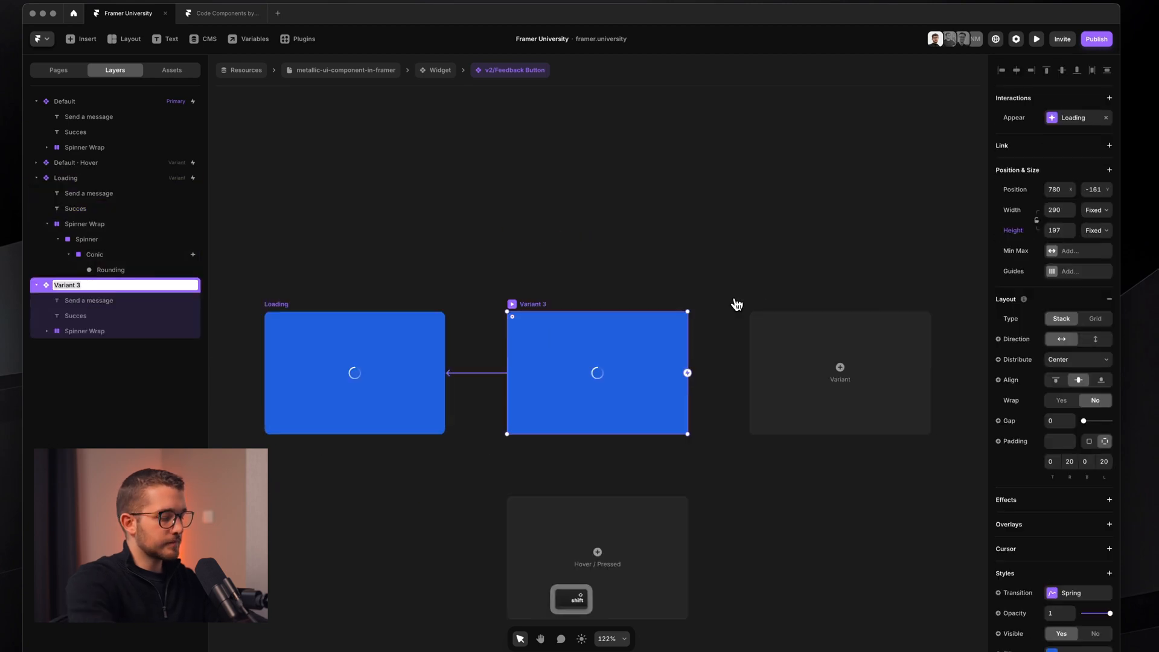
{"action": "type", "text": "Success"}
{"action": "key", "text": "Return"}
{"action": "scroll", "coordinate": [732, 302], "scroll_direction": "left", "scroll_amount": 5}
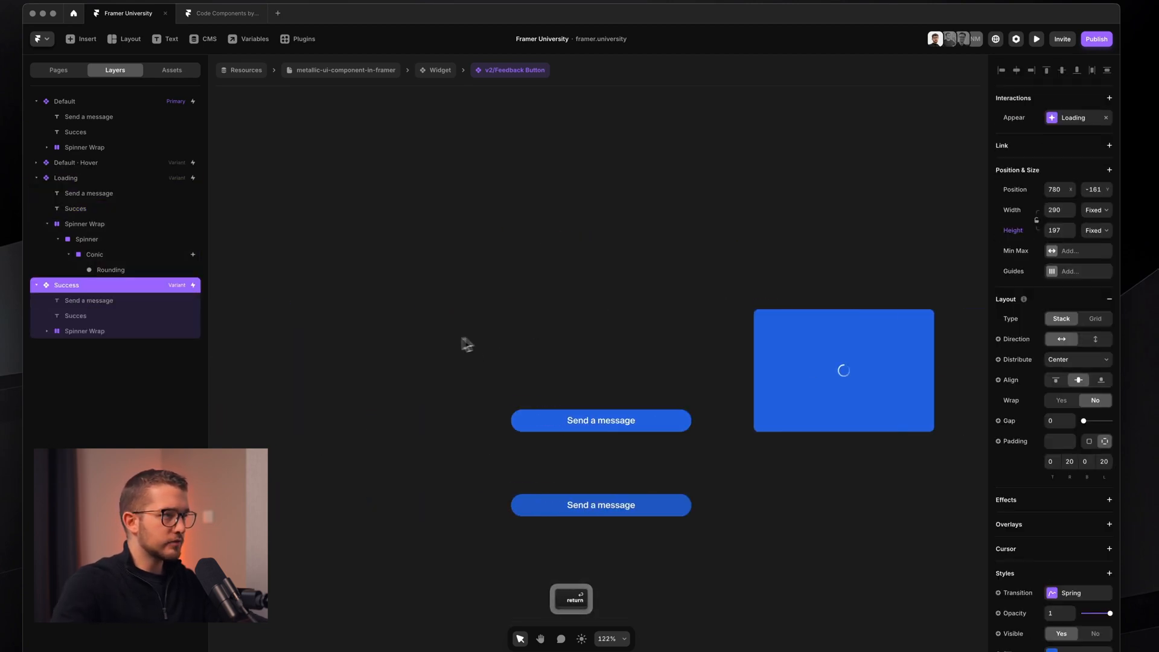
{"action": "left_click", "coordinate": [552, 418]}
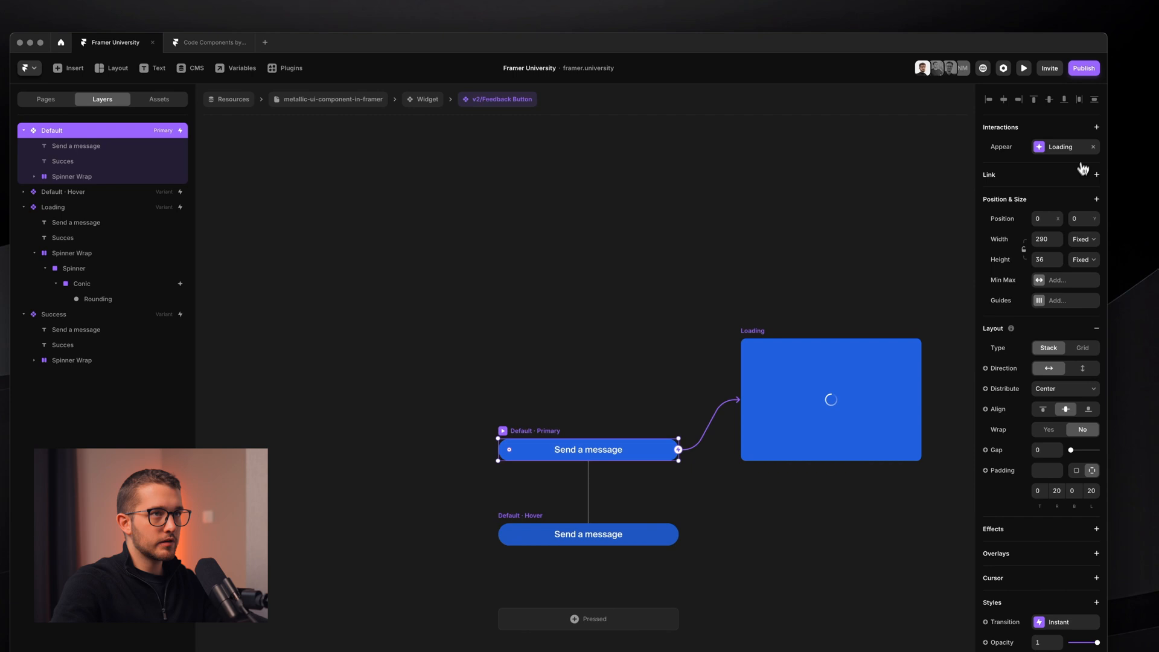
{"action": "scroll", "coordinate": [776, 336], "scroll_direction": "right", "scroll_amount": 5}
- Select the Spinner Wrap layer inside the Success variant
{"action": "left_click", "coordinate": [462, 369]}
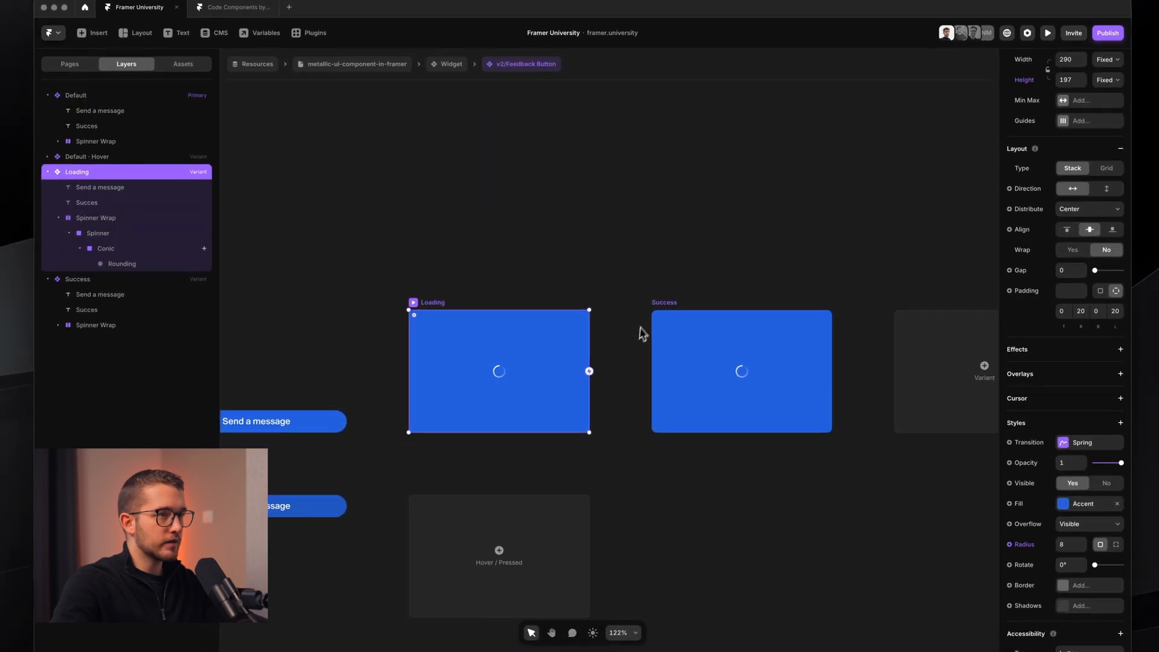
{"action": "left_click", "coordinate": [671, 313]}
{"action": "scroll", "coordinate": [672, 309], "scroll_direction": "left", "scroll_amount": 1}
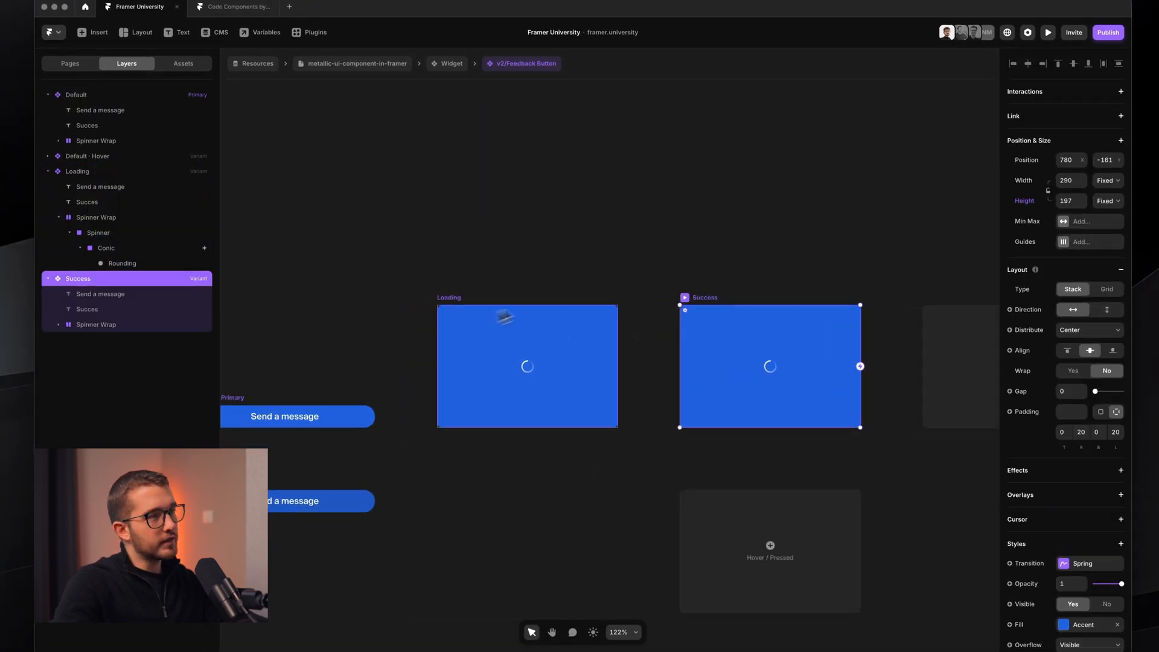
{"action": "scroll", "coordinate": [758, 359], "scroll_direction": "up", "scroll_amount": 3}
{"action": "left_click", "coordinate": [736, 368], "text": "super"}
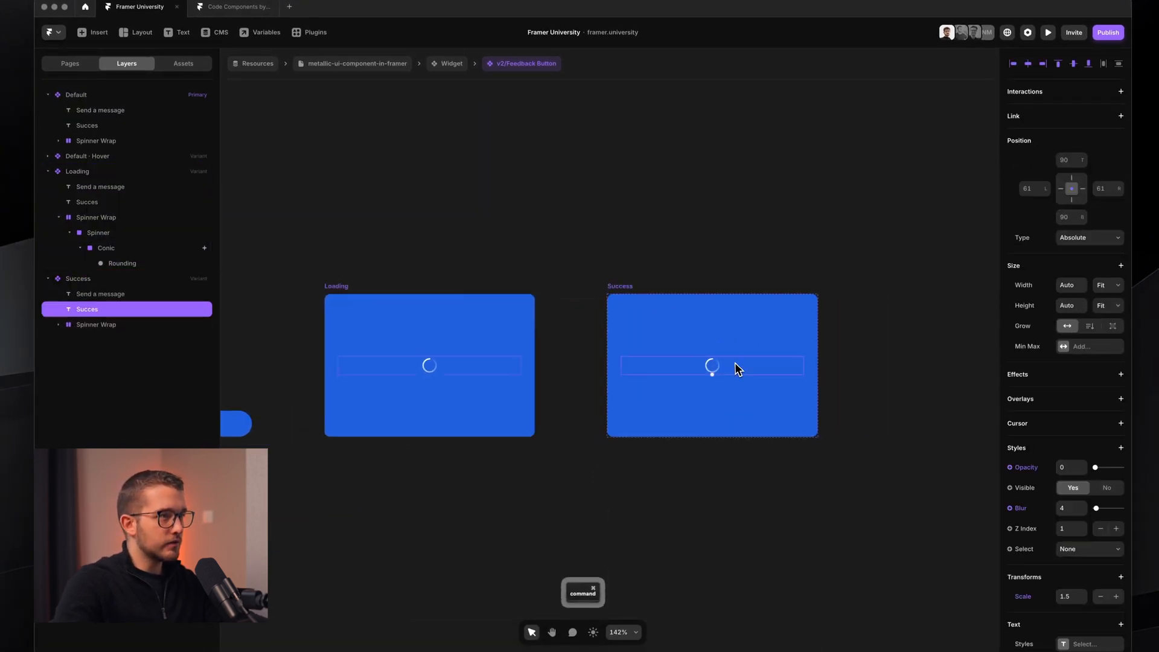
{"action": "left_click", "coordinate": [101, 325]}
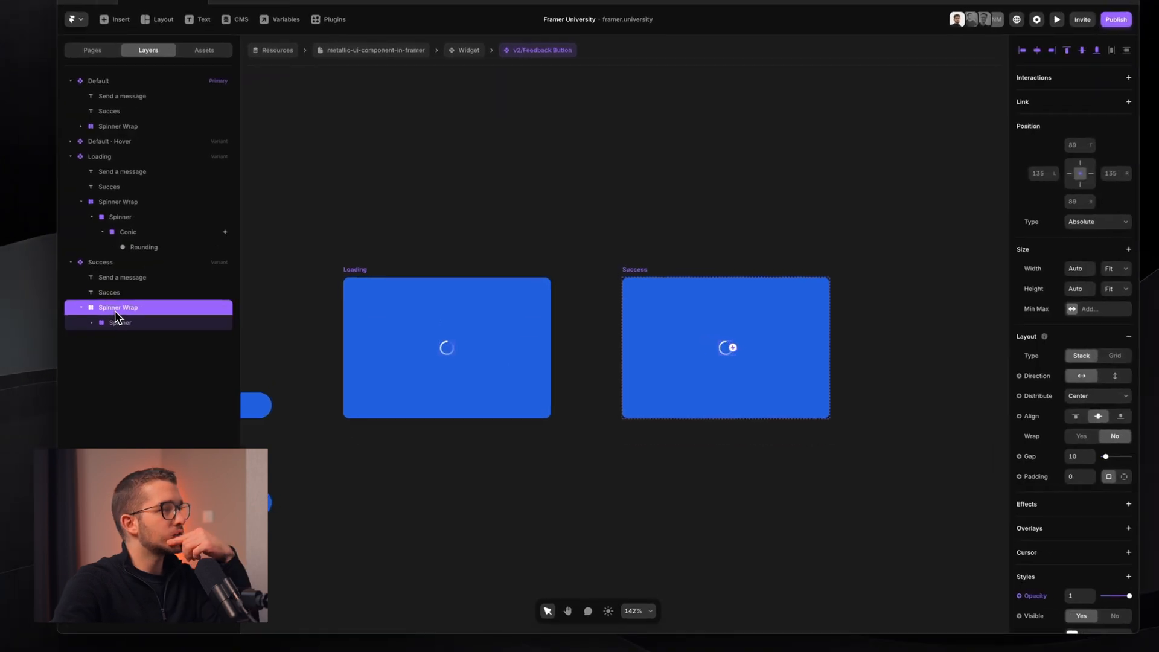
- Hide the Success spinner with scale 1.5, blur 4 and opacity 0
{"action": "scroll", "coordinate": [1093, 552], "scroll_direction": "down", "scroll_amount": 4}
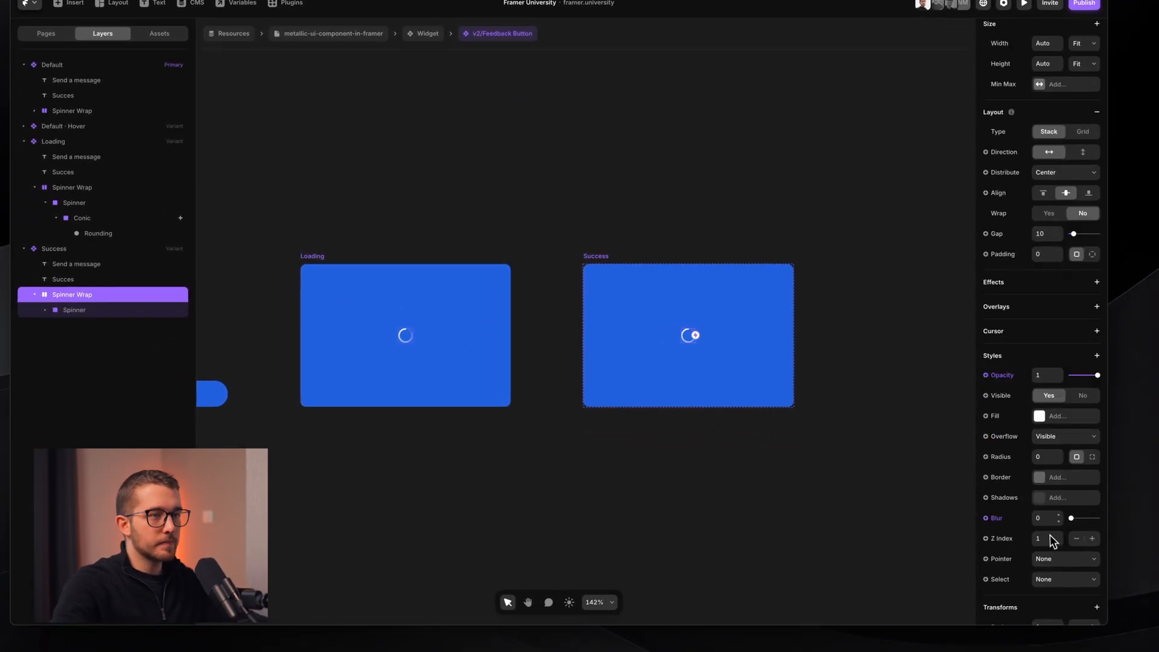
{"action": "scroll", "coordinate": [1047, 477], "scroll_direction": "down", "scroll_amount": 3}
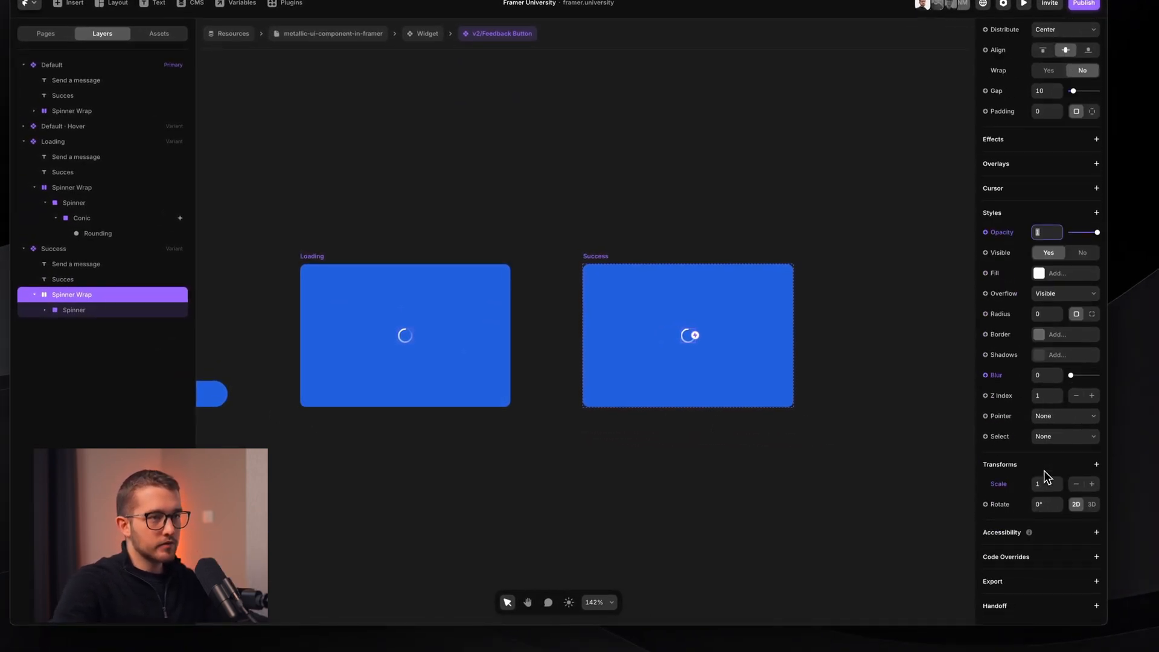
{"action": "key", "text": "Return"}
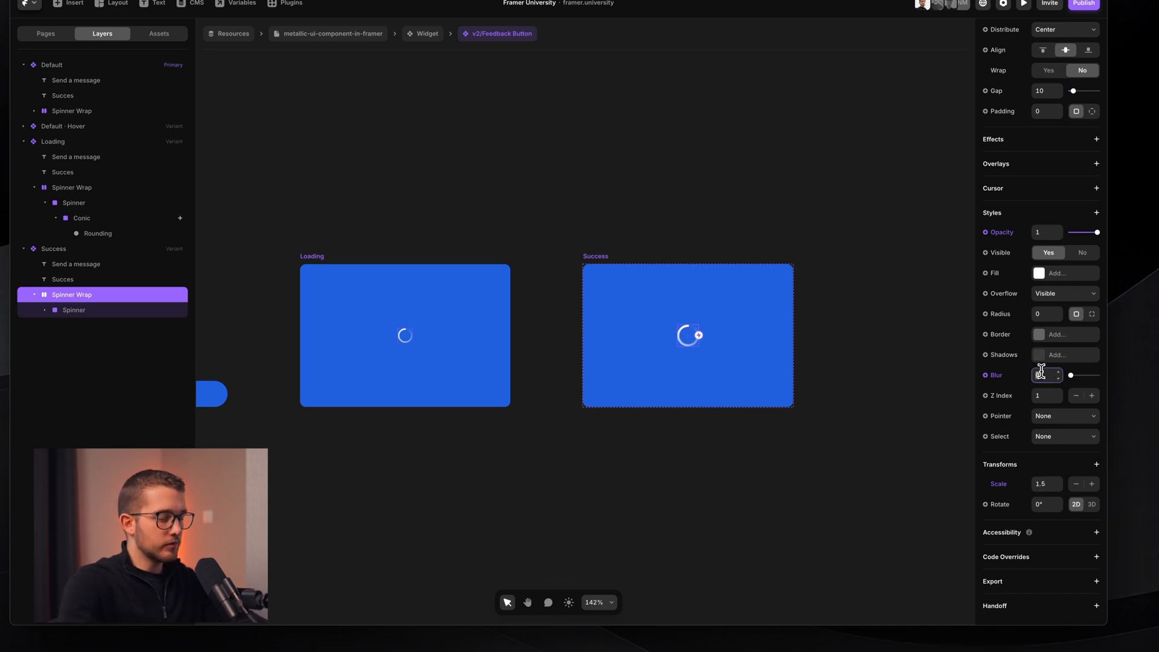
{"action": "key", "text": "Return"}
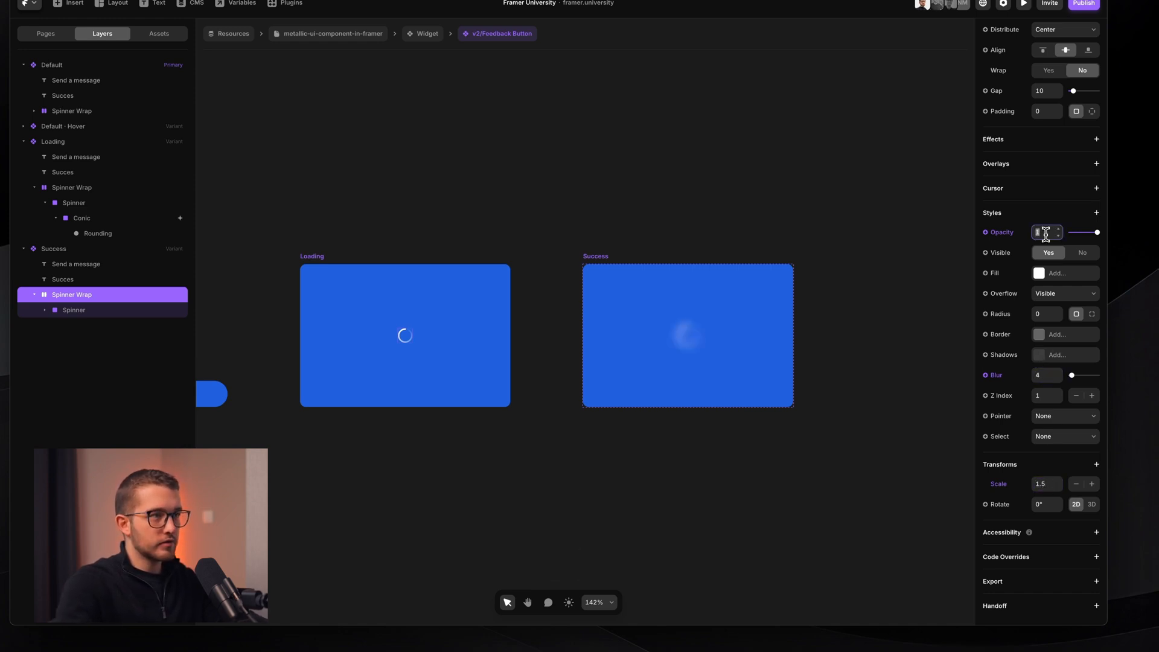
{"action": "type", "text": "0"}
{"action": "key", "text": "Return"}
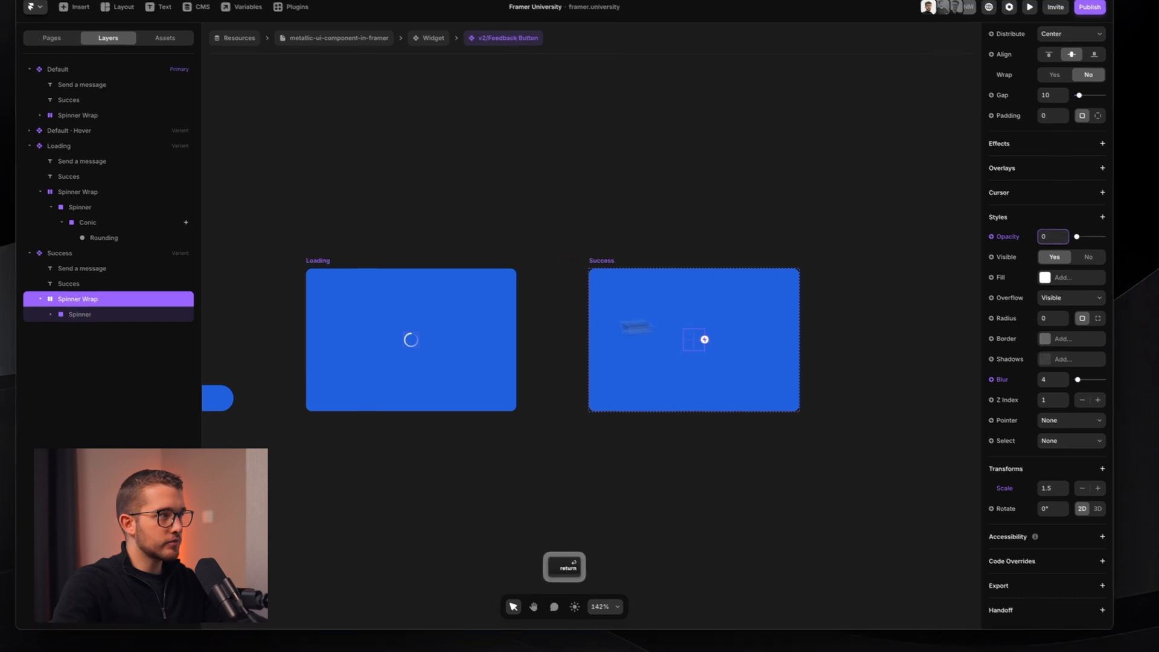
{"action": "left_click", "coordinate": [155, 301]}
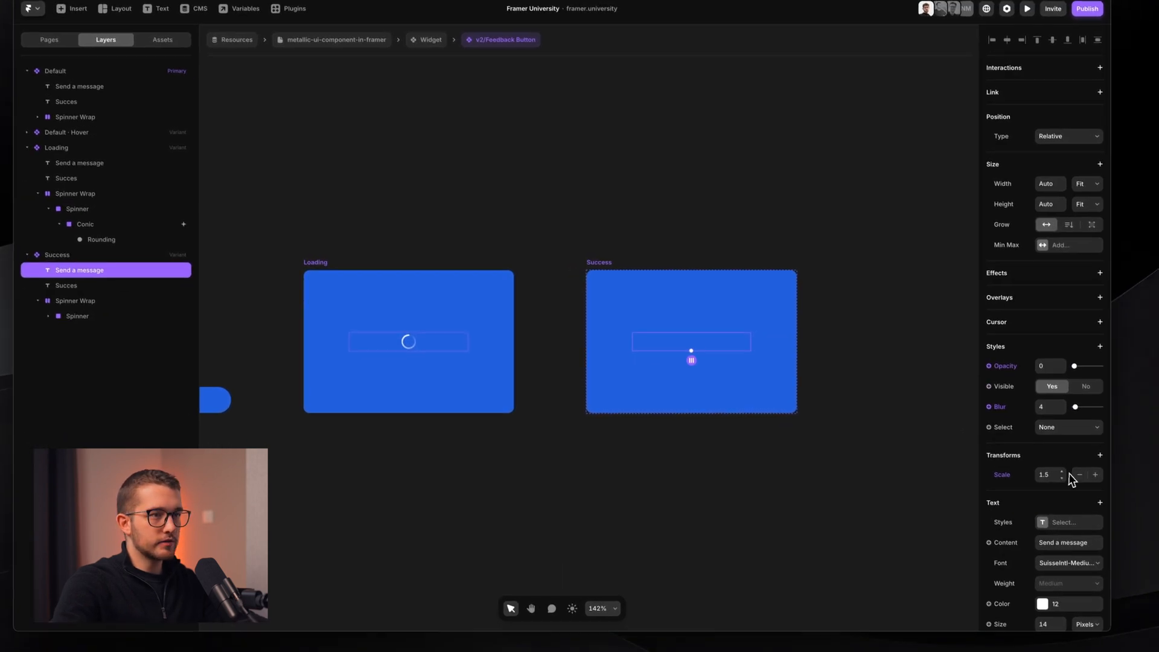
- Set the text's scale to 1, then inspect the message and success texts in Default and Loading
{"action": "left_click", "coordinate": [1085, 500]}
{"action": "type", "text": "1"}
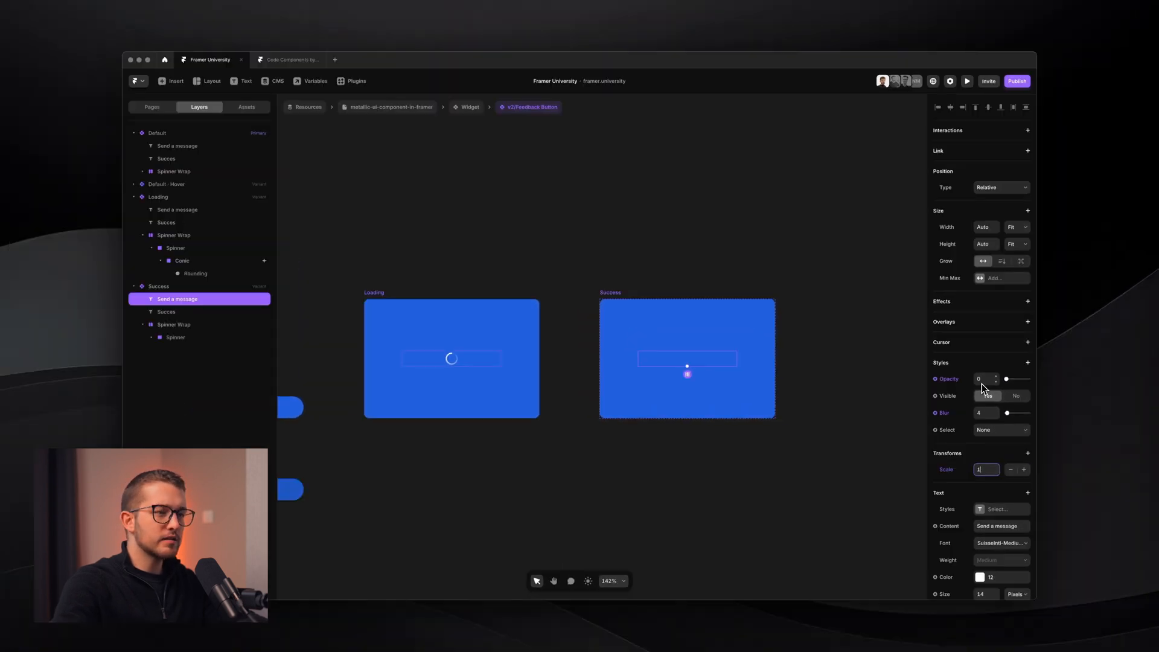
{"action": "scroll", "coordinate": [788, 386], "scroll_direction": "left", "scroll_amount": 3}
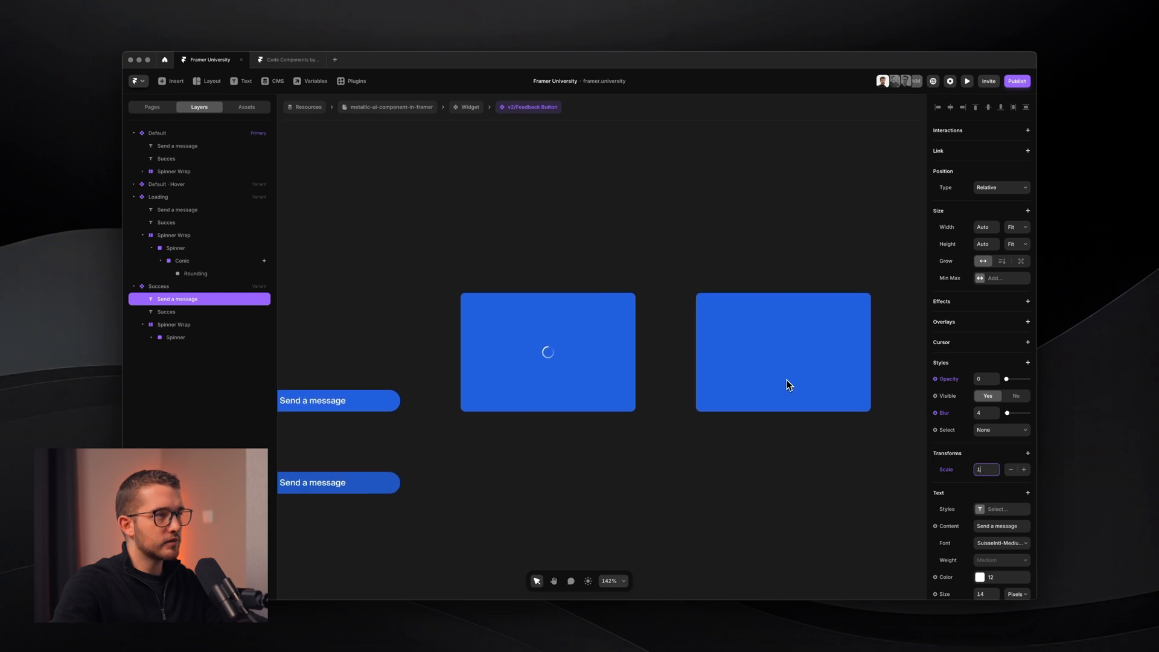
{"action": "left_click", "coordinate": [945, 469]}
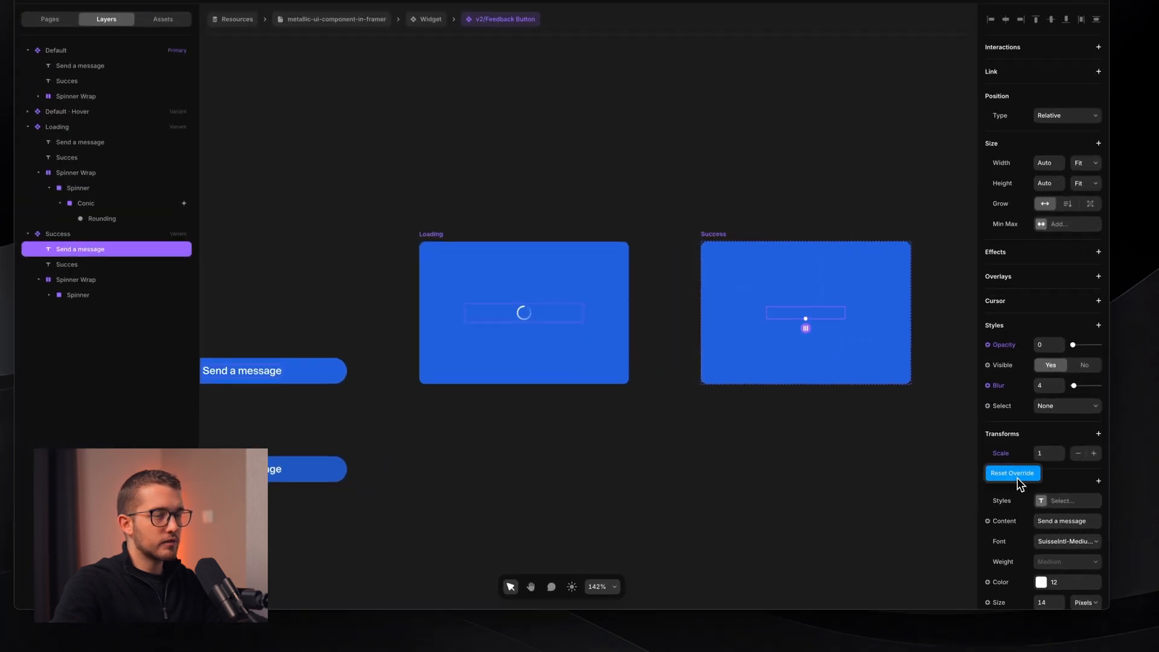
{"action": "left_click", "coordinate": [559, 321], "text": "super"}
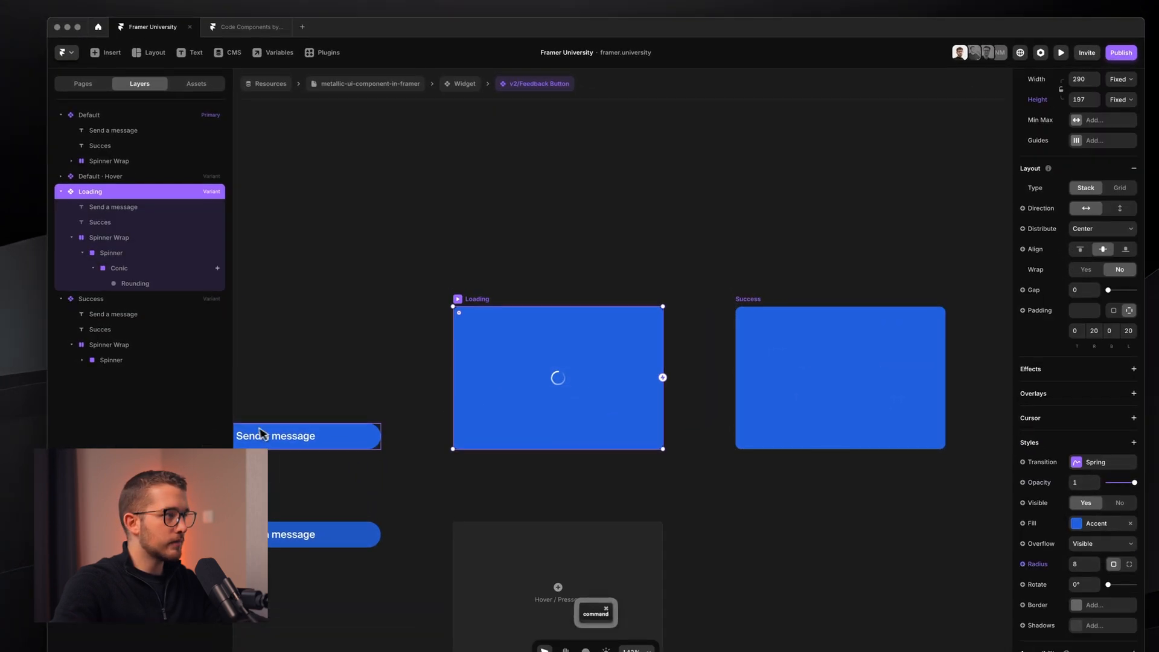
{"action": "left_click", "coordinate": [224, 367], "text": "super"}
{"action": "left_click", "coordinate": [159, 145]}
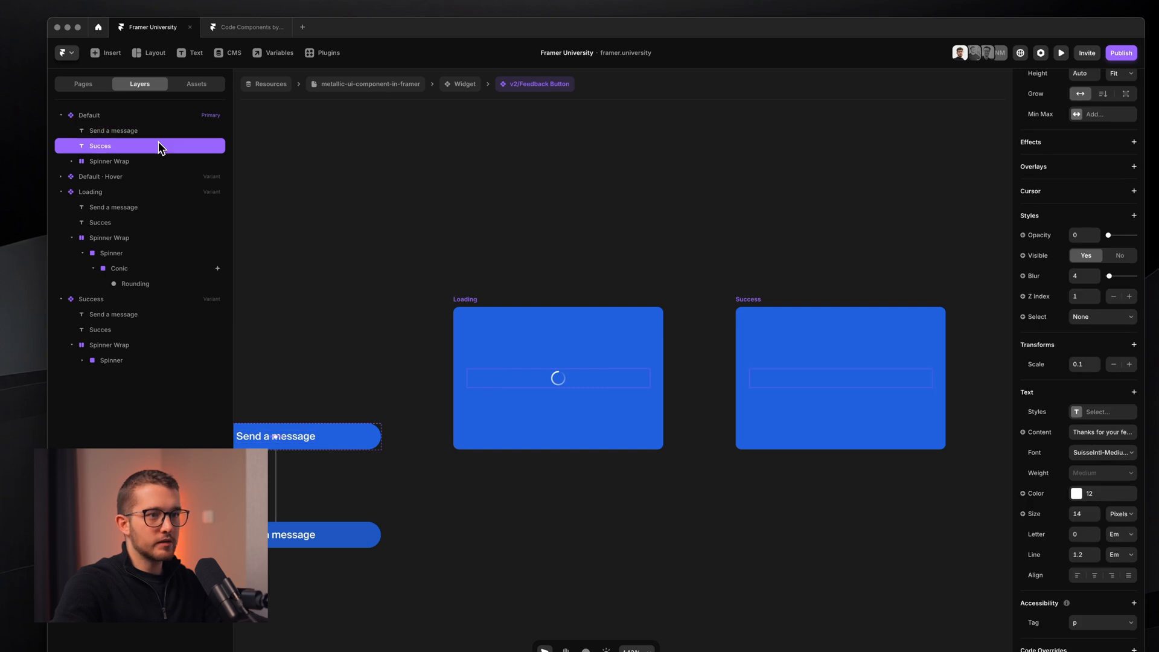
{"action": "left_click", "coordinate": [123, 189]}
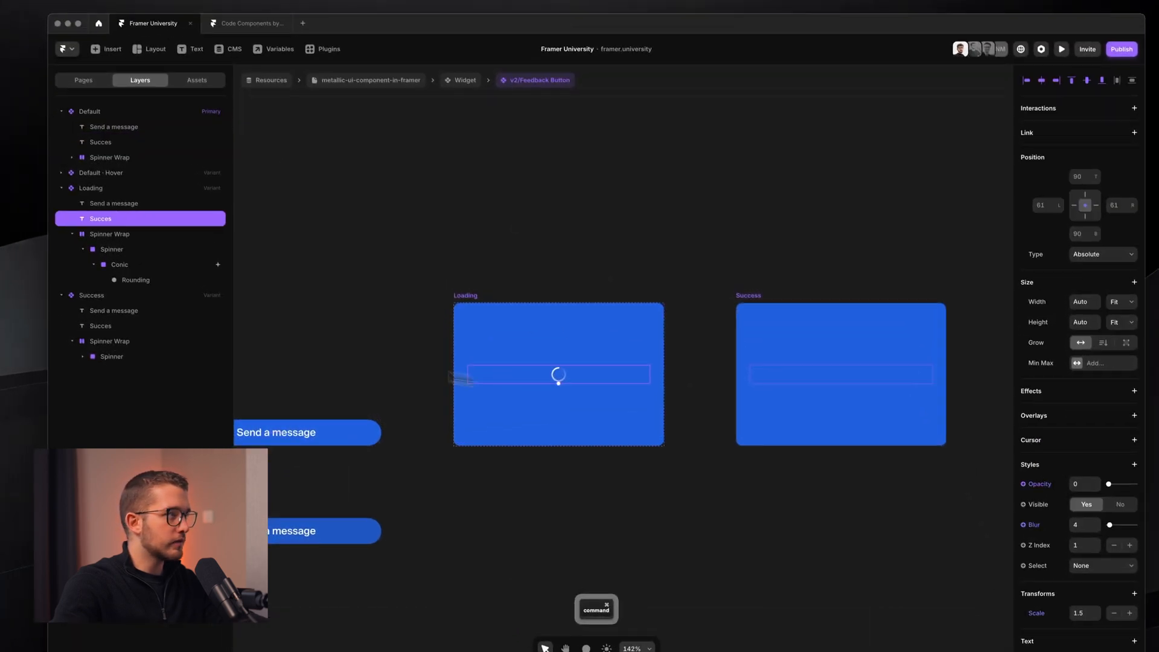
{"action": "left_click", "coordinate": [476, 320]}
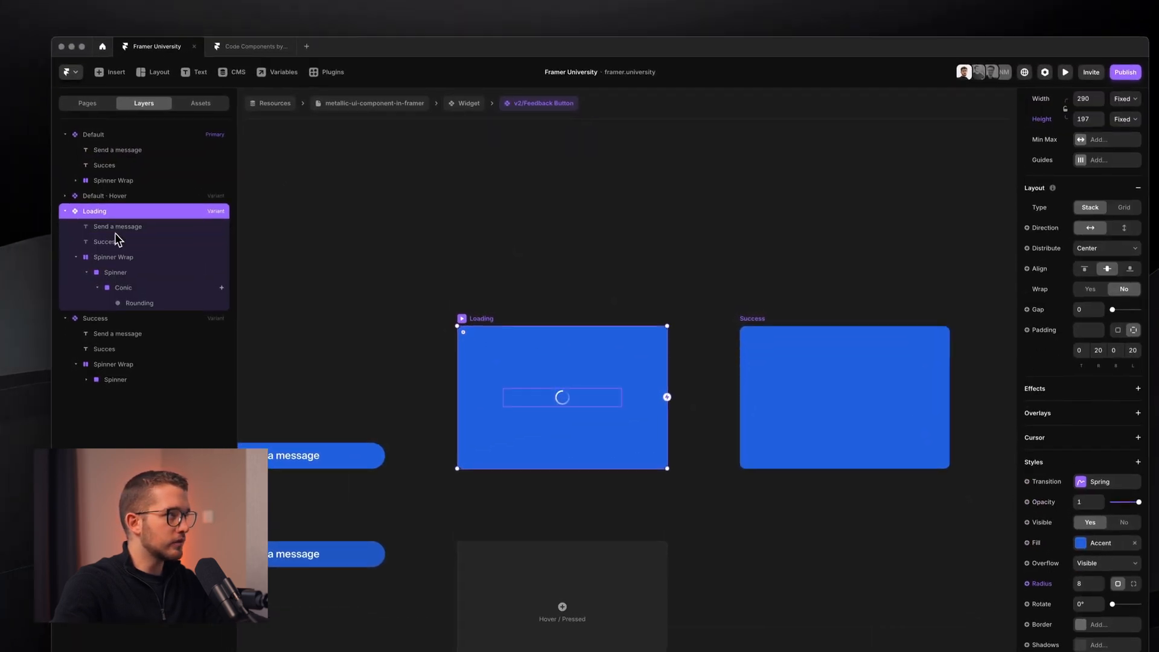
{"action": "left_click", "coordinate": [114, 210]}
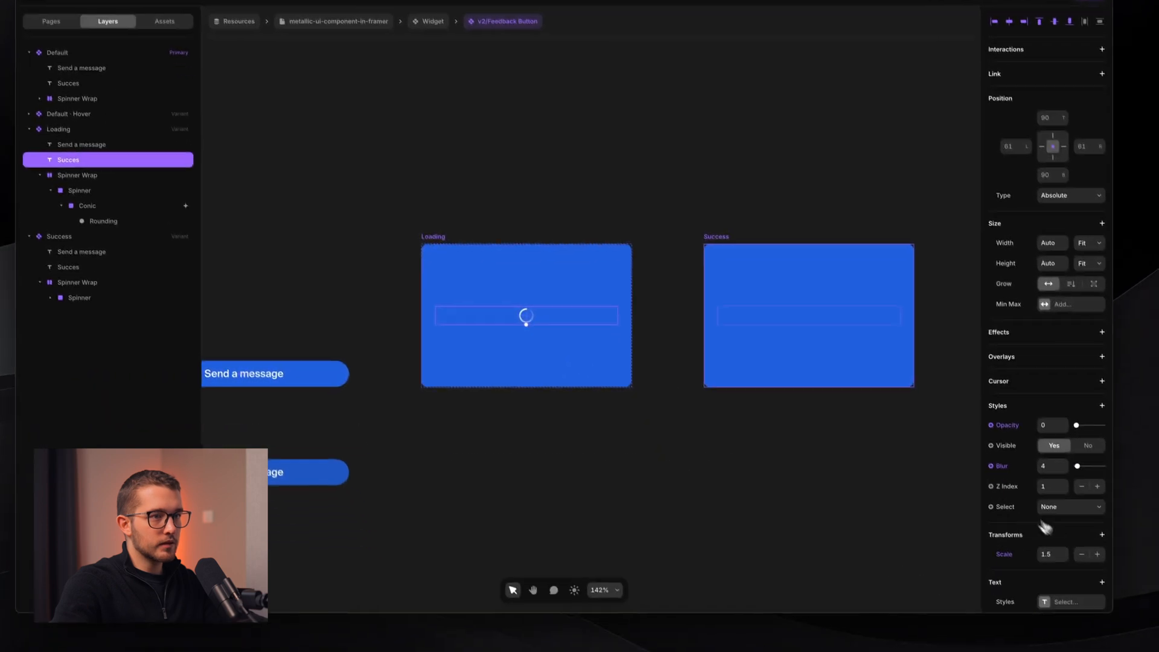
- Reset the Loading success text's scale override back to 0.1
{"action": "left_click", "coordinate": [1038, 635]}
{"action": "left_click", "coordinate": [1013, 562]}
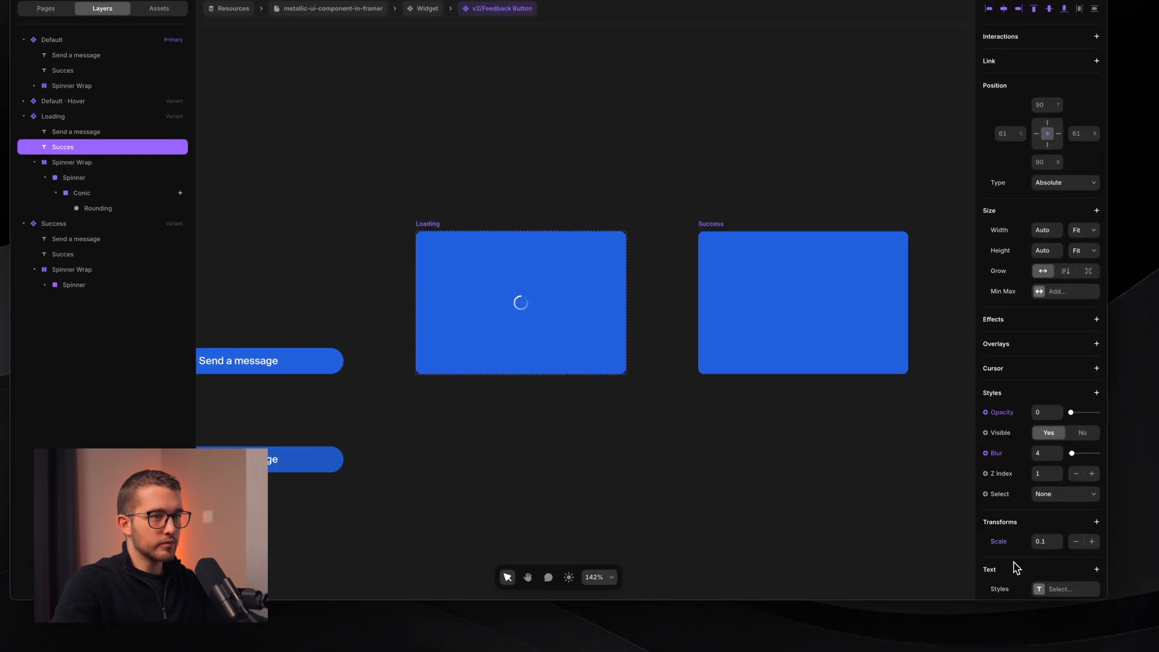
{"action": "left_click", "coordinate": [1019, 470]}
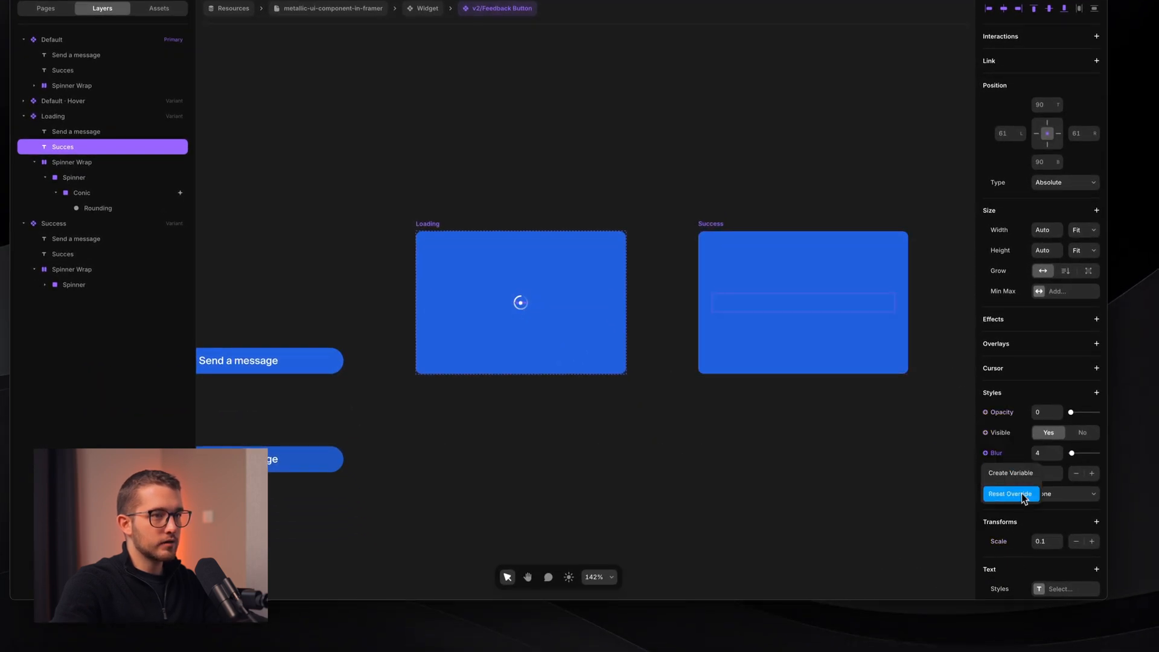
{"action": "scroll", "coordinate": [1024, 480], "scroll_direction": "down", "scroll_amount": 3}
{"action": "scroll", "coordinate": [1024, 481], "scroll_direction": "up", "scroll_amount": 3}
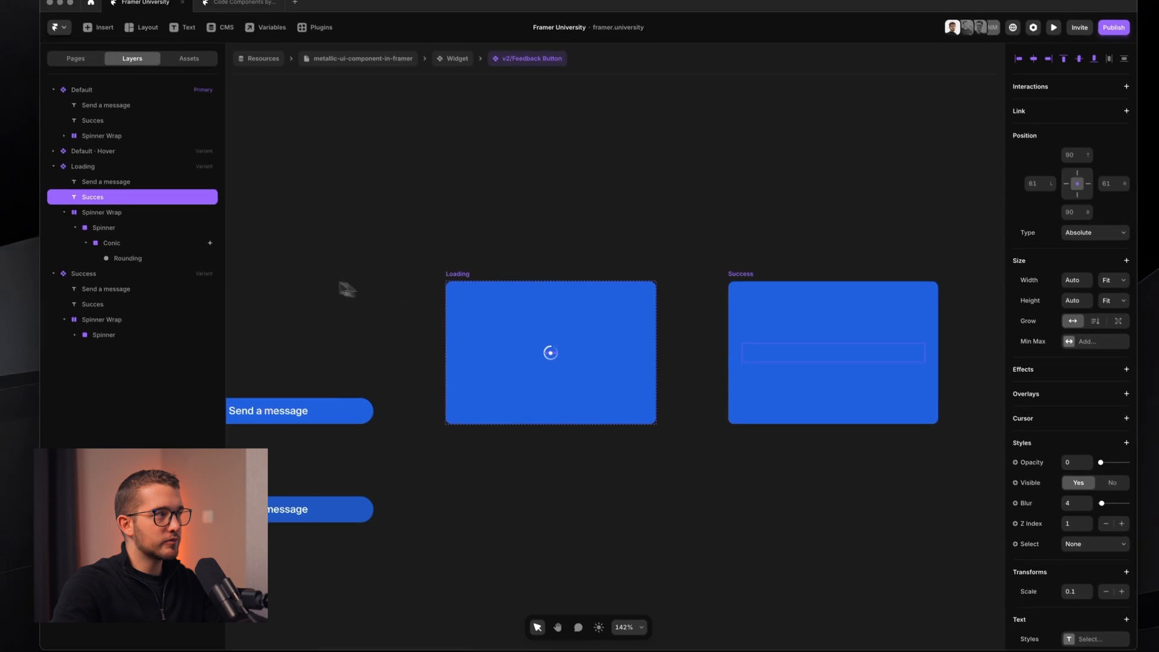
{"action": "scroll", "coordinate": [640, 410], "scroll_direction": "right", "scroll_amount": 5}
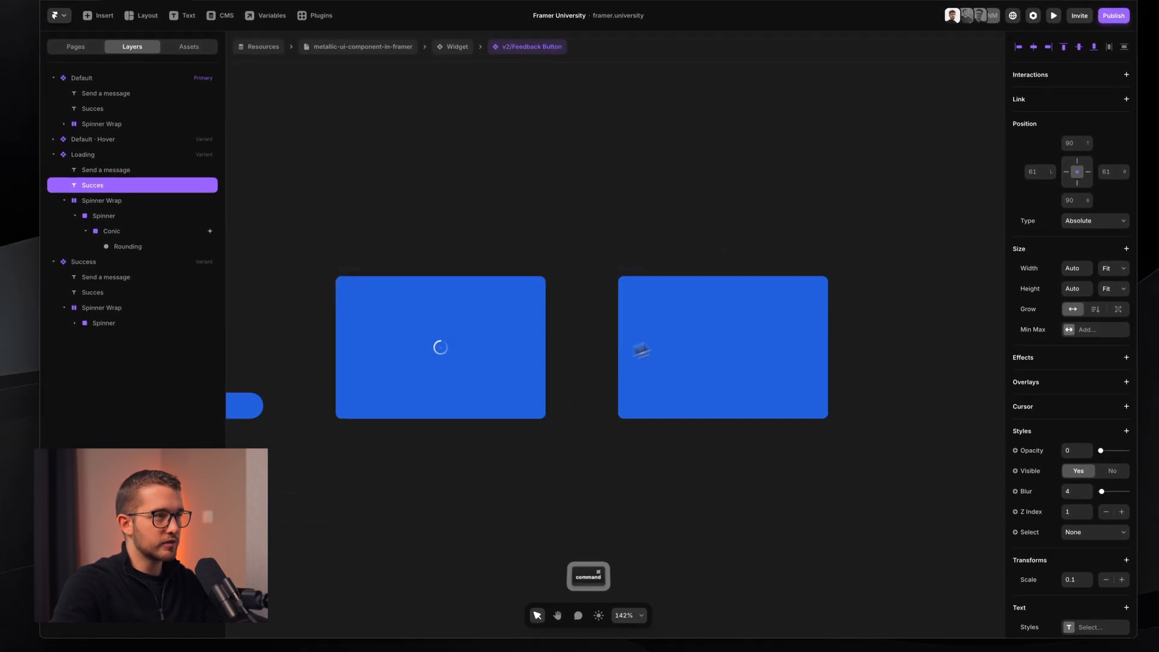
- Make the success text in Success fully opaque (Opacity 1) with Blur 0
{"action": "left_click", "coordinate": [641, 350], "text": "super"}
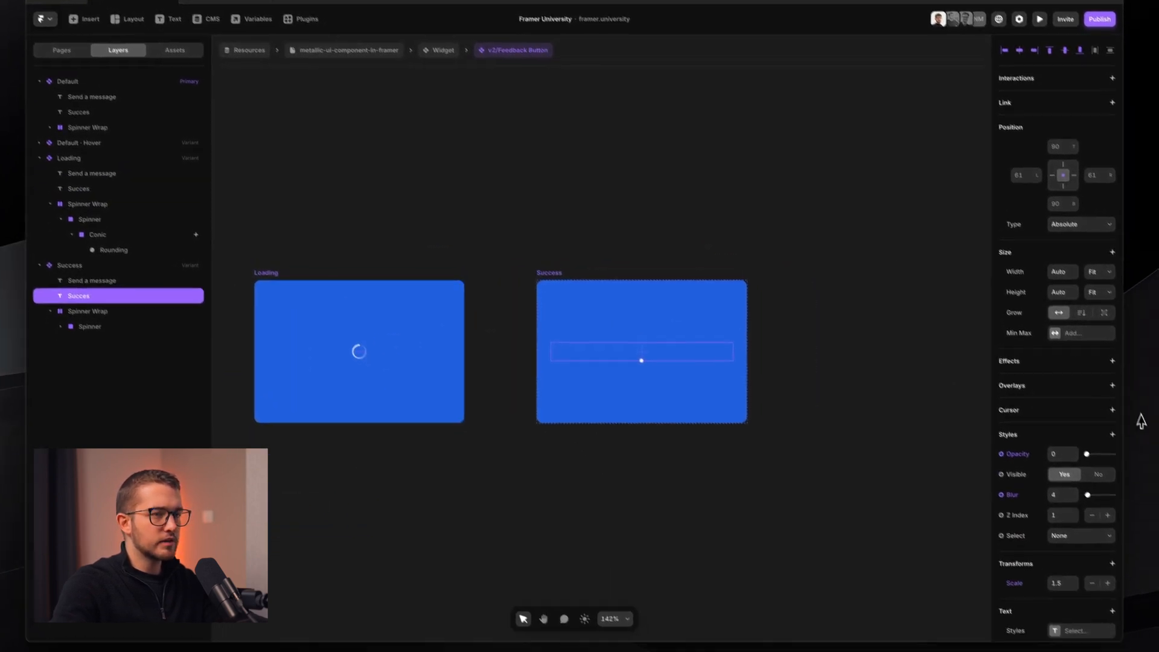
{"action": "scroll", "coordinate": [1057, 471], "scroll_direction": "down", "scroll_amount": 1}
{"action": "key", "text": "Return"}
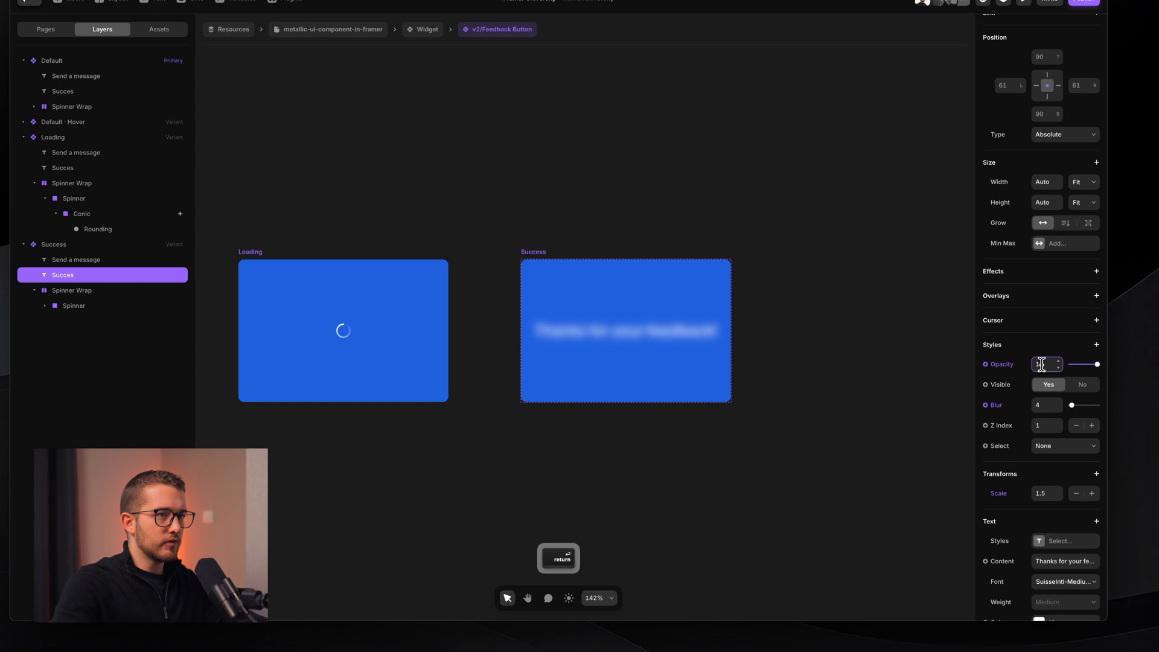
{"action": "type", "text": "0"}
{"action": "key", "text": "Return"}
{"action": "scroll", "coordinate": [1020, 415], "scroll_direction": "down", "scroll_amount": 2}
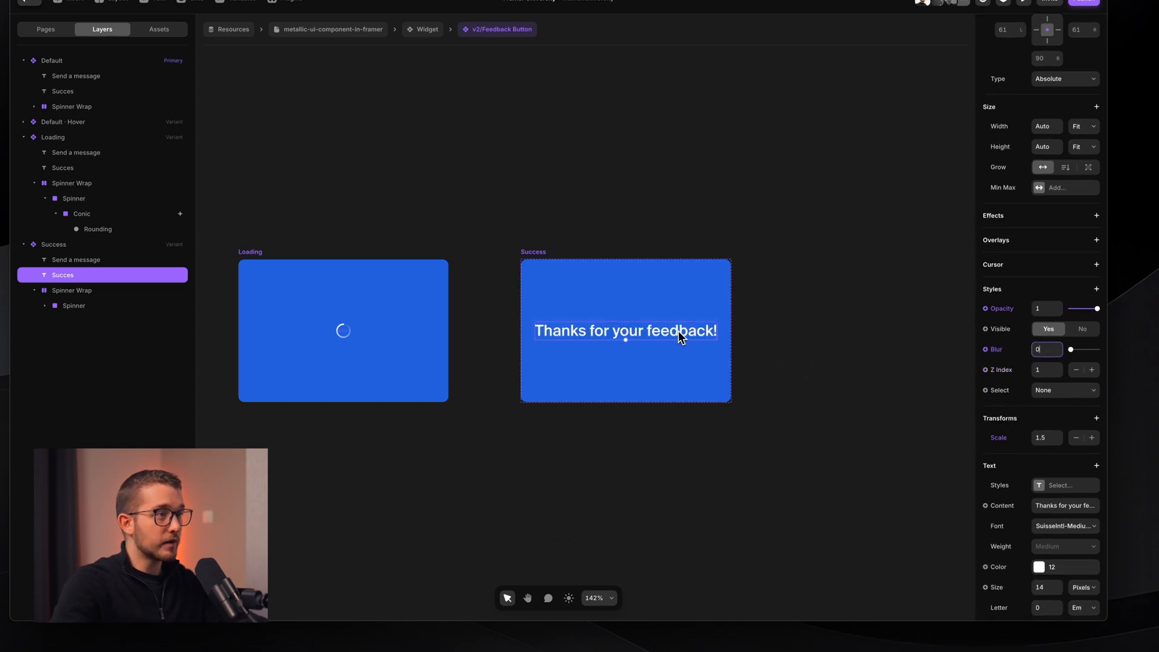
- Select Default's hidden success text and temporarily reveal it for editing
{"action": "left_click", "coordinate": [540, 251]}
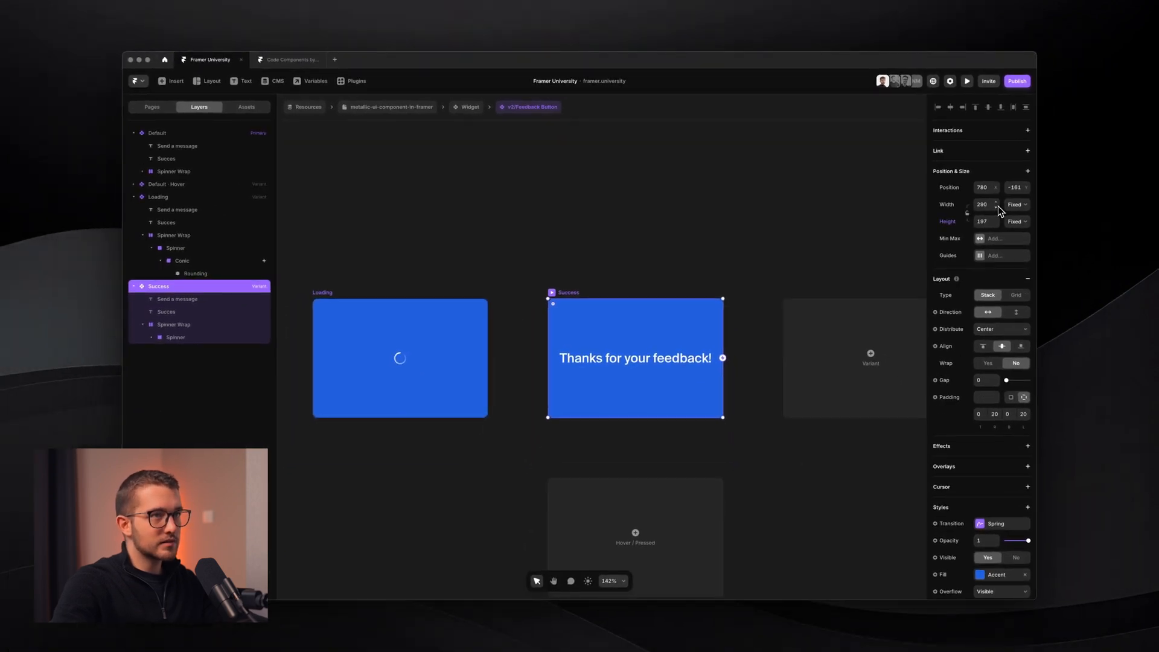
{"action": "left_click", "coordinate": [652, 356], "text": "super"}
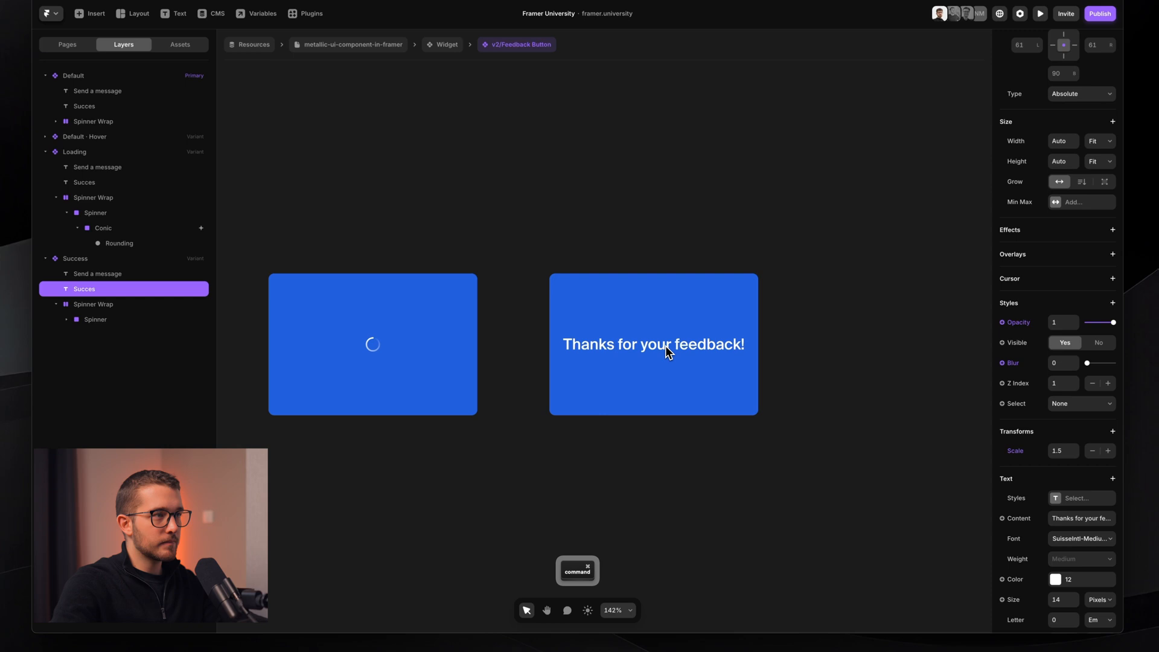
{"action": "scroll", "coordinate": [665, 345], "scroll_direction": "left", "scroll_amount": 5}
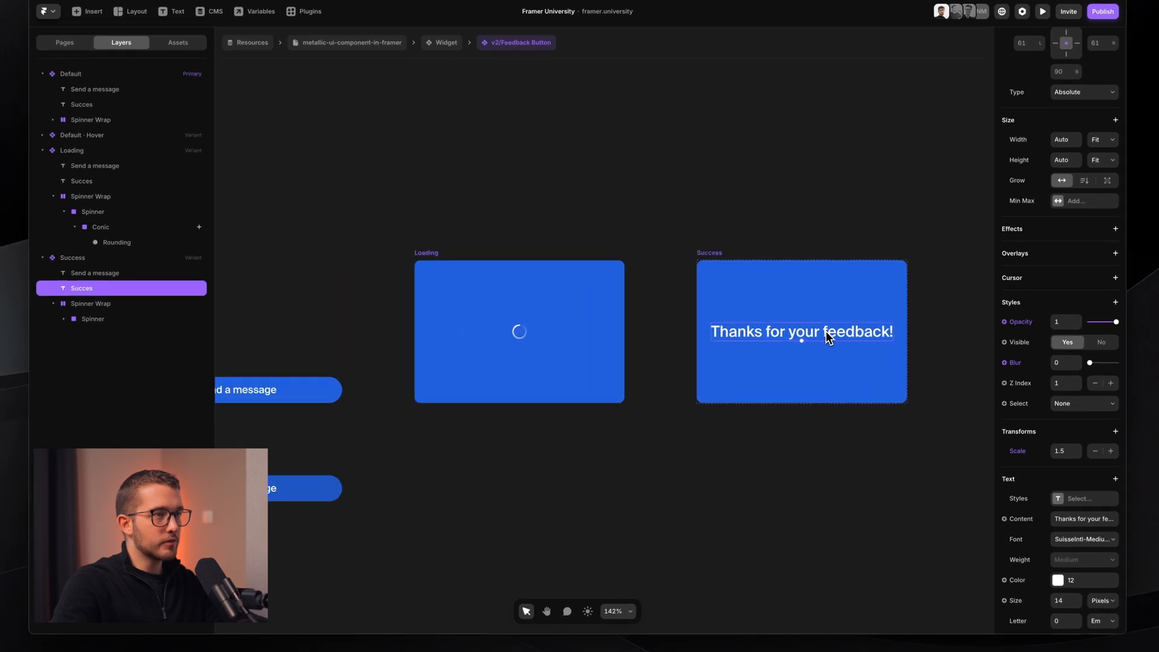
{"action": "left_click", "coordinate": [274, 393], "text": "super"}
{"action": "left_click", "coordinate": [273, 398], "text": "super"}
{"action": "scroll", "coordinate": [274, 394], "scroll_direction": "up", "scroll_amount": 3}
{"action": "scroll", "coordinate": [381, 398], "scroll_direction": "left", "scroll_amount": 4}
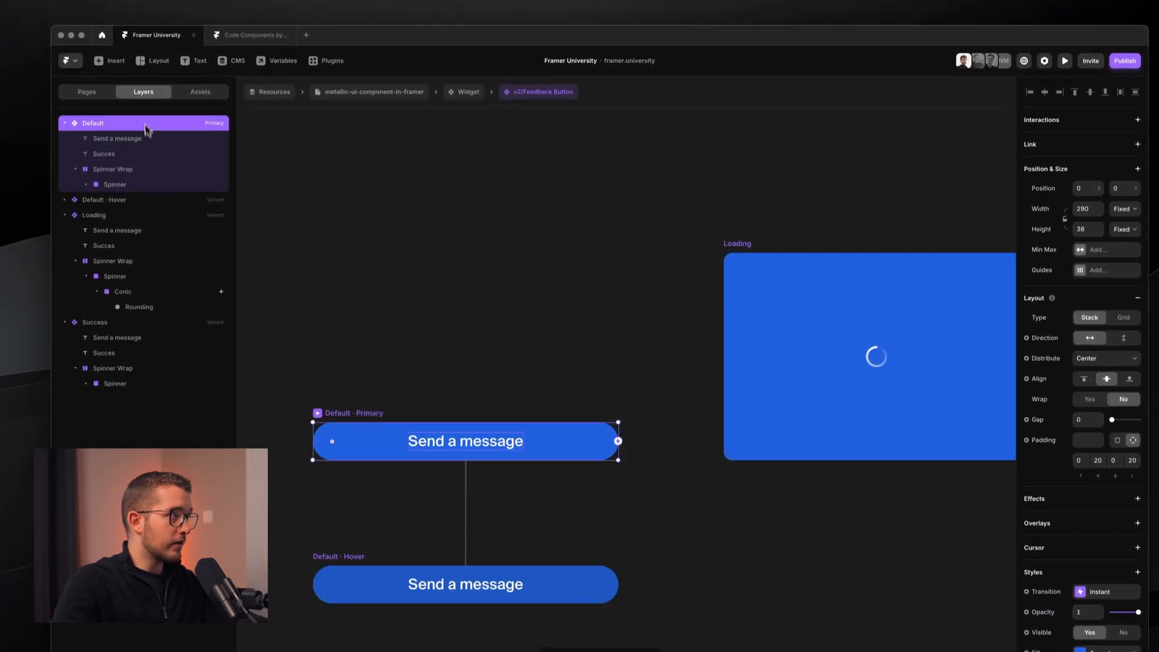
{"action": "left_click", "coordinate": [148, 109]}
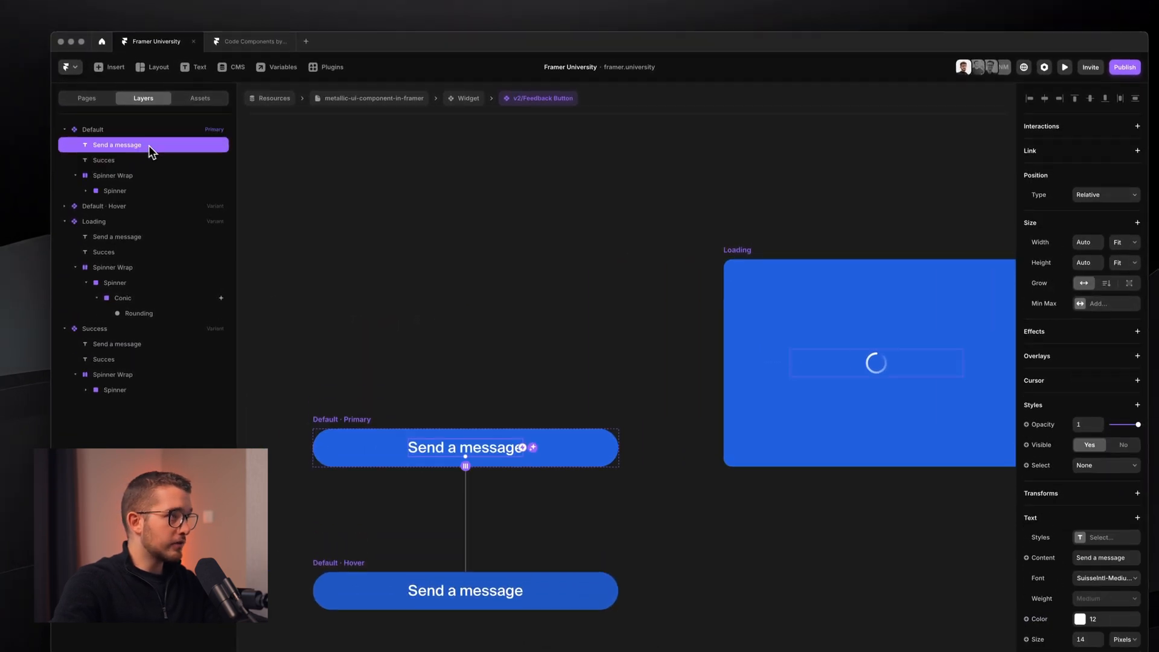
{"action": "left_click", "coordinate": [121, 159]}
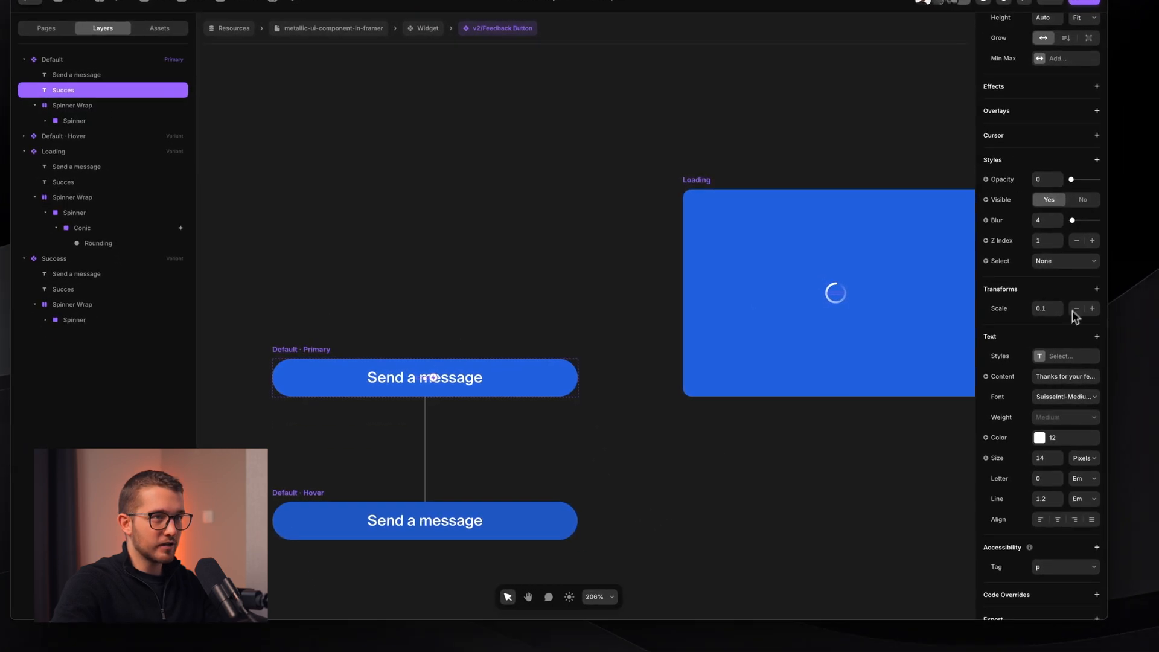
{"action": "left_click", "coordinate": [1051, 309]}
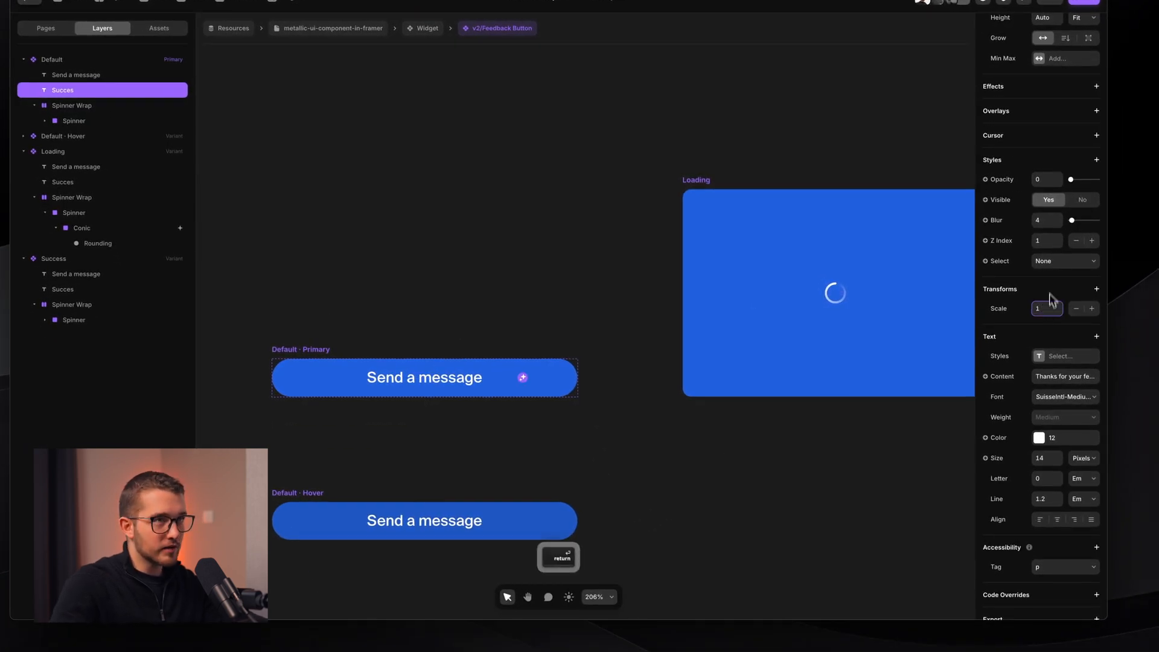
{"action": "left_click_drag", "start_coordinate": [1071, 180], "coordinate": [1100, 180]}
{"action": "scroll", "coordinate": [383, 426], "scroll_direction": "up", "scroll_amount": 1}
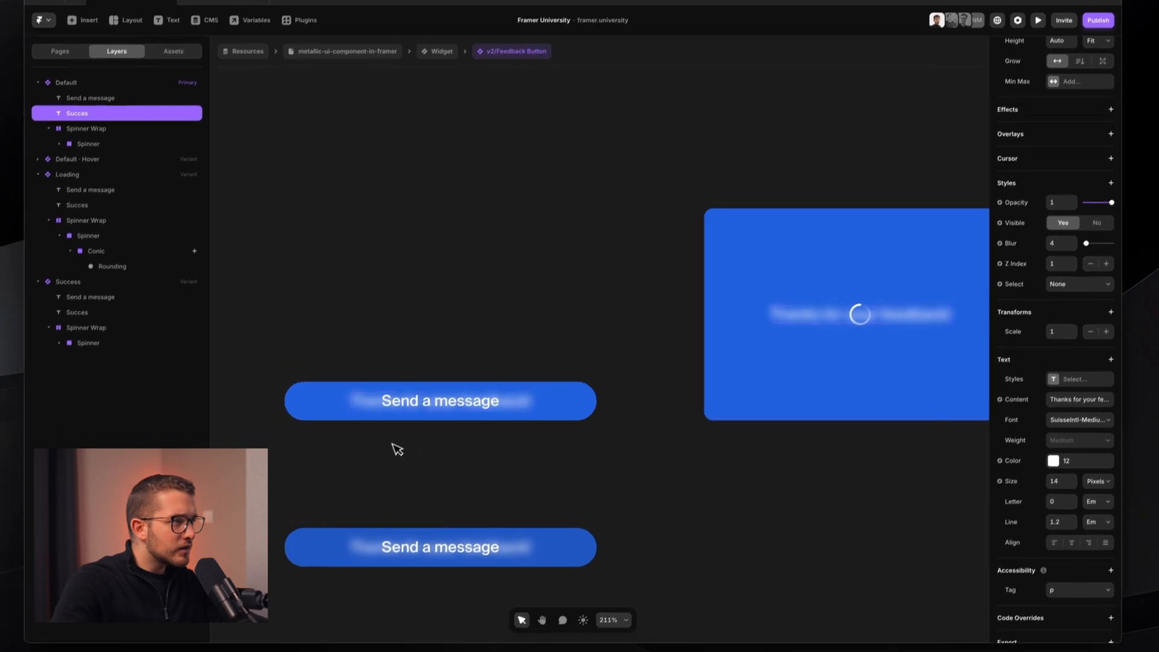
{"action": "scroll", "coordinate": [397, 449], "scroll_direction": "up", "scroll_amount": 2}
- Break 'Thanks for your feedback!' onto two lines, replacing a space with a line break
{"action": "double_click", "coordinate": [548, 381]}
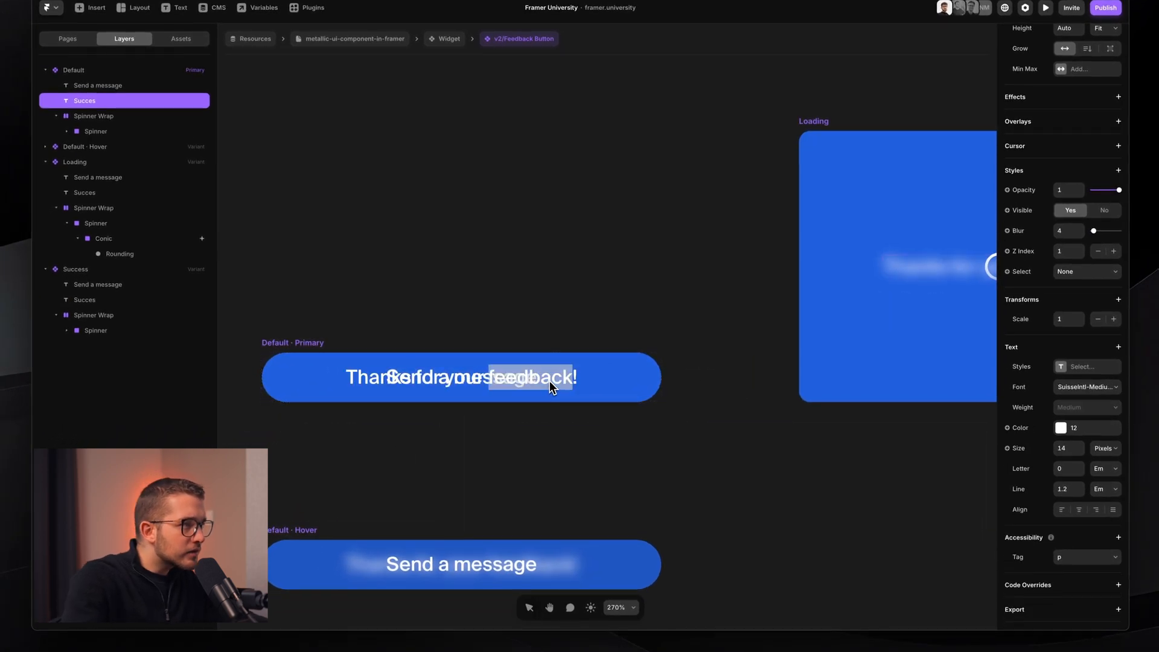
{"action": "scroll", "coordinate": [549, 382], "scroll_direction": "right", "scroll_amount": 5}
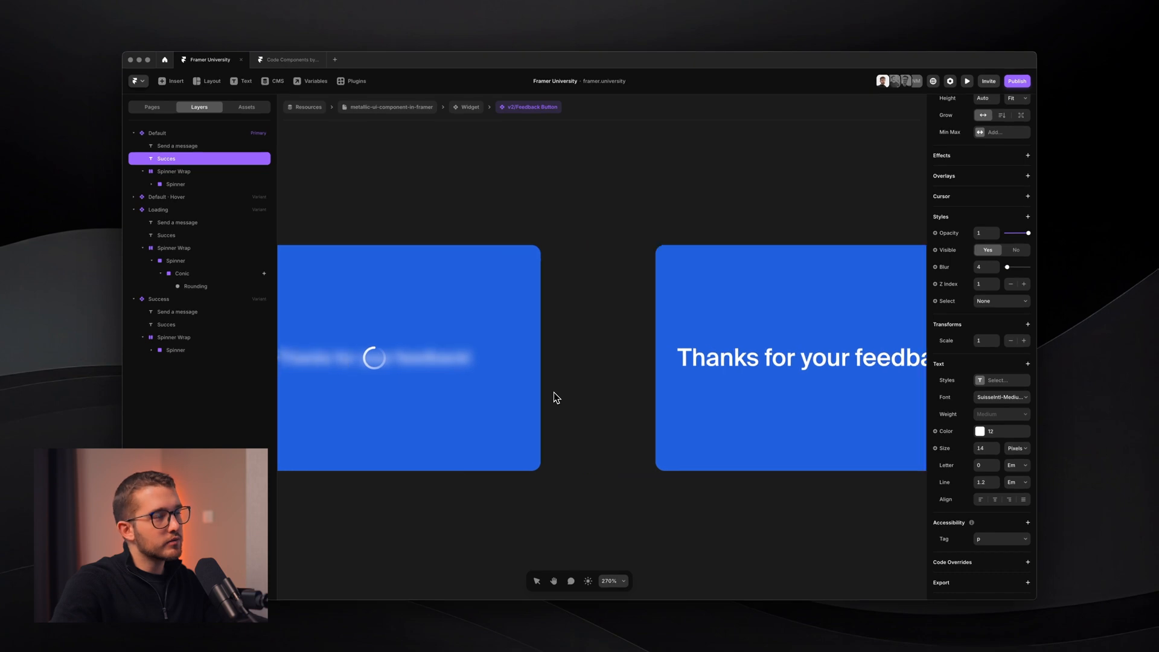
{"action": "scroll", "coordinate": [555, 397], "scroll_direction": "left", "scroll_amount": 8}
{"action": "key", "text": "BackSpace"}
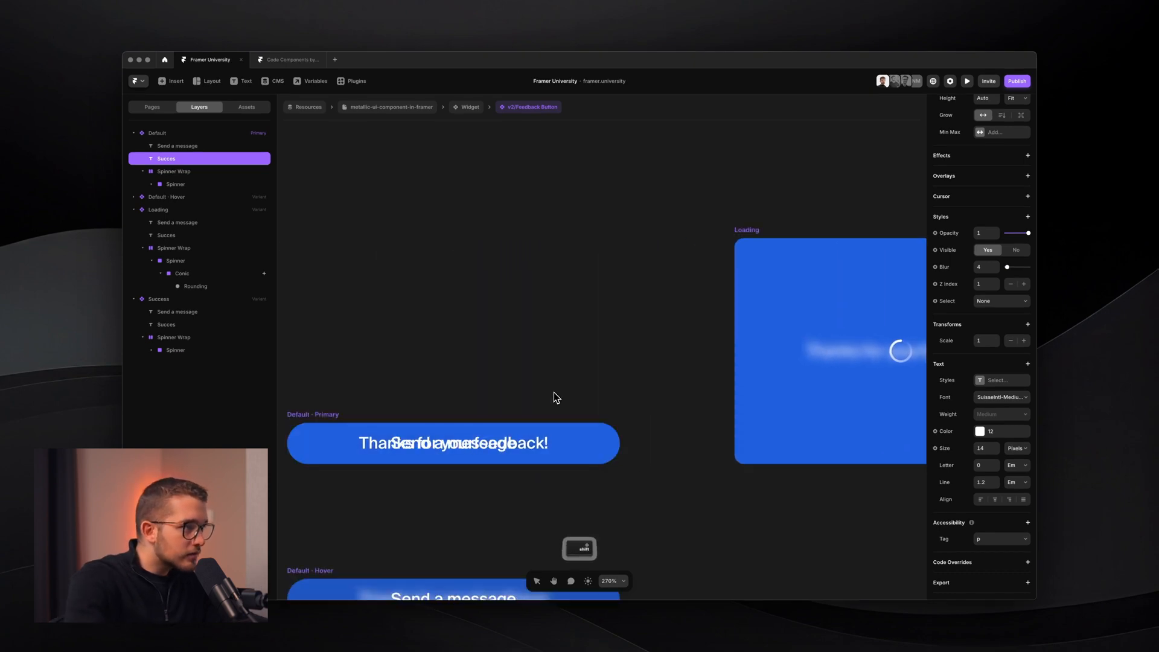
{"action": "key", "text": "shift+Return"}
{"action": "key", "text": "super+a"}
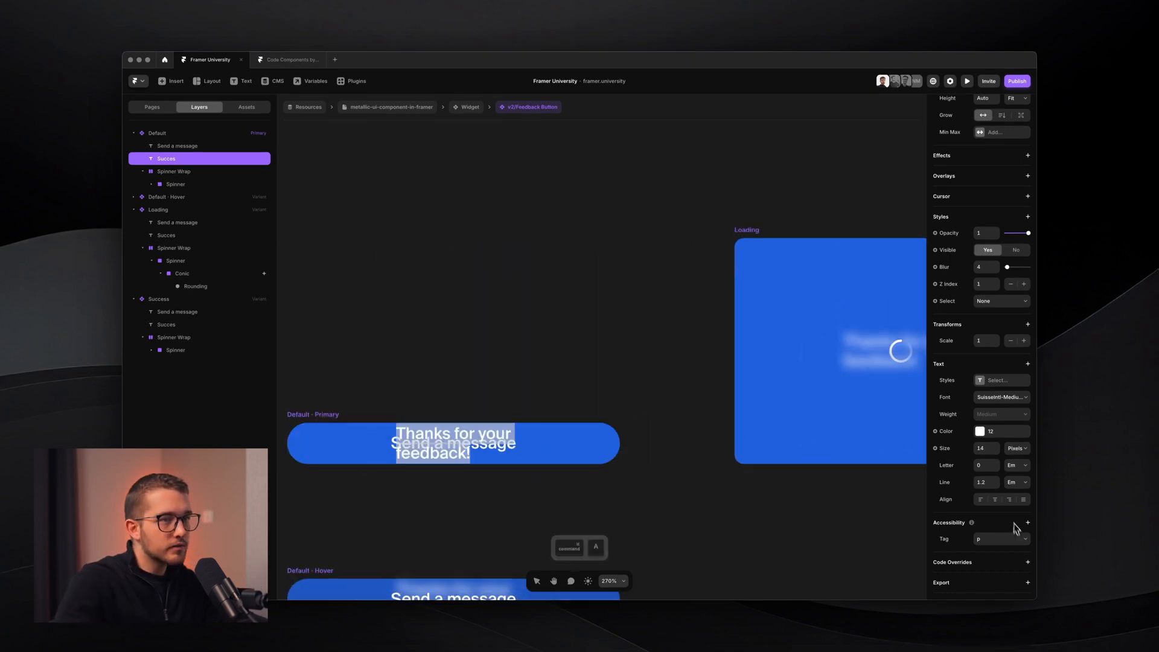
{"action": "scroll", "coordinate": [518, 483], "scroll_direction": "right", "scroll_amount": 10}
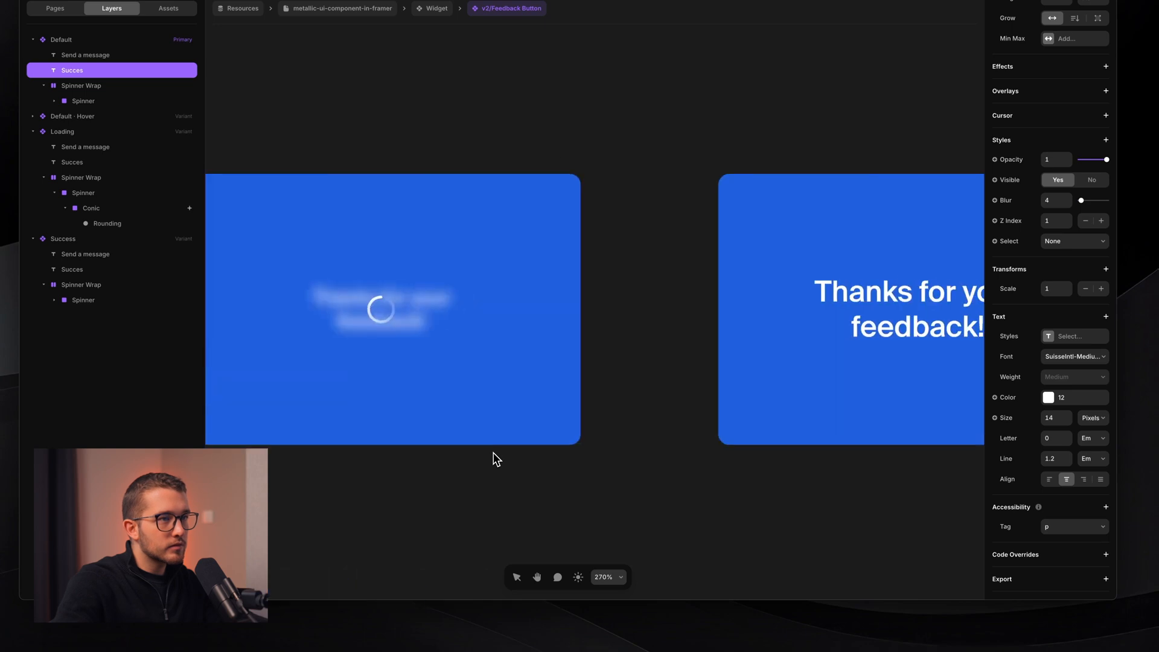
{"action": "scroll", "coordinate": [493, 459], "scroll_direction": "right", "scroll_amount": 3}
{"action": "scroll", "coordinate": [887, 522], "scroll_direction": "down", "scroll_amount": 5, "text": "ctrl"}
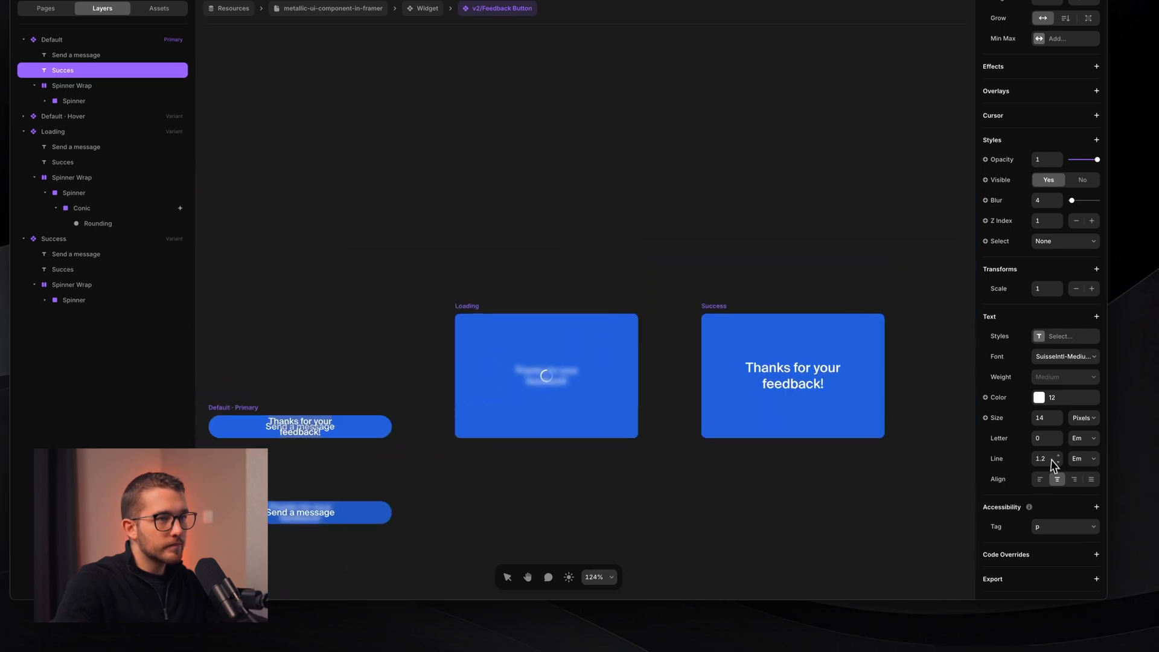
{"action": "key", "text": "Escape"}
{"action": "scroll", "coordinate": [754, 498], "scroll_direction": "left", "scroll_amount": 3}
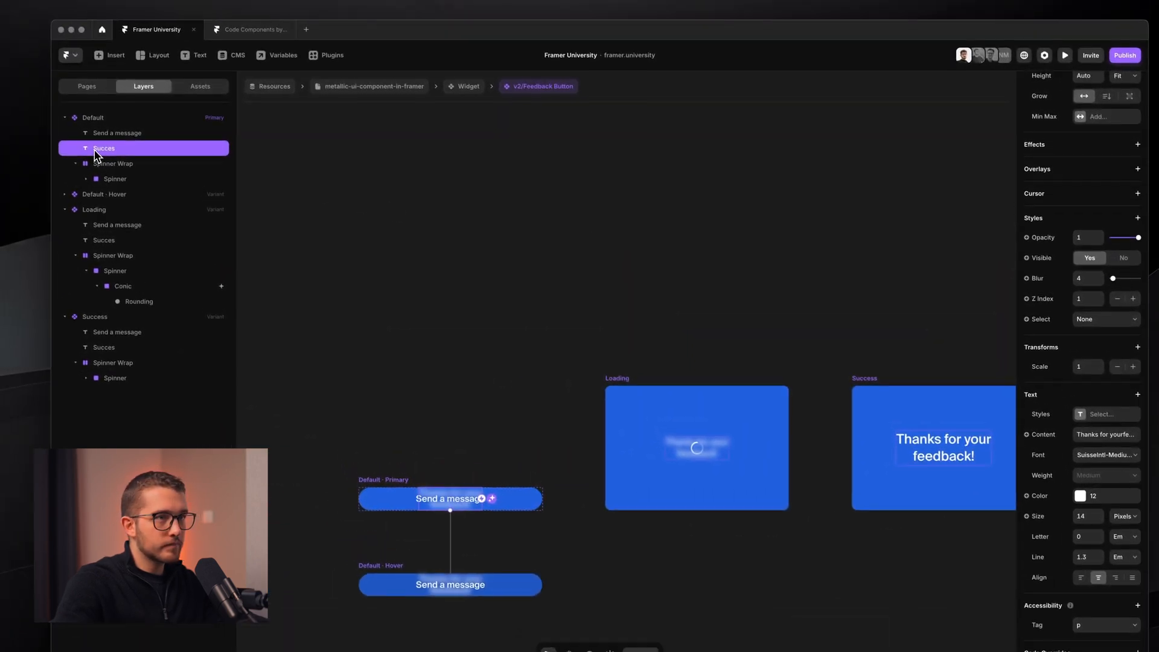
- Hide Default's success text again with Opacity 0 and Scale 0.8
{"action": "left_click", "coordinate": [1087, 238]}
{"action": "type", "text": "0"}
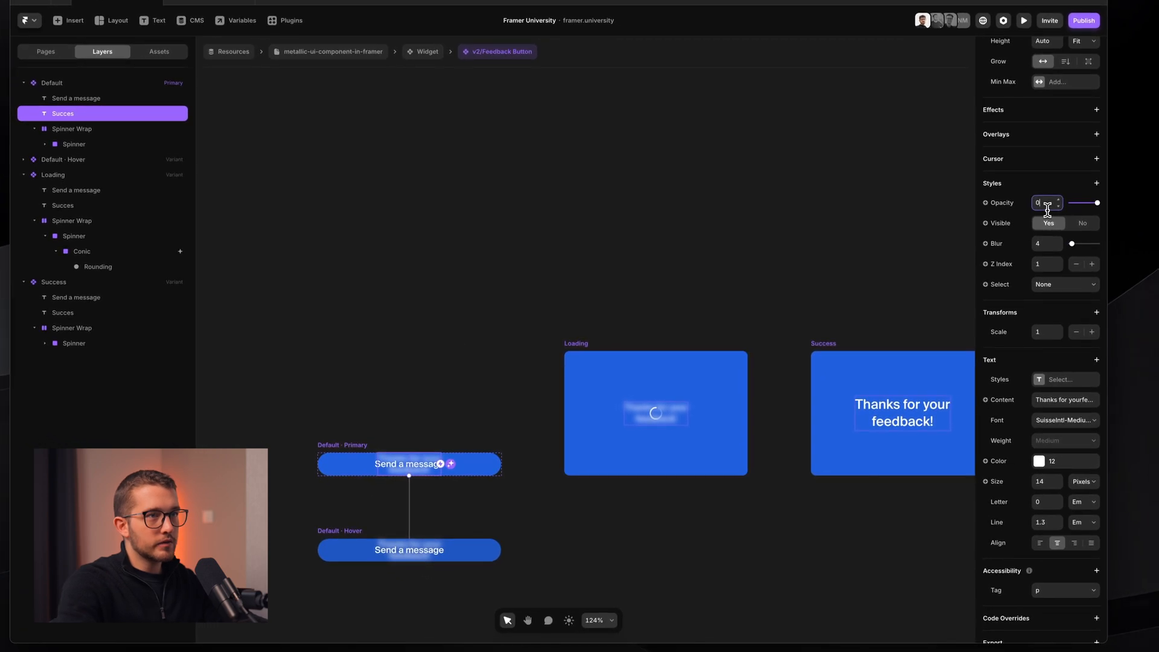
{"action": "key", "text": "Return"}
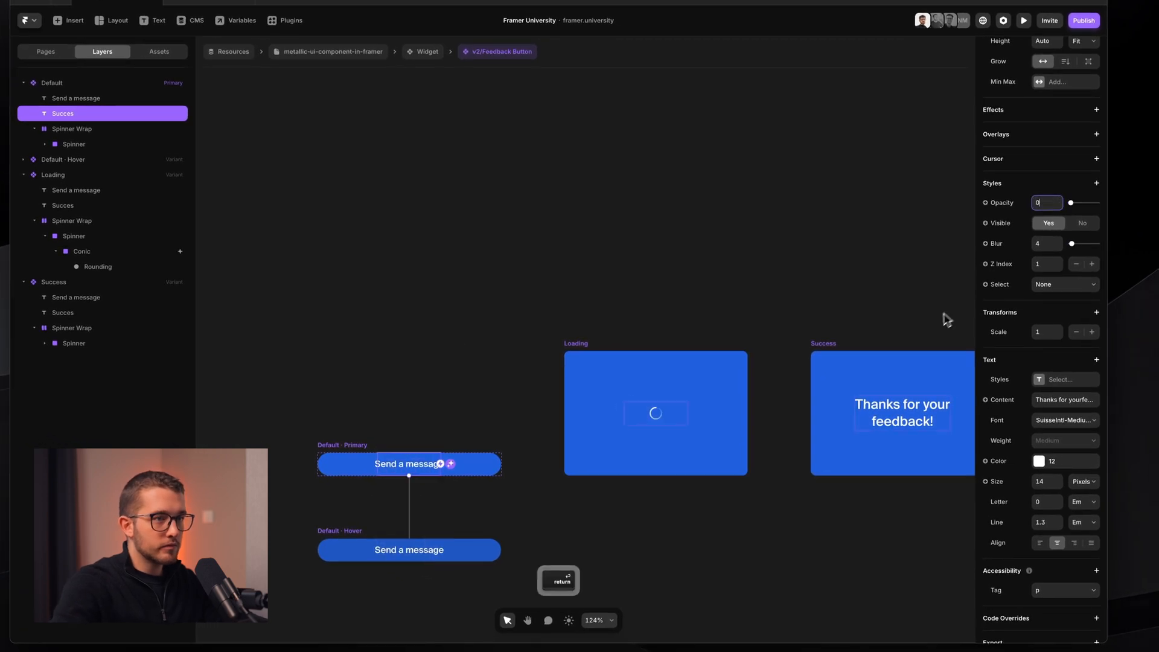
{"action": "scroll", "coordinate": [1019, 435], "scroll_direction": "down", "scroll_amount": 1}
{"action": "left_click", "coordinate": [1042, 294]}
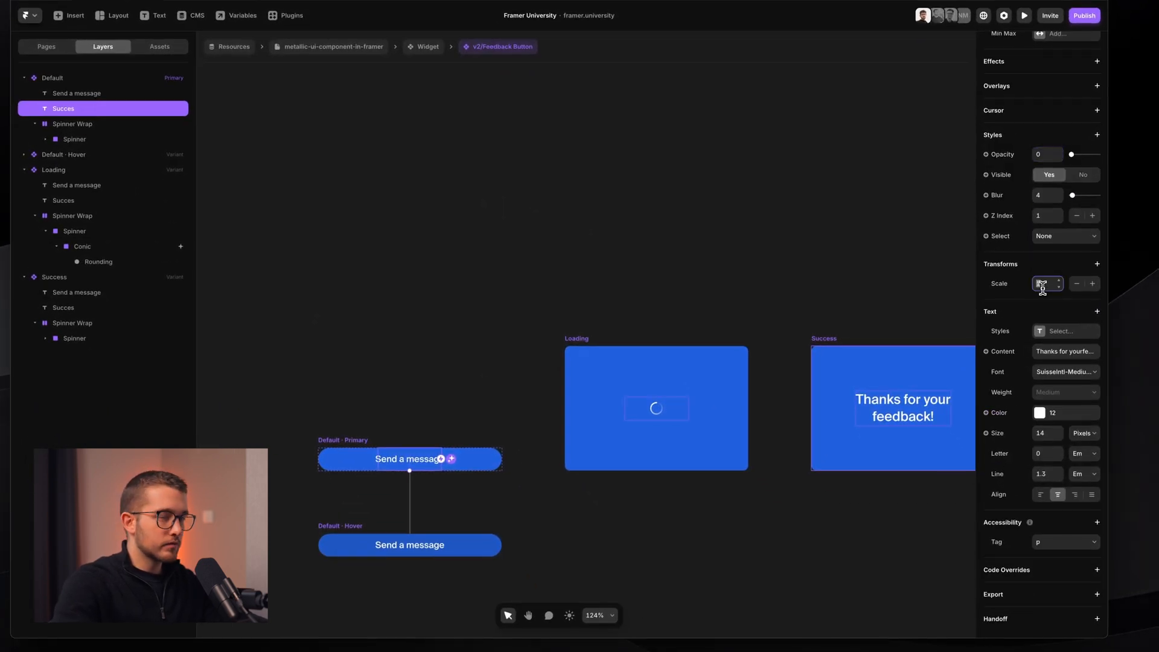
{"action": "type", "text": "0.8"}
{"action": "key", "text": "Return"}
- Connect the Loading variant to the Success variant with an interaction
{"action": "left_click", "coordinate": [702, 256]}
{"action": "scroll", "coordinate": [702, 256], "scroll_direction": "up", "scroll_amount": 2}
{"action": "scroll", "coordinate": [703, 257], "scroll_direction": "right", "scroll_amount": 2}
{"action": "scroll", "coordinate": [703, 256], "scroll_direction": "down", "scroll_amount": 2}
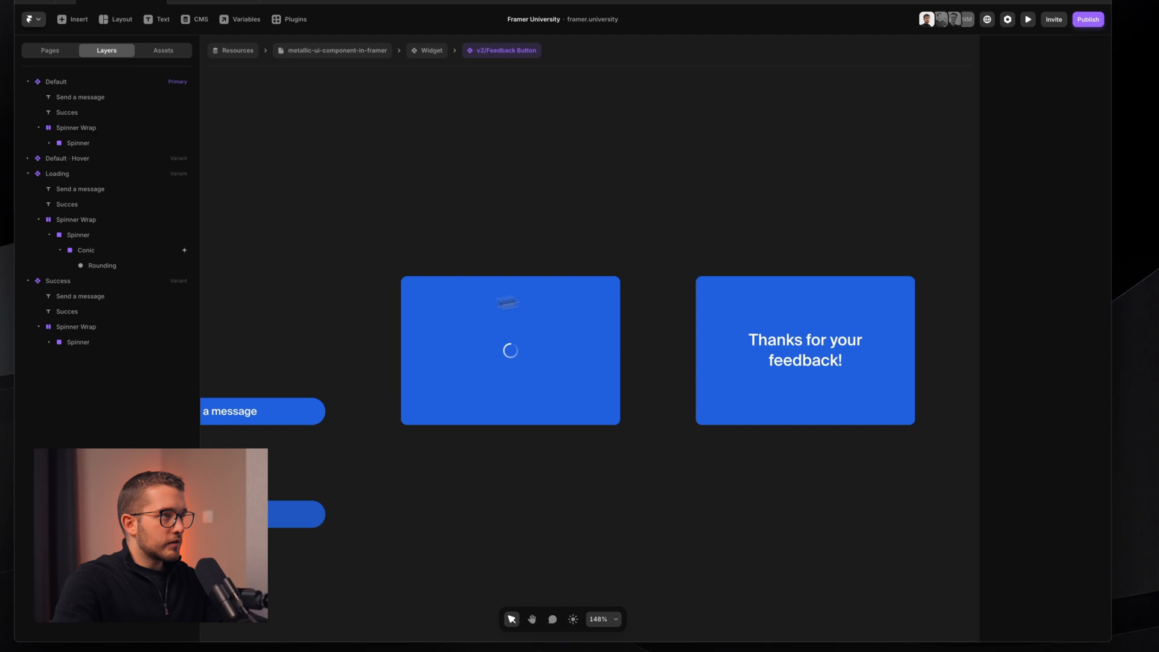
{"action": "left_click", "coordinate": [453, 275]}
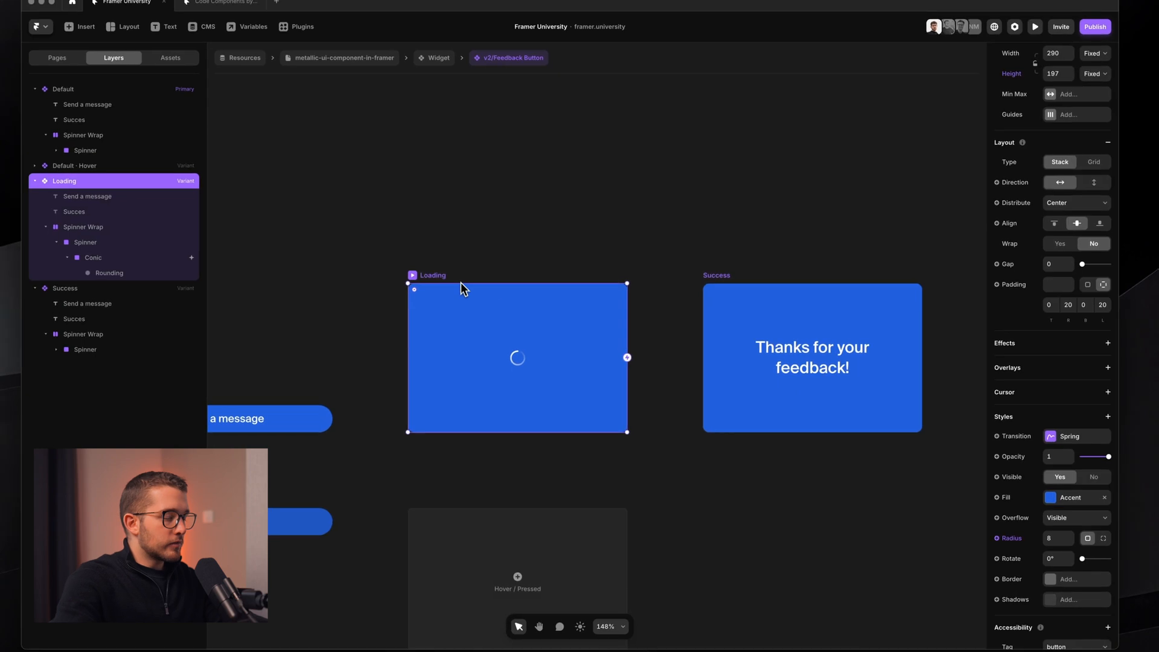
{"action": "left_click_drag", "start_coordinate": [627, 358], "coordinate": [824, 339]}
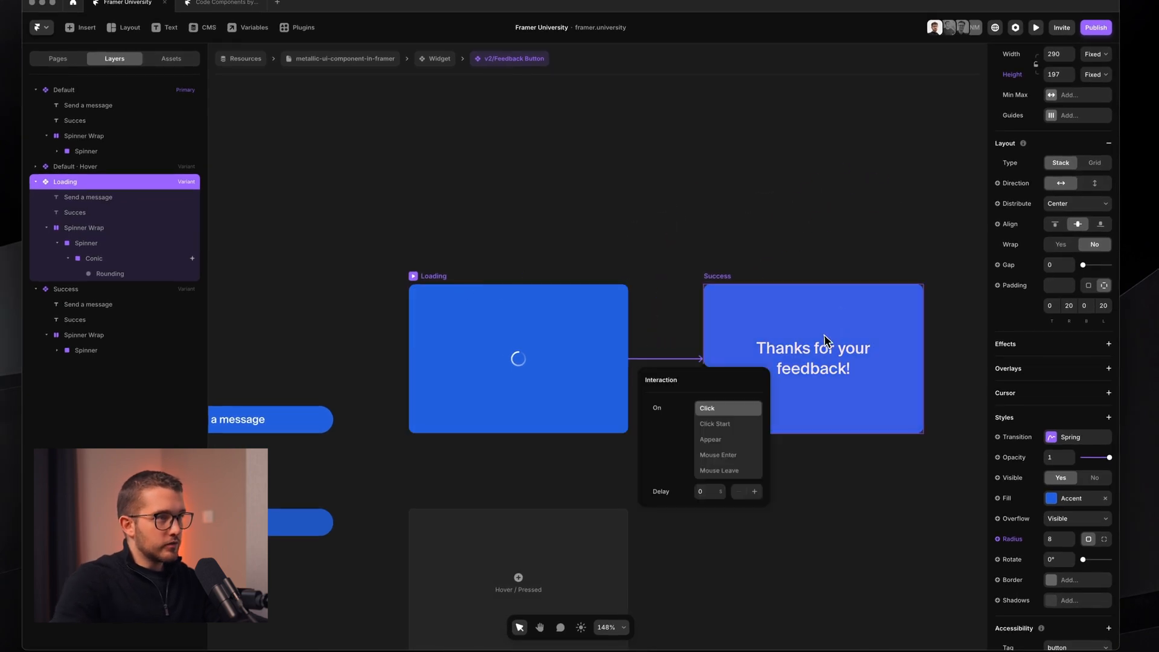
- Make Loading advance to Success on appear after a delay, preview it, and delete the stray frame
{"action": "left_click", "coordinate": [707, 439]}
{"action": "left_click", "coordinate": [705, 490]}
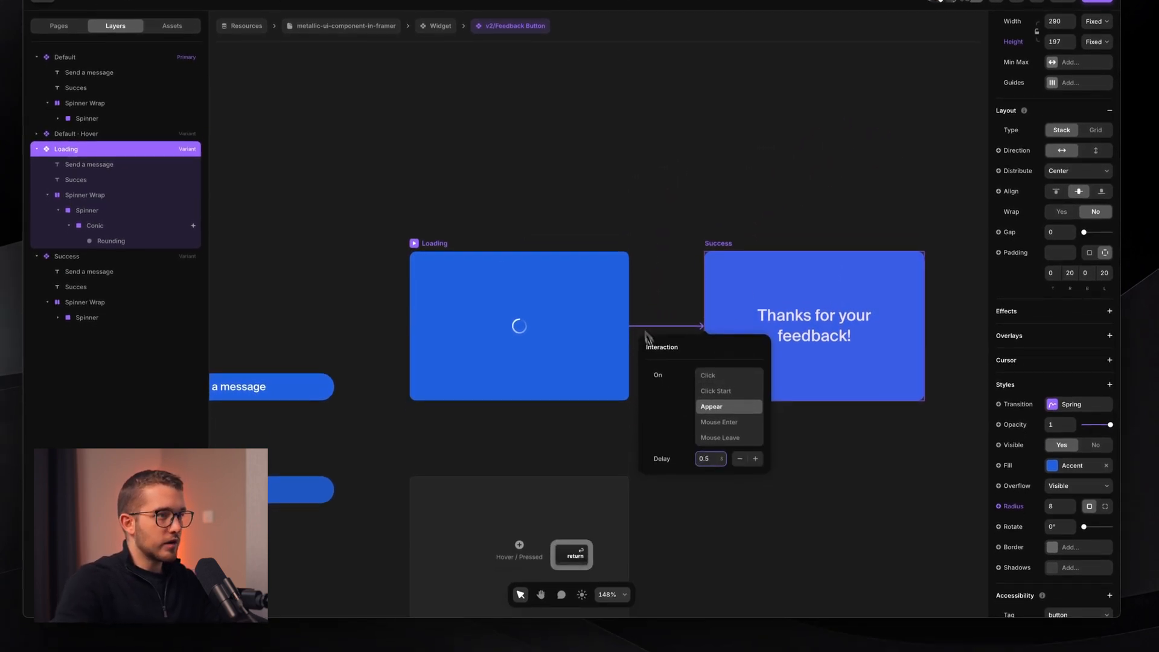
{"action": "key", "text": "super+p"}
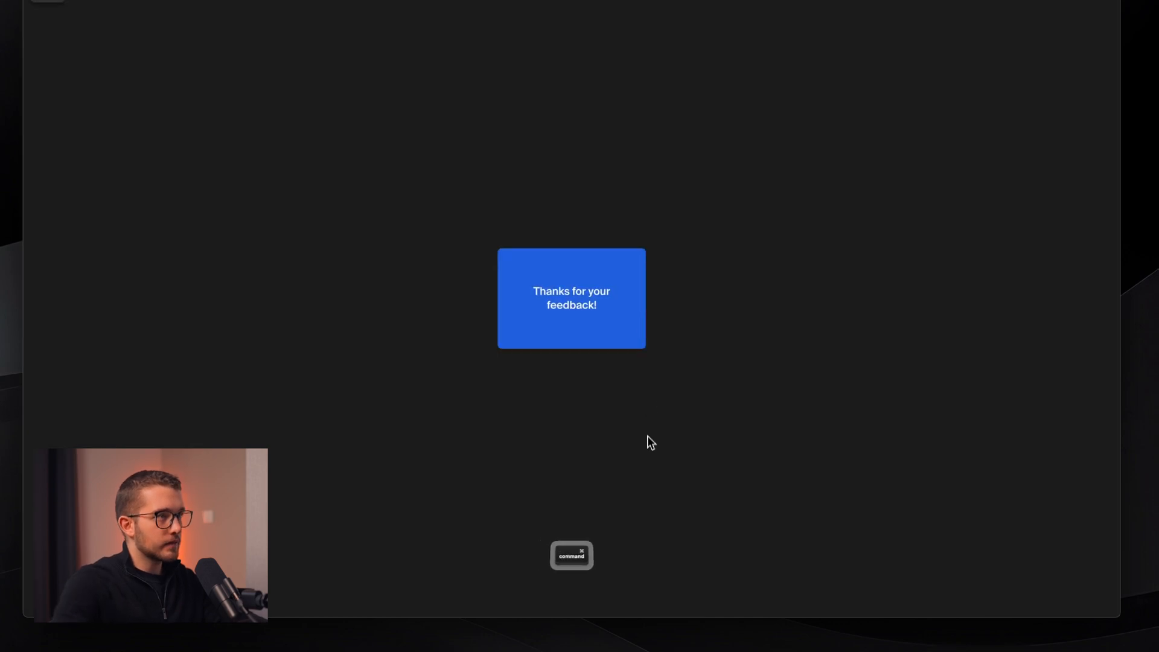
{"action": "key", "text": "super+r"}
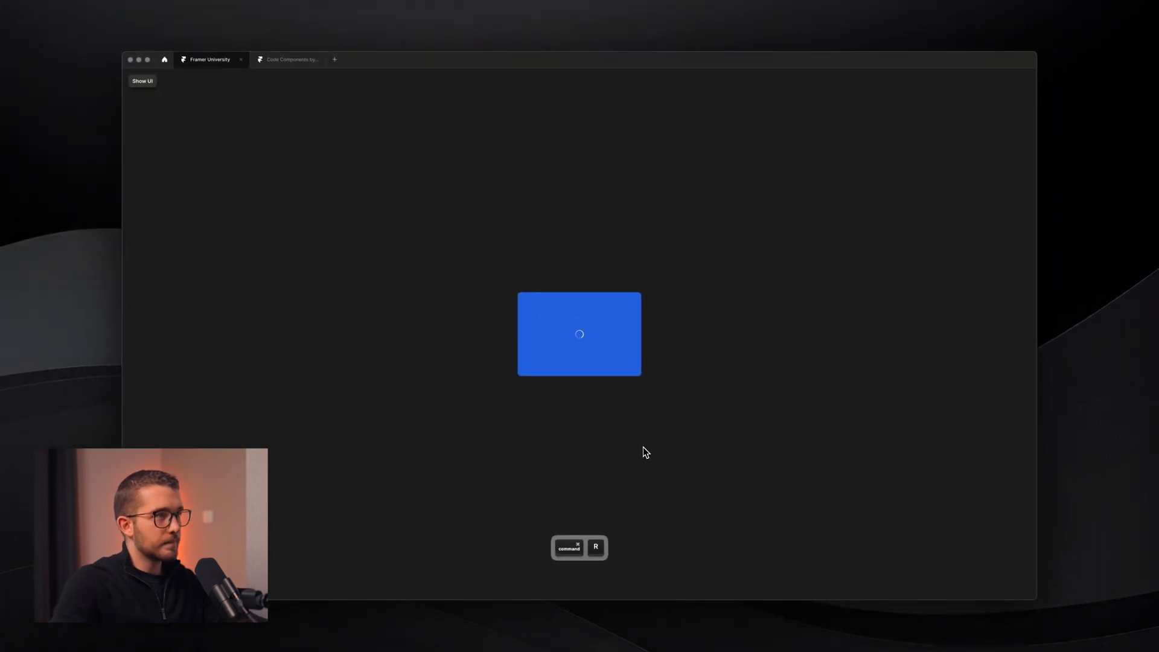
{"action": "key", "text": "Escape"}
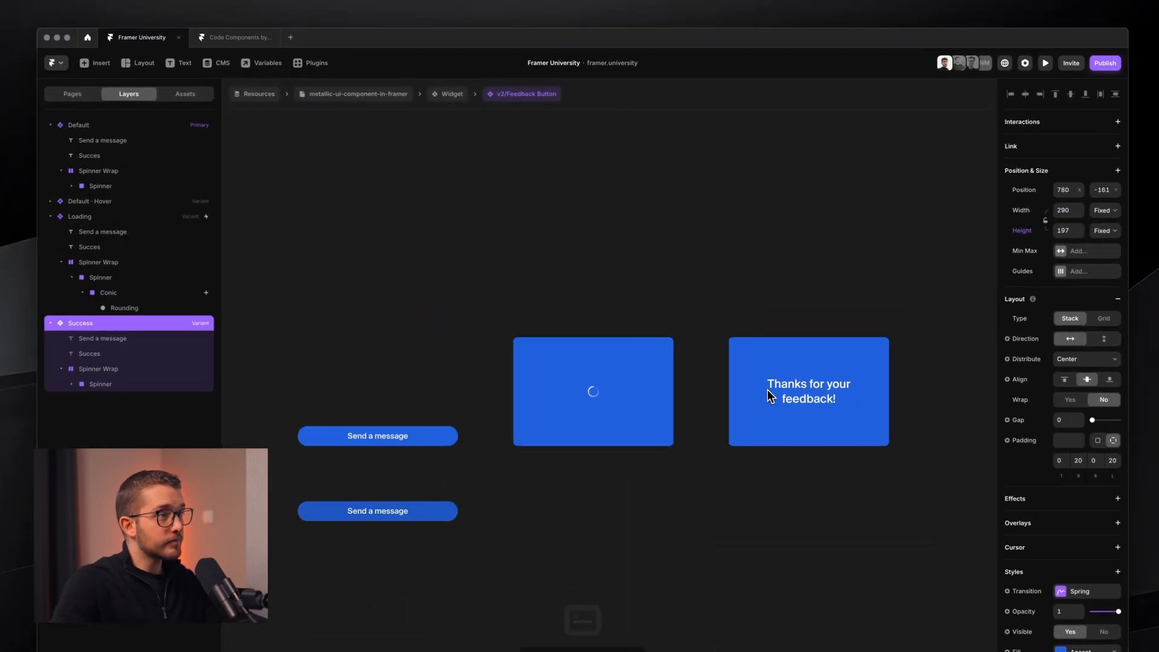
{"action": "key", "text": "Delete"}
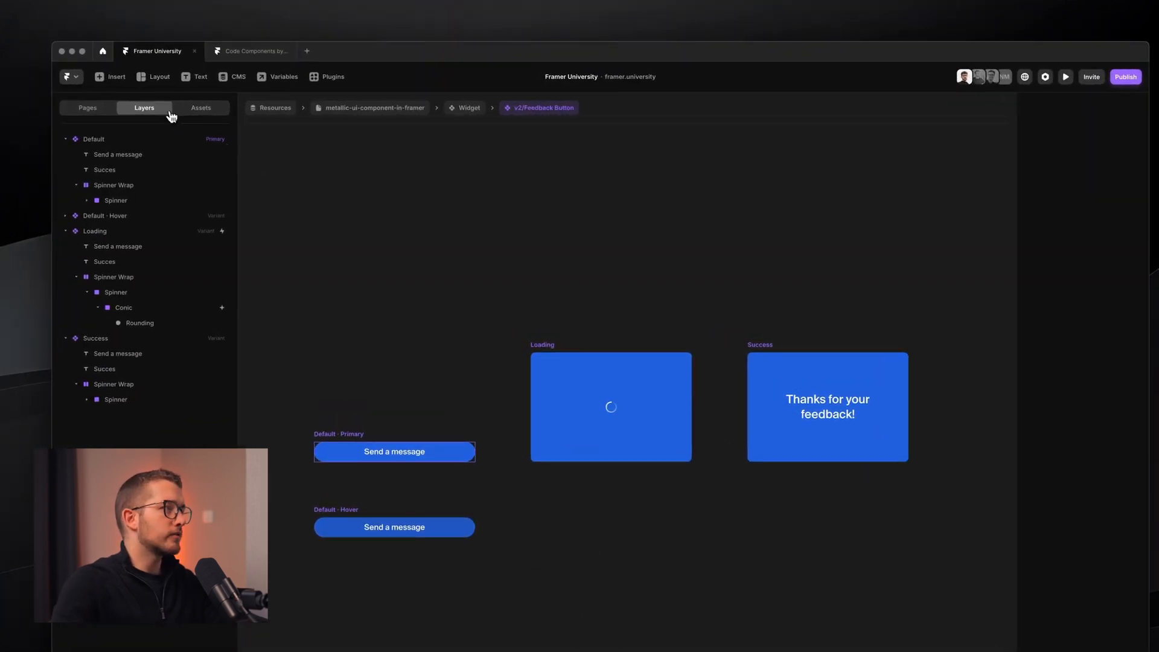
- Copy the Confetti component from the v2/Waitlist form on the /waitlist page
{"action": "left_click", "coordinate": [191, 109]}
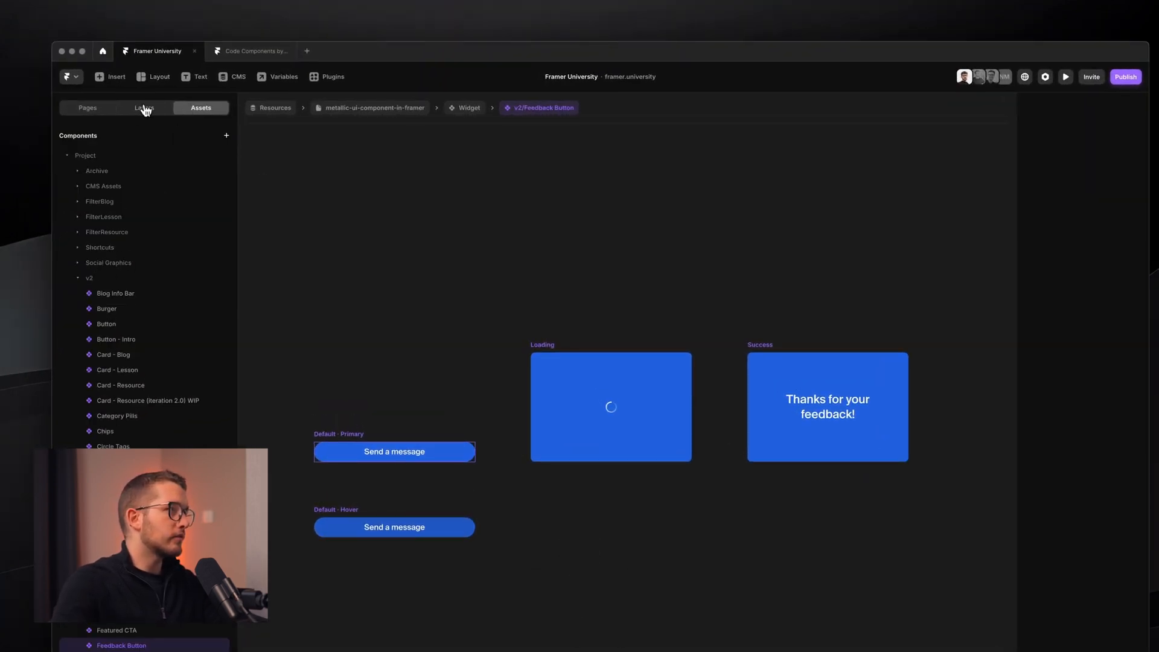
{"action": "left_click", "coordinate": [97, 108]}
{"action": "left_click", "coordinate": [120, 325]}
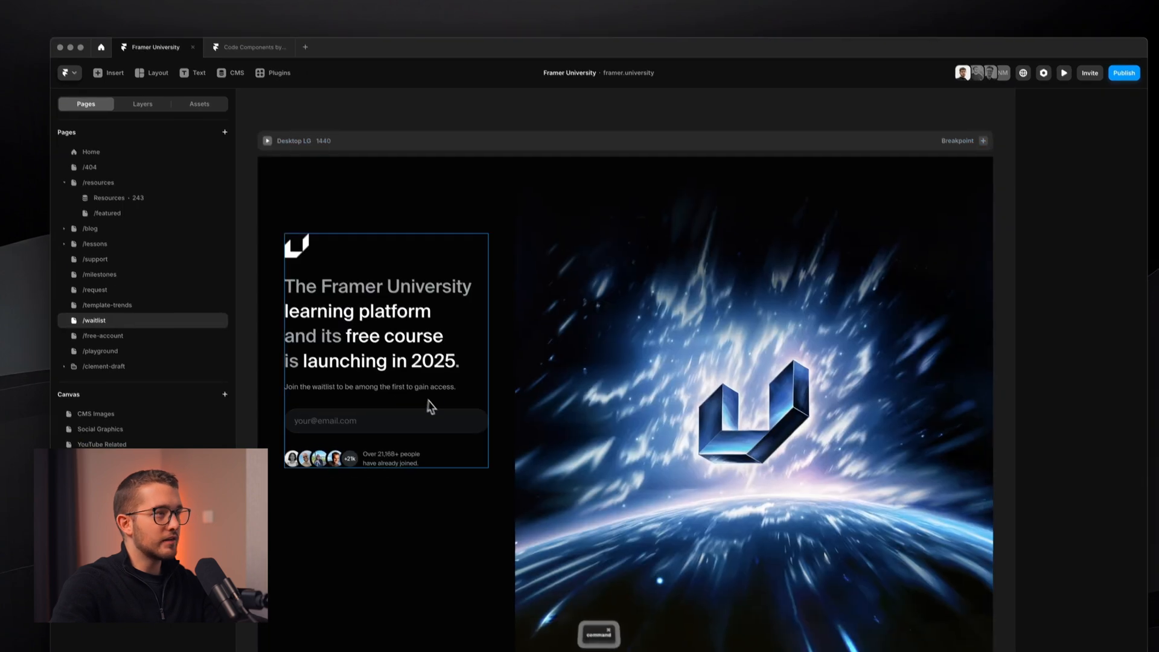
{"action": "left_click", "coordinate": [398, 423], "text": "super"}
{"action": "double_click", "coordinate": [401, 423]}
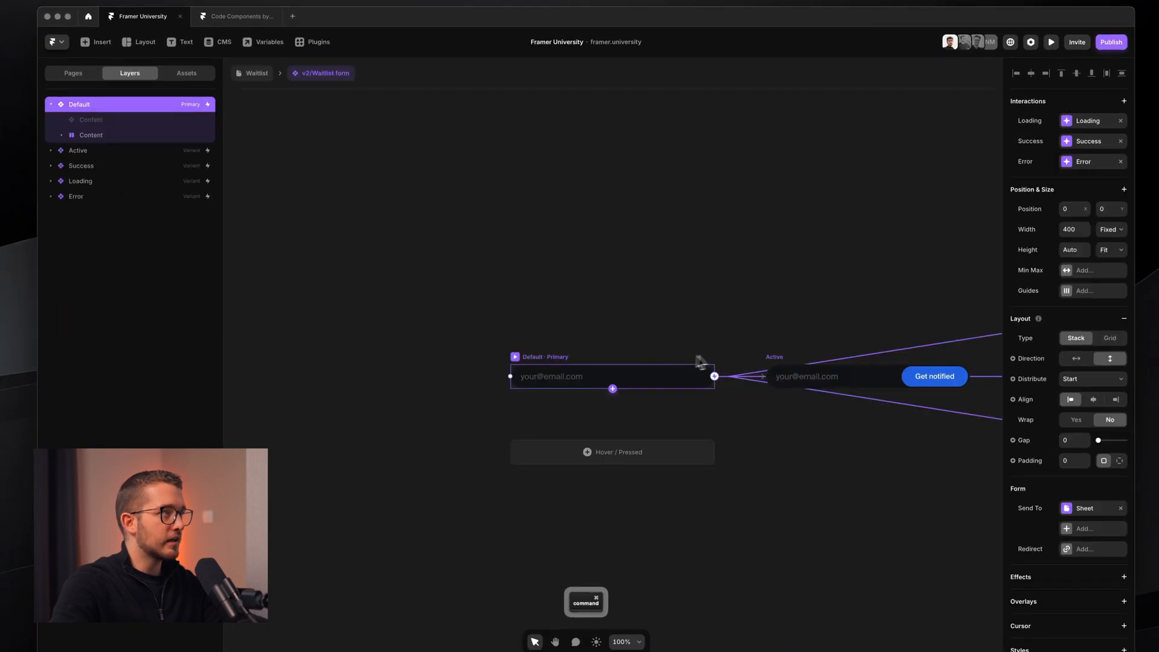
{"action": "left_click", "coordinate": [96, 120]}
{"action": "key", "text": "super+c"}
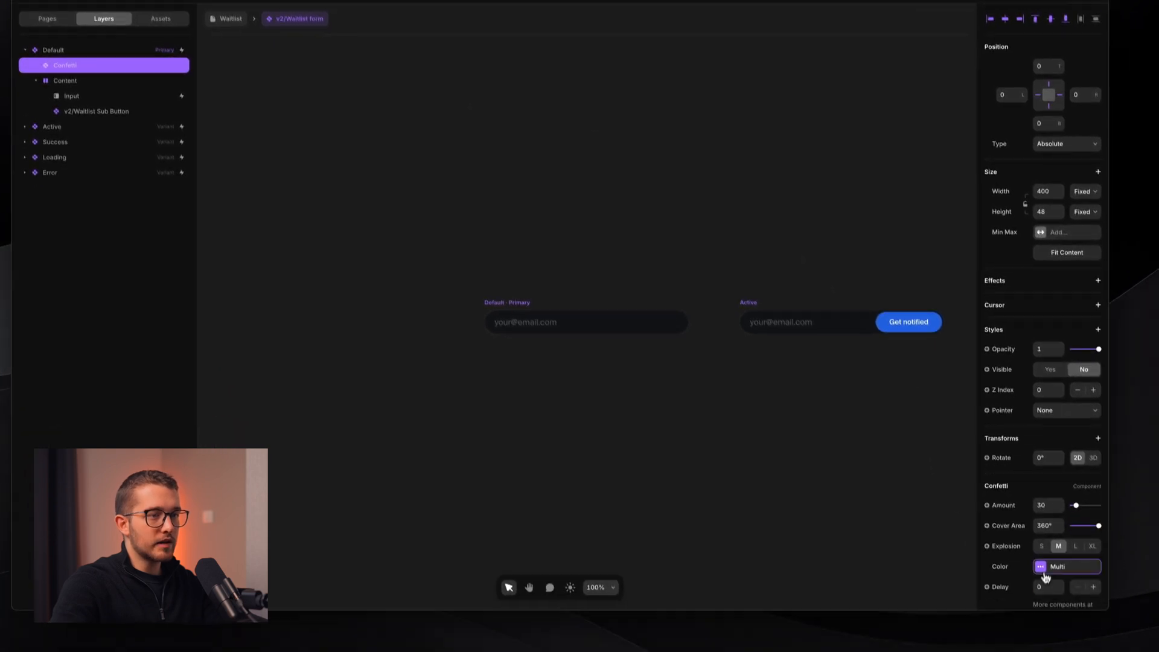
{"action": "left_click", "coordinate": [1043, 573]}
{"action": "left_click", "coordinate": [939, 578]}
{"action": "left_click", "coordinate": [895, 434]}
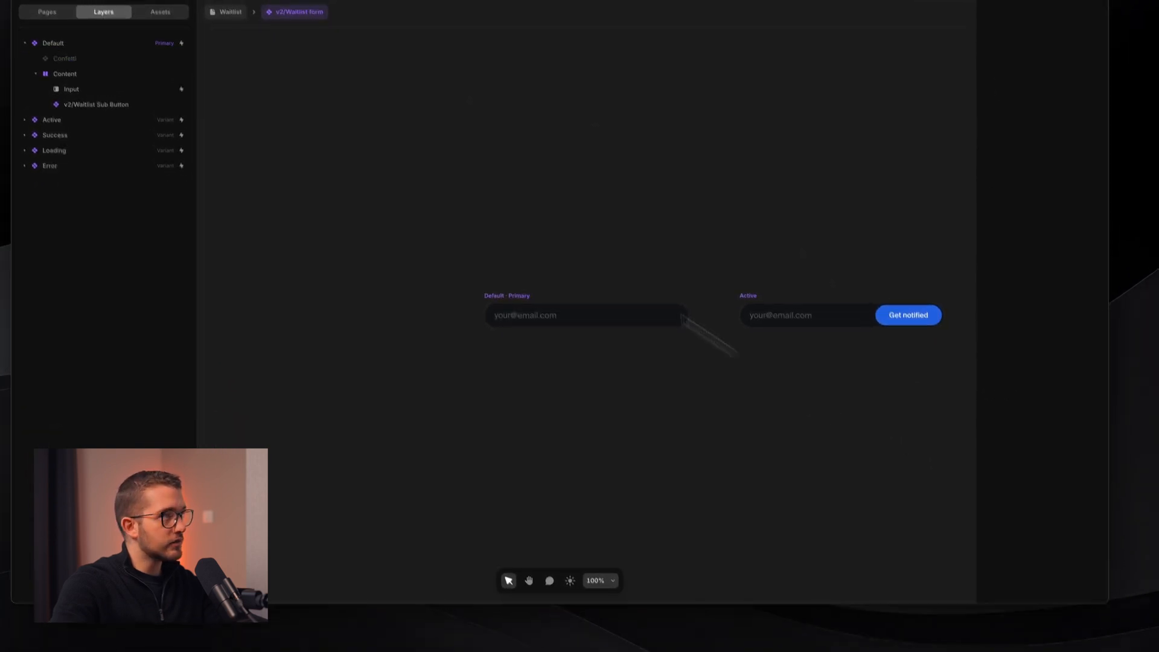
- Open the v2/Feedback Button inside the Resources page's Widget for editing
{"action": "left_click", "coordinate": [246, 103]}
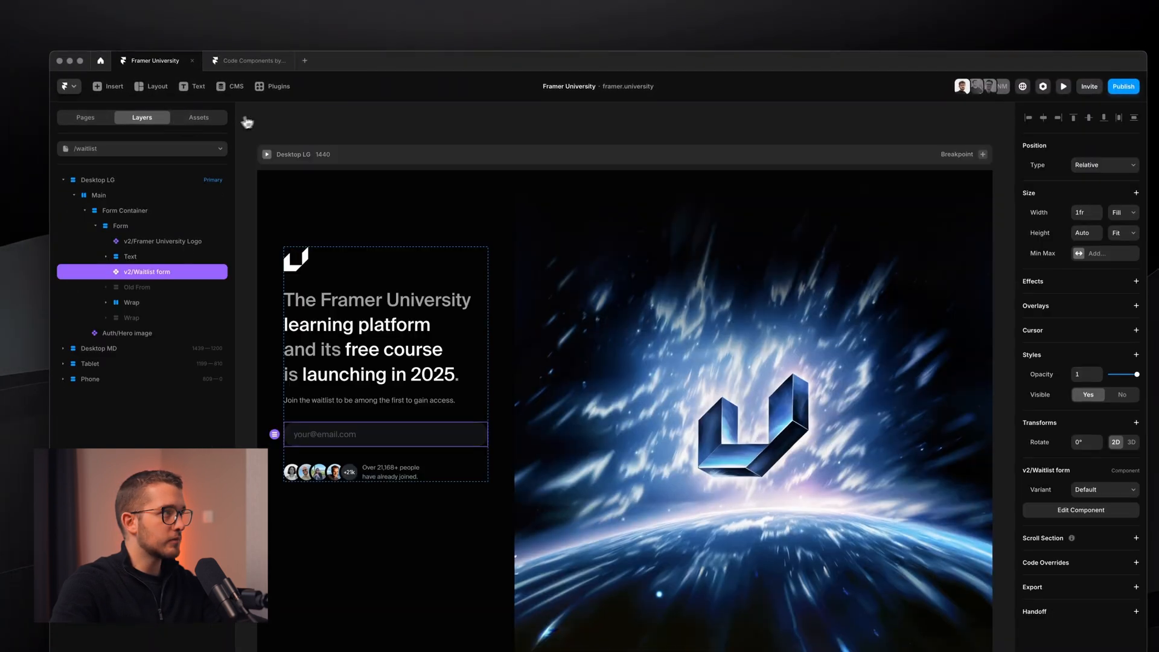
{"action": "left_click", "coordinate": [80, 103]}
{"action": "left_click", "coordinate": [168, 203]}
{"action": "left_click", "coordinate": [898, 472]}
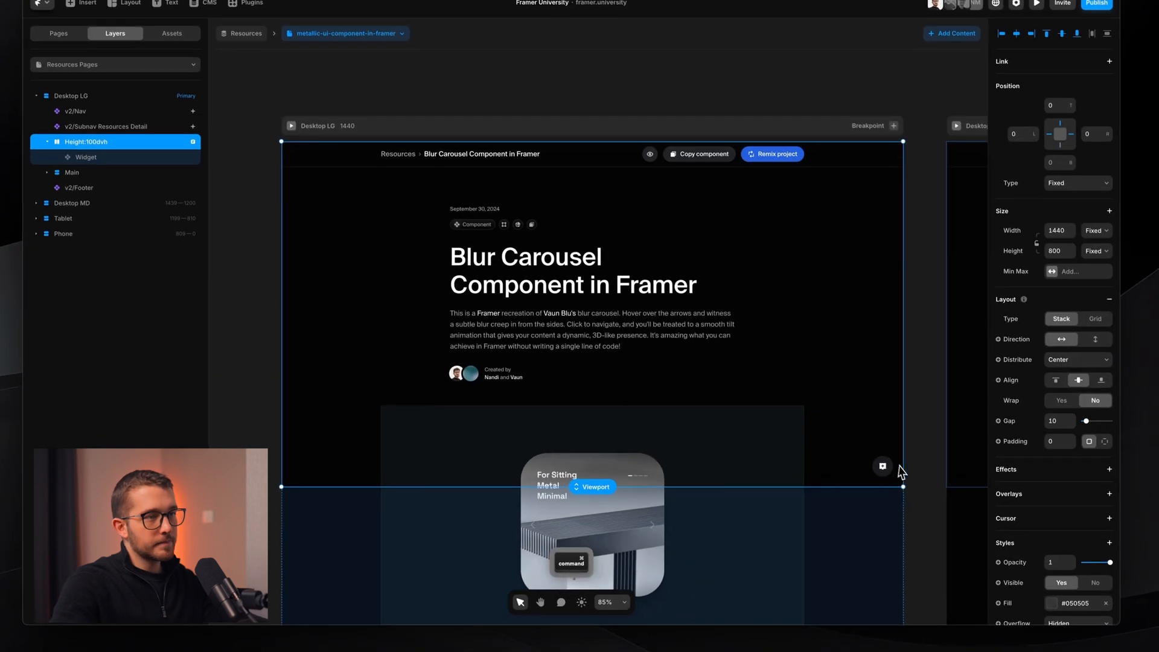
{"action": "left_click", "coordinate": [883, 470], "text": "super"}
{"action": "double_click", "coordinate": [885, 474]}
{"action": "left_click", "coordinate": [494, 310], "text": "super"}
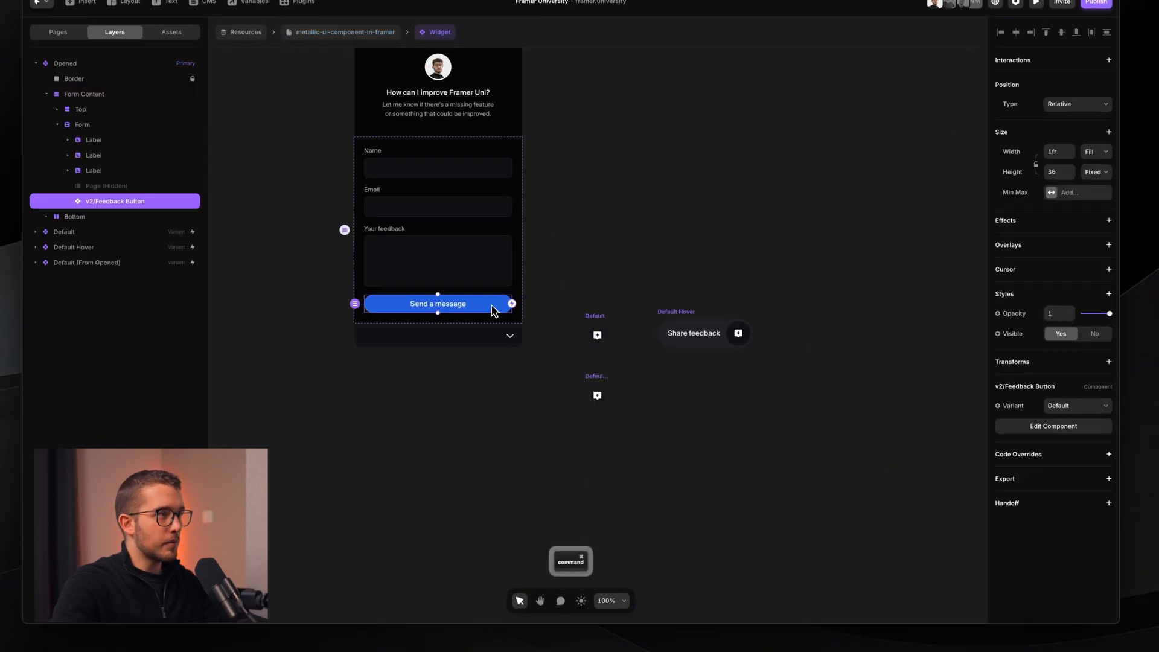
{"action": "double_click", "coordinate": [468, 310]}
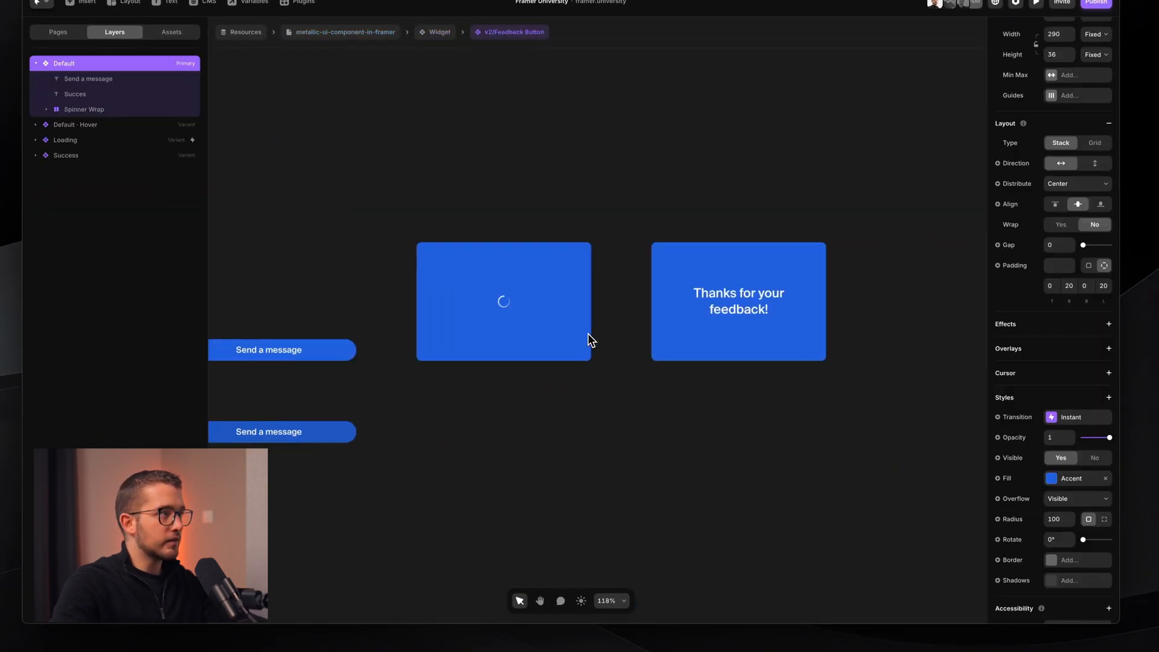
- Paste Confetti into the button's Default variant and pin it to the centre
{"action": "key", "text": "super+v"}
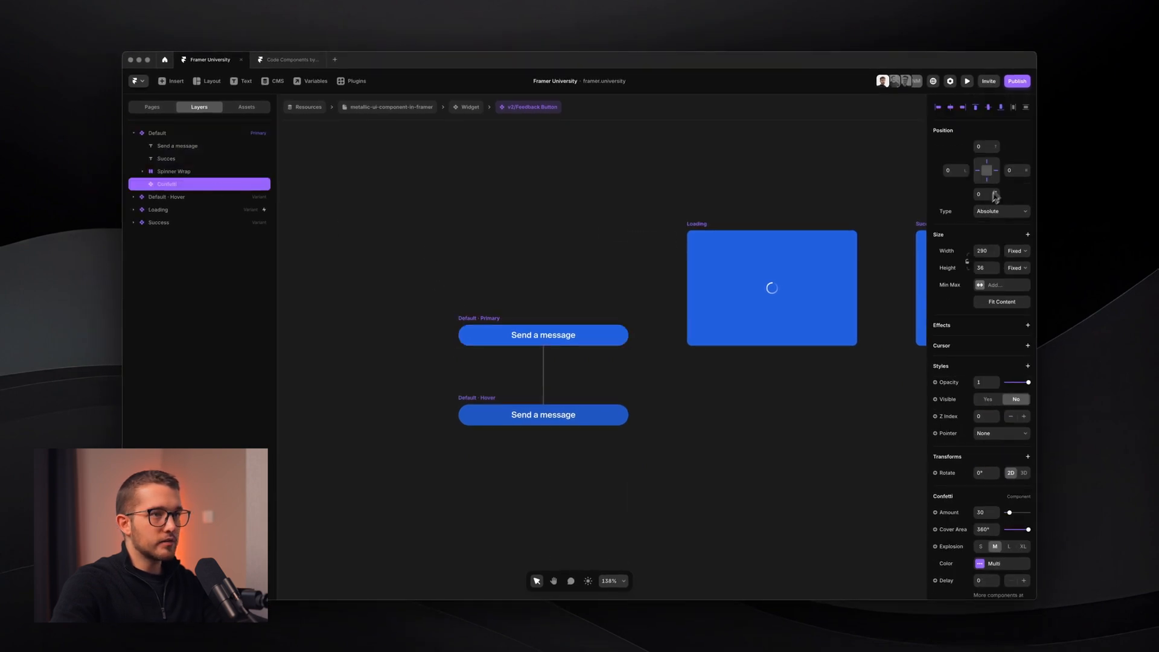
{"action": "left_click", "coordinate": [986, 170]}
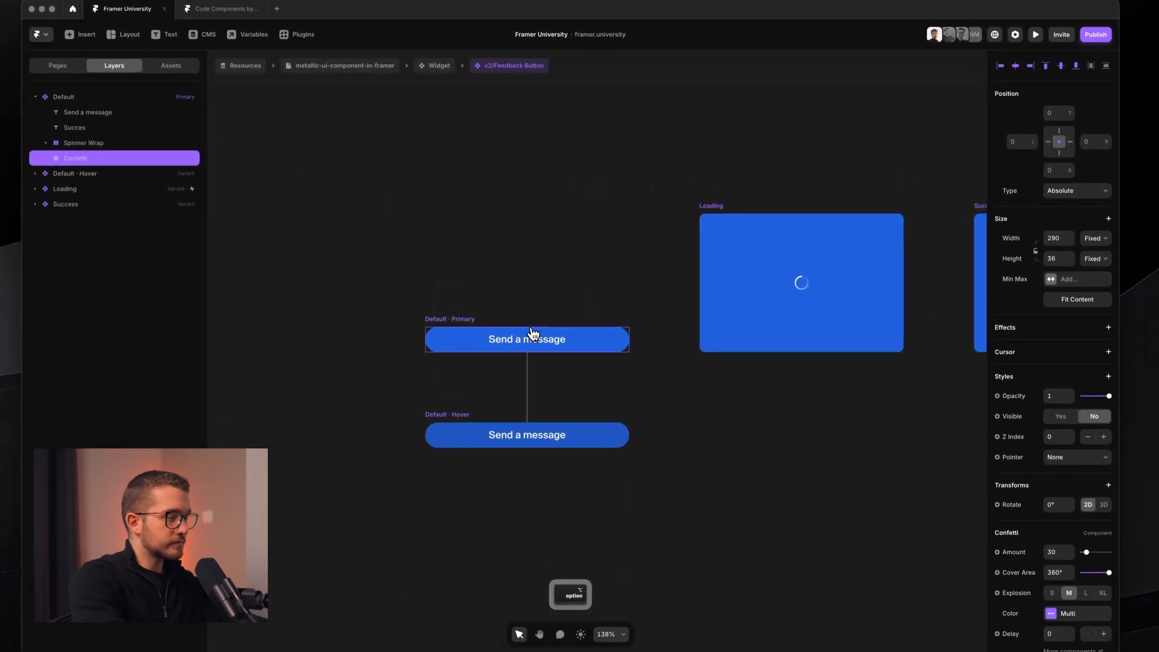
{"action": "key", "text": "alt+v"}
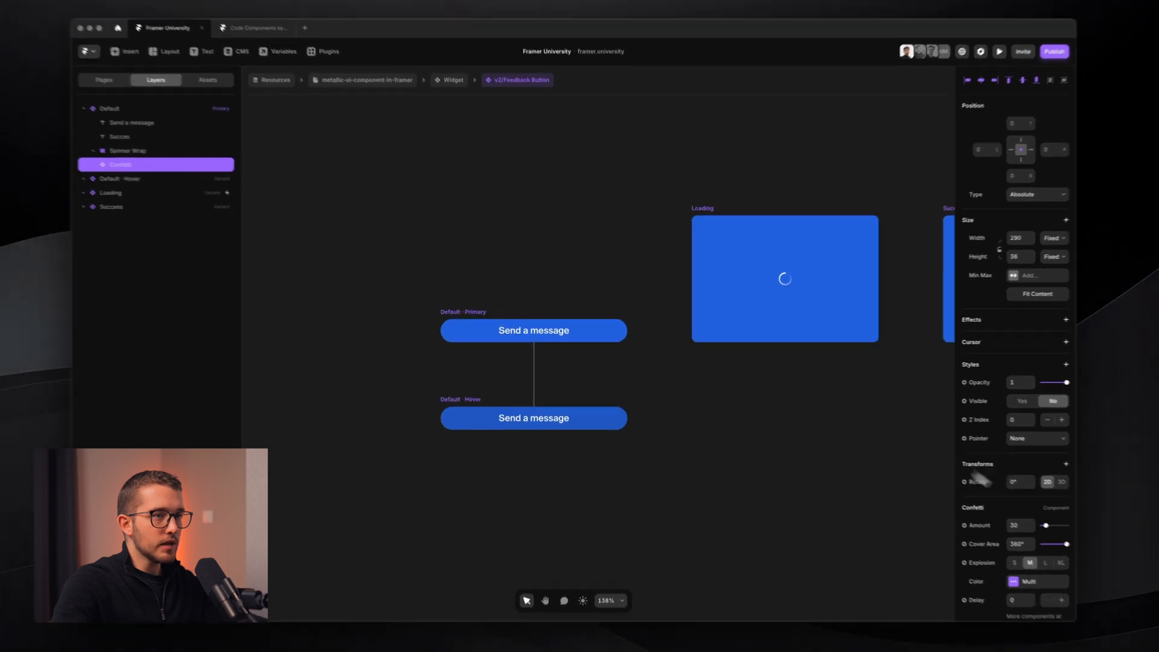
{"action": "scroll", "coordinate": [1076, 527], "scroll_direction": "down", "scroll_amount": 2}
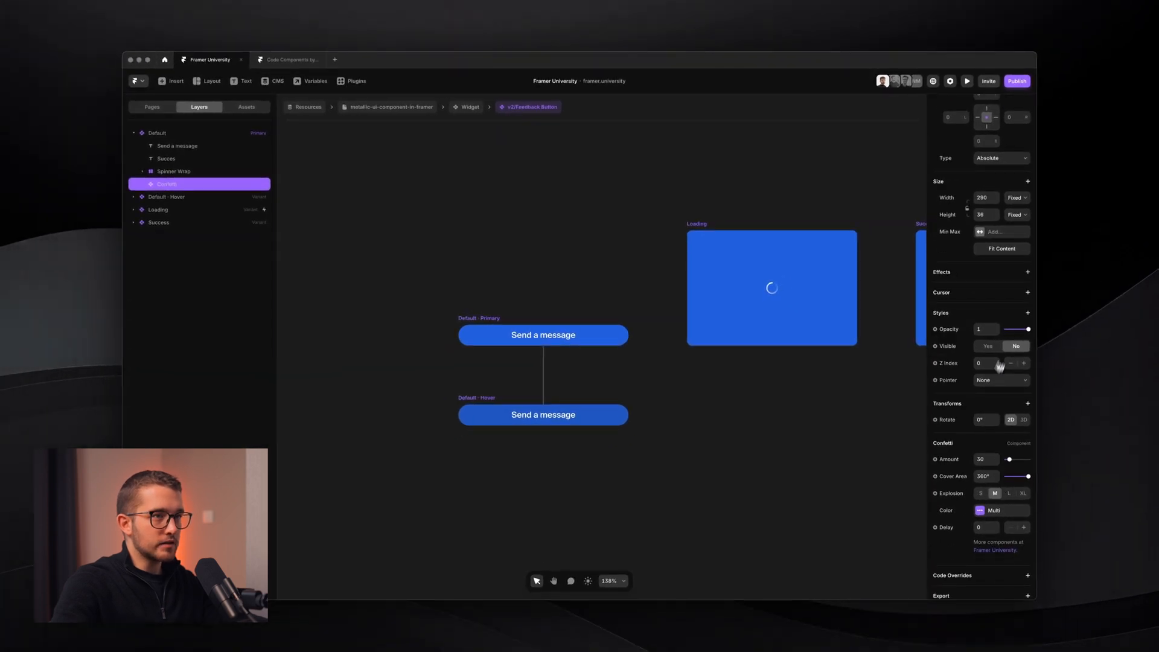
{"action": "scroll", "coordinate": [764, 447], "scroll_direction": "right", "scroll_amount": 5}
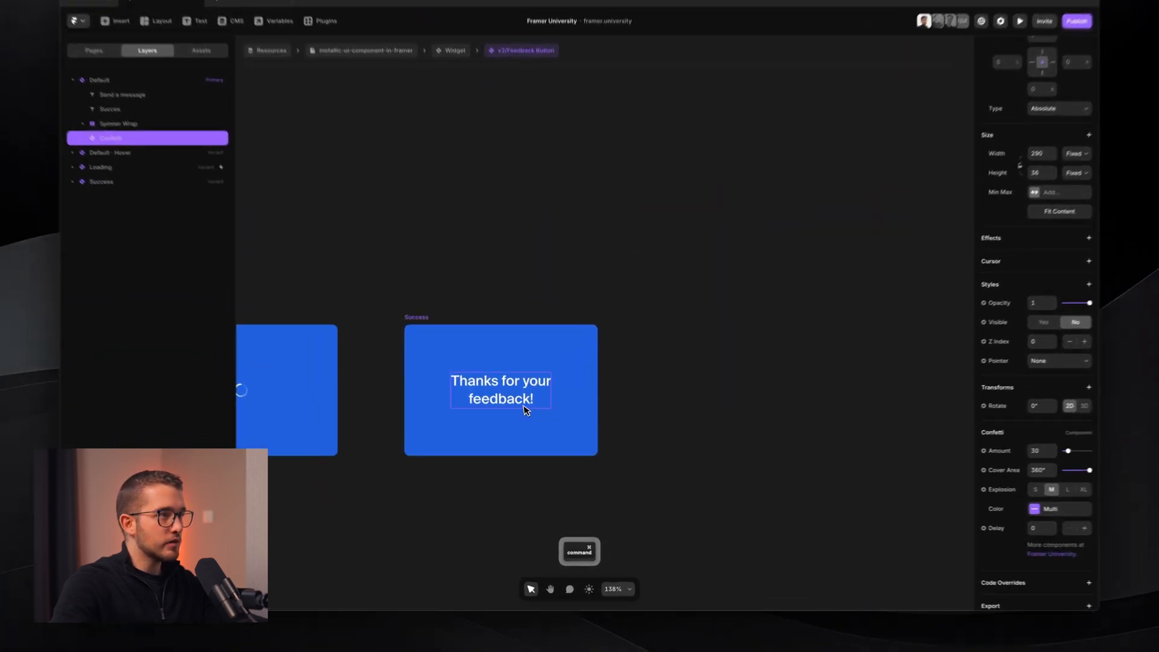
- Set the Confetti layer under Success to Visible Yes, then select the Loading variant
{"action": "left_click", "coordinate": [529, 419]}
{"action": "left_click", "coordinate": [114, 225]}
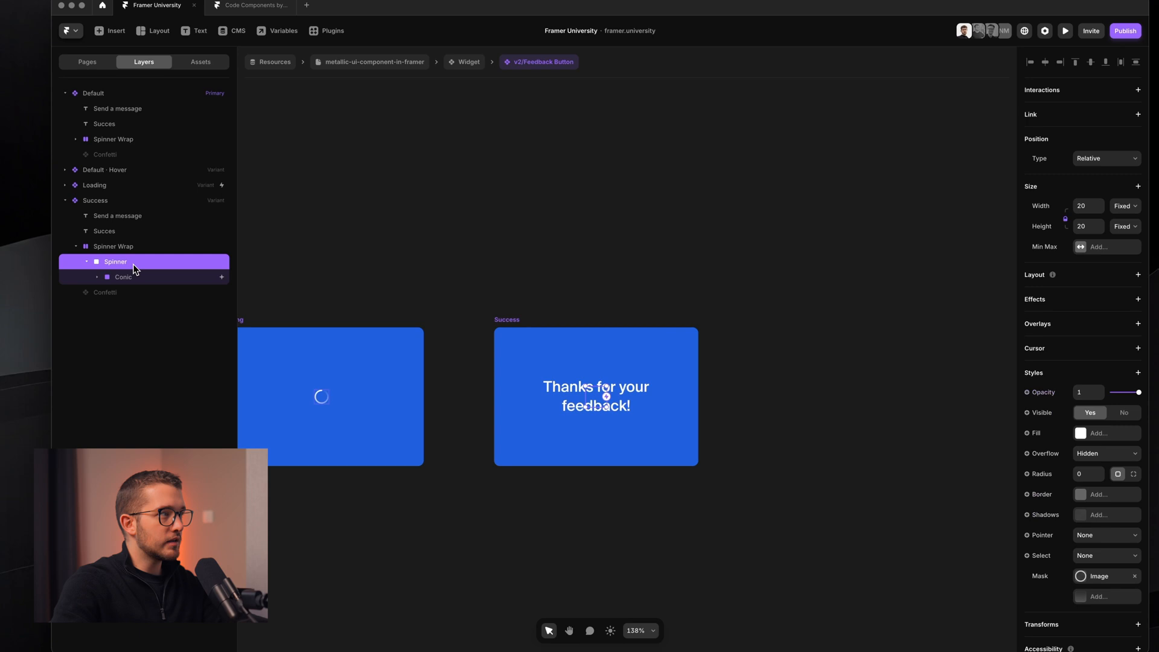
{"action": "left_click", "coordinate": [100, 254]}
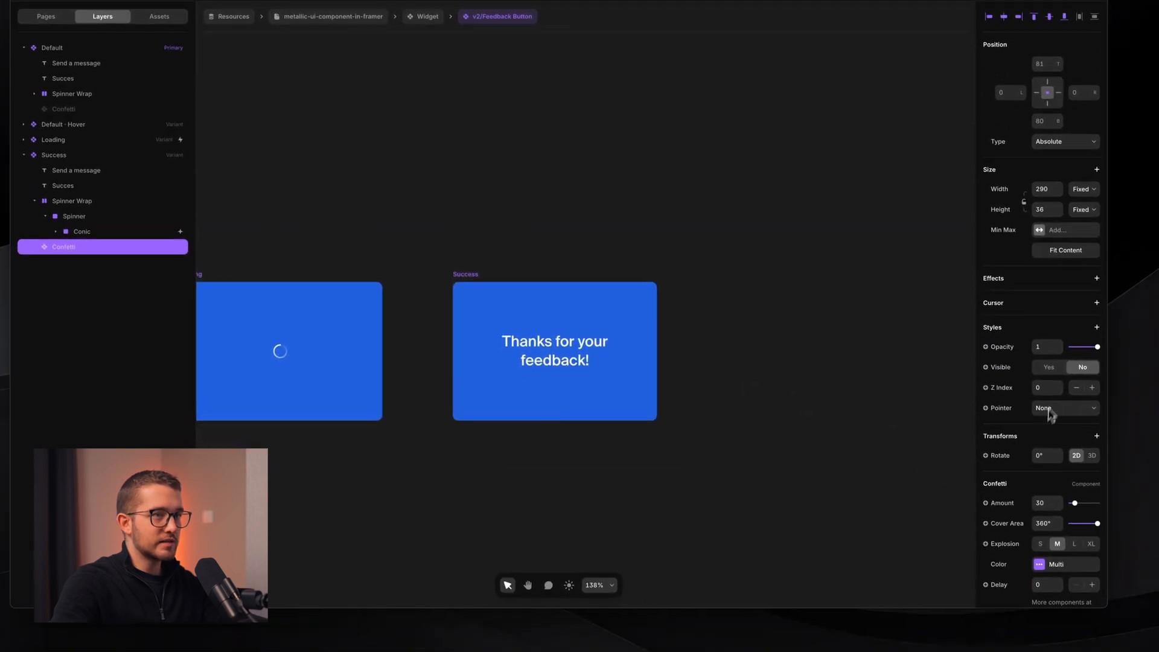
{"action": "left_click", "coordinate": [1048, 367]}
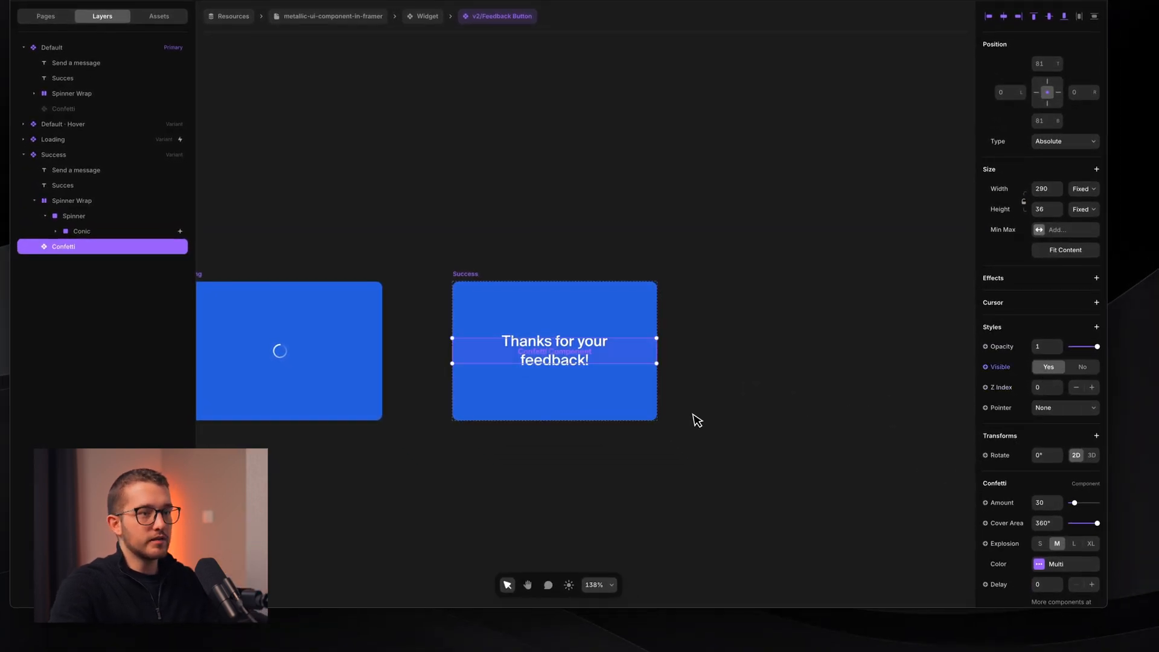
{"action": "scroll", "coordinate": [693, 419], "scroll_direction": "down", "scroll_amount": 3}
{"action": "scroll", "coordinate": [693, 419], "scroll_direction": "left", "scroll_amount": 3}
{"action": "scroll", "coordinate": [664, 436], "scroll_direction": "left", "scroll_amount": 3}
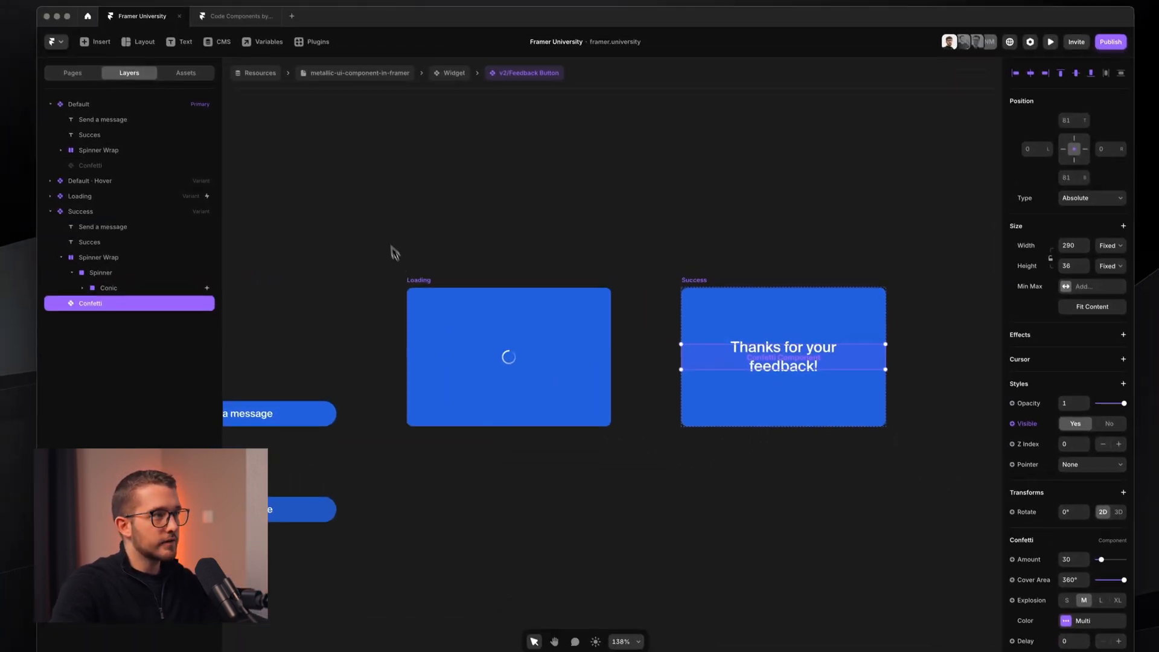
{"action": "left_click", "coordinate": [389, 226]}
{"action": "left_click", "coordinate": [387, 225]}
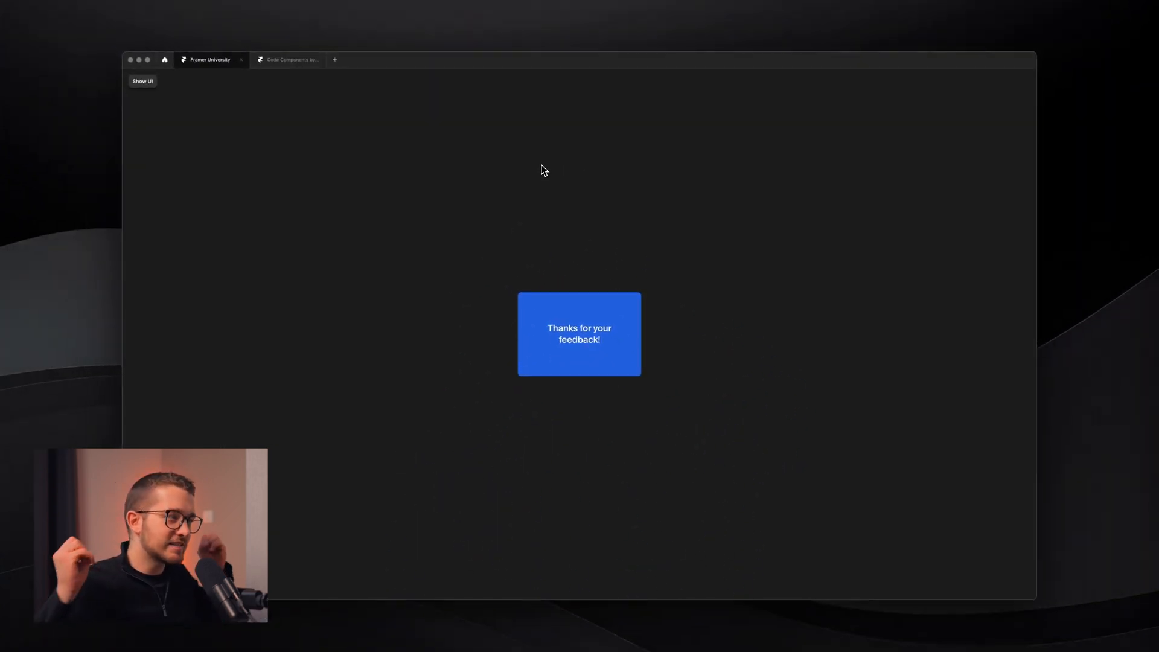
- Replay the preview twice to watch confetti burst around 'Thanks for your feedback!'
{"action": "key", "text": "super+r"}
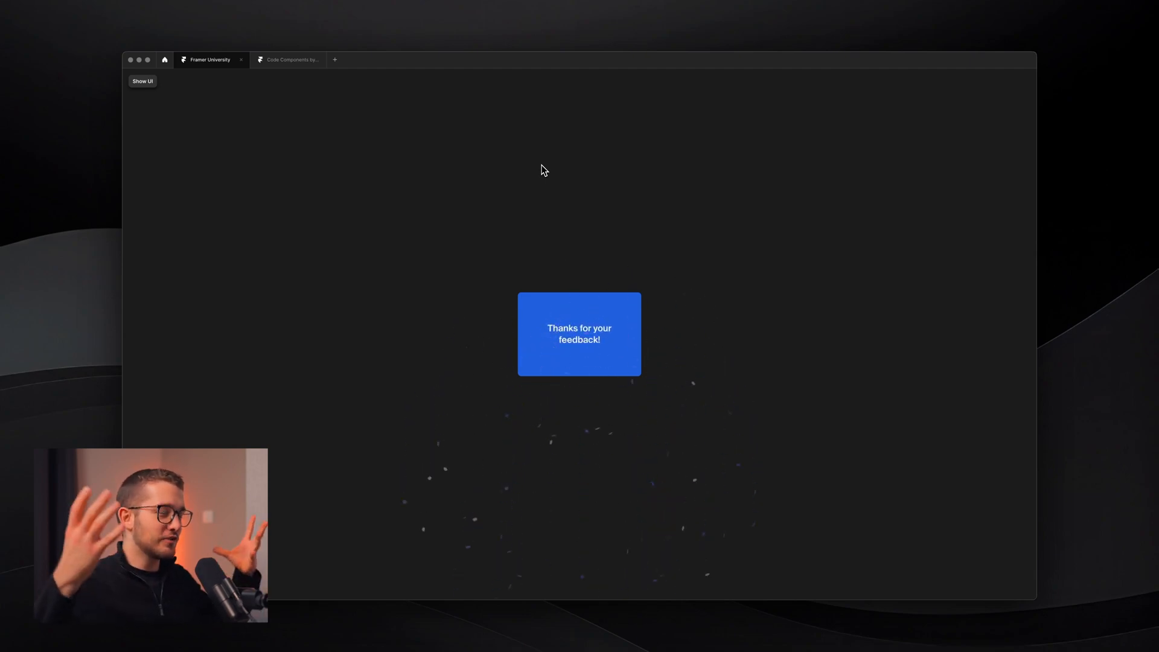
{"action": "key", "text": "super+r"}
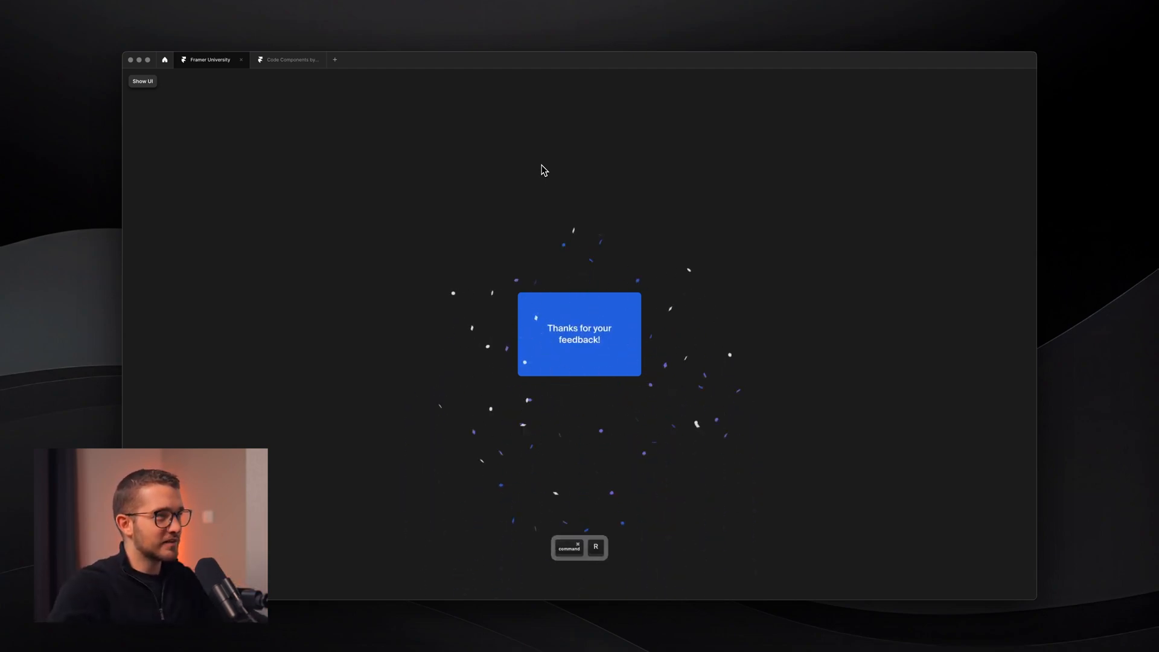
{"action": "key", "text": "Escape"}
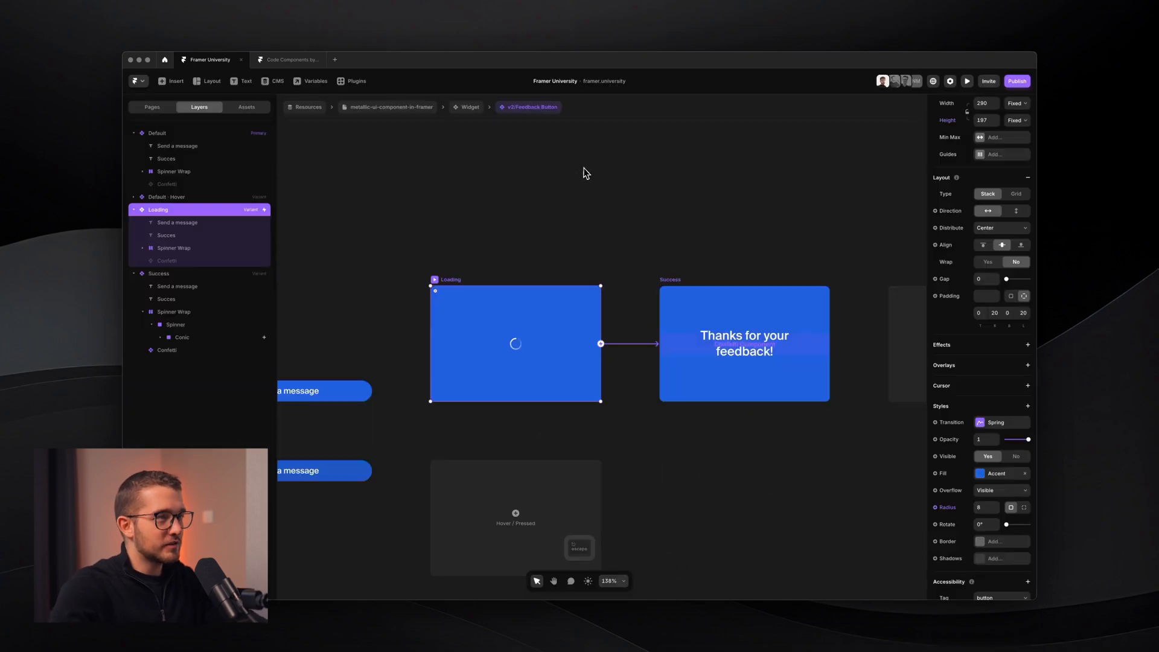
- Return to the Widget component and select its Form stack
{"action": "left_click", "coordinate": [598, 198]}
{"action": "scroll", "coordinate": [598, 198], "scroll_direction": "down", "scroll_amount": 3}
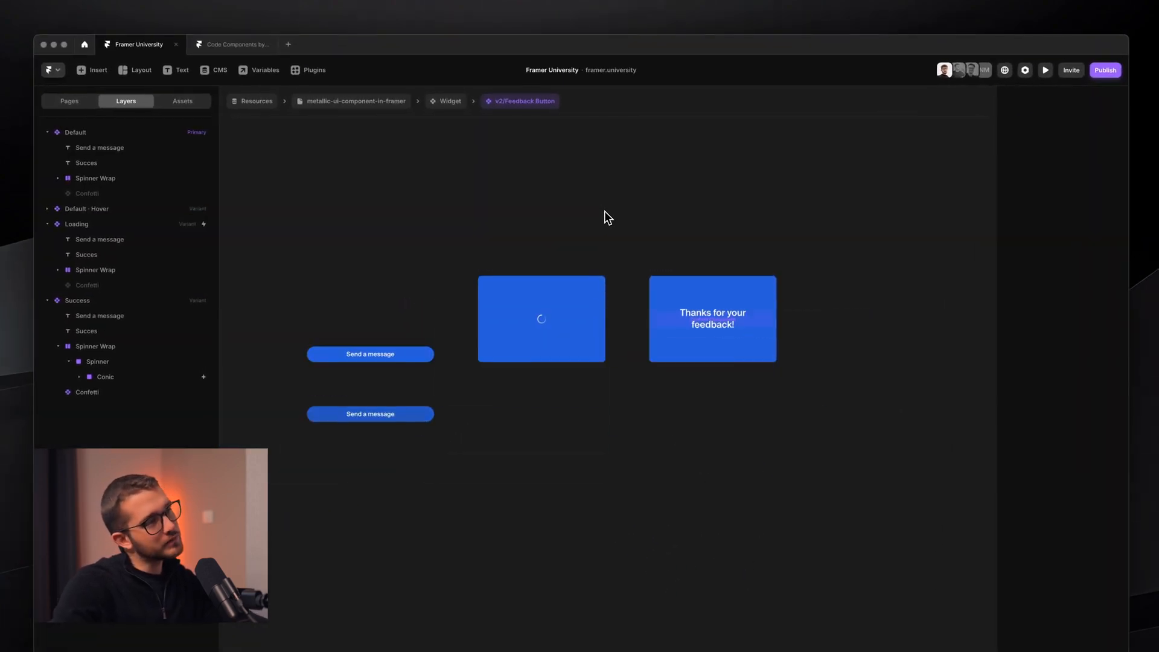
{"action": "scroll", "coordinate": [604, 211], "scroll_direction": "left", "scroll_amount": 2}
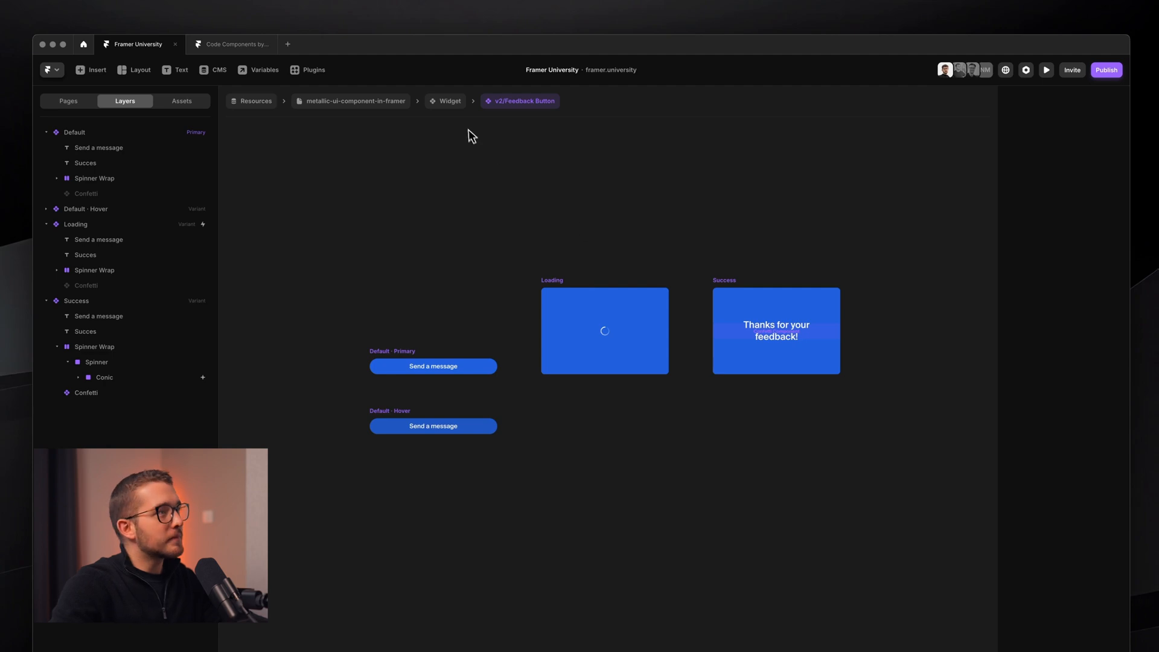
{"action": "left_click", "coordinate": [459, 109]}
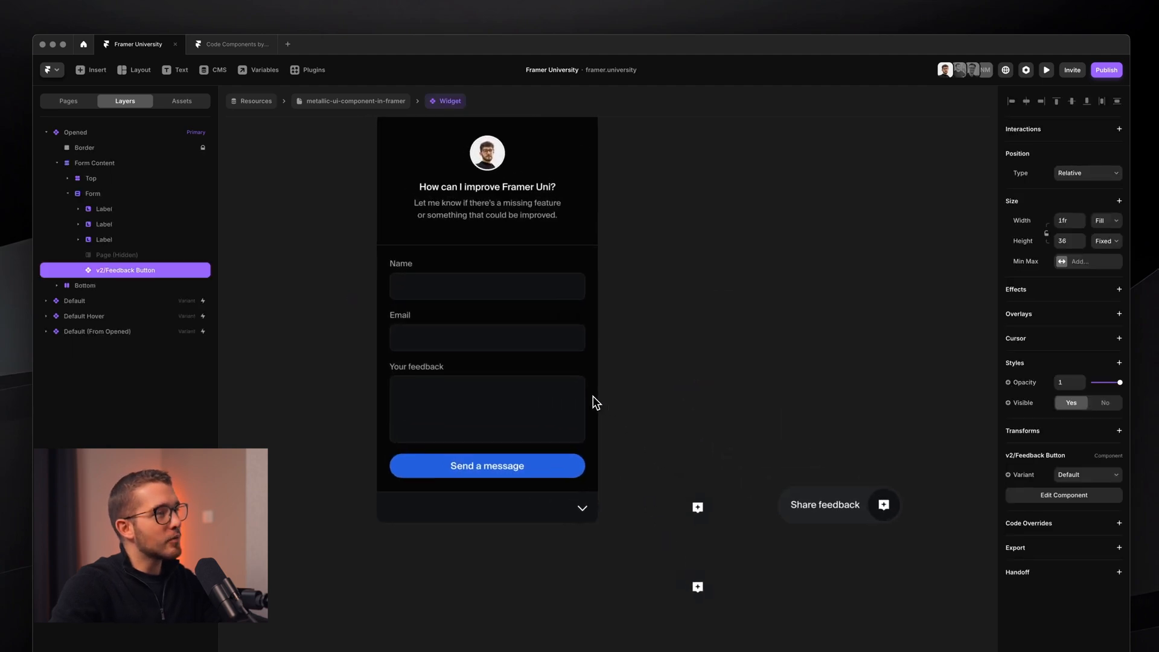
{"action": "left_click", "coordinate": [650, 379]}
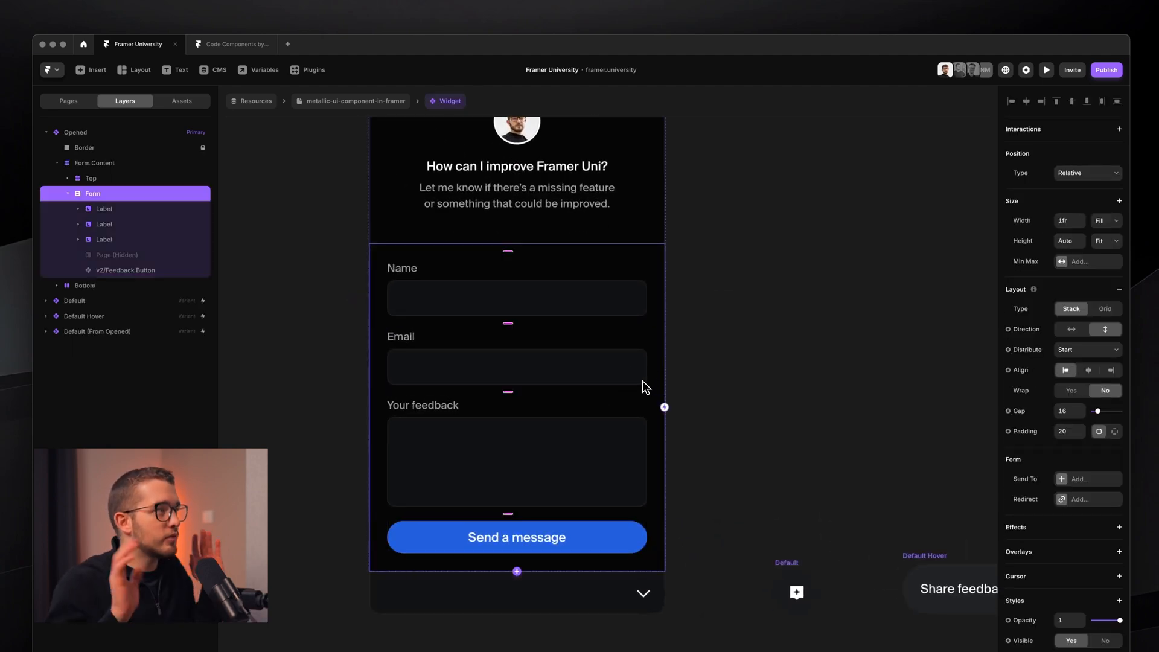
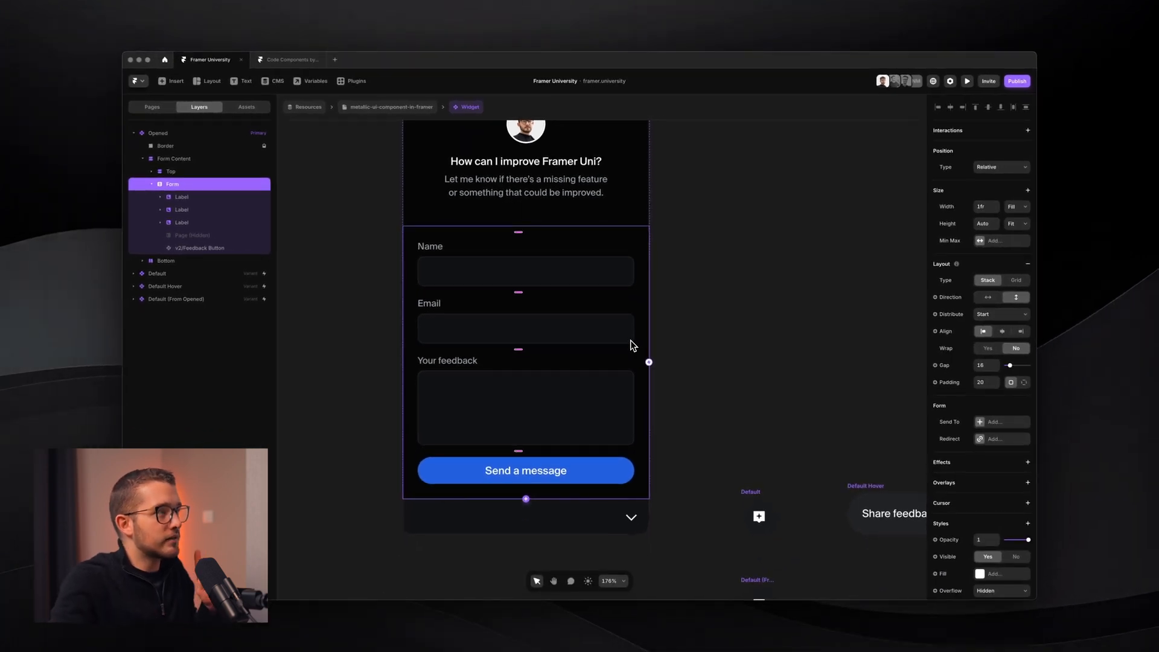
- Make v2/Feedback Button the form's submit button, then list the Form's Send To destinations
{"action": "left_click", "coordinate": [202, 247]}
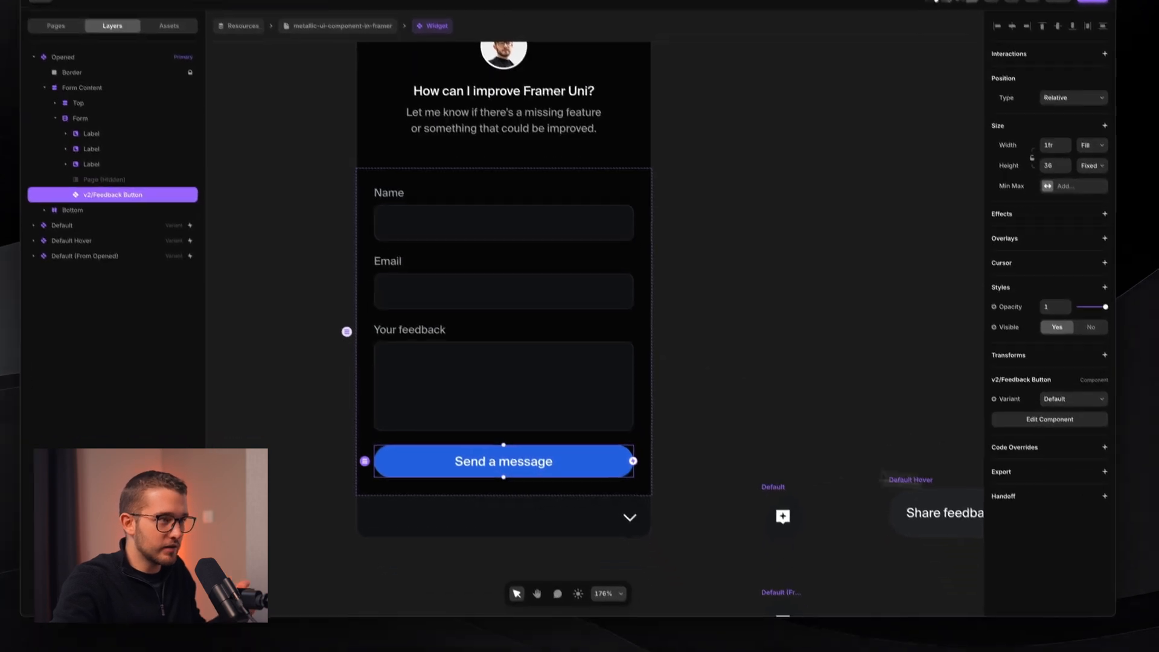
{"action": "right_click", "coordinate": [584, 460]}
{"action": "mouse_move", "coordinate": [628, 237]}
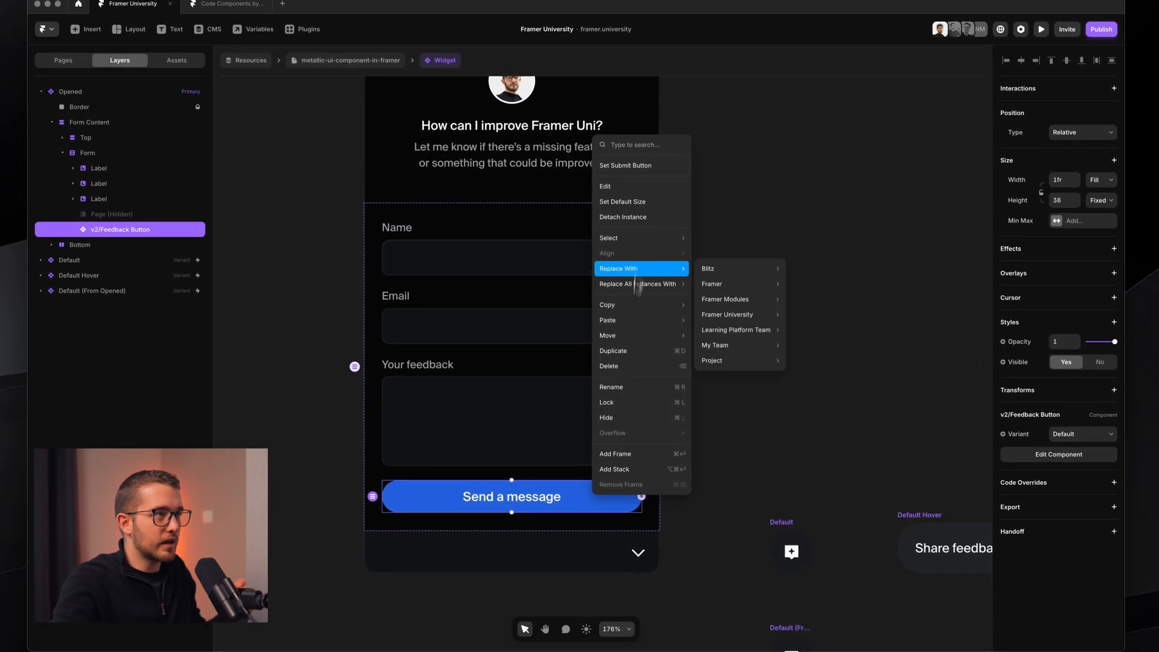
{"action": "left_click", "coordinate": [649, 169]}
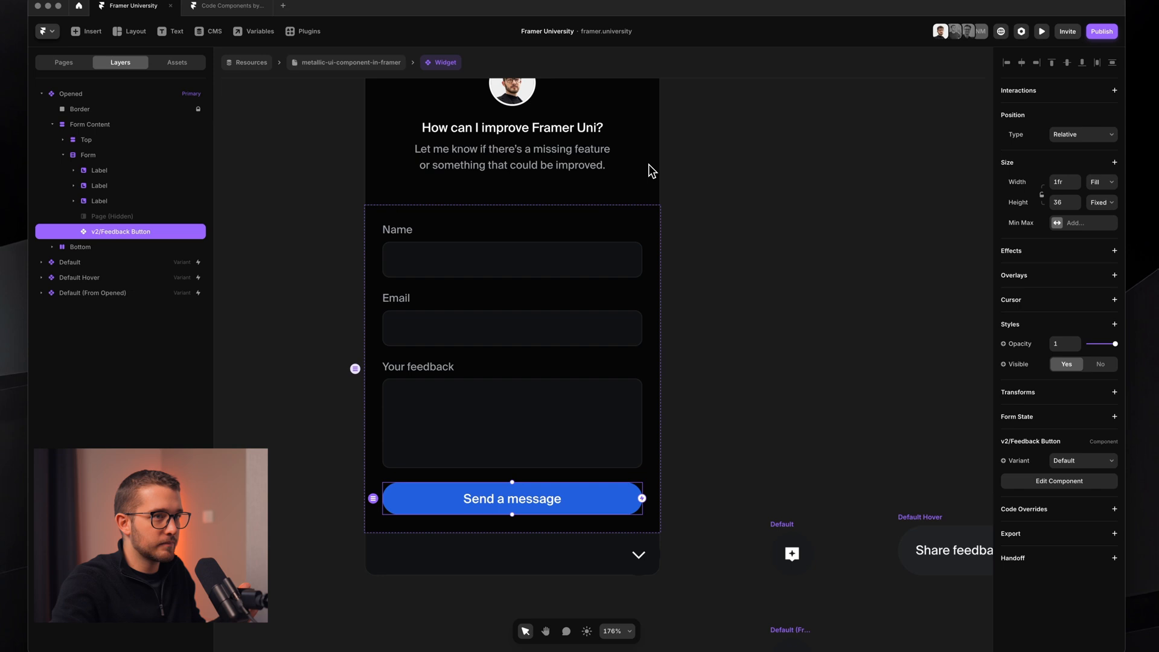
{"action": "left_click", "coordinate": [651, 349]}
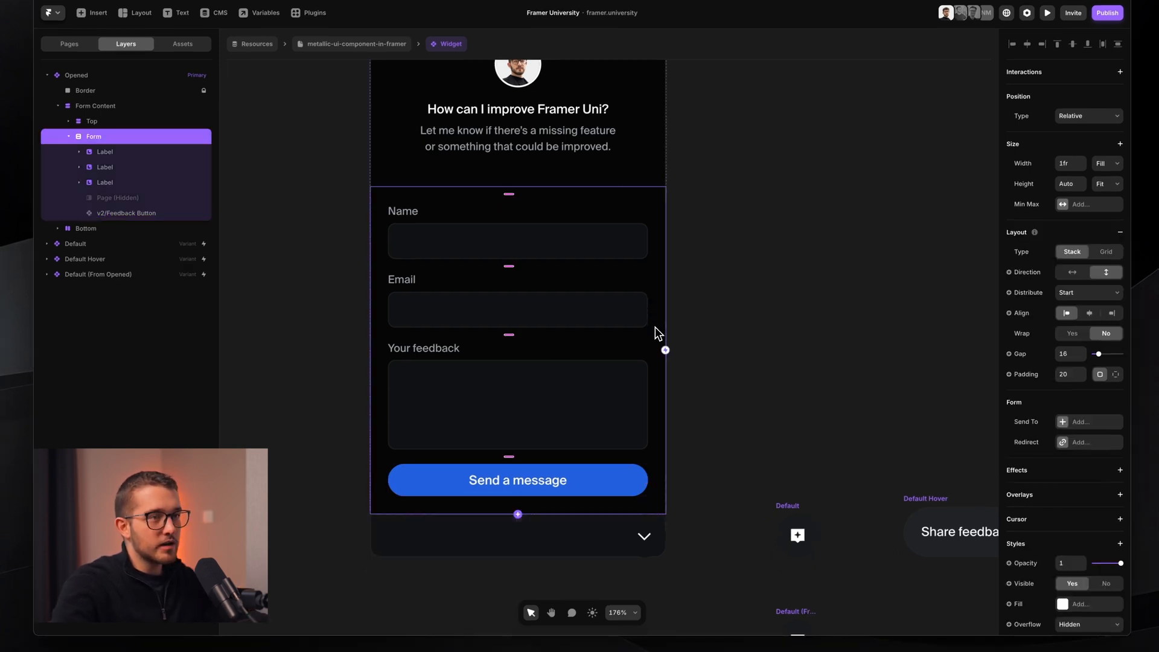
{"action": "left_click", "coordinate": [1093, 423]}
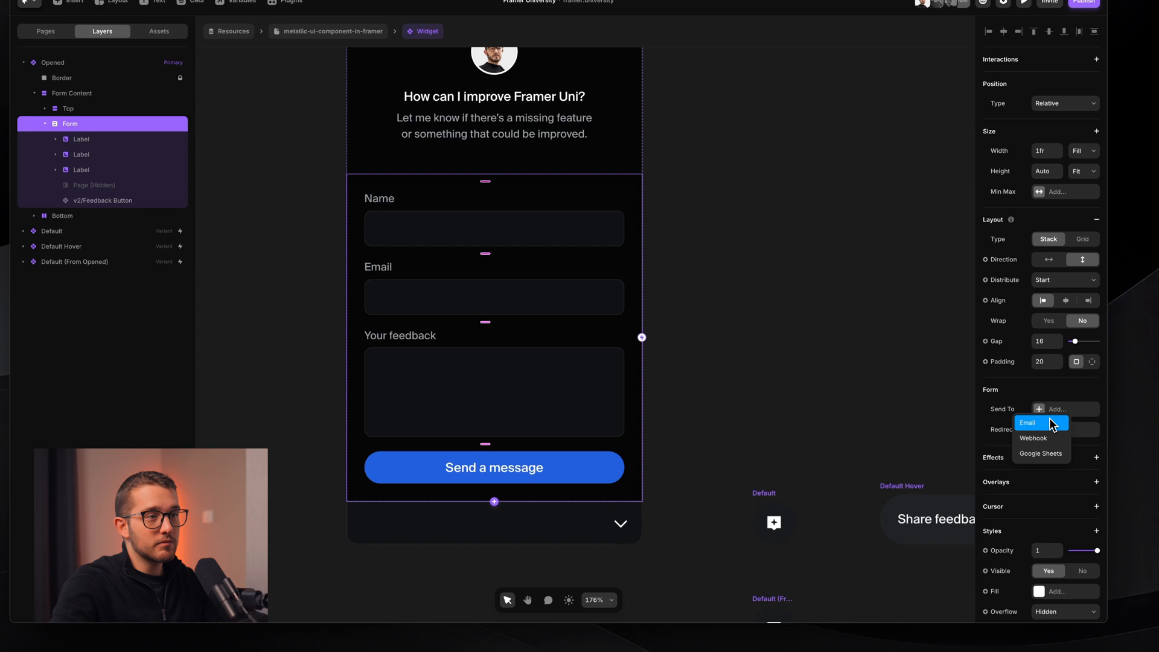
- Send the form's submissions by Email and check the recipient address
{"action": "left_click", "coordinate": [1060, 411]}
{"action": "left_click", "coordinate": [1060, 409]}
{"action": "left_click", "coordinate": [1029, 423]}
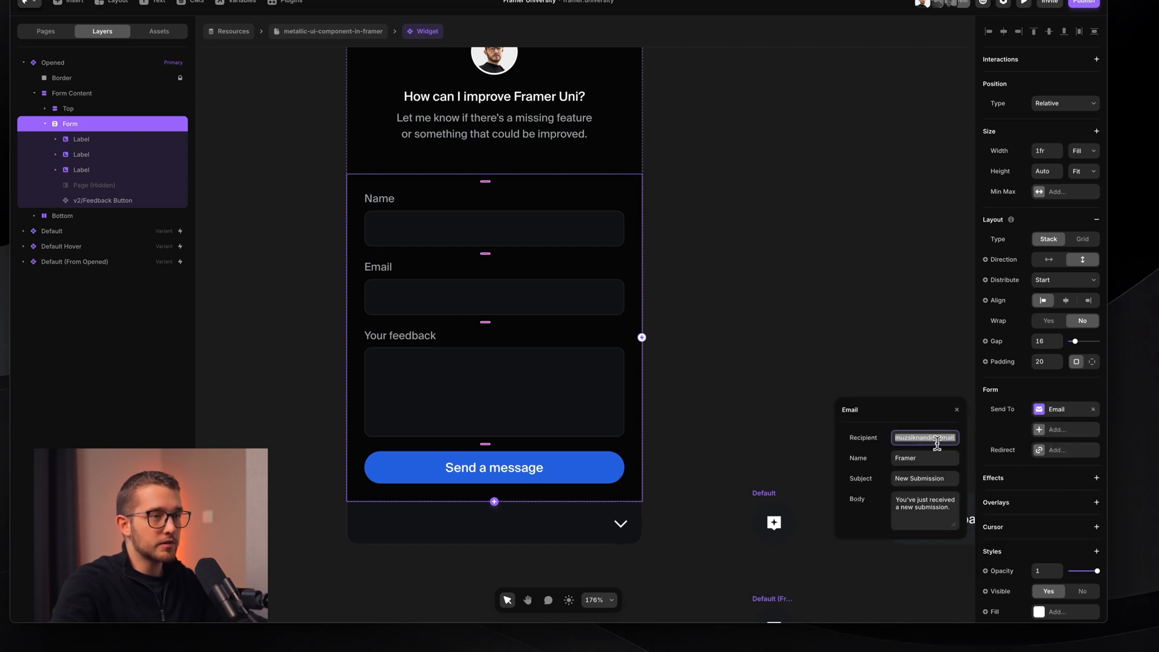
{"action": "key", "text": "super+Right"}
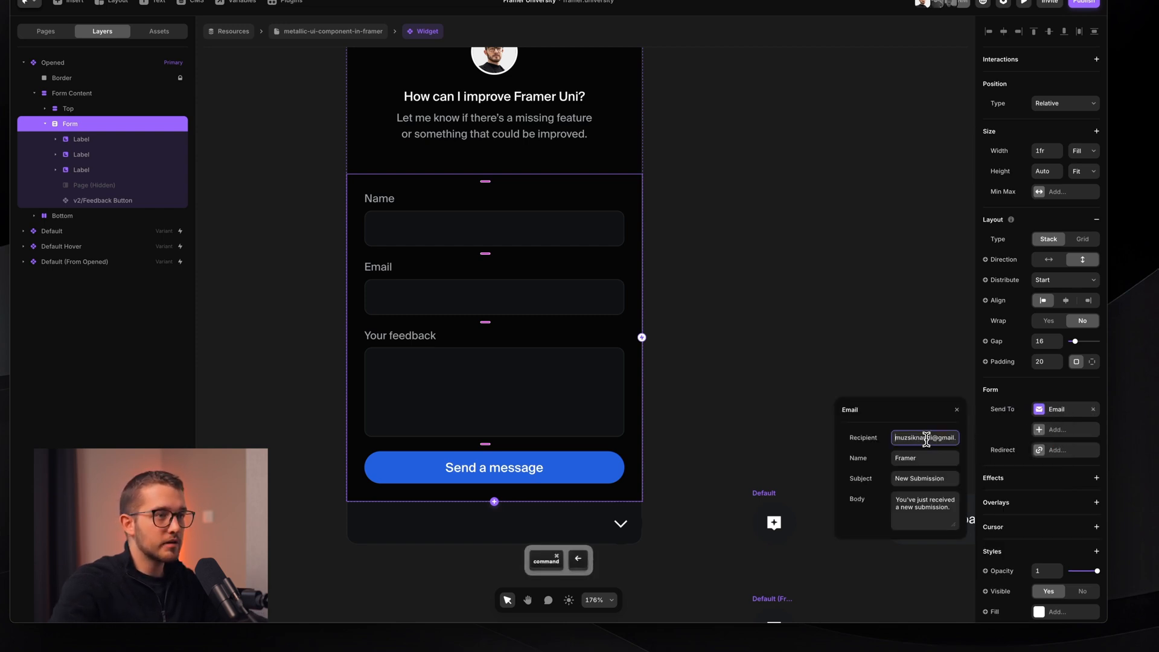
- Set the email sender name to Framer Uni feedback and the subject to New Feedback
{"action": "left_click", "coordinate": [915, 459]}
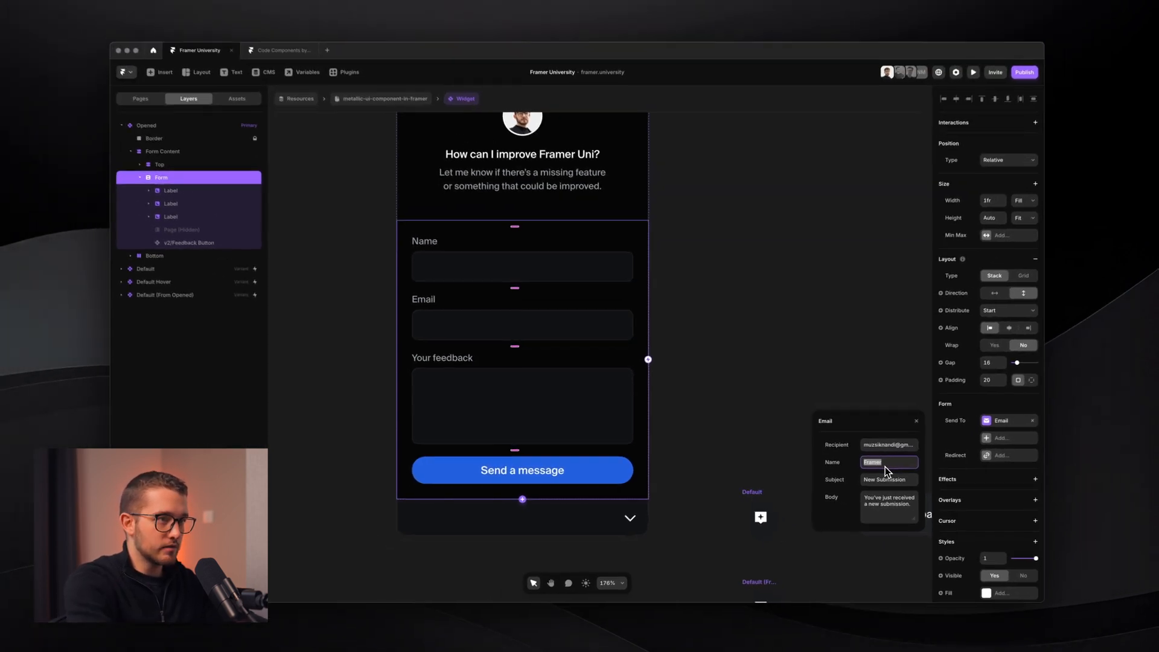
{"action": "type", "text": "Feedback"}
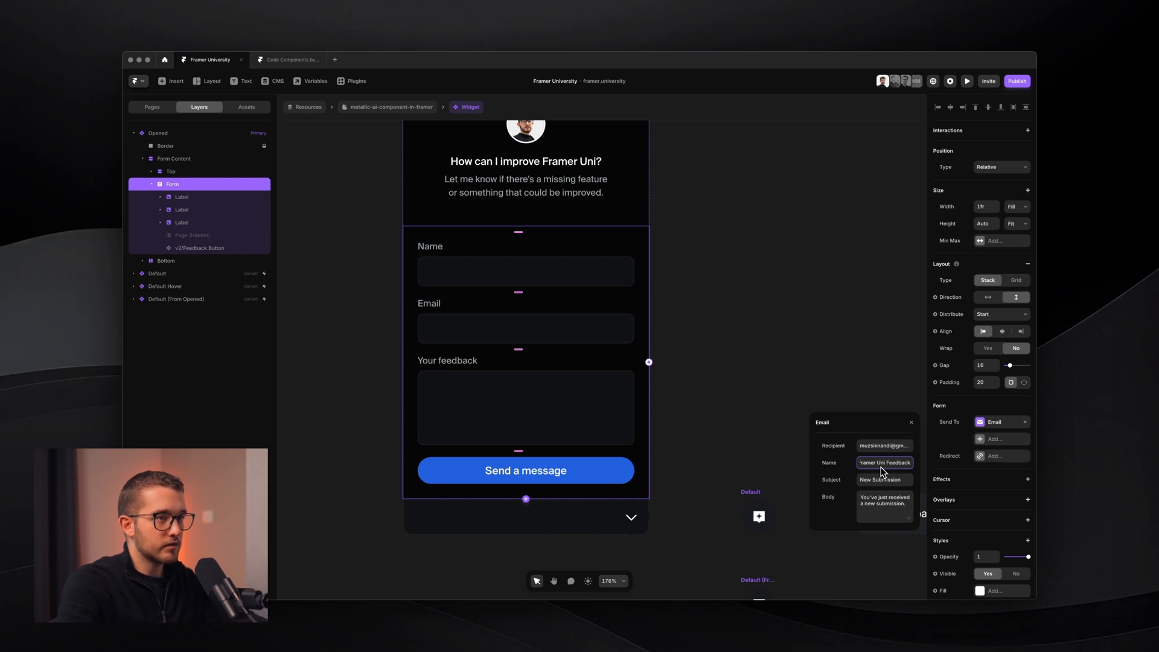
{"action": "double_click", "coordinate": [886, 479]}
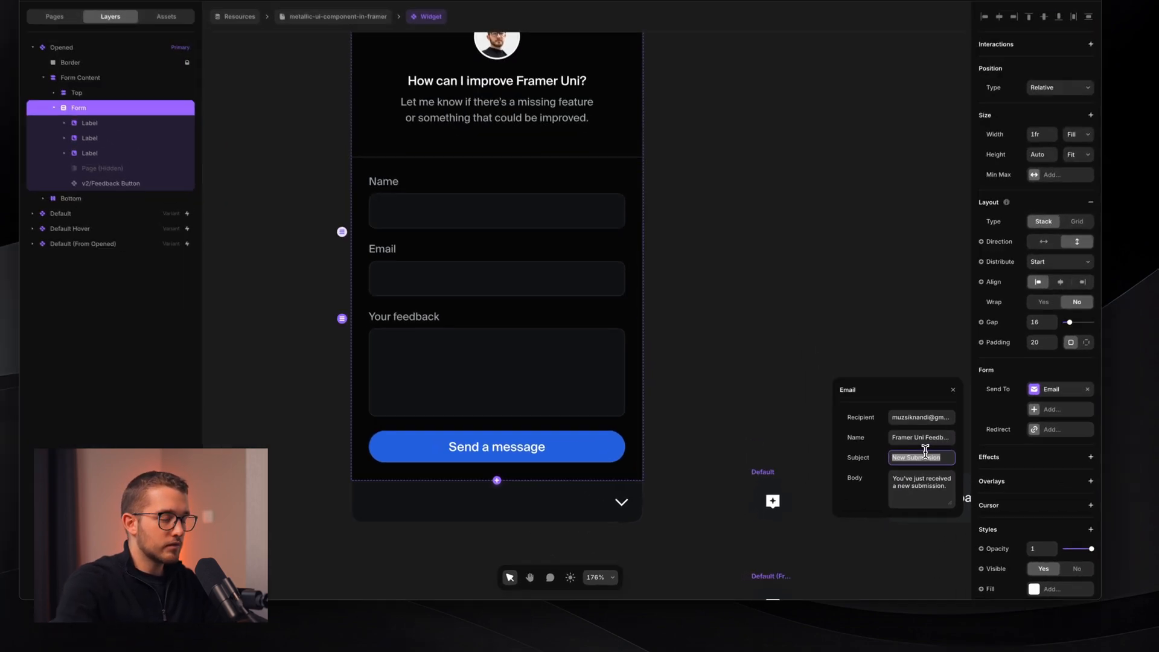
{"action": "type", "text": "Feedback on Framer"}
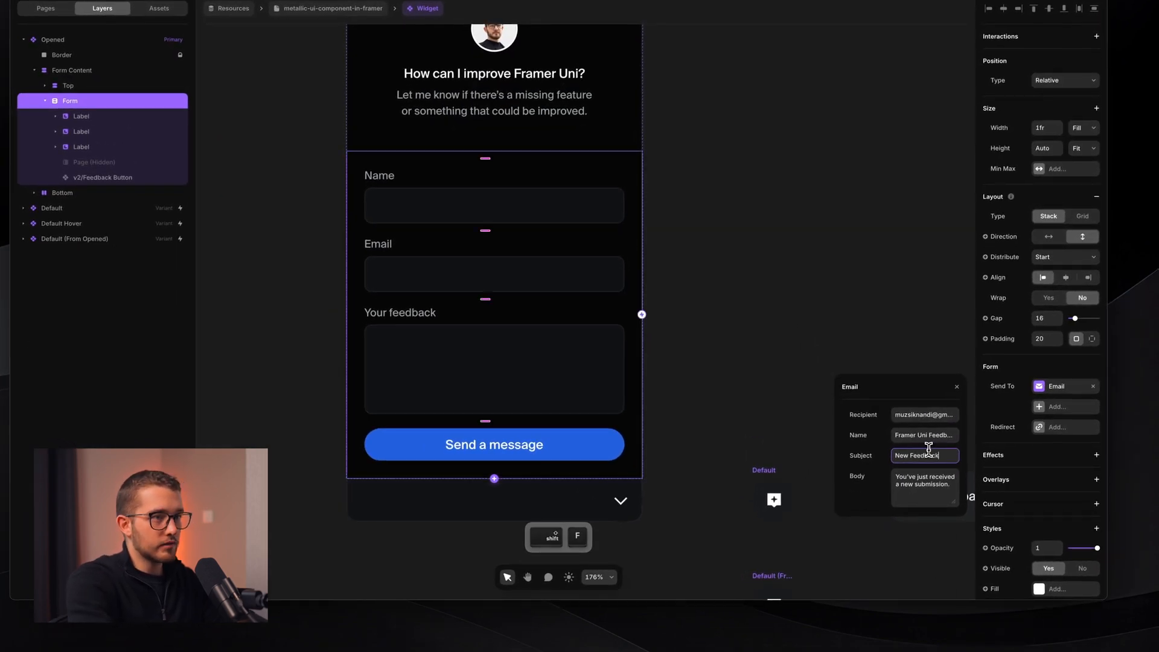
{"action": "type", "text": " Uni"}
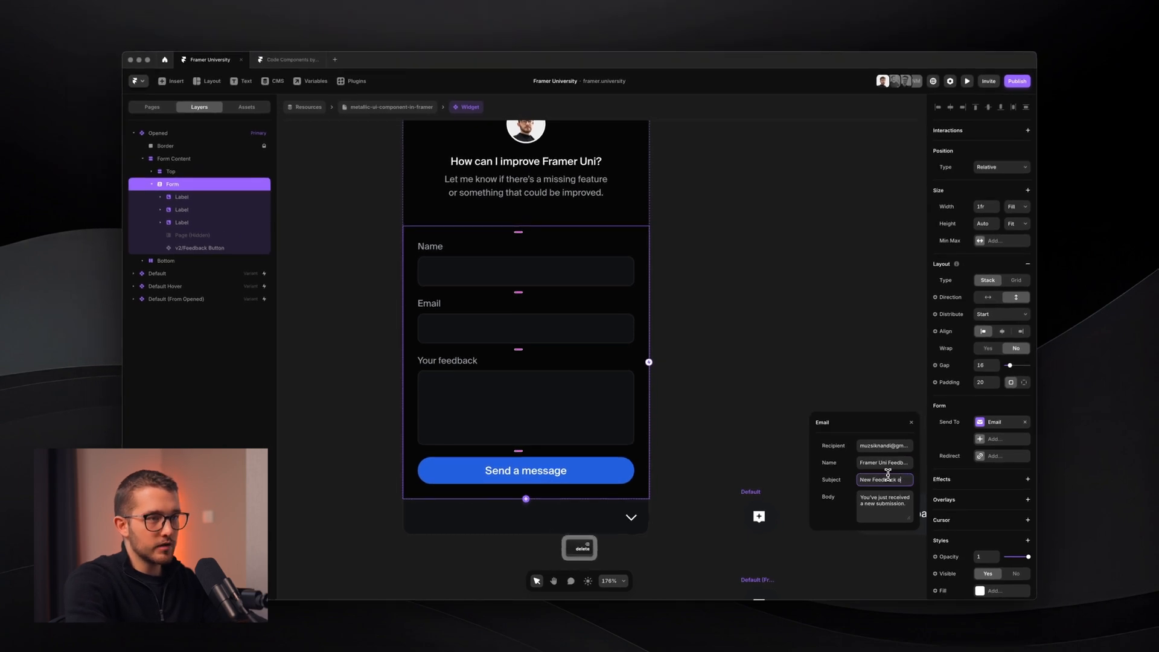
- Edit the email body to read 'You've just a new feedback'
{"action": "left_click", "coordinate": [880, 501]}
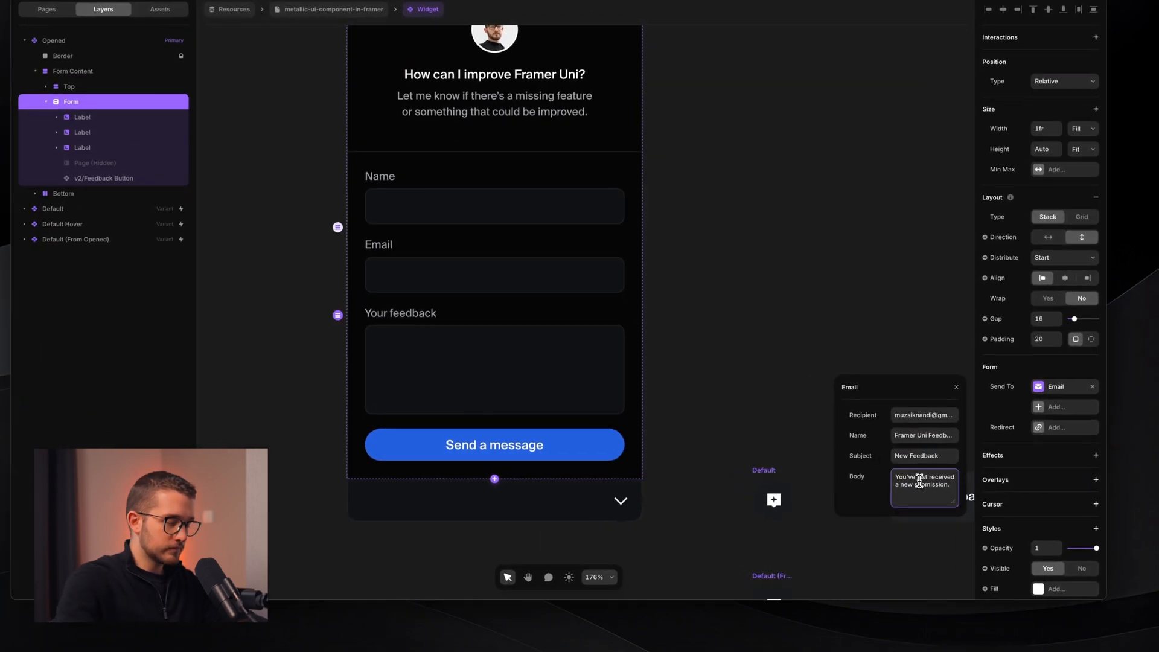
{"action": "key", "text": "Right"}
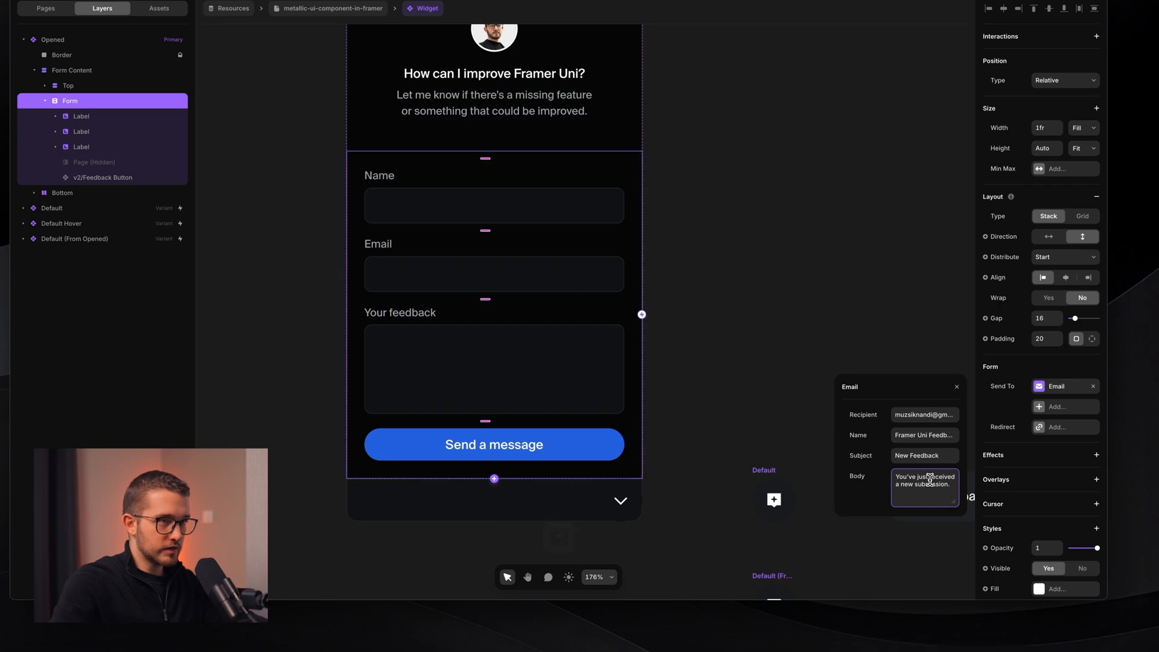
{"action": "left_click", "coordinate": [936, 485]}
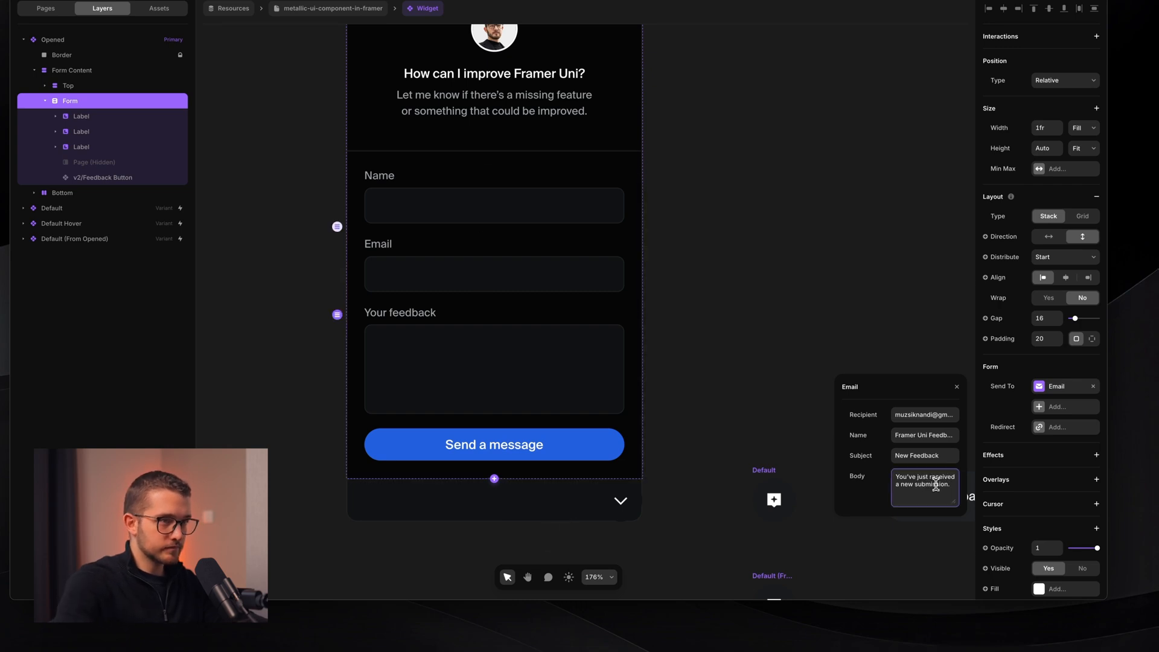
{"action": "key", "text": "BackSpace"}
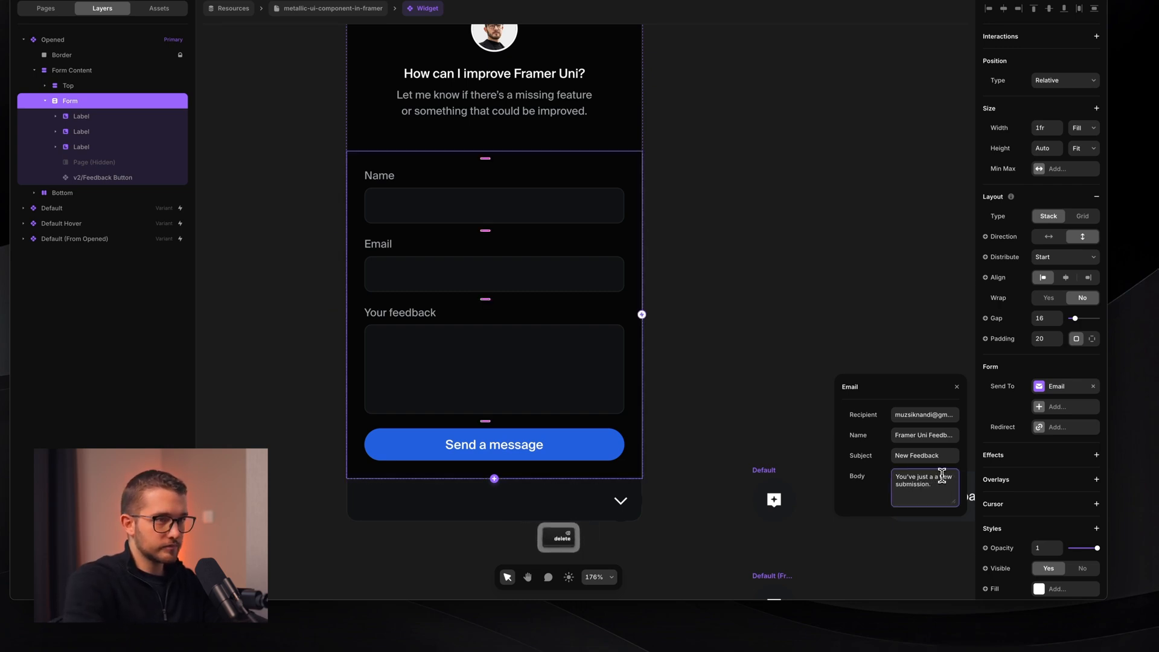
{"action": "key", "text": "BackSpace"}
{"action": "key", "text": "BackSpace"}
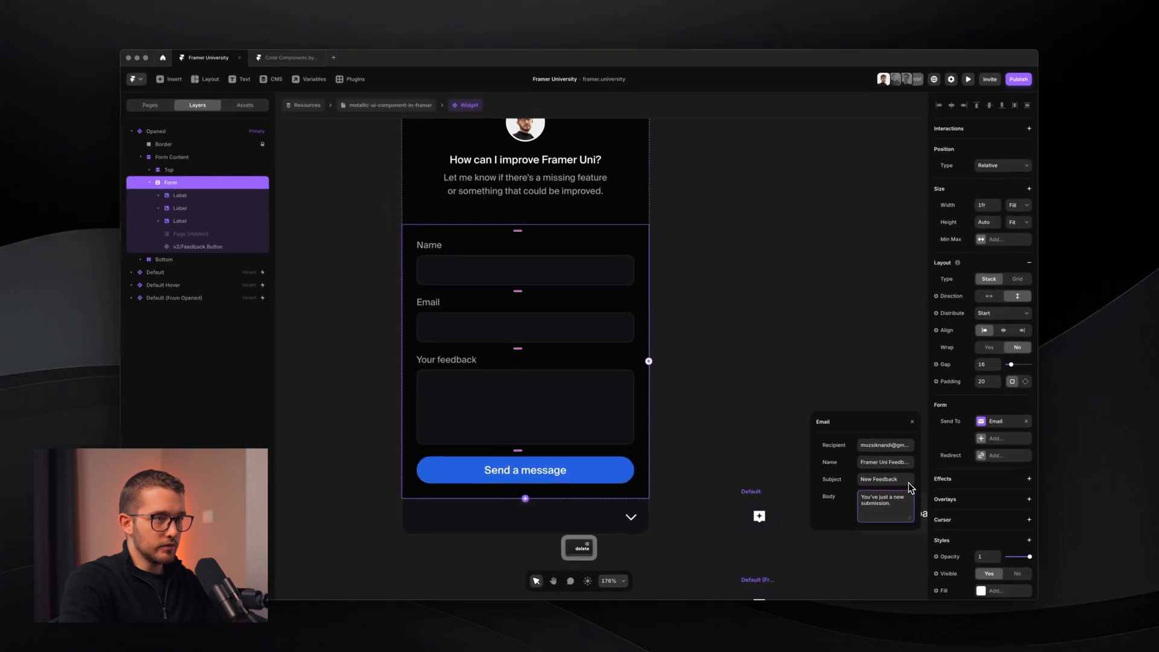
{"action": "key", "text": "Down"}
{"action": "key", "text": "alt+BackSpace"}
{"action": "type", "text": "feedba"}
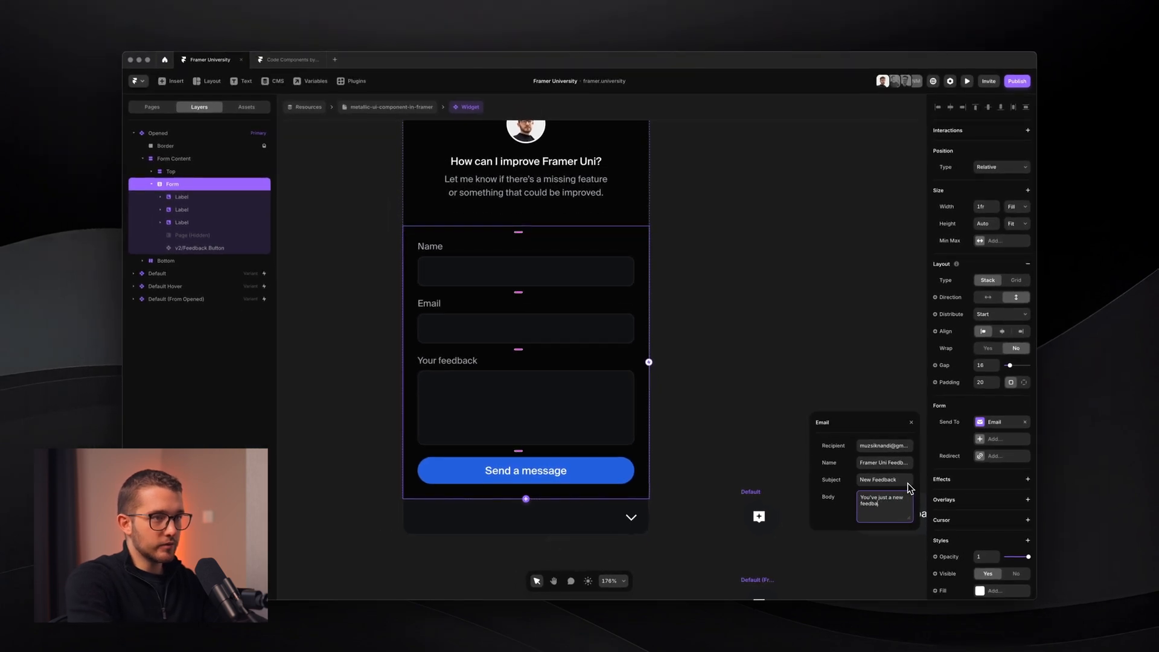
{"action": "type", "text": "ck"}
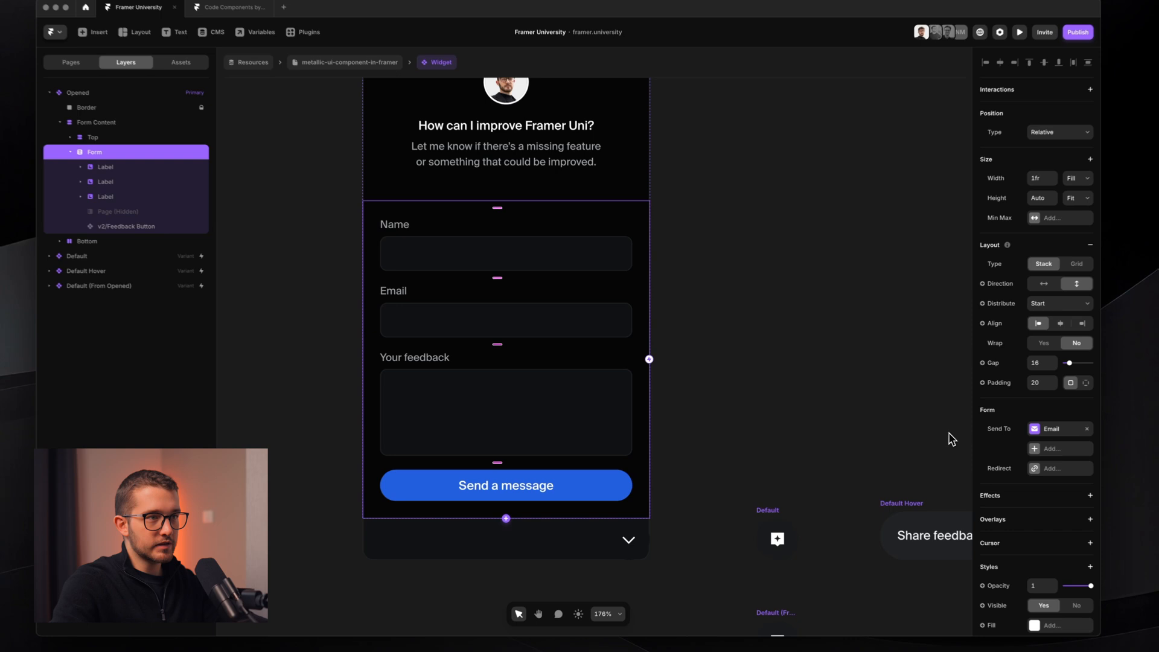
{"action": "scroll", "coordinate": [764, 442], "scroll_direction": "down", "scroll_amount": 3}
- Turn the Form into a component named 'v2/Feedback Form Component' with Option+Cmd+K
{"action": "scroll", "coordinate": [532, 279], "scroll_direction": "down", "scroll_amount": 1}
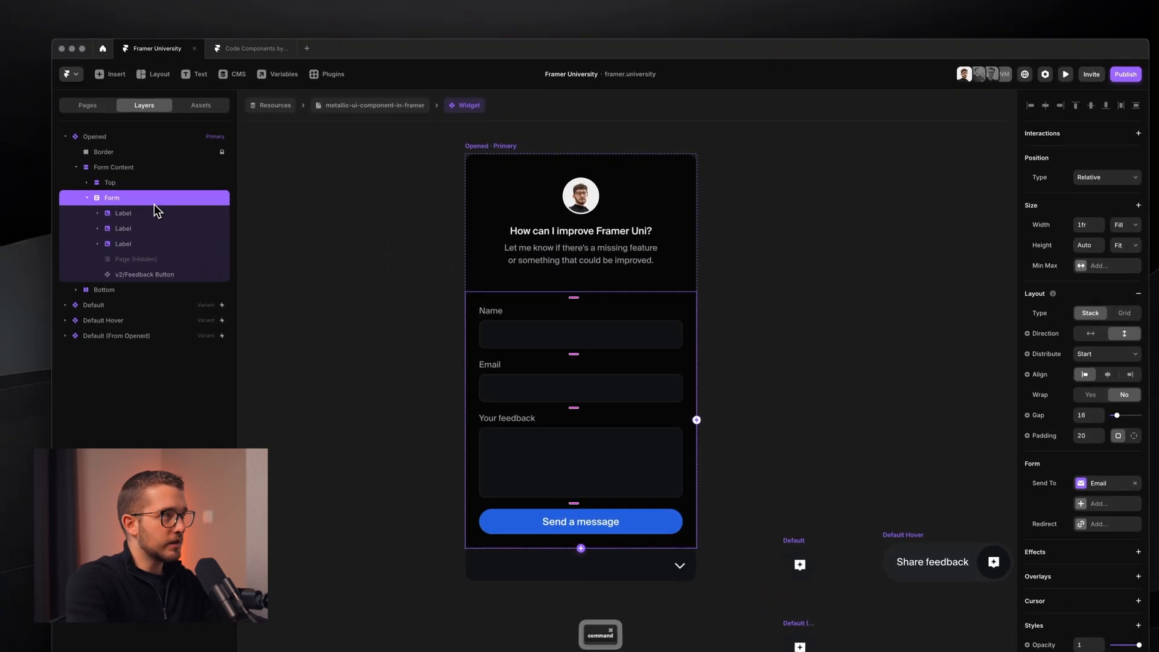
{"action": "key", "text": "alt+super+k"}
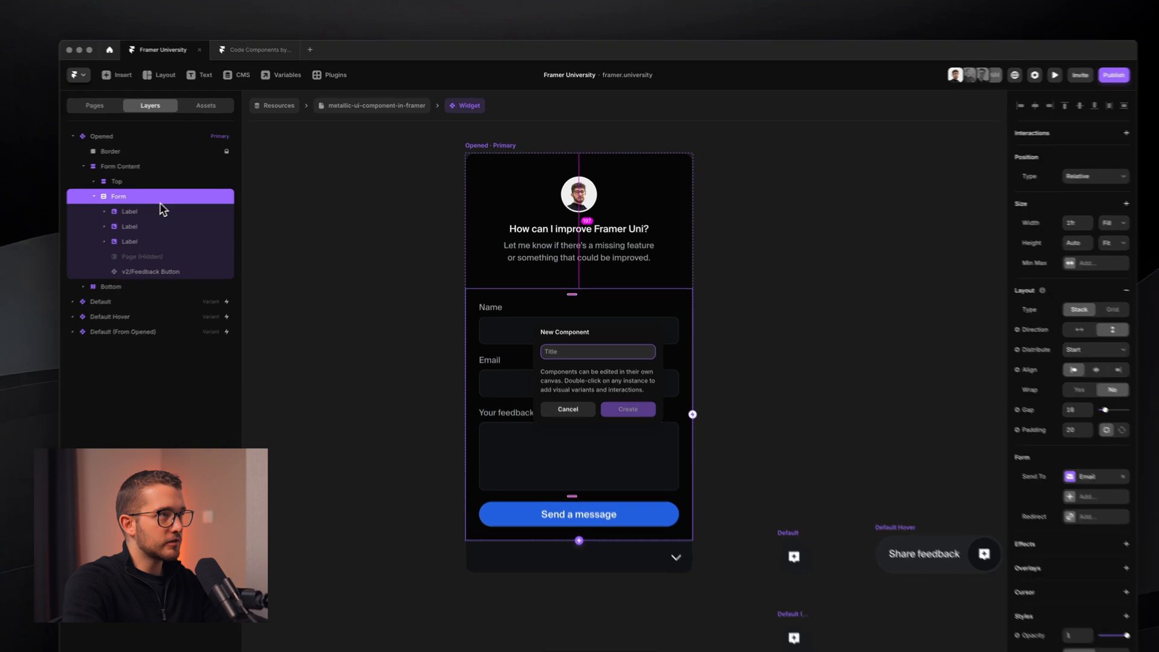
{"action": "type", "text": "Feedb"}
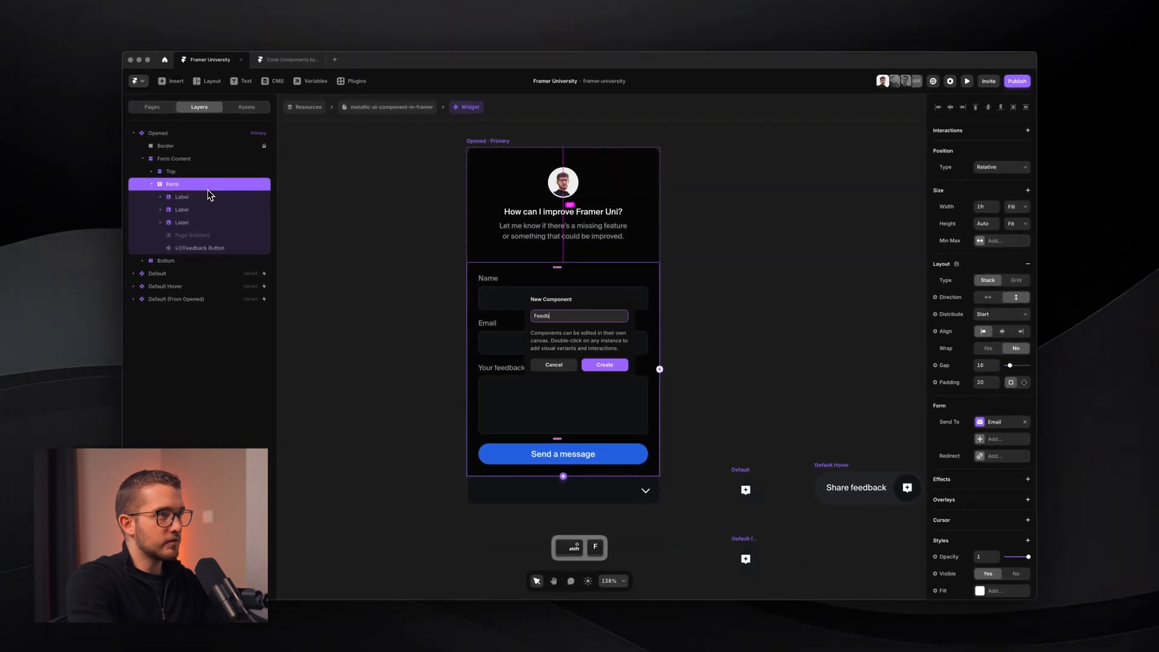
{"action": "type", "text": "ack Form Co"}
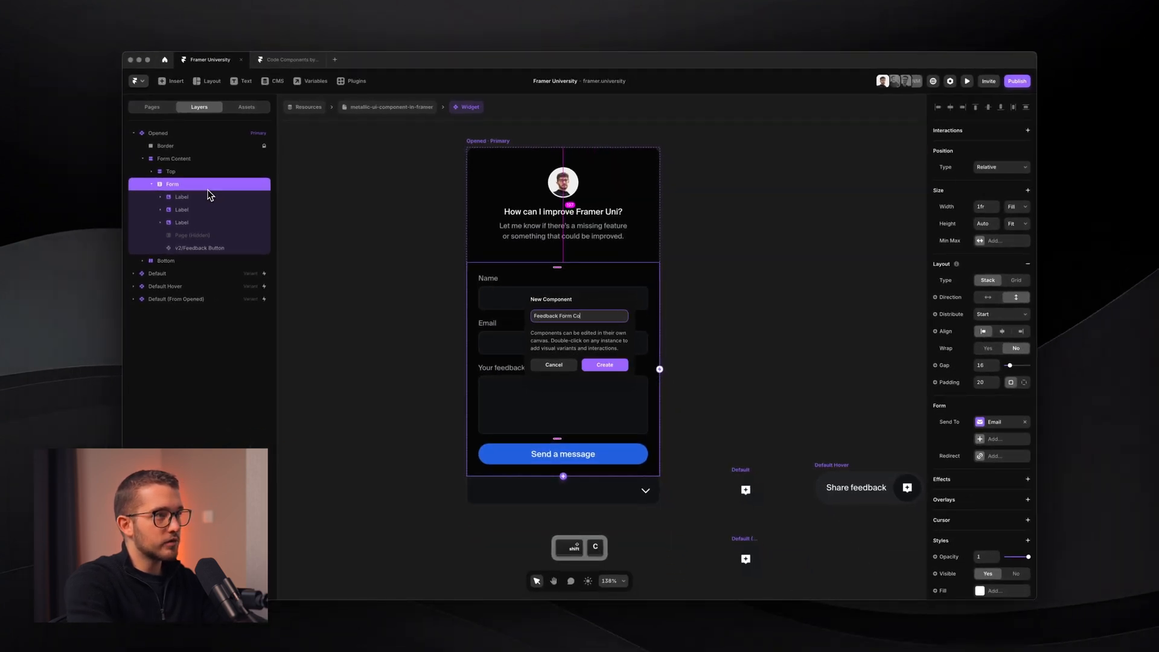
{"action": "type", "text": "mponent"}
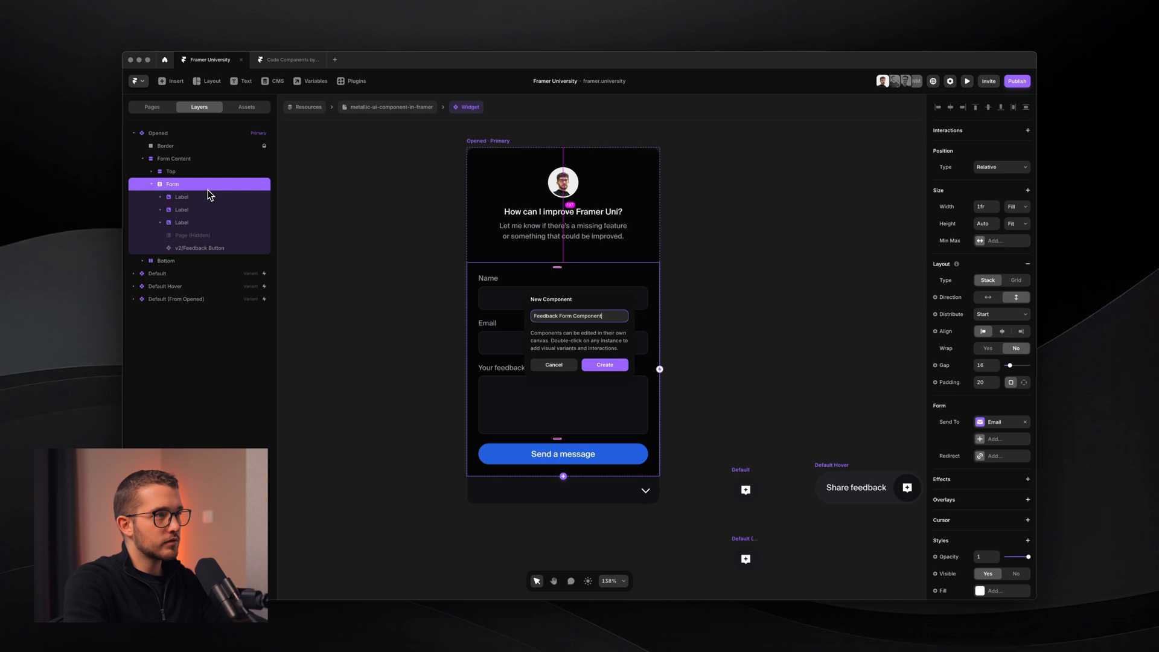
{"action": "key", "text": "super+Left"}
{"action": "type", "text": "v"}
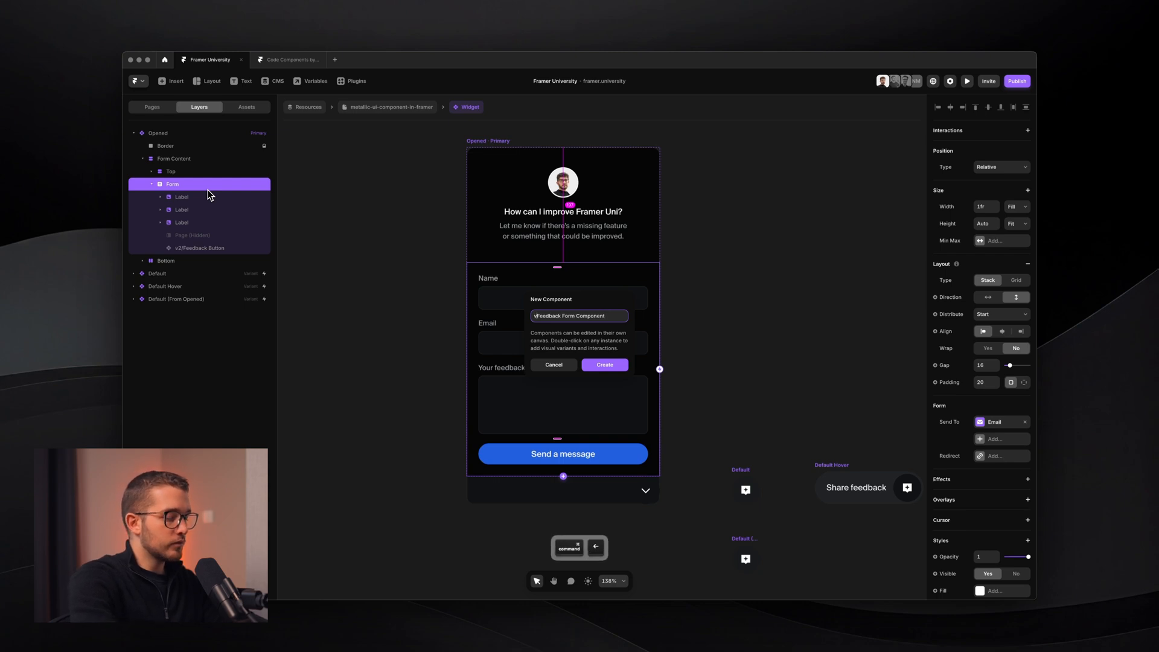
{"action": "type", "text": "2/"}
{"action": "key", "text": "Return"}
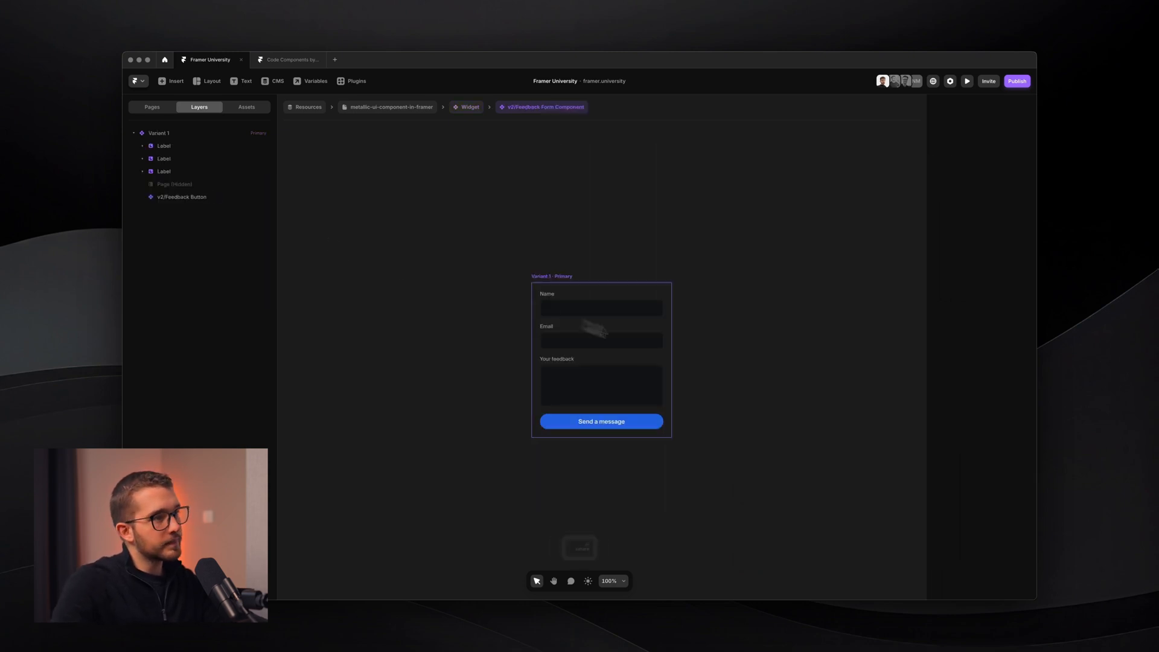
- Rename the first variant Default and add a second variant named Loading
{"action": "left_click", "coordinate": [581, 290]}
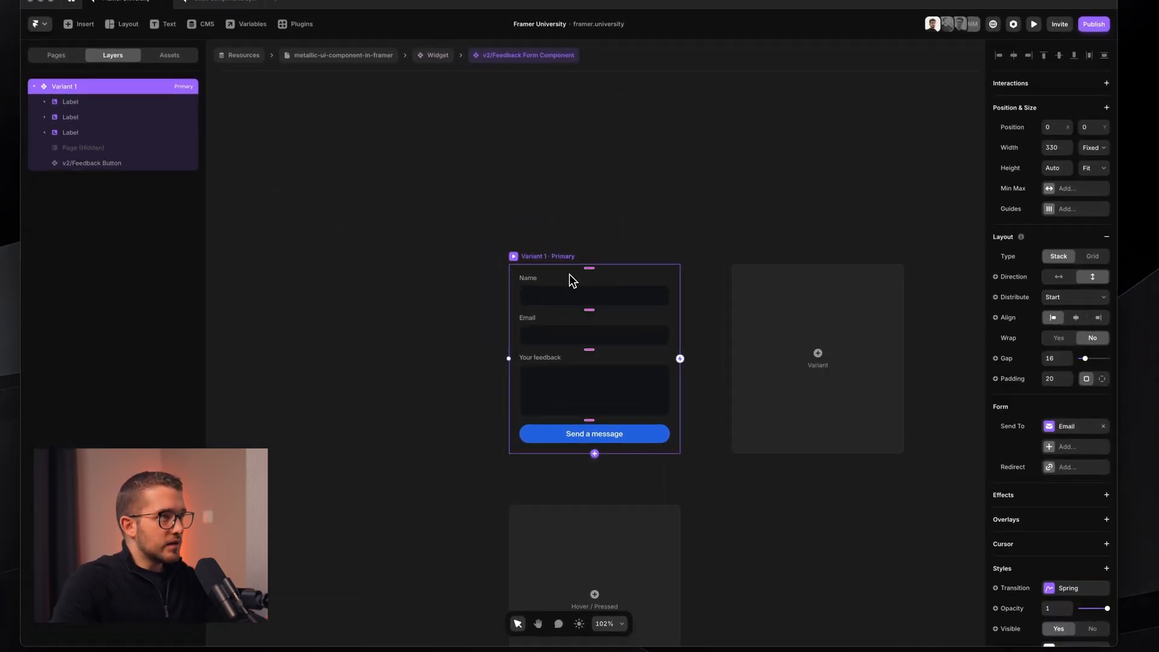
{"action": "key", "text": "super+r"}
{"action": "key", "text": "Return"}
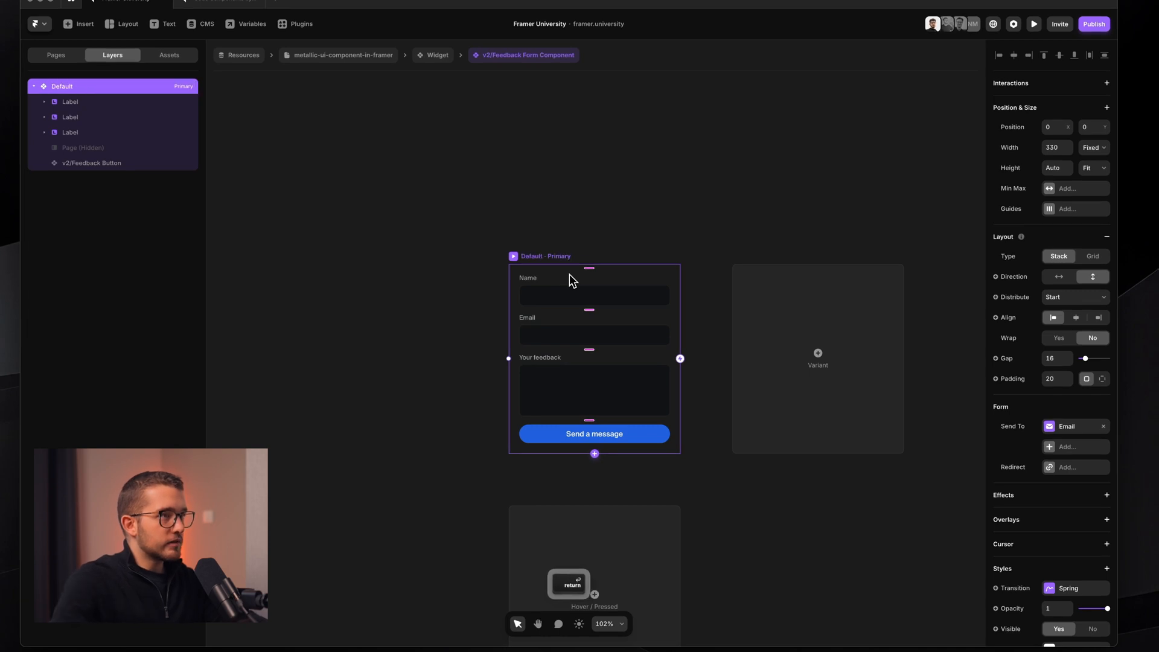
{"action": "left_click", "coordinate": [818, 356]}
{"action": "key", "text": "super+r"}
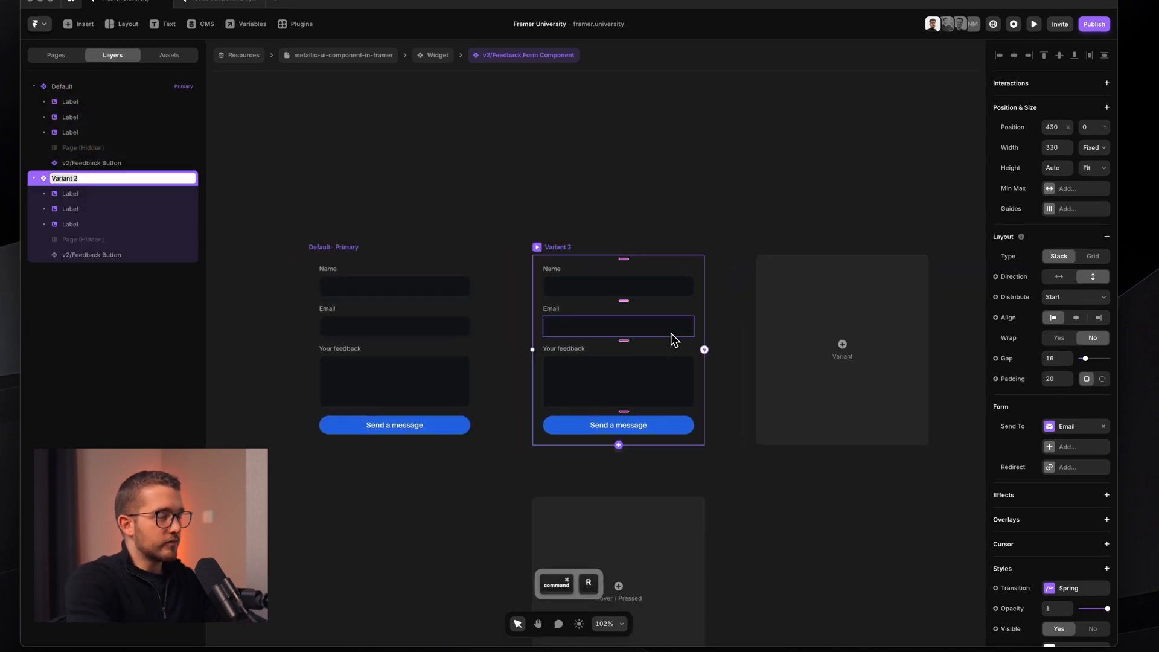
{"action": "type", "text": "Loading"}
{"action": "key", "text": "Return"}
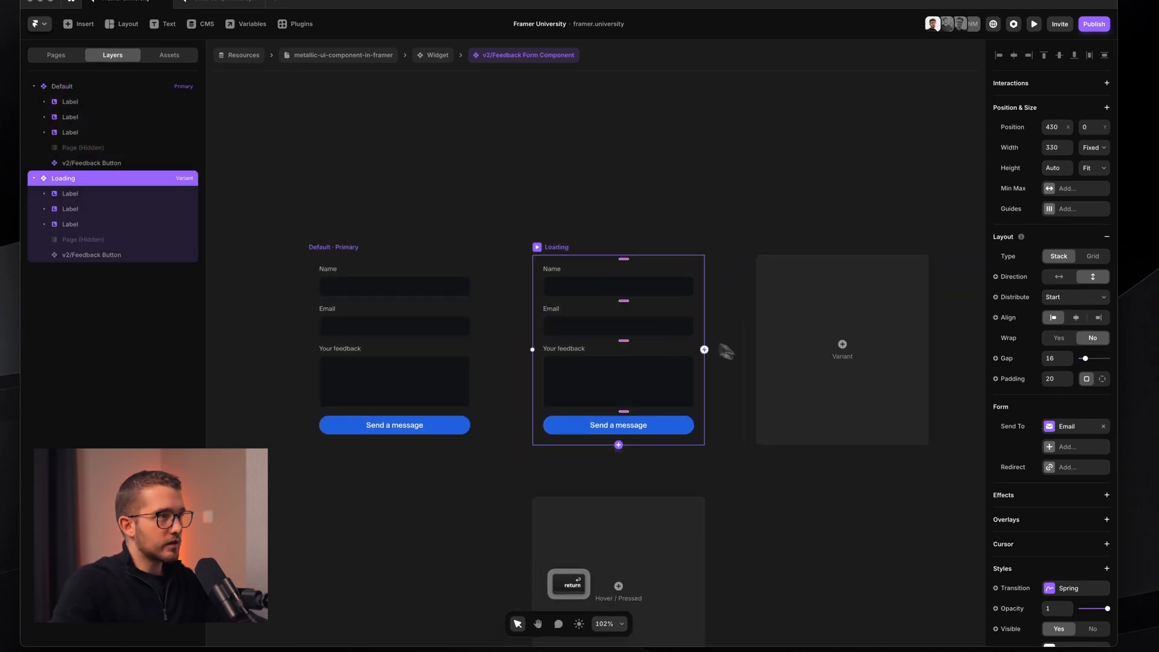
- Give the Default variant a fixed height of 365
{"action": "left_click", "coordinate": [615, 351], "text": "super"}
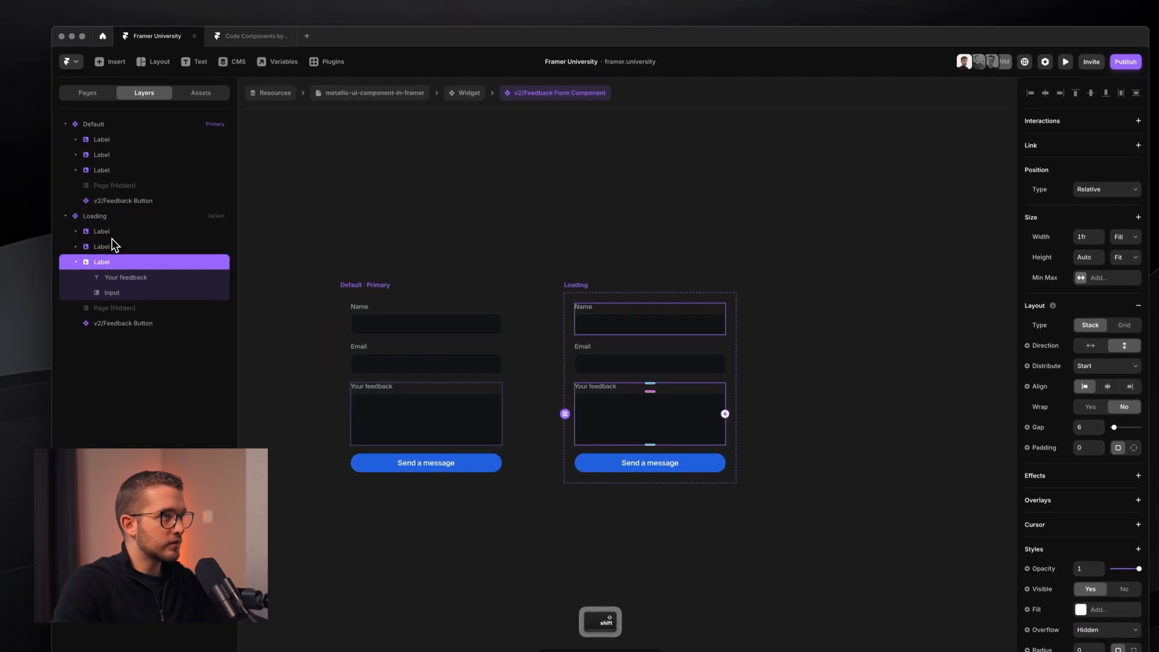
{"action": "left_click", "coordinate": [87, 201], "text": "shift"}
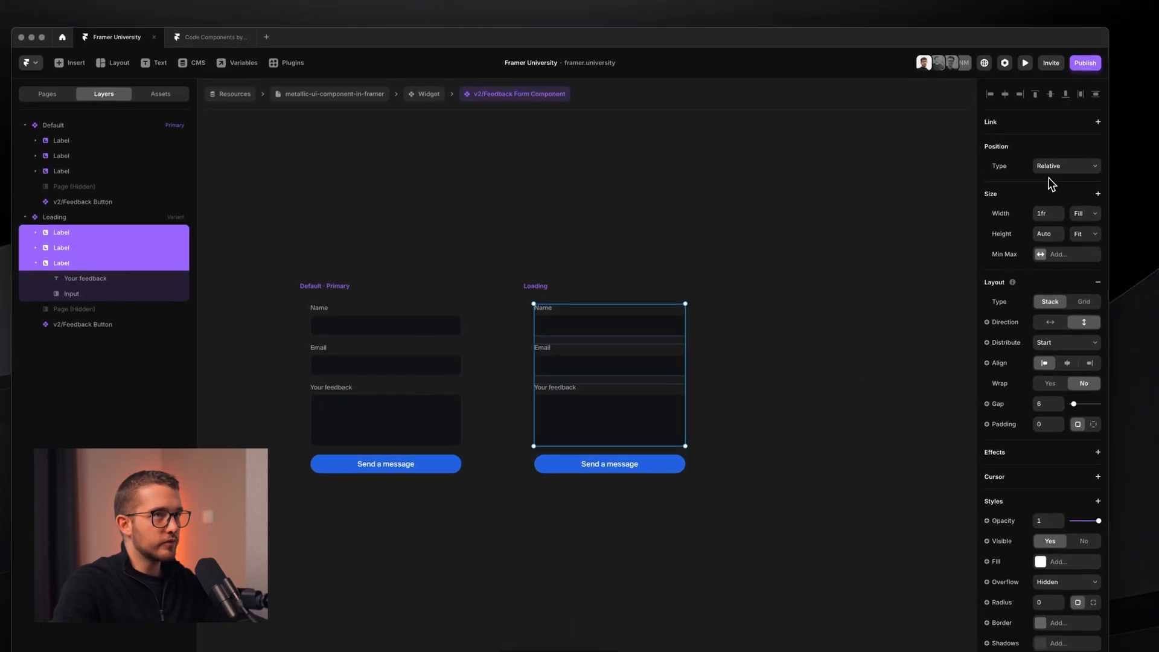
{"action": "left_click", "coordinate": [341, 288]}
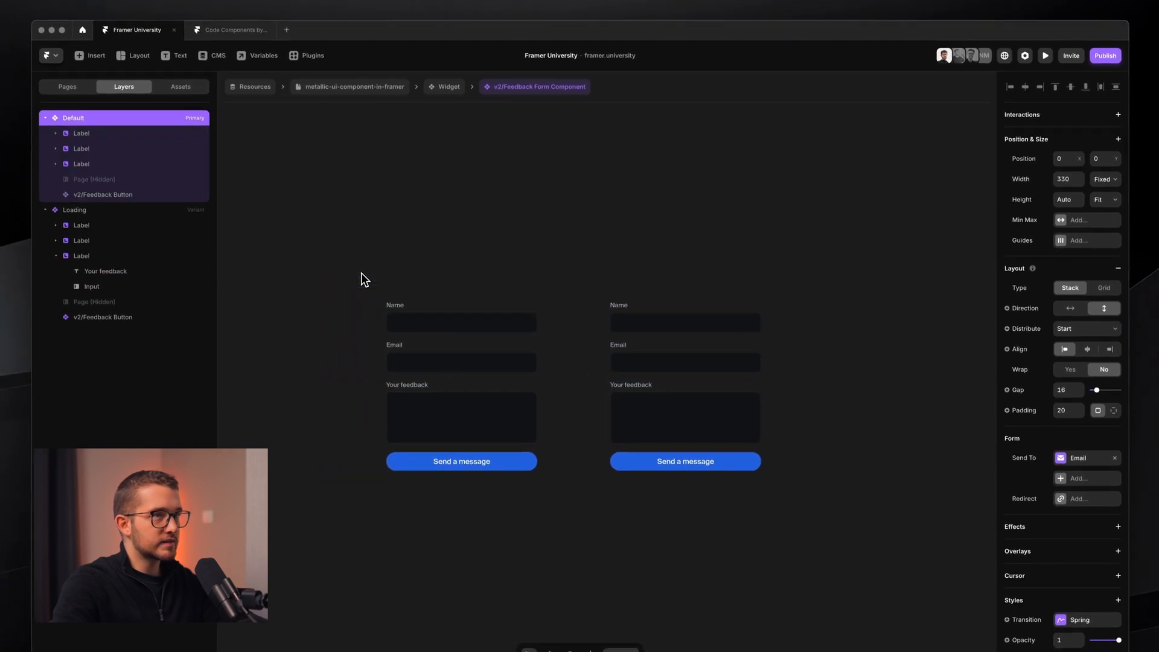
{"action": "left_click", "coordinate": [1091, 217]}
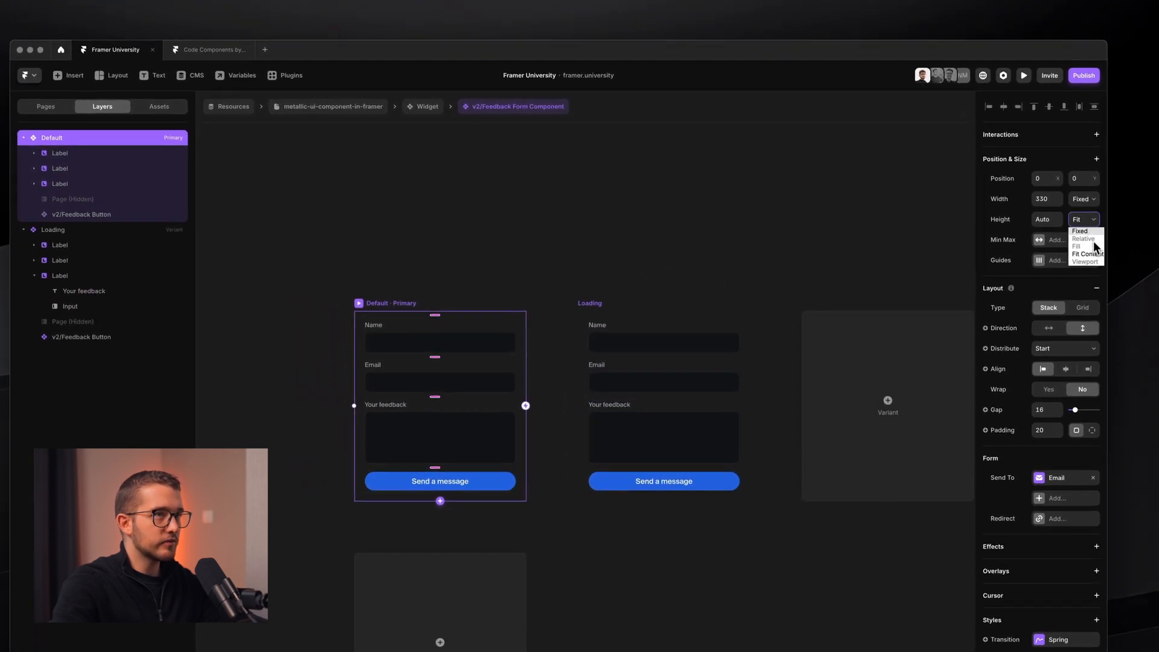
{"action": "left_click", "coordinate": [1099, 235]}
{"action": "left_click", "coordinate": [602, 300]}
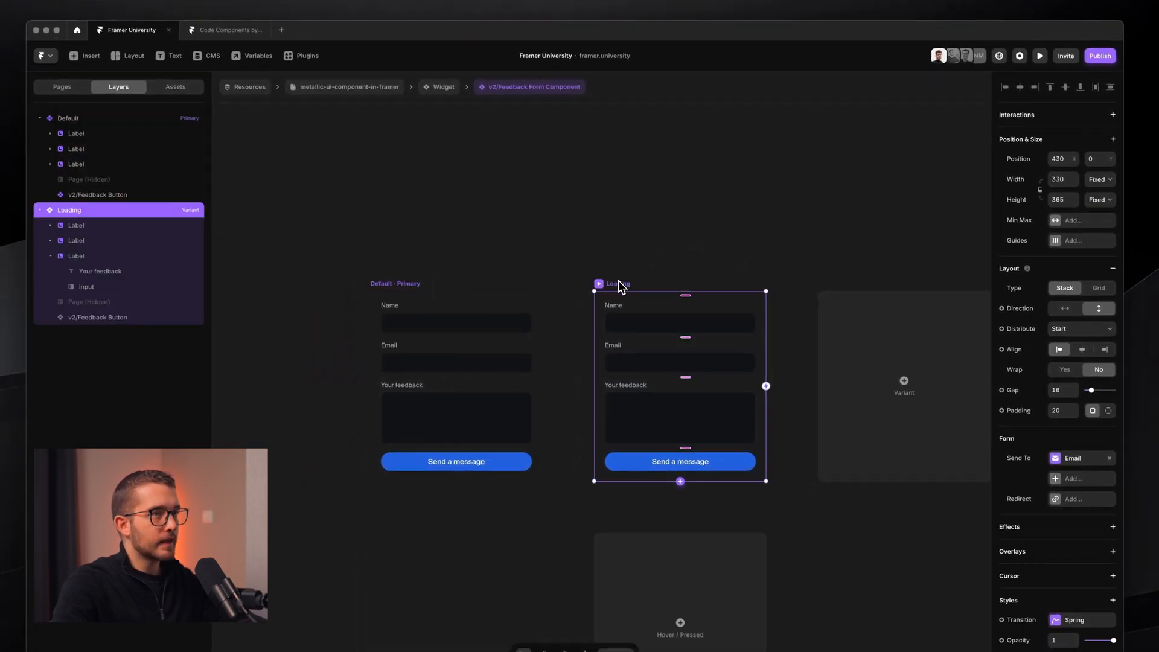
{"action": "scroll", "coordinate": [601, 301], "scroll_direction": "right", "scroll_amount": 2}
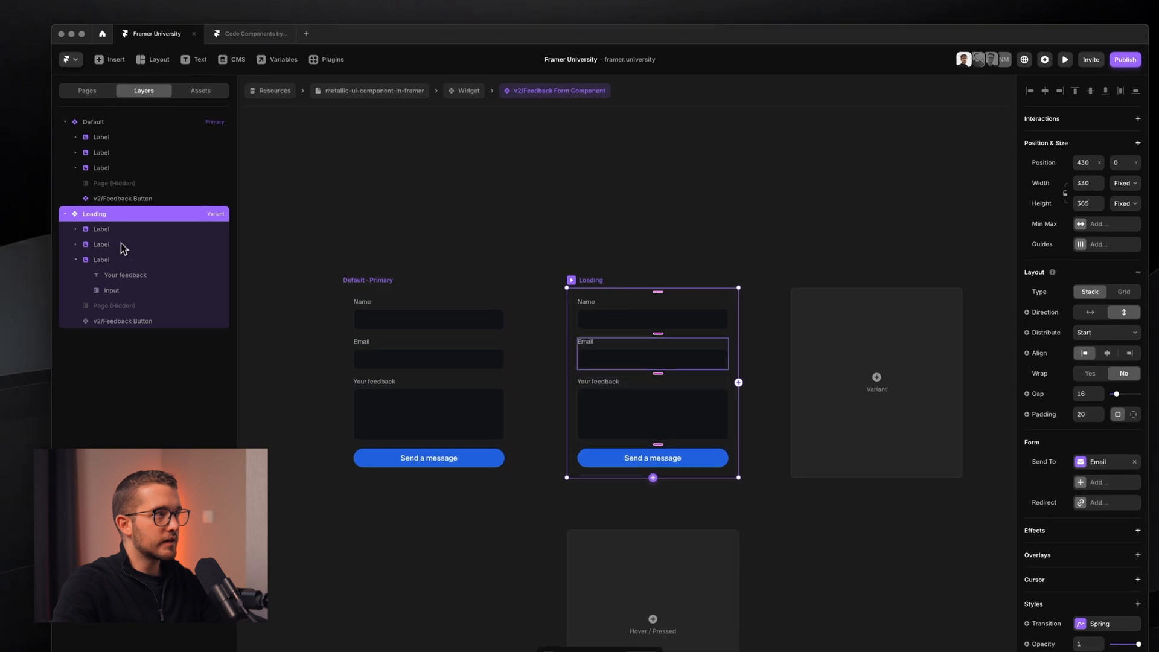
- Hide the three Loading fields with opacity 0 and Pointer Events set to None
{"action": "left_click", "coordinate": [95, 225]}
{"action": "left_click", "coordinate": [113, 289], "text": "shift"}
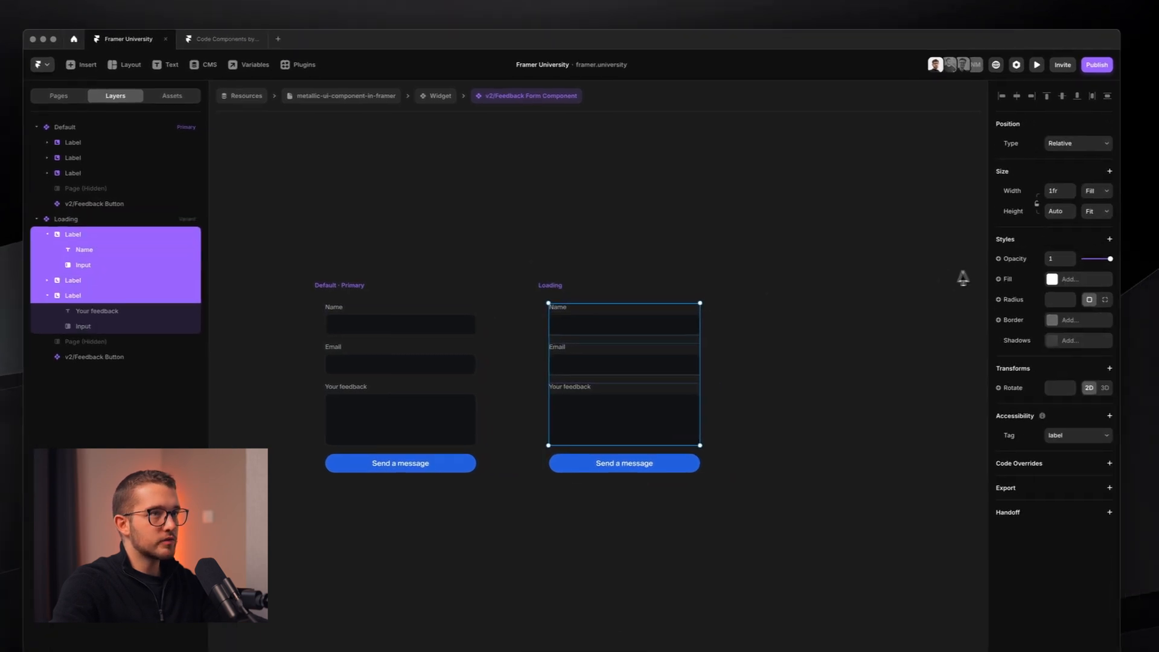
{"action": "left_click", "coordinate": [1064, 138]}
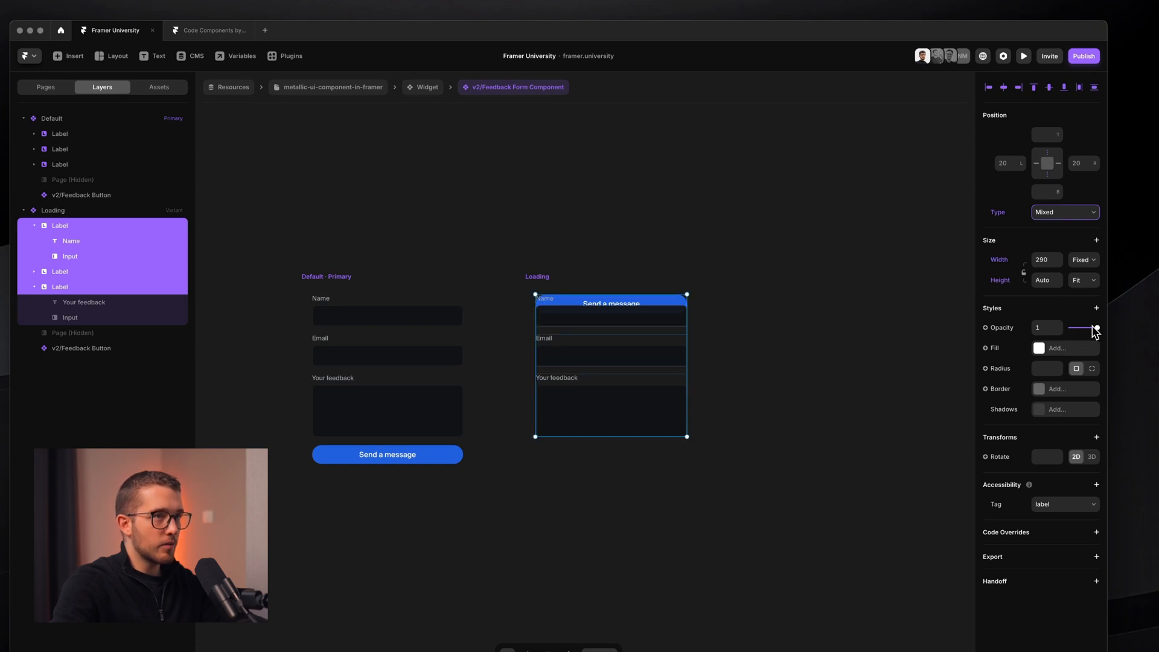
{"action": "left_click_drag", "start_coordinate": [1093, 327], "coordinate": [1001, 331]}
{"action": "left_click", "coordinate": [1095, 309]}
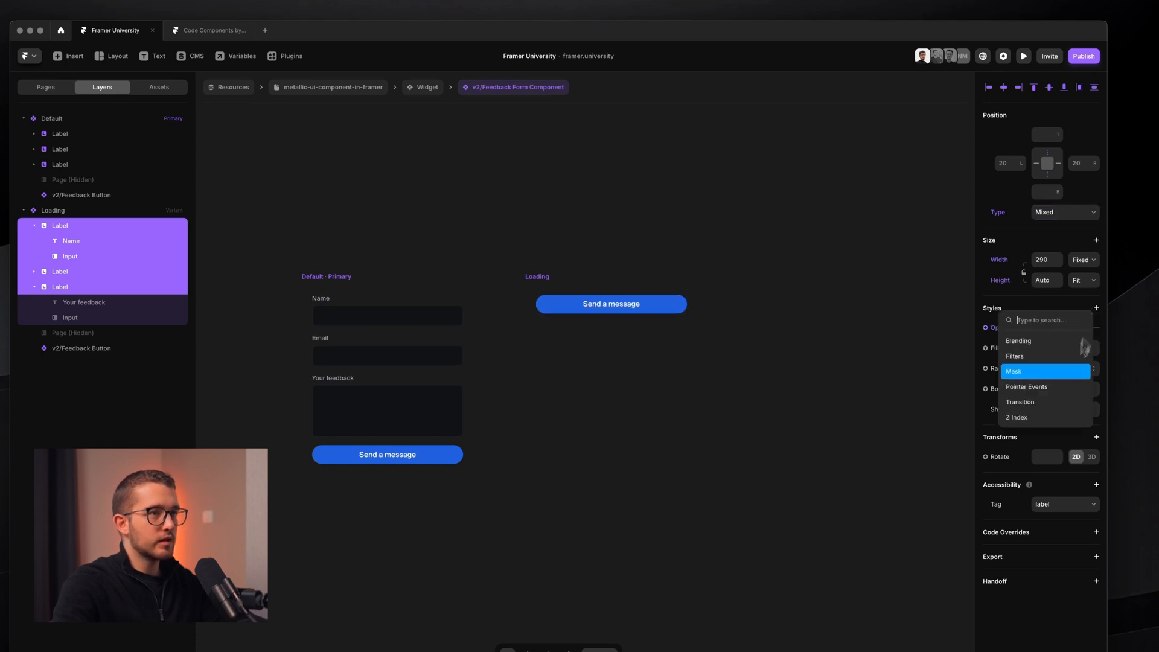
{"action": "left_click", "coordinate": [1055, 387]}
{"action": "left_click", "coordinate": [1095, 307]}
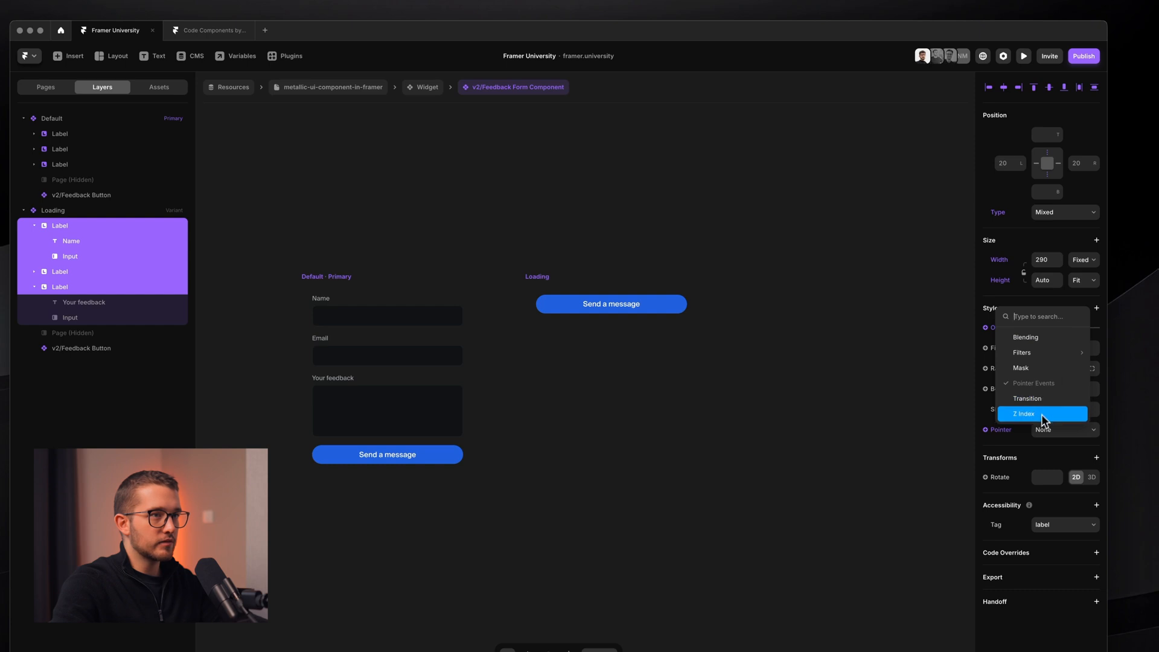
{"action": "key", "text": "Escape"}
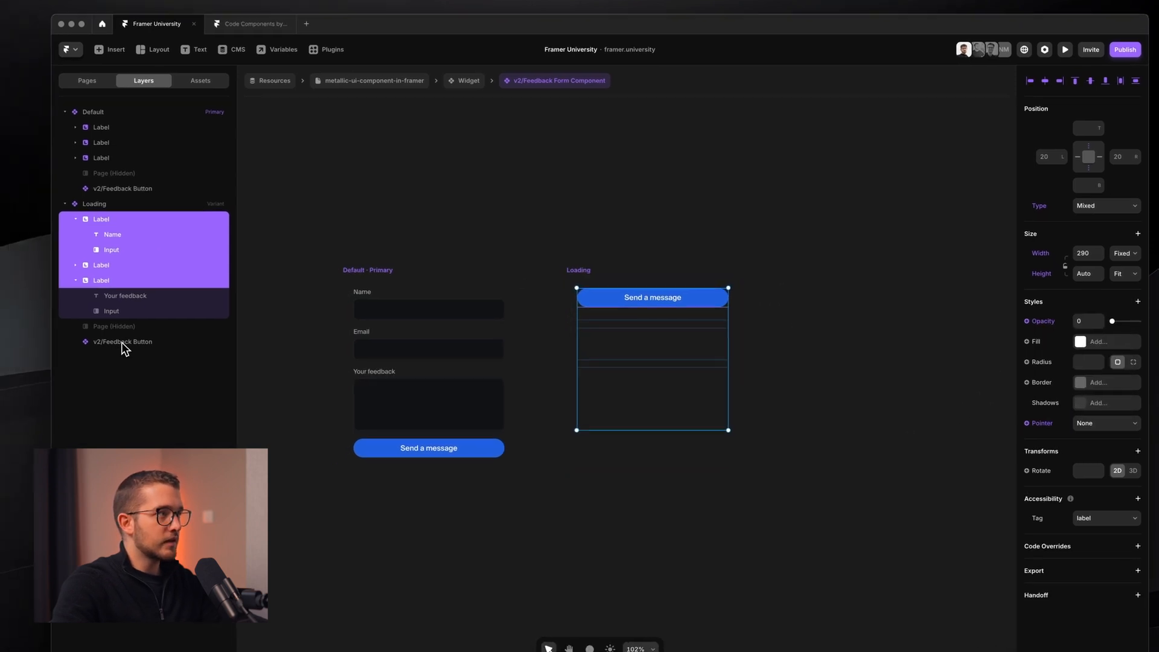
- Make the Loading variant's button fill the height and show its Loading spinner variant
{"action": "left_click", "coordinate": [124, 342]}
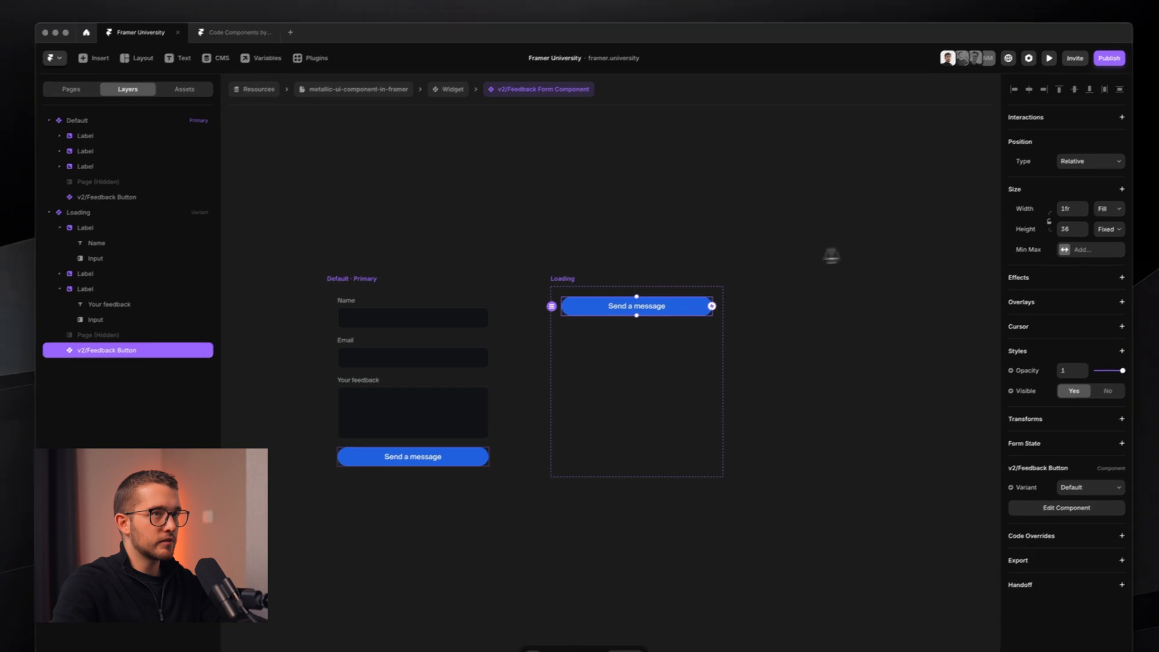
{"action": "left_click", "coordinate": [1086, 232]}
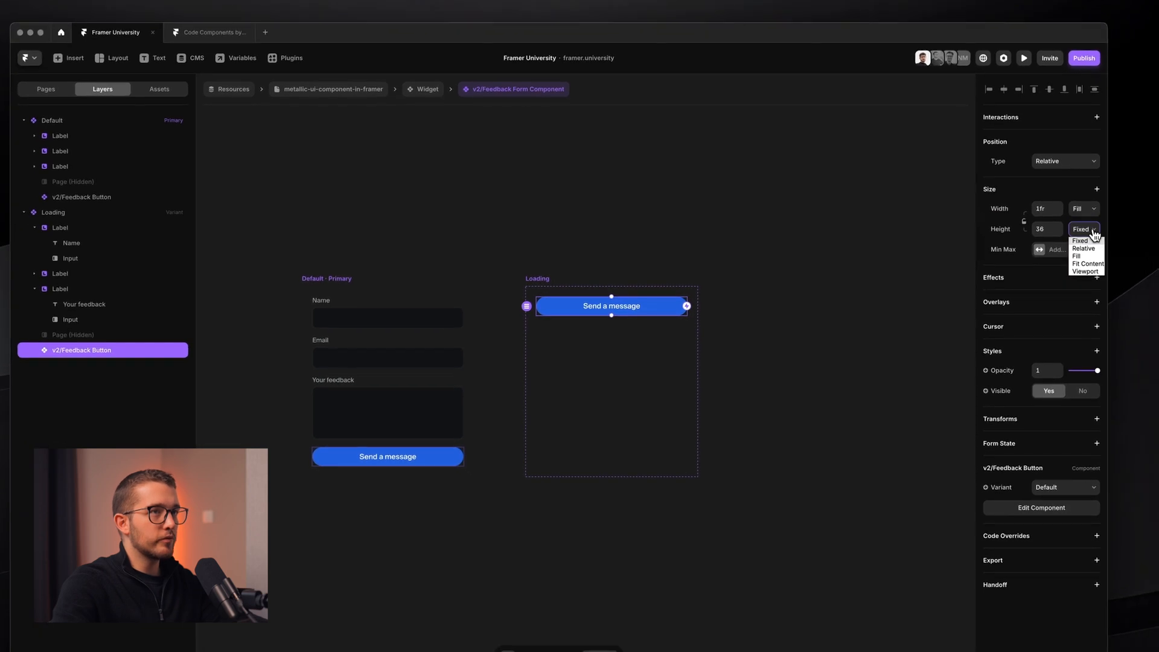
{"action": "left_click", "coordinate": [1093, 267]}
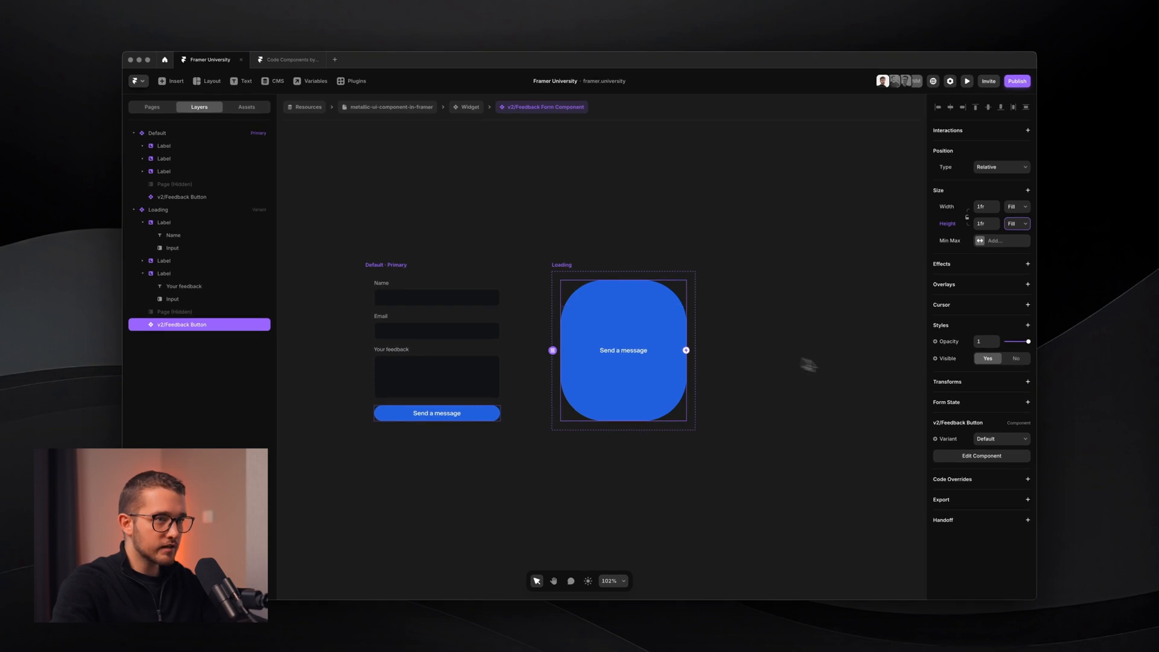
{"action": "left_click", "coordinate": [1017, 439]}
{"action": "left_click", "coordinate": [990, 460]}
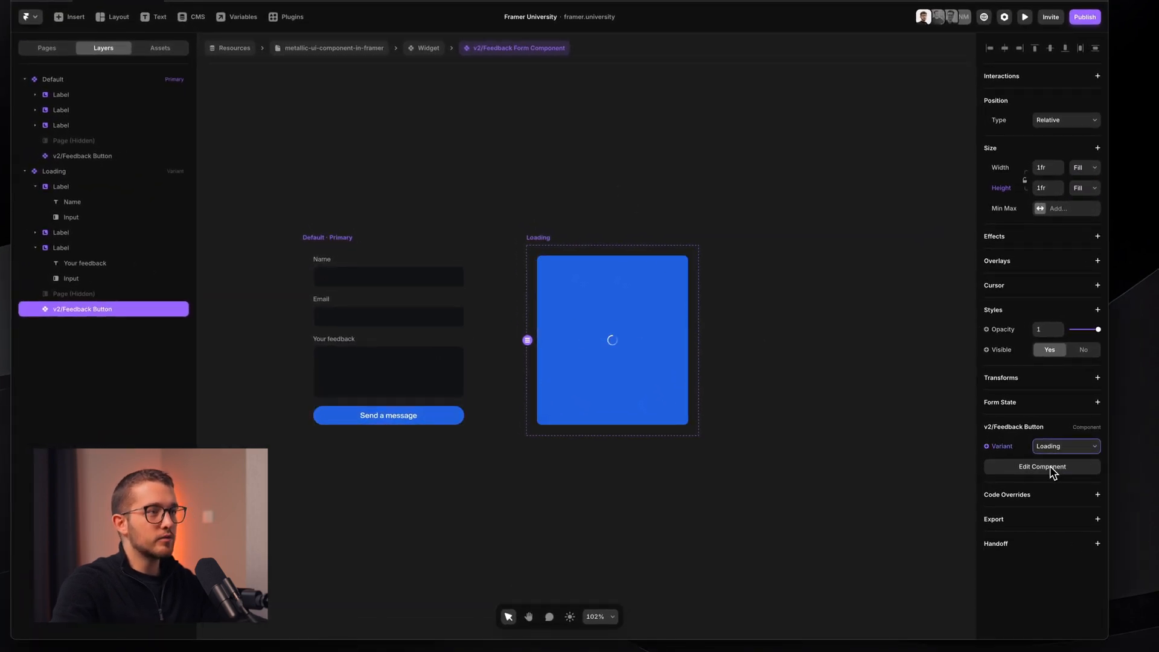
{"action": "left_click", "coordinate": [729, 367]}
{"action": "left_click", "coordinate": [592, 248]}
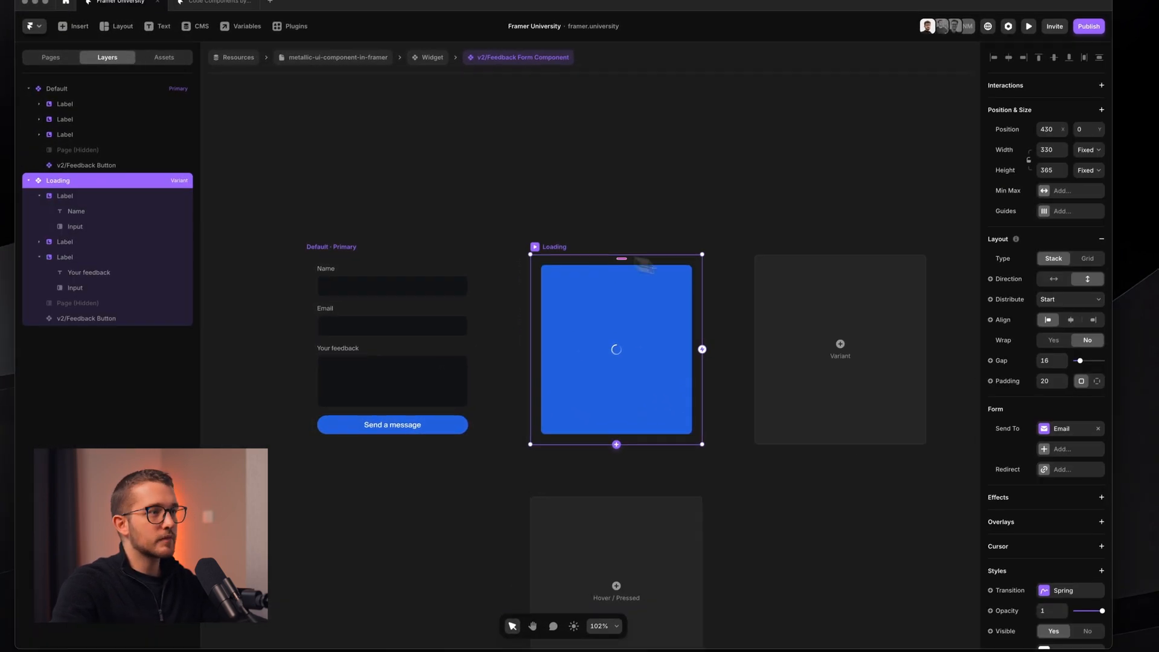
- Add a Success variant whose button uses its Success state showing 'Thanks for your feedback!'
{"action": "left_click", "coordinate": [840, 343]}
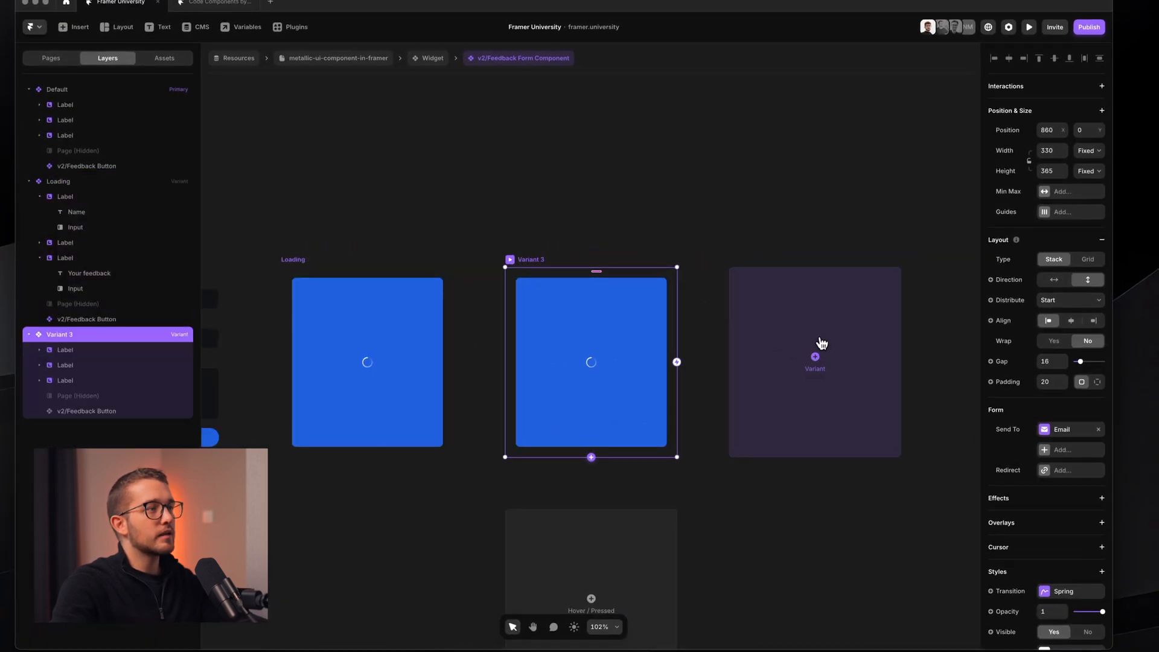
{"action": "type", "text": "Succ"}
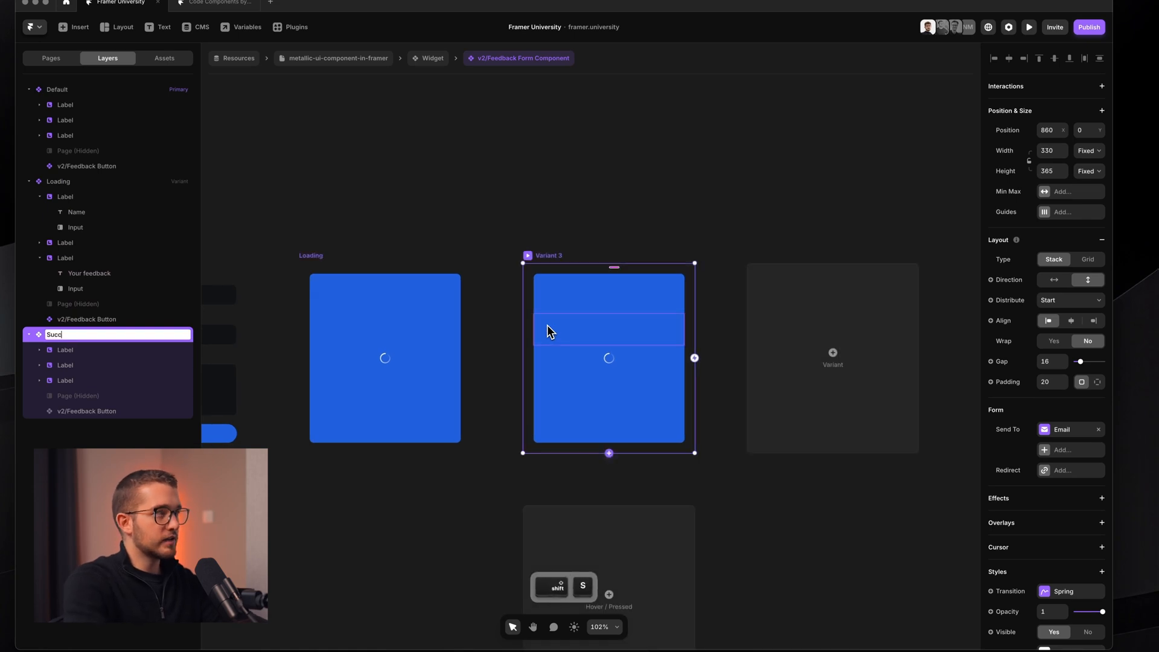
{"action": "type", "text": "ess"}
{"action": "key", "text": "Return"}
{"action": "left_click", "coordinate": [569, 355], "text": "super"}
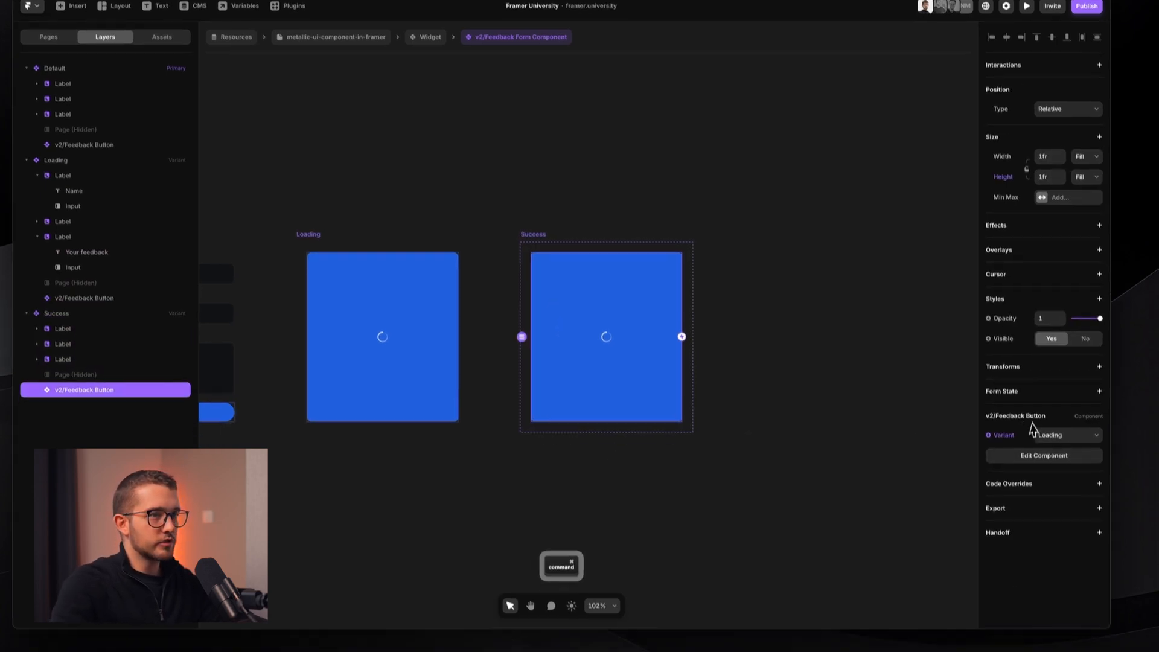
{"action": "left_click", "coordinate": [1033, 433]}
{"action": "left_click", "coordinate": [1060, 460]}
{"action": "left_click", "coordinate": [826, 474]}
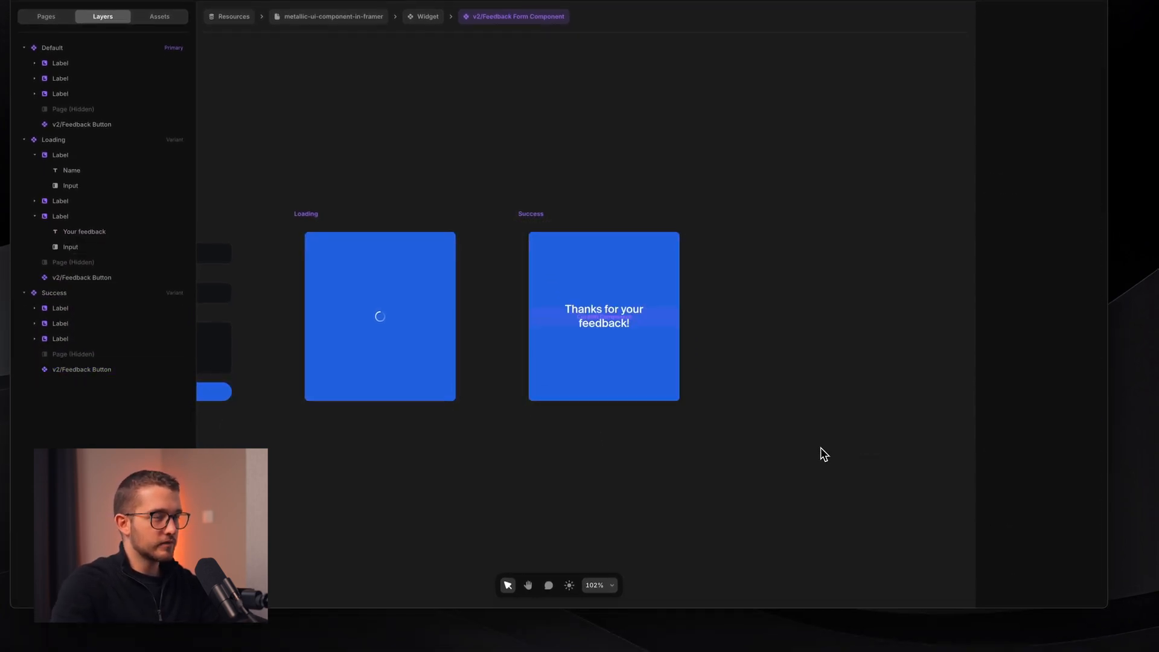
{"action": "key", "text": "shift+1"}
{"action": "left_click", "coordinate": [397, 263]}
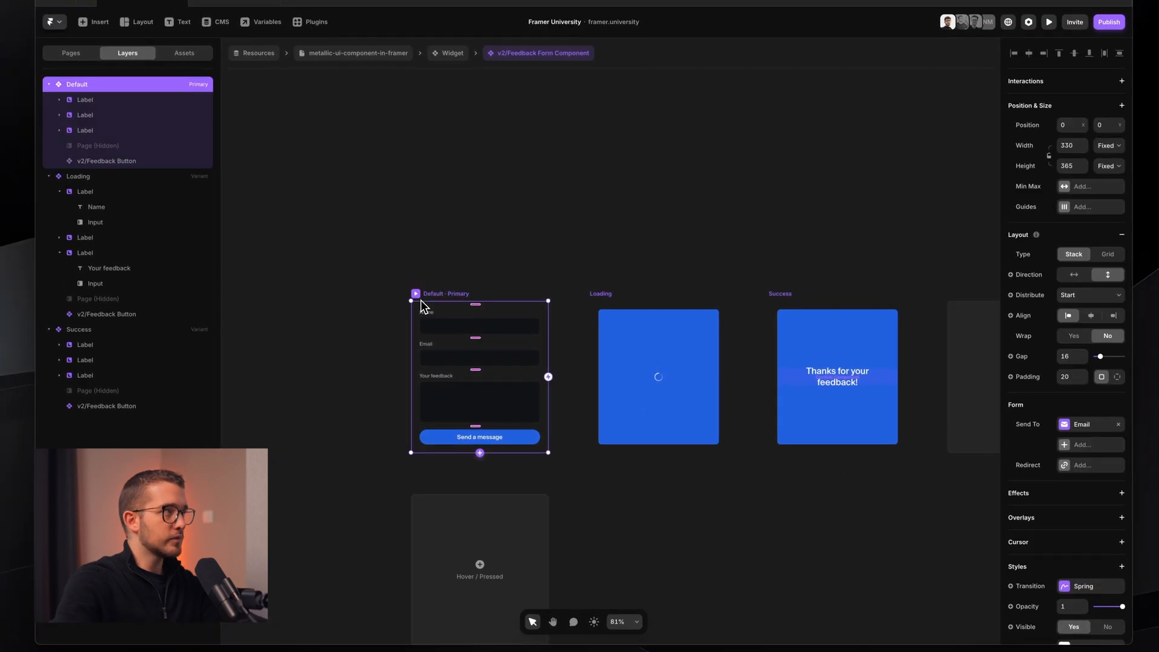
{"action": "scroll", "coordinate": [497, 187], "scroll_direction": "up", "scroll_amount": 3}
{"action": "scroll", "coordinate": [497, 187], "scroll_direction": "down", "scroll_amount": 1}
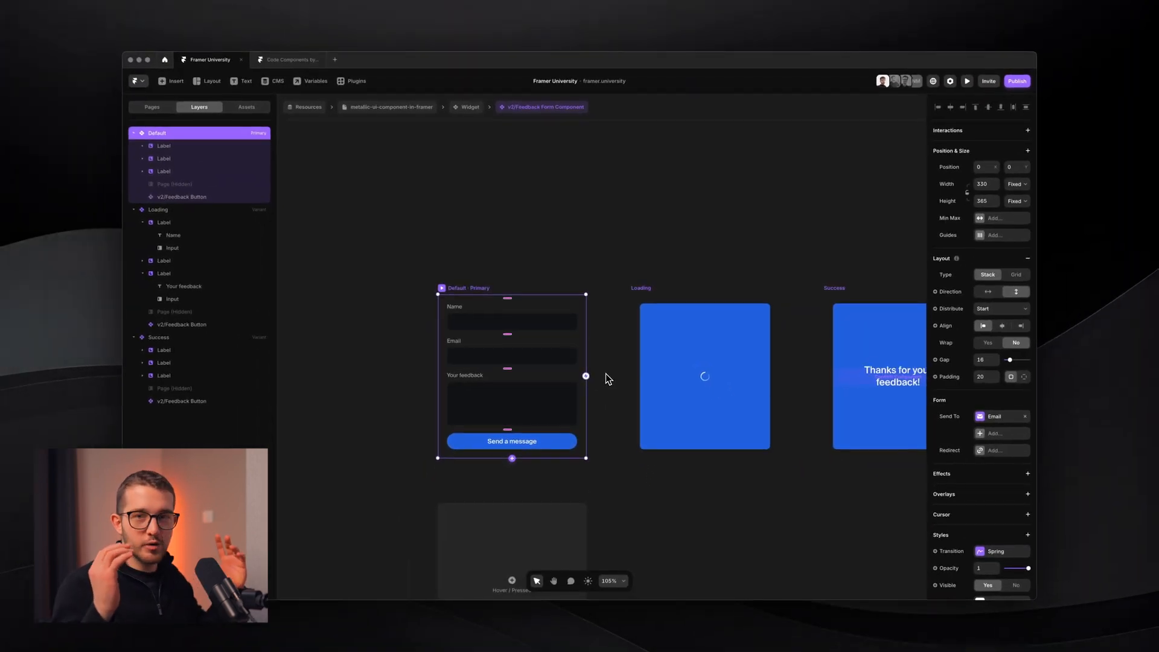
- Drag an interaction from the Default variant onto the Loading variant
{"action": "left_click_drag", "start_coordinate": [585, 375], "coordinate": [665, 382]}
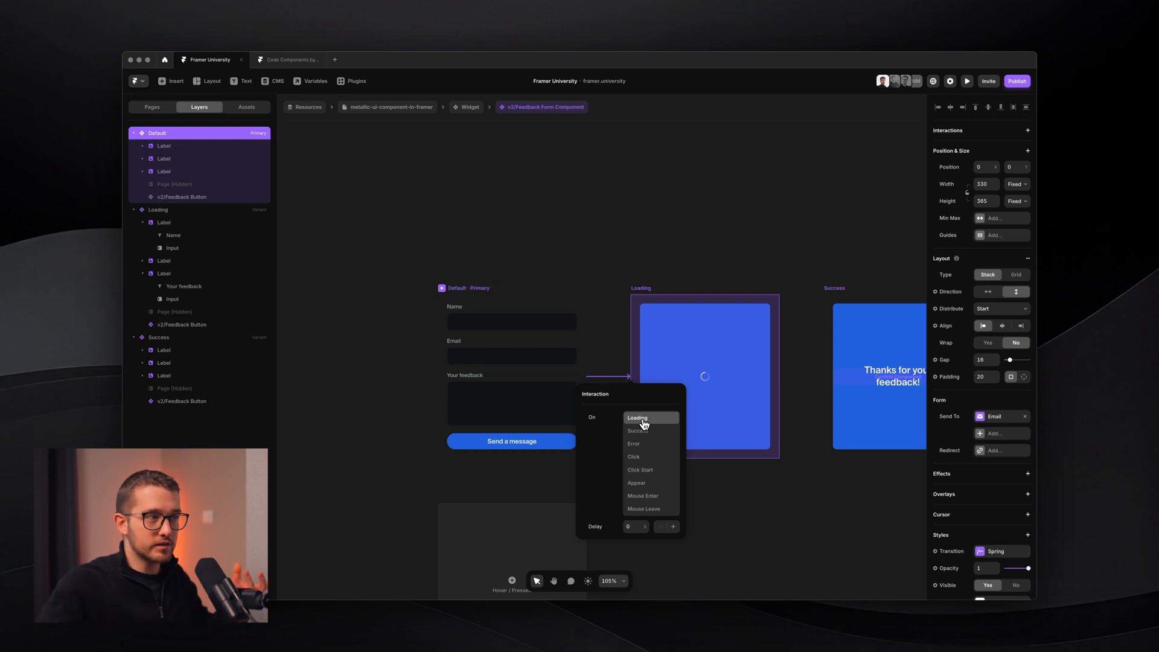
- Trigger Default→Loading on Loading, and link Loading to Success on the Success trigger
{"action": "left_click", "coordinate": [640, 419]}
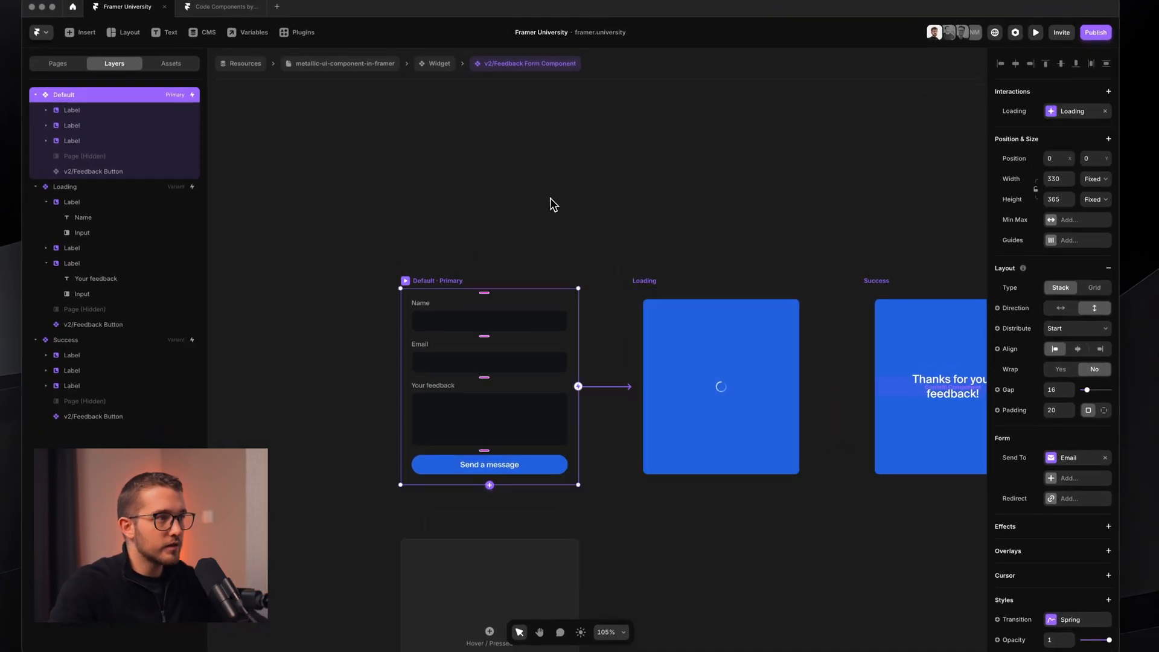
{"action": "scroll", "coordinate": [610, 295], "scroll_direction": "right", "scroll_amount": 3}
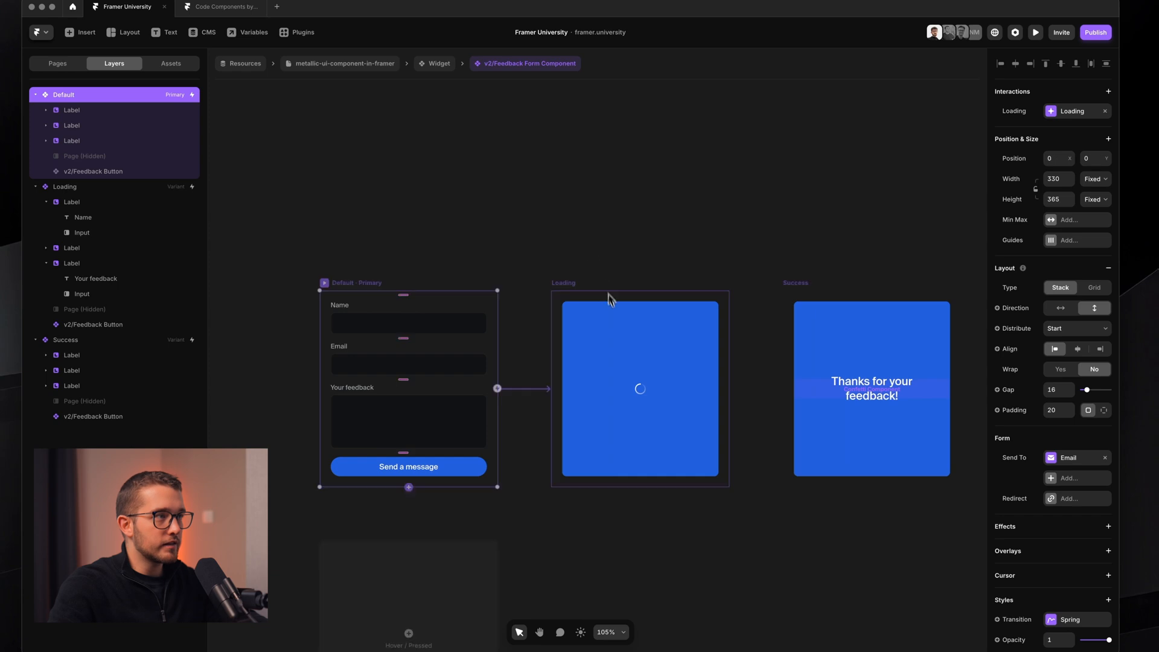
{"action": "left_click", "coordinate": [610, 290]}
{"action": "left_click_drag", "start_coordinate": [703, 278], "coordinate": [829, 336]}
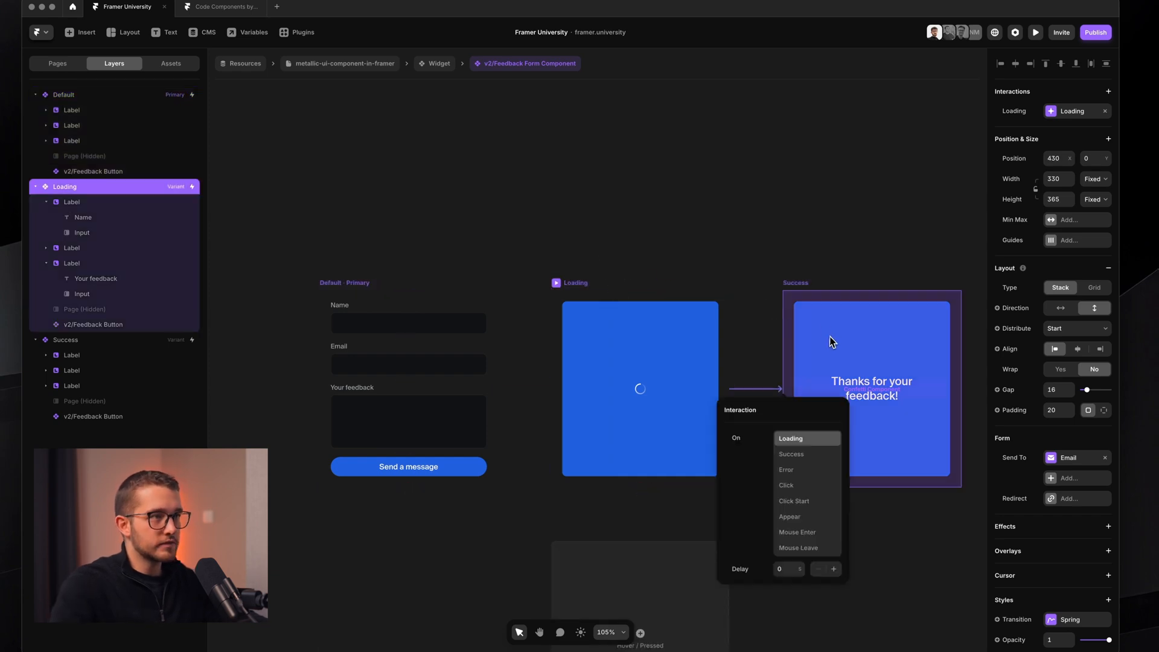
{"action": "left_click", "coordinate": [783, 458]}
{"action": "scroll", "coordinate": [777, 213], "scroll_direction": "right", "scroll_amount": 3}
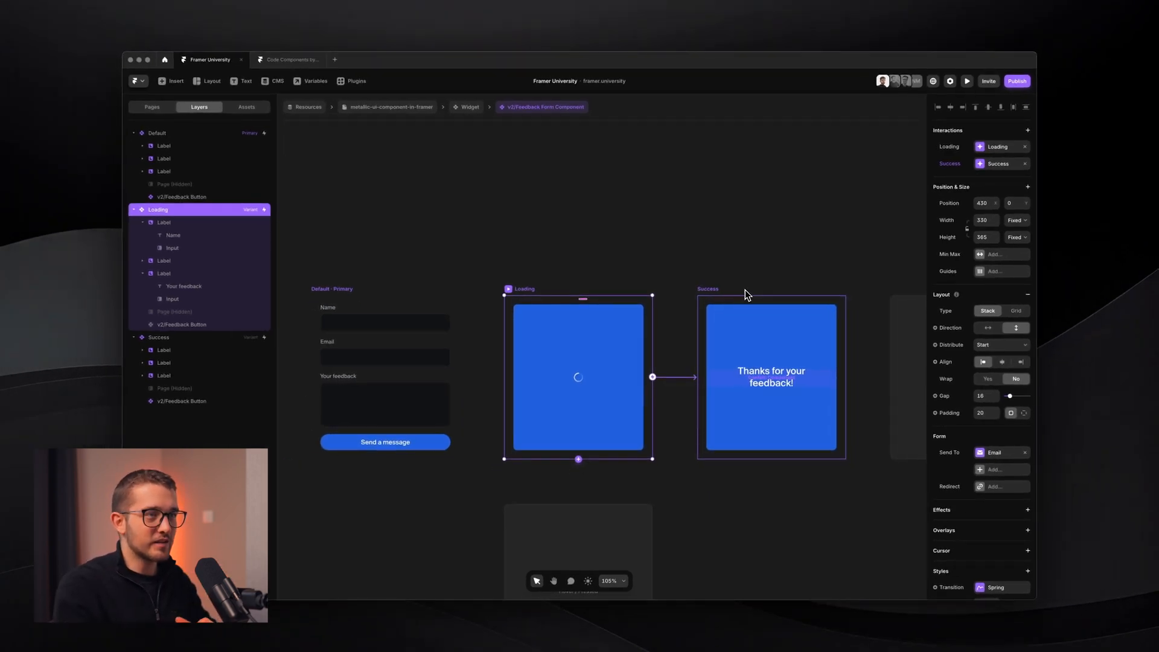
- Try a 0.2 s delay on the Loading variant's interaction, then undo it back to 0
{"action": "left_click", "coordinate": [745, 295]}
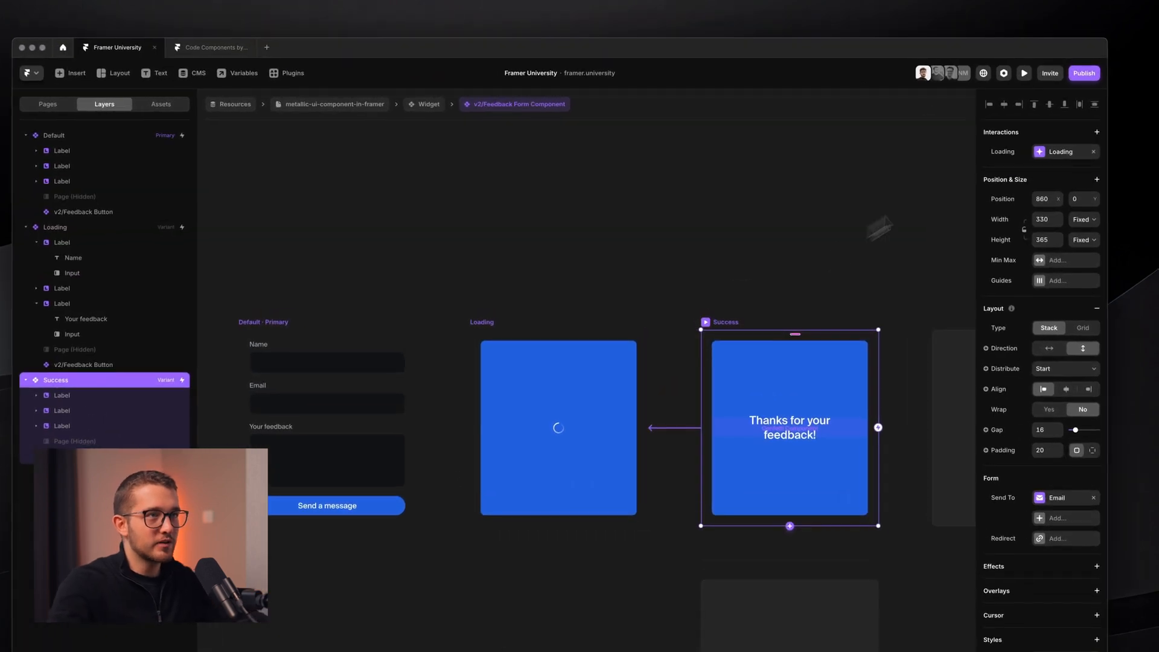
{"action": "left_click", "coordinate": [1050, 152]}
{"action": "left_click", "coordinate": [1050, 158]}
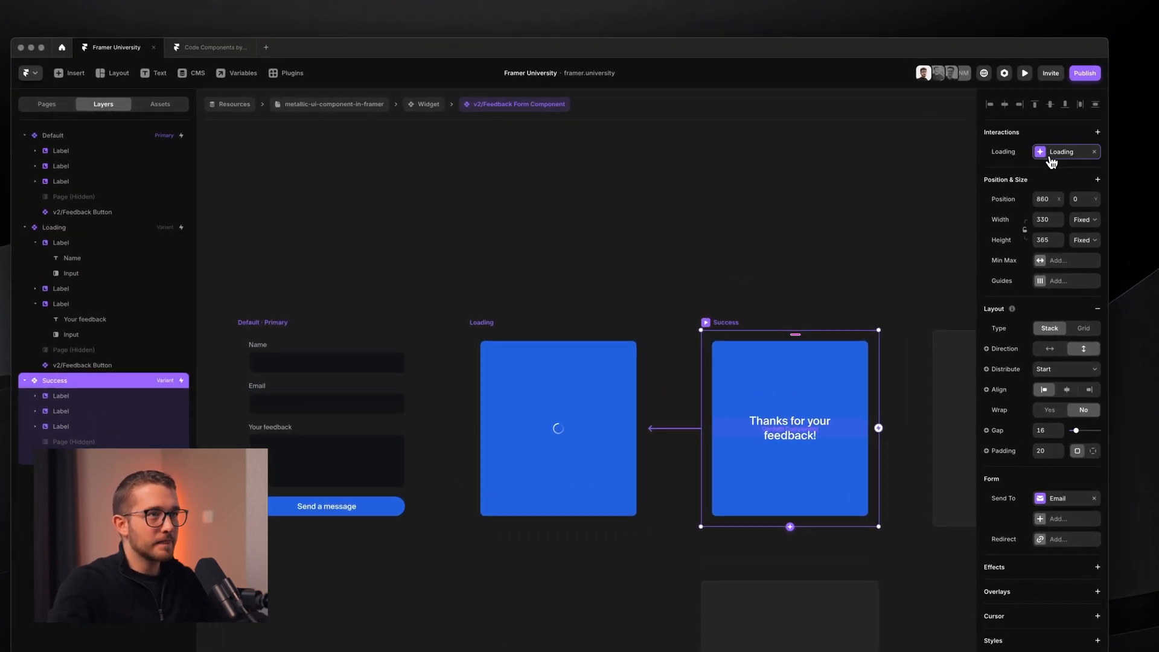
{"action": "left_click", "coordinate": [546, 321]}
{"action": "left_click", "coordinate": [523, 330]}
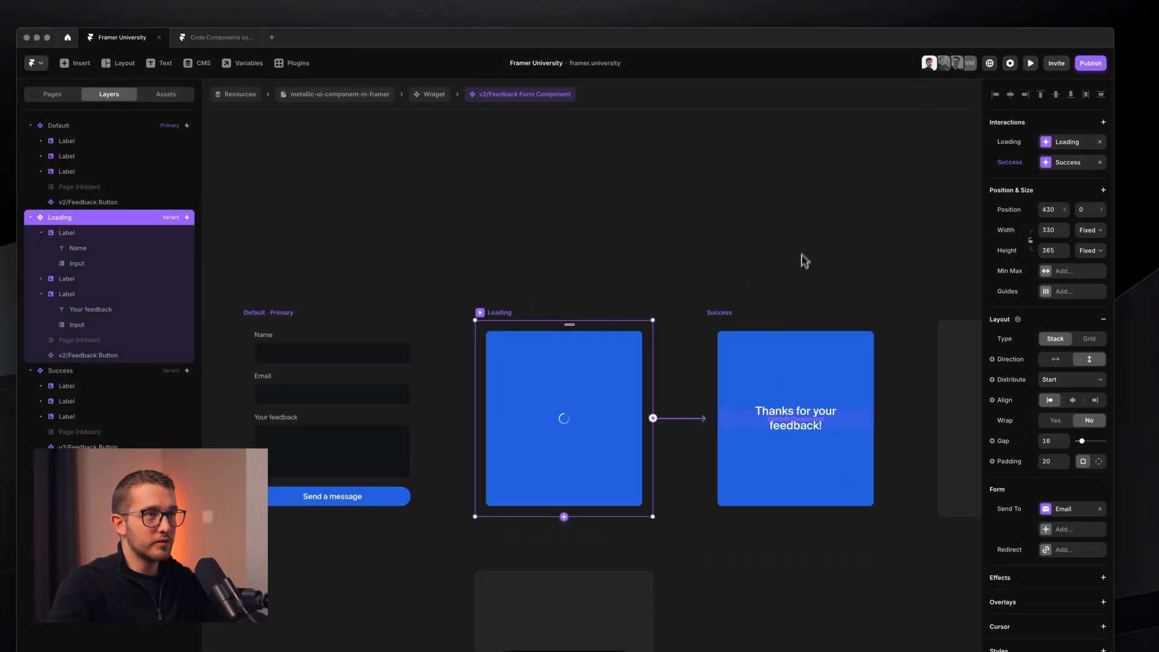
{"action": "left_click", "coordinate": [1060, 145]}
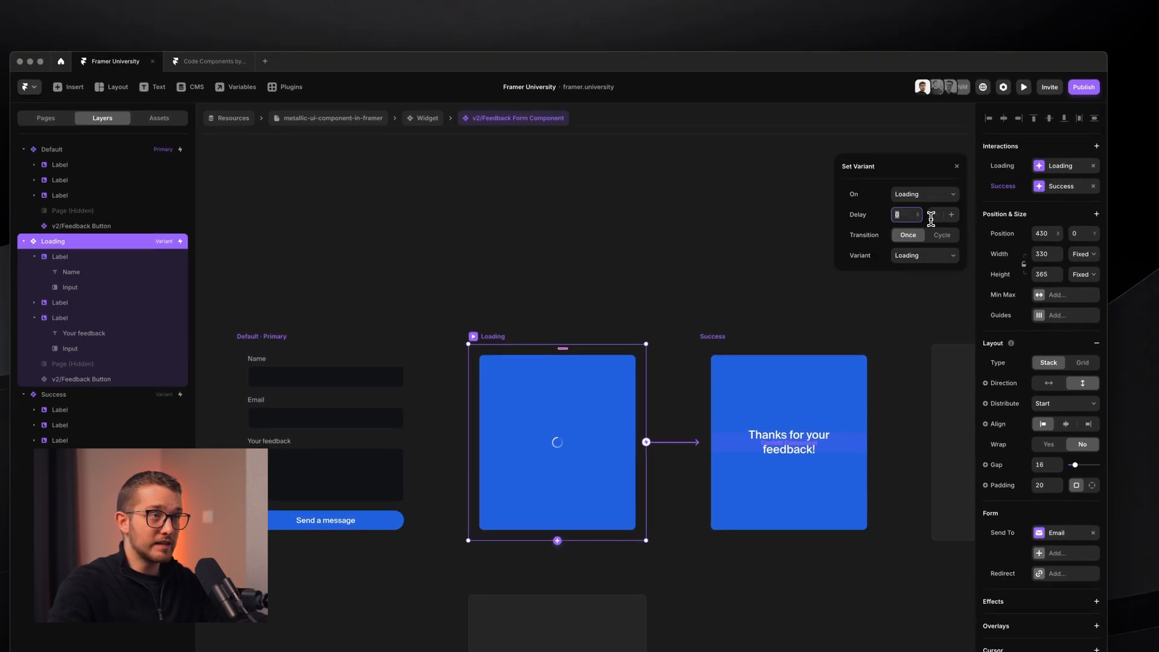
{"action": "type", "text": ".2"}
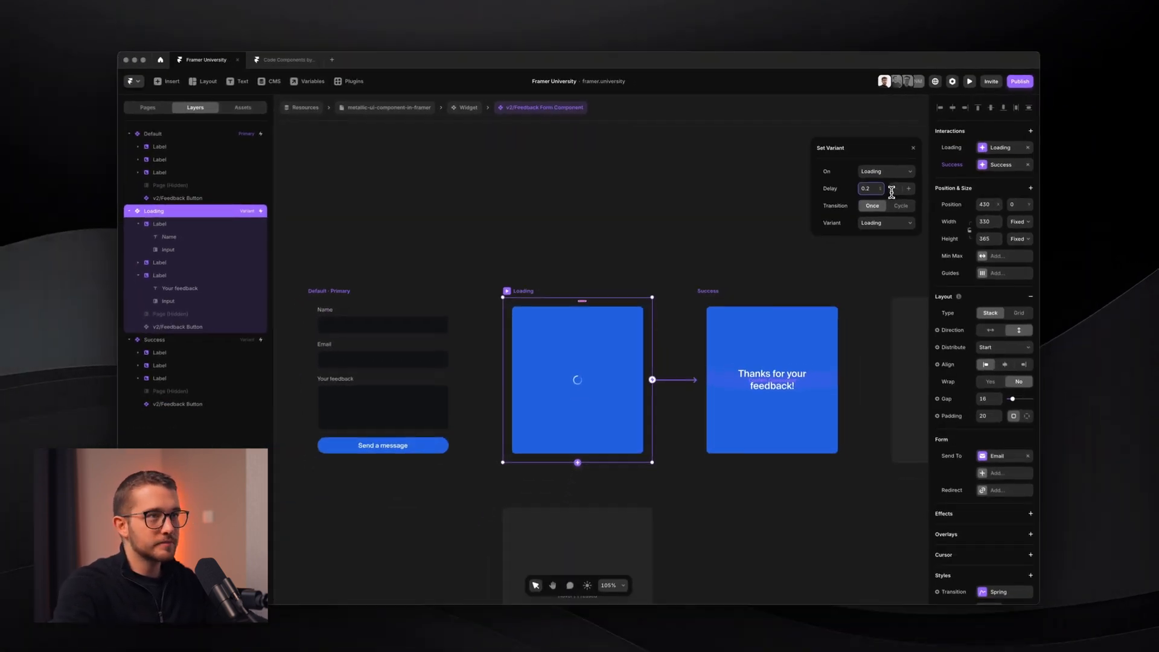
{"action": "key", "text": "Return"}
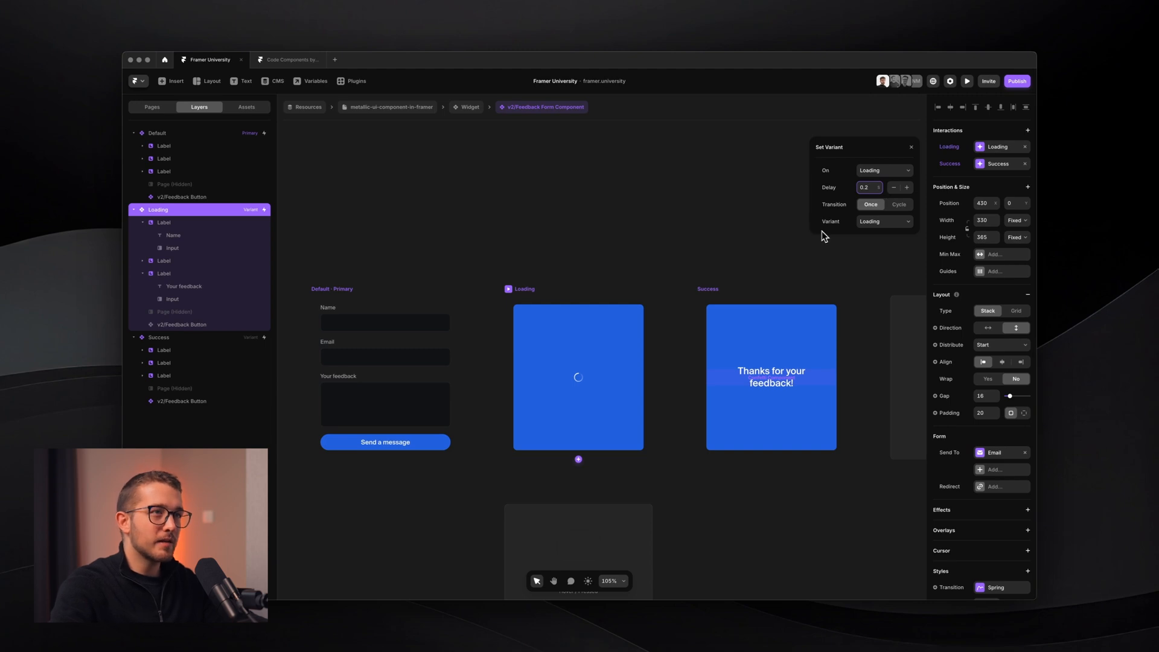
{"action": "key", "text": "super+z"}
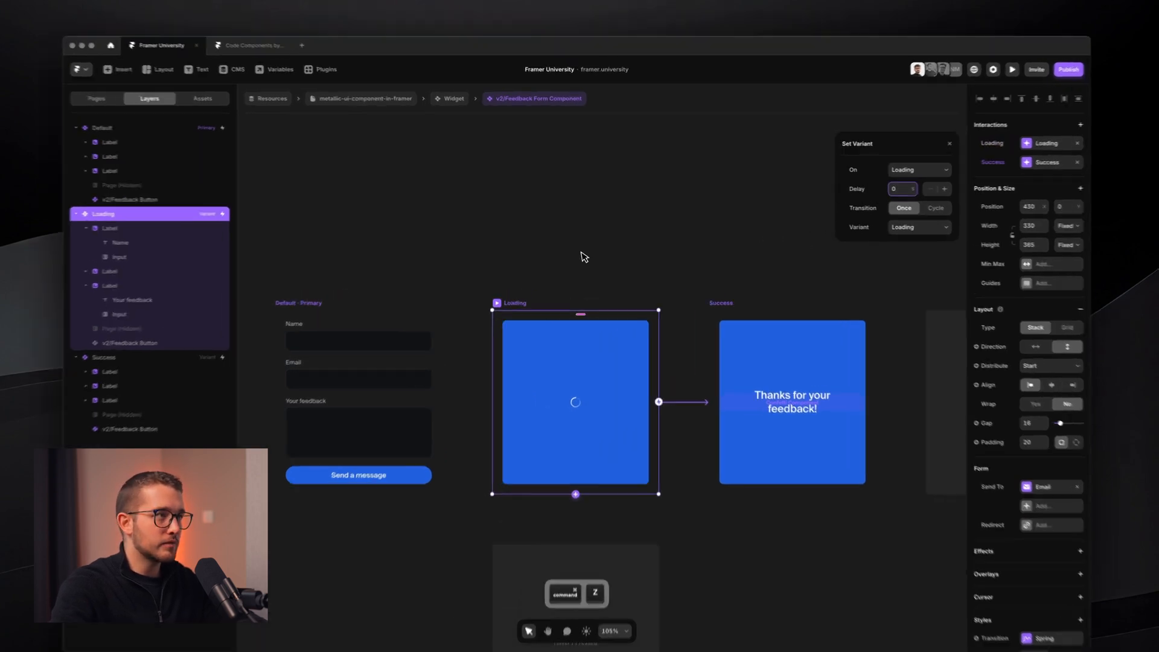
{"action": "left_click", "coordinate": [574, 249]}
- Remove the leftover Loading interactions and give the Success interaction a 0.2 s delay
{"action": "left_click", "coordinate": [364, 289]}
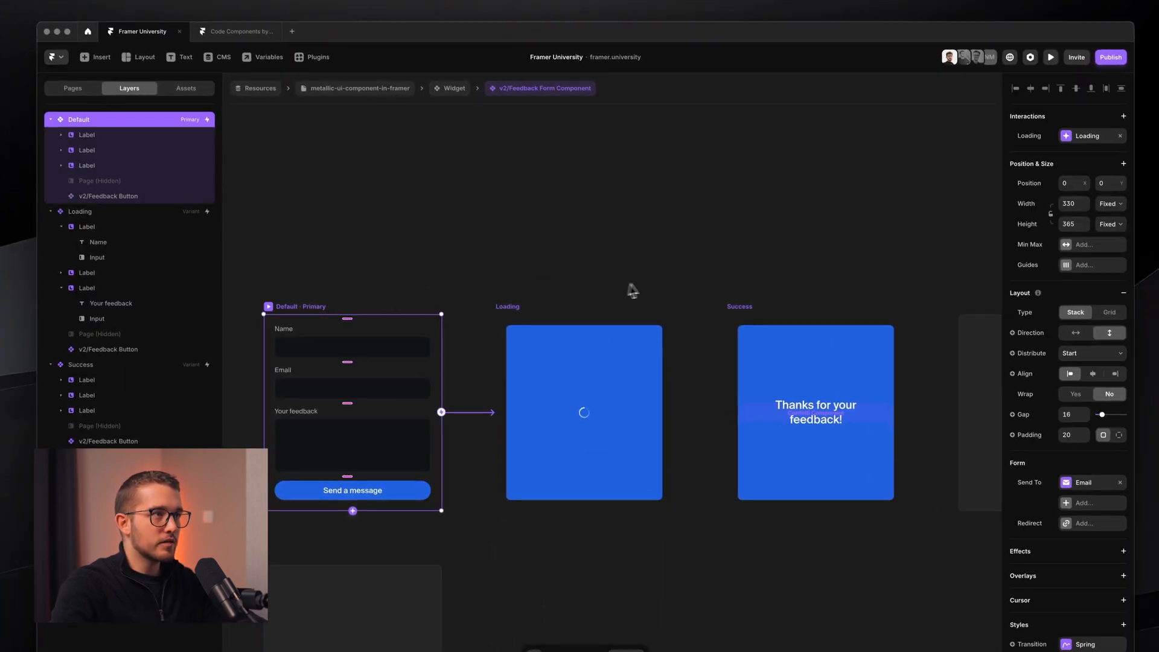
{"action": "left_click", "coordinate": [537, 307]}
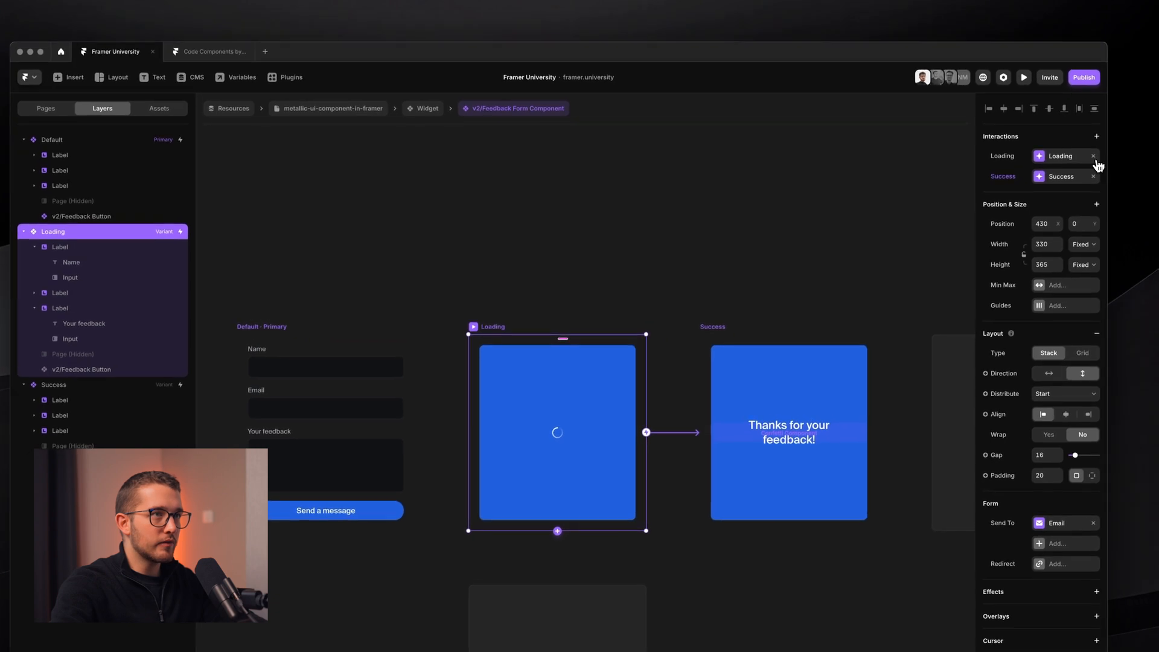
{"action": "left_click", "coordinate": [1093, 157]}
{"action": "left_click", "coordinate": [1053, 177]}
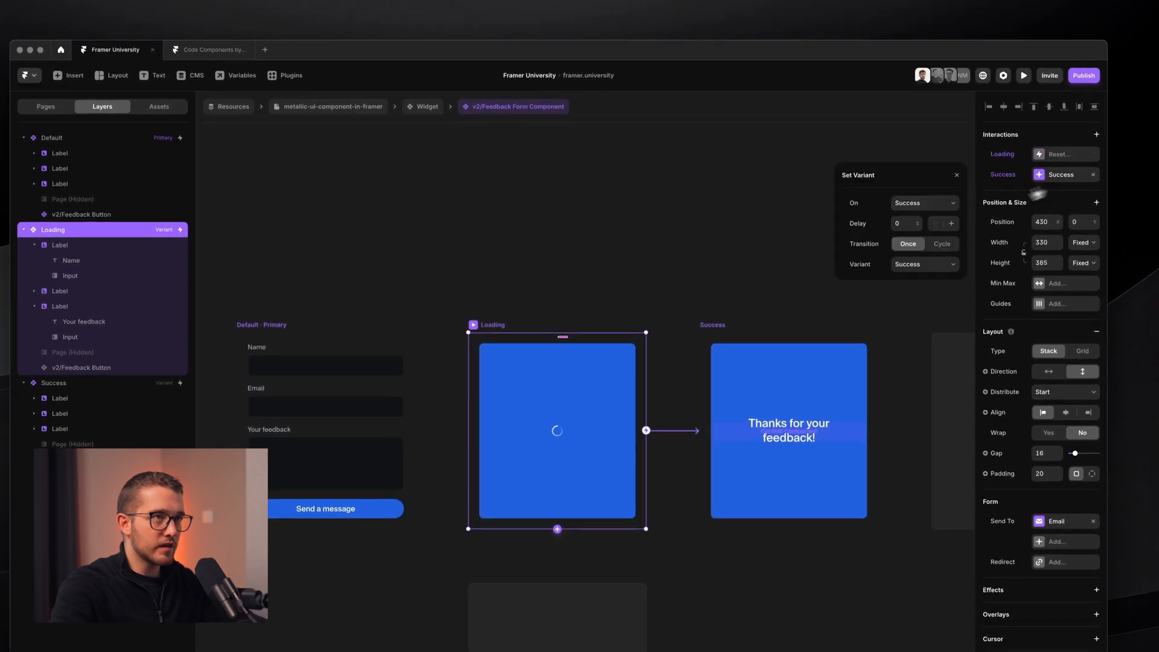
{"action": "type", "text": ".2"}
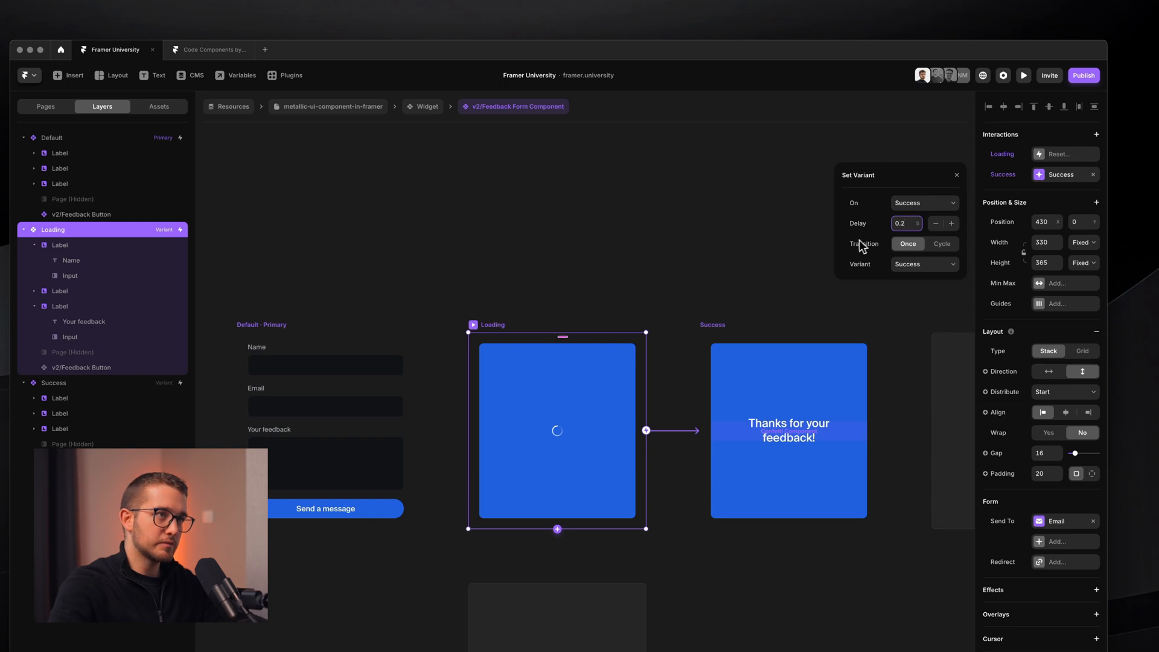
{"action": "left_click", "coordinate": [883, 238]}
{"action": "left_click", "coordinate": [713, 337]}
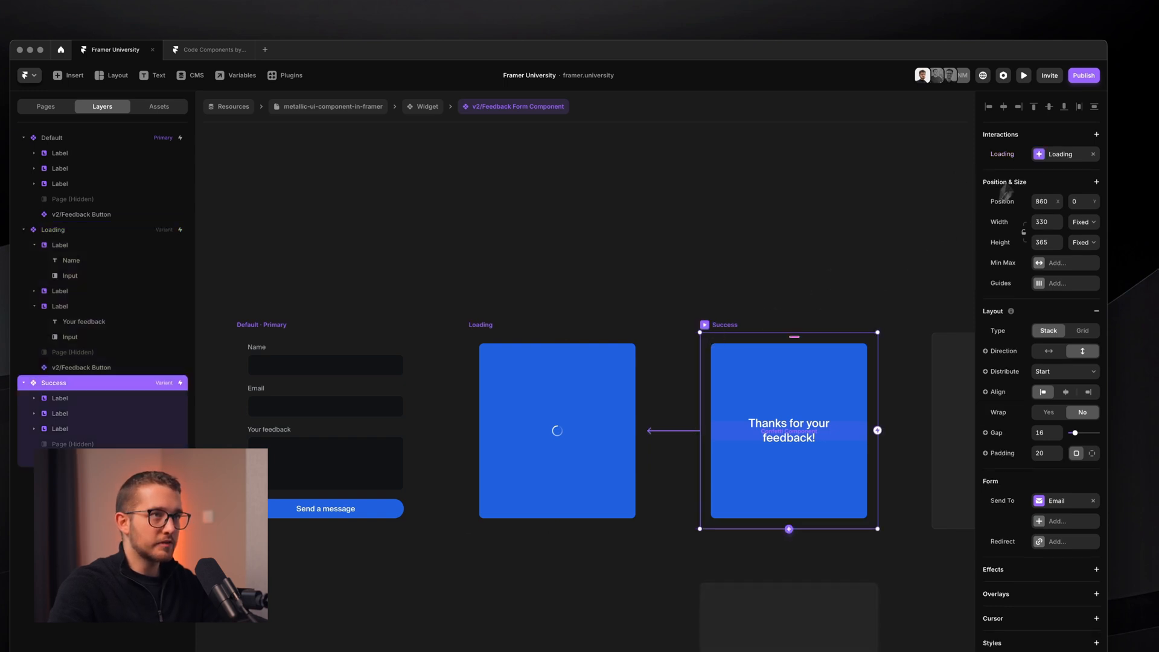
{"action": "left_click", "coordinate": [1092, 155]}
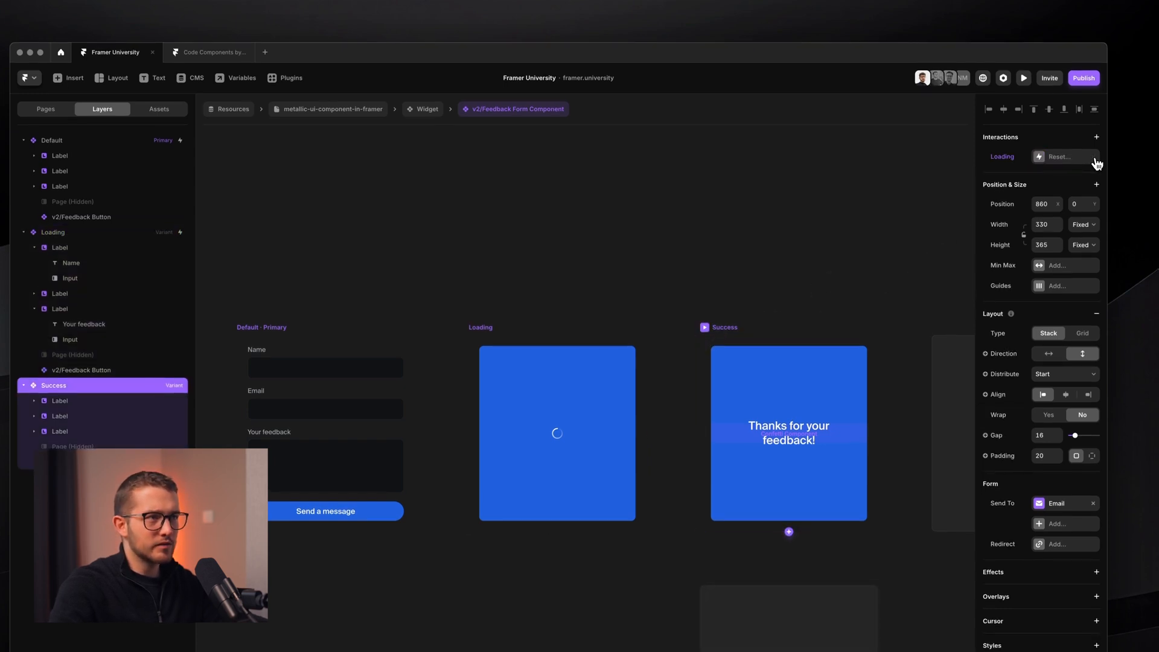
{"action": "left_click", "coordinate": [760, 318]}
{"action": "scroll", "coordinate": [745, 307], "scroll_direction": "down", "scroll_amount": 3}
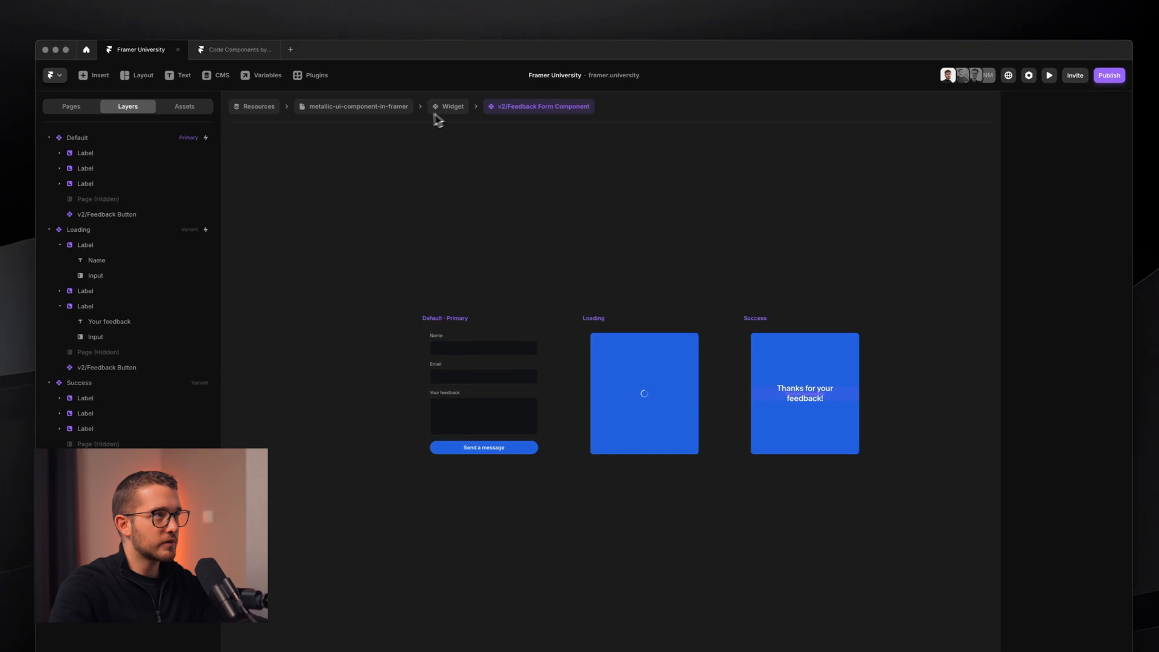
- Preview the live site from the Widget component and open the feedback form
{"action": "left_click", "coordinate": [435, 112]}
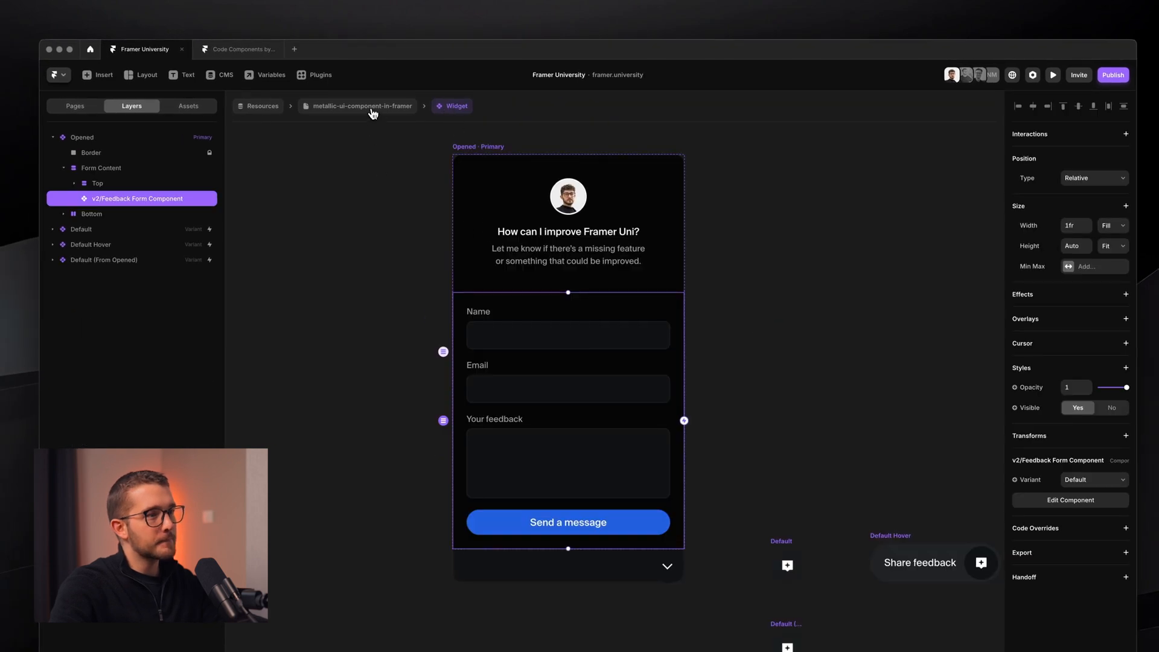
{"action": "key", "text": "super+p"}
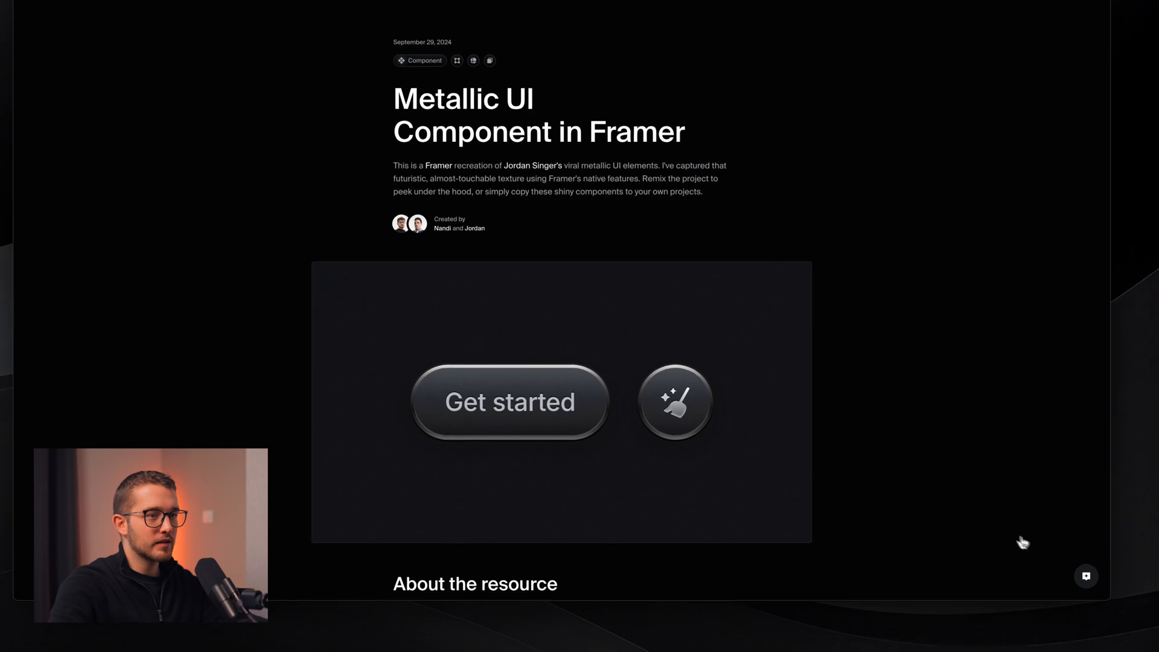
{"action": "left_click", "coordinate": [1081, 577]}
{"action": "left_click", "coordinate": [1082, 578]}
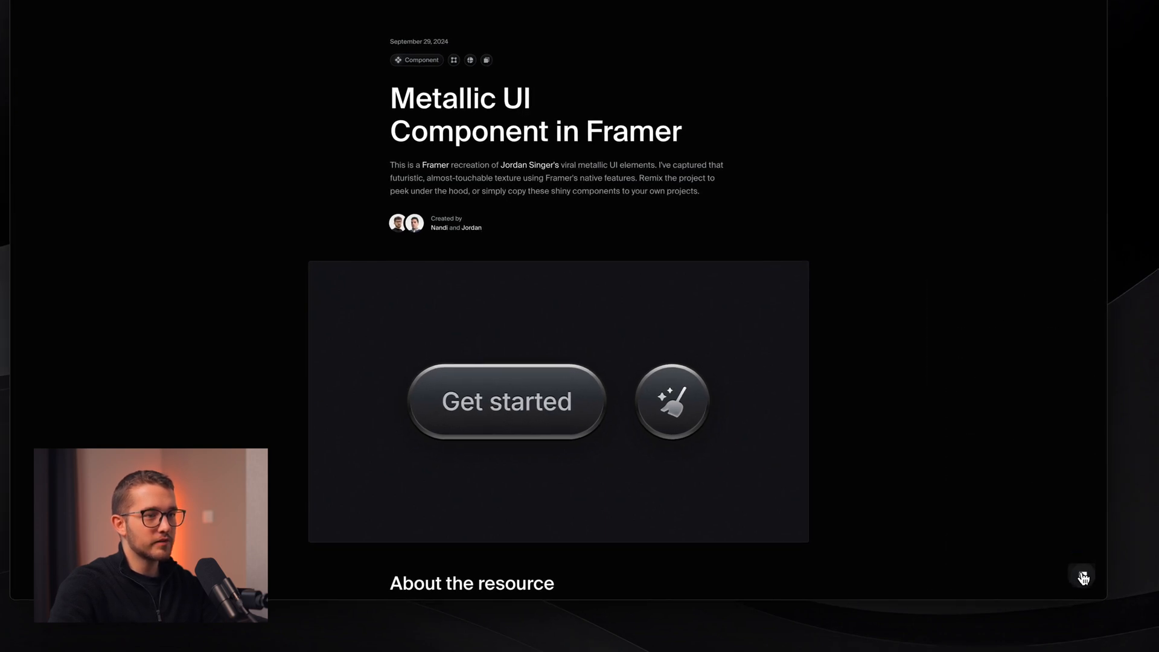
{"action": "left_click", "coordinate": [1083, 578]}
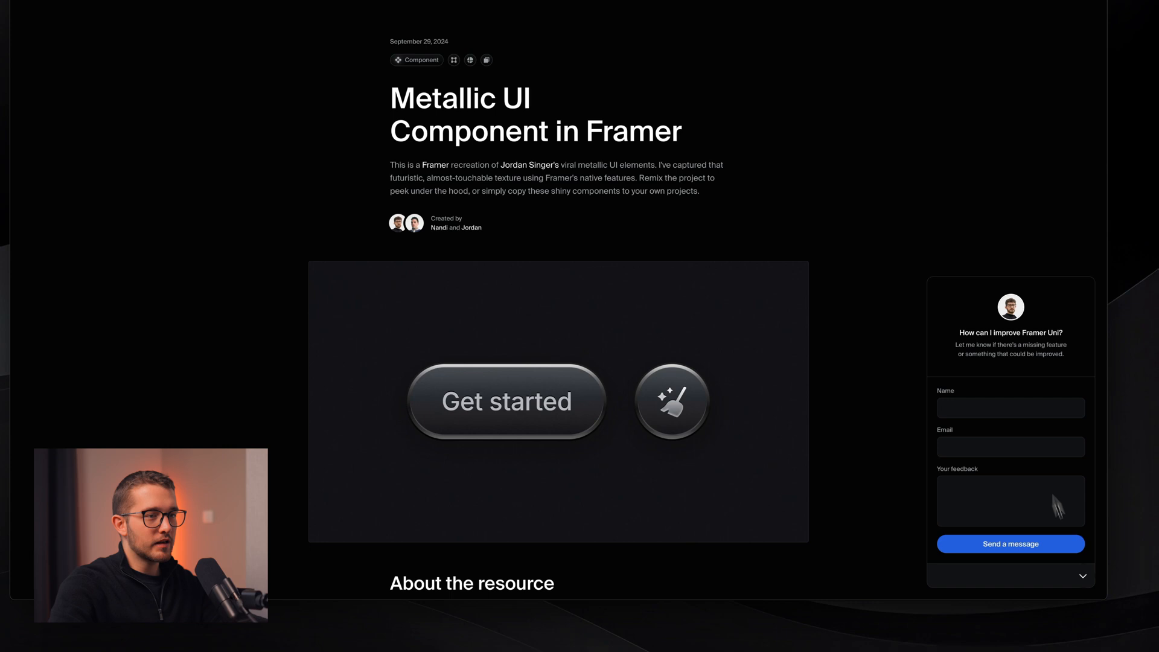
{"action": "left_click", "coordinate": [1086, 581]}
{"action": "left_click", "coordinate": [1086, 582]}
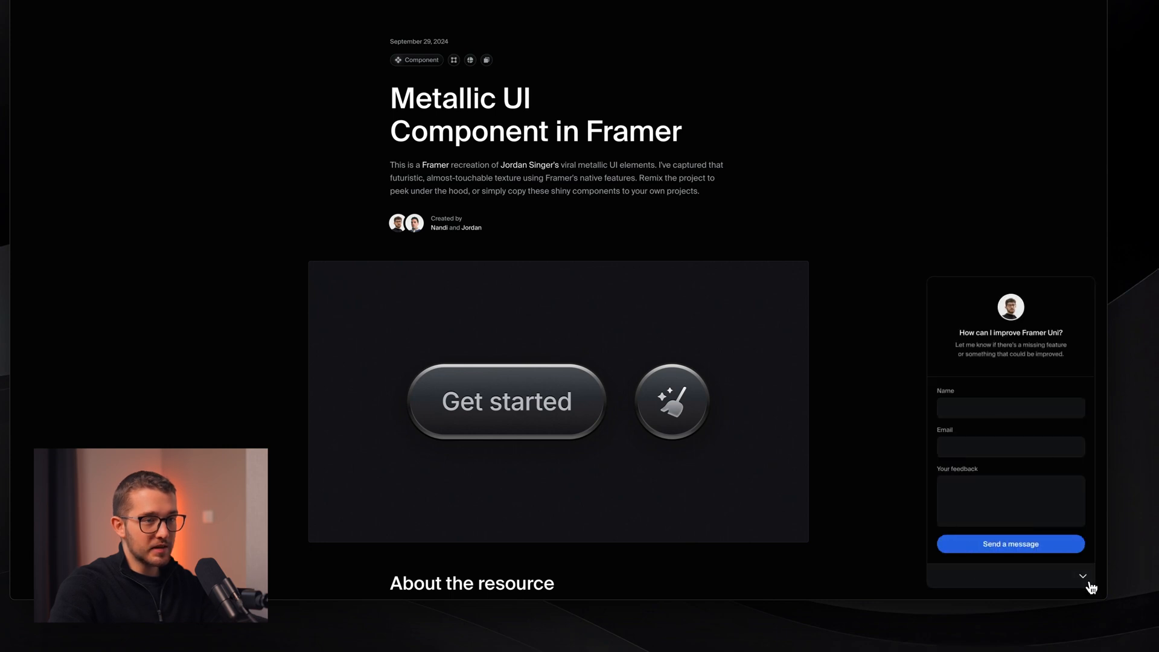
{"action": "left_click", "coordinate": [1088, 582]}
{"action": "left_click", "coordinate": [1089, 584]}
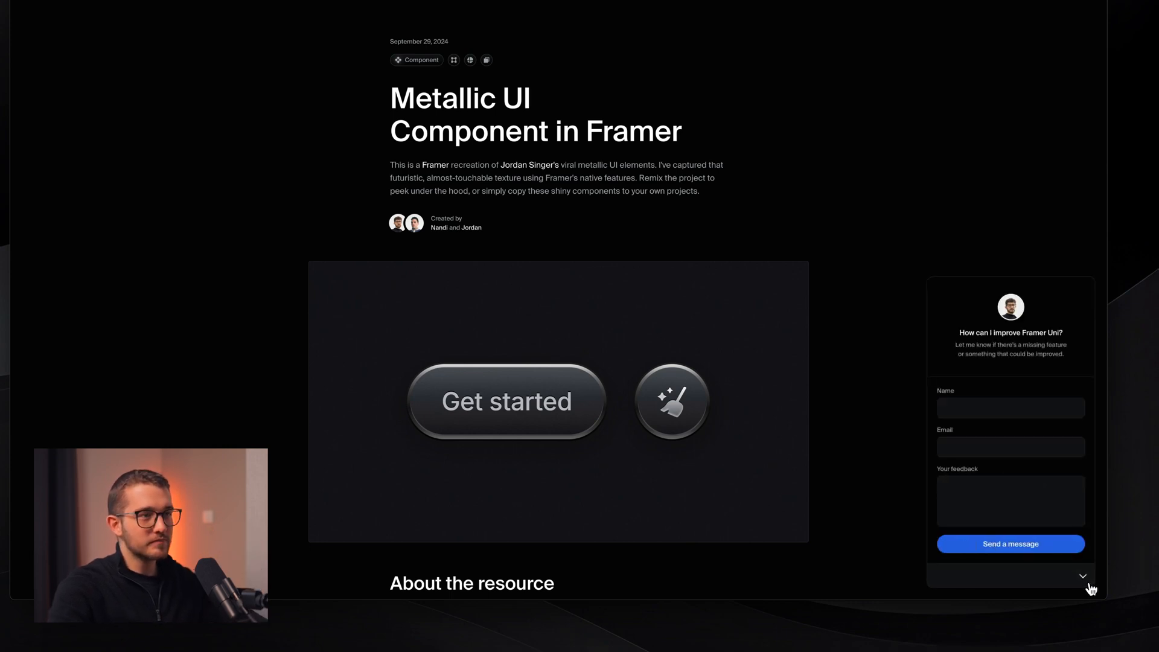
- Enter a name, an email address and 'I think this is cool!', then send the form
{"action": "left_click", "coordinate": [991, 403]}
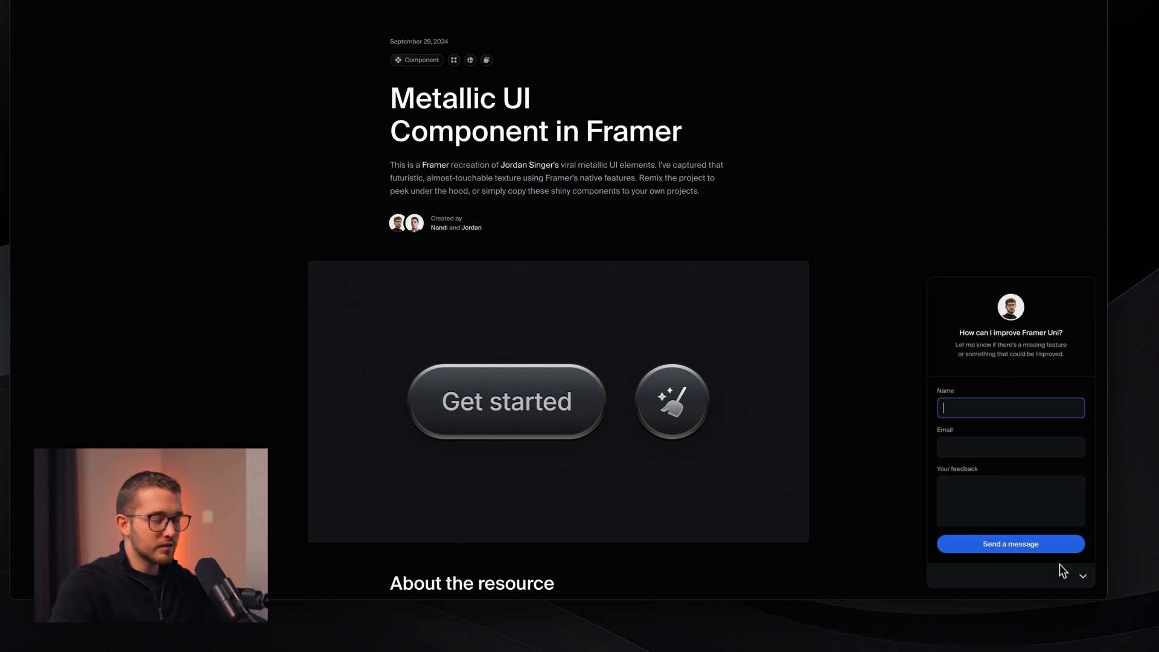
{"action": "type", "text": "Nandi"}
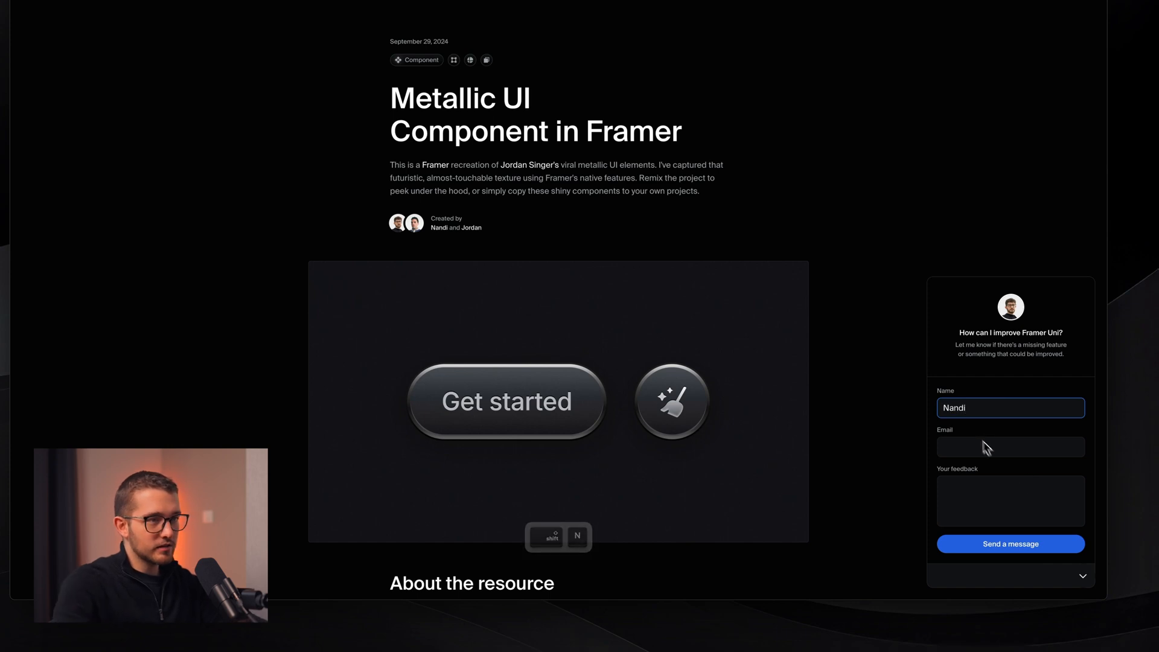
{"action": "left_click", "coordinate": [976, 445]}
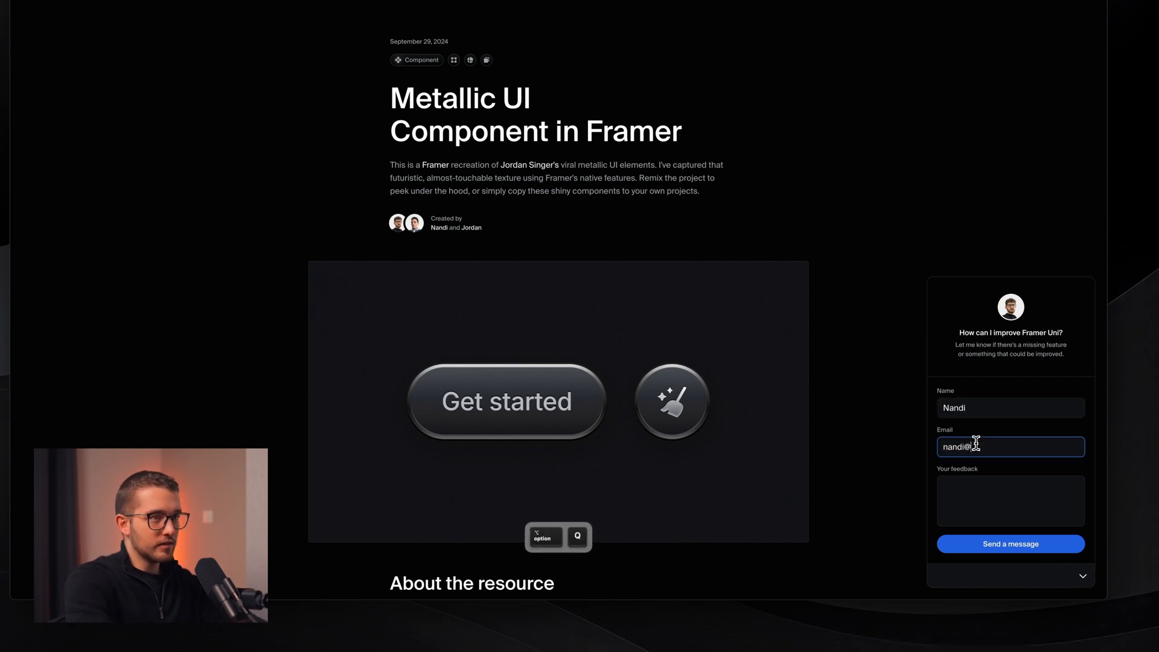
{"action": "key", "text": "Tab"}
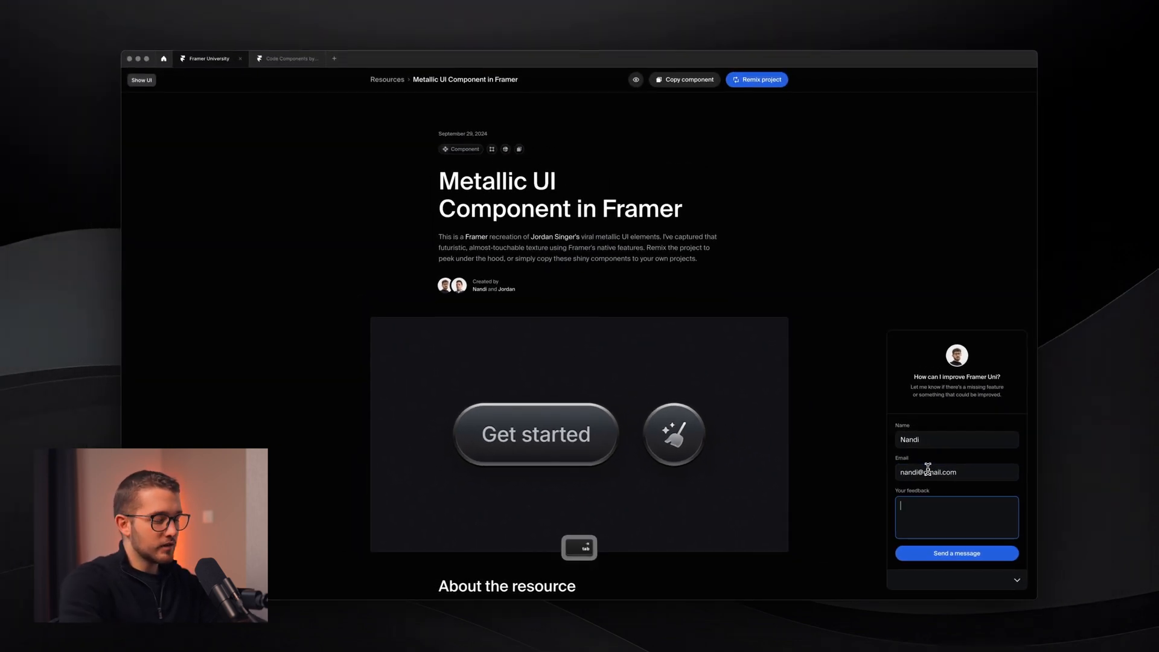
{"action": "type", "text": "I think this is cool"}
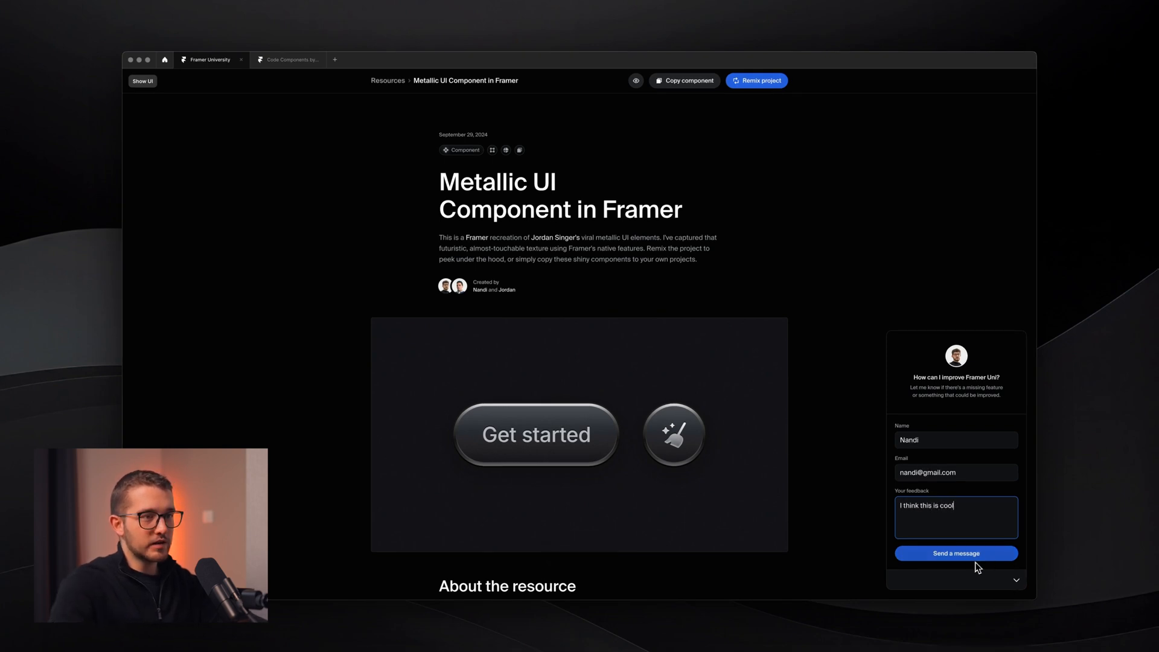
{"action": "type", "text": "!"}
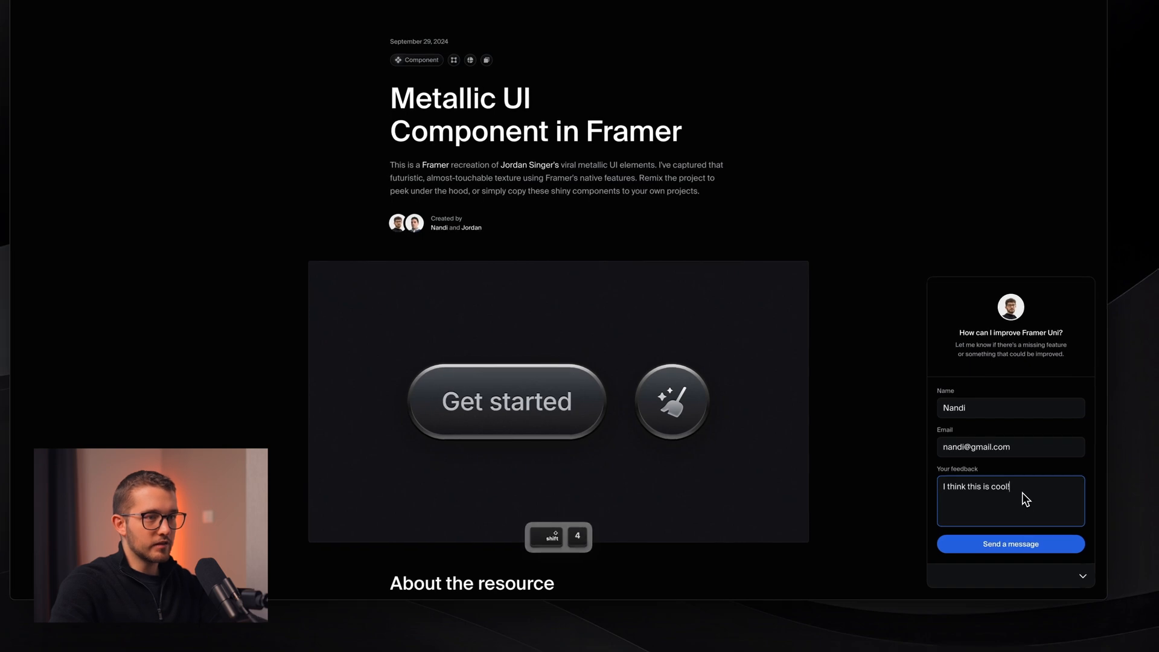
{"action": "left_click", "coordinate": [1021, 546]}
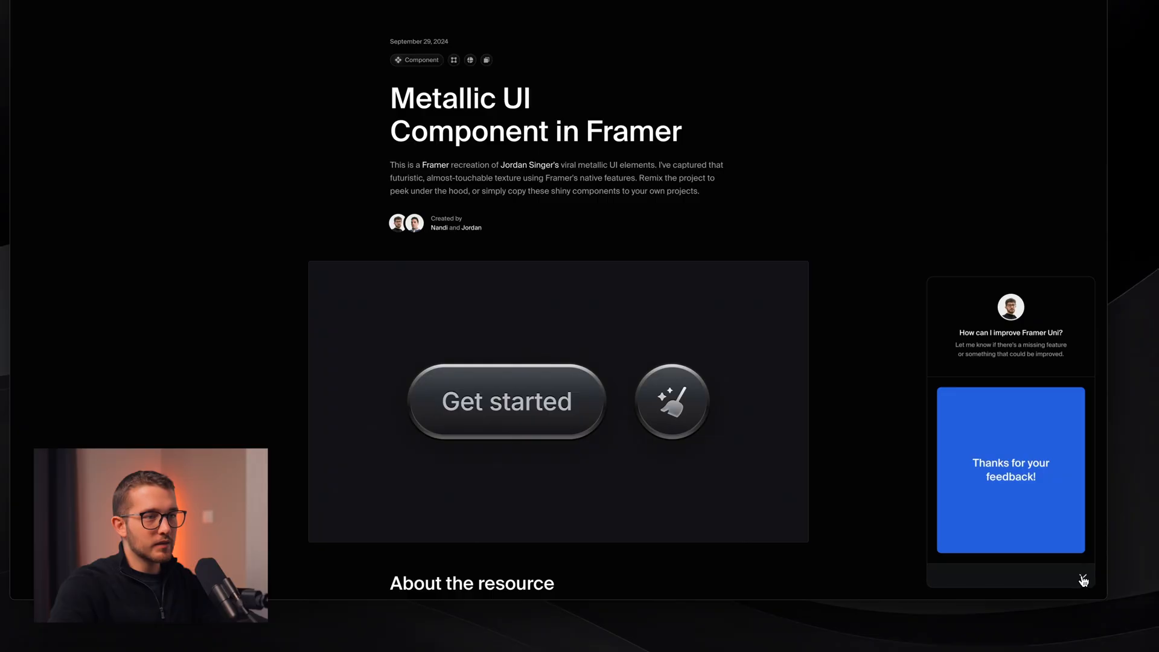
- Toggle the feedback widget closed and open to show the 'Thanks for your feedback!' panel
{"action": "left_click", "coordinate": [1081, 578]}
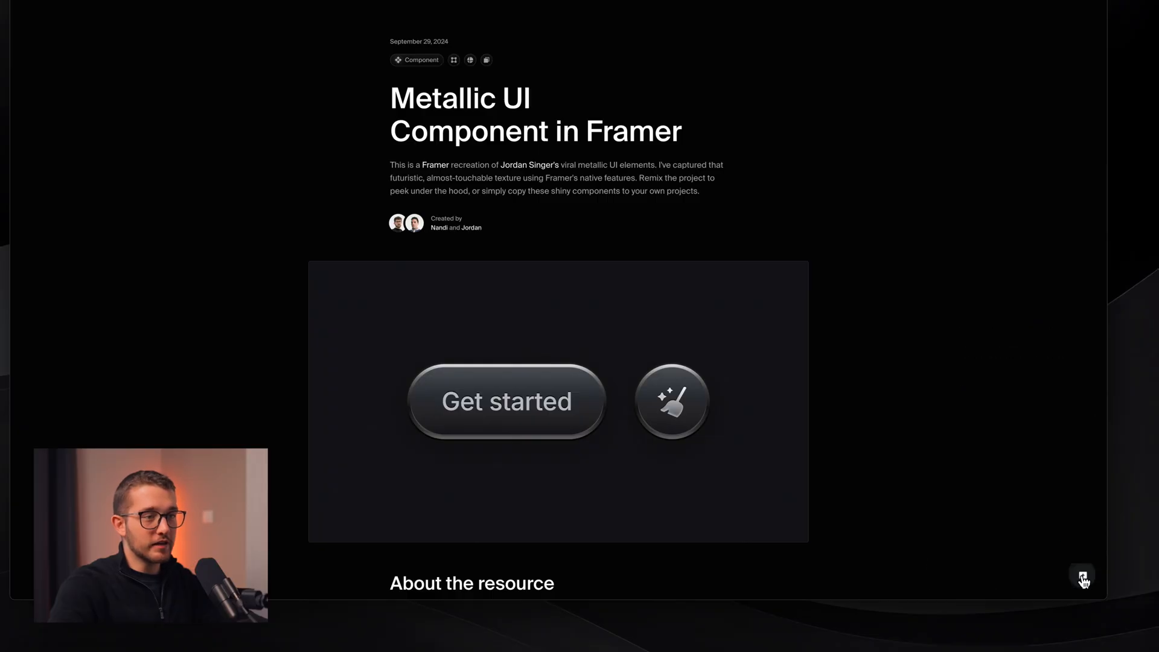
{"action": "left_click", "coordinate": [1083, 581]}
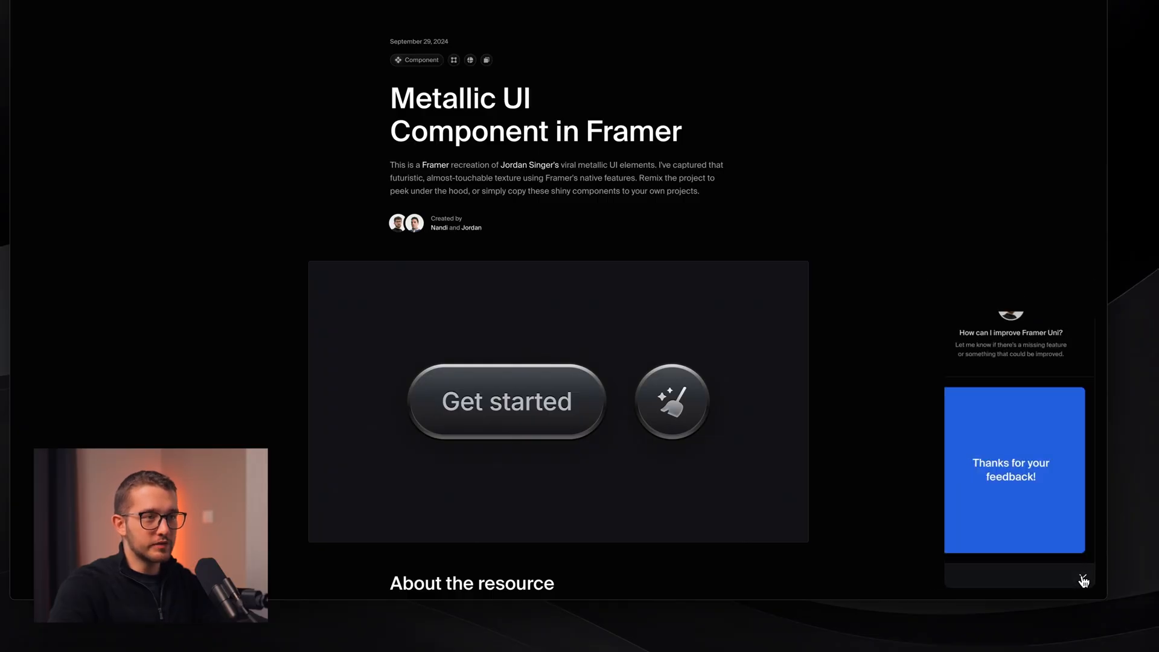
{"action": "left_click", "coordinate": [1082, 578]}
{"action": "left_click", "coordinate": [1082, 578]}
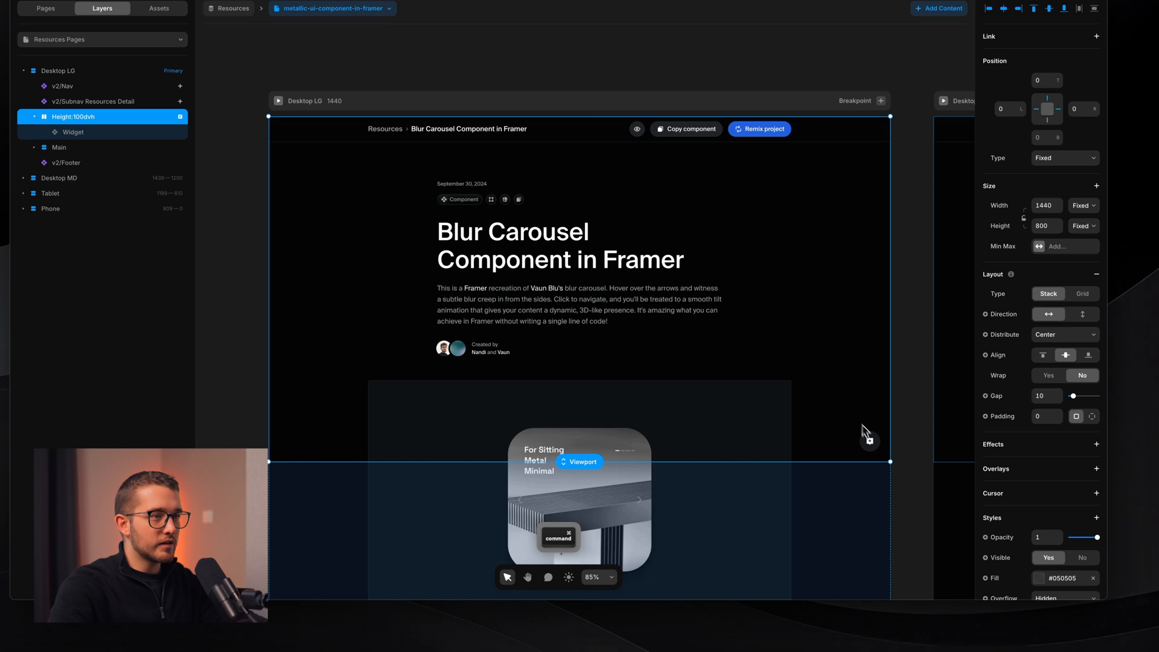
- Open the Widget component and select the feedback form in its Opened variant
{"action": "left_click", "coordinate": [869, 440]}
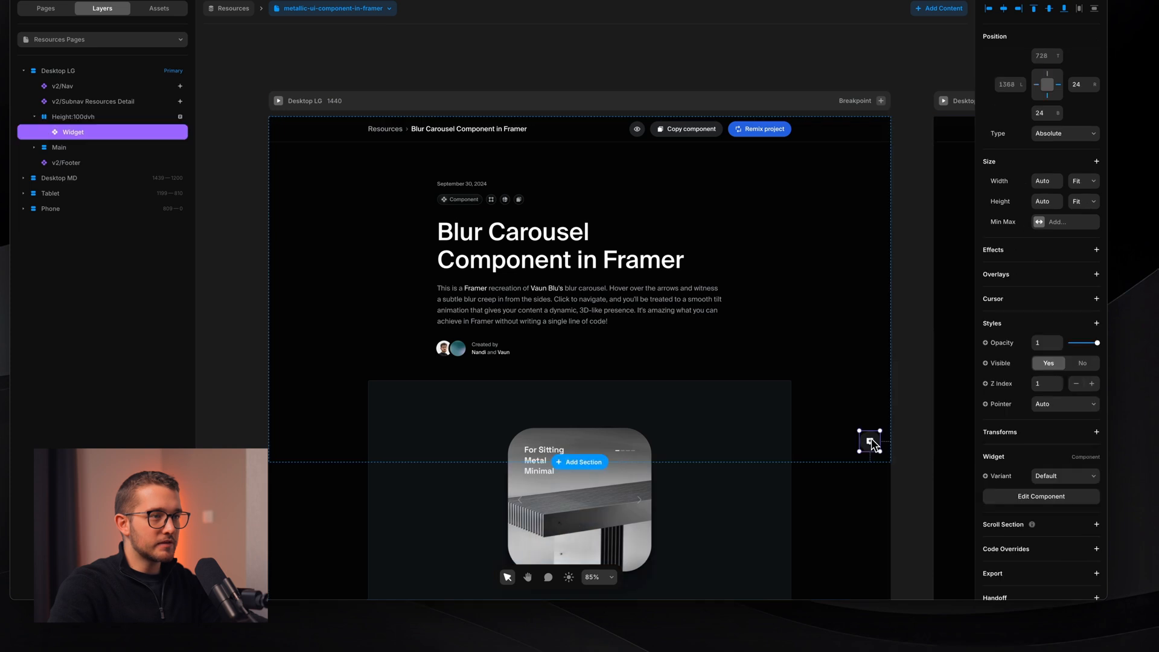
{"action": "double_click", "coordinate": [866, 442]}
{"action": "scroll", "coordinate": [575, 271], "scroll_direction": "up", "scroll_amount": 2}
{"action": "scroll", "coordinate": [575, 270], "scroll_direction": "left", "scroll_amount": 2}
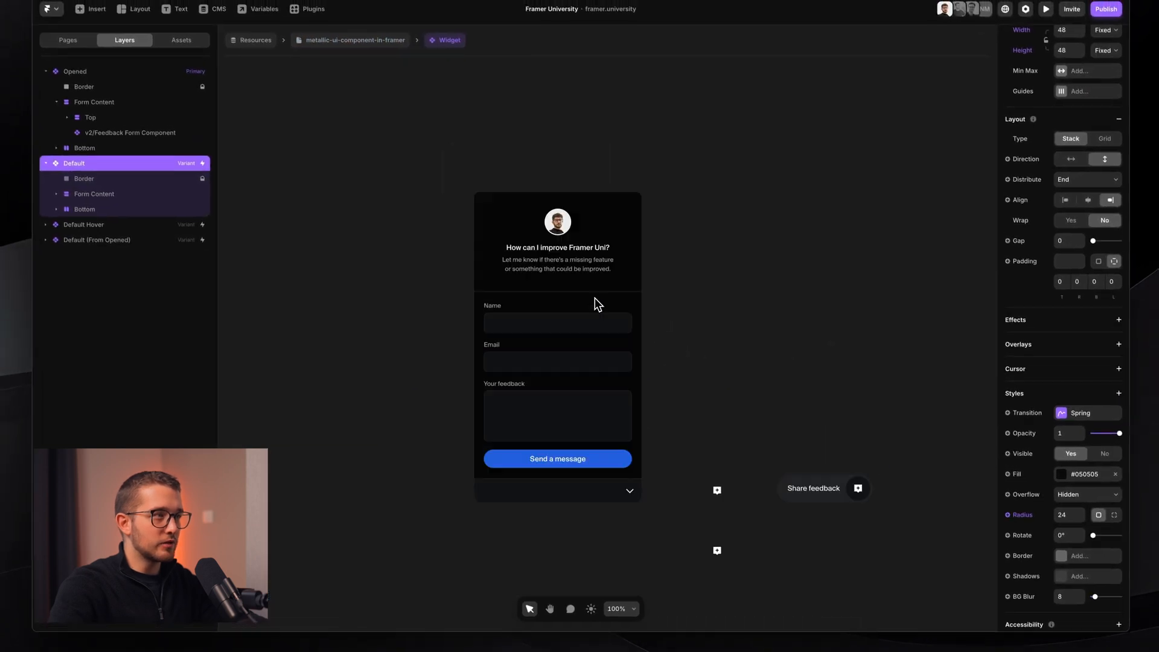
{"action": "left_click", "coordinate": [542, 280], "text": "super"}
{"action": "scroll", "coordinate": [586, 352], "scroll_direction": "up", "scroll_amount": 3}
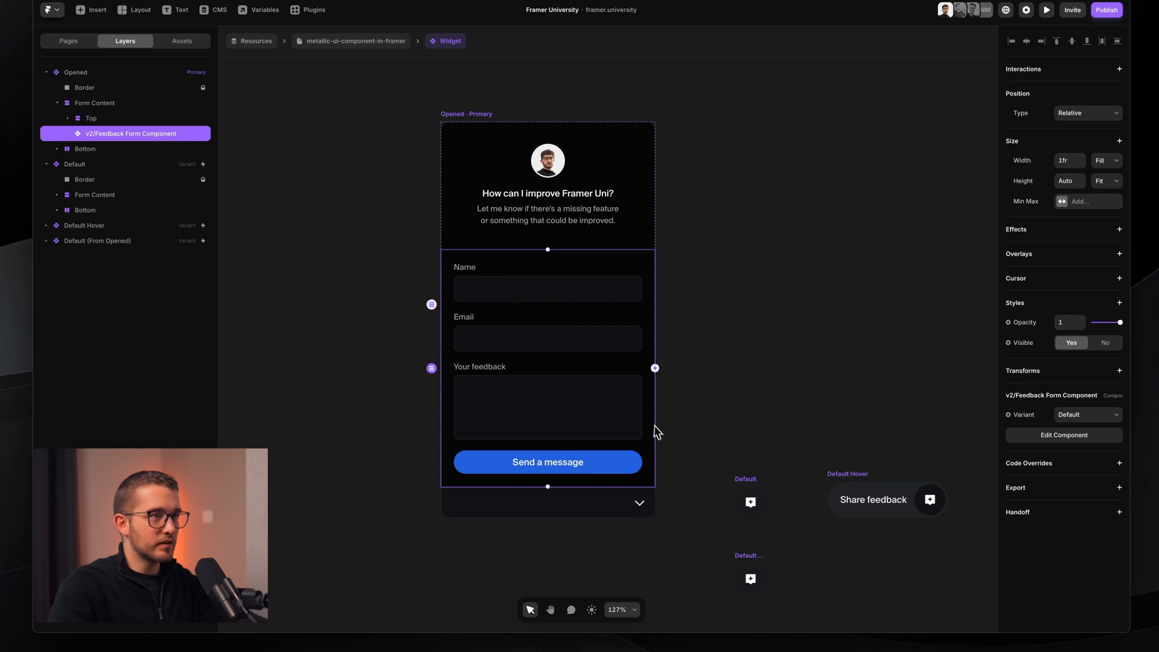
- Select the v2/Feedback Form Component in both the Default and Default Hover variants
{"action": "left_click", "coordinate": [750, 501], "text": "super"}
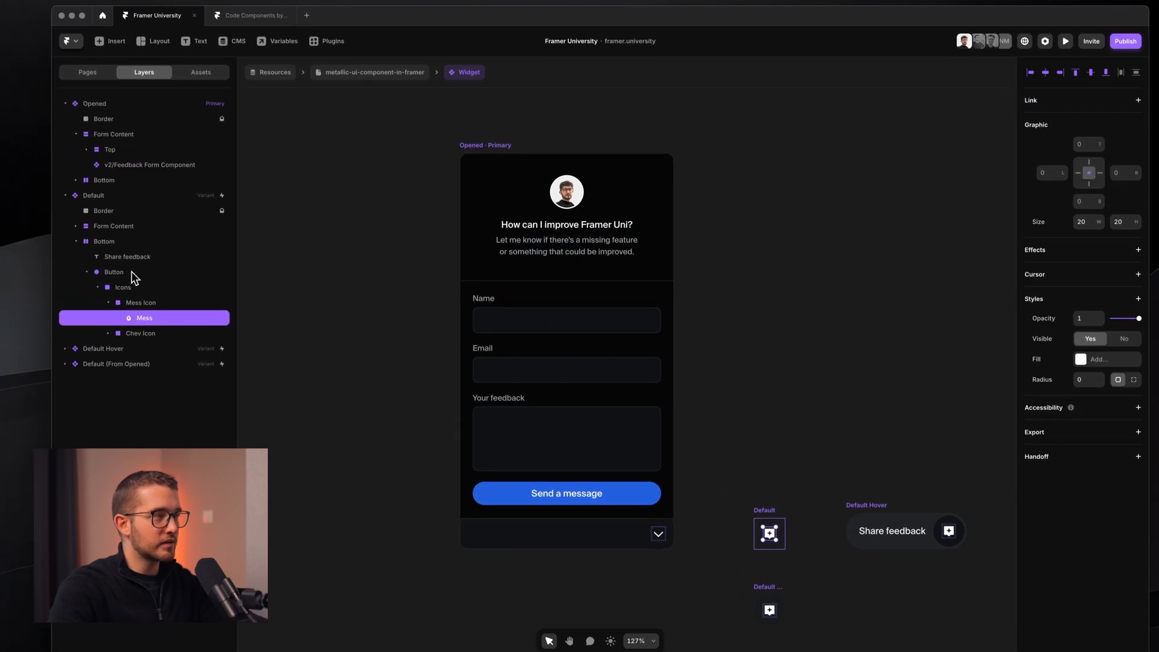
{"action": "left_click", "coordinate": [763, 510]}
{"action": "scroll", "coordinate": [763, 506], "scroll_direction": "down", "scroll_amount": 3}
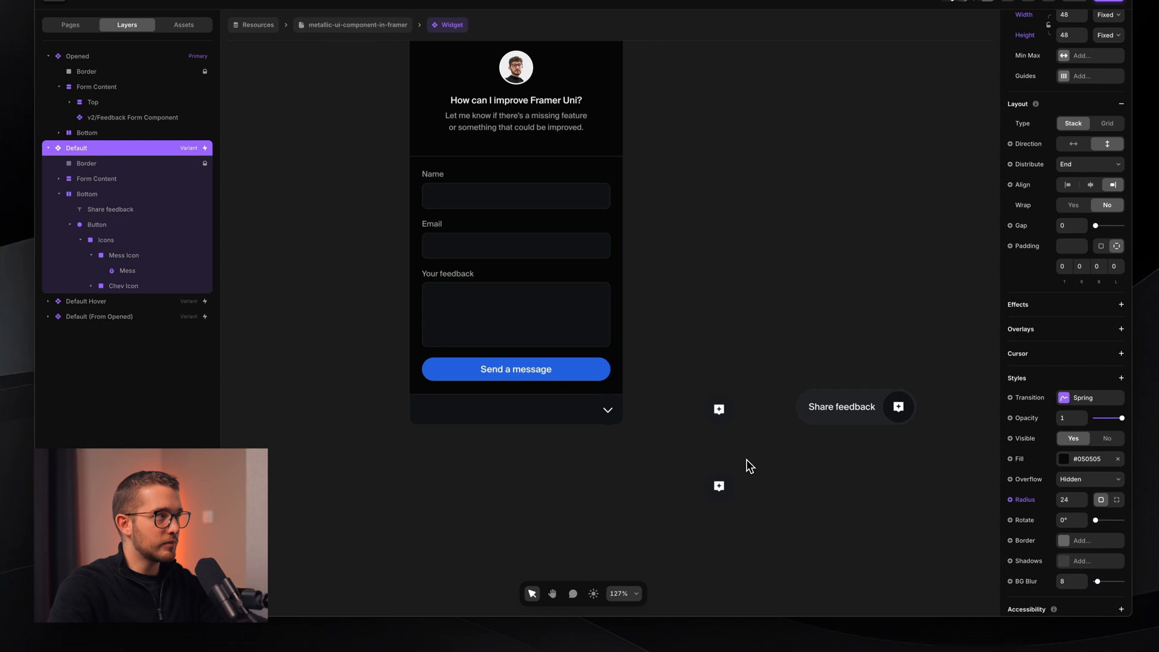
{"action": "scroll", "coordinate": [745, 459], "scroll_direction": "down", "scroll_amount": 1}
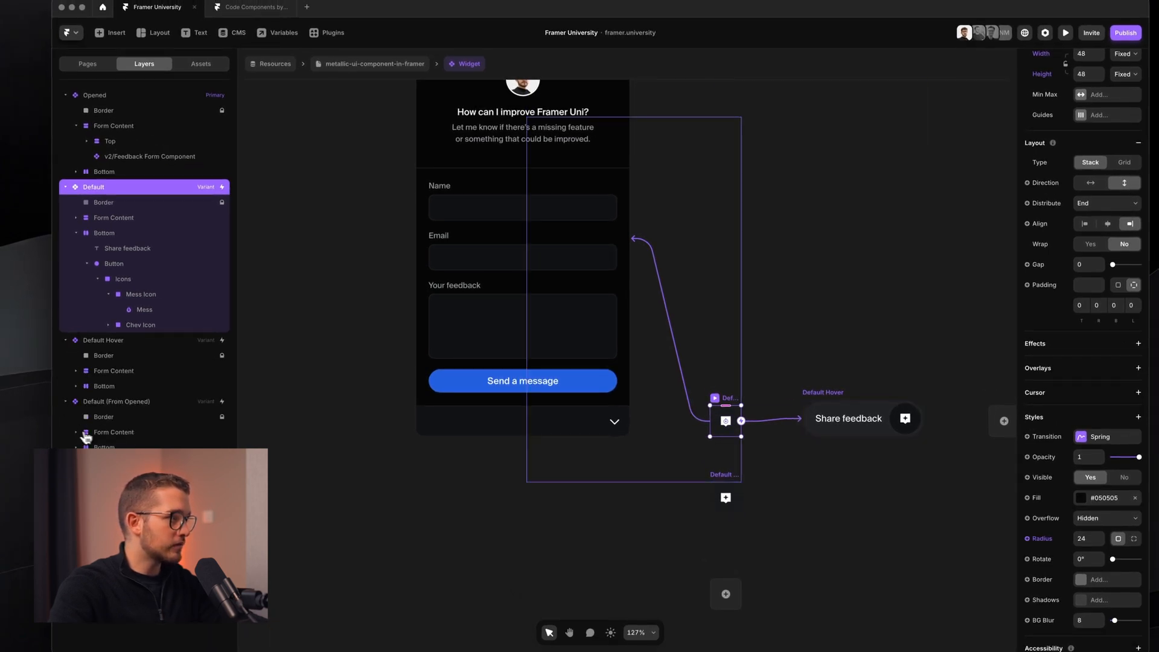
{"action": "key", "text": "super+z"}
{"action": "left_click", "coordinate": [77, 218]}
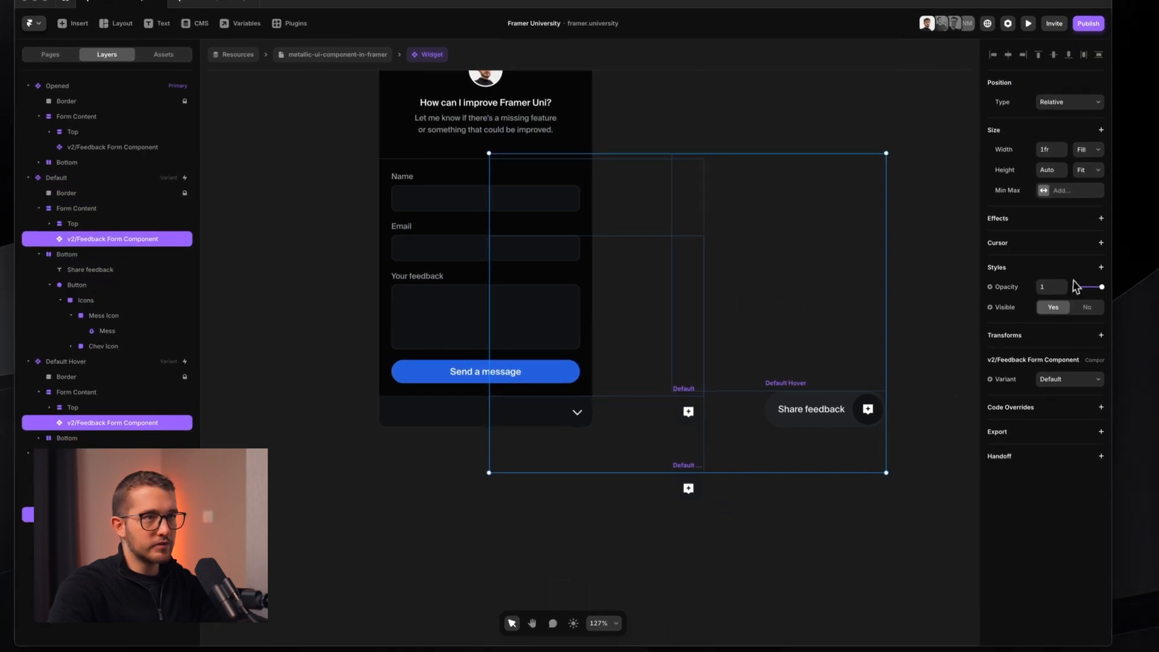
- Give the selected feedback forms 0 opacity and a Blur filter of 4
{"action": "left_click", "coordinate": [1051, 288]}
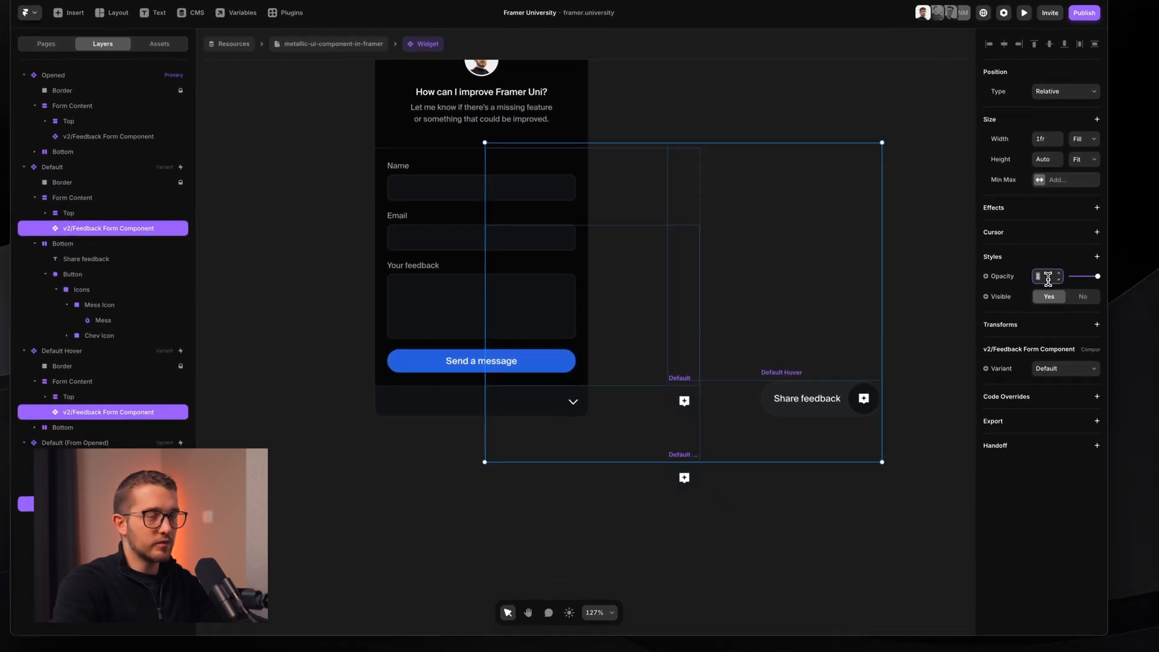
{"action": "type", "text": "0"}
{"action": "key", "text": "Return"}
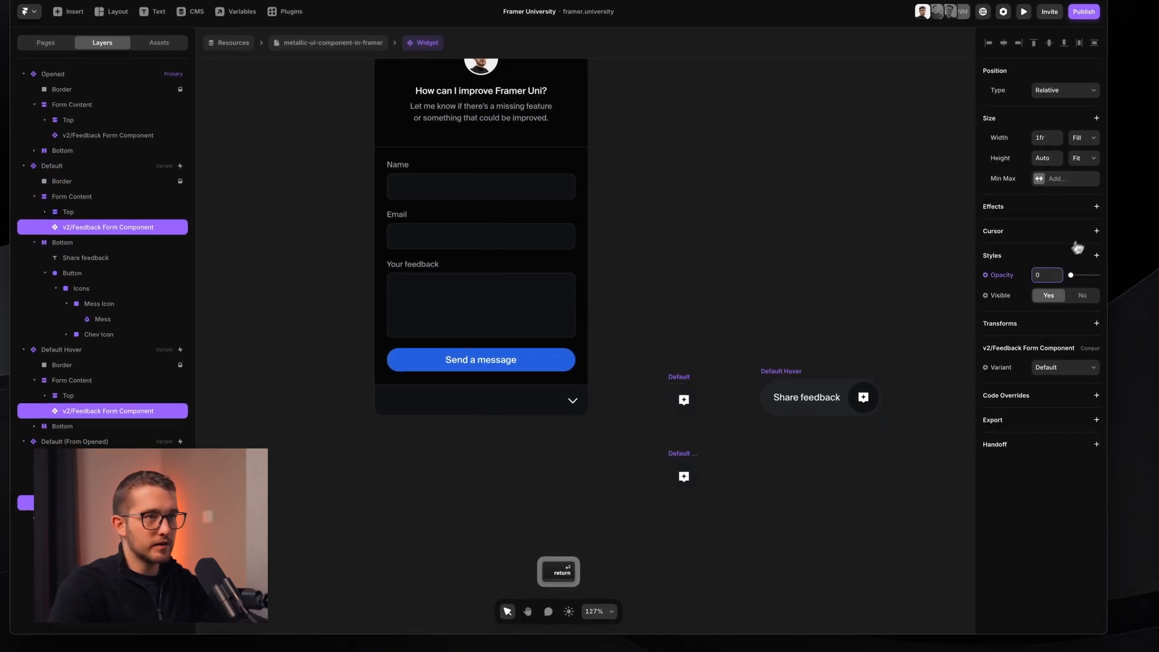
{"action": "left_click", "coordinate": [1086, 253]}
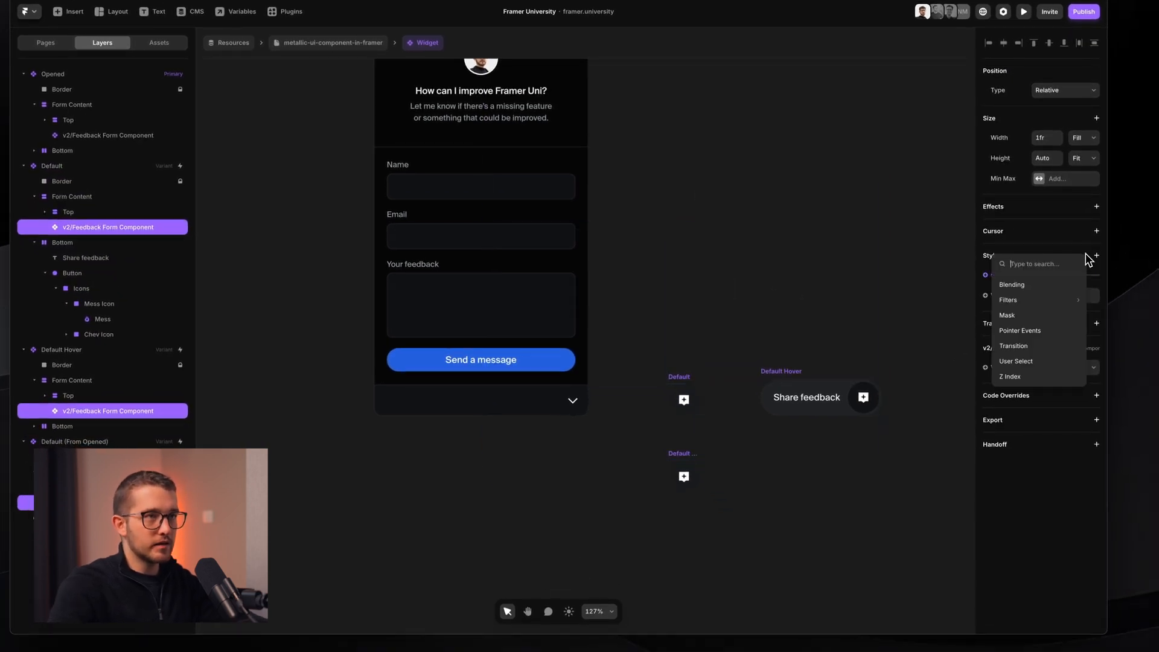
{"action": "mouse_move", "coordinate": [1046, 308]}
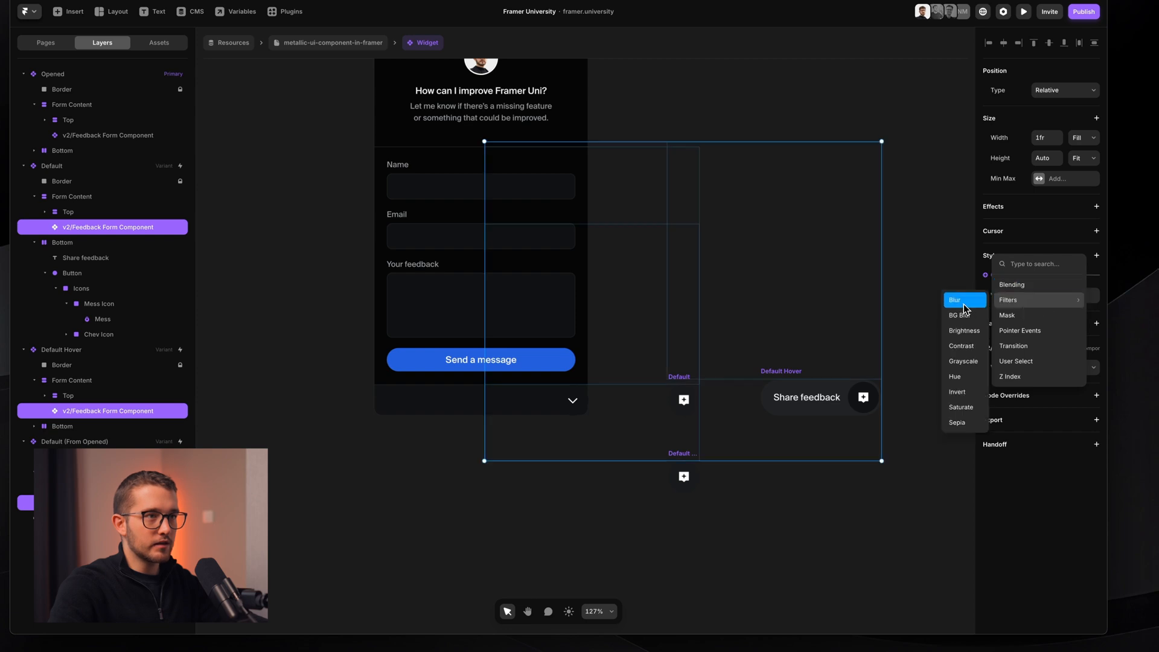
{"action": "left_click", "coordinate": [963, 301]}
{"action": "left_click", "coordinate": [1034, 316]}
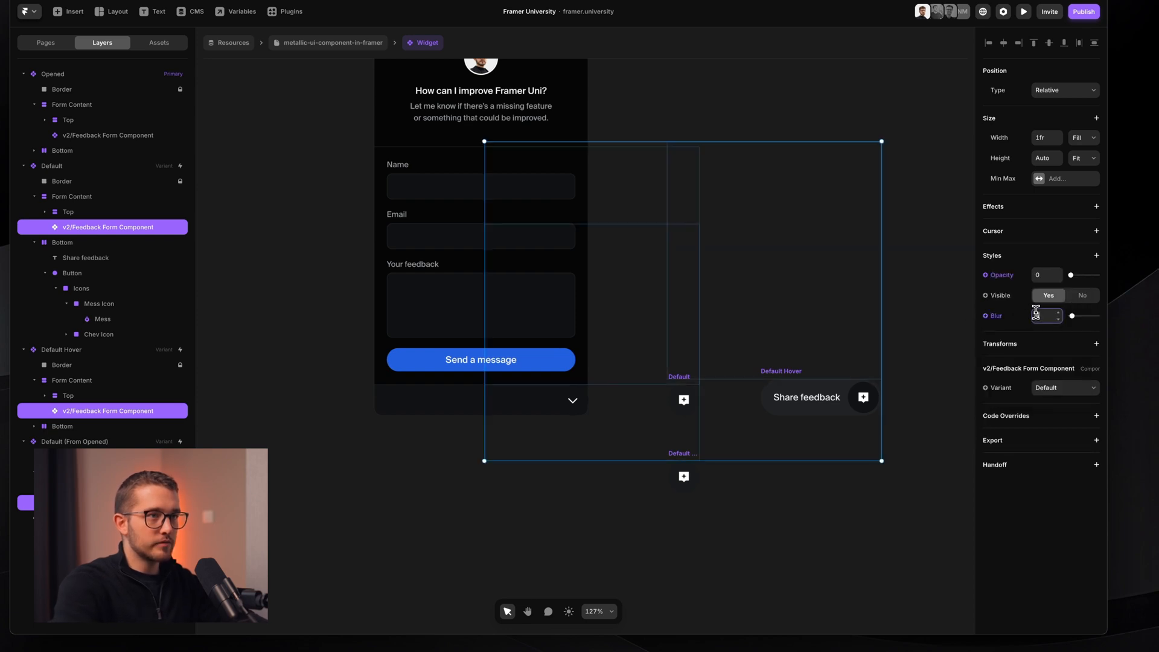
{"action": "type", "text": "4"}
{"action": "key", "text": "Return"}
- Clear the selection and exit the Widget component back to the page
{"action": "left_click", "coordinate": [785, 271]}
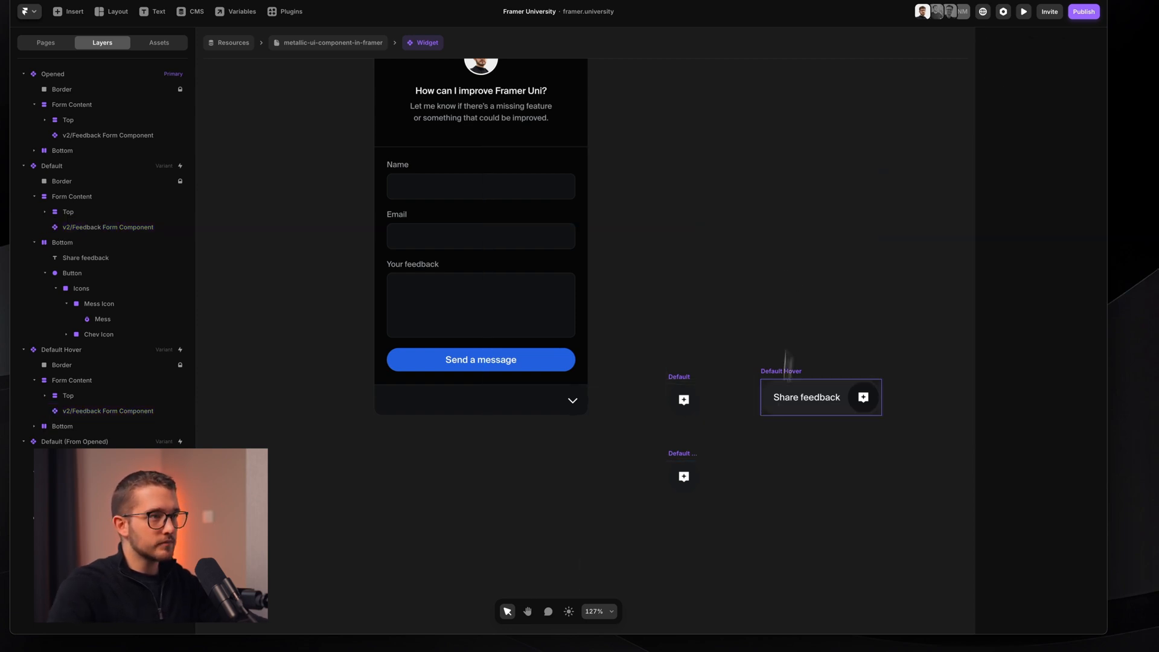
{"action": "scroll", "coordinate": [757, 501], "scroll_direction": "down", "scroll_amount": 3}
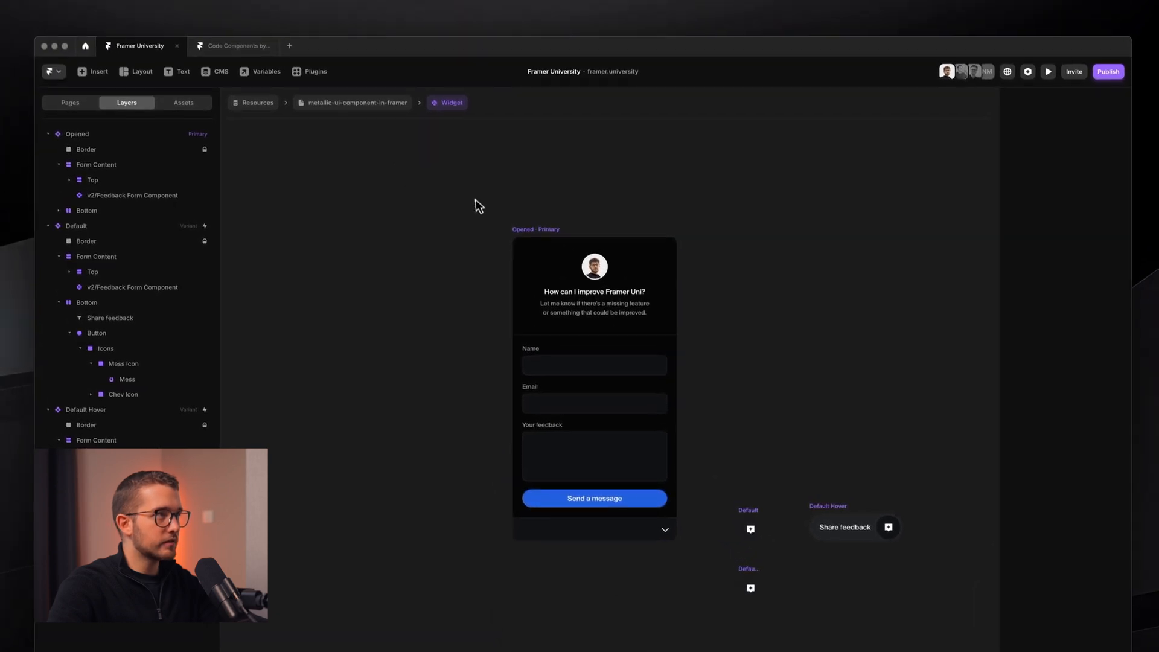
{"action": "left_click", "coordinate": [326, 75]}
- Preview the page (Cmd+R) and toggle the feedback widget open and closed to check the transition
{"action": "key", "text": "super+r"}
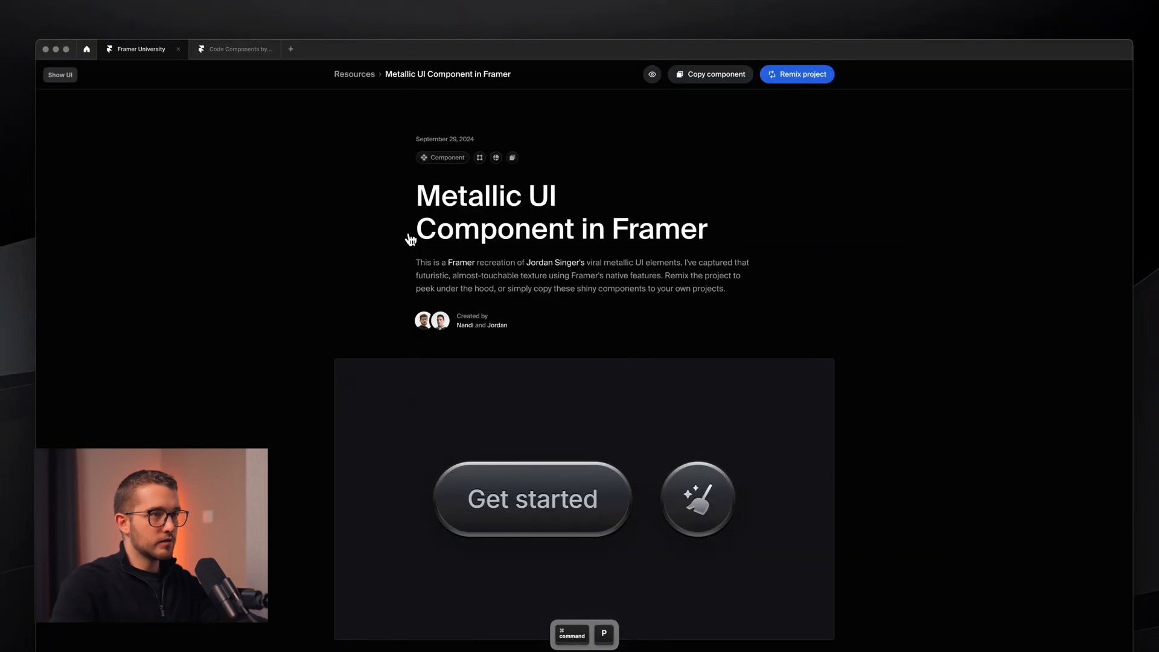
{"action": "left_click", "coordinate": [1083, 574]}
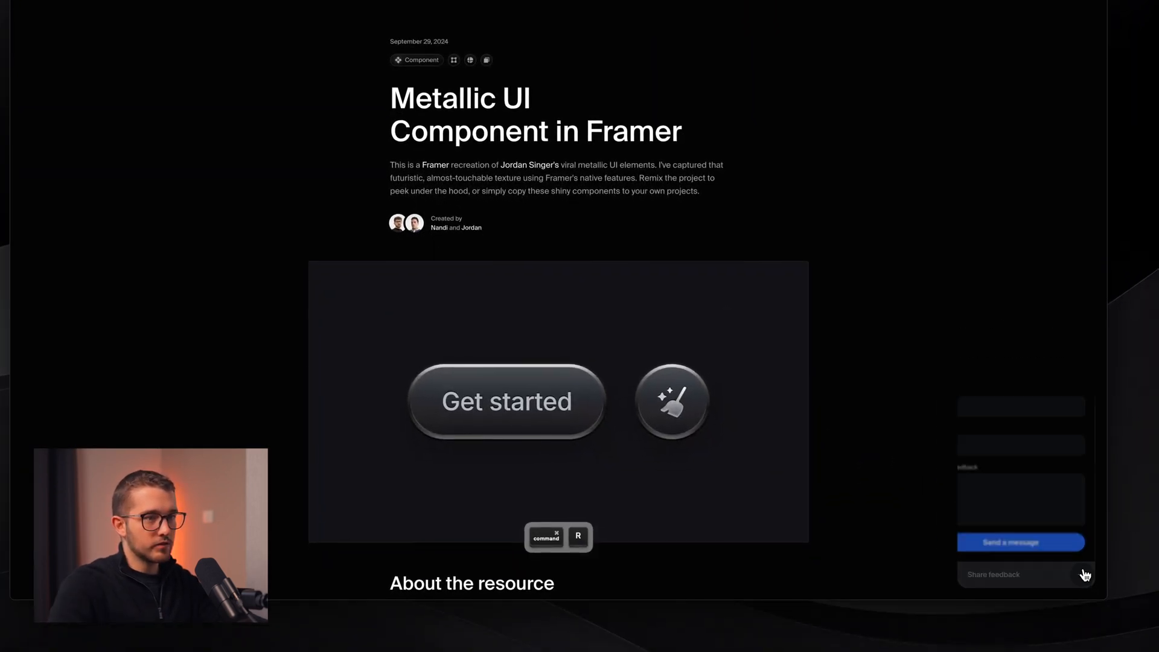
{"action": "left_click", "coordinate": [1083, 575]}
{"action": "left_click", "coordinate": [1082, 575]}
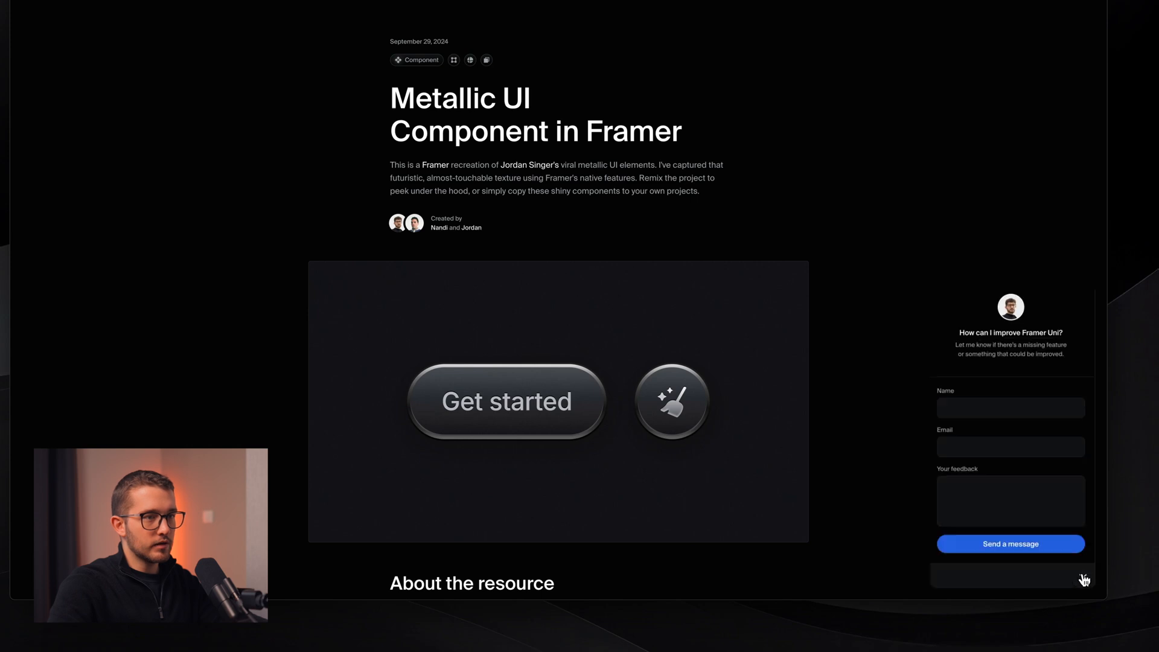
{"action": "left_click", "coordinate": [1082, 575]}
{"action": "left_click", "coordinate": [1083, 576]}
{"action": "left_click", "coordinate": [1082, 576]}
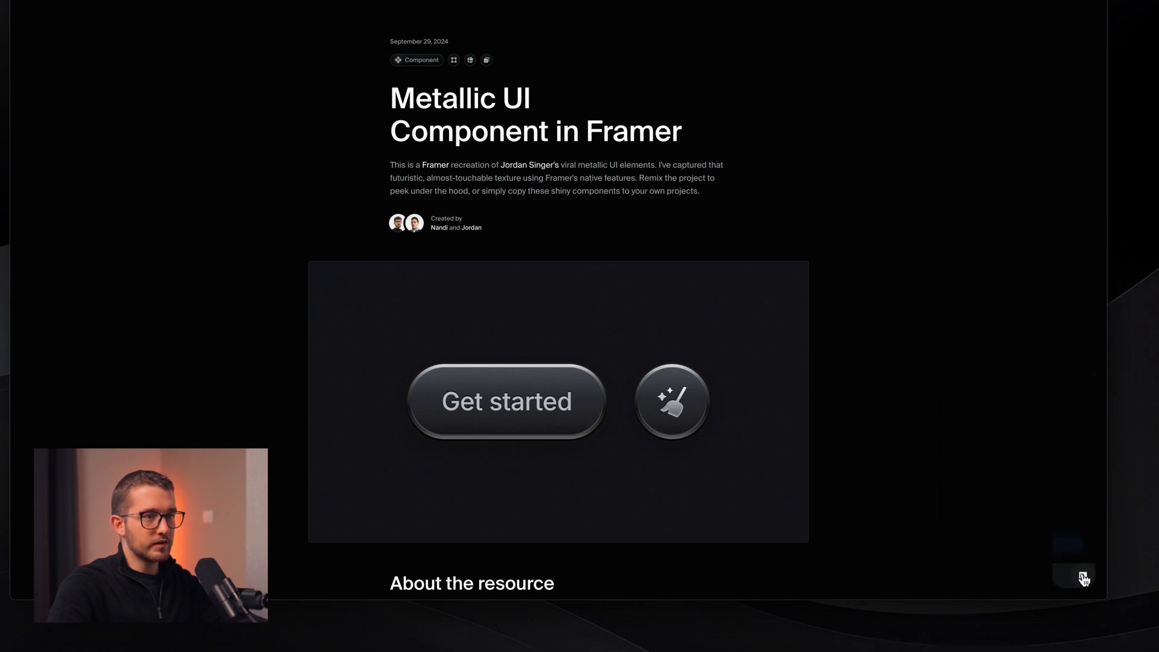
- Reopen the feedback form, fill it in and send it to show the thank-you panel with confetti
{"action": "left_click", "coordinate": [1083, 577]}
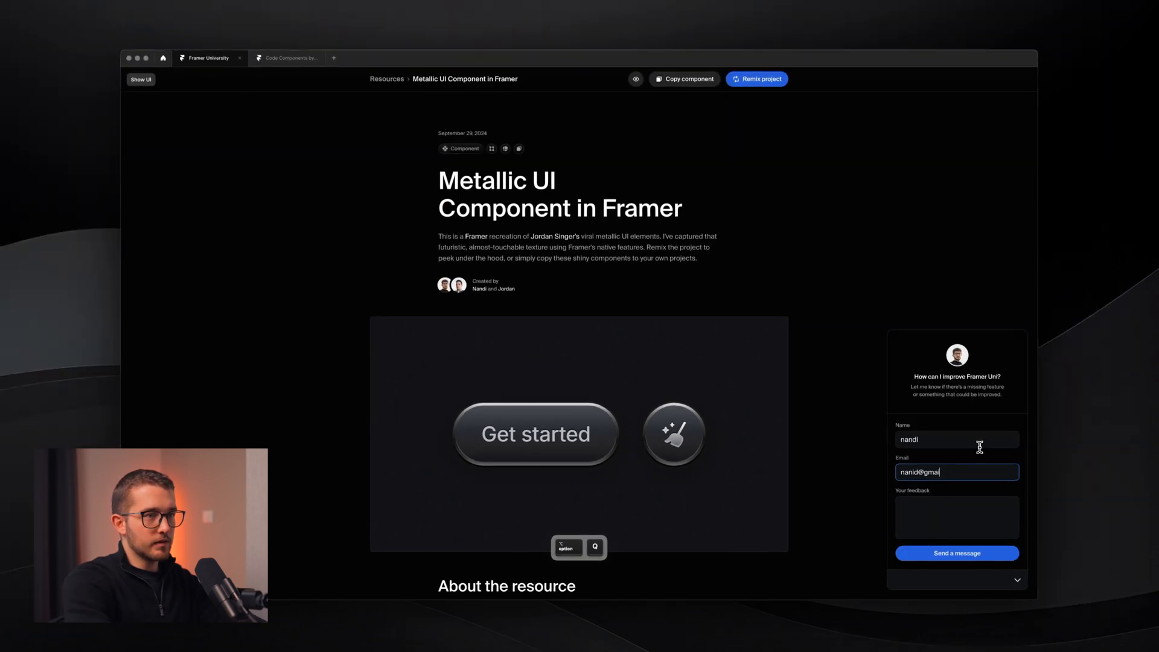
{"action": "key", "text": "Tab"}
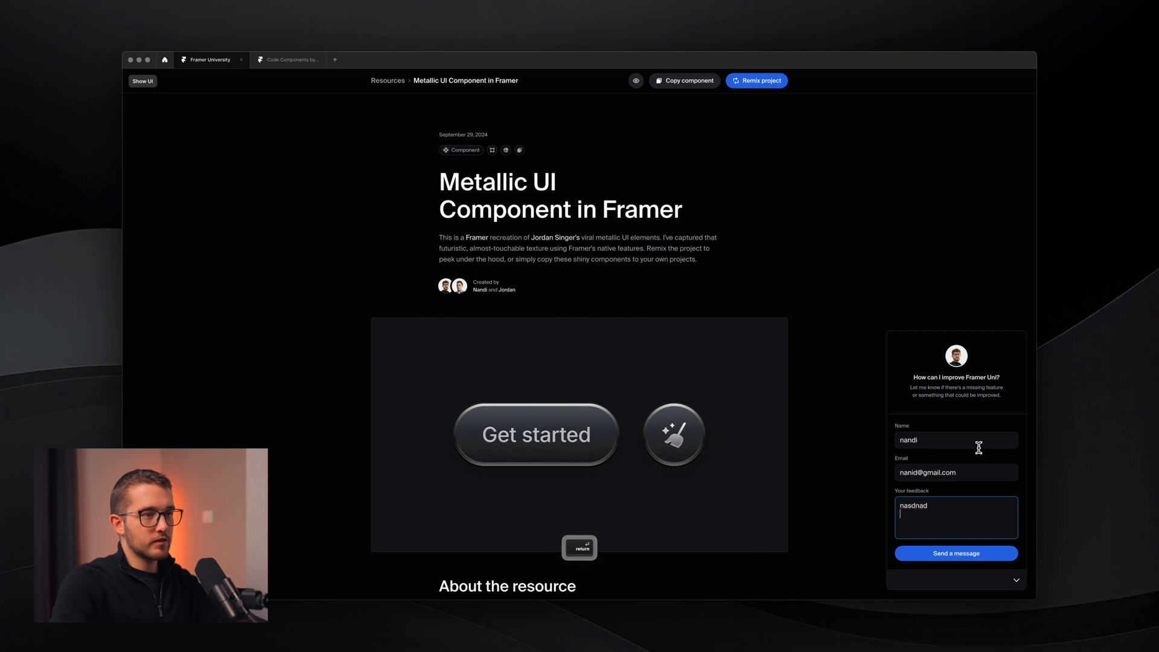
{"action": "left_click", "coordinate": [963, 553]}
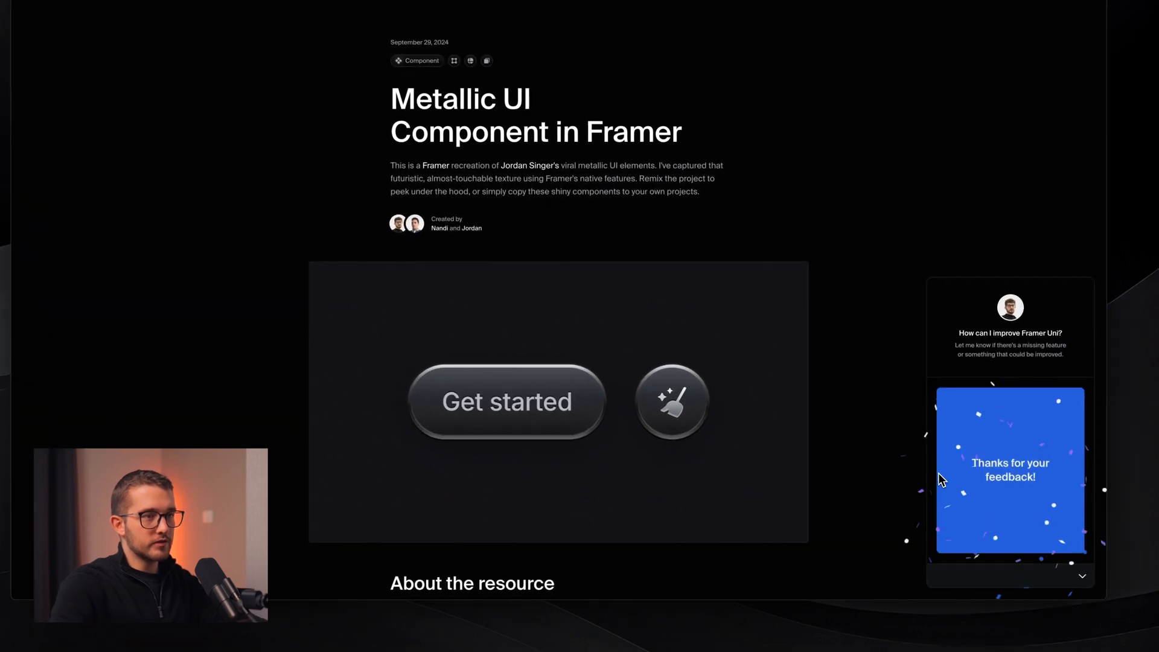
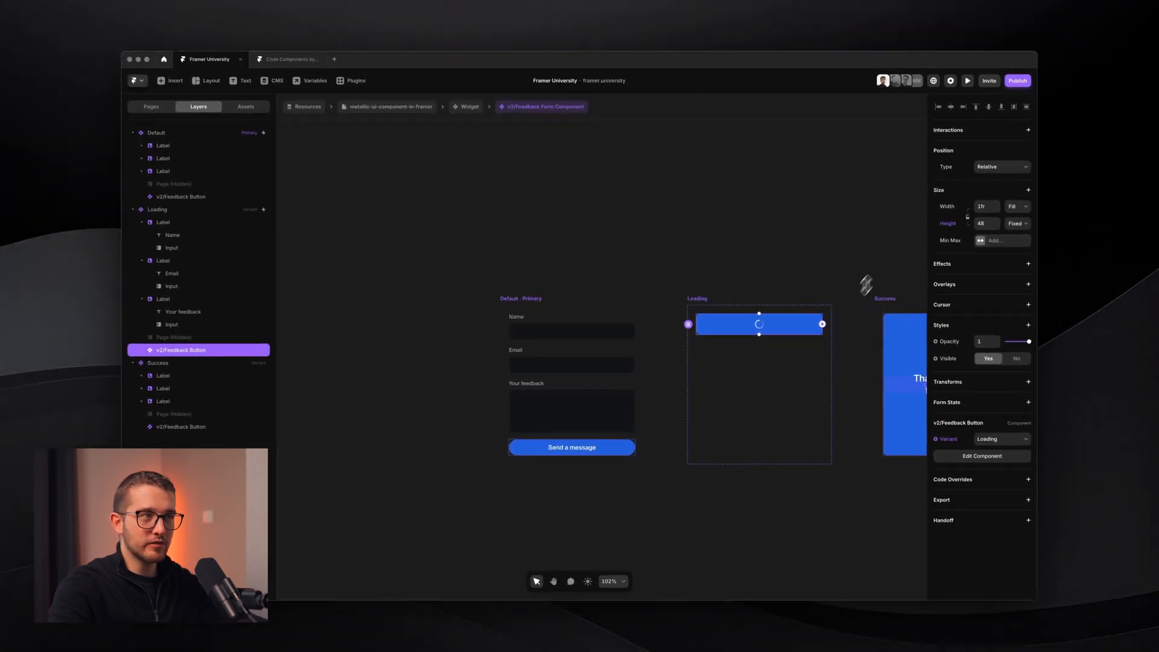
- Set the Default form's Distribute to End so its content sits at the bottom
{"action": "scroll", "coordinate": [767, 290], "scroll_direction": "up", "scroll_amount": 3}
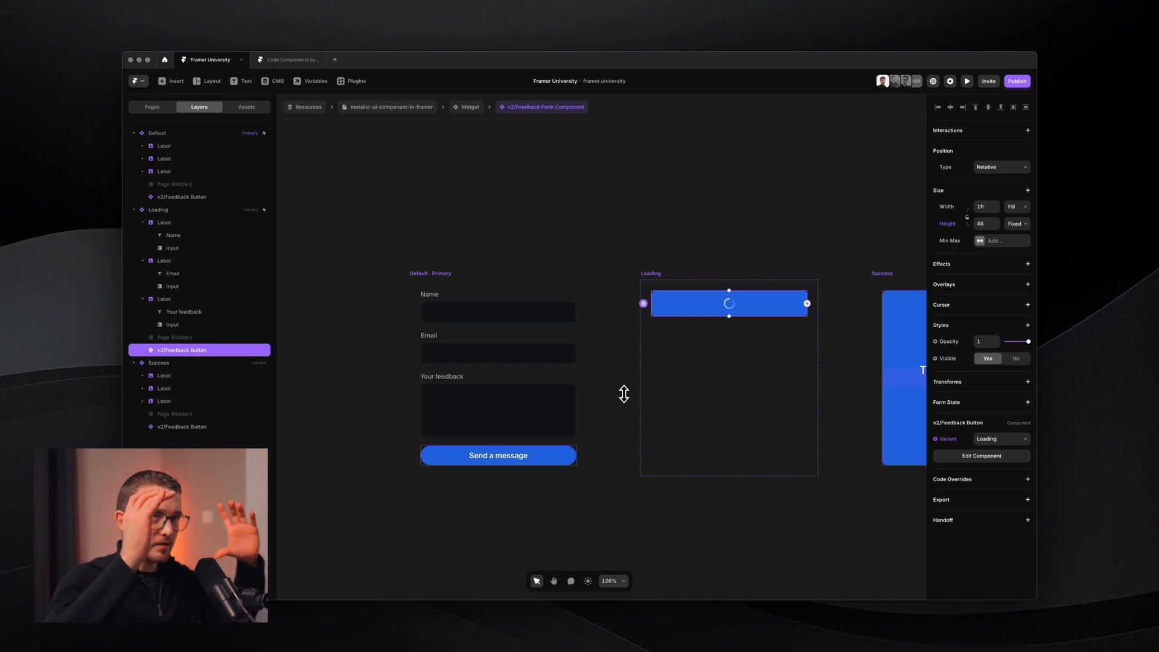
{"action": "left_click", "coordinate": [1016, 224]}
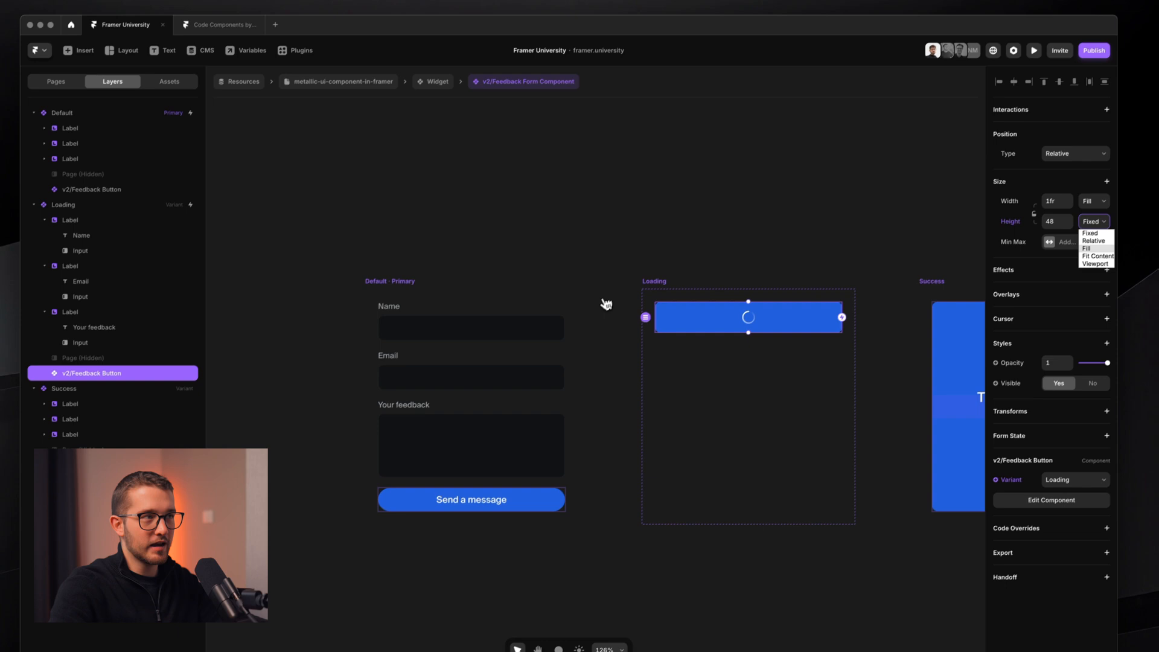
{"action": "left_click", "coordinate": [652, 291]}
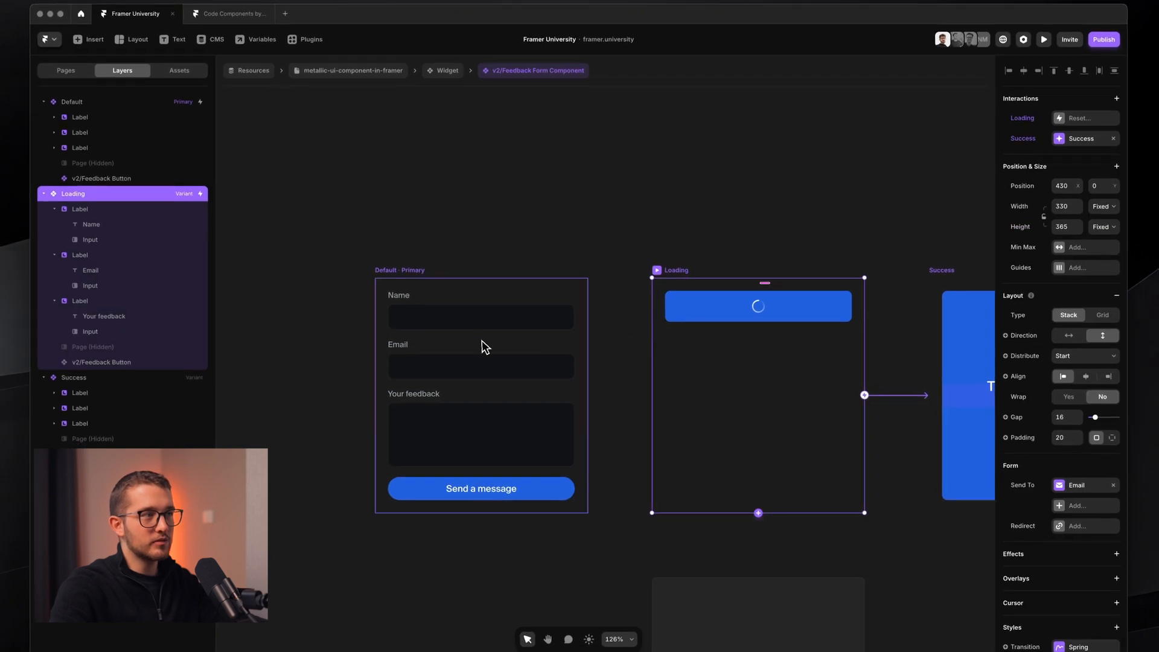
{"action": "left_click", "coordinate": [447, 275]}
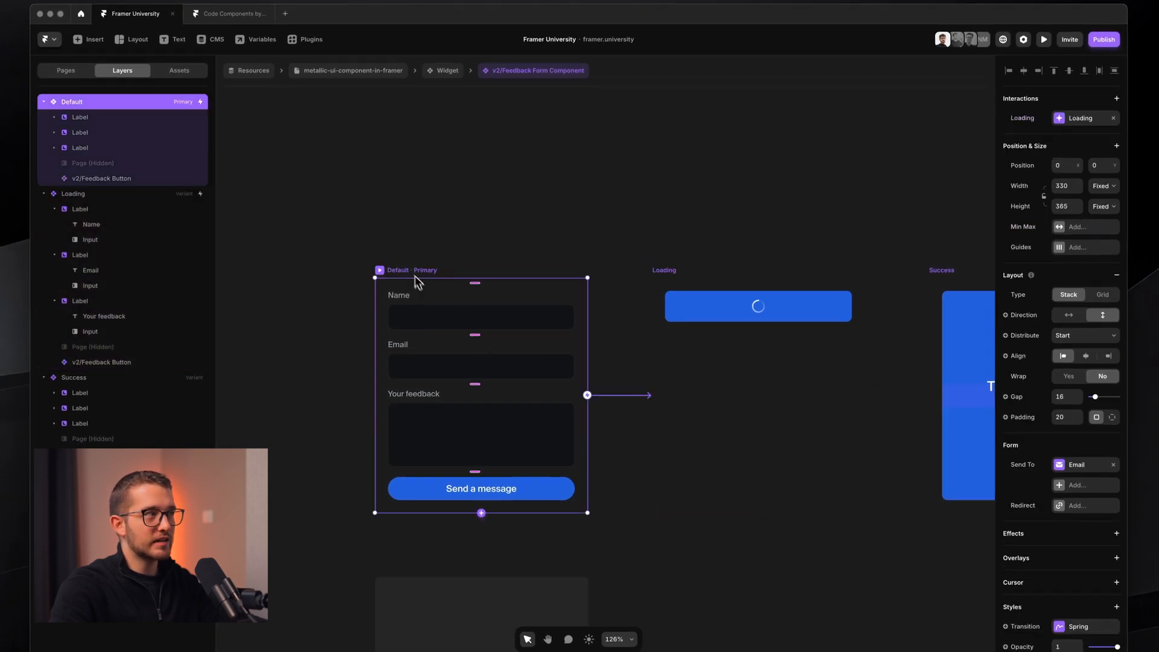
{"action": "left_click", "coordinate": [1077, 336]}
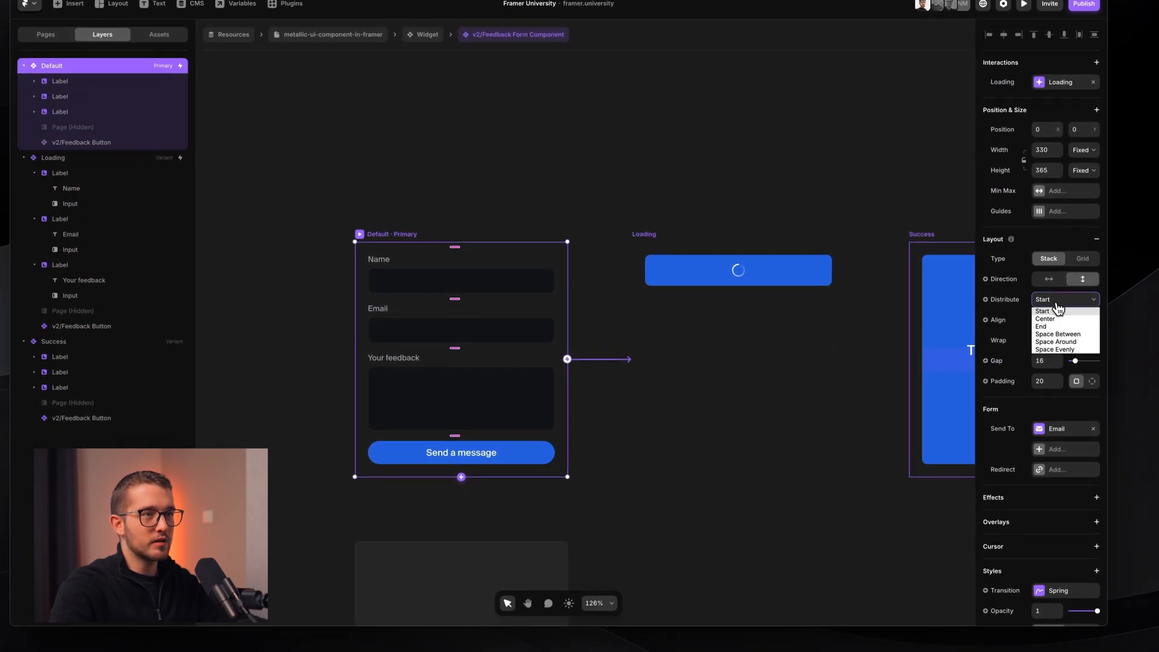
{"action": "left_click", "coordinate": [1071, 327]}
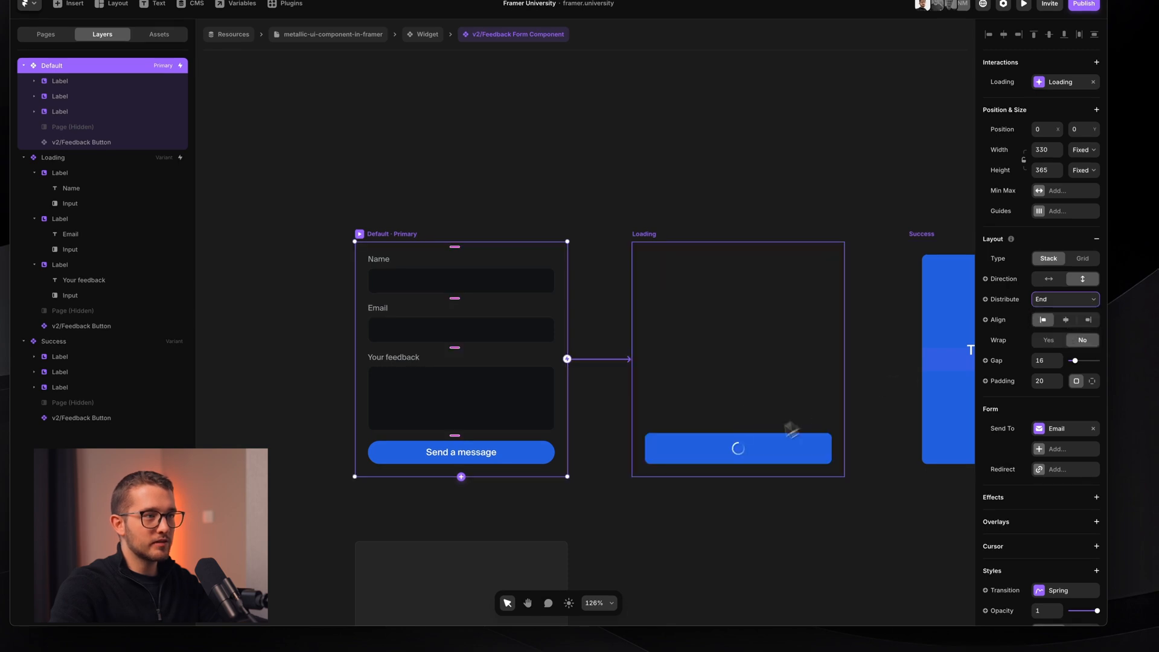
- Make the Loading variant's button Height Fill its frame
{"action": "left_click", "coordinate": [740, 461]}
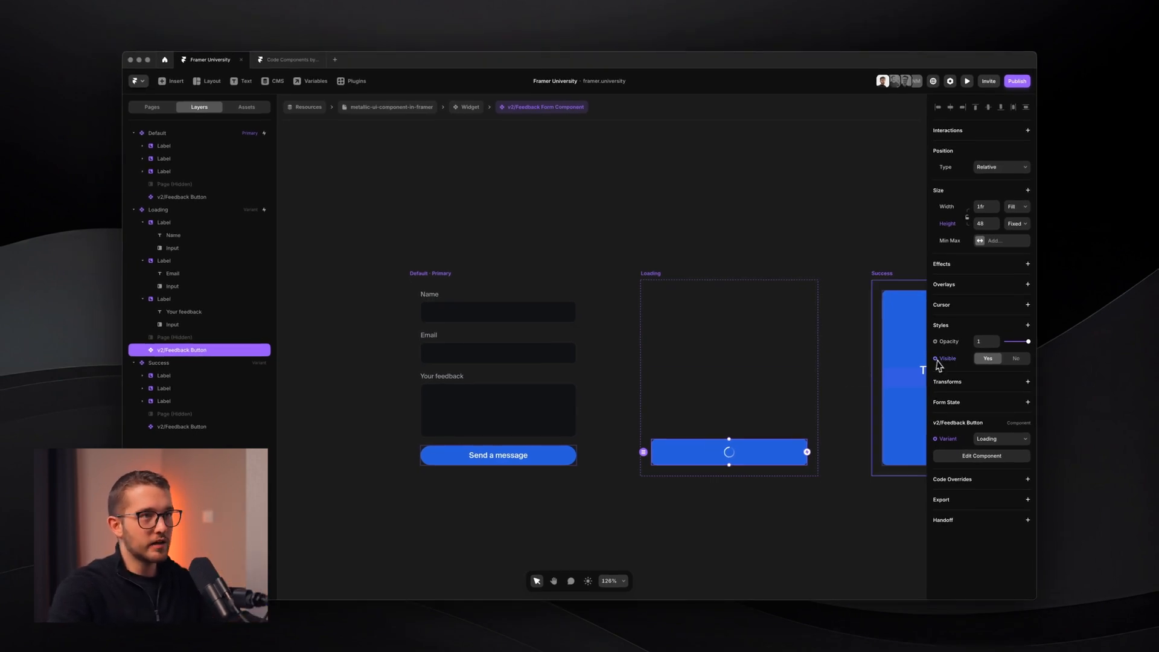
{"action": "left_click", "coordinate": [1017, 224]}
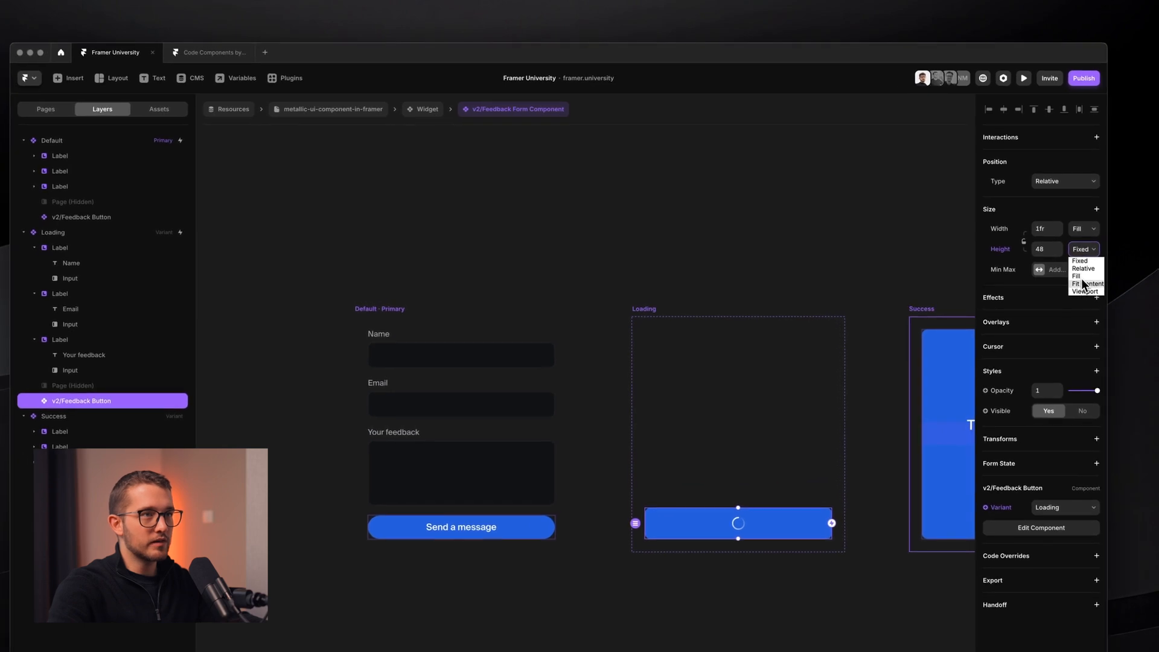
{"action": "left_click", "coordinate": [1084, 277]}
{"action": "left_click", "coordinate": [846, 212]}
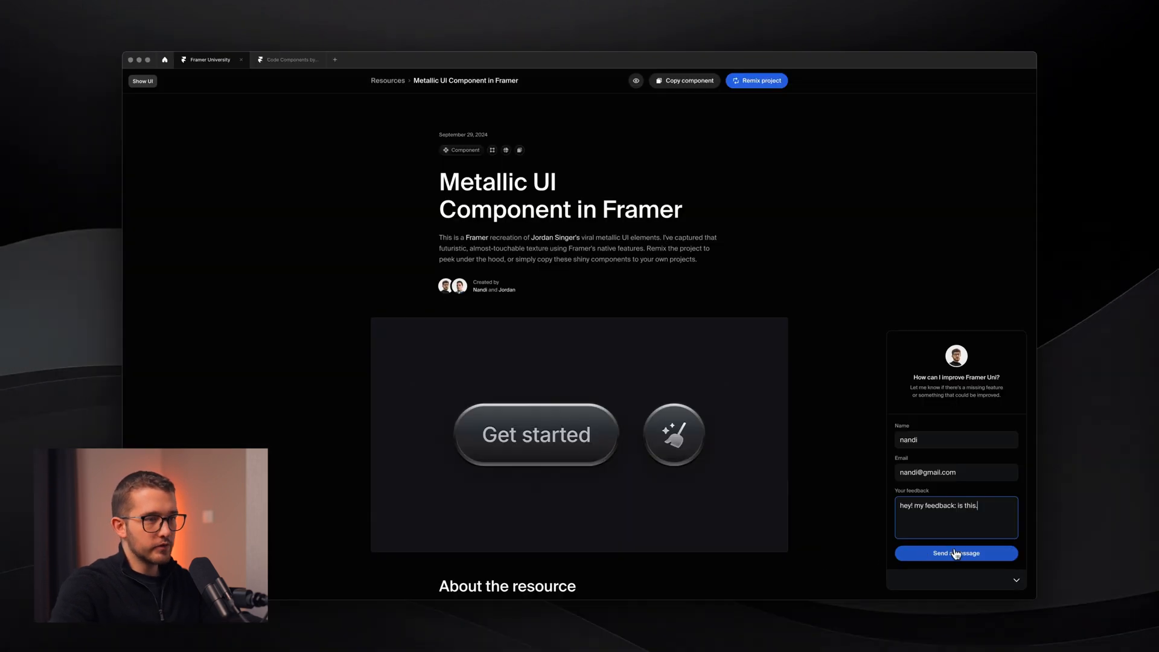
- Send a test message in the preview, then drill into the Widget's feedback form component
{"action": "left_click", "coordinate": [961, 556]}
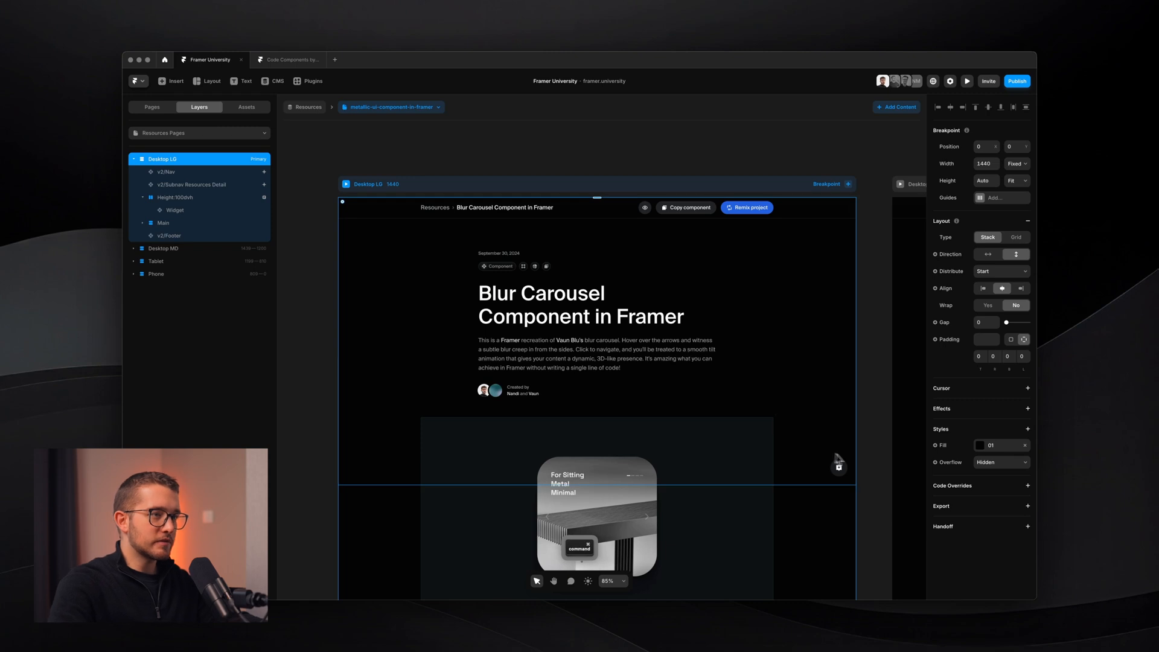
{"action": "left_click", "coordinate": [838, 466]}
{"action": "double_click", "coordinate": [838, 466]}
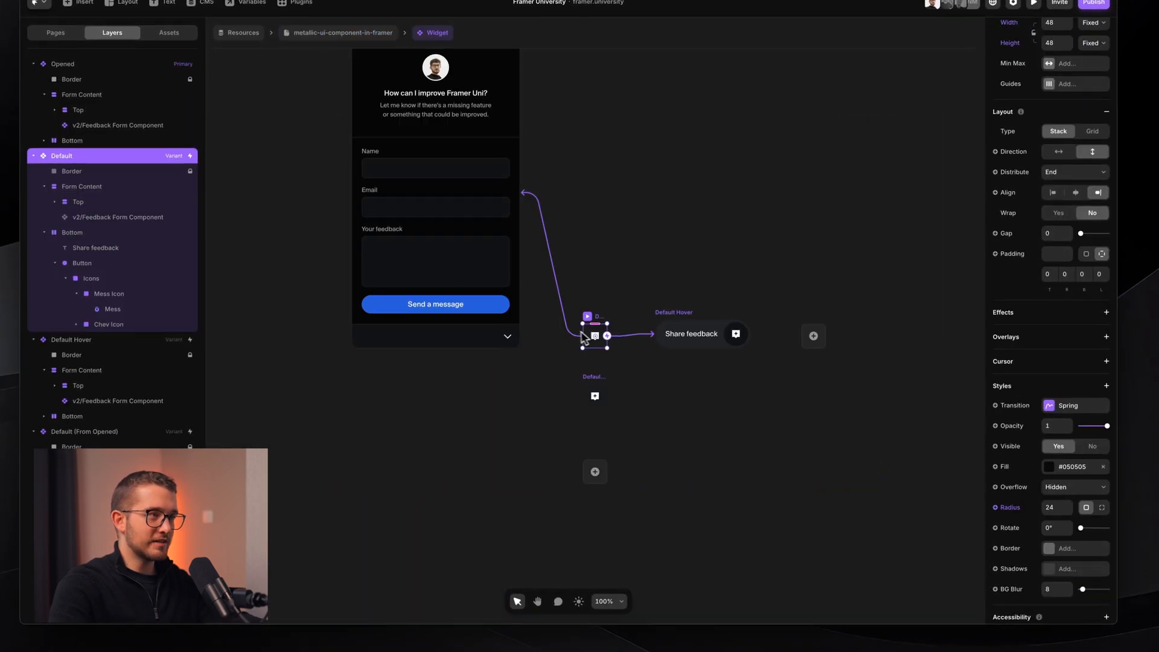
{"action": "left_click", "coordinate": [485, 308], "text": "super"}
{"action": "double_click", "coordinate": [485, 310]}
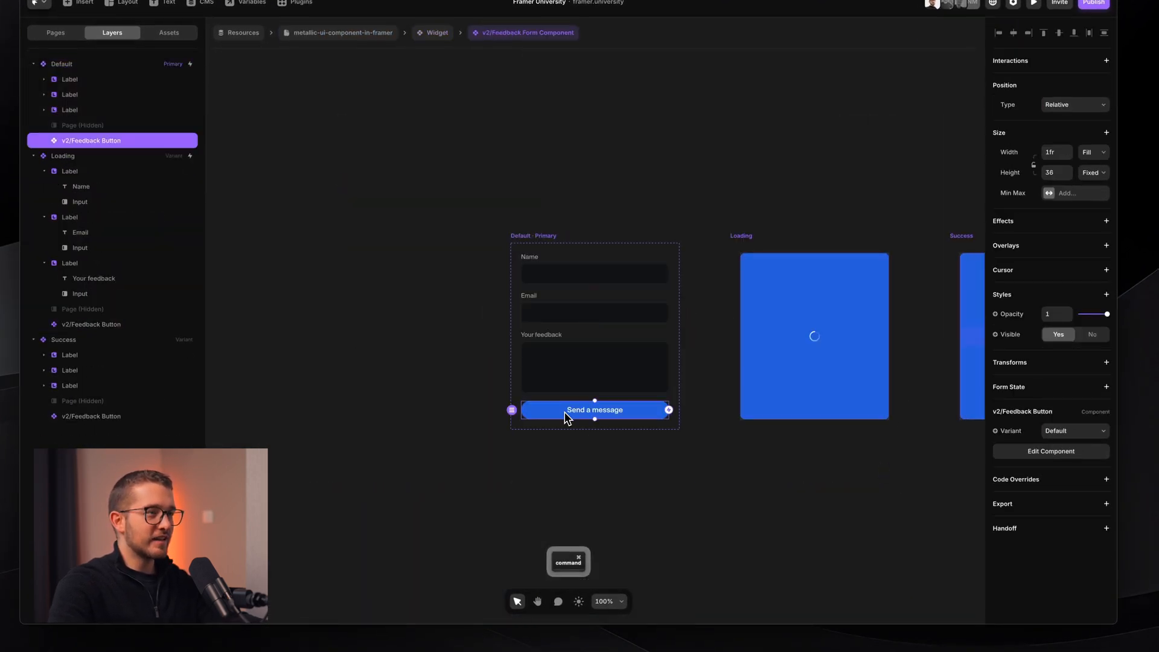
- Set the Default send button's corner radius to 8, then nudge it up to 11
{"action": "scroll", "coordinate": [553, 321], "scroll_direction": "up", "scroll_amount": 3}
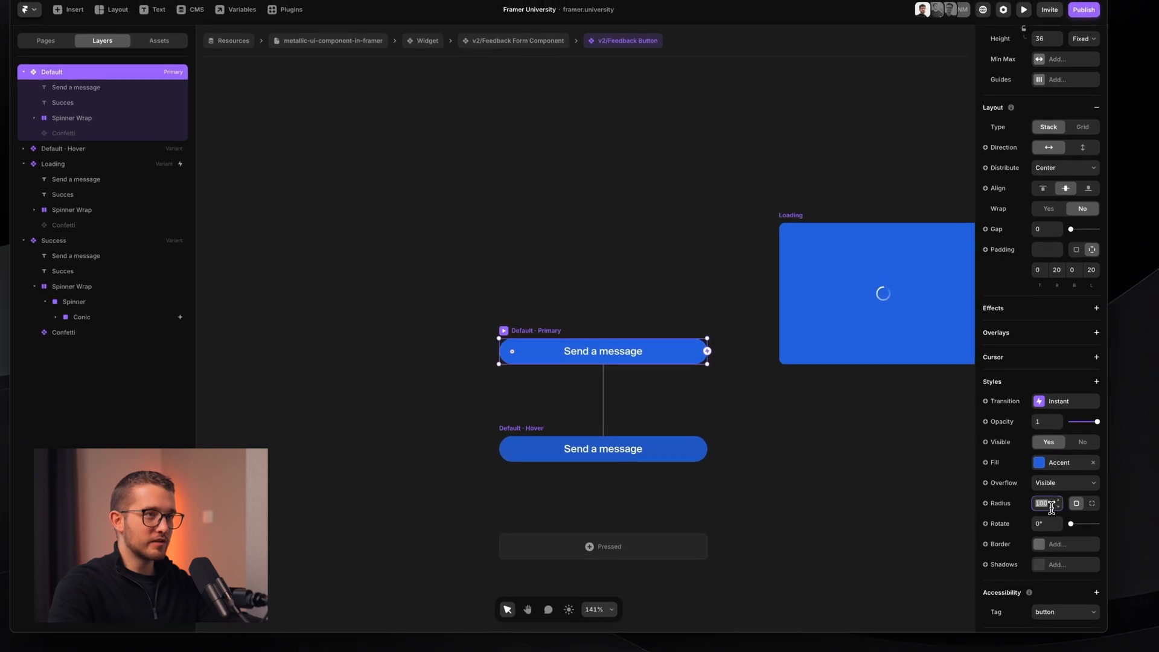
{"action": "left_click", "coordinate": [875, 344]}
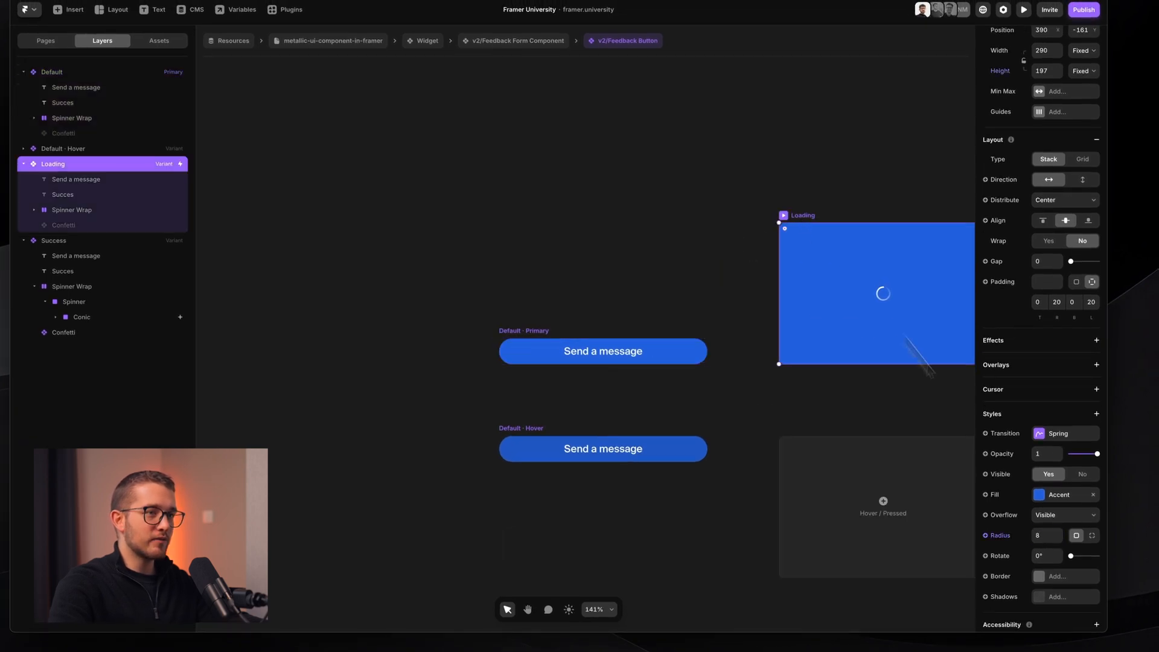
{"action": "left_click", "coordinate": [621, 342]}
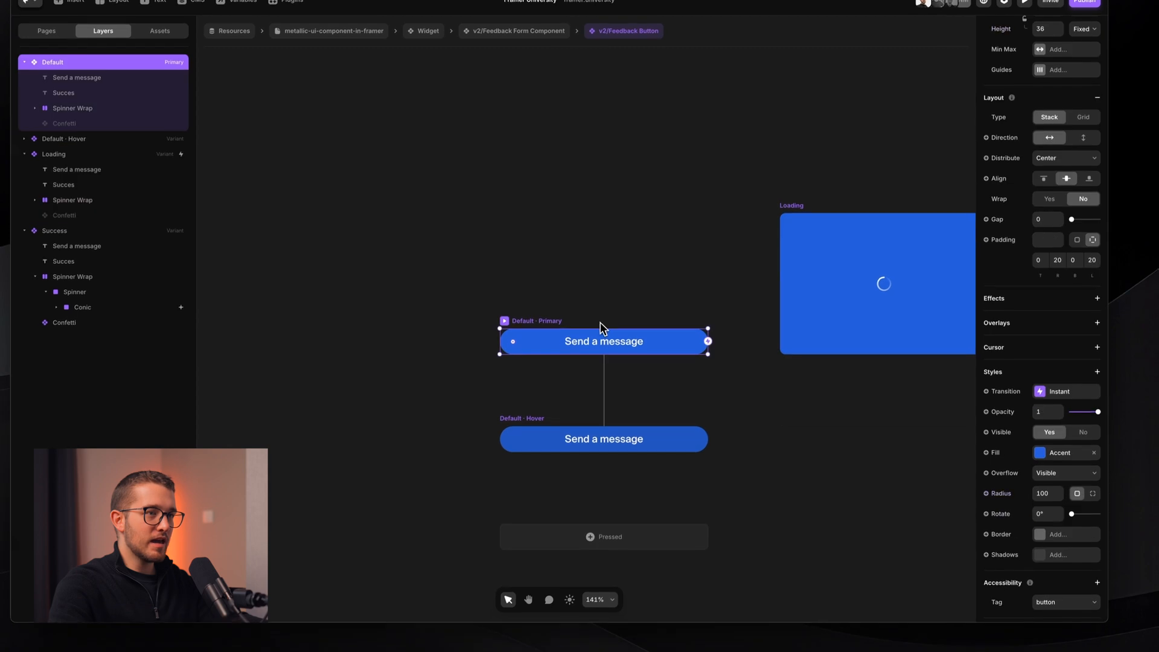
{"action": "left_click", "coordinate": [1041, 502]}
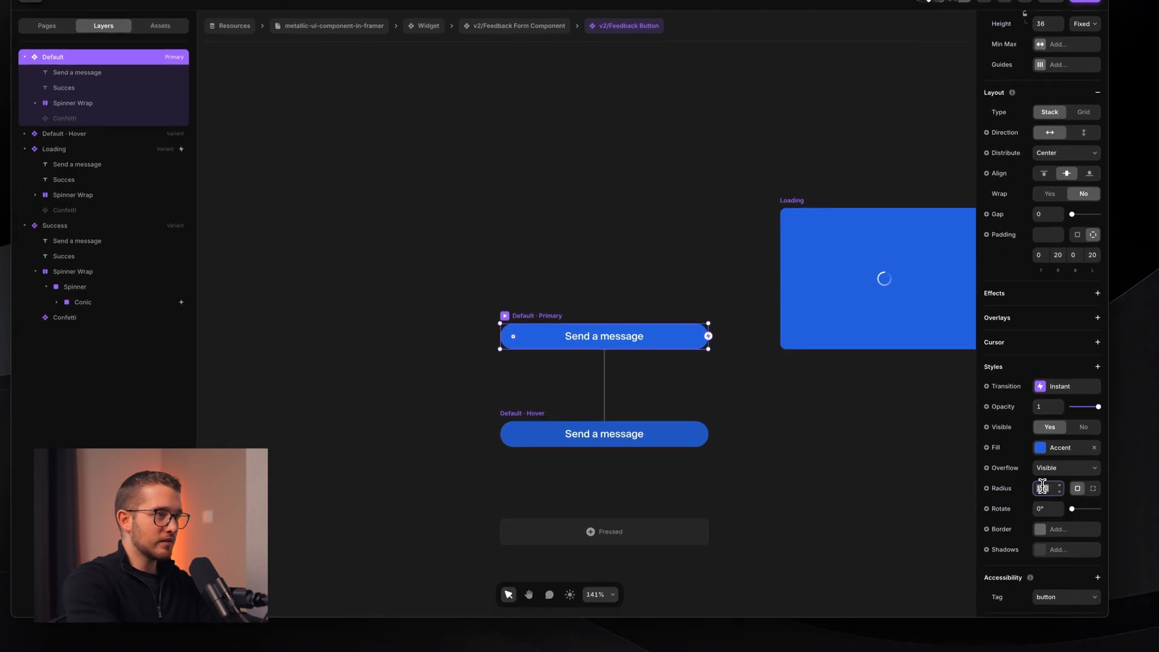
{"action": "type", "text": "8"}
{"action": "key", "text": "Return"}
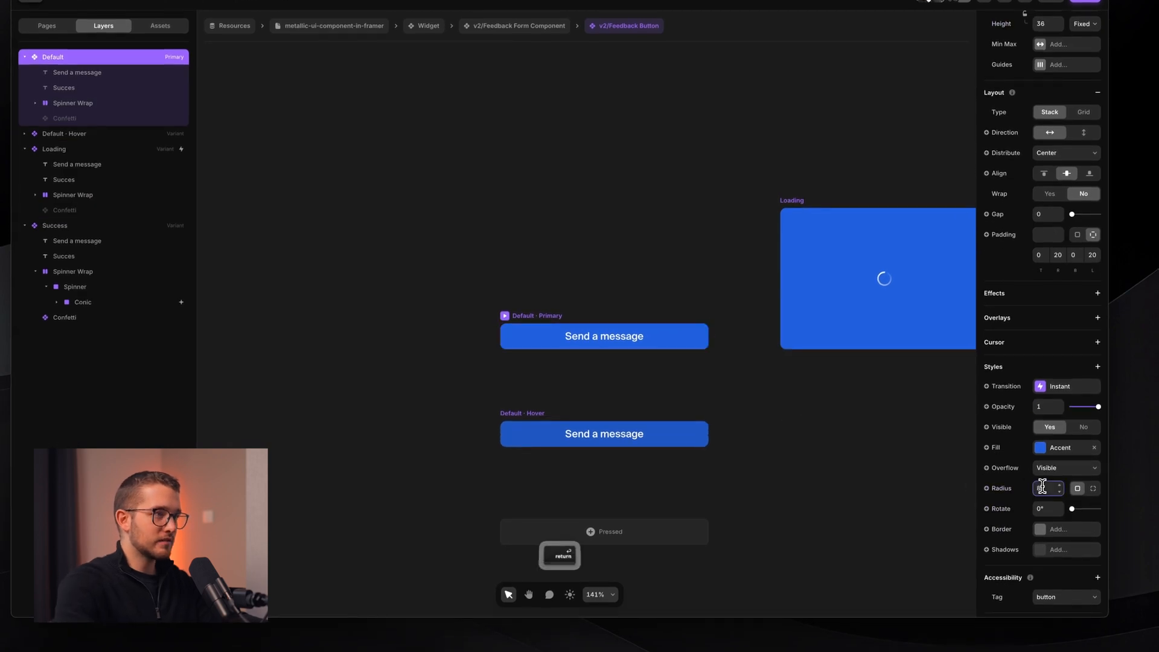
{"action": "scroll", "coordinate": [595, 381], "scroll_direction": "up", "scroll_amount": 2}
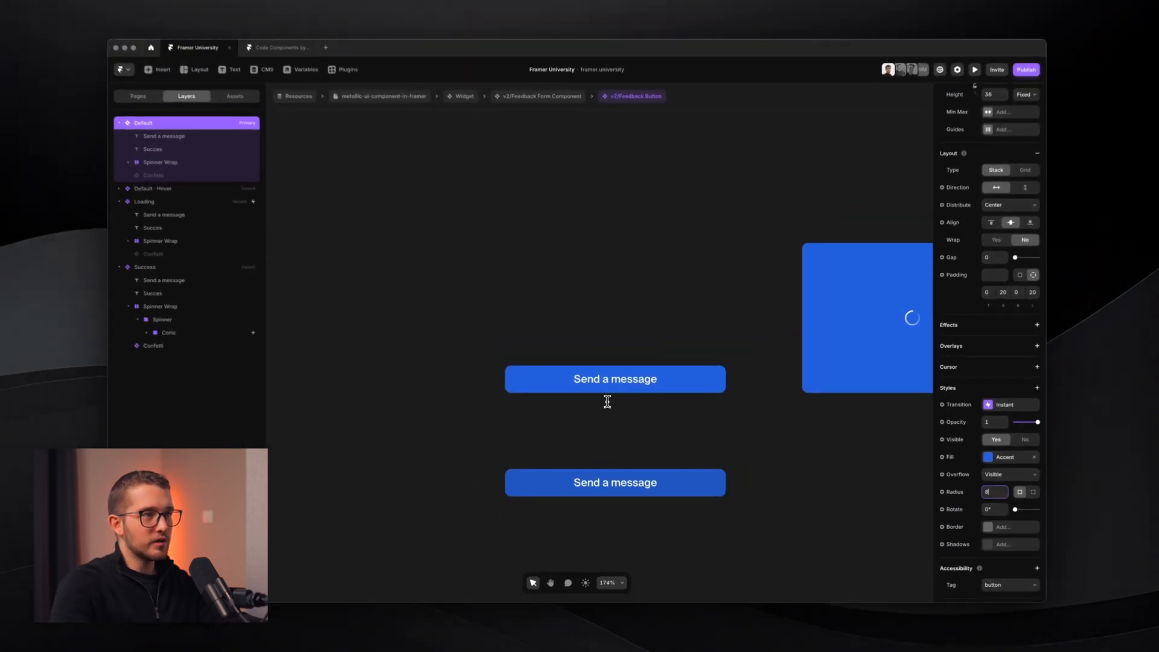
{"action": "scroll", "coordinate": [609, 404], "scroll_direction": "down", "scroll_amount": 2}
{"action": "scroll", "coordinate": [609, 404], "scroll_direction": "up", "scroll_amount": 2}
{"action": "scroll", "coordinate": [609, 404], "scroll_direction": "left", "scroll_amount": 1}
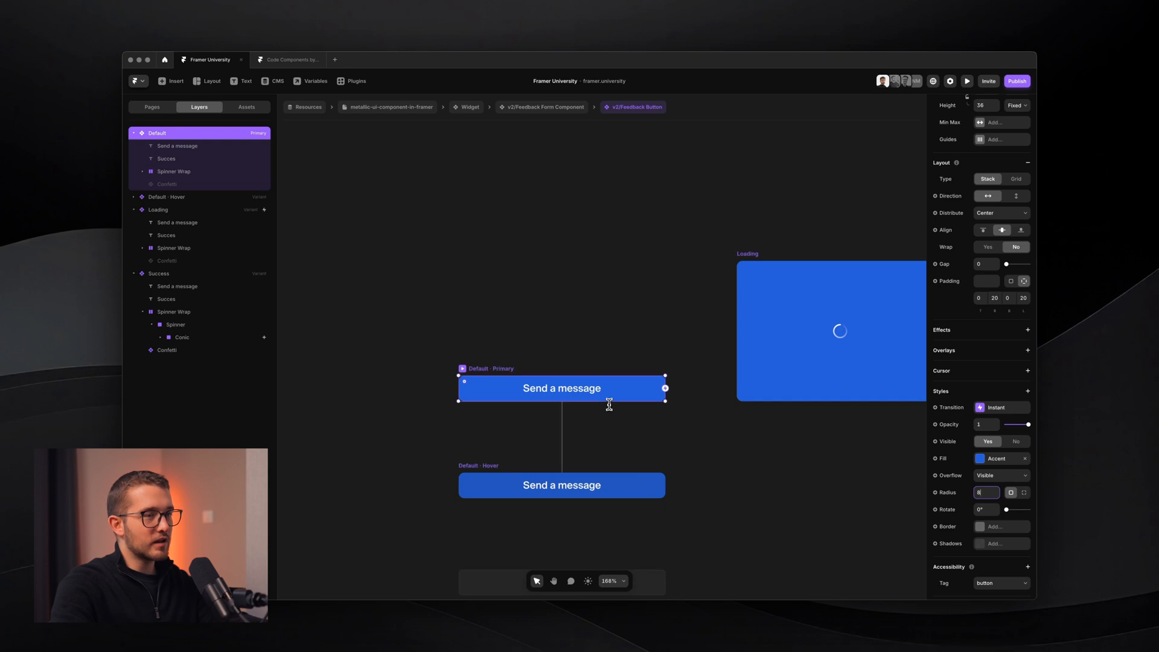
{"action": "key", "text": "Up"}
{"action": "key", "text": "Up"}
{"action": "key", "text": "Up"}
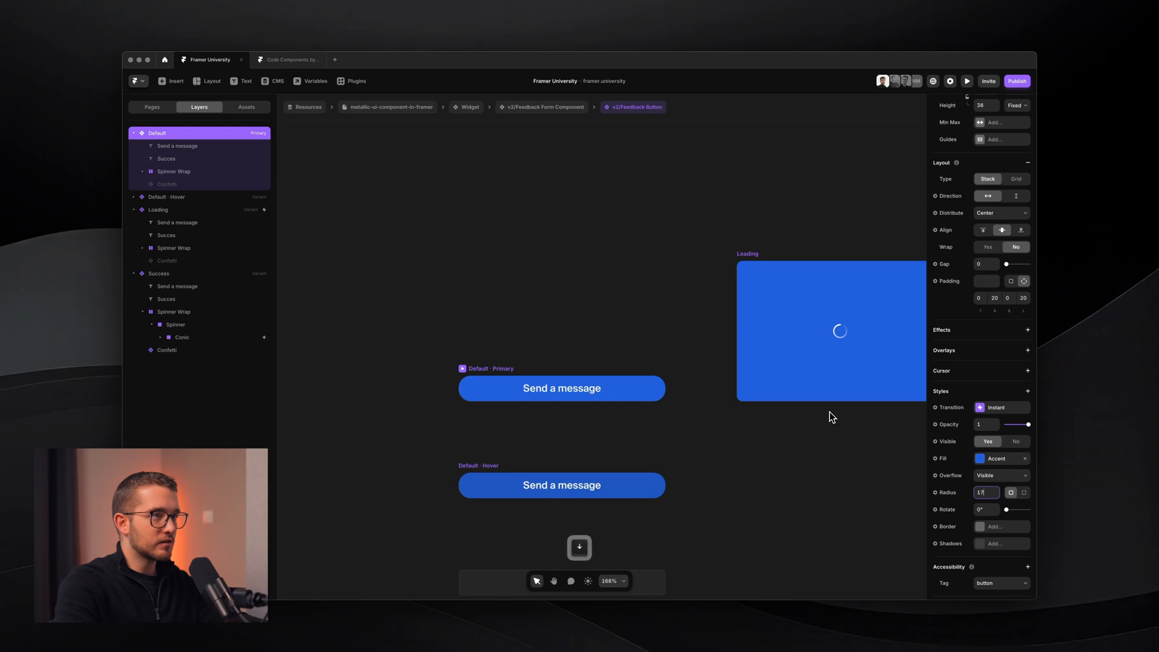
{"action": "left_click", "coordinate": [689, 325]}
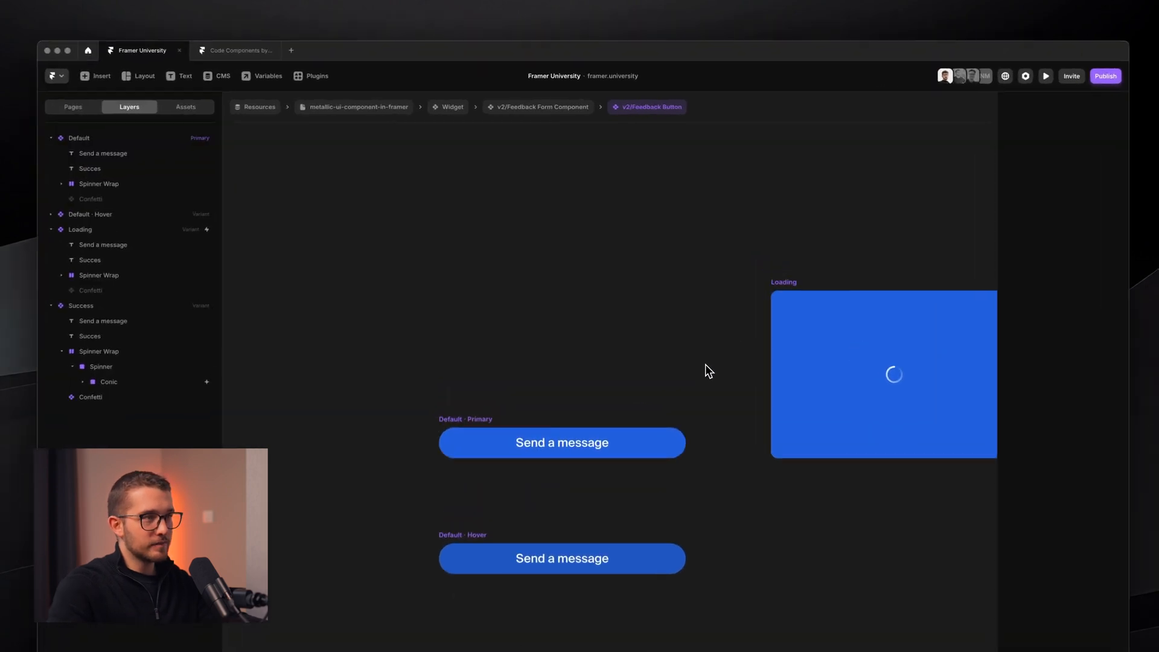
{"action": "scroll", "coordinate": [705, 364], "scroll_direction": "down", "scroll_amount": 3}
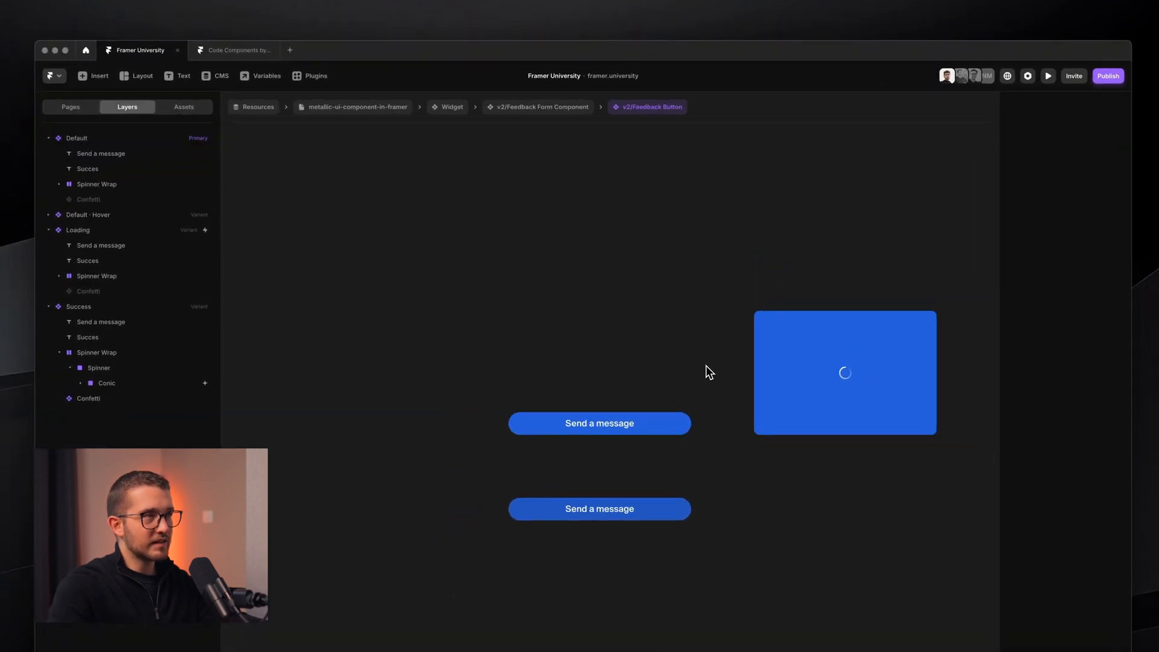
{"action": "left_click", "coordinate": [529, 108]}
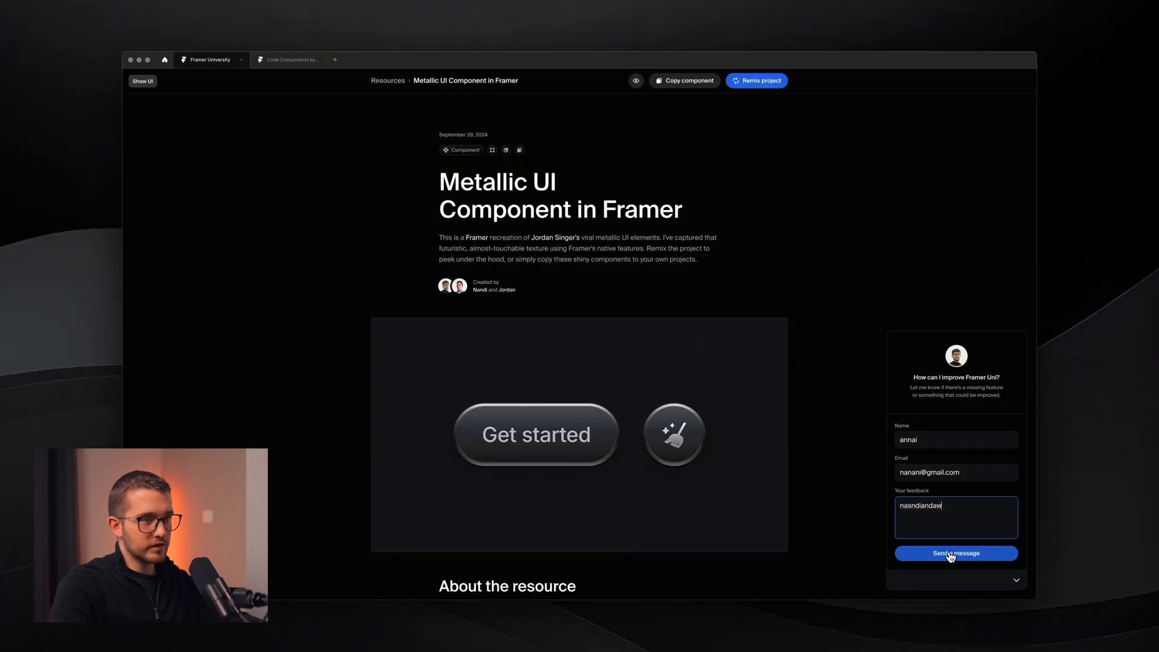
- Send the test message and toggle the widget open and closed repeatedly to check its animation
{"action": "left_click", "coordinate": [964, 552]}
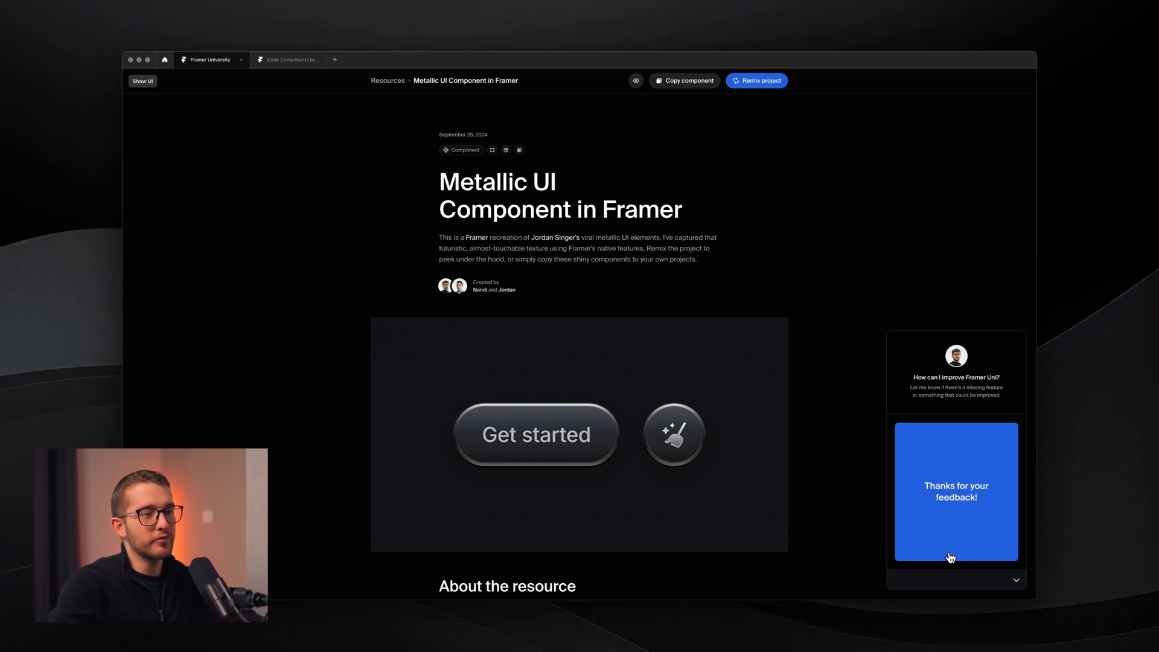
{"action": "left_click", "coordinate": [1016, 580]}
{"action": "left_click", "coordinate": [1015, 580]}
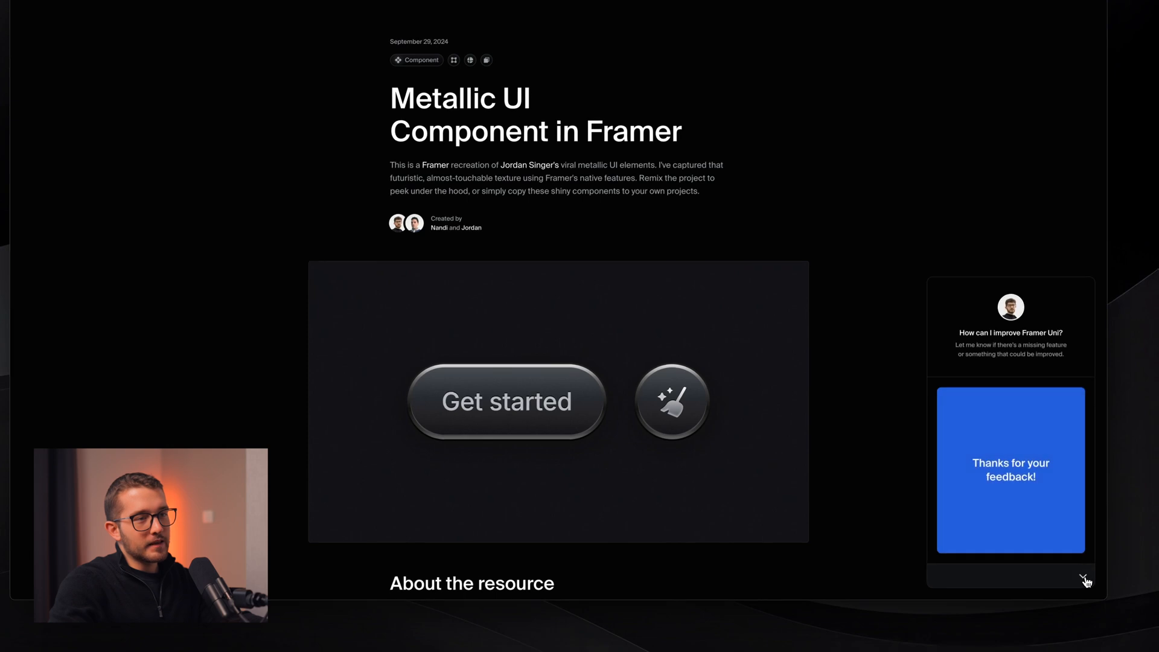
{"action": "left_click", "coordinate": [1083, 579]}
{"action": "left_click", "coordinate": [1084, 579]}
{"action": "left_click", "coordinate": [1084, 580]}
{"action": "left_click", "coordinate": [1084, 579]}
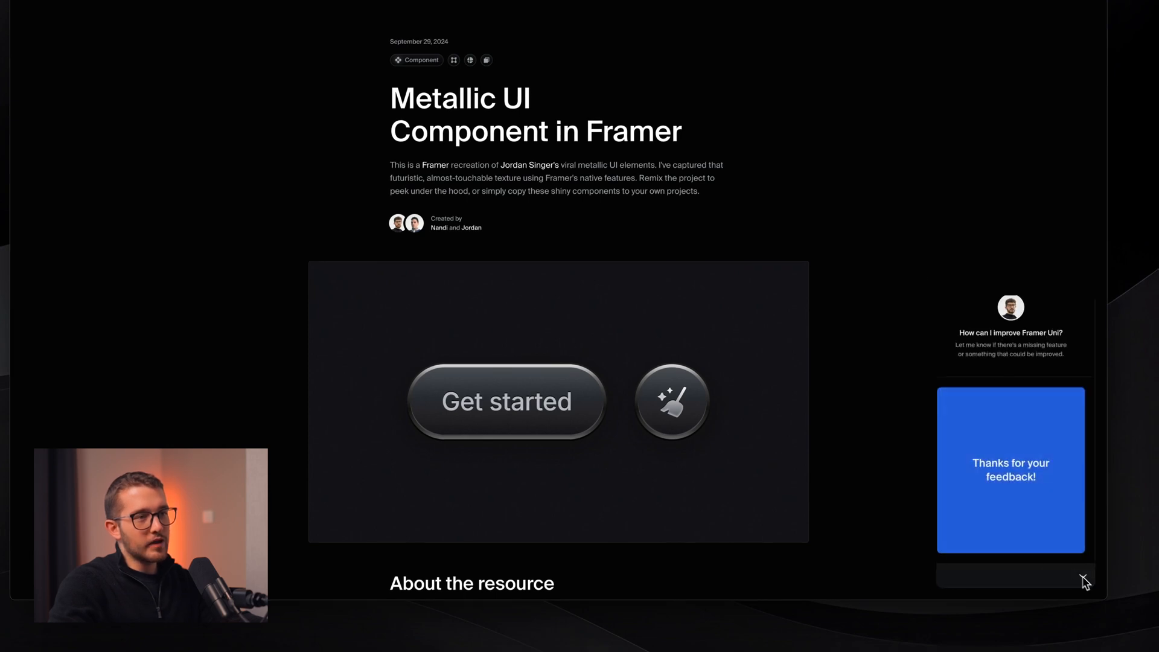
{"action": "left_click", "coordinate": [1084, 578]}
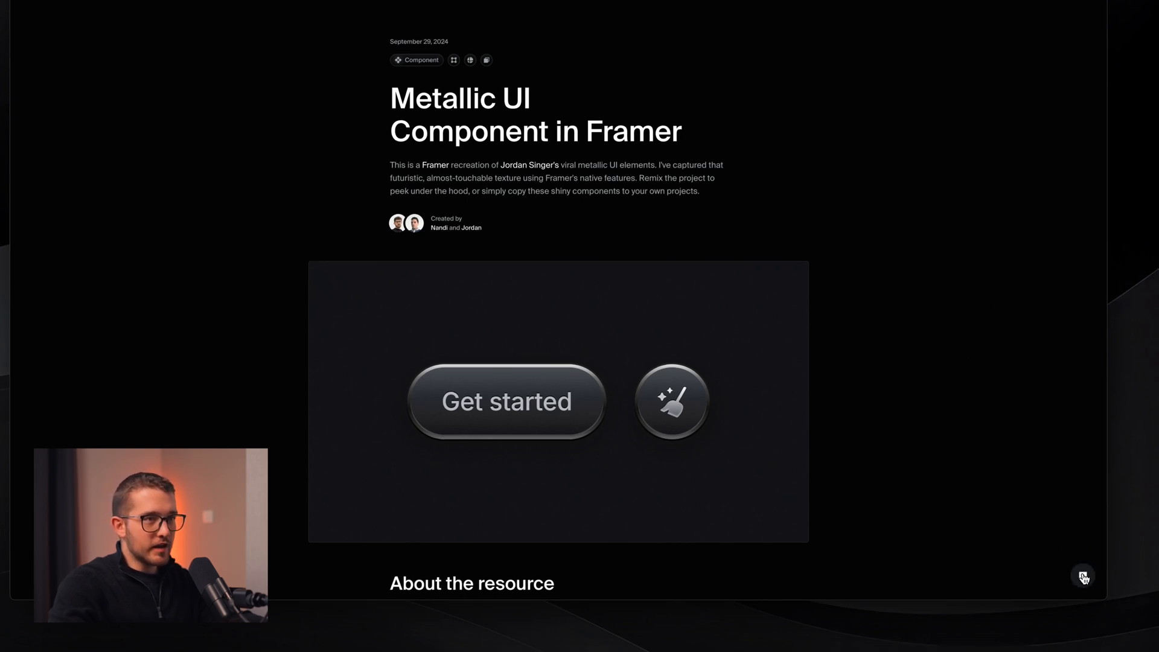
{"action": "left_click", "coordinate": [1083, 579]}
{"action": "left_click", "coordinate": [1084, 578]}
{"action": "left_click", "coordinate": [1083, 579]}
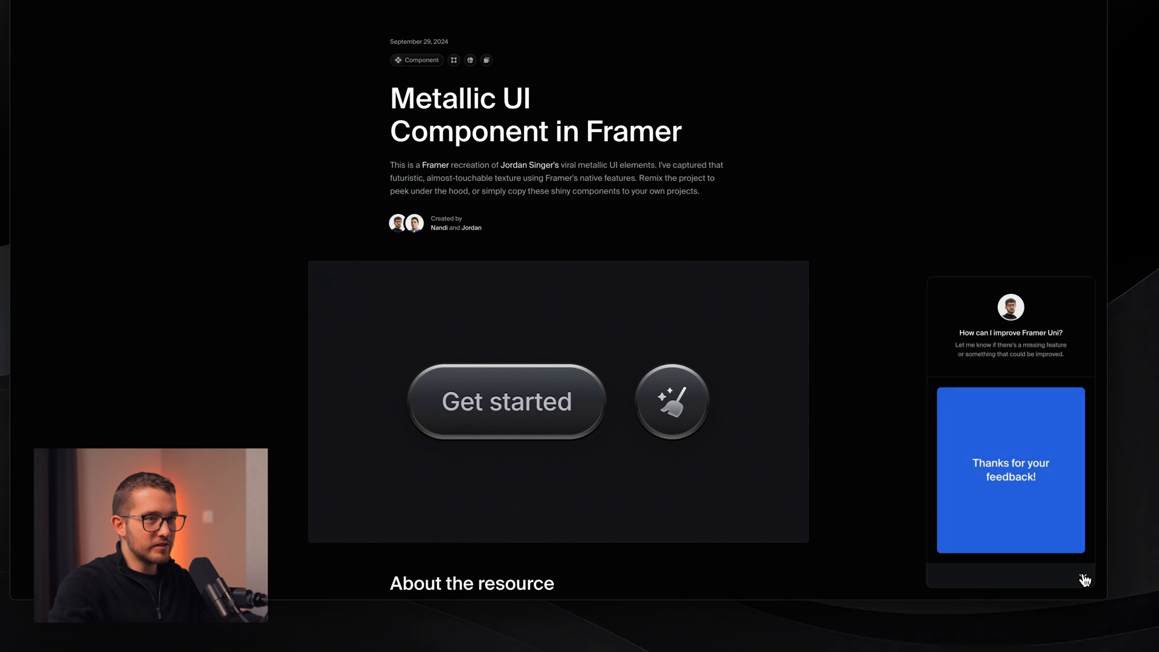
{"action": "left_click", "coordinate": [1084, 579]}
{"action": "left_click", "coordinate": [1084, 580]}
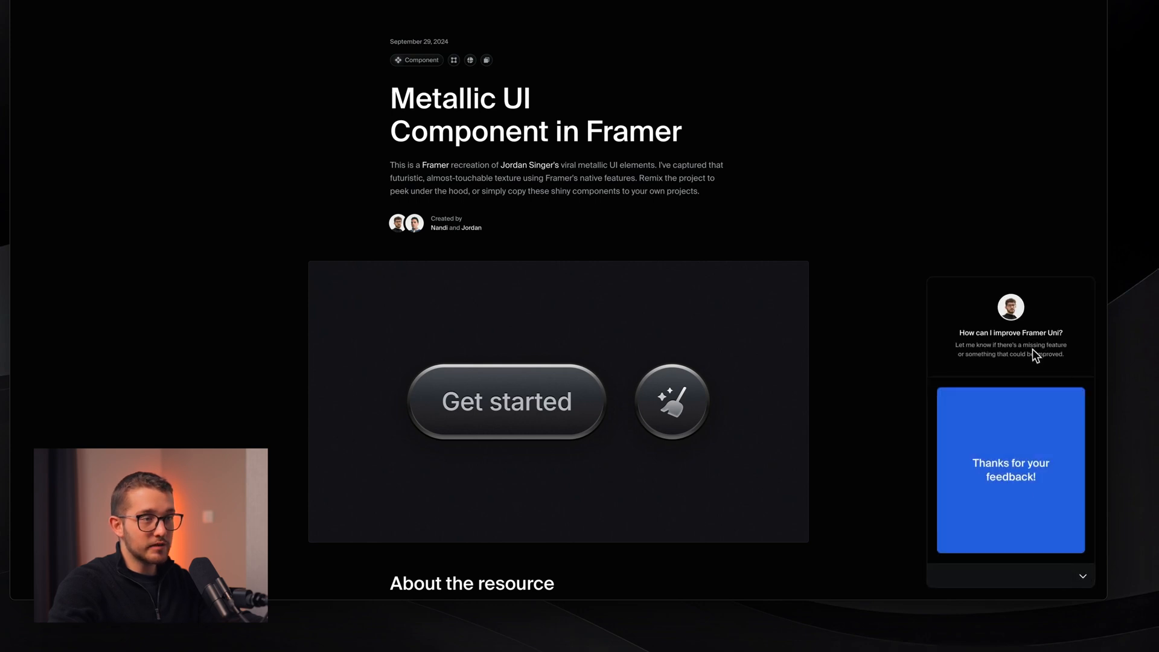
- Start a screen capture of the feedback card, then cancel it
{"action": "key", "text": "shift+super+4"}
{"action": "left_click_drag", "start_coordinate": [967, 295], "coordinate": [1076, 499]}
{"action": "key", "text": "space"}
{"action": "key", "text": "Escape"}
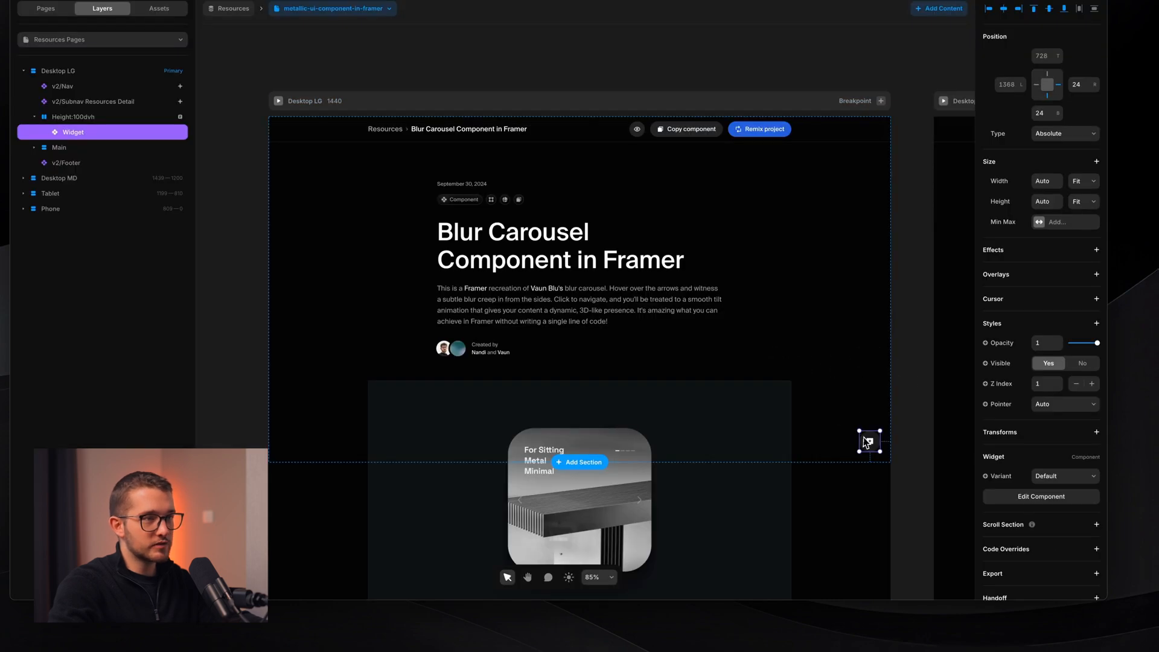
- Give the Opened variant's Form Content a Spring transition (0.6, bounce 0.2) with 0.2 s delay
{"action": "double_click", "coordinate": [868, 440]}
{"action": "scroll", "coordinate": [632, 257], "scroll_direction": "up", "scroll_amount": 2}
{"action": "scroll", "coordinate": [632, 257], "scroll_direction": "left", "scroll_amount": 2}
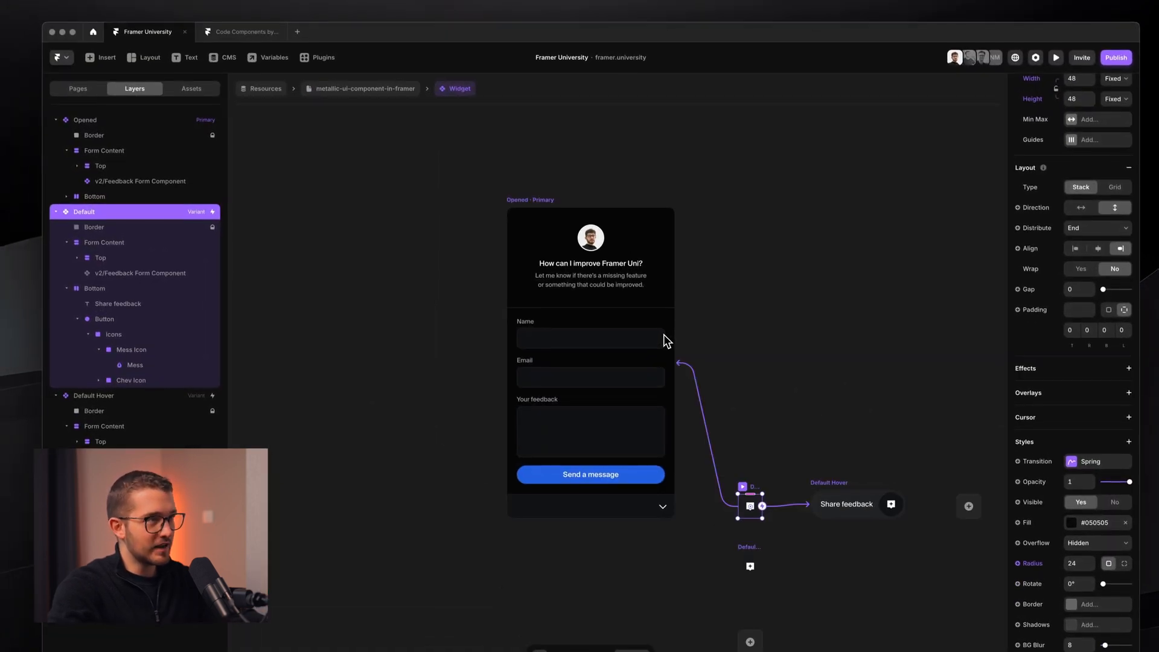
{"action": "left_click", "coordinate": [645, 262], "text": "super"}
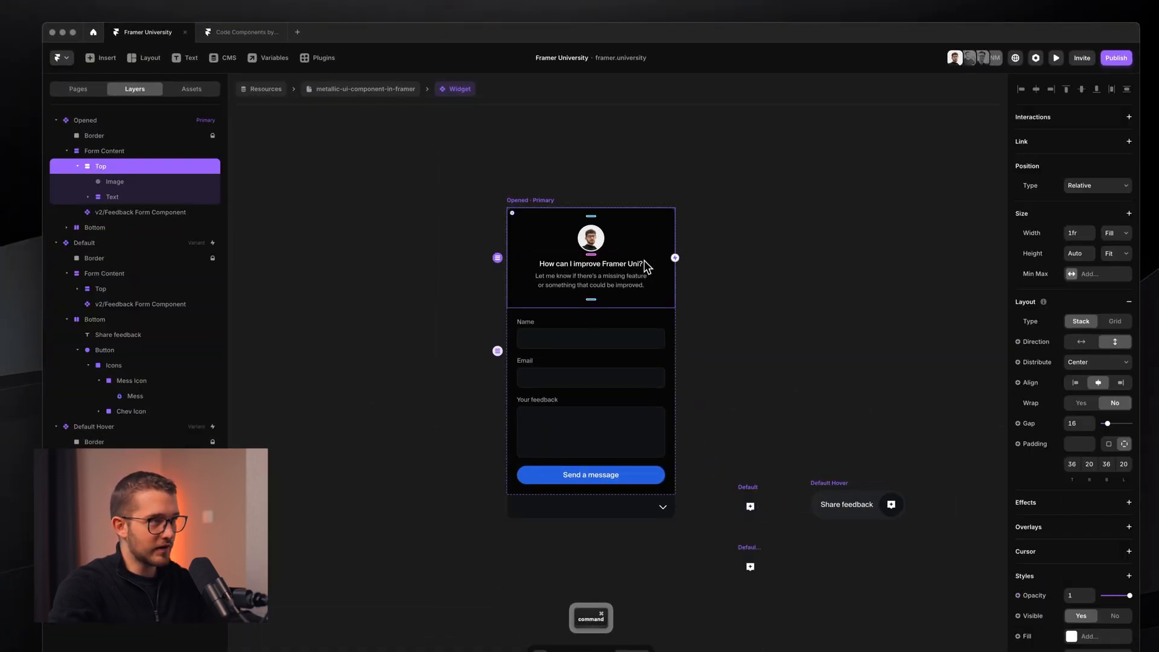
{"action": "left_click", "coordinate": [635, 337]}
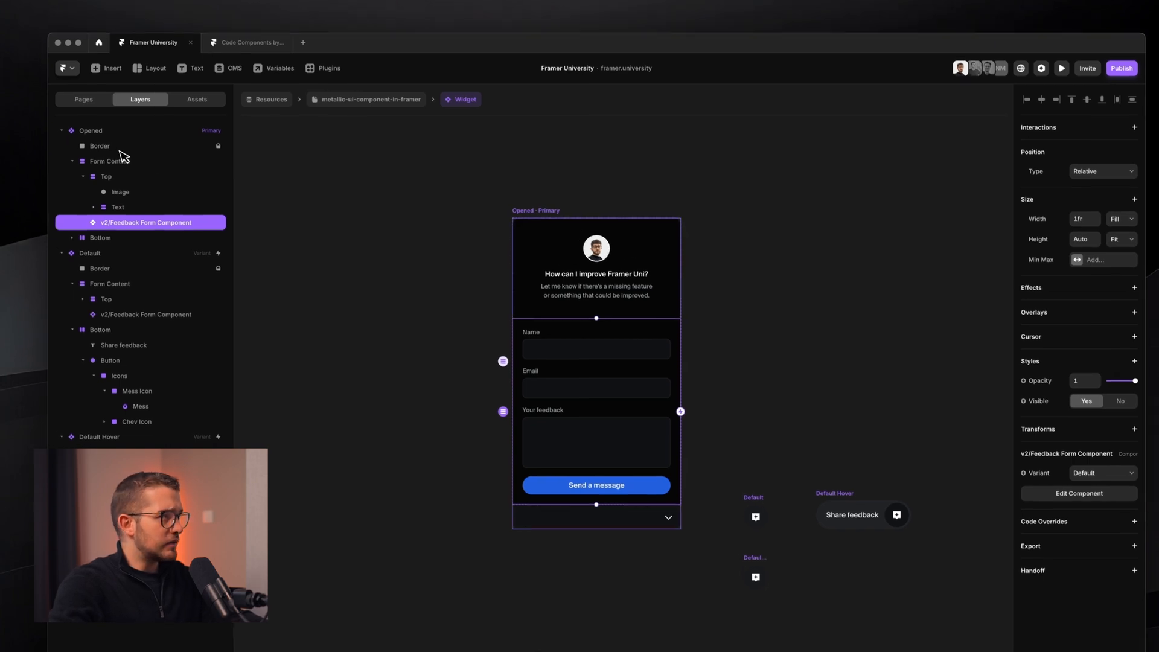
{"action": "left_click", "coordinate": [67, 151]}
{"action": "left_click", "coordinate": [104, 171]}
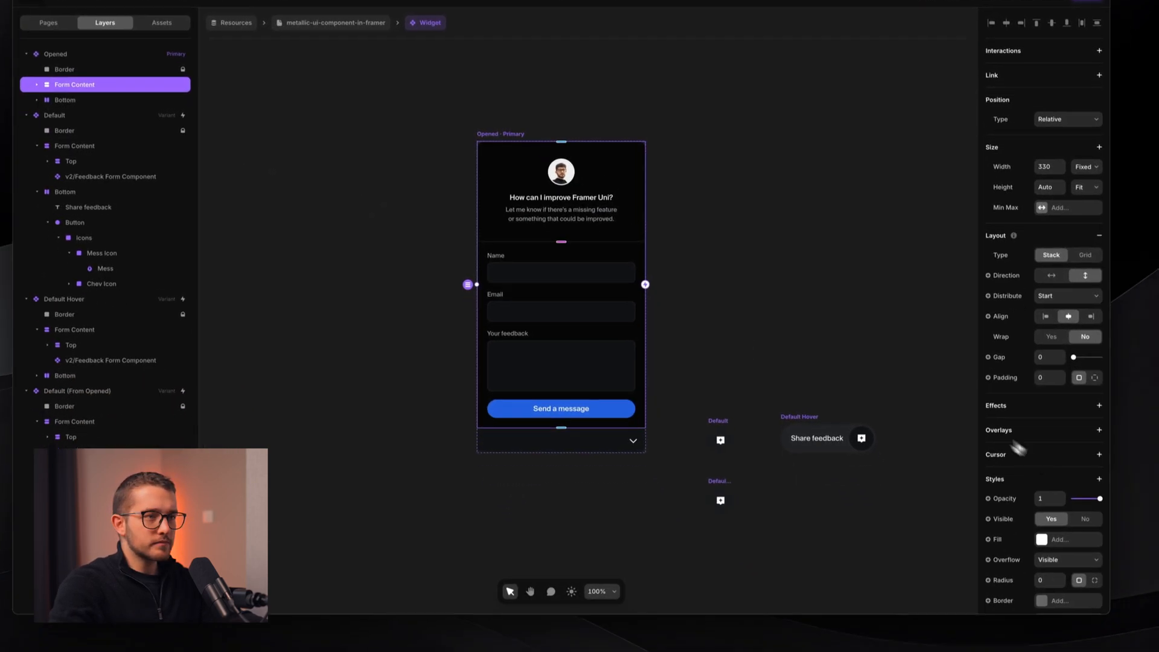
{"action": "left_click", "coordinate": [1072, 468]}
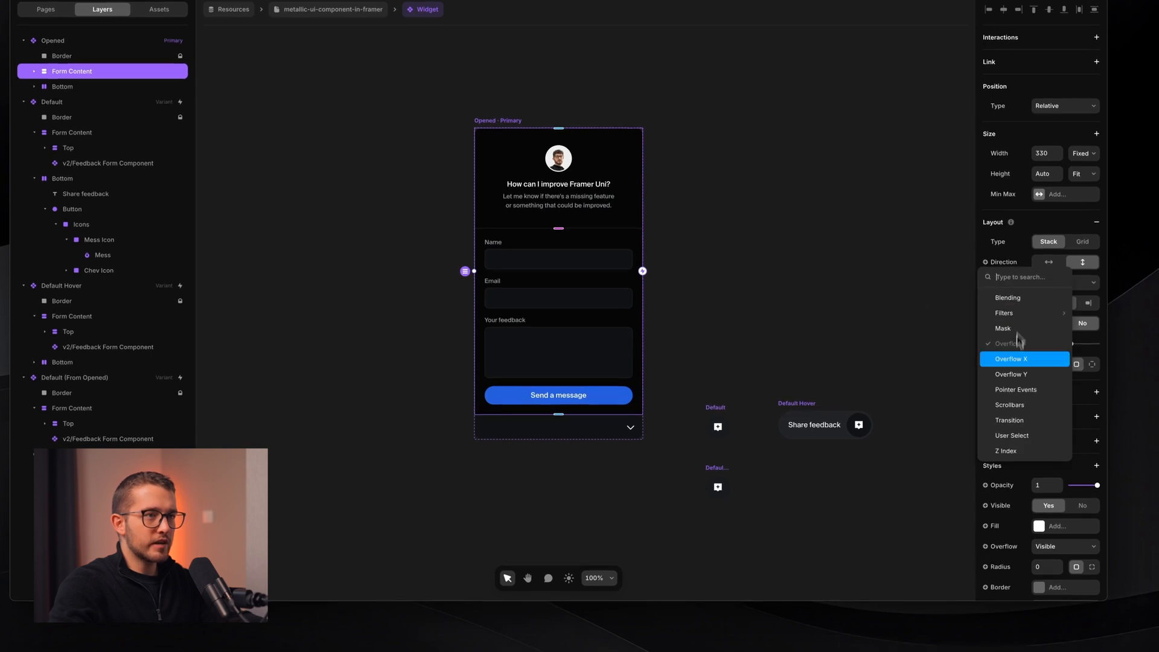
{"action": "left_click", "coordinate": [1041, 422]}
{"action": "left_click", "coordinate": [1039, 485]}
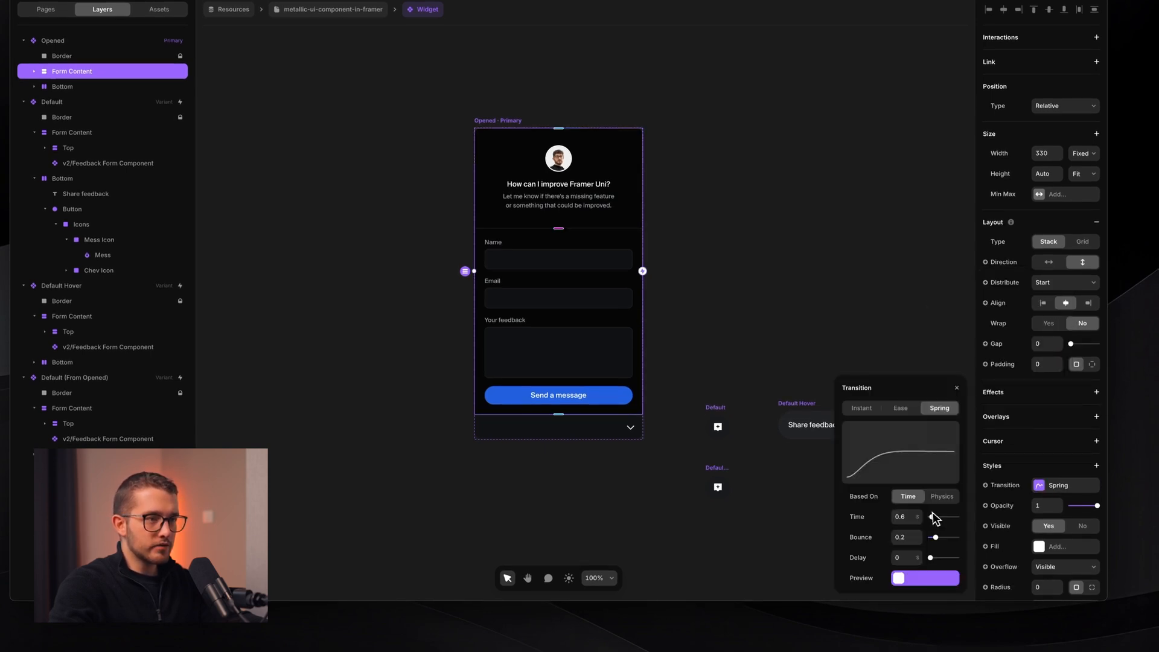
{"action": "left_click", "coordinate": [892, 551]}
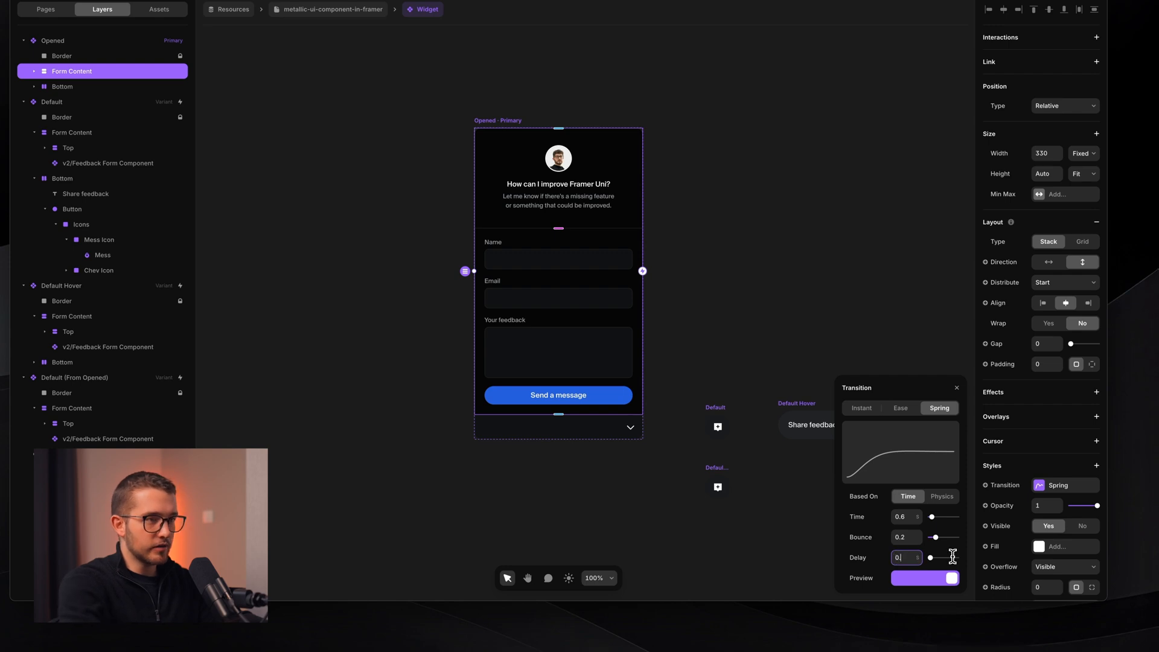
{"action": "key", "text": "Return"}
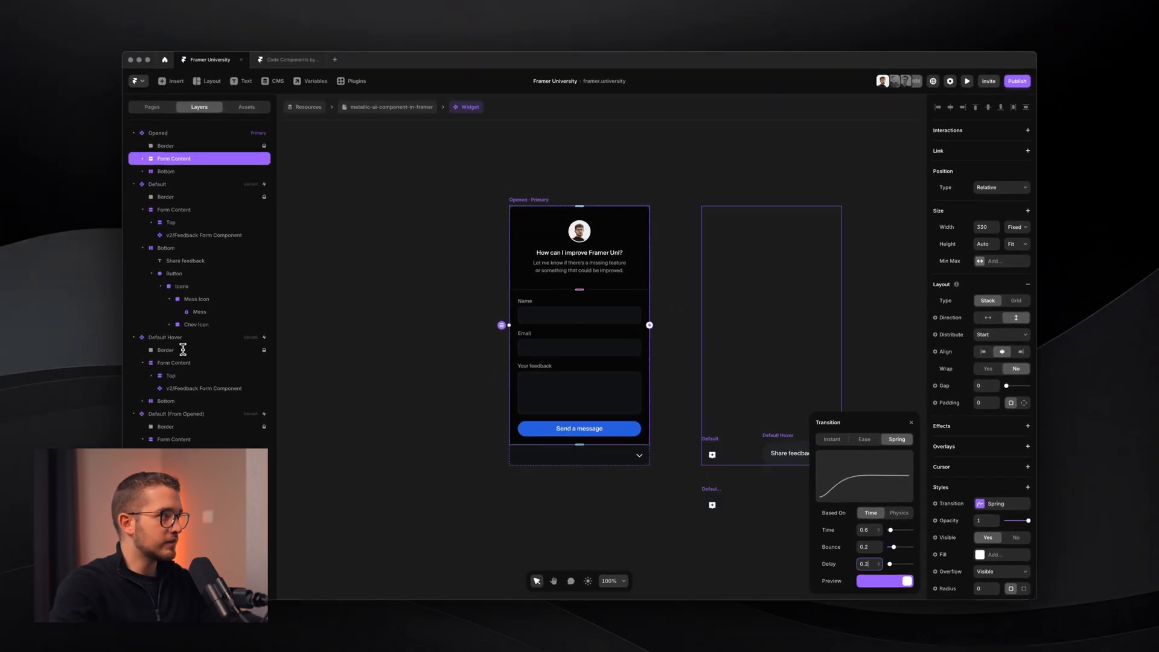
- Set a 0 delay on Form Content in Default, Default Hover and Default (From Opened)
{"action": "left_click", "coordinate": [134, 133]}
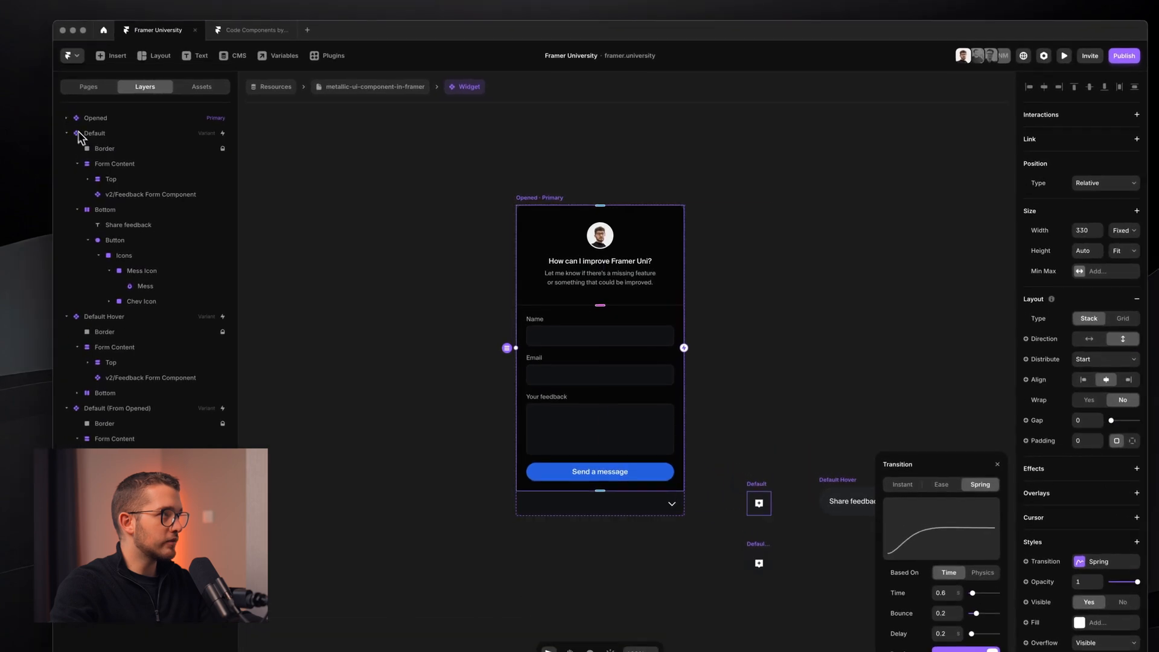
{"action": "left_click", "coordinate": [120, 166]}
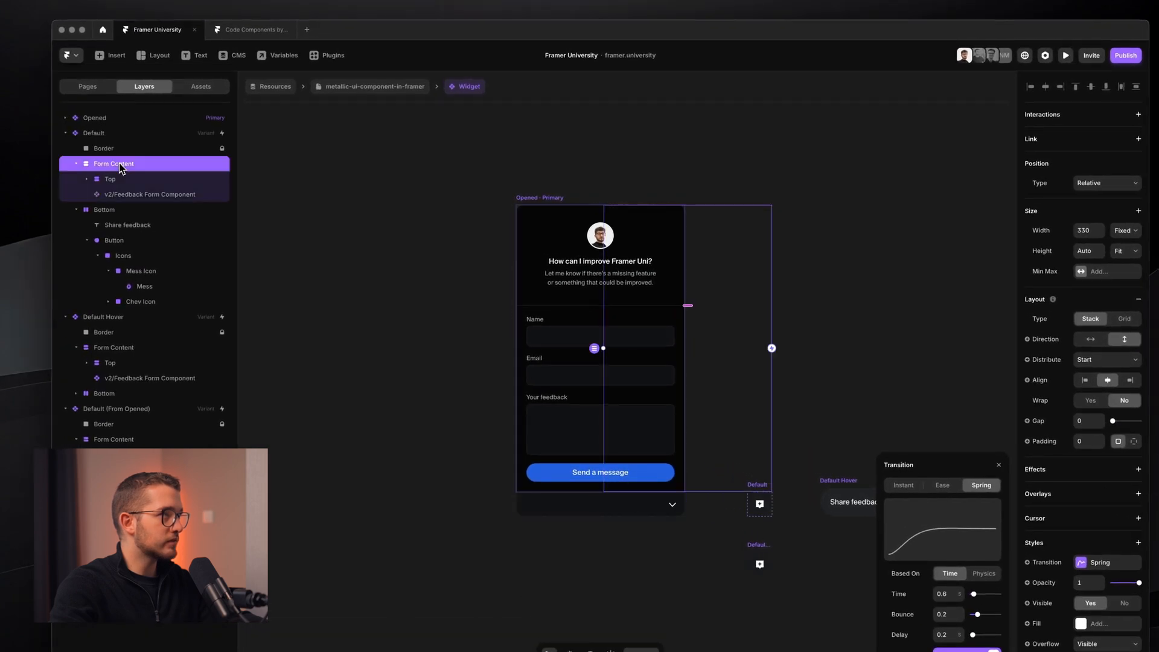
{"action": "left_click", "coordinate": [134, 349], "text": "super"}
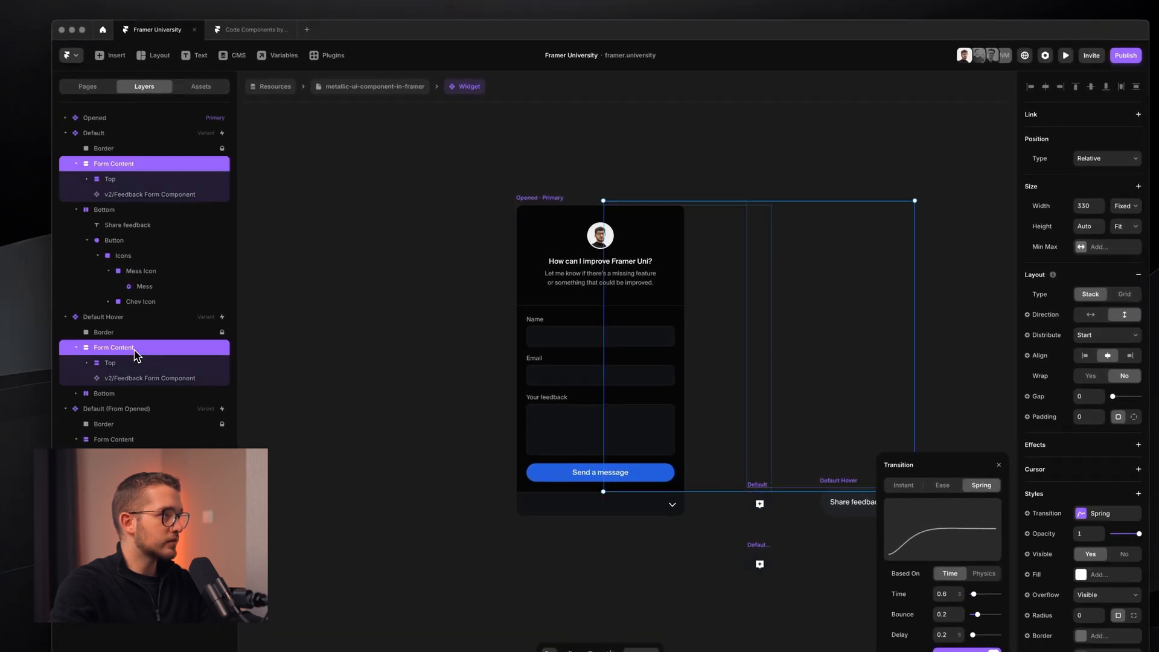
{"action": "left_click", "coordinate": [133, 439], "text": "super"}
{"action": "left_click", "coordinate": [930, 583]}
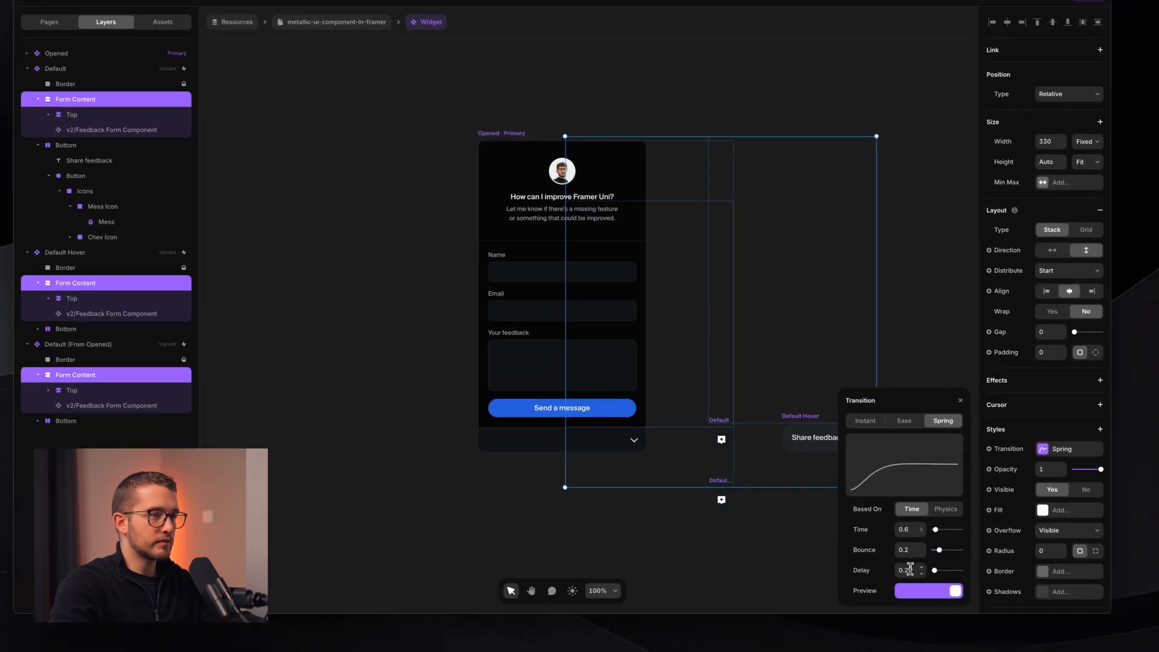
{"action": "type", "text": "0"}
{"action": "key", "text": "Return"}
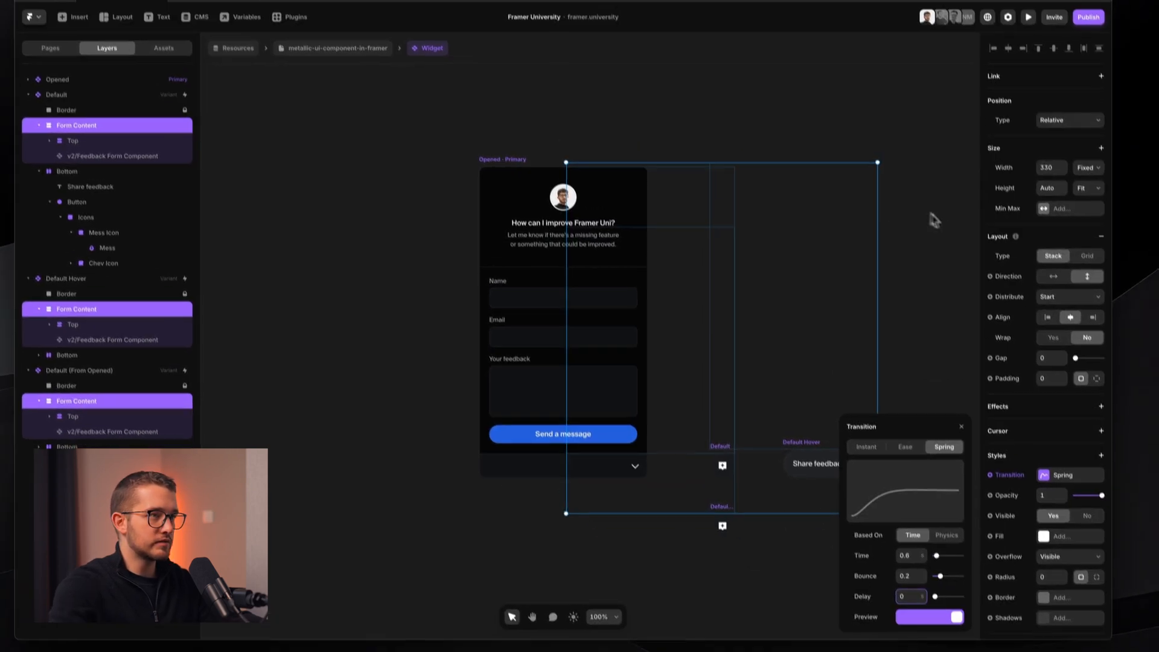
{"action": "left_click", "coordinate": [930, 211]}
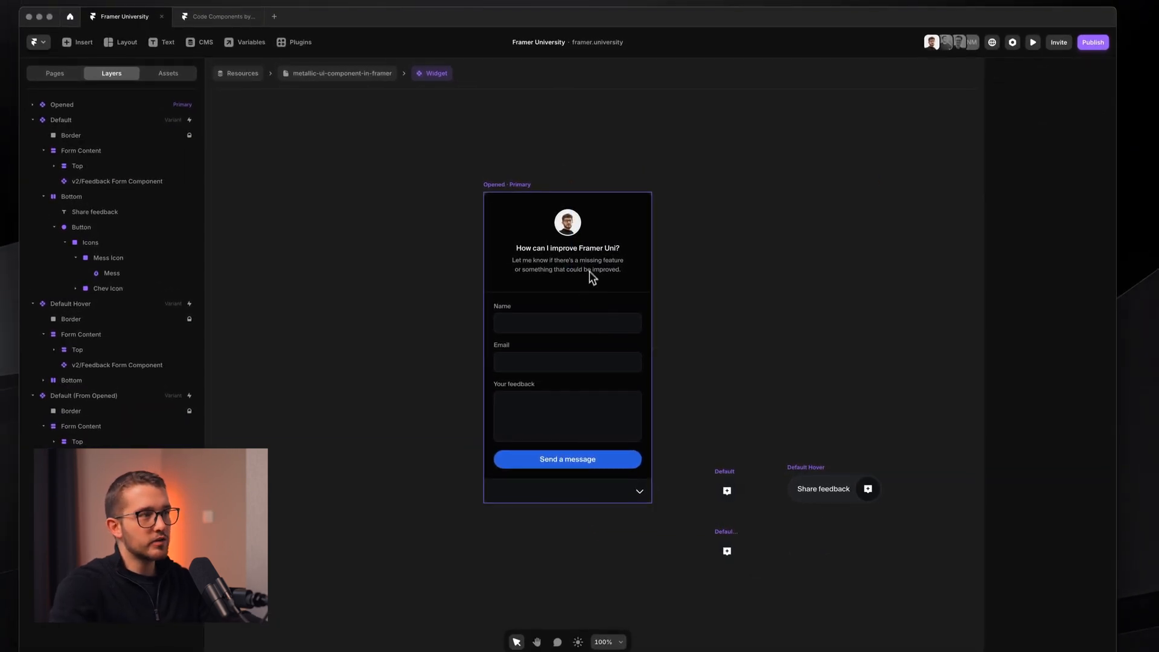
{"action": "key", "text": "Escape"}
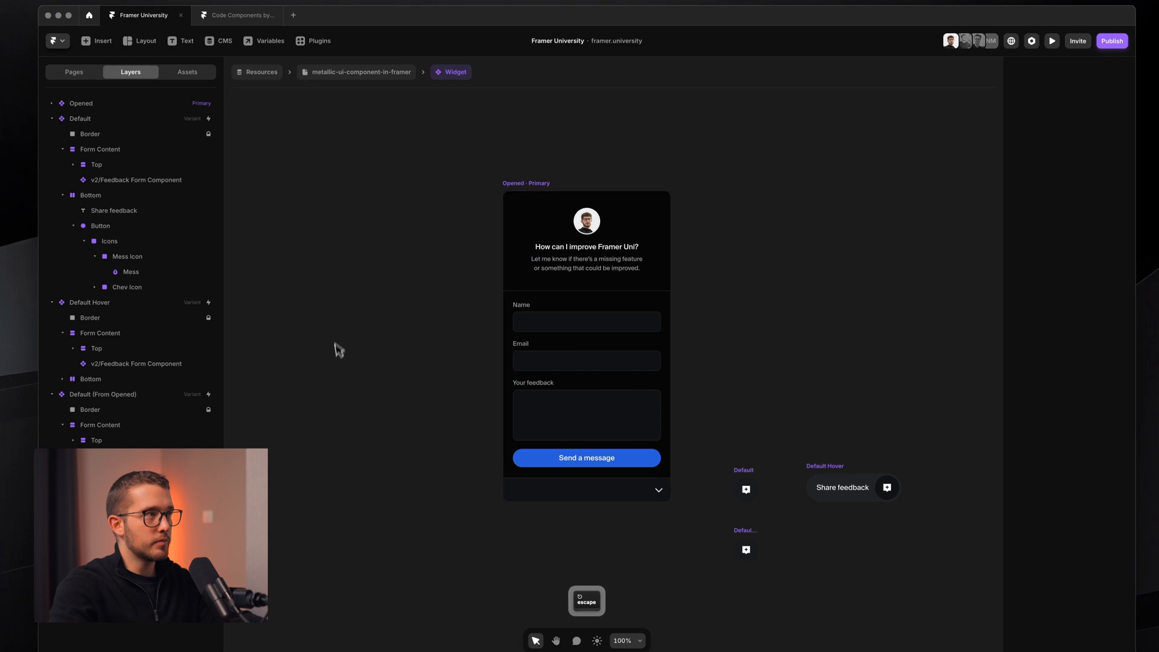
{"action": "left_click", "coordinate": [356, 71]}
- Preview the page and open and close the feedback widget repeatedly to test its transition
{"action": "key", "text": "super+p"}
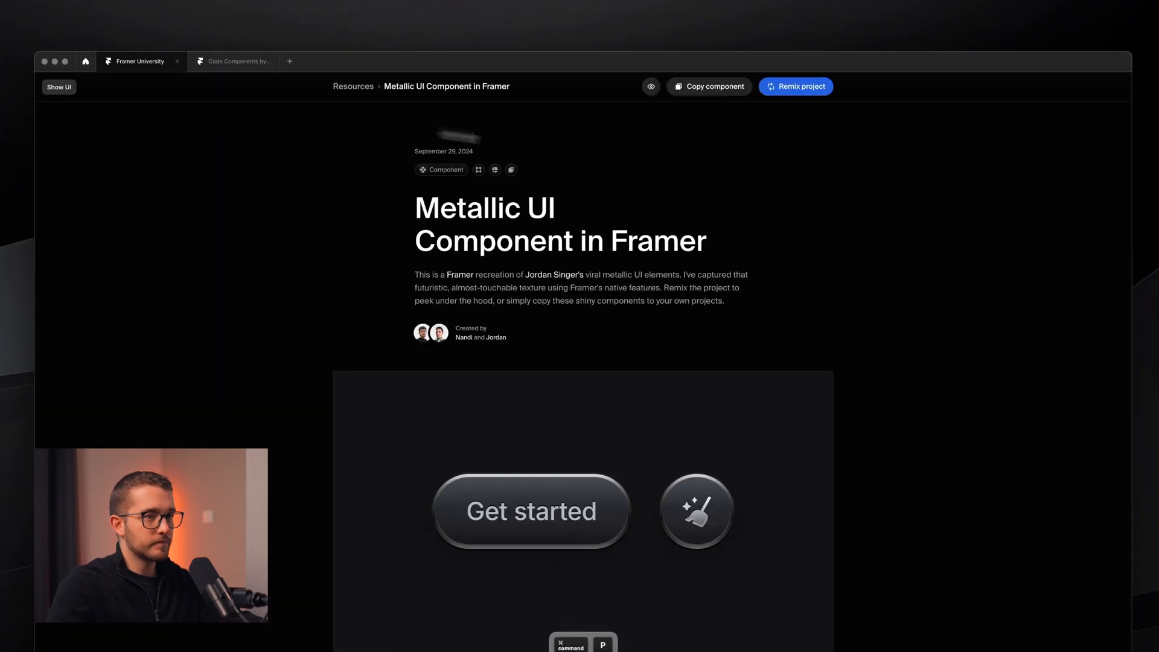
{"action": "left_click", "coordinate": [1081, 579]}
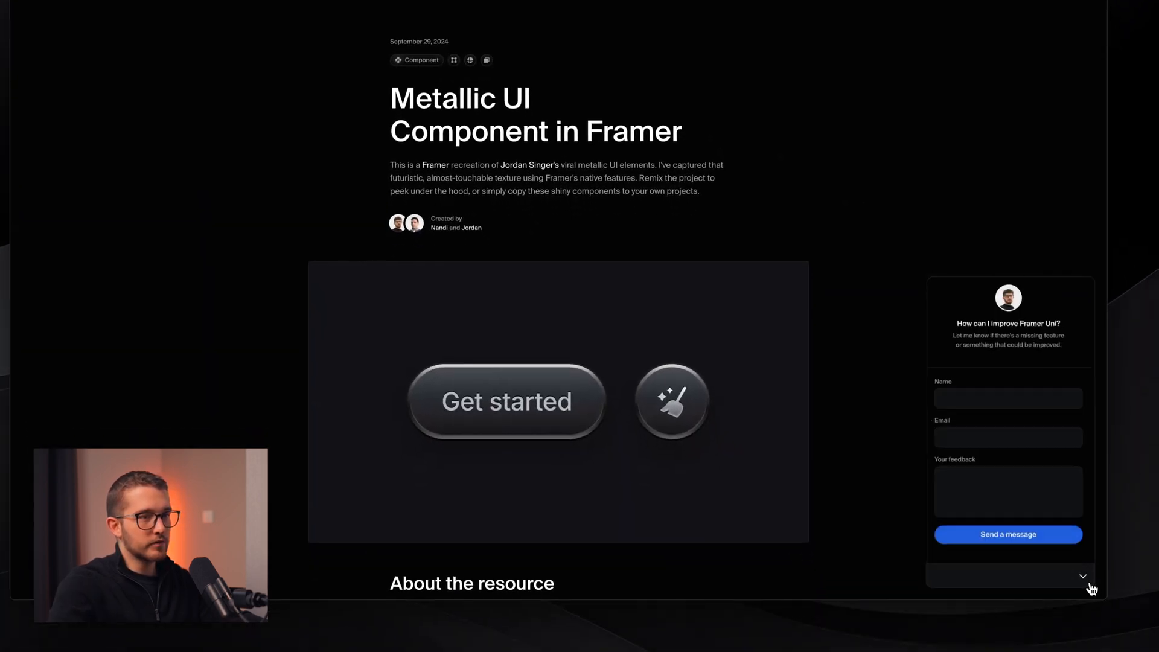
{"action": "left_click", "coordinate": [1089, 584]}
{"action": "left_click", "coordinate": [1086, 580]}
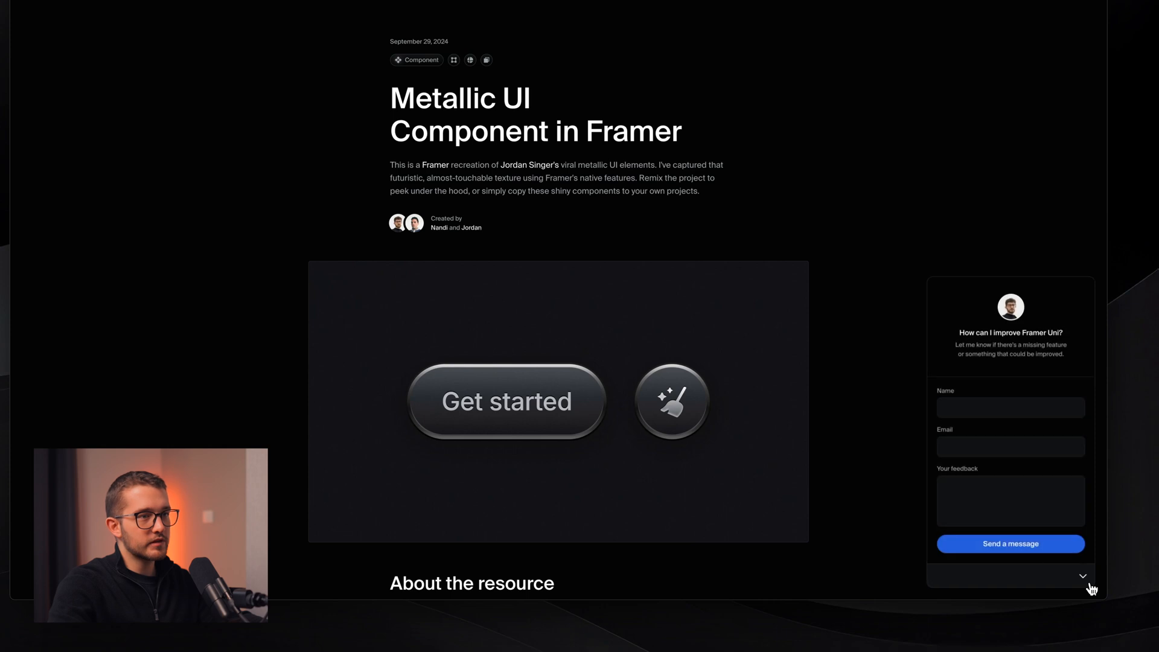
{"action": "left_click", "coordinate": [1090, 586]}
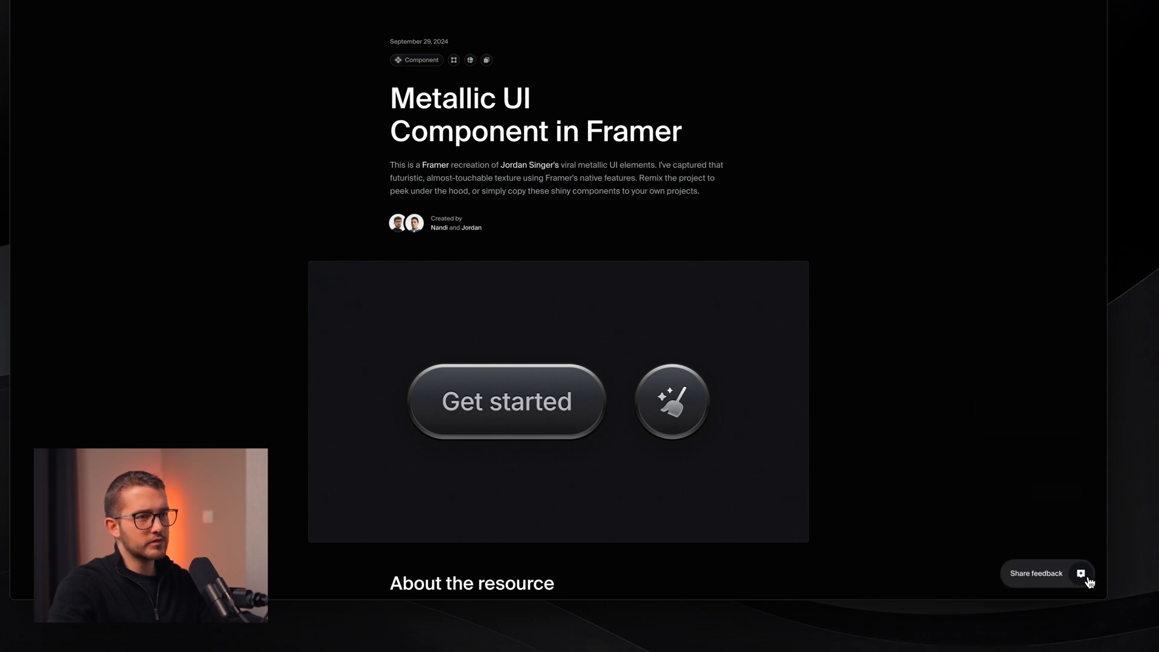
{"action": "left_click", "coordinate": [1089, 582]}
{"action": "left_click", "coordinate": [1079, 579]}
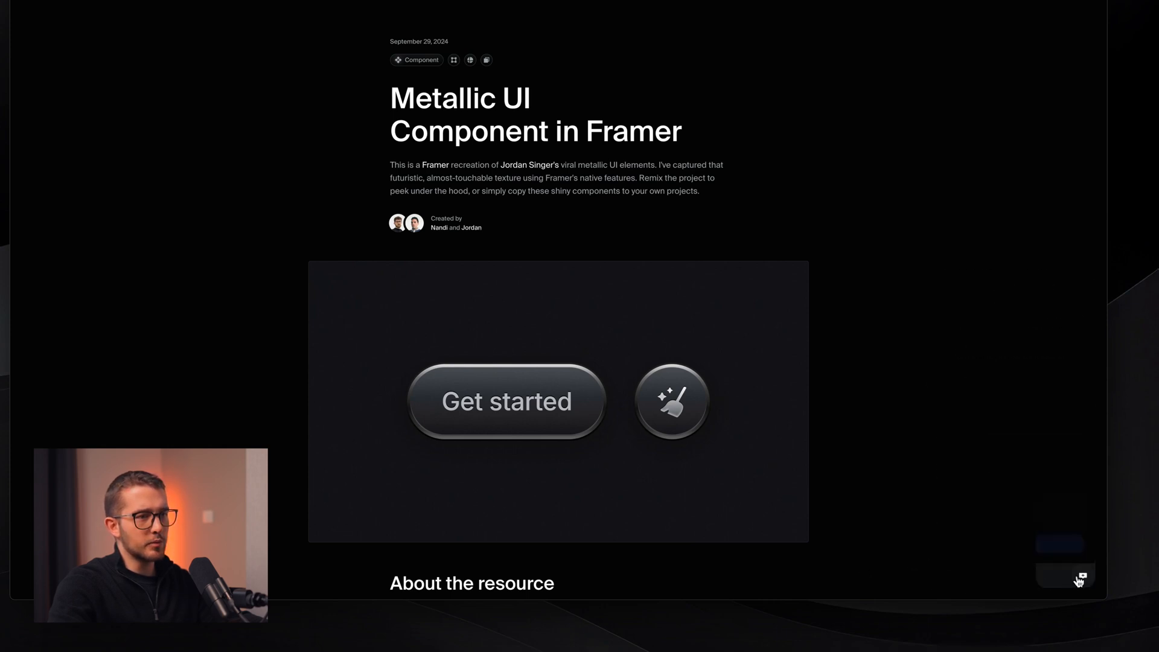
{"action": "left_click", "coordinate": [1083, 582]}
{"action": "left_click", "coordinate": [973, 583]}
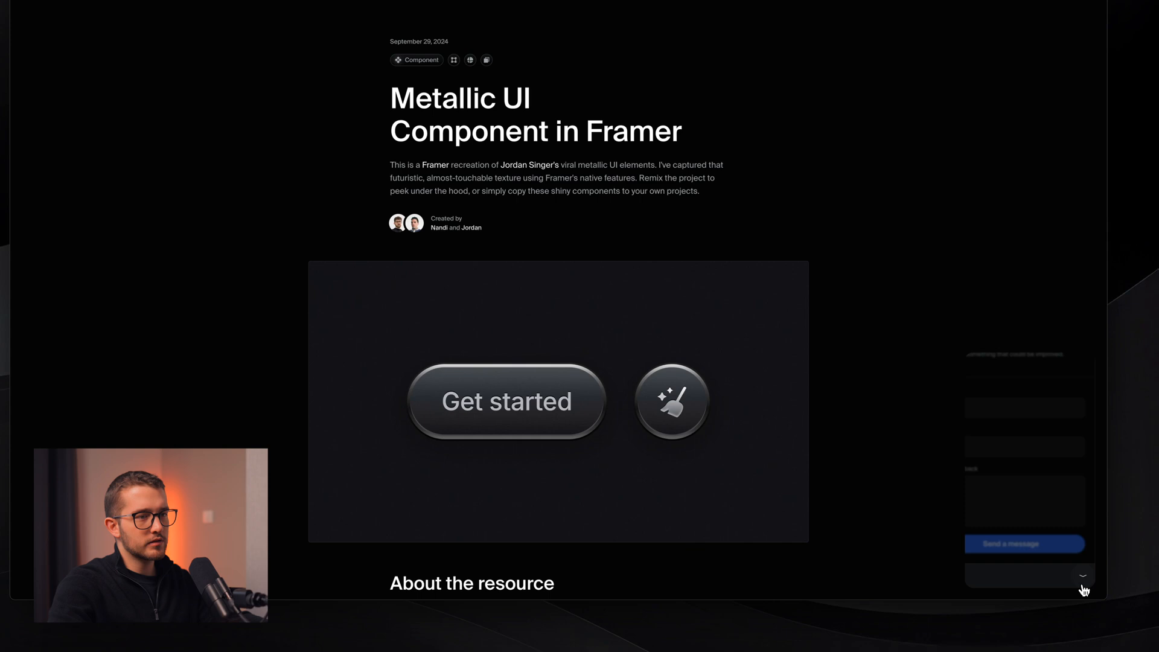
{"action": "left_click", "coordinate": [1086, 582]}
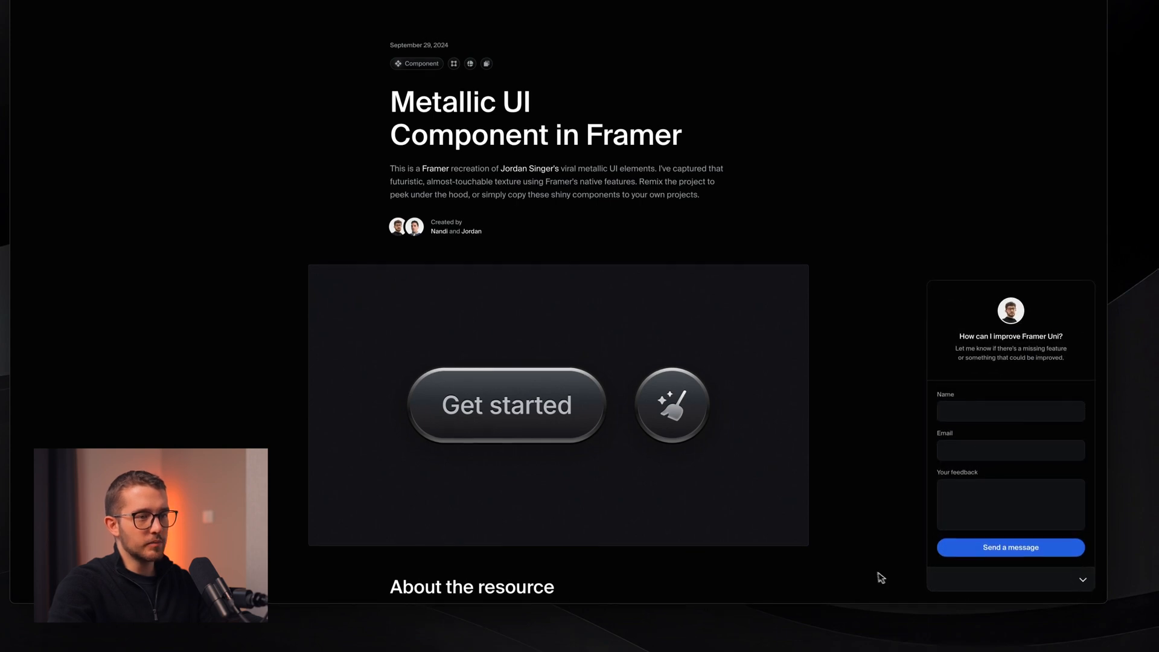
{"action": "left_click", "coordinate": [1084, 581]}
{"action": "left_click", "coordinate": [1084, 583]}
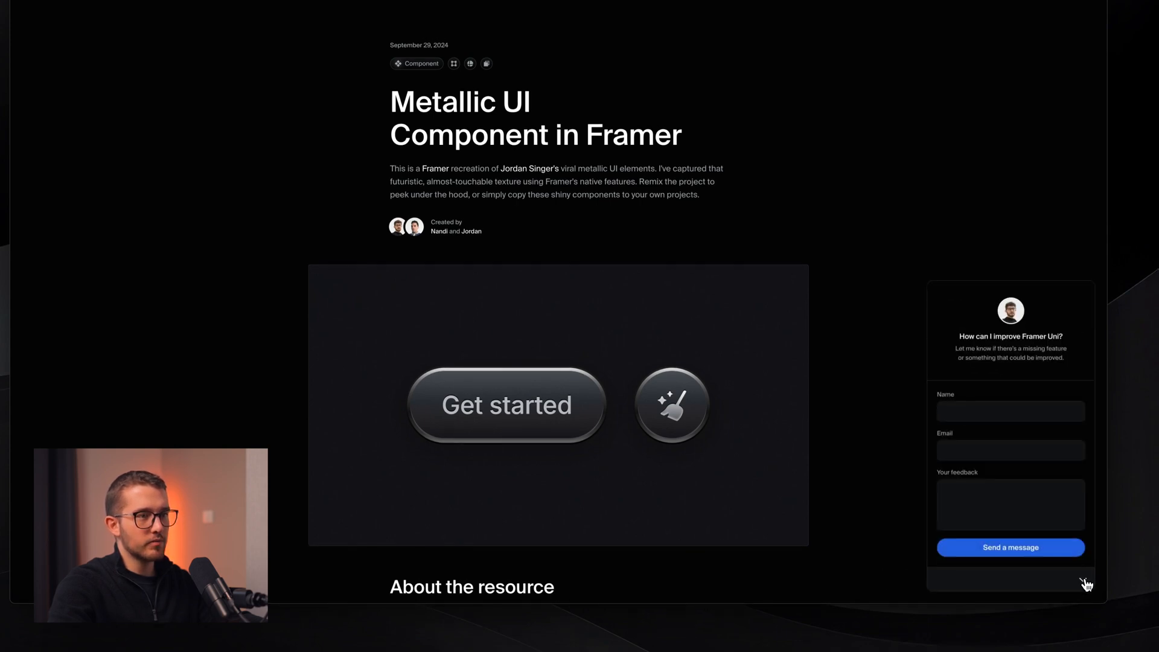
{"action": "left_click", "coordinate": [1082, 580]}
{"action": "left_click", "coordinate": [1085, 586]}
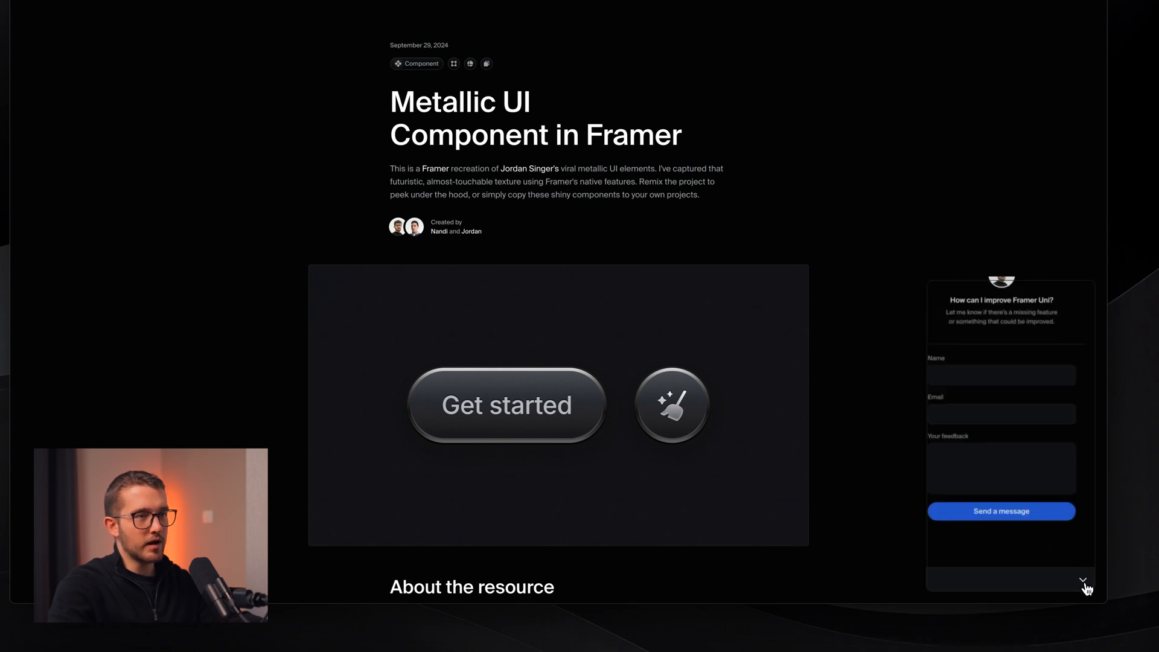
{"action": "left_click", "coordinate": [1083, 582]}
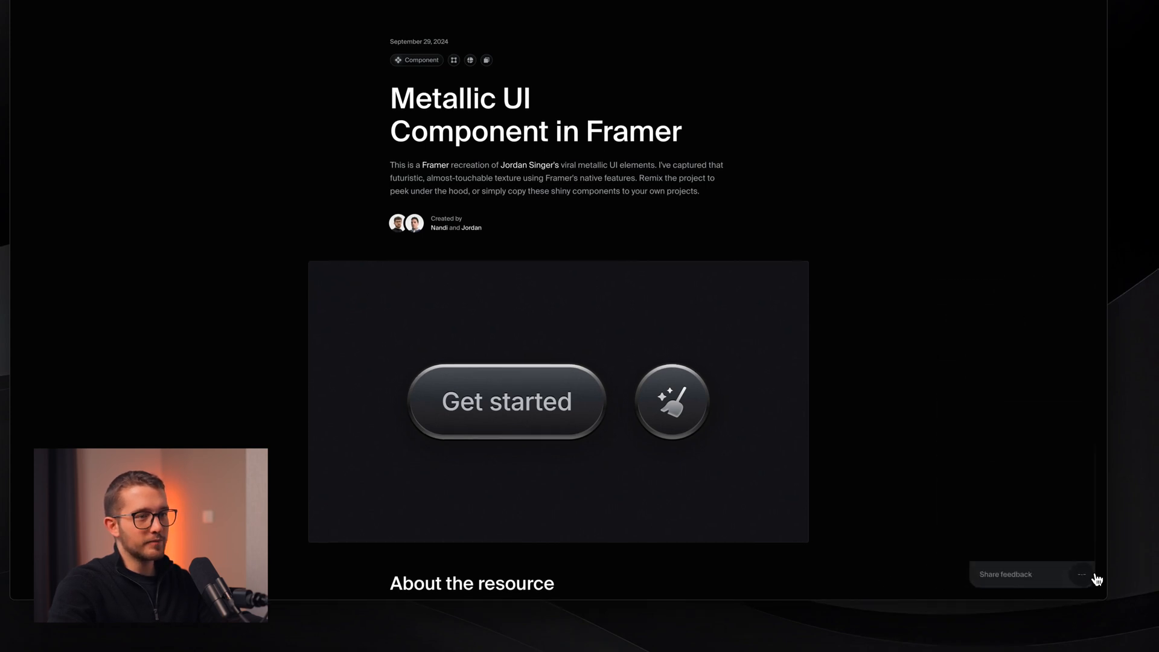
{"action": "left_click", "coordinate": [1083, 578]}
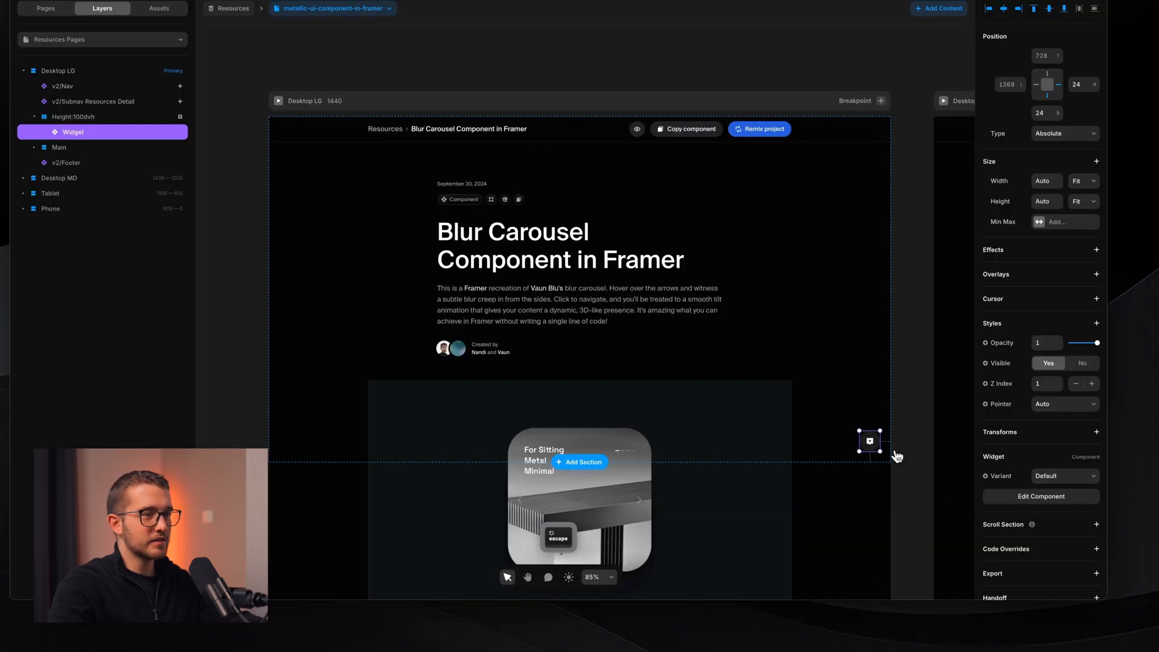
{"action": "double_click", "coordinate": [869, 442]}
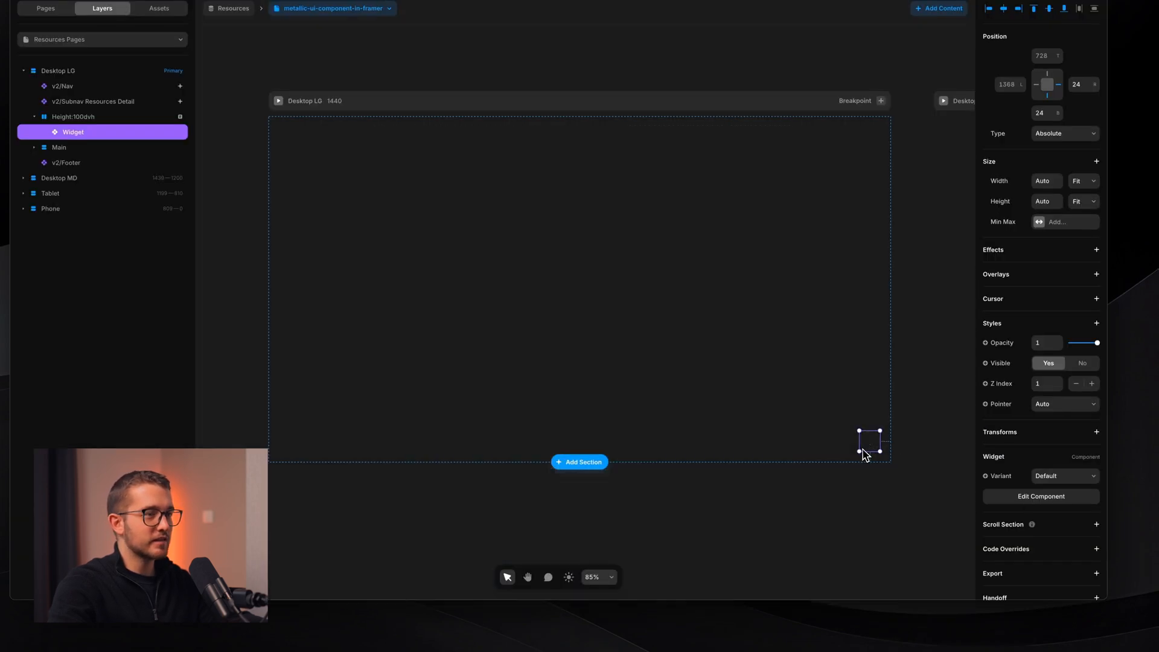
- Remove the transition override from Form Content in Default, Default Hover and Default (From Opened)
{"action": "left_click", "coordinate": [119, 175]}
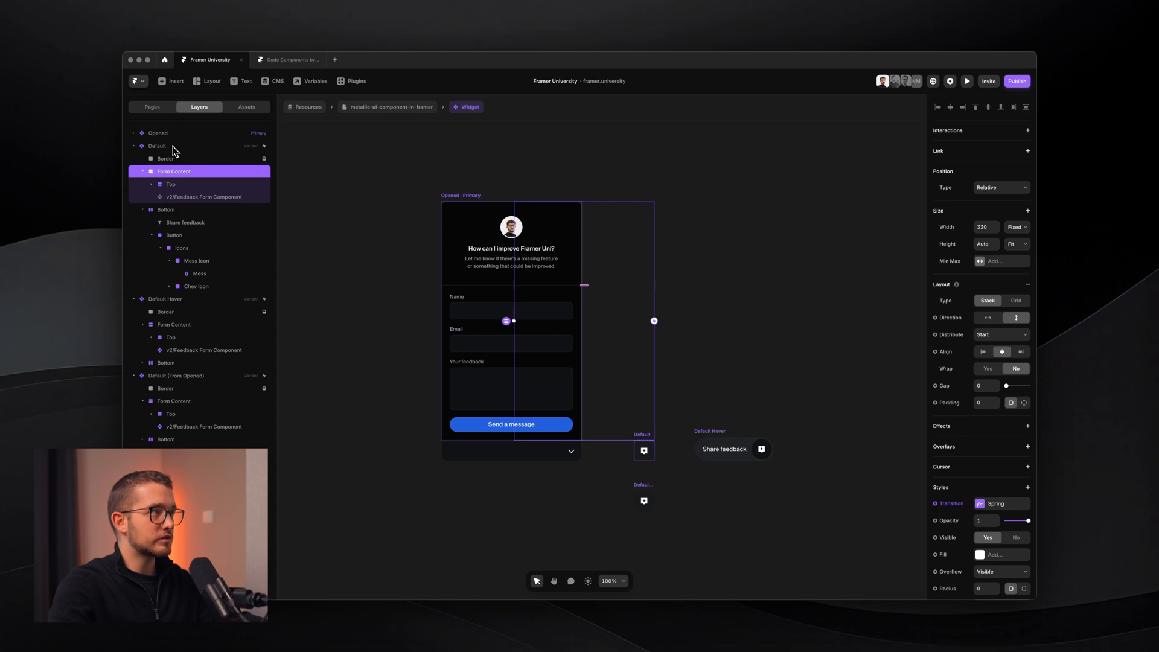
{"action": "left_click", "coordinate": [148, 134]}
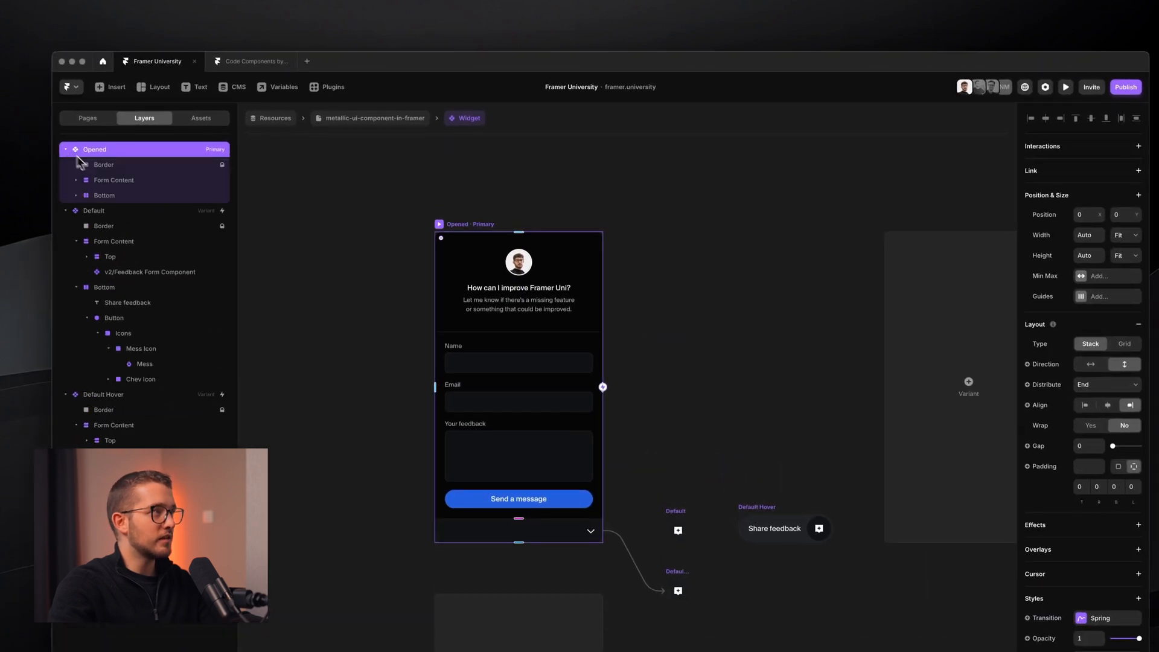
{"action": "left_click", "coordinate": [112, 181]}
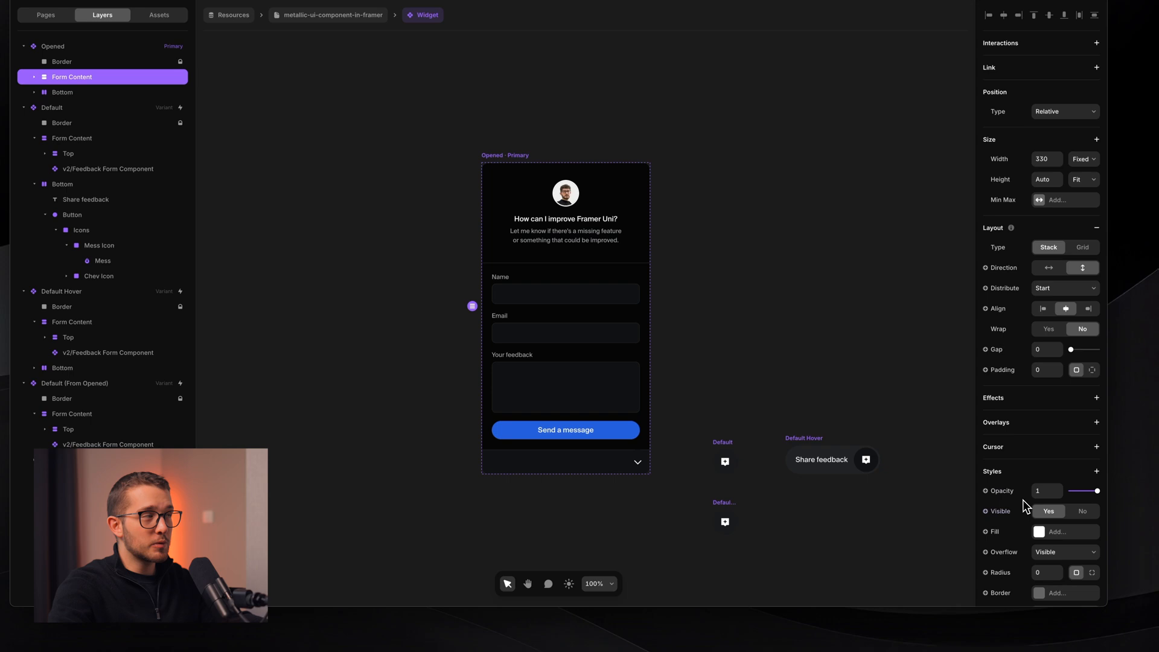
{"action": "left_click", "coordinate": [83, 140]}
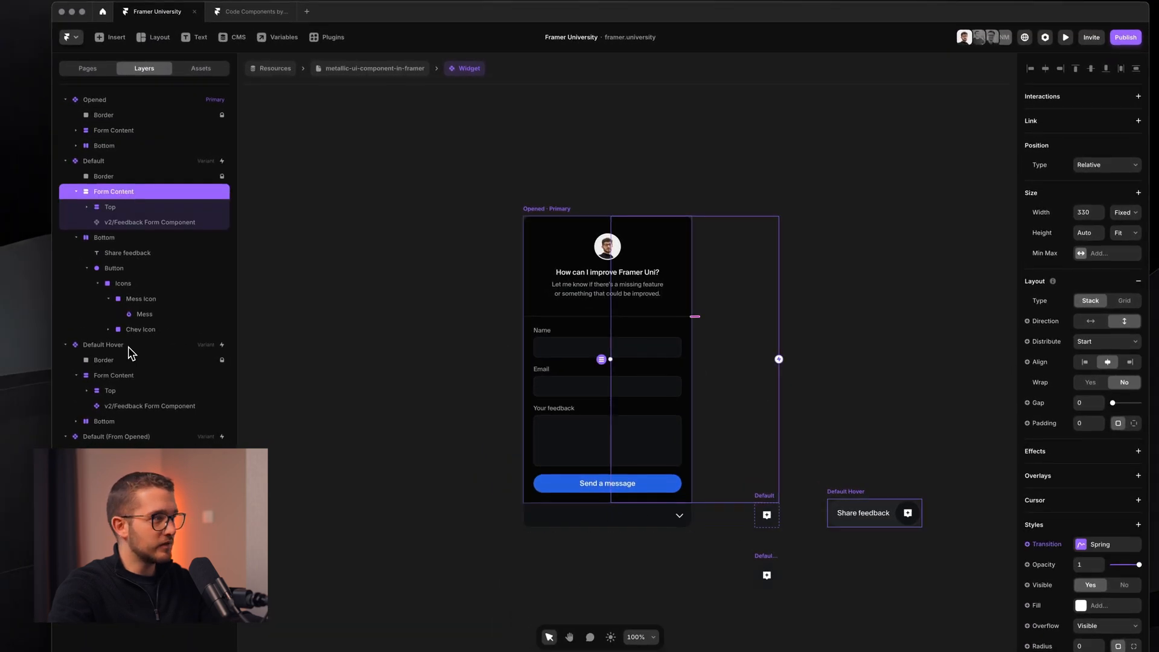
{"action": "left_click", "coordinate": [121, 376], "text": "super"}
{"action": "left_click", "coordinate": [120, 467], "text": "super"}
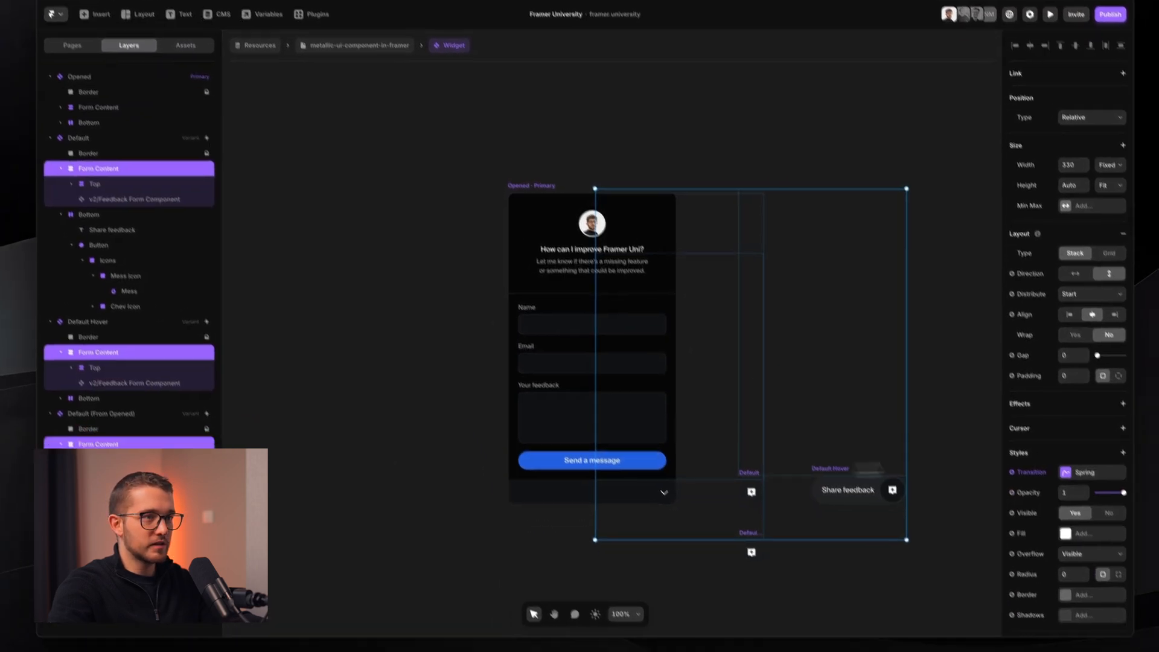
{"action": "right_click", "coordinate": [1026, 492]}
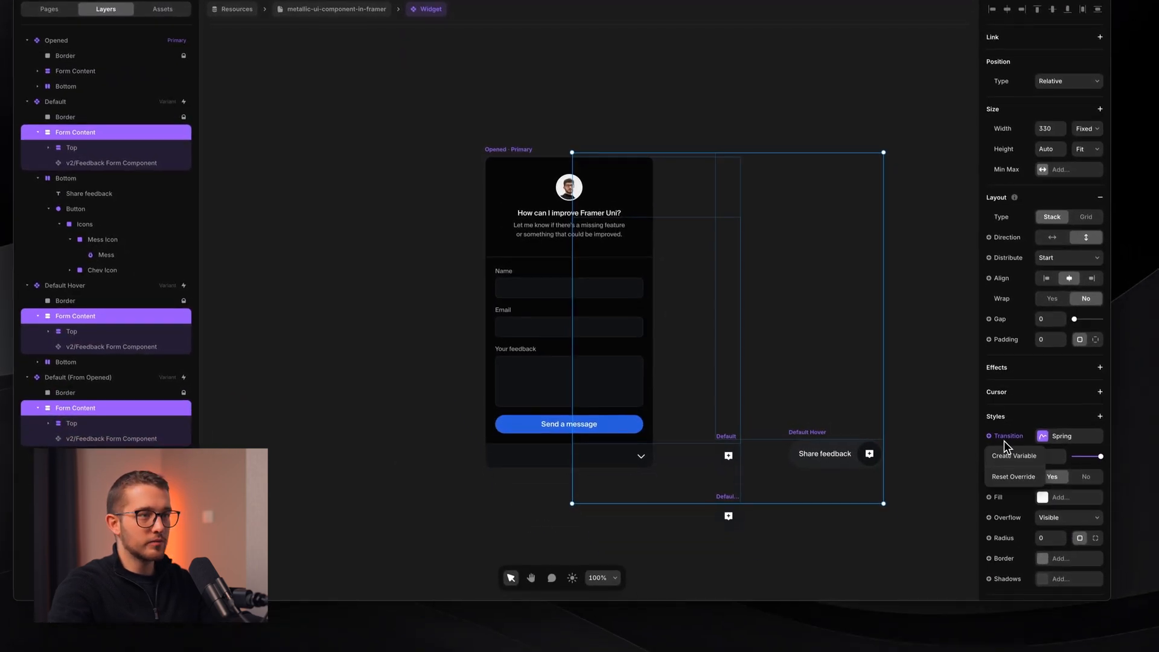
{"action": "left_click", "coordinate": [1014, 475]}
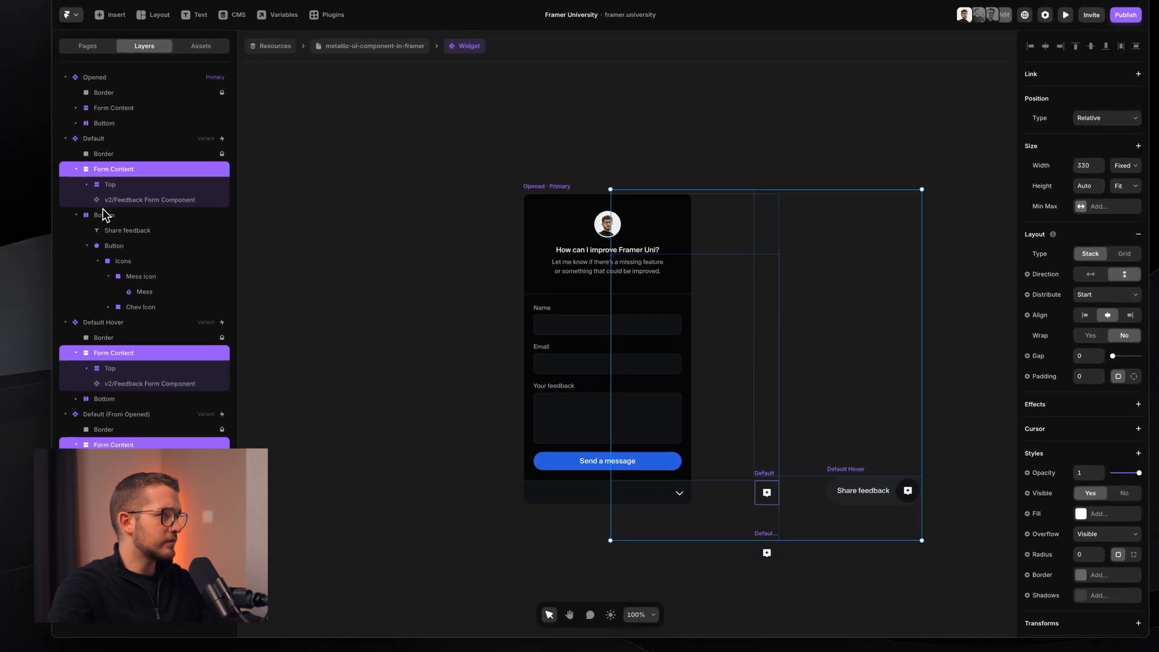
- Add a Spring transition with 0.2 s delay to the Opened variant's Top and form layers
{"action": "left_click", "coordinate": [94, 108]}
{"action": "left_click", "coordinate": [78, 108]}
{"action": "left_click", "coordinate": [114, 123]}
{"action": "left_click", "coordinate": [130, 138], "text": "shift"}
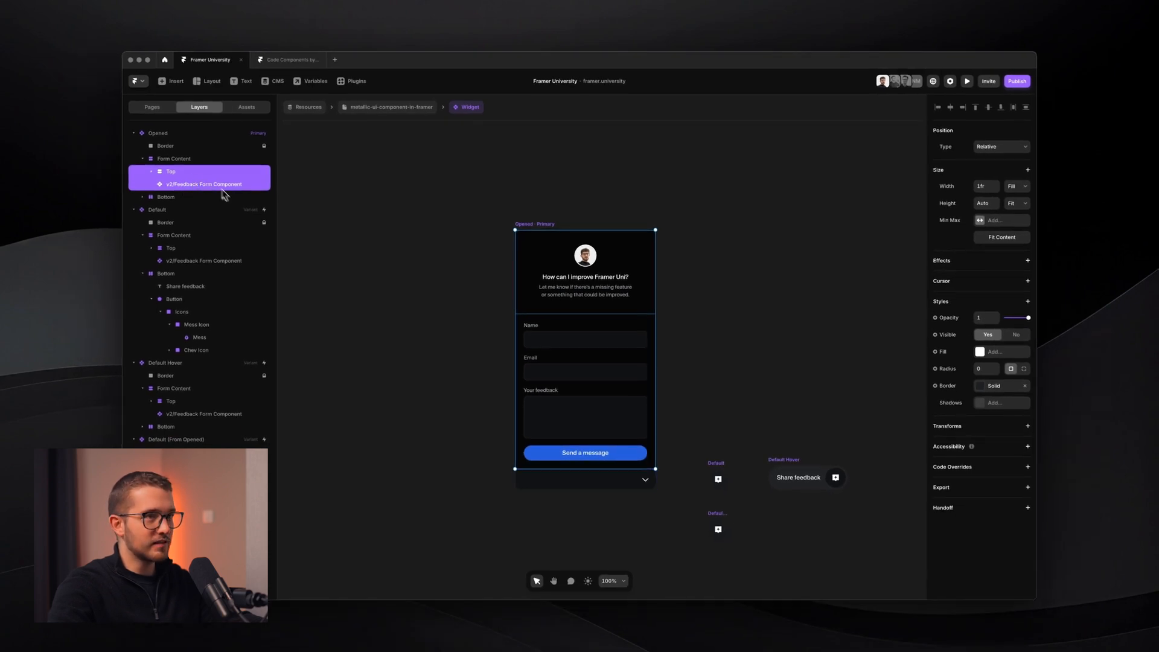
{"action": "left_click", "coordinate": [1027, 301]}
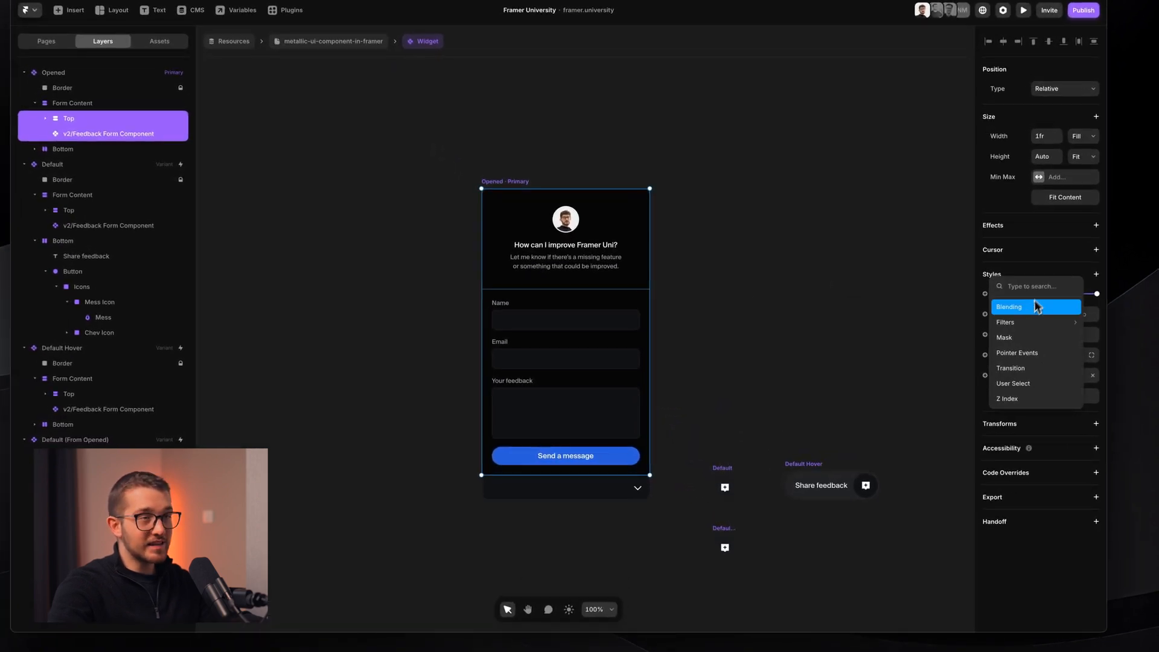
{"action": "left_click", "coordinate": [1026, 368]}
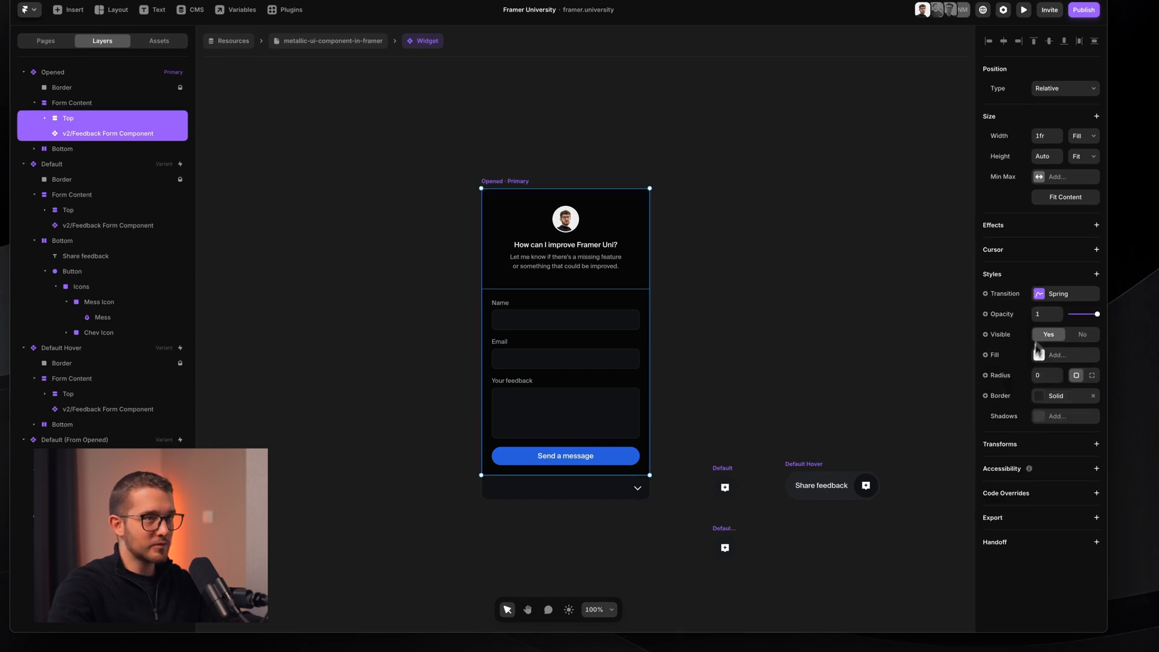
{"action": "left_click", "coordinate": [1058, 296]}
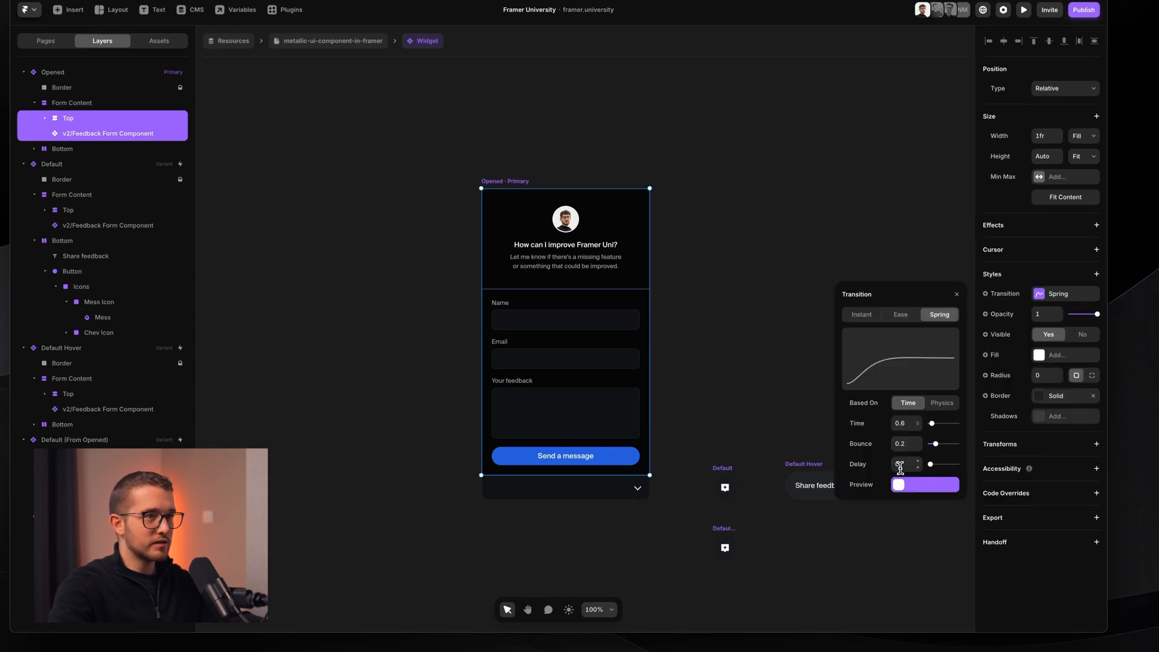
{"action": "type", "text": ".2"}
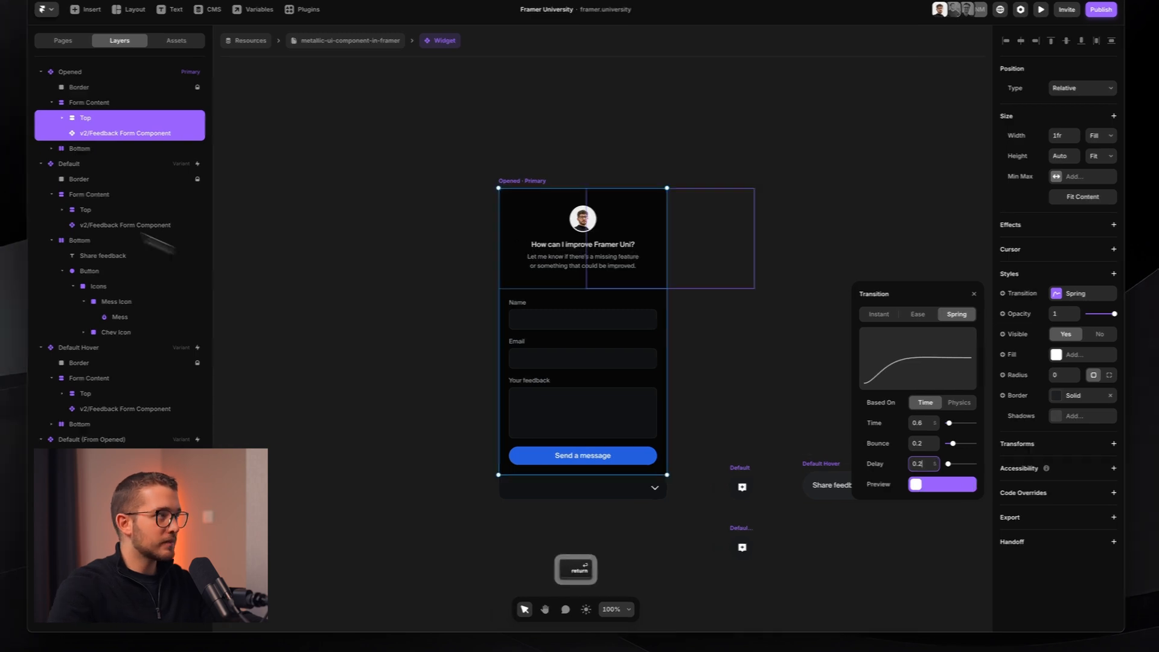
- Set a 0 delay on the Top and form layers in Default and Default Hover, then preview
{"action": "left_click", "coordinate": [124, 212]}
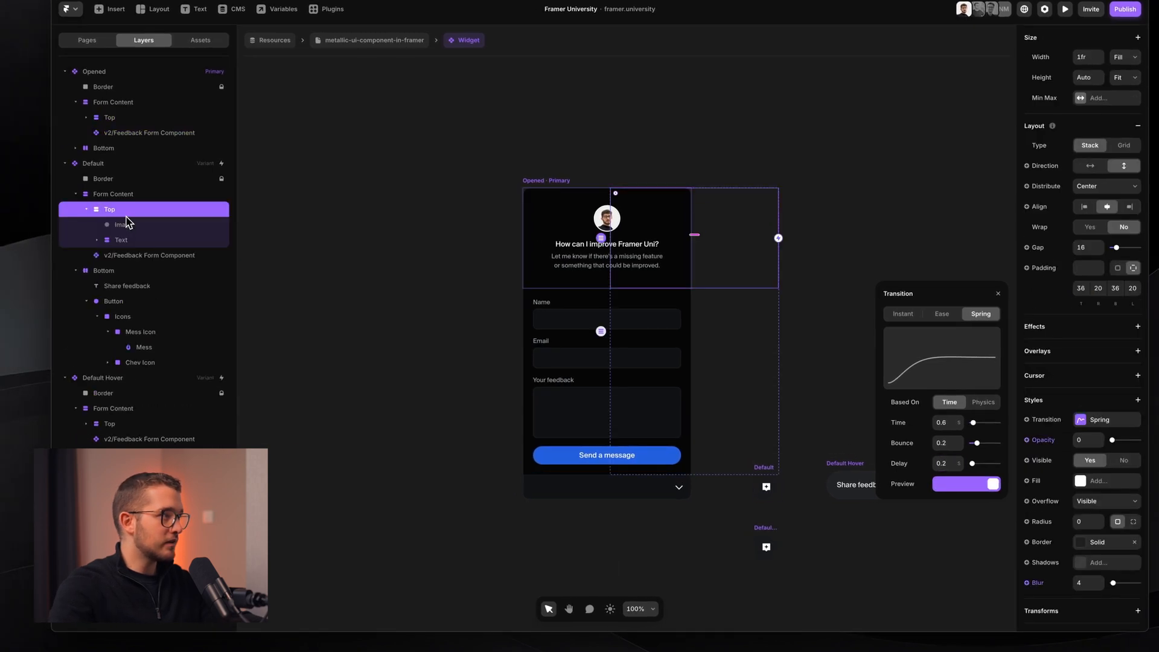
{"action": "left_click", "coordinate": [132, 255], "text": "super"}
{"action": "left_click", "coordinate": [145, 424], "text": "super"}
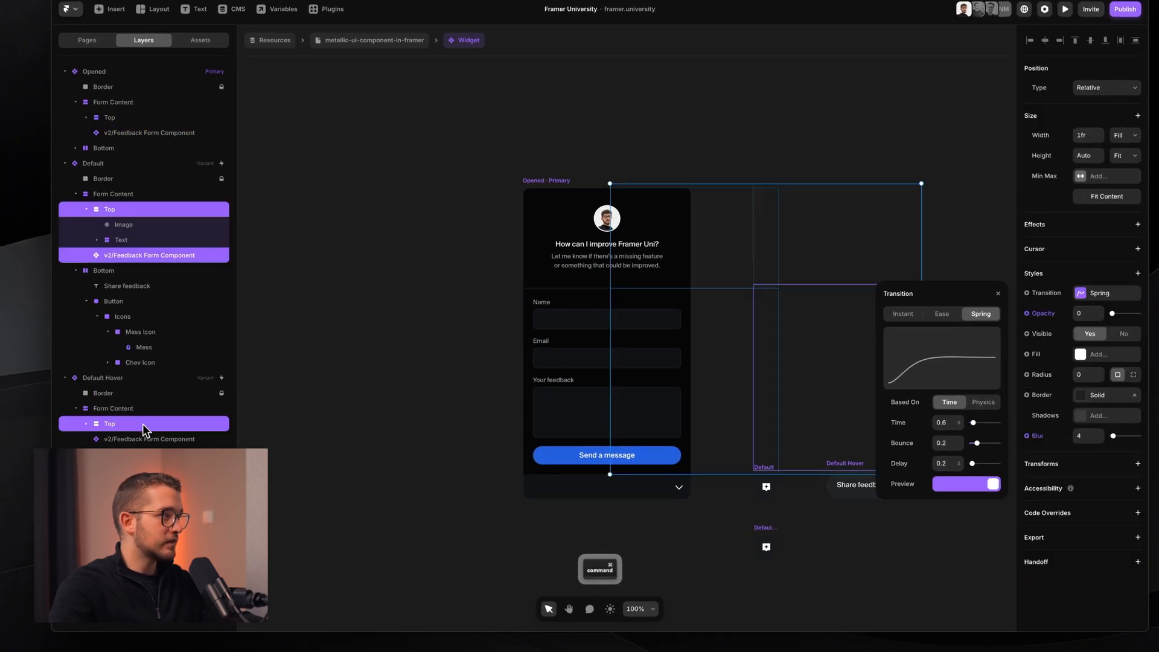
{"action": "left_click", "coordinate": [145, 444], "text": "super"}
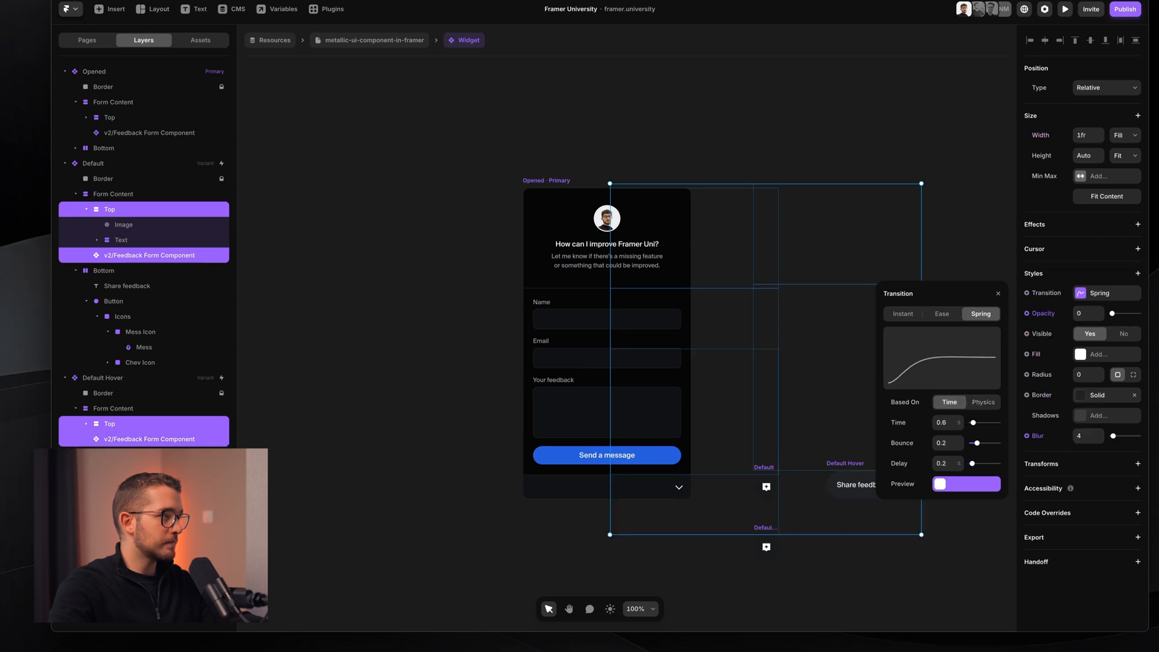
{"action": "left_click", "coordinate": [941, 462]}
{"action": "type", "text": "0"}
{"action": "key", "text": "Return"}
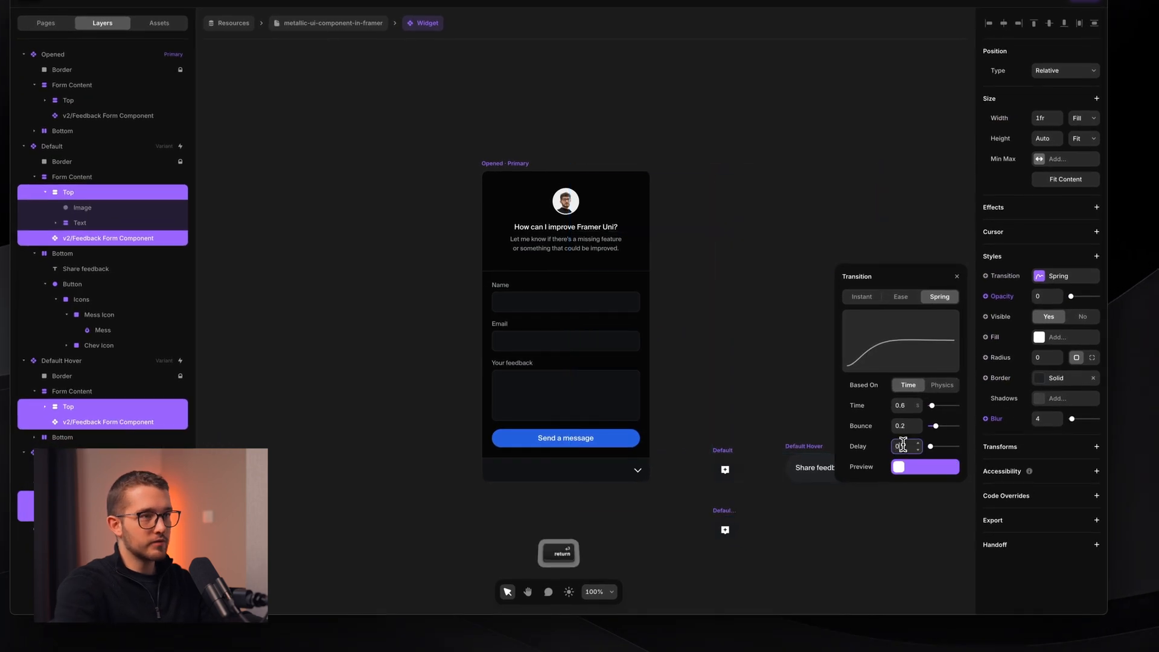
{"action": "left_click", "coordinate": [319, 25]}
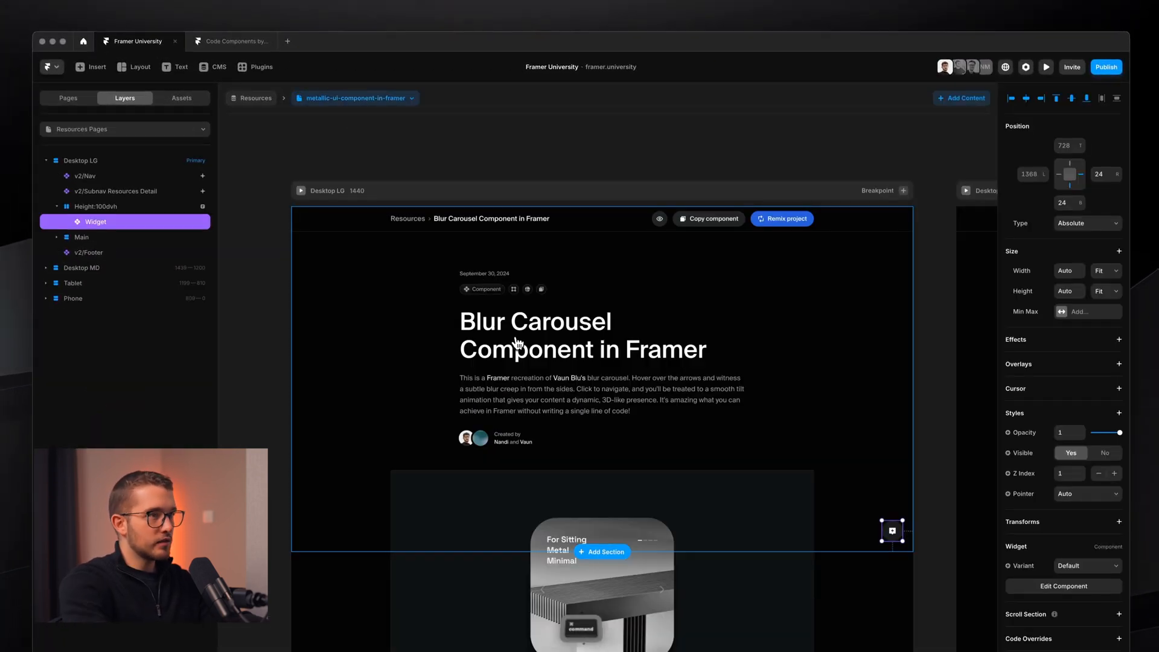
{"action": "key", "text": "super+p"}
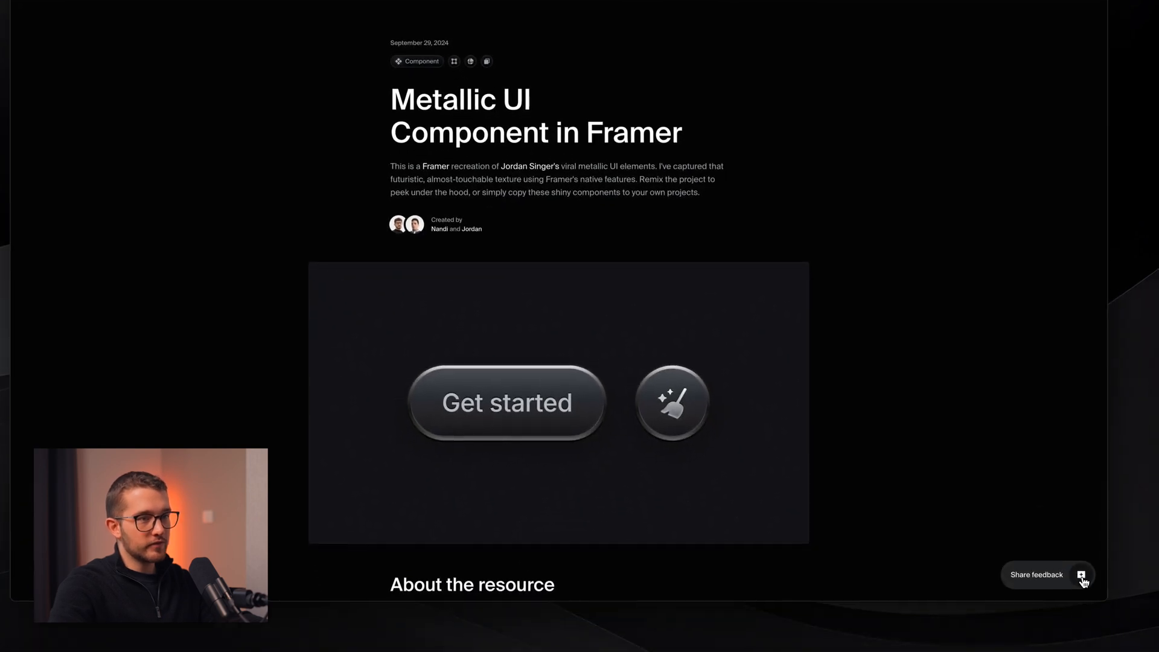
{"action": "left_click", "coordinate": [1083, 580]}
{"action": "left_click", "coordinate": [1083, 581]}
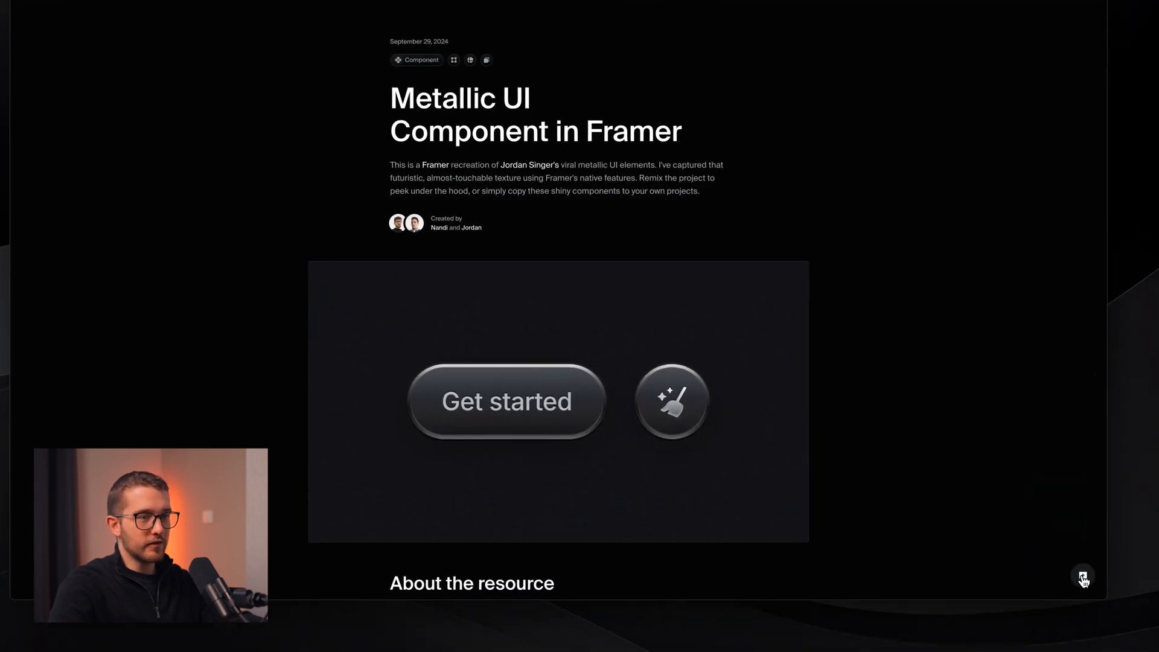
{"action": "left_click", "coordinate": [1083, 580]}
{"action": "left_click", "coordinate": [1083, 580]}
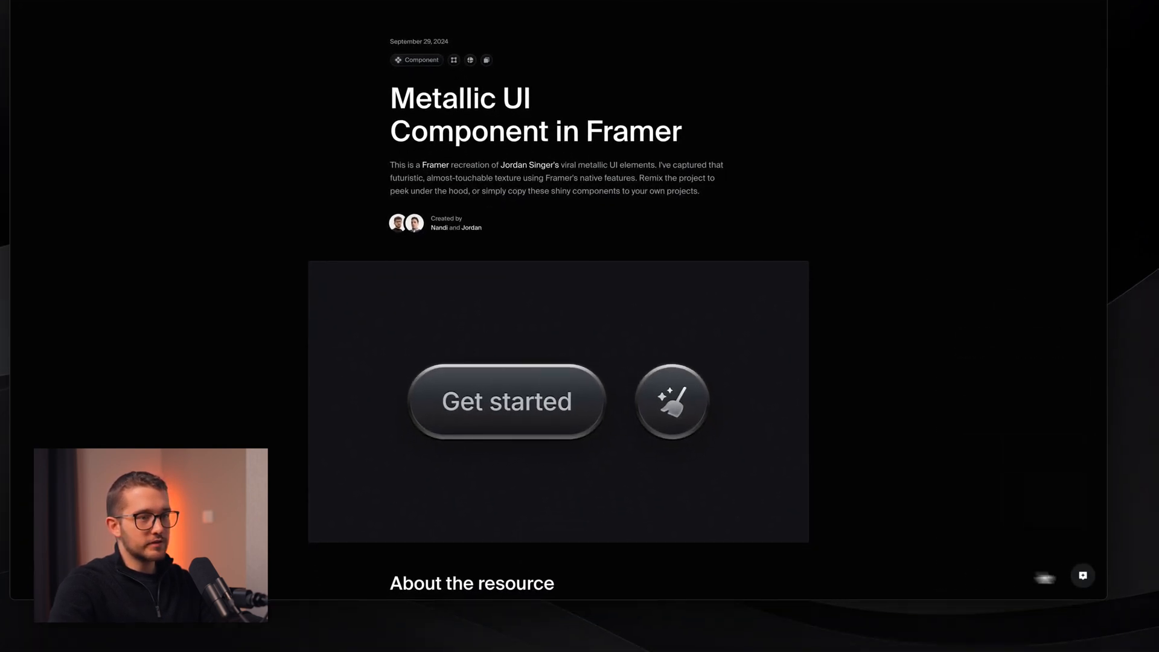
{"action": "left_click", "coordinate": [1083, 581]}
{"action": "left_click", "coordinate": [1082, 581]}
{"action": "left_click", "coordinate": [1082, 580]}
{"action": "left_click", "coordinate": [1081, 582]}
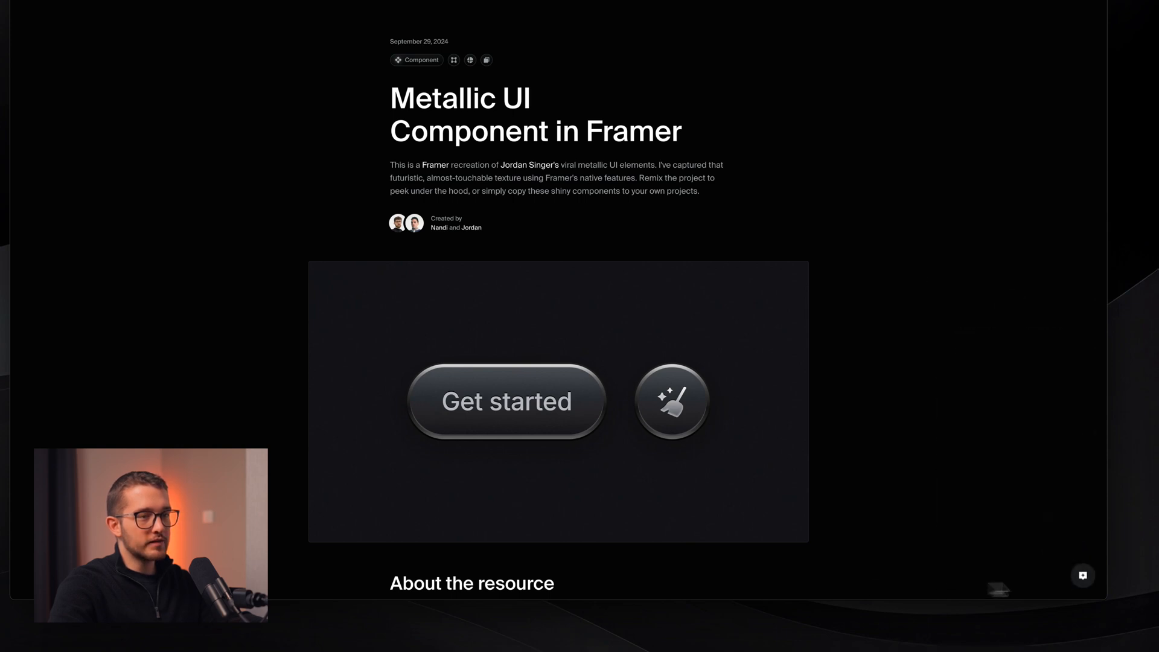
{"action": "left_click", "coordinate": [1081, 580]}
{"action": "left_click", "coordinate": [1083, 579]}
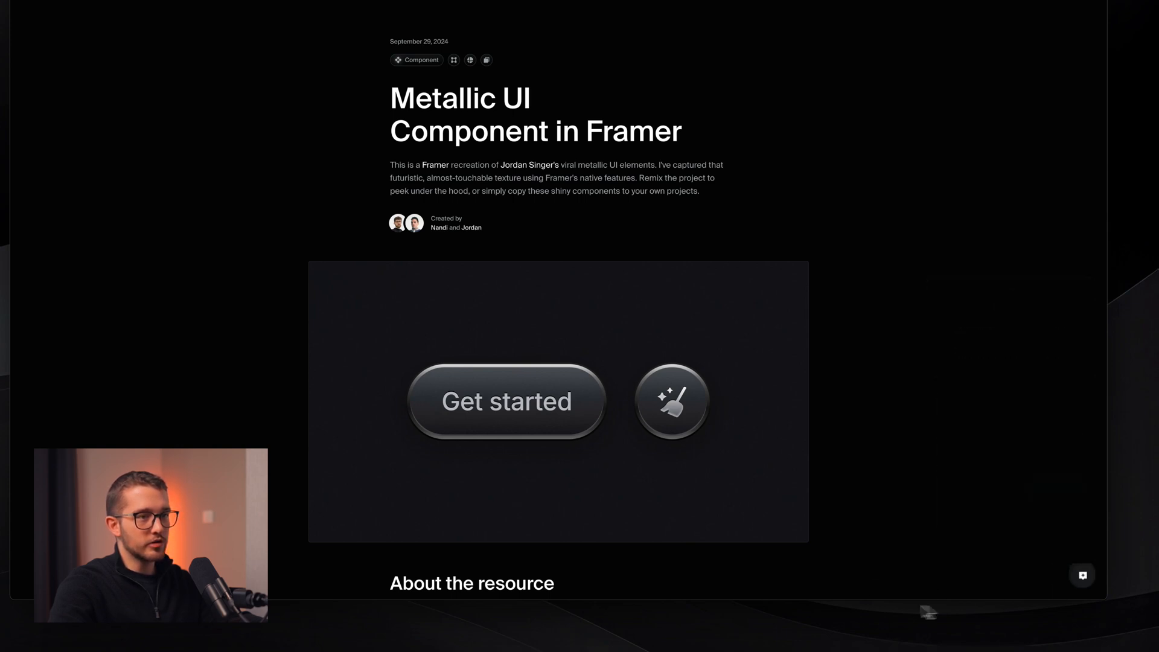
{"action": "left_click", "coordinate": [1083, 578]}
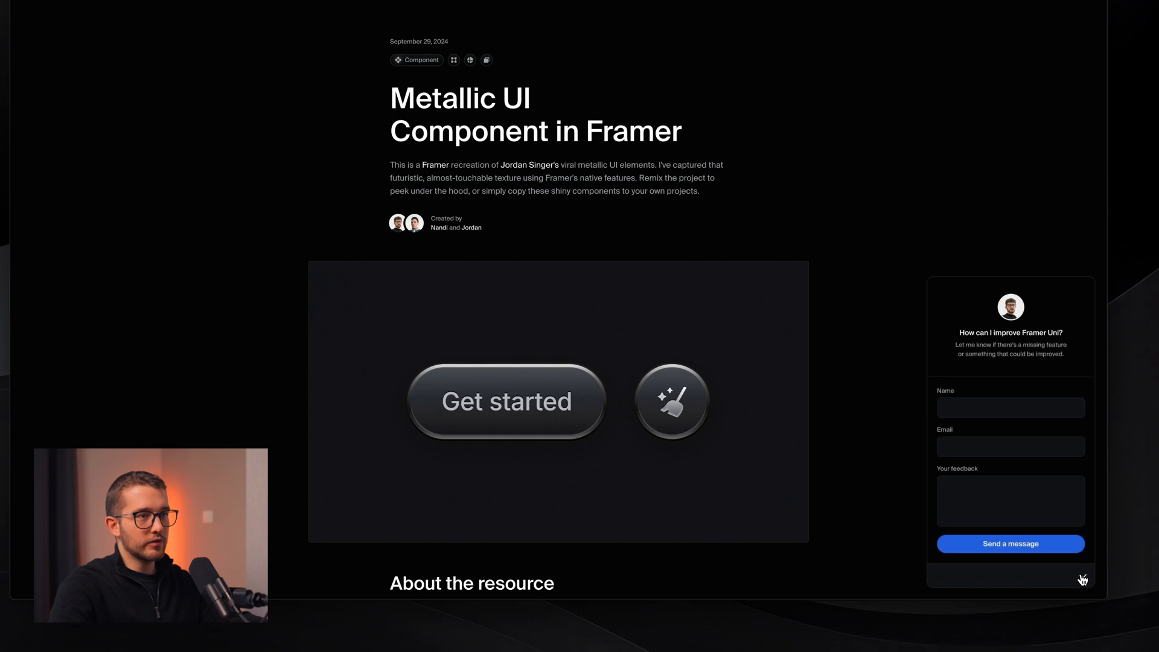
{"action": "left_click", "coordinate": [1083, 580]}
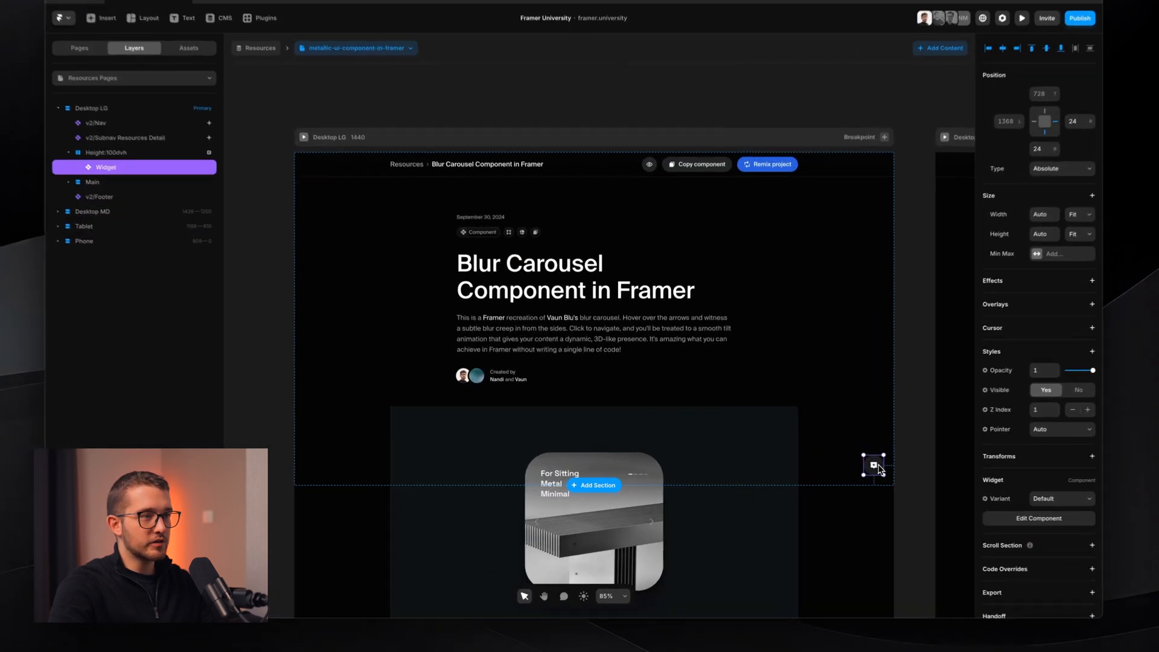
- Apply the 06 fill colour style to the Default variant's icon button
{"action": "double_click", "coordinate": [838, 468]}
{"action": "scroll", "coordinate": [667, 475], "scroll_direction": "up", "scroll_amount": 3}
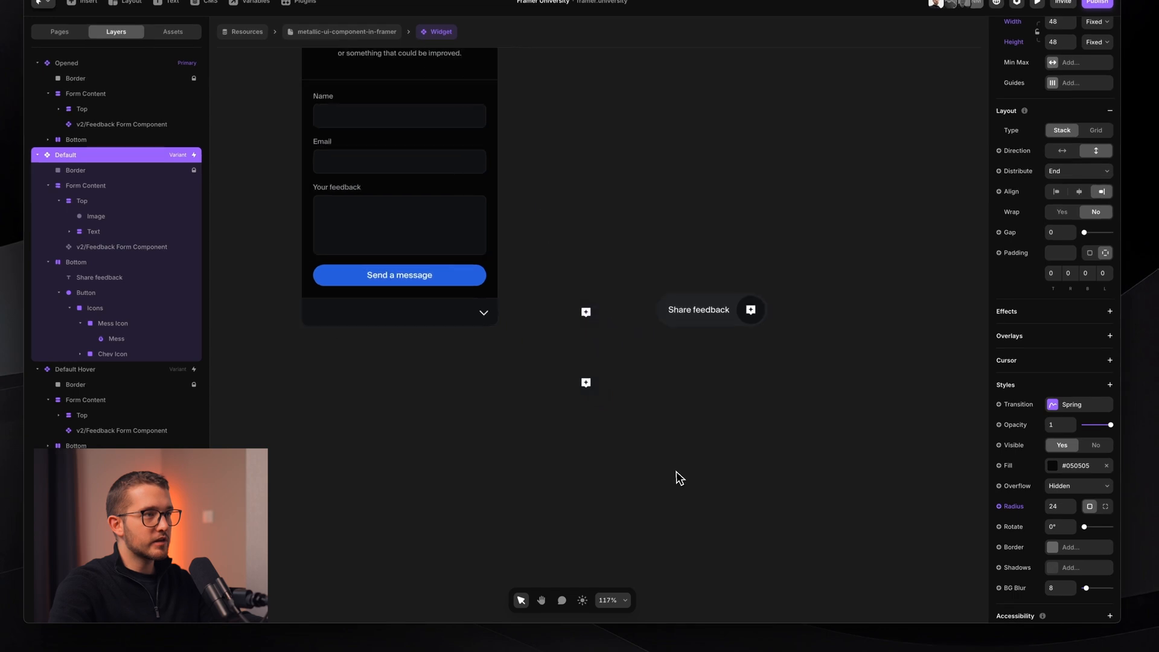
{"action": "scroll", "coordinate": [633, 292], "scroll_direction": "up", "scroll_amount": 3}
{"action": "left_click", "coordinate": [876, 312]}
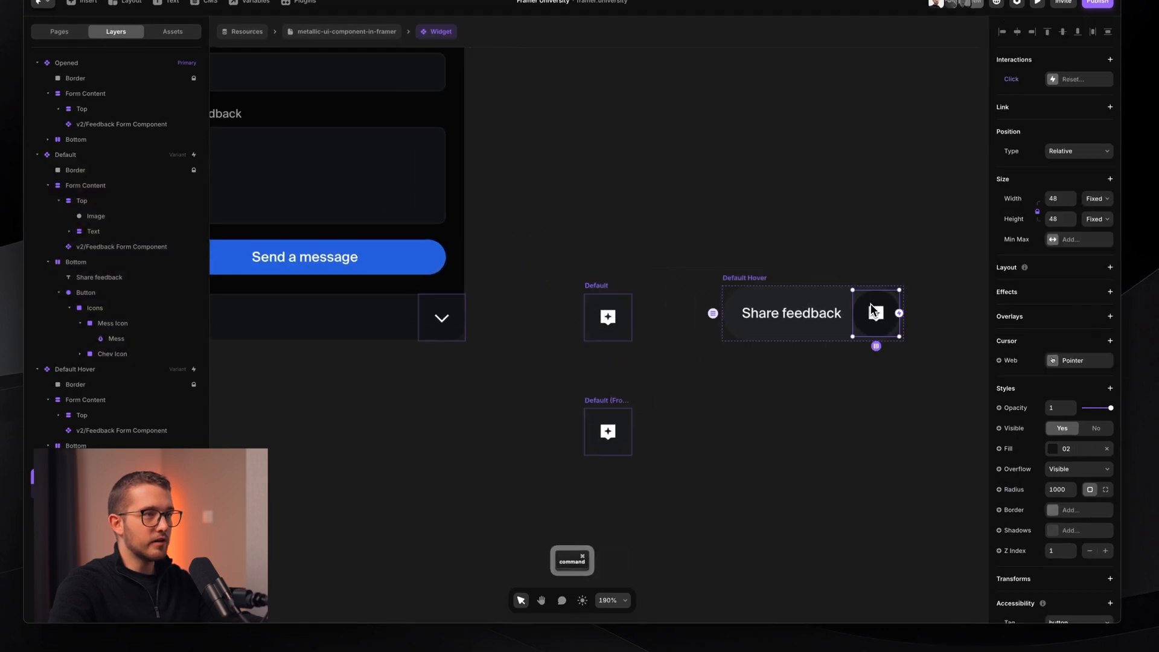
{"action": "left_click", "coordinate": [622, 305]}
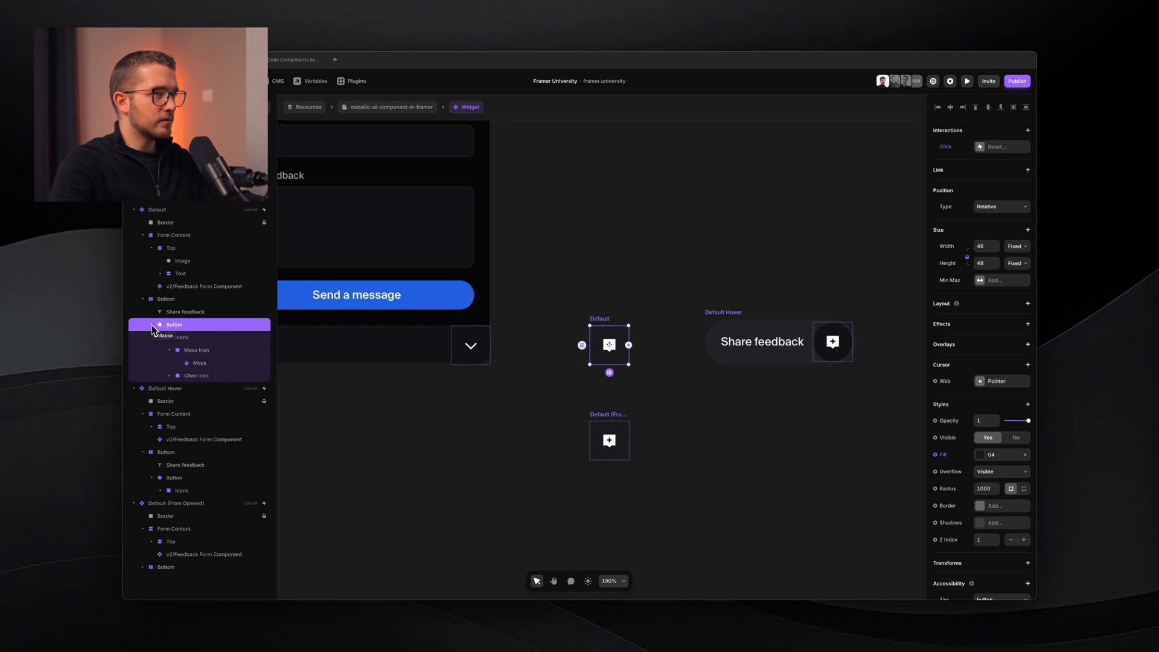
{"action": "left_click", "coordinate": [980, 454]}
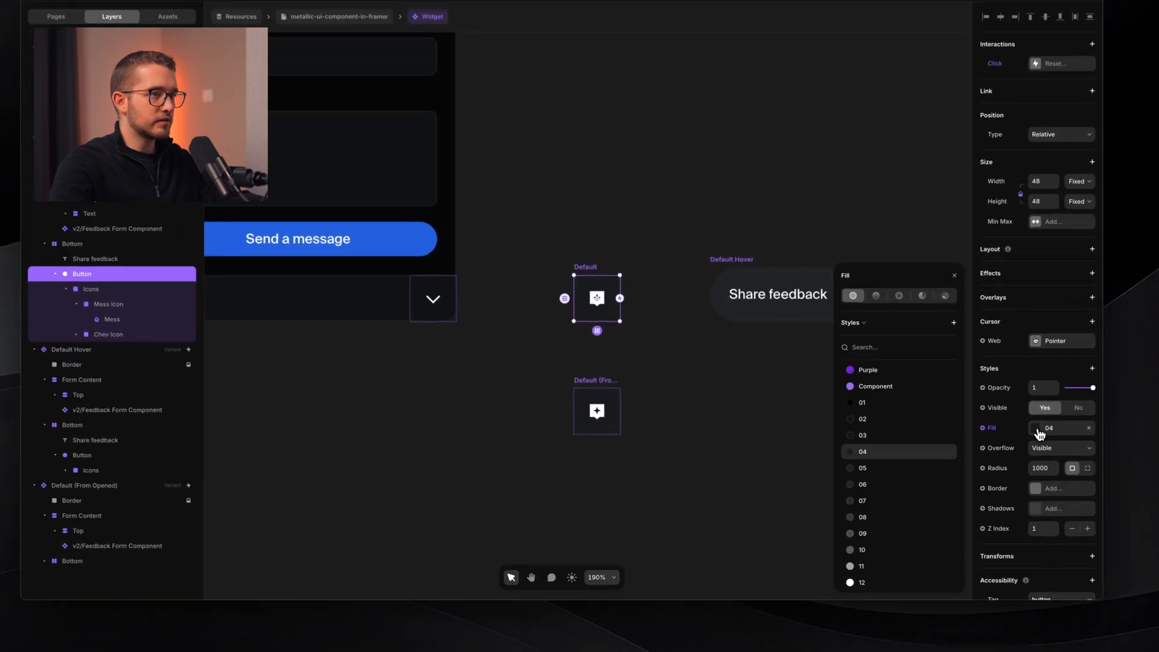
{"action": "left_click", "coordinate": [846, 506]}
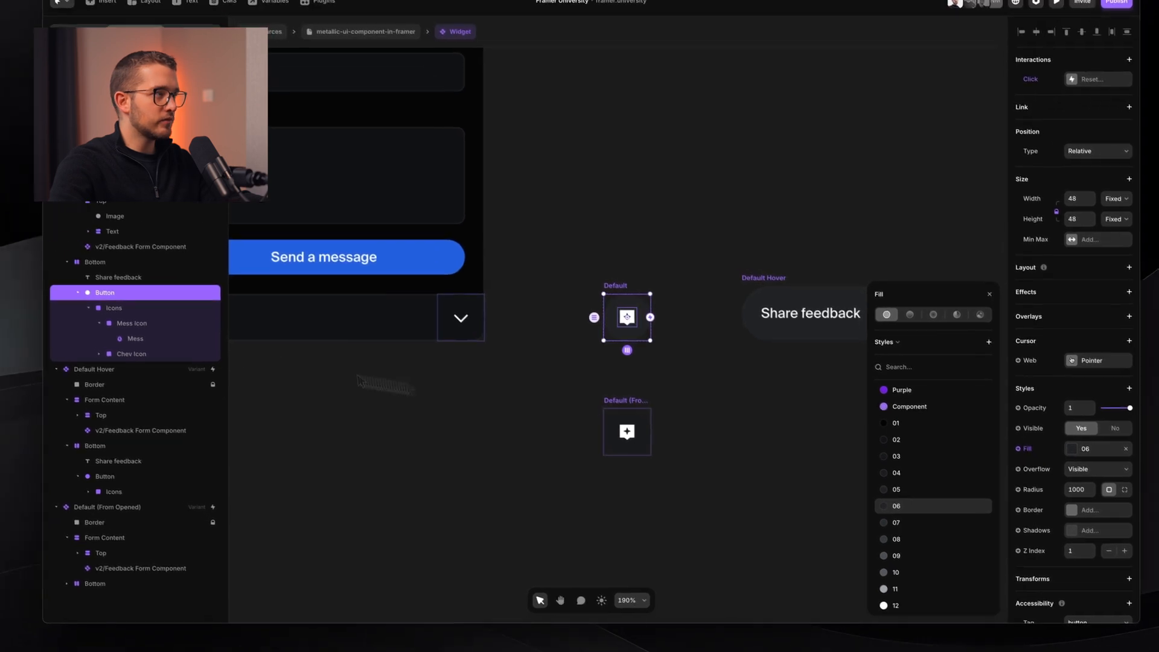
- Apply the 06 fill colour style to the Default (From Opened) button layer
{"action": "left_click", "coordinate": [130, 461]}
{"action": "left_click", "coordinate": [123, 478]}
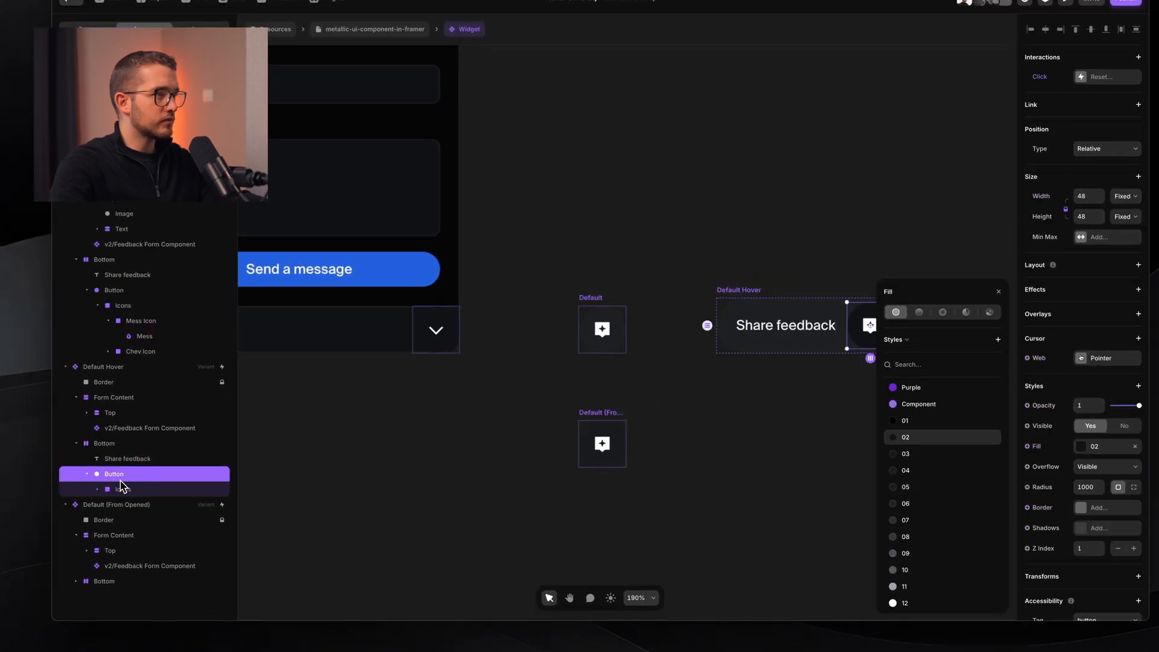
{"action": "left_click", "coordinate": [125, 460]}
{"action": "left_click", "coordinate": [127, 444]}
{"action": "left_click", "coordinate": [125, 473]}
{"action": "left_click", "coordinate": [1093, 449]}
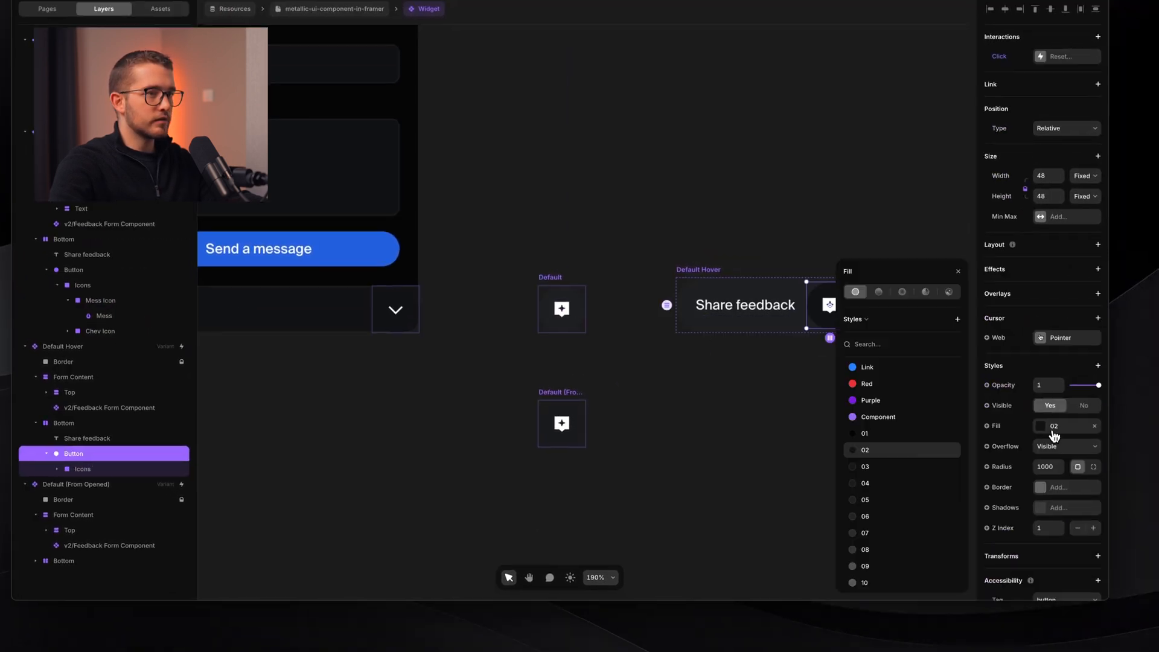
{"action": "left_click", "coordinate": [175, 581]}
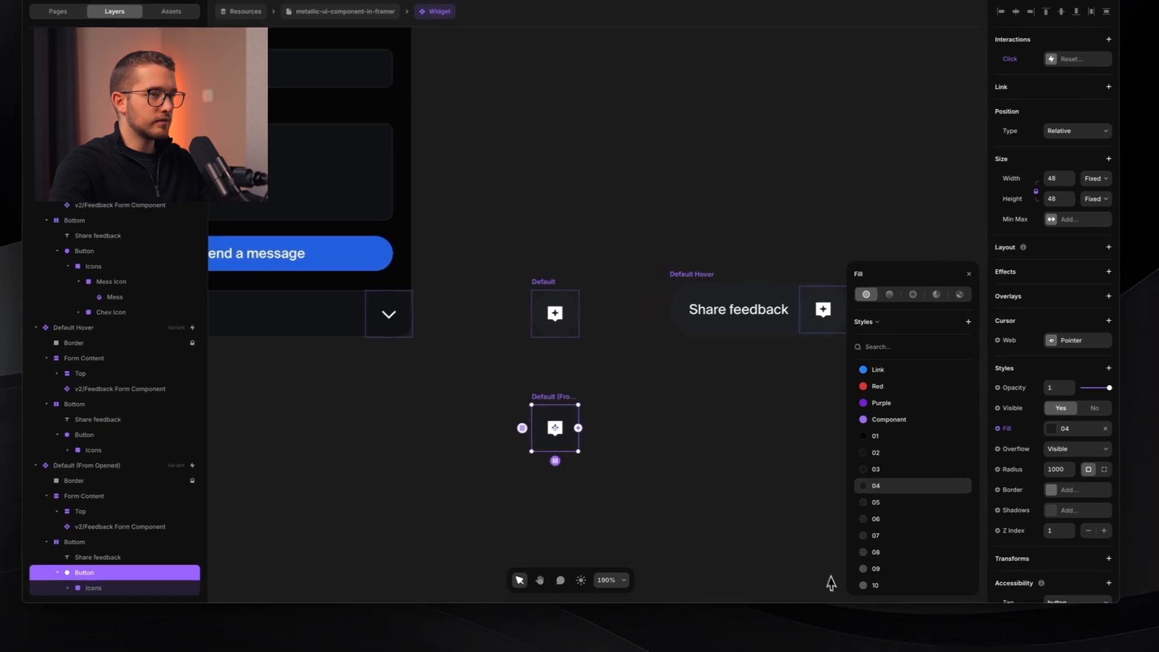
{"action": "left_click", "coordinate": [874, 518]}
{"action": "left_click", "coordinate": [659, 499]}
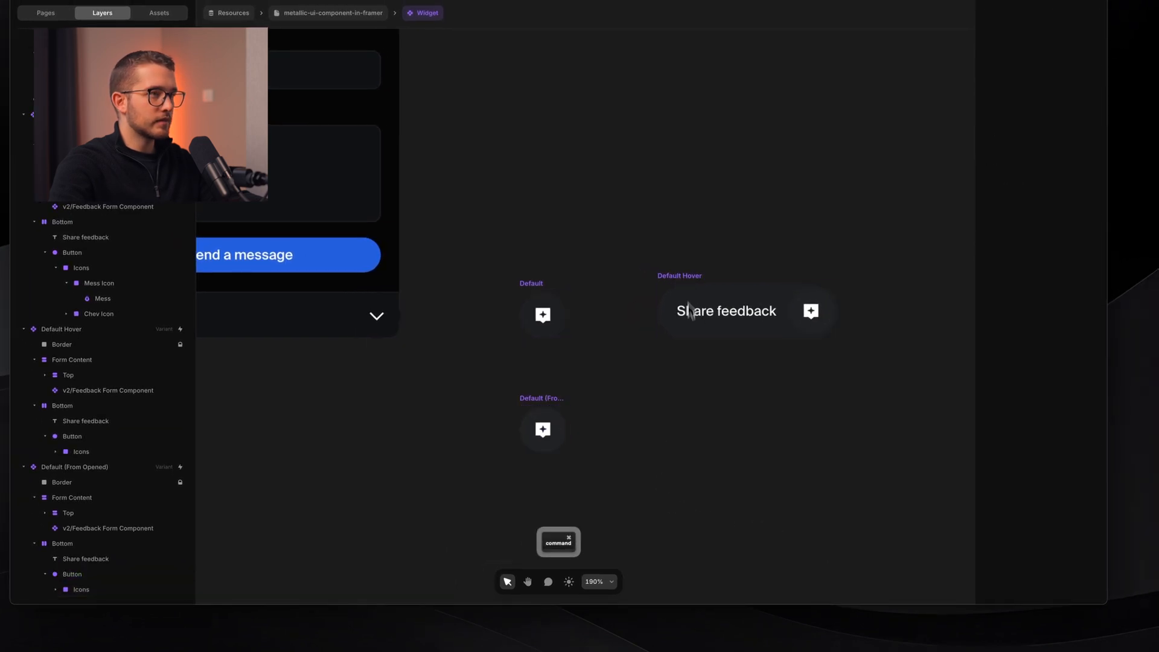
- Set the Default Hover Bottom pill's fill to the 02 colour style and preview the page
{"action": "left_click", "coordinate": [680, 277]}
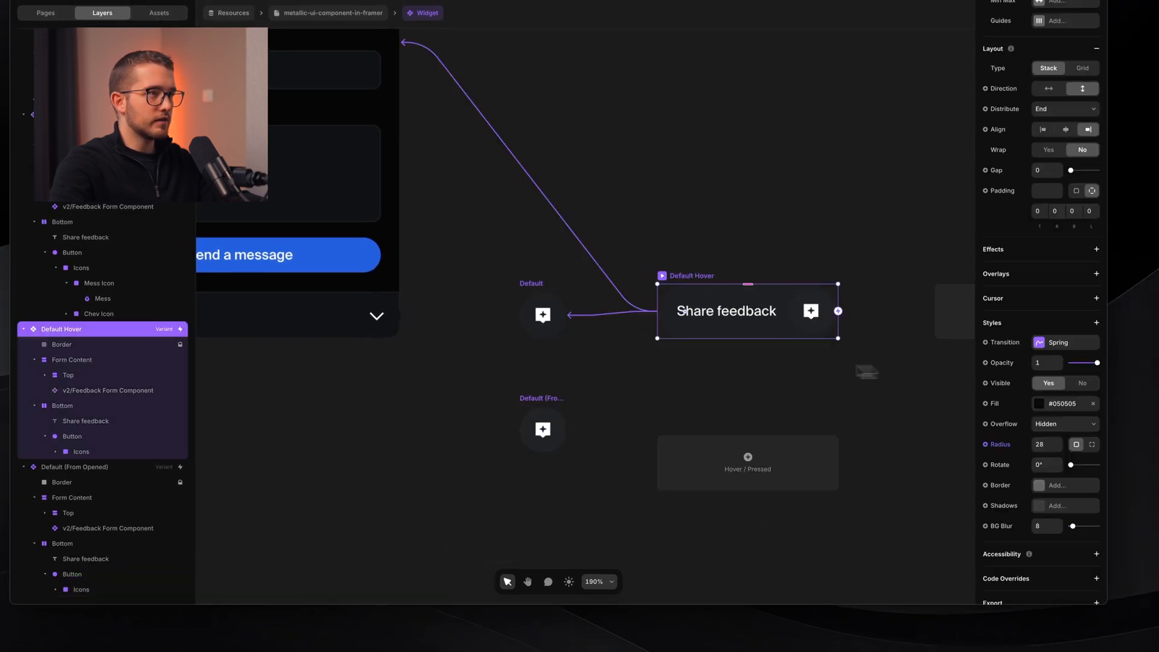
{"action": "left_click", "coordinate": [1056, 404]}
{"action": "left_click", "coordinate": [1056, 405]}
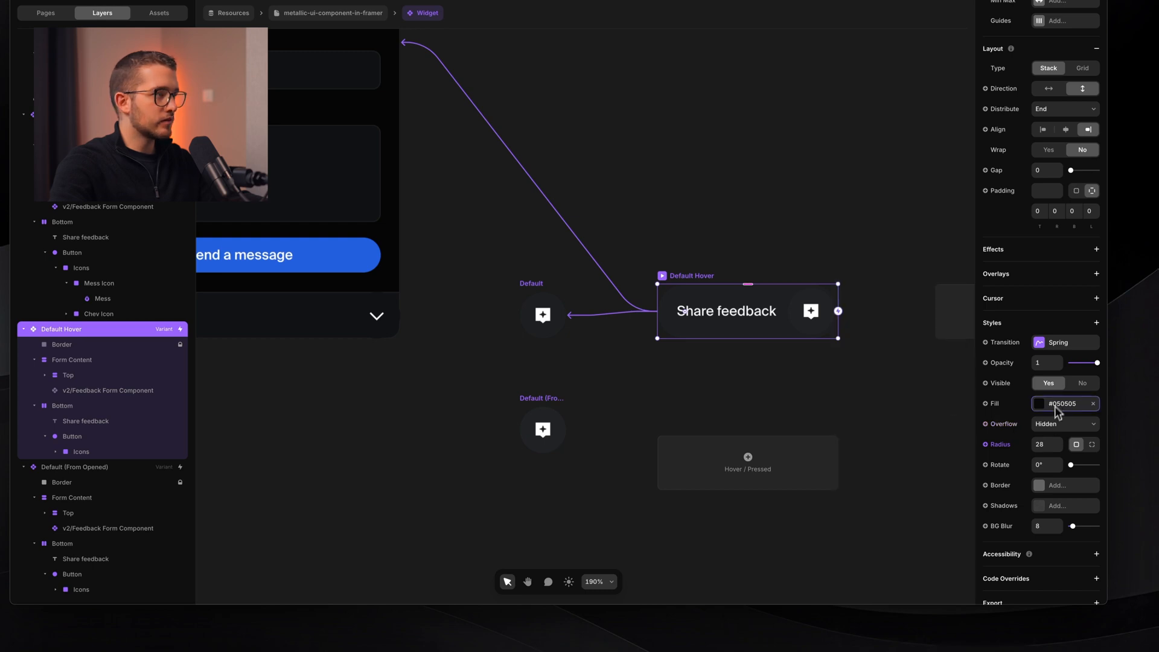
{"action": "left_click", "coordinate": [106, 408]}
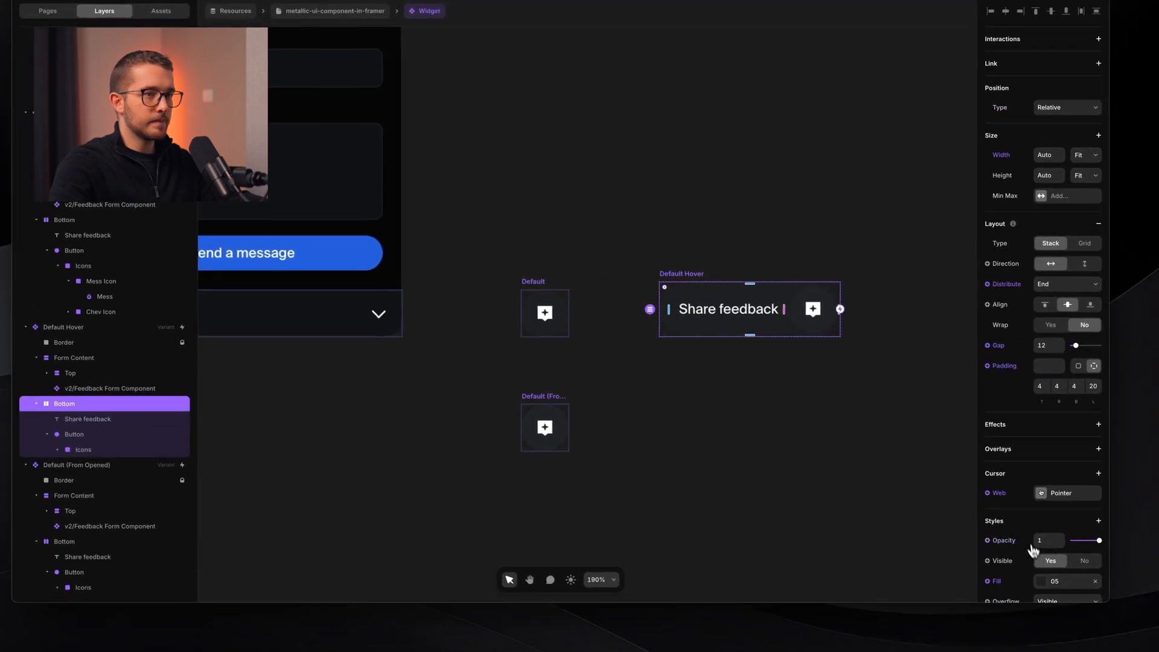
{"action": "left_click", "coordinate": [1086, 589]}
{"action": "left_click", "coordinate": [871, 430]}
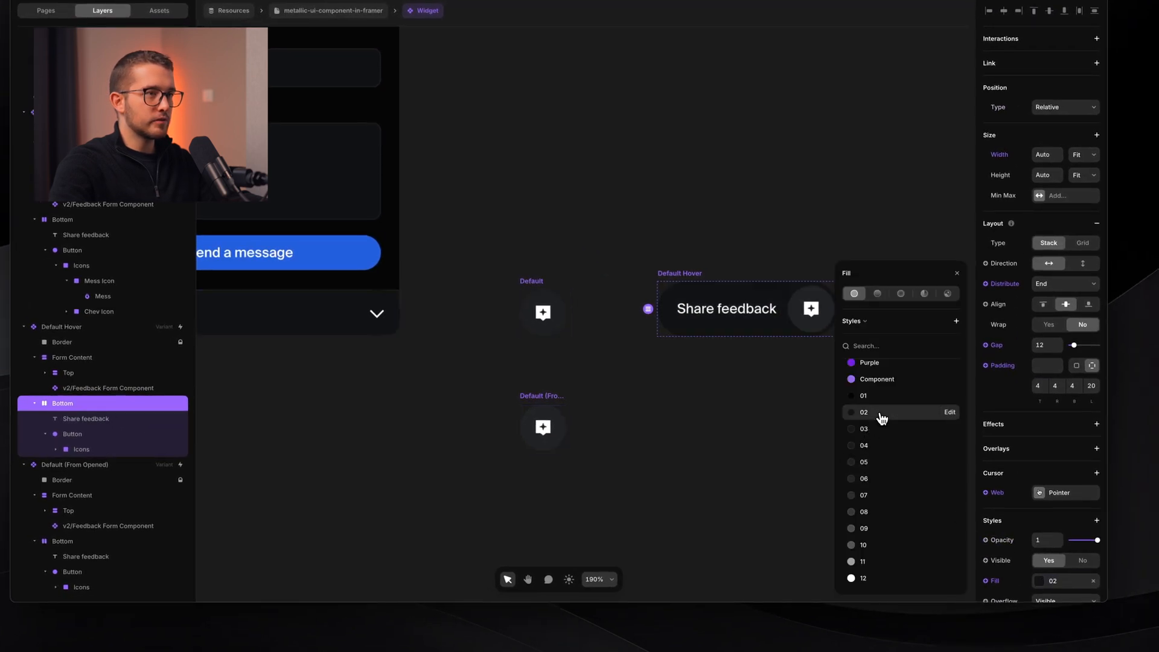
{"action": "left_click", "coordinate": [735, 424]}
{"action": "scroll", "coordinate": [736, 339], "scroll_direction": "left", "scroll_amount": 2}
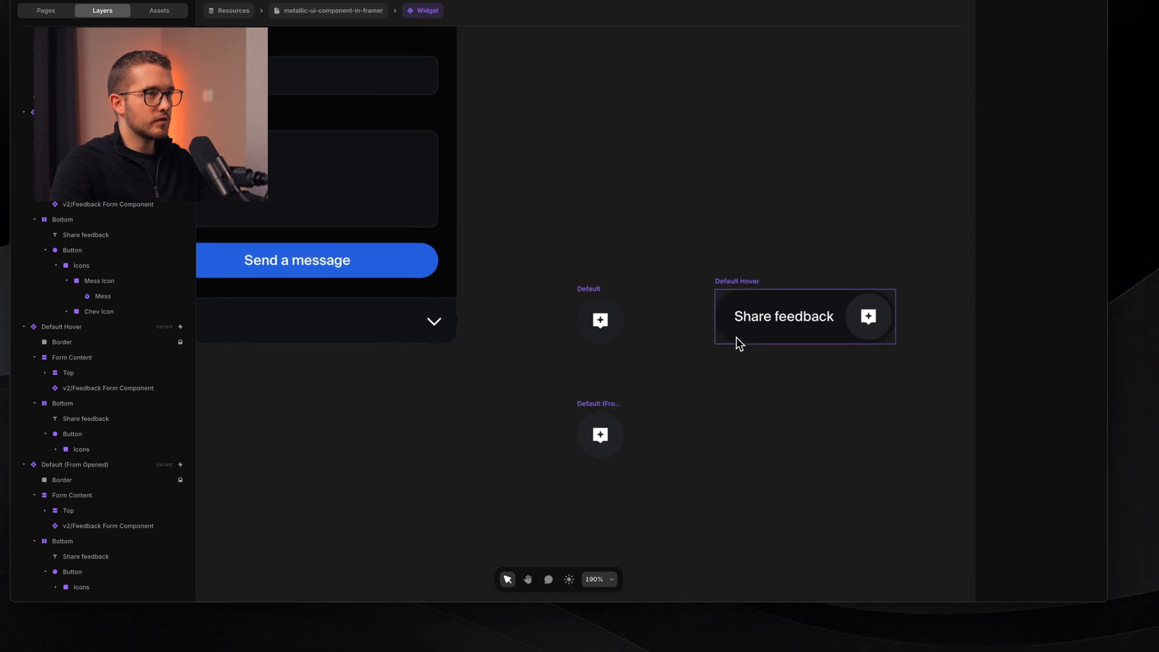
{"action": "scroll", "coordinate": [737, 341], "scroll_direction": "down", "scroll_amount": 3}
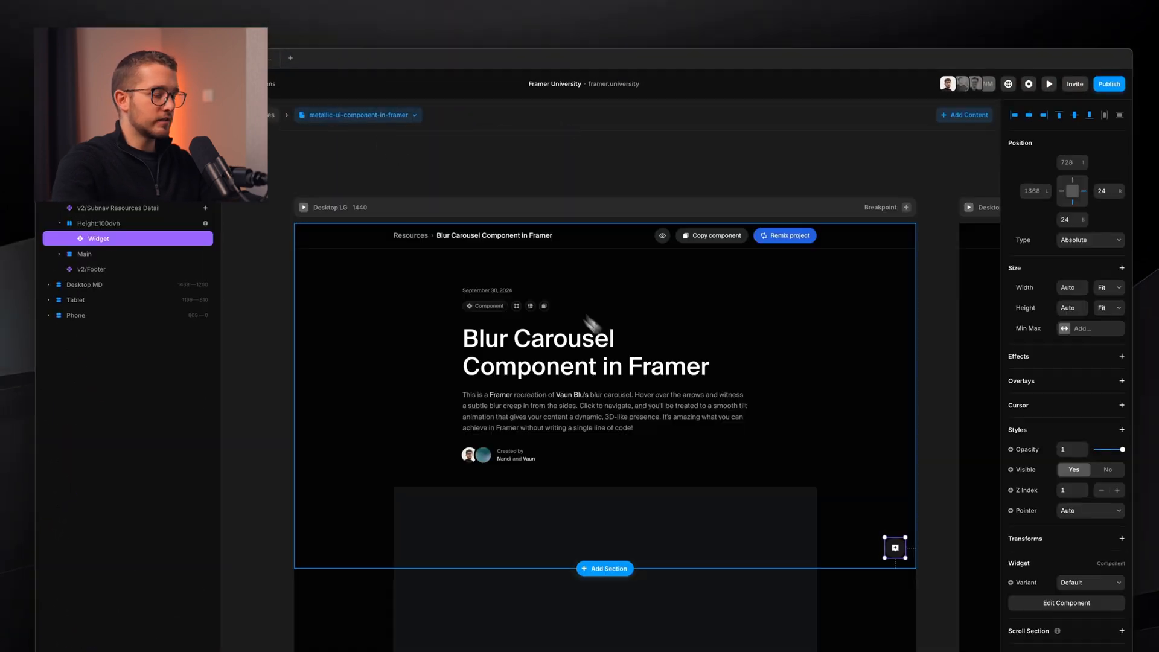
{"action": "key", "text": "super+p"}
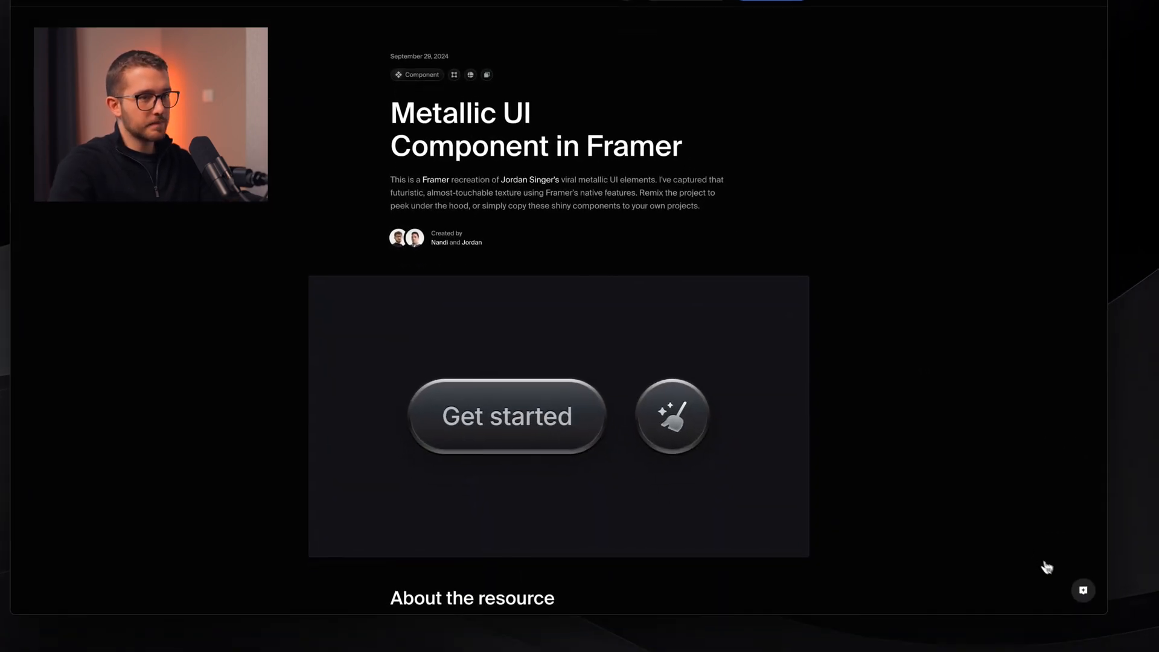